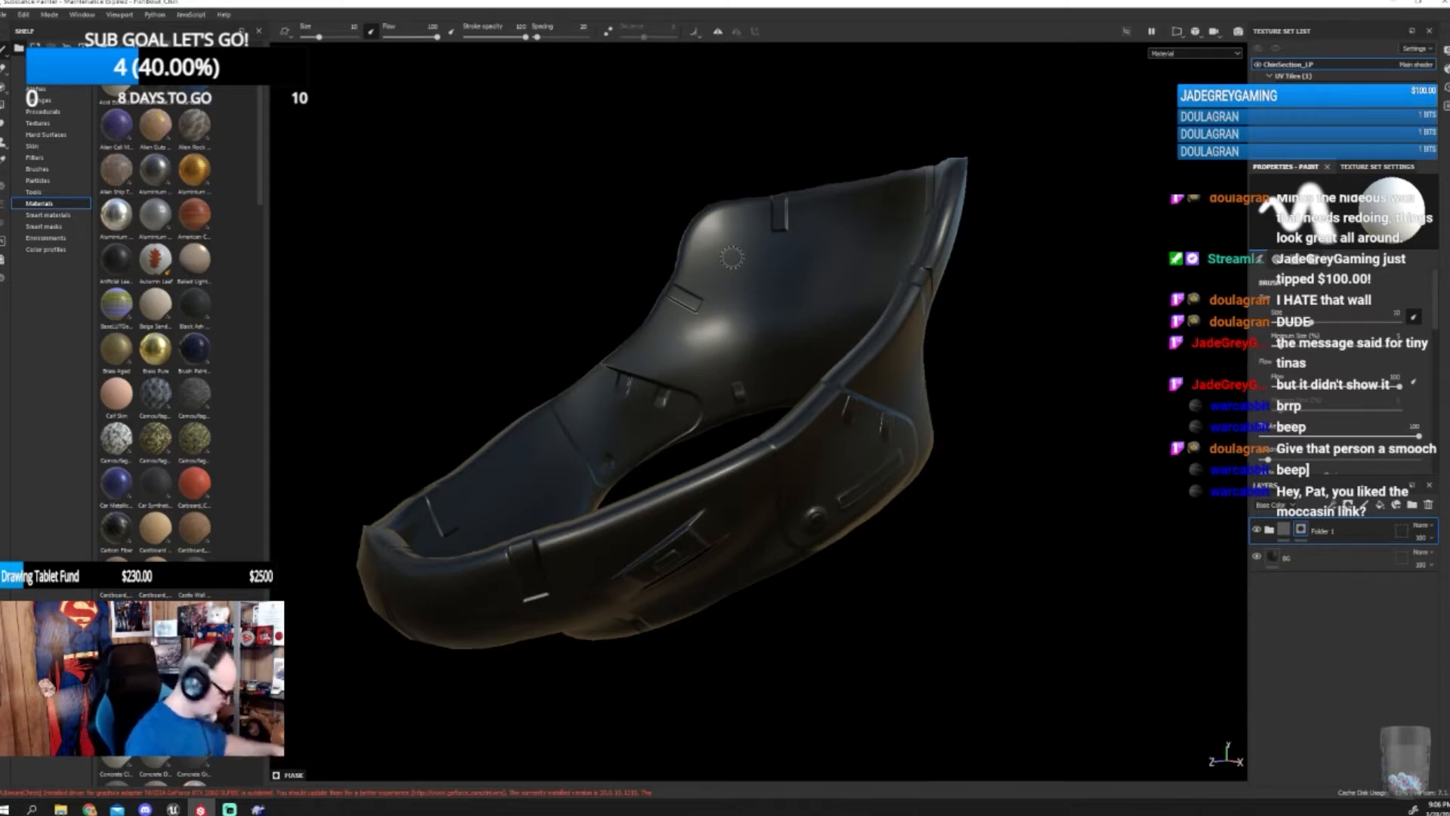
- Paint Folder 1's mask over the chin piece's front band, rim and front interior, using the Basic Hard brush at size 17.3 with symmetry on
{"action": "left_click", "coordinate": [1269, 530]}
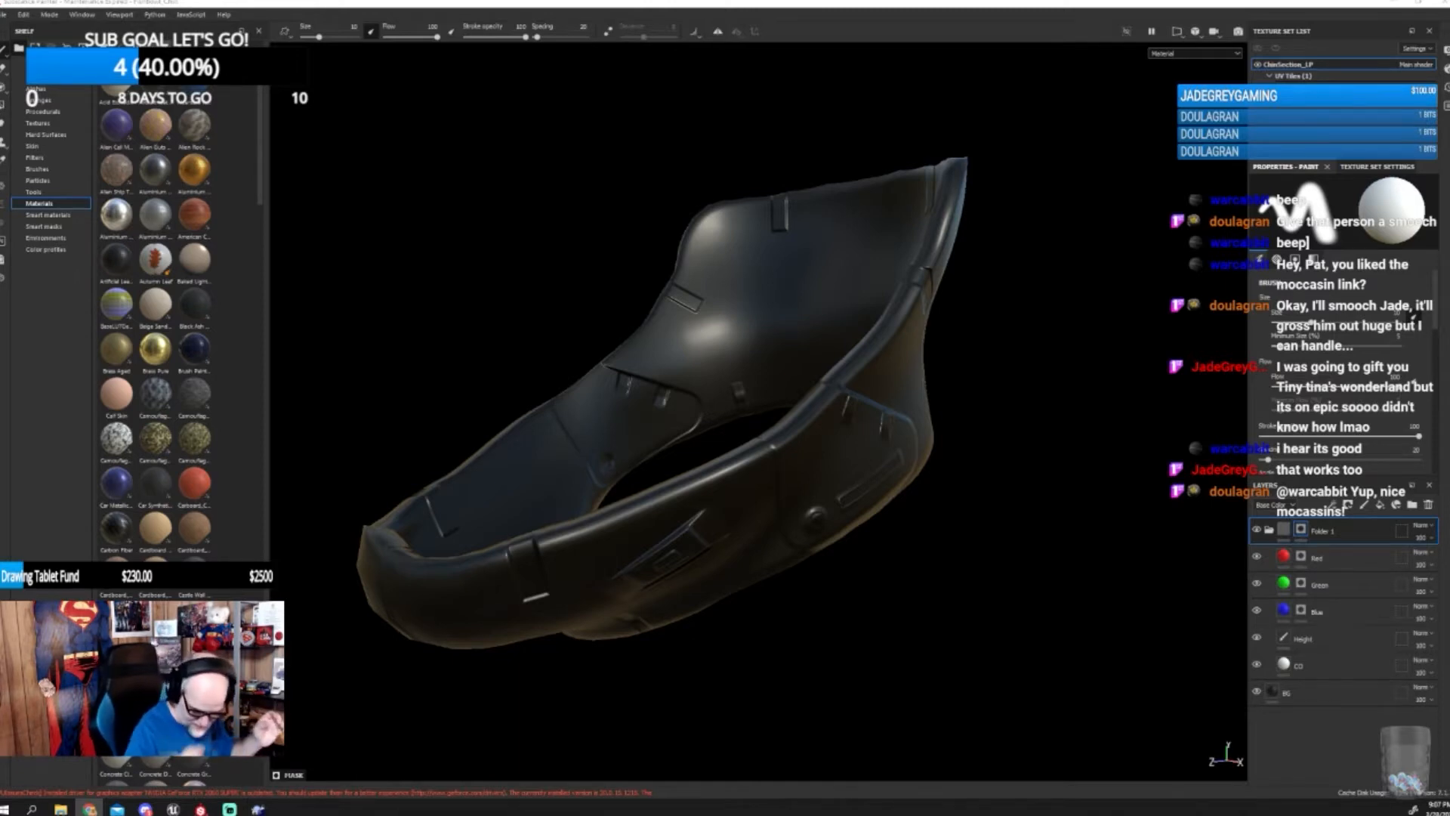
{"action": "left_click", "coordinate": [38, 169]}
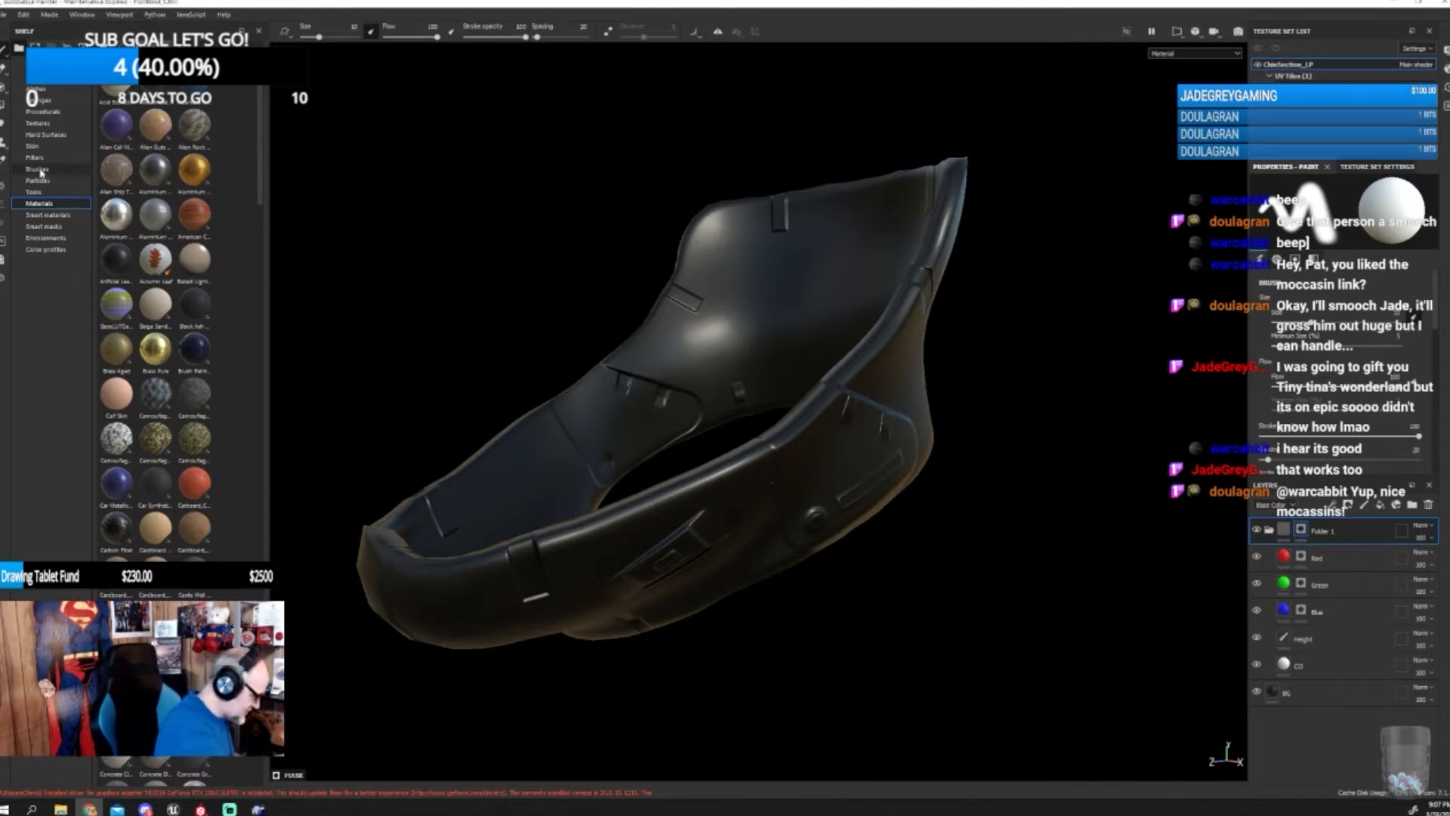
{"action": "left_click", "coordinate": [133, 227]}
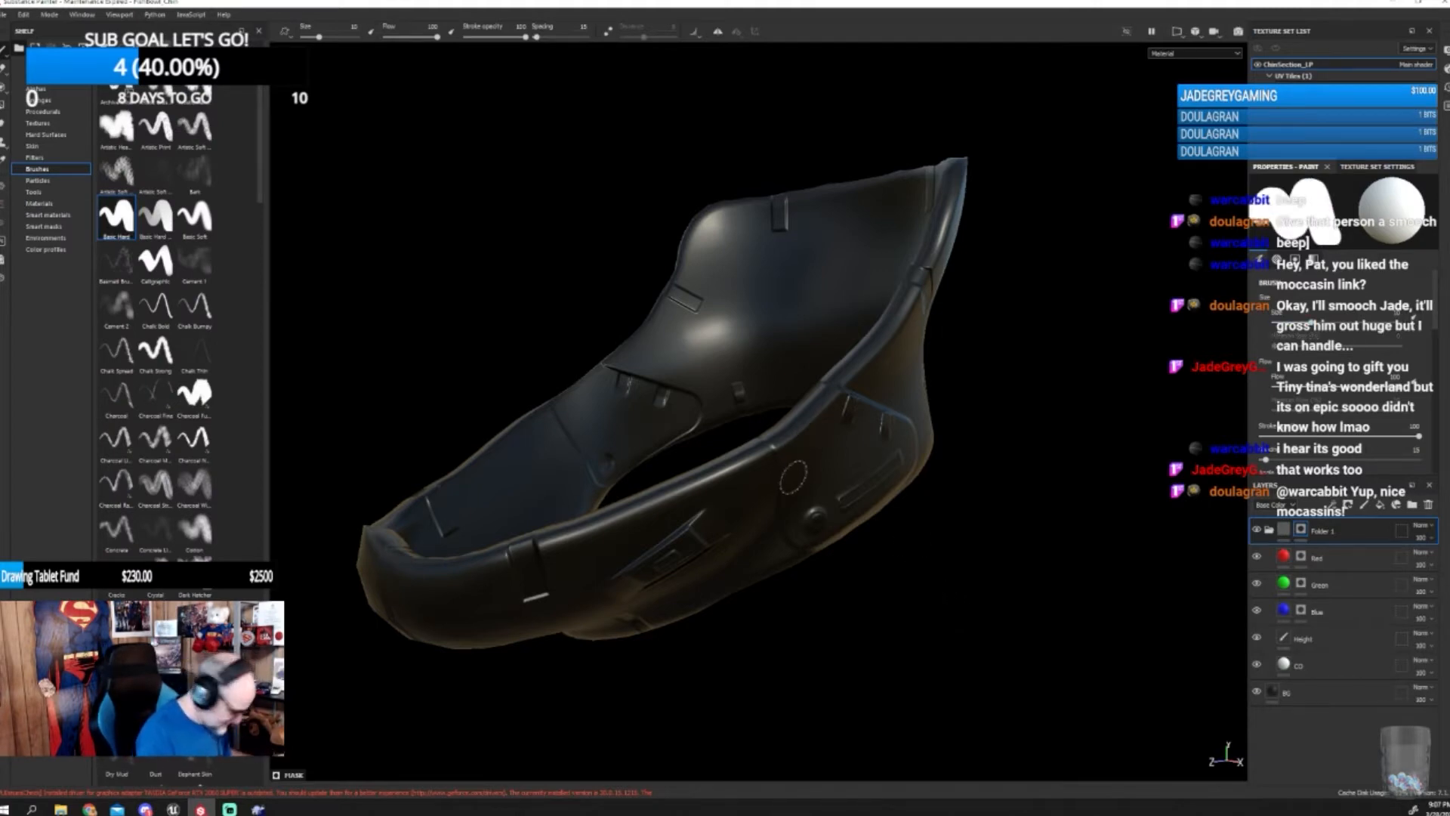
{"action": "key", "text": "bracketright"}
{"action": "key", "text": "bracketright"}
{"action": "key", "text": "bracketright"}
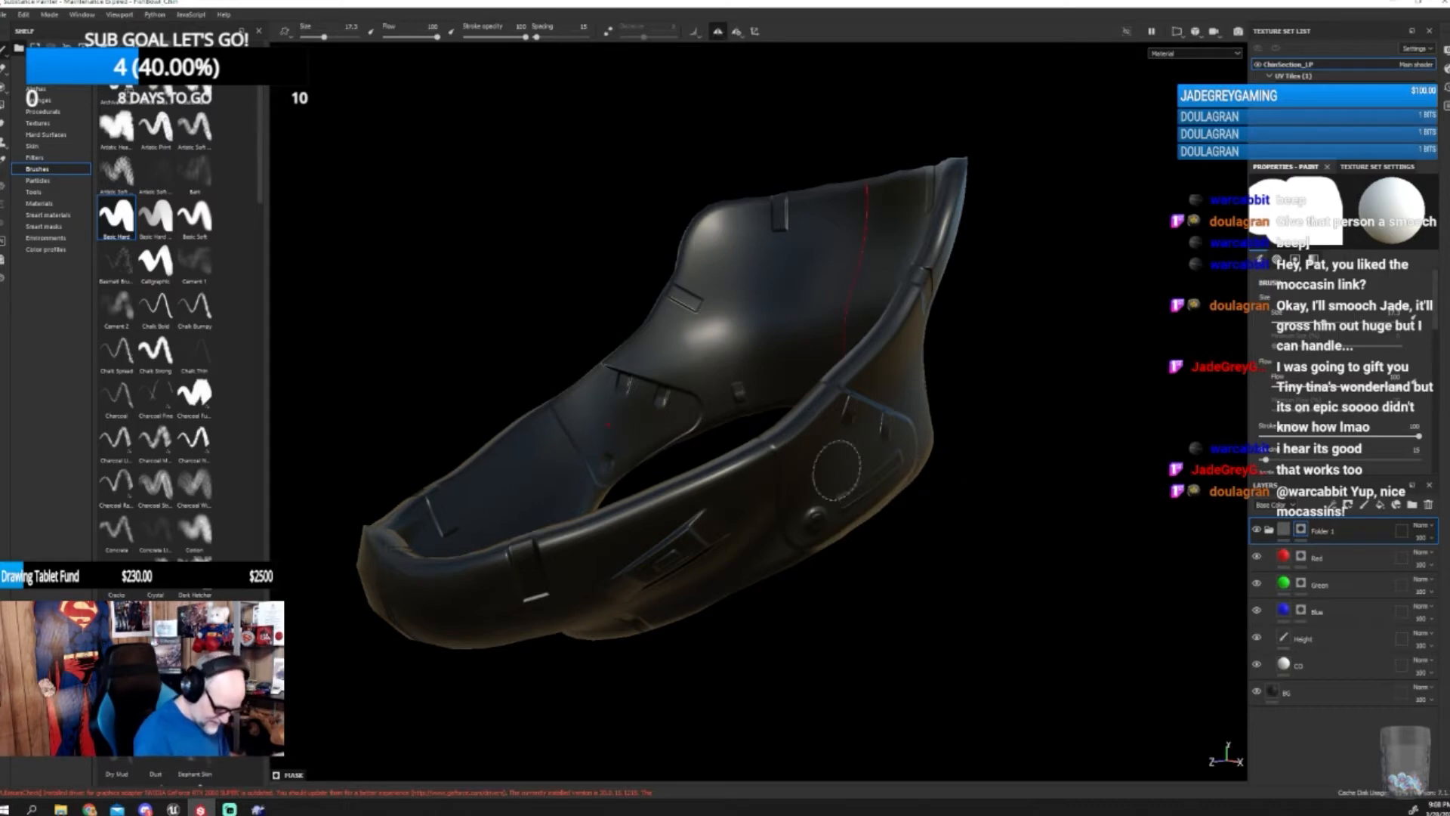
{"action": "mouse_move", "coordinate": [828, 404]}
{"action": "left_mouse_down"}
{"action": "mouse_move", "coordinate": [755, 458]}
{"action": "mouse_move", "coordinate": [838, 472]}
{"action": "mouse_move", "coordinate": [806, 538]}
{"action": "left_mouse_up"}
{"action": "left_click_drag", "start_coordinate": [901, 576], "coordinate": [957, 500], "text": "alt"}
{"action": "mouse_move", "coordinate": [850, 412]}
{"action": "left_mouse_down"}
{"action": "mouse_move", "coordinate": [807, 358]}
{"action": "mouse_move", "coordinate": [765, 495]}
{"action": "mouse_move", "coordinate": [698, 483]}
{"action": "mouse_move", "coordinate": [706, 359]}
{"action": "mouse_move", "coordinate": [441, 341]}
{"action": "mouse_move", "coordinate": [397, 381]}
{"action": "mouse_move", "coordinate": [491, 483]}
{"action": "mouse_move", "coordinate": [581, 533]}
{"action": "mouse_move", "coordinate": [614, 504]}
{"action": "mouse_move", "coordinate": [664, 534]}
{"action": "left_mouse_up"}
{"action": "left_click_drag", "start_coordinate": [813, 408], "coordinate": [772, 585], "text": "alt"}
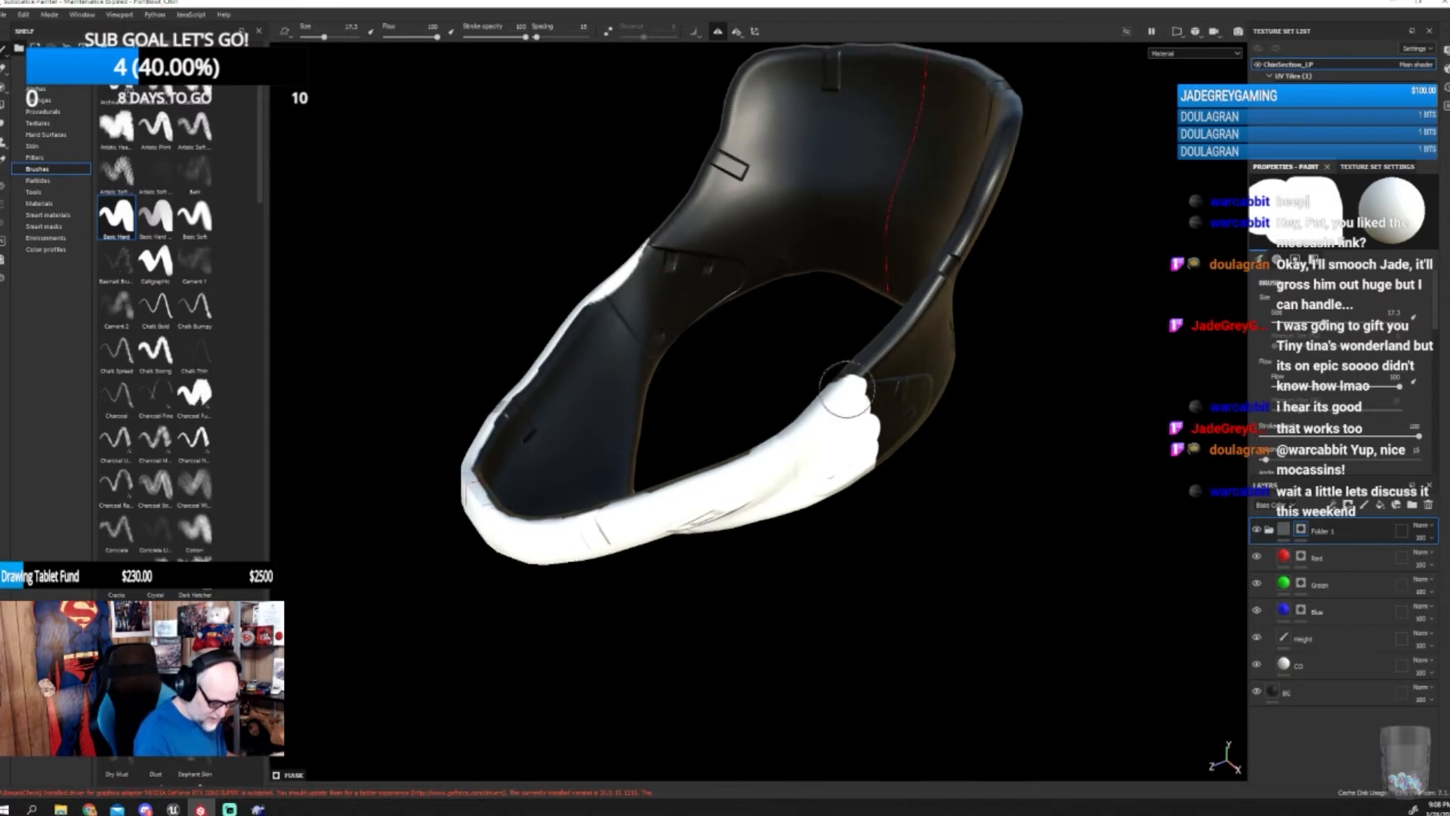
{"action": "mouse_move", "coordinate": [847, 389]}
{"action": "left_mouse_down"}
{"action": "mouse_move", "coordinate": [939, 272]}
{"action": "mouse_move", "coordinate": [904, 447]}
{"action": "left_mouse_up"}
{"action": "mouse_move", "coordinate": [999, 474]}
{"action": "left_mouse_down", "text": "alt"}
{"action": "mouse_move", "coordinate": [1009, 464]}
{"action": "mouse_move", "coordinate": [1140, 578]}
{"action": "left_mouse_up", "text": "alt"}
{"action": "mouse_move", "coordinate": [500, 326]}
{"action": "left_mouse_down"}
{"action": "mouse_move", "coordinate": [529, 589]}
{"action": "mouse_move", "coordinate": [574, 620]}
{"action": "mouse_move", "coordinate": [500, 565]}
{"action": "mouse_move", "coordinate": [487, 442]}
{"action": "mouse_move", "coordinate": [529, 457]}
{"action": "mouse_move", "coordinate": [579, 418]}
{"action": "mouse_move", "coordinate": [633, 506]}
{"action": "mouse_move", "coordinate": [574, 529]}
{"action": "mouse_move", "coordinate": [606, 518]}
{"action": "left_mouse_up"}
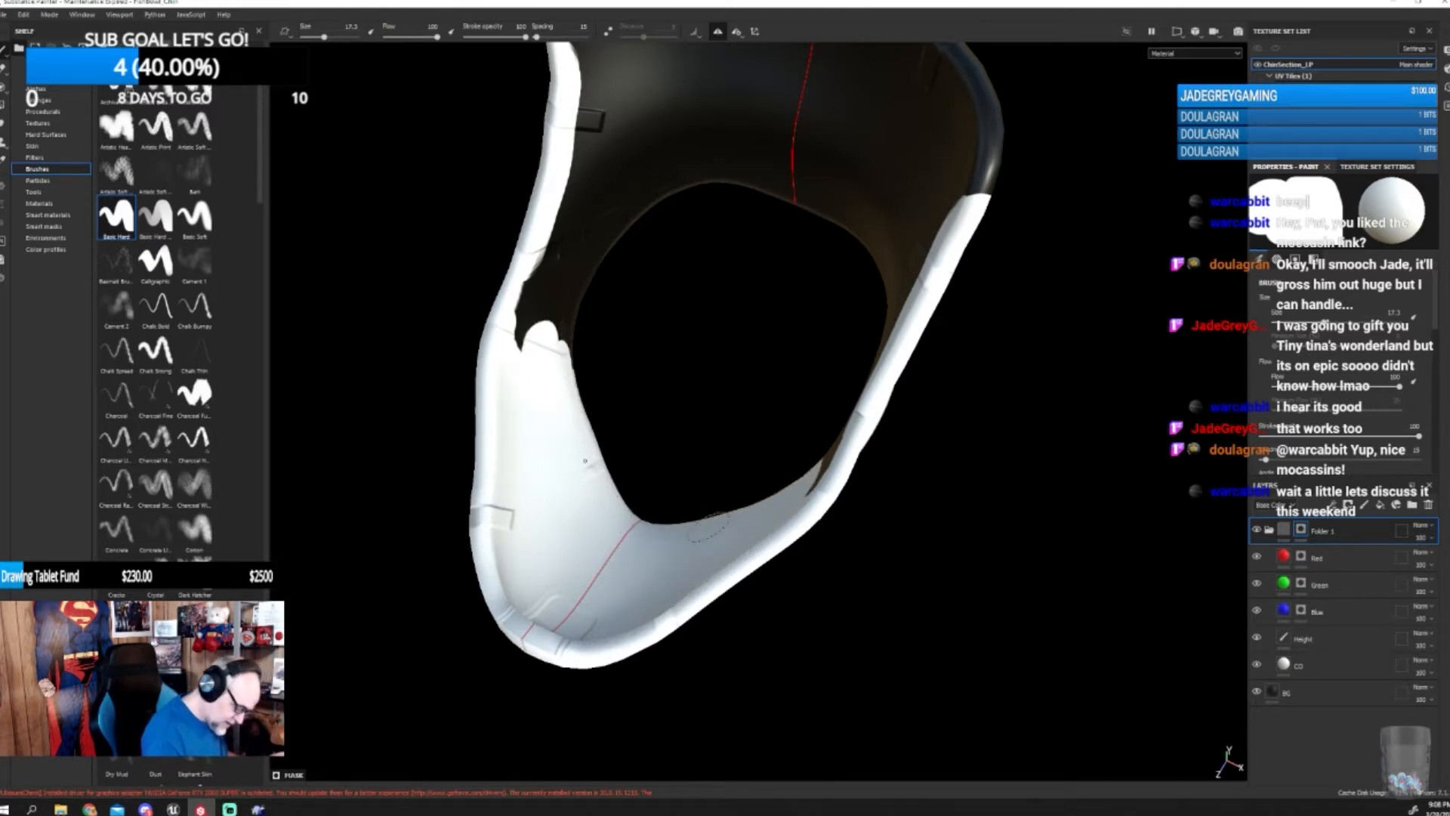
- Extend the white painting in Folder 1's mask across the outer sides and outer back wall of the chin piece
{"action": "mouse_move", "coordinate": [706, 527]}
{"action": "left_mouse_down", "text": "alt"}
{"action": "mouse_move", "coordinate": [867, 451]}
{"action": "mouse_move", "coordinate": [875, 572]}
{"action": "mouse_move", "coordinate": [852, 592]}
{"action": "left_mouse_up", "text": "alt"}
{"action": "mouse_move", "coordinate": [790, 578]}
{"action": "left_mouse_down"}
{"action": "mouse_move", "coordinate": [858, 456]}
{"action": "mouse_move", "coordinate": [796, 574]}
{"action": "mouse_move", "coordinate": [833, 642]}
{"action": "mouse_move", "coordinate": [858, 644]}
{"action": "left_mouse_up"}
{"action": "left_click_drag", "start_coordinate": [1053, 563], "coordinate": [926, 593], "text": "alt"}
{"action": "mouse_move", "coordinate": [845, 462]}
{"action": "left_mouse_down"}
{"action": "mouse_move", "coordinate": [942, 383]}
{"action": "mouse_move", "coordinate": [982, 430]}
{"action": "mouse_move", "coordinate": [955, 627]}
{"action": "mouse_move", "coordinate": [926, 661]}
{"action": "left_mouse_up"}
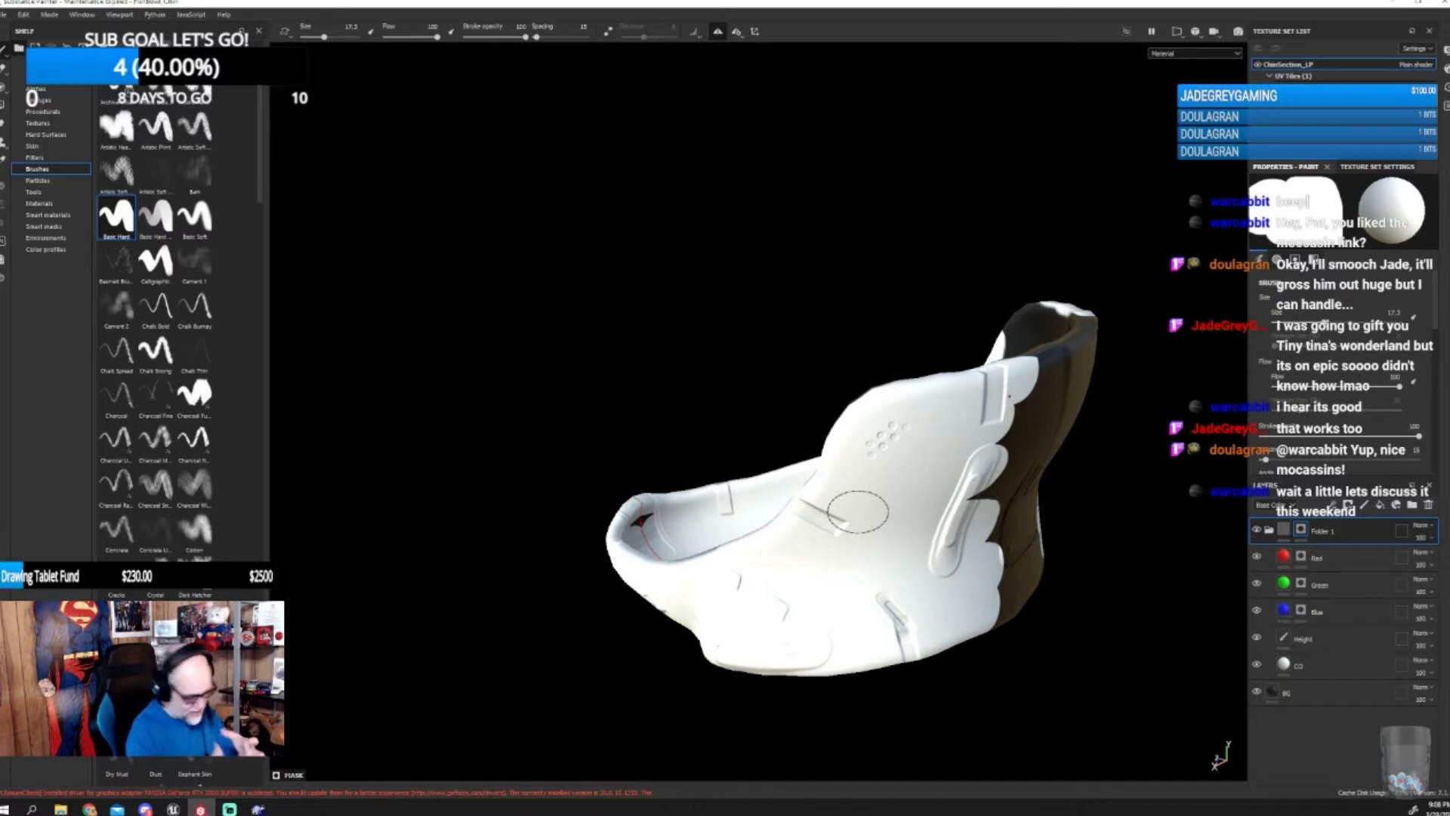
{"action": "left_click_drag", "start_coordinate": [1107, 629], "coordinate": [883, 539], "text": "alt"}
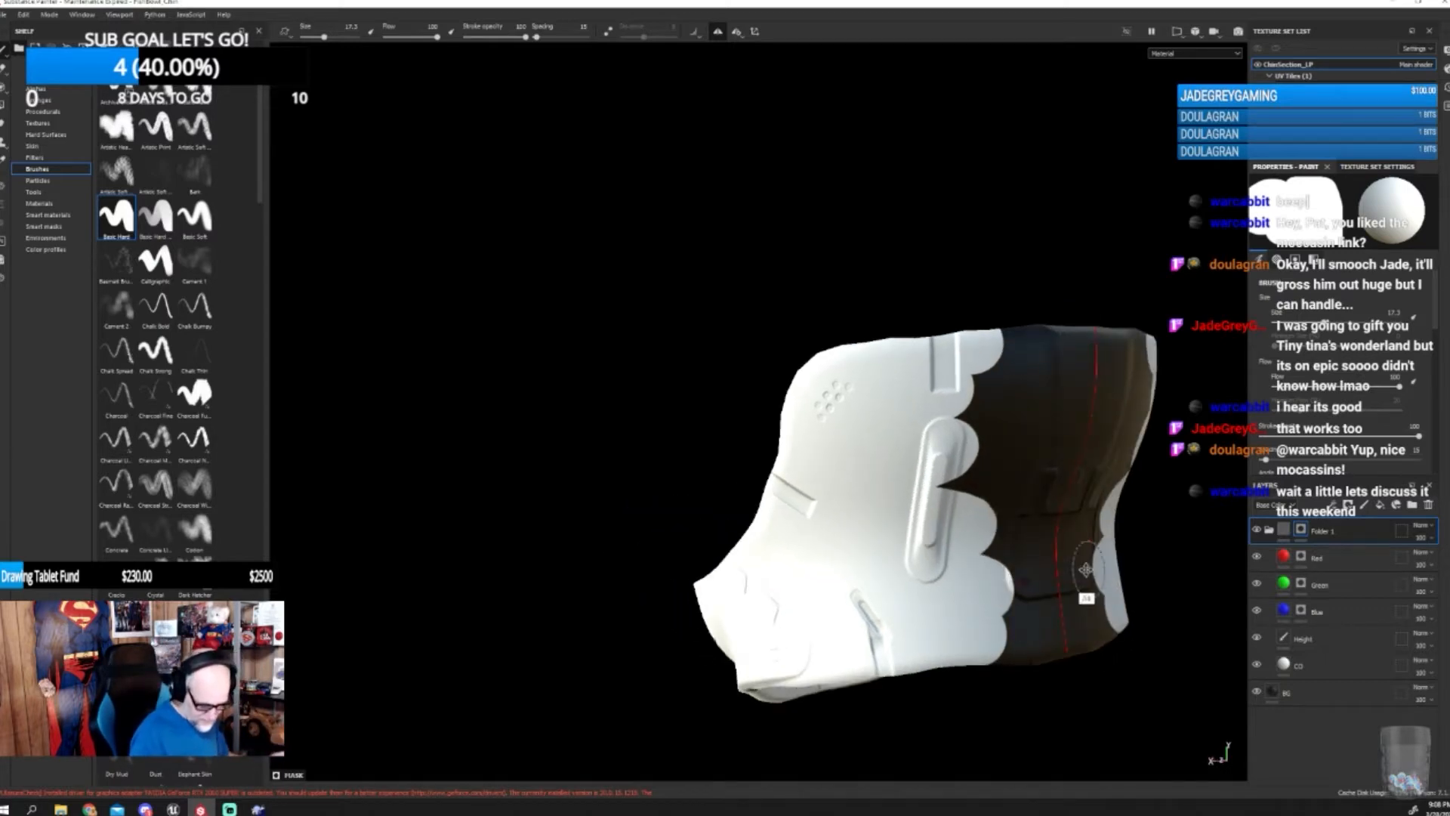
{"action": "middle_click_drag", "start_coordinate": [1088, 568], "coordinate": [875, 516], "text": "alt"}
{"action": "mouse_move", "coordinate": [748, 287]}
{"action": "left_mouse_down"}
{"action": "mouse_move", "coordinate": [755, 423]}
{"action": "mouse_move", "coordinate": [759, 304]}
{"action": "mouse_move", "coordinate": [800, 317]}
{"action": "mouse_move", "coordinate": [816, 453]}
{"action": "mouse_move", "coordinate": [792, 613]}
{"action": "left_mouse_up"}
- Cover the inner back wall of the chin piece in Folder 1's mask, leaving no dark areas
{"action": "left_click_drag", "start_coordinate": [910, 537], "coordinate": [955, 430], "text": "alt"}
{"action": "mouse_move", "coordinate": [928, 622]}
{"action": "left_mouse_down", "text": "alt"}
{"action": "mouse_move", "coordinate": [948, 395]}
{"action": "mouse_move", "coordinate": [1057, 452]}
{"action": "mouse_move", "coordinate": [940, 450]}
{"action": "mouse_move", "coordinate": [884, 550]}
{"action": "mouse_move", "coordinate": [811, 625]}
{"action": "mouse_move", "coordinate": [840, 548]}
{"action": "left_mouse_up", "text": "alt"}
{"action": "mouse_move", "coordinate": [974, 461]}
{"action": "left_mouse_down", "text": "alt"}
{"action": "mouse_move", "coordinate": [1017, 523]}
{"action": "mouse_move", "coordinate": [839, 547]}
{"action": "mouse_move", "coordinate": [974, 701]}
{"action": "left_mouse_up", "text": "alt"}
{"action": "mouse_move", "coordinate": [840, 506]}
{"action": "left_mouse_down"}
{"action": "mouse_move", "coordinate": [748, 529]}
{"action": "mouse_move", "coordinate": [907, 408]}
{"action": "mouse_move", "coordinate": [1005, 227]}
{"action": "mouse_move", "coordinate": [867, 482]}
{"action": "mouse_move", "coordinate": [923, 466]}
{"action": "left_mouse_up"}
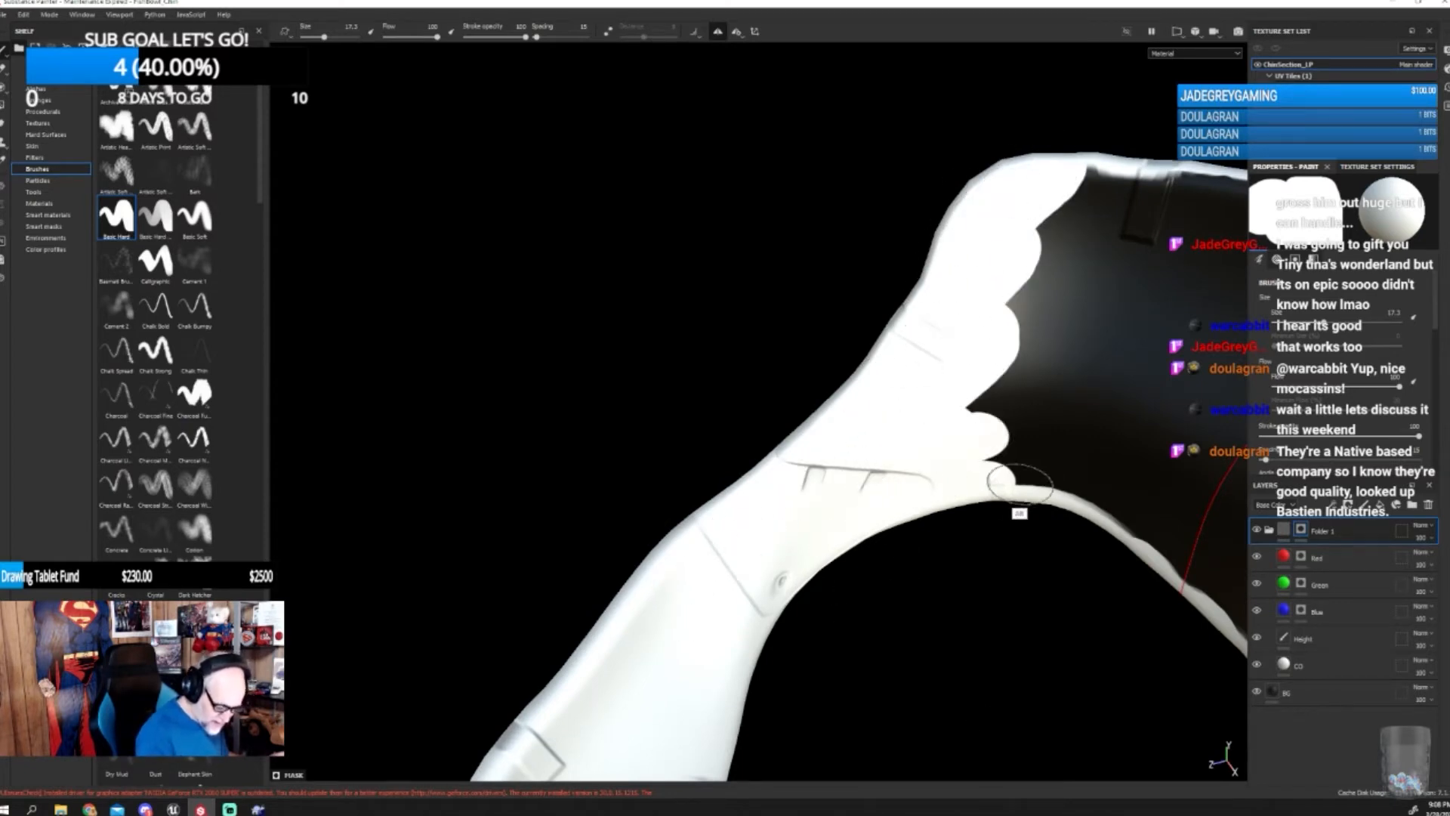
{"action": "mouse_move", "coordinate": [1020, 485]}
{"action": "left_mouse_down", "text": "alt"}
{"action": "mouse_move", "coordinate": [1183, 470]}
{"action": "mouse_move", "coordinate": [1155, 454]}
{"action": "mouse_move", "coordinate": [799, 526]}
{"action": "left_mouse_up", "text": "alt"}
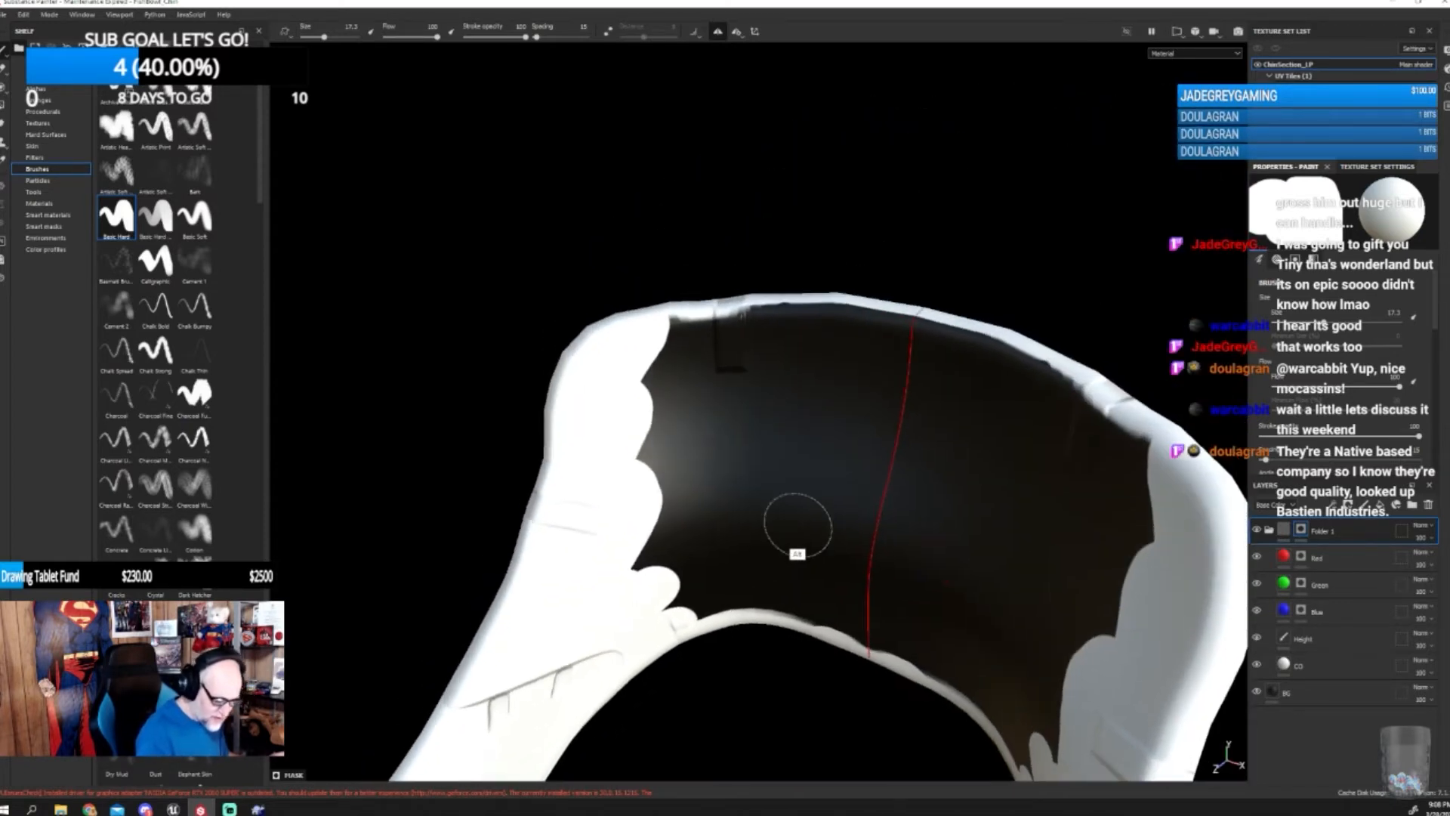
{"action": "mouse_move", "coordinate": [925, 329]}
{"action": "left_mouse_down"}
{"action": "mouse_move", "coordinate": [854, 571]}
{"action": "mouse_move", "coordinate": [824, 309]}
{"action": "mouse_move", "coordinate": [679, 340]}
{"action": "mouse_move", "coordinate": [642, 544]}
{"action": "mouse_move", "coordinate": [766, 382]}
{"action": "mouse_move", "coordinate": [800, 604]}
{"action": "mouse_move", "coordinate": [841, 535]}
{"action": "left_mouse_up"}
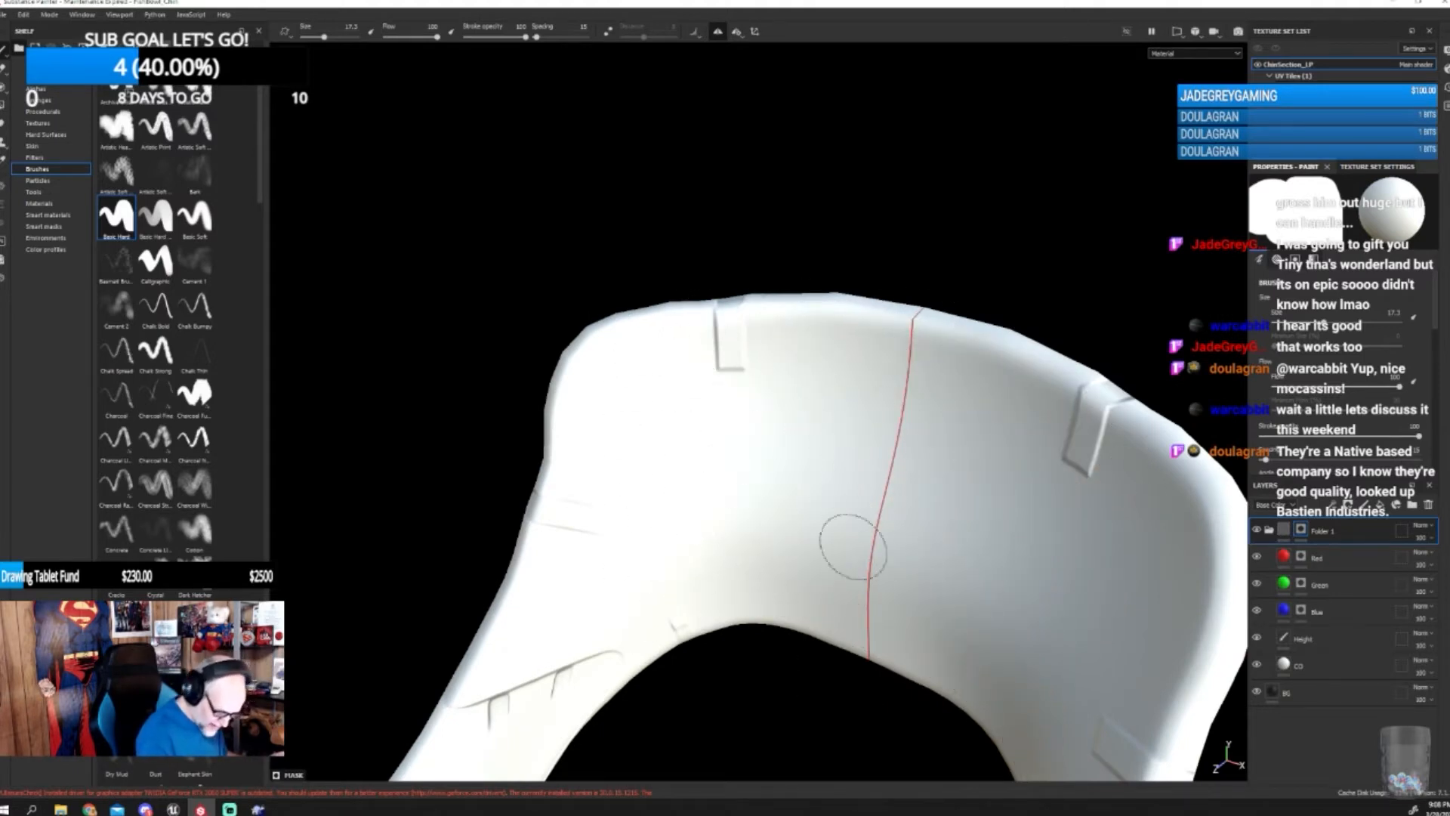
{"action": "mouse_move", "coordinate": [886, 604]}
{"action": "left_mouse_down", "text": "alt"}
{"action": "mouse_move", "coordinate": [859, 648]}
{"action": "mouse_move", "coordinate": [841, 635]}
{"action": "mouse_move", "coordinate": [767, 467]}
{"action": "left_mouse_up", "text": "alt"}
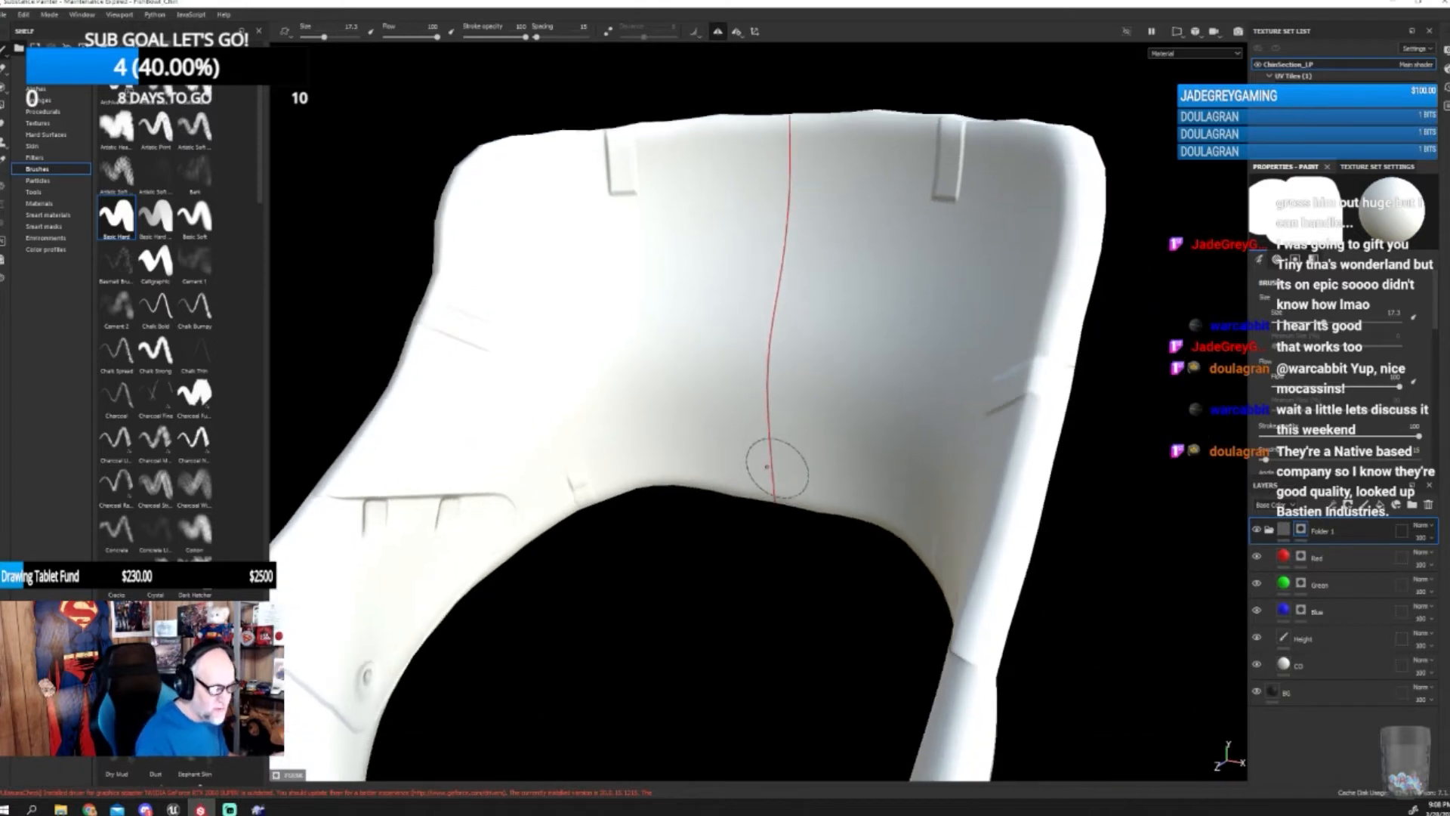
- With a smaller brush, paint the large side panel and the rectangular detail in front of it into the Red layer's mask
{"action": "scroll", "coordinate": [356, 308], "scroll_direction": "down", "scroll_amount": 3}
{"action": "mouse_move", "coordinate": [436, 338]}
{"action": "left_mouse_down", "text": "alt"}
{"action": "mouse_move", "coordinate": [479, 353]}
{"action": "mouse_move", "coordinate": [768, 615]}
{"action": "mouse_move", "coordinate": [605, 528]}
{"action": "mouse_move", "coordinate": [1044, 528]}
{"action": "mouse_move", "coordinate": [1065, 295]}
{"action": "mouse_move", "coordinate": [936, 327]}
{"action": "mouse_move", "coordinate": [711, 518]}
{"action": "mouse_move", "coordinate": [722, 551]}
{"action": "mouse_move", "coordinate": [949, 590]}
{"action": "mouse_move", "coordinate": [859, 660]}
{"action": "mouse_move", "coordinate": [961, 557]}
{"action": "mouse_move", "coordinate": [991, 577]}
{"action": "mouse_move", "coordinate": [945, 587]}
{"action": "mouse_move", "coordinate": [940, 574]}
{"action": "left_mouse_up", "text": "alt"}
{"action": "scroll", "coordinate": [468, 355], "scroll_direction": "down", "scroll_amount": 3}
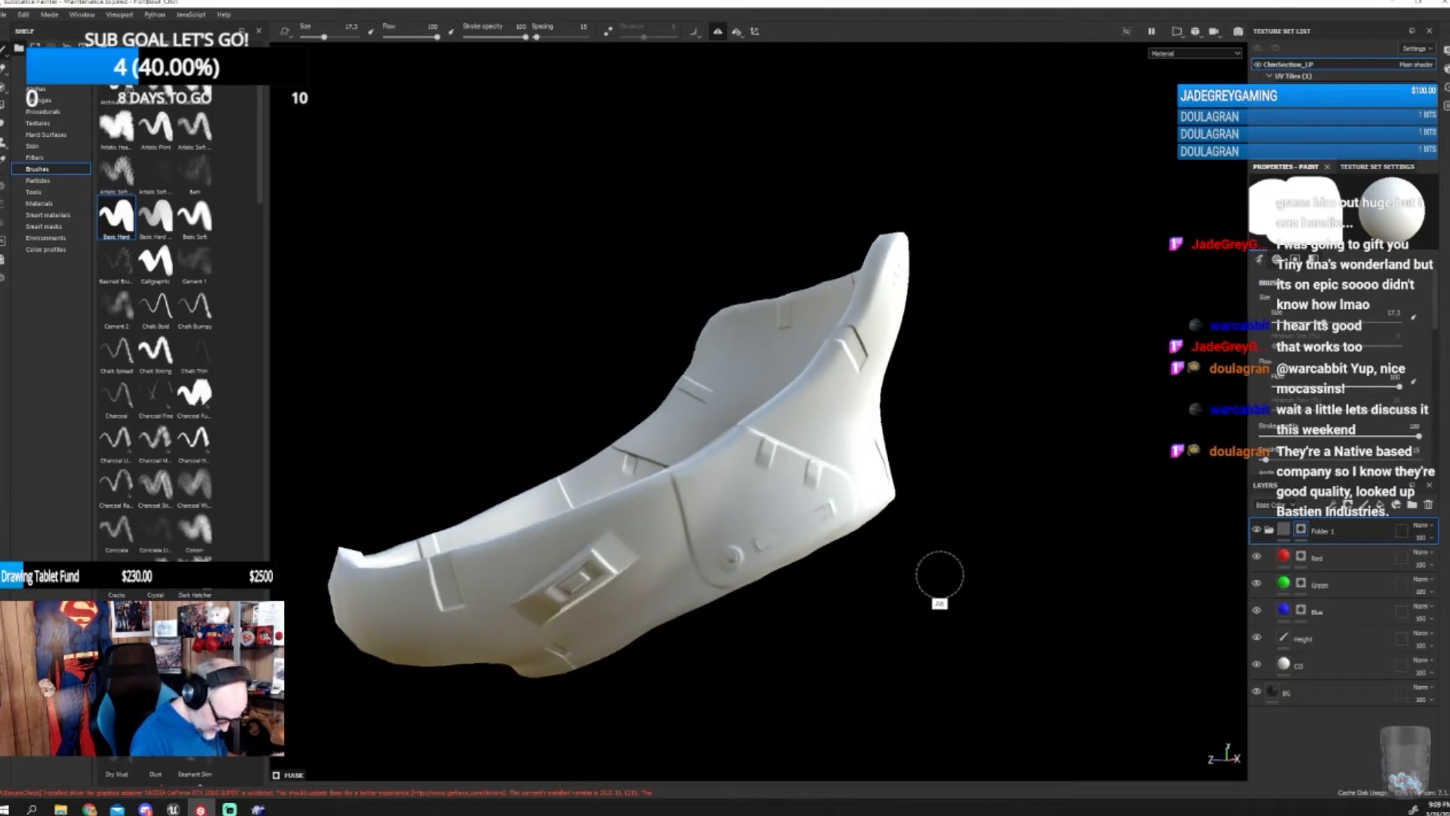
{"action": "left_click", "coordinate": [1301, 558]}
{"action": "left_click_drag", "start_coordinate": [864, 642], "coordinate": [822, 633], "text": "alt"}
{"action": "key", "text": "bracketleft"}
{"action": "key", "text": "bracketleft"}
{"action": "key", "text": "bracketleft"}
{"action": "key", "text": "bracketleft"}
{"action": "key", "text": "bracketleft"}
{"action": "key", "text": "bracketleft"}
{"action": "key", "text": "bracketleft"}
{"action": "key", "text": "bracketleft"}
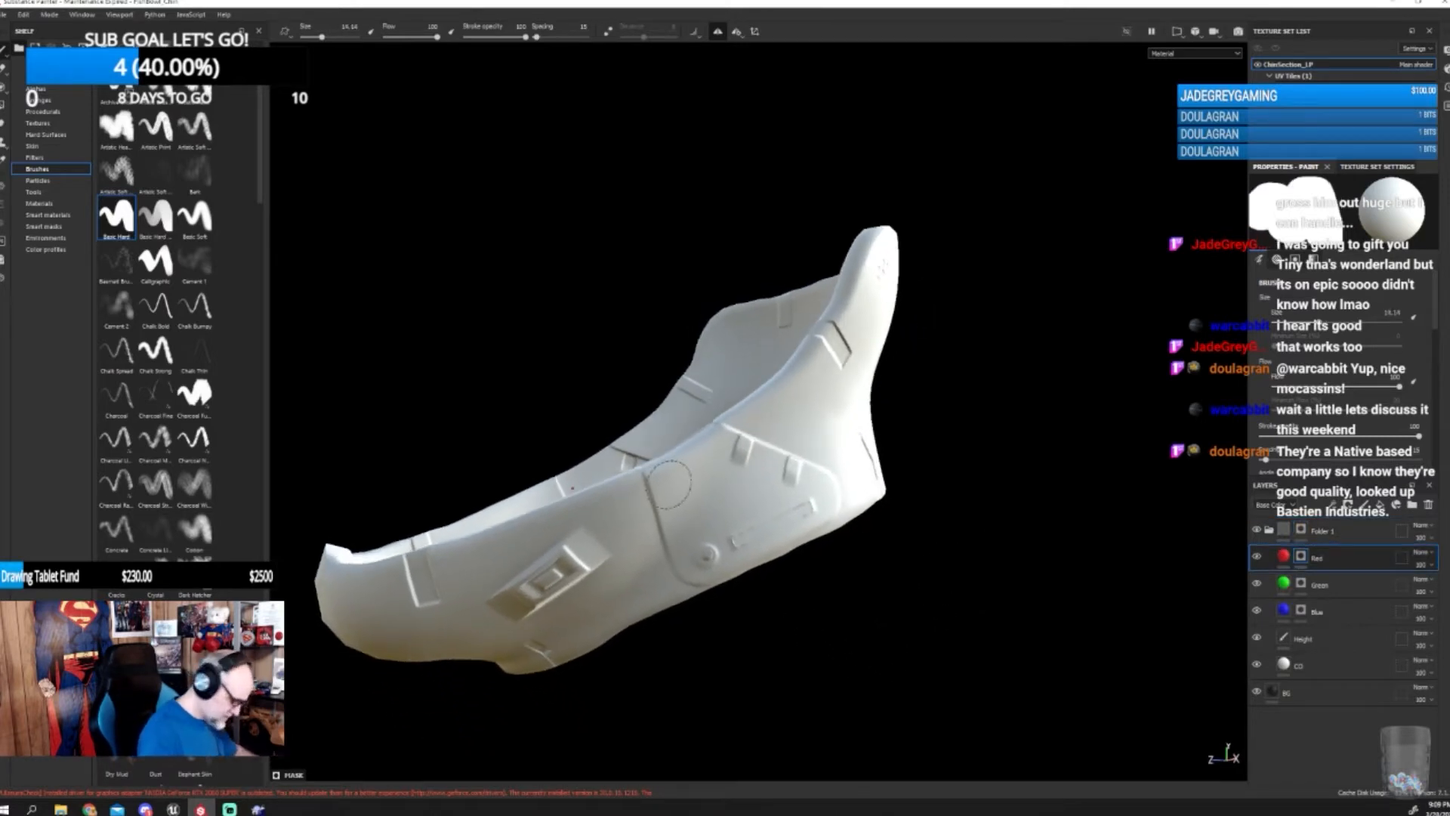
{"action": "mouse_move", "coordinate": [651, 469]}
{"action": "left_mouse_down"}
{"action": "mouse_move", "coordinate": [665, 520]}
{"action": "mouse_move", "coordinate": [858, 599]}
{"action": "mouse_move", "coordinate": [869, 654]}
{"action": "left_mouse_up"}
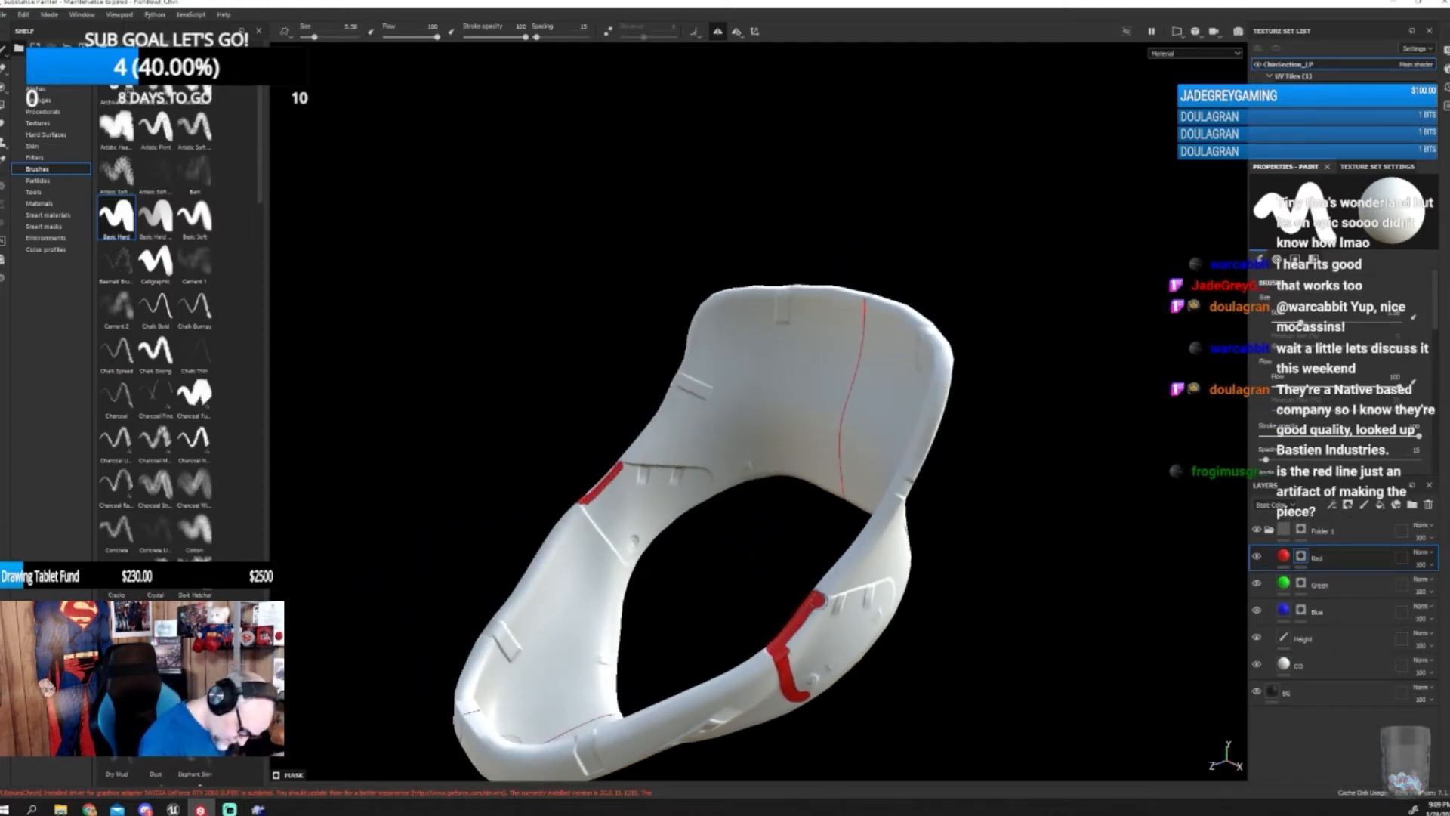
{"action": "left_click_drag", "start_coordinate": [898, 582], "coordinate": [731, 591], "text": "alt"}
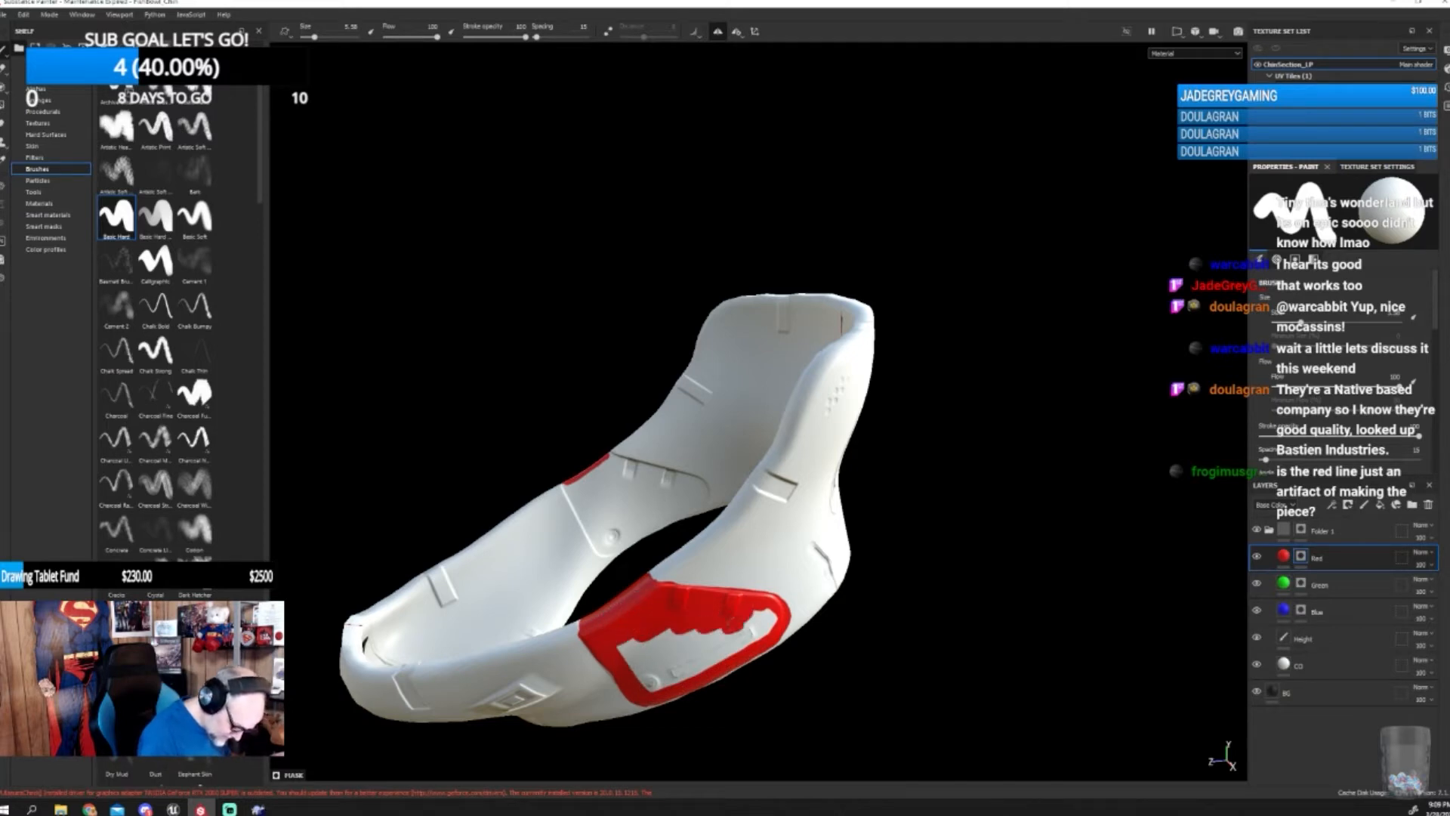
{"action": "mouse_move", "coordinate": [728, 651]}
{"action": "left_mouse_down"}
{"action": "mouse_move", "coordinate": [655, 683]}
{"action": "mouse_move", "coordinate": [702, 663]}
{"action": "mouse_move", "coordinate": [717, 536]}
{"action": "left_mouse_up"}
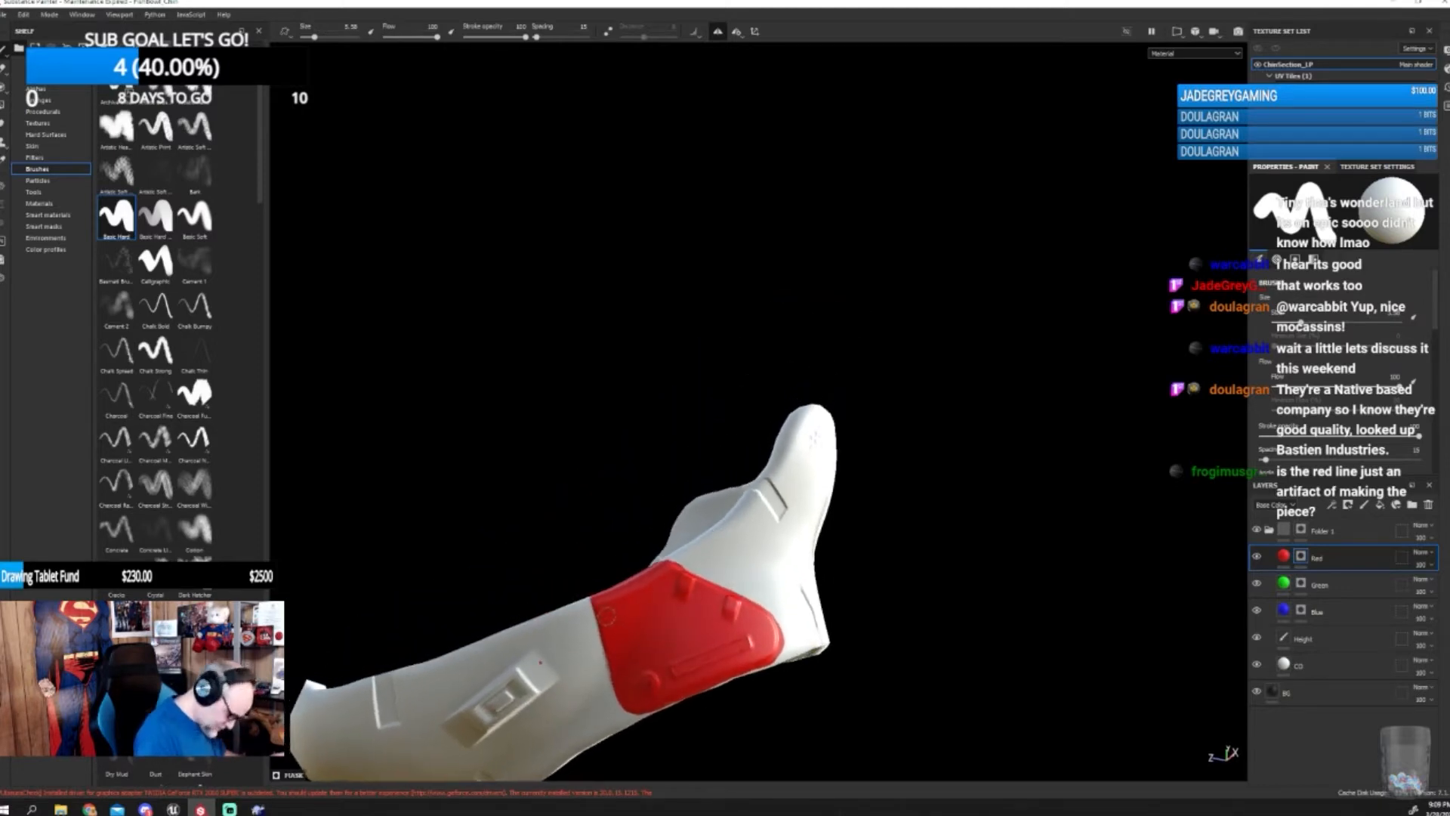
{"action": "left_click_drag", "start_coordinate": [756, 686], "coordinate": [943, 540], "text": "alt"}
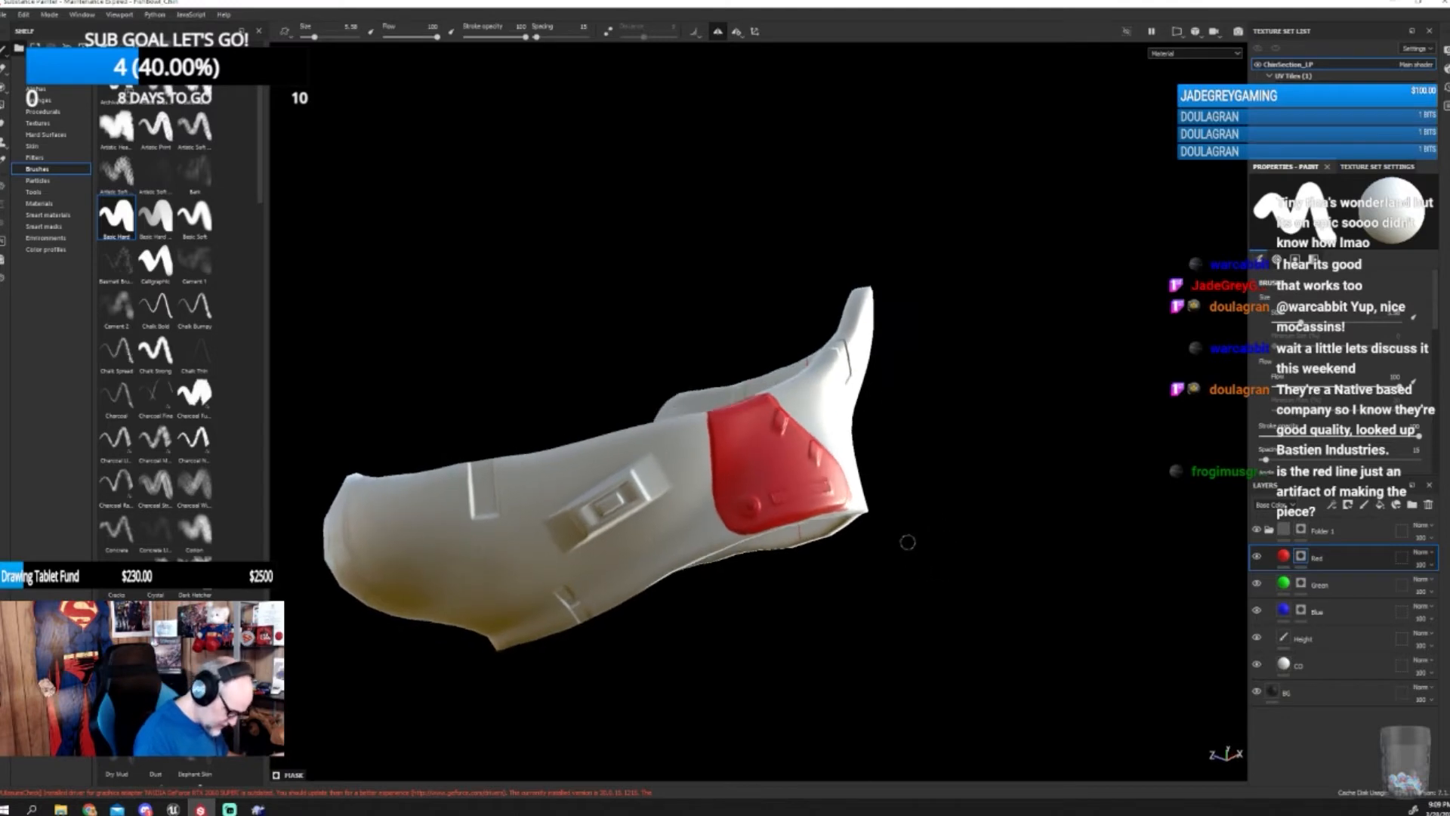
{"action": "mouse_move", "coordinate": [640, 462]}
{"action": "left_mouse_down"}
{"action": "mouse_move", "coordinate": [553, 519]}
{"action": "mouse_move", "coordinate": [648, 497]}
{"action": "mouse_move", "coordinate": [570, 529]}
{"action": "left_mouse_up"}
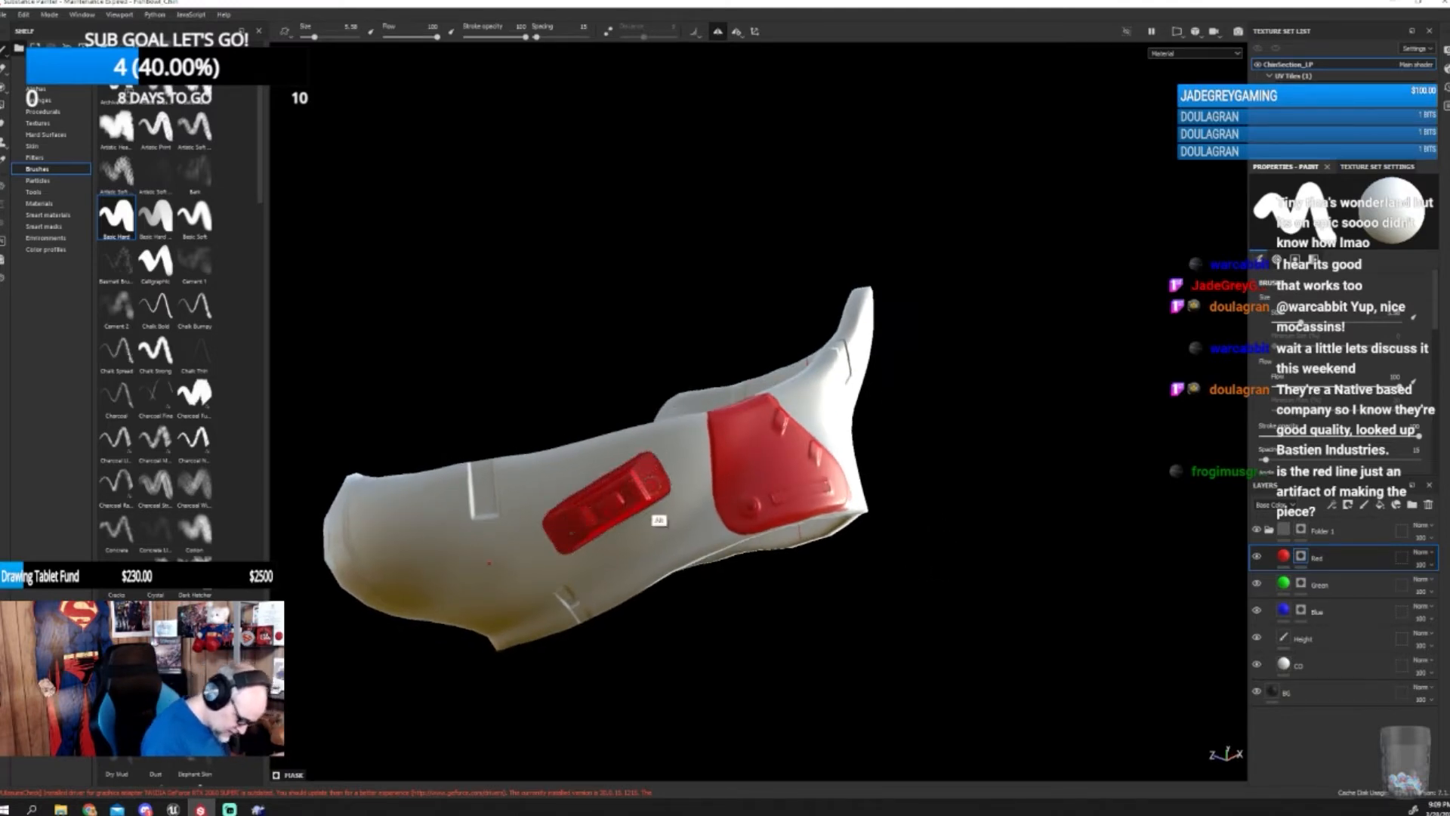
- Paint the central back panel and the long vertical slots on both sides of it into the Red layer's mask
{"action": "left_click_drag", "start_coordinate": [961, 521], "coordinate": [686, 577], "text": "alt"}
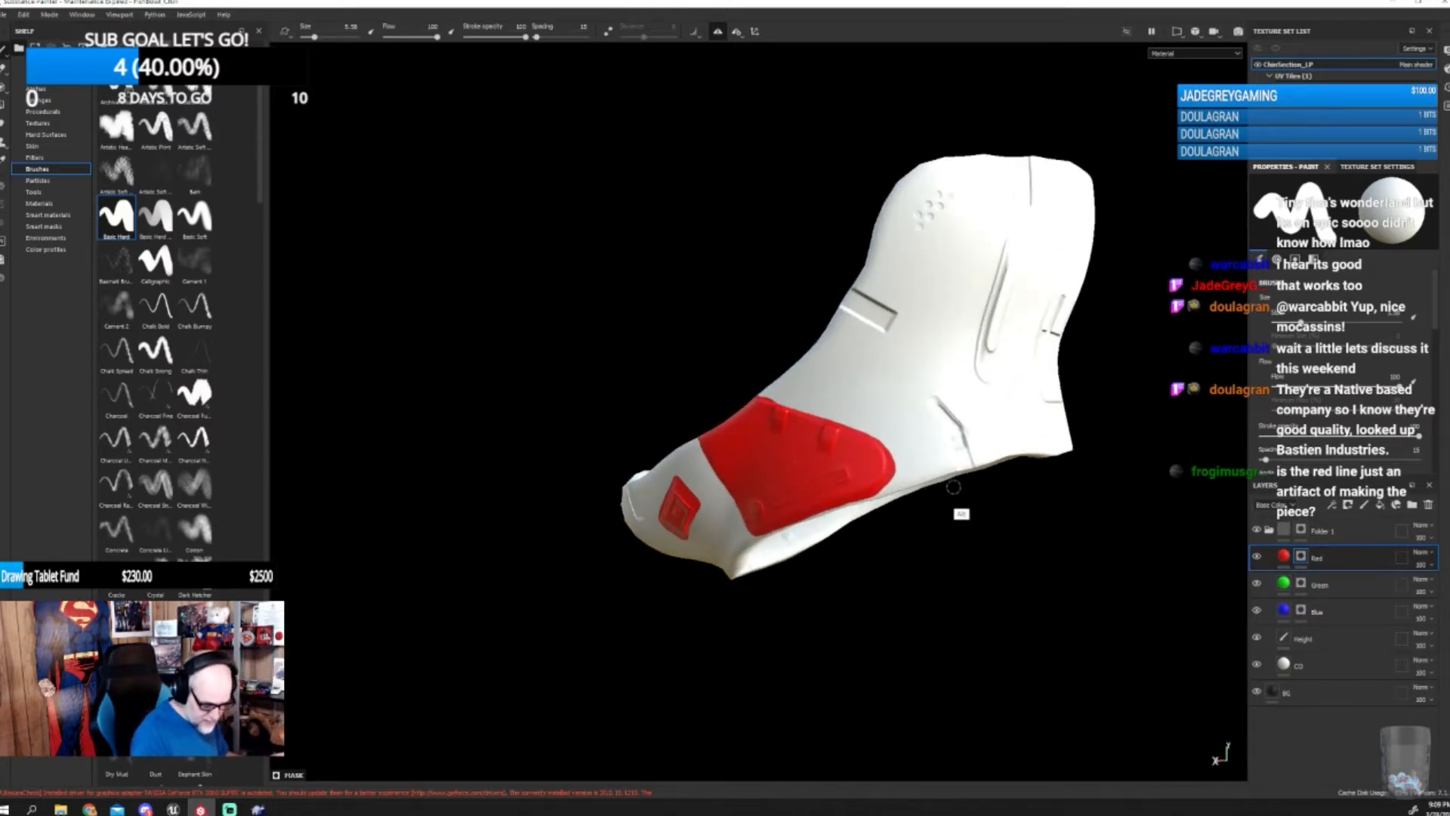
{"action": "left_click_drag", "start_coordinate": [953, 488], "coordinate": [809, 549], "text": "alt"}
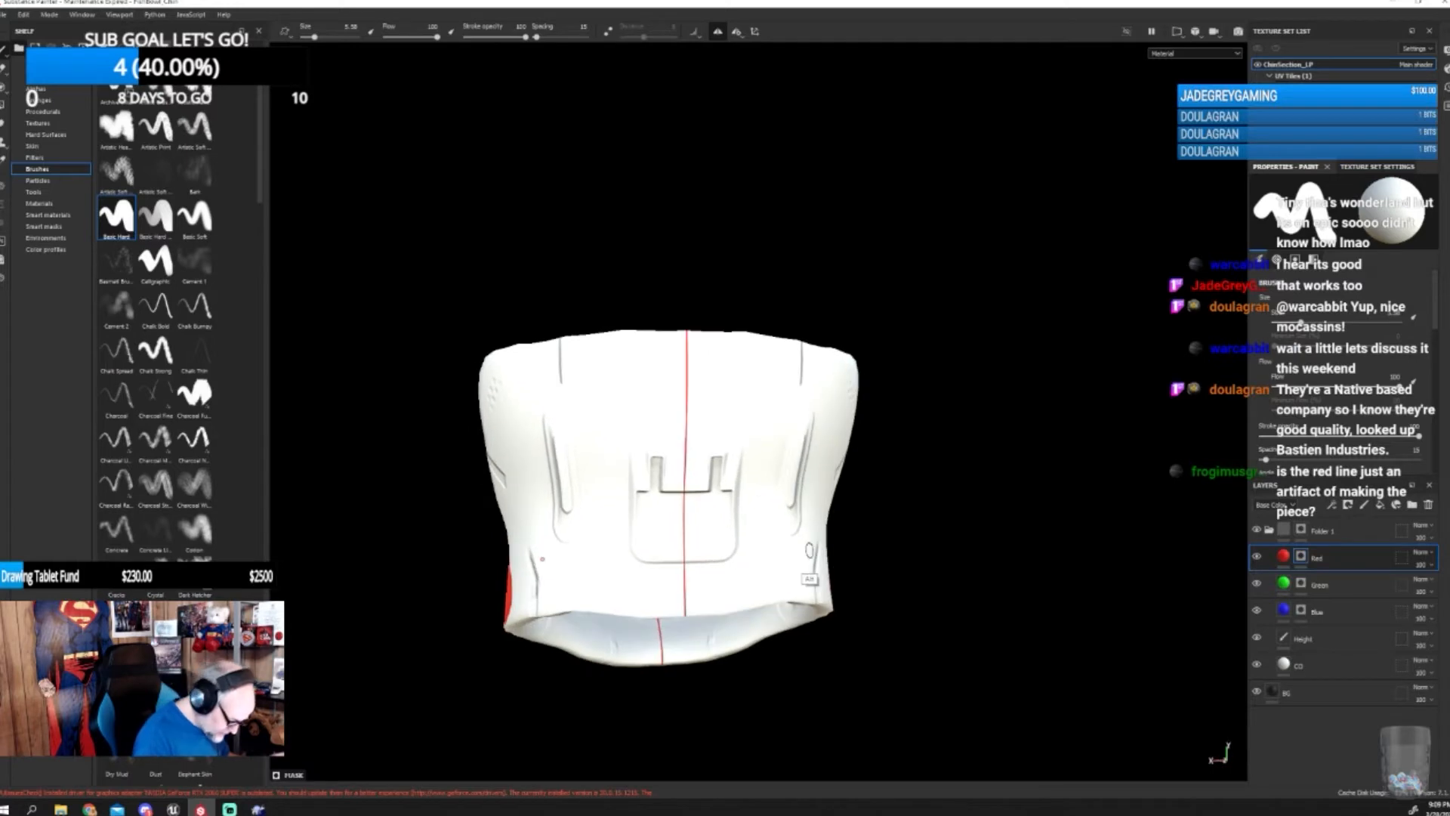
{"action": "right_click_drag", "start_coordinate": [922, 479], "coordinate": [946, 473], "text": "shift"}
{"action": "mouse_move", "coordinate": [637, 444]}
{"action": "left_mouse_down"}
{"action": "mouse_move", "coordinate": [635, 521]}
{"action": "mouse_move", "coordinate": [649, 557]}
{"action": "mouse_move", "coordinate": [684, 557]}
{"action": "left_mouse_up"}
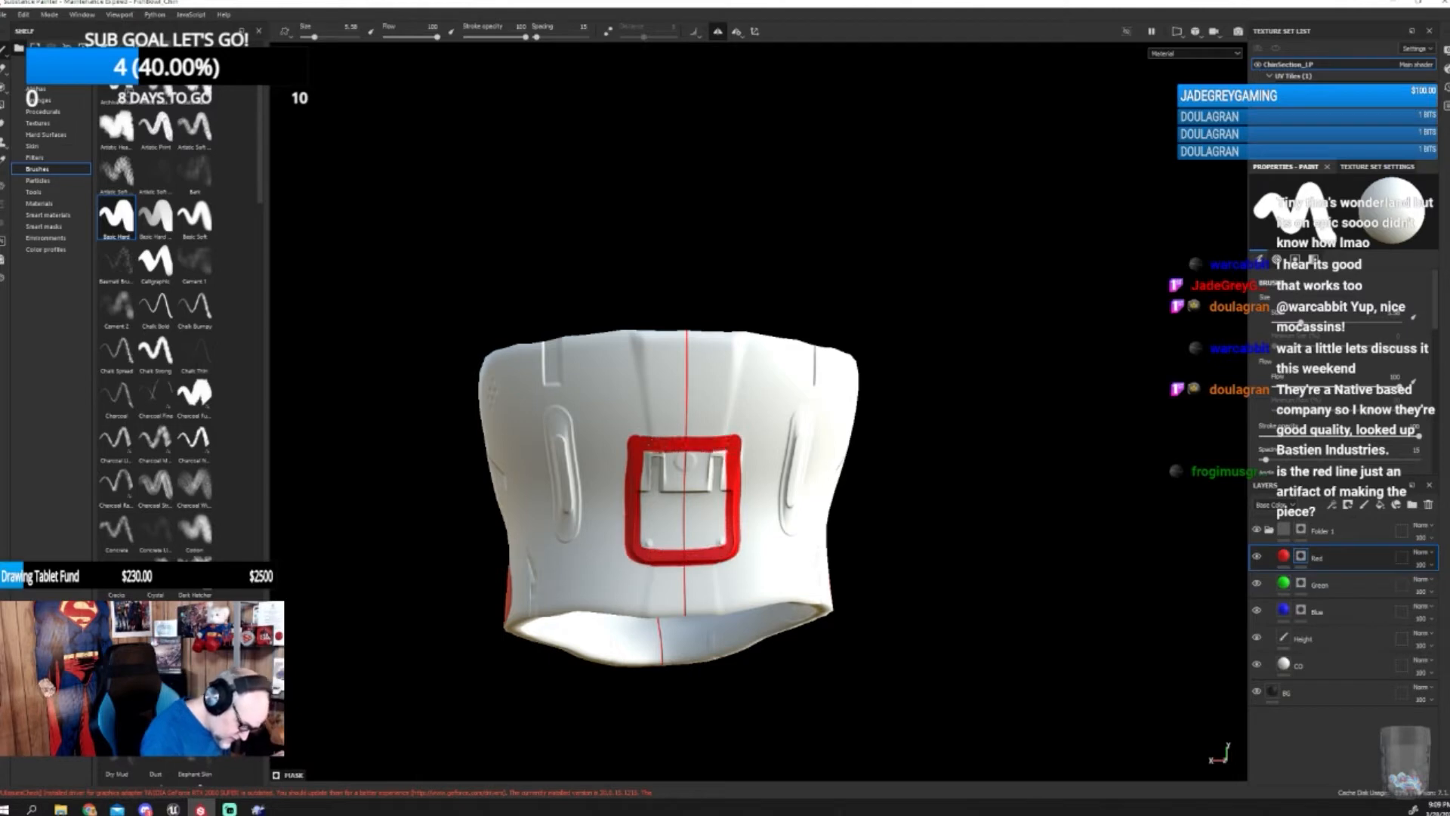
{"action": "mouse_move", "coordinate": [652, 453]}
{"action": "left_mouse_down"}
{"action": "mouse_move", "coordinate": [650, 520]}
{"action": "mouse_move", "coordinate": [672, 464]}
{"action": "left_mouse_up"}
{"action": "left_click_drag", "start_coordinate": [661, 514], "coordinate": [642, 547]}
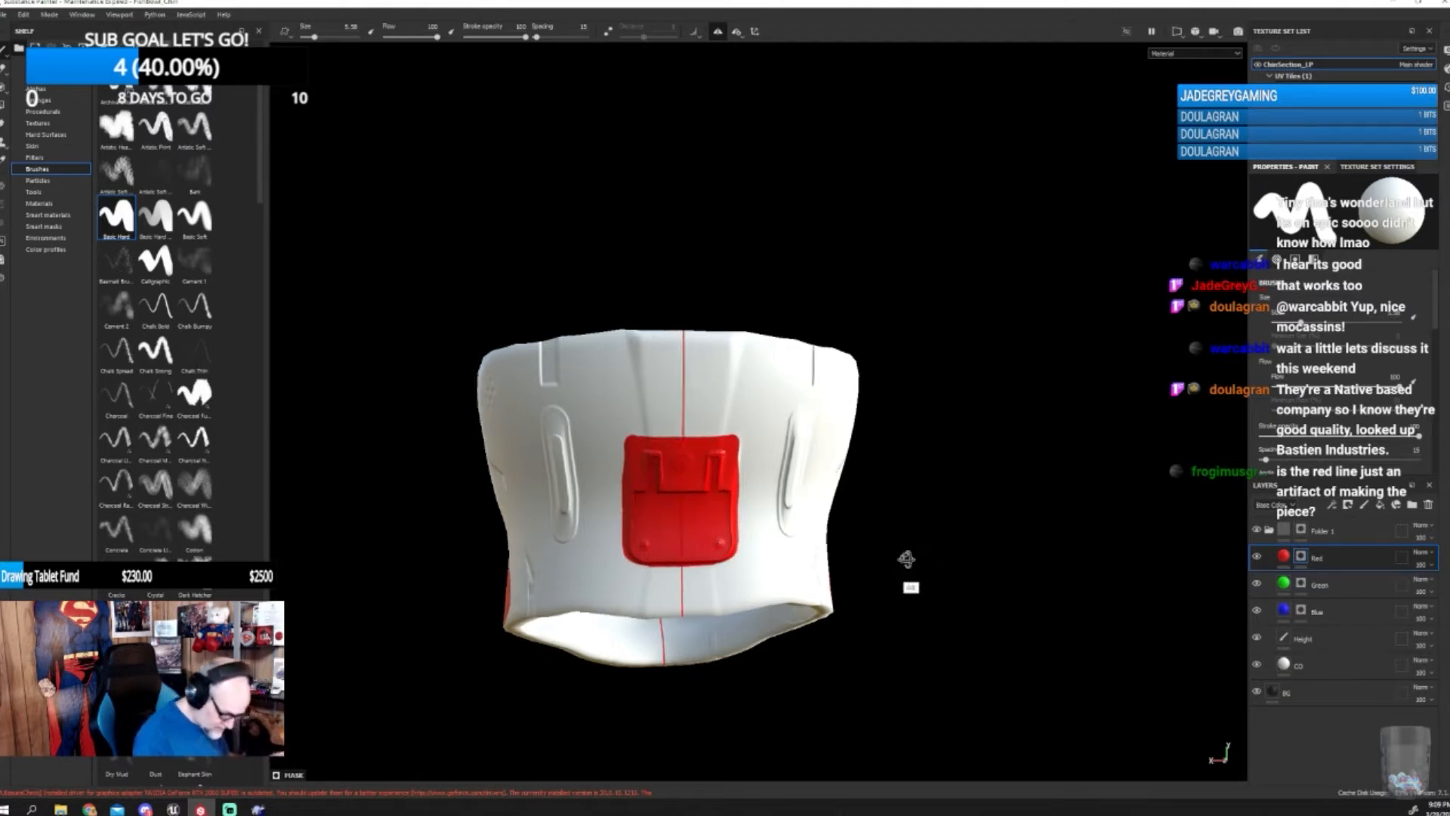
{"action": "mouse_move", "coordinate": [906, 557]}
{"action": "left_mouse_down", "text": "alt"}
{"action": "mouse_move", "coordinate": [789, 529]}
{"action": "mouse_move", "coordinate": [770, 510]}
{"action": "left_mouse_up", "text": "alt"}
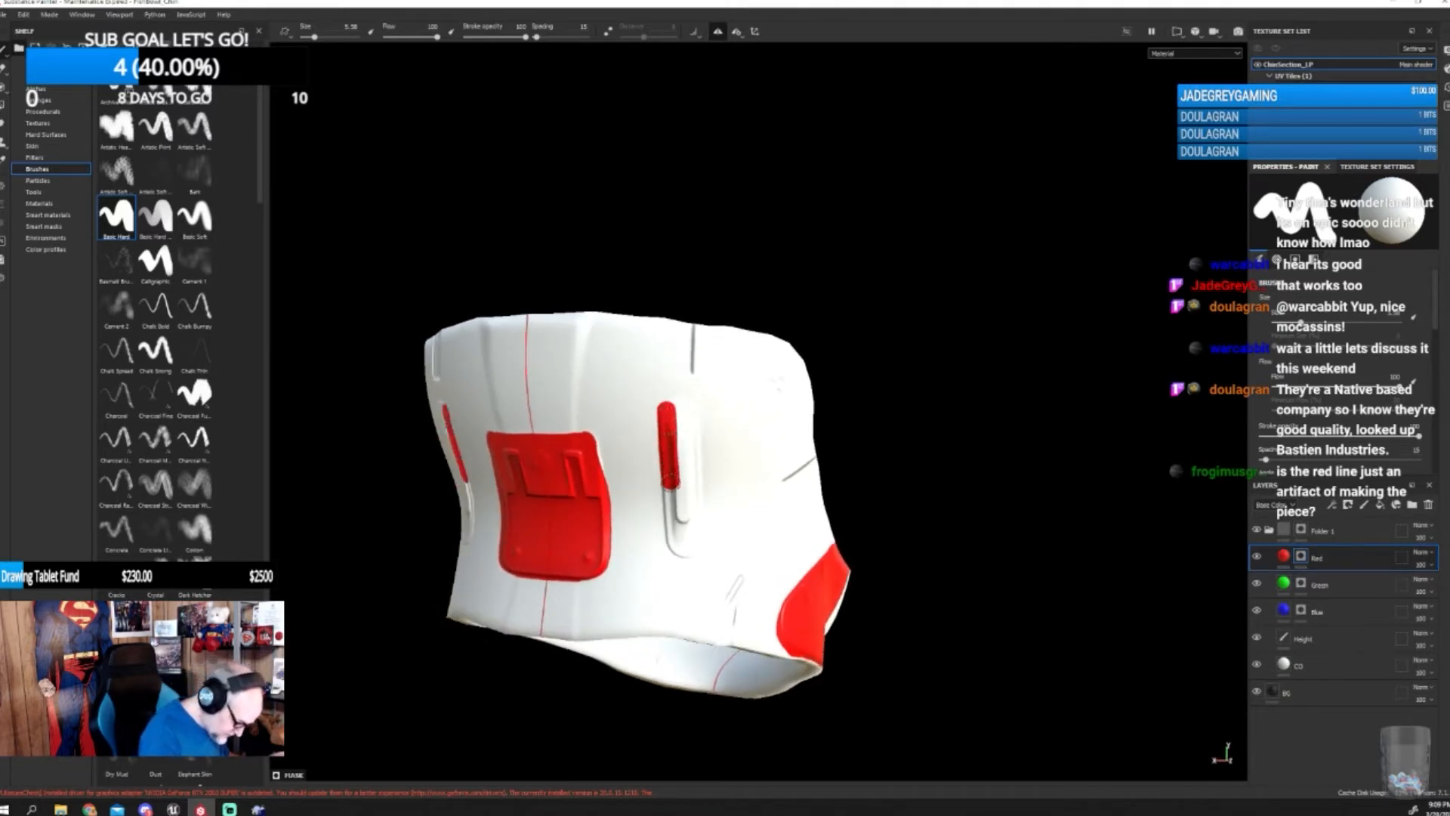
{"action": "mouse_move", "coordinate": [670, 487]}
{"action": "left_mouse_down"}
{"action": "mouse_move", "coordinate": [678, 563]}
{"action": "mouse_move", "coordinate": [699, 502]}
{"action": "mouse_move", "coordinate": [693, 402]}
{"action": "left_mouse_up"}
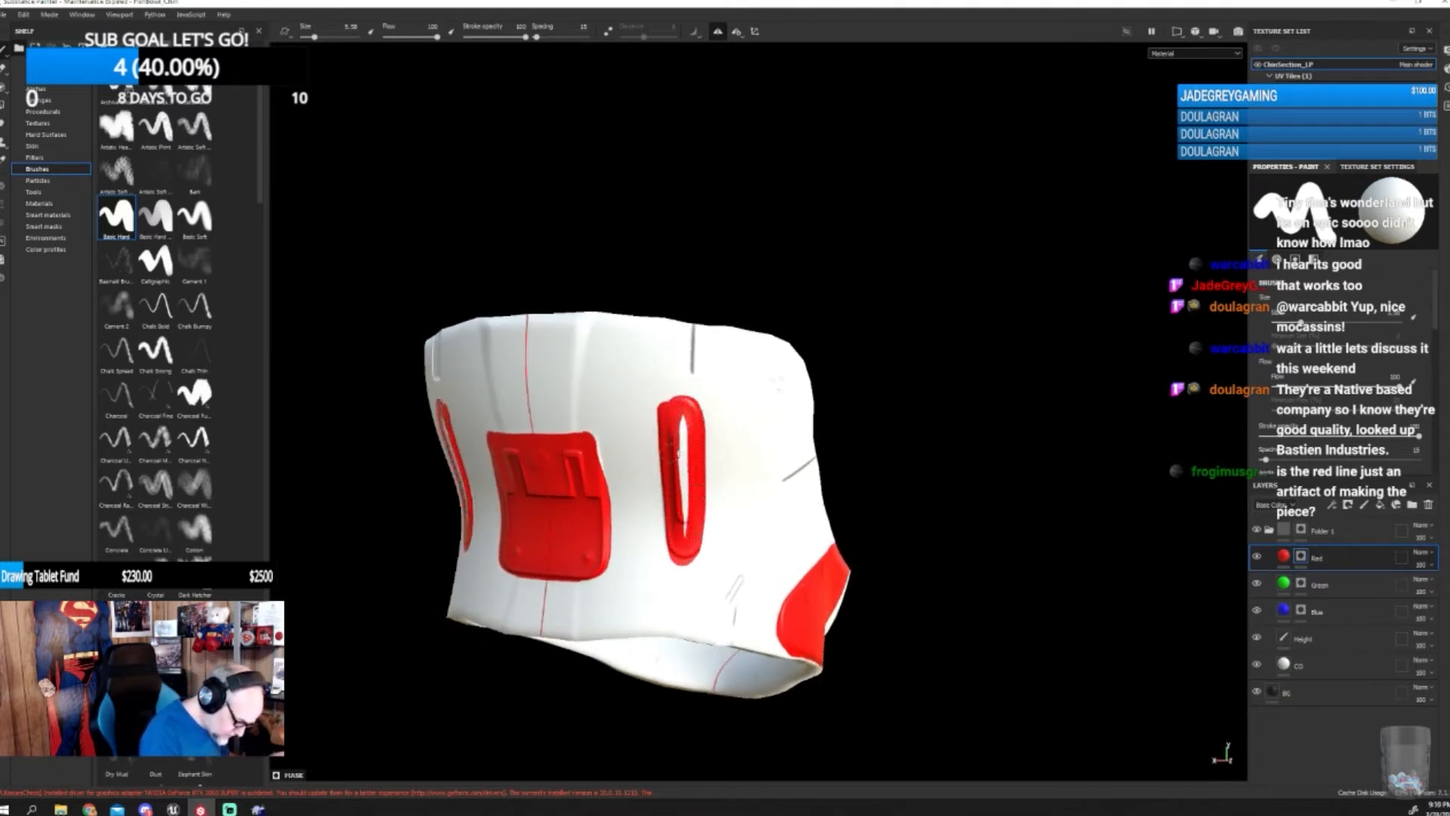
- Paint the middle of the front rim into the Green layer's mask
{"action": "mouse_move", "coordinate": [925, 563]}
{"action": "left_mouse_down", "text": "alt"}
{"action": "mouse_move", "coordinate": [785, 566]}
{"action": "mouse_move", "coordinate": [943, 566]}
{"action": "mouse_move", "coordinate": [897, 521]}
{"action": "mouse_move", "coordinate": [888, 562]}
{"action": "mouse_move", "coordinate": [827, 587]}
{"action": "mouse_move", "coordinate": [915, 585]}
{"action": "mouse_move", "coordinate": [1000, 555]}
{"action": "left_mouse_up", "text": "alt"}
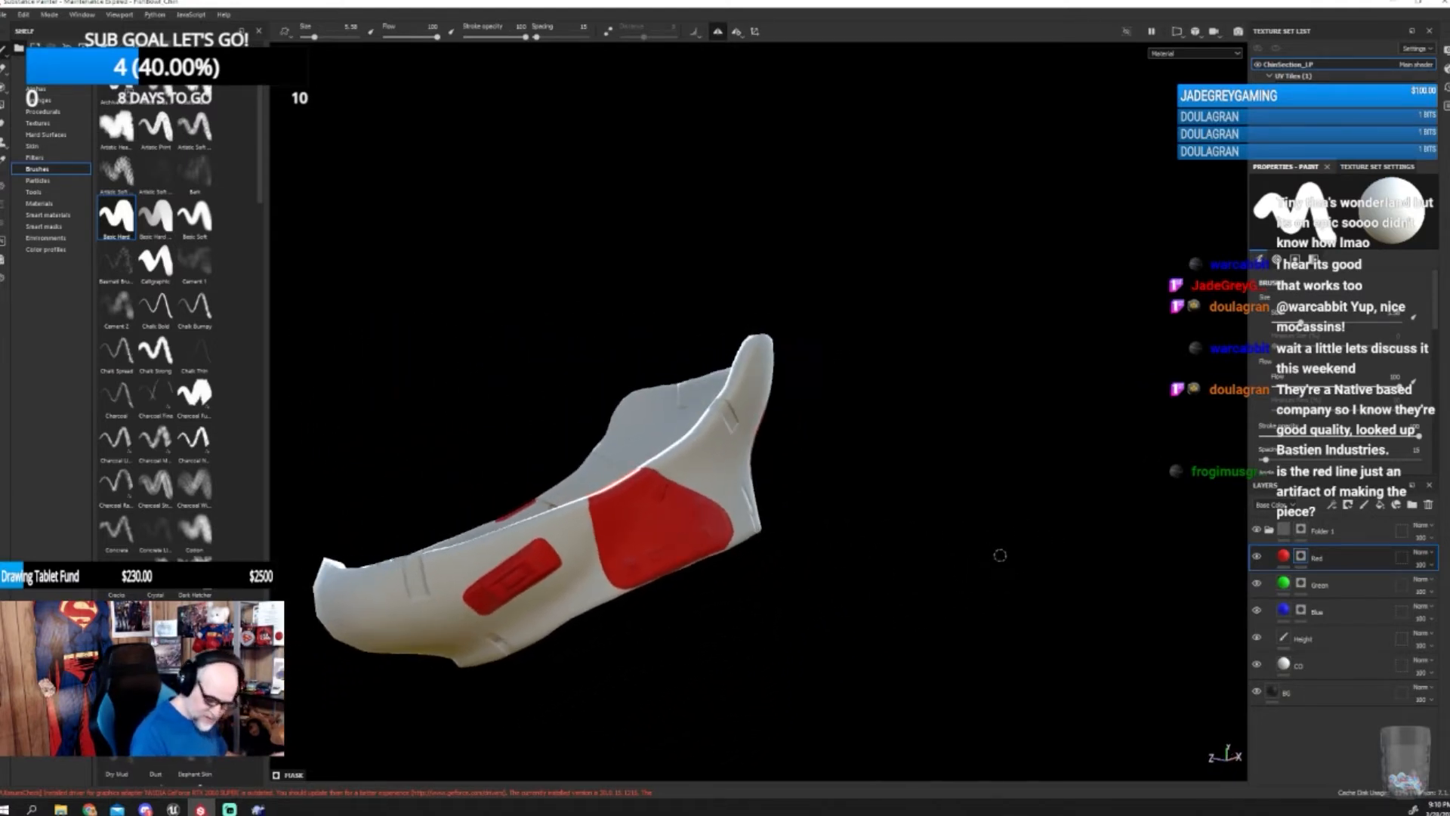
{"action": "left_click", "coordinate": [1302, 586]}
{"action": "mouse_move", "coordinate": [835, 650]}
{"action": "left_mouse_down", "text": "alt"}
{"action": "mouse_move", "coordinate": [868, 525]}
{"action": "mouse_move", "coordinate": [891, 502]}
{"action": "mouse_move", "coordinate": [863, 529]}
{"action": "mouse_move", "coordinate": [874, 616]}
{"action": "mouse_move", "coordinate": [972, 611]}
{"action": "mouse_move", "coordinate": [945, 632]}
{"action": "mouse_move", "coordinate": [848, 644]}
{"action": "mouse_move", "coordinate": [789, 617]}
{"action": "left_mouse_up", "text": "alt"}
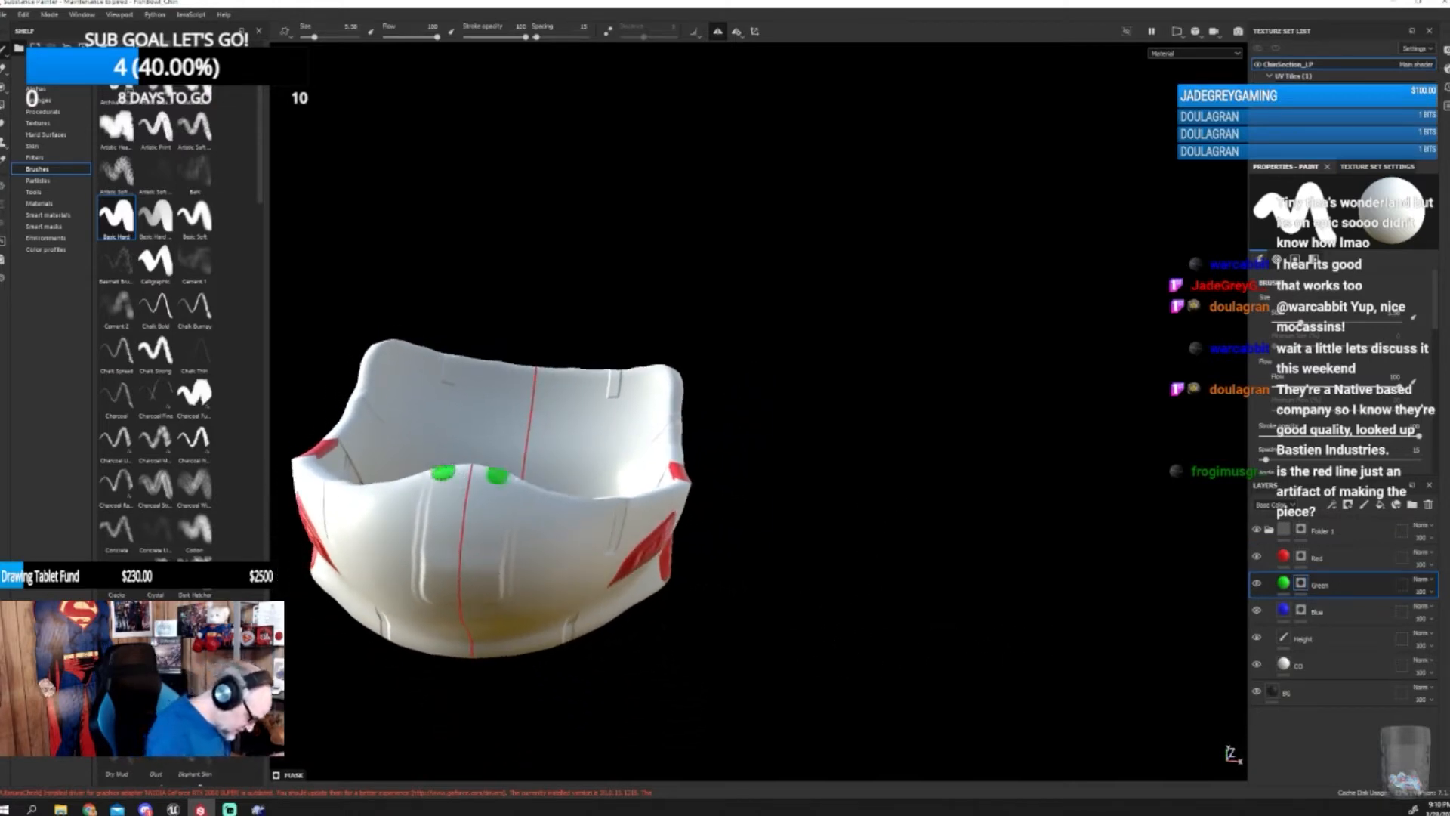
{"action": "mouse_move", "coordinate": [444, 473]}
{"action": "left_mouse_down"}
{"action": "mouse_move", "coordinate": [432, 583]}
{"action": "mouse_move", "coordinate": [486, 472]}
{"action": "left_mouse_up"}
- Shrink the brush and dab the cluster of small dimples near the upper side edge into the Green layer's mask
{"action": "left_click_drag", "start_coordinate": [659, 567], "coordinate": [934, 505], "text": "alt"}
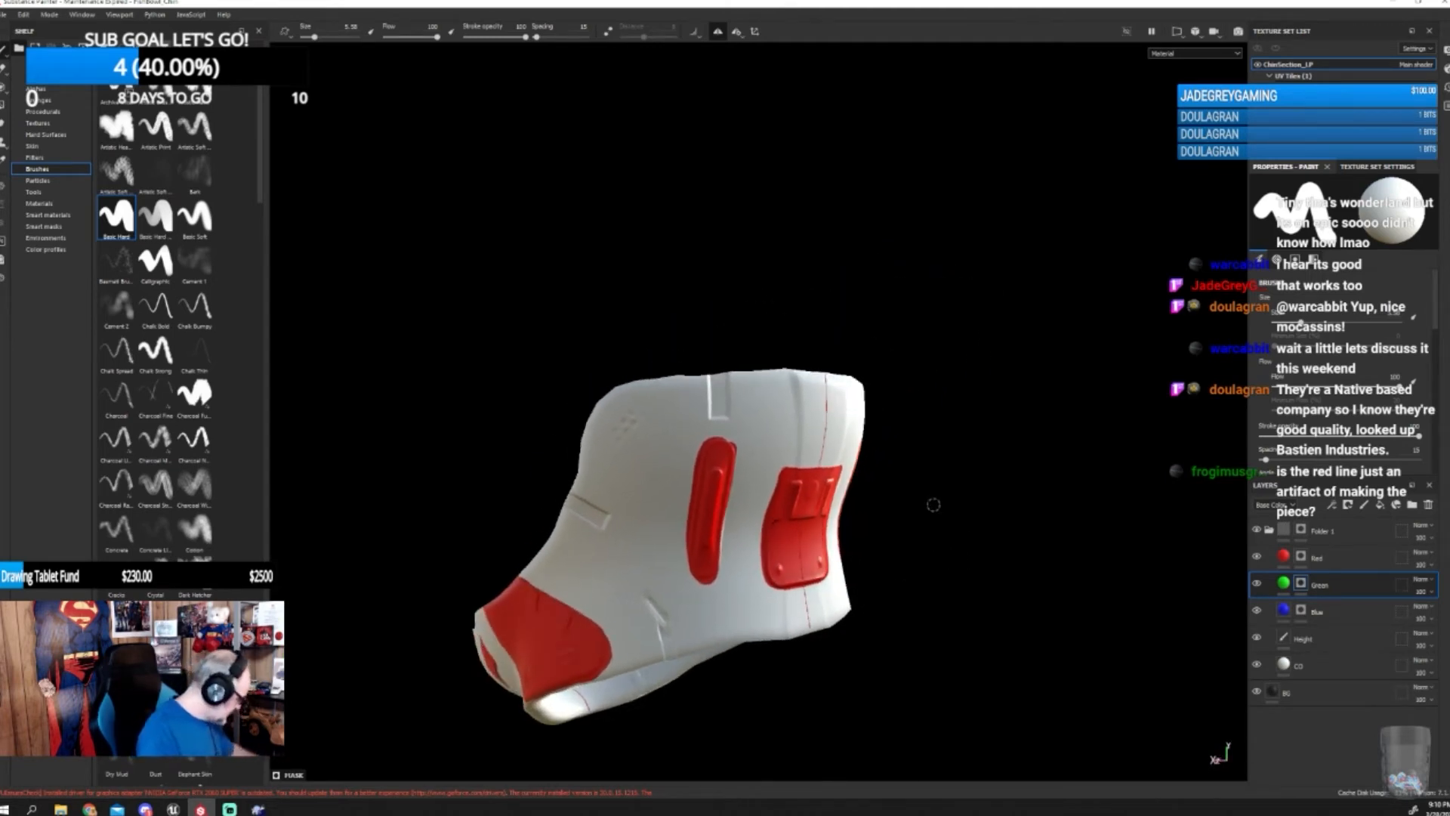
{"action": "key", "text": "bracketleft"}
{"action": "key", "text": "bracketleft"}
{"action": "key", "text": "bracketleft"}
{"action": "key", "text": "bracketleft"}
{"action": "key", "text": "bracketleft"}
{"action": "key", "text": "bracketleft"}
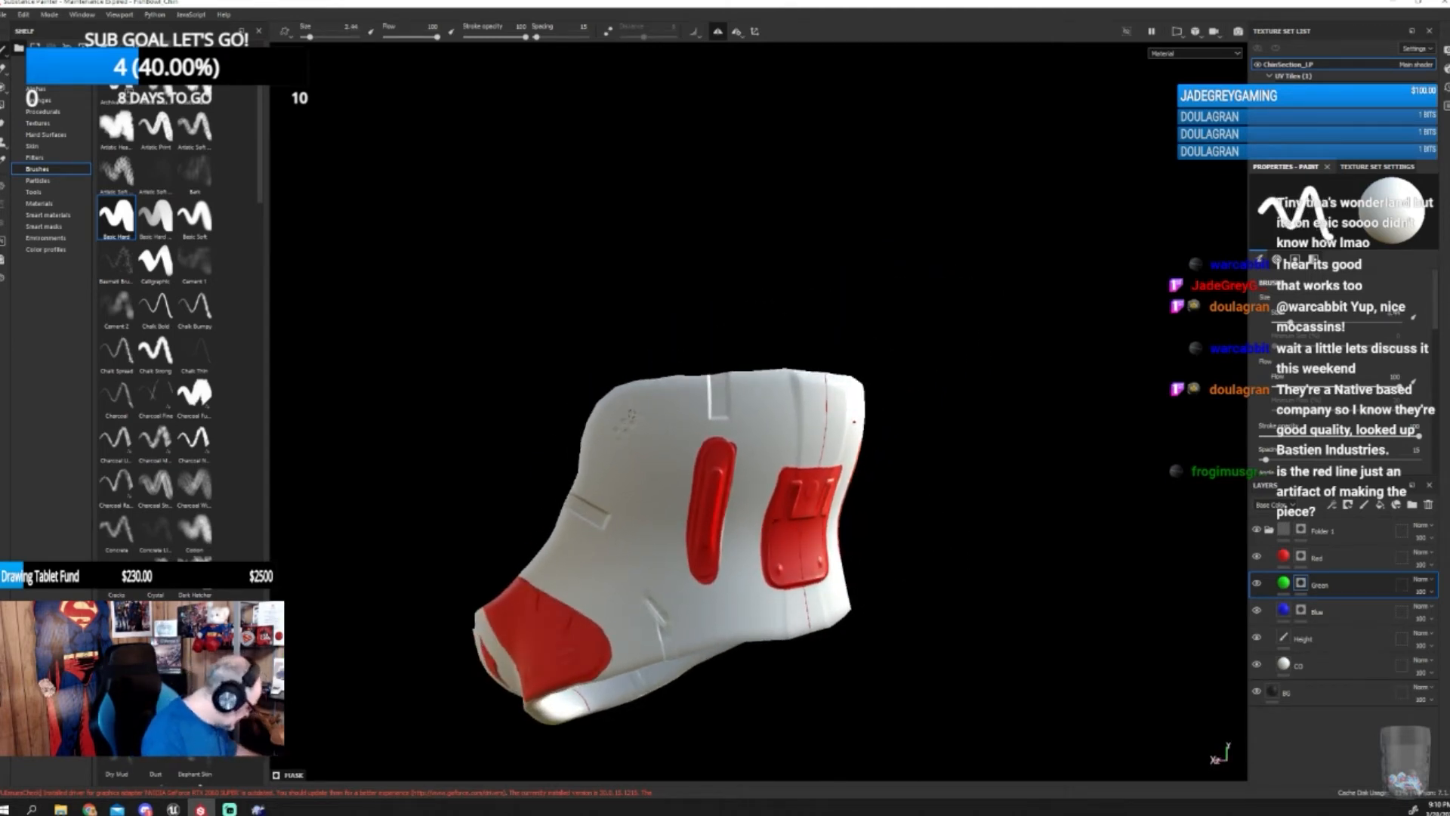
{"action": "key", "text": "bracketleft"}
{"action": "key", "text": "bracketleft"}
{"action": "key", "text": "bracketleft"}
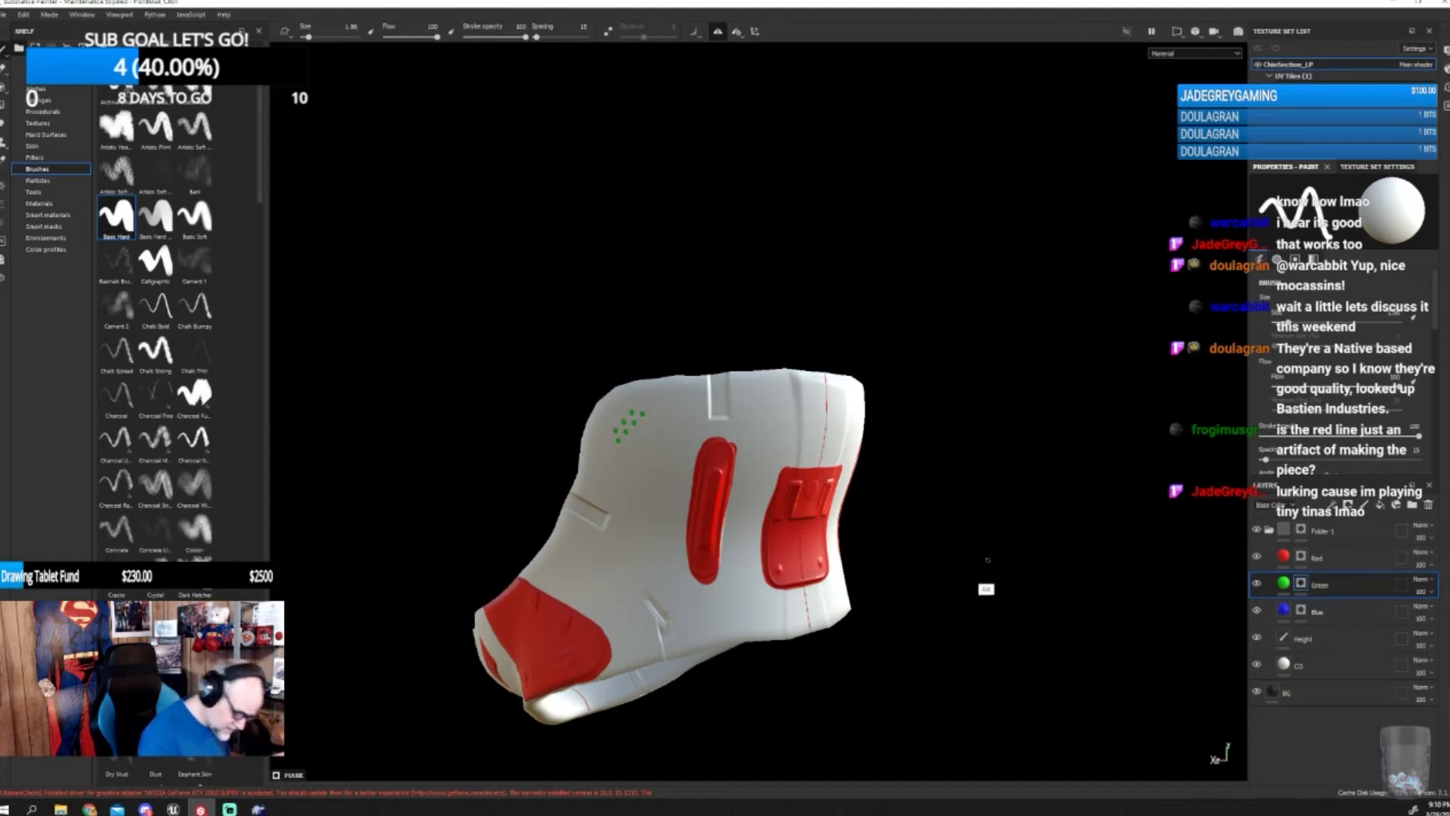
- Paint the narrow angled groove near the lower rear edge into the Green layer's mask
{"action": "left_click_drag", "start_coordinate": [988, 560], "coordinate": [914, 575], "text": "alt"}
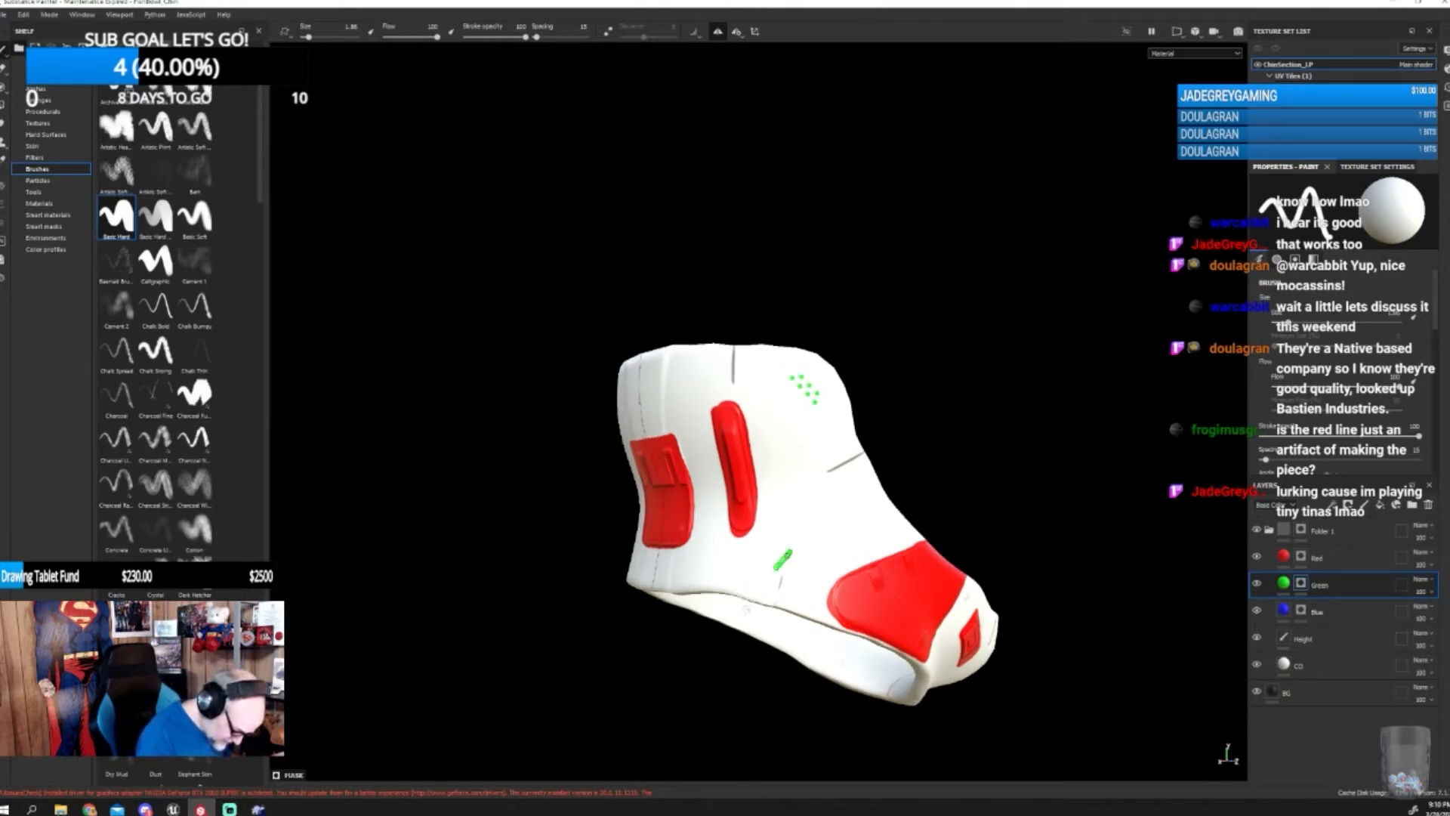
{"action": "left_click_drag", "start_coordinate": [948, 540], "coordinate": [741, 463], "text": "alt"}
{"action": "middle_click_drag", "start_coordinate": [740, 464], "coordinate": [729, 461], "text": "alt"}
{"action": "left_click_drag", "start_coordinate": [728, 460], "coordinate": [1042, 496], "text": "alt"}
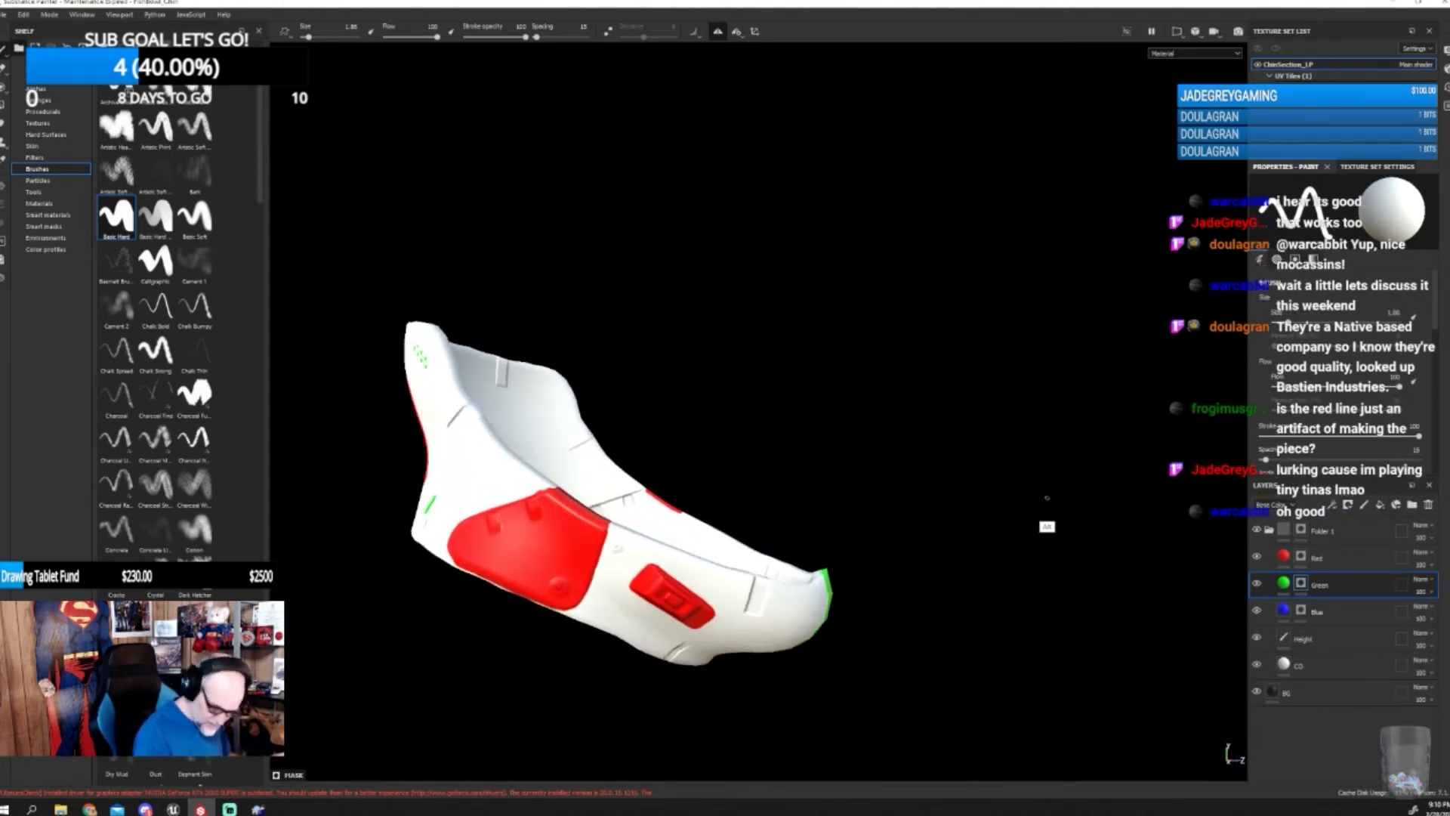
- Activate the Red layer's mask and inspect the painted side panels, slots and details of the chin piece from several angles
{"action": "left_click", "coordinate": [1302, 557]}
{"action": "left_click_drag", "start_coordinate": [868, 680], "coordinate": [928, 588], "text": "alt"}
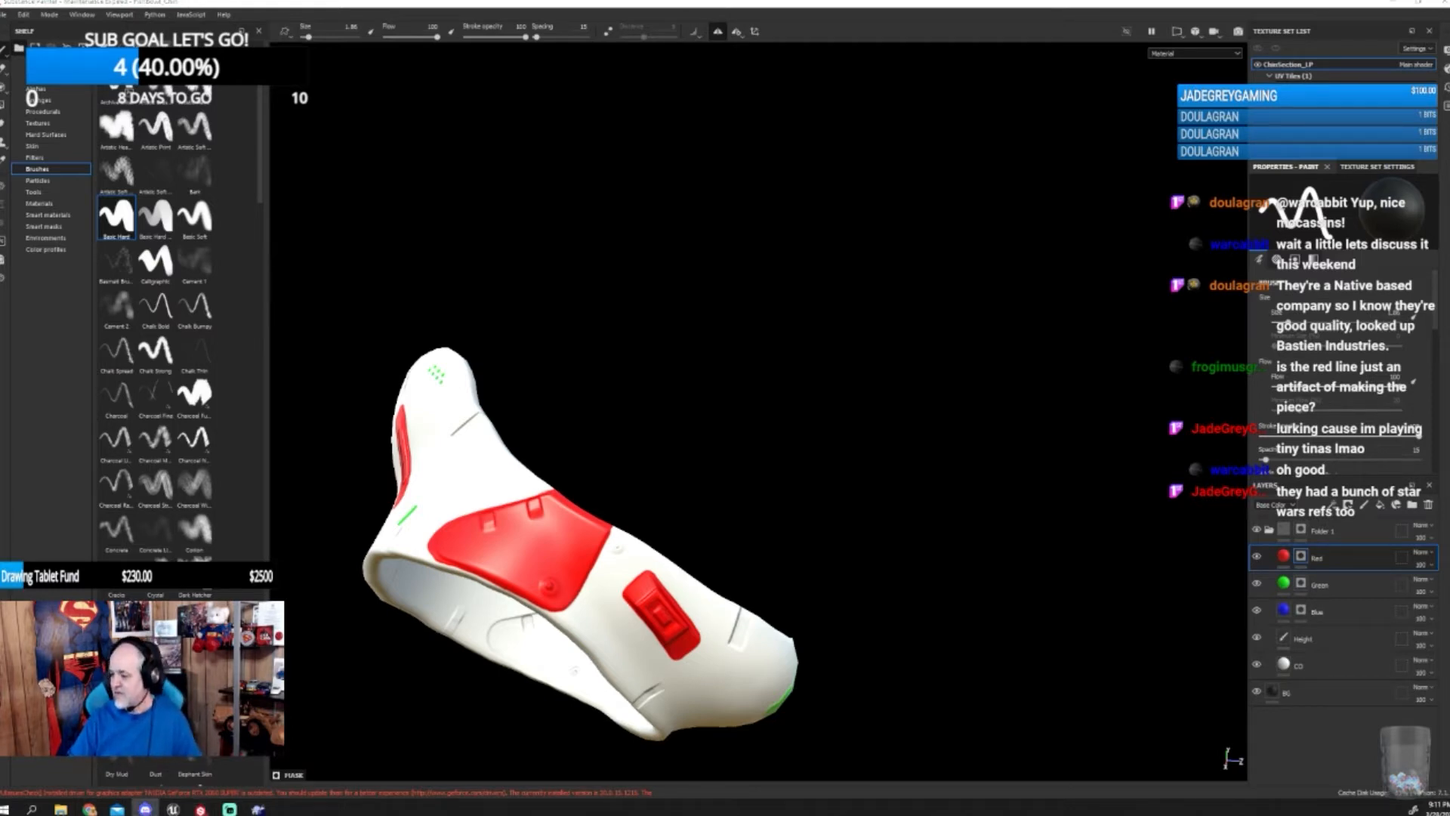
{"action": "key", "text": "alt+Tab"}
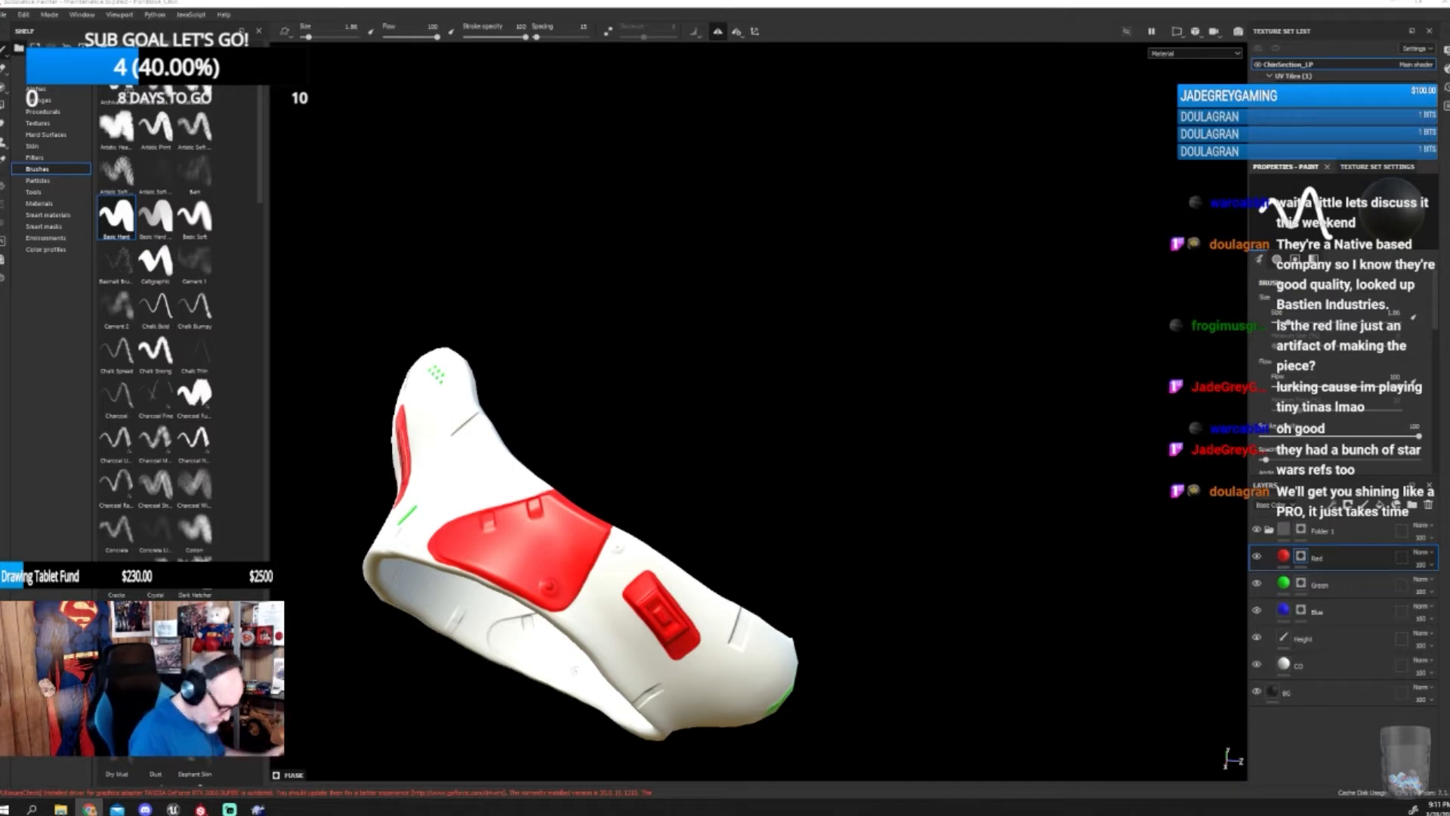
{"action": "left_click_drag", "start_coordinate": [831, 622], "coordinate": [908, 623], "text": "alt"}
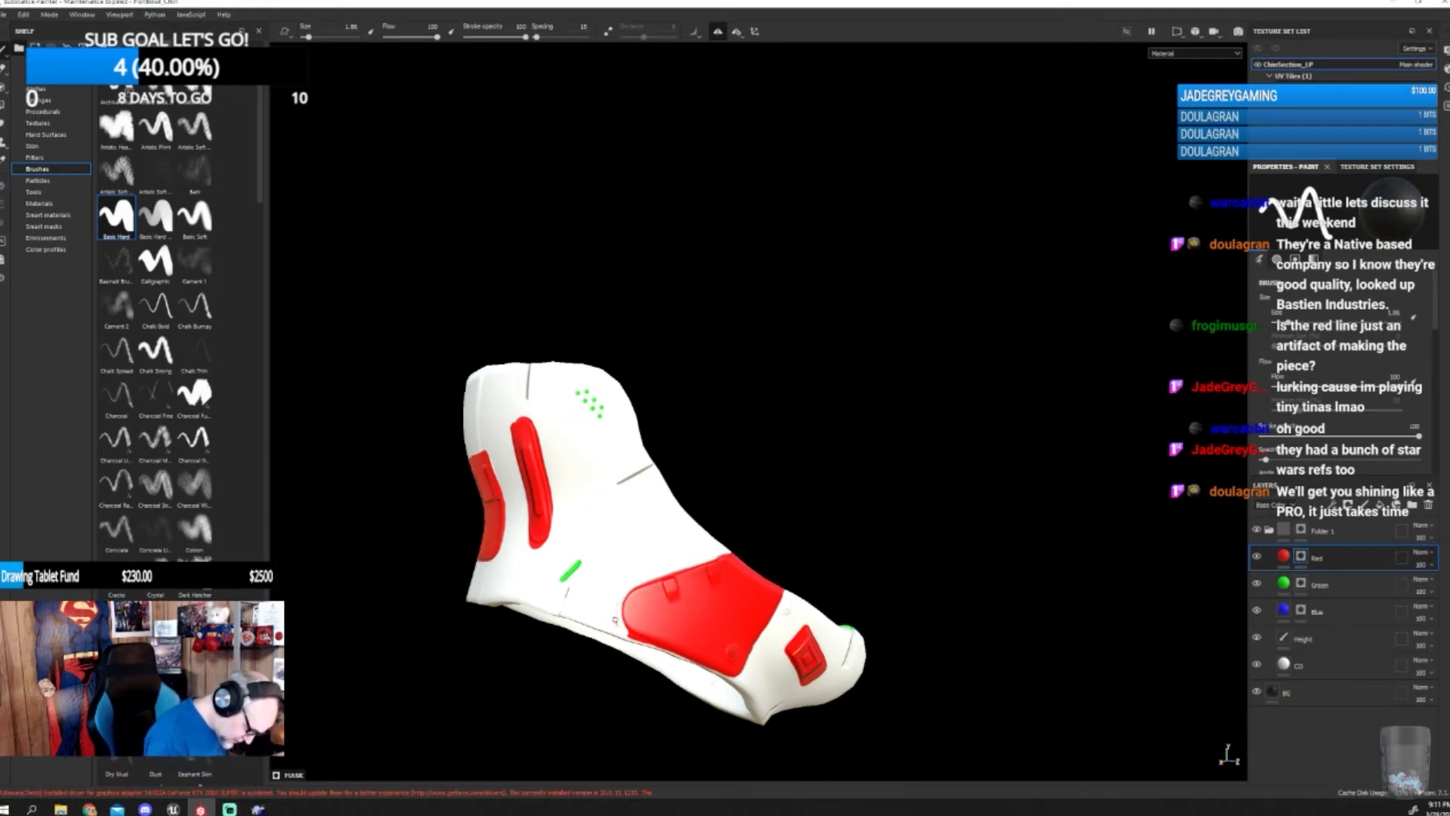
{"action": "left_click_drag", "start_coordinate": [623, 626], "coordinate": [601, 606], "text": "alt"}
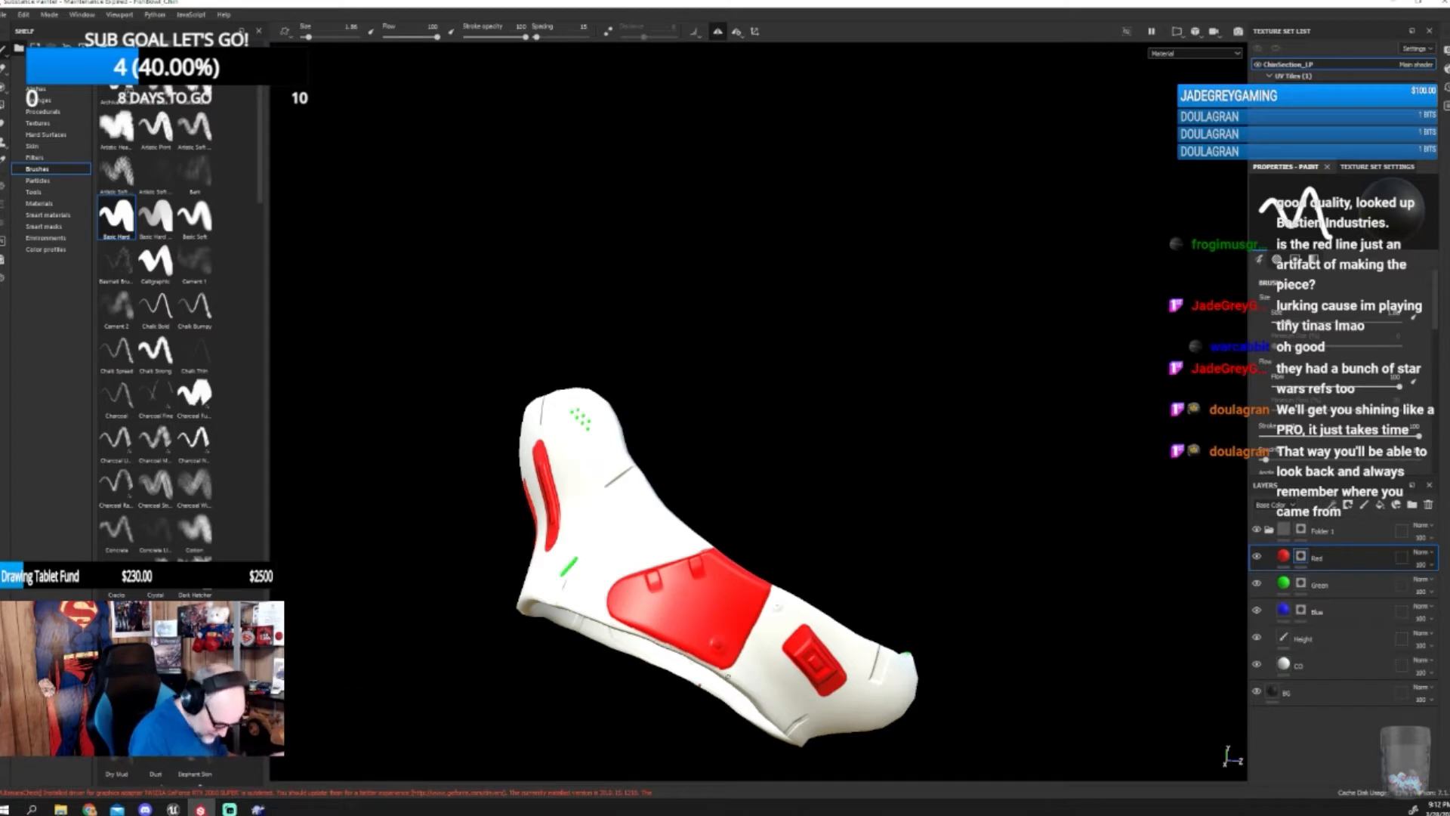
{"action": "left_click_drag", "start_coordinate": [856, 621], "coordinate": [875, 597], "text": "alt"}
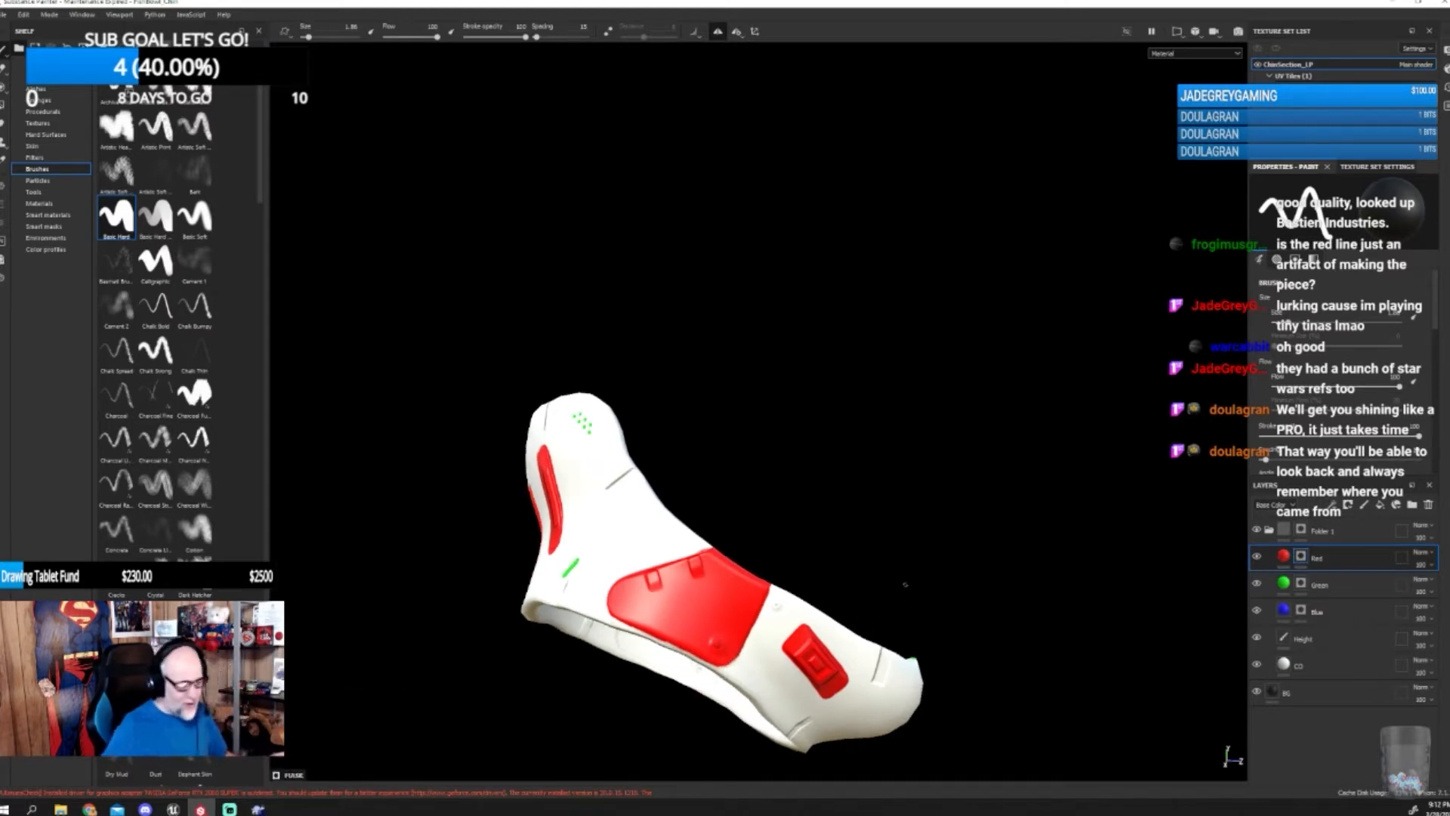
{"action": "scroll", "coordinate": [905, 584], "scroll_direction": "up", "scroll_amount": 5}
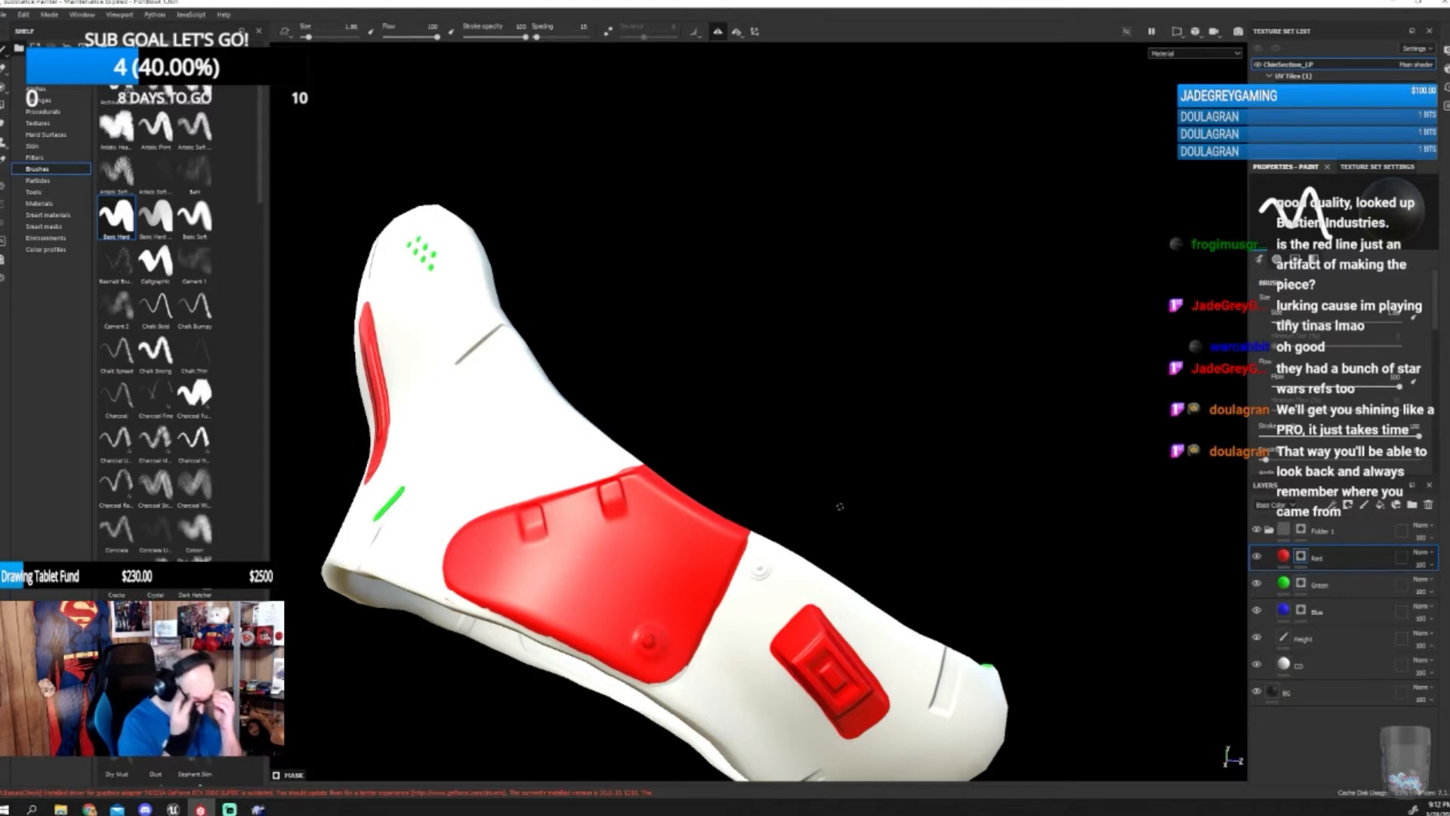
{"action": "left_click_drag", "start_coordinate": [861, 579], "coordinate": [748, 544], "text": "alt"}
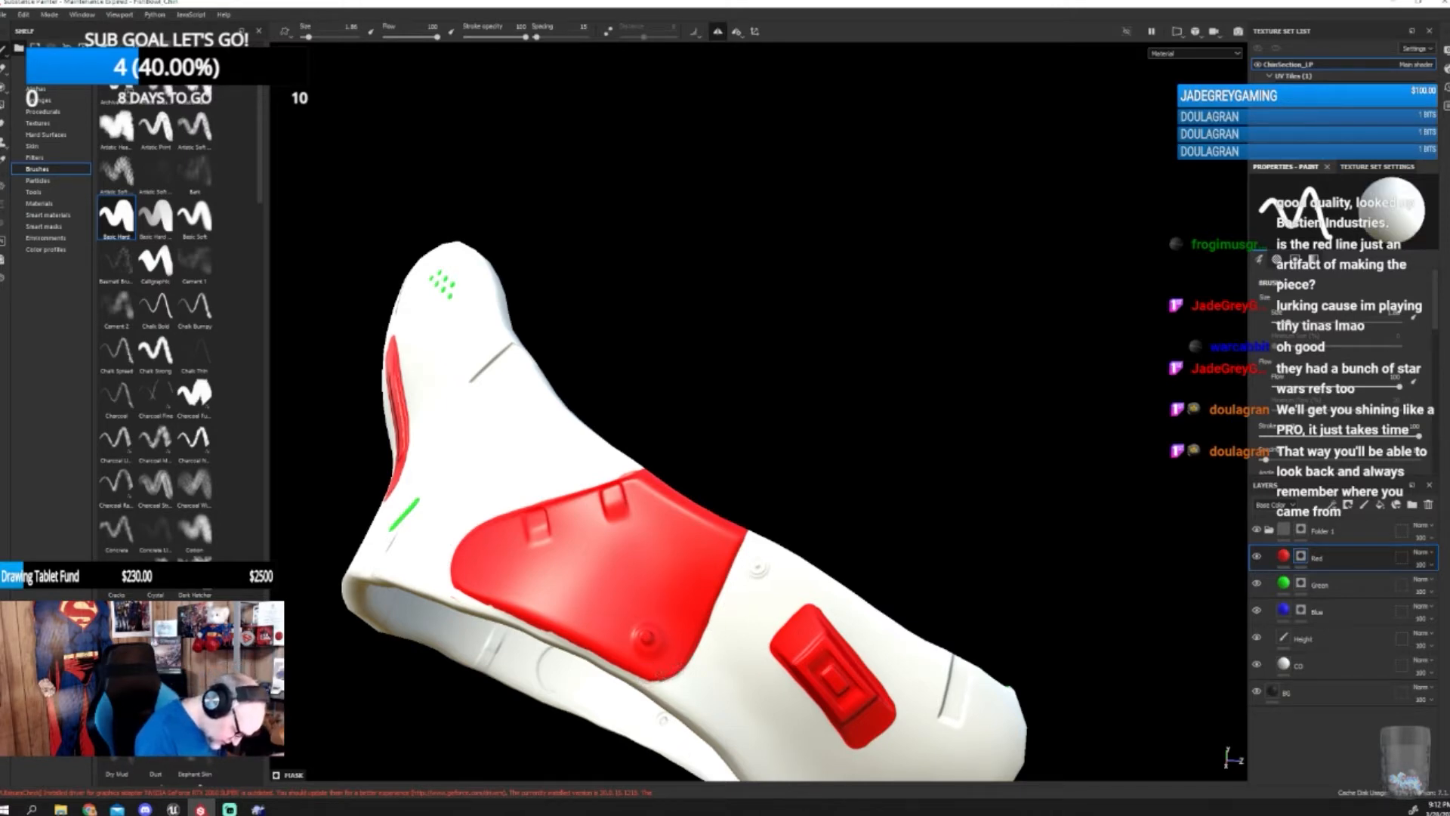
{"action": "left_click_drag", "start_coordinate": [766, 594], "coordinate": [764, 567], "text": "alt"}
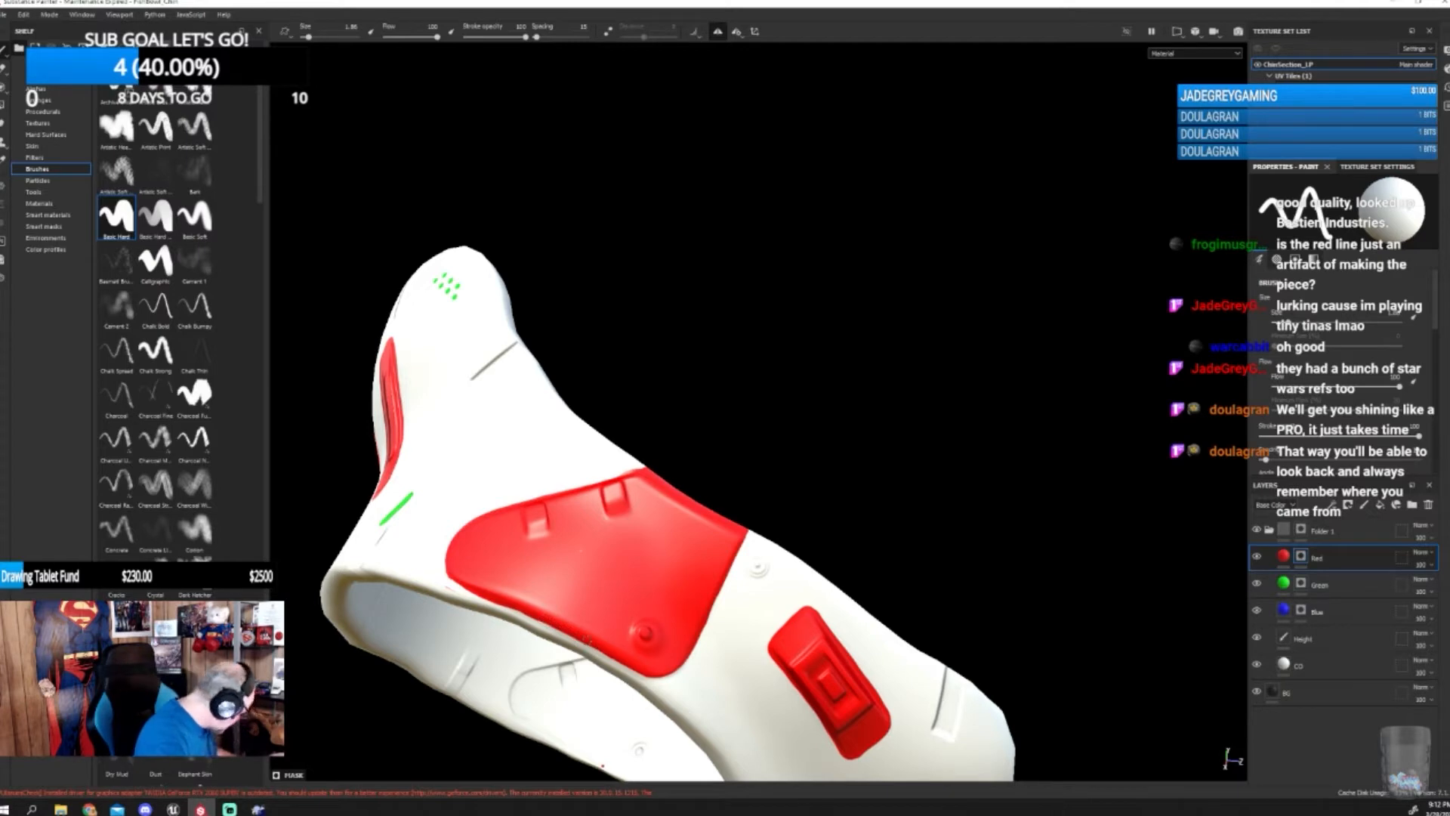
{"action": "mouse_move", "coordinate": [917, 622]}
{"action": "left_mouse_down", "text": "alt"}
{"action": "mouse_move", "coordinate": [954, 716]}
{"action": "mouse_move", "coordinate": [930, 659]}
{"action": "mouse_move", "coordinate": [937, 709]}
{"action": "mouse_move", "coordinate": [948, 619]}
{"action": "mouse_move", "coordinate": [860, 696]}
{"action": "left_mouse_up", "text": "alt"}
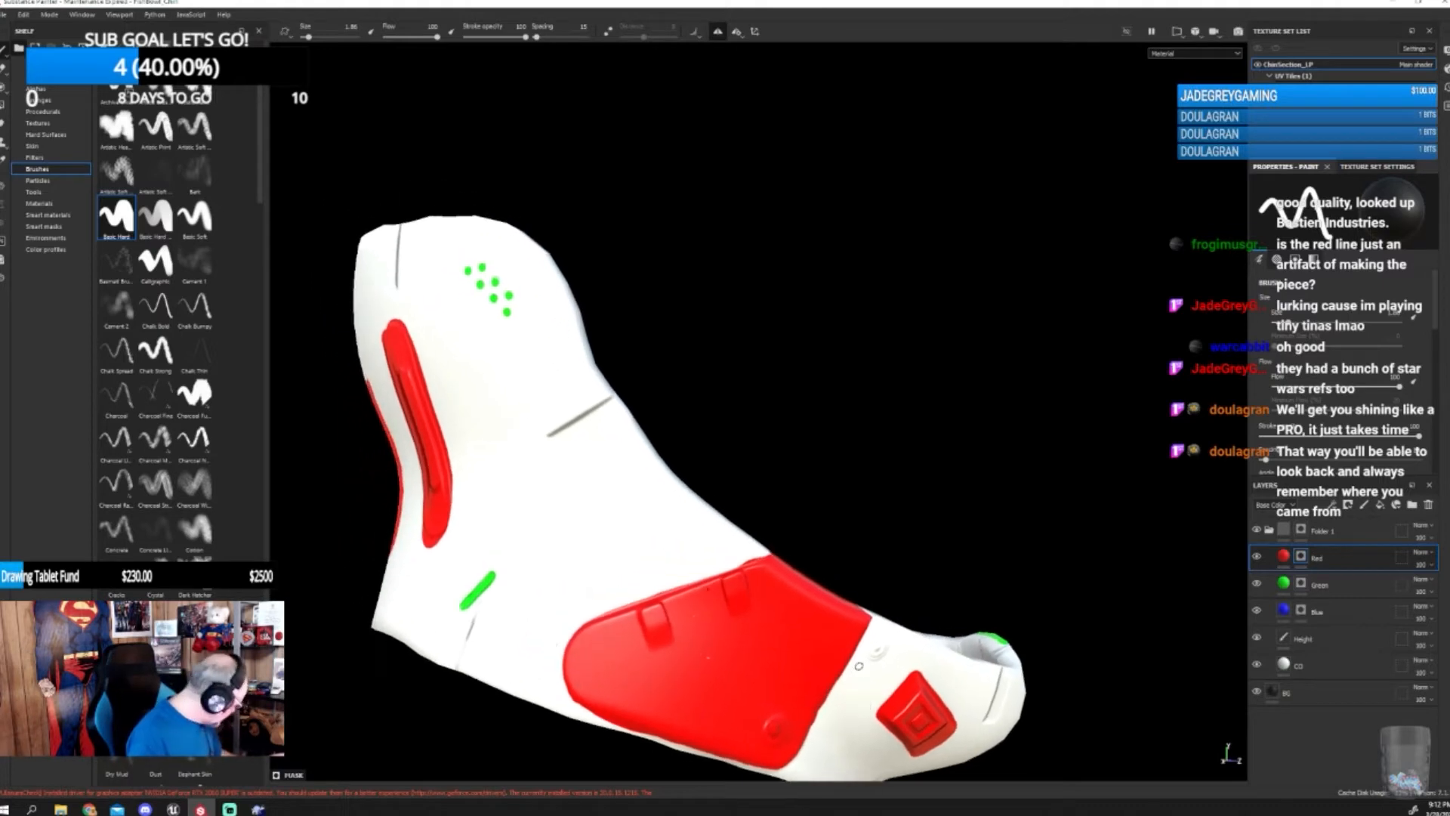
- Shrink the brush and touch up the Red layer's mask around the large side panel's upper corner at the rim
{"action": "key", "text": "x"}
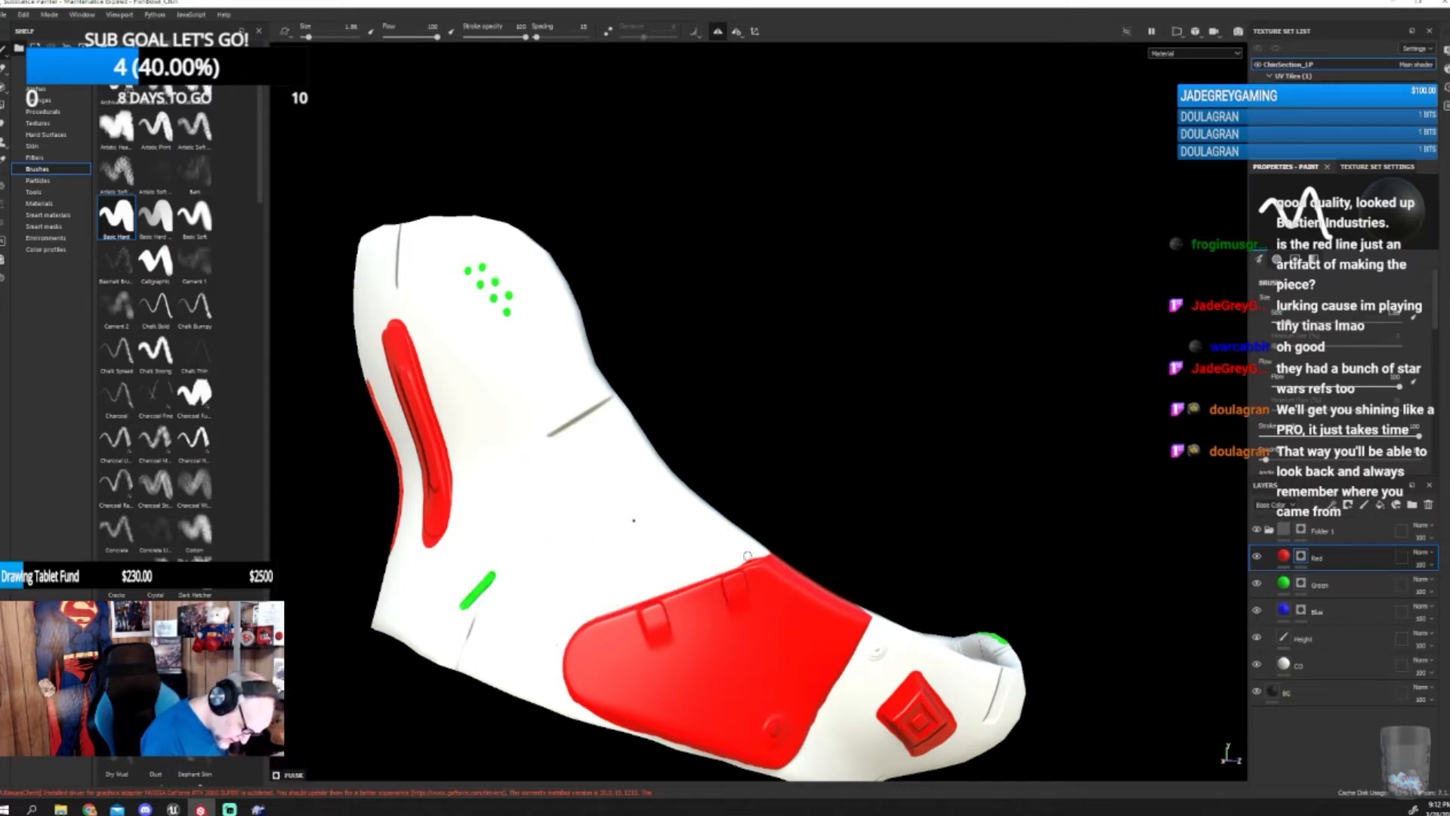
{"action": "key", "text": "shift"}
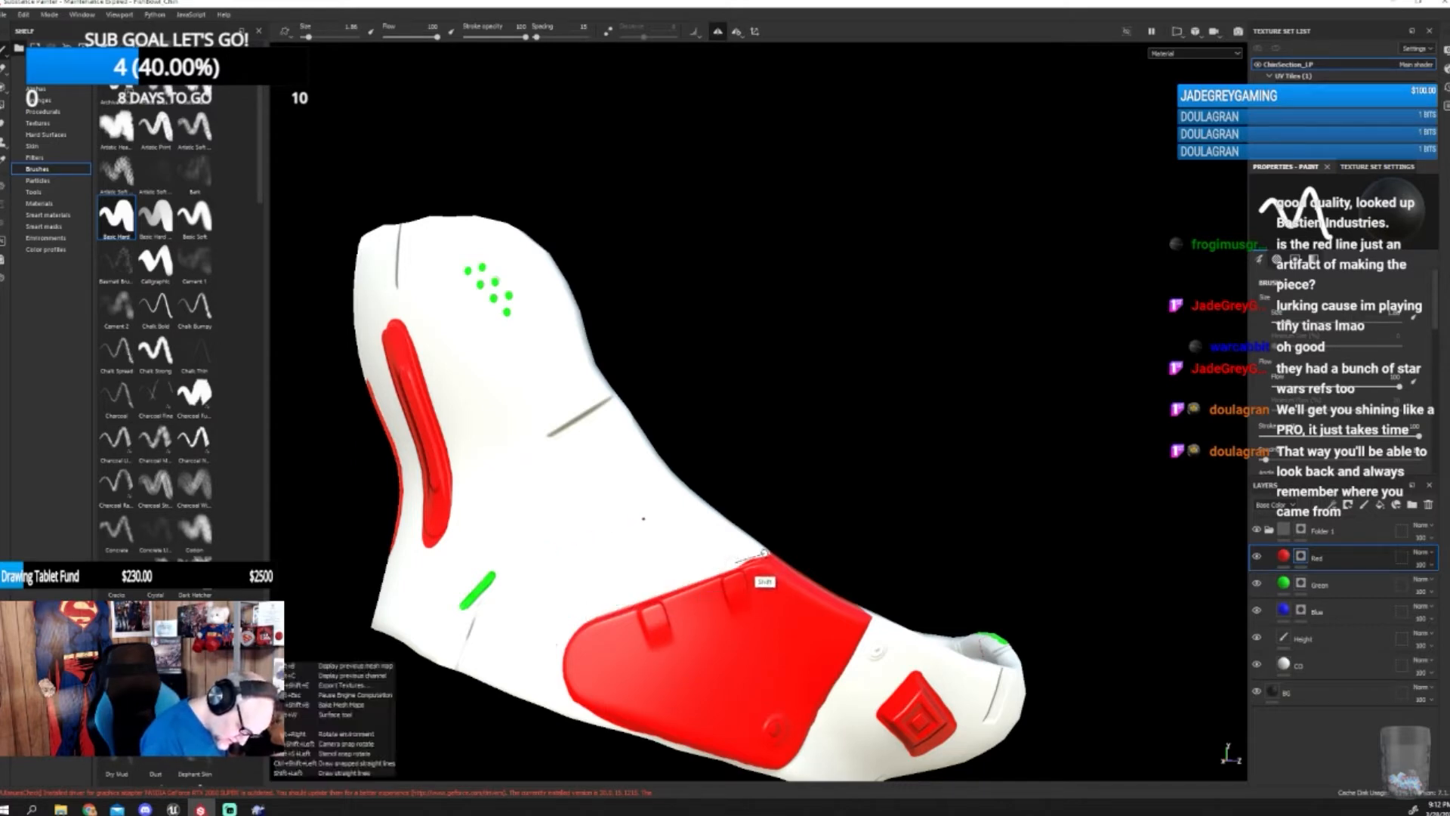
{"action": "left_click_drag", "start_coordinate": [764, 559], "coordinate": [822, 537], "text": "alt"}
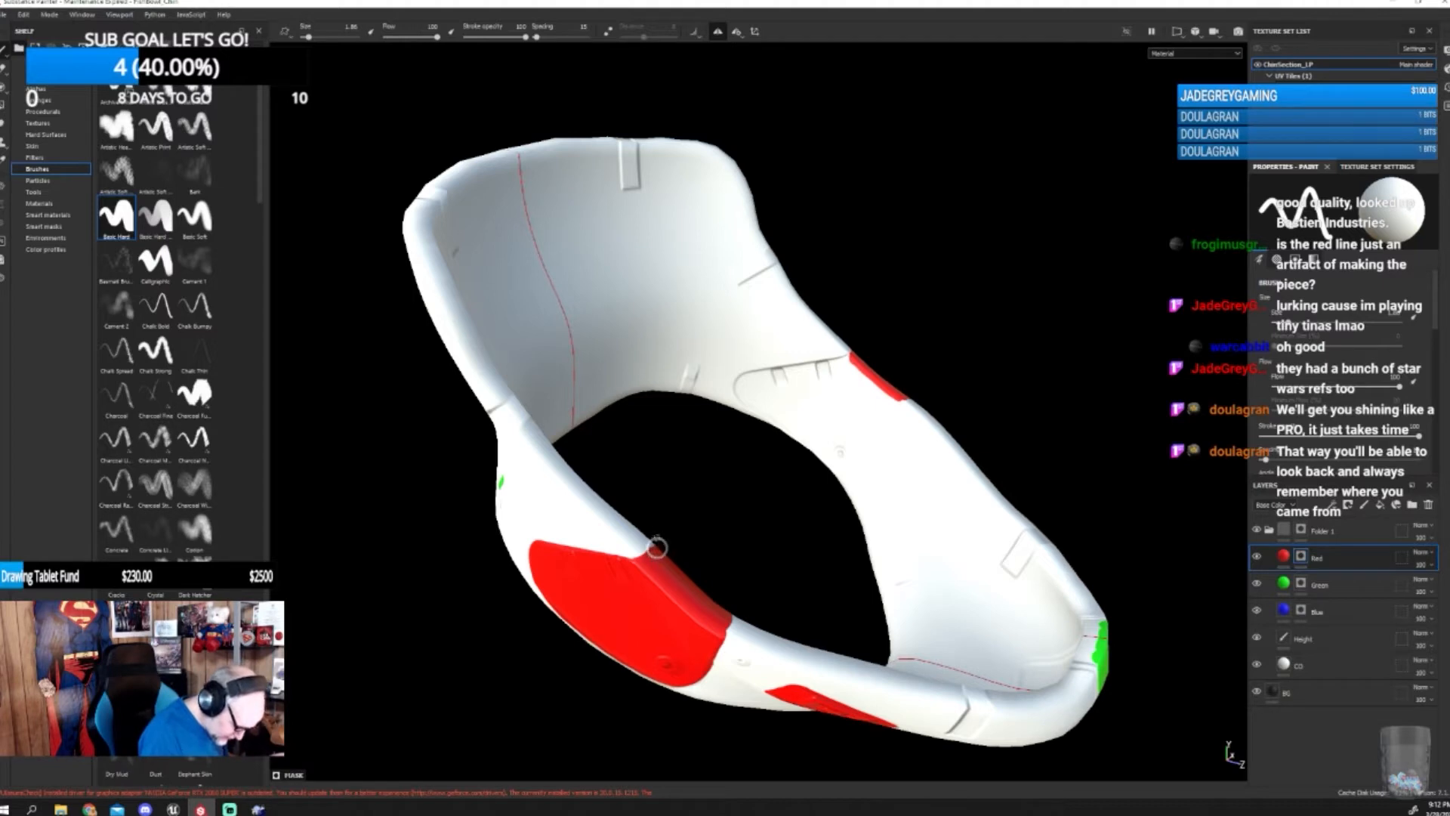
{"action": "key", "text": "bracketleft"}
{"action": "key", "text": "bracketleft"}
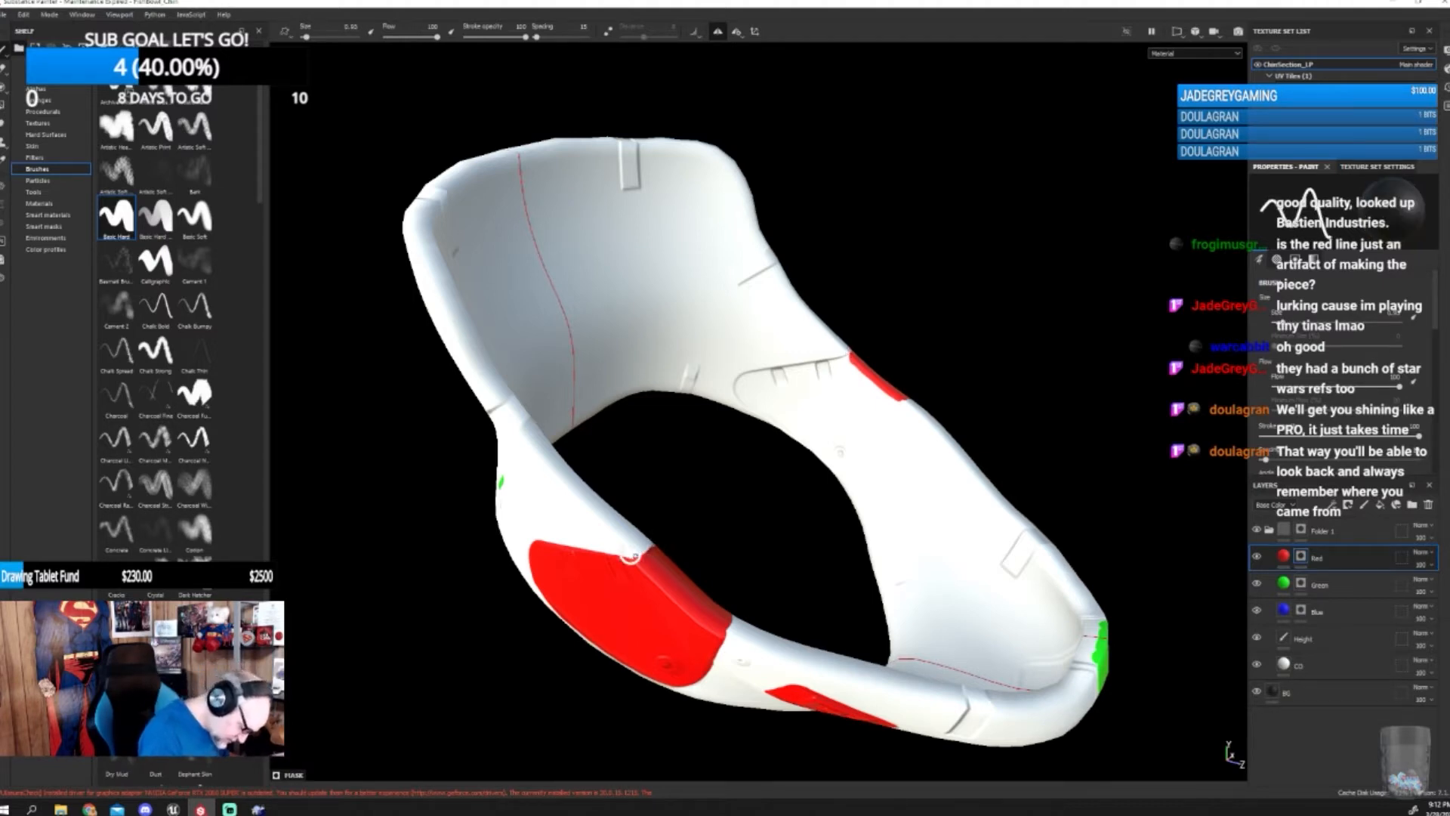
{"action": "mouse_move", "coordinate": [630, 554]}
{"action": "left_mouse_down", "text": "alt"}
{"action": "mouse_move", "coordinate": [690, 557]}
{"action": "mouse_move", "coordinate": [682, 589]}
{"action": "left_mouse_up", "text": "alt"}
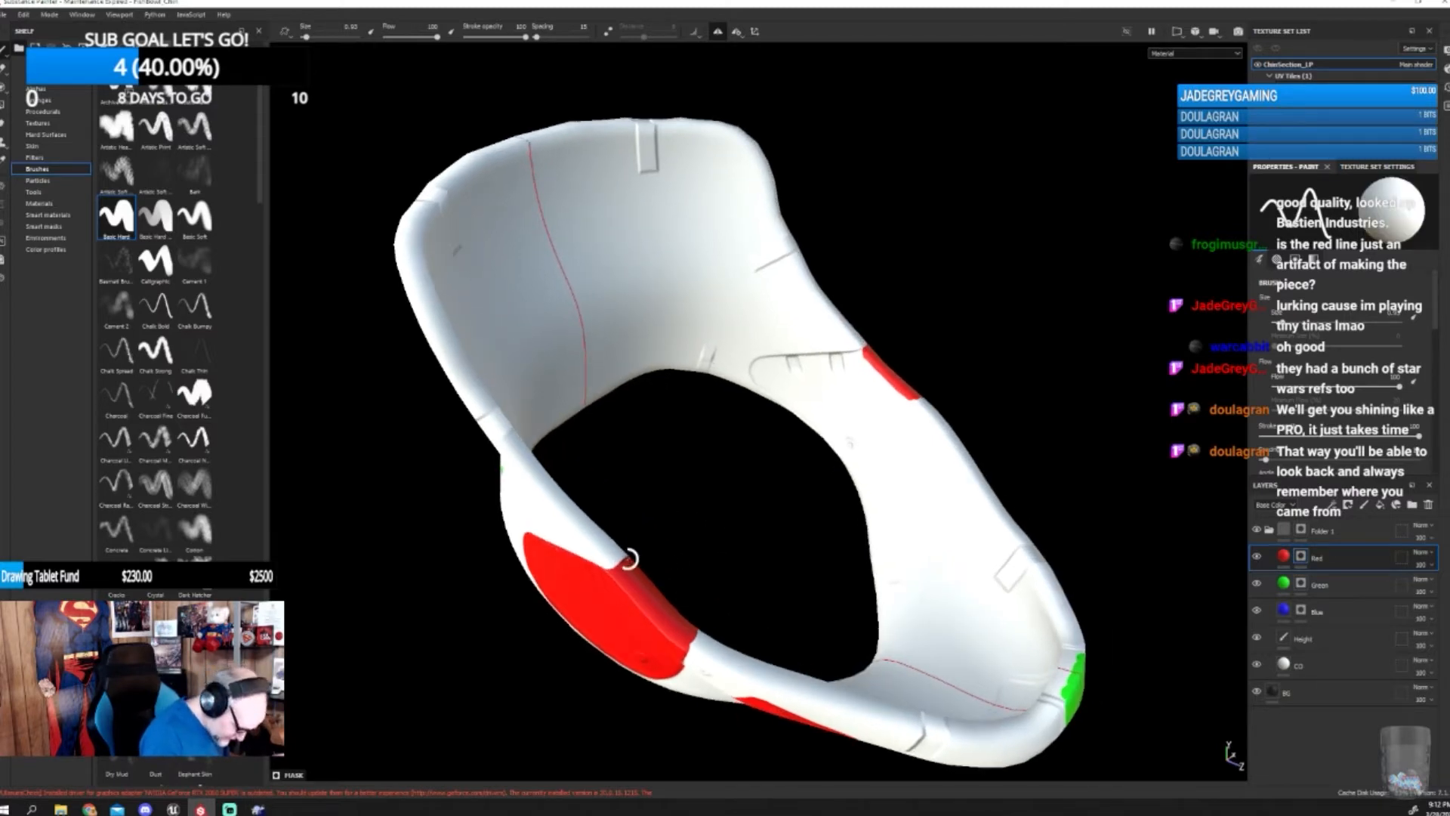
{"action": "mouse_move", "coordinate": [632, 552]}
{"action": "left_mouse_down", "text": "alt"}
{"action": "mouse_move", "coordinate": [825, 634]}
{"action": "mouse_move", "coordinate": [854, 586]}
{"action": "mouse_move", "coordinate": [785, 576]}
{"action": "mouse_move", "coordinate": [753, 593]}
{"action": "mouse_move", "coordinate": [760, 551]}
{"action": "left_mouse_up", "text": "alt"}
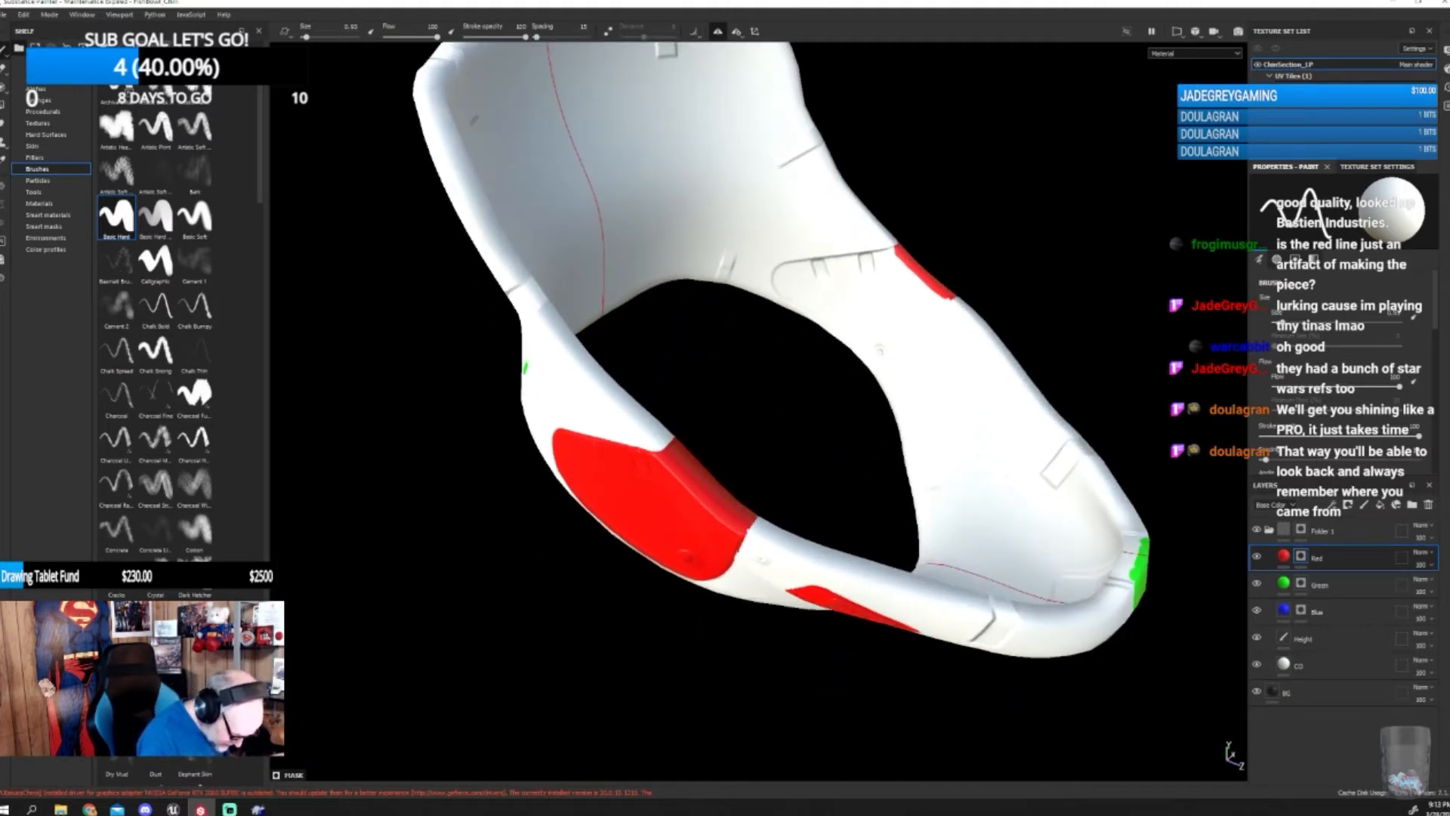
{"action": "mouse_move", "coordinate": [763, 555]}
{"action": "left_mouse_down", "text": "alt"}
{"action": "mouse_move", "coordinate": [677, 690]}
{"action": "mouse_move", "coordinate": [932, 457]}
{"action": "mouse_move", "coordinate": [838, 614]}
{"action": "mouse_move", "coordinate": [923, 618]}
{"action": "mouse_move", "coordinate": [810, 587]}
{"action": "mouse_move", "coordinate": [831, 609]}
{"action": "left_mouse_up", "text": "alt"}
- Erase the small square centre of the raised rectangular detail and the round button on the side panel from the Red layer's mask
{"action": "key", "text": "x"}
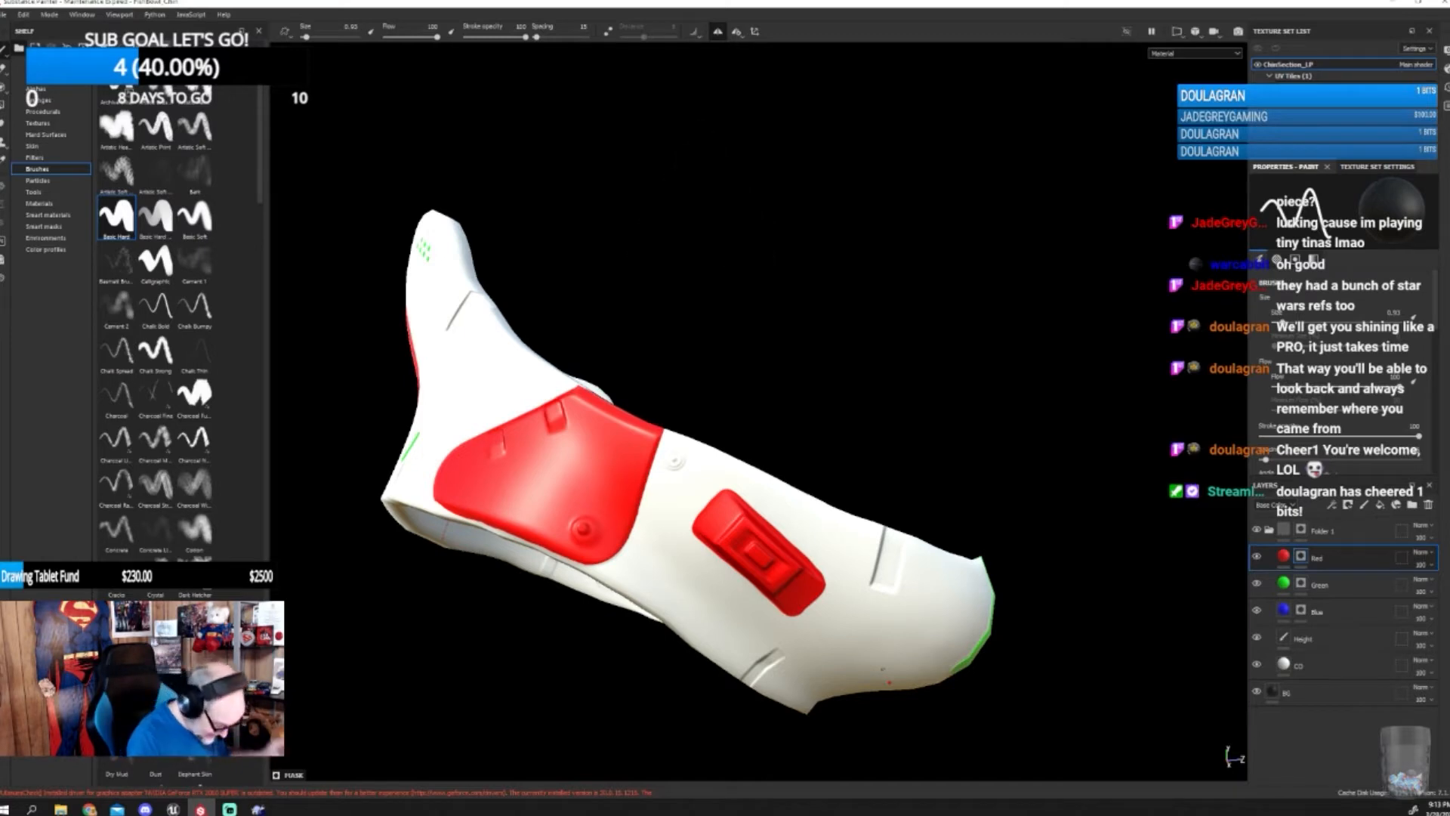
{"action": "key", "text": "x"}
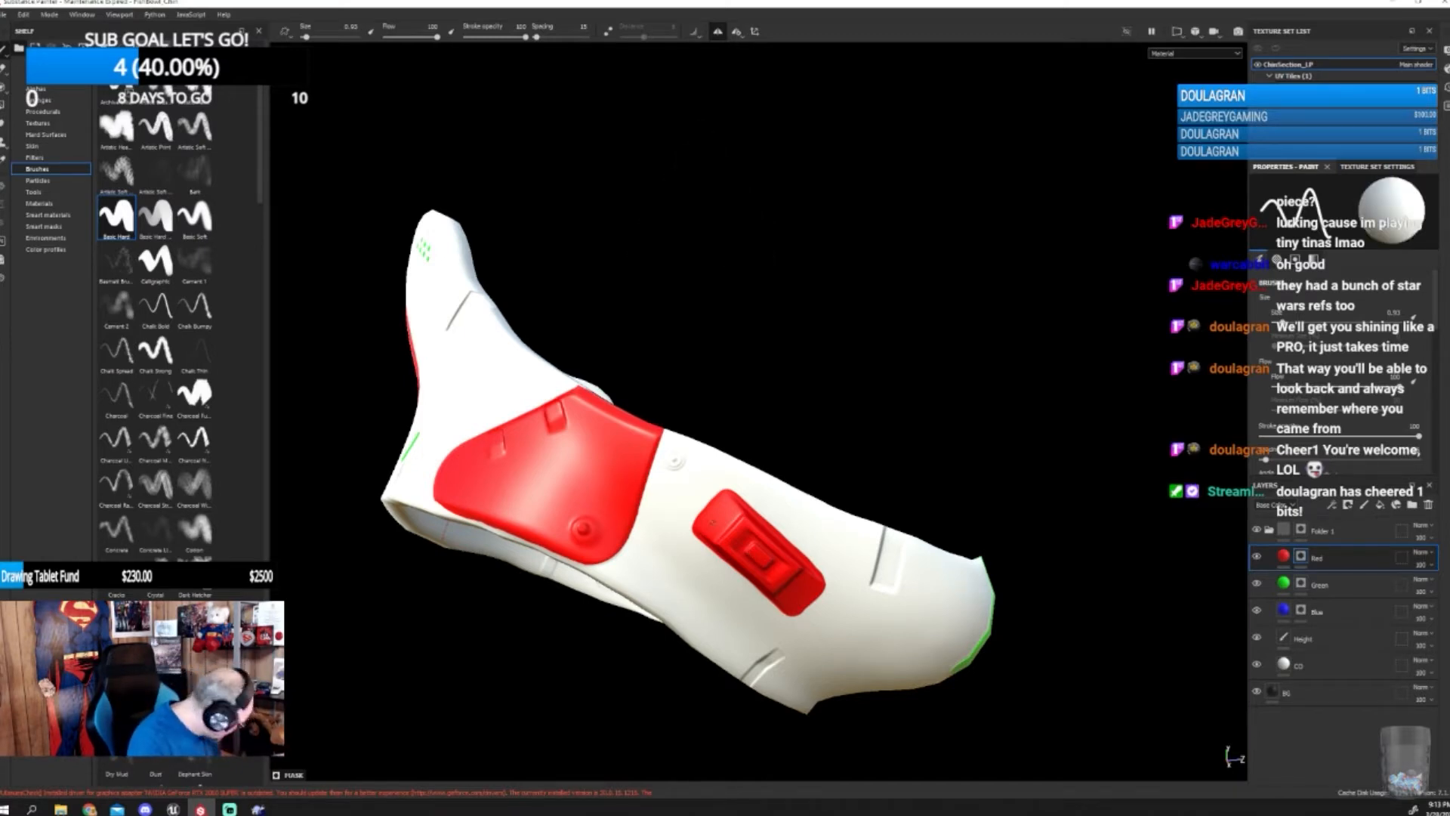
{"action": "key", "text": "x"}
{"action": "mouse_move", "coordinate": [746, 550]}
{"action": "left_mouse_down"}
{"action": "mouse_move", "coordinate": [760, 565]}
{"action": "mouse_move", "coordinate": [750, 551]}
{"action": "left_mouse_up"}
{"action": "left_click_drag", "start_coordinate": [804, 612], "coordinate": [861, 653], "text": "alt"}
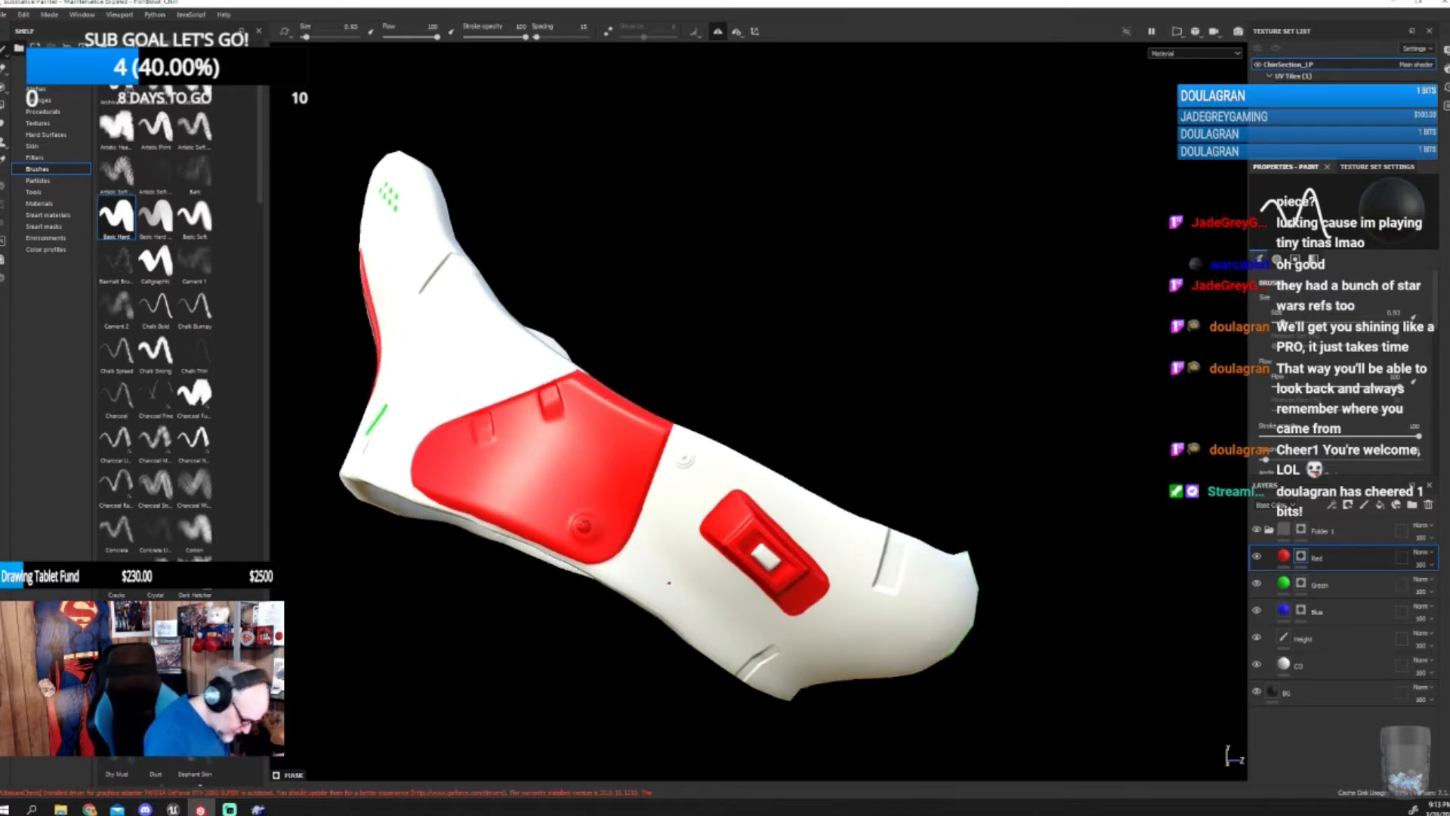
{"action": "left_click", "coordinate": [582, 528]}
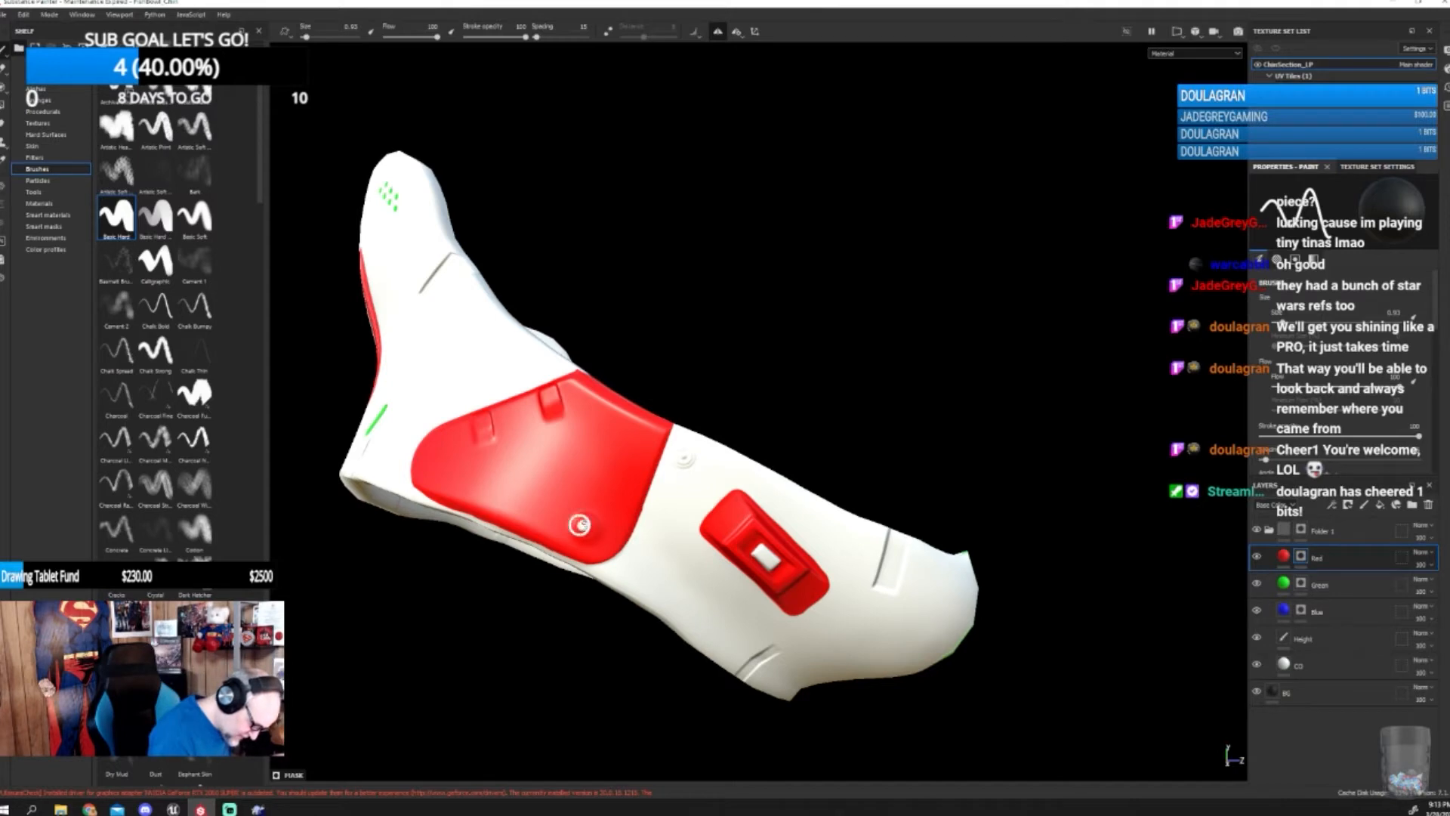
{"action": "left_click", "coordinate": [581, 525]}
{"action": "mouse_move", "coordinate": [850, 557]}
{"action": "left_mouse_down", "text": "alt"}
{"action": "mouse_move", "coordinate": [900, 589]}
{"action": "mouse_move", "coordinate": [837, 564]}
{"action": "left_mouse_up", "text": "alt"}
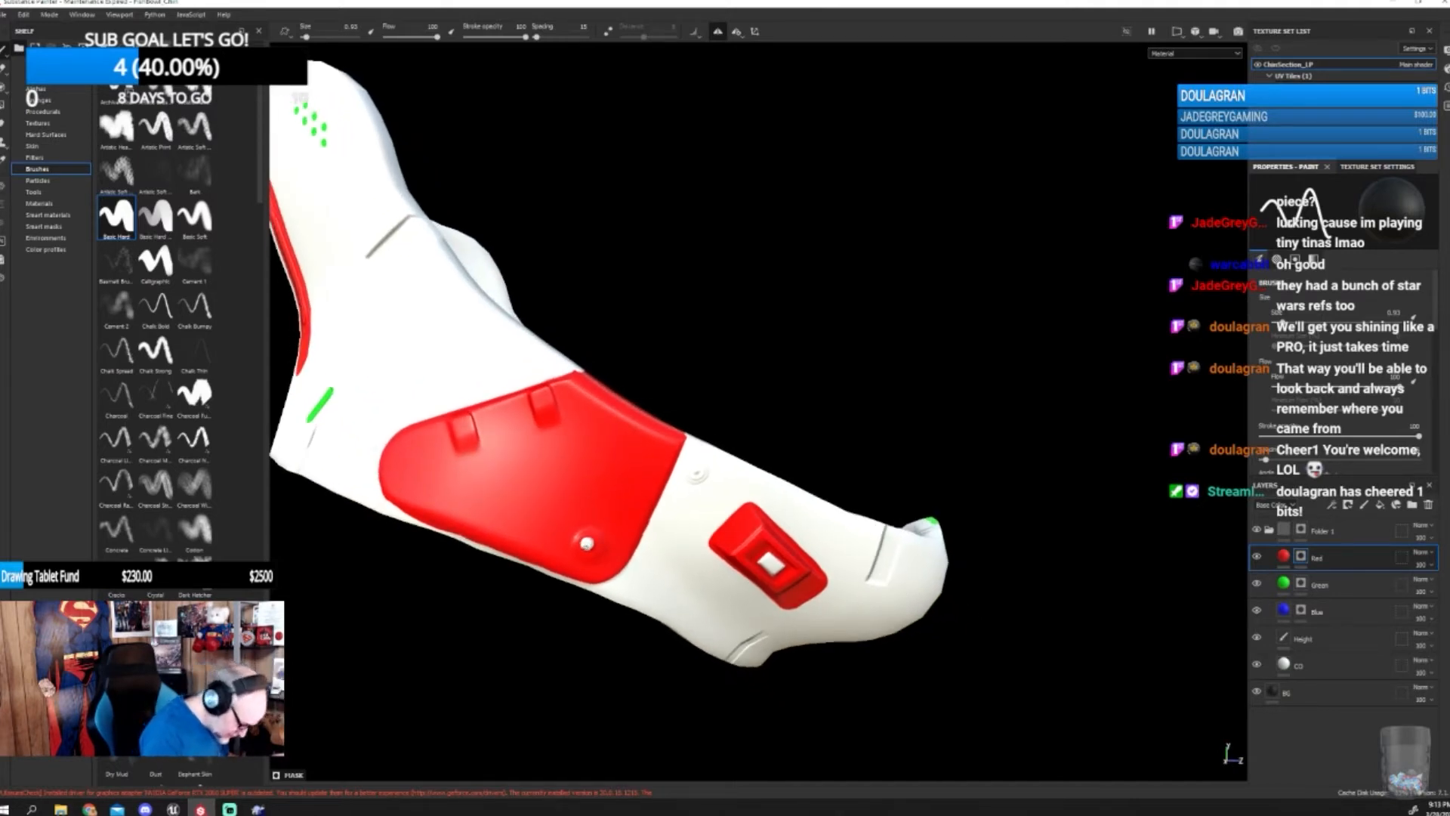
- Paint the small square centre, the side panel's round button and the round detail beside the panel into the Green layer's mask
{"action": "left_click_drag", "start_coordinate": [585, 544], "coordinate": [679, 574], "text": "alt"}
{"action": "left_click", "coordinate": [1303, 584]}
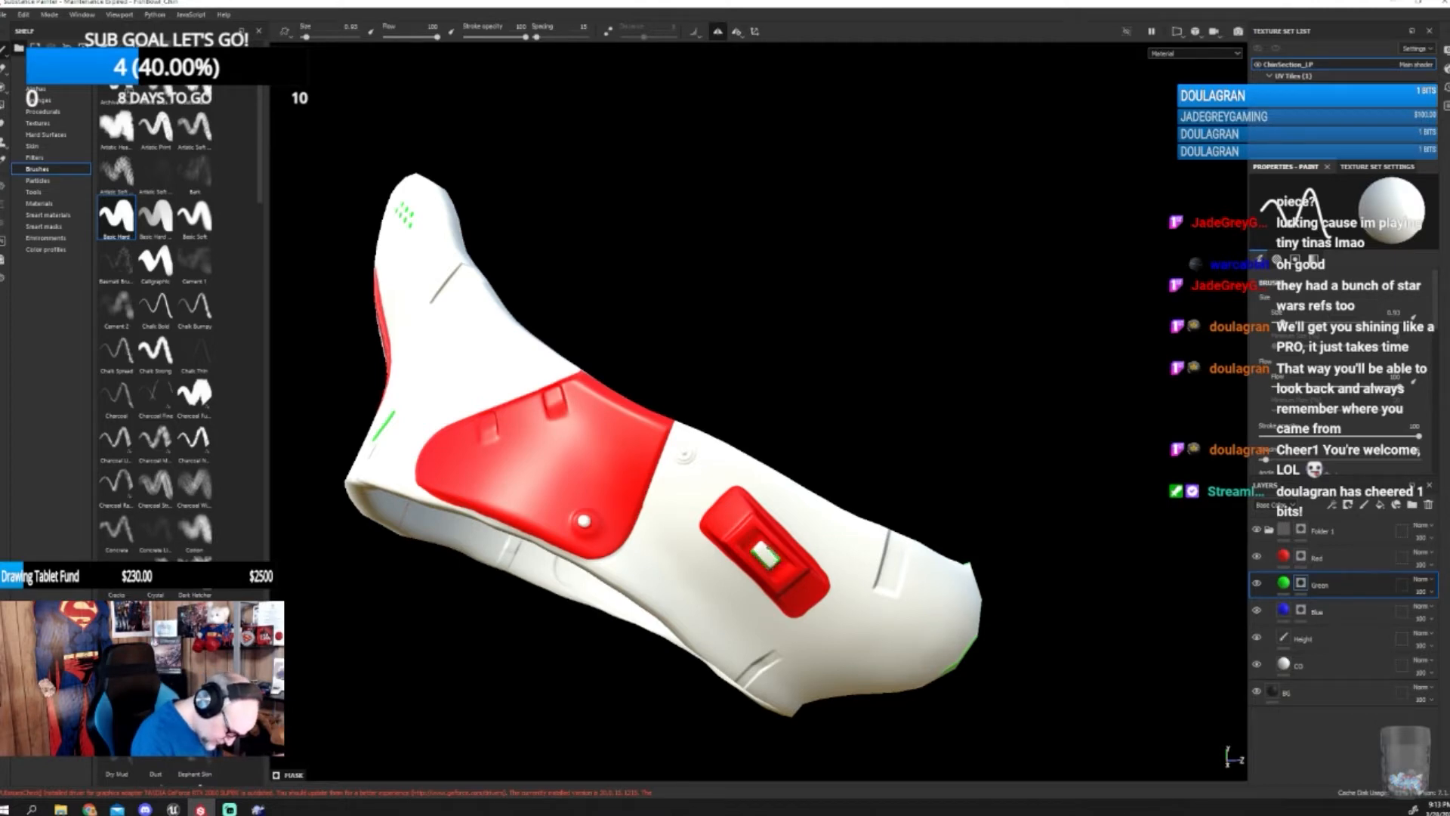
{"action": "left_click_drag", "start_coordinate": [759, 548], "coordinate": [770, 556]}
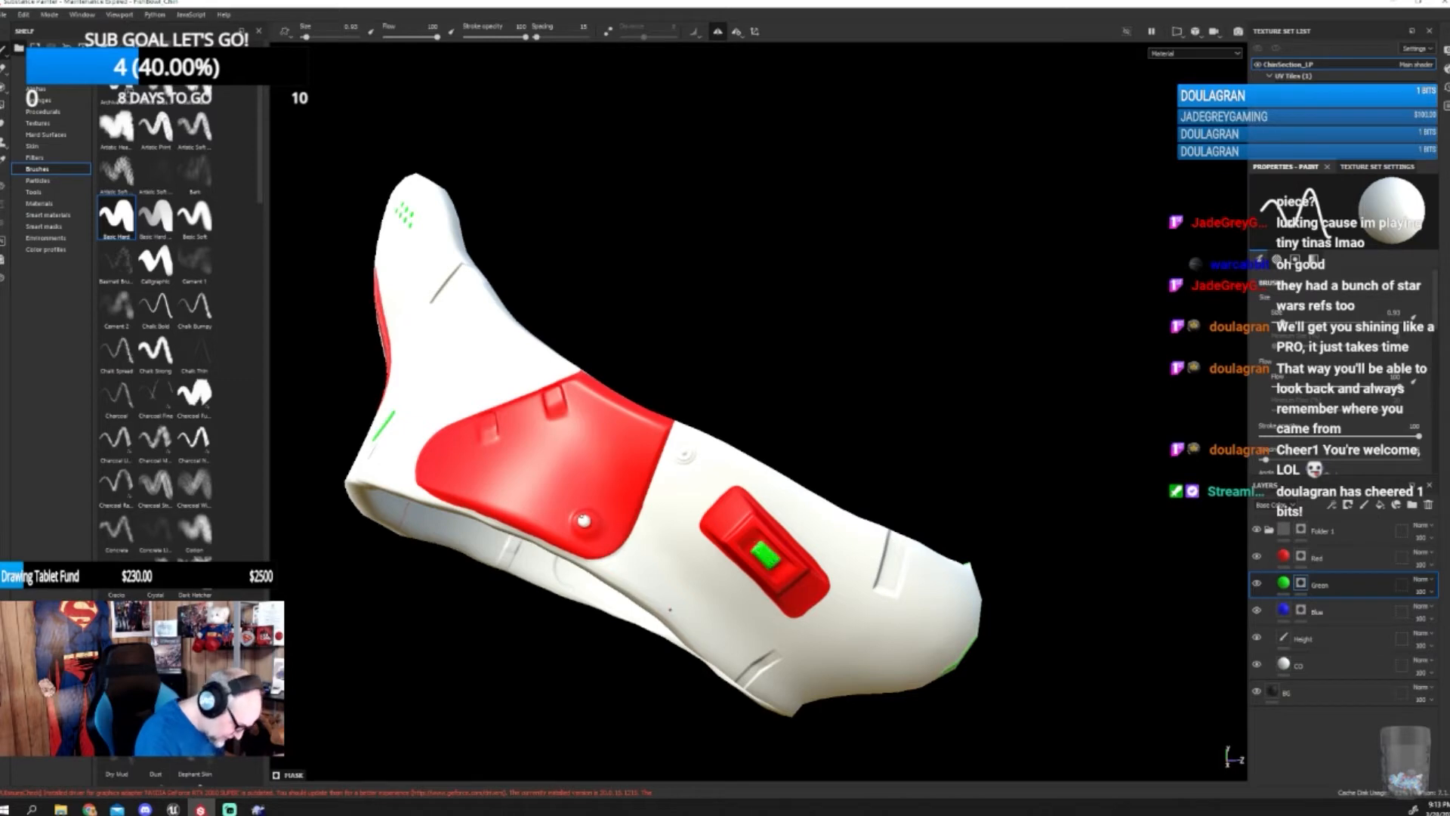
{"action": "mouse_move", "coordinate": [584, 520]}
{"action": "left_mouse_down"}
{"action": "mouse_move", "coordinate": [709, 512]}
{"action": "mouse_move", "coordinate": [713, 500]}
{"action": "mouse_move", "coordinate": [711, 513]}
{"action": "left_mouse_up"}
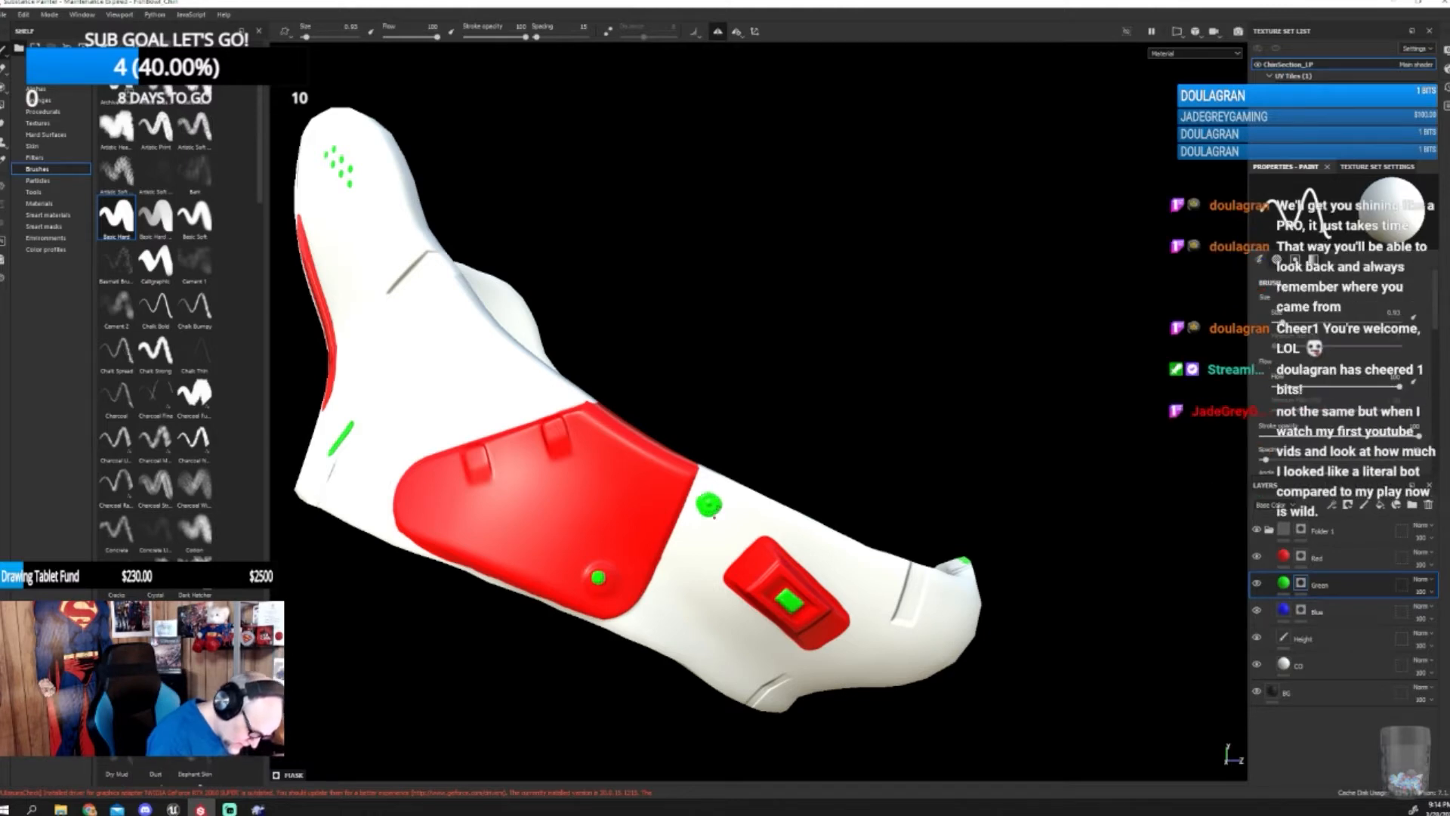
- Try to paint straight lines along the grooves on both sides of the green front strip in the Blue layer's mask
{"action": "left_click_drag", "start_coordinate": [709, 503], "coordinate": [875, 546], "text": "alt"}
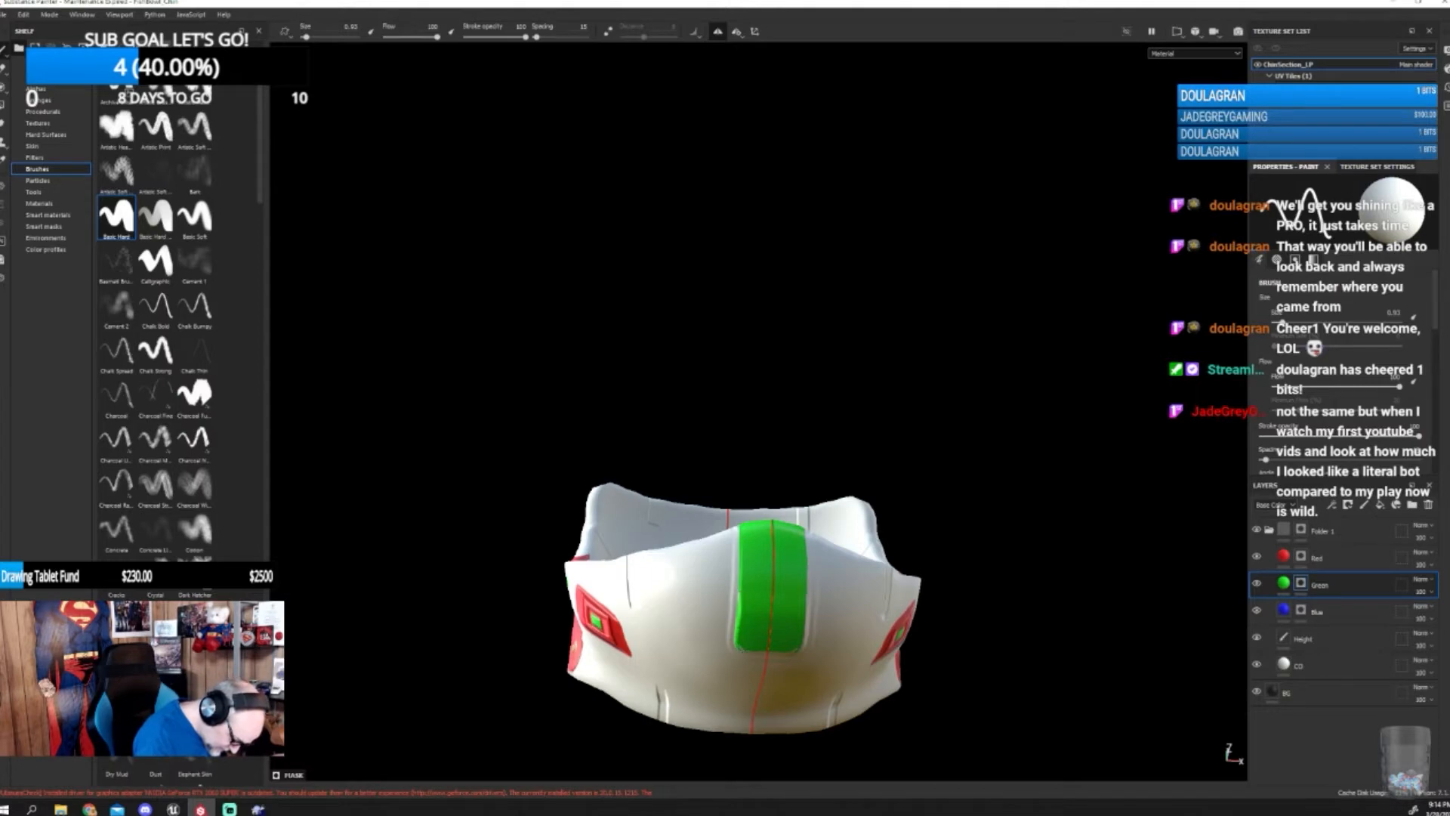
{"action": "left_click_drag", "start_coordinate": [884, 660], "coordinate": [862, 583], "text": "alt"}
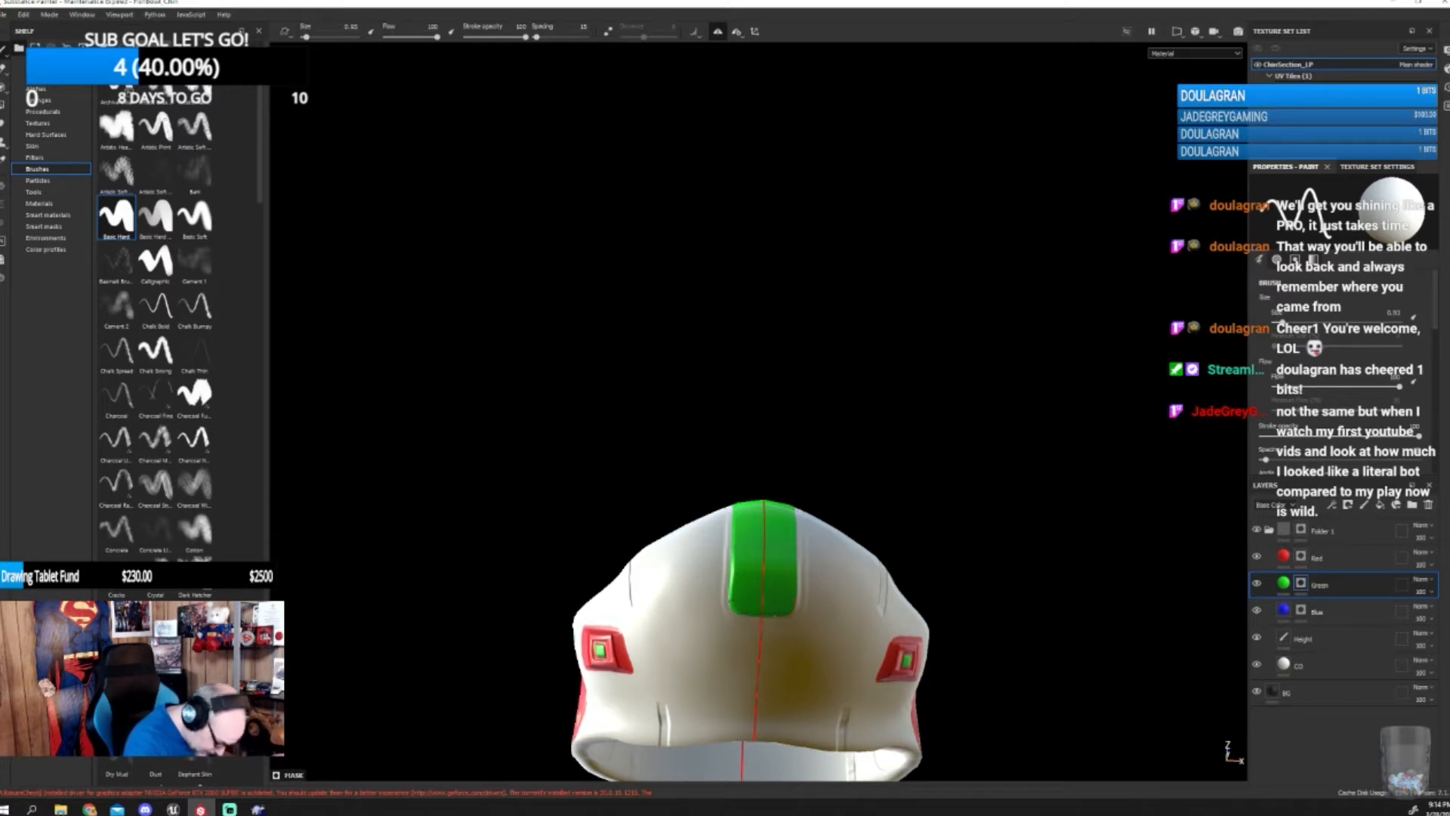
{"action": "left_click_drag", "start_coordinate": [990, 664], "coordinate": [1044, 689], "text": "alt"}
{"action": "left_click", "coordinate": [1282, 613]}
{"action": "mouse_move", "coordinate": [1033, 634]}
{"action": "left_mouse_down", "text": "alt"}
{"action": "mouse_move", "coordinate": [959, 635]}
{"action": "mouse_move", "coordinate": [1023, 615]}
{"action": "mouse_move", "coordinate": [1039, 627]}
{"action": "left_mouse_up", "text": "alt"}
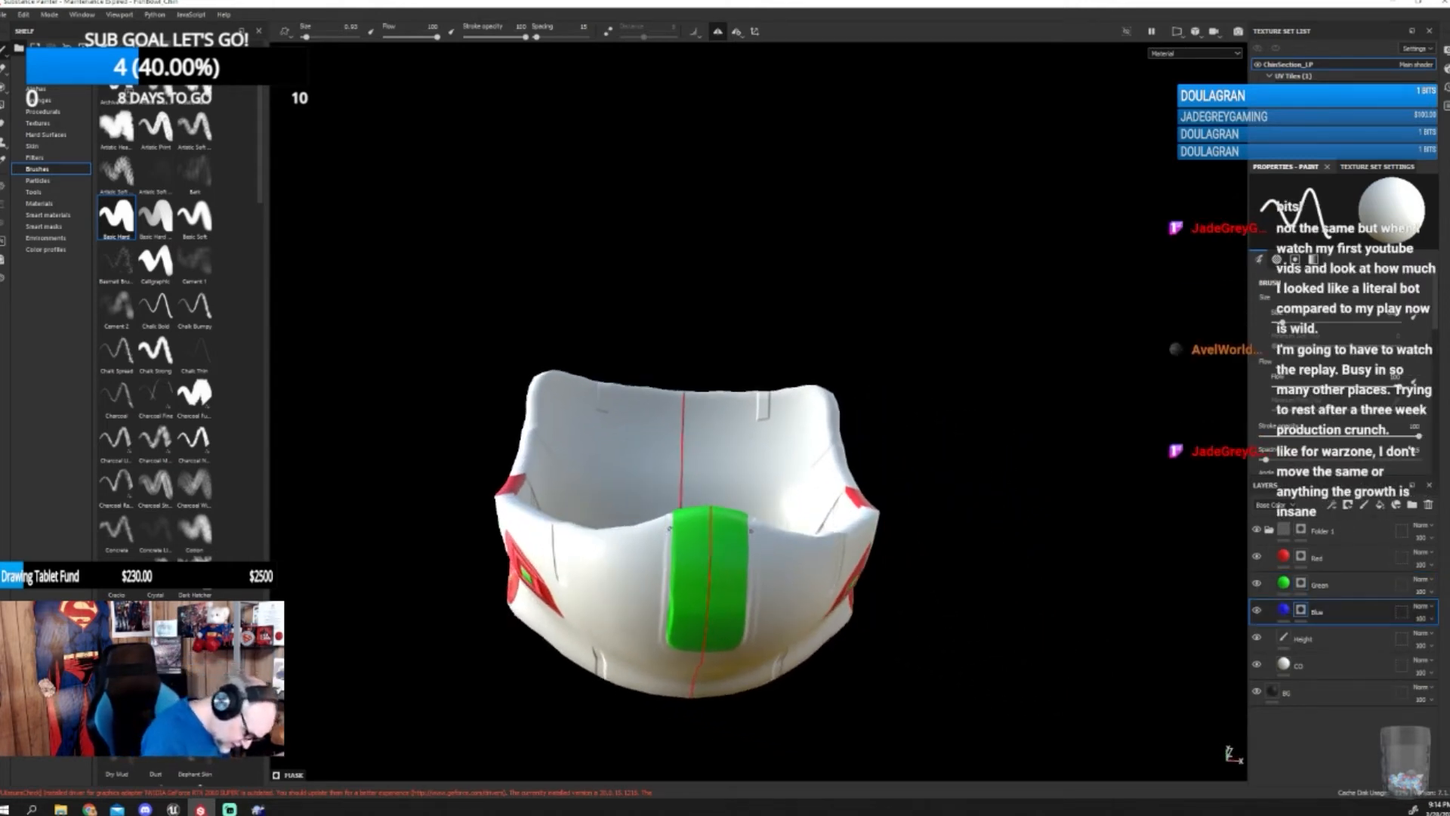
{"action": "left_click", "coordinate": [670, 530]}
{"action": "left_click", "coordinate": [666, 624], "text": "shift"}
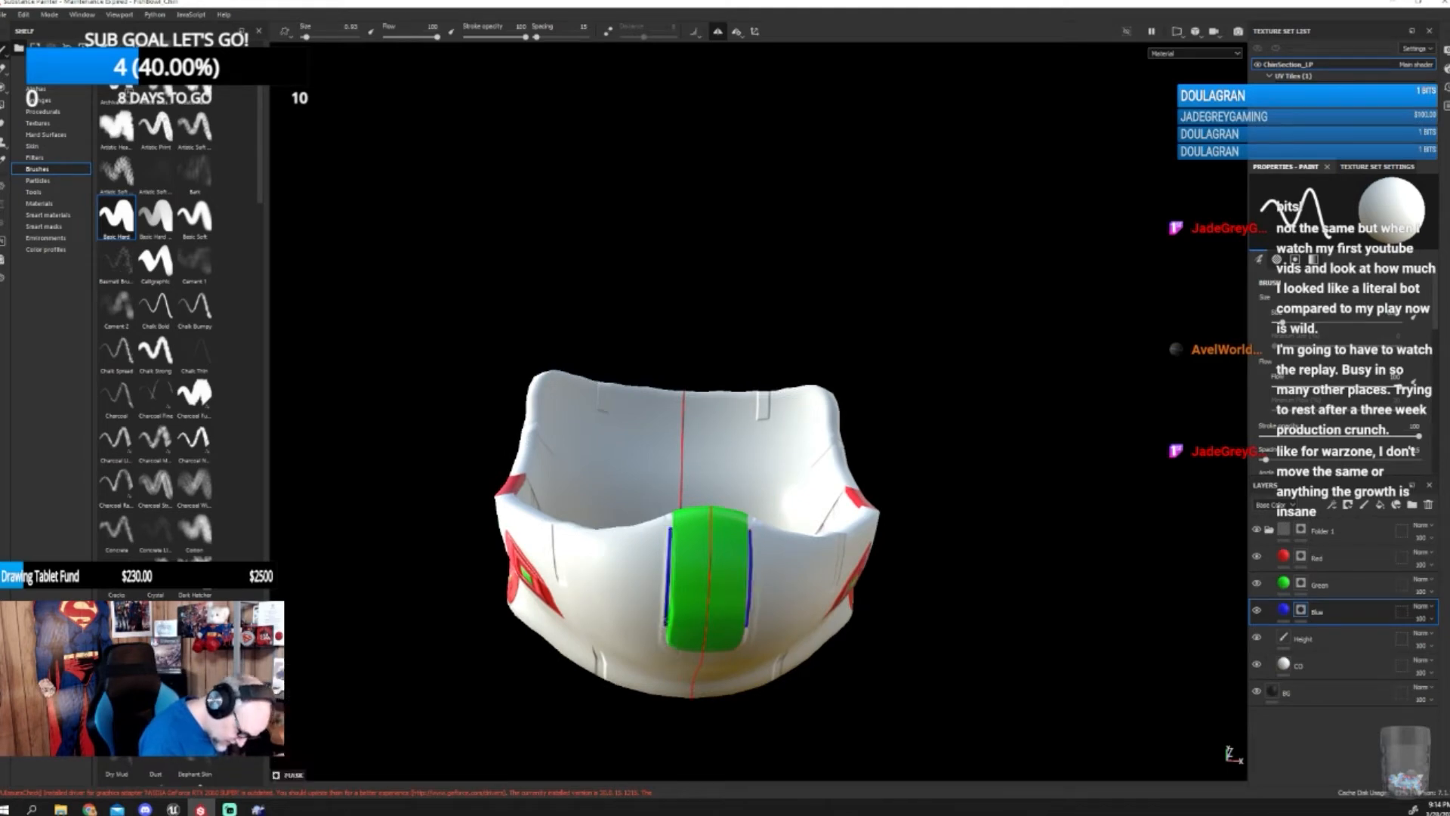
{"action": "key", "text": "ctrl+z"}
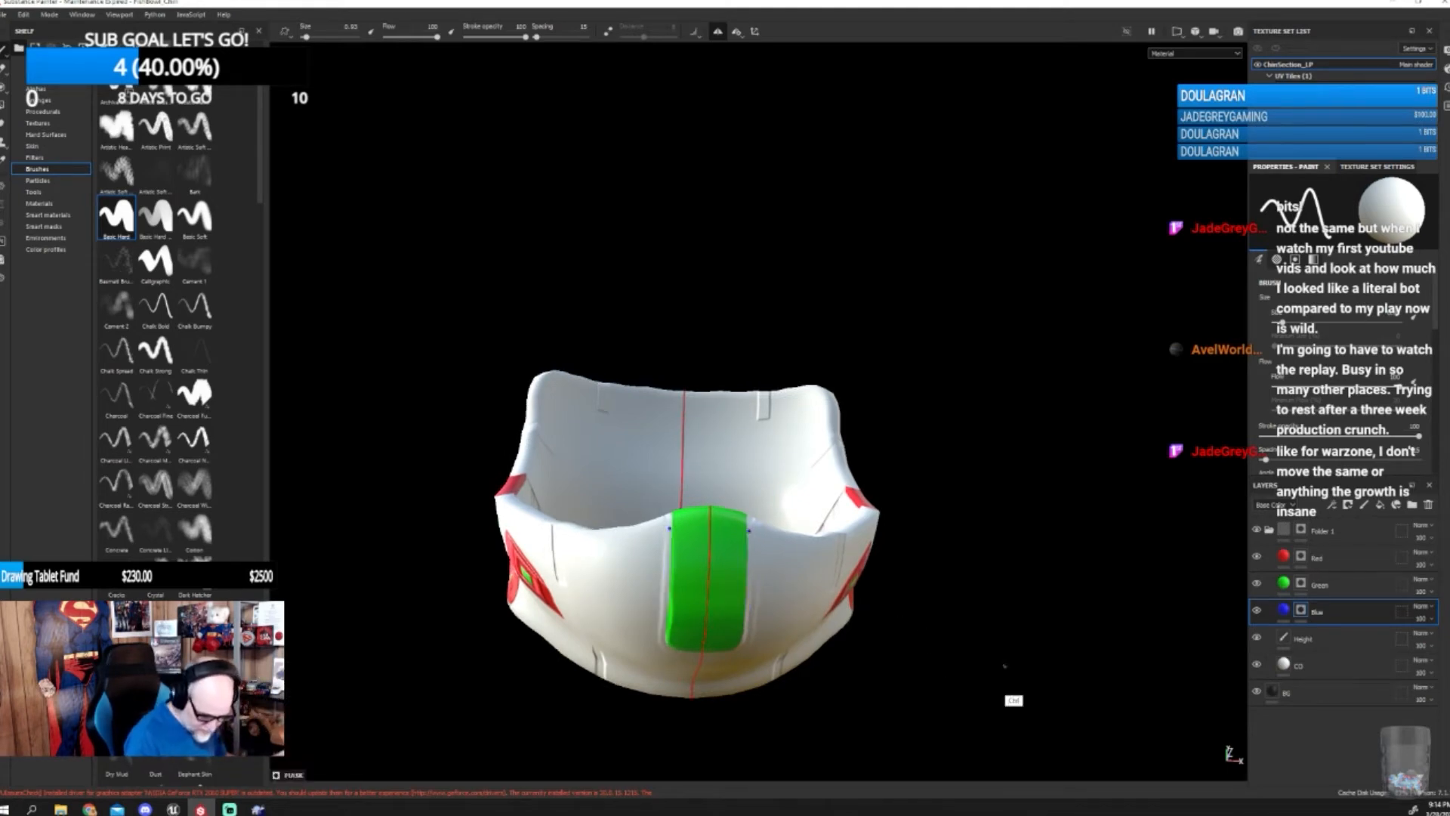
- Open the Blue layer's fill properties and return to painting in its mask
{"action": "left_click", "coordinate": [1283, 610]}
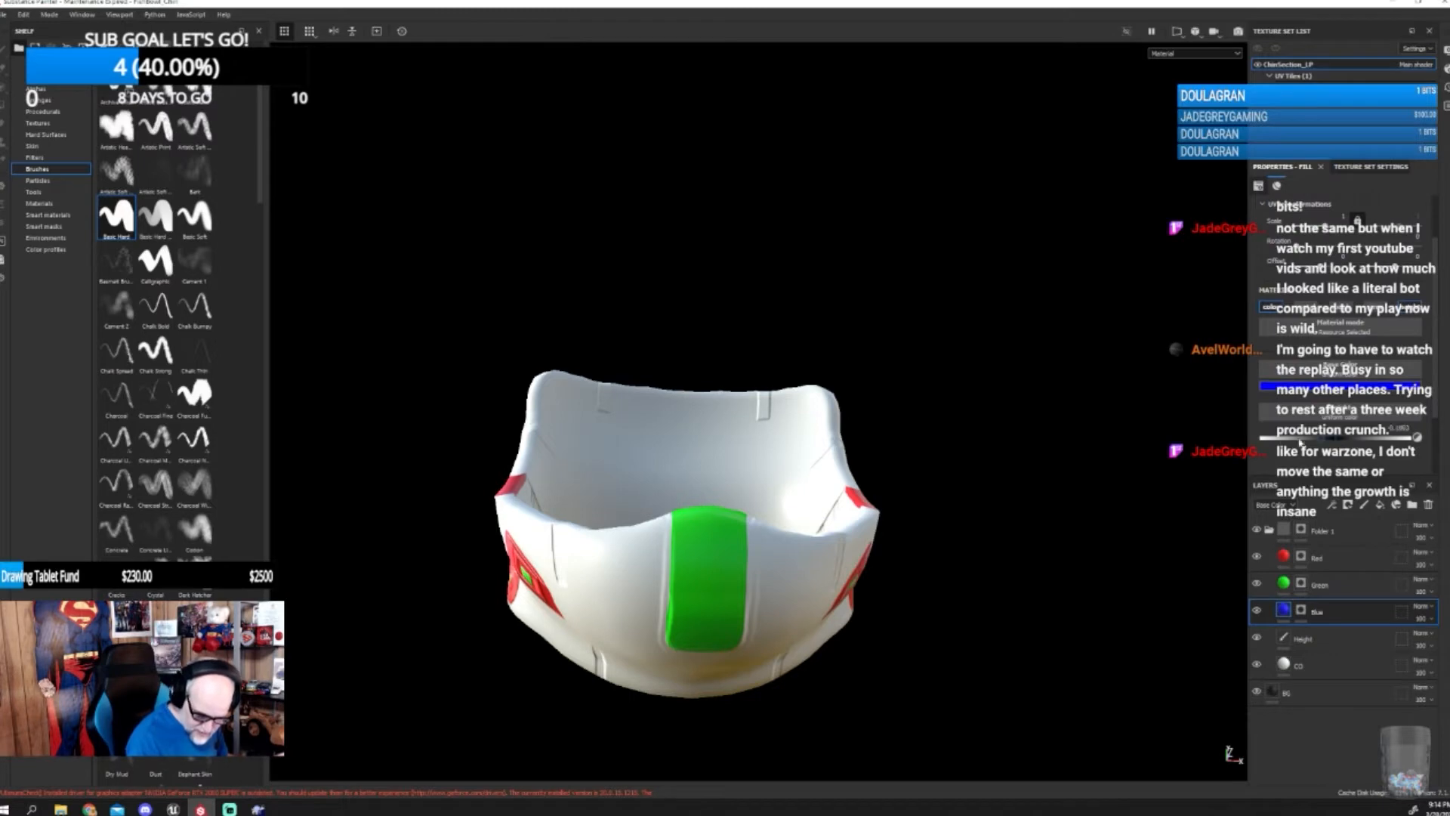
{"action": "left_click_drag", "start_coordinate": [969, 679], "coordinate": [725, 593], "text": "alt"}
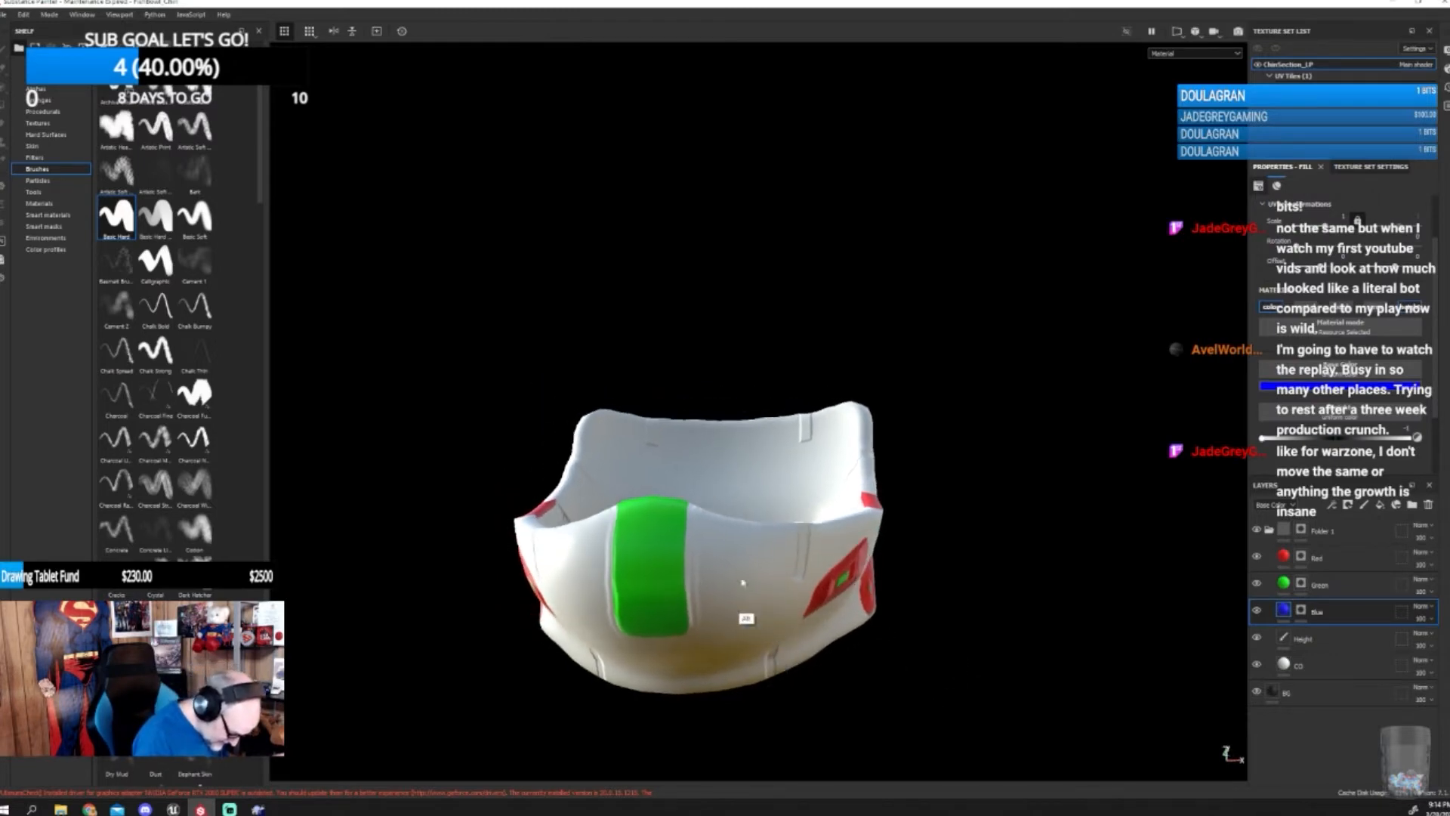
{"action": "left_click", "coordinate": [1302, 611]}
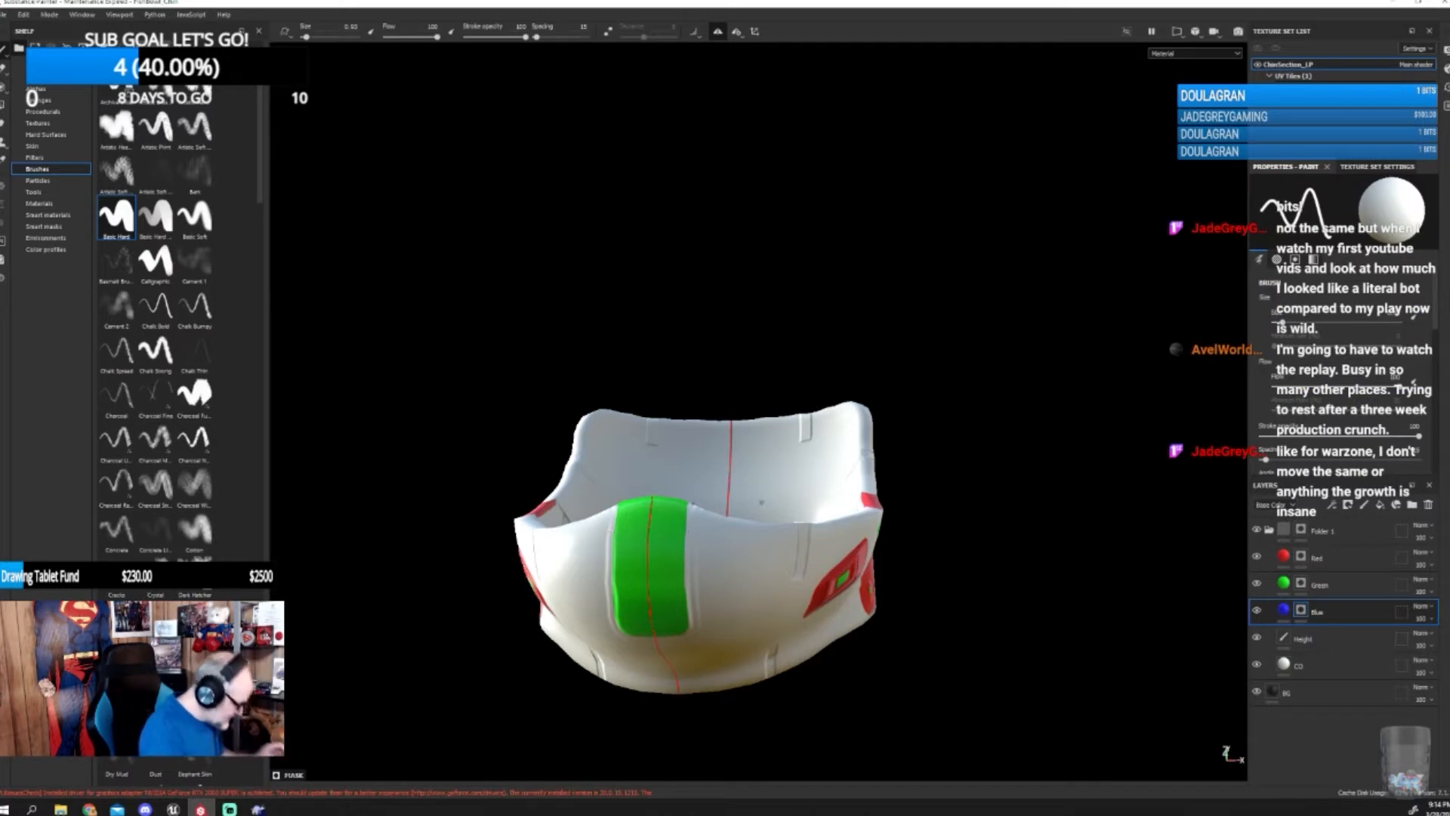
- Load the single vertical line alpha as the brush and enlarge it, sizing it over the groove beside the green front strip
{"action": "left_click", "coordinate": [47, 89]}
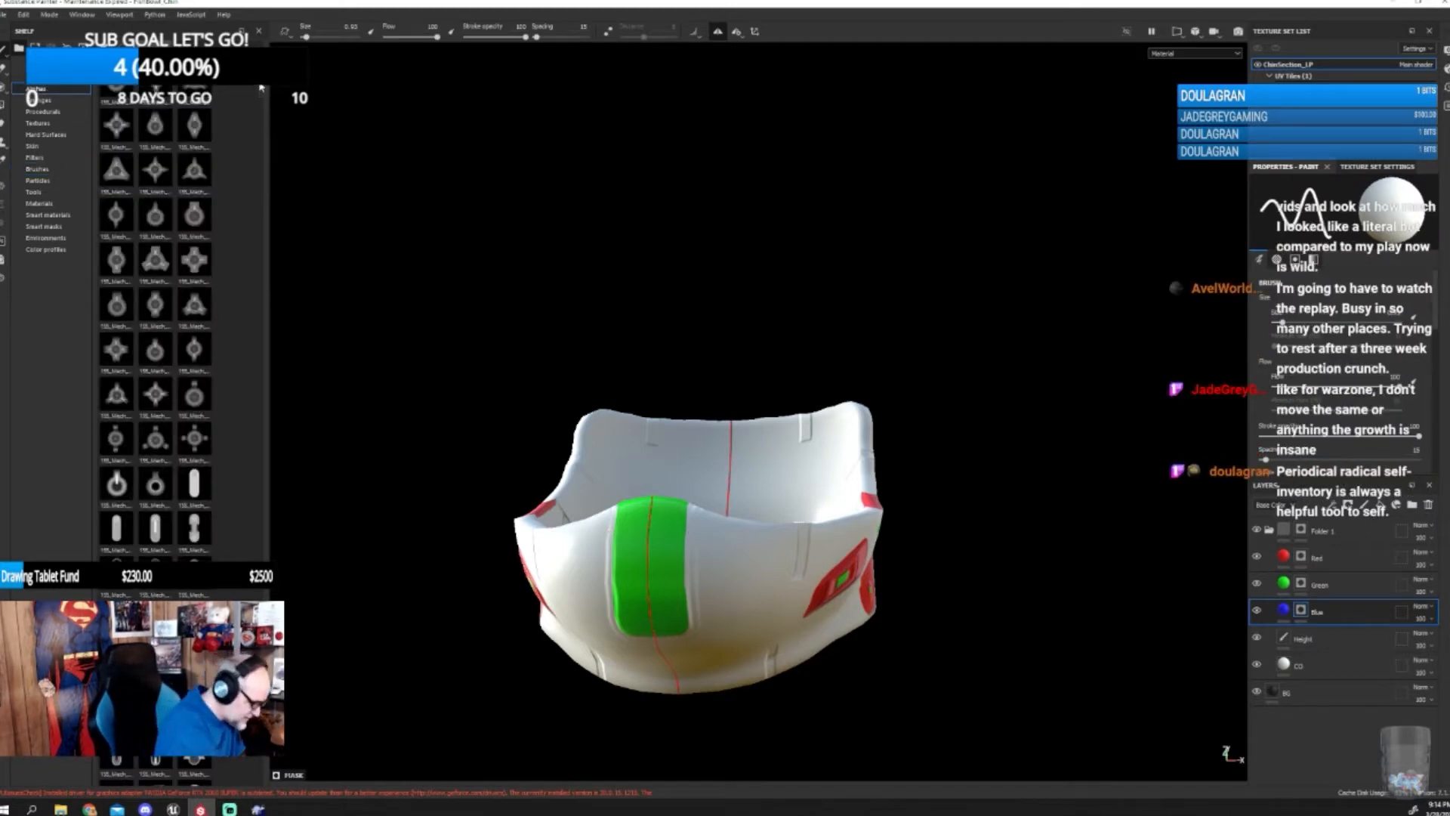
{"action": "left_click_drag", "start_coordinate": [262, 92], "coordinate": [266, 166]}
{"action": "left_click", "coordinate": [118, 533]}
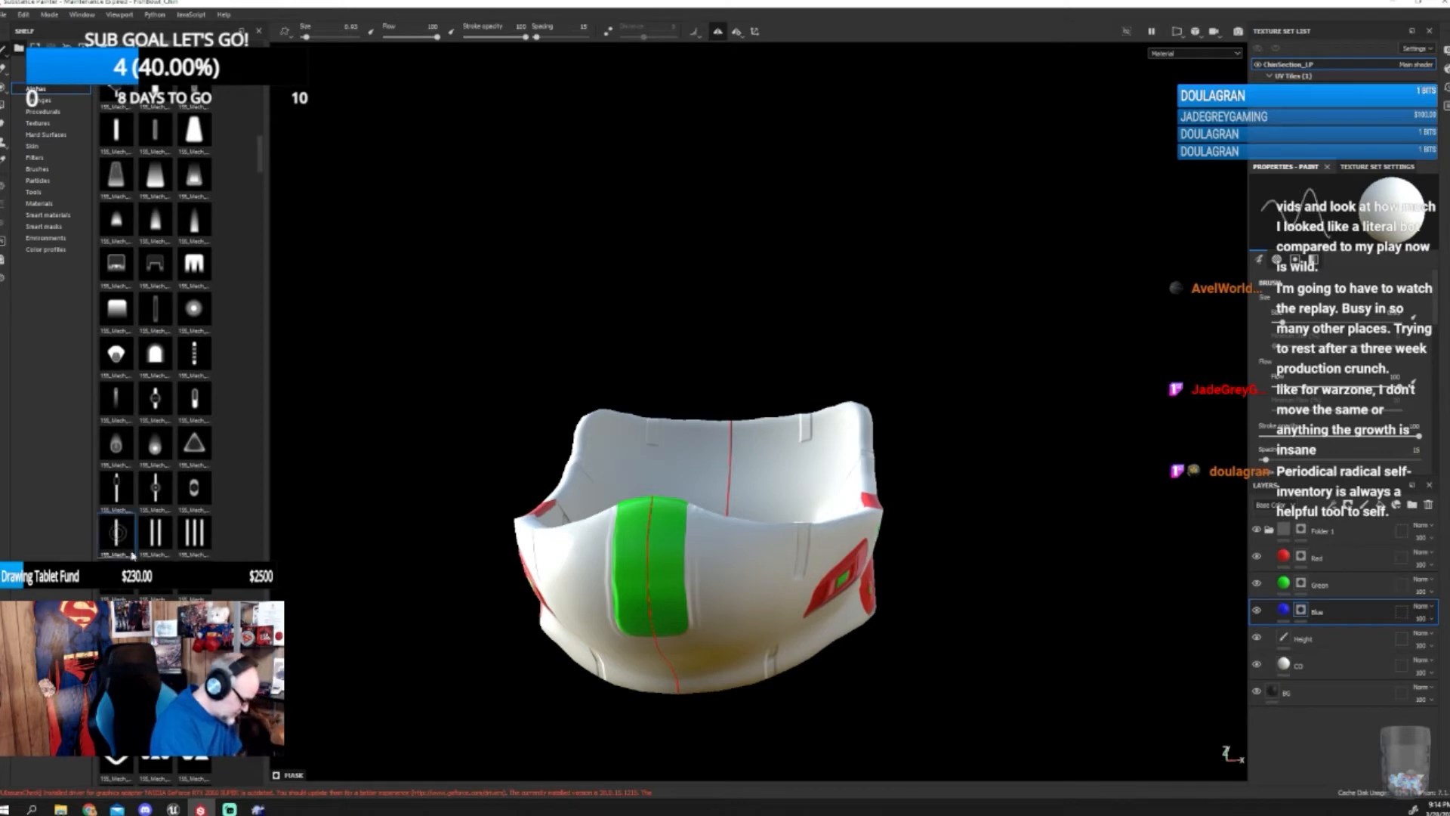
{"action": "key", "text": "bracketright"}
{"action": "key", "text": "bracketright"}
{"action": "key", "text": "bracketright"}
{"action": "key", "text": "bracketright"}
{"action": "key", "text": "bracketright"}
{"action": "key", "text": "bracketright"}
{"action": "key", "text": "bracketright"}
{"action": "key", "text": "bracketright"}
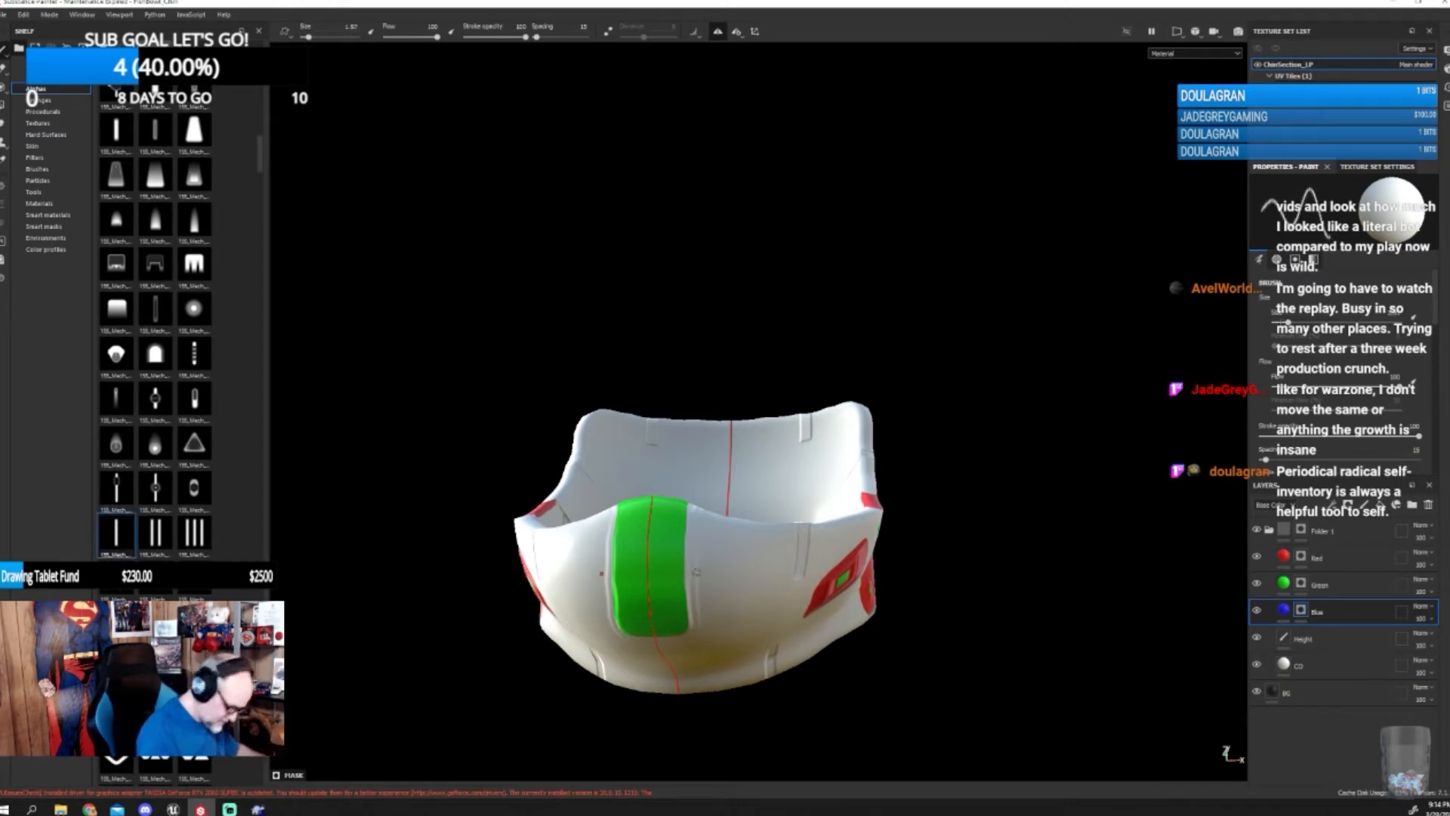
{"action": "key", "text": "bracketright"}
{"action": "key", "text": "bracketright"}
{"action": "key", "text": "bracketright"}
{"action": "key", "text": "bracketright"}
{"action": "key", "text": "bracketright"}
{"action": "key", "text": "bracketright"}
{"action": "key", "text": "bracketright"}
{"action": "key", "text": "bracketright"}
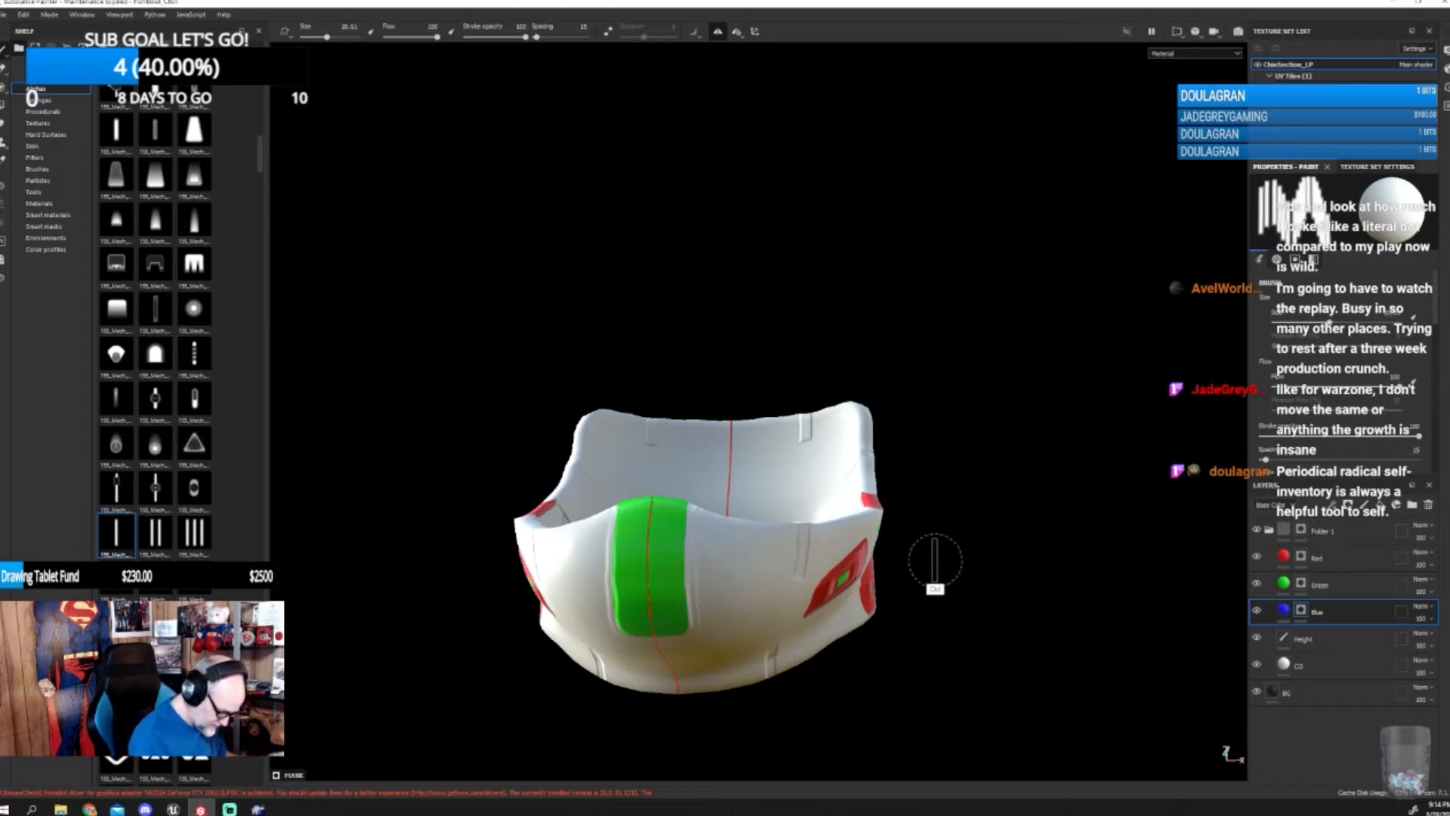
{"action": "left_click_drag", "start_coordinate": [945, 595], "coordinate": [948, 606], "text": "alt"}
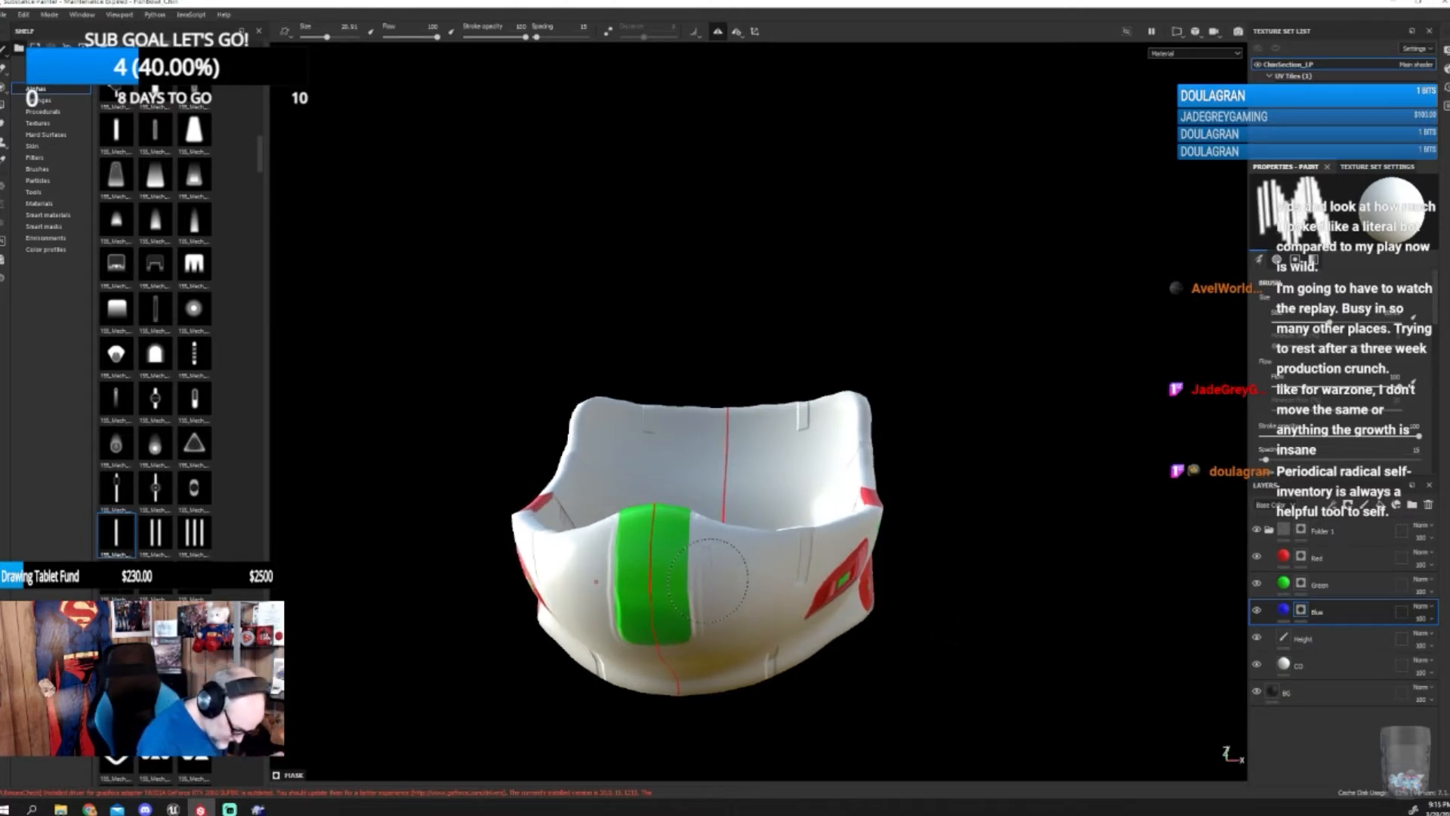
{"action": "left_click_drag", "start_coordinate": [710, 581], "coordinate": [706, 578], "text": "ctrl"}
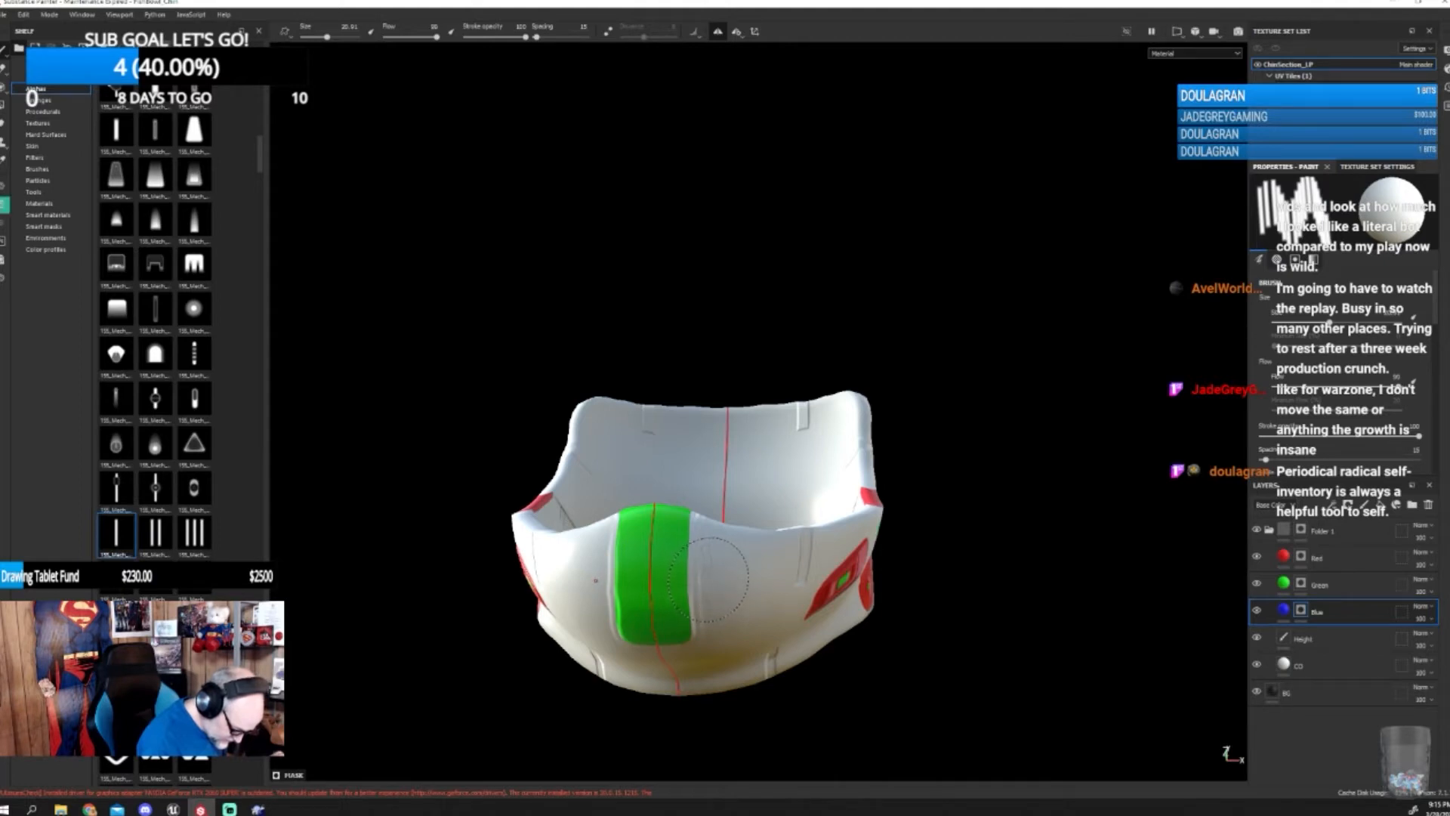
- Stamp the line over the red side panel's slot in the Blue layer's mask and erase the same slot from the Red layer's mask
{"action": "mouse_move", "coordinate": [926, 576]}
{"action": "left_mouse_down", "text": "alt"}
{"action": "mouse_move", "coordinate": [1032, 583]}
{"action": "mouse_move", "coordinate": [929, 600]}
{"action": "mouse_move", "coordinate": [957, 639]}
{"action": "mouse_move", "coordinate": [1048, 608]}
{"action": "mouse_move", "coordinate": [1043, 586]}
{"action": "mouse_move", "coordinate": [874, 610]}
{"action": "mouse_move", "coordinate": [880, 621]}
{"action": "mouse_move", "coordinate": [791, 612]}
{"action": "mouse_move", "coordinate": [809, 699]}
{"action": "left_mouse_up", "text": "alt"}
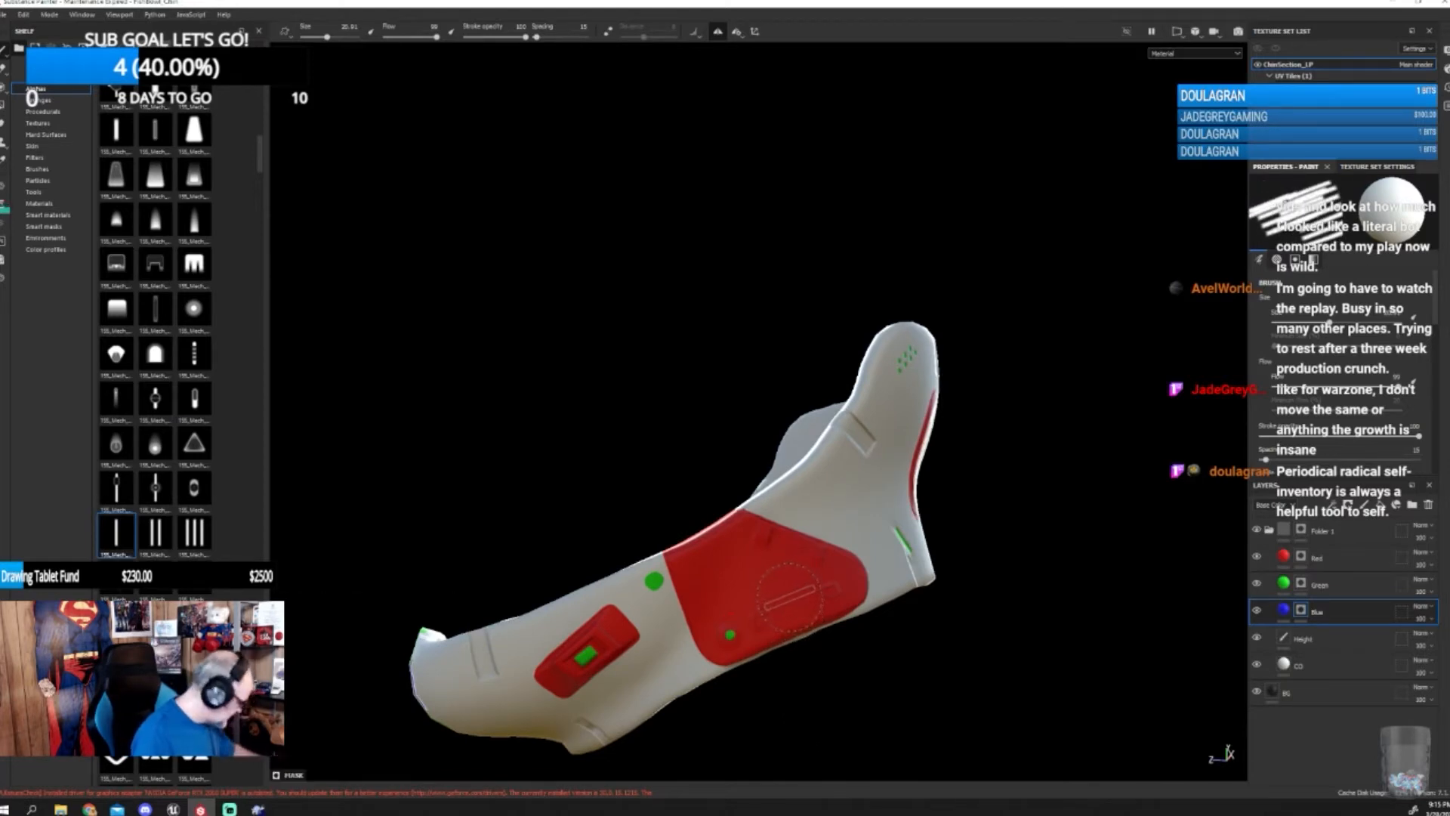
{"action": "key", "text": "]"}
{"action": "key", "text": "]"}
{"action": "key", "text": "]"}
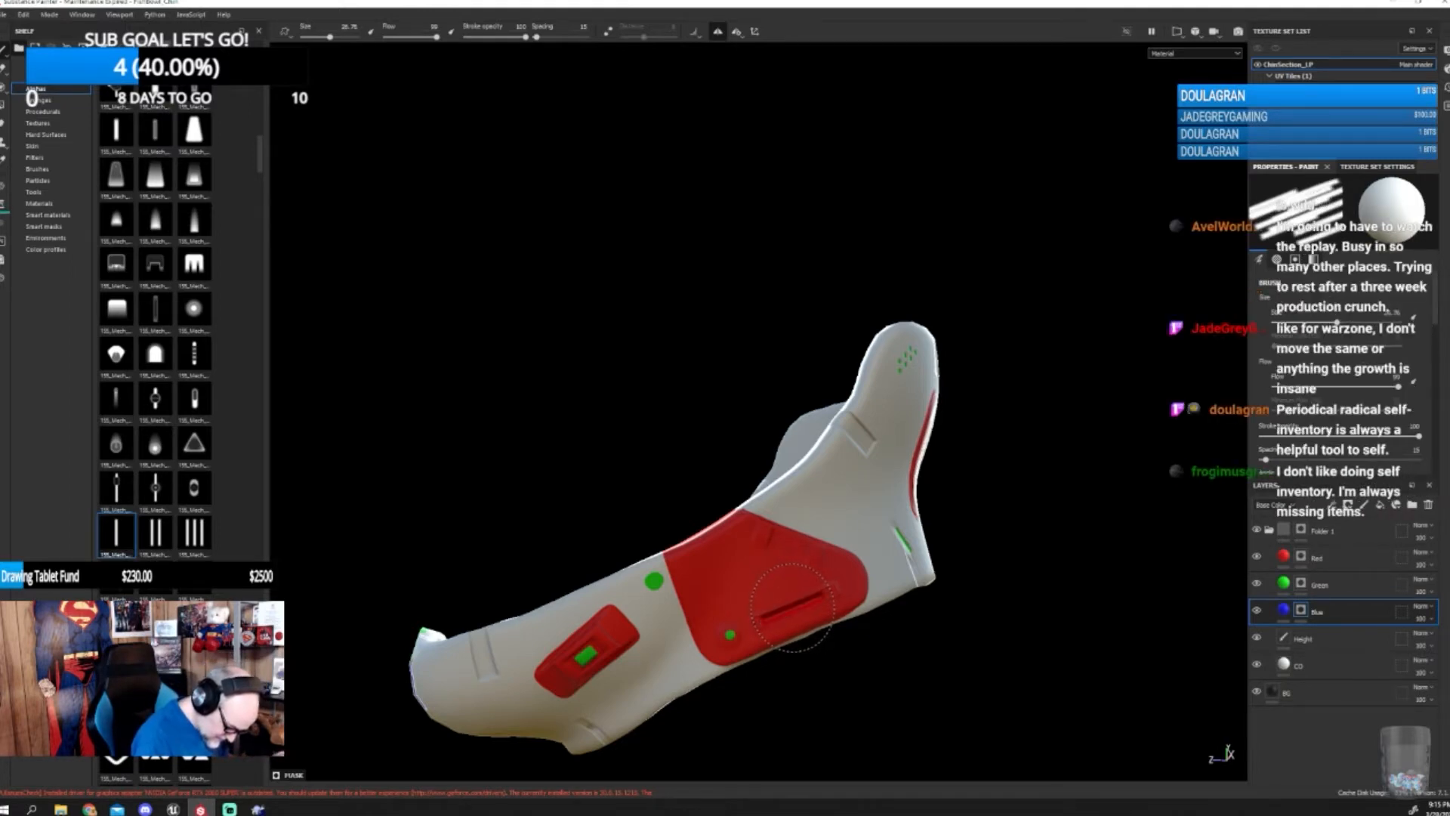
{"action": "left_click", "coordinate": [1301, 557]}
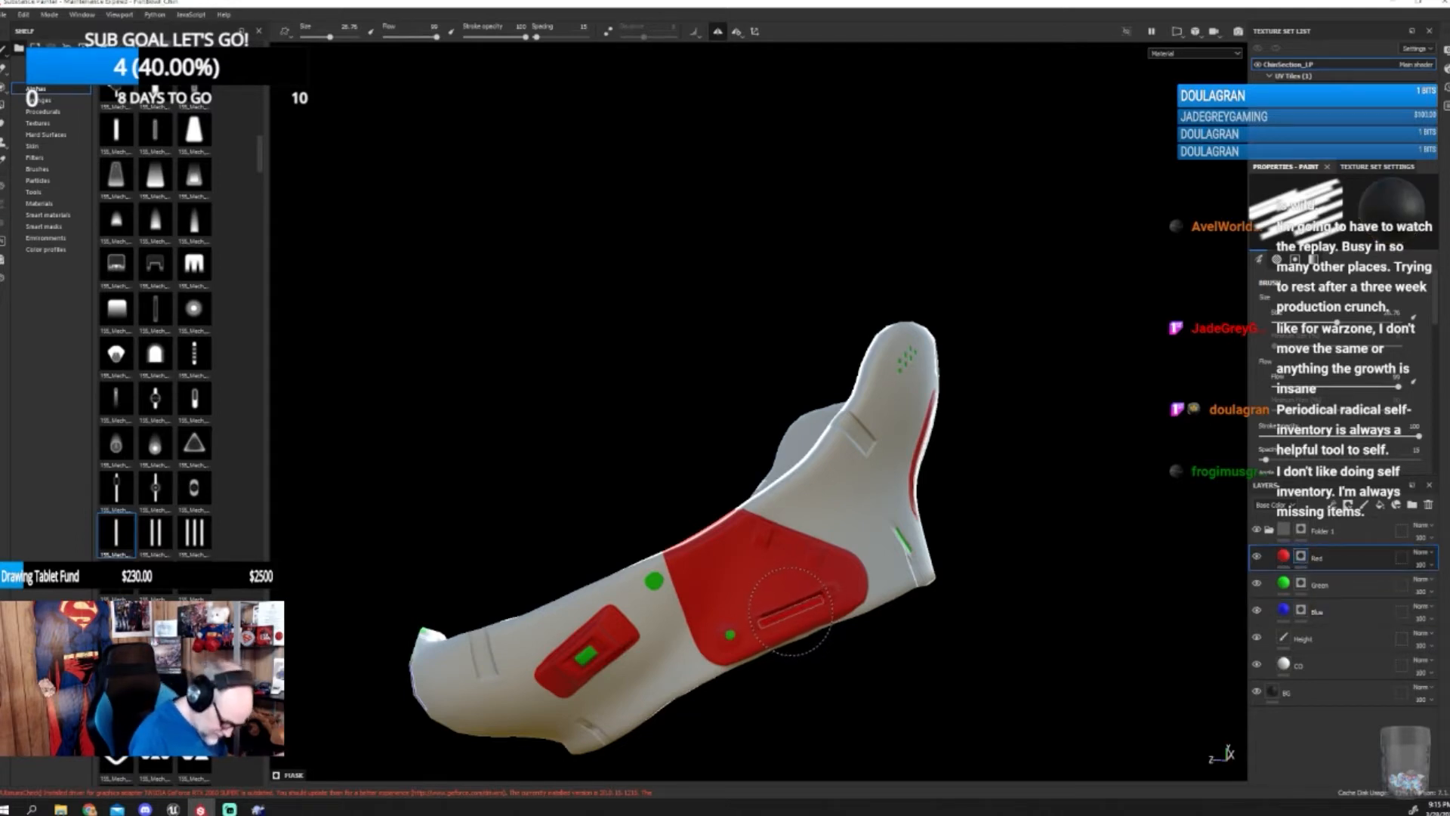
{"action": "left_click", "coordinate": [793, 606]}
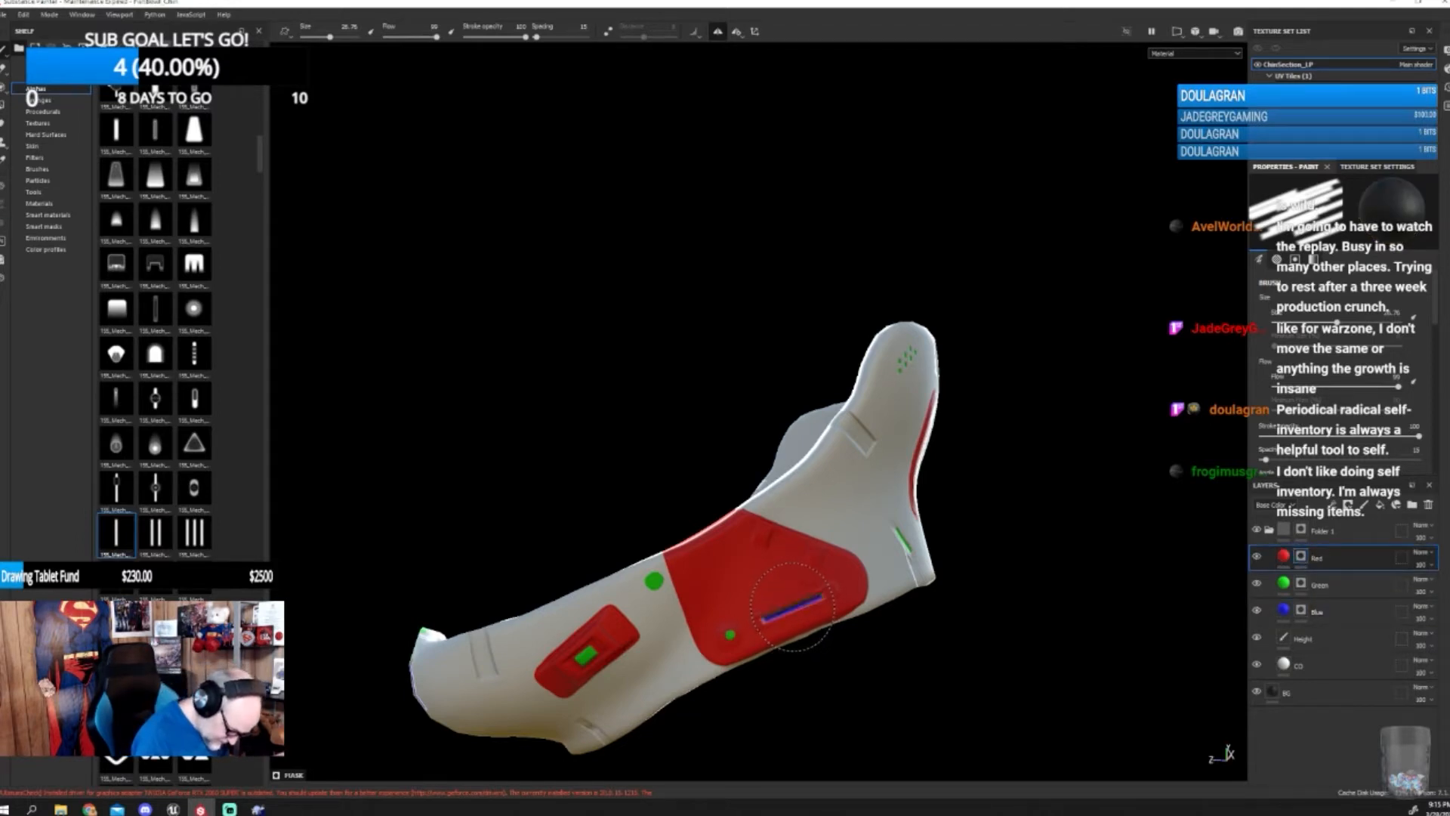
- Switch to the Basic Hard brush and shrink it for detail work on the elongated red panel at the back
{"action": "mouse_move", "coordinate": [985, 644]}
{"action": "left_mouse_down", "text": "alt"}
{"action": "mouse_move", "coordinate": [1043, 645]}
{"action": "mouse_move", "coordinate": [1013, 685]}
{"action": "mouse_move", "coordinate": [1030, 615]}
{"action": "mouse_move", "coordinate": [864, 680]}
{"action": "mouse_move", "coordinate": [847, 621]}
{"action": "mouse_move", "coordinate": [960, 625]}
{"action": "left_mouse_up", "text": "alt"}
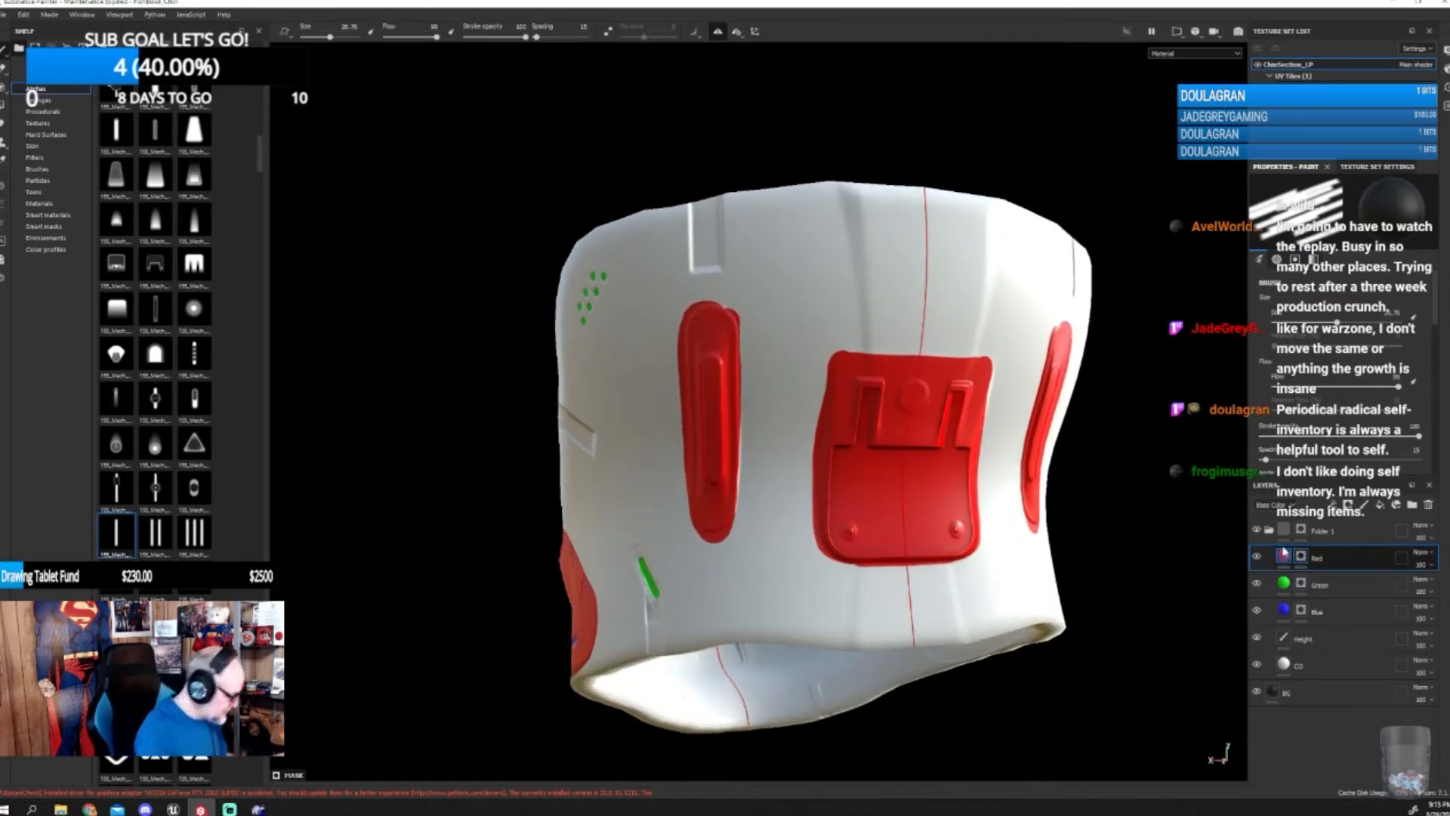
{"action": "left_click", "coordinate": [38, 168]}
{"action": "left_click", "coordinate": [119, 219]}
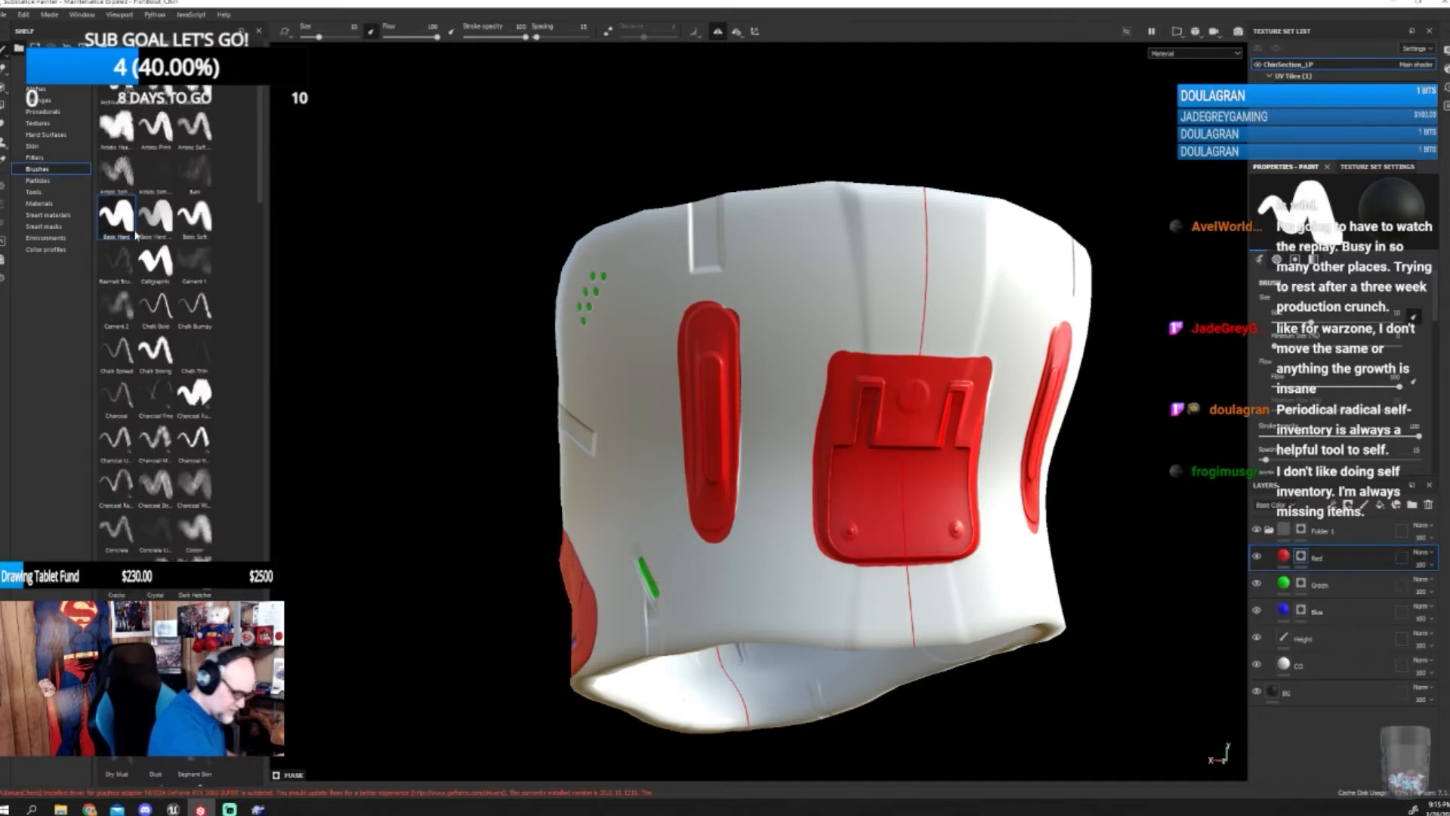
{"action": "left_click_drag", "start_coordinate": [1056, 601], "coordinate": [1075, 558], "text": "alt"}
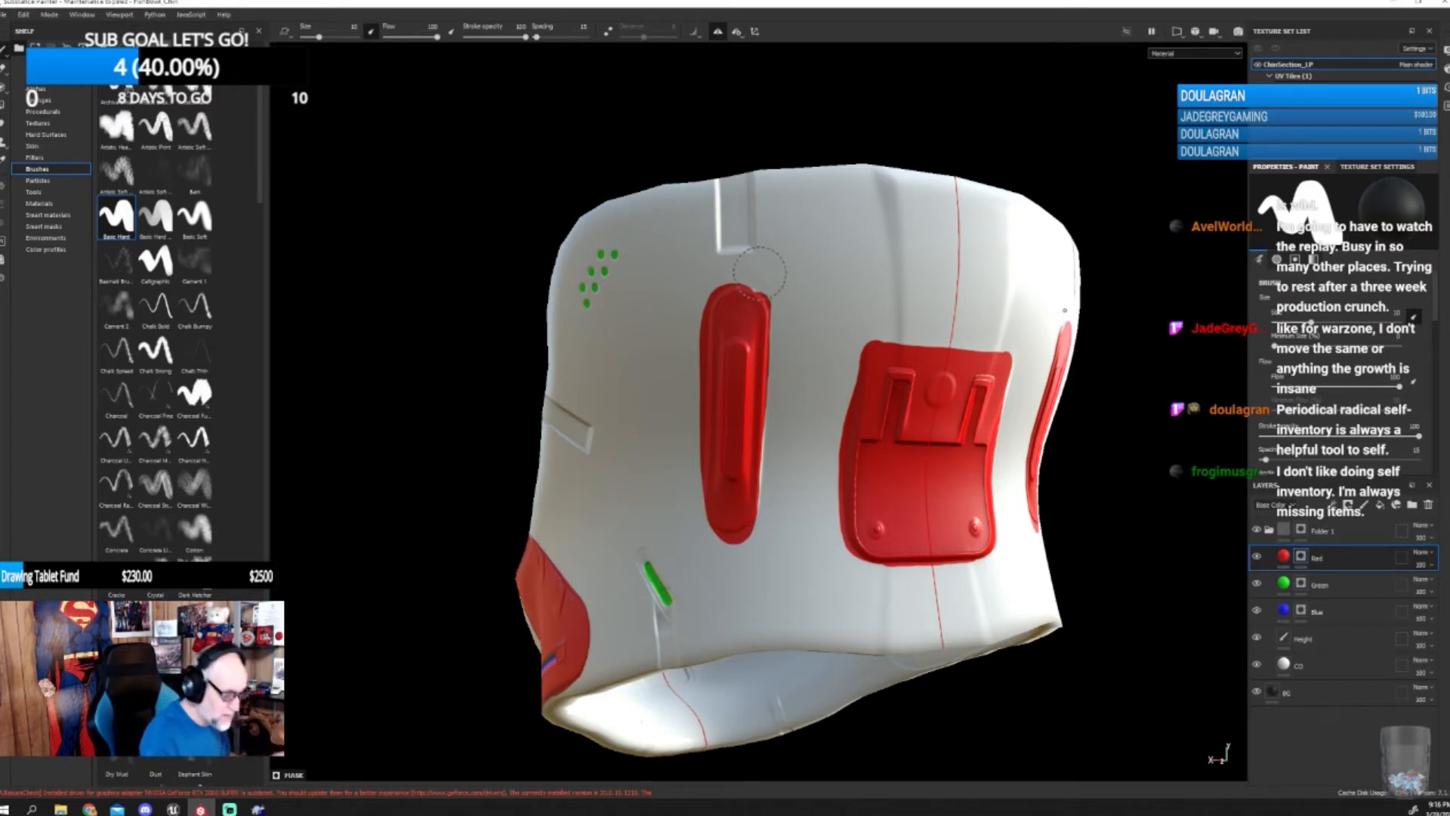
{"action": "key", "text": "bracketleft"}
{"action": "key", "text": "bracketleft"}
{"action": "key", "text": "bracketleft"}
{"action": "key", "text": "bracketleft"}
{"action": "key", "text": "bracketleft"}
{"action": "key", "text": "bracketleft"}
{"action": "key", "text": "bracketleft"}
{"action": "key", "text": "bracketleft"}
{"action": "key", "text": "bracketleft"}
{"action": "key", "text": "bracketleft"}
{"action": "key", "text": "bracketleft"}
{"action": "key", "text": "bracketleft"}
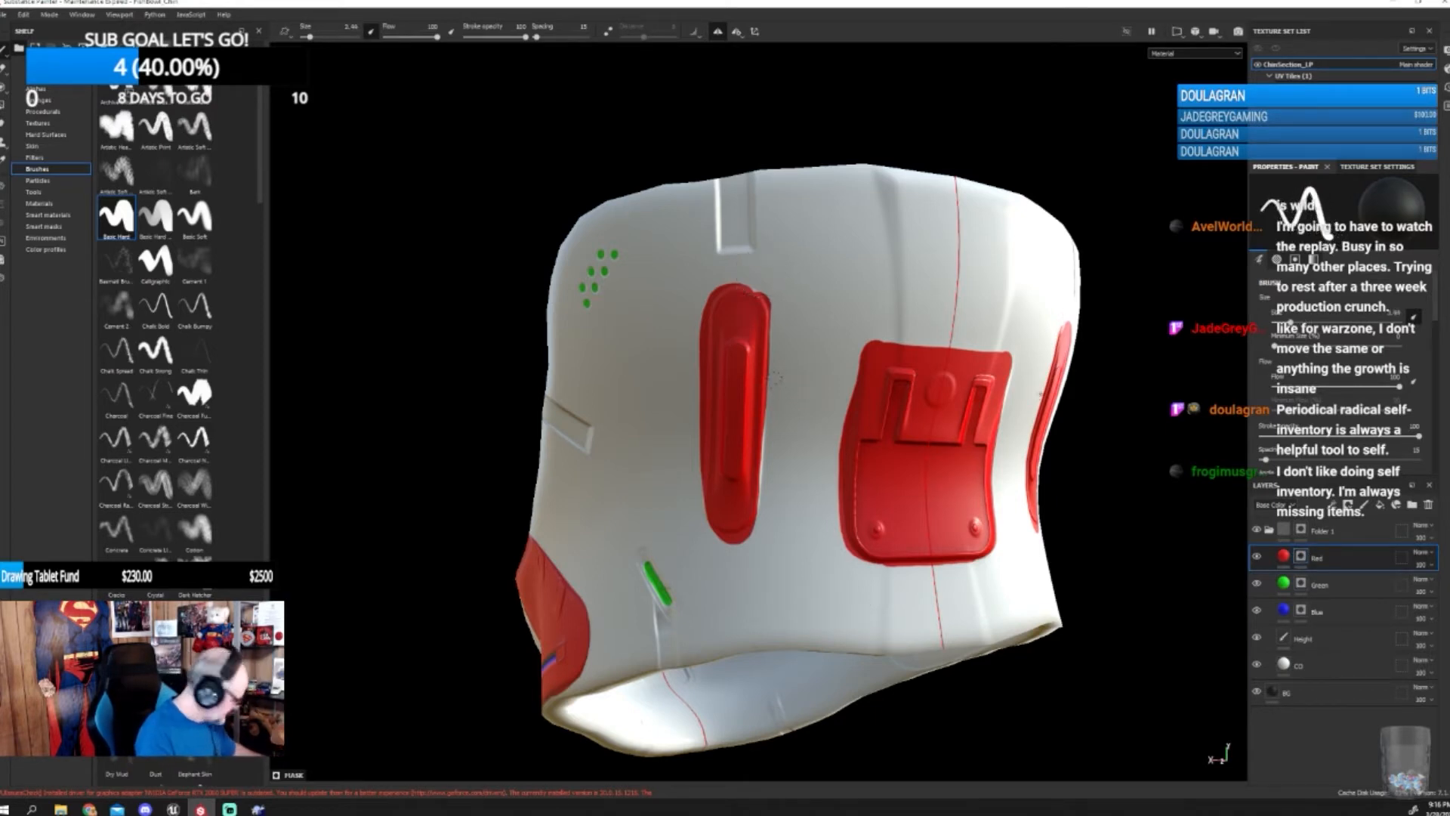
{"action": "key", "text": "c"}
{"action": "key", "text": "c"}
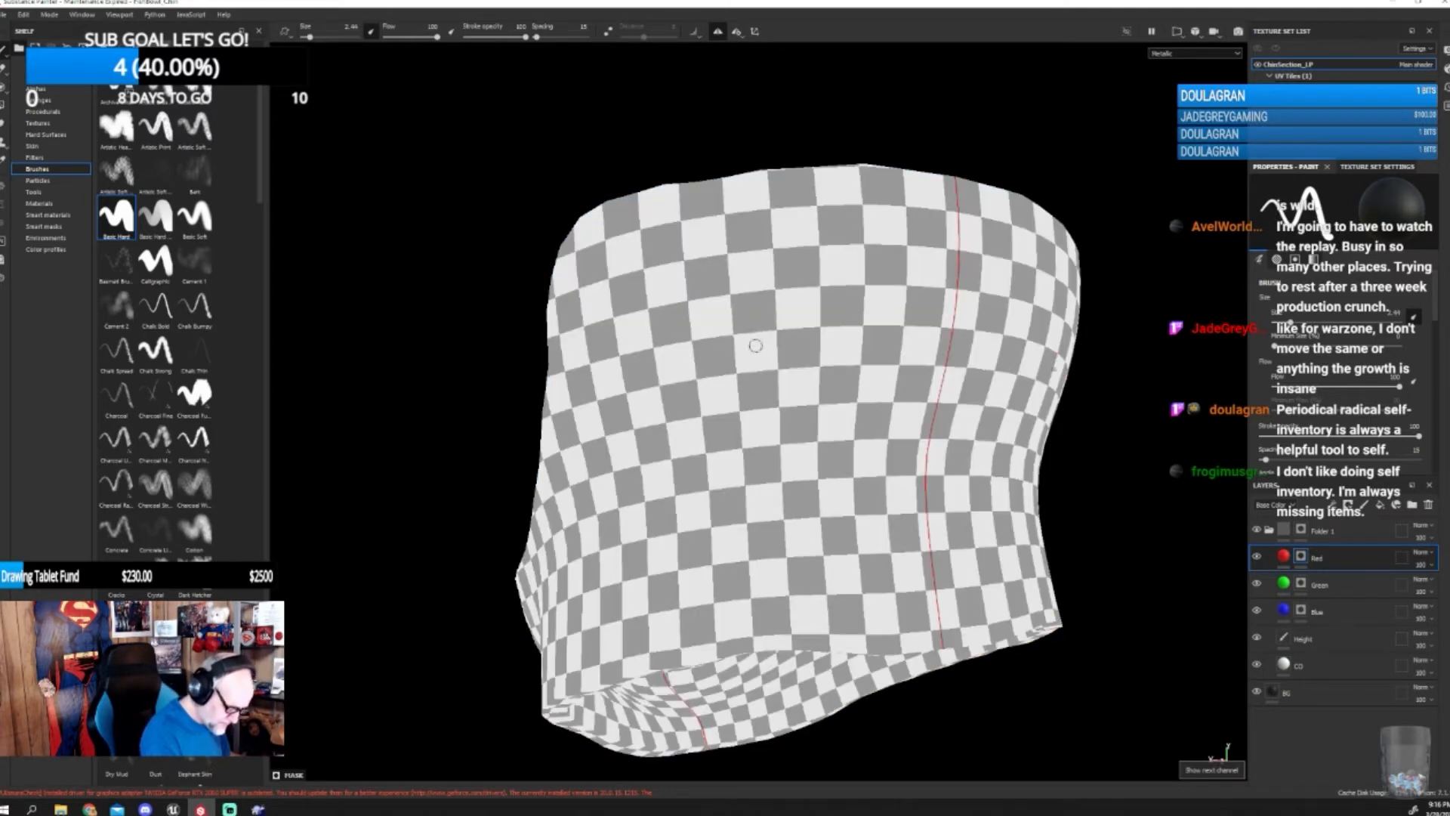
{"action": "key", "text": "m"}
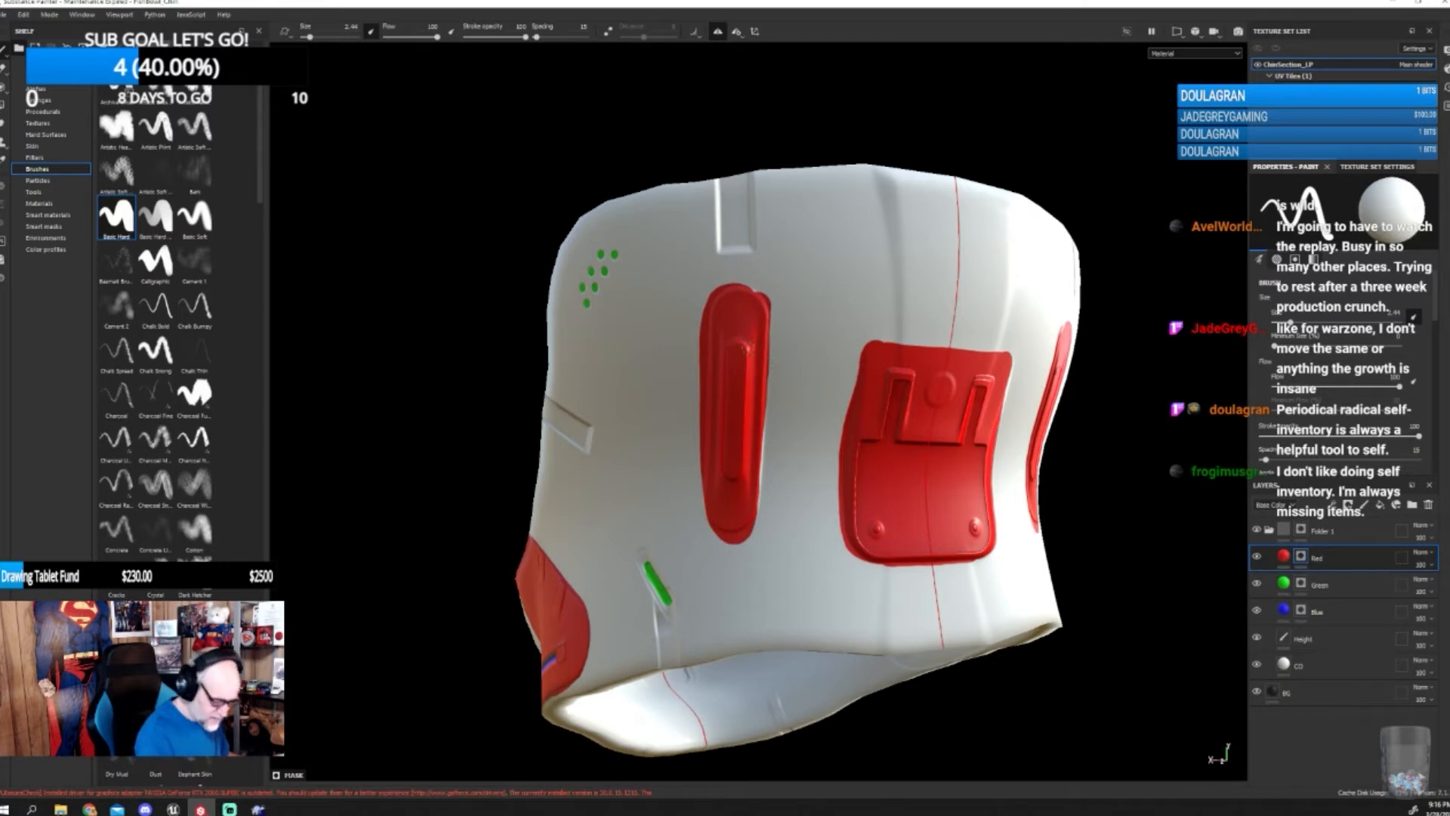
- Clean up the edges of the elongated red back panel in the Red layer's mask with a finer brush, using straight strokes
{"action": "key", "text": "bracketleft"}
{"action": "key", "text": "bracketleft"}
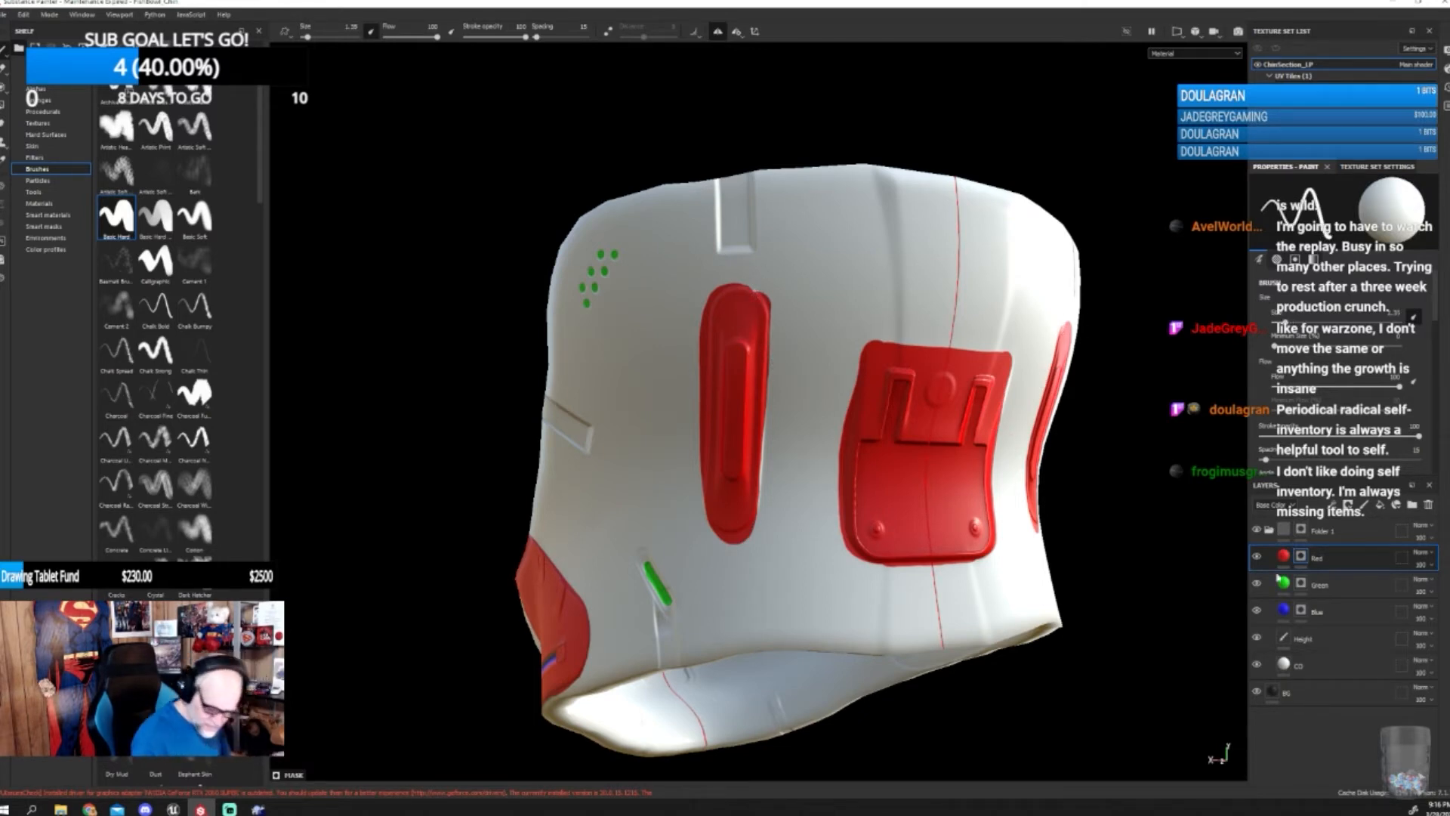
{"action": "mouse_move", "coordinate": [1025, 610]}
{"action": "left_mouse_down", "text": "alt"}
{"action": "mouse_move", "coordinate": [868, 548]}
{"action": "mouse_move", "coordinate": [834, 554]}
{"action": "mouse_move", "coordinate": [775, 492]}
{"action": "mouse_move", "coordinate": [794, 578]}
{"action": "left_mouse_up", "text": "alt"}
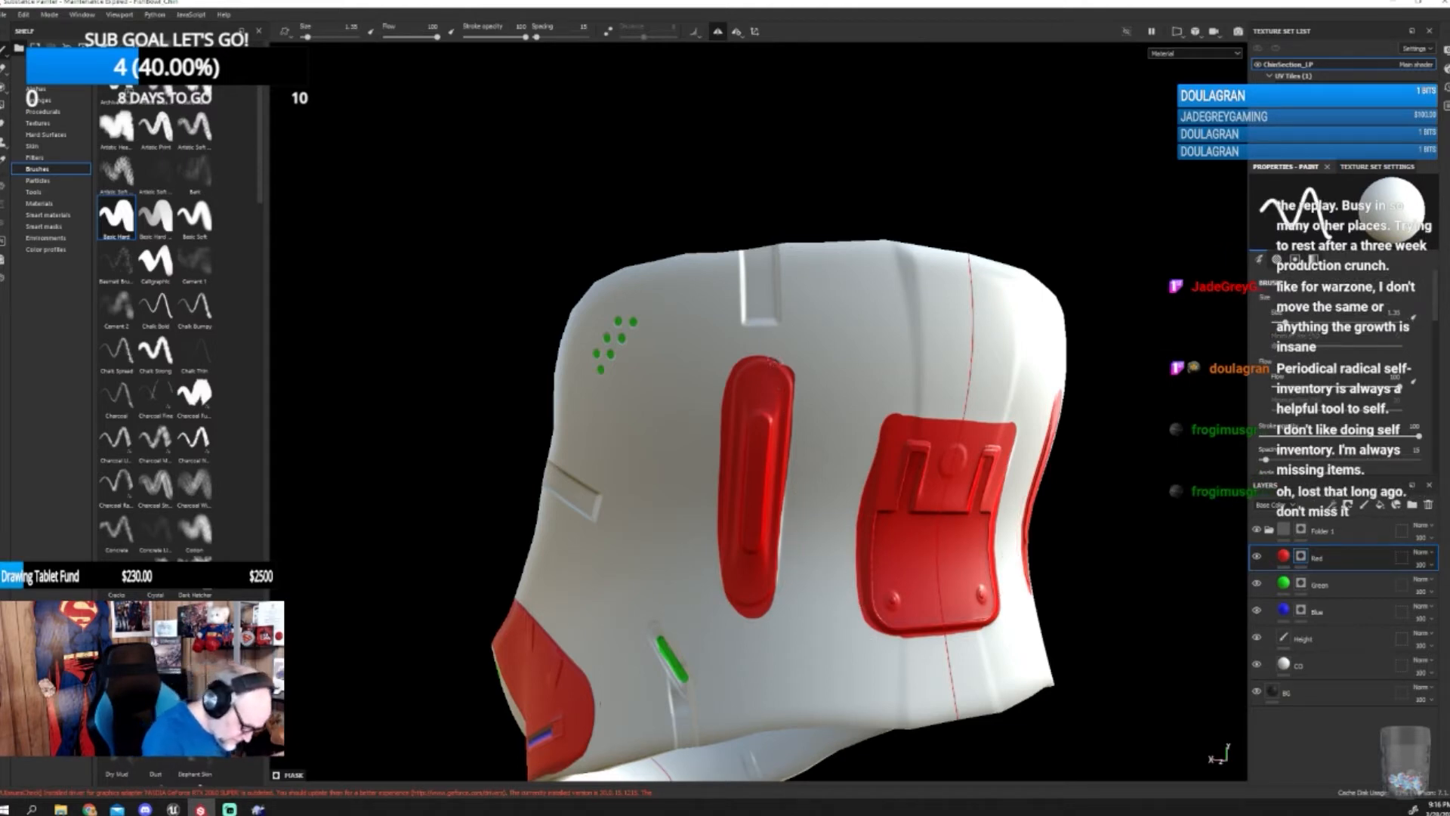
{"action": "mouse_move", "coordinate": [783, 478]}
{"action": "left_mouse_down"}
{"action": "mouse_move", "coordinate": [772, 586]}
{"action": "mouse_move", "coordinate": [876, 612]}
{"action": "left_mouse_up"}
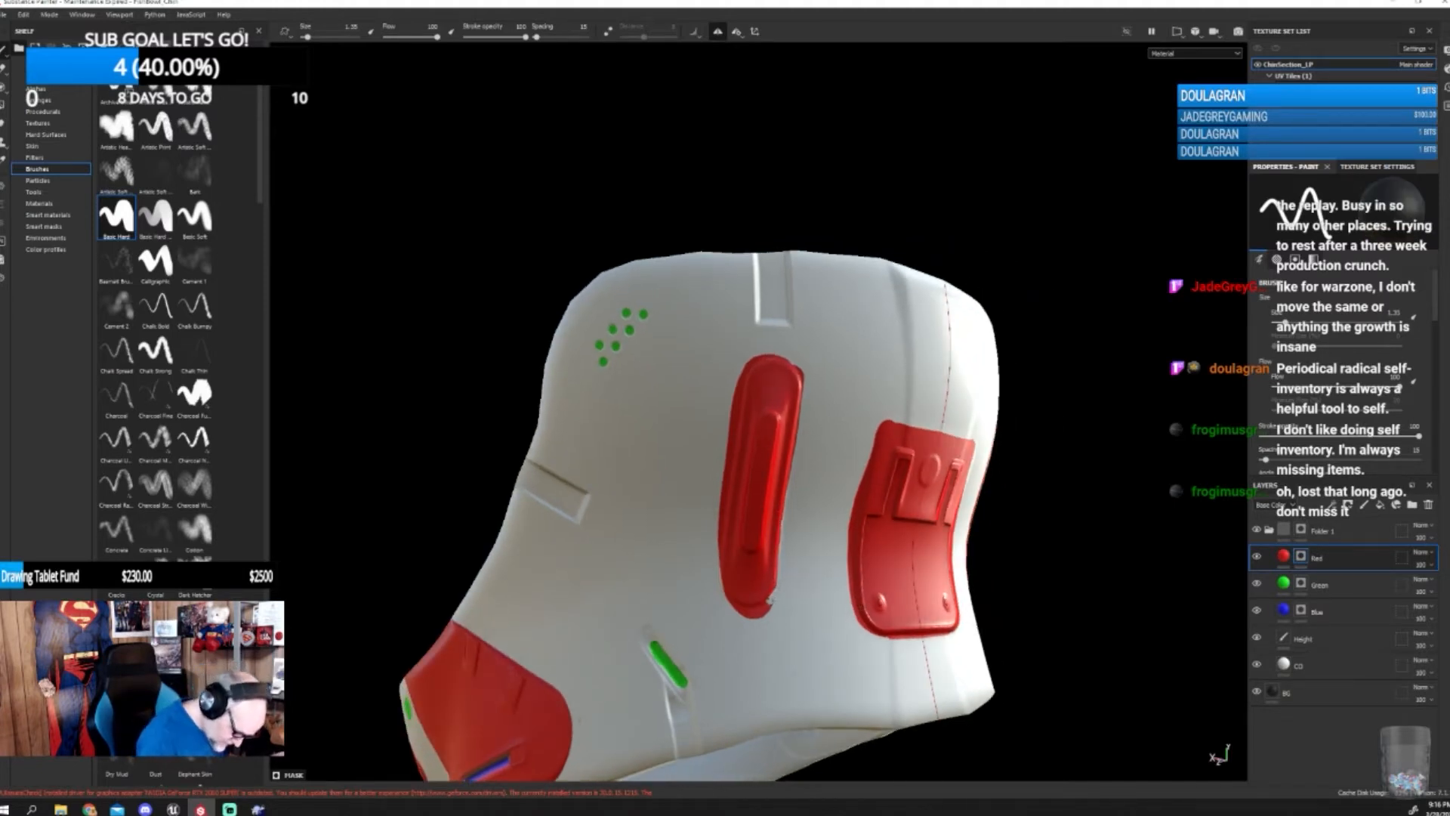
{"action": "left_click_drag", "start_coordinate": [805, 656], "coordinate": [710, 559], "text": "alt"}
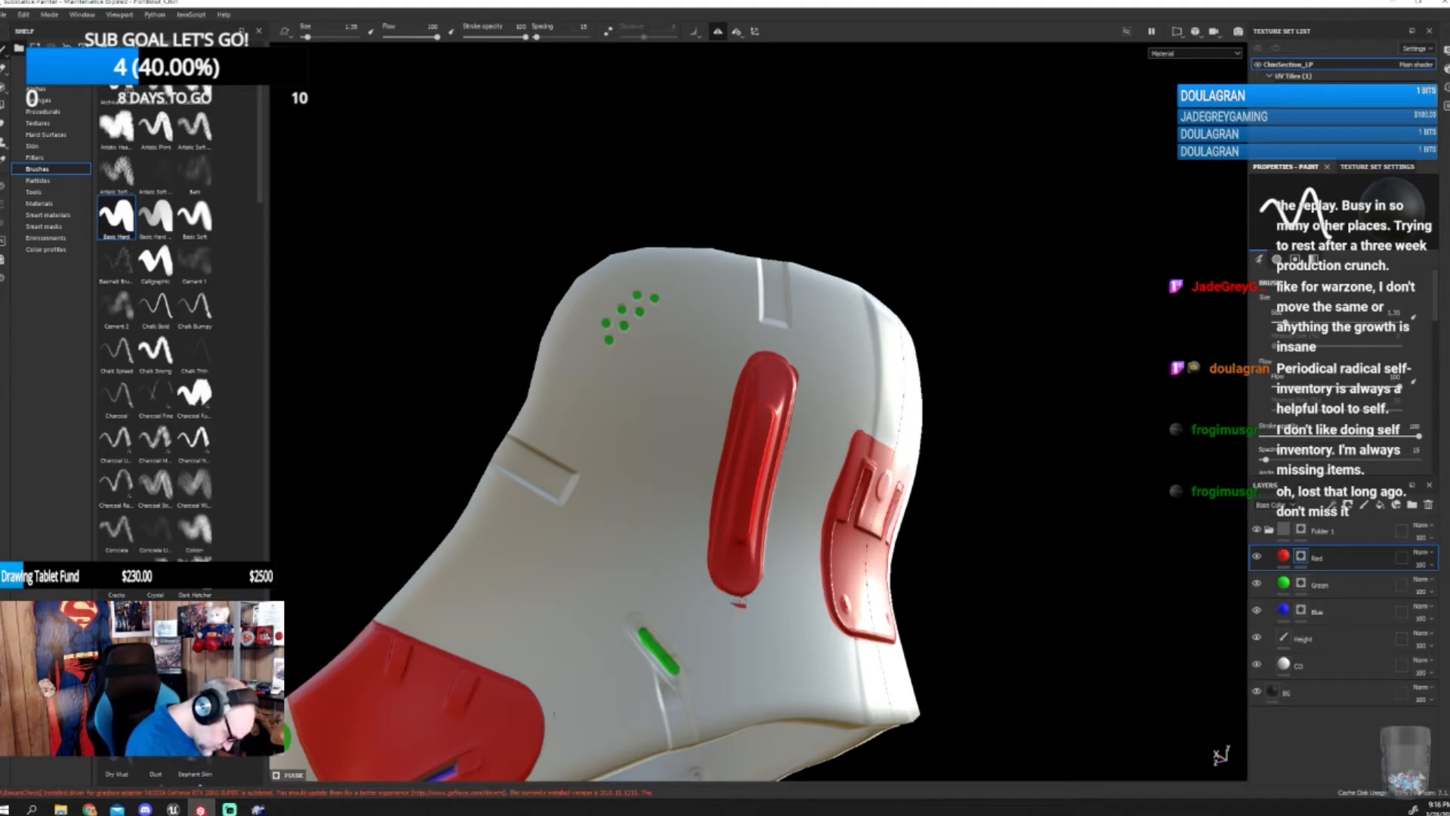
{"action": "mouse_move", "coordinate": [852, 597]}
{"action": "left_mouse_down", "text": "alt"}
{"action": "mouse_move", "coordinate": [898, 587]}
{"action": "mouse_move", "coordinate": [851, 650]}
{"action": "left_mouse_up", "text": "alt"}
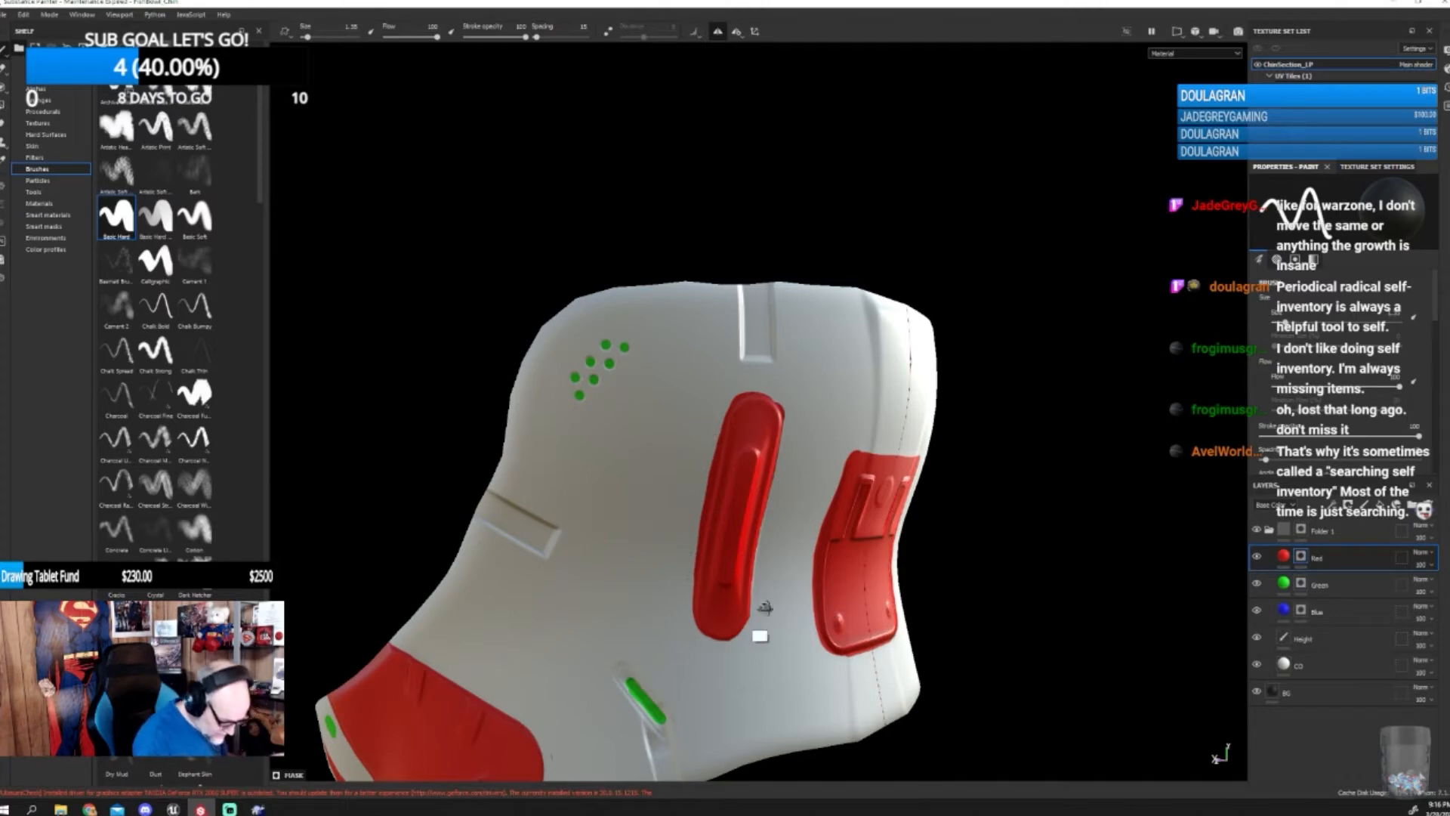
{"action": "mouse_move", "coordinate": [762, 637]}
{"action": "left_mouse_down", "text": "alt"}
{"action": "mouse_move", "coordinate": [766, 452]}
{"action": "mouse_move", "coordinate": [786, 483]}
{"action": "mouse_move", "coordinate": [754, 442]}
{"action": "left_mouse_up", "text": "alt"}
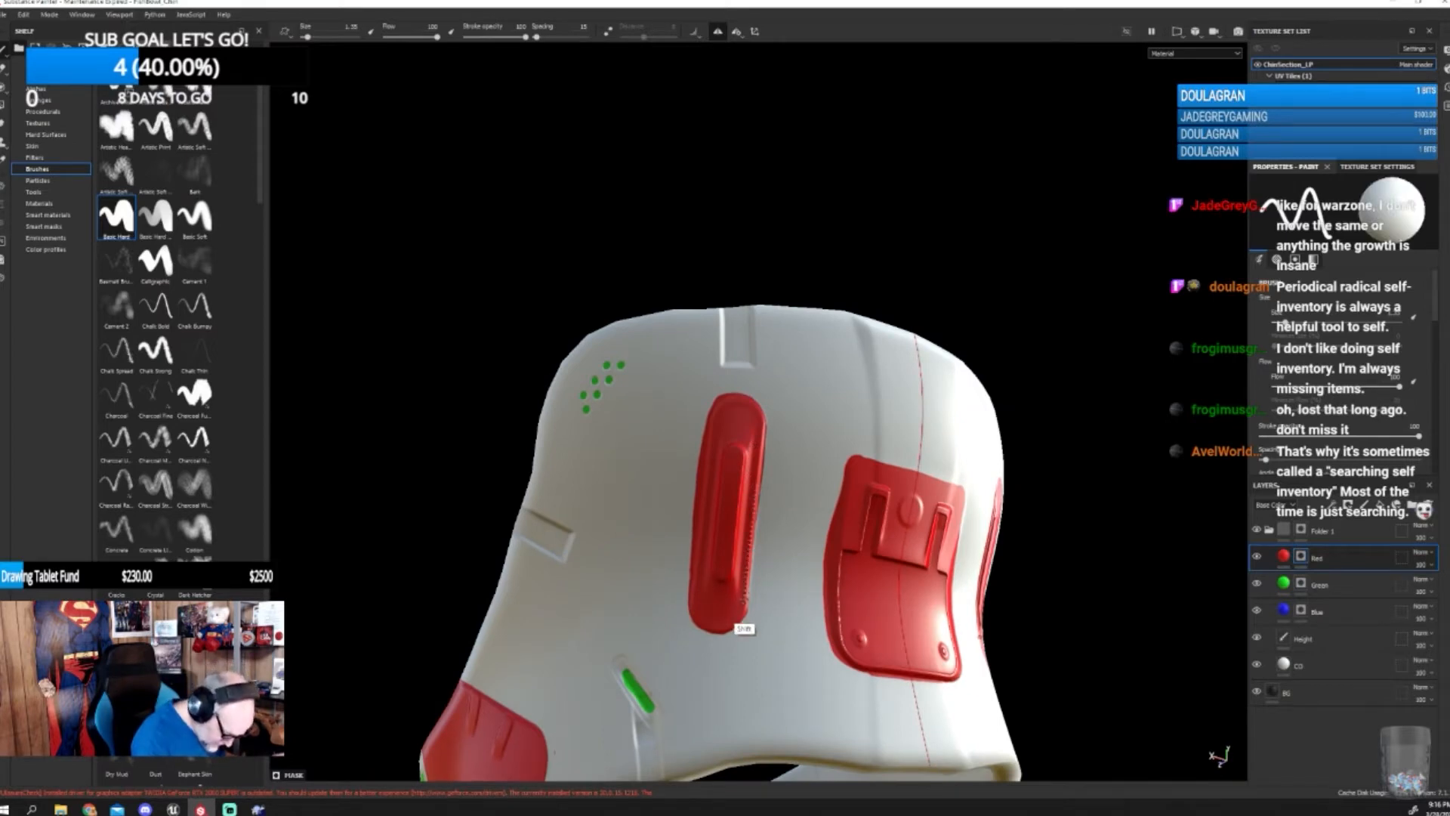
{"action": "left_click_drag", "start_coordinate": [783, 515], "coordinate": [710, 406], "text": "alt"}
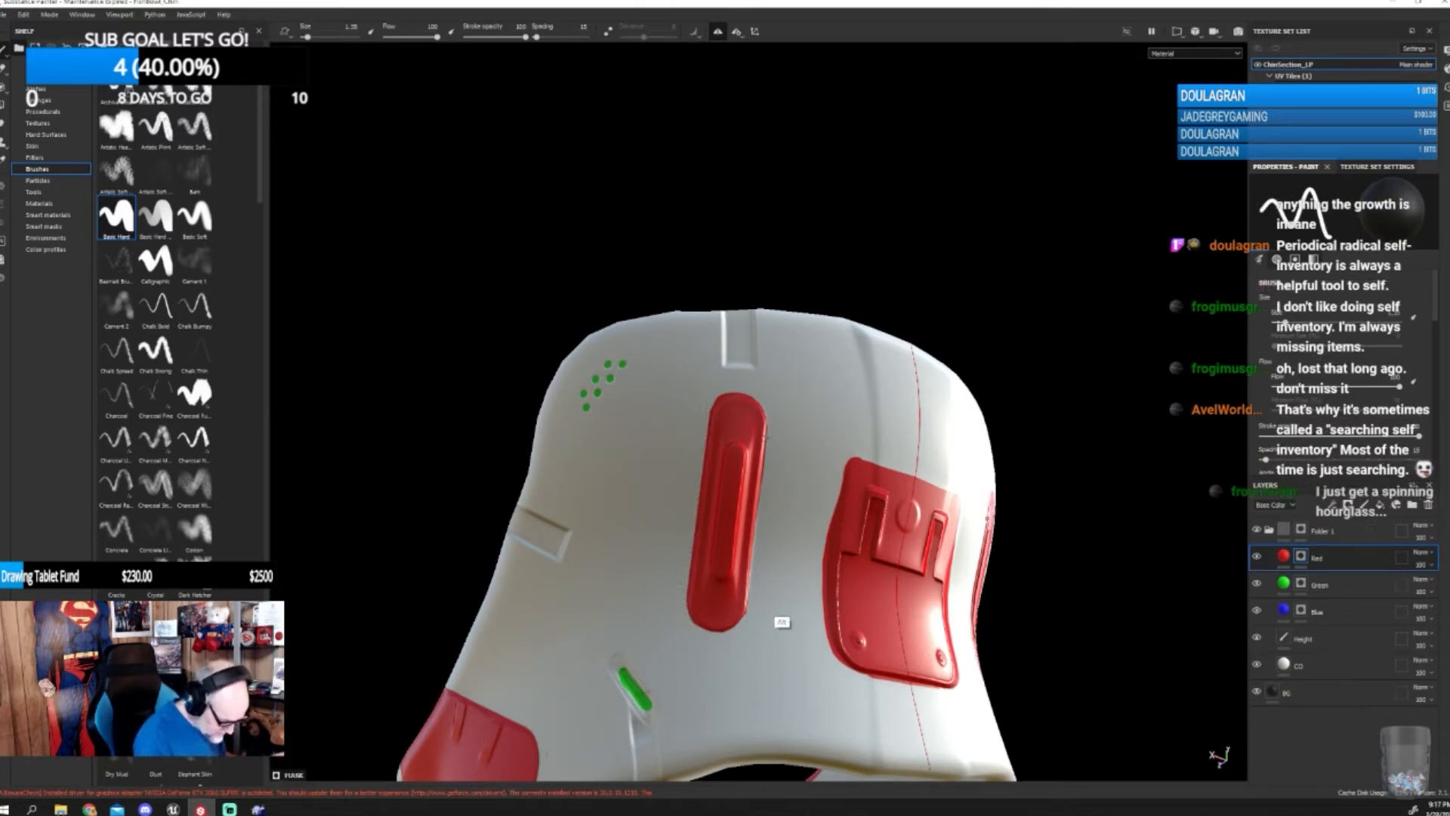
{"action": "left_click_drag", "start_coordinate": [780, 593], "coordinate": [791, 668], "text": "alt"}
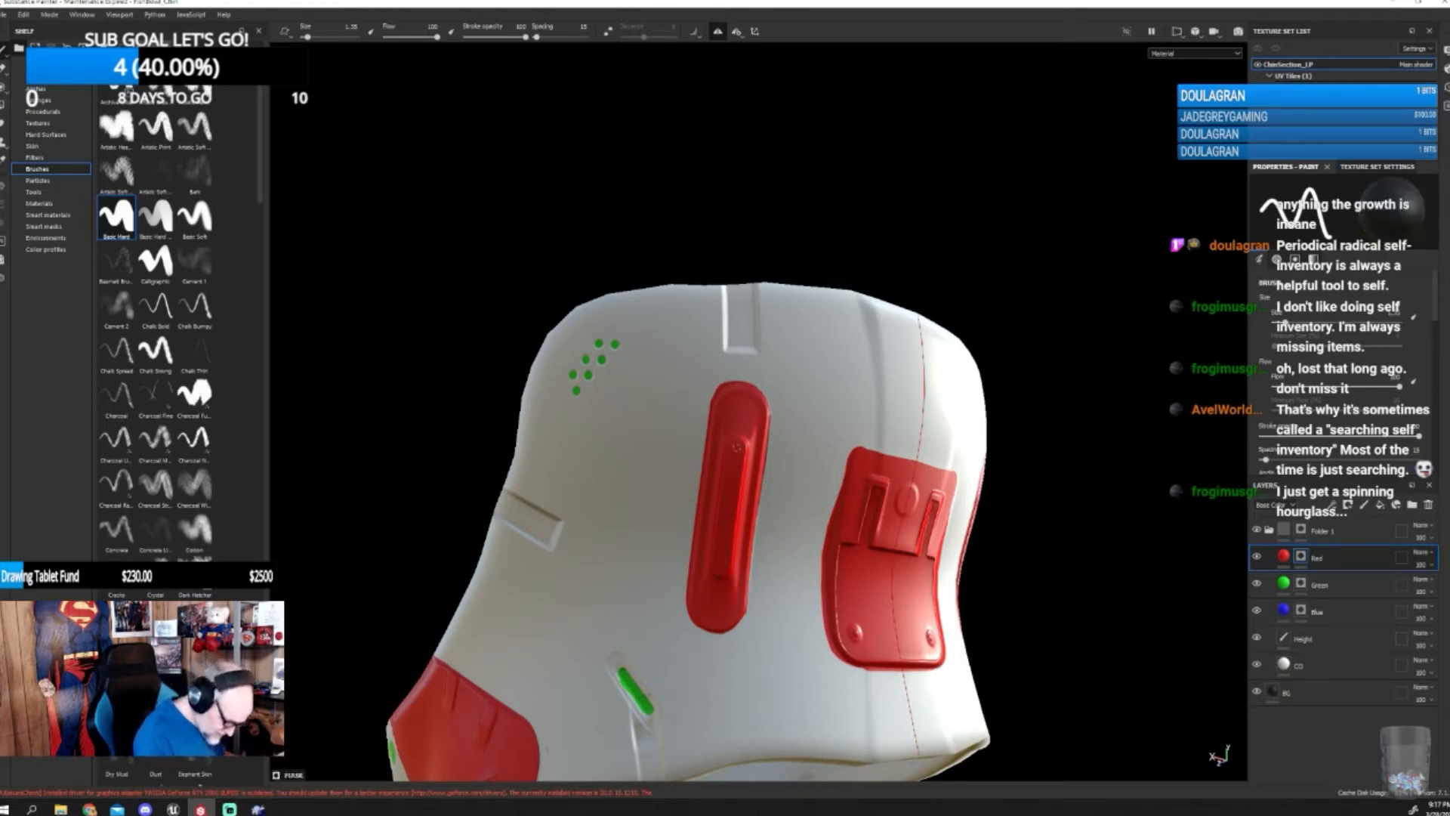
- Erase the elongated panel's narrow central line from the Red layer's mask and paint it straight into the Blue layer's mask
{"action": "left_click", "coordinate": [723, 565], "text": "shift"}
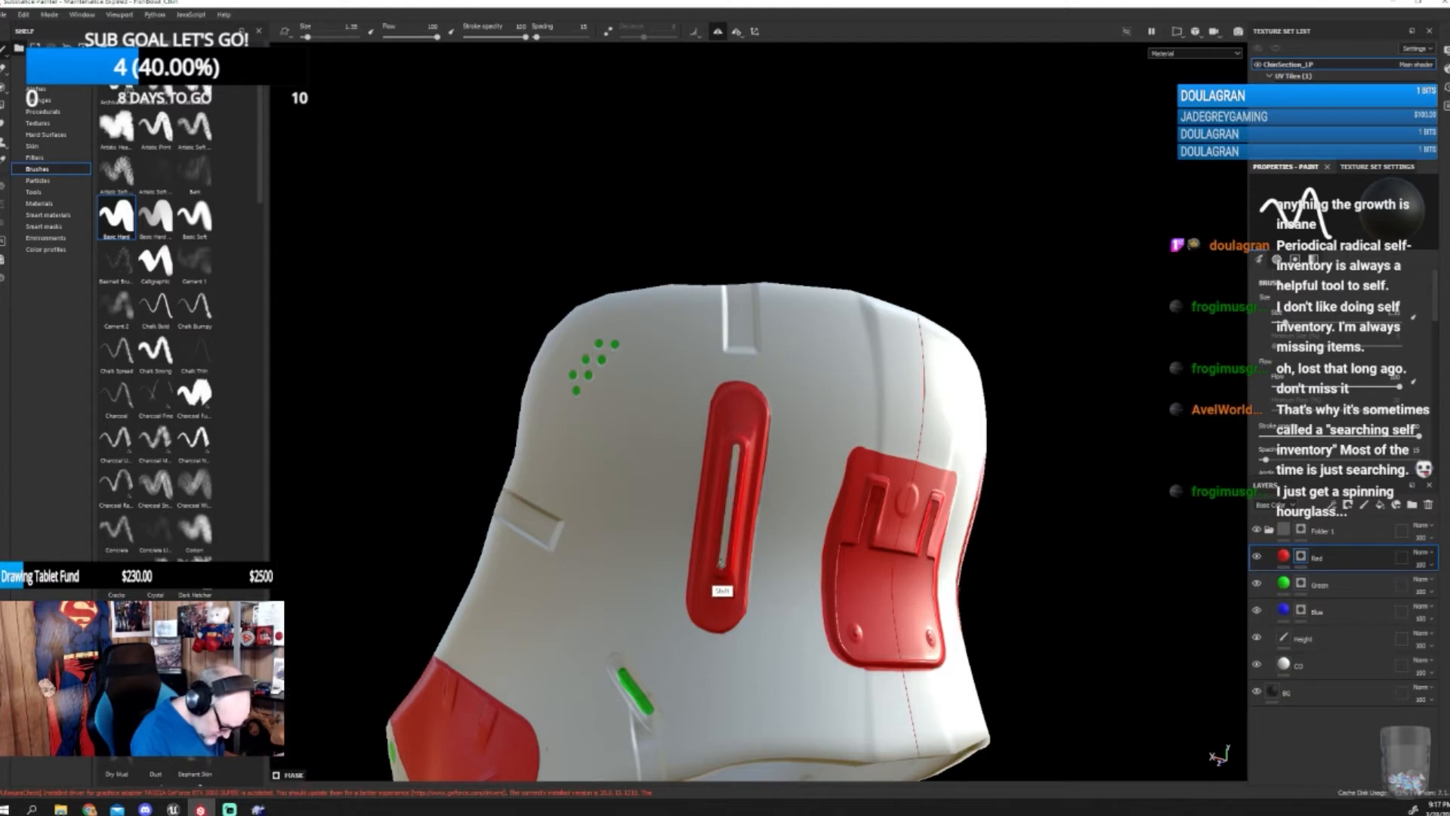
{"action": "left_click", "coordinate": [1256, 604]}
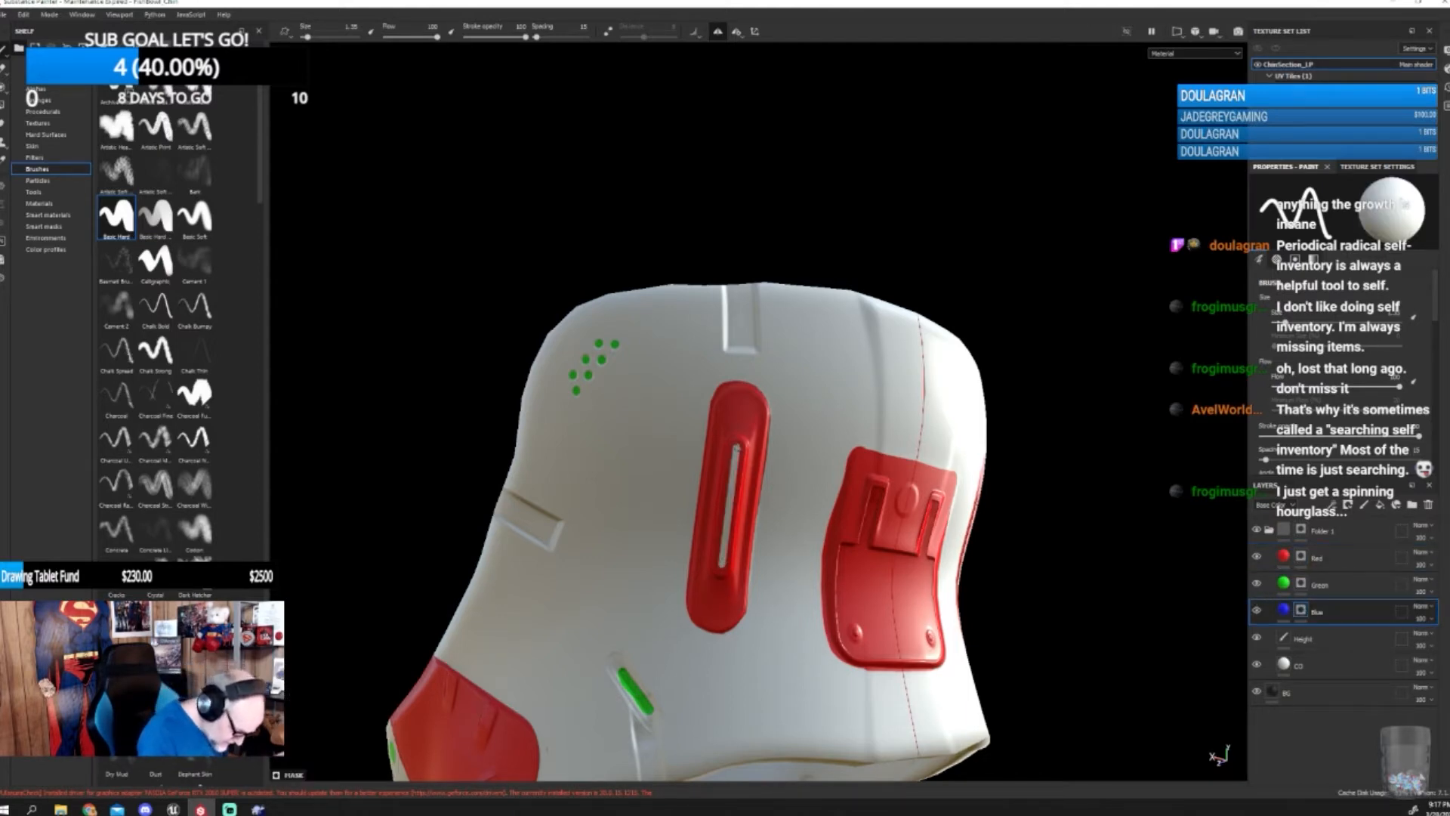
{"action": "left_click", "coordinate": [723, 563], "text": "shift"}
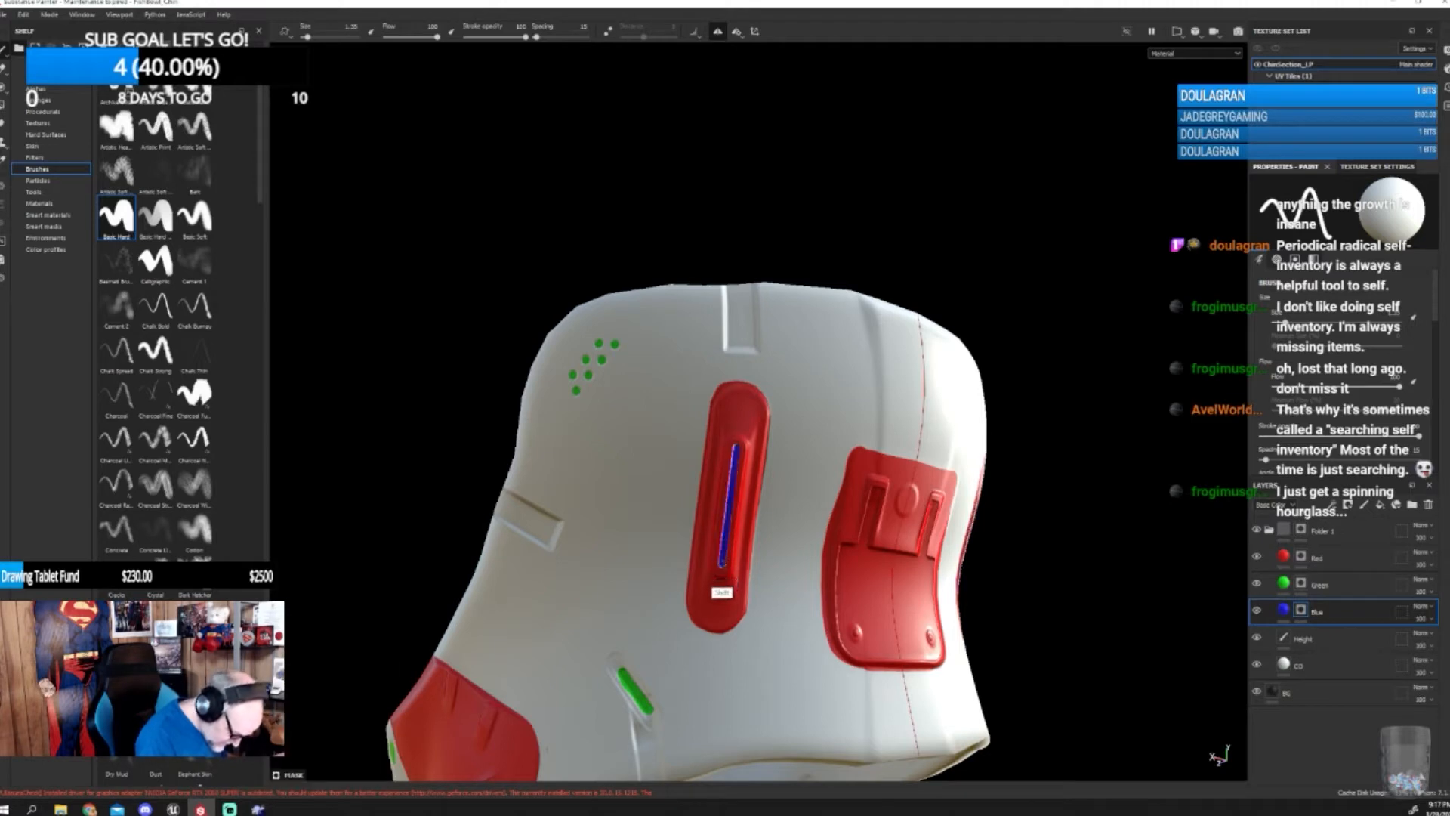
- Trim the side and lower edges of the rectangular red back panel in the Red layer's mask
{"action": "left_click_drag", "start_coordinate": [1062, 633], "coordinate": [908, 618], "text": "alt"}
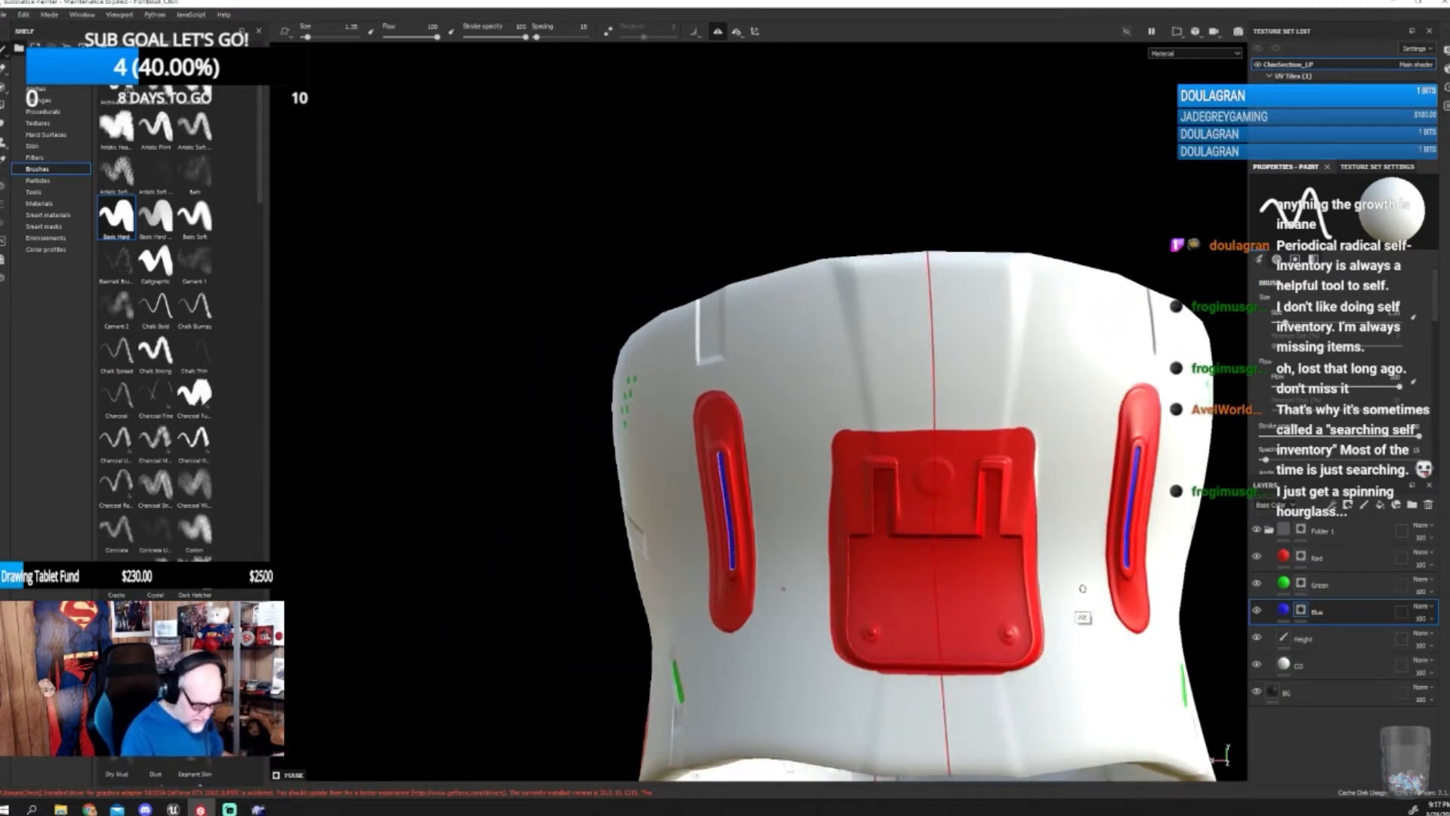
{"action": "middle_click_drag", "start_coordinate": [1076, 611], "coordinate": [791, 638], "text": "alt"}
{"action": "left_click", "coordinate": [1302, 557]}
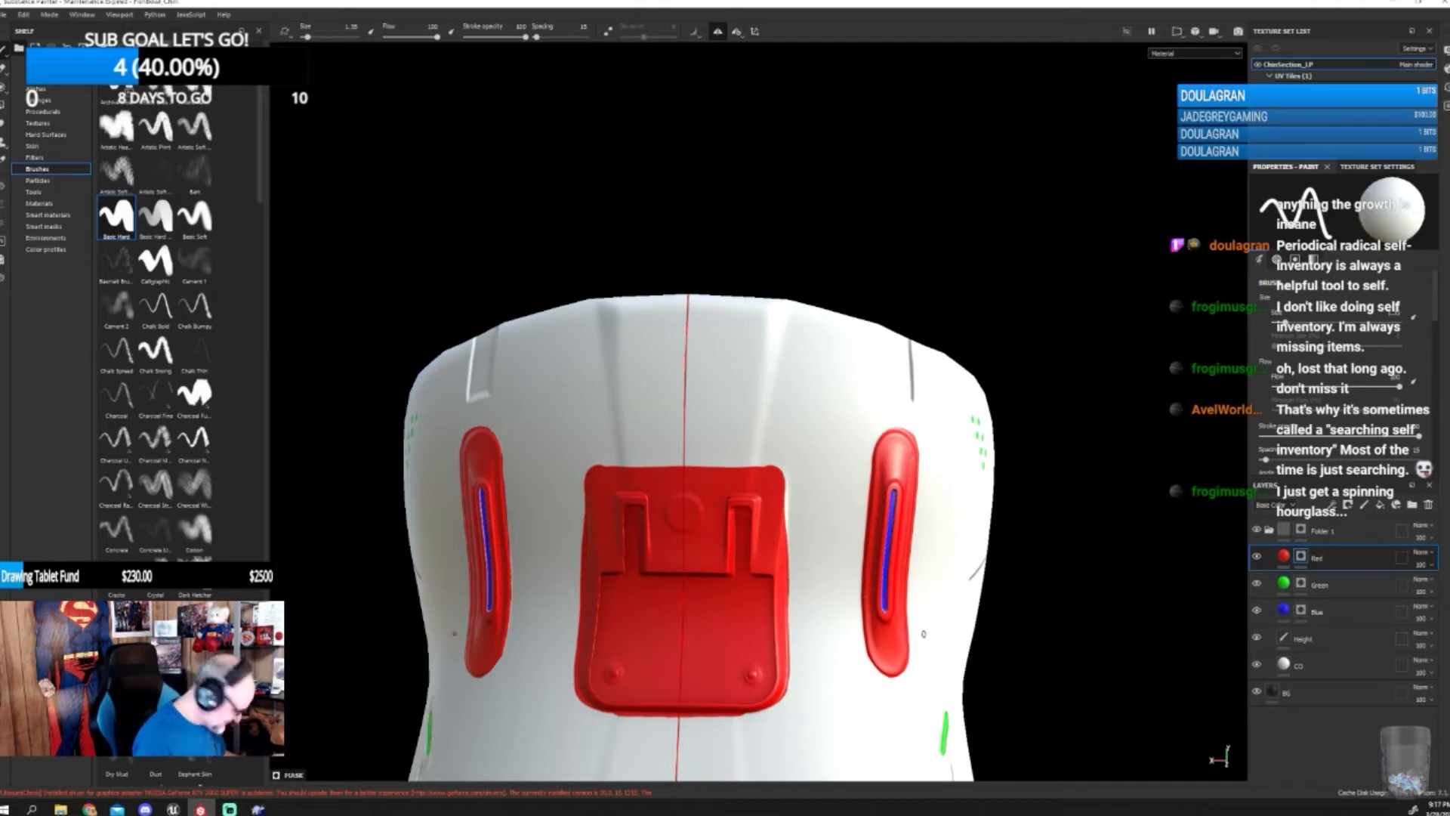
{"action": "left_click_drag", "start_coordinate": [848, 683], "coordinate": [781, 703], "text": "alt"}
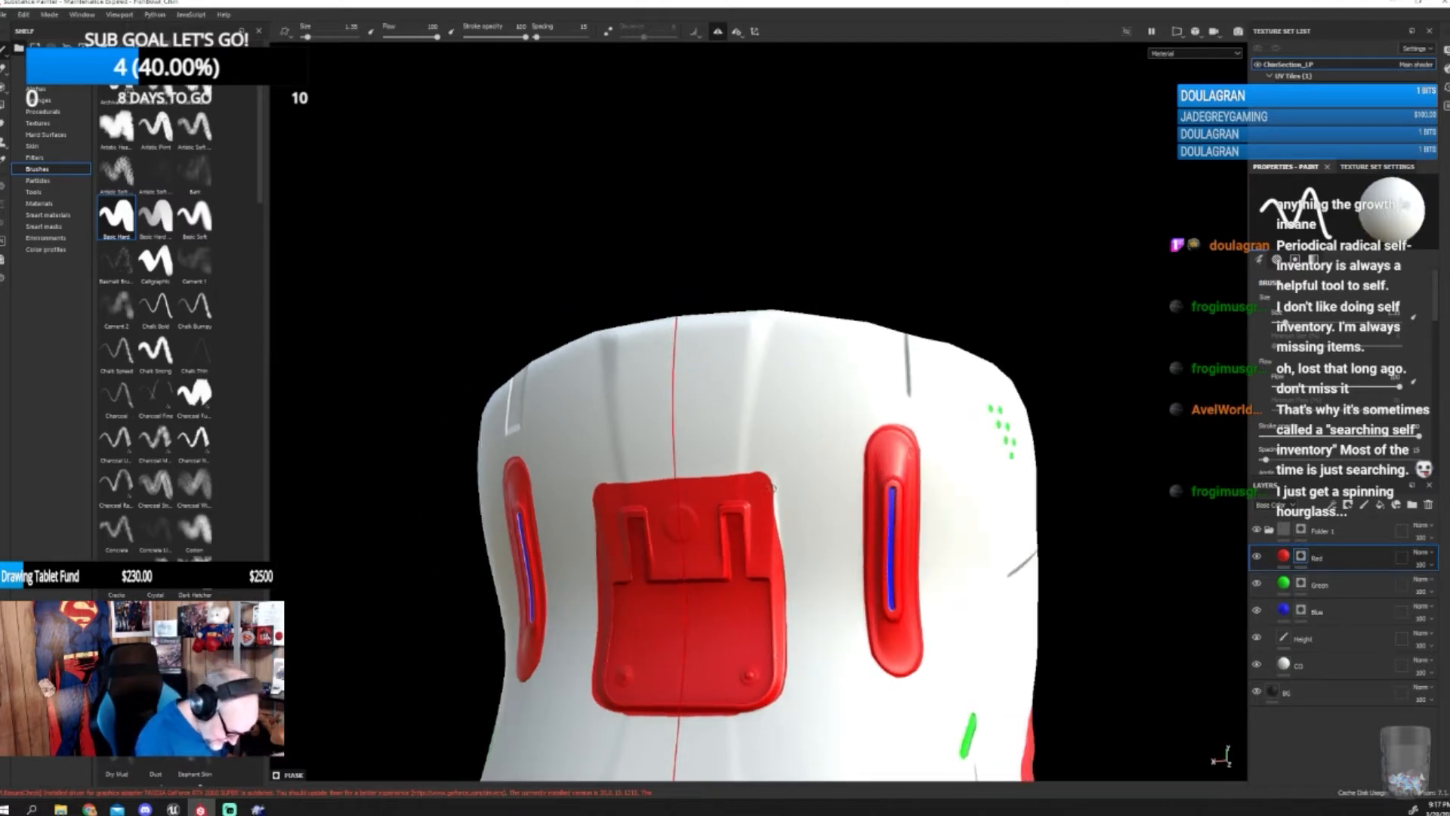
{"action": "left_click_drag", "start_coordinate": [772, 488], "coordinate": [781, 551]}
{"action": "left_click_drag", "start_coordinate": [809, 719], "coordinate": [883, 697], "text": "alt"}
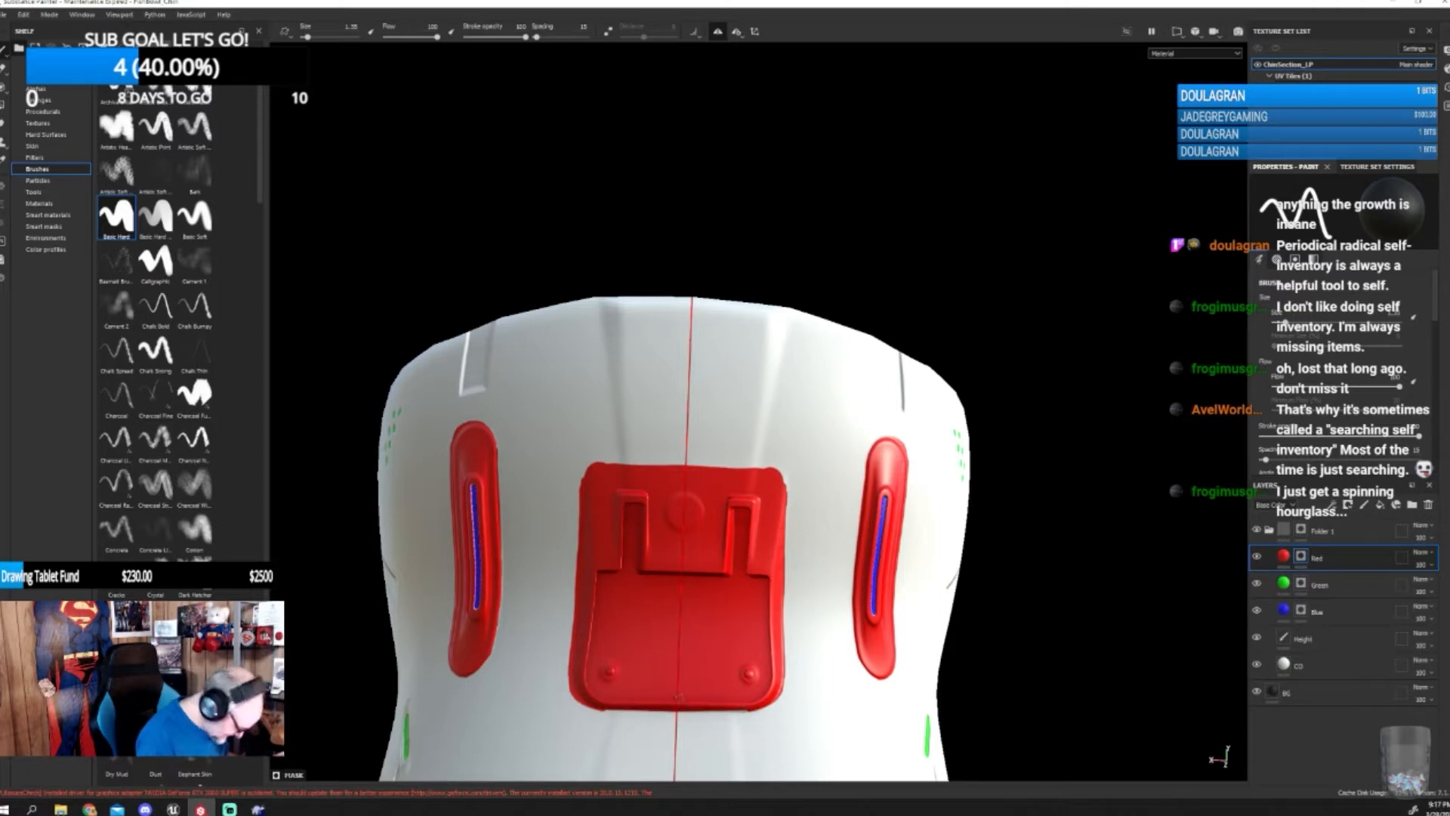
{"action": "left_click", "coordinate": [583, 473]}
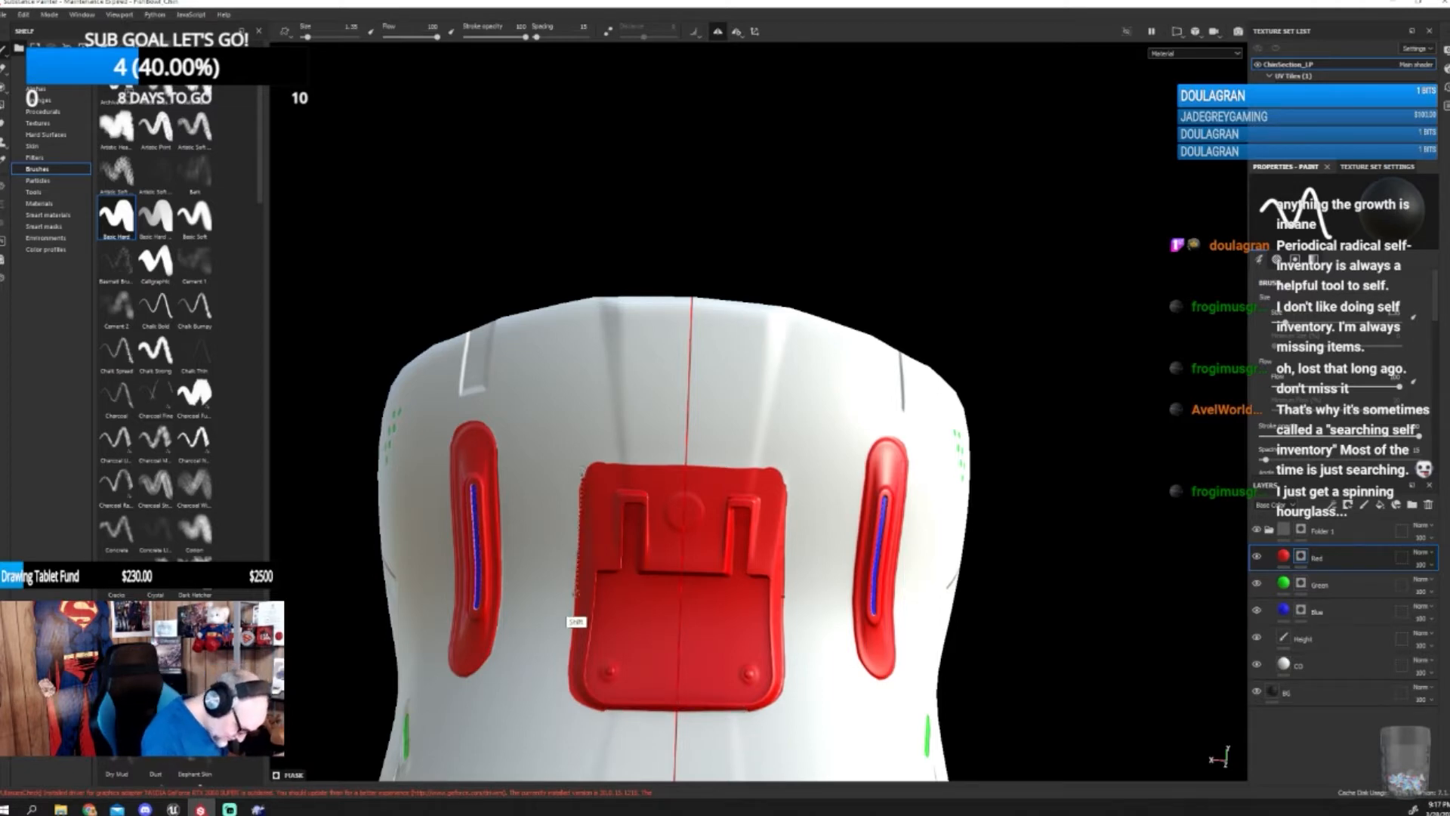
{"action": "left_click", "coordinate": [577, 600], "text": "shift"}
{"action": "left_click", "coordinate": [570, 663], "text": "shift"}
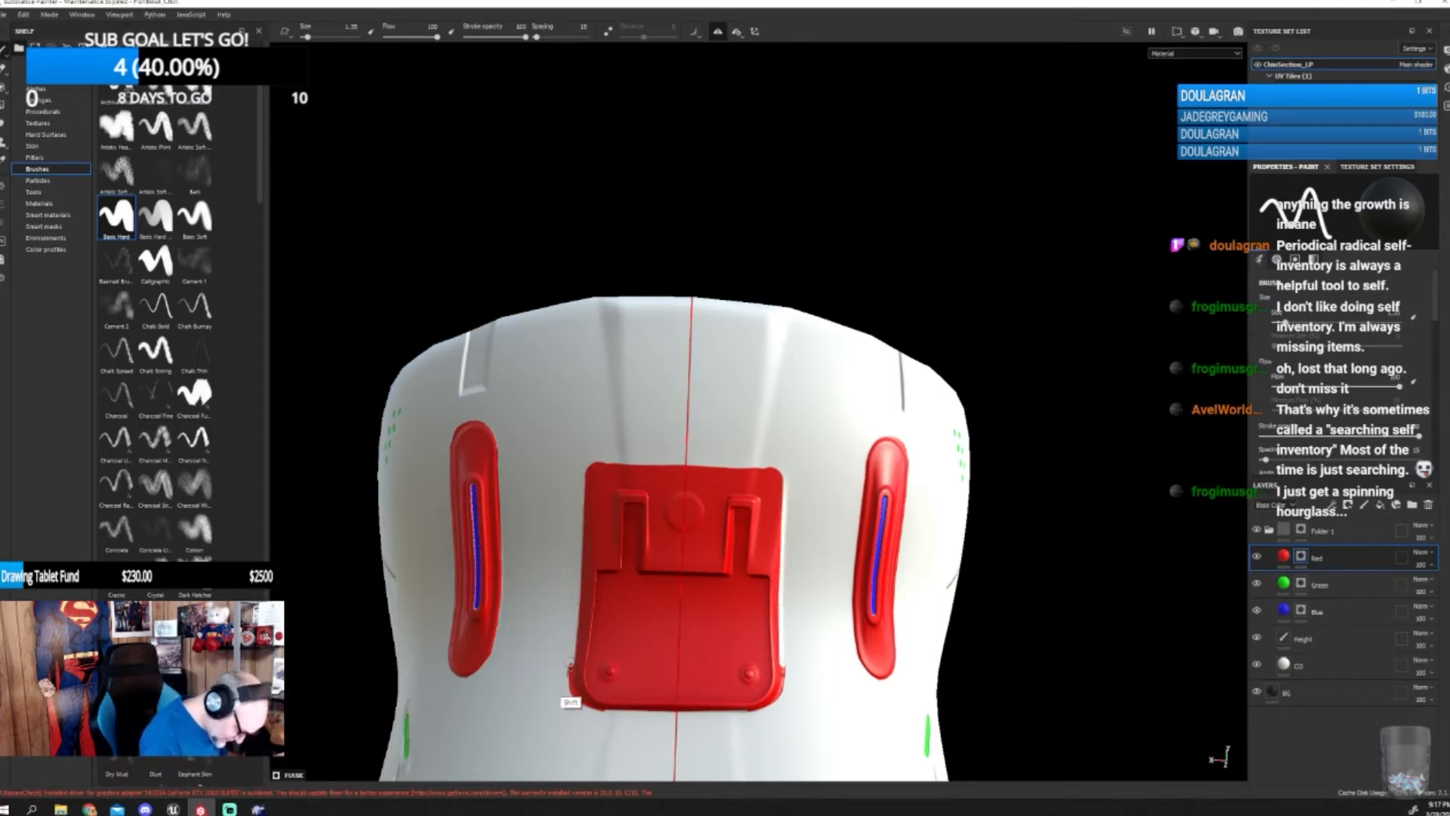
{"action": "mouse_move", "coordinate": [571, 663]}
{"action": "left_mouse_down"}
{"action": "mouse_move", "coordinate": [591, 709]}
{"action": "mouse_move", "coordinate": [666, 708]}
{"action": "left_mouse_up"}
{"action": "key", "text": "x"}
{"action": "mouse_move", "coordinate": [848, 638]}
{"action": "left_mouse_down", "text": "alt"}
{"action": "mouse_move", "coordinate": [854, 661]}
{"action": "mouse_move", "coordinate": [847, 621]}
{"action": "left_mouse_up", "text": "alt"}
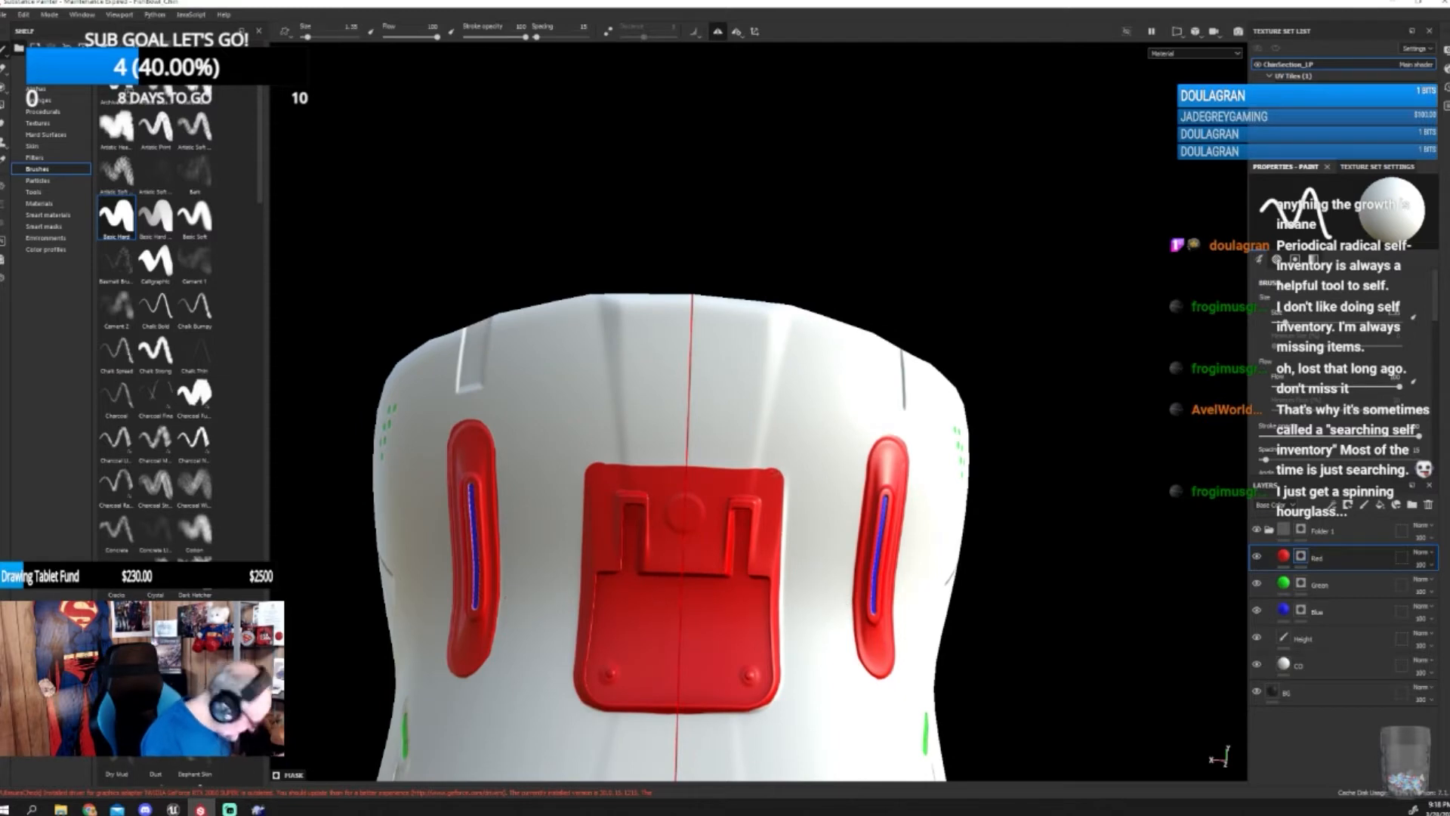
- Try to touch up the upper corner of the rectangular red back panel in the Red layer's mask with a larger brush
{"action": "key", "text": "x"}
{"action": "key", "text": "bracketright"}
{"action": "key", "text": "bracketright"}
{"action": "key", "text": "bracketright"}
{"action": "key", "text": "bracketright"}
{"action": "key", "text": "bracketright"}
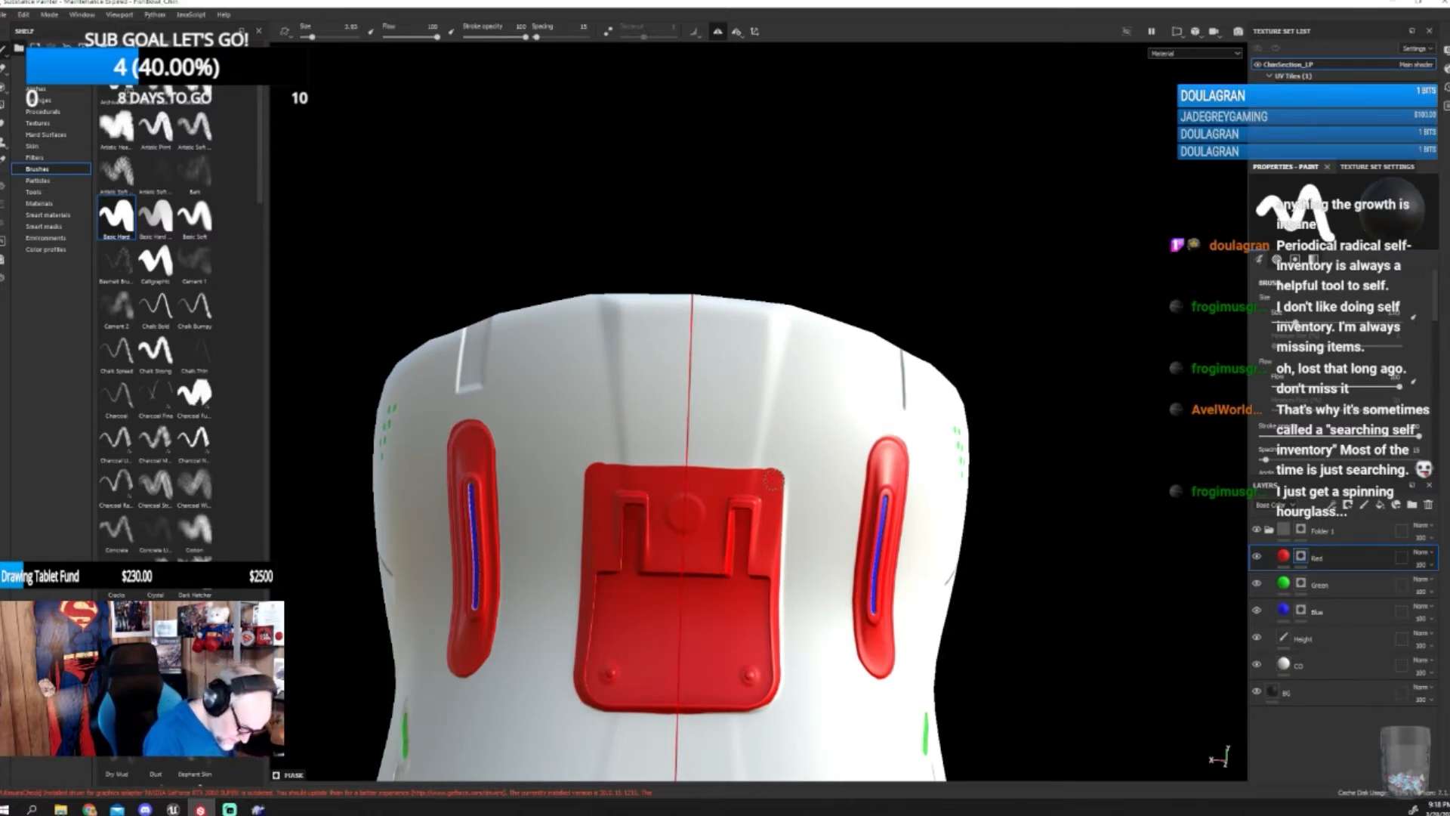
{"action": "left_click", "coordinate": [773, 480]}
{"action": "key", "text": "ctrl+z"}
{"action": "key", "text": "x"}
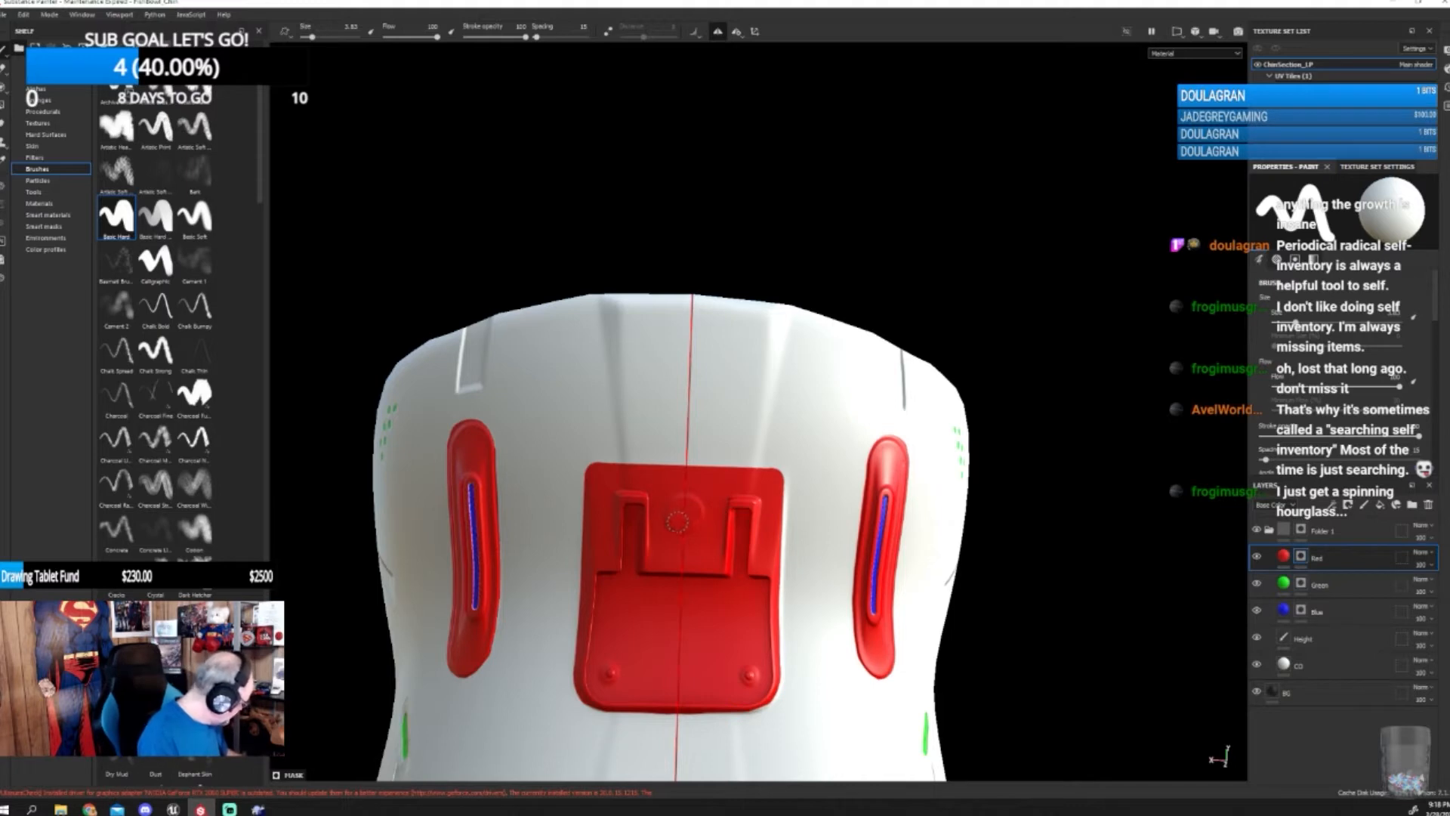
- Enlarge the brush to the round central button's size and erase that button on the rectangular back panel from the Red layer's mask
{"action": "key", "text": "bracketright"}
{"action": "key", "text": "bracketright"}
{"action": "key", "text": "bracketright"}
{"action": "key", "text": "bracketright"}
{"action": "key", "text": "bracketright"}
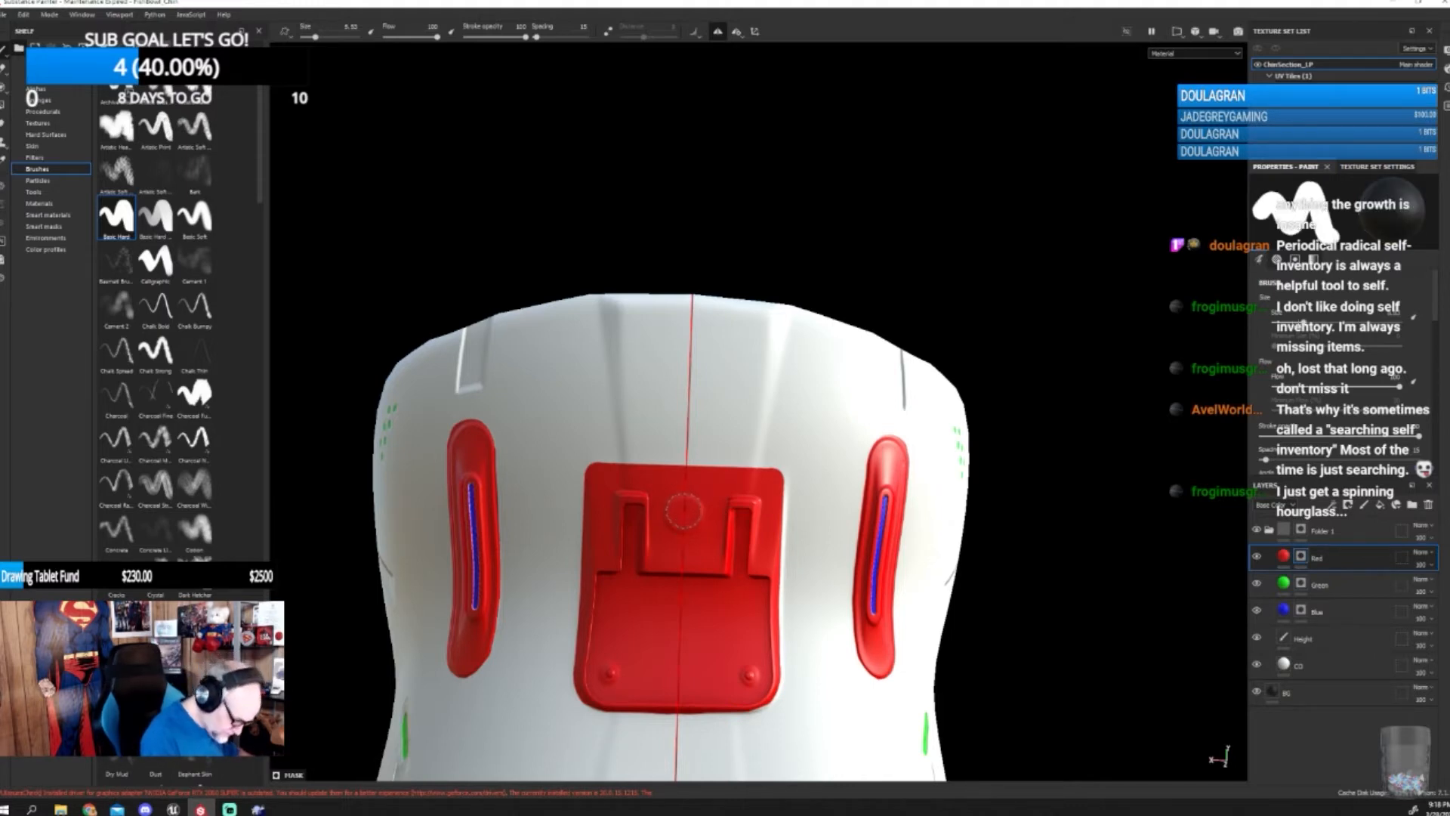
{"action": "left_click", "coordinate": [684, 512]}
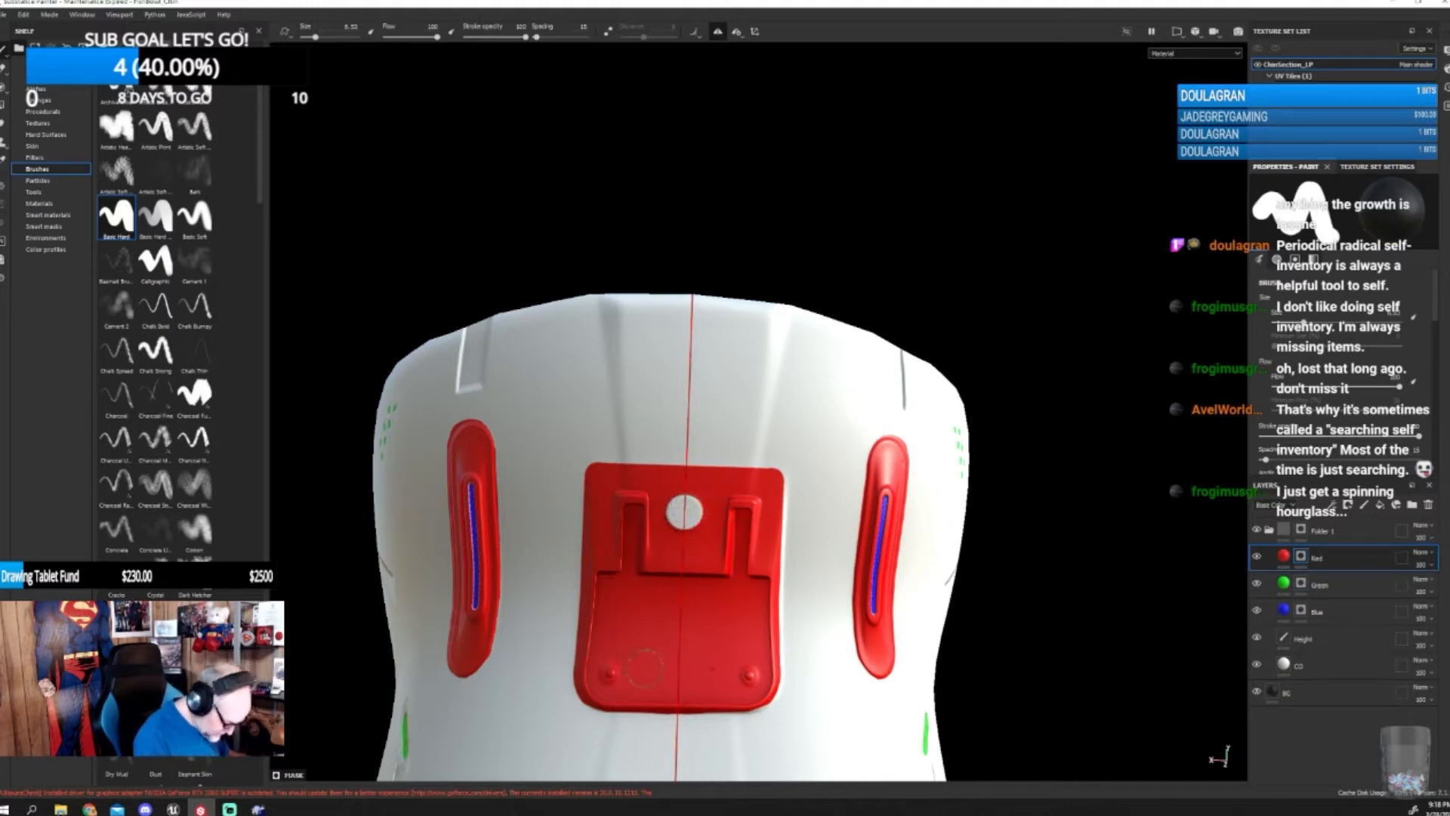
- Try to change the rectangular back panel's two lower rivets from red to green with mirrored dabs of a smaller brush, and undo both dabs
{"action": "key", "text": "bracketleft"}
{"action": "key", "text": "bracketleft"}
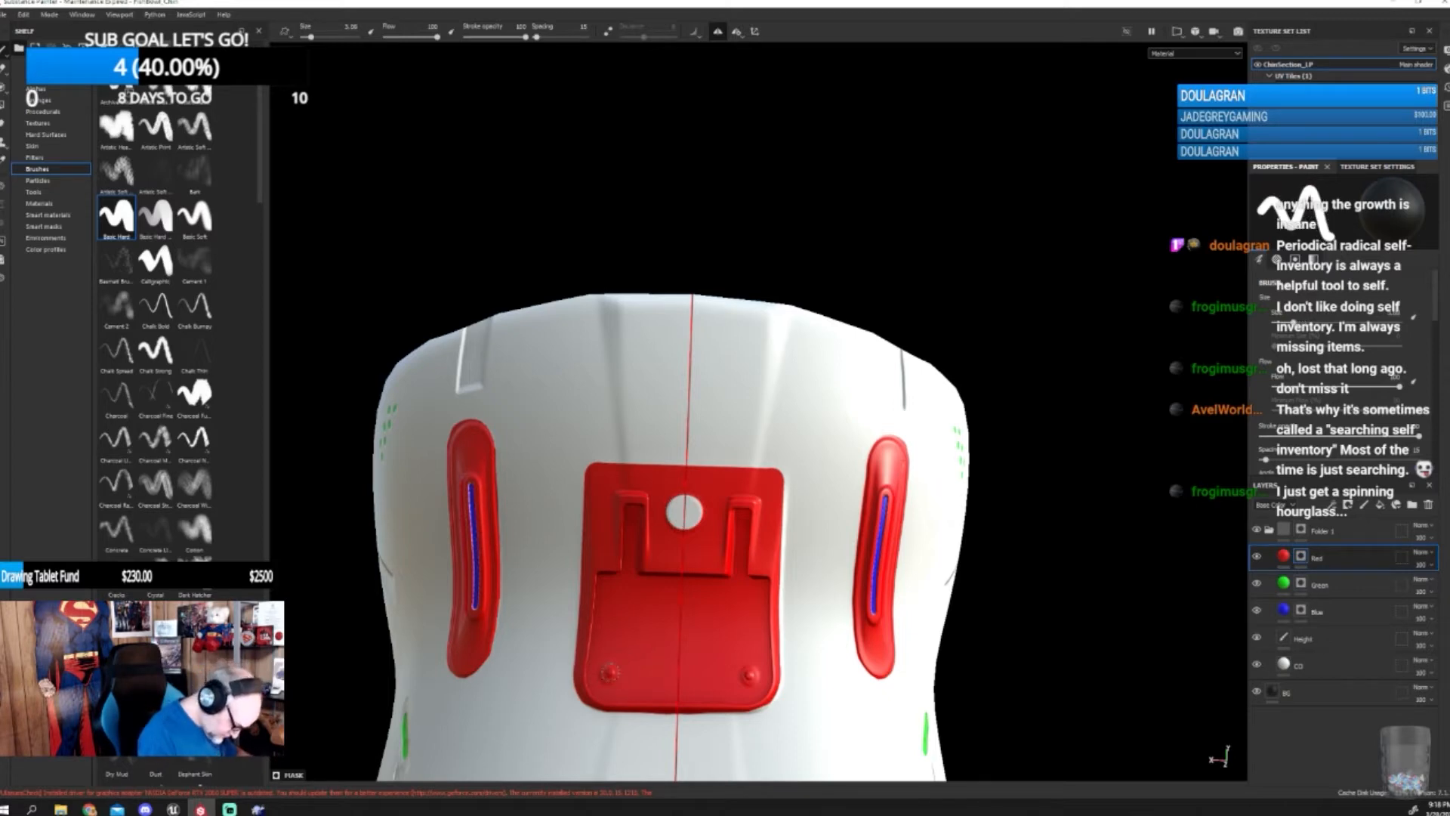
{"action": "left_click", "coordinate": [608, 672]}
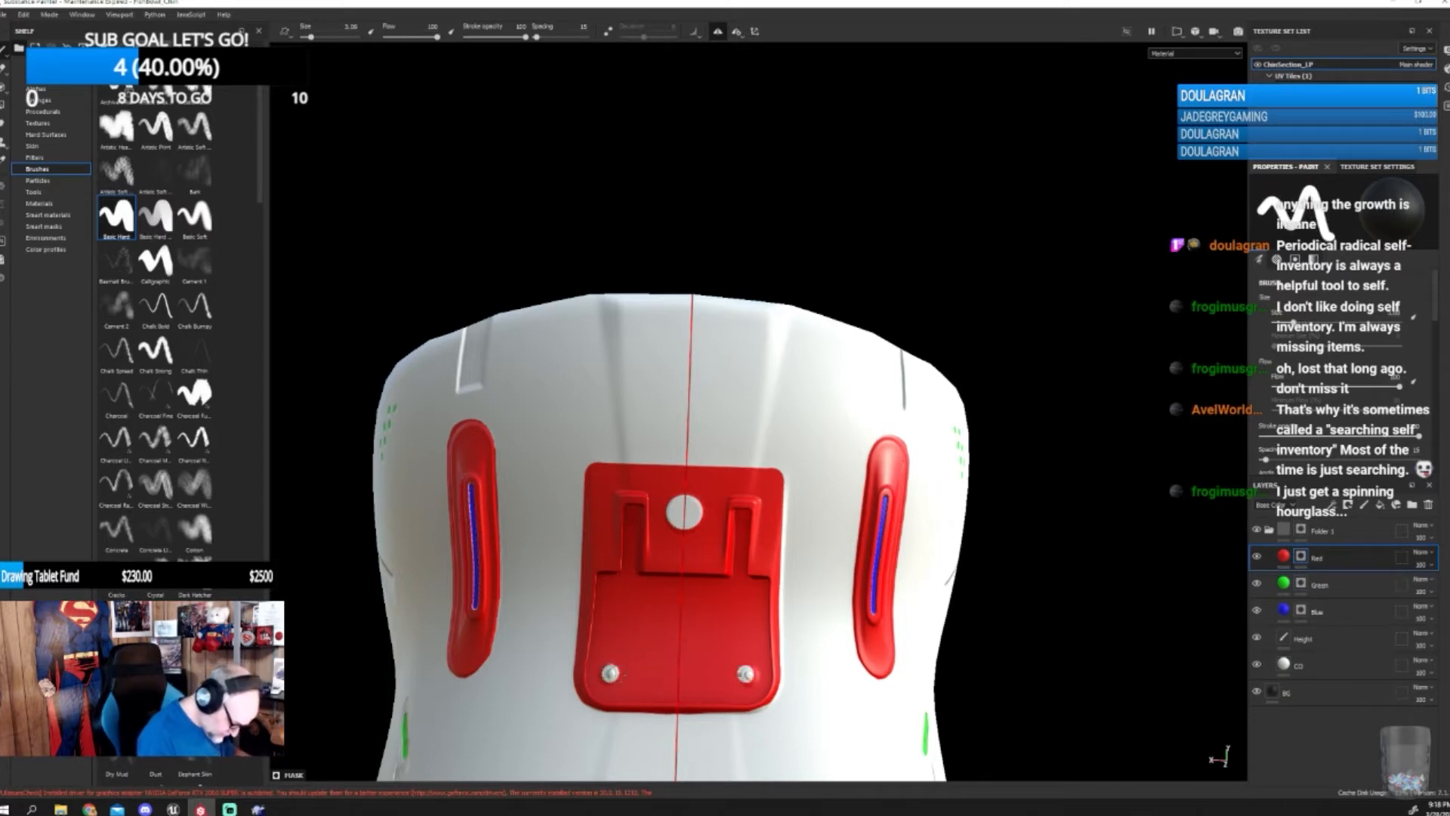
{"action": "left_click", "coordinate": [1330, 584]}
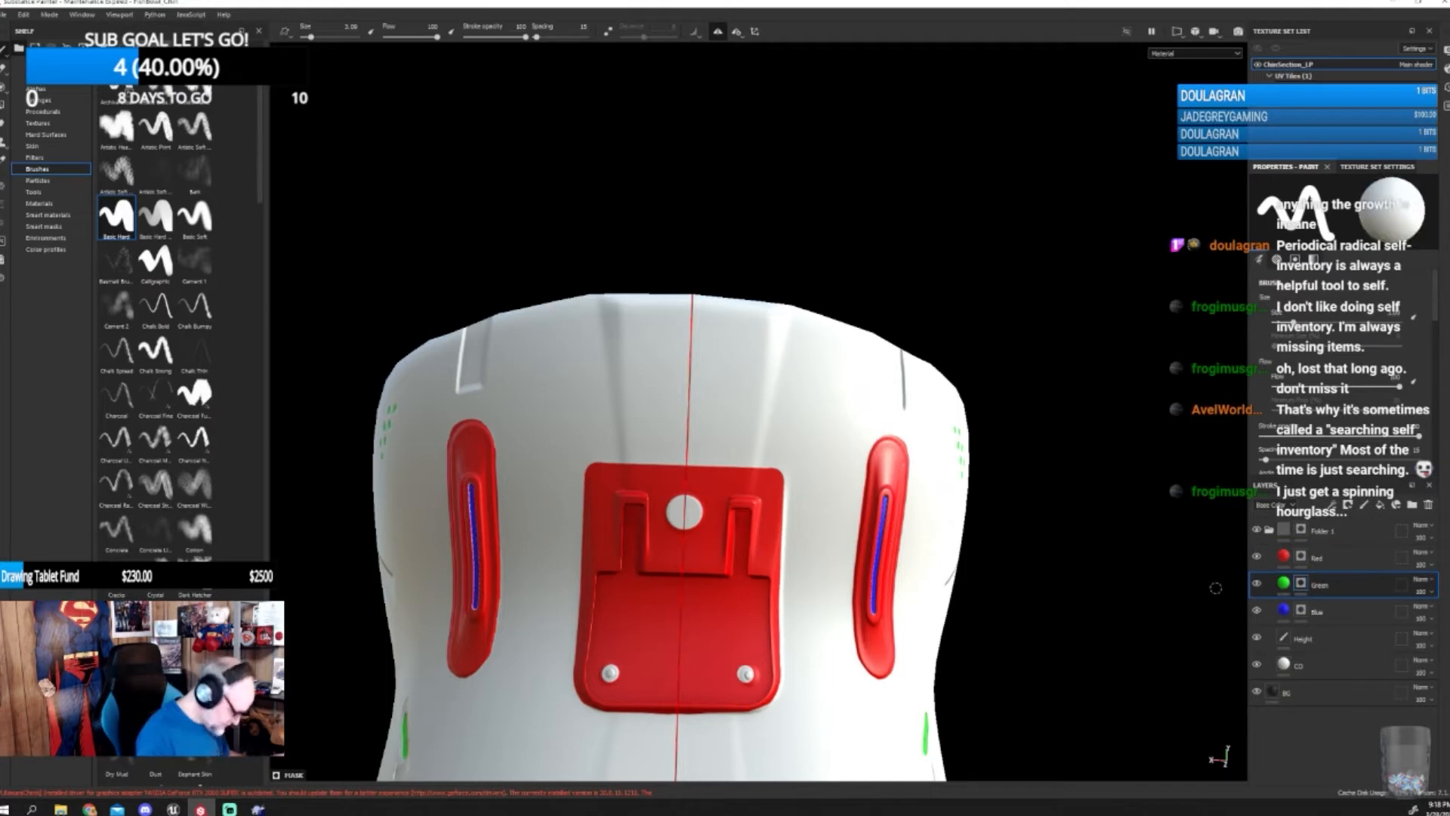
{"action": "left_click", "coordinate": [611, 672]}
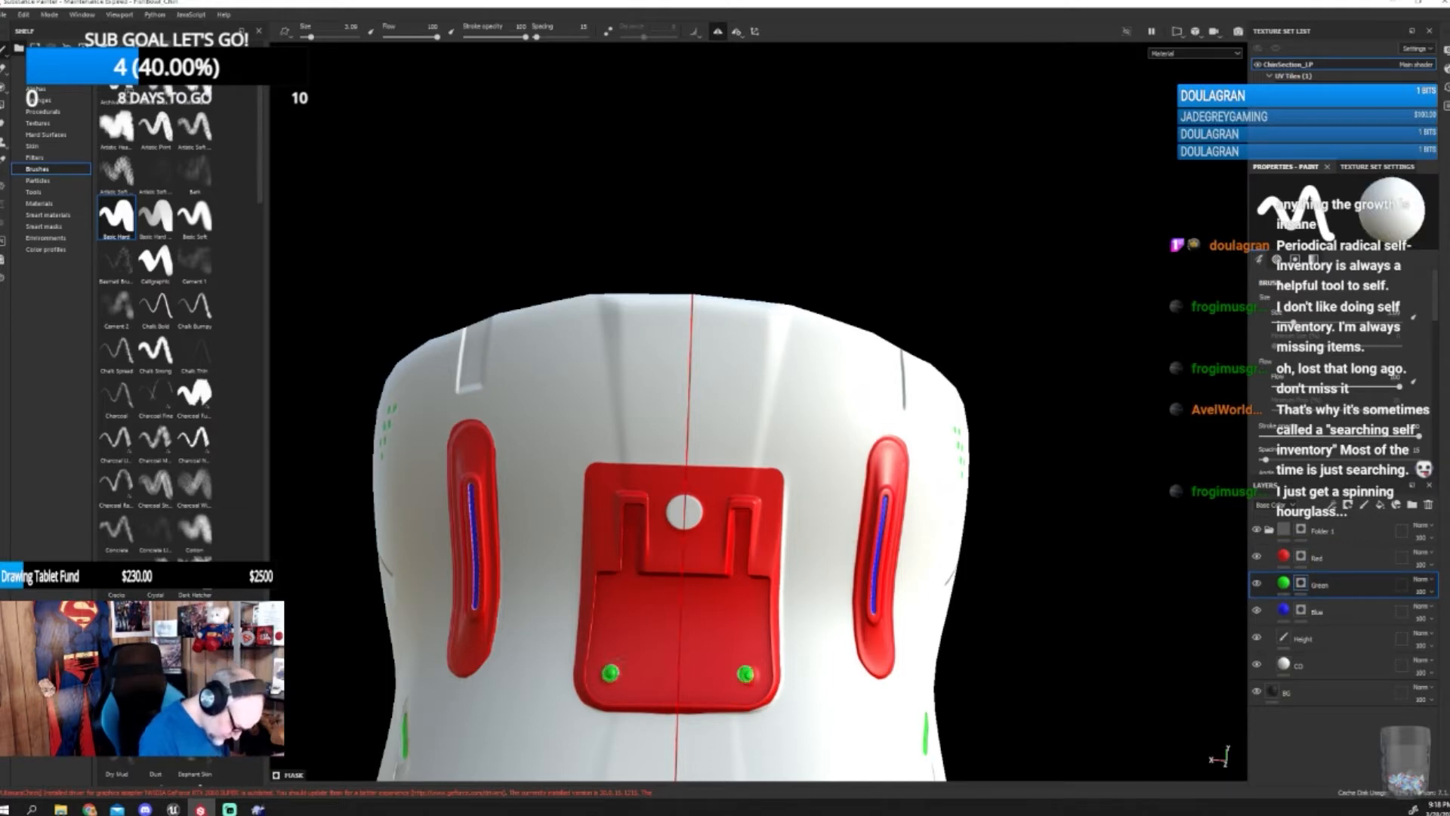
{"action": "key", "text": "ctrl+z"}
{"action": "key", "text": "ctrl+z"}
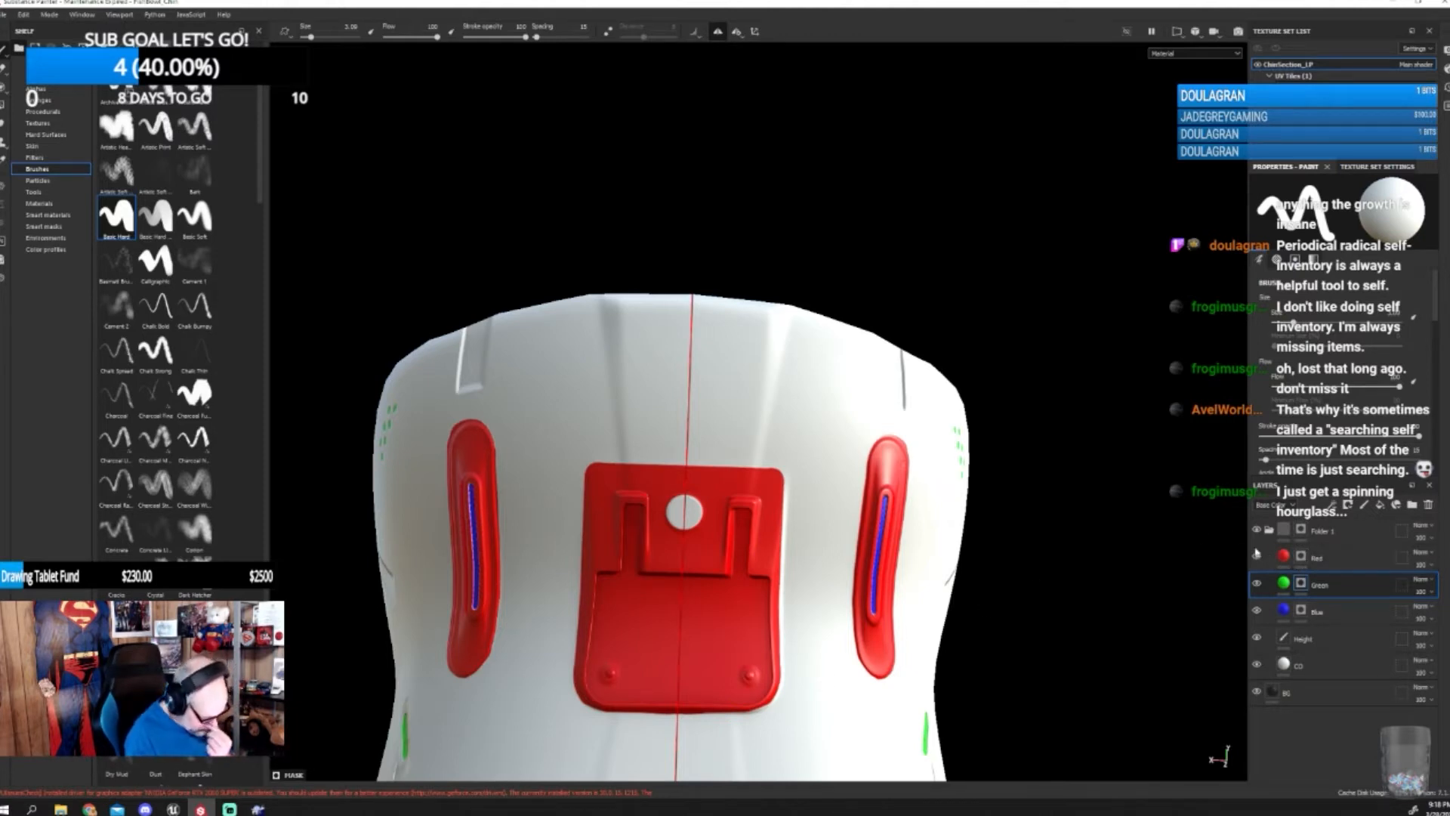
- Turn off symmetry and repaint the rectangular back panel's right edge and corners in the Red layer's mask
{"action": "left_click", "coordinate": [1279, 548]}
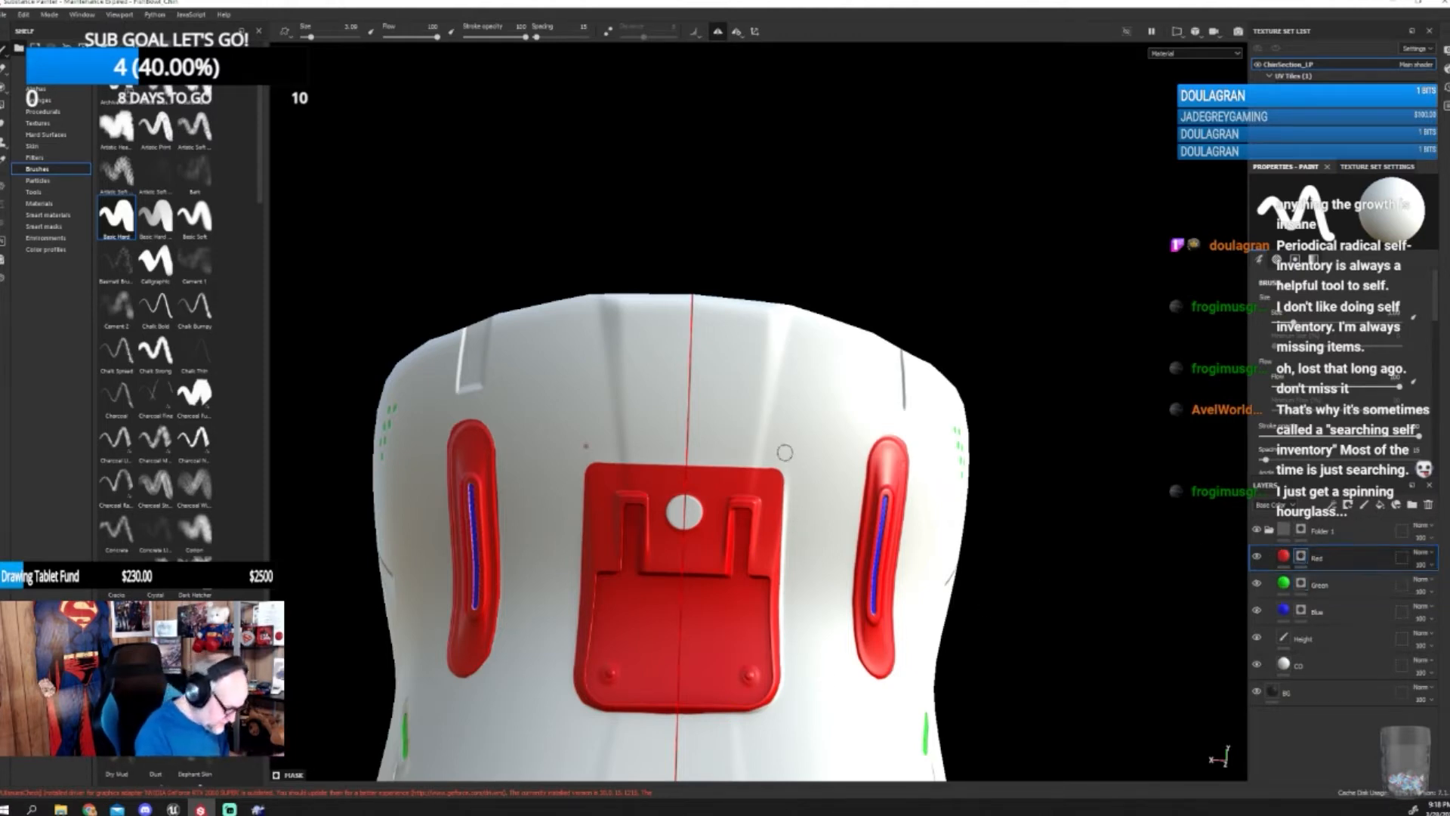
{"action": "left_click", "coordinate": [718, 32]}
{"action": "left_click_drag", "start_coordinate": [1009, 590], "coordinate": [911, 578], "text": "alt"}
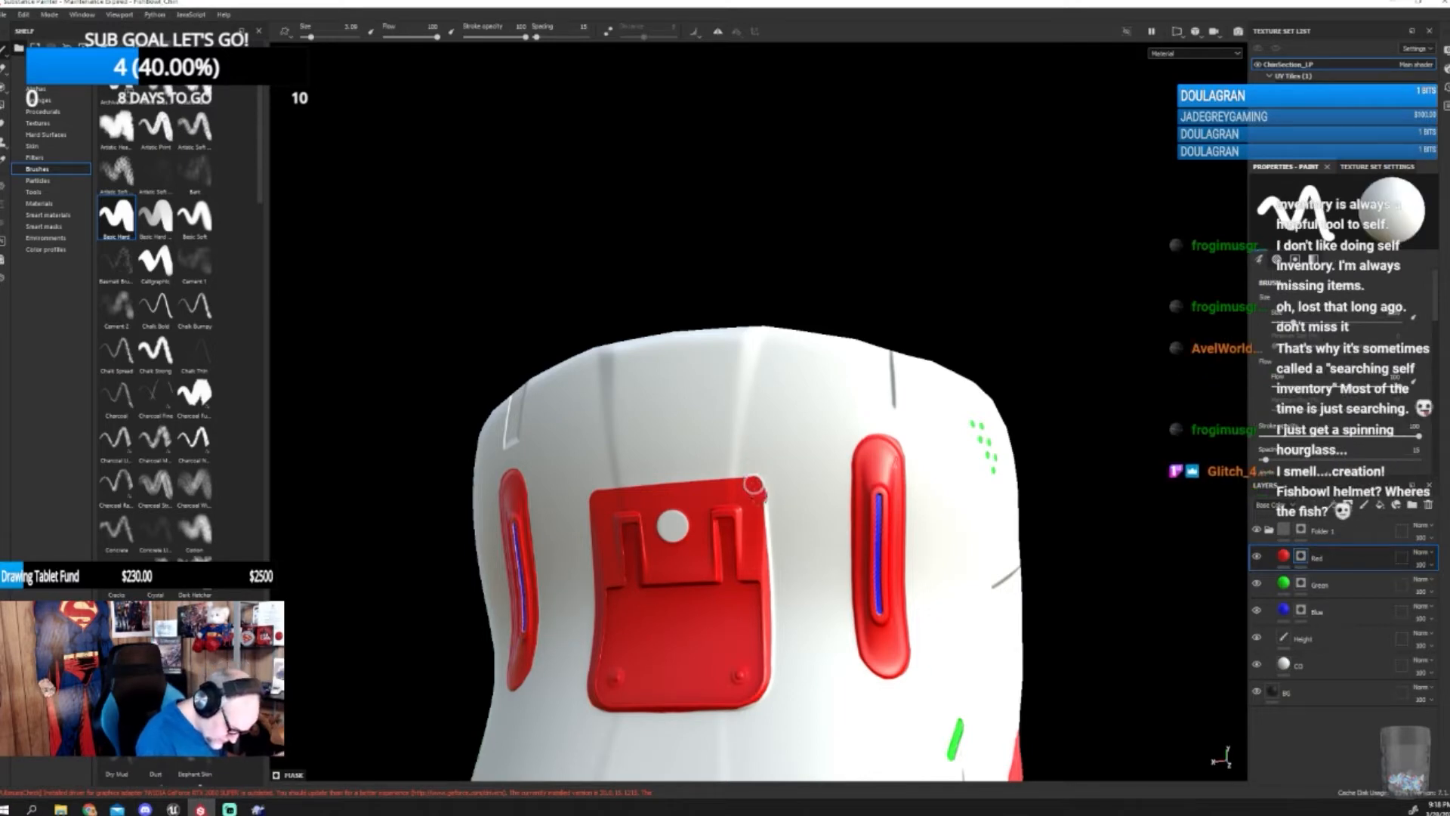
{"action": "mouse_move", "coordinate": [756, 488]}
{"action": "left_mouse_down"}
{"action": "mouse_move", "coordinate": [772, 676]}
{"action": "mouse_move", "coordinate": [742, 702]}
{"action": "left_mouse_up"}
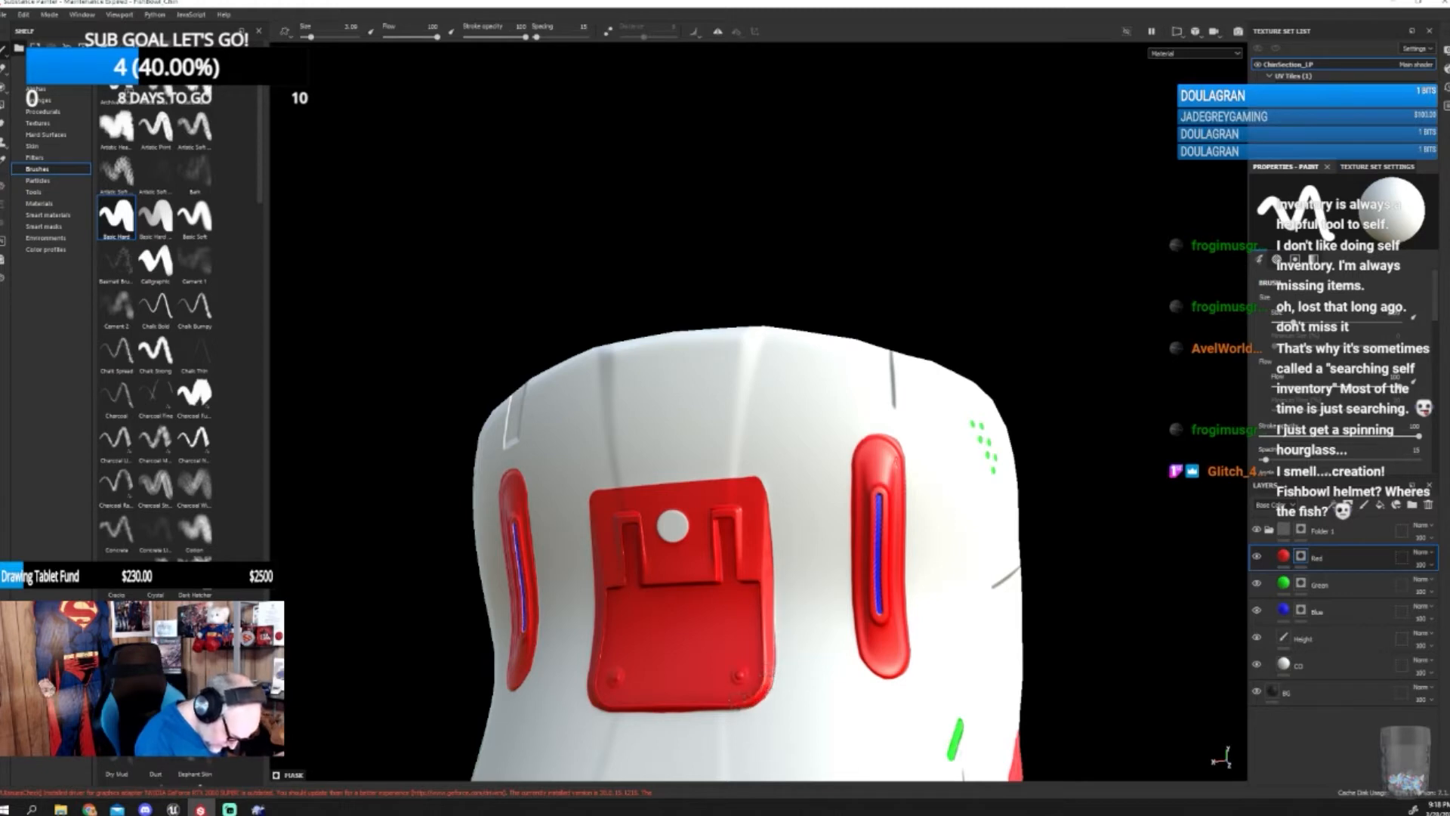
{"action": "left_click_drag", "start_coordinate": [844, 696], "coordinate": [978, 673], "text": "alt"}
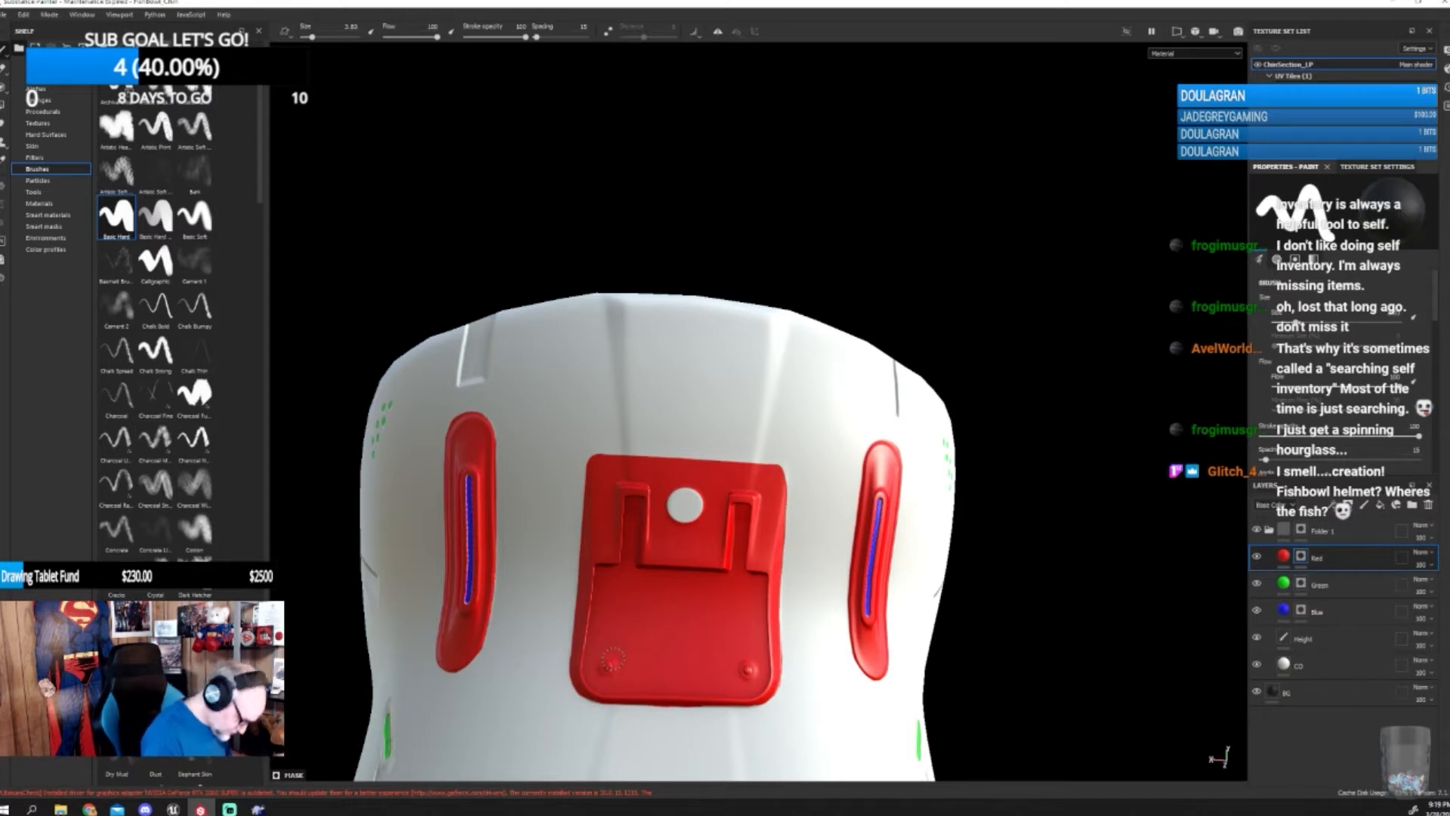
- Erase both lower rivets of the rectangular back panel from the Red layer's mask and paint them into the Green layer's mask
{"action": "left_click", "coordinate": [606, 665]}
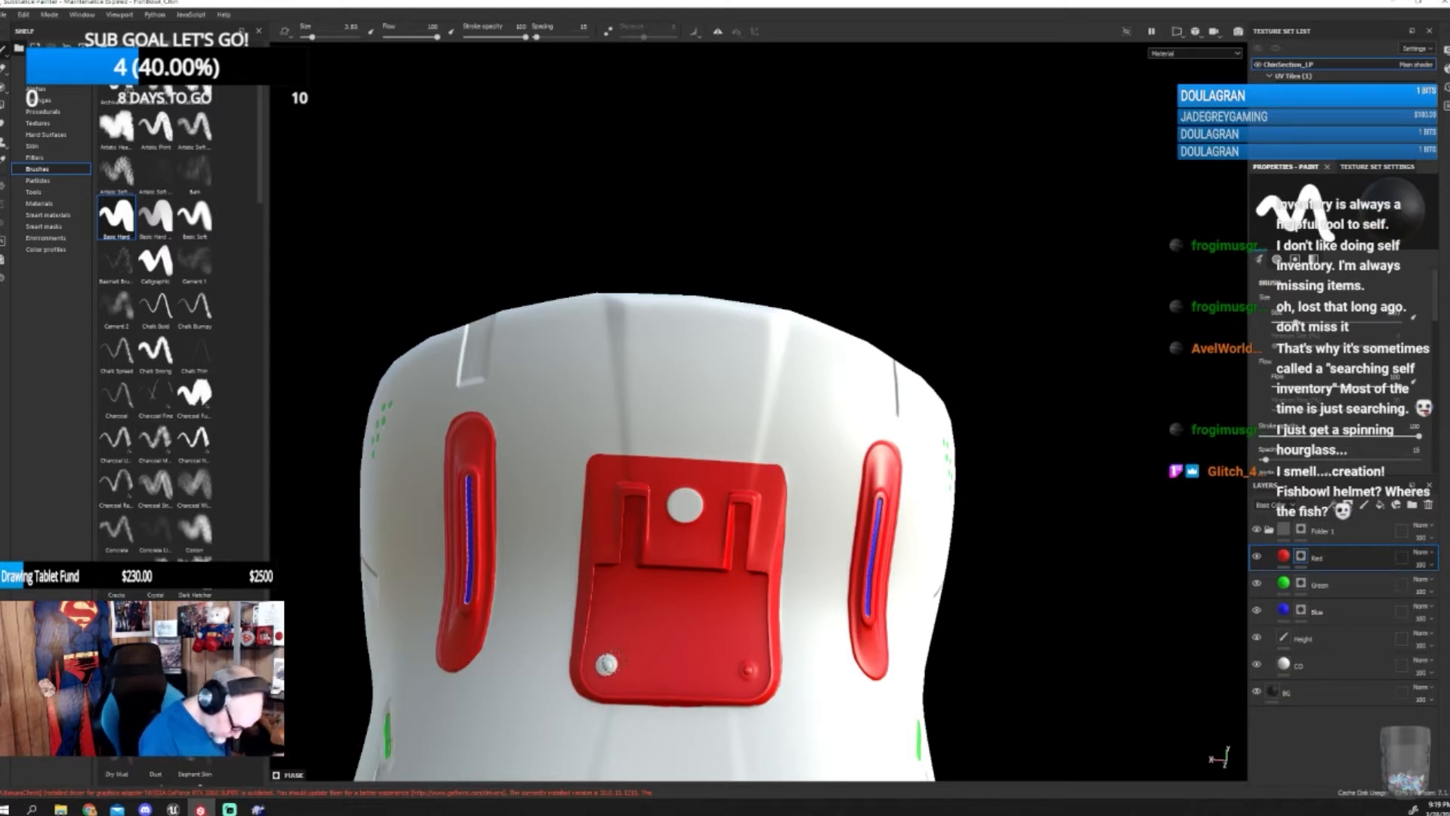
{"action": "left_click", "coordinate": [748, 668]}
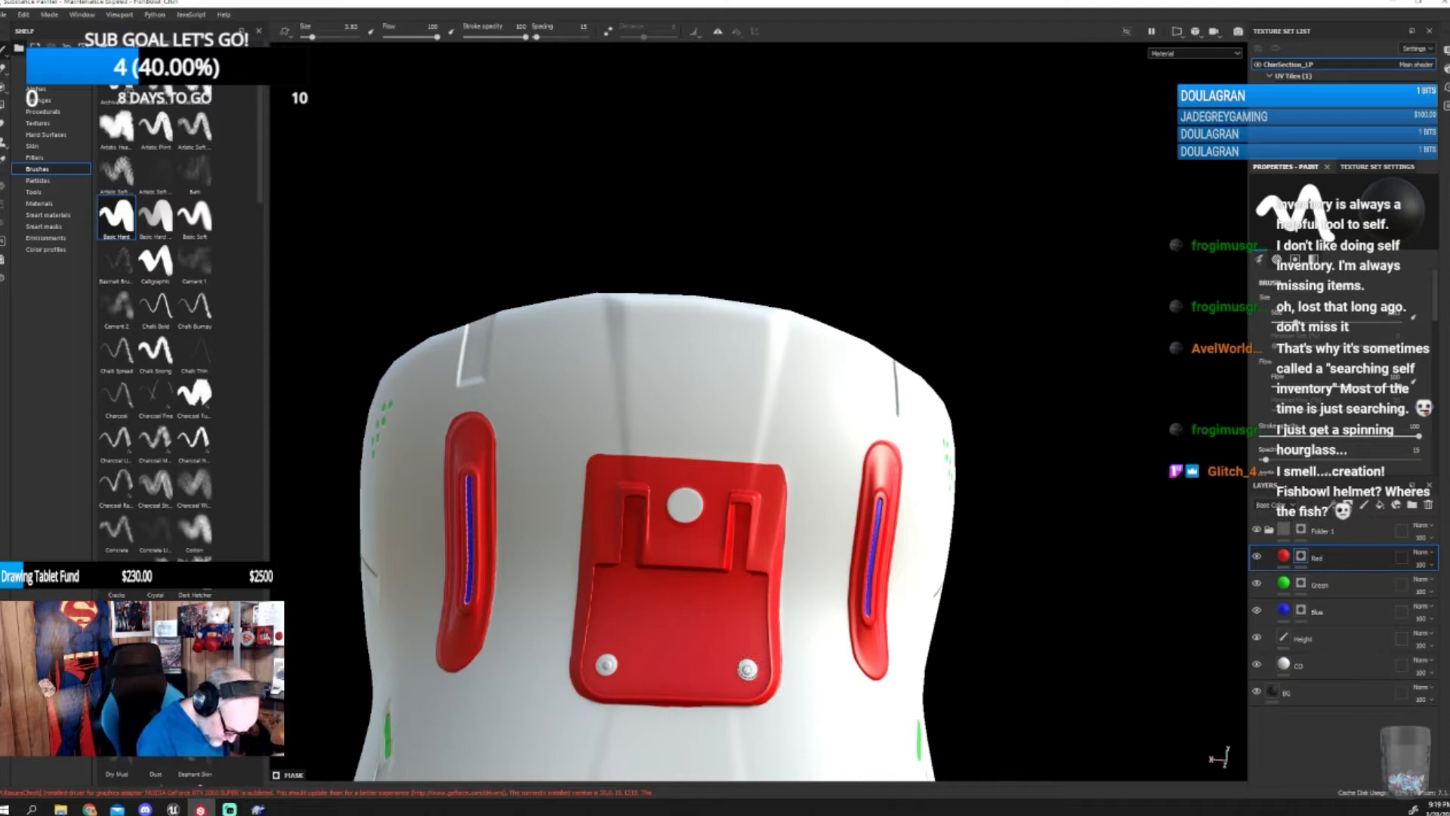
{"action": "left_click", "coordinate": [1257, 579]}
{"action": "key", "text": "x"}
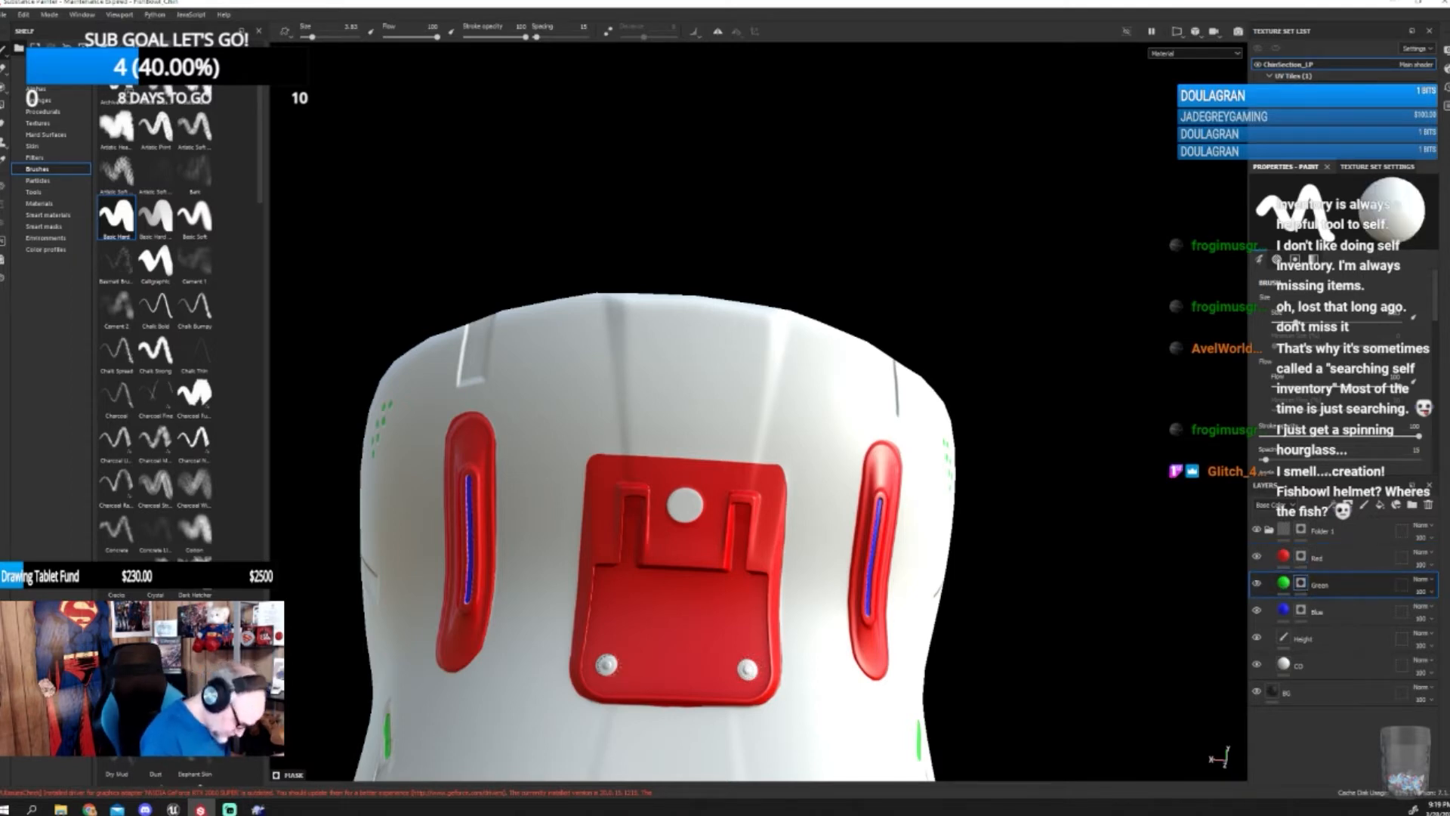
{"action": "left_click", "coordinate": [606, 665]}
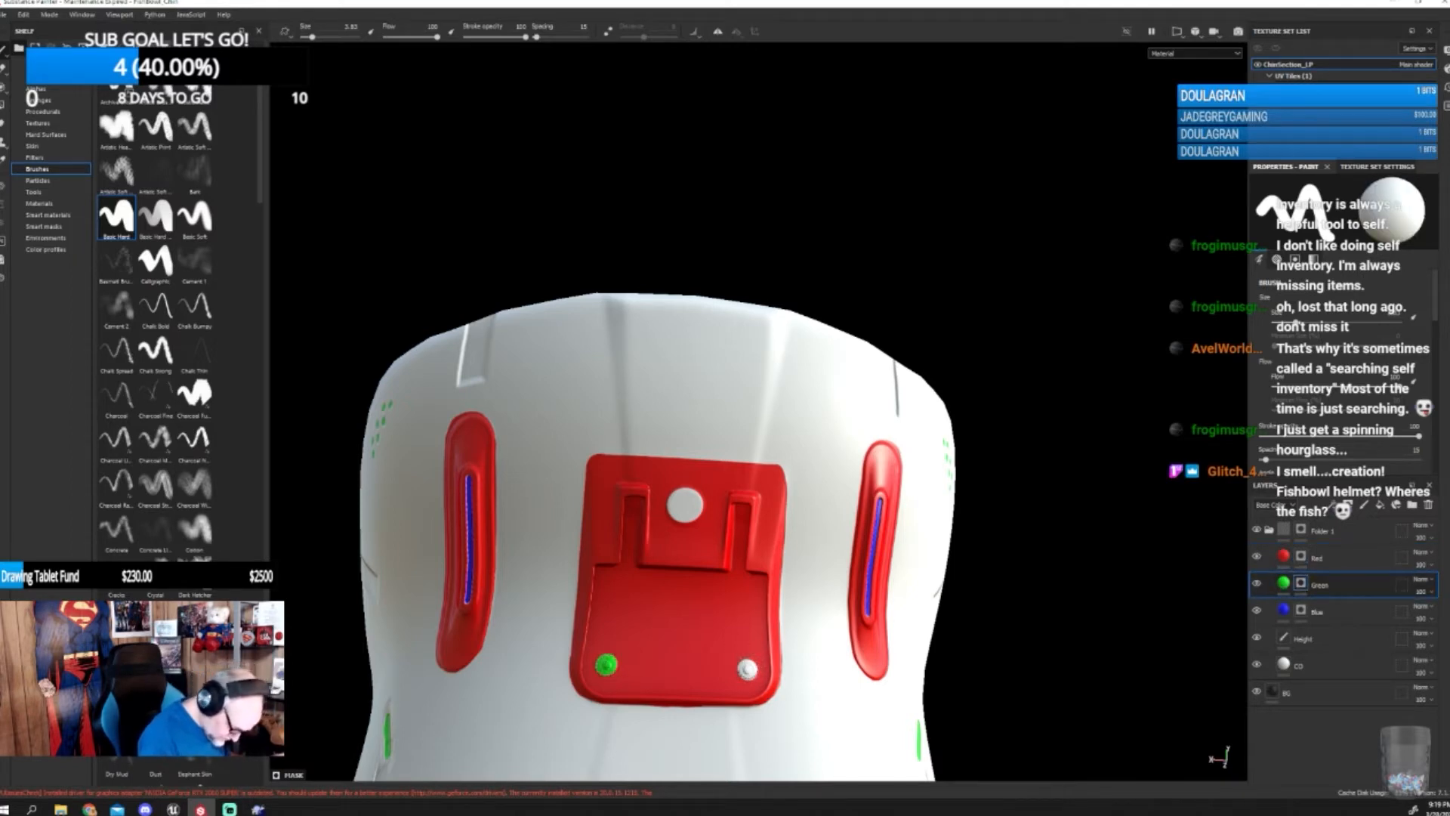
{"action": "left_click", "coordinate": [748, 668]}
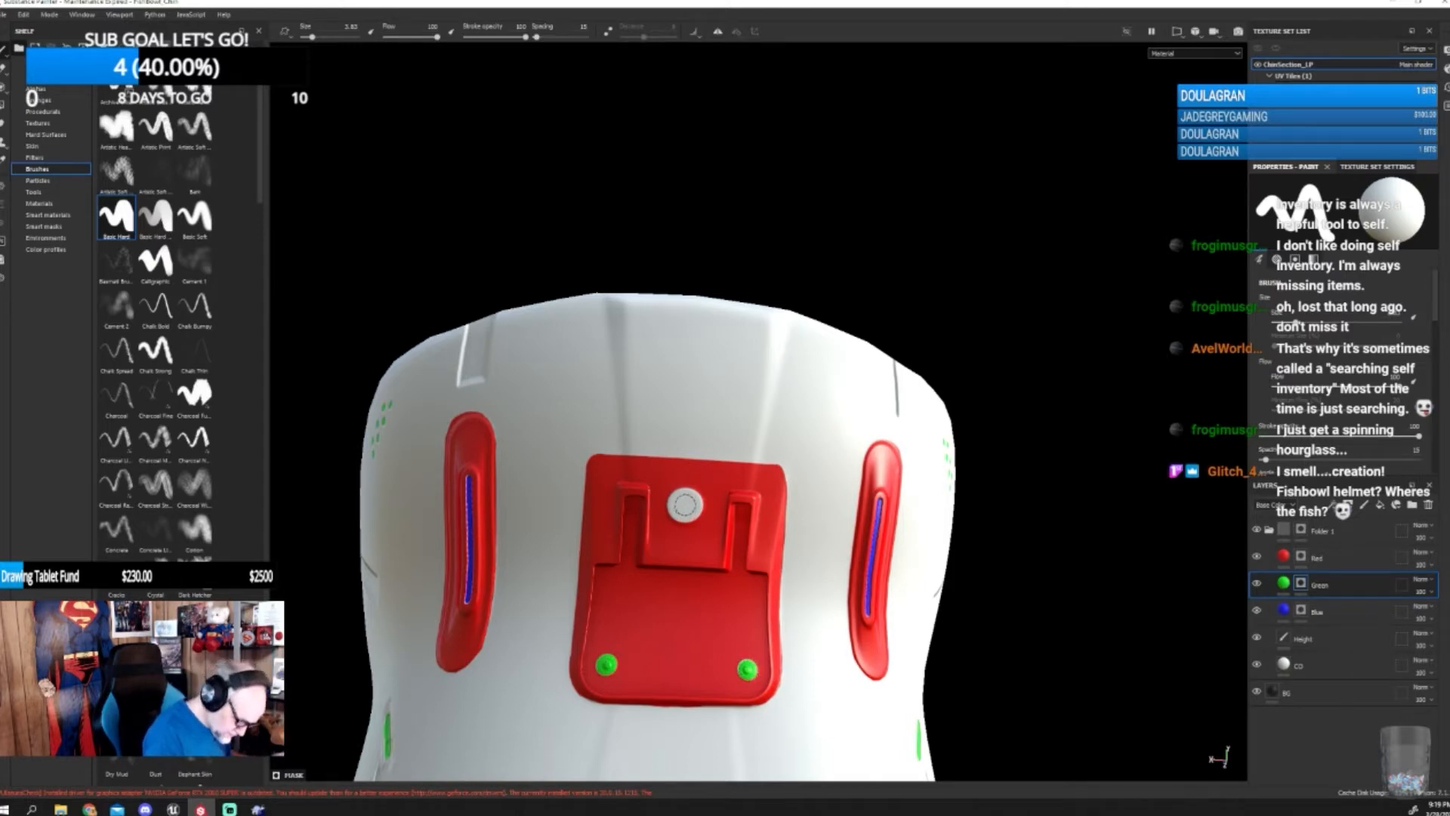
- Paint a green dot in the middle of the back panel's white round button in the Green layer's mask
{"action": "left_click", "coordinate": [685, 504]}
{"action": "mouse_move", "coordinate": [993, 665]}
{"action": "left_mouse_down", "text": "alt"}
{"action": "mouse_move", "coordinate": [890, 657]}
{"action": "mouse_move", "coordinate": [1004, 632]}
{"action": "left_mouse_up", "text": "alt"}
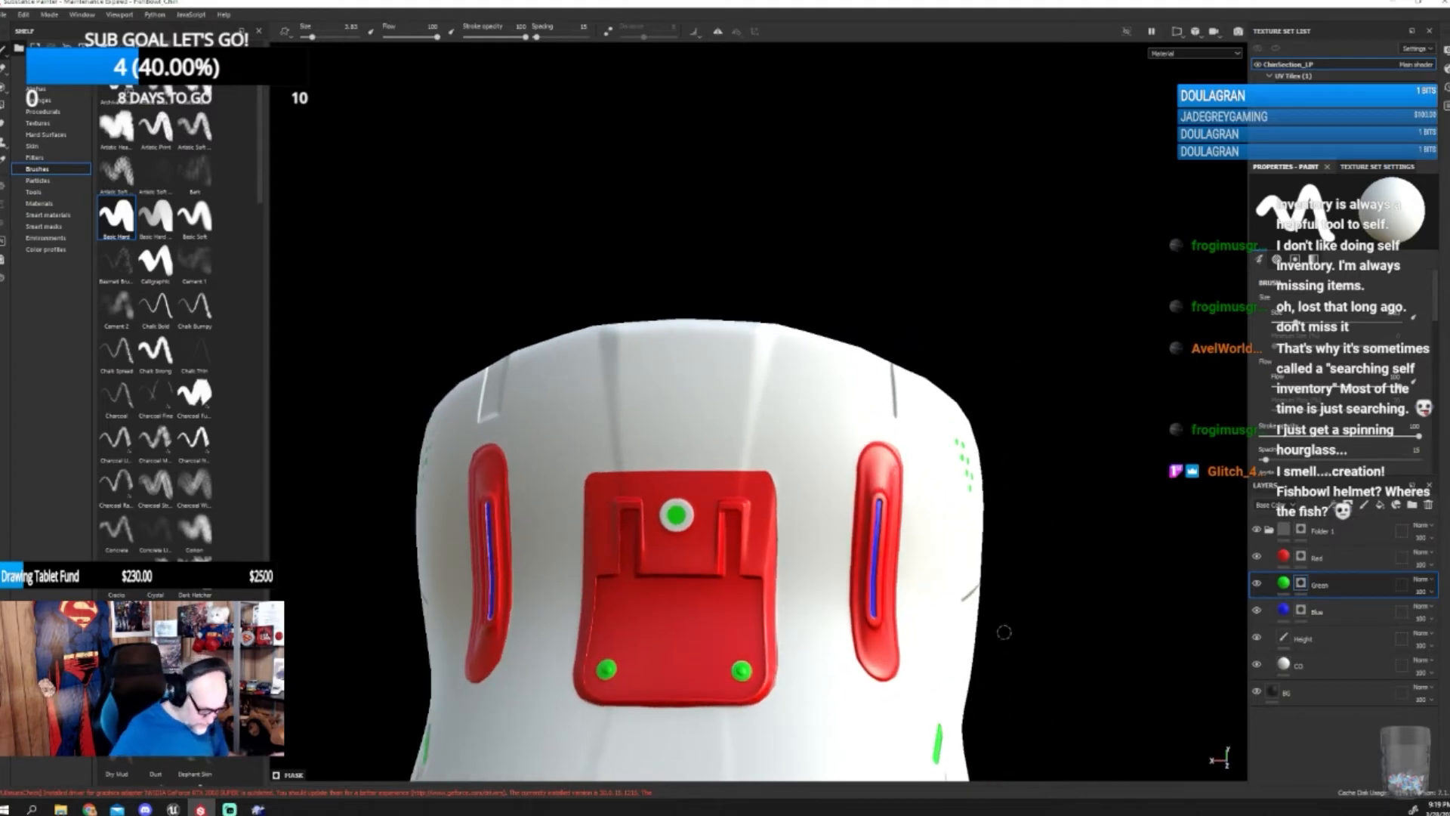
{"action": "scroll", "coordinate": [1006, 627], "scroll_direction": "down", "scroll_amount": 6}
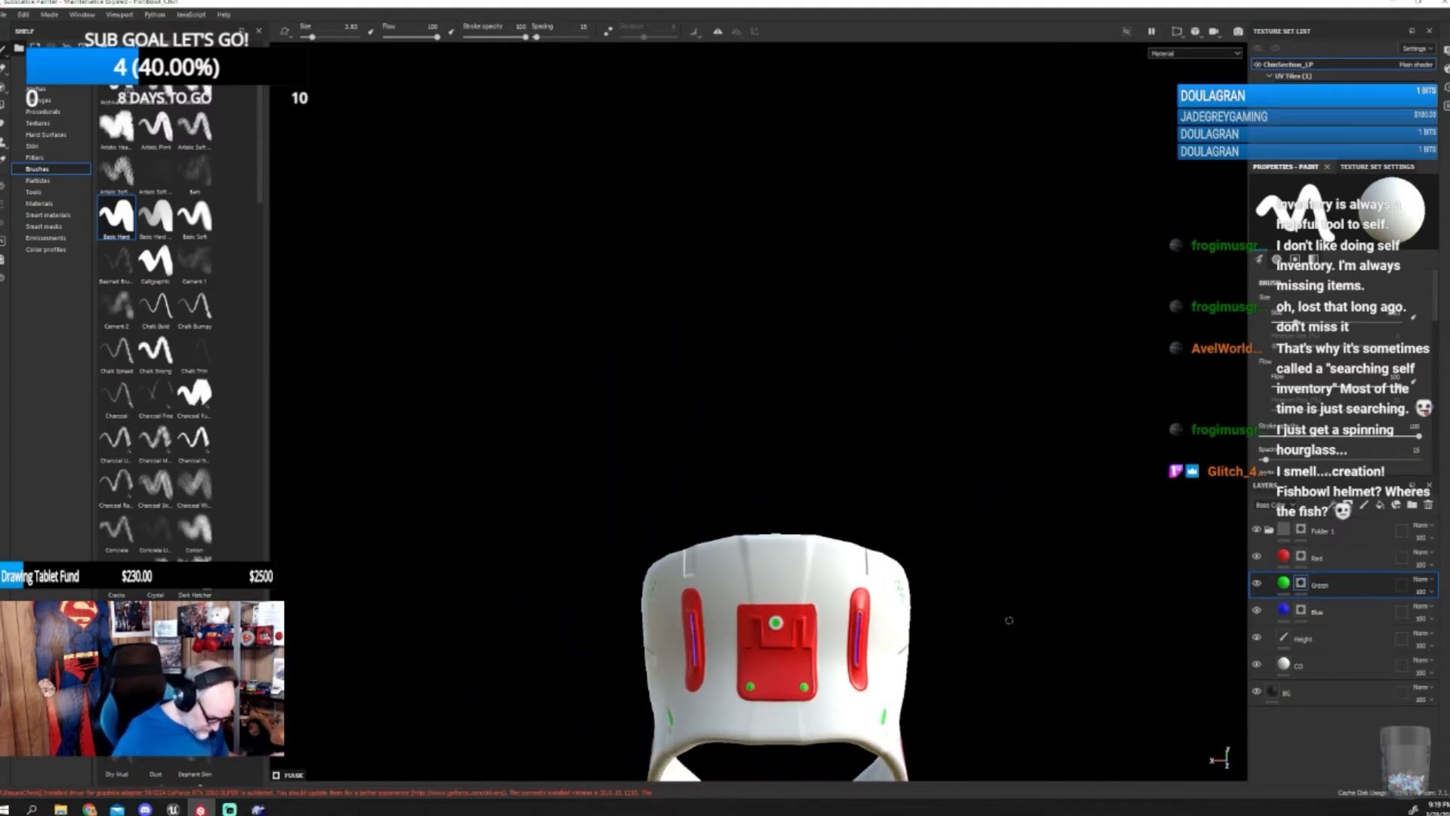
{"action": "mouse_move", "coordinate": [805, 656]}
{"action": "left_mouse_down", "text": "alt"}
{"action": "mouse_move", "coordinate": [1109, 664]}
{"action": "mouse_move", "coordinate": [846, 685]}
{"action": "mouse_move", "coordinate": [861, 687]}
{"action": "mouse_move", "coordinate": [939, 400]}
{"action": "mouse_move", "coordinate": [854, 506]}
{"action": "mouse_move", "coordinate": [823, 464]}
{"action": "mouse_move", "coordinate": [867, 587]}
{"action": "left_mouse_up", "text": "alt"}
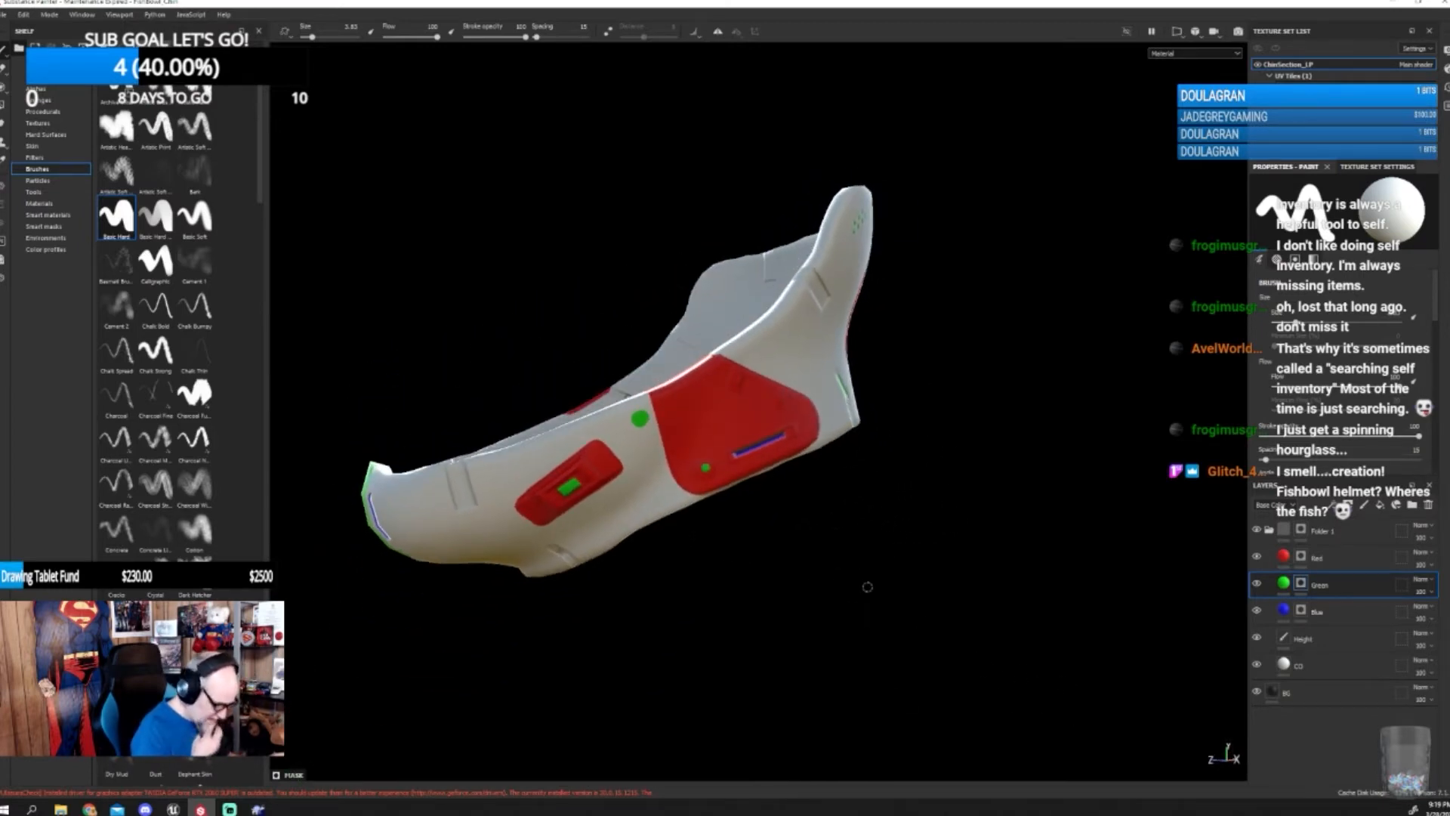
{"action": "mouse_move", "coordinate": [805, 483]}
{"action": "left_mouse_down", "text": "alt"}
{"action": "mouse_move", "coordinate": [759, 447]}
{"action": "mouse_move", "coordinate": [916, 610]}
{"action": "left_mouse_up", "text": "alt"}
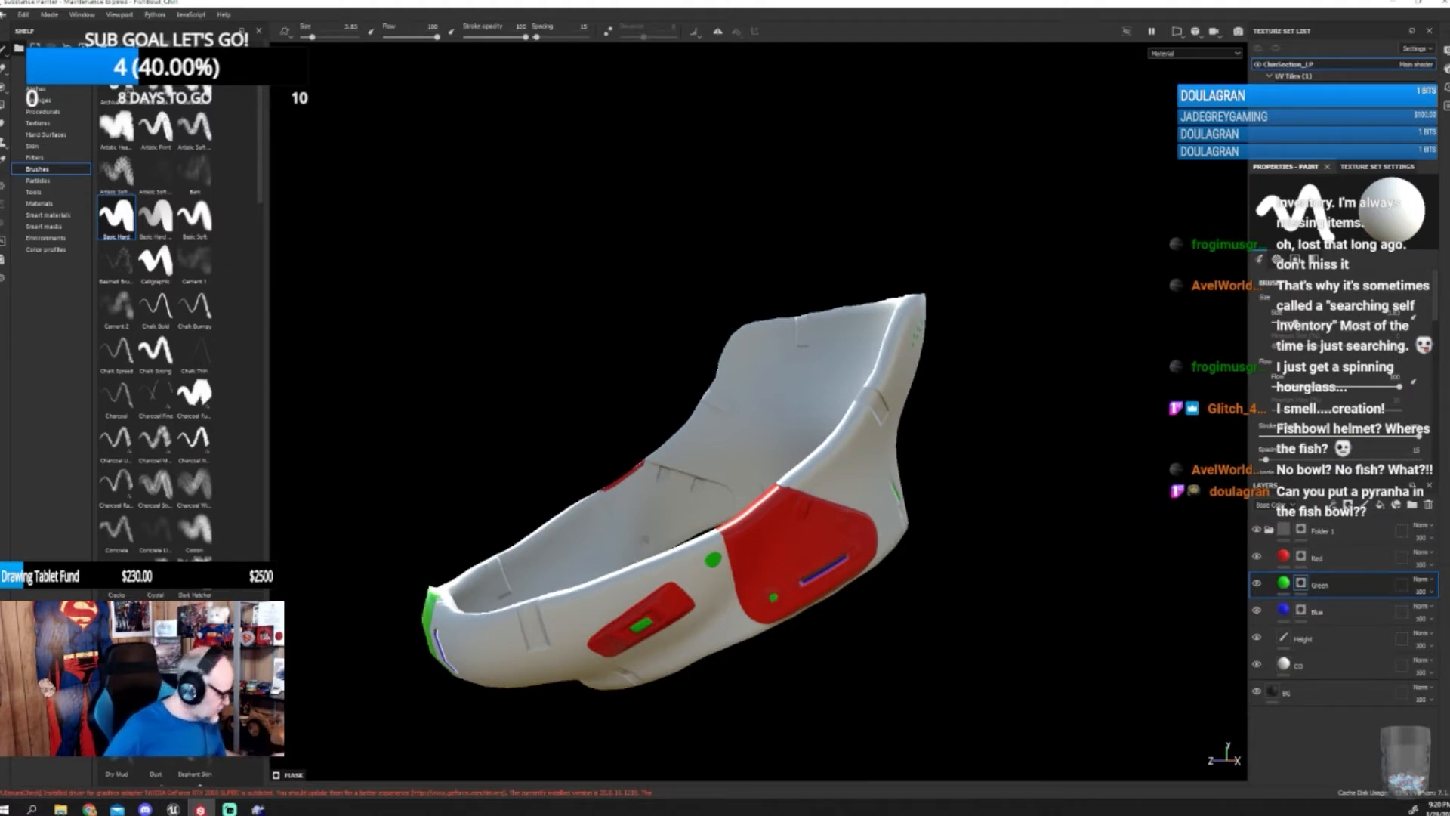
- Save the project and close the two helmet reference images
{"action": "left_click", "coordinate": [6, 13]}
{"action": "left_click", "coordinate": [75, 117]}
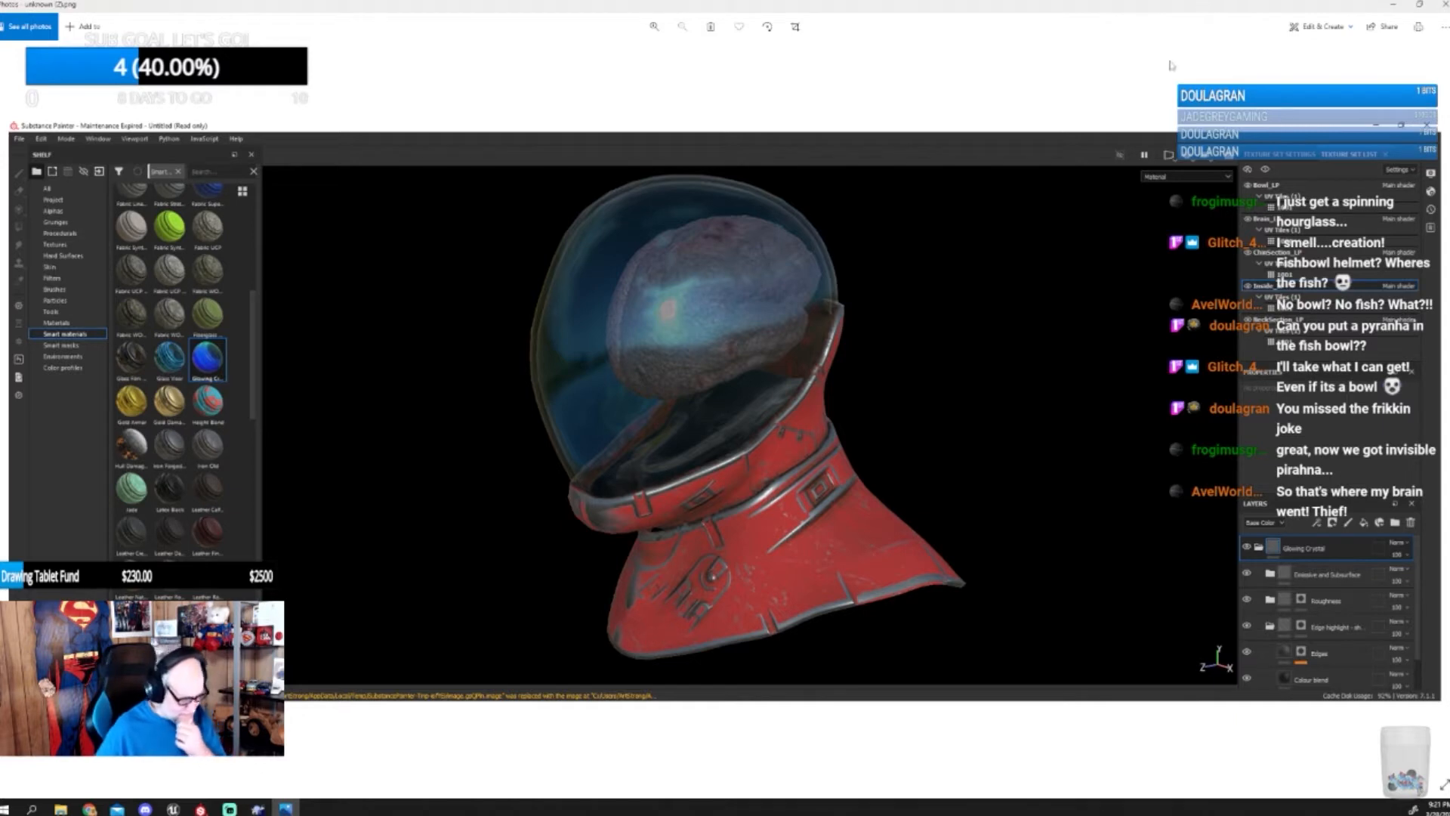
{"action": "left_click", "coordinate": [1441, 9]}
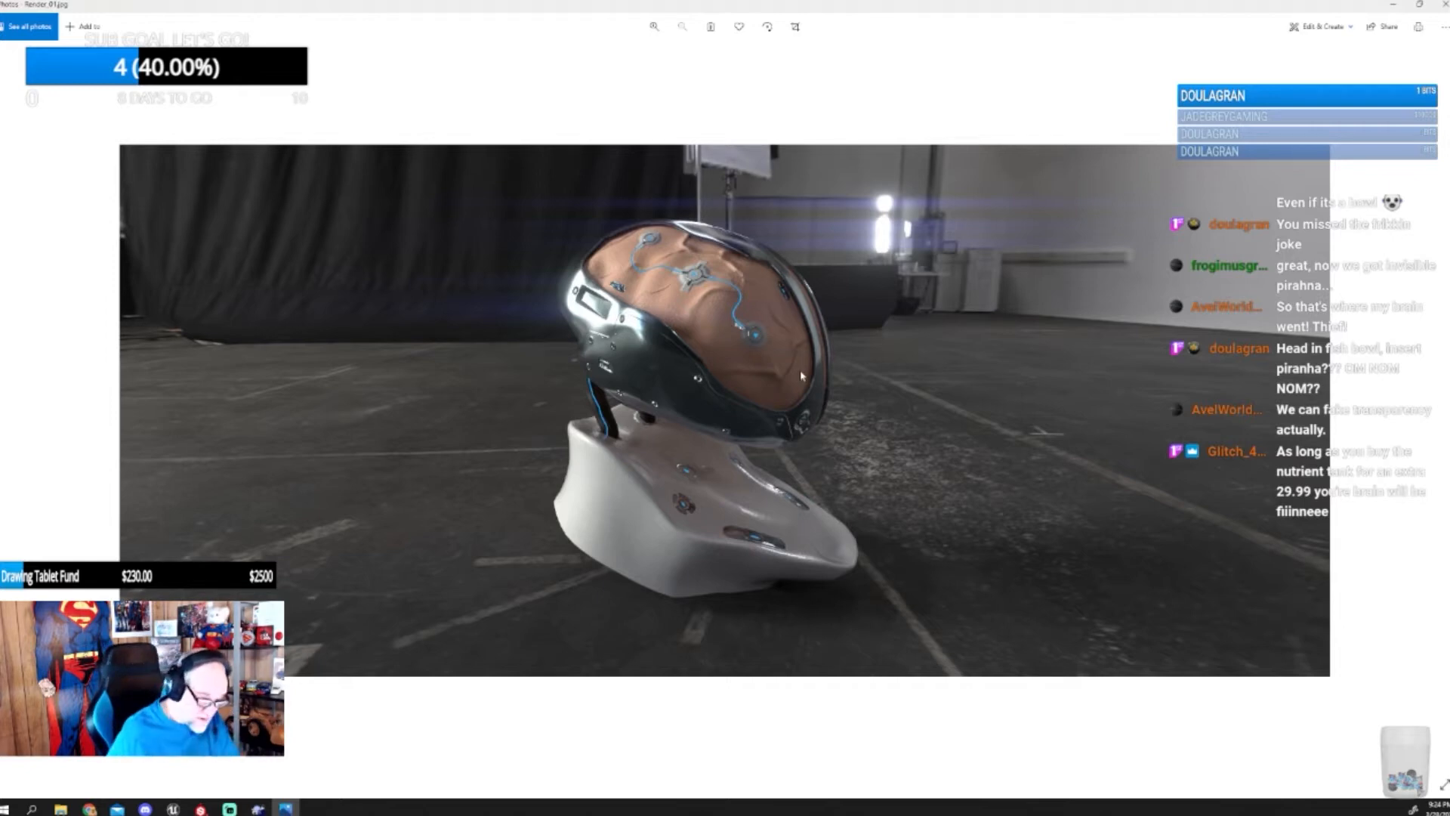
{"action": "left_click", "coordinate": [1440, 5]}
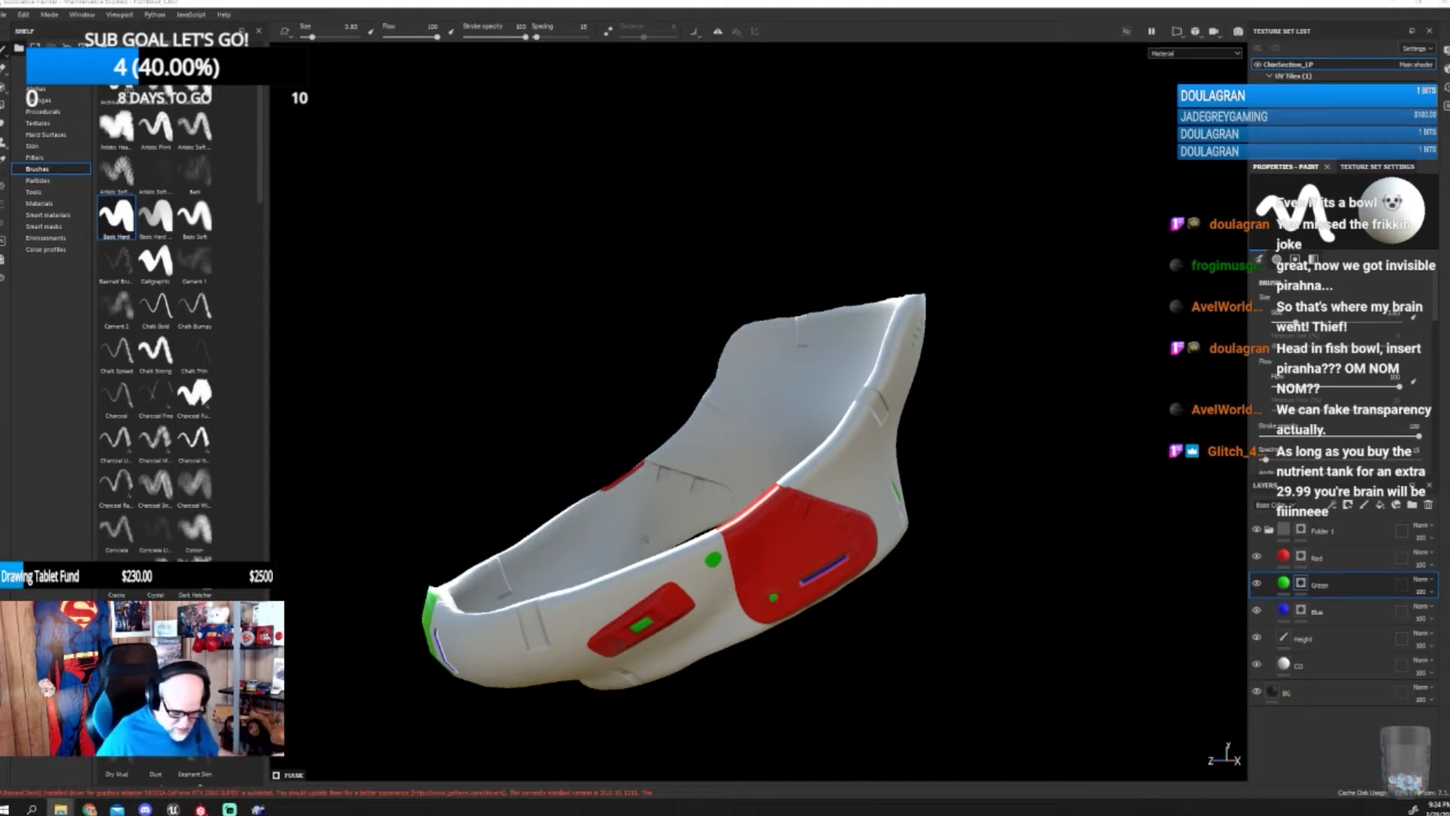
- Hide the Red, Green and Blue colour layers
{"action": "left_click", "coordinate": [1257, 558]}
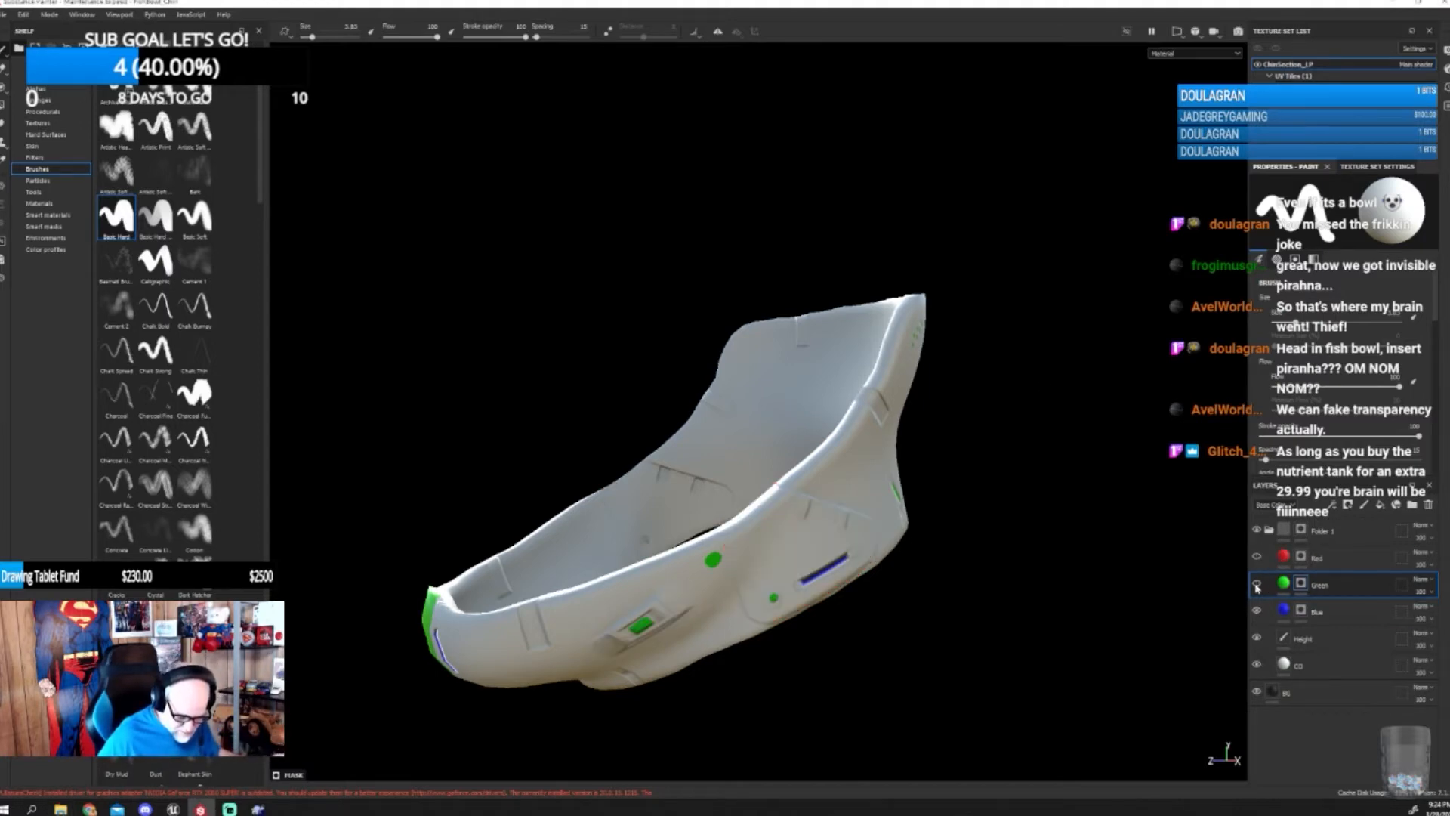
{"action": "left_click", "coordinate": [1257, 585]}
{"action": "left_click", "coordinate": [1257, 611]}
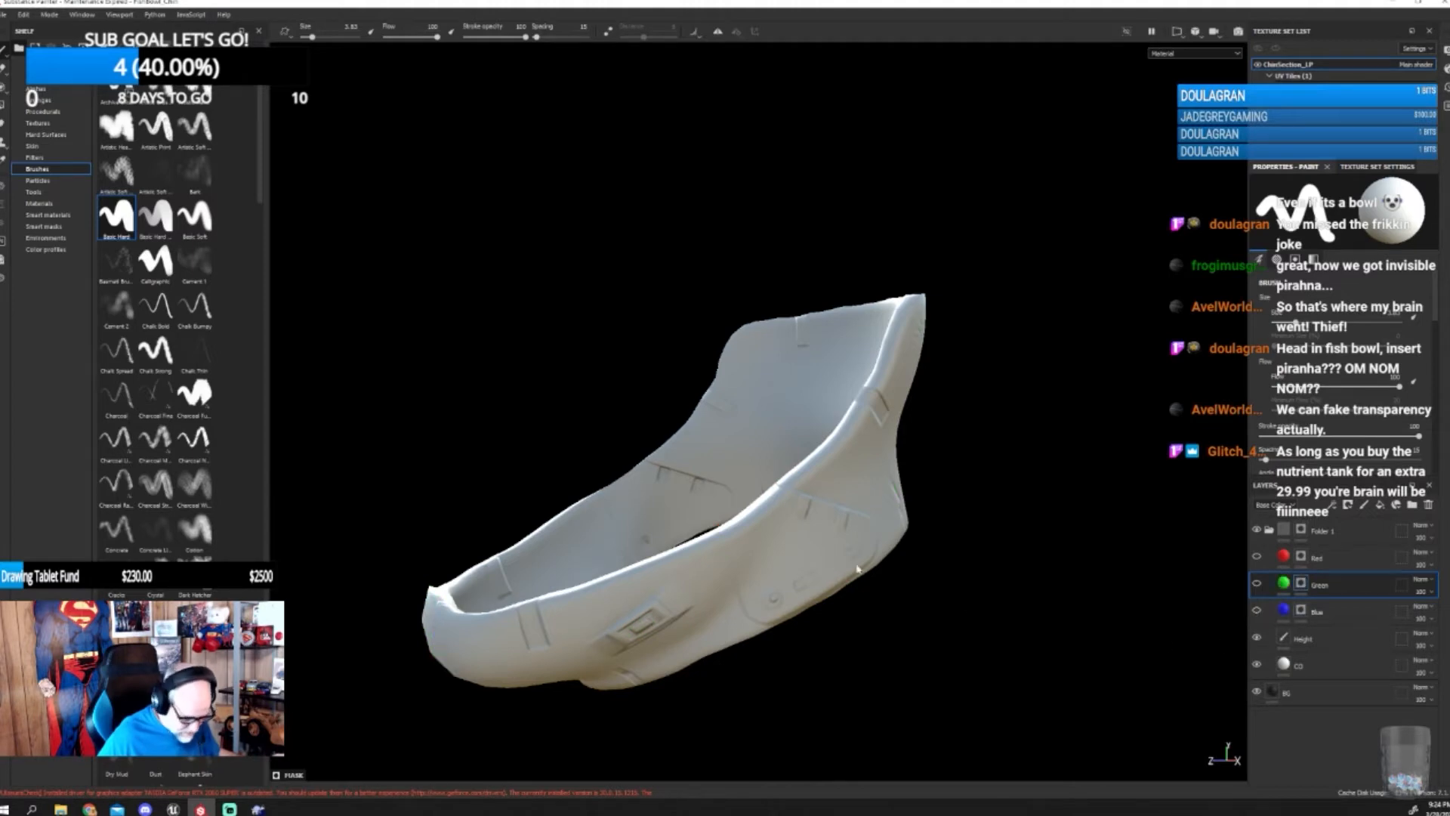
- Open the texture export settings and choose the Unreal Engine 4 (Packed) output template with a size of 4096
{"action": "left_click", "coordinate": [5, 15]}
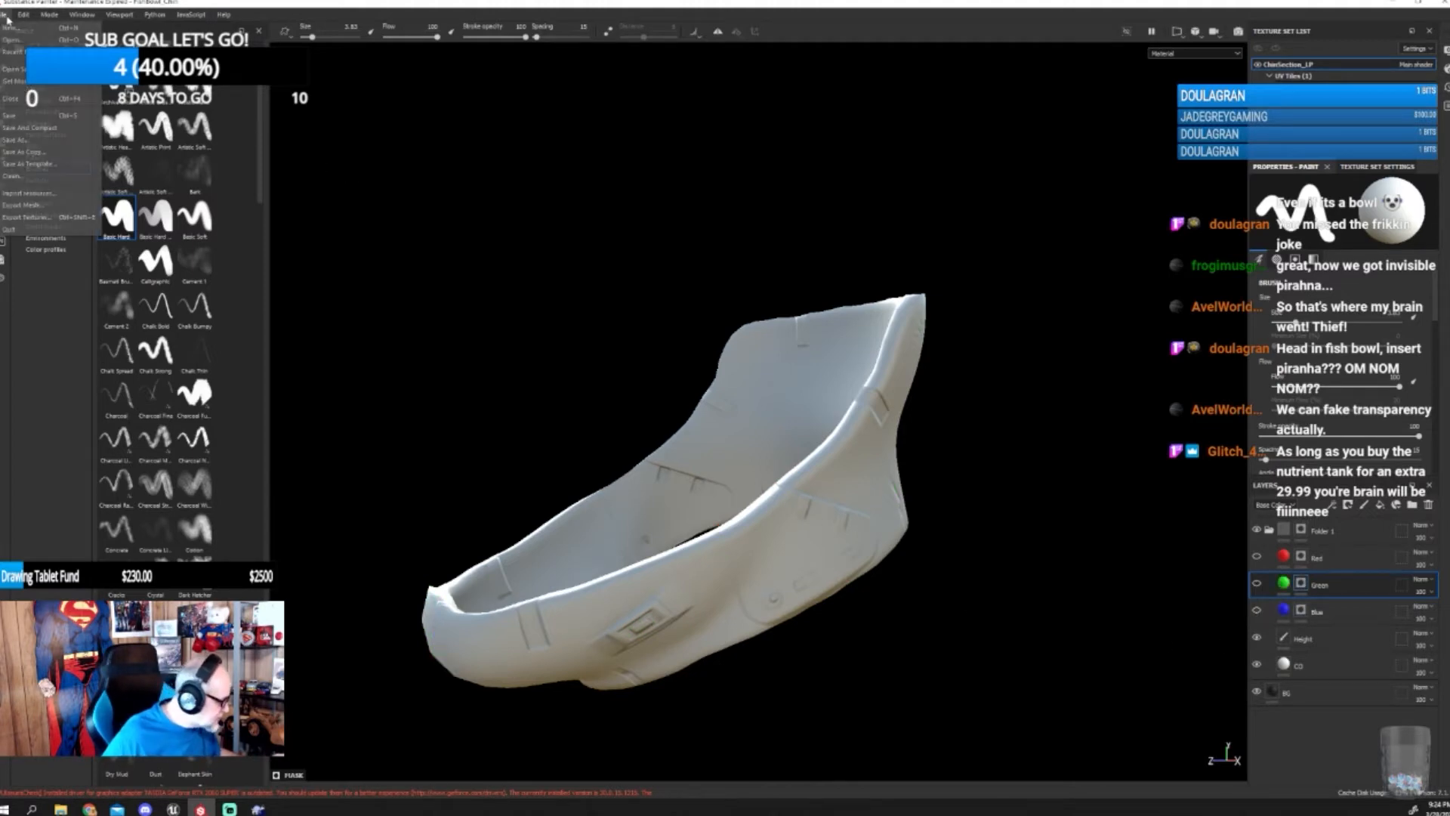
{"action": "left_click", "coordinate": [26, 217]}
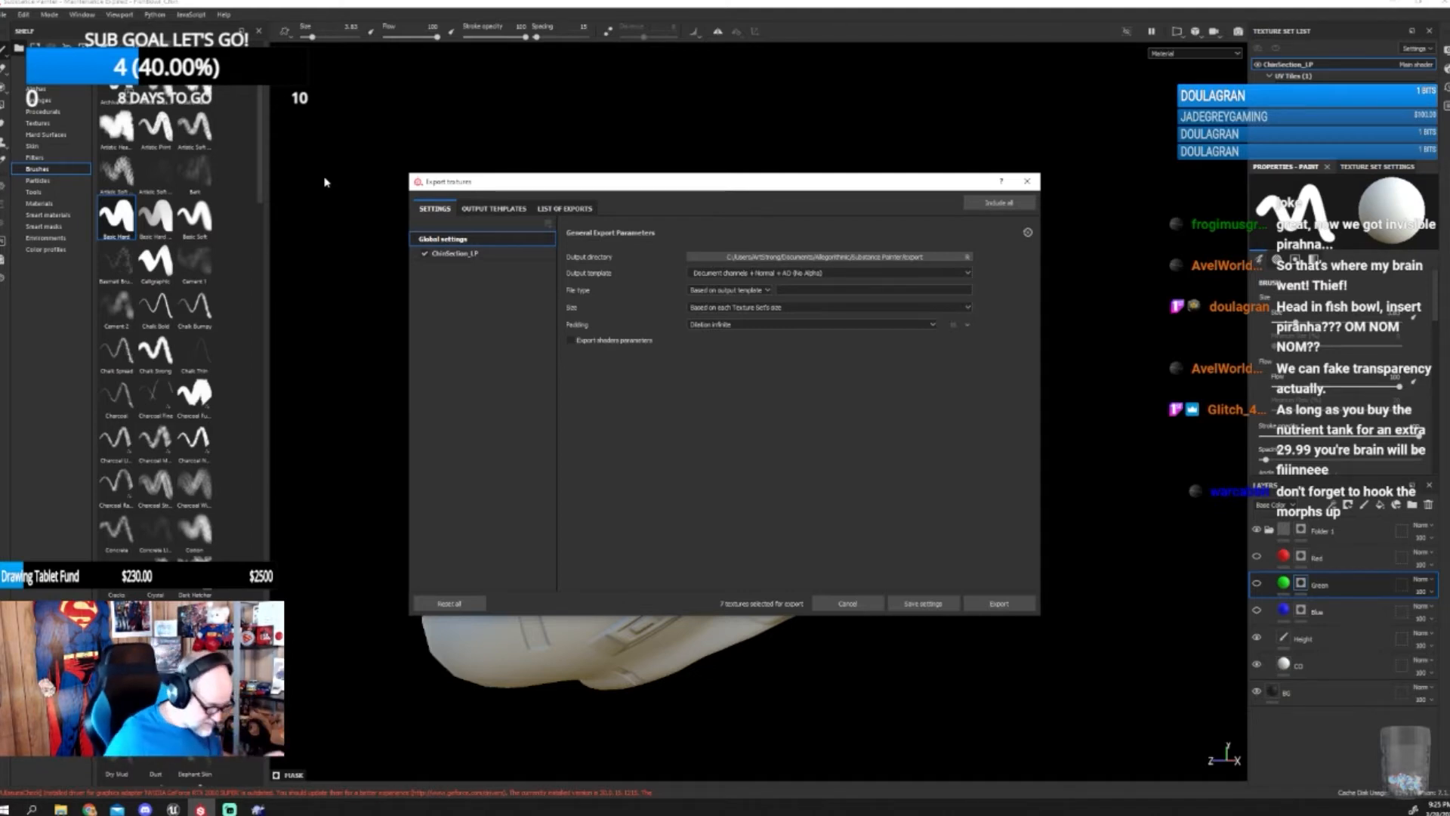
{"action": "left_click", "coordinate": [729, 276]}
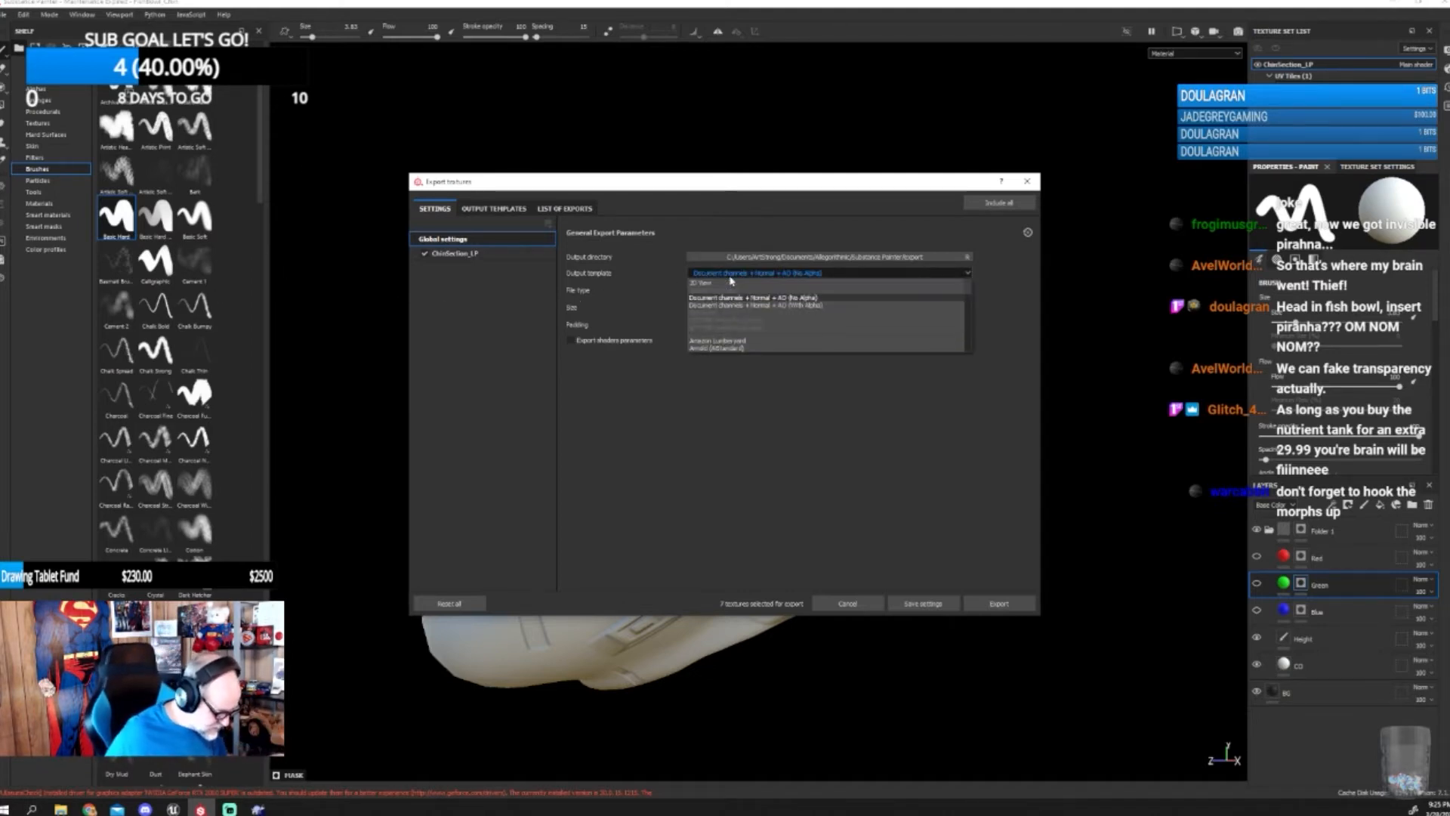
{"action": "scroll", "coordinate": [736, 333], "scroll_direction": "down", "scroll_amount": 5}
{"action": "left_click", "coordinate": [737, 312]}
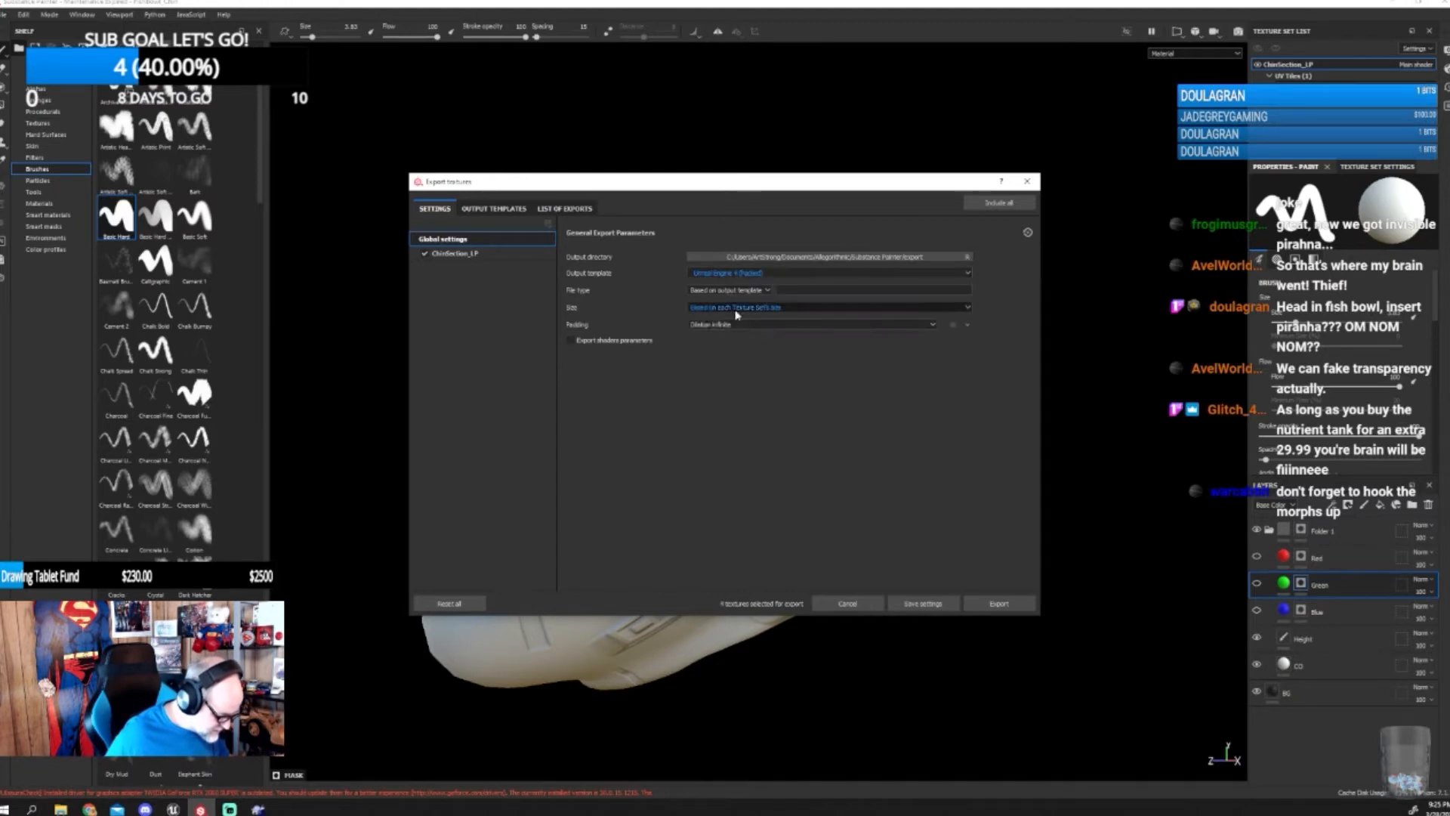
{"action": "left_click", "coordinate": [736, 308]}
{"action": "left_click", "coordinate": [712, 372]}
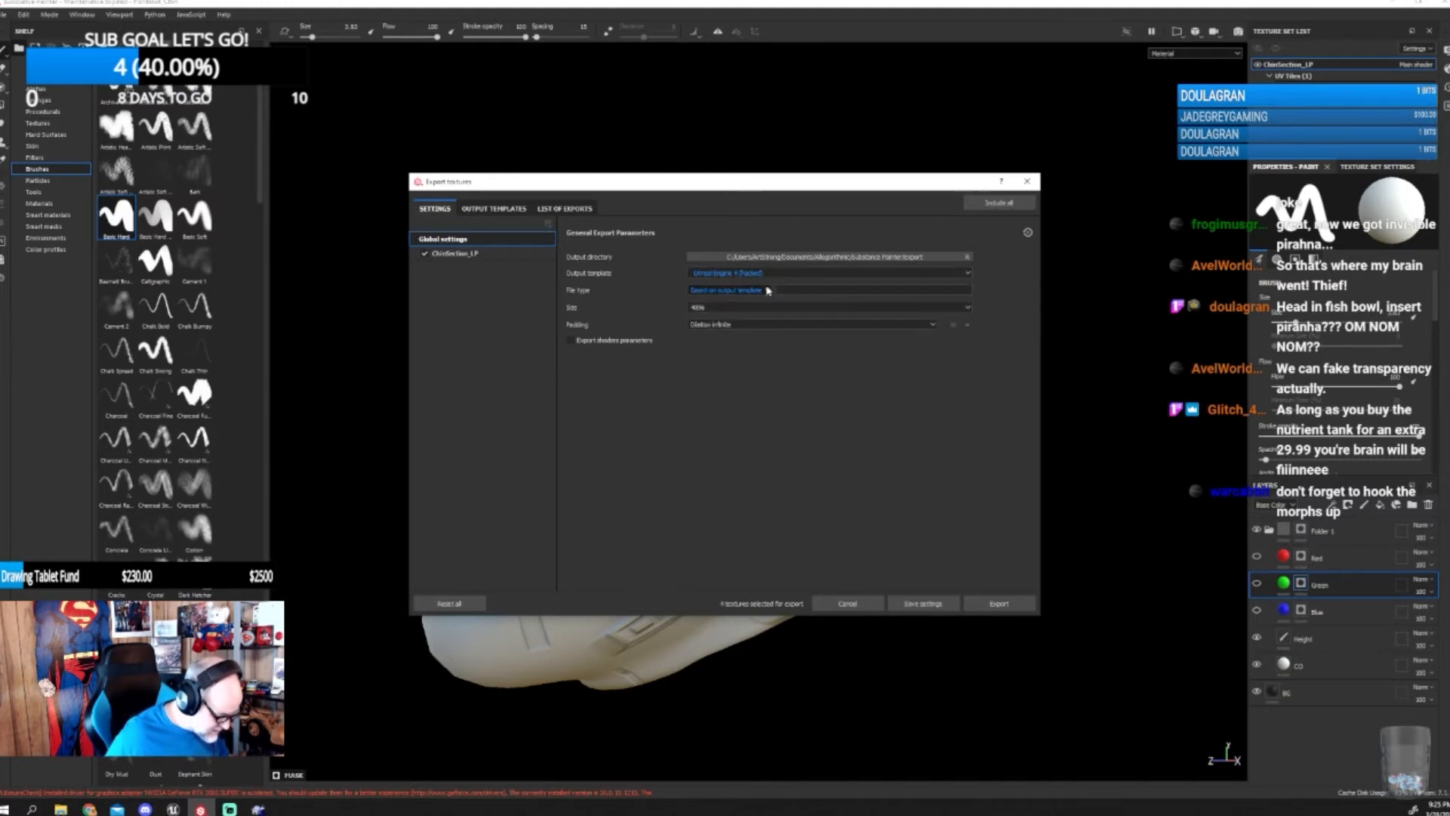
- Start choosing the export output directory and browse from the ART Current folder through Art Work to the Missing Worlds Media folder
{"action": "left_click", "coordinate": [774, 257]}
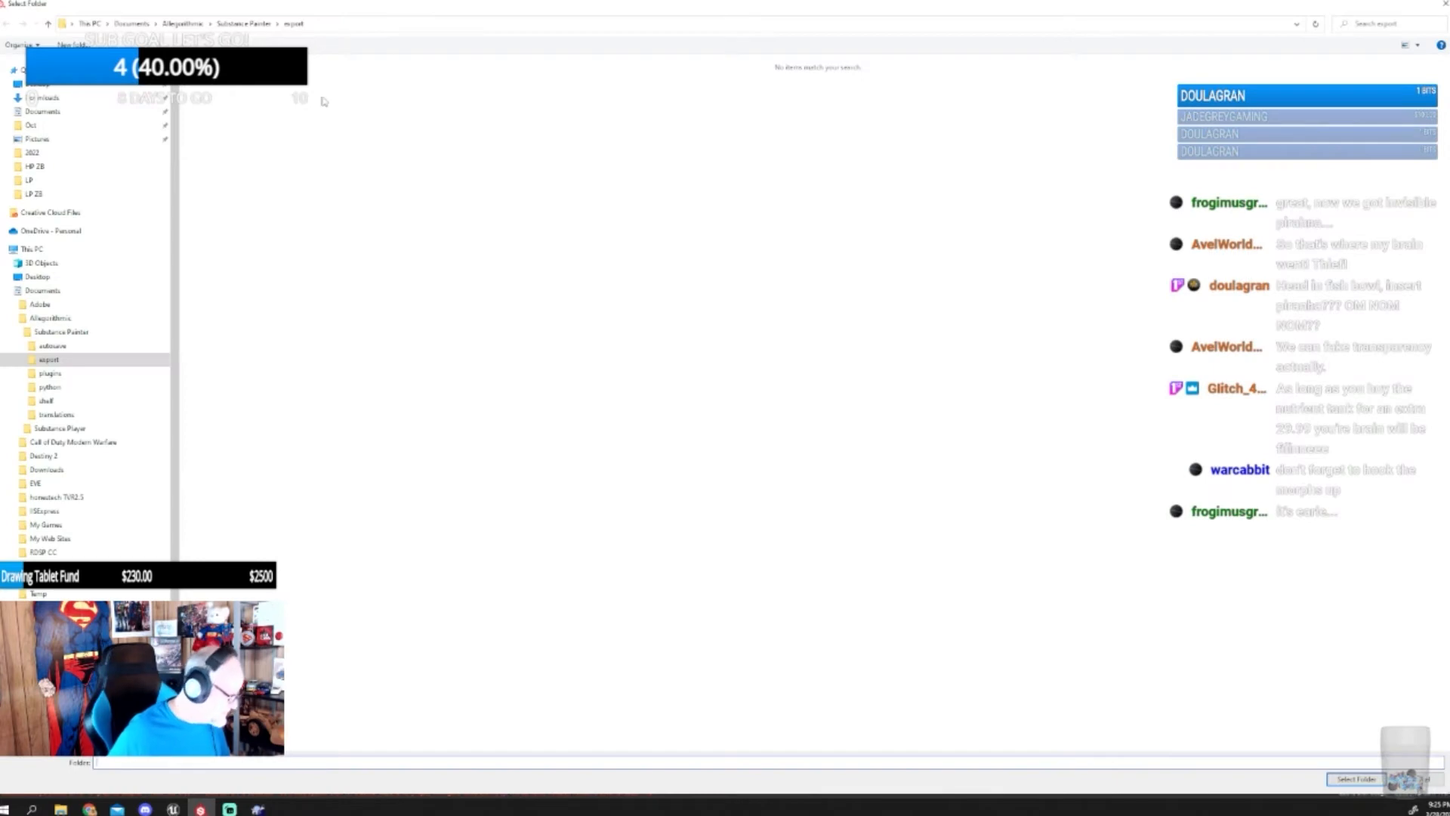
{"action": "scroll", "coordinate": [83, 340], "scroll_direction": "down", "scroll_amount": 1}
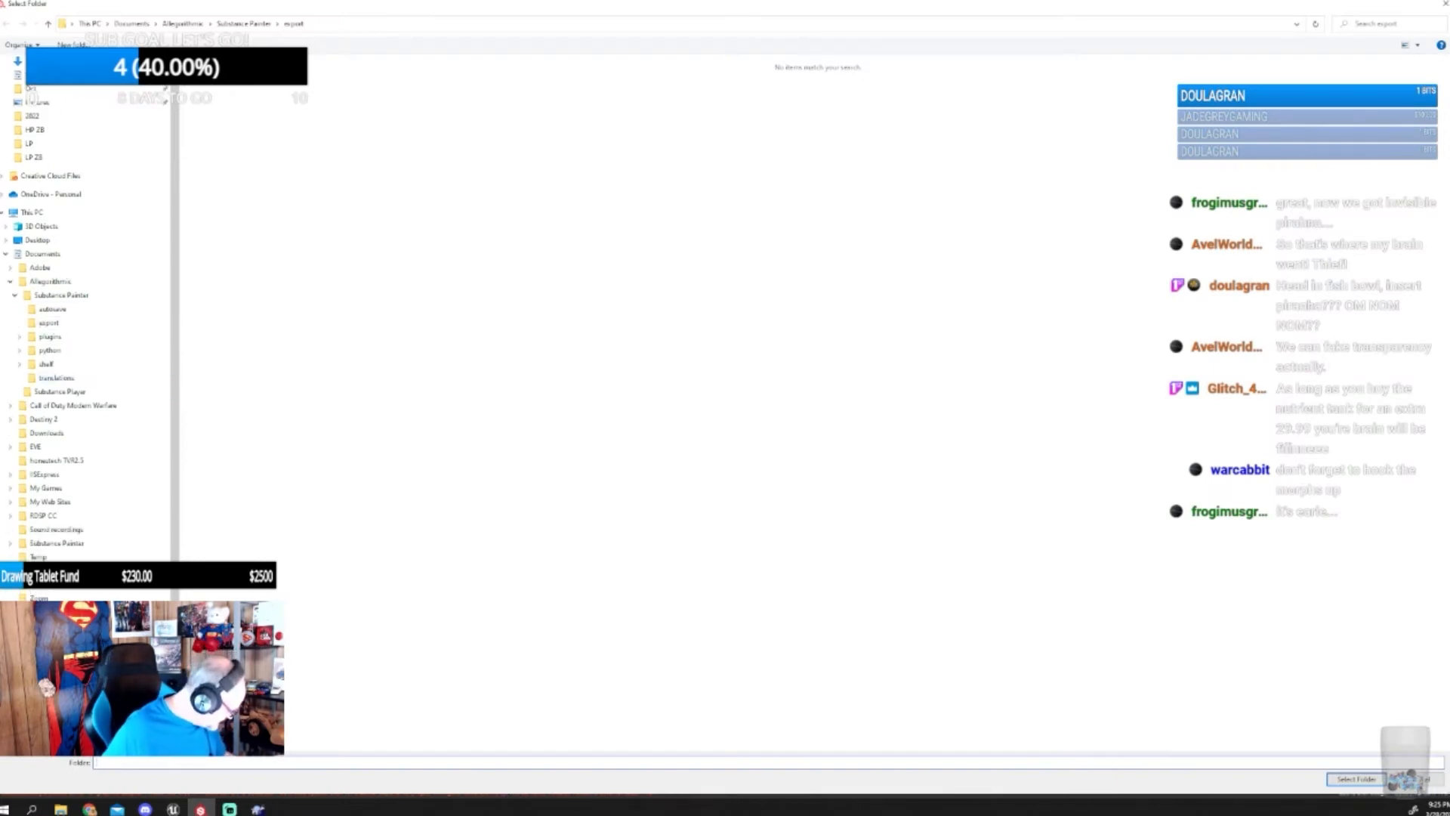
{"action": "left_click", "coordinate": [57, 681]}
{"action": "double_click", "coordinate": [224, 92]}
{"action": "left_click", "coordinate": [225, 92]}
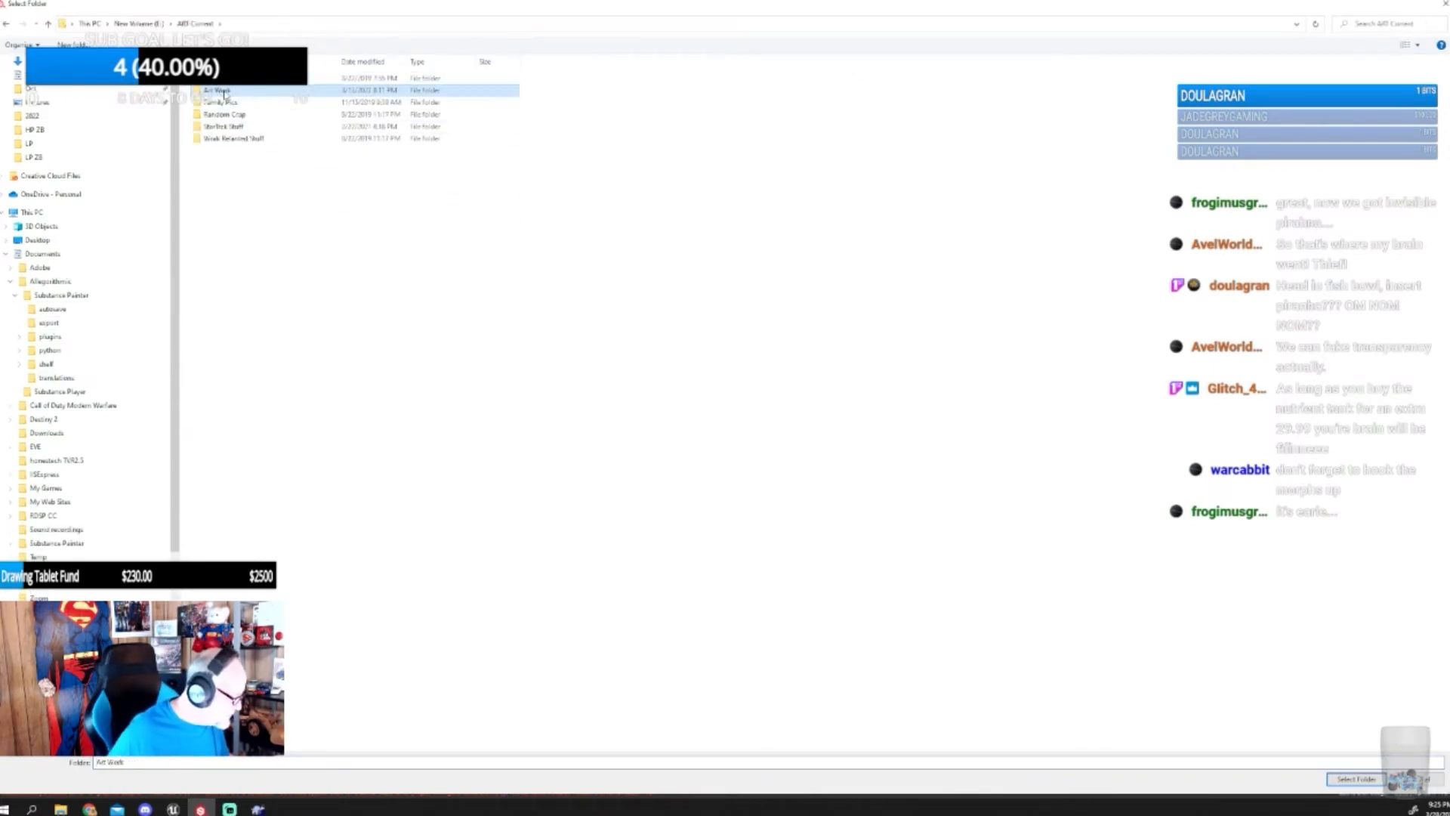
{"action": "double_click", "coordinate": [225, 93]}
{"action": "scroll", "coordinate": [264, 604], "scroll_direction": "down", "scroll_amount": 12}
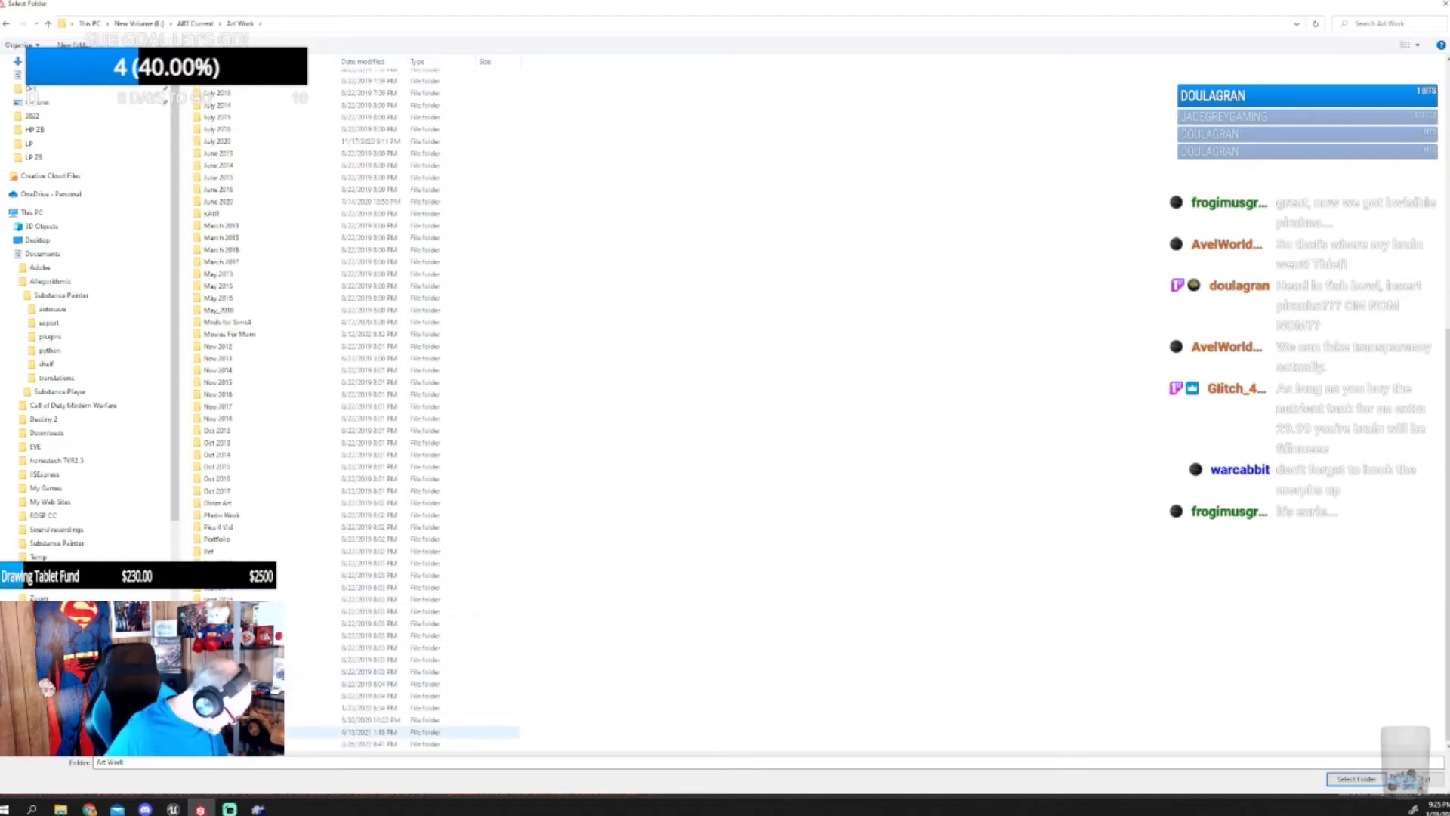
{"action": "double_click", "coordinate": [226, 744]}
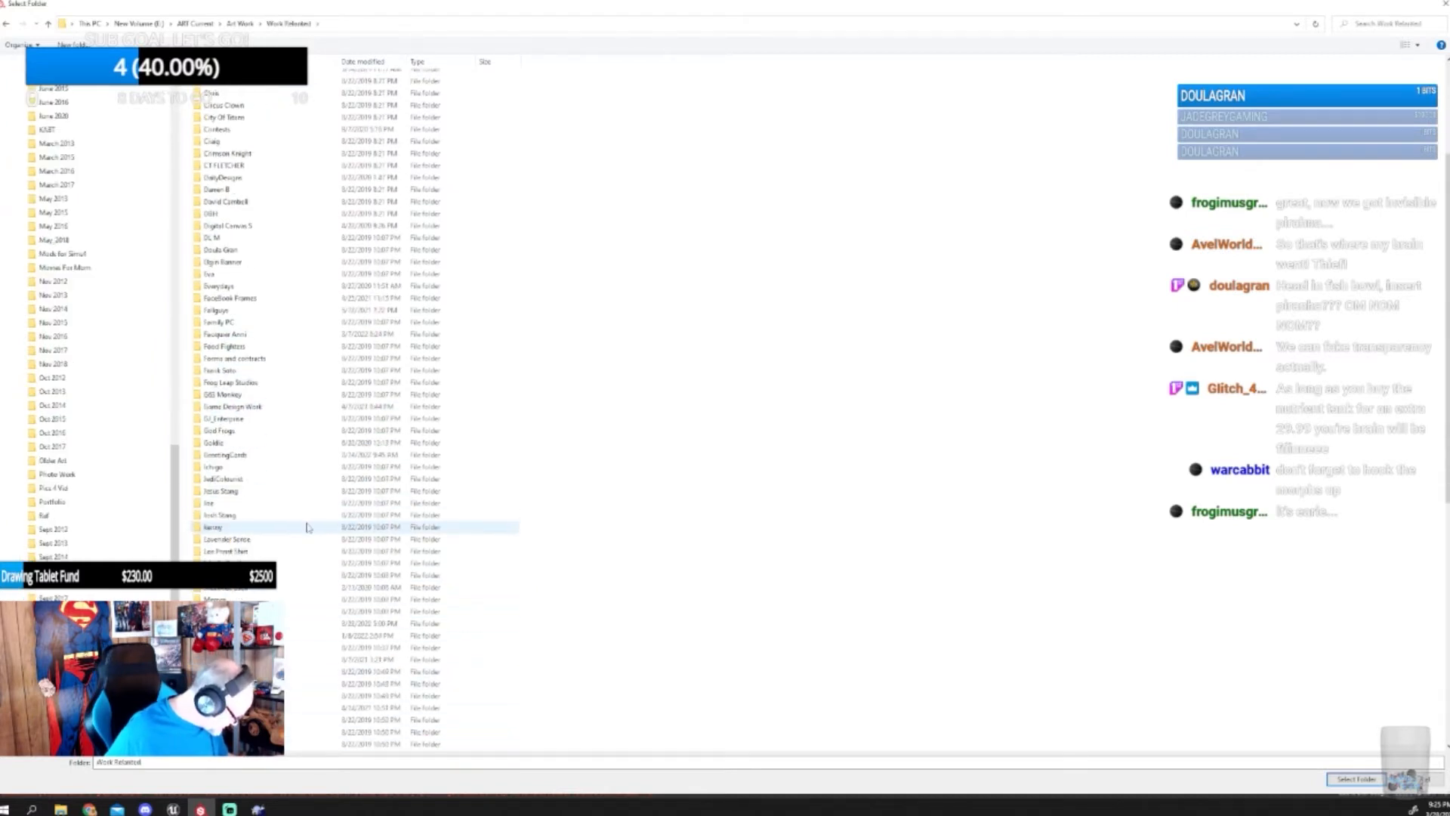
{"action": "scroll", "coordinate": [310, 529], "scroll_direction": "down", "scroll_amount": 6}
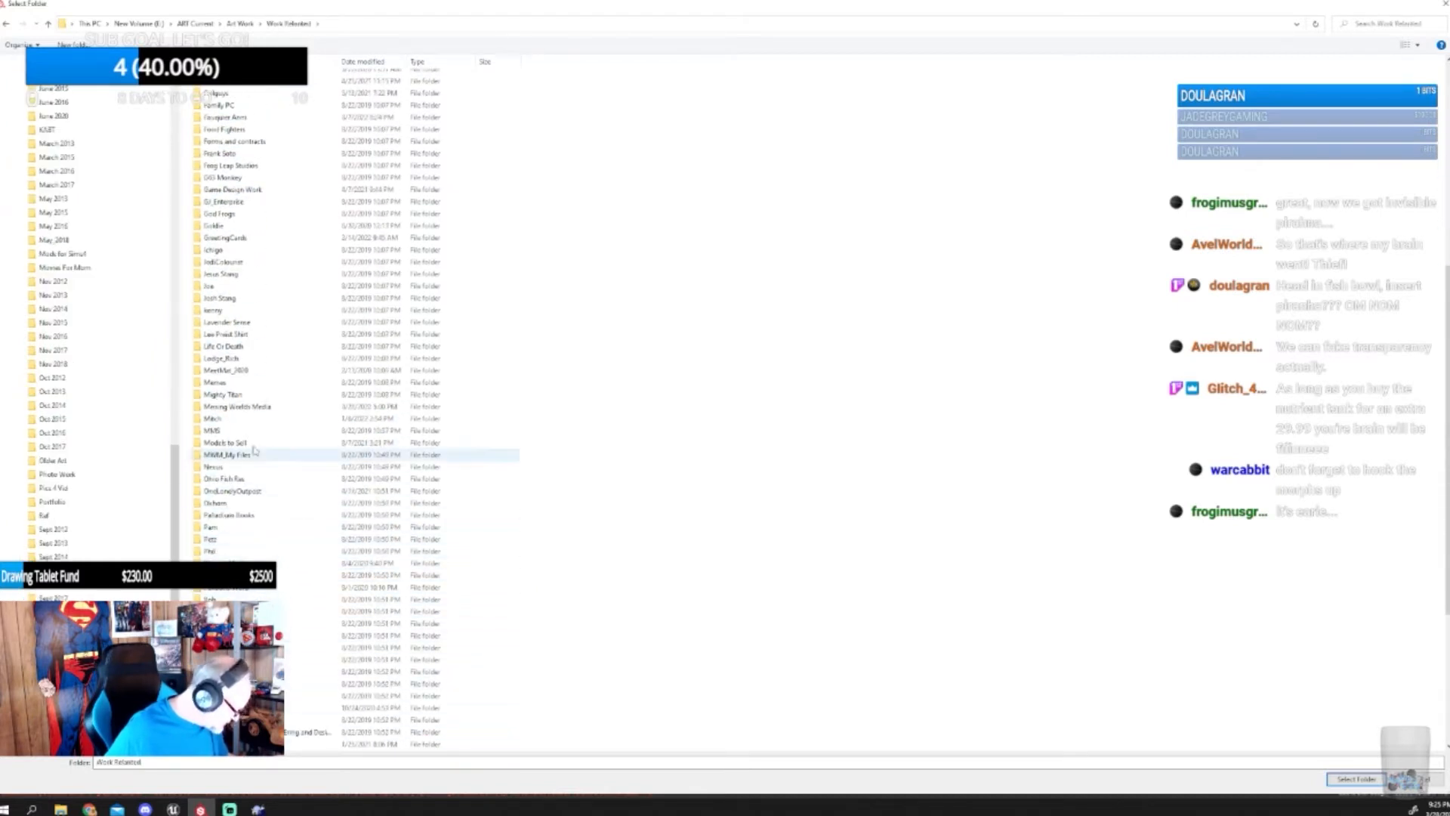
{"action": "double_click", "coordinate": [252, 408]}
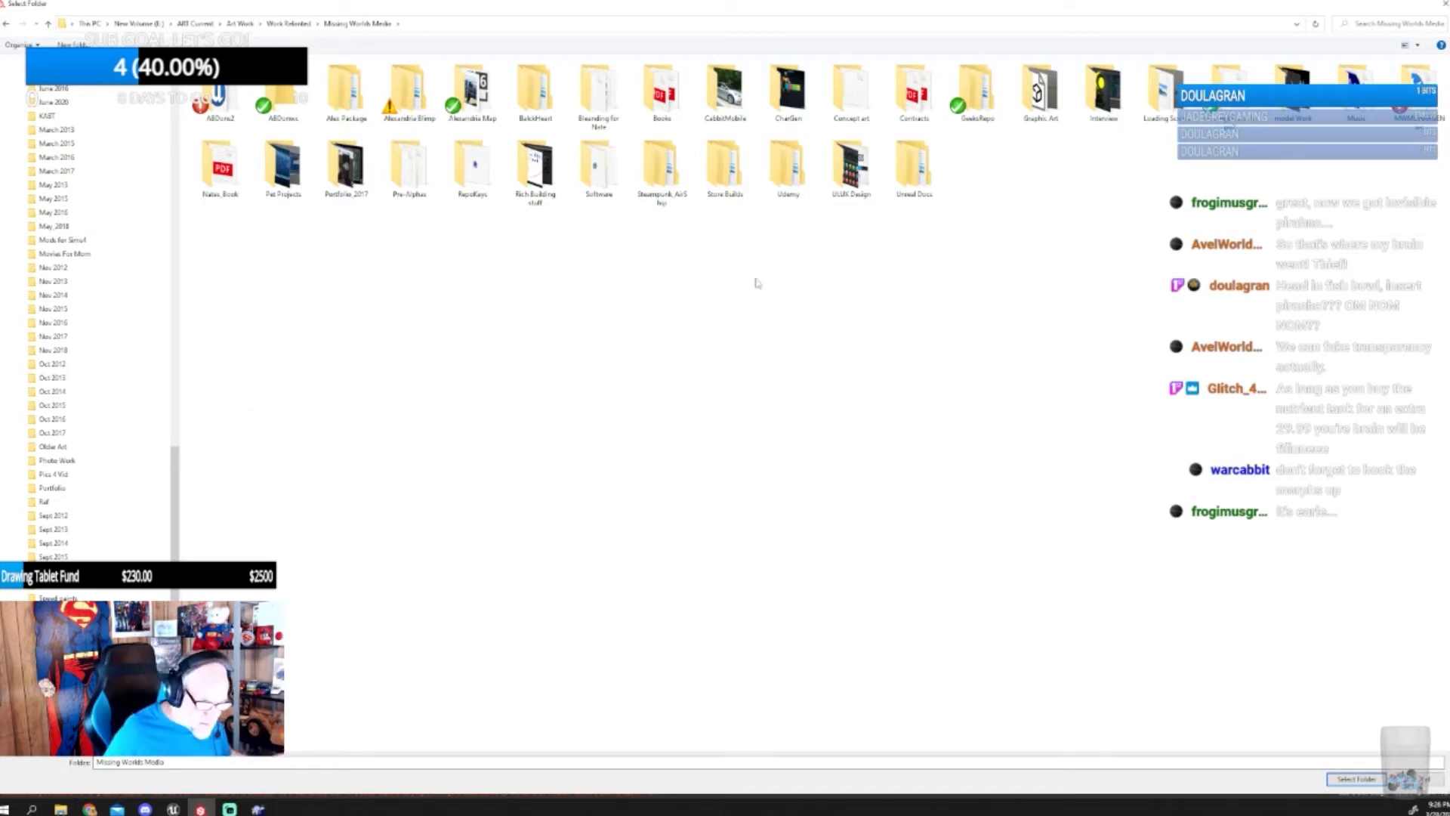
- Browse on through model Work, CUIs, Head Props, FishBowl, Brain In A Jar and 2022 to the Textures folder
{"action": "left_click", "coordinate": [1294, 86]}
{"action": "double_click", "coordinate": [1293, 87]}
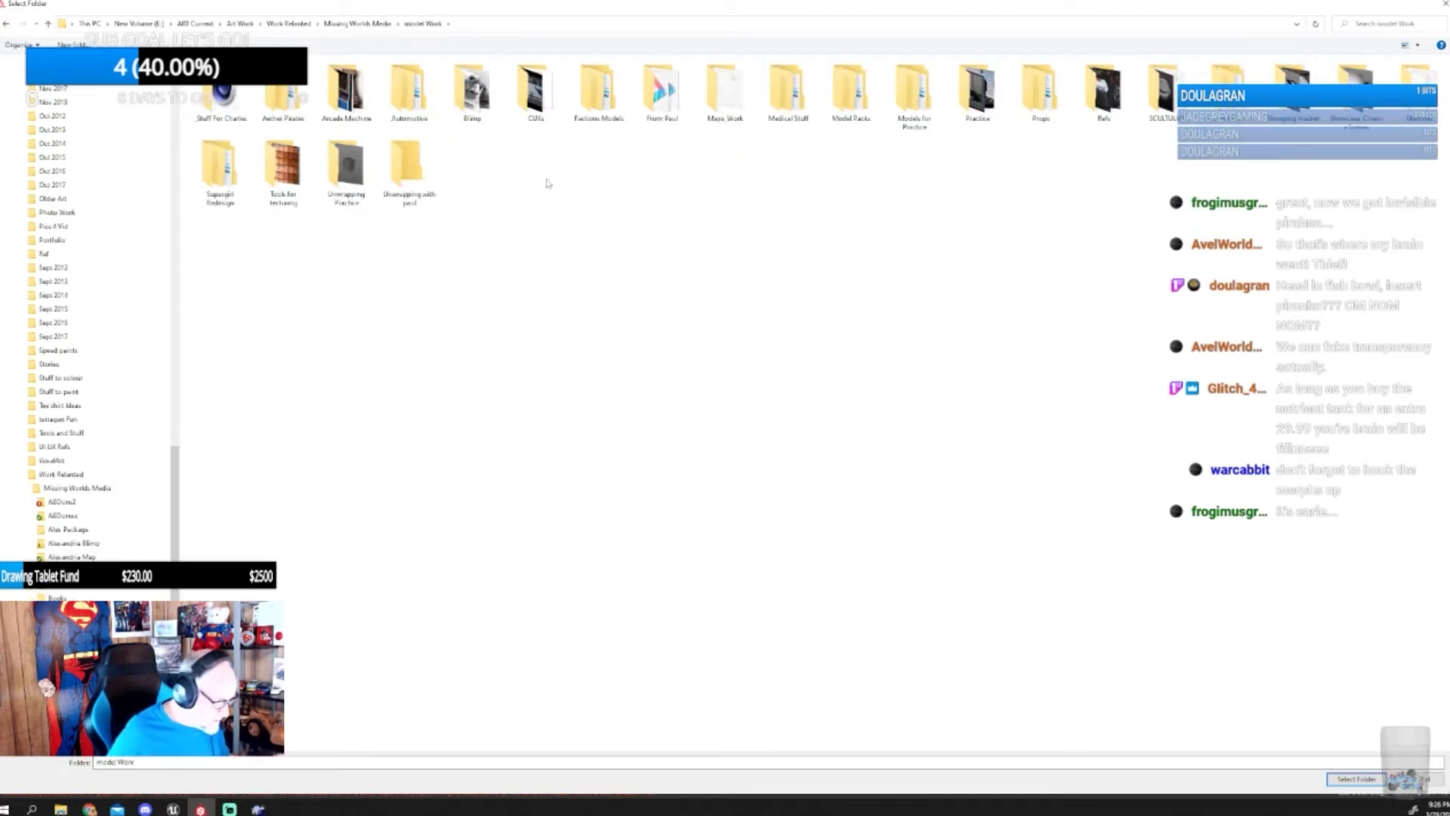
{"action": "double_click", "coordinate": [535, 91]}
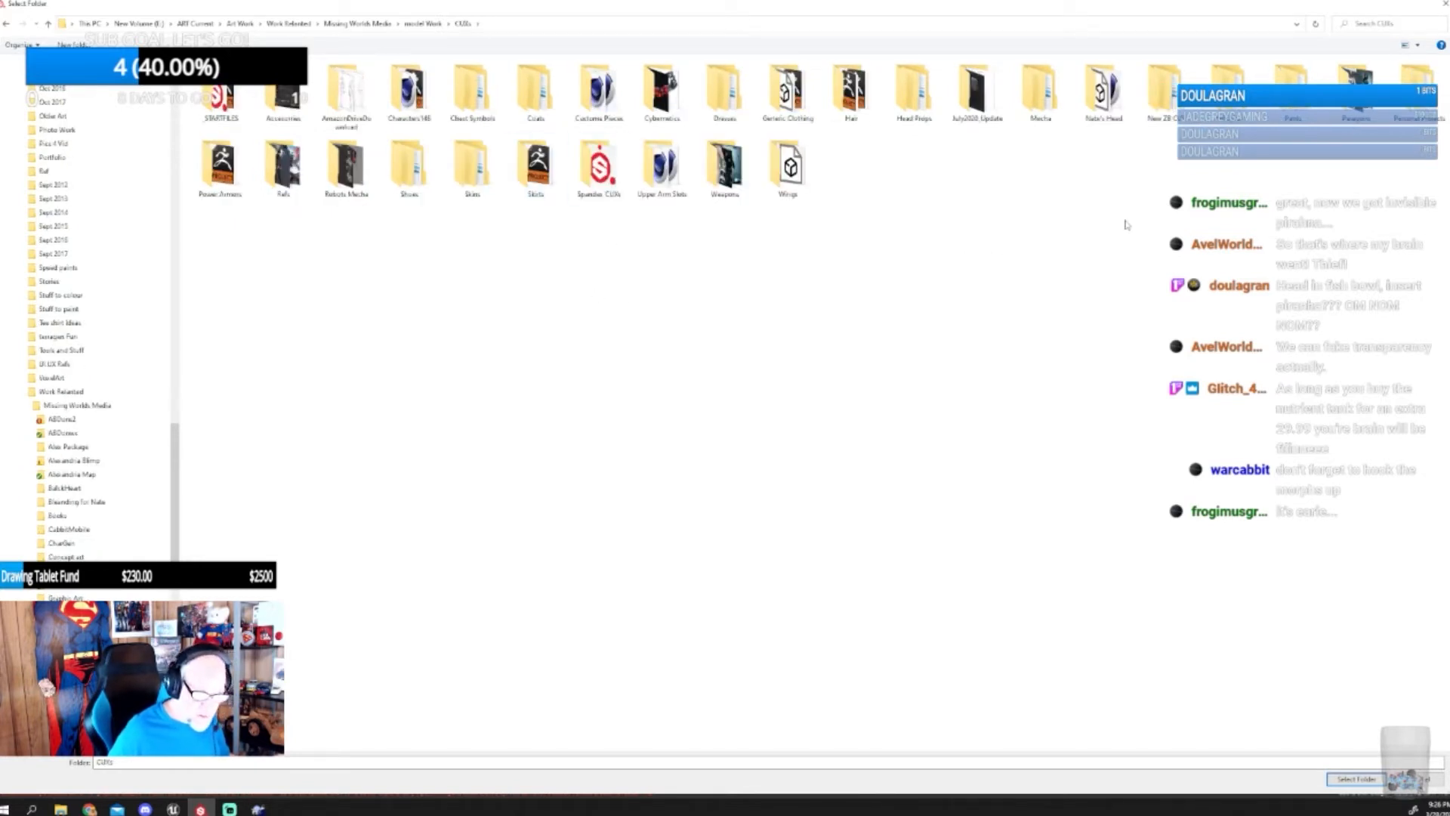
{"action": "double_click", "coordinate": [914, 89]}
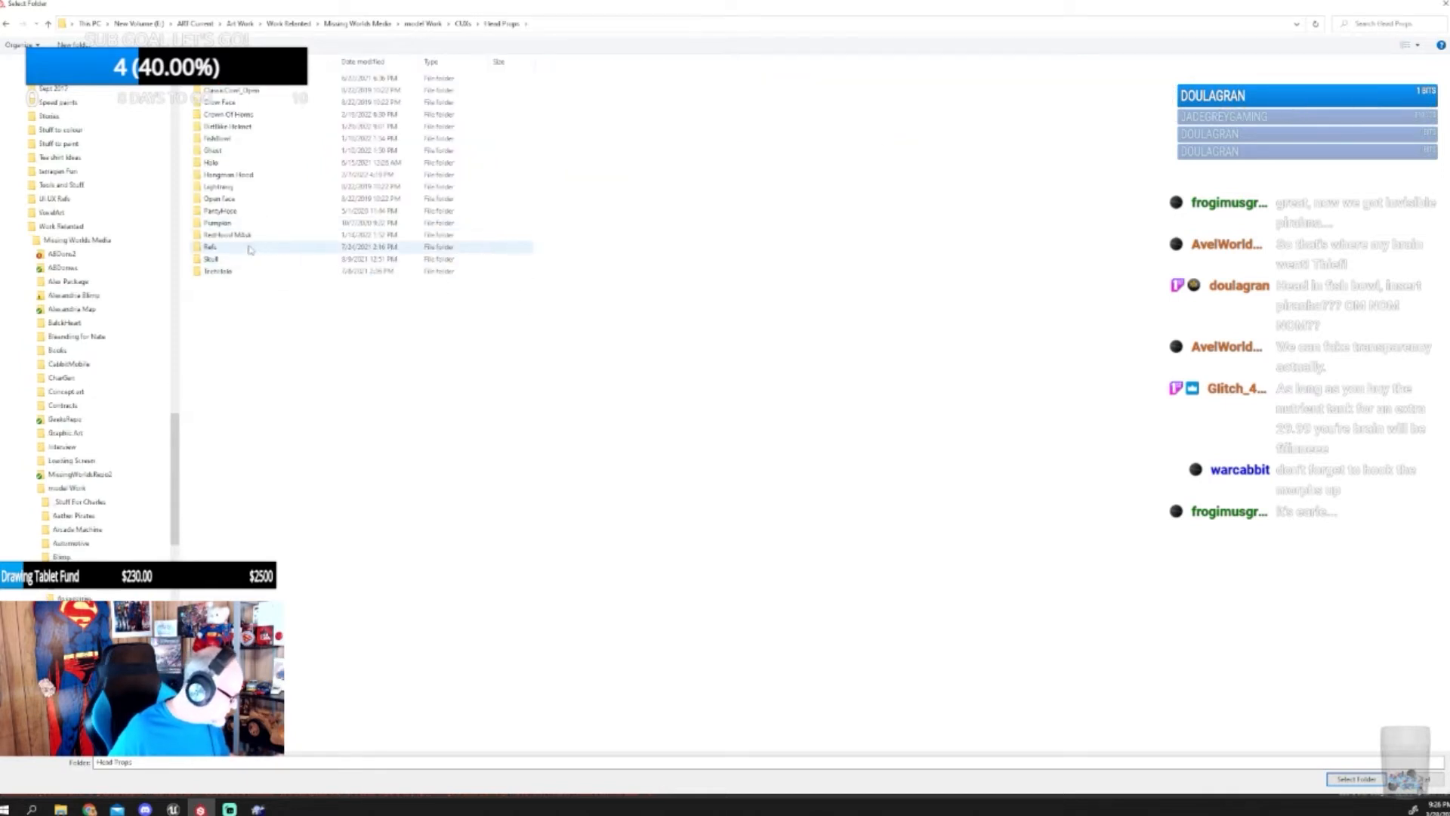
{"action": "left_click", "coordinate": [228, 142]}
{"action": "double_click", "coordinate": [229, 142]}
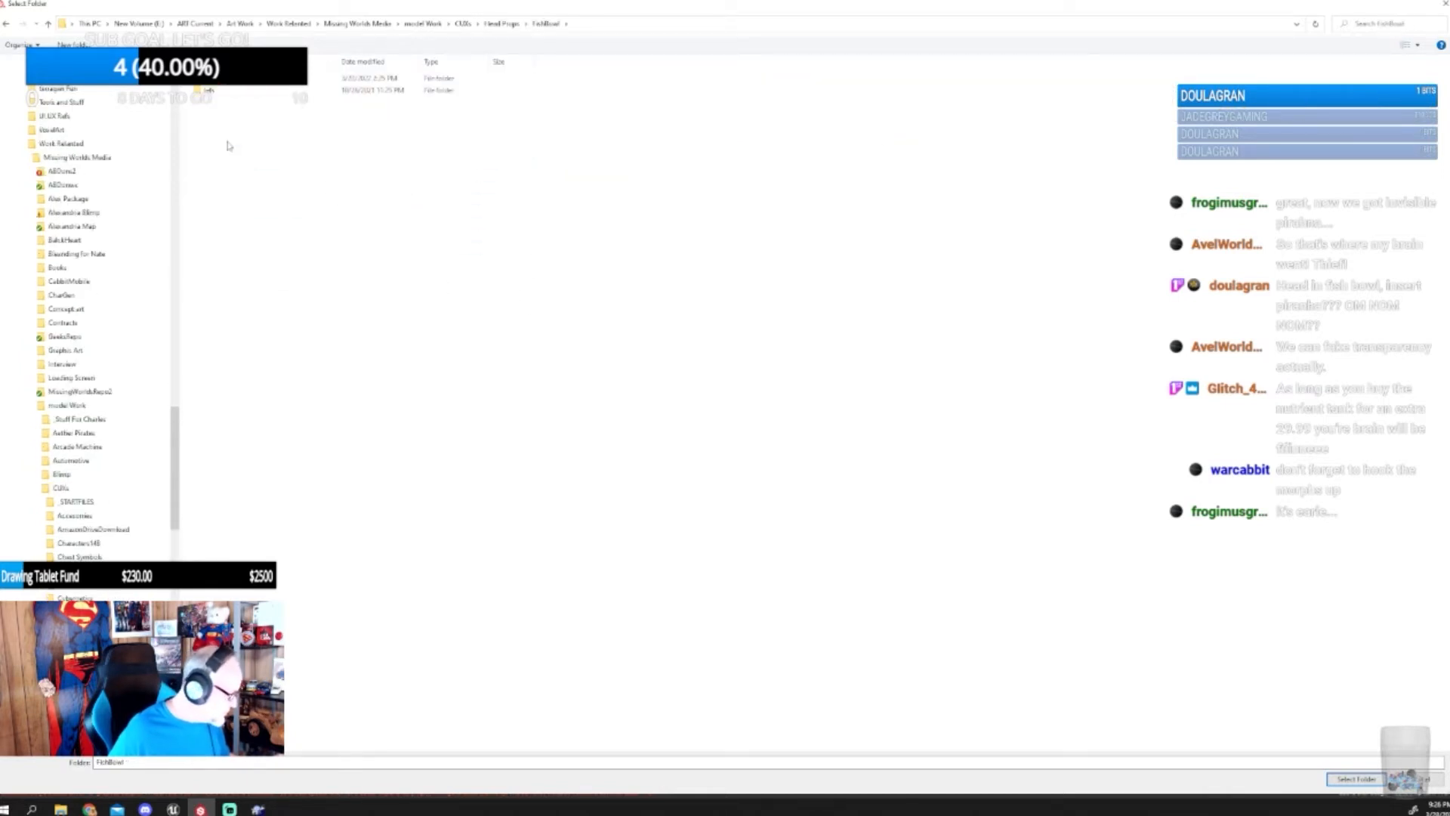
{"action": "double_click", "coordinate": [227, 79]}
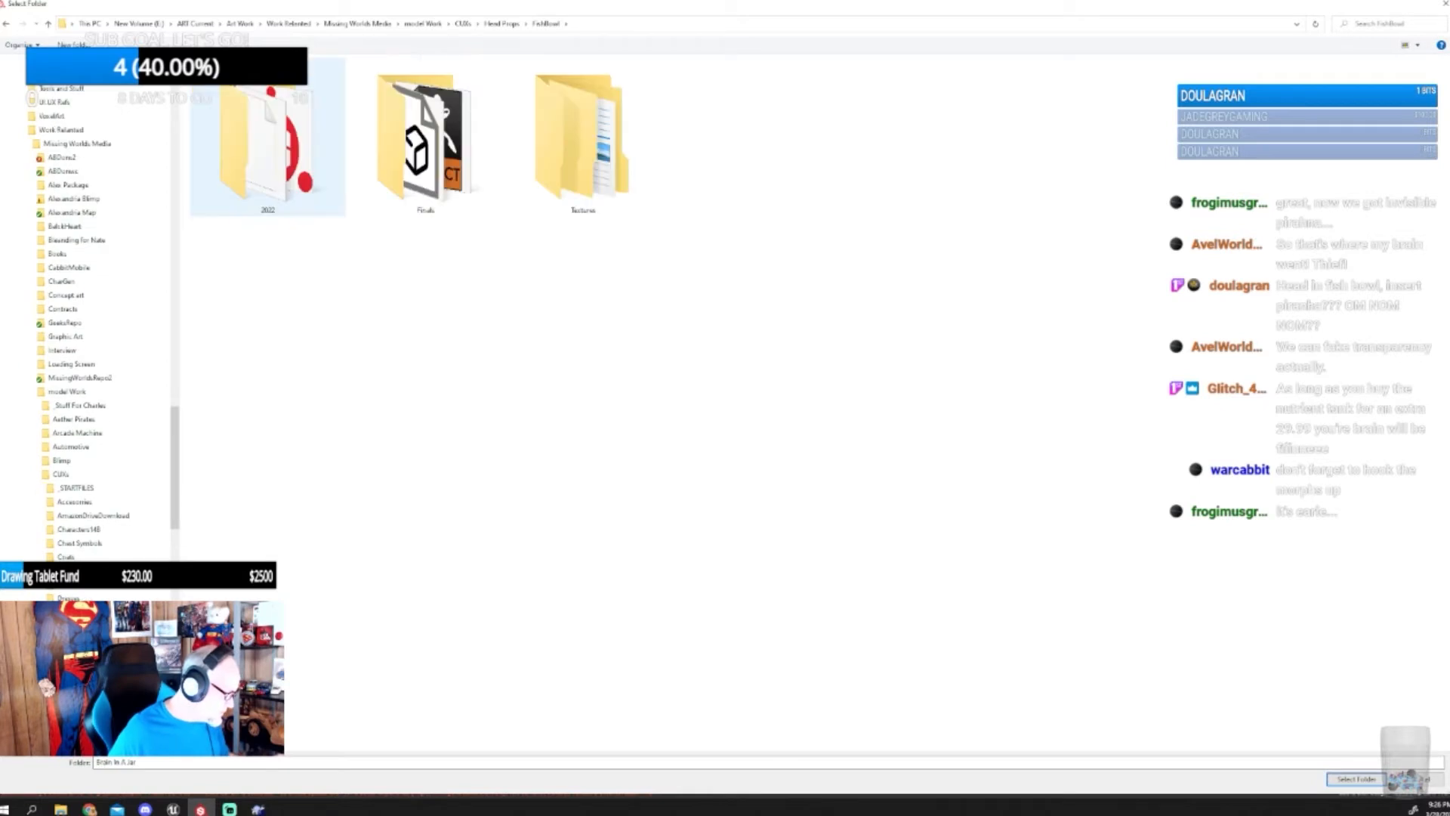
{"action": "double_click", "coordinate": [249, 124]}
{"action": "double_click", "coordinate": [239, 119]}
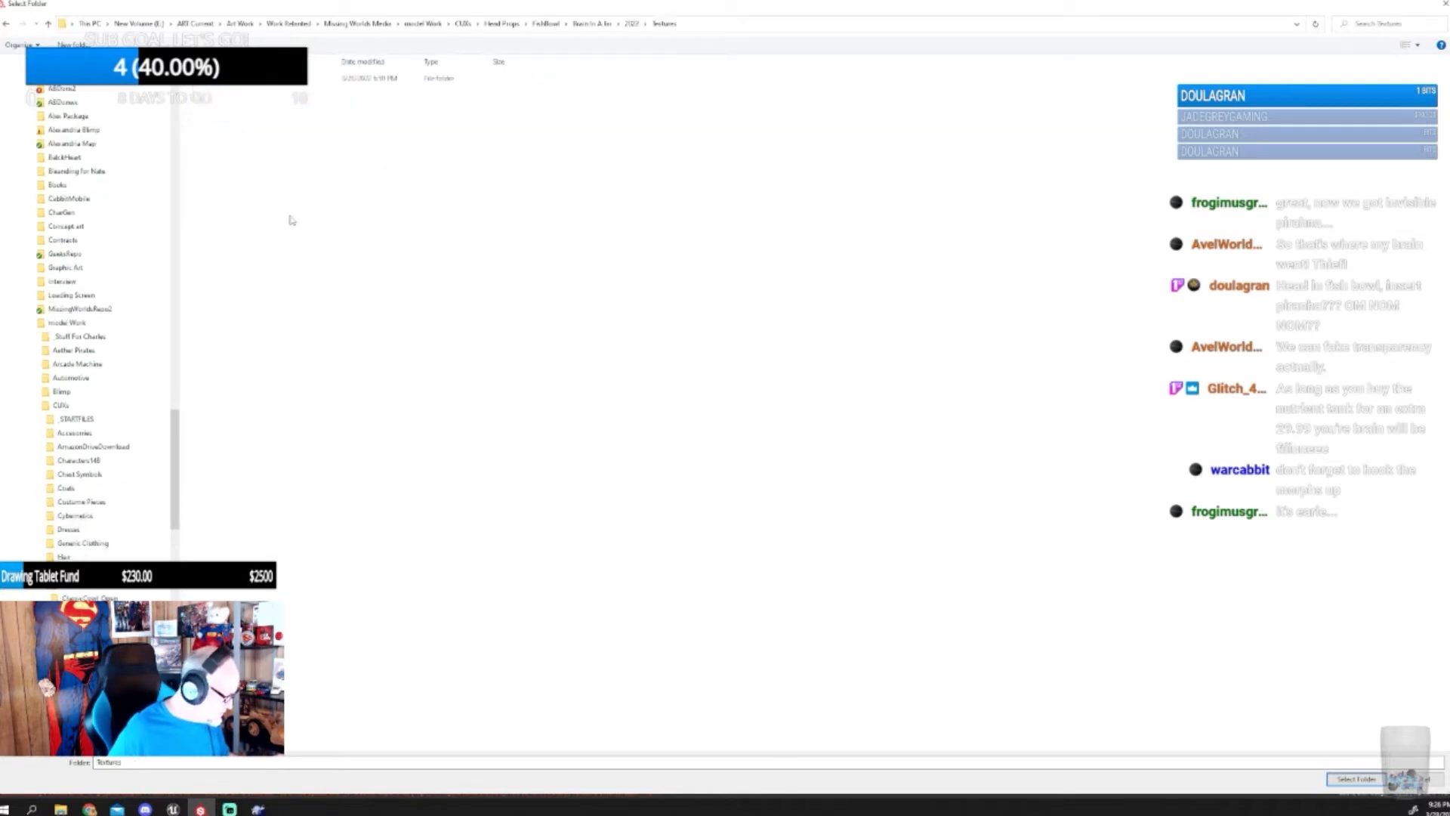
- Create a folder named Chin Section inside Textures and select it as the export output directory
{"action": "right_click", "coordinate": [401, 240]}
{"action": "mouse_move", "coordinate": [465, 403]}
{"action": "left_click", "coordinate": [557, 405]}
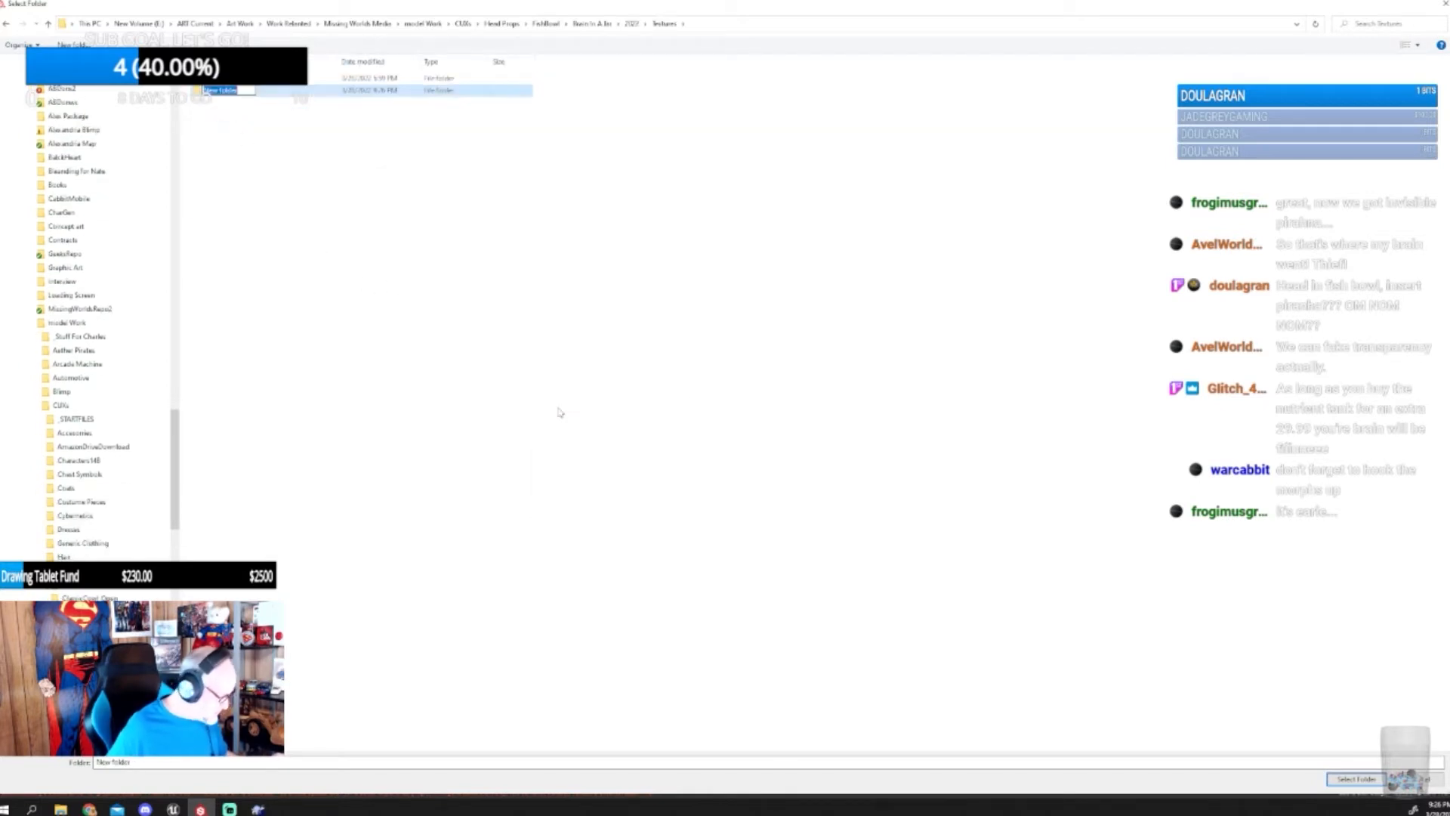
{"action": "type", "text": "Coin"}
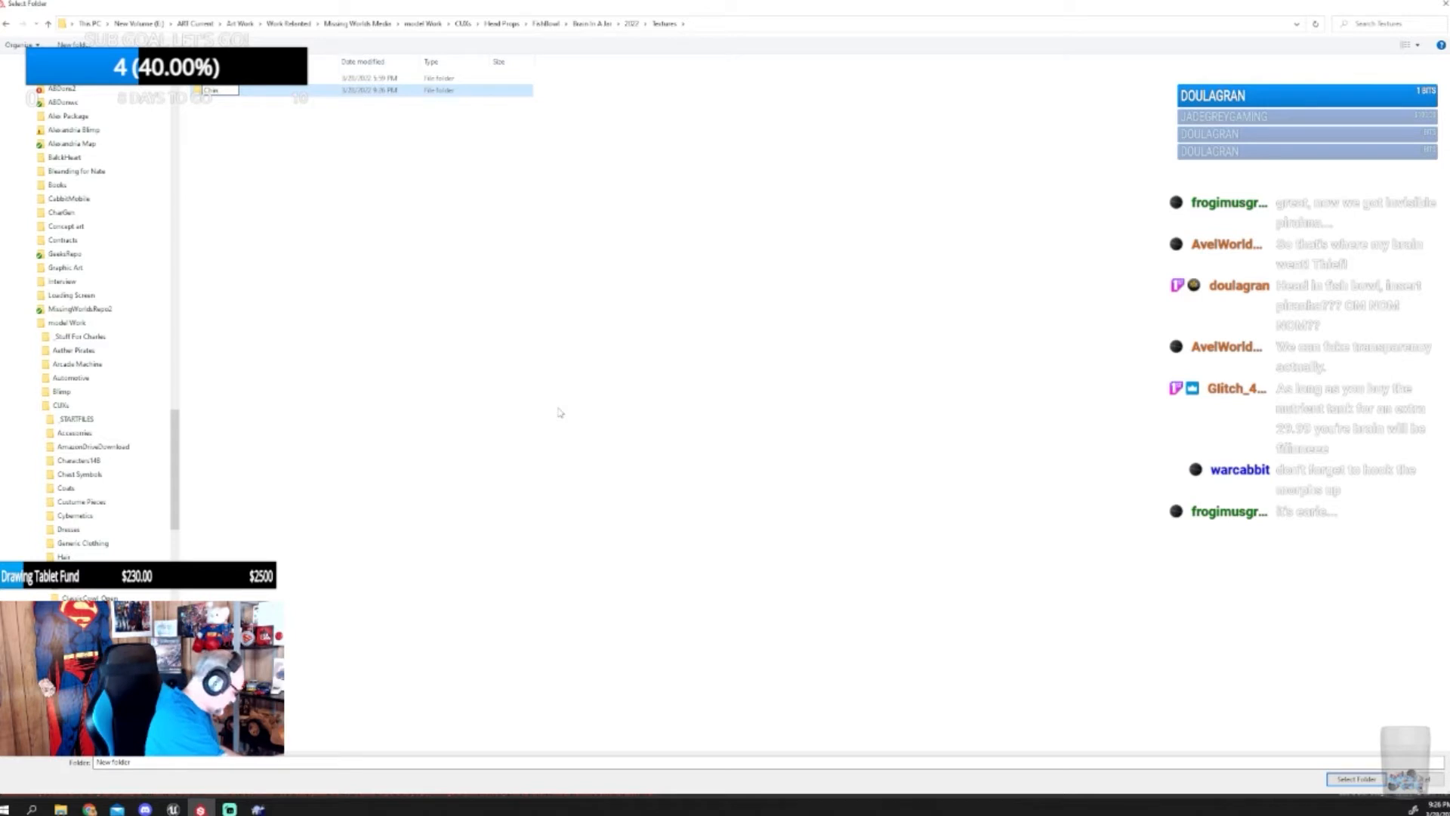
{"action": "type", "text": "Se"}
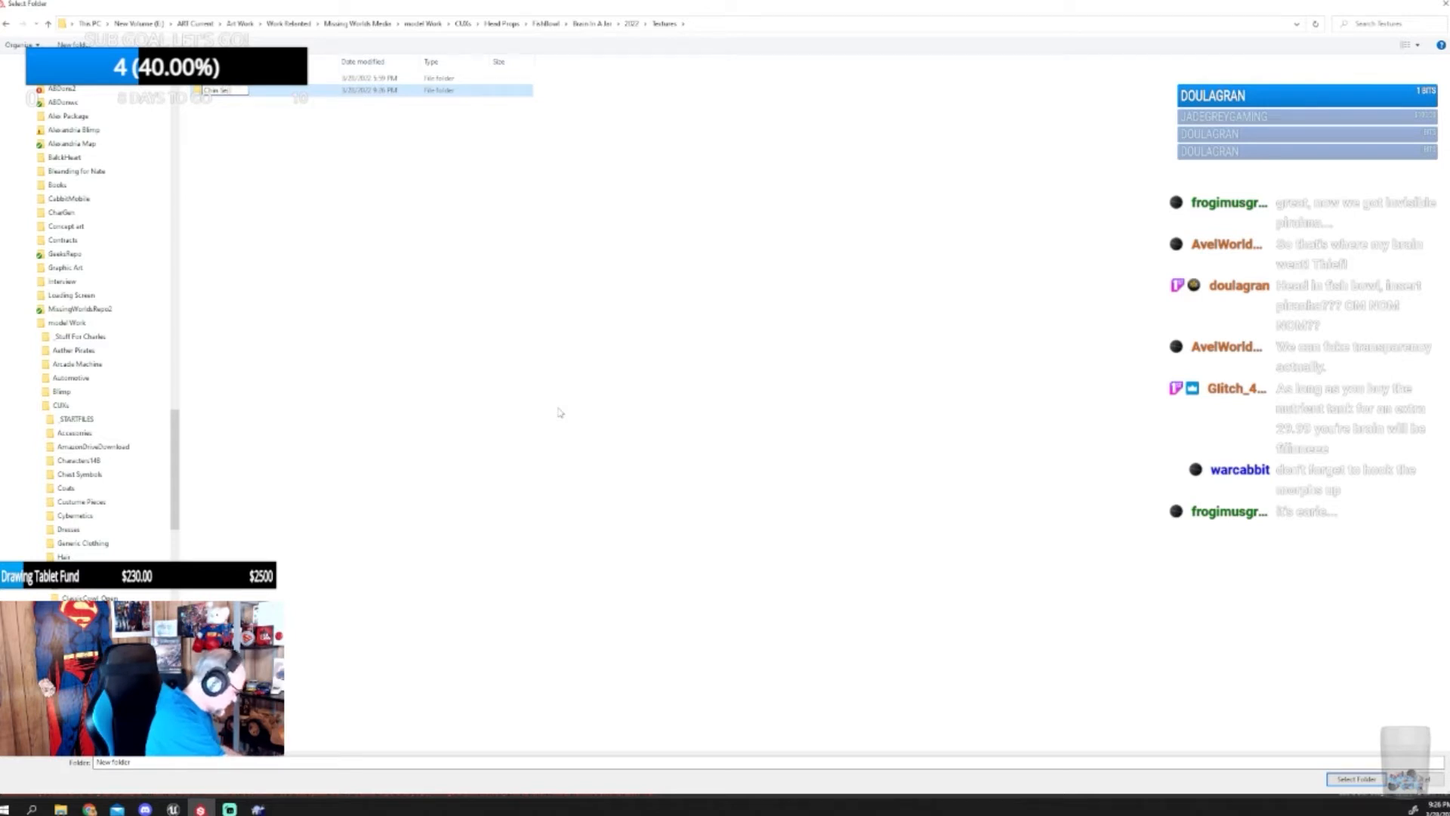
{"action": "type", "text": "ction"}
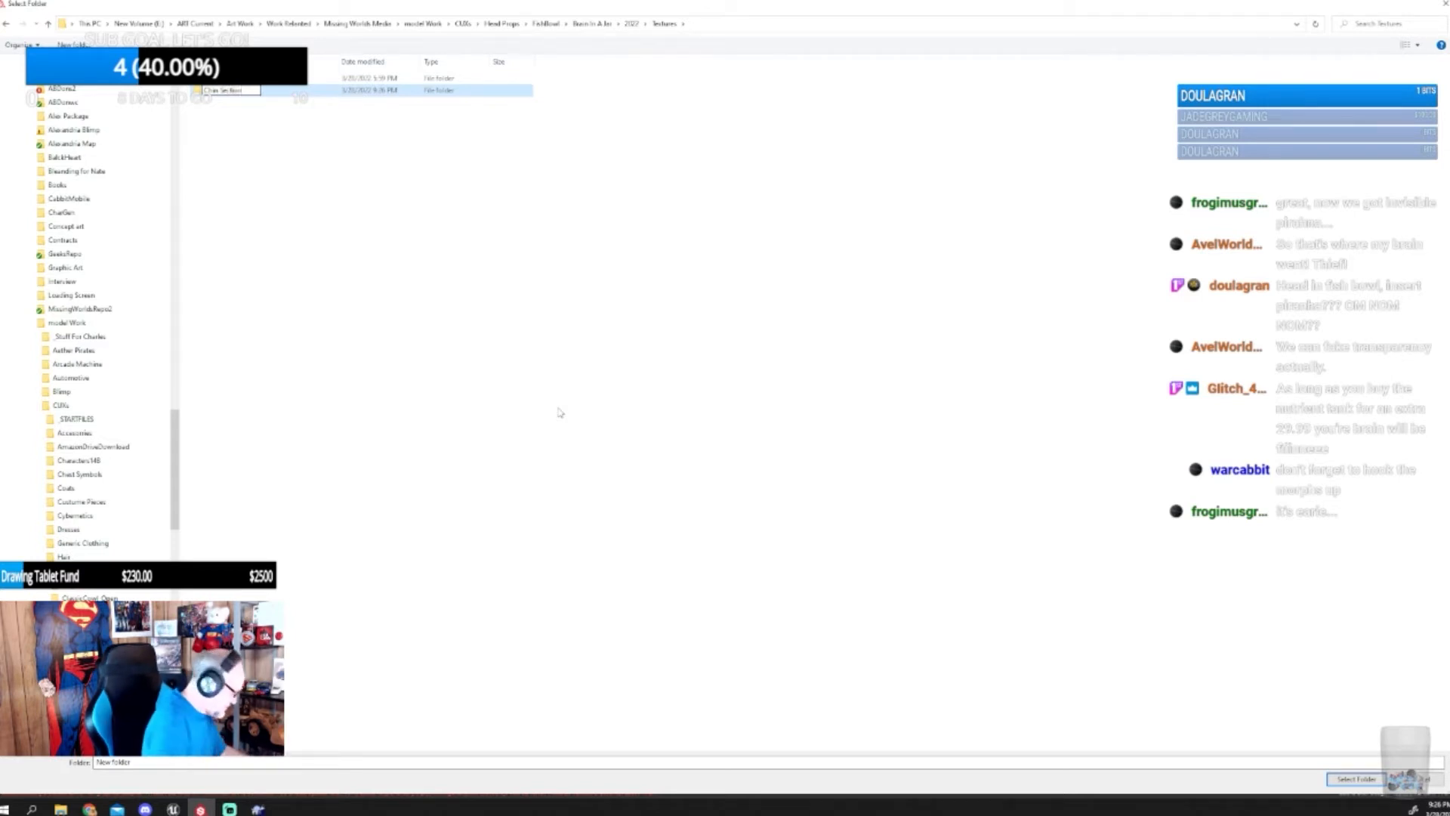
{"action": "key", "text": "Return"}
{"action": "key", "text": "Return"}
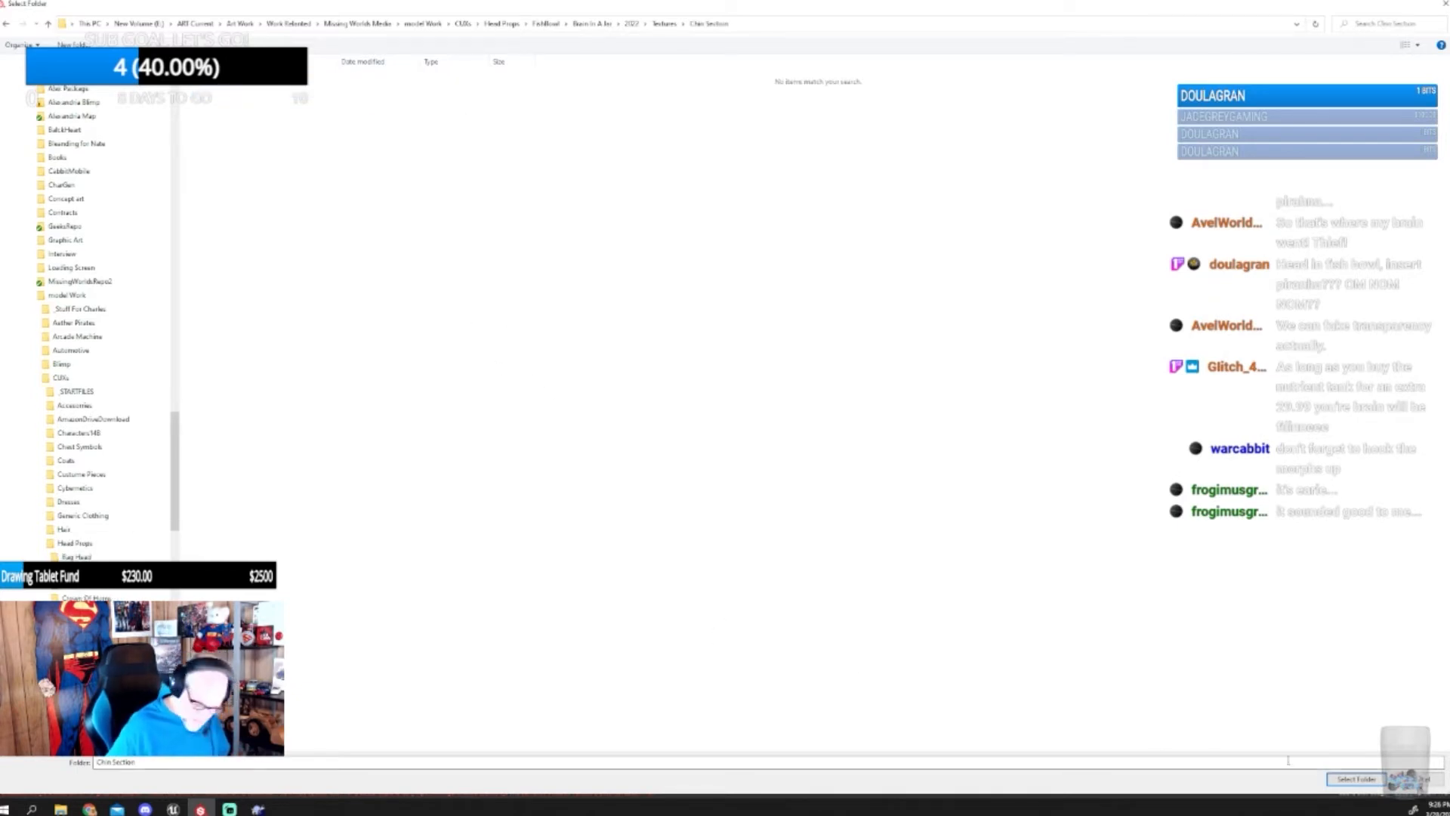
{"action": "left_click", "coordinate": [1357, 779]}
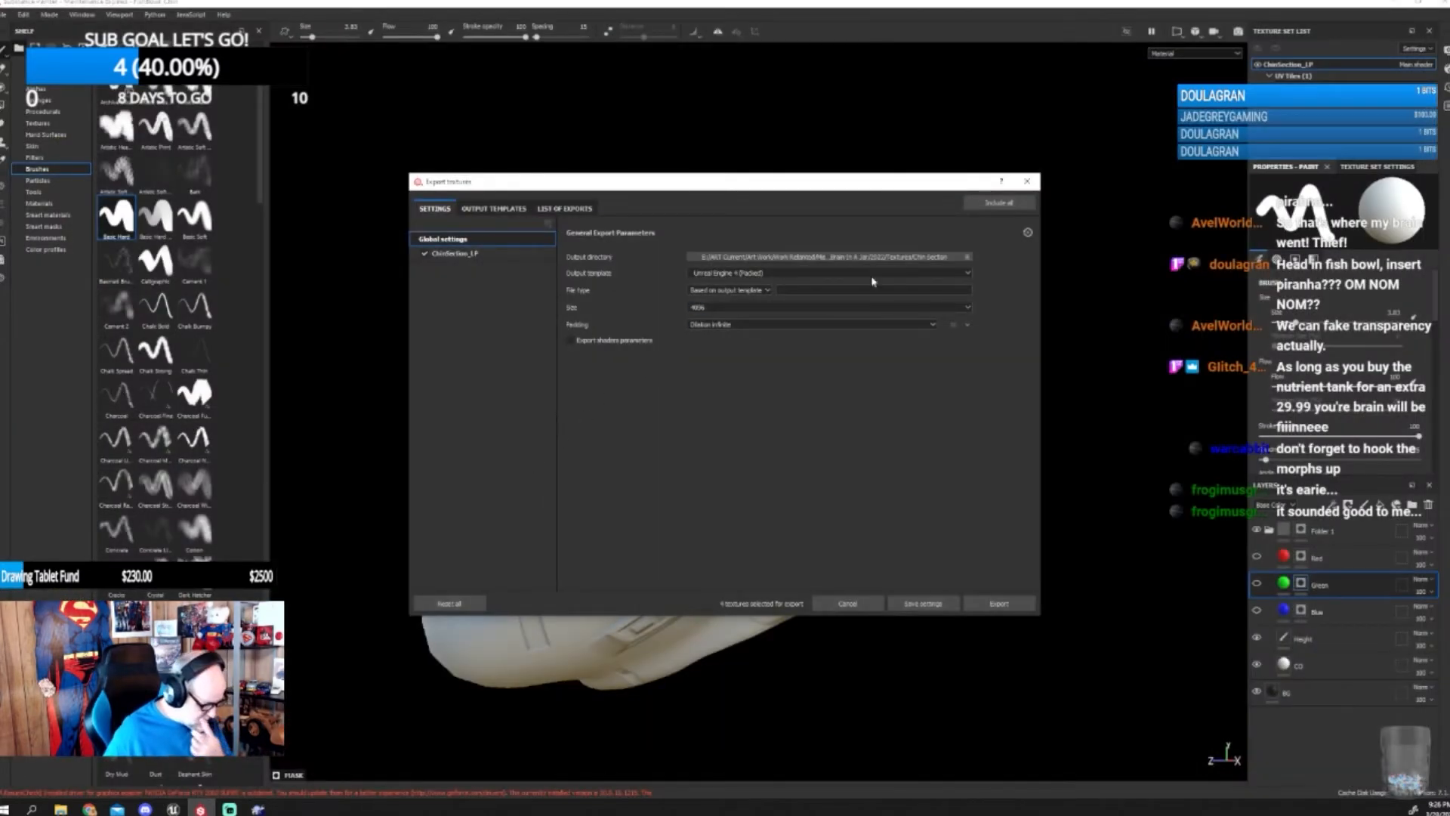
- Export the ChinSection_LP textures and save the export settings
{"action": "left_click", "coordinate": [995, 604]}
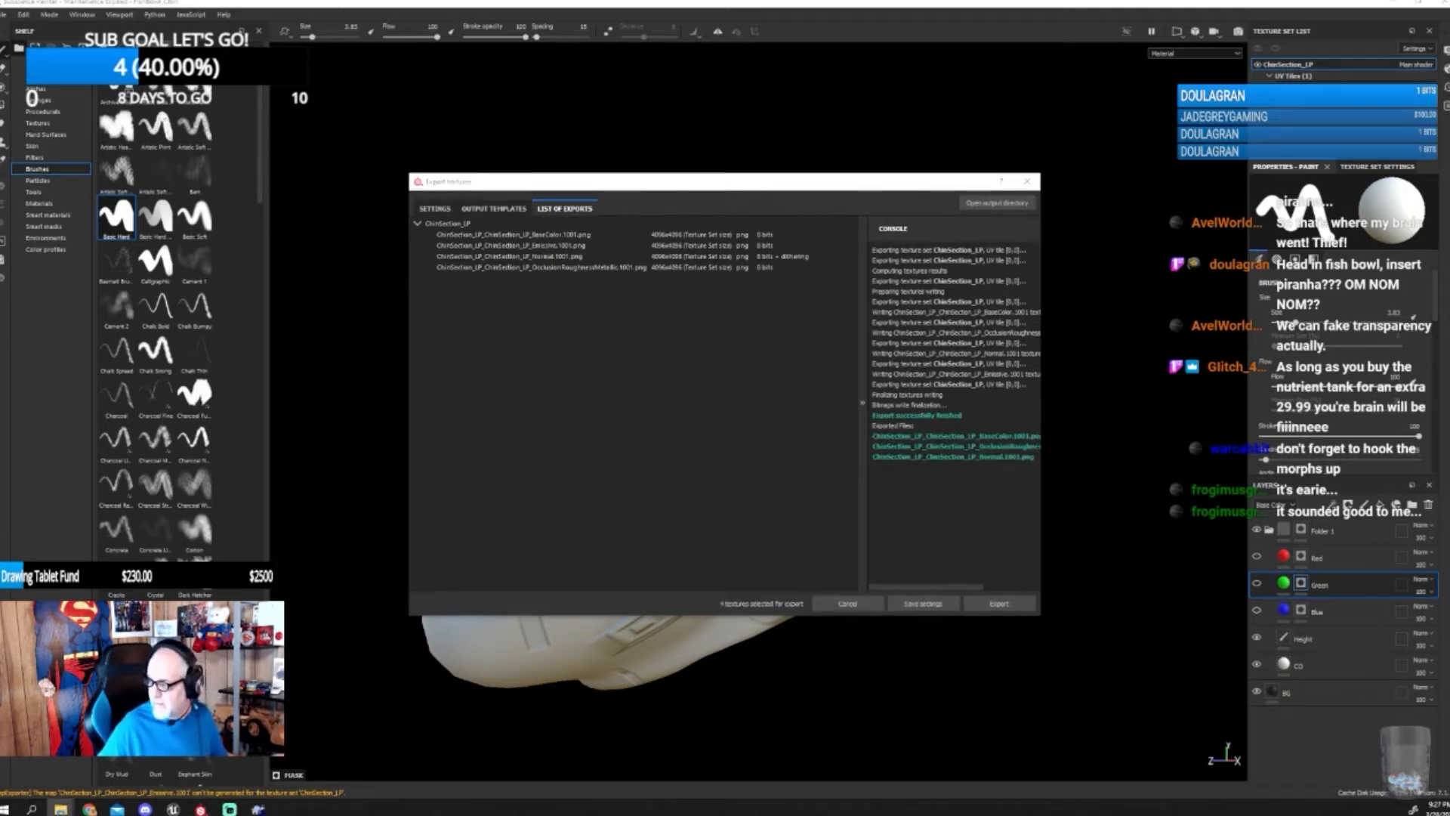
{"action": "mouse_move", "coordinate": [1449, 291]}
{"action": "left_mouse_down"}
{"action": "mouse_move", "coordinate": [820, 249]}
{"action": "mouse_move", "coordinate": [637, 211]}
{"action": "left_mouse_up"}
{"action": "left_click", "coordinate": [827, 175]}
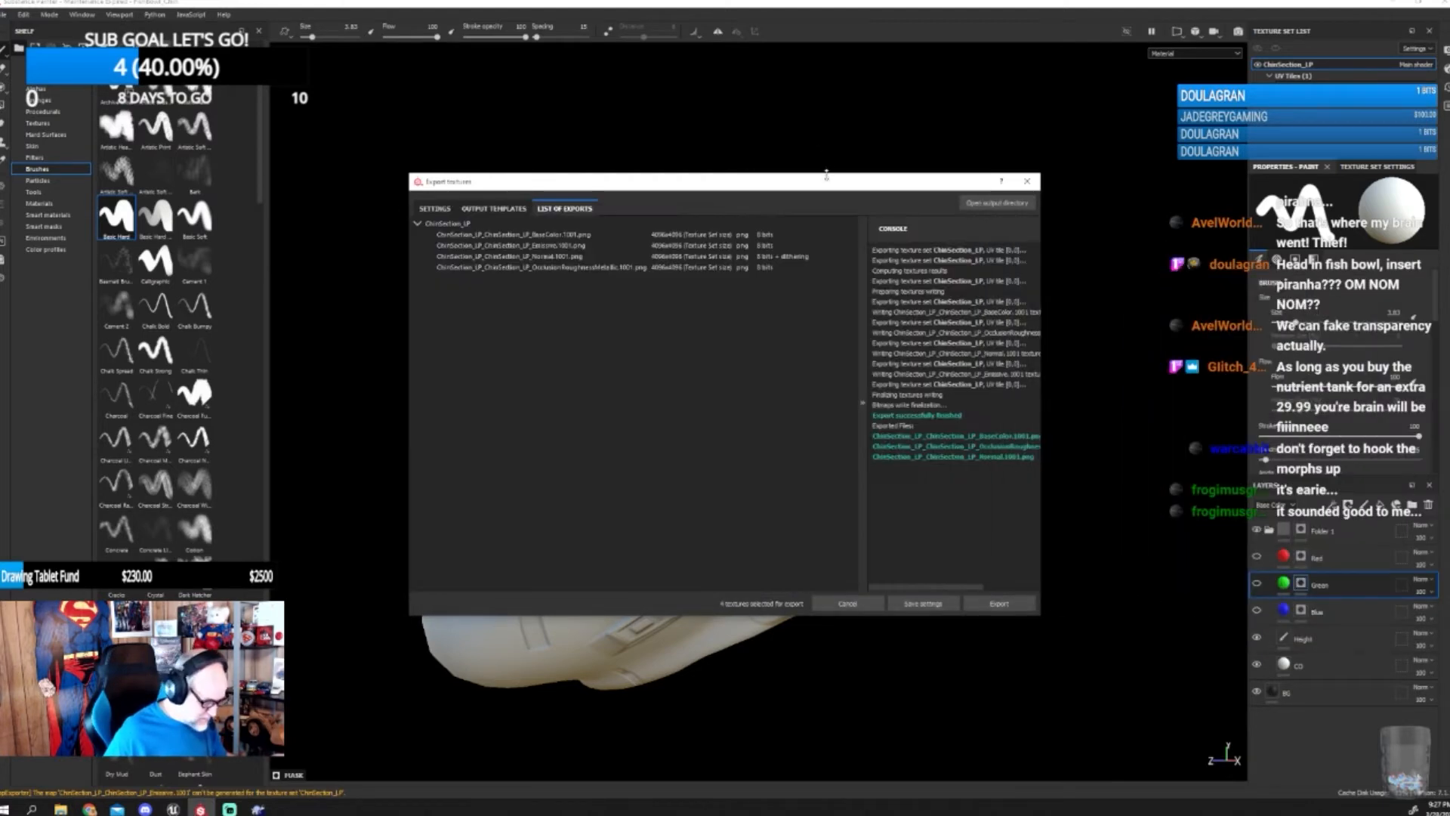
{"action": "left_click", "coordinate": [944, 603]}
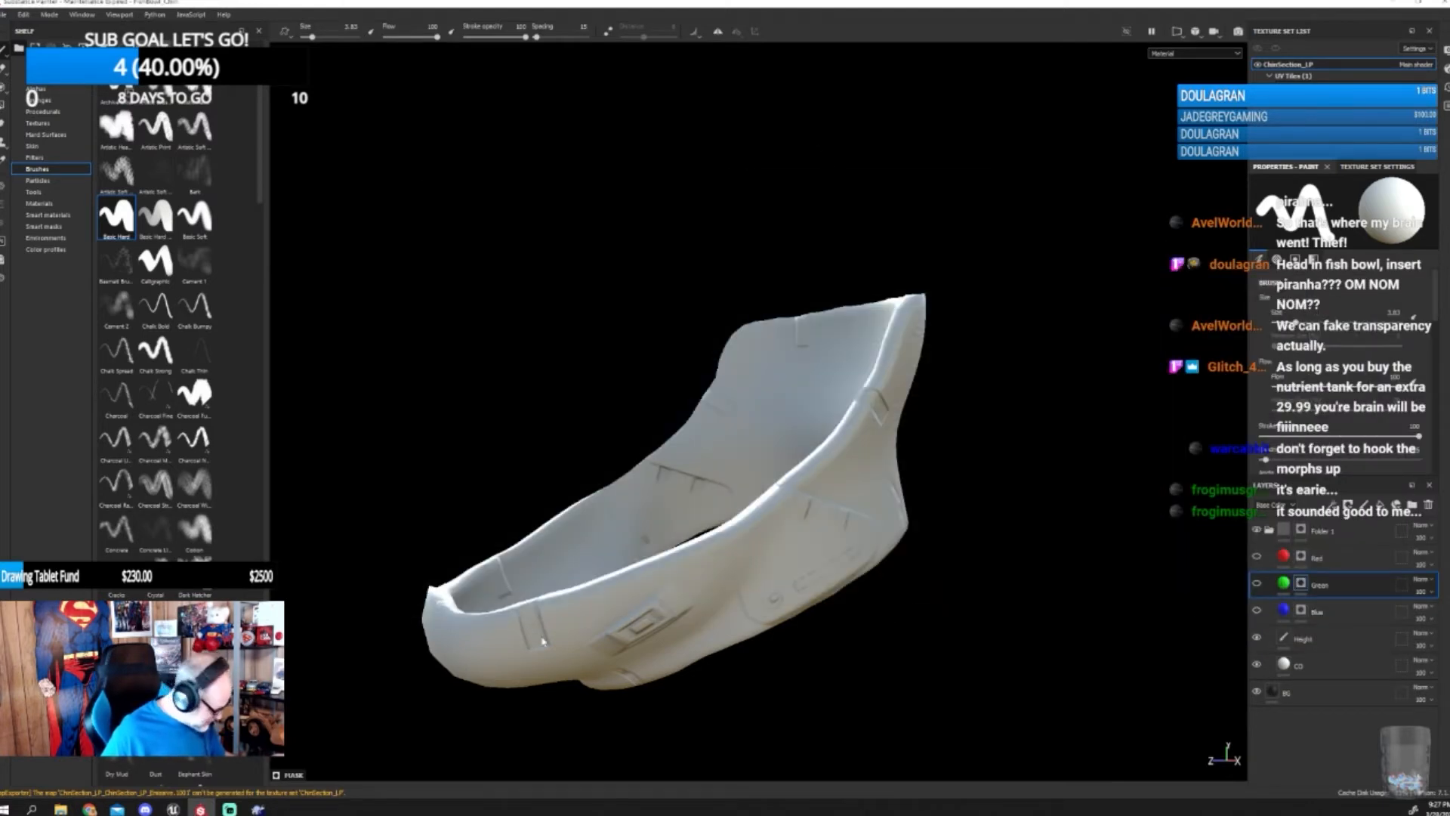
- Switch to the Chin Section folder in File Explorer and delete the exported Normal and OcclusionRoughnessMetallic images
{"action": "mouse_move", "coordinate": [60, 808]}
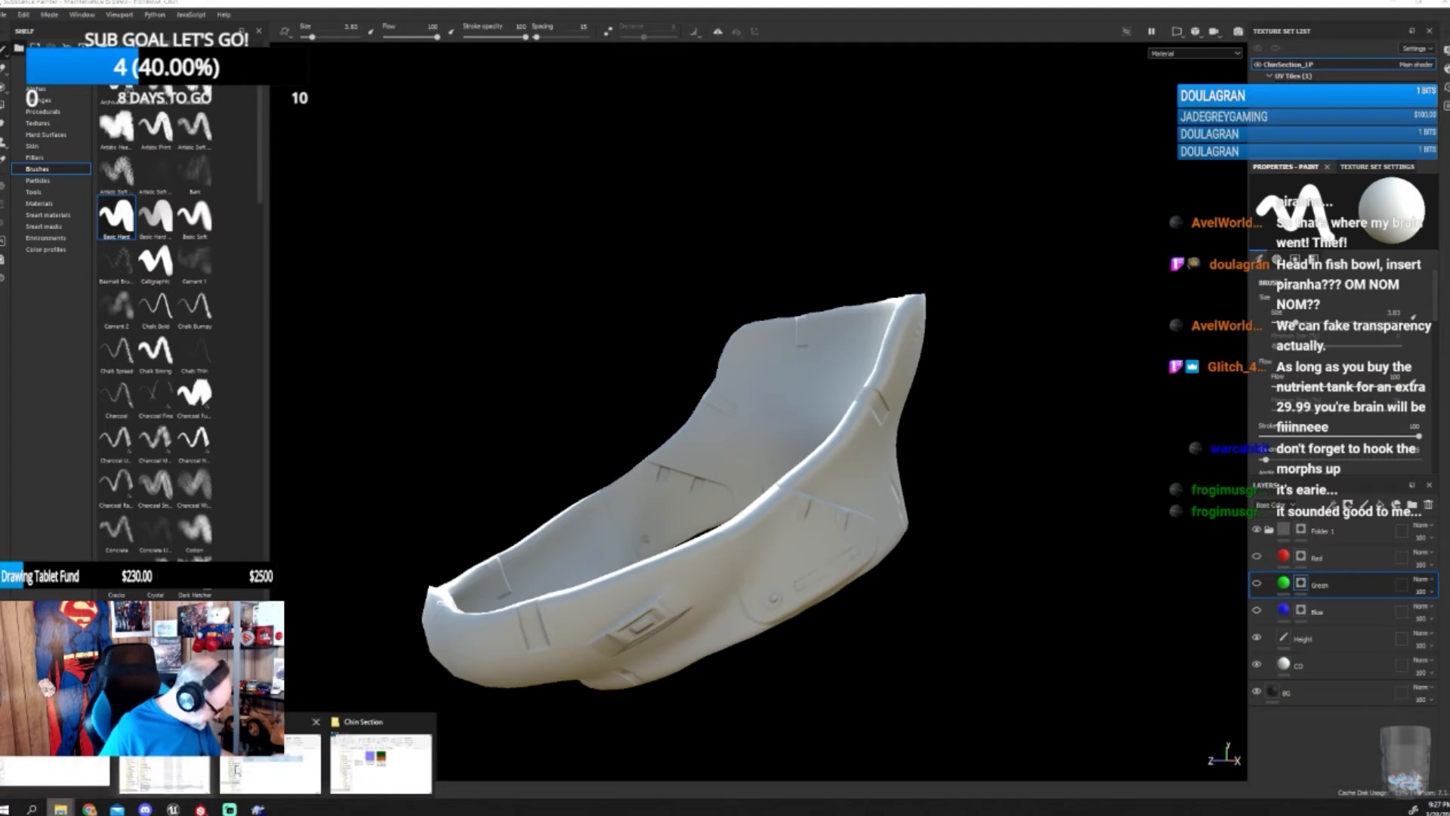
{"action": "left_click", "coordinate": [374, 764]}
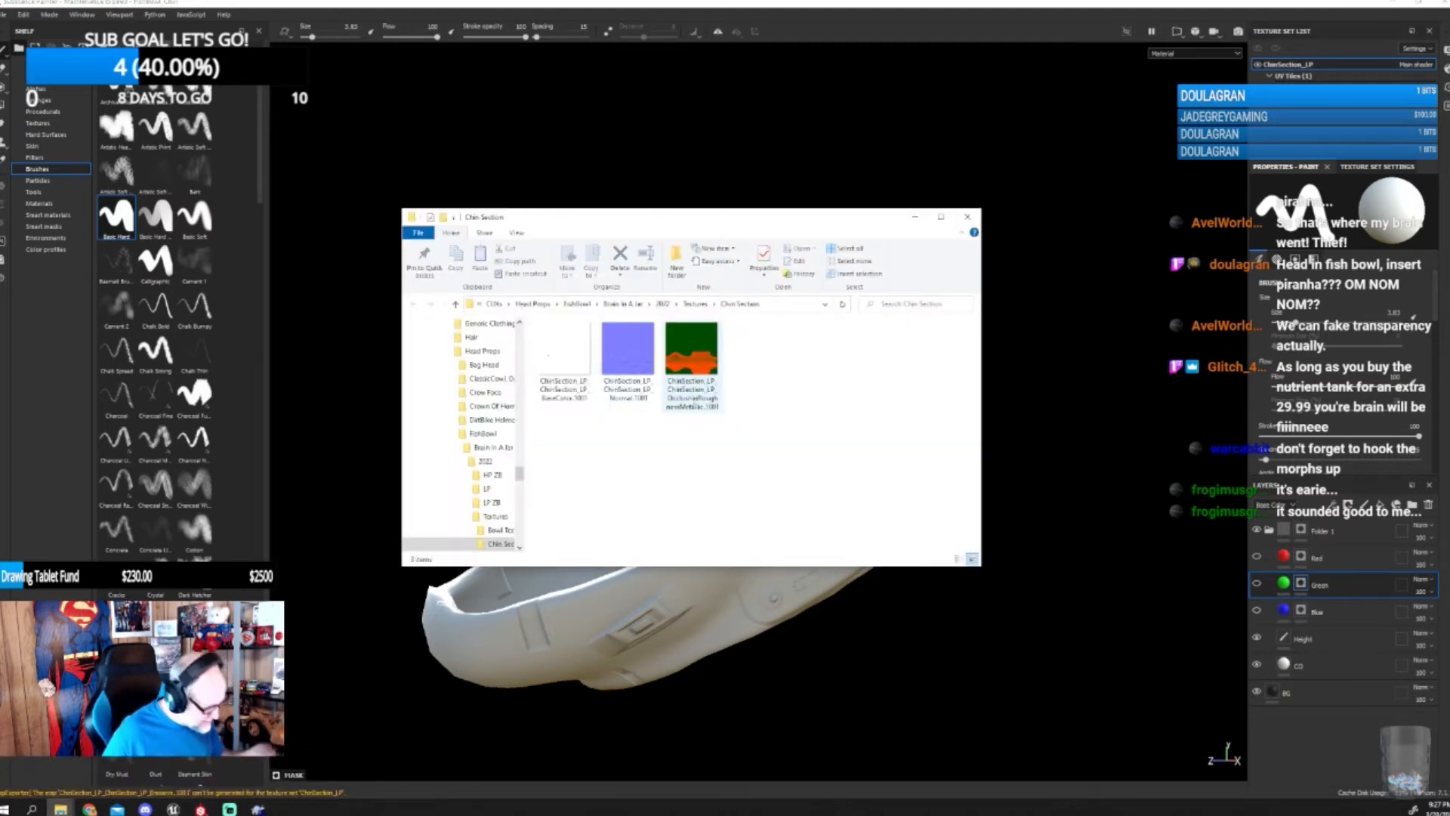
{"action": "left_click_drag", "start_coordinate": [635, 429], "coordinate": [710, 390]}
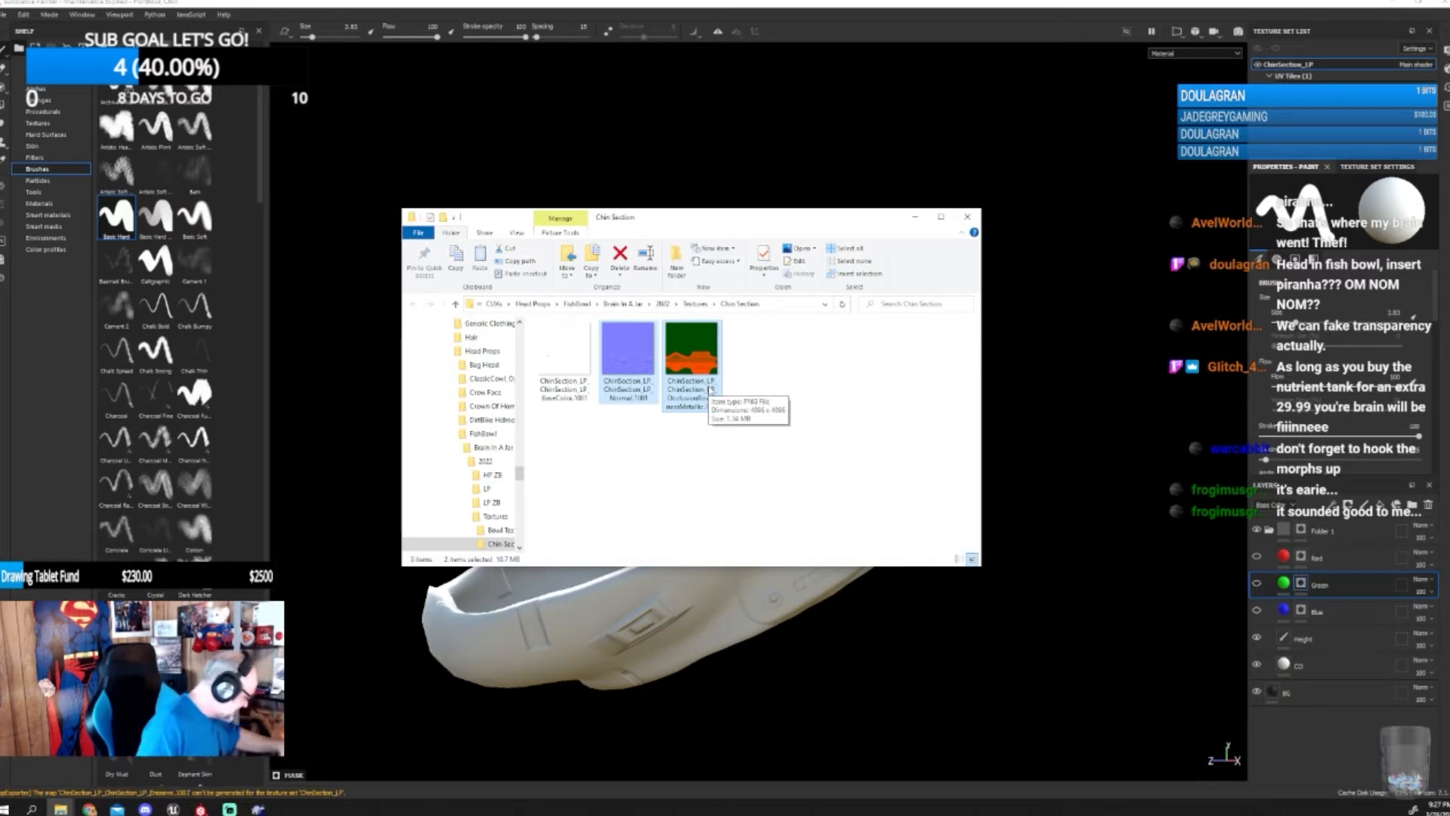
{"action": "key", "text": "Delete"}
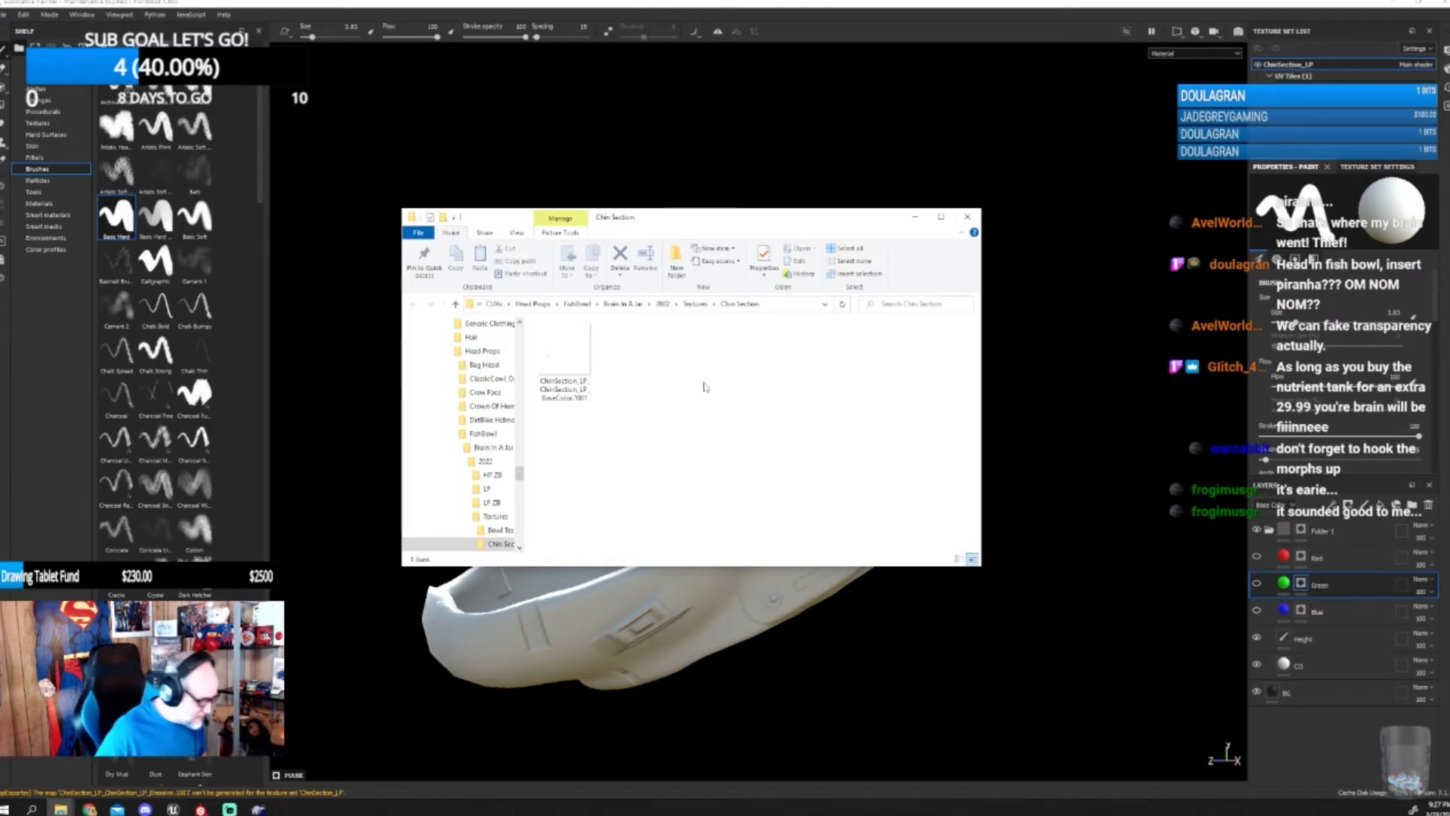
- Rename the remaining BaseColor image as T_FishBowl_Chin_M_CO and minimize the folder window
{"action": "left_click", "coordinate": [580, 382]}
{"action": "left_click", "coordinate": [574, 390]}
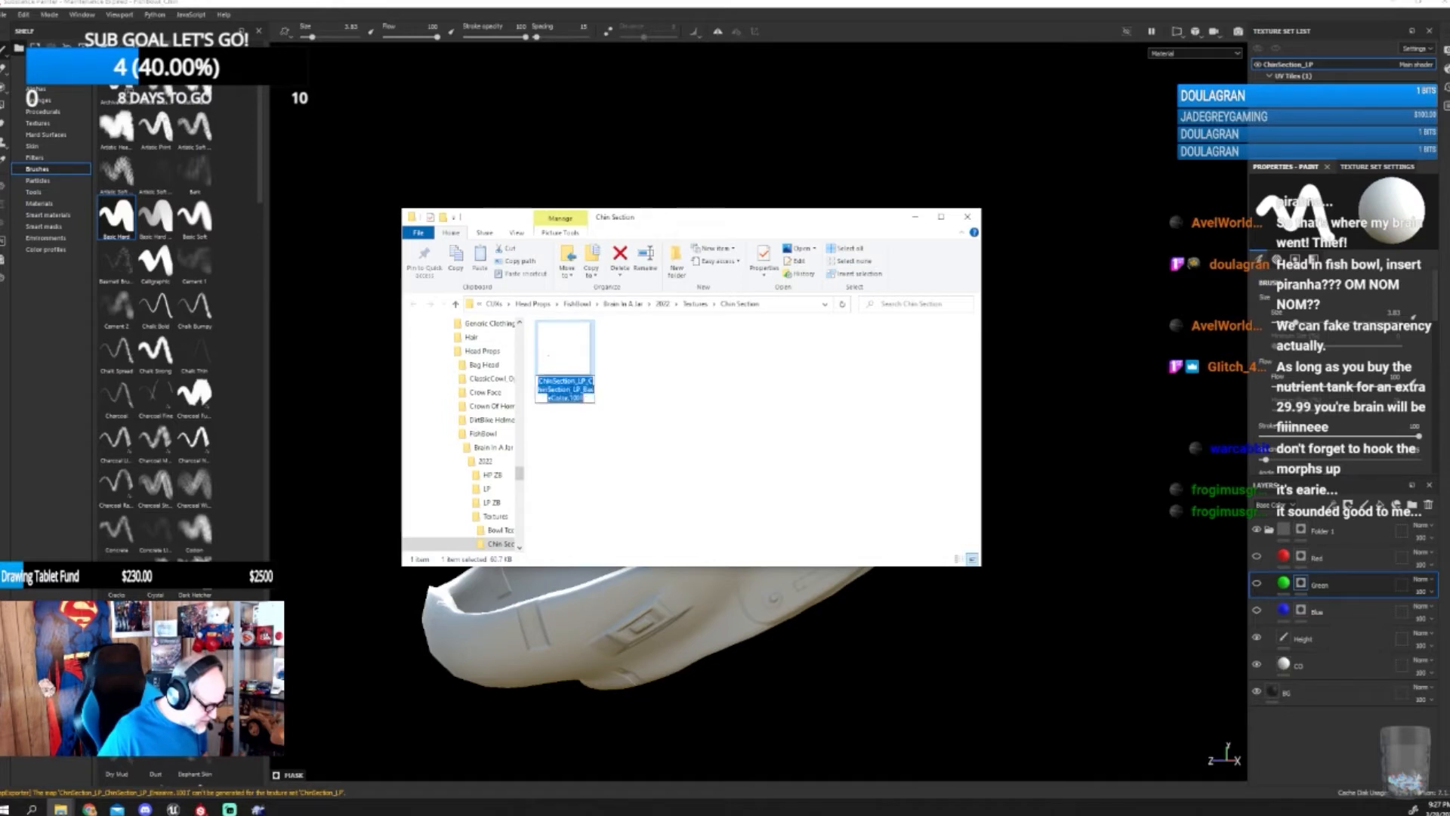
{"action": "type", "text": "1"}
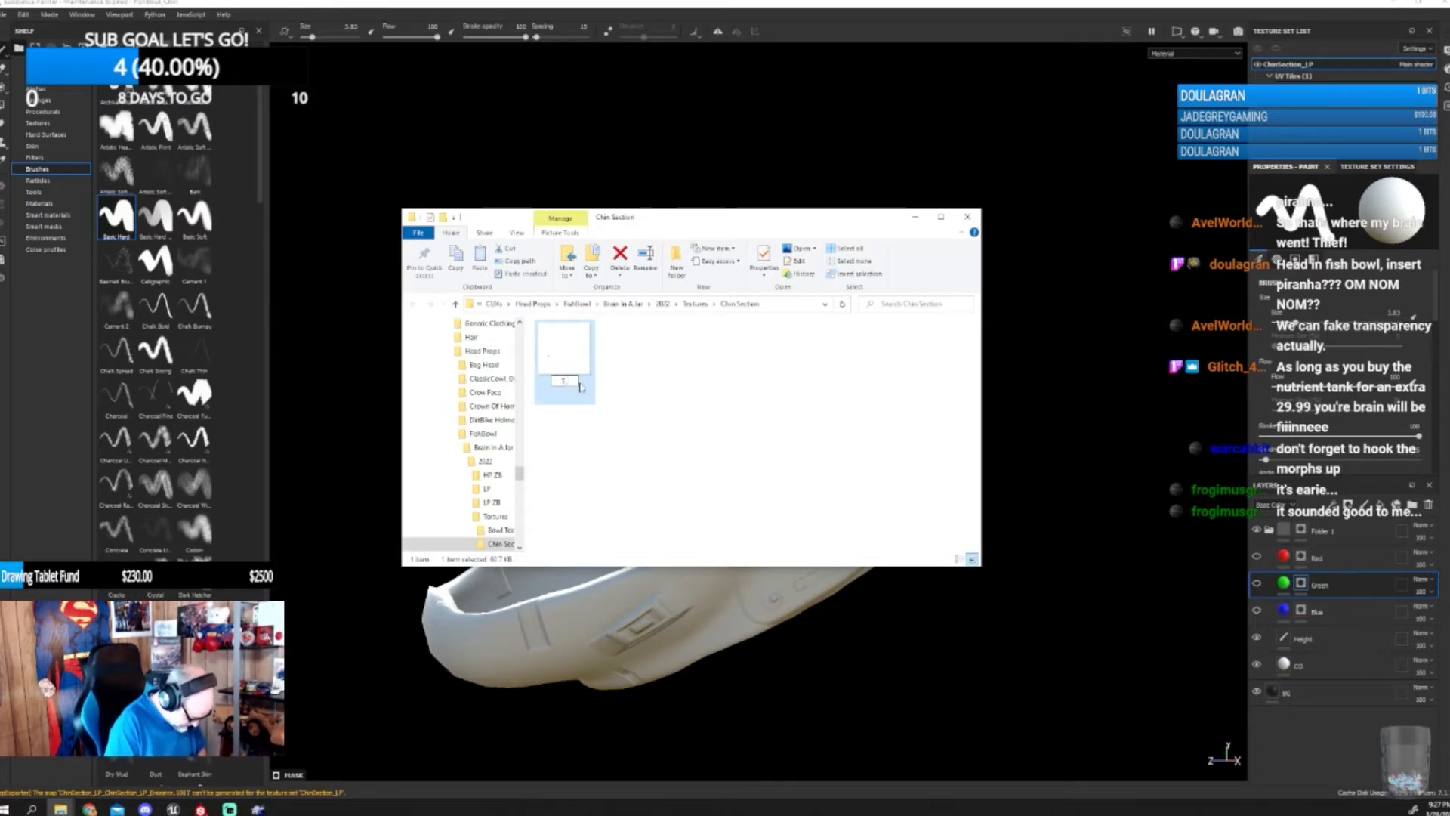
{"action": "type", "text": "_Fish"}
{"action": "type", "text": "B"}
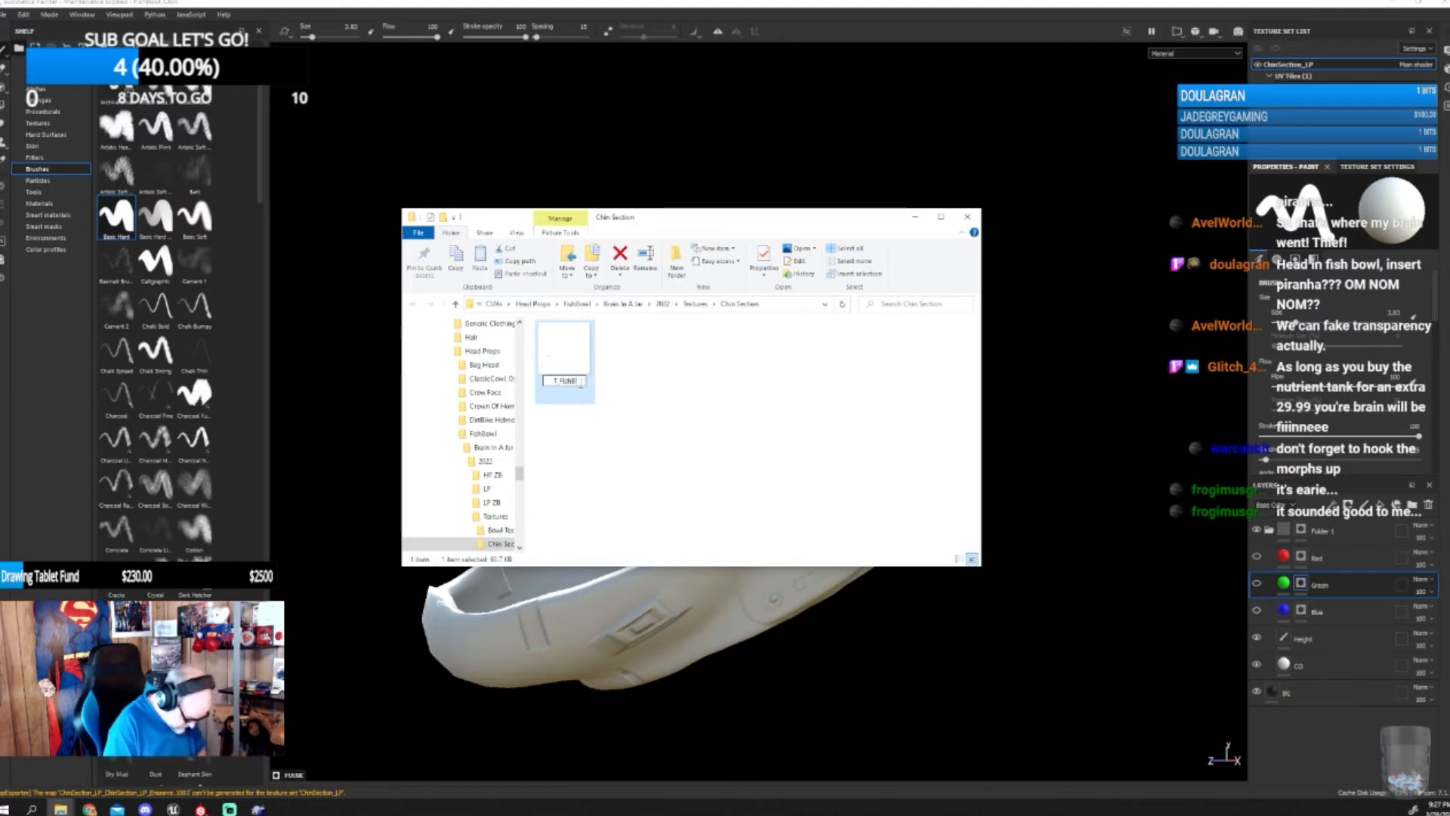
{"action": "type", "text": "owl_Chin"}
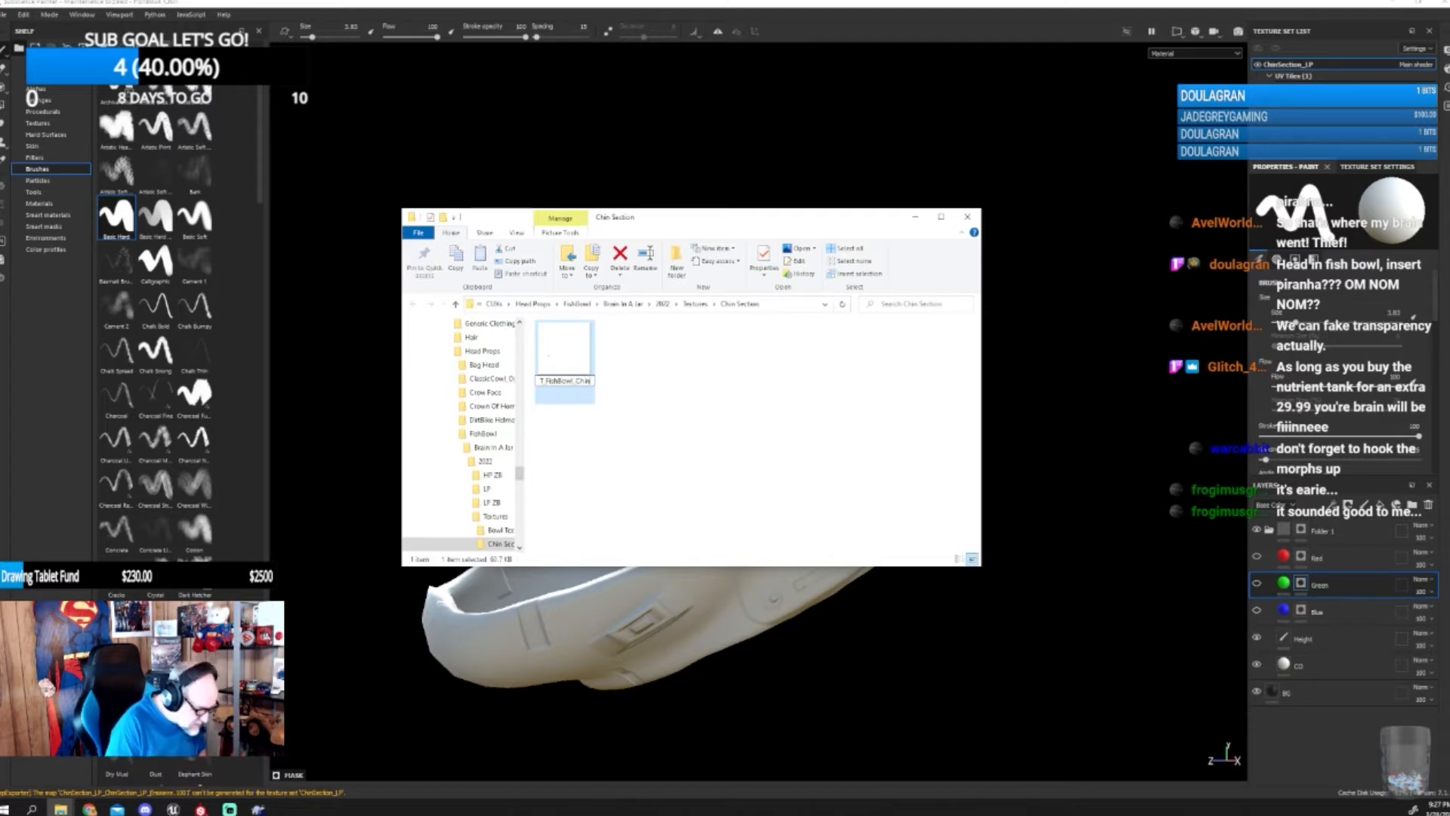
{"action": "type", "text": "_"}
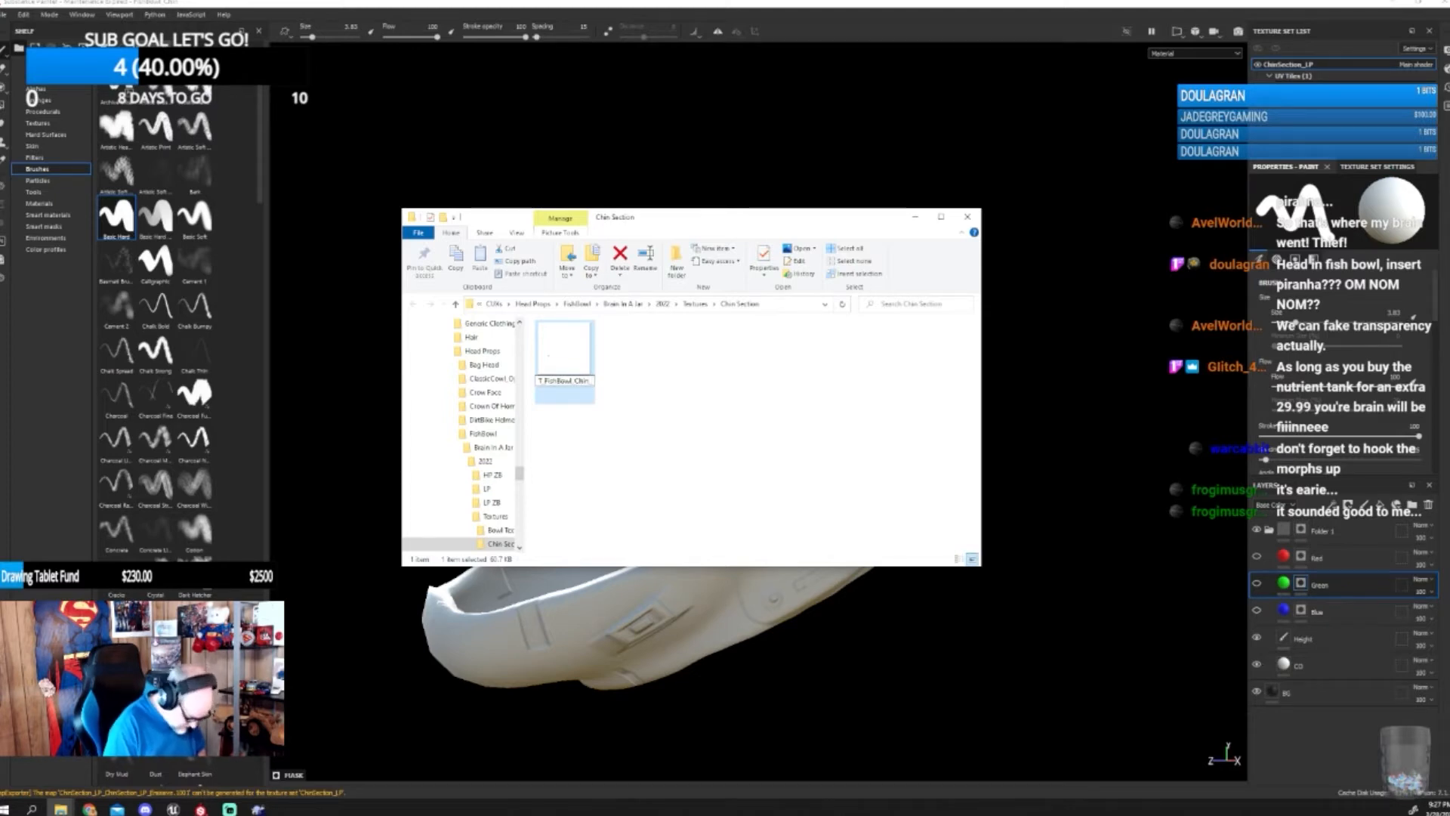
{"action": "type", "text": "M"}
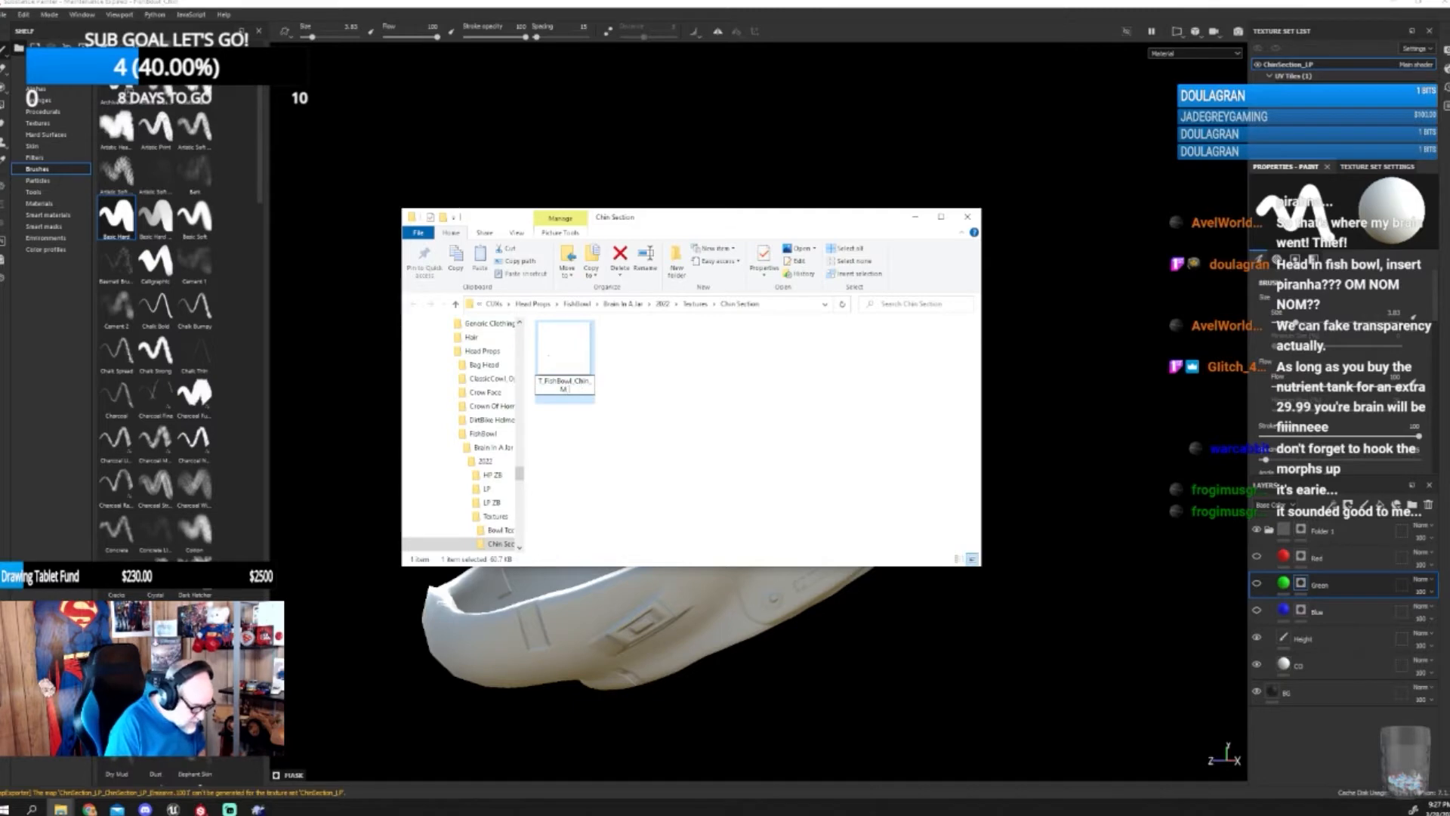
{"action": "type", "text": "_CO"}
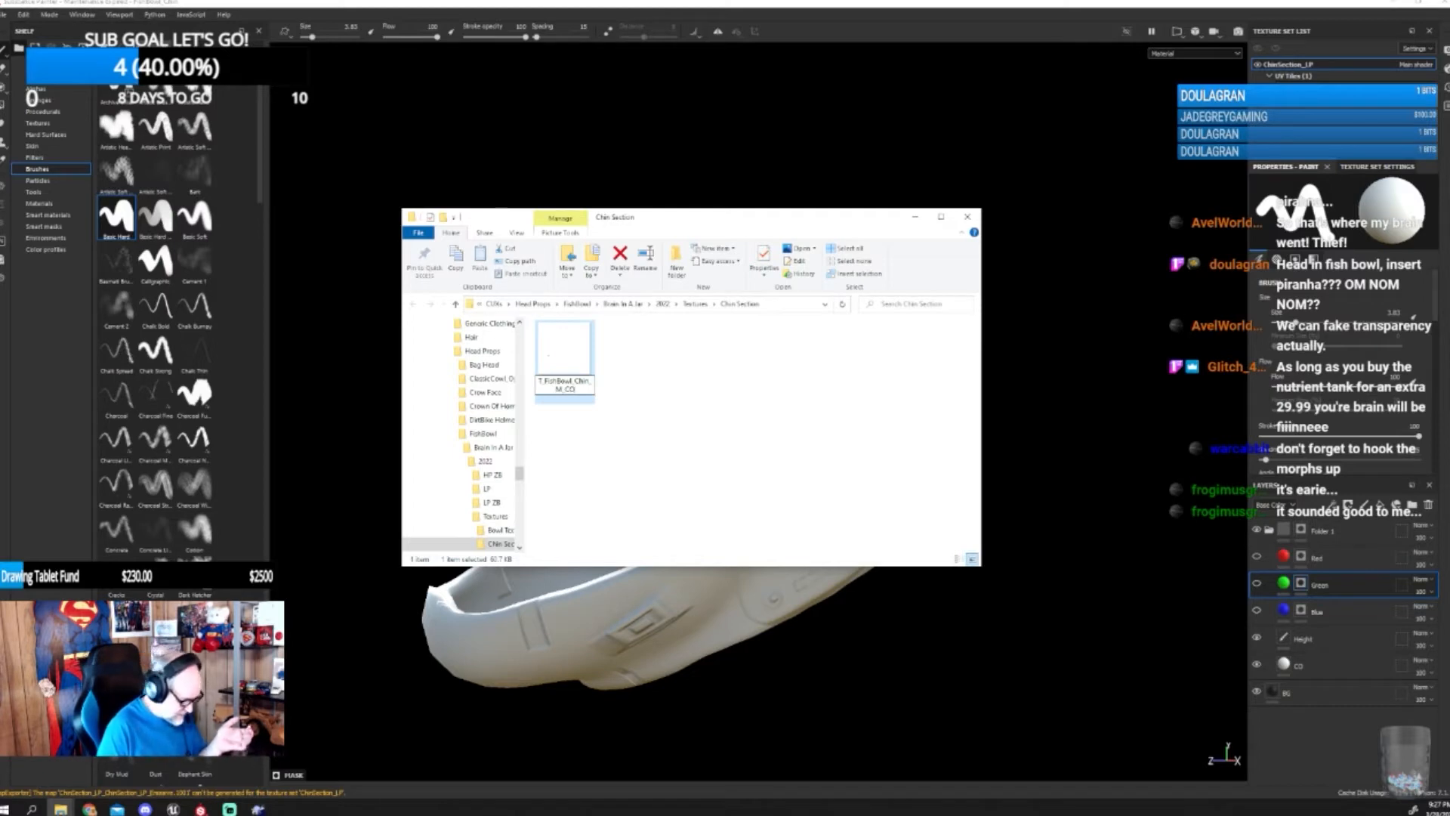
{"action": "key", "text": "Return"}
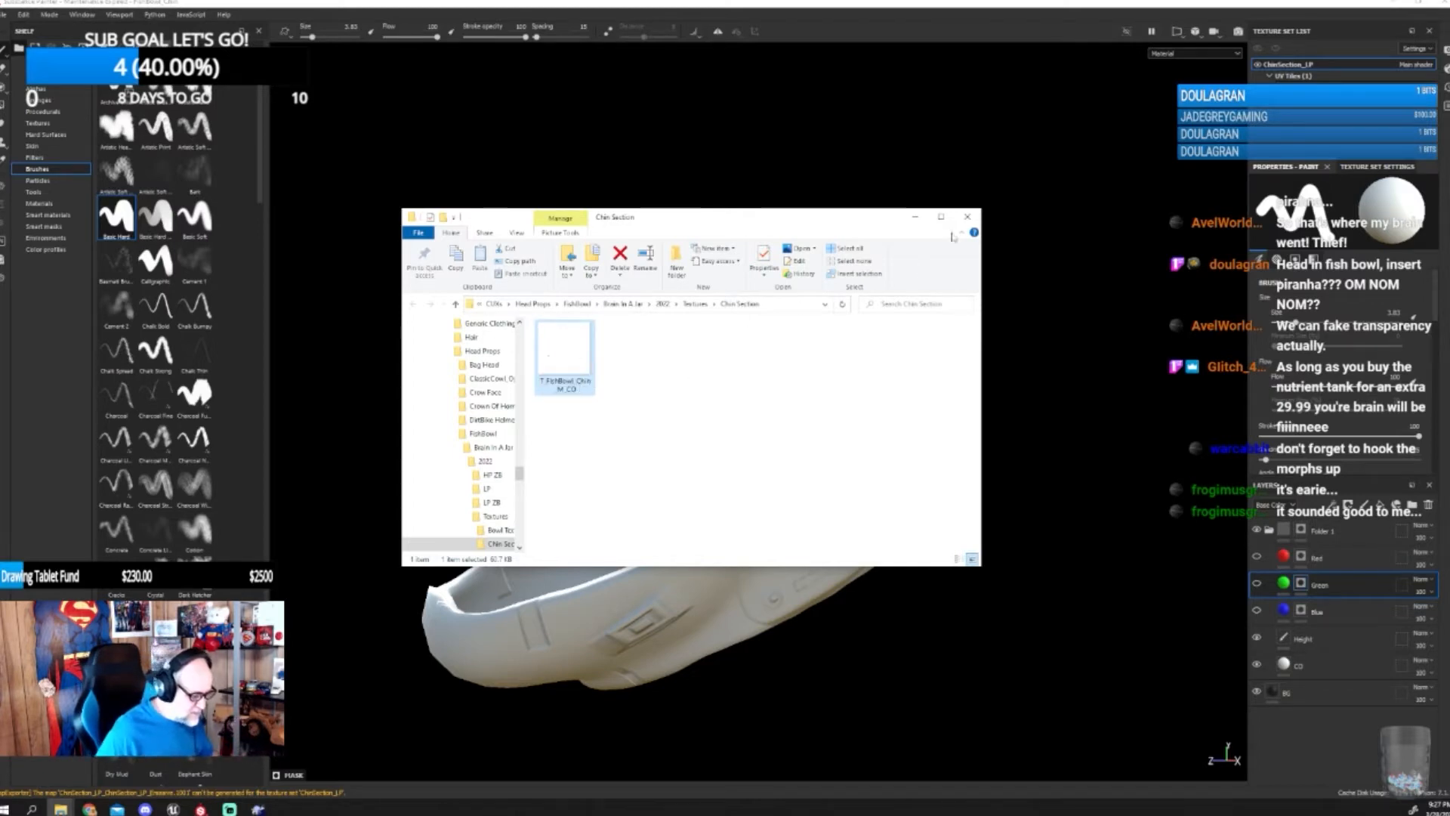
{"action": "left_click", "coordinate": [915, 217]}
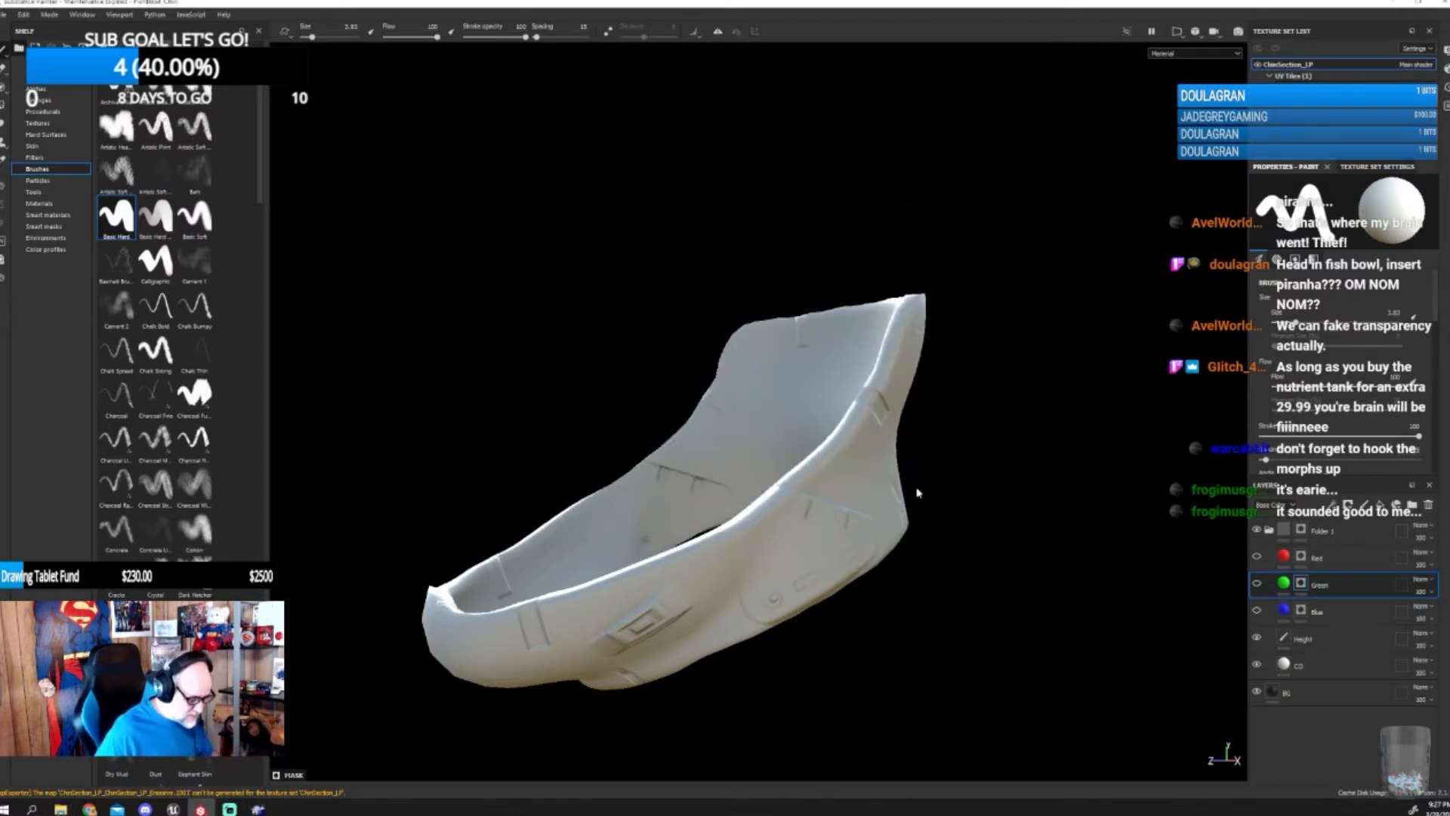
- Show the Red, Green and Blue mask layers and hide the white CO layer
{"action": "left_click", "coordinate": [1258, 557]}
{"action": "left_click", "coordinate": [1257, 584]}
{"action": "left_click", "coordinate": [1258, 611]}
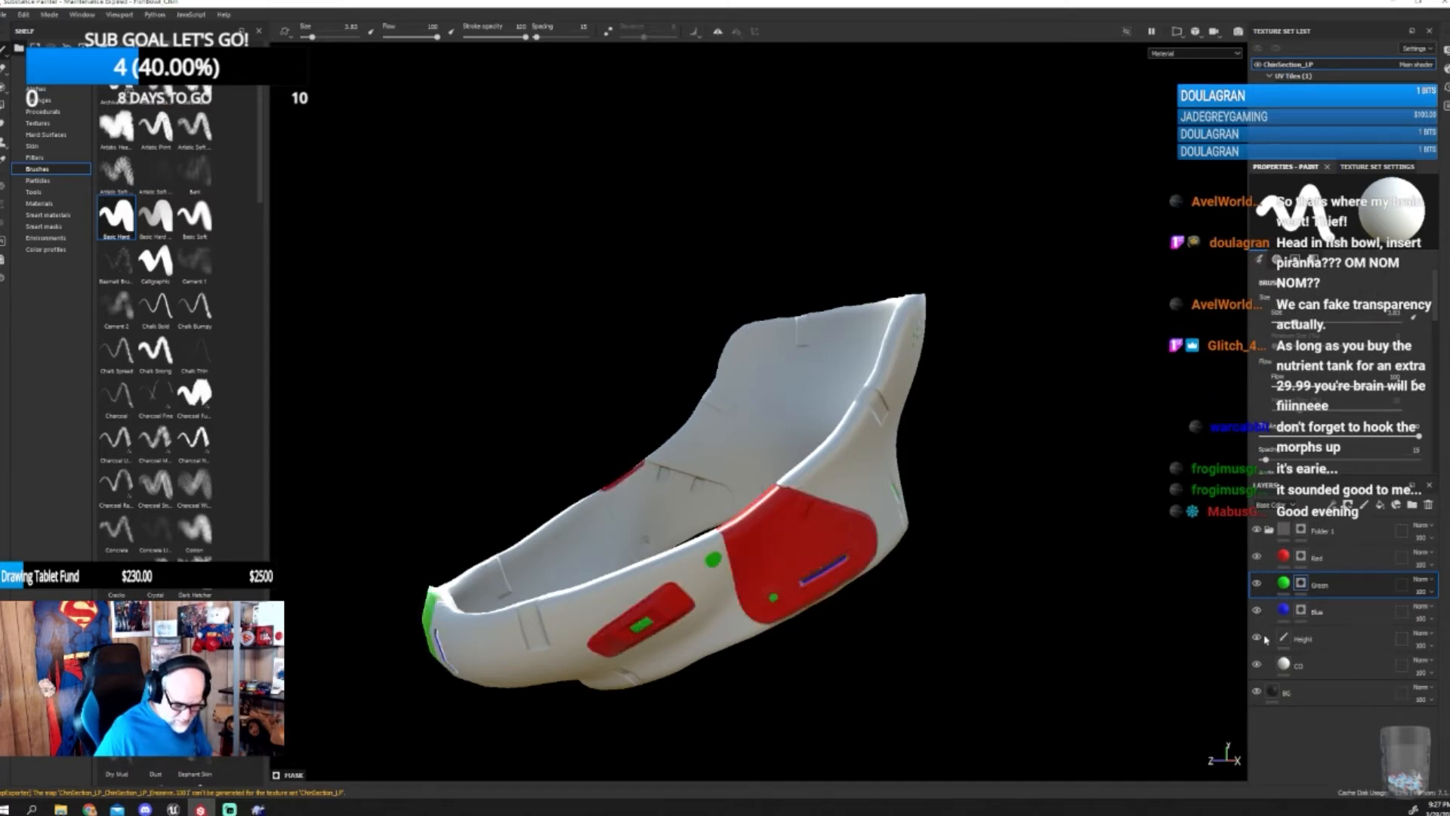
{"action": "left_click", "coordinate": [1258, 664]}
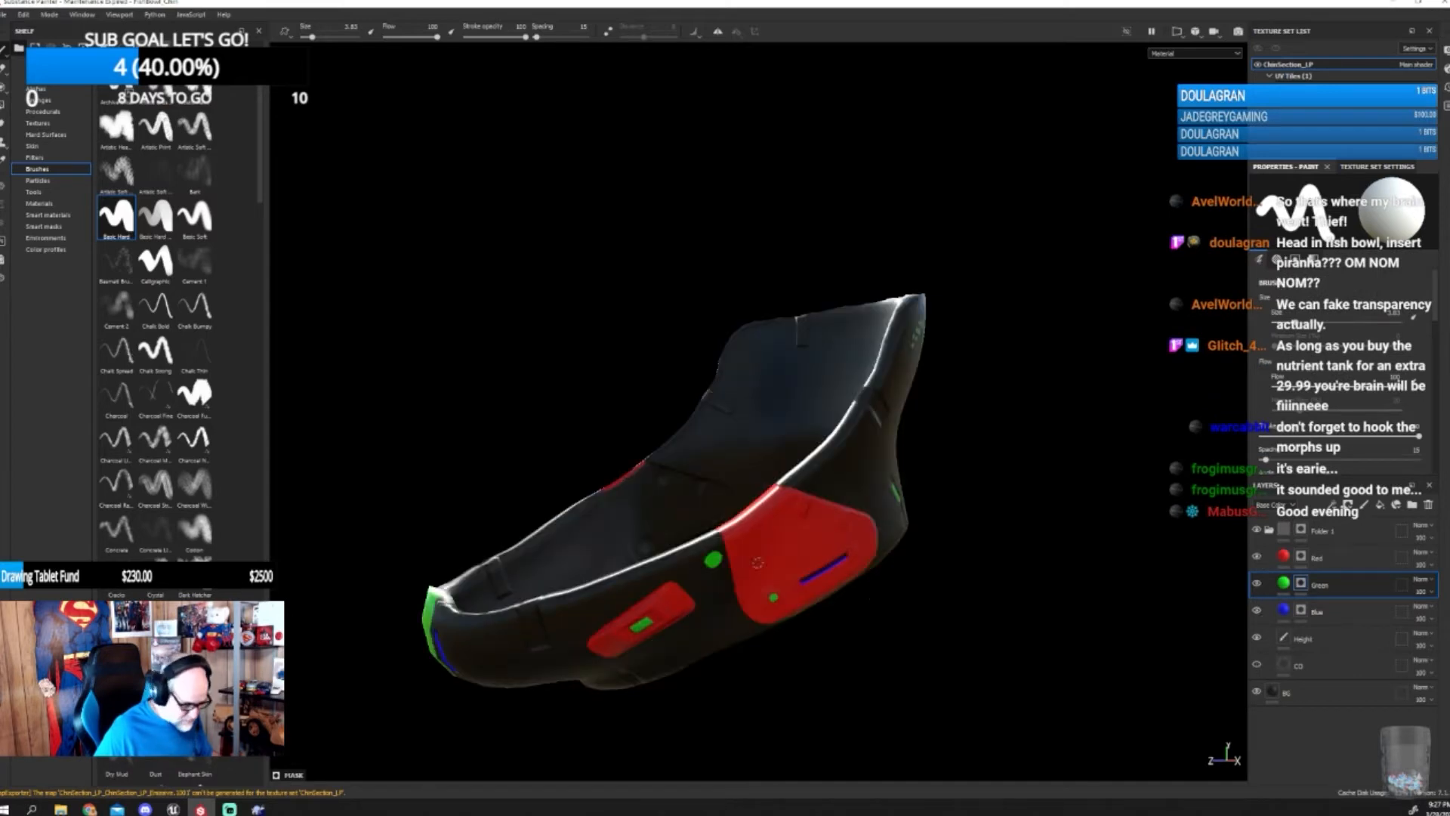
- Export the ChinSection_LP textures with the colour masks visible and save the export settings
{"action": "left_click", "coordinate": [6, 14]}
{"action": "left_click", "coordinate": [34, 218]}
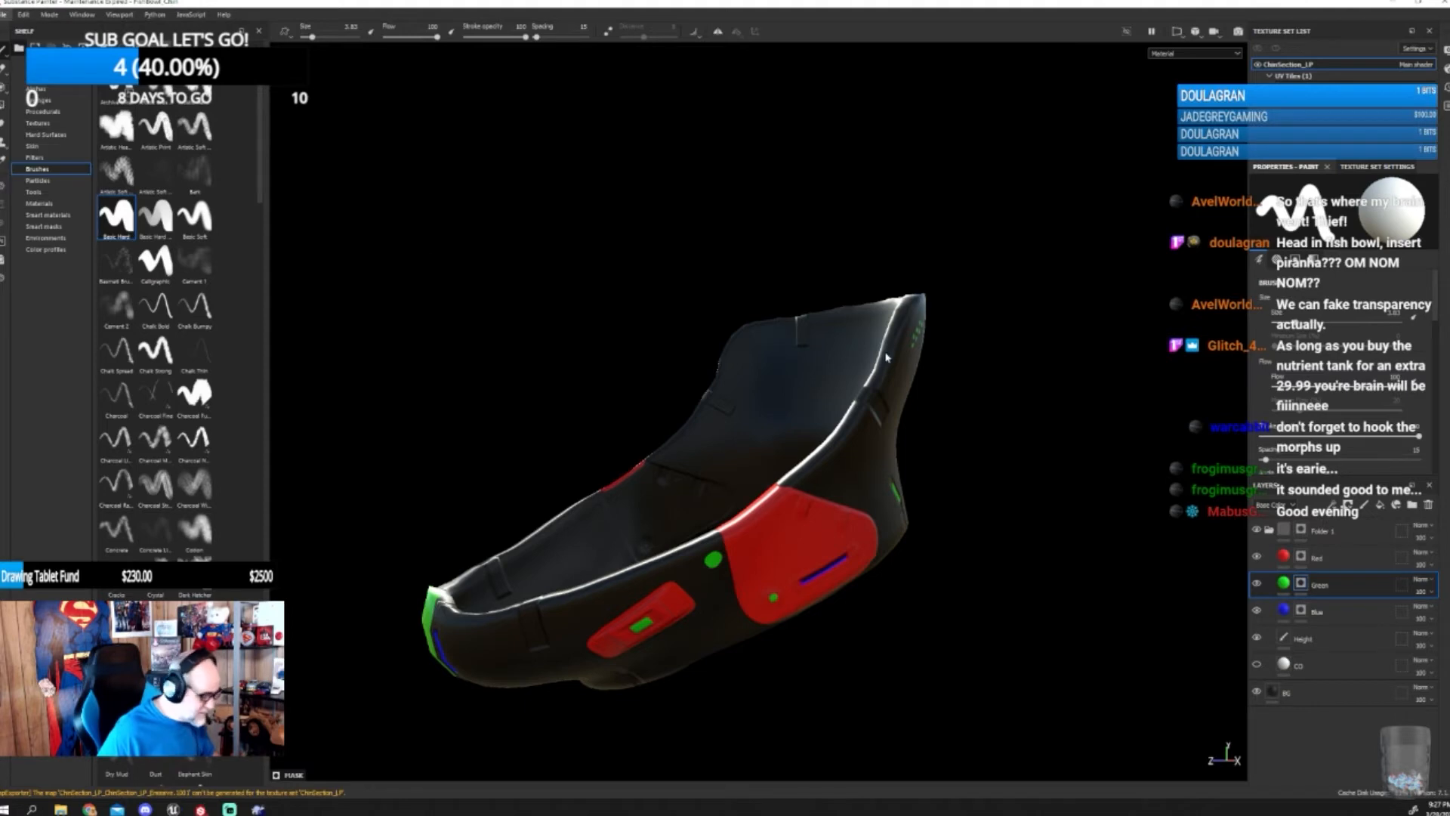
{"action": "left_click", "coordinate": [999, 604]}
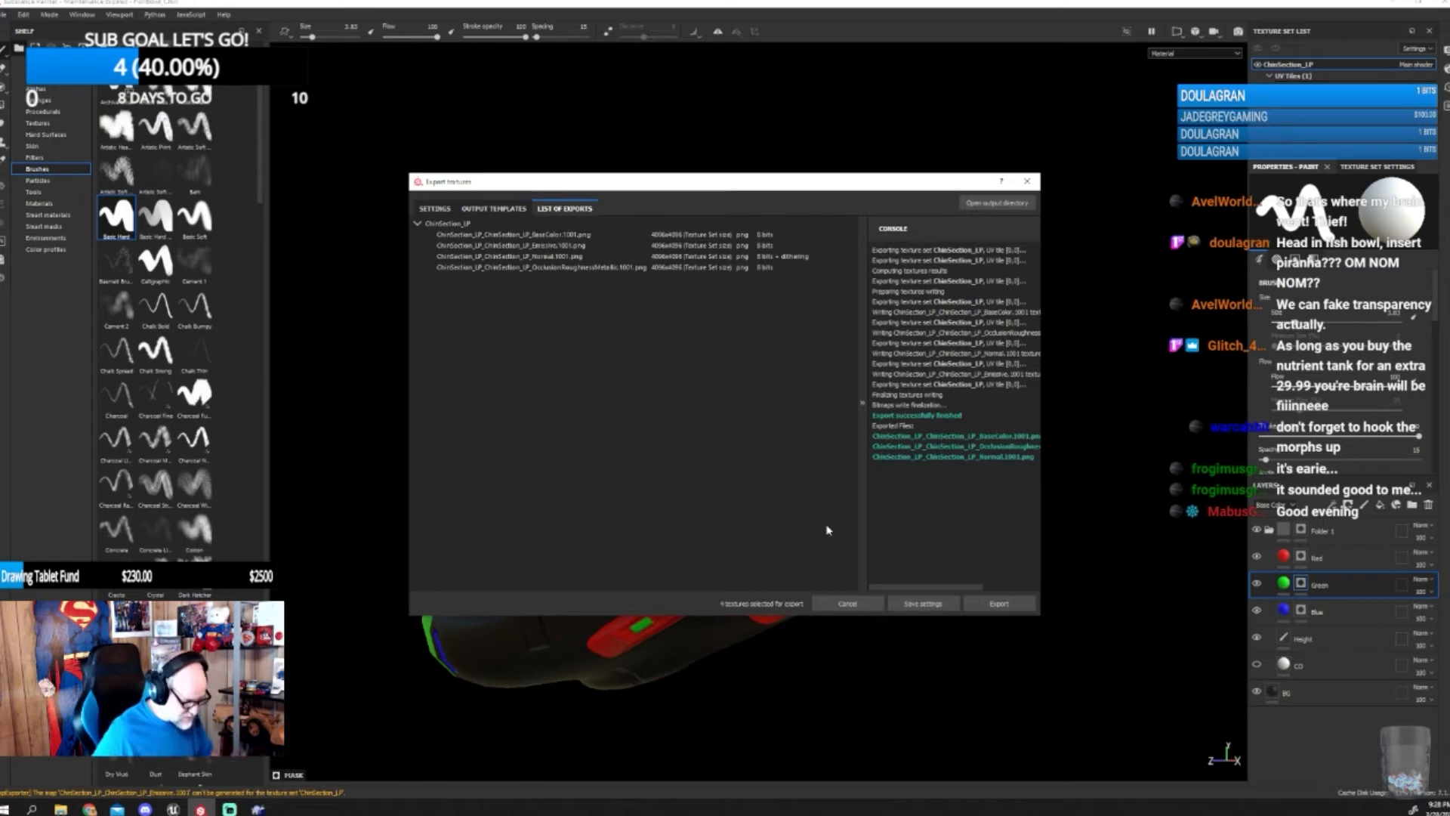
{"action": "left_click", "coordinate": [924, 604]}
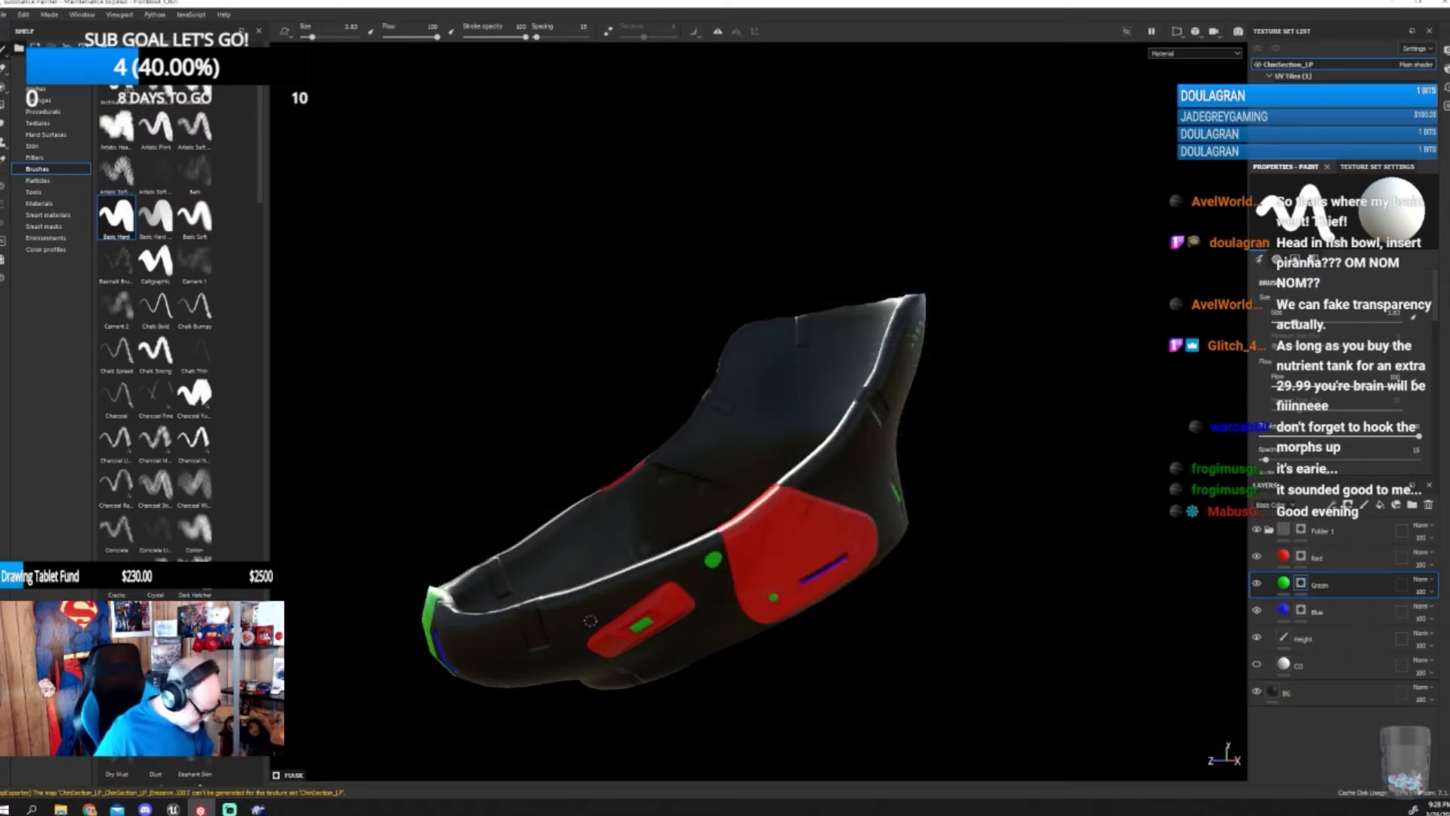
- Switch to the Chin Section folder in File Explorer and delete the exported OcclusionRoughnessMetallic image
{"action": "mouse_move", "coordinate": [61, 807]}
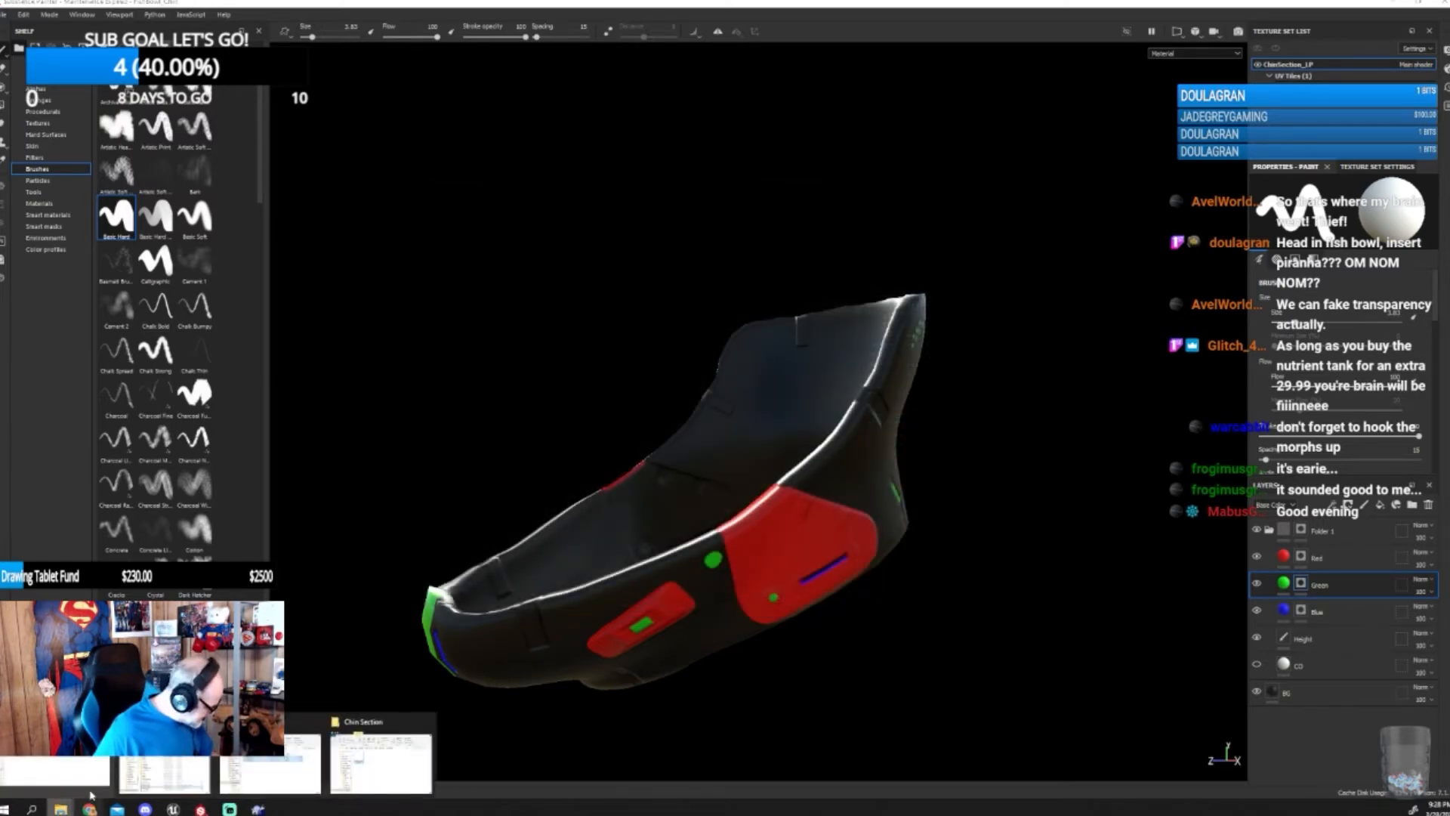
{"action": "left_click", "coordinate": [370, 758]}
{"action": "left_click", "coordinate": [690, 364]}
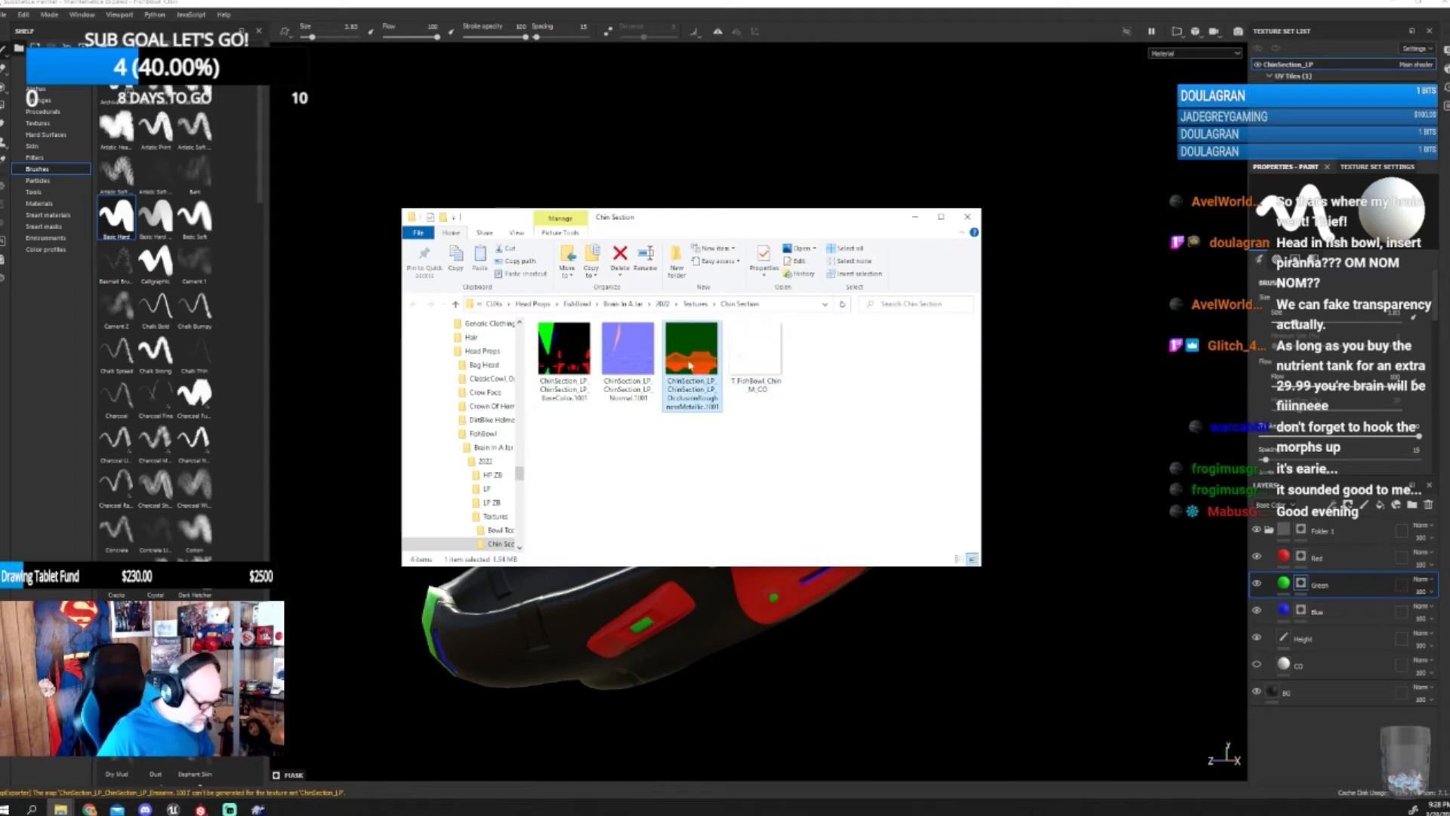
{"action": "key", "text": "Delete"}
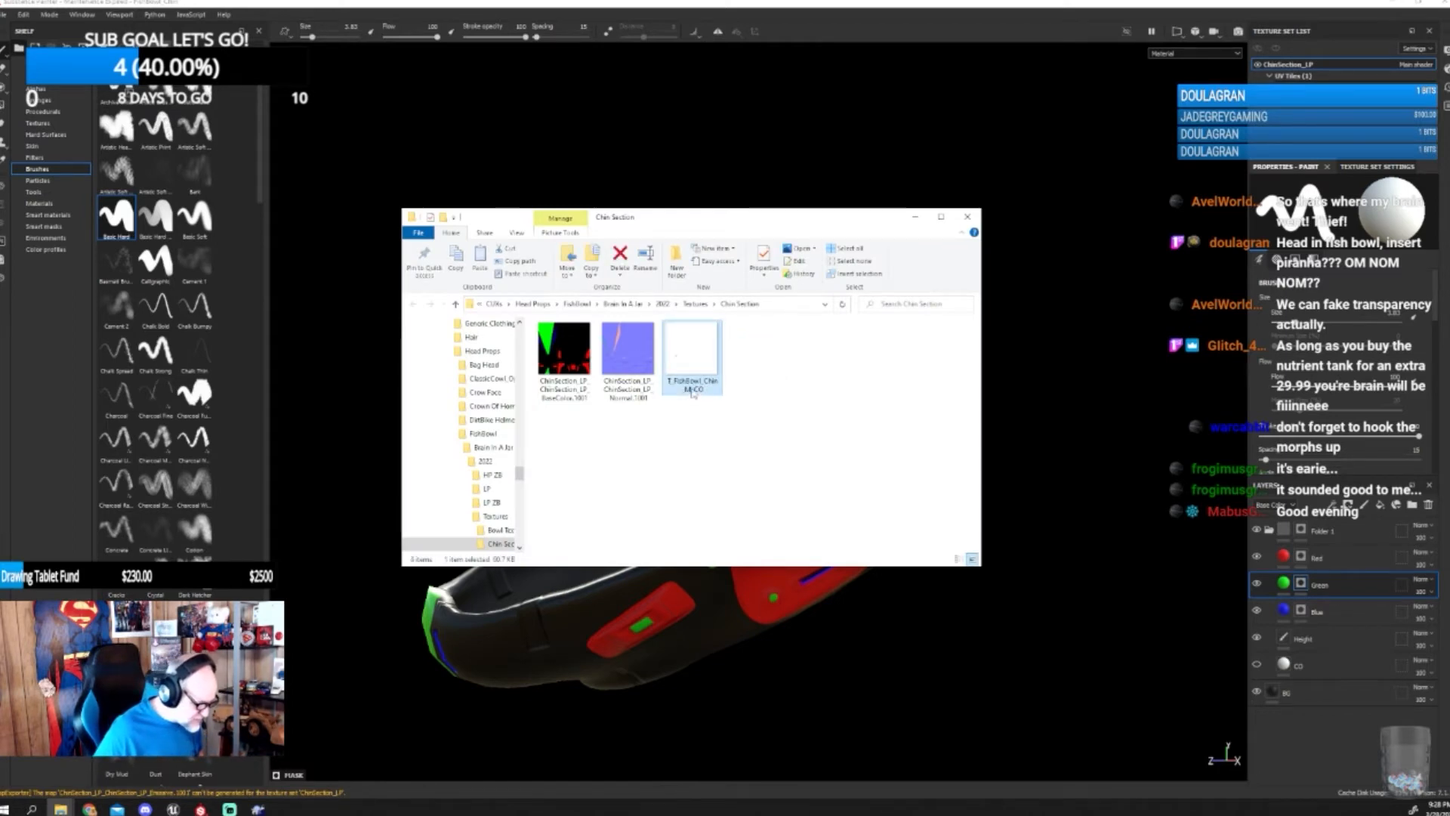
- Rename the Normal image as T_FishBowl_Chin_M_N, reusing the name of the CO image
{"action": "key", "text": "F2"}
{"action": "key", "text": "ctrl+c"}
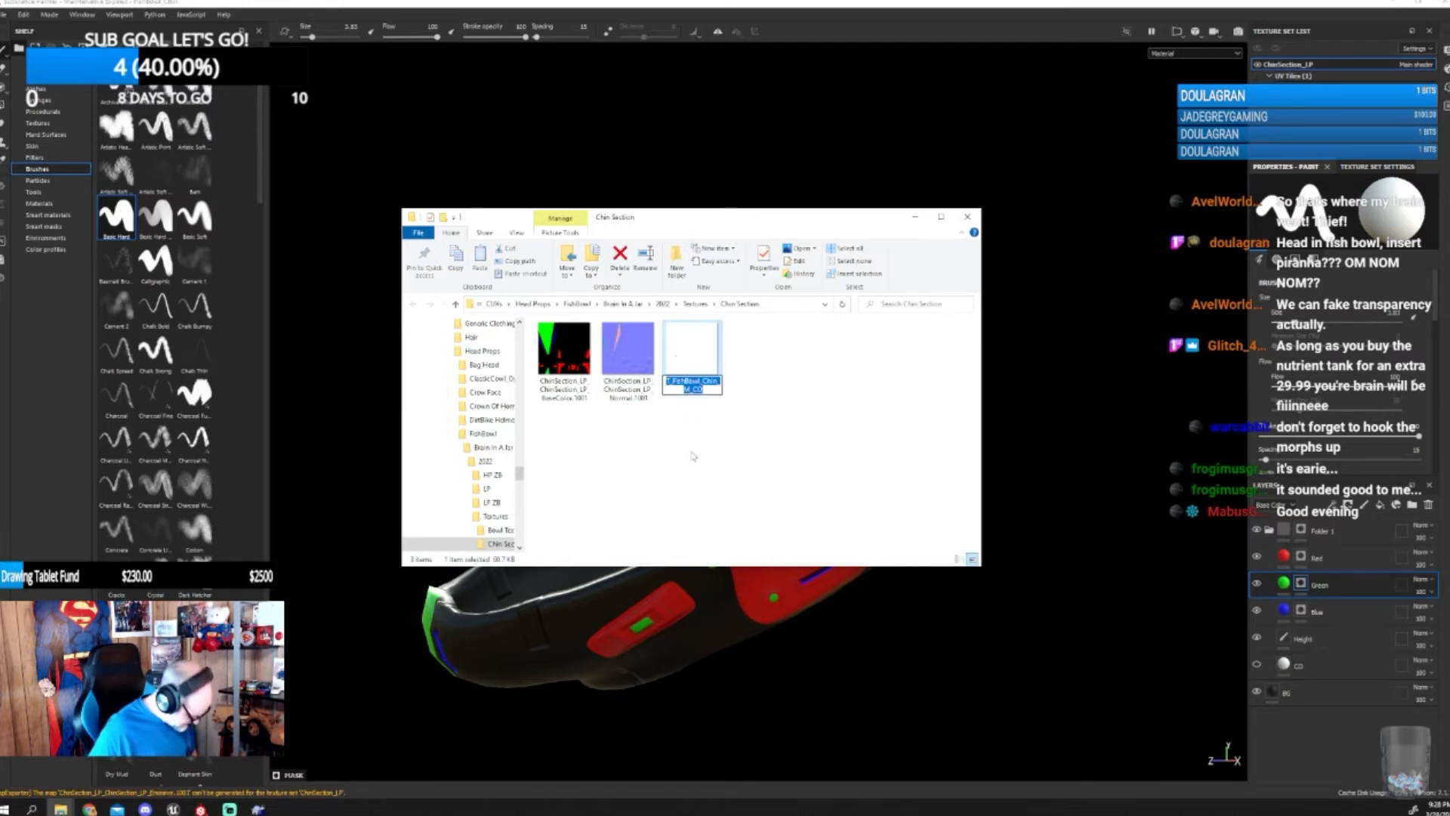
{"action": "key", "text": "Return"}
{"action": "key", "text": "Left"}
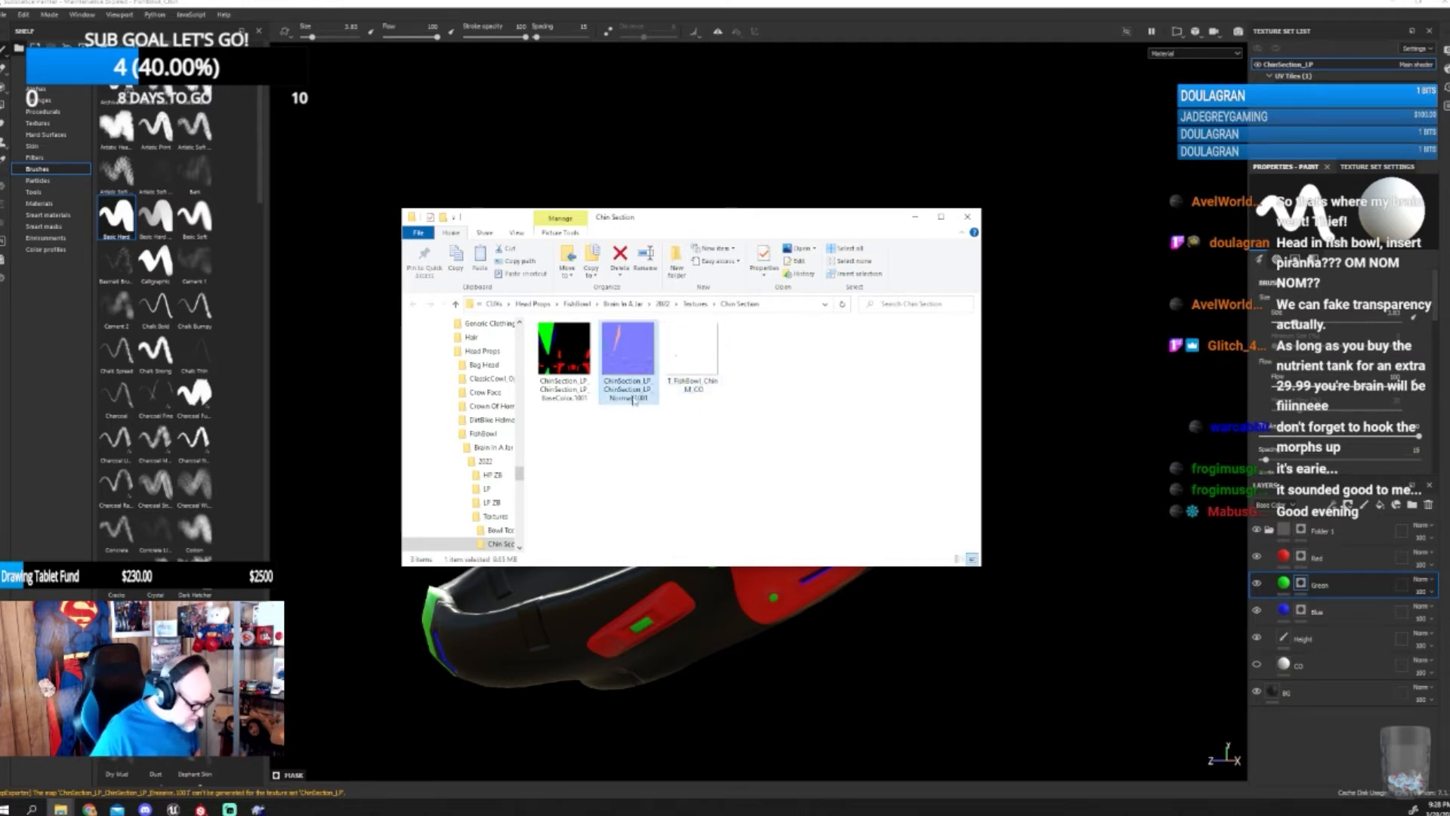
{"action": "key", "text": "F2"}
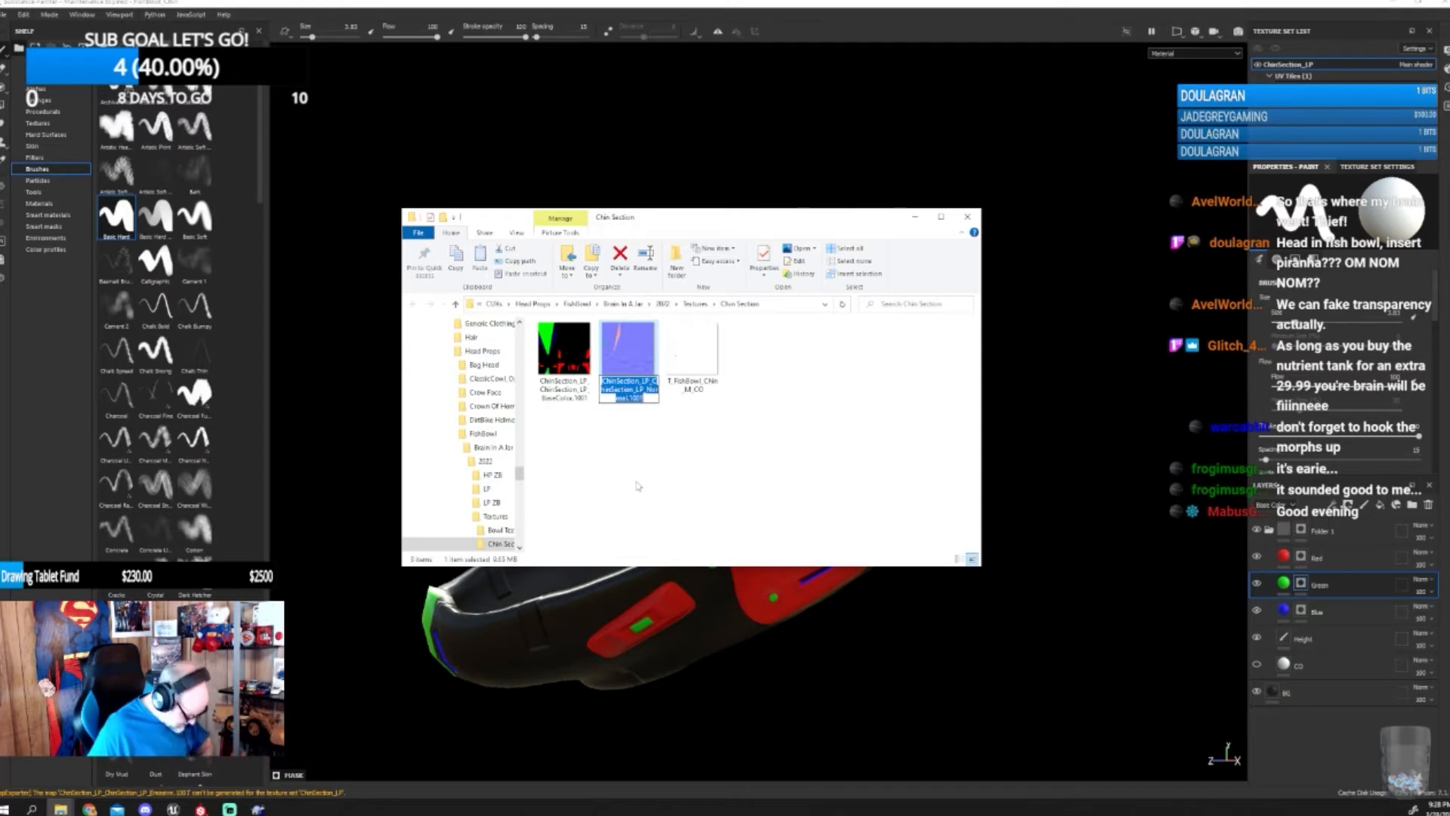
{"action": "key", "text": "ctrl+v"}
{"action": "key", "text": "BackSpace"}
{"action": "key", "text": "BackSpace"}
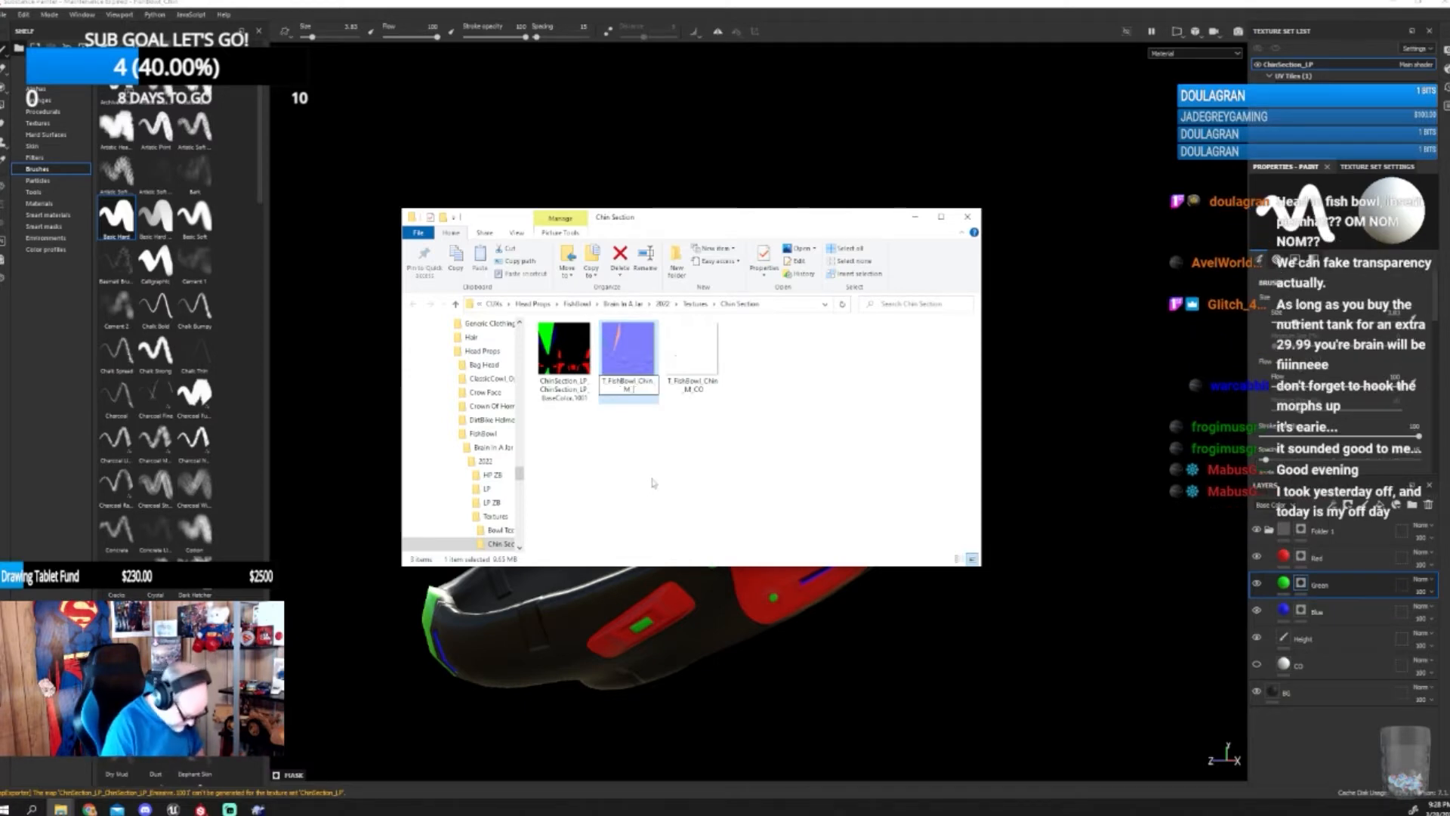
{"action": "type", "text": "N"}
{"action": "key", "text": "Return"}
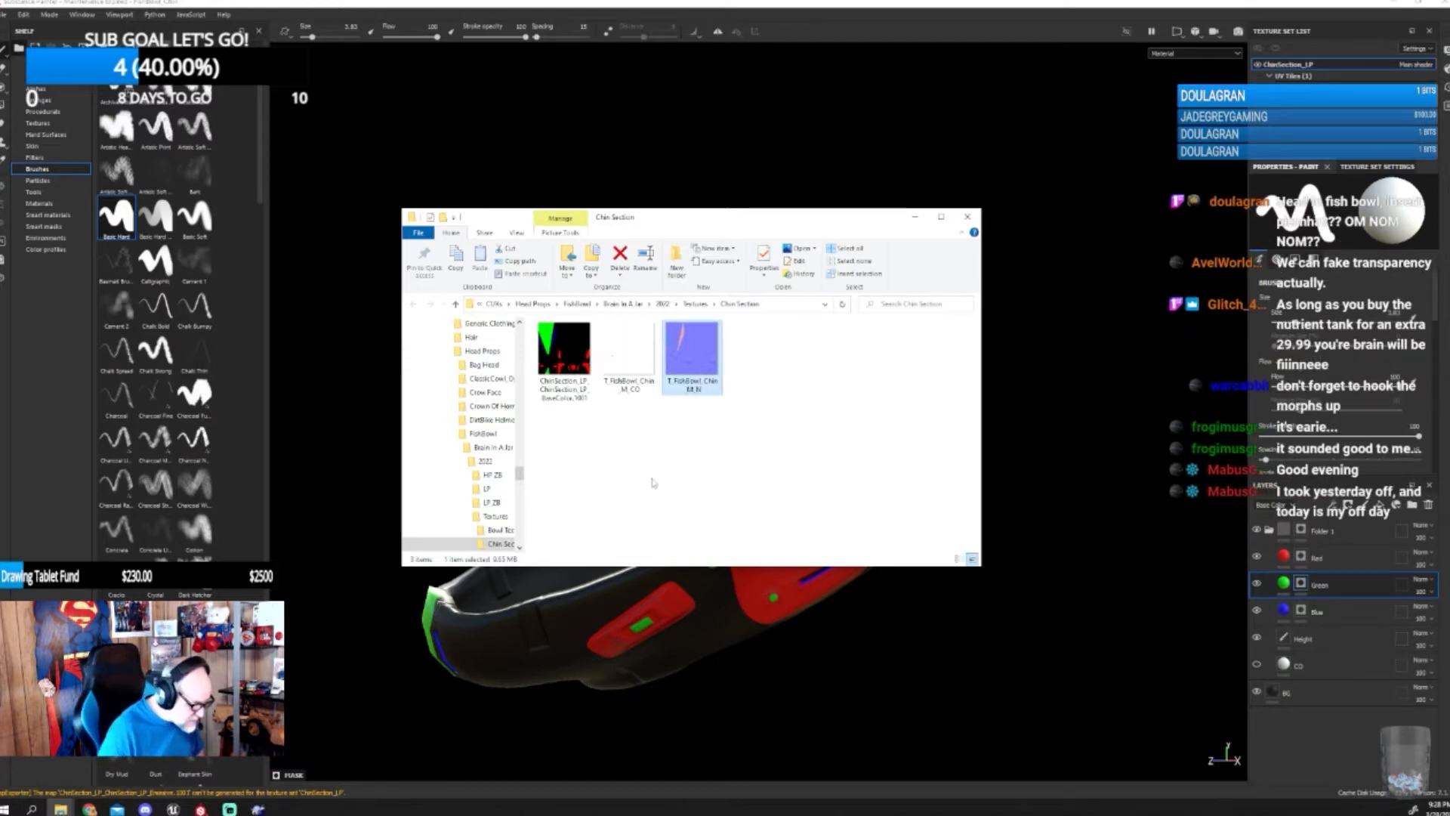
- Rename the BaseColor mask image as T_FishBowl_Chin_M_M, reusing the name of the normal map image
{"action": "left_click", "coordinate": [574, 397]}
{"action": "left_click", "coordinate": [574, 398]}
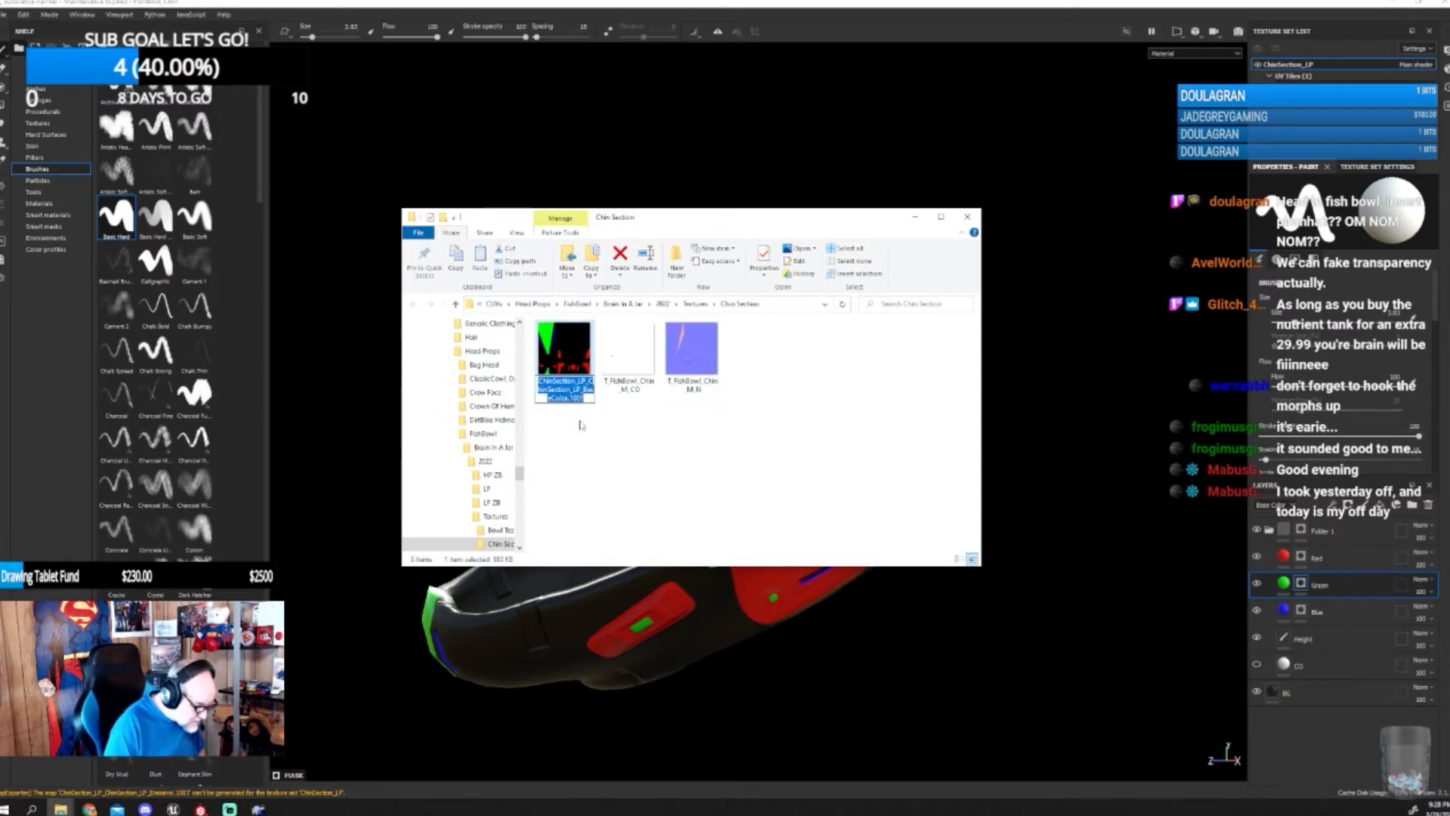
{"action": "key", "text": "Escape"}
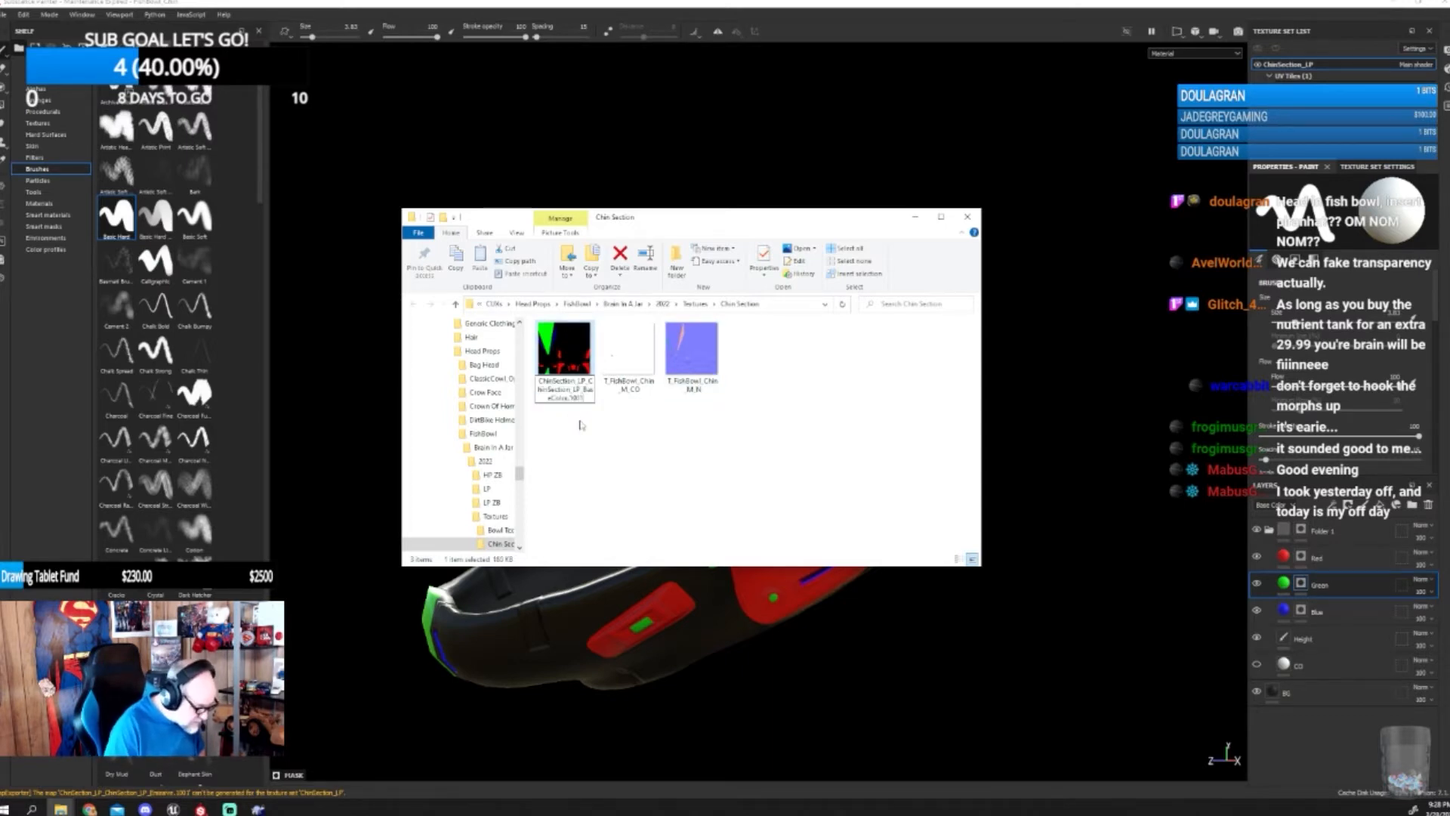
{"action": "left_click", "coordinate": [690, 371]}
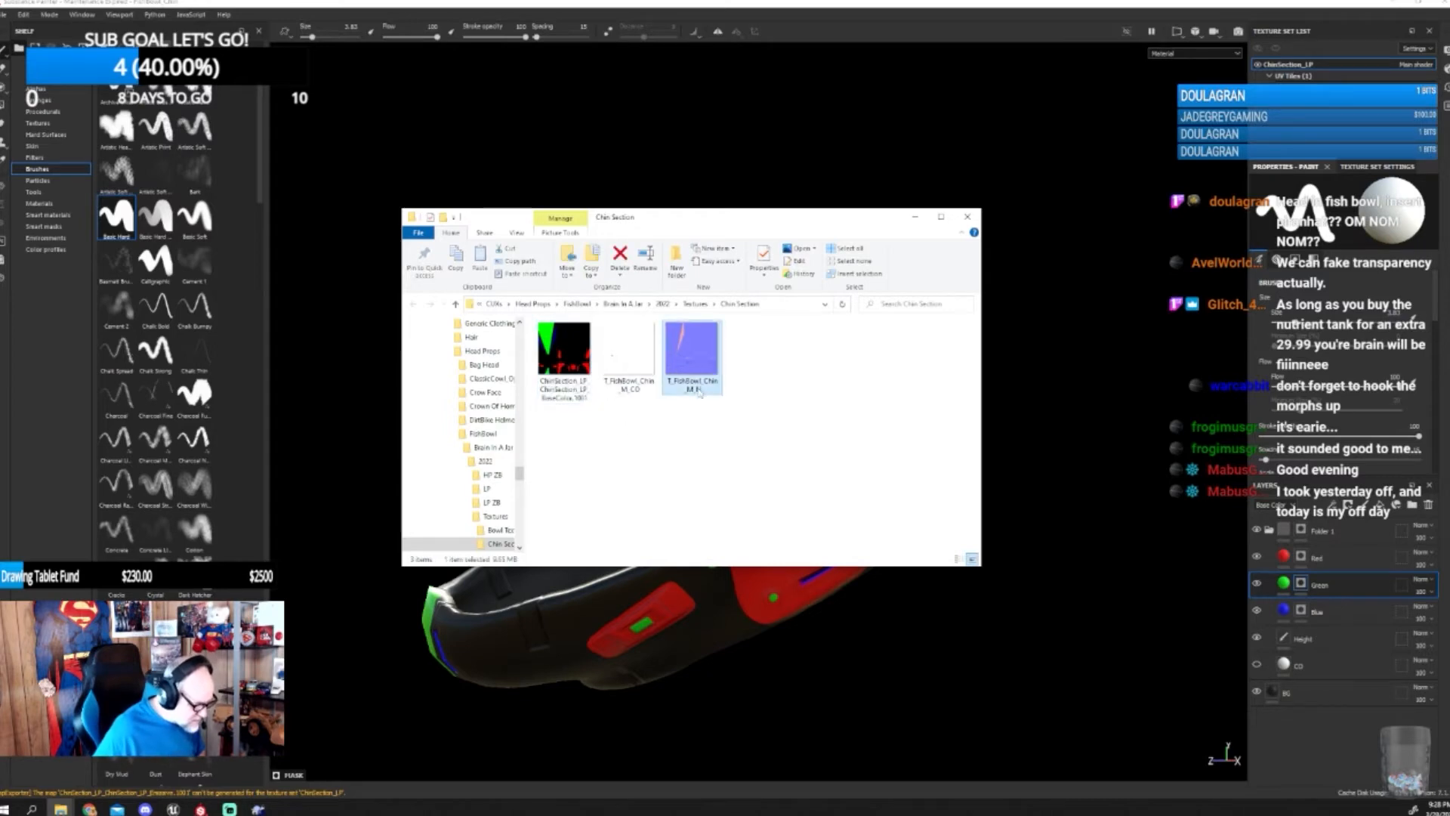
{"action": "key", "text": "F2"}
{"action": "key", "text": "ctrl+c"}
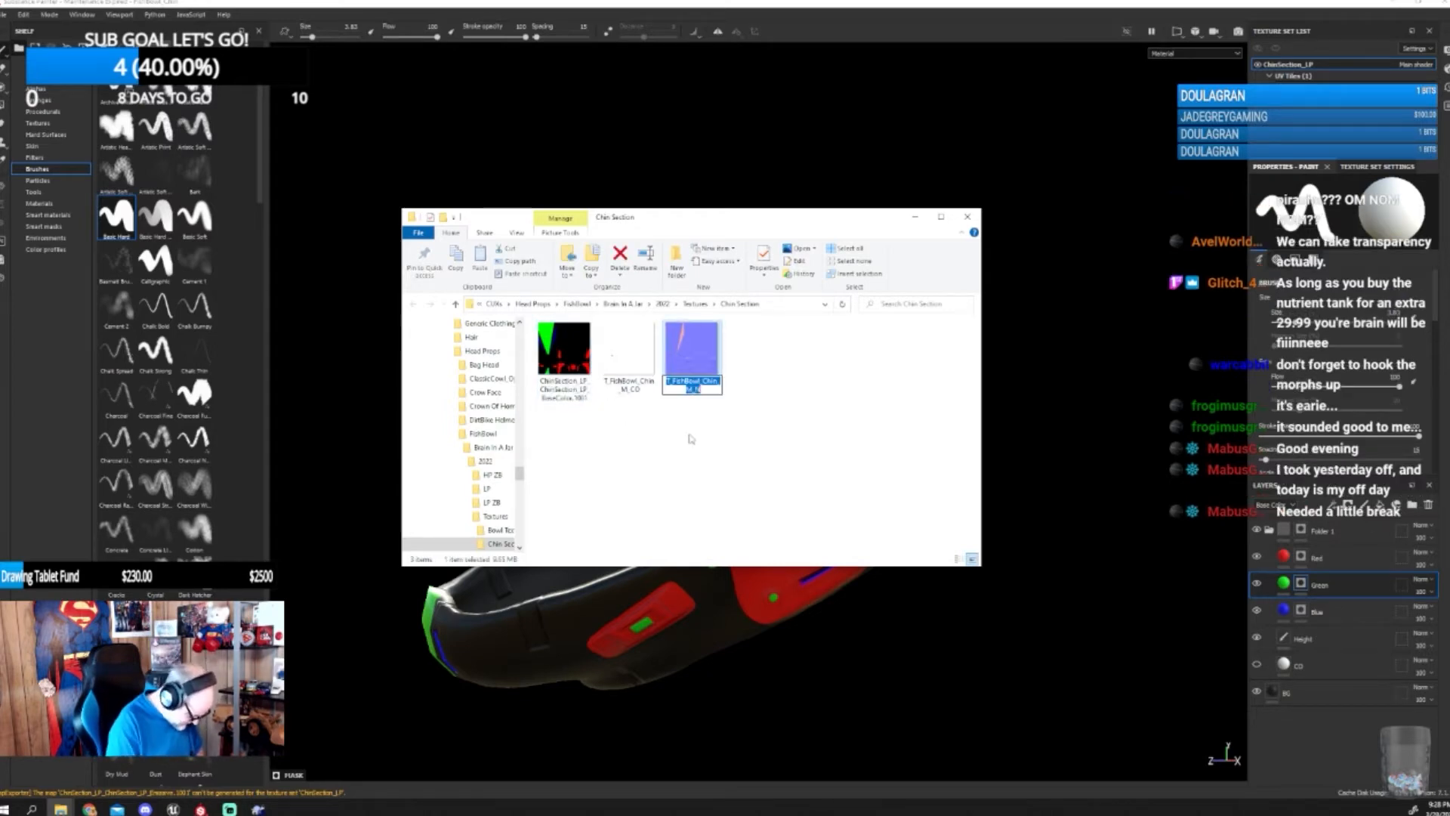
{"action": "left_click", "coordinate": [566, 389]}
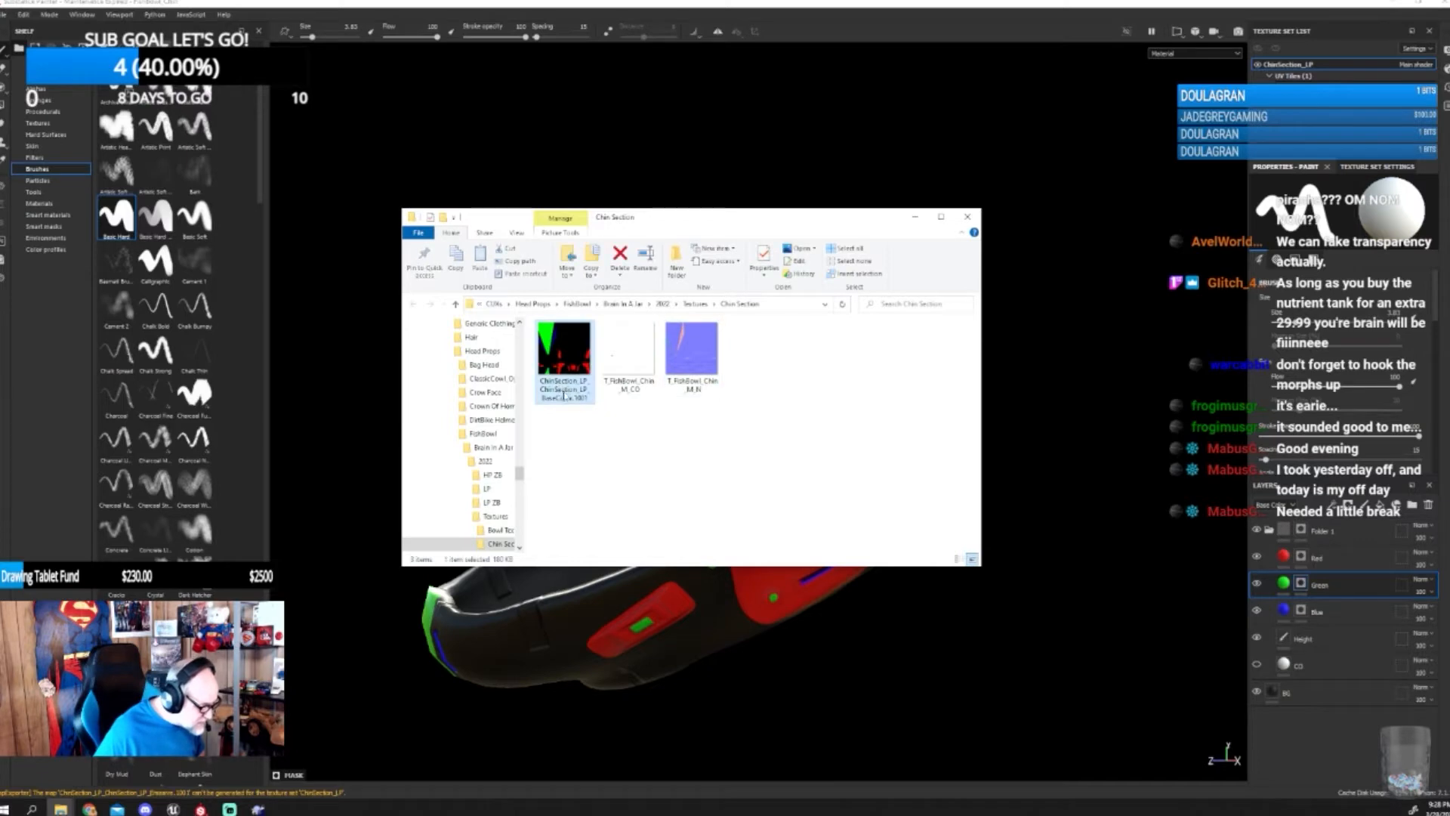
{"action": "key", "text": "F2"}
{"action": "key", "text": "ctrl+v"}
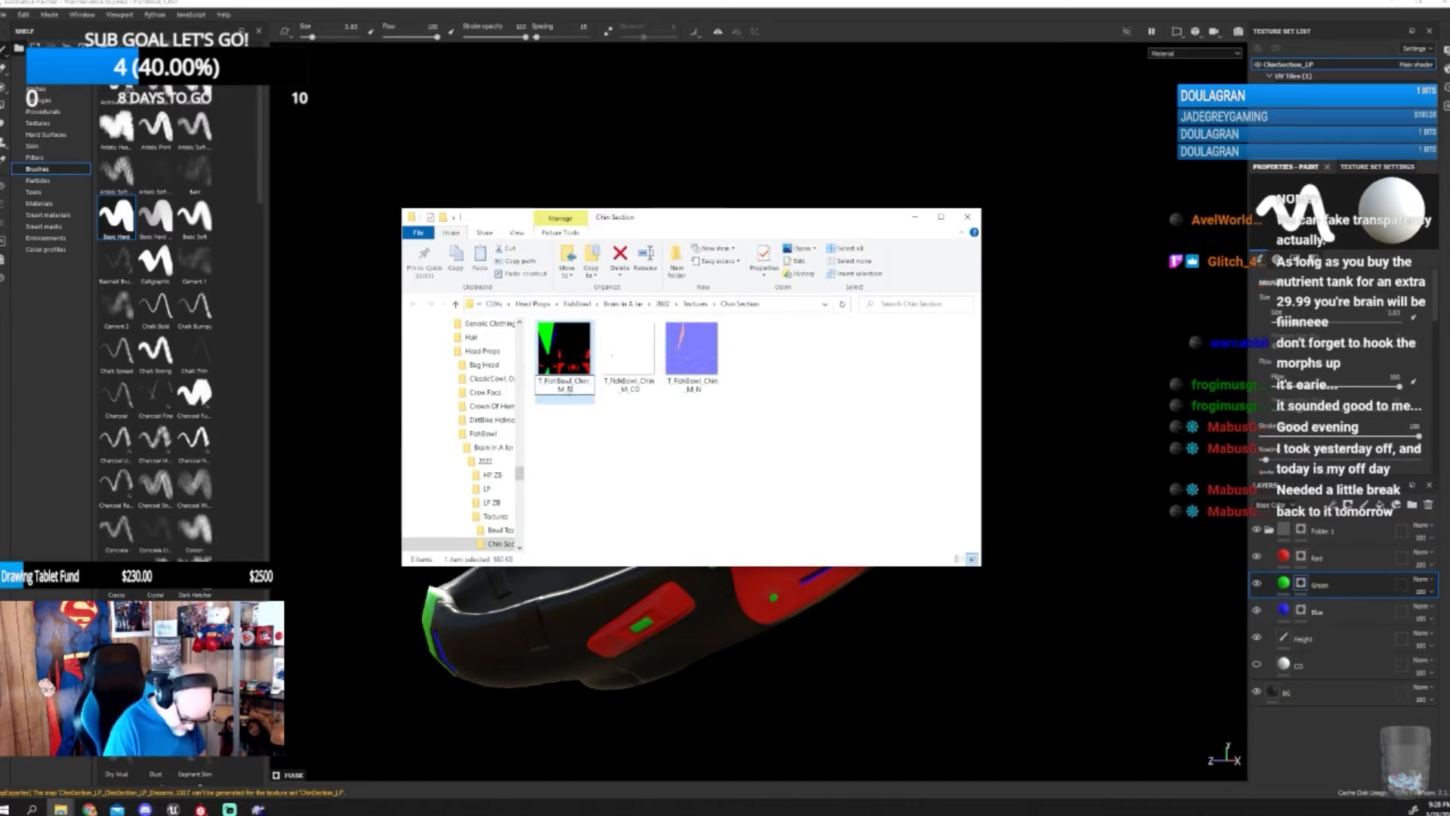
{"action": "key", "text": "BackSpace"}
{"action": "type", "text": "M"}
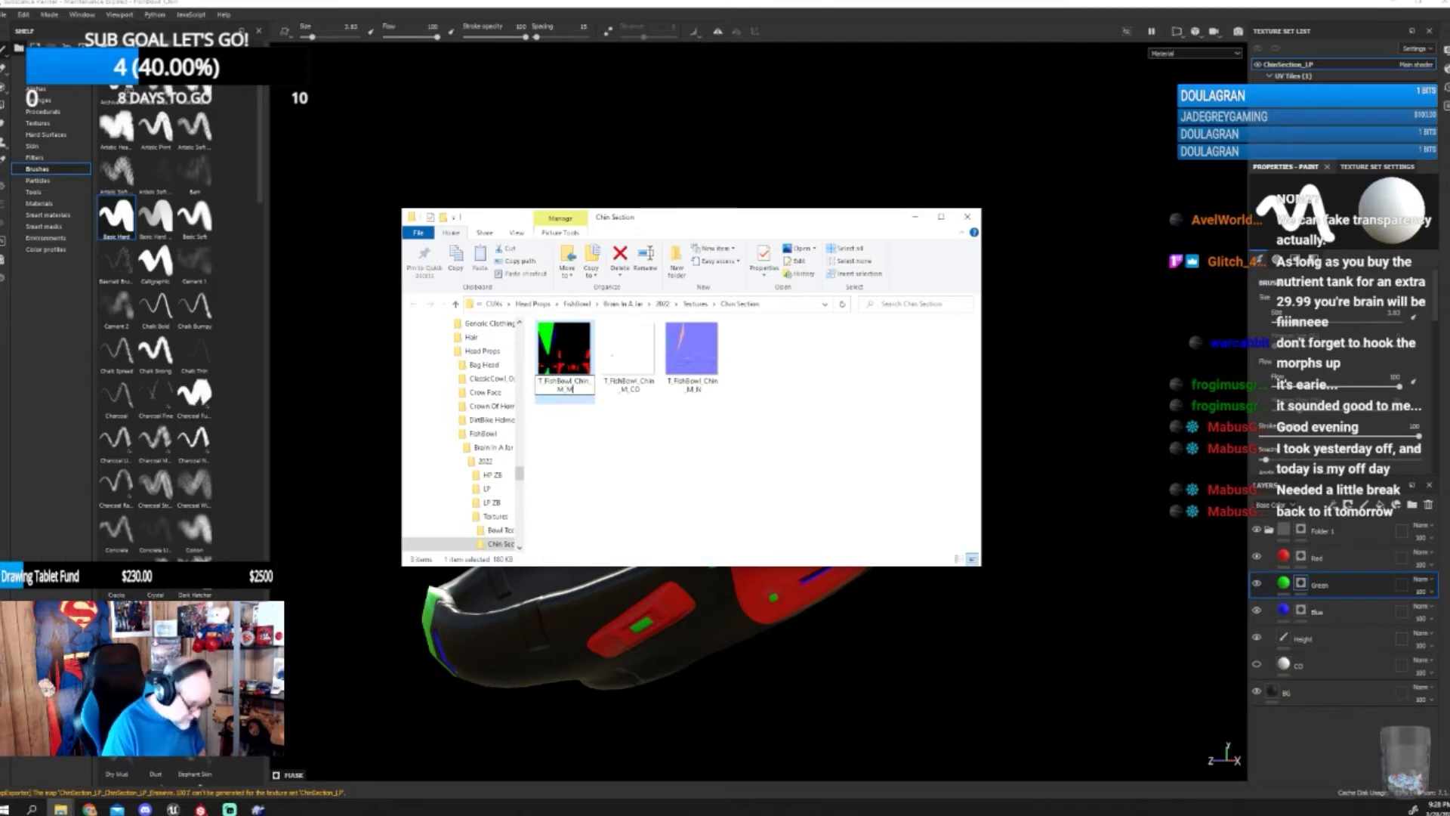
{"action": "key", "text": "Return"}
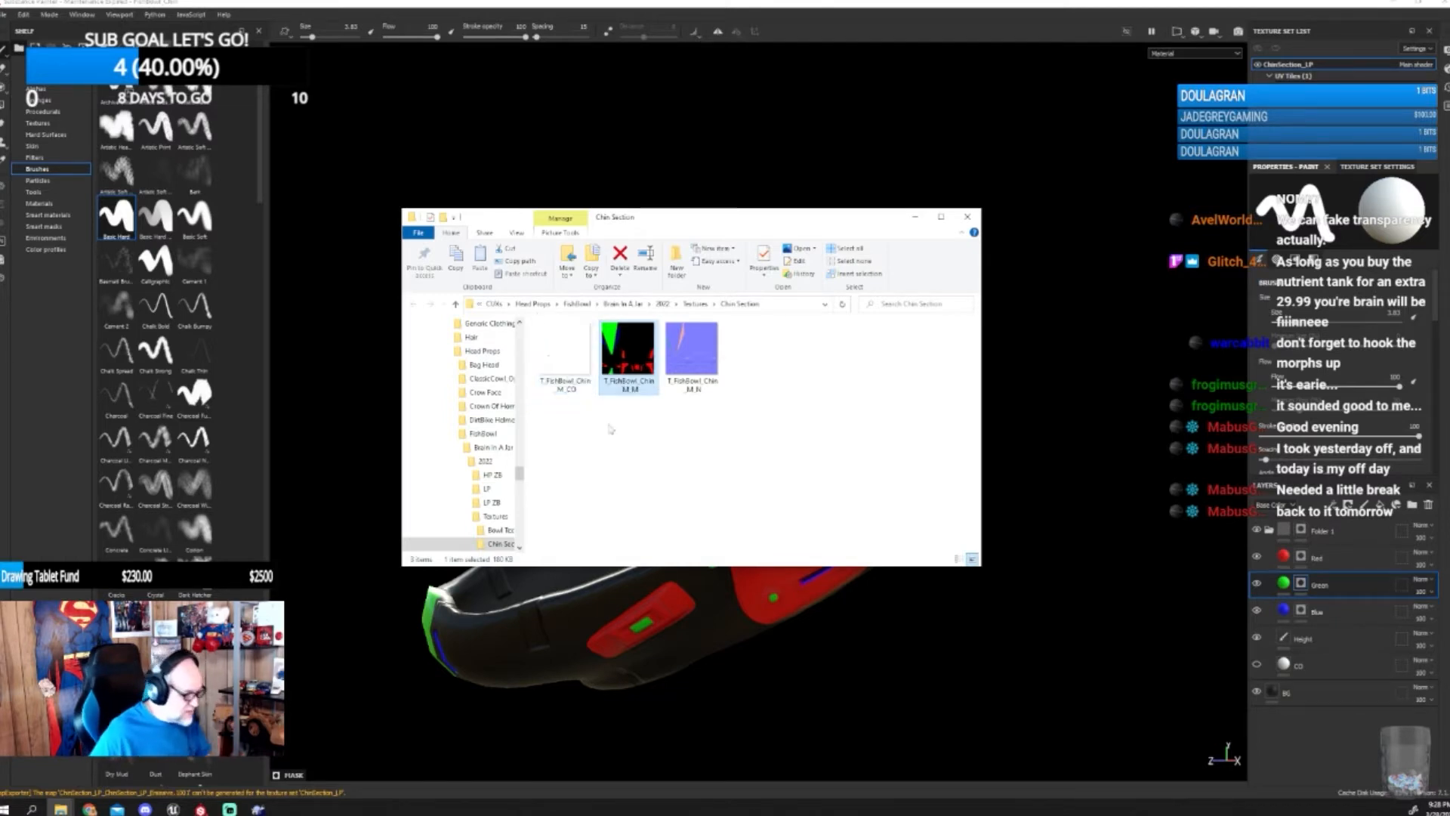
- Go up to the Textures folder and copy its Chin Section folder
{"action": "left_click", "coordinate": [695, 304]}
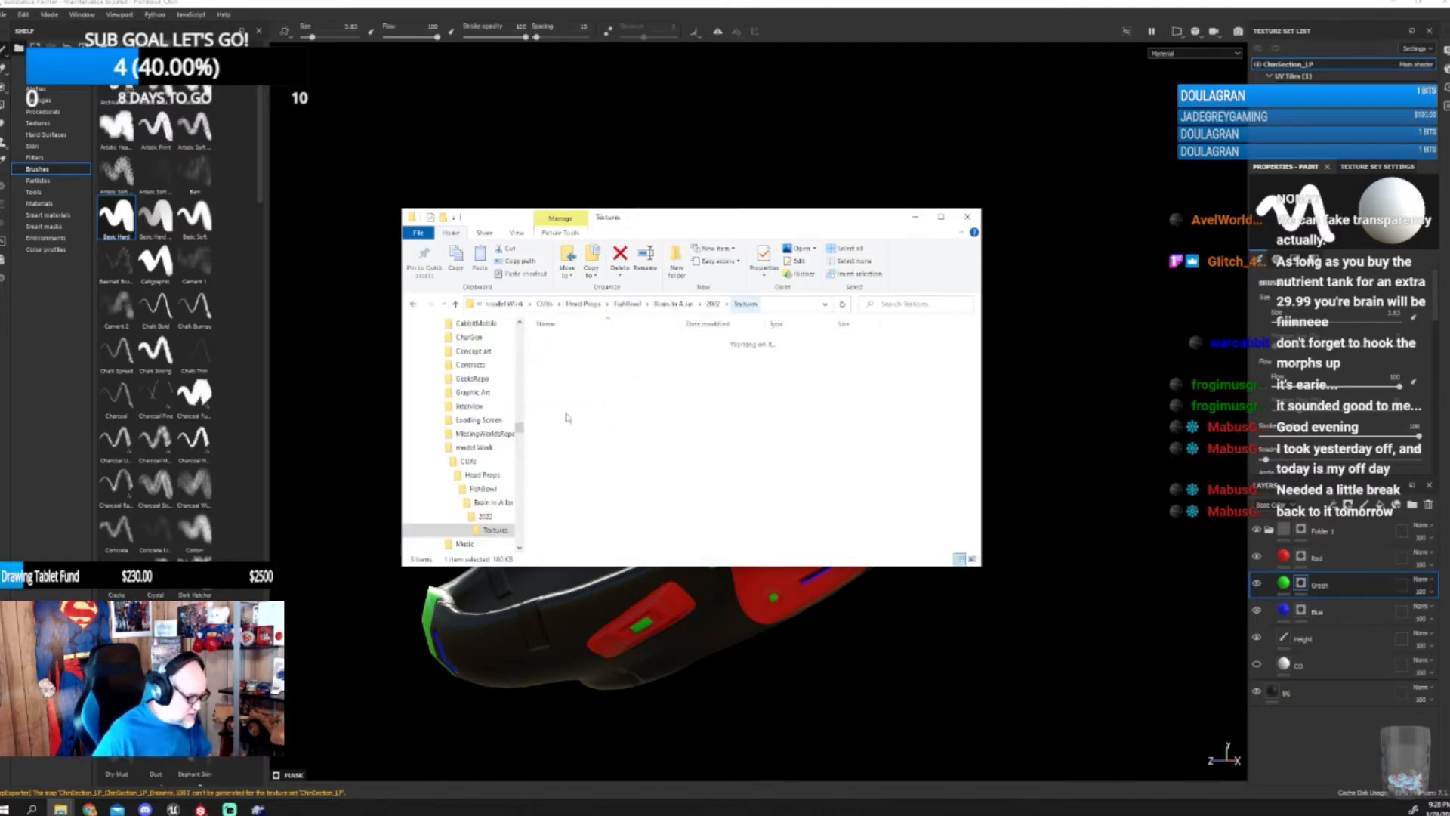
{"action": "right_click", "coordinate": [571, 354]}
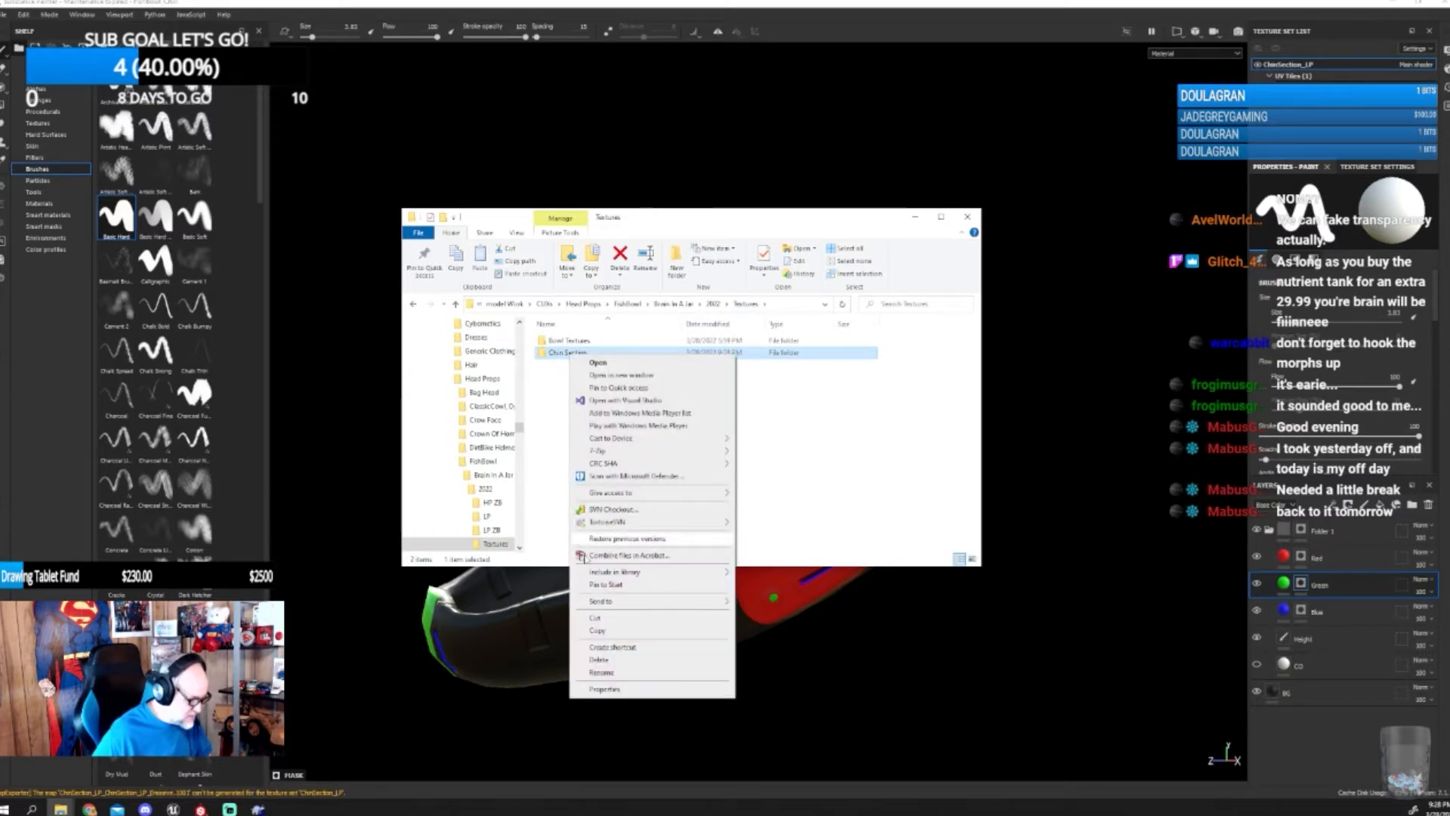
{"action": "left_click", "coordinate": [605, 633]}
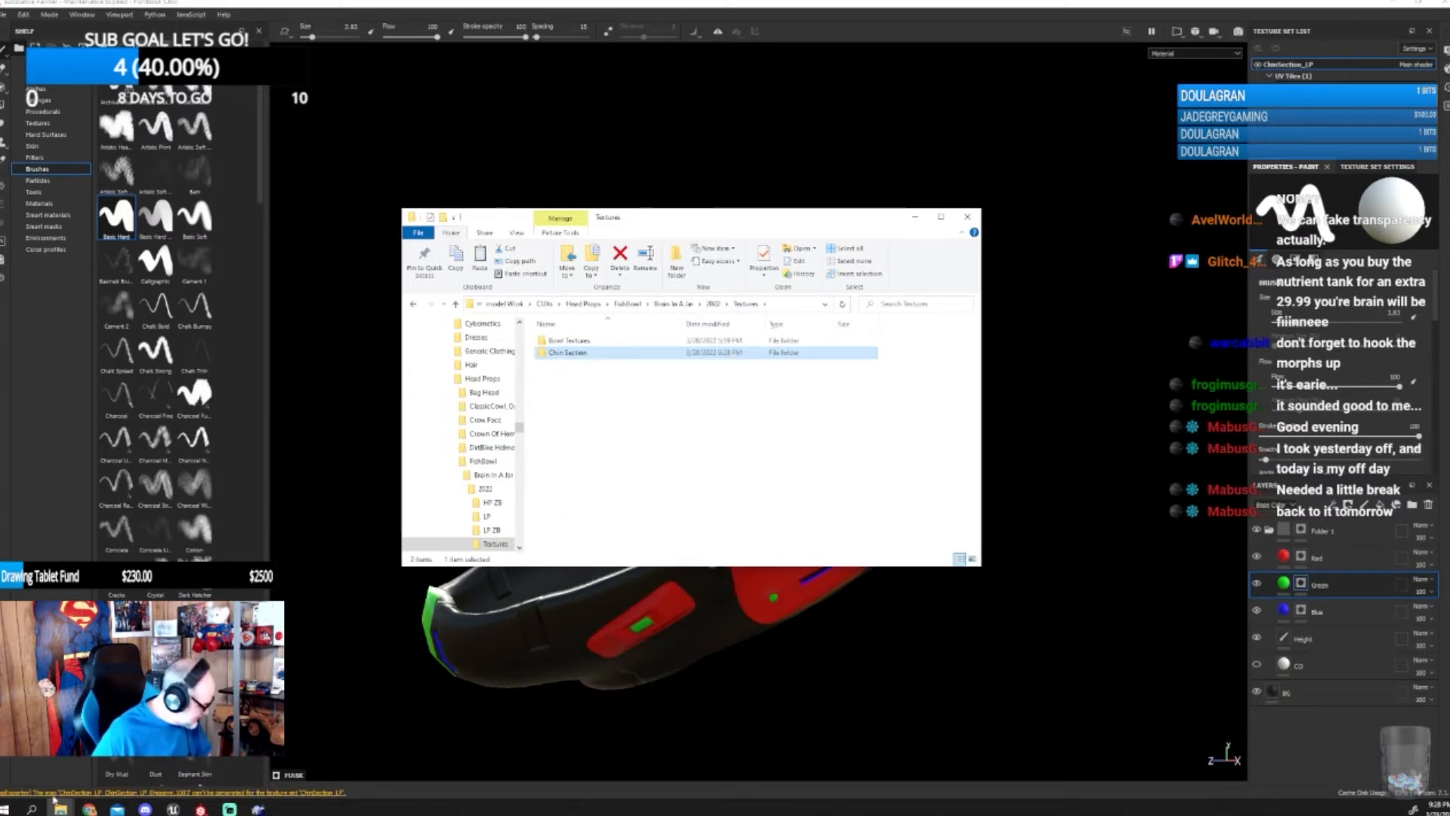
- Paste the copied folder into Textures > Chin Section of the FishBowl Helmet folder in the other File Explorer window
{"action": "mouse_move", "coordinate": [60, 809]}
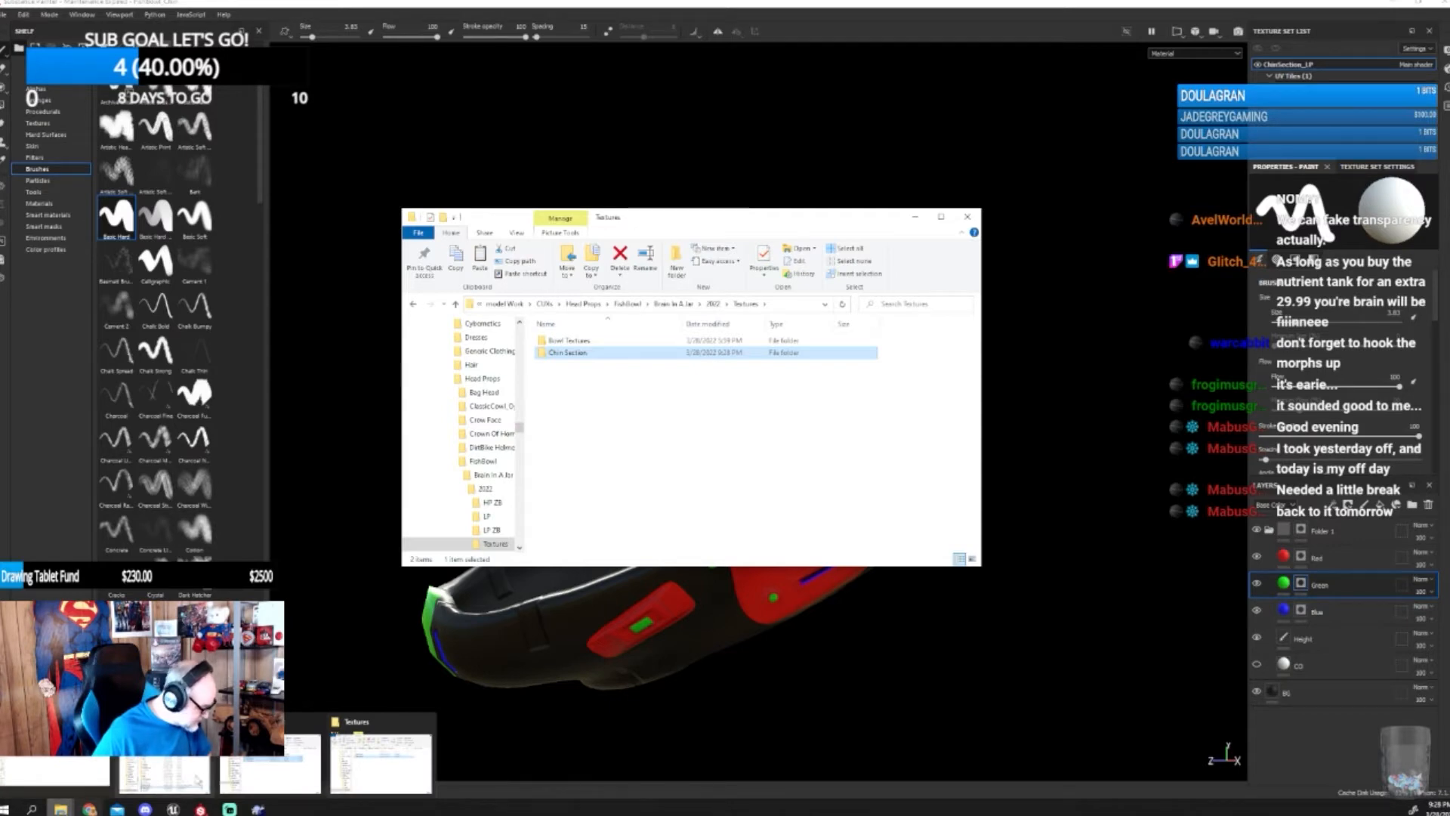
{"action": "left_click", "coordinate": [271, 761]}
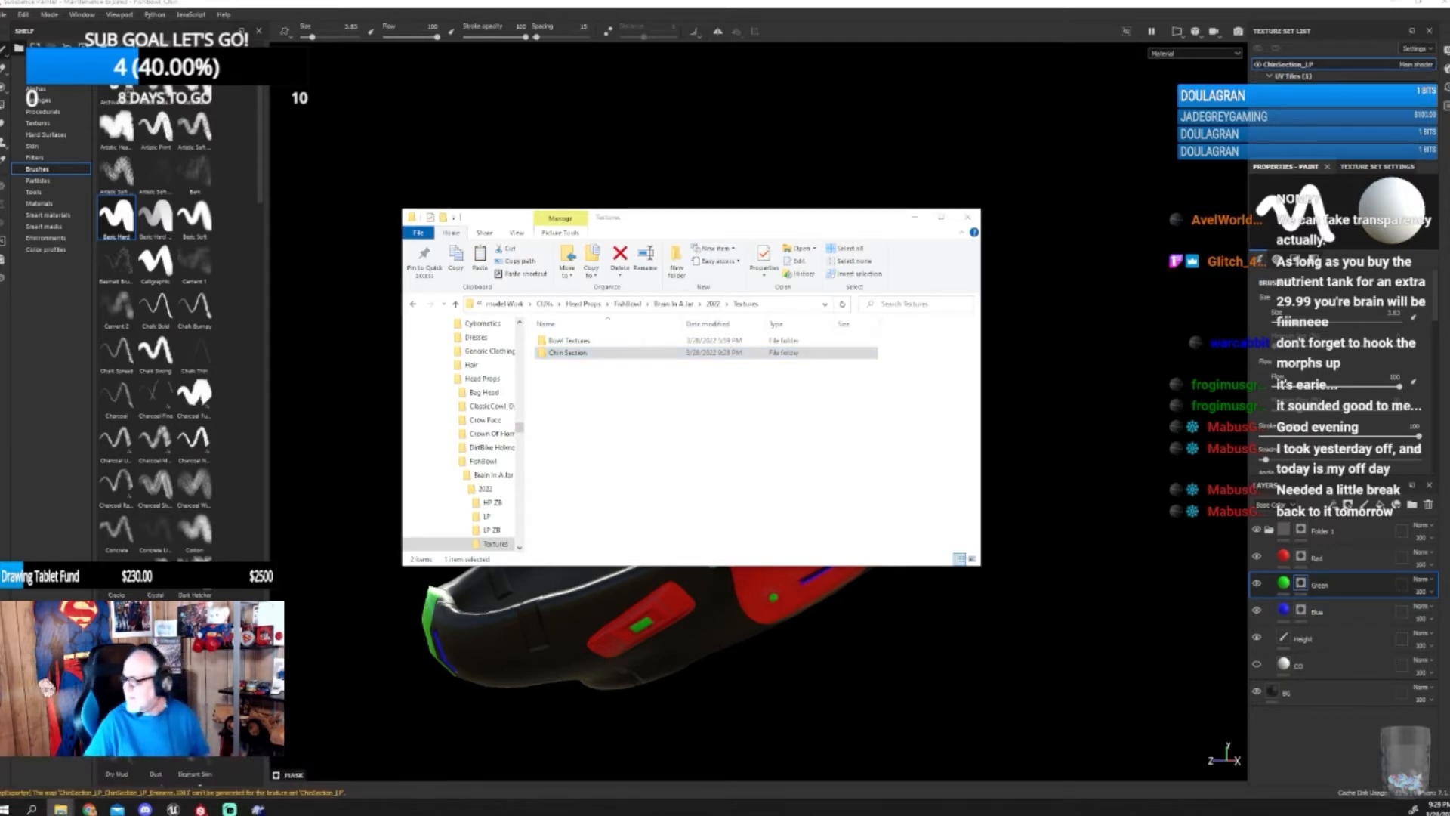
{"action": "left_click_drag", "start_coordinate": [1449, 231], "coordinate": [576, 258]}
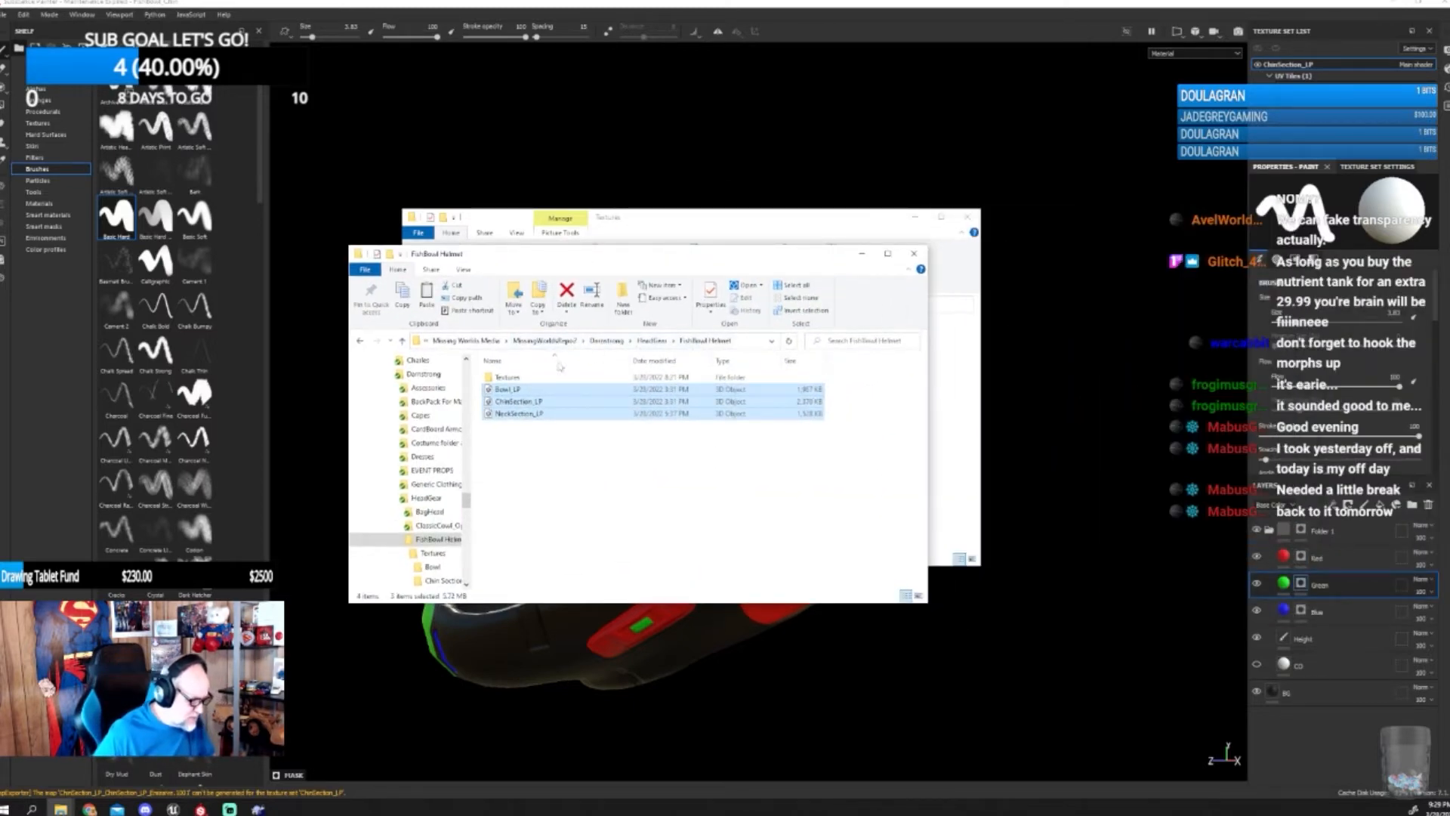
{"action": "left_click", "coordinate": [512, 377]}
{"action": "double_click", "coordinate": [514, 377]}
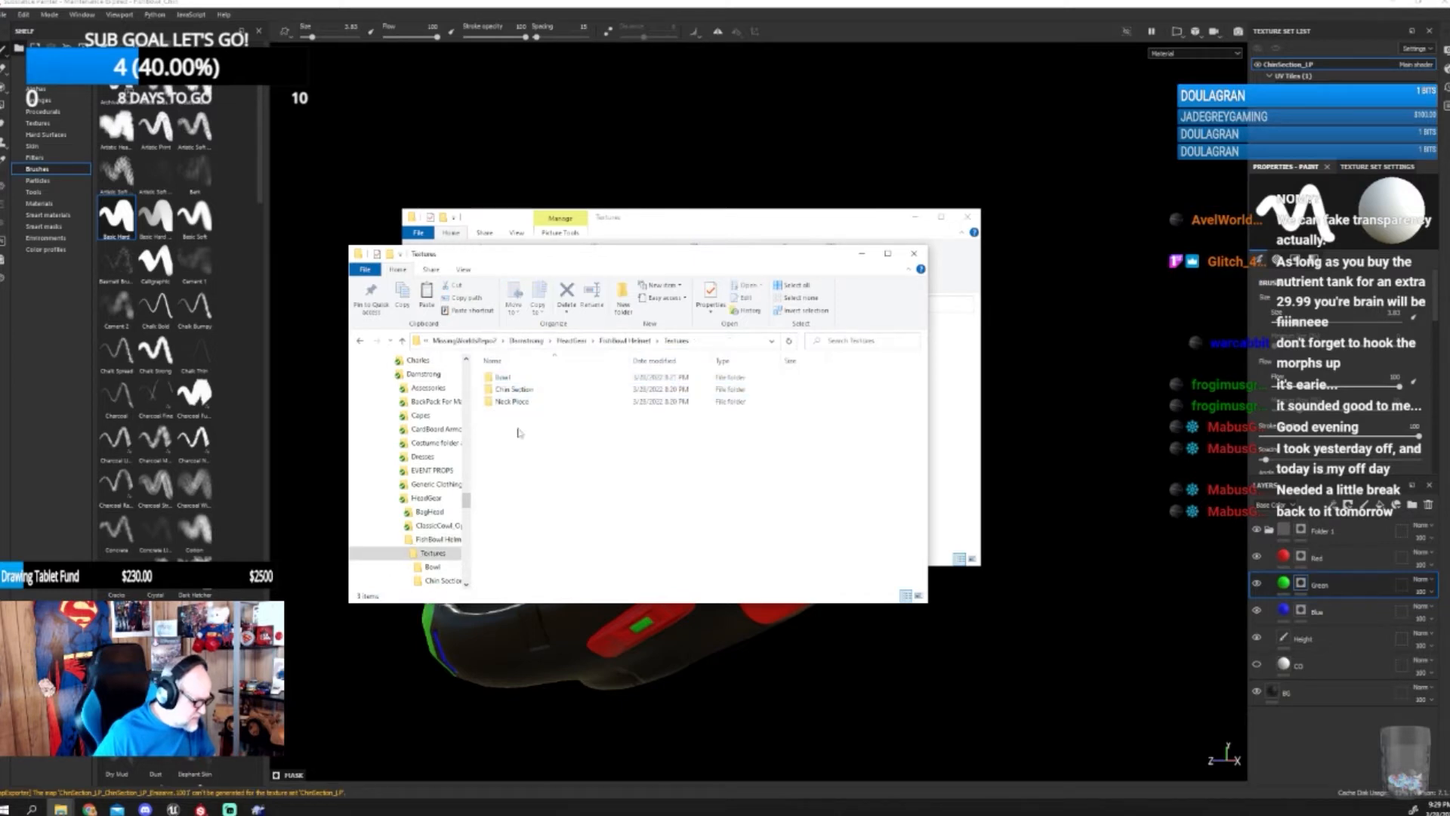
{"action": "double_click", "coordinate": [521, 389]}
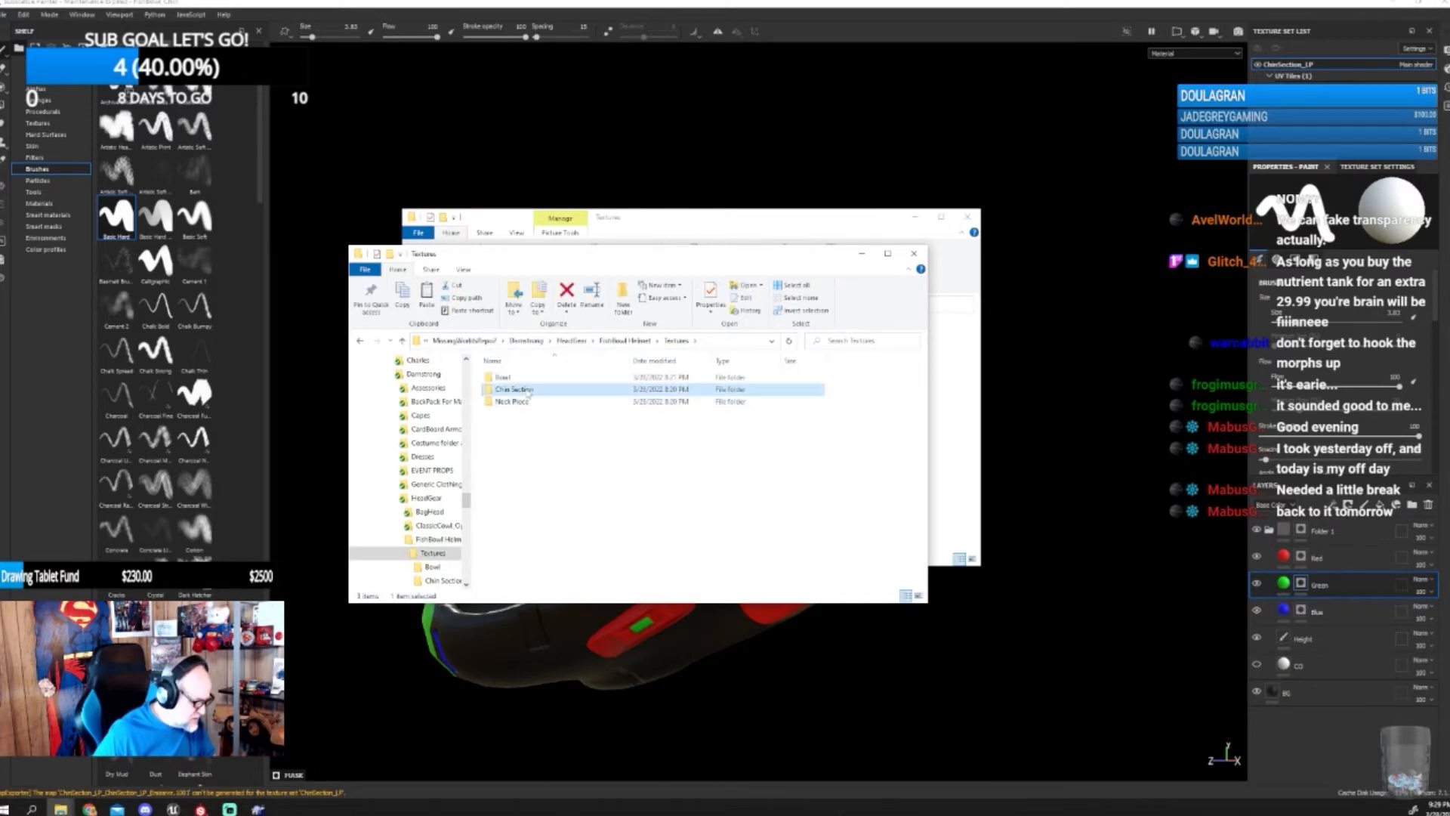
{"action": "right_click", "coordinate": [563, 412]}
{"action": "left_click", "coordinate": [592, 488]}
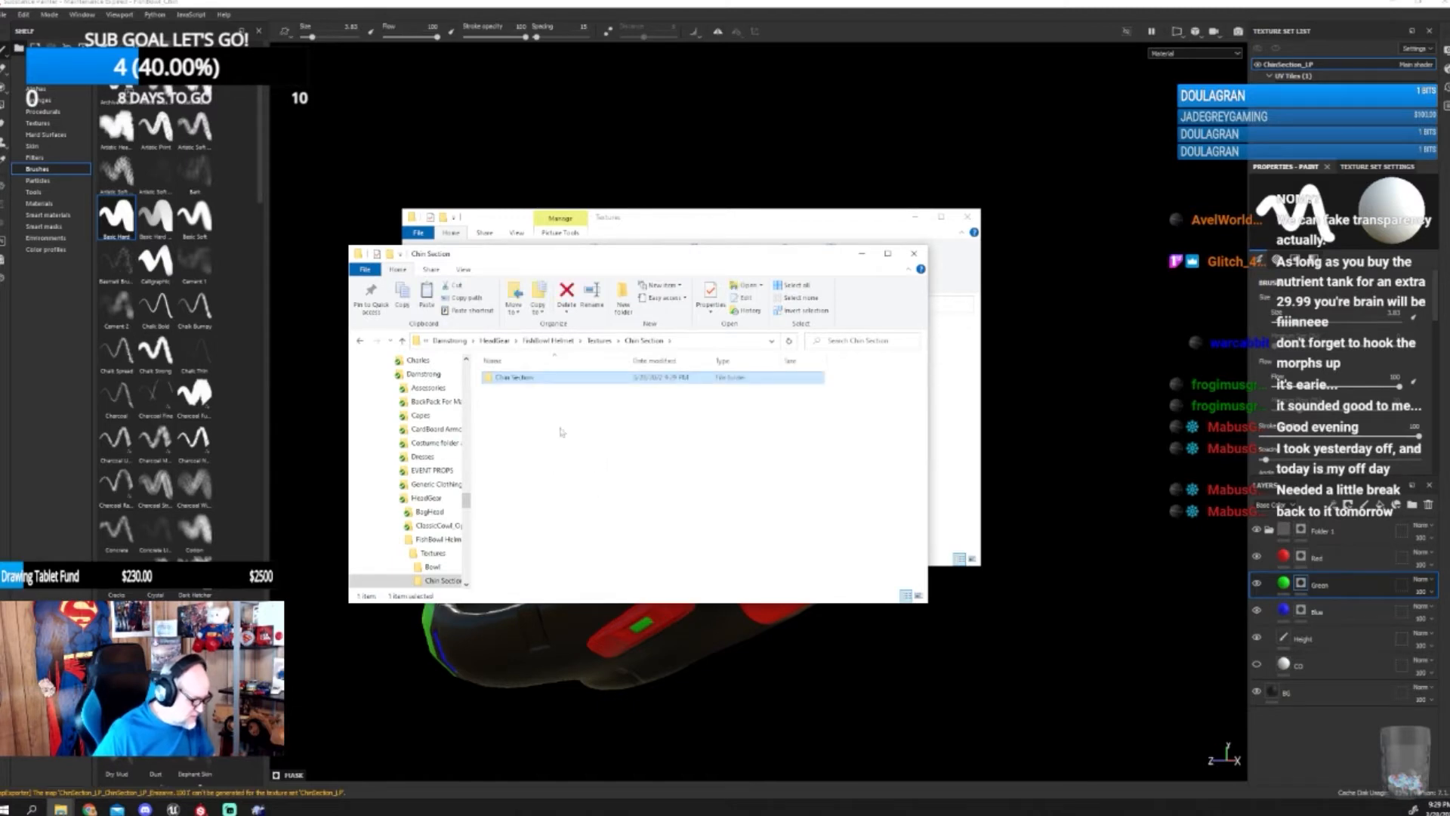
- Move the three T_FishBowl_Chin_M images from the nested Chin Section folder up into its parent Chin Section folder
{"action": "double_click", "coordinate": [521, 377]}
{"action": "left_click_drag", "start_coordinate": [521, 451], "coordinate": [635, 414]}
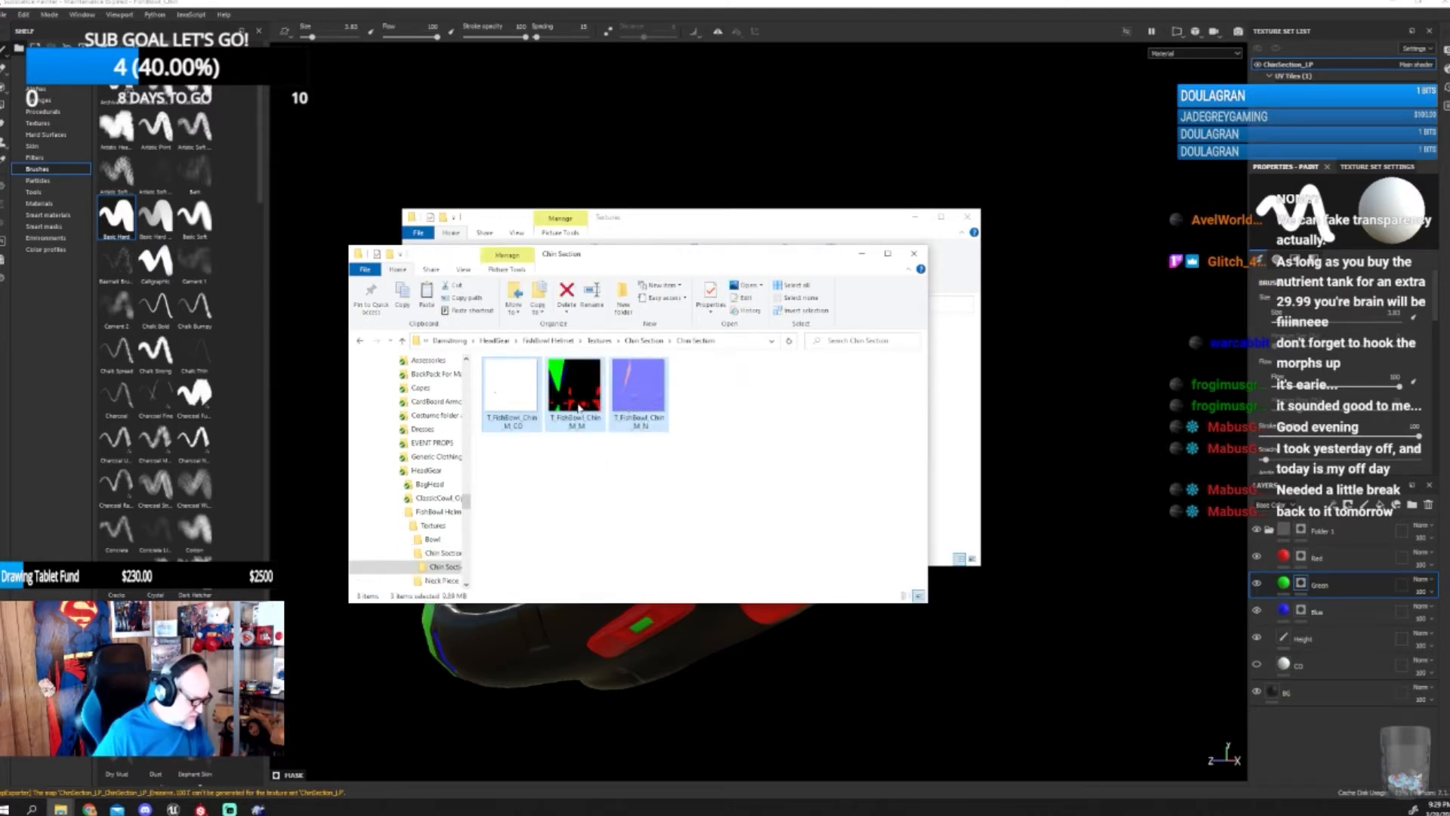
{"action": "right_click", "coordinate": [577, 404]}
{"action": "left_click", "coordinate": [615, 677]}
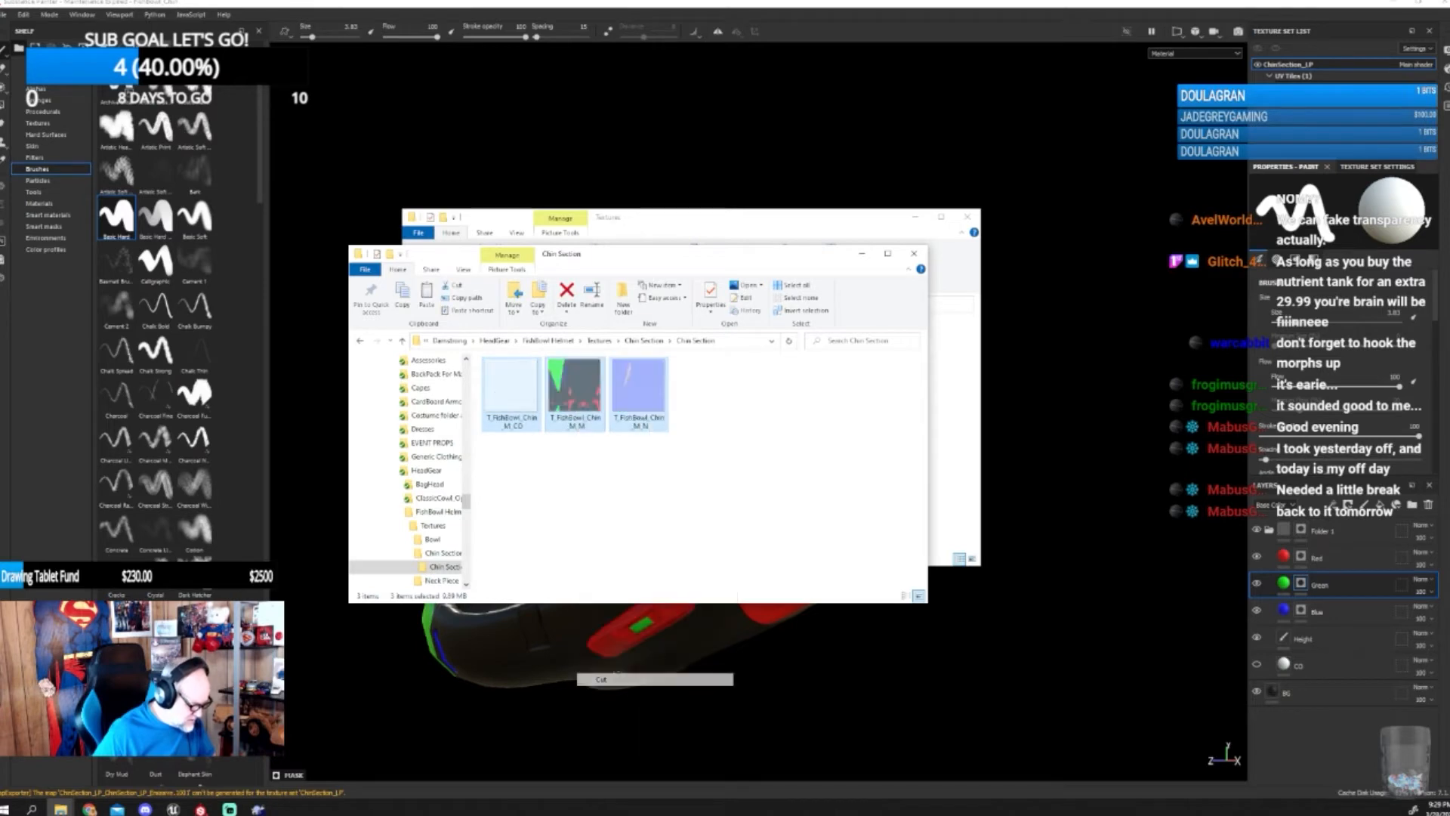
{"action": "left_click", "coordinate": [643, 340]}
{"action": "right_click", "coordinate": [561, 493]}
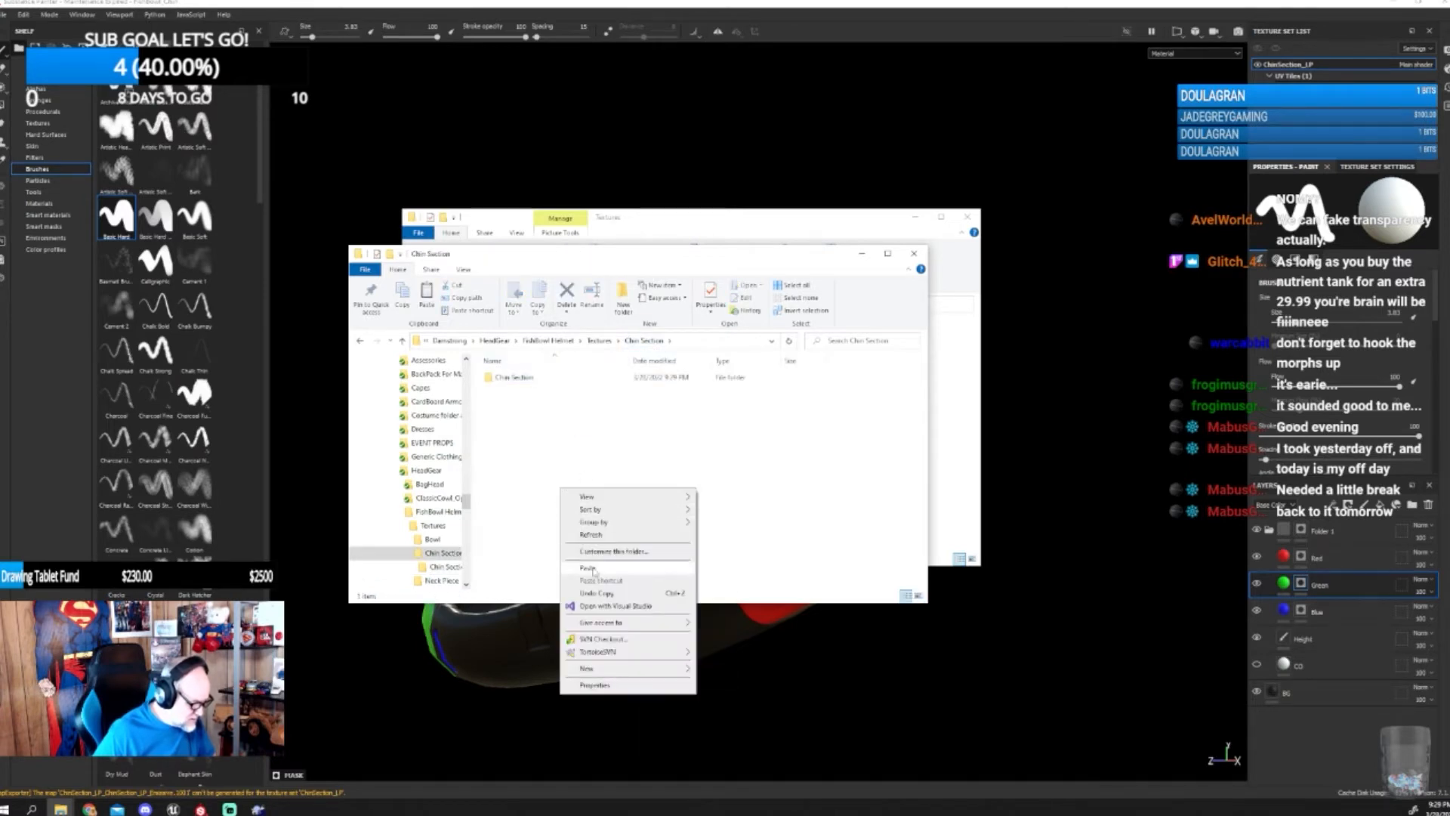
{"action": "left_click", "coordinate": [597, 571]}
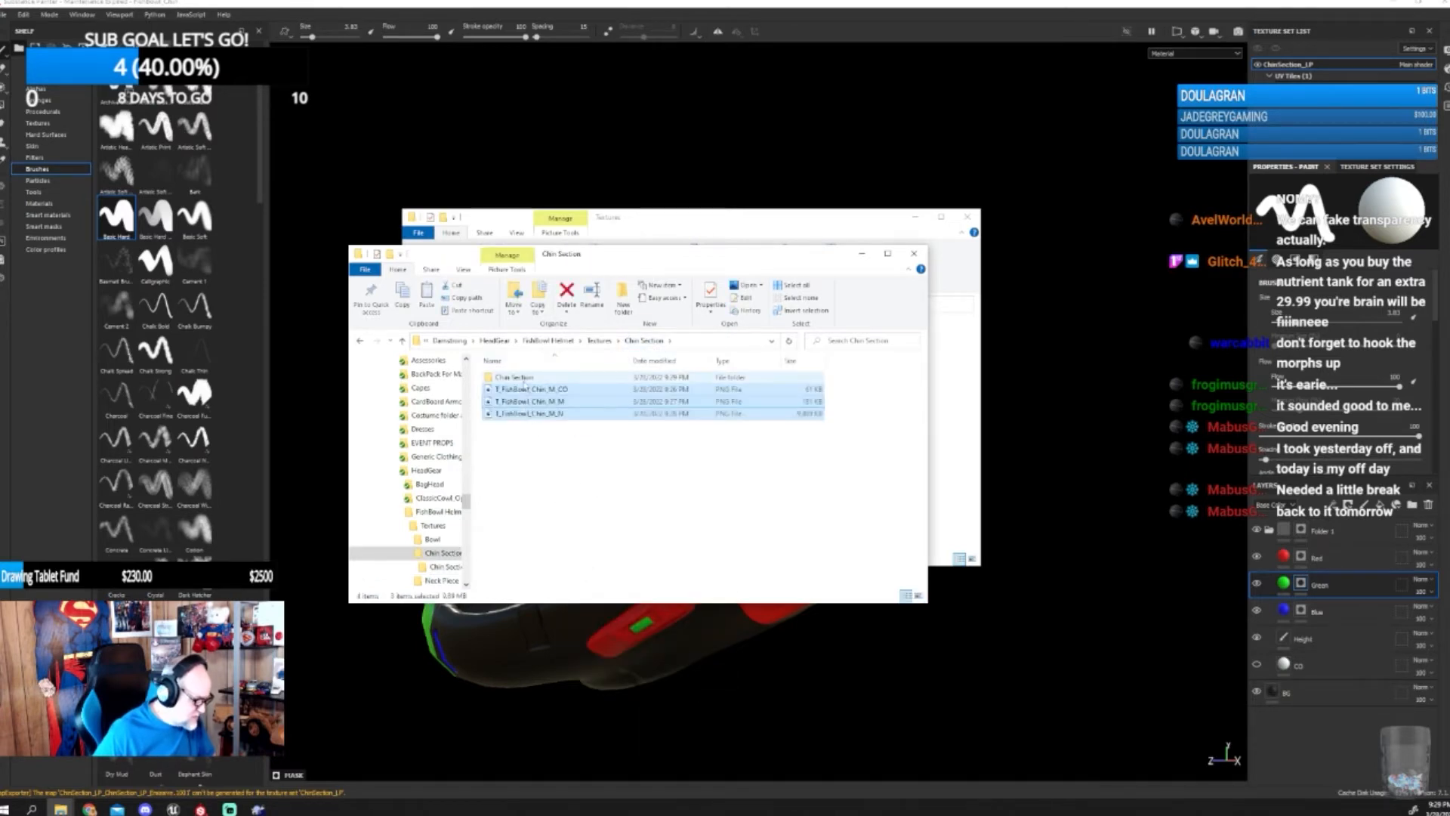
- Delete the nested Chin Section folder inside the FishBowl Helmet's Textures > Chin Section folder
{"action": "left_click", "coordinate": [523, 378]}
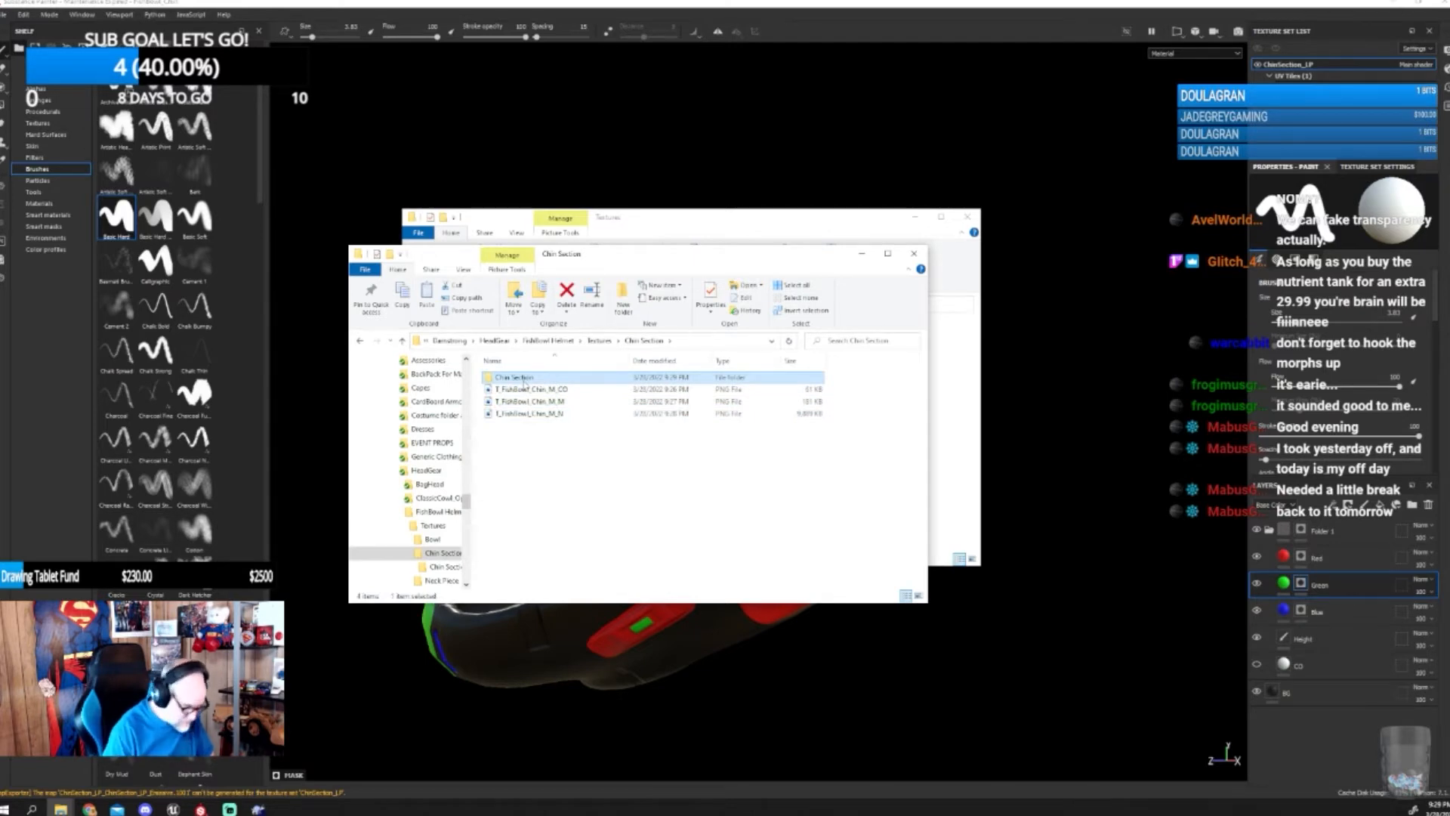
{"action": "key", "text": "Delete"}
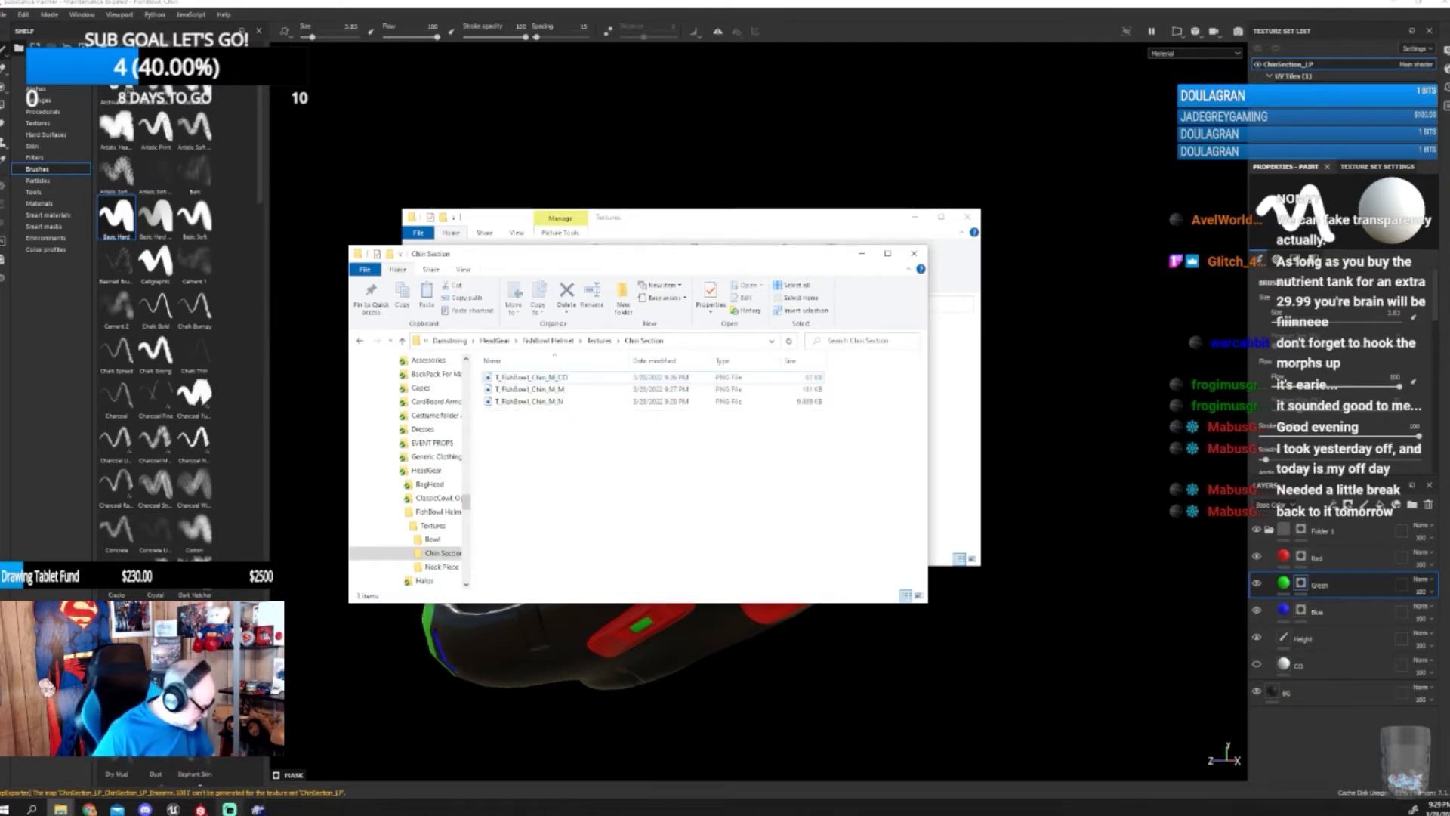
- Switch to Unreal Editor and import the three T_FishBowl_Chin_M images from the Chin Section folder into the BrainForJar content folder
{"action": "left_click", "coordinate": [173, 810]}
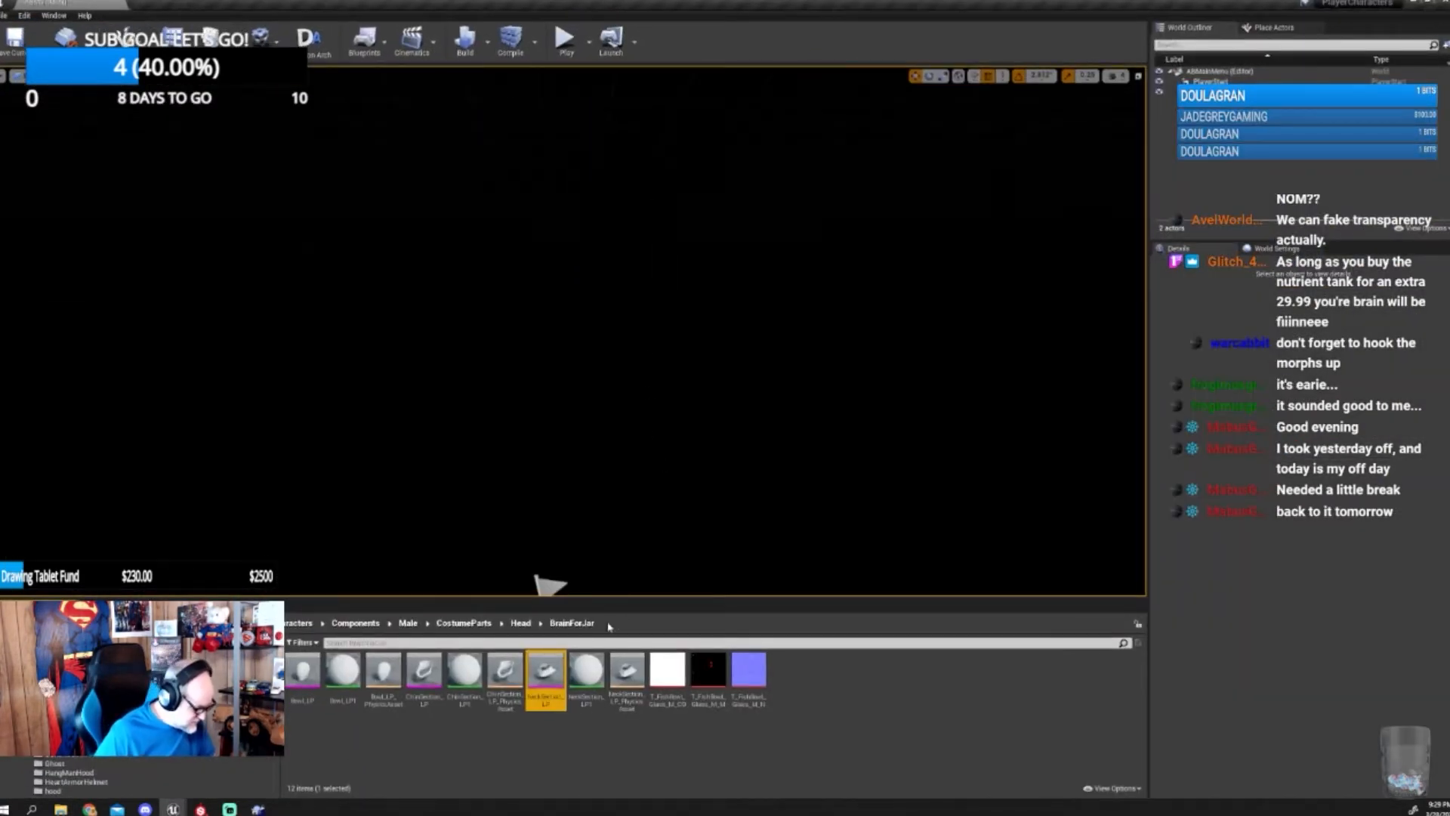
{"action": "mouse_move", "coordinate": [76, 810]}
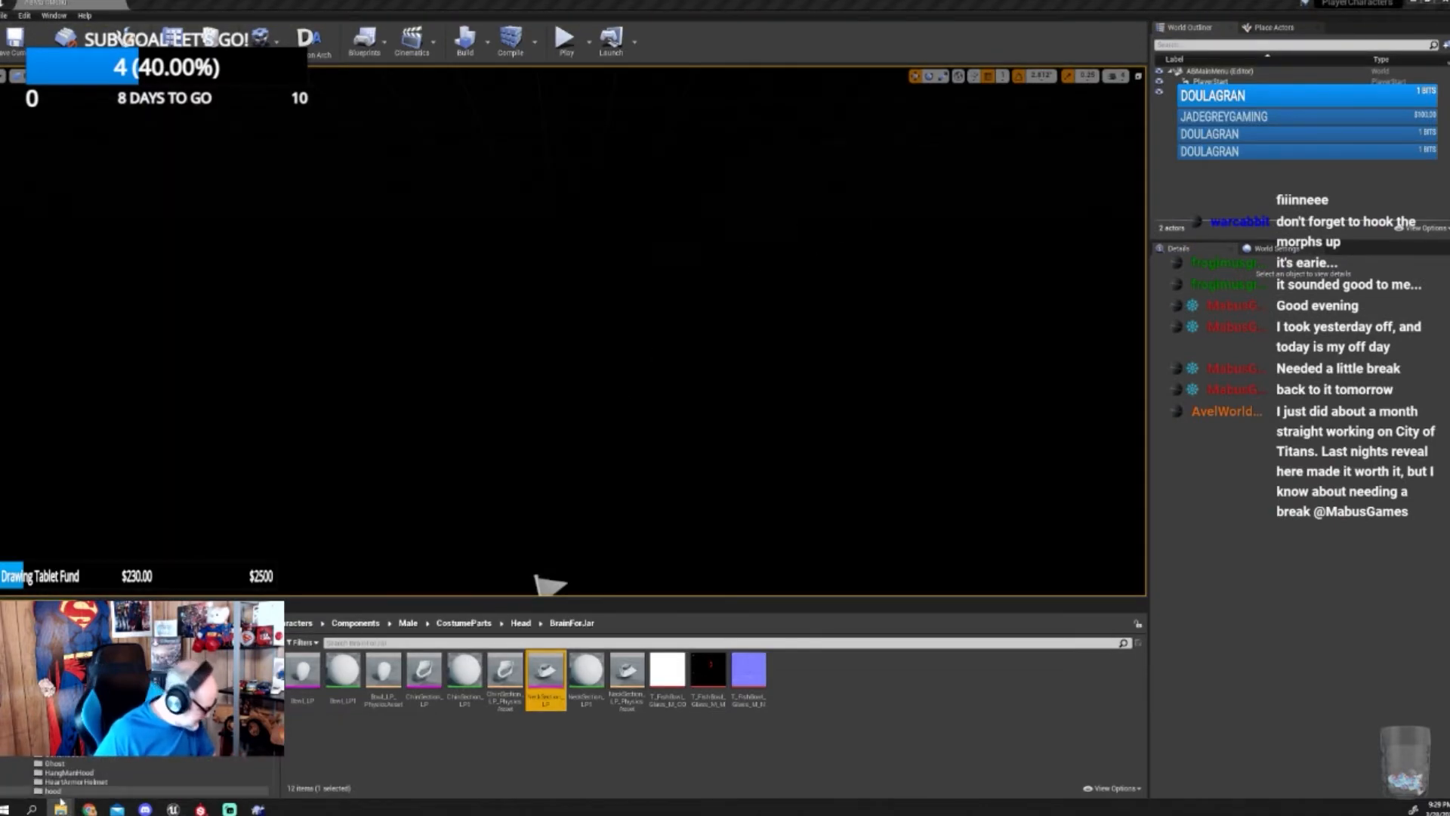
{"action": "left_click", "coordinate": [375, 757]}
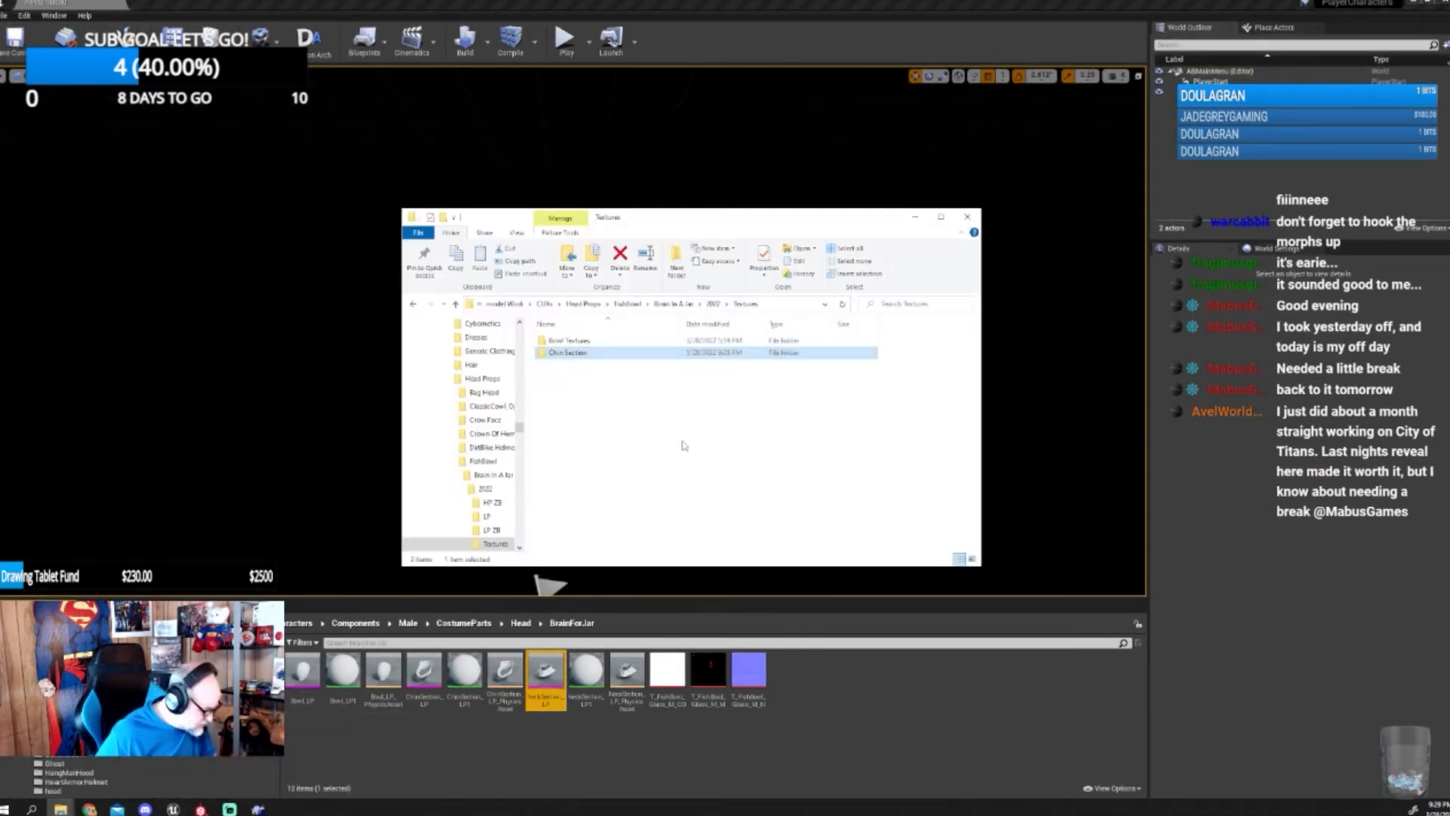
{"action": "double_click", "coordinate": [568, 352]}
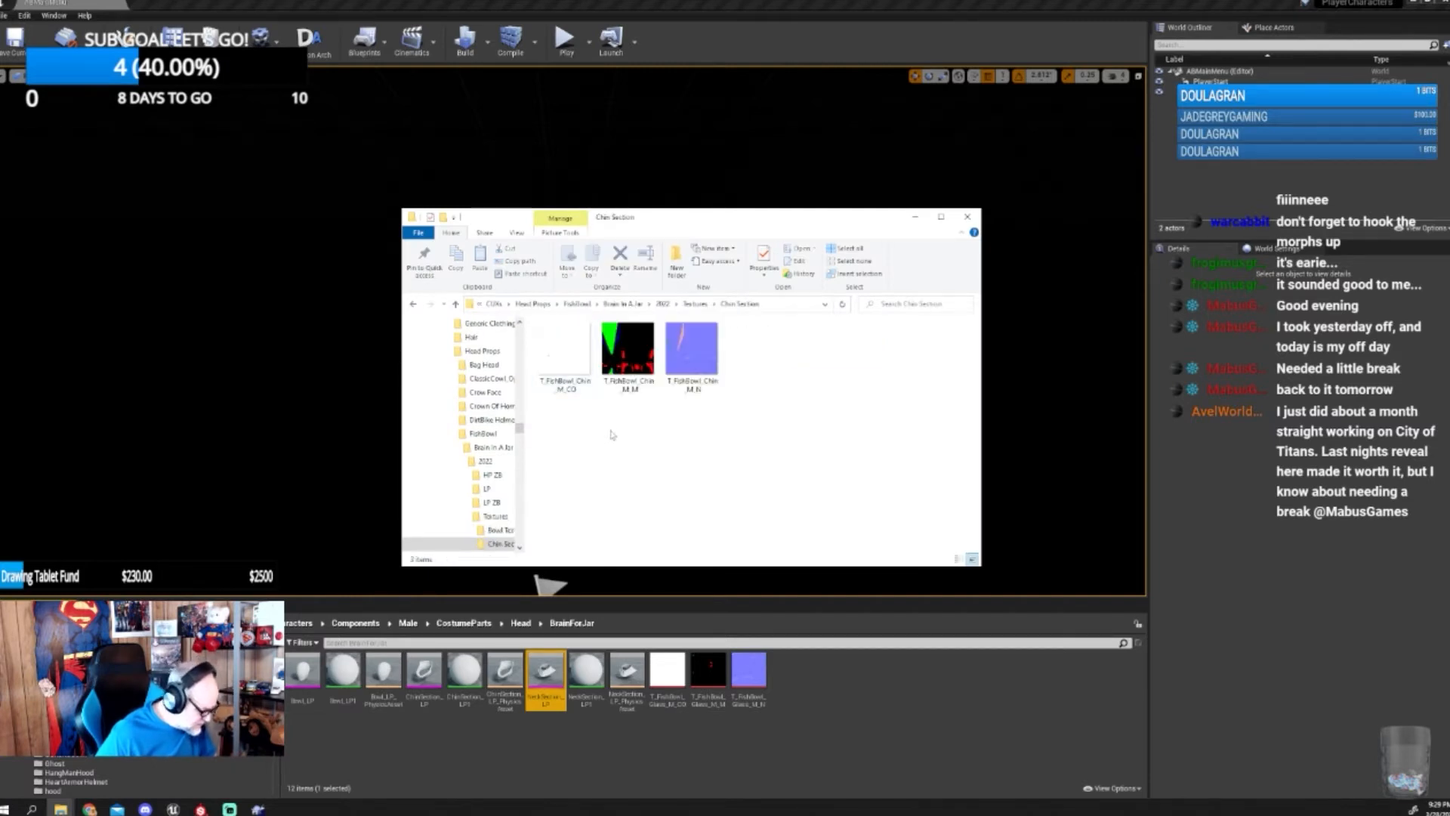
{"action": "left_click_drag", "start_coordinate": [591, 435], "coordinate": [879, 723]}
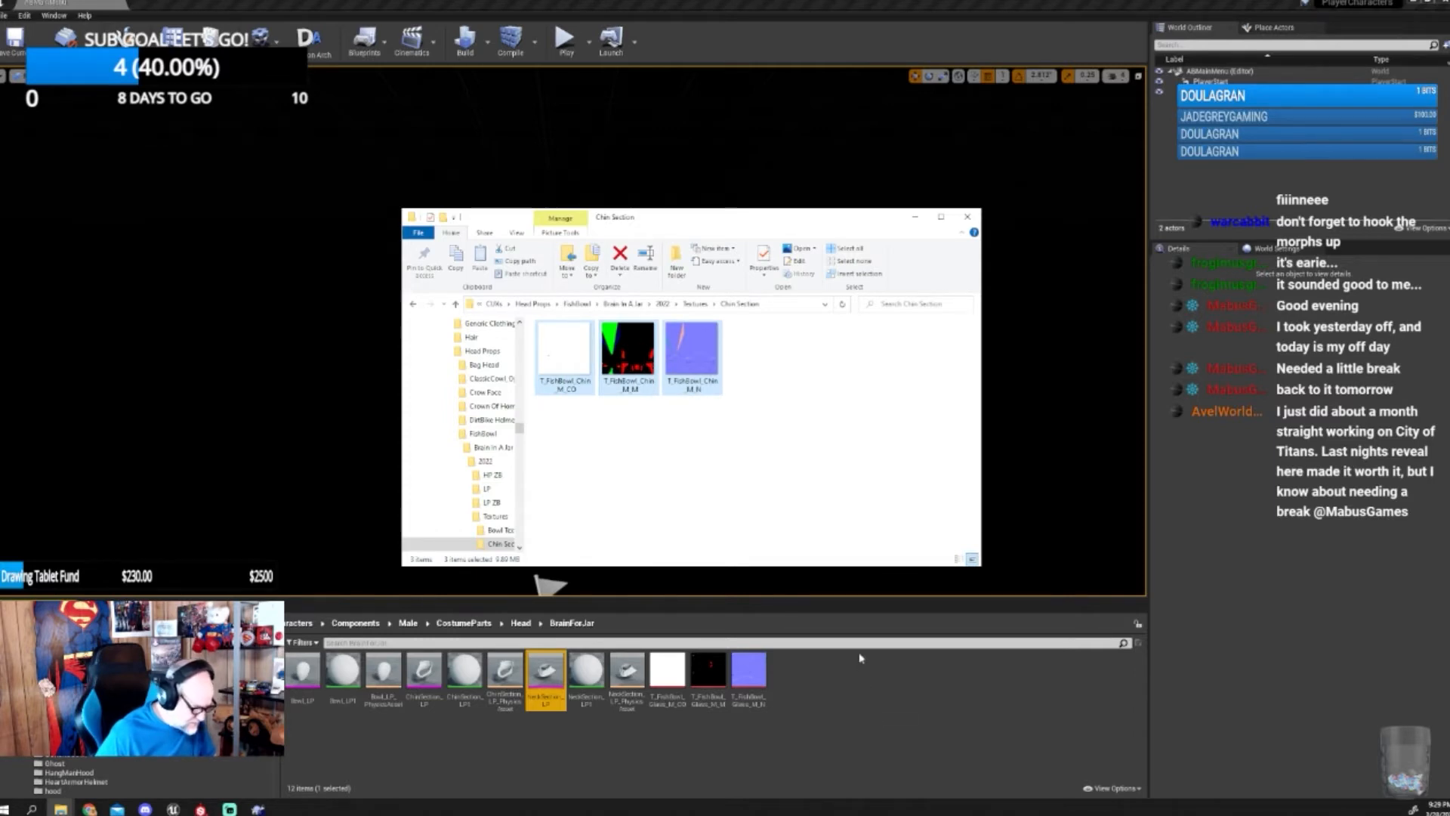
{"action": "left_click", "coordinate": [920, 218]}
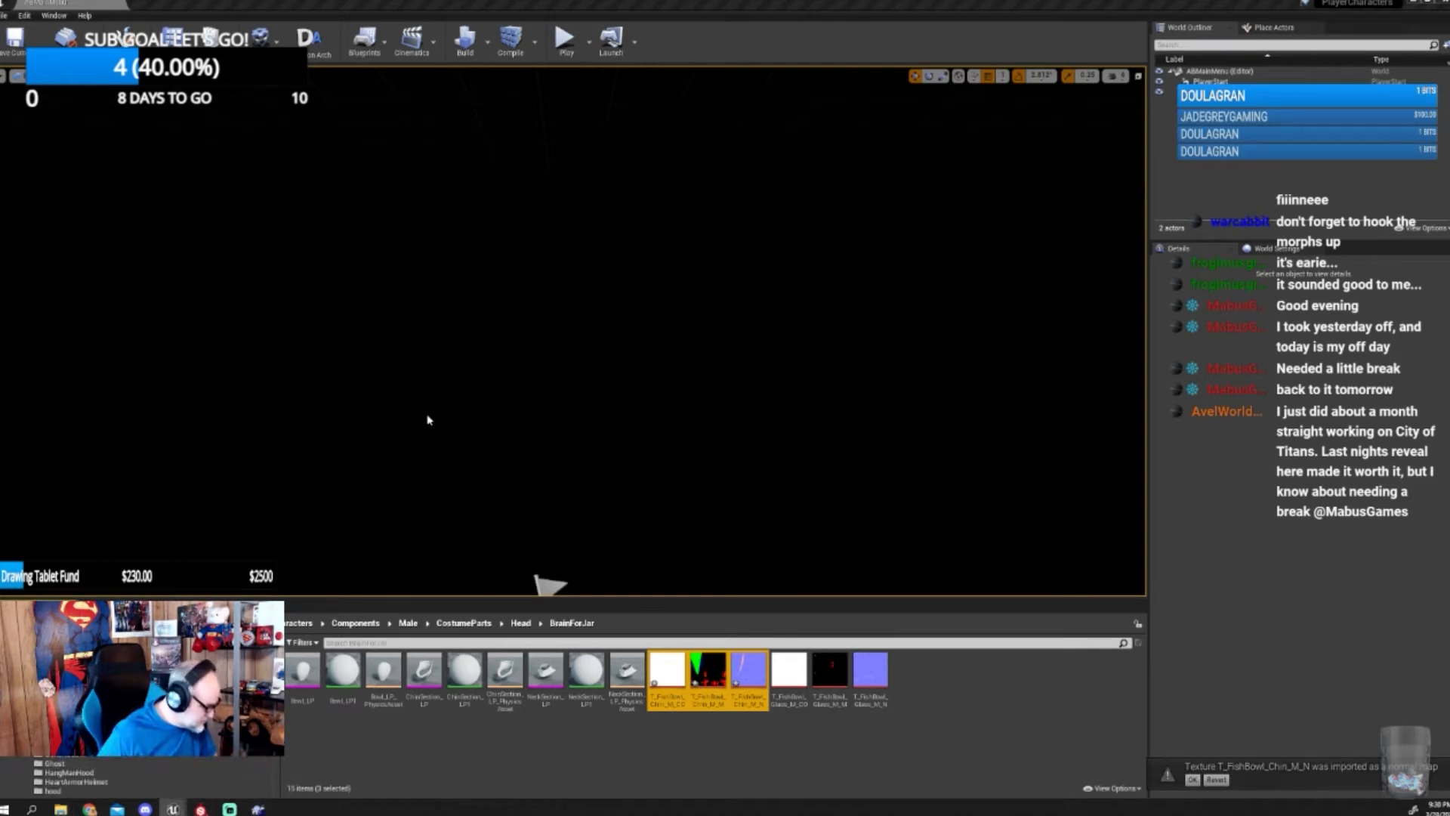
- In the data table containing the FishBowl Helmet row, set that row's OpacityMask to the T_FishBowl_Chin_M_CO texture
{"action": "left_click_drag", "start_coordinate": [1449, 155], "coordinate": [633, 181]}
{"action": "double_click", "coordinate": [633, 181]}
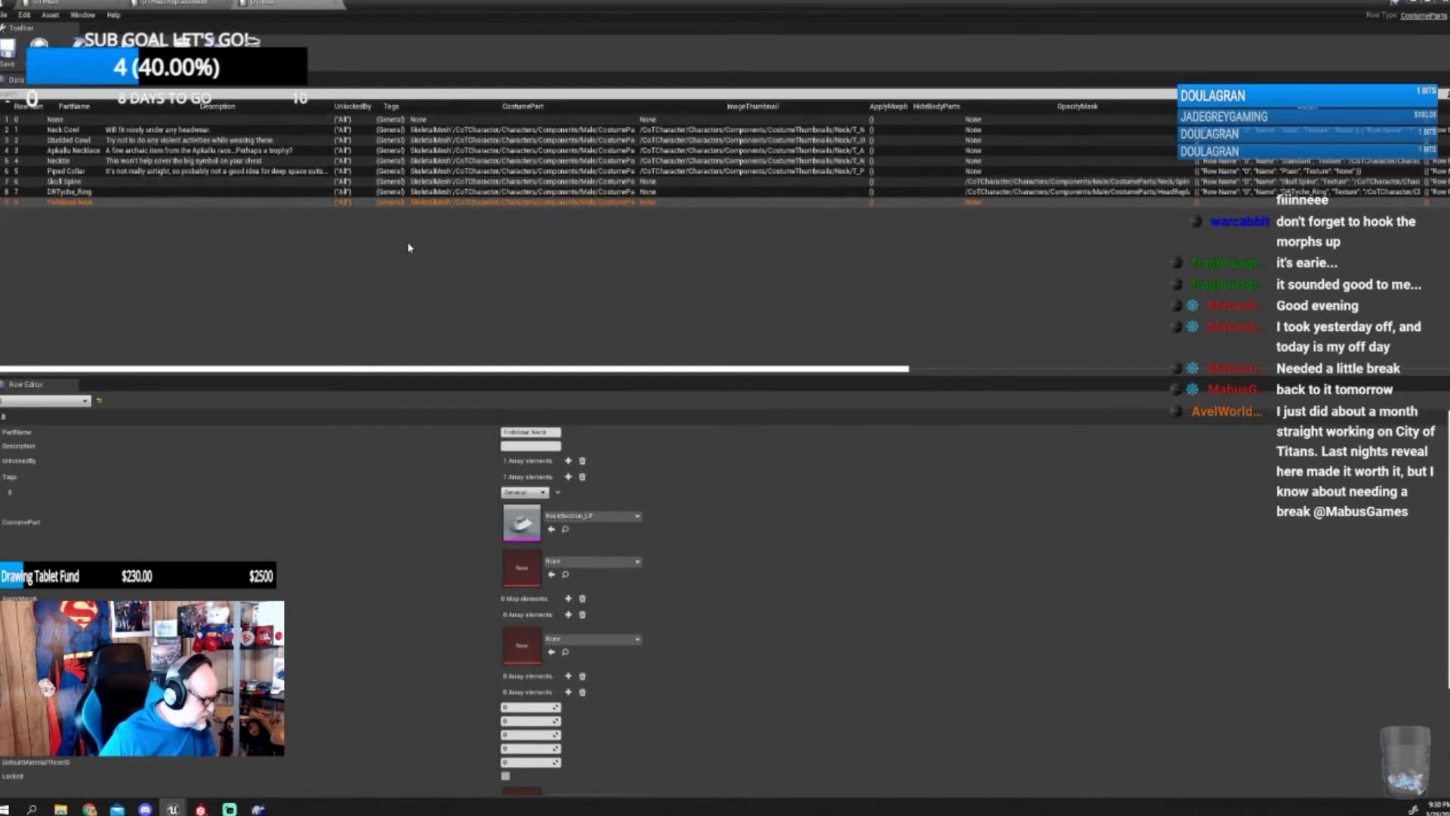
{"action": "left_click", "coordinate": [90, 4]}
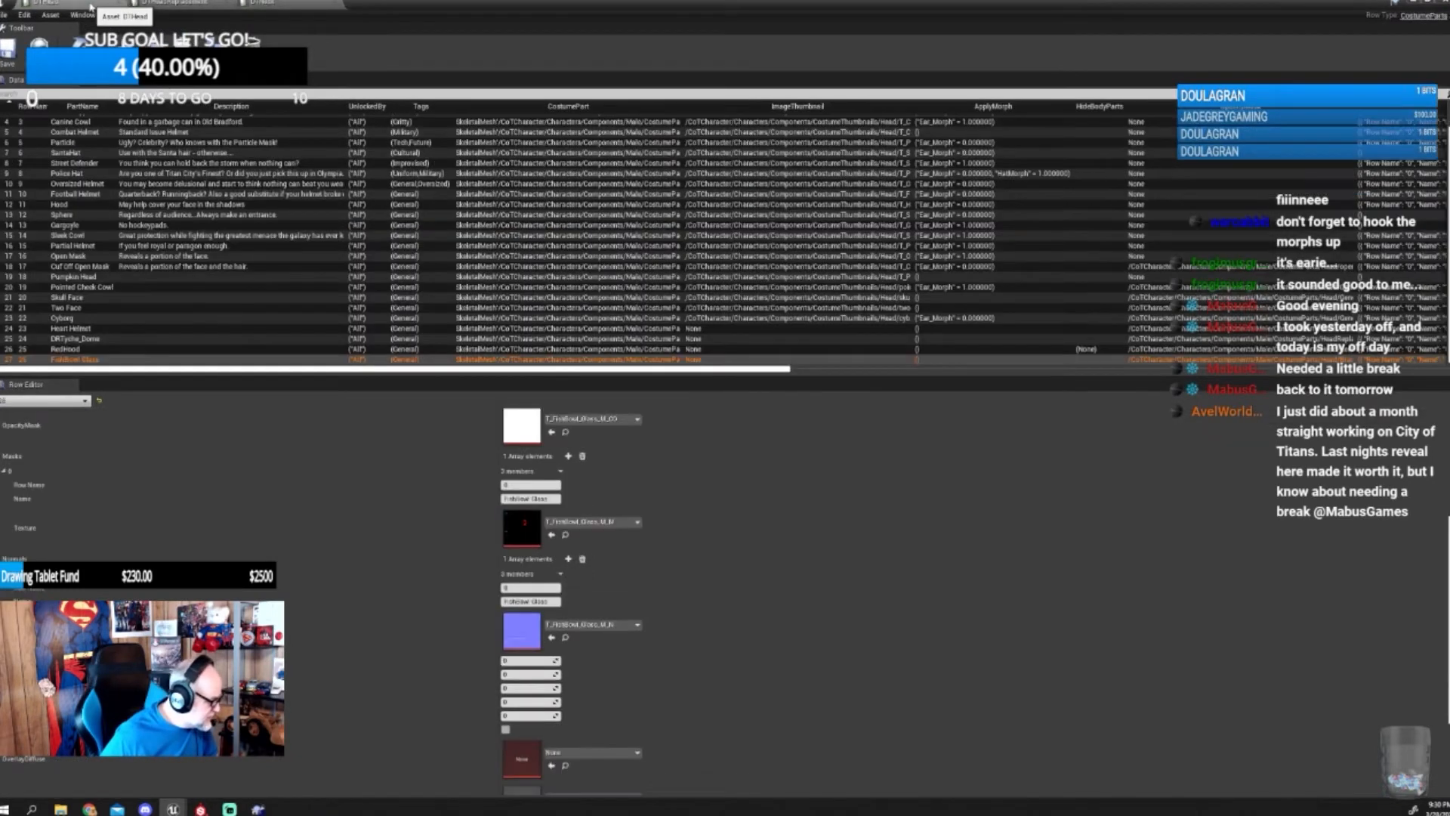
{"action": "left_click", "coordinate": [160, 9]}
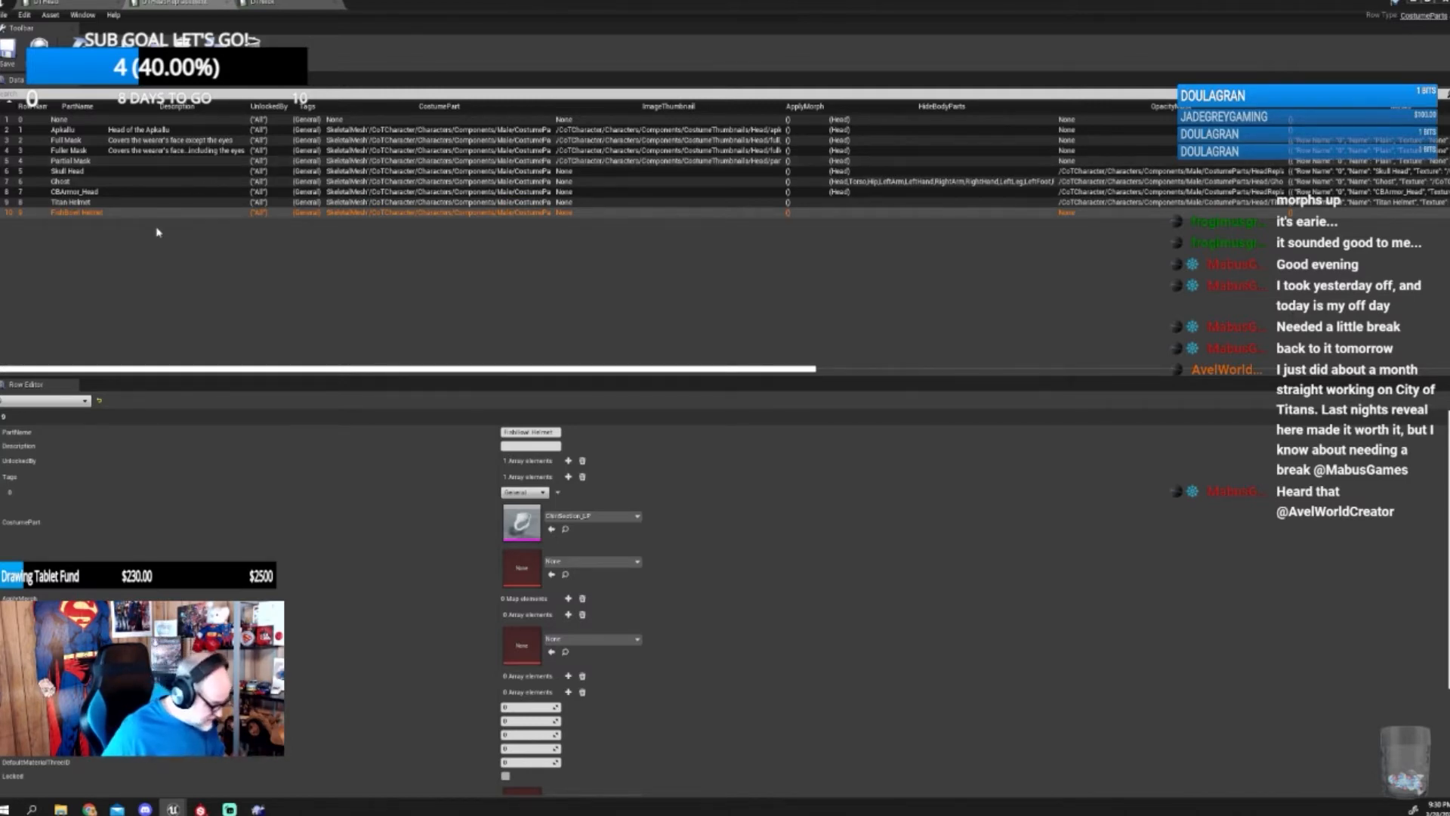
{"action": "scroll", "coordinate": [355, 544], "scroll_direction": "down", "scroll_amount": 1}
{"action": "scroll", "coordinate": [349, 559], "scroll_direction": "down", "scroll_amount": 1}
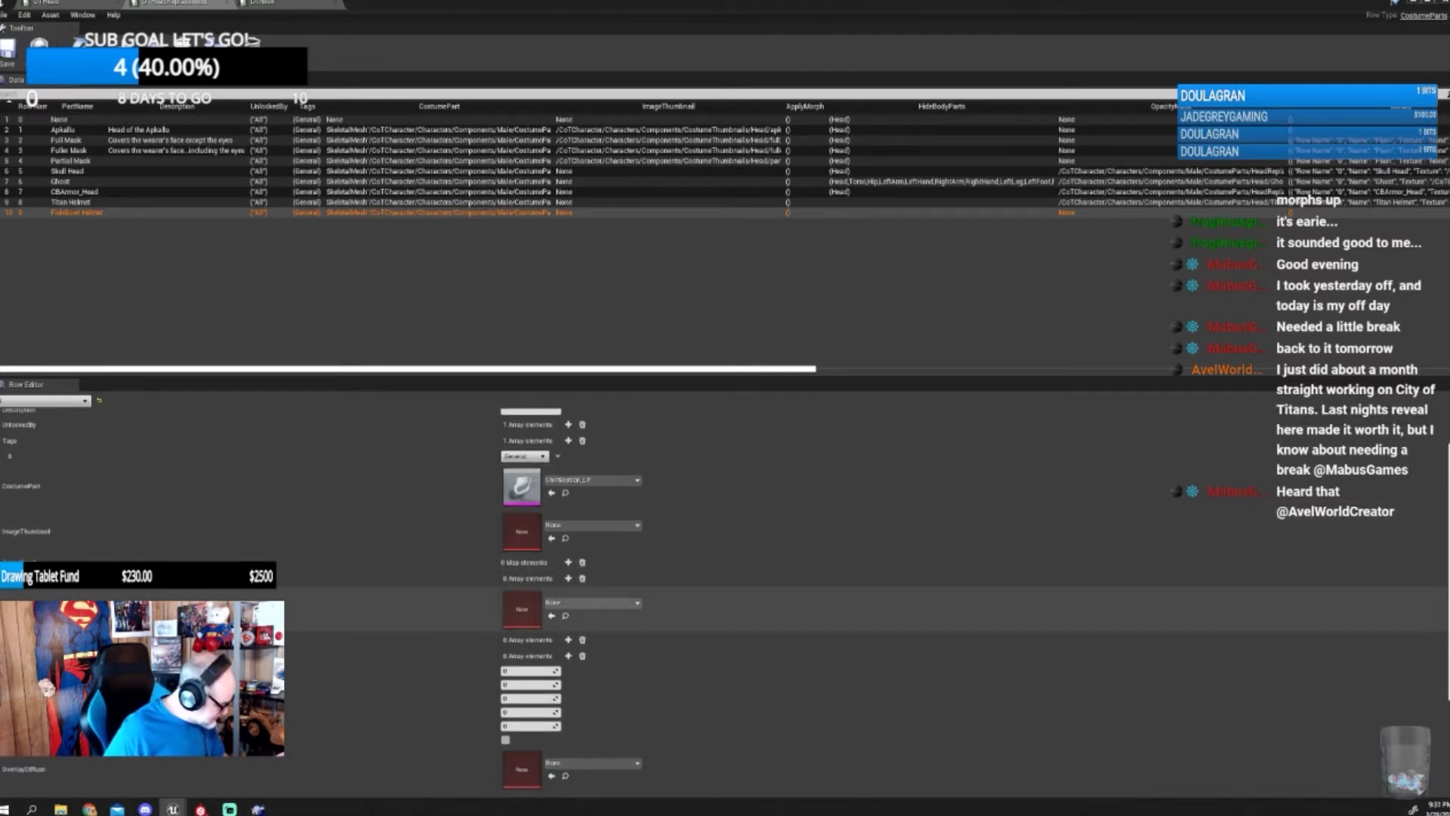
{"action": "left_click", "coordinate": [578, 604]}
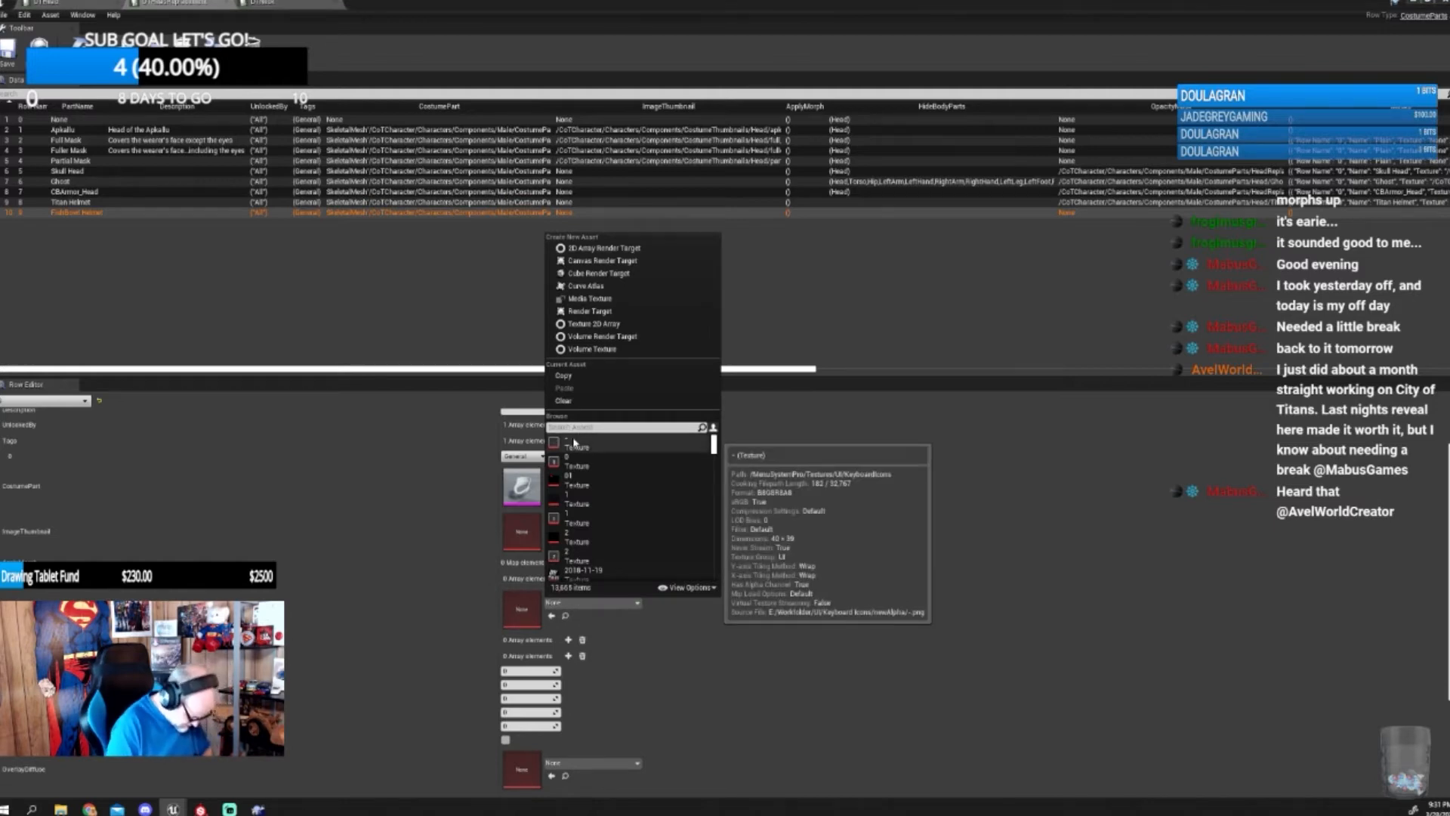
{"action": "type", "text": "chin"}
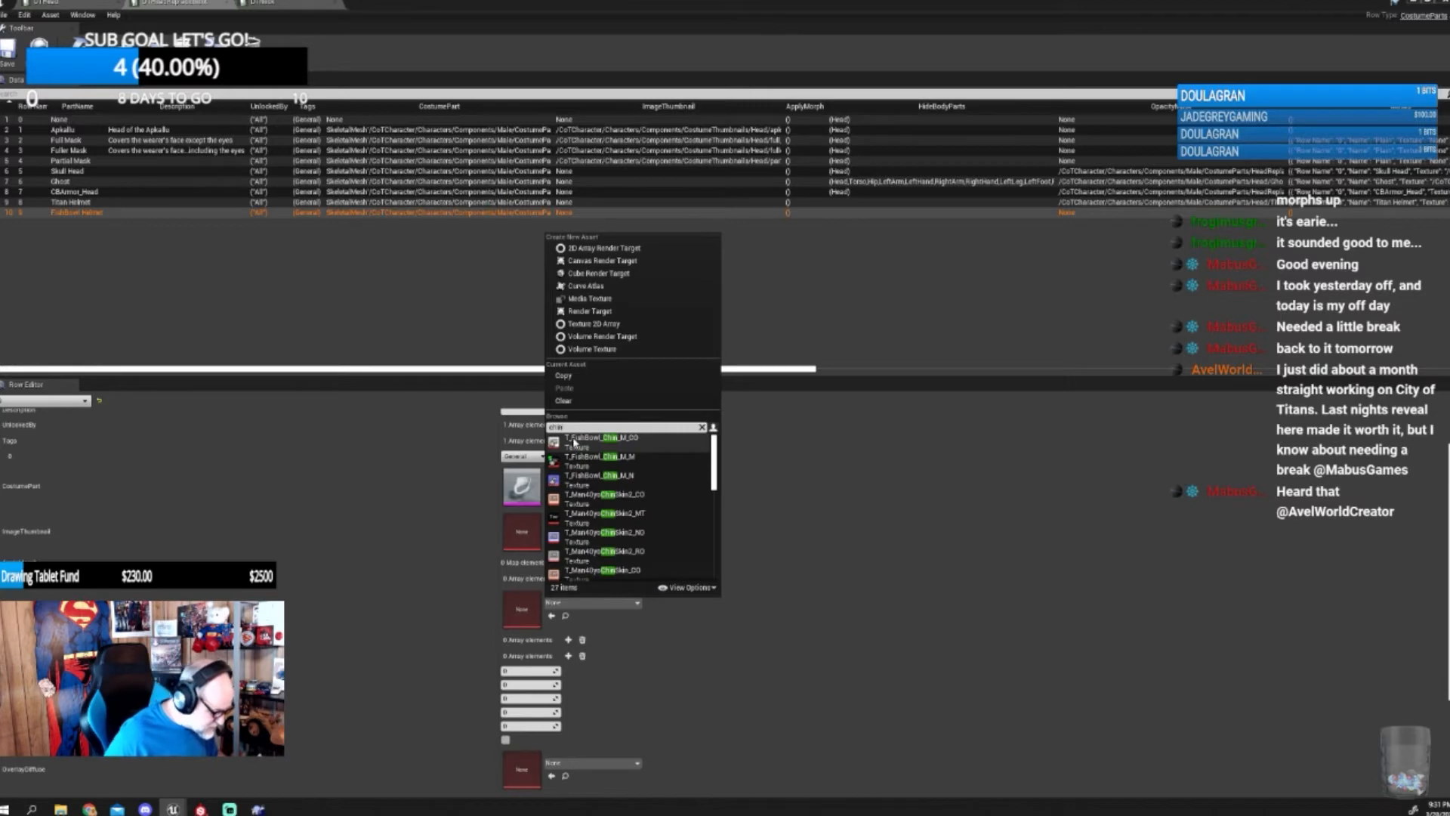
{"action": "left_click", "coordinate": [618, 446]}
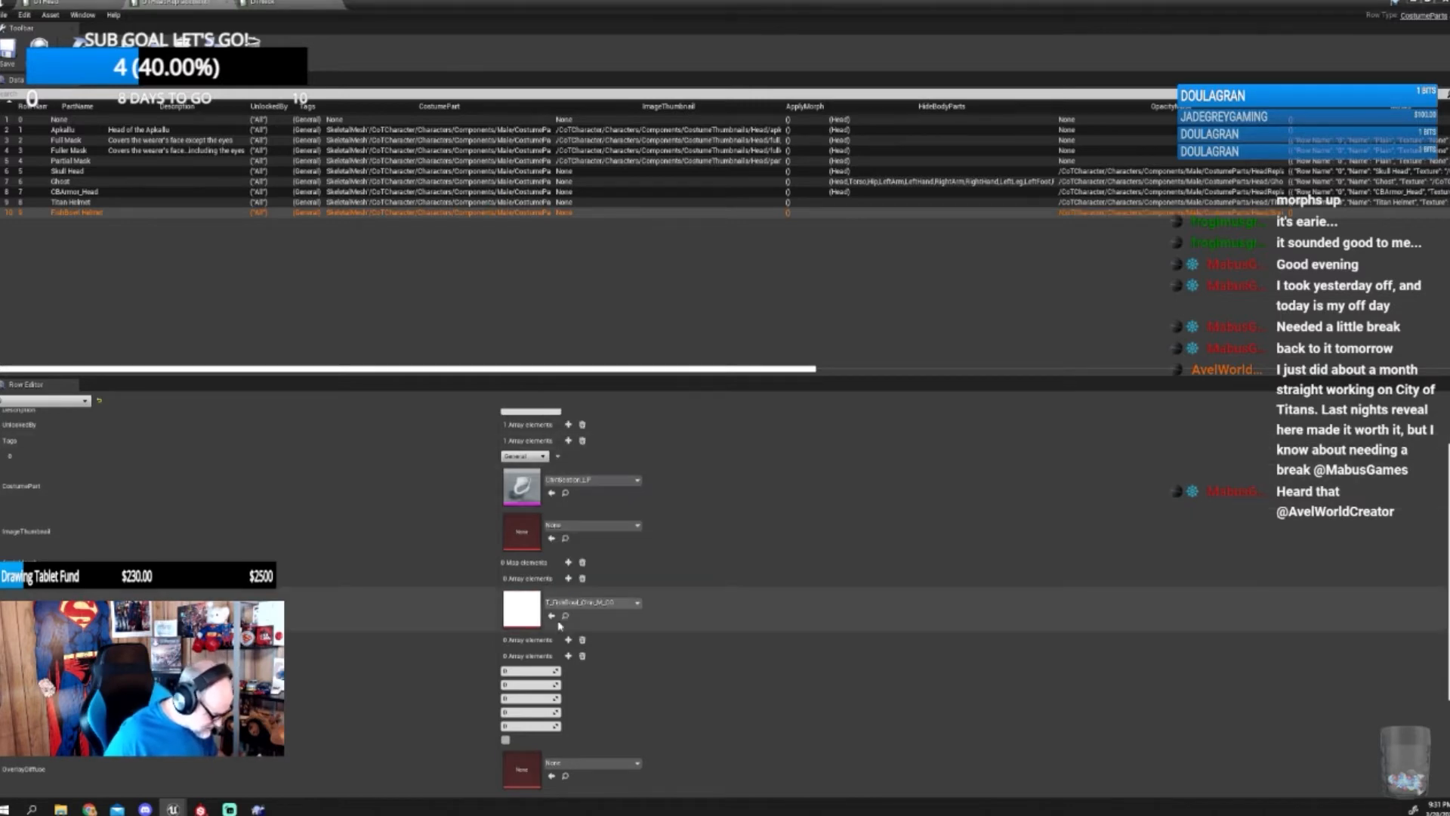
- Add one element to the FishBowl Helmet row's Masks array and name it Fish Bowl Helmet
{"action": "scroll", "coordinate": [633, 599], "scroll_direction": "down", "scroll_amount": 1}
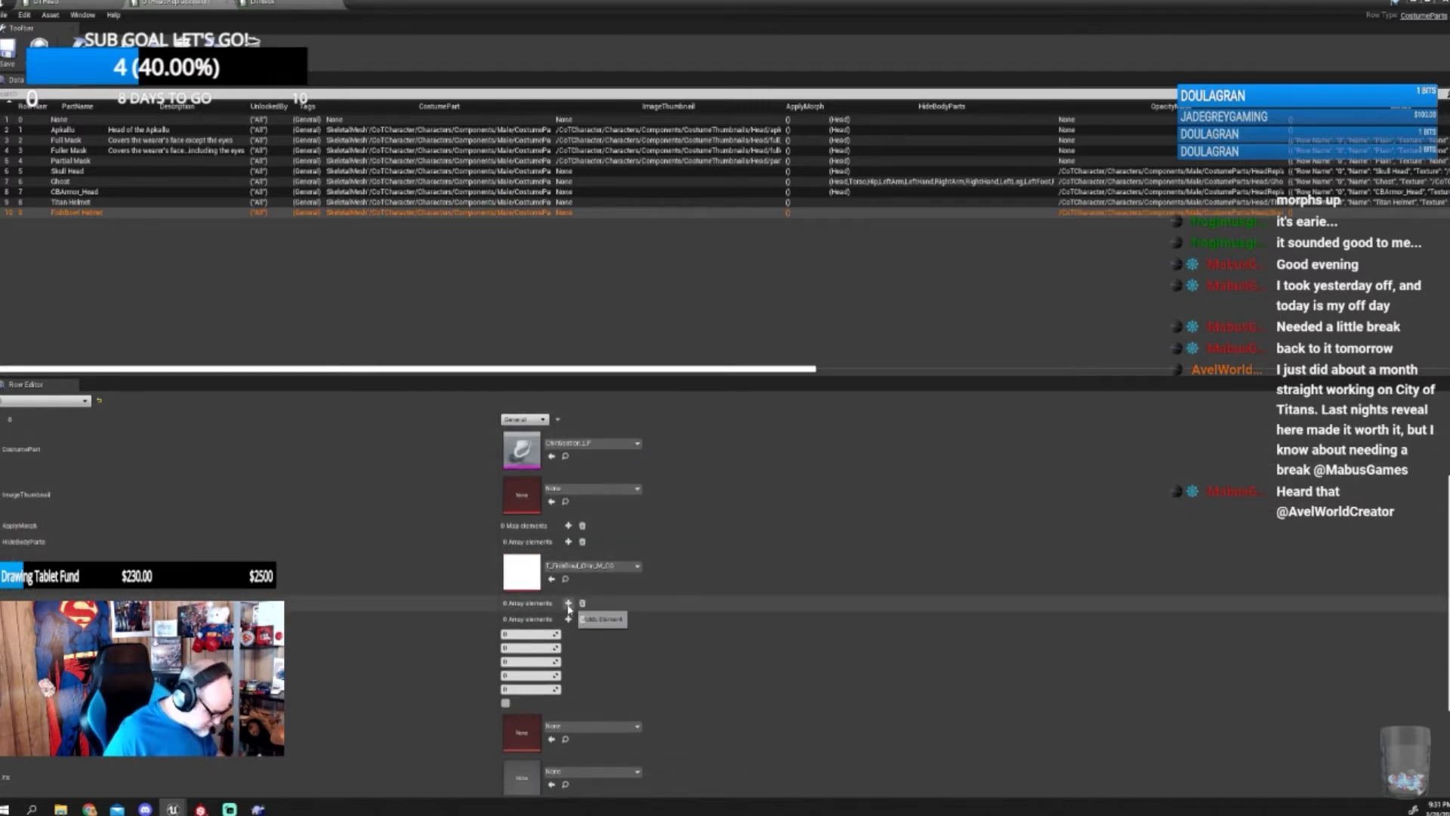
{"action": "left_click", "coordinate": [568, 603]}
{"action": "left_click", "coordinate": [561, 618]}
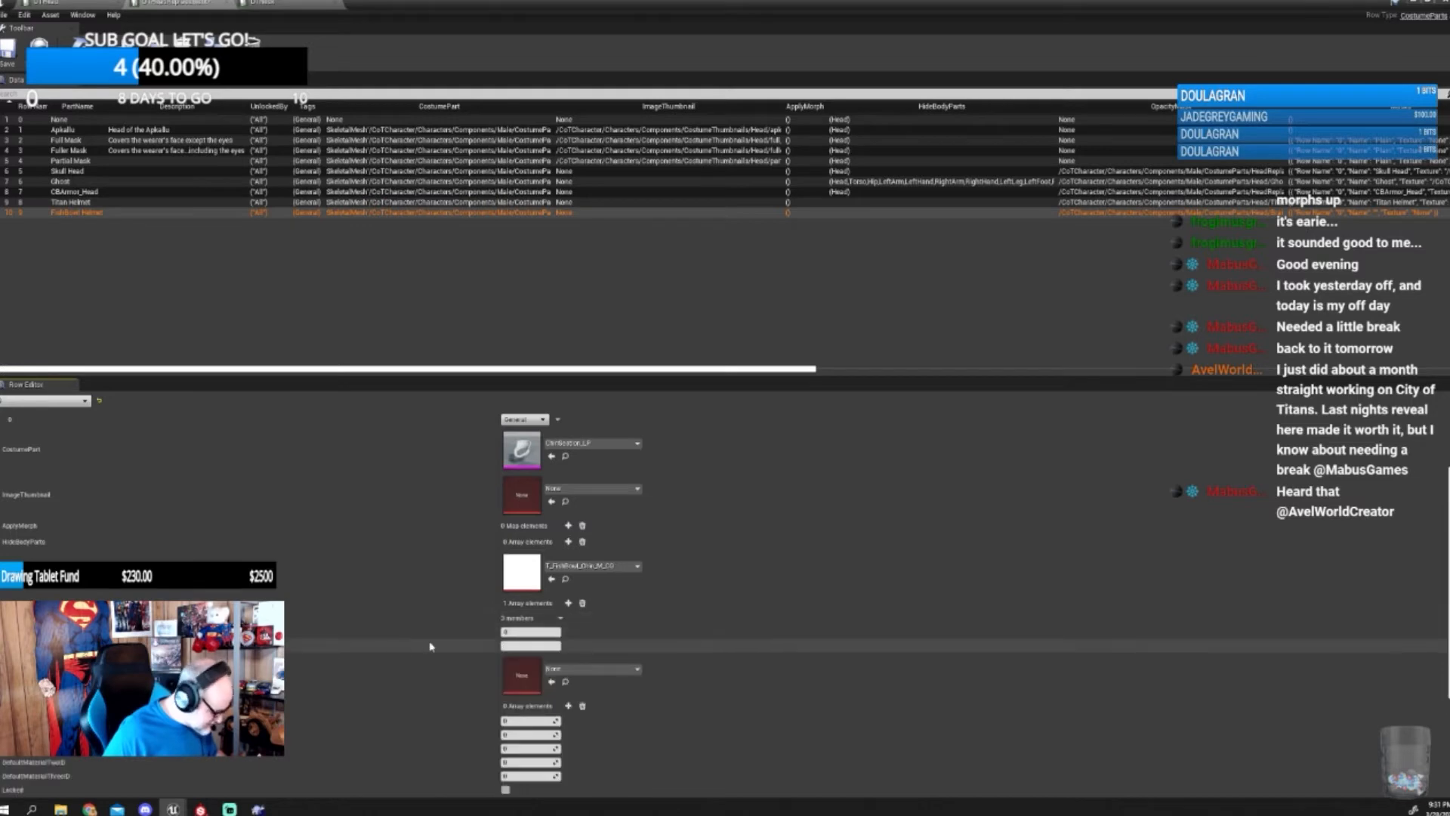
{"action": "scroll", "coordinate": [552, 561], "scroll_direction": "up", "scroll_amount": 2}
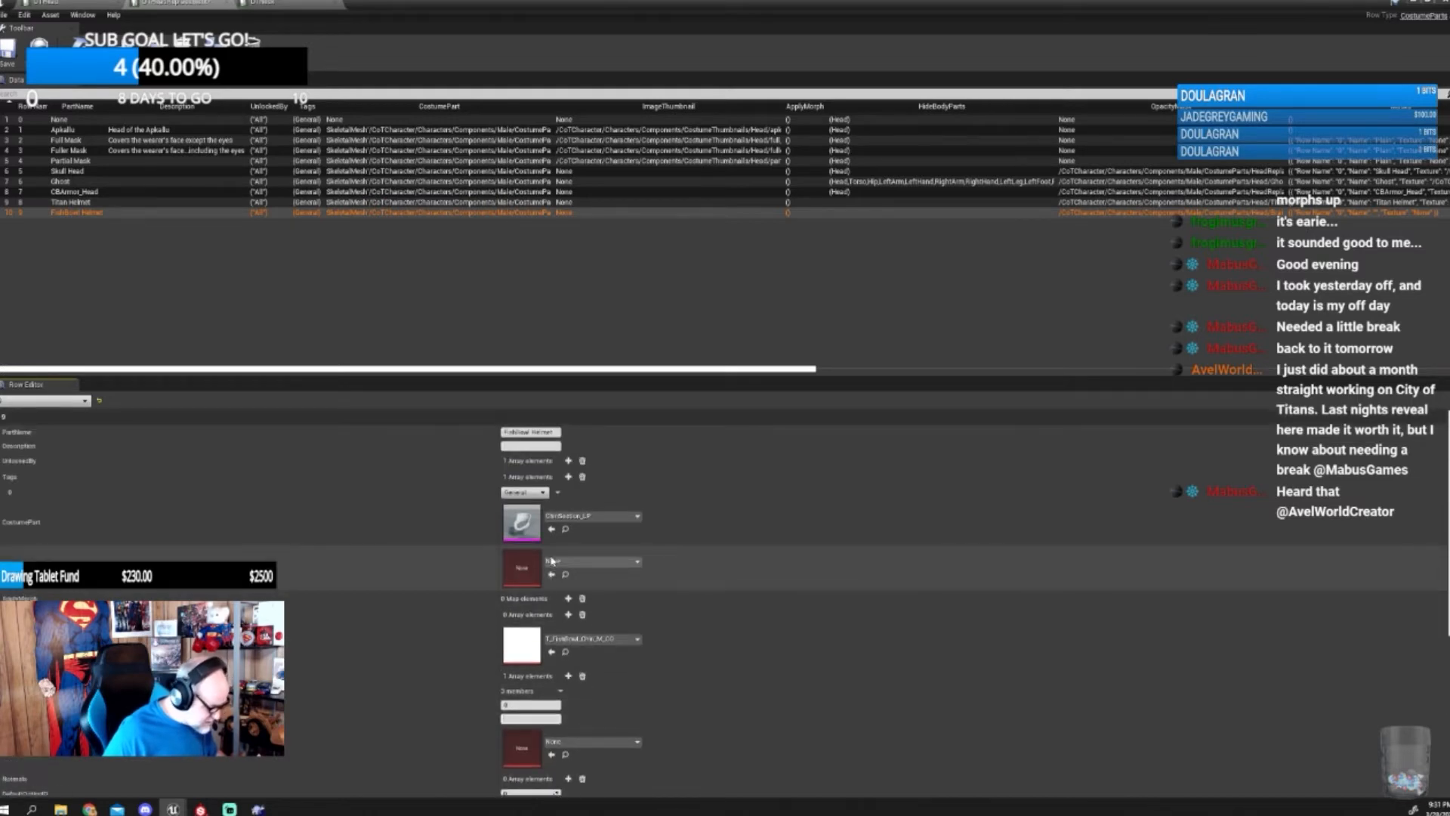
{"action": "scroll", "coordinate": [552, 561], "scroll_direction": "down", "scroll_amount": 3}
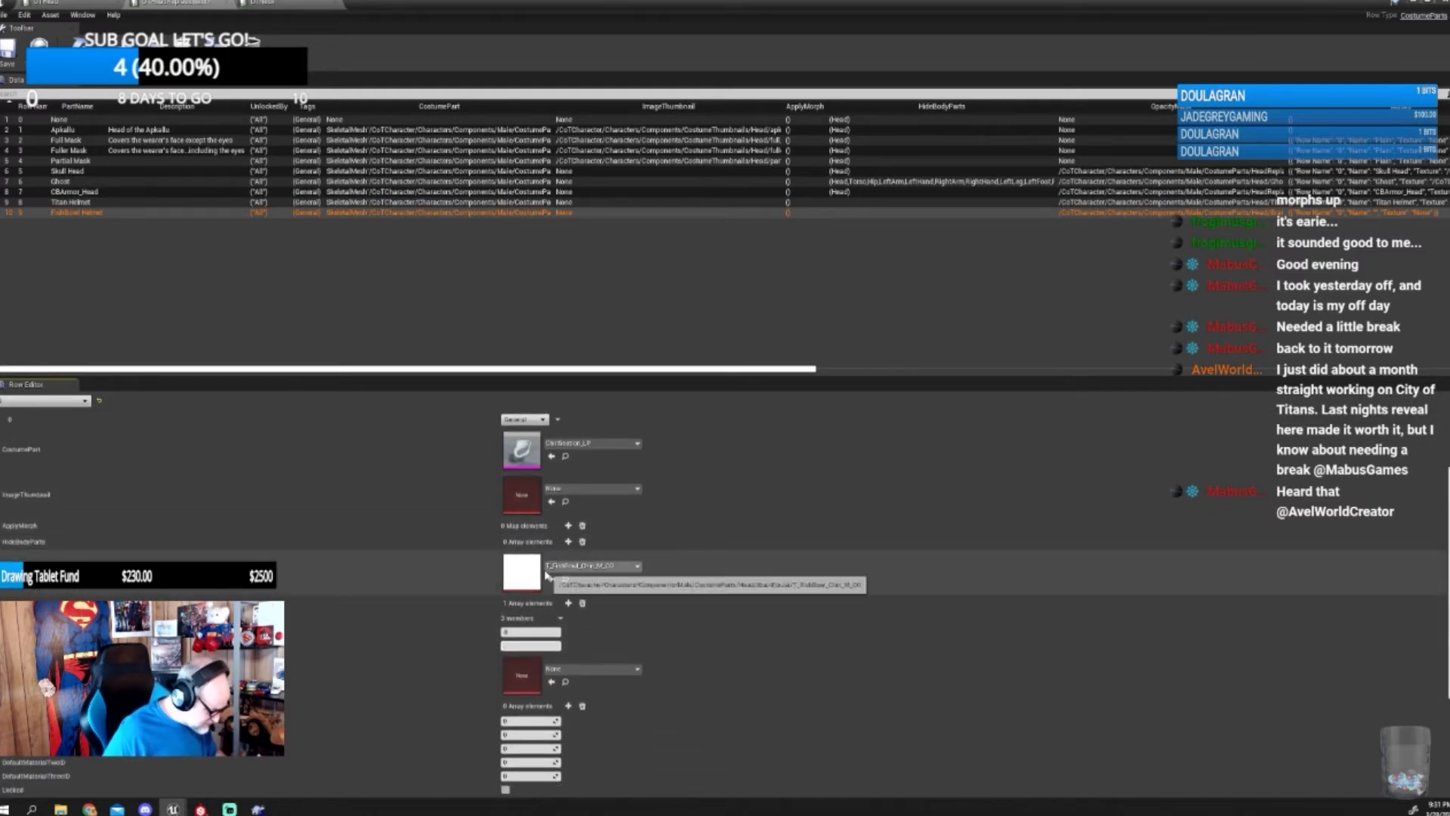
{"action": "left_click", "coordinate": [529, 627]}
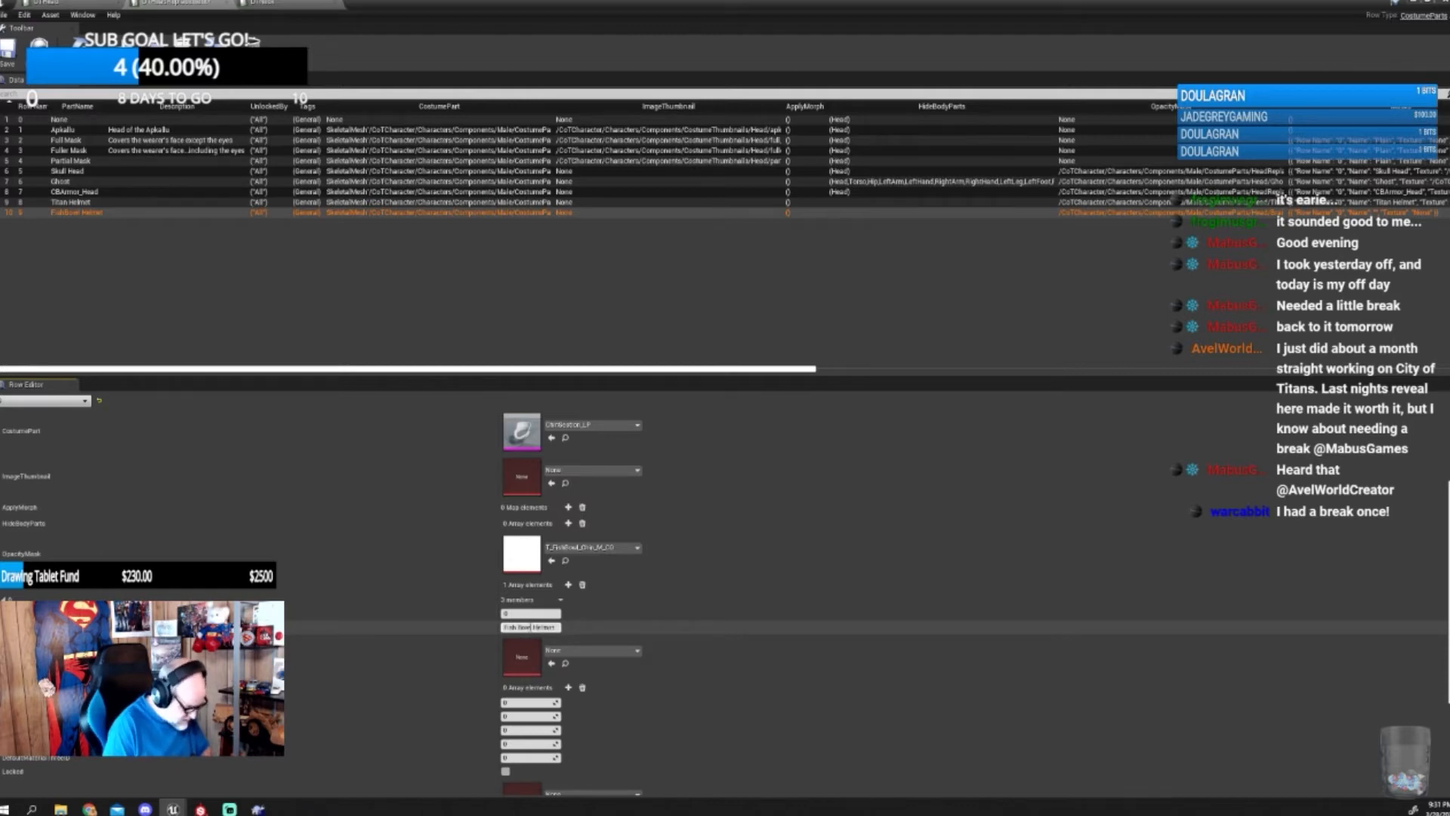
{"action": "key", "text": "ctrl+a"}
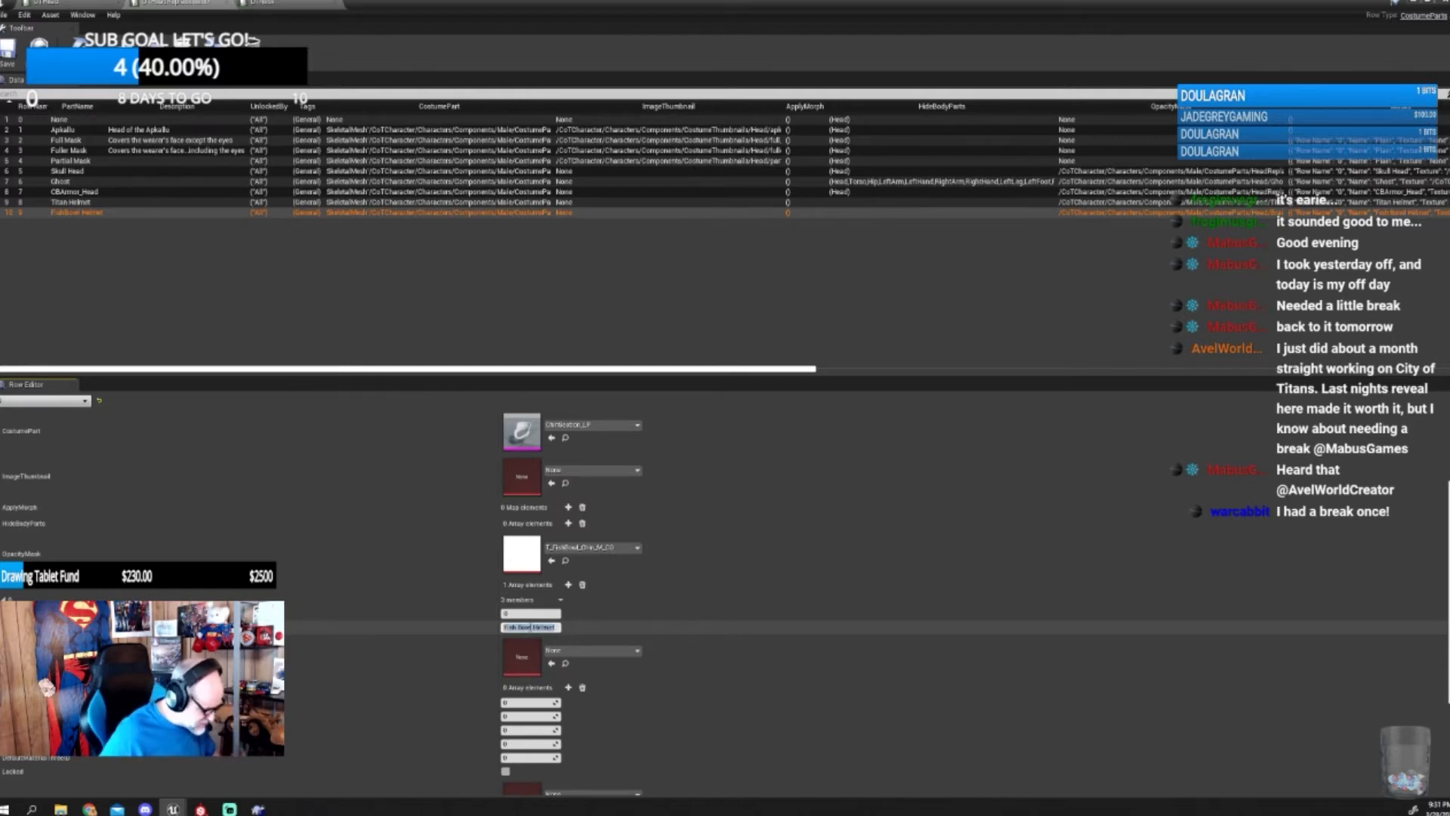
{"action": "left_click", "coordinate": [461, 659]}
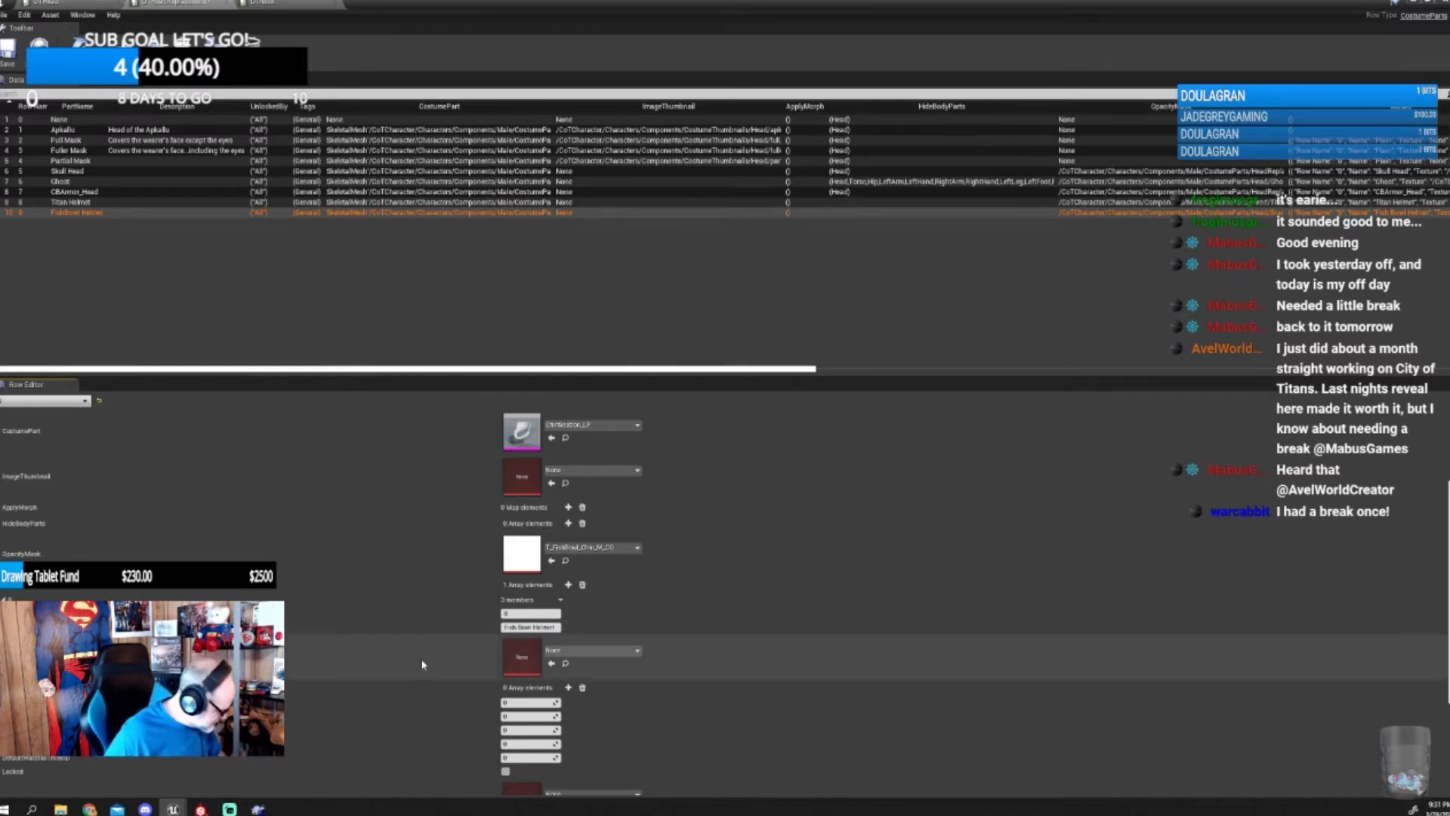
- Assign the T_FishBowl_Chin_M_M texture to the new Masks element
{"action": "left_click", "coordinate": [557, 650]}
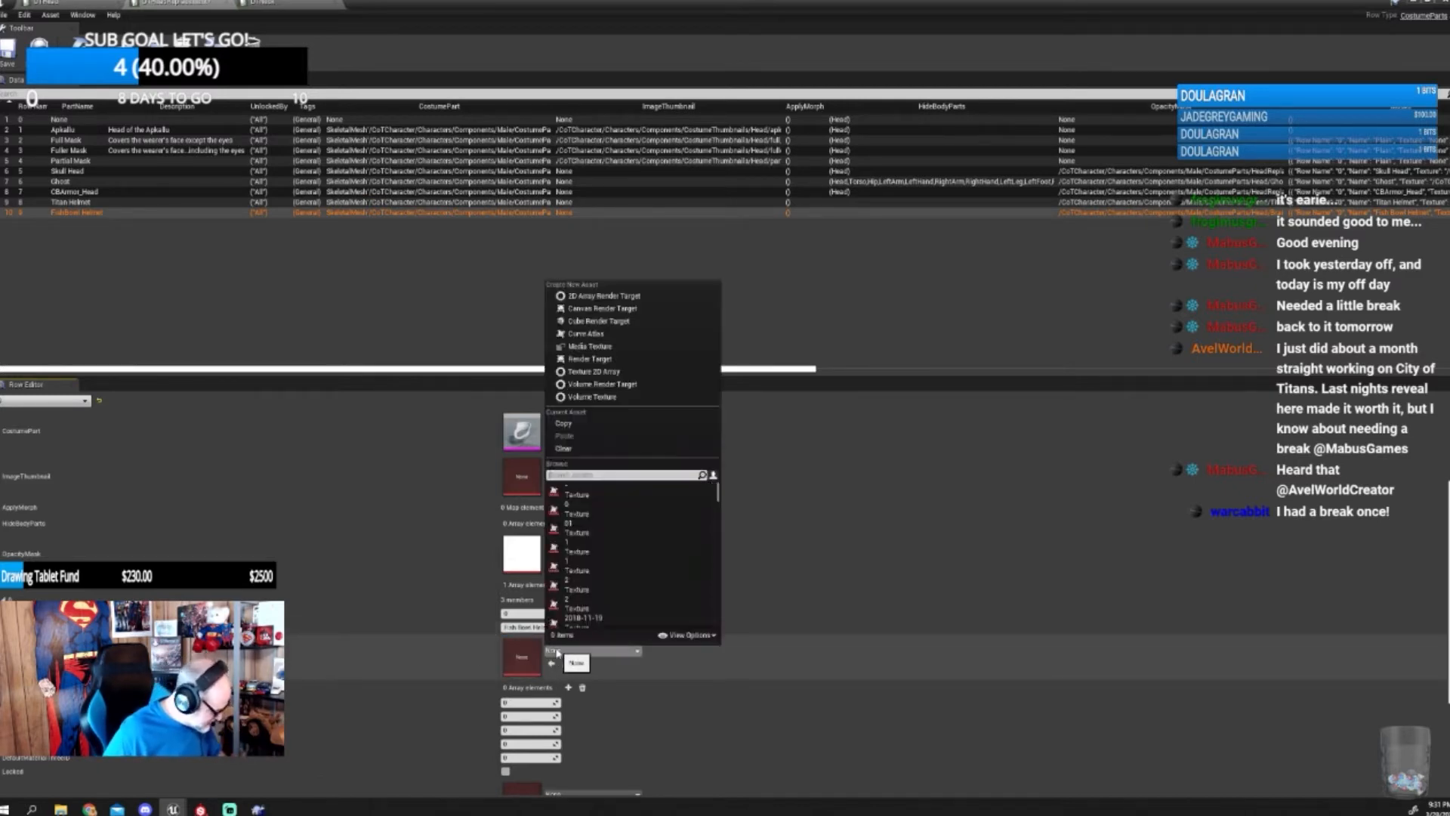
{"action": "type", "text": "chin"}
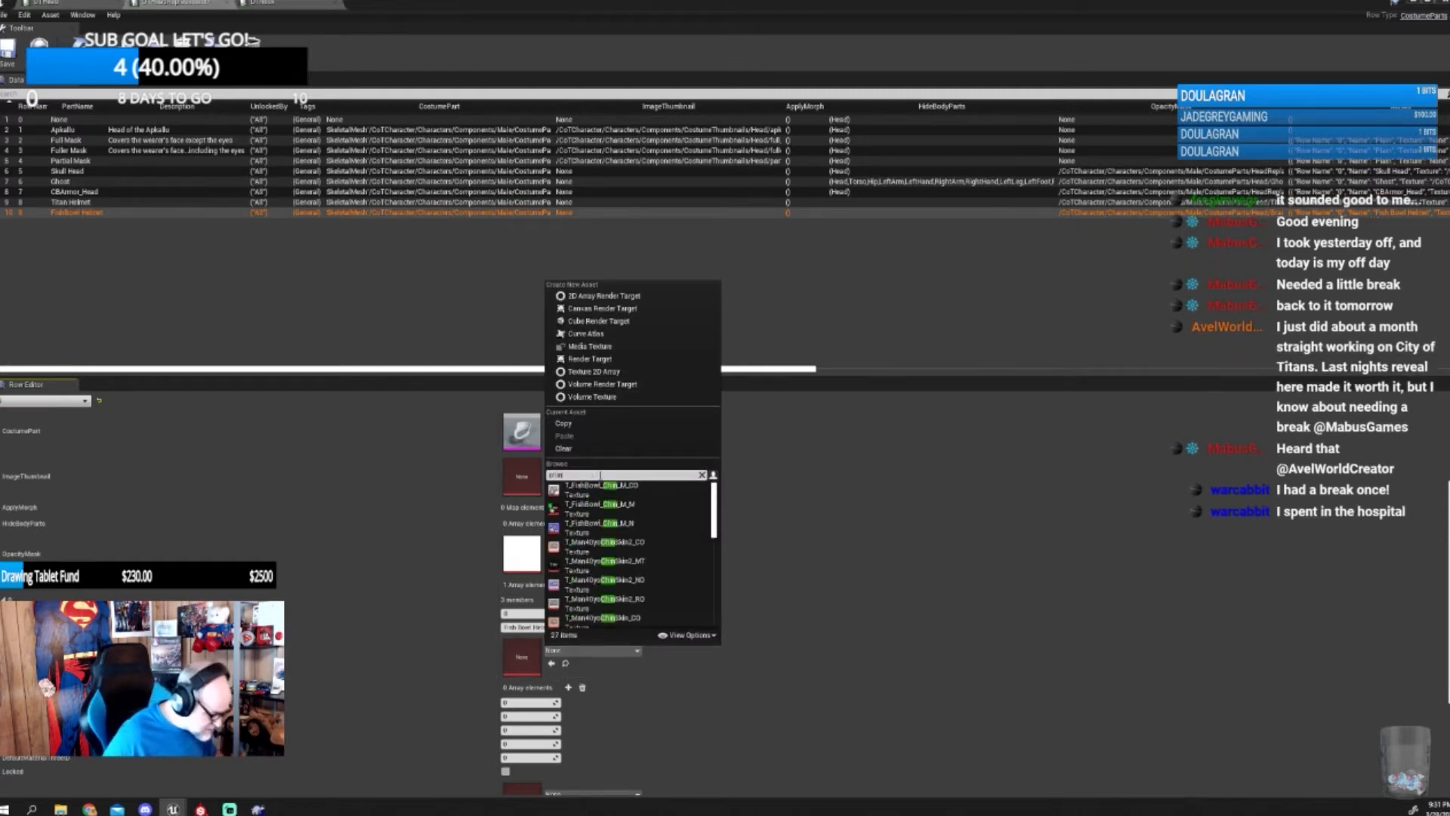
{"action": "left_click", "coordinate": [601, 503]}
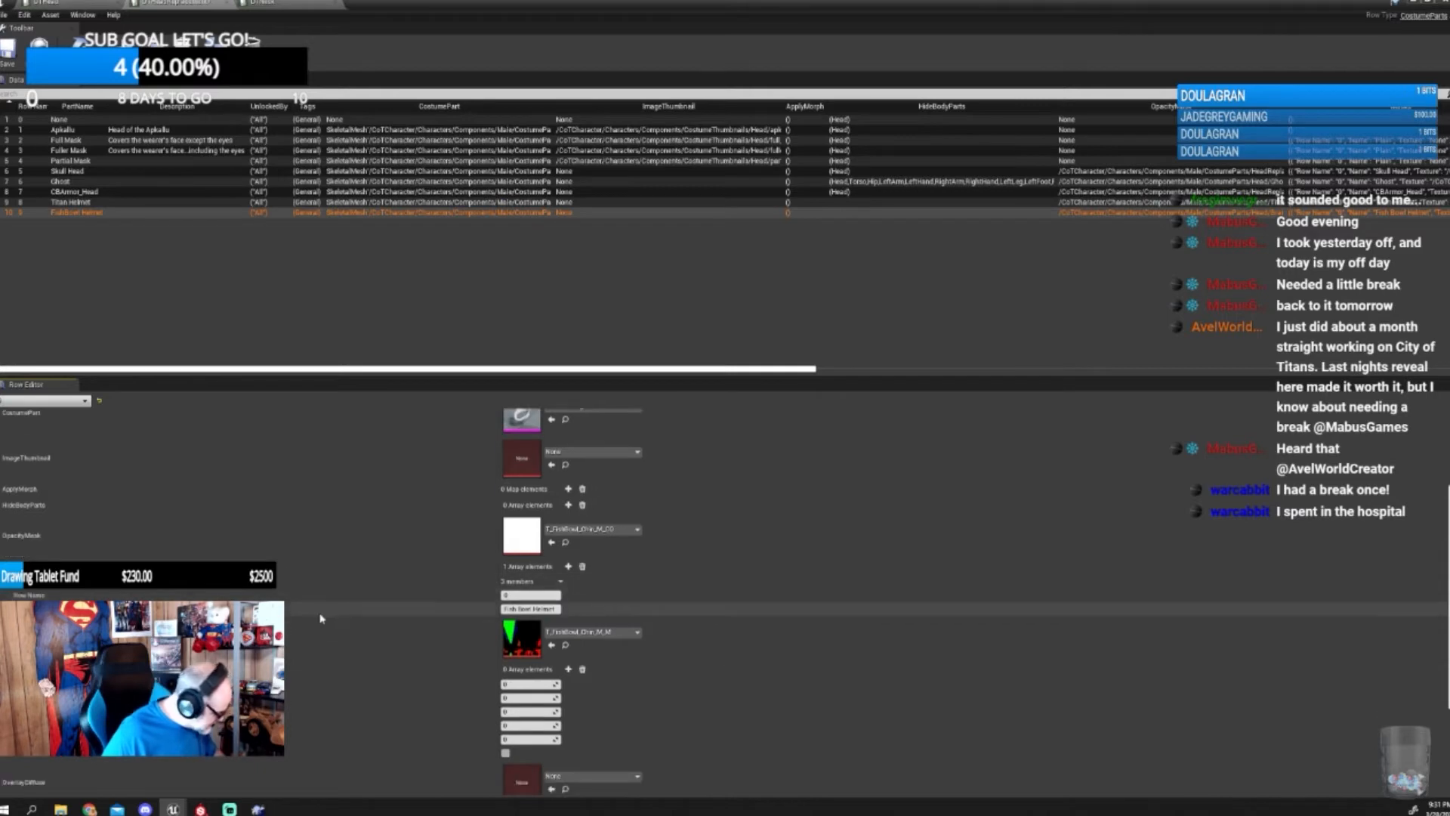
- Add one element to the row's Normals array and fill its name with a copy of the PartName, FishBowl Helmet
{"action": "left_click", "coordinate": [568, 670]}
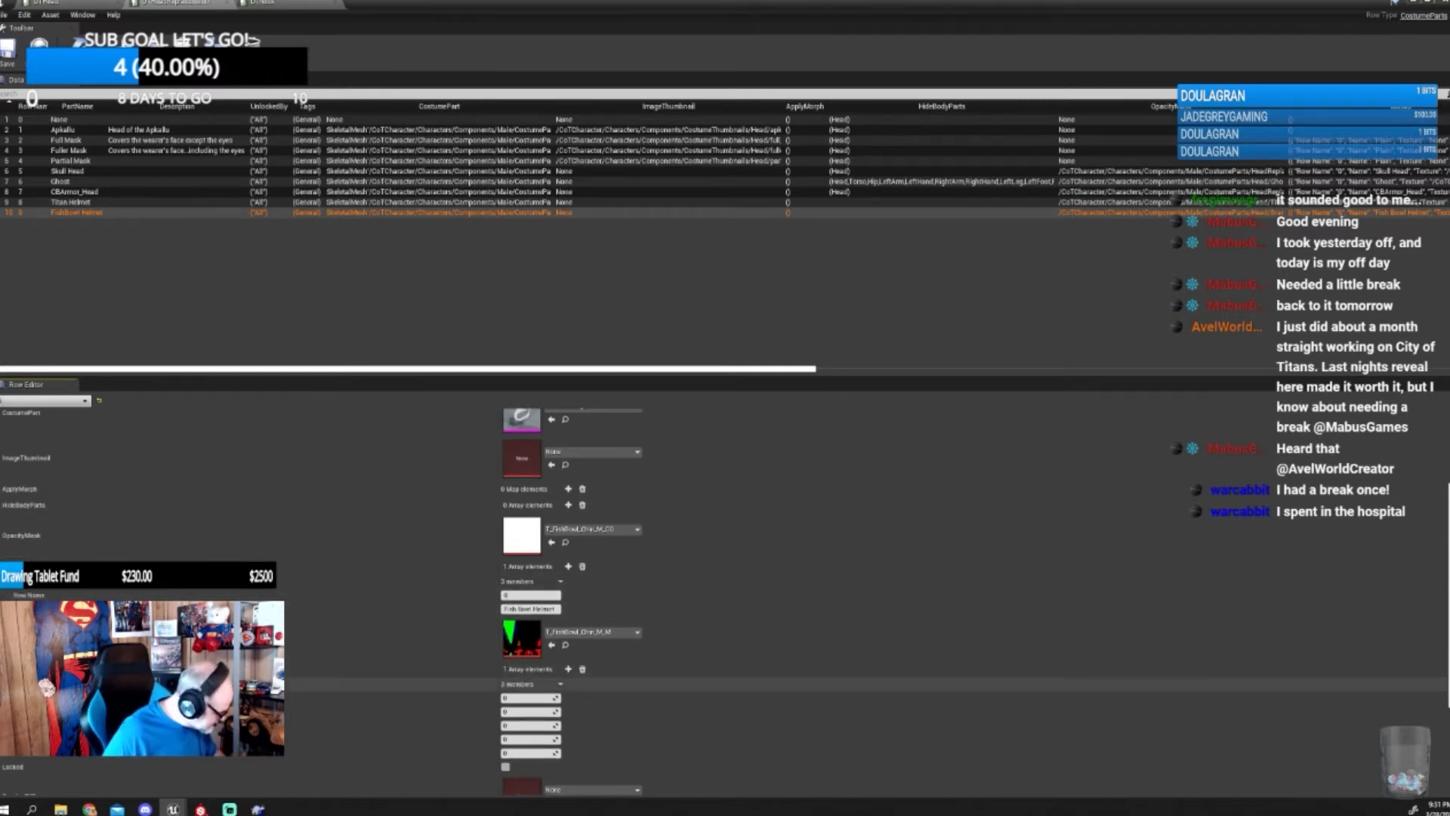
{"action": "left_click", "coordinate": [523, 711]}
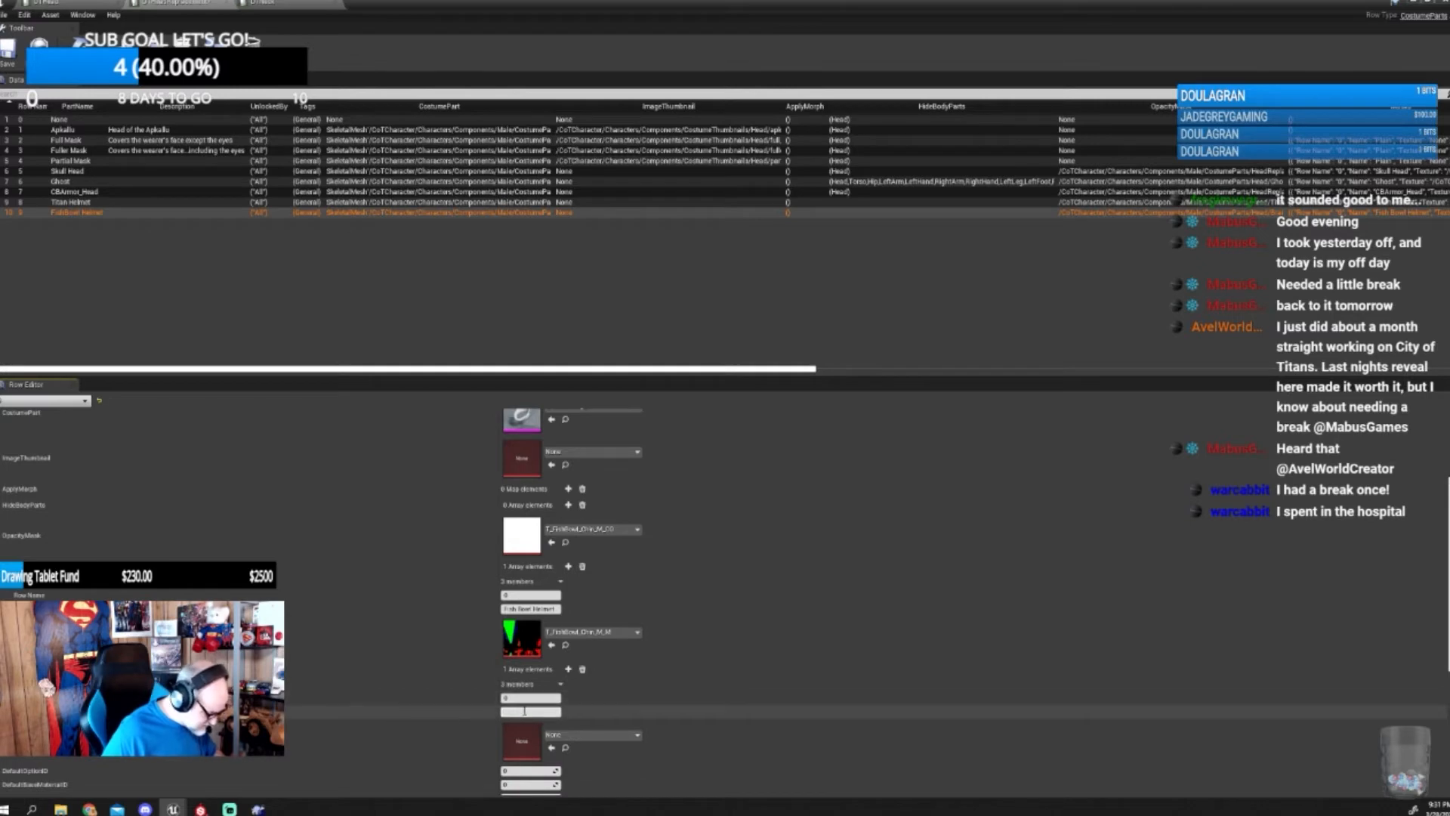
{"action": "scroll", "coordinate": [537, 491], "scroll_direction": "up", "scroll_amount": 3}
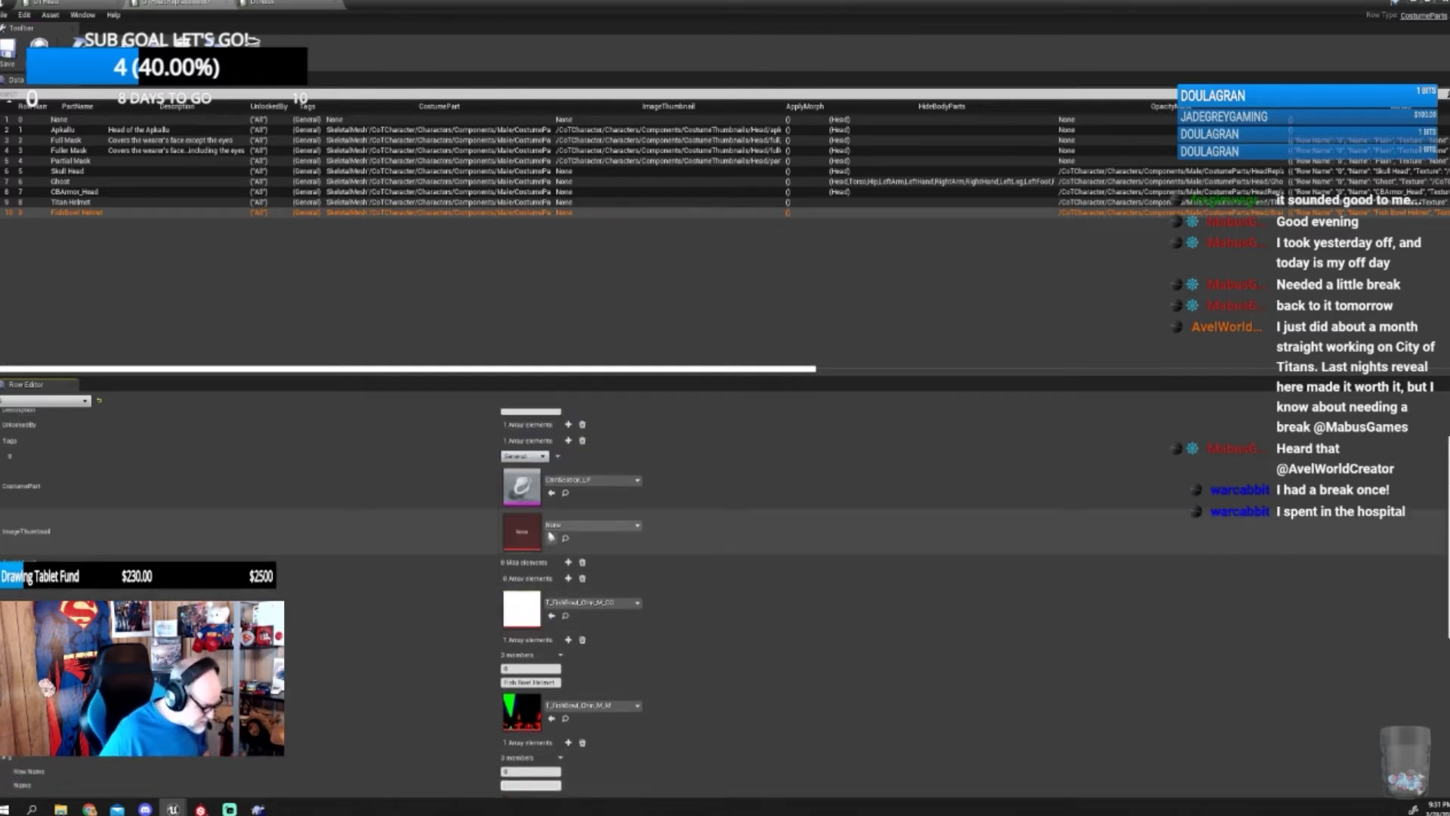
{"action": "left_click", "coordinate": [544, 432]}
{"action": "key", "text": "ctrl+c"}
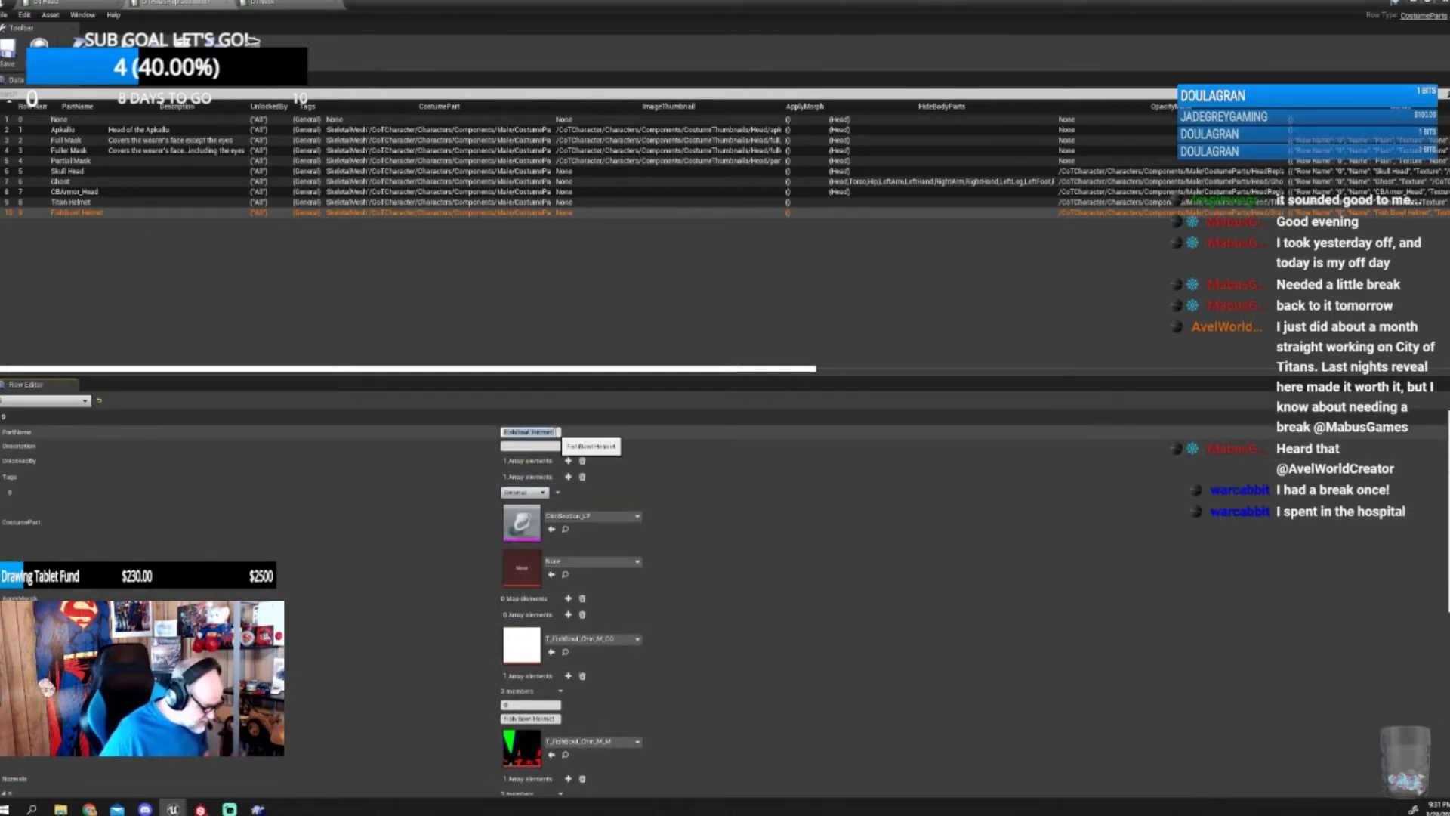
{"action": "scroll", "coordinate": [537, 604], "scroll_direction": "down", "scroll_amount": 3}
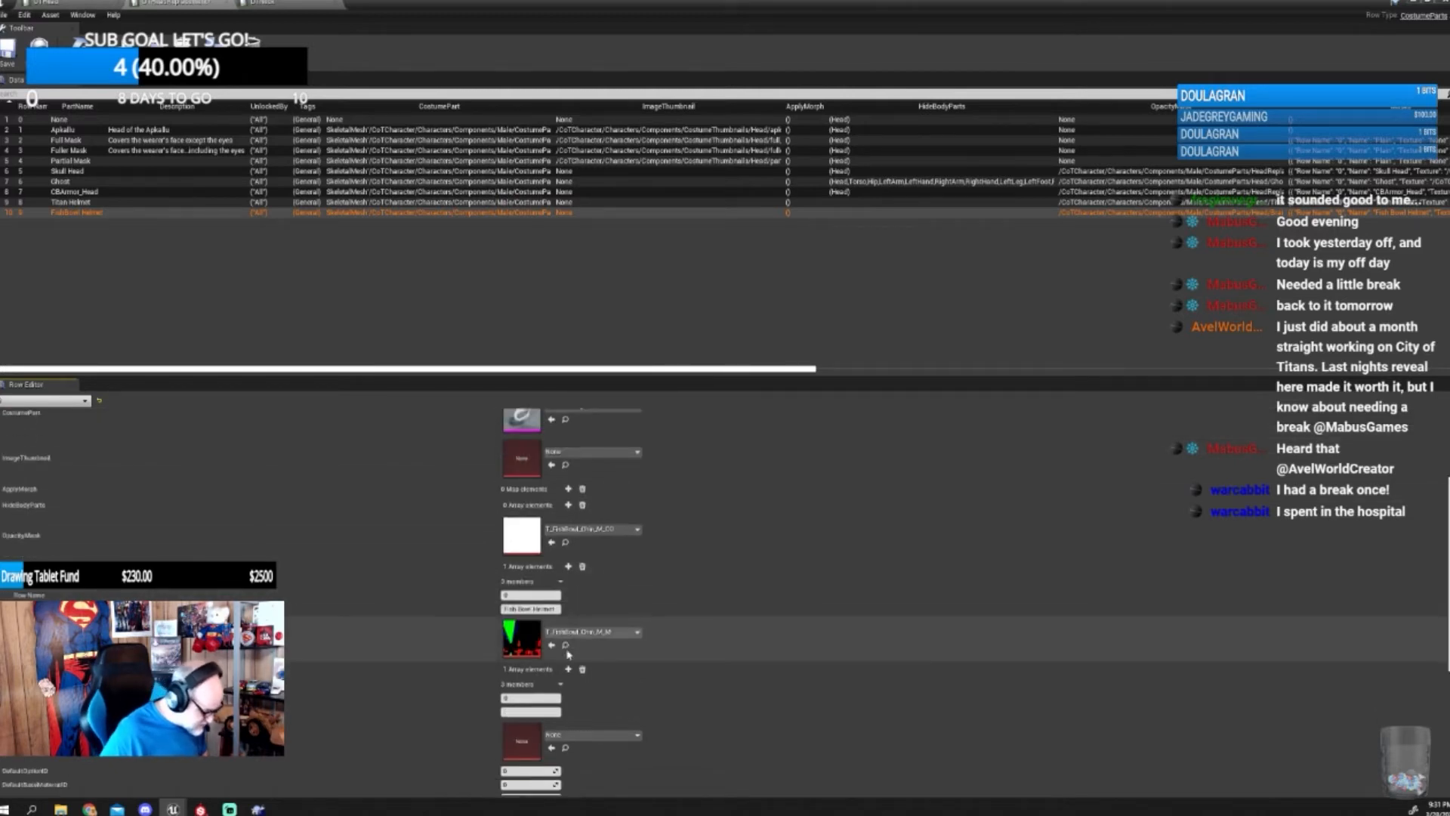
{"action": "left_click", "coordinate": [542, 711]}
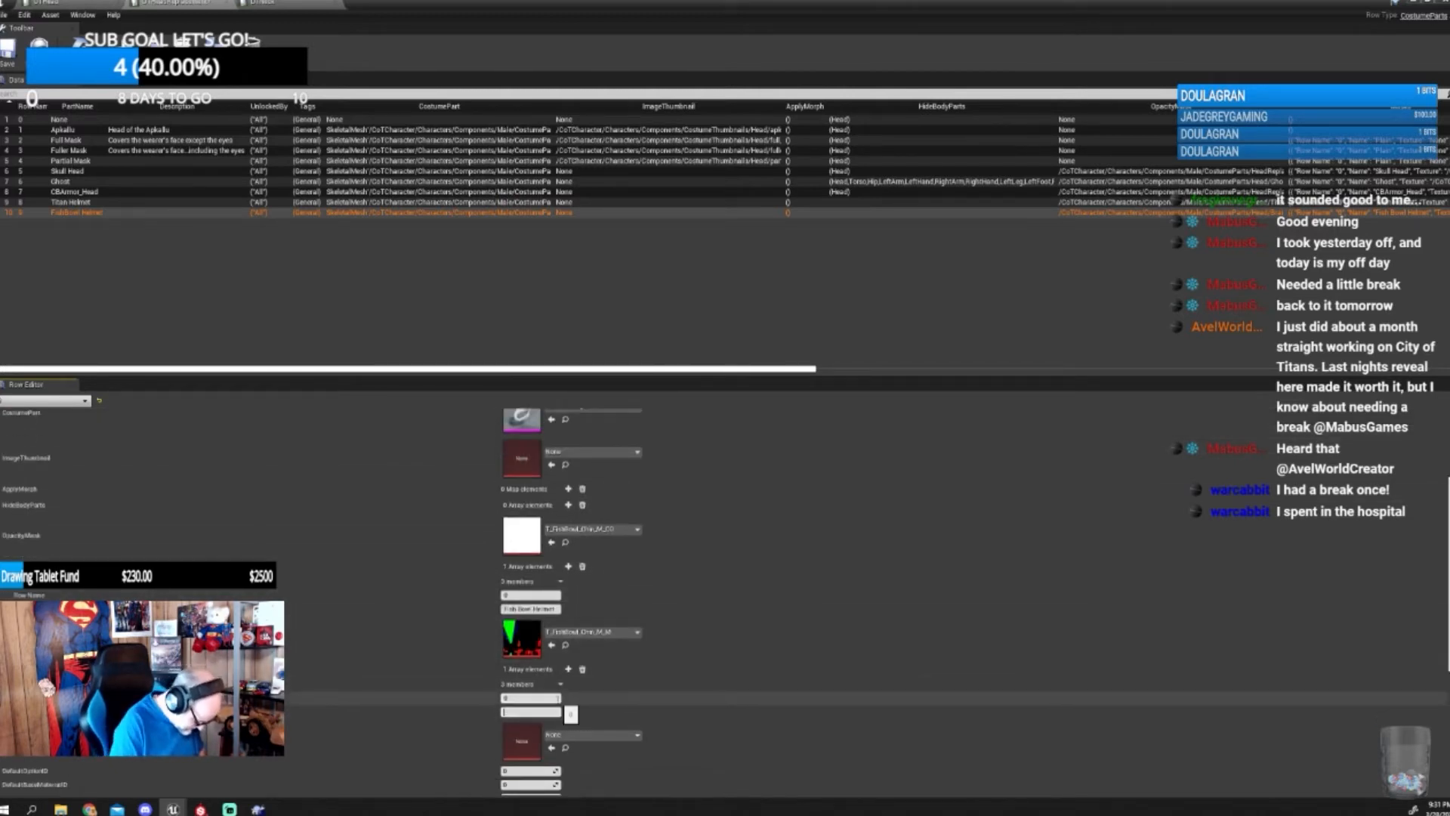
{"action": "key", "text": "ctrl+v"}
- Assign the T_FishBowl_Chin_M_N texture to the new Normals element
{"action": "scroll", "coordinate": [589, 692], "scroll_direction": "down", "scroll_amount": 2}
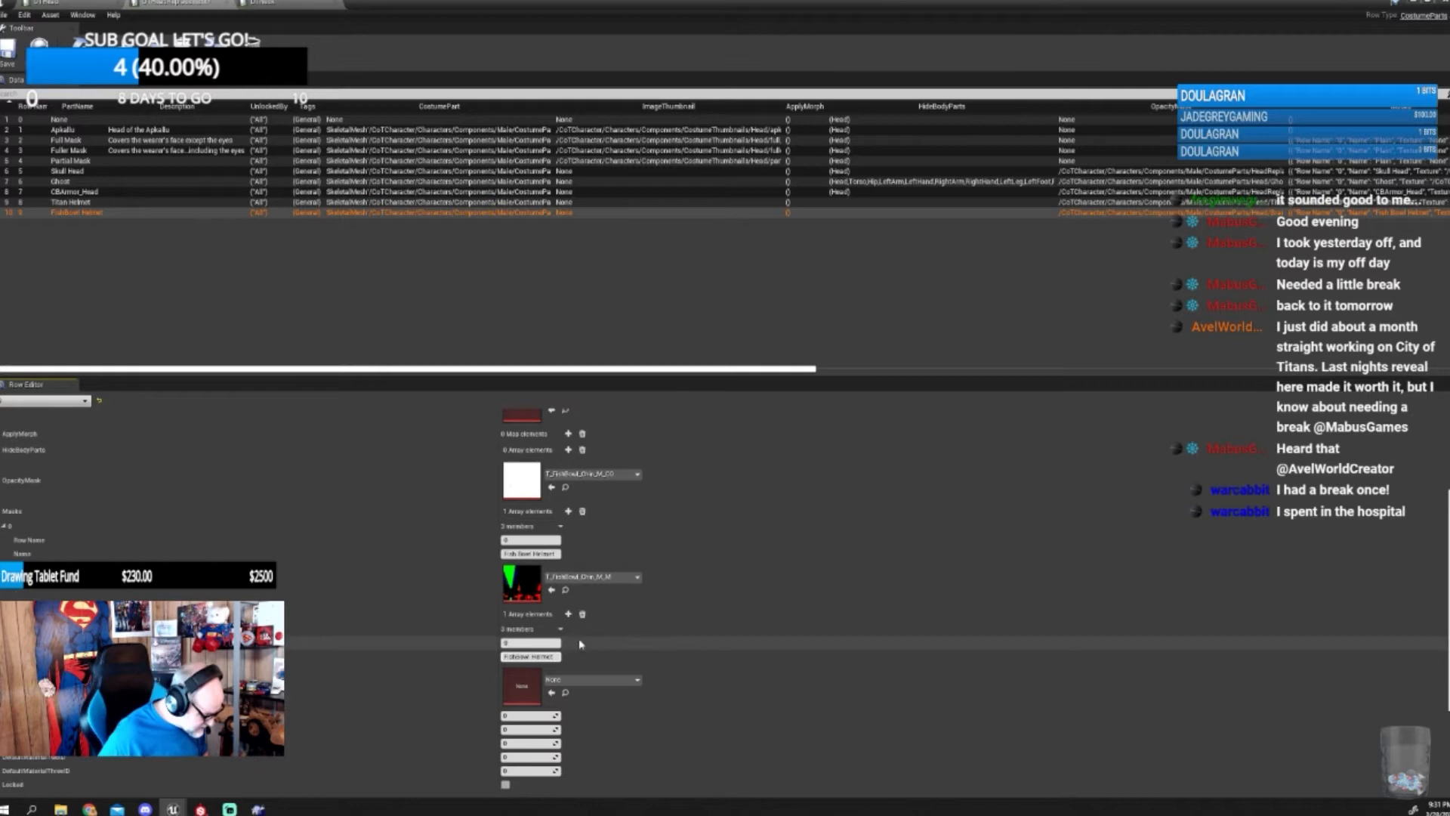
{"action": "left_click", "coordinate": [609, 677]}
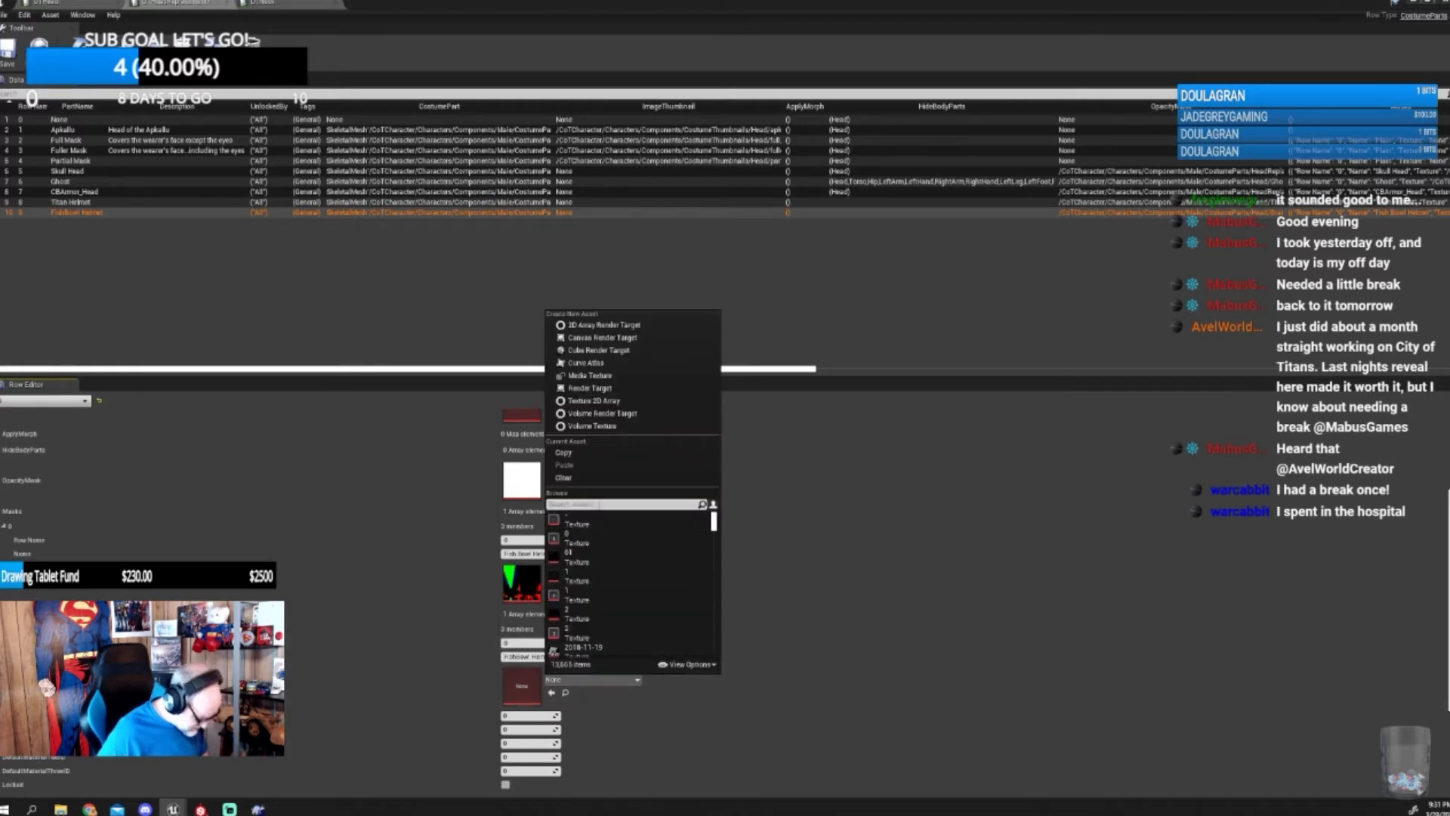
{"action": "type", "text": "chin"}
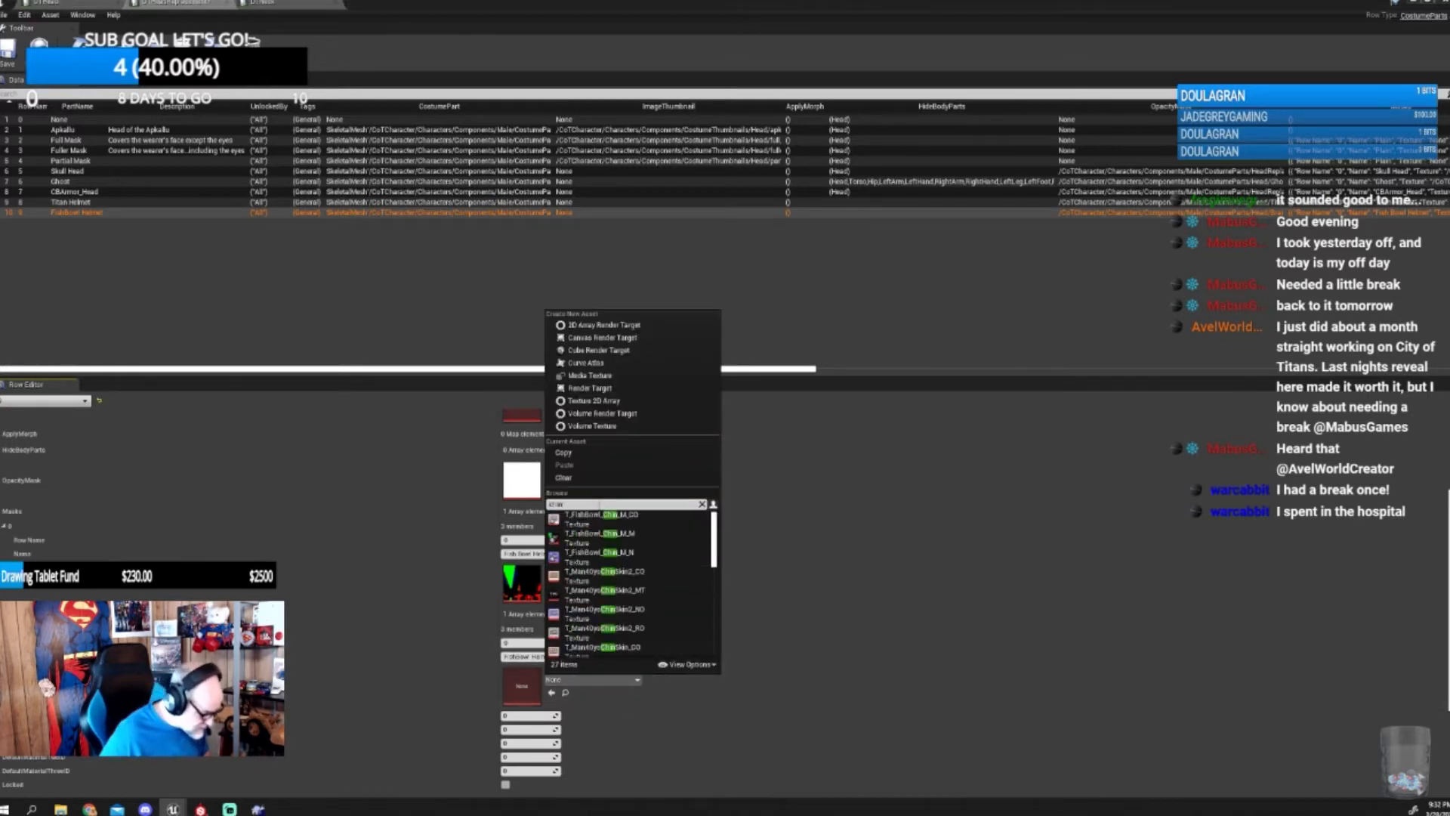
{"action": "left_click", "coordinate": [605, 555]}
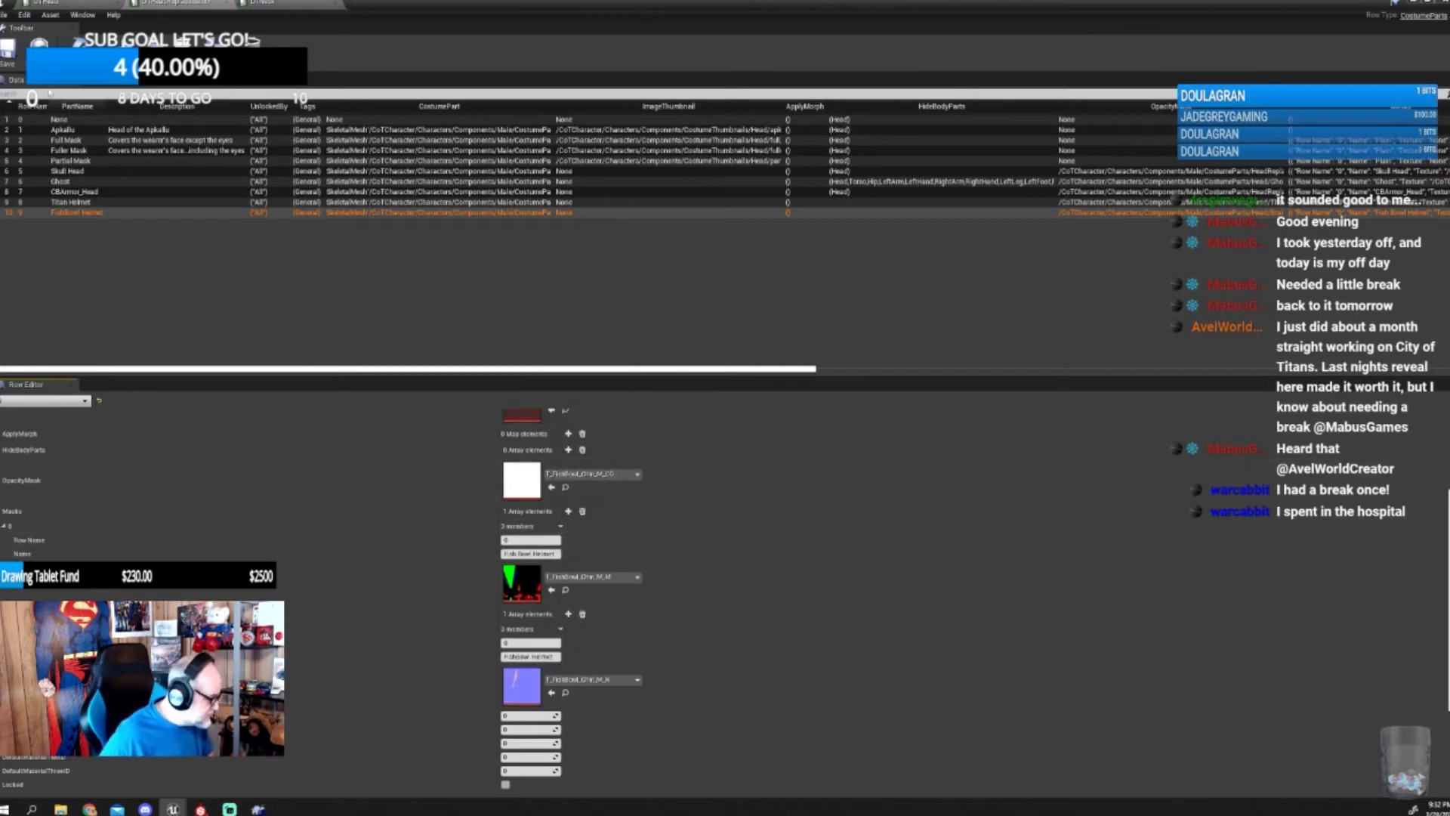
- Save the costume parts data table, minimise its window and start playing the level in the editor viewport
{"action": "left_click", "coordinate": [13, 58]}
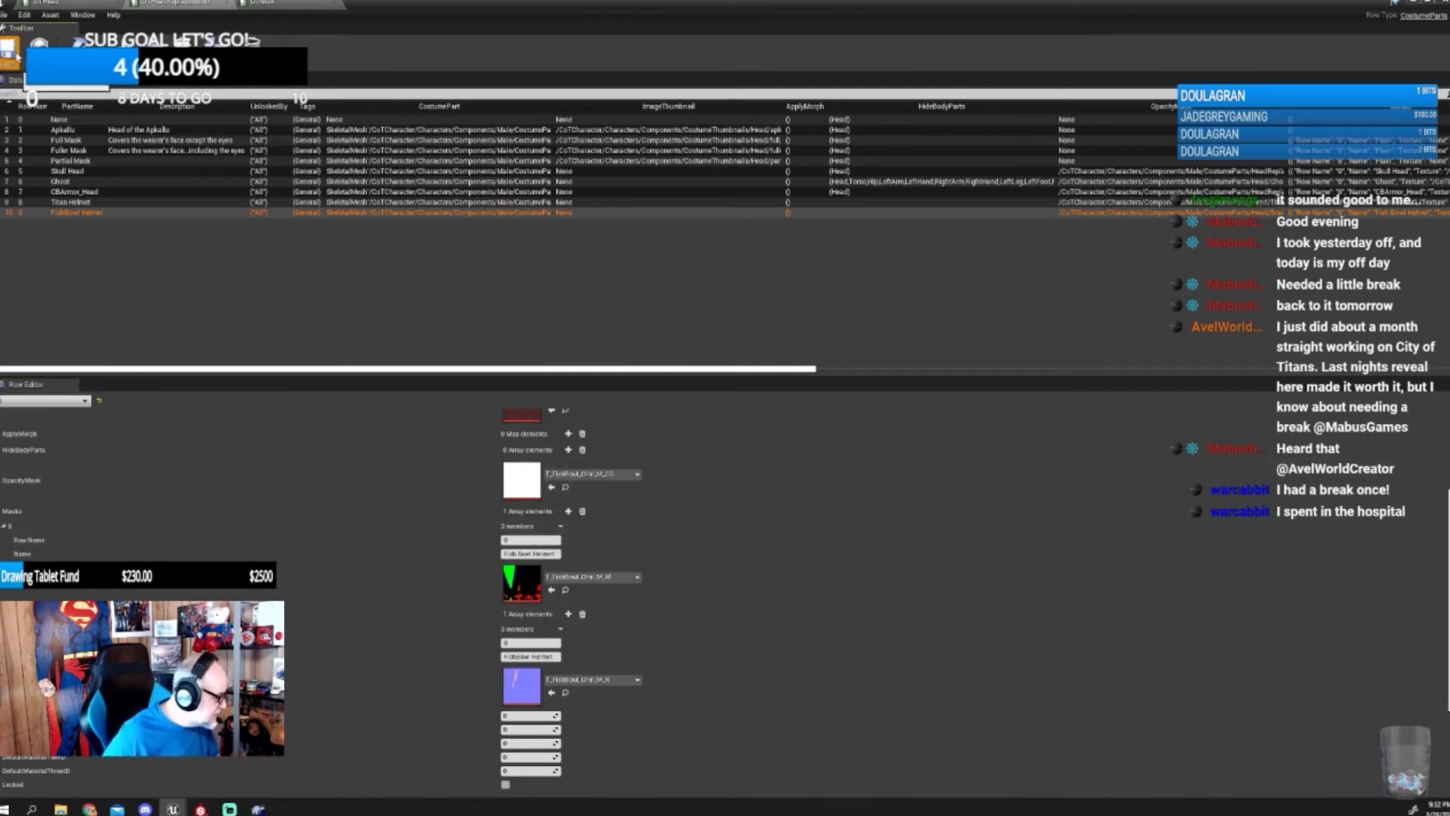
{"action": "left_click", "coordinate": [1414, 3]}
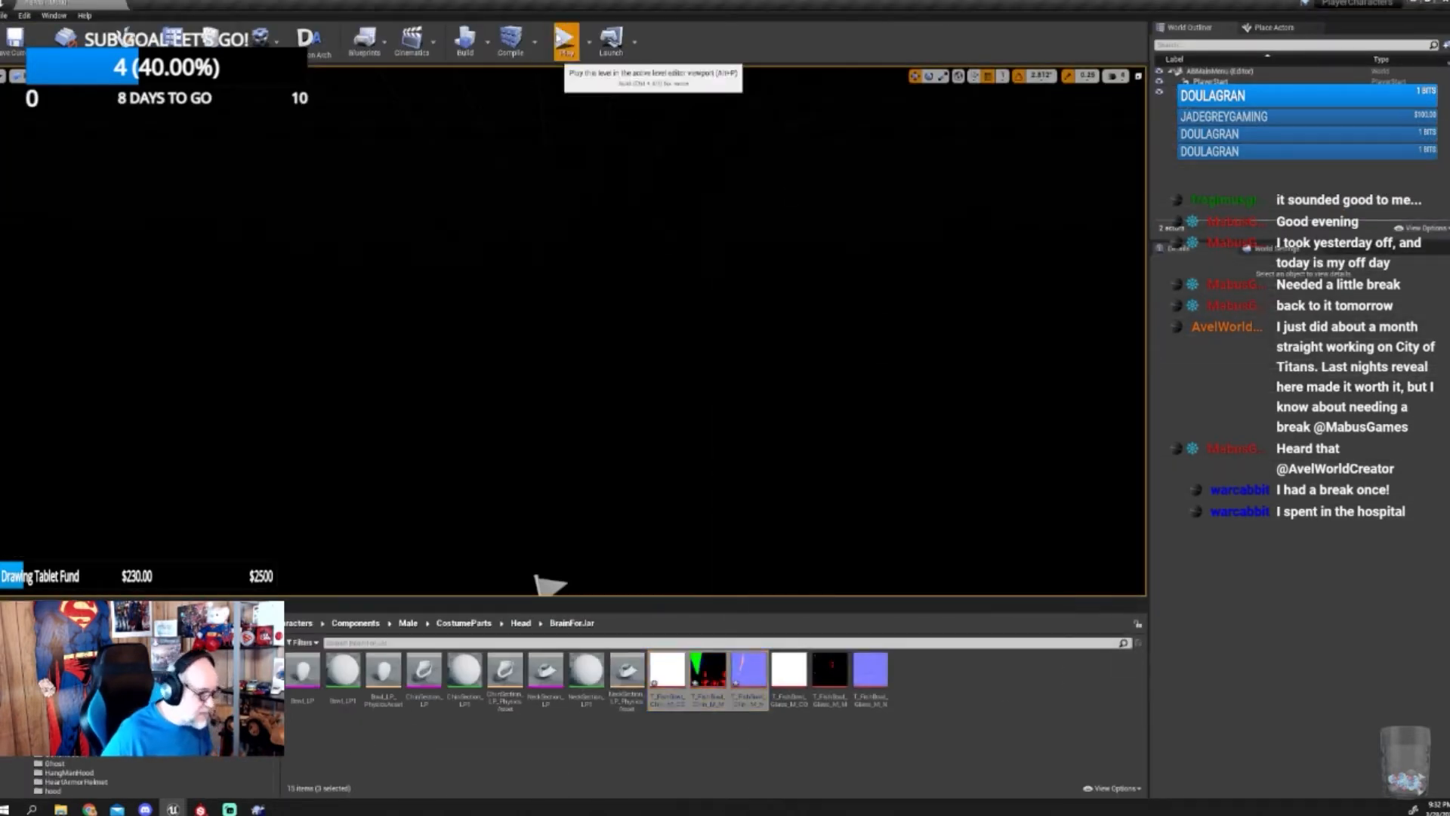
{"action": "left_click", "coordinate": [561, 39]}
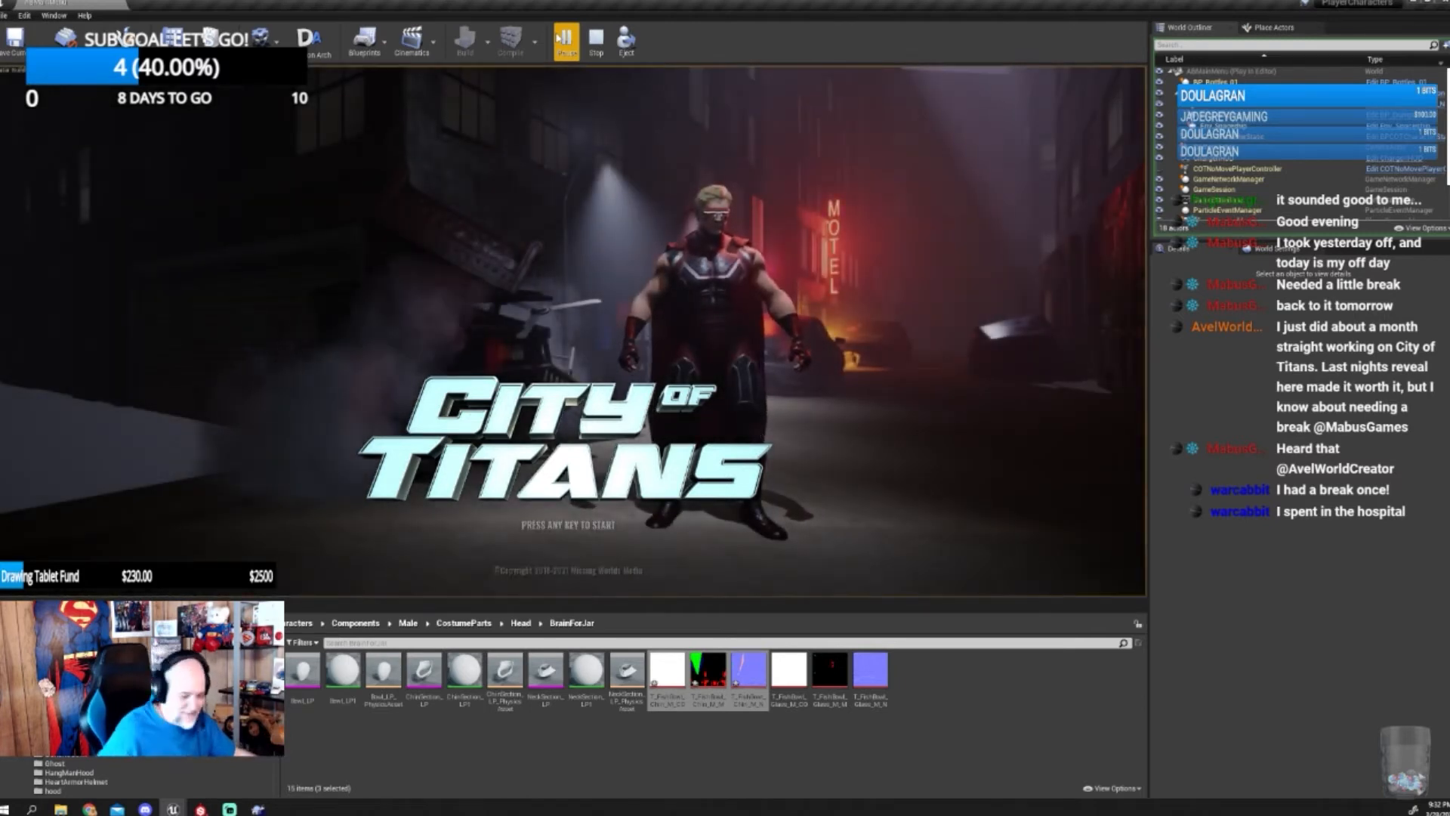
- Go past the game's title screen, start a new character and enlarge the game viewport by shrinking the asset browser
{"action": "left_click", "coordinate": [568, 550]}
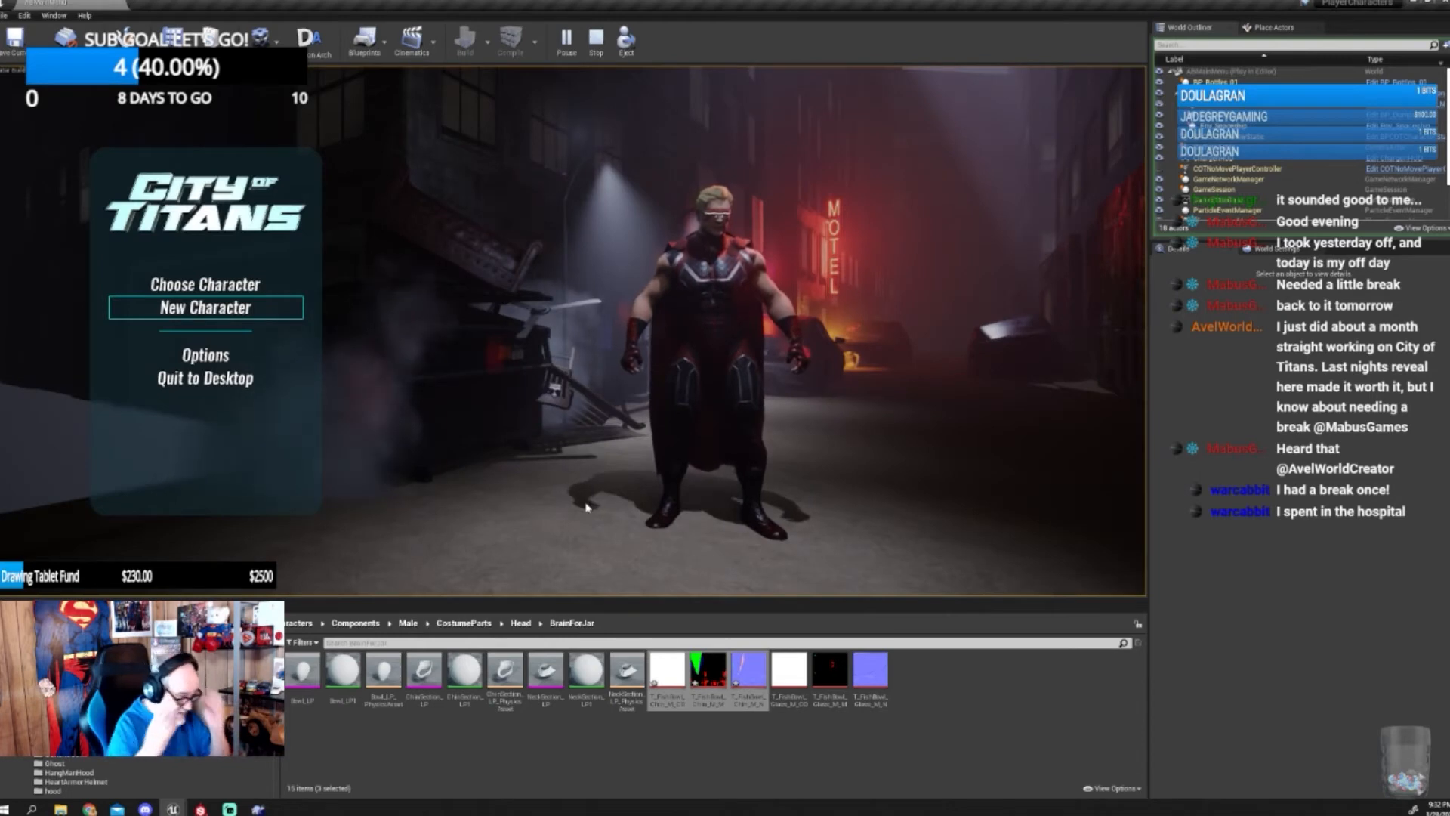
{"action": "left_click", "coordinate": [228, 309]}
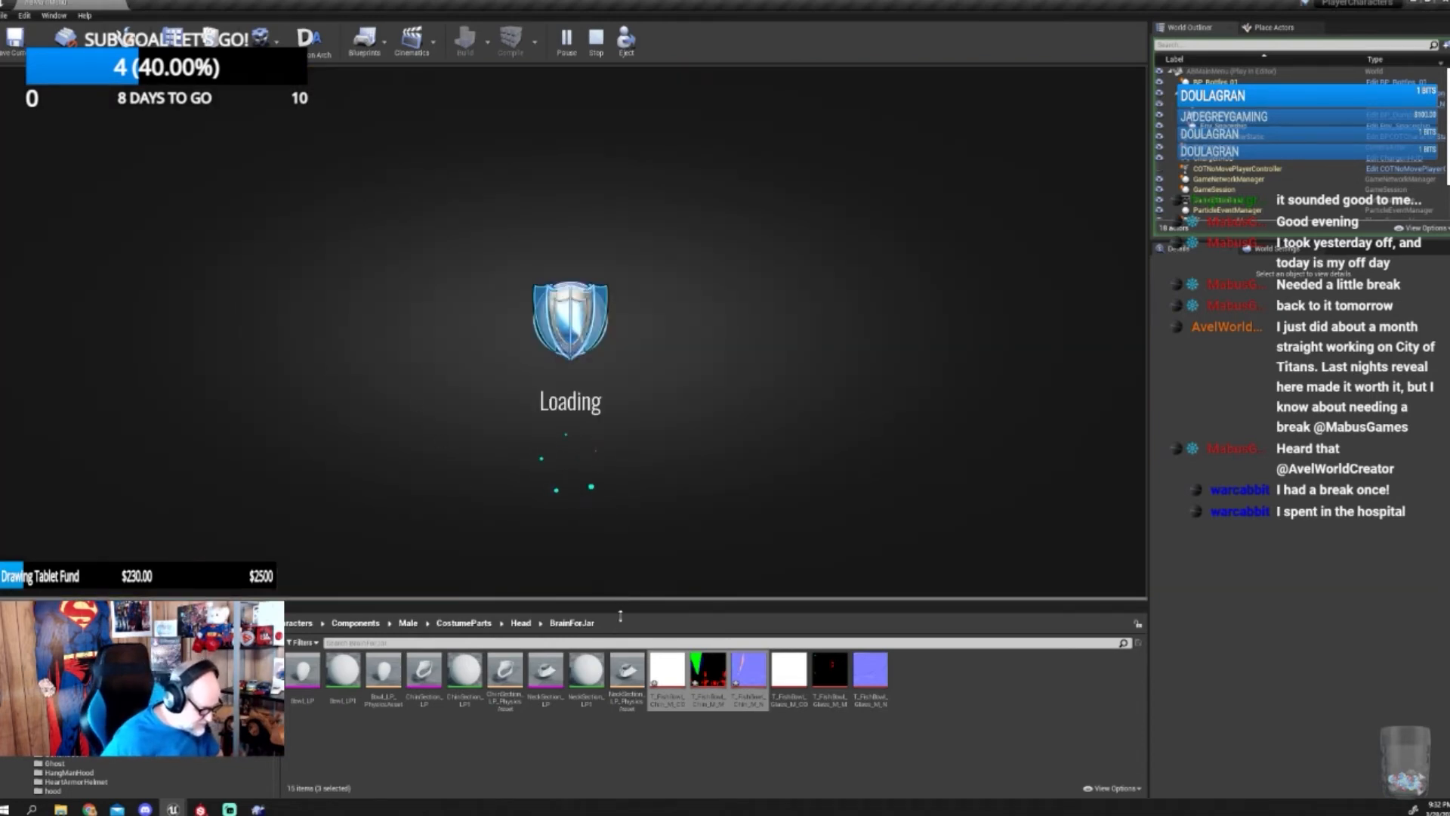
{"action": "left_click_drag", "start_coordinate": [618, 614], "coordinate": [617, 671]}
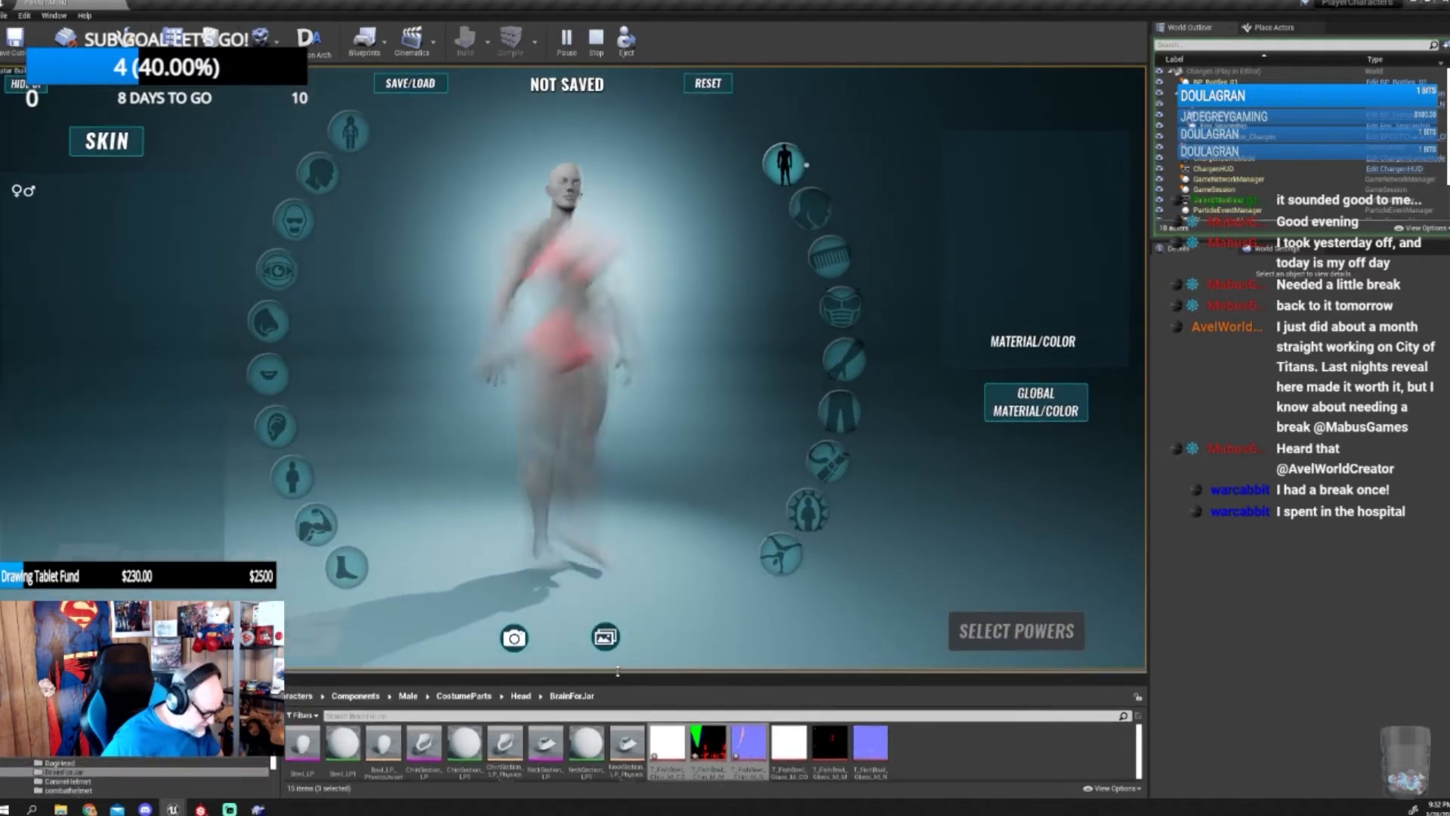
- Load the saved character BrainBowl and inspect its textured helmet and chin section up close
{"action": "left_click", "coordinate": [381, 85]}
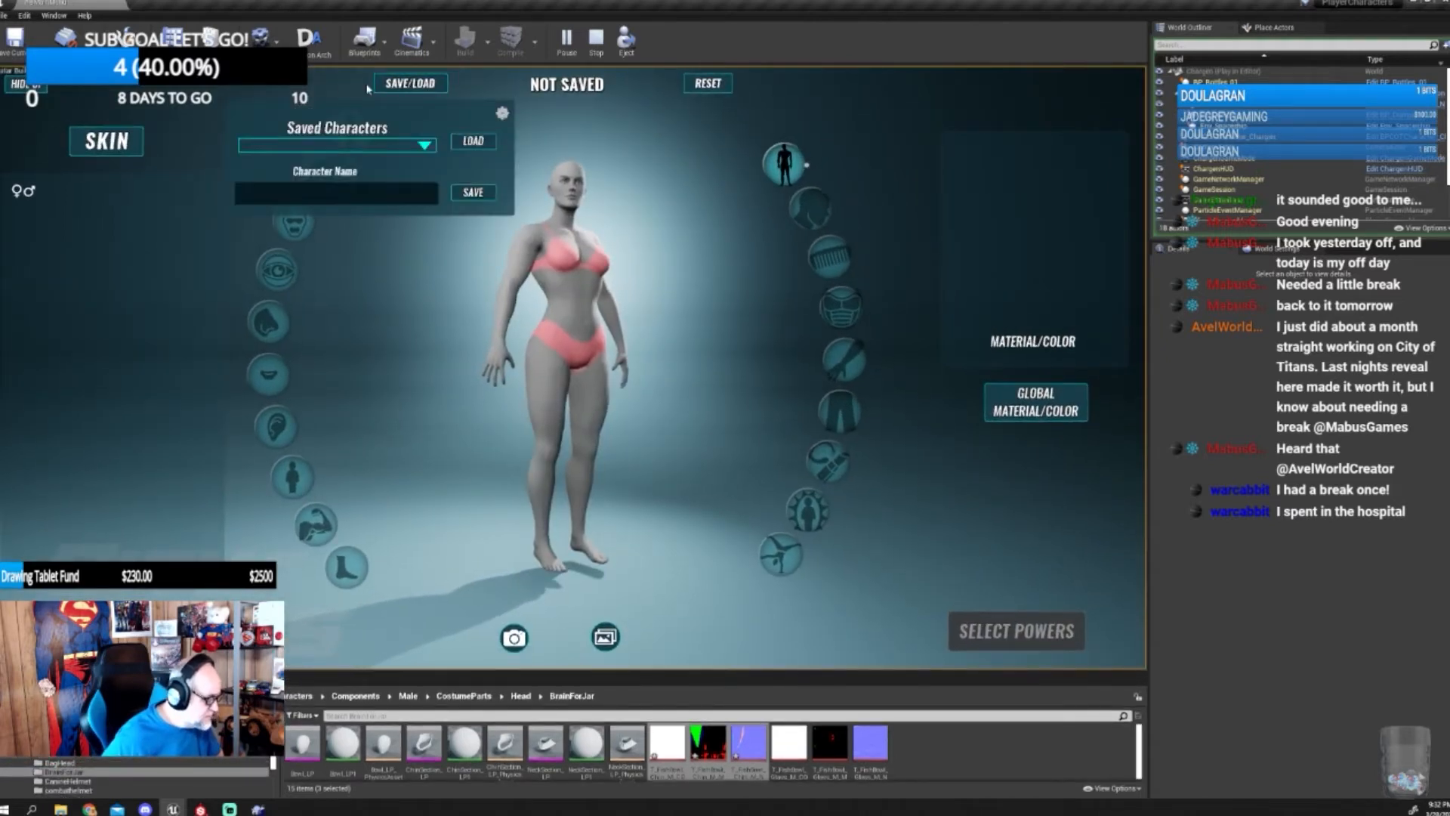
{"action": "left_click", "coordinate": [336, 145]}
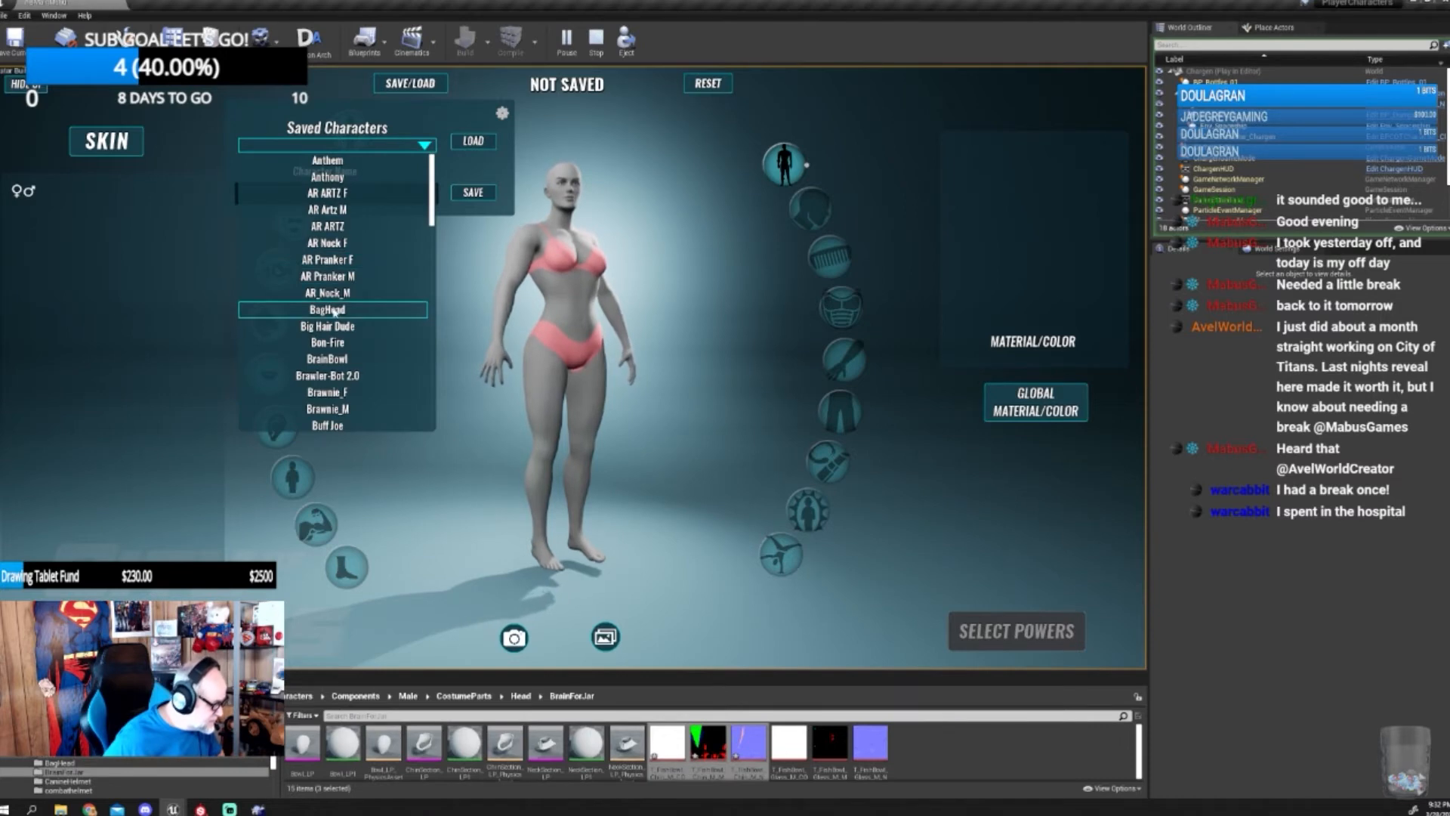
{"action": "left_click", "coordinate": [358, 353]}
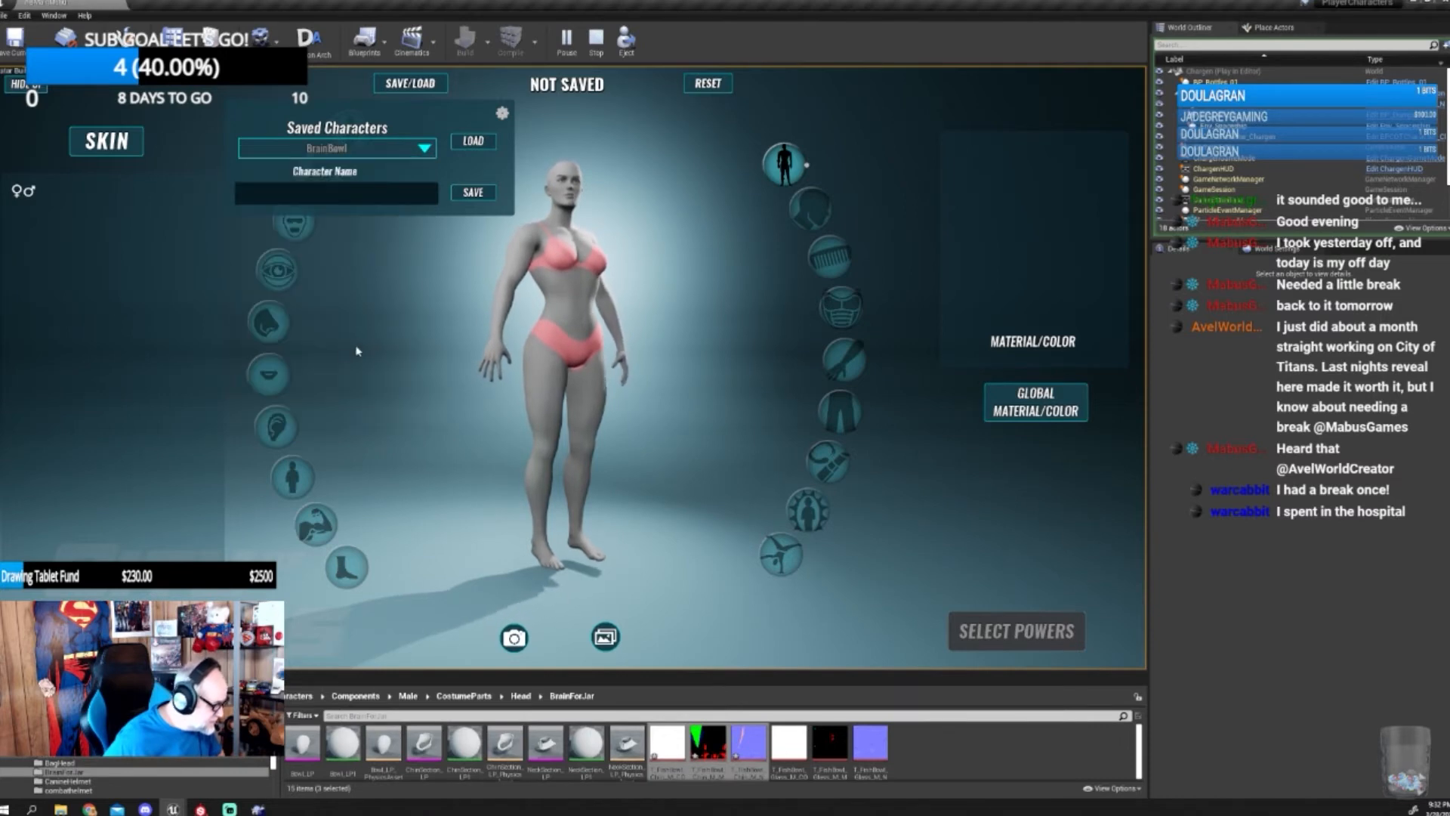
{"action": "left_click", "coordinate": [476, 142]}
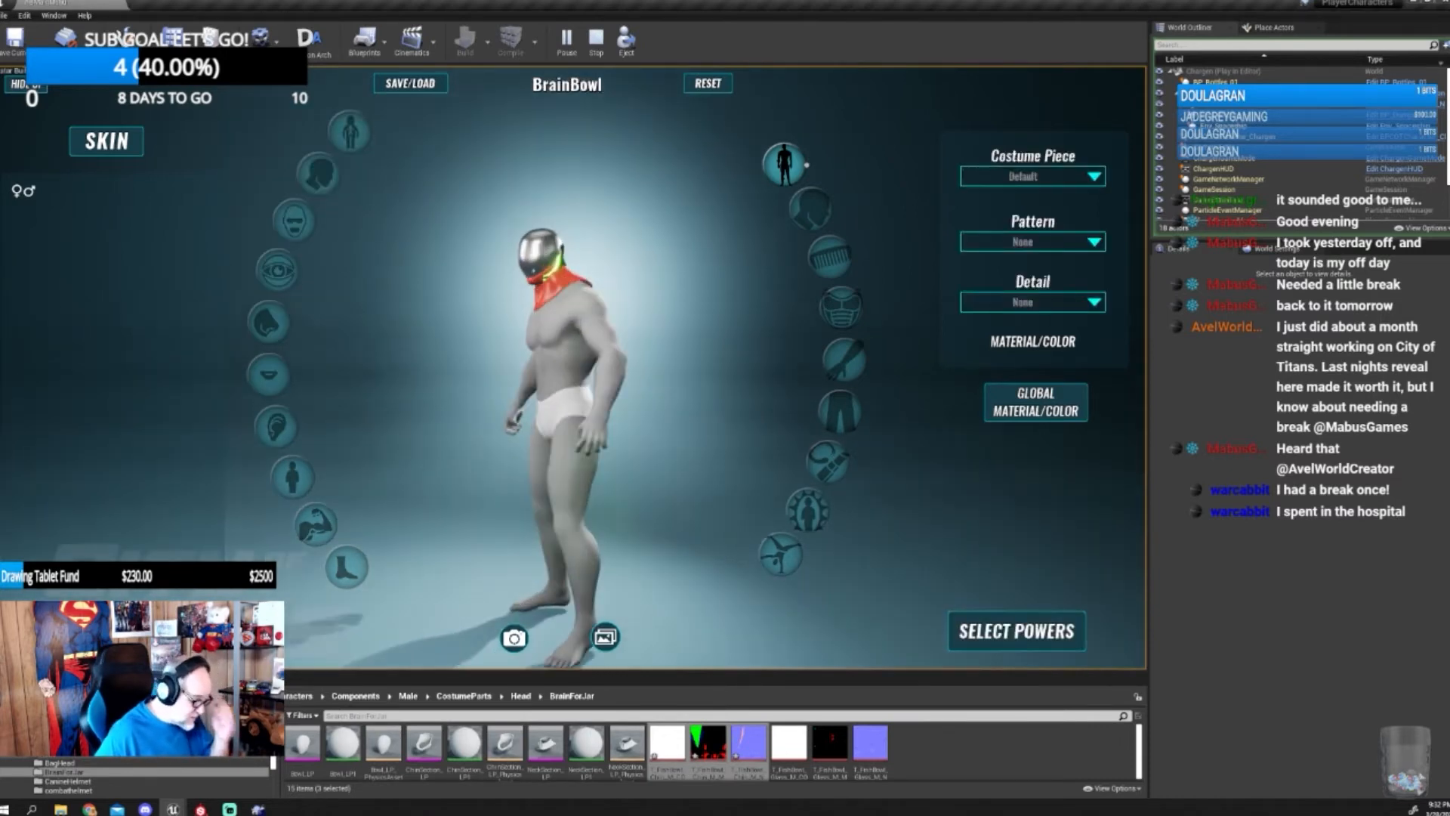
{"action": "scroll", "coordinate": [540, 264], "scroll_direction": "up", "scroll_amount": 4}
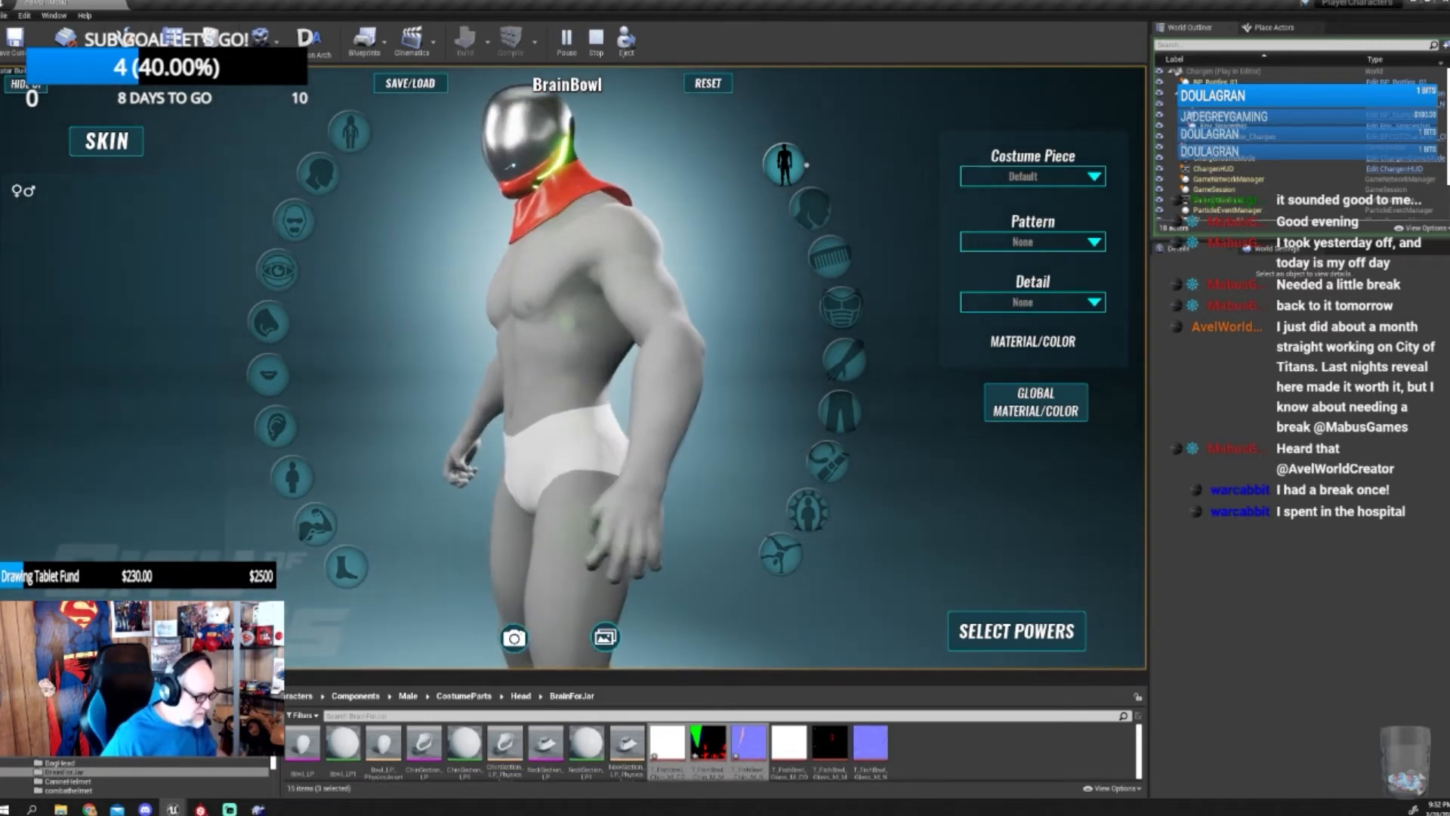
{"action": "right_click_drag", "start_coordinate": [540, 264], "coordinate": [484, 498]}
{"action": "right_click_drag", "start_coordinate": [635, 221], "coordinate": [660, 221]}
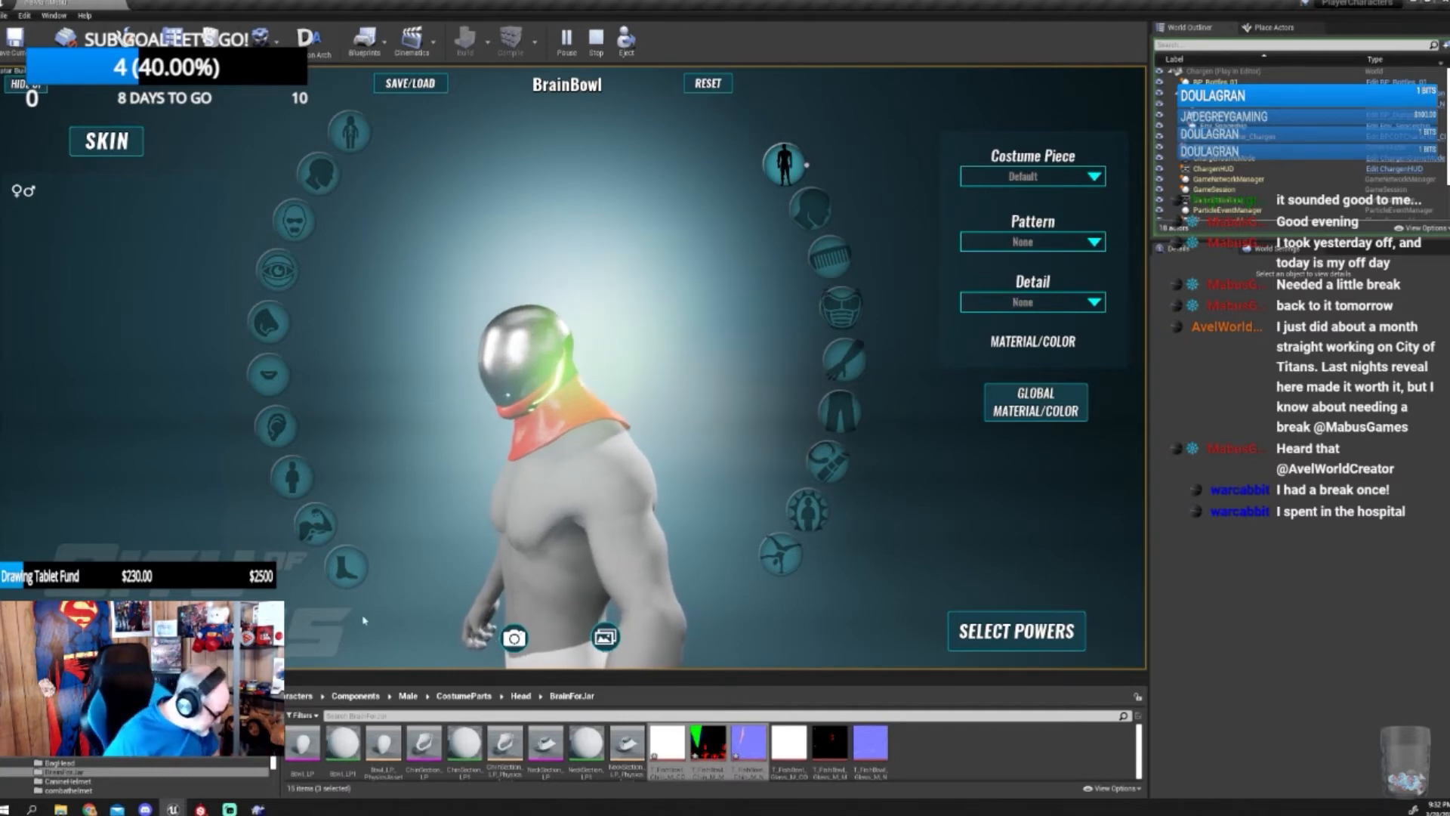
- Return to the data table and review the colour, mask and normal textures assigned in the FishBowl Helmet row
{"action": "left_click", "coordinate": [242, 780]}
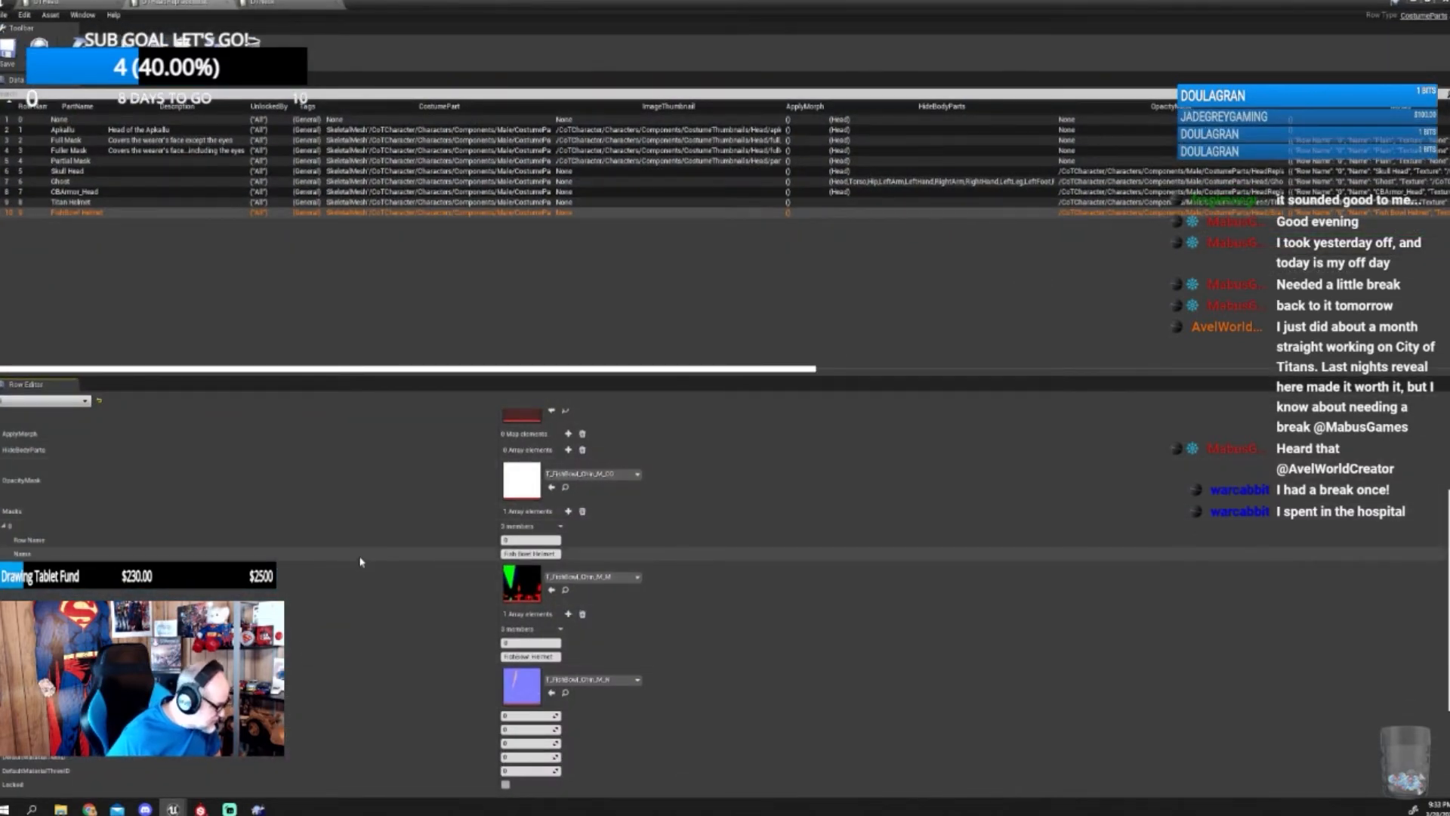
{"action": "scroll", "coordinate": [360, 561], "scroll_direction": "up", "scroll_amount": 3}
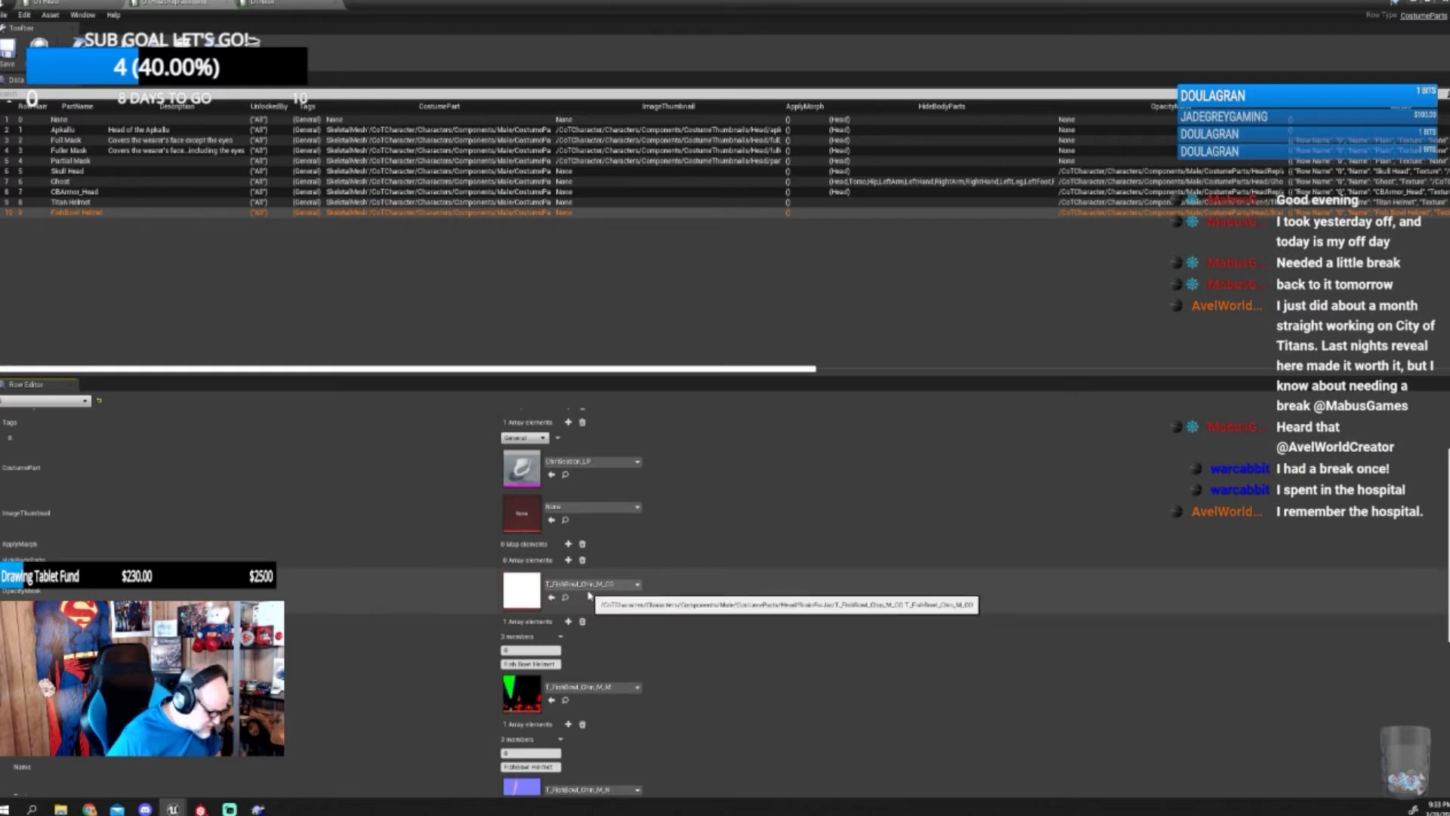
{"action": "scroll", "coordinate": [589, 597], "scroll_direction": "down", "scroll_amount": 1}
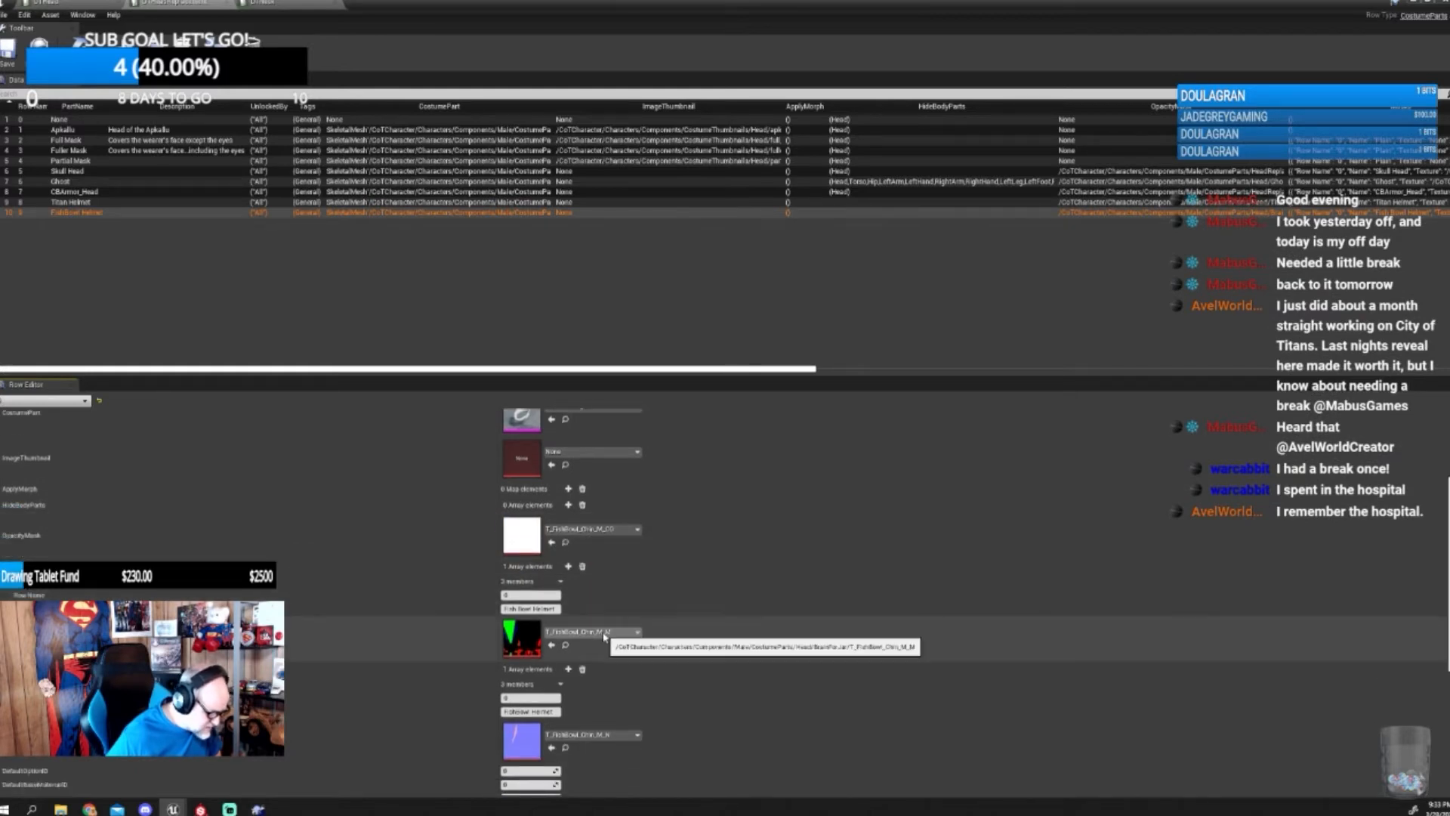
{"action": "scroll", "coordinate": [603, 637], "scroll_direction": "down", "scroll_amount": 1}
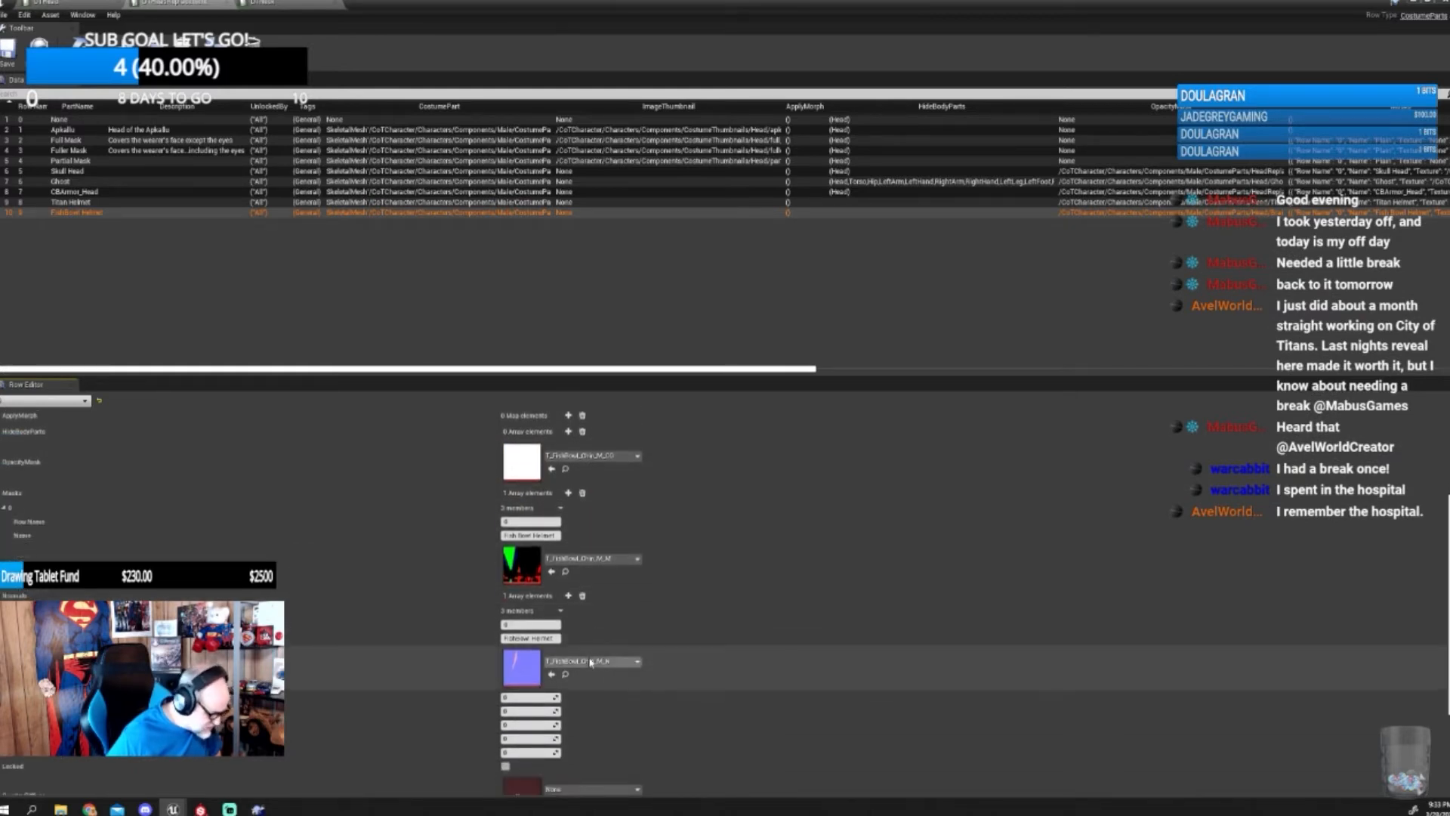
{"action": "scroll", "coordinate": [634, 625], "scroll_direction": "up", "scroll_amount": 3}
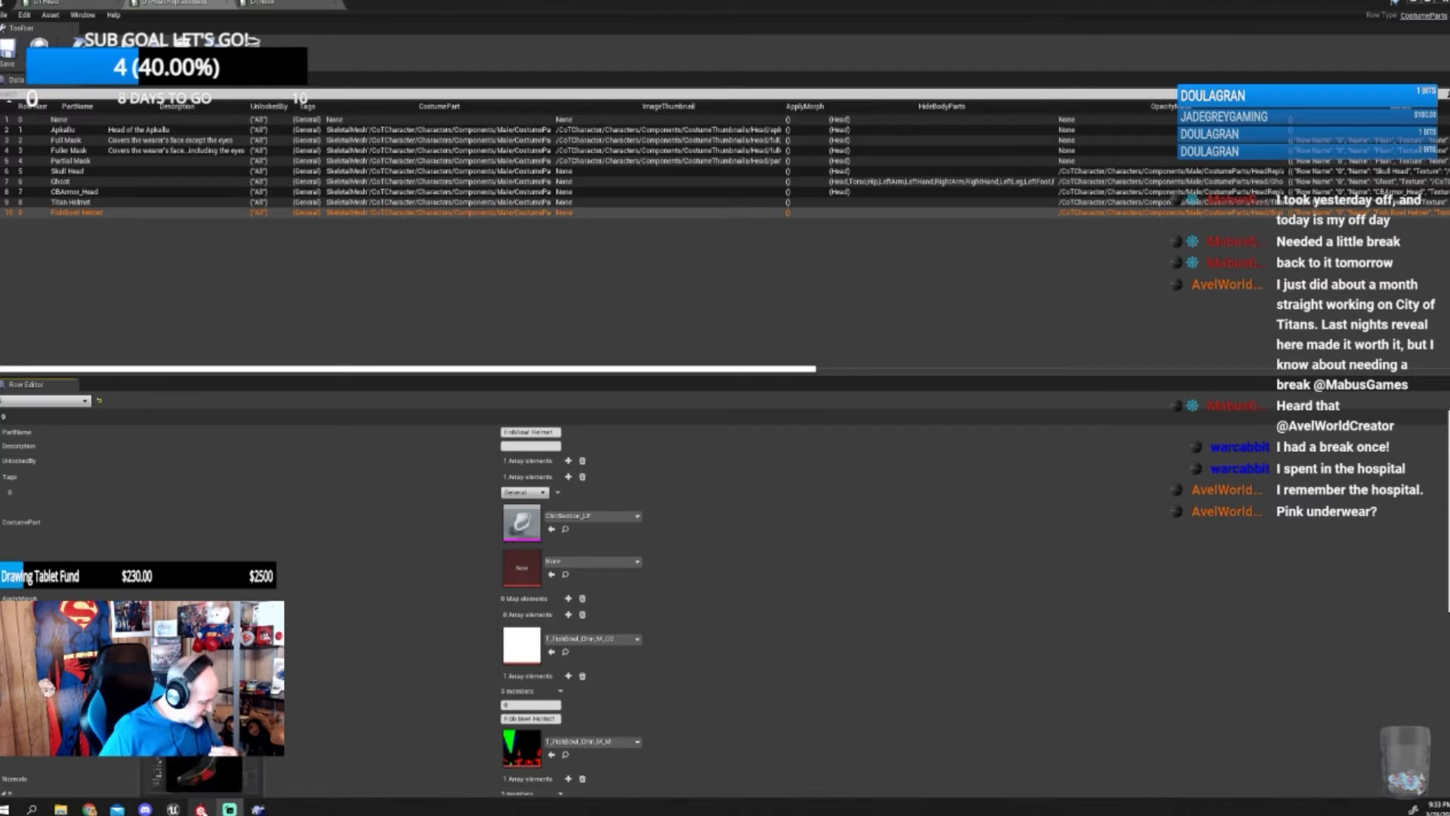
- Switch to Substance Painter and show the chin section's 3D model and 2D UV layout side by side
{"action": "left_click", "coordinate": [201, 809]}
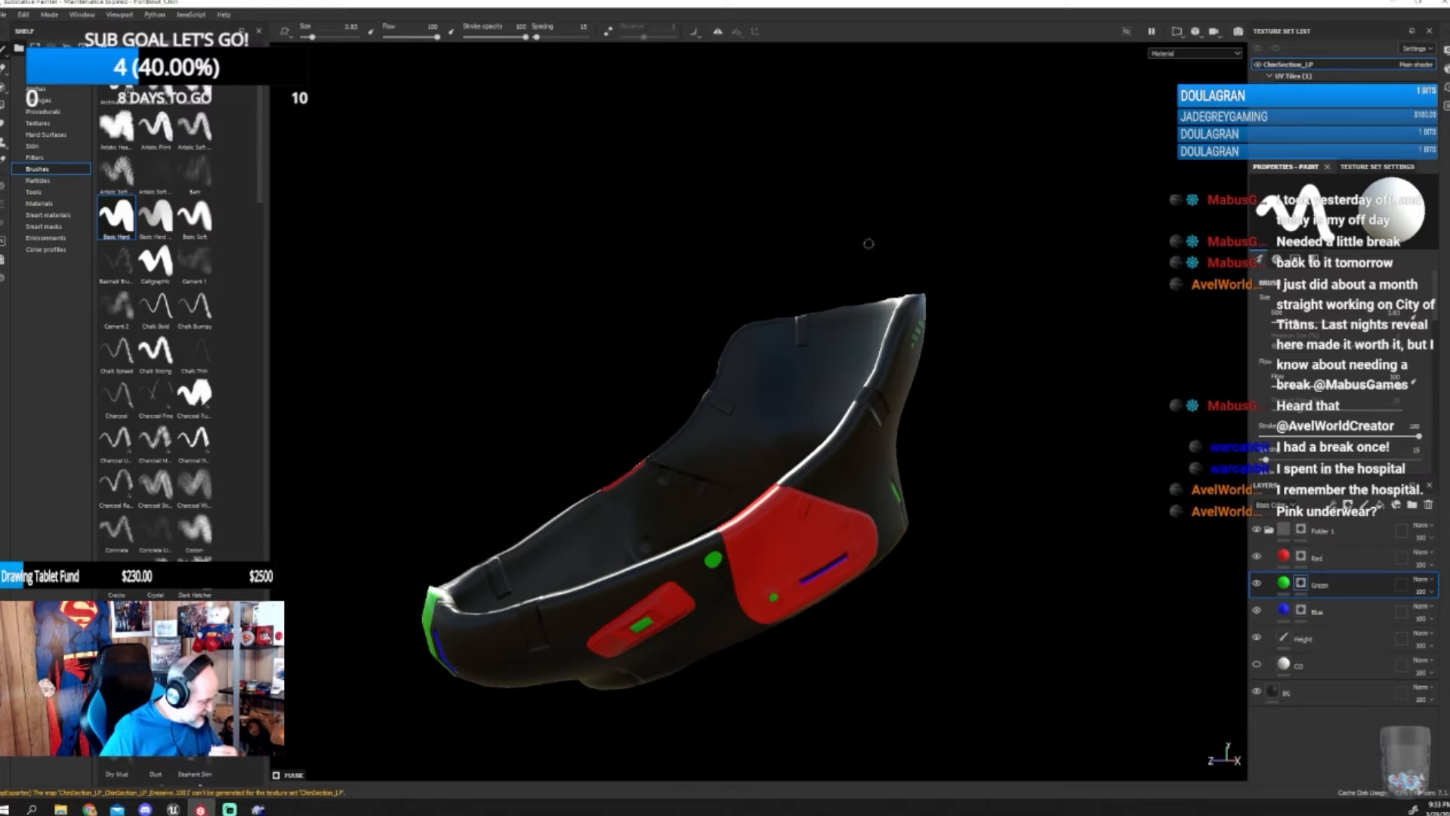
{"action": "left_click", "coordinate": [1178, 32]}
{"action": "left_click", "coordinate": [1193, 49]}
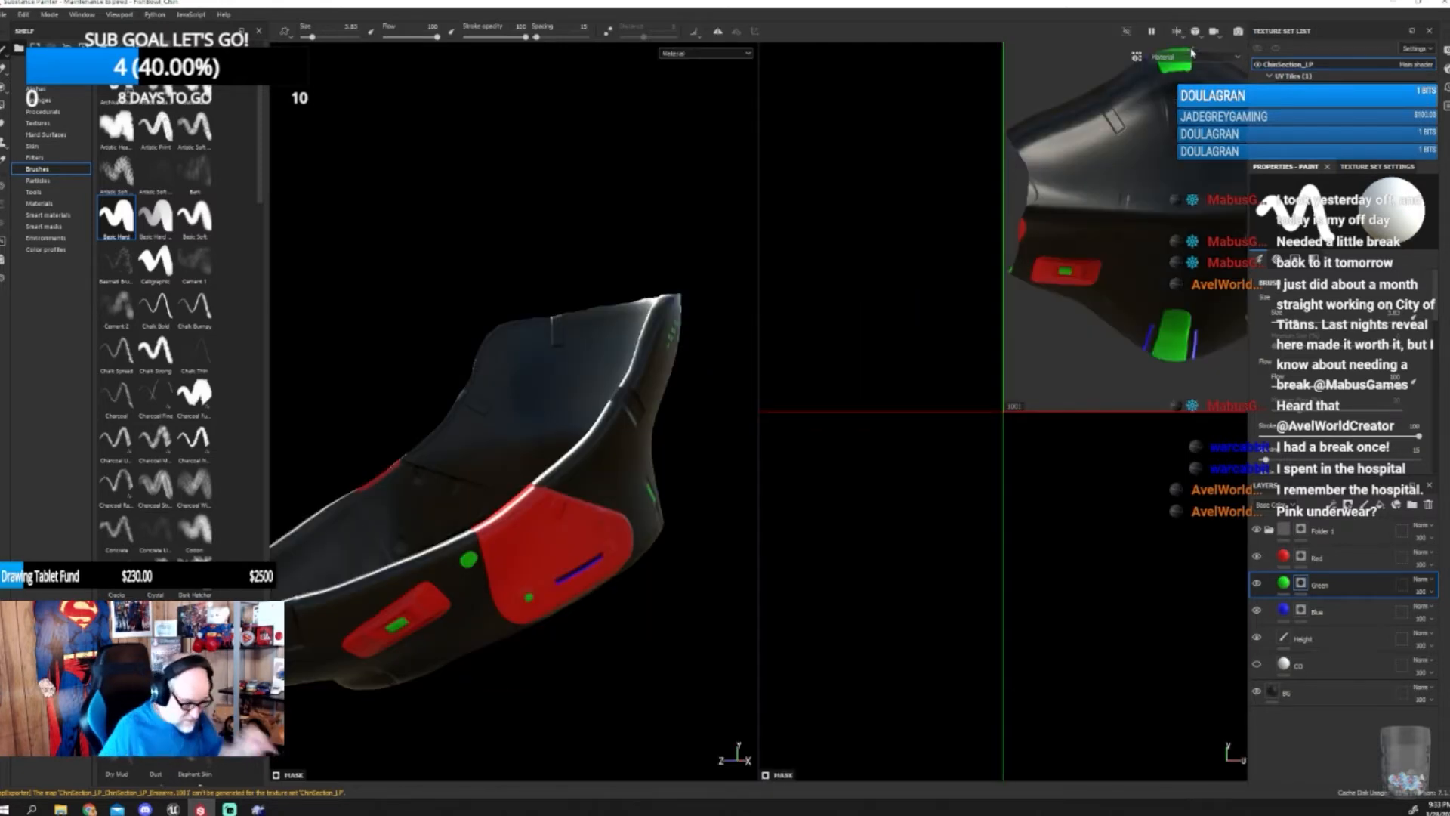
- Paint short green marks beside the lower green panel in the chin section's UV layout, undoing the first stroke
{"action": "left_click_drag", "start_coordinate": [1129, 303], "coordinate": [1112, 323]}
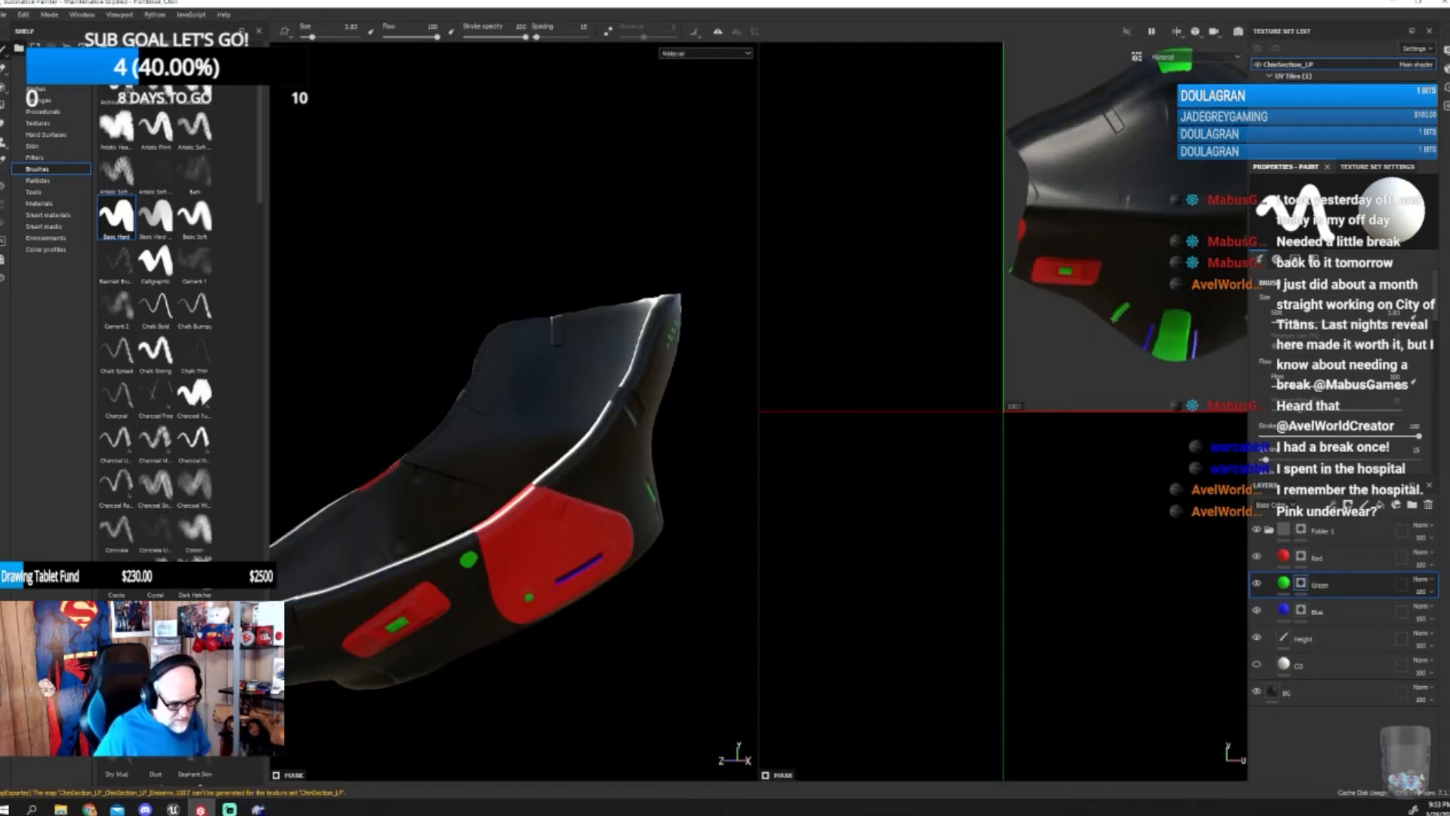
{"action": "key", "text": "ctrl+z"}
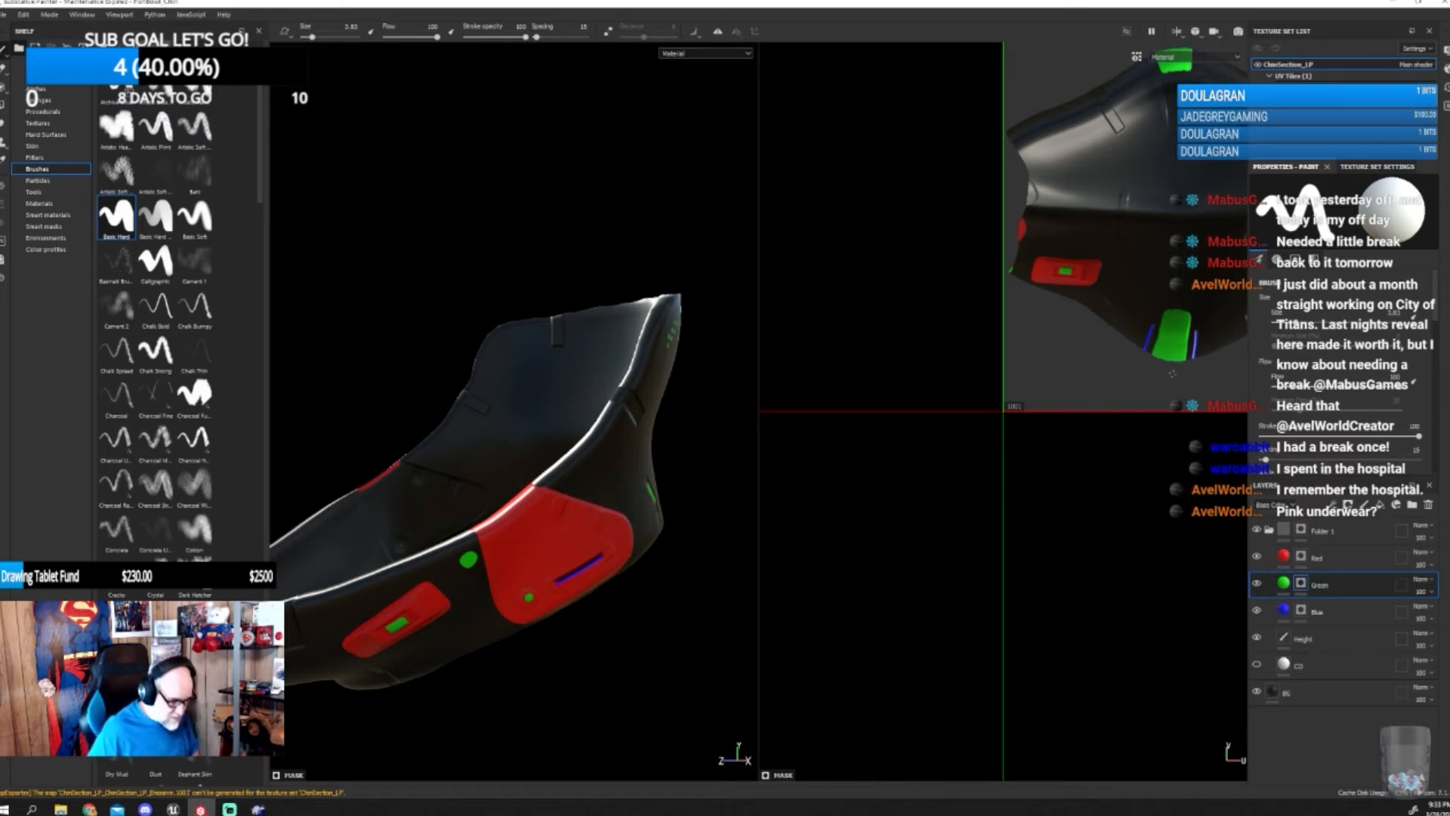
{"action": "key", "text": "ctrl+y"}
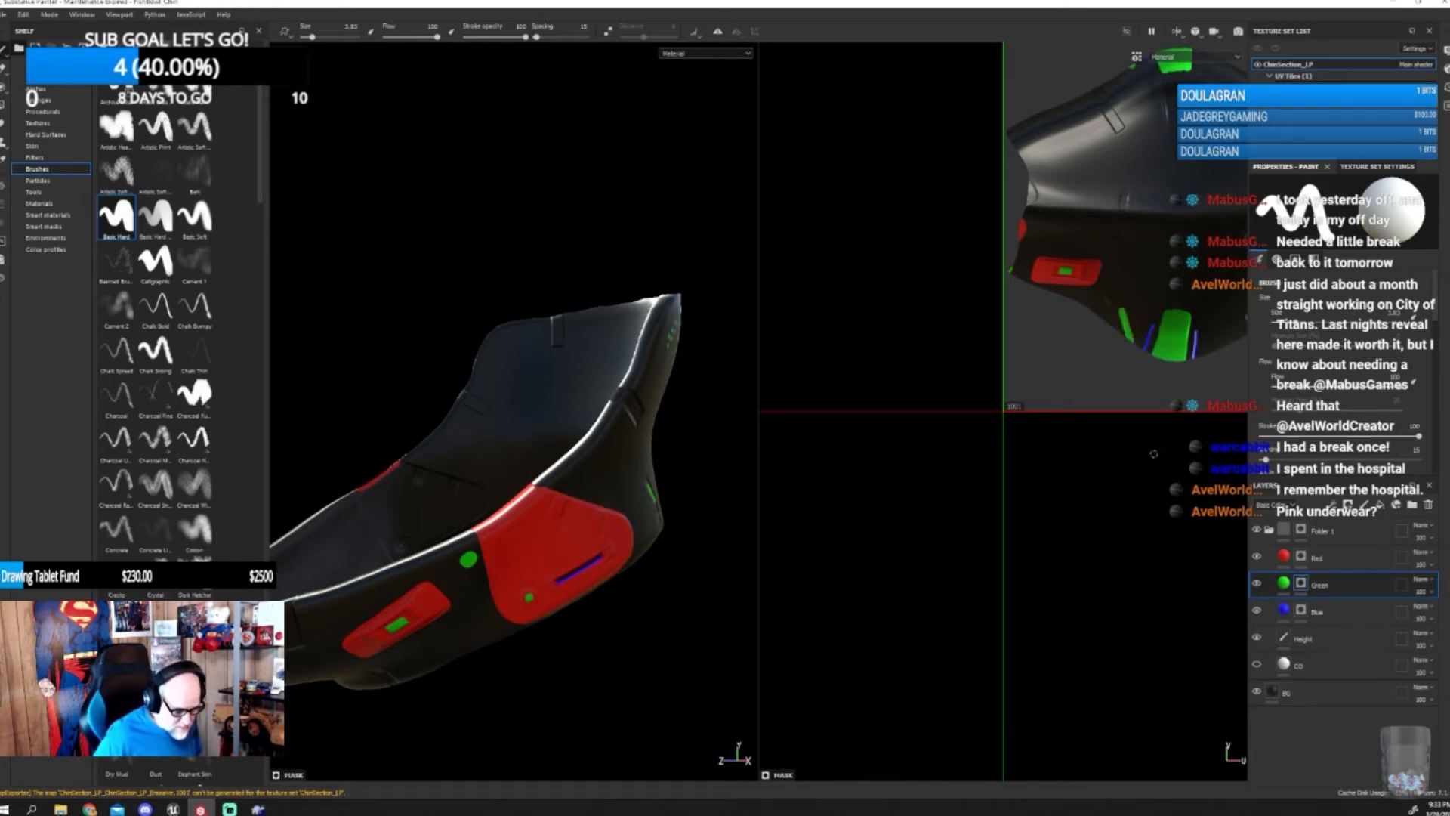
- Examine the chin section's complete UV layout in the 2D view
{"action": "left_click_drag", "start_coordinate": [1169, 463], "coordinate": [1126, 483], "text": "alt"}
{"action": "right_click_drag", "start_coordinate": [1126, 453], "coordinate": [1124, 393], "text": "alt"}
{"action": "middle_click_drag", "start_coordinate": [1125, 392], "coordinate": [920, 616], "text": "alt"}
{"action": "scroll", "coordinate": [1006, 514], "scroll_direction": "down", "scroll_amount": 5}
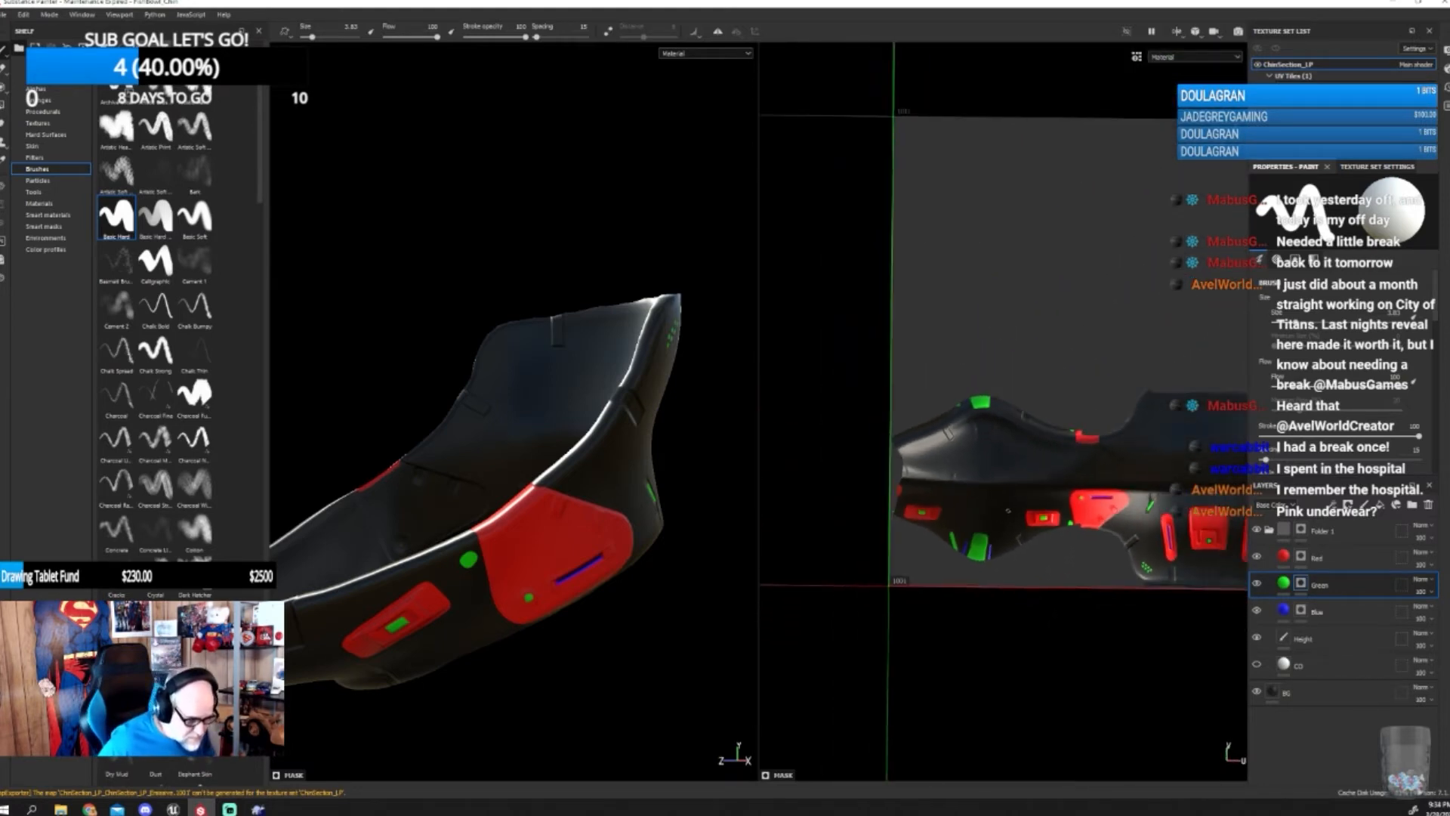
{"action": "scroll", "coordinate": [1024, 495], "scroll_direction": "down", "scroll_amount": 2}
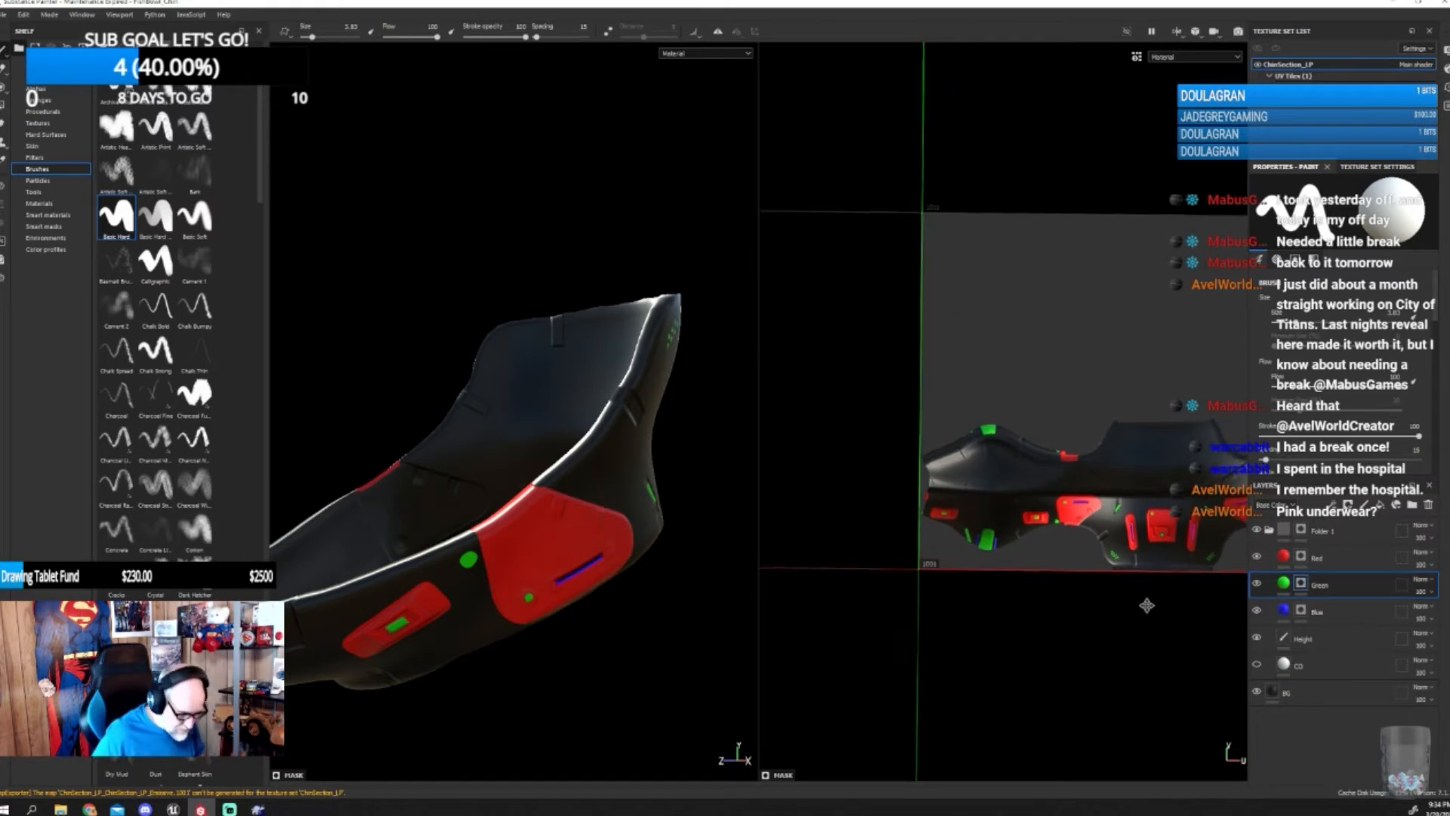
{"action": "middle_click_drag", "start_coordinate": [1081, 583], "coordinate": [1044, 584]}
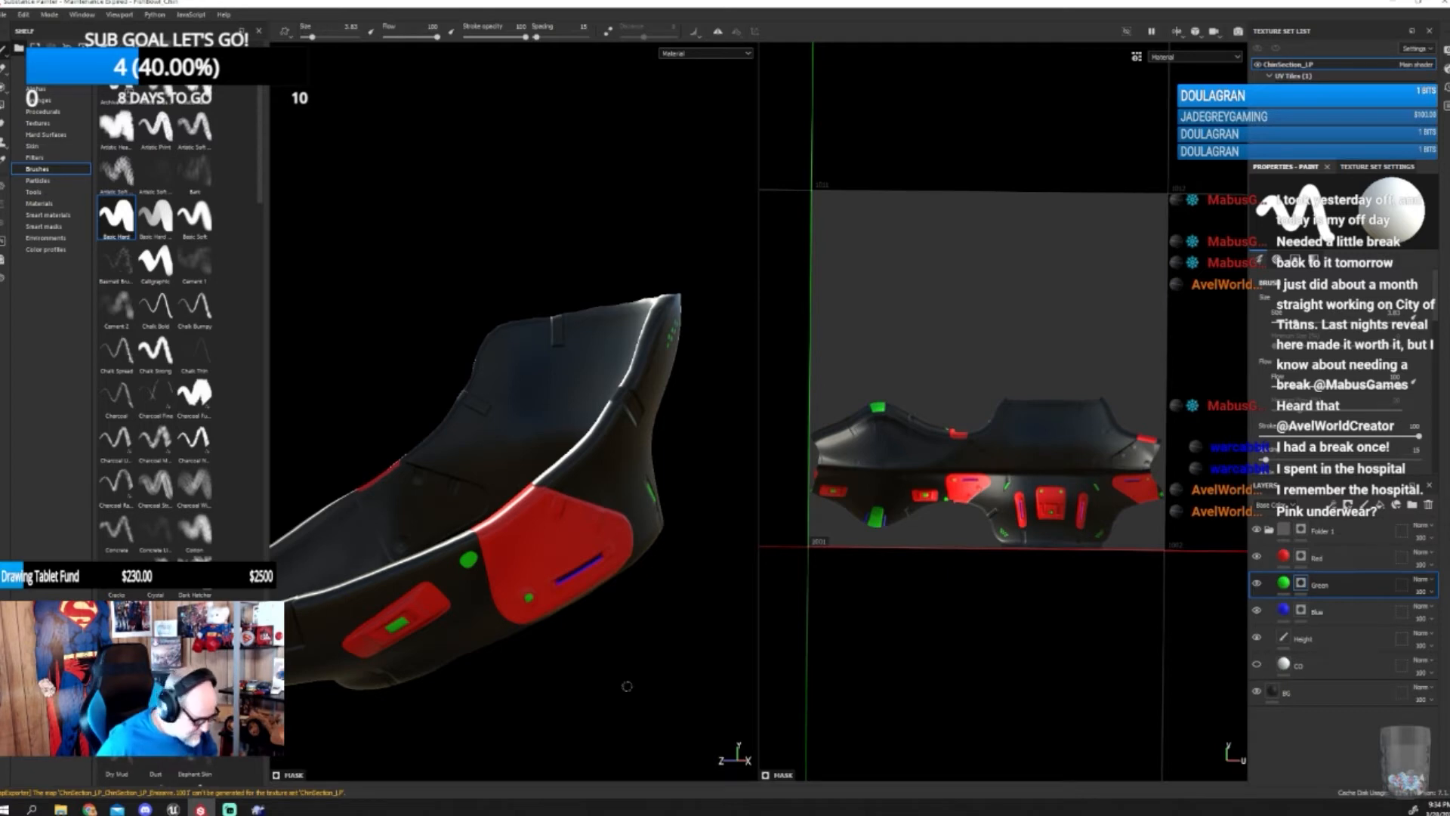
- Switch back to the running game in Unreal Engine and inspect the BrainBowl character's helmet from the front
{"action": "mouse_move", "coordinate": [187, 802]}
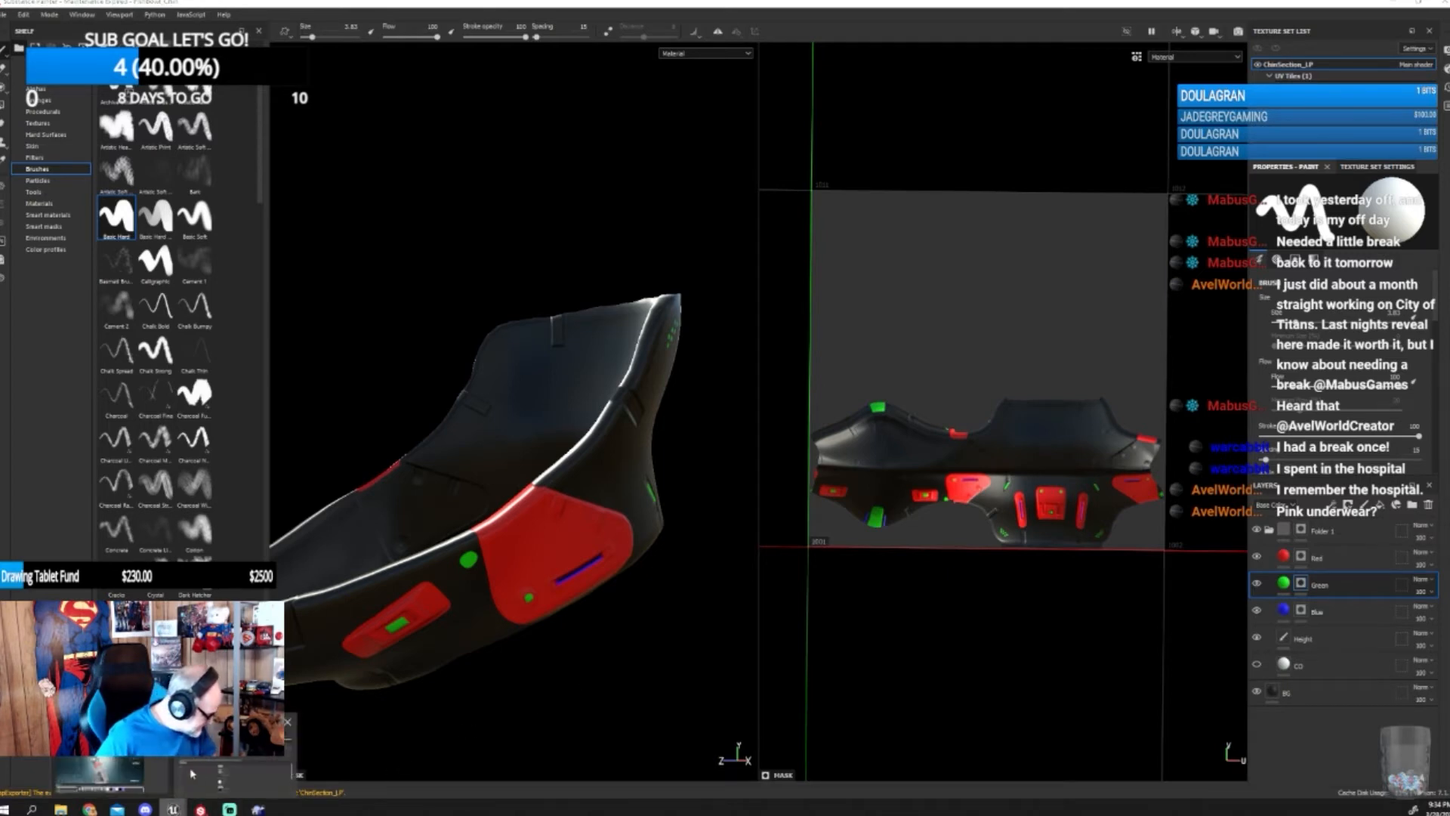
{"action": "left_click", "coordinate": [151, 764]}
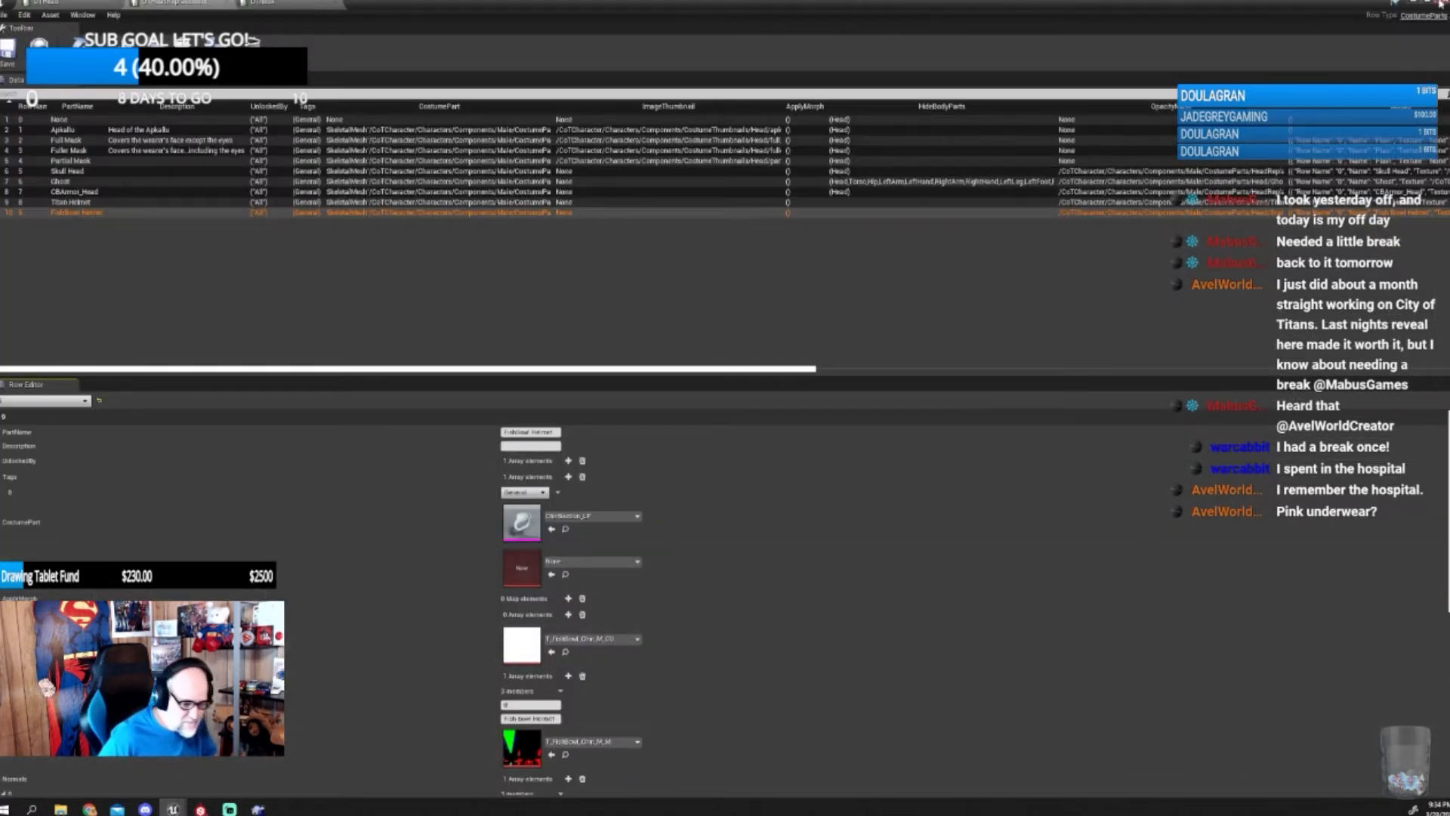
{"action": "left_click", "coordinate": [1414, 3]}
{"action": "left_click_drag", "start_coordinate": [609, 379], "coordinate": [487, 397]}
{"action": "left_click_drag", "start_coordinate": [325, 630], "coordinate": [419, 599]}
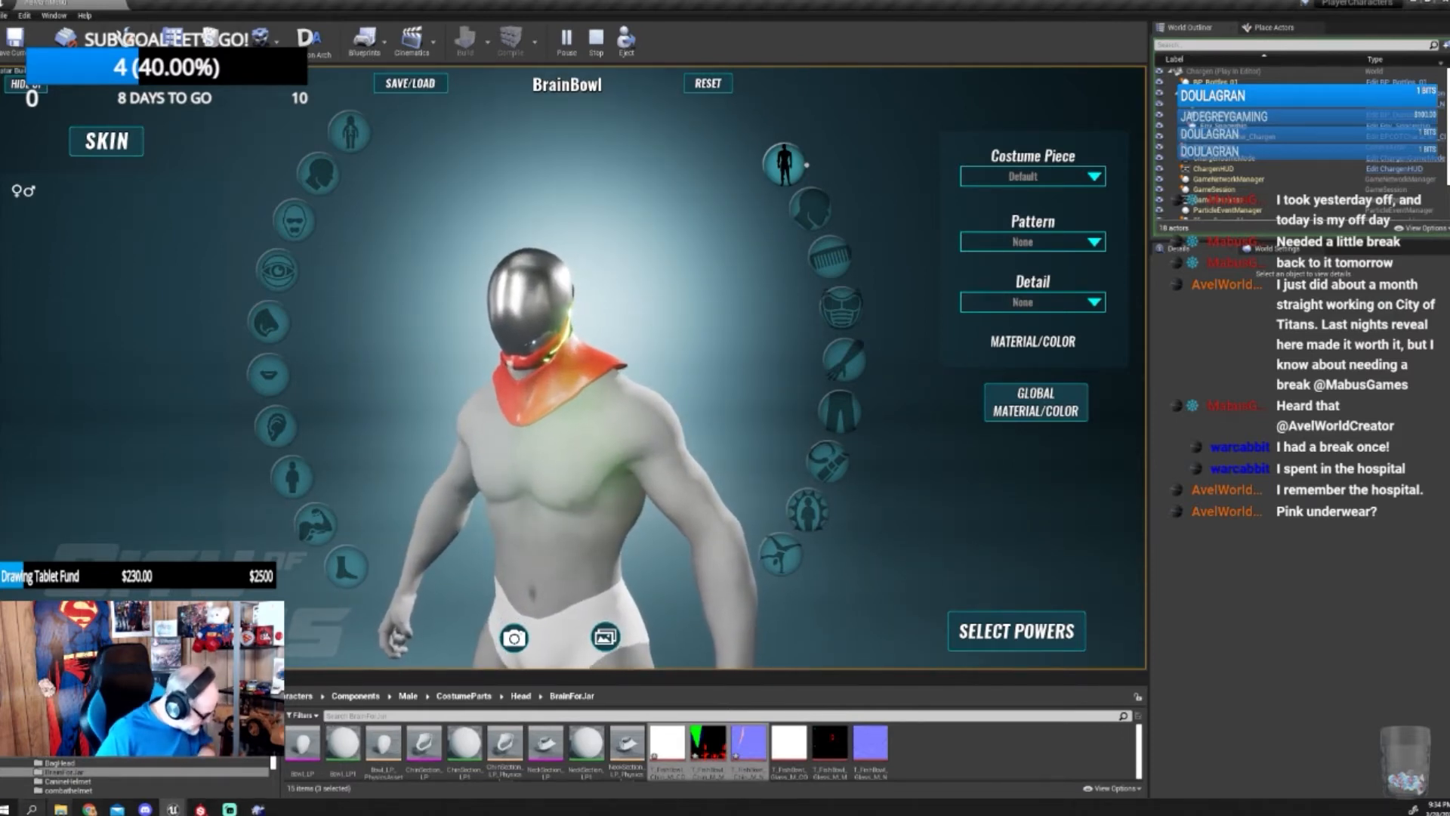
- Bring up the Chin Section texture folder from the open File Explorer windows
{"action": "mouse_move", "coordinate": [60, 807]}
{"action": "mouse_move", "coordinate": [64, 769]}
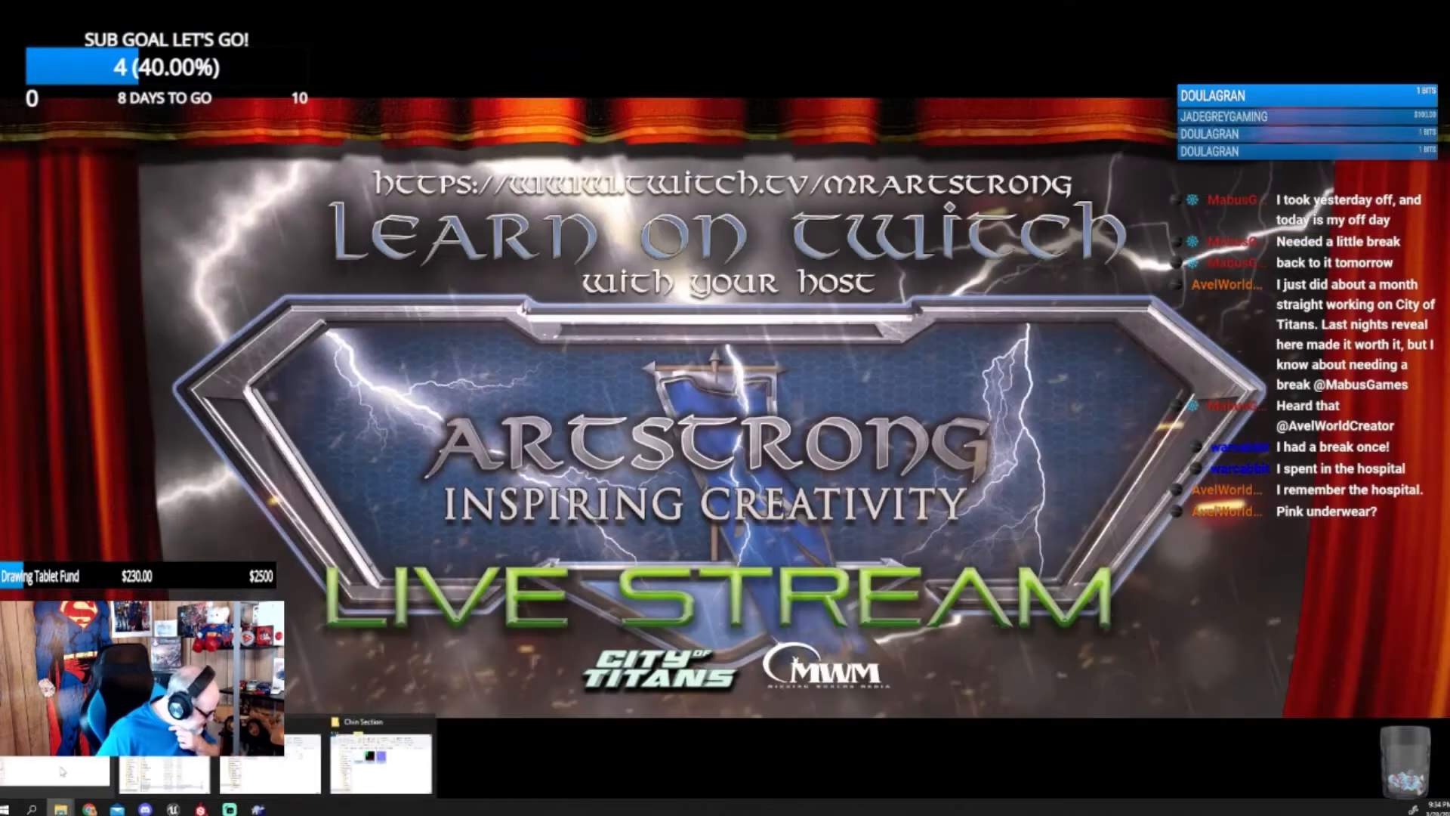
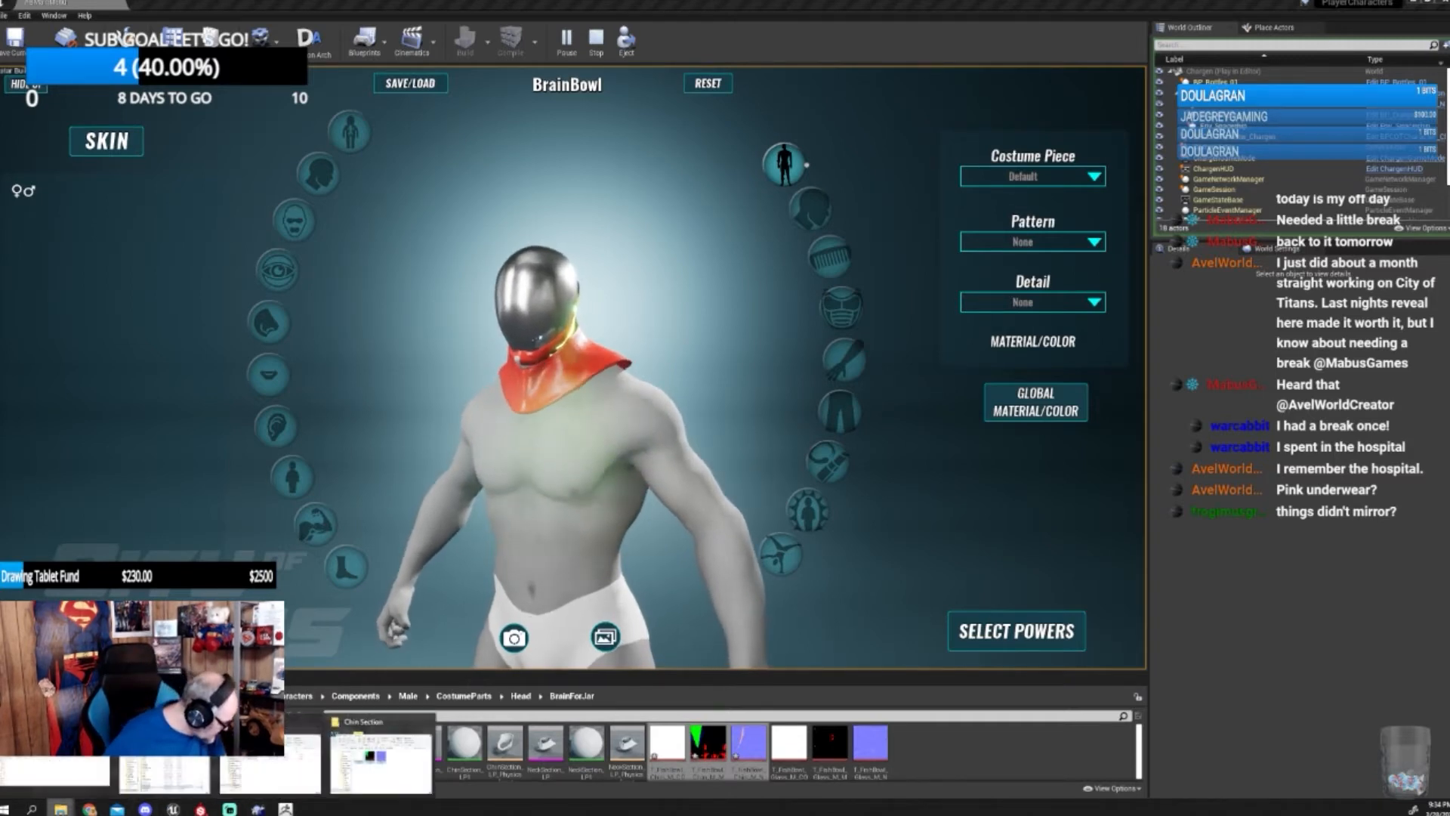
{"action": "mouse_move", "coordinate": [184, 774]}
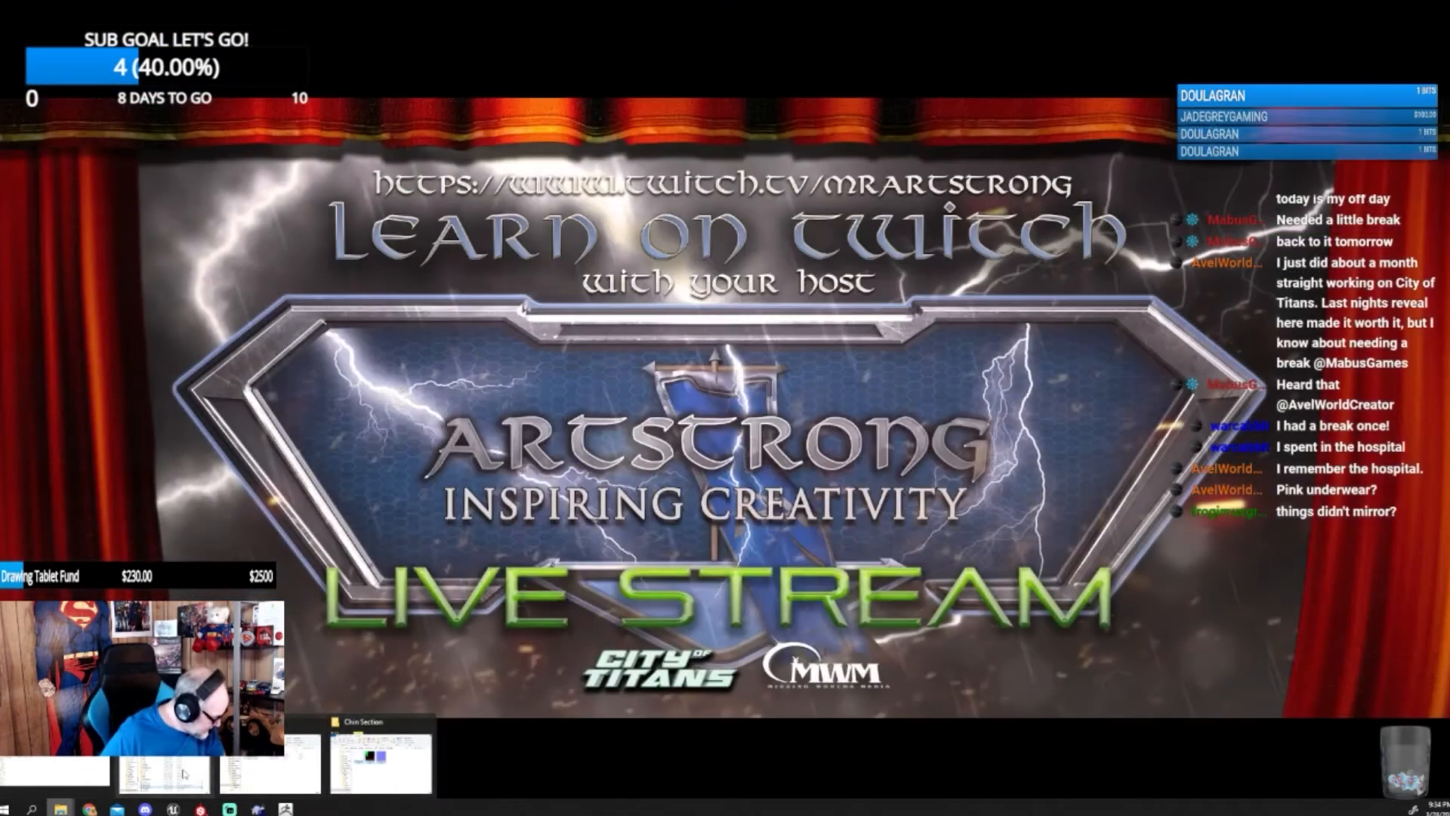
{"action": "left_click", "coordinate": [382, 763]}
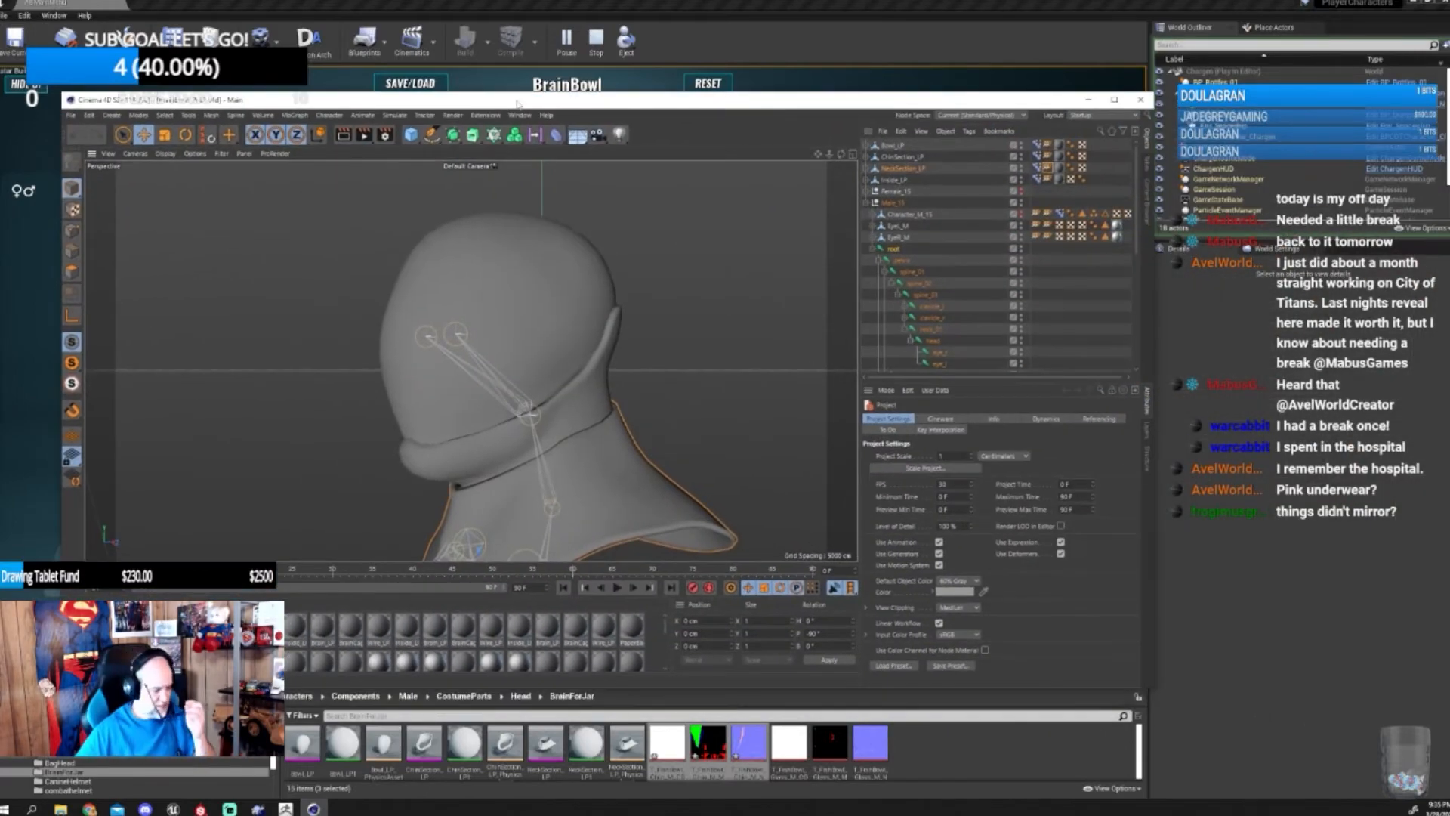
- Maximise the Cinema 4D window, select the ChinSection_LP object and switch back to the Chin Section folder over Unreal Engine
{"action": "double_click", "coordinate": [588, 103]}
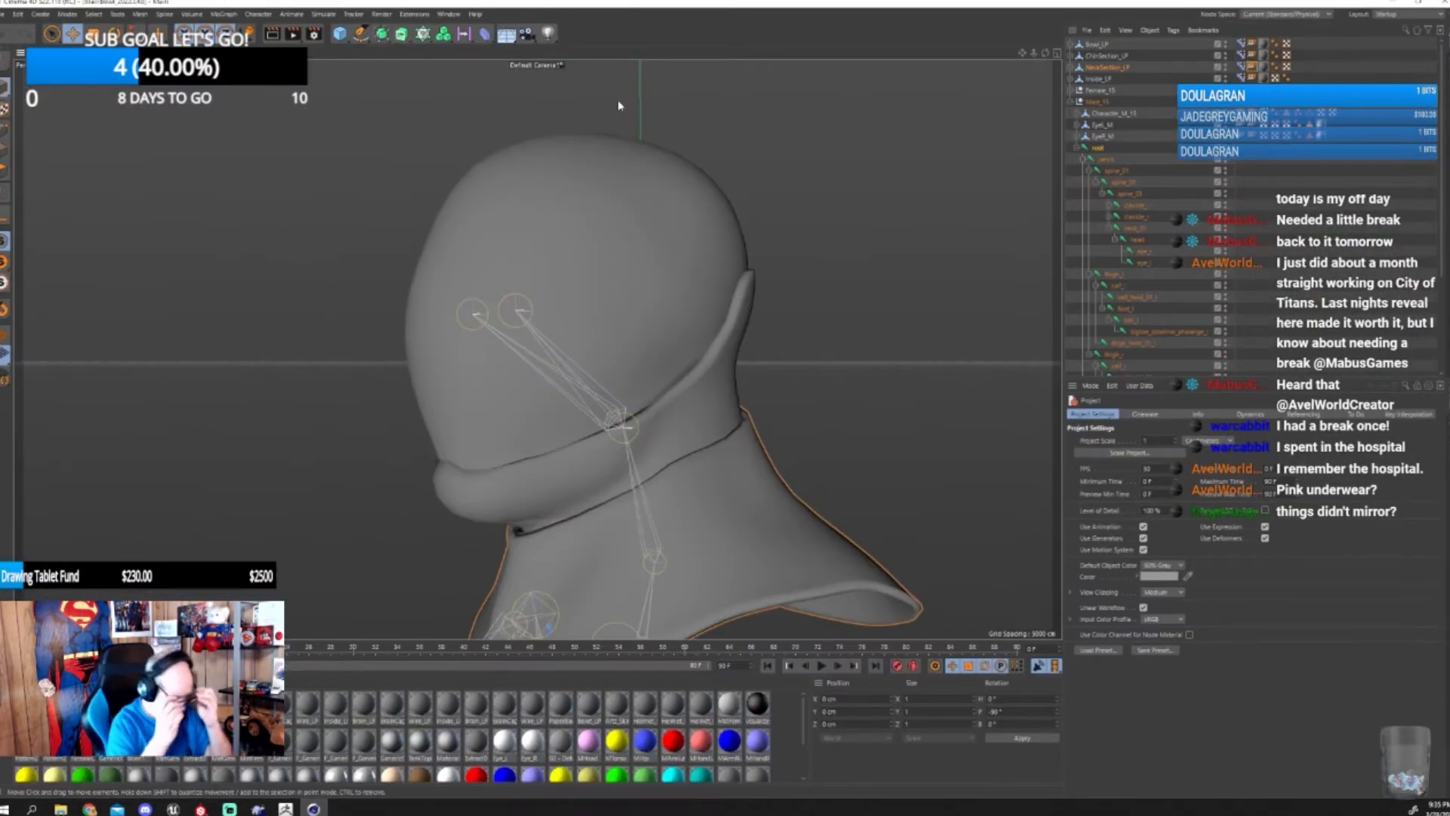
{"action": "left_click", "coordinate": [1106, 56]}
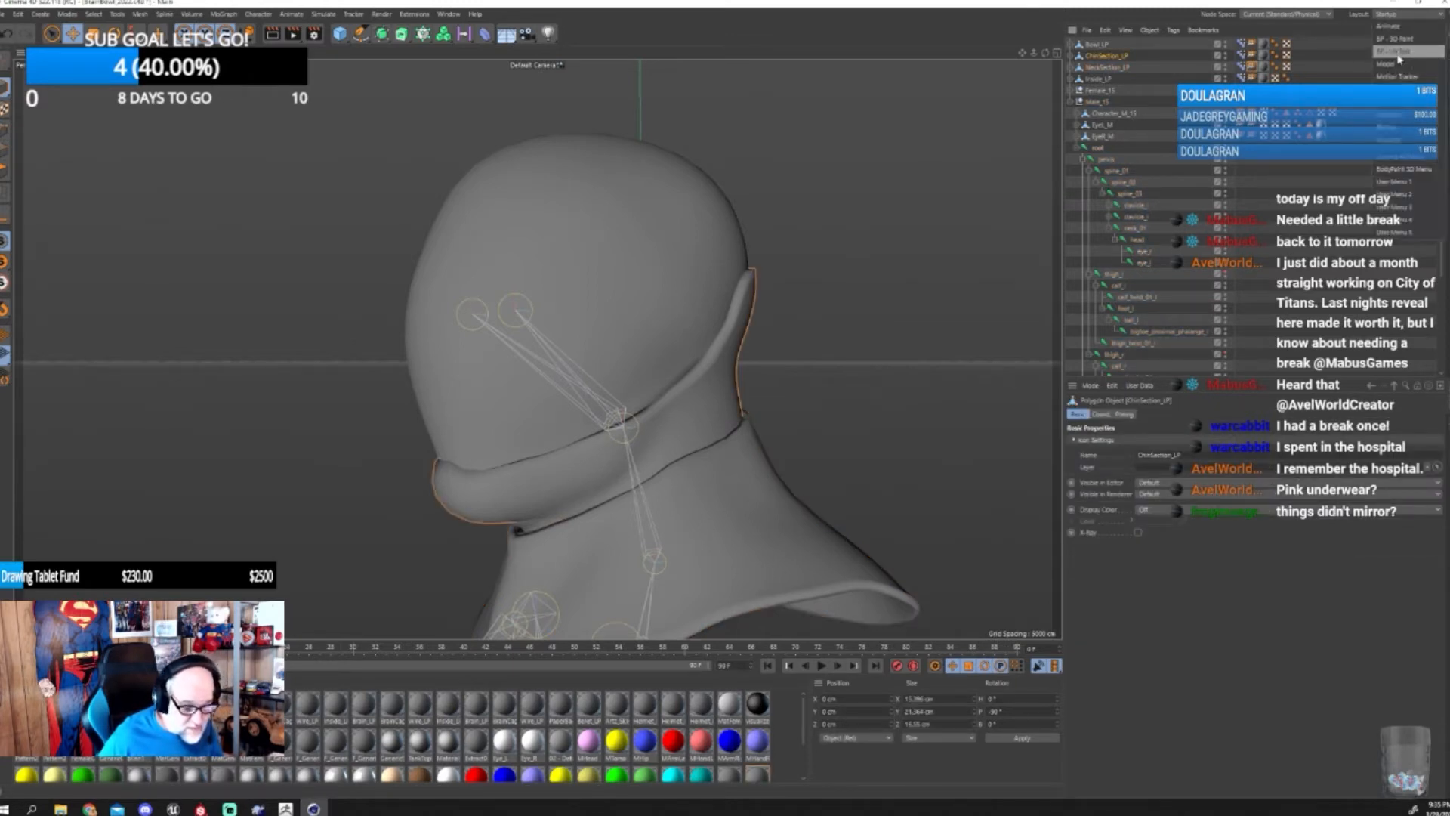
{"action": "key", "text": "alt+Tab"}
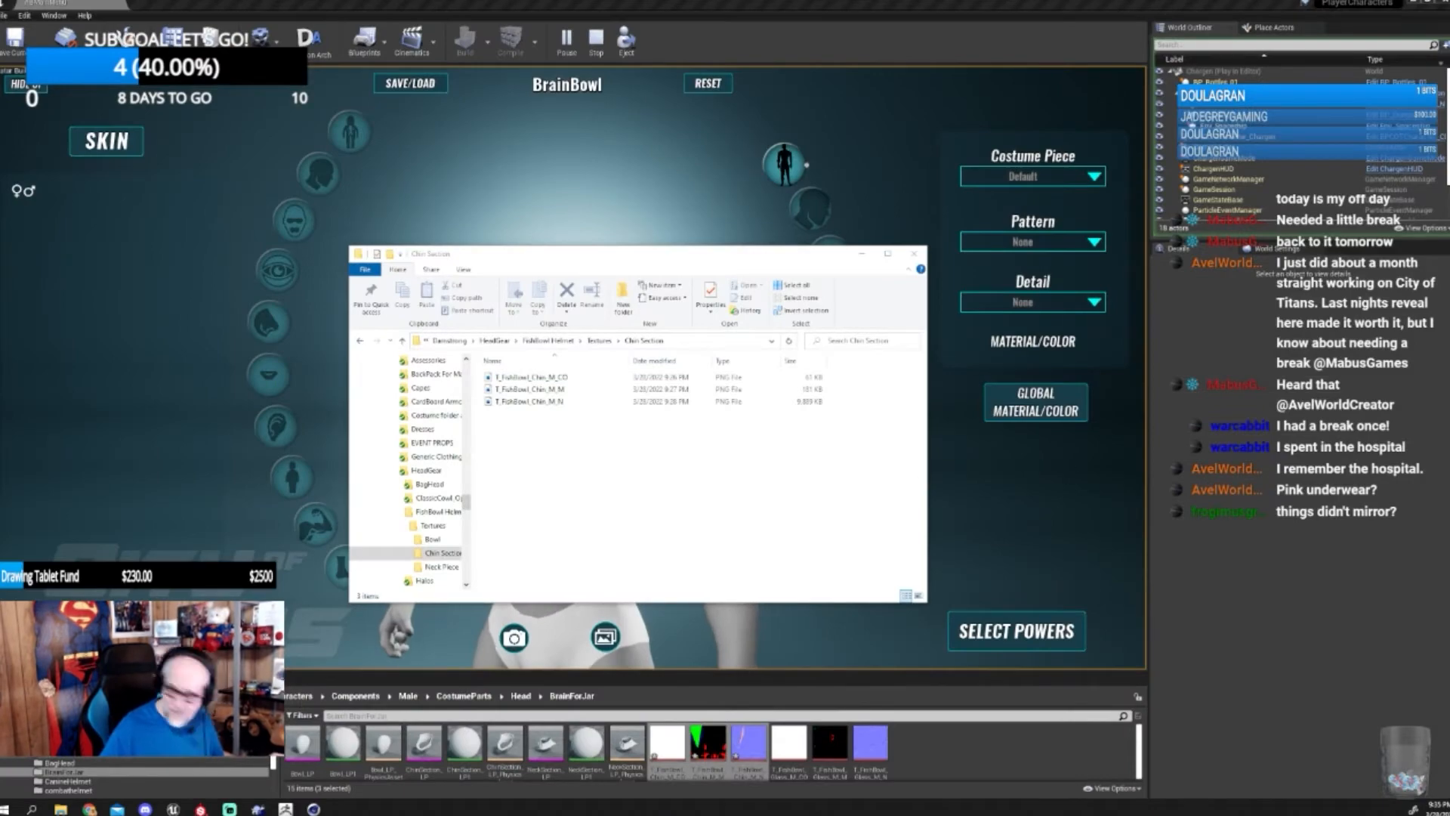
- Switch to Cinema 4D and merge the ChinSection_LP model from the LP ZB folder, keeping the default FBX import settings
{"action": "key", "text": "alt+Tab"}
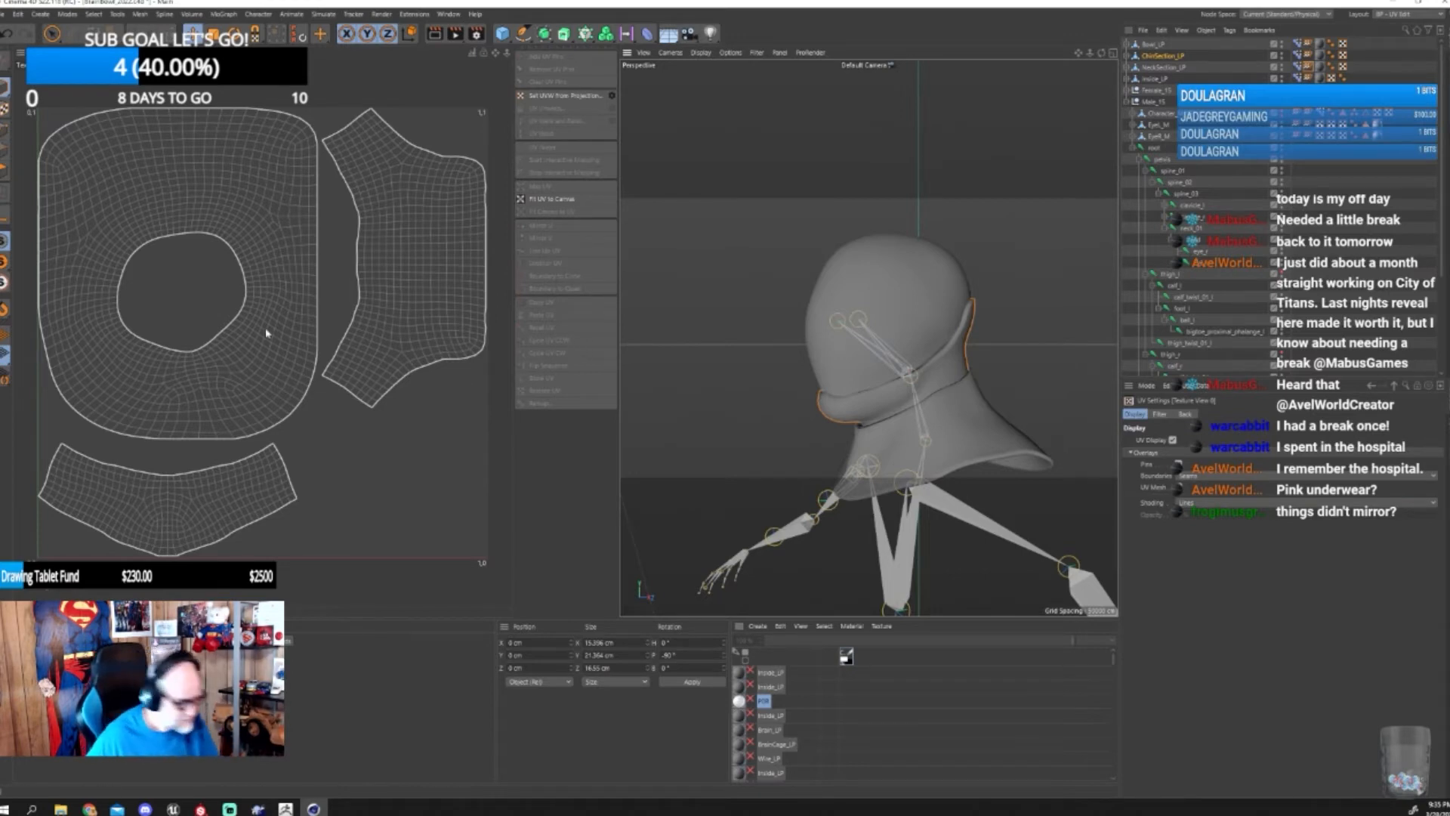
{"action": "left_click", "coordinate": [4, 15]}
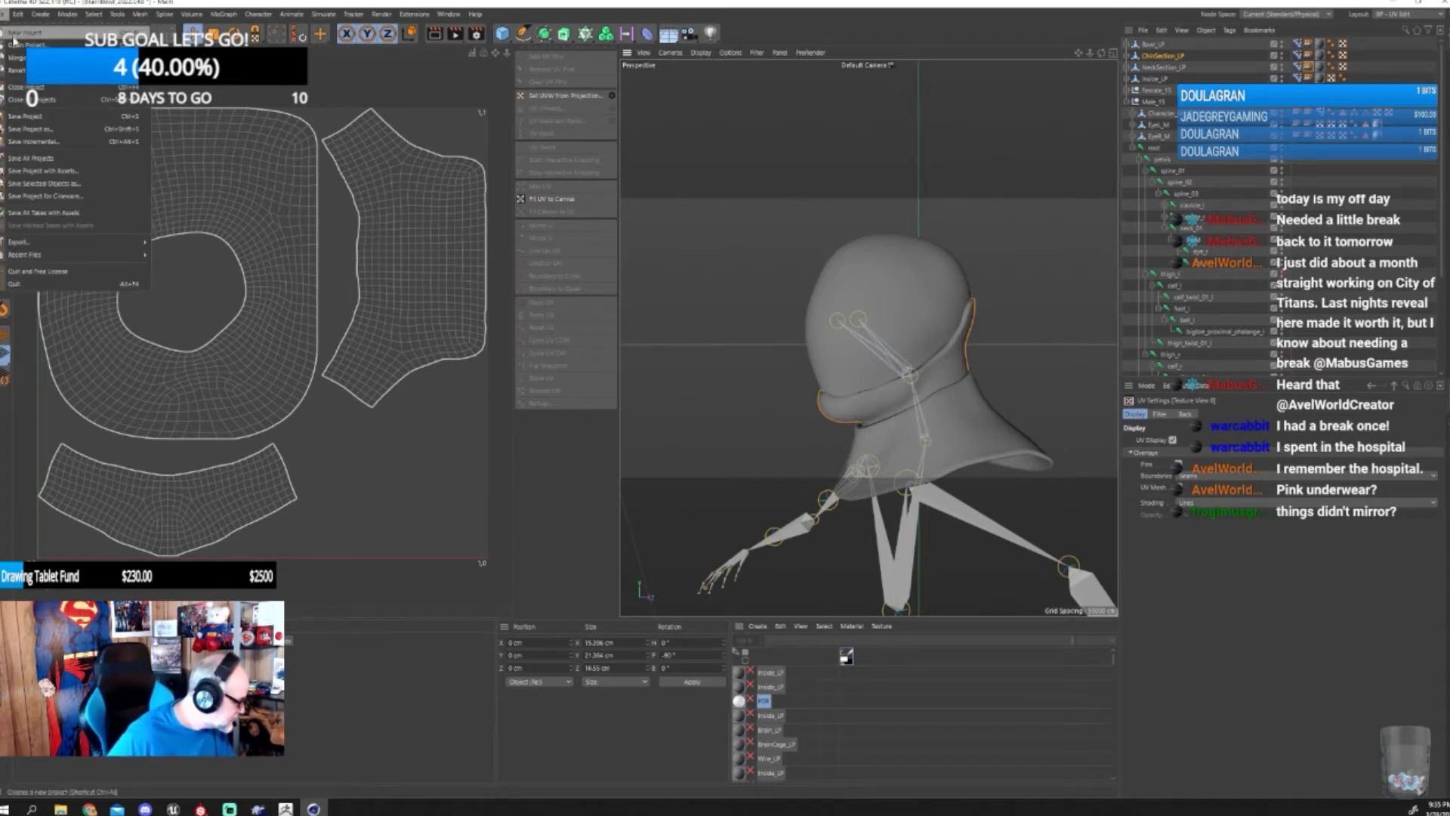
{"action": "left_click", "coordinate": [18, 54]}
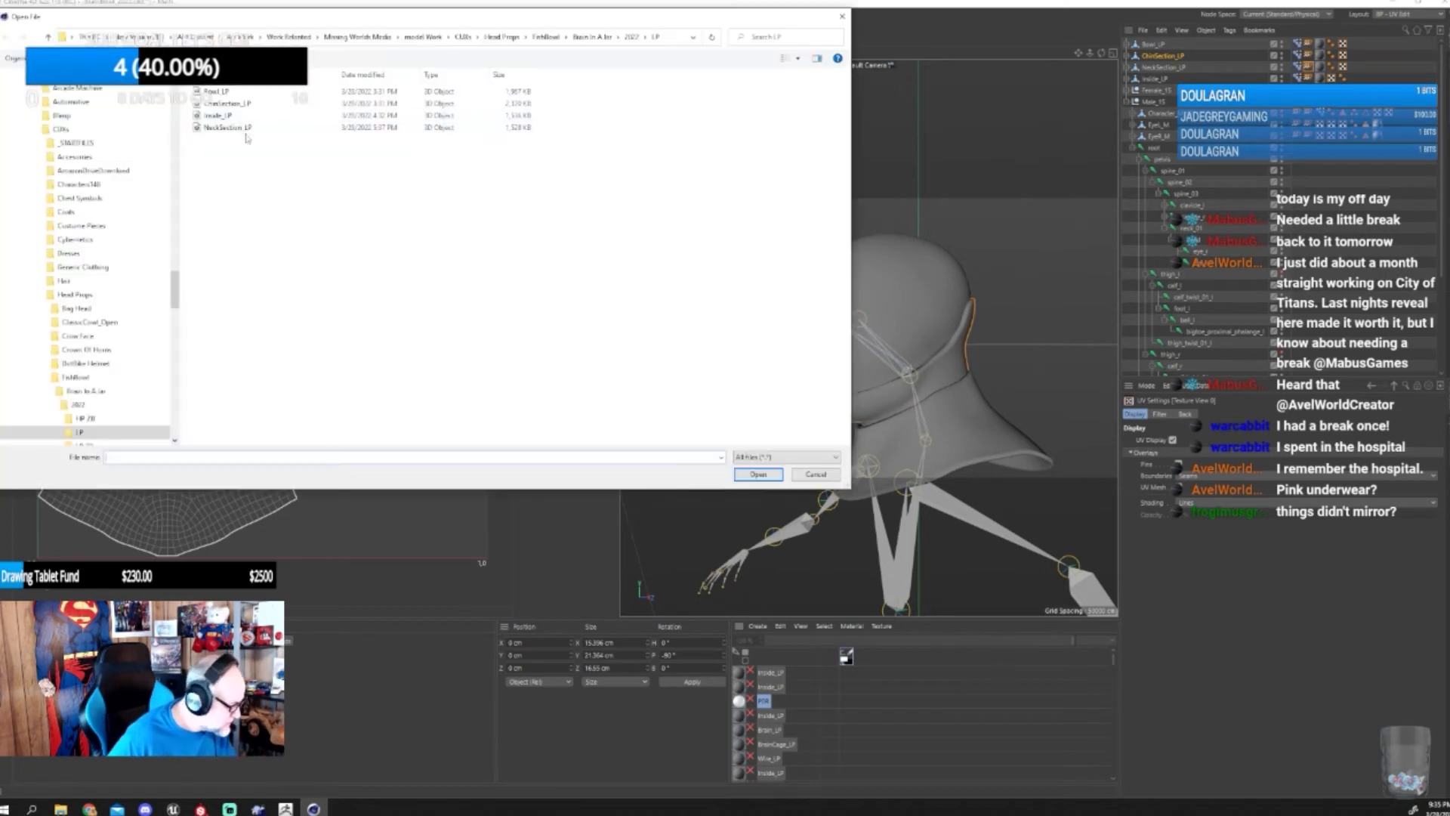
{"action": "left_click", "coordinate": [632, 36]}
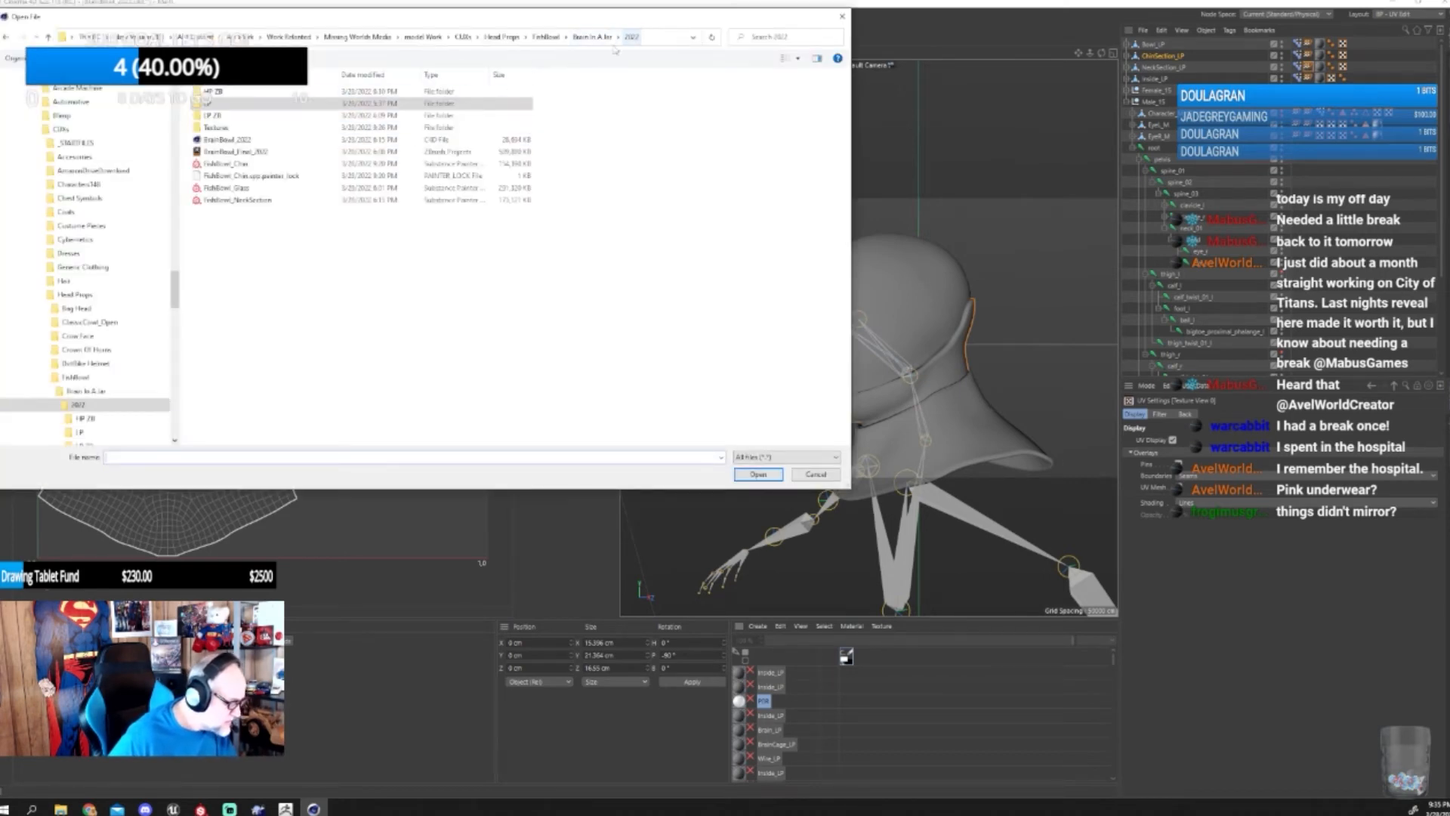
{"action": "double_click", "coordinate": [215, 116]}
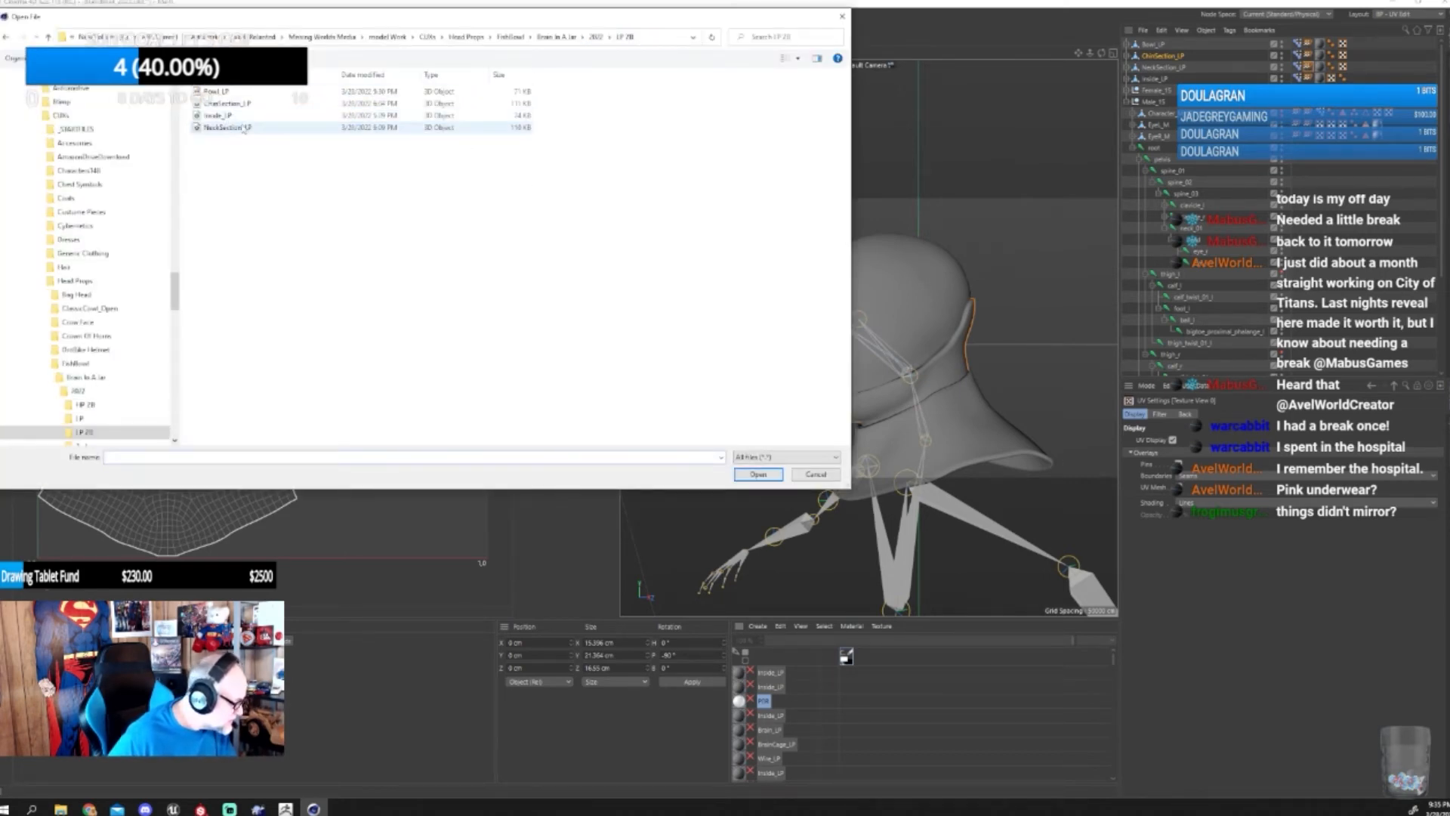
{"action": "left_click", "coordinate": [244, 105]}
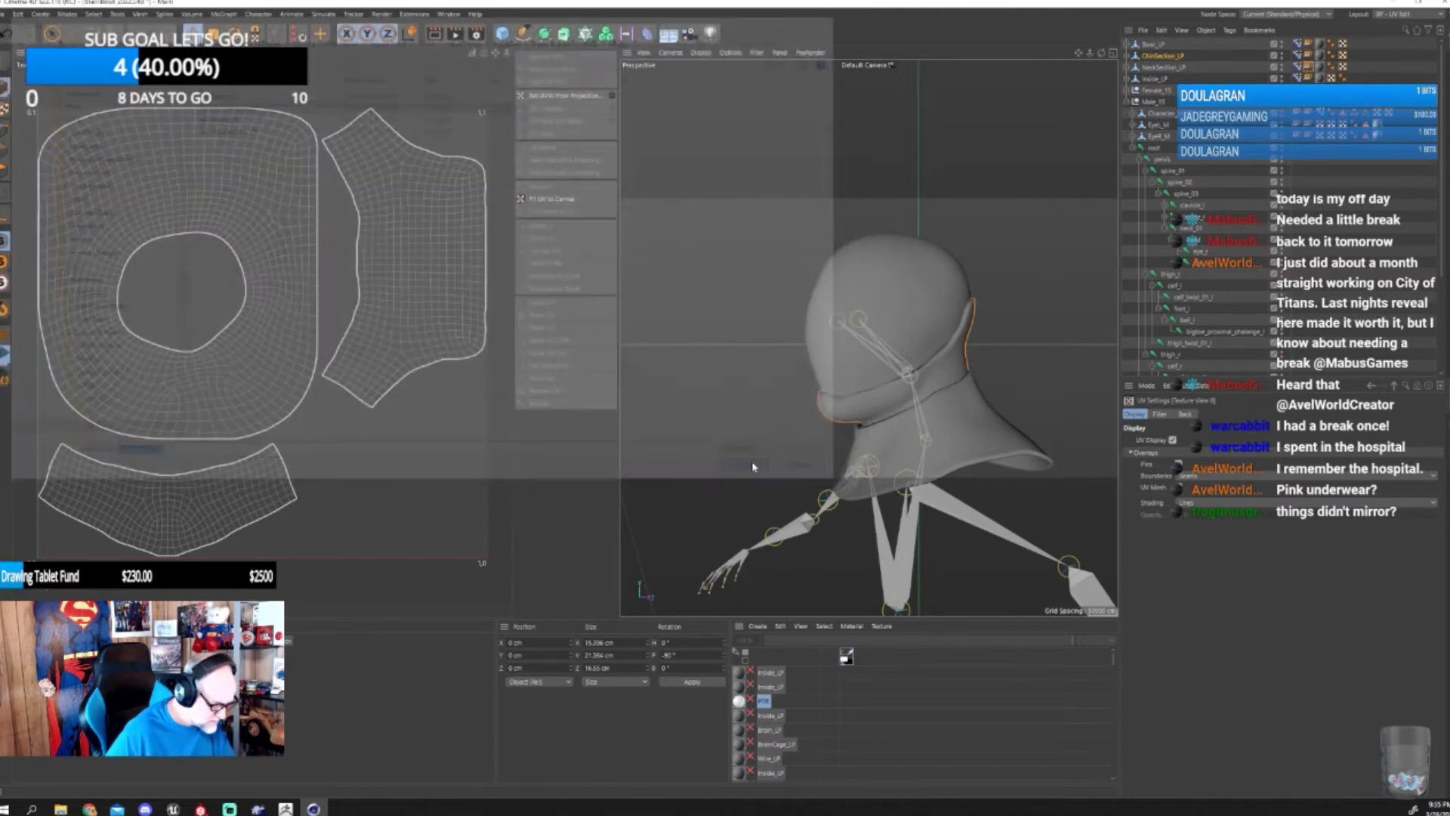
{"action": "left_click", "coordinate": [759, 474]}
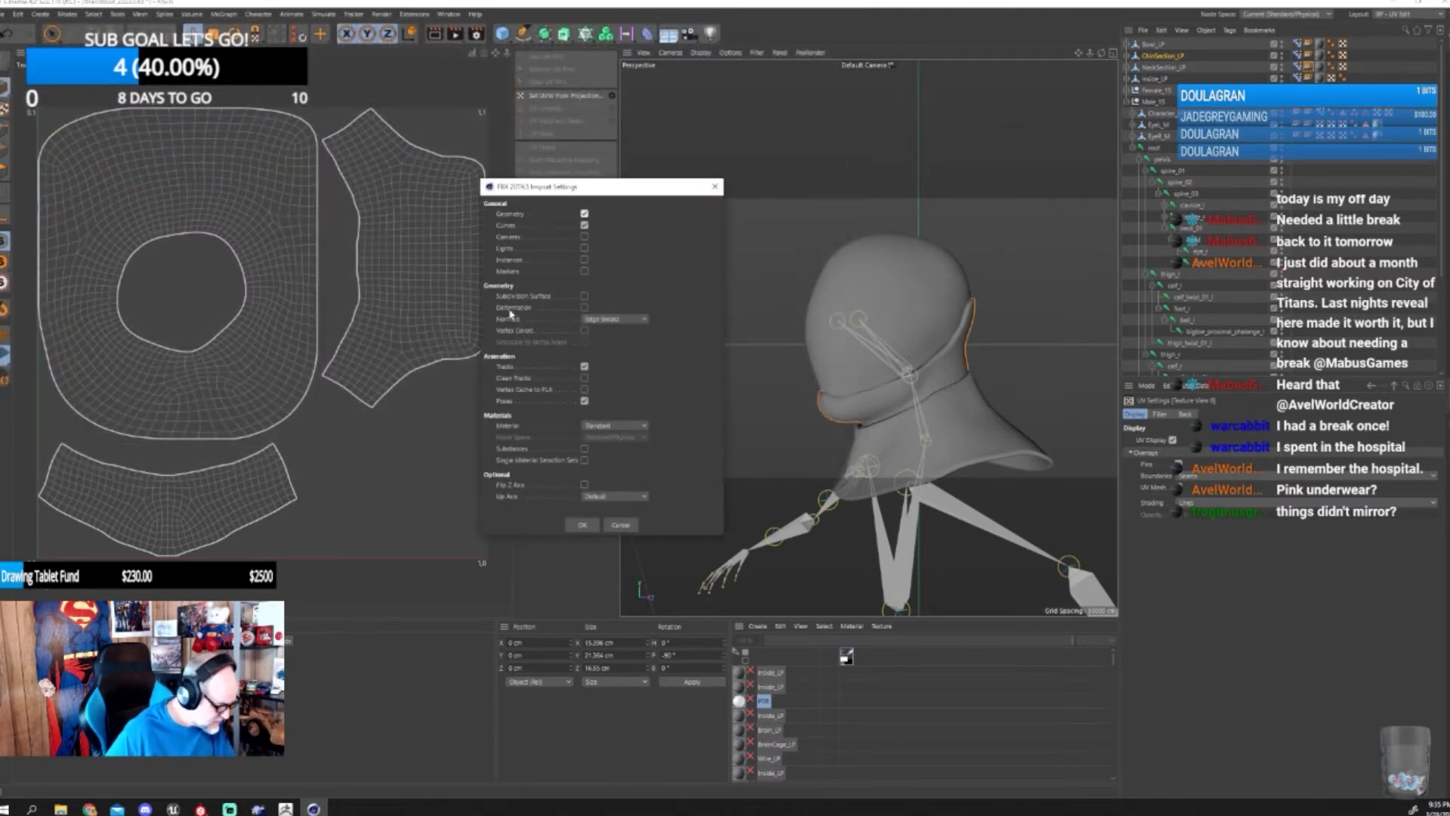
{"action": "left_click", "coordinate": [582, 524]}
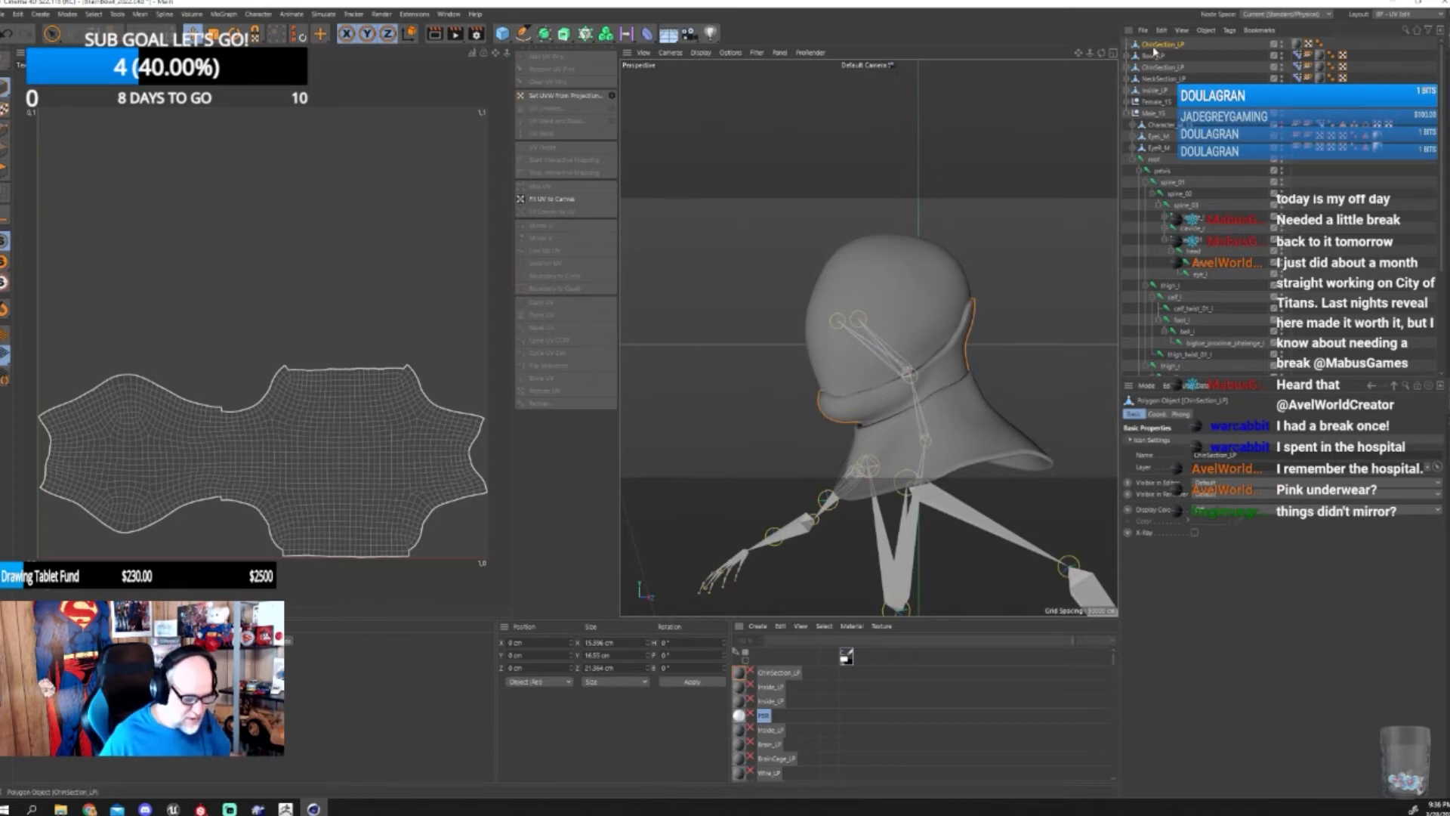
- Show the original ChinSection_LP's UVs for comparison, then change the interface layout to Standard and maximise the window
{"action": "left_click", "coordinate": [1157, 68]}
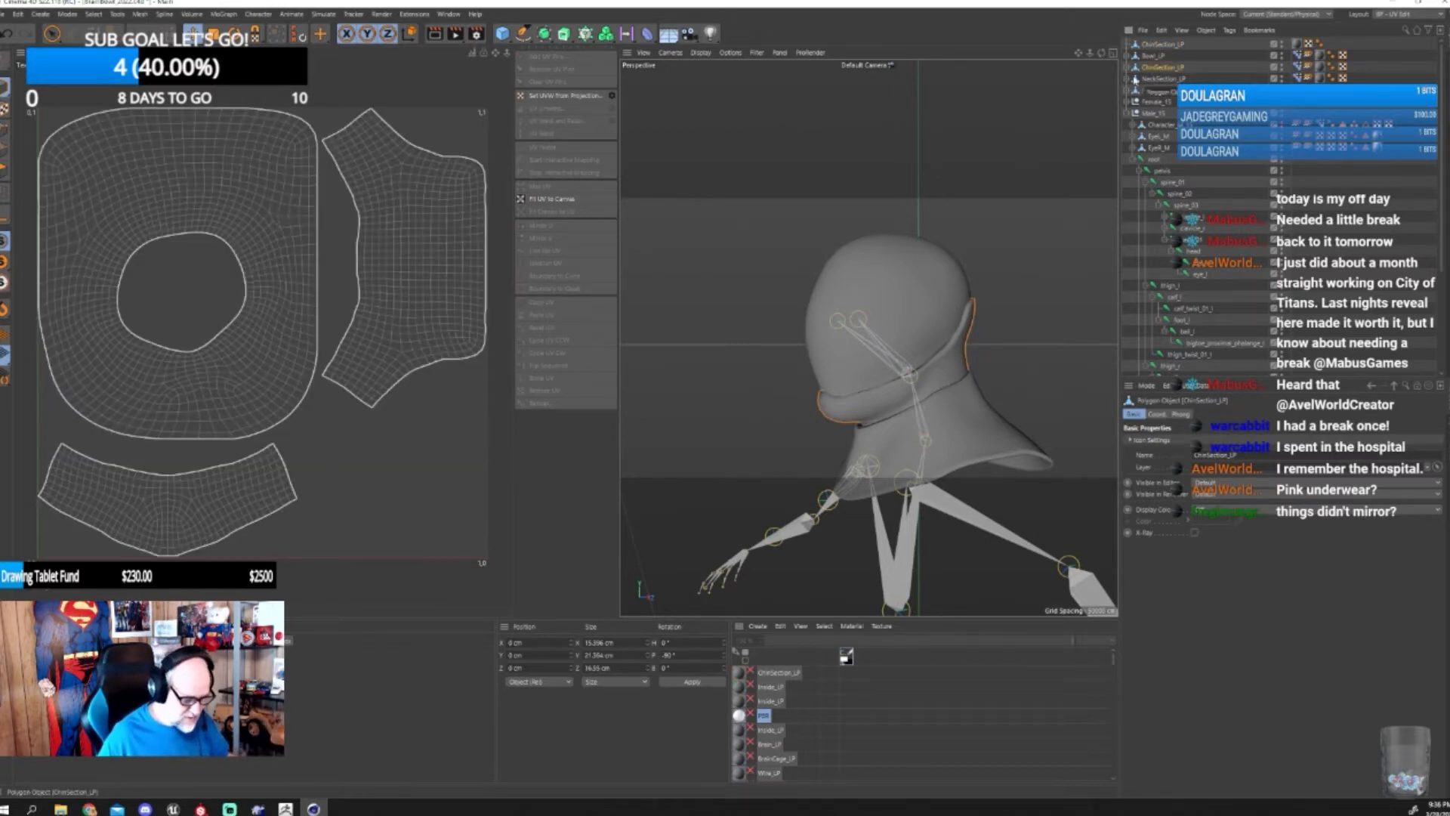
{"action": "left_click", "coordinate": [1410, 14]}
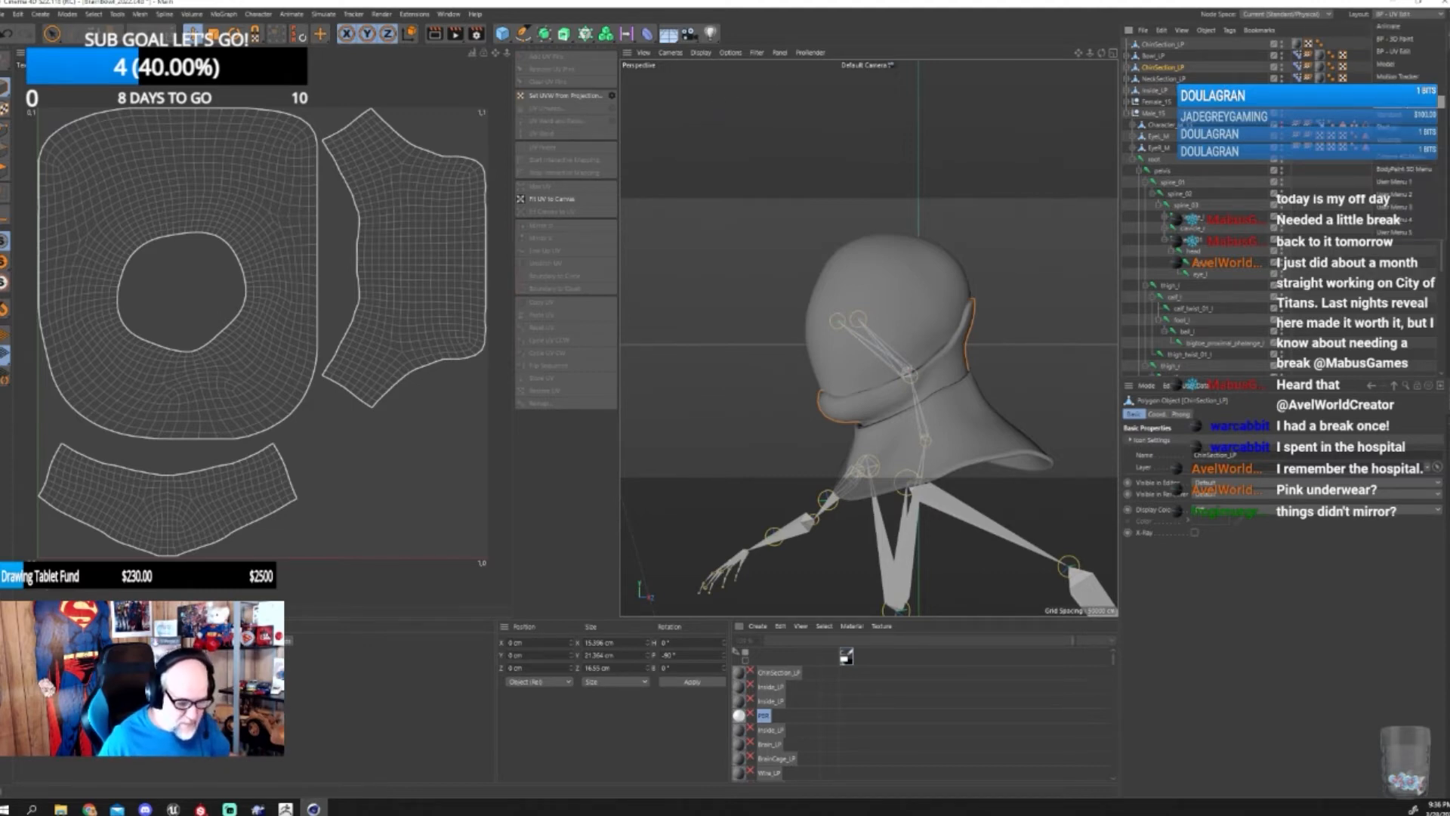
{"action": "left_click", "coordinate": [1396, 115]}
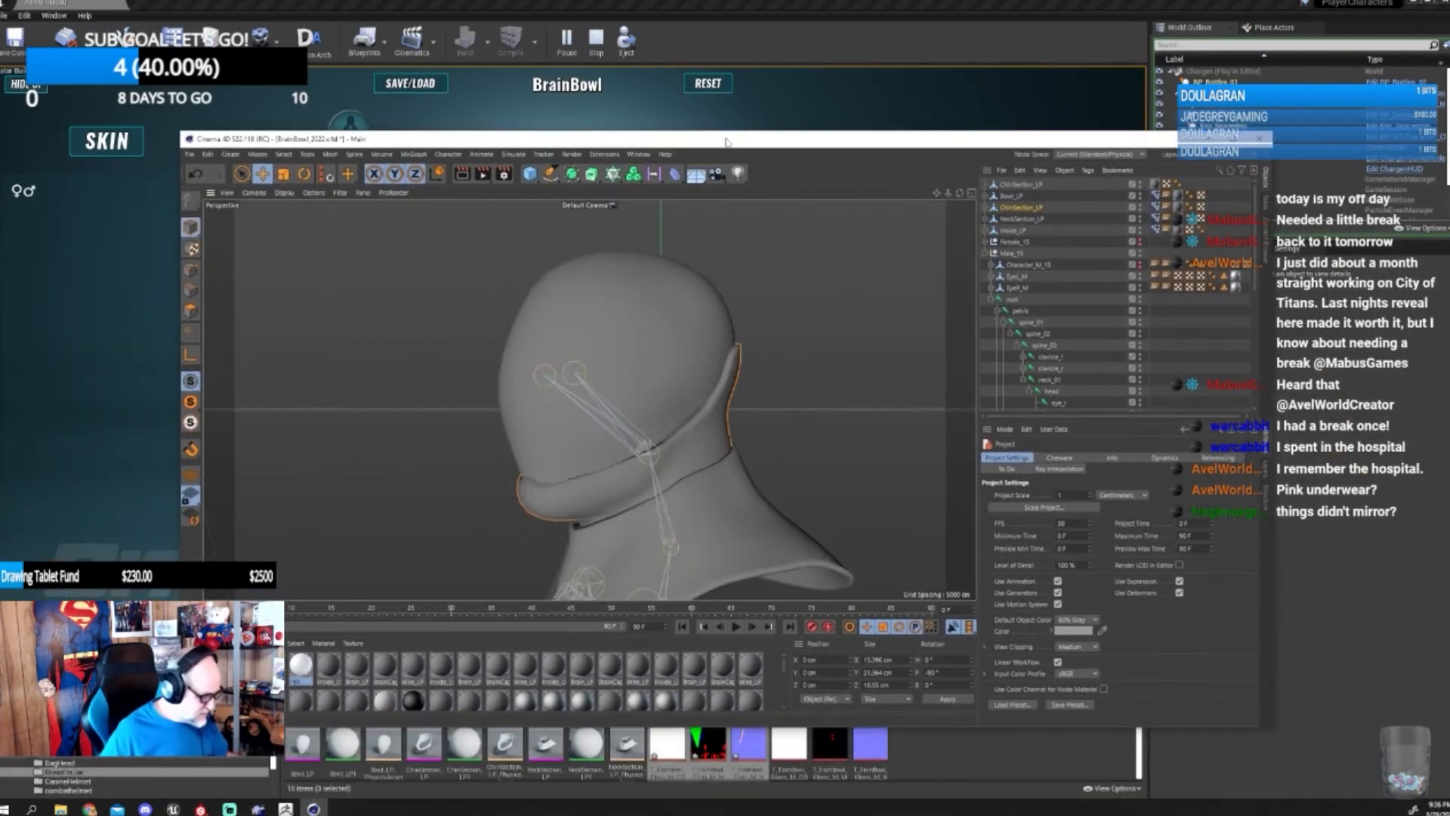
{"action": "double_click", "coordinate": [728, 142]}
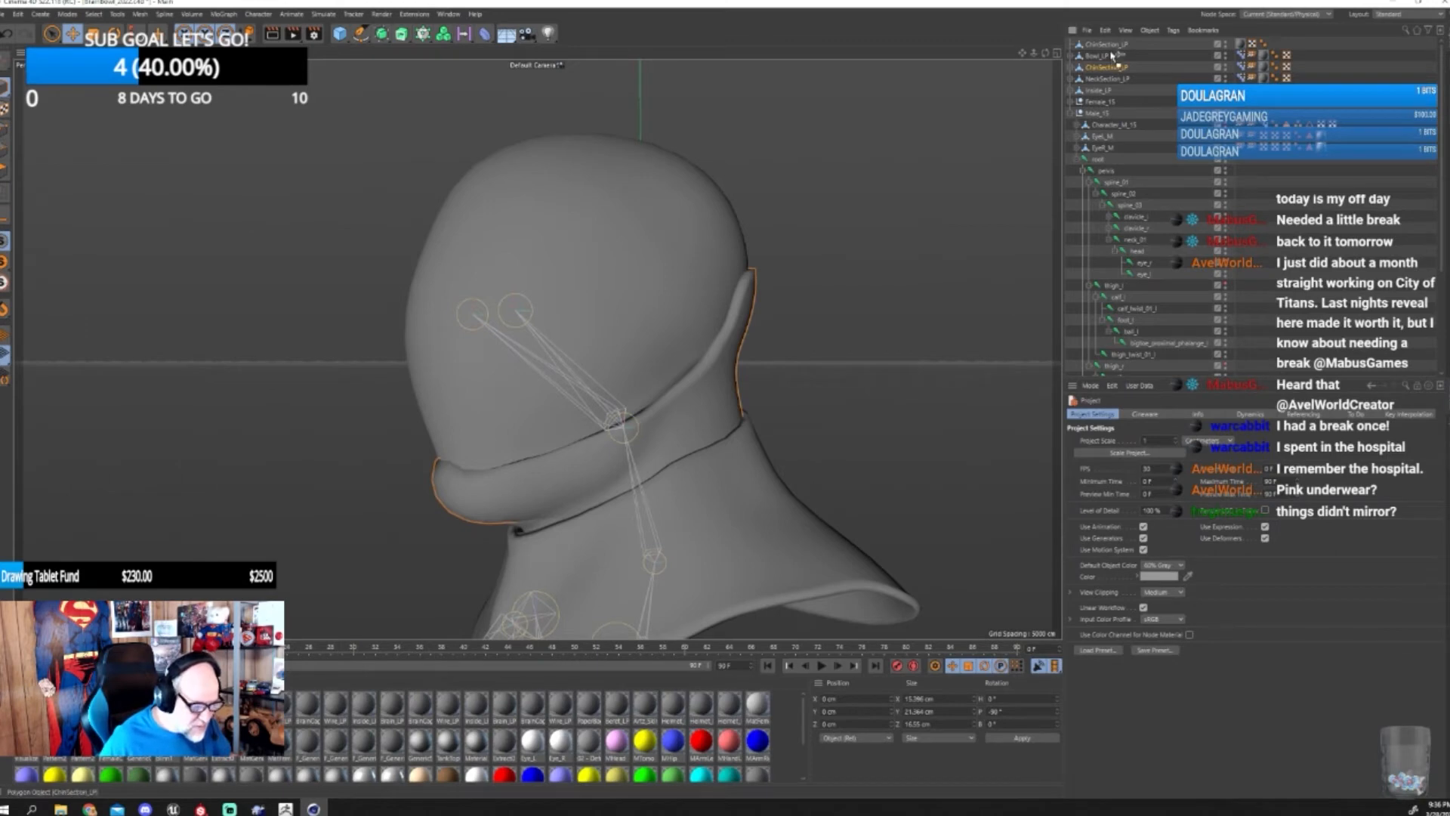
- Place the original ChinSection_LP directly below the imported copy and inspect the joint in its Weight tag
{"action": "left_click_drag", "start_coordinate": [1111, 50], "coordinate": [1112, 50]}
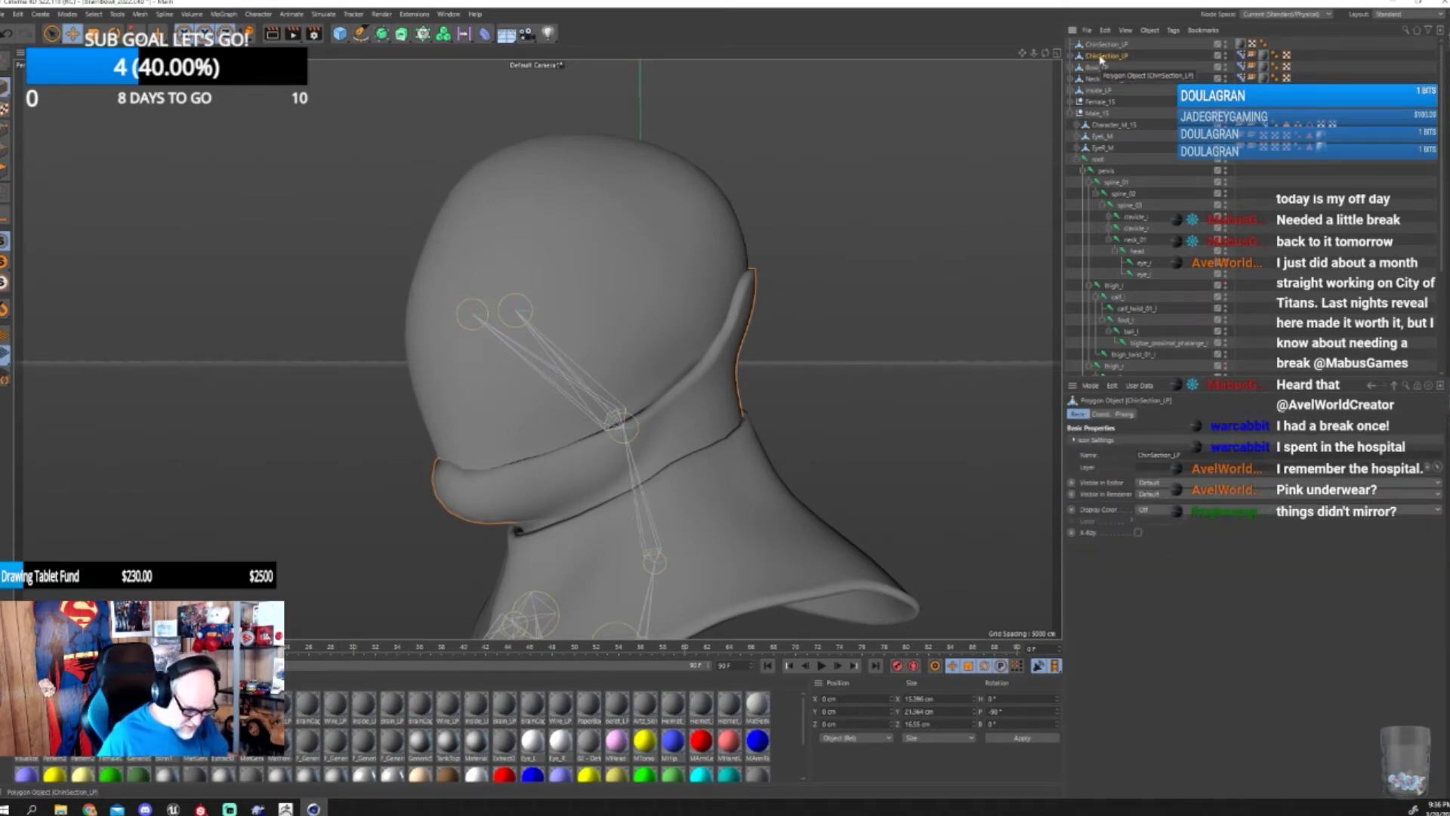
{"action": "left_click", "coordinate": [1252, 55]}
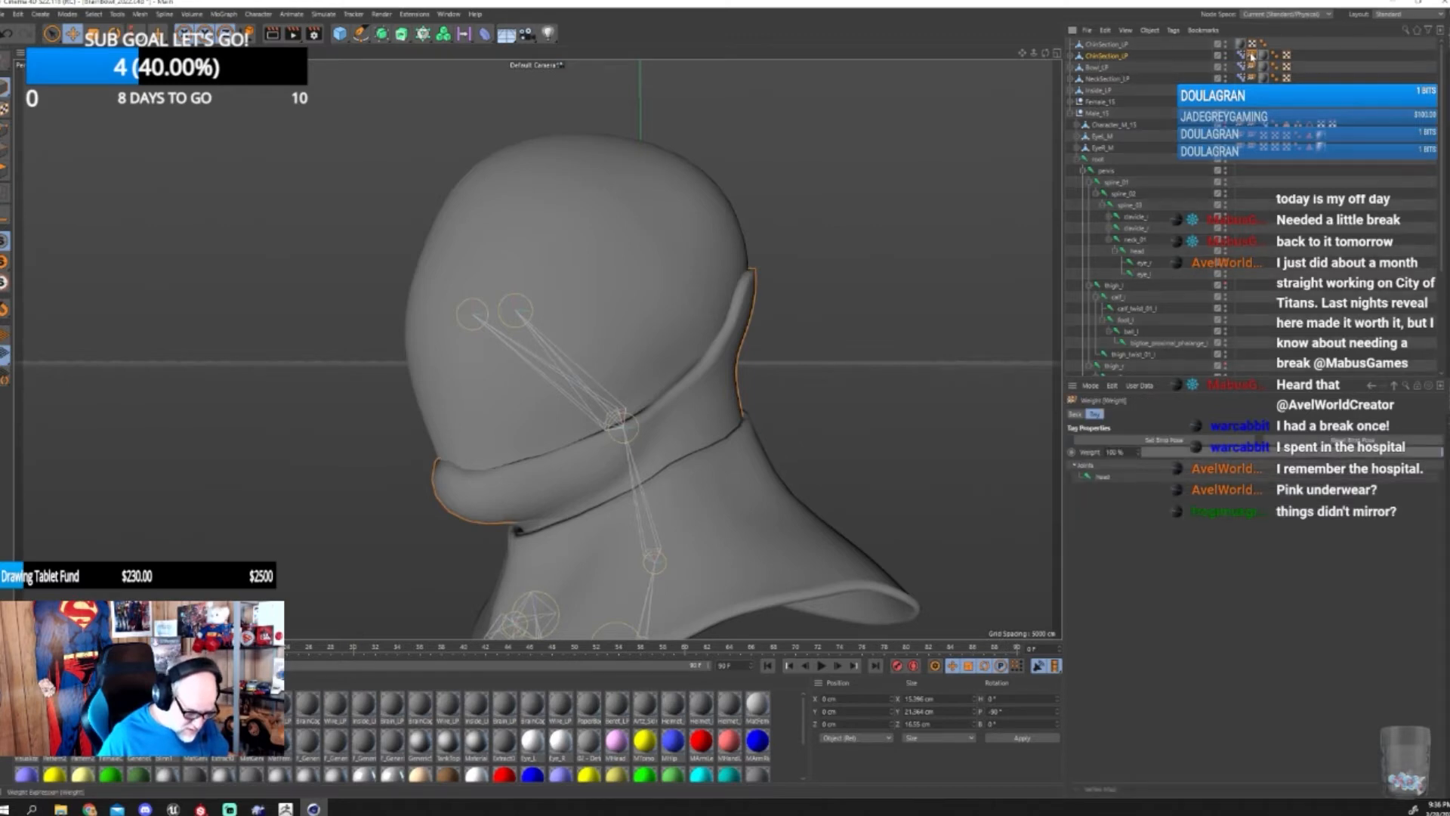
- Set the imported ChinSection_LP's pitch rotation to -90° and apply it
{"action": "left_click", "coordinate": [1107, 45]}
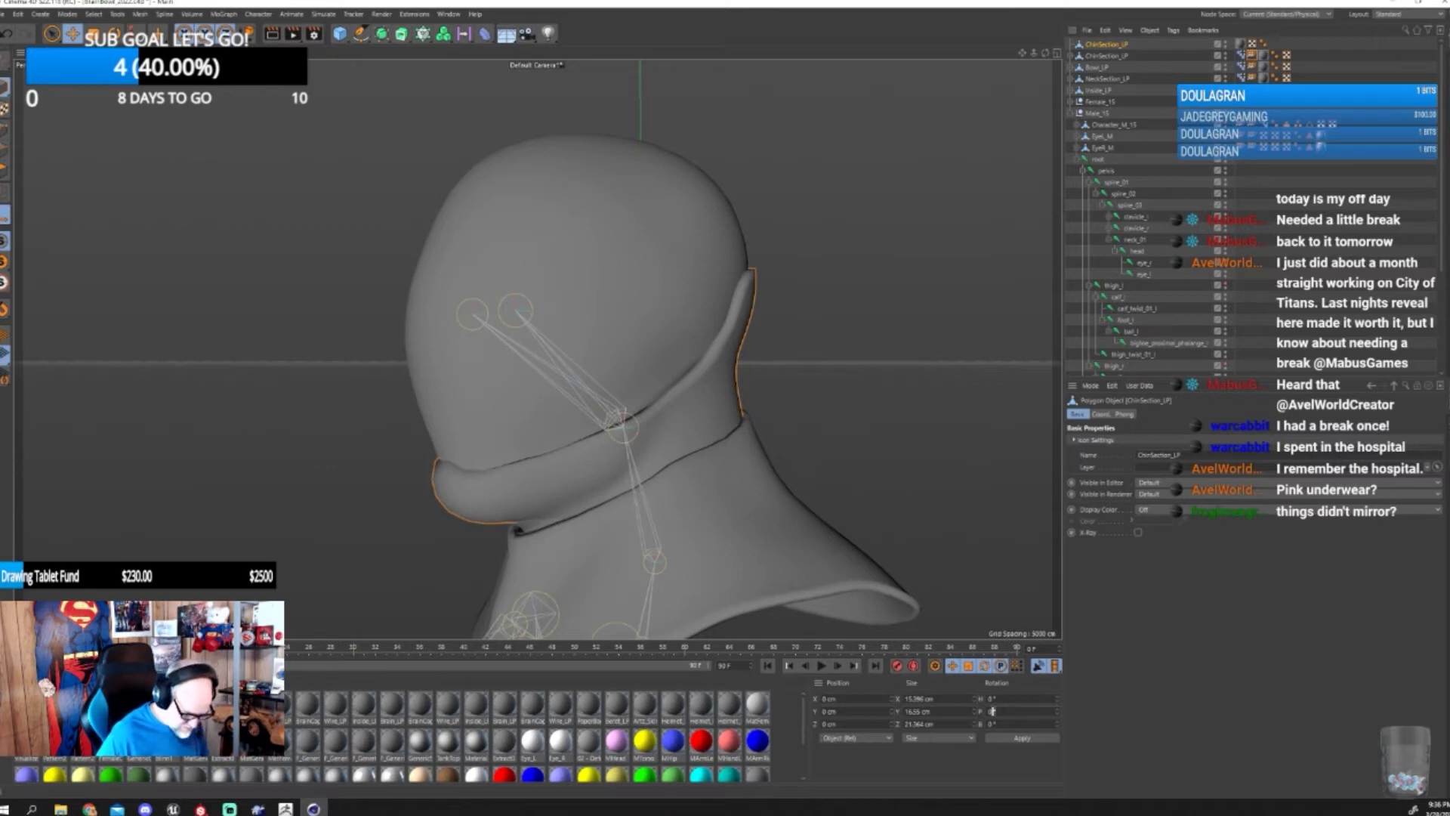
{"action": "type", "text": "-9"}
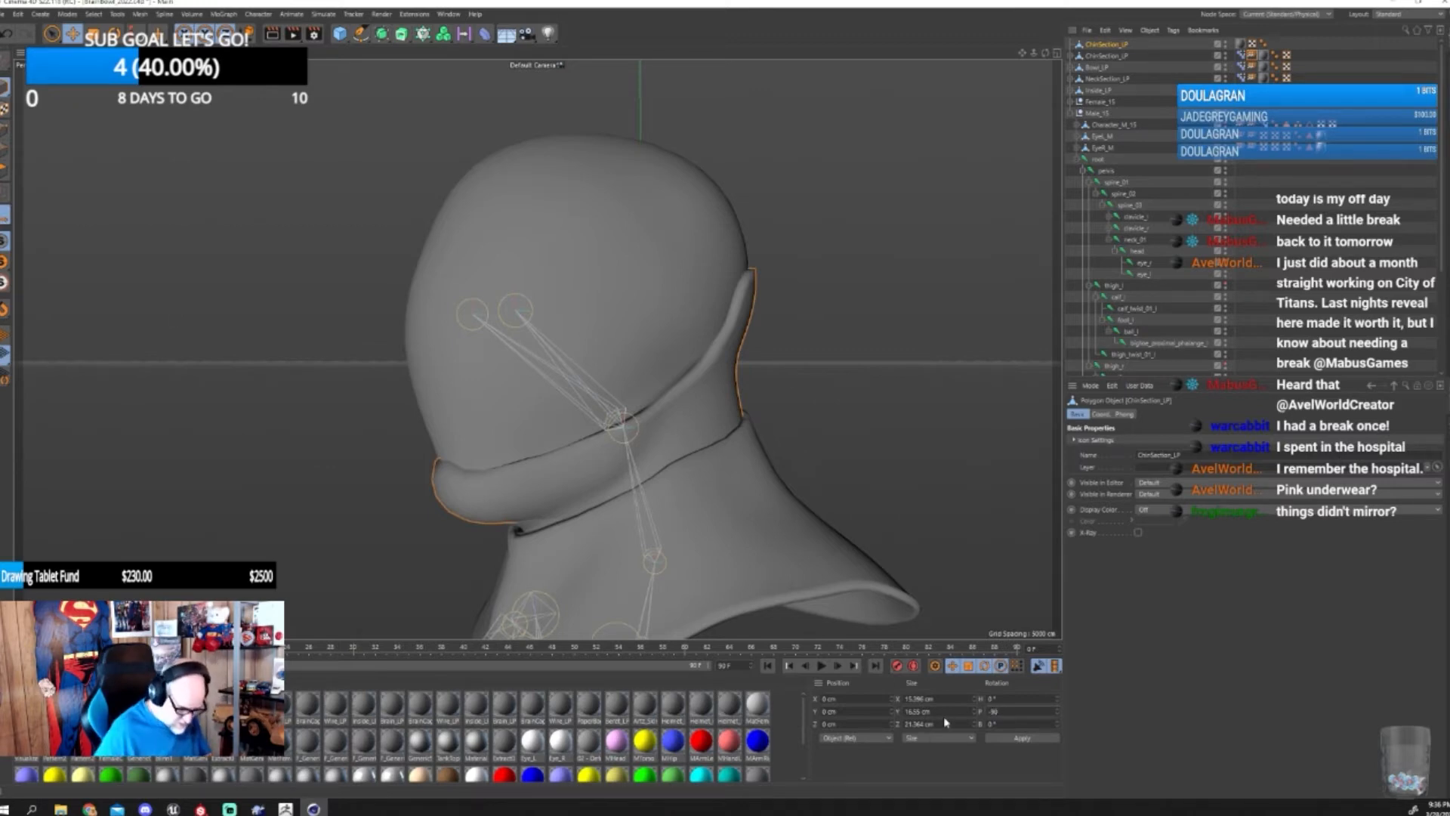
{"action": "type", "text": "0"}
{"action": "left_click", "coordinate": [1016, 739]}
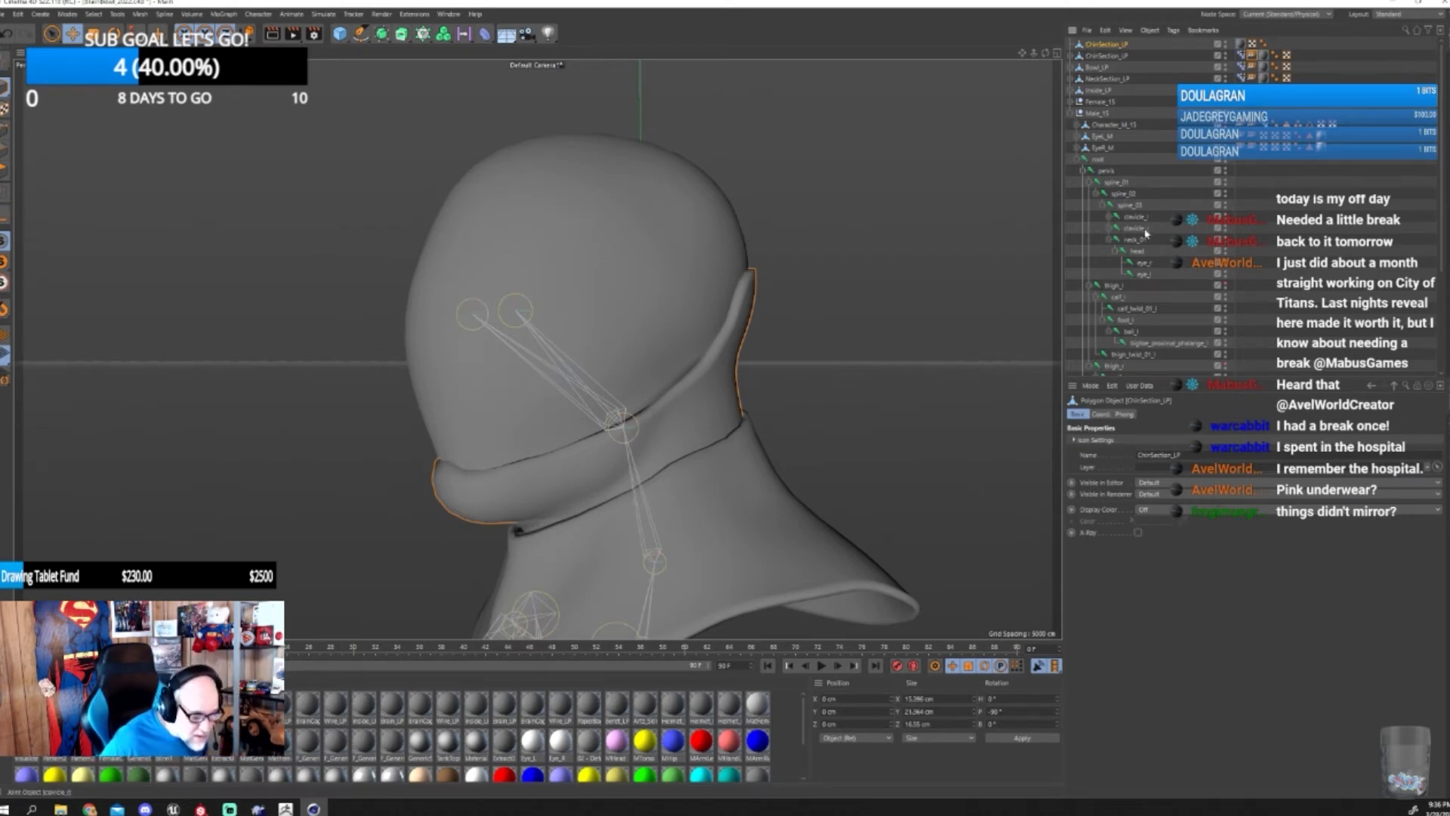
- Bind the imported ChinSection_LP to the head joint and delete the original ChinSection_LP
{"action": "left_click", "coordinate": [1139, 252], "text": "ctrl"}
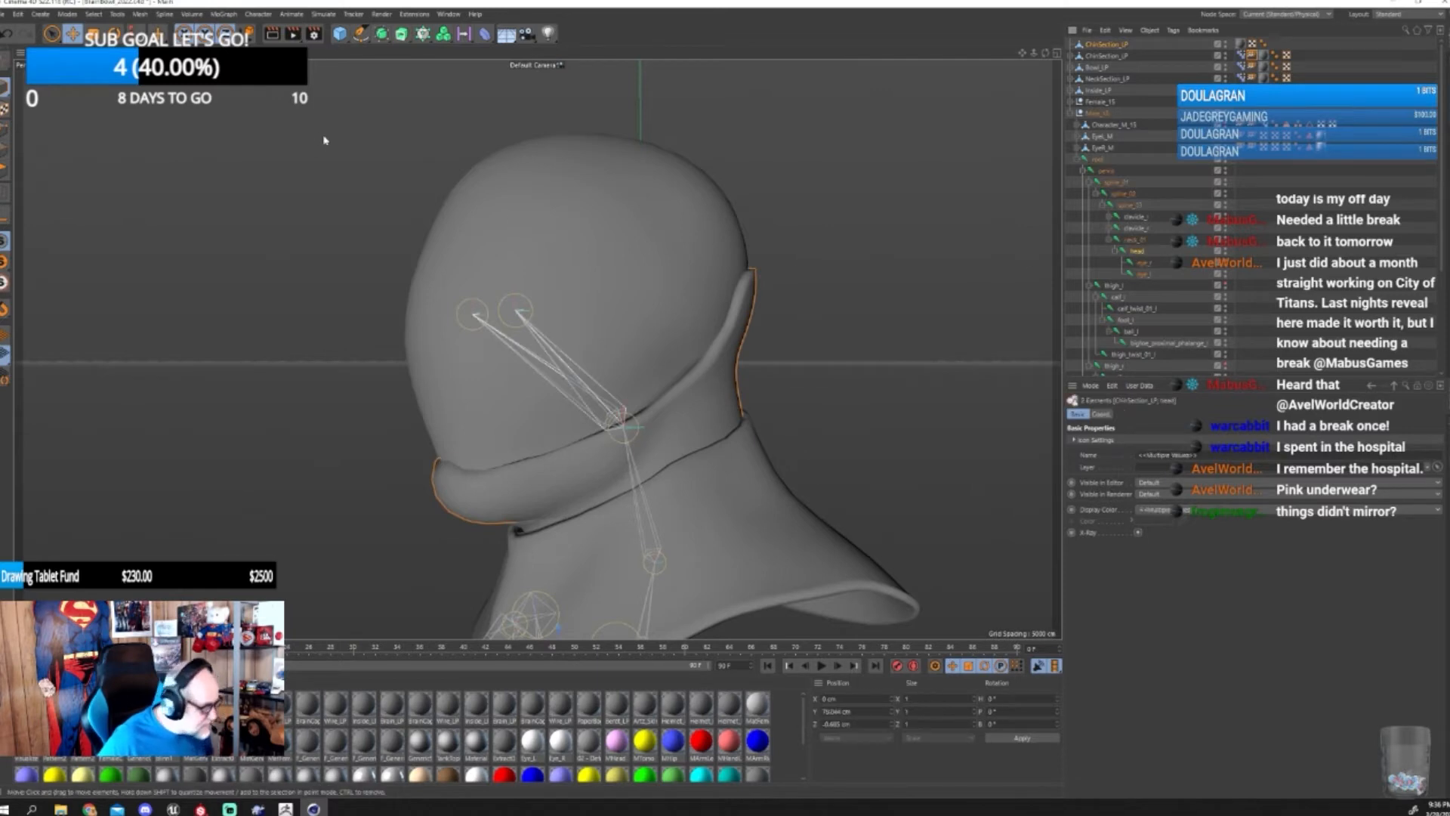
{"action": "left_click", "coordinate": [258, 14]}
{"action": "left_click", "coordinate": [266, 142]}
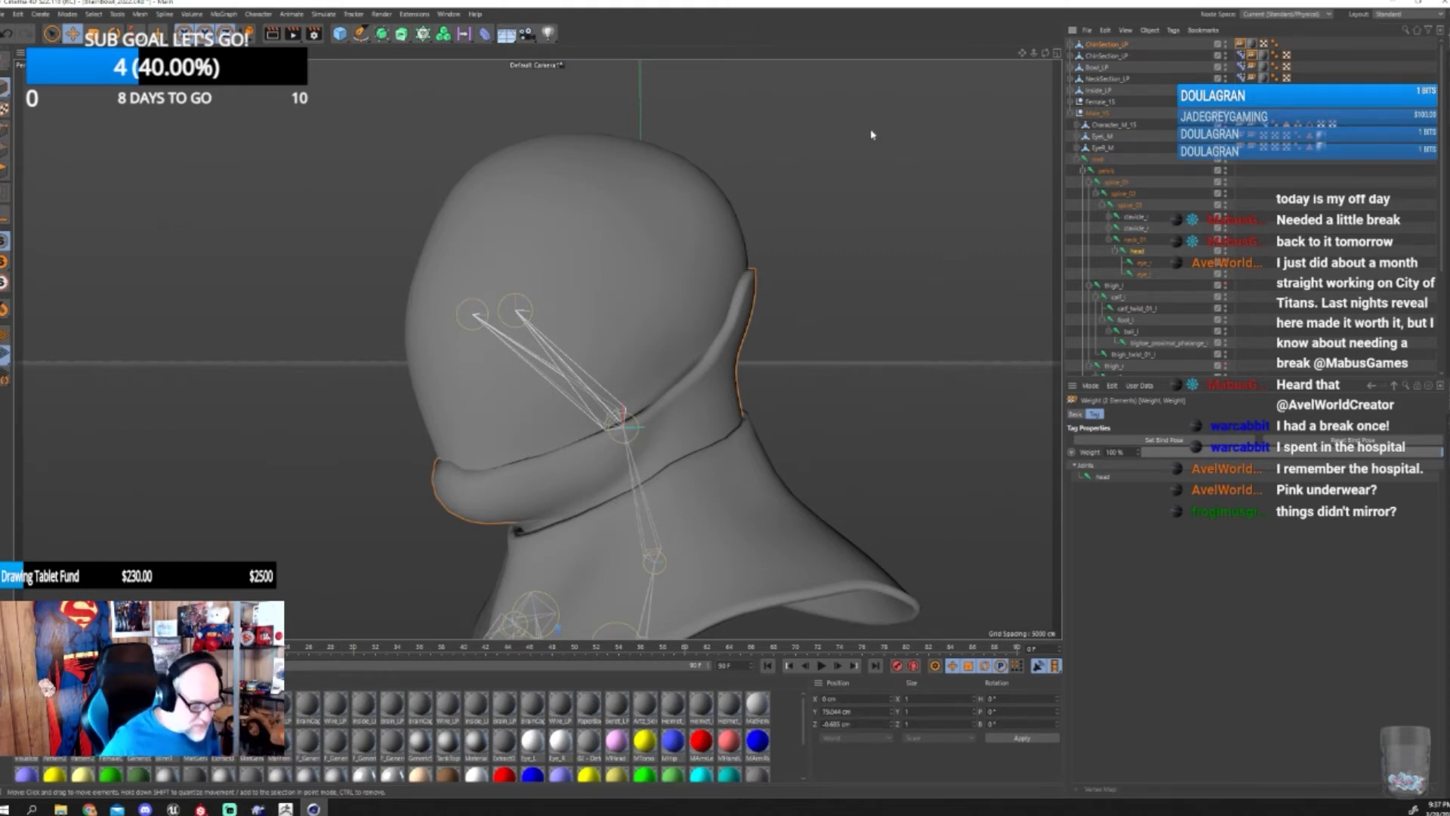
{"action": "left_click", "coordinate": [1122, 58]}
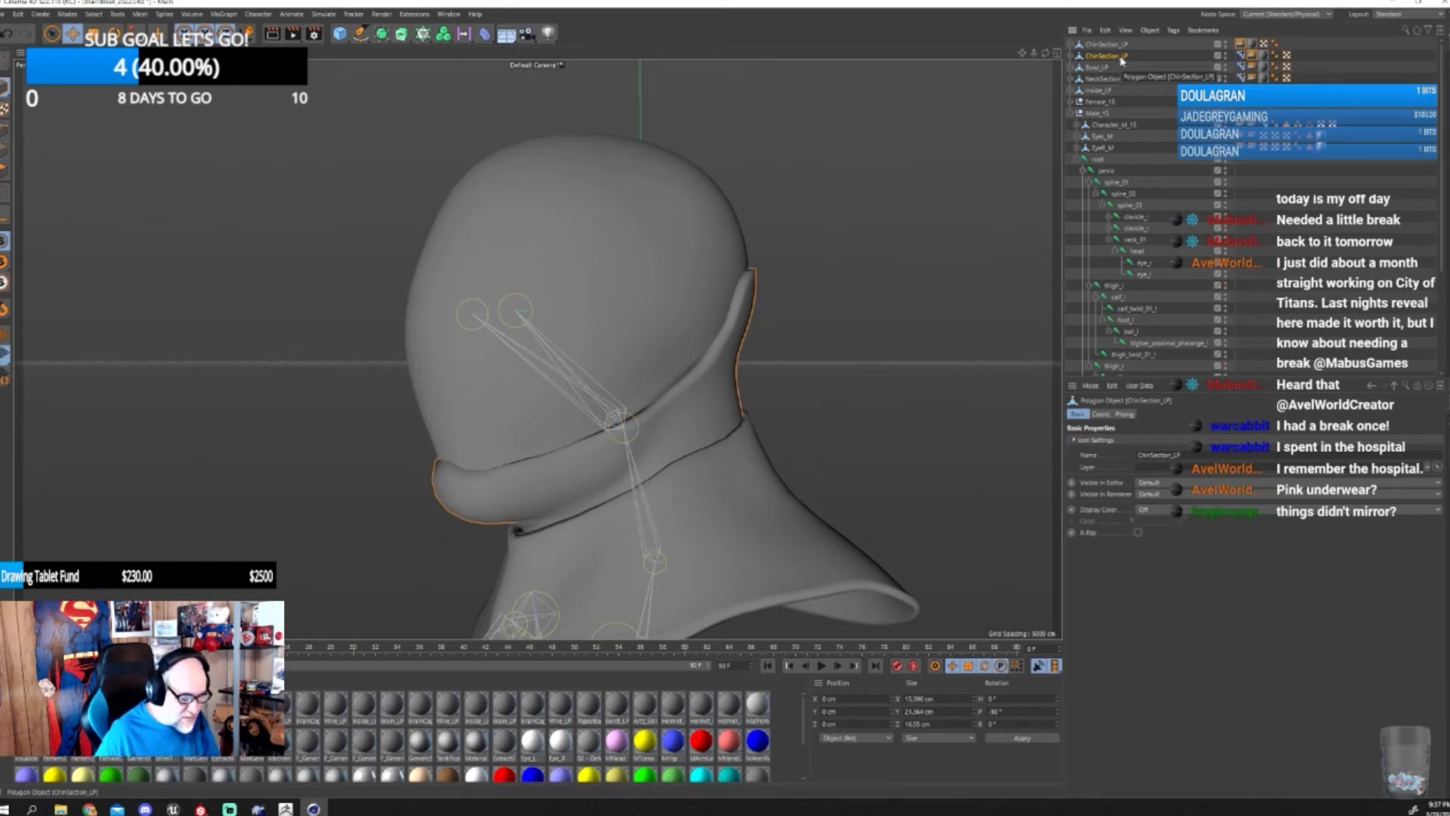
{"action": "key", "text": "Delete"}
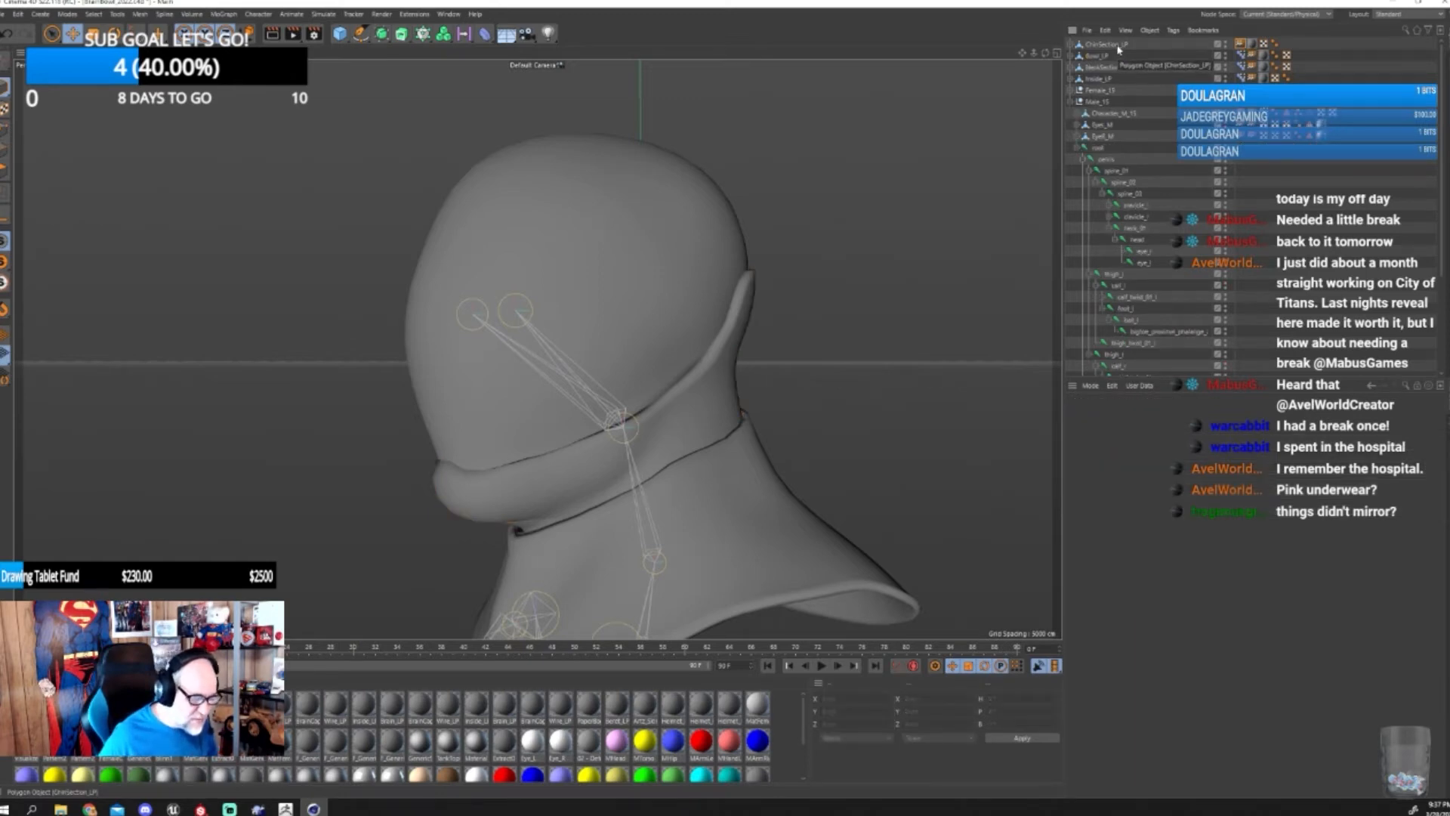
- Transfer only the morphs from the male character mesh as source to ChinSection_LP as target, then close the transfer manager
{"action": "left_click", "coordinate": [1110, 45]}
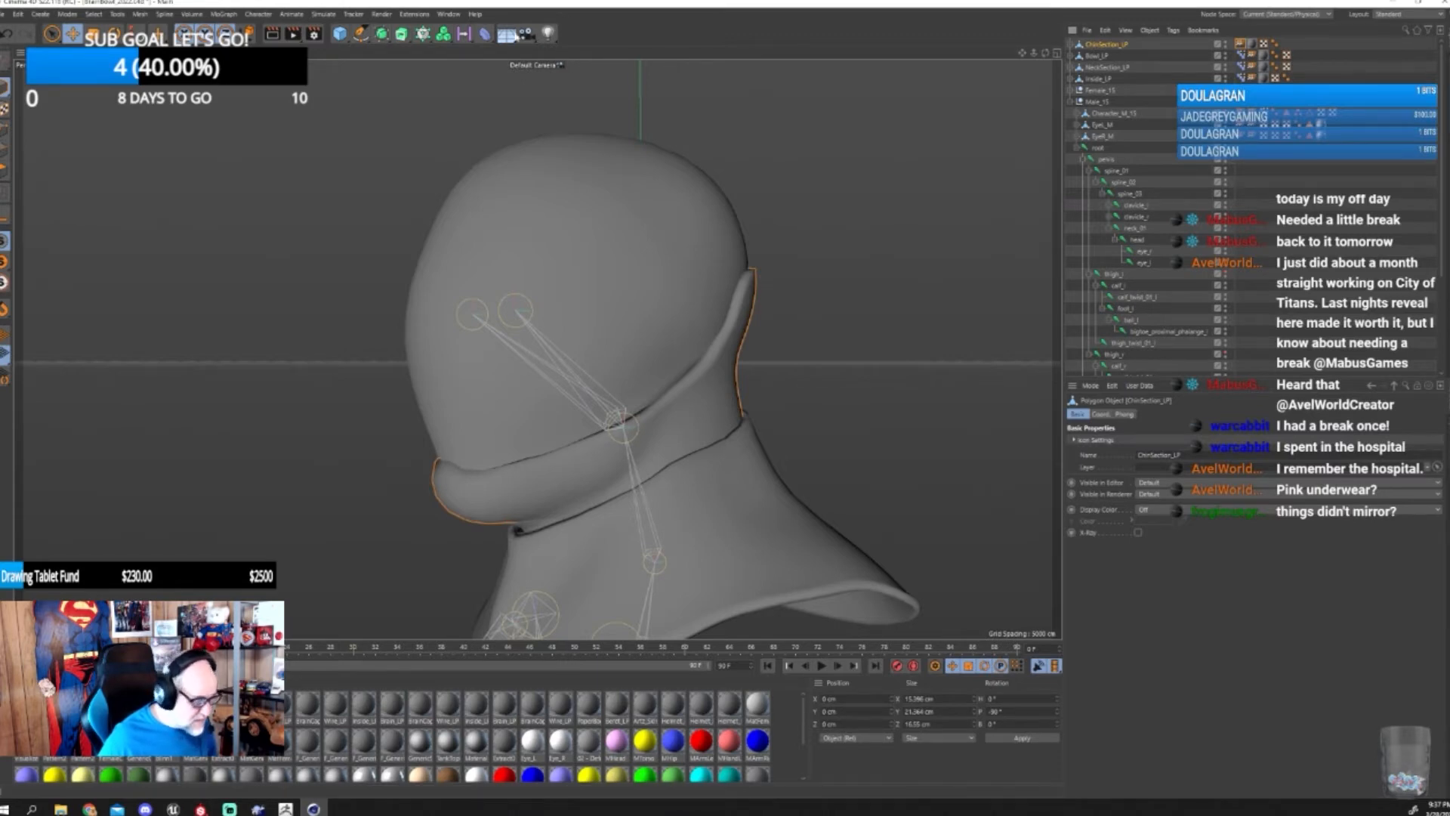
{"action": "left_click", "coordinate": [258, 14]}
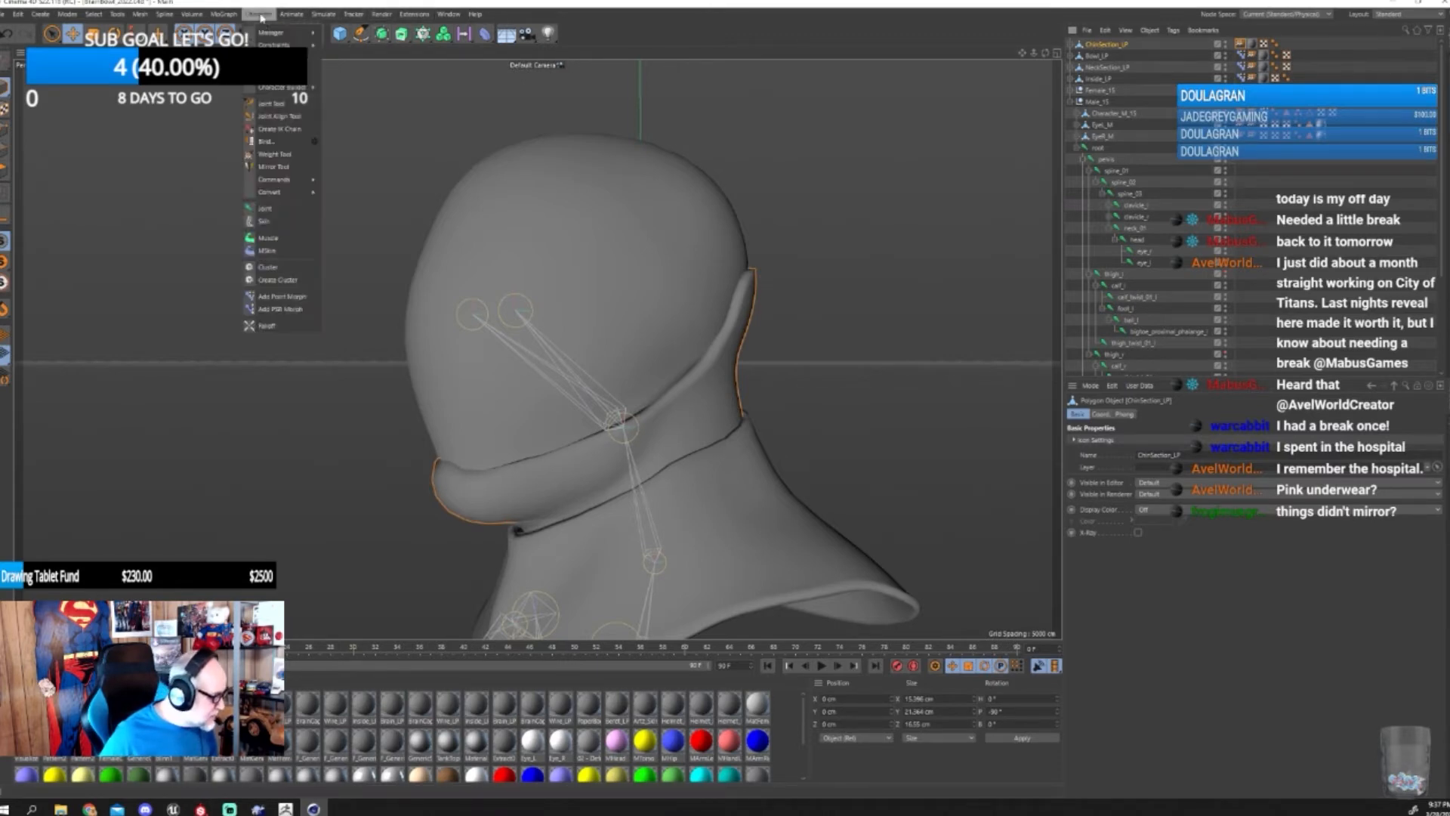
{"action": "left_click", "coordinate": [345, 48]}
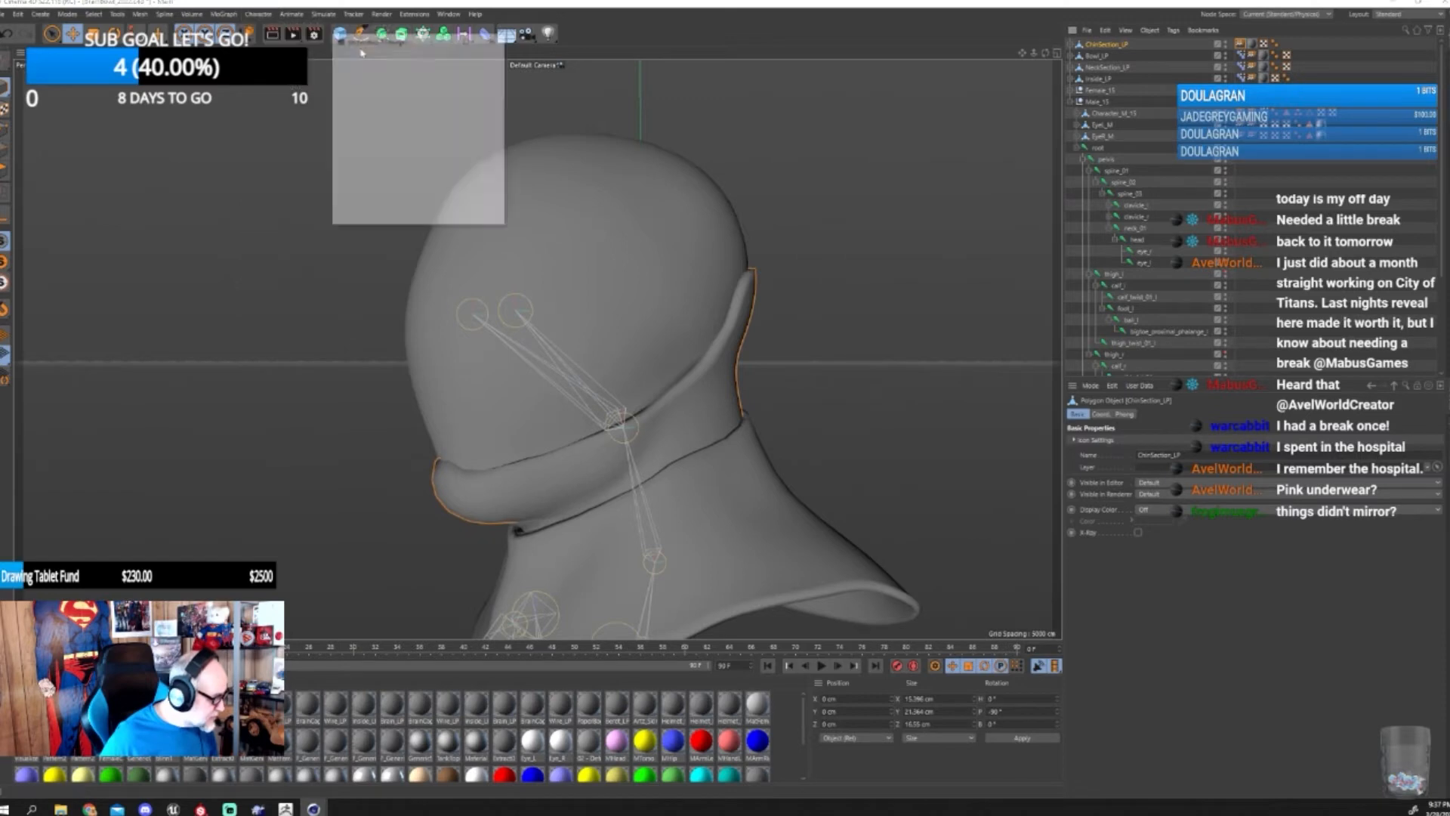
{"action": "left_click_drag", "start_coordinate": [414, 38], "coordinate": [870, 94]}
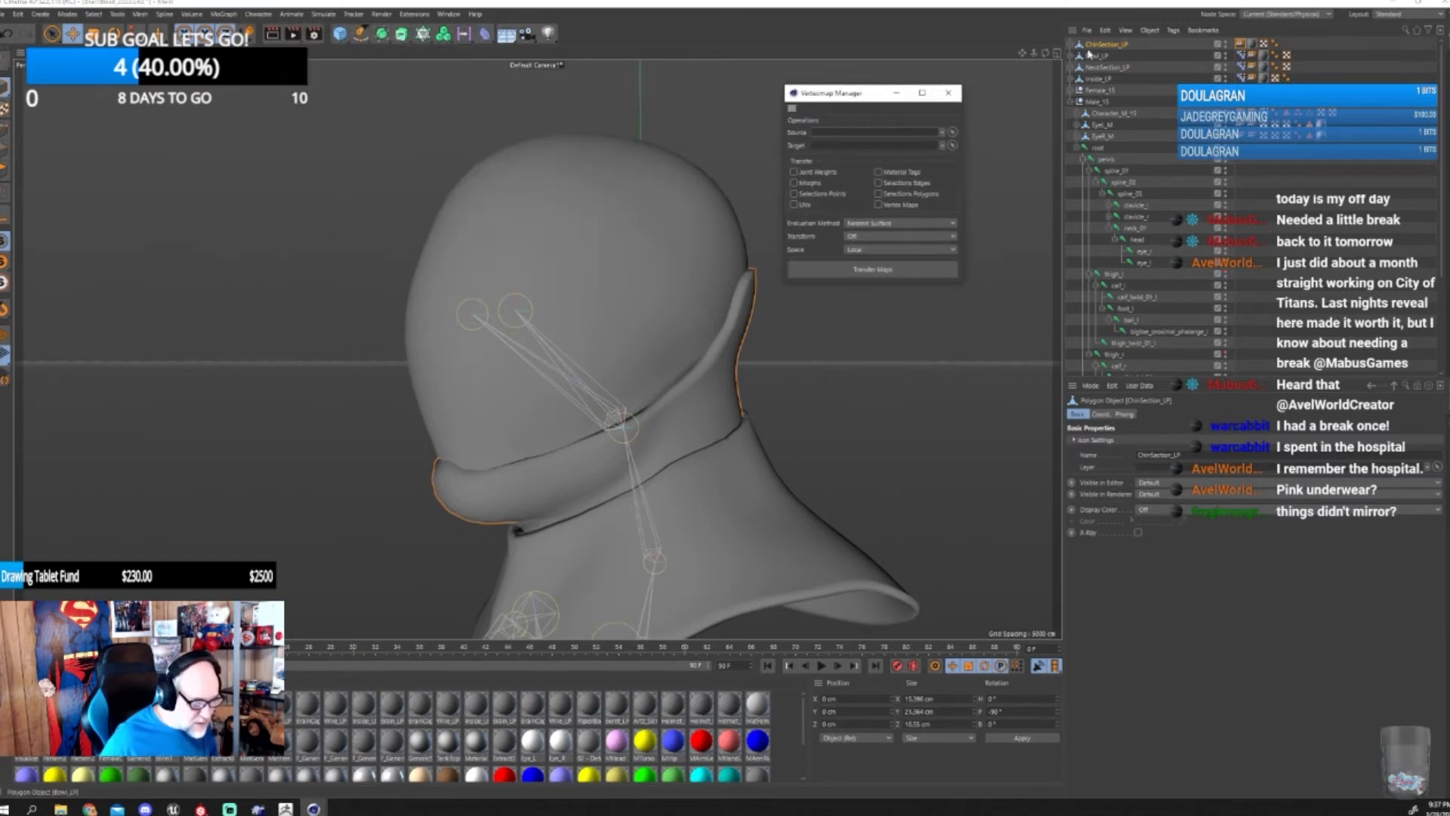
{"action": "left_click_drag", "start_coordinate": [1097, 47], "coordinate": [847, 145]}
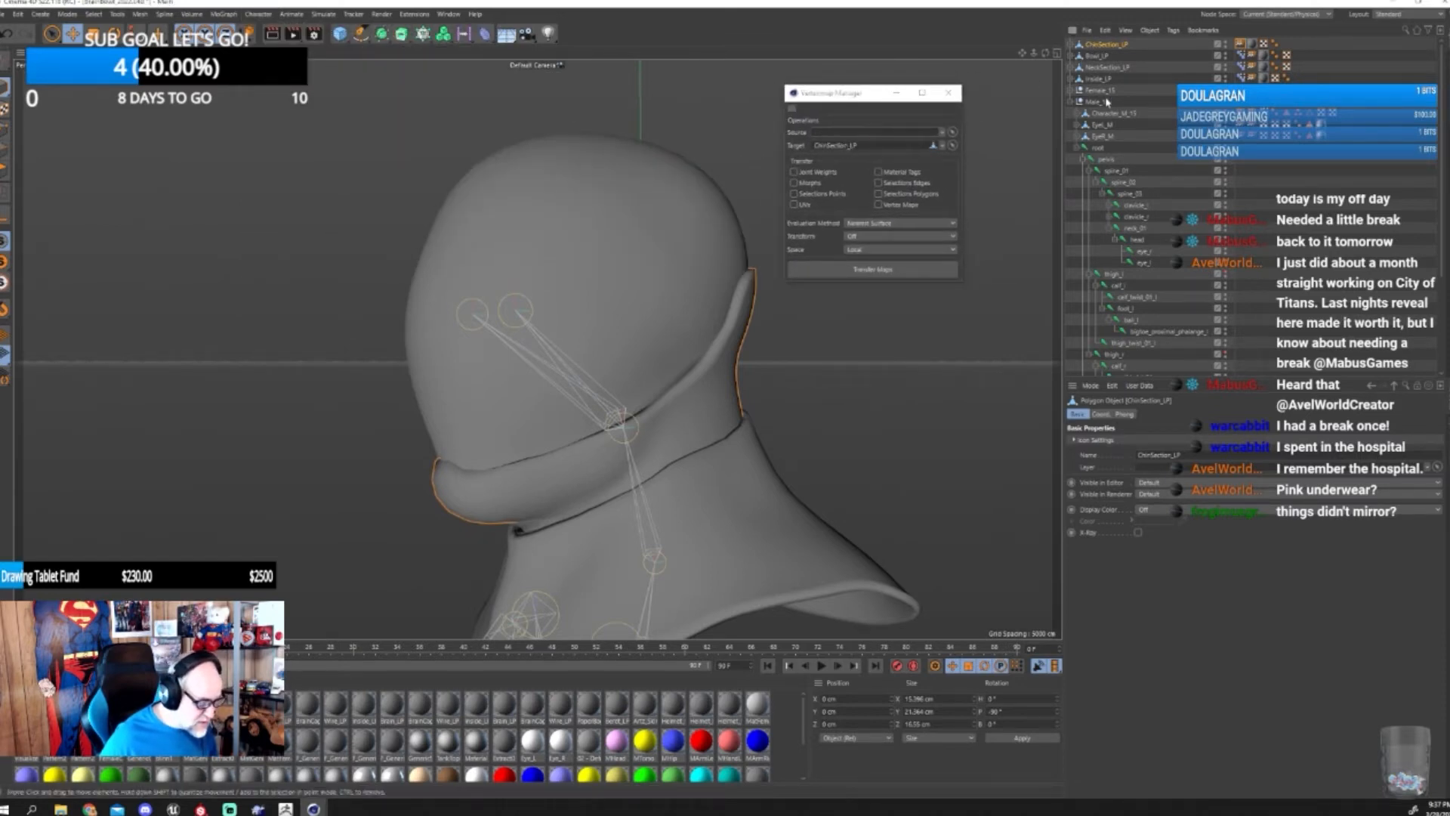
{"action": "left_click_drag", "start_coordinate": [1111, 113], "coordinate": [853, 133]}
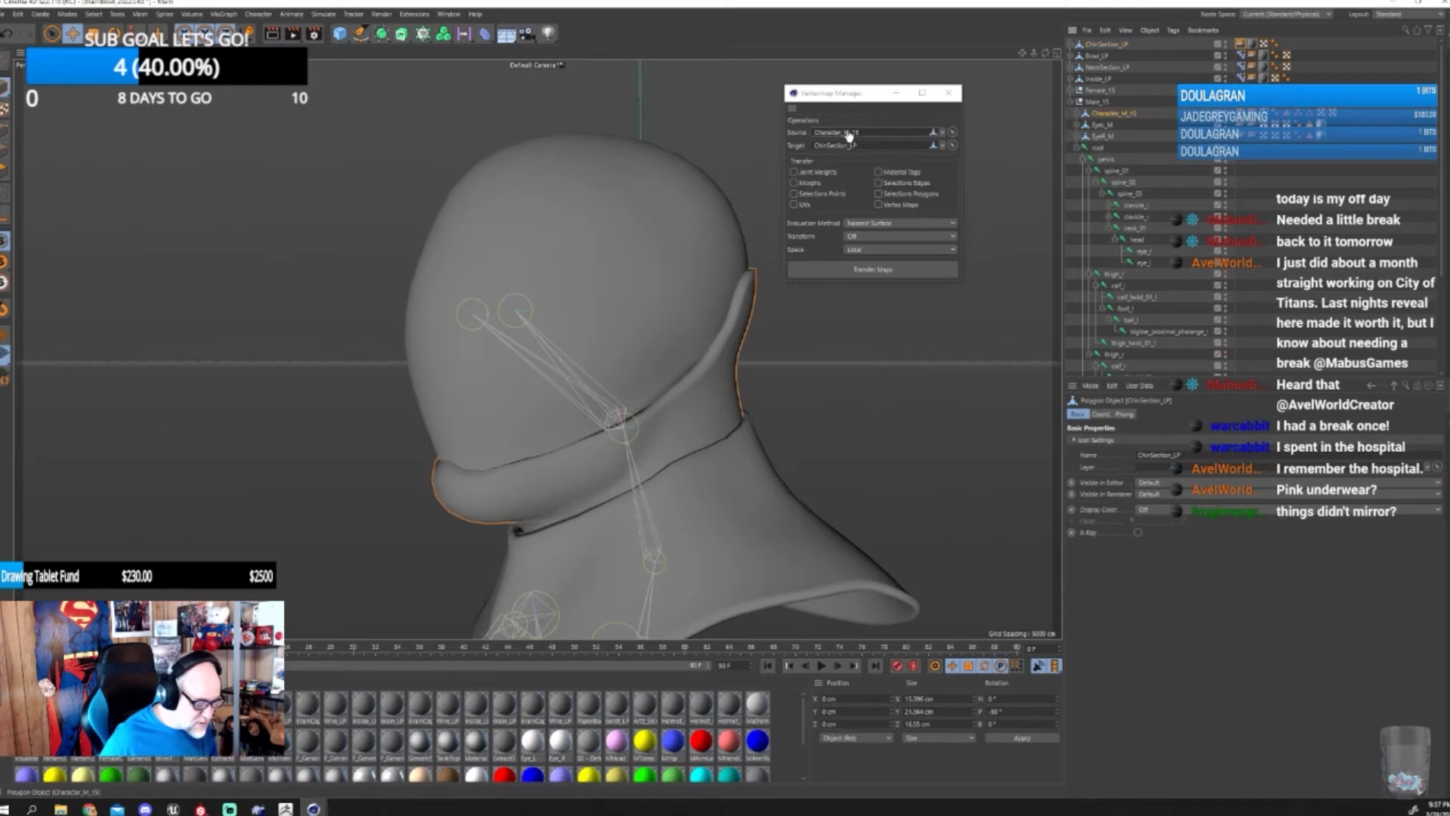
{"action": "left_click", "coordinate": [794, 183]}
{"action": "left_click", "coordinate": [853, 272]}
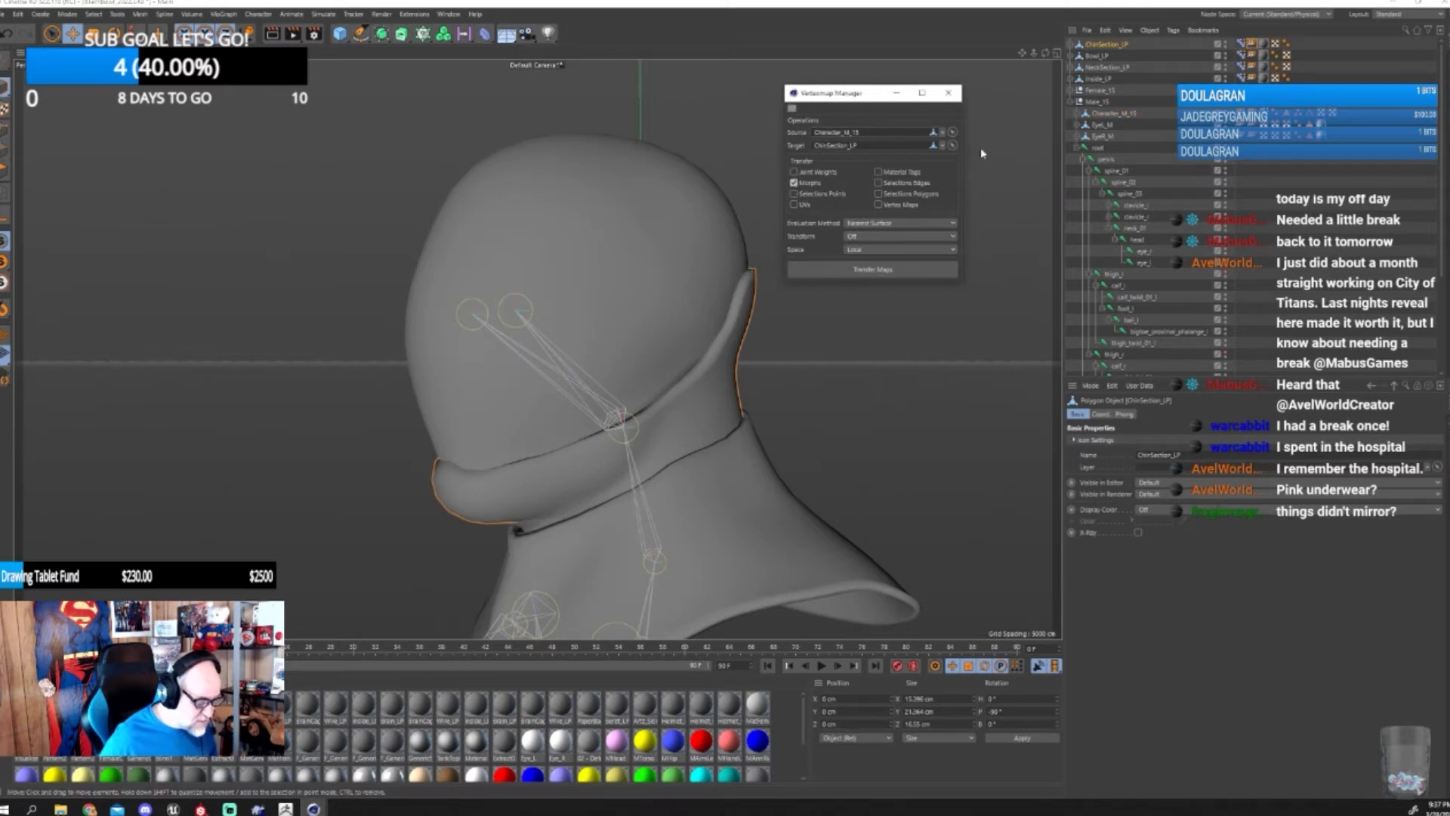
{"action": "left_click", "coordinate": [949, 94]}
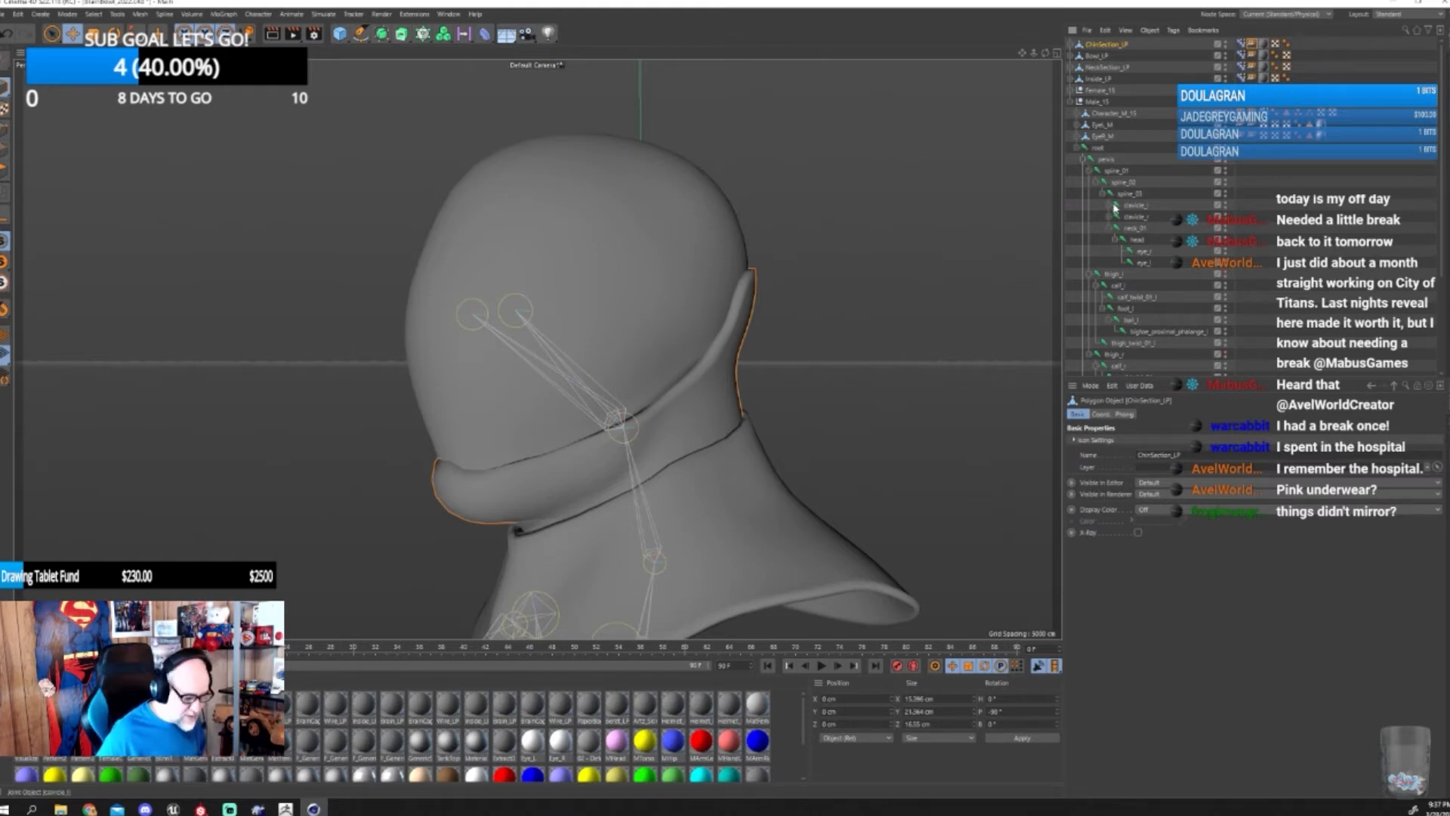
- Export ChinSection_LP together with the root joint hierarchy as FBX, accepting the existing export settings
{"action": "left_click", "coordinate": [1102, 149], "text": "ctrl"}
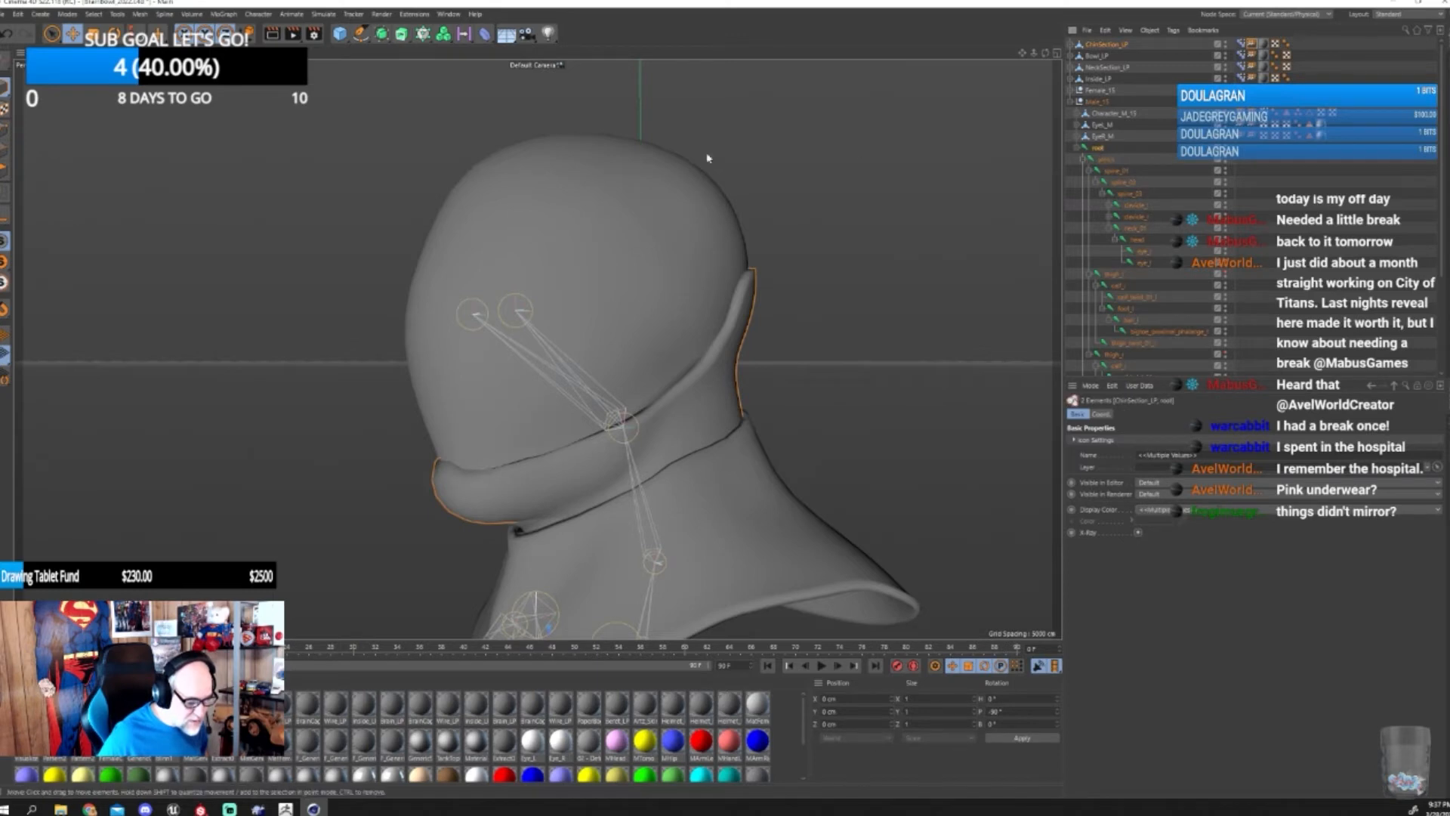
{"action": "left_click", "coordinate": [5, 15]}
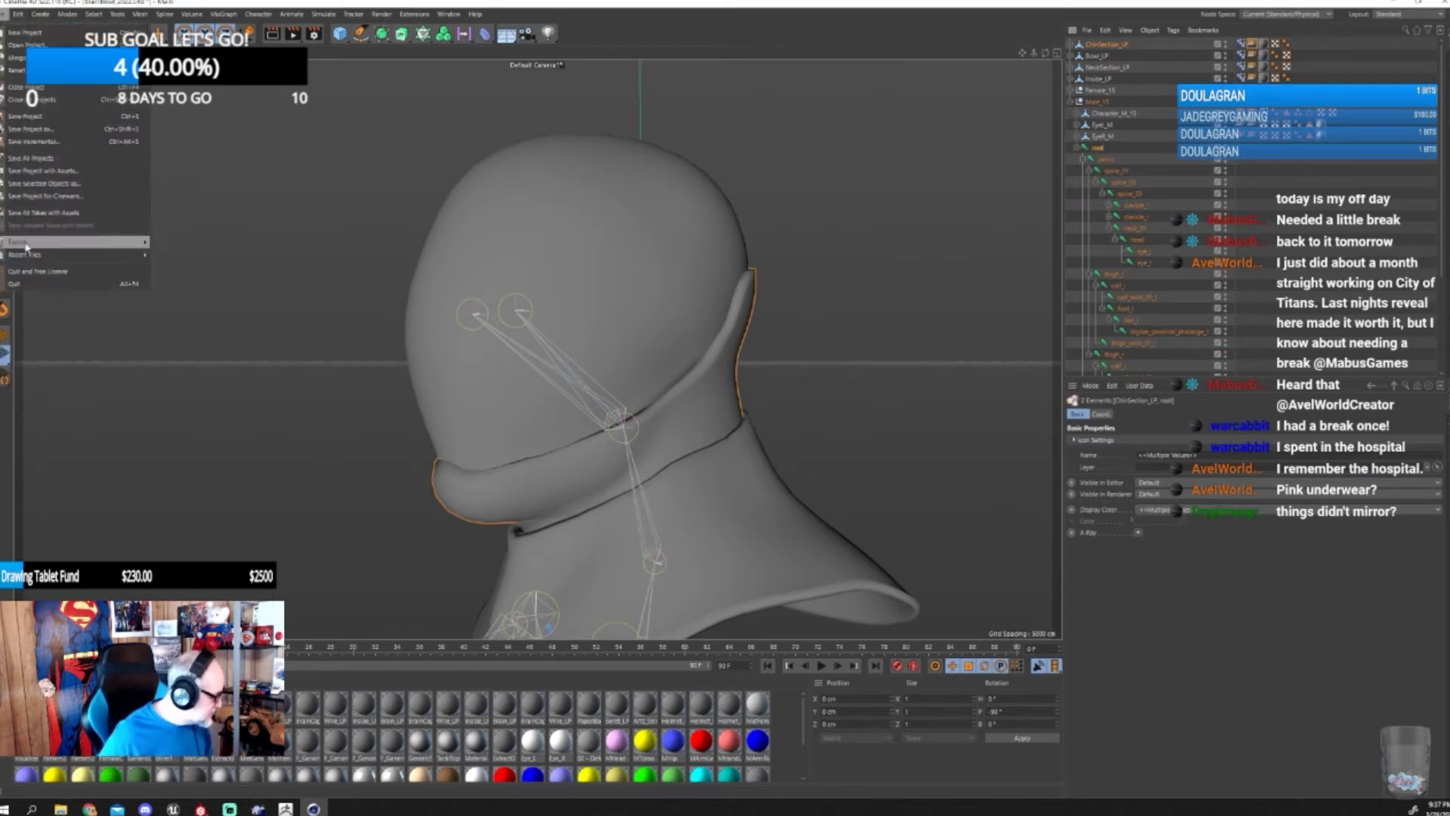
{"action": "mouse_move", "coordinate": [27, 245]}
{"action": "left_click", "coordinate": [159, 248]}
{"action": "left_click", "coordinate": [5, 15]}
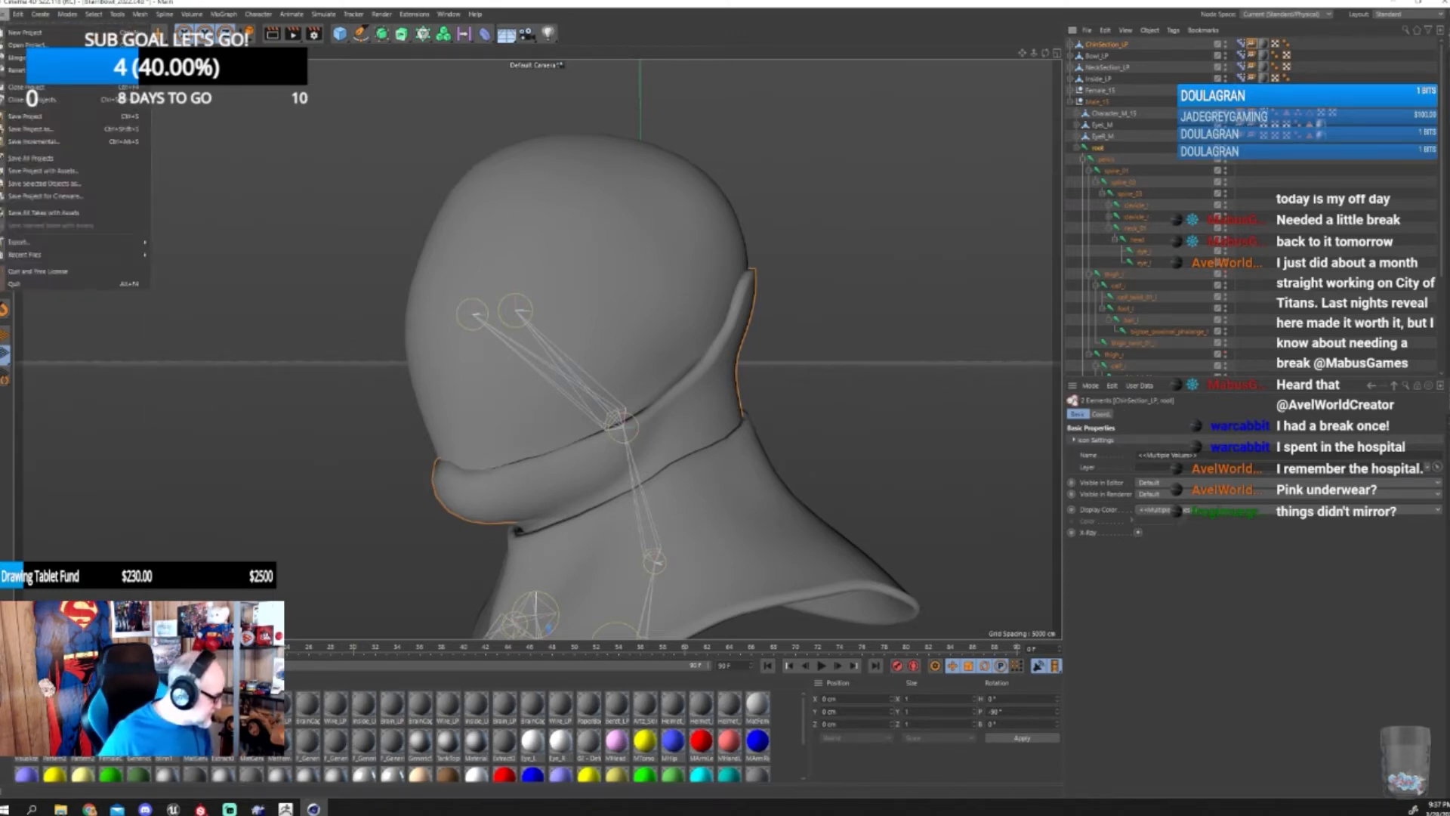
{"action": "left_click", "coordinate": [167, 342]}
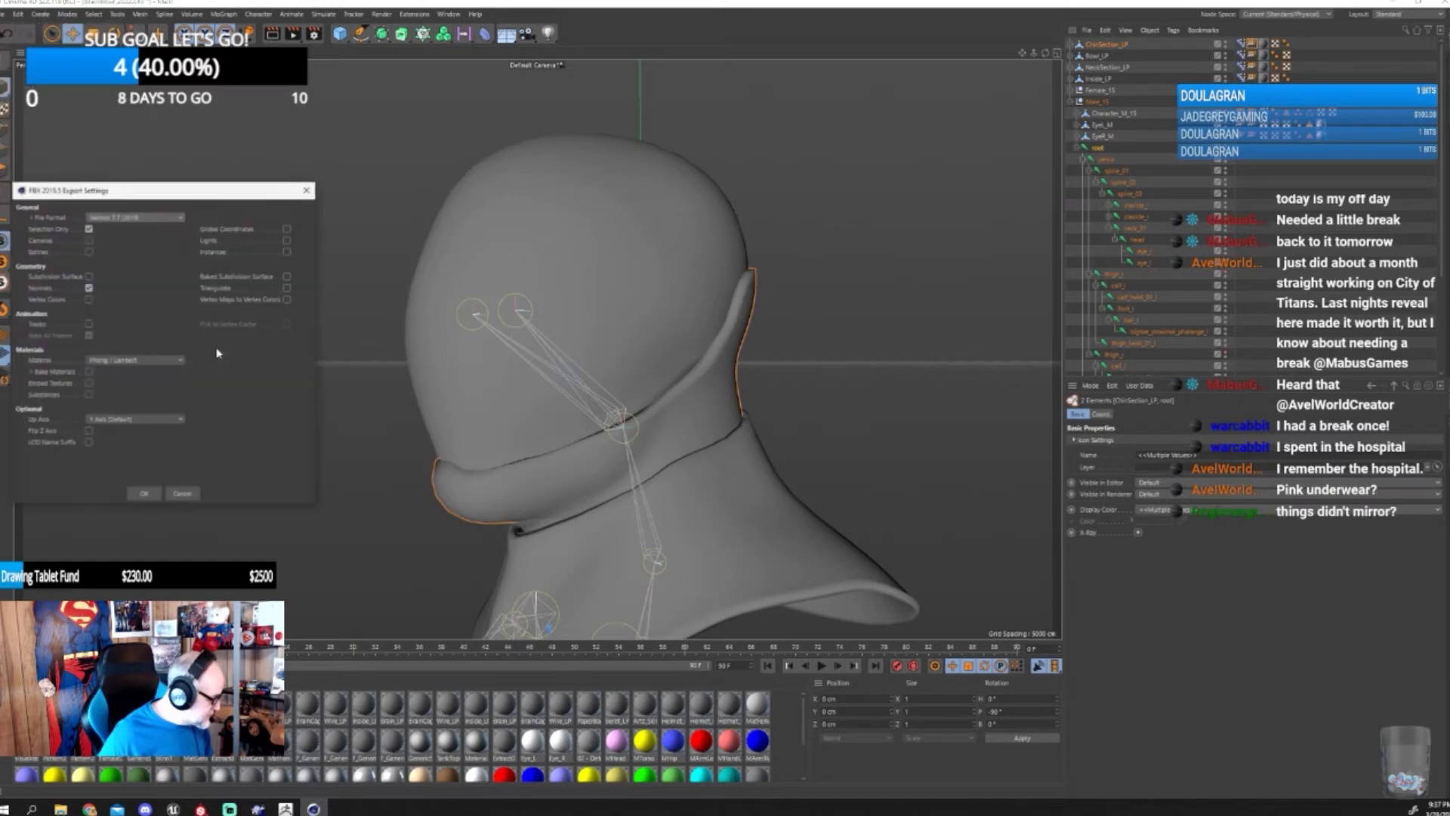
{"action": "left_click", "coordinate": [151, 493]}
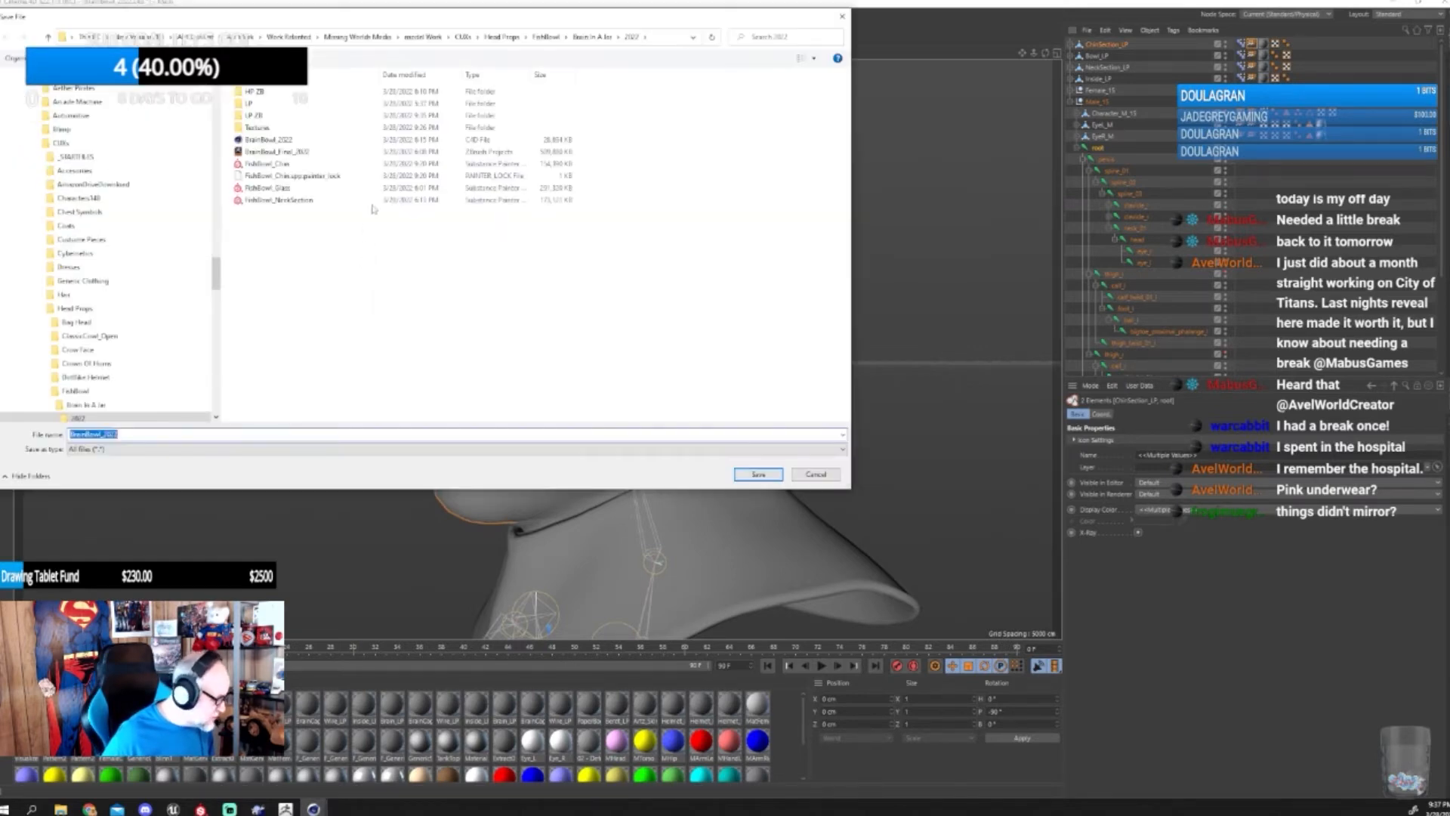
- Save the FBX export in the LP folder as ChinSection_LP, replacing the existing file
{"action": "double_click", "coordinate": [280, 106]}
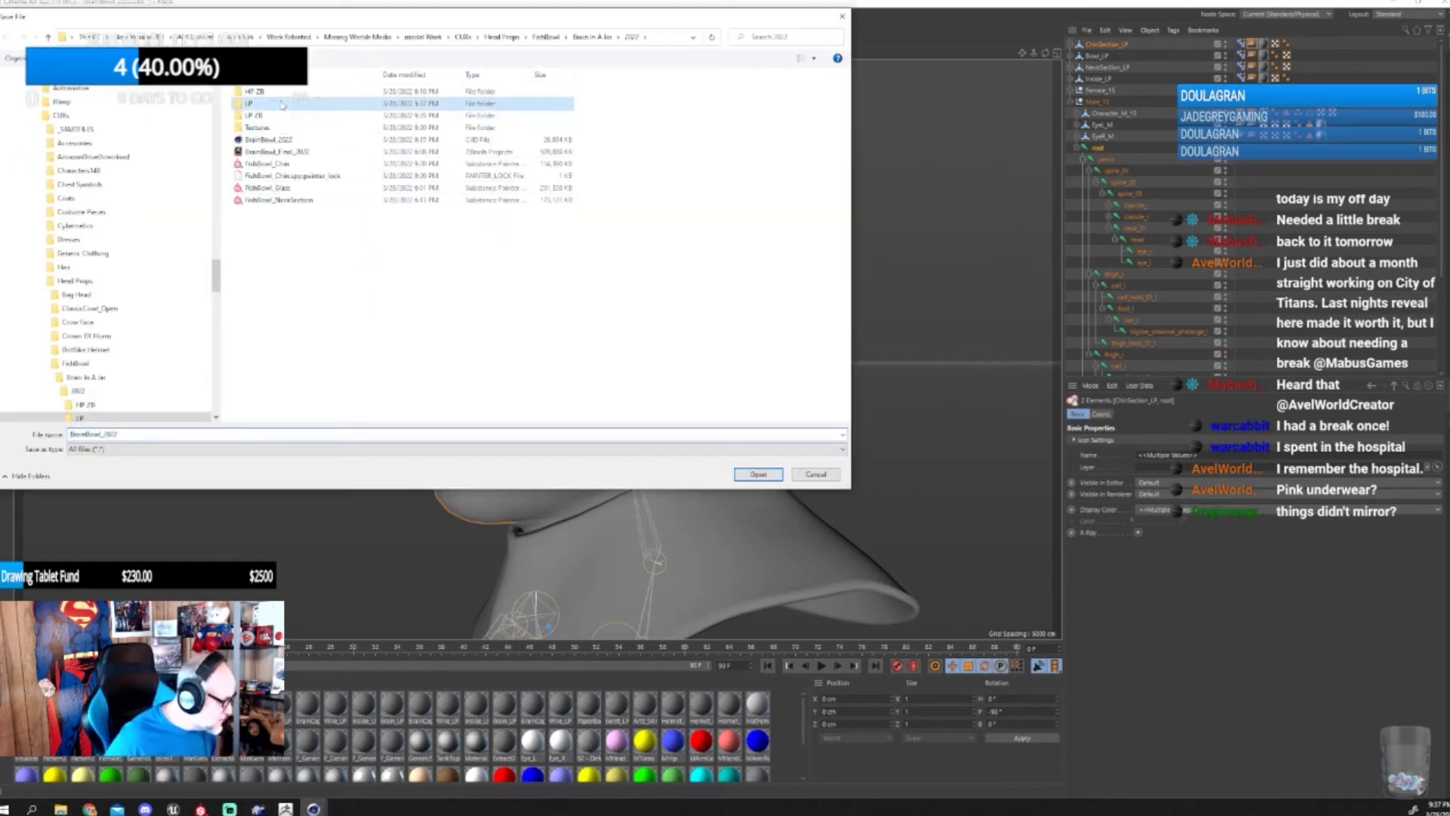
{"action": "left_click", "coordinate": [279, 104]}
{"action": "left_click", "coordinate": [756, 475]}
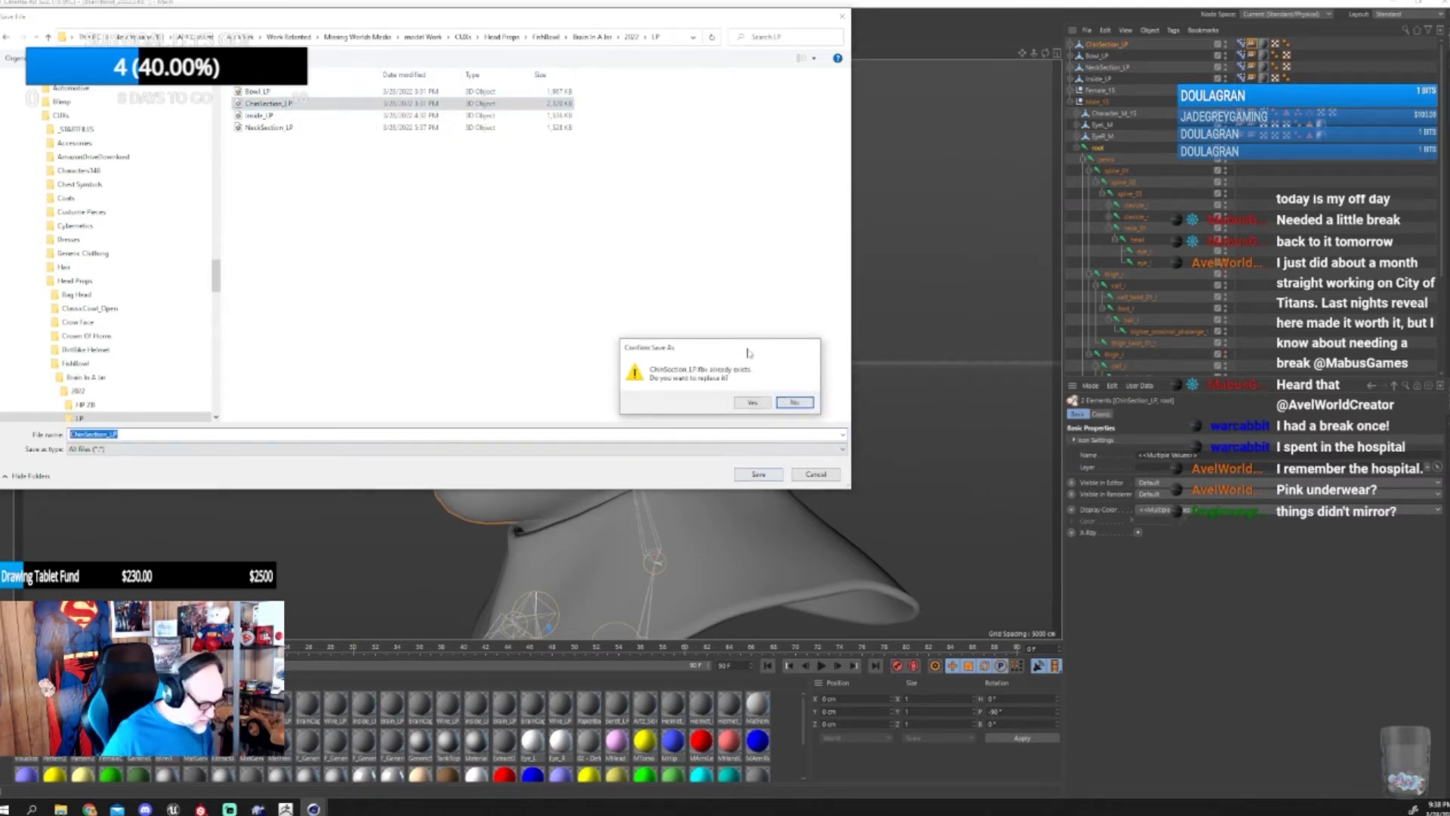
{"action": "left_click", "coordinate": [763, 404]}
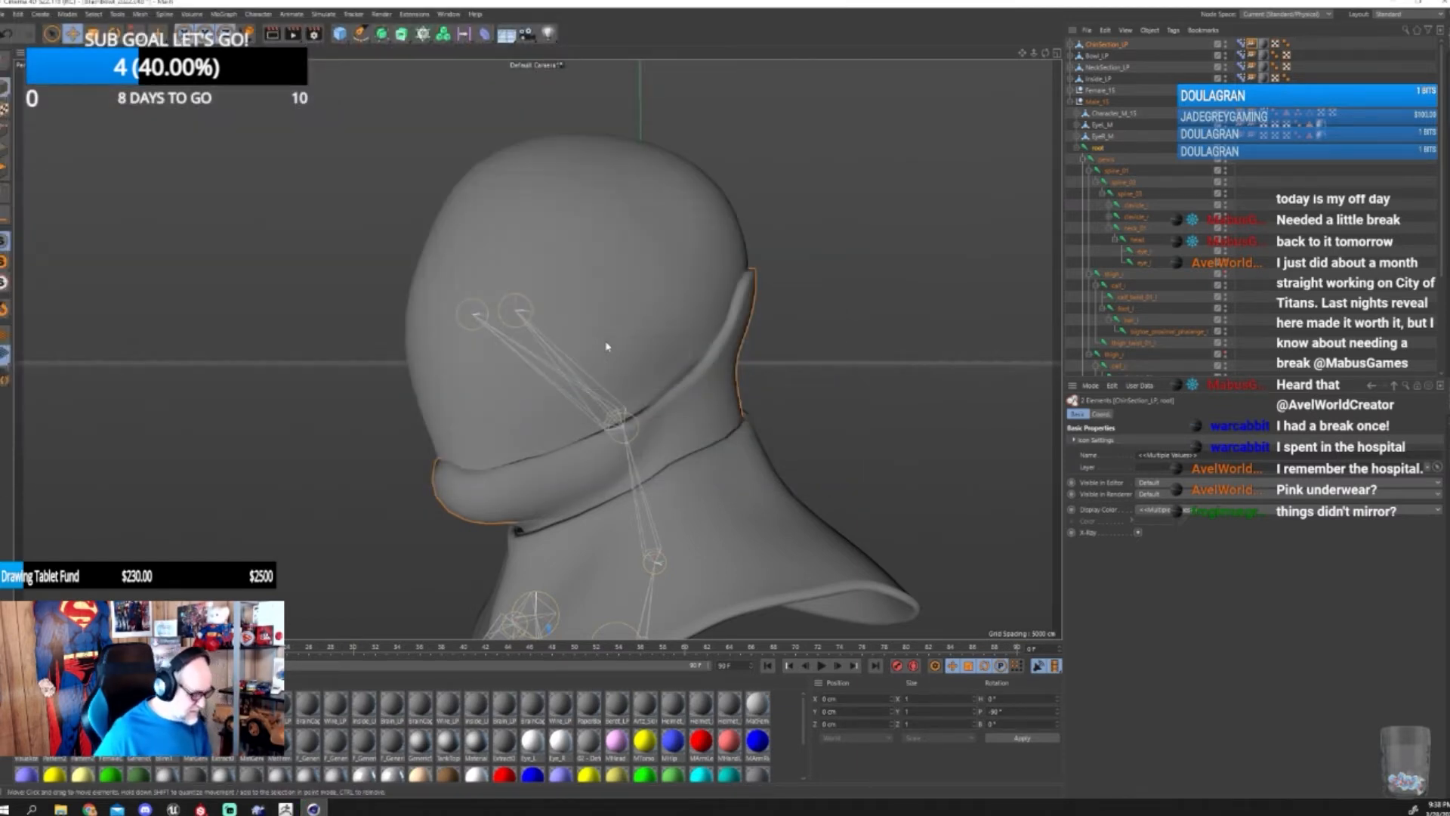
{"action": "mouse_move", "coordinate": [60, 807]}
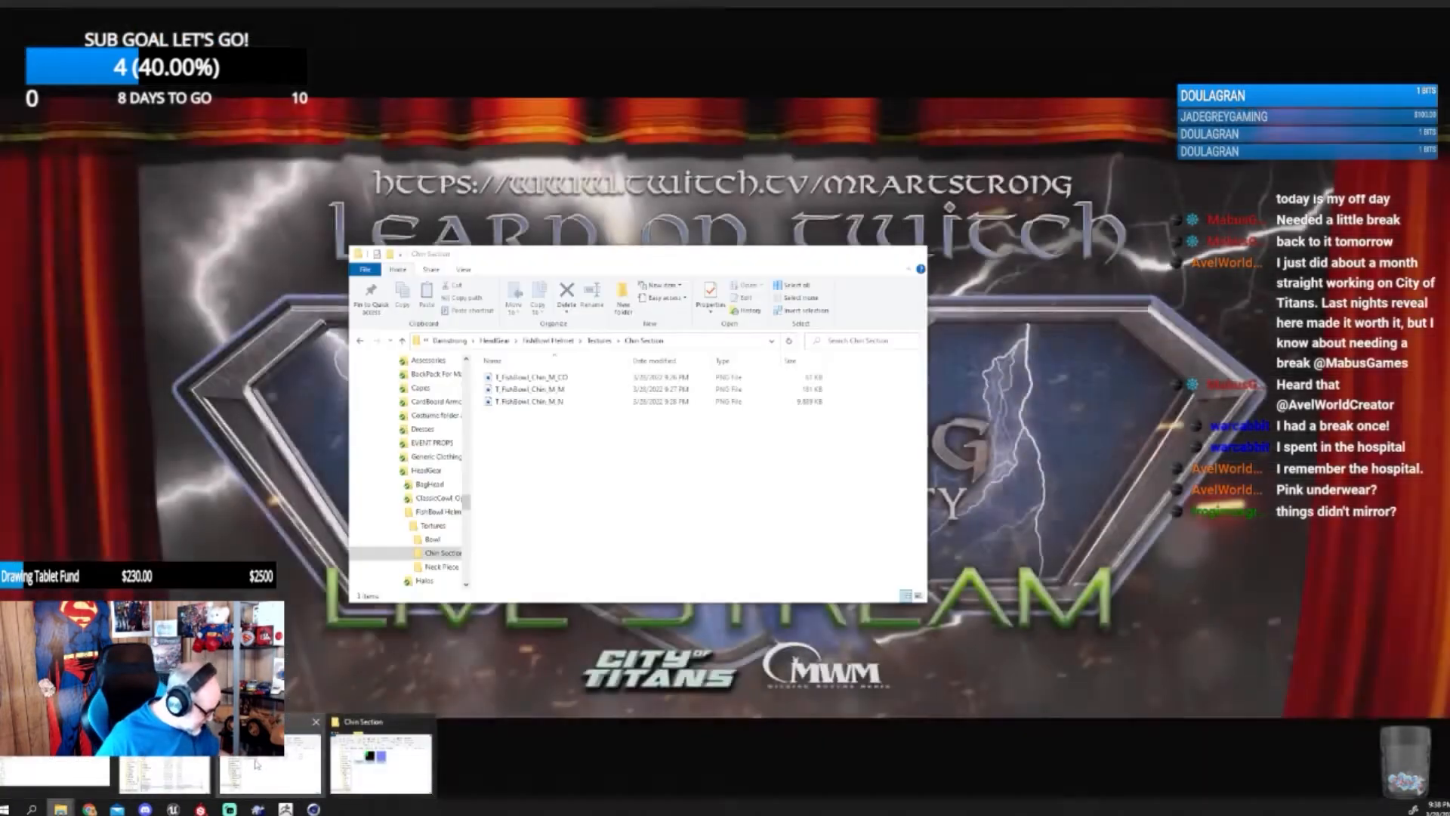
{"action": "left_click", "coordinate": [259, 761]}
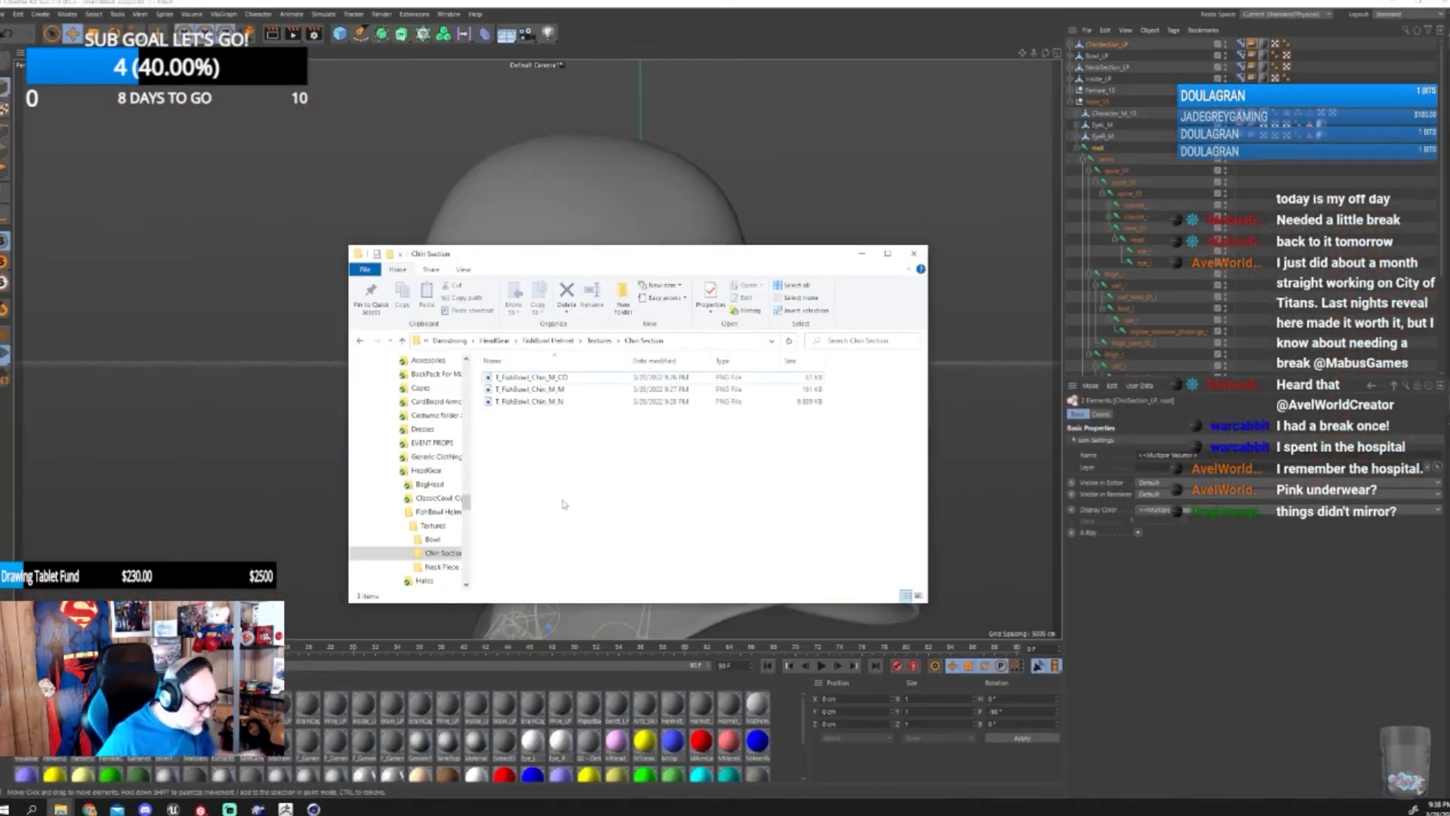
{"action": "left_click", "coordinate": [862, 254]}
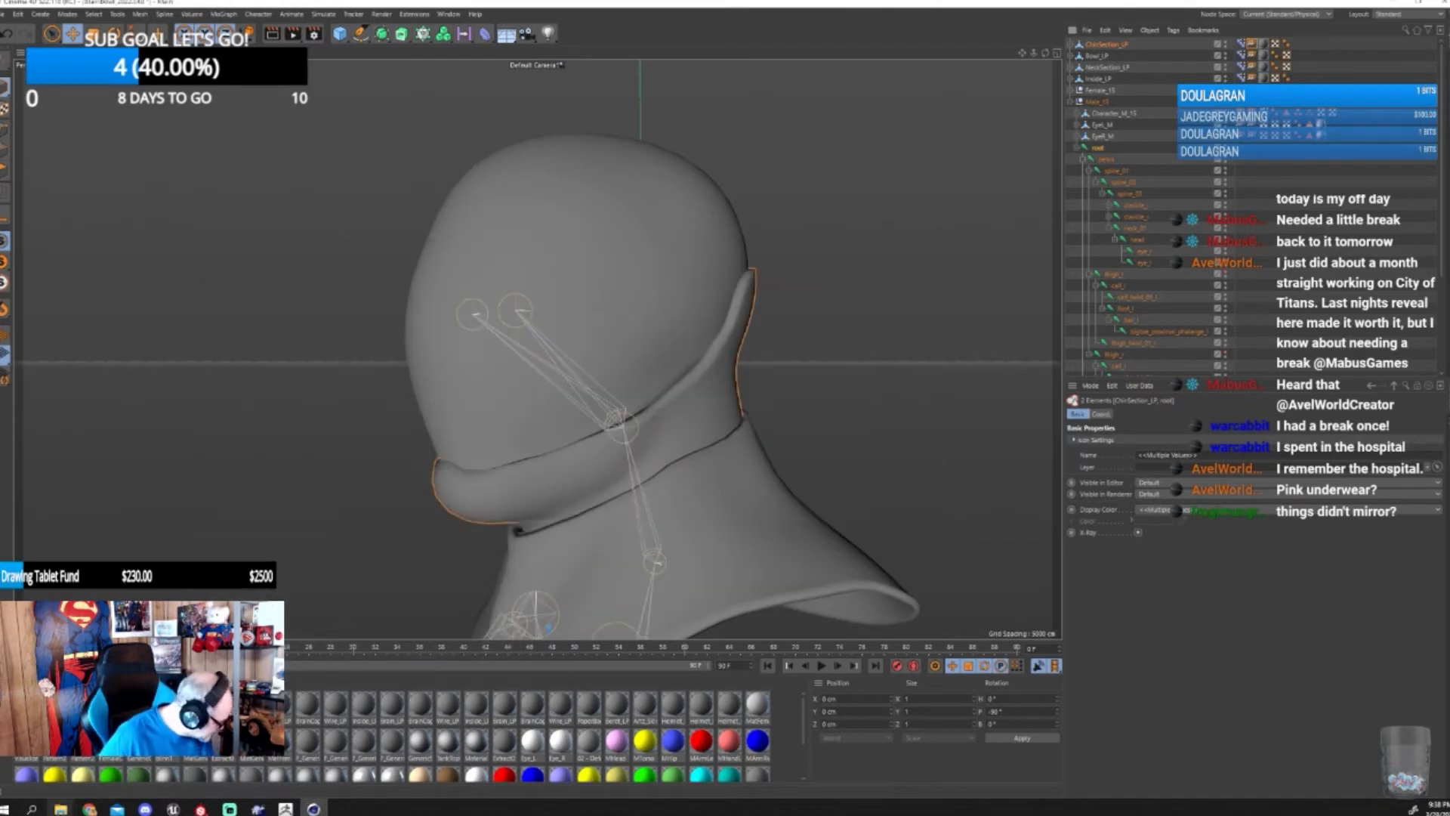
- Bring up the two Chin Section texture folder windows in File Explorer and arrange them side by side
{"action": "mouse_move", "coordinate": [61, 806]}
{"action": "mouse_move", "coordinate": [219, 763]}
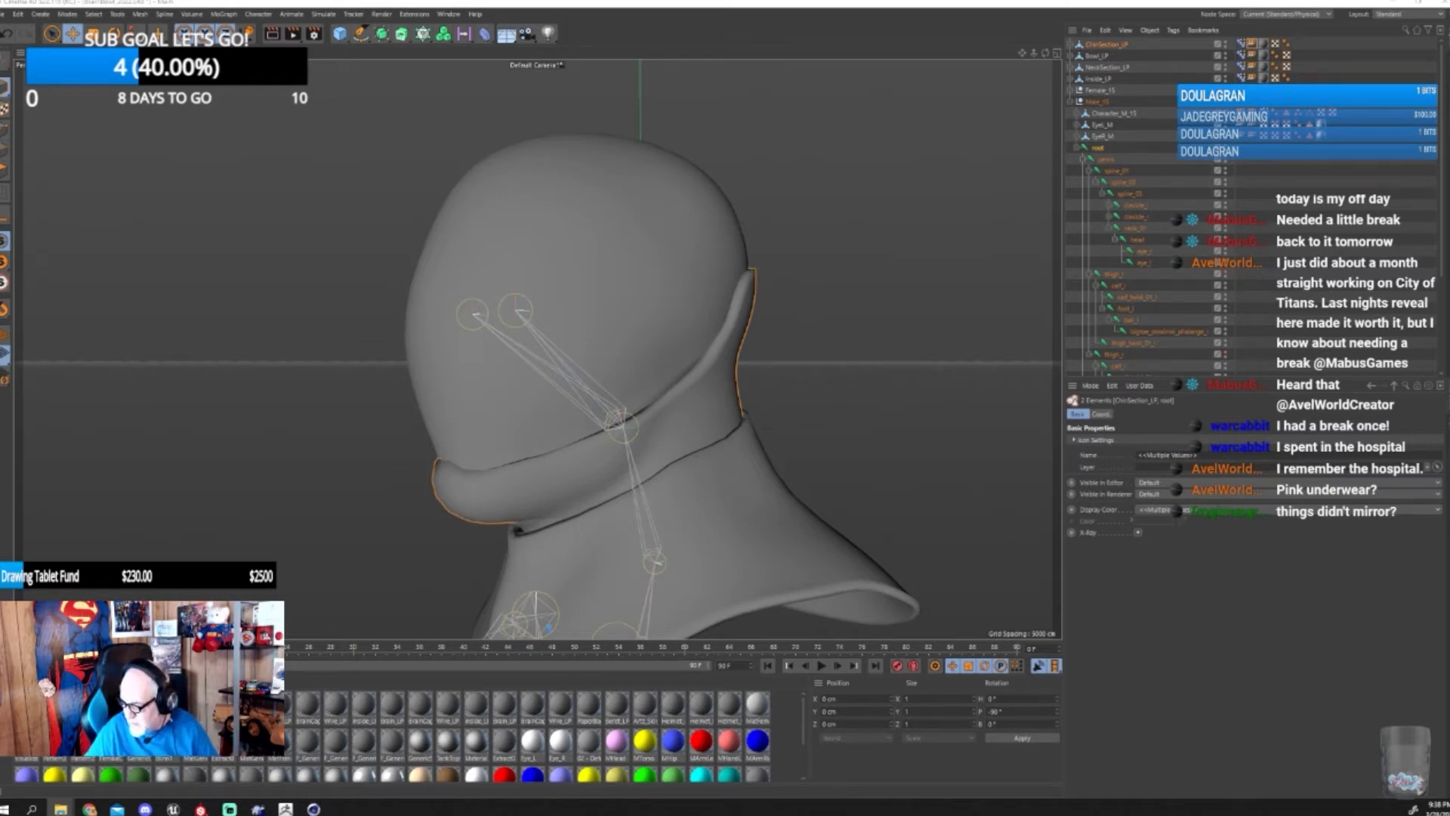
{"action": "left_click", "coordinate": [60, 809]}
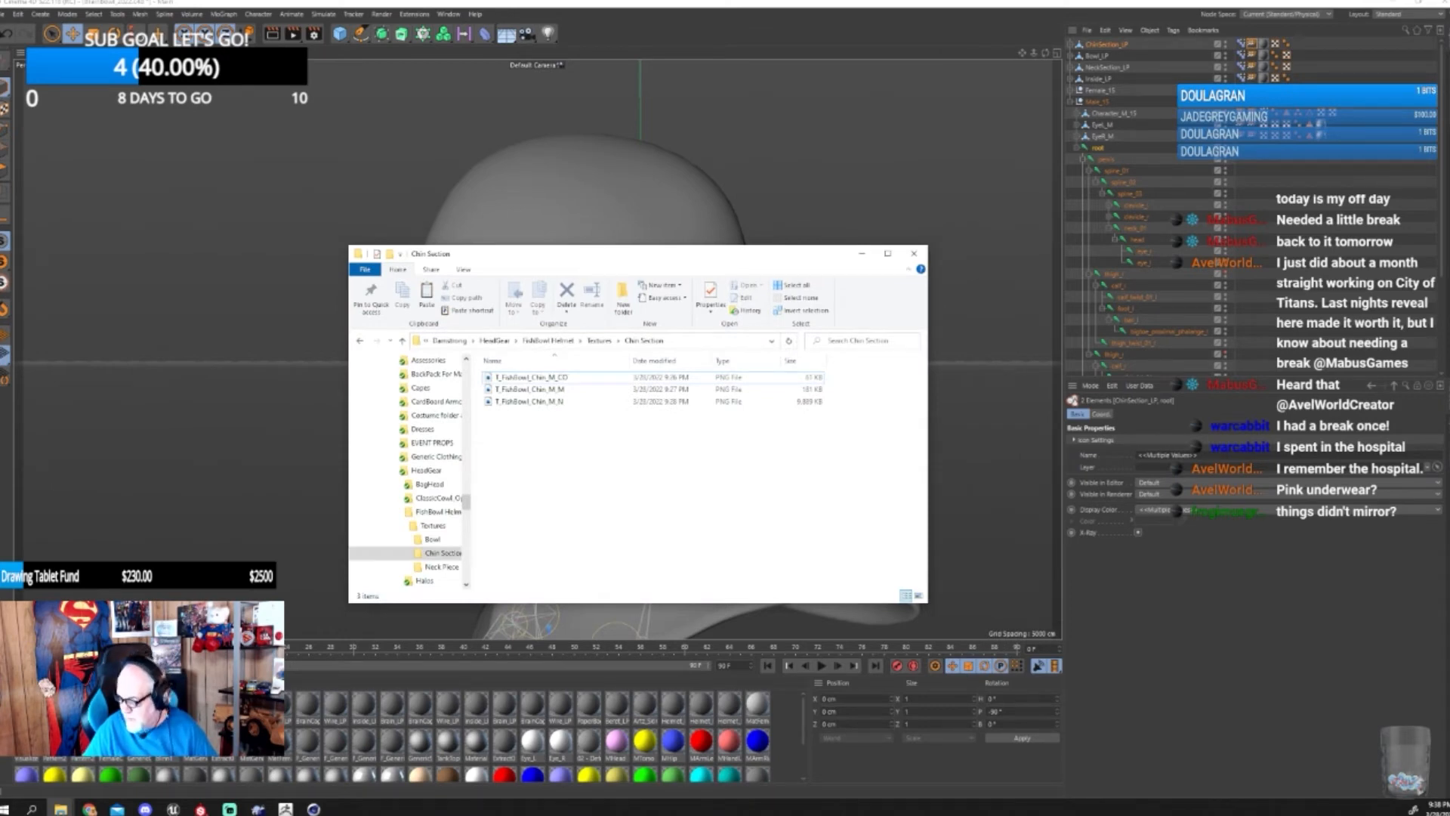
{"action": "key", "text": "alt+Tab"}
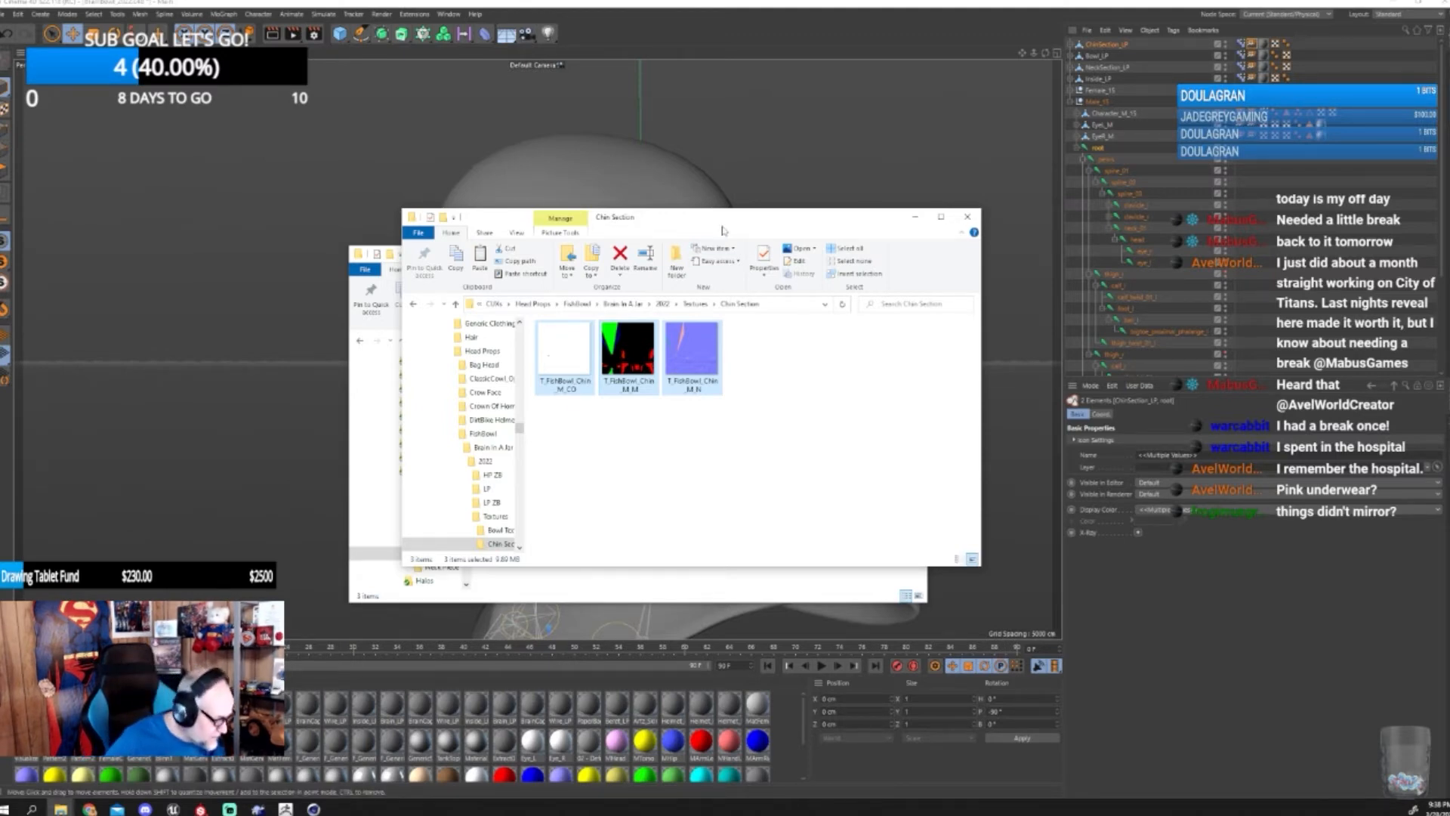
{"action": "left_click_drag", "start_coordinate": [771, 217], "coordinate": [1078, 151]}
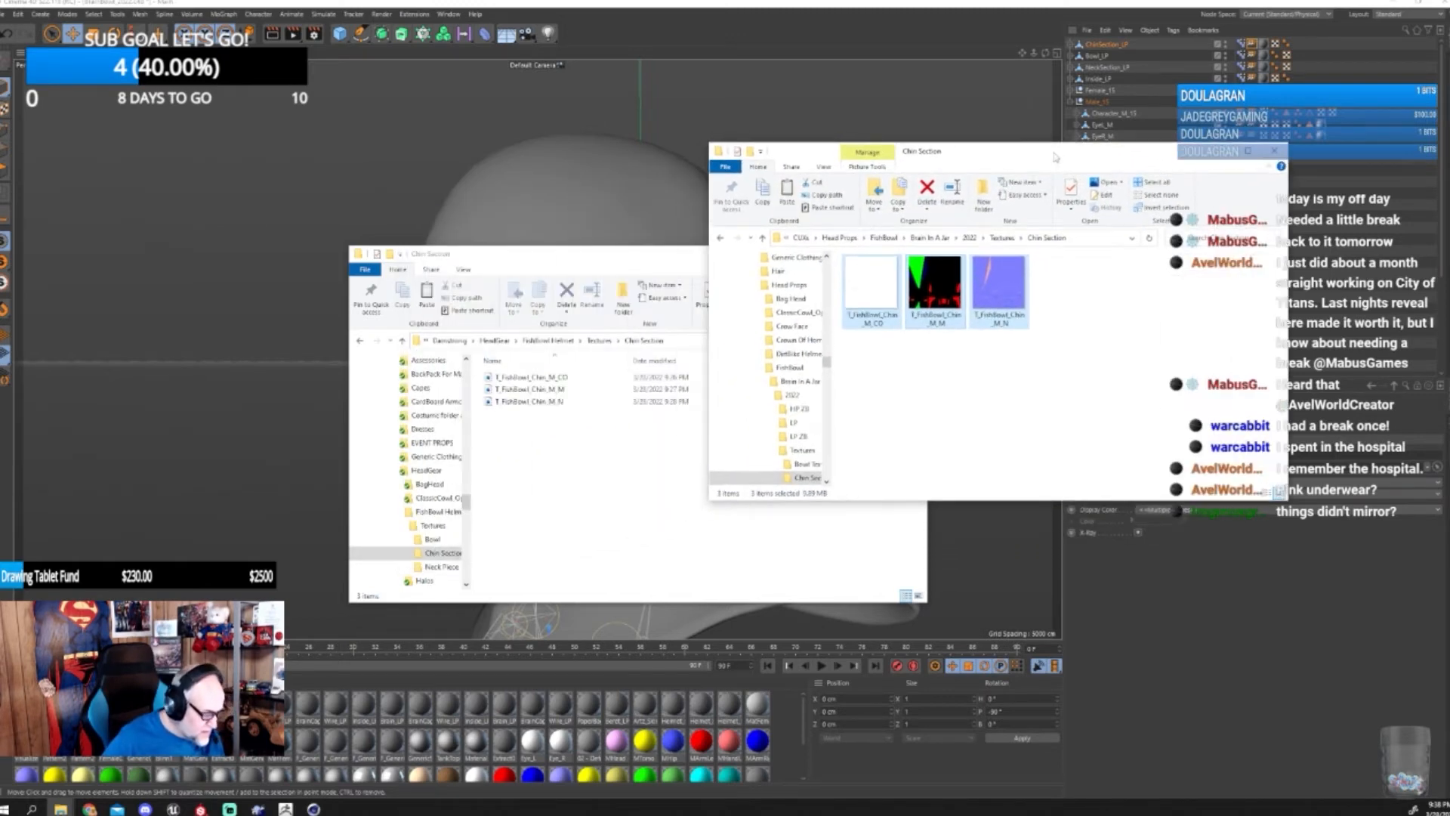
{"action": "left_click_drag", "start_coordinate": [665, 264], "coordinate": [491, 172]}
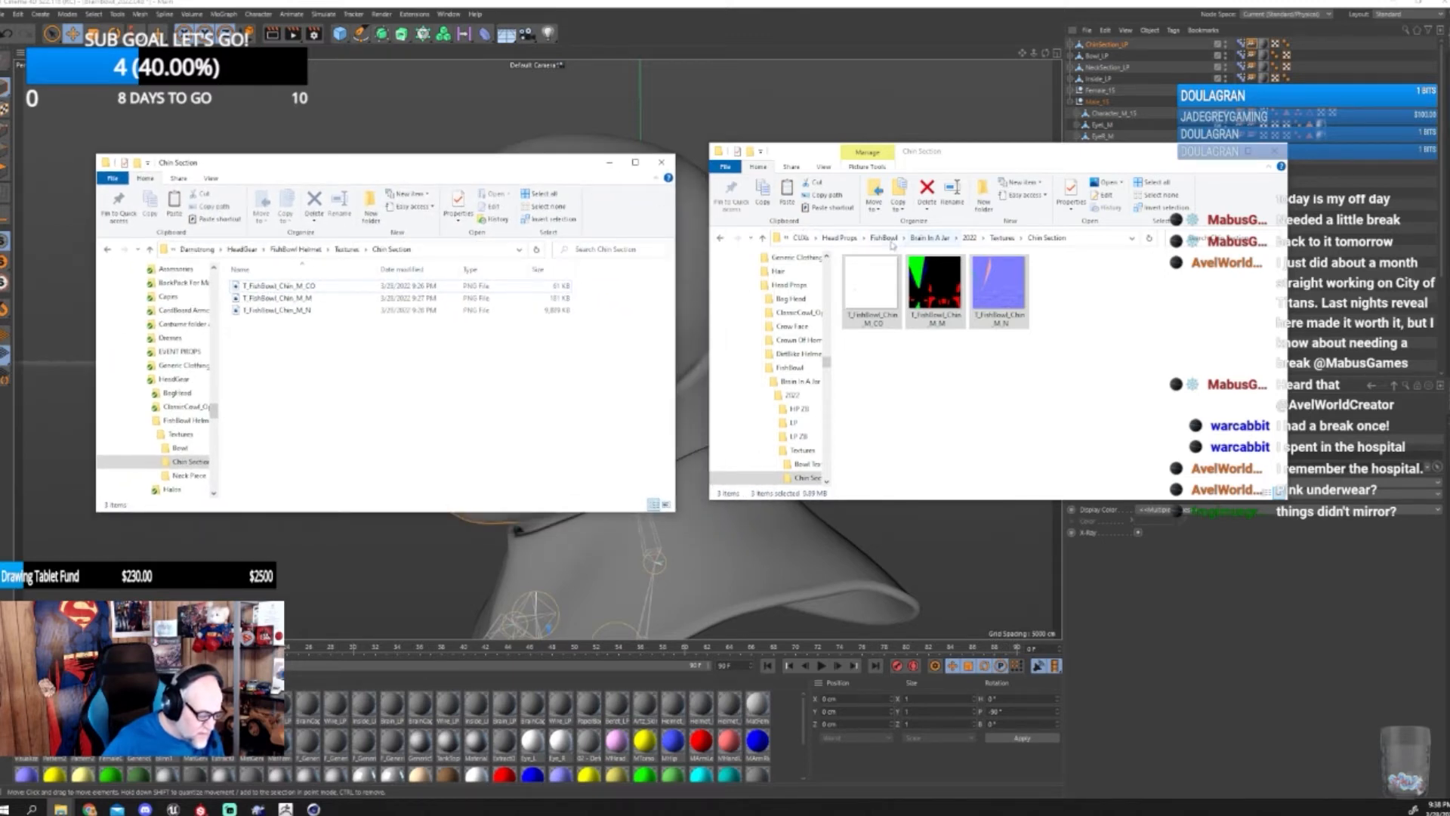
- In the Chin Section window showing thumbnails, navigate to the repository's FishBowl Helmet folder inside HeadGear
{"action": "left_click", "coordinate": [800, 240]}
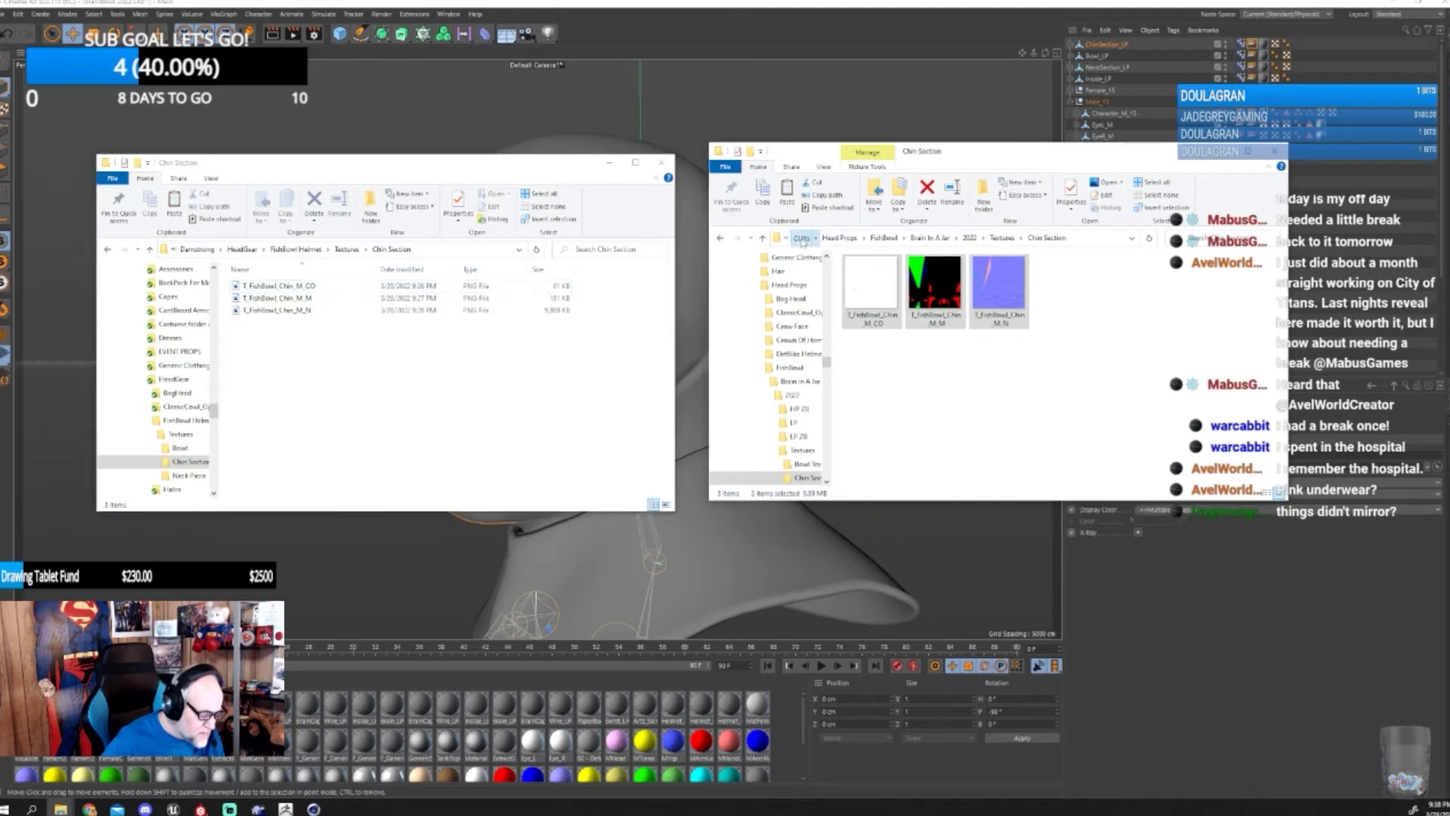
{"action": "left_click", "coordinate": [982, 238]}
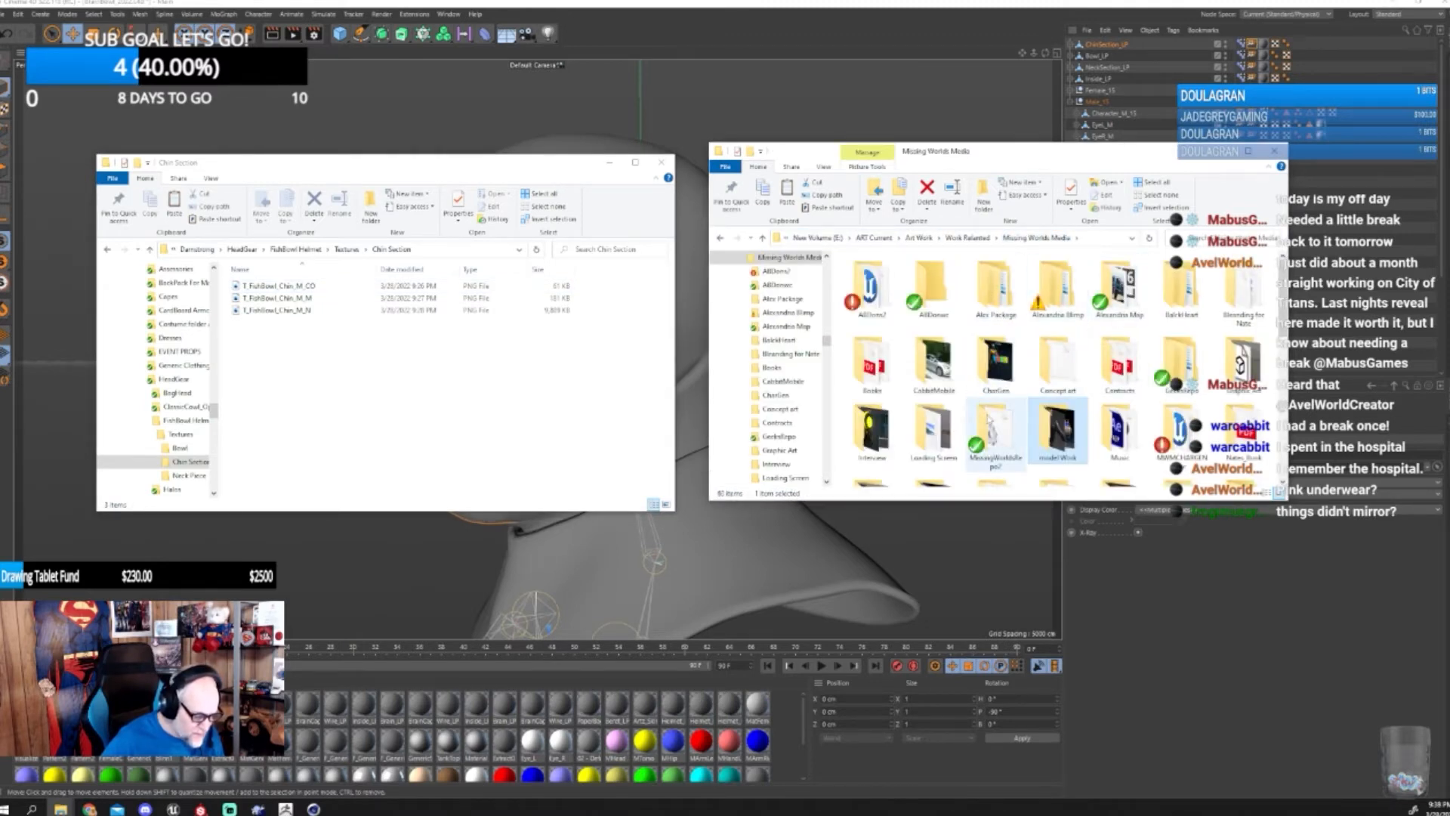
{"action": "double_click", "coordinate": [996, 432]}
{"action": "double_click", "coordinate": [872, 347]}
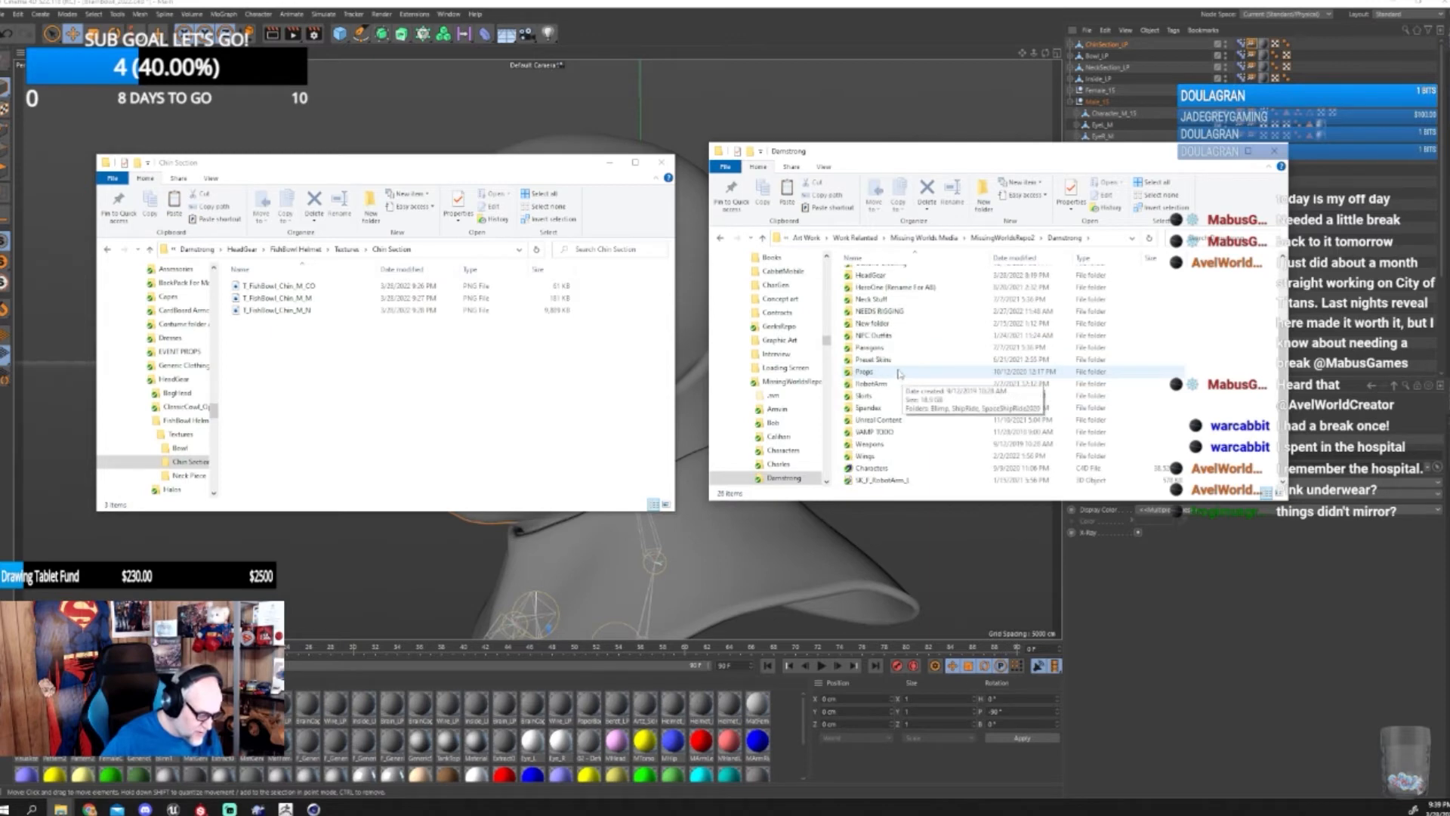
{"action": "scroll", "coordinate": [901, 374], "scroll_direction": "down", "scroll_amount": 3}
{"action": "scroll", "coordinate": [899, 373], "scroll_direction": "up", "scroll_amount": 2}
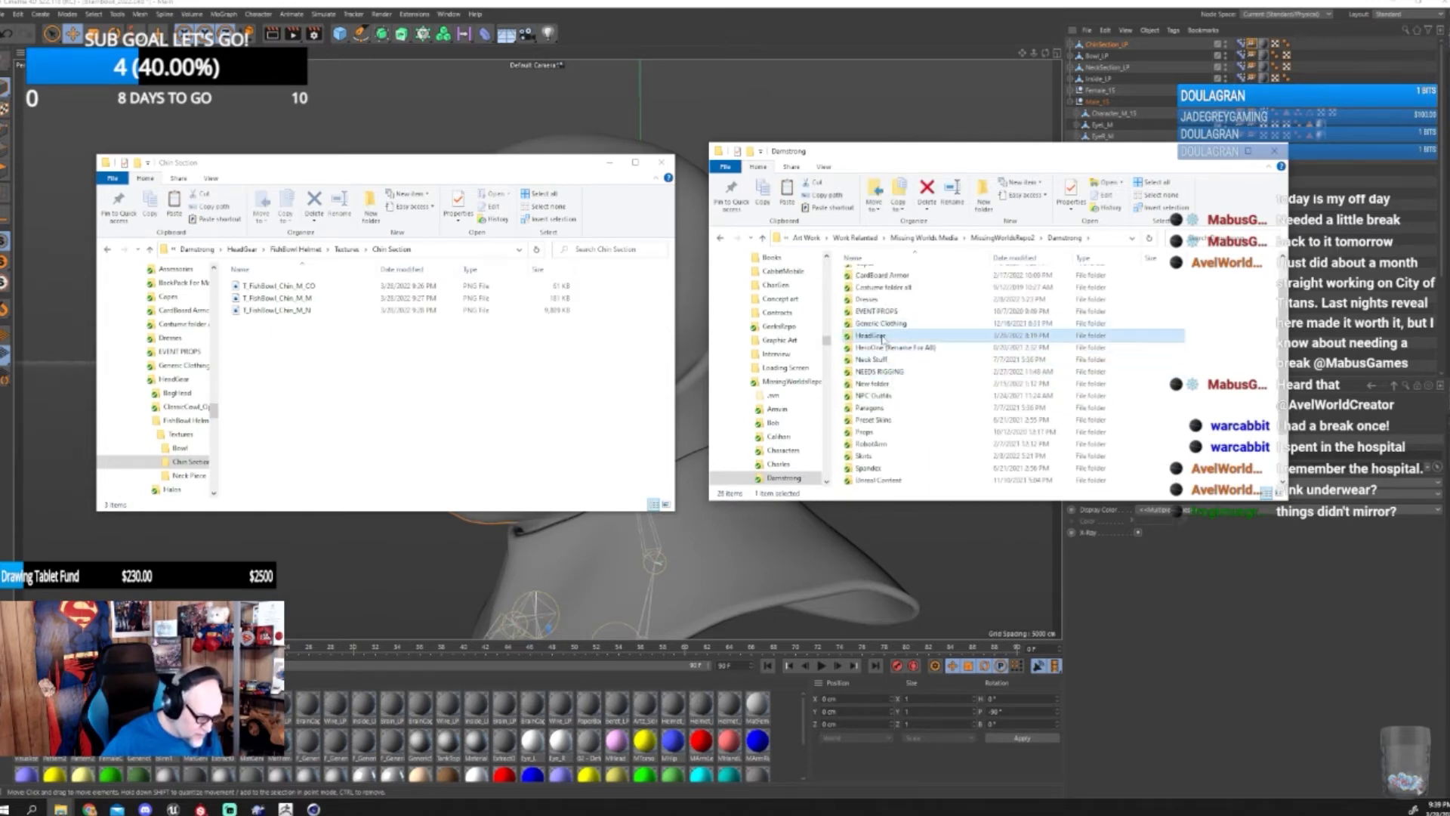
{"action": "double_click", "coordinate": [876, 335]}
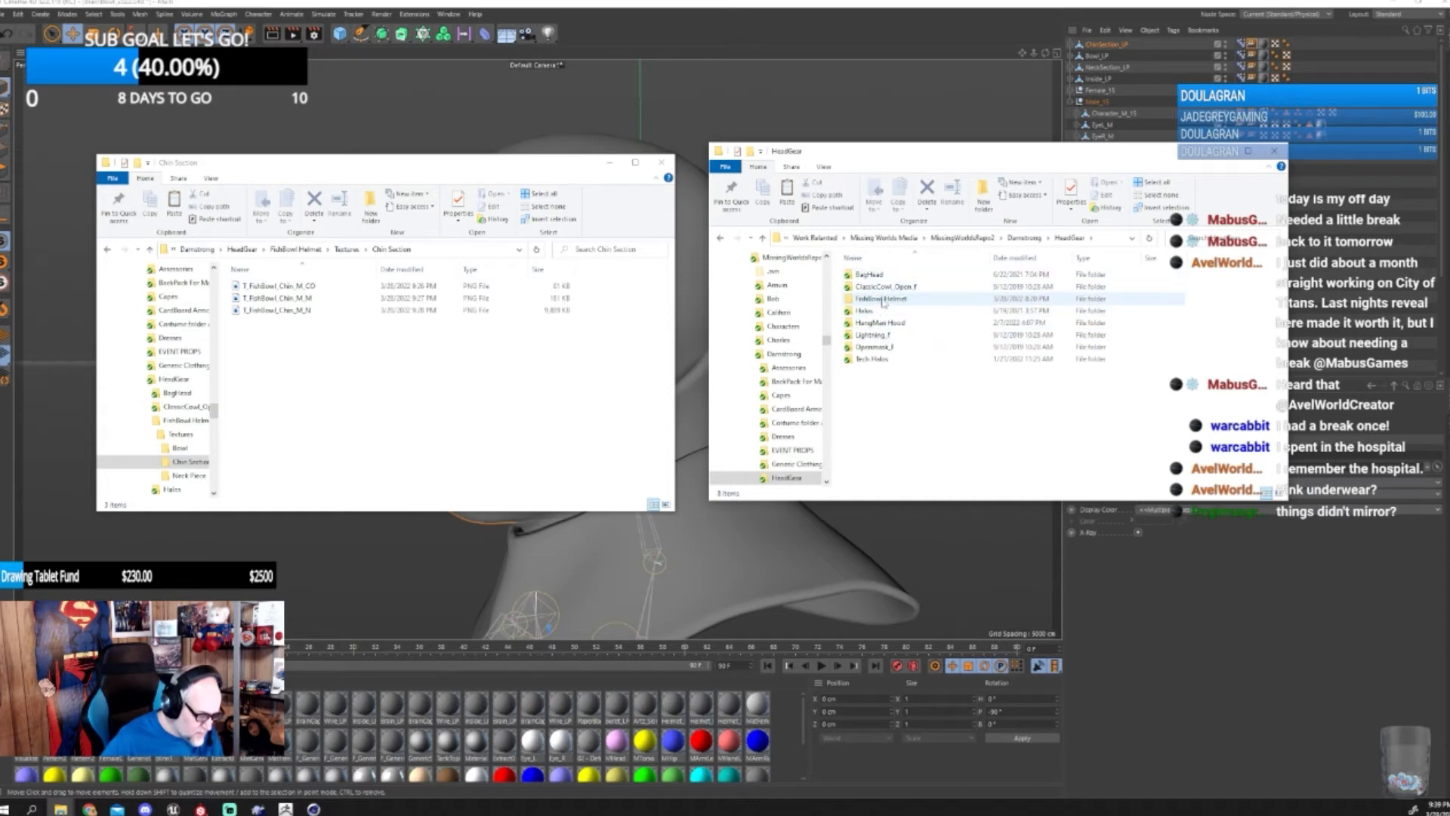
{"action": "double_click", "coordinate": [882, 299]}
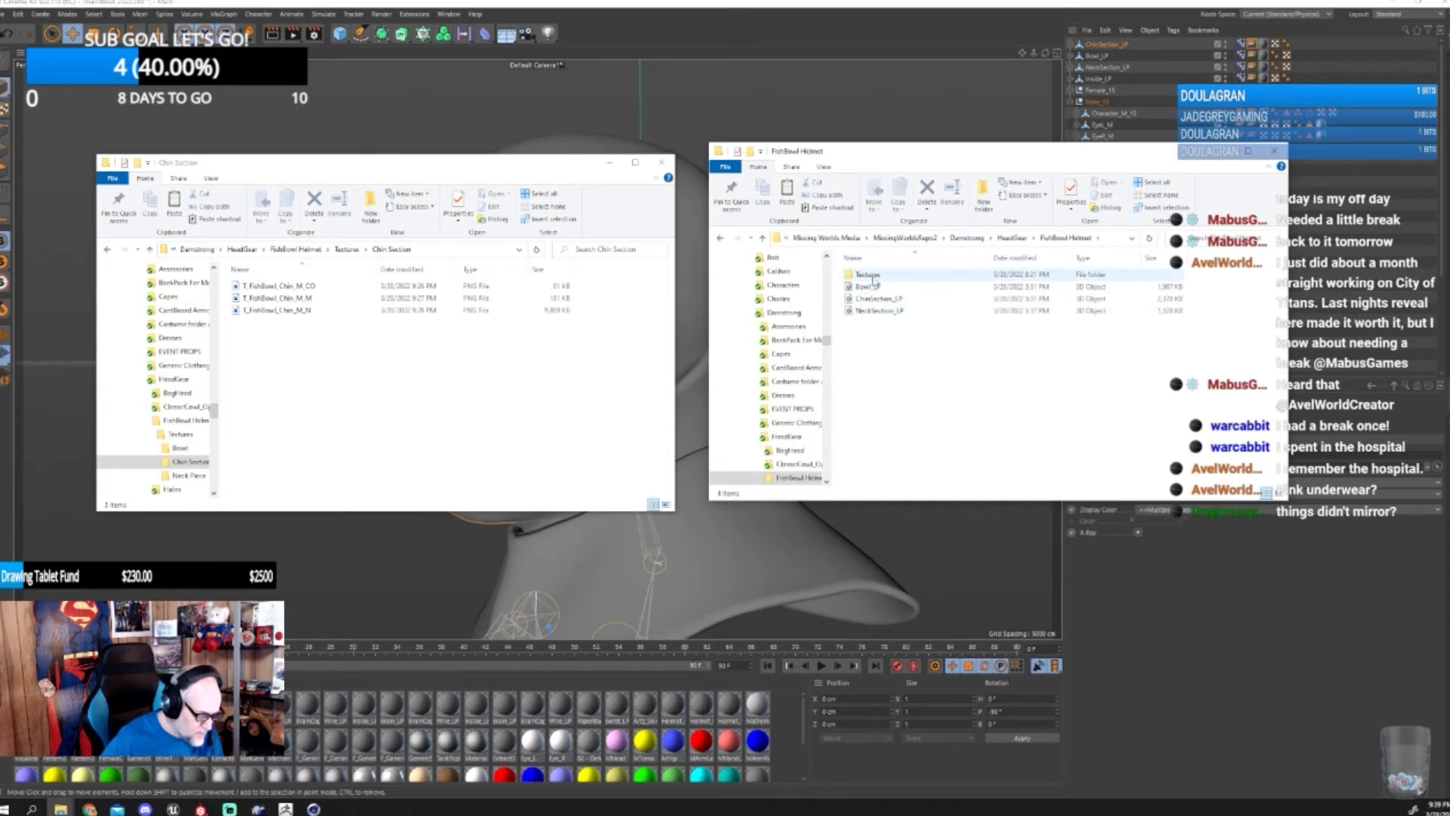
- Paste the ChinSection_LP FBX copied from the LP folder into FishBowl Helmet, replacing the existing file
{"action": "right_click", "coordinate": [926, 357]}
{"action": "left_click", "coordinate": [954, 436]}
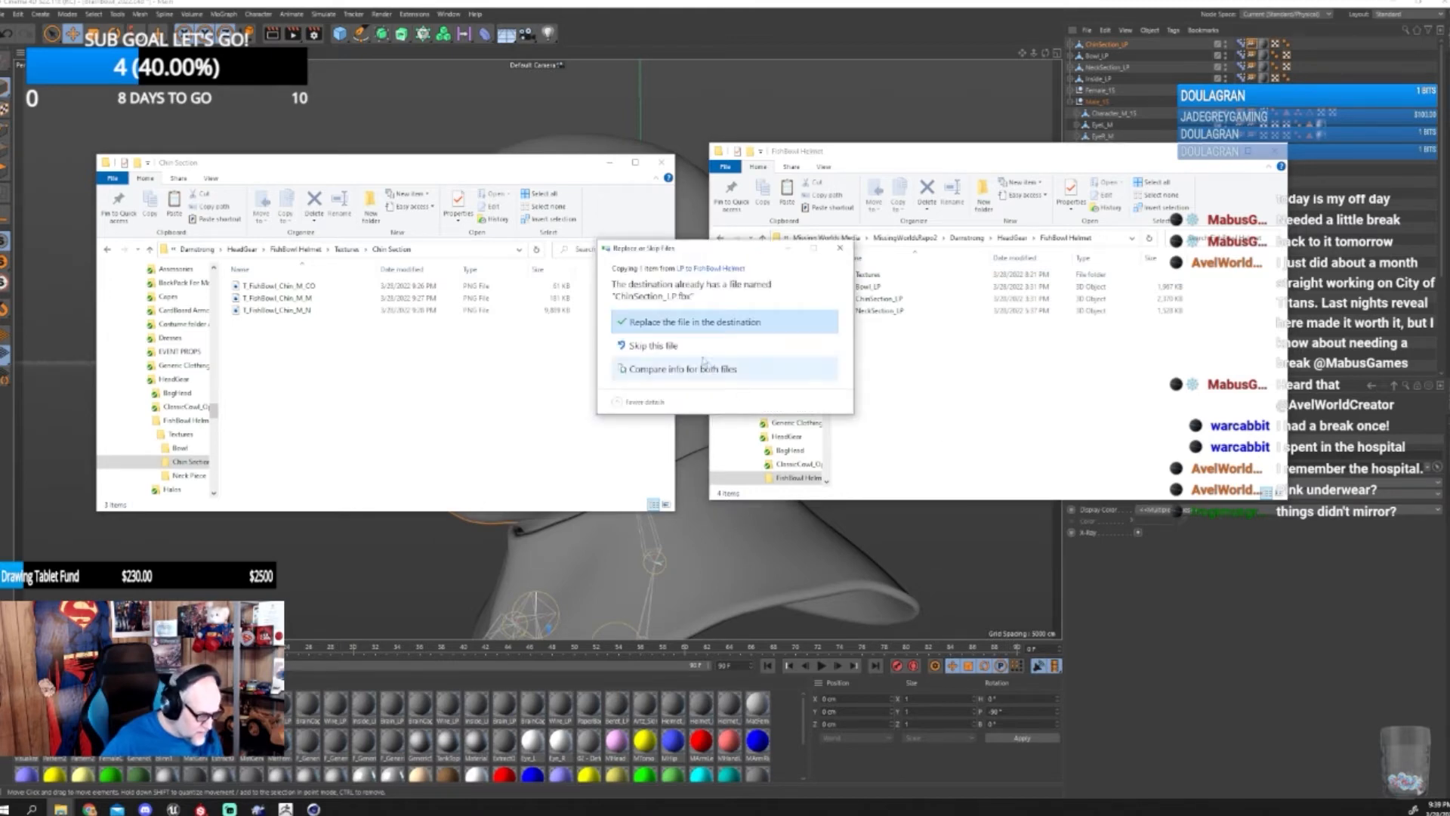
{"action": "left_click", "coordinate": [694, 325]}
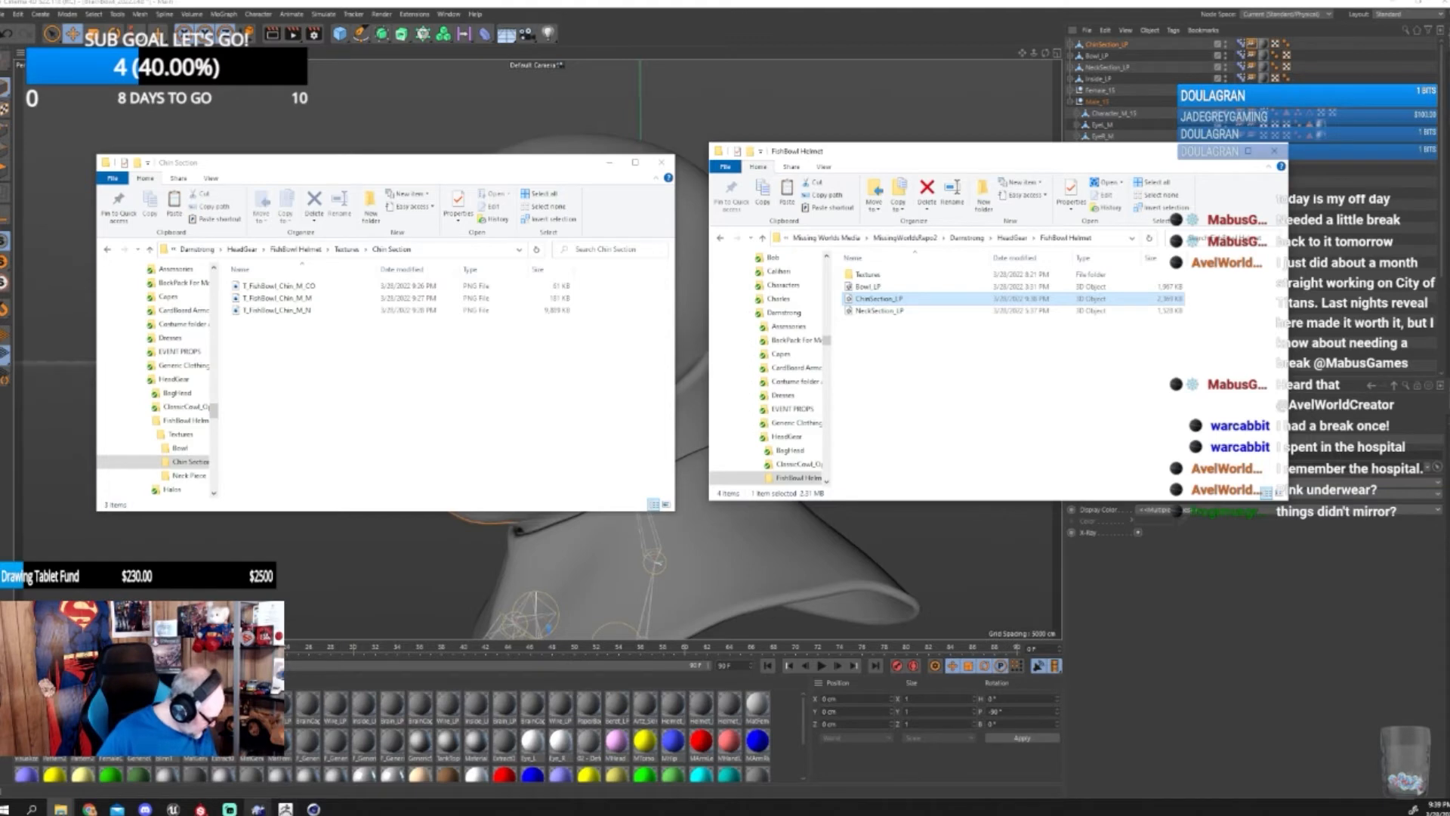
- Switch to Unreal Editor, enlarge the Content Browser area and bring the FishBowl Helmet folder window in front of it
{"action": "left_click", "coordinate": [173, 809]}
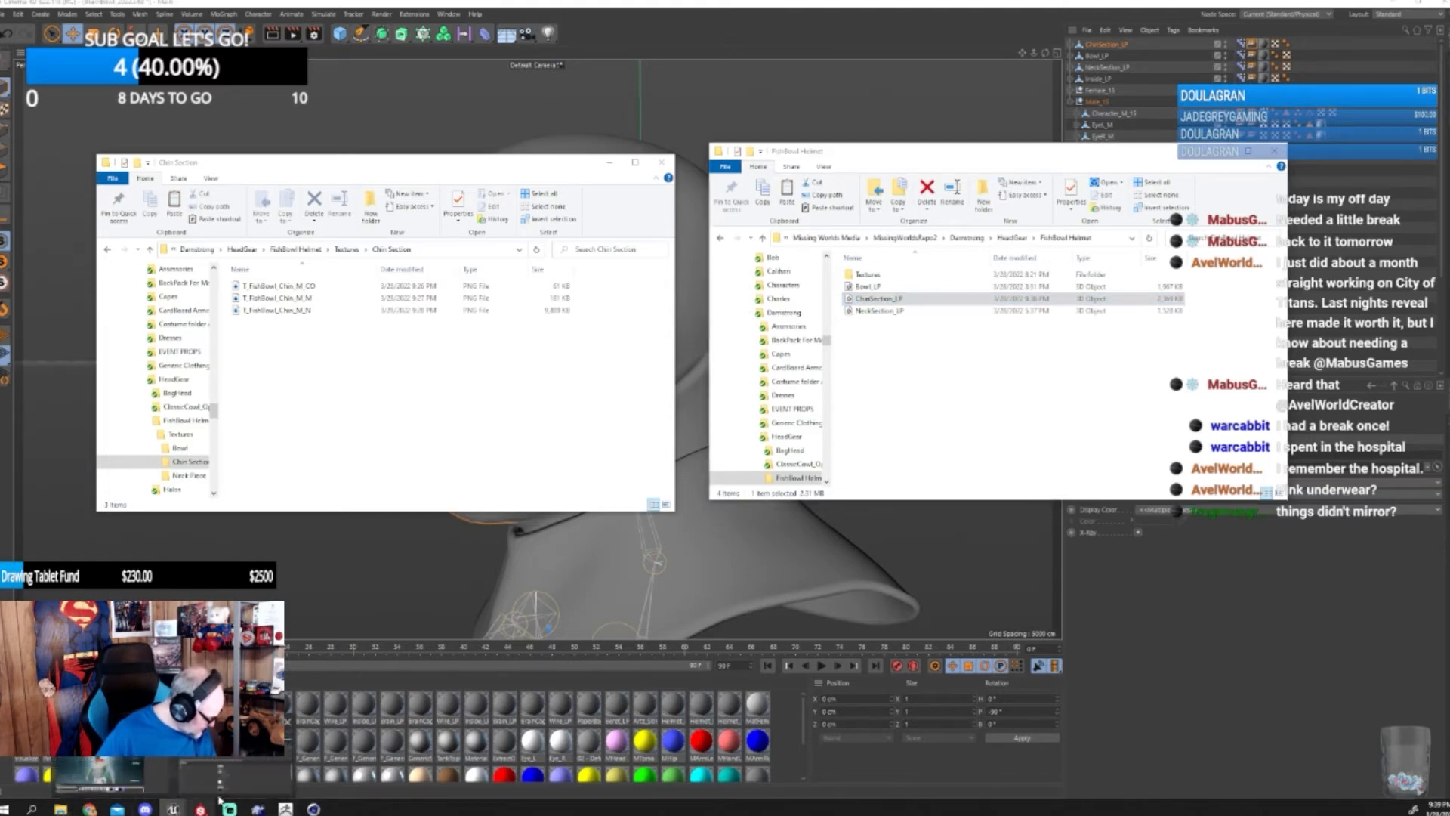
{"action": "left_click", "coordinate": [121, 771]}
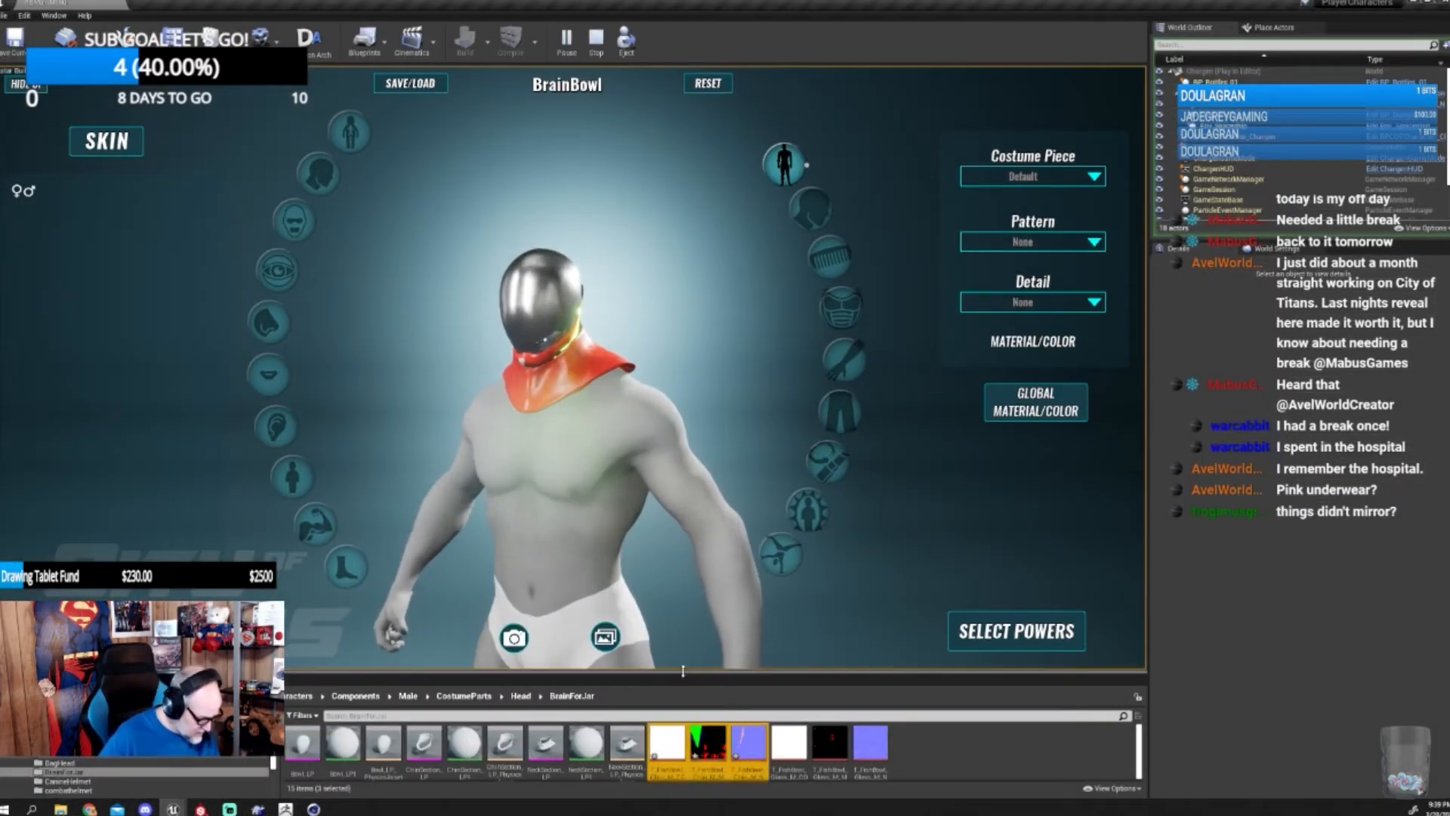
{"action": "left_click_drag", "start_coordinate": [683, 672], "coordinate": [682, 559]}
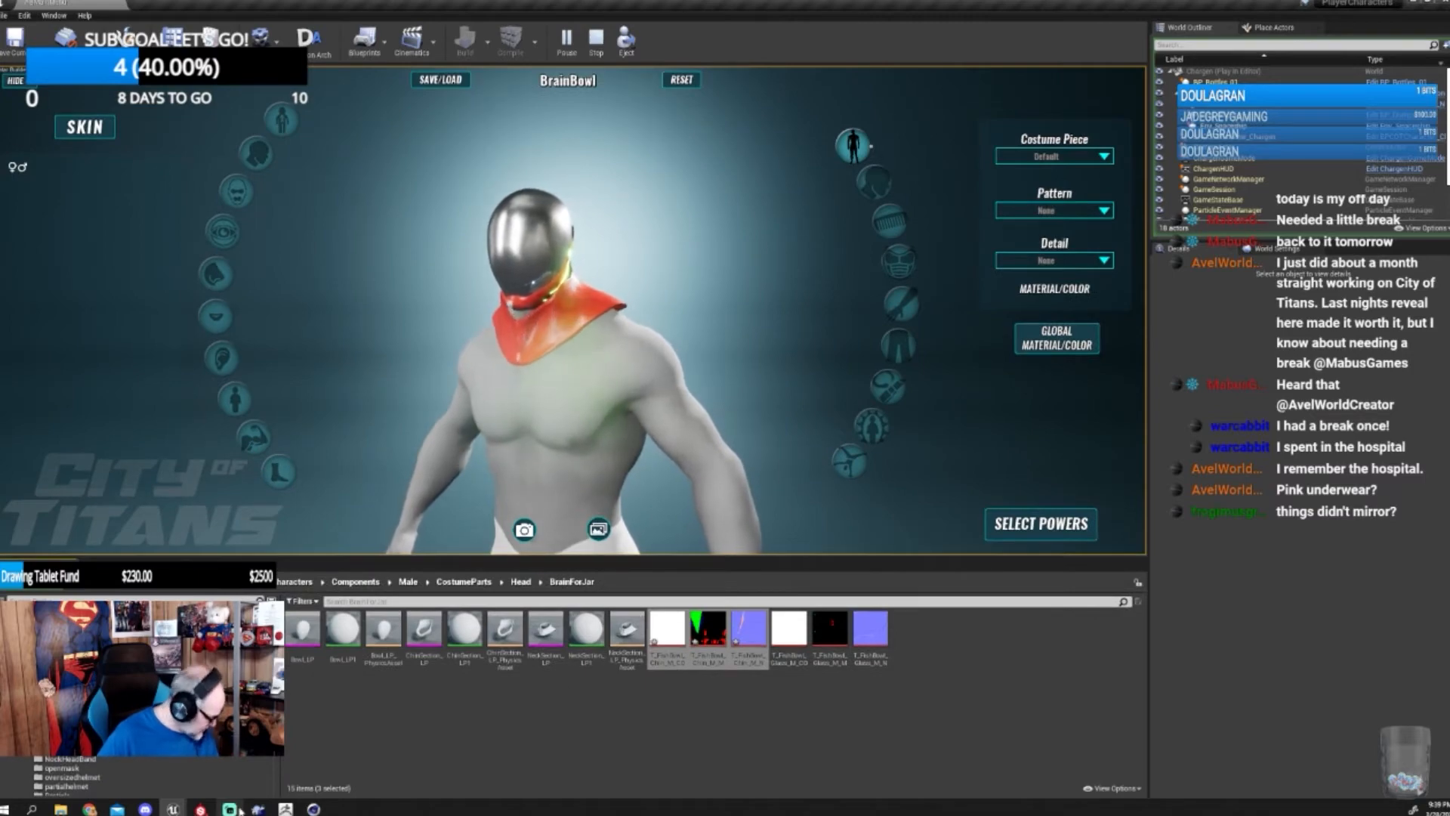
{"action": "left_click", "coordinate": [68, 812]}
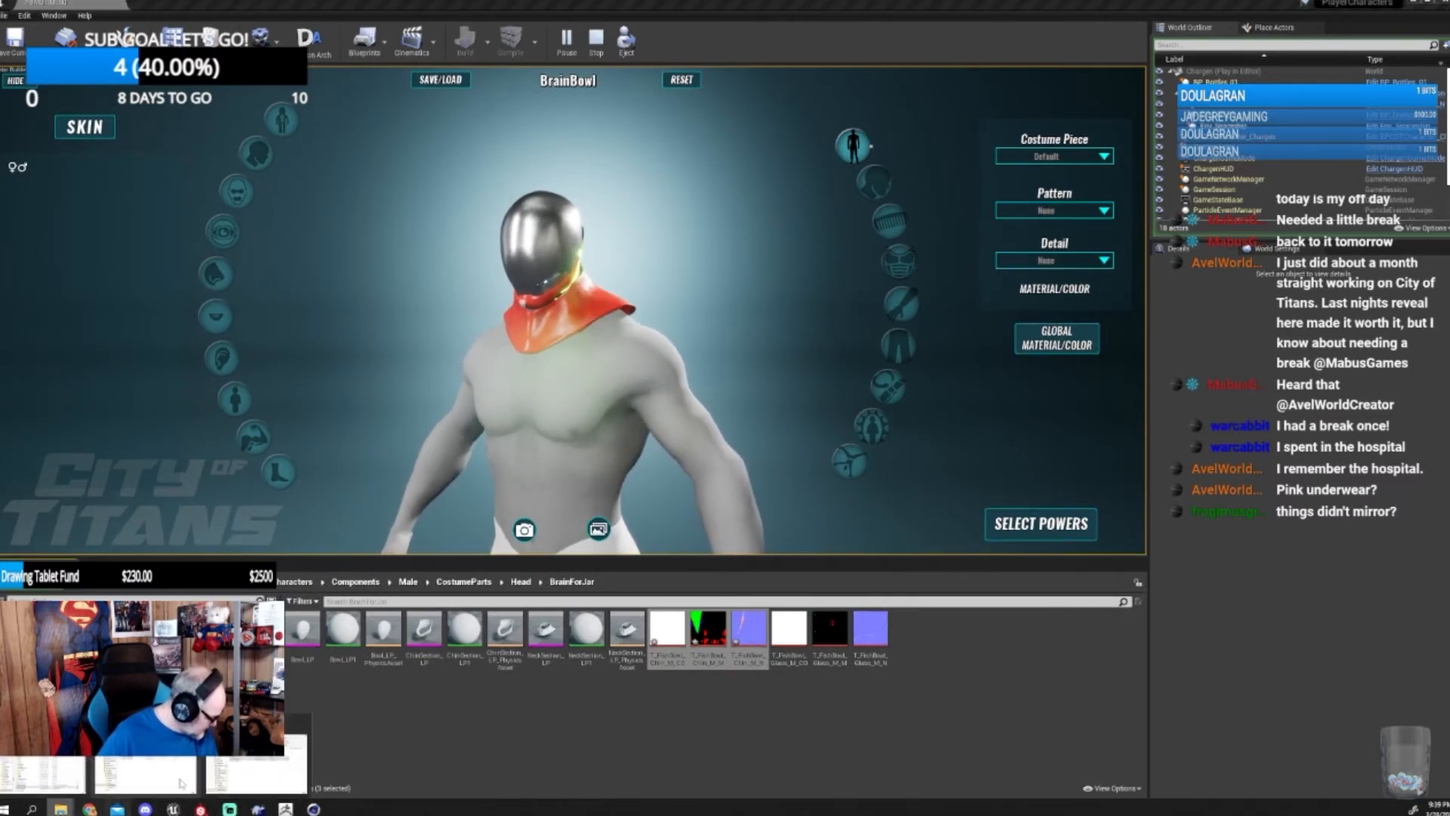
{"action": "left_click", "coordinate": [114, 772]}
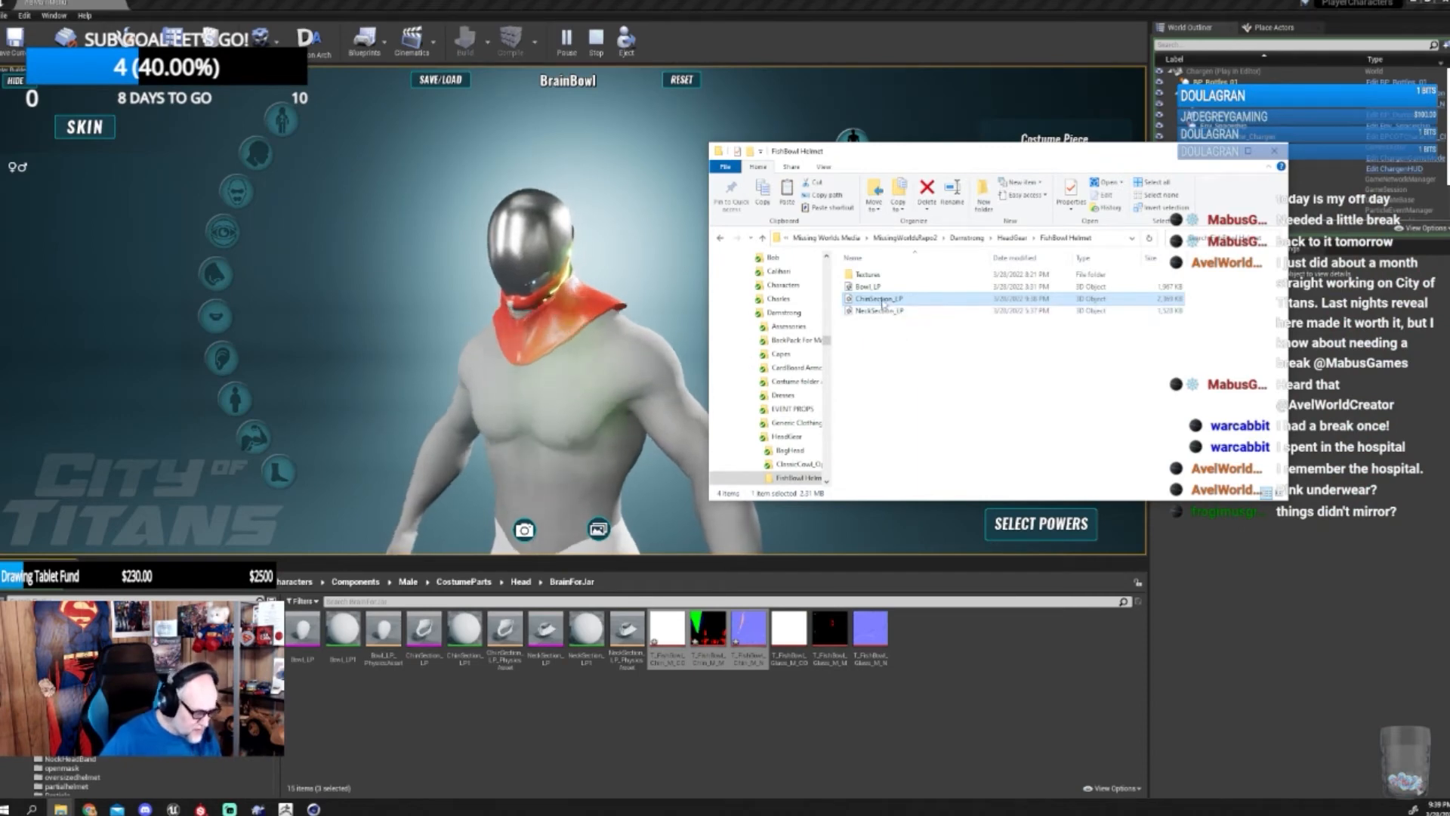
- Reimport the ChinSection_LP mesh from the FishBowl Helmet folder into the BrainForJar folder and inspect the helmet's back and side
{"action": "left_click_drag", "start_coordinate": [876, 299], "coordinate": [601, 718]}
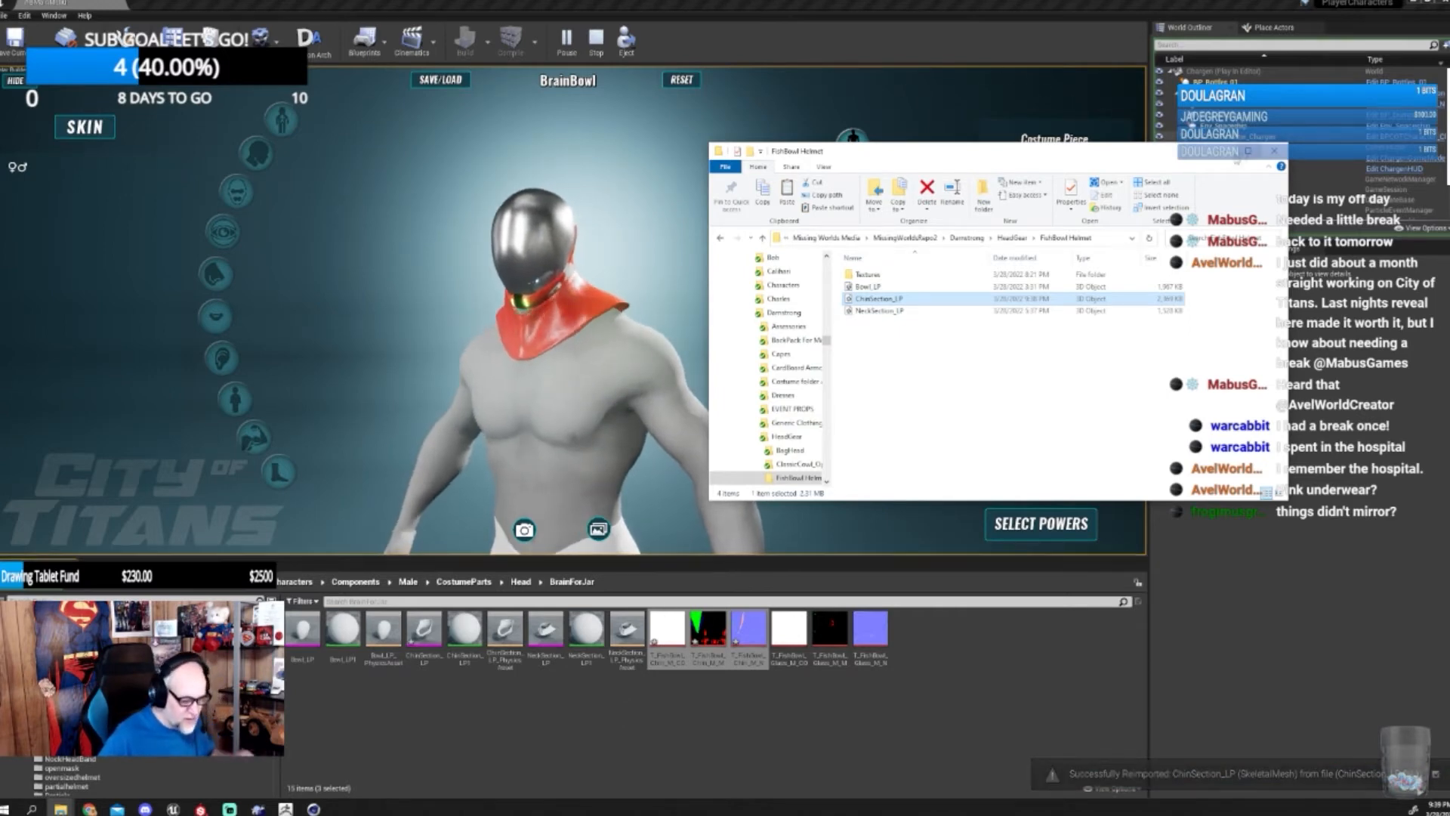
{"action": "left_click", "coordinate": [1224, 151]}
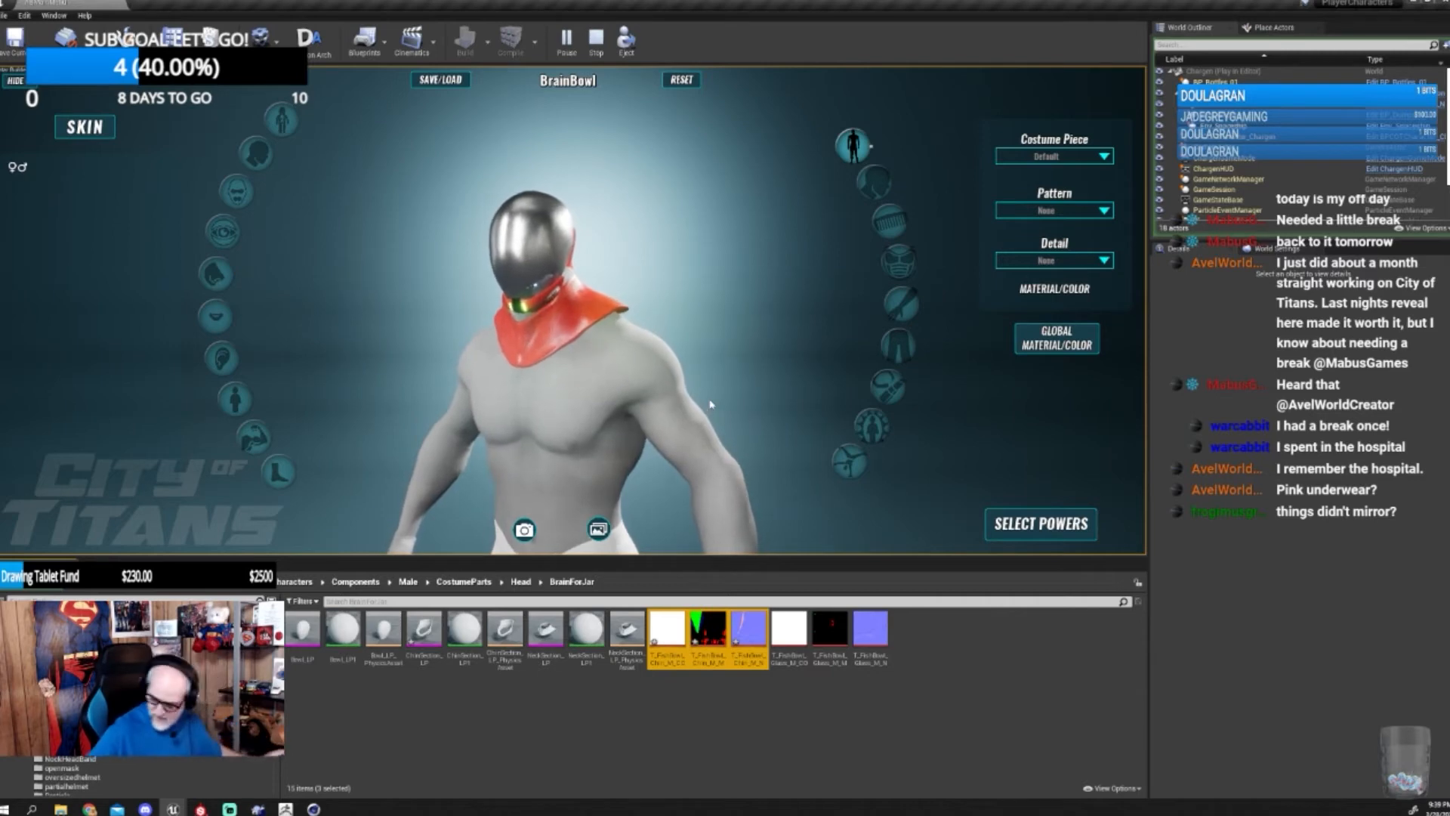
{"action": "left_click_drag", "start_coordinate": [592, 315], "coordinate": [387, 315]}
{"action": "left_click_drag", "start_coordinate": [605, 281], "coordinate": [709, 275]}
{"action": "scroll", "coordinate": [435, 326], "scroll_direction": "up", "scroll_amount": 8}
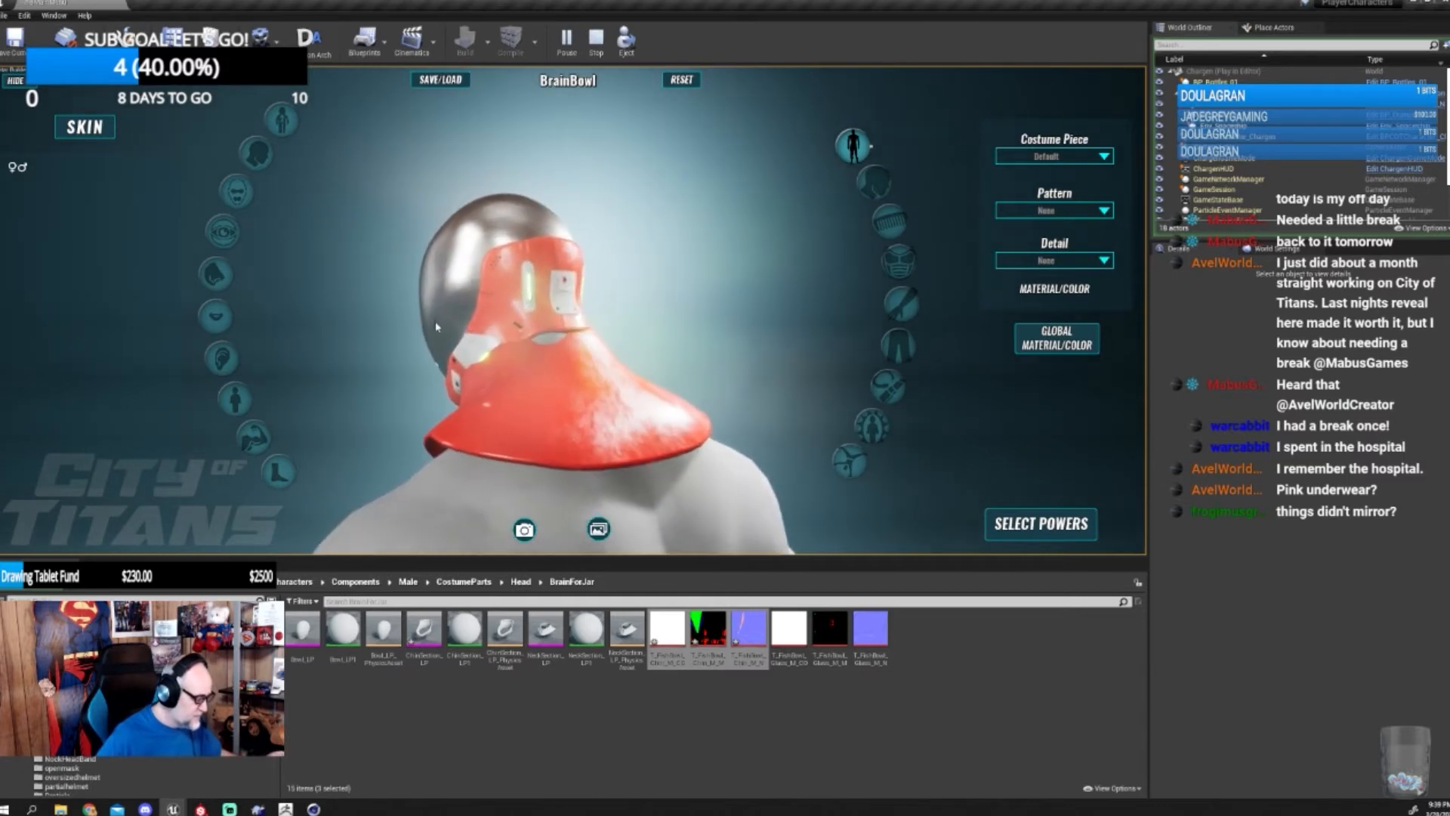
{"action": "left_click_drag", "start_coordinate": [436, 326], "coordinate": [444, 234]}
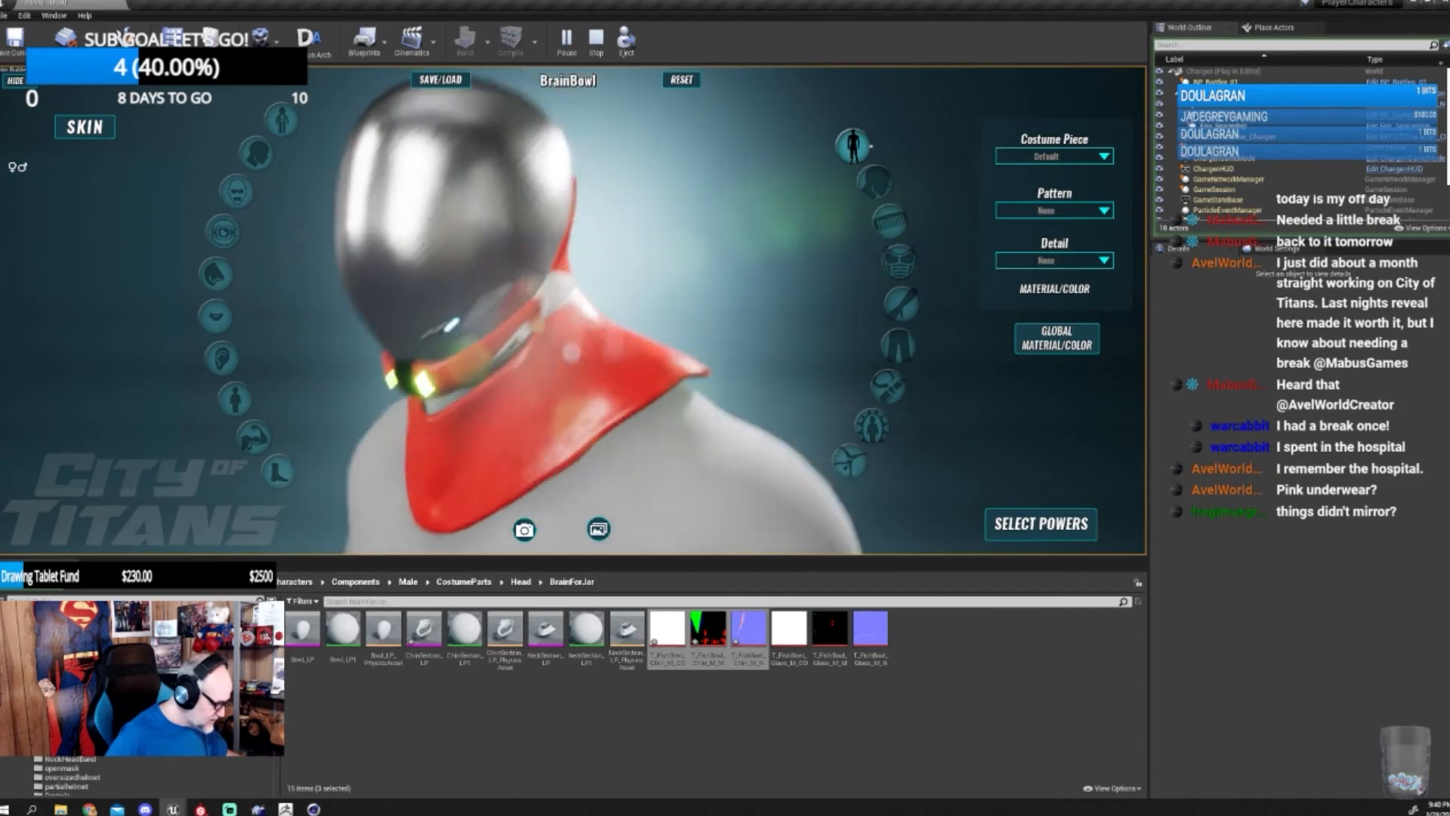
- Open the material and color settings of the FishBowl Helmet head type and select its second color region
{"action": "left_click", "coordinate": [875, 184]}
{"action": "left_click", "coordinate": [945, 275]}
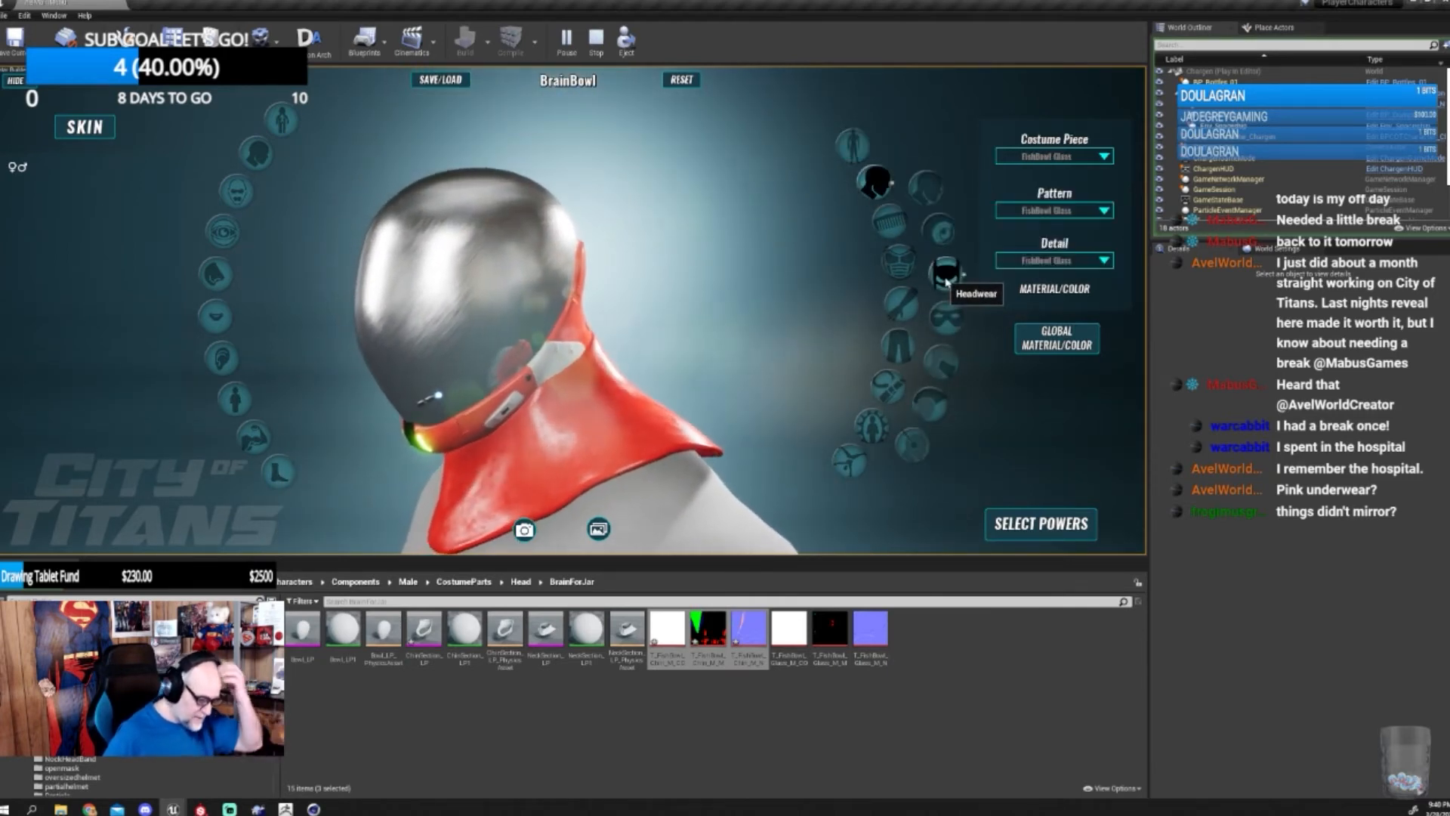
{"action": "left_click", "coordinate": [925, 191]}
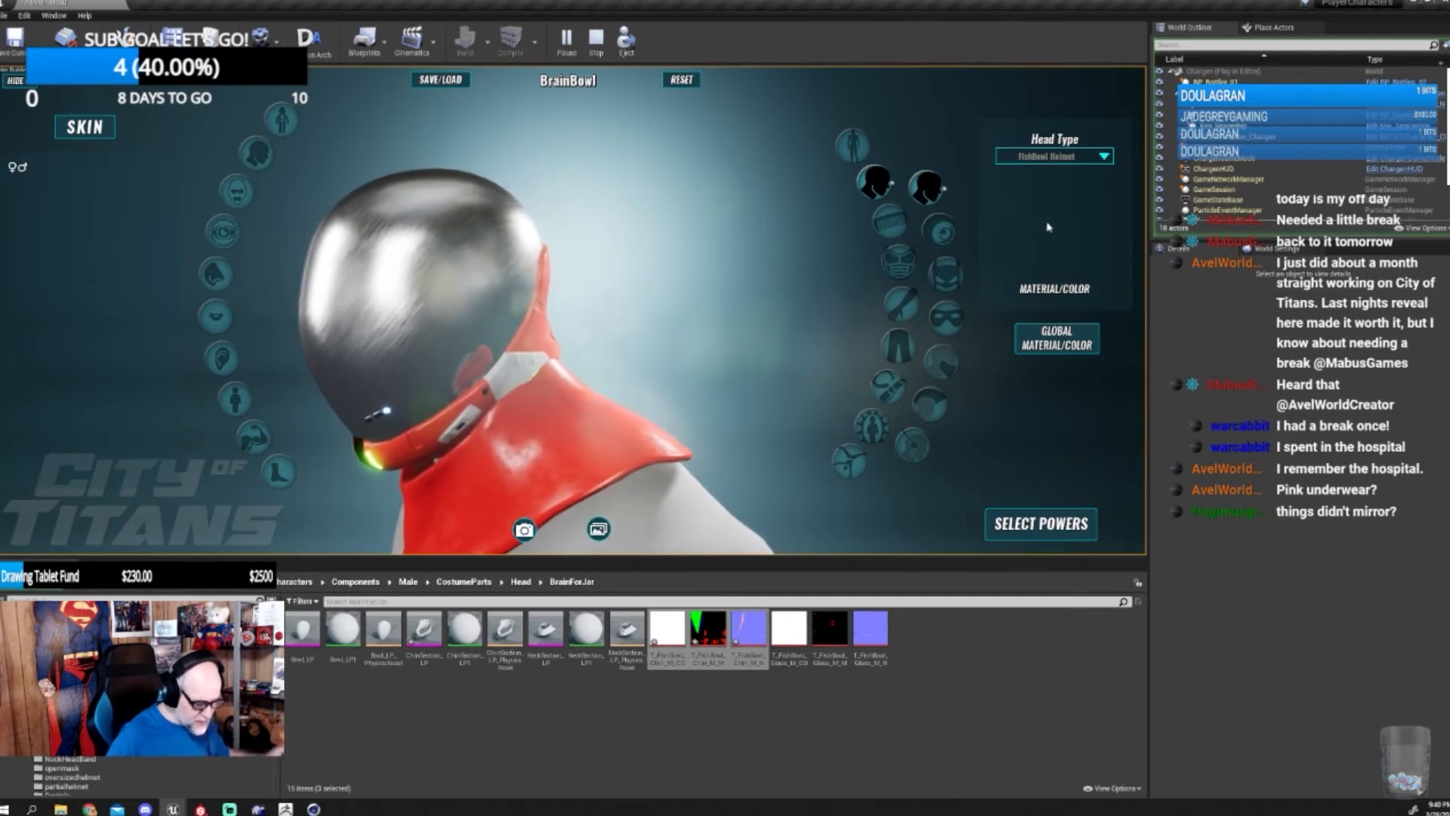
{"action": "left_click", "coordinate": [1060, 296]}
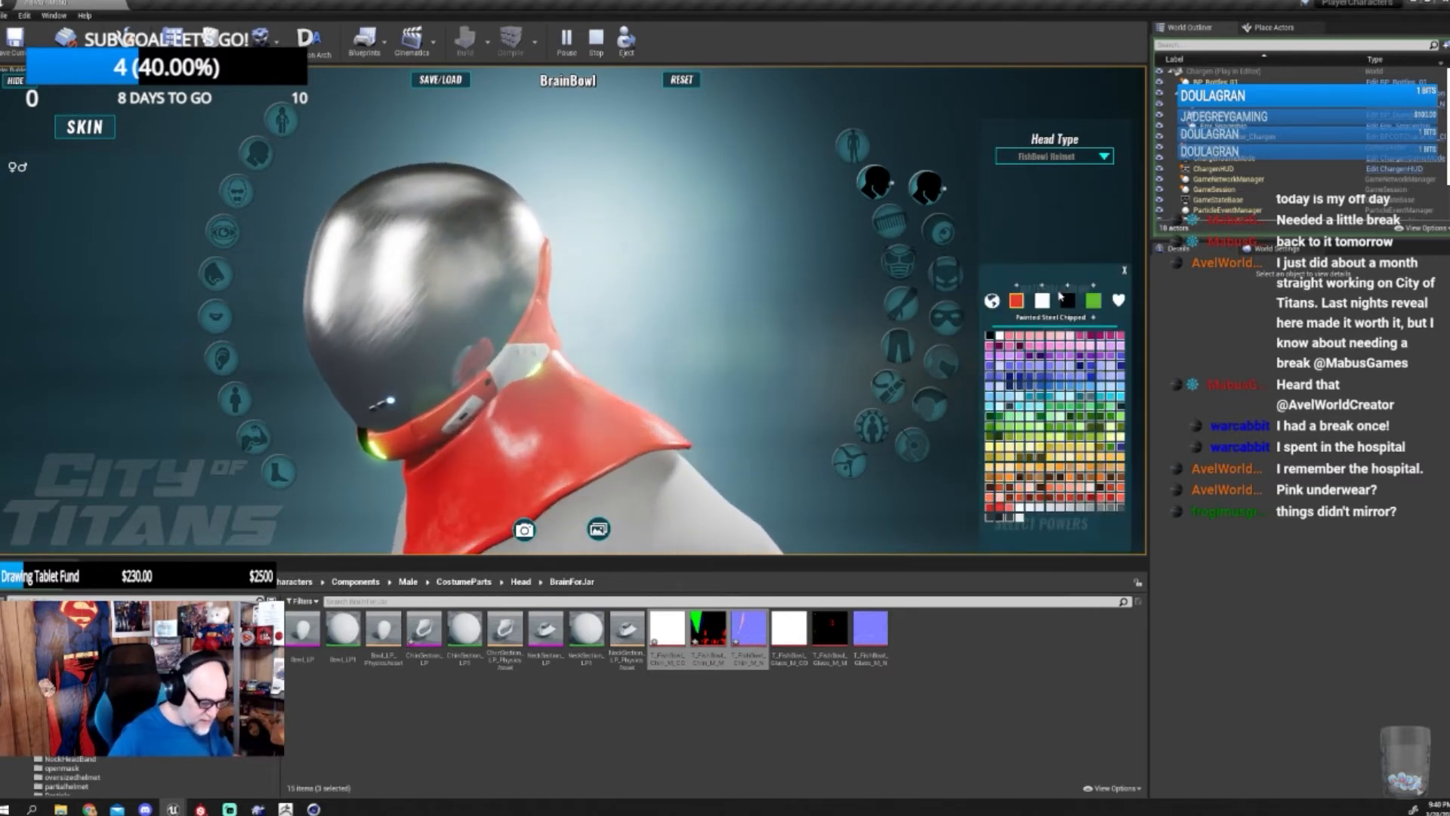
{"action": "left_click", "coordinate": [1043, 303]}
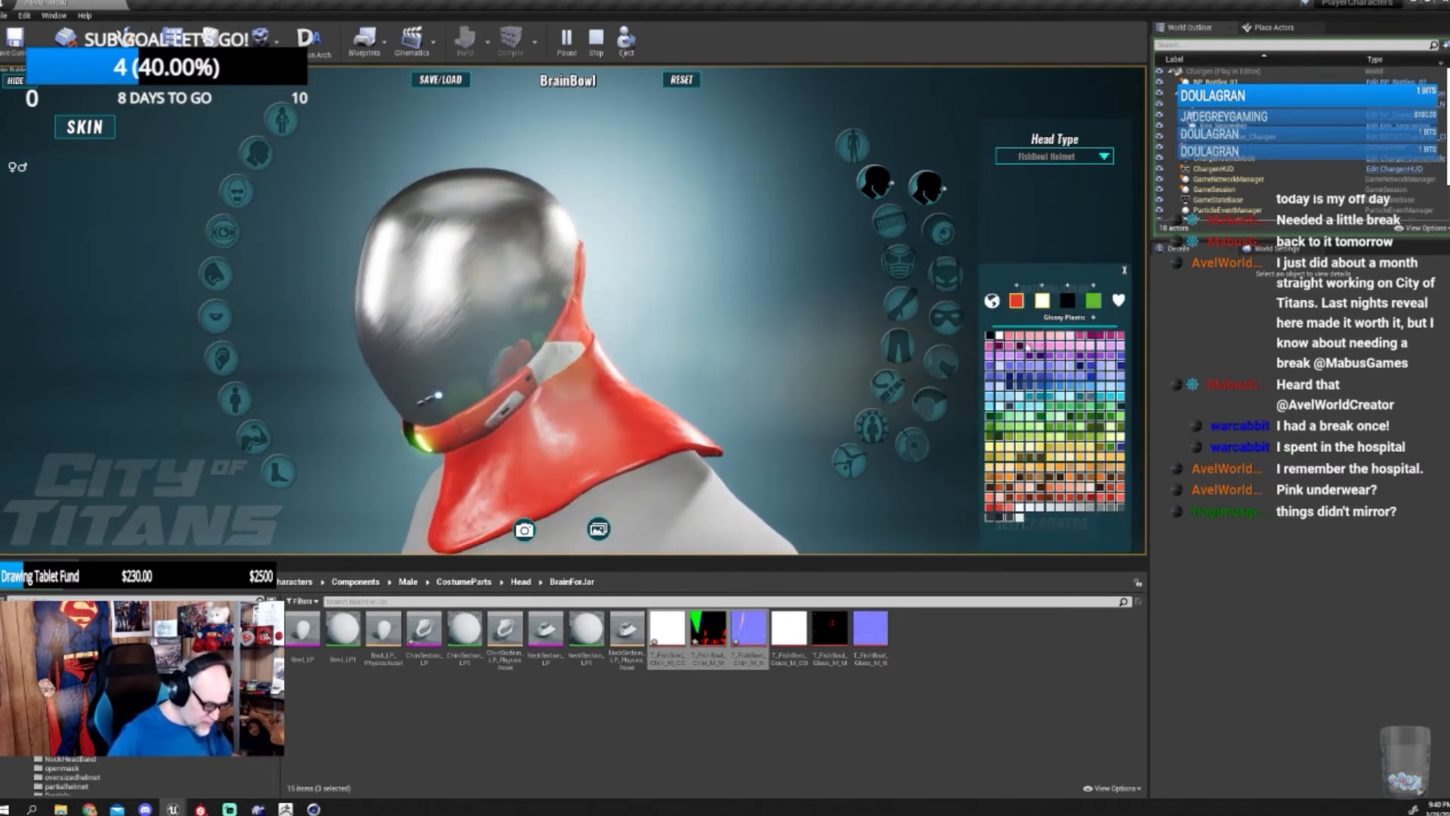
- Try blue, yellow-green and dark grey shades on the second color region of the FishBowl Helmet
{"action": "left_click", "coordinate": [1021, 367]}
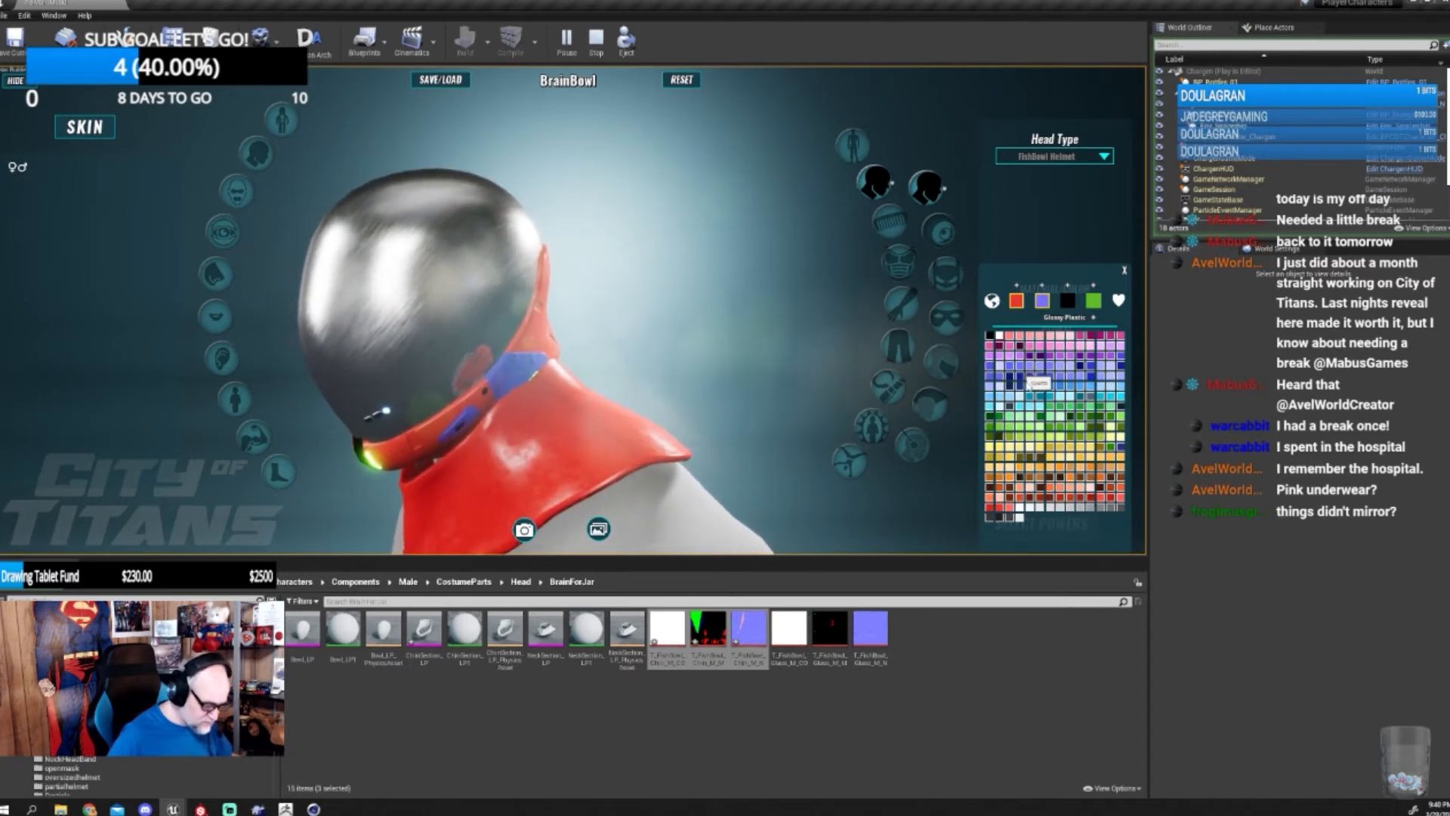
{"action": "left_click", "coordinate": [1039, 419]}
{"action": "left_click", "coordinate": [1042, 429]}
{"action": "left_click", "coordinate": [1043, 440]}
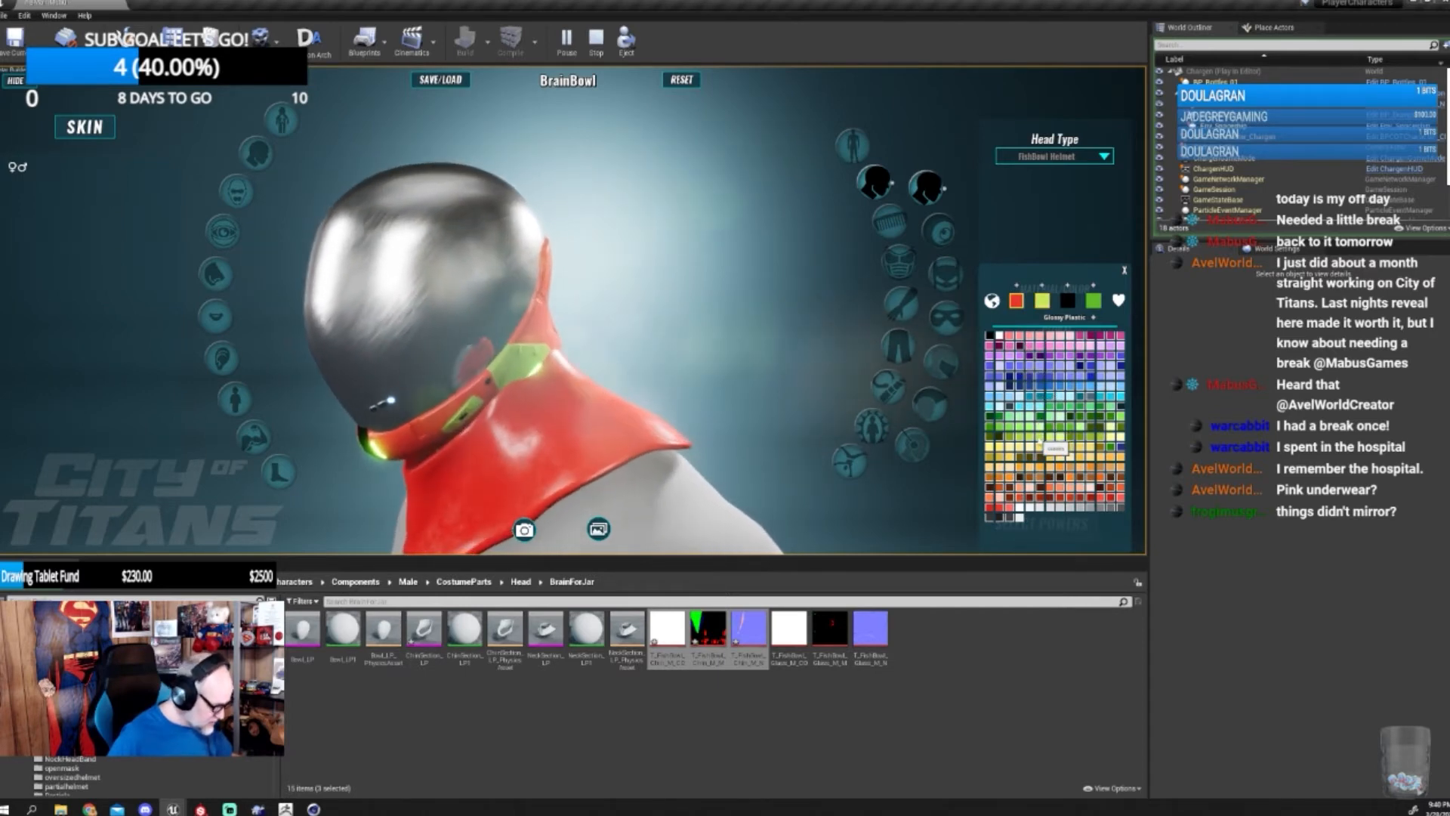
{"action": "left_click", "coordinate": [1036, 437]}
{"action": "left_click", "coordinate": [993, 337]}
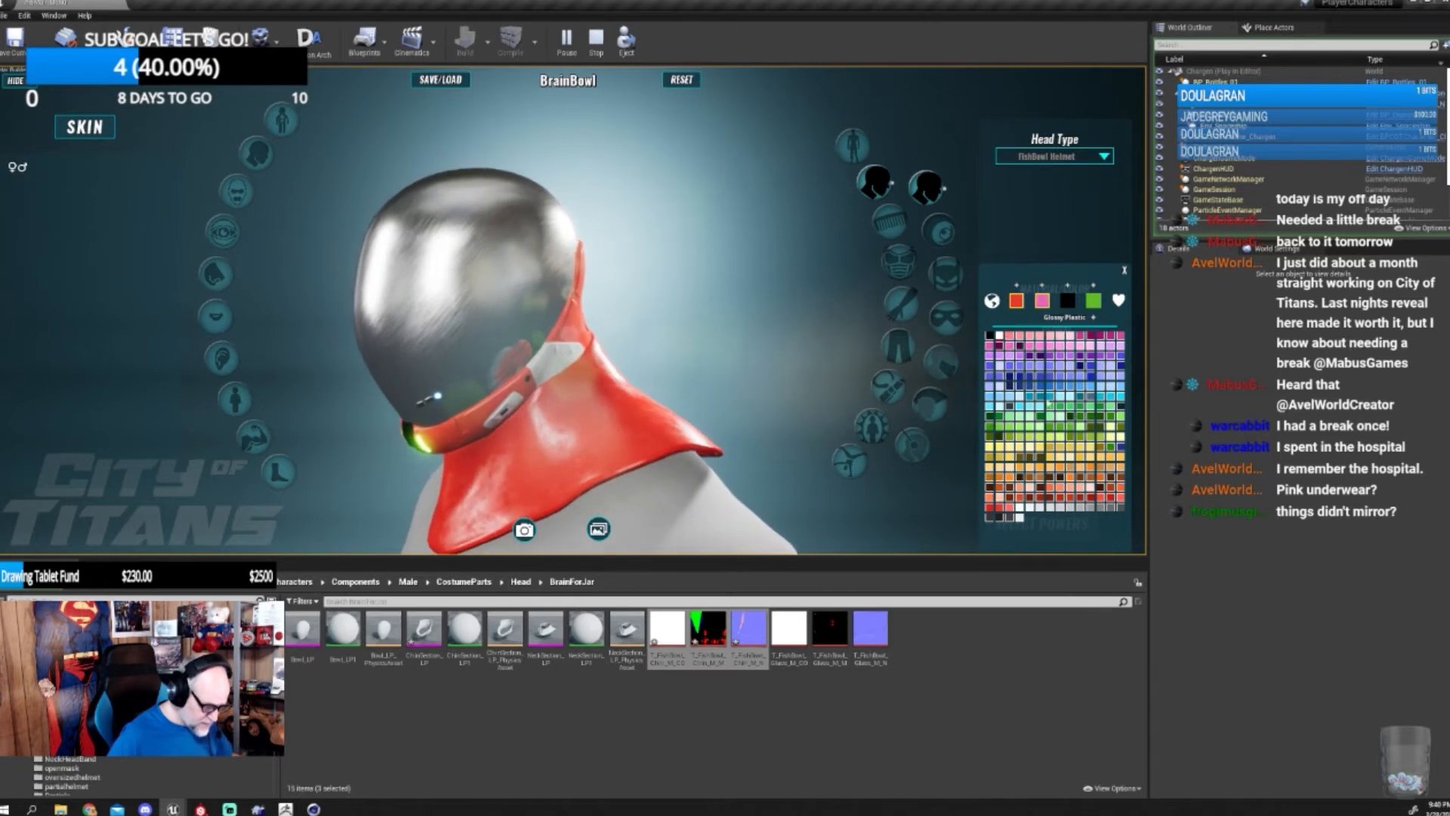
{"action": "left_click", "coordinate": [1121, 510]}
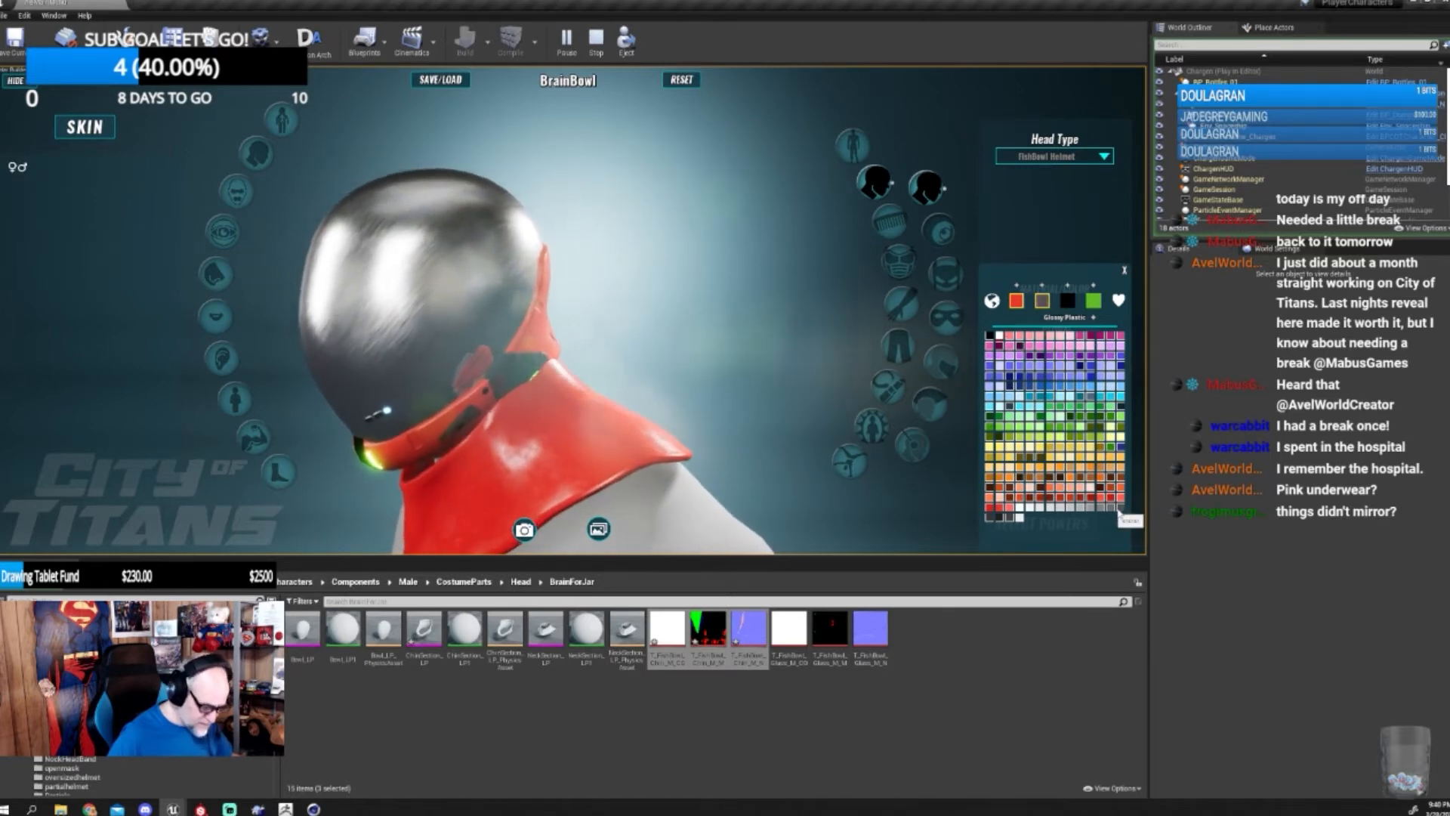
{"action": "left_click", "coordinate": [1112, 498]}
- Set the second region of the FishBowl Helmet to the Aluminum Brushed metal material and check it on the character
{"action": "left_click", "coordinate": [1051, 318]}
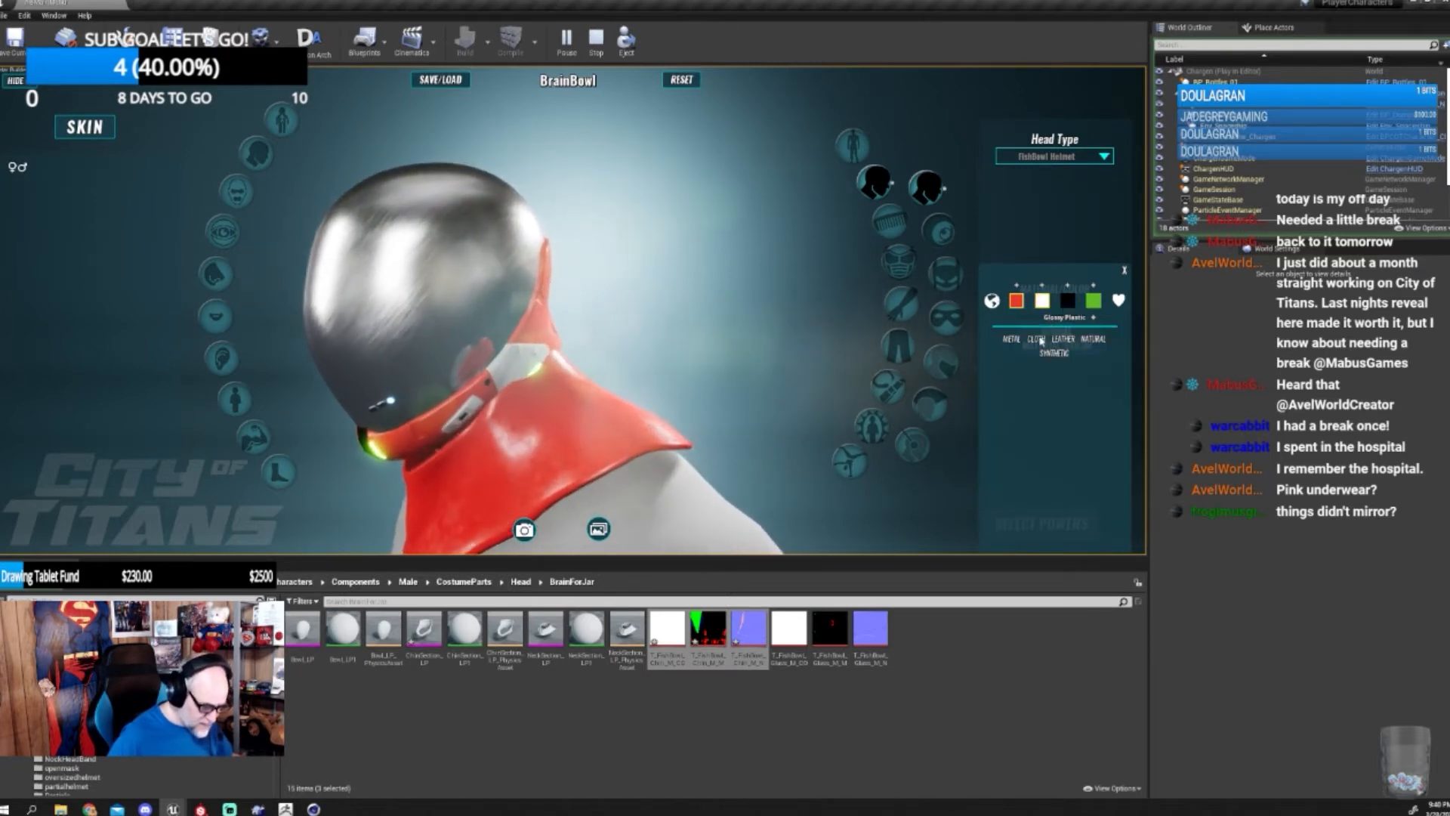
{"action": "left_click", "coordinate": [1010, 341]}
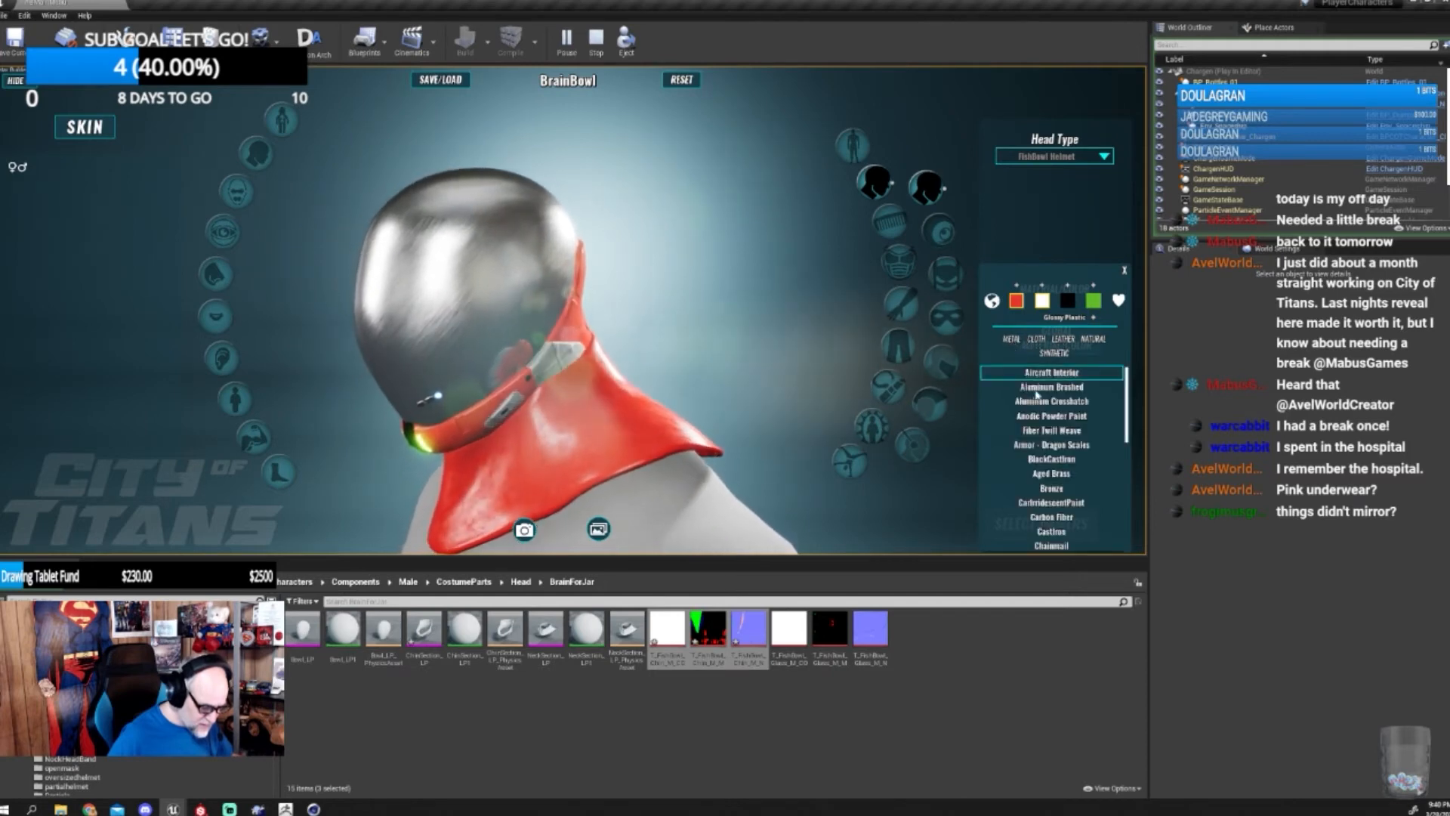
{"action": "left_click", "coordinate": [1053, 388]}
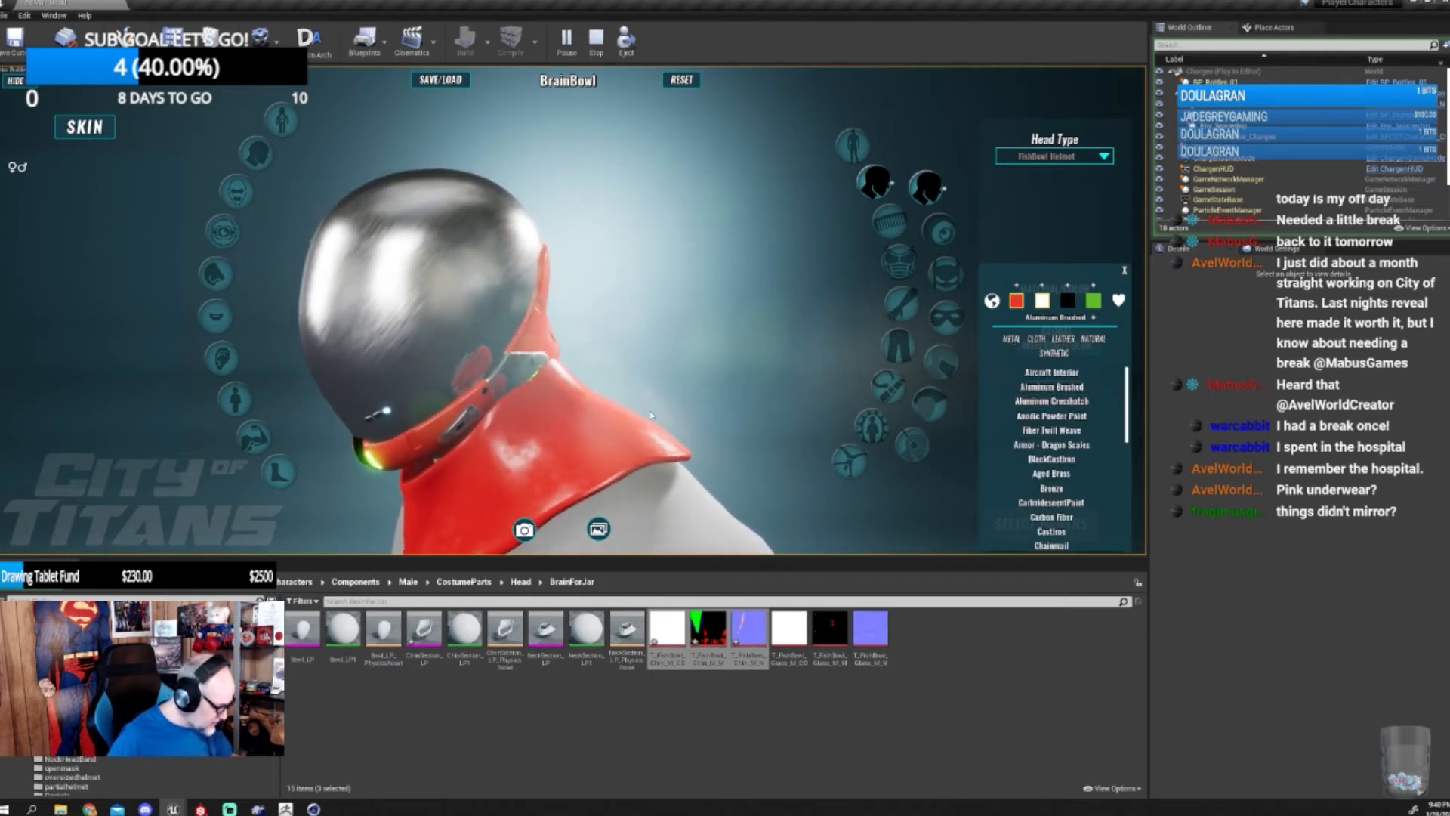
{"action": "mouse_move", "coordinate": [496, 312]}
{"action": "left_mouse_down"}
{"action": "mouse_move", "coordinate": [574, 303]}
{"action": "mouse_move", "coordinate": [496, 312]}
{"action": "mouse_move", "coordinate": [508, 315]}
{"action": "left_mouse_up"}
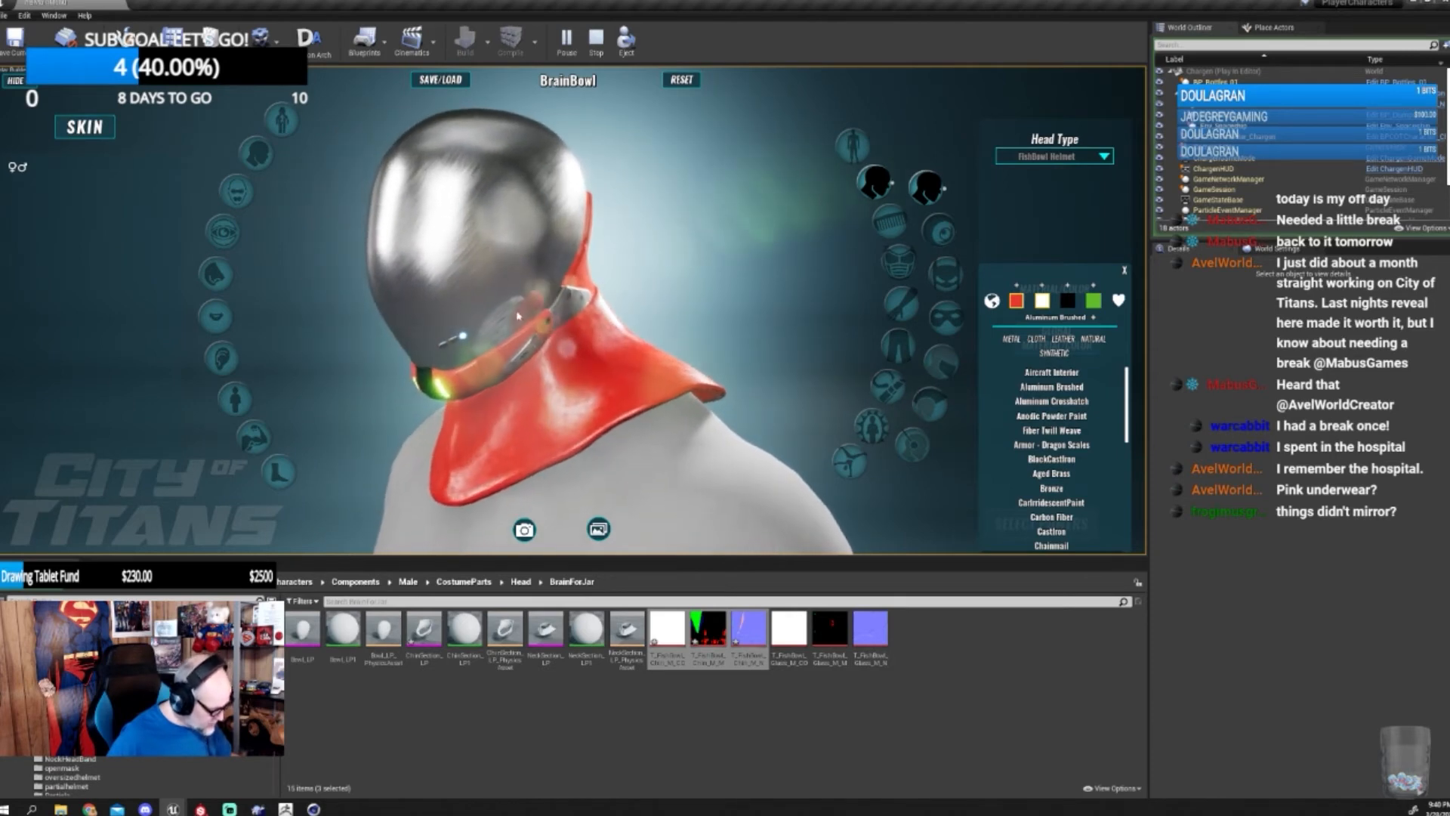
{"action": "mouse_move", "coordinate": [621, 303]}
{"action": "left_mouse_down"}
{"action": "mouse_move", "coordinate": [661, 291]}
{"action": "mouse_move", "coordinate": [600, 310]}
{"action": "left_mouse_up"}
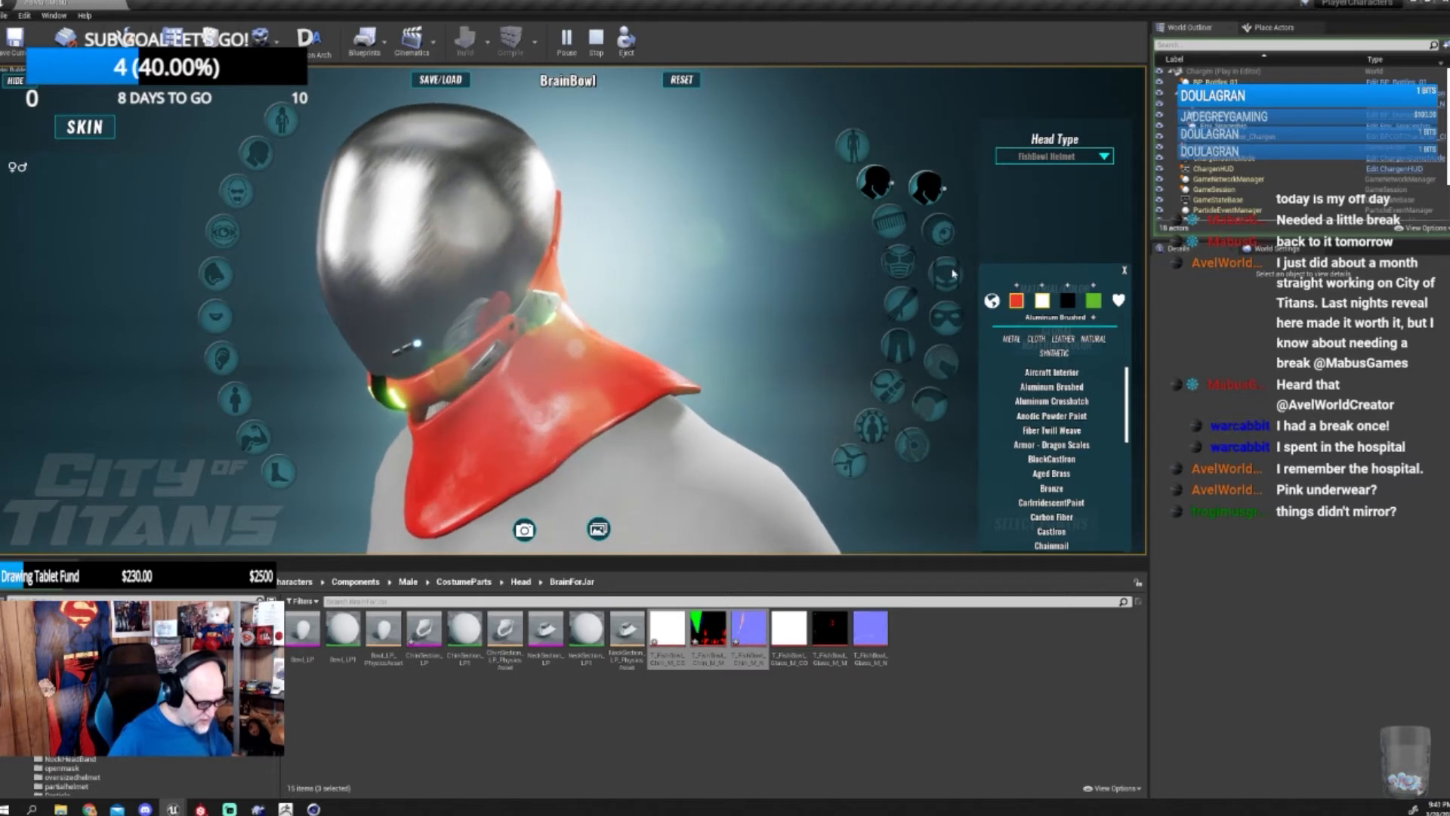
{"action": "left_click", "coordinate": [1124, 272]}
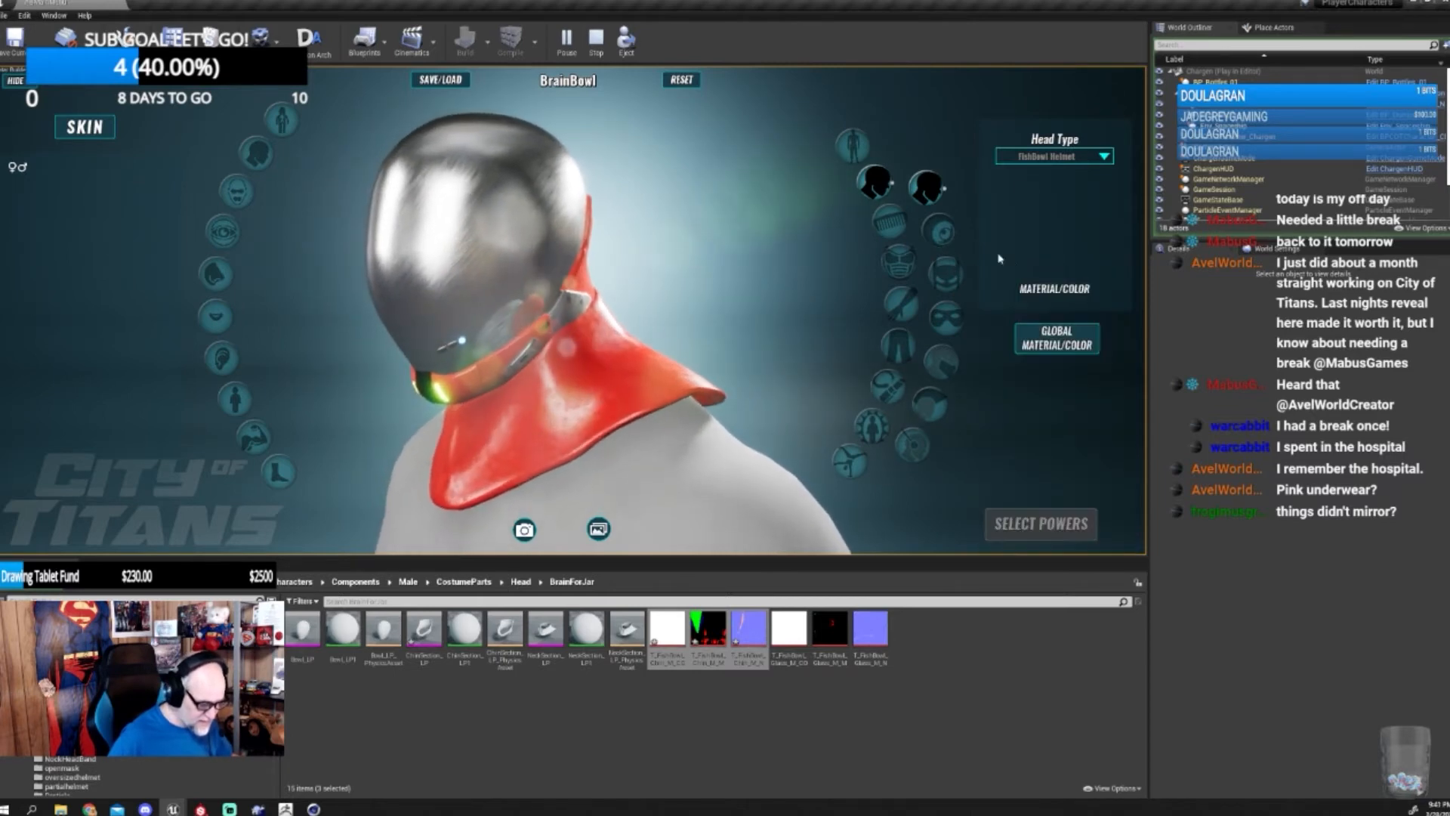
- Preview the metal materials on the first region of the FishBowl Glass headwear and apply Metallic Car Paint
{"action": "left_click", "coordinate": [952, 279]}
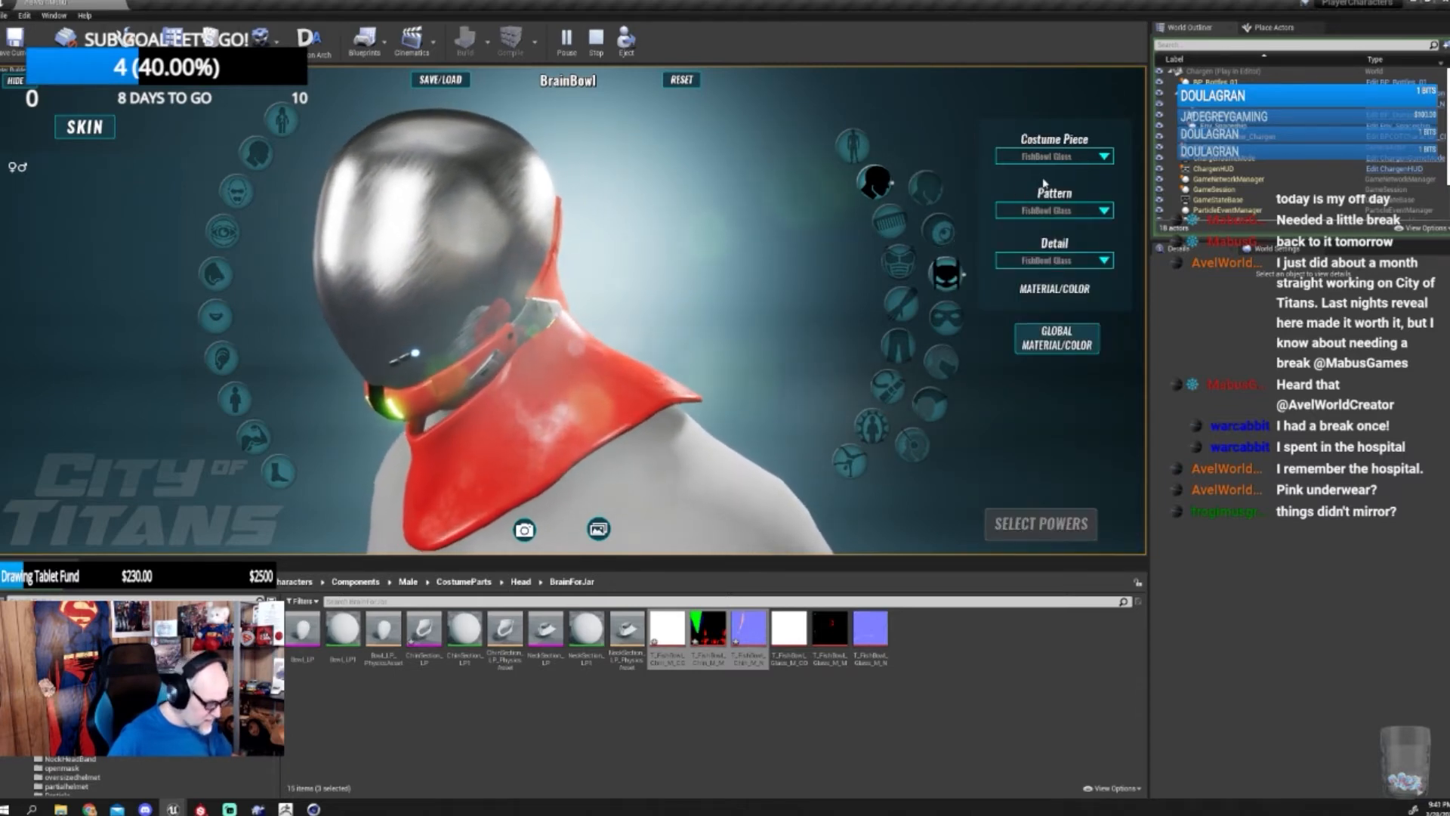
{"action": "left_click", "coordinate": [1061, 295]}
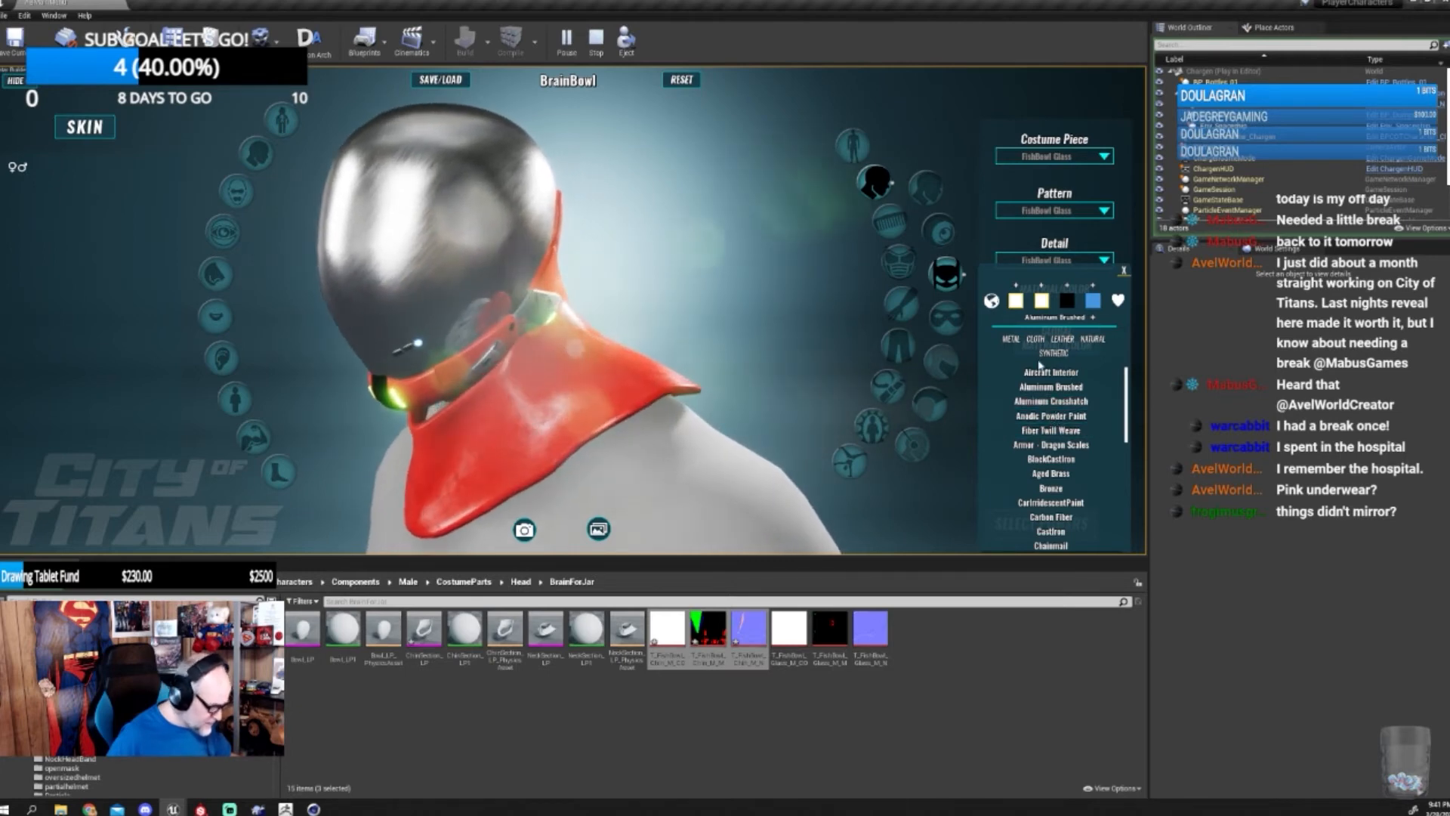
{"action": "left_click", "coordinate": [1018, 301]}
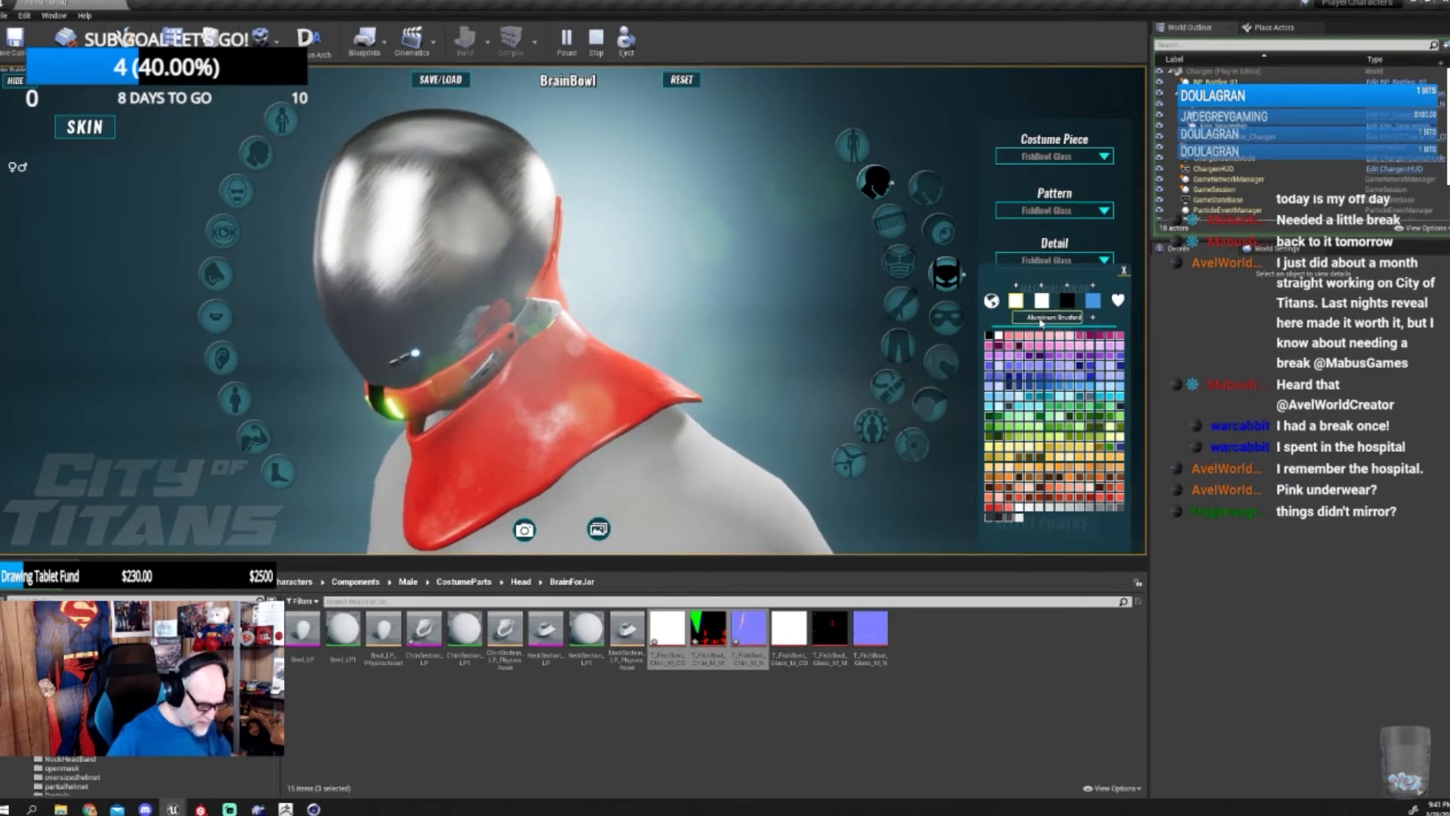
{"action": "left_click", "coordinate": [1055, 317]}
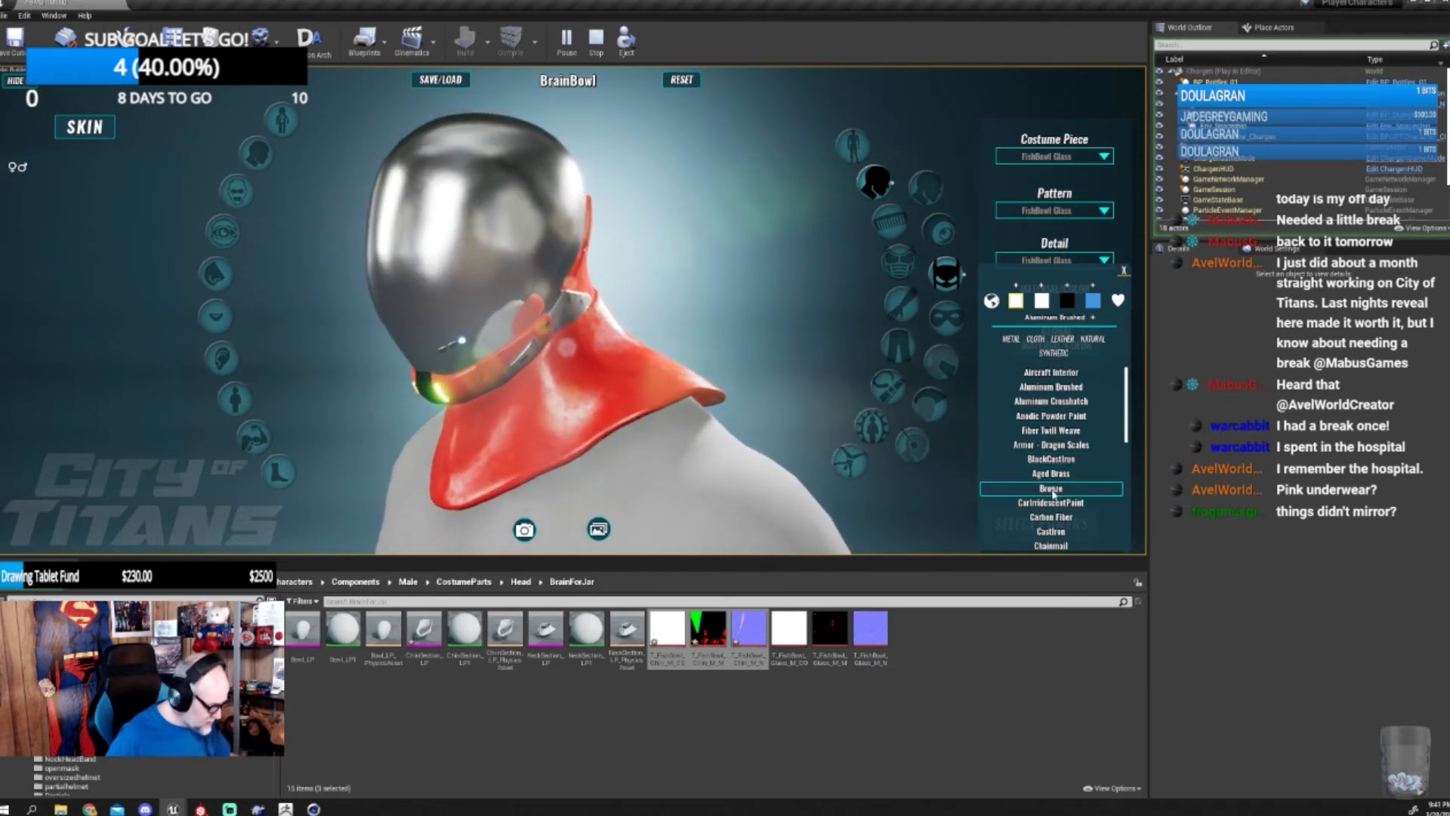
{"action": "scroll", "coordinate": [1052, 492], "scroll_direction": "down", "scroll_amount": 2}
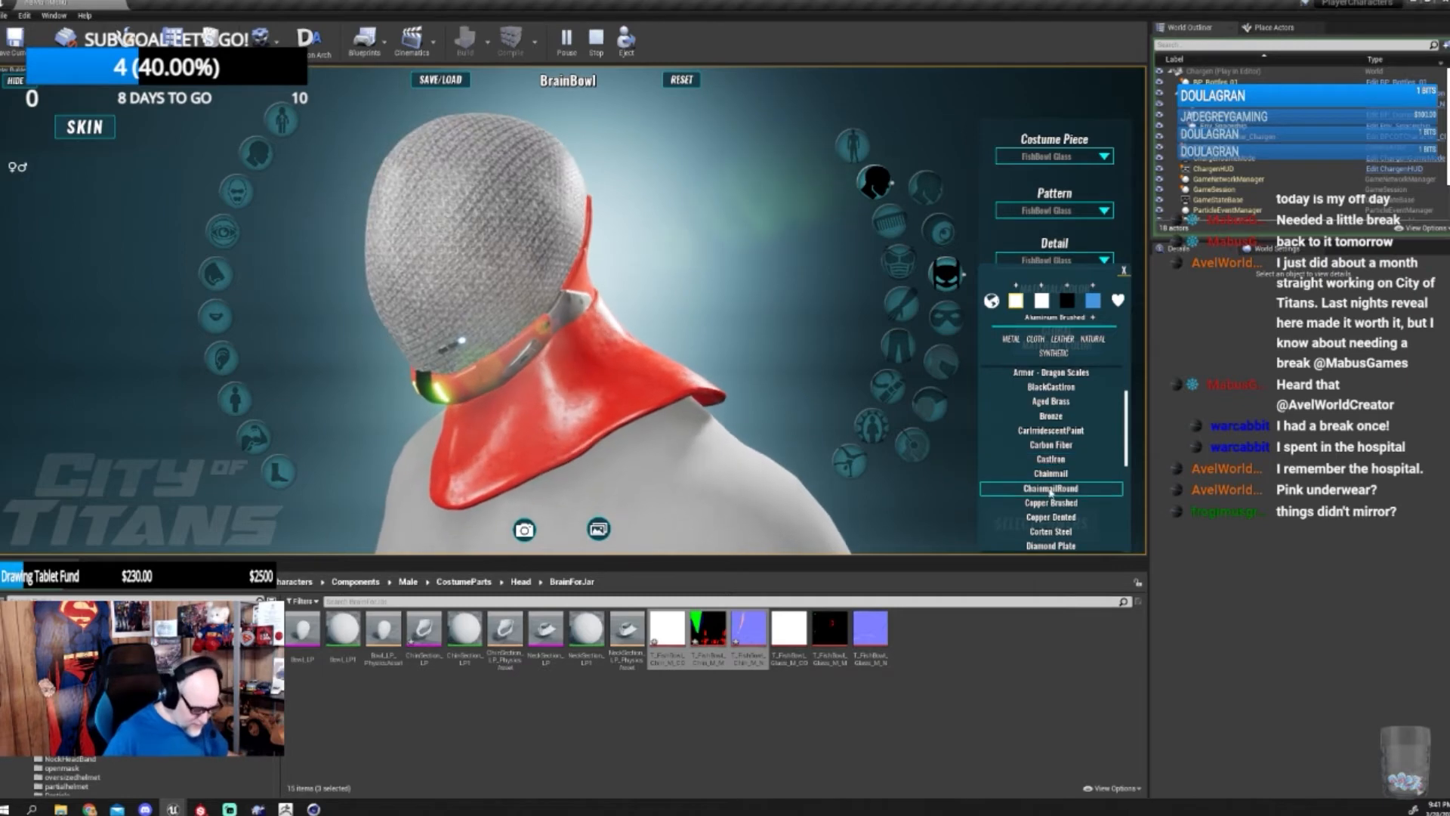
{"action": "scroll", "coordinate": [1050, 511], "scroll_direction": "down", "scroll_amount": 1}
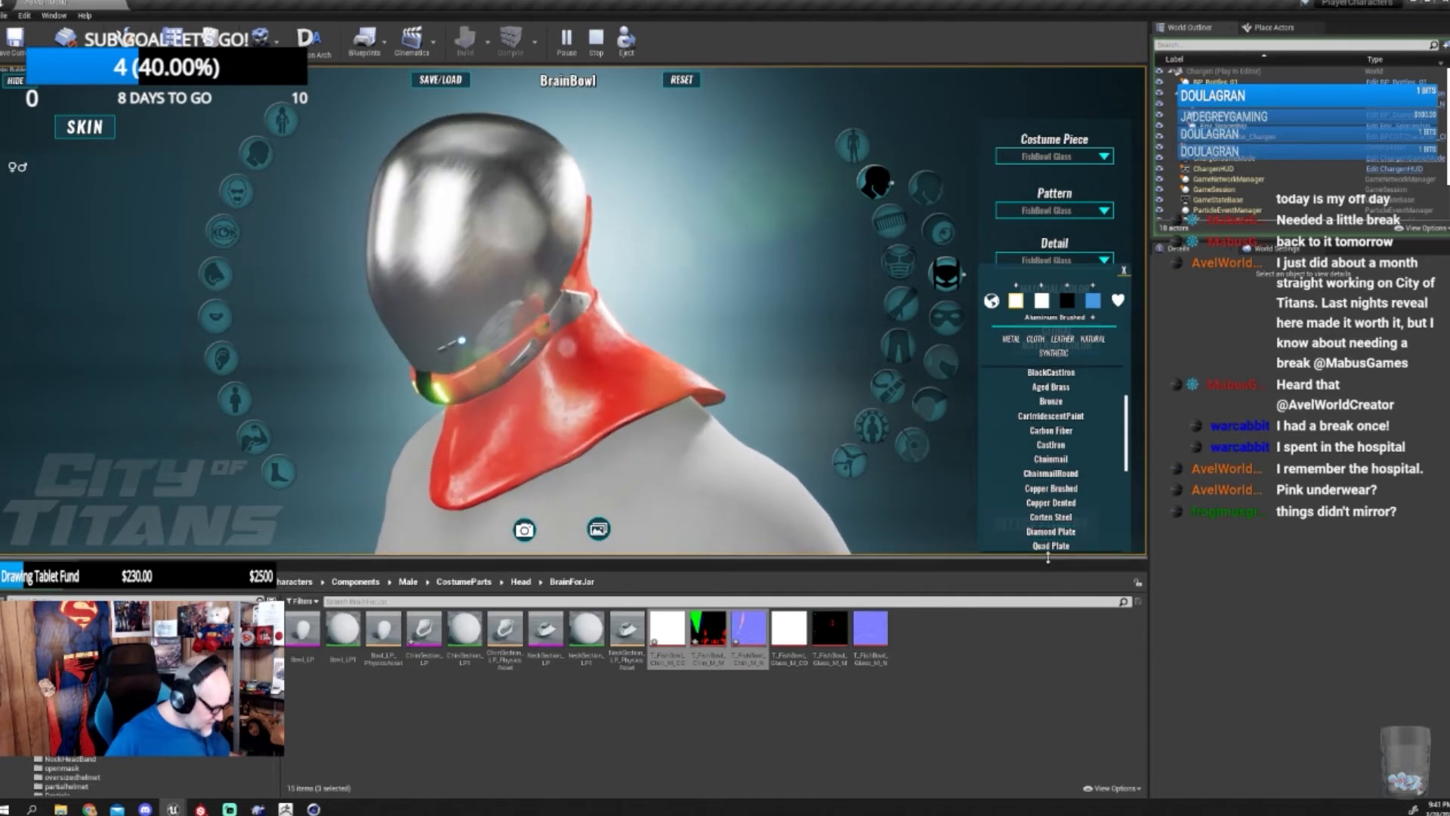
{"action": "scroll", "coordinate": [1049, 551], "scroll_direction": "down", "scroll_amount": 2}
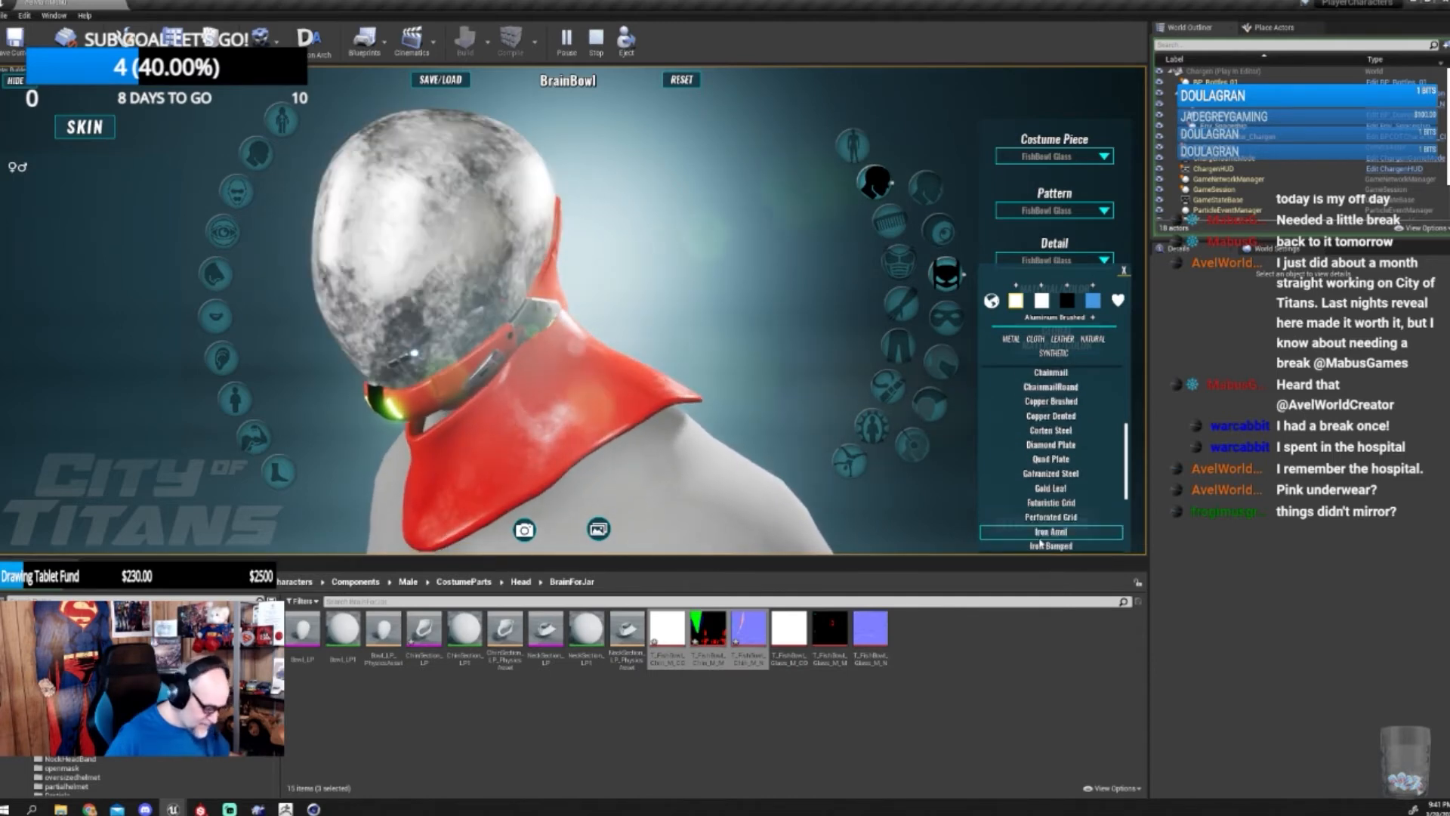
{"action": "scroll", "coordinate": [1046, 548], "scroll_direction": "down", "scroll_amount": 2}
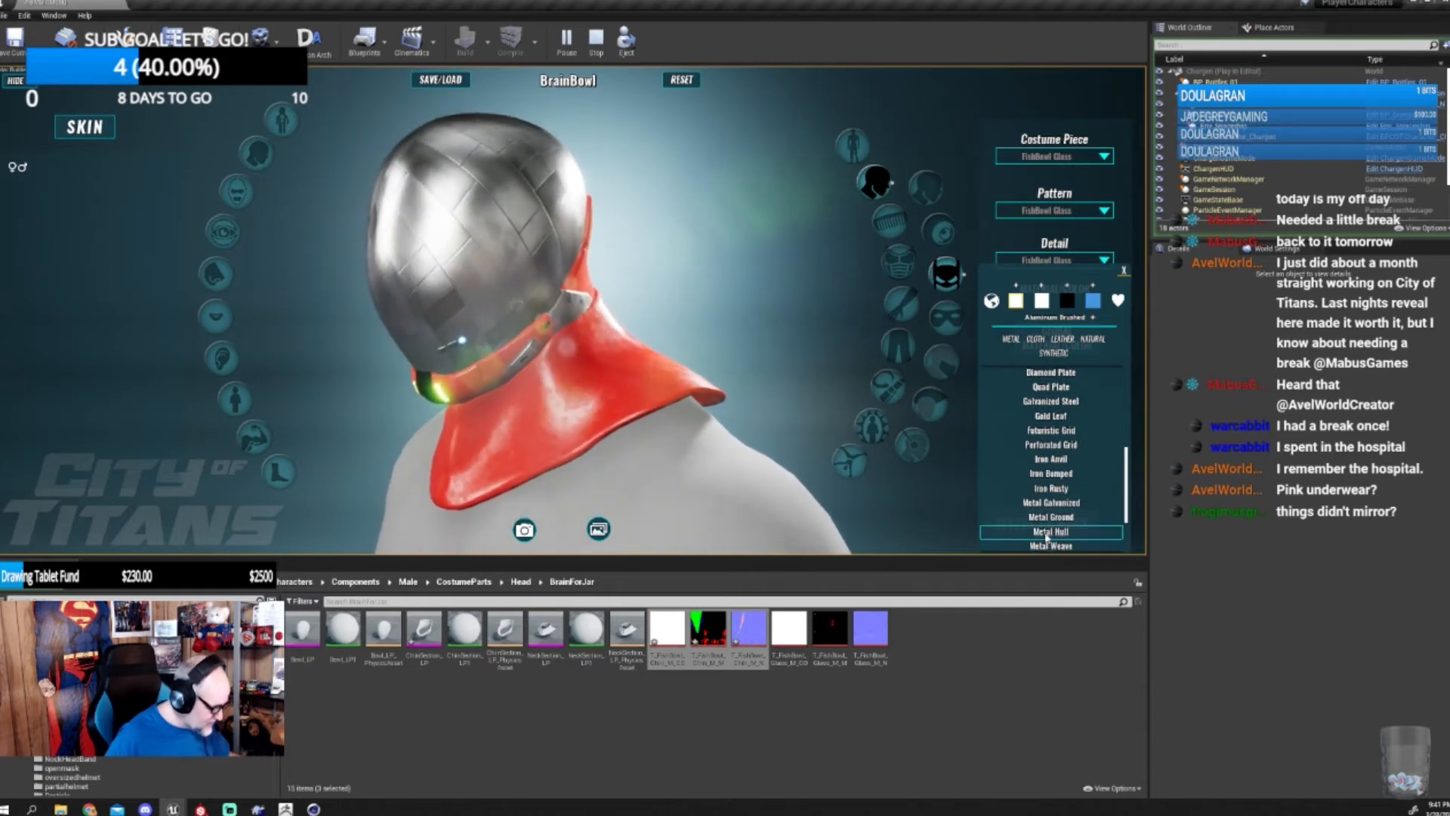
{"action": "scroll", "coordinate": [1047, 537], "scroll_direction": "down", "scroll_amount": 1}
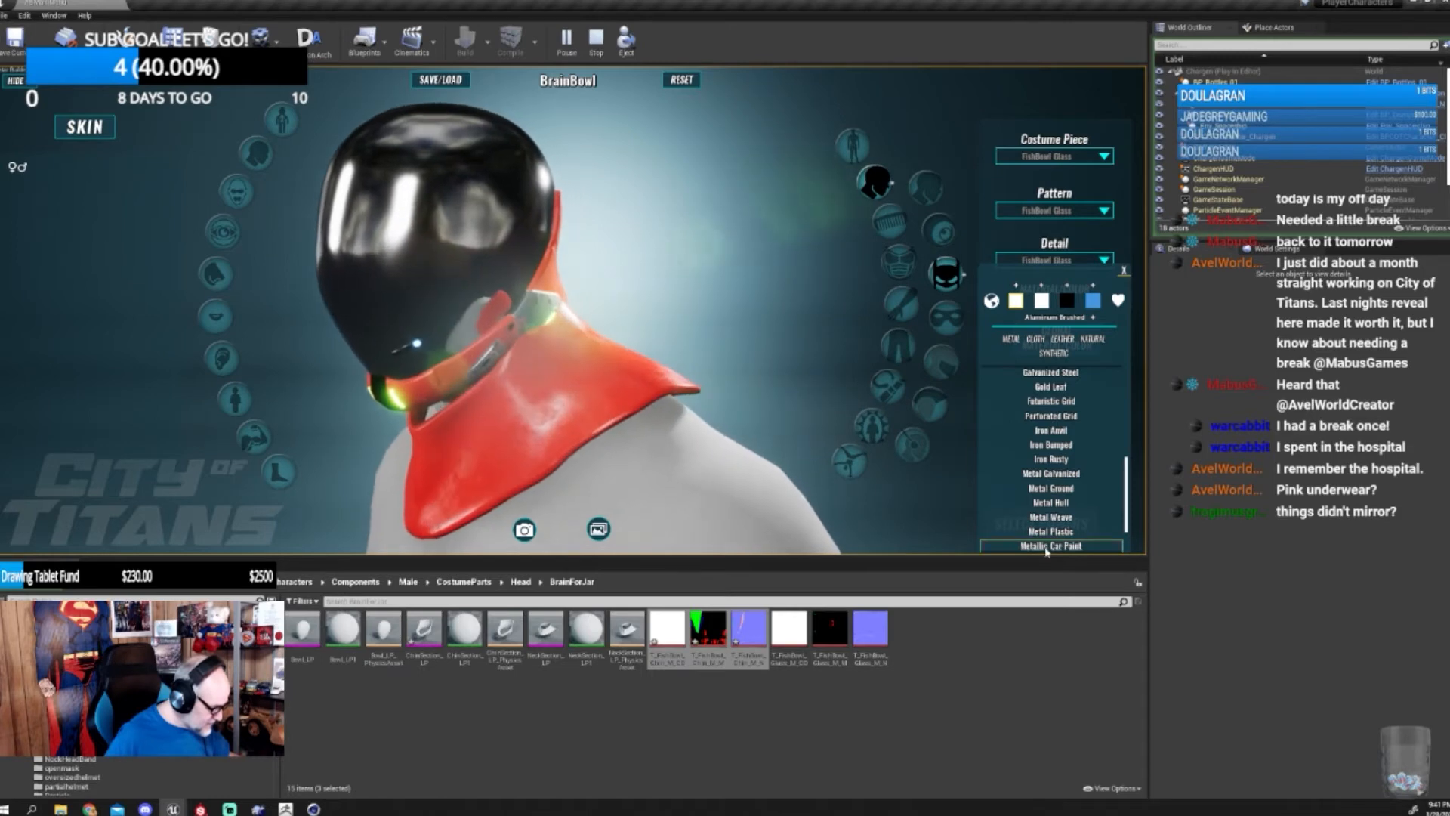
{"action": "left_click", "coordinate": [1047, 547]}
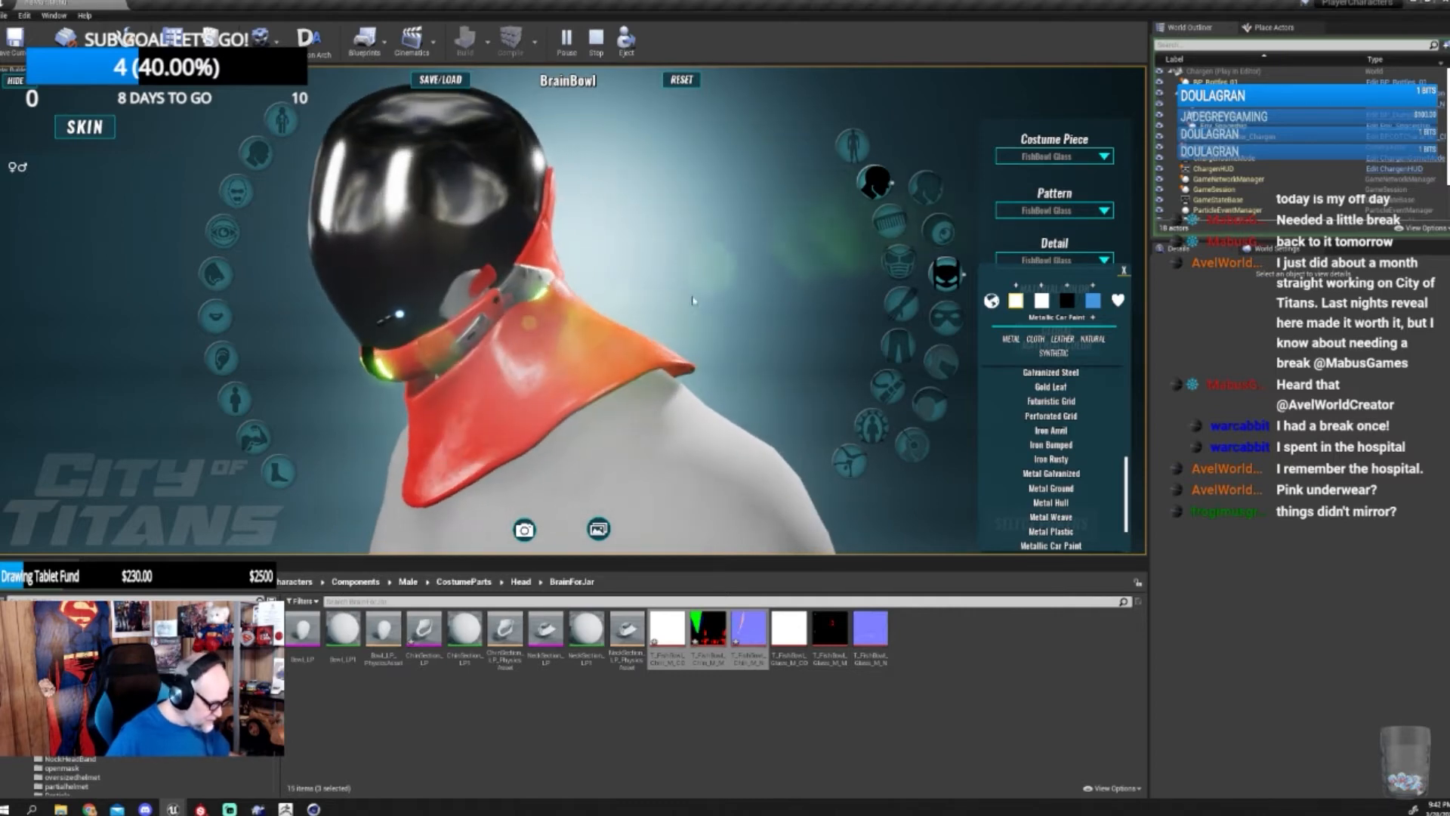
{"action": "left_click", "coordinate": [1124, 272]}
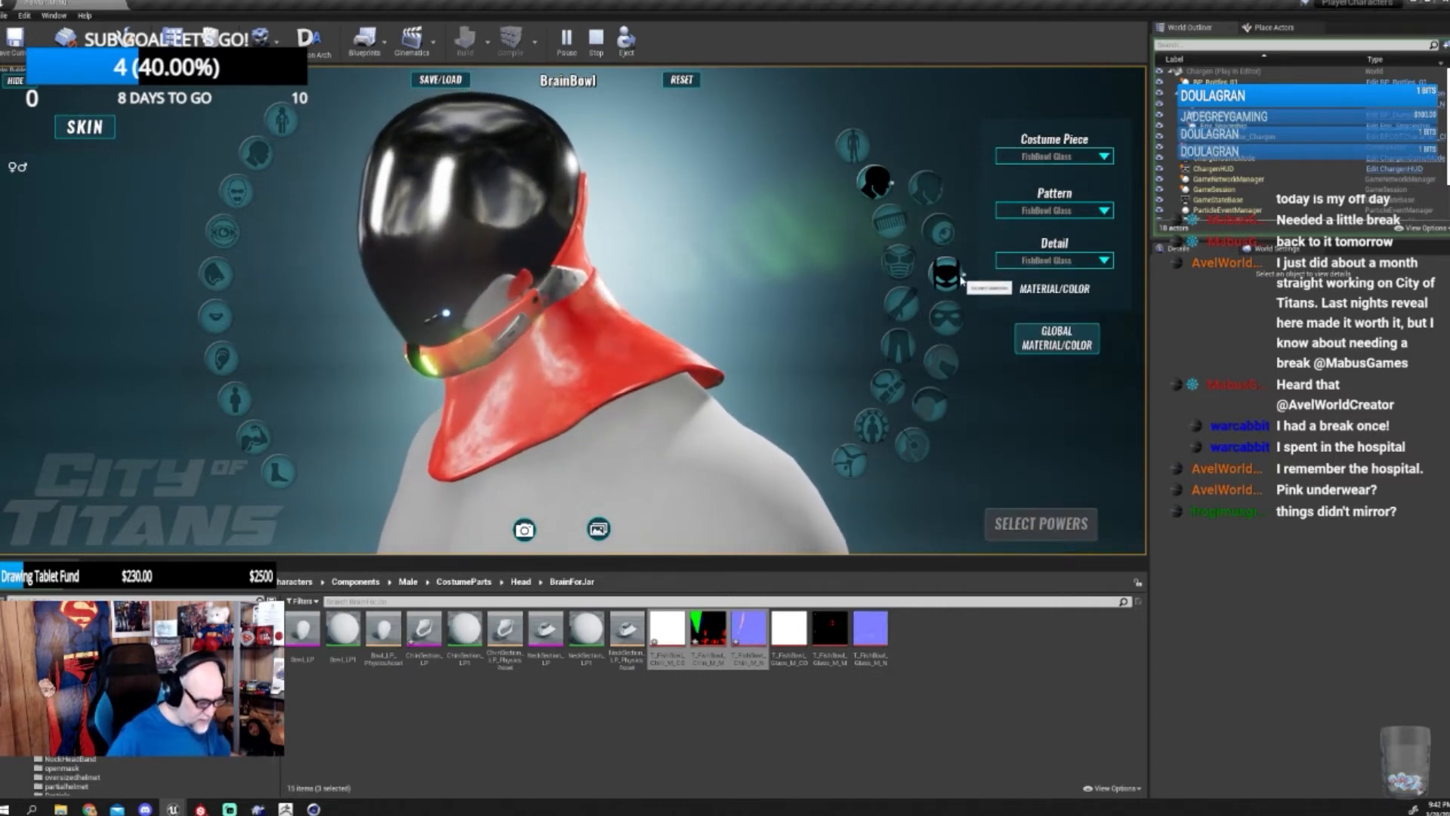
- Set the second color region of the FishBowl Helmet head type to light grey
{"action": "left_click", "coordinate": [925, 187]}
{"action": "left_click", "coordinate": [1058, 289]}
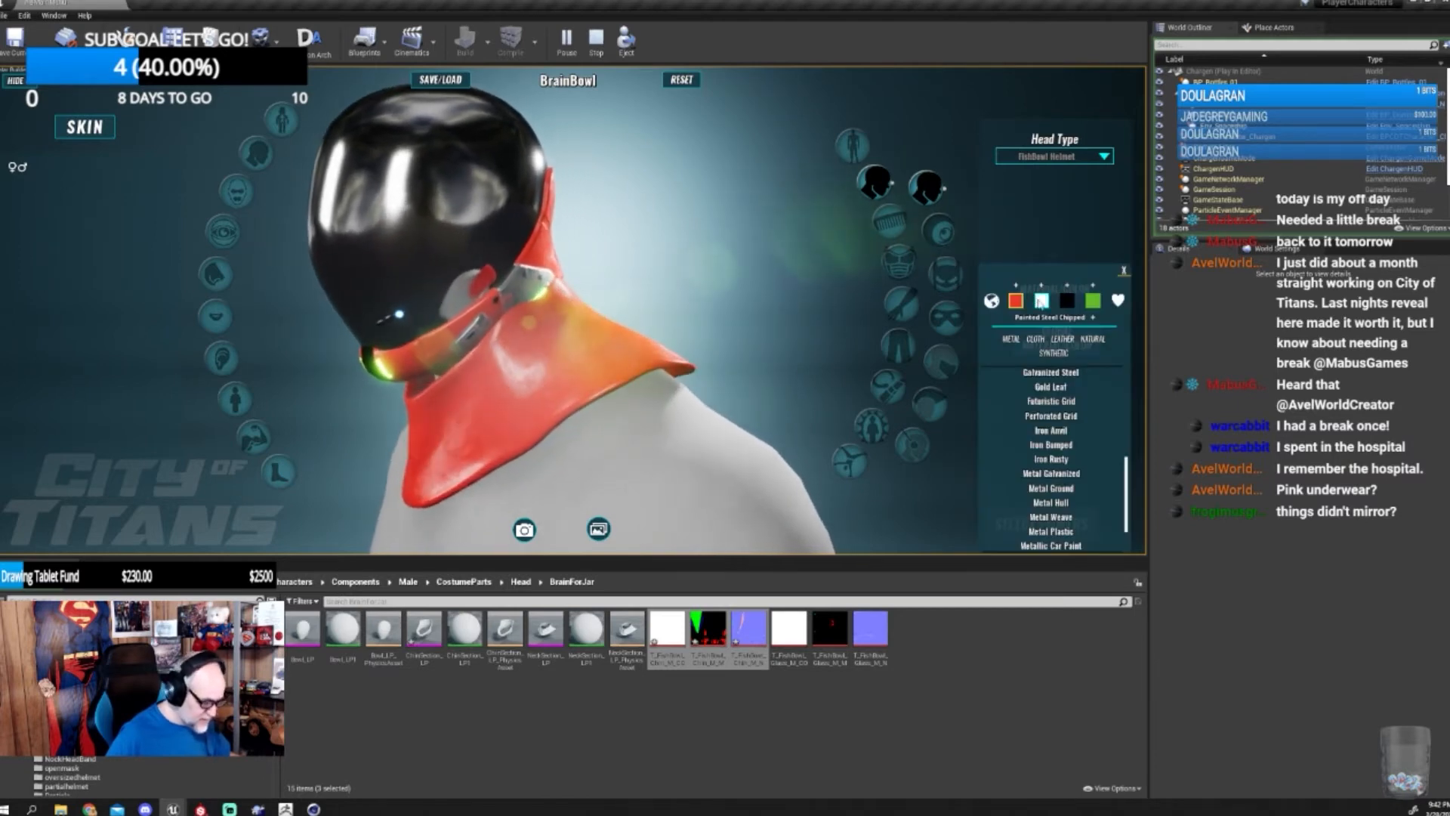
{"action": "left_click", "coordinate": [1041, 301]}
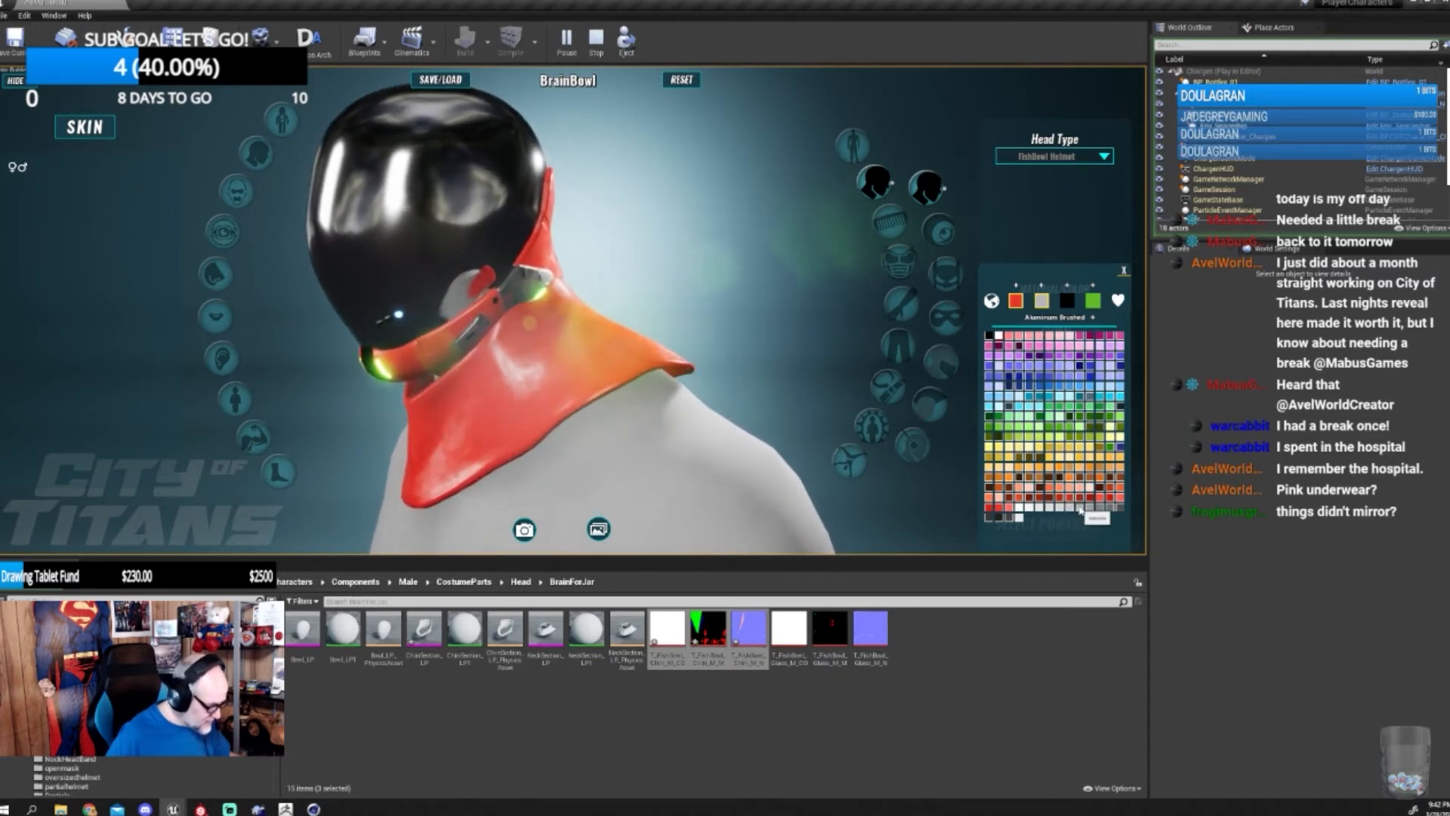
- Set the third color region of the FishBowl Helmet to dark grey and apply the Aluminum Brushed metal material
{"action": "left_click", "coordinate": [1045, 368]}
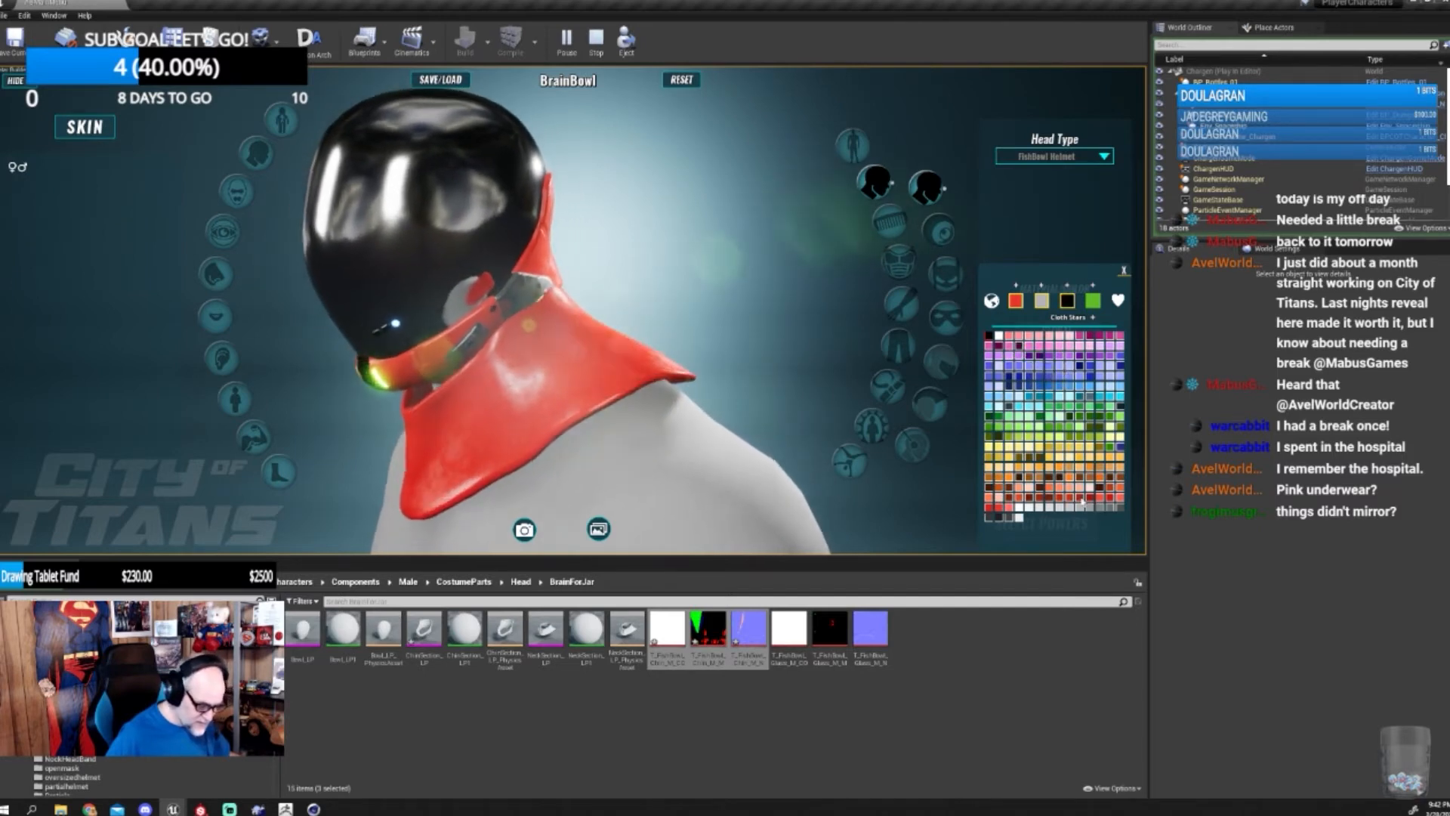
{"action": "left_click", "coordinate": [1117, 511]}
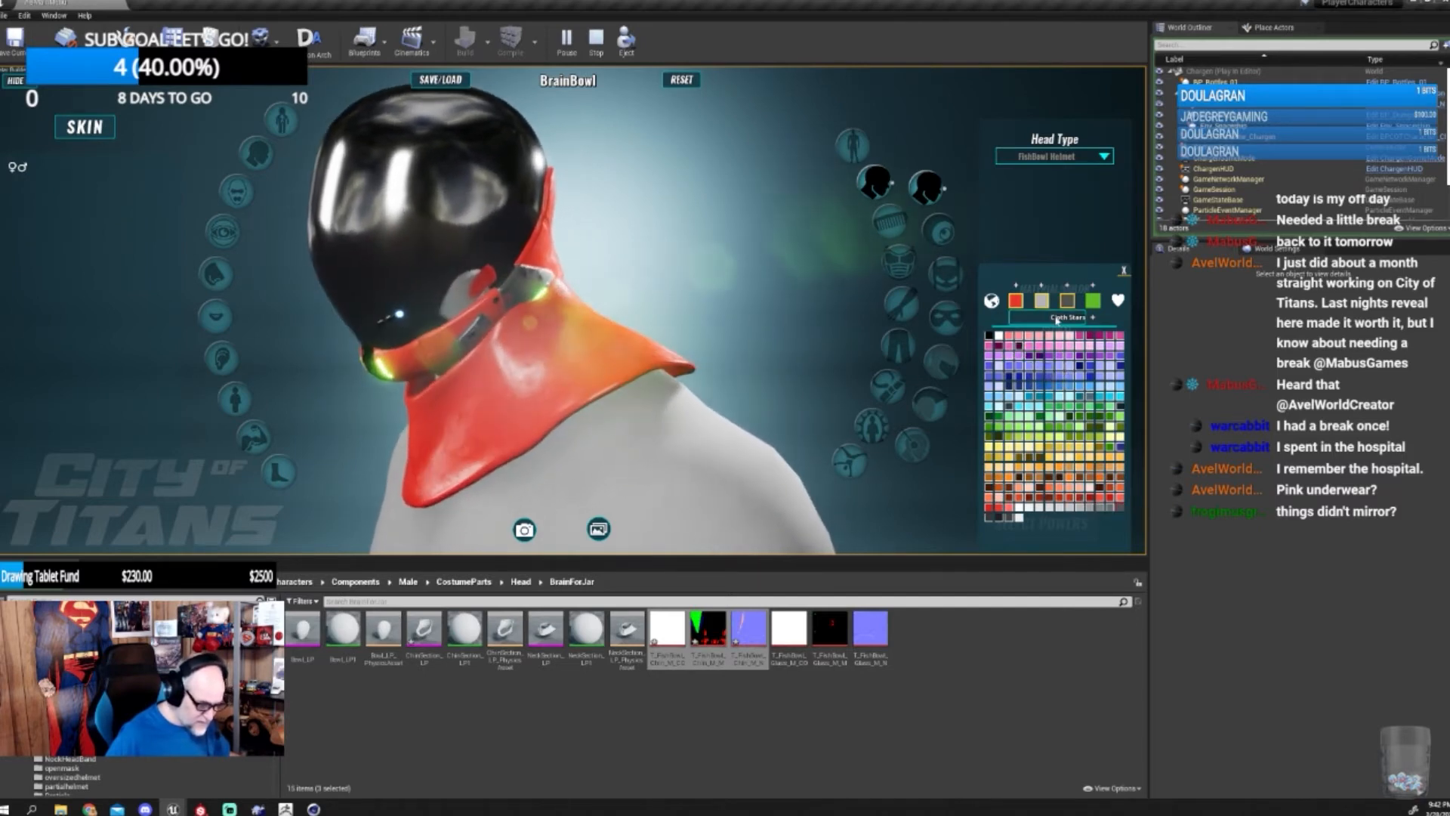
{"action": "left_click", "coordinate": [1057, 318]}
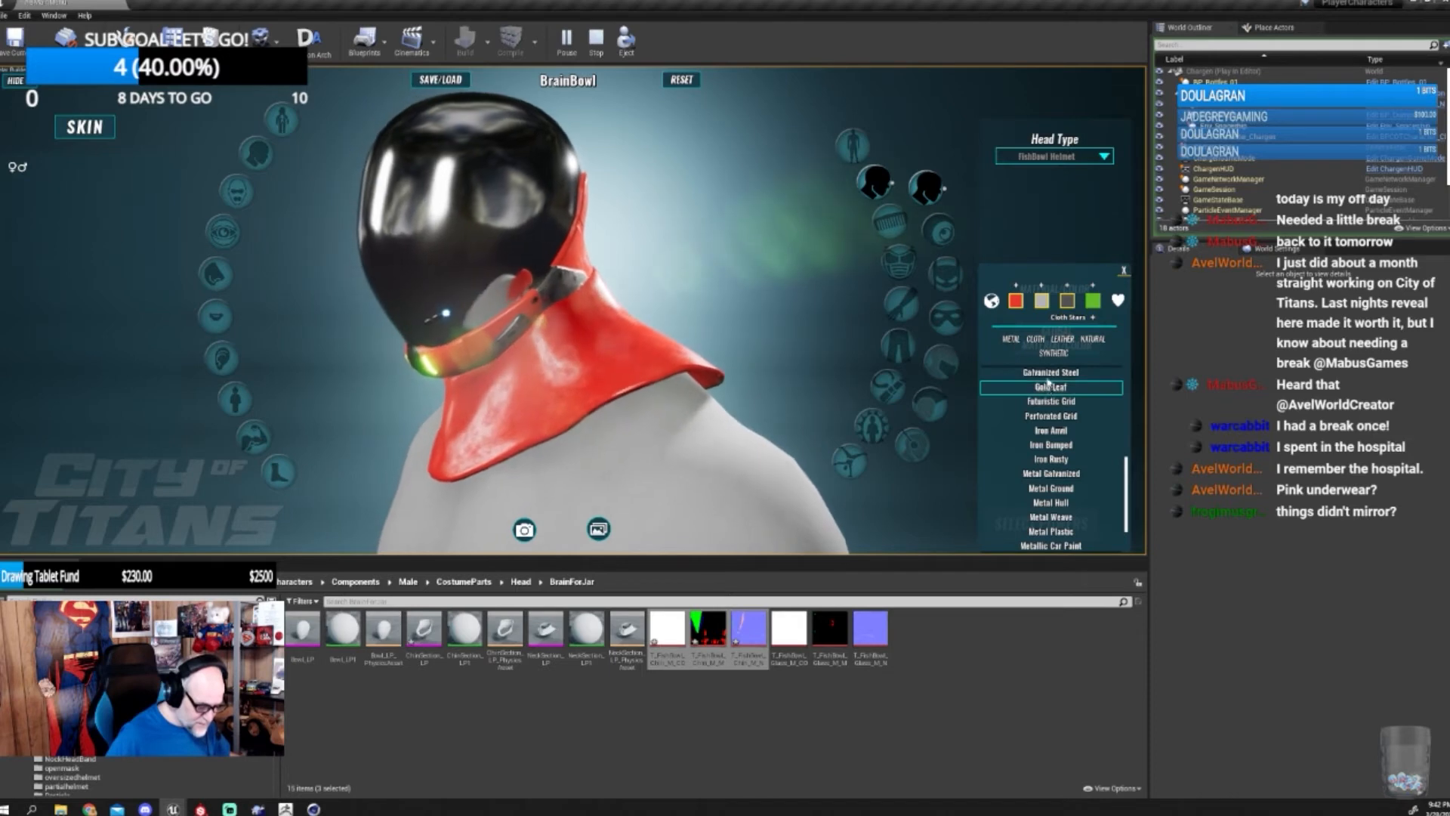
{"action": "scroll", "coordinate": [1050, 392], "scroll_direction": "up", "scroll_amount": 8}
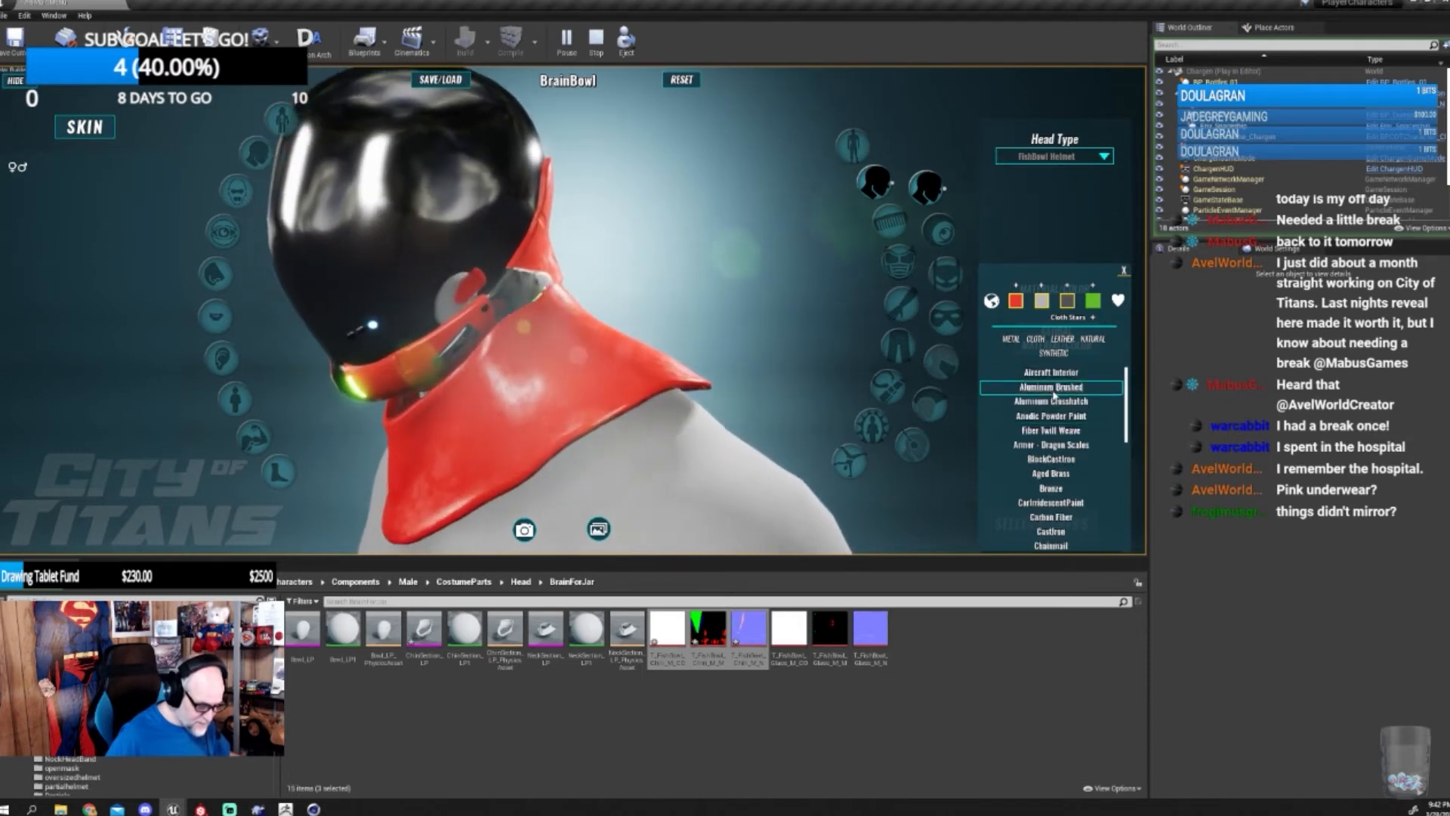
{"action": "left_click", "coordinate": [1051, 387]}
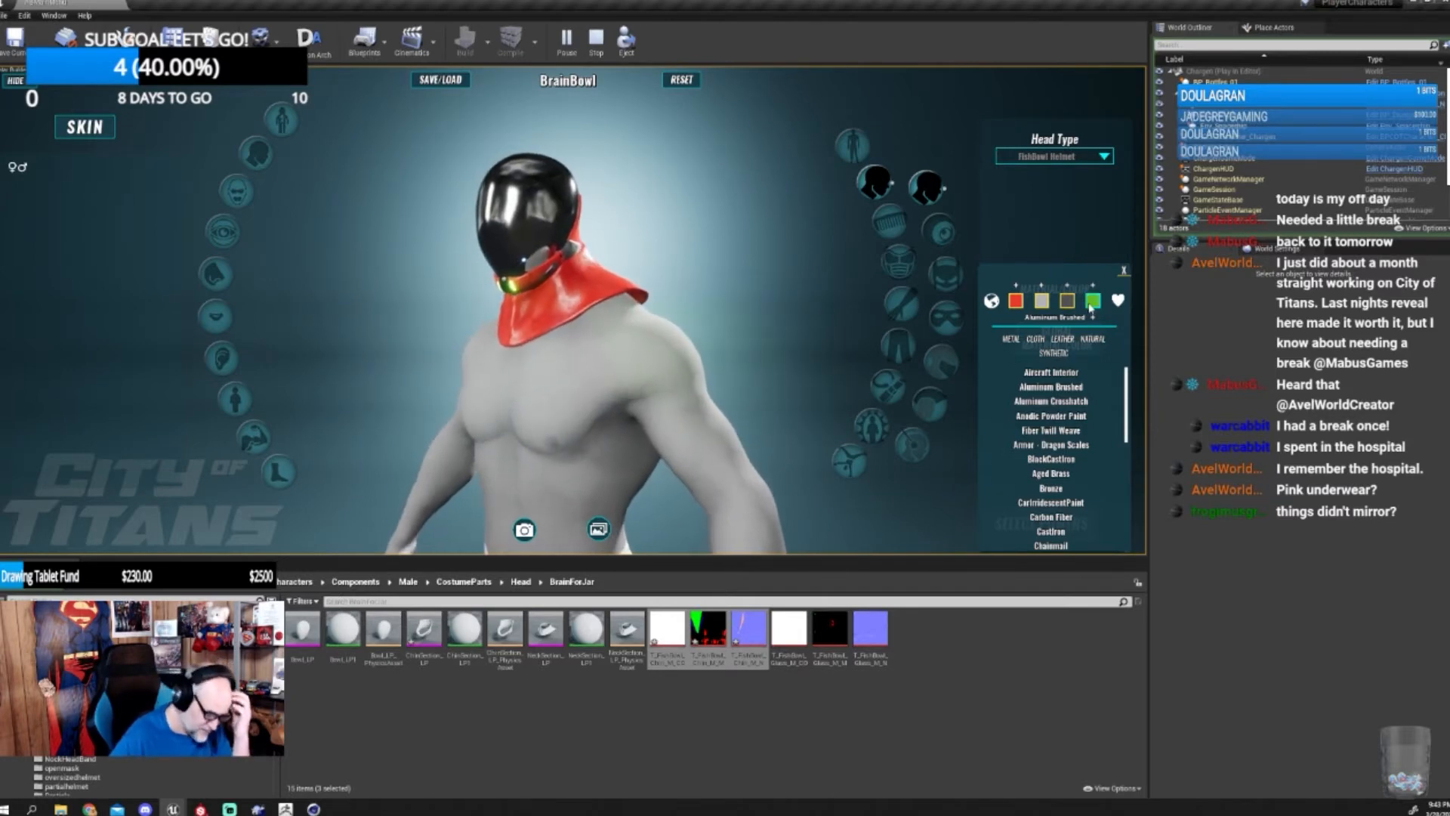
- Try purple on the fourth color region of the FishBowl Helmet, then set it to light blue
{"action": "left_click", "coordinate": [1091, 302]}
{"action": "left_click", "coordinate": [1036, 359]}
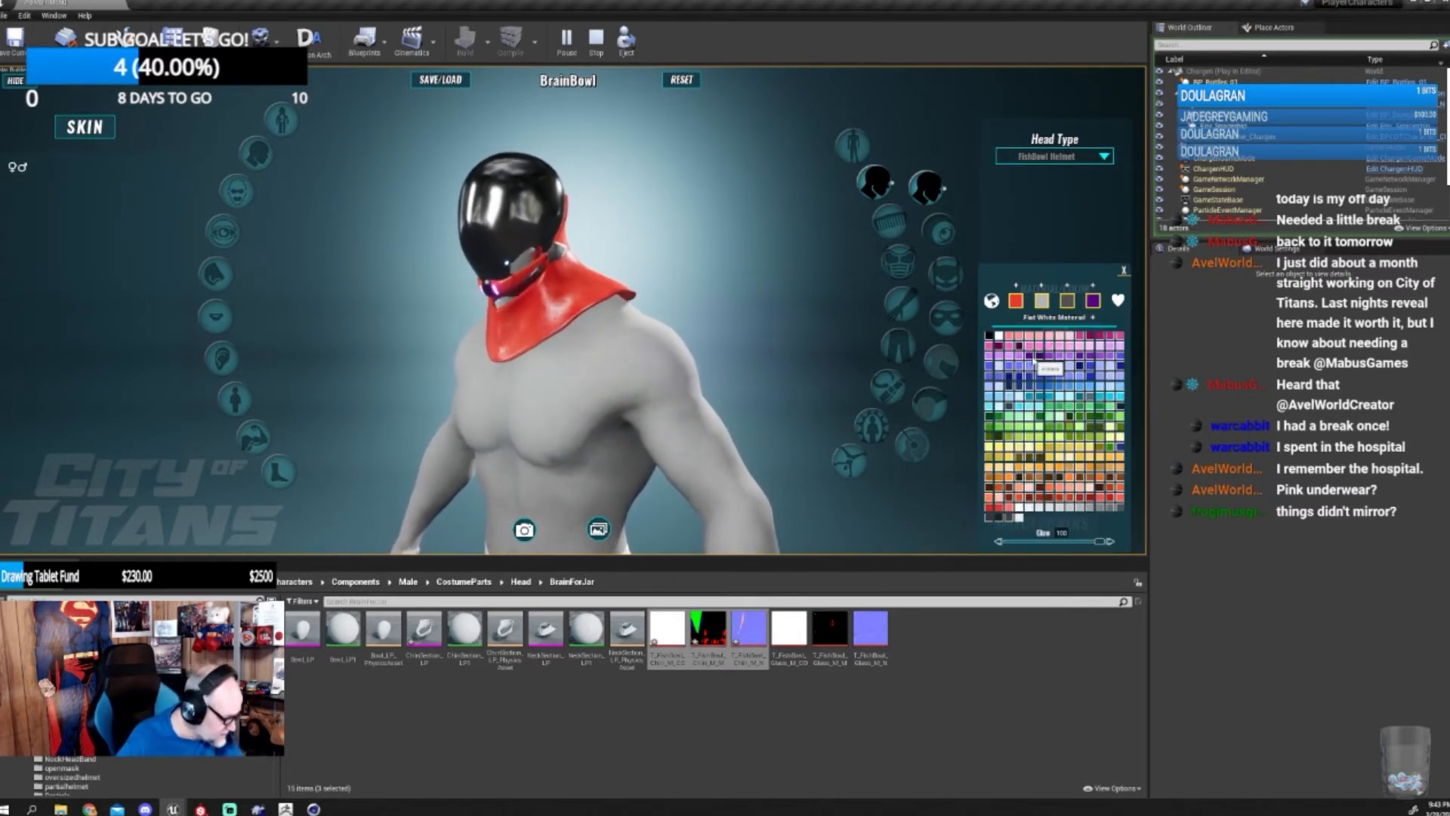
{"action": "left_click", "coordinate": [1039, 388]}
{"action": "left_click", "coordinate": [1086, 390]}
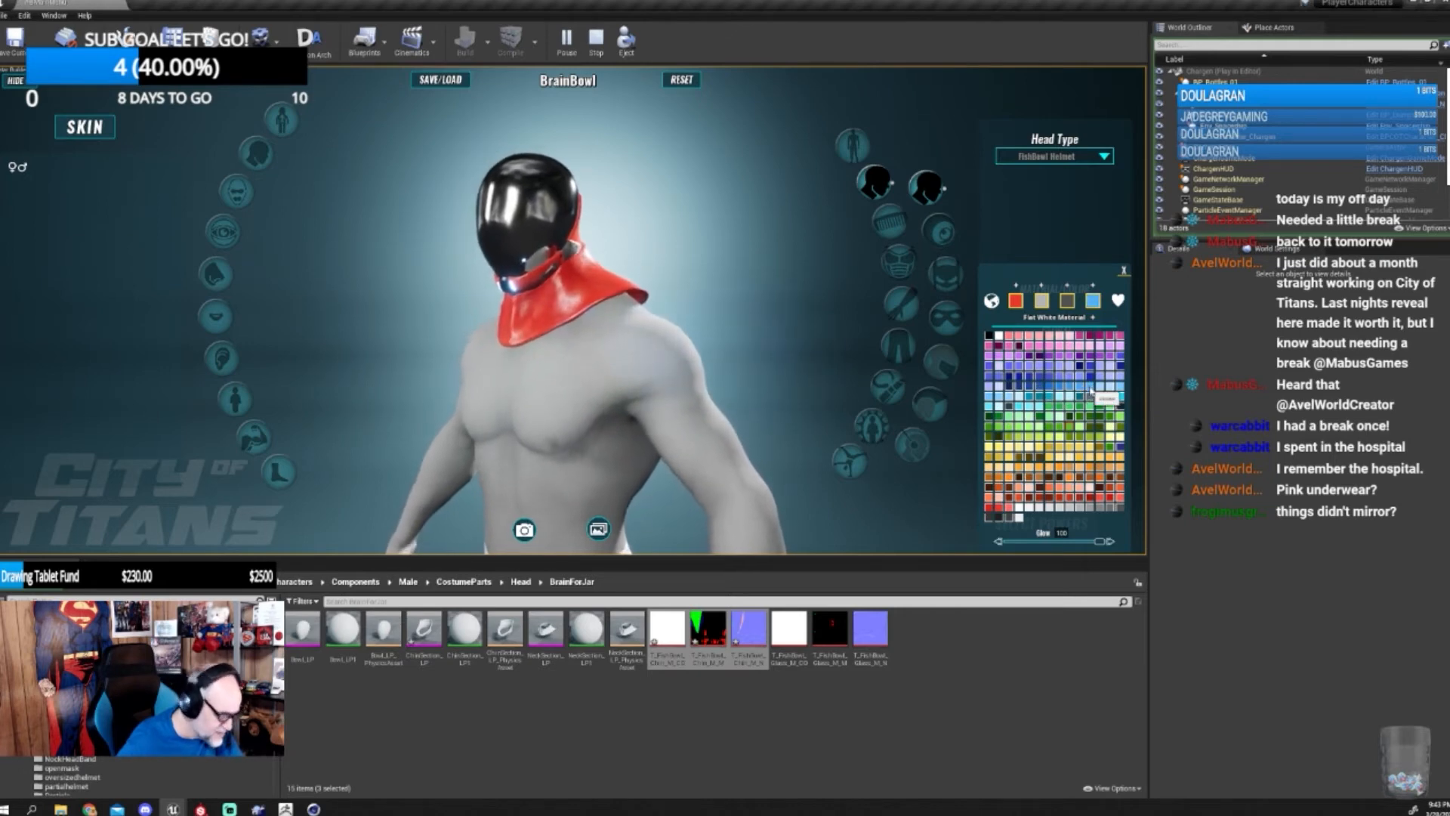
{"action": "mouse_move", "coordinate": [709, 315]}
{"action": "left_mouse_down"}
{"action": "mouse_move", "coordinate": [827, 306]}
{"action": "mouse_move", "coordinate": [831, 279]}
{"action": "mouse_move", "coordinate": [880, 268]}
{"action": "mouse_move", "coordinate": [907, 310]}
{"action": "mouse_move", "coordinate": [729, 317]}
{"action": "left_mouse_up"}
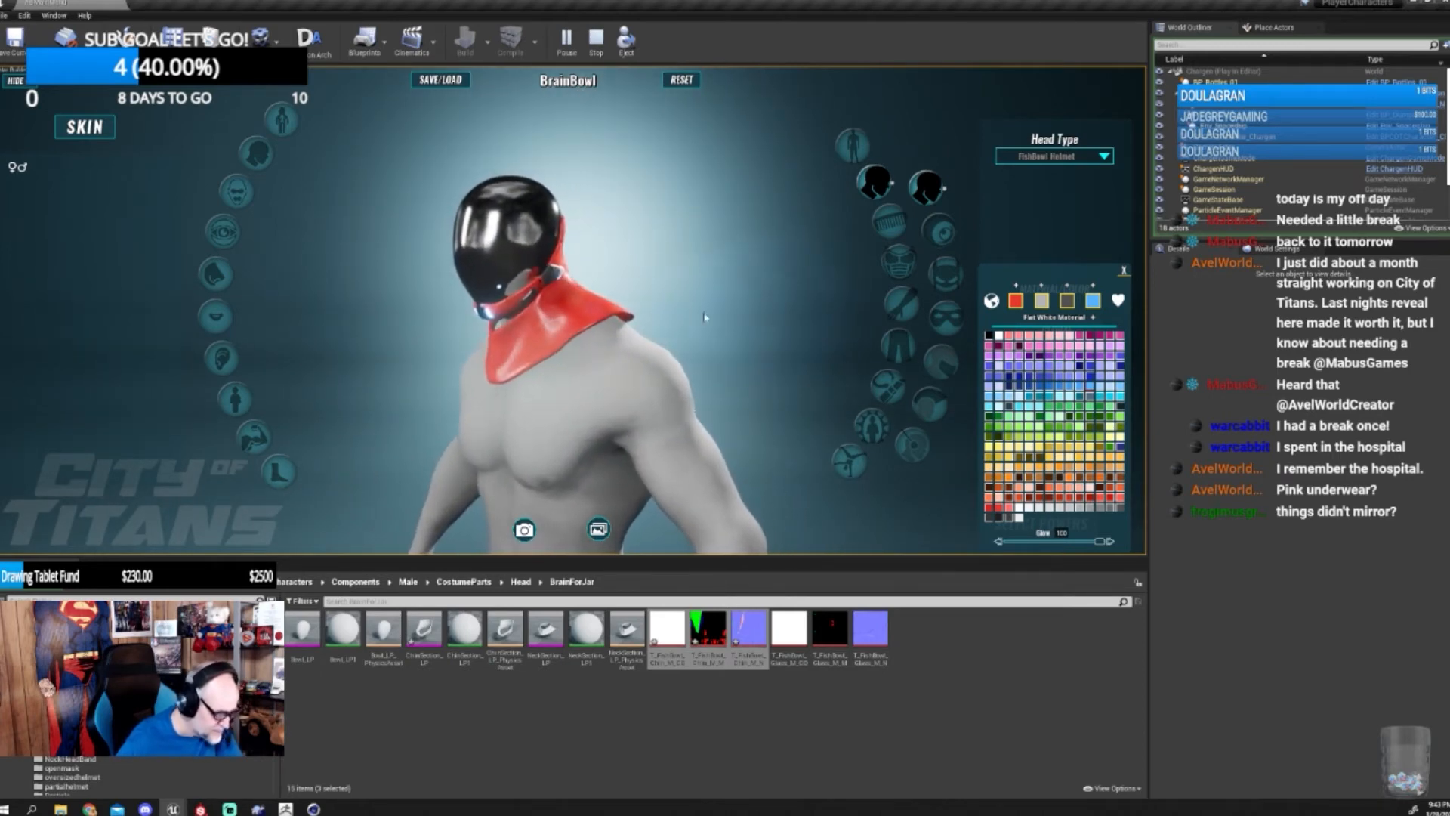
- Save the BrainBowl character and stop the play simulation
{"action": "left_click", "coordinate": [442, 79]}
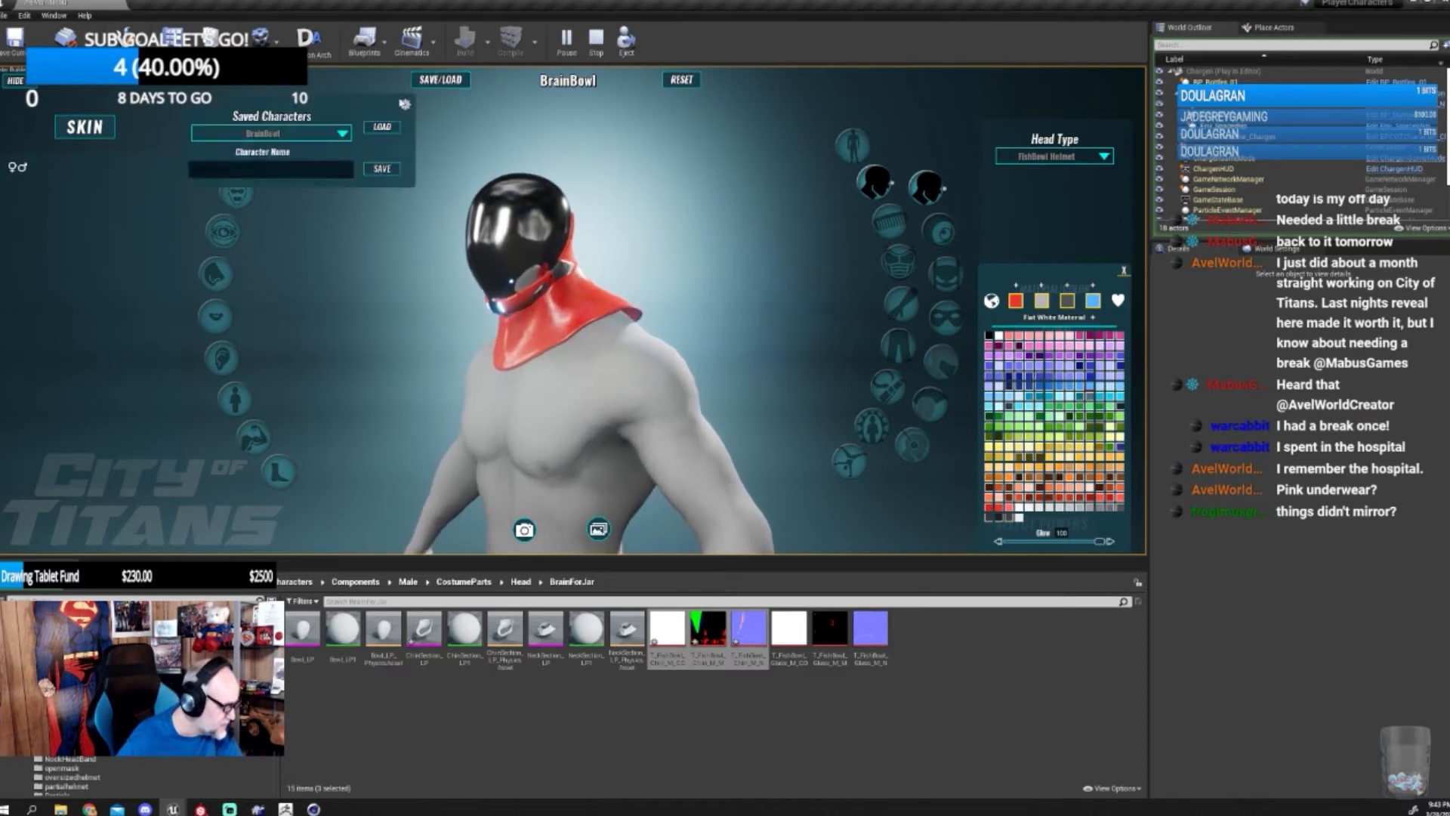
{"action": "left_click", "coordinate": [382, 172]}
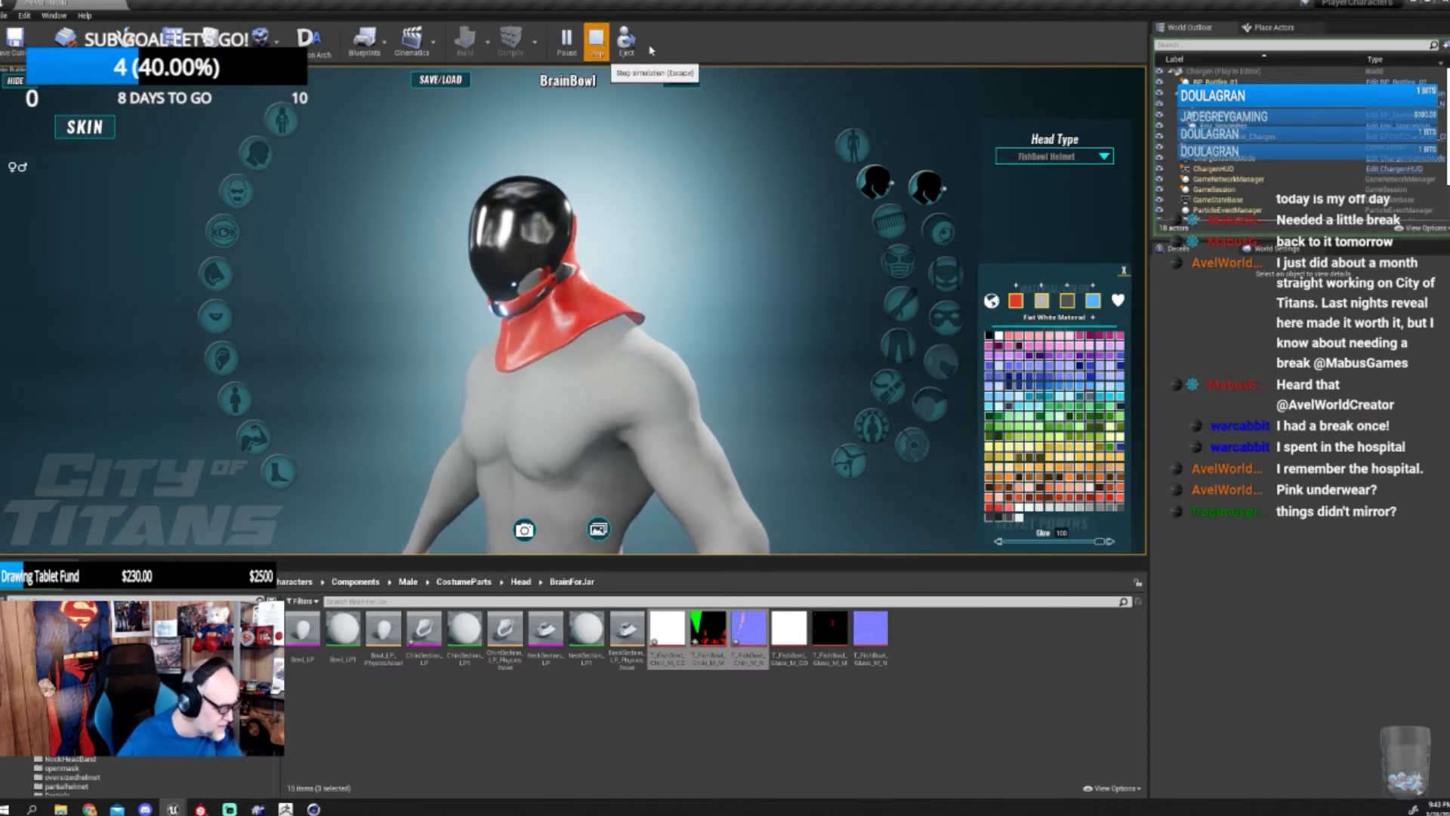
{"action": "left_click", "coordinate": [596, 38]}
{"action": "left_click", "coordinate": [1421, 2]}
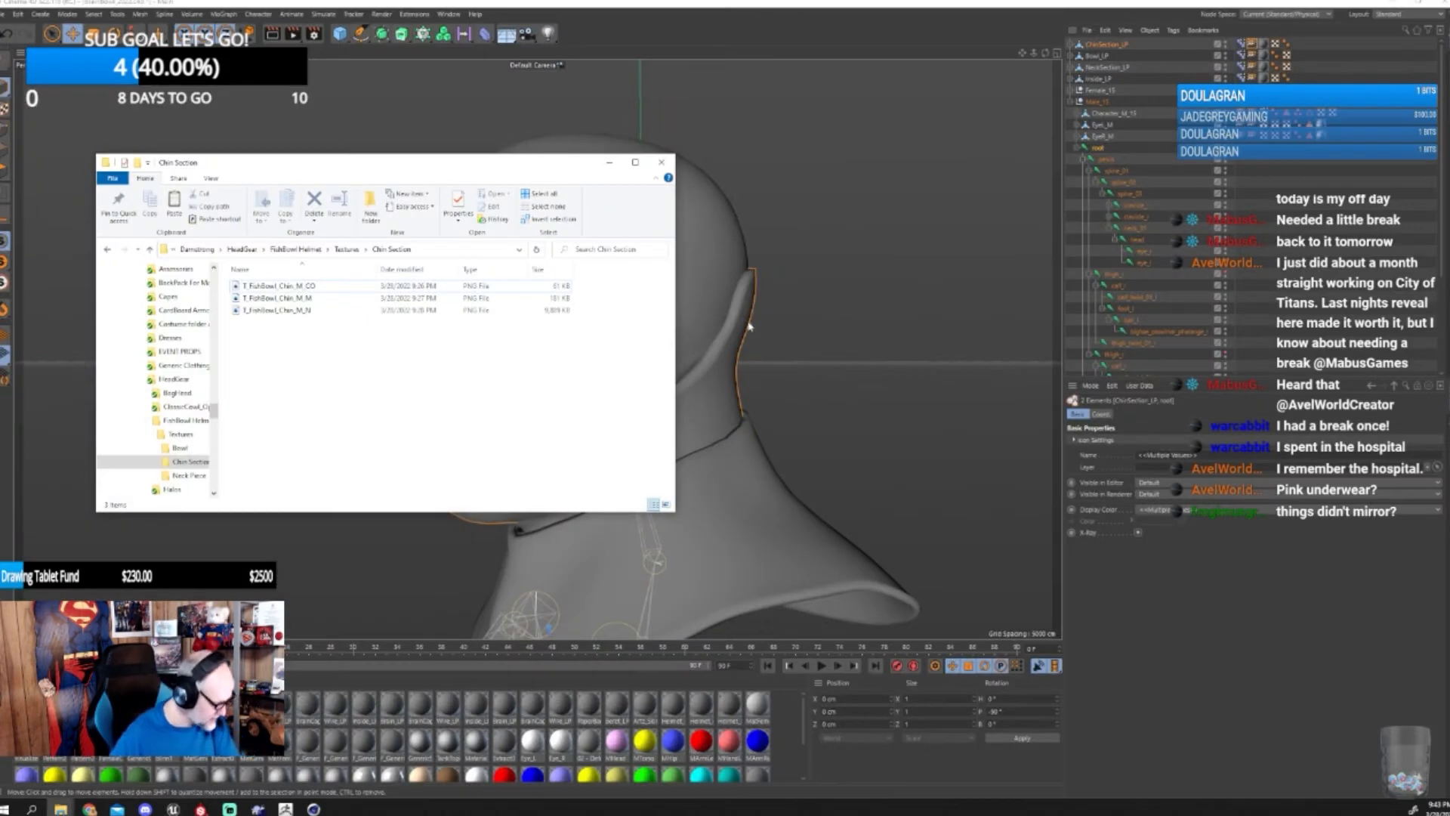
- Switch to Substance Painter, show the CO layer of the chin section in the 3D-only view, and save the project
{"action": "left_click", "coordinate": [200, 809]}
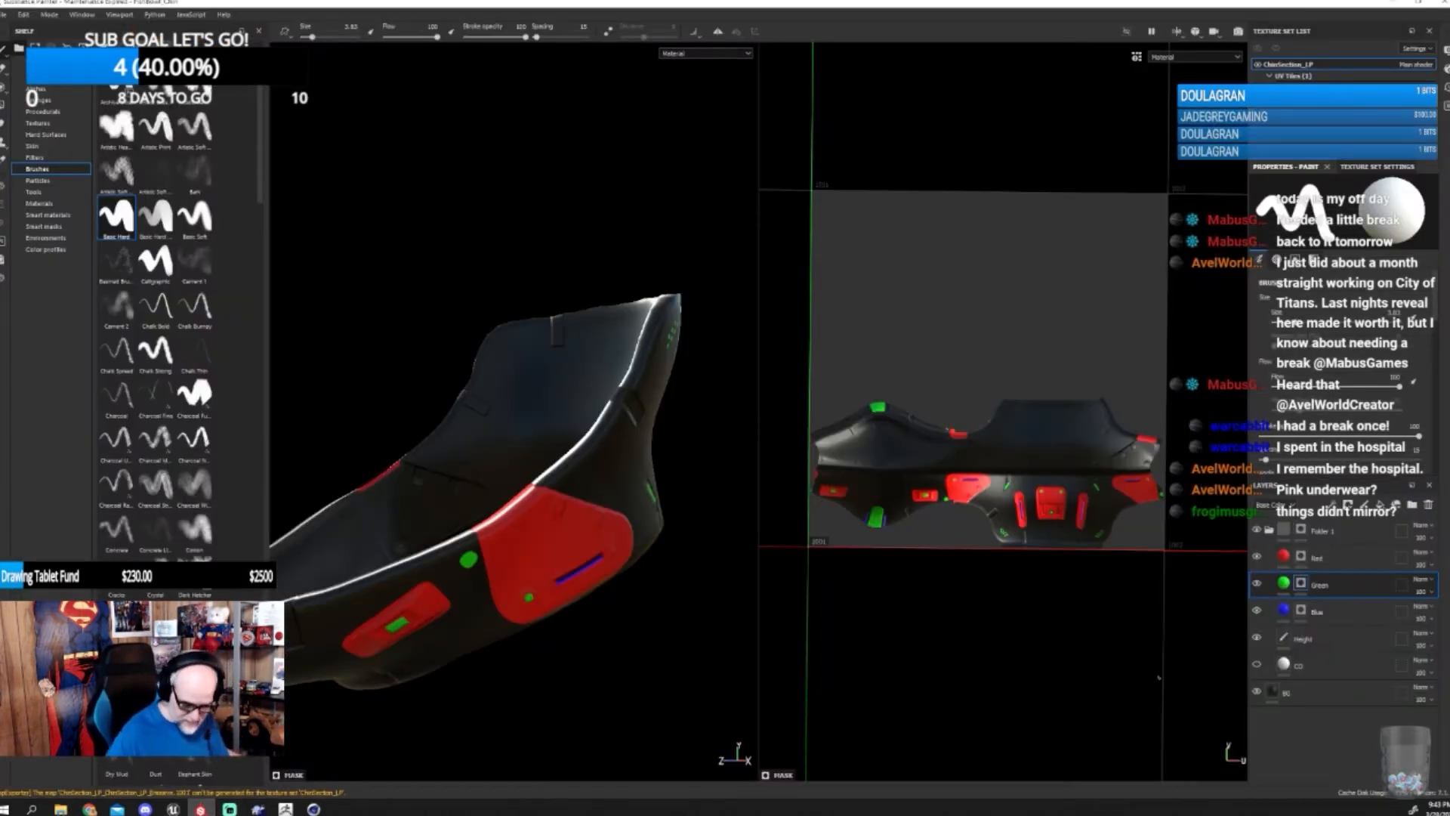
{"action": "left_click", "coordinate": [1257, 666]}
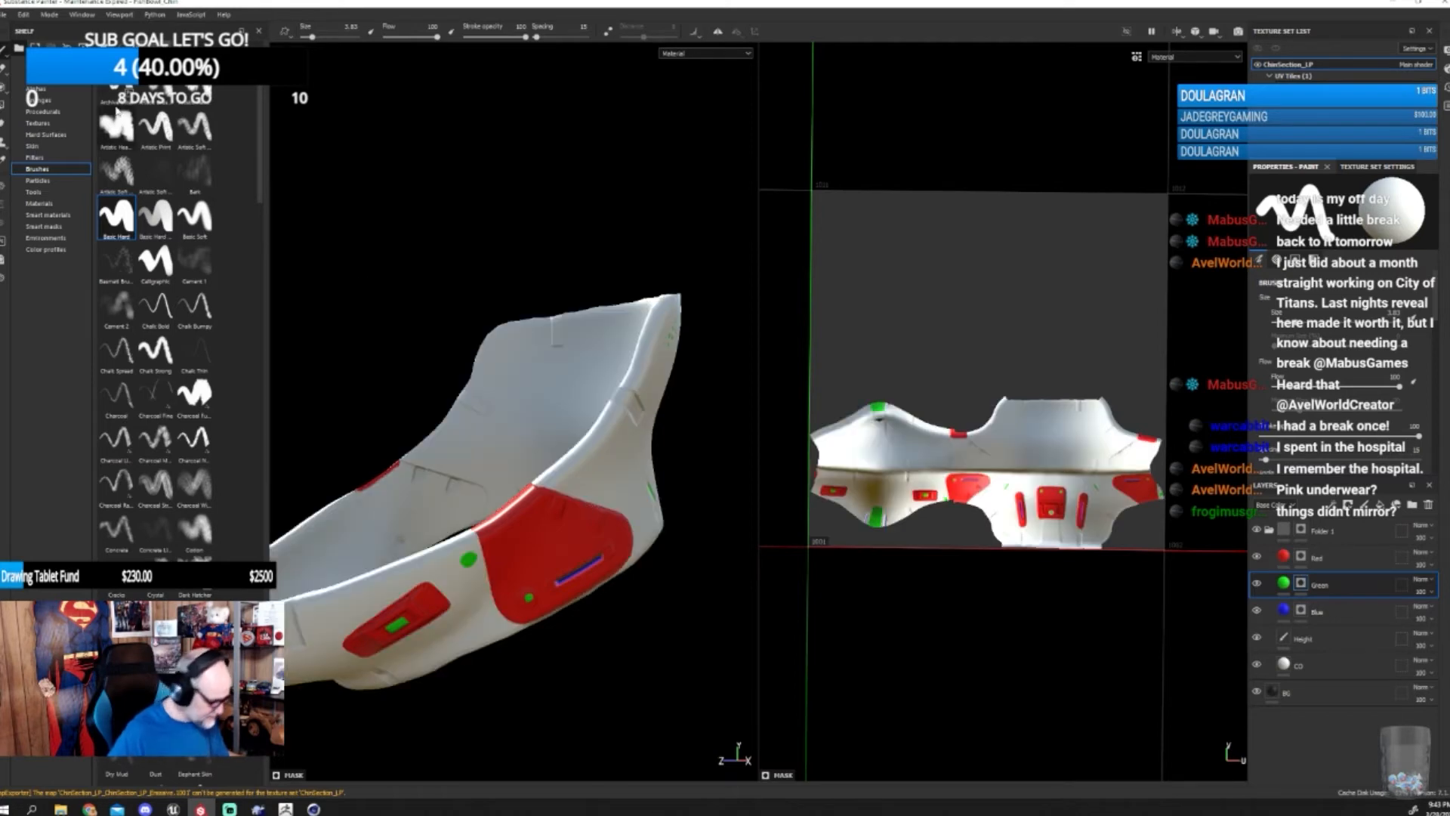
{"action": "left_click", "coordinate": [1180, 35]}
{"action": "left_click", "coordinate": [1188, 60]}
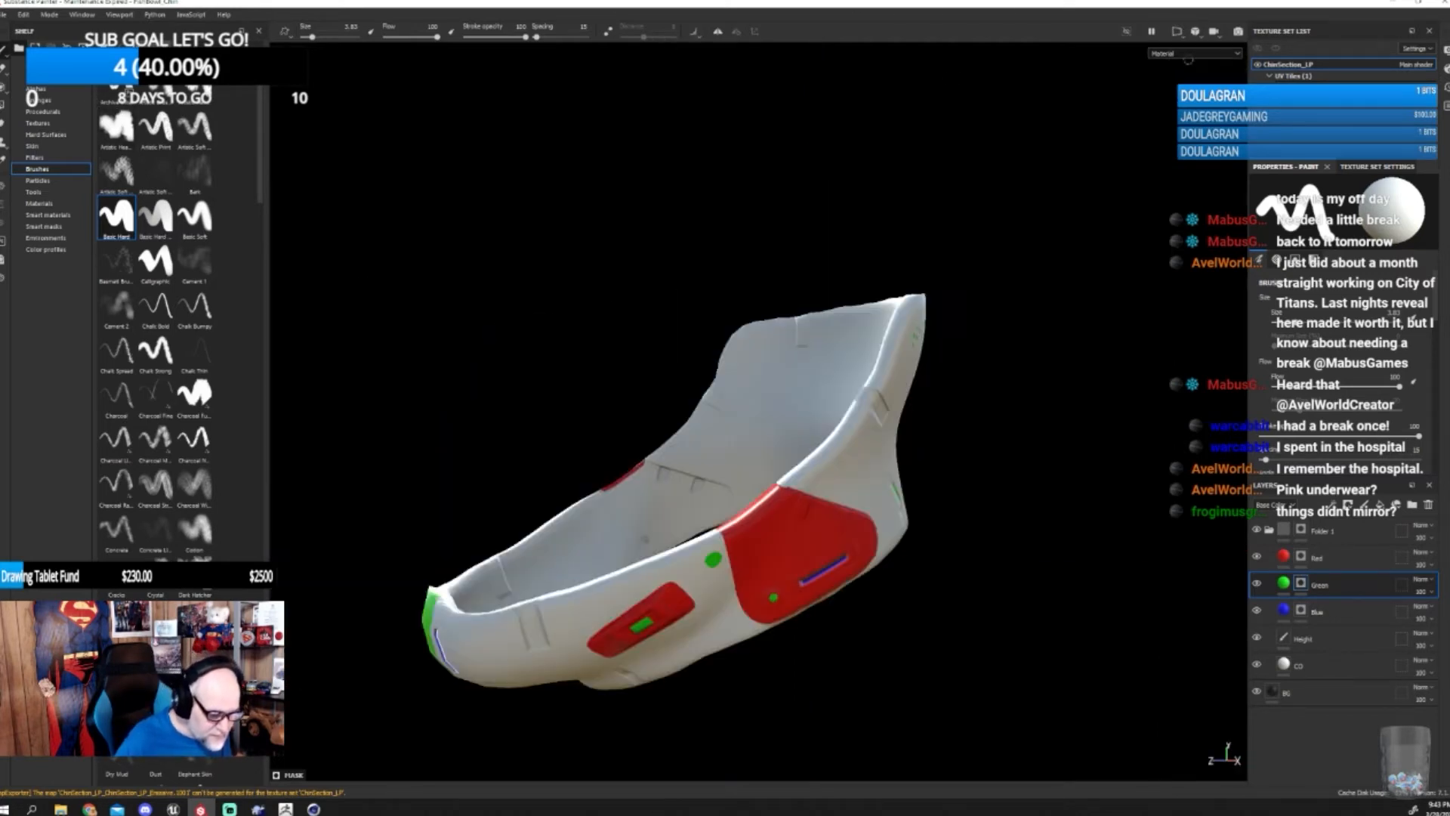
{"action": "left_click", "coordinate": [4, 14]}
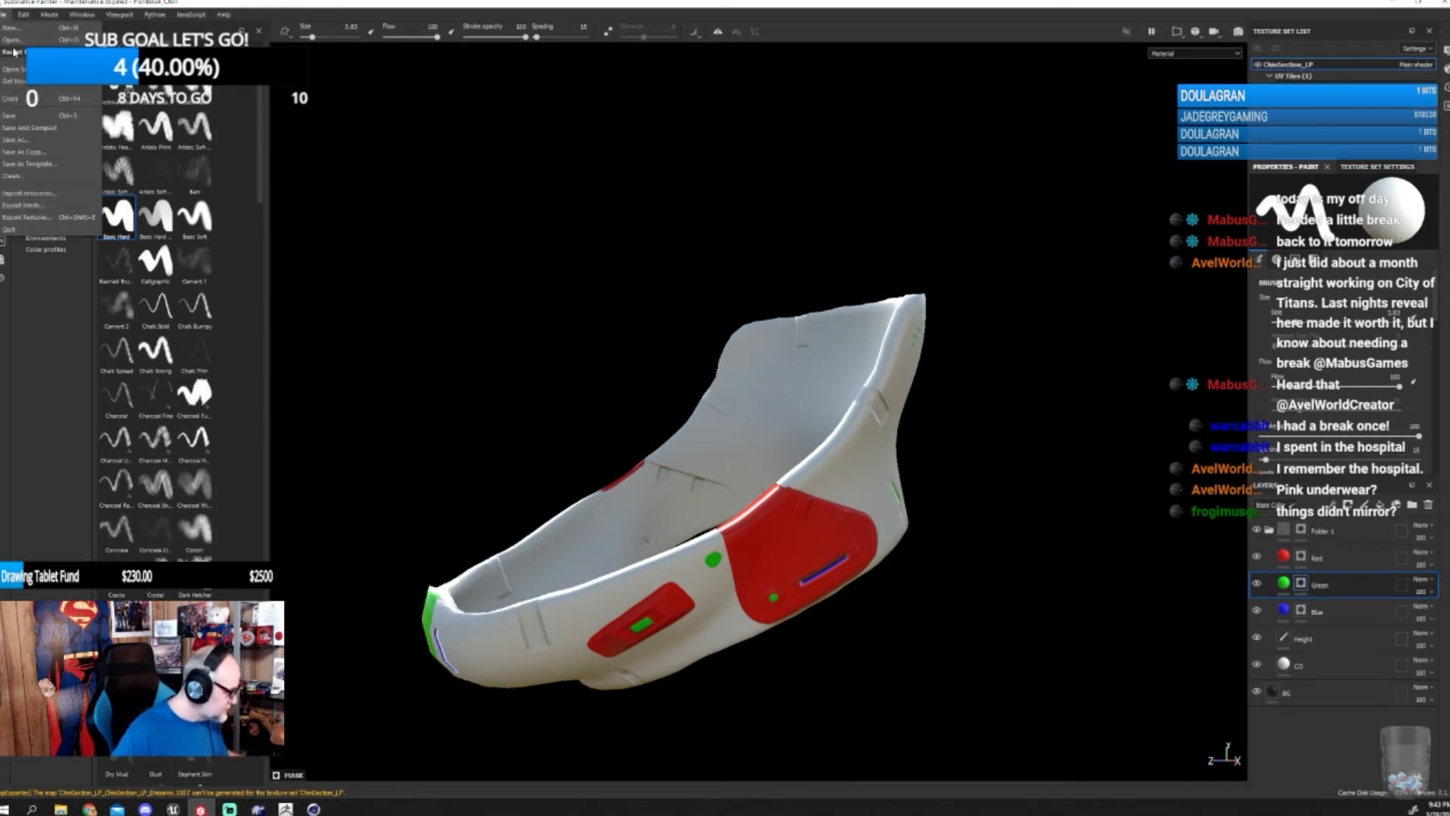
{"action": "left_click", "coordinate": [25, 117]}
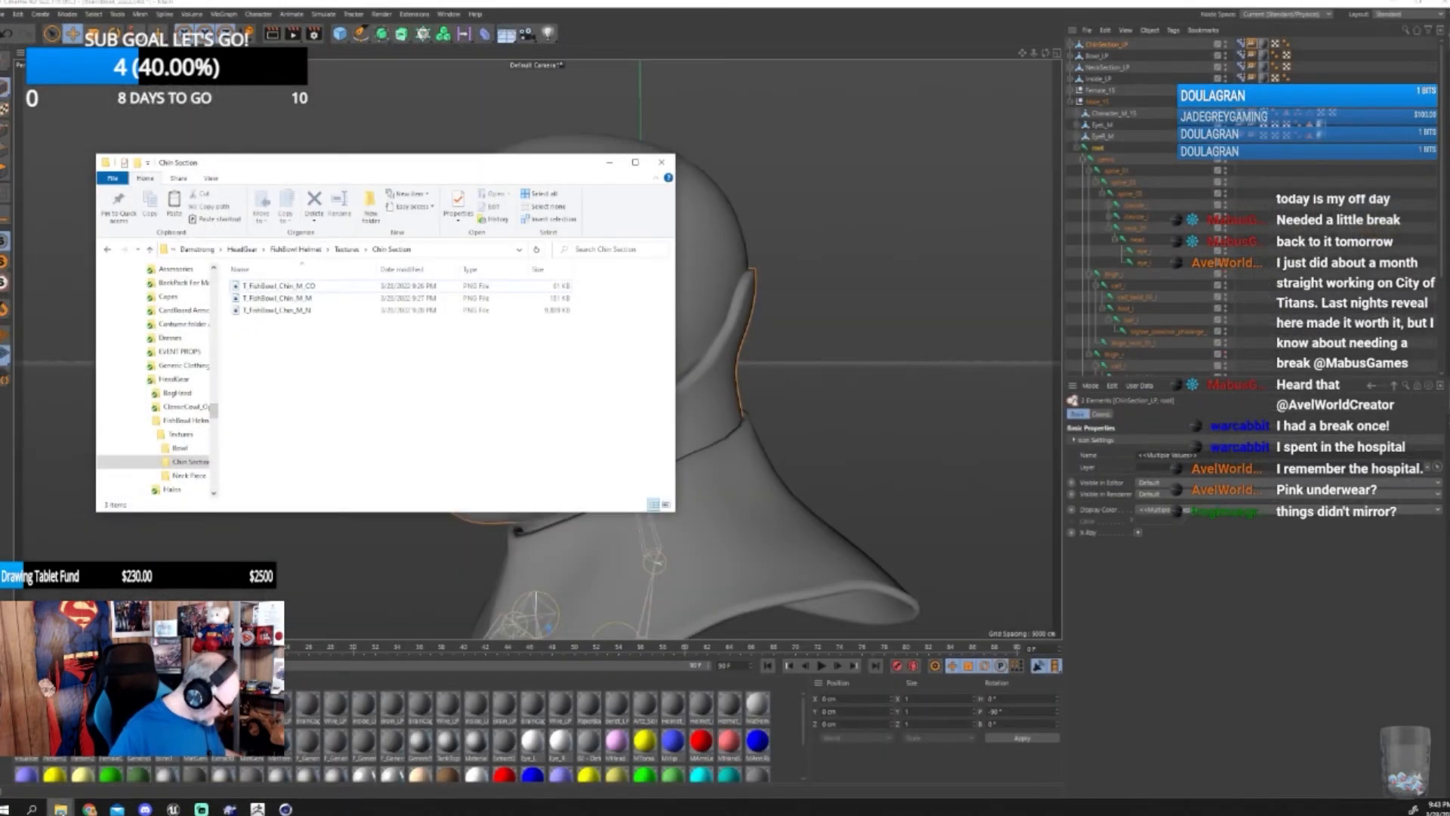
- Open the FishBowl Helmet folder in File Explorer to check its contents and minimise the window
{"action": "left_click", "coordinate": [61, 809]}
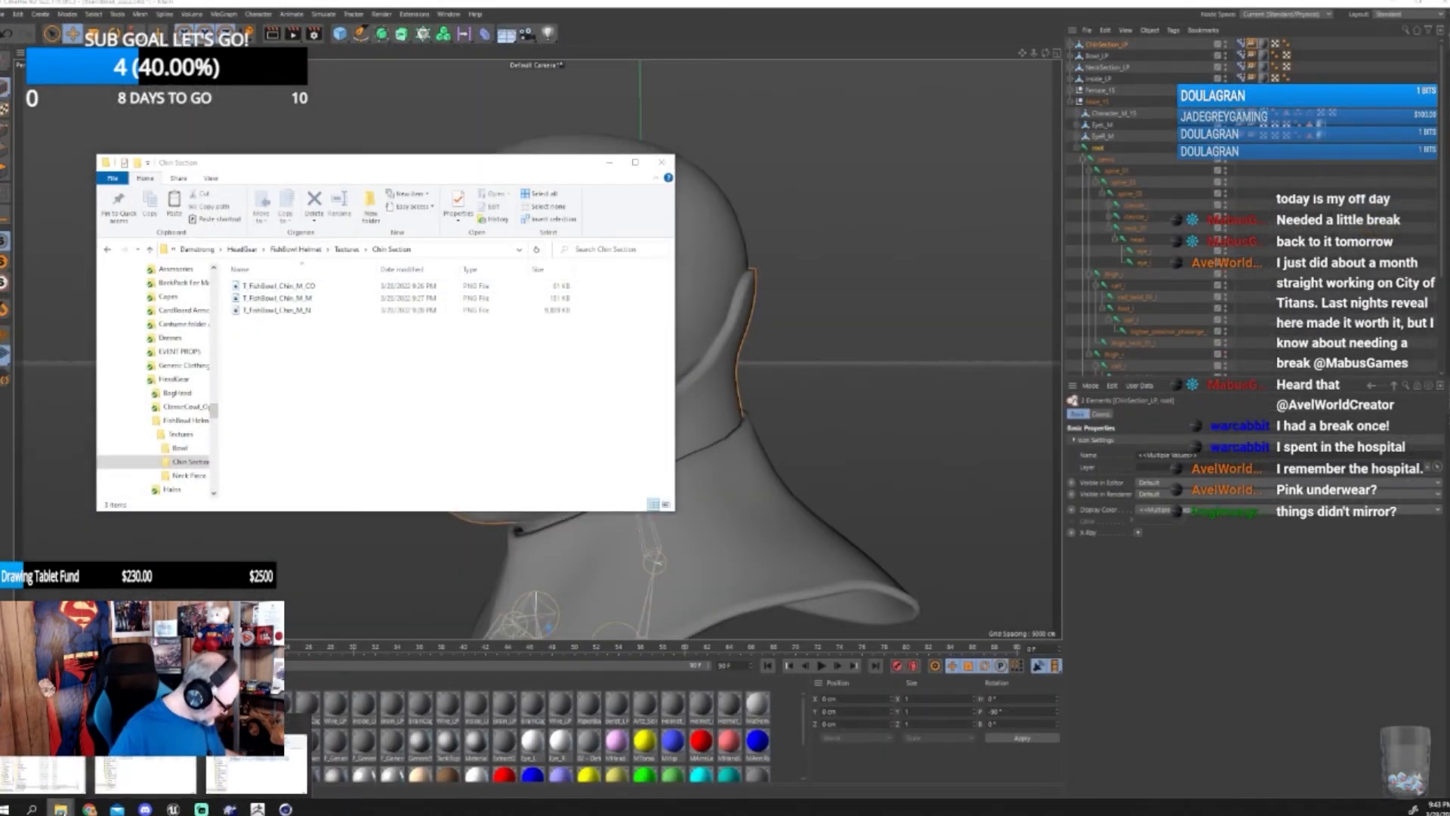
{"action": "left_click", "coordinate": [113, 772]}
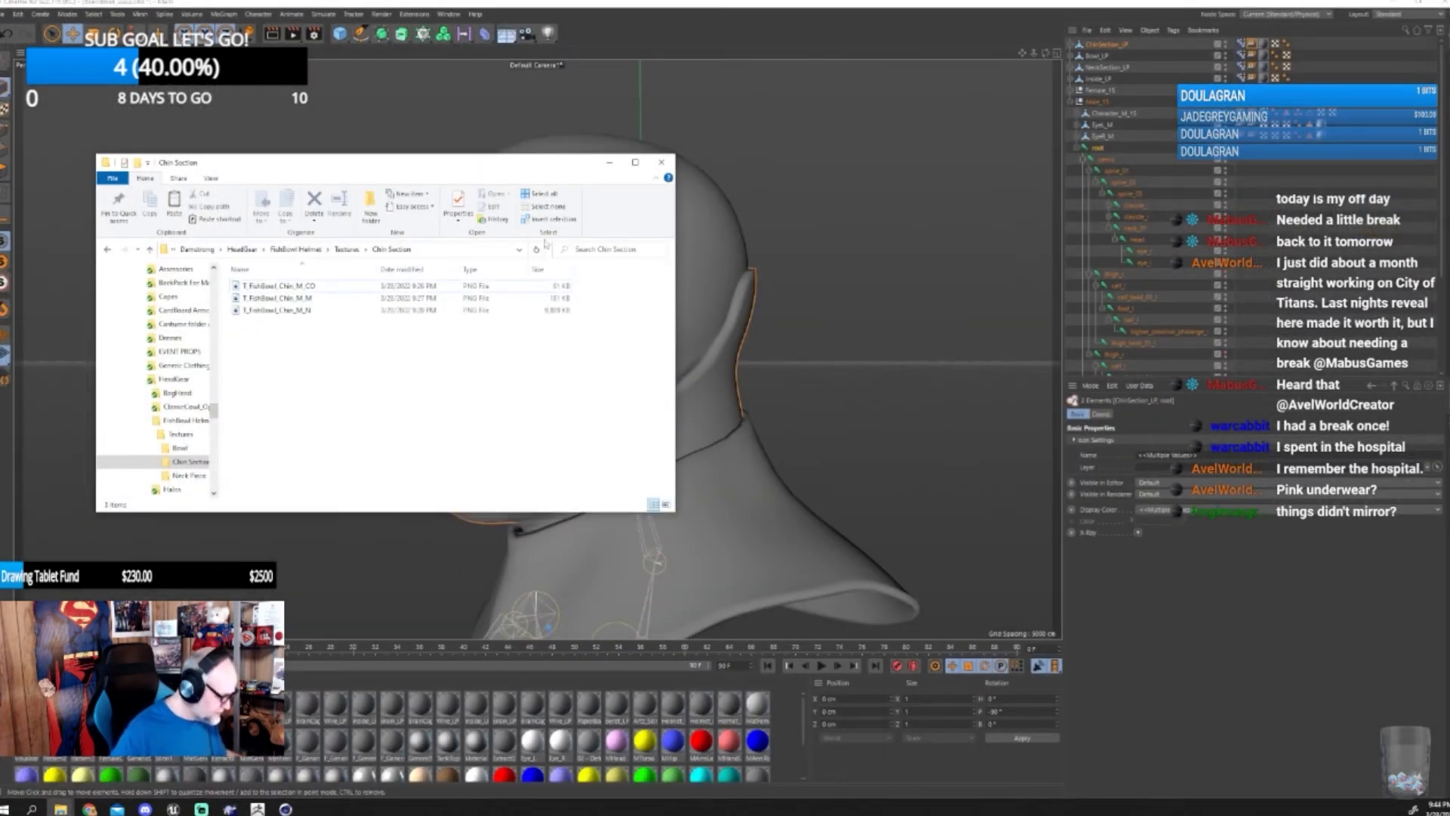
{"action": "left_click", "coordinate": [300, 255]}
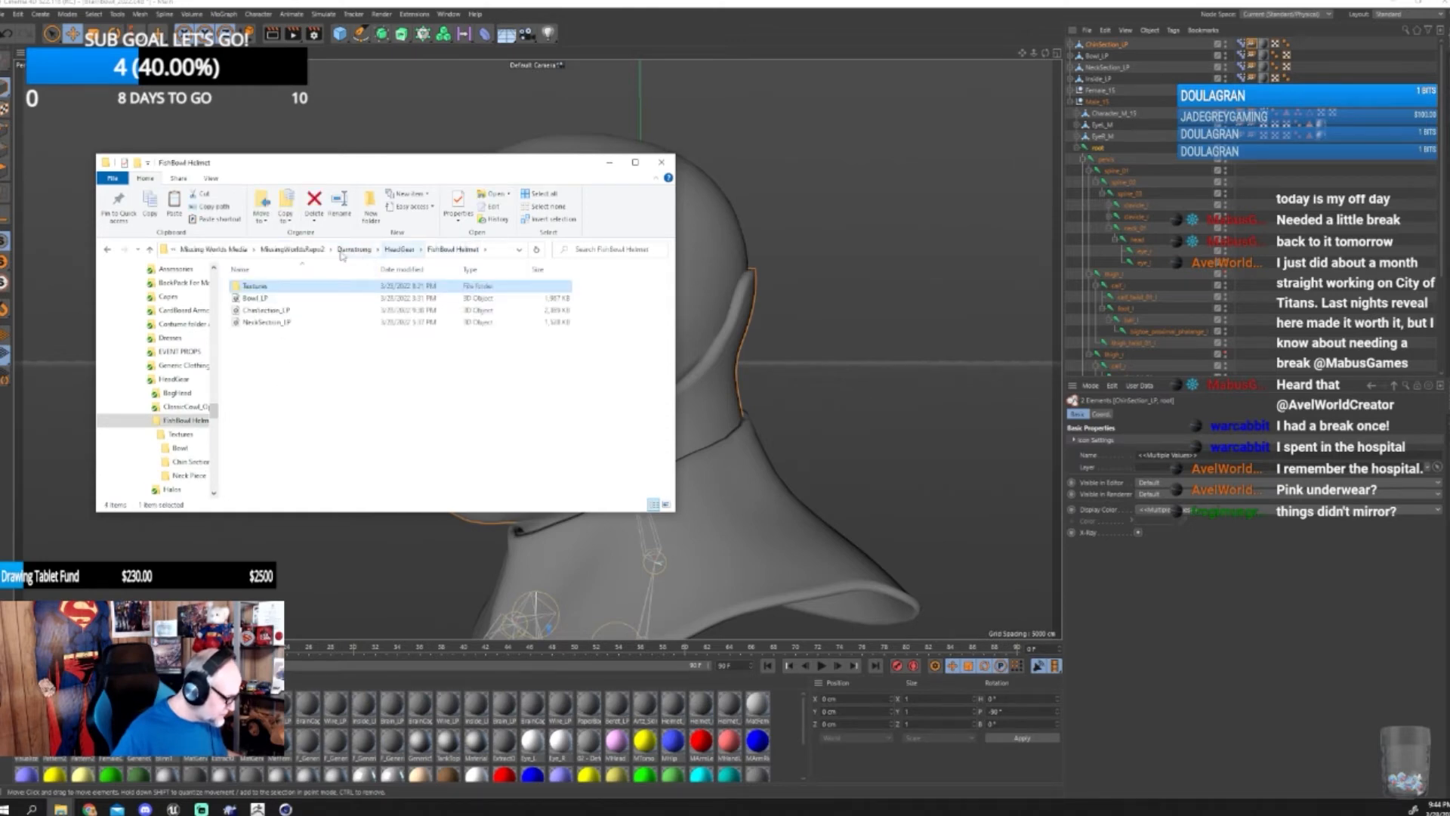
{"action": "left_click", "coordinate": [610, 162]}
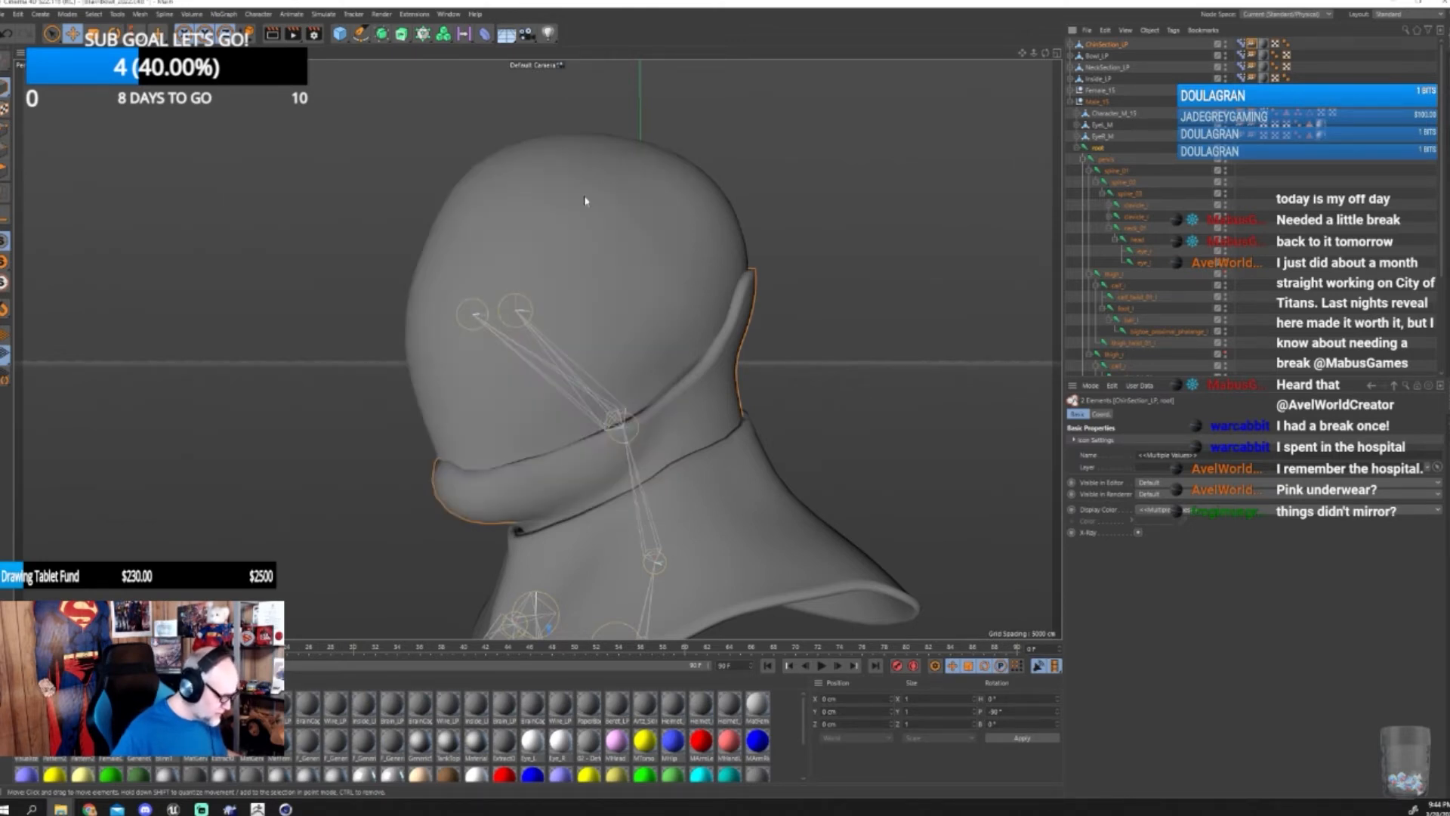
{"action": "mouse_move", "coordinate": [61, 809]}
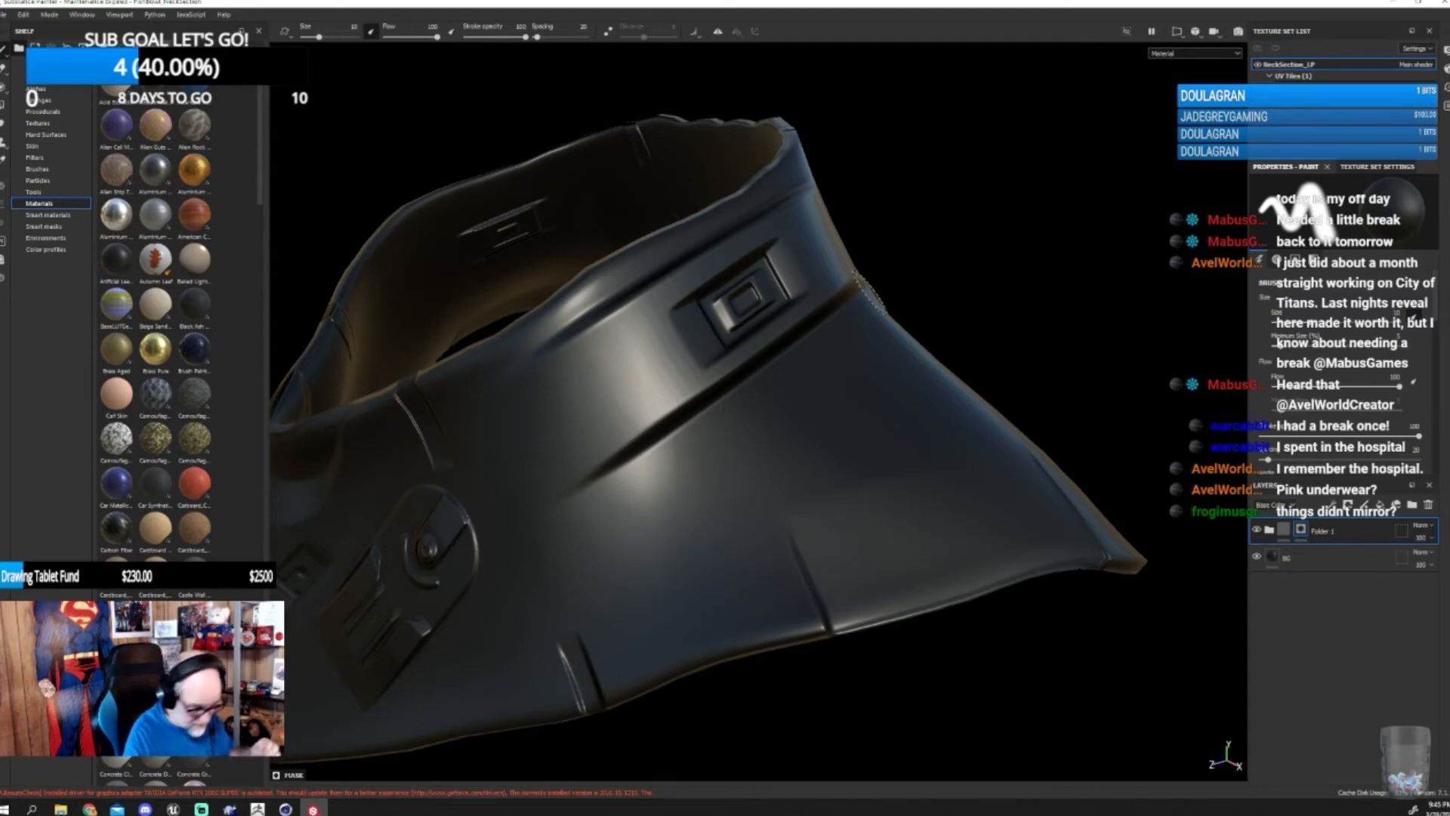
- Turn on symmetry and paint Folder 1's mask over the whole outside of the neck section with the Basic Hard brush
{"action": "left_click", "coordinate": [718, 31]}
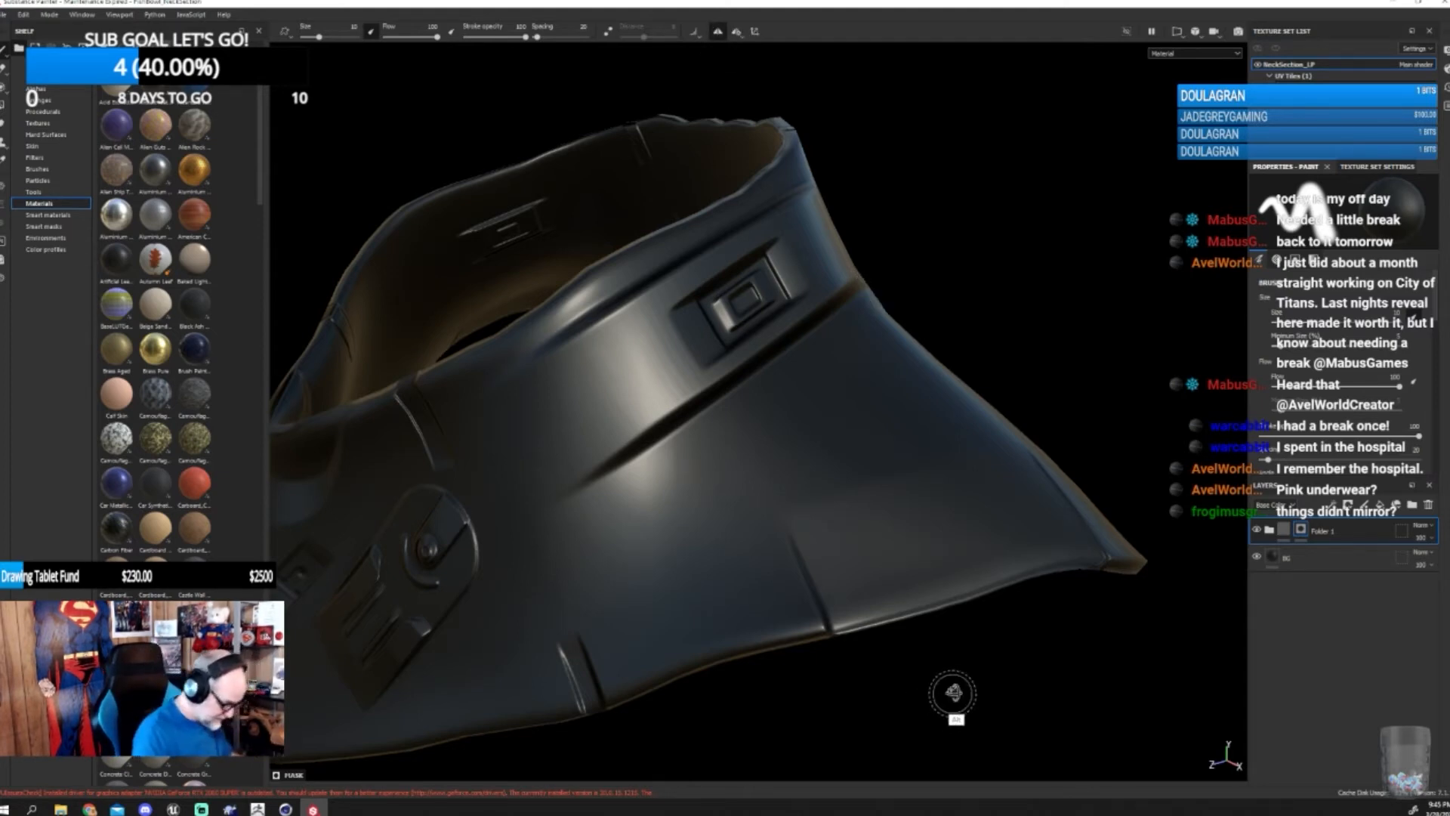
{"action": "left_click_drag", "start_coordinate": [955, 689], "coordinate": [1075, 647], "text": "alt"}
{"action": "left_click", "coordinate": [37, 168]}
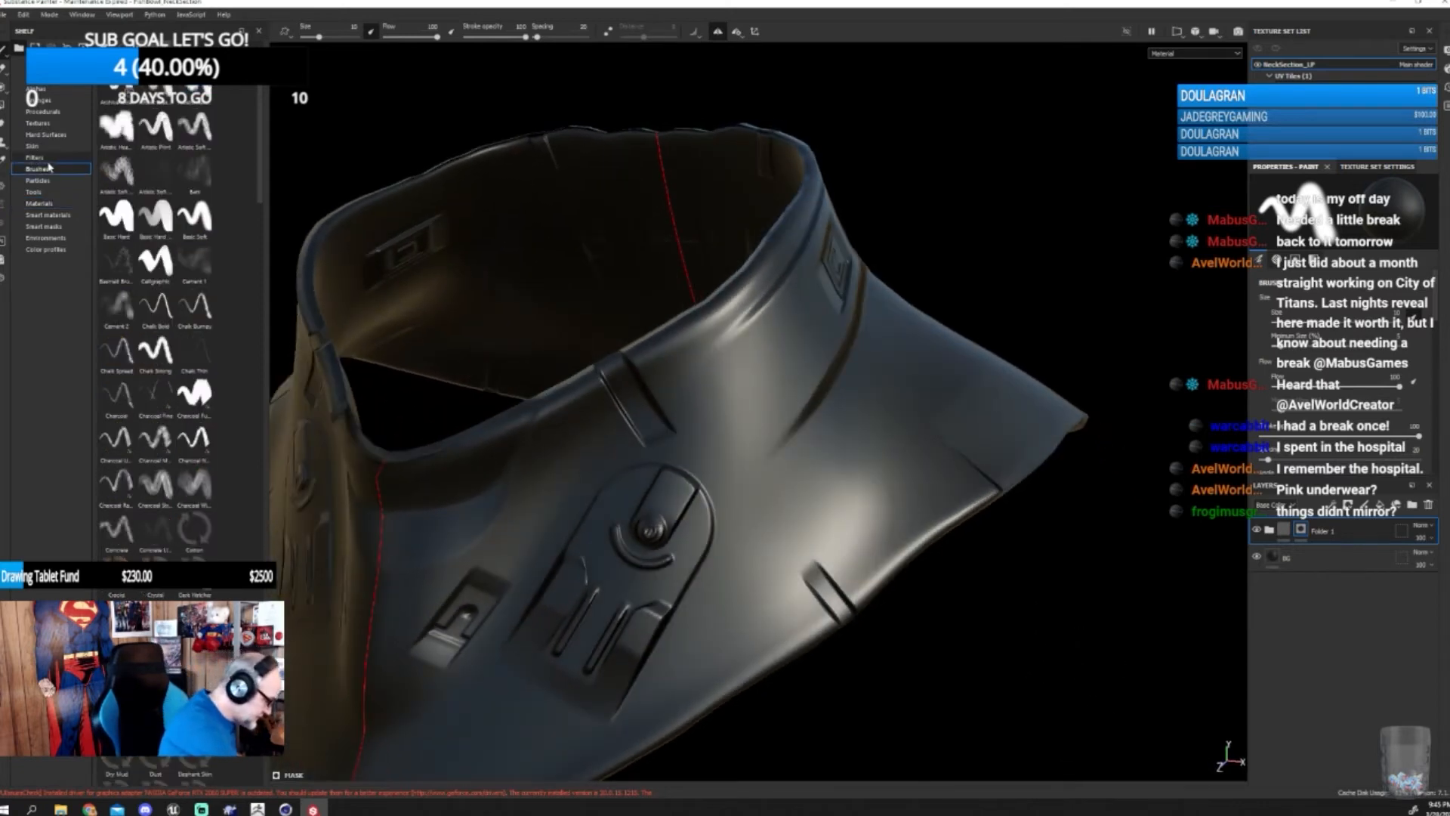
{"action": "left_click", "coordinate": [118, 217]}
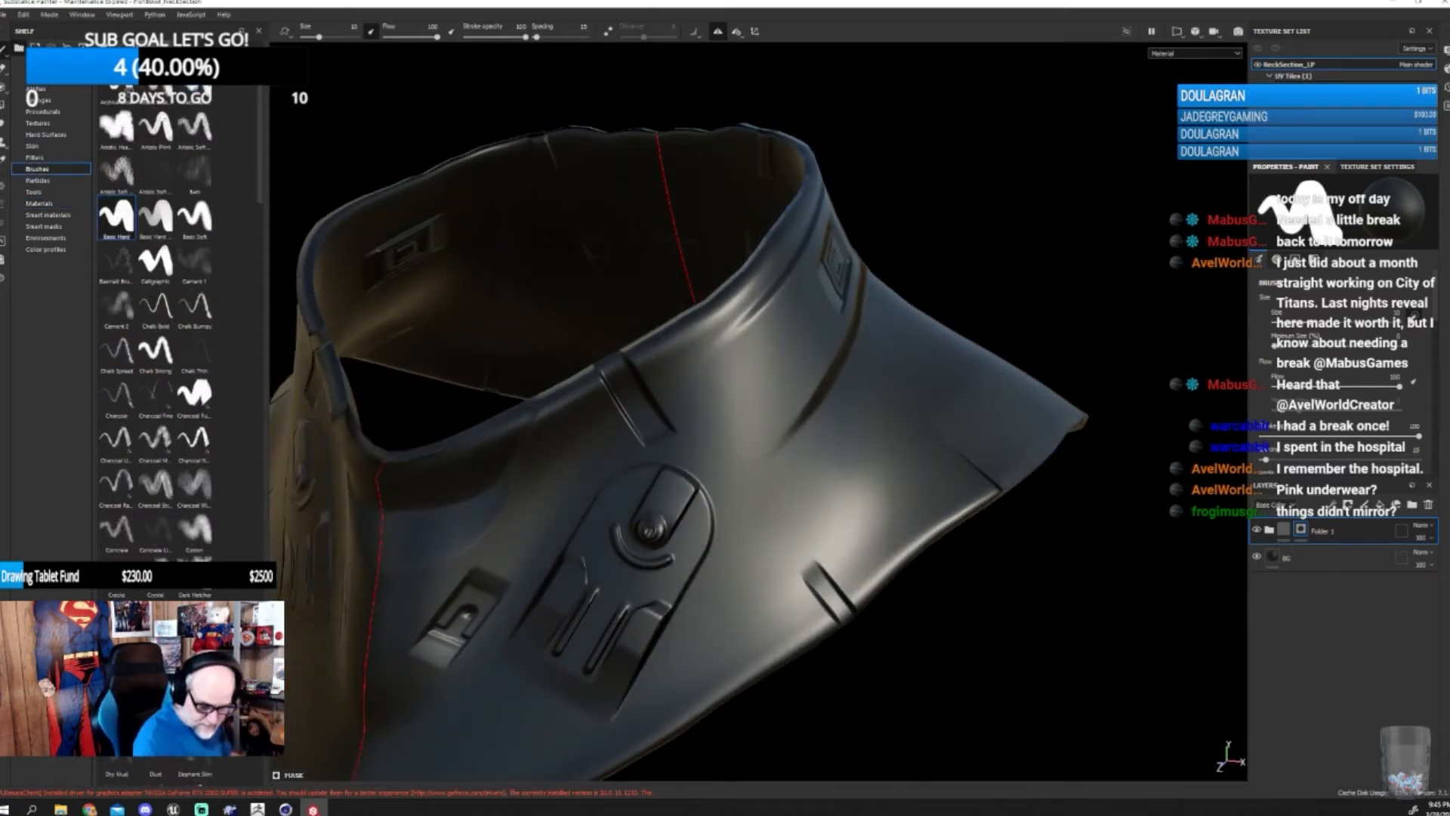
{"action": "left_click_drag", "start_coordinate": [990, 654], "coordinate": [990, 643], "text": "alt"}
{"action": "right_click_drag", "start_coordinate": [989, 643], "coordinate": [987, 314], "text": "alt"}
{"action": "left_click_drag", "start_coordinate": [932, 492], "coordinate": [1029, 566], "text": "alt"}
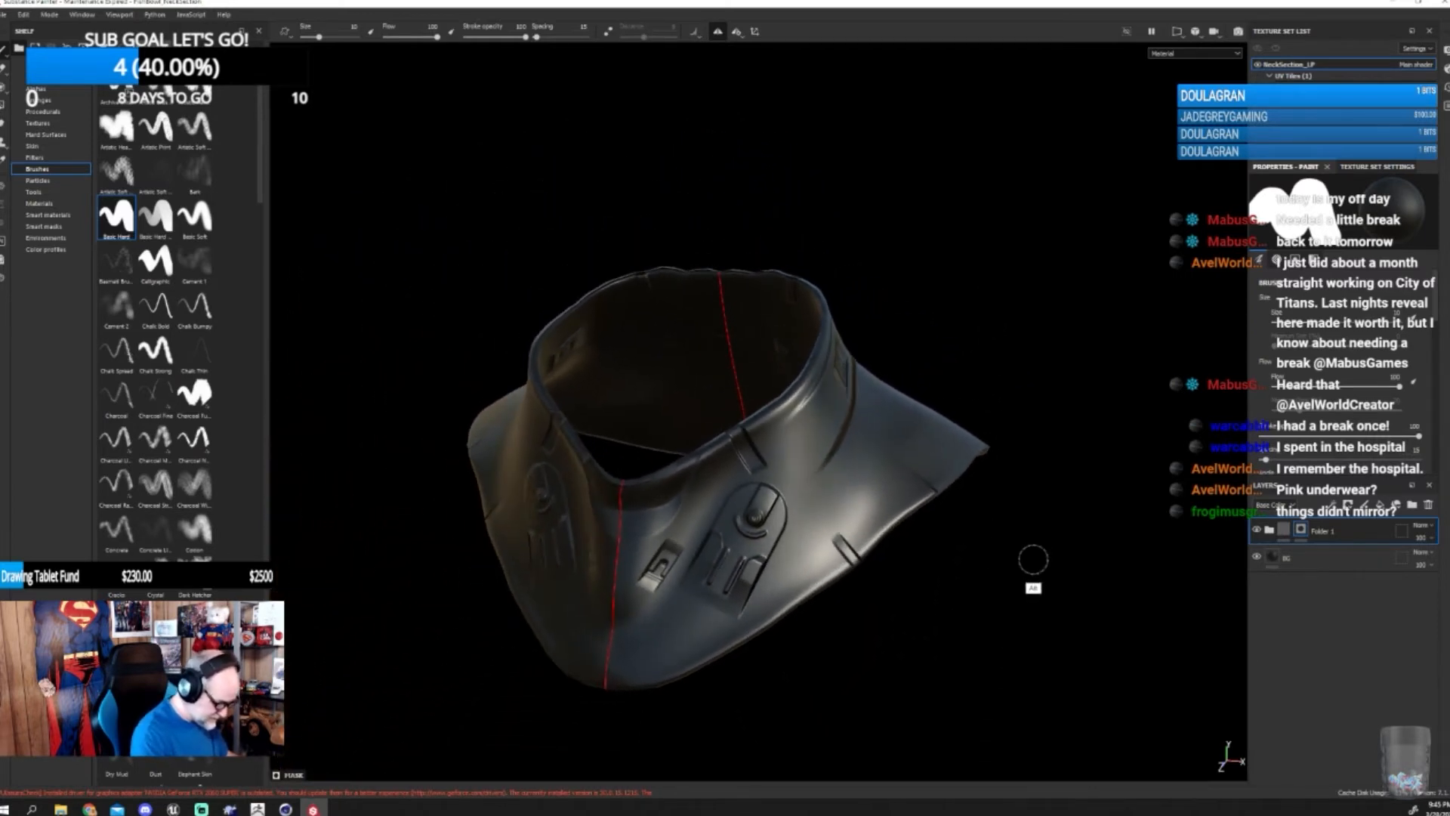
{"action": "mouse_move", "coordinate": [631, 481]}
{"action": "left_mouse_down"}
{"action": "mouse_move", "coordinate": [615, 657]}
{"action": "mouse_move", "coordinate": [633, 667]}
{"action": "mouse_move", "coordinate": [657, 457]}
{"action": "mouse_move", "coordinate": [683, 665]}
{"action": "mouse_move", "coordinate": [706, 657]}
{"action": "mouse_move", "coordinate": [717, 451]}
{"action": "mouse_move", "coordinate": [756, 468]}
{"action": "mouse_move", "coordinate": [786, 597]}
{"action": "mouse_move", "coordinate": [737, 648]}
{"action": "left_mouse_up"}
{"action": "left_click_drag", "start_coordinate": [969, 525], "coordinate": [849, 573], "text": "alt"}
{"action": "mouse_move", "coordinate": [710, 623]}
{"action": "left_mouse_down"}
{"action": "mouse_move", "coordinate": [789, 593]}
{"action": "mouse_move", "coordinate": [702, 587]}
{"action": "mouse_move", "coordinate": [729, 498]}
{"action": "mouse_move", "coordinate": [721, 427]}
{"action": "mouse_move", "coordinate": [778, 362]}
{"action": "mouse_move", "coordinate": [746, 463]}
{"action": "mouse_move", "coordinate": [816, 514]}
{"action": "mouse_move", "coordinate": [786, 555]}
{"action": "mouse_move", "coordinate": [789, 620]}
{"action": "mouse_move", "coordinate": [851, 538]}
{"action": "mouse_move", "coordinate": [846, 446]}
{"action": "mouse_move", "coordinate": [812, 363]}
{"action": "mouse_move", "coordinate": [846, 518]}
{"action": "mouse_move", "coordinate": [824, 520]}
{"action": "left_mouse_up"}
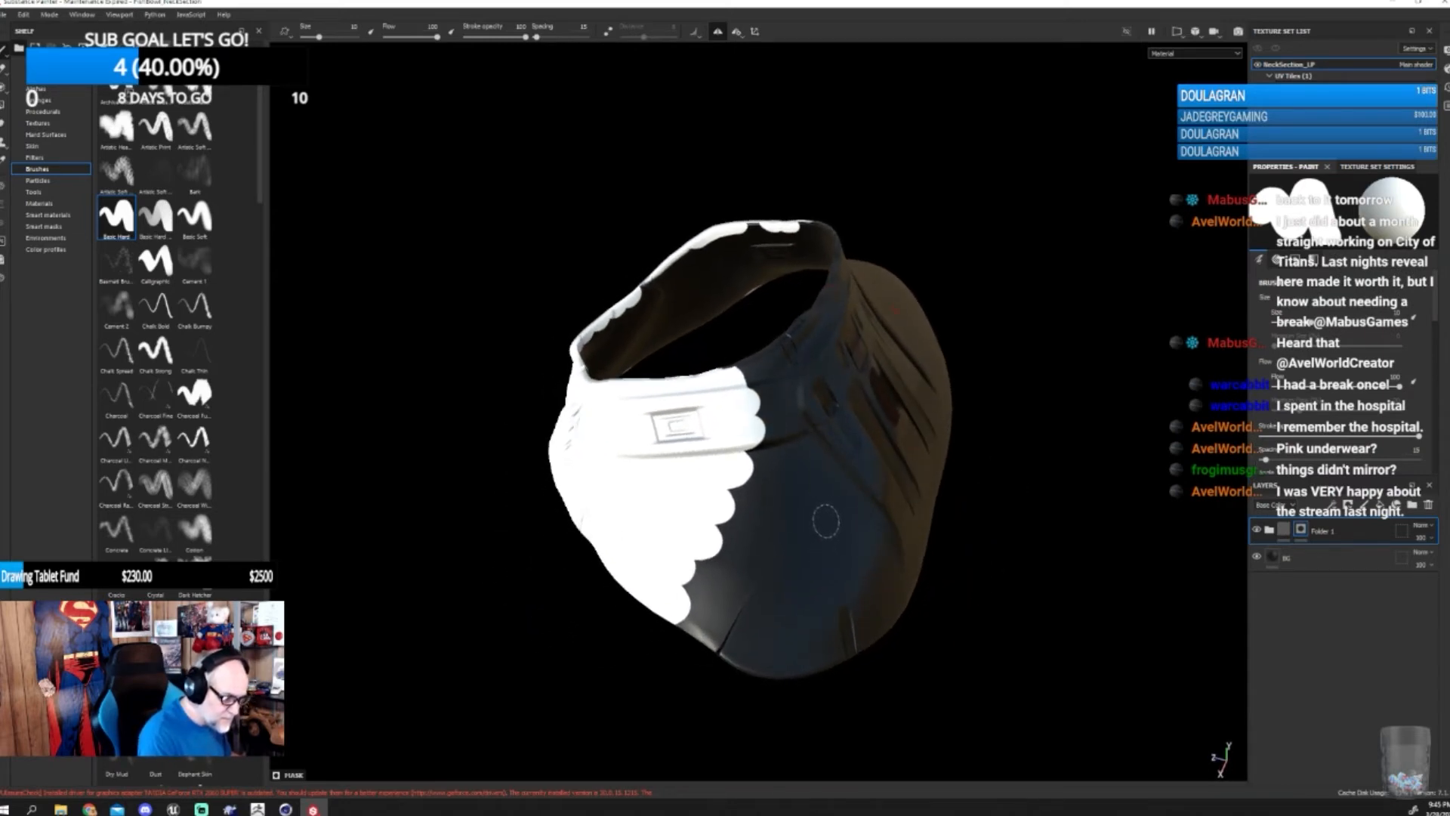
{"action": "mouse_move", "coordinate": [744, 385]}
{"action": "left_mouse_down"}
{"action": "mouse_move", "coordinate": [809, 344]}
{"action": "mouse_move", "coordinate": [695, 657]}
{"action": "mouse_move", "coordinate": [791, 671]}
{"action": "mouse_move", "coordinate": [846, 642]}
{"action": "mouse_move", "coordinate": [925, 563]}
{"action": "left_mouse_up"}
{"action": "mouse_move", "coordinate": [925, 562]}
{"action": "left_mouse_down", "text": "alt"}
{"action": "mouse_move", "coordinate": [935, 550]}
{"action": "mouse_move", "coordinate": [823, 555]}
{"action": "mouse_move", "coordinate": [907, 521]}
{"action": "mouse_move", "coordinate": [801, 513]}
{"action": "mouse_move", "coordinate": [842, 481]}
{"action": "mouse_move", "coordinate": [763, 430]}
{"action": "mouse_move", "coordinate": [755, 363]}
{"action": "mouse_move", "coordinate": [1026, 310]}
{"action": "mouse_move", "coordinate": [846, 423]}
{"action": "mouse_move", "coordinate": [1050, 374]}
{"action": "mouse_move", "coordinate": [926, 524]}
{"action": "left_mouse_up", "text": "alt"}
{"action": "left_click_drag", "start_coordinate": [1016, 388], "coordinate": [952, 597], "text": "alt"}
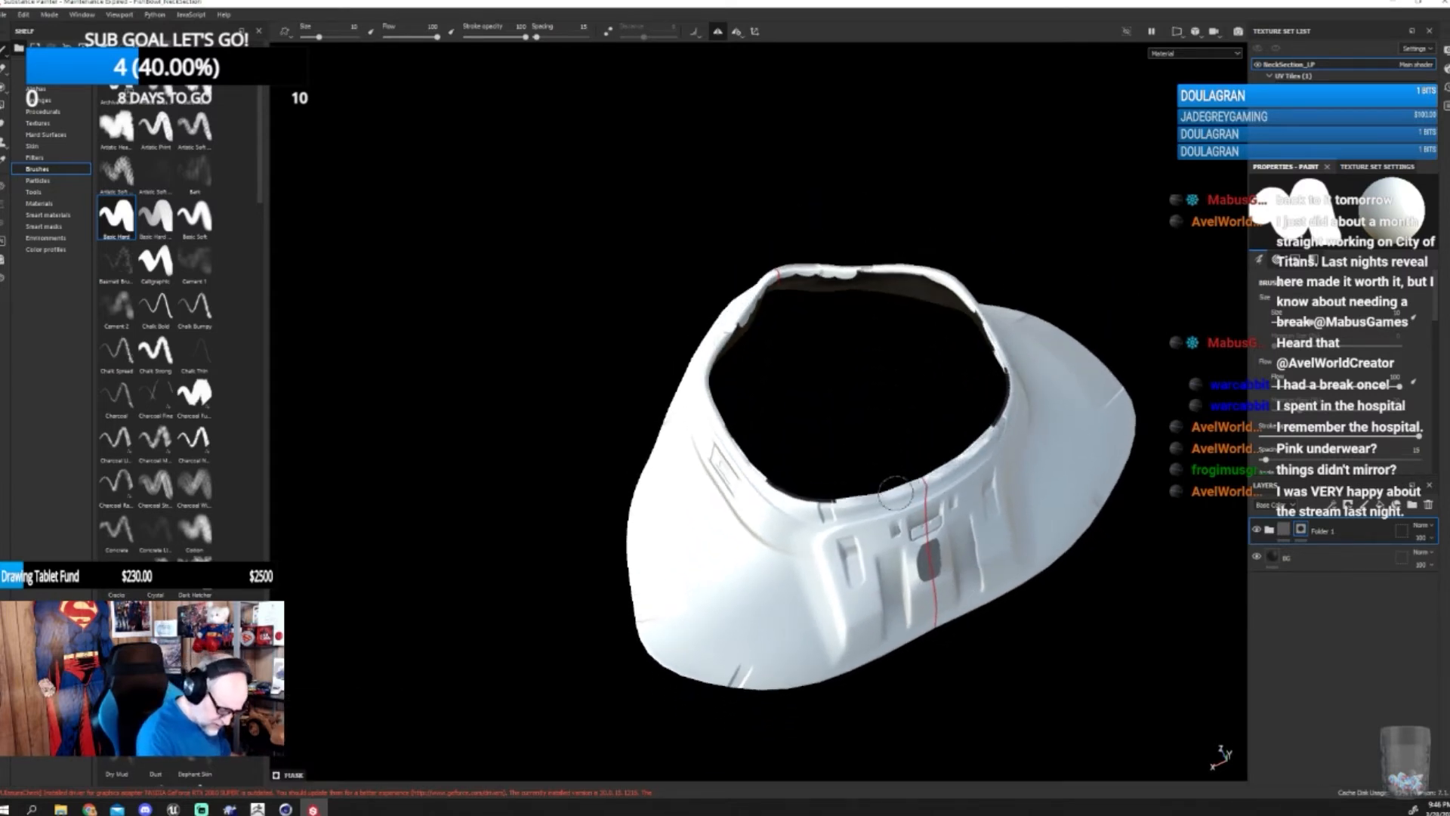
- Paint Folder 1's mask over the inner surface of the neck section, including the remaining dark patches near the front edge
{"action": "mouse_move", "coordinate": [998, 560]}
{"action": "left_mouse_down", "text": "alt"}
{"action": "mouse_move", "coordinate": [1001, 449]}
{"action": "mouse_move", "coordinate": [1027, 581]}
{"action": "mouse_move", "coordinate": [1016, 446]}
{"action": "left_mouse_up", "text": "alt"}
{"action": "mouse_move", "coordinate": [828, 251]}
{"action": "left_mouse_down"}
{"action": "mouse_move", "coordinate": [769, 253]}
{"action": "mouse_move", "coordinate": [743, 305]}
{"action": "mouse_move", "coordinate": [683, 294]}
{"action": "mouse_move", "coordinate": [654, 378]}
{"action": "mouse_move", "coordinate": [659, 423]}
{"action": "mouse_move", "coordinate": [721, 325]}
{"action": "mouse_move", "coordinate": [755, 398]}
{"action": "mouse_move", "coordinate": [692, 491]}
{"action": "mouse_move", "coordinate": [621, 483]}
{"action": "mouse_move", "coordinate": [642, 574]}
{"action": "mouse_move", "coordinate": [680, 574]}
{"action": "mouse_move", "coordinate": [687, 544]}
{"action": "mouse_move", "coordinate": [643, 547]}
{"action": "mouse_move", "coordinate": [696, 576]}
{"action": "mouse_move", "coordinate": [669, 540]}
{"action": "left_mouse_up"}
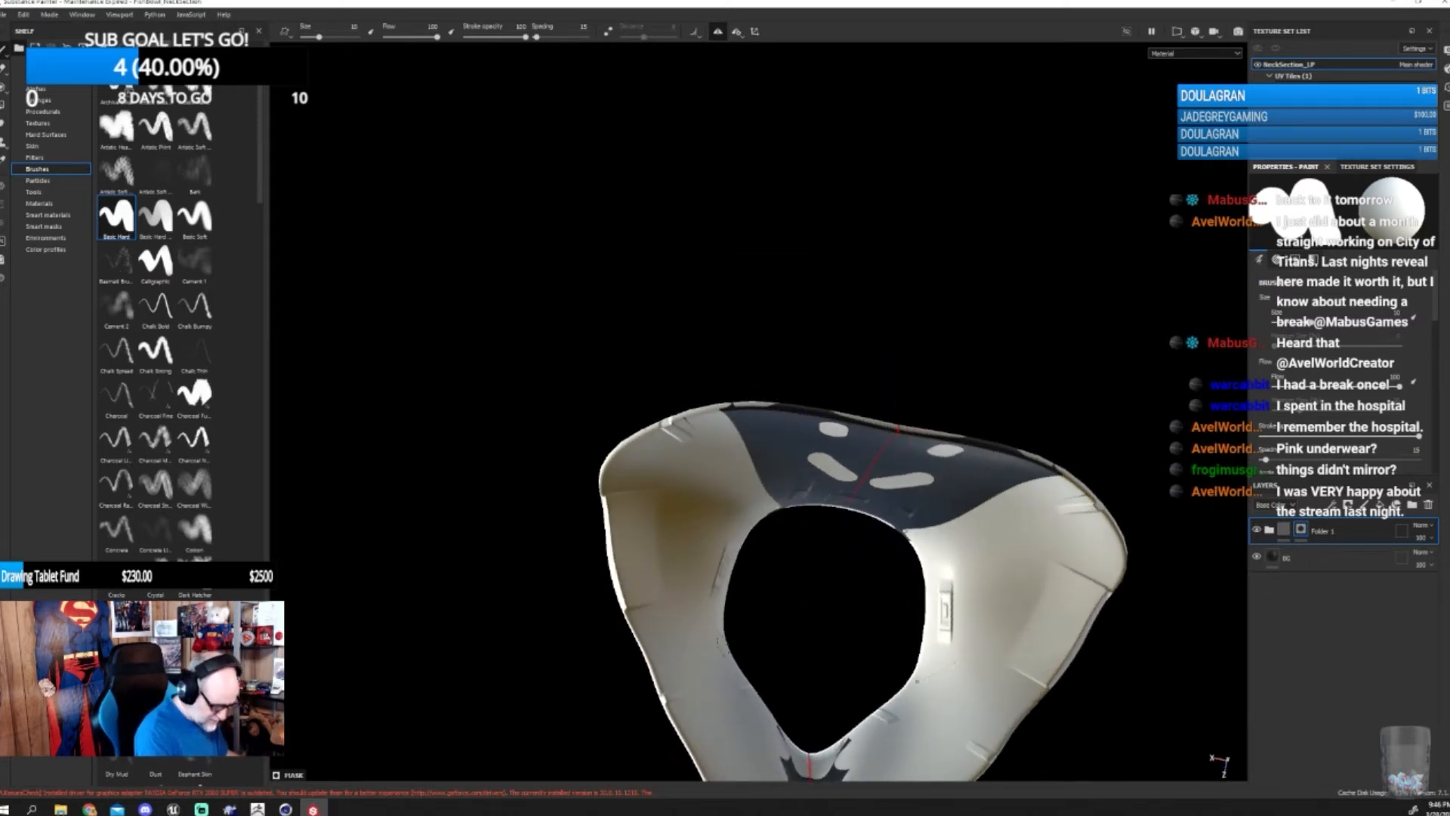
{"action": "mouse_move", "coordinate": [837, 599]}
{"action": "left_mouse_down", "text": "alt"}
{"action": "mouse_move", "coordinate": [921, 591]}
{"action": "mouse_move", "coordinate": [986, 457]}
{"action": "left_mouse_up", "text": "alt"}
{"action": "mouse_move", "coordinate": [804, 308]}
{"action": "left_mouse_down"}
{"action": "mouse_move", "coordinate": [807, 325]}
{"action": "mouse_move", "coordinate": [820, 306]}
{"action": "mouse_move", "coordinate": [915, 335]}
{"action": "mouse_move", "coordinate": [923, 378]}
{"action": "mouse_move", "coordinate": [865, 386]}
{"action": "mouse_move", "coordinate": [803, 365]}
{"action": "mouse_move", "coordinate": [807, 484]}
{"action": "mouse_move", "coordinate": [838, 483]}
{"action": "mouse_move", "coordinate": [863, 508]}
{"action": "left_mouse_up"}
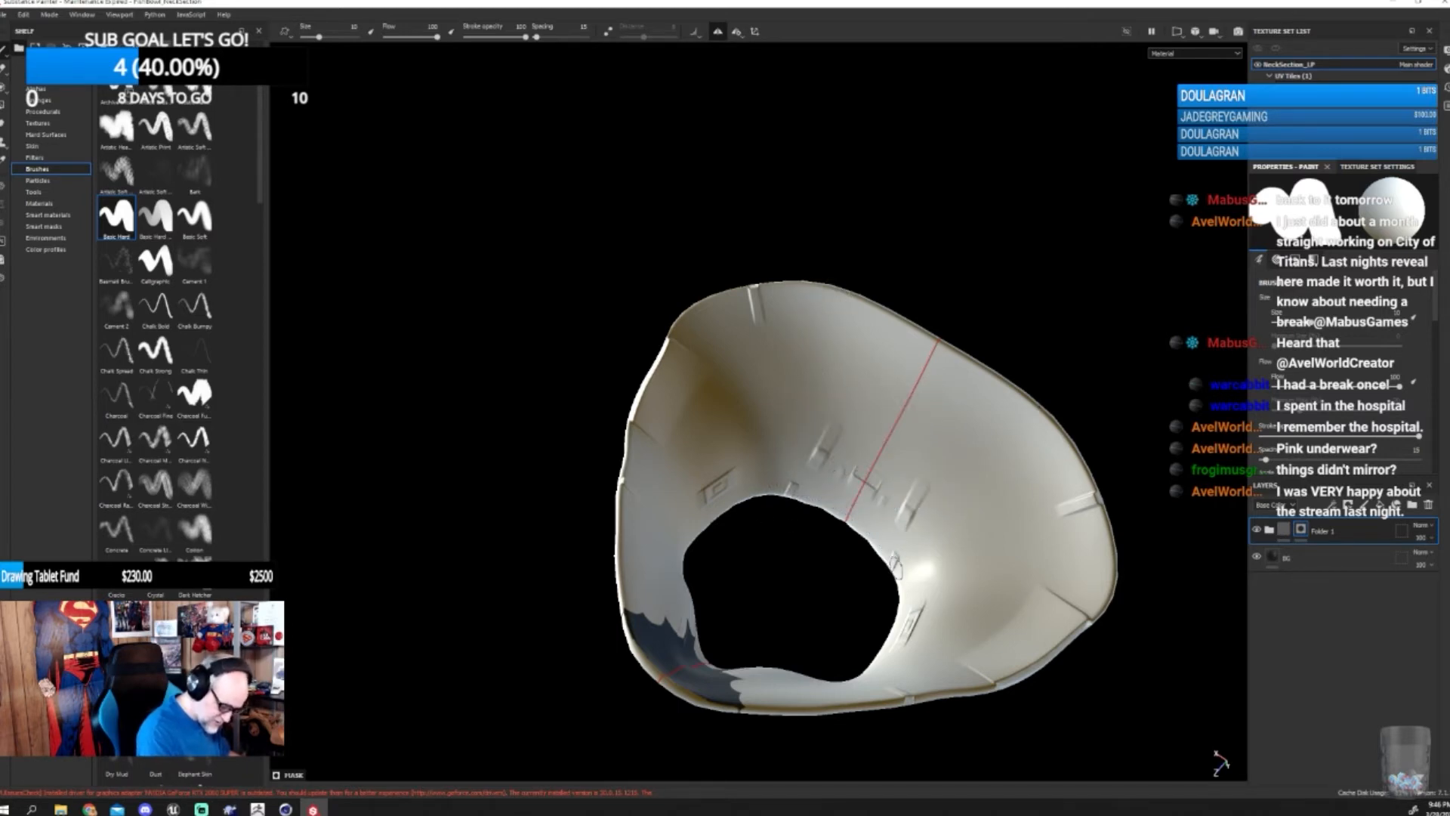
{"action": "mouse_move", "coordinate": [695, 657]}
{"action": "left_mouse_down"}
{"action": "mouse_move", "coordinate": [664, 680]}
{"action": "mouse_move", "coordinate": [684, 669]}
{"action": "mouse_move", "coordinate": [631, 627]}
{"action": "mouse_move", "coordinate": [709, 682]}
{"action": "mouse_move", "coordinate": [736, 740]}
{"action": "left_mouse_up"}
- Inspect the painted neck section from several angles for missed spots
{"action": "left_click_drag", "start_coordinate": [932, 592], "coordinate": [1004, 790], "text": "alt"}
{"action": "left_click_drag", "start_coordinate": [982, 648], "coordinate": [1123, 746], "text": "alt"}
{"action": "left_click_drag", "start_coordinate": [988, 727], "coordinate": [985, 609], "text": "alt"}
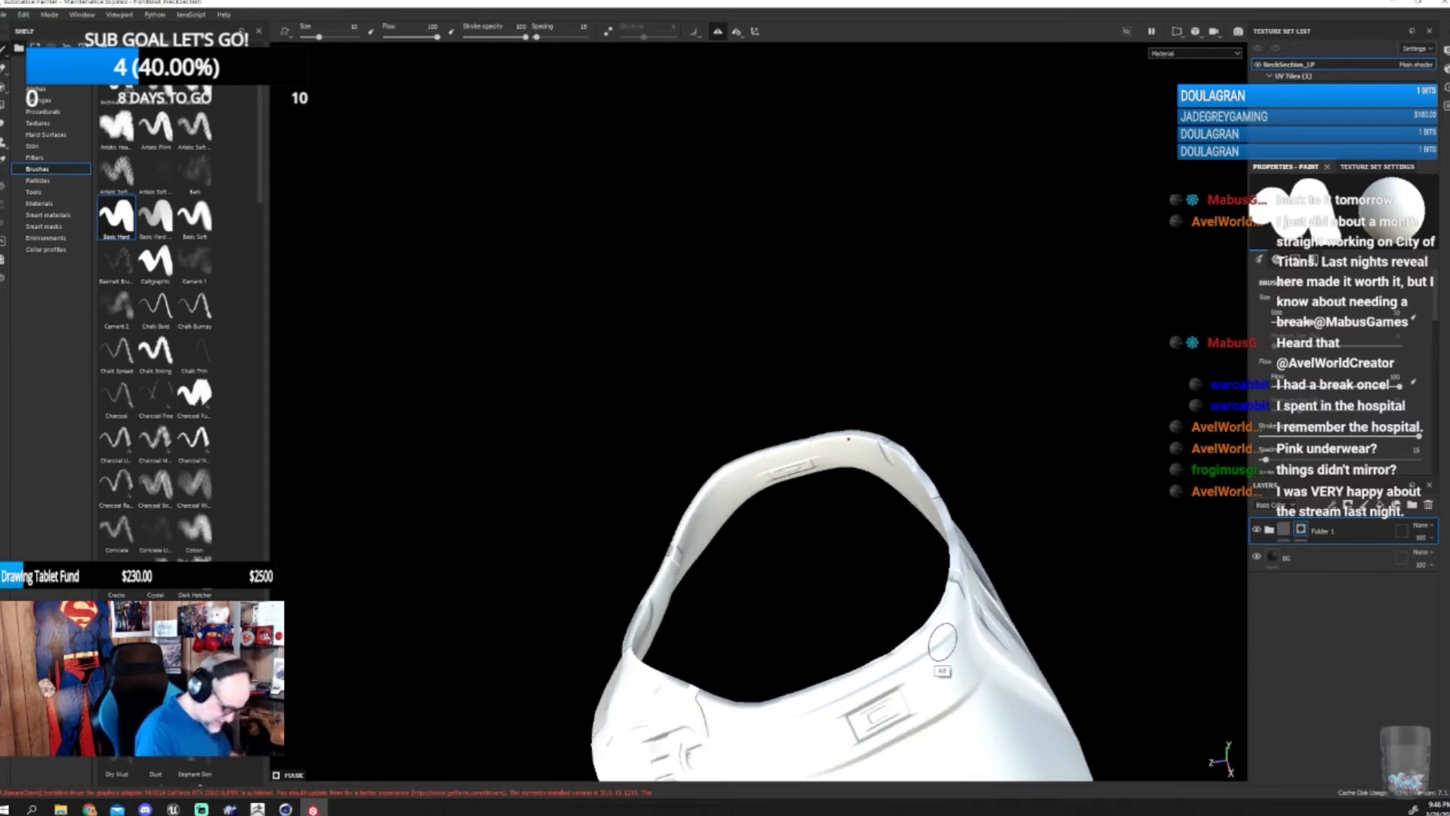
{"action": "middle_click_drag", "start_coordinate": [942, 650], "coordinate": [920, 470], "text": "alt"}
{"action": "left_click_drag", "start_coordinate": [921, 470], "coordinate": [1008, 479], "text": "alt"}
{"action": "middle_click_drag", "start_coordinate": [827, 595], "coordinate": [923, 545], "text": "alt"}
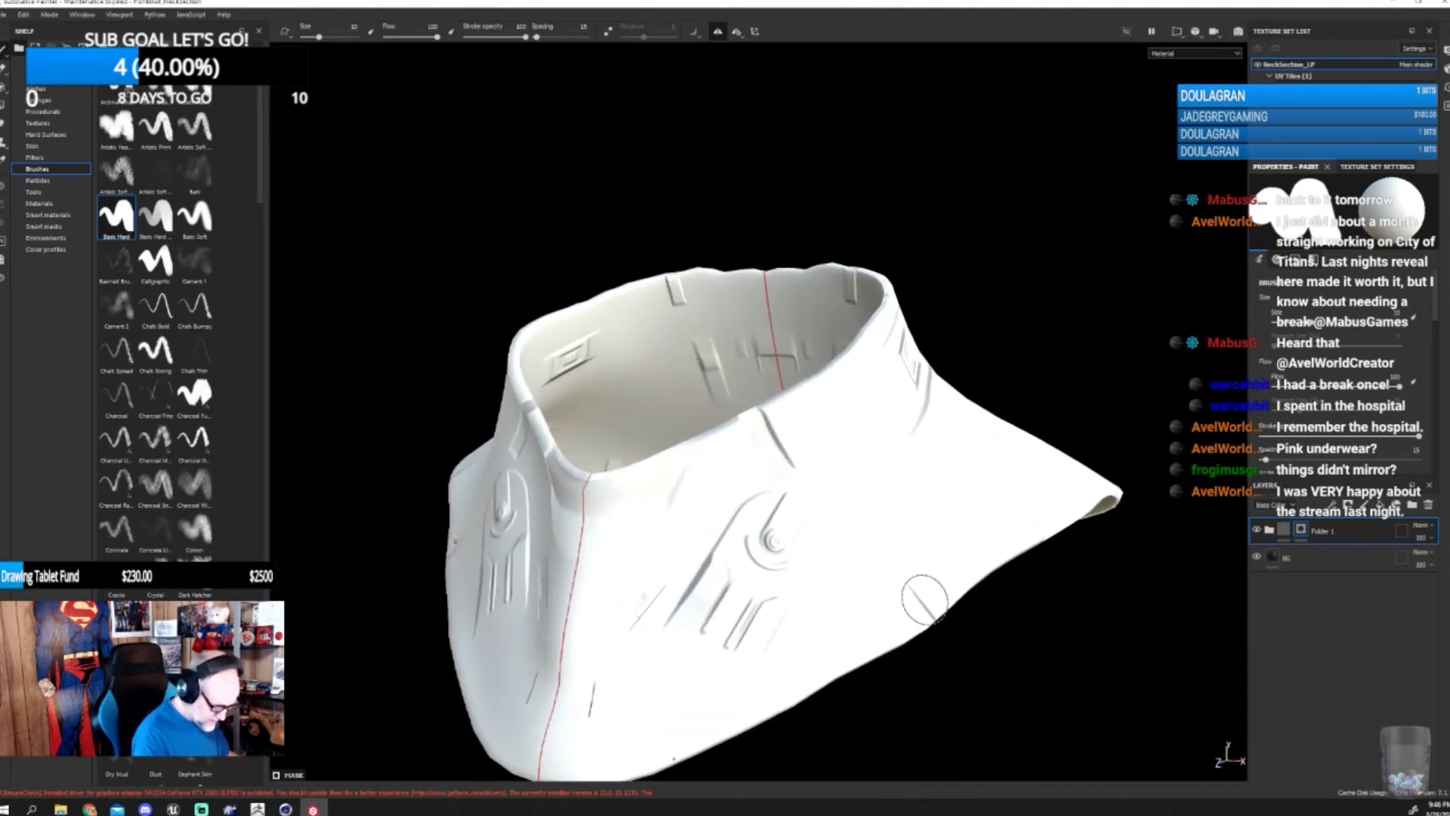
{"action": "right_click_drag", "start_coordinate": [923, 597], "coordinate": [911, 556], "text": "alt"}
{"action": "left_click_drag", "start_coordinate": [910, 555], "coordinate": [896, 648], "text": "alt"}
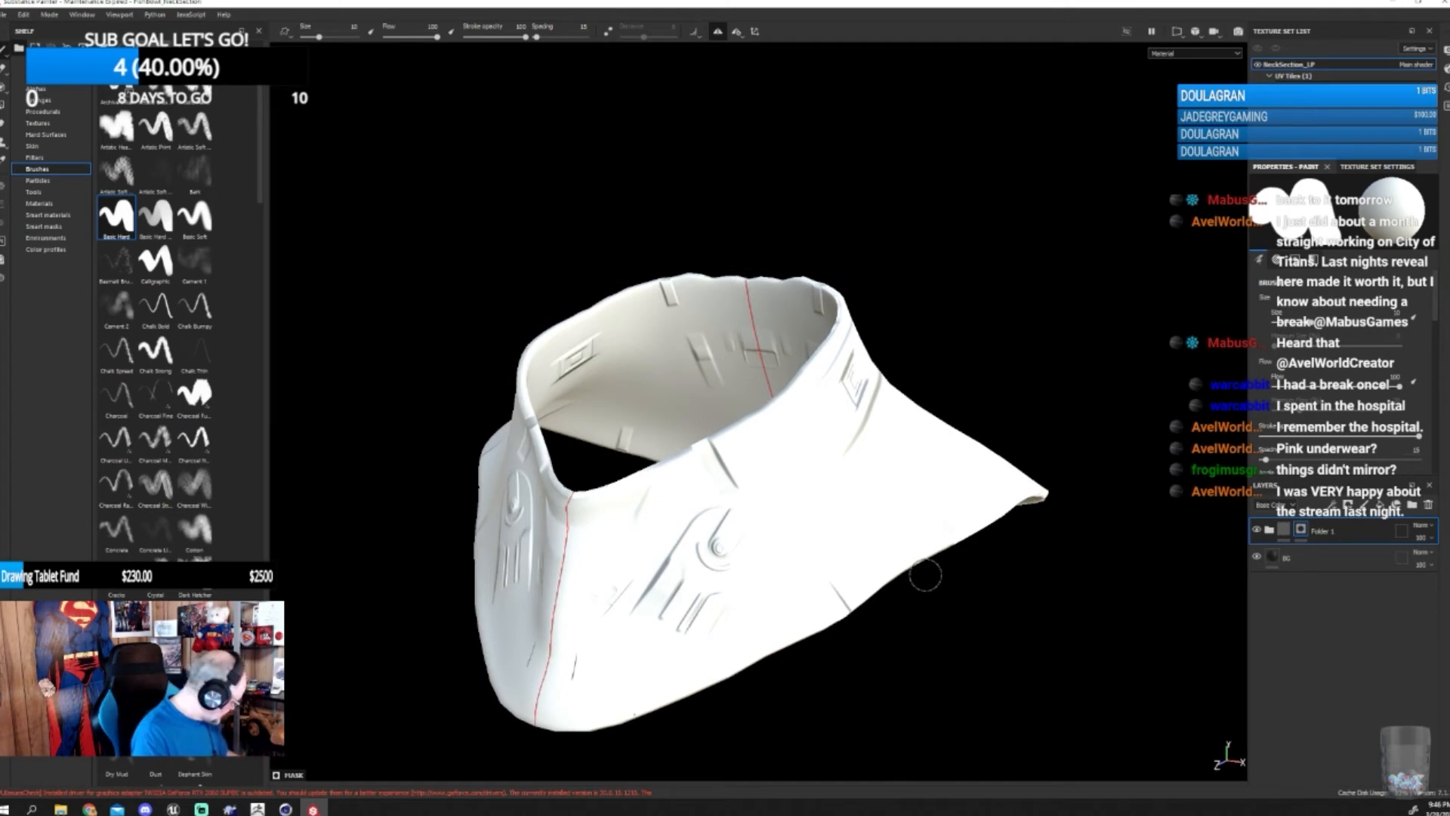
{"action": "mouse_move", "coordinate": [925, 576]}
{"action": "left_mouse_down", "text": "alt"}
{"action": "mouse_move", "coordinate": [939, 596]}
{"action": "mouse_move", "coordinate": [965, 596]}
{"action": "mouse_move", "coordinate": [956, 606]}
{"action": "left_mouse_up", "text": "alt"}
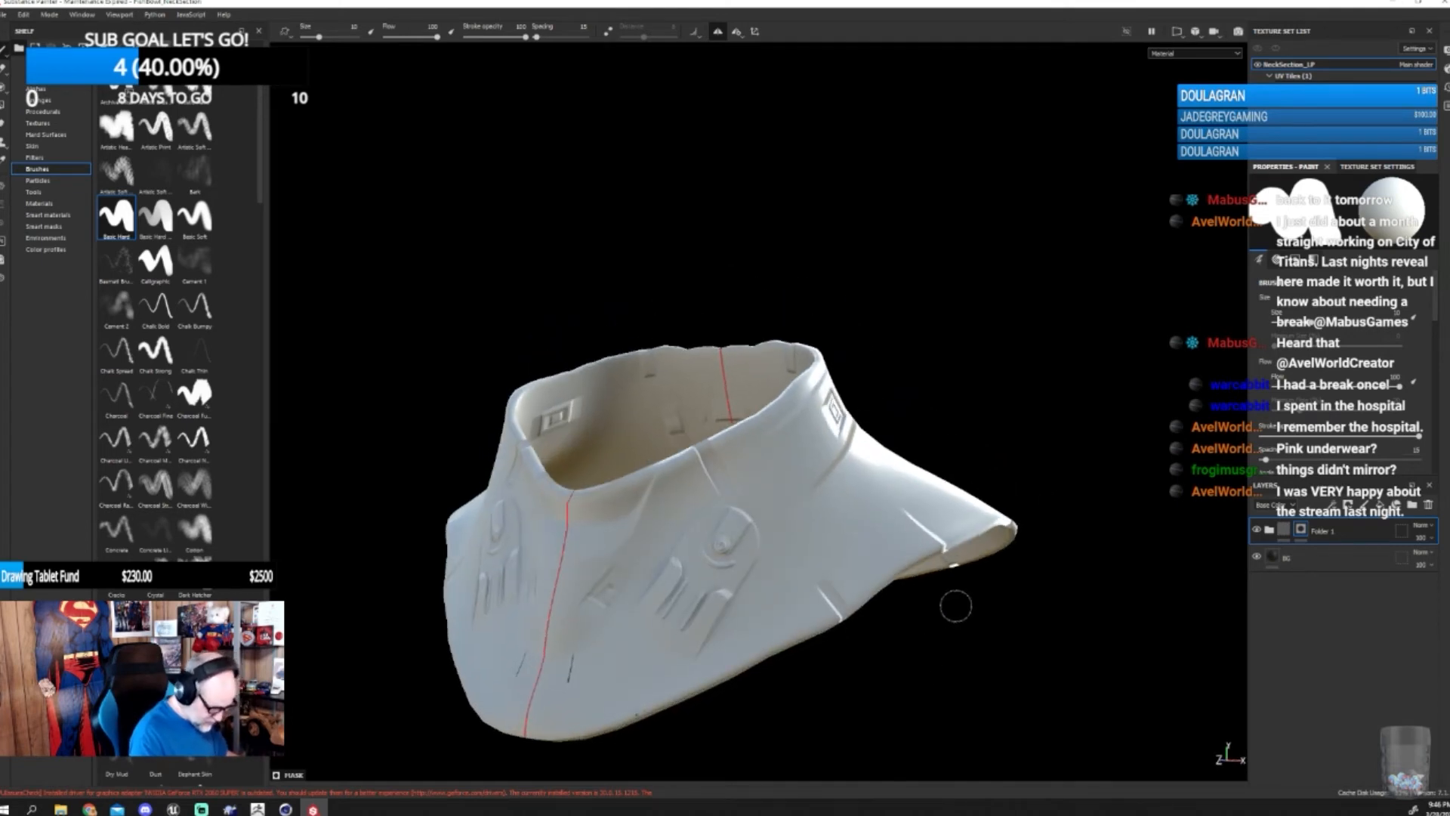
- Expand Folder 1 and make the Red layer's mask the active paint target
{"action": "left_click", "coordinate": [1269, 531]}
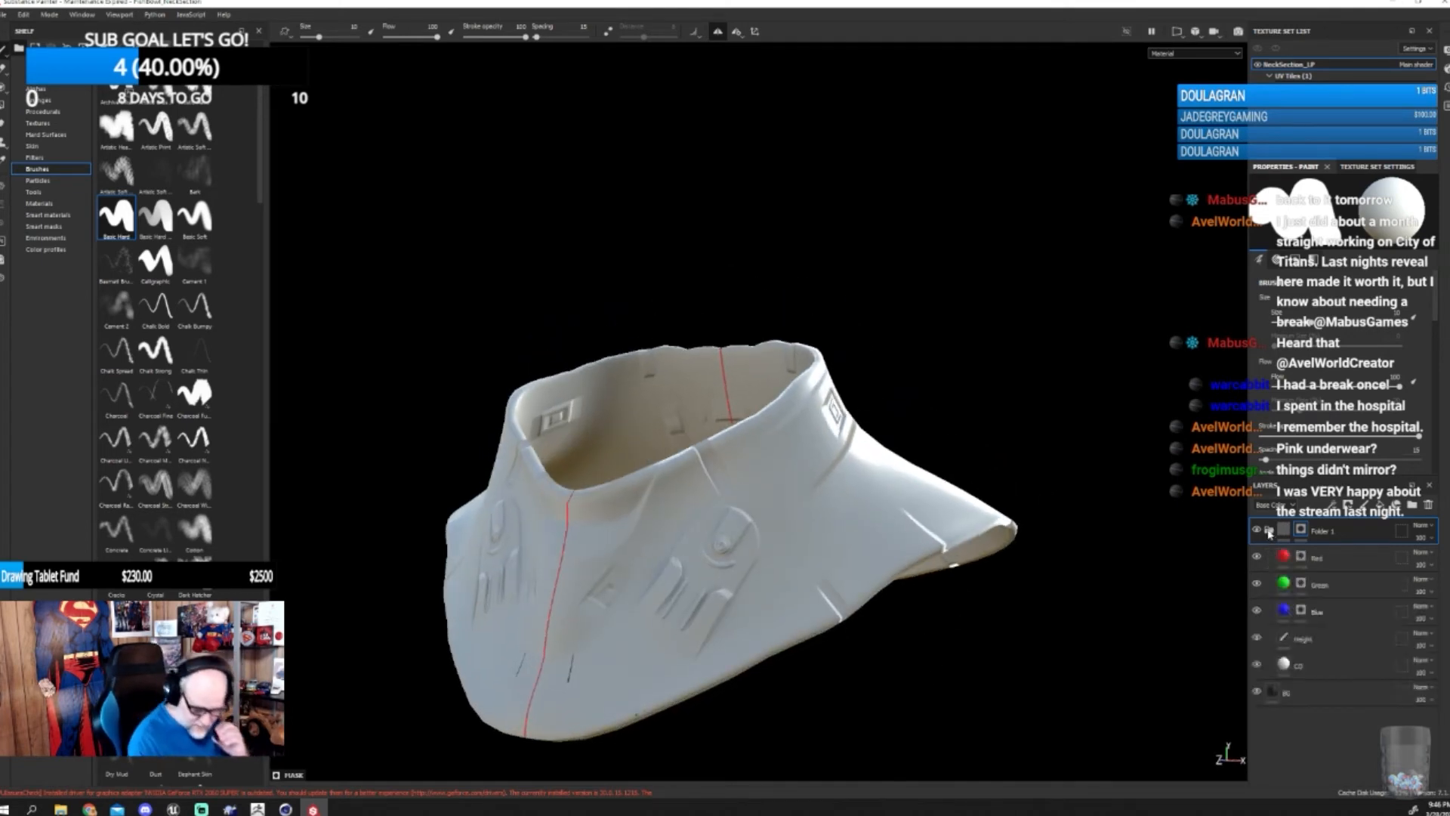
{"action": "left_click", "coordinate": [1301, 558]}
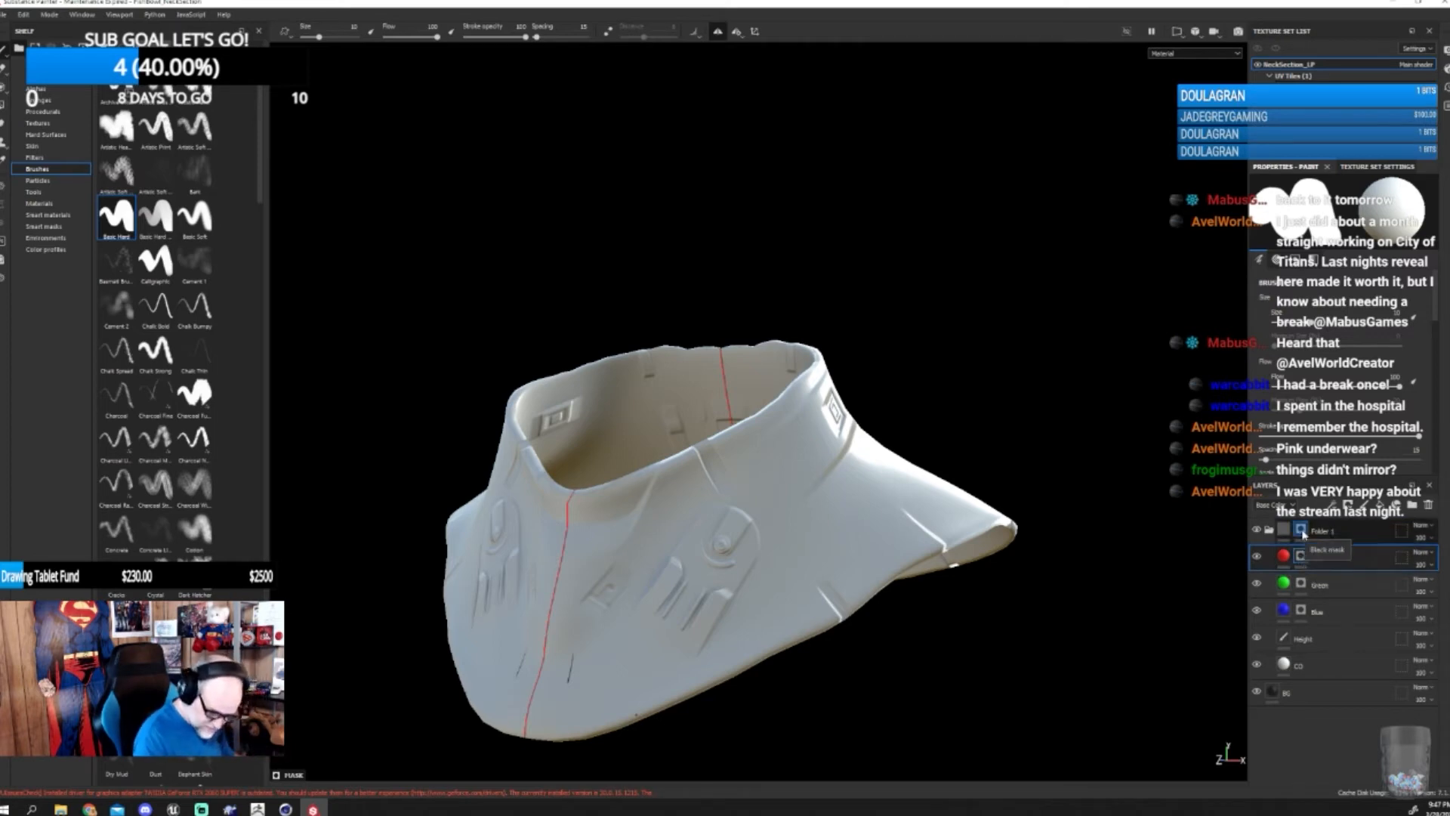
{"action": "left_click", "coordinate": [1322, 531]}
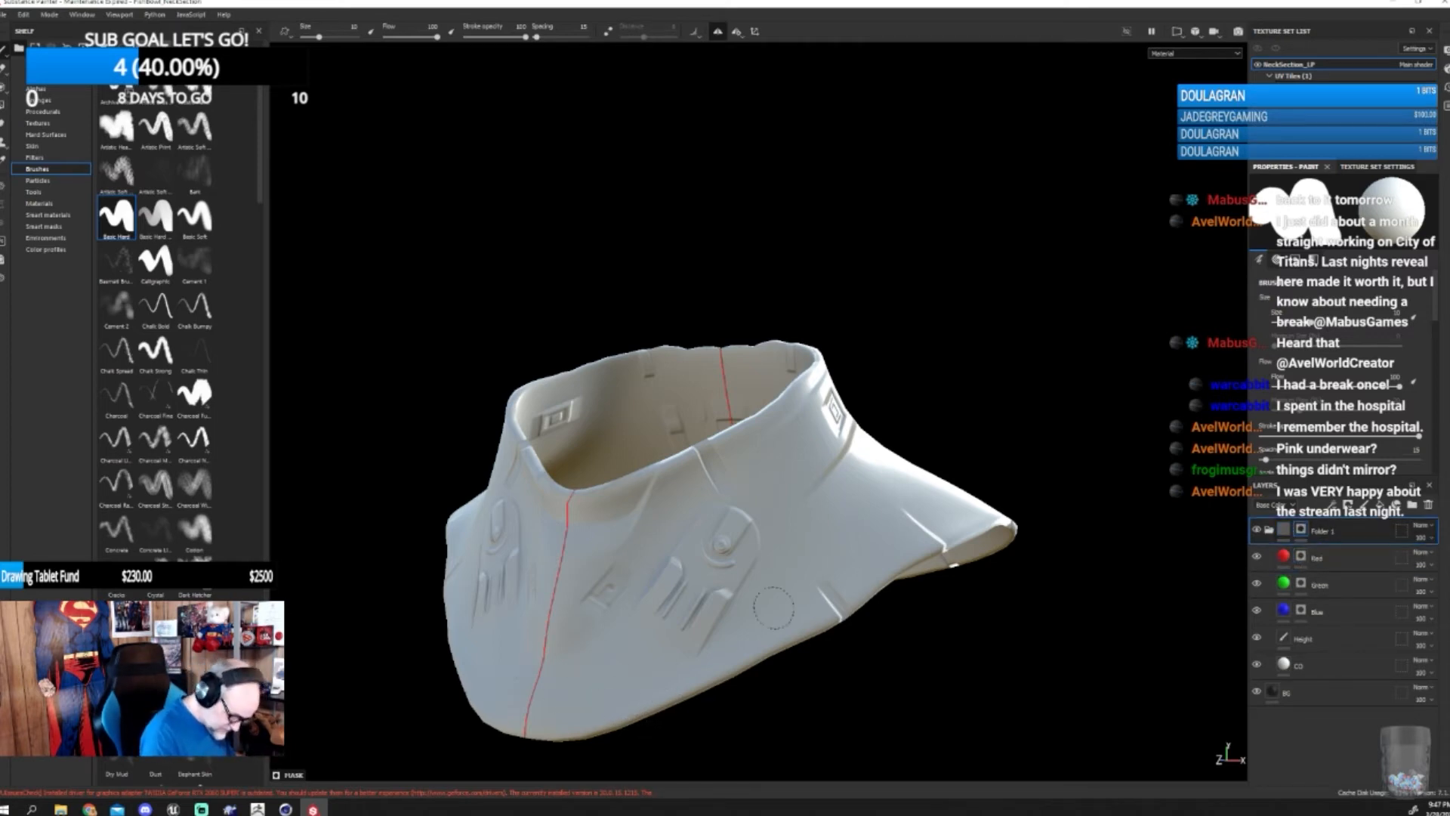
{"action": "left_click", "coordinate": [1301, 555]}
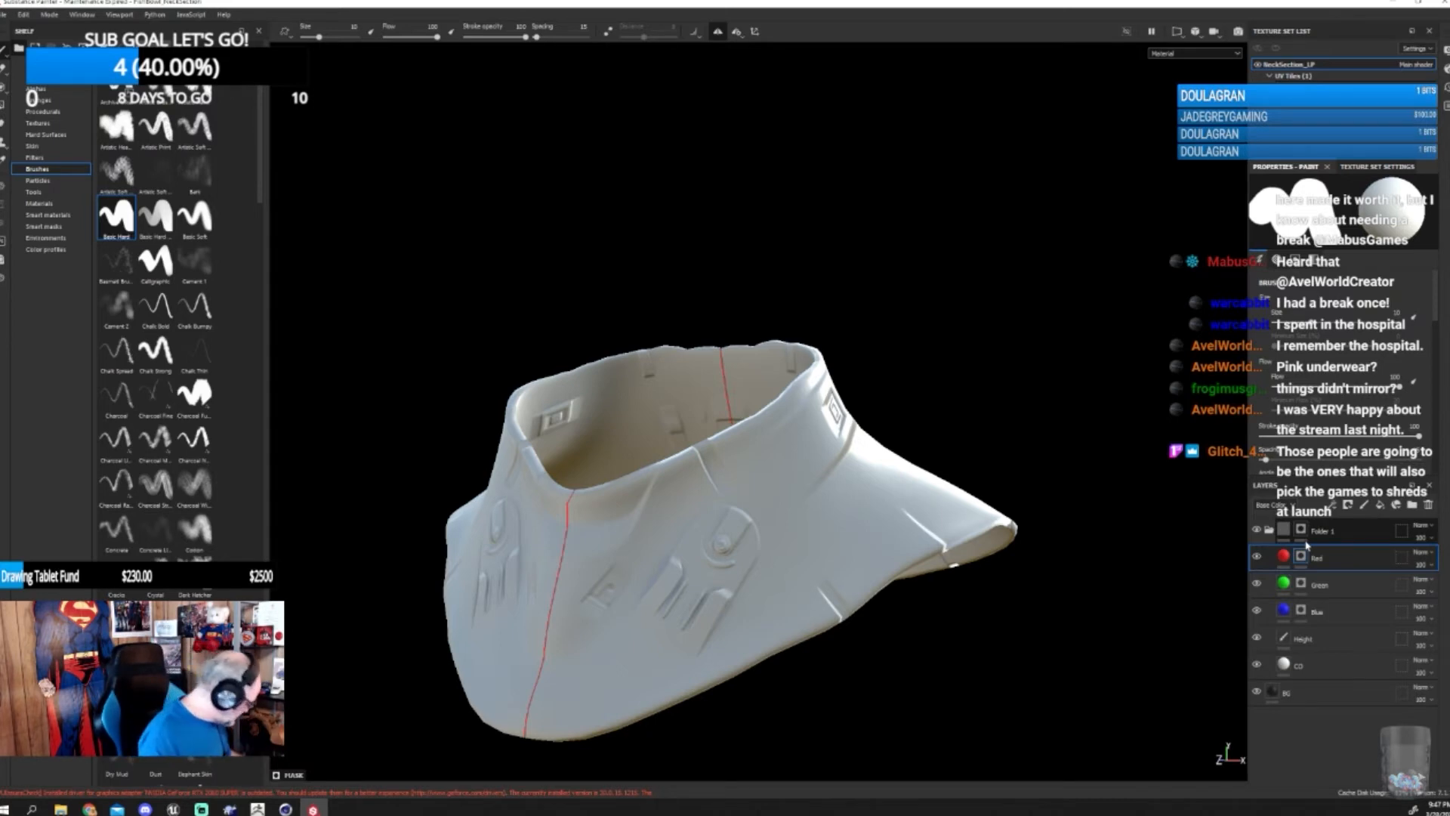
- Examine the neck section's front, side and back surface details before painting the red areas
{"action": "left_click_drag", "start_coordinate": [910, 680], "coordinate": [907, 640], "text": "alt"}
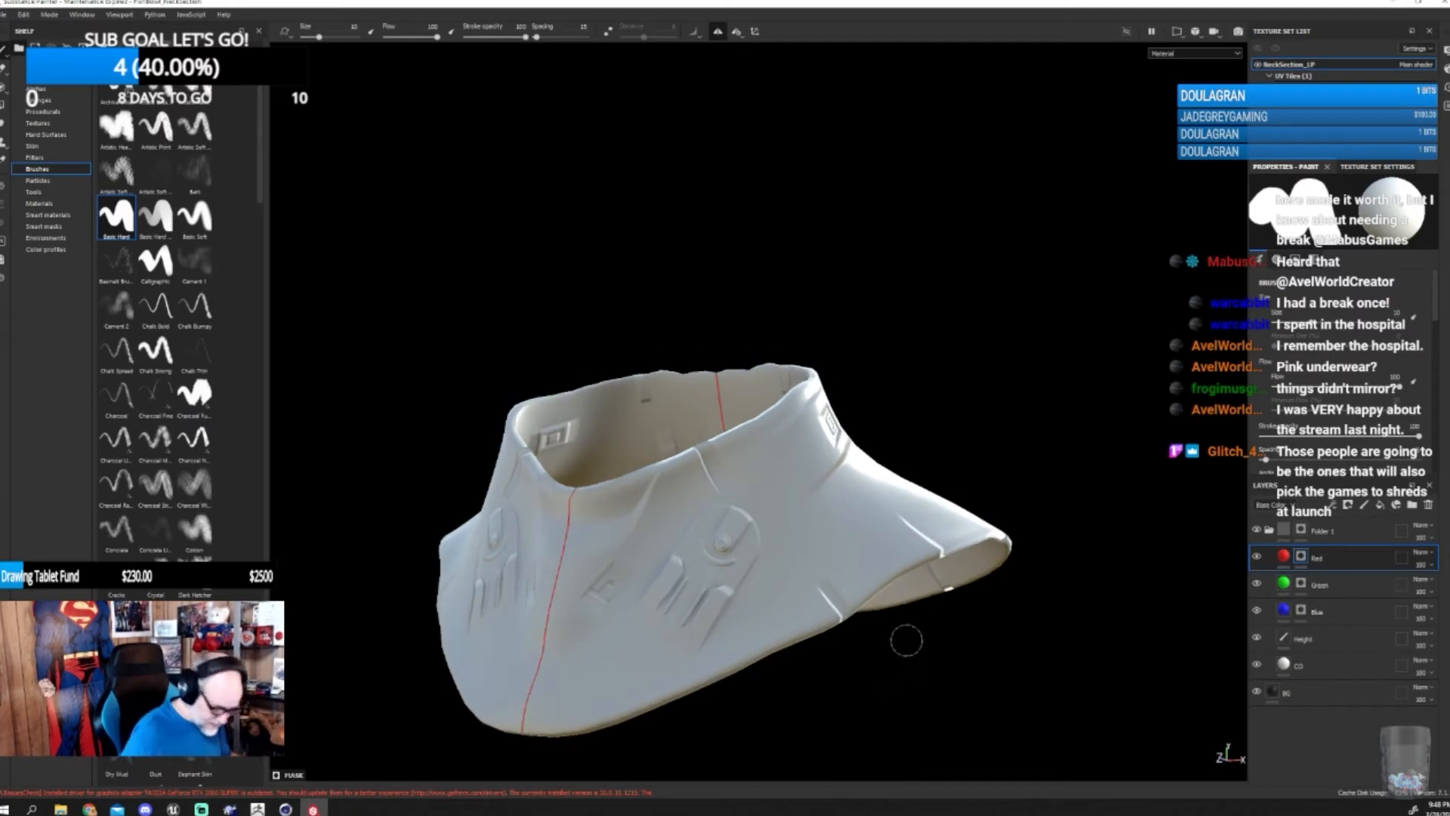
{"action": "right_click_drag", "start_coordinate": [907, 640], "coordinate": [920, 571], "text": "alt"}
{"action": "scroll", "coordinate": [920, 572], "scroll_direction": "down", "scroll_amount": 2}
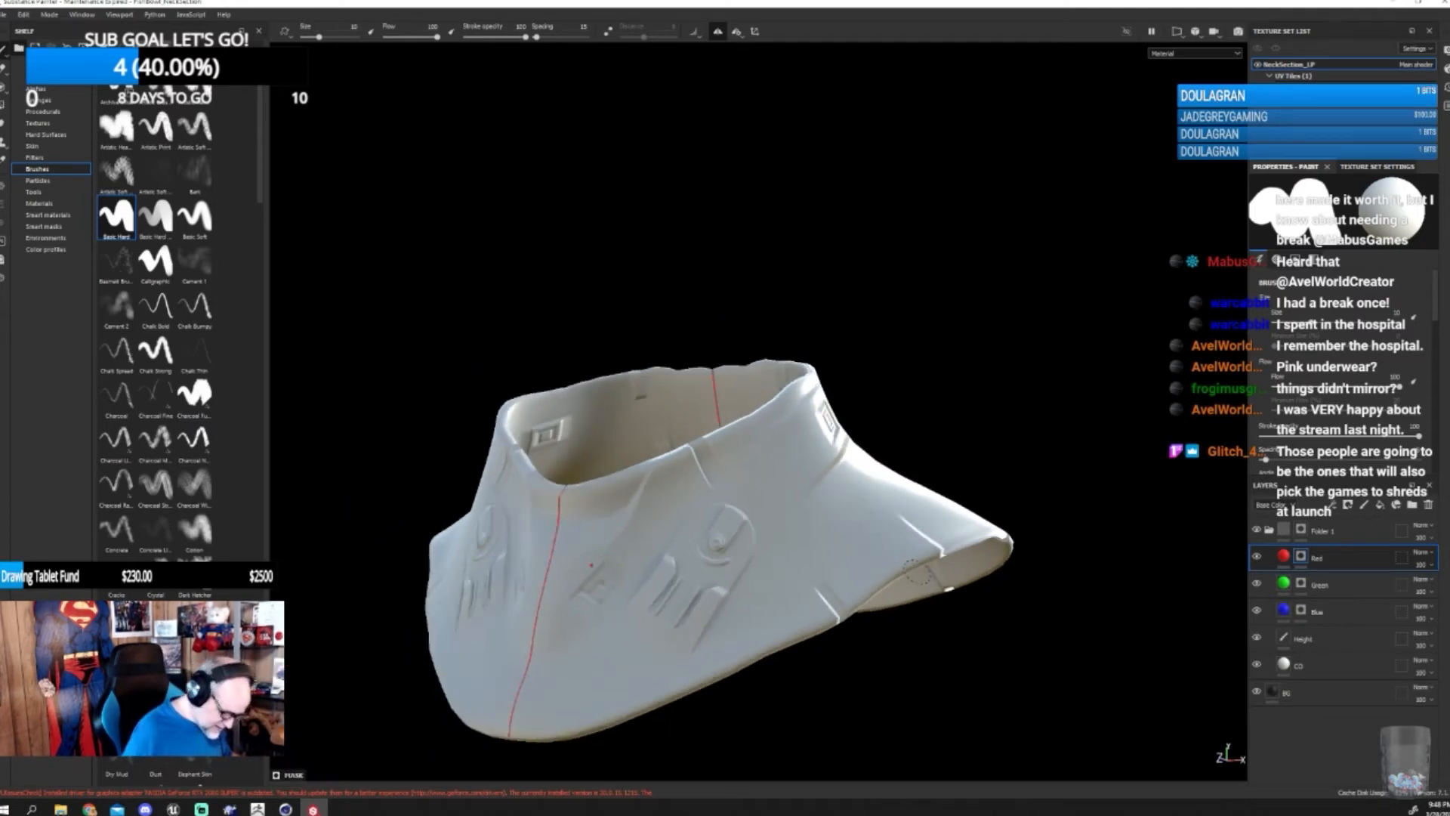
{"action": "left_click_drag", "start_coordinate": [918, 571], "coordinate": [656, 686], "text": "alt"}
{"action": "left_click_drag", "start_coordinate": [1053, 545], "coordinate": [816, 572], "text": "alt"}
{"action": "middle_click_drag", "start_coordinate": [1073, 535], "coordinate": [823, 626], "text": "alt"}
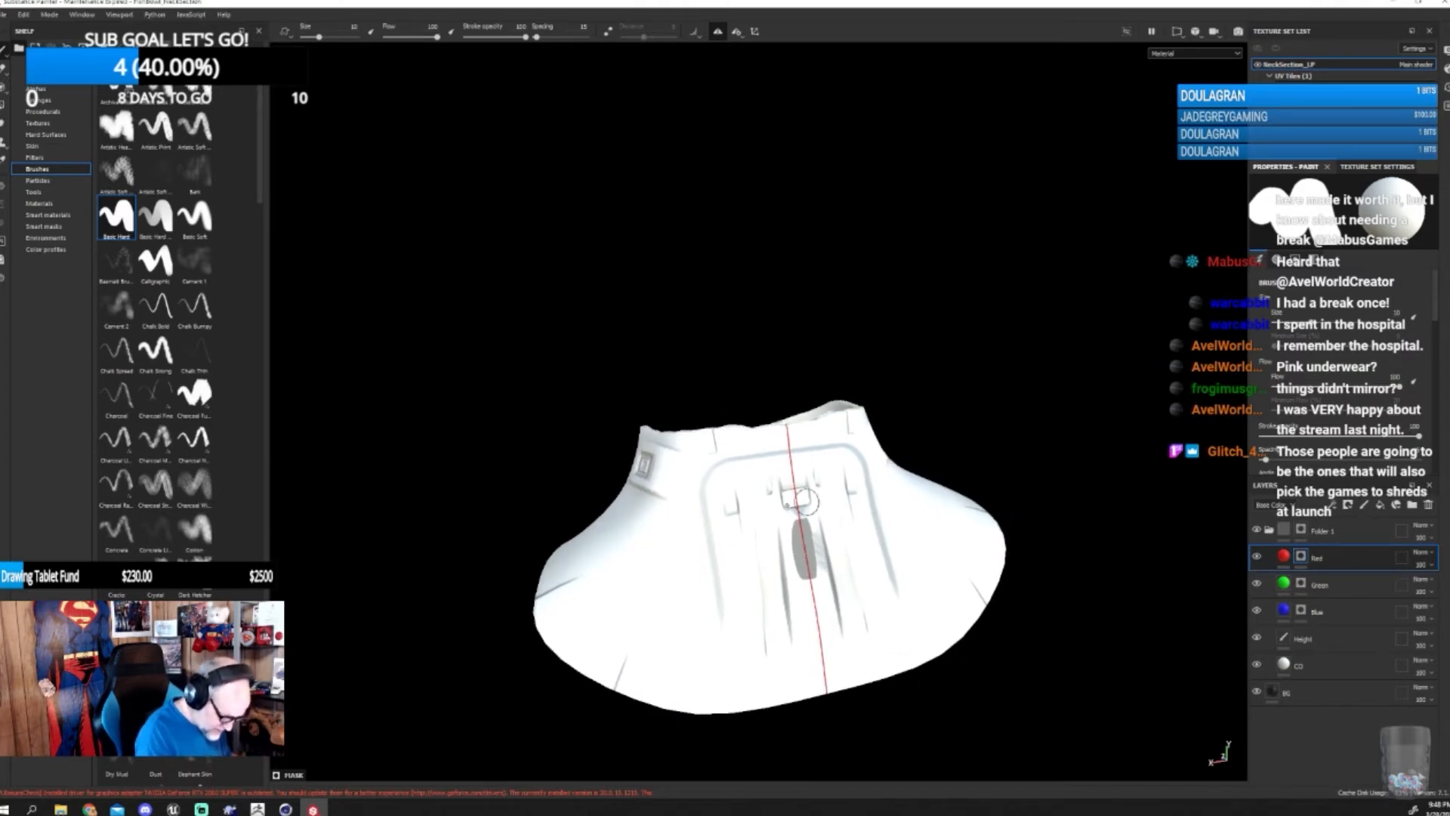
{"action": "mouse_move", "coordinate": [868, 605]}
{"action": "left_mouse_down", "text": "alt"}
{"action": "mouse_move", "coordinate": [926, 641]}
{"action": "mouse_move", "coordinate": [1088, 640]}
{"action": "left_mouse_up", "text": "alt"}
{"action": "left_click_drag", "start_coordinate": [864, 666], "coordinate": [1095, 623], "text": "alt"}
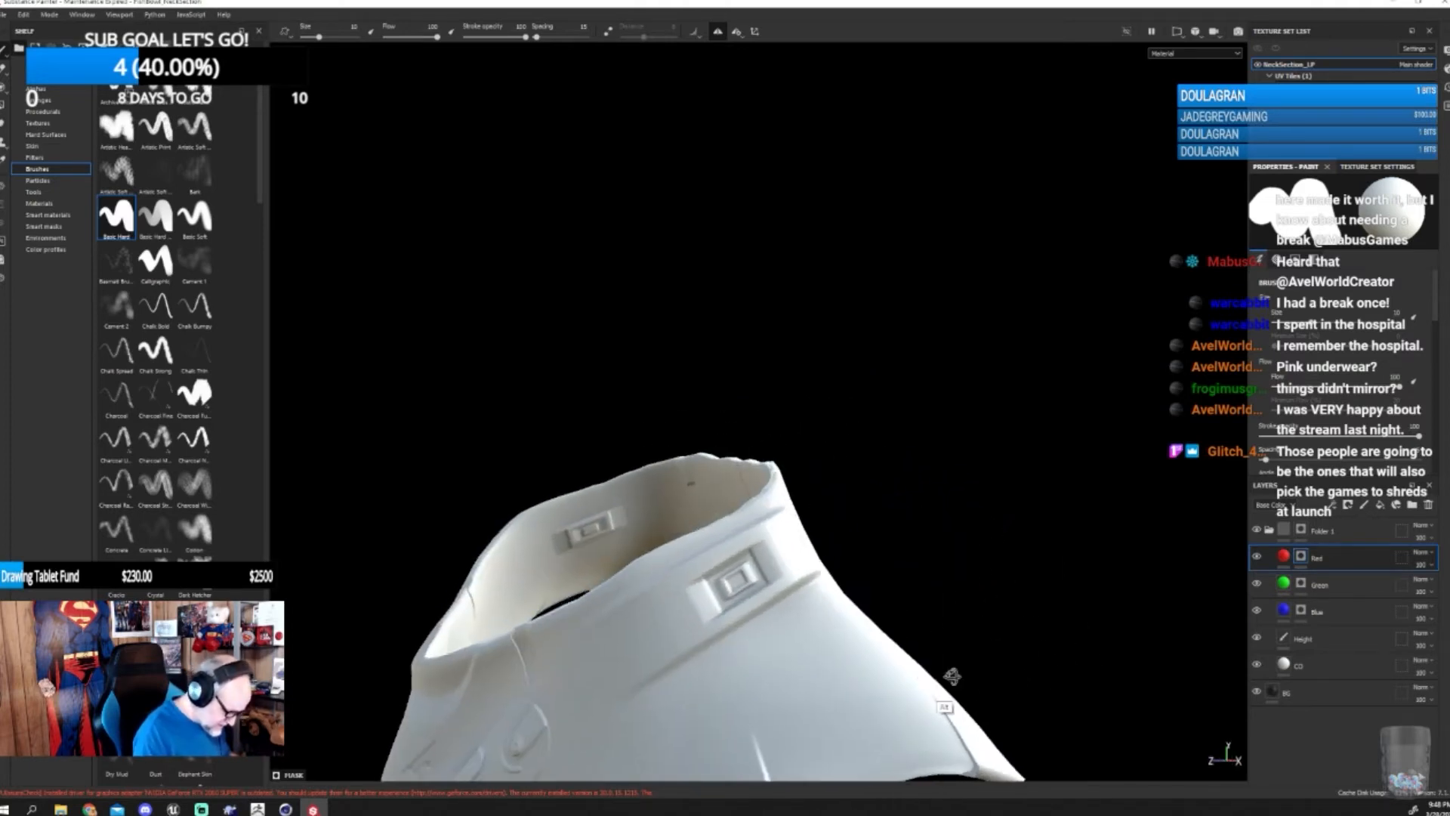
{"action": "left_click_drag", "start_coordinate": [952, 676], "coordinate": [987, 686], "text": "alt"}
{"action": "mouse_move", "coordinate": [971, 608]}
{"action": "left_mouse_down", "text": "alt"}
{"action": "mouse_move", "coordinate": [1000, 583]}
{"action": "mouse_move", "coordinate": [938, 626]}
{"action": "mouse_move", "coordinate": [972, 642]}
{"action": "left_mouse_up", "text": "alt"}
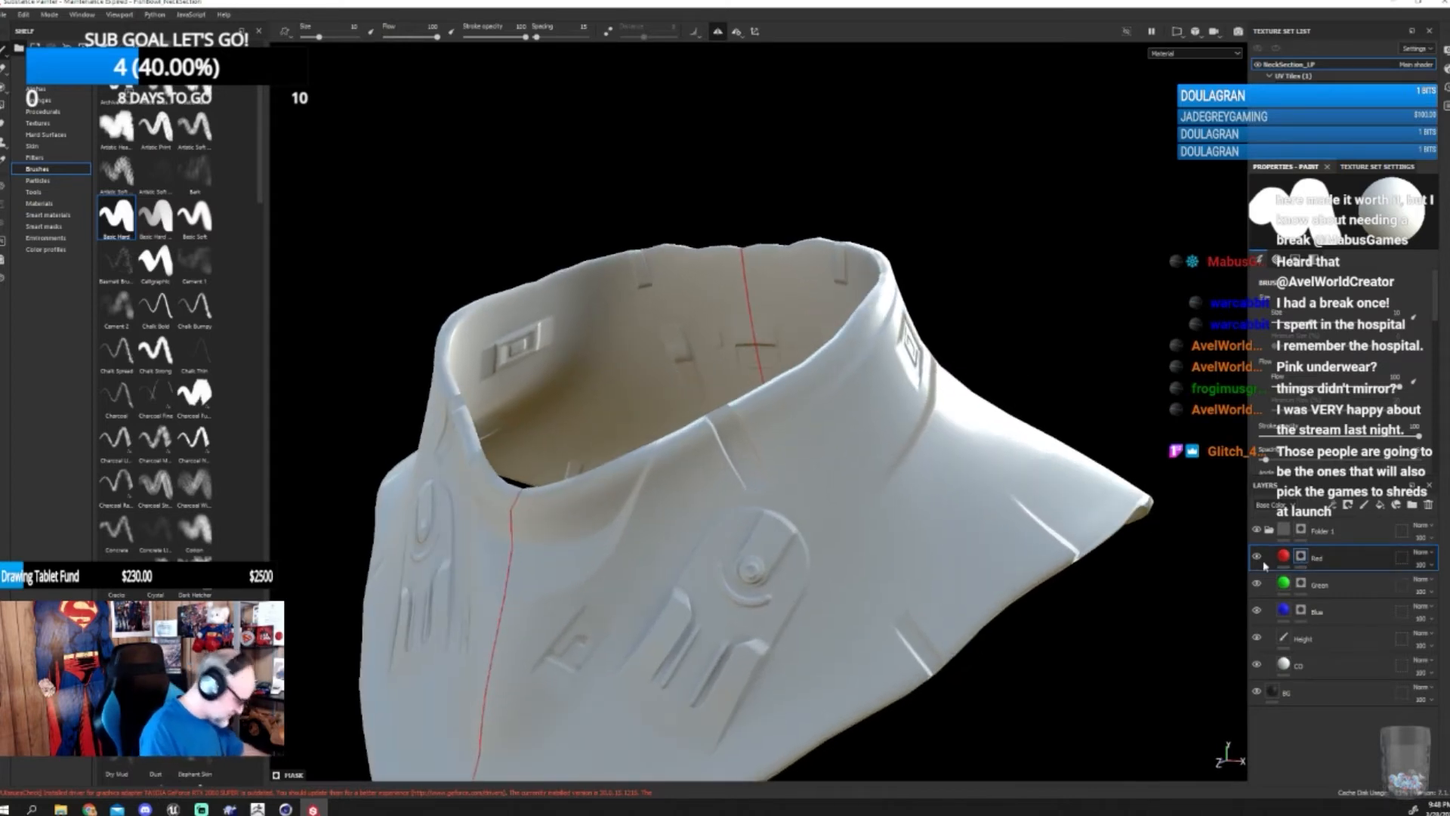
- Reduce the brush size to about 1.9 for painting the small raised details
{"action": "key", "text": "bracketleft"}
{"action": "key", "text": "bracketleft"}
{"action": "key", "text": "bracketleft"}
{"action": "key", "text": "bracketleft"}
{"action": "key", "text": "bracketleft"}
{"action": "key", "text": "bracketleft"}
{"action": "key", "text": "bracketleft"}
{"action": "key", "text": "bracketleft"}
{"action": "key", "text": "bracketleft"}
{"action": "key", "text": "bracketleft"}
{"action": "key", "text": "bracketleft"}
{"action": "key", "text": "bracketleft"}
{"action": "key", "text": "bracketleft"}
{"action": "key", "text": "bracketleft"}
{"action": "key", "text": "bracketleft"}
{"action": "key", "text": "bracketleft"}
{"action": "key", "text": "bracketleft"}
{"action": "key", "text": "bracketleft"}
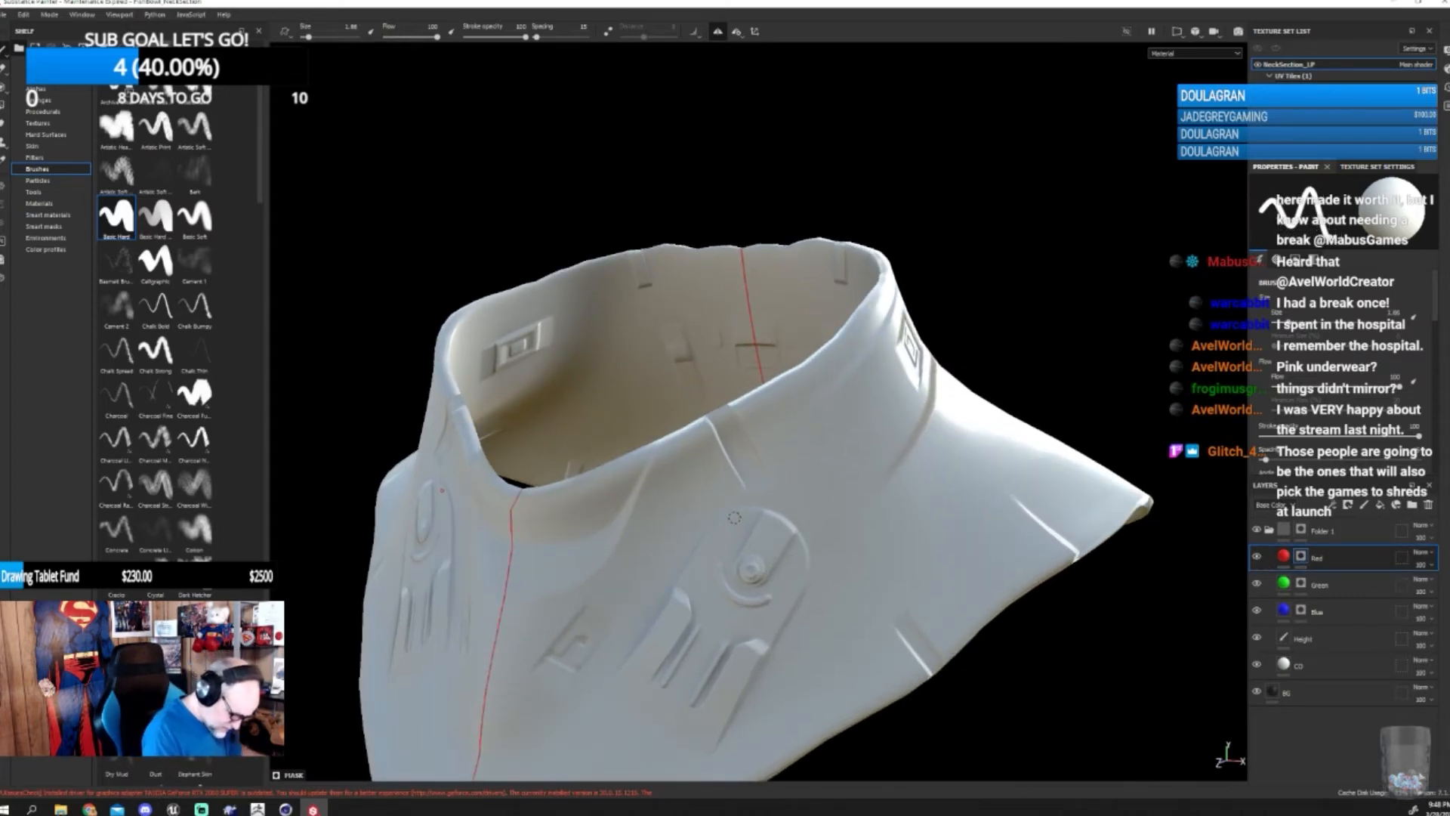
{"action": "mouse_move", "coordinate": [734, 517]}
{"action": "left_mouse_down"}
{"action": "mouse_move", "coordinate": [704, 539]}
{"action": "mouse_move", "coordinate": [610, 691]}
{"action": "left_mouse_up"}
{"action": "mouse_move", "coordinate": [732, 517]}
{"action": "left_mouse_down"}
{"action": "mouse_move", "coordinate": [782, 513]}
{"action": "mouse_move", "coordinate": [803, 574]}
{"action": "left_mouse_up"}
{"action": "key", "text": "ctrl+z"}
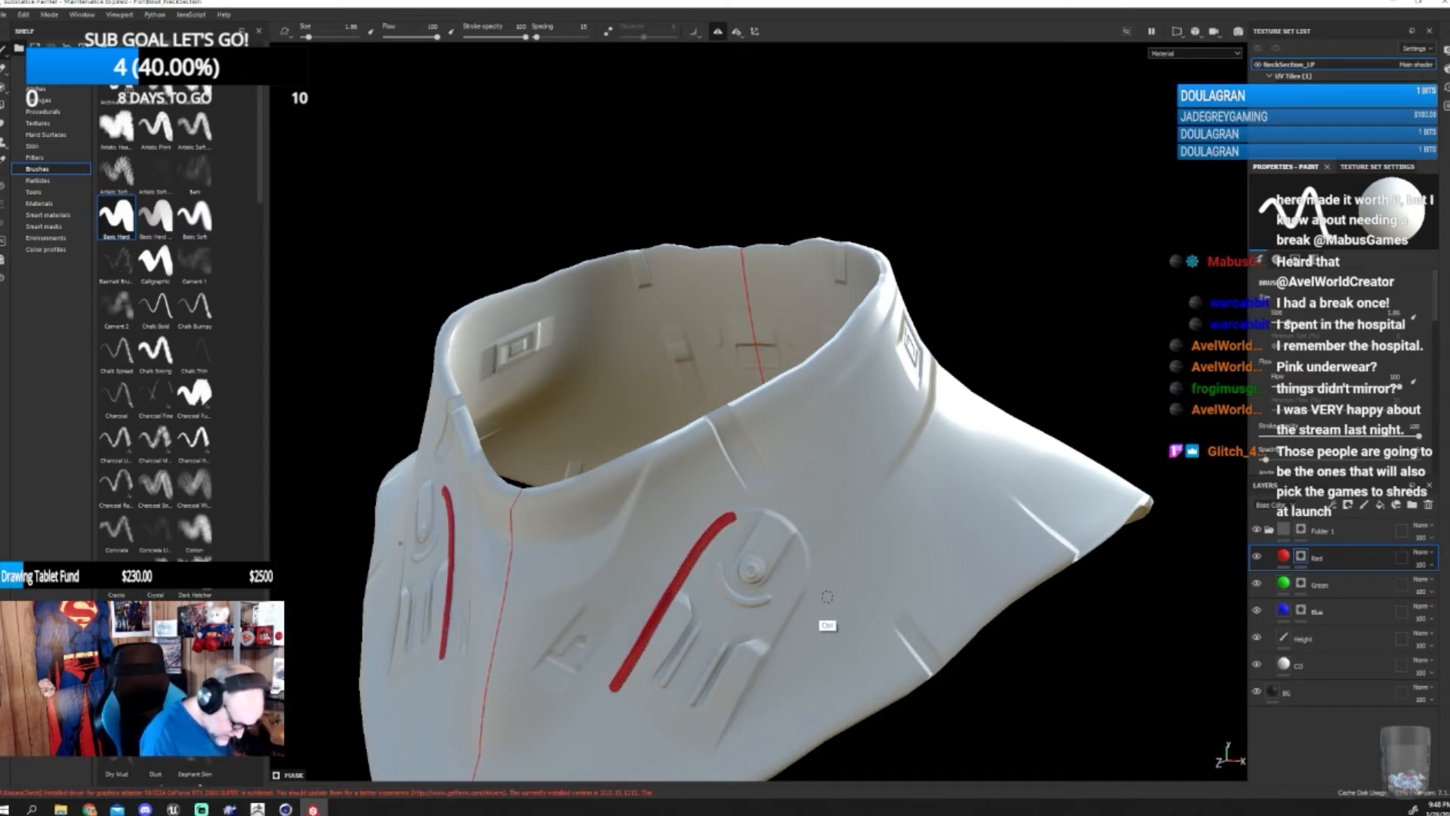
{"action": "key", "text": "ctrl+z"}
- Paint Red's mask over the front capsule, curved bar and two slots, and over the rectangular button on the collar's side
{"action": "left_click", "coordinate": [763, 517]}
{"action": "mouse_move", "coordinate": [763, 517]}
{"action": "left_mouse_down"}
{"action": "mouse_move", "coordinate": [737, 570]}
{"action": "mouse_move", "coordinate": [752, 589]}
{"action": "mouse_move", "coordinate": [793, 529]}
{"action": "mouse_move", "coordinate": [775, 519]}
{"action": "mouse_move", "coordinate": [764, 559]}
{"action": "mouse_move", "coordinate": [769, 529]}
{"action": "mouse_move", "coordinate": [722, 589]}
{"action": "mouse_move", "coordinate": [769, 599]}
{"action": "mouse_move", "coordinate": [680, 654]}
{"action": "mouse_move", "coordinate": [663, 687]}
{"action": "mouse_move", "coordinate": [729, 629]}
{"action": "left_mouse_up"}
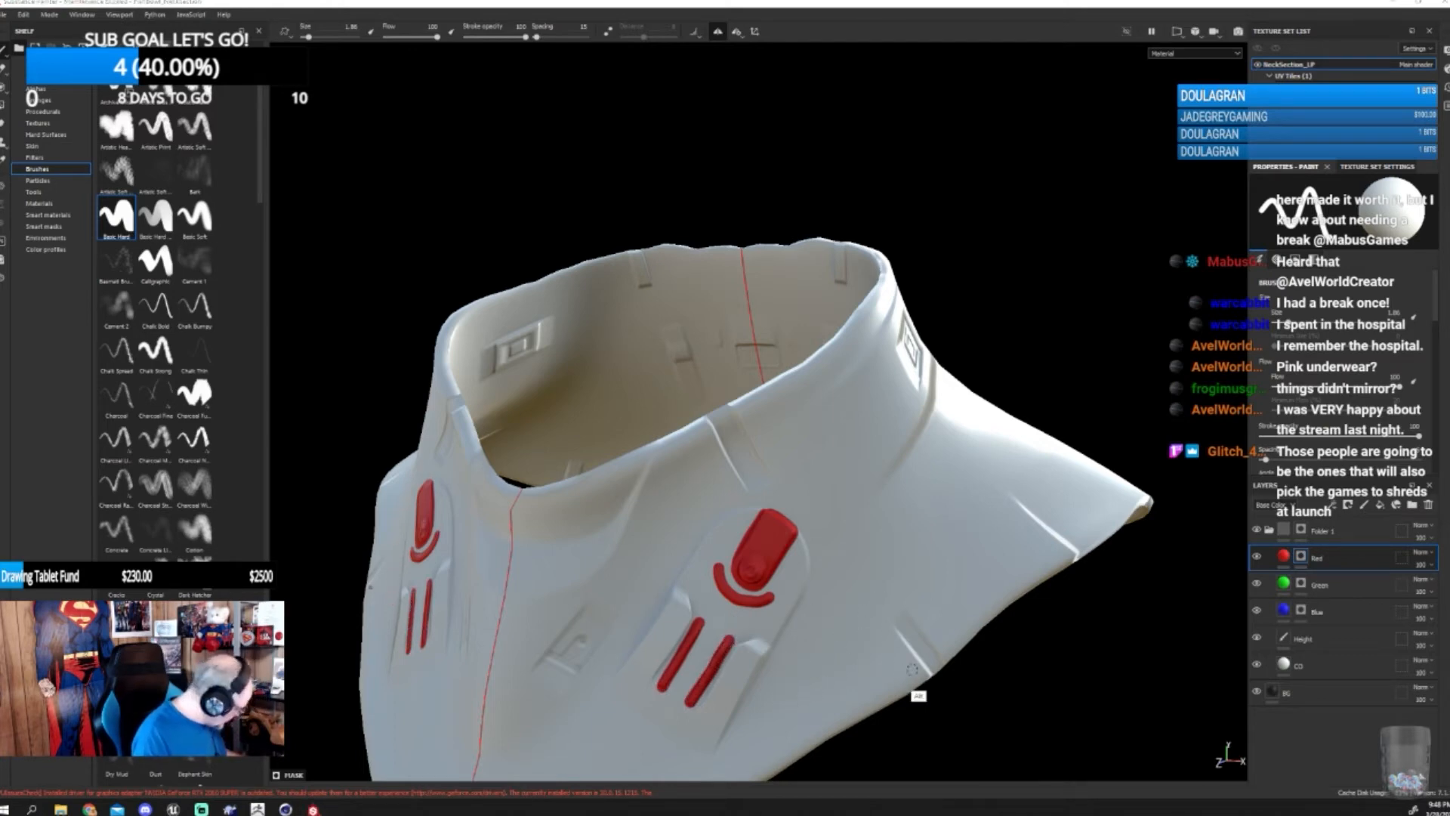
{"action": "left_click_drag", "start_coordinate": [912, 669], "coordinate": [864, 669], "text": "alt"}
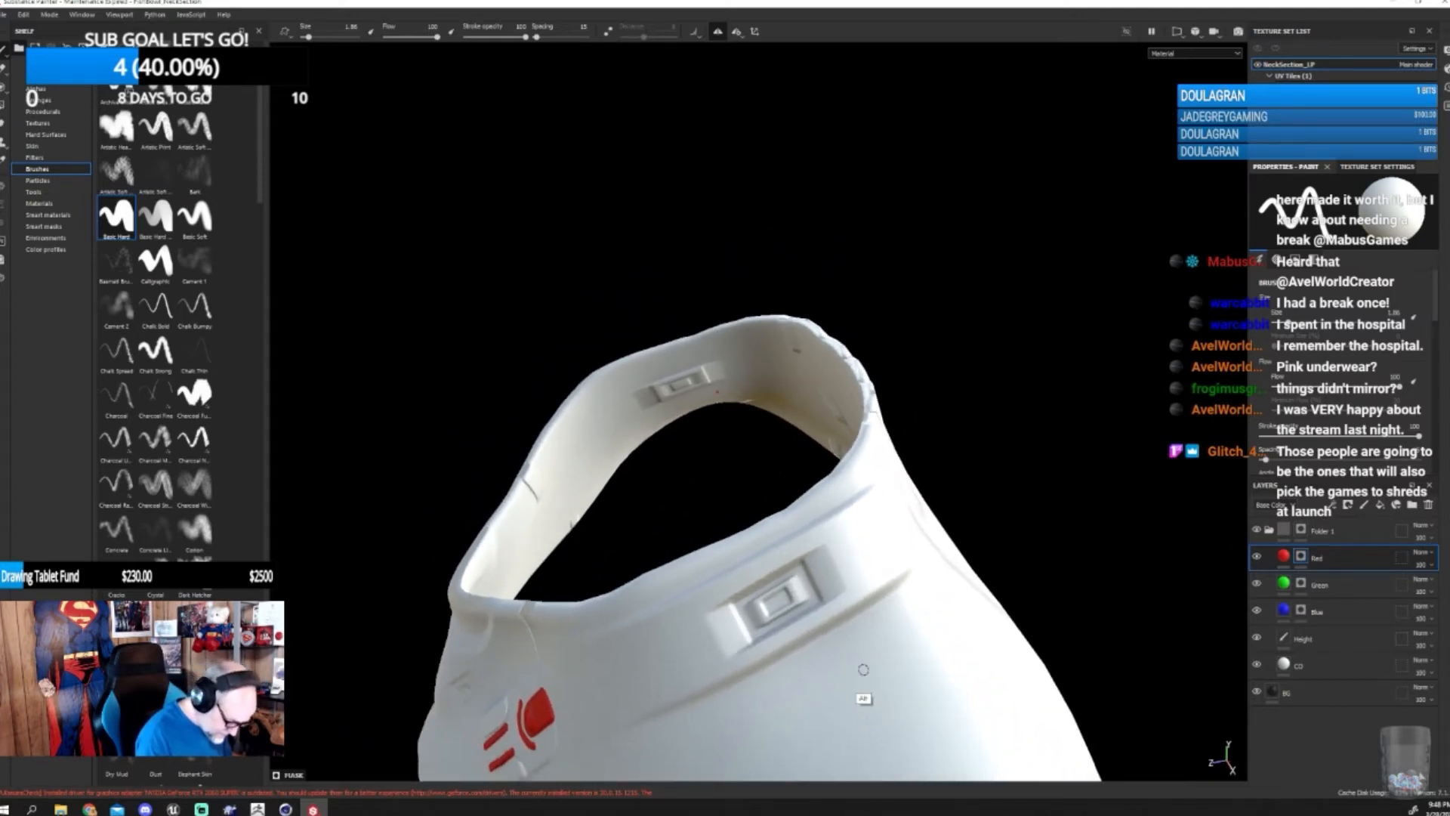
{"action": "mouse_move", "coordinate": [799, 577]}
{"action": "left_mouse_down"}
{"action": "mouse_move", "coordinate": [753, 604]}
{"action": "mouse_move", "coordinate": [758, 624]}
{"action": "mouse_move", "coordinate": [801, 598]}
{"action": "mouse_move", "coordinate": [793, 587]}
{"action": "mouse_move", "coordinate": [755, 610]}
{"action": "left_mouse_up"}
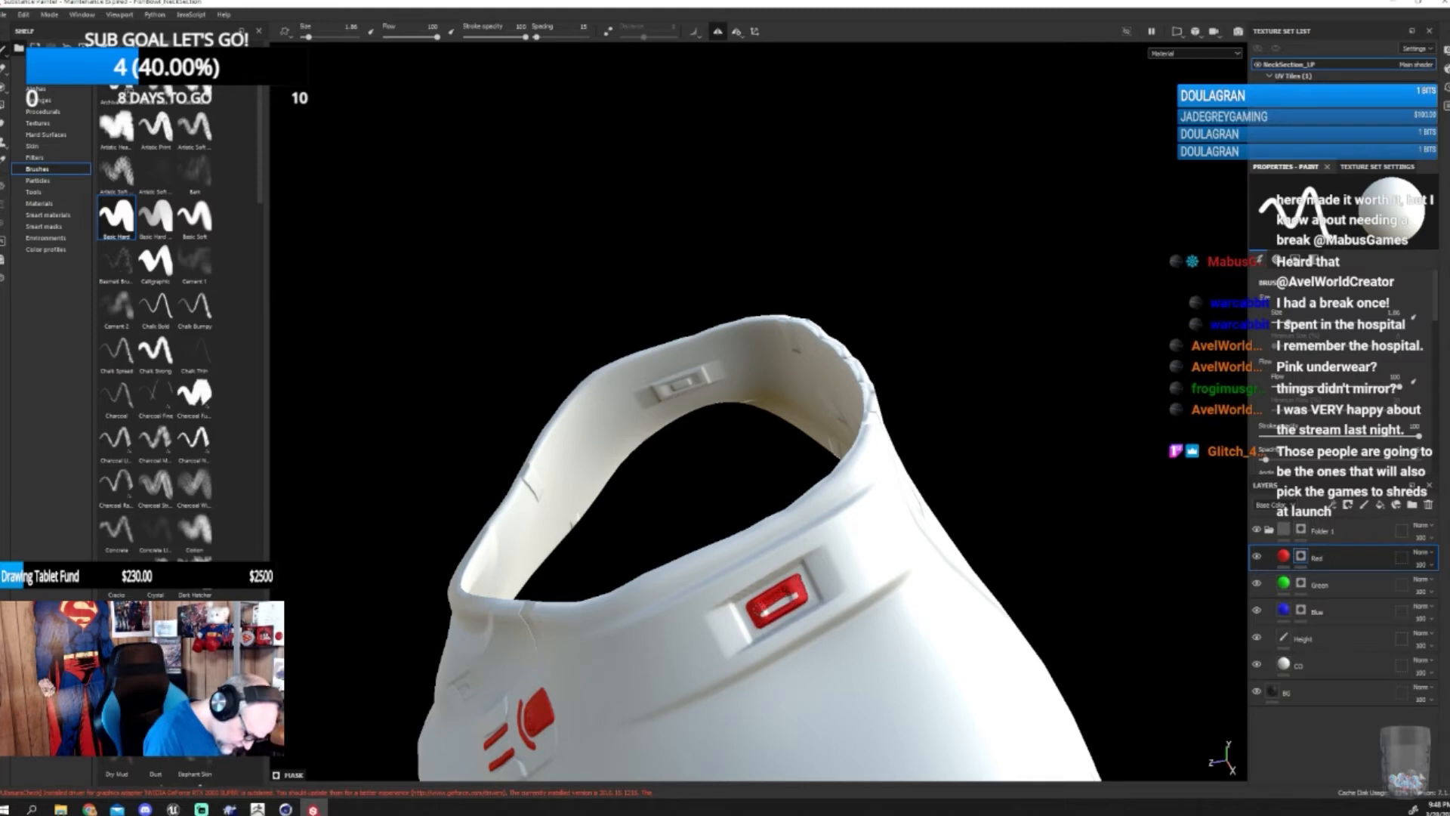
- Paint Red's mask over the small rectangular detail on the centre line at the back of the neck section
{"action": "left_click_drag", "start_coordinate": [1035, 645], "coordinate": [908, 621], "text": "alt"}
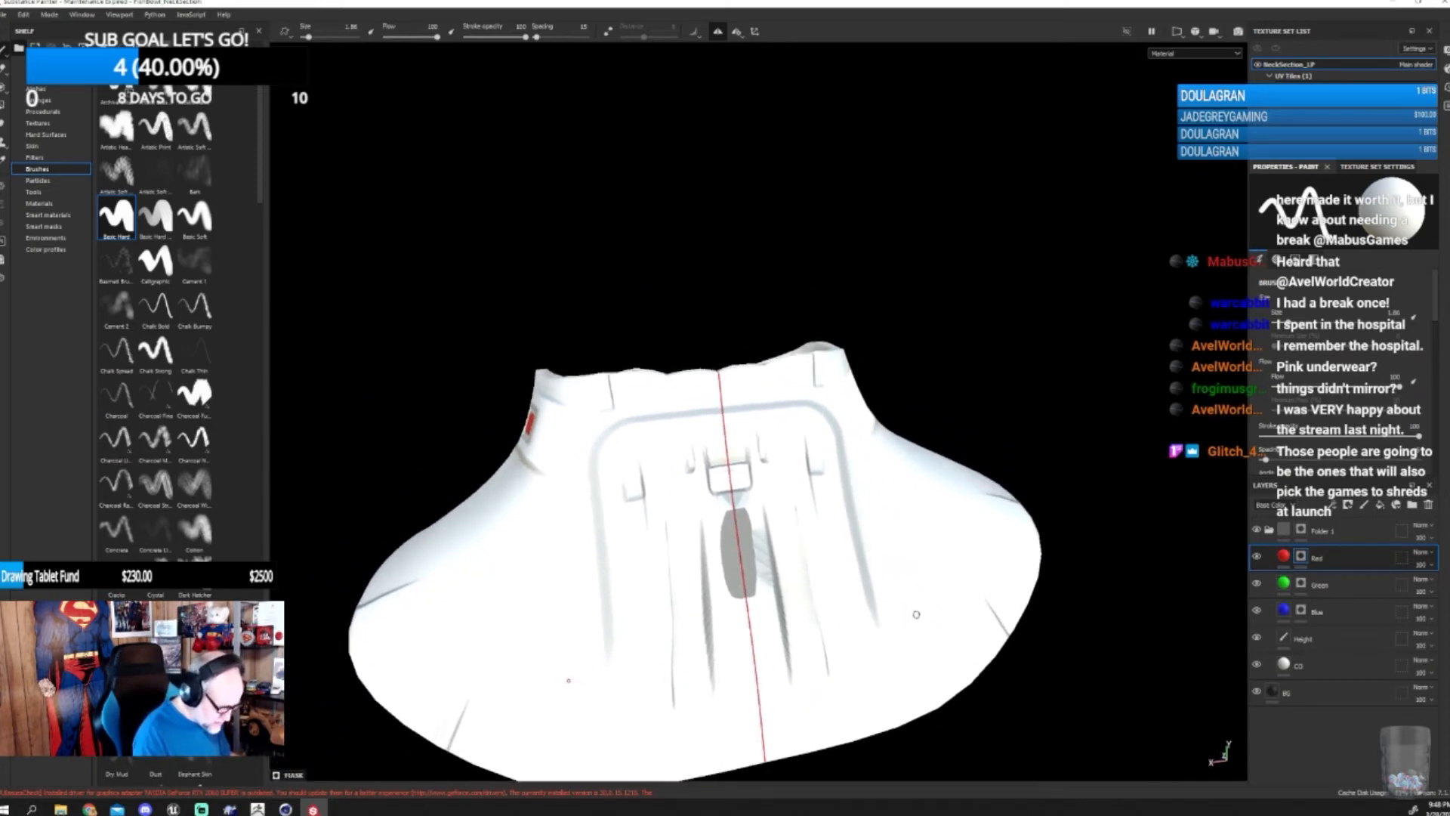
{"action": "right_click_drag", "start_coordinate": [916, 615], "coordinate": [944, 603], "text": "shift"}
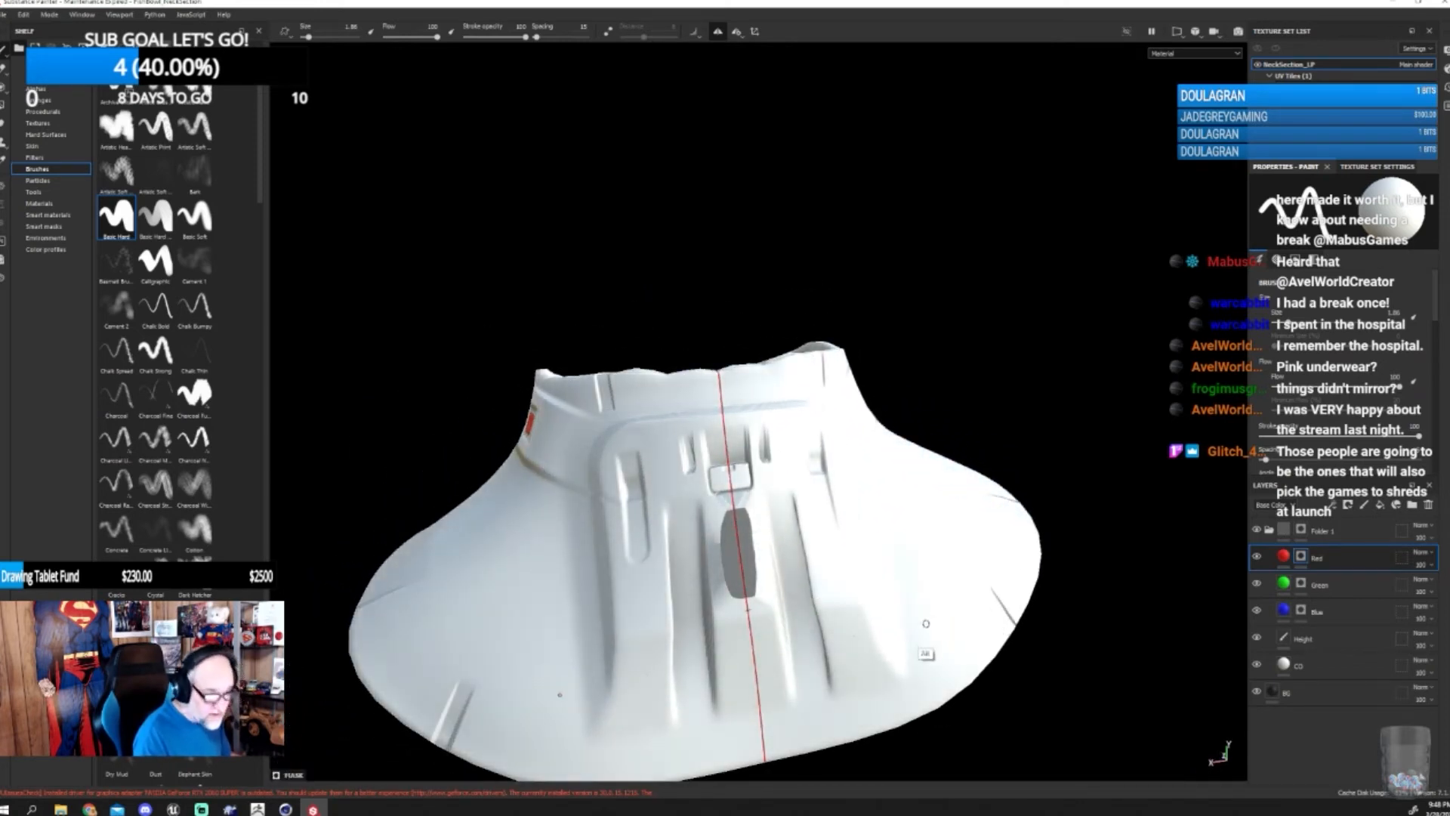
{"action": "middle_click_drag", "start_coordinate": [919, 614], "coordinate": [928, 650], "text": "alt"}
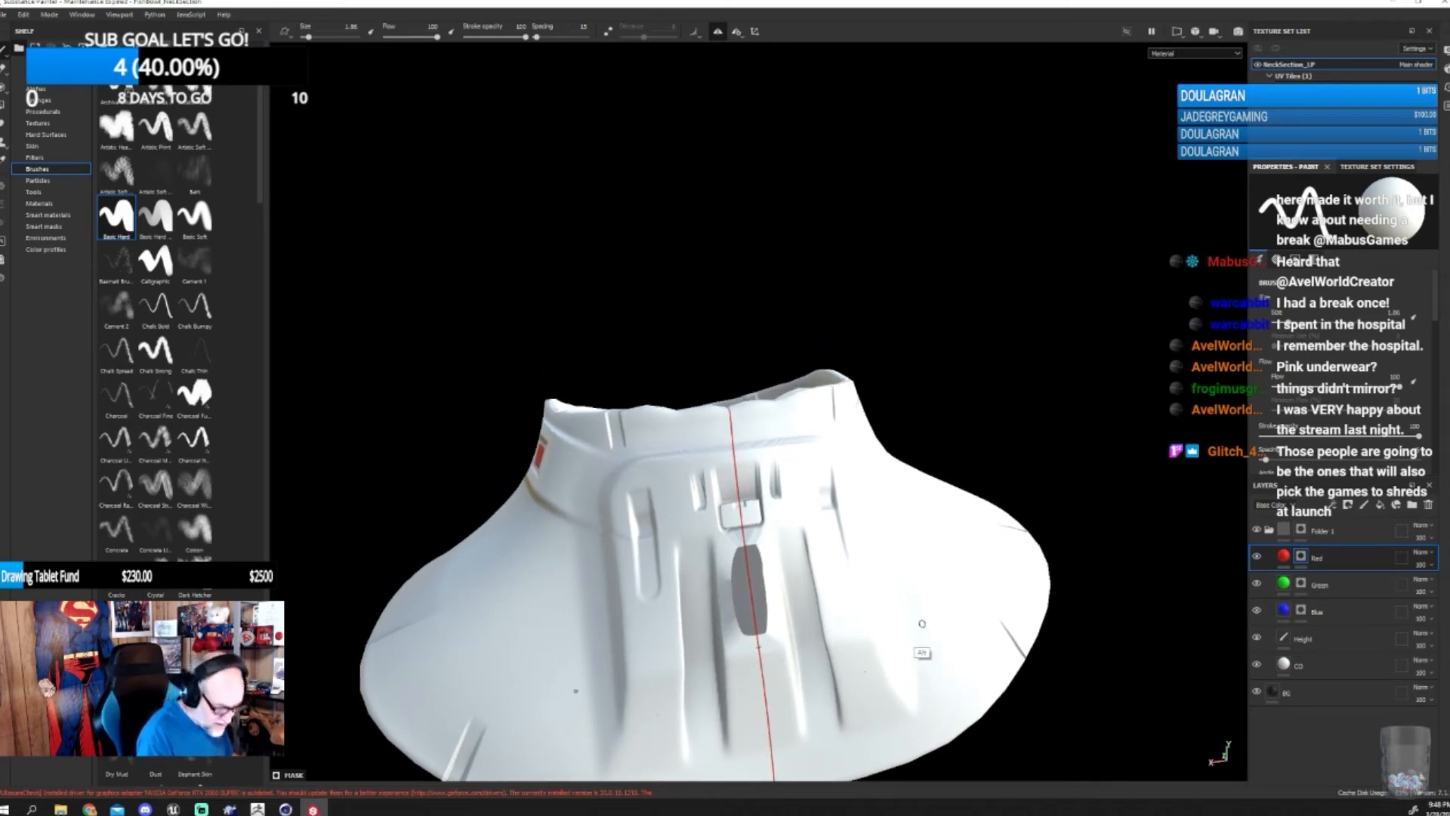
{"action": "mouse_move", "coordinate": [723, 506]}
{"action": "left_mouse_down"}
{"action": "mouse_move", "coordinate": [725, 522]}
{"action": "mouse_move", "coordinate": [754, 522]}
{"action": "mouse_move", "coordinate": [728, 502]}
{"action": "mouse_move", "coordinate": [741, 514]}
{"action": "left_mouse_up"}
{"action": "left_click_drag", "start_coordinate": [916, 651], "coordinate": [925, 646], "text": "alt"}
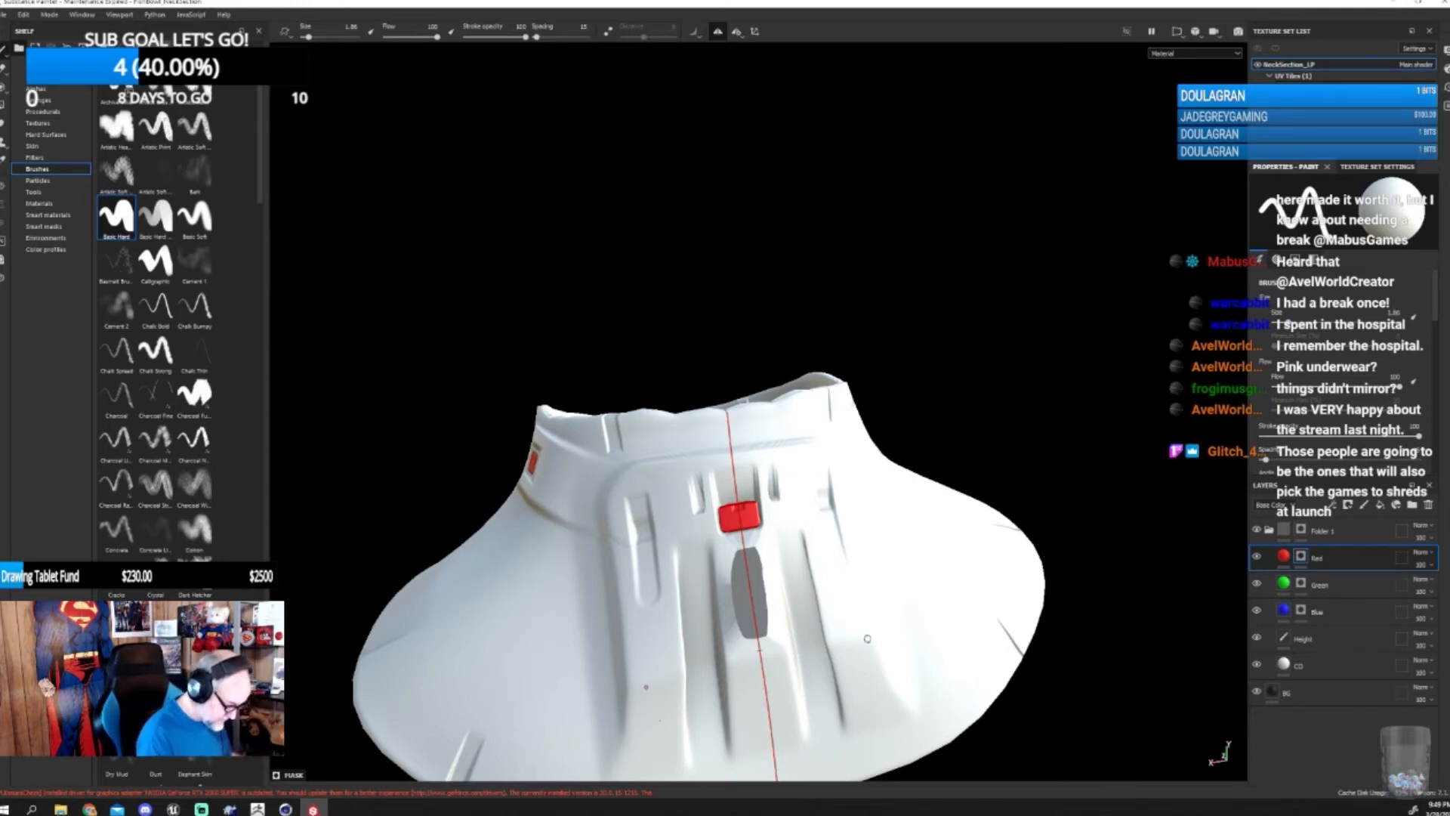
- Erase Red's mask from the inner rectangle of the side collar button with a much smaller brush
{"action": "left_click_drag", "start_coordinate": [867, 638], "coordinate": [918, 668], "text": "alt"}
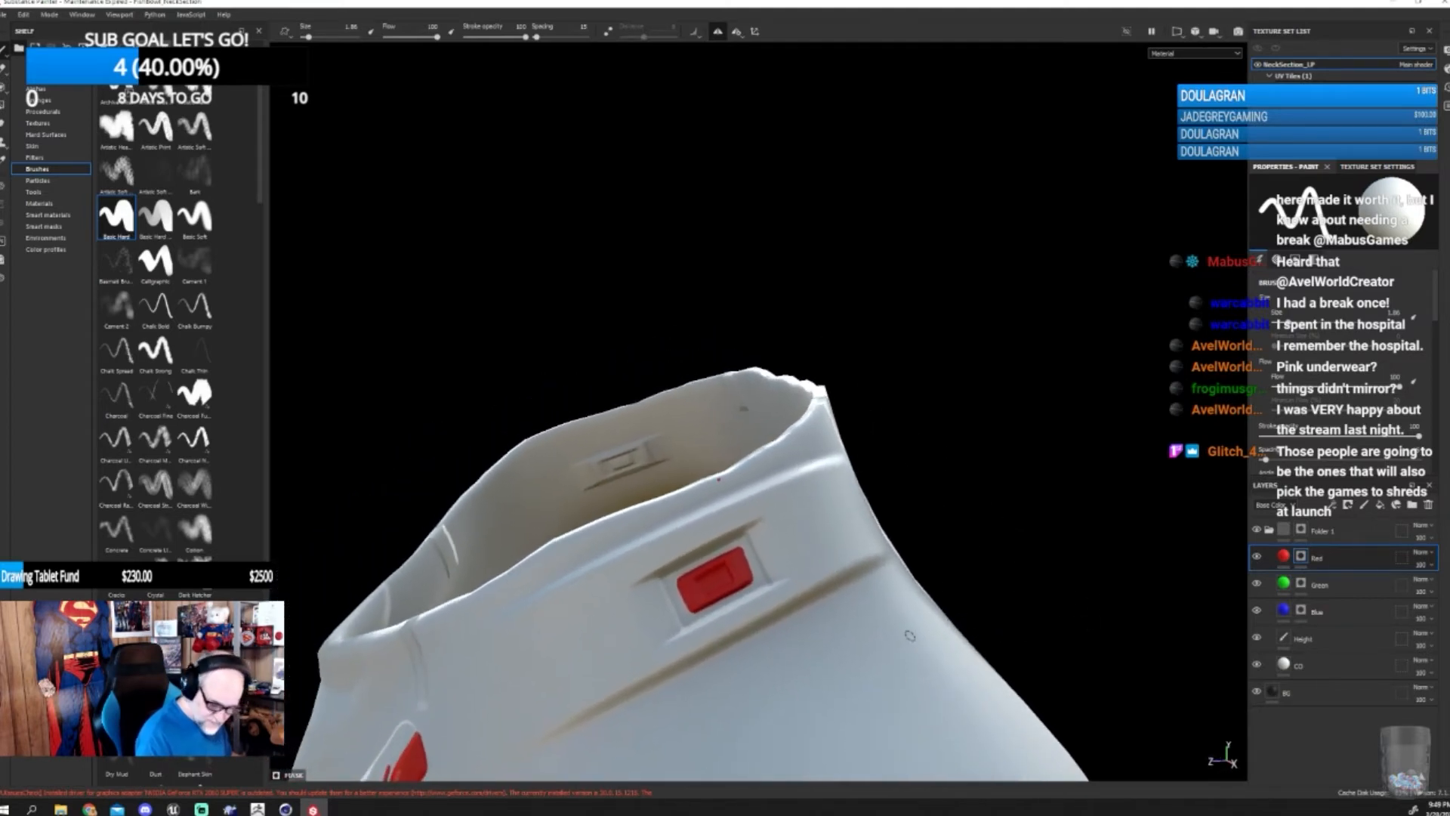
{"action": "left_click", "coordinate": [1300, 587]}
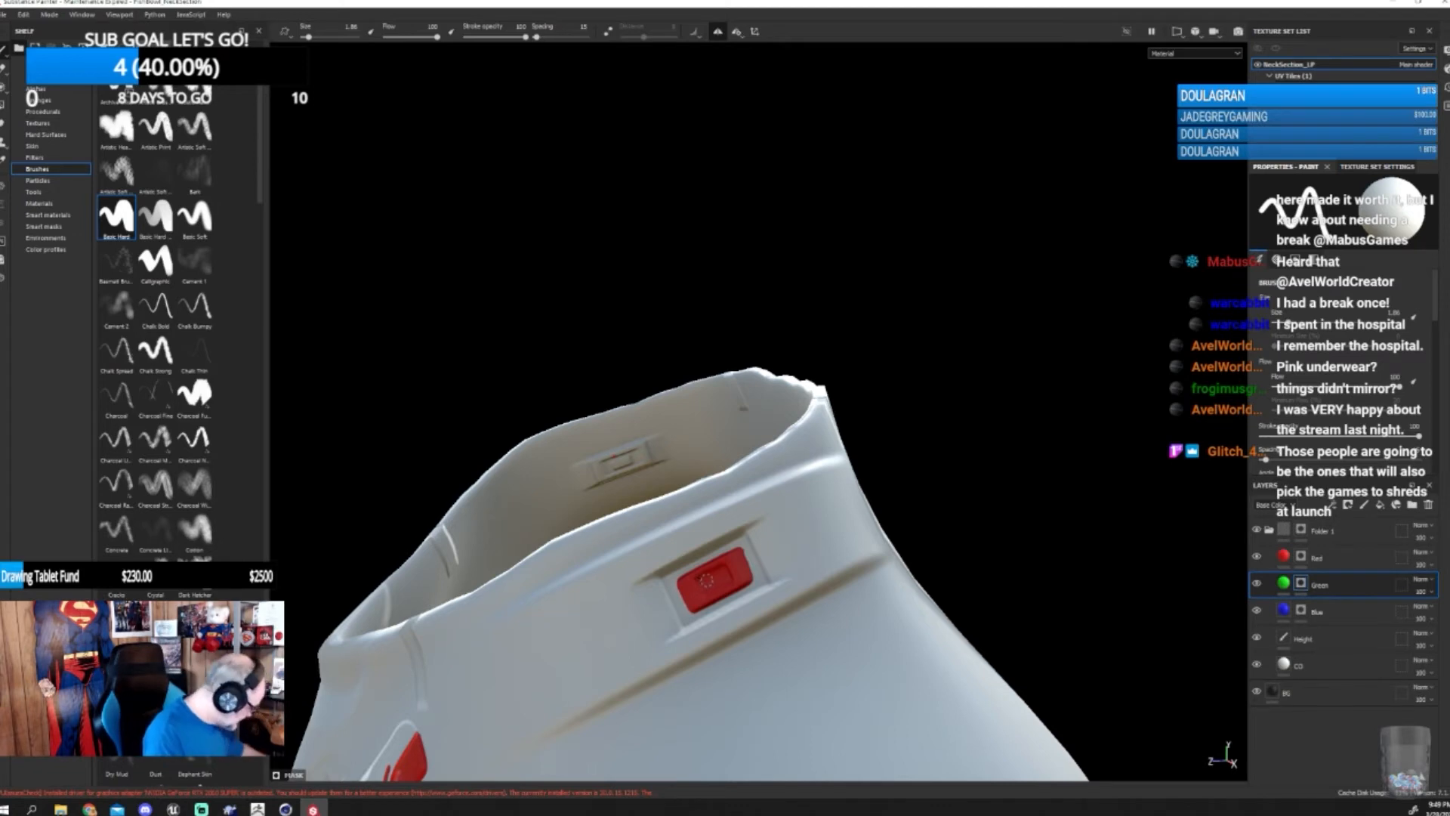
{"action": "right_click_drag", "start_coordinate": [712, 582], "coordinate": [686, 583], "text": "ctrl"}
{"action": "left_click", "coordinate": [1301, 558]}
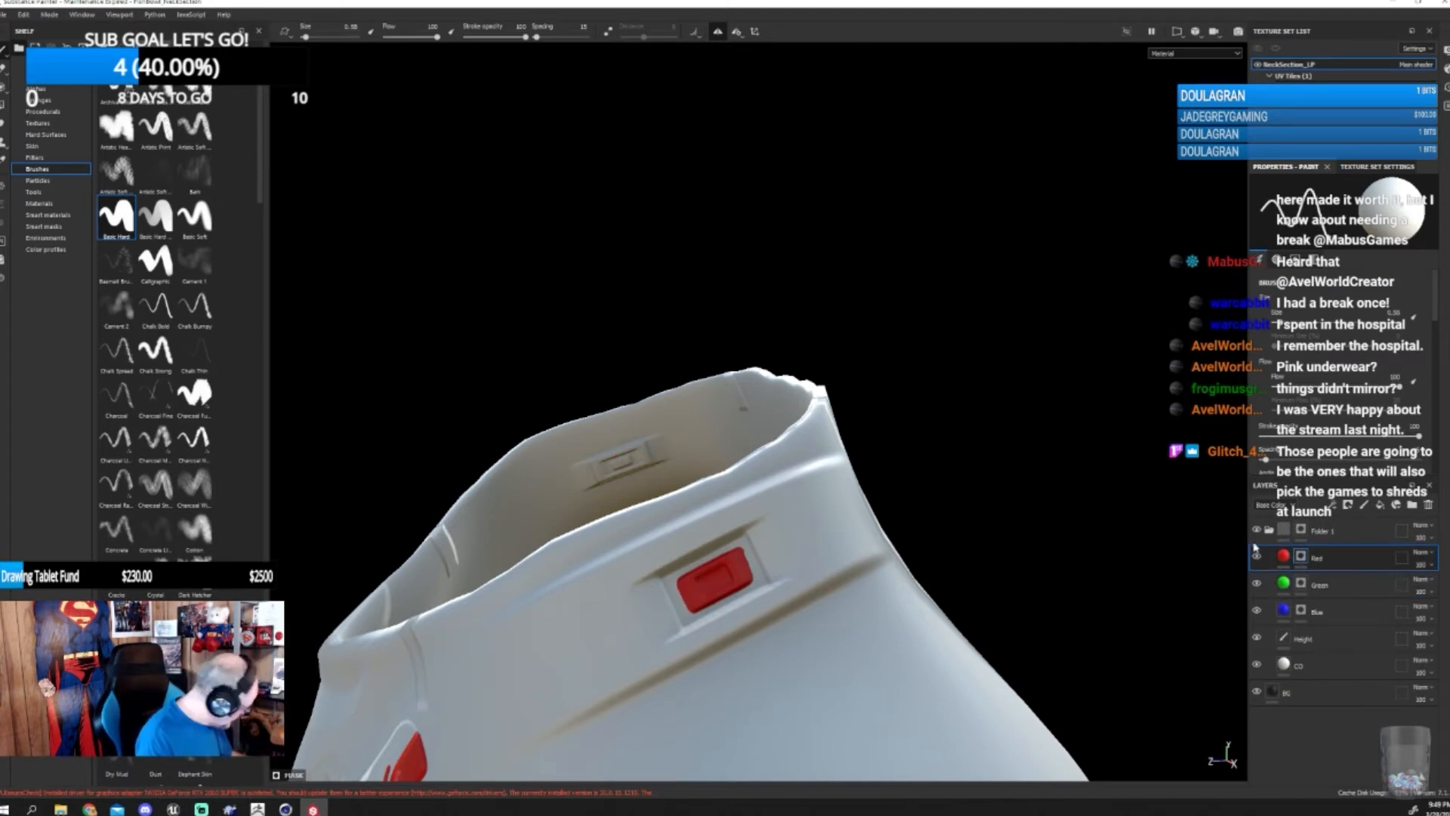
{"action": "left_click", "coordinate": [704, 594], "text": "shift"}
{"action": "left_click", "coordinate": [731, 584], "text": "shift"}
{"action": "left_click", "coordinate": [727, 572], "text": "shift"}
{"action": "left_click", "coordinate": [726, 568], "text": "shift"}
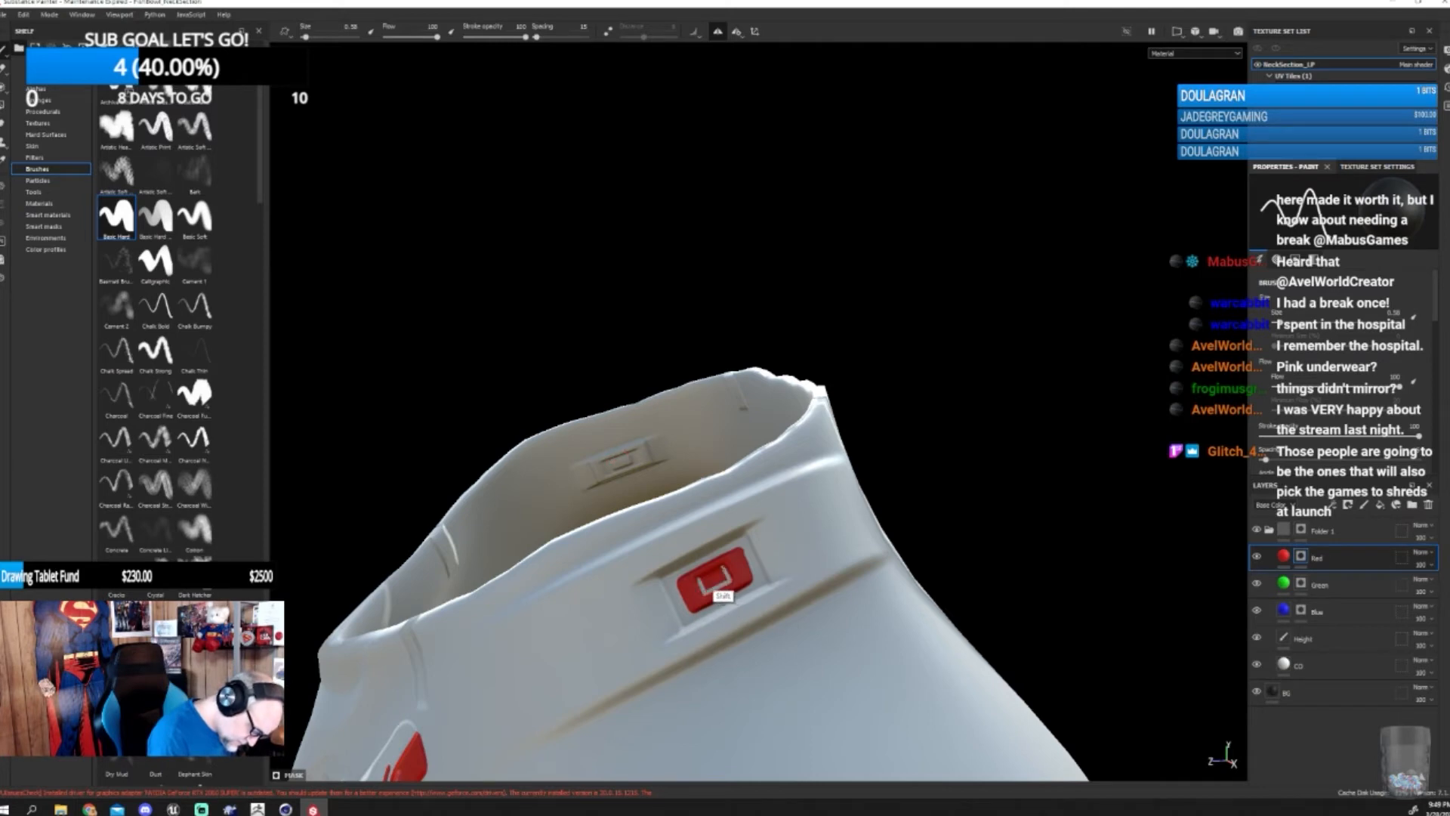
{"action": "left_click", "coordinate": [715, 572], "text": "shift"}
{"action": "left_click", "coordinate": [700, 580], "text": "shift"}
{"action": "left_click_drag", "start_coordinate": [707, 581], "coordinate": [724, 576]}
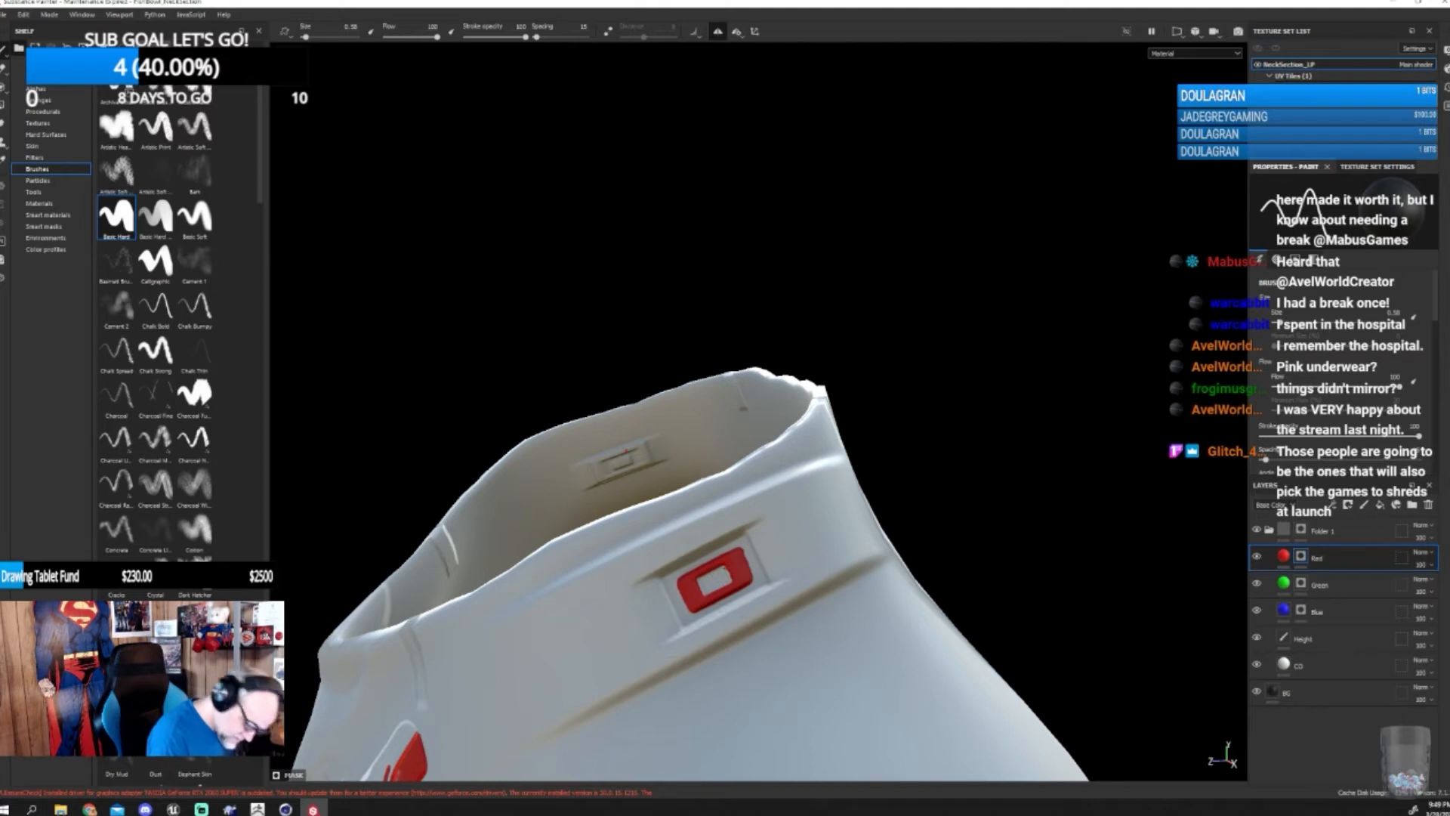
- Paint Green's mask over the inner rectangle of the side collar button, outlining it and filling the middle
{"action": "left_click", "coordinate": [1282, 581]}
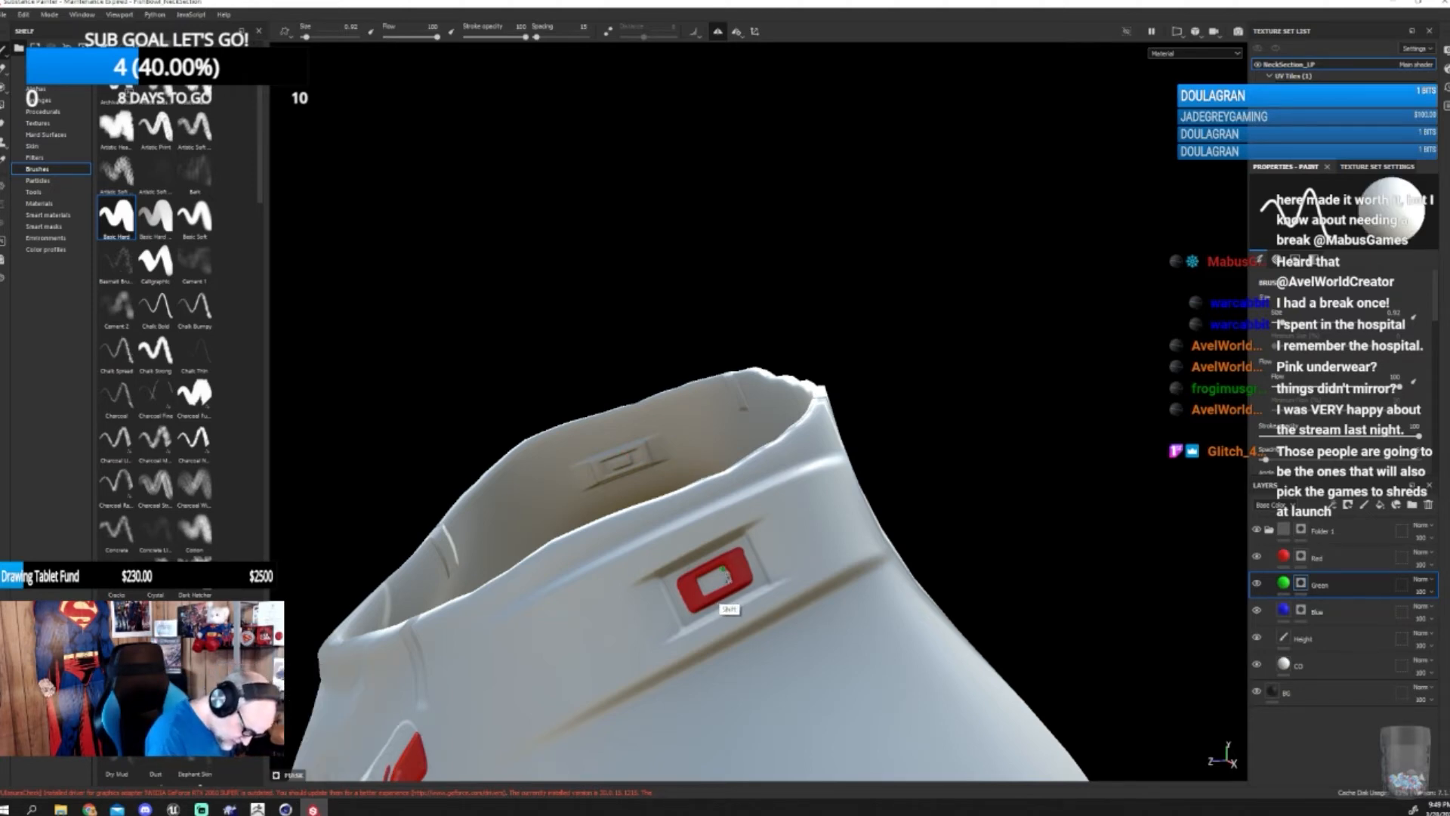
{"action": "left_click", "coordinate": [728, 581], "text": "shift"}
{"action": "left_click", "coordinate": [703, 591], "text": "shift"}
{"action": "left_click", "coordinate": [700, 578], "text": "shift"}
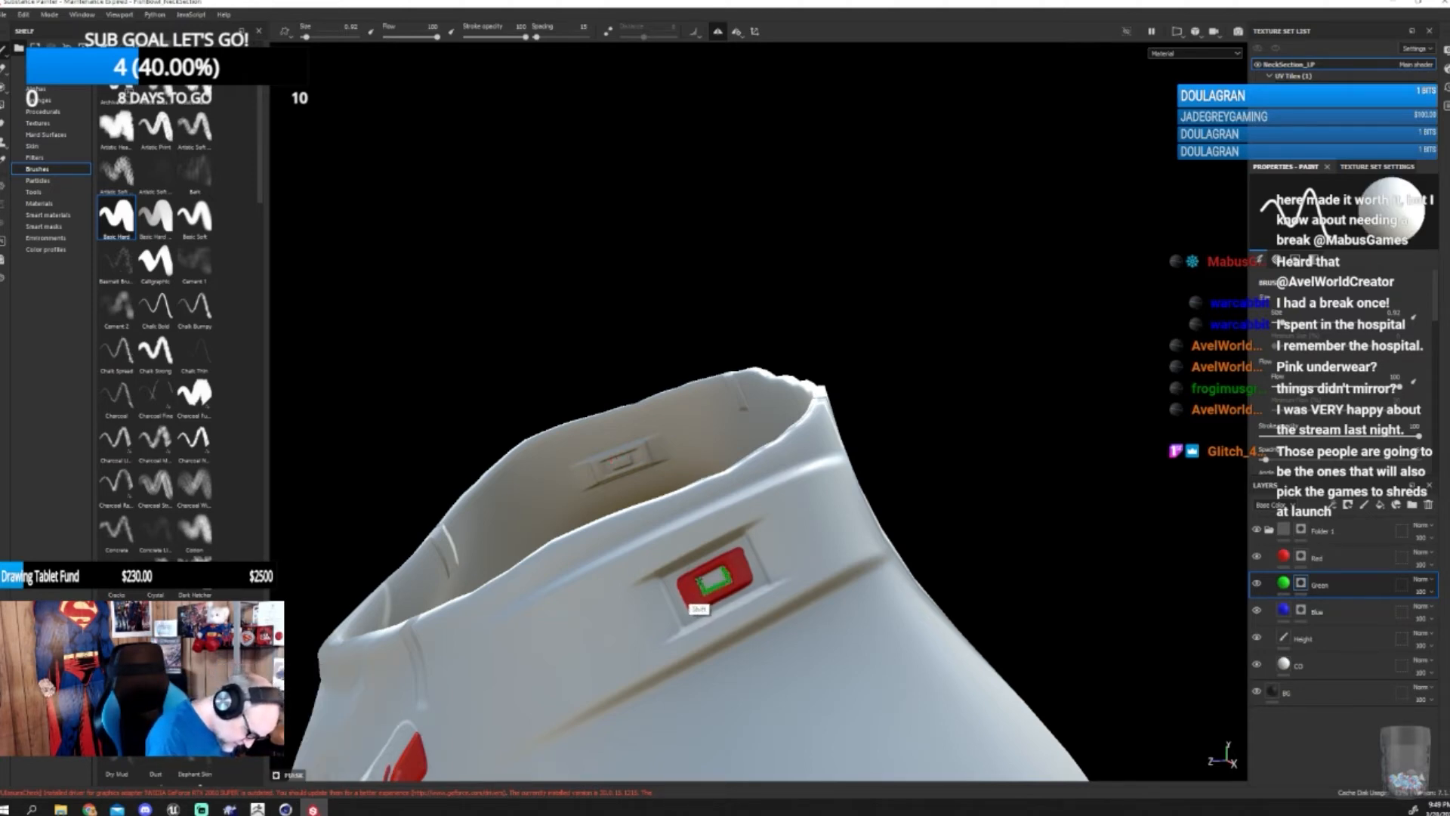
{"action": "left_click", "coordinate": [721, 571], "text": "shift"}
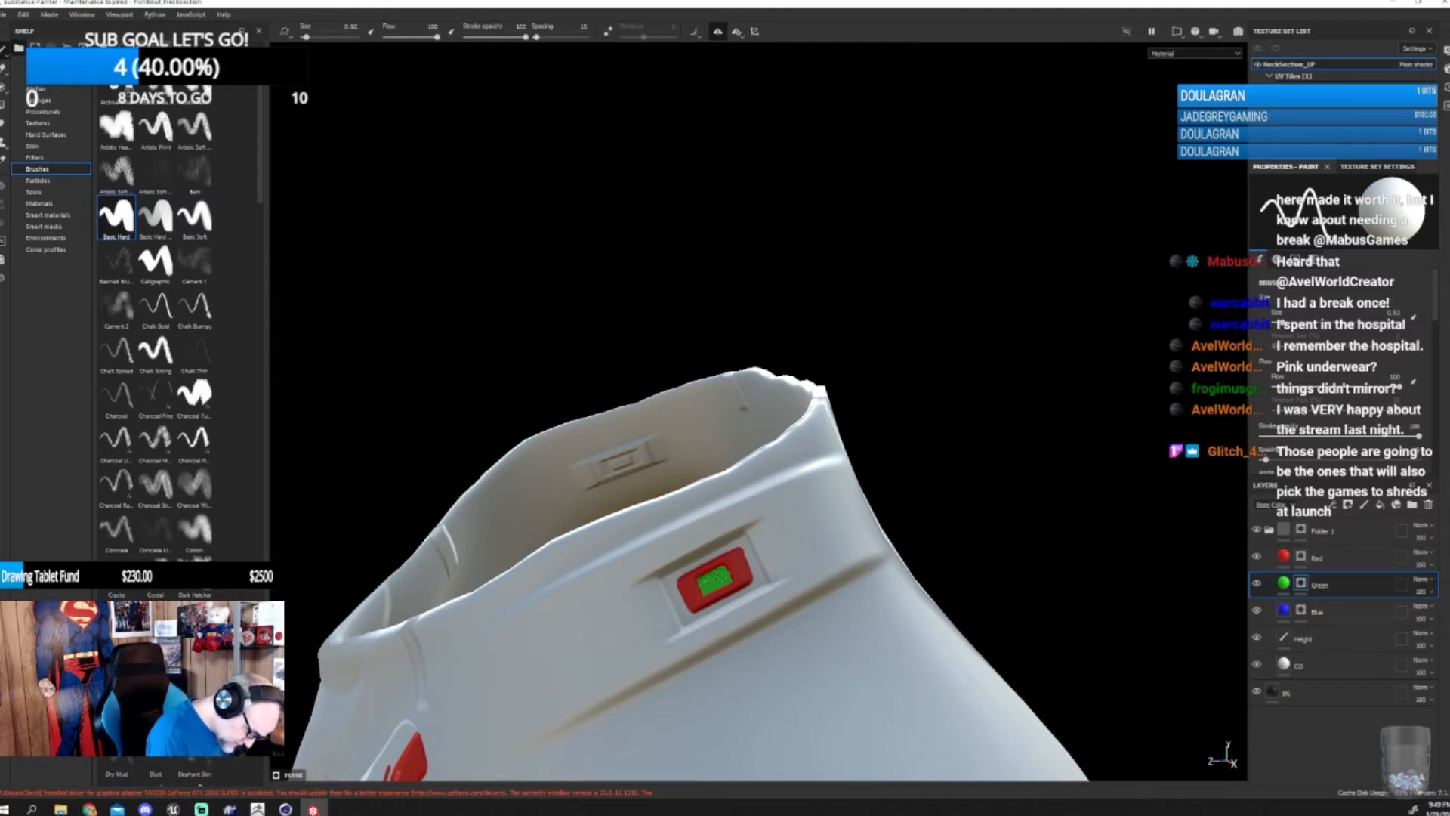
{"action": "mouse_move", "coordinate": [933, 637]}
{"action": "left_mouse_down", "text": "alt"}
{"action": "mouse_move", "coordinate": [971, 638]}
{"action": "mouse_move", "coordinate": [930, 627]}
{"action": "left_mouse_up", "text": "alt"}
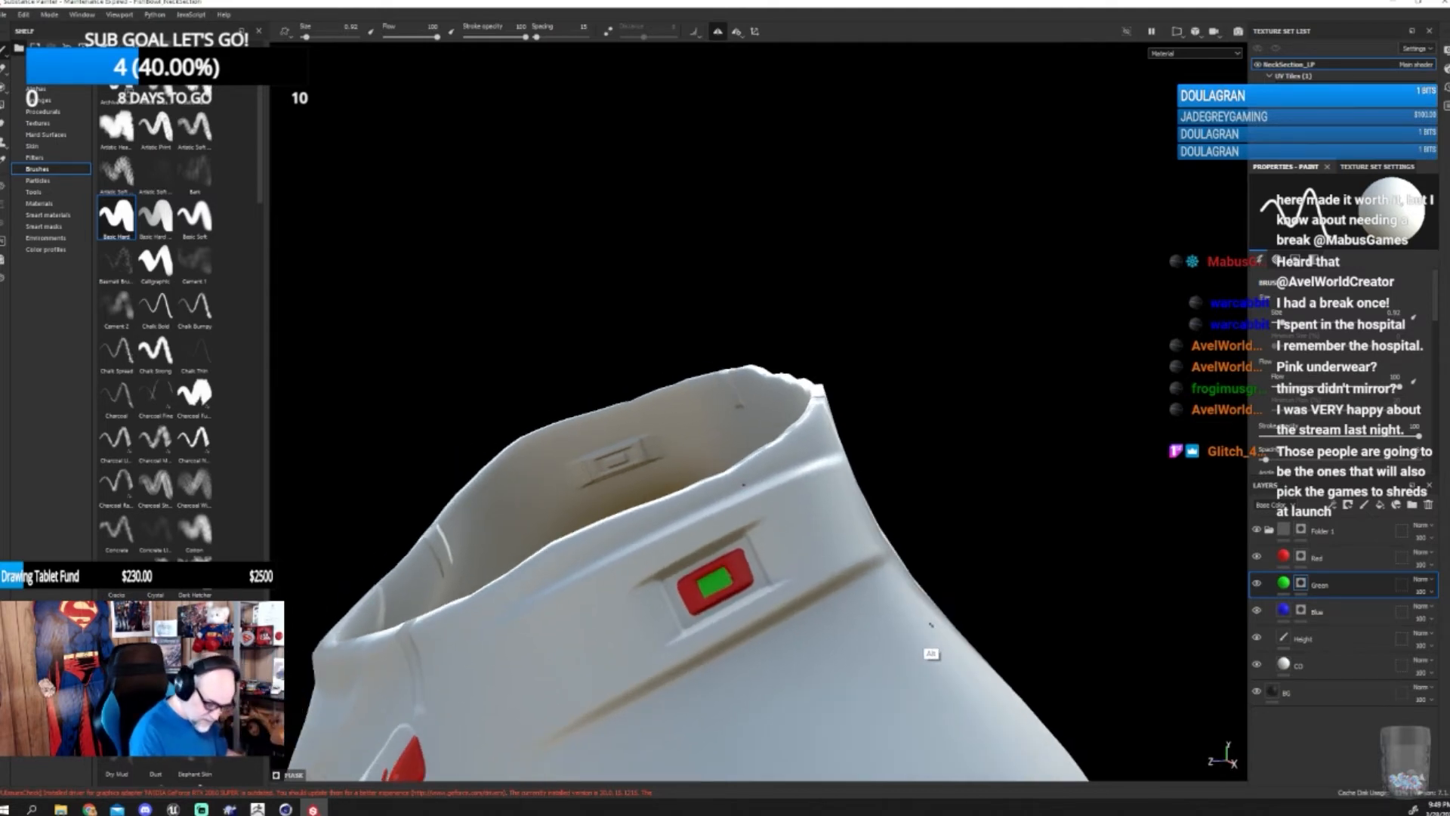
- Trim the edges of Red's mask around the front capsule so the paint follows its raised outline
{"action": "left_click", "coordinate": [1301, 557]}
{"action": "key", "text": "bracketleft"}
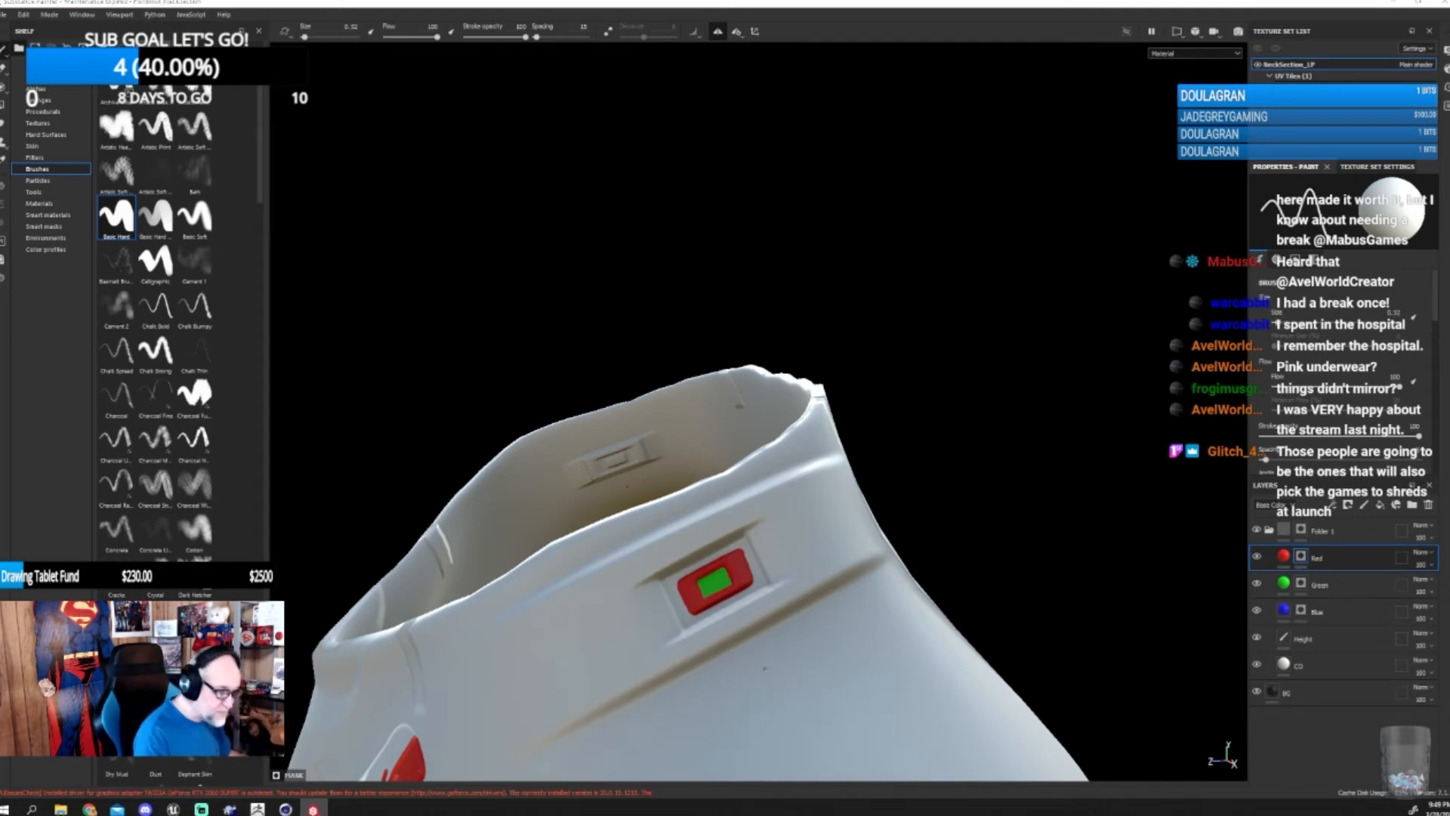
{"action": "mouse_move", "coordinate": [839, 661]}
{"action": "left_mouse_down", "text": "alt"}
{"action": "mouse_move", "coordinate": [987, 511]}
{"action": "mouse_move", "coordinate": [972, 602]}
{"action": "mouse_move", "coordinate": [884, 637]}
{"action": "mouse_move", "coordinate": [1070, 623]}
{"action": "mouse_move", "coordinate": [874, 583]}
{"action": "mouse_move", "coordinate": [887, 641]}
{"action": "left_mouse_up", "text": "alt"}
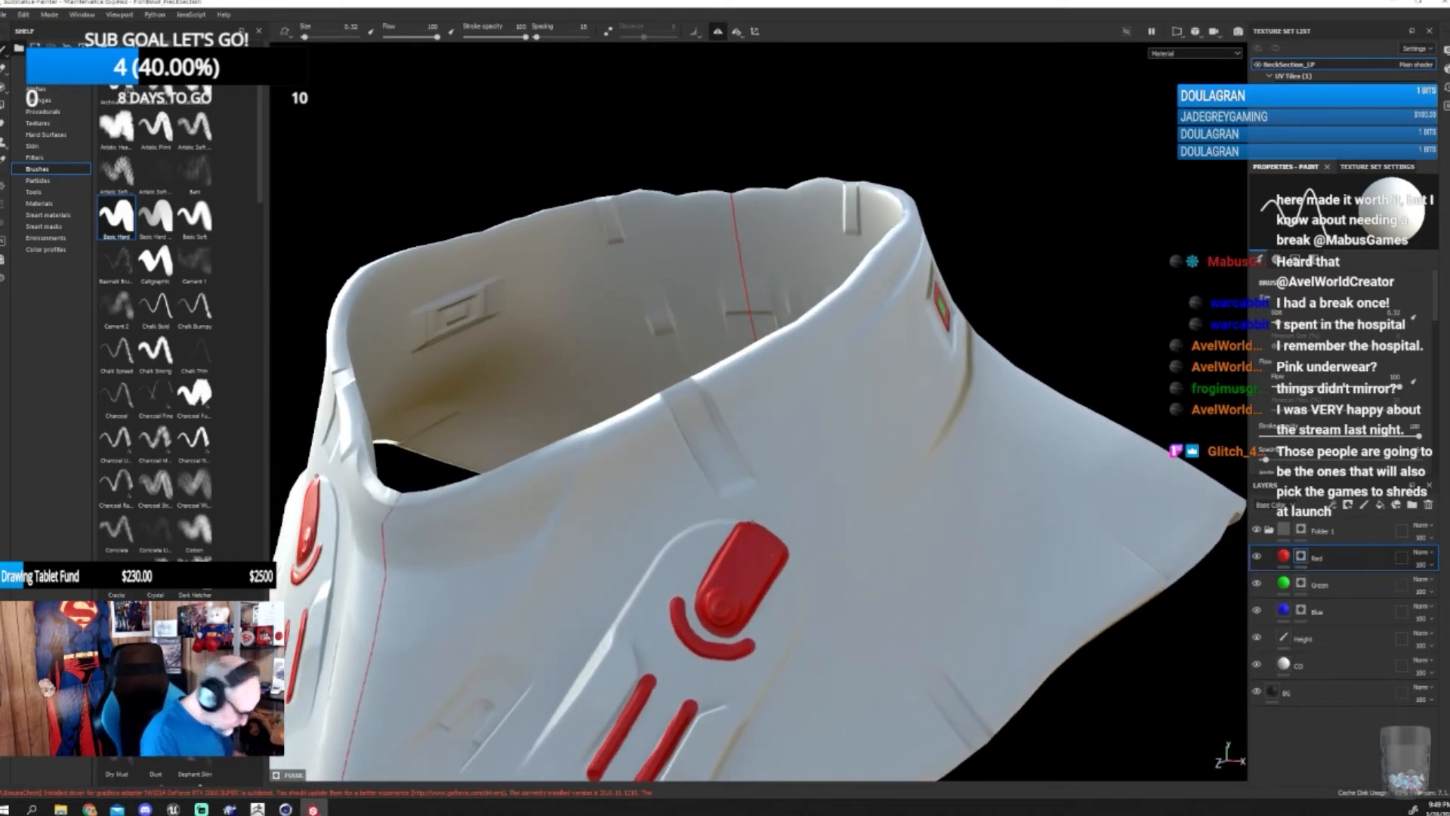
{"action": "key", "text": "bracketright"}
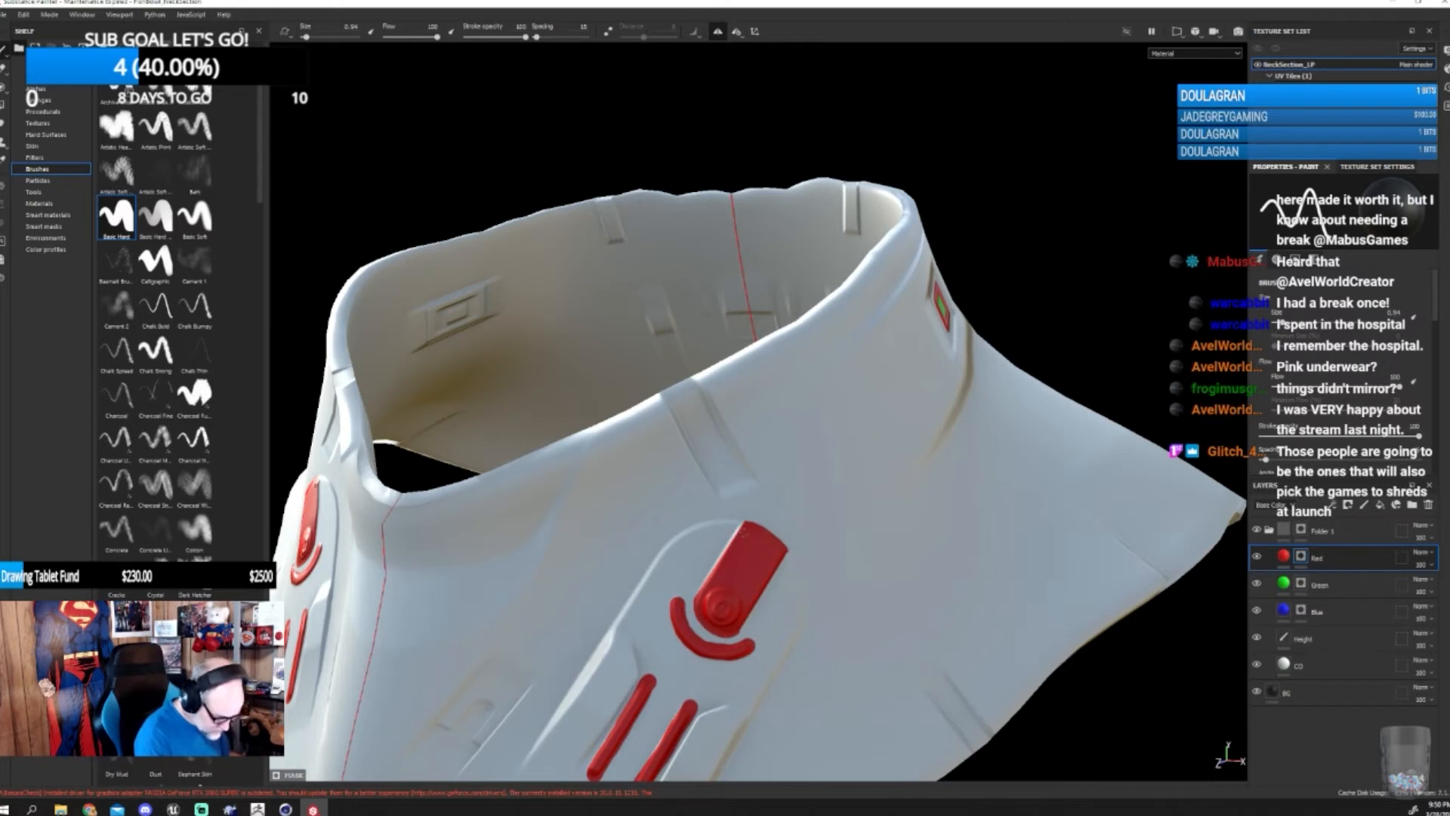
{"action": "left_click_drag", "start_coordinate": [804, 619], "coordinate": [769, 589], "text": "alt"}
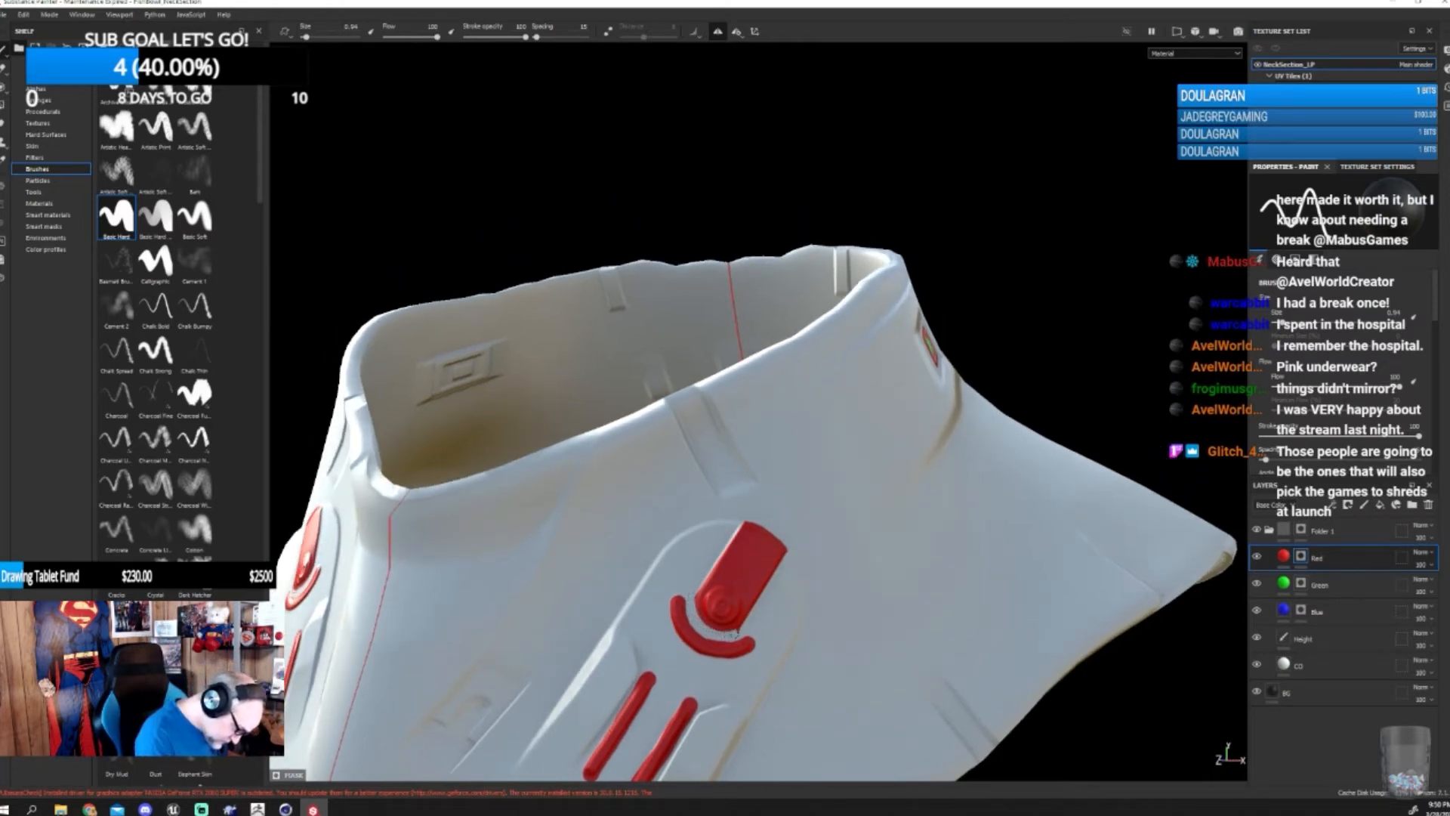
{"action": "left_click_drag", "start_coordinate": [876, 533], "coordinate": [838, 577], "text": "alt"}
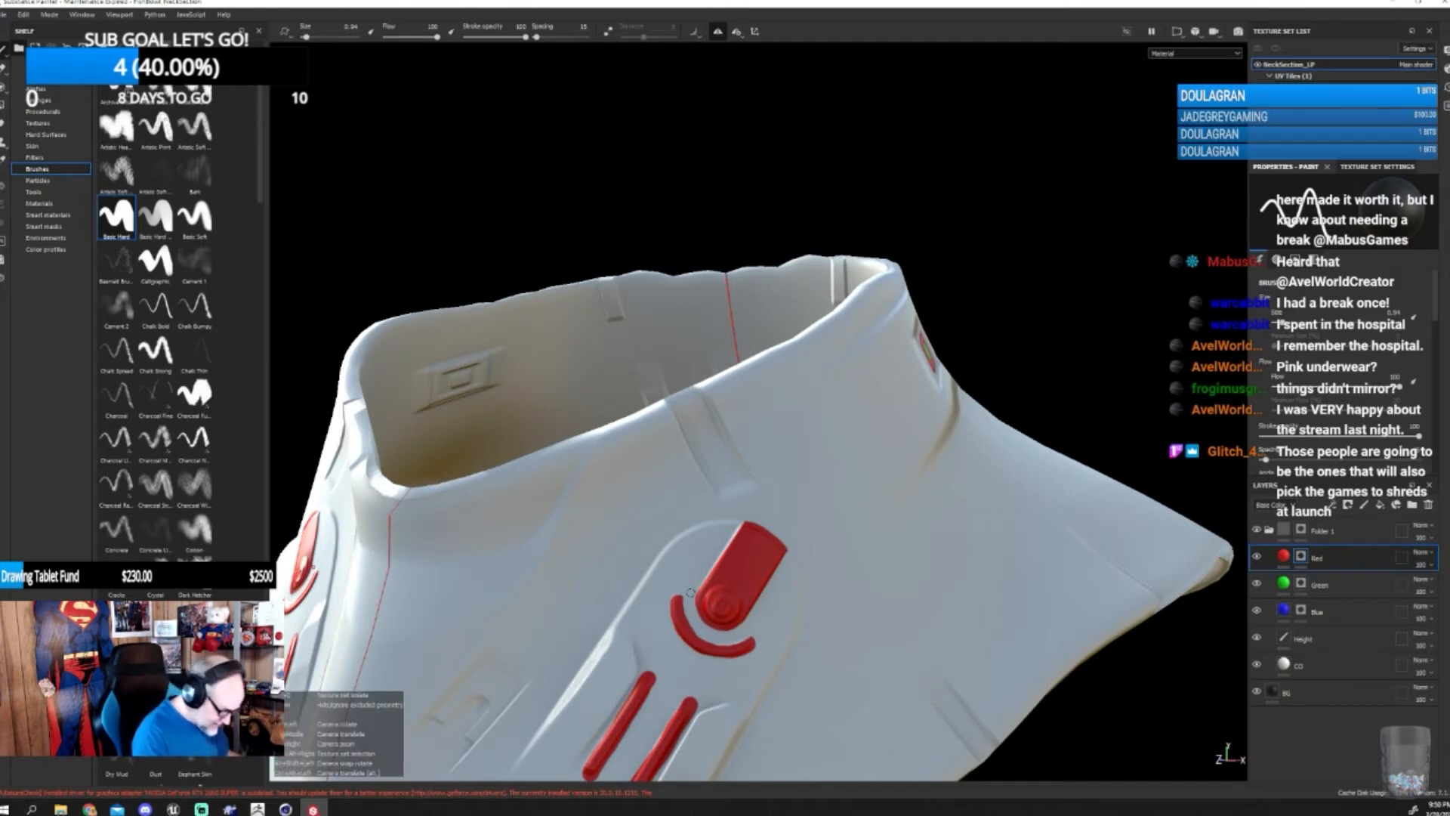
- Trim the edges of Red's mask along the two parallel bars below the front capsule so the paint follows them
{"action": "mouse_move", "coordinate": [690, 593]}
{"action": "left_mouse_down", "text": "alt"}
{"action": "mouse_move", "coordinate": [762, 532]}
{"action": "mouse_move", "coordinate": [665, 582]}
{"action": "left_mouse_up", "text": "alt"}
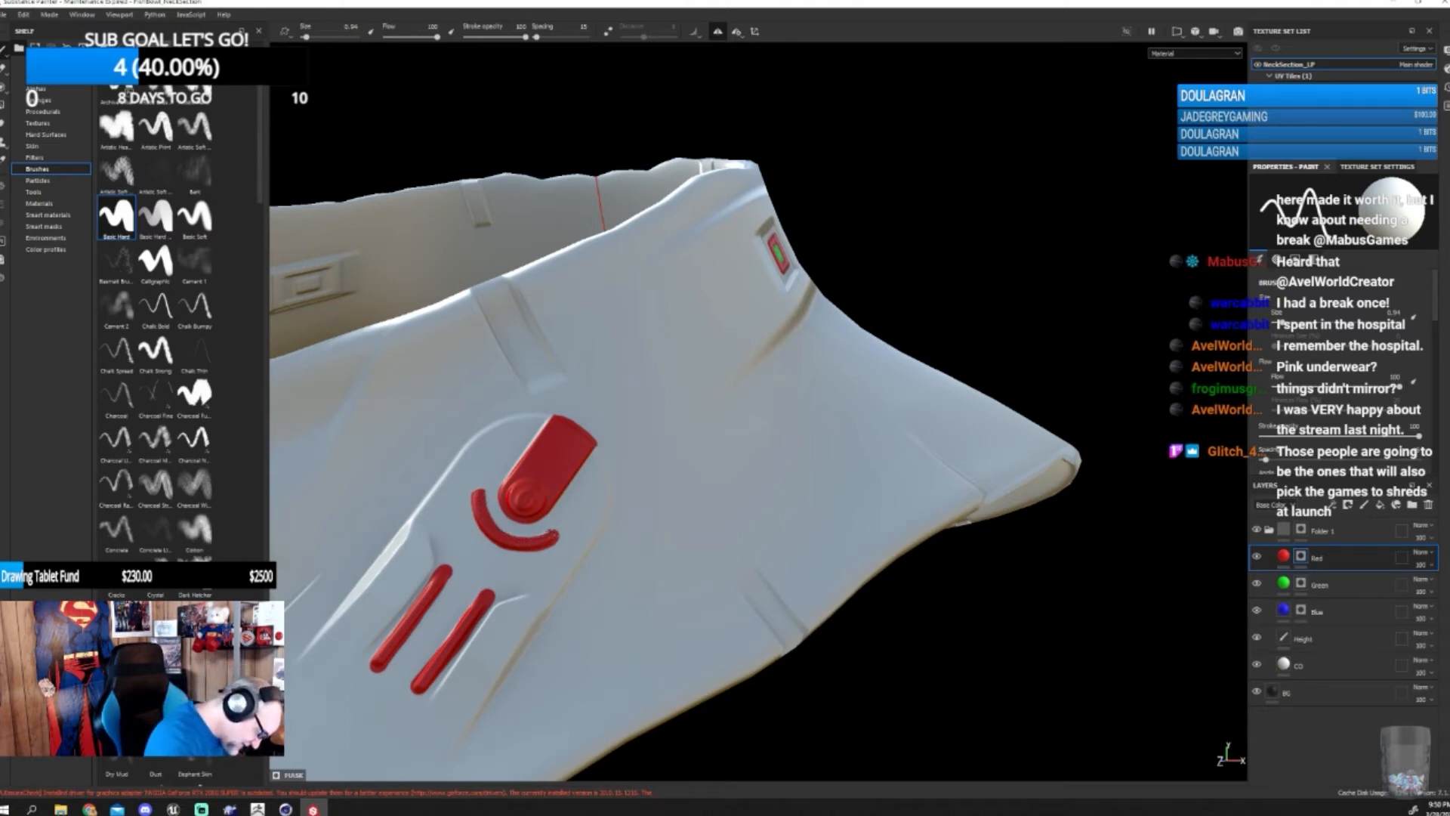
{"action": "left_click_drag", "start_coordinate": [592, 576], "coordinate": [657, 599], "text": "alt"}
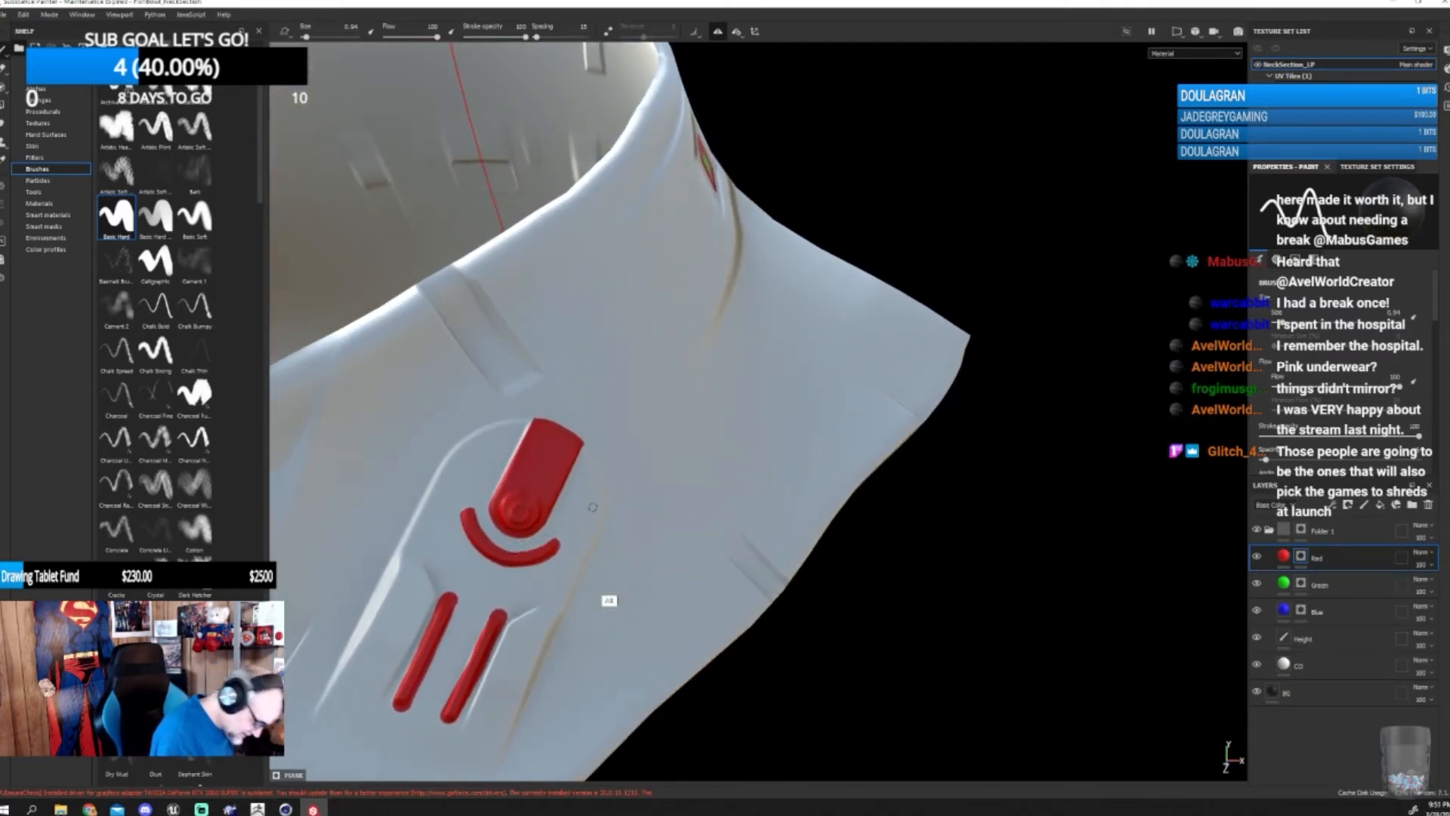
{"action": "left_click_drag", "start_coordinate": [592, 507], "coordinate": [510, 643], "text": "alt"}
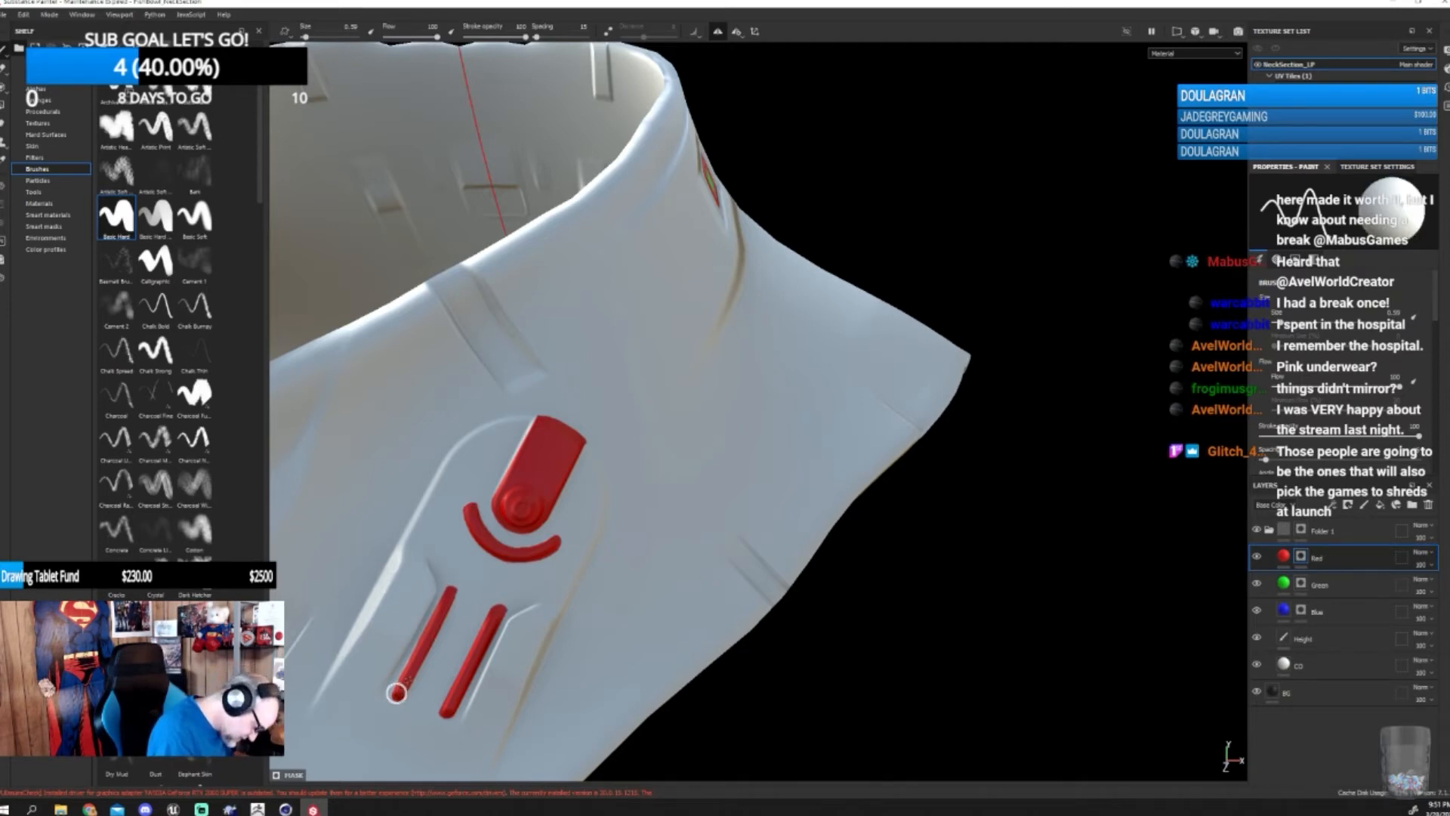
{"action": "mouse_move", "coordinate": [842, 613]}
{"action": "left_mouse_down", "text": "alt"}
{"action": "mouse_move", "coordinate": [884, 599]}
{"action": "mouse_move", "coordinate": [806, 673]}
{"action": "mouse_move", "coordinate": [677, 646]}
{"action": "mouse_move", "coordinate": [849, 555]}
{"action": "mouse_move", "coordinate": [974, 567]}
{"action": "mouse_move", "coordinate": [915, 639]}
{"action": "mouse_move", "coordinate": [929, 632]}
{"action": "left_mouse_up", "text": "alt"}
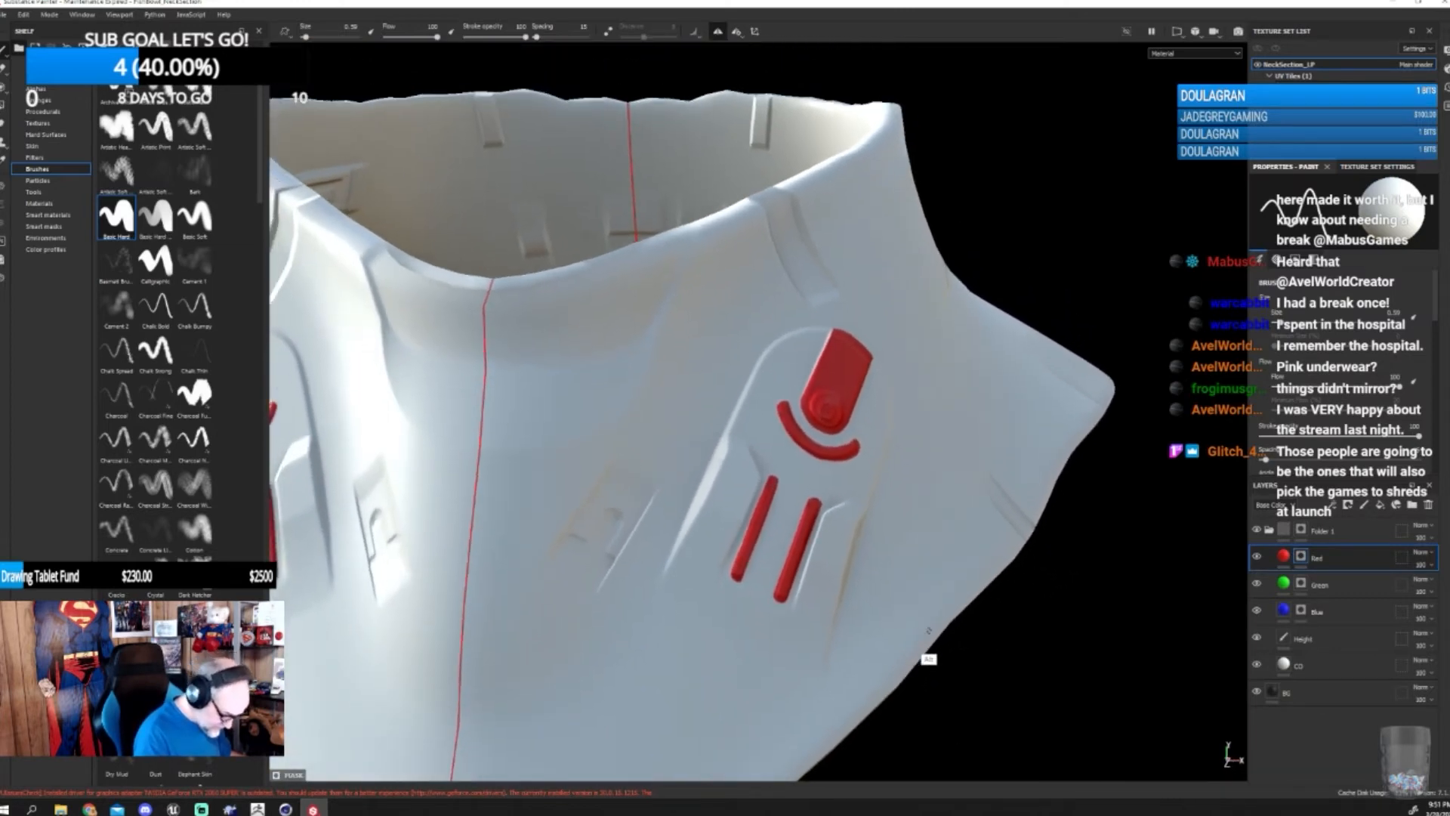
- Paint Green's mask over the small tag-shaped recess beside the front centre line, leaving its round hole unpainted
{"action": "left_click", "coordinate": [1300, 584]}
{"action": "mouse_move", "coordinate": [605, 517]}
{"action": "left_mouse_down"}
{"action": "mouse_move", "coordinate": [549, 572]}
{"action": "mouse_move", "coordinate": [592, 591]}
{"action": "mouse_move", "coordinate": [617, 531]}
{"action": "mouse_move", "coordinate": [606, 520]}
{"action": "mouse_move", "coordinate": [561, 558]}
{"action": "mouse_move", "coordinate": [589, 583]}
{"action": "mouse_move", "coordinate": [601, 563]}
{"action": "mouse_move", "coordinate": [563, 567]}
{"action": "mouse_move", "coordinate": [595, 574]}
{"action": "left_mouse_up"}
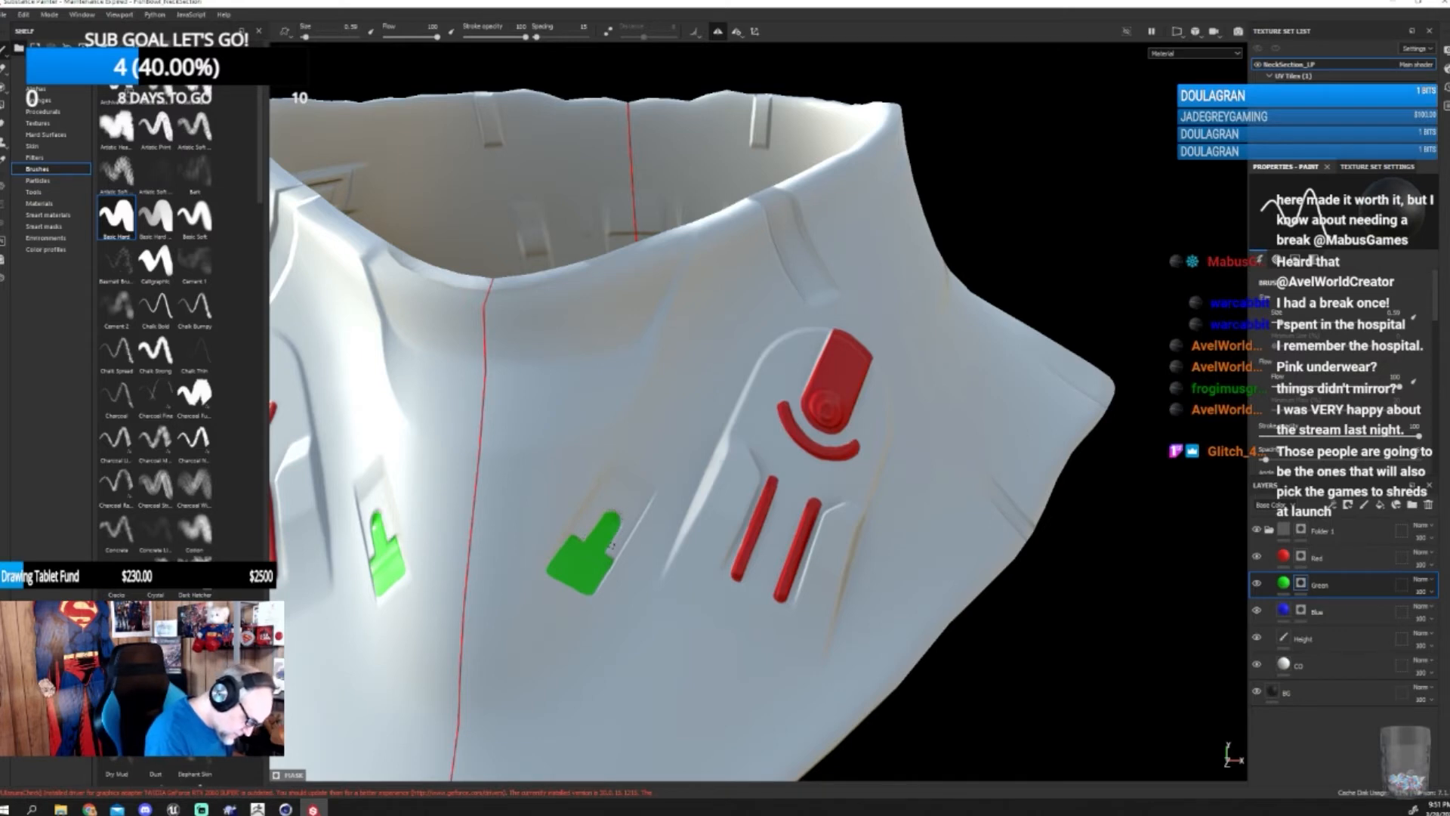
{"action": "mouse_move", "coordinate": [612, 568]}
{"action": "left_mouse_down", "text": "alt"}
{"action": "mouse_move", "coordinate": [657, 587]}
{"action": "mouse_move", "coordinate": [664, 605]}
{"action": "mouse_move", "coordinate": [638, 609]}
{"action": "left_mouse_up", "text": "alt"}
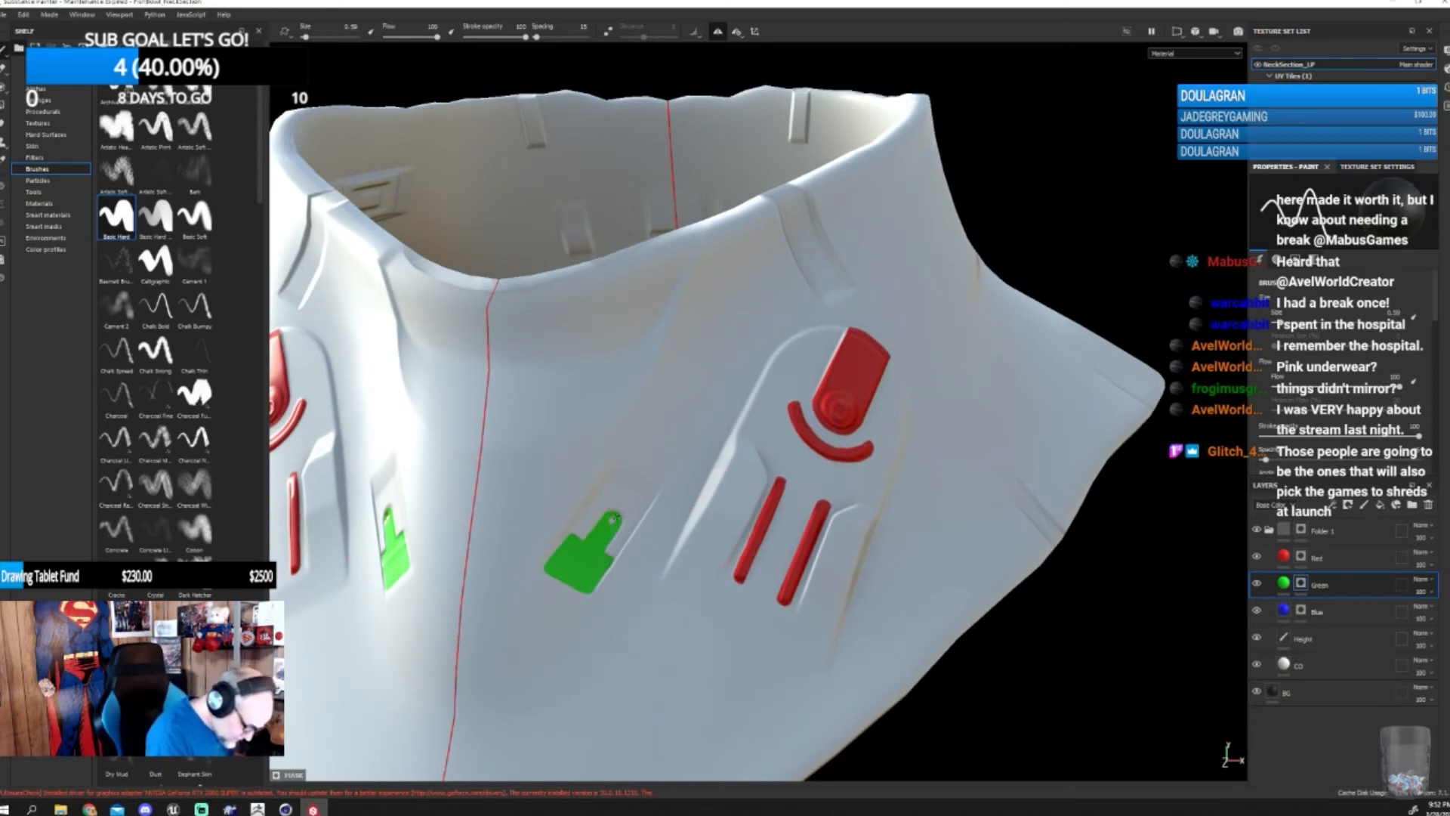
- Lower the Blue fill's height and paint Blue's mask inside the small round hole of the green tag
{"action": "left_click", "coordinate": [1284, 609]}
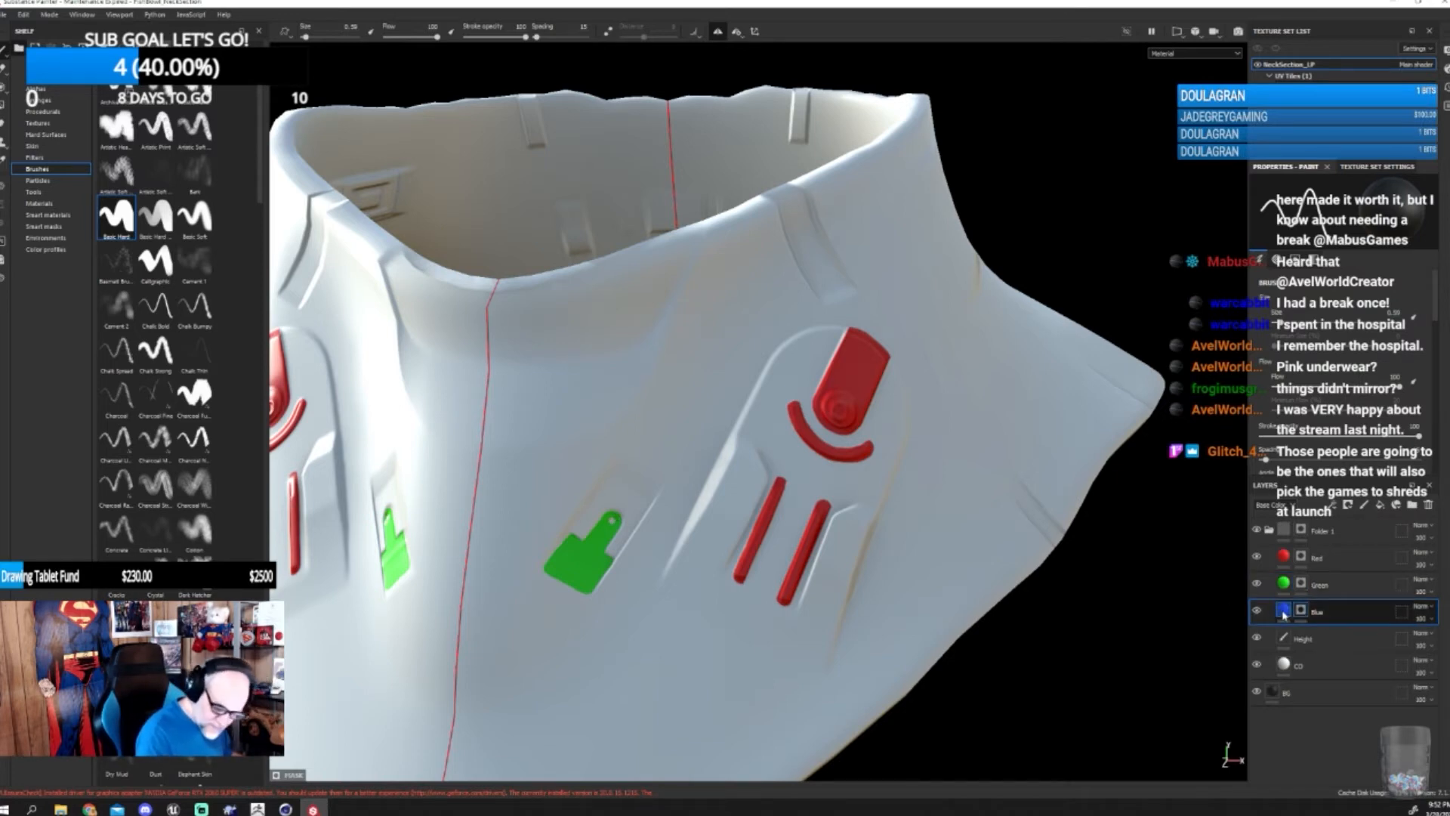
{"action": "left_click", "coordinate": [1288, 612]}
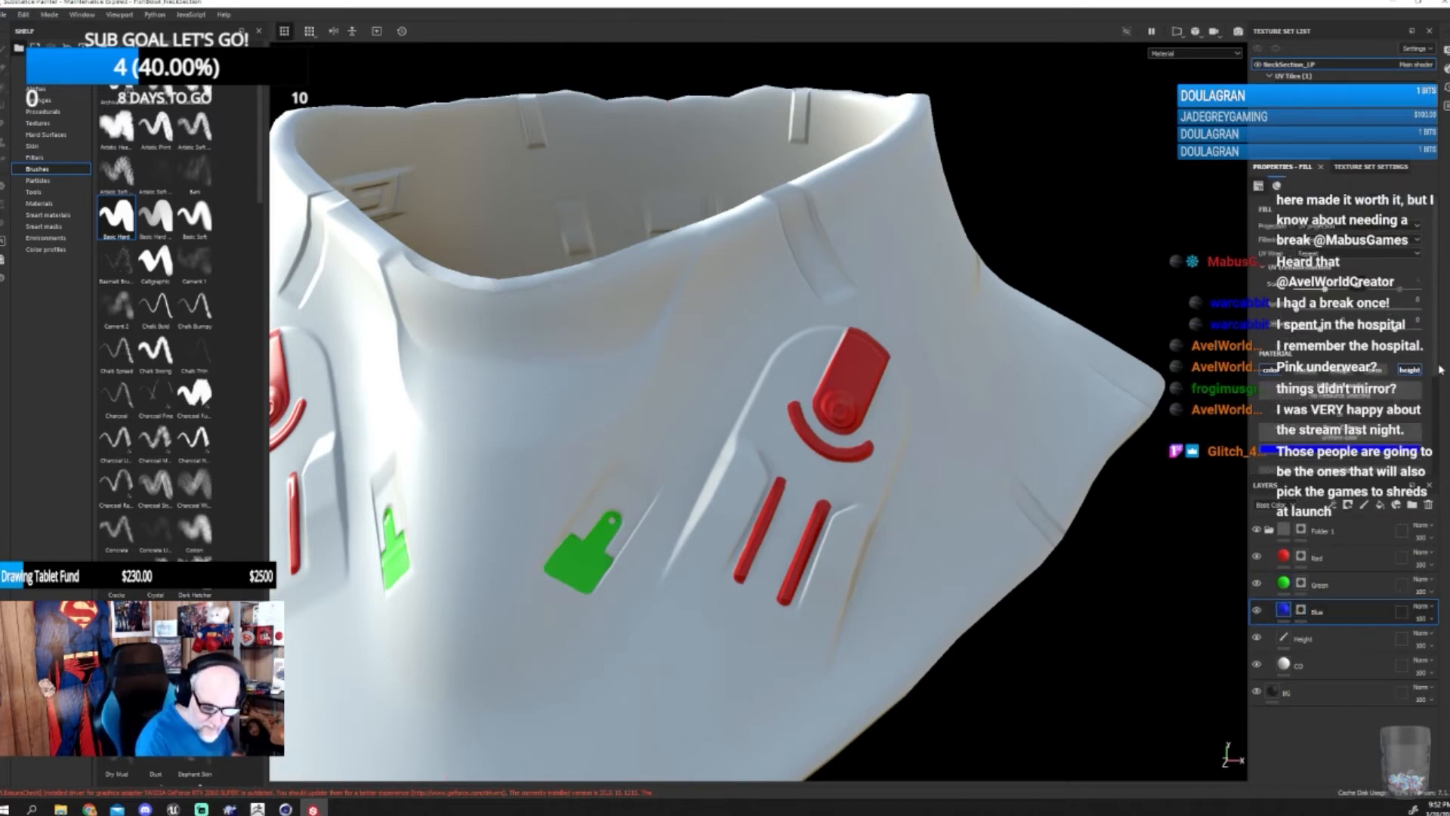
{"action": "scroll", "coordinate": [1440, 370], "scroll_direction": "down", "scroll_amount": 3}
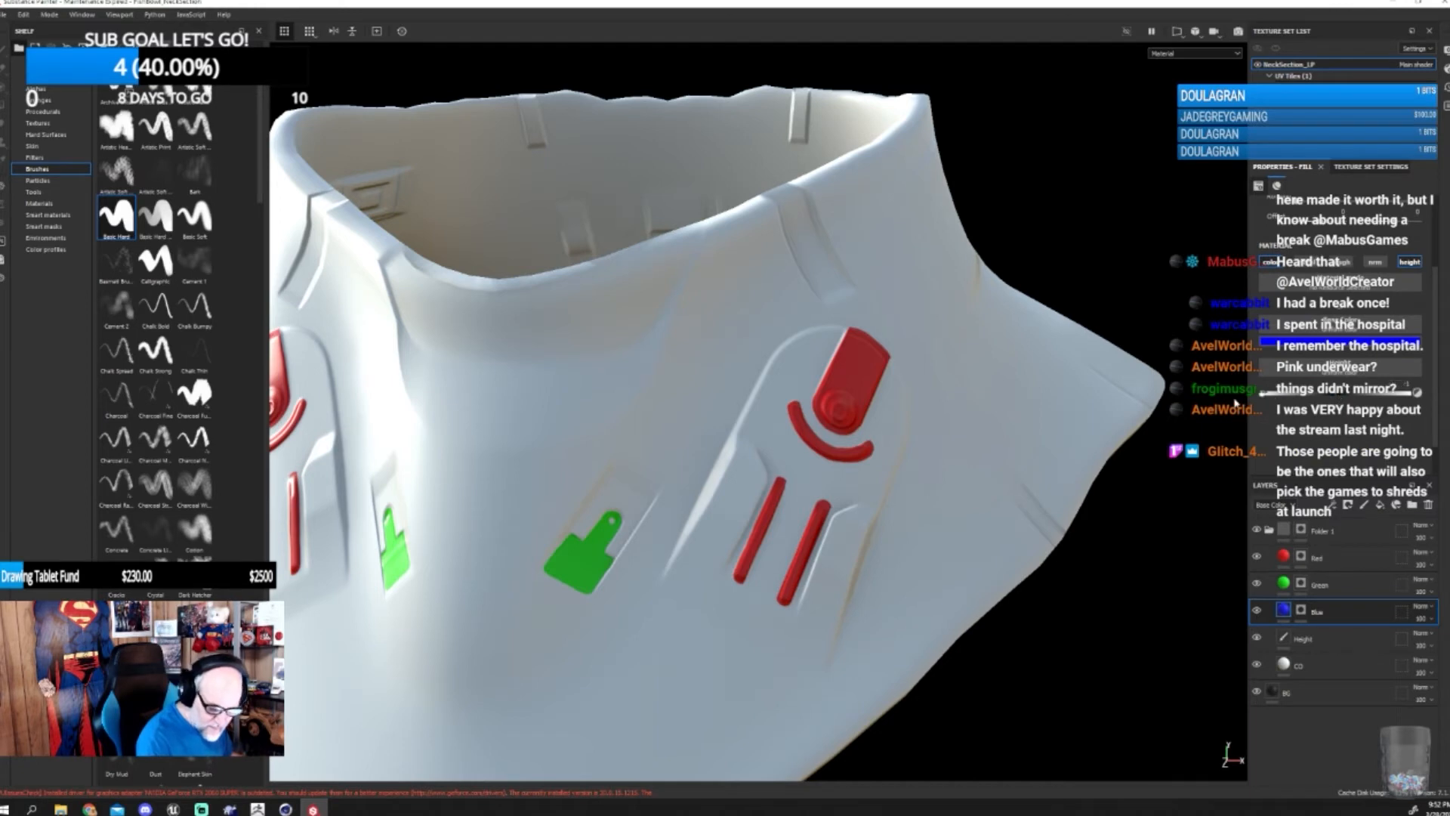
{"action": "left_click", "coordinate": [1282, 604]}
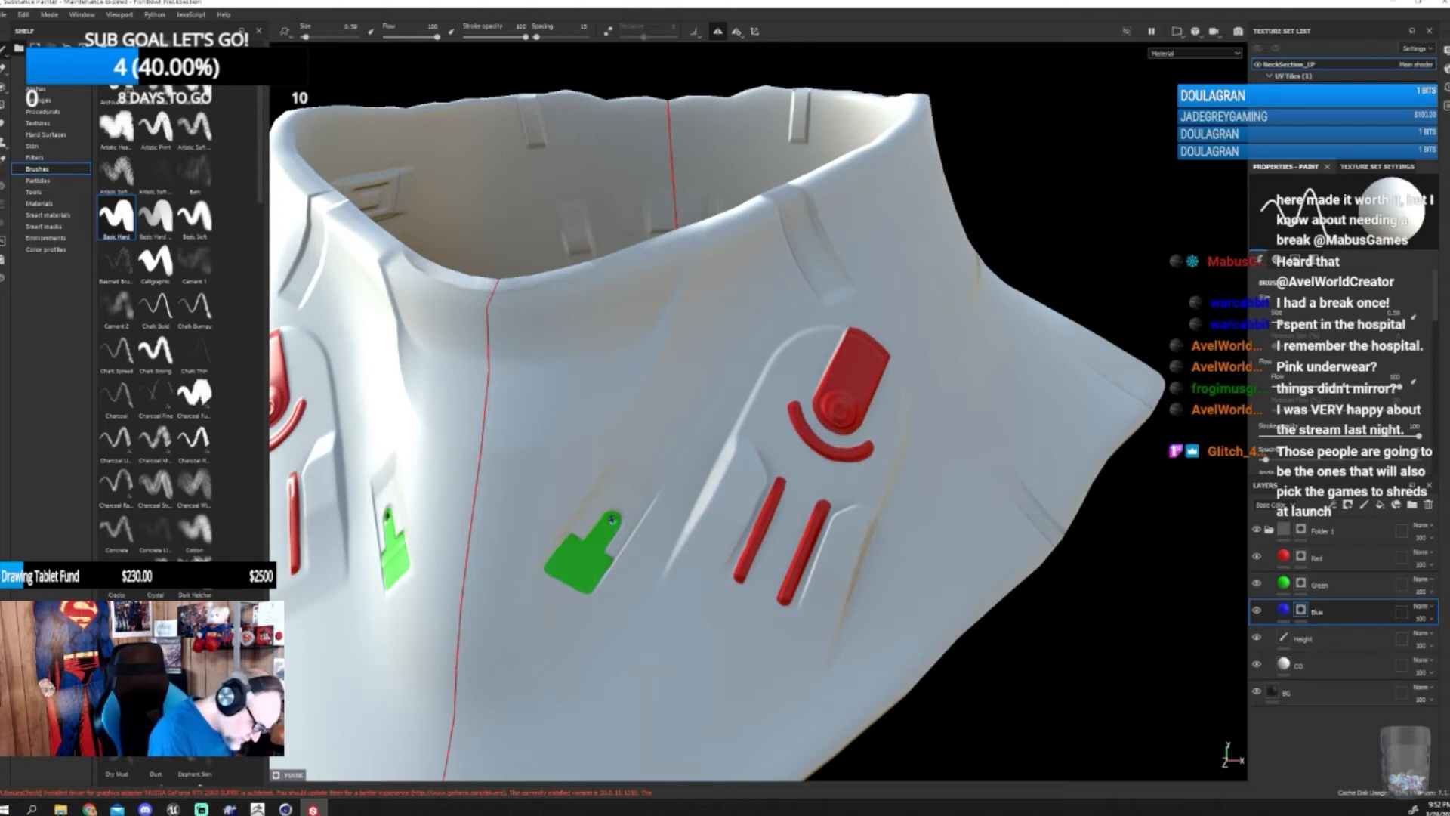
{"action": "left_click_drag", "start_coordinate": [1044, 723], "coordinate": [1044, 713], "text": "alt"}
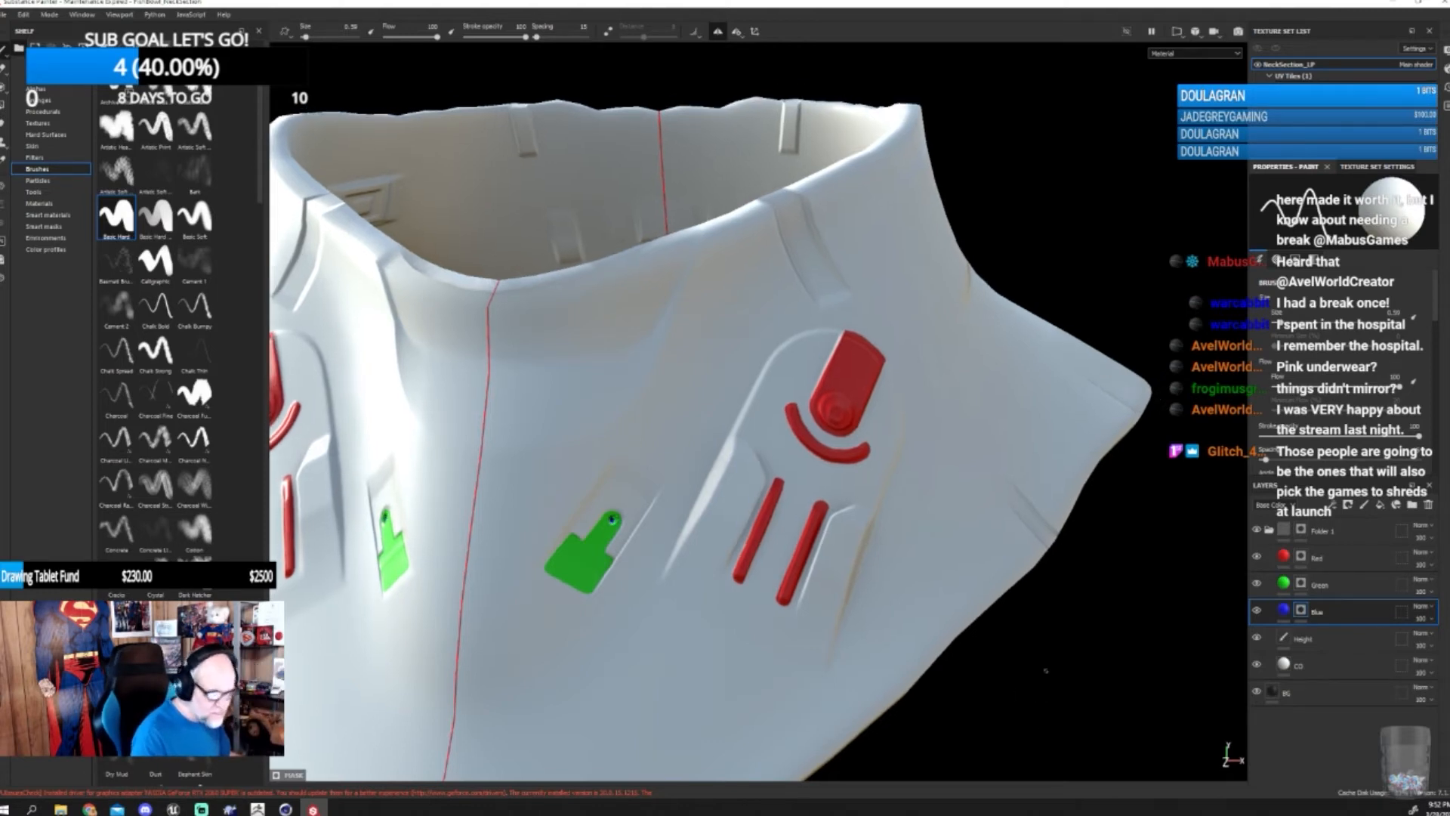
- Load the plain narrow vertical bar alpha as the brush shape for Blue's mask and enlarge the brush
{"action": "scroll", "coordinate": [1056, 670], "scroll_direction": "down", "scroll_amount": 4}
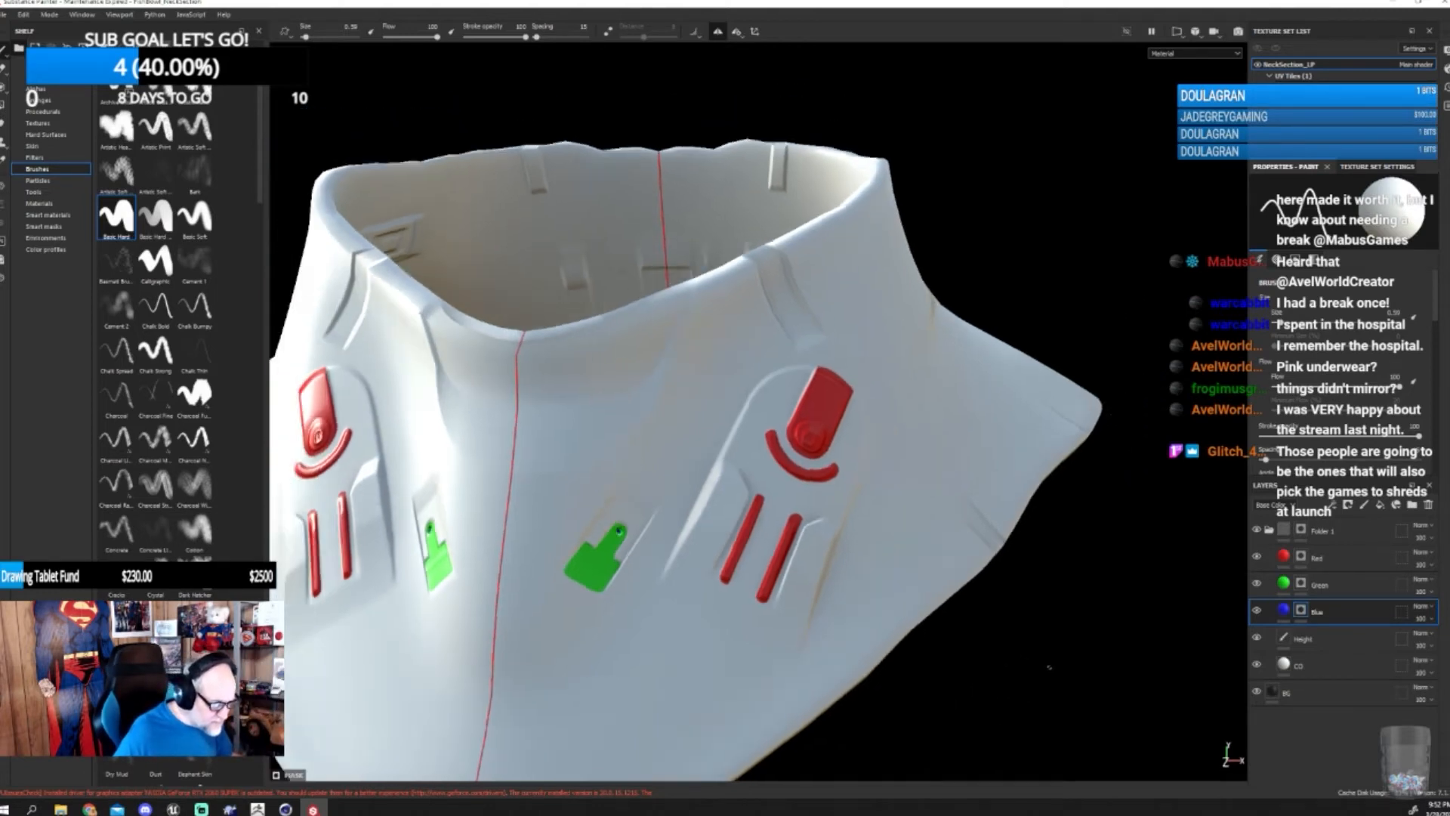
{"action": "left_click_drag", "start_coordinate": [1049, 667], "coordinate": [913, 621], "text": "alt"}
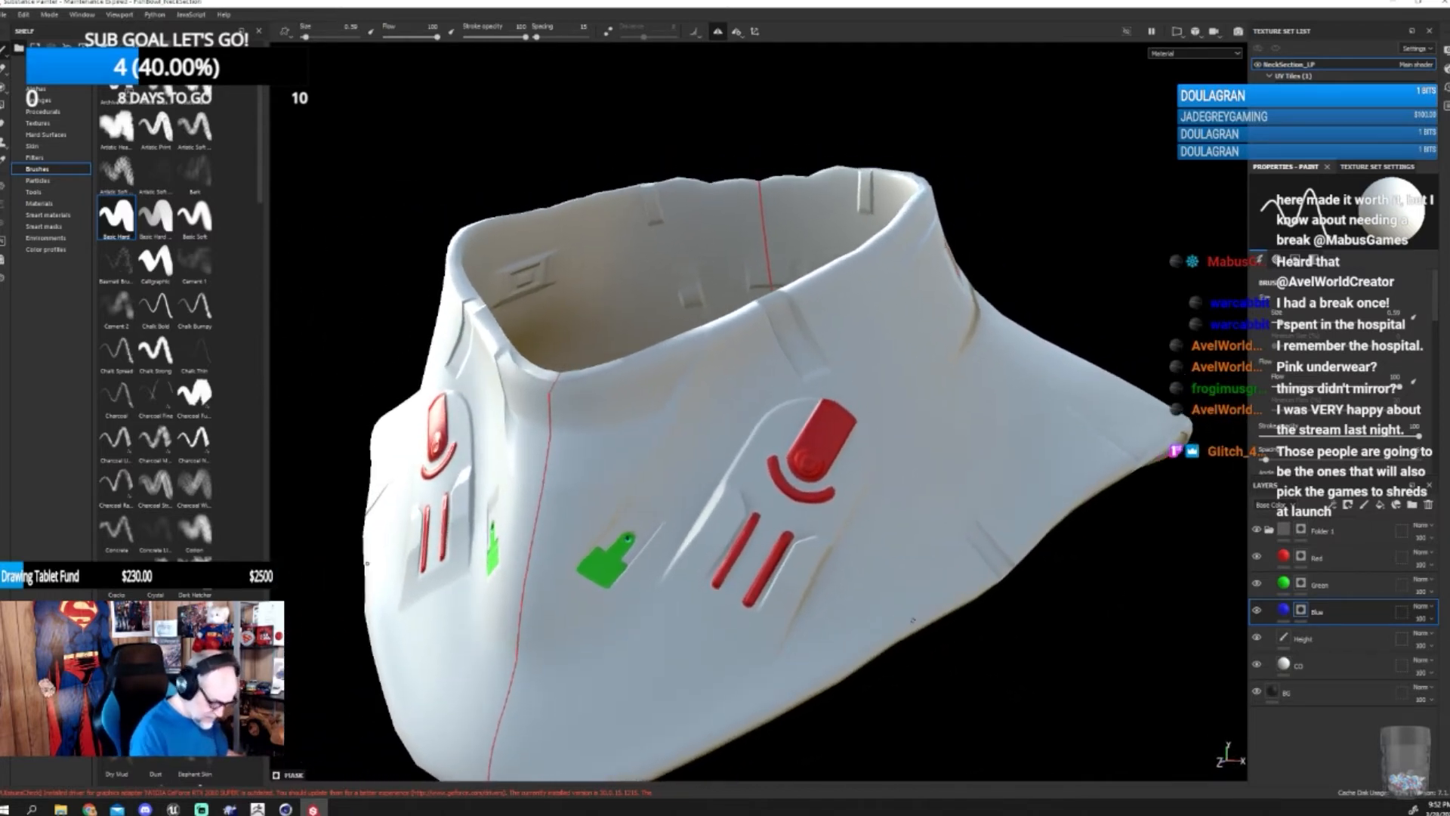
{"action": "scroll", "coordinate": [923, 620], "scroll_direction": "down", "scroll_amount": 4}
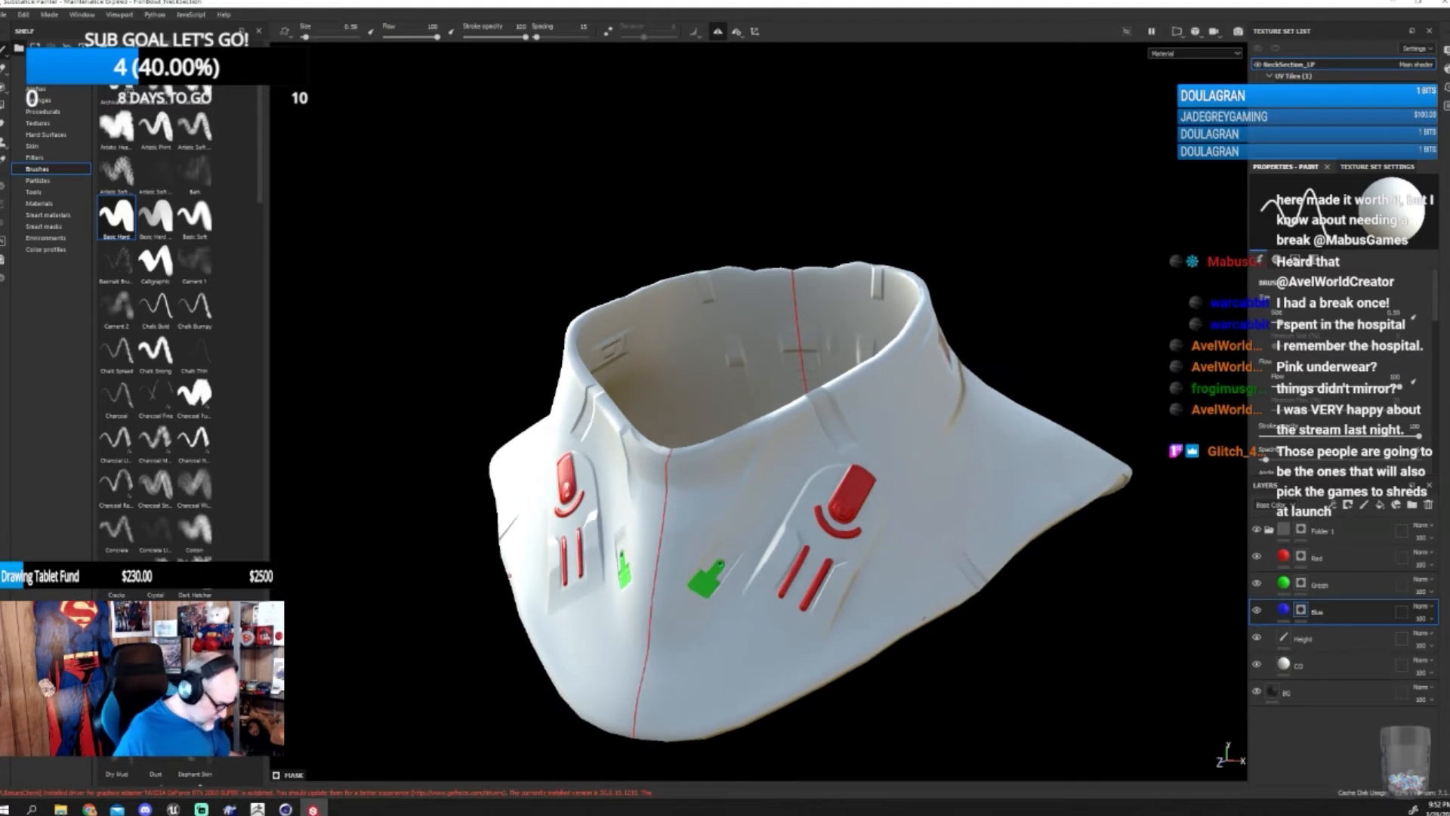
{"action": "left_click_drag", "start_coordinate": [923, 620], "coordinate": [995, 626], "text": "alt"}
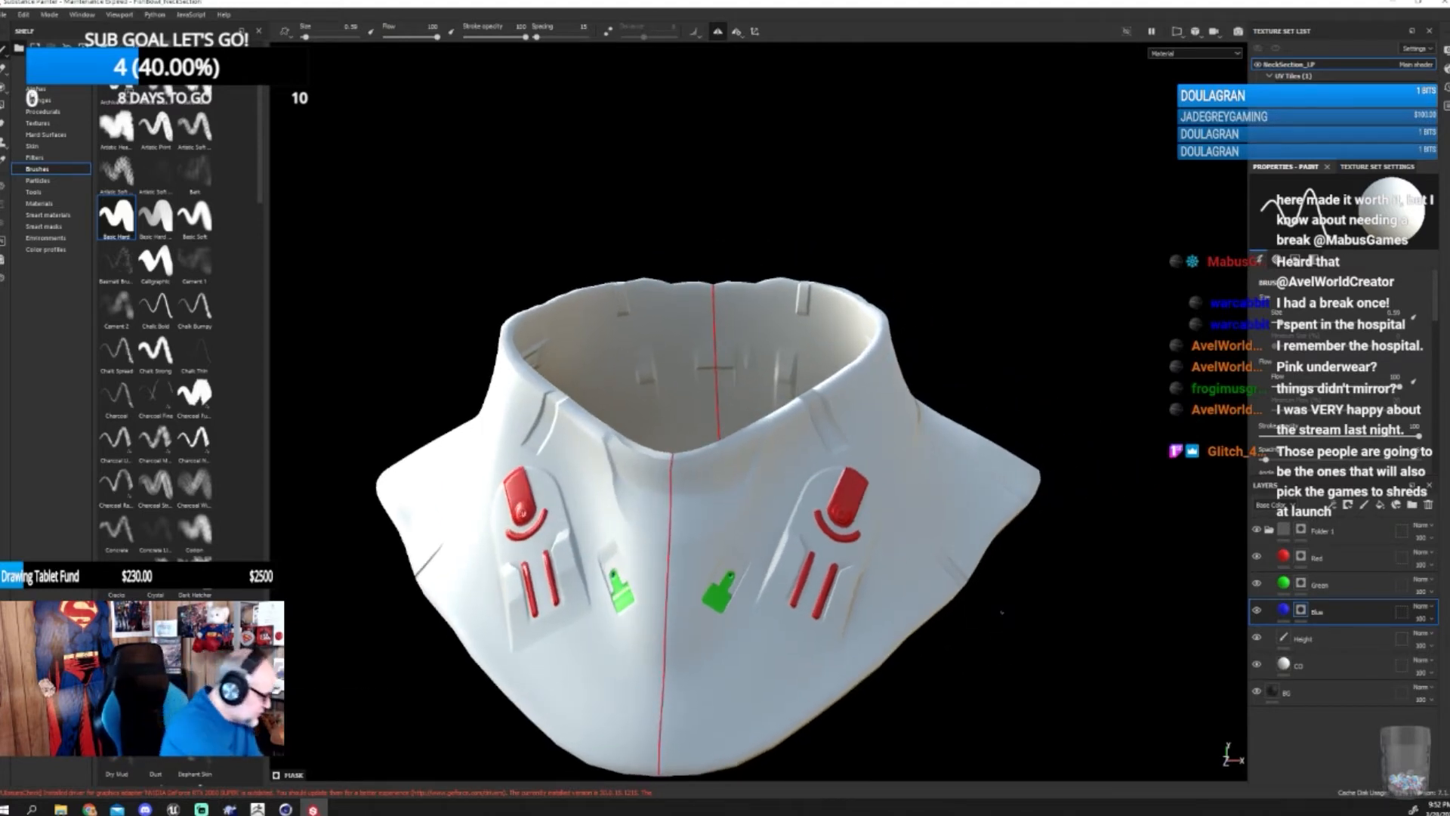
{"action": "left_click", "coordinate": [36, 89]}
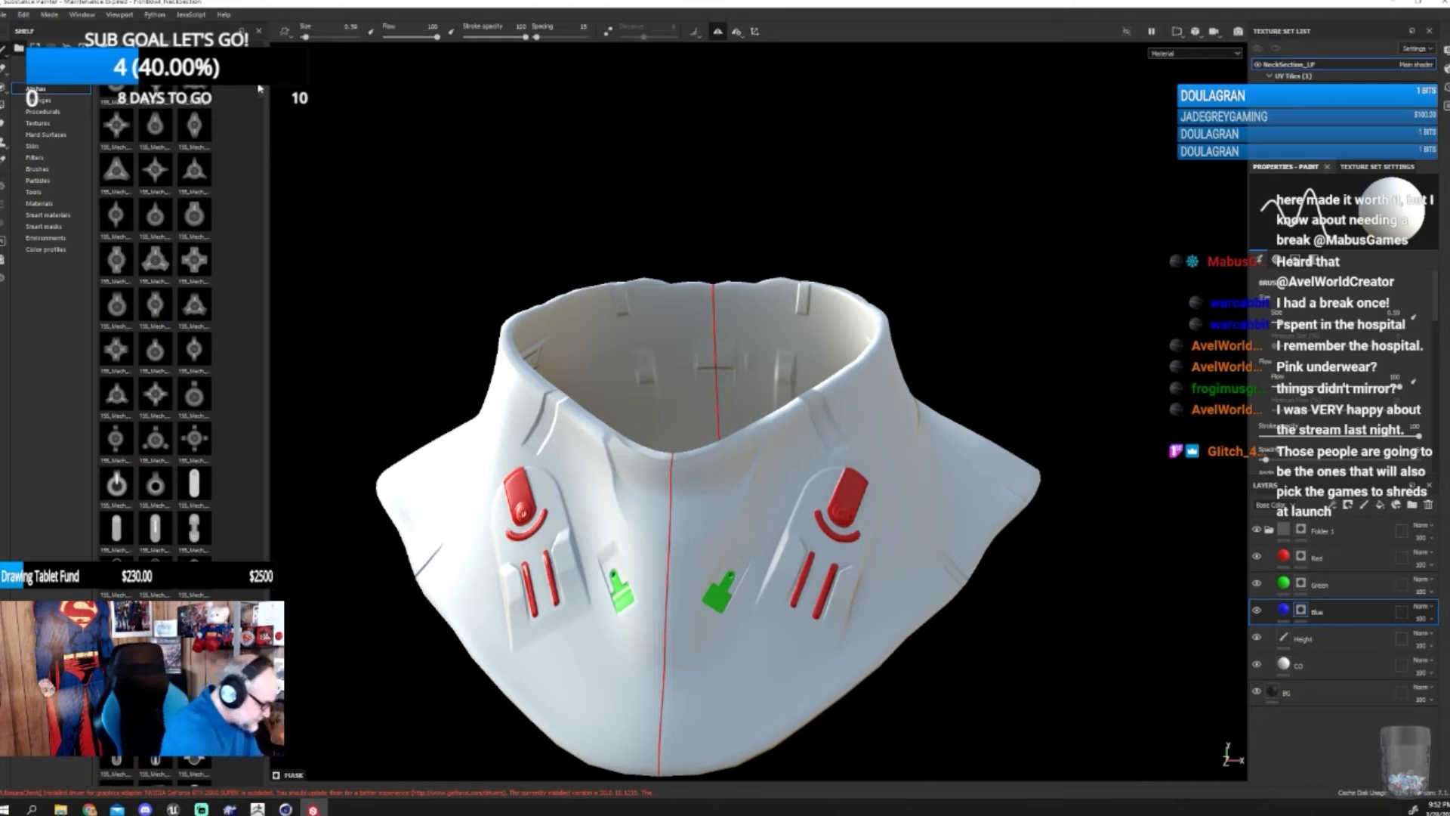
{"action": "left_click_drag", "start_coordinate": [262, 99], "coordinate": [265, 156]}
{"action": "scroll", "coordinate": [248, 160], "scroll_direction": "up", "scroll_amount": 1}
{"action": "left_click", "coordinate": [116, 425]}
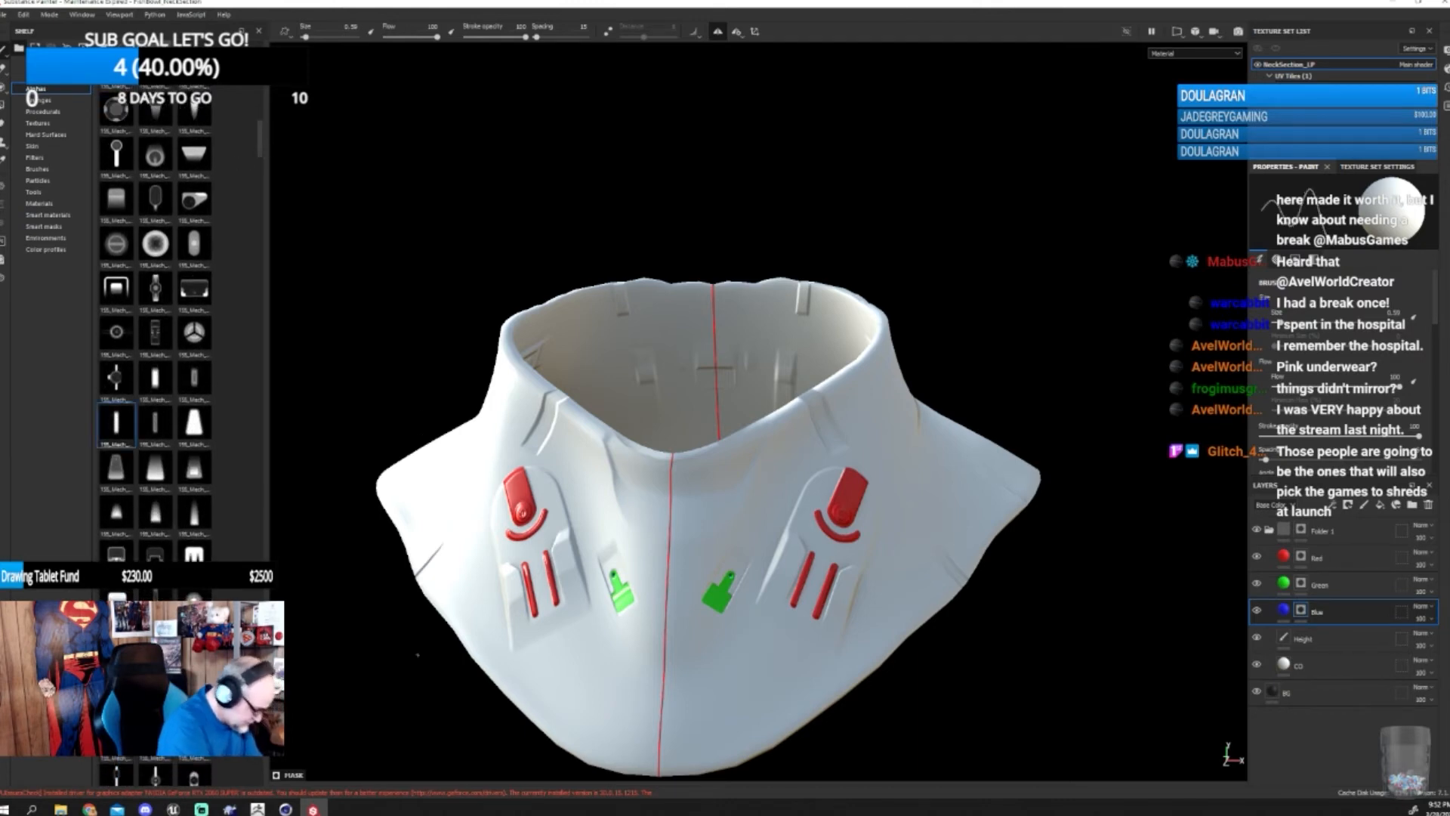
{"action": "key", "text": "bracketright"}
{"action": "key", "text": "bracketright"}
{"action": "key", "text": "bracketright"}
{"action": "key", "text": "bracketright"}
{"action": "key", "text": "bracketright"}
{"action": "key", "text": "bracketright"}
{"action": "key", "text": "bracketright"}
{"action": "key", "text": "bracketright"}
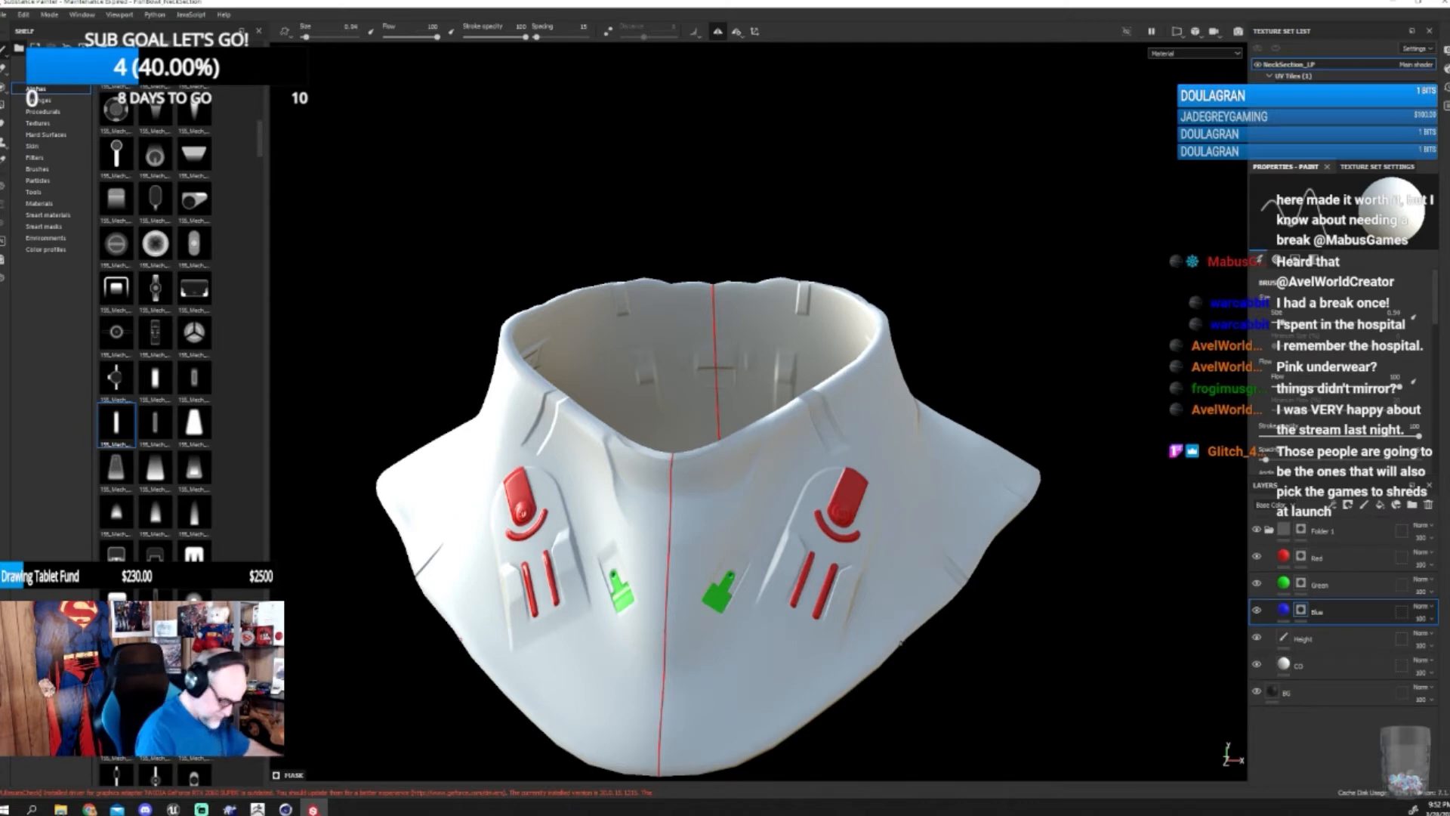
{"action": "key", "text": "bracketright"}
{"action": "key", "text": "bracketright"}
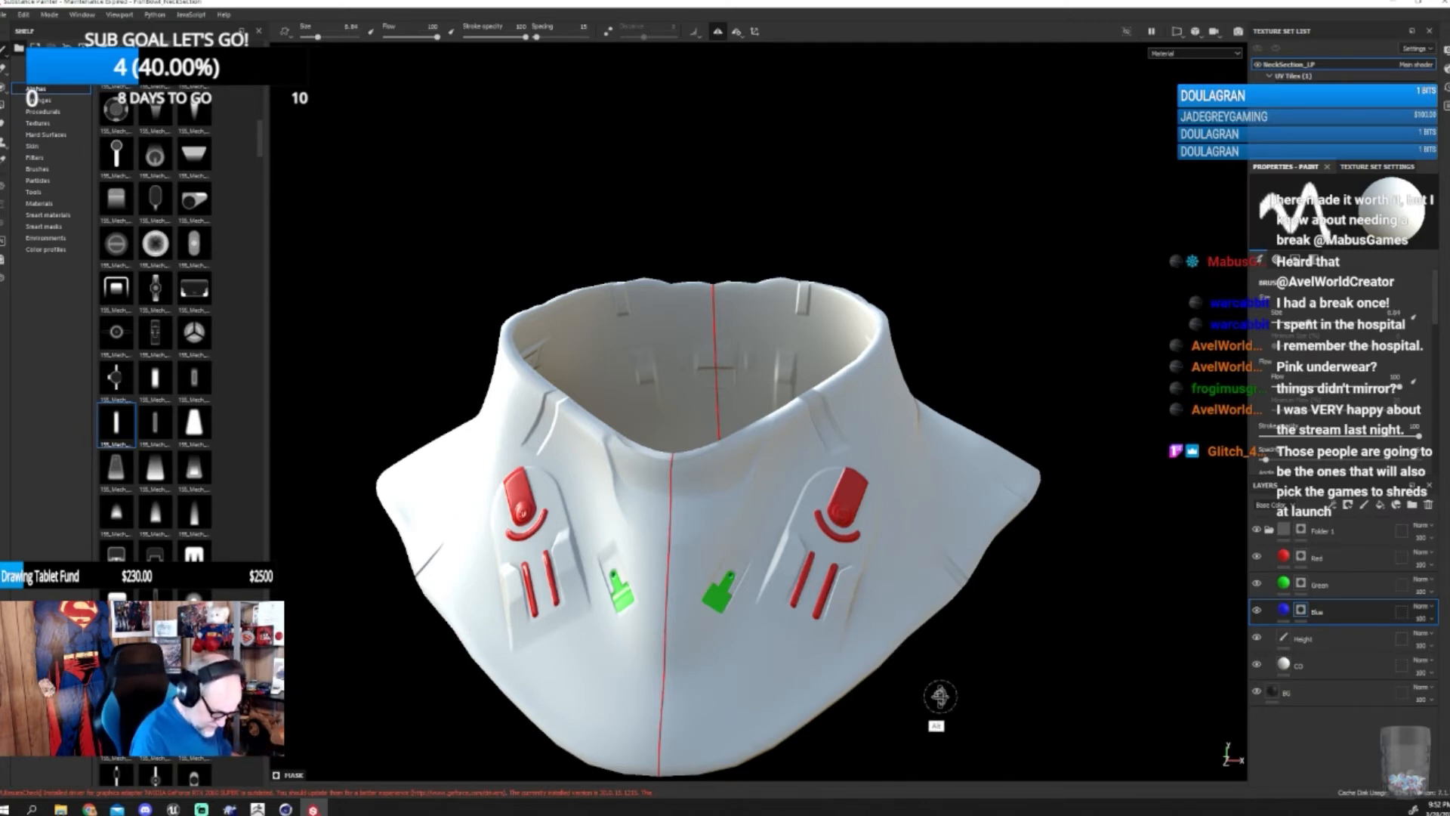
- Stamp narrow bars into Blue's mask in the recesses on both outer sides of the two red bars
{"action": "left_click_drag", "start_coordinate": [929, 691], "coordinate": [839, 604], "text": "alt"}
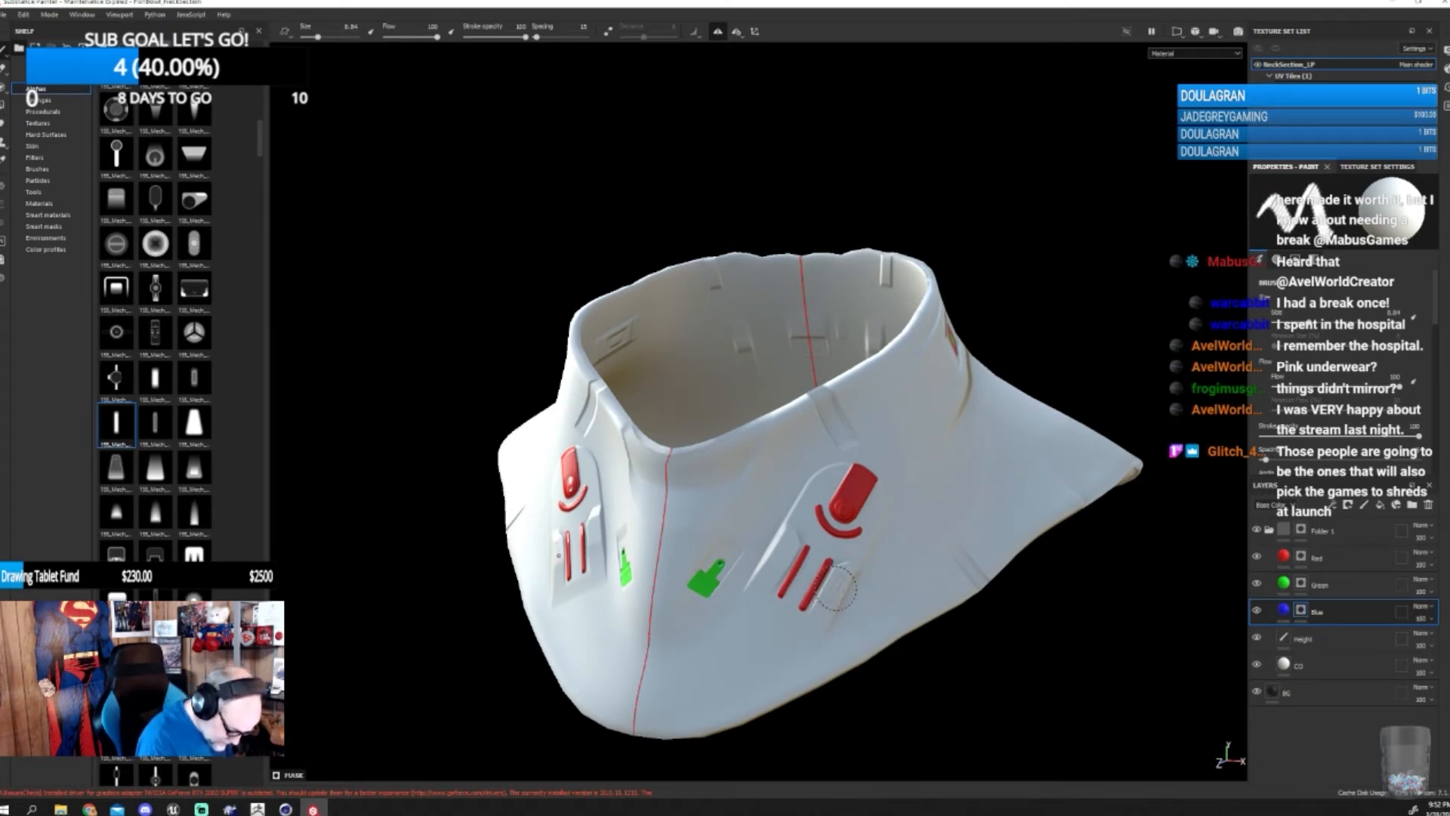
{"action": "left_click_drag", "start_coordinate": [838, 579], "coordinate": [830, 601]}
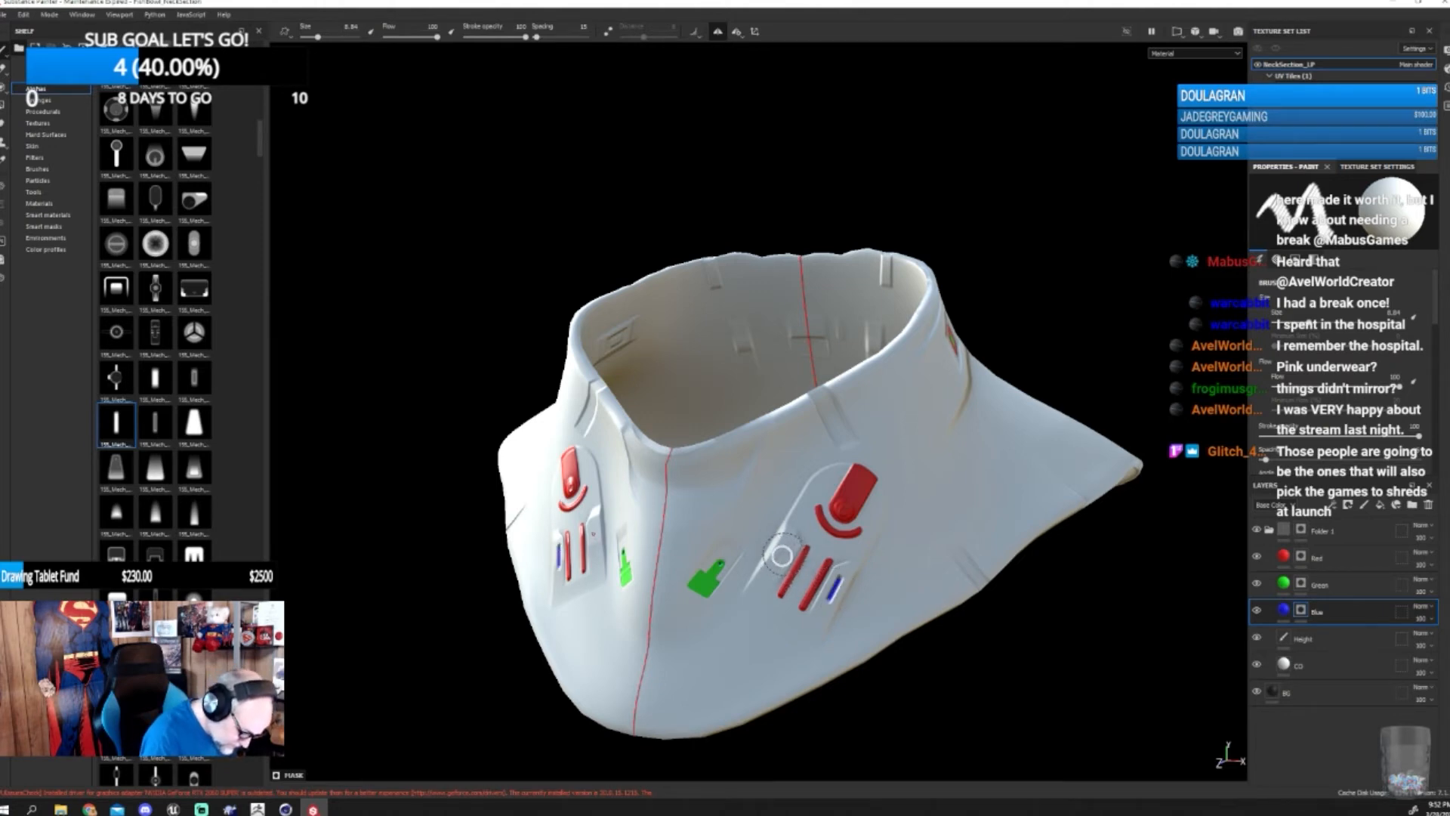
{"action": "mouse_move", "coordinate": [987, 664]}
{"action": "left_mouse_down", "text": "alt"}
{"action": "mouse_move", "coordinate": [1035, 690]}
{"action": "mouse_move", "coordinate": [1053, 678]}
{"action": "mouse_move", "coordinate": [1045, 660]}
{"action": "left_mouse_up", "text": "alt"}
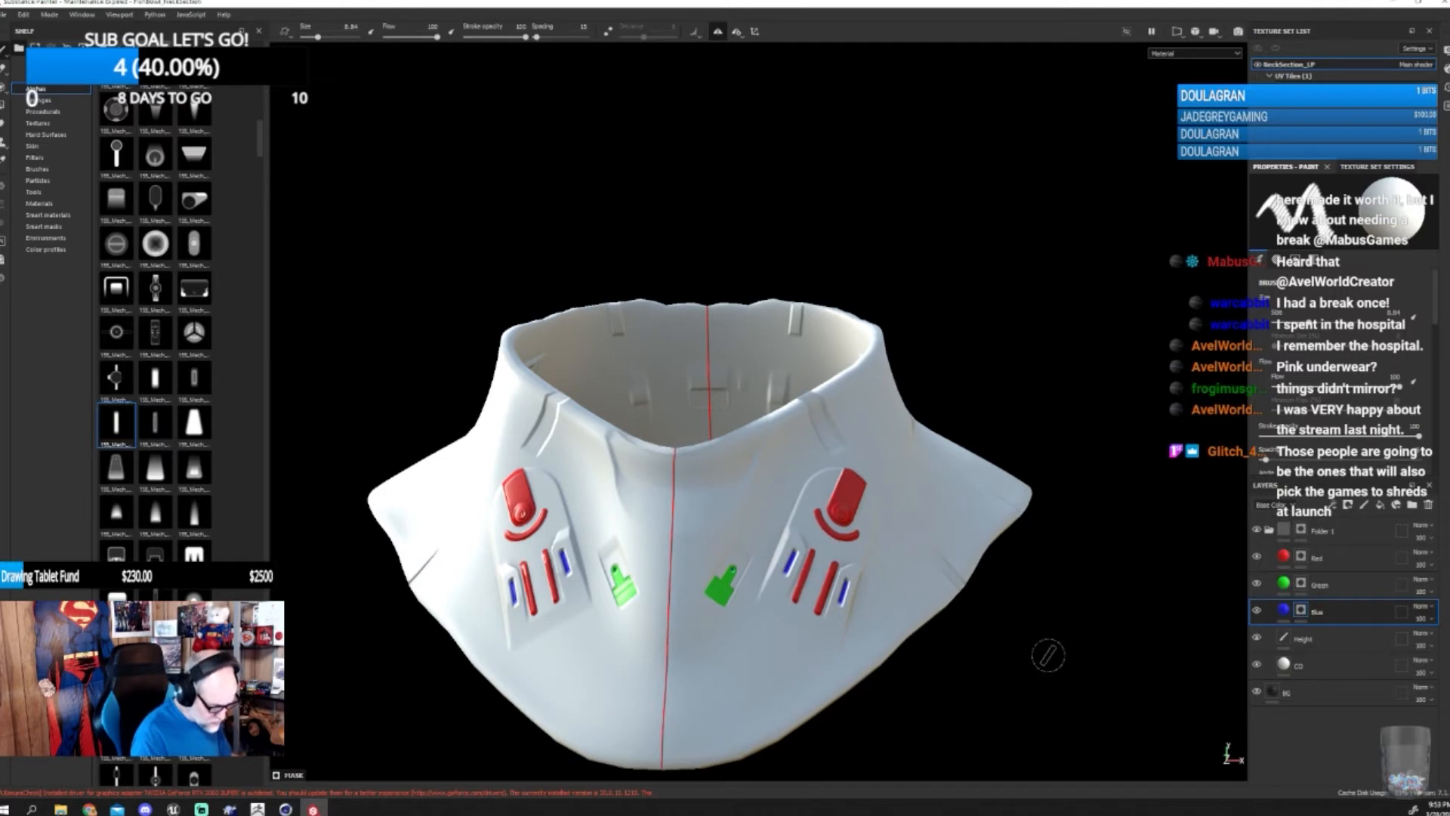
{"action": "left_click_drag", "start_coordinate": [1049, 656], "coordinate": [1007, 638], "text": "alt"}
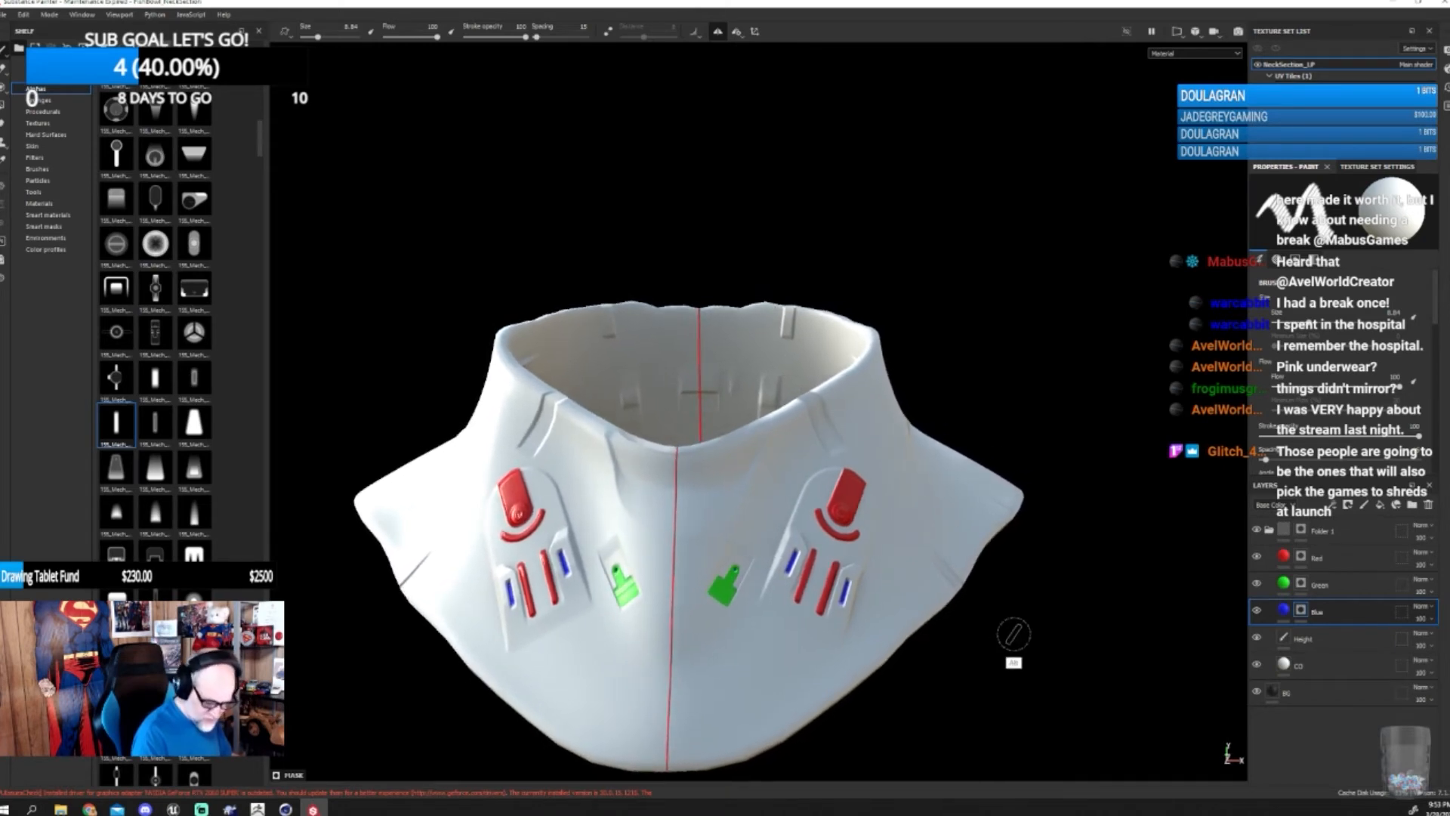
- Switch to Green's mask, load the tapered three-bar alpha, enlarge the brush to span the collar's front centre, and turn off symmetry
{"action": "left_click", "coordinate": [1301, 588]}
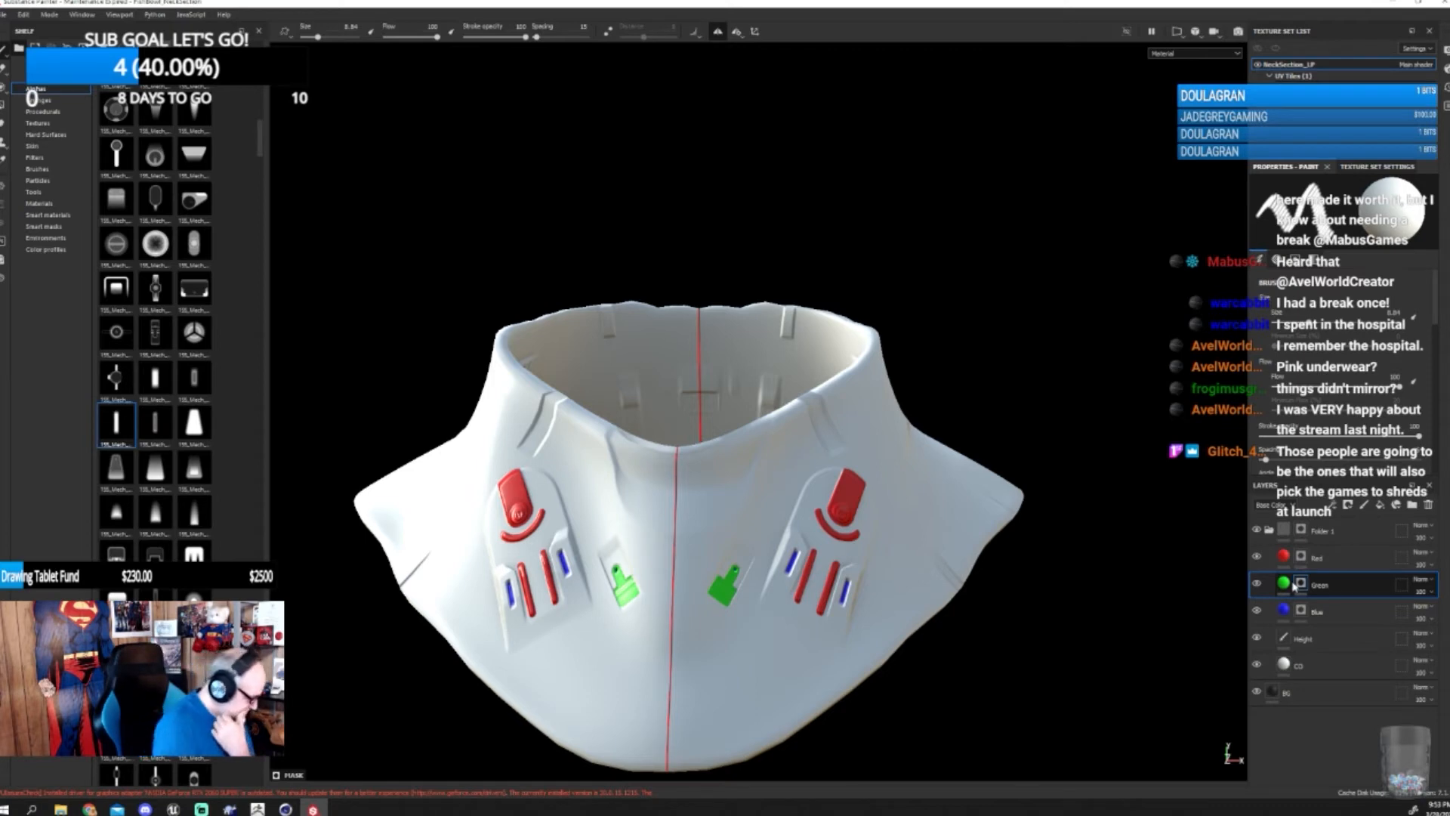
{"action": "left_click_drag", "start_coordinate": [265, 142], "coordinate": [257, 180]}
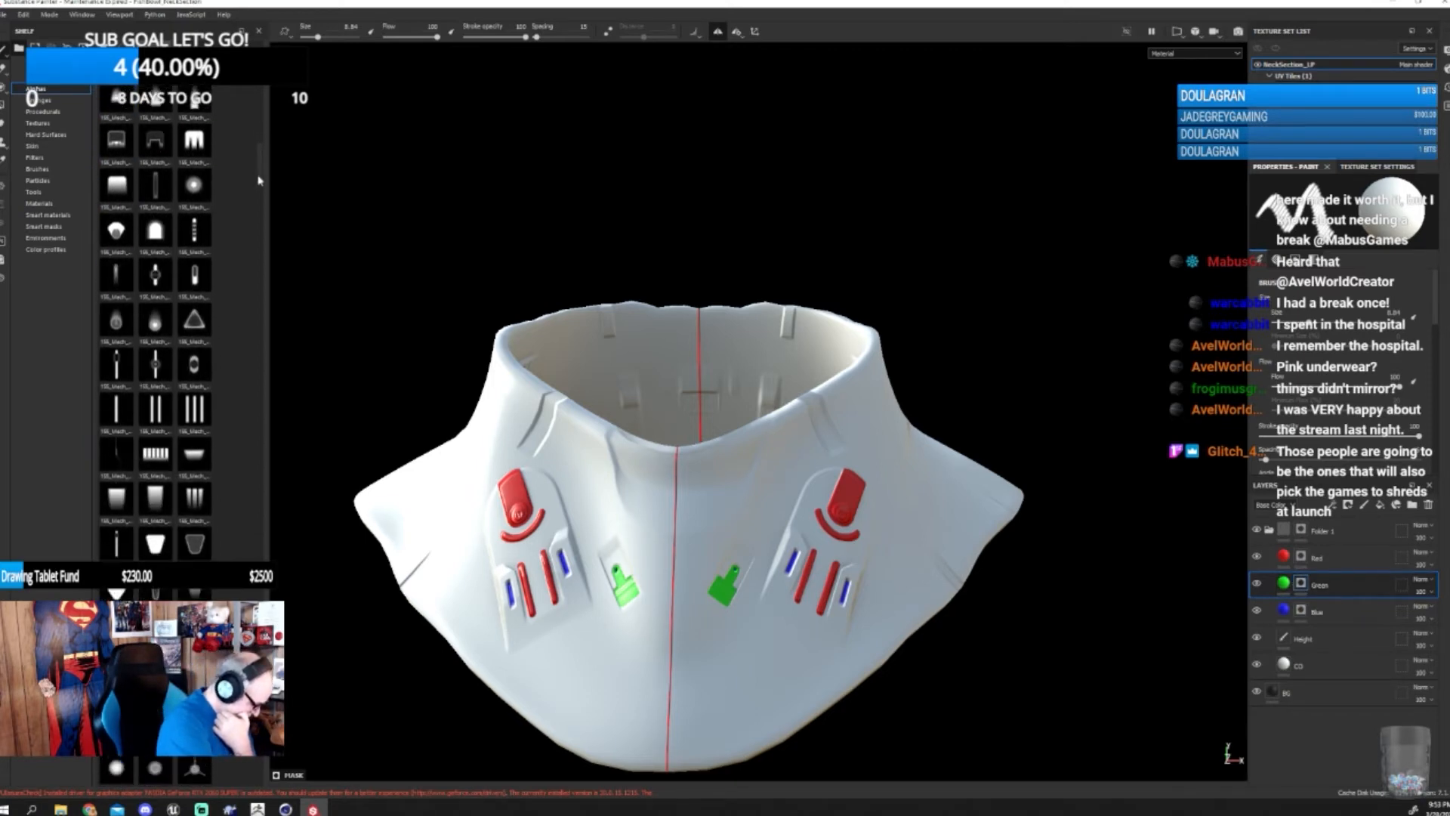
{"action": "left_click", "coordinate": [194, 499]}
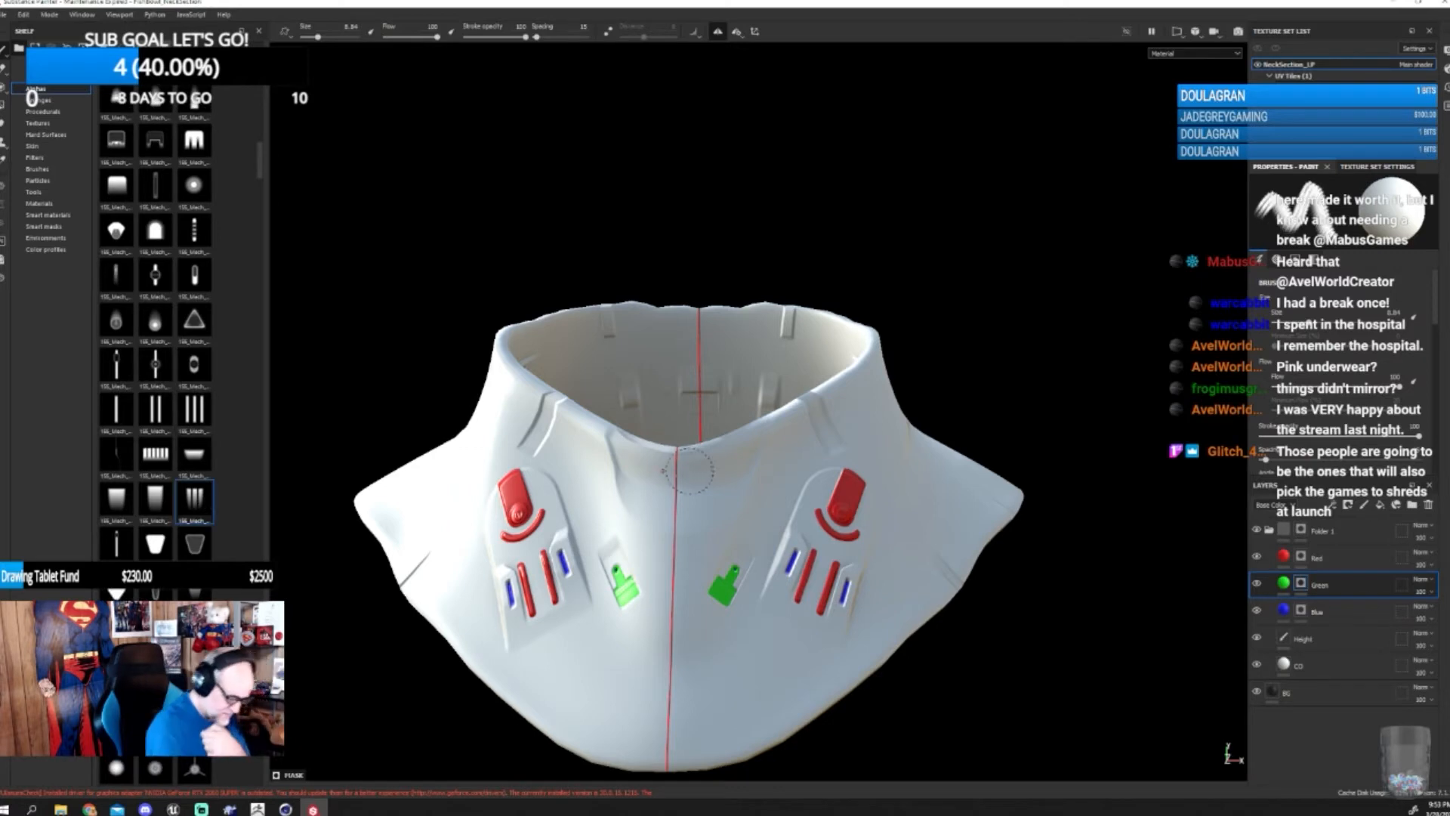
{"action": "key", "text": "bracketleft"}
{"action": "key", "text": "bracketleft"}
{"action": "key", "text": "bracketleft"}
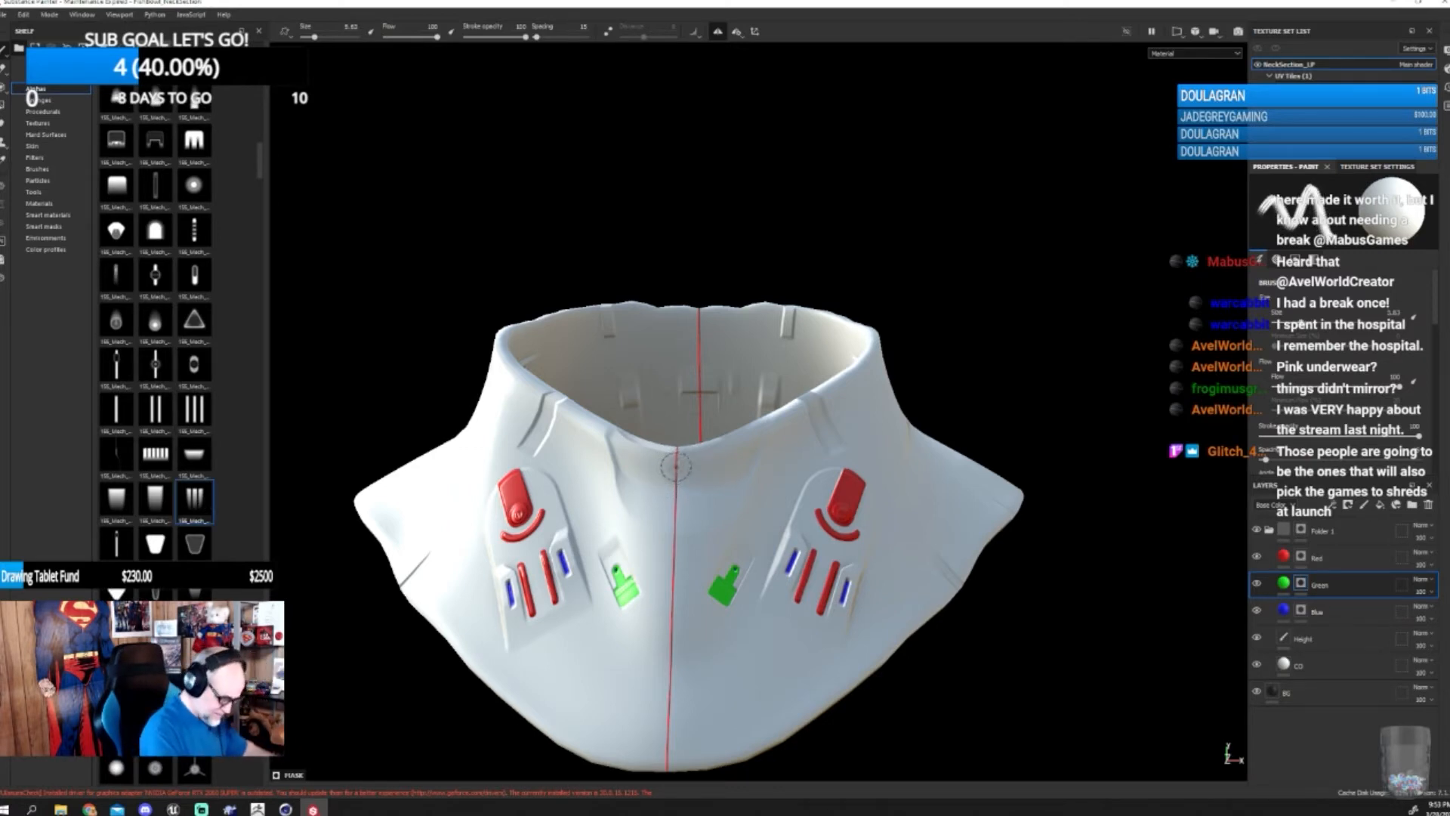
{"action": "key", "text": "bracketright"}
{"action": "key", "text": "bracketright"}
{"action": "key", "text": "bracketright"}
{"action": "key", "text": "bracketright"}
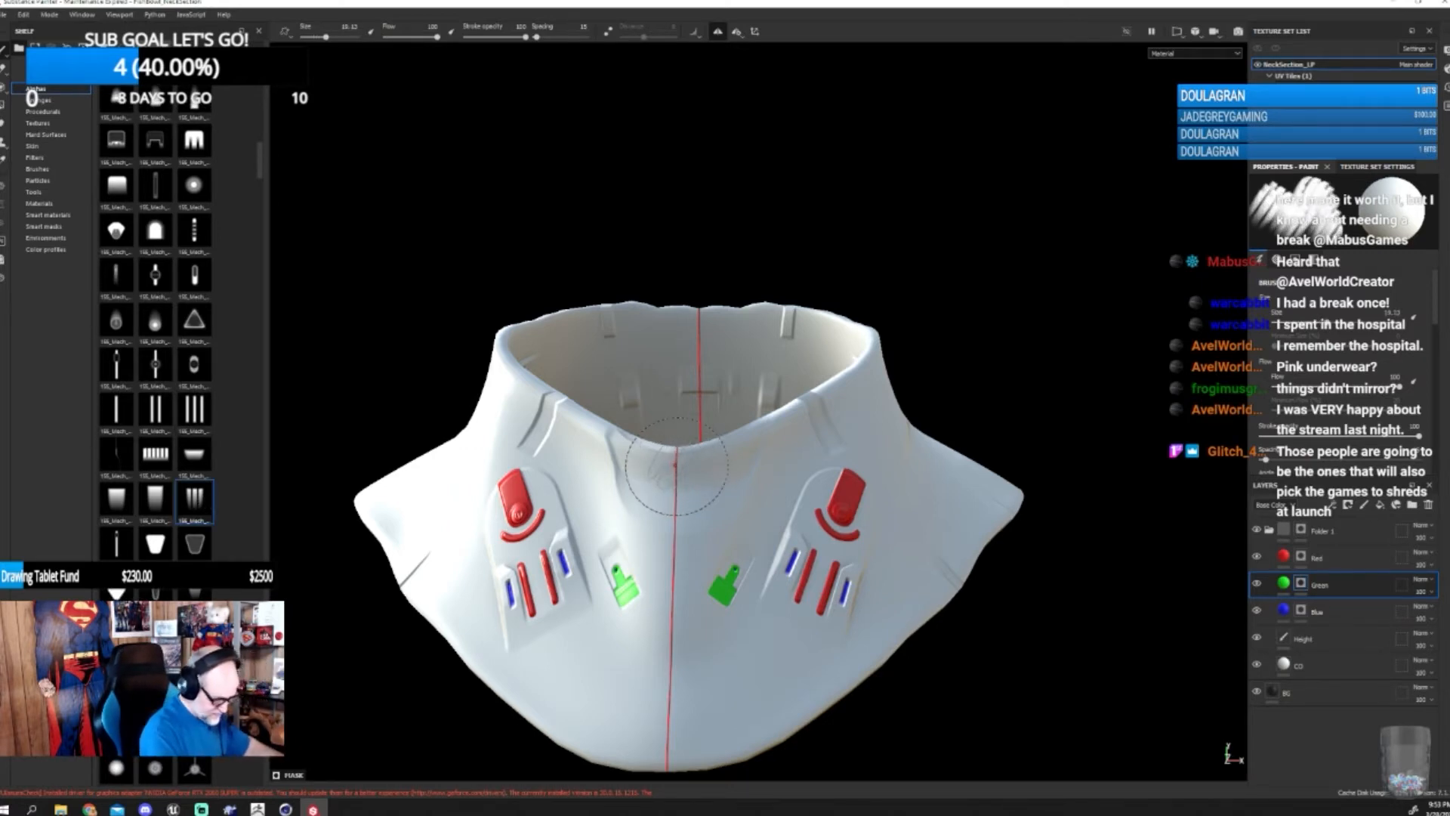
{"action": "key", "text": "bracketright"}
{"action": "left_click", "coordinate": [718, 32]}
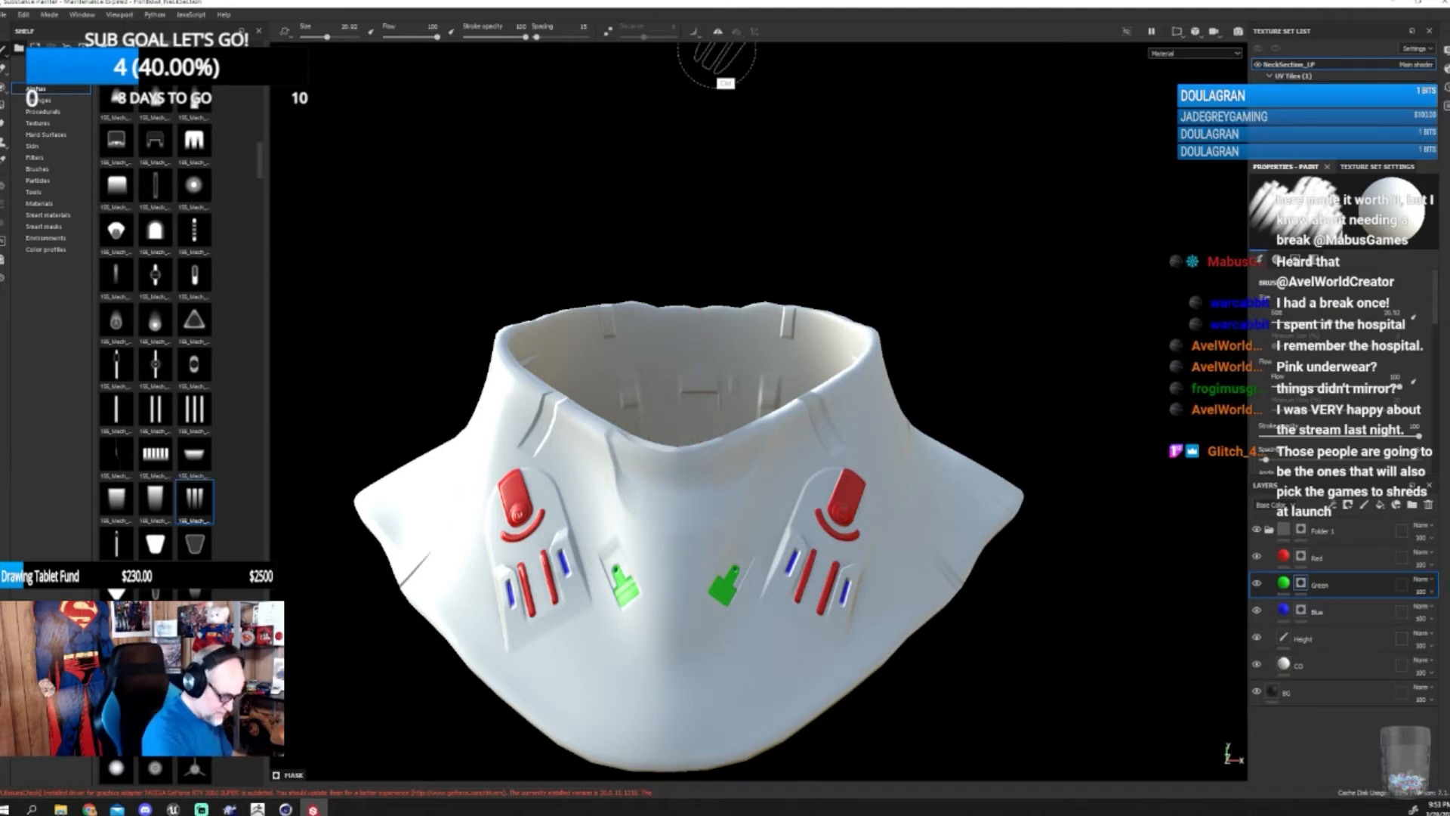
- Lower the Green fill's height and stamp the three tapered bars into Green's mask just below the collar's front rim
{"action": "left_click", "coordinate": [675, 479]}
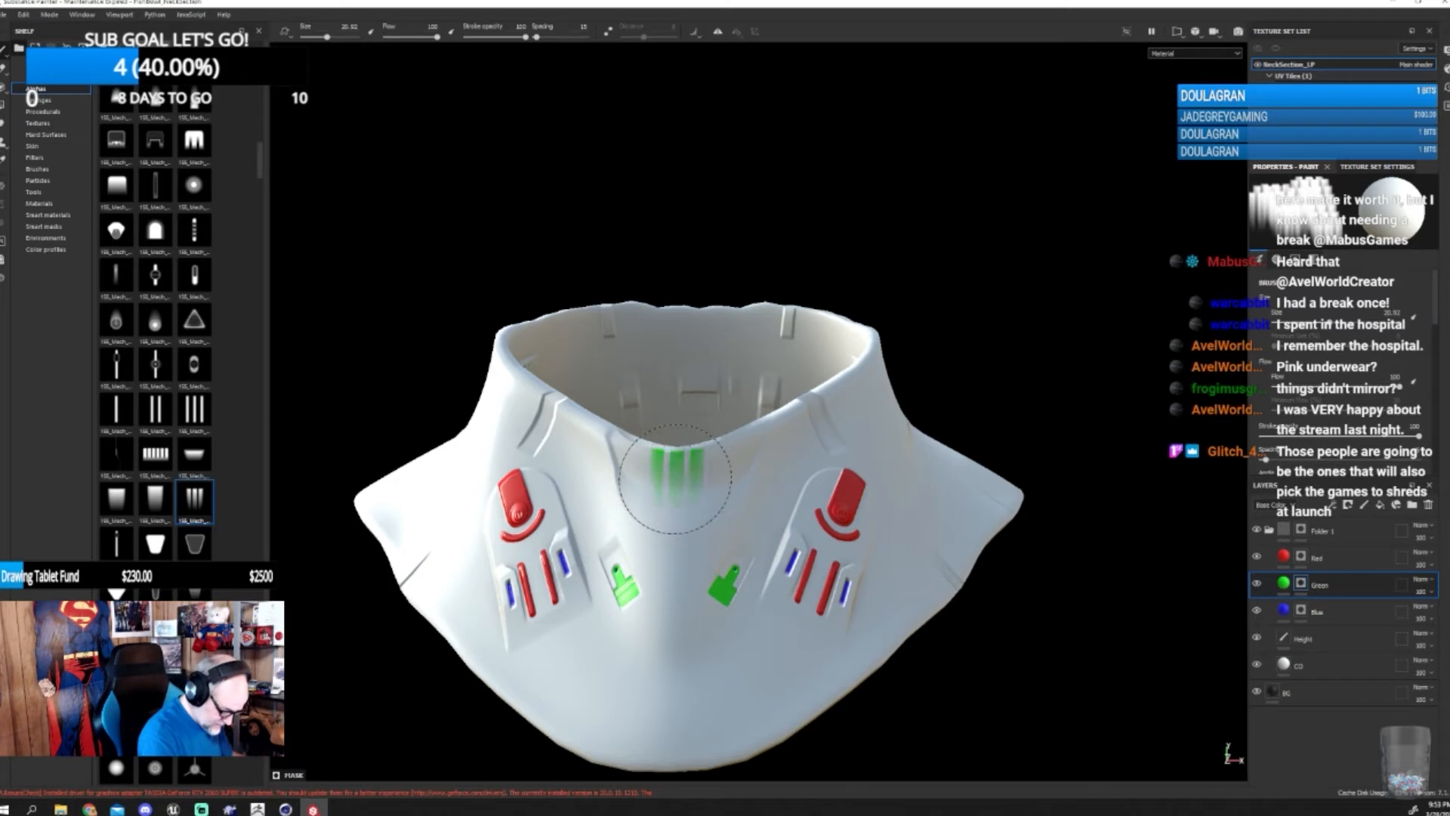
{"action": "key", "text": "ctrl+z"}
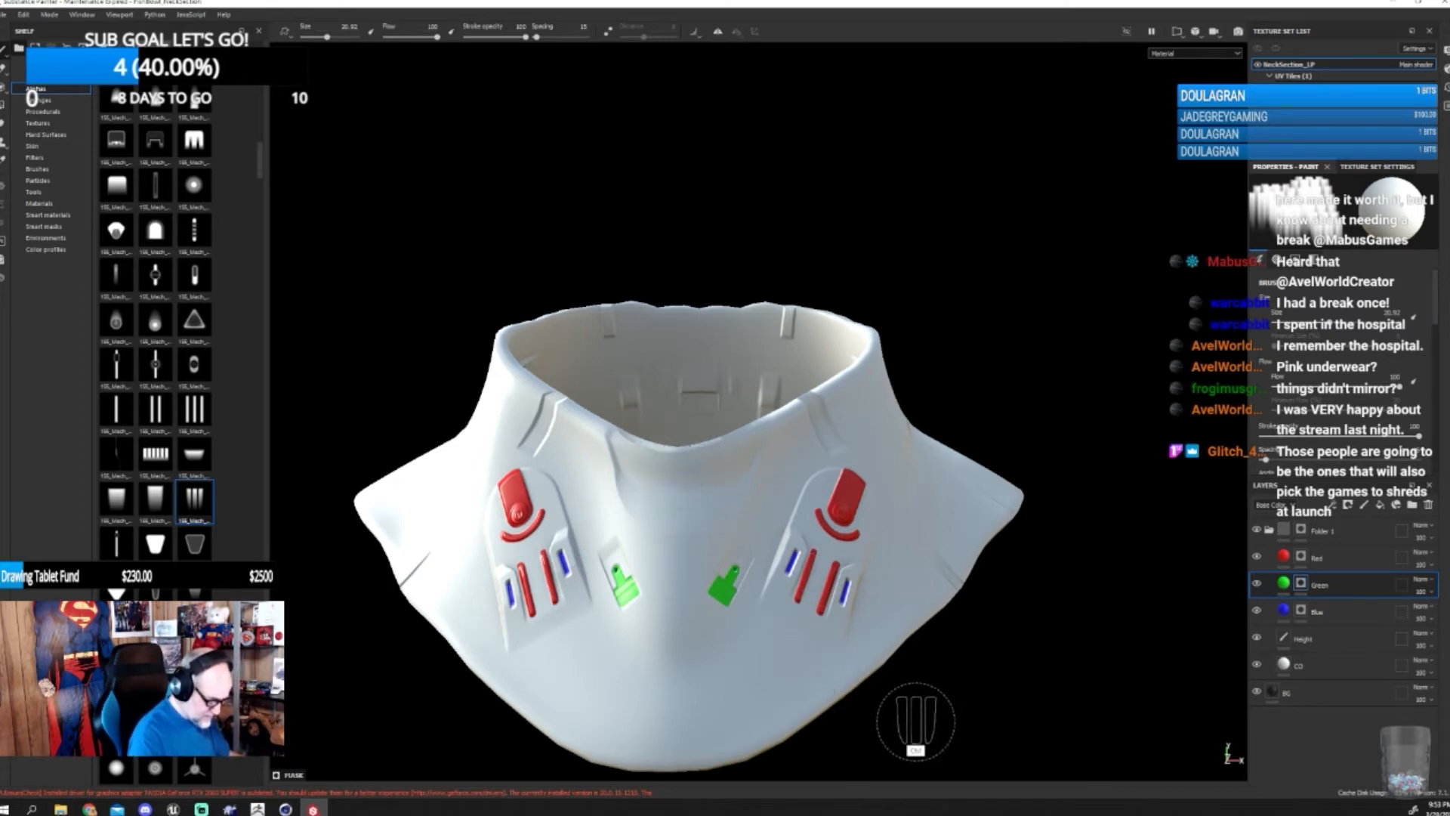
{"action": "left_click", "coordinate": [1289, 586]}
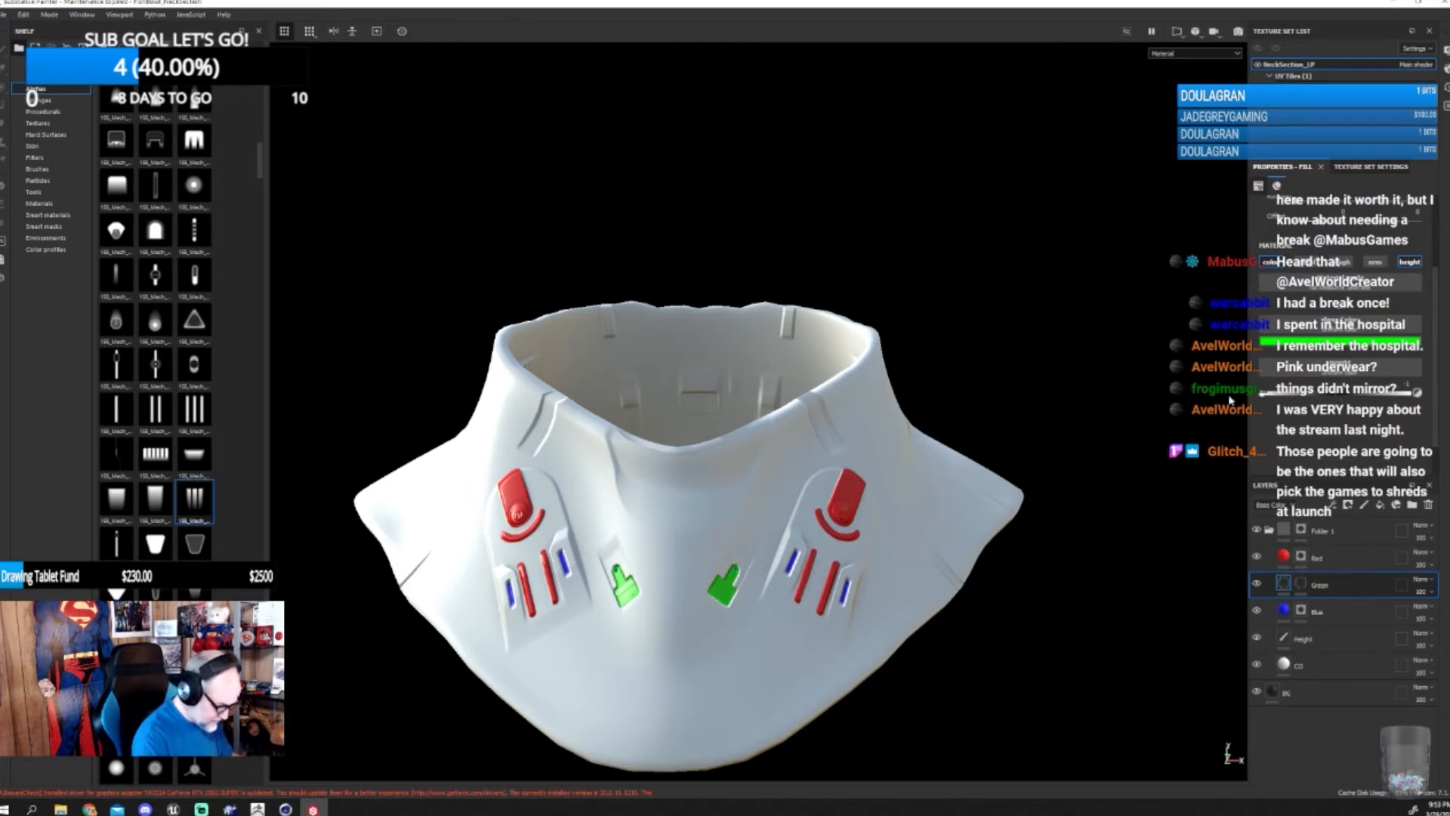
{"action": "mouse_move", "coordinate": [1035, 641]}
{"action": "left_mouse_down", "text": "alt"}
{"action": "mouse_move", "coordinate": [998, 624]}
{"action": "mouse_move", "coordinate": [688, 688]}
{"action": "mouse_move", "coordinate": [1055, 620]}
{"action": "left_mouse_up", "text": "alt"}
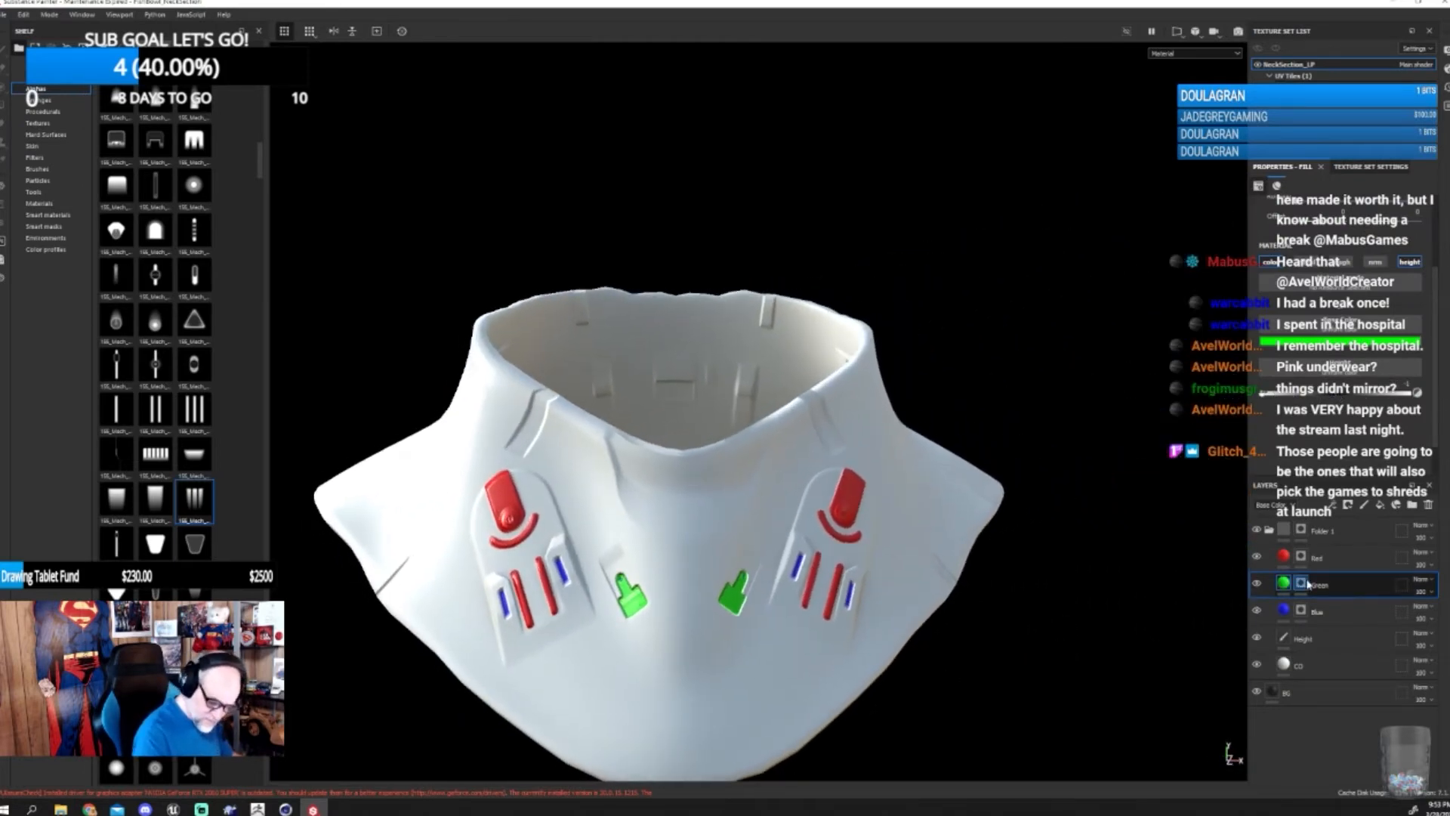
{"action": "key", "text": "1"}
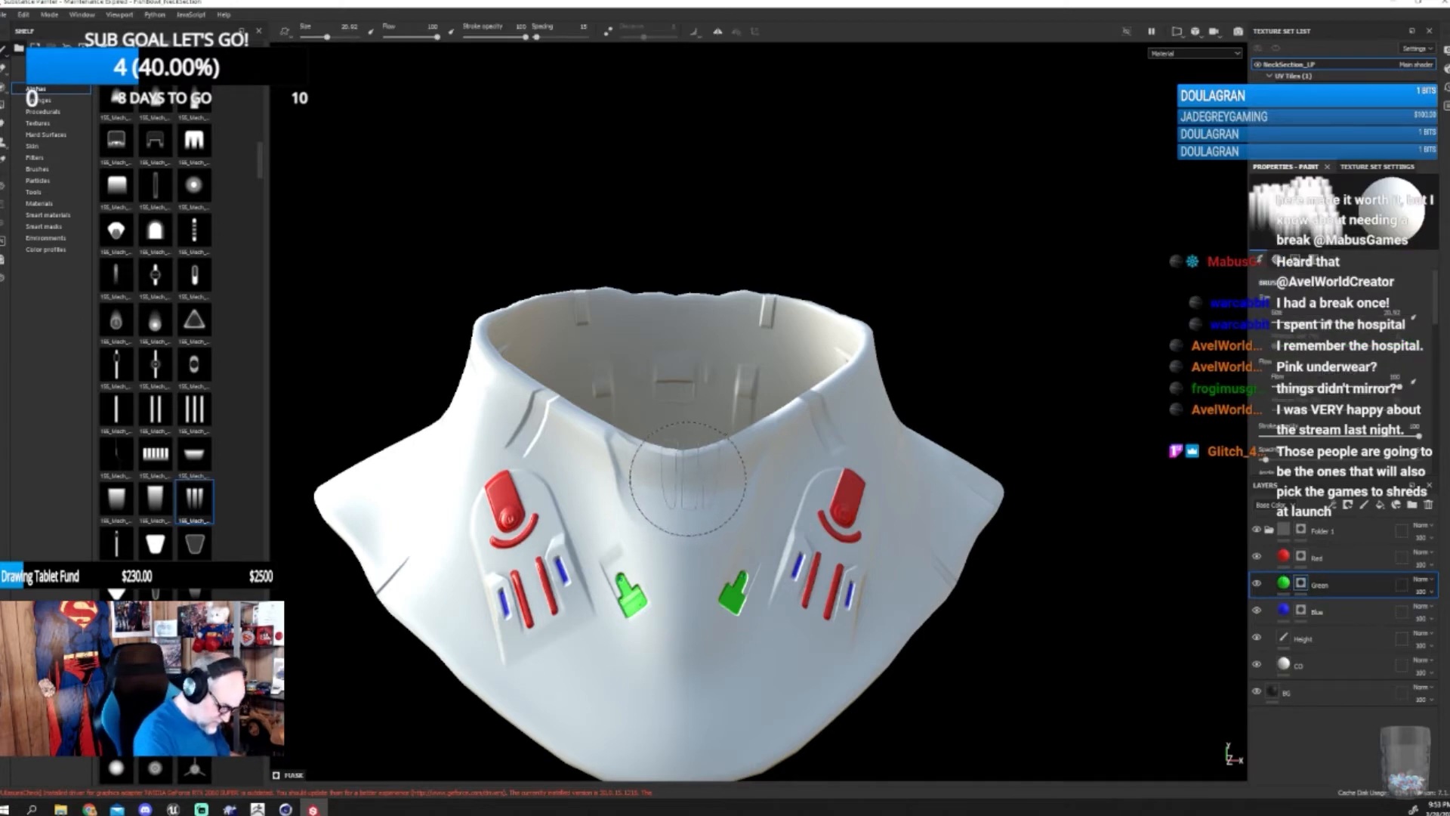
{"action": "left_click", "coordinate": [685, 476]}
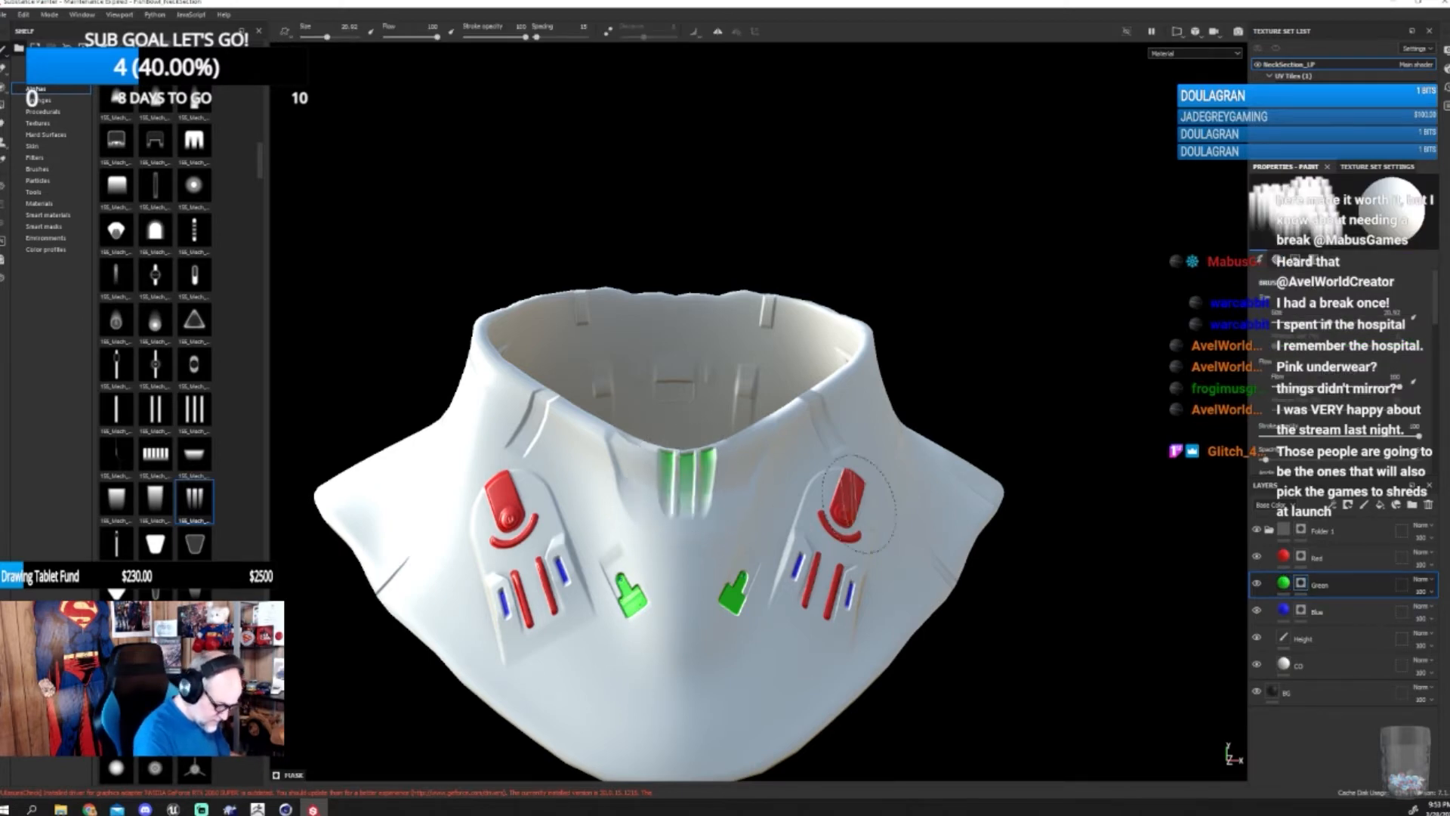
- Load the Insert_27 gradient bar alpha as the brush shape for Green's mask and rotate it upright for the back of the neck
{"action": "mouse_move", "coordinate": [982, 582]}
{"action": "left_mouse_down", "text": "alt"}
{"action": "mouse_move", "coordinate": [1022, 663]}
{"action": "mouse_move", "coordinate": [942, 634]}
{"action": "mouse_move", "coordinate": [942, 576]}
{"action": "mouse_move", "coordinate": [1125, 593]}
{"action": "mouse_move", "coordinate": [942, 650]}
{"action": "mouse_move", "coordinate": [747, 680]}
{"action": "mouse_move", "coordinate": [961, 605]}
{"action": "mouse_move", "coordinate": [998, 629]}
{"action": "mouse_move", "coordinate": [799, 660]}
{"action": "mouse_move", "coordinate": [801, 639]}
{"action": "left_mouse_up", "text": "alt"}
{"action": "scroll", "coordinate": [984, 638], "scroll_direction": "down", "scroll_amount": 3}
{"action": "left_click_drag", "start_coordinate": [1085, 655], "coordinate": [895, 689], "text": "alt"}
{"action": "left_click_drag", "start_coordinate": [1123, 624], "coordinate": [981, 686], "text": "alt"}
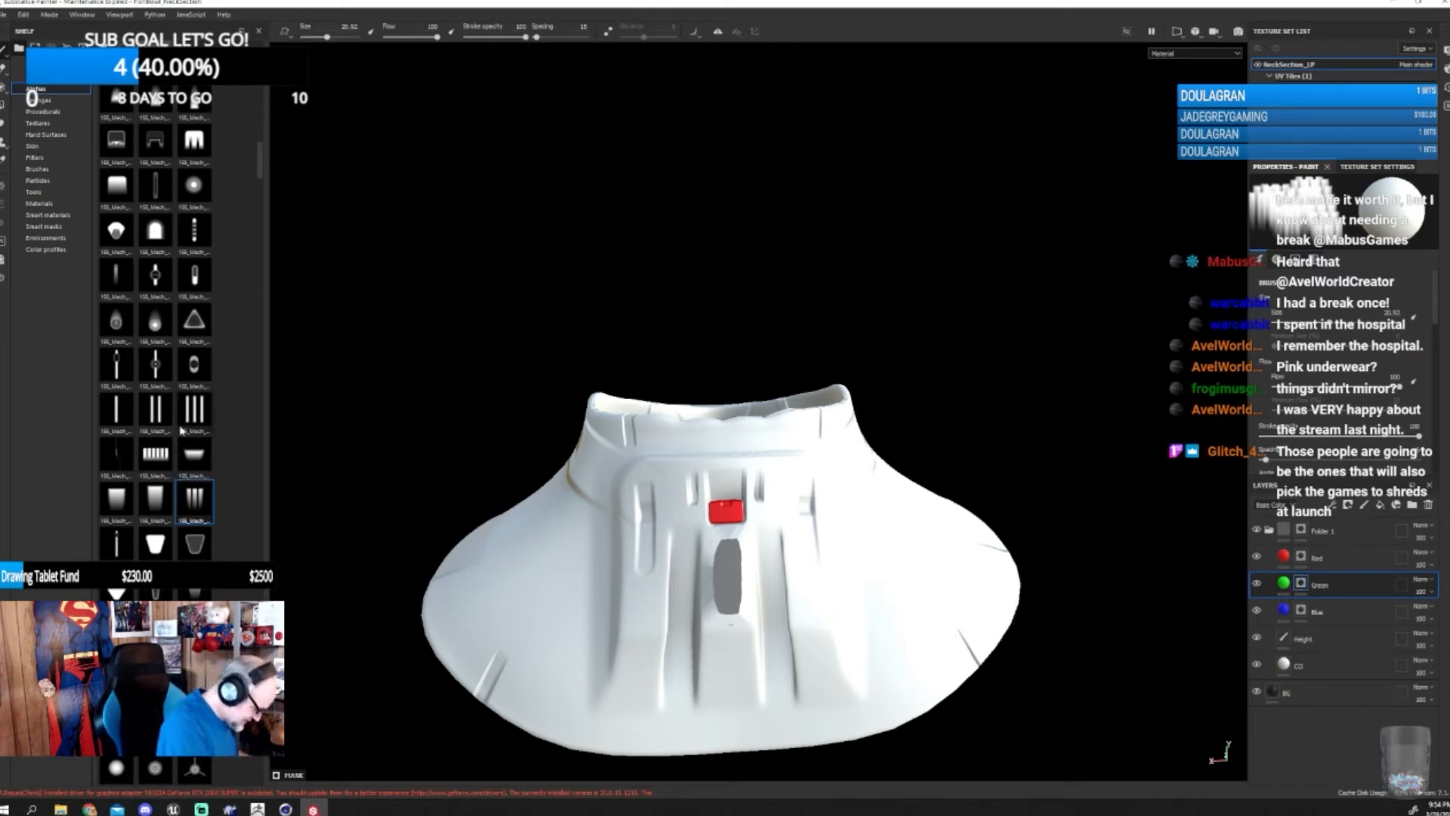
{"action": "left_click_drag", "start_coordinate": [261, 170], "coordinate": [258, 213]}
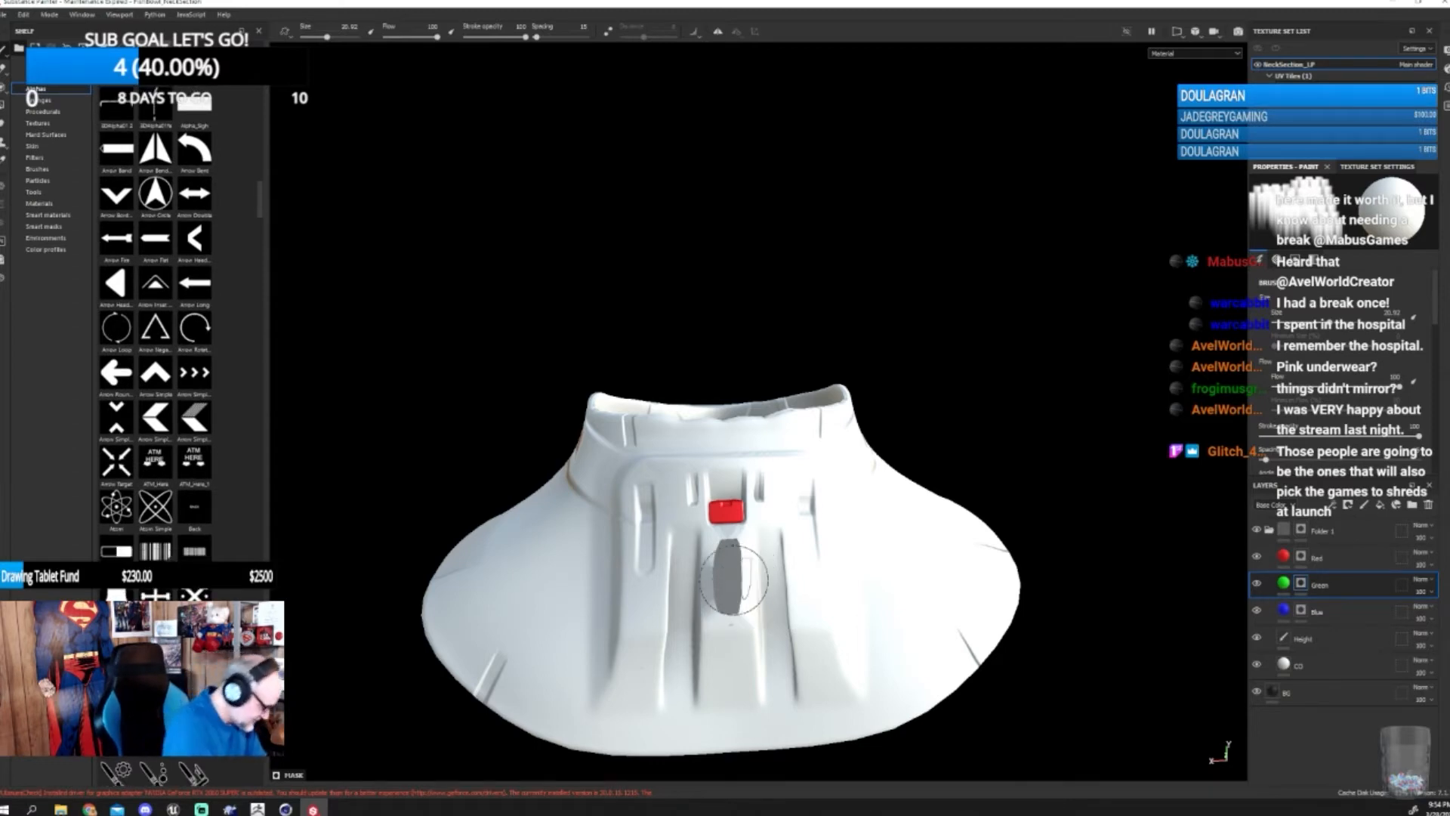
{"action": "left_click_drag", "start_coordinate": [259, 202], "coordinate": [260, 336]}
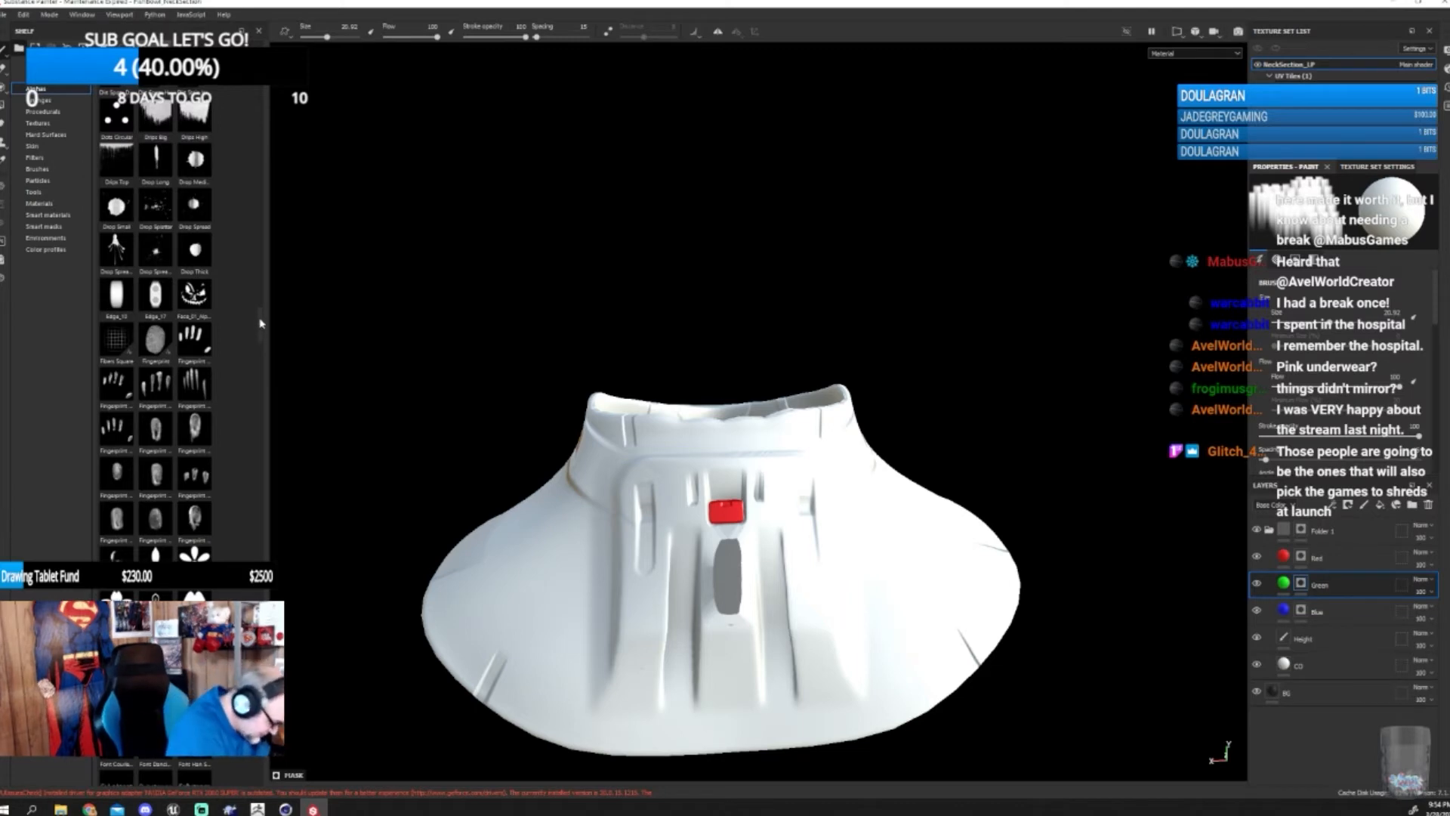
{"action": "scroll", "coordinate": [259, 343], "scroll_direction": "down", "scroll_amount": 5}
{"action": "left_click_drag", "start_coordinate": [259, 343], "coordinate": [259, 344]}
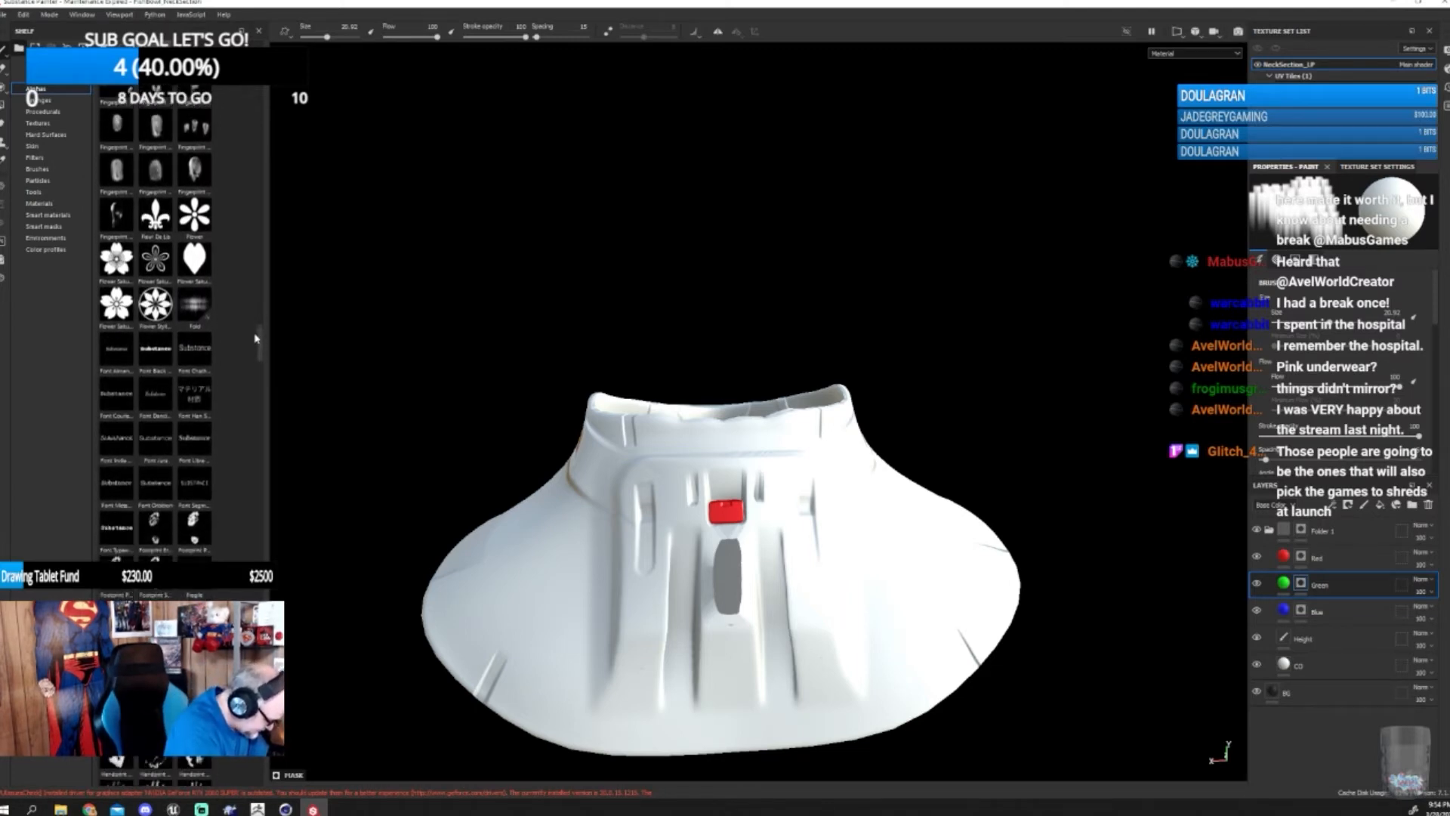
{"action": "left_click_drag", "start_coordinate": [257, 344], "coordinate": [258, 384]}
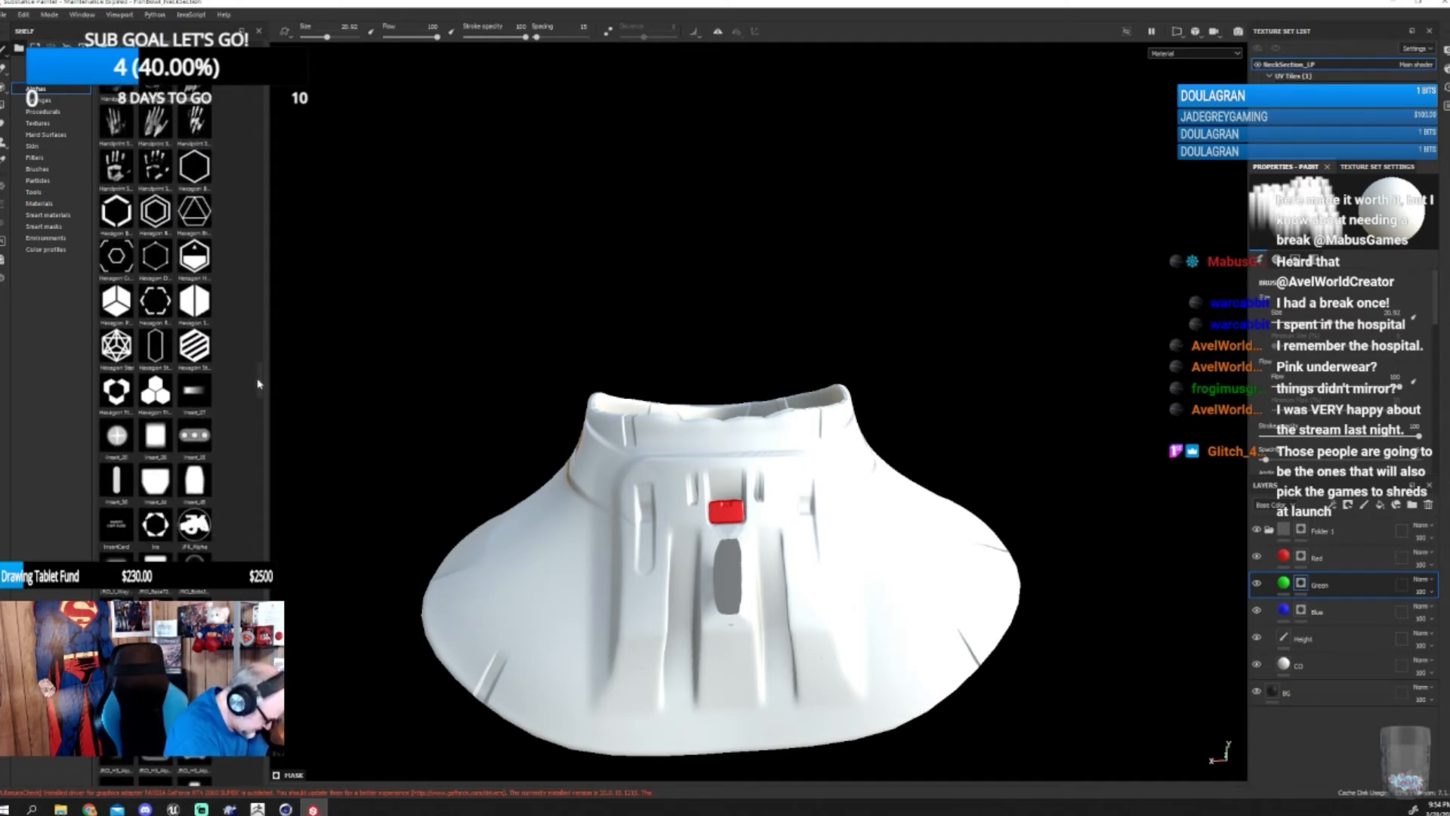
{"action": "left_click", "coordinate": [199, 390]}
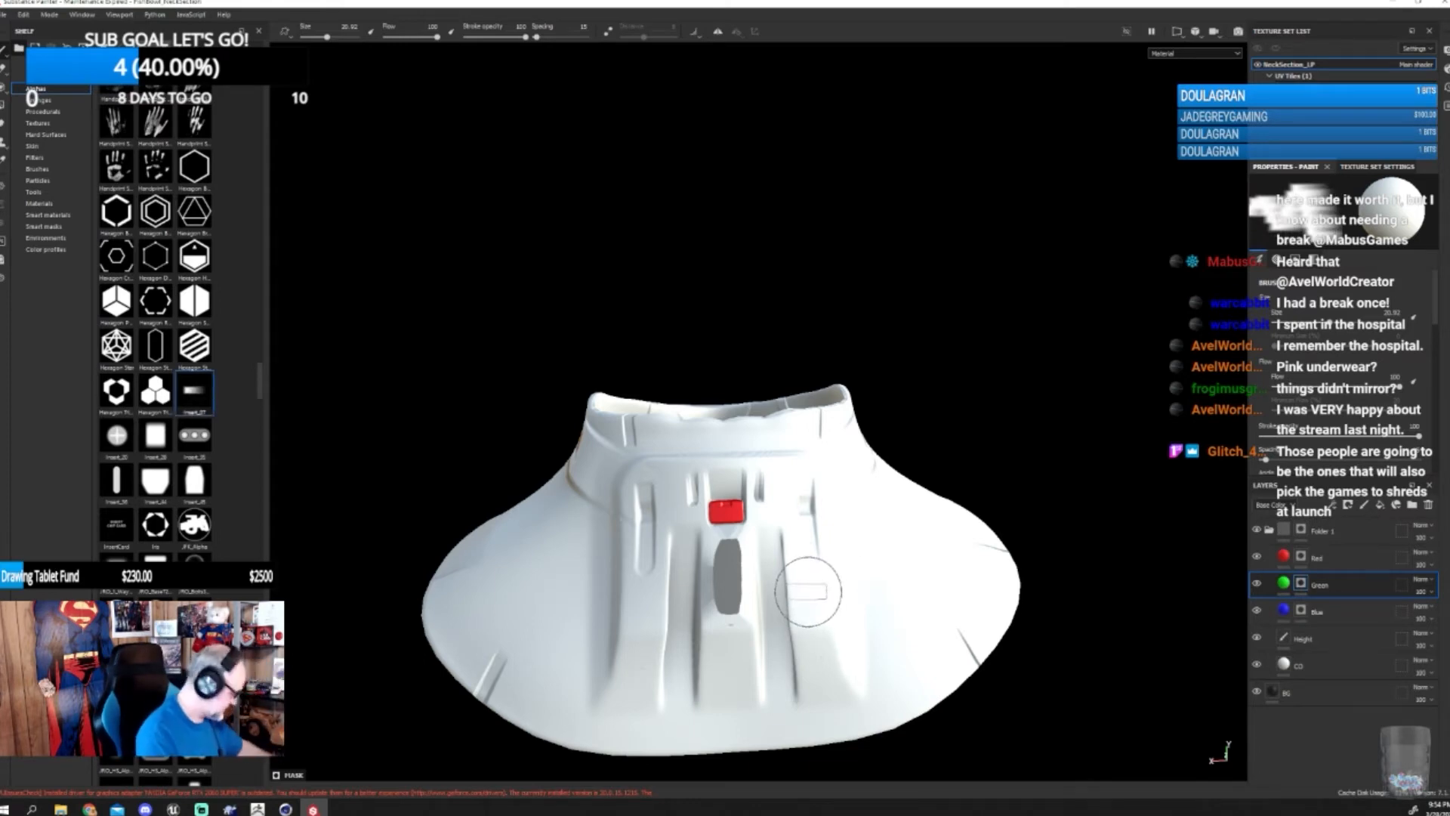
{"action": "left_click_drag", "start_coordinate": [642, 609], "coordinate": [645, 701], "text": "ctrl"}
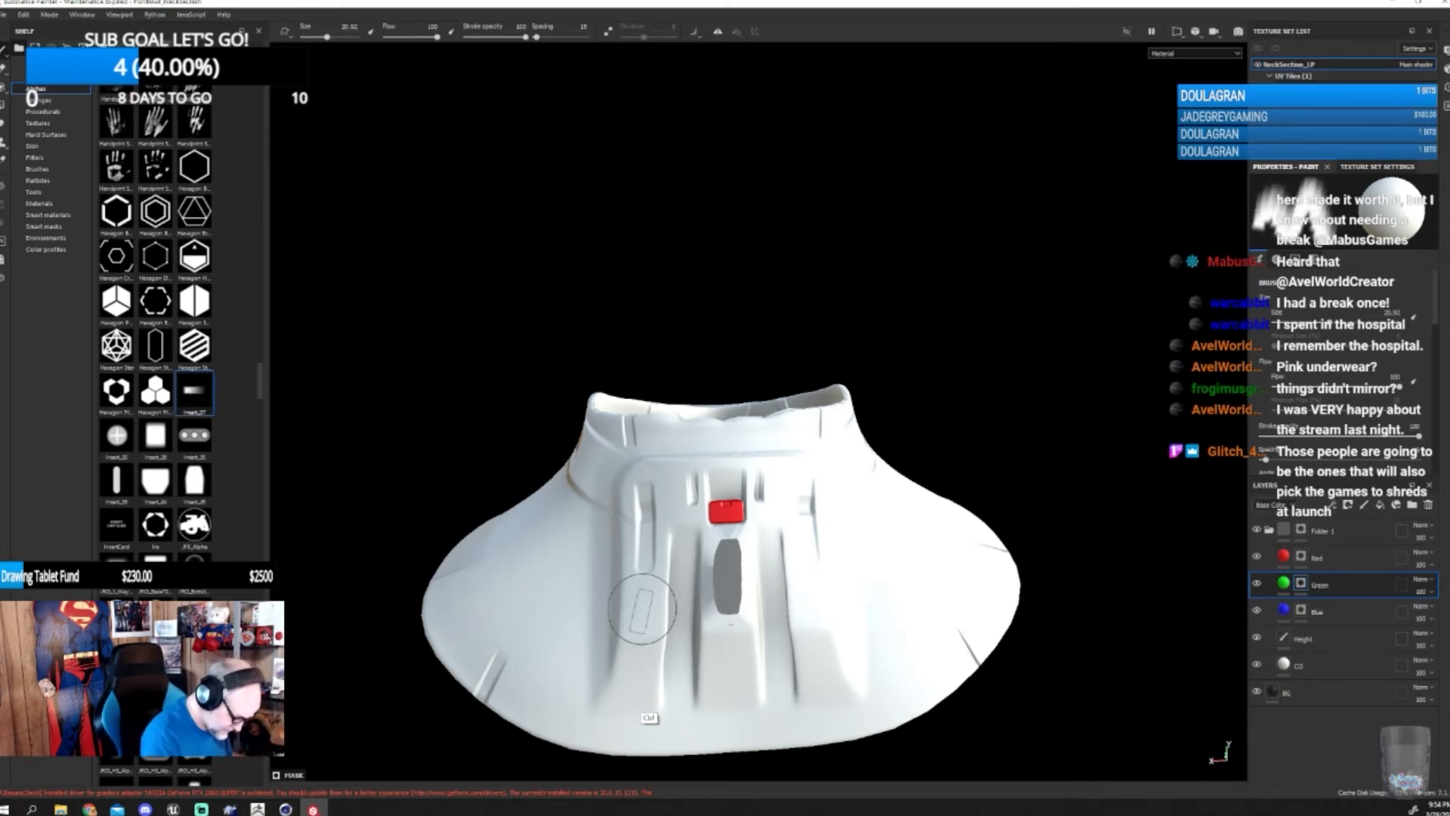
- Undo a one-sided test stamp in the back's lower recess and turn on symmetry
{"action": "left_click", "coordinate": [642, 613]}
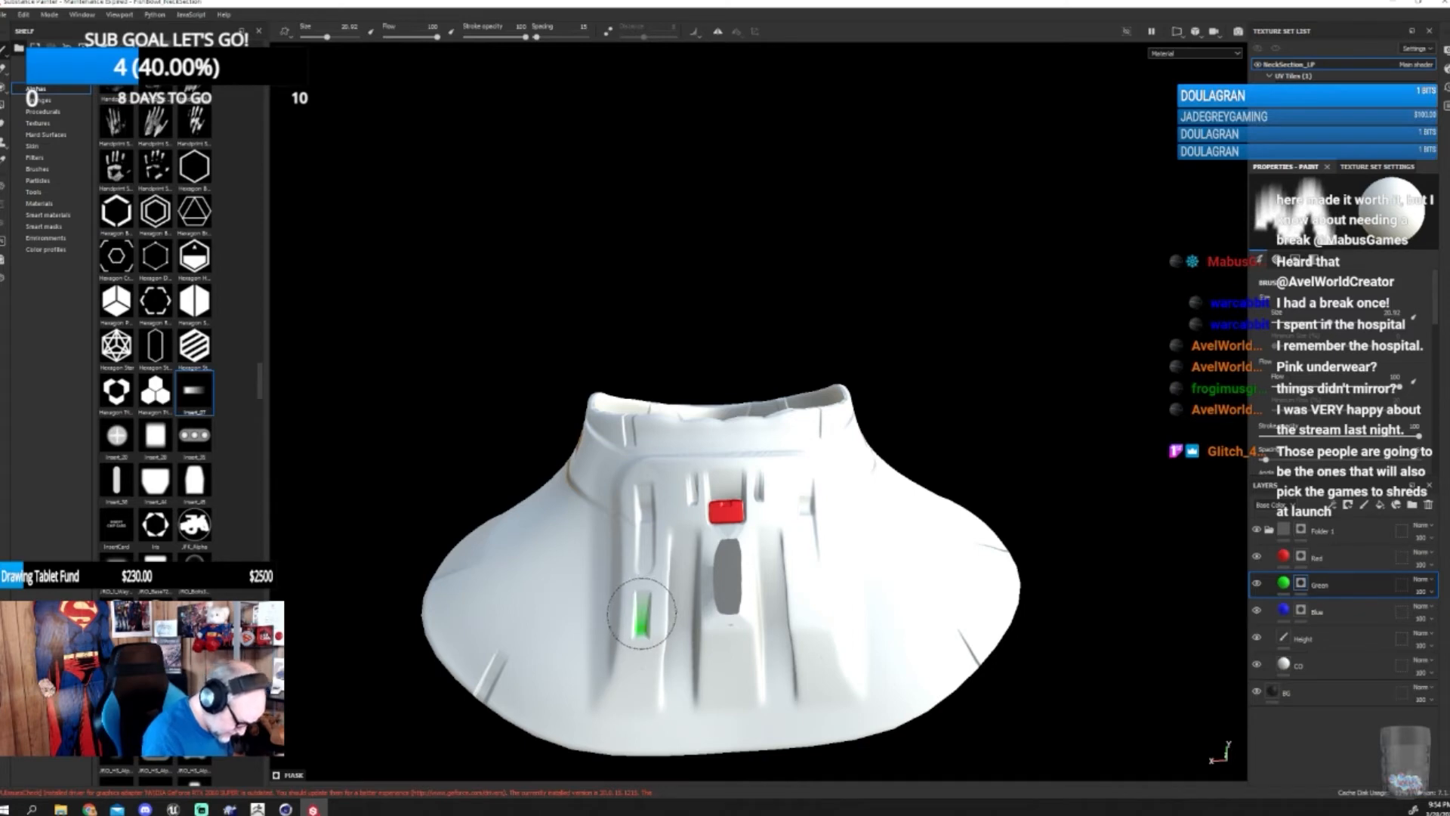
{"action": "key", "text": "ctrl+z"}
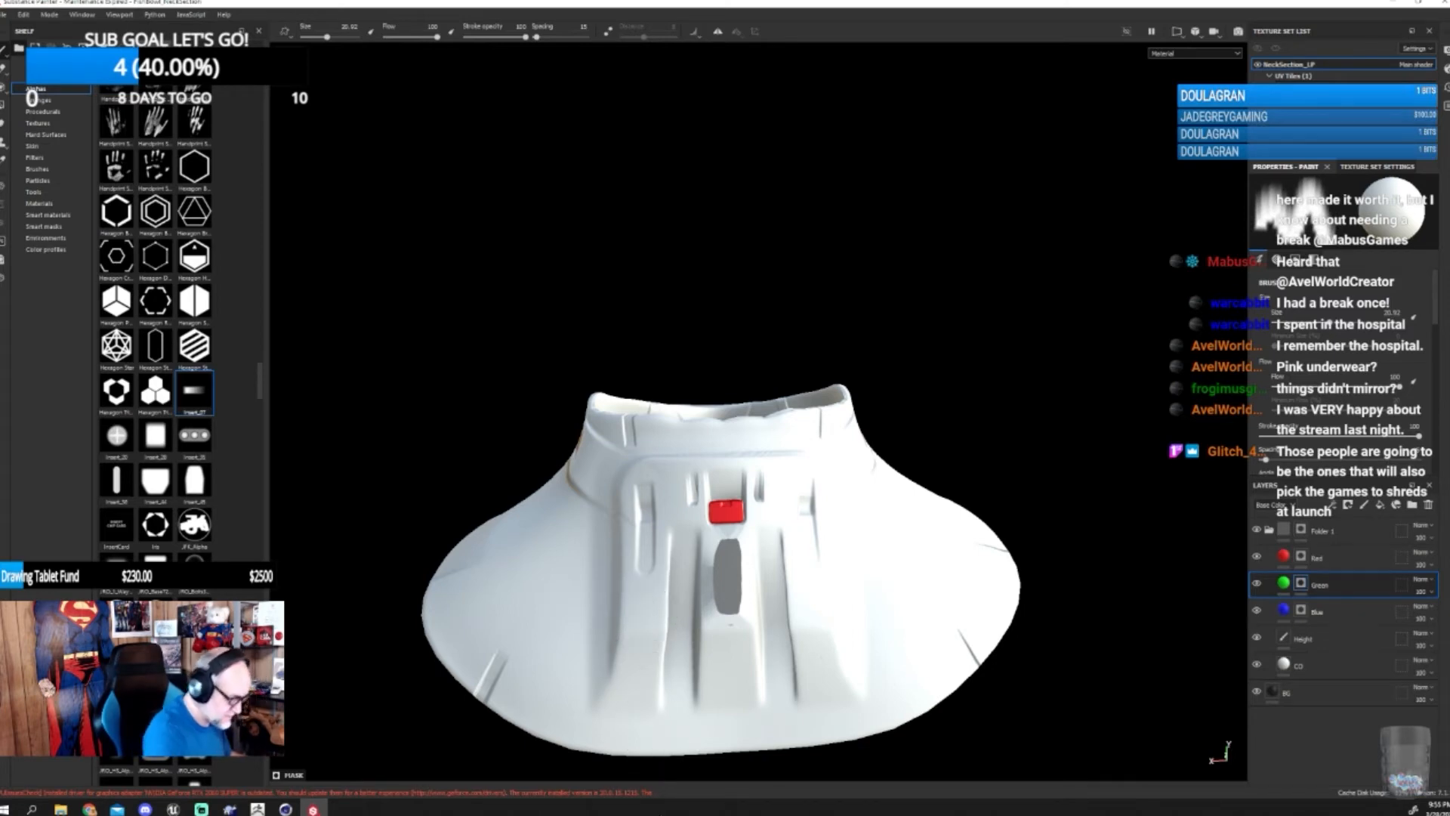
{"action": "left_click", "coordinate": [717, 31]}
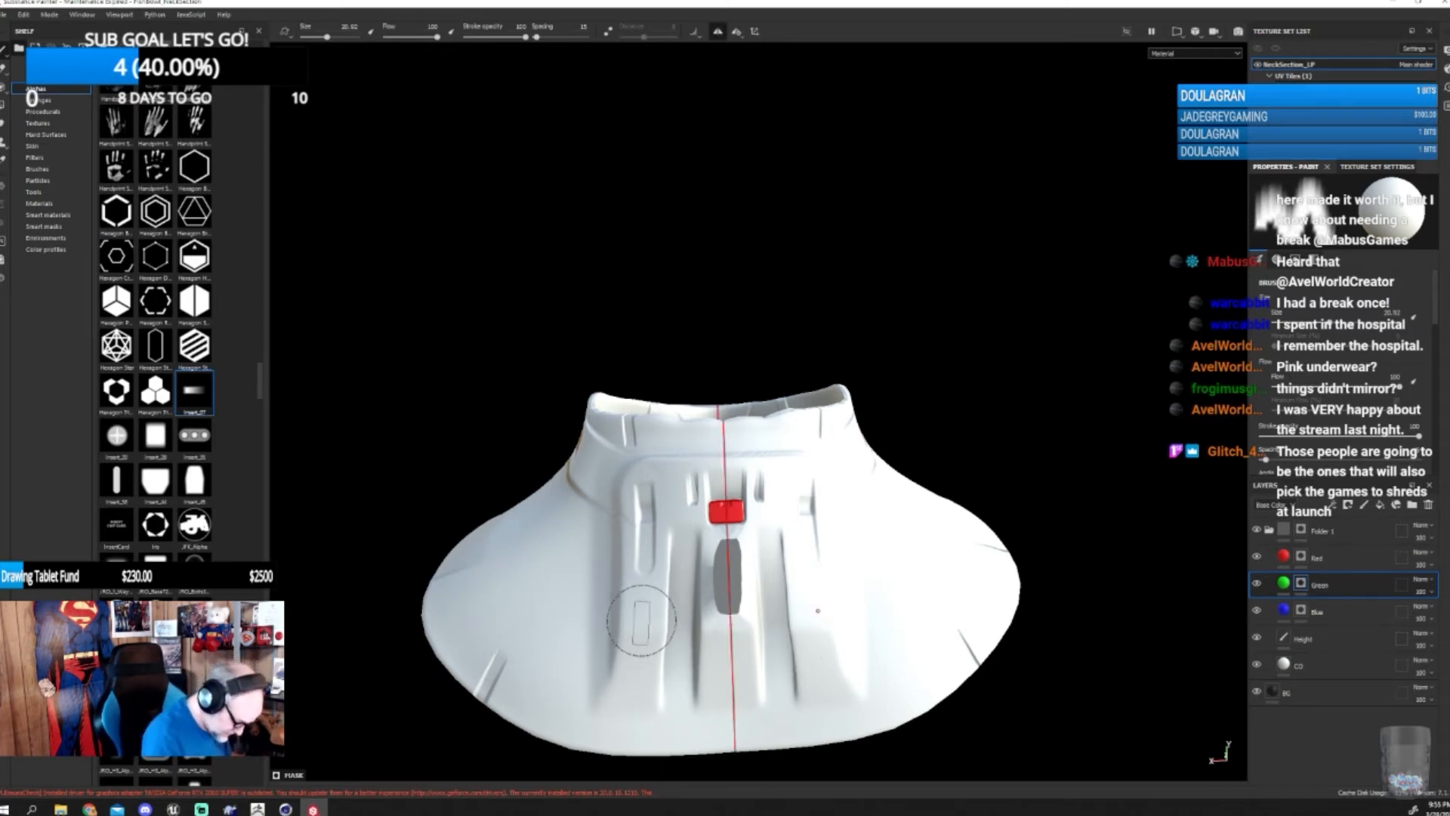
{"action": "left_click", "coordinate": [641, 621]}
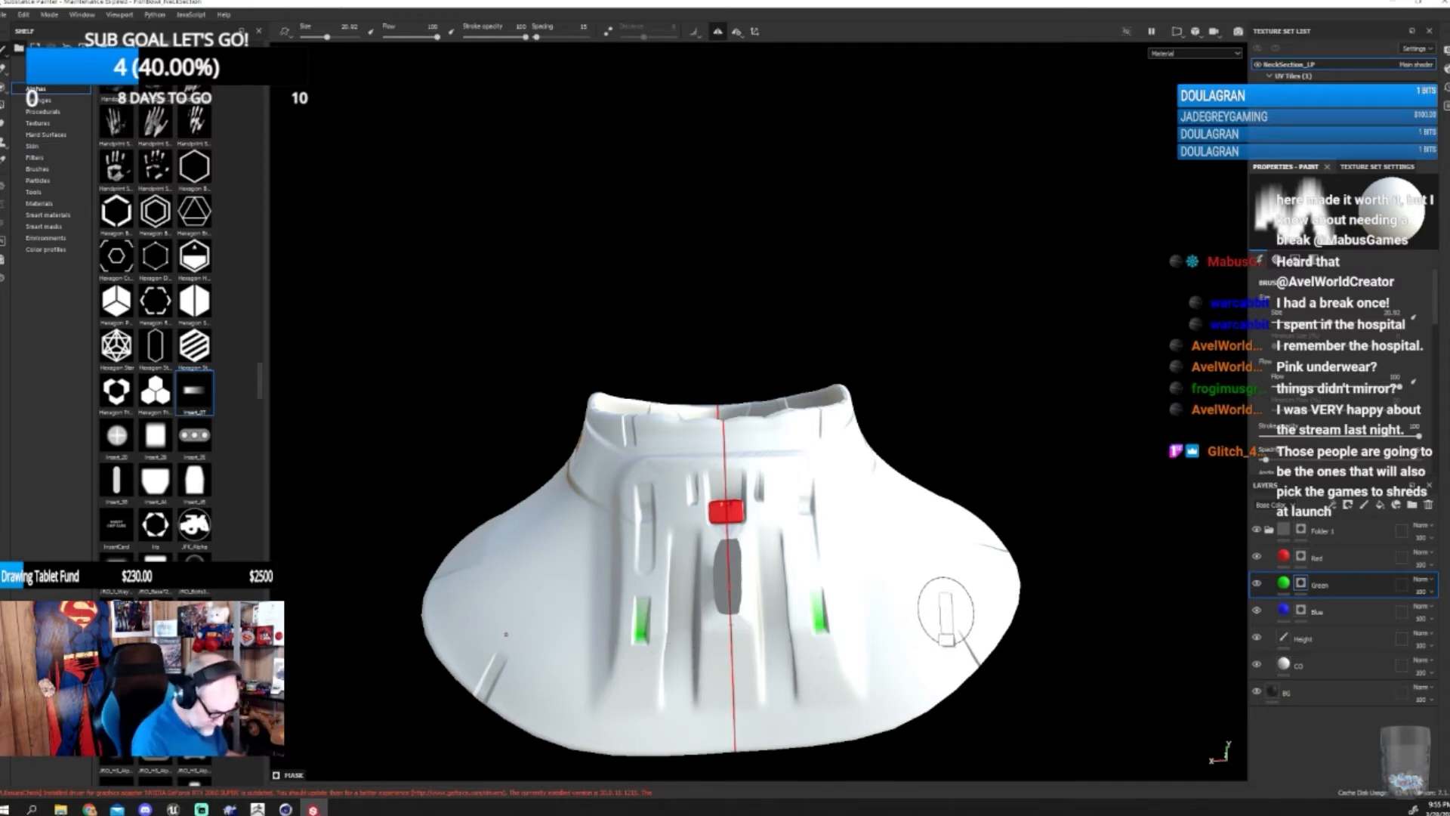
{"action": "left_click_drag", "start_coordinate": [946, 611], "coordinate": [972, 592], "text": "alt"}
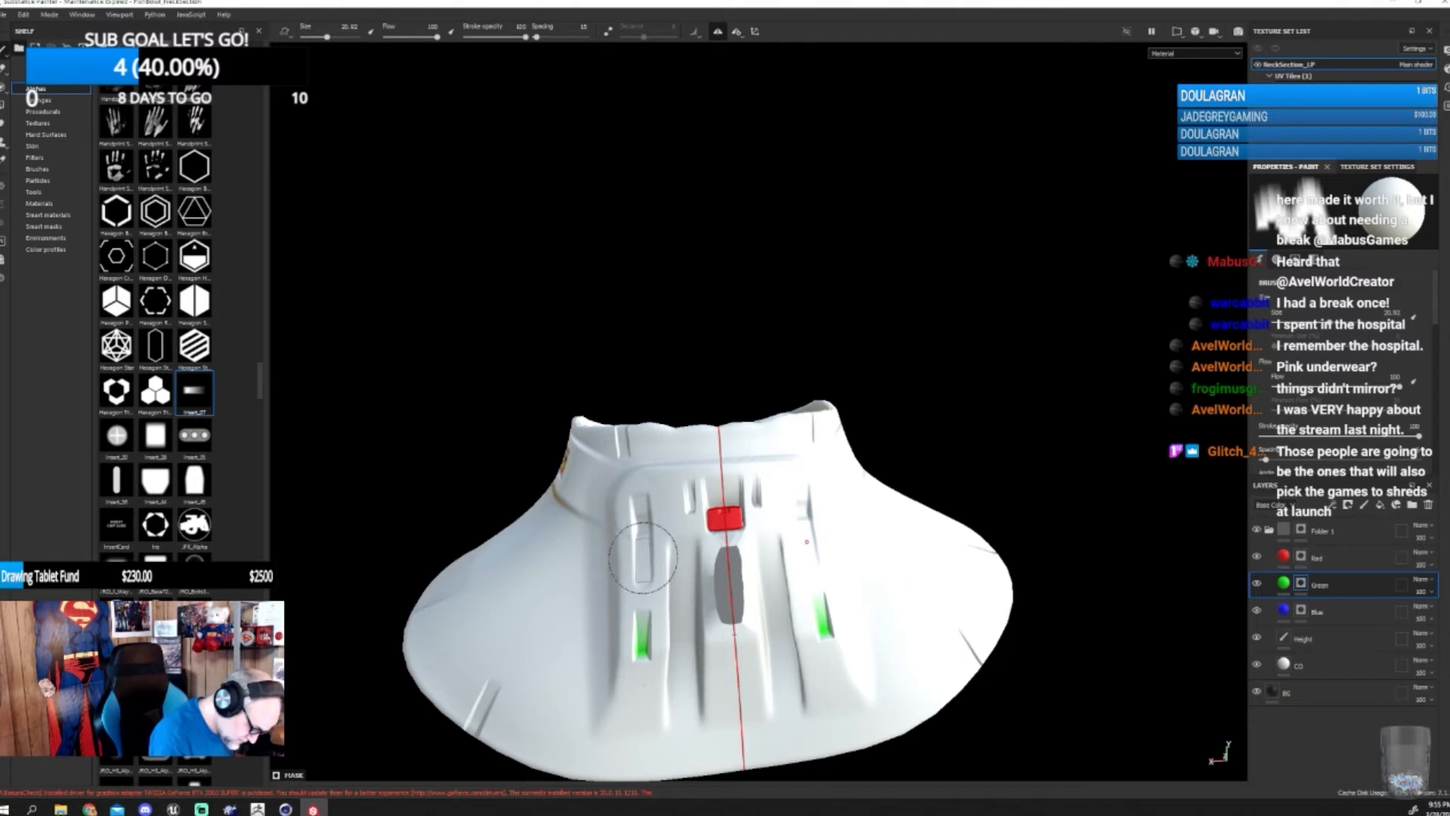
{"action": "left_click", "coordinate": [643, 558]}
{"action": "key", "text": "ctrl+z"}
{"action": "key", "text": "ctrl+z"}
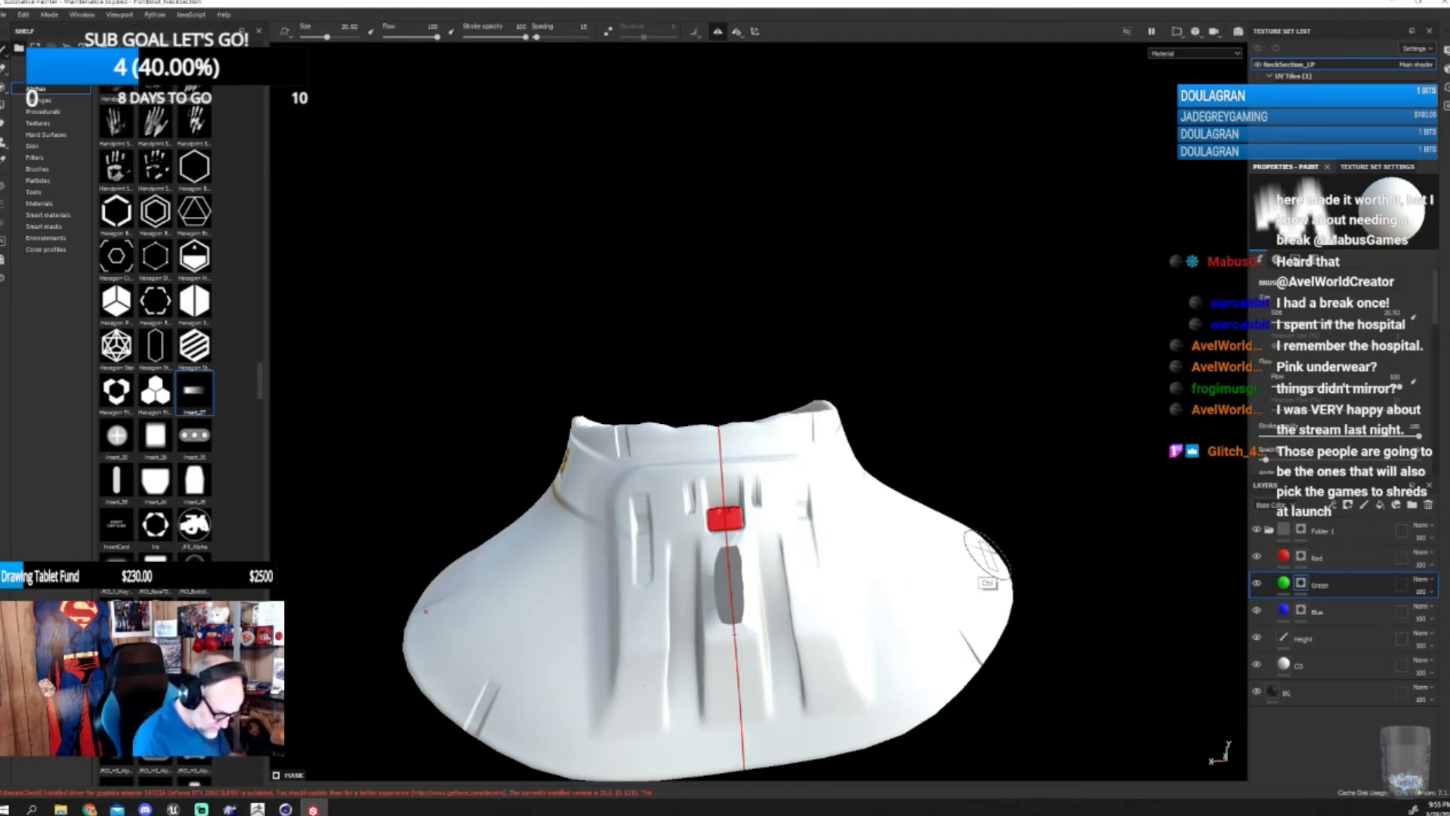
- Stamp mirrored gradient bars into Green's mask in the long narrow recesses on both sides of the back's red block
{"action": "left_click", "coordinate": [643, 555]}
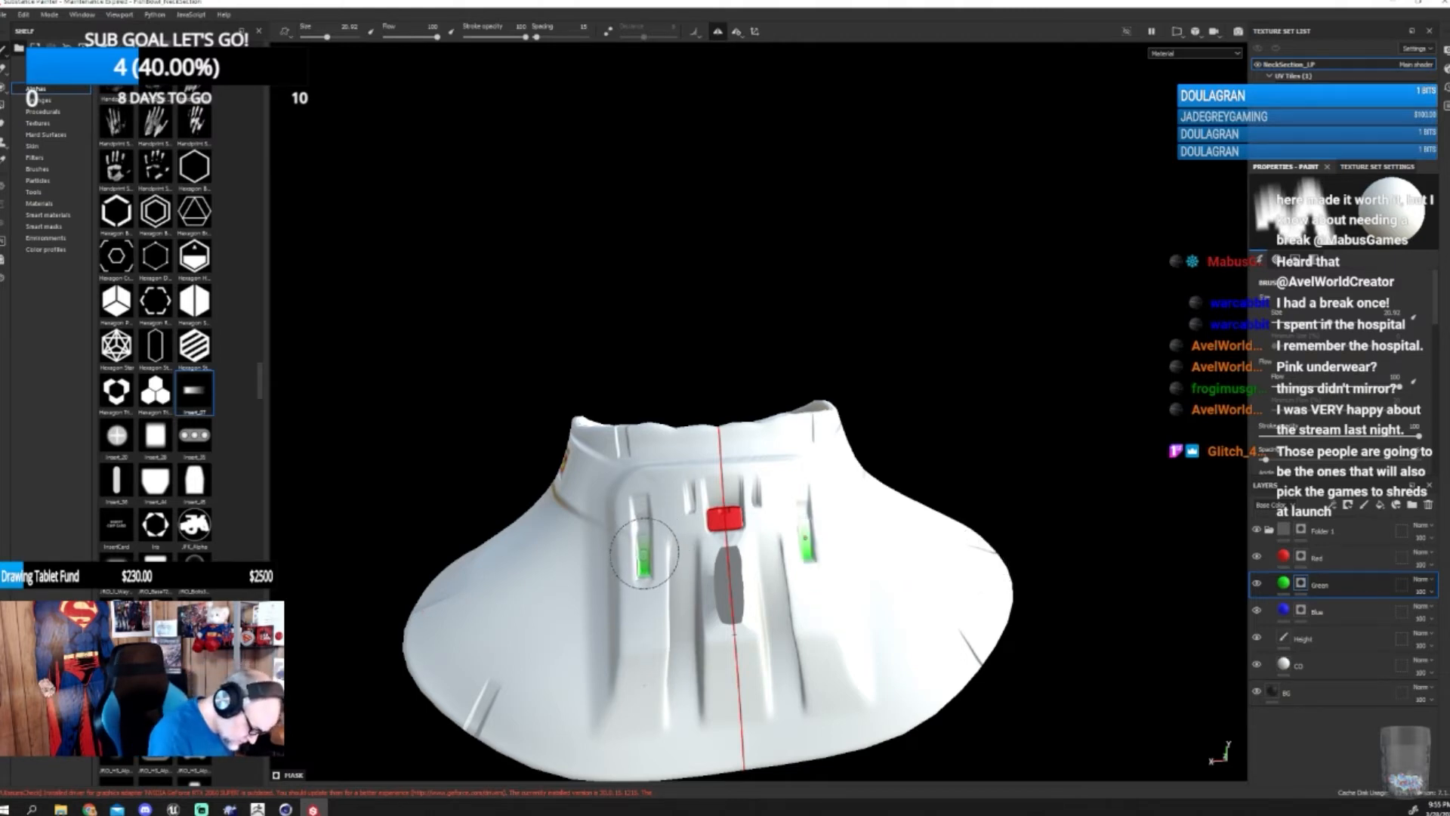
{"action": "mouse_move", "coordinate": [1078, 582]}
{"action": "left_mouse_down", "text": "alt"}
{"action": "mouse_move", "coordinate": [1029, 596]}
{"action": "mouse_move", "coordinate": [1027, 624]}
{"action": "mouse_move", "coordinate": [1081, 619]}
{"action": "mouse_move", "coordinate": [1029, 625]}
{"action": "mouse_move", "coordinate": [1033, 608]}
{"action": "mouse_move", "coordinate": [971, 695]}
{"action": "mouse_move", "coordinate": [1140, 664]}
{"action": "mouse_move", "coordinate": [1174, 705]}
{"action": "mouse_move", "coordinate": [1160, 728]}
{"action": "left_mouse_up", "text": "alt"}
{"action": "scroll", "coordinate": [1033, 608], "scroll_direction": "down", "scroll_amount": 5}
{"action": "middle_click_drag", "start_coordinate": [1164, 699], "coordinate": [883, 587], "text": "alt"}
{"action": "left_click_drag", "start_coordinate": [883, 587], "coordinate": [924, 646], "text": "alt"}
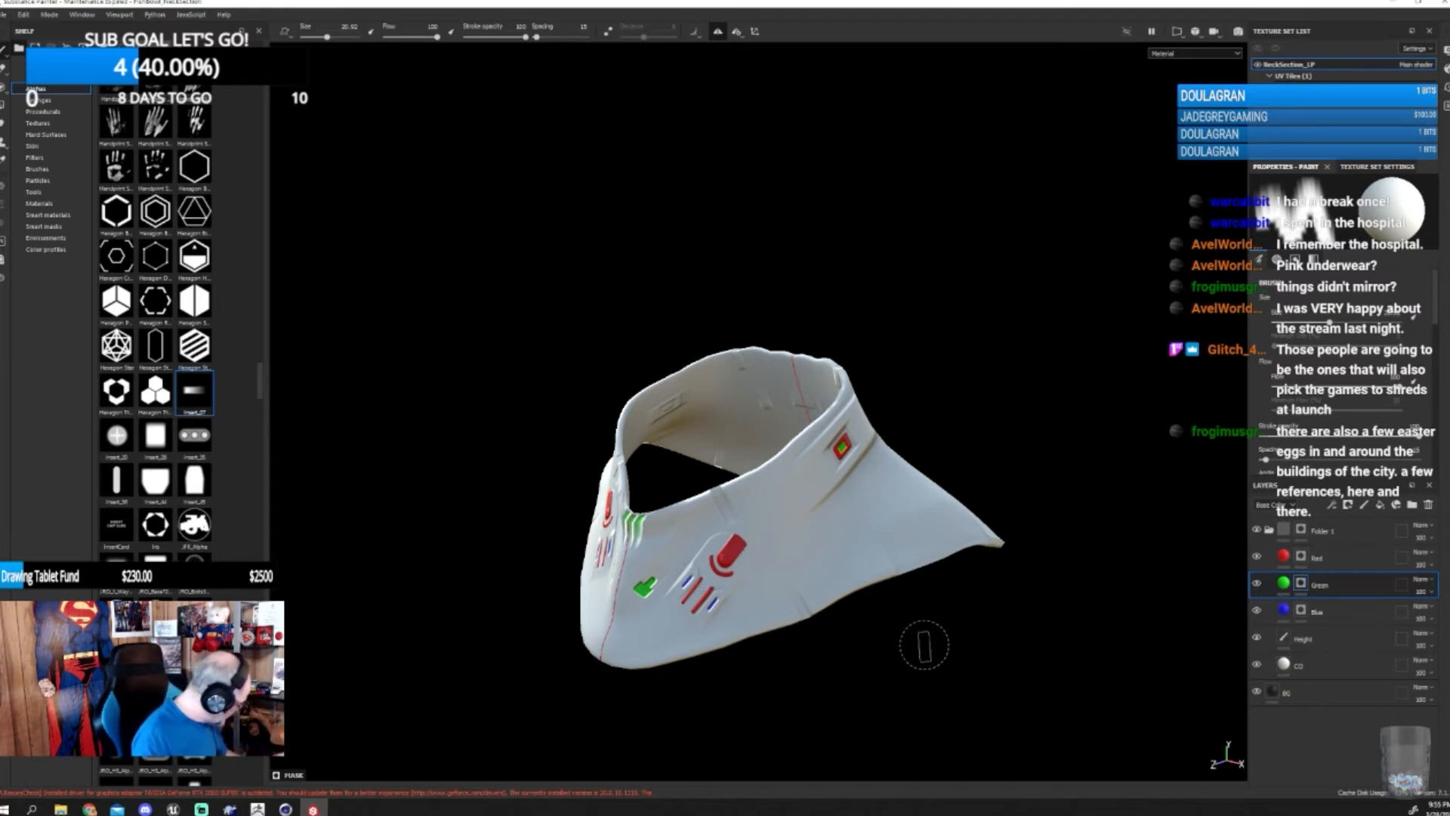
{"action": "mouse_move", "coordinate": [924, 646]}
{"action": "left_mouse_down", "text": "alt"}
{"action": "mouse_move", "coordinate": [942, 673]}
{"action": "mouse_move", "coordinate": [701, 630]}
{"action": "mouse_move", "coordinate": [894, 612]}
{"action": "mouse_move", "coordinate": [803, 635]}
{"action": "mouse_move", "coordinate": [835, 670]}
{"action": "mouse_move", "coordinate": [926, 674]}
{"action": "left_mouse_up", "text": "alt"}
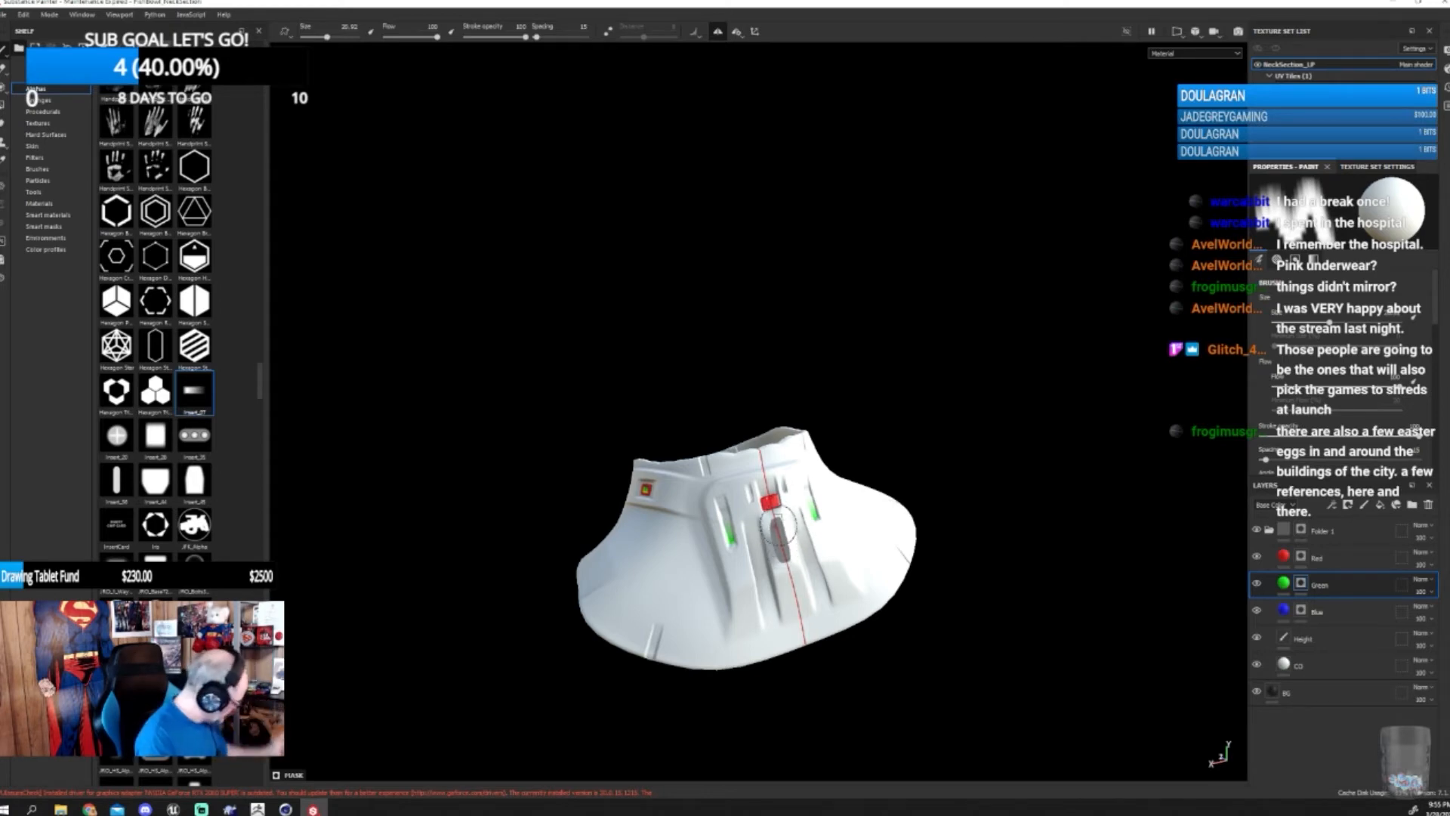
{"action": "mouse_move", "coordinate": [861, 648]}
{"action": "left_mouse_down", "text": "alt"}
{"action": "mouse_move", "coordinate": [1025, 578]}
{"action": "mouse_move", "coordinate": [1013, 609]}
{"action": "mouse_move", "coordinate": [817, 623]}
{"action": "mouse_move", "coordinate": [881, 573]}
{"action": "mouse_move", "coordinate": [832, 615]}
{"action": "mouse_move", "coordinate": [832, 593]}
{"action": "mouse_move", "coordinate": [940, 572]}
{"action": "left_mouse_up", "text": "alt"}
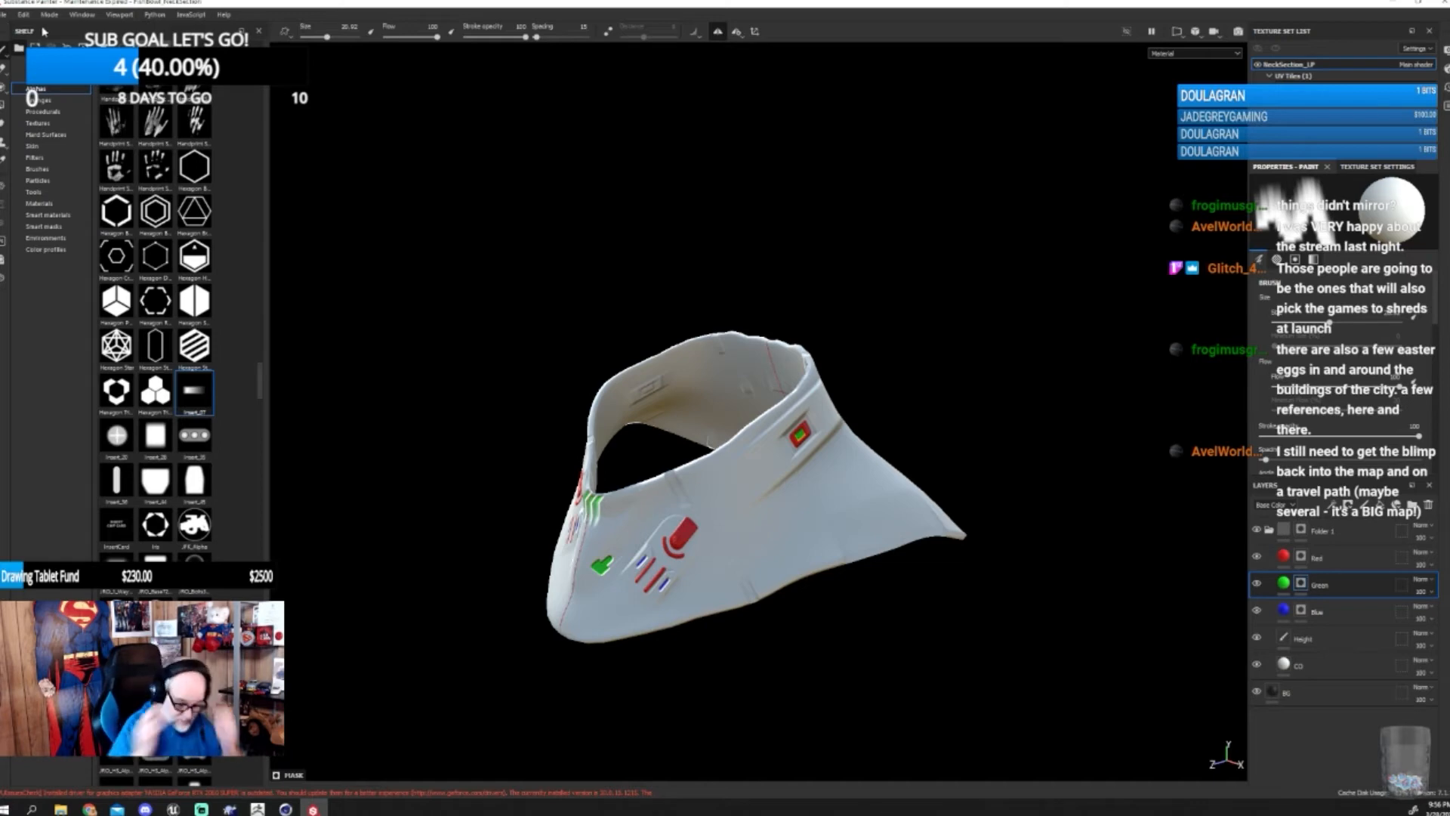
- Start a texture export with the Unreal Engine 4 (Packed) output template and the size set to 4096
{"action": "left_click", "coordinate": [4, 15]}
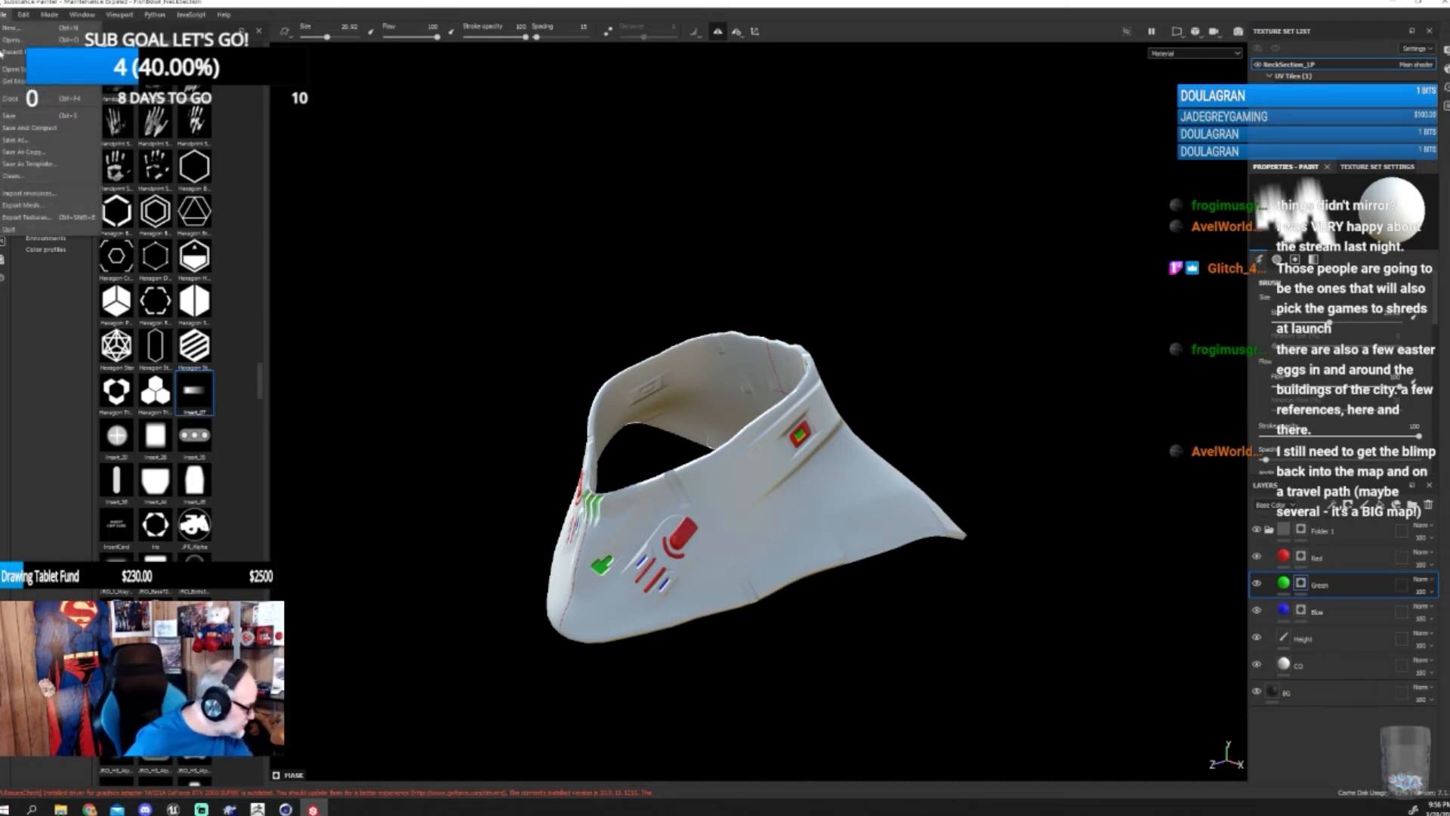
{"action": "left_click", "coordinate": [35, 217]}
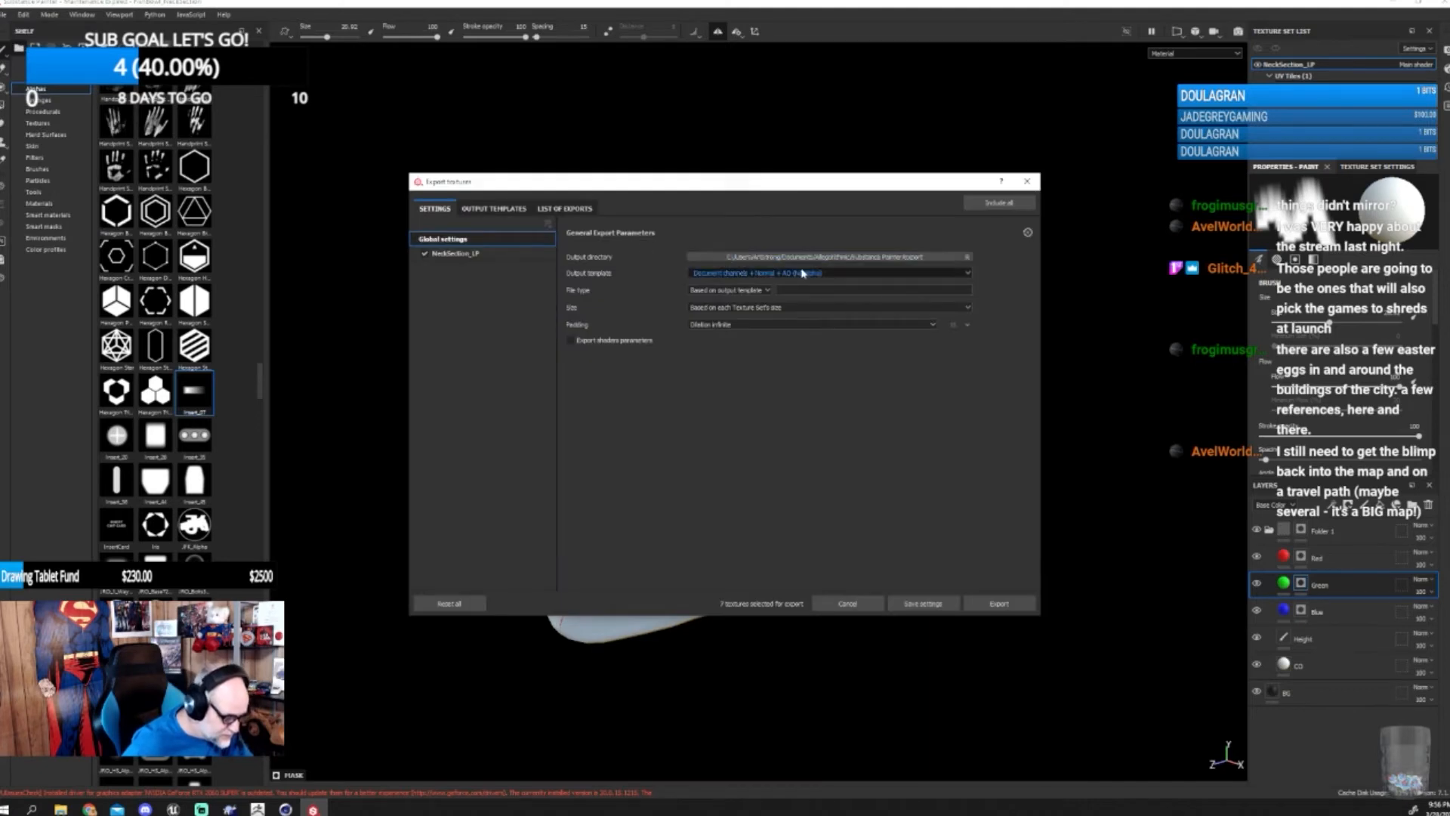
{"action": "left_click", "coordinate": [751, 273]}
{"action": "scroll", "coordinate": [748, 300], "scroll_direction": "down", "scroll_amount": 5}
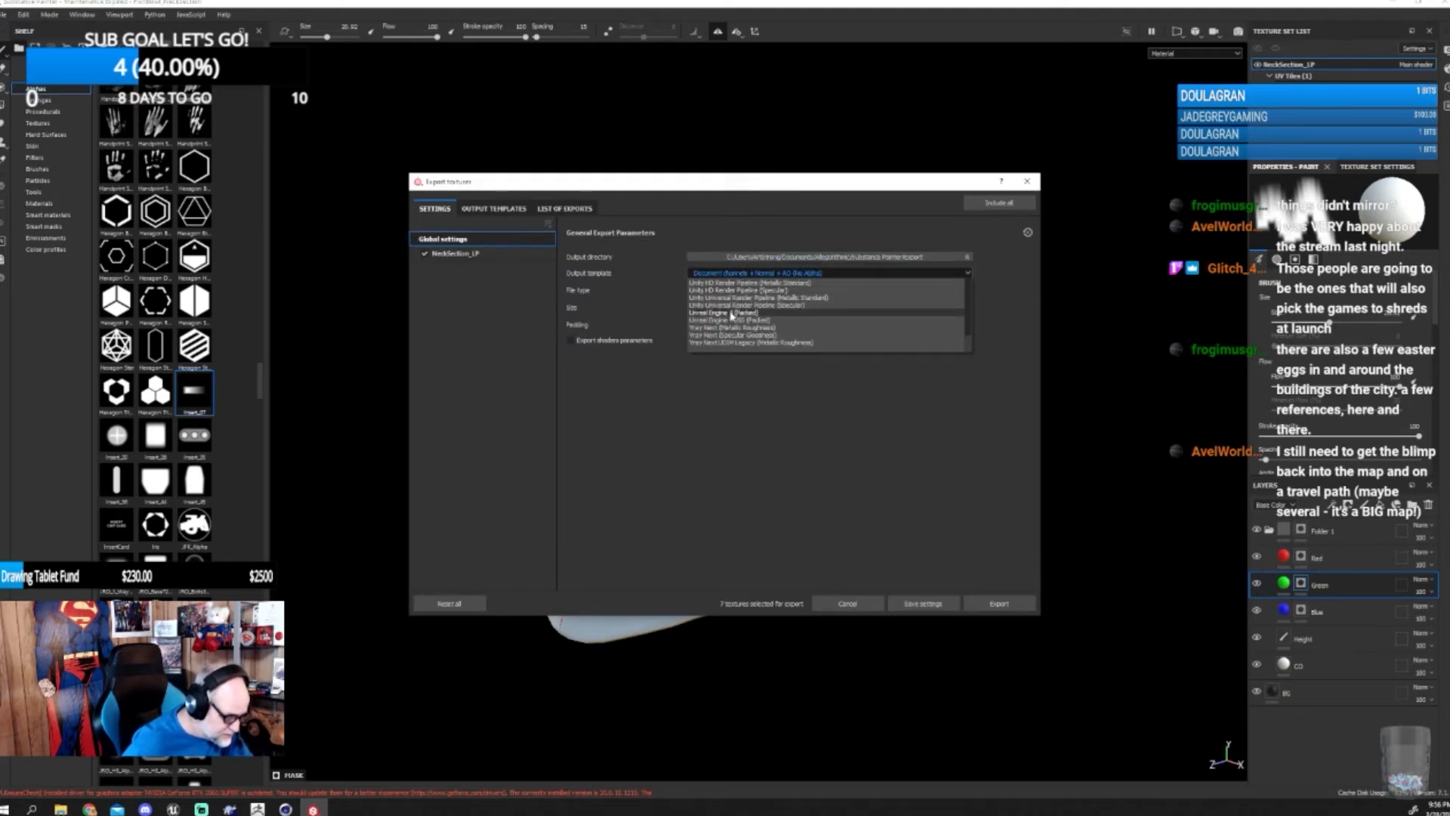
{"action": "left_click", "coordinate": [734, 313]}
{"action": "left_click", "coordinate": [732, 307]}
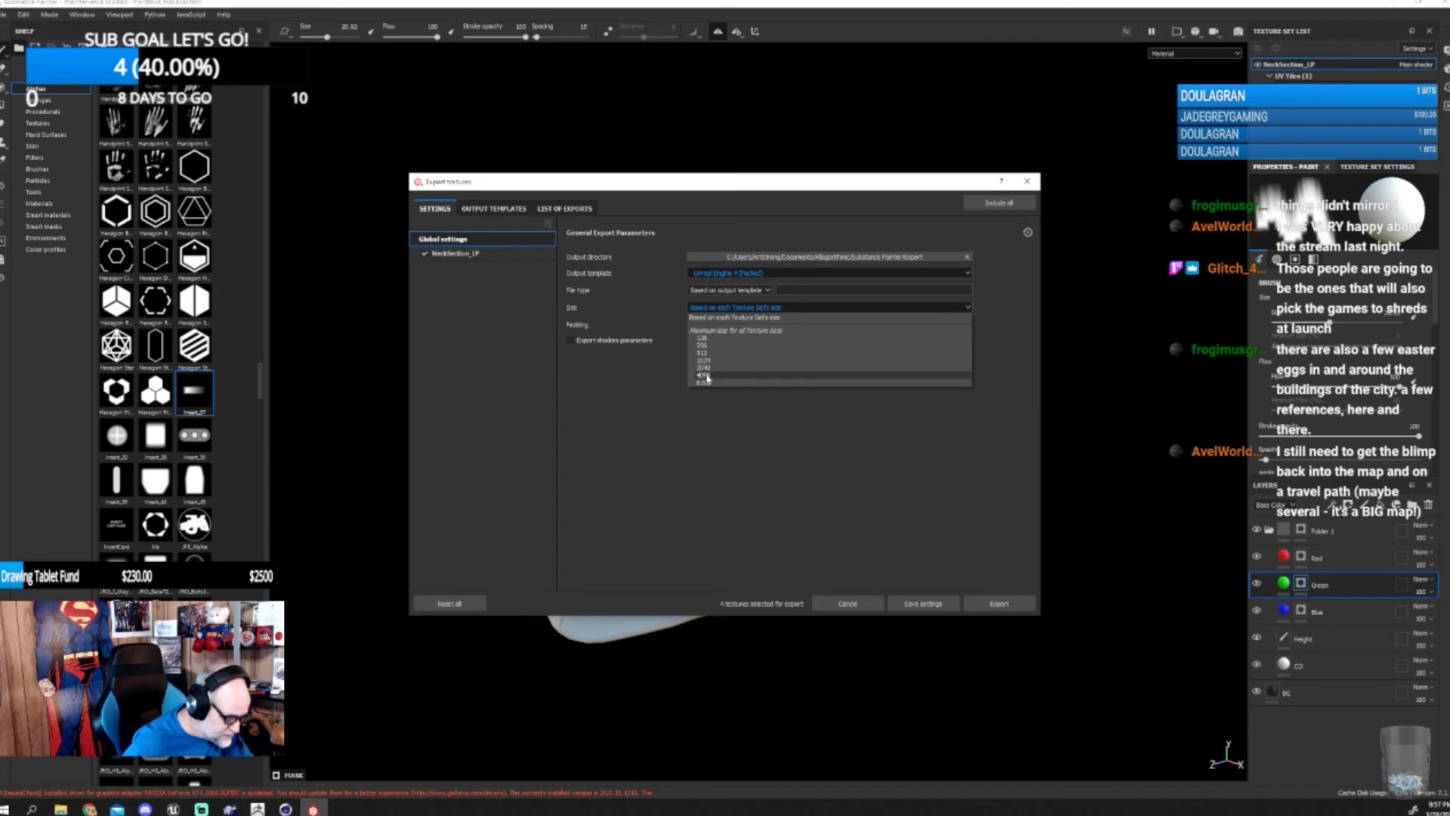
{"action": "left_click", "coordinate": [711, 372]}
- Browse for the export's output directory on New Volume (E:) through ART Current, Art Work and Work Related to Missing Worlds Media
{"action": "left_click", "coordinate": [769, 256]}
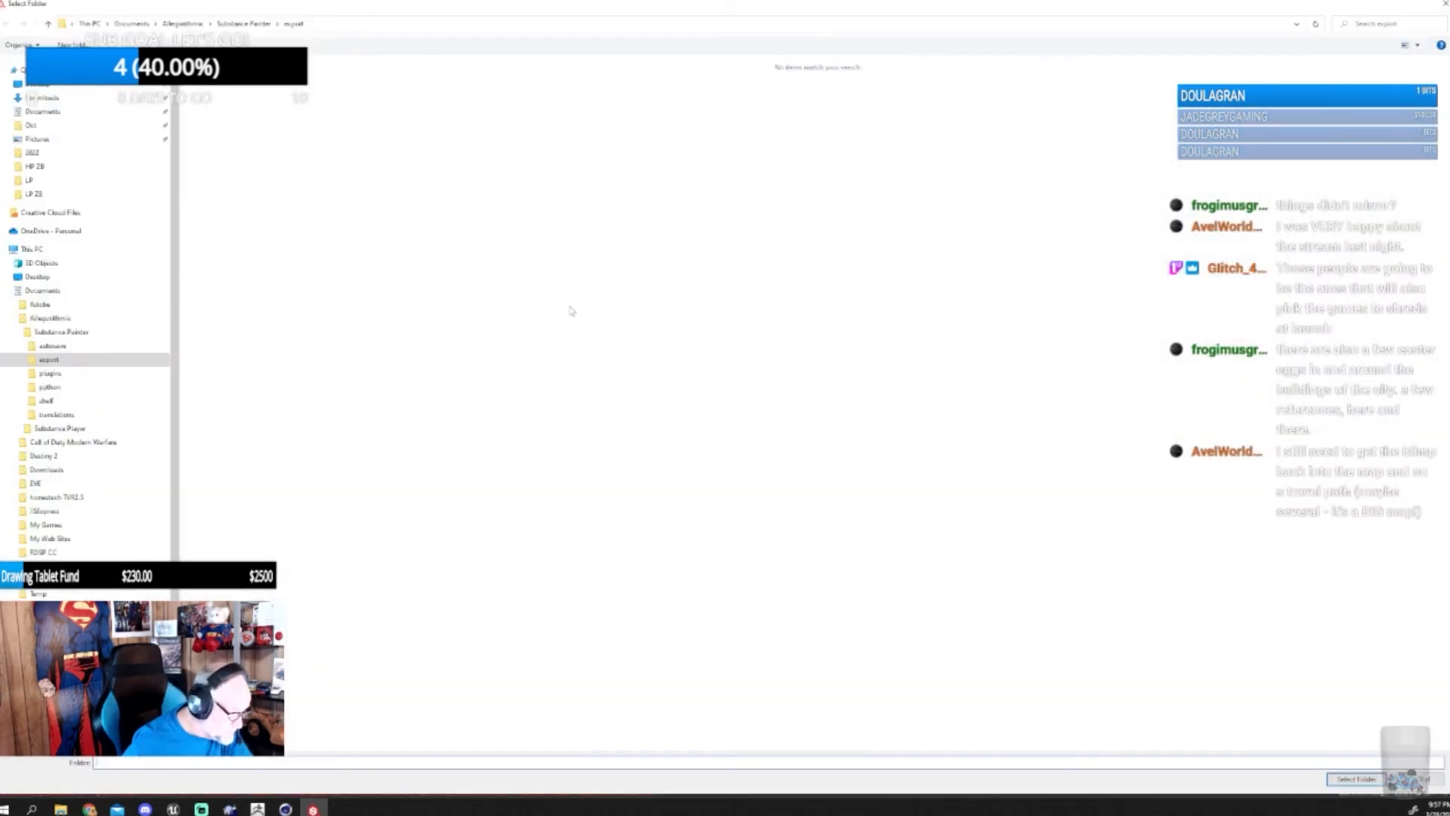
{"action": "left_click", "coordinate": [57, 717]}
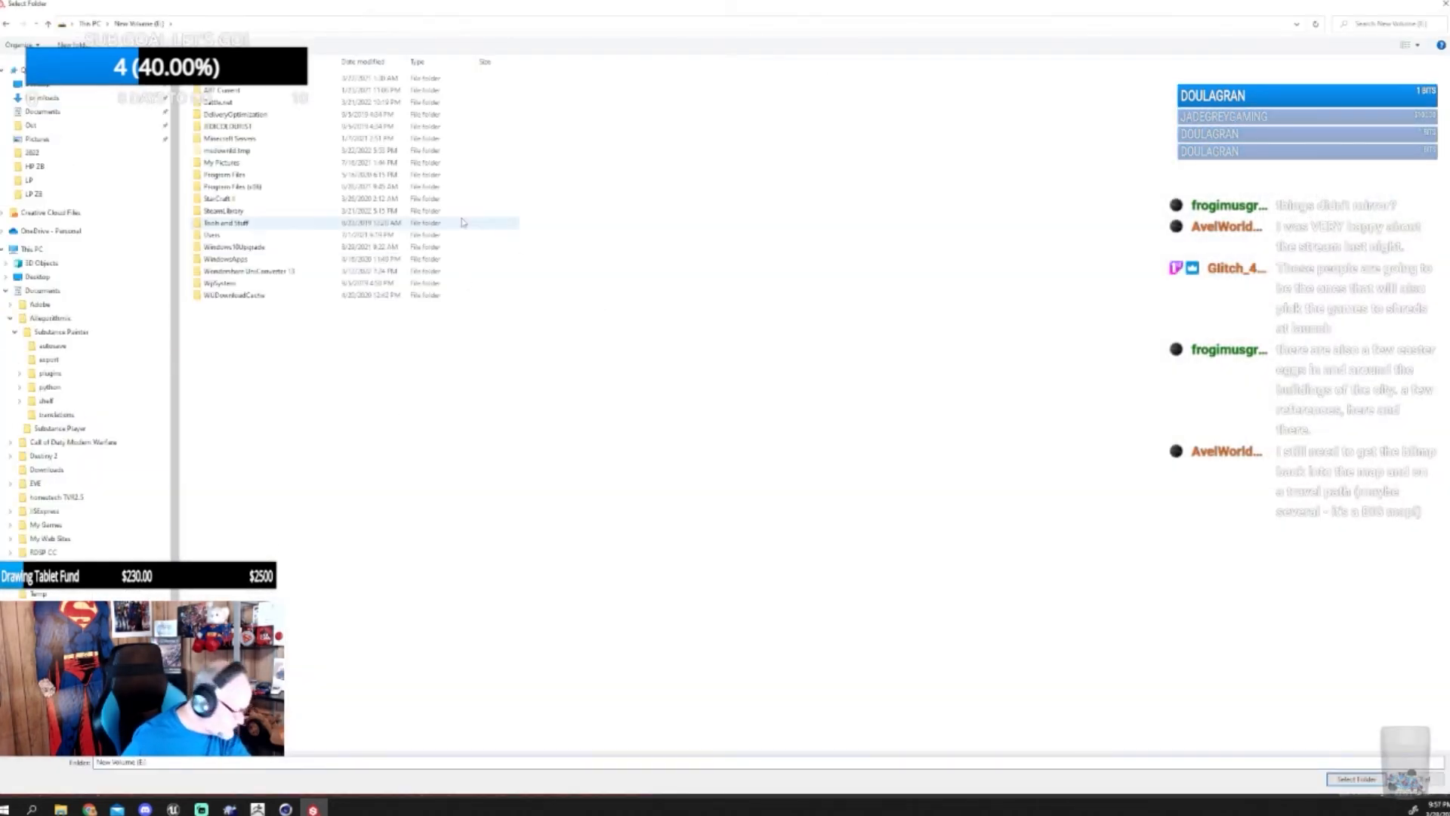
{"action": "left_click", "coordinate": [227, 91]}
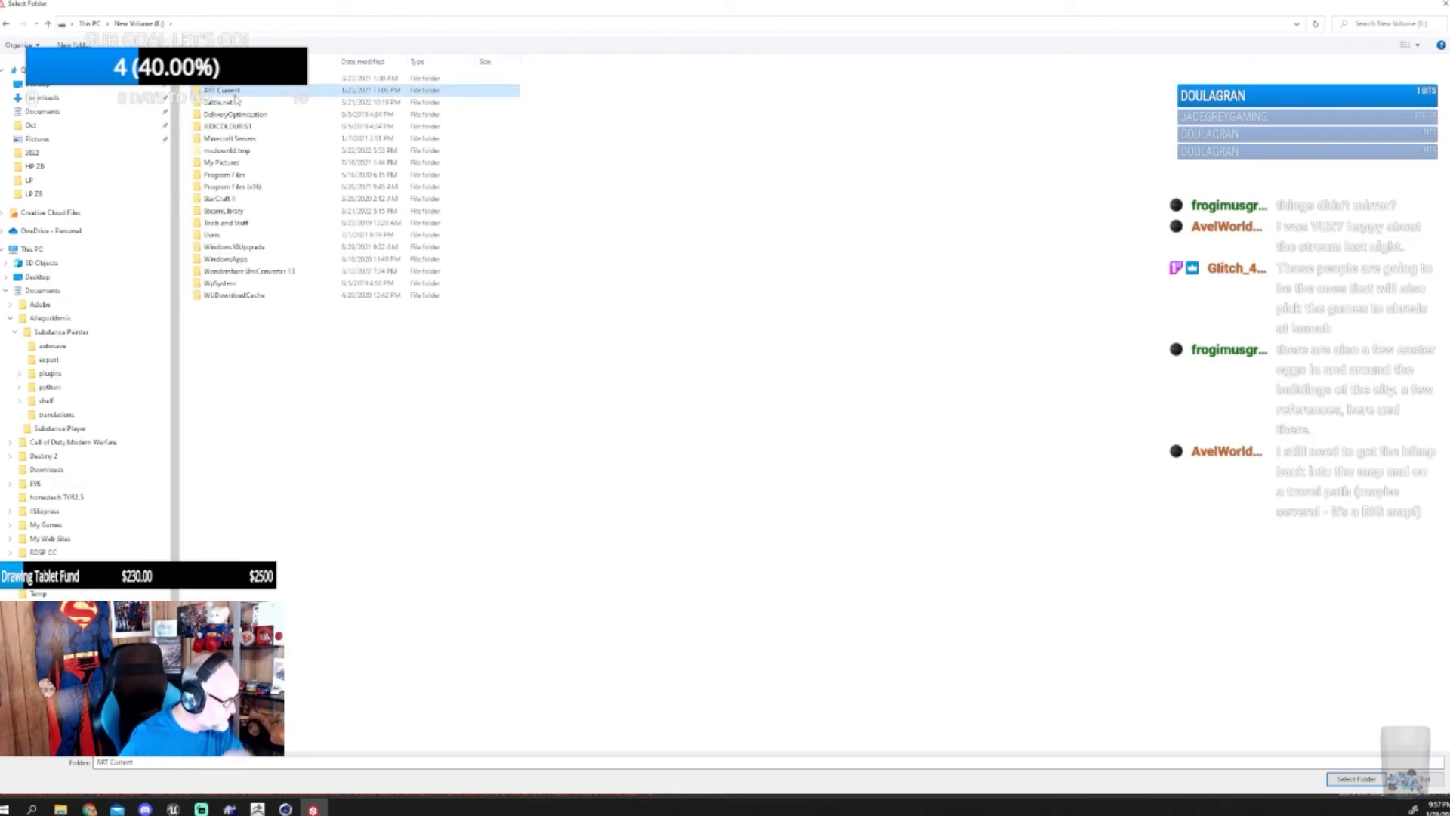
{"action": "double_click", "coordinate": [226, 92]}
{"action": "double_click", "coordinate": [230, 91]}
{"action": "scroll", "coordinate": [302, 339], "scroll_direction": "down", "scroll_amount": 10}
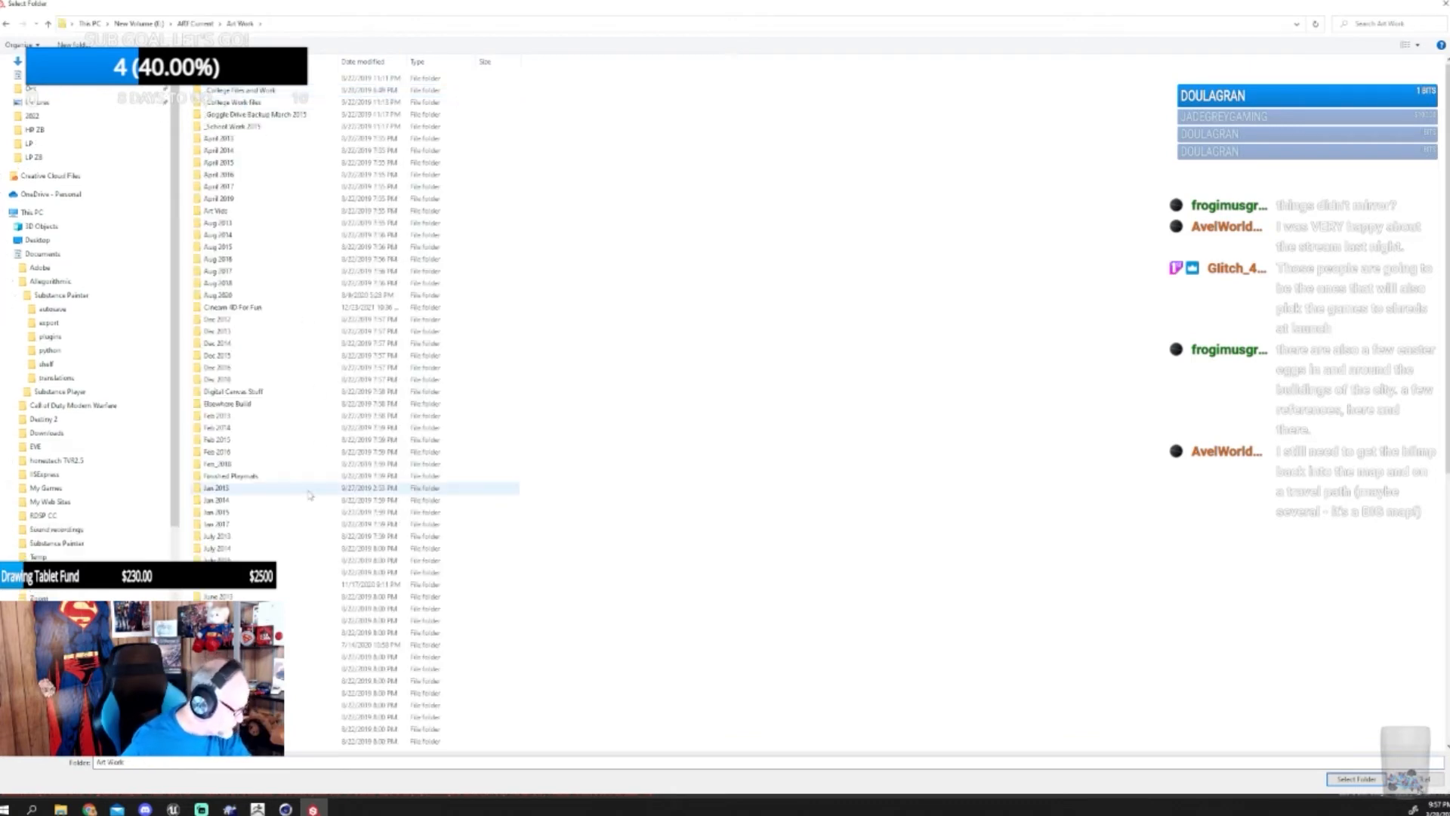
{"action": "double_click", "coordinate": [276, 744]}
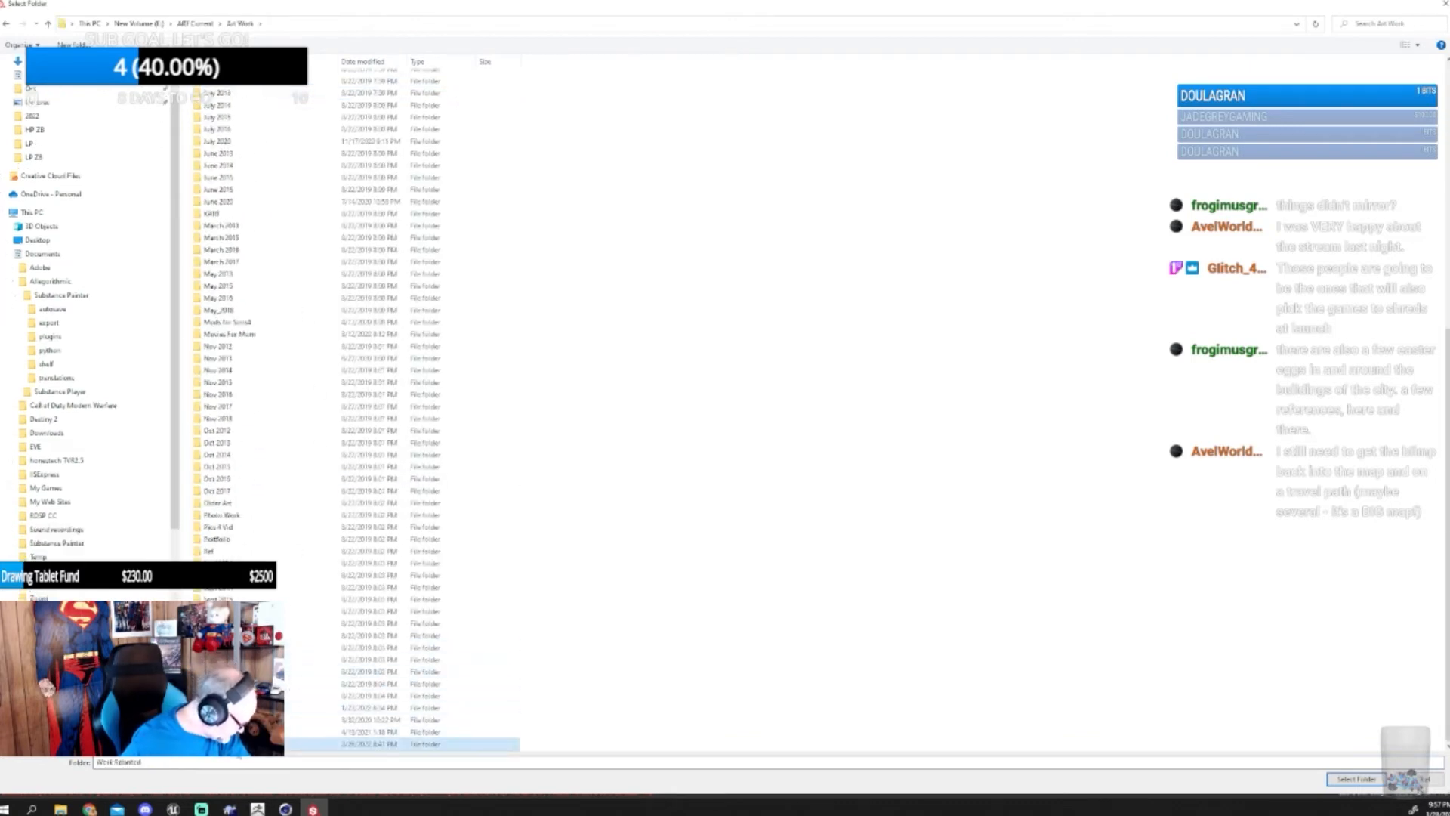
{"action": "scroll", "coordinate": [275, 528], "scroll_direction": "down", "scroll_amount": 4}
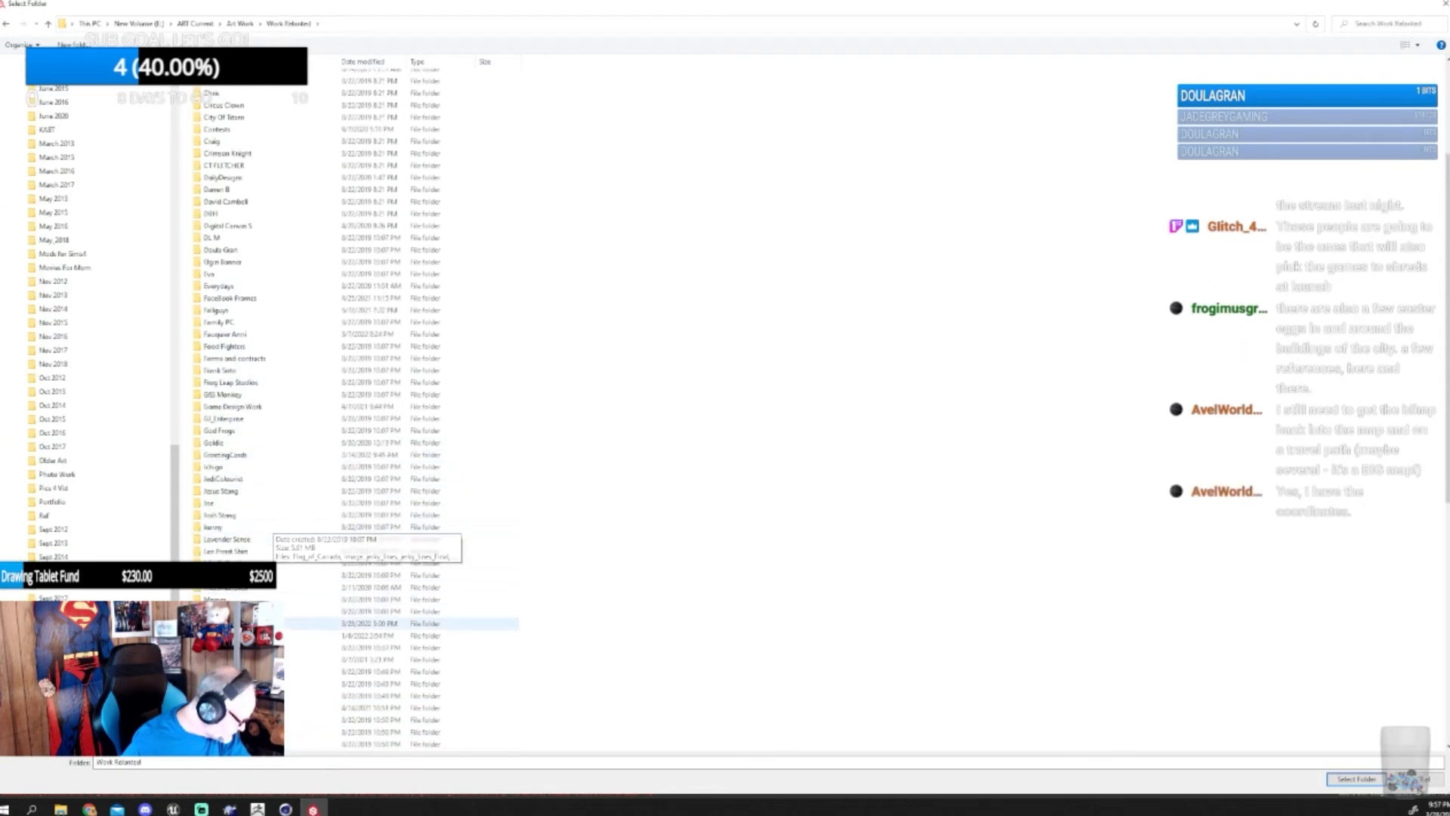
{"action": "left_click", "coordinate": [249, 623]}
{"action": "double_click", "coordinate": [249, 624]}
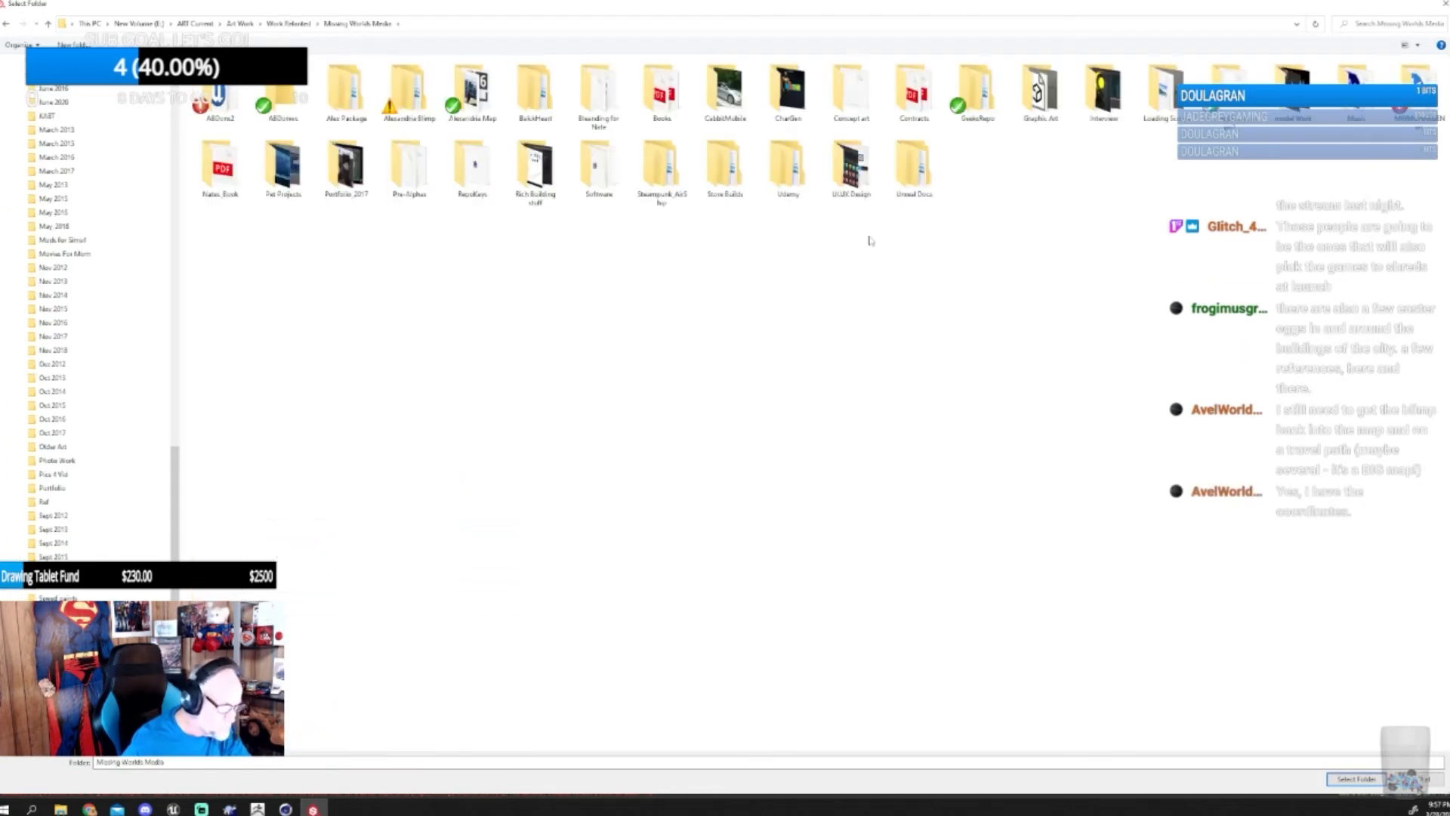
- Continue through model Work, CUIs, Head Props, Fishbowl, Brain In A Jar and 2022 to the Textures folder
{"action": "double_click", "coordinate": [1293, 75]}
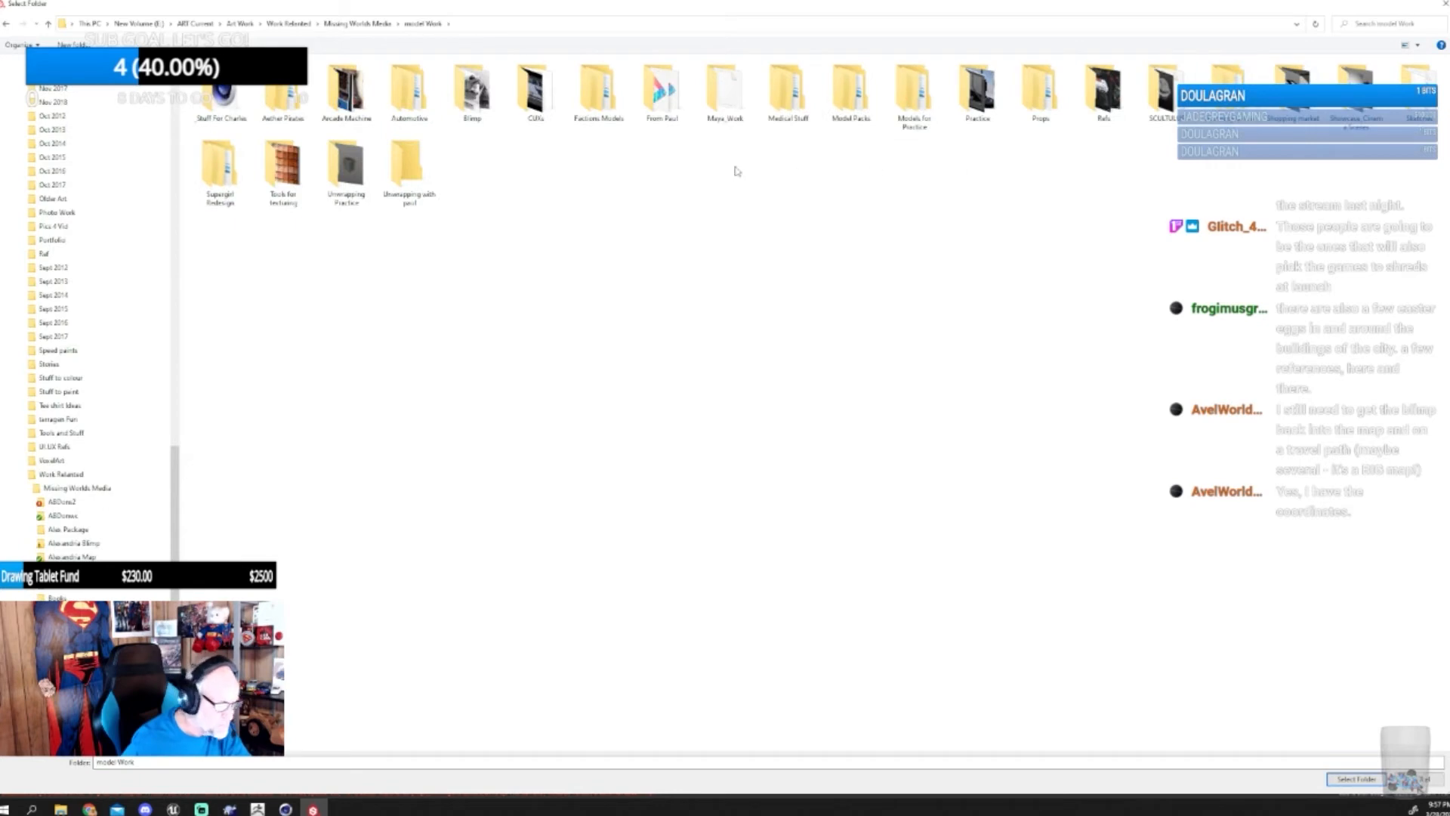
{"action": "left_click", "coordinate": [537, 87]}
{"action": "double_click", "coordinate": [537, 87]}
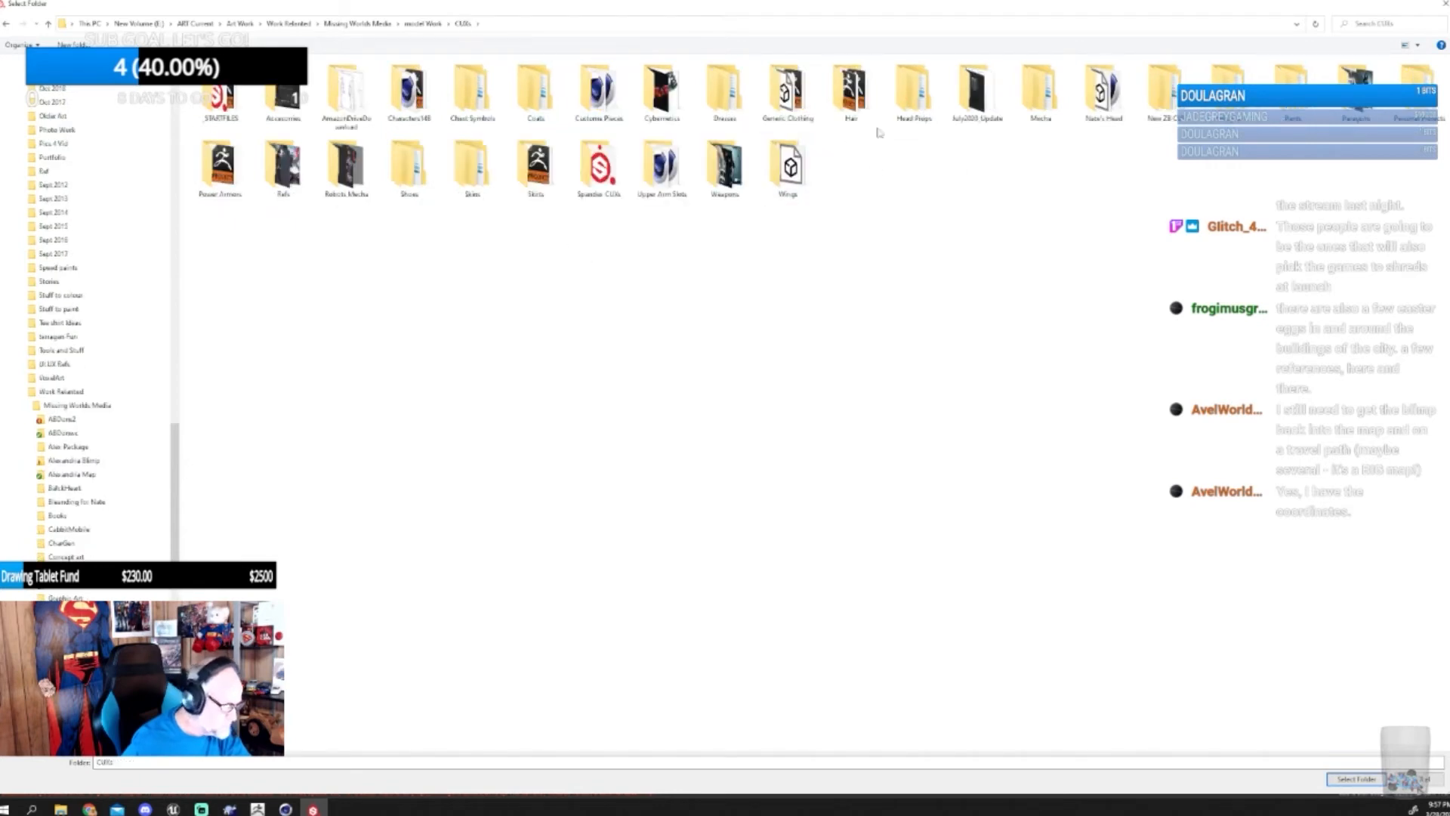
{"action": "double_click", "coordinate": [915, 90]}
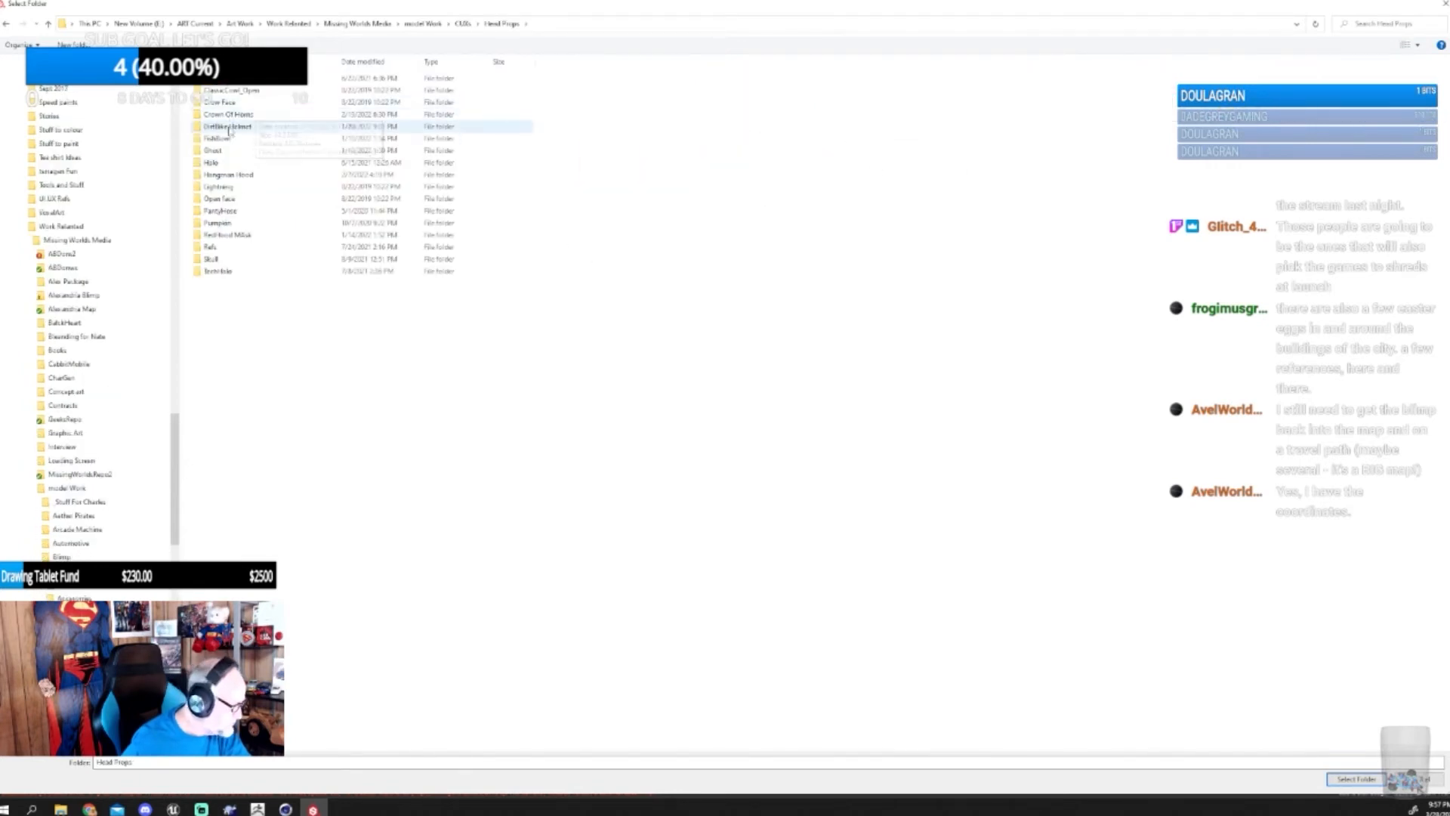
{"action": "double_click", "coordinate": [291, 139]}
{"action": "double_click", "coordinate": [317, 78]}
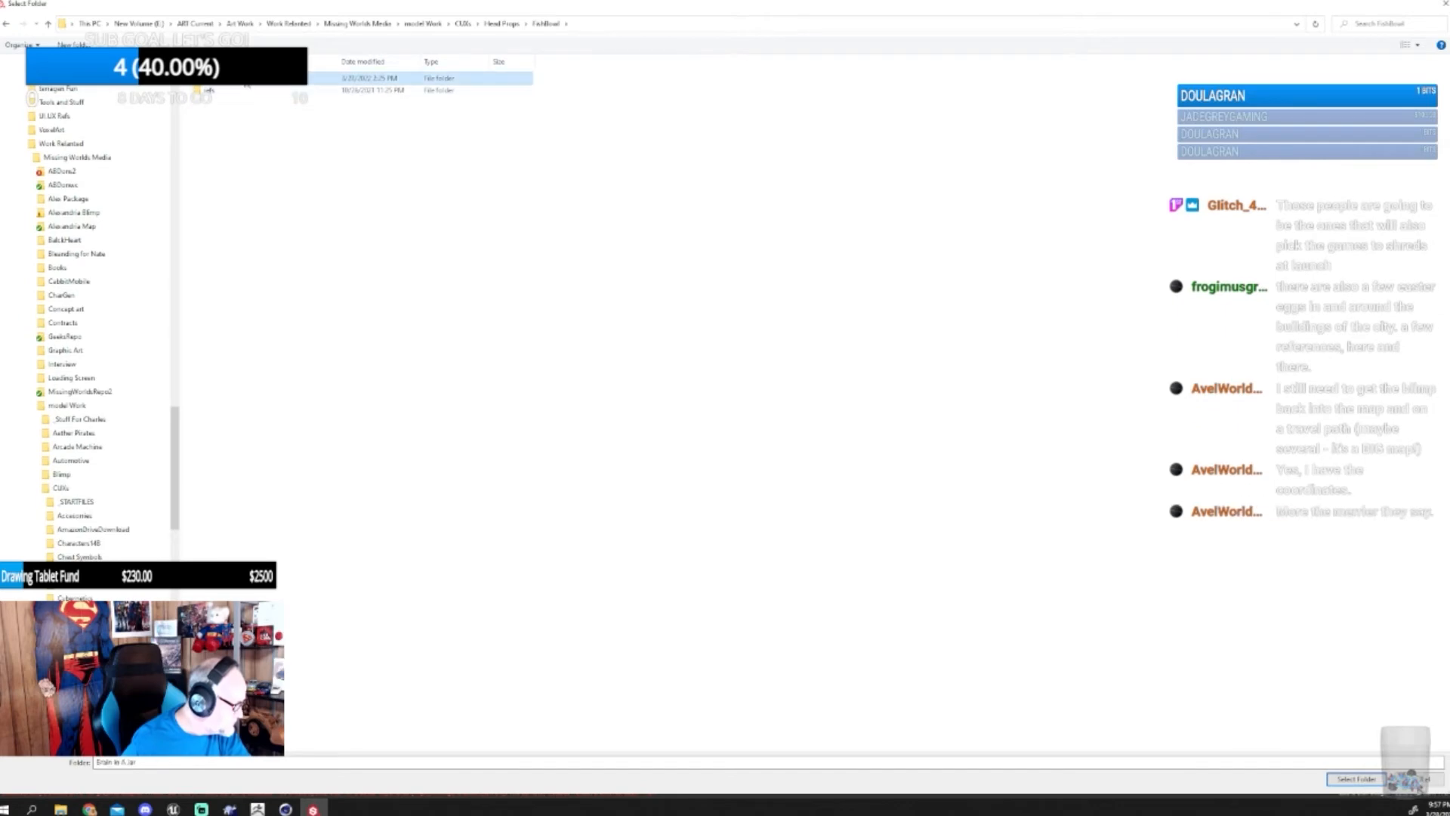
{"action": "double_click", "coordinate": [264, 132]}
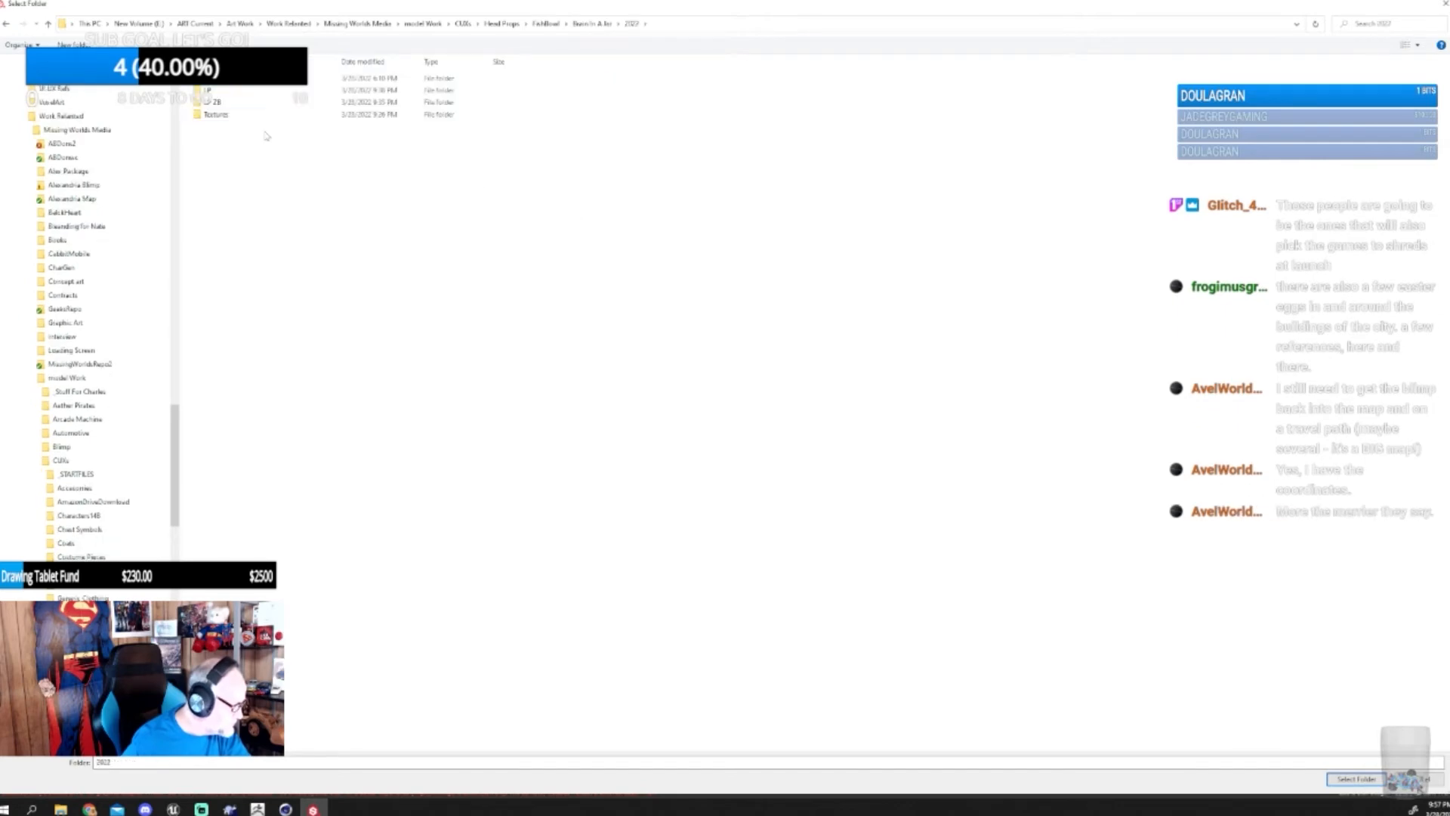
{"action": "double_click", "coordinate": [233, 116]}
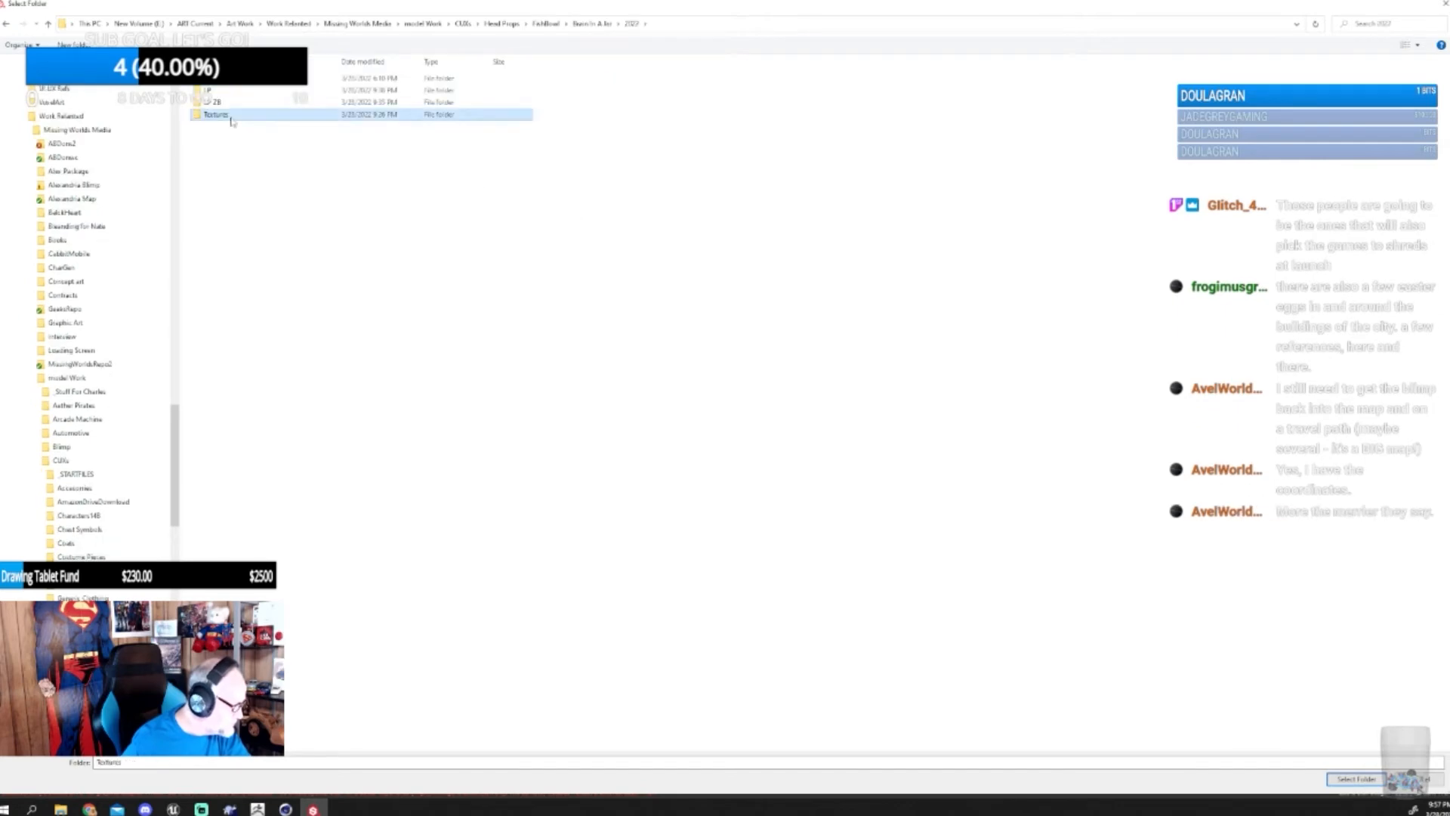
- Create a folder named Neck inside Textures, set it as the export's output directory and save the export settings
{"action": "right_click", "coordinate": [297, 216]}
{"action": "mouse_move", "coordinate": [351, 376]}
{"action": "left_click", "coordinate": [463, 378]}
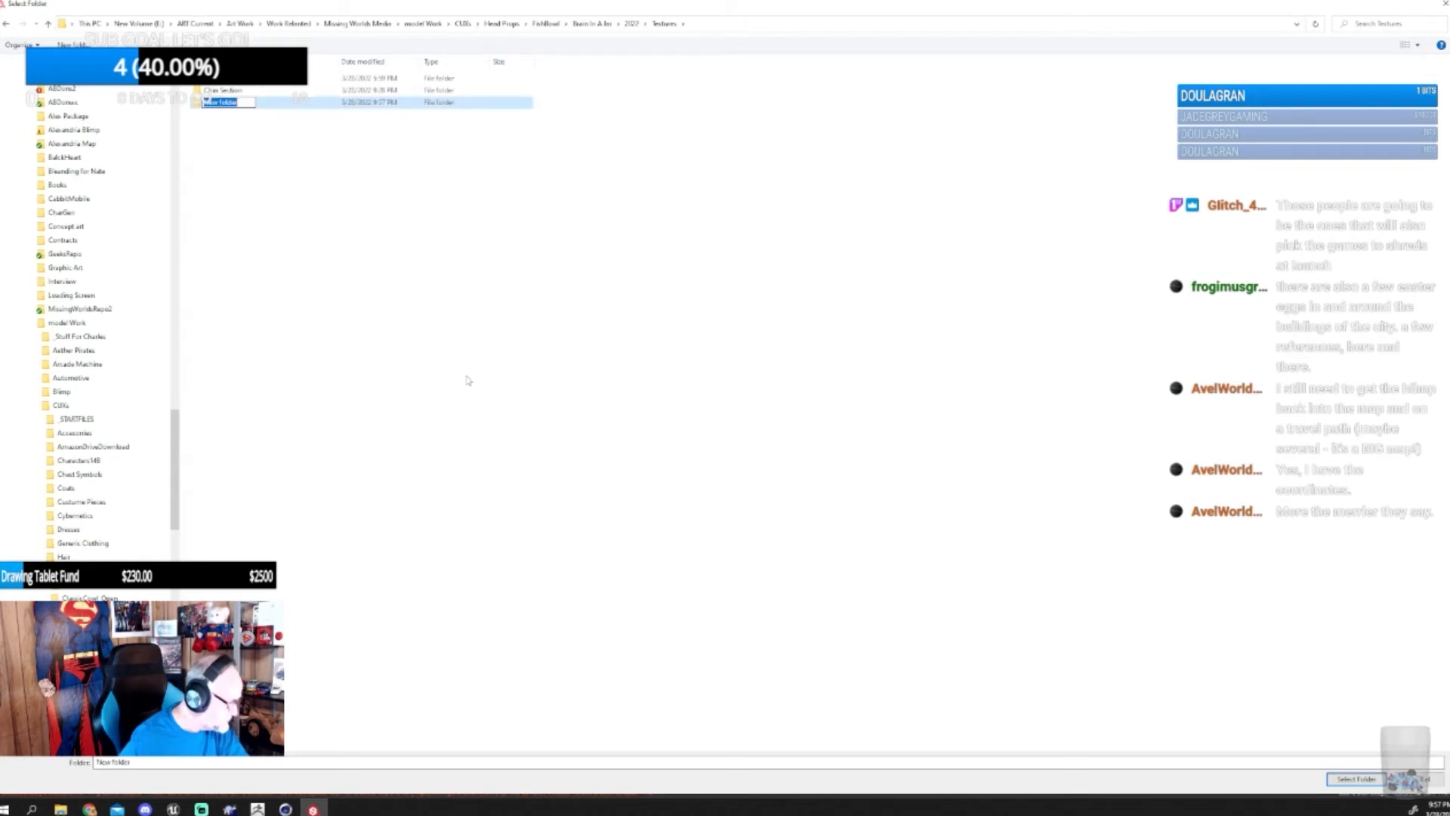
{"action": "type", "text": "Tech"}
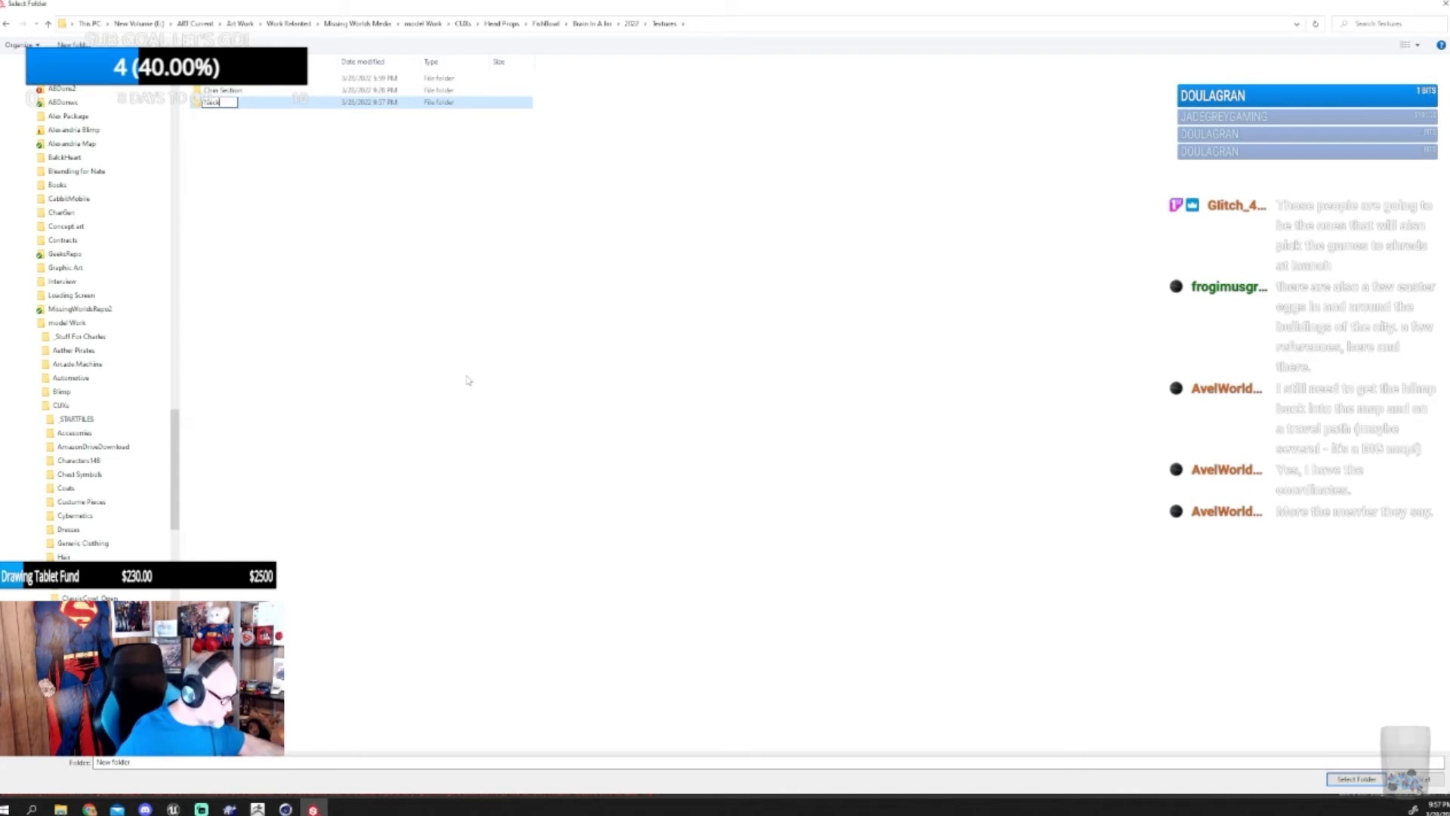
{"action": "key", "text": "Return"}
{"action": "double_click", "coordinate": [270, 105]}
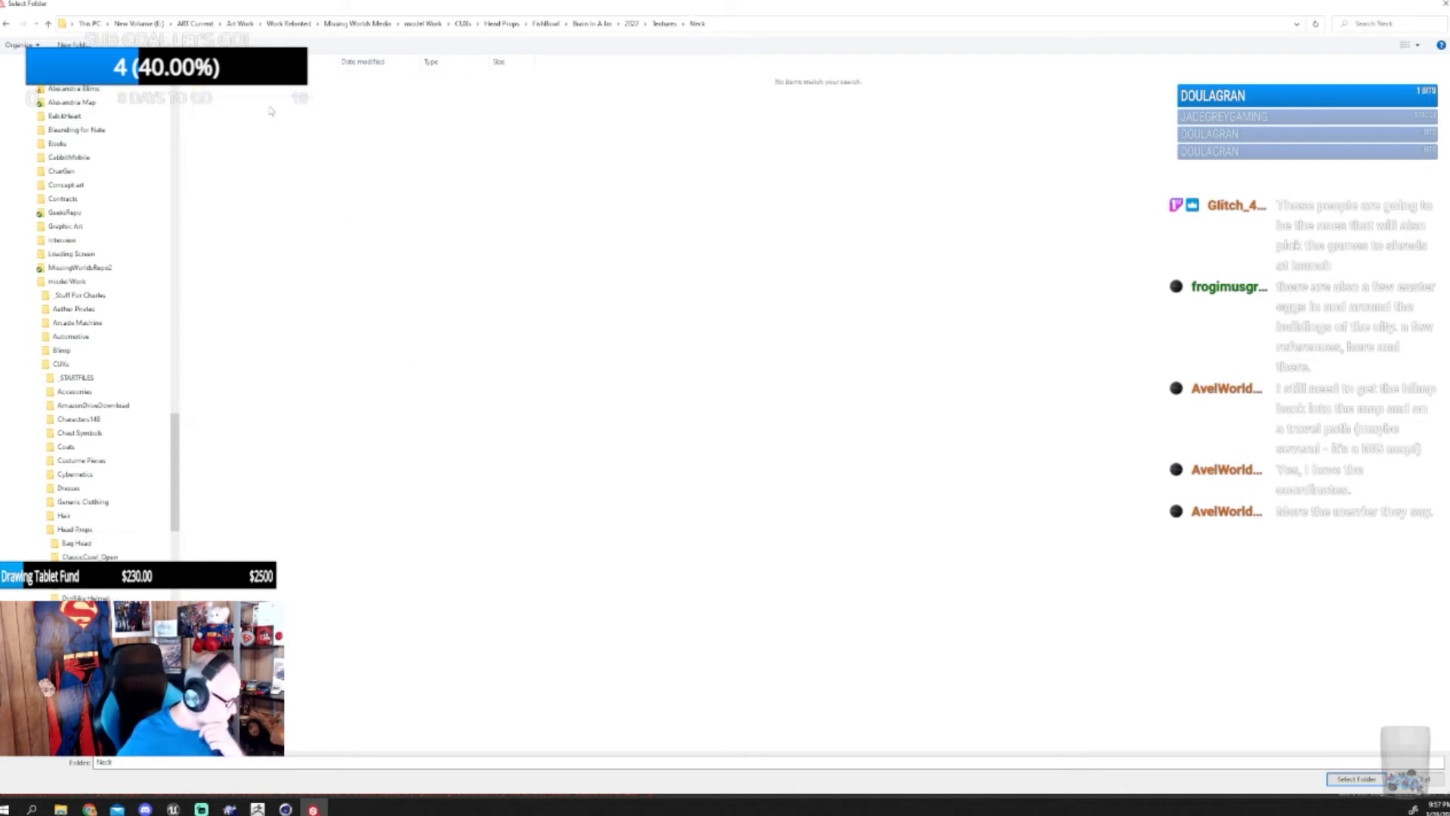
{"action": "left_click", "coordinate": [1356, 778]}
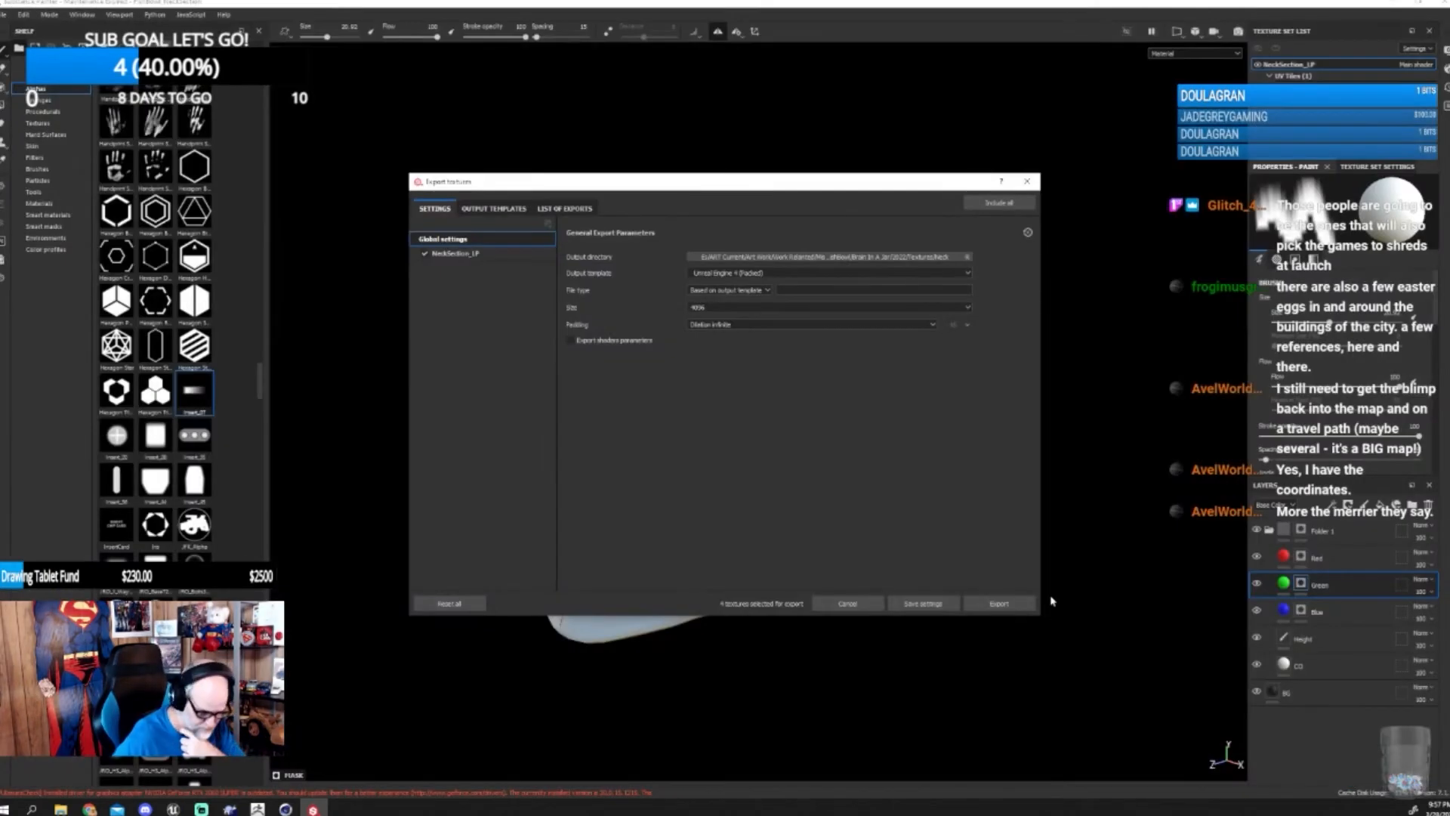
{"action": "left_click", "coordinate": [982, 603]}
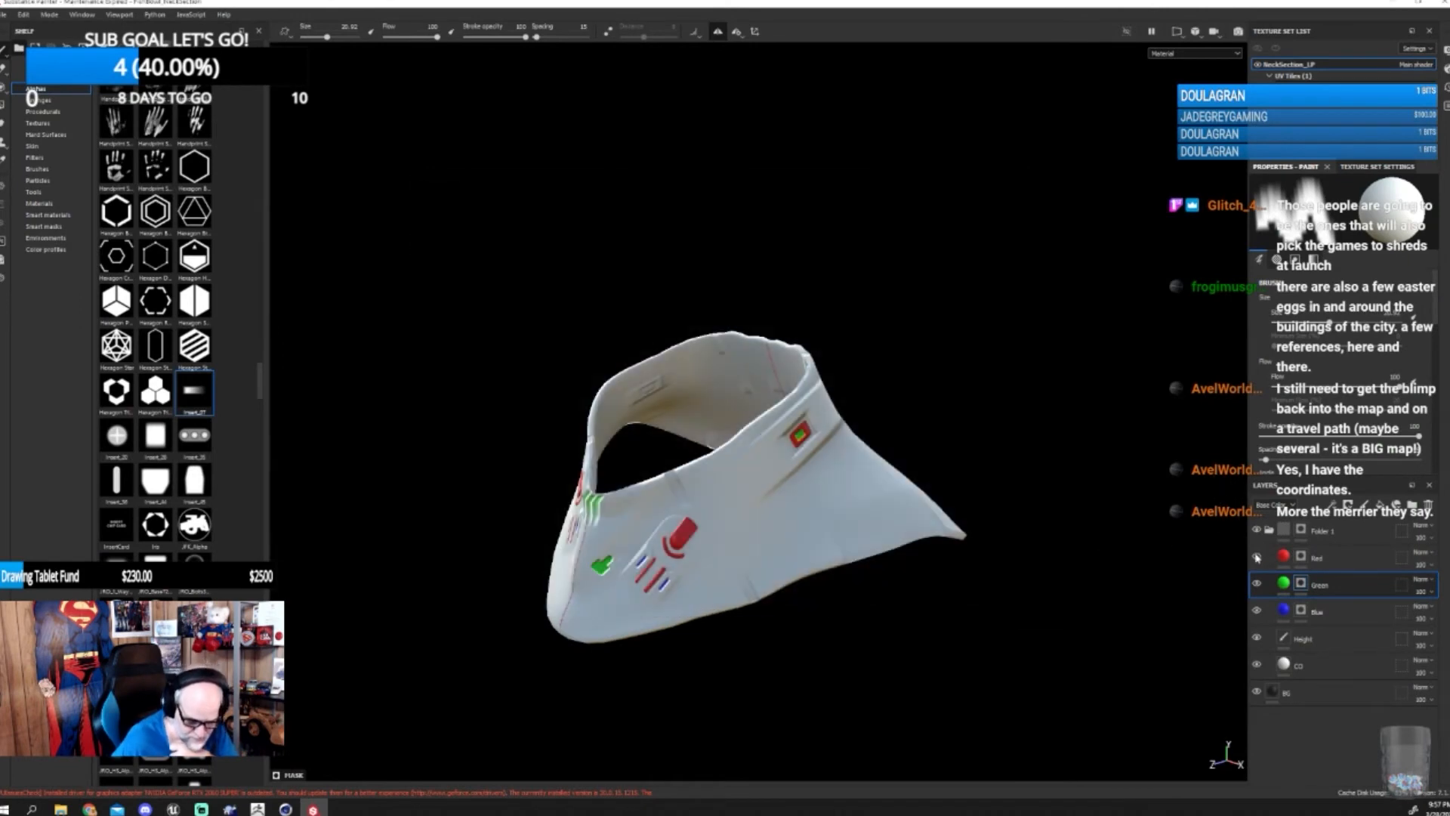
- Hide the Red, Green and Blue layers and export the neck section's textures with the current settings
{"action": "left_click", "coordinate": [1257, 557]}
{"action": "left_click", "coordinate": [1257, 584]}
{"action": "left_click", "coordinate": [1257, 611]}
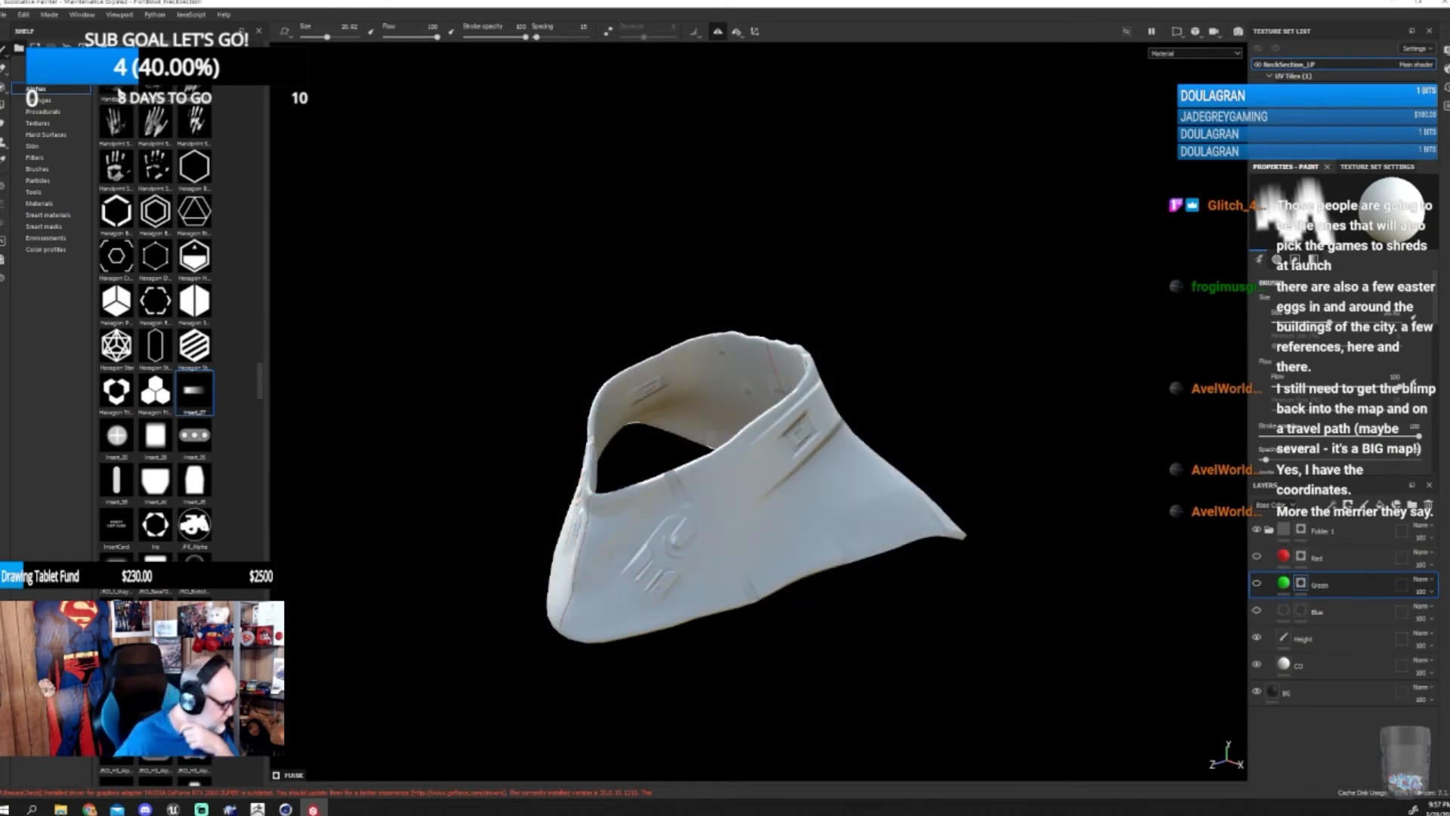
{"action": "left_click", "coordinate": [5, 15]}
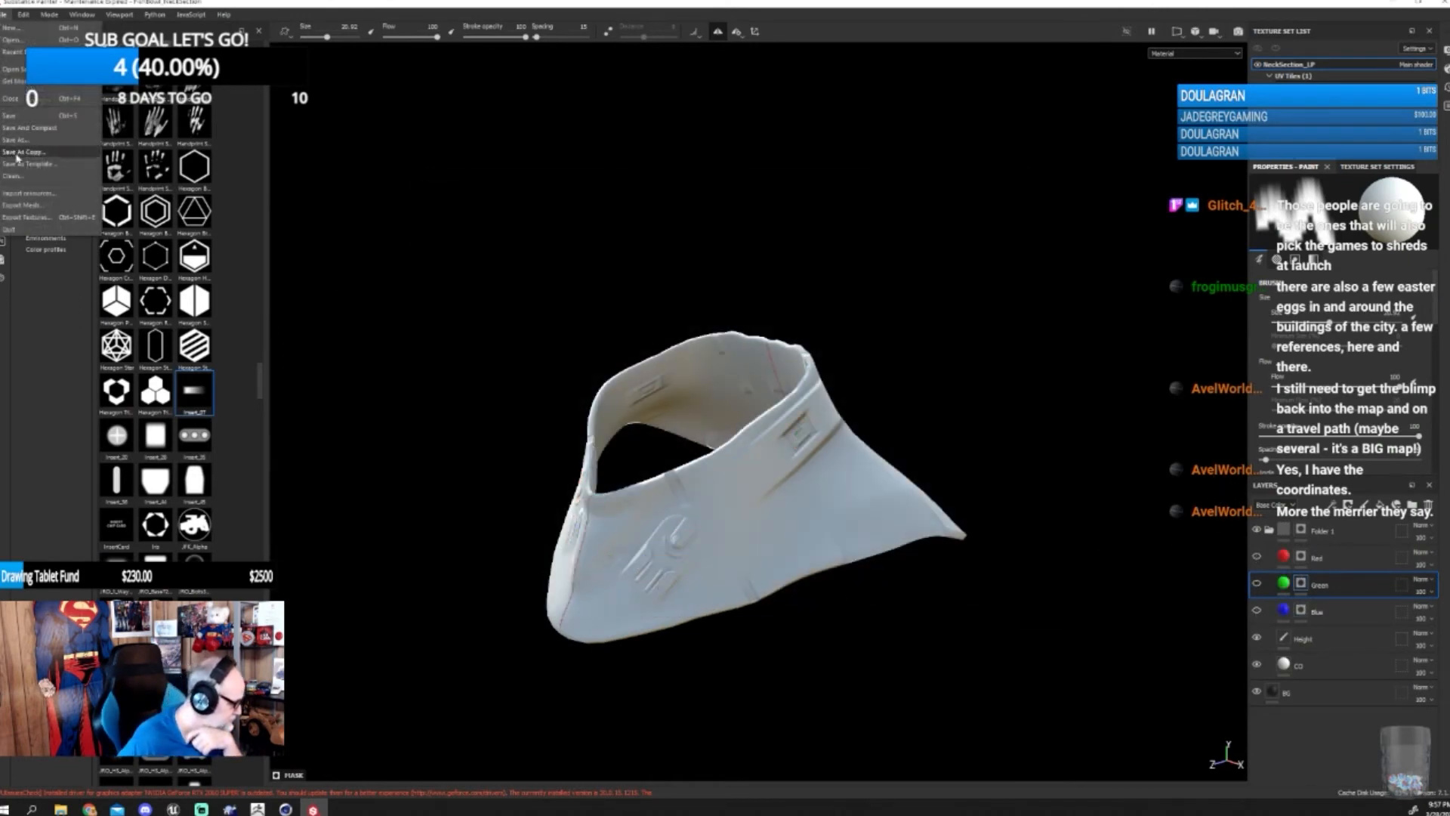
{"action": "left_click", "coordinate": [32, 218]}
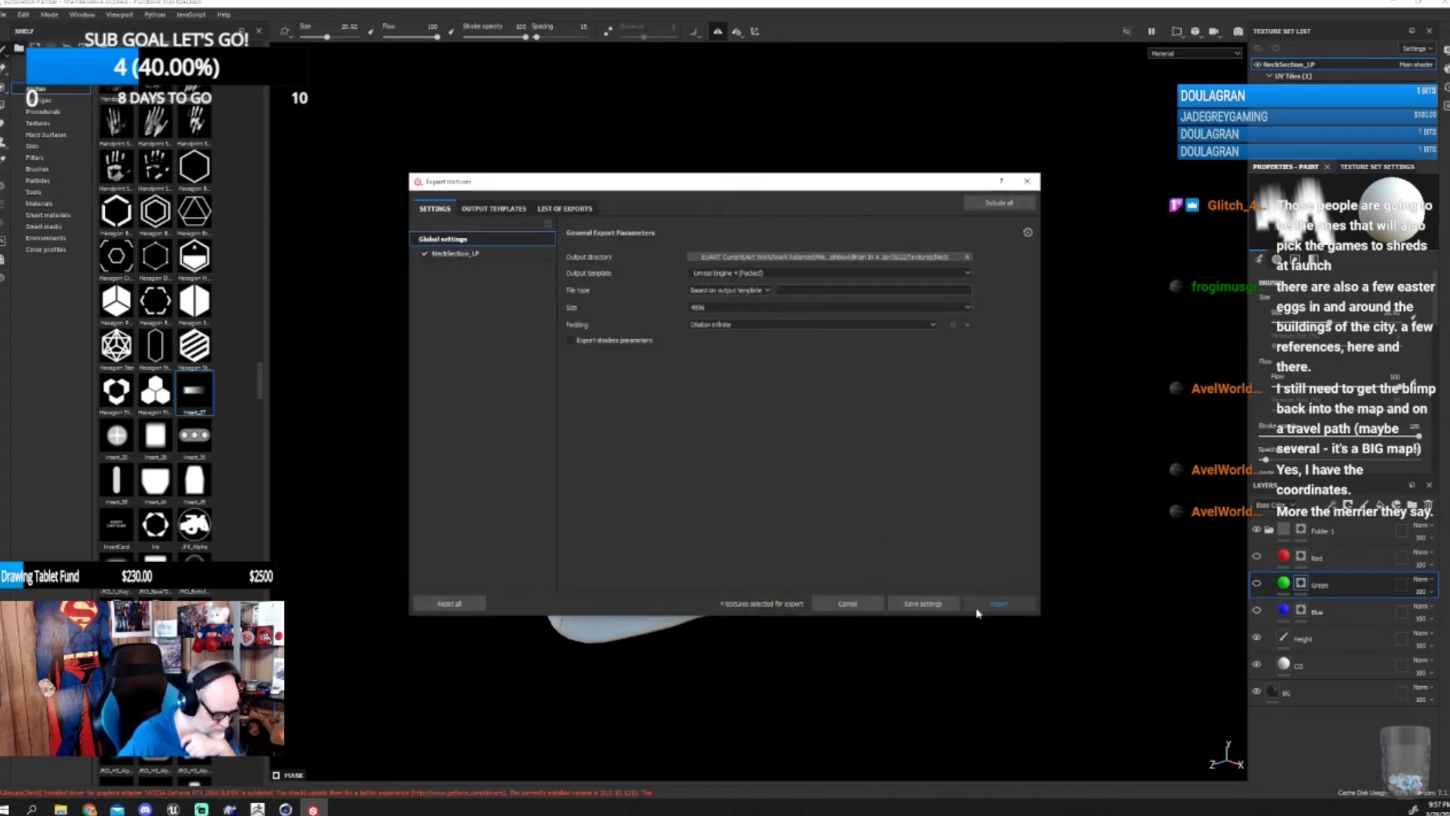
{"action": "left_click", "coordinate": [999, 604]}
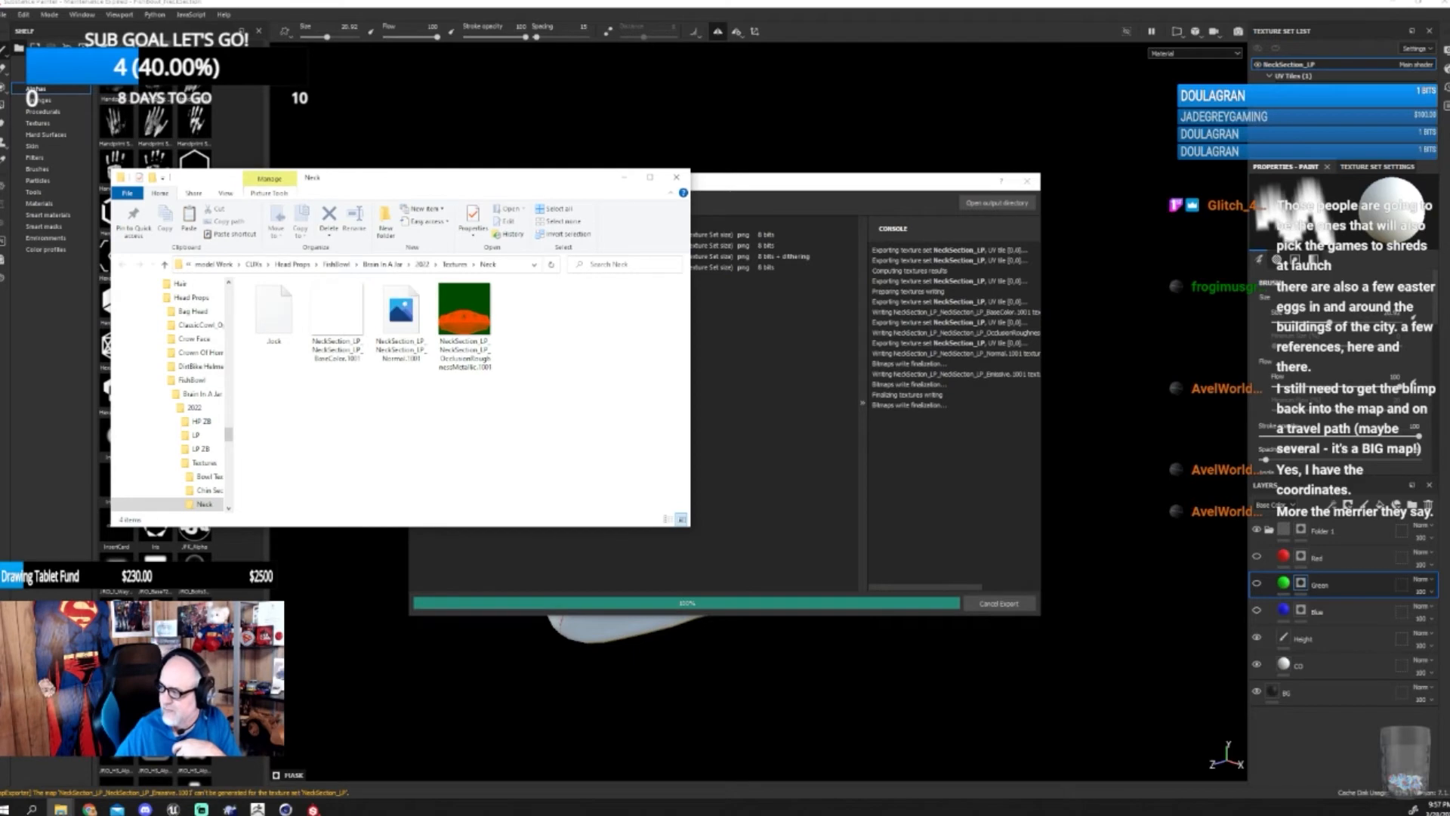
- In File Explorer's Neck folder, delete the exported Normal and OcclusionRoughnessMetallic textures
{"action": "left_click_drag", "start_coordinate": [1449, 291], "coordinate": [680, 223]}
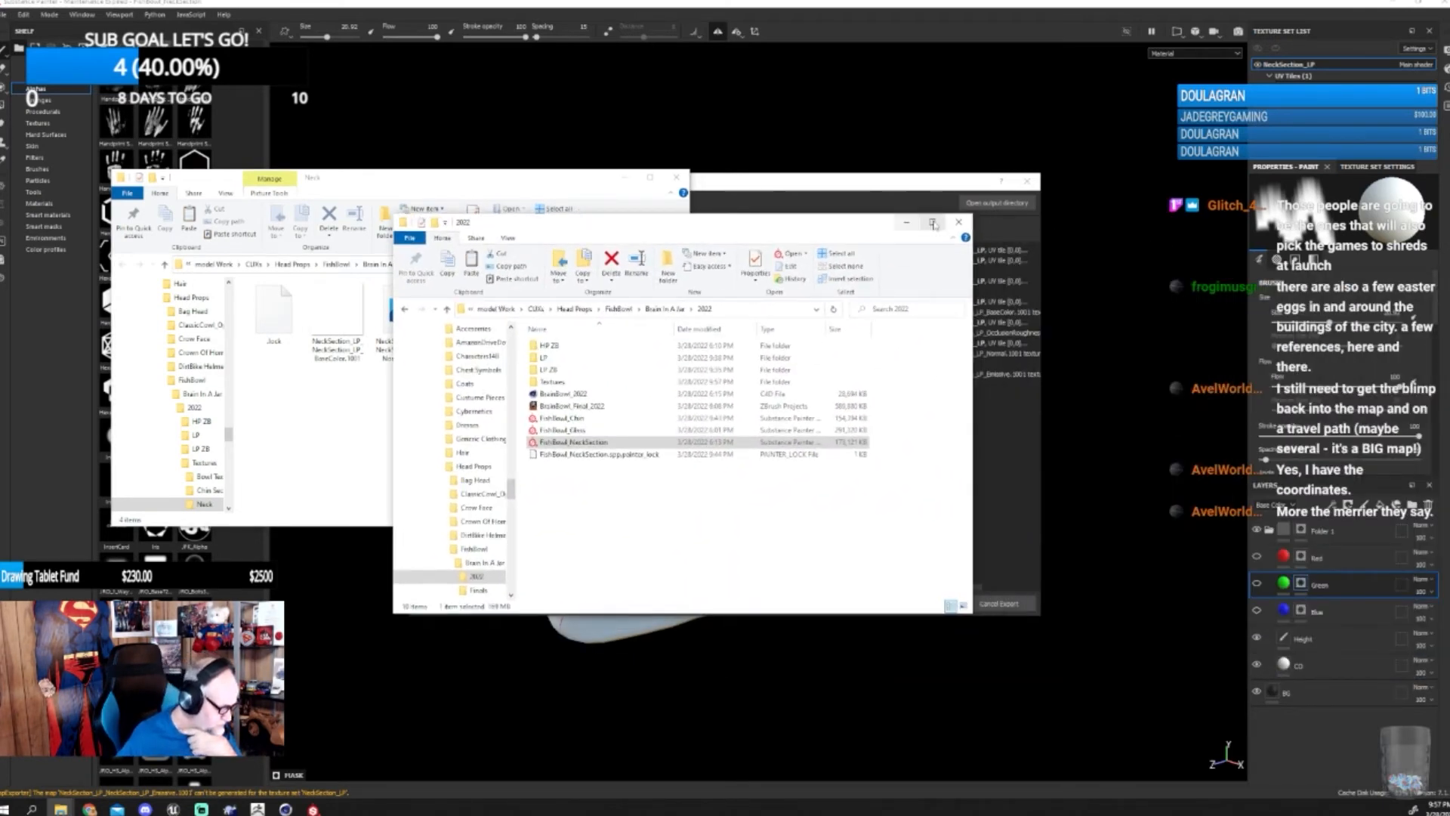
{"action": "left_click", "coordinate": [906, 222]}
{"action": "left_click_drag", "start_coordinate": [489, 186], "coordinate": [539, 202]}
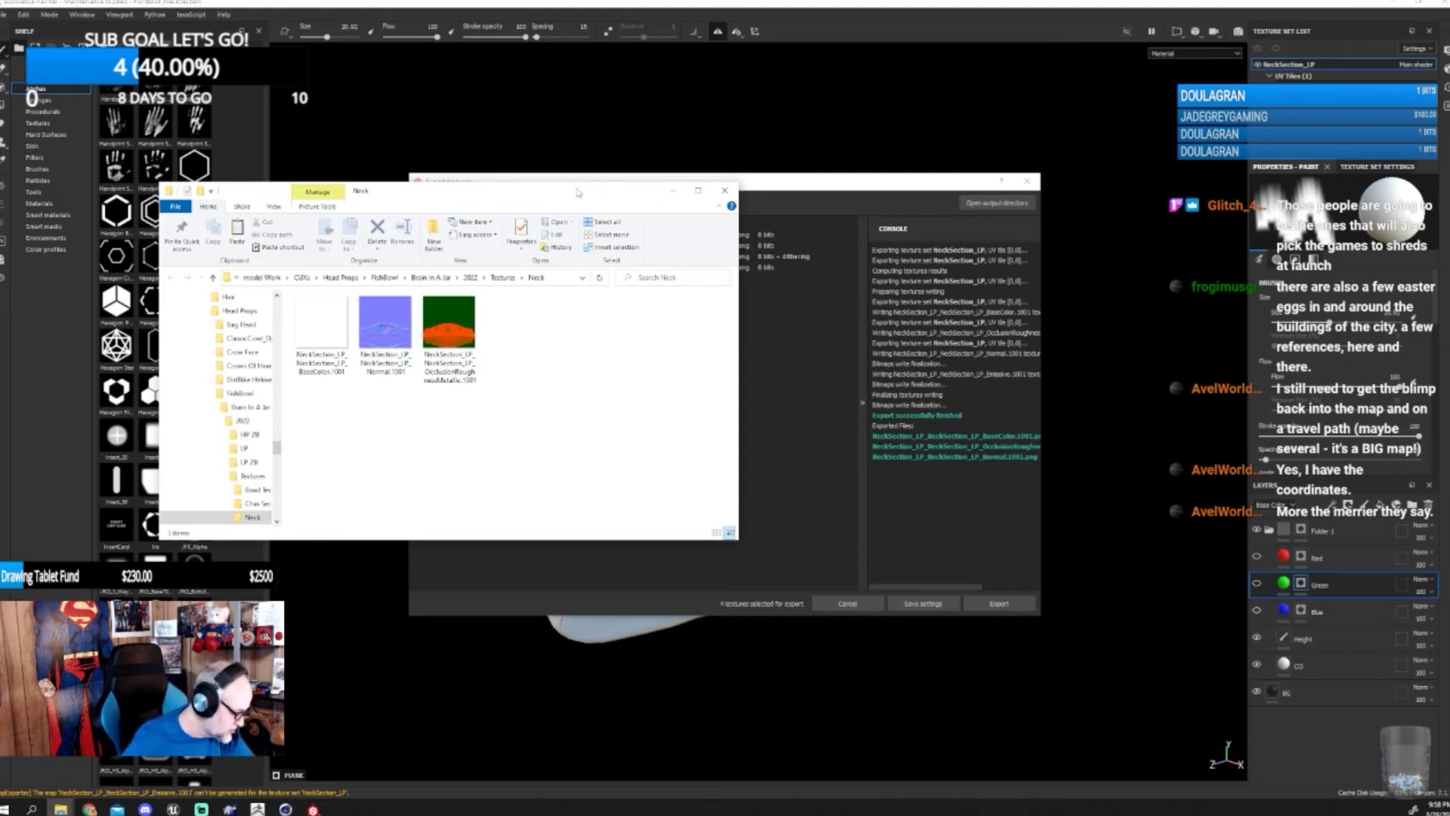
{"action": "left_click_drag", "start_coordinate": [385, 416], "coordinate": [458, 356]}
{"action": "key", "text": "Delete"}
- View the exported BaseColor texture in the image viewer and close it
{"action": "left_click", "coordinate": [331, 362]}
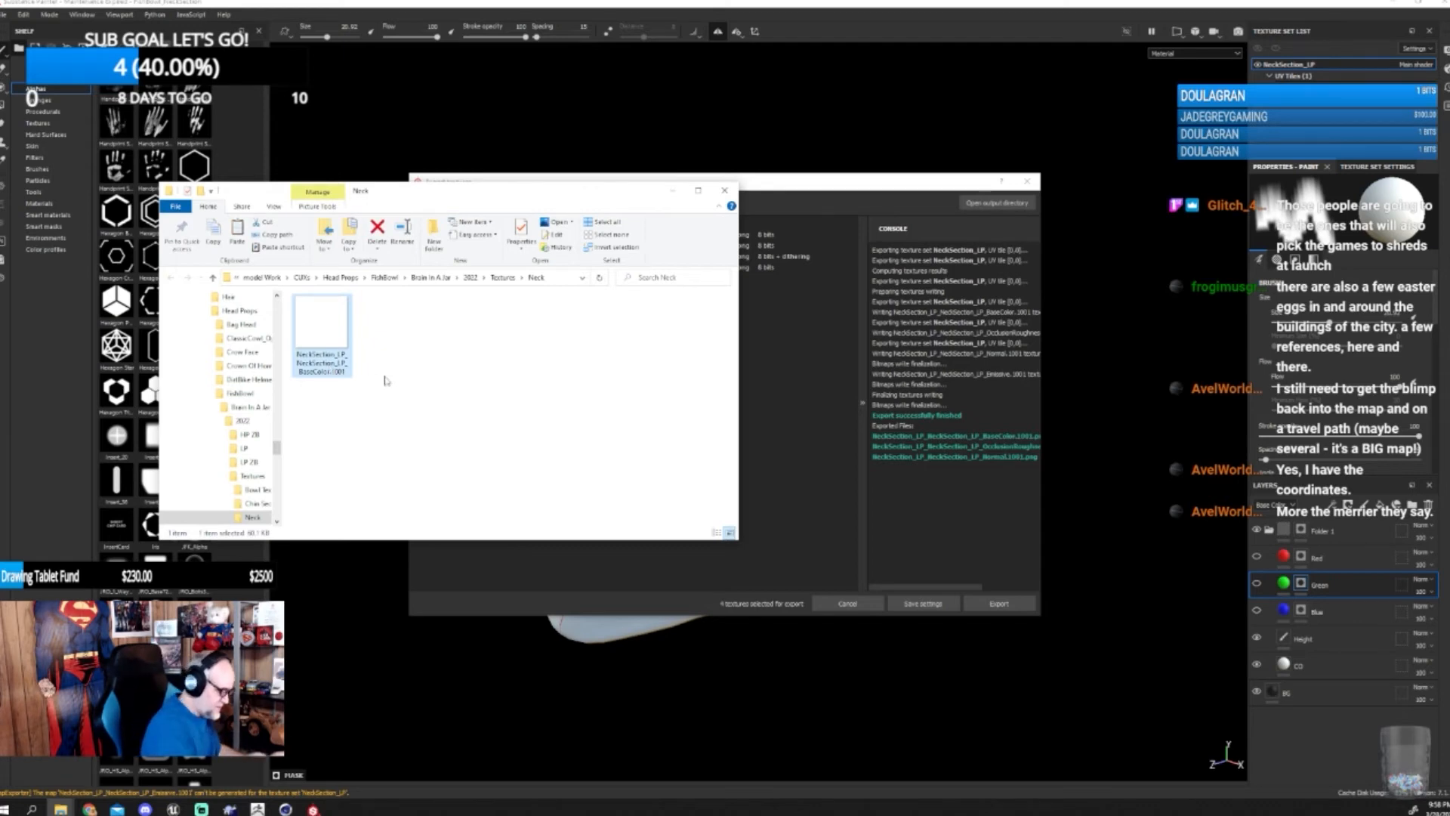
{"action": "double_click", "coordinate": [311, 365]}
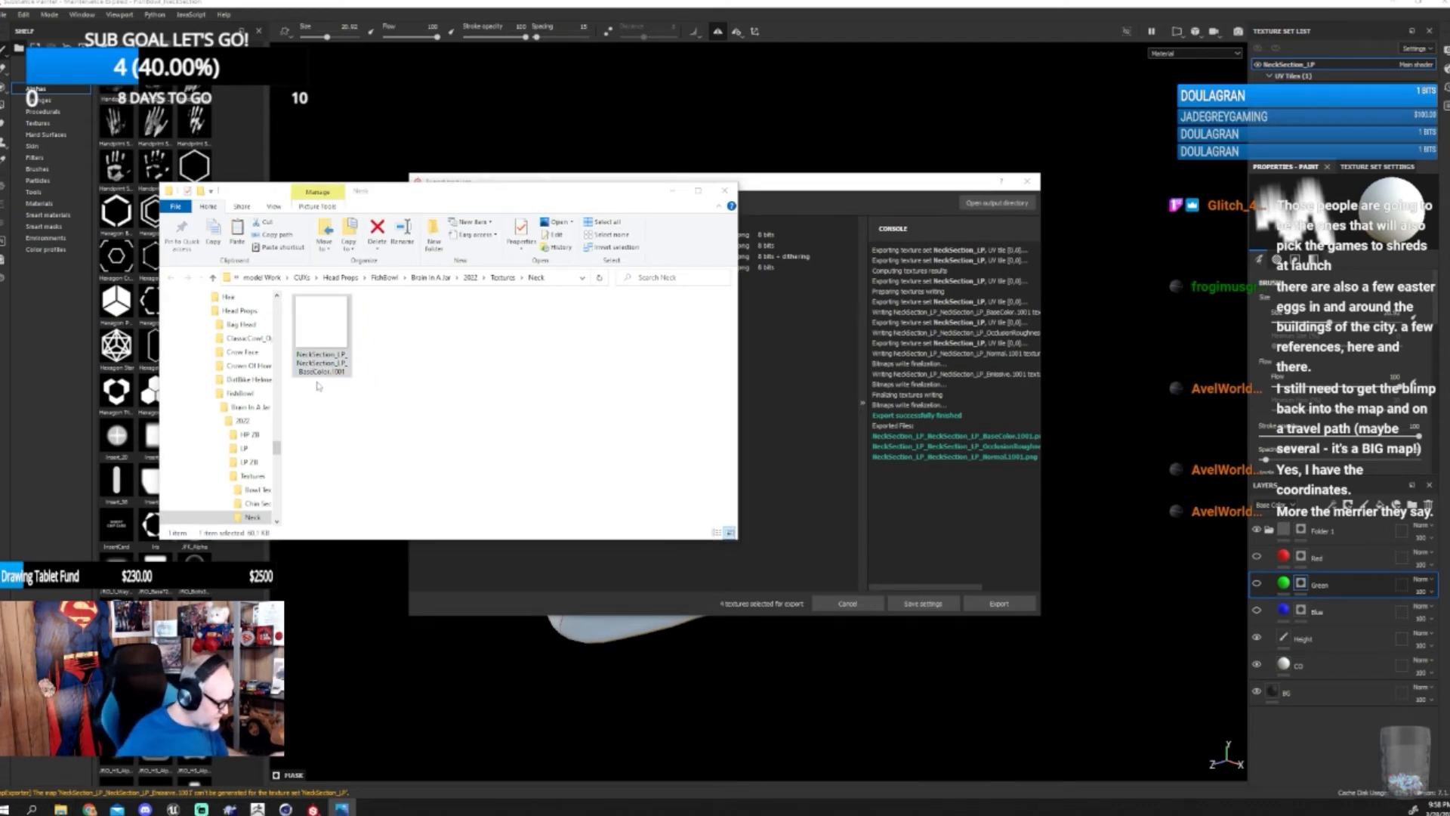
{"action": "left_click", "coordinate": [1444, 4]}
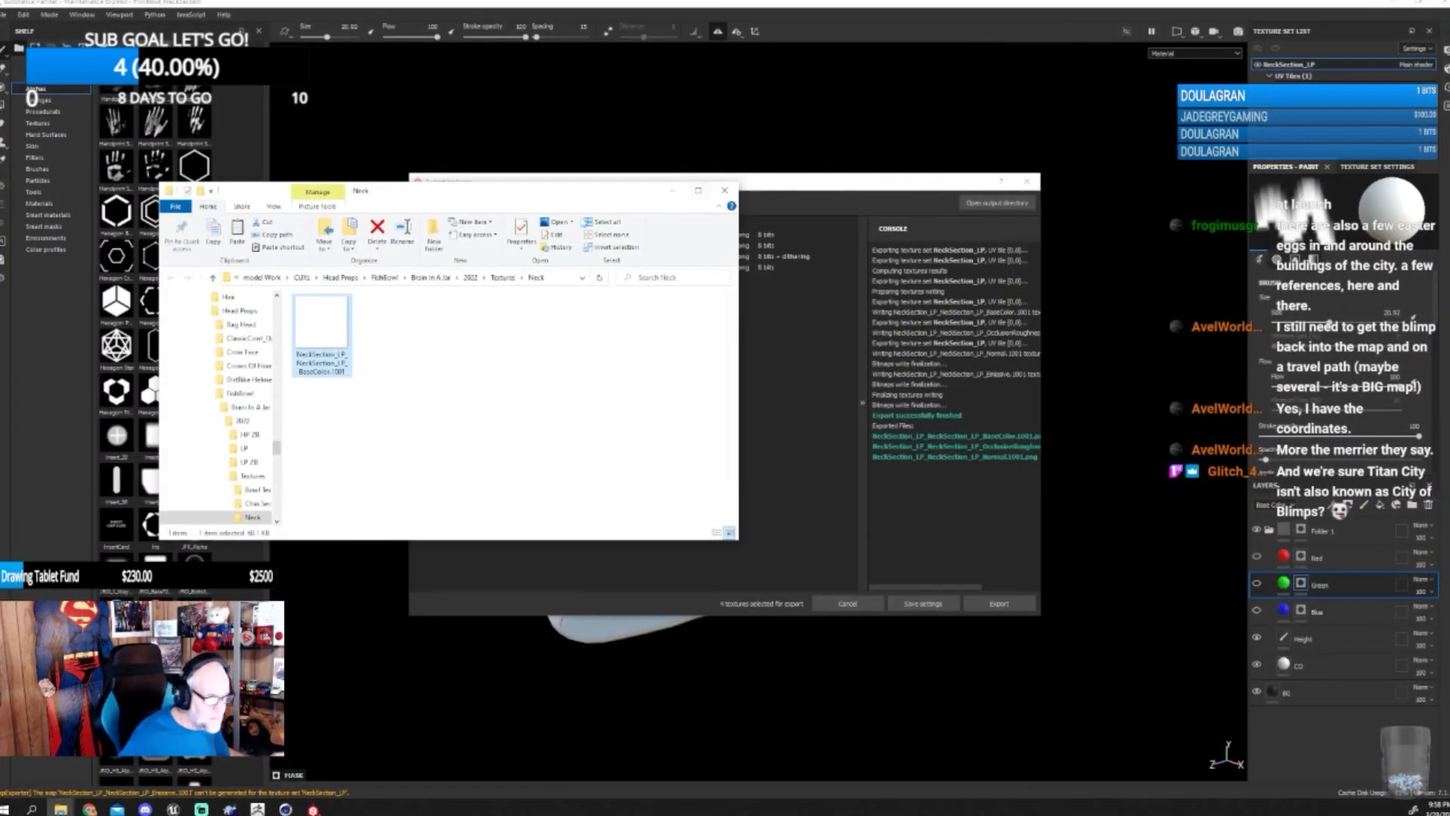
- Rename the BaseColor texture as T_FishBowl_Neck_M_CO
{"action": "left_click", "coordinate": [329, 371]}
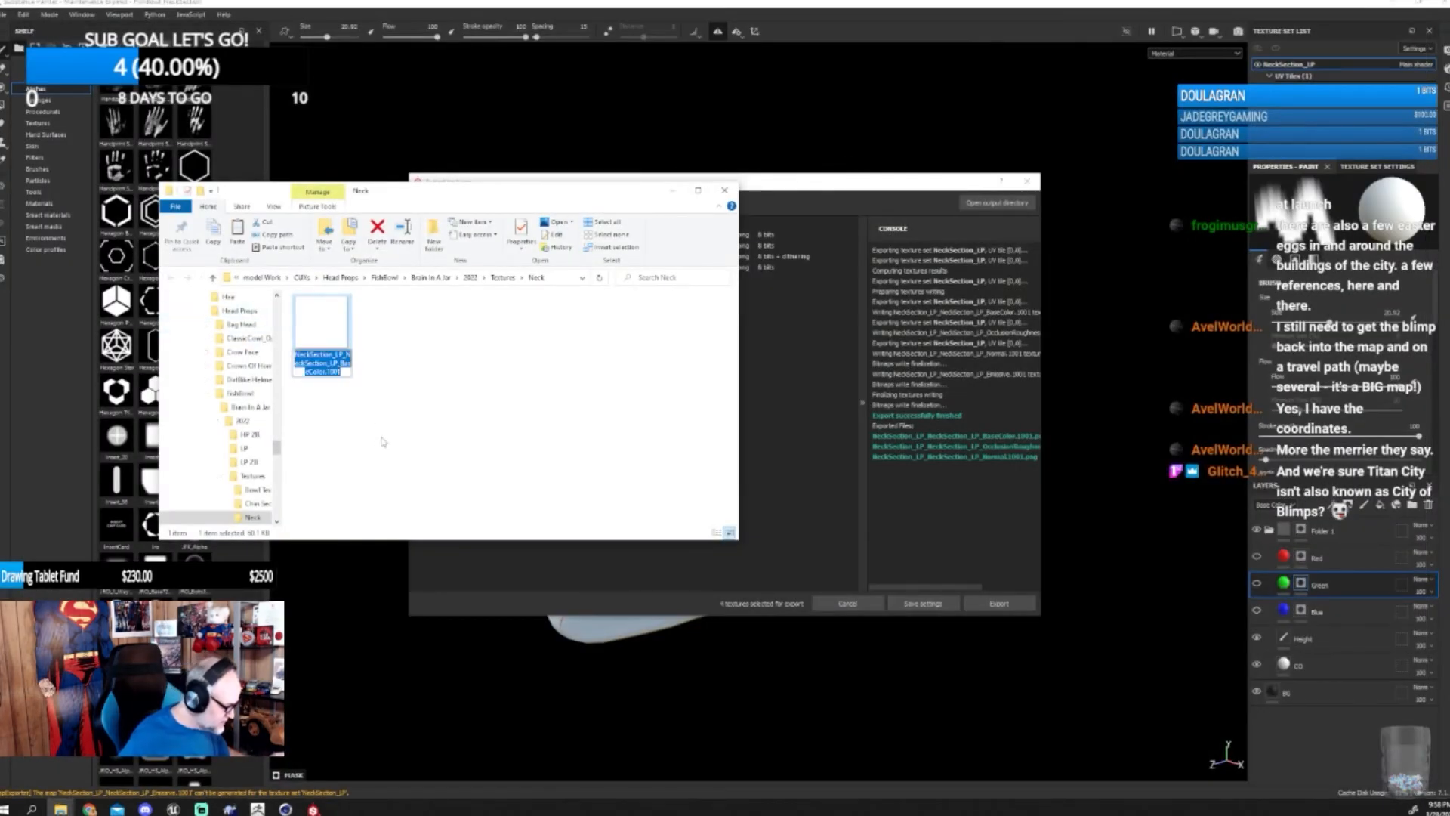
{"action": "key", "text": "BackSpace"}
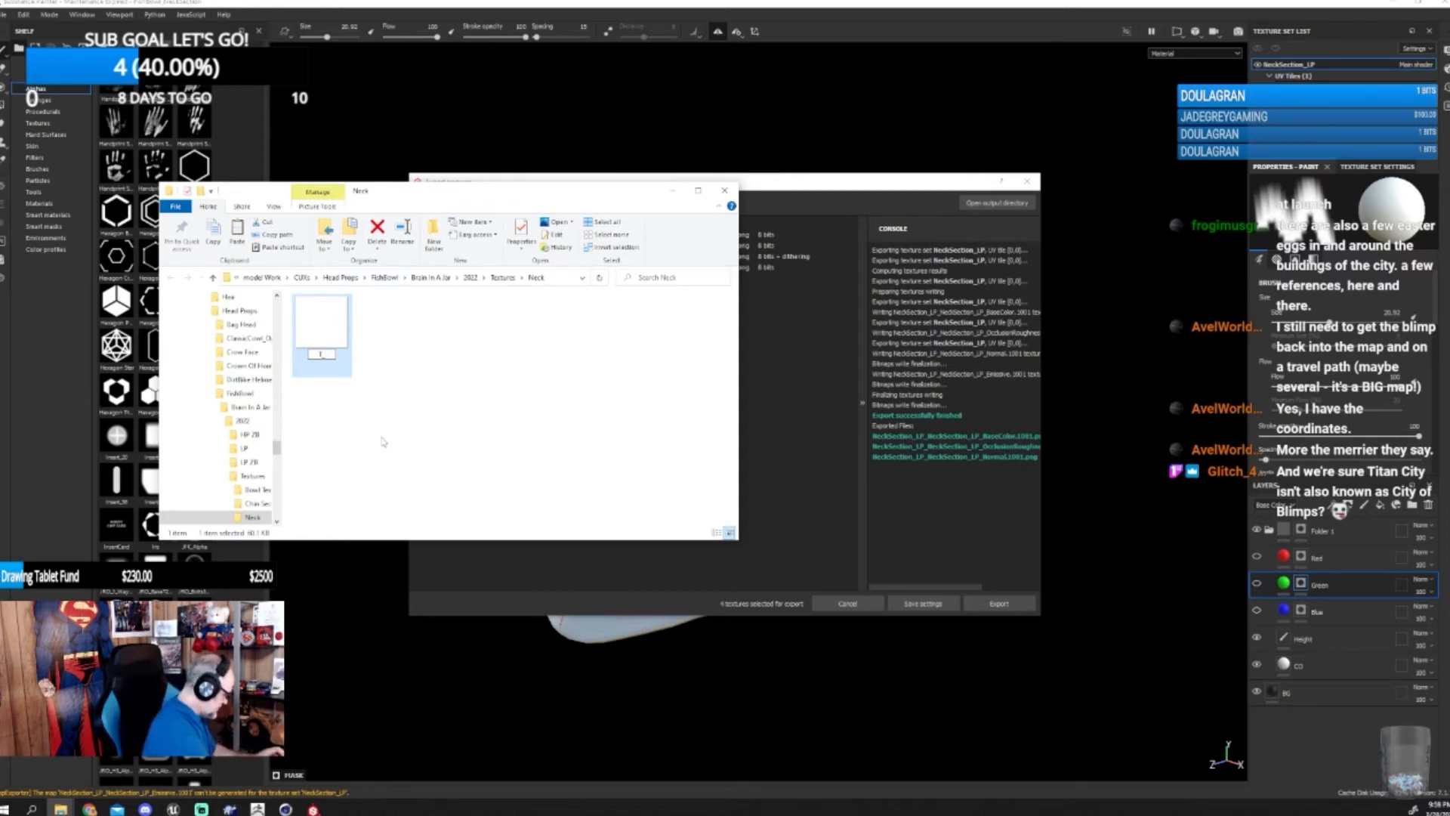
{"action": "type", "text": "1_FishBo"}
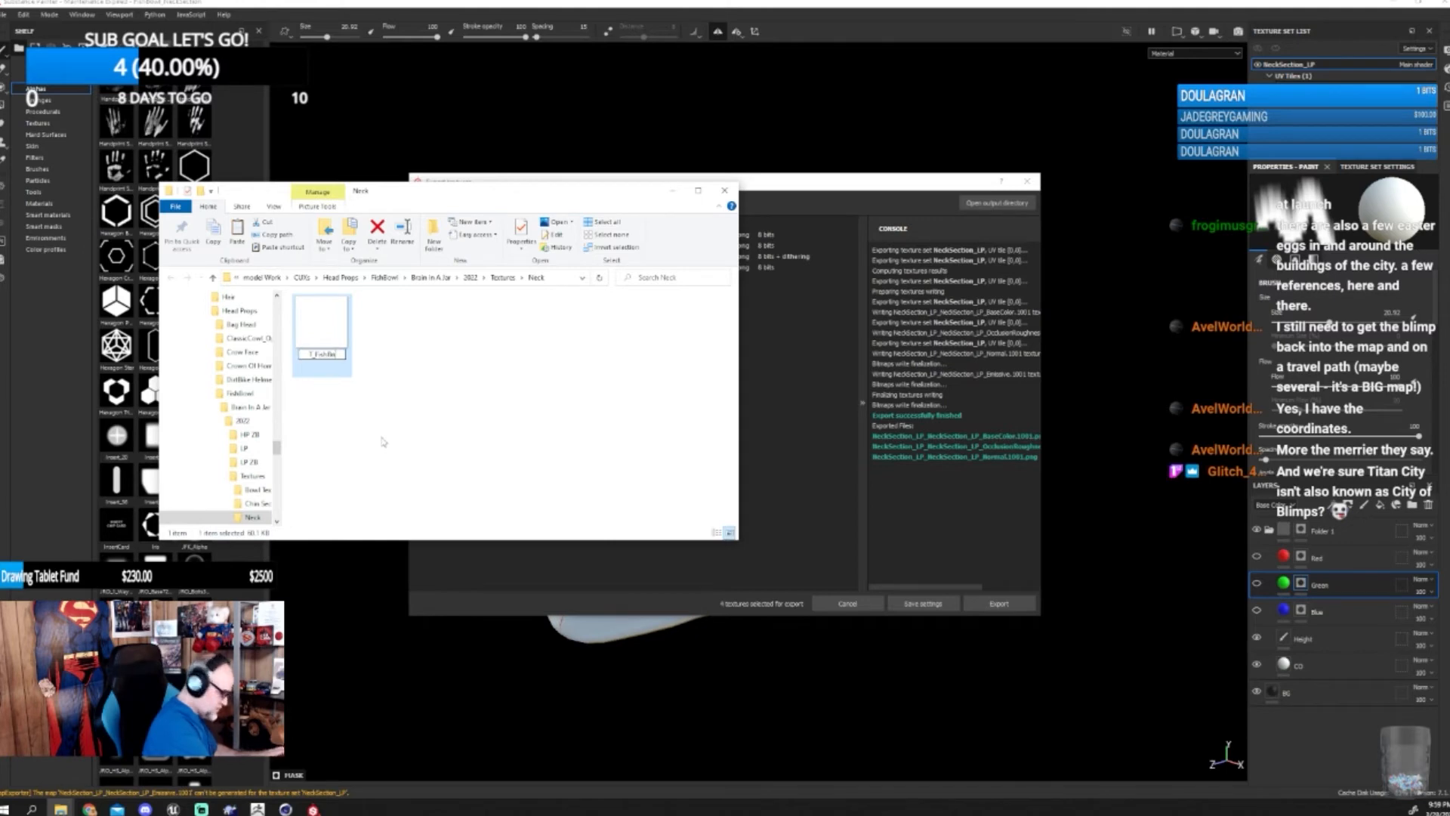
{"action": "type", "text": "wl_"}
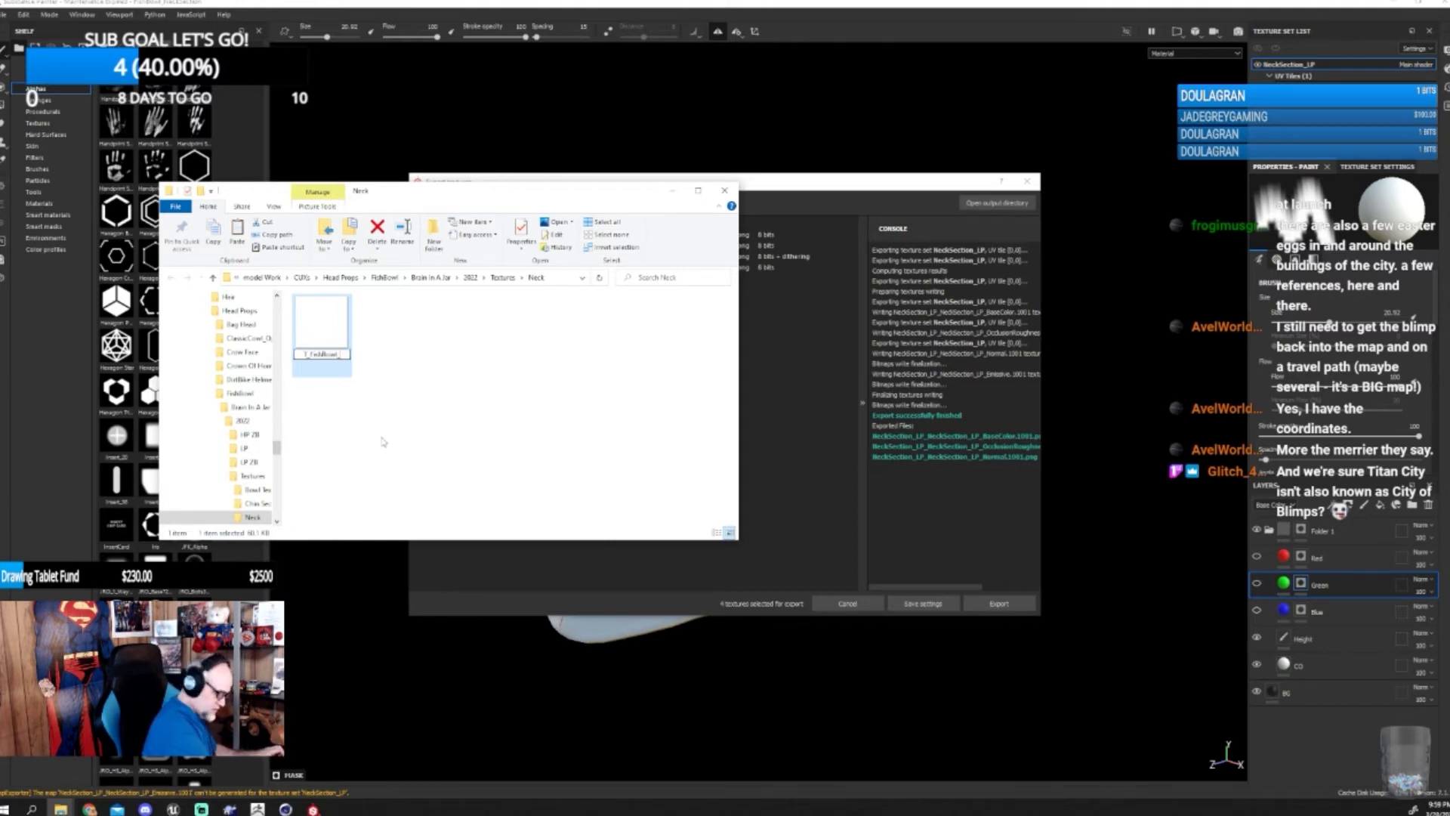
{"action": "type", "text": "Neck"}
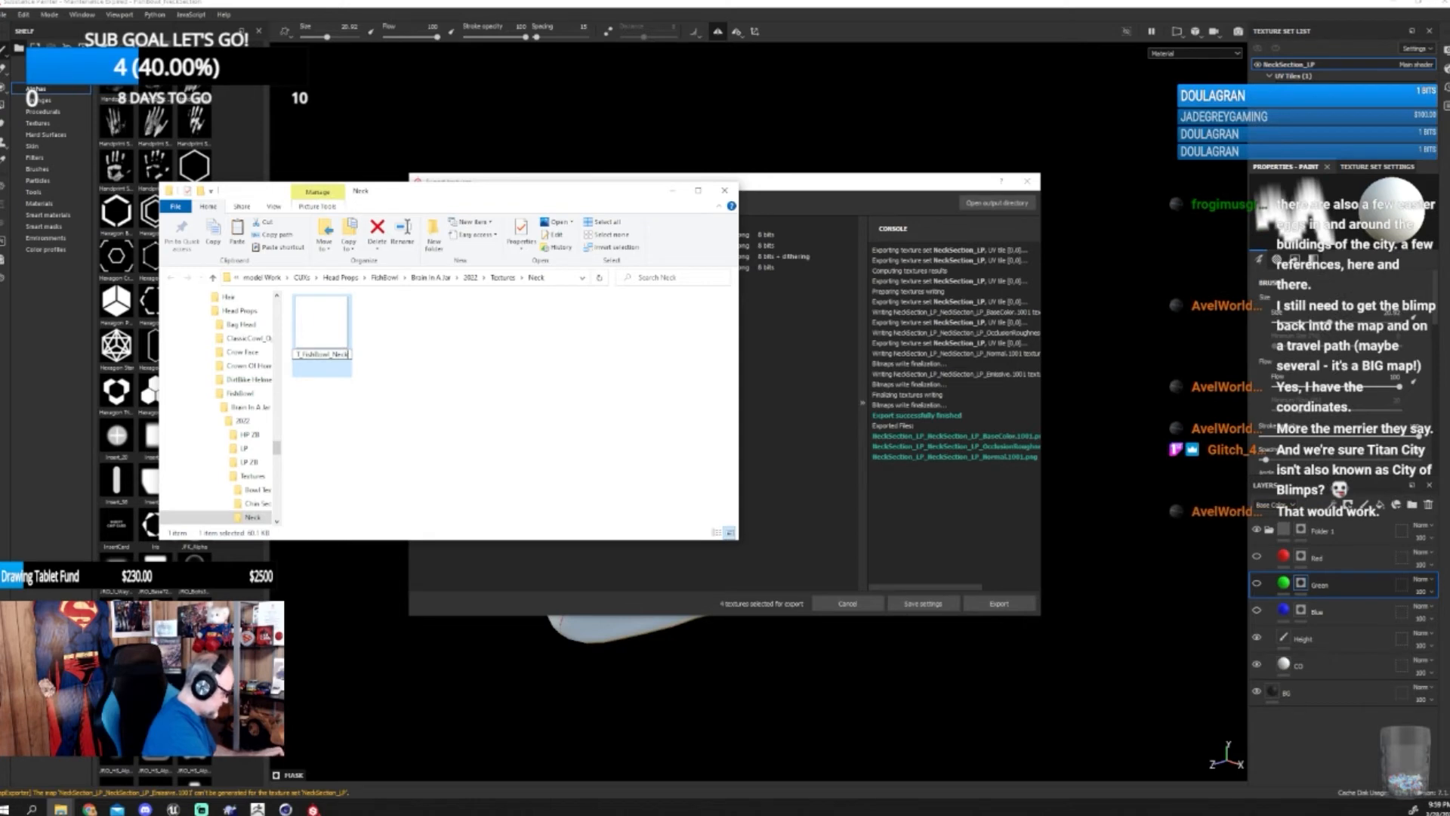
{"action": "type", "text": "_"}
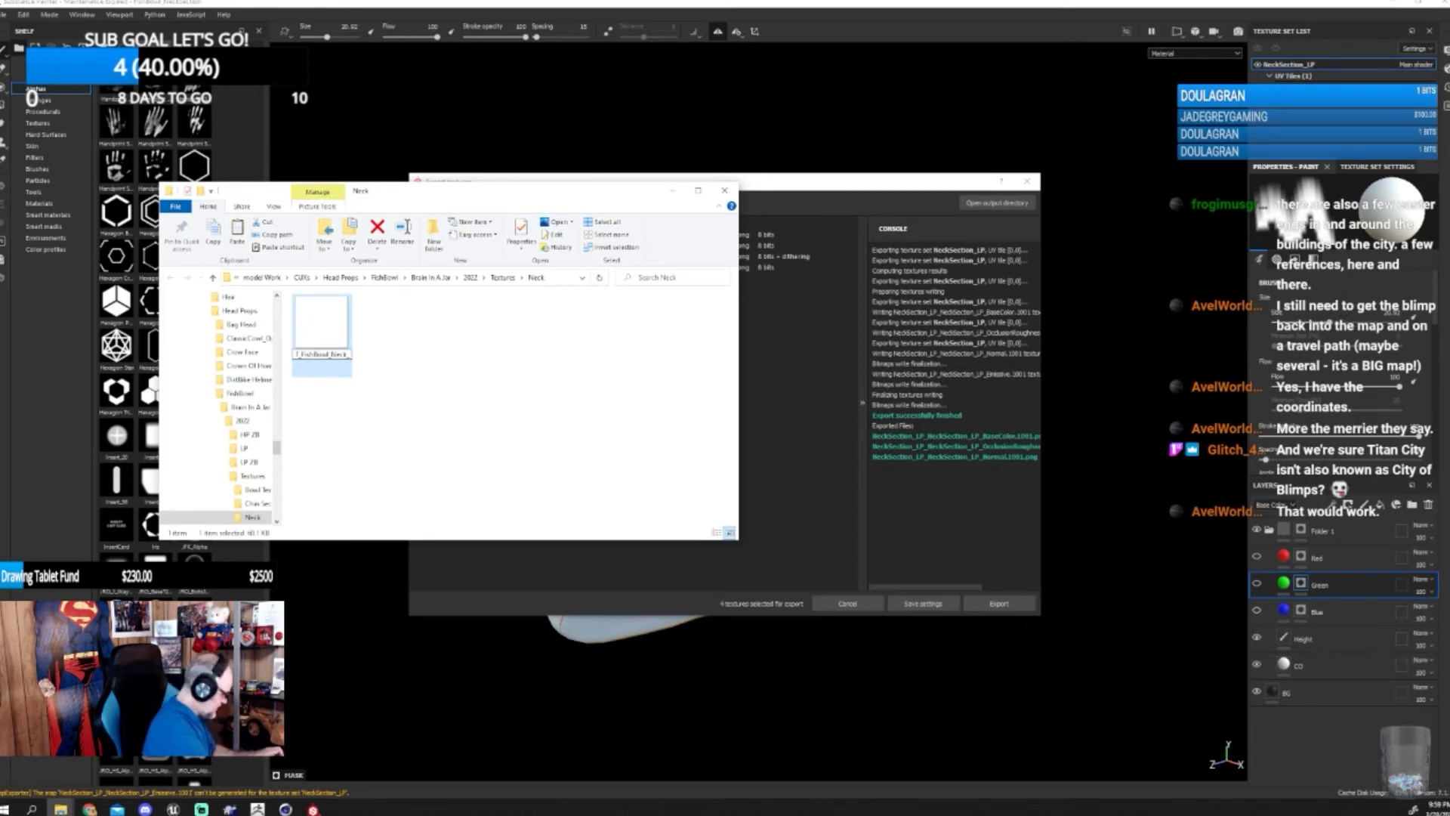
{"action": "type", "text": "M_"}
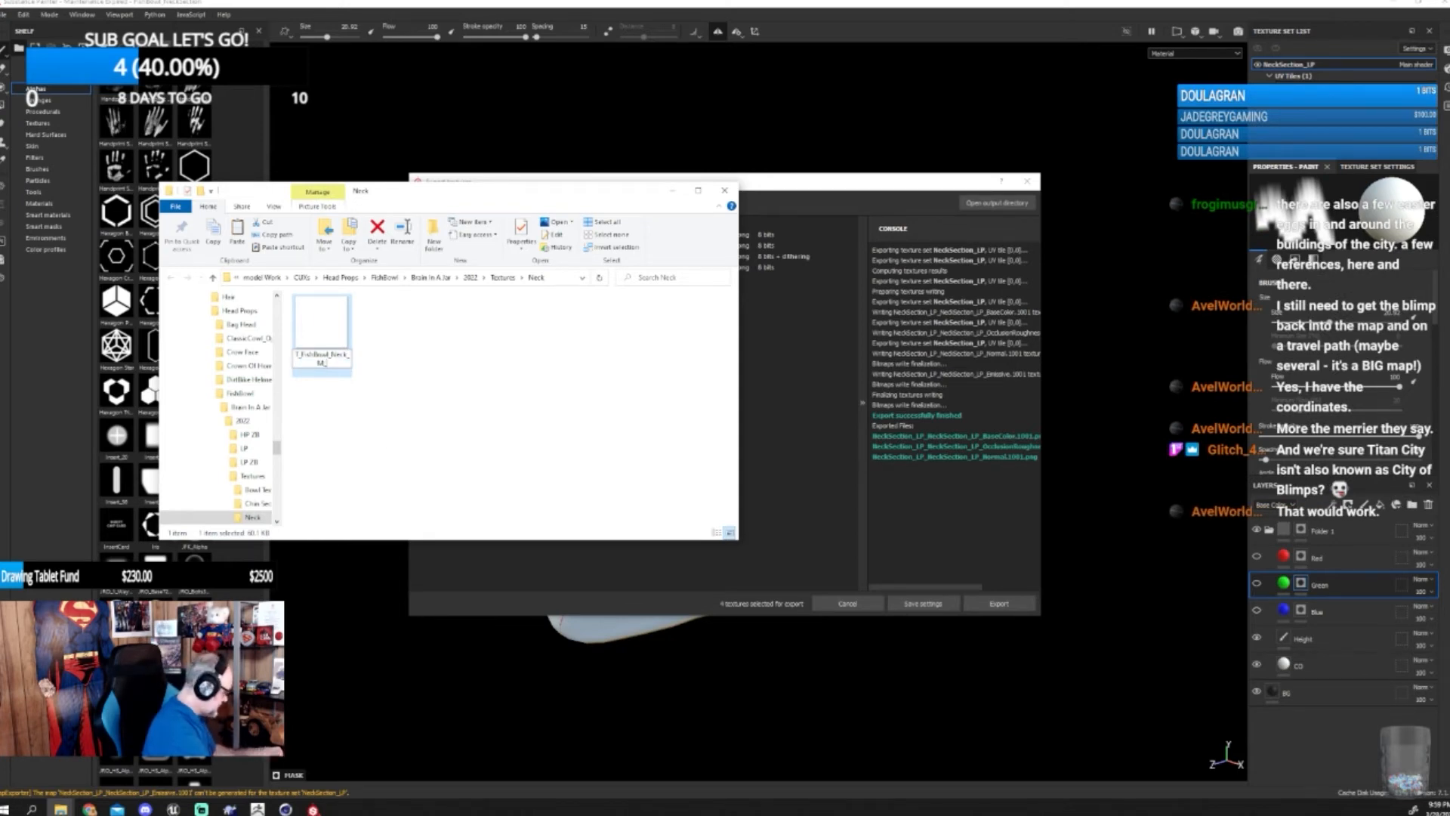
{"action": "type", "text": "CO"}
{"action": "key", "text": "Return"}
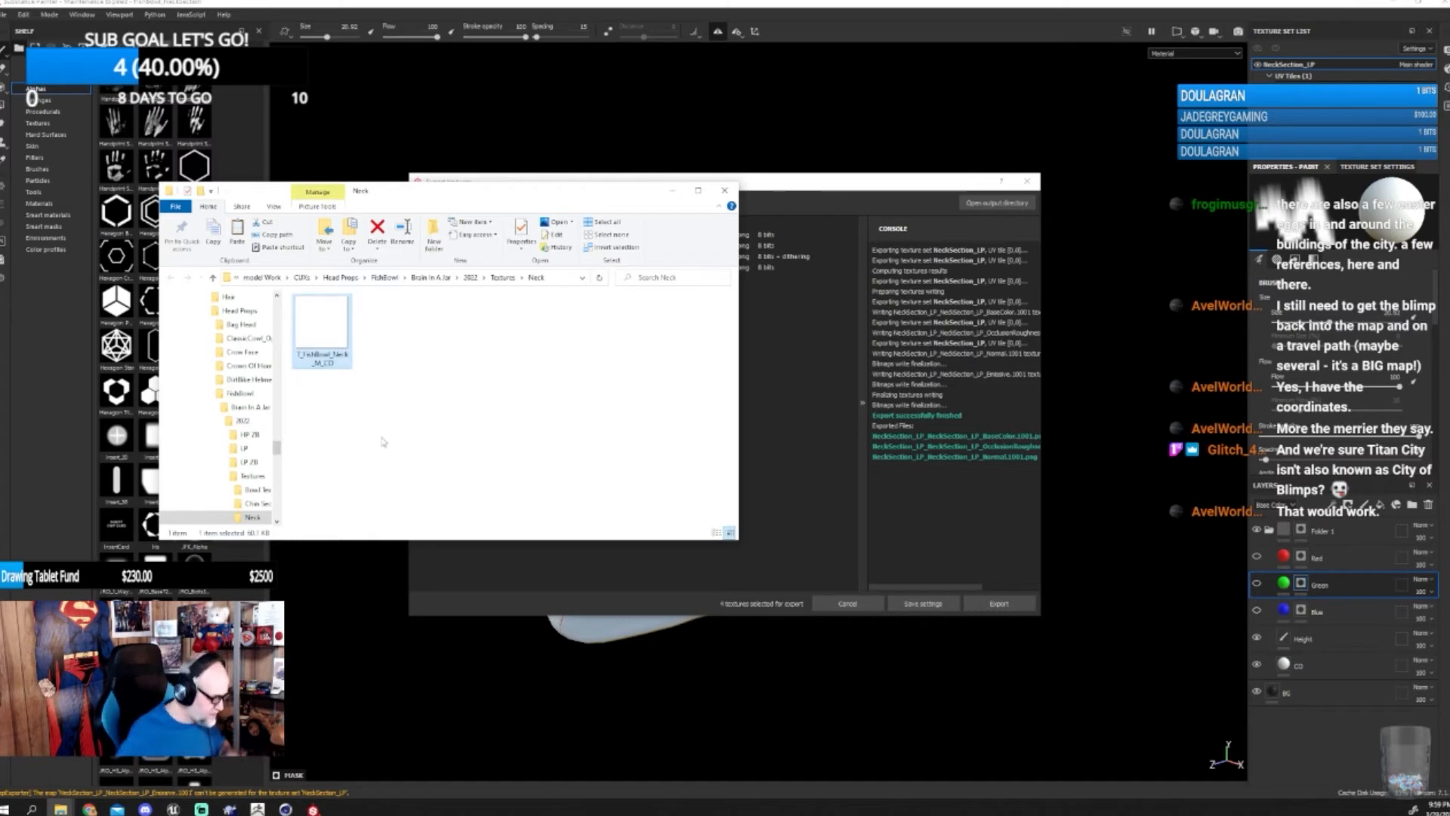
- Hide the white layer below Height, show the Blue, Green and Red layers, and export the neck section's textures again
{"action": "left_click", "coordinate": [923, 603]}
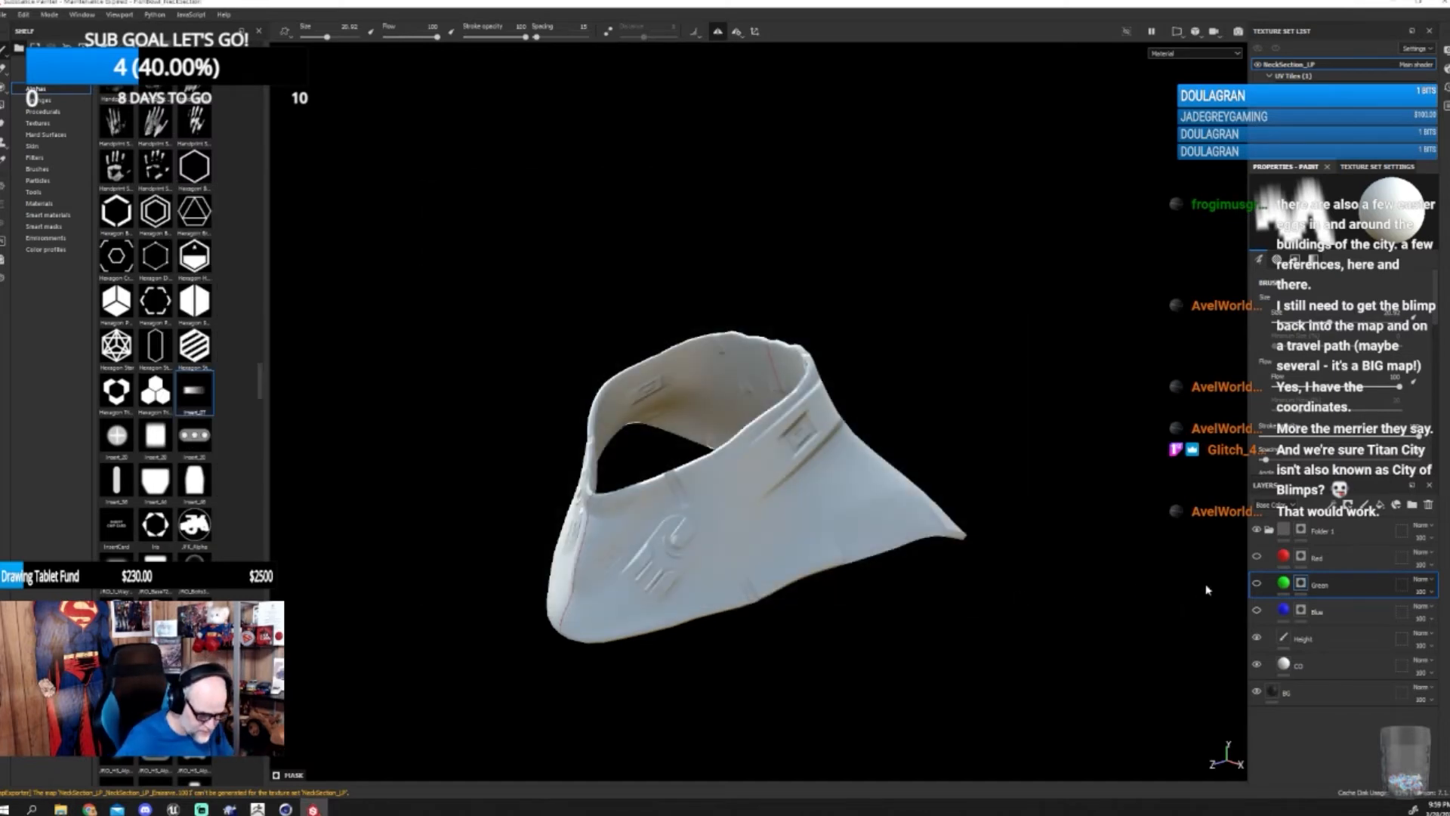
{"action": "left_click", "coordinate": [1259, 664]}
{"action": "left_click", "coordinate": [1257, 610]}
{"action": "left_click", "coordinate": [1258, 584]}
{"action": "left_click", "coordinate": [1258, 558]}
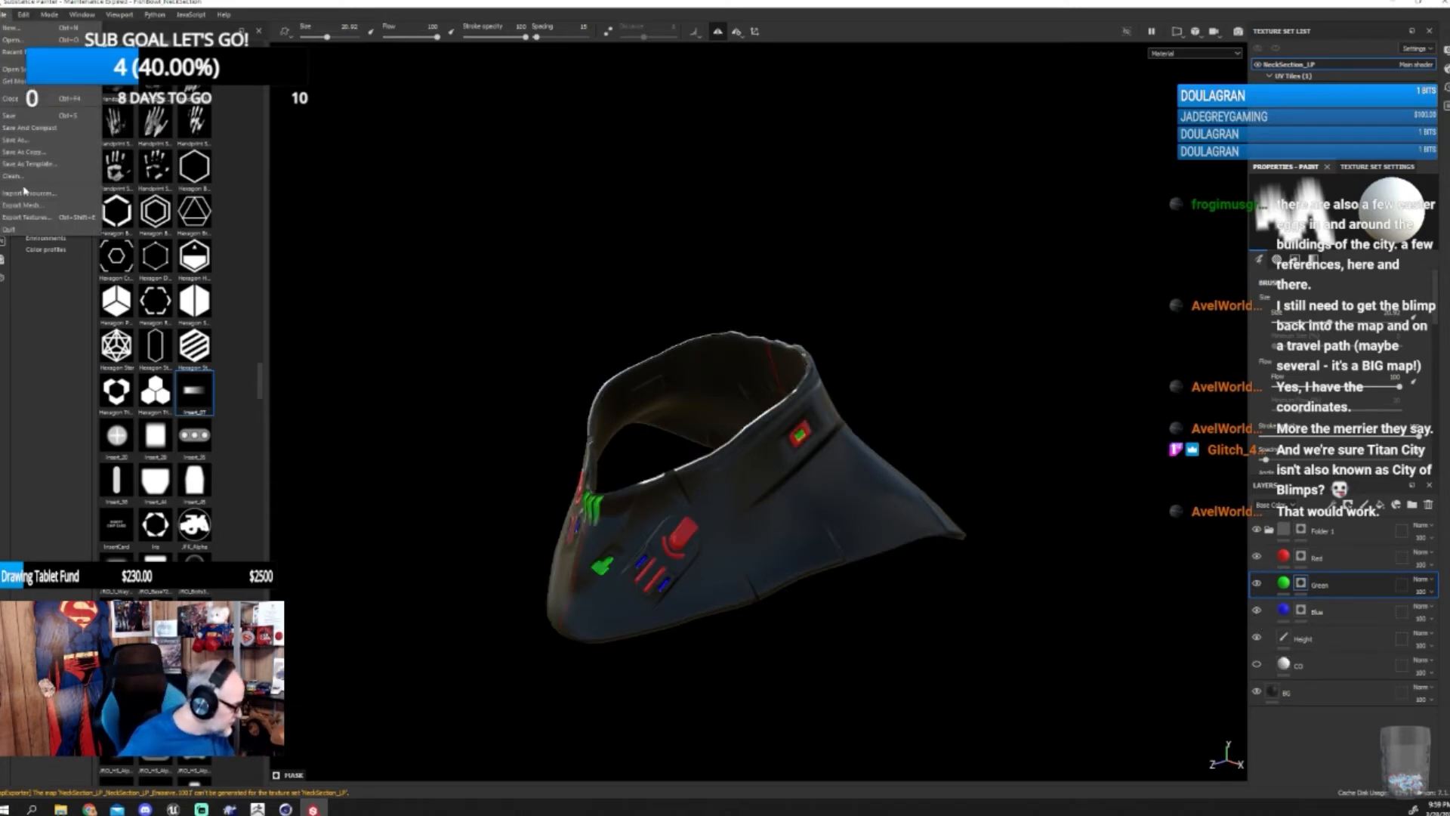
{"action": "key", "text": "ctrl+shift+e"}
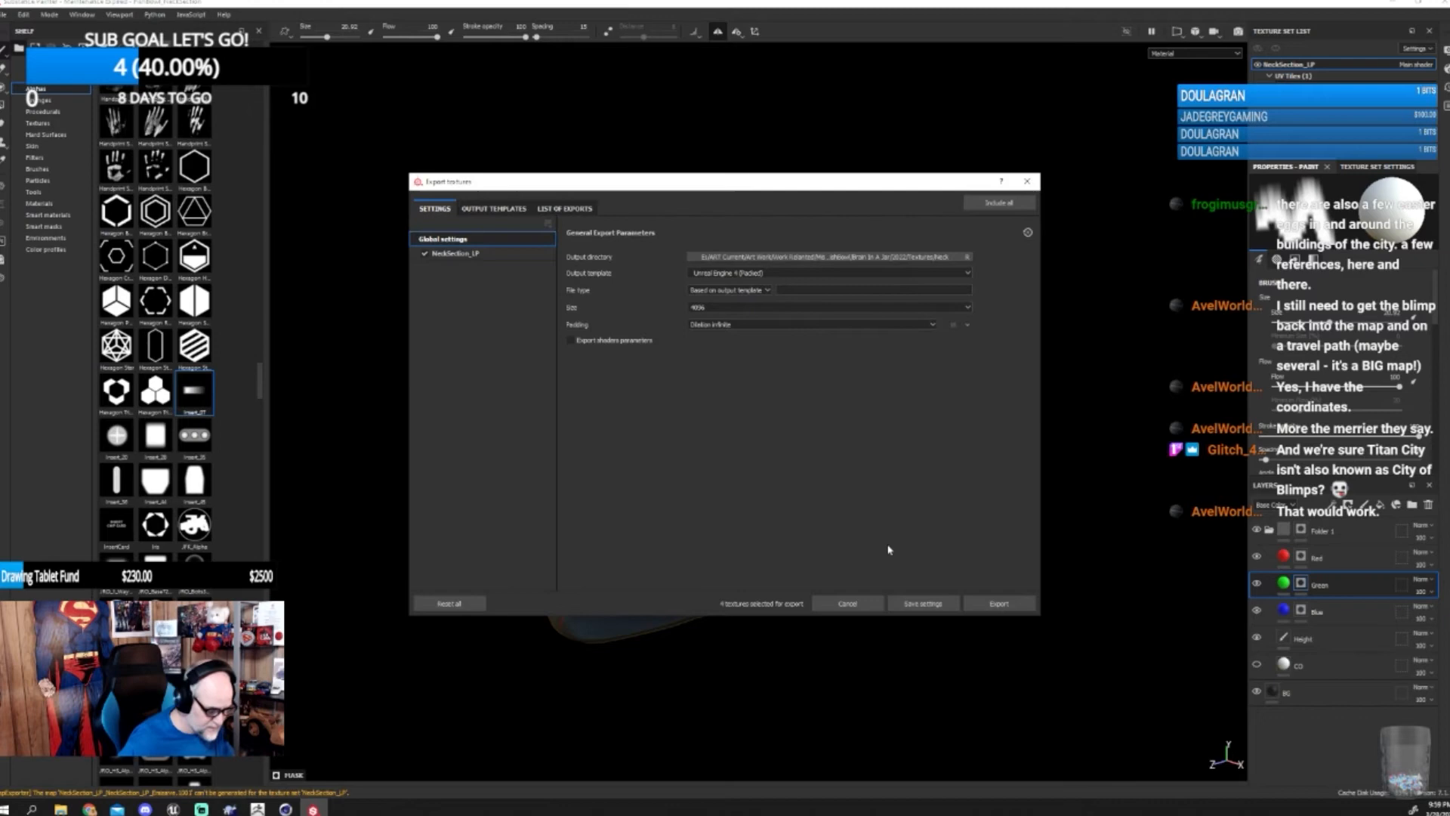
{"action": "left_click", "coordinate": [999, 603]}
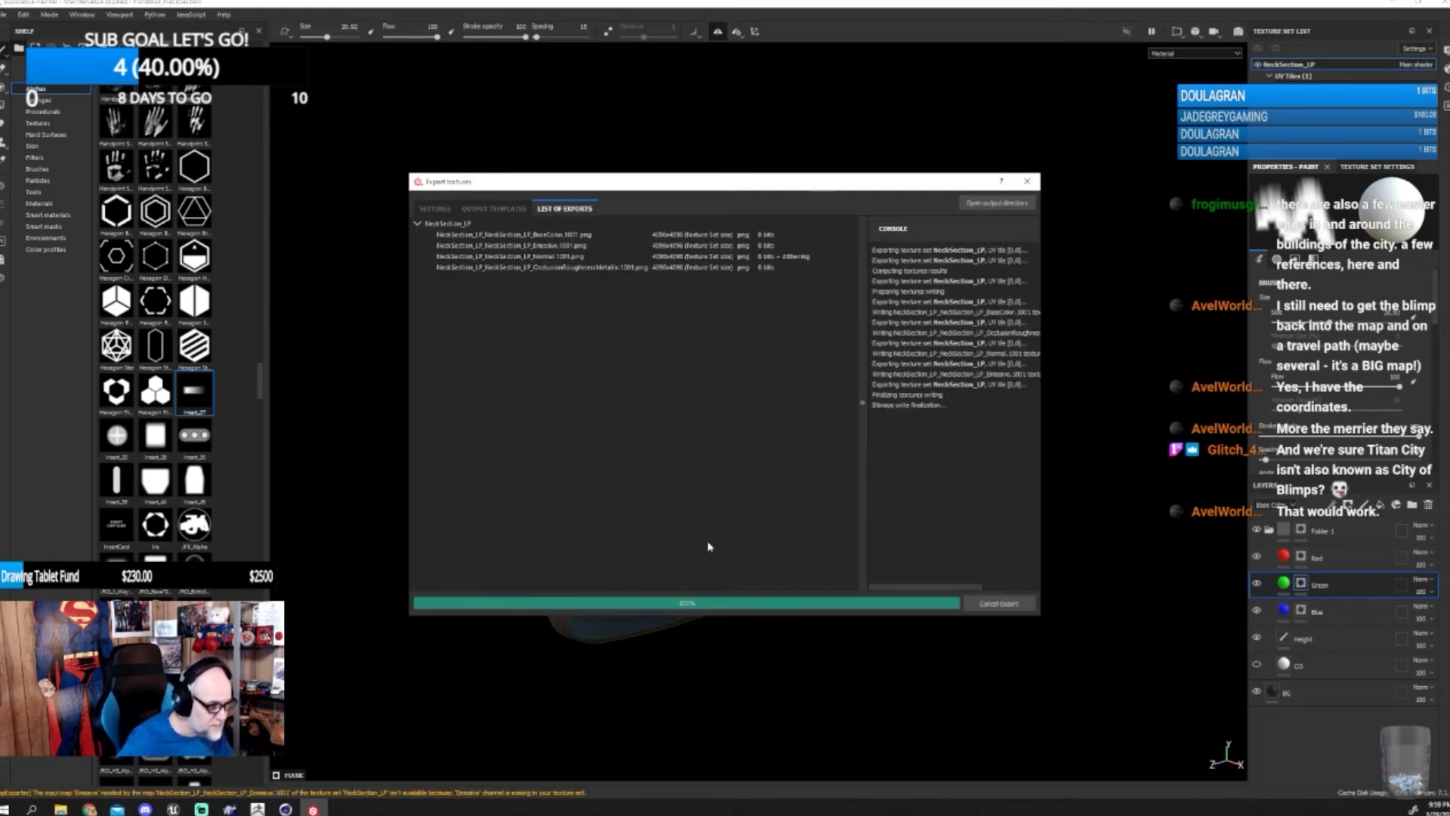
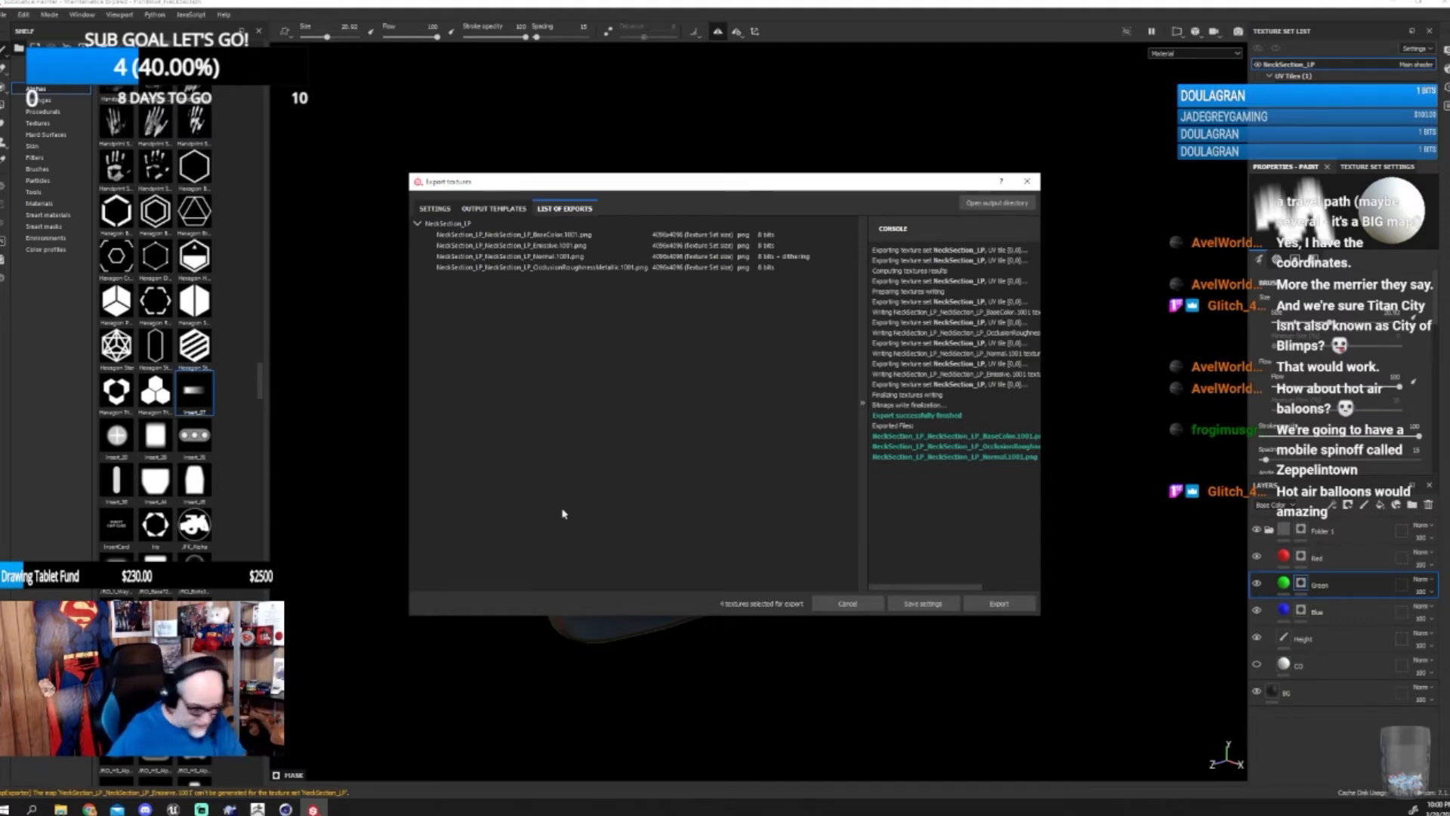
- In File Explorer's Neck folder, copy the file name T_FishBowl_Neck_M_CO and delete the OcclusionRoughnessMetallic texture
{"action": "left_click", "coordinate": [918, 604]}
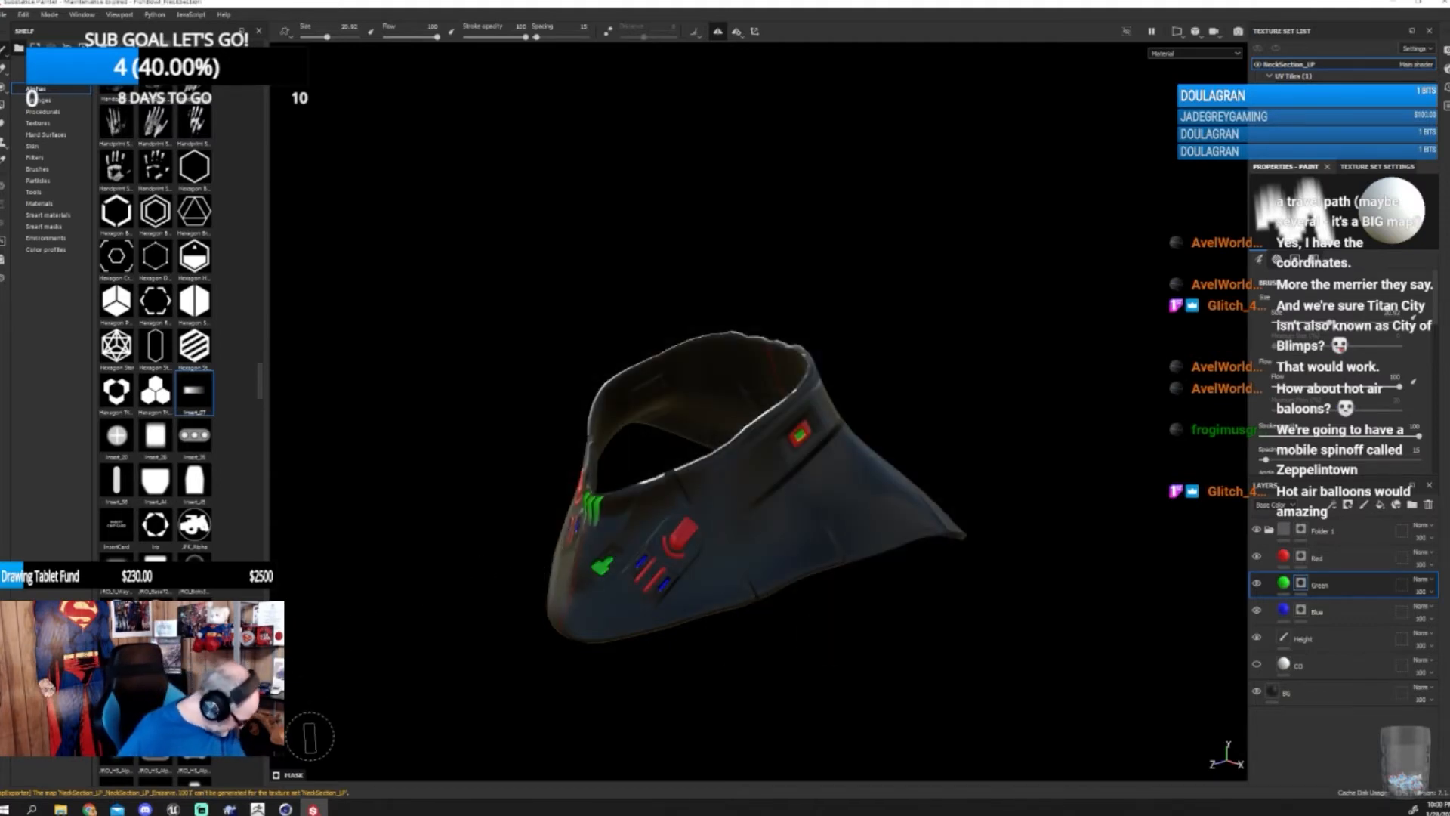
{"action": "mouse_move", "coordinate": [61, 808]}
{"action": "left_click", "coordinate": [352, 759]}
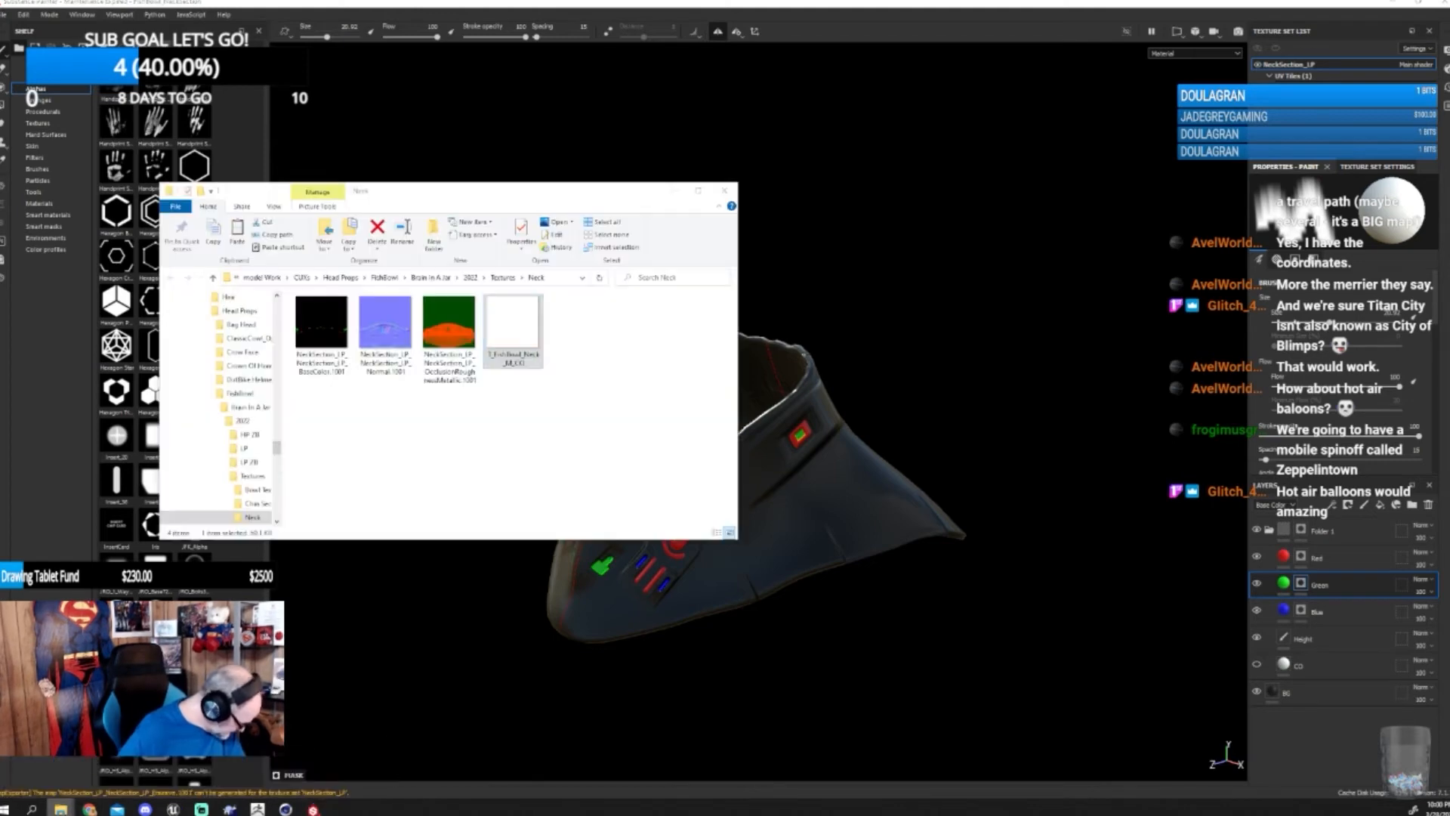
{"action": "left_click", "coordinate": [527, 361]}
{"action": "key", "text": "ctrl+c"}
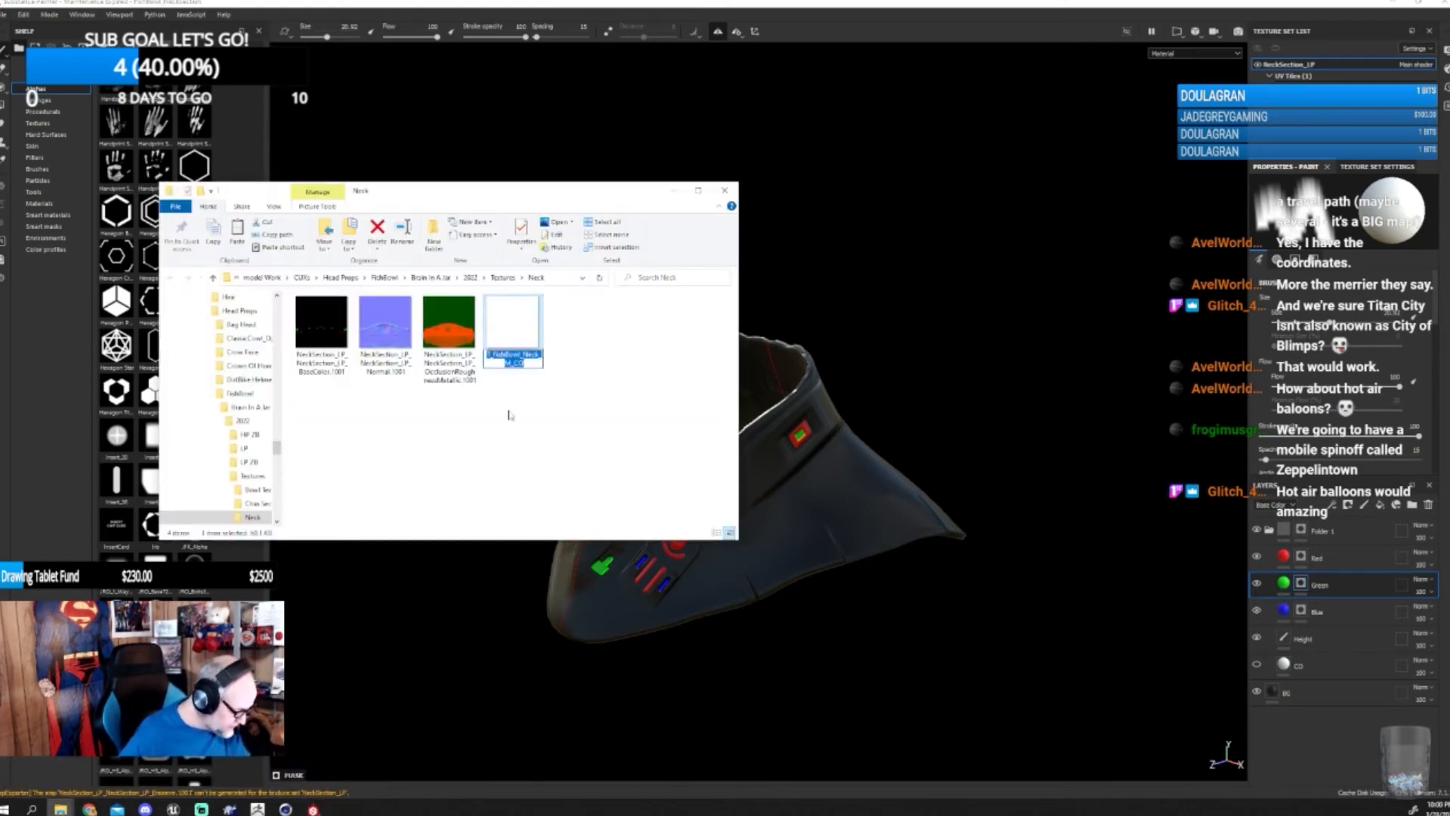
{"action": "key", "text": "Return"}
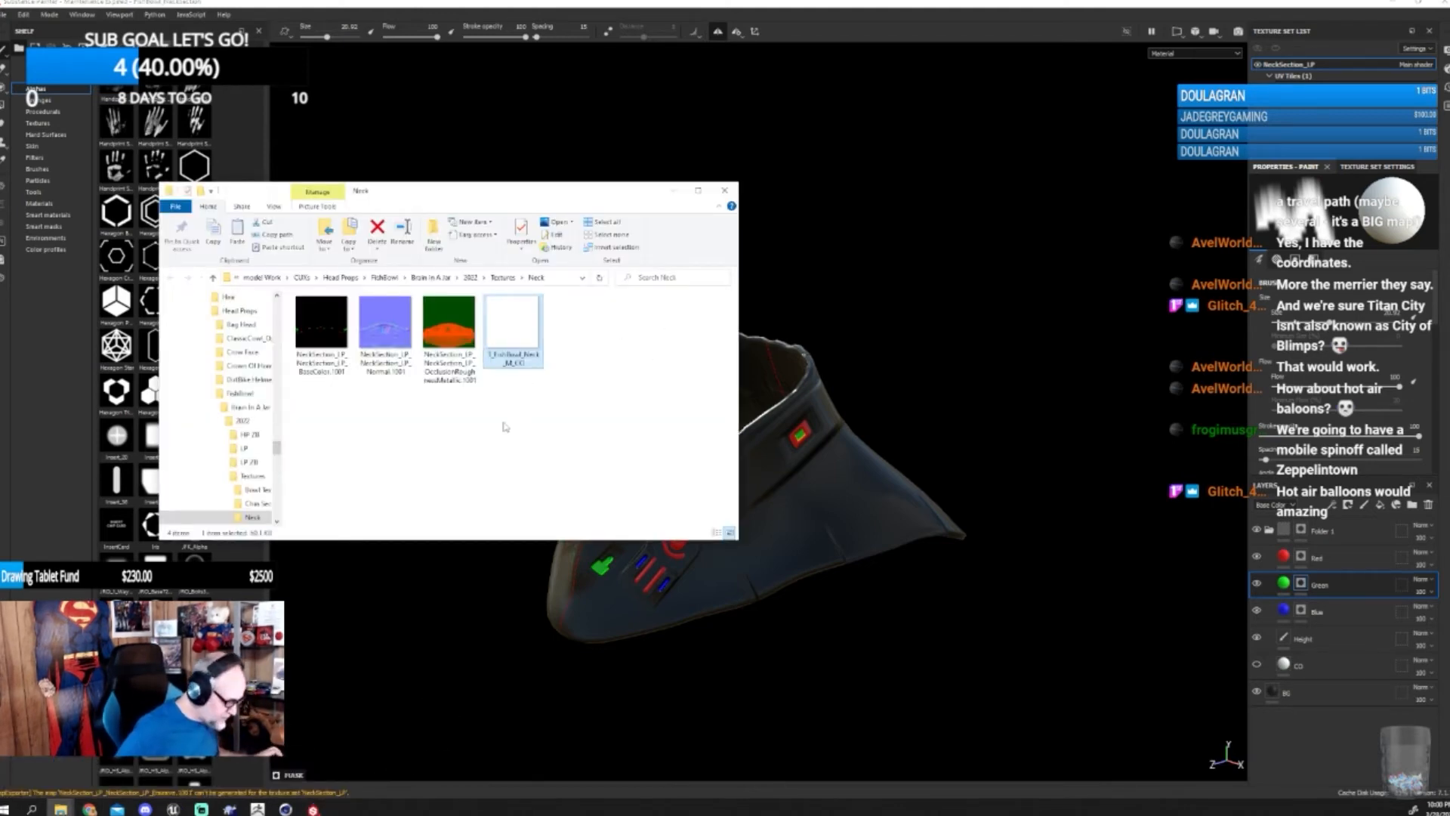
{"action": "key", "text": "Left"}
{"action": "key", "text": "Delete"}
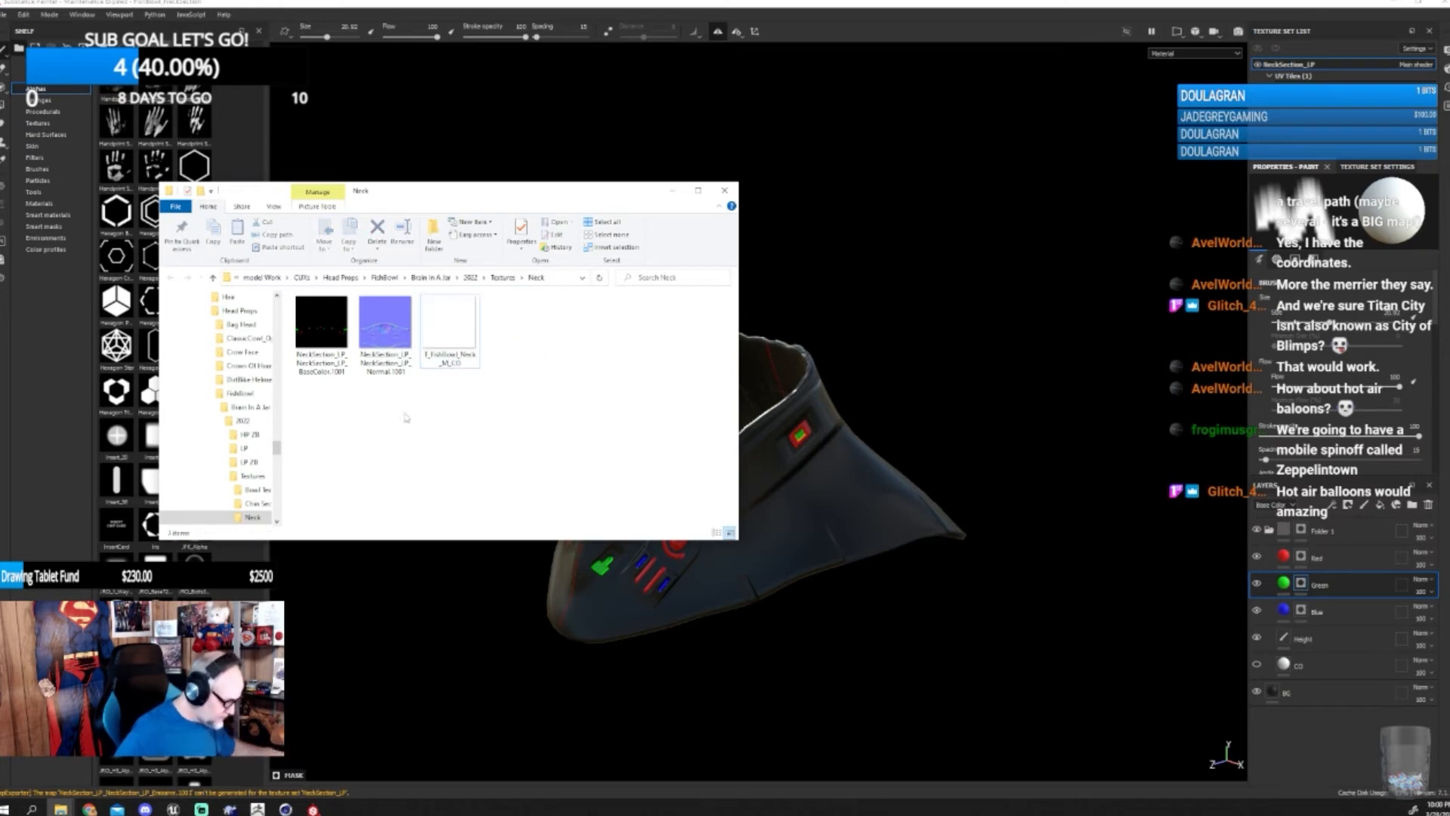
- Rename the neck section's Normal texture as T_FishBowl_Neck_M_N
{"action": "left_click", "coordinate": [386, 361]}
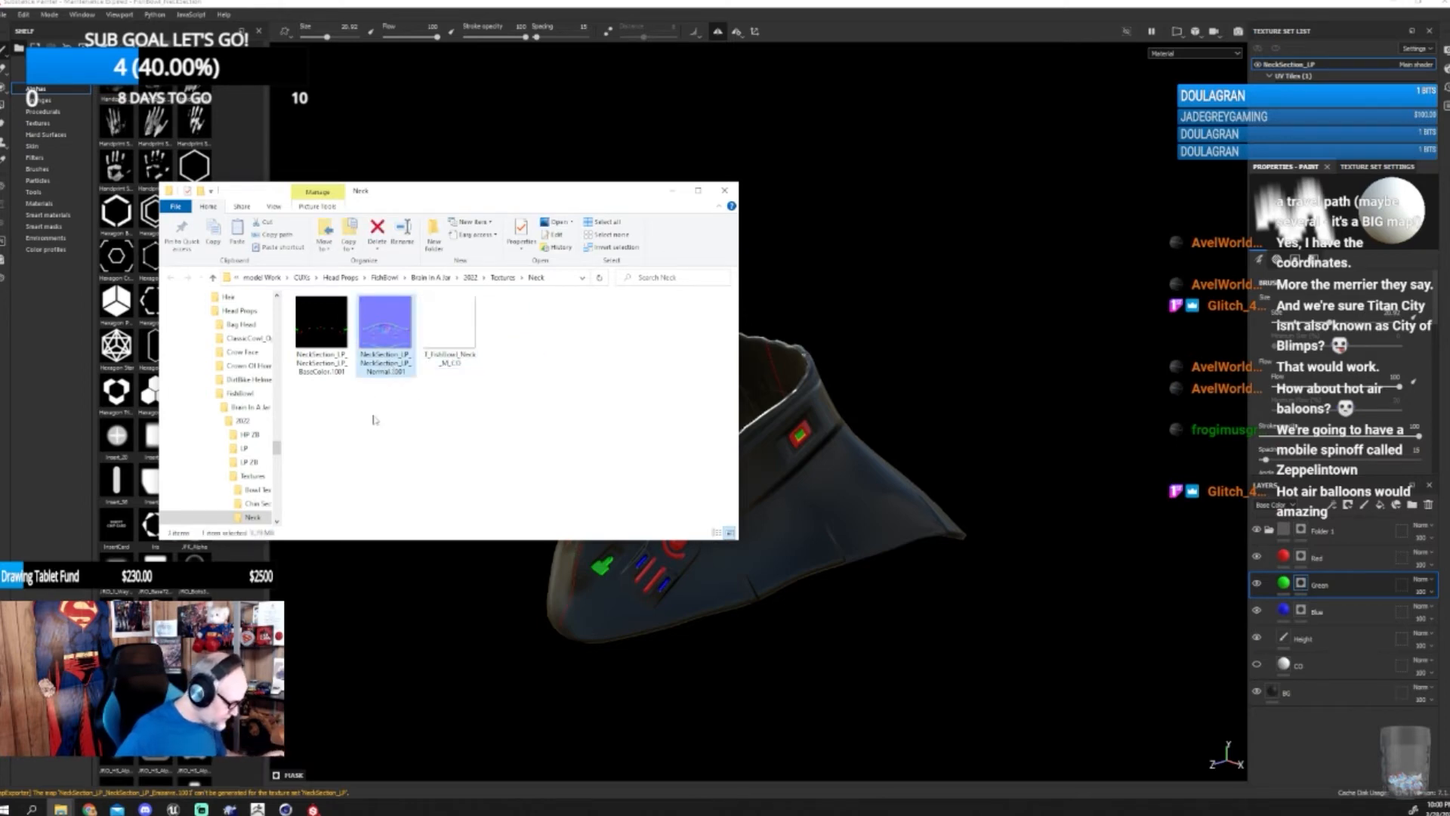
{"action": "key", "text": "F2"}
{"action": "key", "text": "ctrl+v"}
{"action": "key", "text": "Return"}
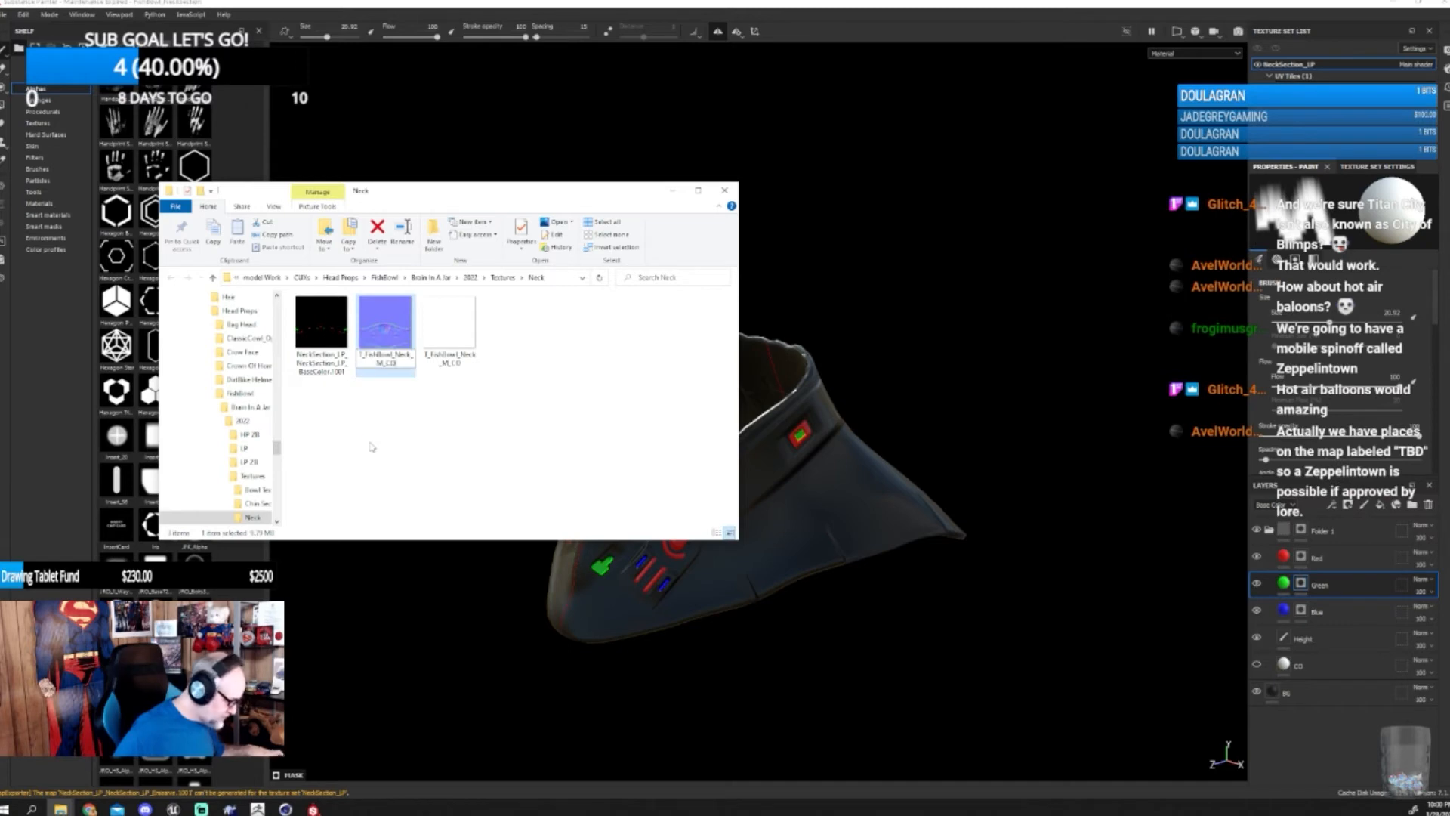
{"action": "key", "text": "BackSpace"}
{"action": "key", "text": "BackSpace"}
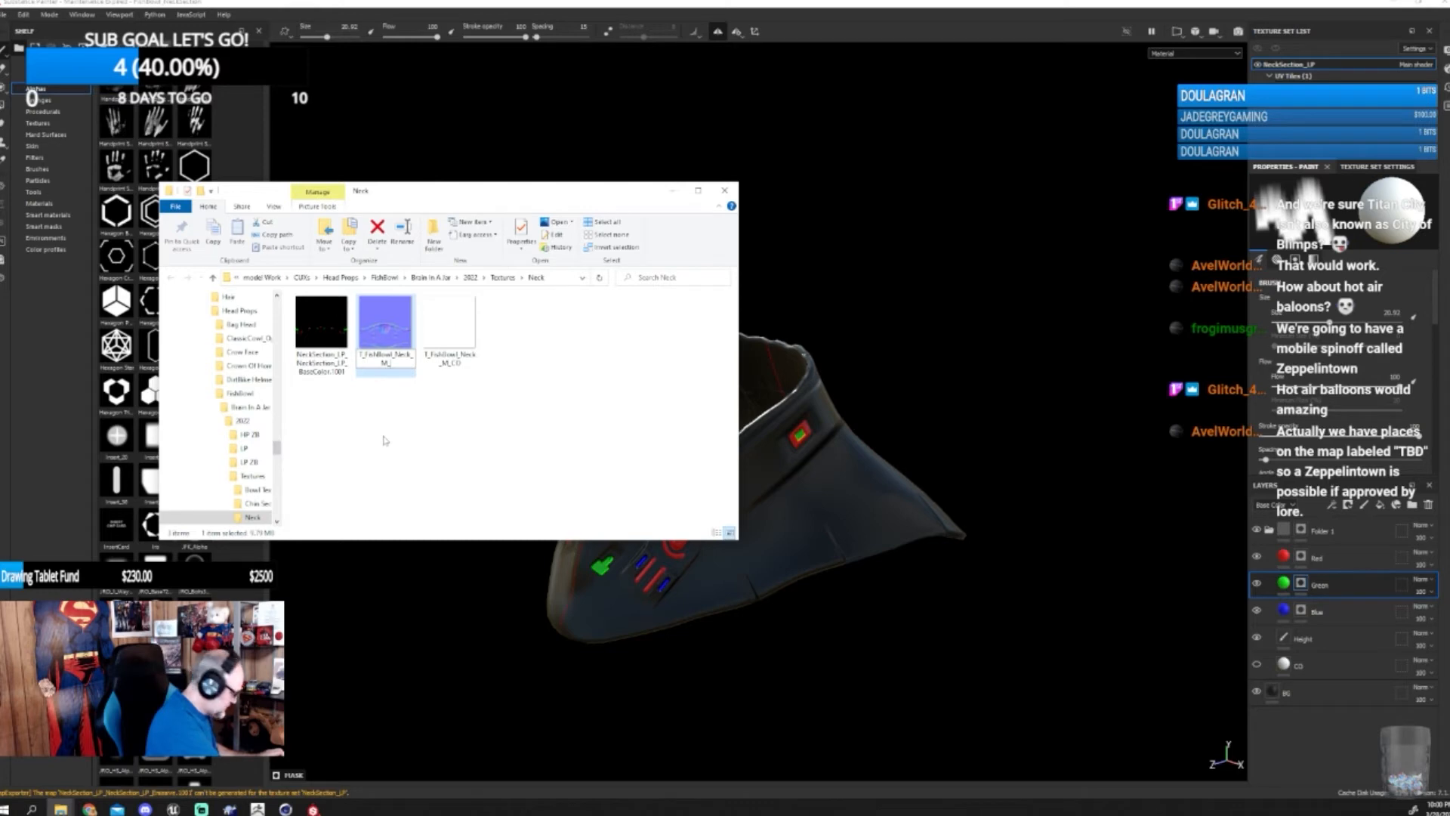
{"action": "type", "text": "N"}
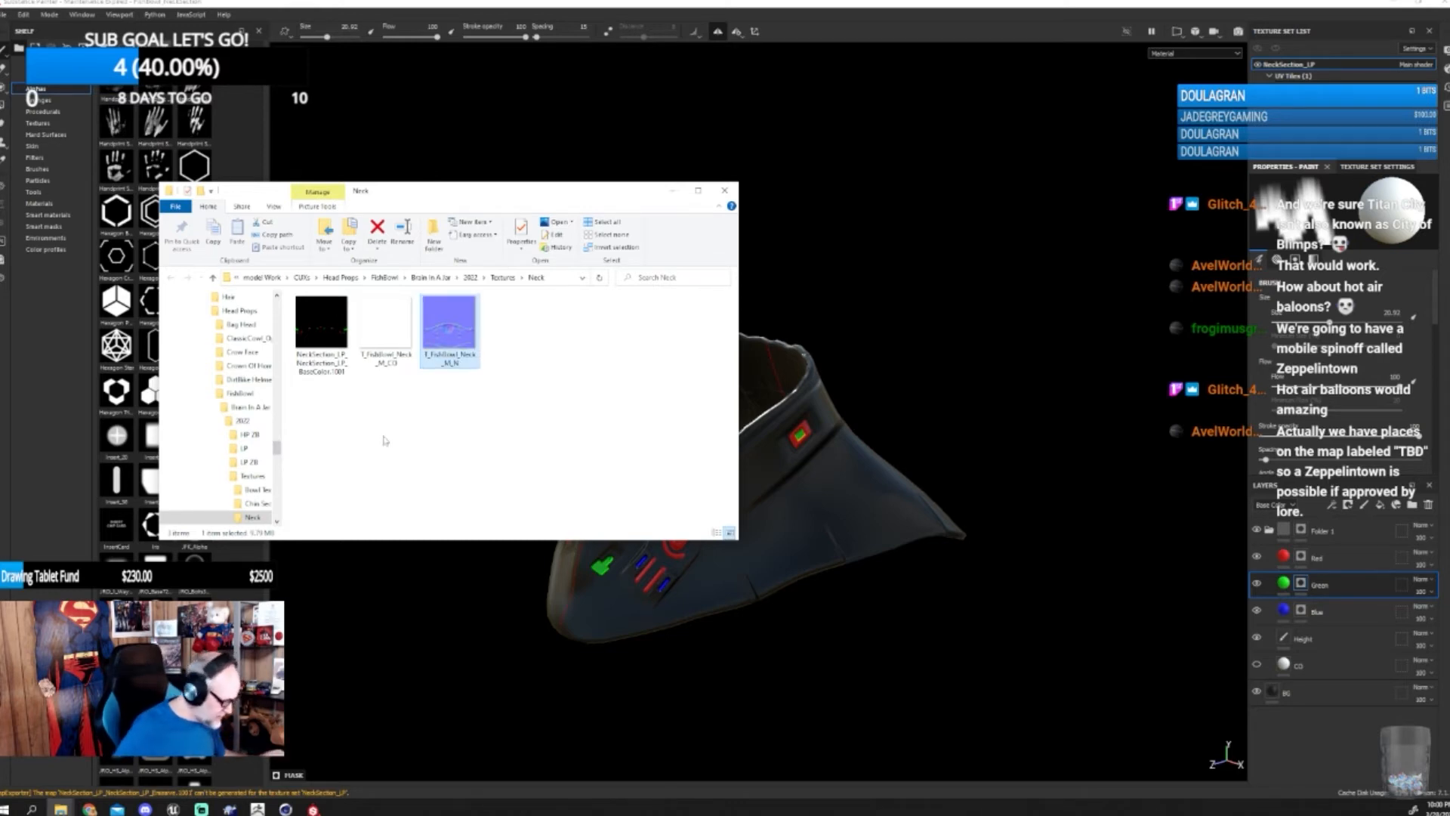
- Rename the remaining BaseColor mask texture as T_FishBowl_Neck_M_M
{"action": "left_click", "coordinate": [327, 378]}
{"action": "left_click", "coordinate": [328, 372]}
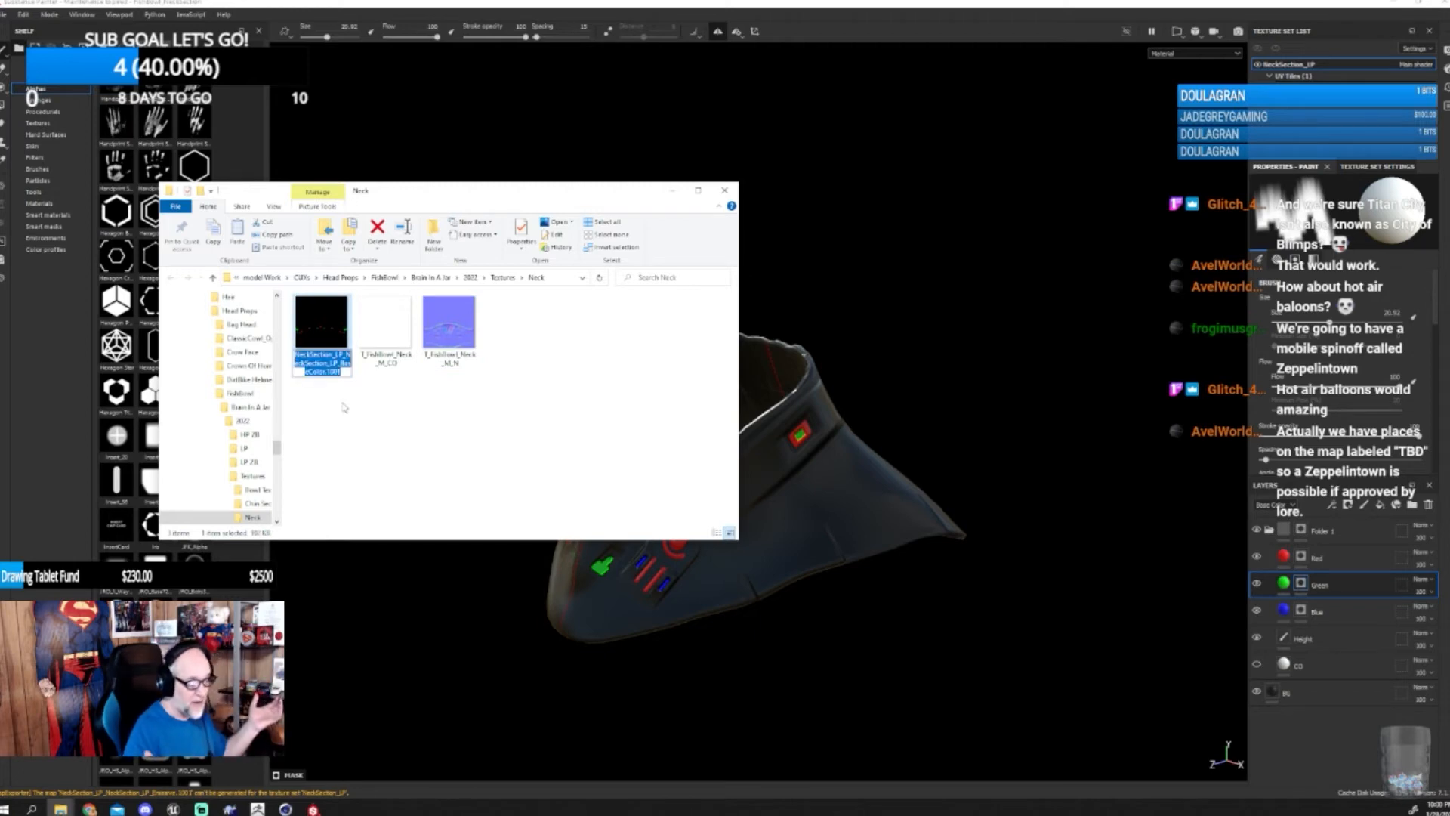
{"action": "key", "text": "ctrl+v"}
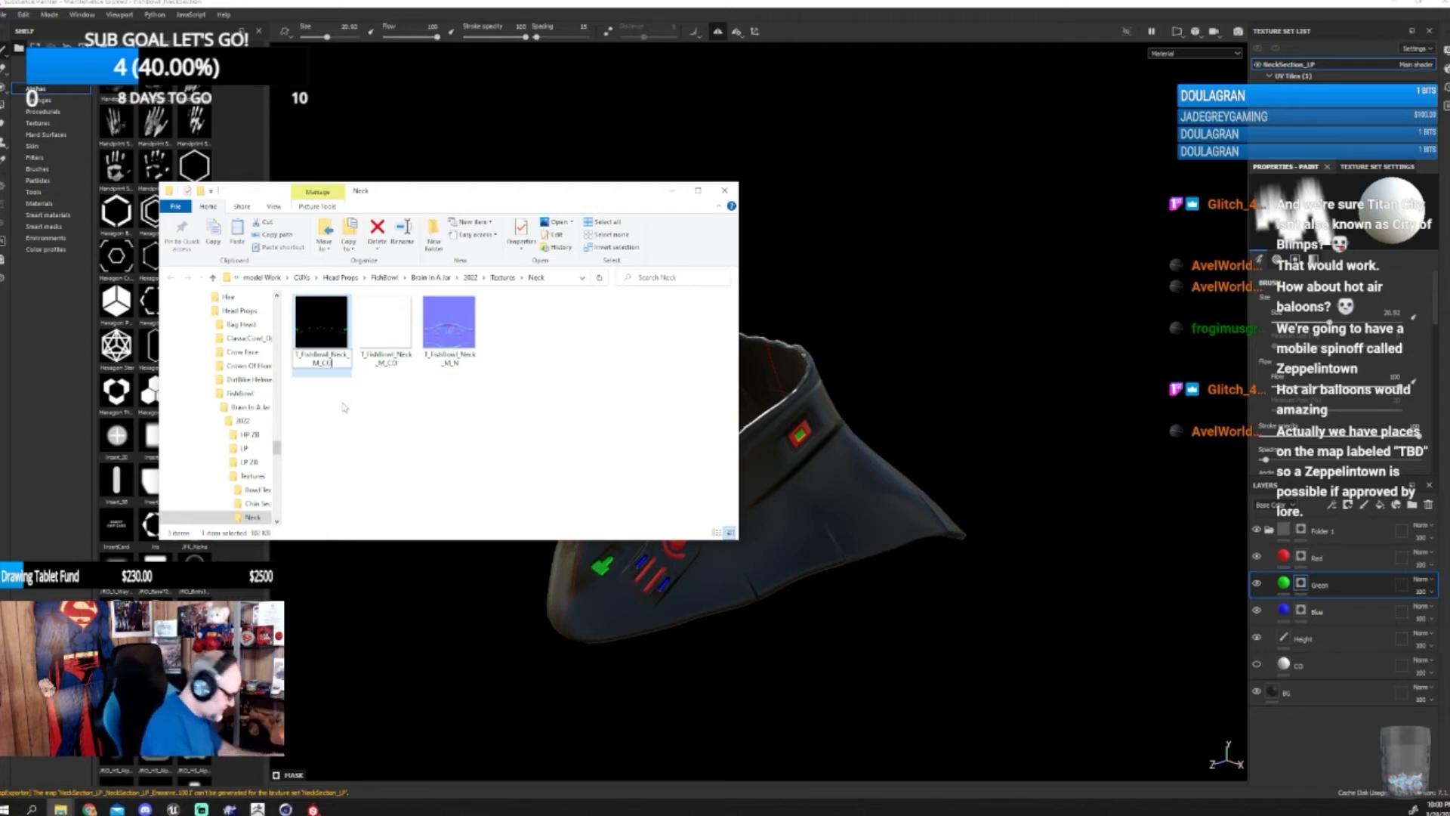
{"action": "key", "text": "BackSpace"}
{"action": "key", "text": "BackSpace"}
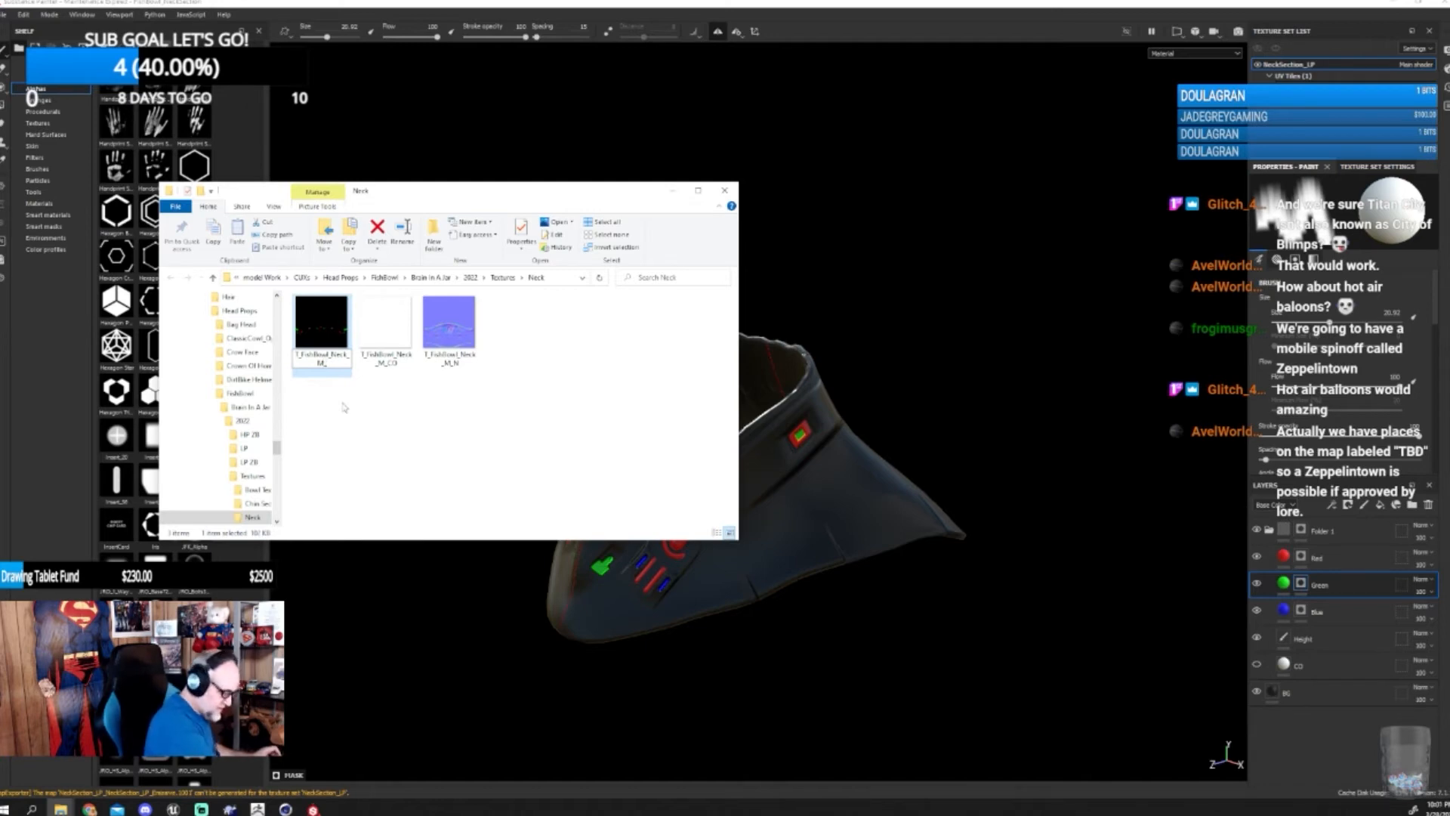
{"action": "key", "text": "Return"}
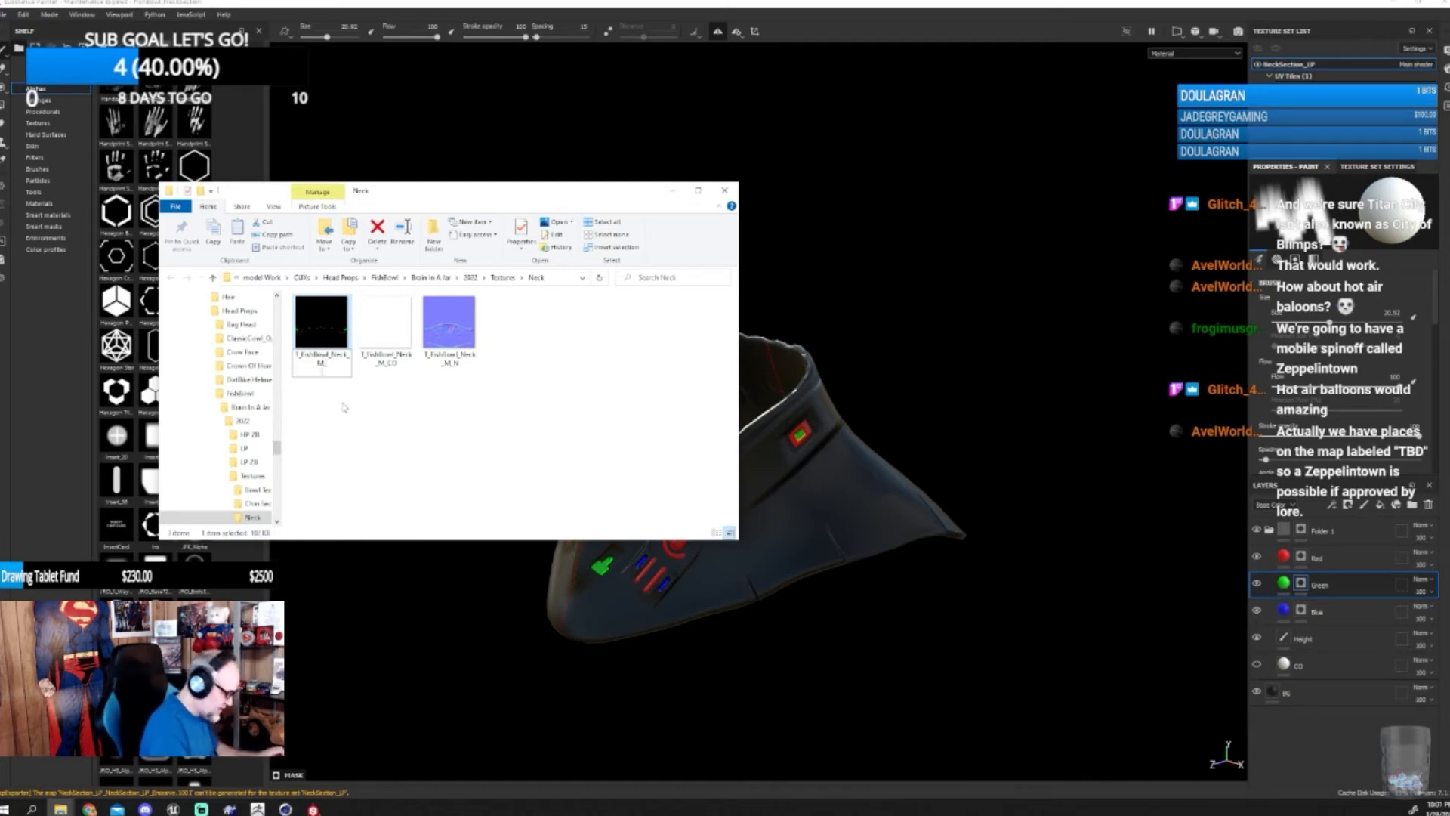
{"action": "key", "text": "BackSpace"}
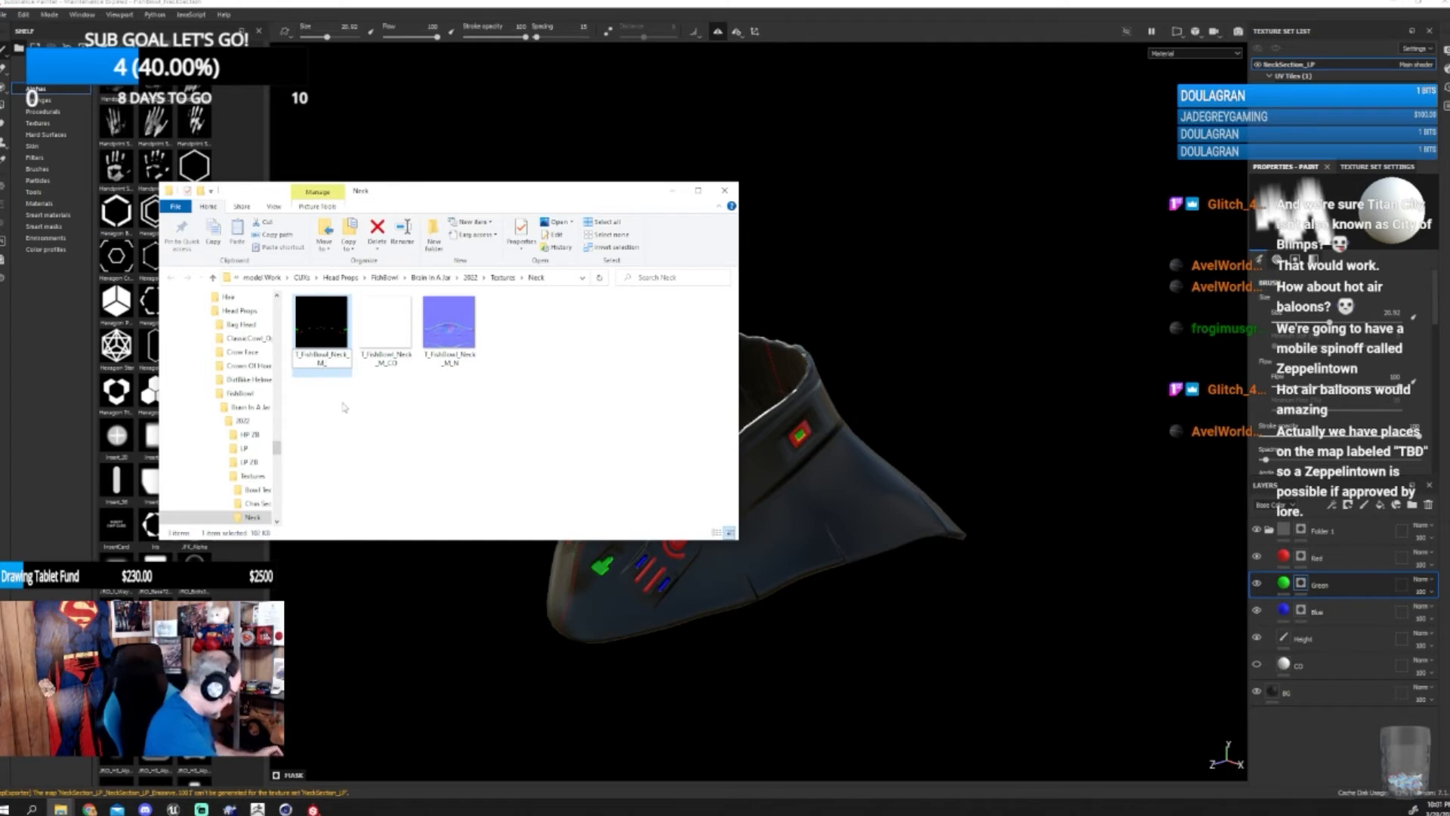
{"action": "type", "text": "N"}
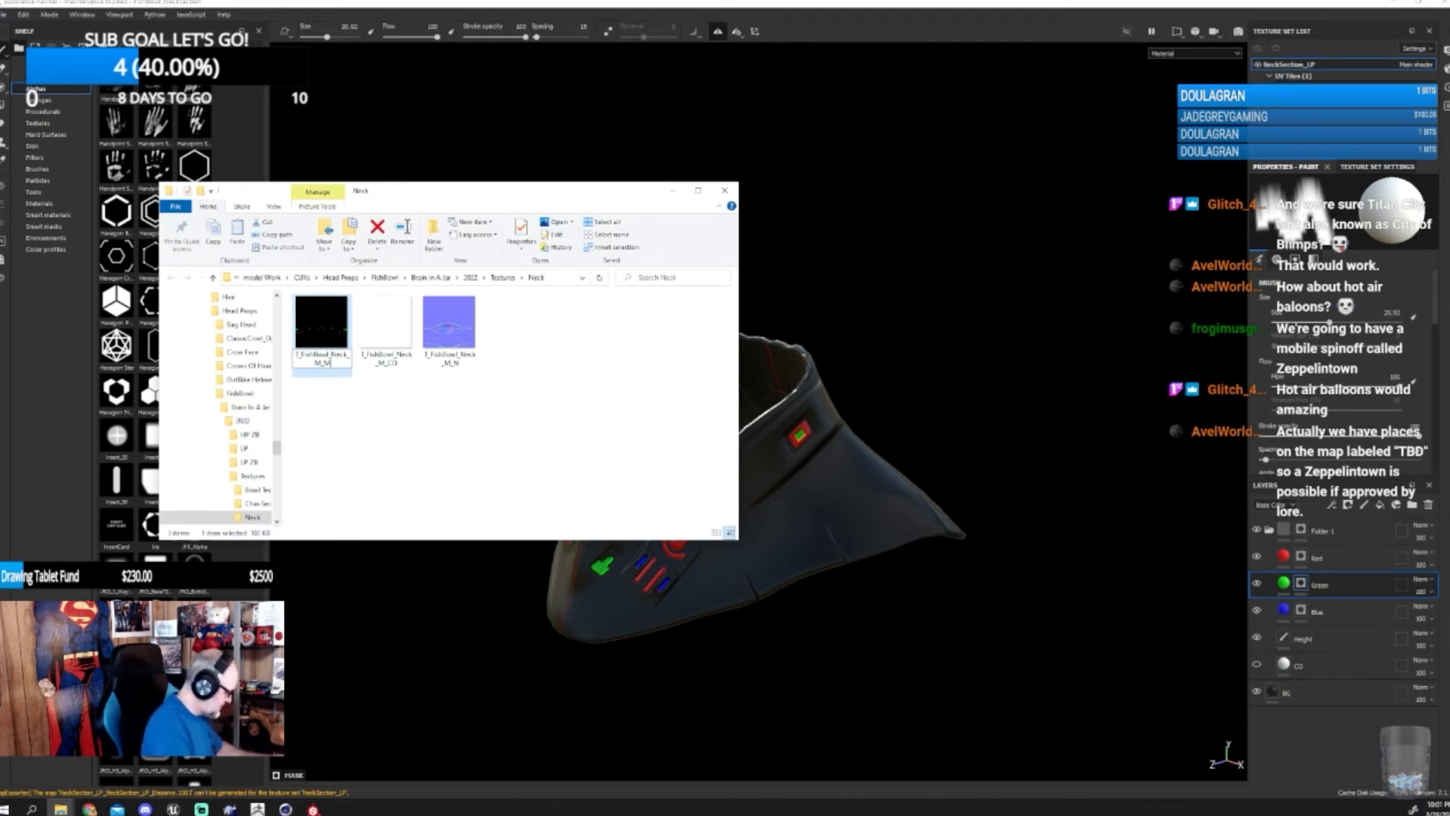
{"action": "key", "text": "Return"}
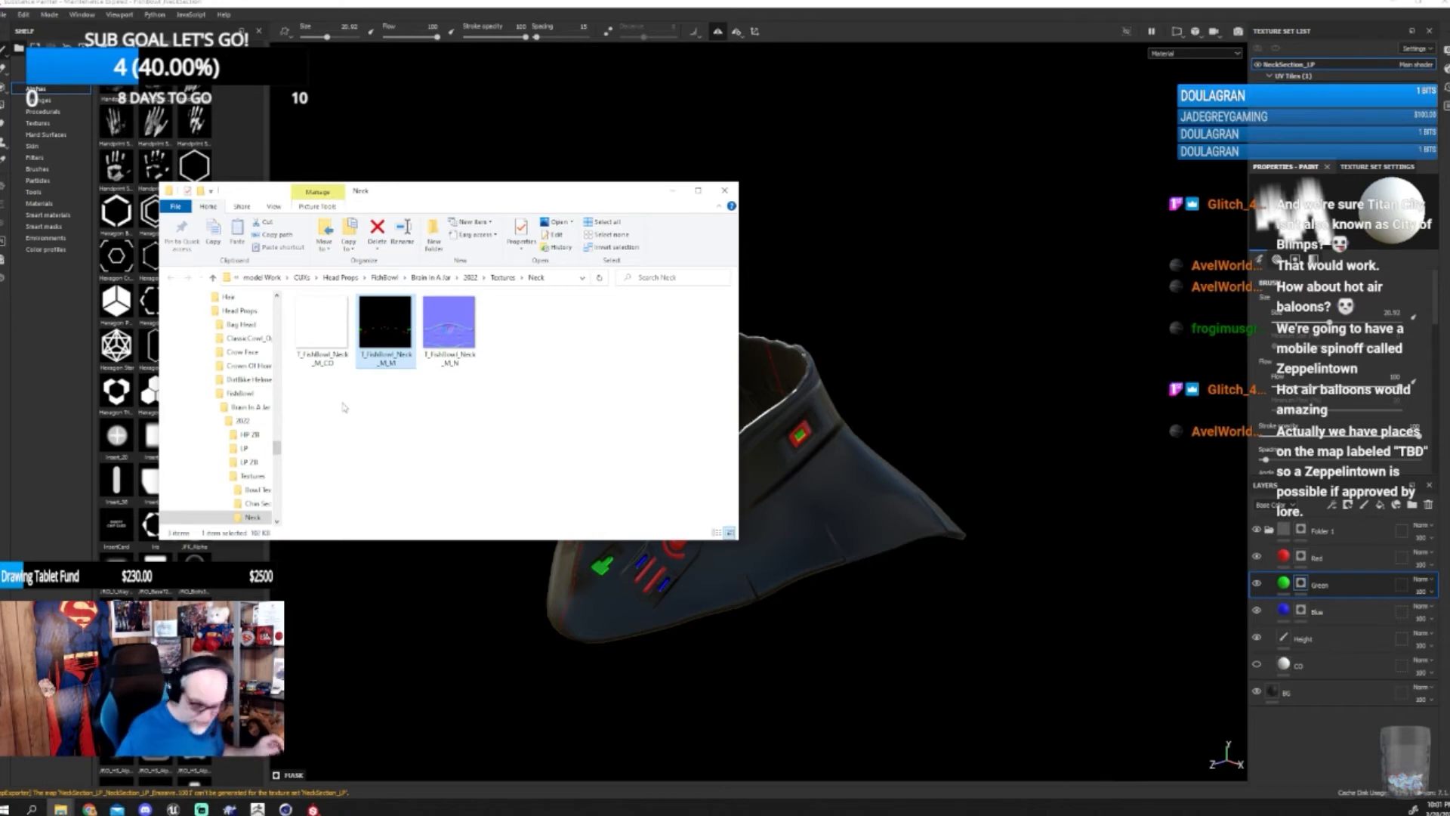
- Copy the three T_FishBowl_Neck textures into the FishBowl Helmet repository's Textures > Neck Piece folder
{"action": "left_click_drag", "start_coordinate": [306, 391], "coordinate": [480, 376]}
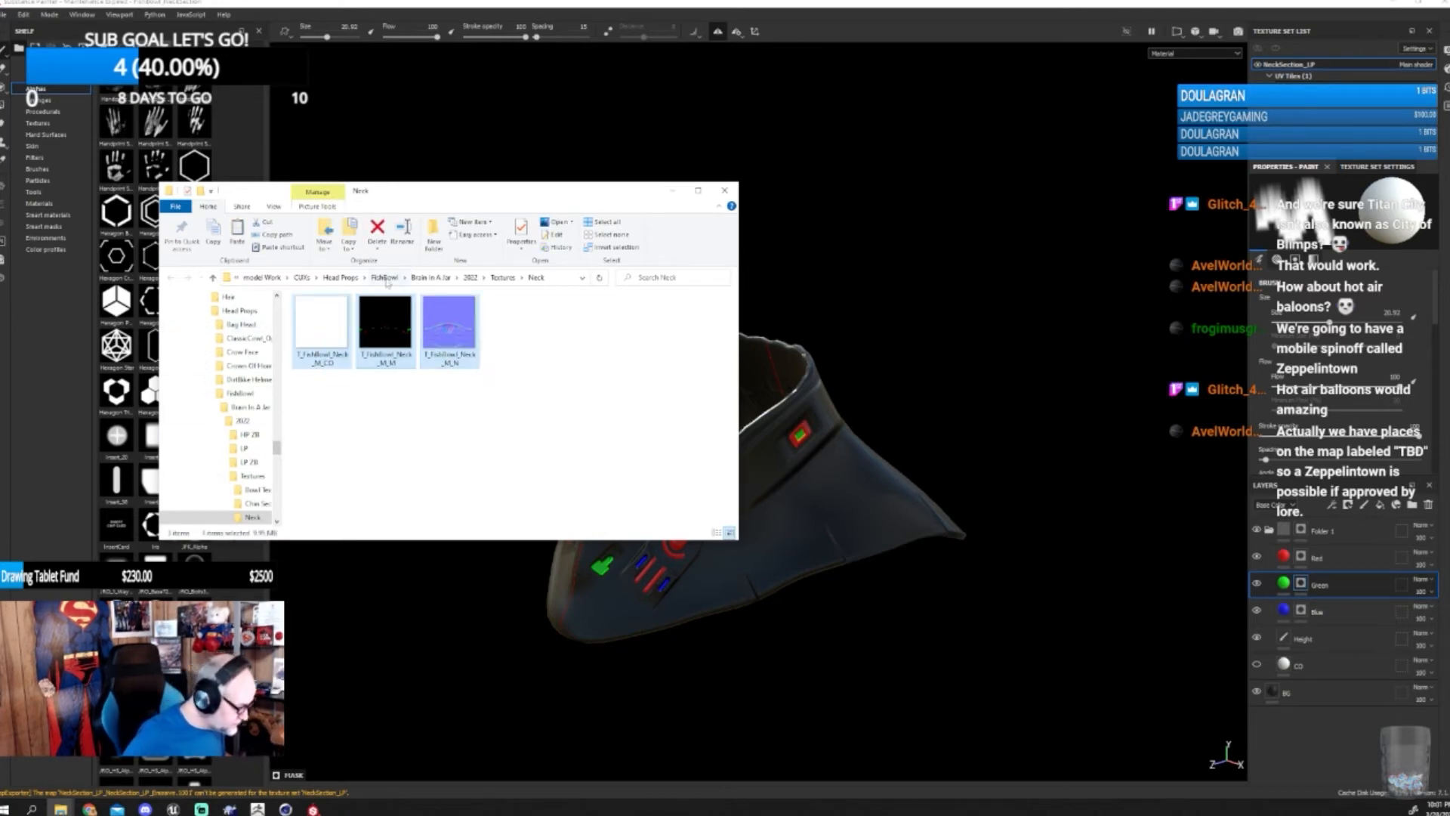
{"action": "left_click", "coordinate": [725, 191]}
{"action": "mouse_move", "coordinate": [61, 806]}
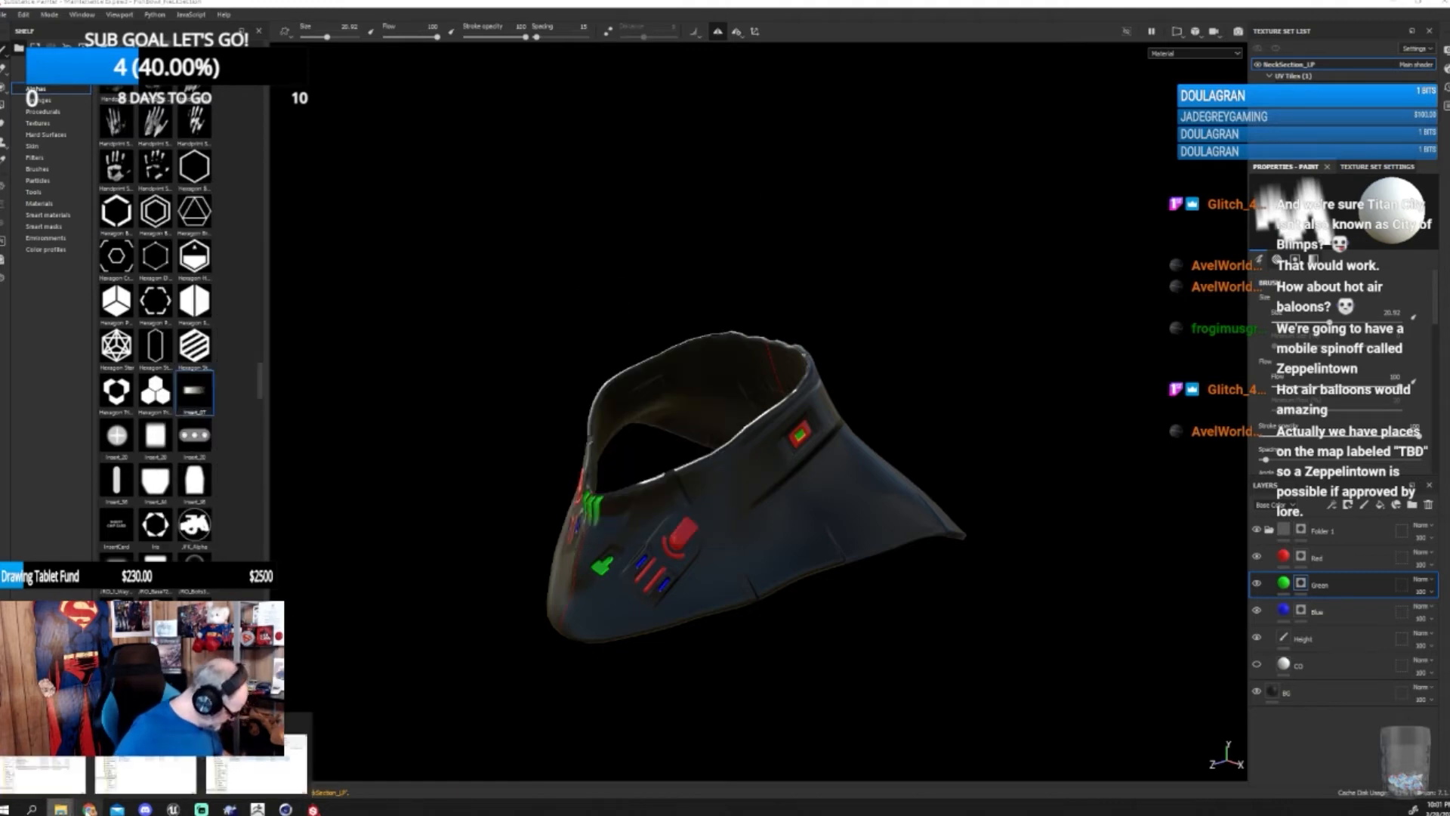
{"action": "left_click", "coordinate": [225, 771]}
{"action": "left_click_drag", "start_coordinate": [955, 159], "coordinate": [748, 155]}
{"action": "double_click", "coordinate": [748, 269]}
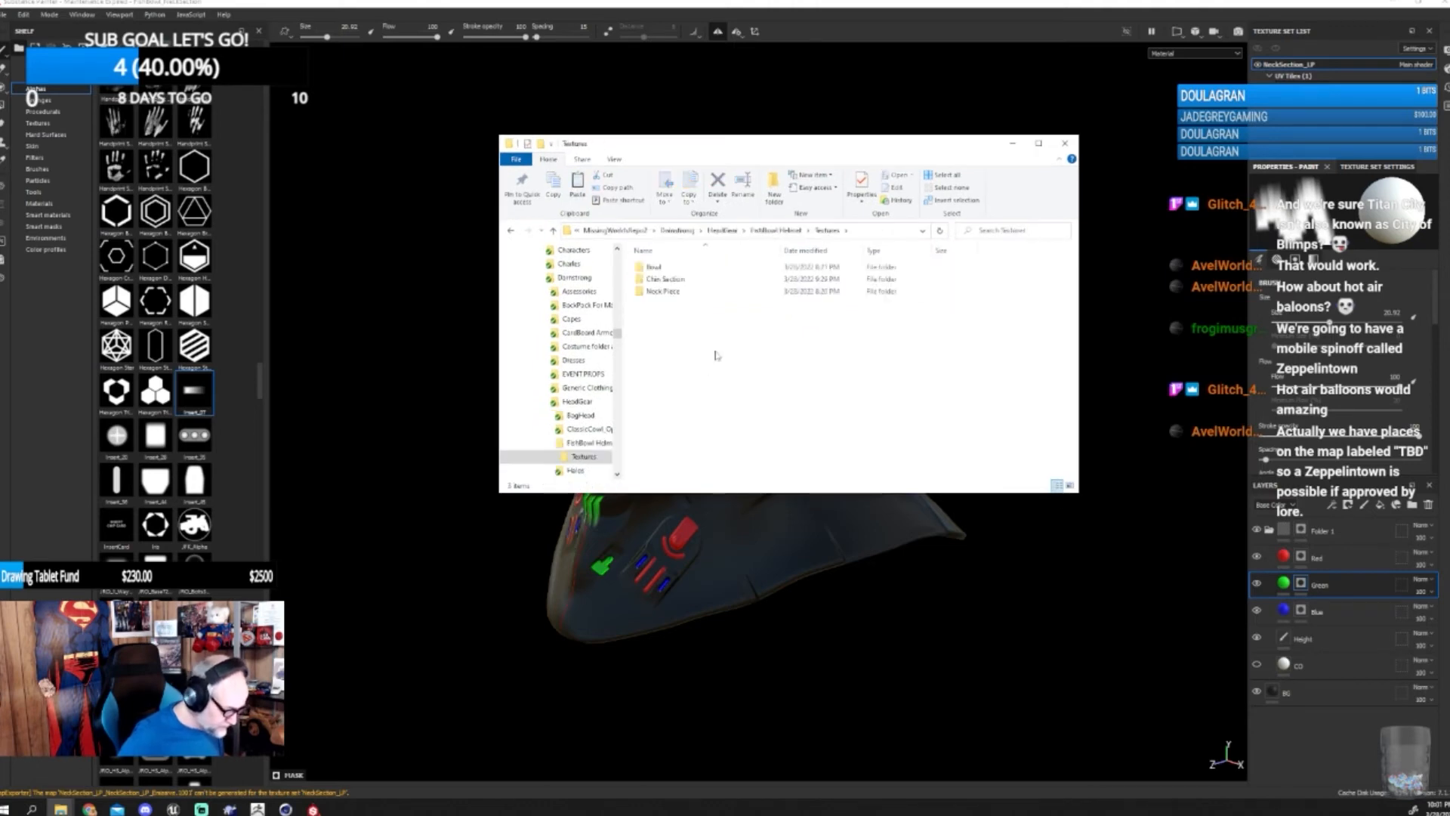
{"action": "double_click", "coordinate": [683, 292]}
{"action": "right_click", "coordinate": [749, 318]}
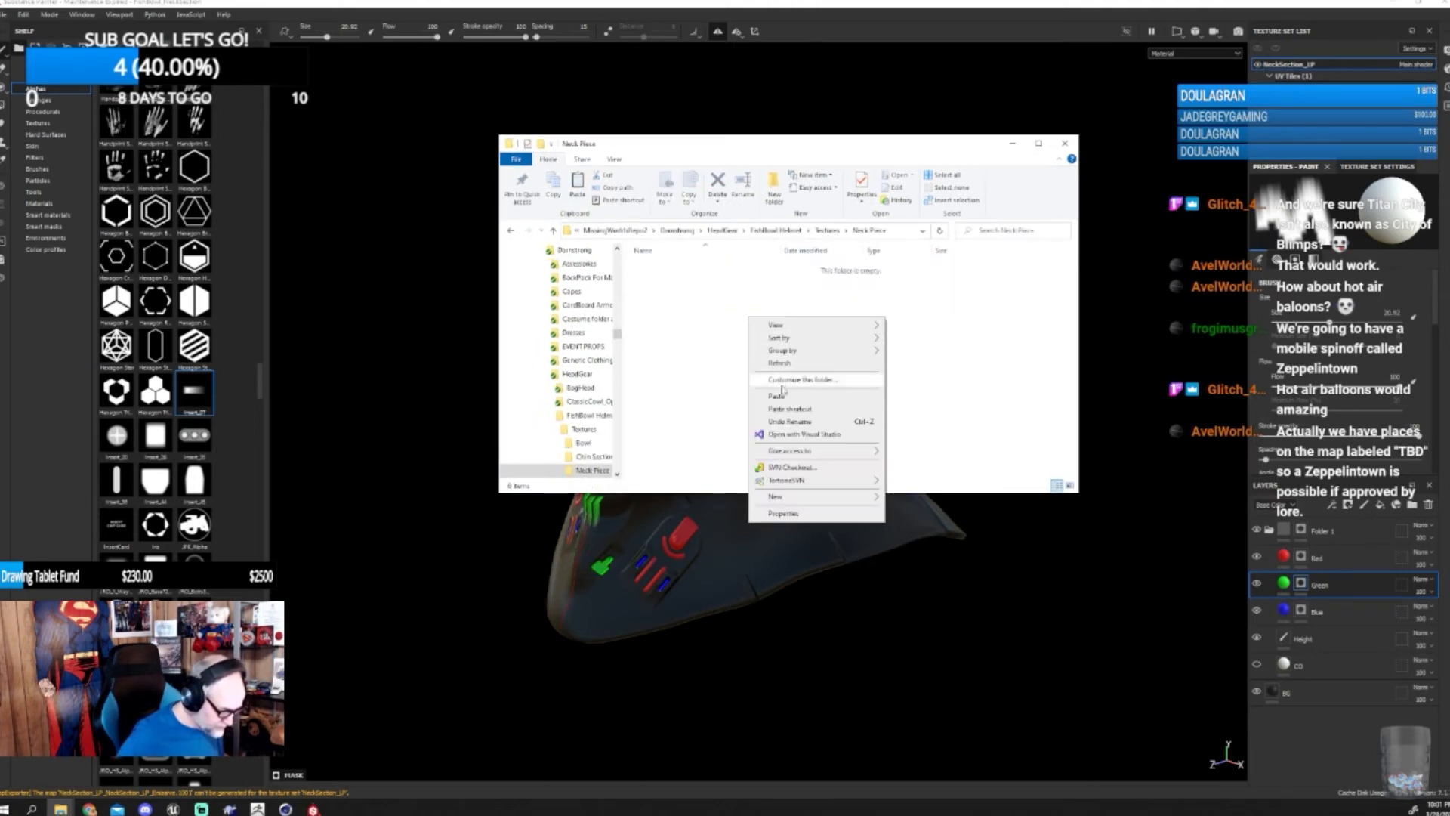
{"action": "left_click", "coordinate": [778, 395]}
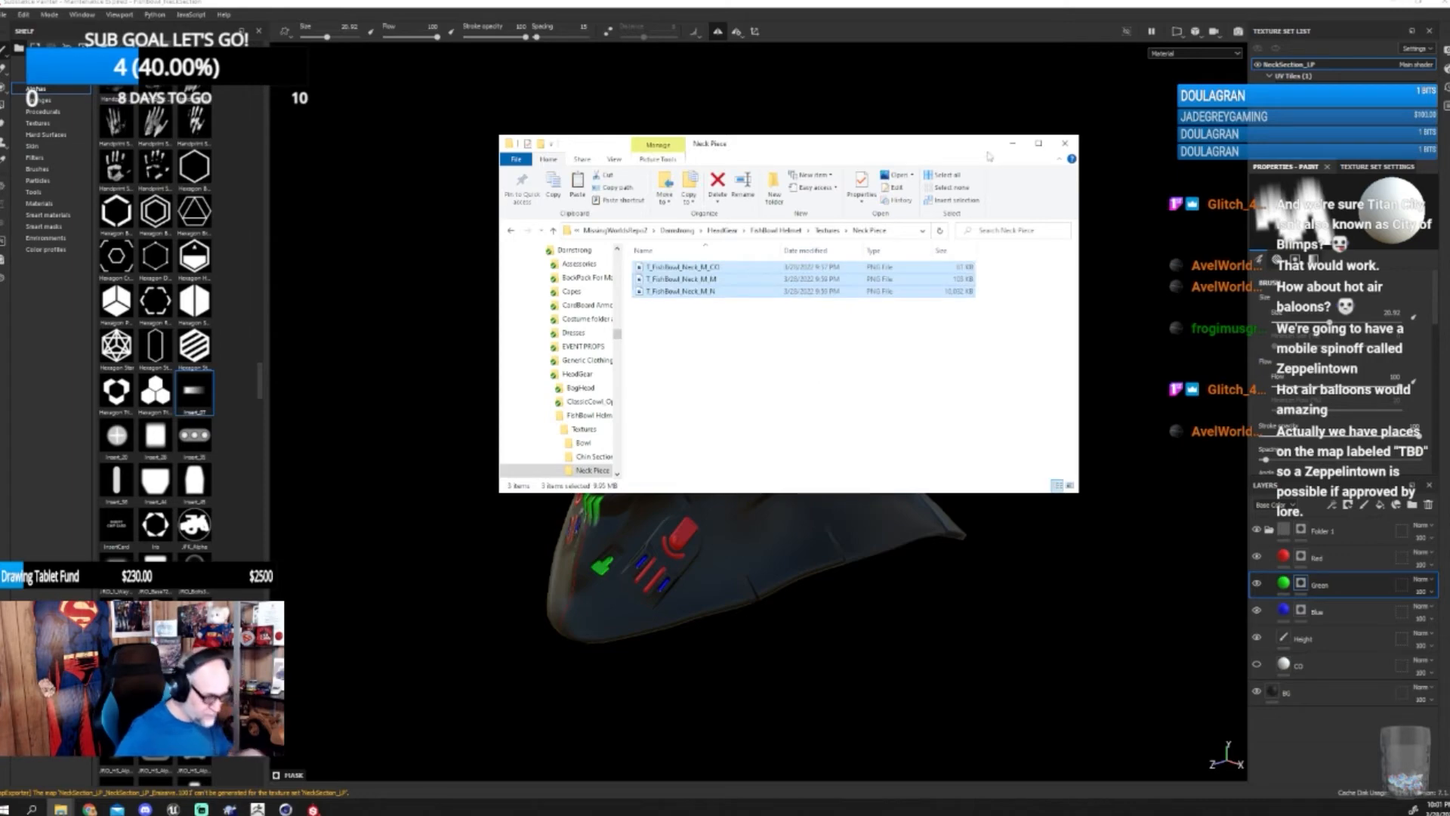
- Switch to Unreal Editor and open the Male > CostumeParts > Neck > BrainBowlNeck content folder
{"action": "left_click", "coordinate": [1392, 3]}
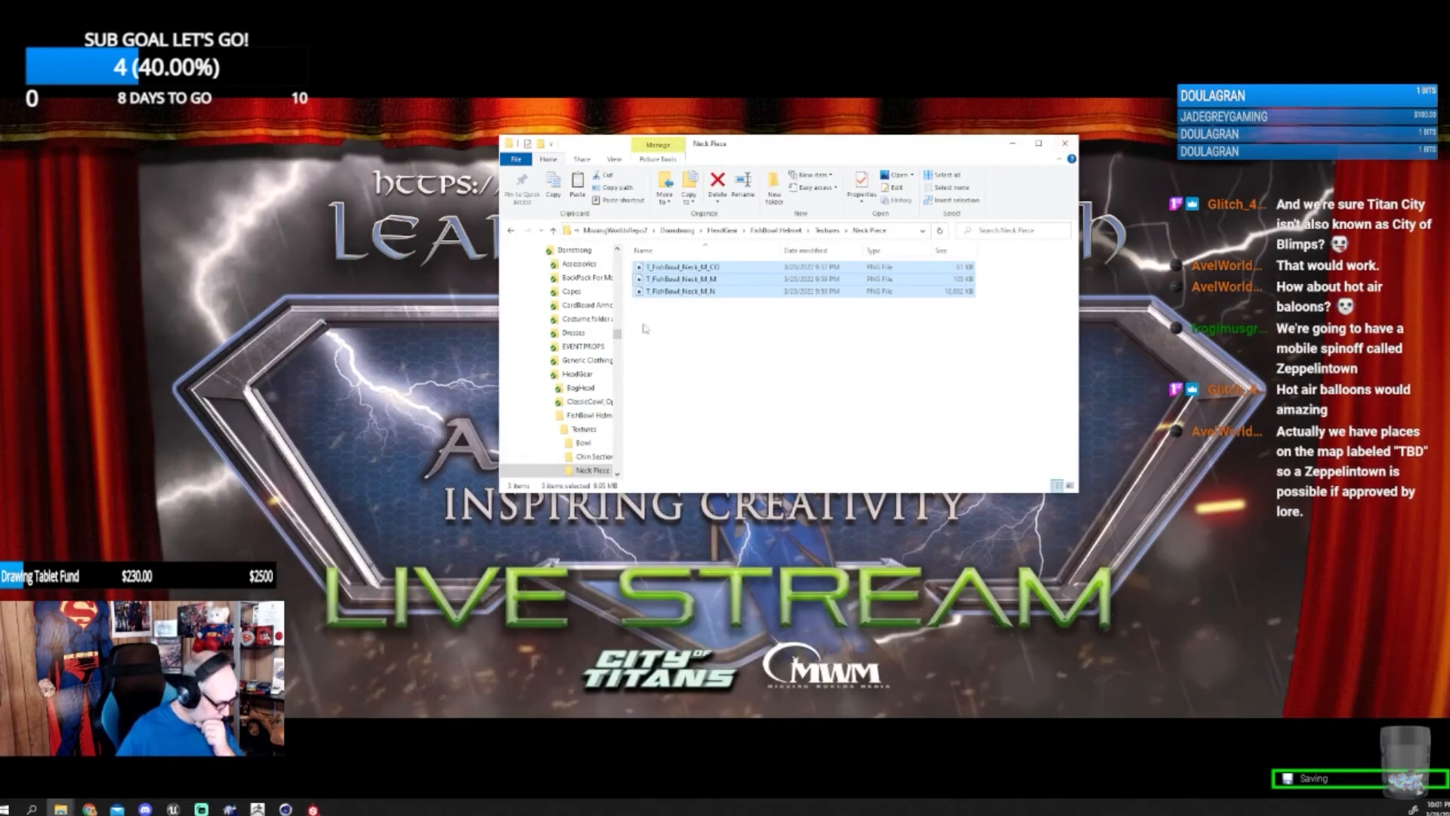
{"action": "left_click", "coordinate": [173, 809]}
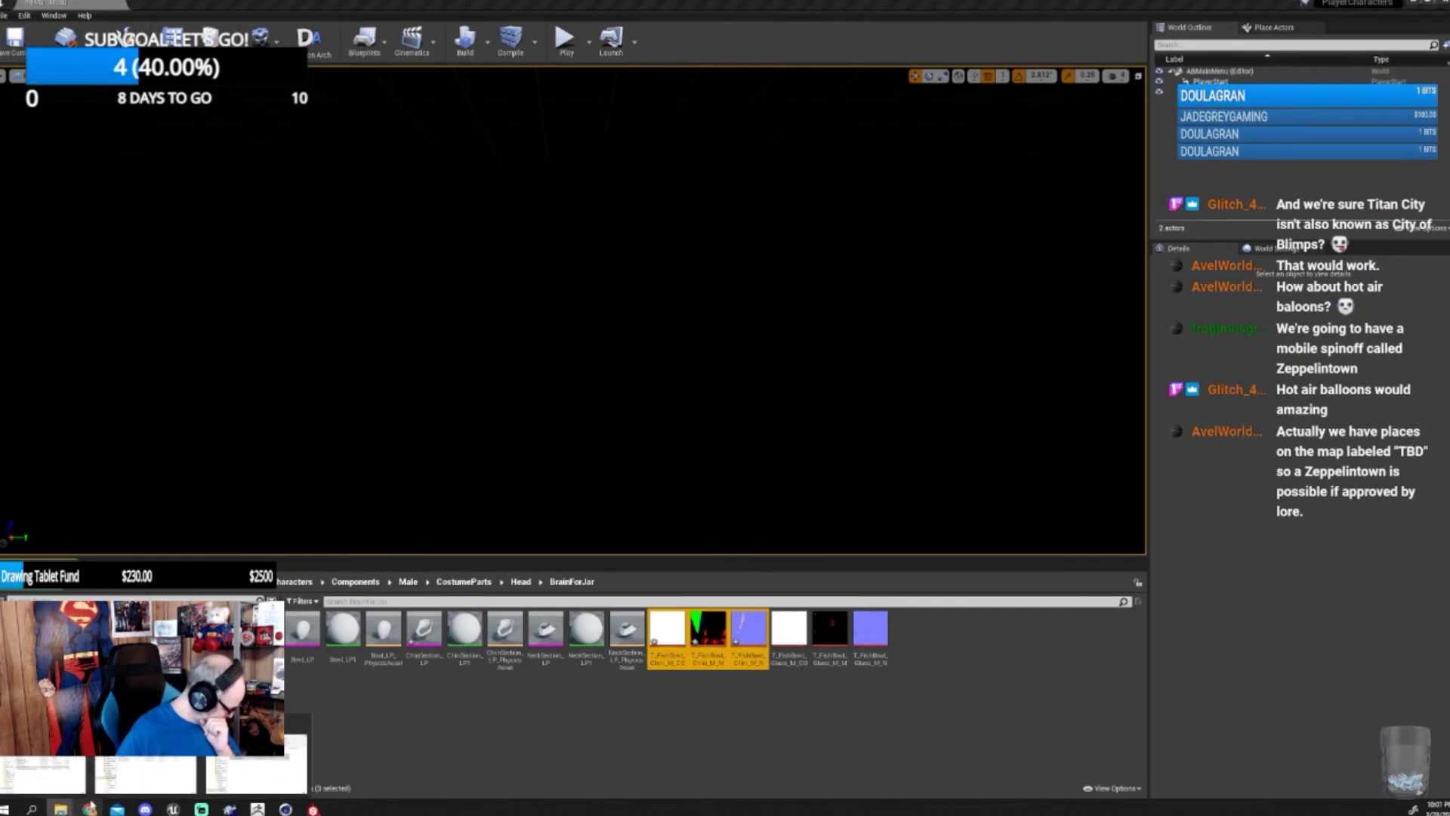
{"action": "left_click", "coordinate": [60, 809]}
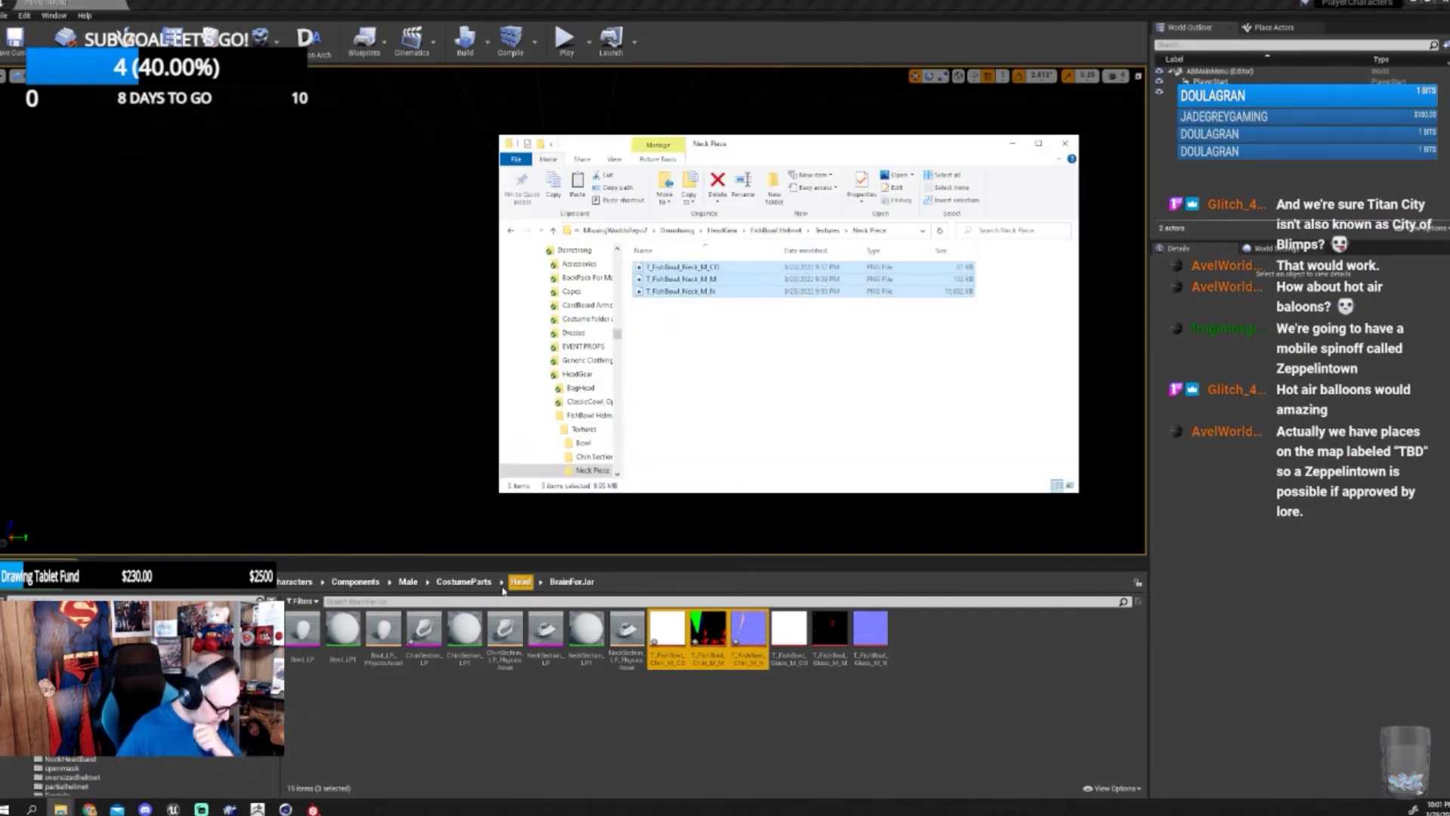
{"action": "left_click", "coordinate": [464, 581]}
{"action": "double_click", "coordinate": [1001, 635]}
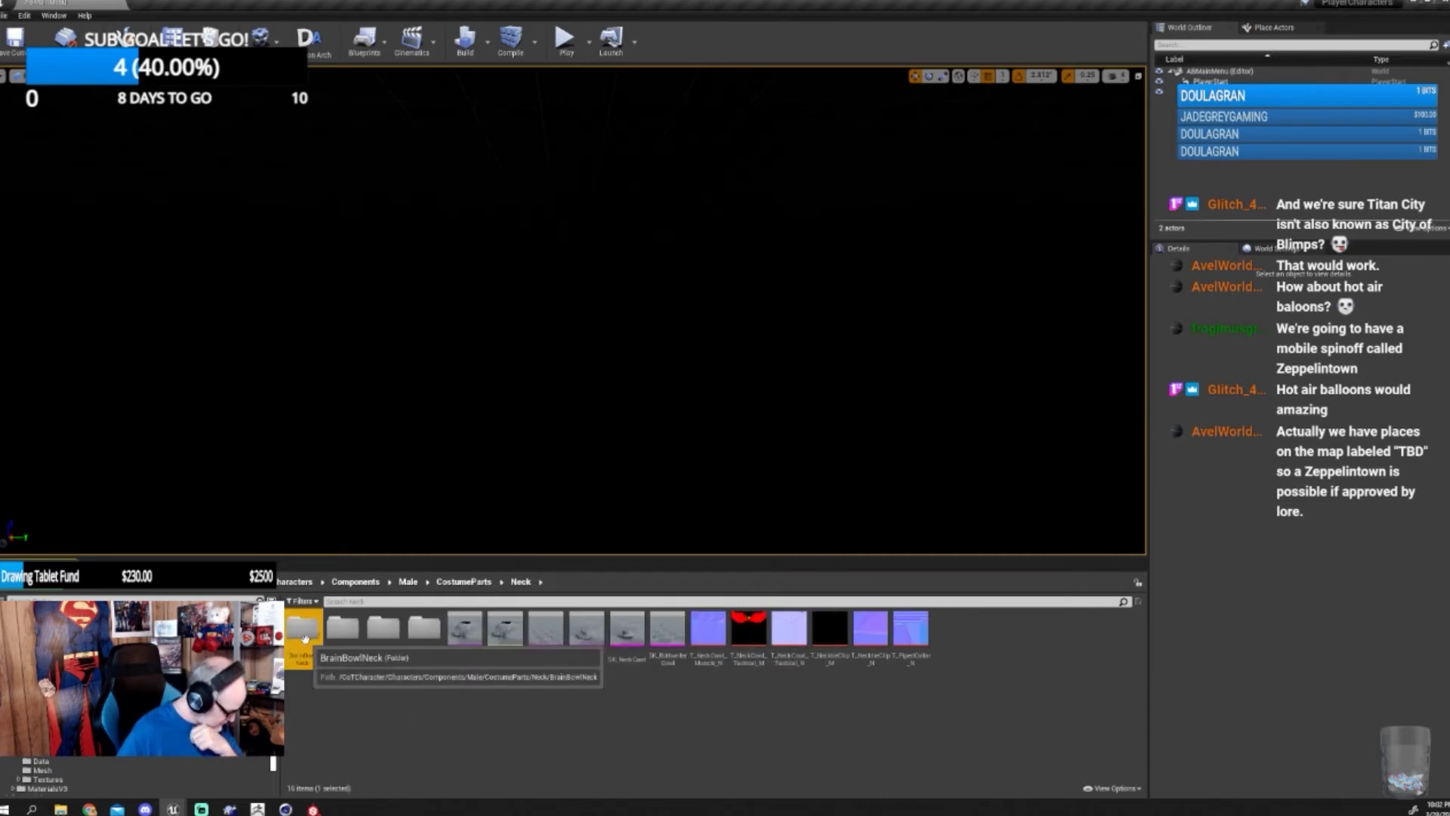
{"action": "double_click", "coordinate": [311, 655]}
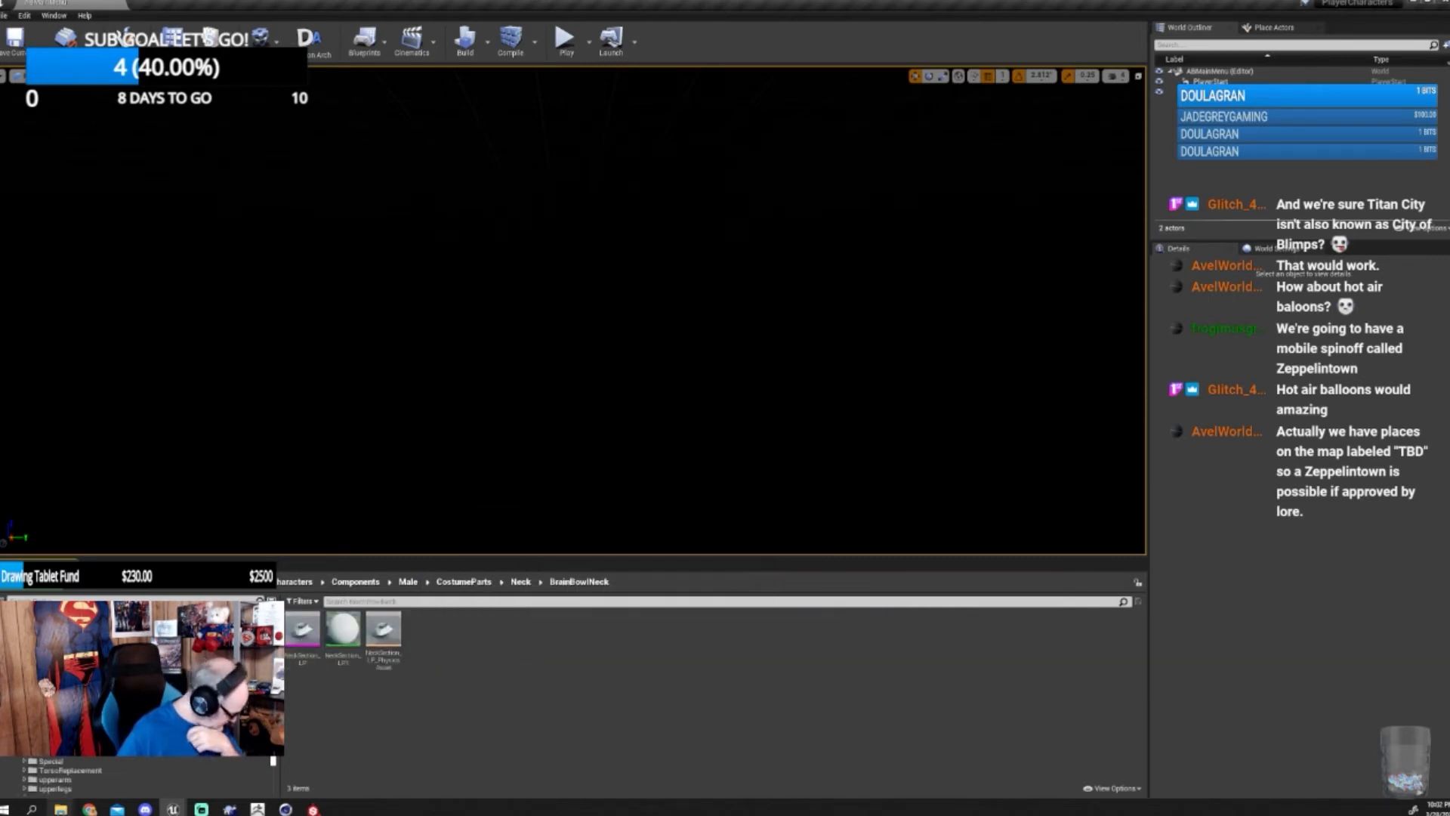
- Close the File Explorer windows showing the Neck Piece and FishBowl Helmet folders
{"action": "mouse_move", "coordinate": [60, 808]}
{"action": "left_click", "coordinate": [194, 766]}
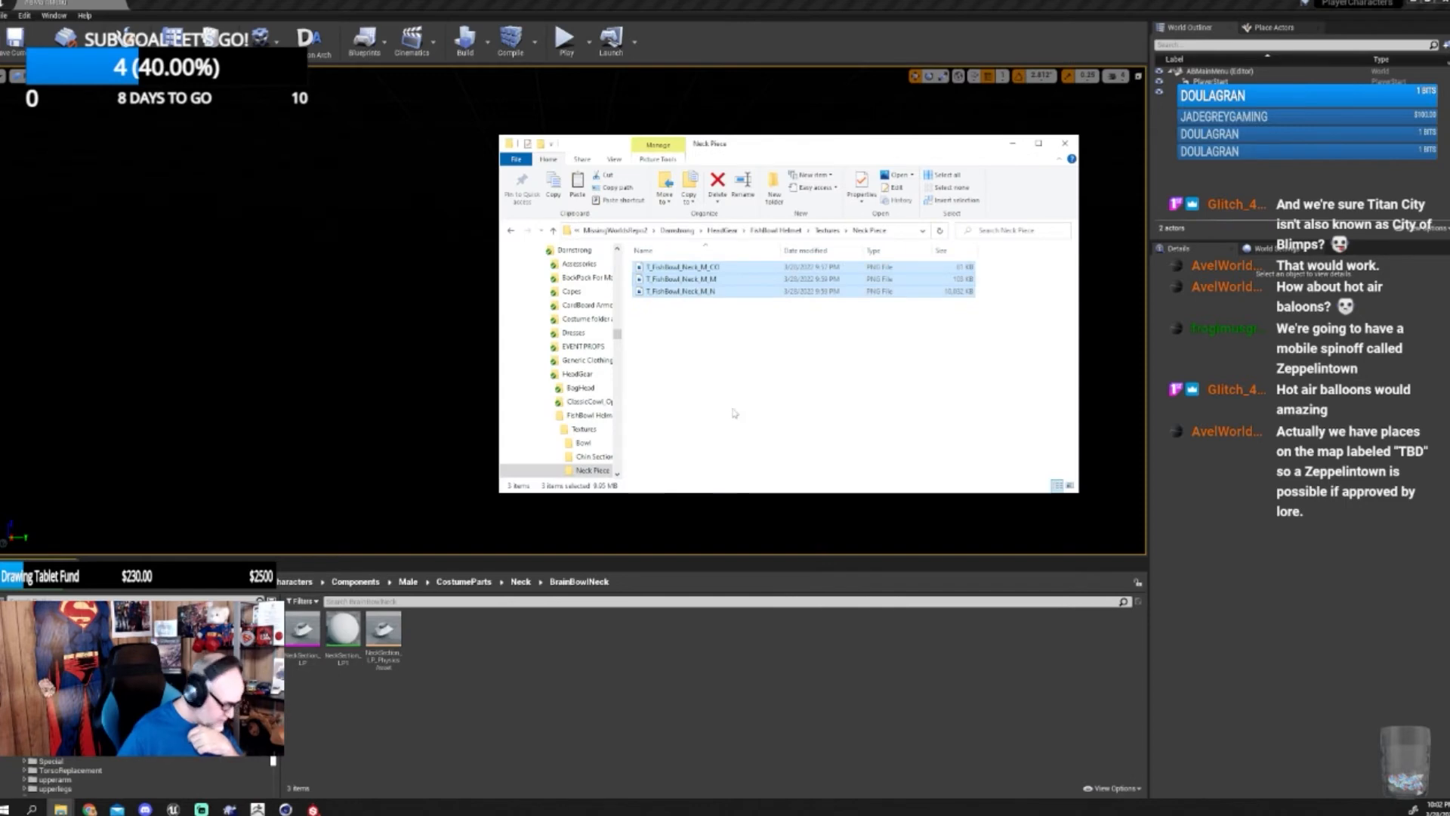
{"action": "left_click", "coordinate": [1065, 142]}
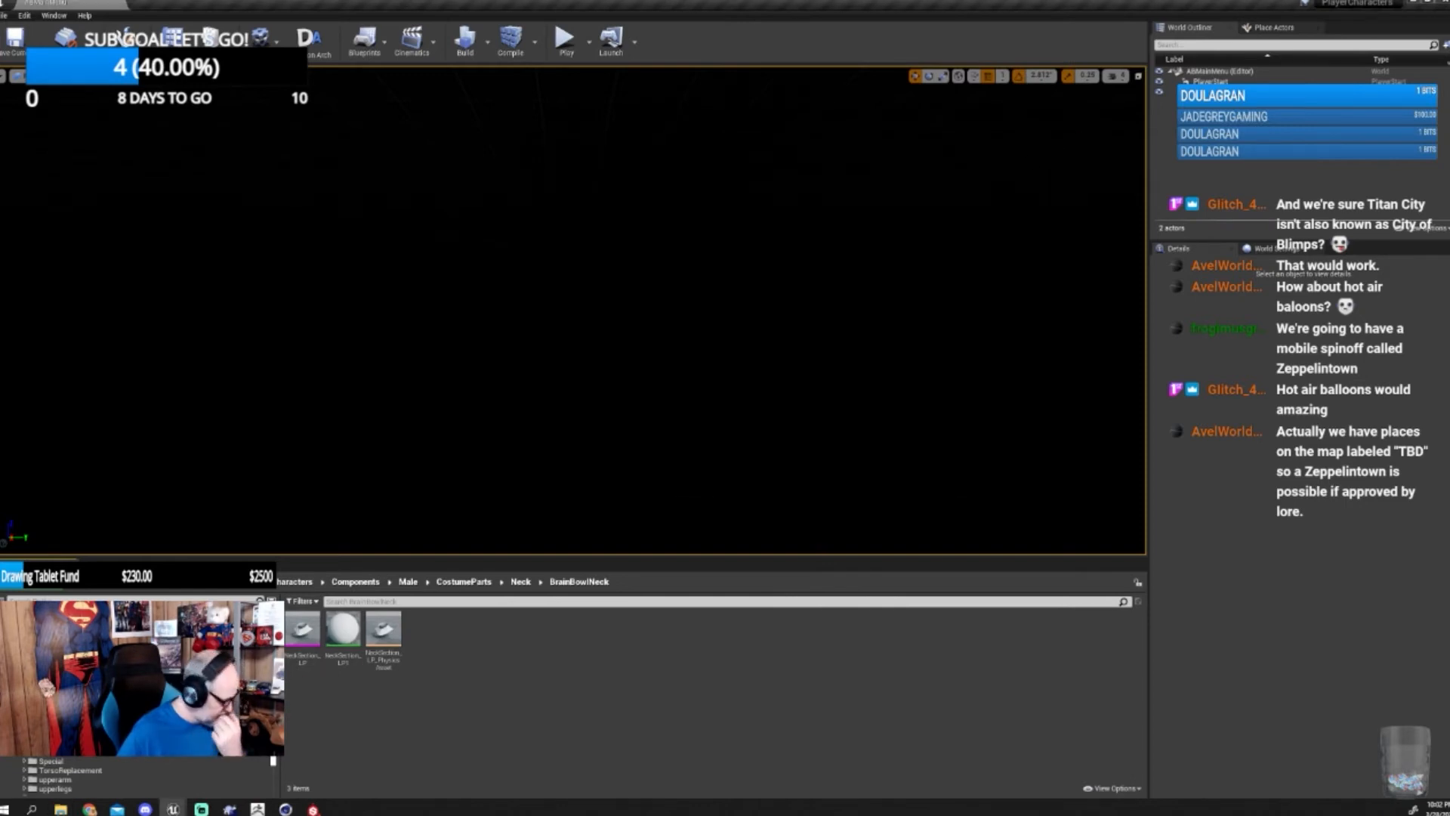
{"action": "mouse_move", "coordinate": [73, 811]}
{"action": "left_click", "coordinate": [144, 777]}
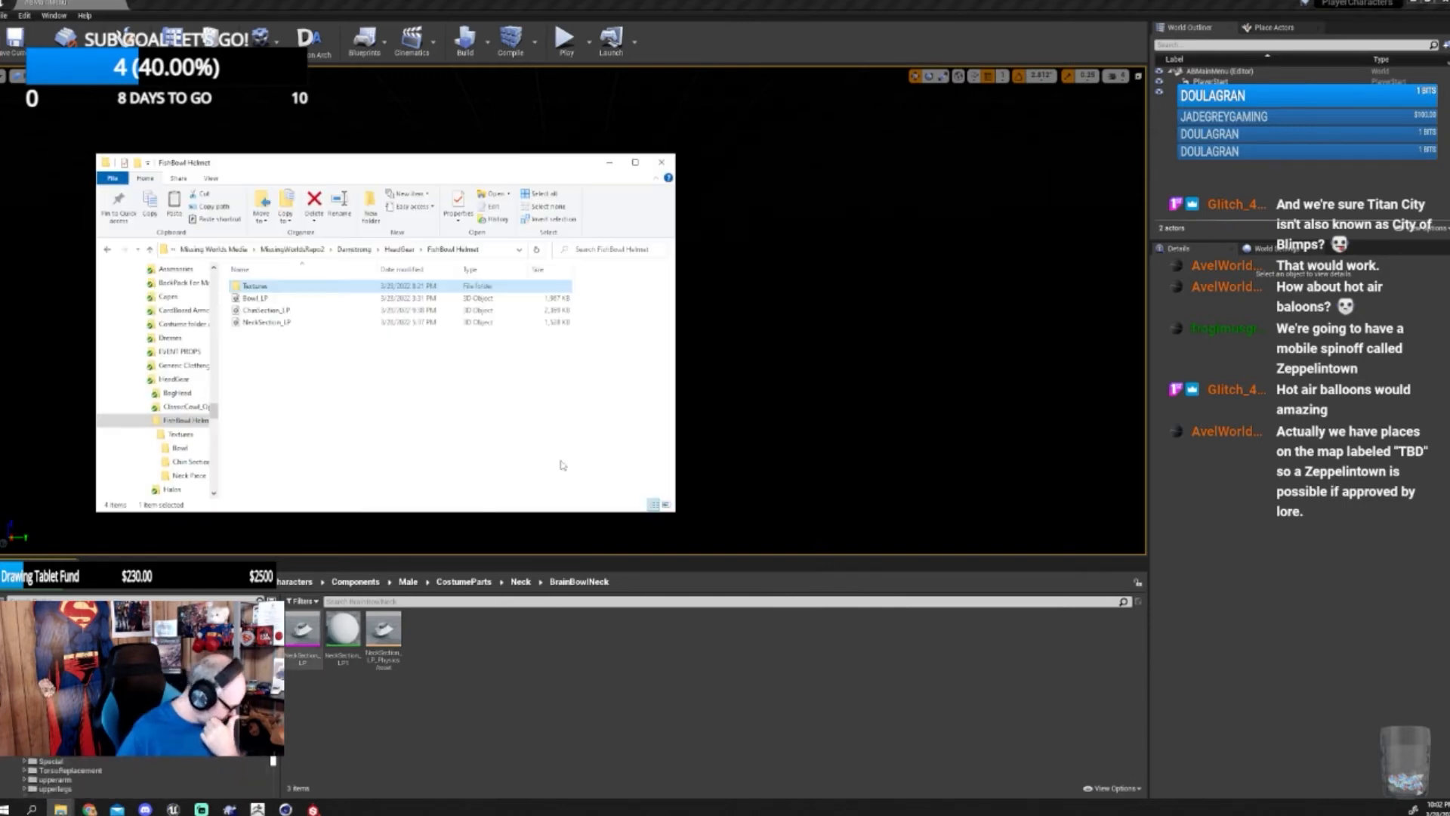
{"action": "left_click", "coordinate": [662, 163]}
- In File Explorer, browse from the 2022 folder to MissingWorldsRepo2's HeadGear > FishBowl Helmet > Textures > Neck Piece folder
{"action": "left_click", "coordinate": [61, 809]}
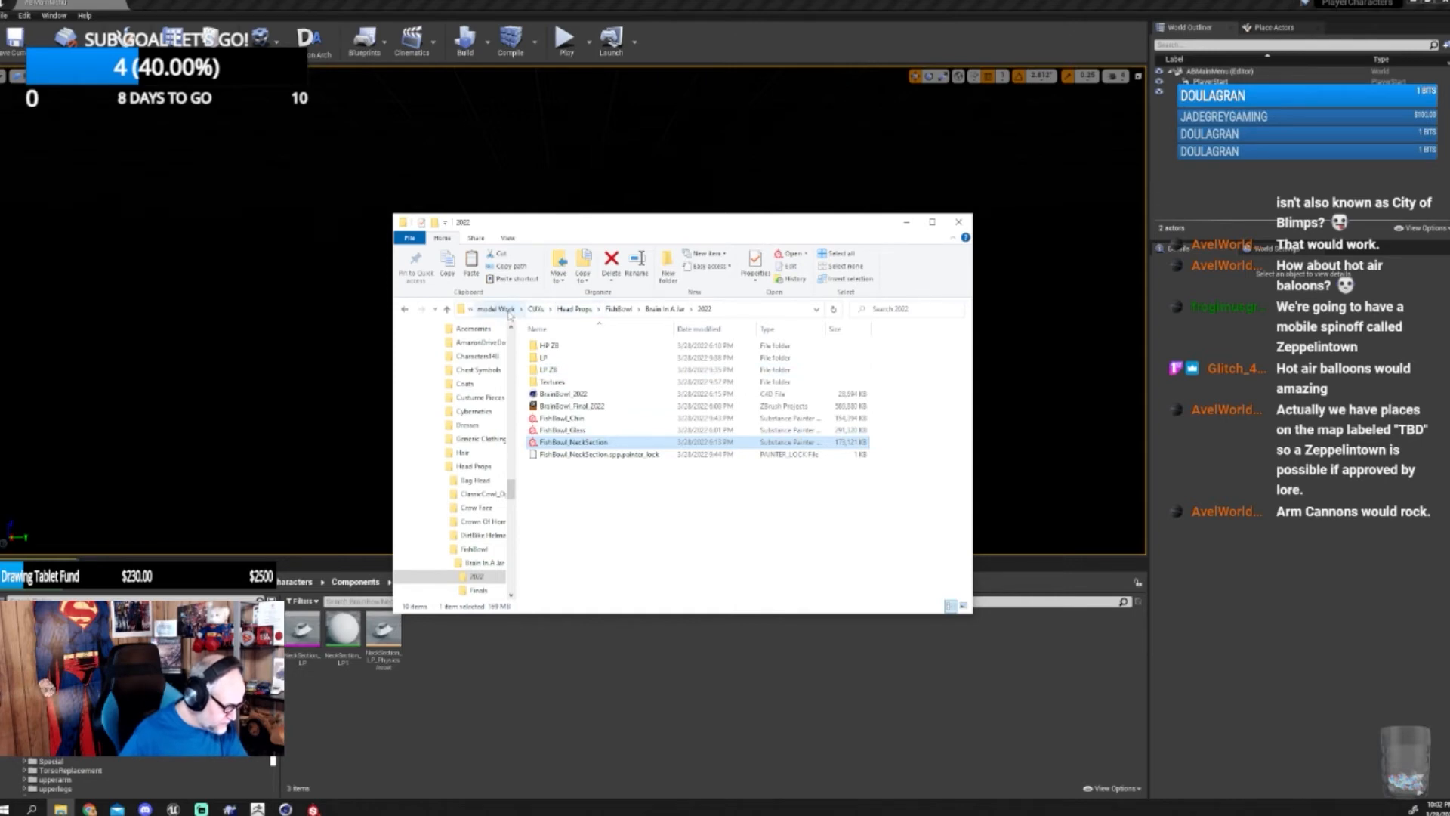
{"action": "left_click", "coordinate": [509, 312]}
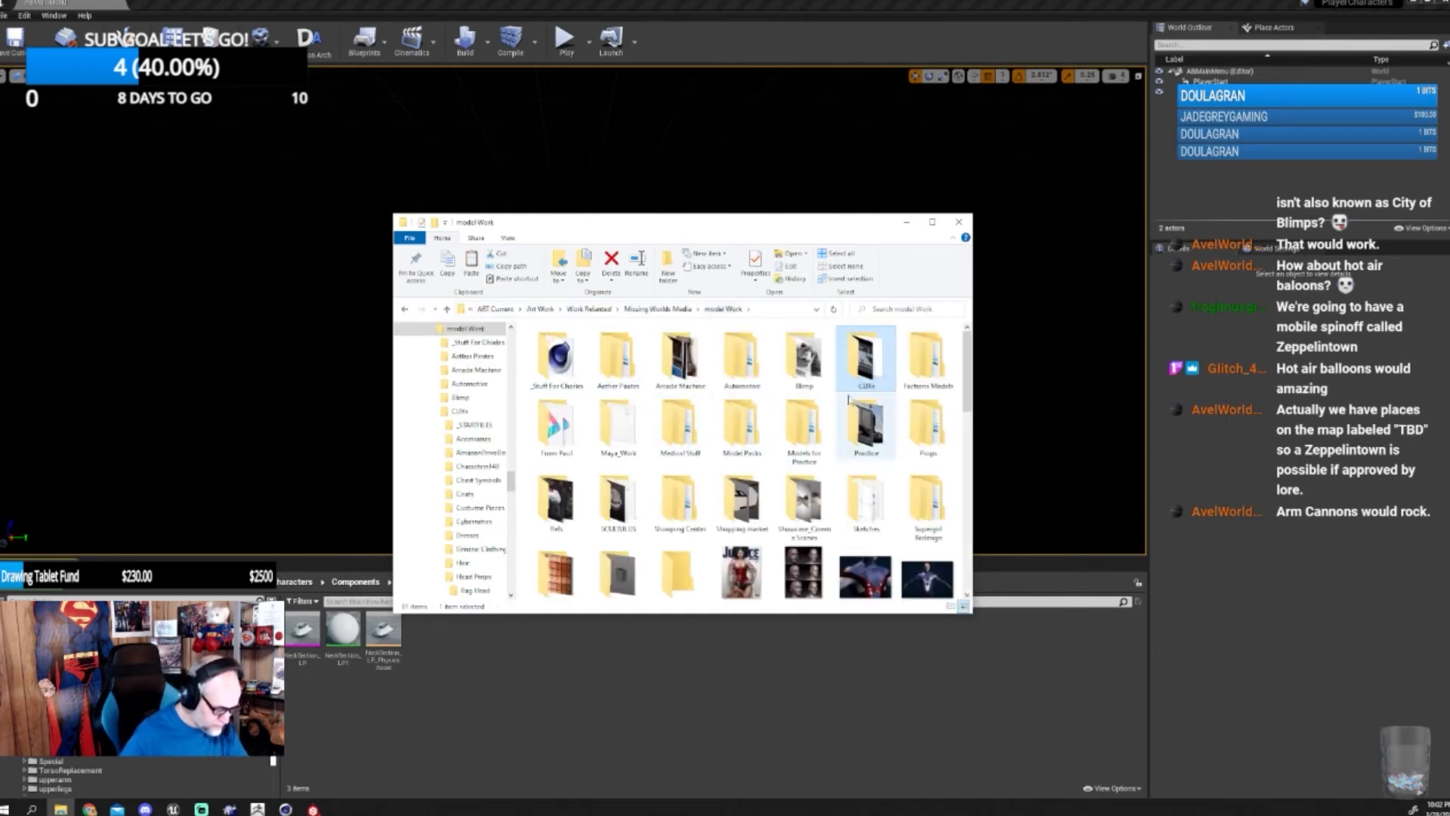
{"action": "left_click", "coordinate": [658, 309]}
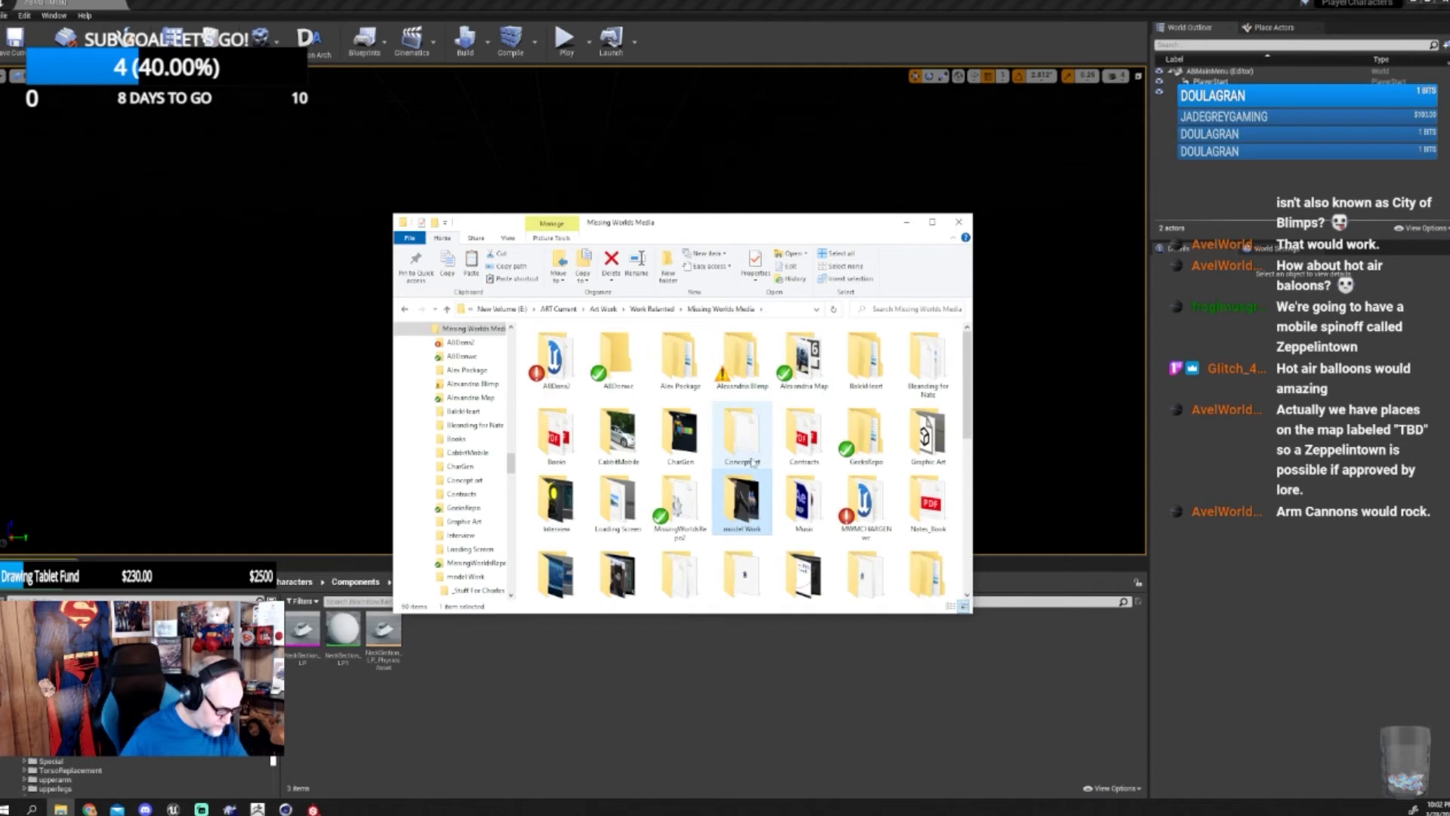
{"action": "double_click", "coordinate": [680, 503]}
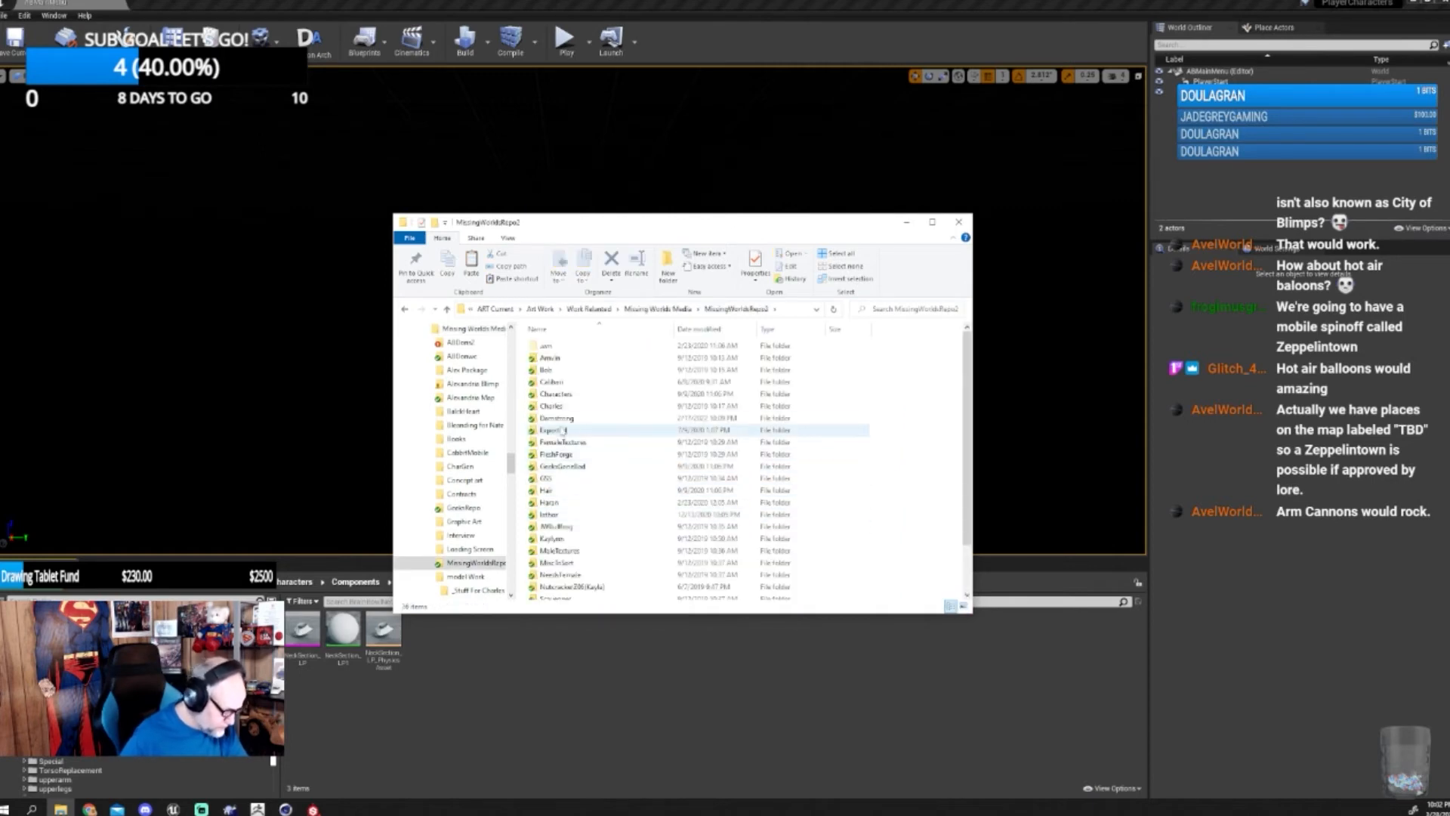
{"action": "double_click", "coordinate": [562, 417]}
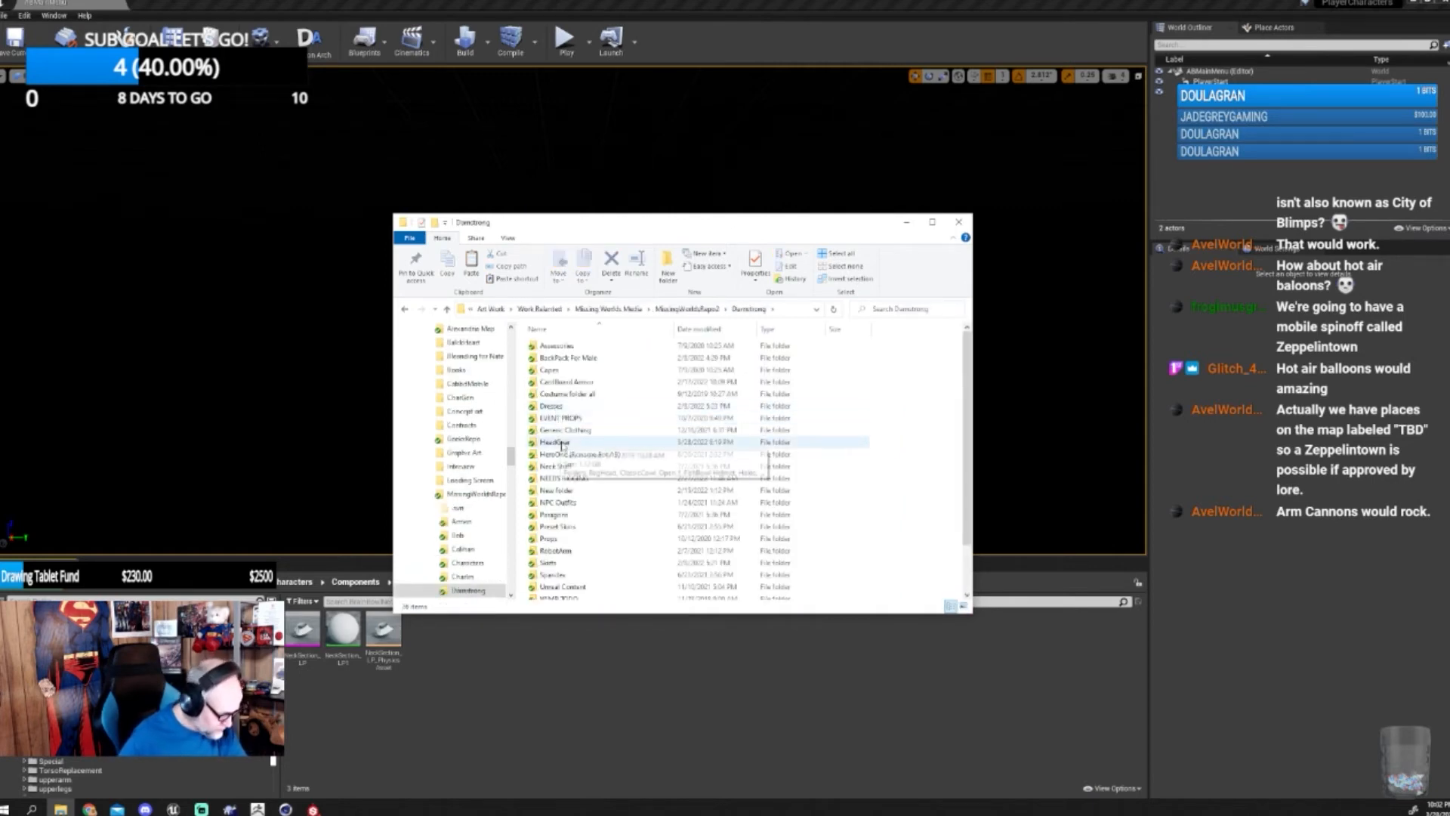
{"action": "double_click", "coordinate": [558, 443]}
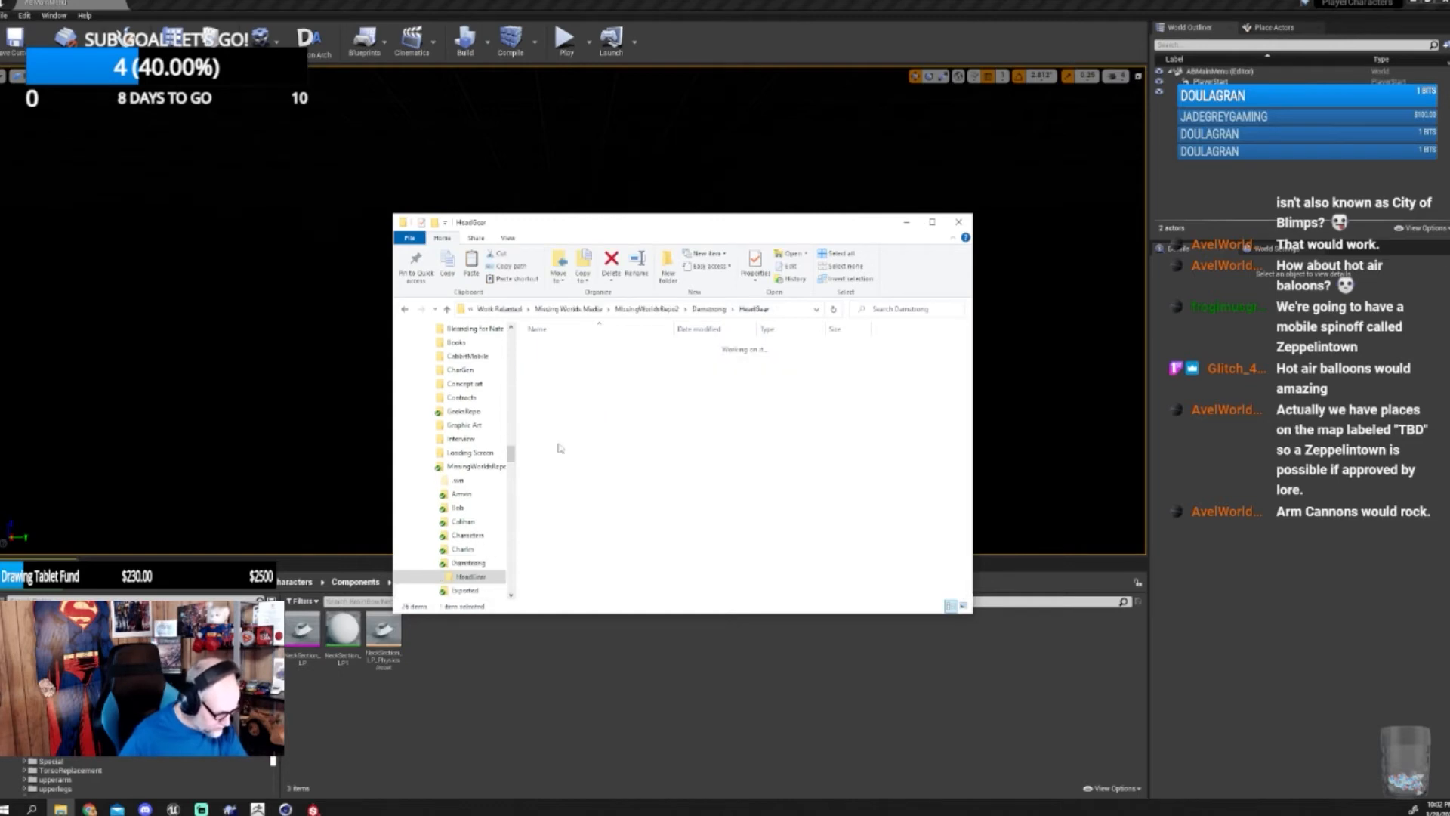
{"action": "left_click", "coordinate": [562, 371]}
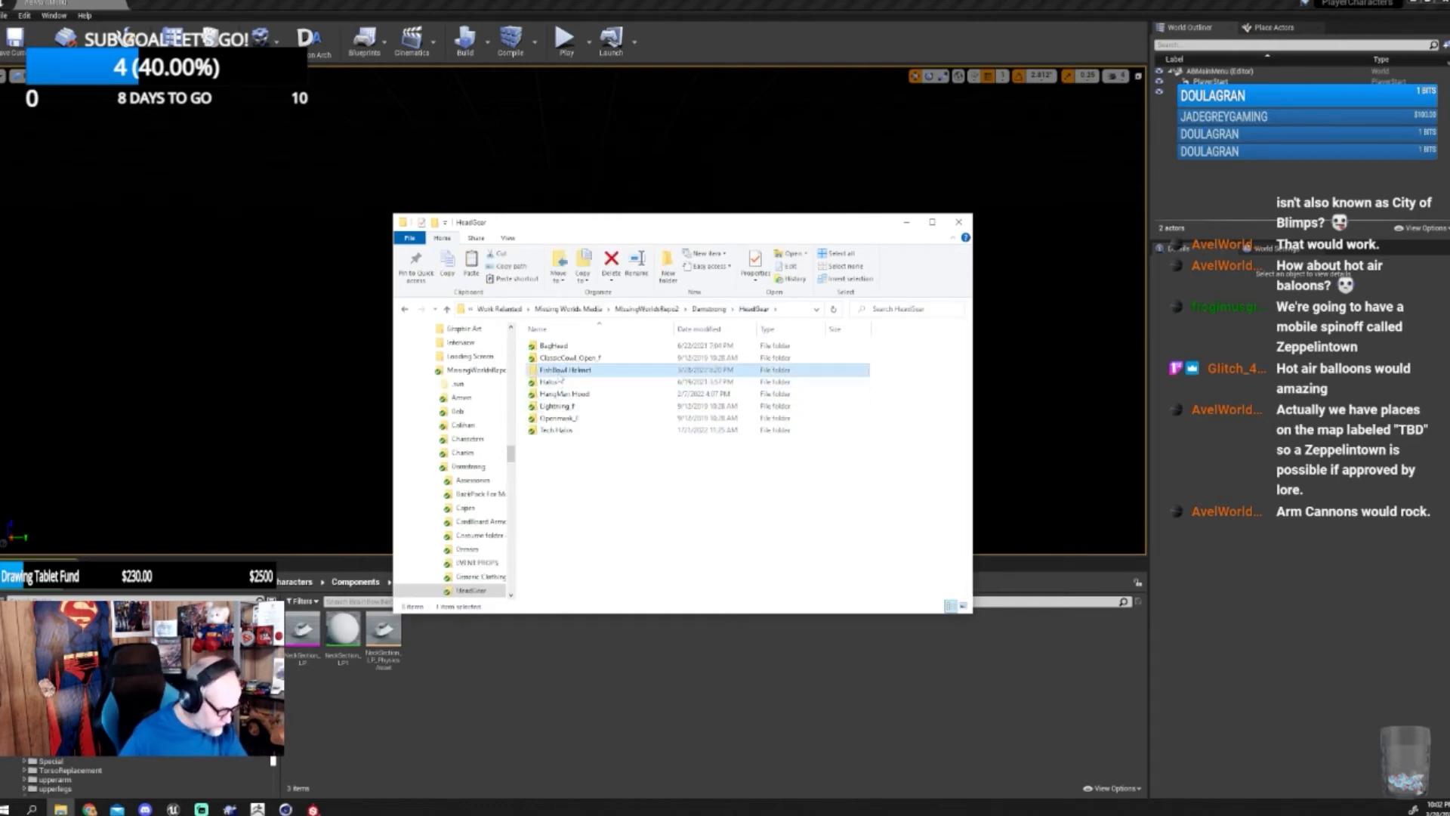
{"action": "key", "text": "Return"}
{"action": "double_click", "coordinate": [552, 346]}
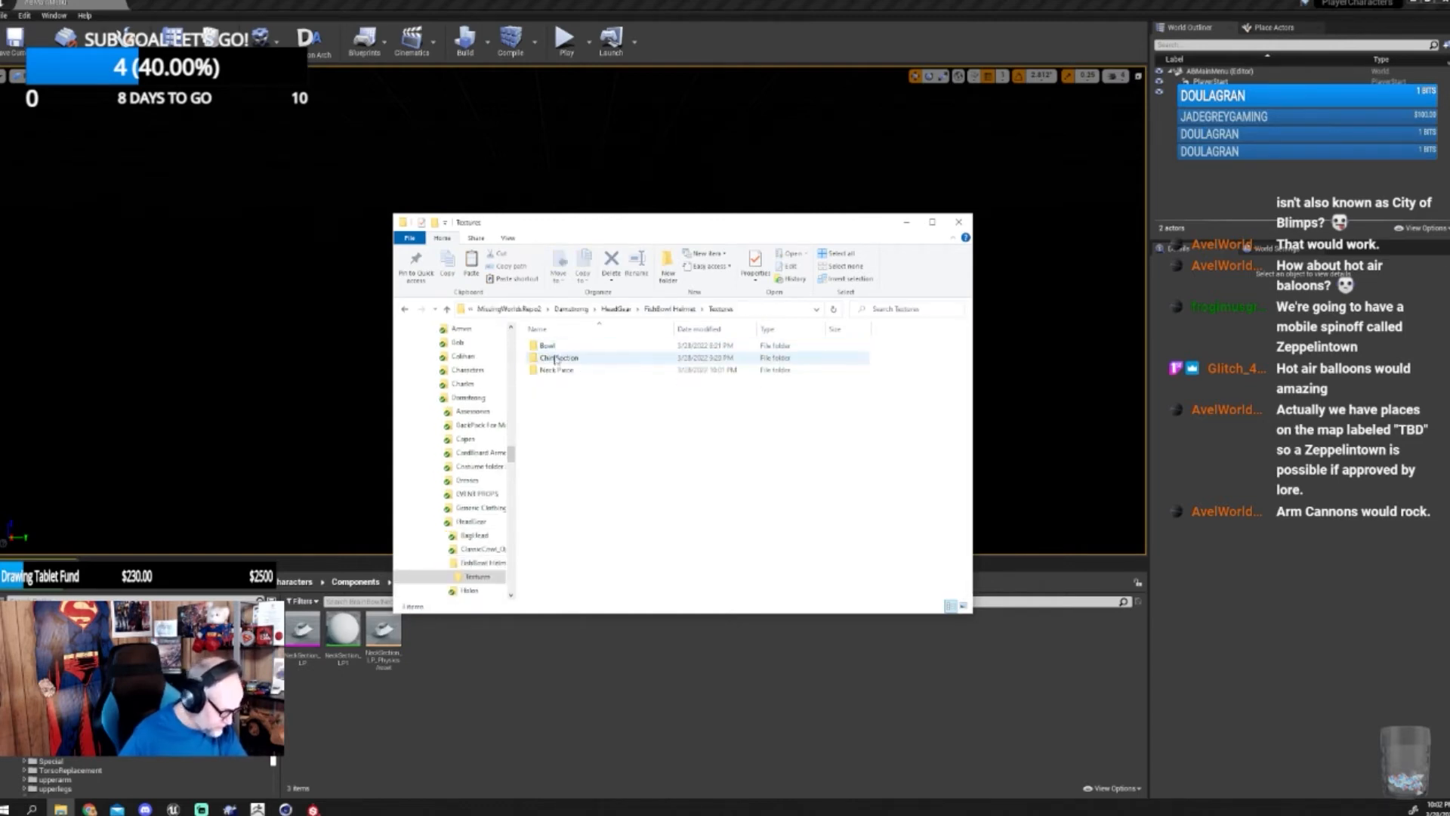
{"action": "double_click", "coordinate": [559, 369]}
- Import the three T_FishBowl_Neck textures into the BrainBowlNeck content folder and save all the modified content
{"action": "left_click_drag", "start_coordinate": [557, 417], "coordinate": [552, 665]}
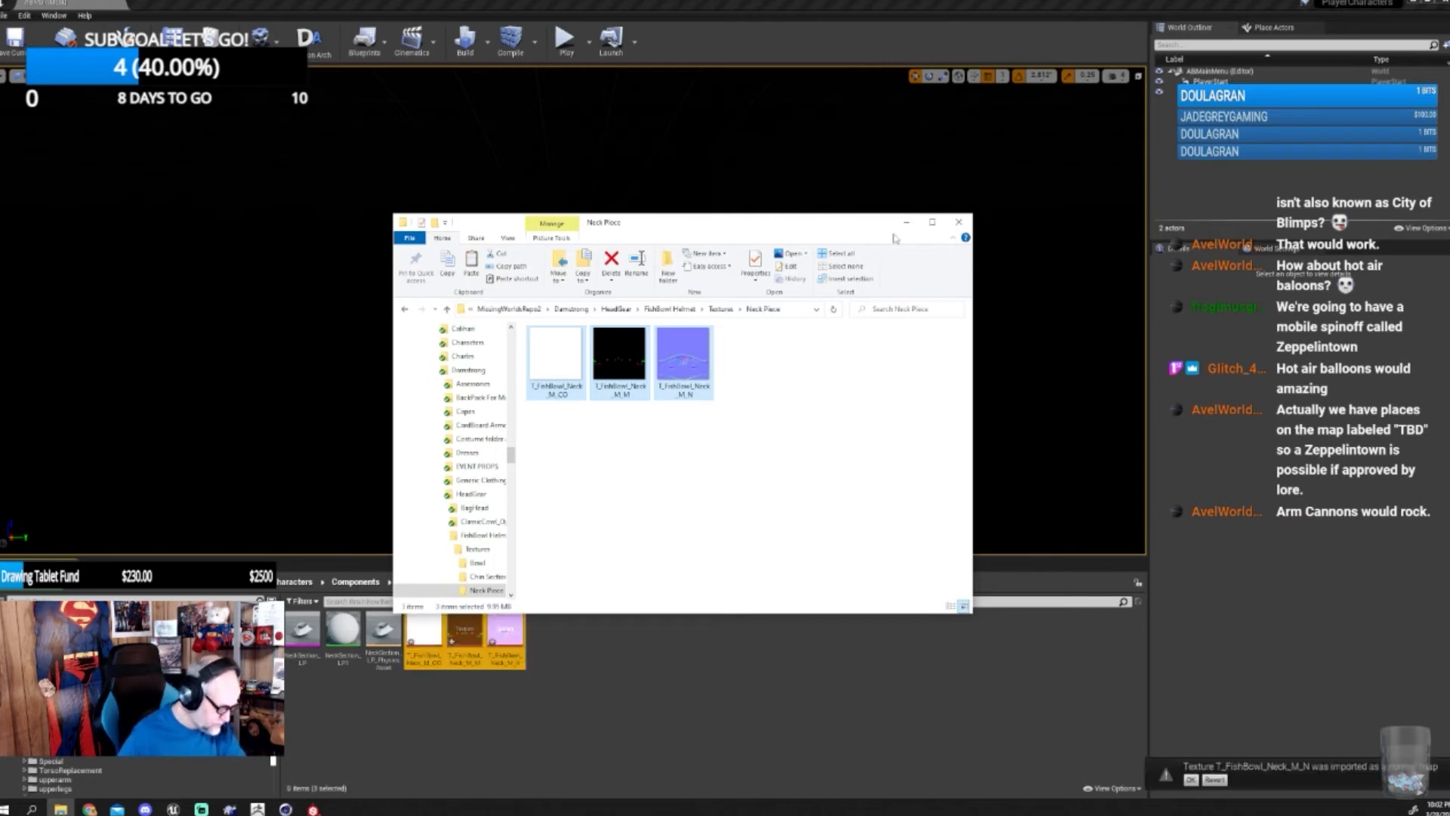
{"action": "left_click", "coordinate": [906, 223]}
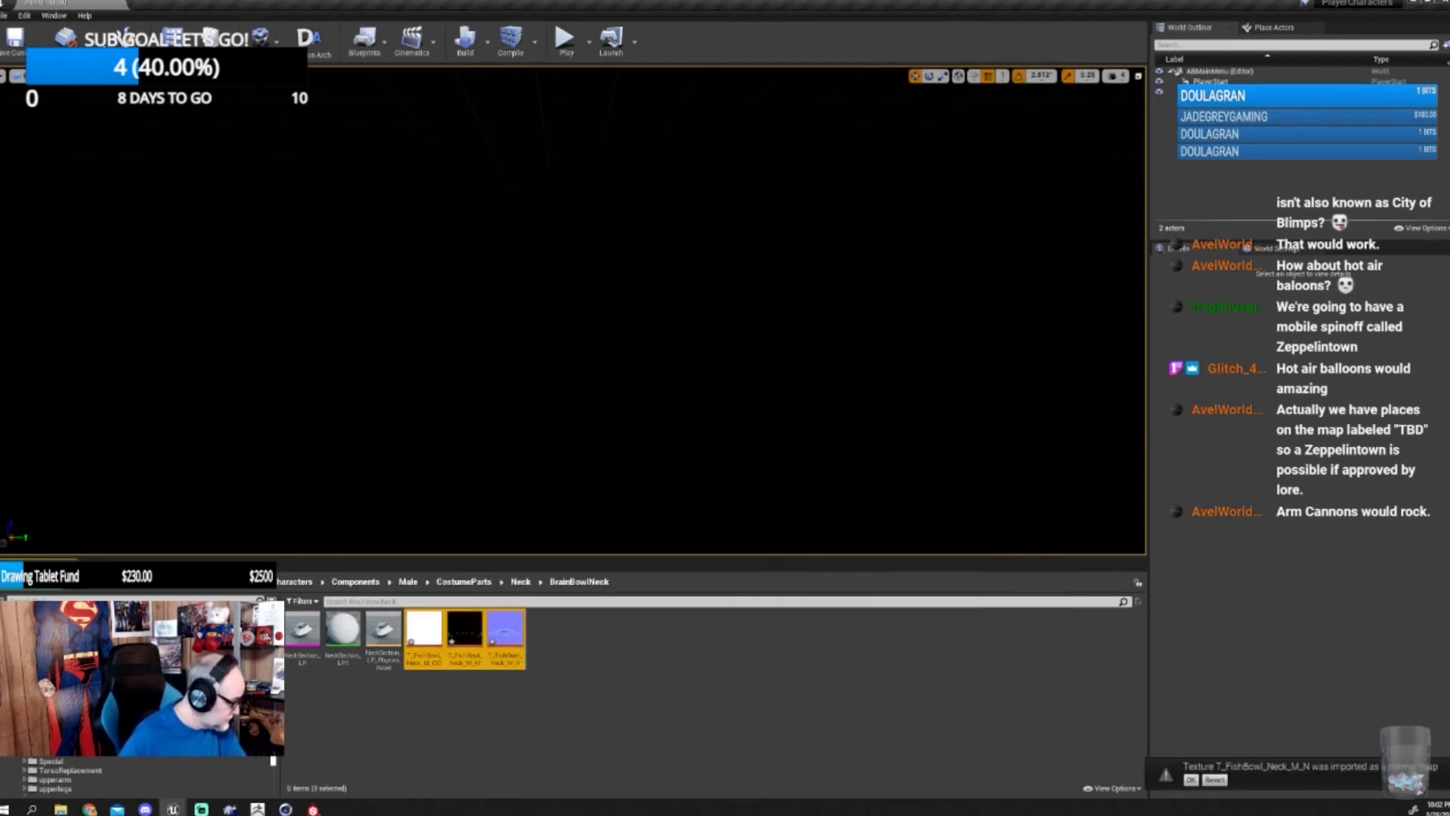
{"action": "left_click", "coordinate": [85, 592]}
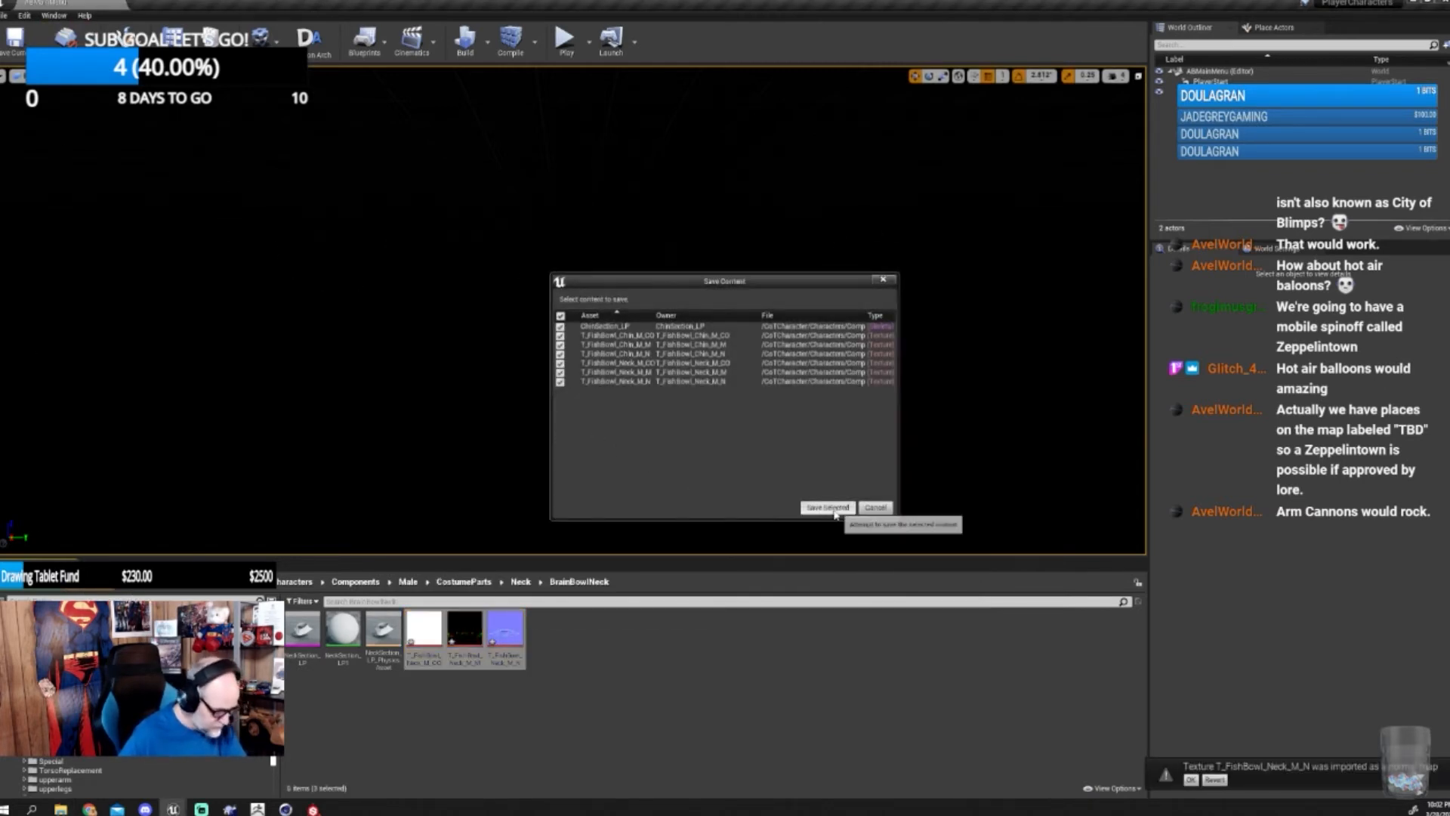
{"action": "left_click", "coordinate": [799, 504]}
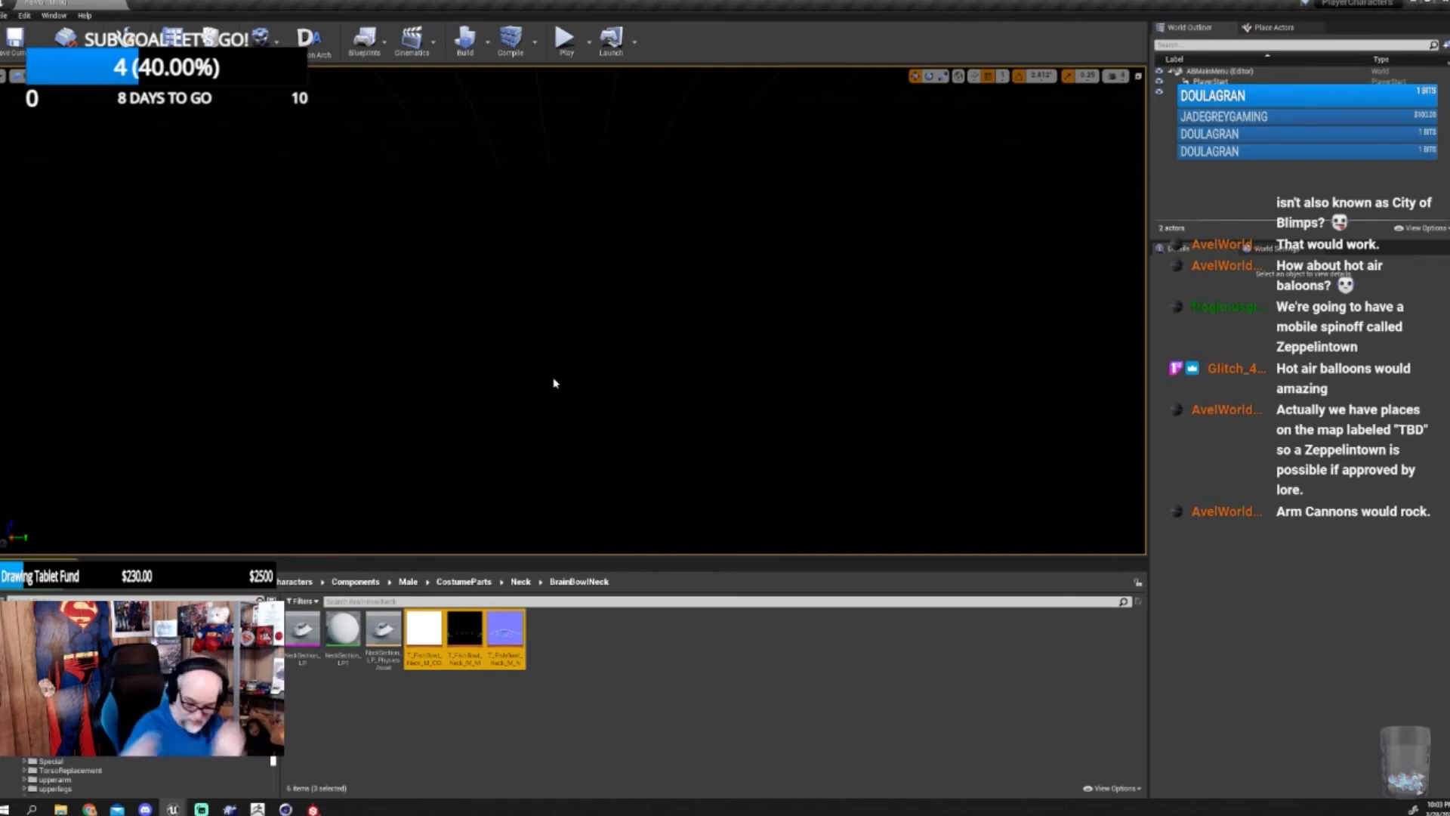
{"action": "left_click", "coordinate": [607, 679]}
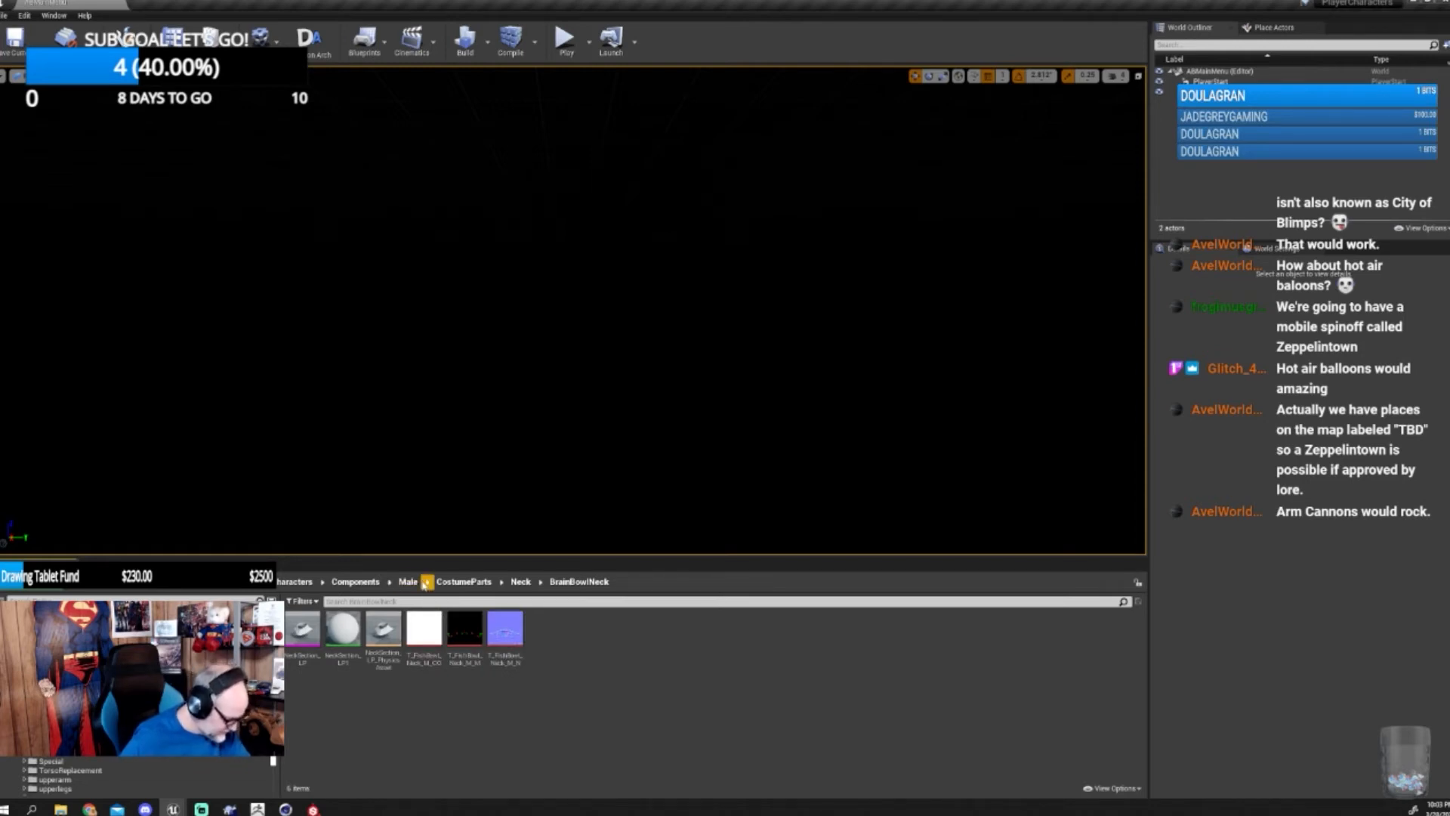
- Switch to the data table window, open the neck costume parts table, and copy the FishBowl Neck row's PartName
{"action": "mouse_move", "coordinate": [229, 808]}
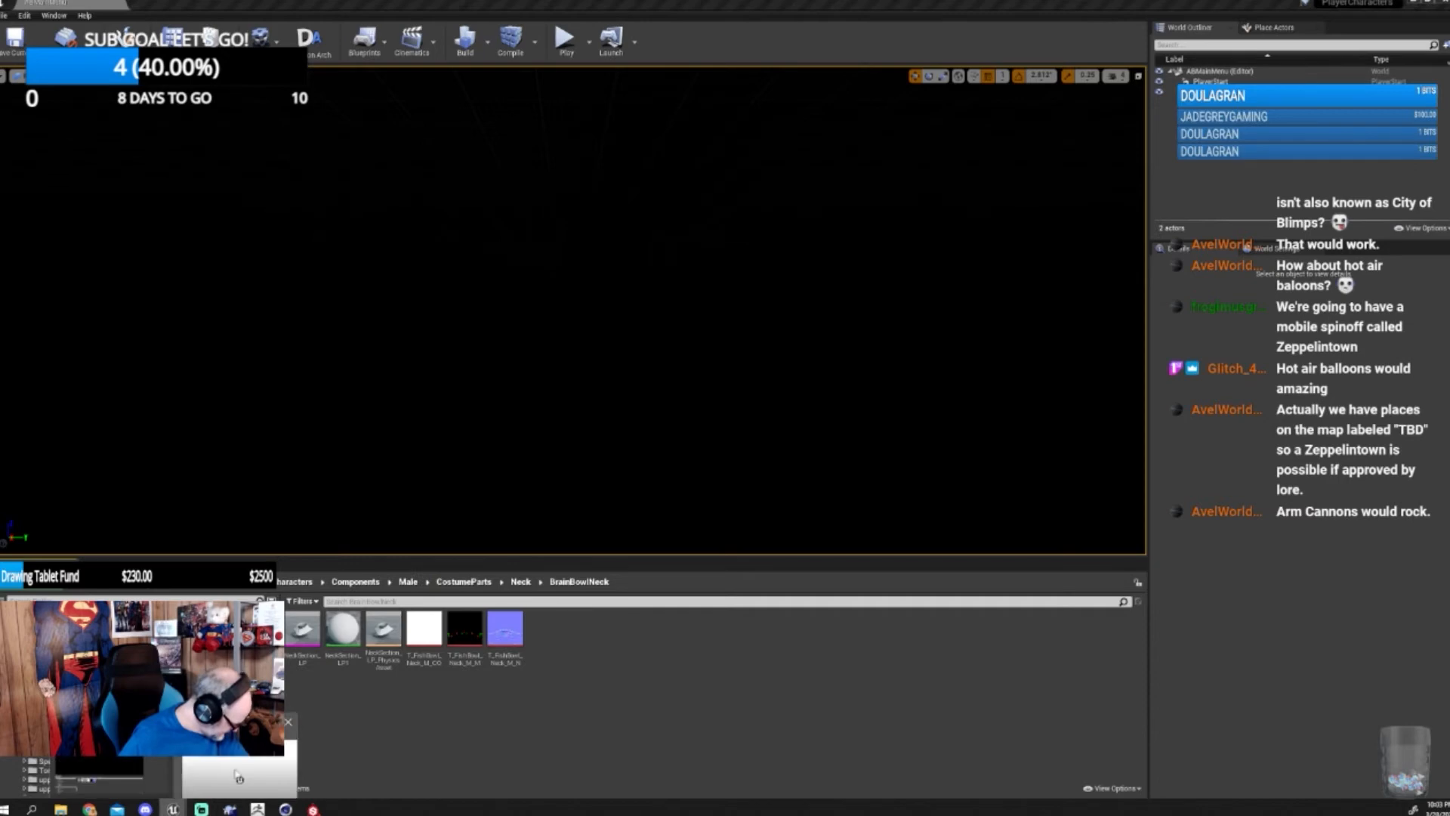
{"action": "left_click", "coordinate": [239, 778]}
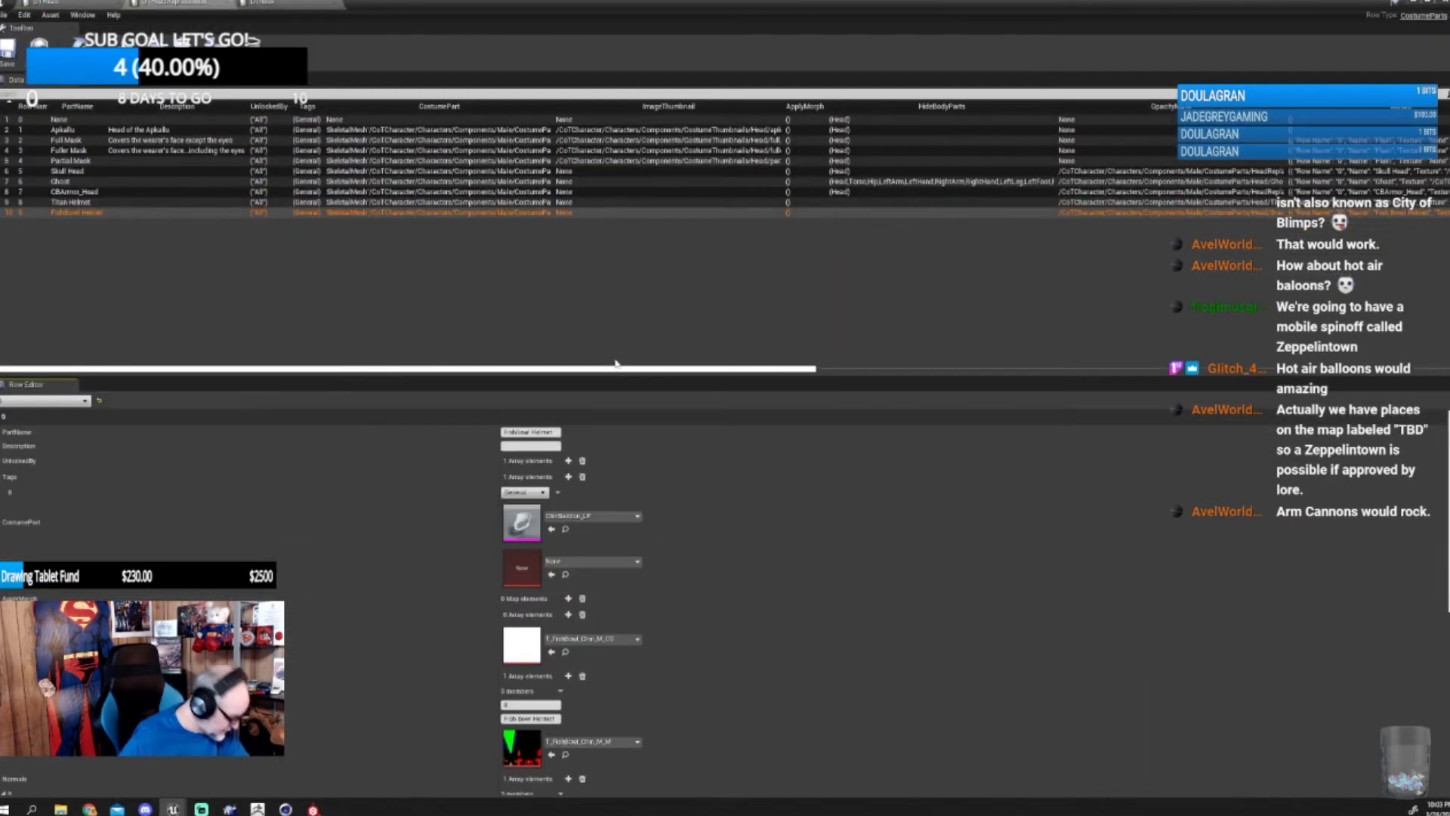
{"action": "left_click", "coordinate": [262, 9]}
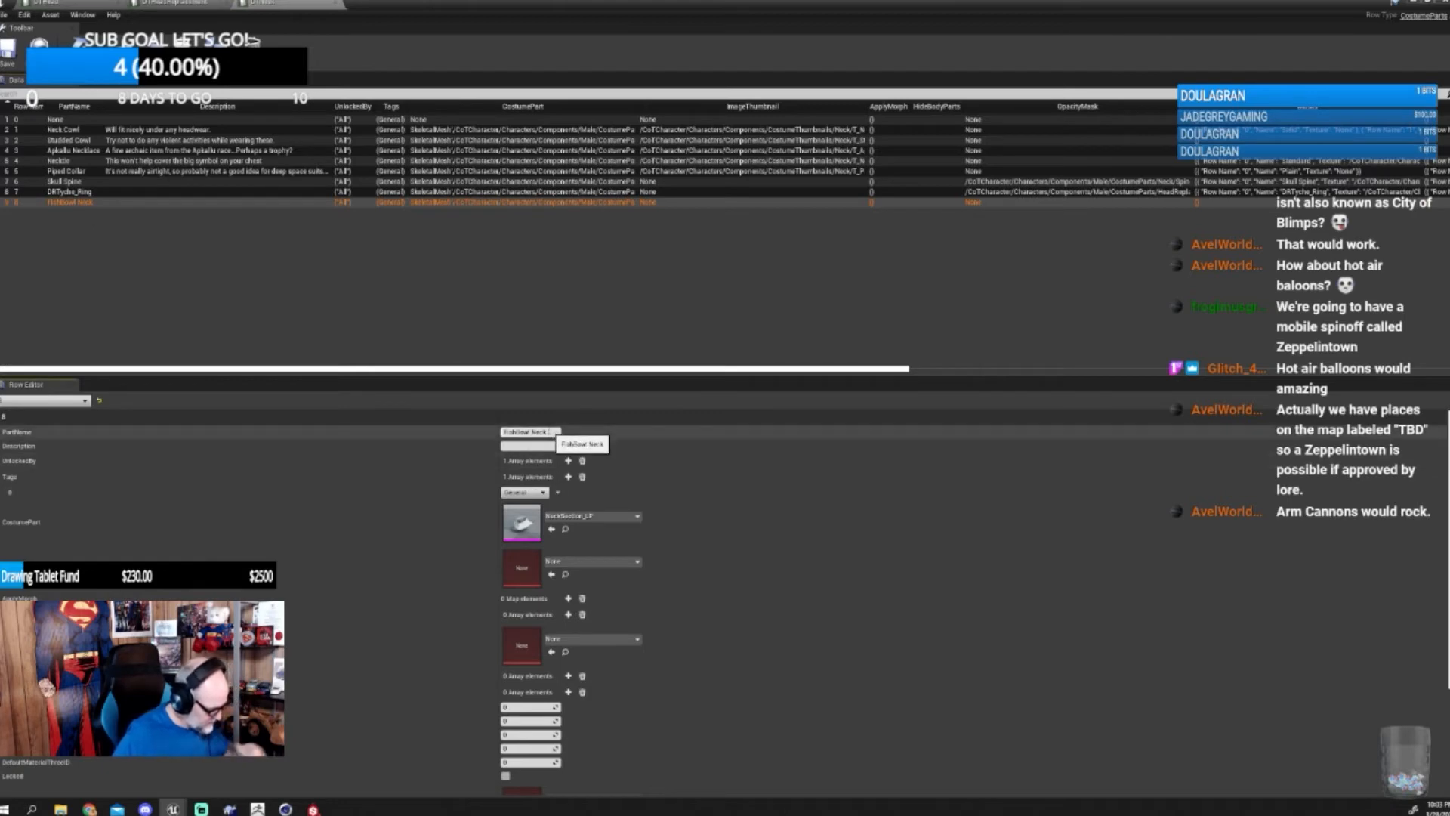
{"action": "left_click", "coordinate": [553, 434]}
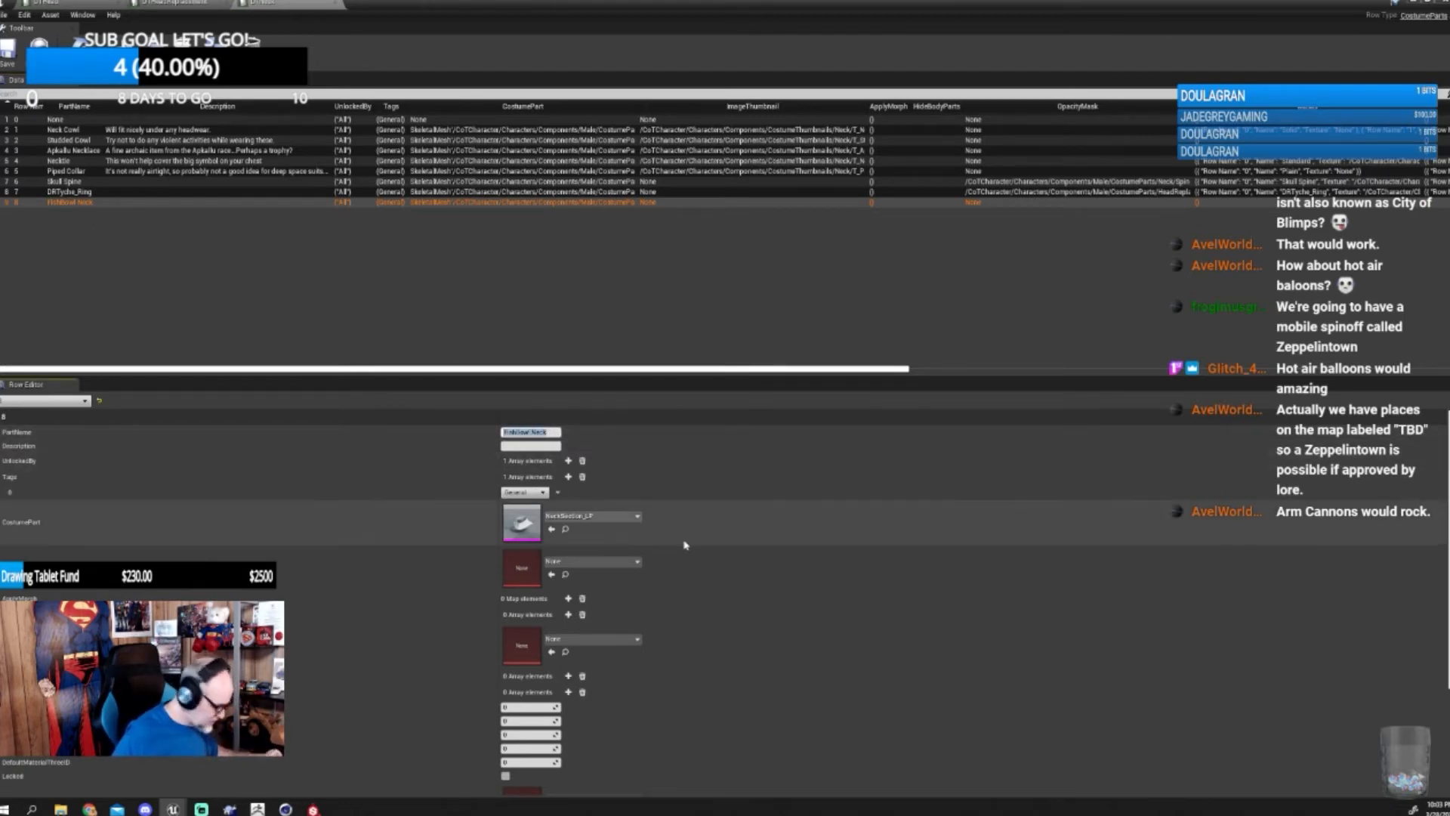
{"action": "left_click", "coordinate": [751, 530]}
- Search the OpacityMask textures for "neck" and assign T_F_SpandexHineckFullTop_CO to the FishBowl Neck row
{"action": "scroll", "coordinate": [254, 599], "scroll_direction": "down", "scroll_amount": 1}
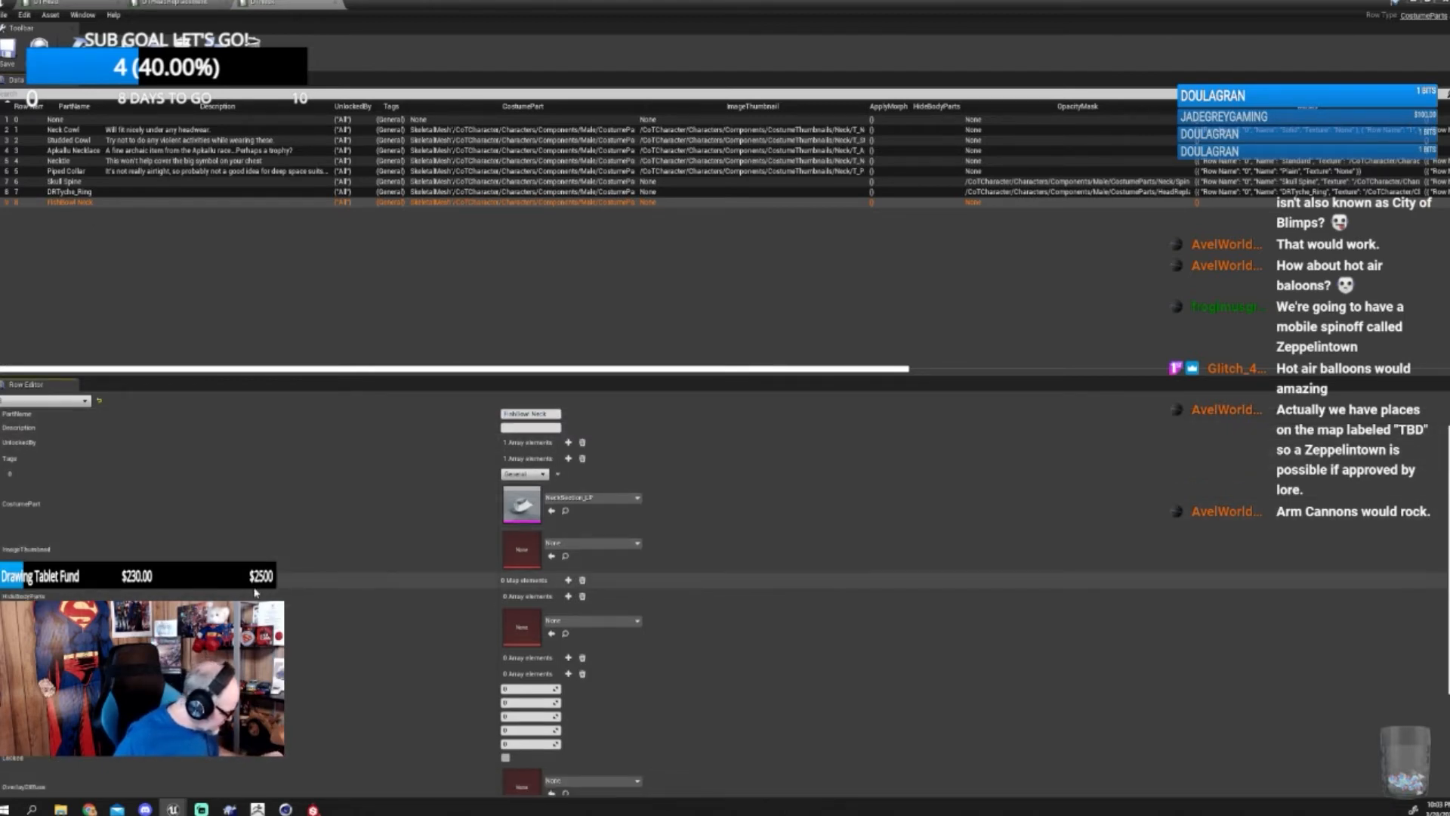
{"action": "left_click", "coordinate": [593, 621]}
{"action": "left_click", "coordinate": [597, 446]}
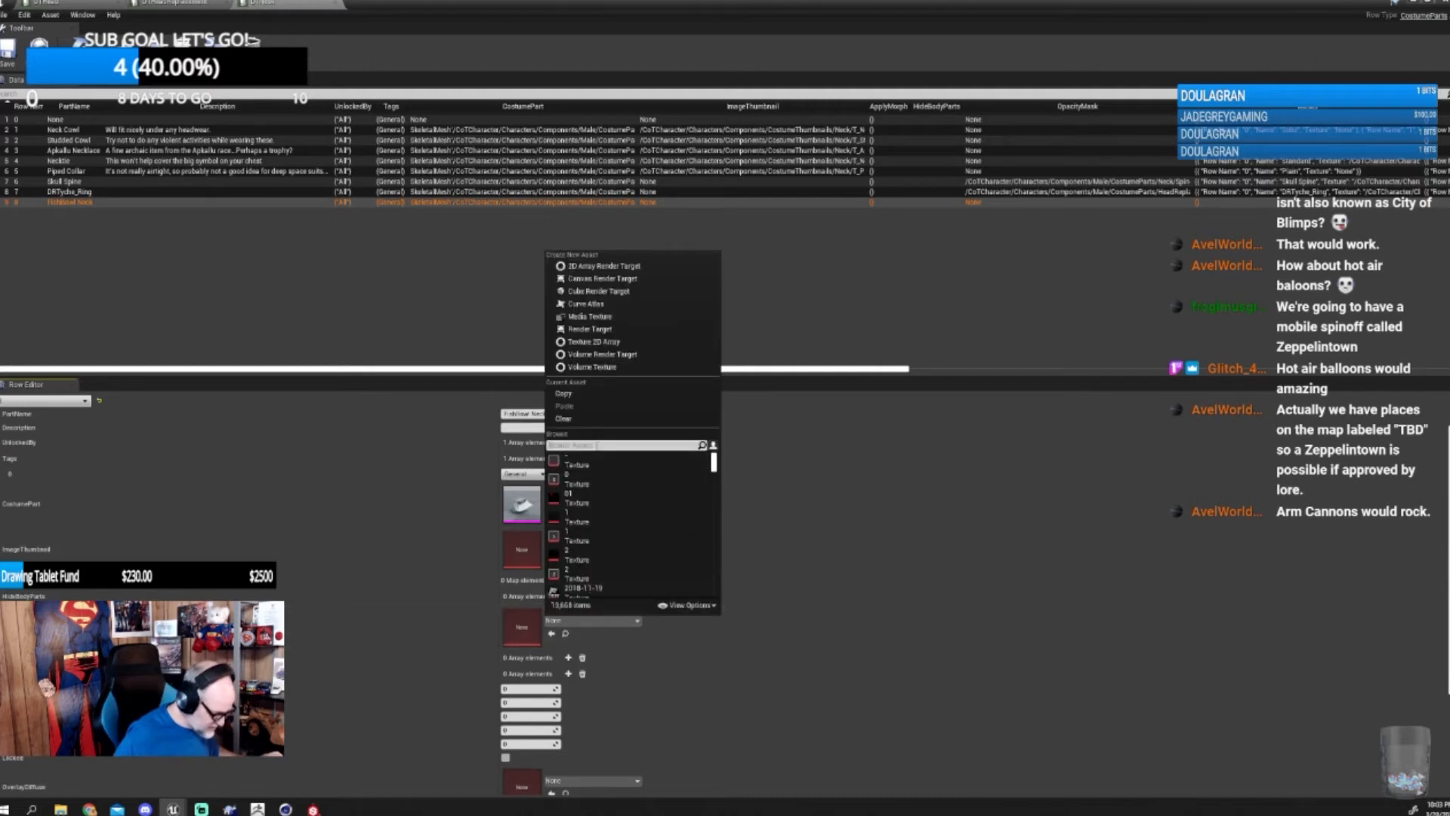
{"action": "type", "text": "necj"}
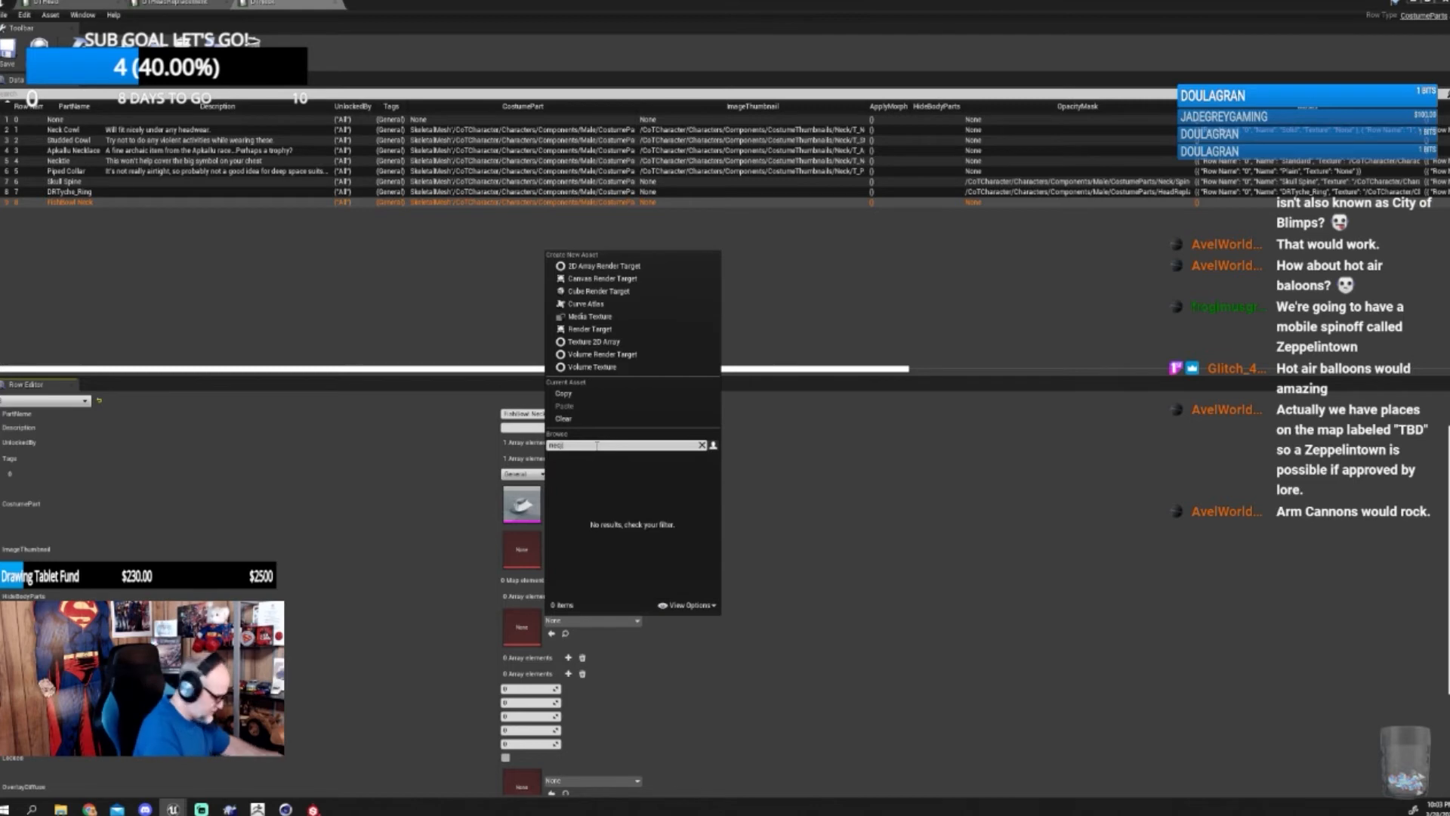
{"action": "key", "text": "BackSpace"}
{"action": "type", "text": "k"}
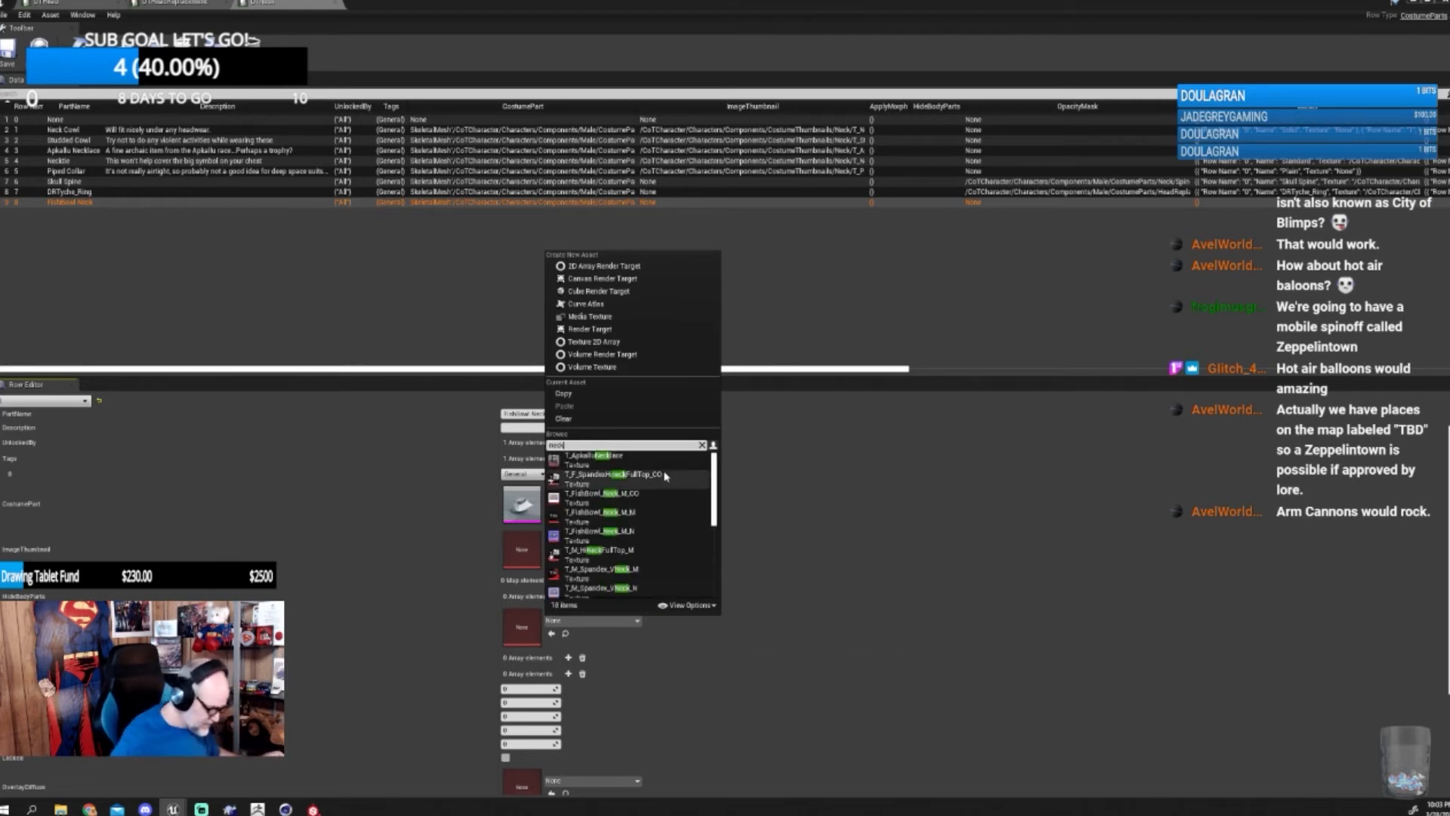
{"action": "left_click", "coordinate": [640, 482]}
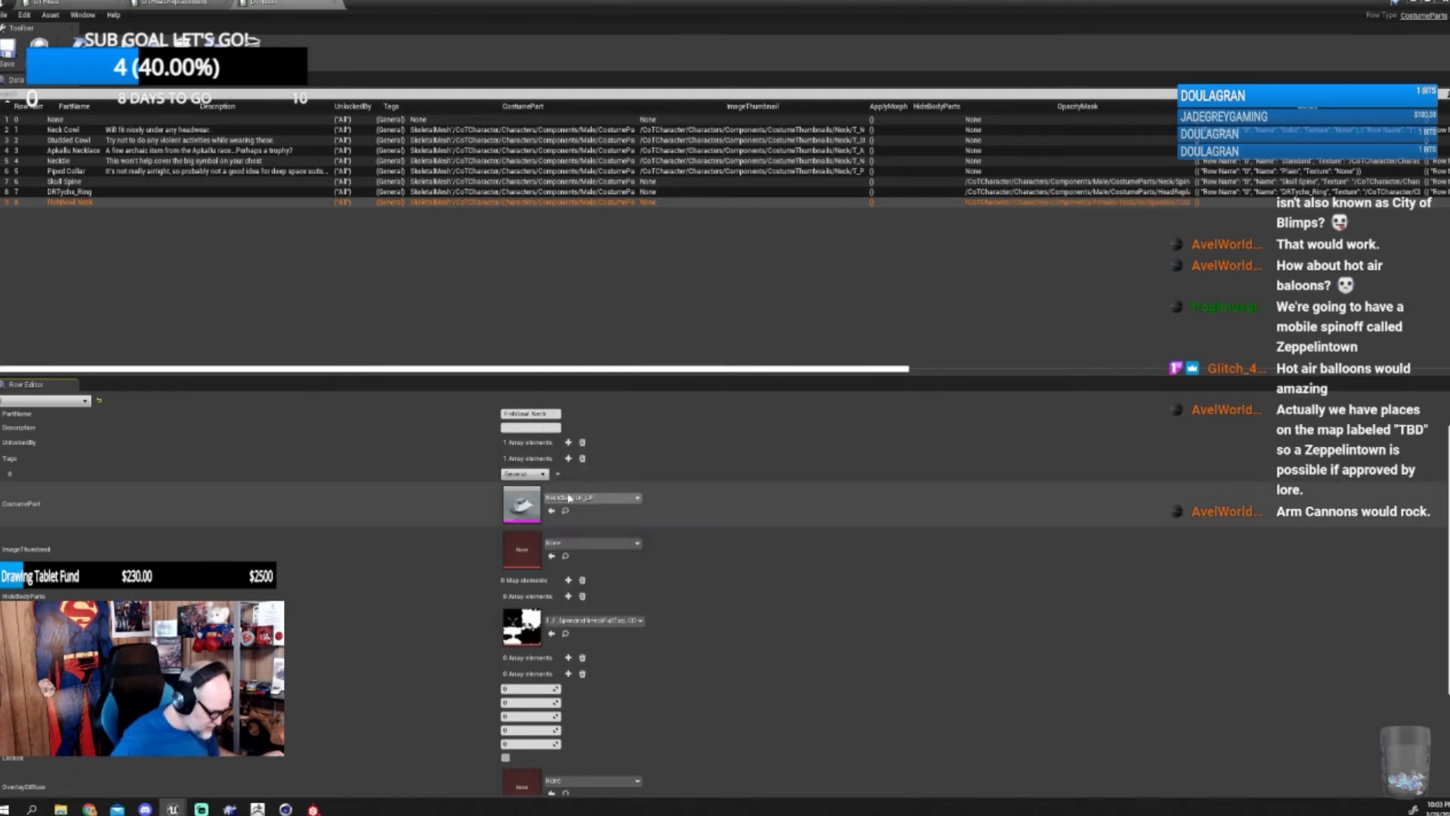
- Search the skeletal meshes available for the row's CostumePart for "fish" and "neck"
{"action": "left_click", "coordinate": [638, 497]}
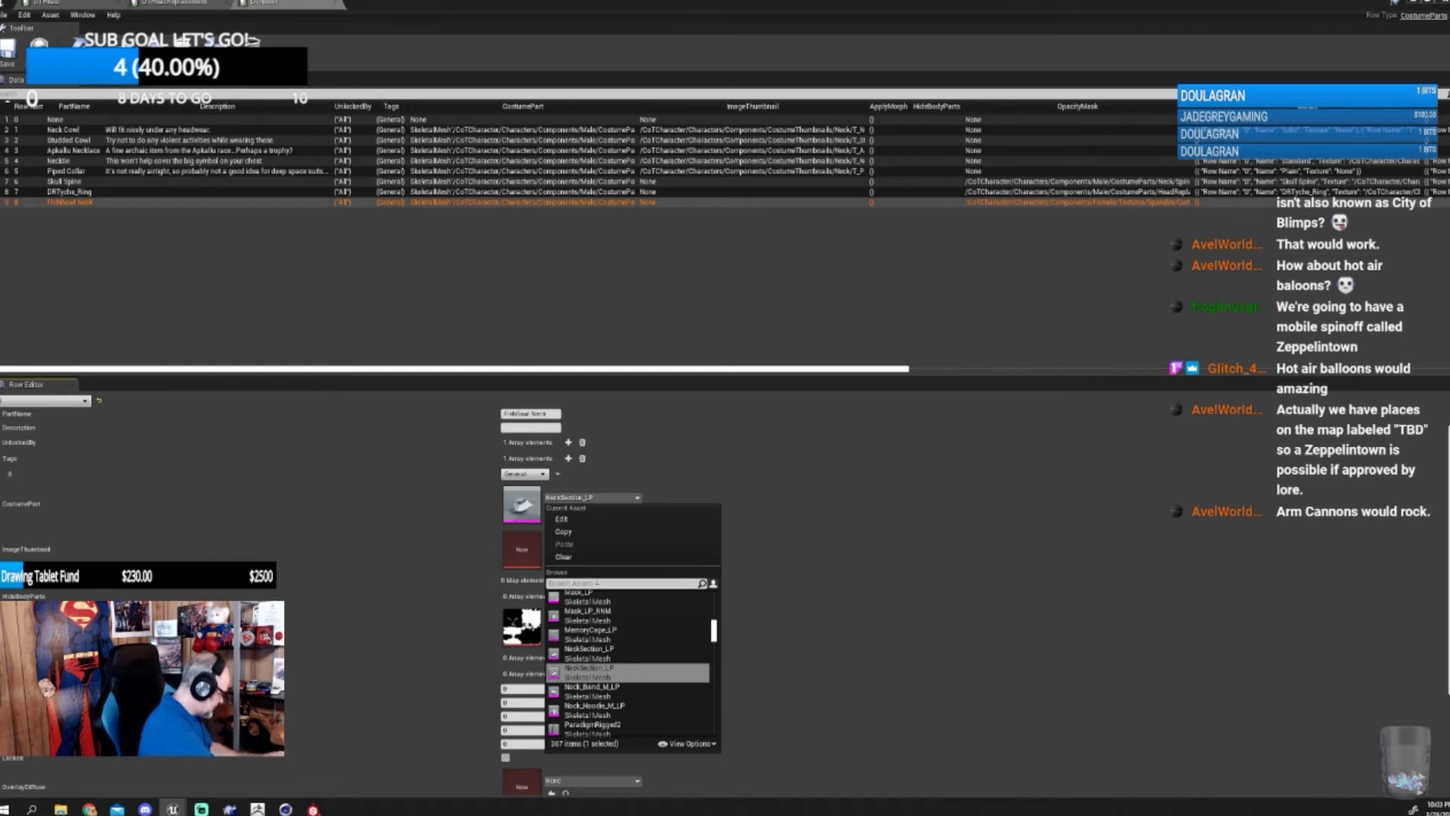
{"action": "type", "text": "fish"}
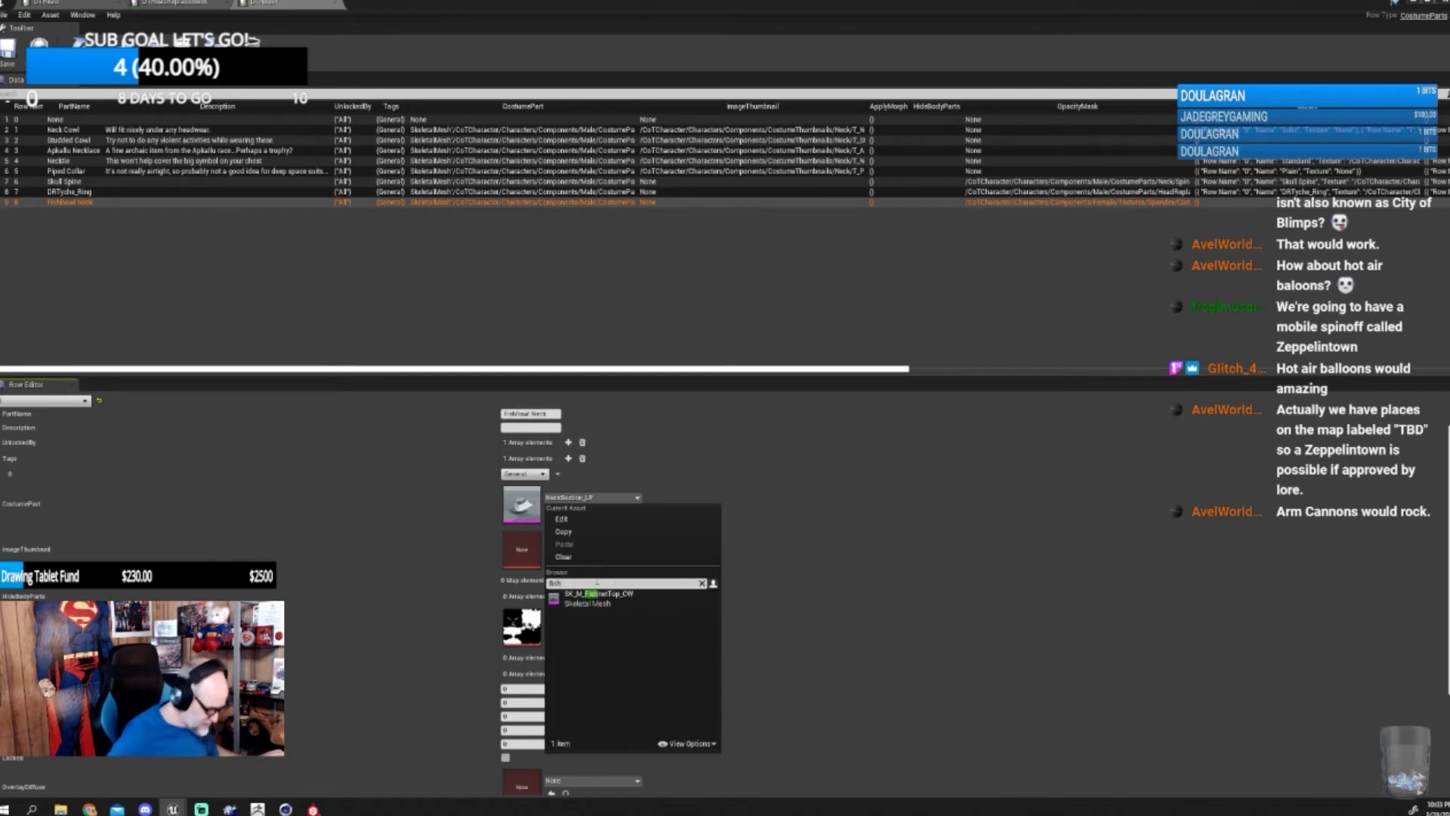
{"action": "key", "text": "BackSpace"}
{"action": "key", "text": "BackSpace"}
{"action": "key", "text": "BackSpace"}
{"action": "key", "text": "BackSpace"}
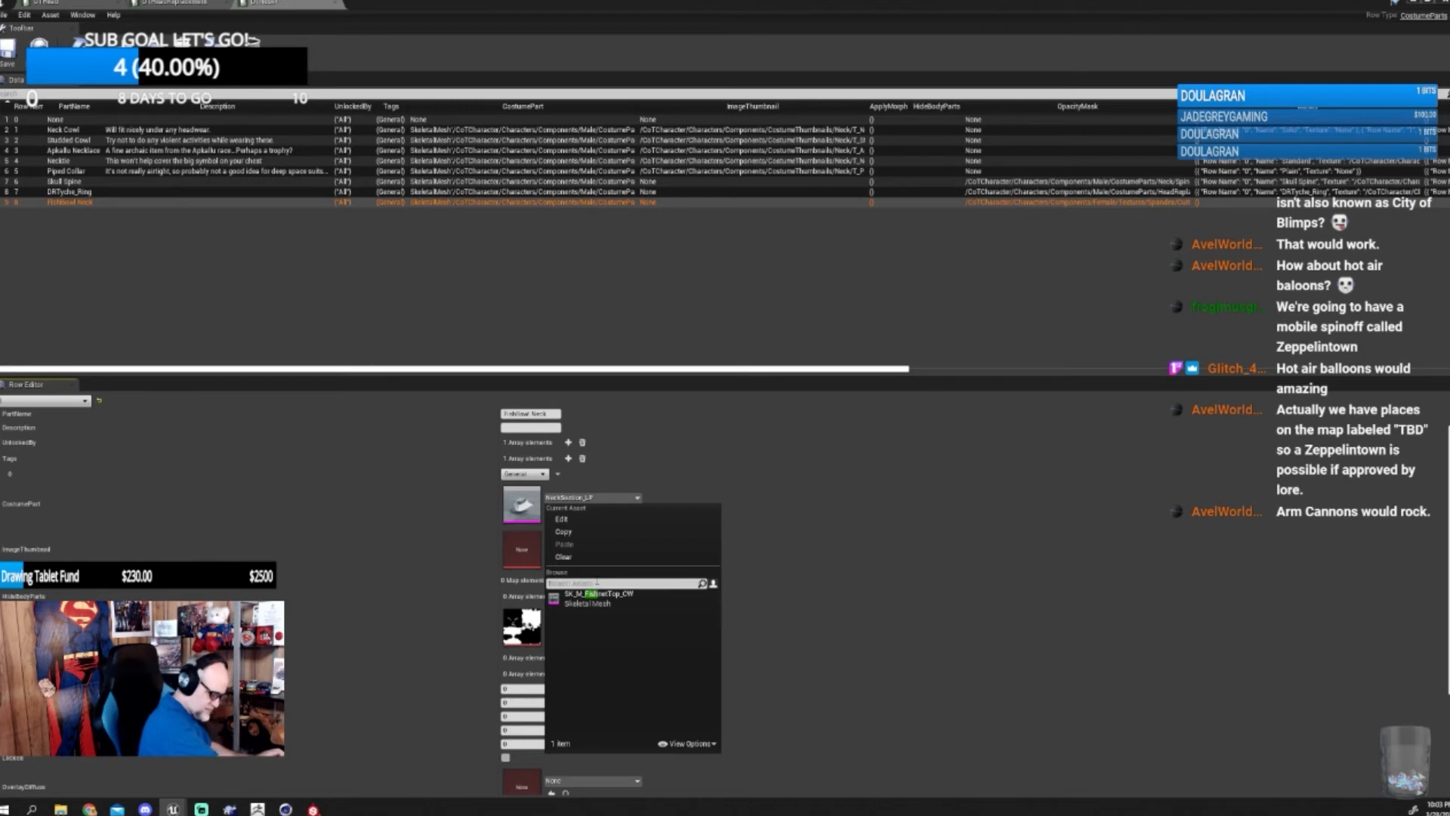
{"action": "type", "text": "neck"}
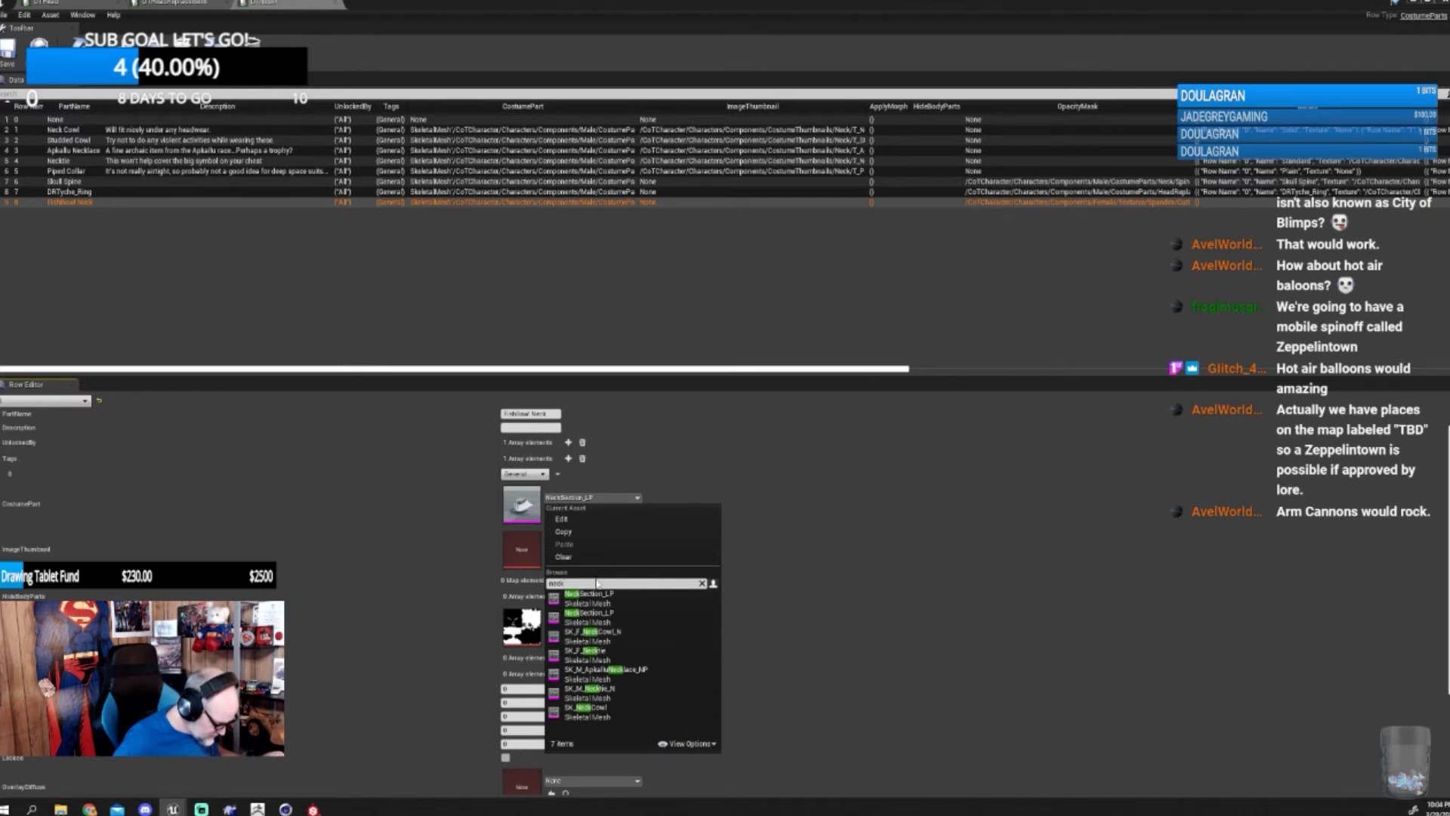
{"action": "left_click", "coordinate": [787, 518]}
- Set the FishBowl Neck row's OpacityMask to the T_FishBowl_Neck_M_CO texture
{"action": "left_click", "coordinate": [601, 621]}
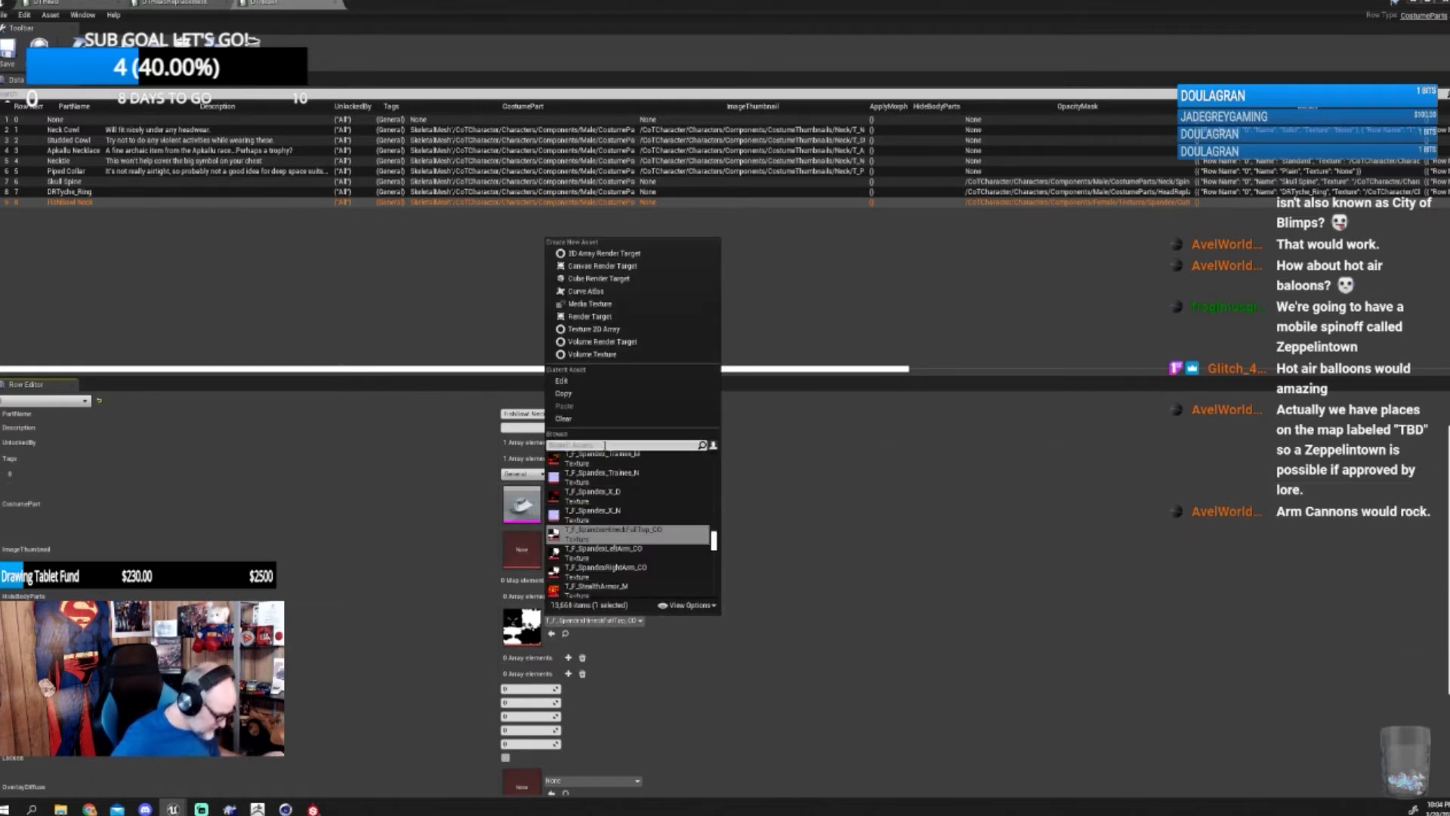
{"action": "type", "text": "k"}
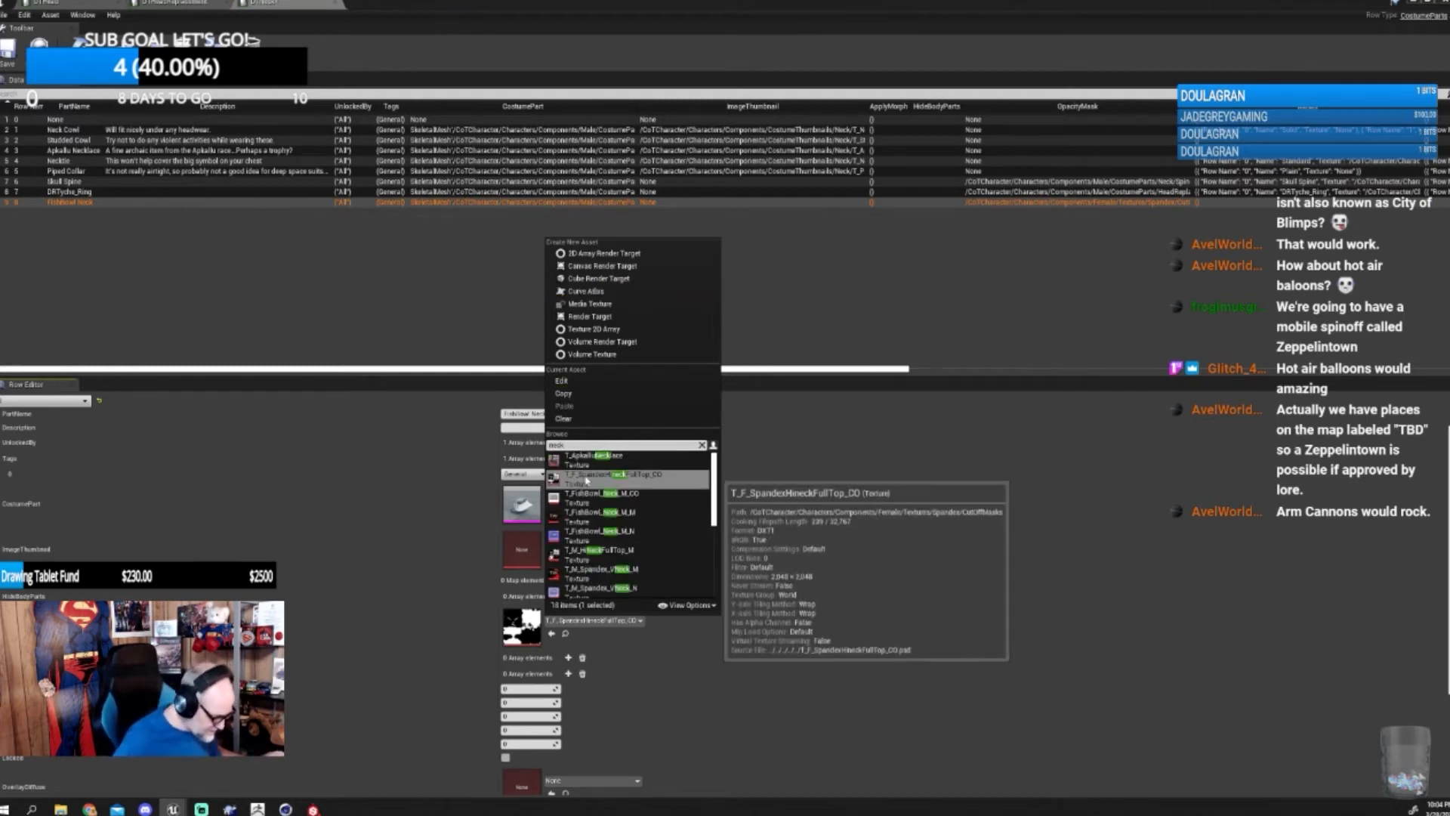
{"action": "left_click", "coordinate": [603, 495]}
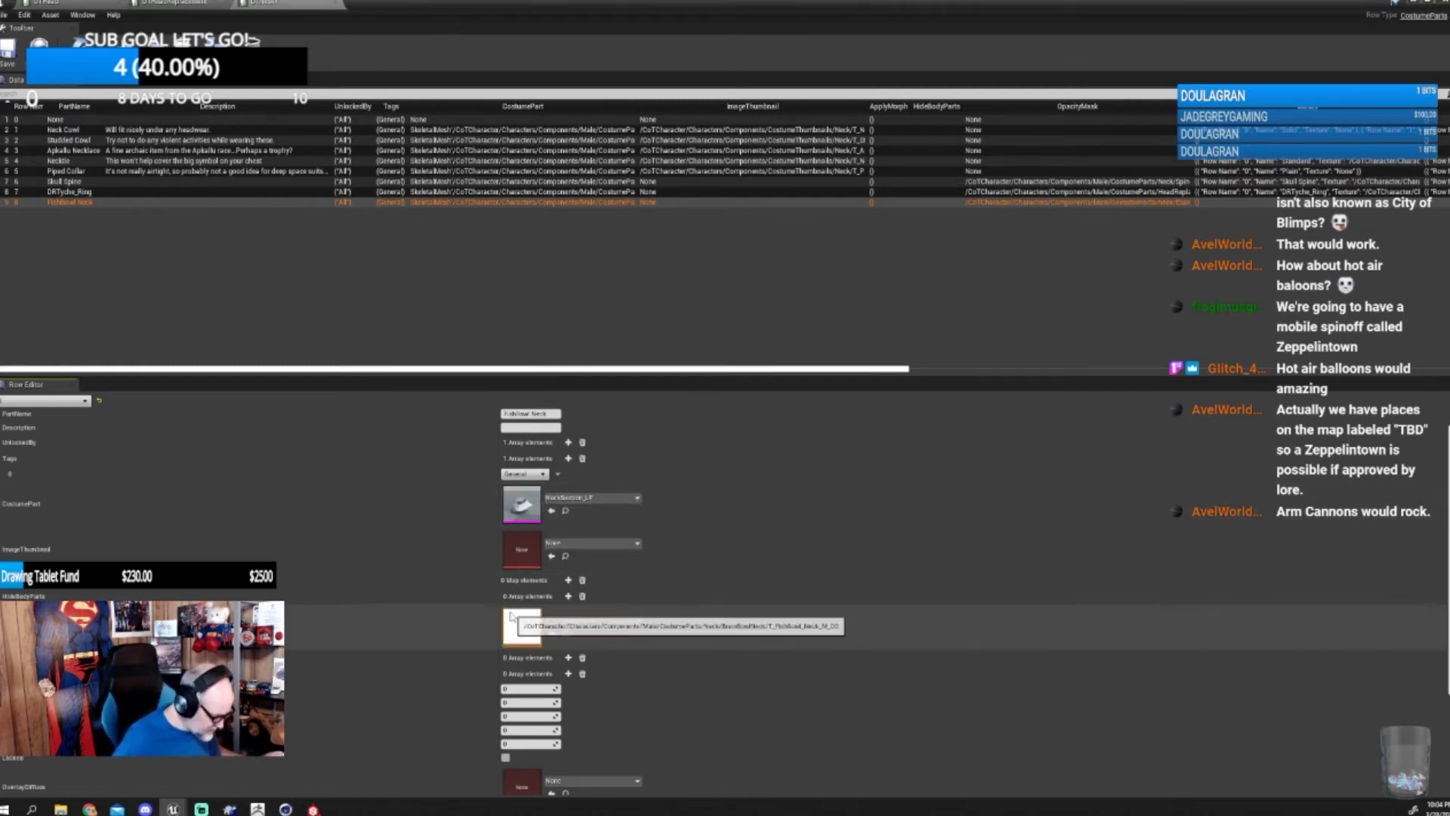
- Add an element named FishBowl Neck to the array directly below OpacityMask and assign it the T_FishBowl_Neck_M_M texture
{"action": "scroll", "coordinate": [467, 636], "scroll_direction": "down", "scroll_amount": 2}
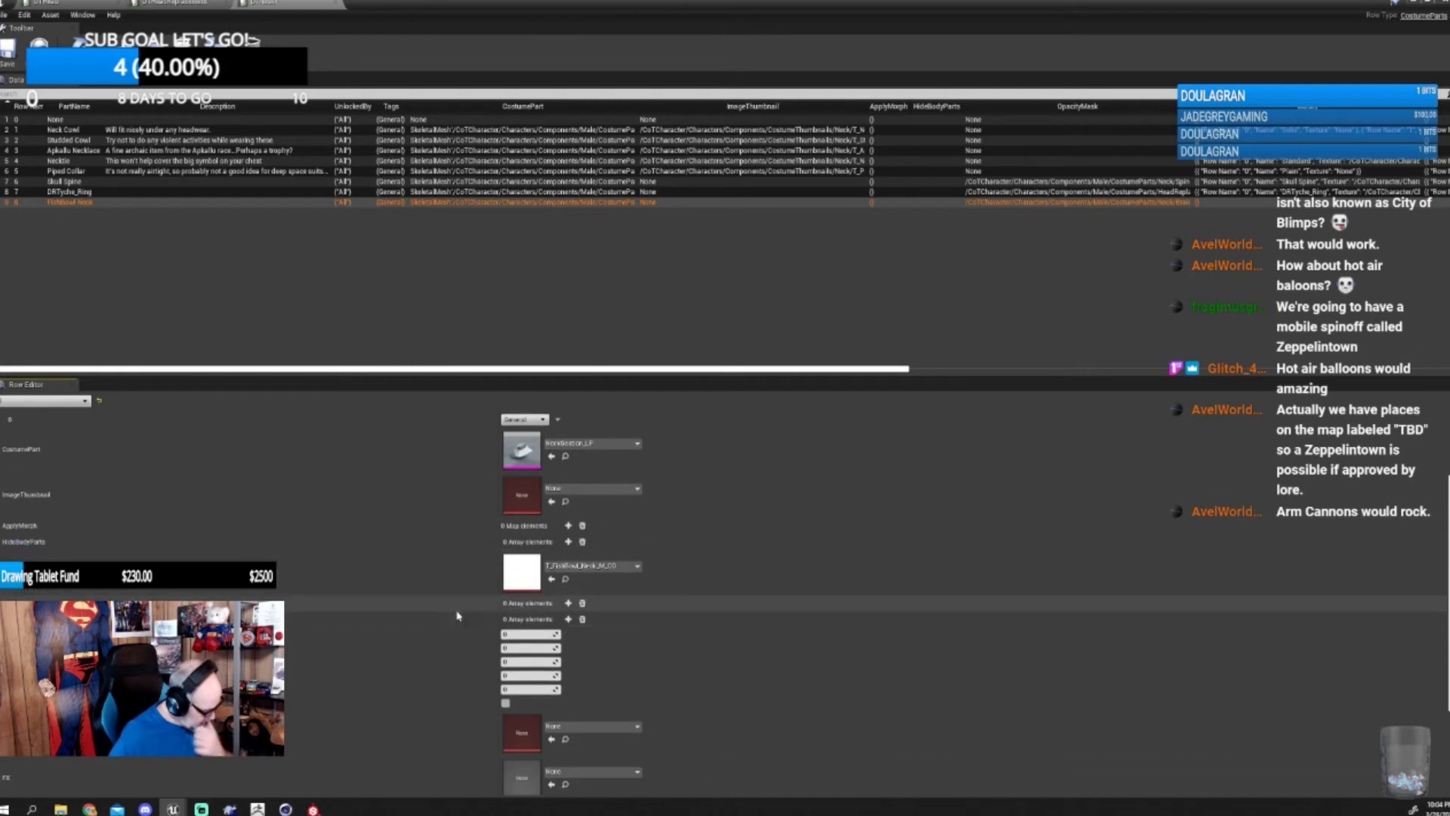
{"action": "left_click", "coordinate": [569, 603]}
{"action": "left_click", "coordinate": [3, 618]}
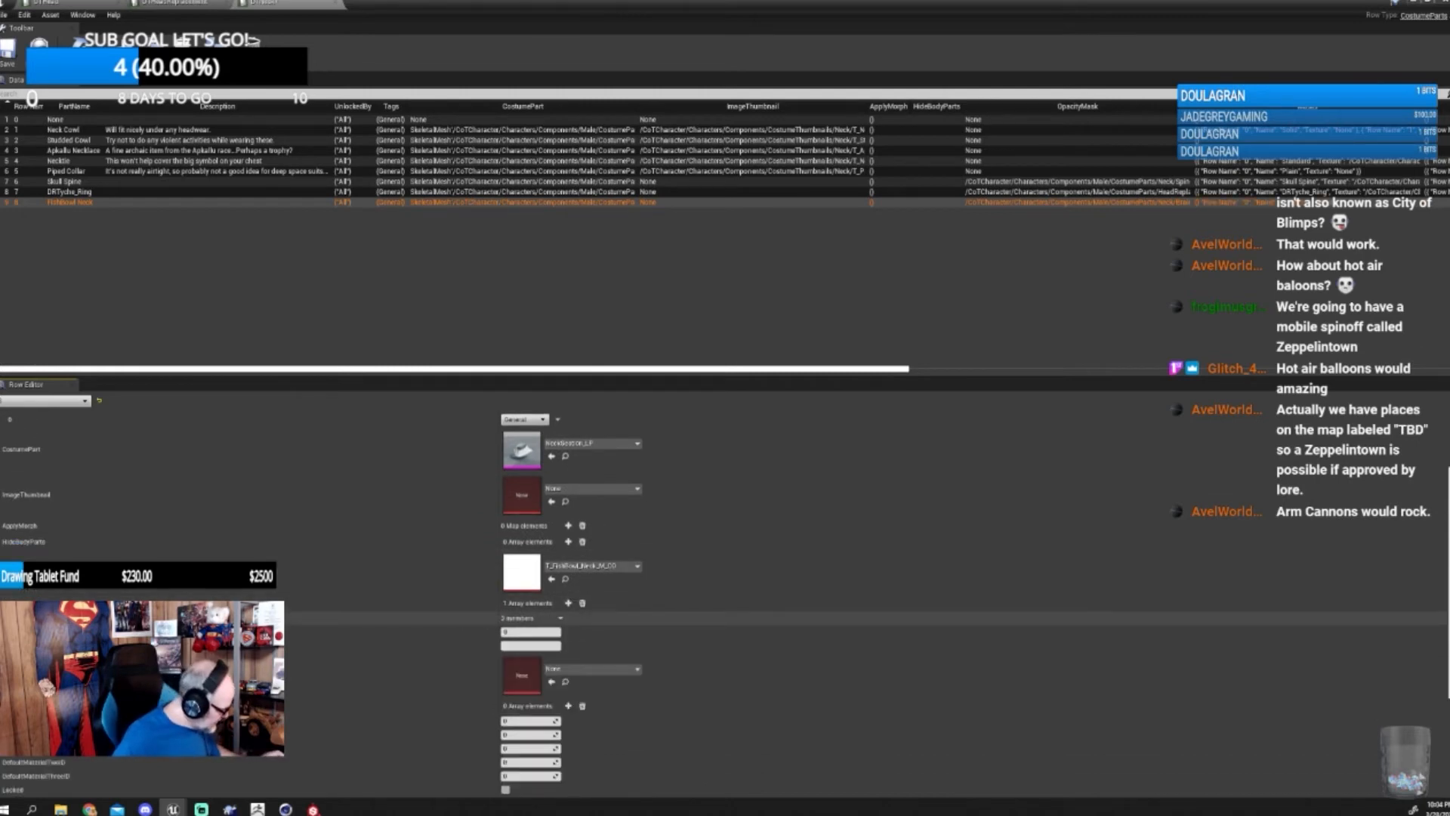
{"action": "left_click", "coordinate": [518, 646]}
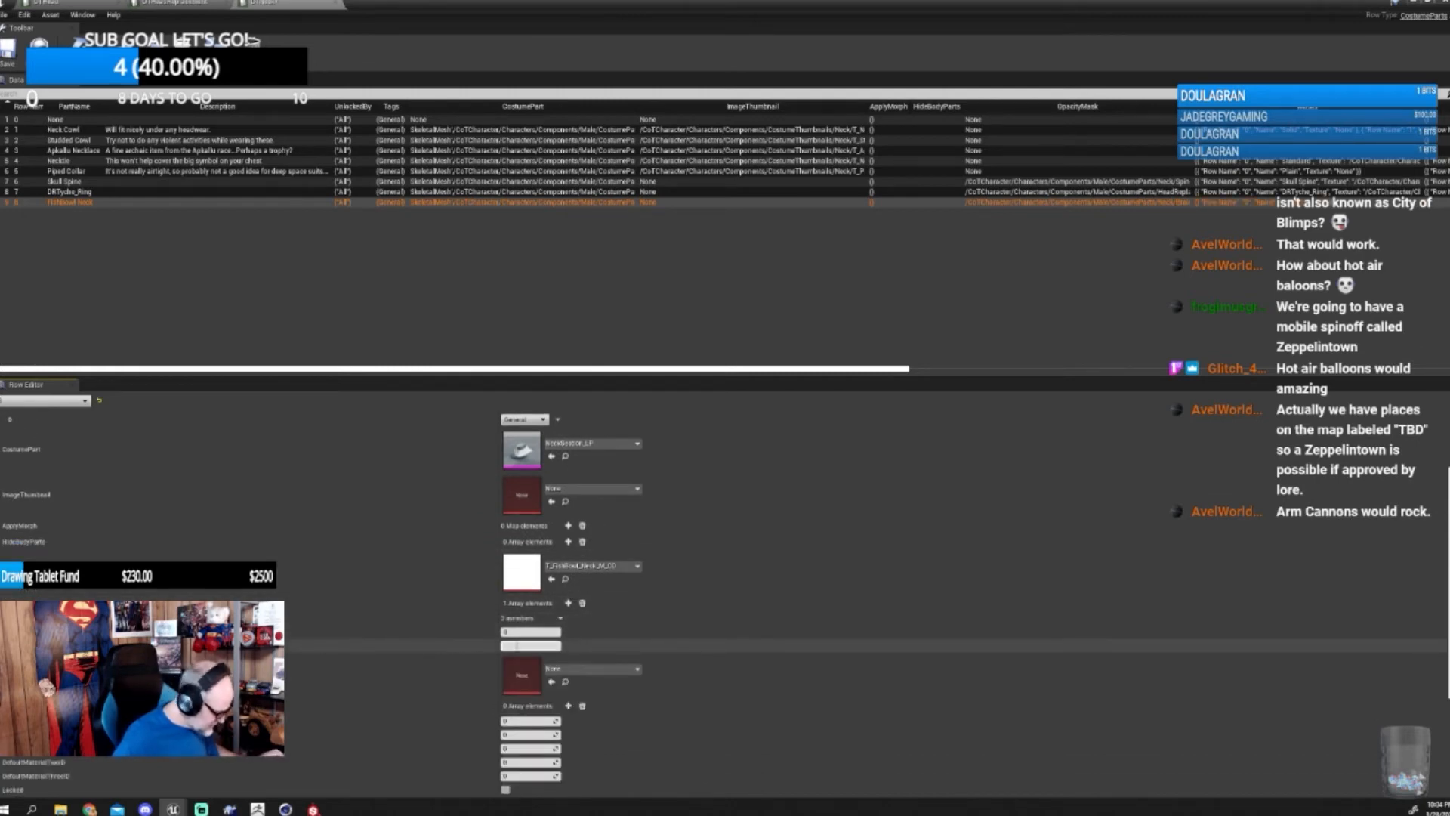
{"action": "left_click", "coordinate": [578, 669]}
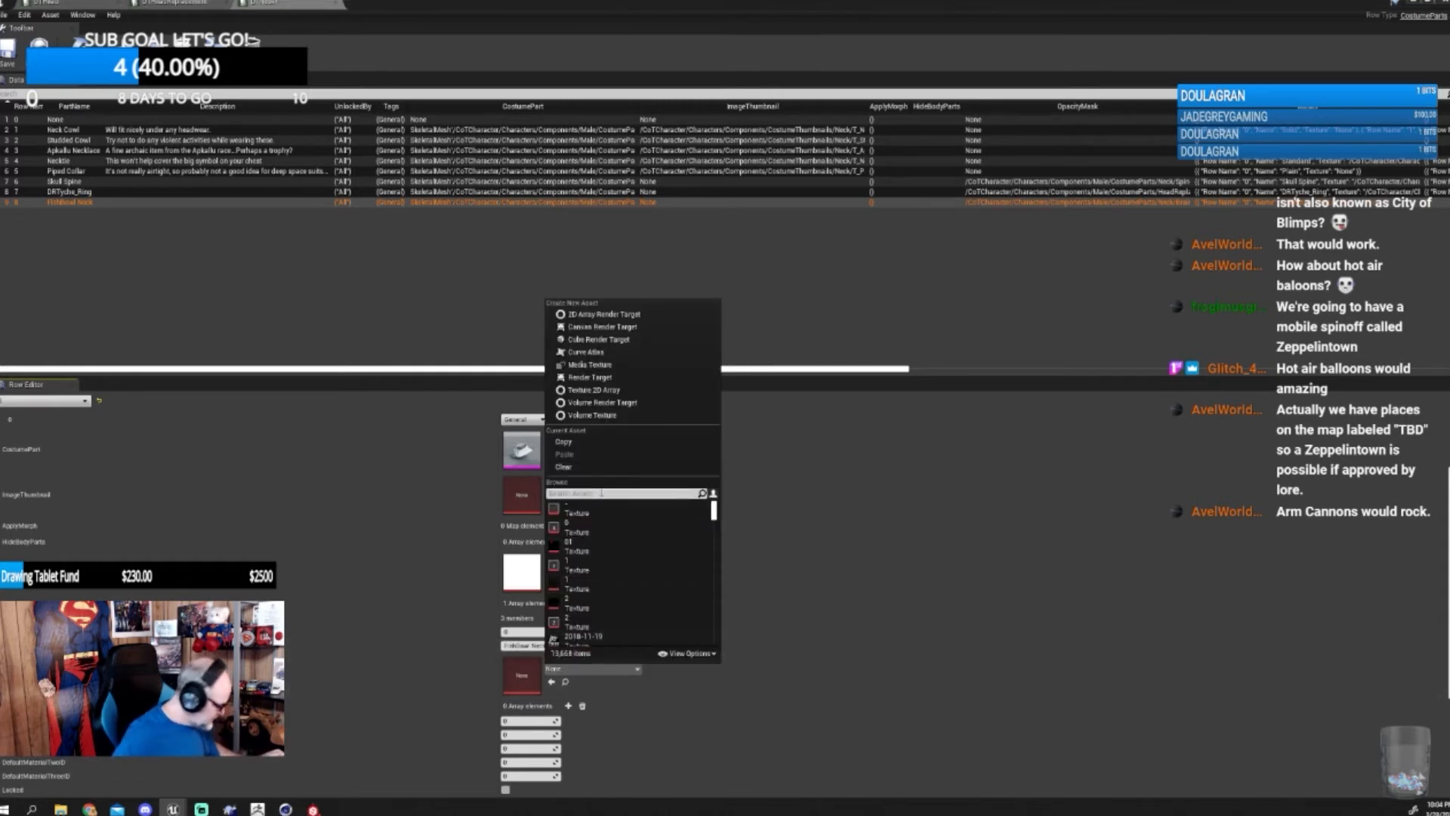
{"action": "type", "text": "neck"}
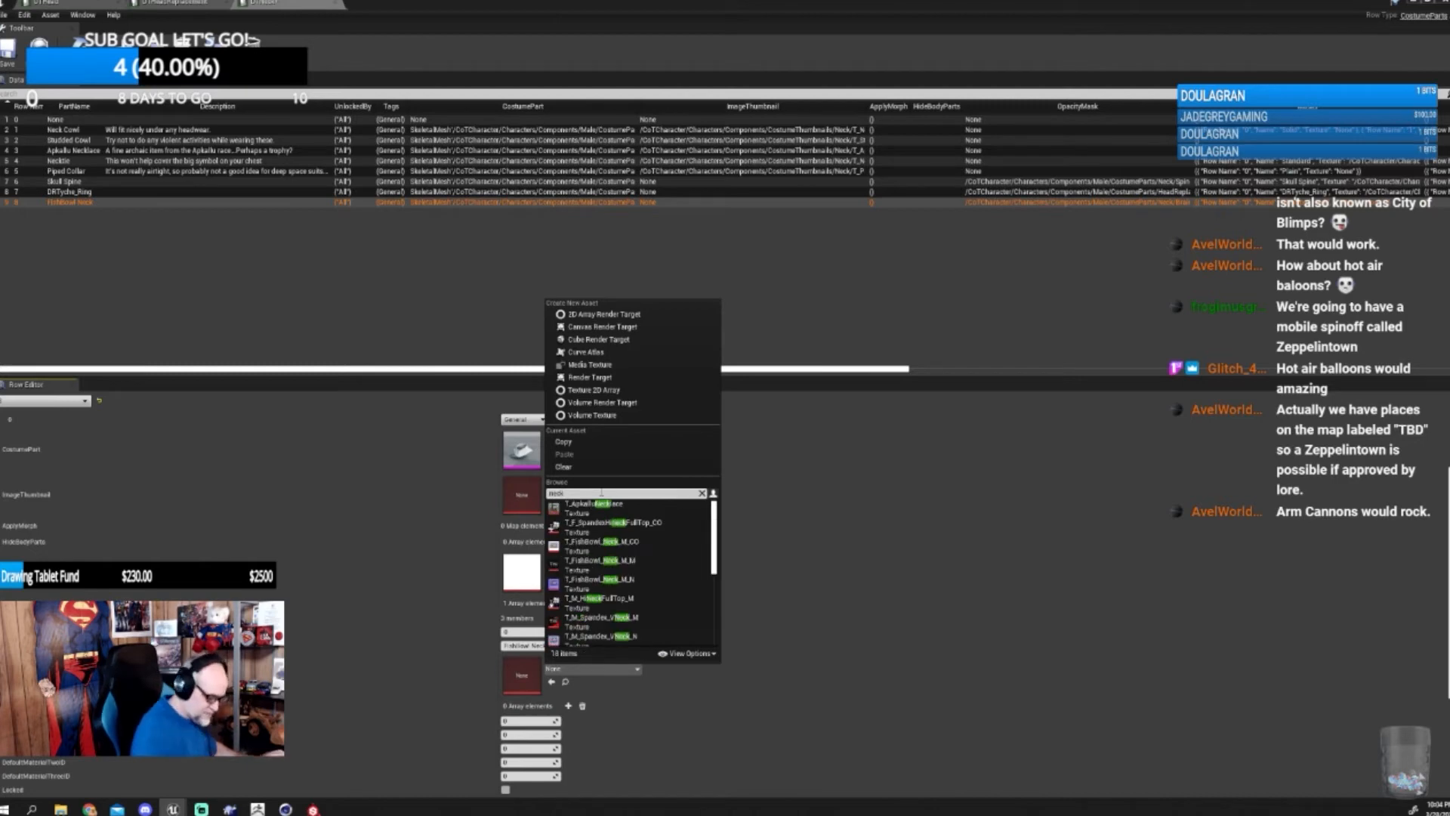
{"action": "left_click", "coordinate": [601, 563]}
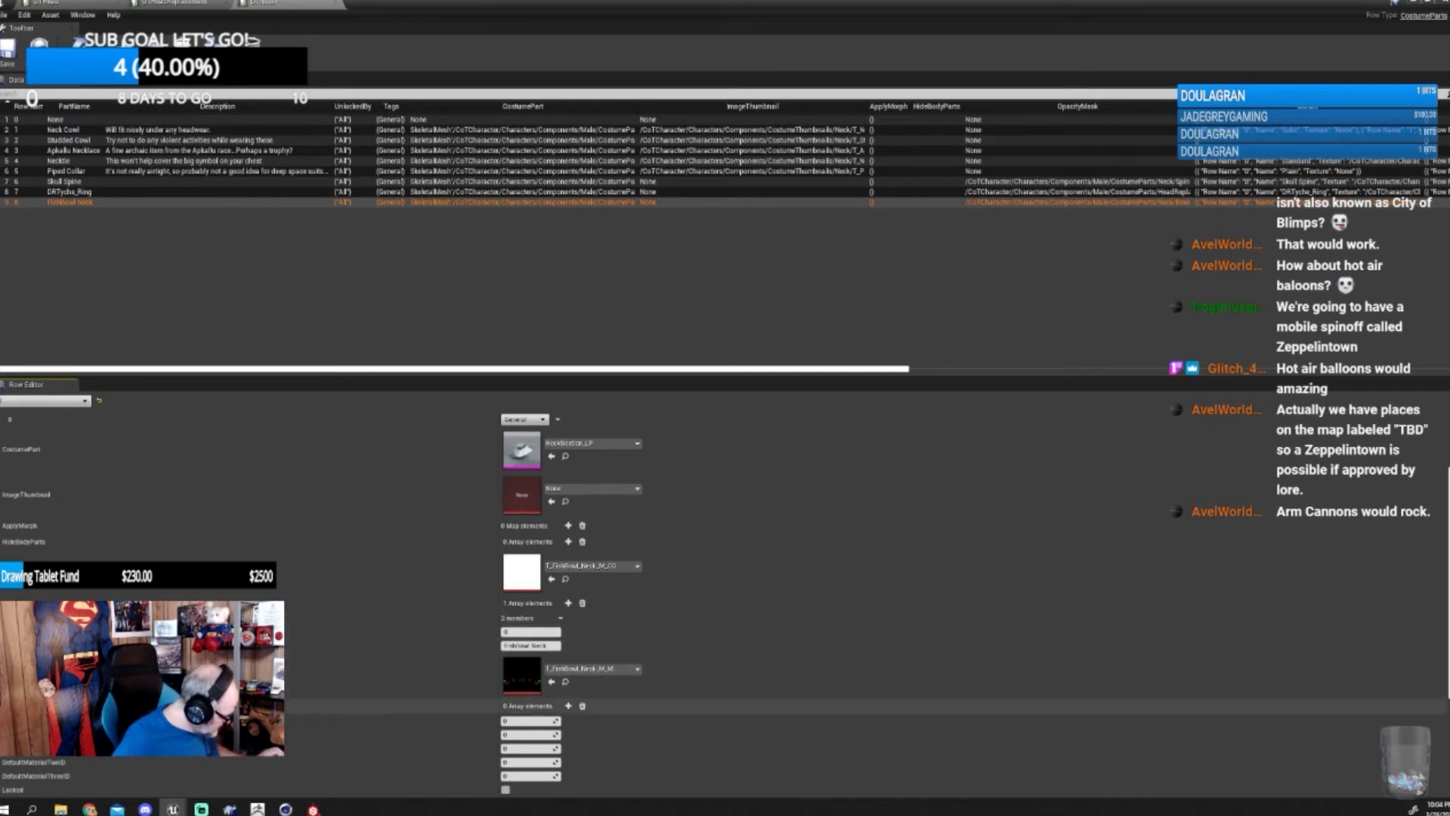
- Add an element named FishBowl Neck to the row's Normals array
{"action": "left_click", "coordinate": [568, 705]}
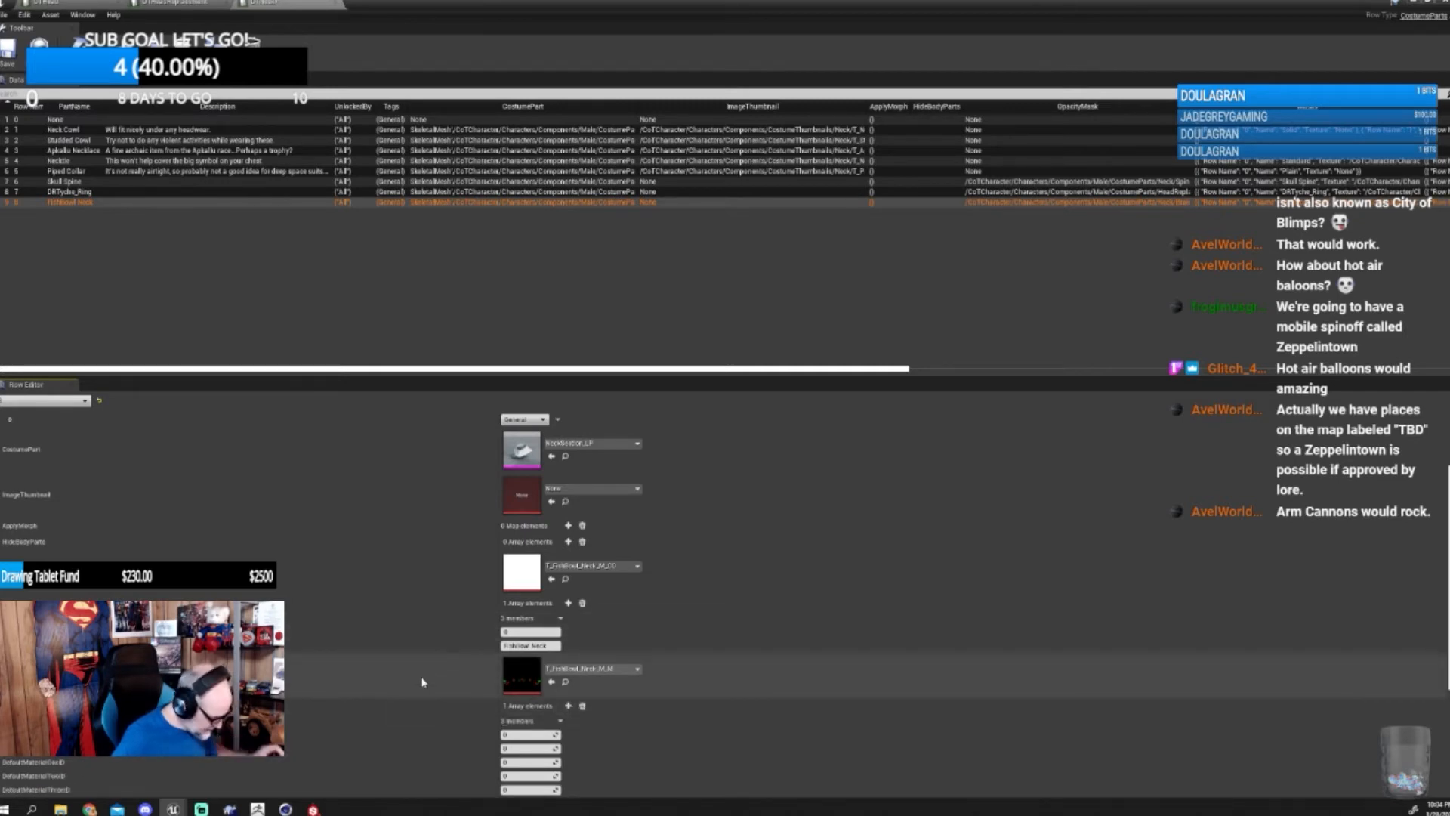
{"action": "scroll", "coordinate": [421, 680], "scroll_direction": "down", "scroll_amount": 1}
{"action": "left_click", "coordinate": [4, 684]}
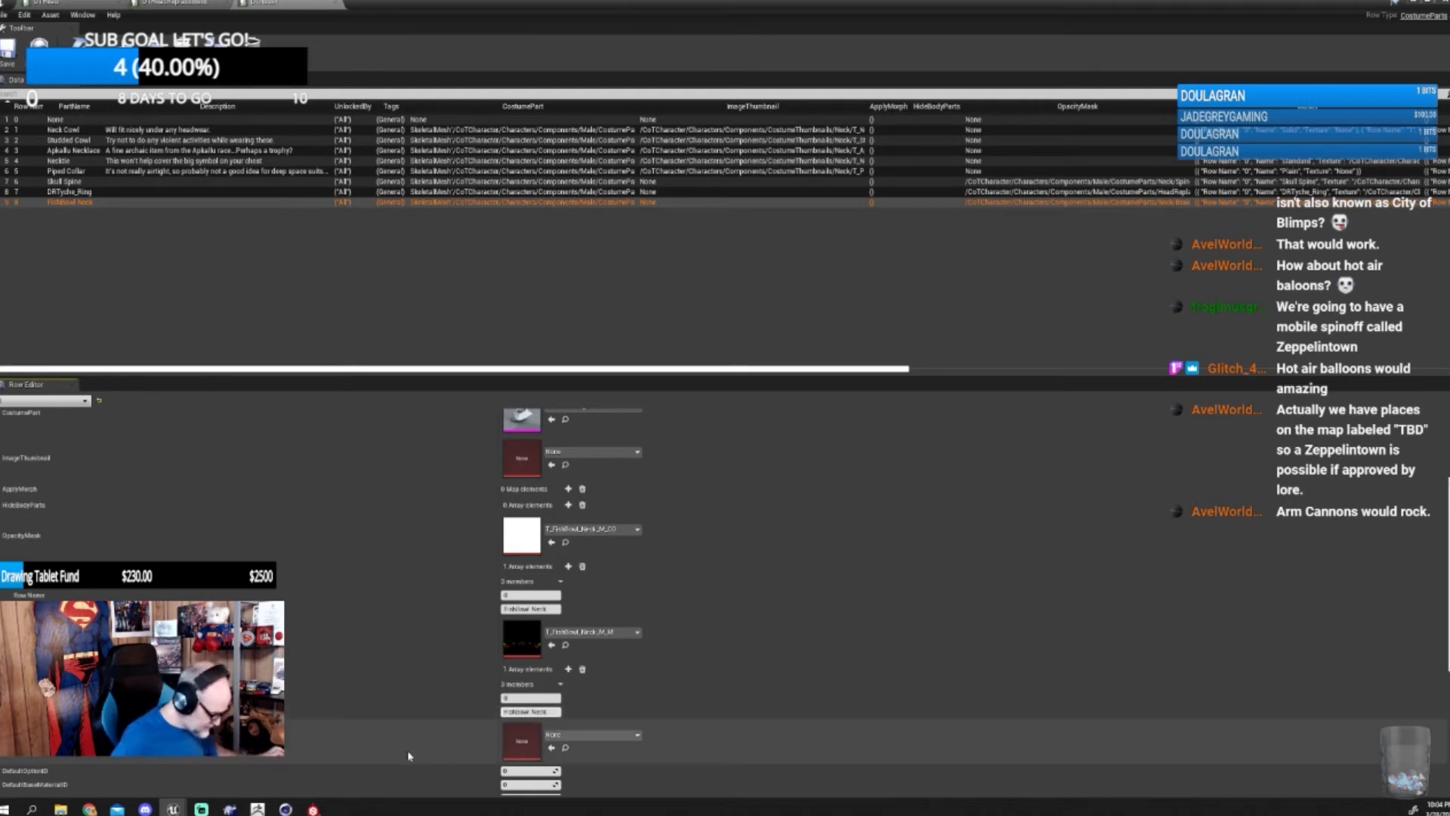
- Search the textures for "Neck" and assign T_ApkalluNecklace to the new Normals element
{"action": "left_click", "coordinate": [593, 734]}
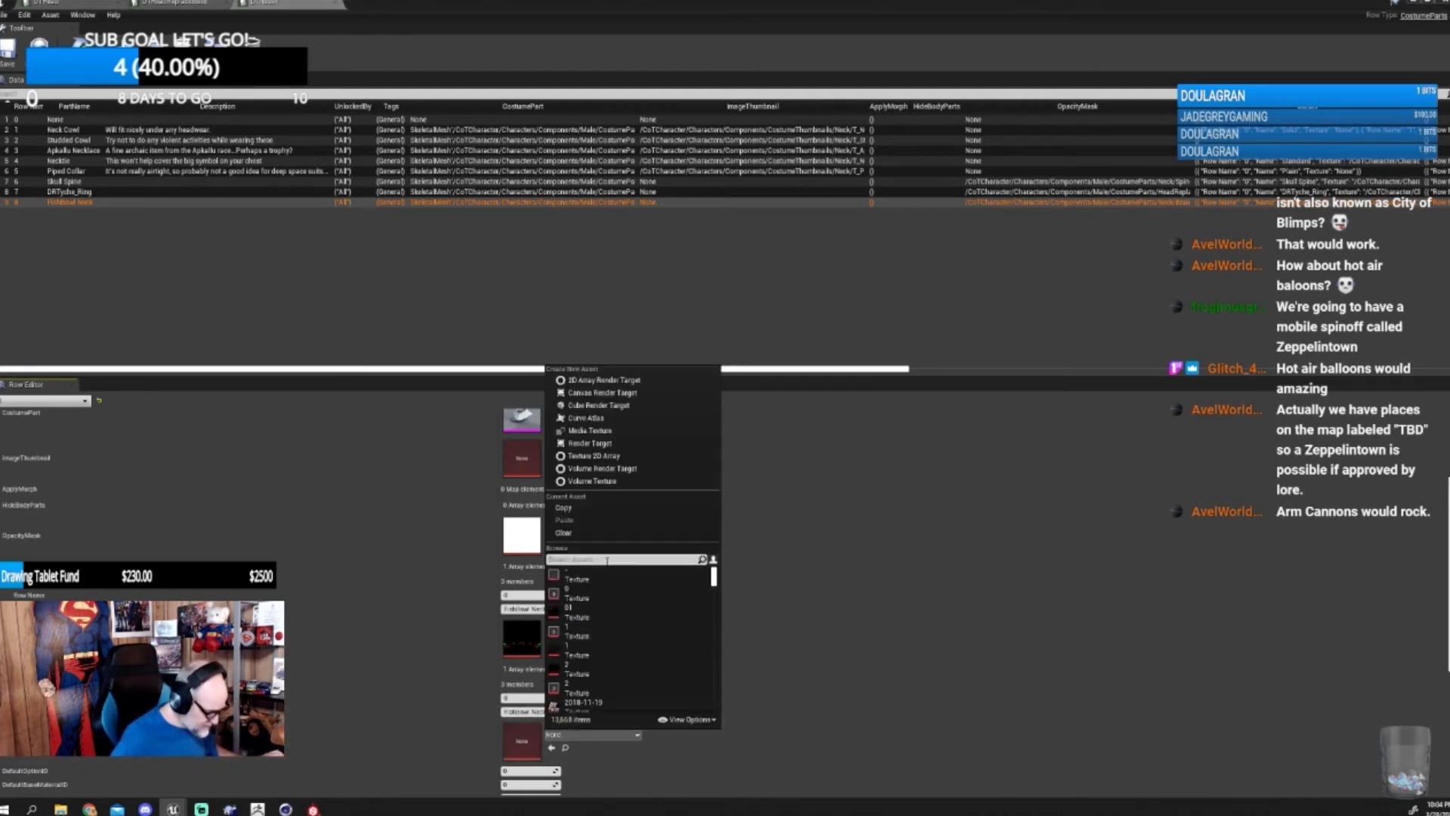
{"action": "type", "text": "Neck"}
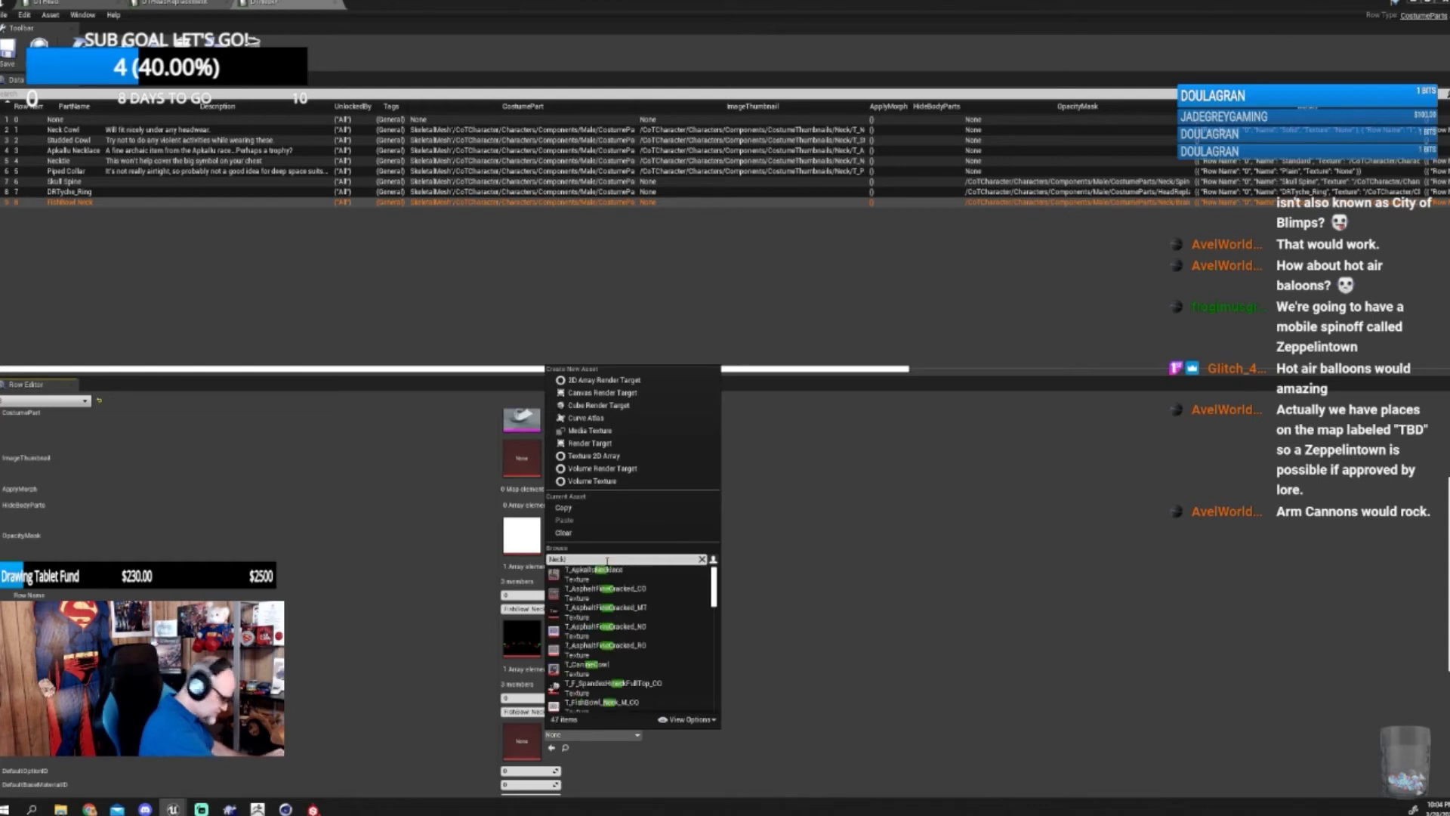
{"action": "key", "text": "Return"}
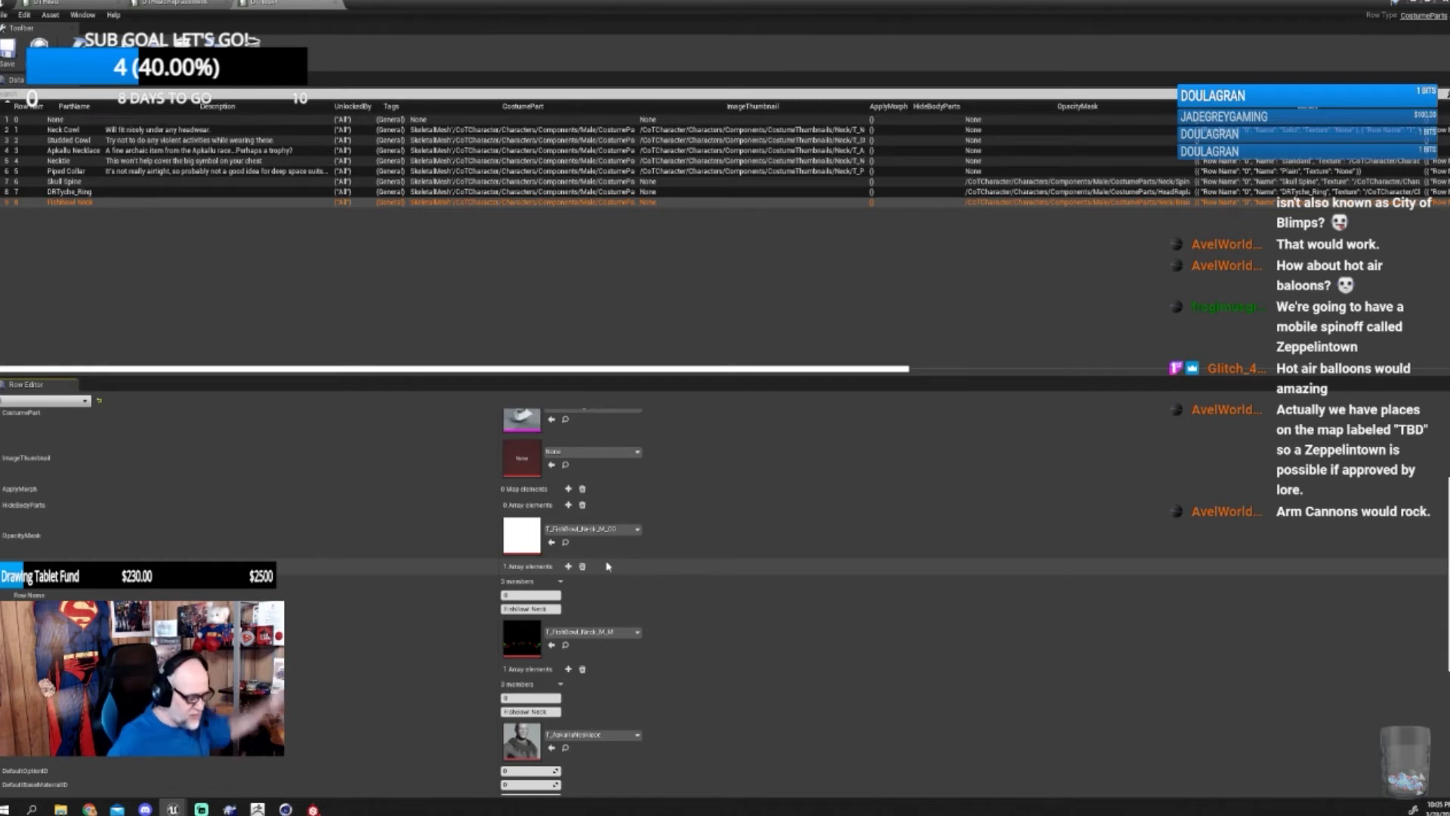
- Set the FishBowl Neck Normals element's texture to T_FishBowl_Neck_M_N
{"action": "left_click", "coordinate": [581, 734]}
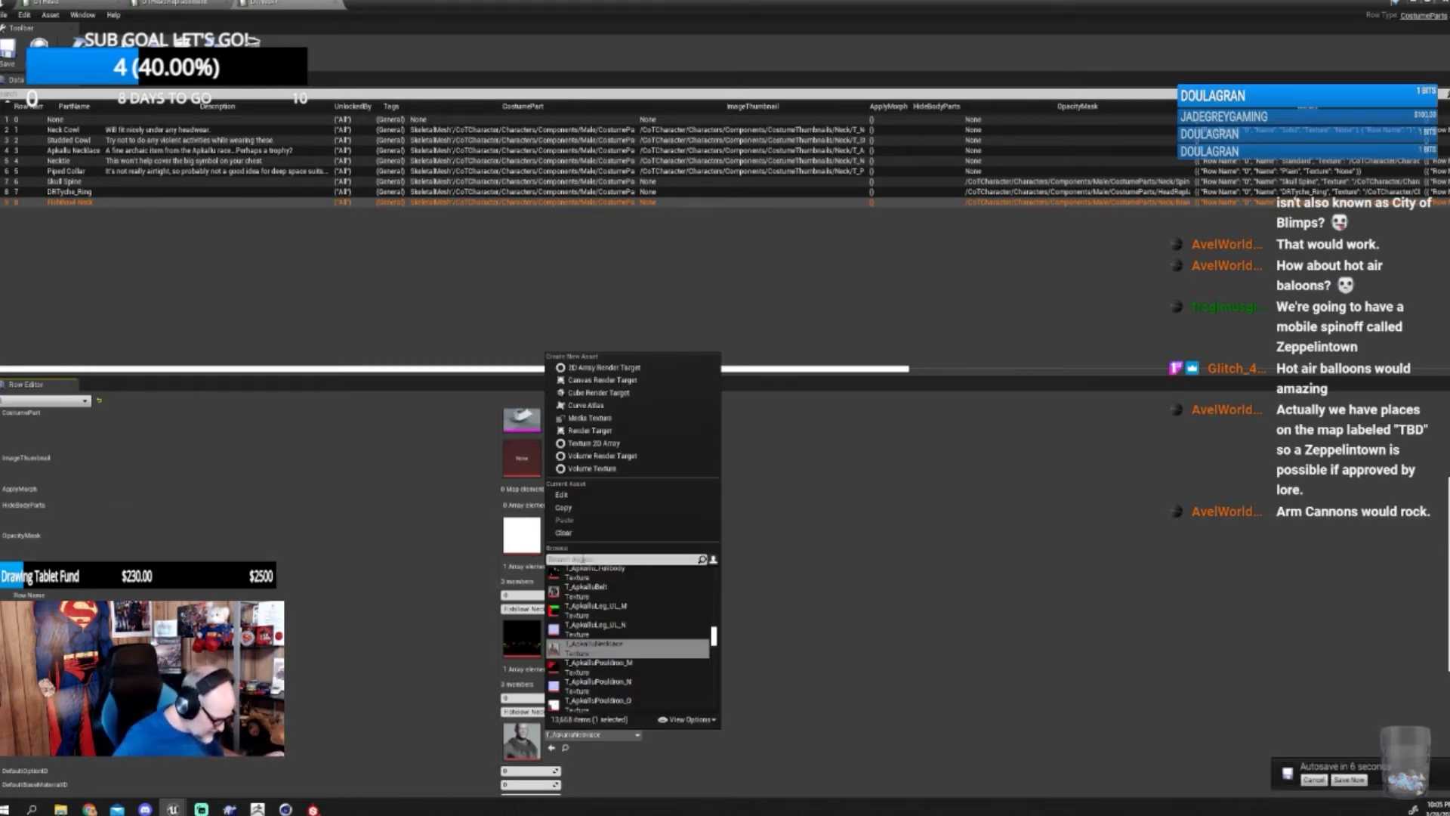
{"action": "type", "text": "Neck"}
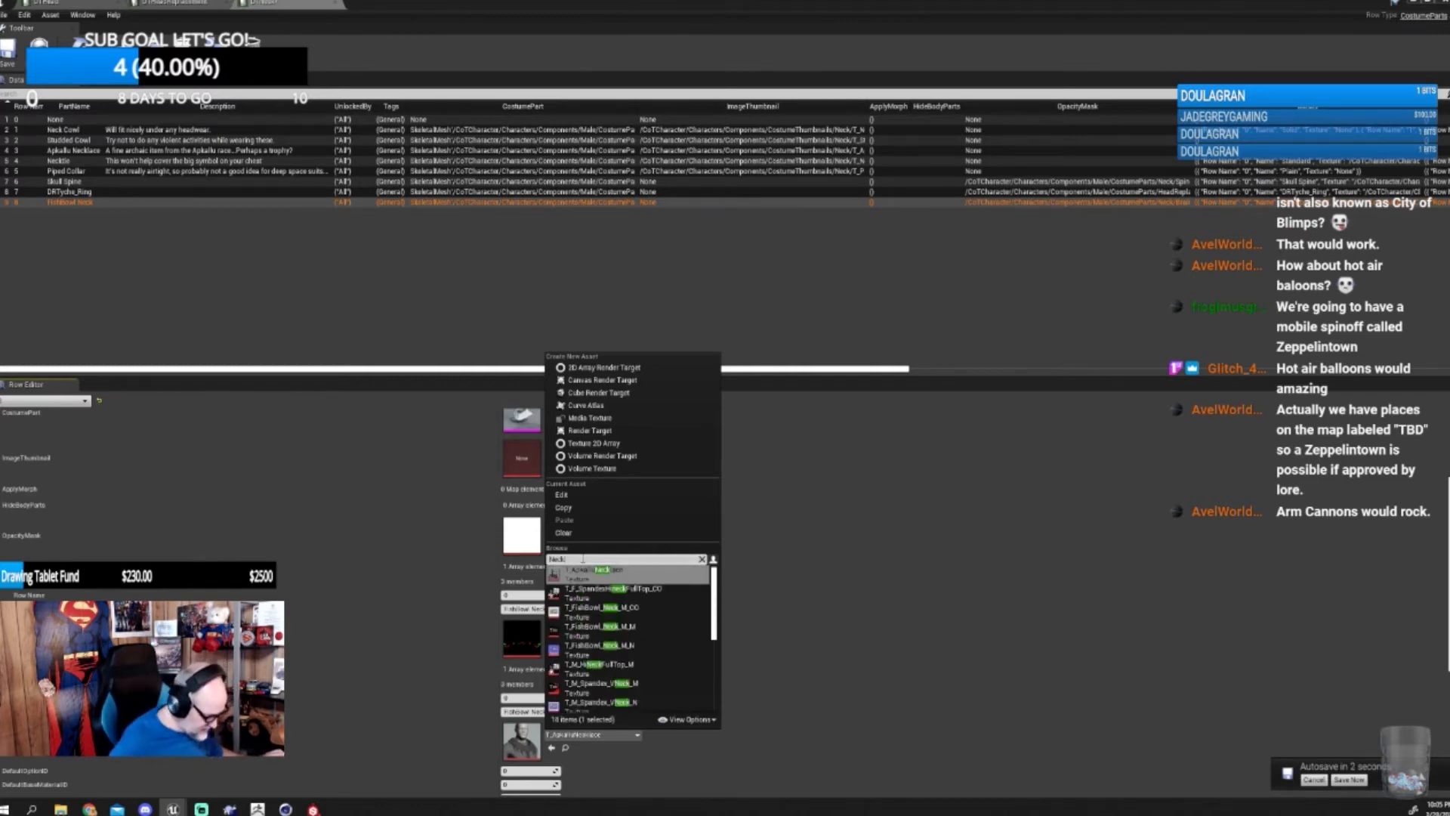
{"action": "left_click", "coordinate": [601, 645]}
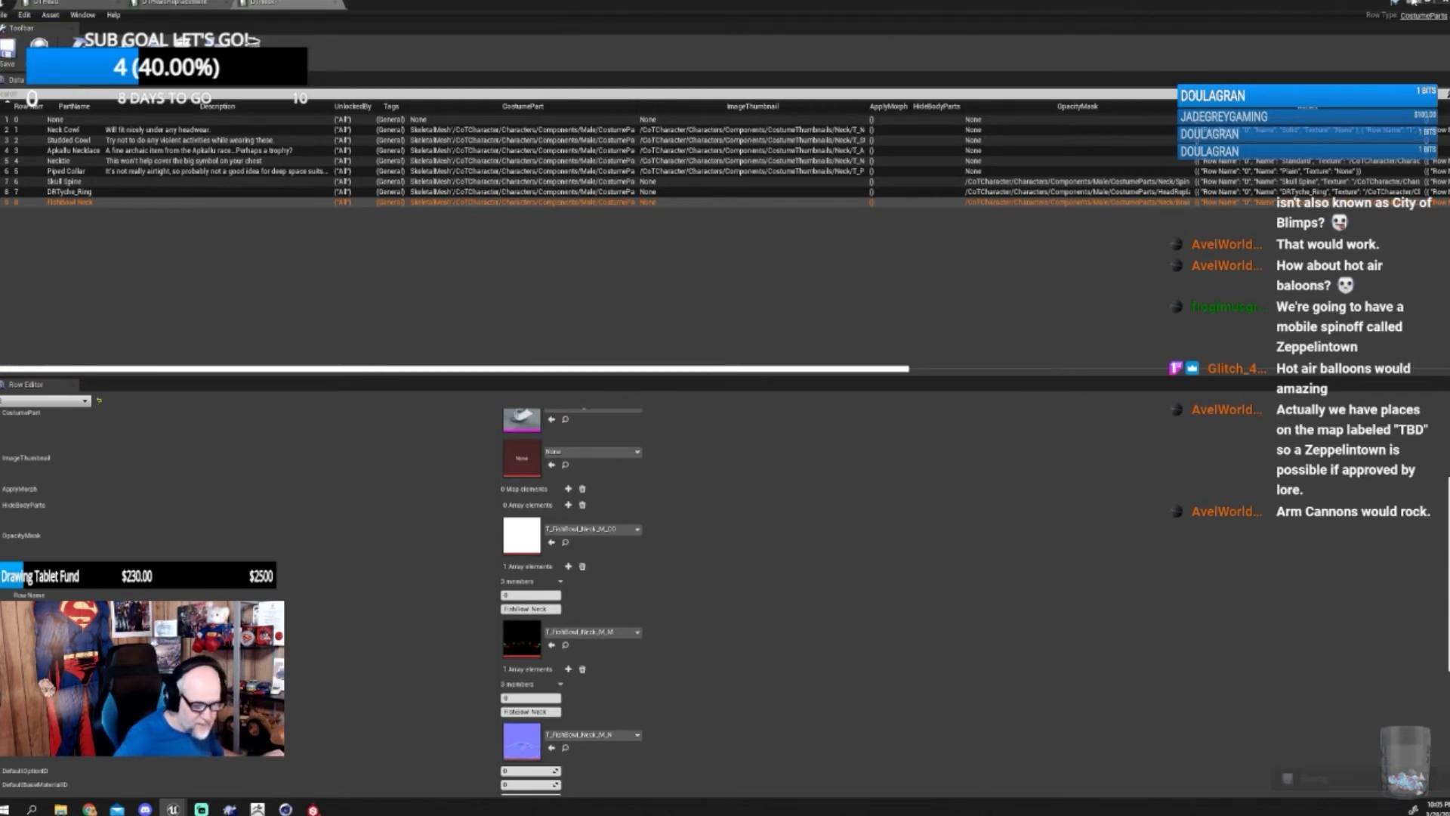
- Leave the costume parts table, play the level in the editor and start a new character
{"action": "left_click", "coordinate": [1415, 2]}
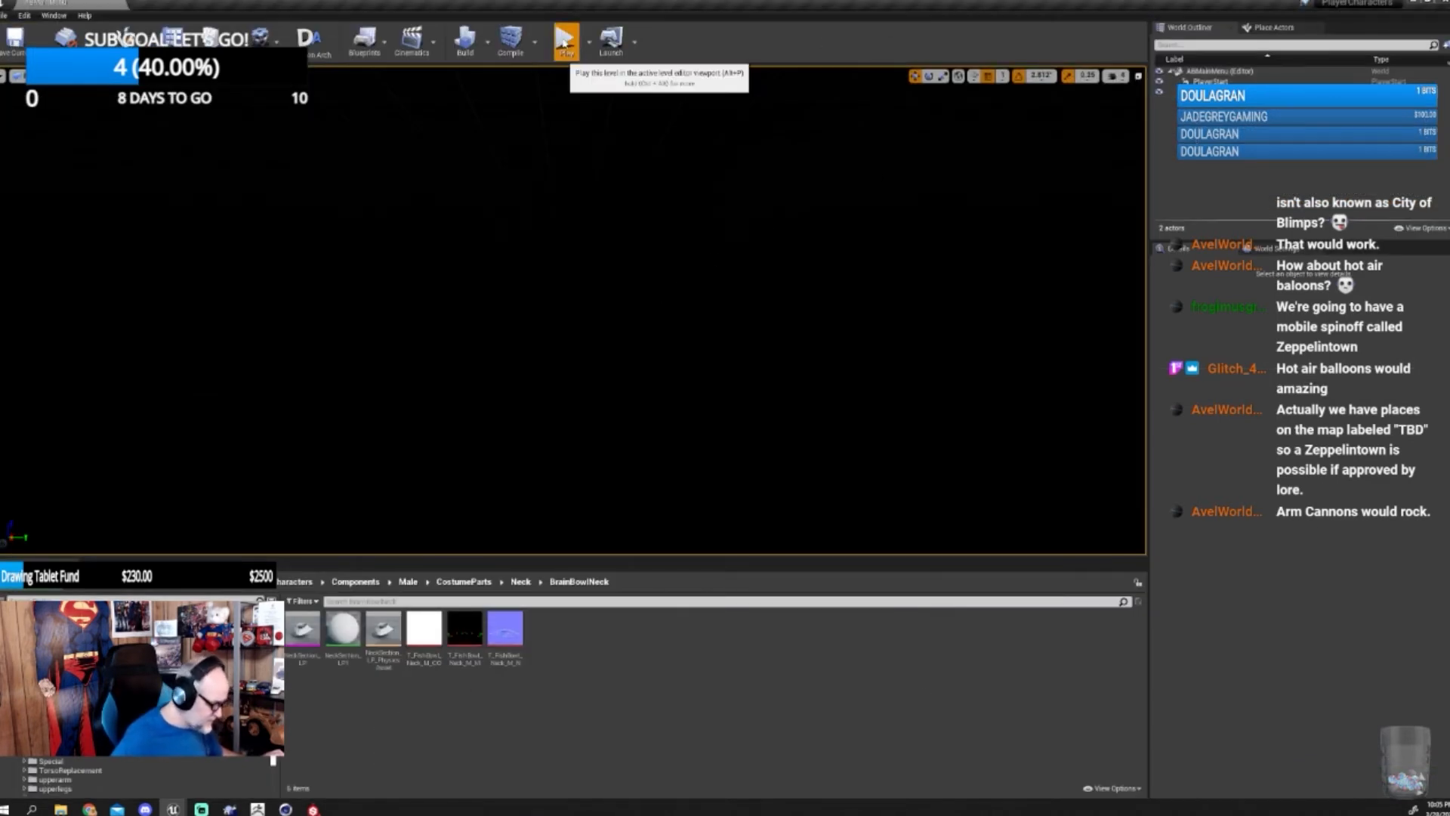
{"action": "left_click", "coordinate": [564, 42]}
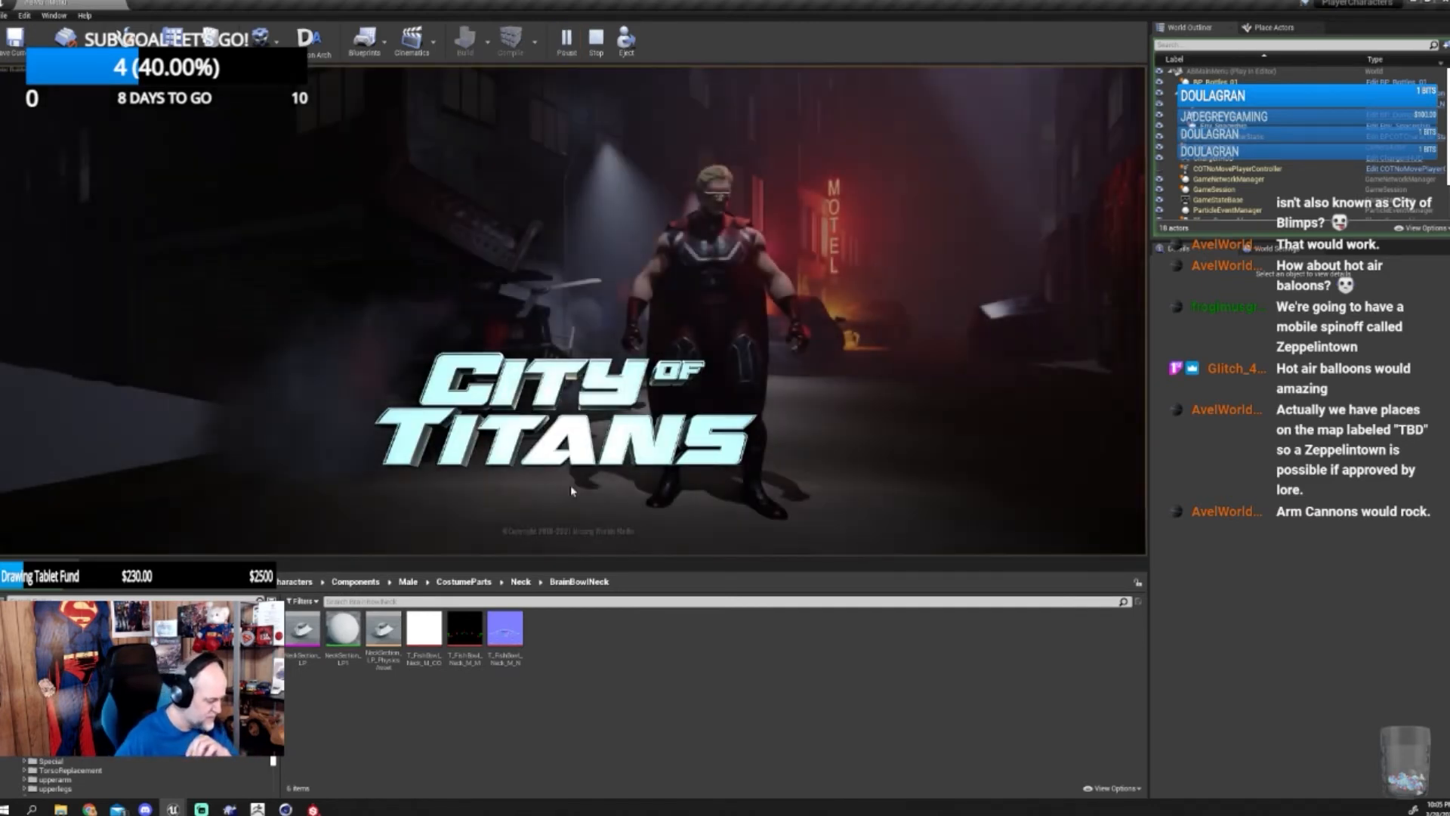
{"action": "left_click", "coordinate": [550, 493]}
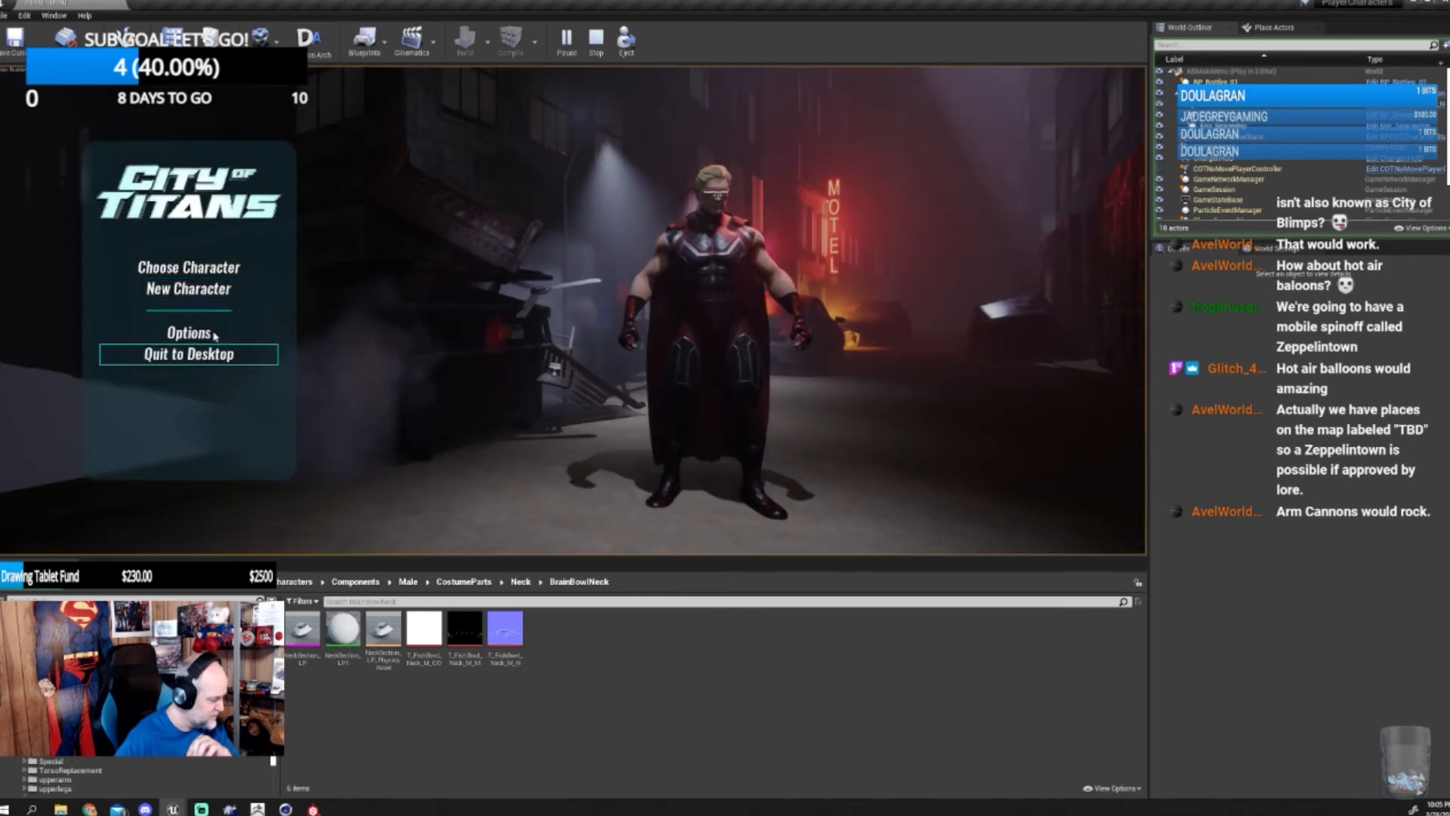
{"action": "left_click", "coordinate": [200, 290]}
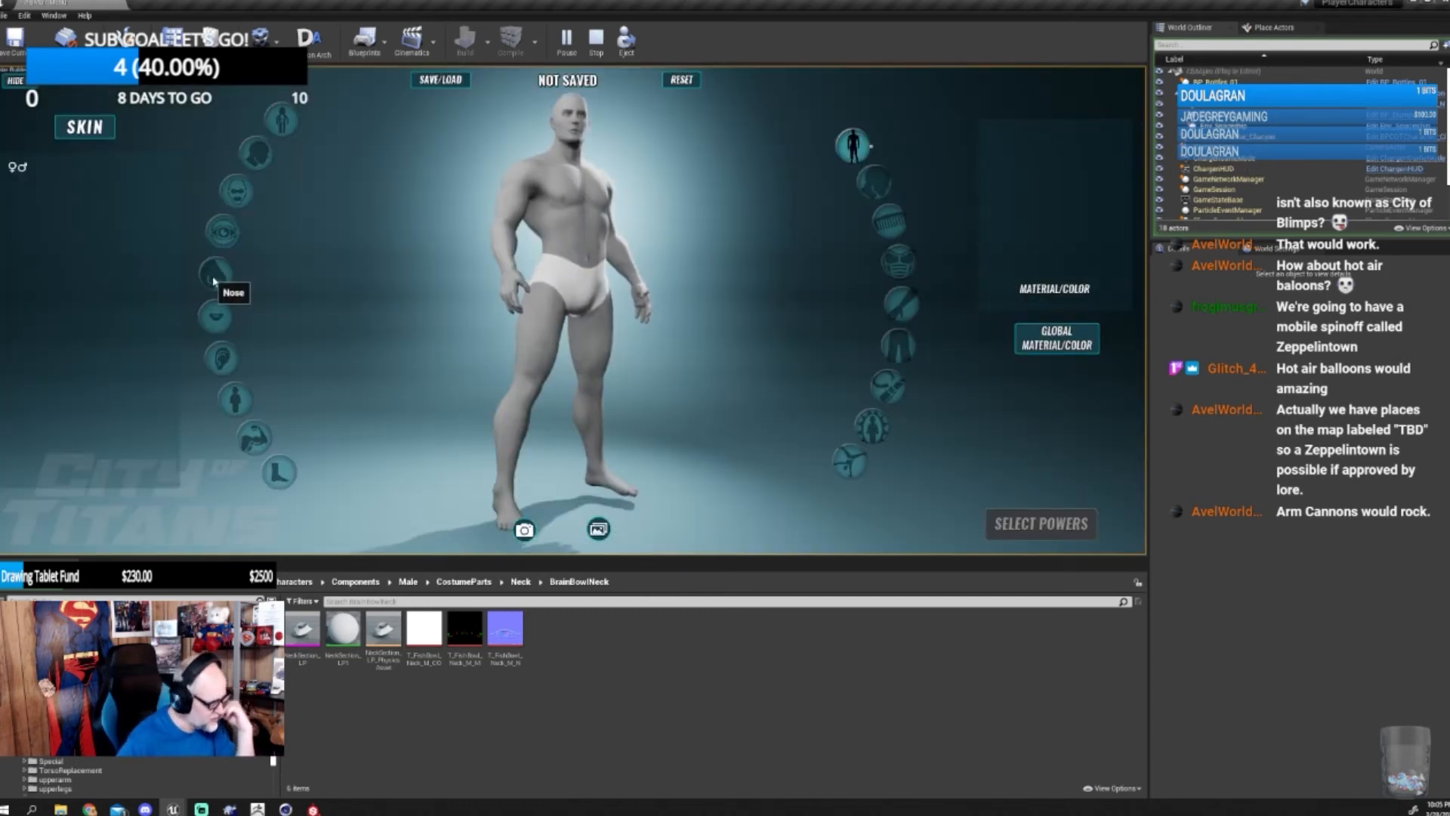
- Load the saved BrainBowl character and inspect its helmet and neck piece up close from the side
{"action": "left_click", "coordinate": [441, 80]}
{"action": "left_click", "coordinate": [285, 132]}
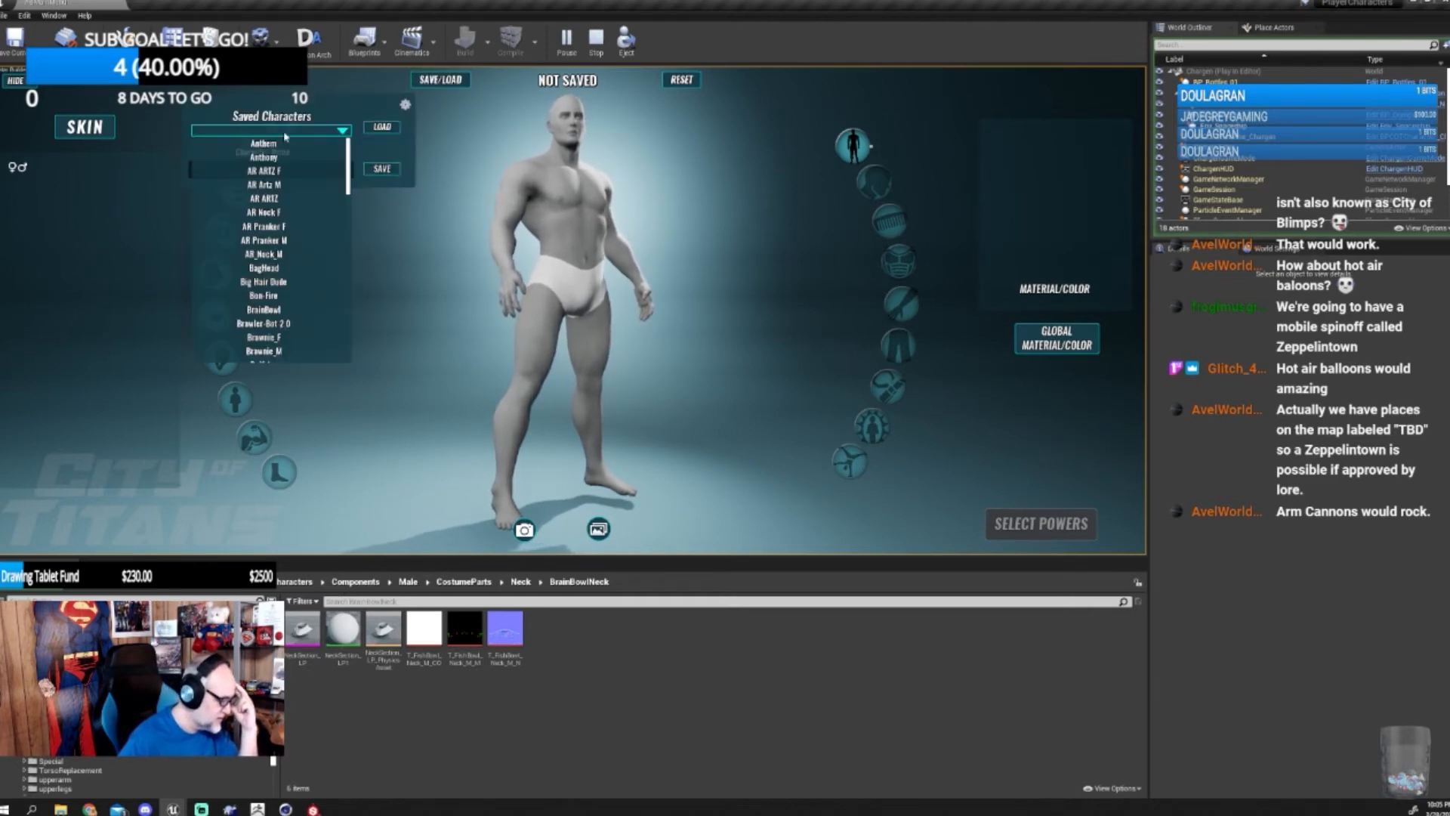
{"action": "scroll", "coordinate": [291, 264], "scroll_direction": "down", "scroll_amount": 1}
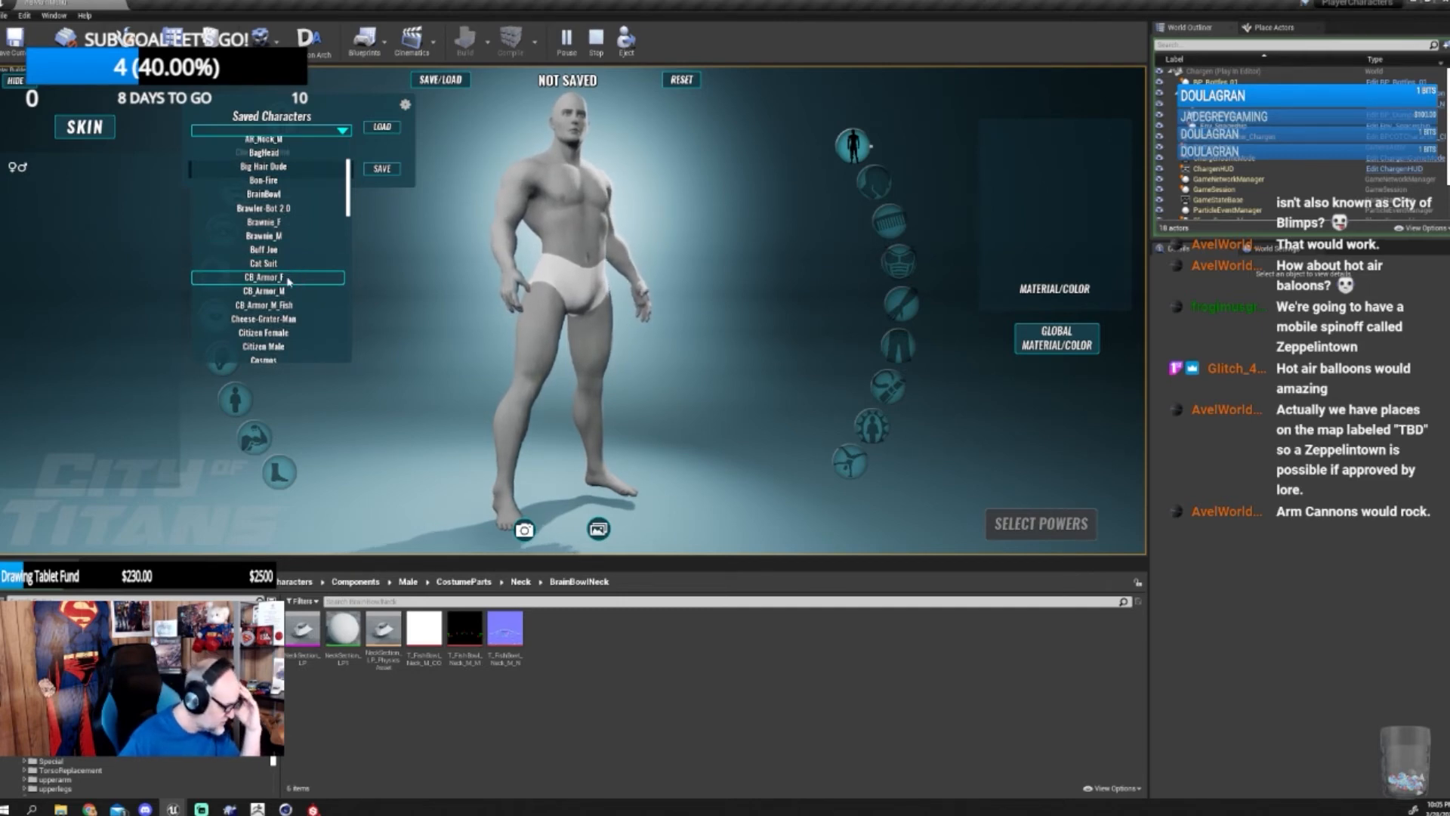
{"action": "left_click", "coordinate": [287, 194]}
{"action": "left_click", "coordinate": [382, 127]}
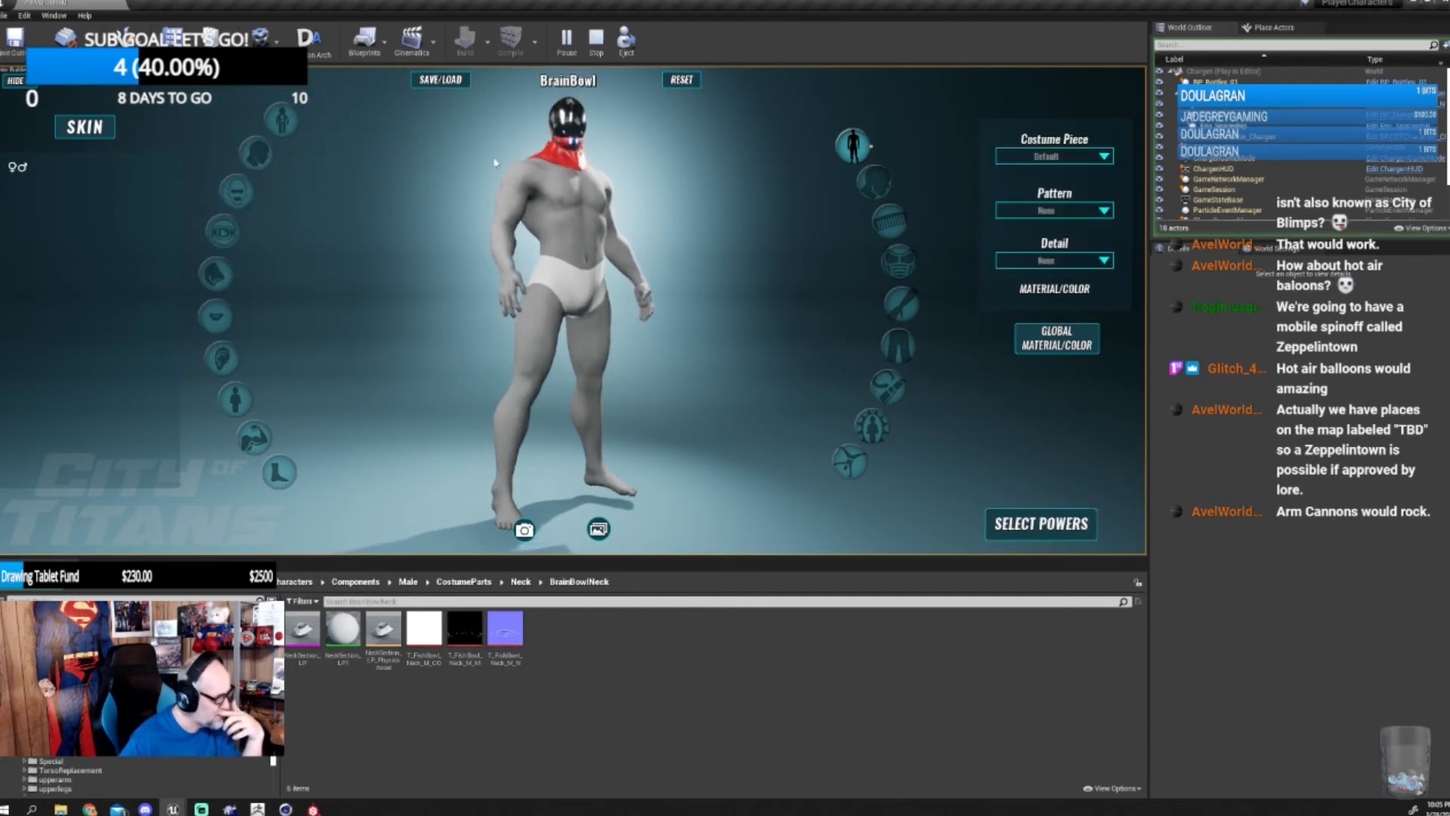
{"action": "scroll", "coordinate": [495, 163], "scroll_direction": "up", "scroll_amount": 5}
{"action": "left_click_drag", "start_coordinate": [495, 162], "coordinate": [423, 162]}
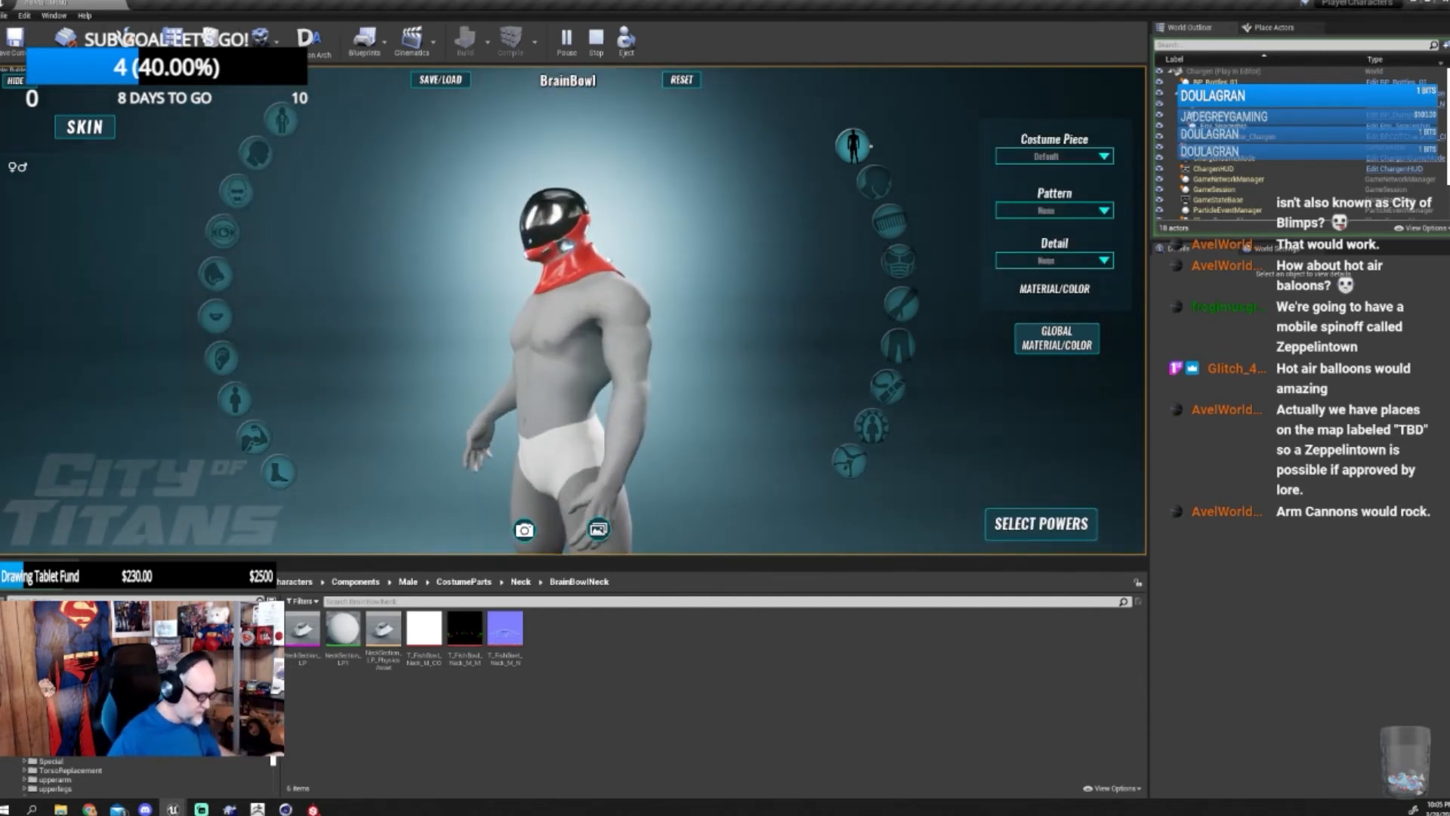
{"action": "scroll", "coordinate": [571, 310], "scroll_direction": "up", "scroll_amount": 5}
{"action": "left_click_drag", "start_coordinate": [571, 226], "coordinate": [589, 321]}
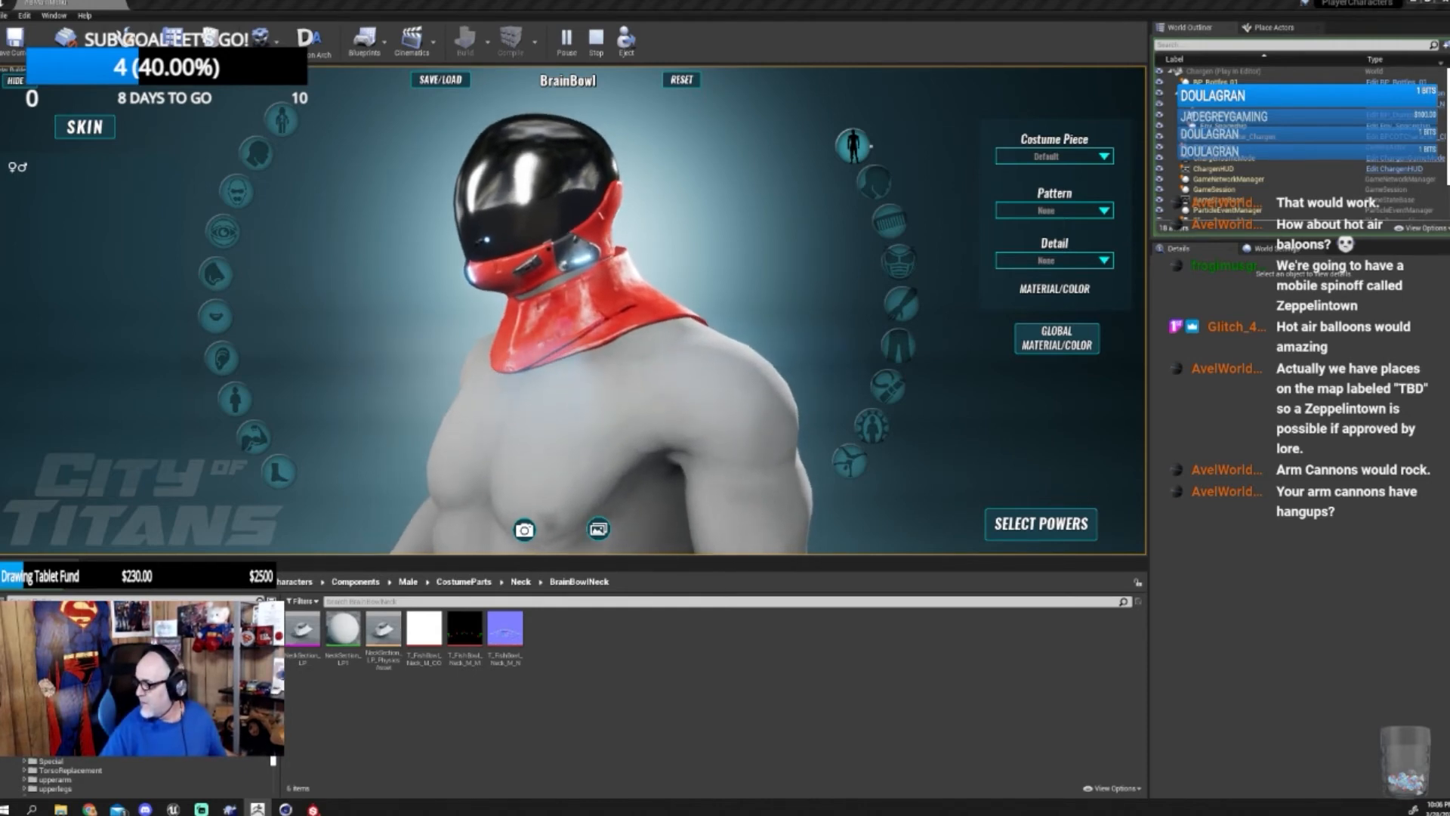
- Switch to the BrainBowl model in ZBrush, enlarge its window and select the NeckSection_LP subtool
{"action": "left_click_drag", "start_coordinate": [1448, 236], "coordinate": [334, 188]}
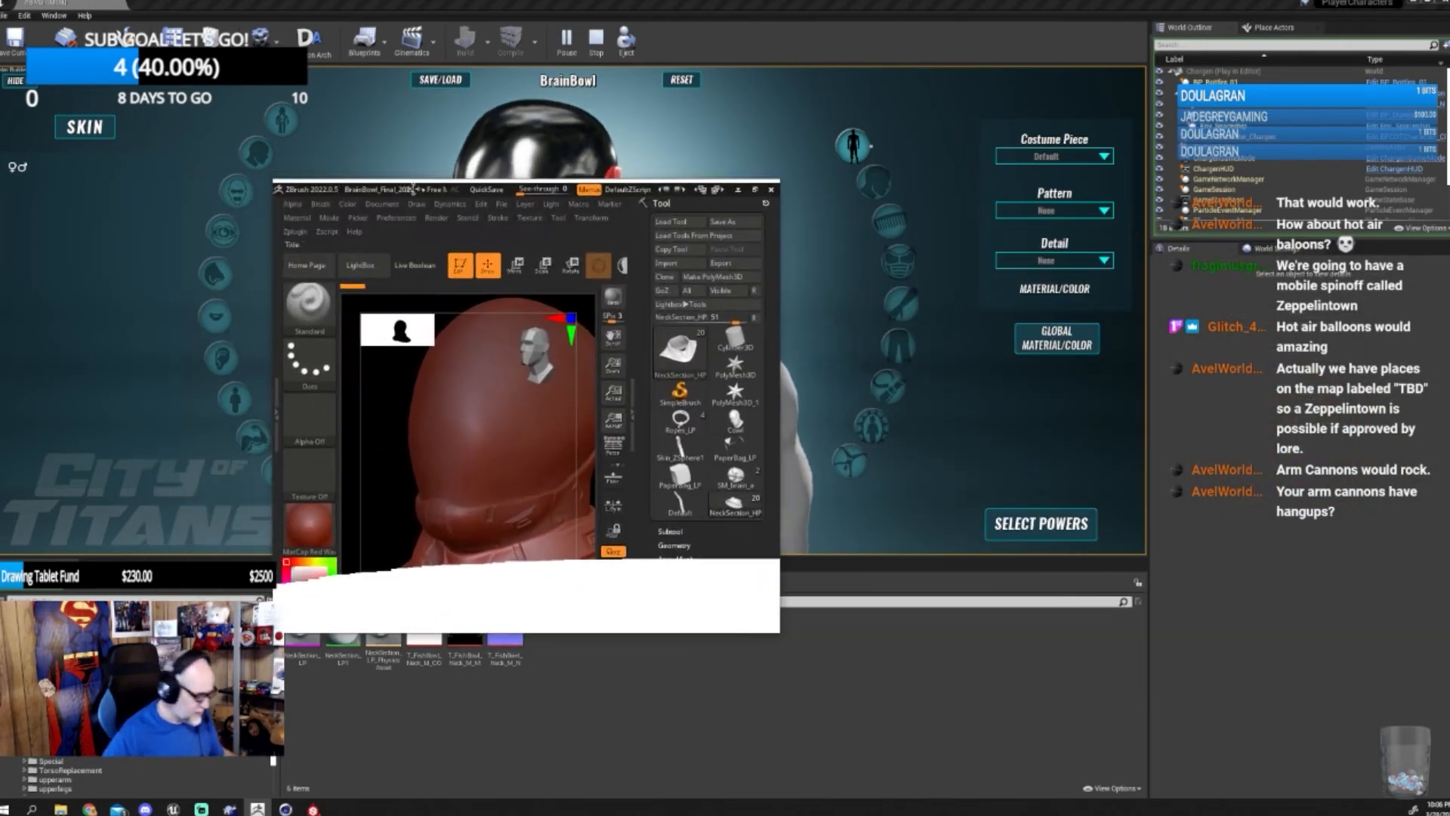
{"action": "left_click", "coordinate": [755, 191]}
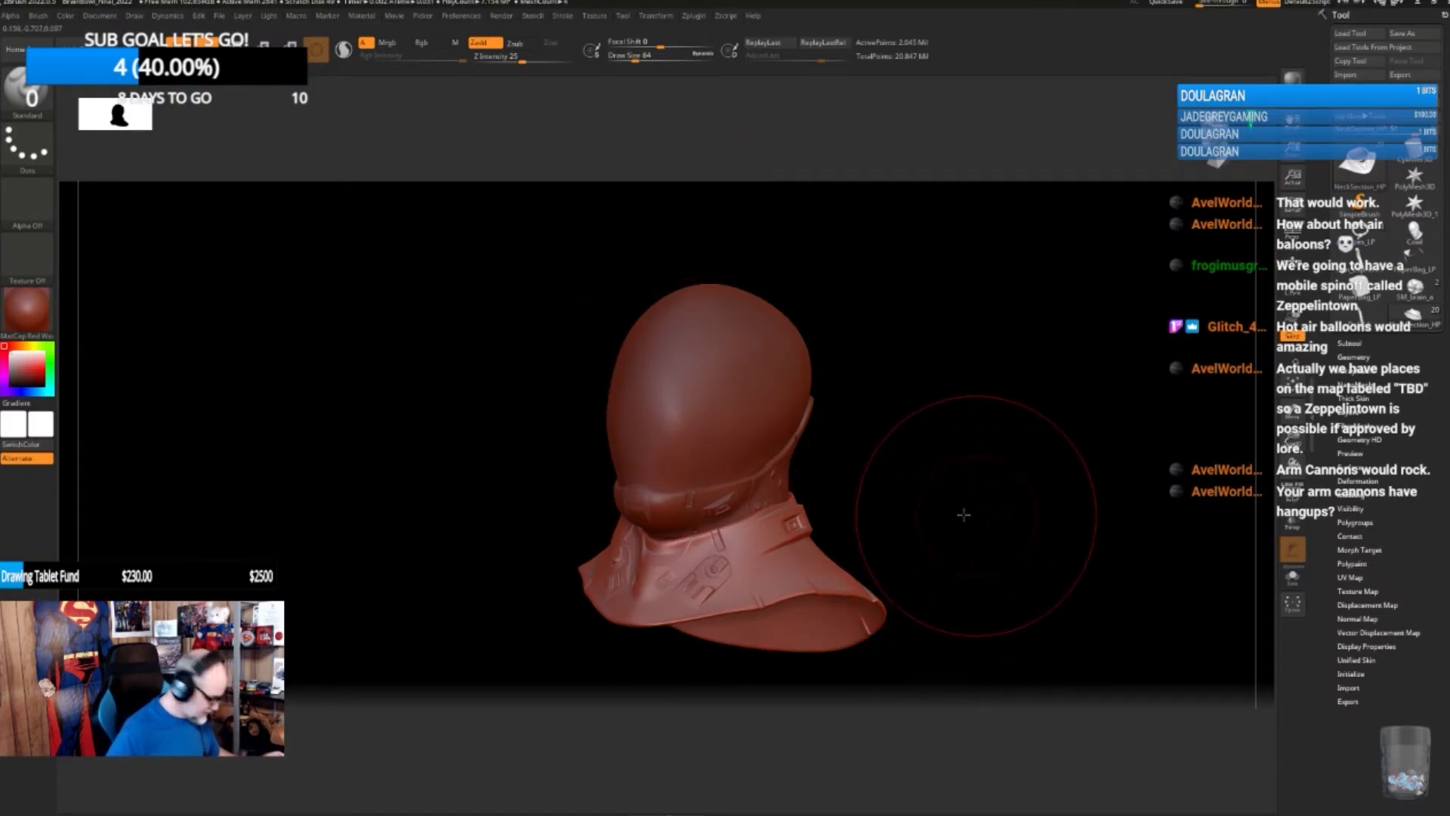
{"action": "mouse_move", "coordinate": [964, 515]}
{"action": "left_mouse_down"}
{"action": "mouse_move", "coordinate": [962, 485]}
{"action": "mouse_move", "coordinate": [936, 501]}
{"action": "mouse_move", "coordinate": [1022, 492]}
{"action": "left_mouse_up"}
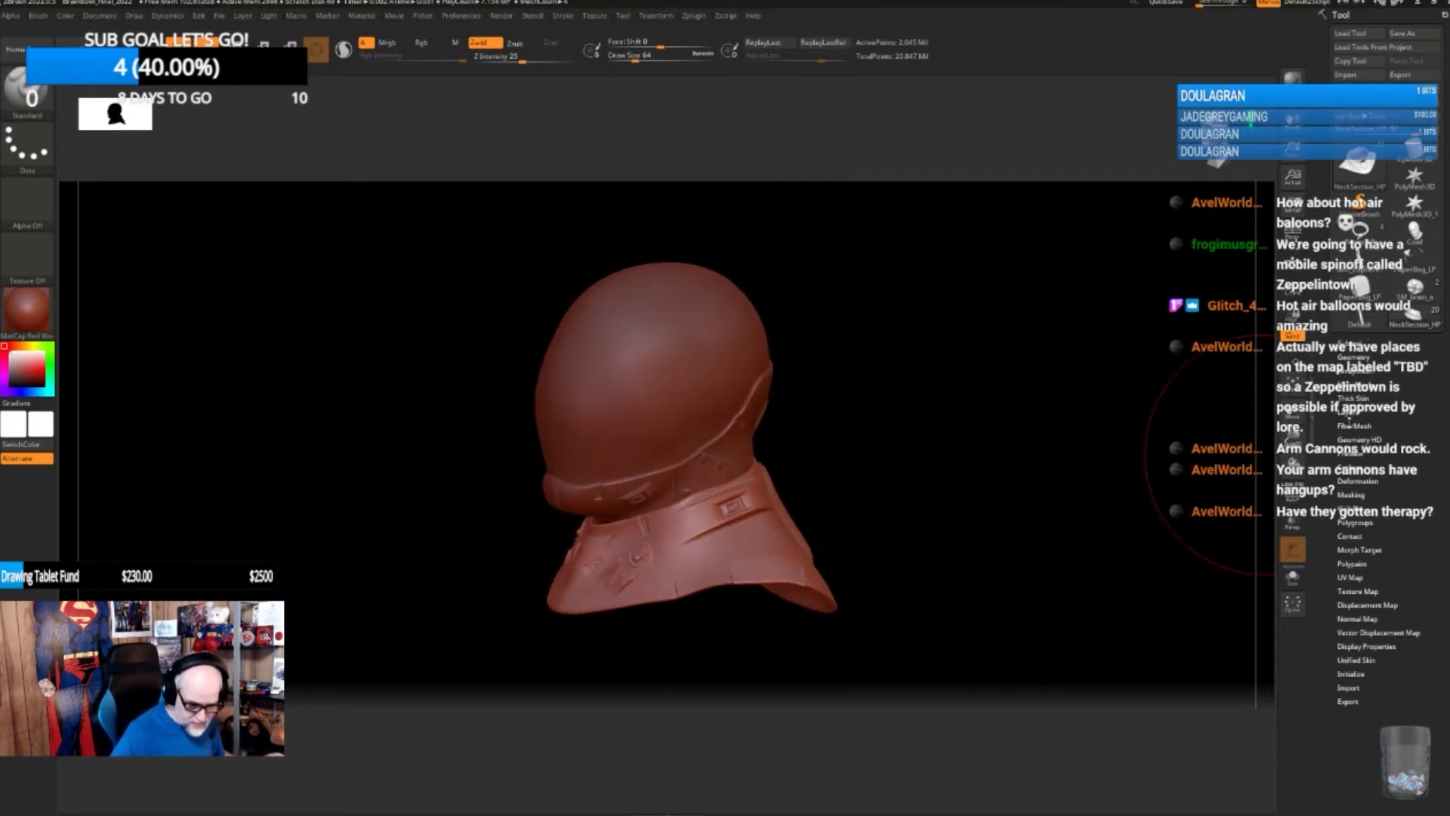
{"action": "left_click", "coordinate": [1351, 345]}
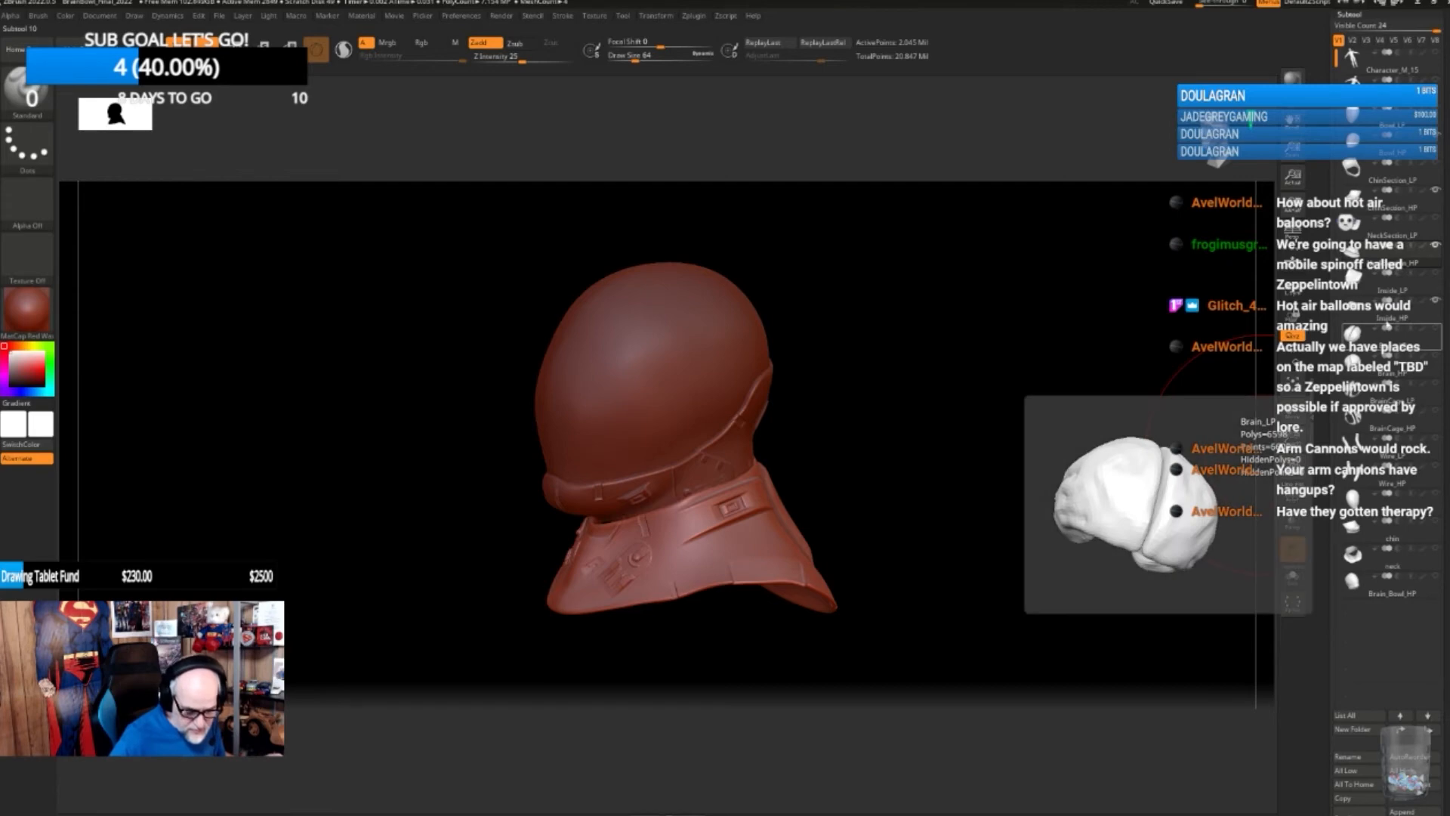
{"action": "left_click_drag", "start_coordinate": [1449, 172], "coordinate": [1448, 342]}
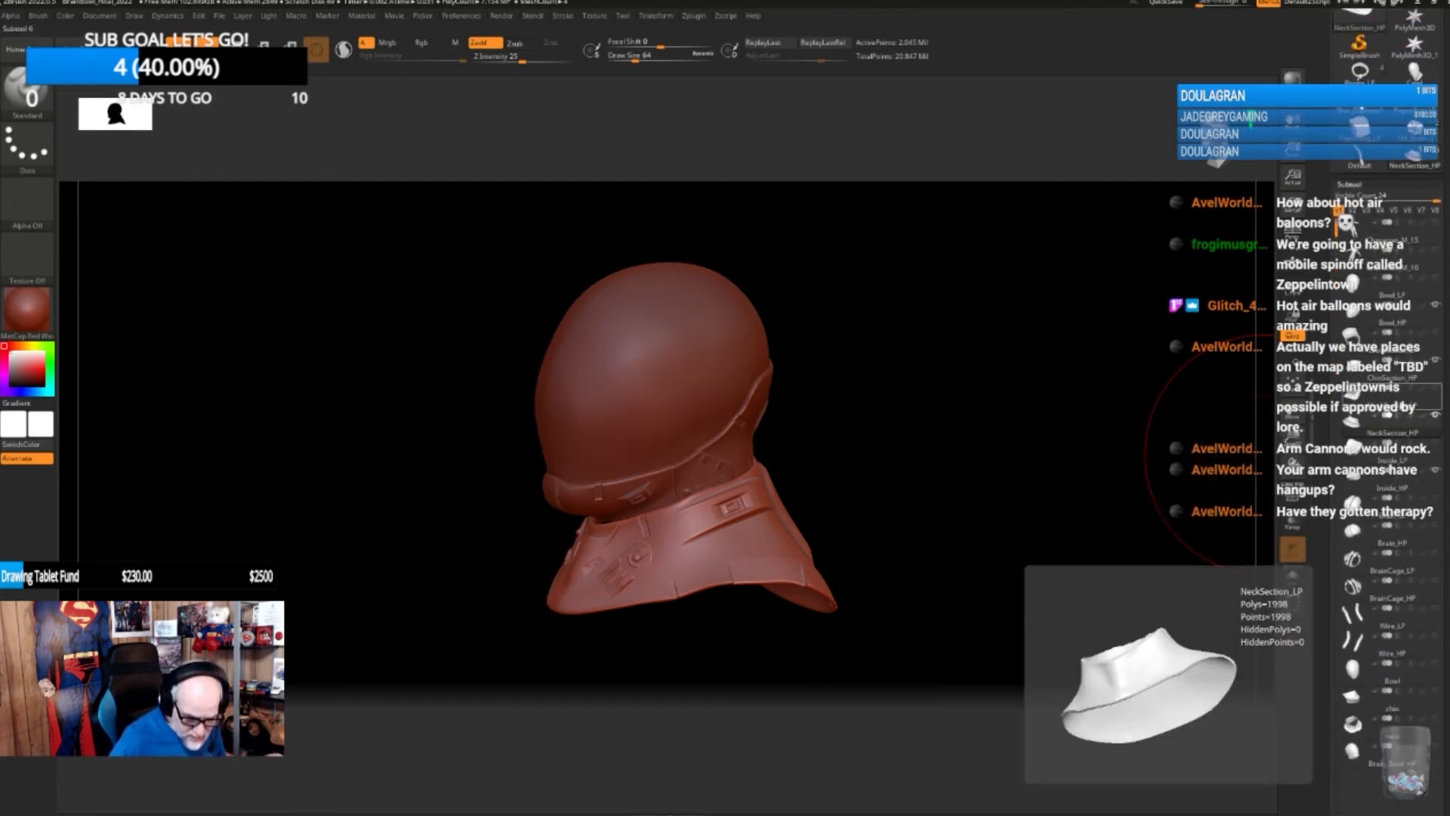
{"action": "left_click", "coordinate": [1402, 404]}
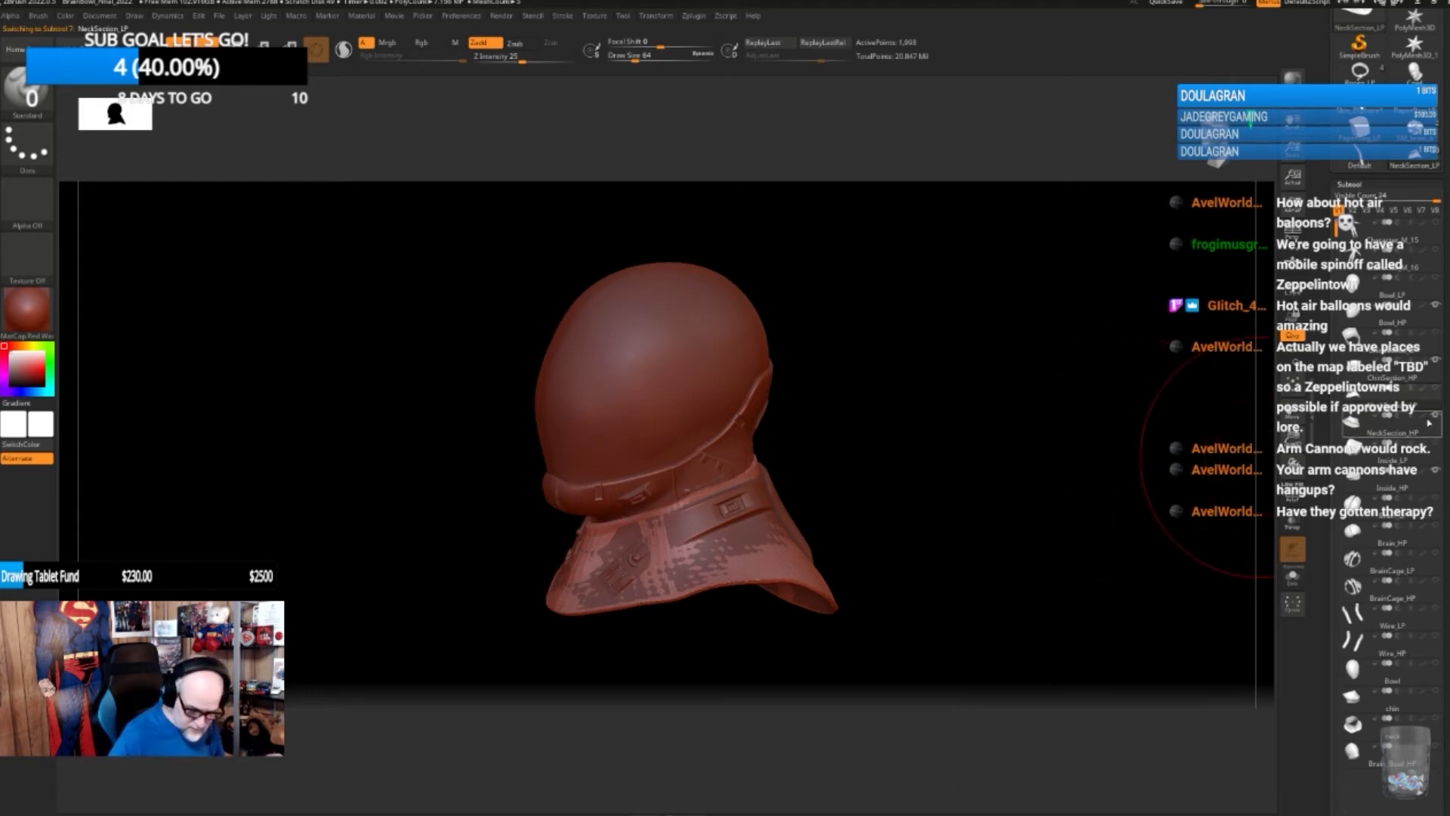
- Compare the neck piece's low-poly and high-poly shapes from behind by hiding and reshowing NeckSection_HP
{"action": "left_click_drag", "start_coordinate": [959, 555], "coordinate": [929, 515]}
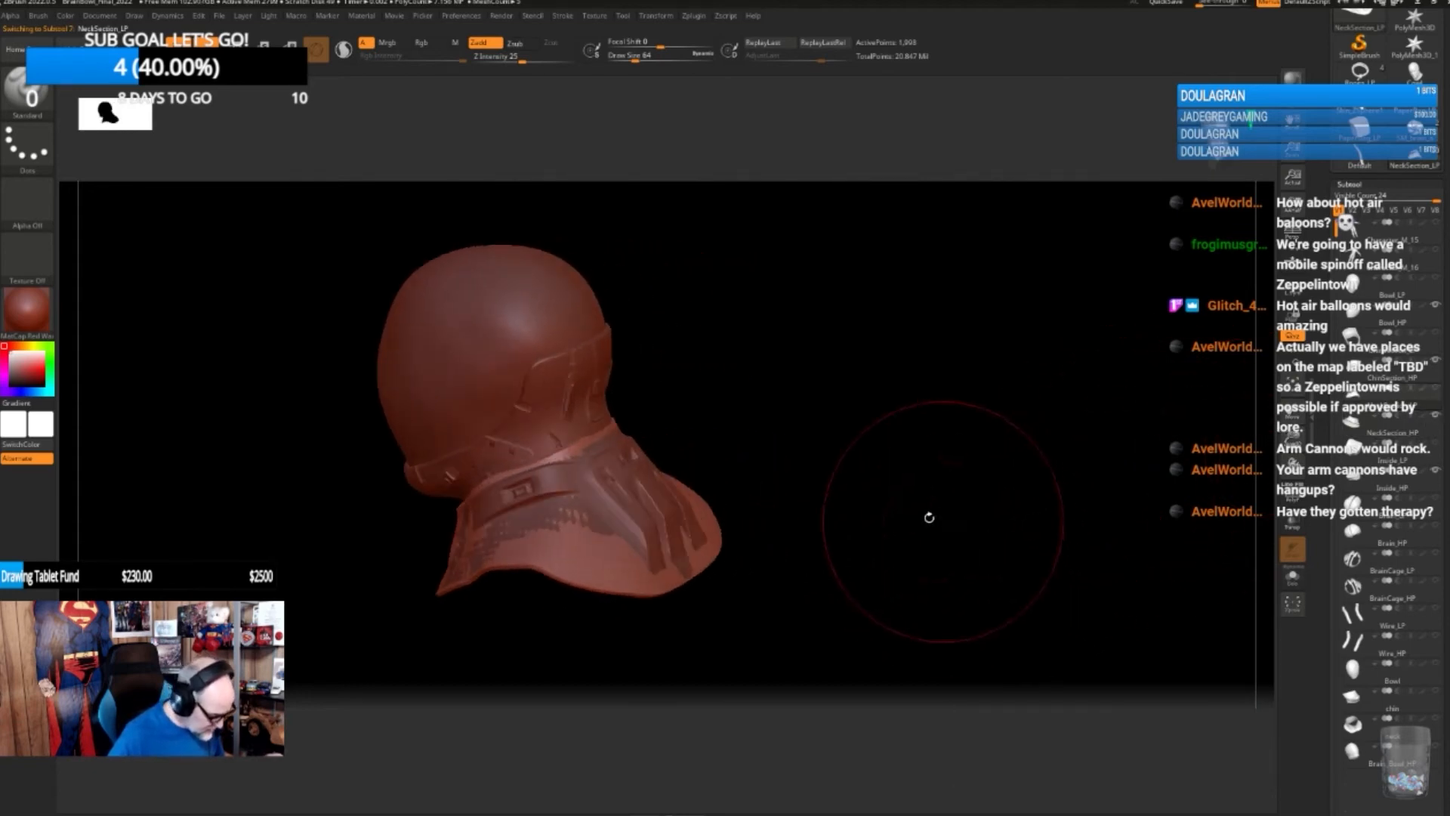
{"action": "left_click_drag", "start_coordinate": [833, 476], "coordinate": [883, 459]}
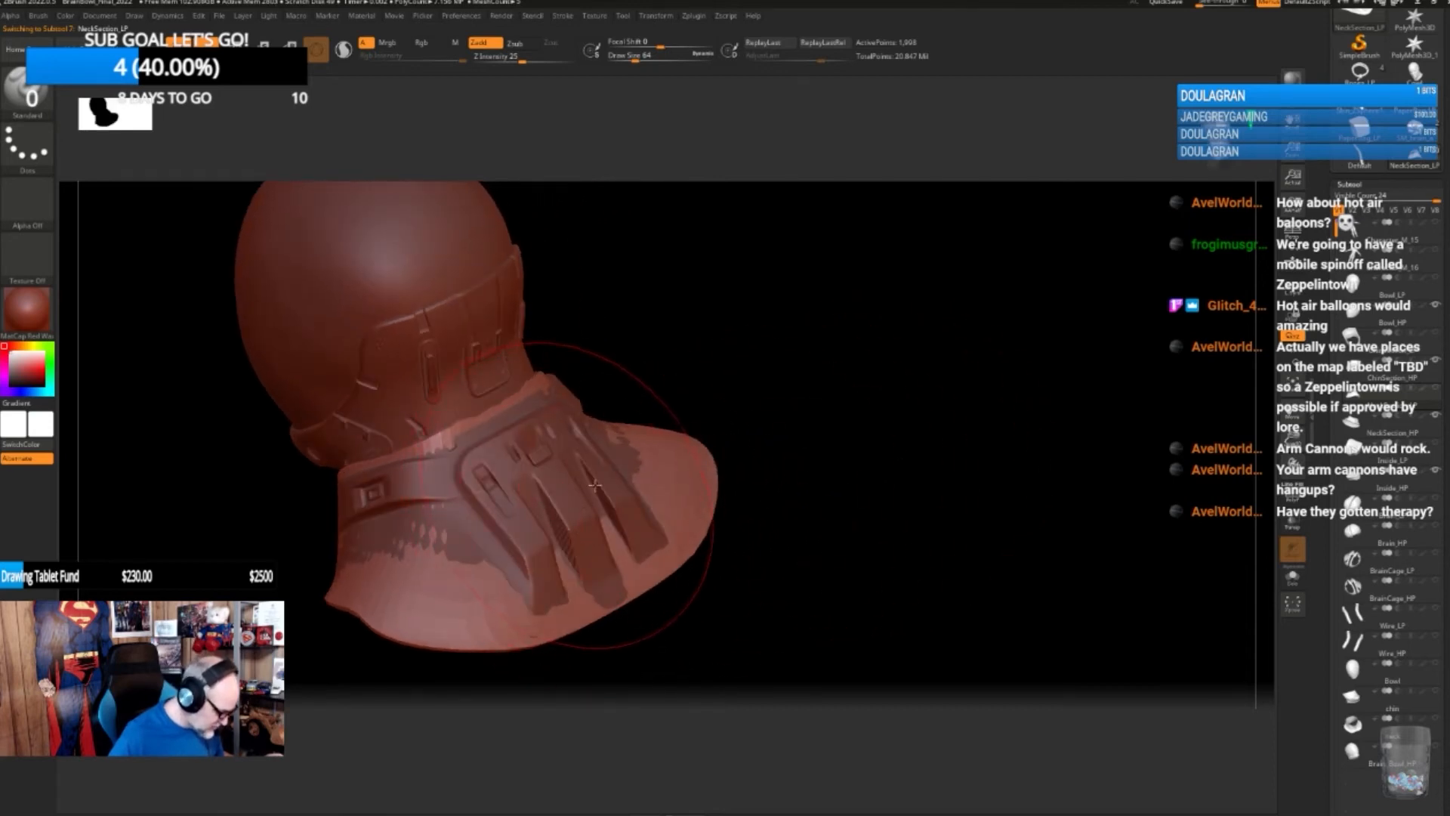
{"action": "left_click_drag", "start_coordinate": [814, 429], "coordinate": [890, 454]}
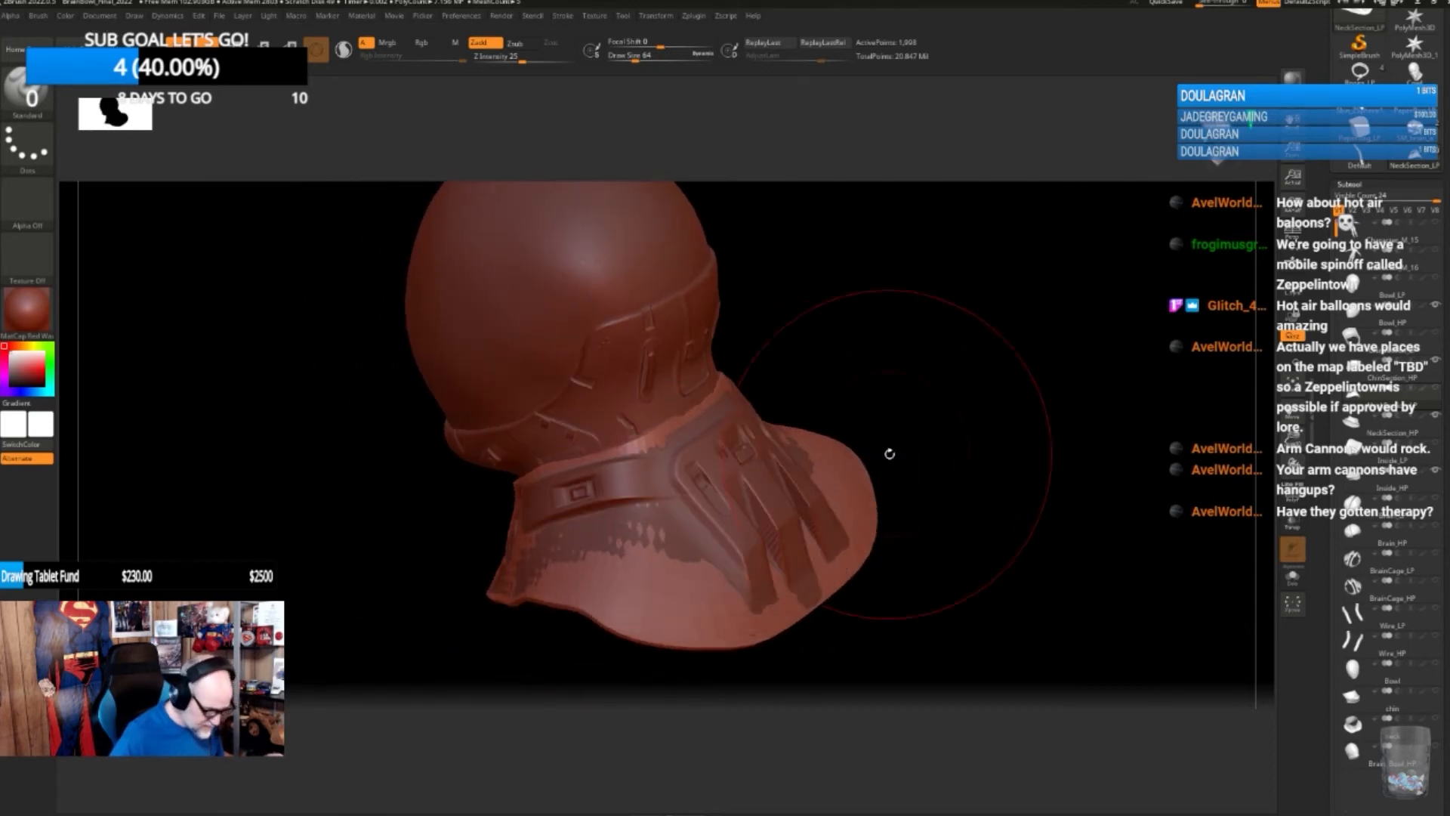
{"action": "left_click", "coordinate": [1434, 417]}
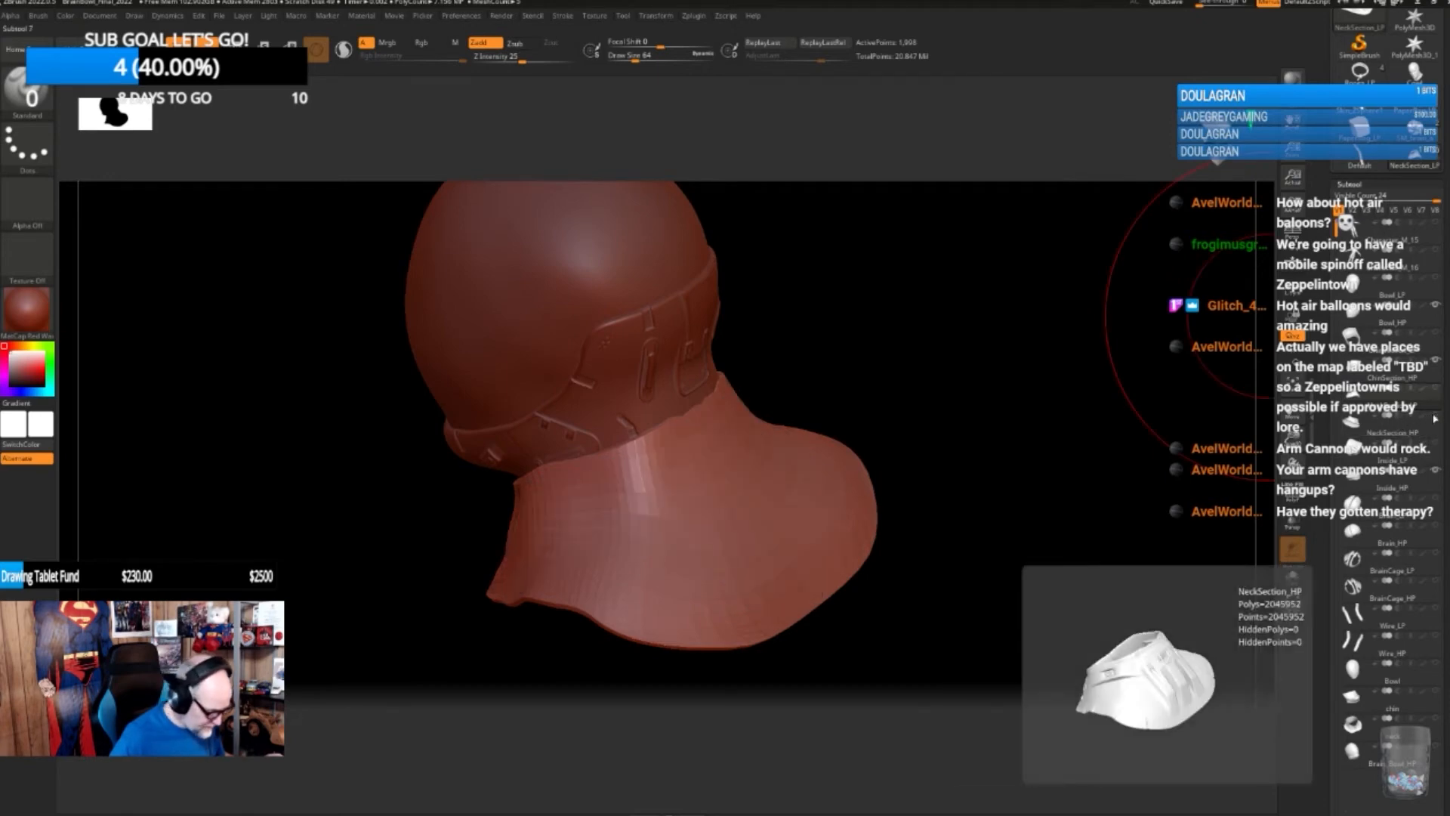
{"action": "mouse_move", "coordinate": [1435, 417]}
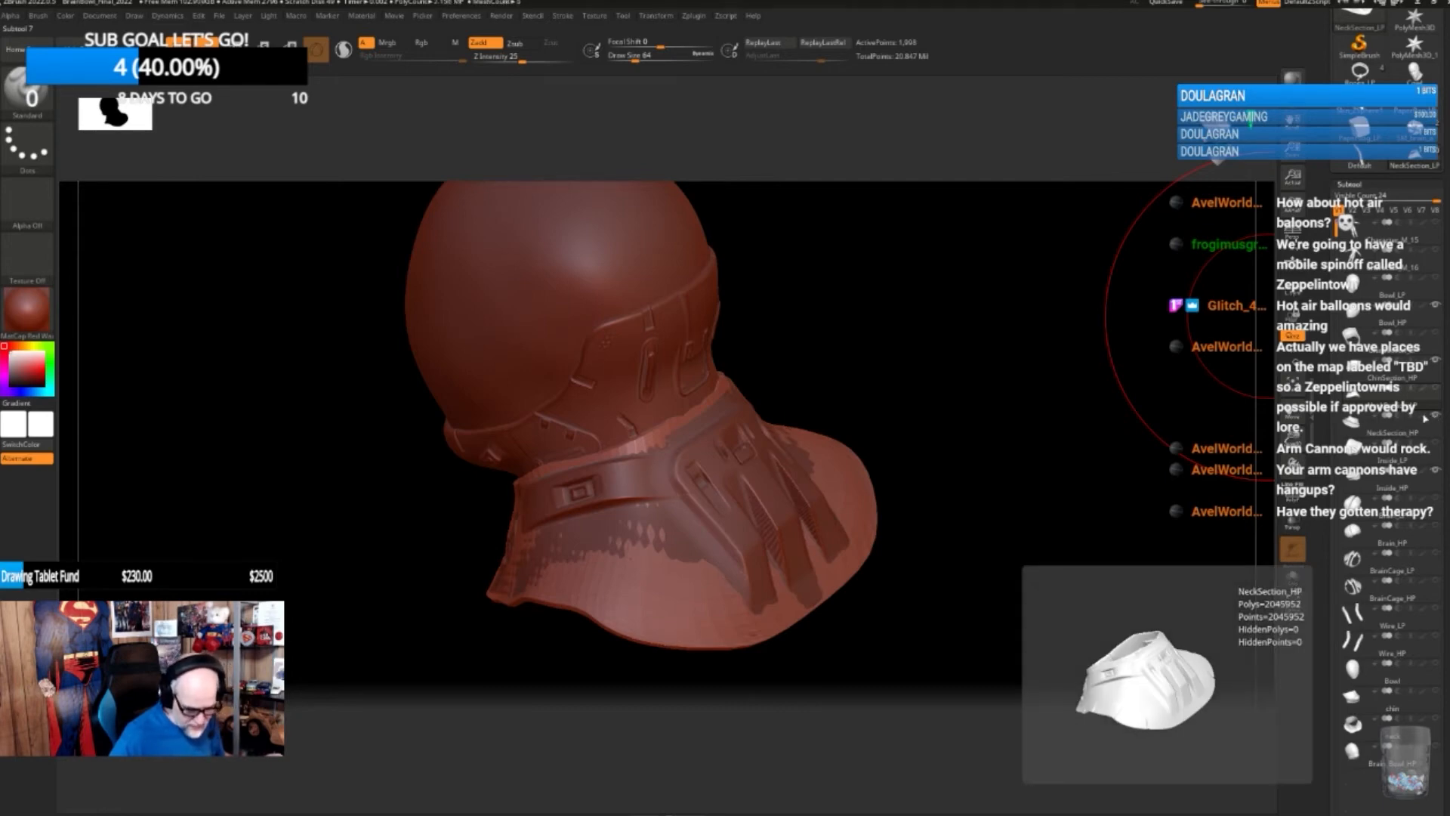
- Select the NeckSection_HP subtool, check it from the side and duplicate it
{"action": "left_click", "coordinate": [1419, 428]}
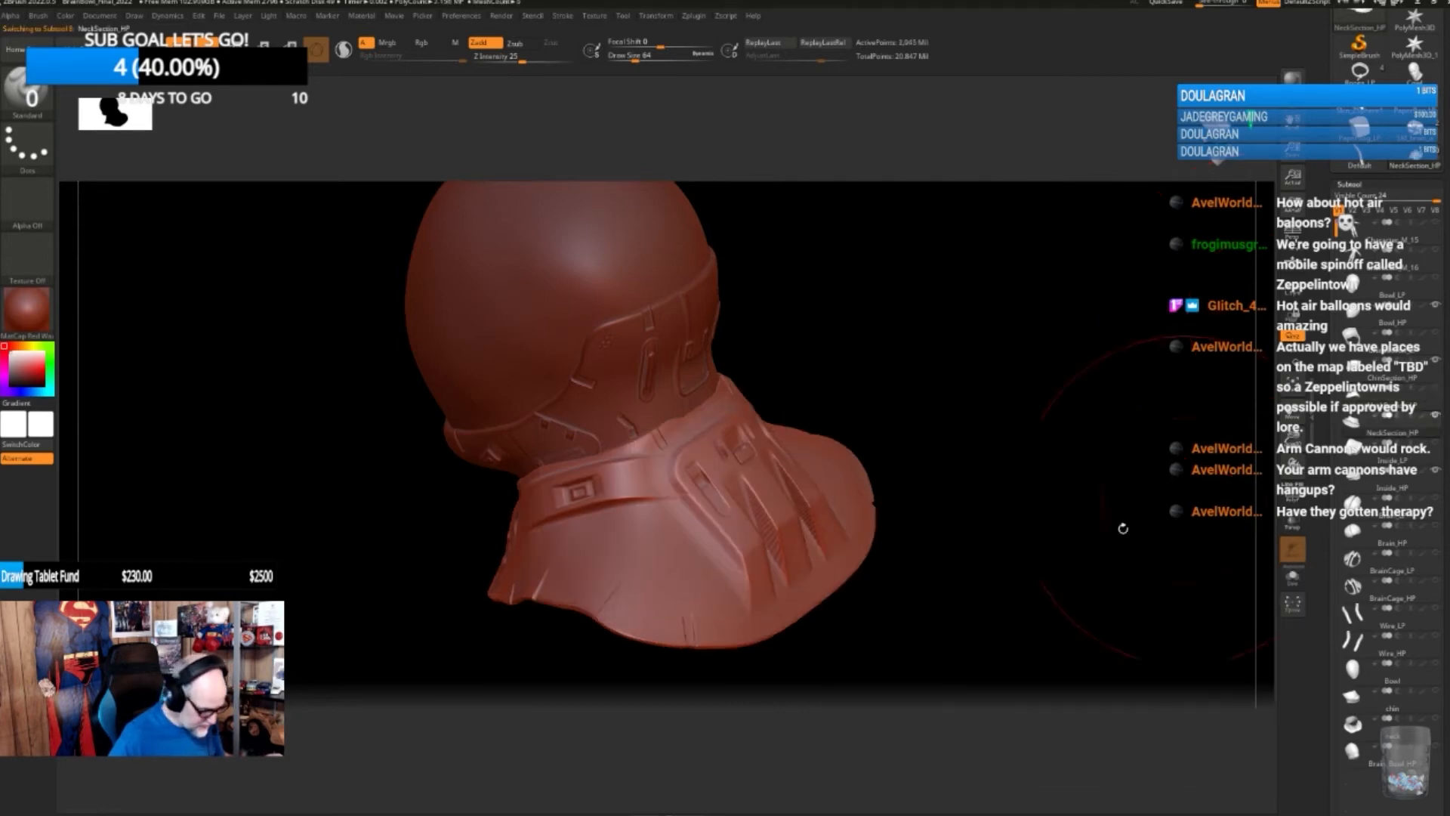
{"action": "left_click_drag", "start_coordinate": [1120, 521], "coordinate": [1060, 507]}
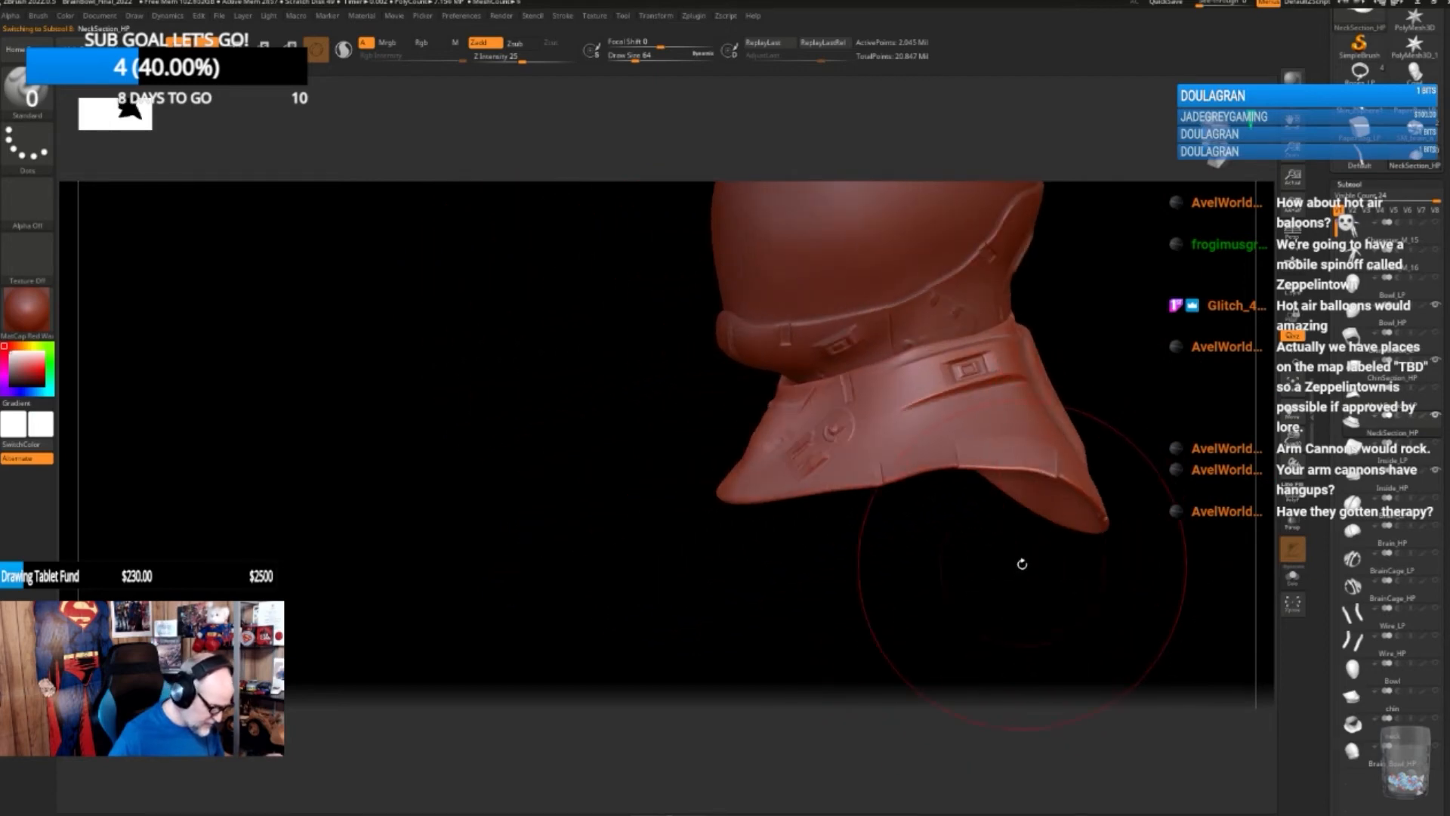
{"action": "left_click_drag", "start_coordinate": [1023, 564], "coordinate": [884, 587]}
{"action": "mouse_move", "coordinate": [1104, 460]}
{"action": "left_mouse_down"}
{"action": "mouse_move", "coordinate": [1193, 446]}
{"action": "mouse_move", "coordinate": [1264, 412]}
{"action": "left_mouse_up"}
{"action": "left_click", "coordinate": [1359, 185]}
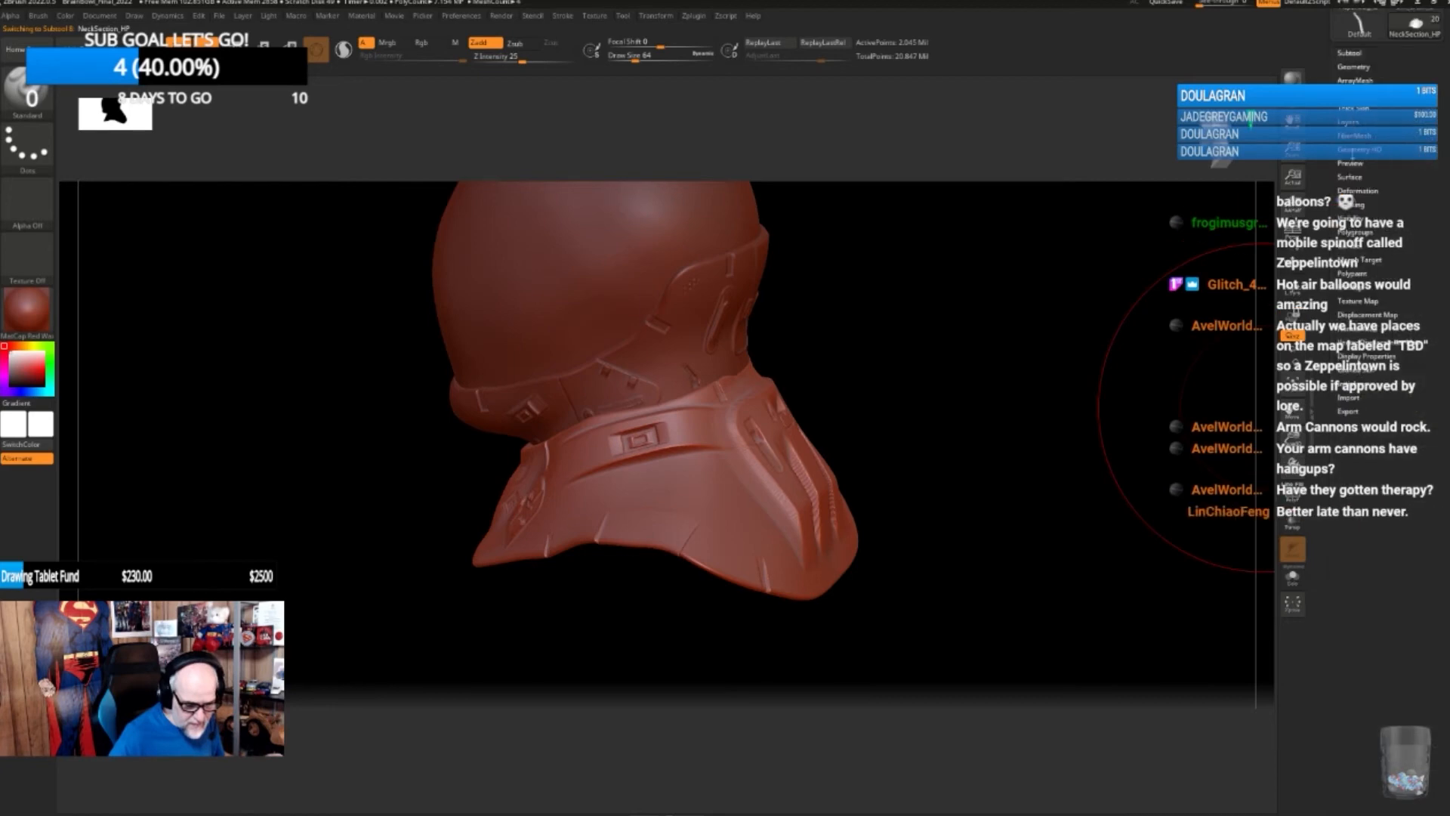
{"action": "left_click", "coordinate": [1354, 66]}
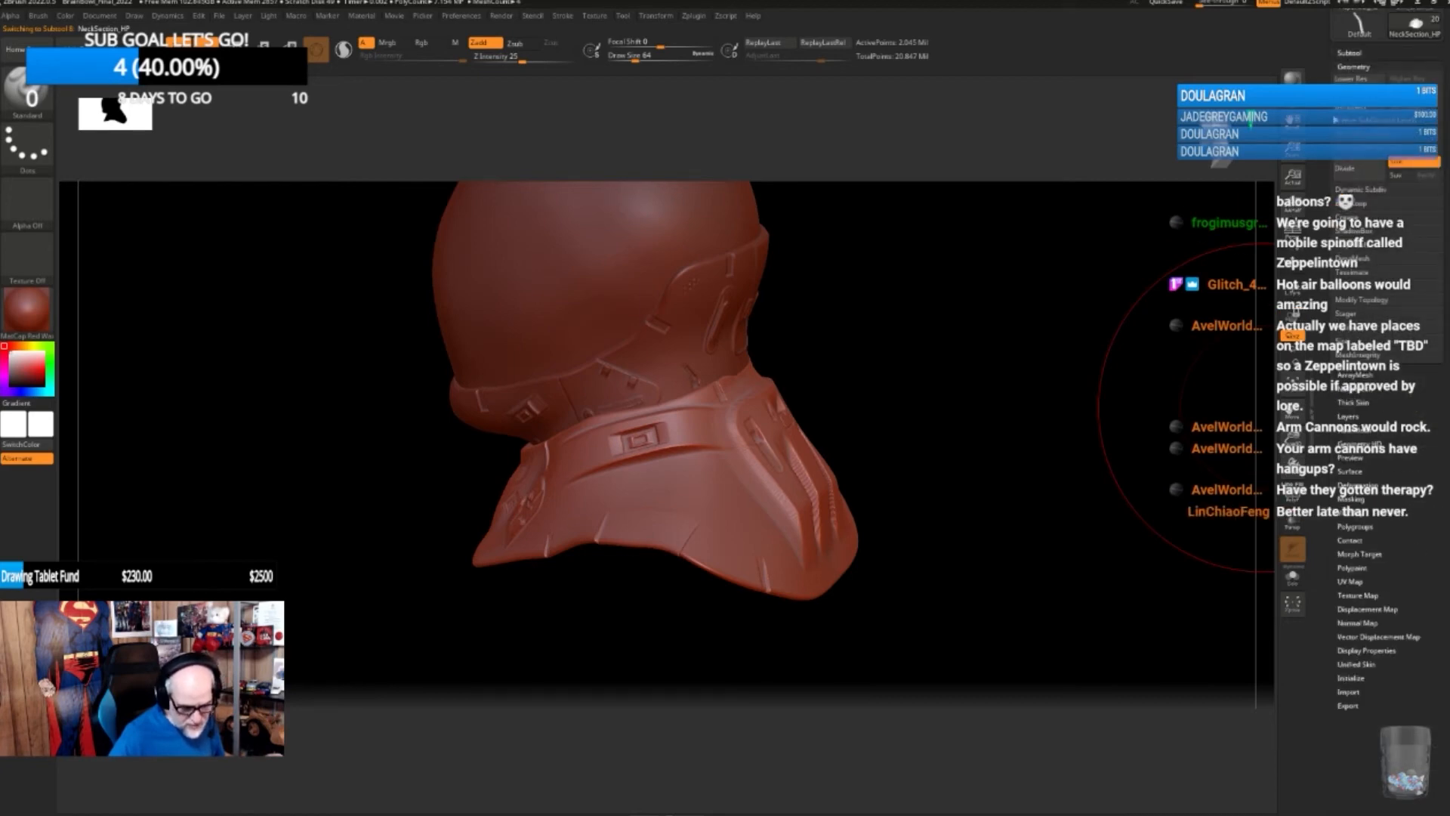
{"action": "left_click", "coordinate": [1348, 53]}
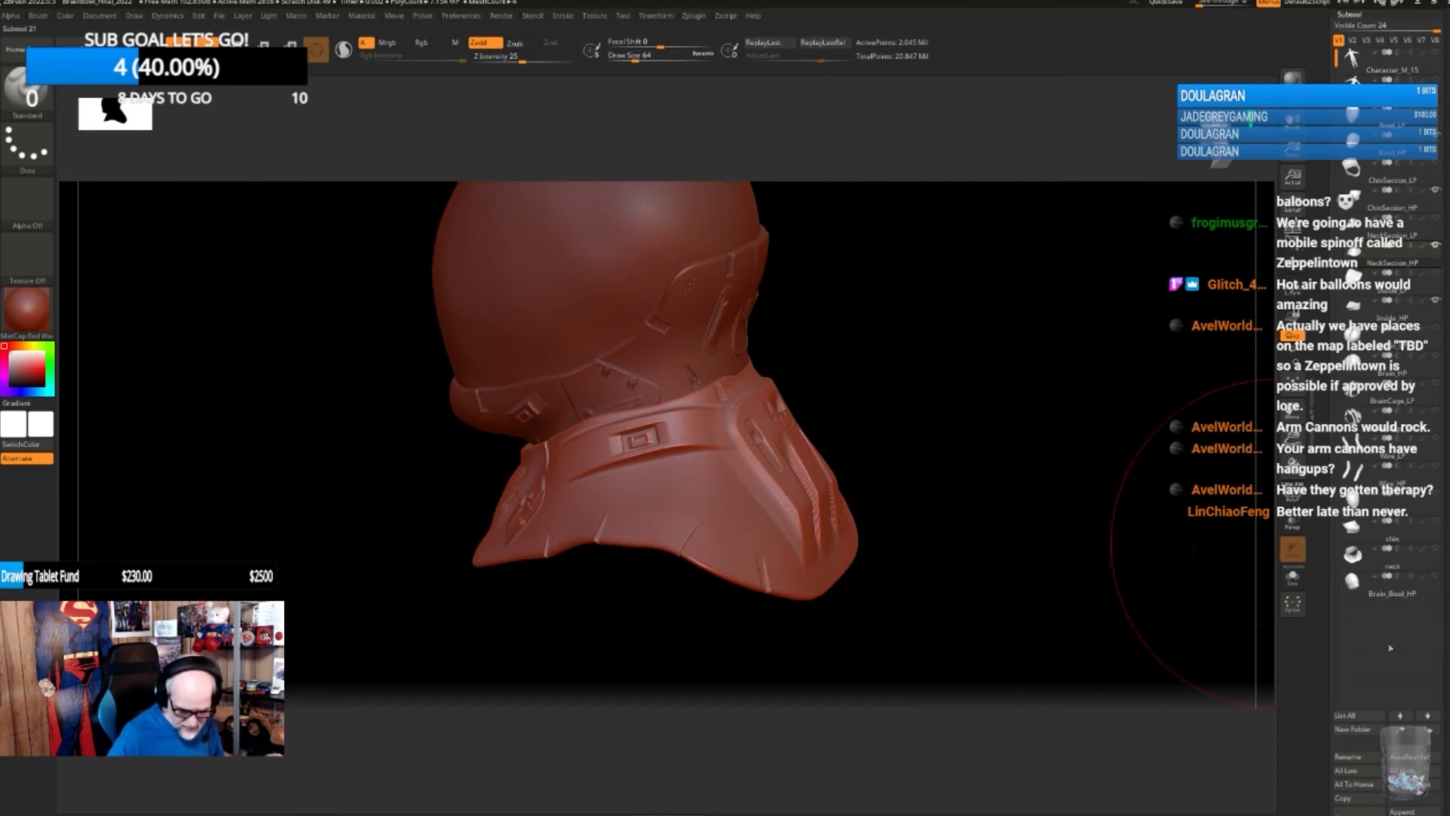
{"action": "scroll", "coordinate": [1426, 740], "scroll_direction": "down", "scroll_amount": 3}
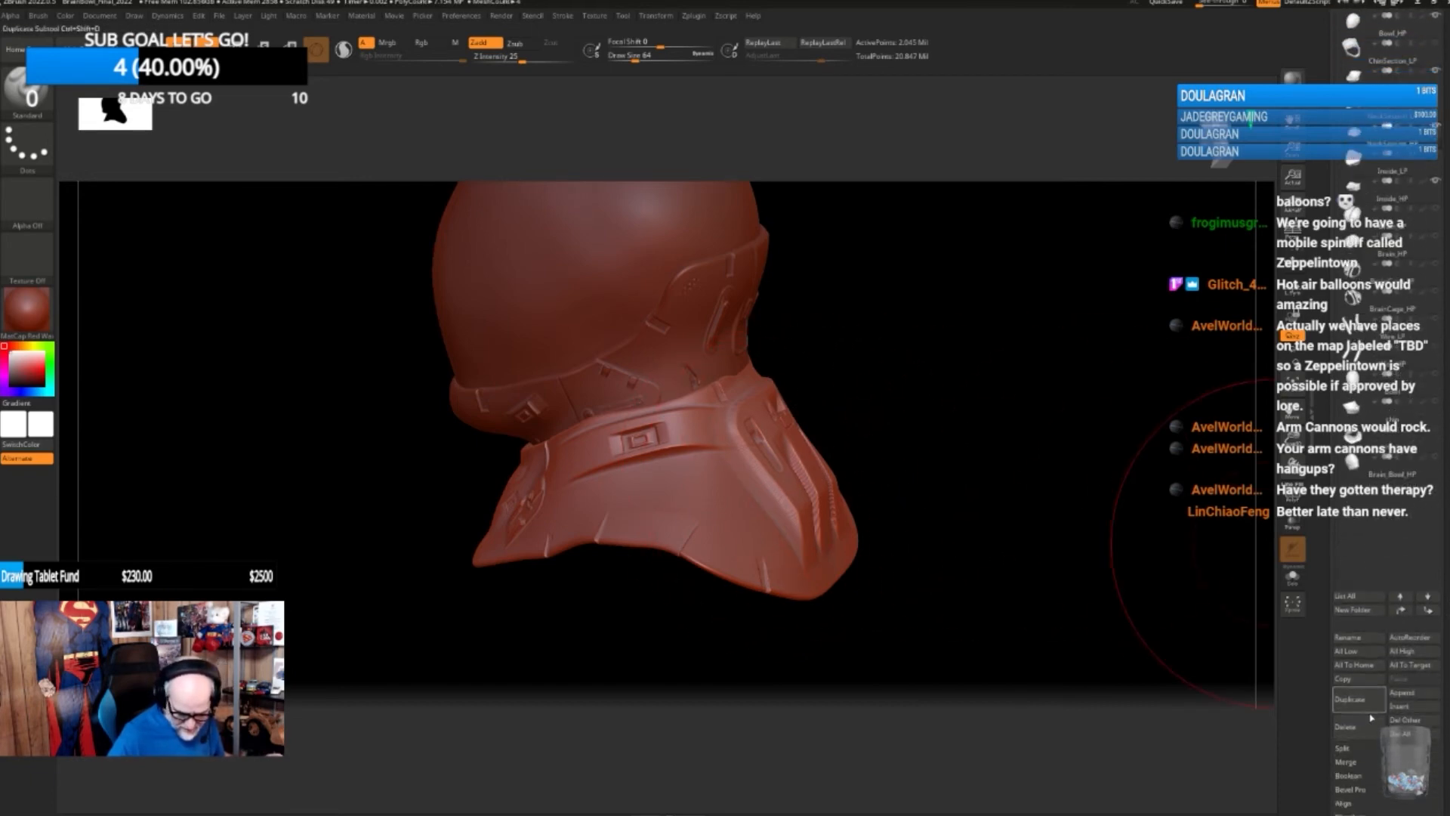
{"action": "left_click", "coordinate": [1335, 706]}
- Rename the duplicated high-poly neck subtool as NeckSection_LP
{"action": "left_click", "coordinate": [1350, 637]}
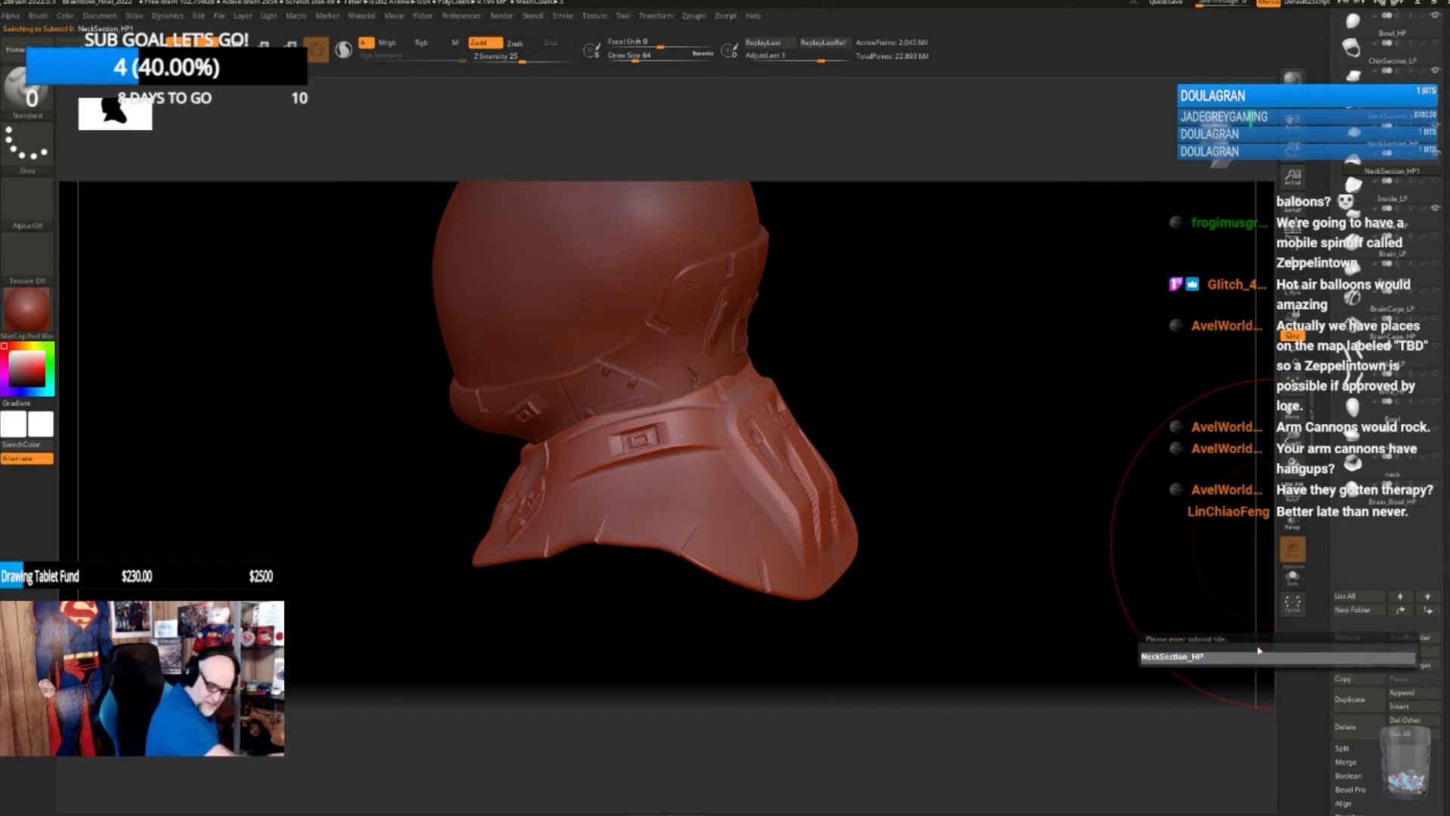
{"action": "key", "text": "shift"}
{"action": "type", "text": "L"}
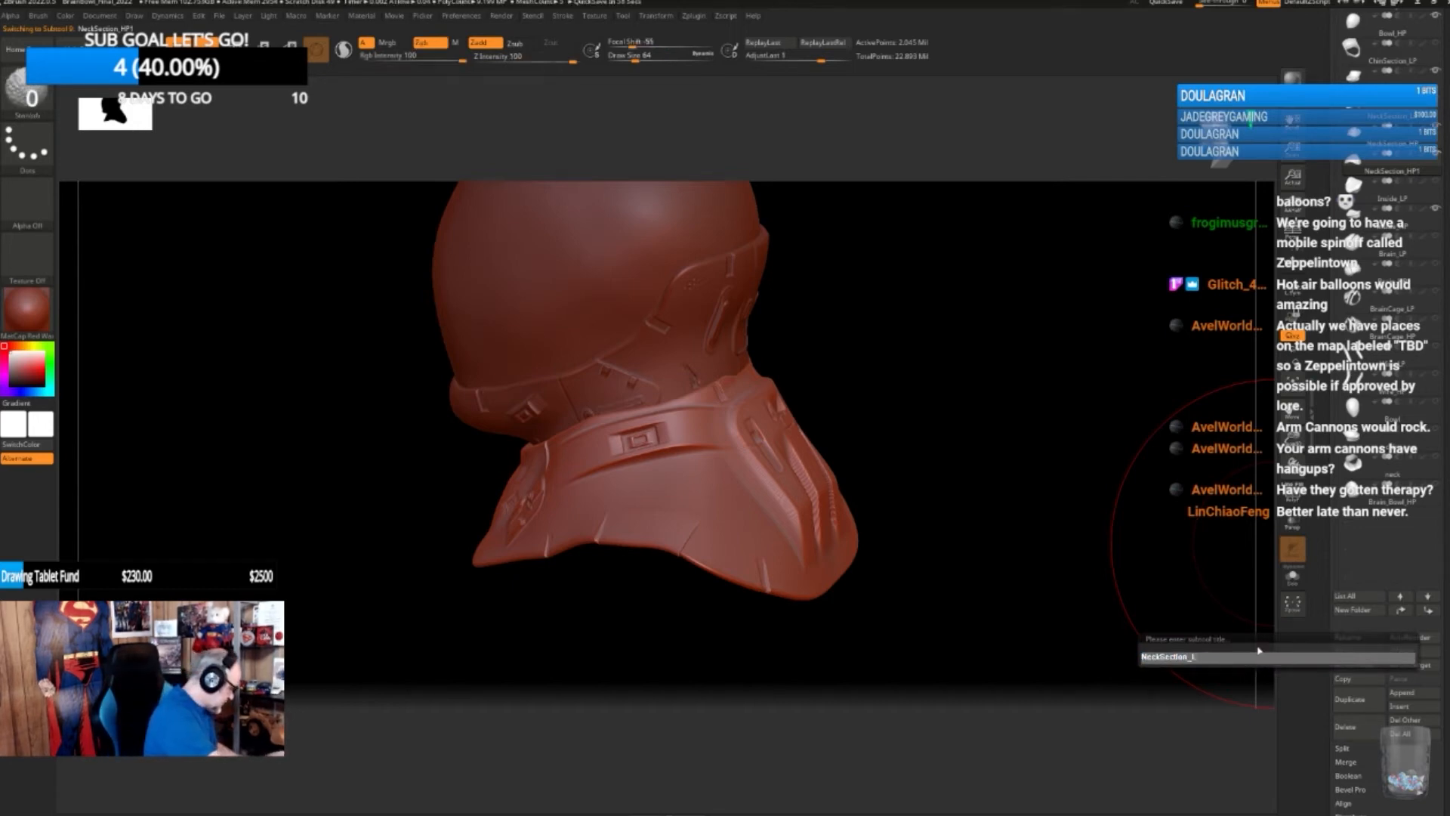
{"action": "type", "text": "P"}
{"action": "key", "text": "Return"}
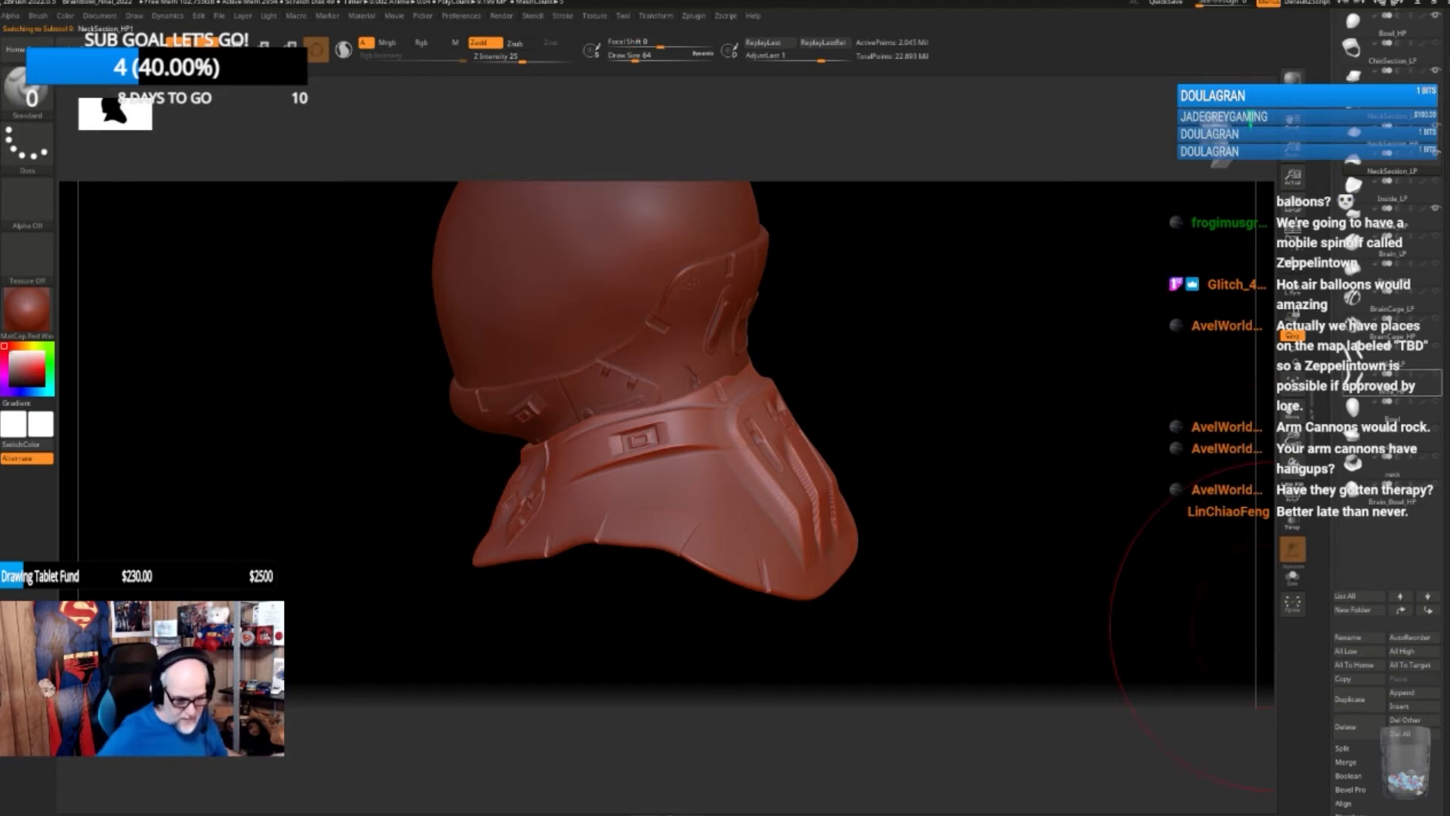
- Select the original low-poly neck subtool above NeckSection_HP and rename it as NeckSection_LPba
{"action": "left_click_drag", "start_coordinate": [1443, 113], "coordinate": [1443, 298]}
{"action": "mouse_move", "coordinate": [1403, 356]}
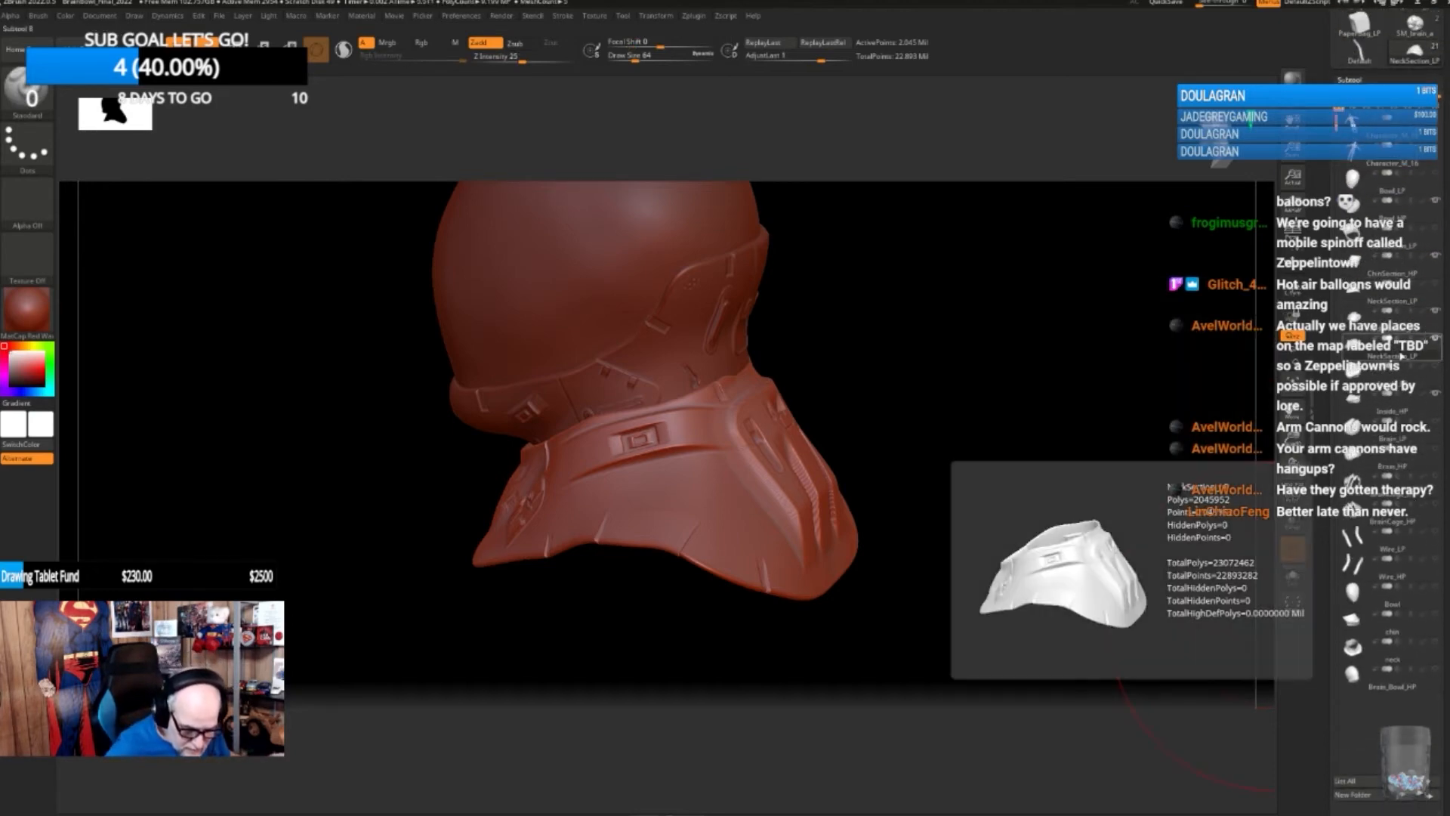
{"action": "left_click", "coordinate": [1405, 300]}
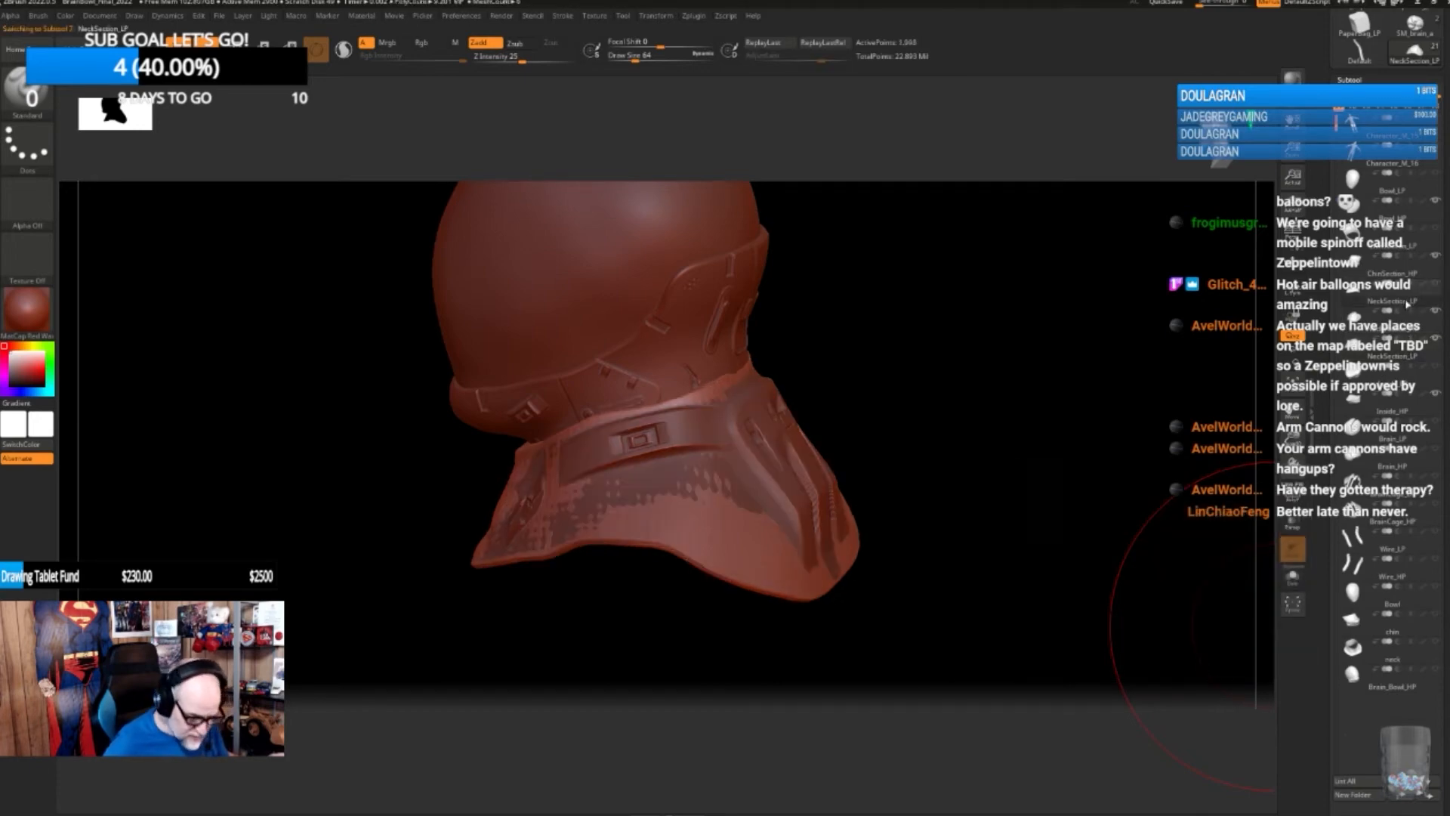
{"action": "mouse_move", "coordinate": [1401, 299]}
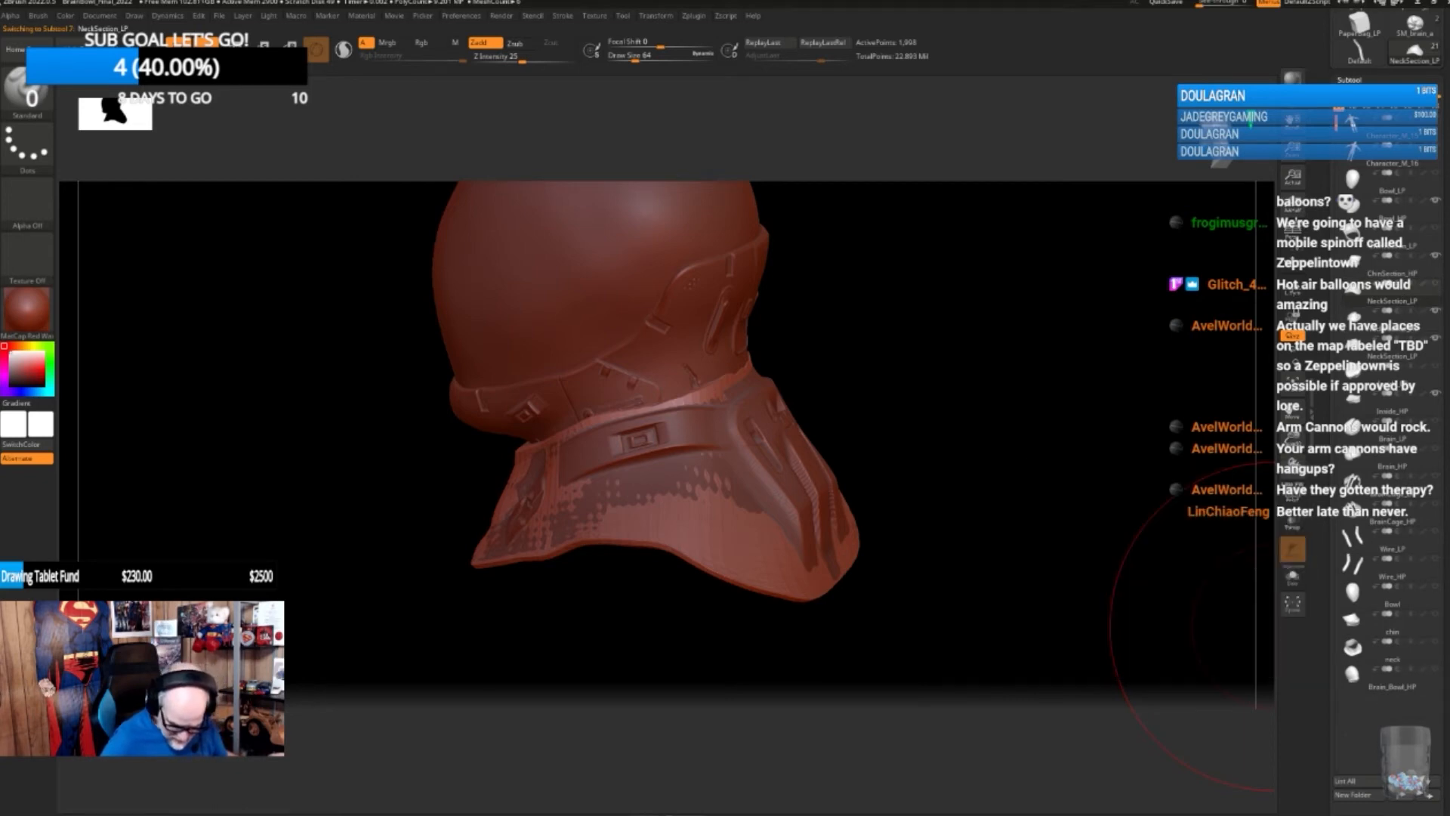
{"action": "left_click_drag", "start_coordinate": [1389, 729], "coordinate": [1389, 582]}
{"action": "left_click", "coordinate": [1347, 674]}
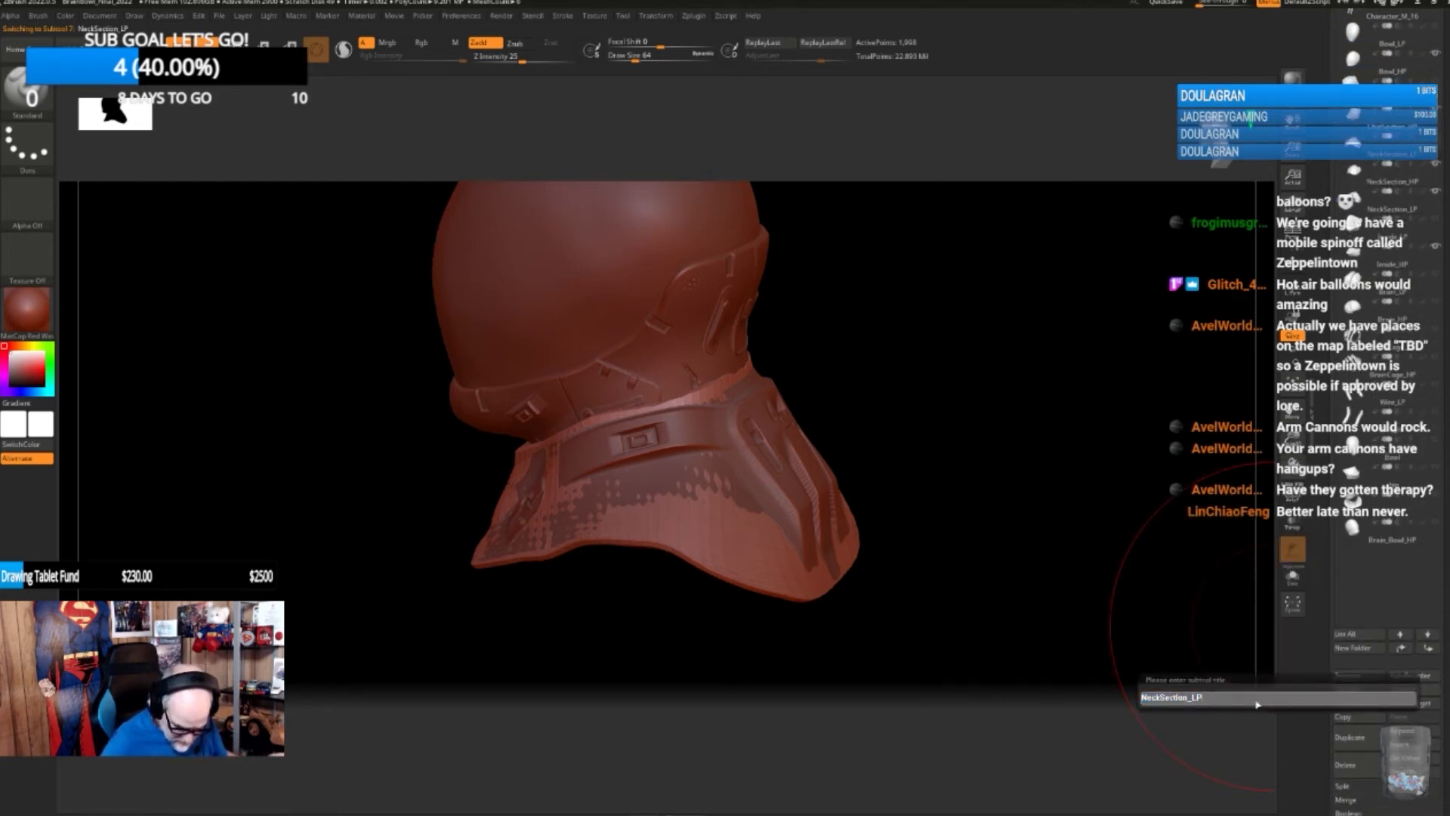
{"action": "type", "text": "b"}
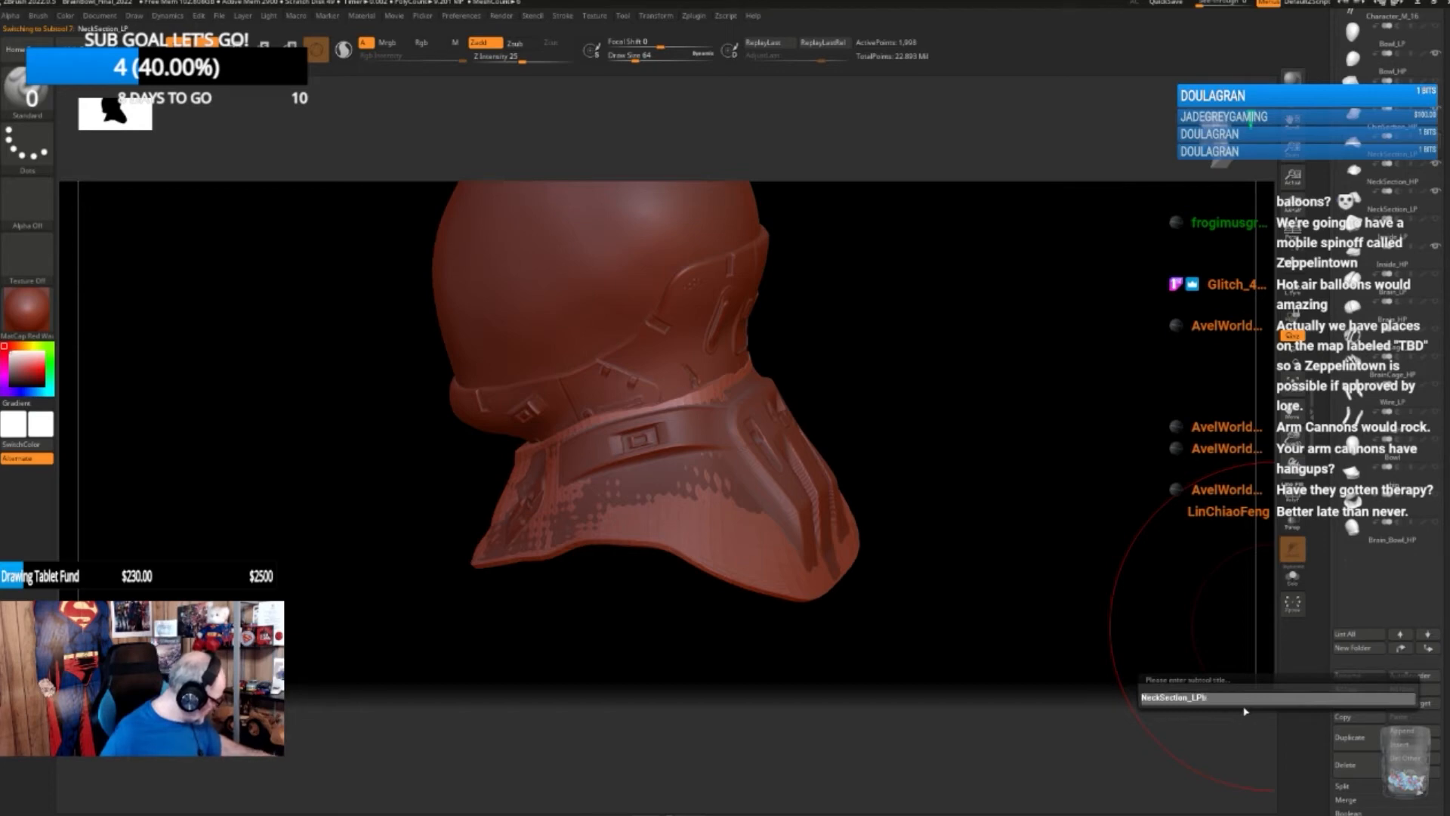
{"action": "type", "text": "a"}
{"action": "key", "text": "Return"}
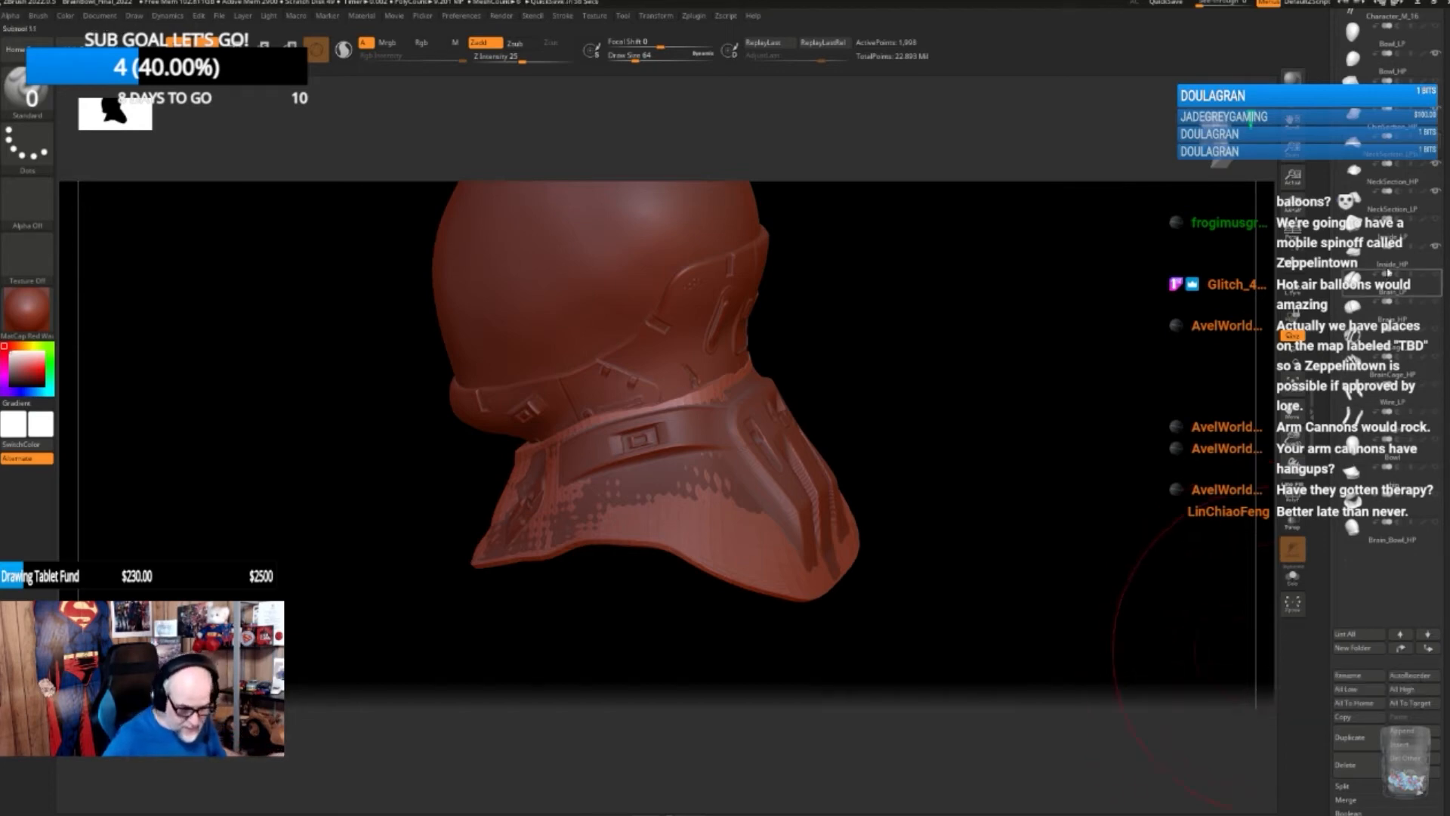
- Move the NeckSection_LPbu backup subtool down to the end of the subtool list
{"action": "mouse_move", "coordinate": [1403, 179]}
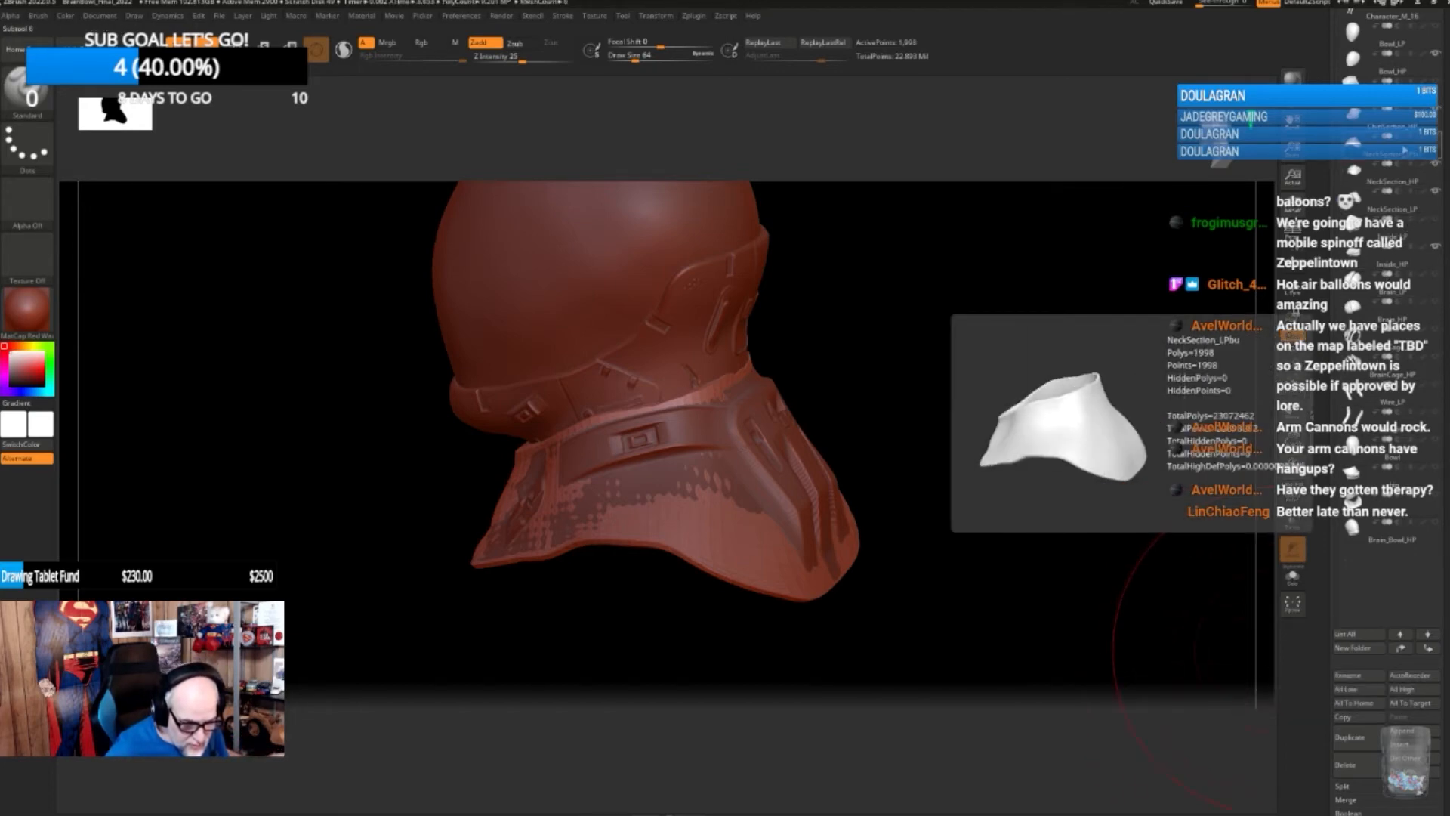
{"action": "left_click_drag", "start_coordinate": [1405, 150], "coordinate": [1433, 566]}
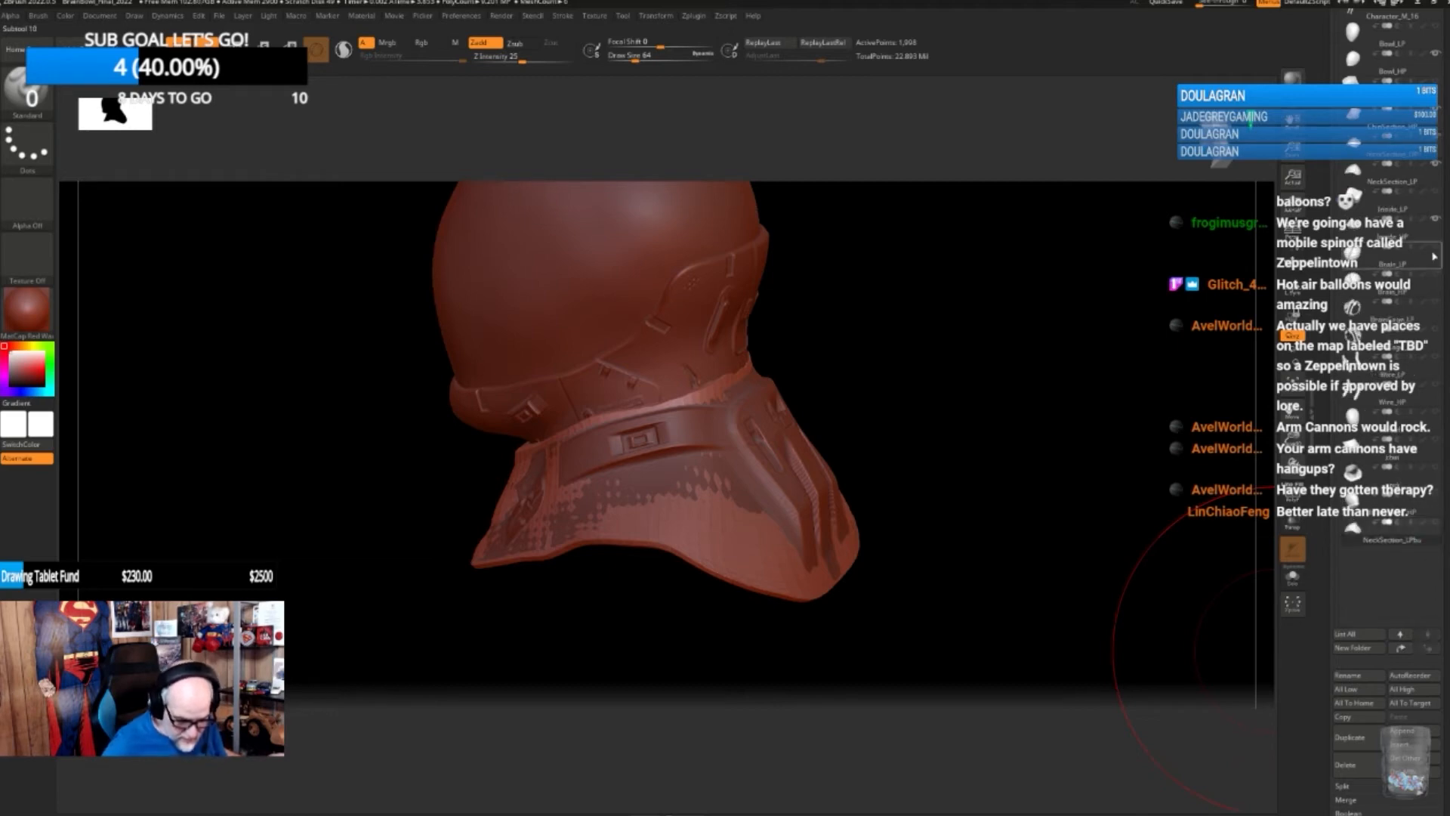
{"action": "left_click_drag", "start_coordinate": [1446, 247], "coordinate": [1446, 401]}
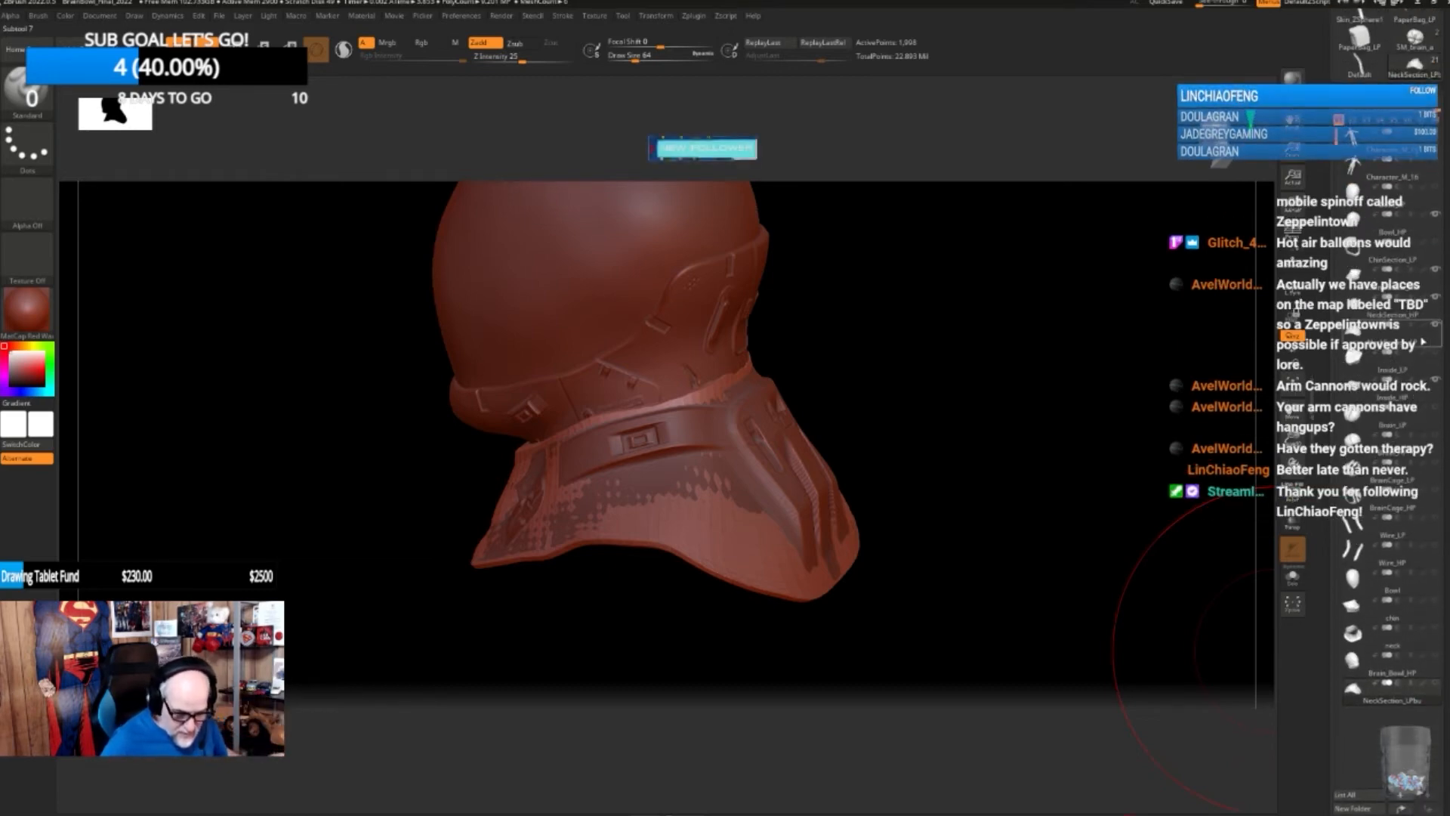
- Select the NeckSection_LP subtool and lower its geometry to subdivision level 1
{"action": "mouse_move", "coordinate": [1427, 322]}
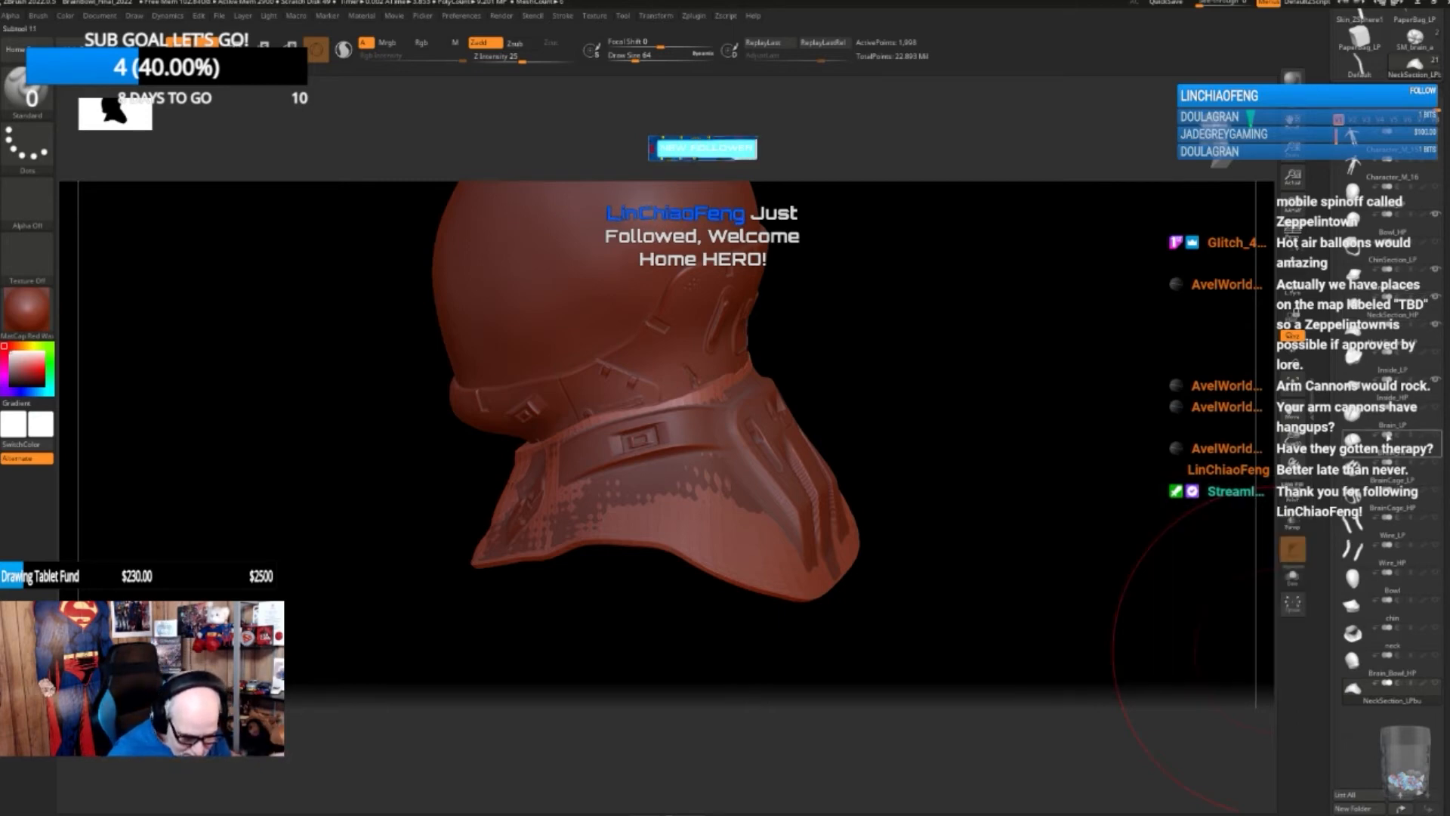
{"action": "mouse_move", "coordinate": [1412, 387]}
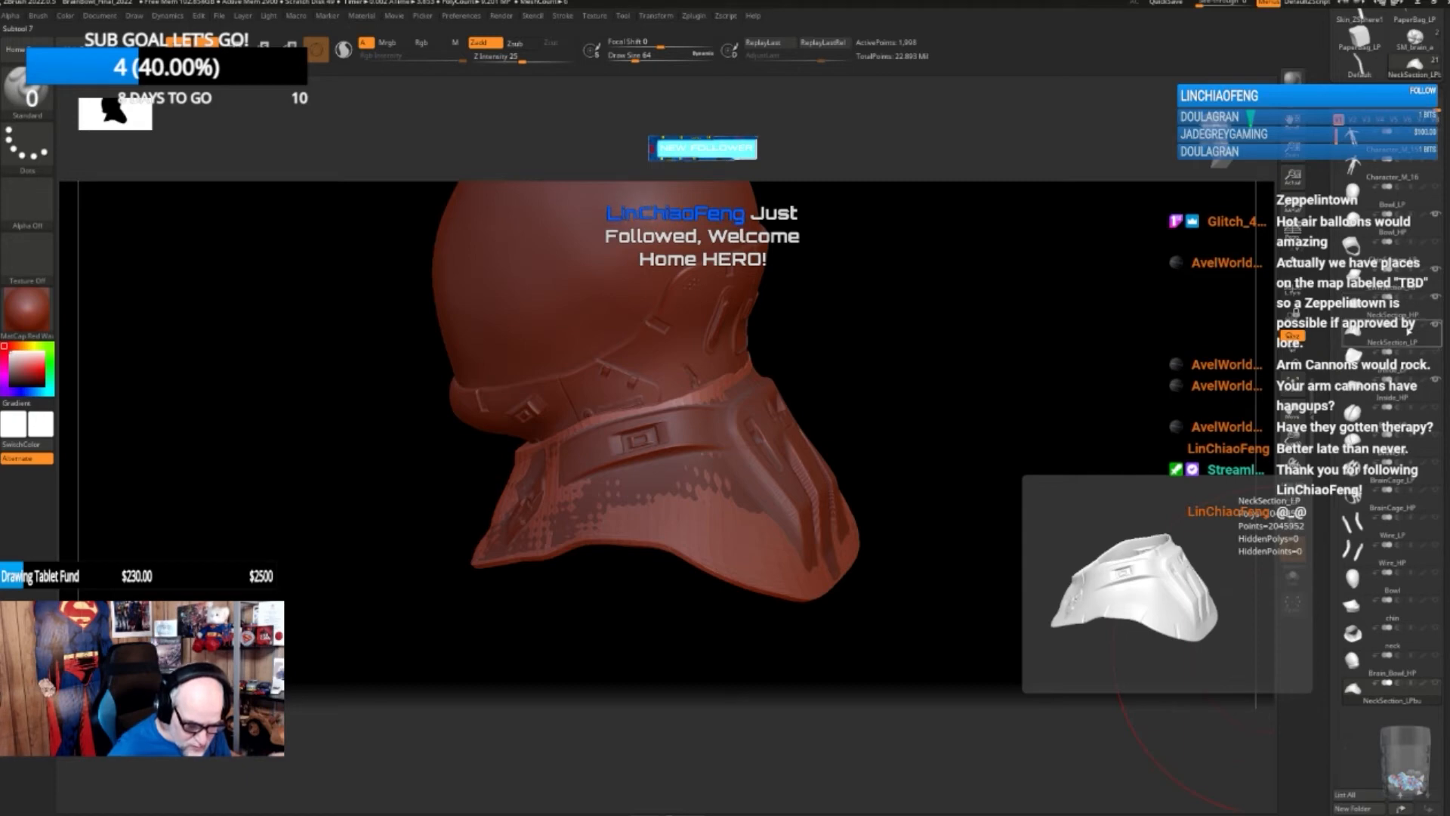
{"action": "left_click", "coordinate": [1410, 336]}
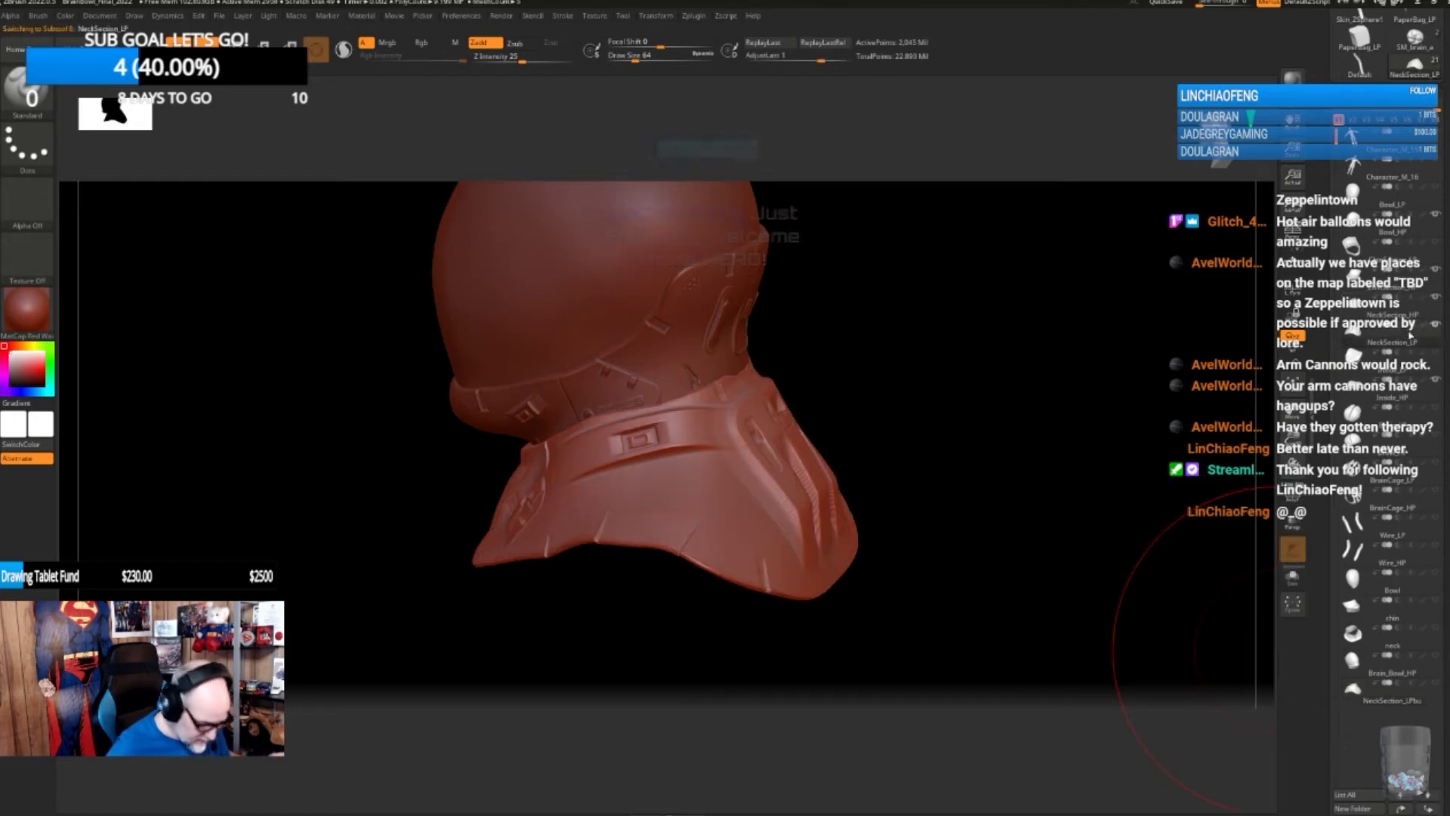
{"action": "mouse_move", "coordinate": [1413, 312]}
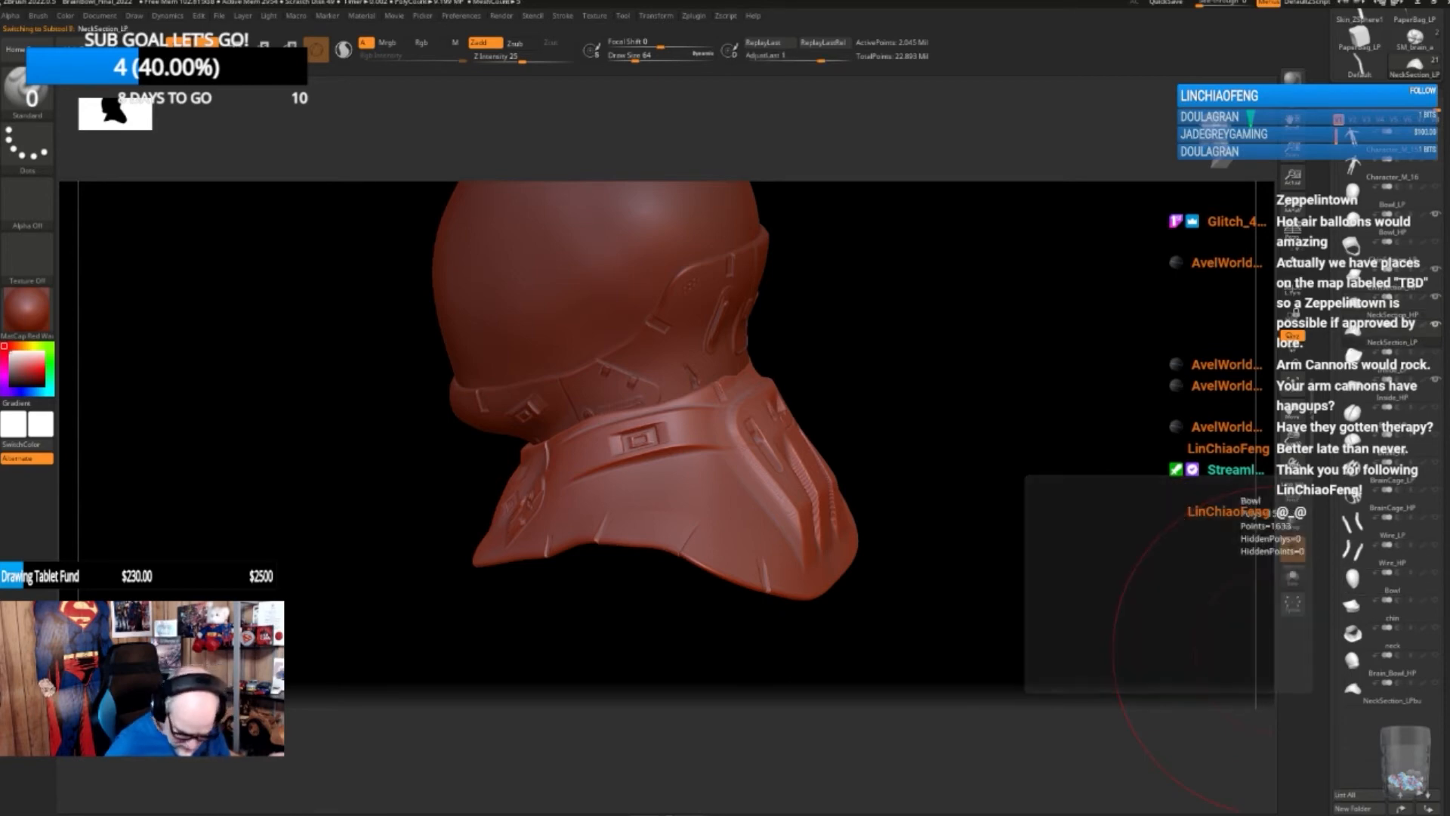
{"action": "left_click", "coordinate": [1352, 94]}
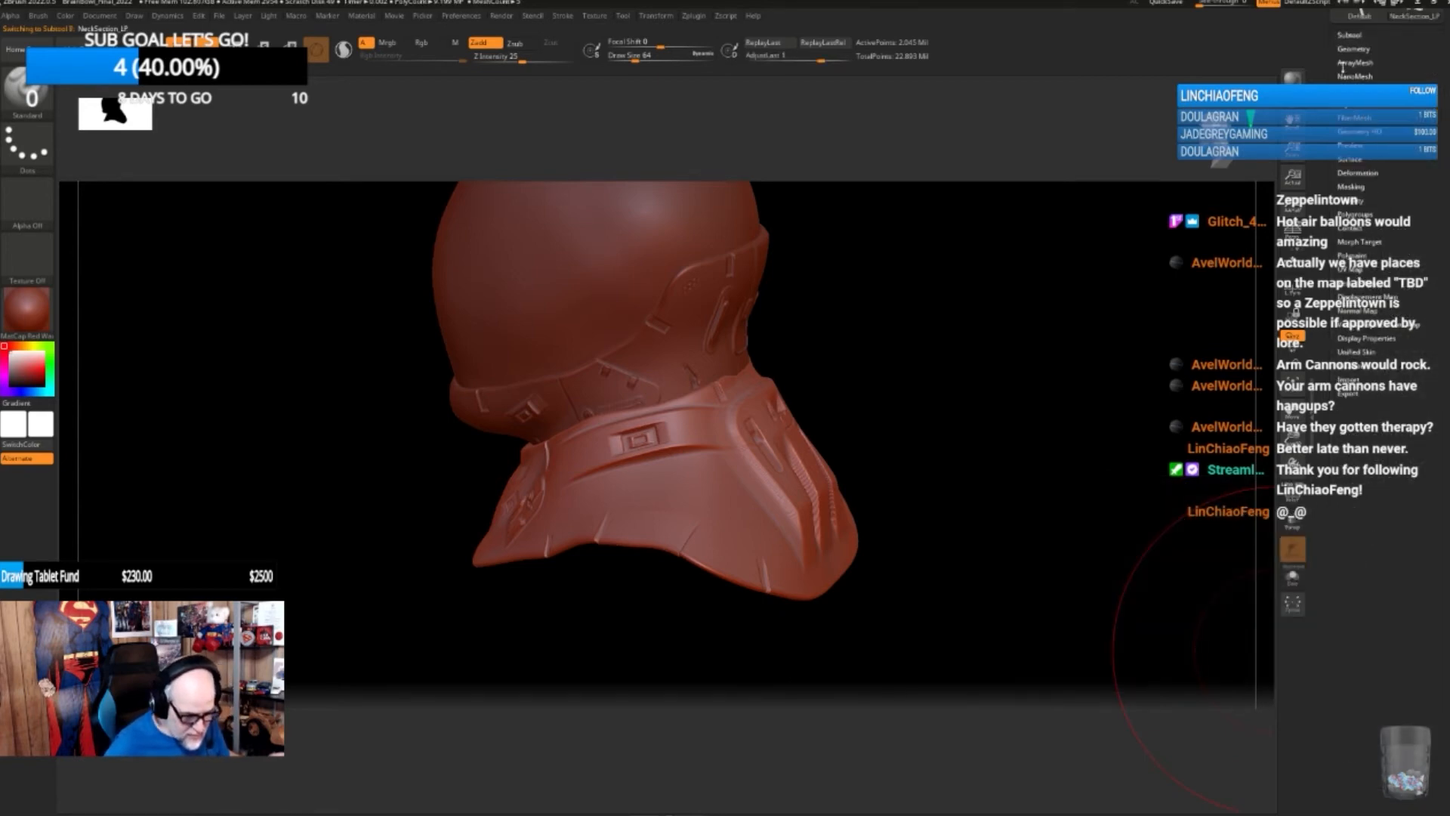
{"action": "left_click", "coordinate": [1348, 49]}
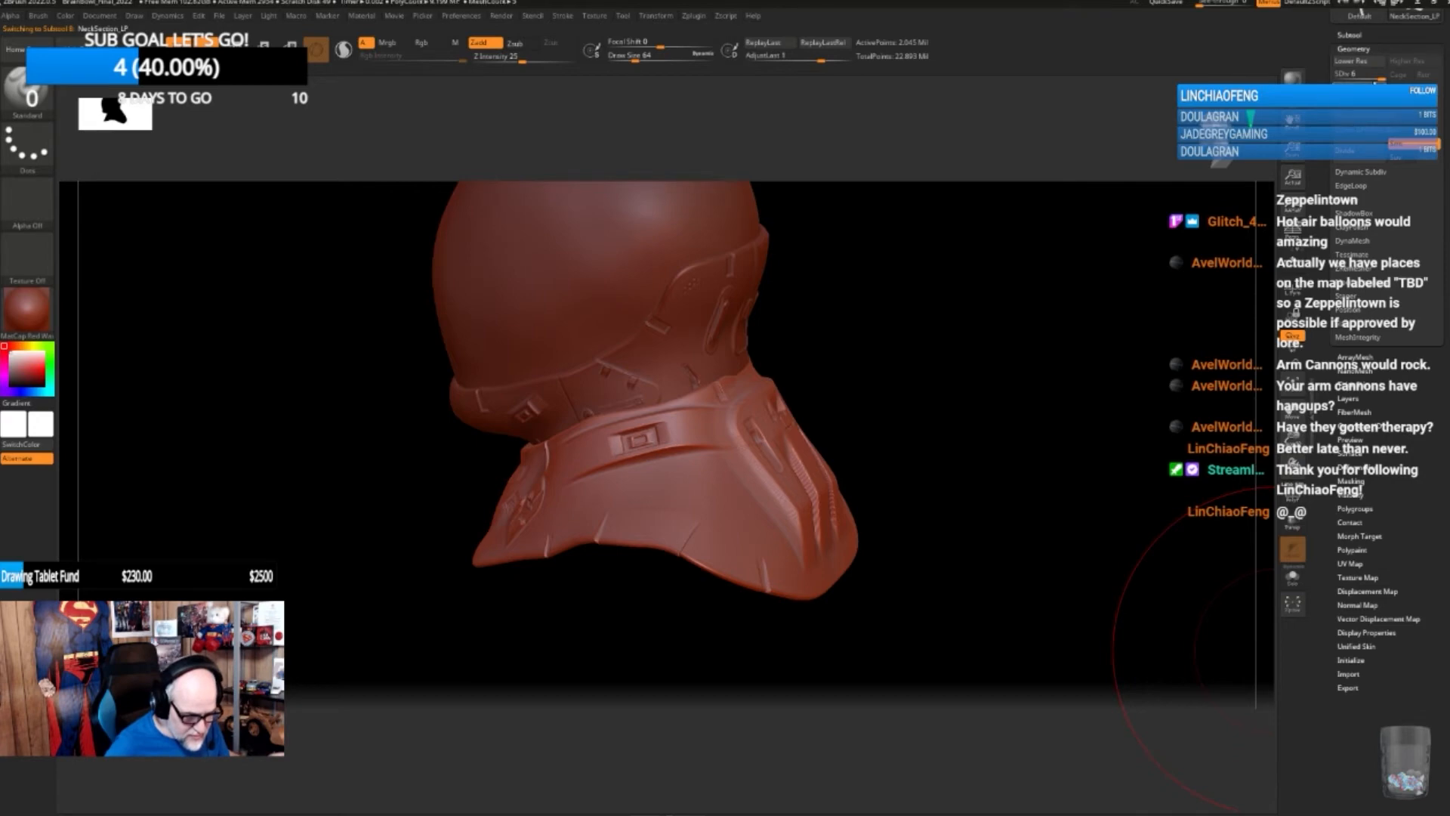
{"action": "left_click", "coordinate": [1350, 61]}
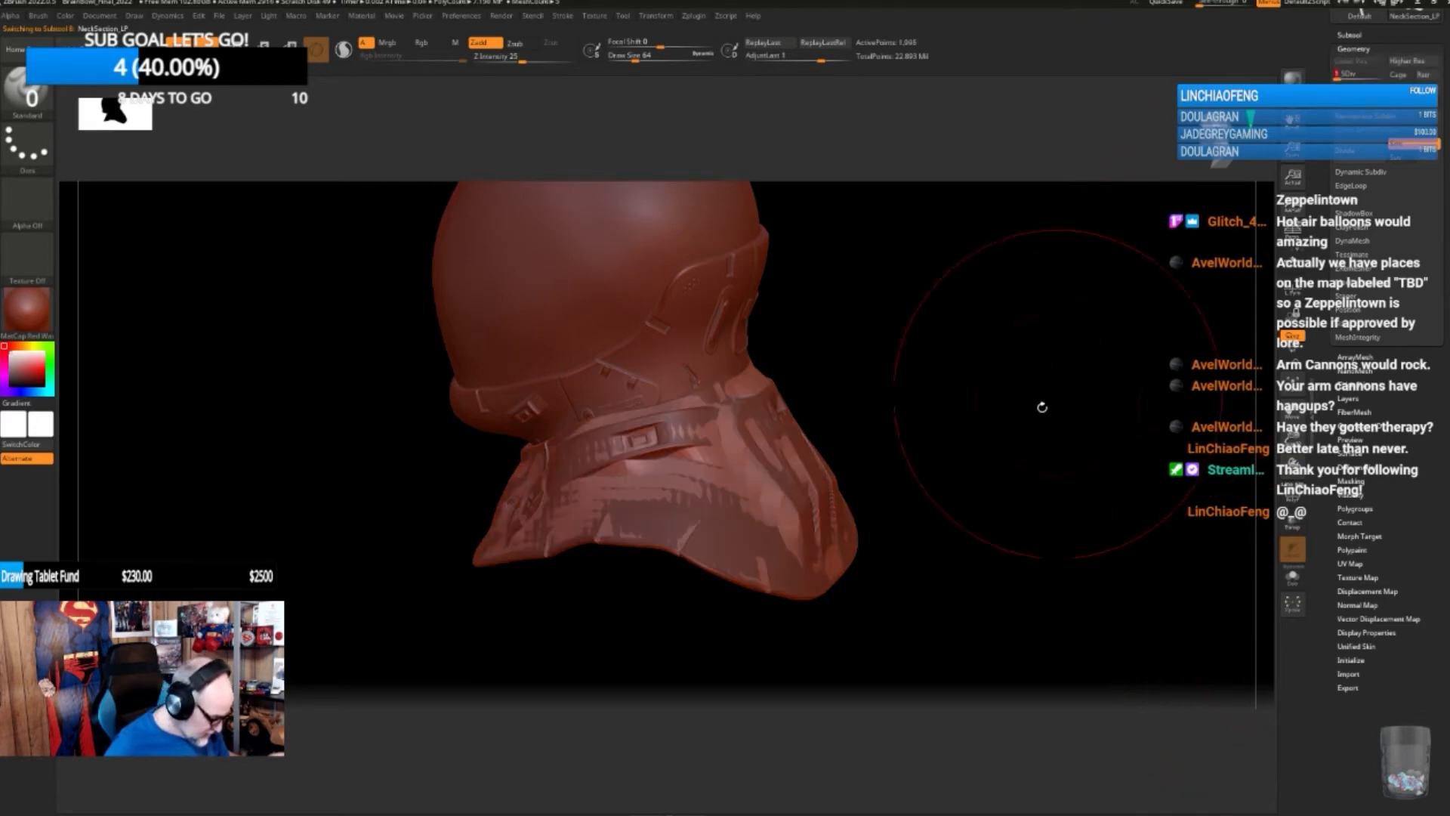
{"action": "mouse_move", "coordinate": [985, 482]}
{"action": "left_mouse_down"}
{"action": "mouse_move", "coordinate": [1010, 450]}
{"action": "mouse_move", "coordinate": [1046, 449]}
{"action": "mouse_move", "coordinate": [982, 454]}
{"action": "mouse_move", "coordinate": [982, 427]}
{"action": "left_mouse_up"}
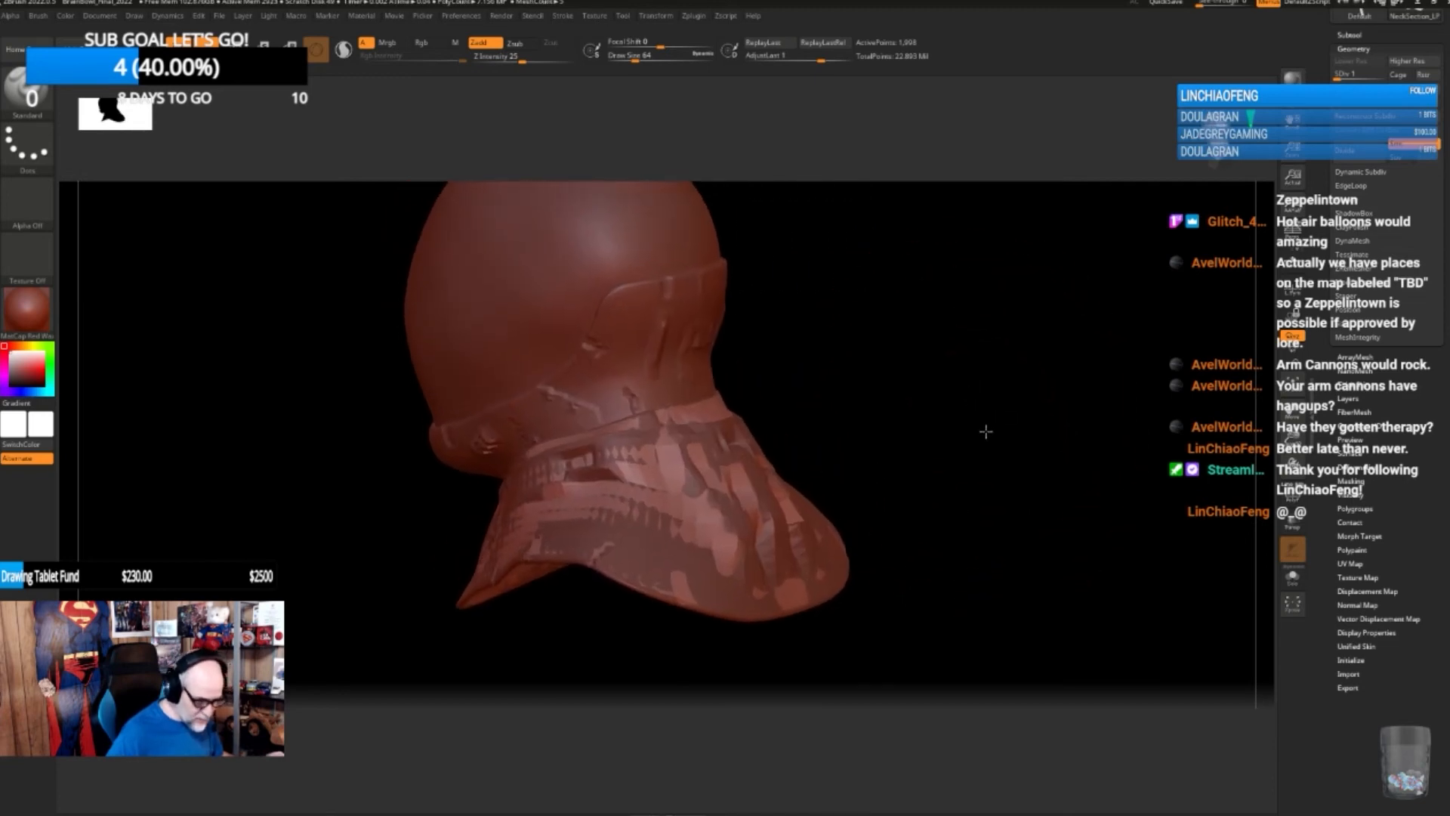
- Unwrap the UVs of the NeckSection_LP subtool with UV Master
{"action": "left_click", "coordinate": [1354, 34]}
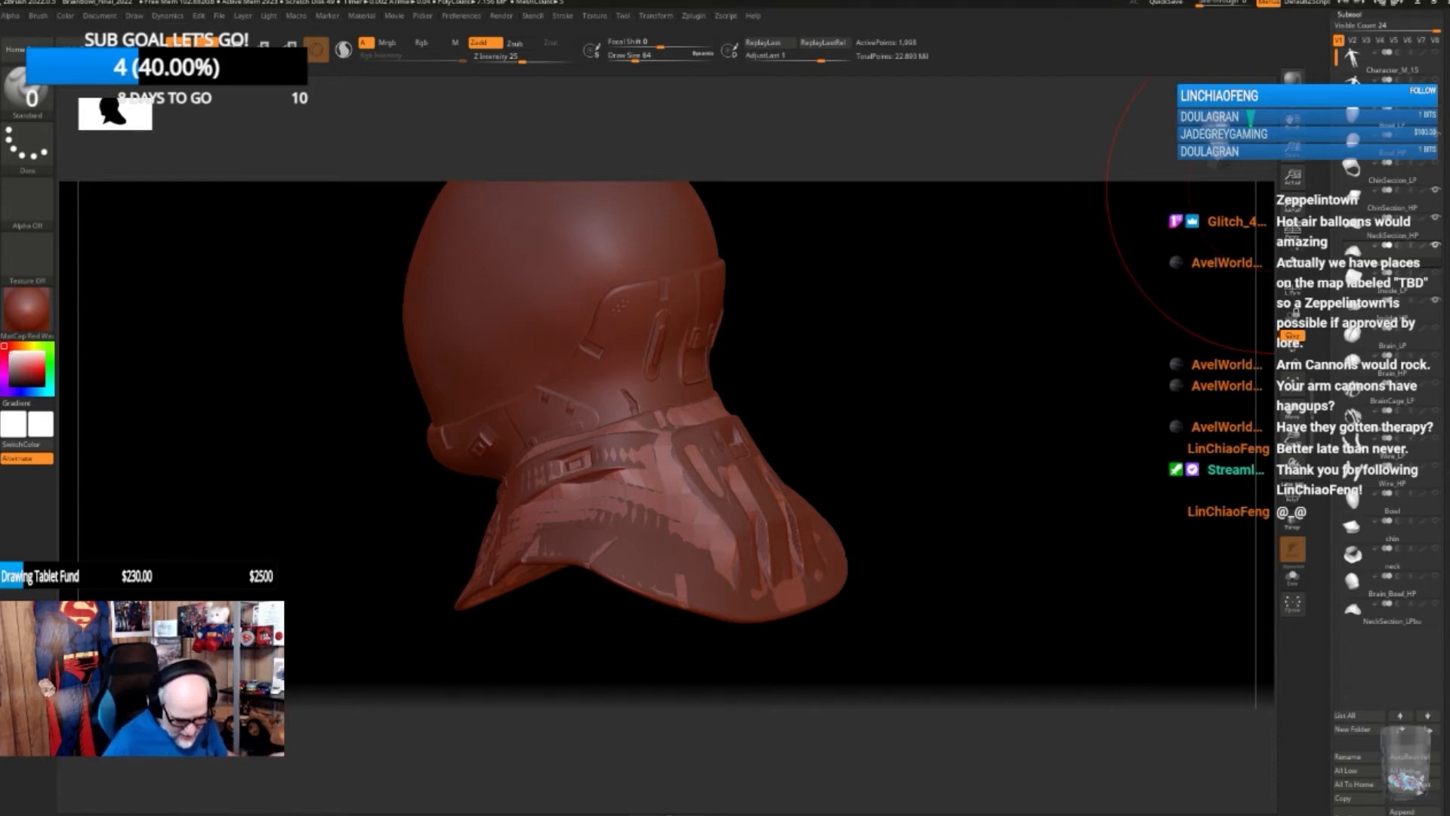
{"action": "left_click", "coordinate": [694, 17]}
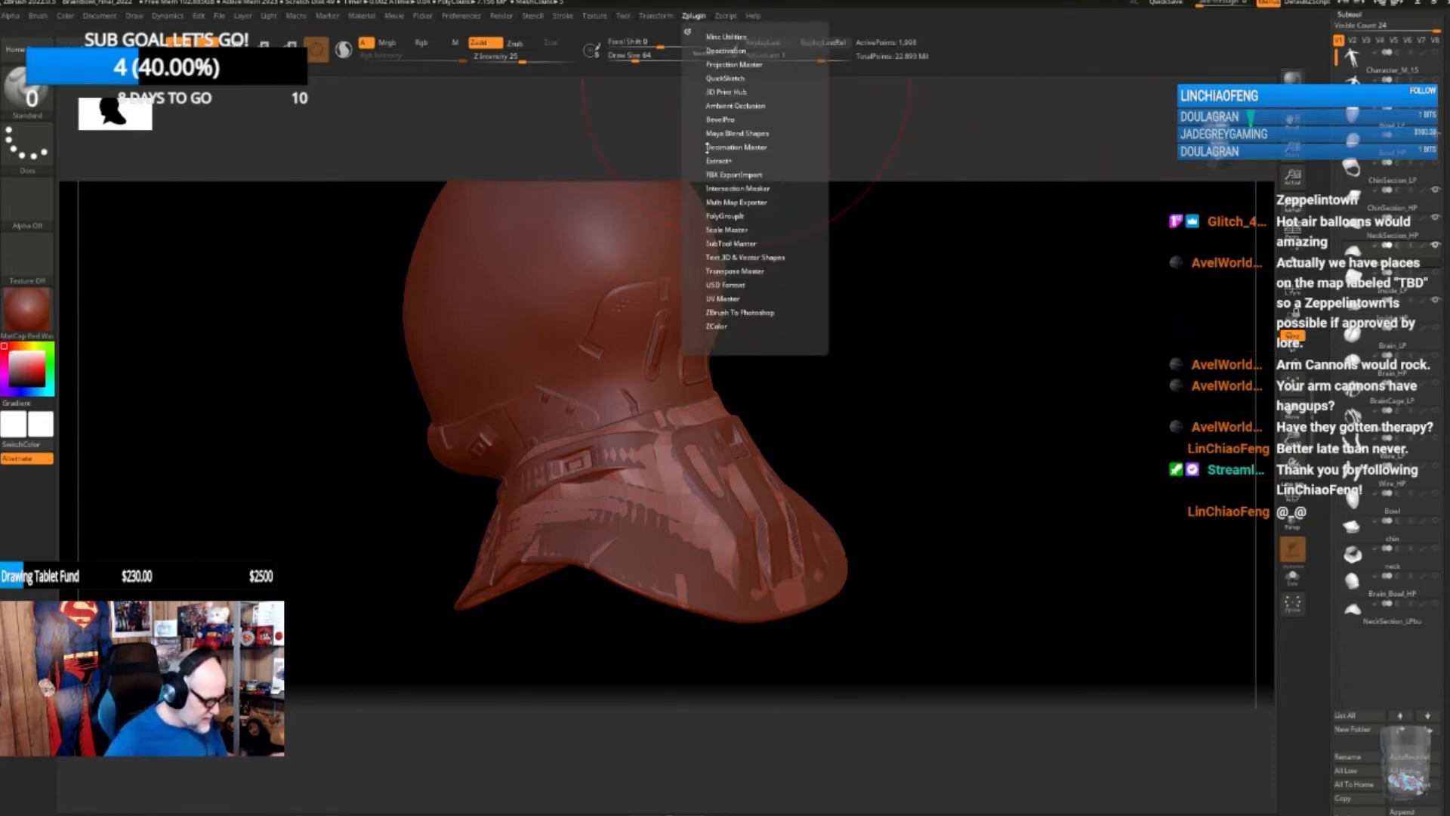
{"action": "left_click", "coordinate": [723, 299]}
{"action": "left_click", "coordinate": [738, 334]}
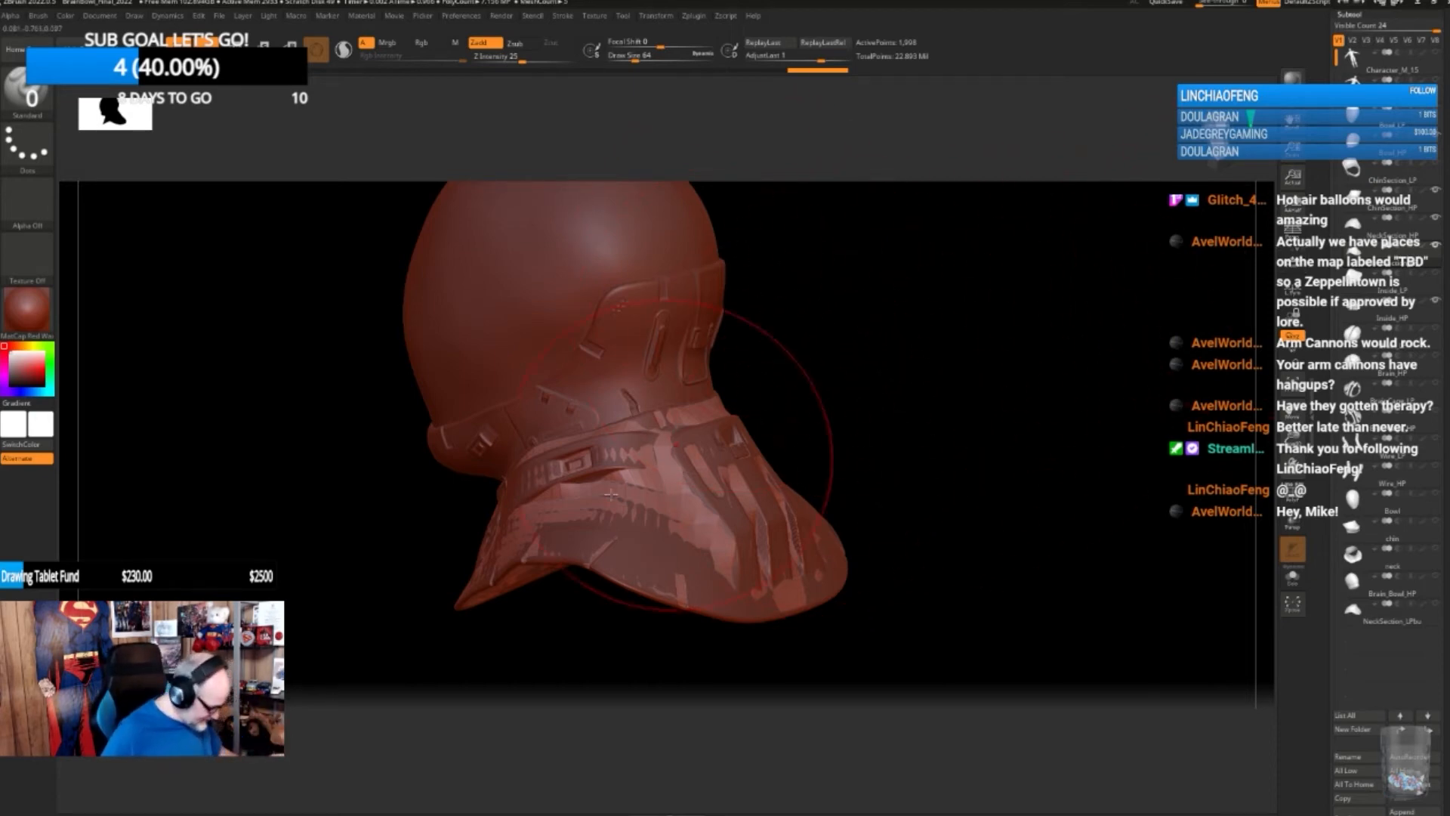
- Switch to Cinema 4D, activate the BP - UV Edit layout and display the UV mesh of NeckSection_LP
{"action": "left_click", "coordinate": [1433, 4]}
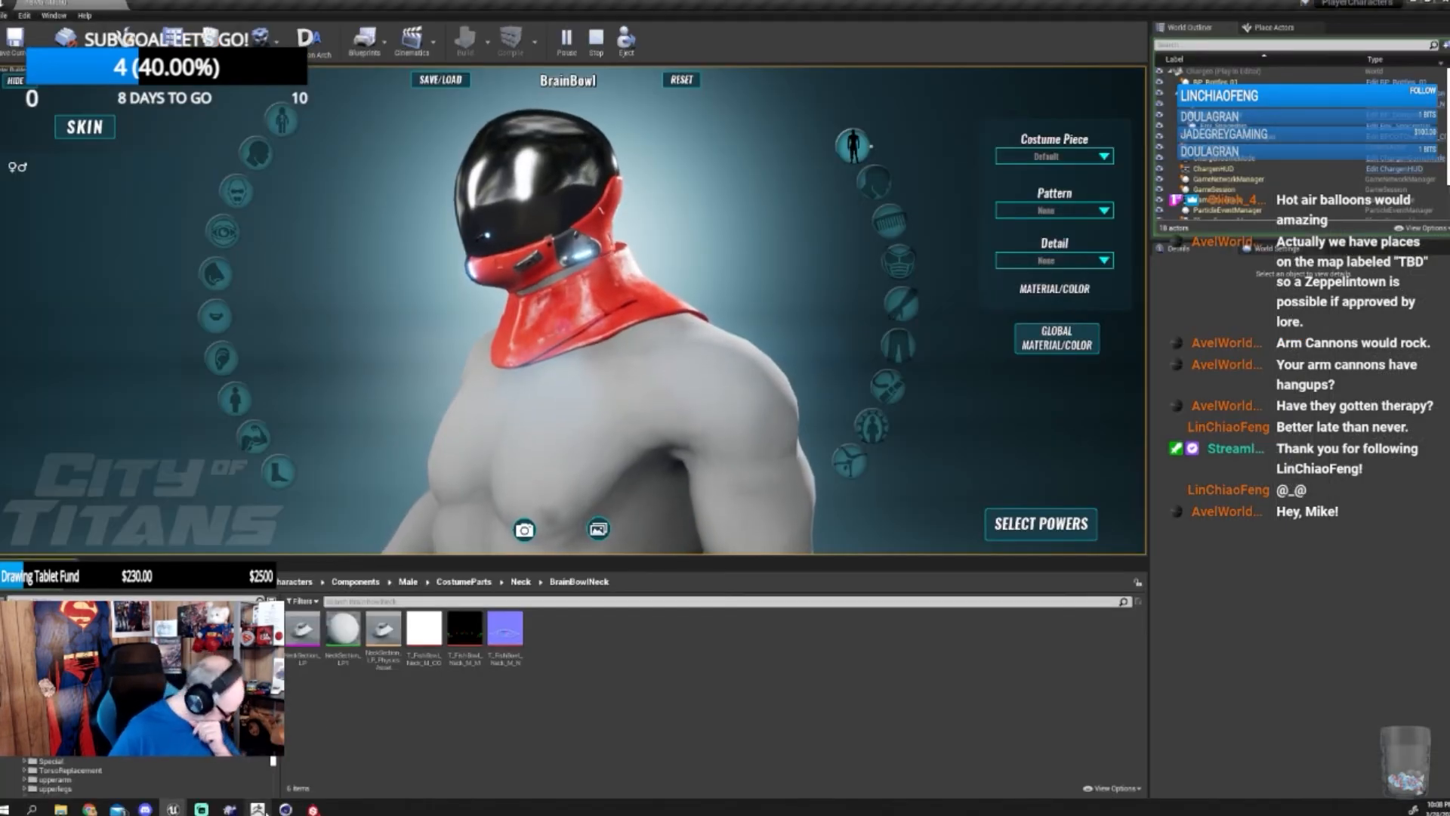
{"action": "left_click", "coordinate": [285, 809]}
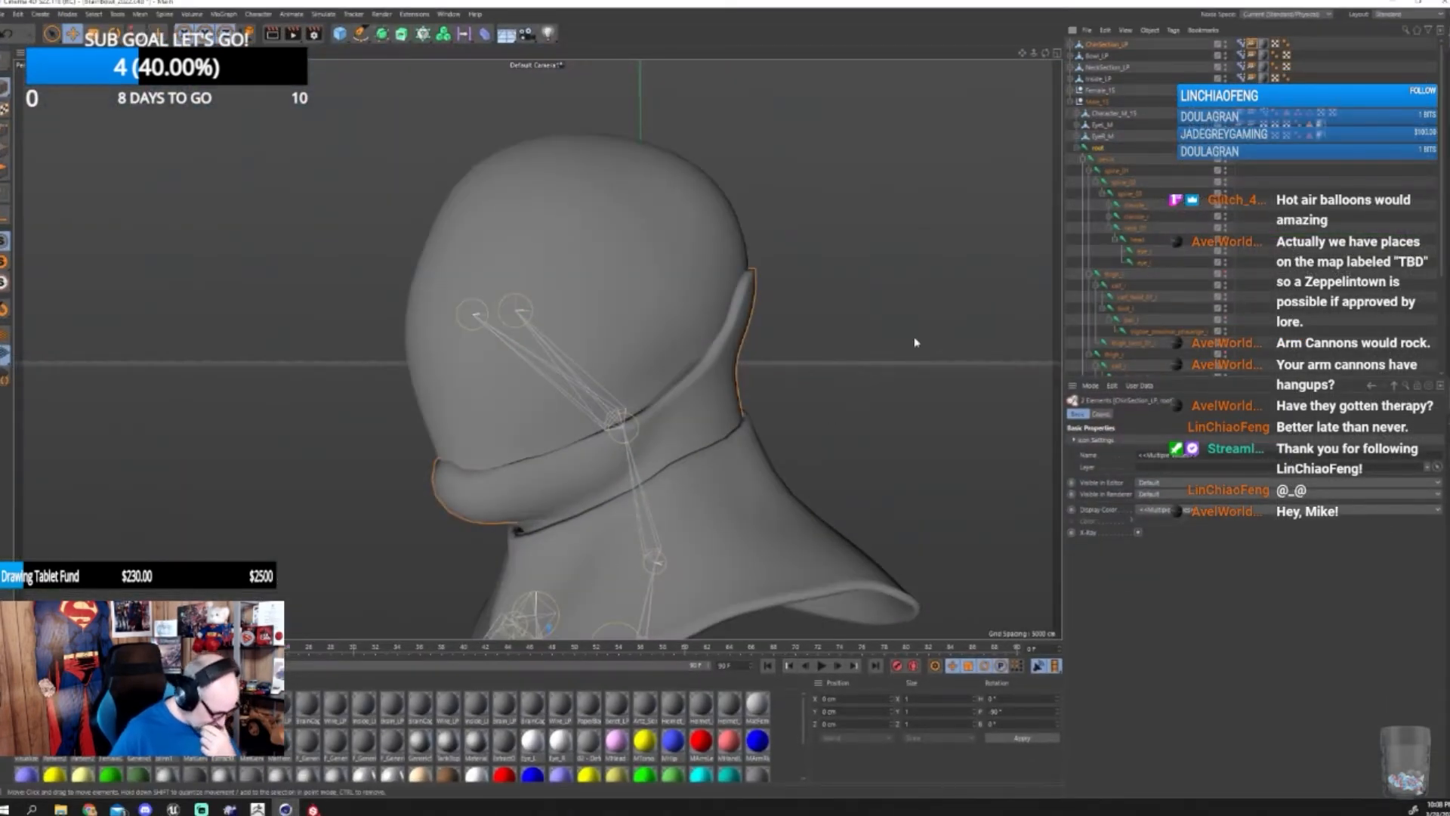
{"action": "left_click", "coordinate": [1396, 13]}
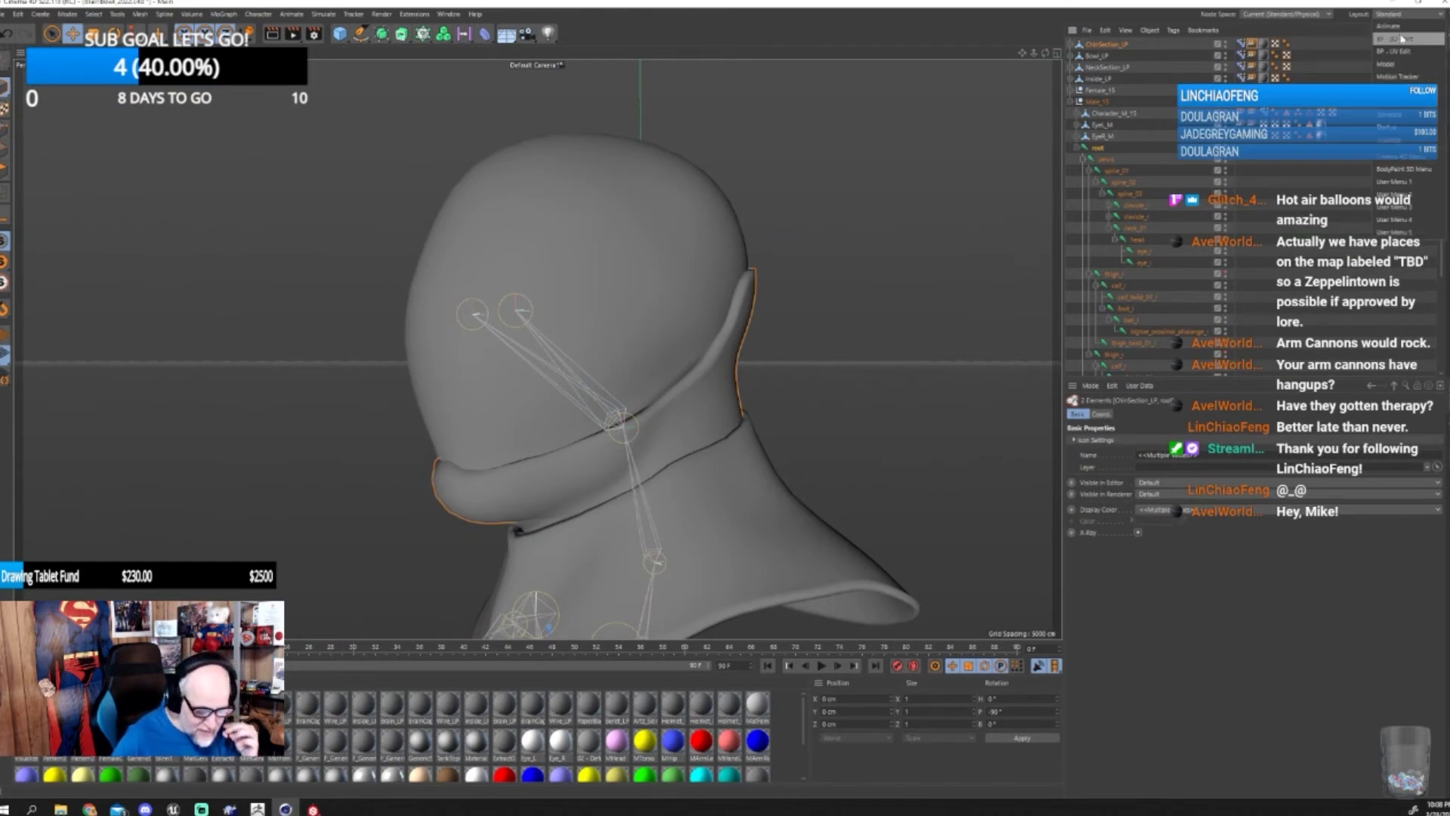
{"action": "left_click", "coordinate": [1406, 51]}
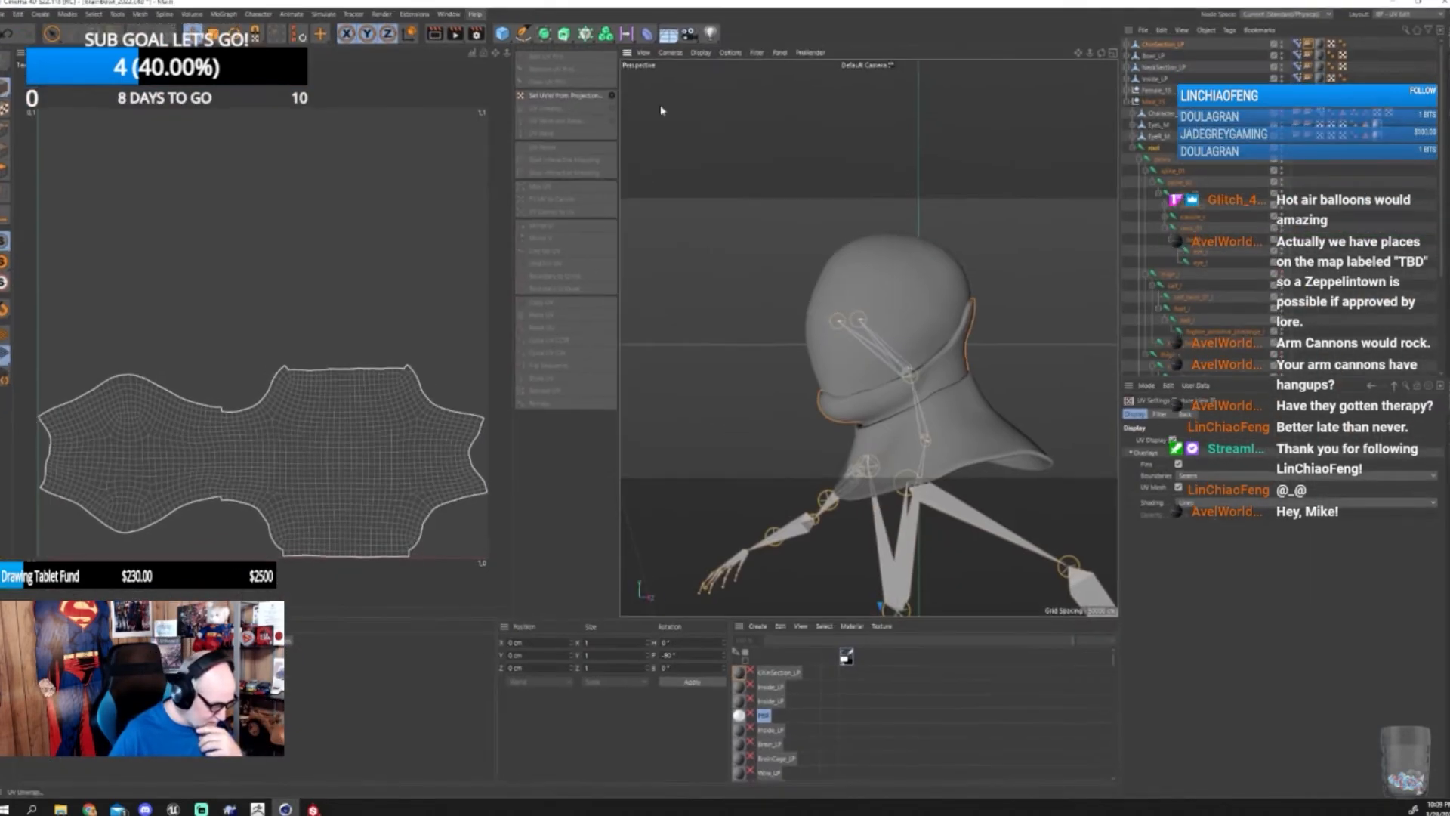
{"action": "left_click", "coordinate": [1159, 66]}
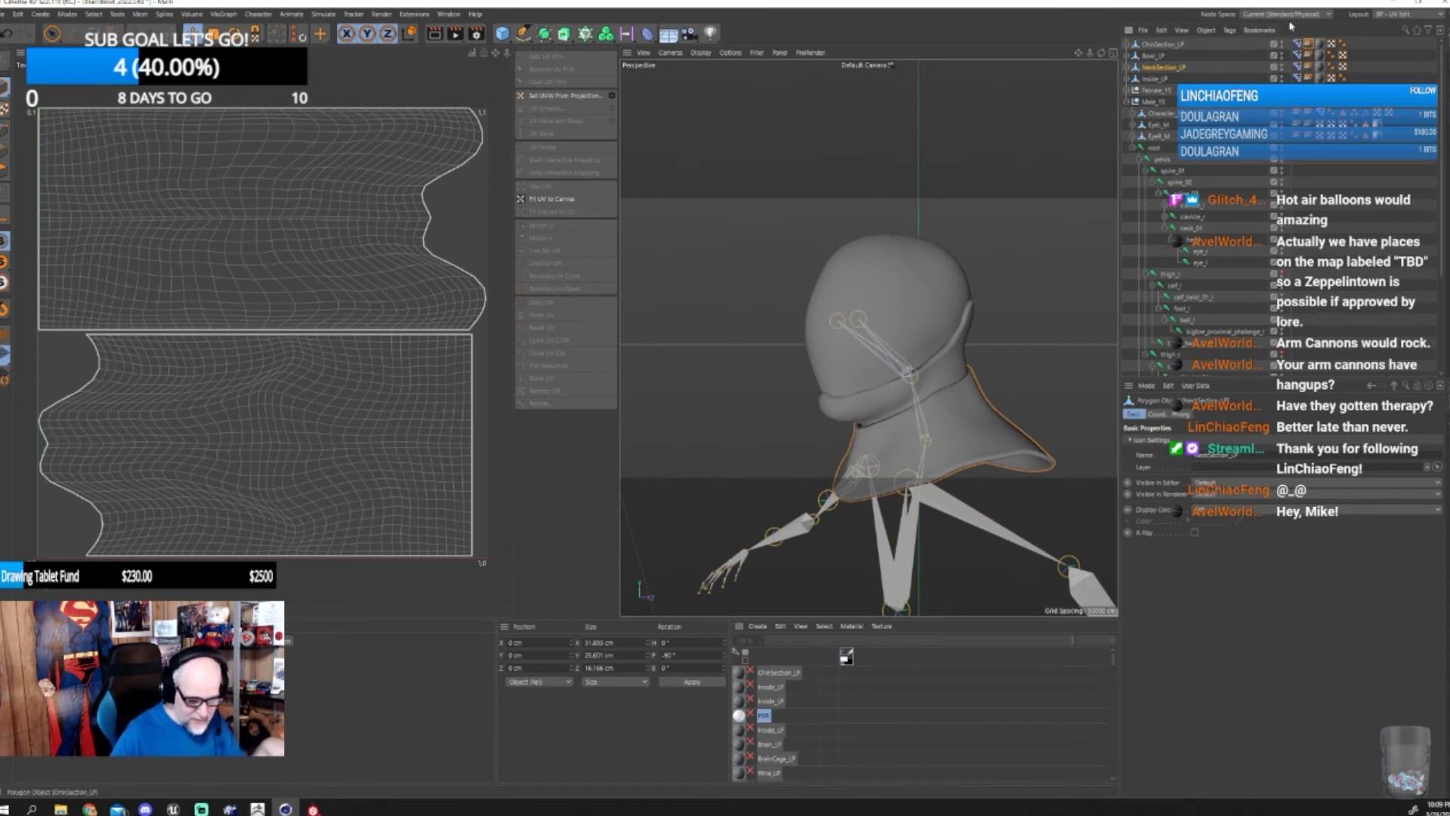
{"action": "left_click", "coordinate": [3, 14]}
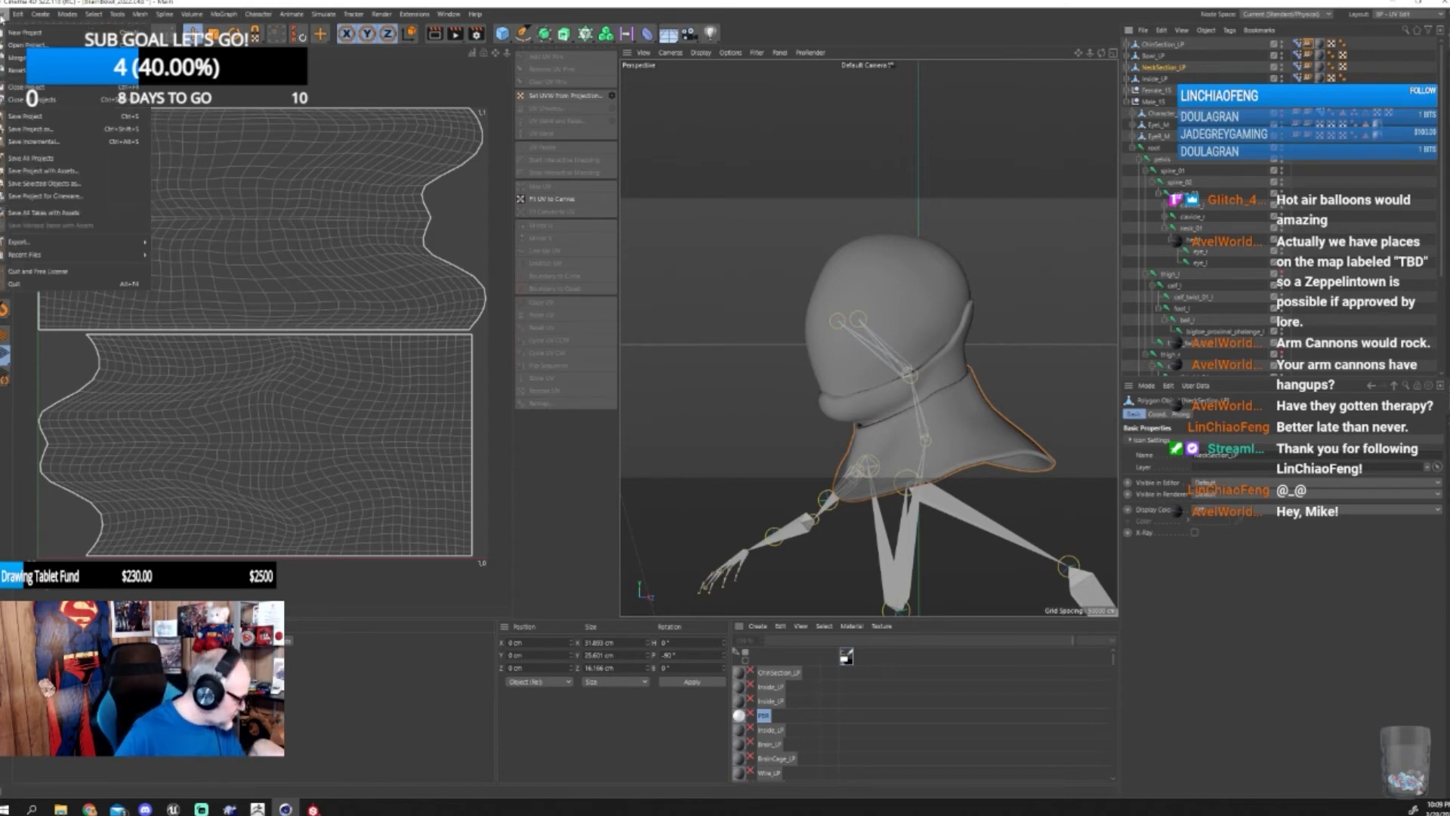
{"action": "left_click", "coordinate": [8, 58]}
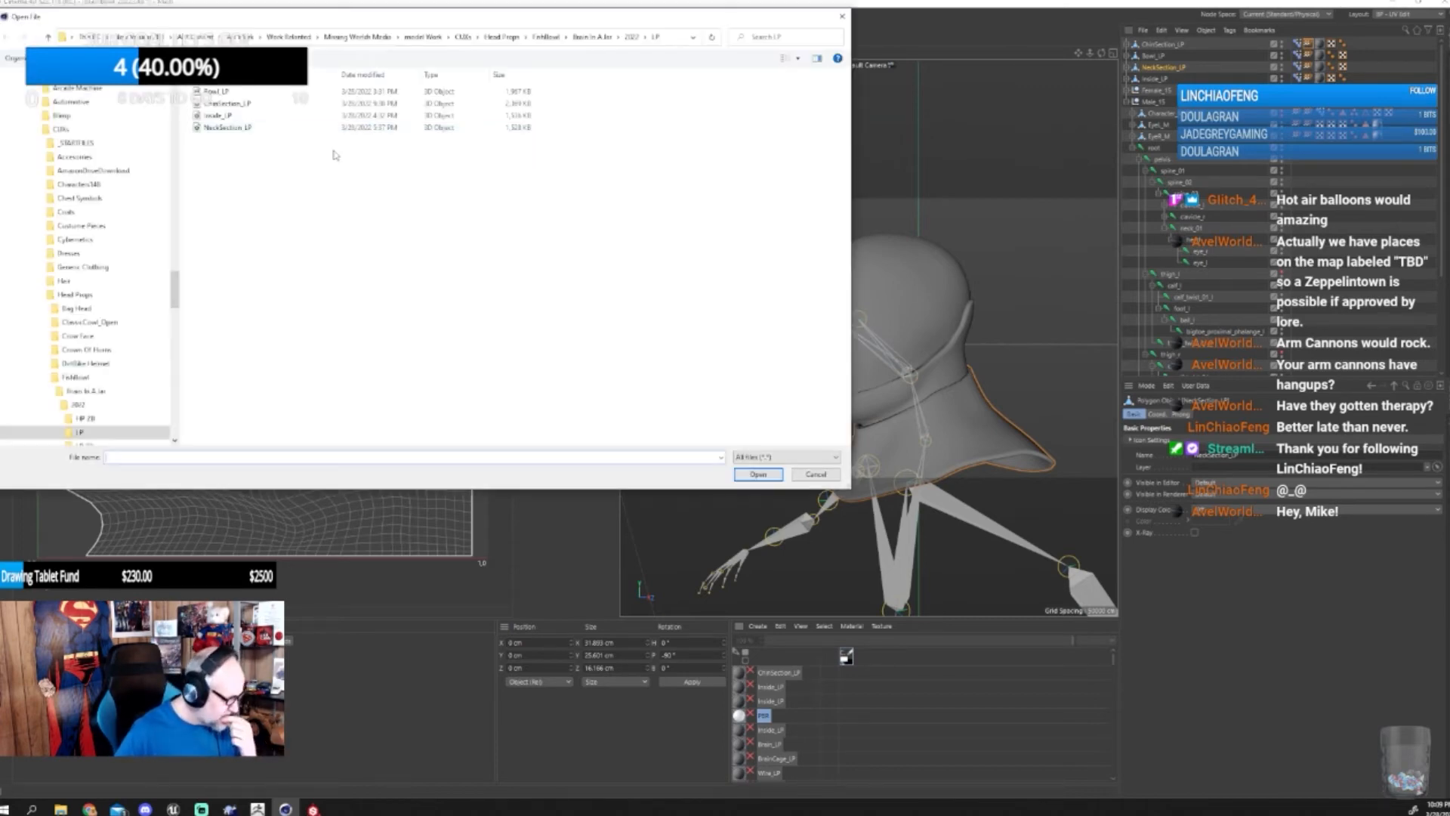
{"action": "left_click", "coordinate": [842, 16]}
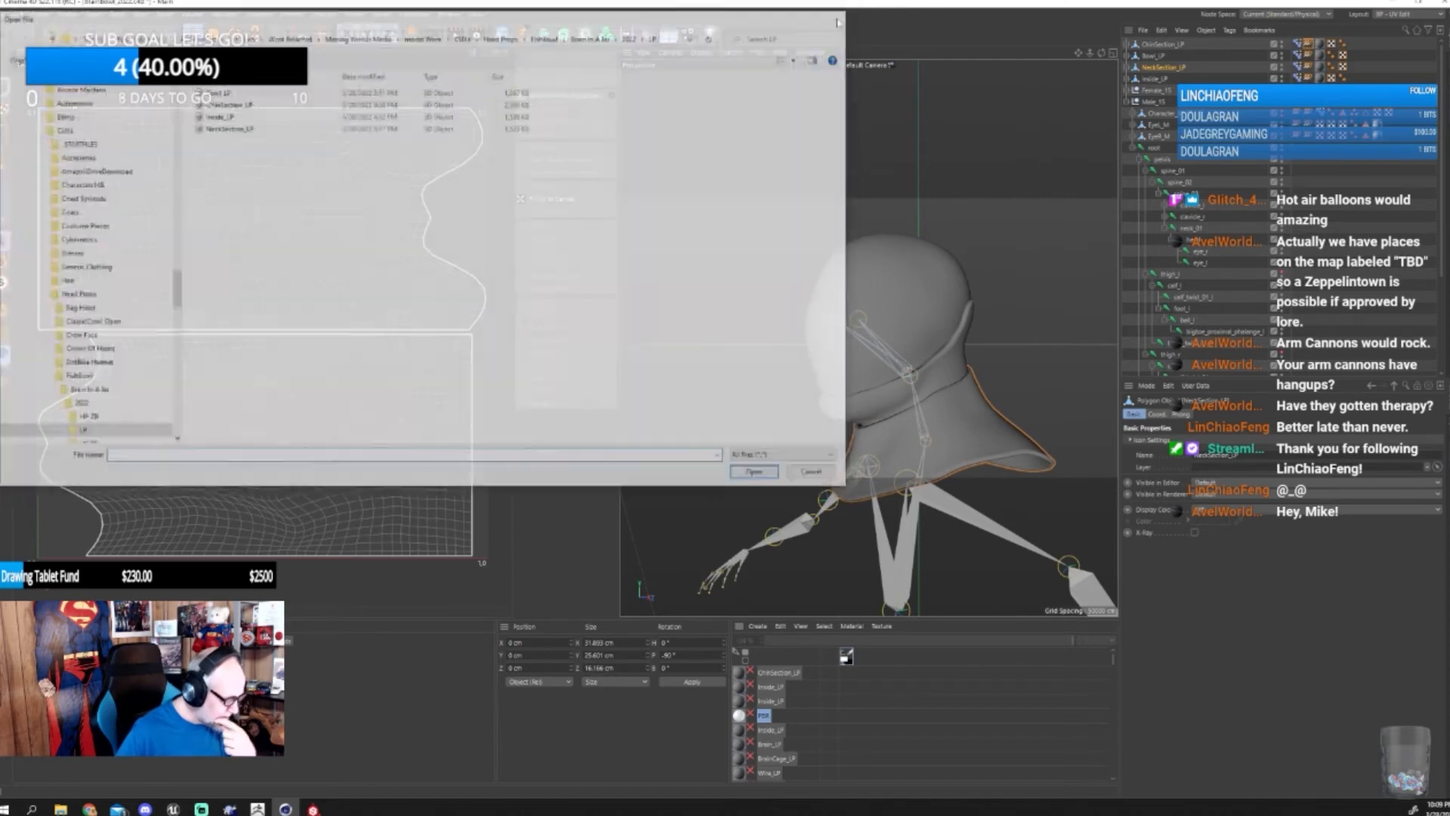
- Return to ZBrush and export the NeckSection_LP subtool as FBX over the existing NeckSection_LP file in the LP ZB folder
{"action": "left_click", "coordinate": [257, 809]}
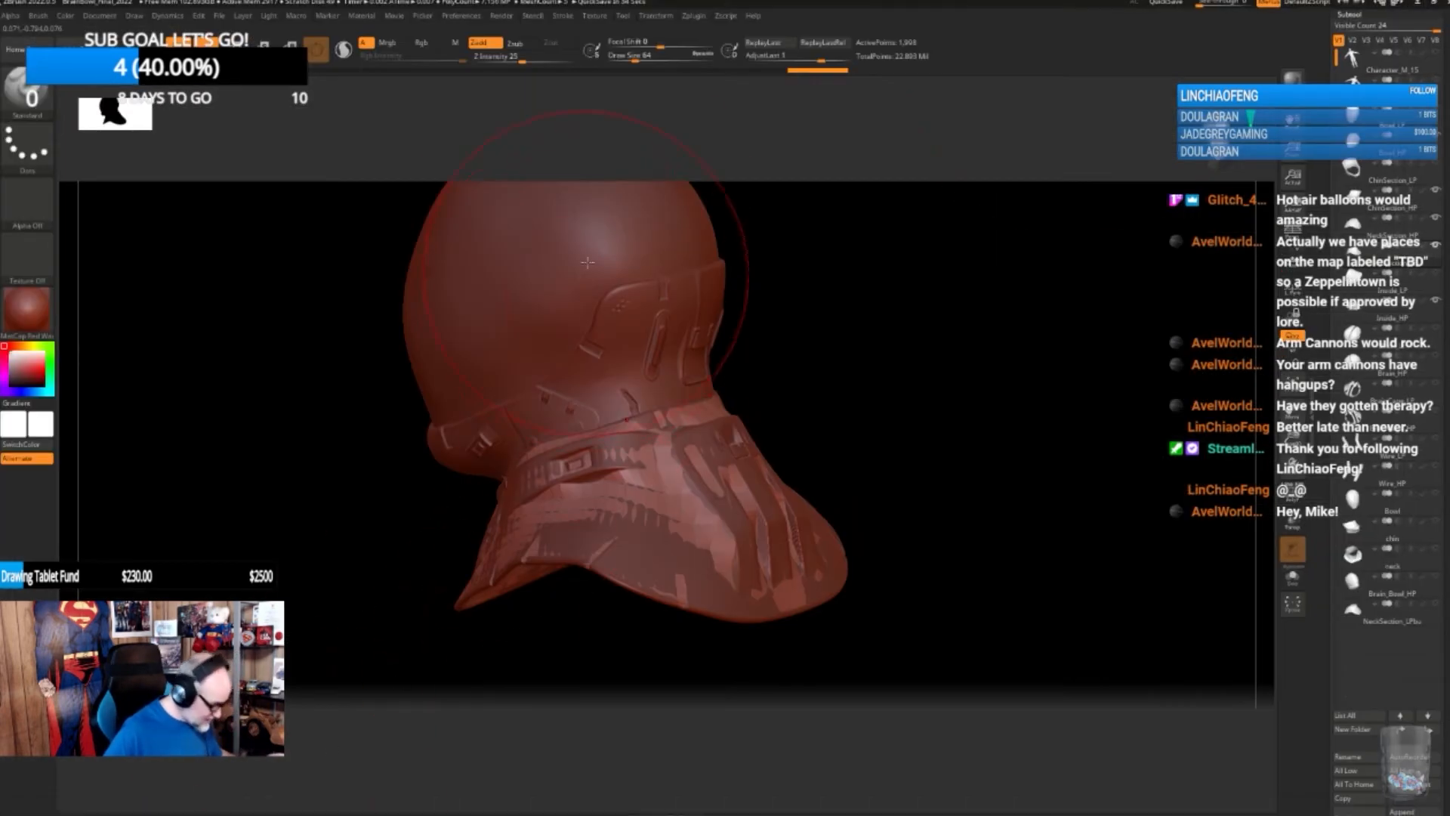
{"action": "left_click", "coordinate": [693, 15]}
{"action": "left_click", "coordinate": [727, 298]}
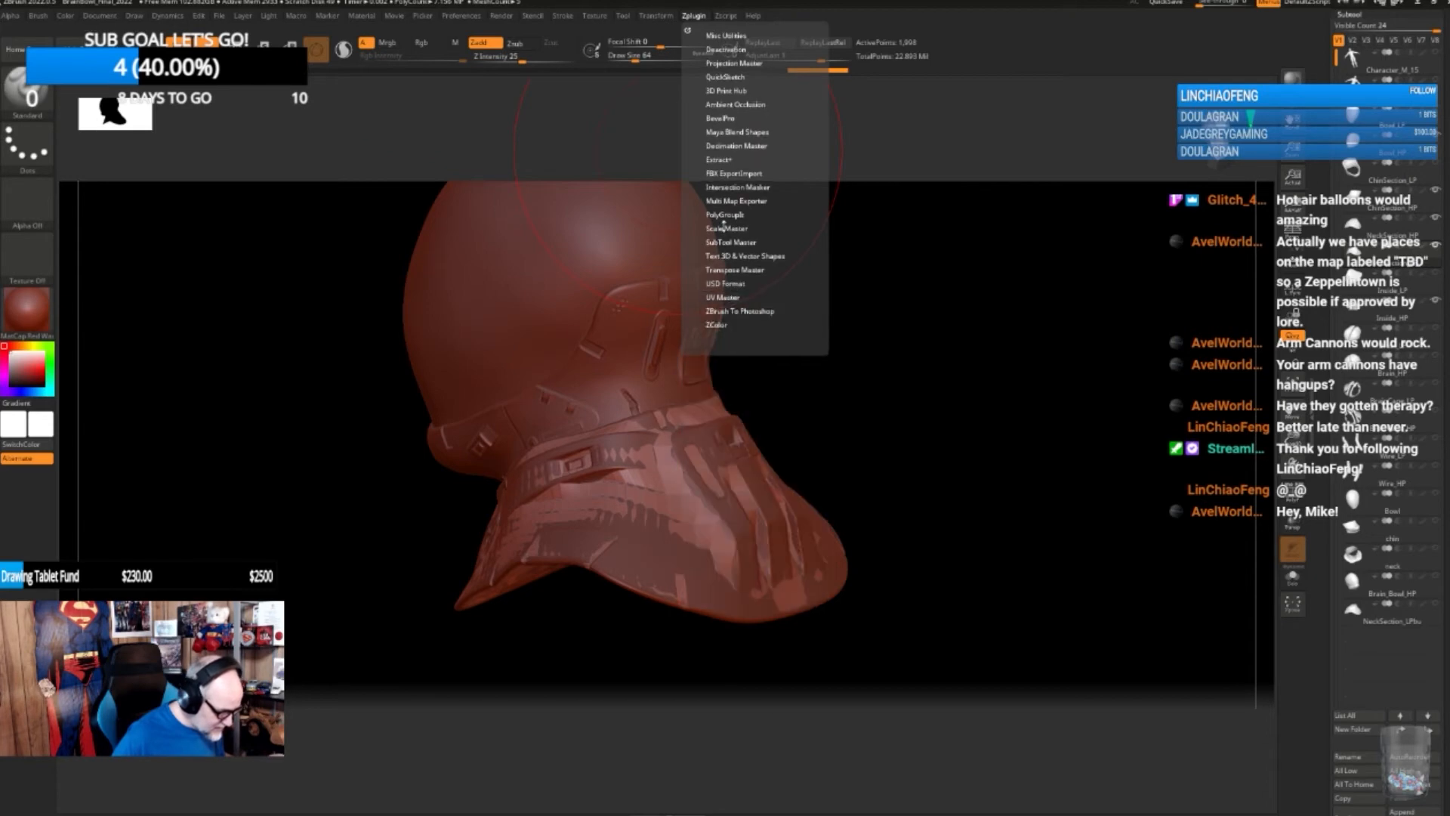
{"action": "left_click", "coordinate": [718, 173]}
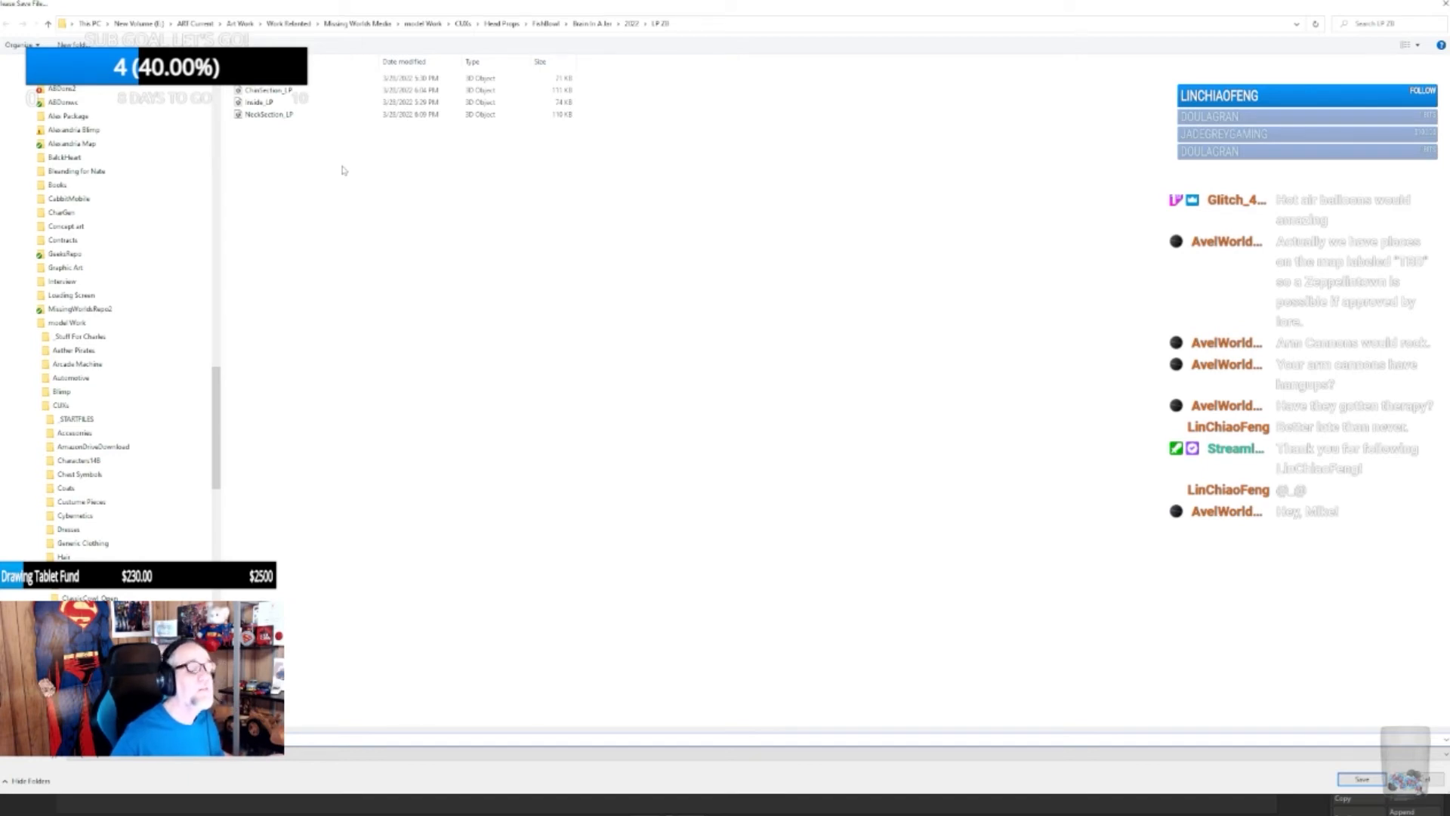
{"action": "left_click", "coordinate": [287, 114]}
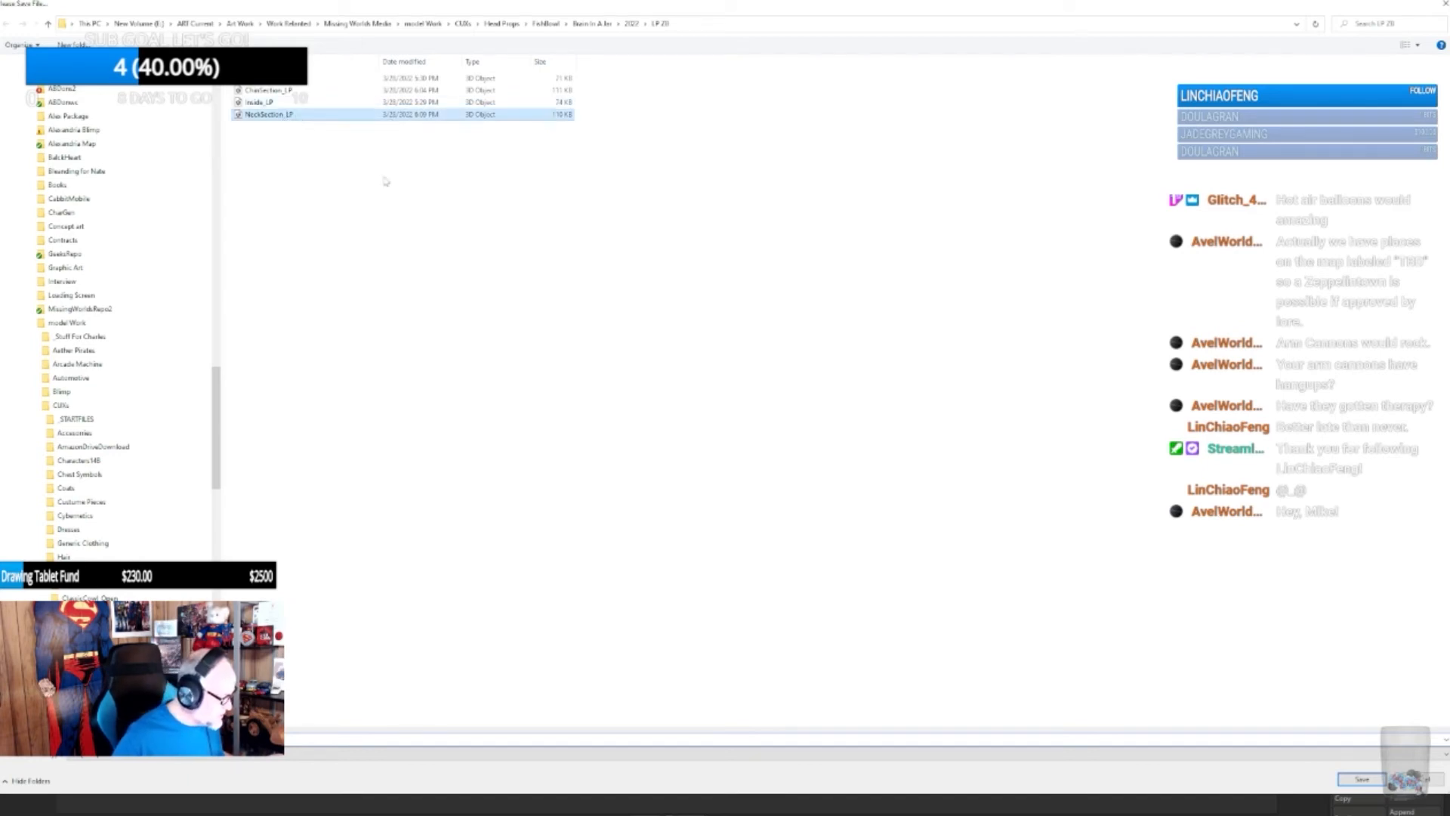
{"action": "left_click", "coordinate": [1362, 779]}
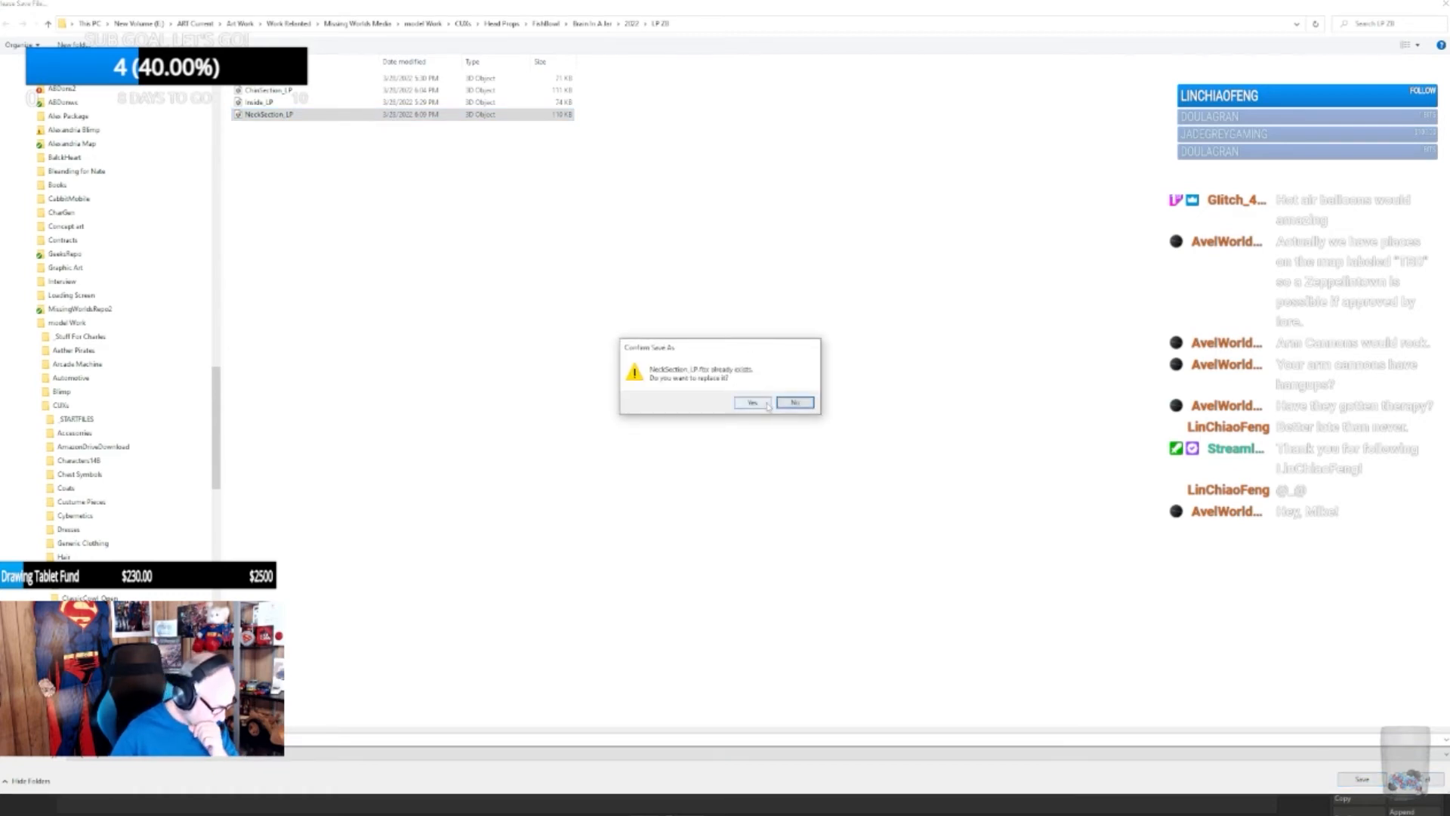
- Overwrite the existing NeckSection_LP file with the new export and switch to Substance Painter
{"action": "left_click", "coordinate": [752, 403]}
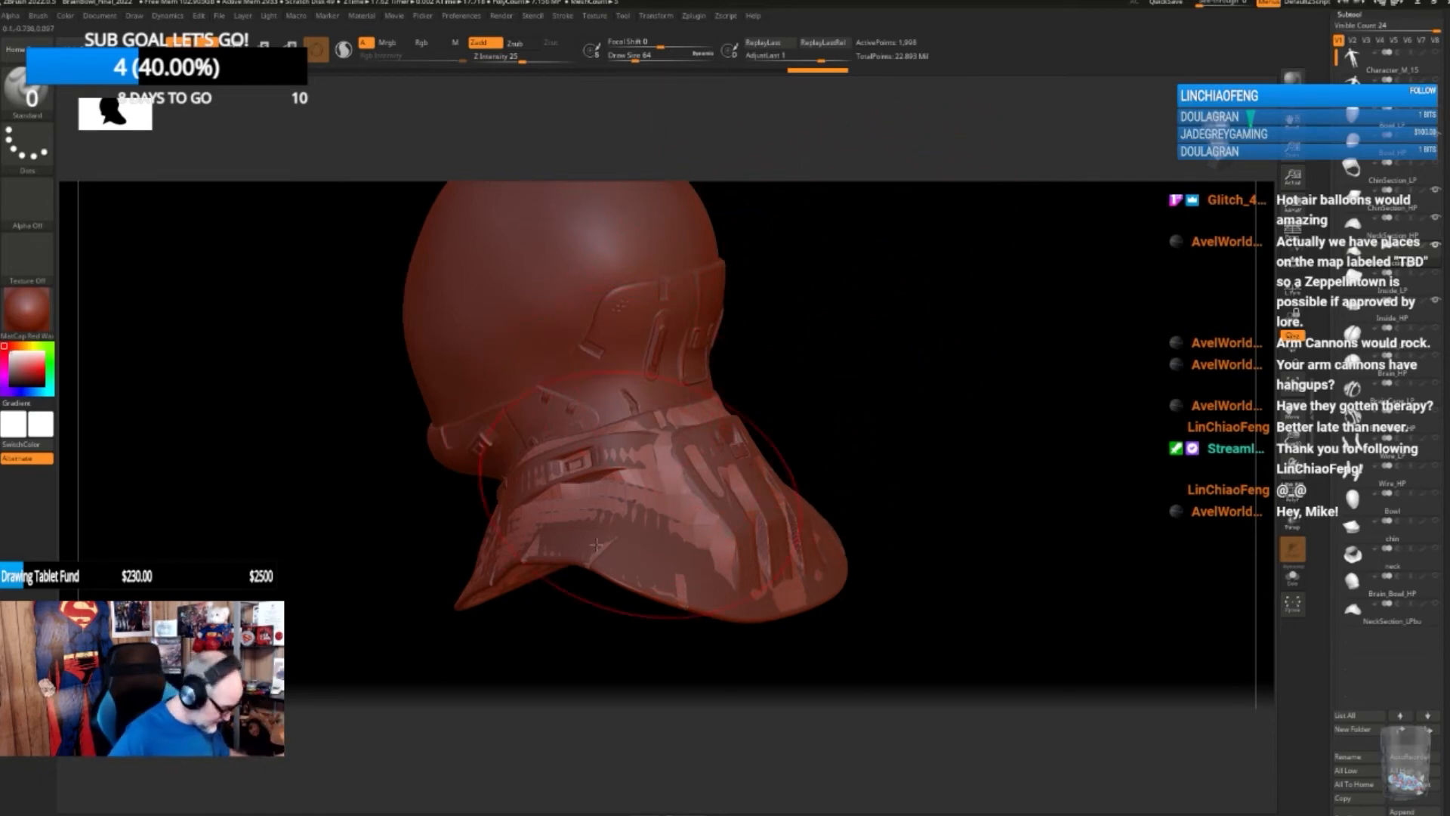
{"action": "left_click", "coordinate": [1426, 4]}
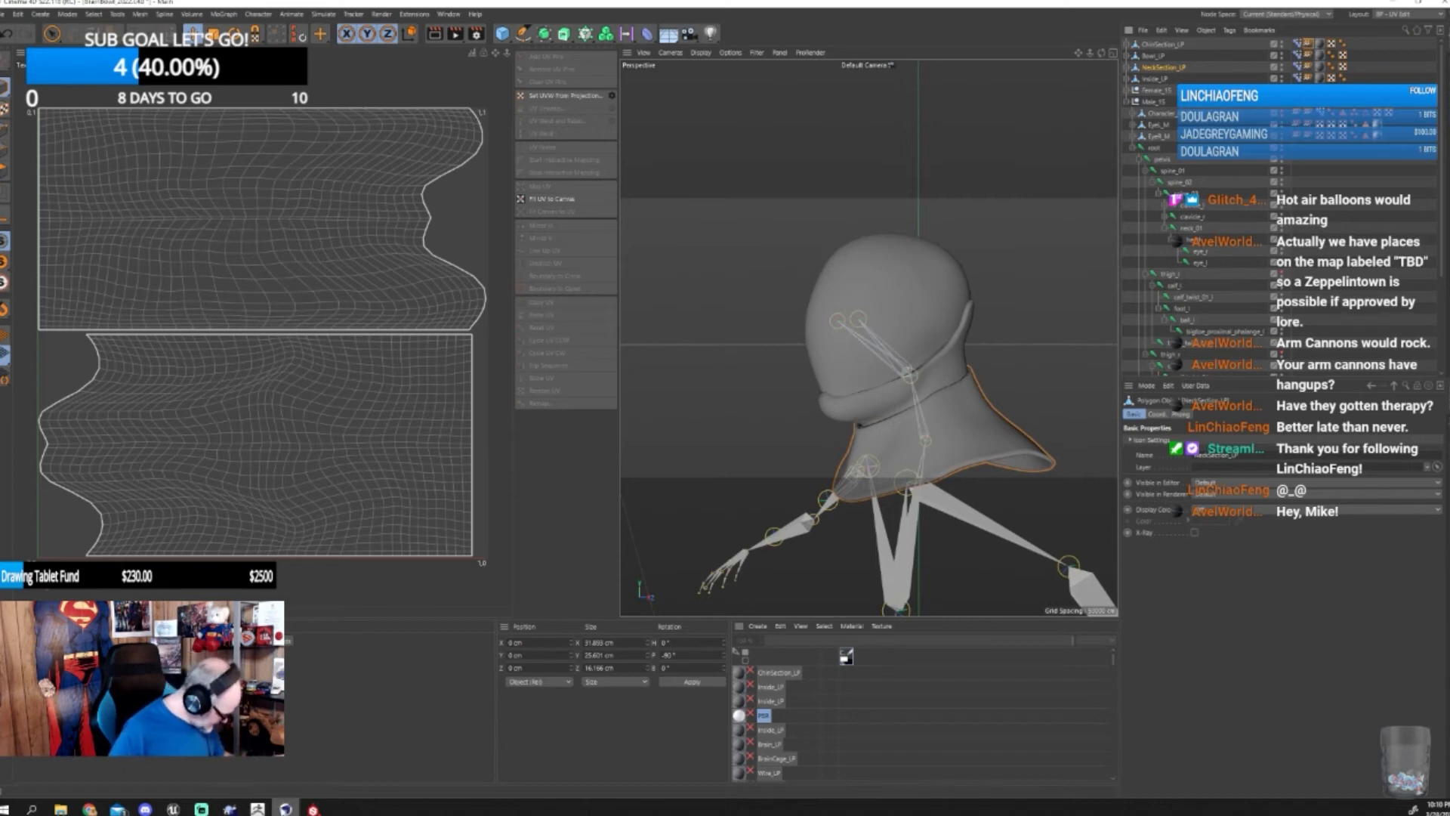
{"action": "left_click", "coordinate": [313, 810]}
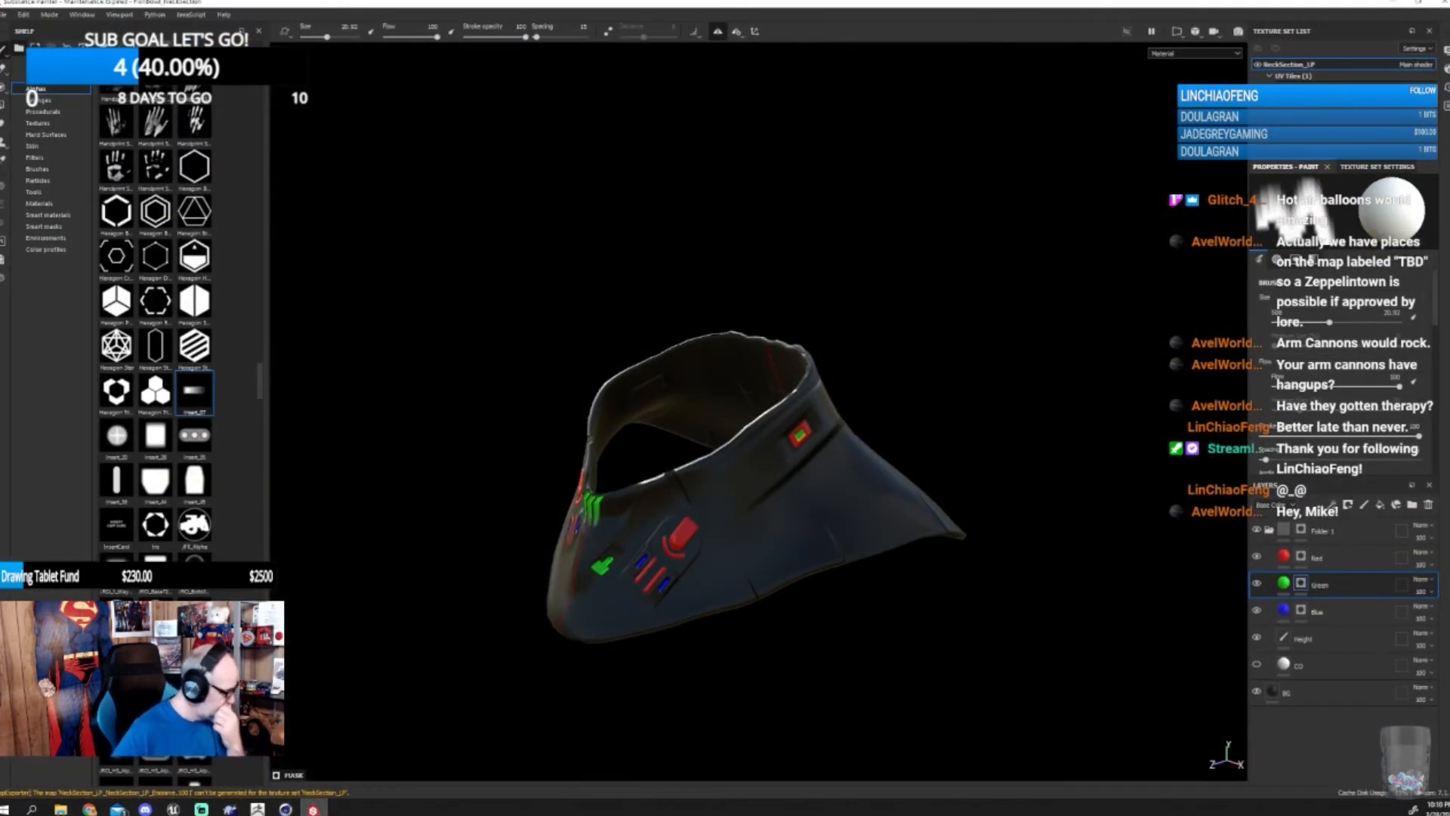
- Replace the project mesh with the updated NeckSection_LP file from the LP ZB folder, keeping stroke positions preserved
{"action": "left_click", "coordinate": [5, 14]}
{"action": "mouse_move", "coordinate": [27, 19]}
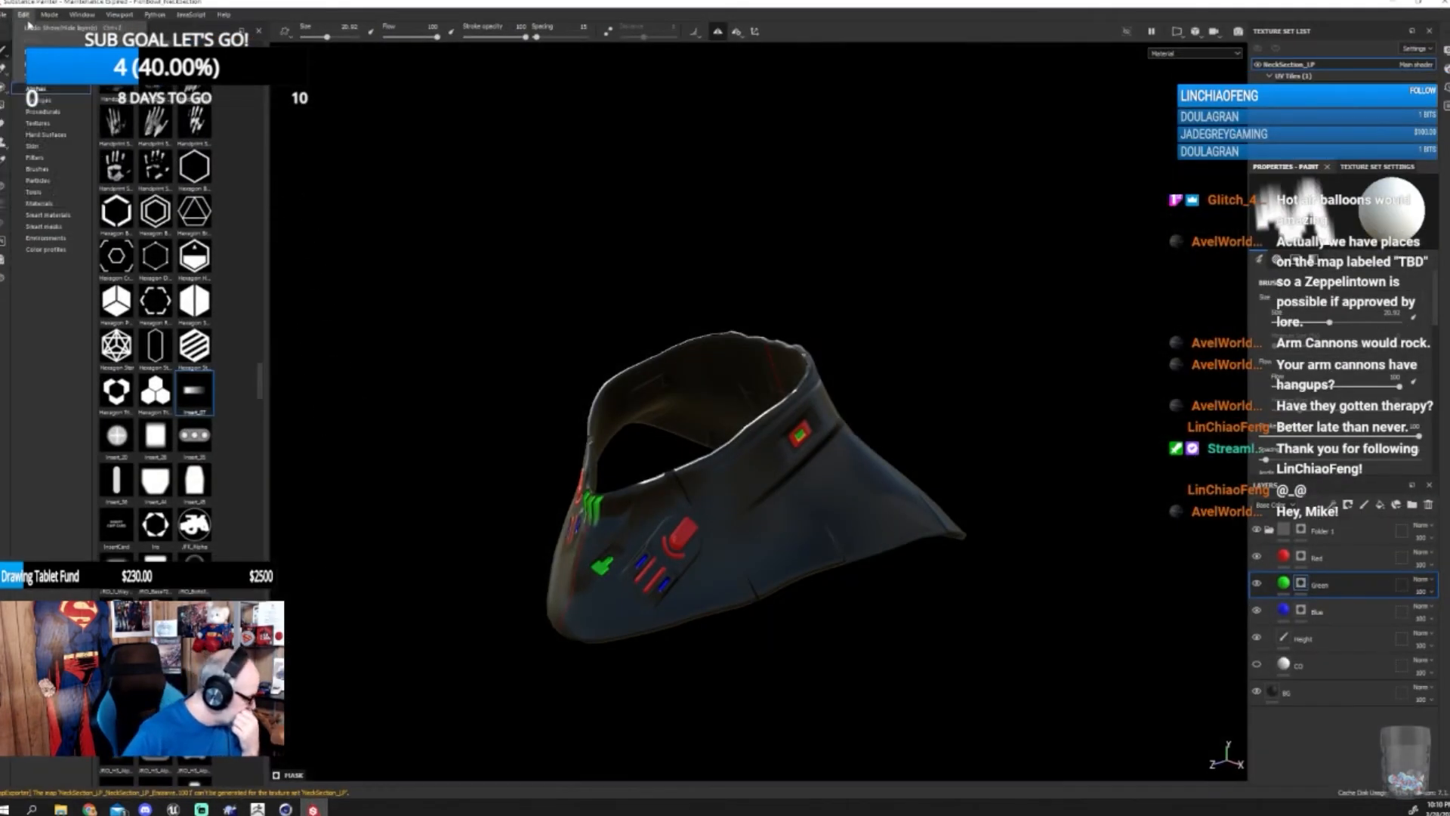
{"action": "left_click", "coordinate": [46, 52]}
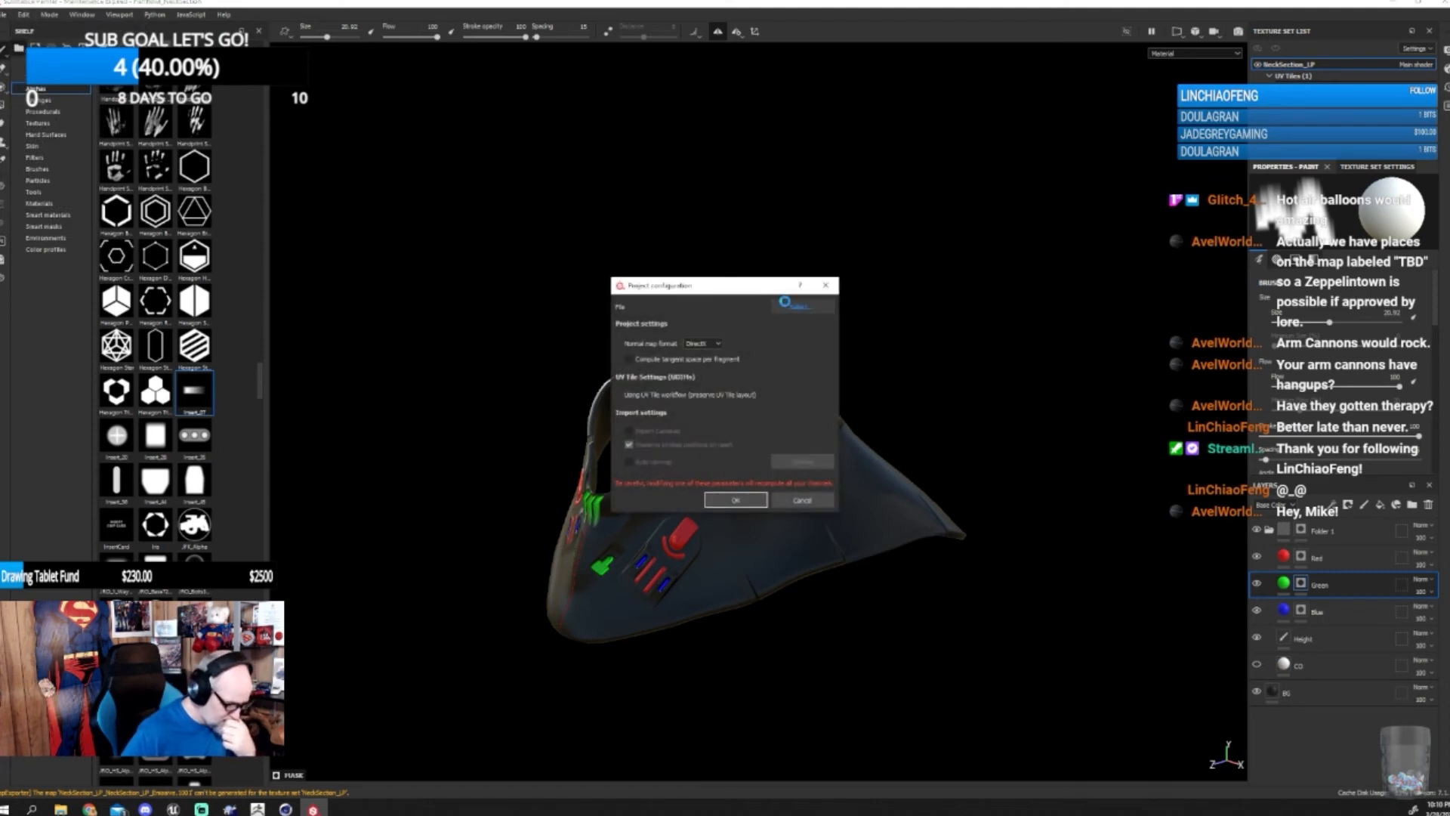
{"action": "left_click", "coordinate": [786, 303]}
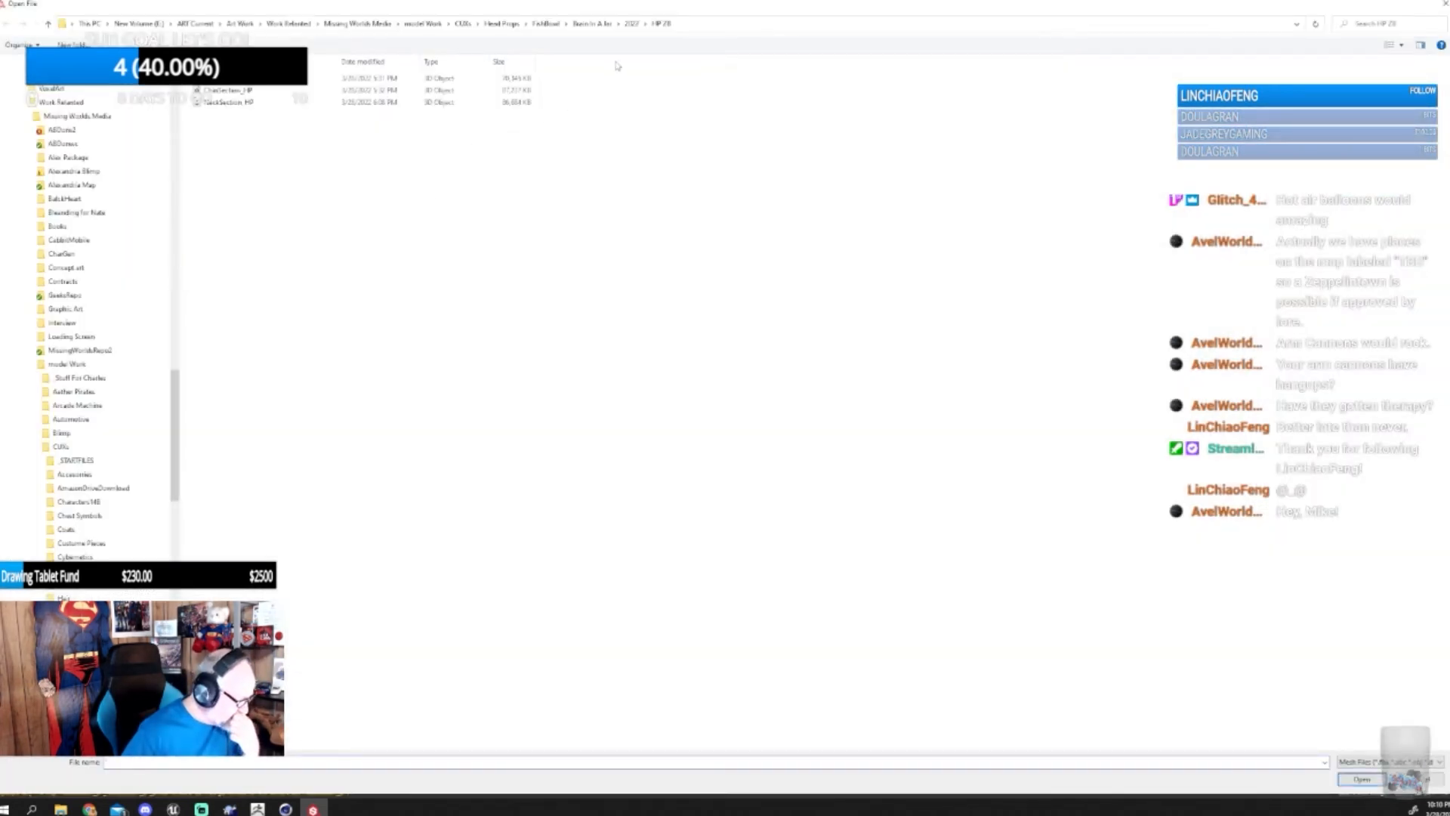
{"action": "left_click", "coordinate": [633, 25]}
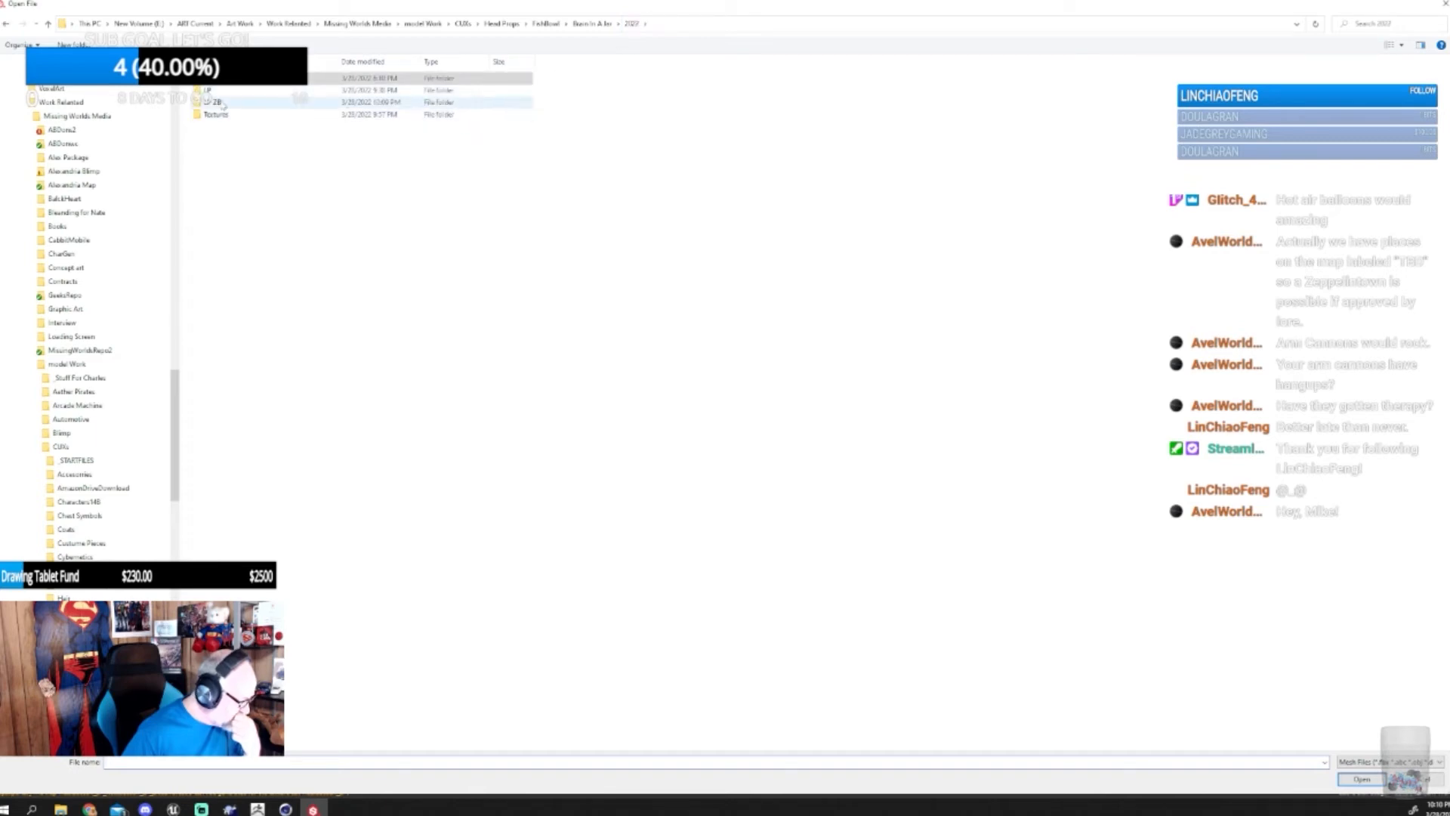
{"action": "double_click", "coordinate": [222, 105]}
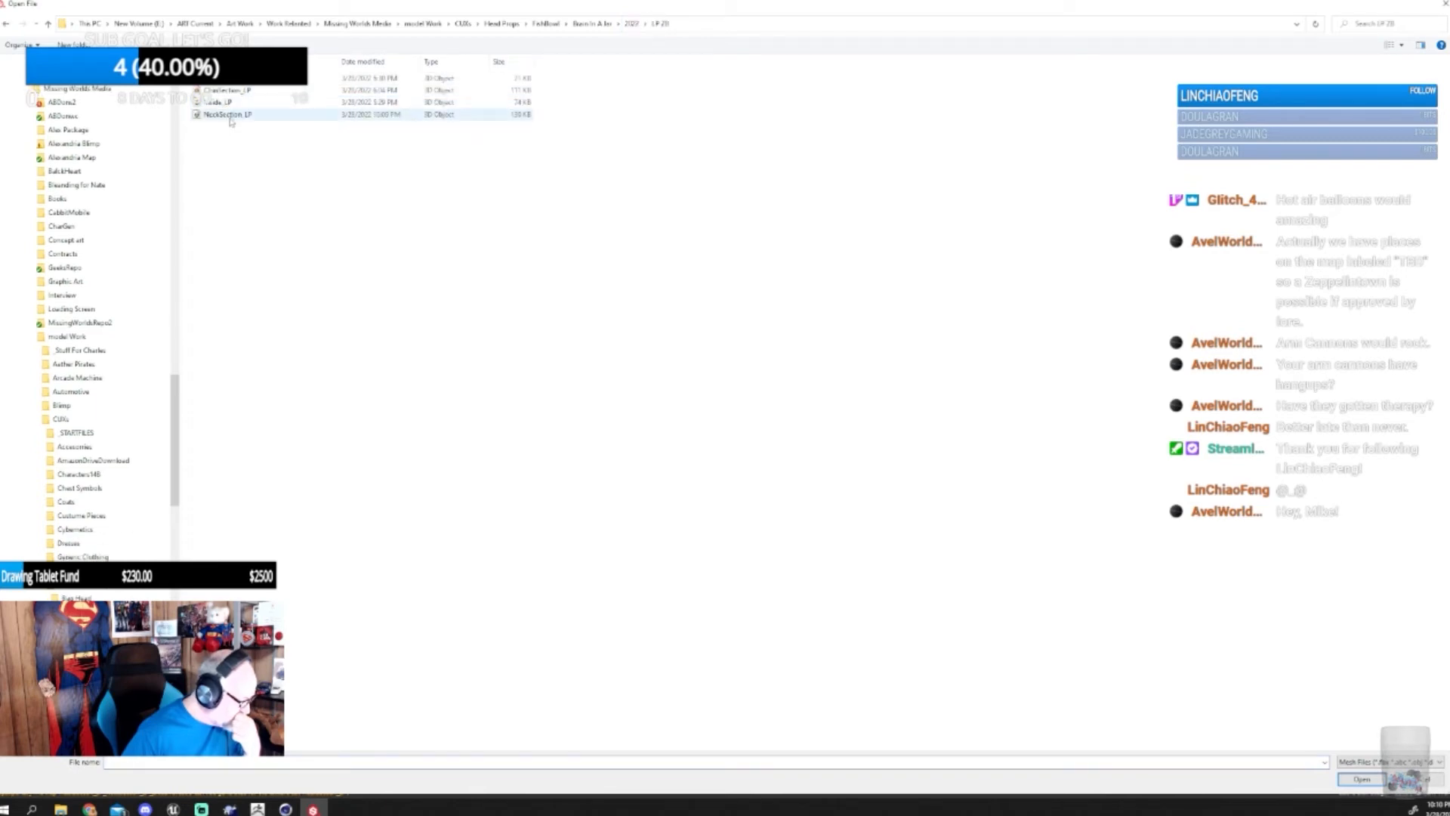
{"action": "left_click", "coordinate": [228, 115]}
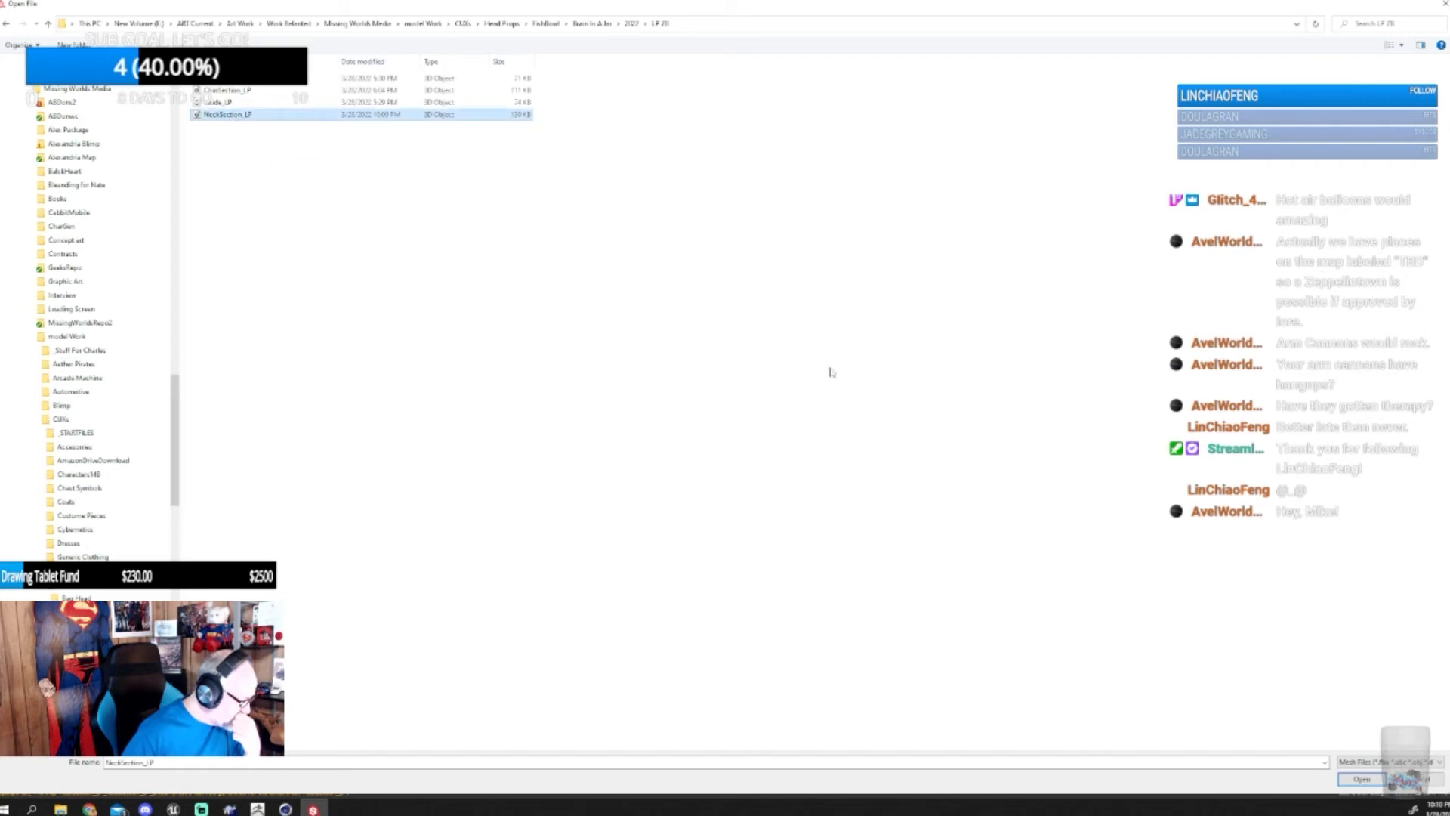
{"action": "left_click", "coordinate": [1362, 779]}
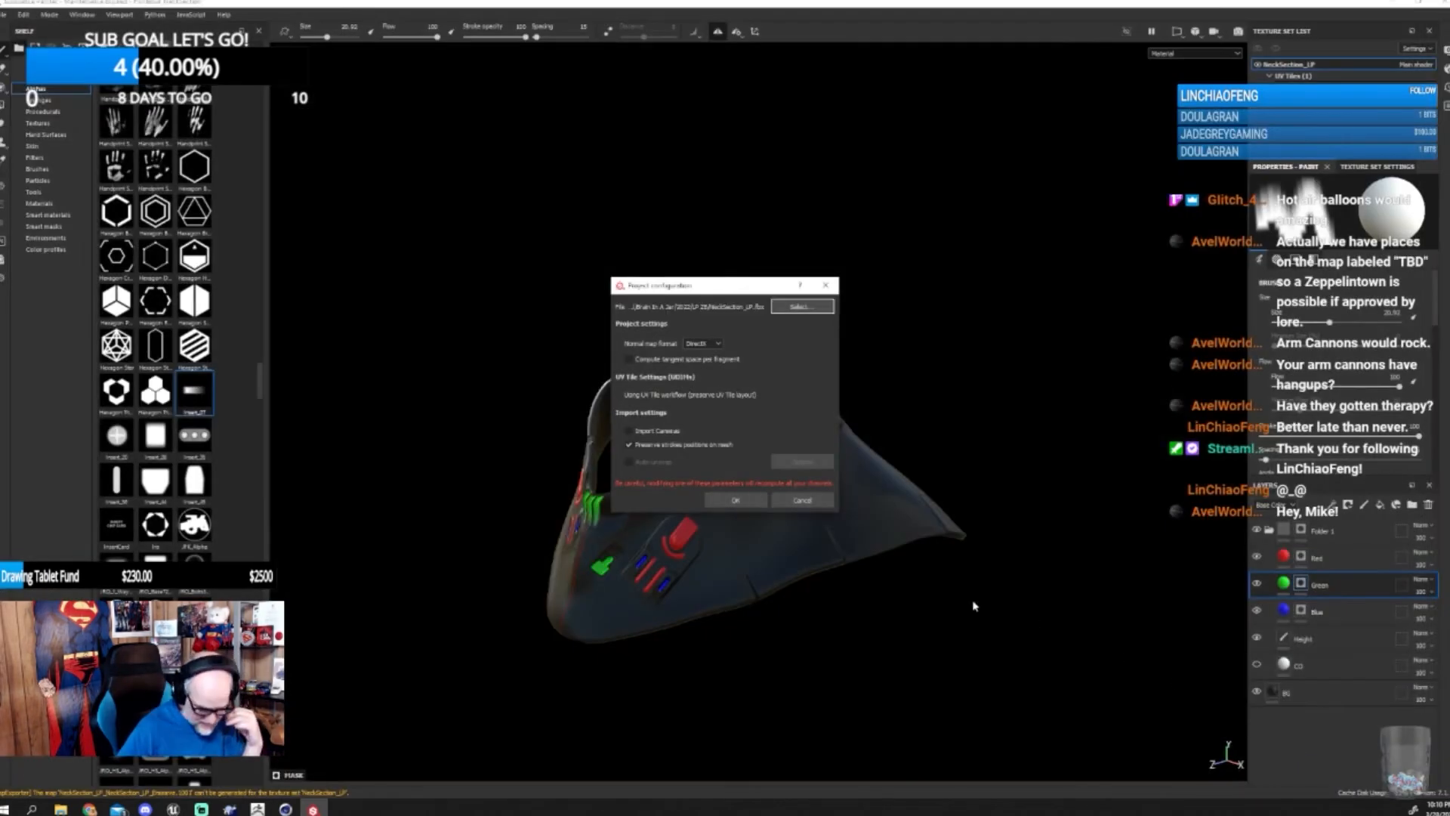
{"action": "left_click", "coordinate": [755, 502]}
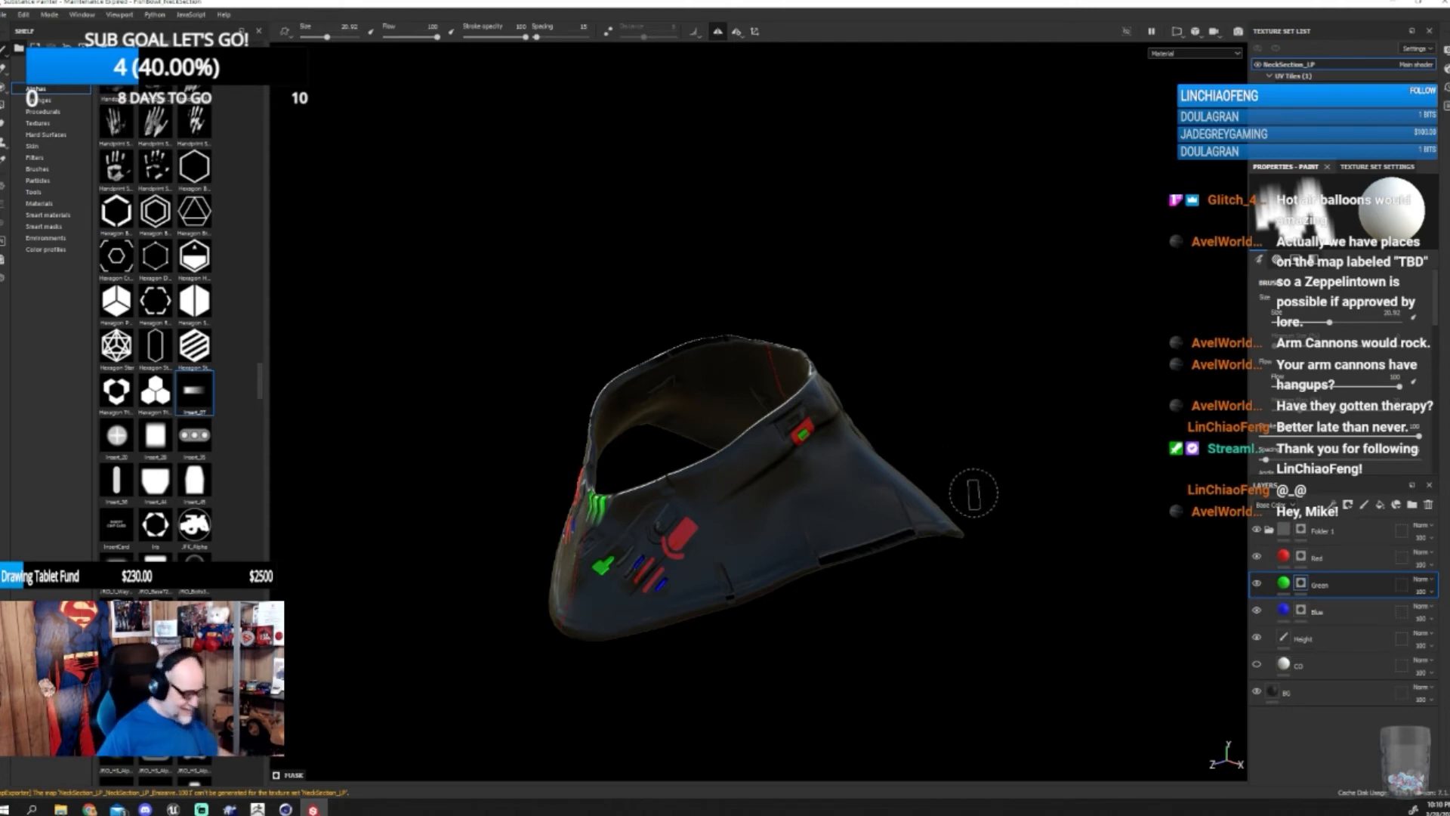
- Rebake the six selected mesh maps for the NeckSection_LP texture set with the existing baking settings
{"action": "left_click_drag", "start_coordinate": [972, 491], "coordinate": [553, 489], "text": "alt"}
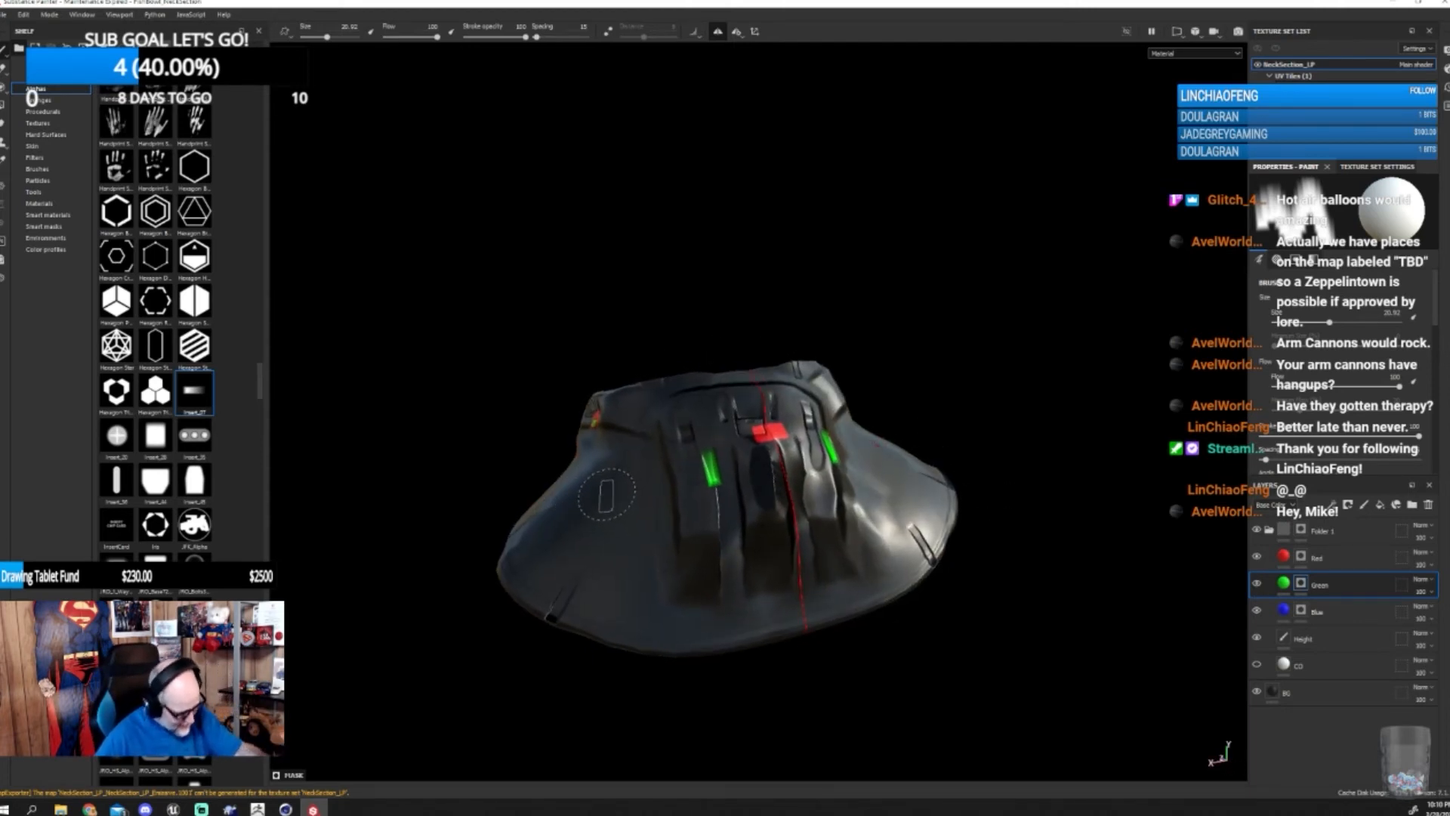
{"action": "left_click", "coordinate": [1373, 166]}
{"action": "scroll", "coordinate": [1360, 379], "scroll_direction": "down", "scroll_amount": 5}
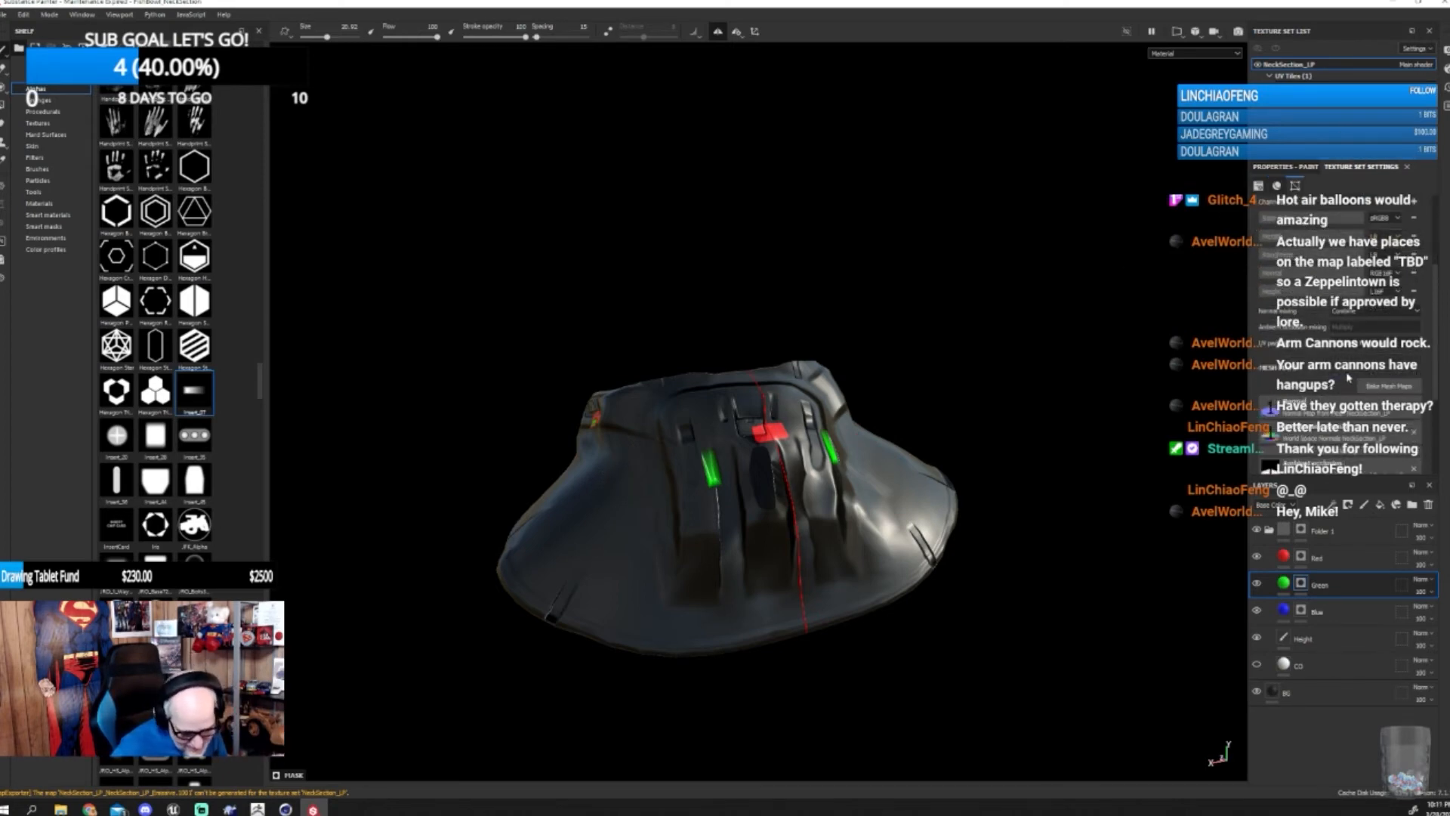
{"action": "left_click", "coordinate": [1387, 387]}
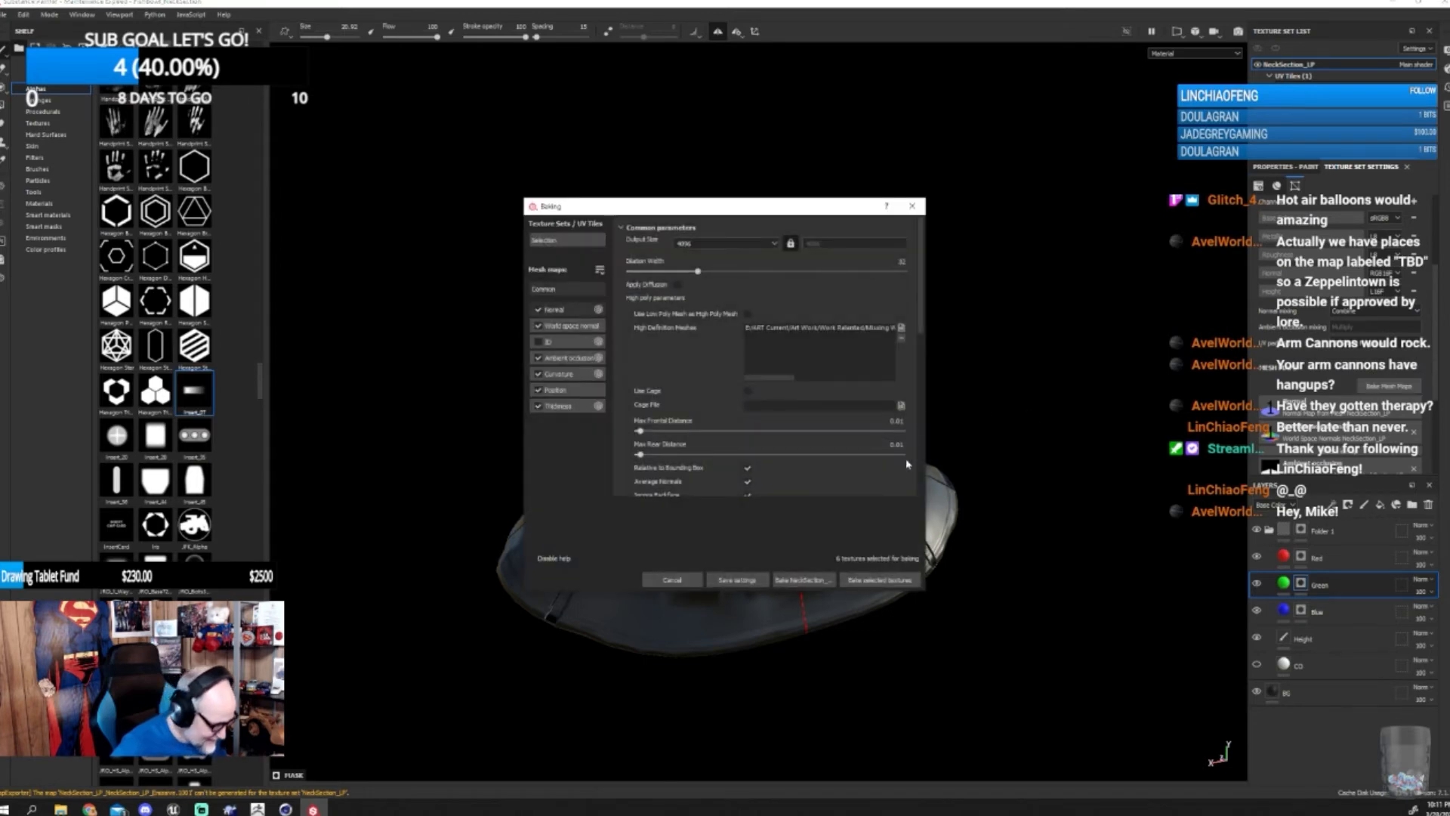
{"action": "left_click", "coordinate": [880, 580]}
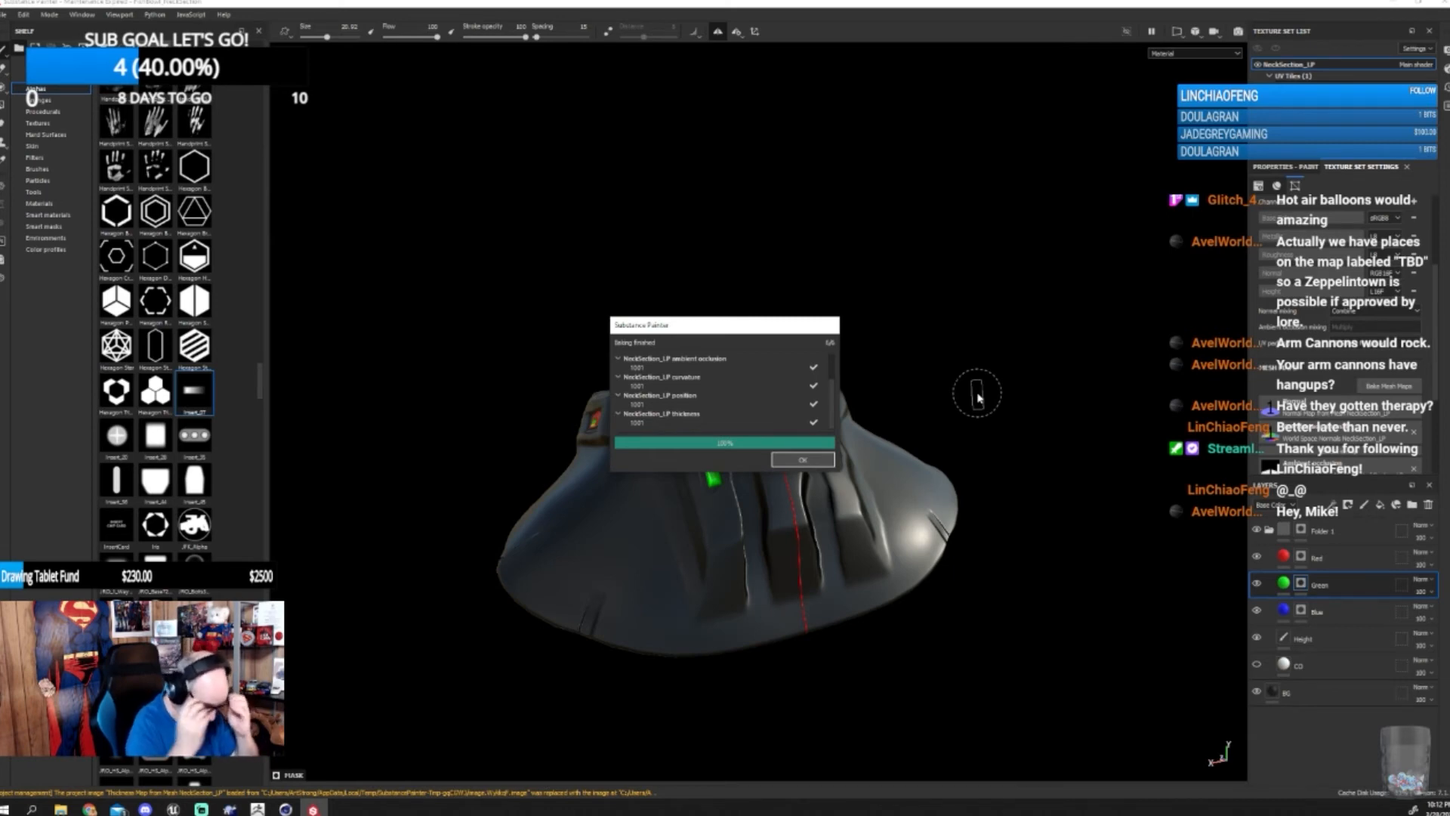
{"action": "key", "text": "Return"}
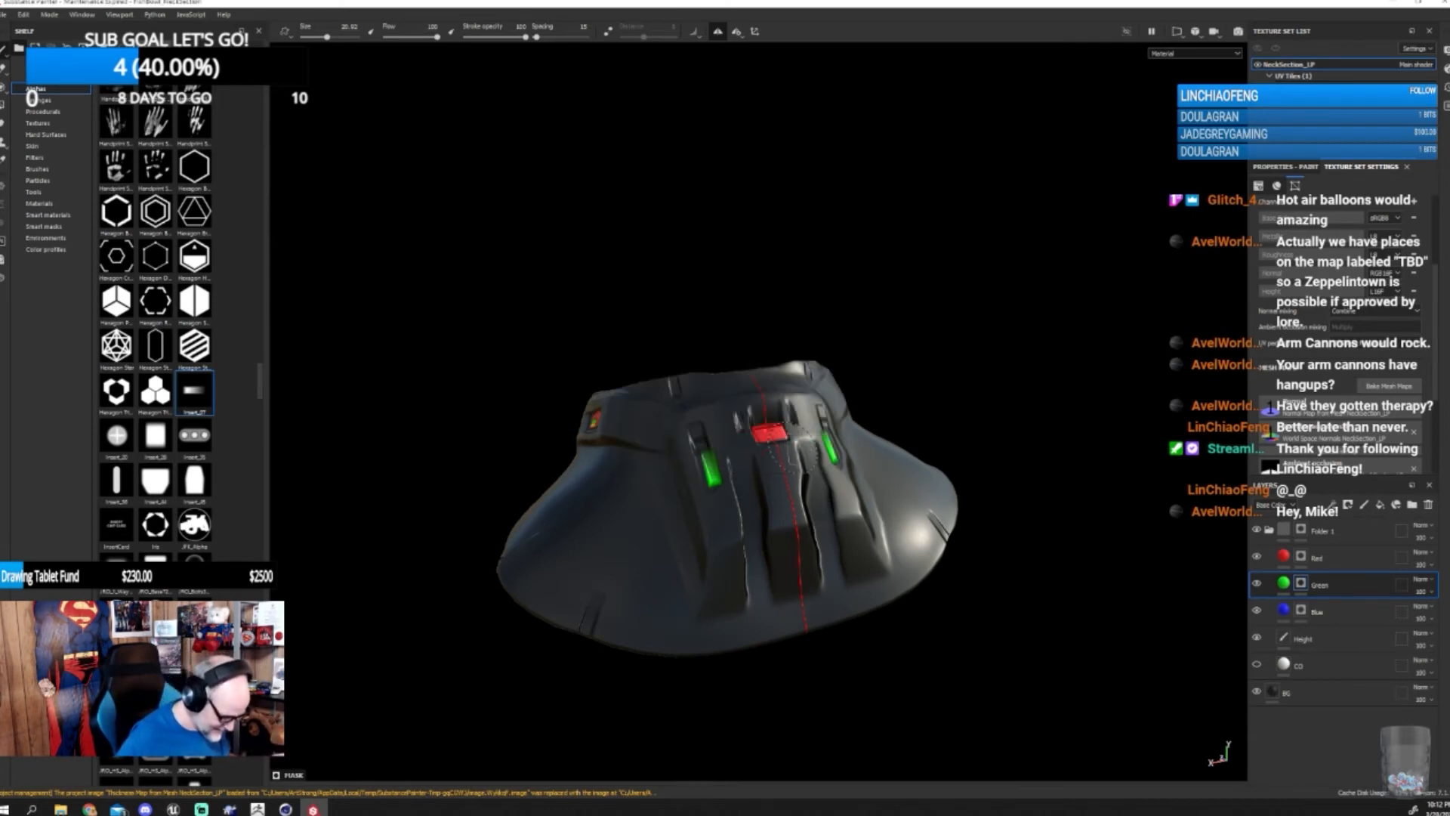
- Erase the misaligned green strips on the neck piece from the Green layer's mask with the Basic Hard brush
{"action": "left_click_drag", "start_coordinate": [915, 394], "coordinate": [788, 429], "text": "alt"}
{"action": "middle_click_drag", "start_coordinate": [787, 429], "coordinate": [801, 458], "text": "alt"}
{"action": "scroll", "coordinate": [721, 436], "scroll_direction": "up", "scroll_amount": 5}
{"action": "left_click_drag", "start_coordinate": [682, 527], "coordinate": [801, 544], "text": "alt"}
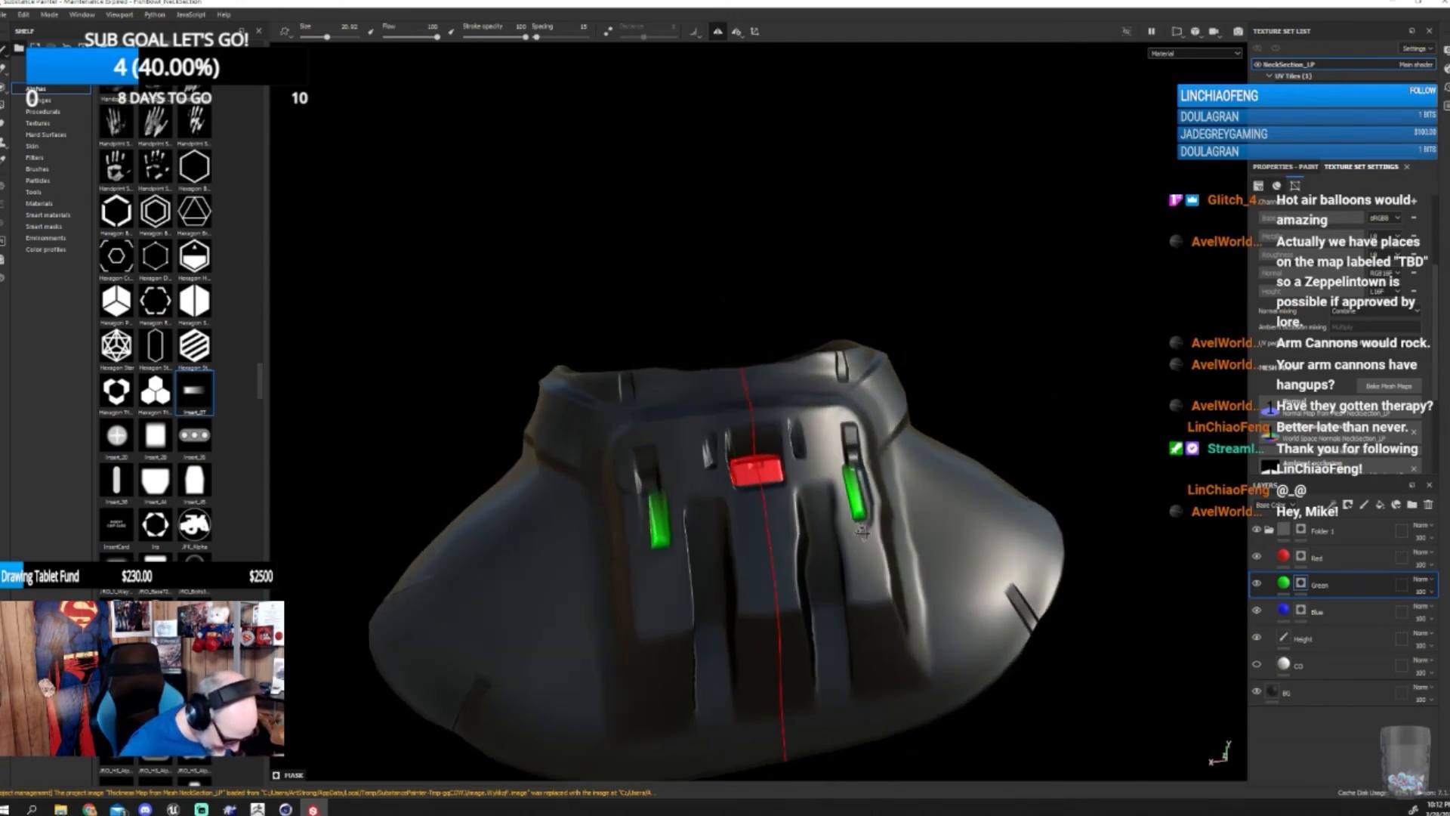
{"action": "left_click", "coordinate": [40, 170]}
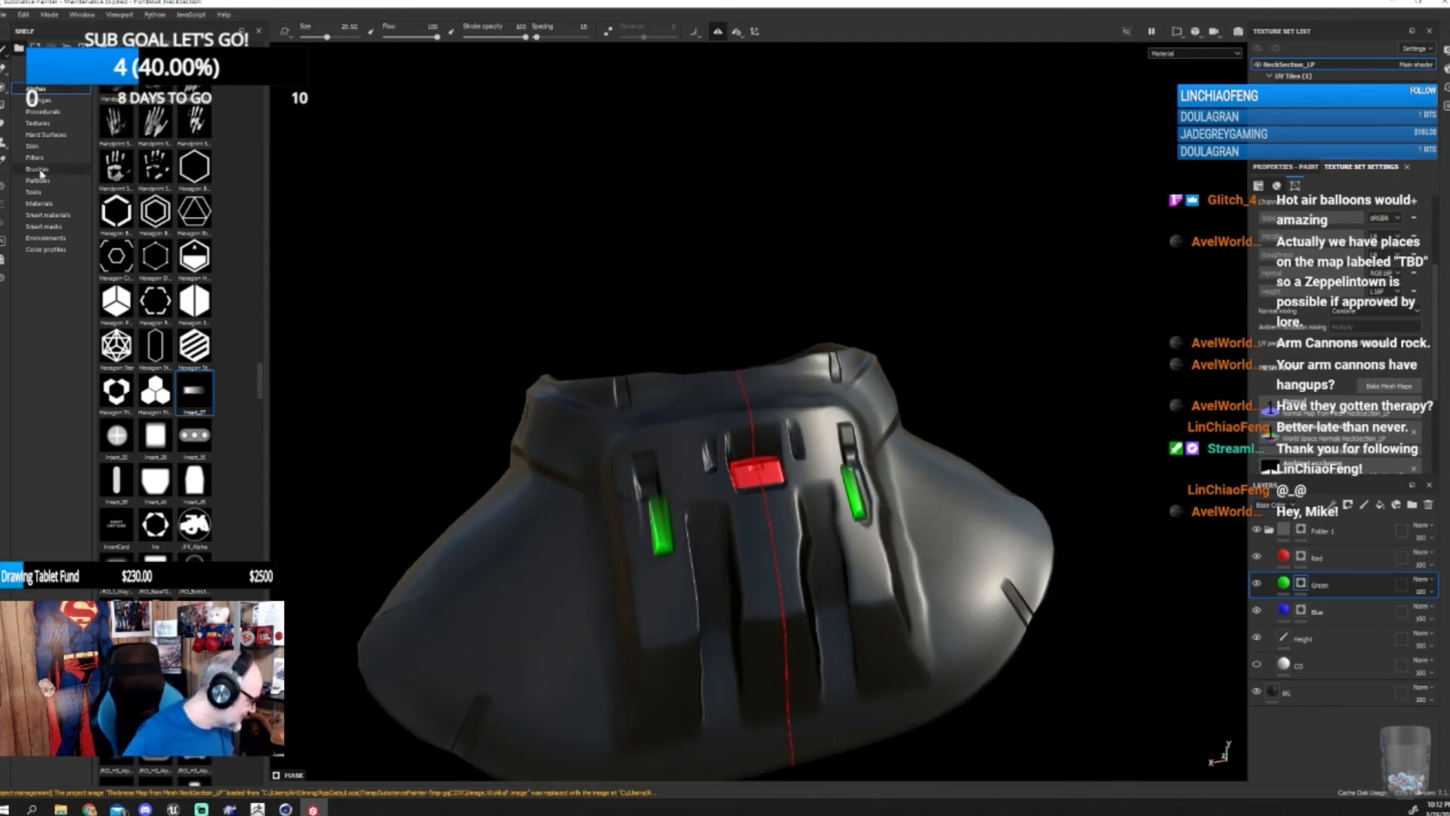
{"action": "left_click", "coordinate": [117, 217]}
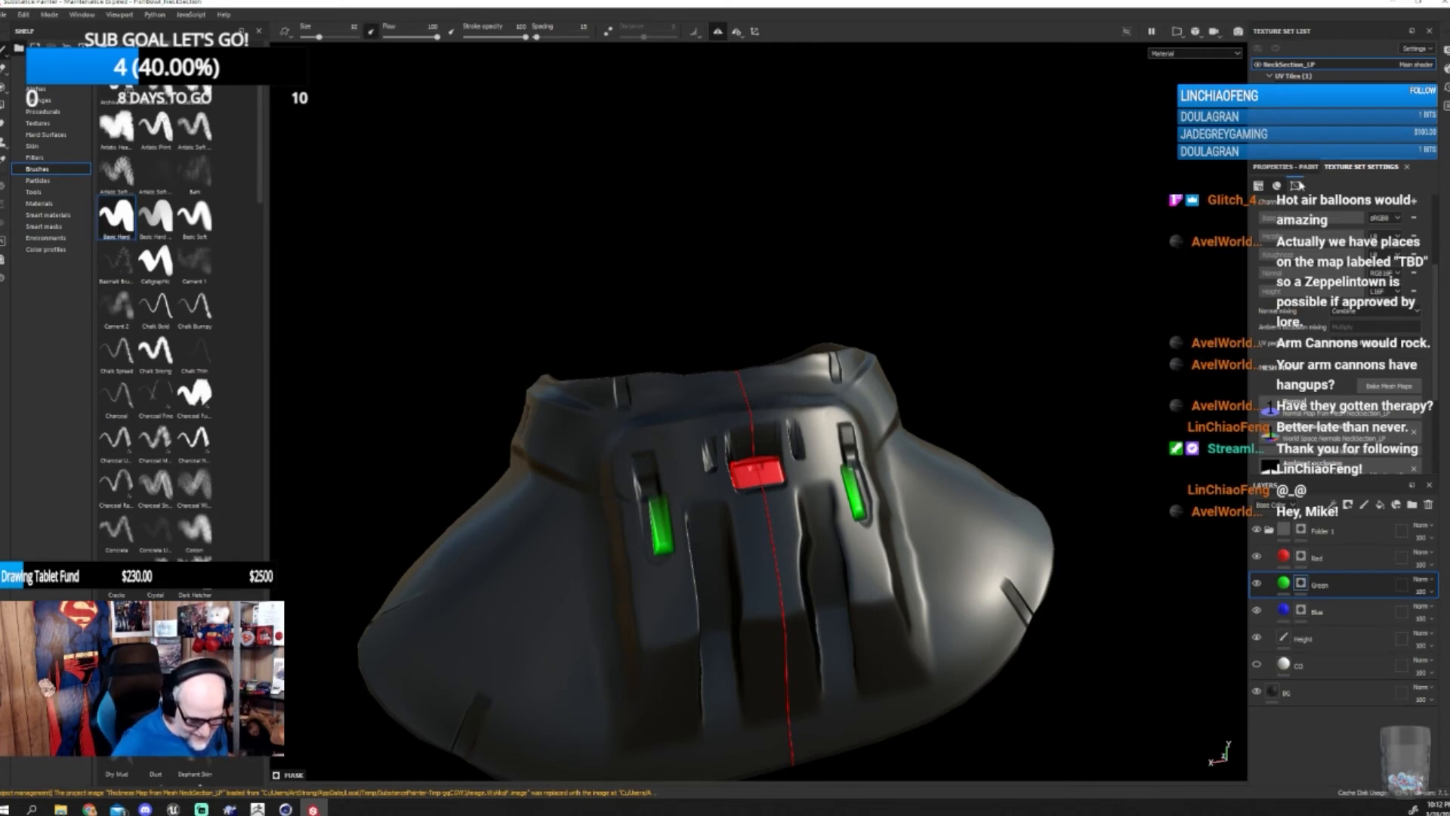
{"action": "left_click", "coordinate": [1288, 168]}
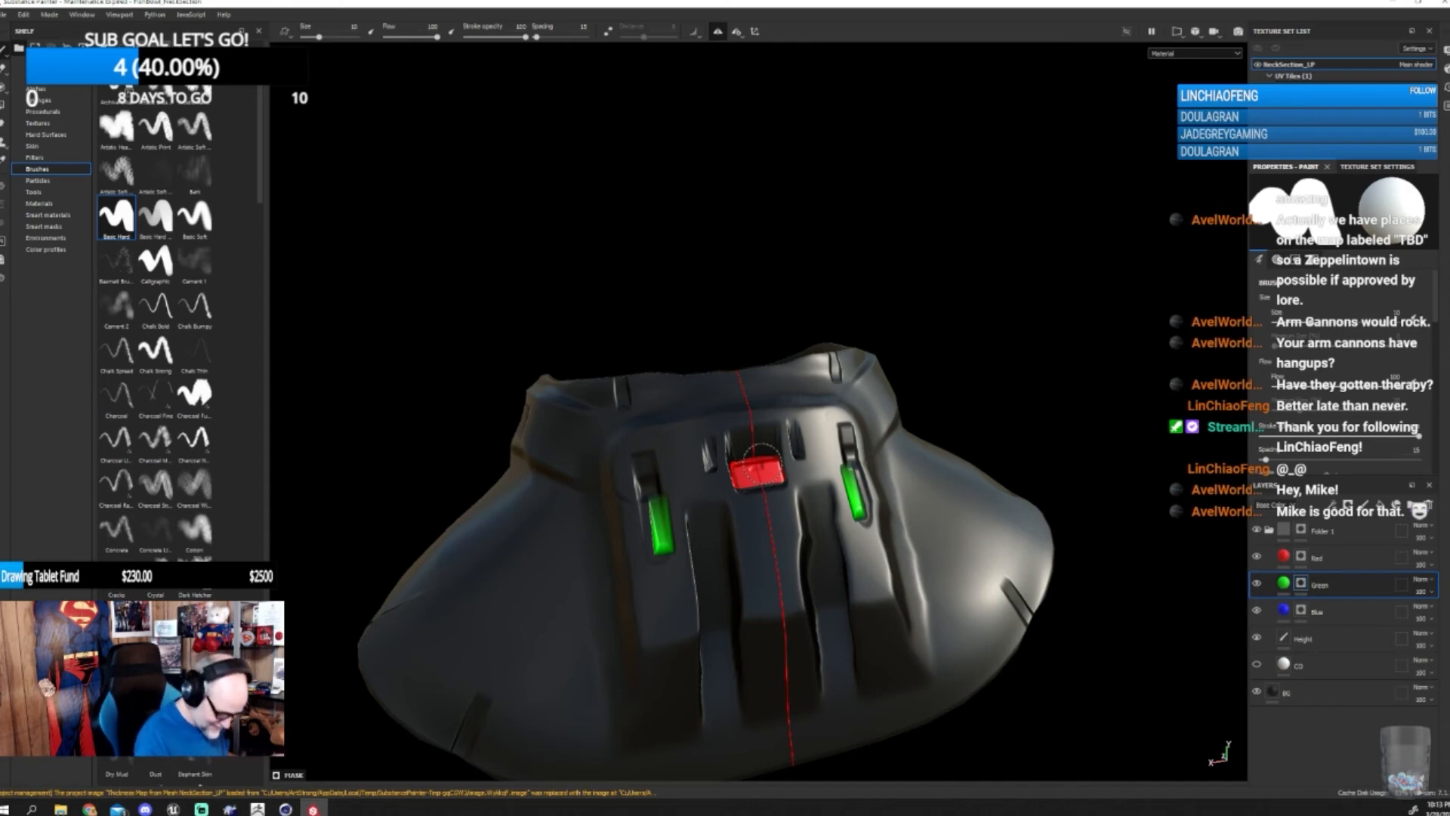
{"action": "mouse_move", "coordinate": [995, 641]}
{"action": "left_mouse_down", "text": "alt"}
{"action": "mouse_move", "coordinate": [934, 661]}
{"action": "mouse_move", "coordinate": [925, 649]}
{"action": "left_mouse_up", "text": "alt"}
{"action": "mouse_move", "coordinate": [857, 450]}
{"action": "left_mouse_down"}
{"action": "mouse_move", "coordinate": [856, 521]}
{"action": "mouse_move", "coordinate": [861, 484]}
{"action": "left_mouse_up"}
{"action": "key", "text": "ctrl+z"}
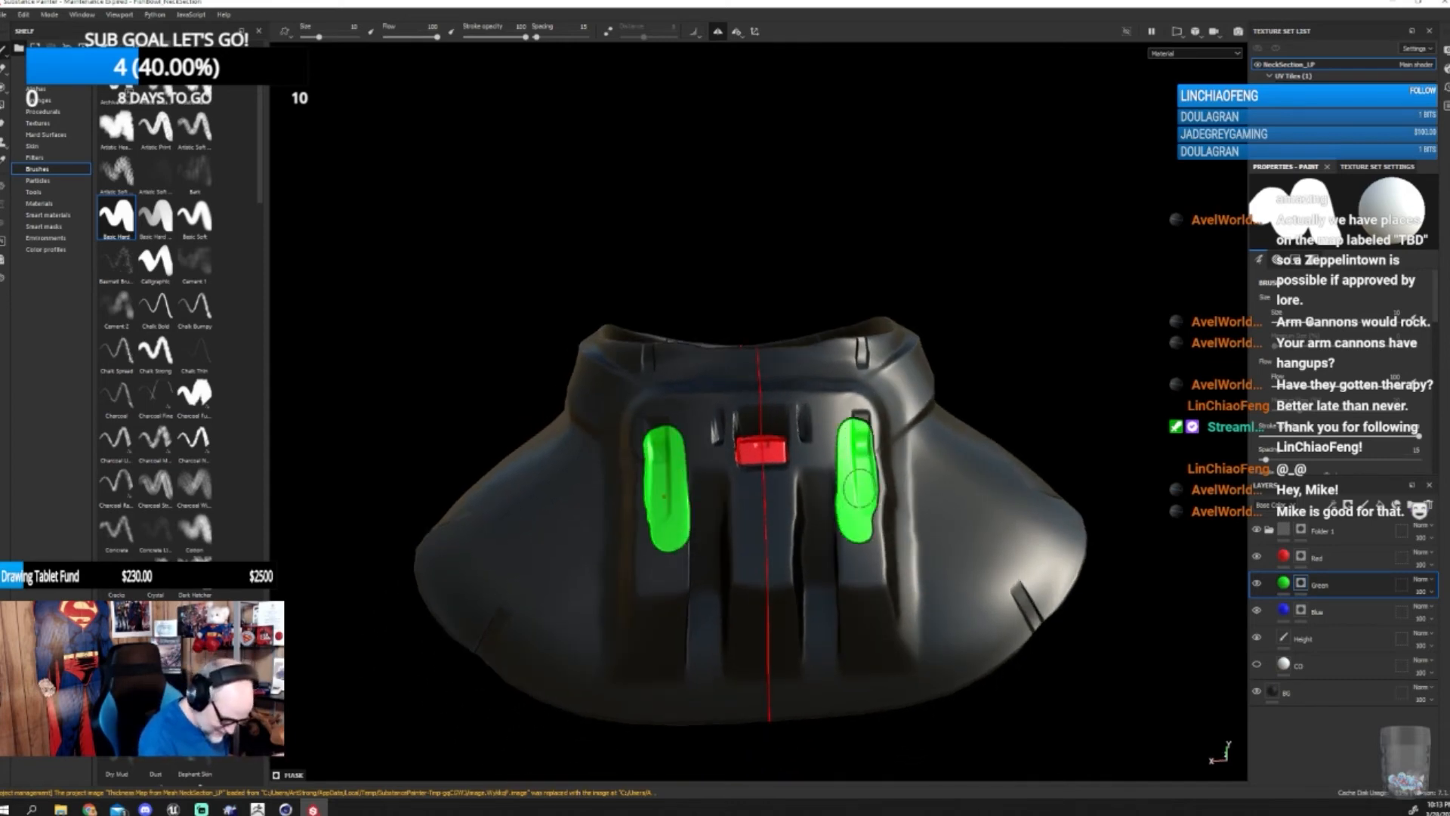
{"action": "key", "text": "ctrl+z"}
{"action": "key", "text": "ctrl+z"}
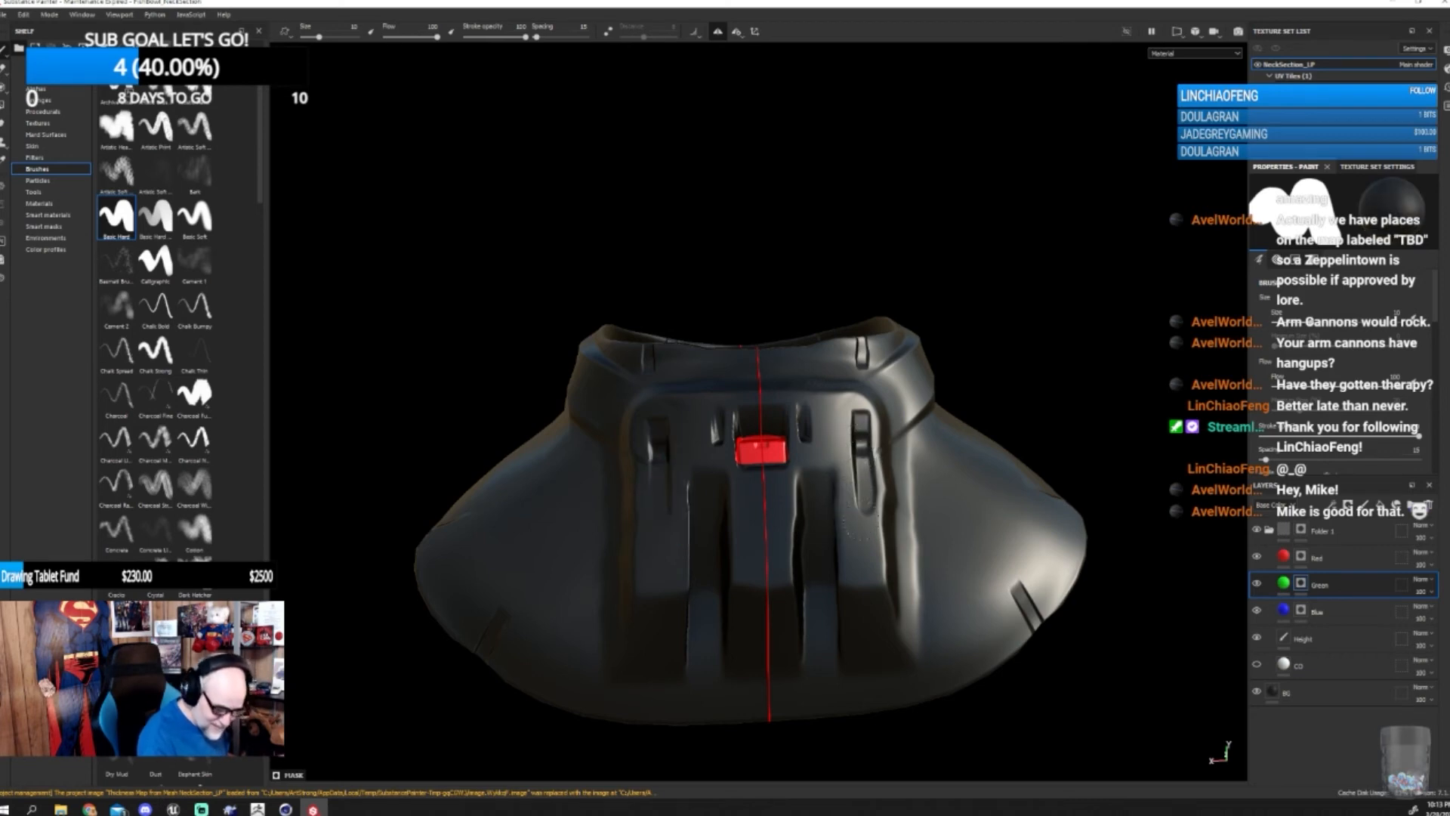
- Choose the narrow vertical bar Mech_Alpha shape from the alphas as the brush tip
{"action": "left_click_drag", "start_coordinate": [940, 568], "coordinate": [949, 551], "text": "alt"}
{"action": "middle_click_drag", "start_coordinate": [954, 521], "coordinate": [936, 599], "text": "alt"}
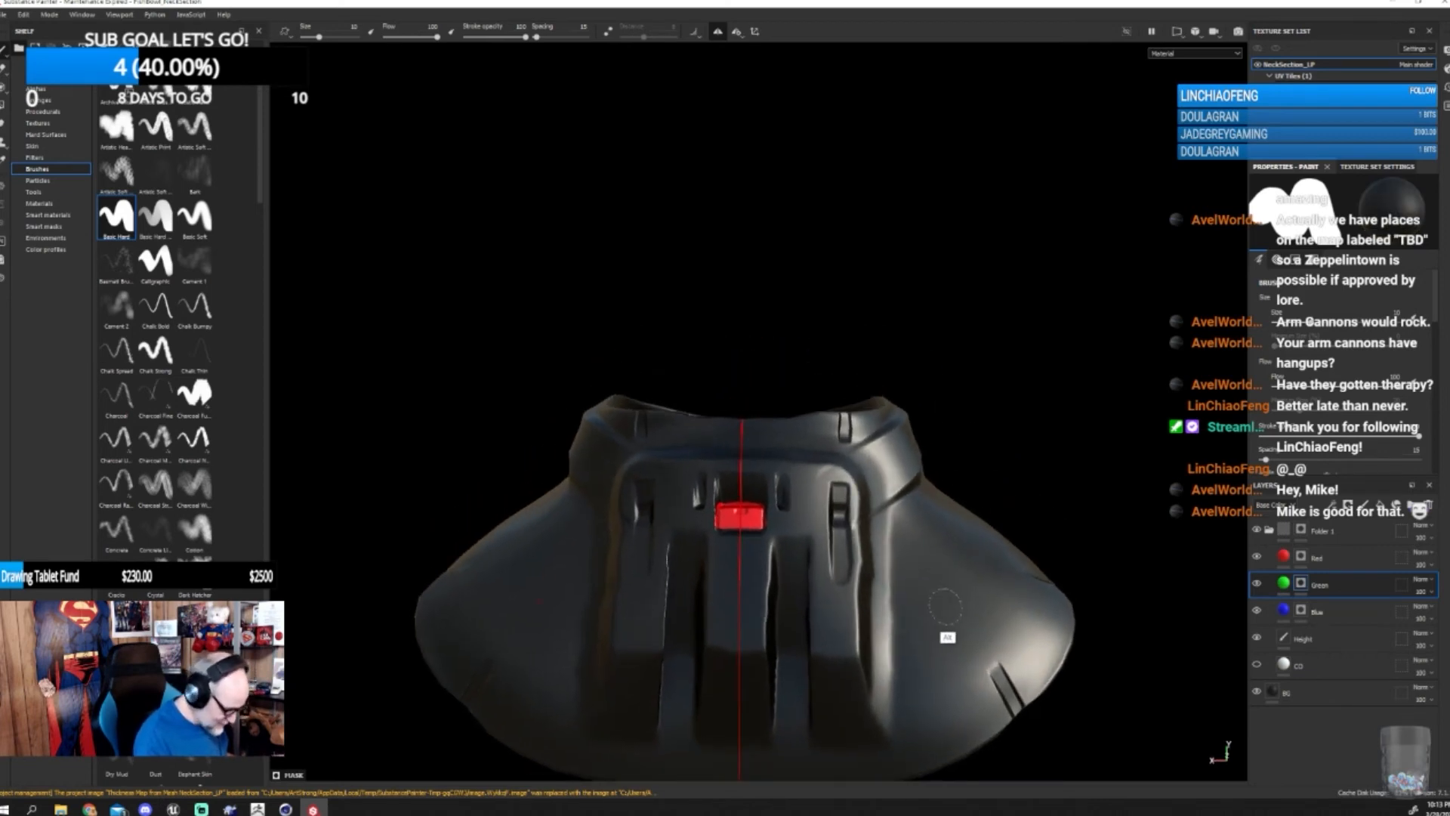
{"action": "left_click", "coordinate": [36, 88]}
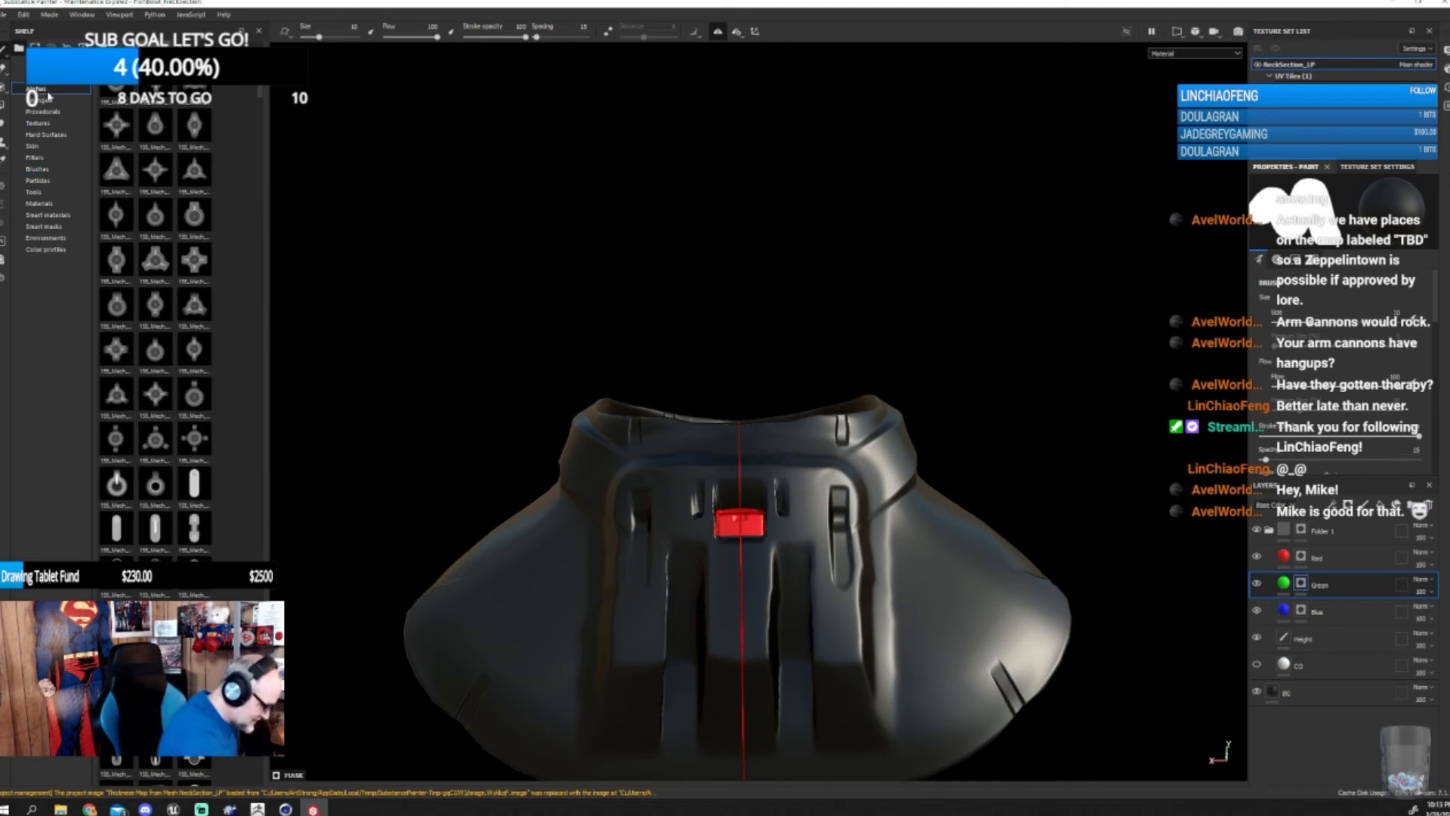
{"action": "left_click_drag", "start_coordinate": [262, 91], "coordinate": [259, 158]}
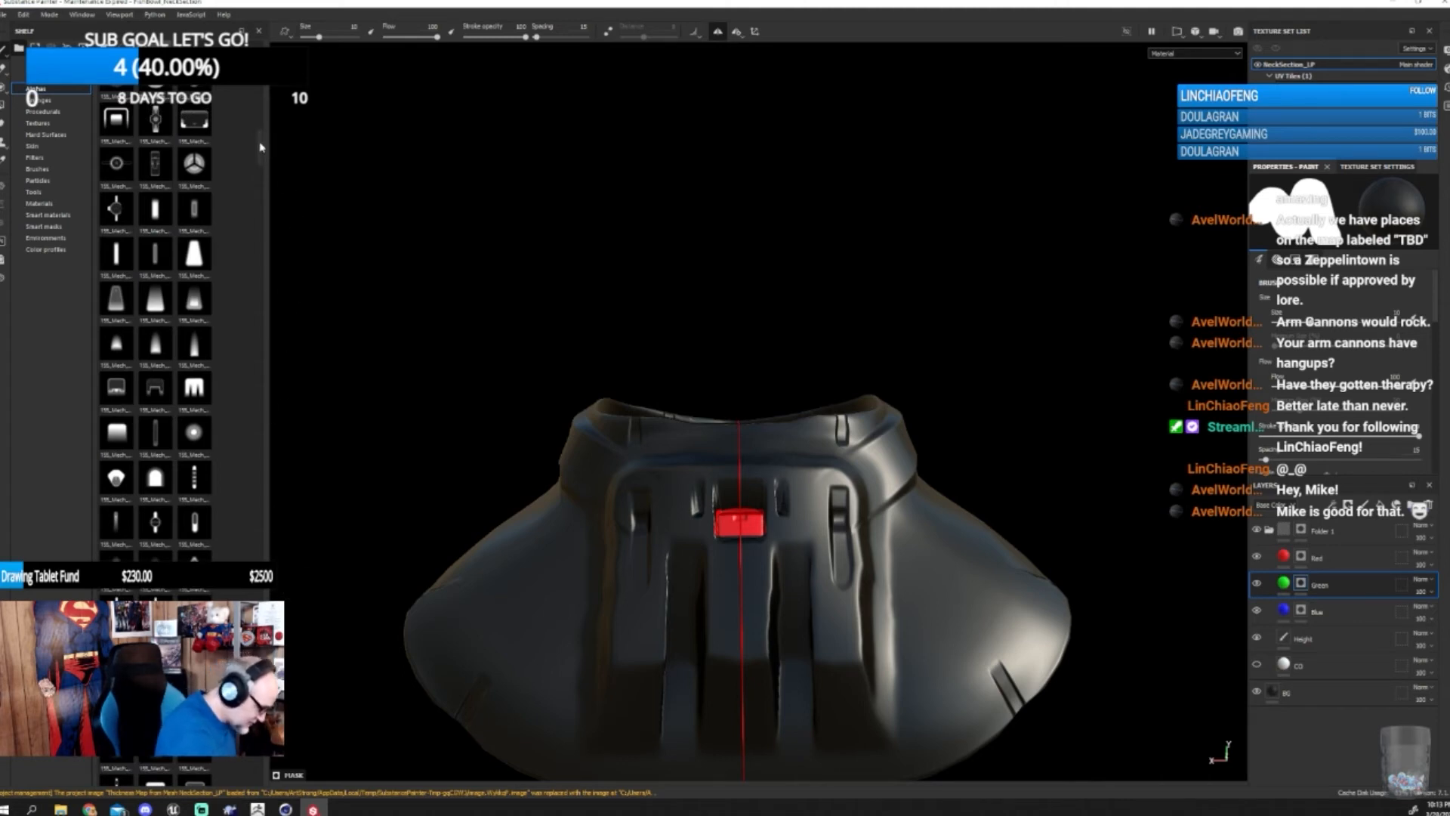
{"action": "left_click_drag", "start_coordinate": [260, 147], "coordinate": [255, 405]}
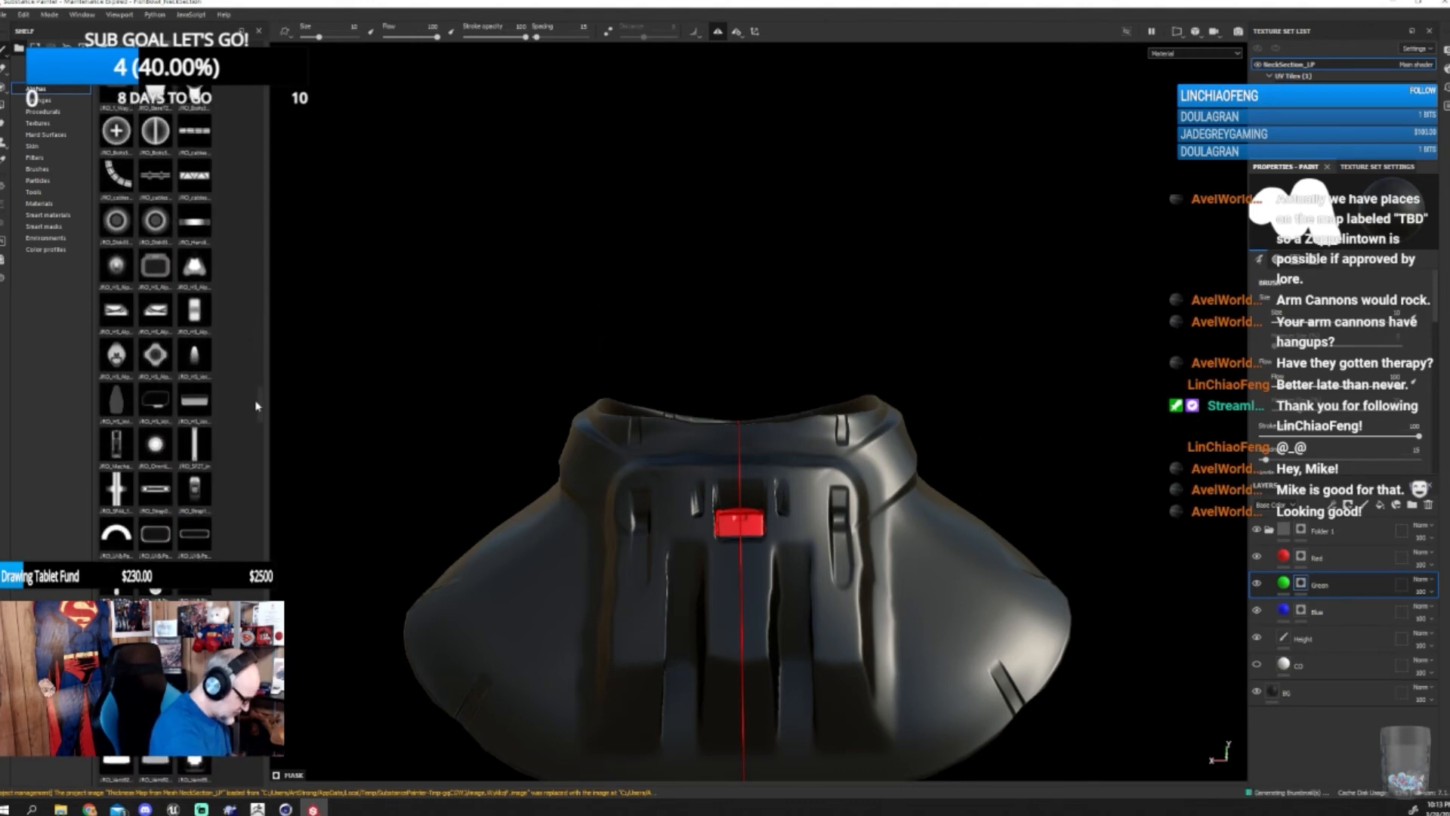
{"action": "scroll", "coordinate": [254, 404], "scroll_direction": "down", "scroll_amount": 1}
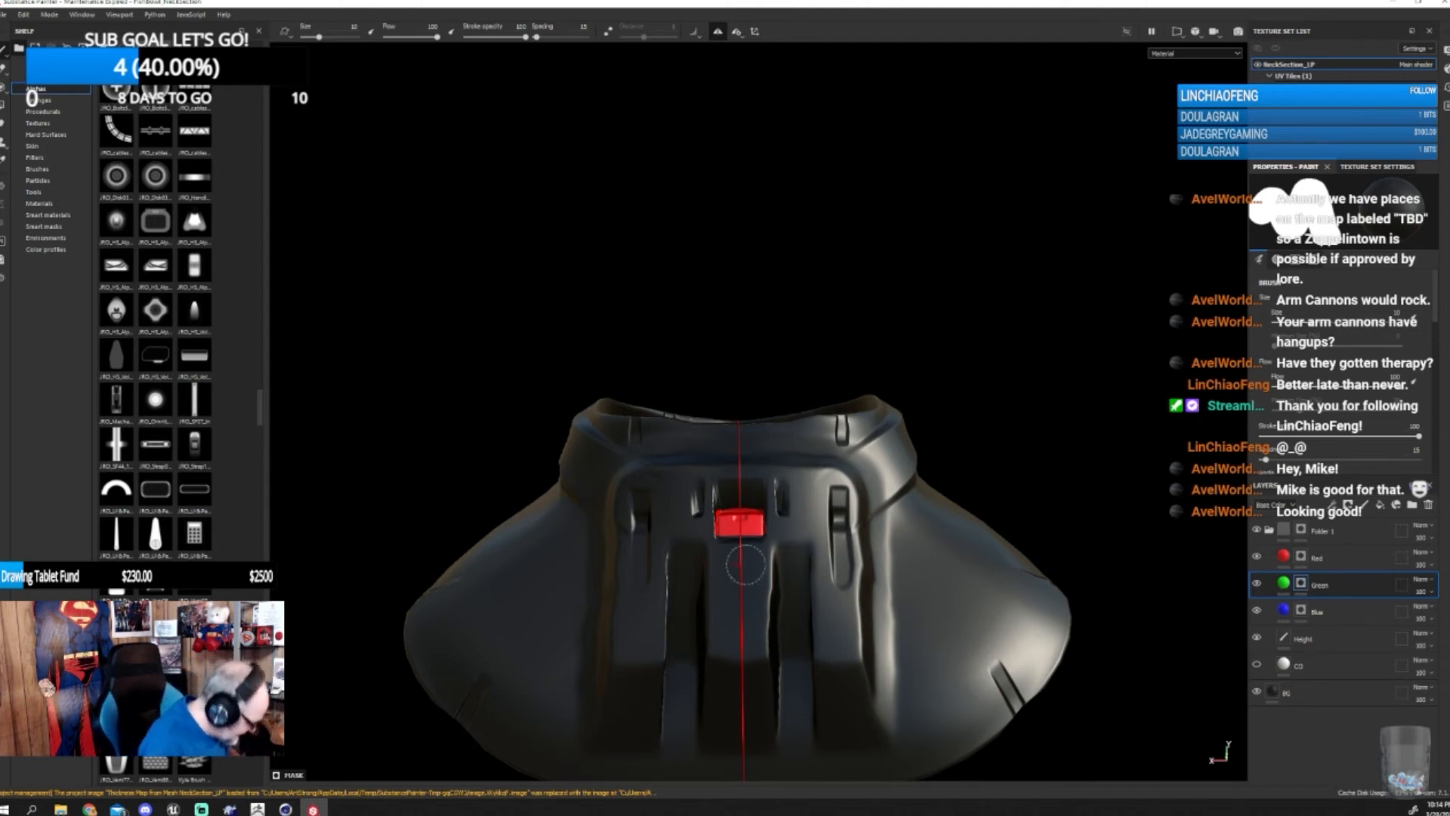
{"action": "left_click_drag", "start_coordinate": [259, 401], "coordinate": [259, 486]}
{"action": "scroll", "coordinate": [258, 508], "scroll_direction": "down", "scroll_amount": 1}
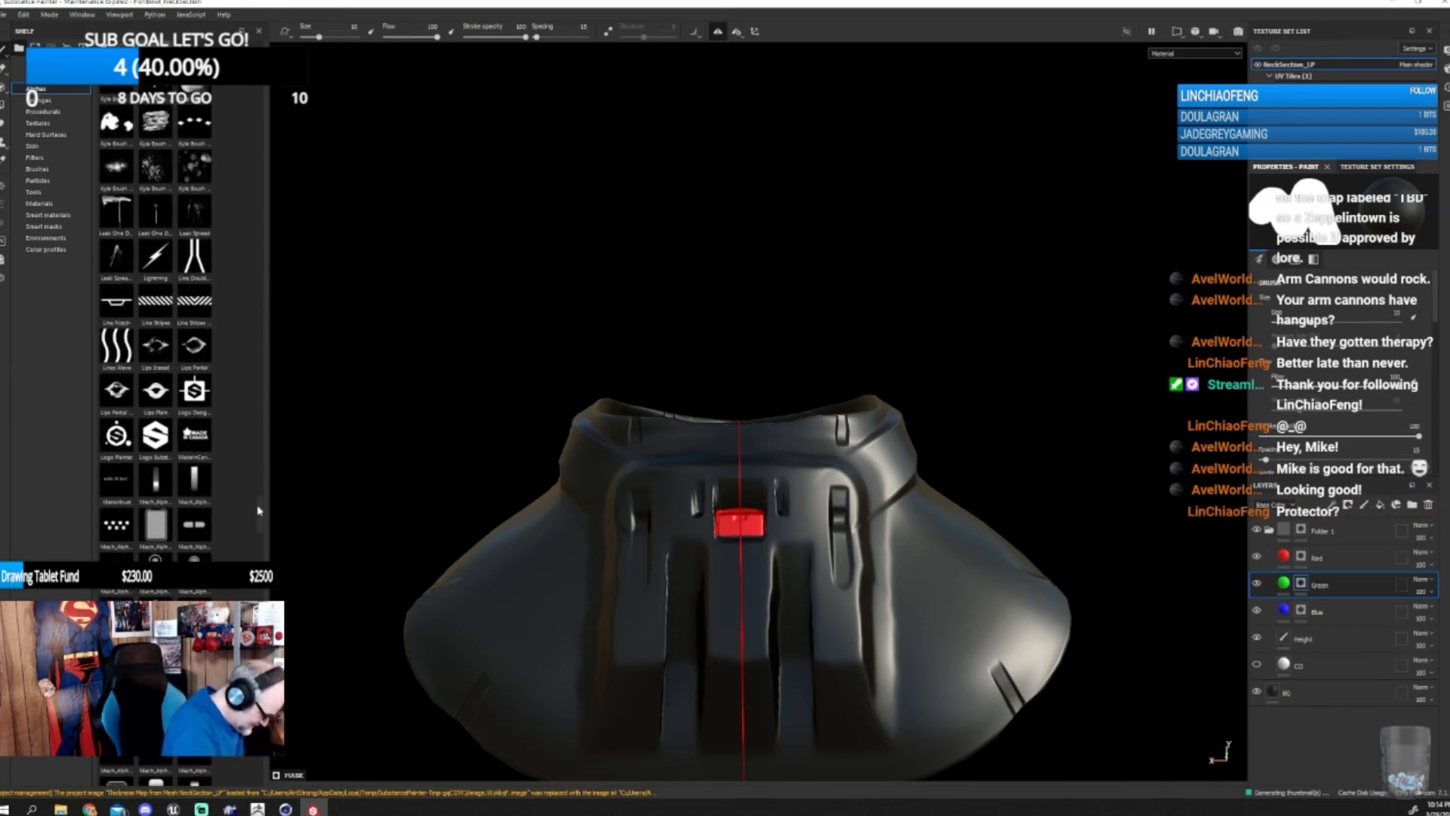
{"action": "left_click", "coordinate": [203, 487]}
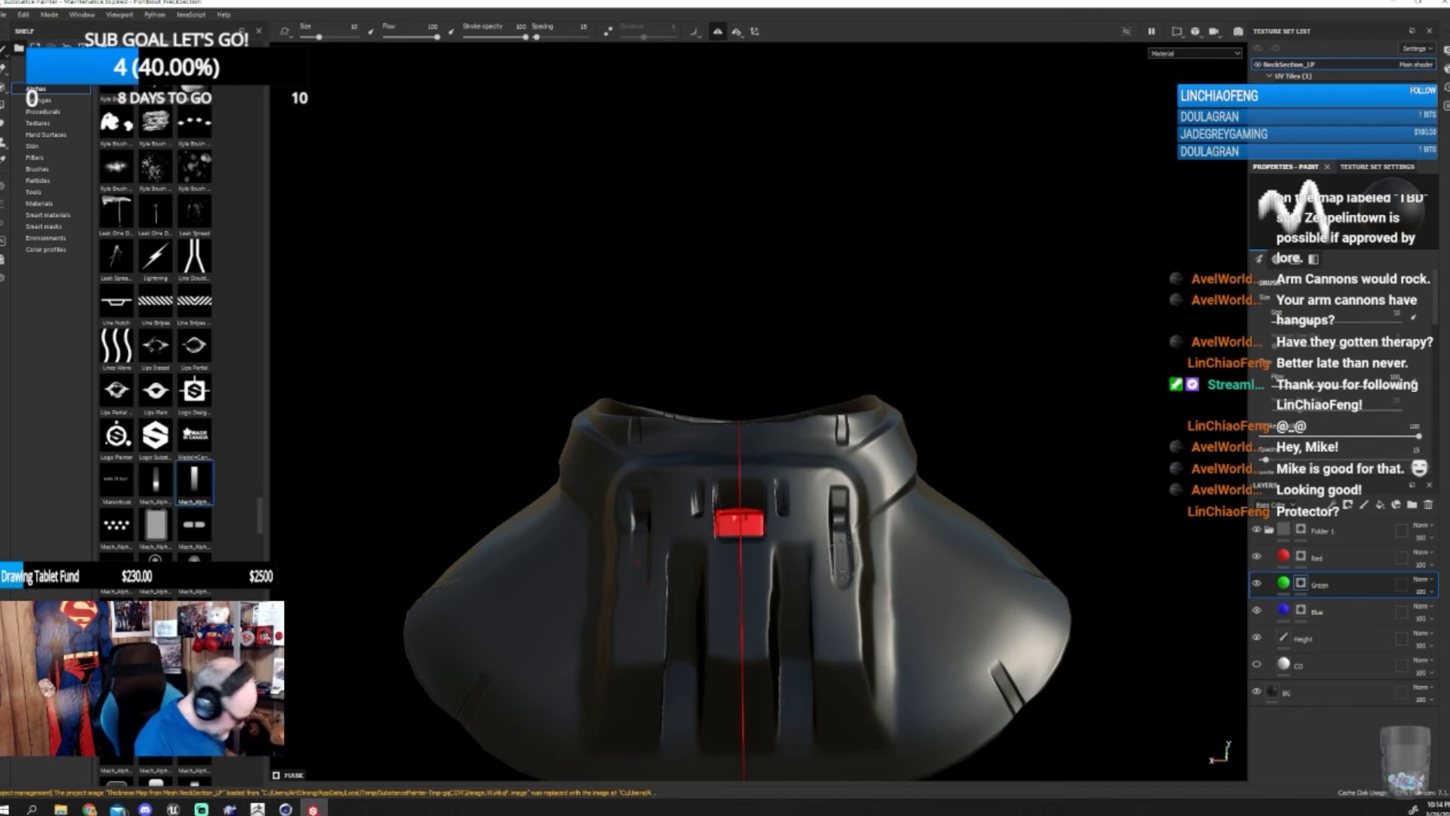
- Set the brush size to about 14 and stamp mirrored green strips into the two outer slots using white on the Green mask
{"action": "key", "text": "bracketleft"}
{"action": "key", "text": "bracketleft"}
{"action": "key", "text": "bracketleft"}
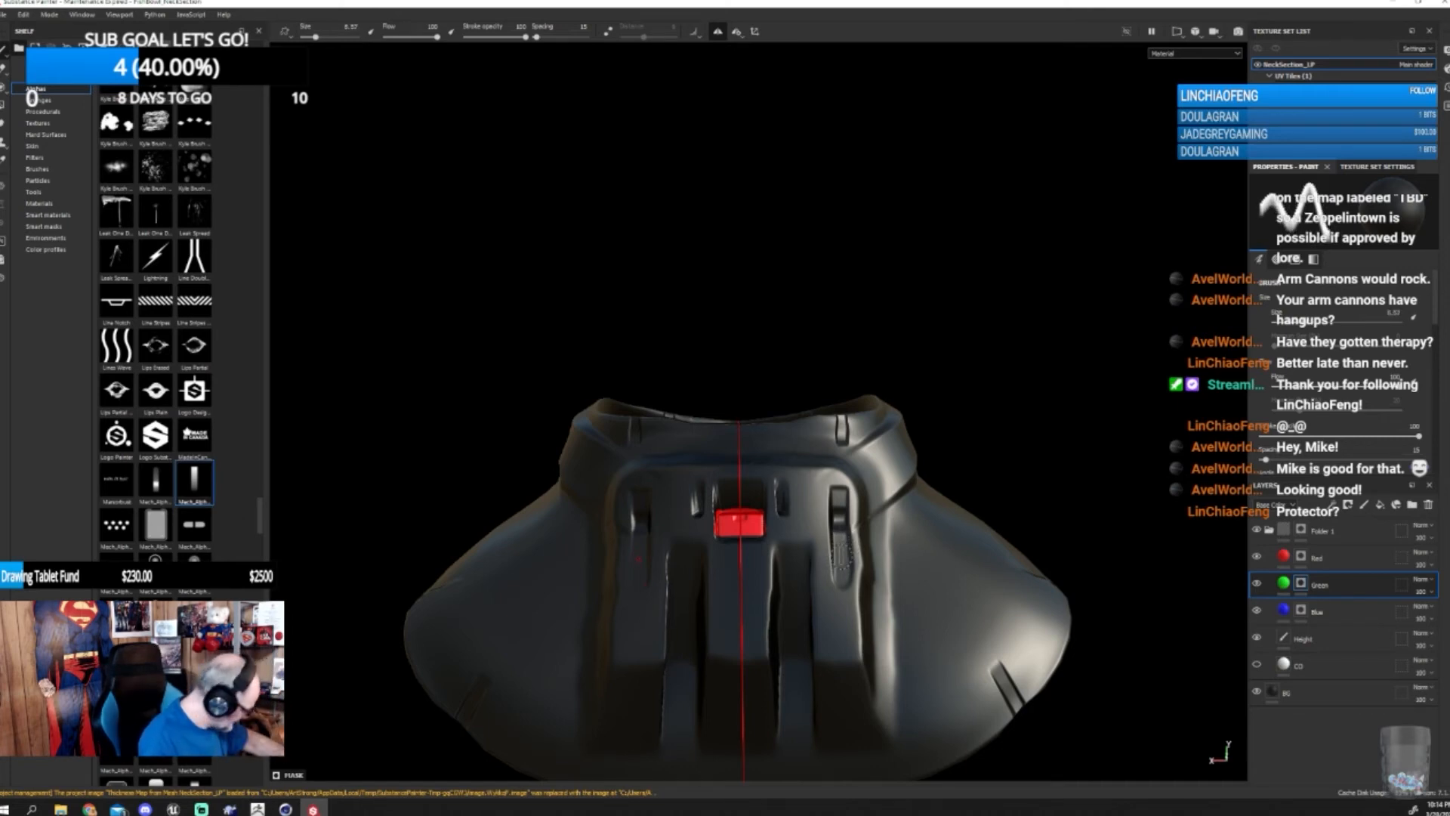
{"action": "key", "text": "bracketright"}
{"action": "key", "text": "bracketright"}
{"action": "key", "text": "bracketright"}
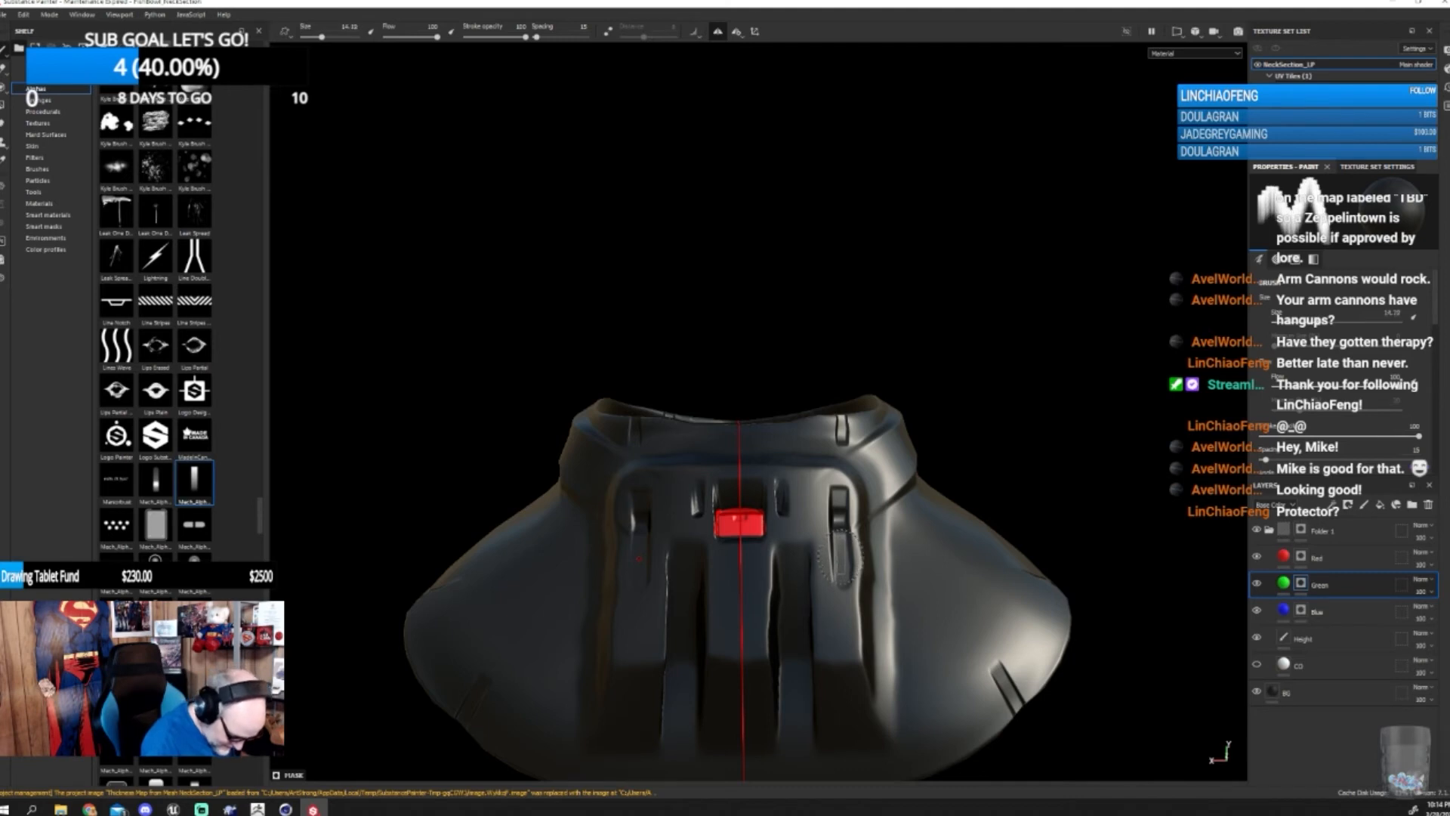
{"action": "key", "text": "super"}
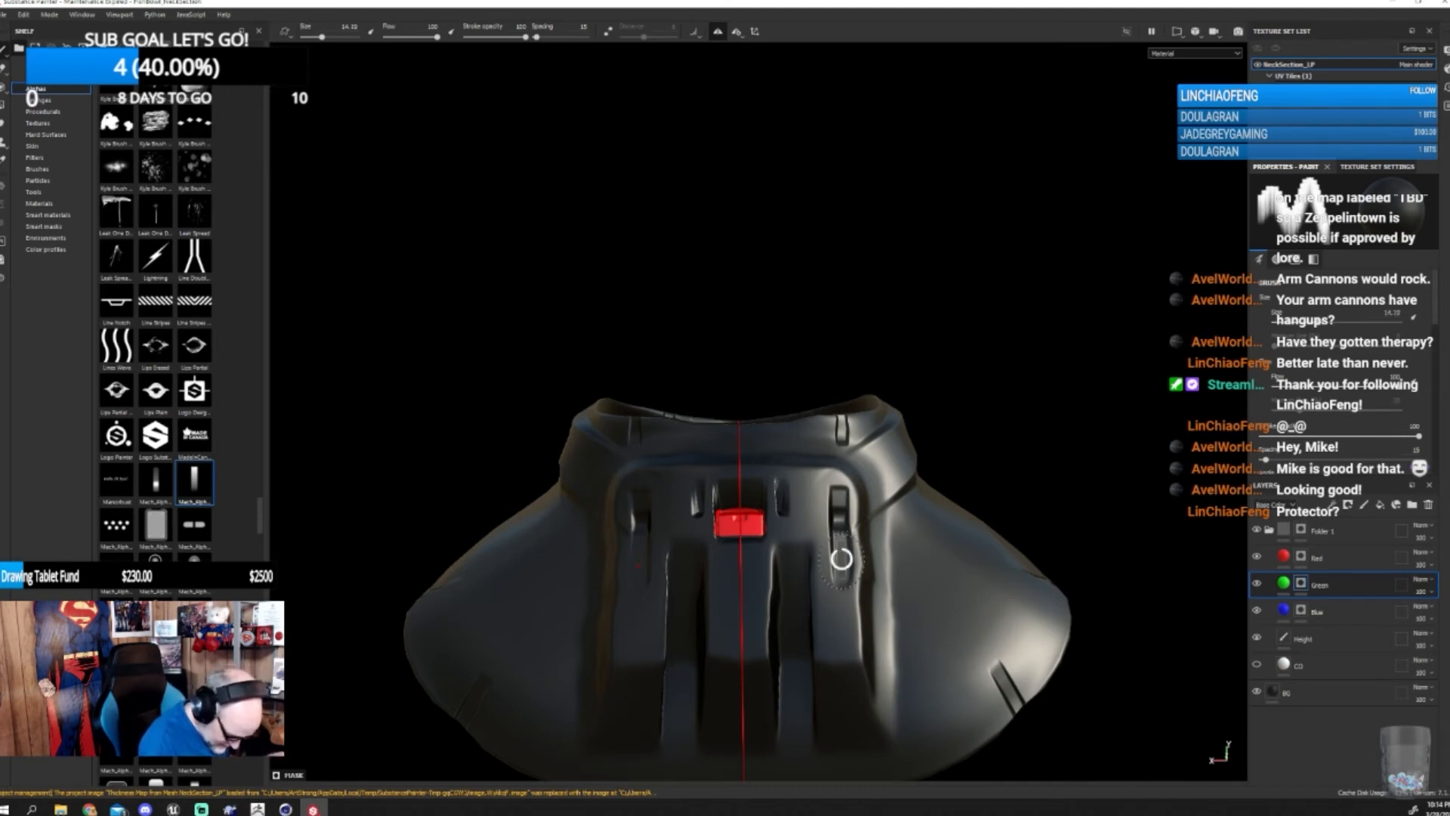
{"action": "key", "text": "super"}
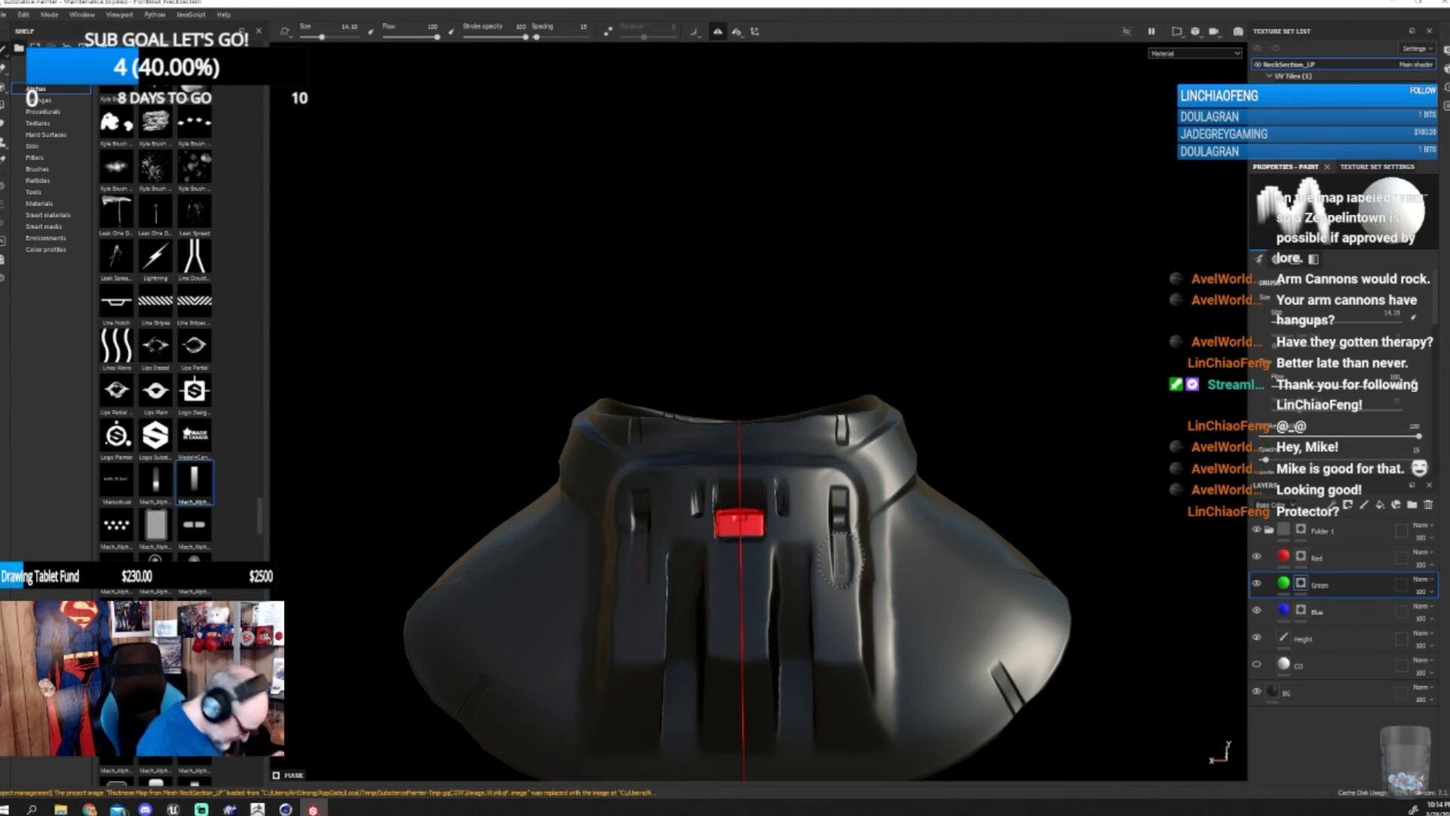
{"action": "left_click", "coordinate": [842, 560]}
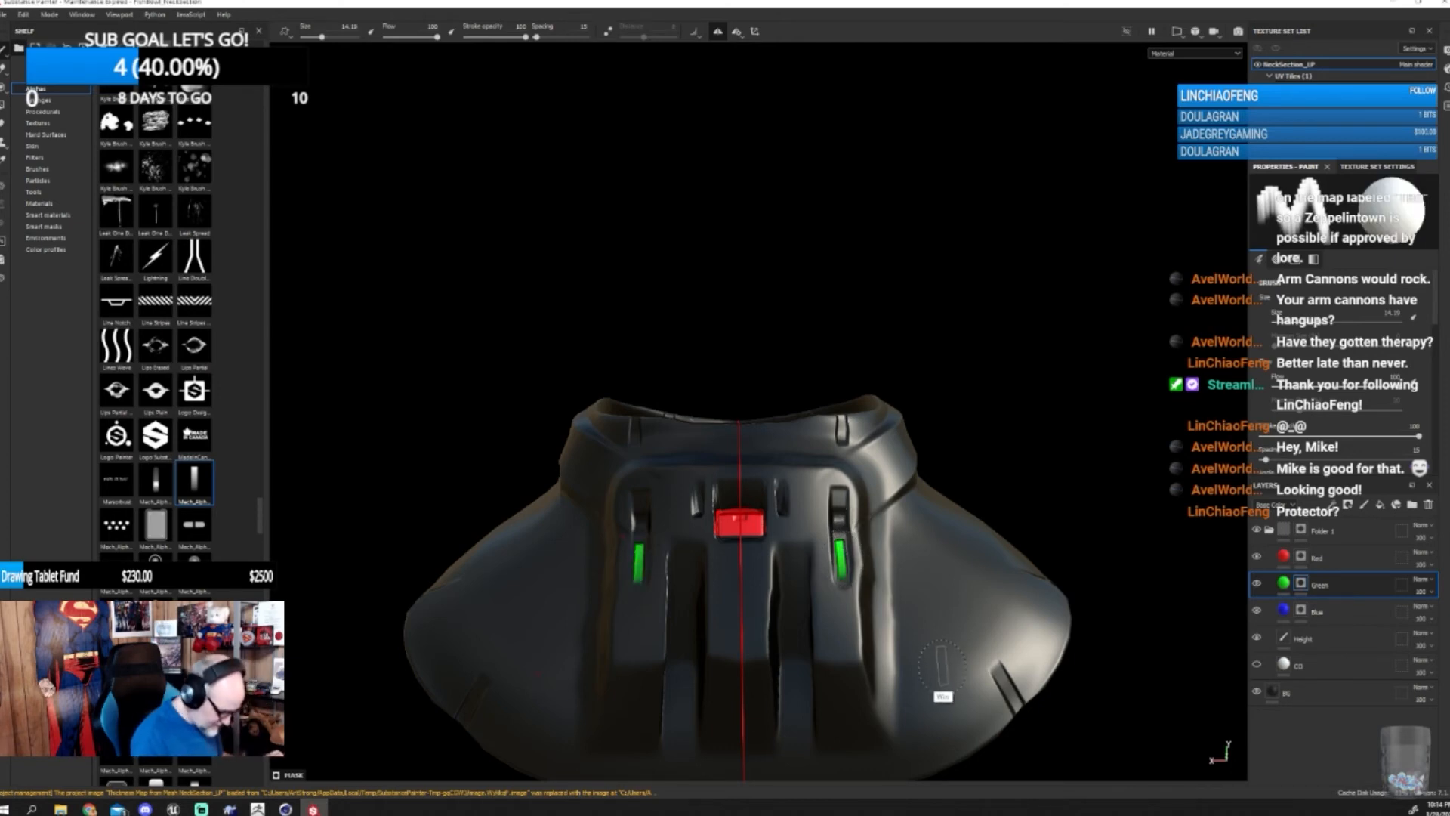
- Target the Red layer's mask and choose the Basic Hard brush with pressure-controlled size turned off
{"action": "mouse_move", "coordinate": [1076, 581]}
{"action": "left_mouse_down", "text": "alt"}
{"action": "mouse_move", "coordinate": [1051, 648]}
{"action": "mouse_move", "coordinate": [1066, 612]}
{"action": "mouse_move", "coordinate": [1020, 627]}
{"action": "mouse_move", "coordinate": [1050, 619]}
{"action": "left_mouse_up", "text": "alt"}
{"action": "left_click", "coordinate": [1303, 557]}
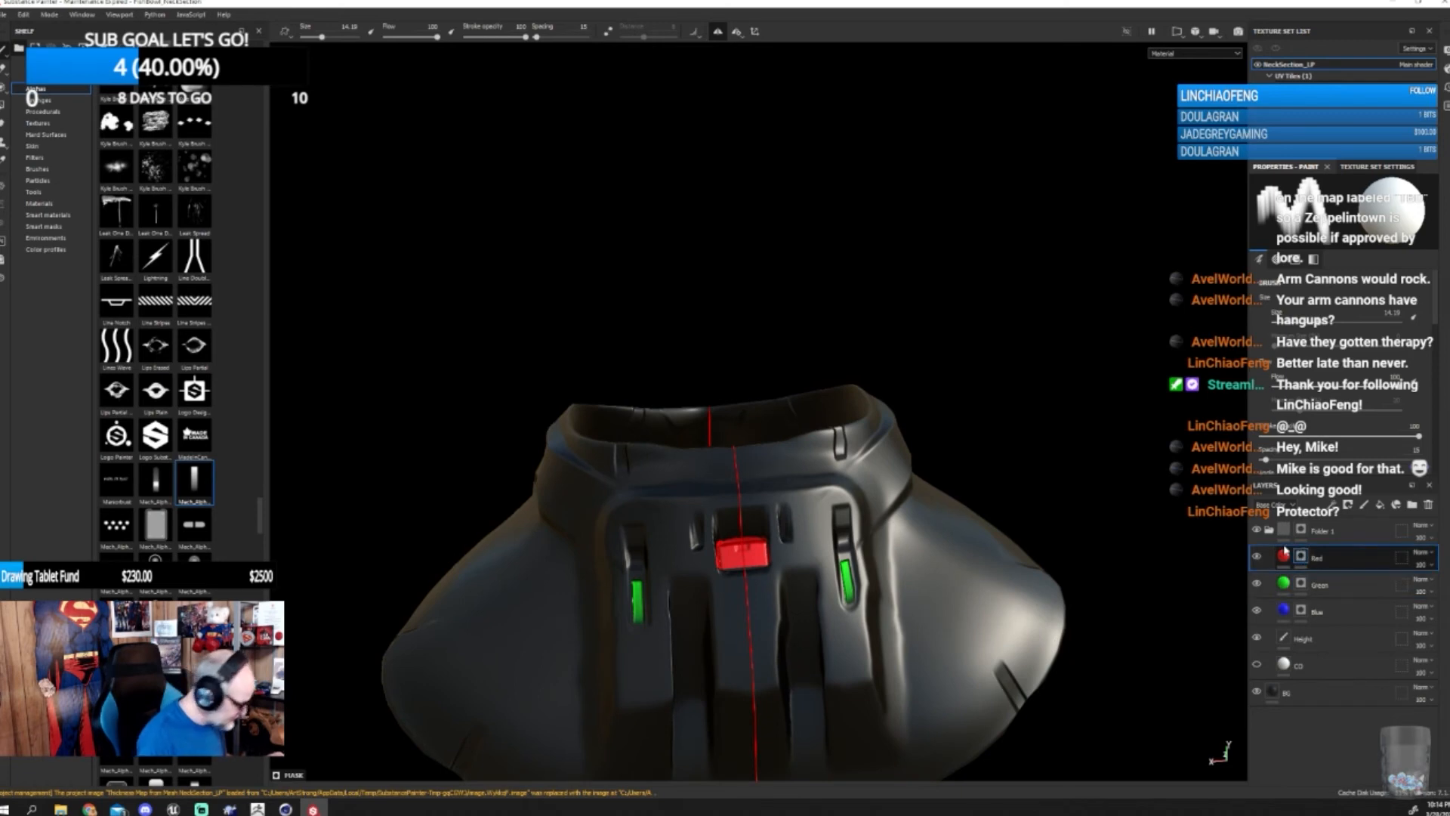
{"action": "left_click", "coordinate": [39, 169]}
{"action": "left_click", "coordinate": [116, 216]}
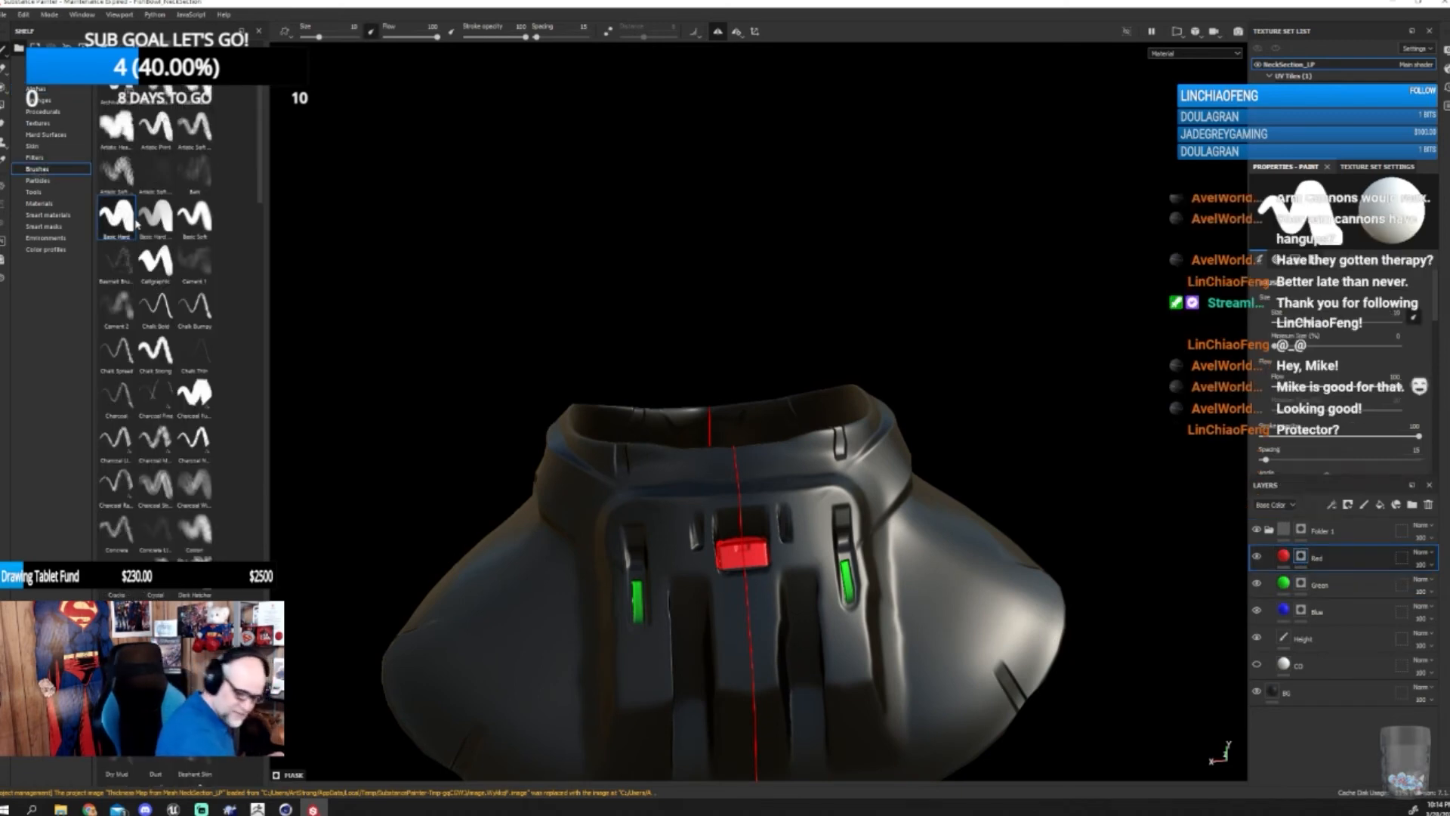
{"action": "left_click_drag", "start_coordinate": [944, 619], "coordinate": [927, 596], "text": "alt"}
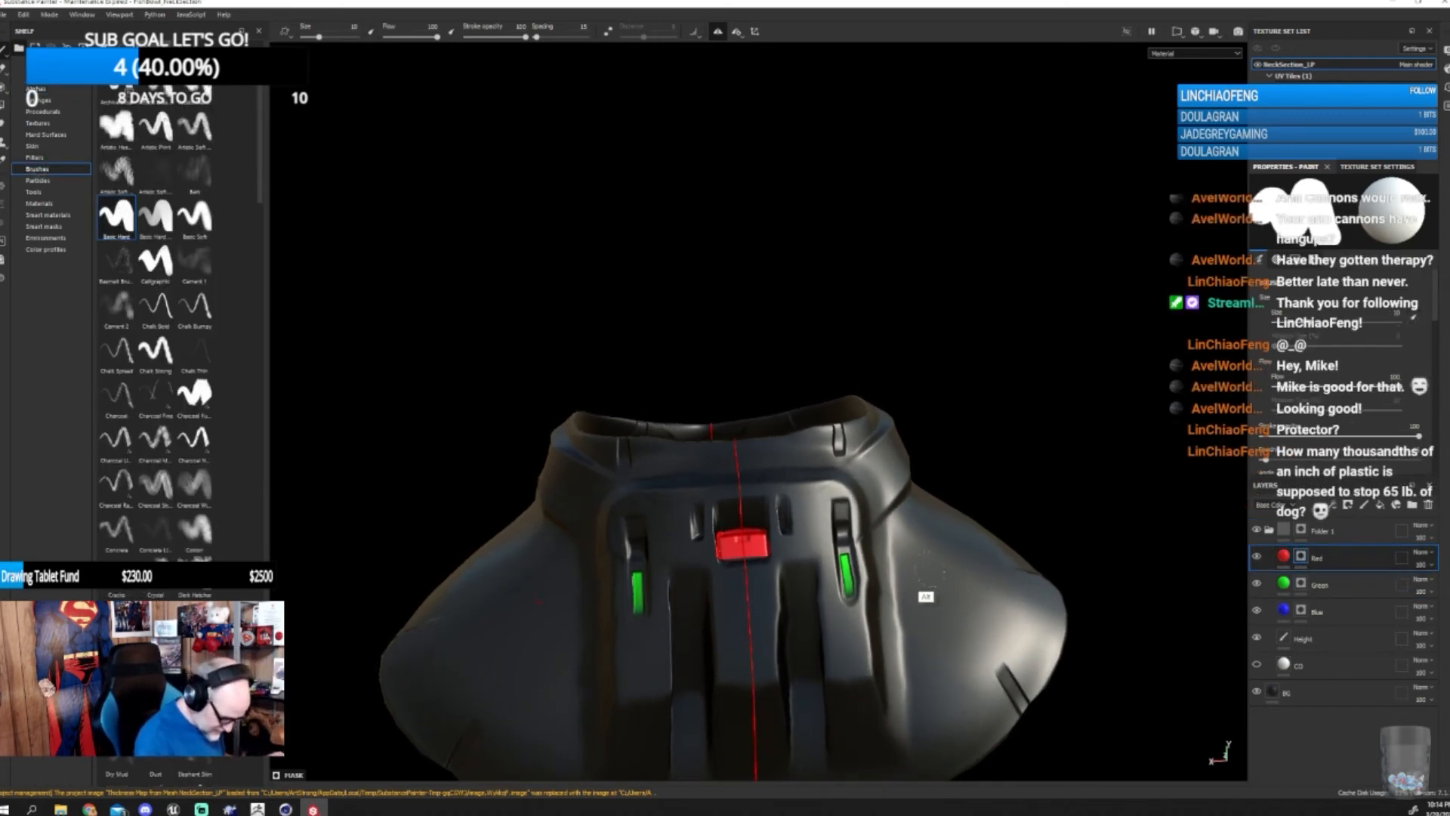
- Reduce the brush size to about 1.4 and trim the overspill around the central red patch on the Red mask
{"action": "key", "text": "bracketleft"}
{"action": "key", "text": "bracketleft"}
{"action": "key", "text": "bracketleft"}
{"action": "key", "text": "bracketleft"}
{"action": "key", "text": "bracketleft"}
{"action": "key", "text": "bracketleft"}
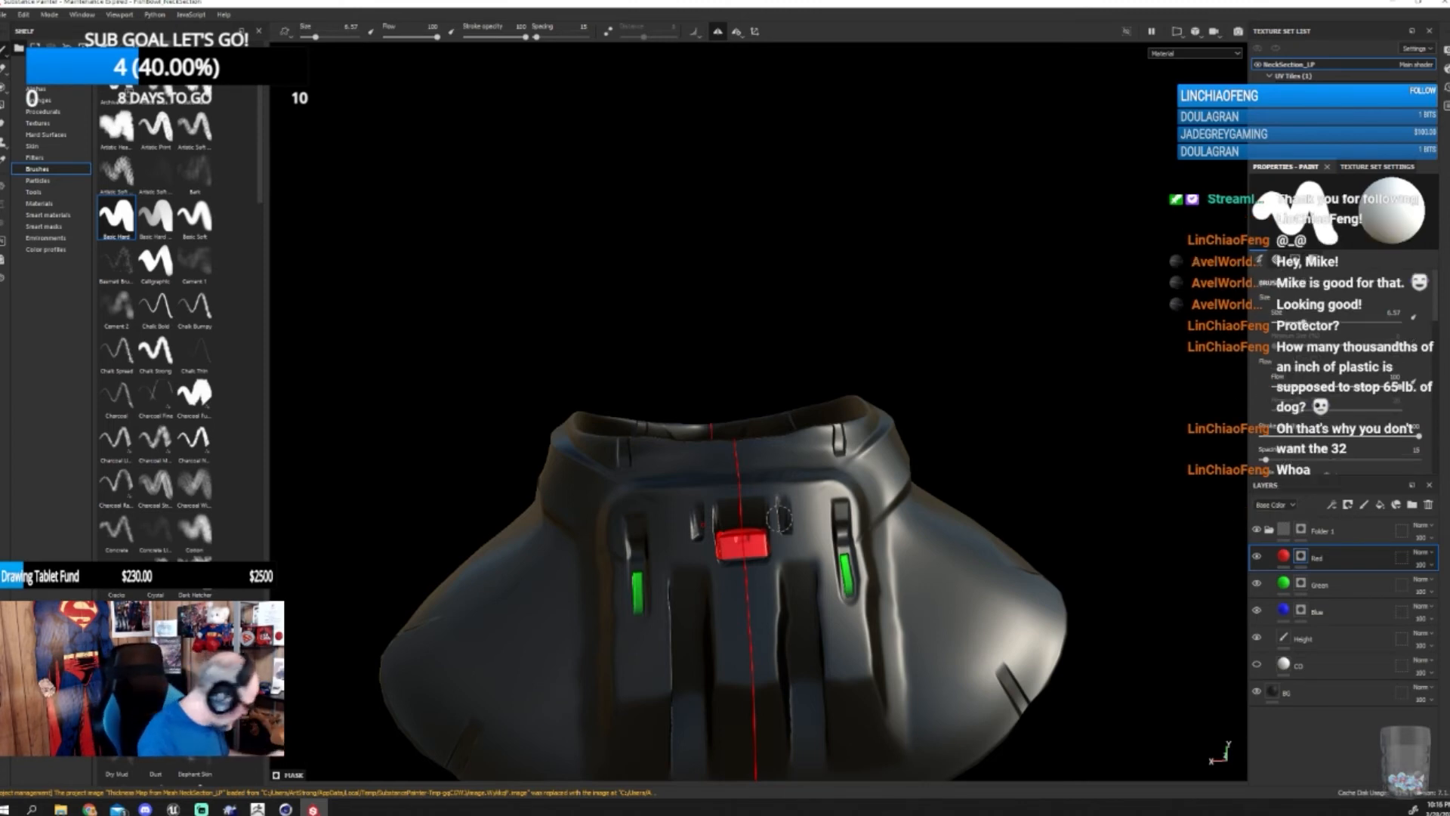
{"action": "key", "text": "bracketleft"}
{"action": "key", "text": "bracketleft"}
{"action": "key", "text": "bracketleft"}
{"action": "key", "text": "bracketleft"}
{"action": "key", "text": "bracketleft"}
{"action": "key", "text": "bracketleft"}
{"action": "key", "text": "bracketleft"}
{"action": "key", "text": "bracketleft"}
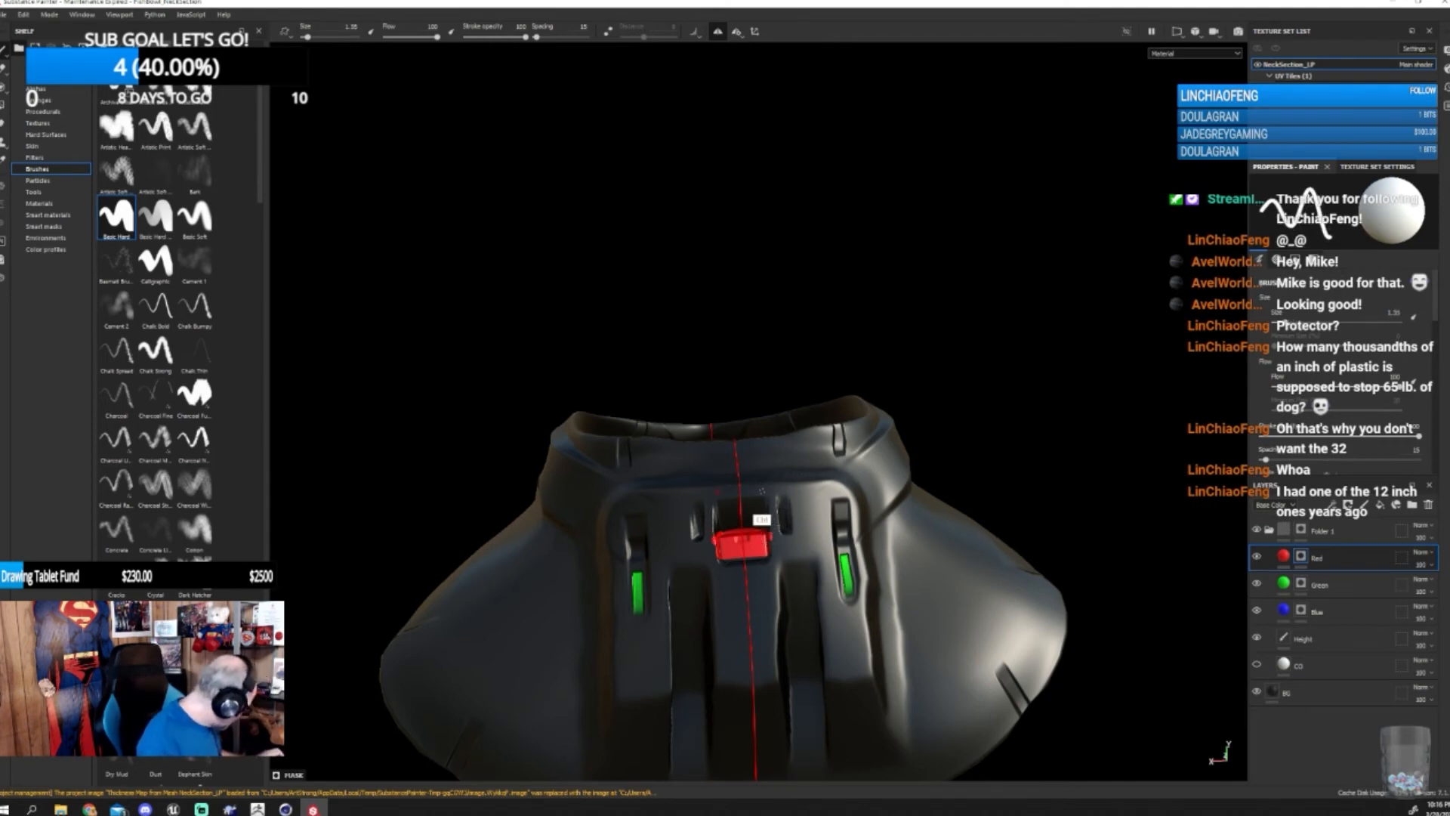
{"action": "left_click_drag", "start_coordinate": [770, 536], "coordinate": [772, 532]}
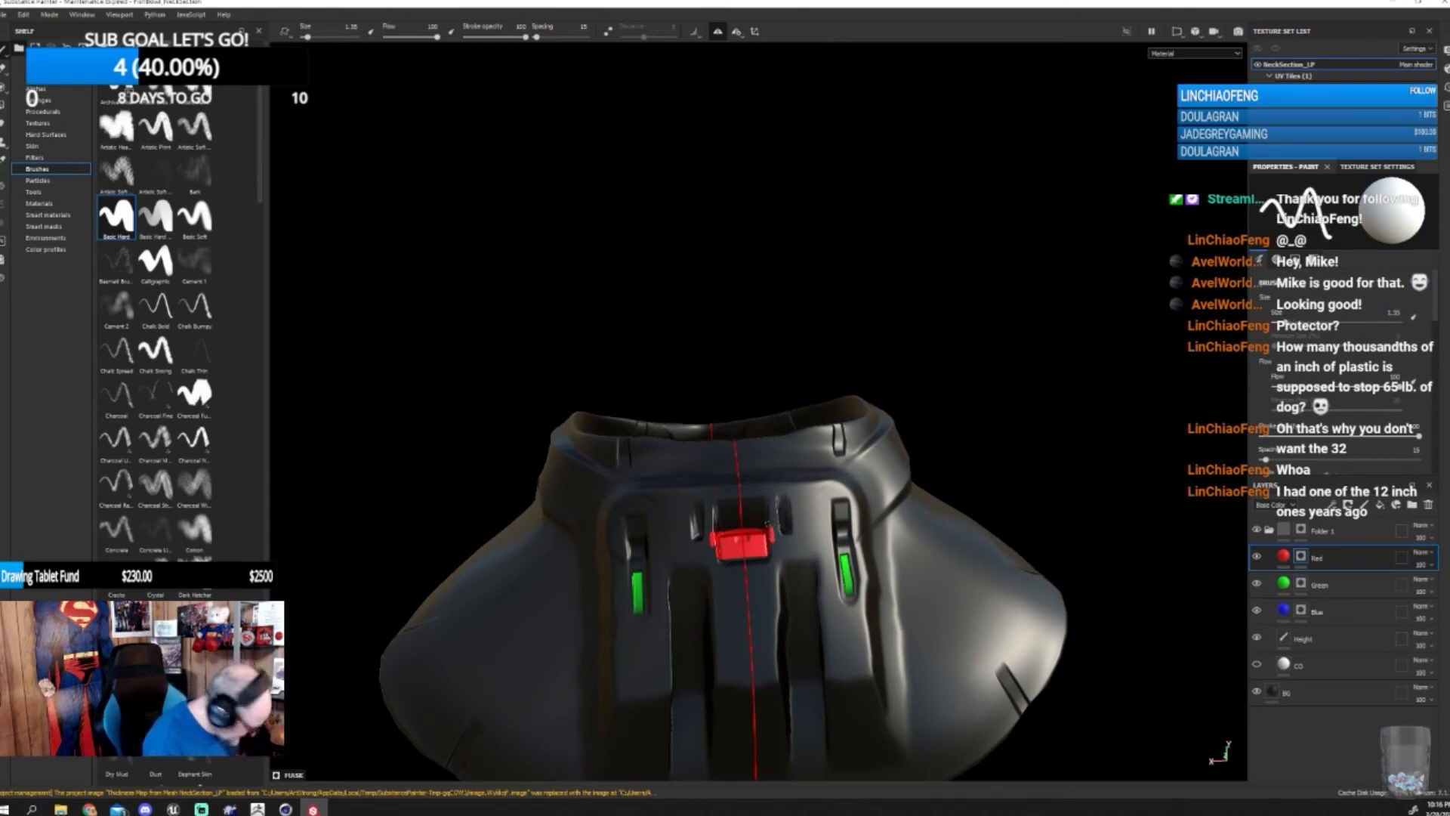
{"action": "key", "text": "ctrl+z"}
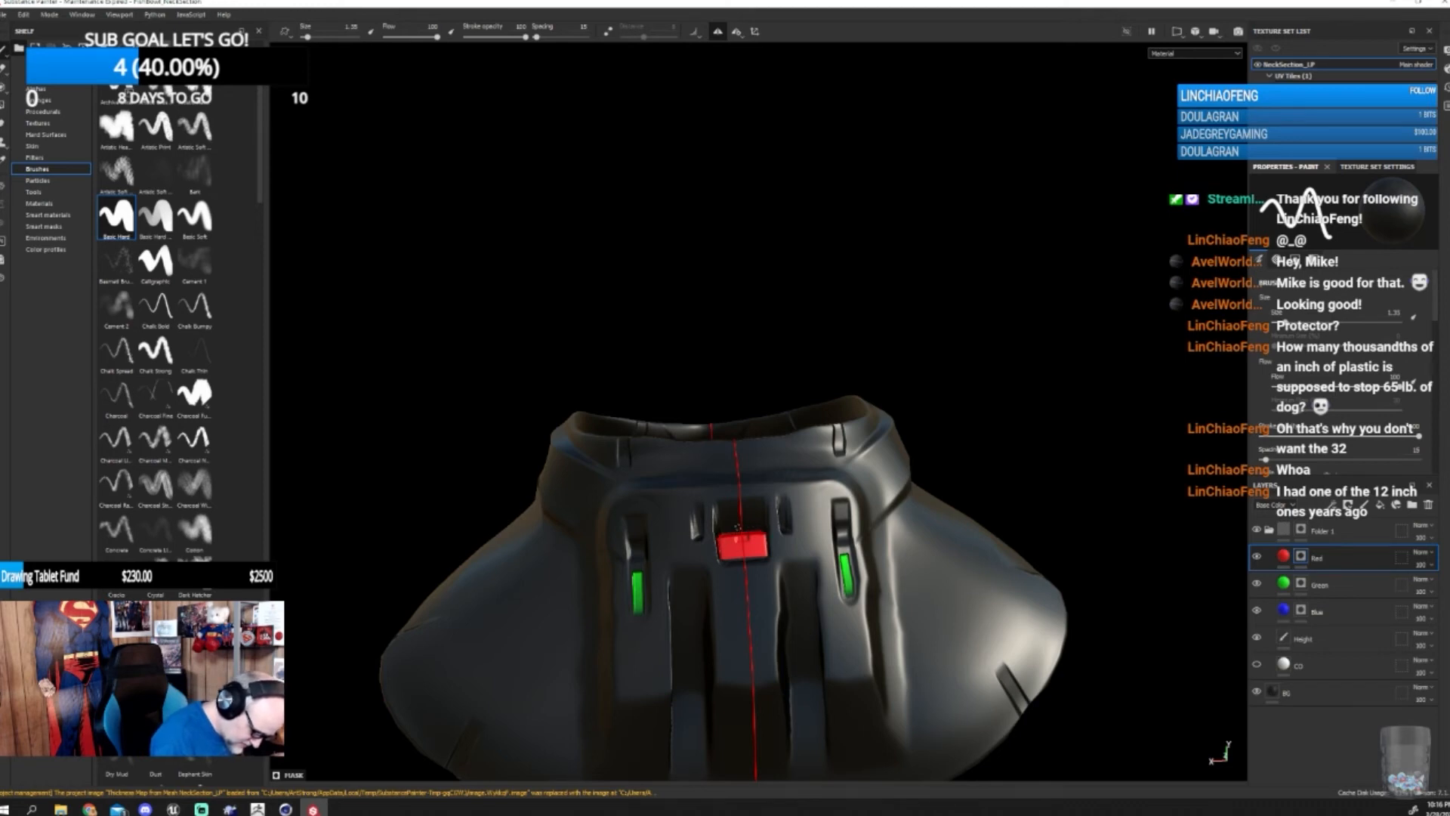
- Fill the missing edge of the red rectangular side light on the Red mask, using white and a smaller brush
{"action": "left_click_drag", "start_coordinate": [995, 674], "coordinate": [809, 595], "text": "alt"}
{"action": "left_click_drag", "start_coordinate": [1133, 551], "coordinate": [803, 591], "text": "alt"}
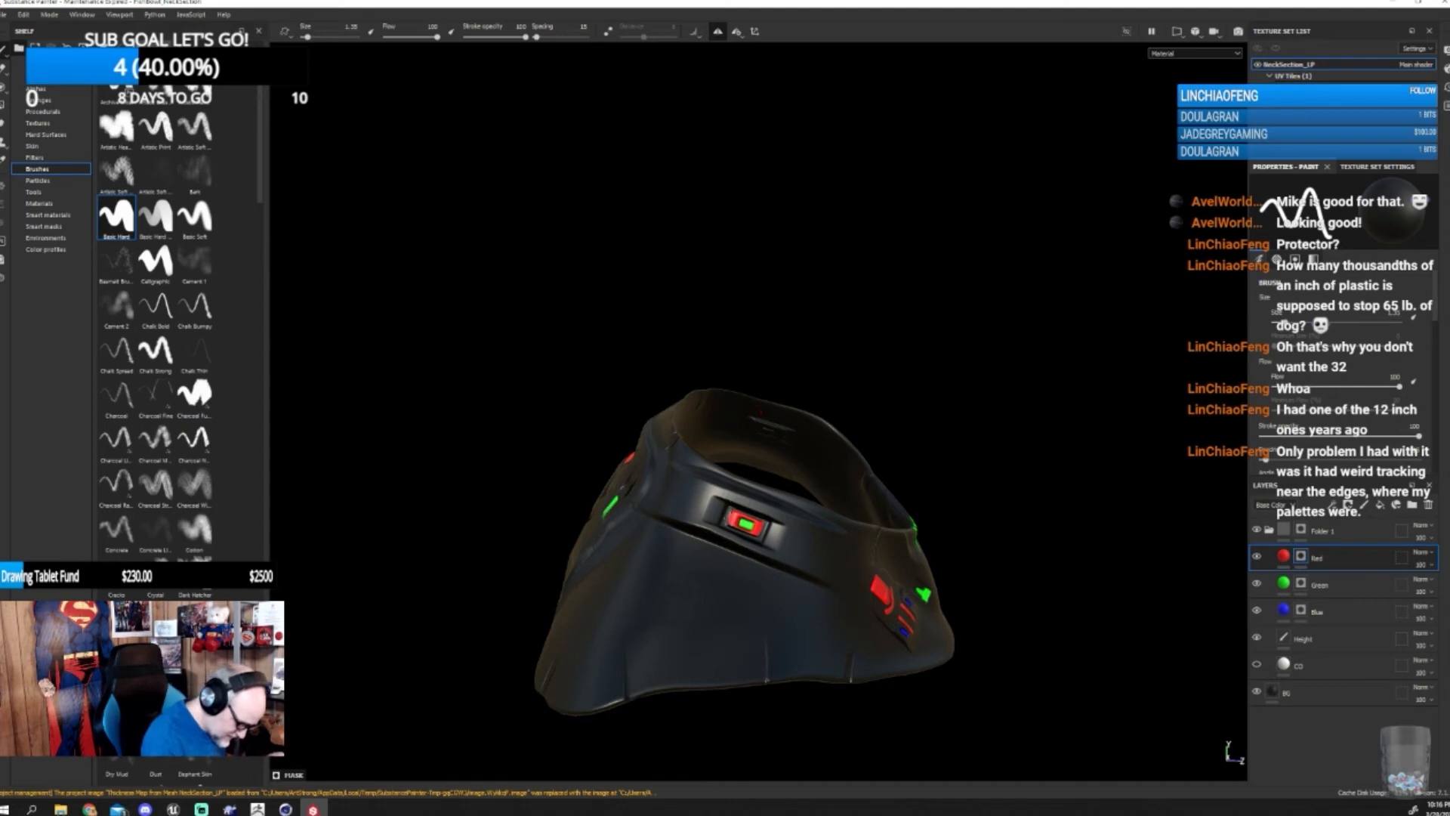
{"action": "left_click_drag", "start_coordinate": [875, 645], "coordinate": [891, 604], "text": "alt"}
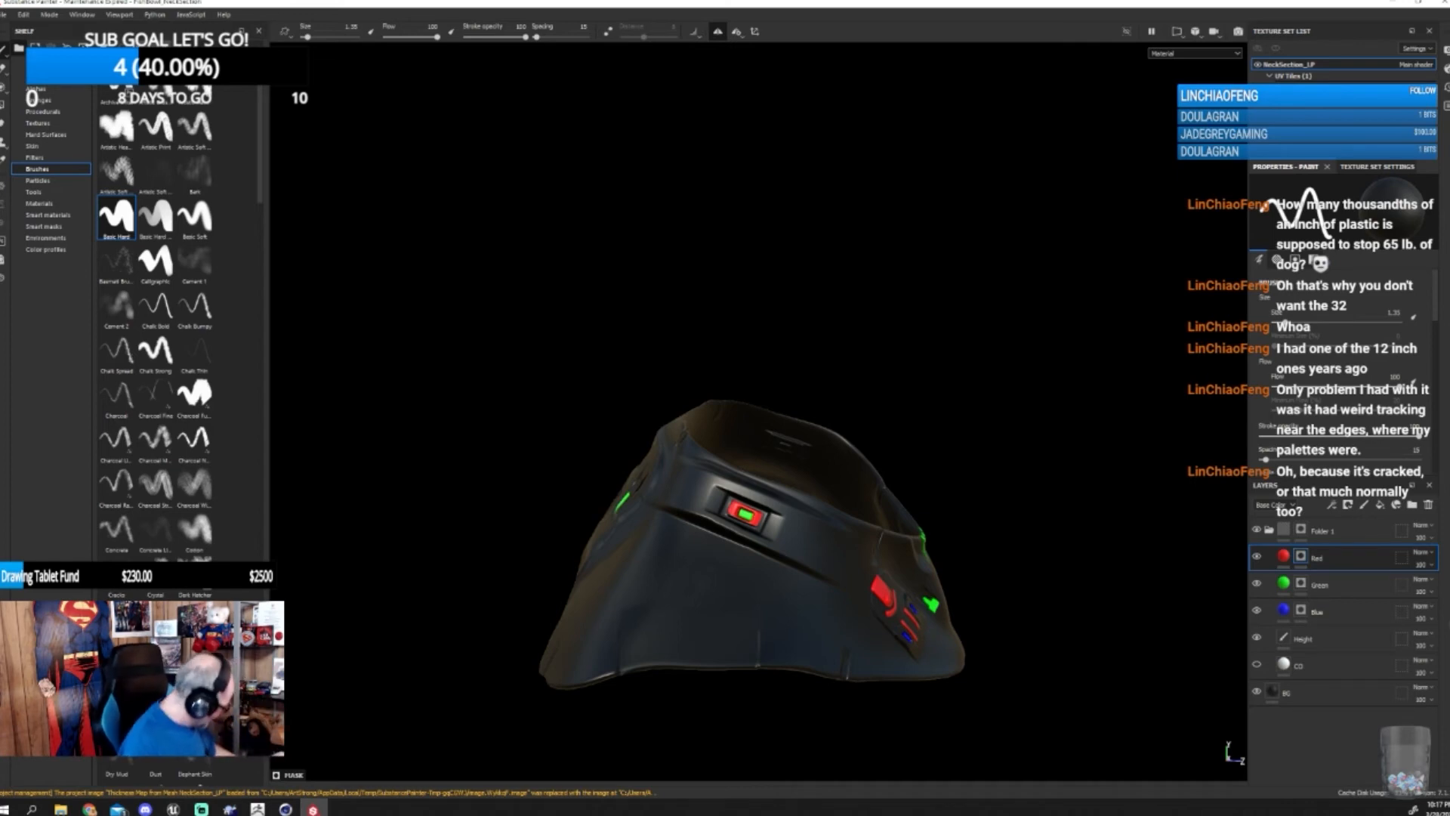
{"action": "left_click_drag", "start_coordinate": [1013, 550], "coordinate": [1028, 548], "text": "alt"}
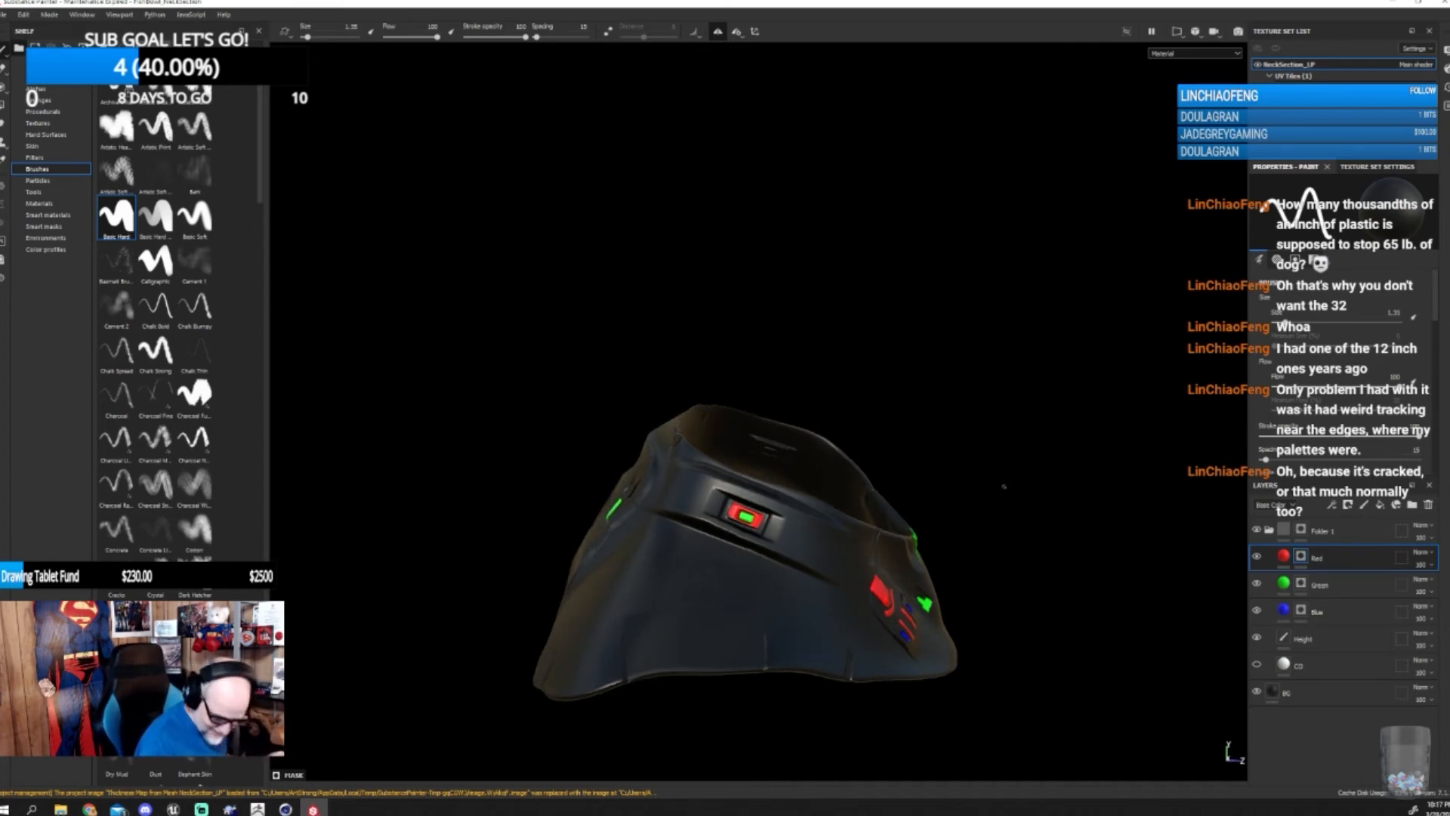
{"action": "right_click_drag", "start_coordinate": [1004, 514], "coordinate": [1000, 710], "text": "alt"}
{"action": "right_click_drag", "start_coordinate": [961, 466], "coordinate": [975, 659], "text": "alt"}
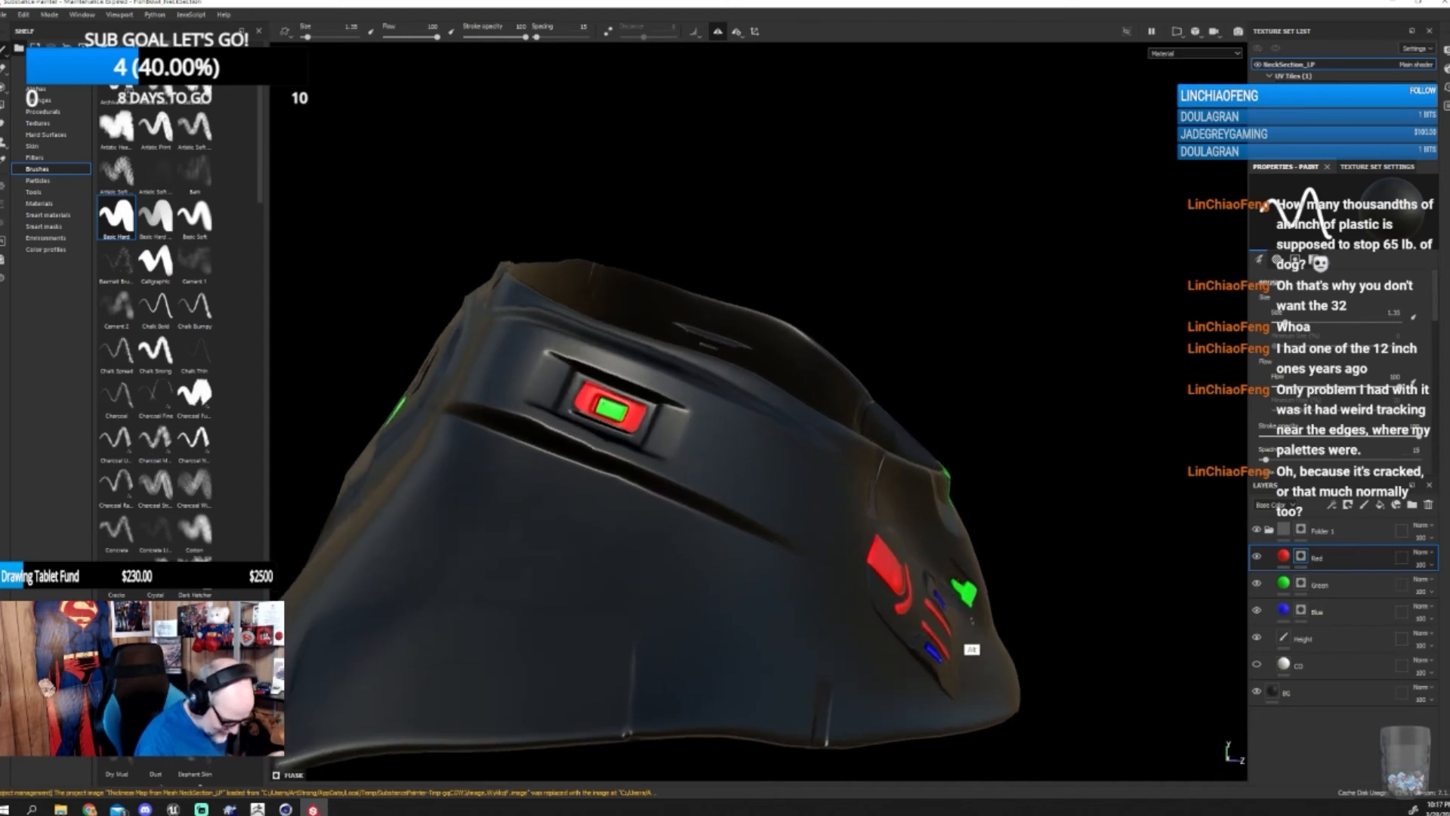
{"action": "left_click_drag", "start_coordinate": [972, 621], "coordinate": [1030, 499], "text": "alt"}
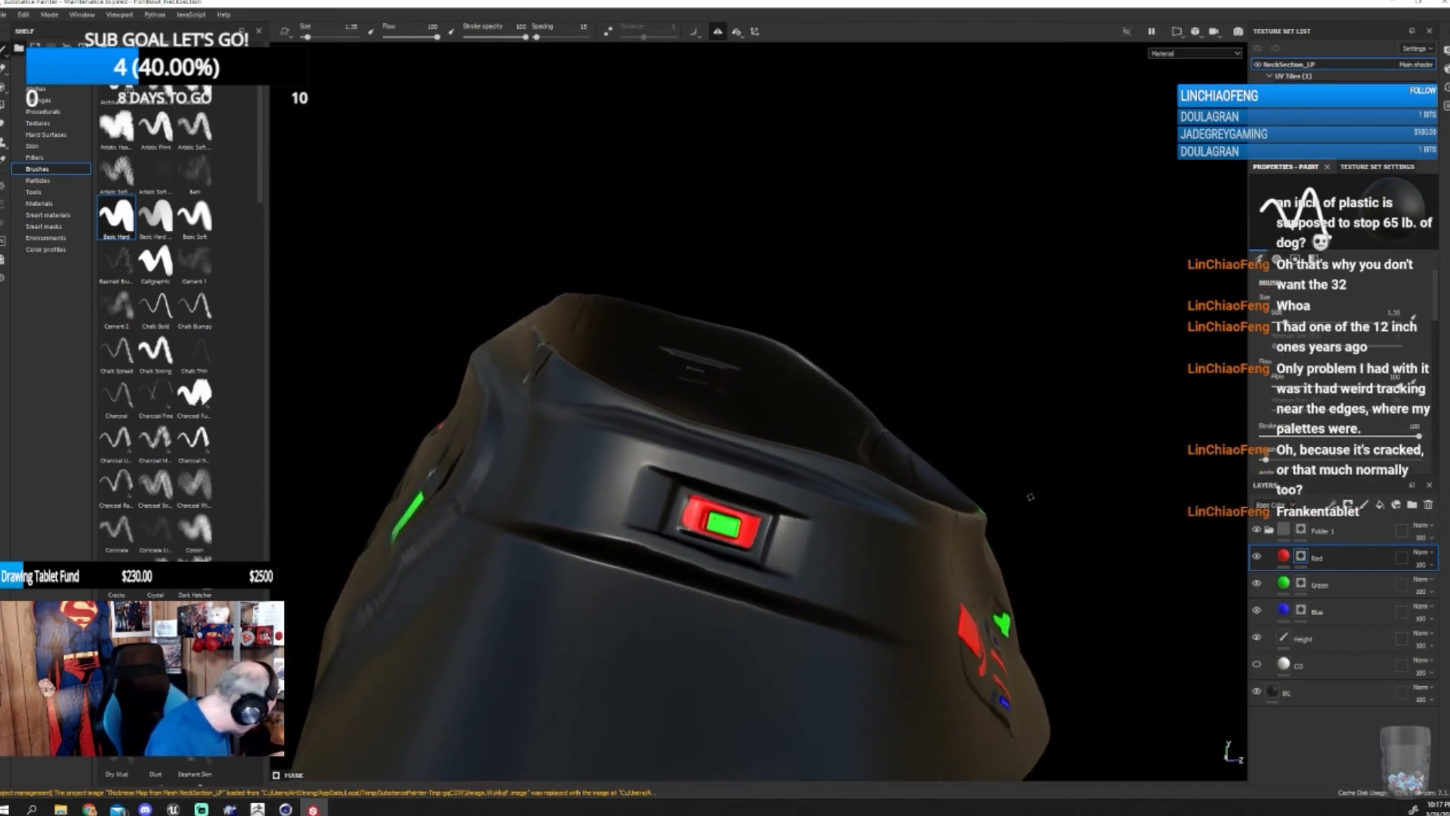
{"action": "key", "text": "bracketleft"}
{"action": "key", "text": "bracketleft"}
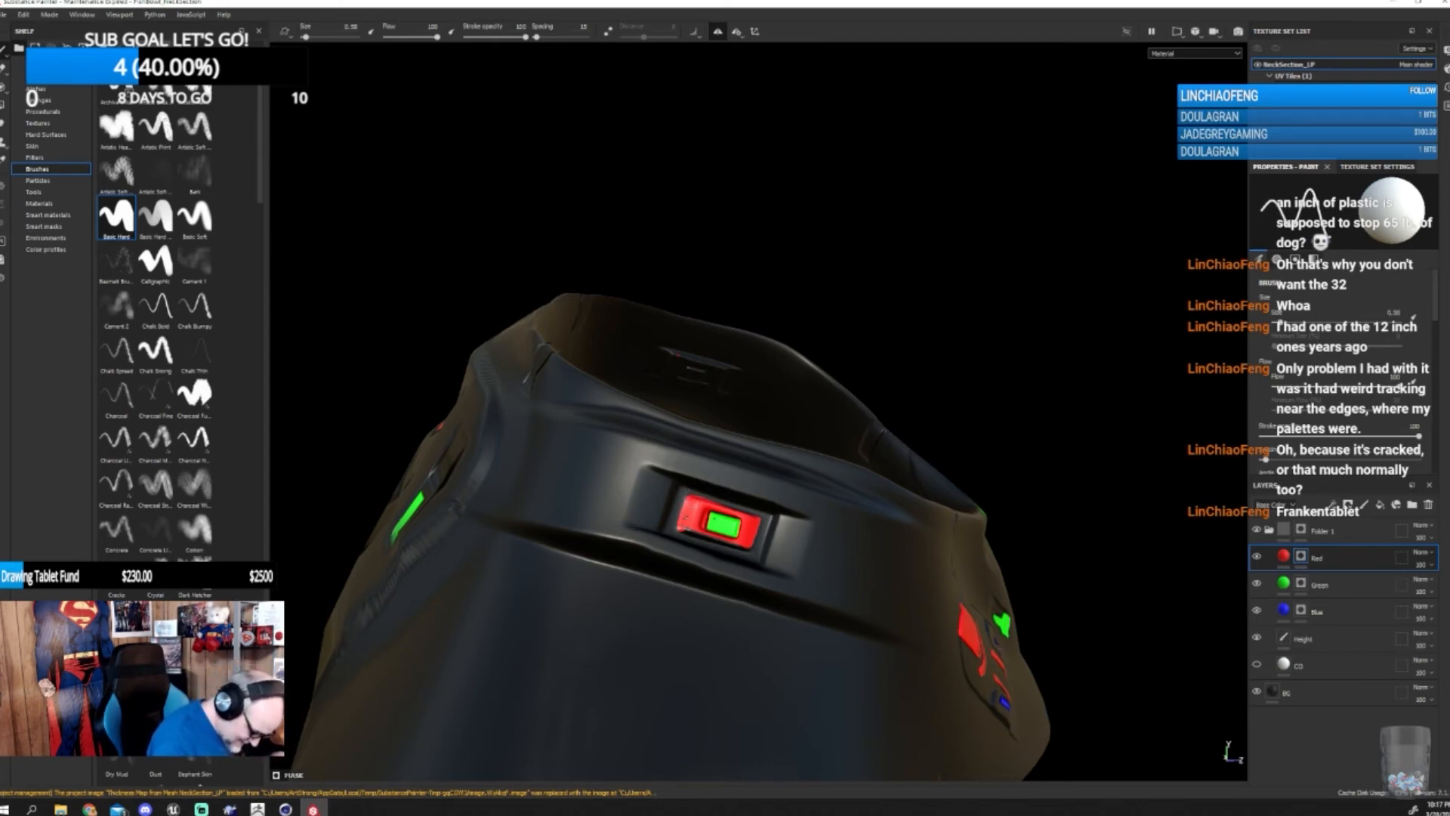
{"action": "left_click_drag", "start_coordinate": [682, 531], "coordinate": [713, 541]}
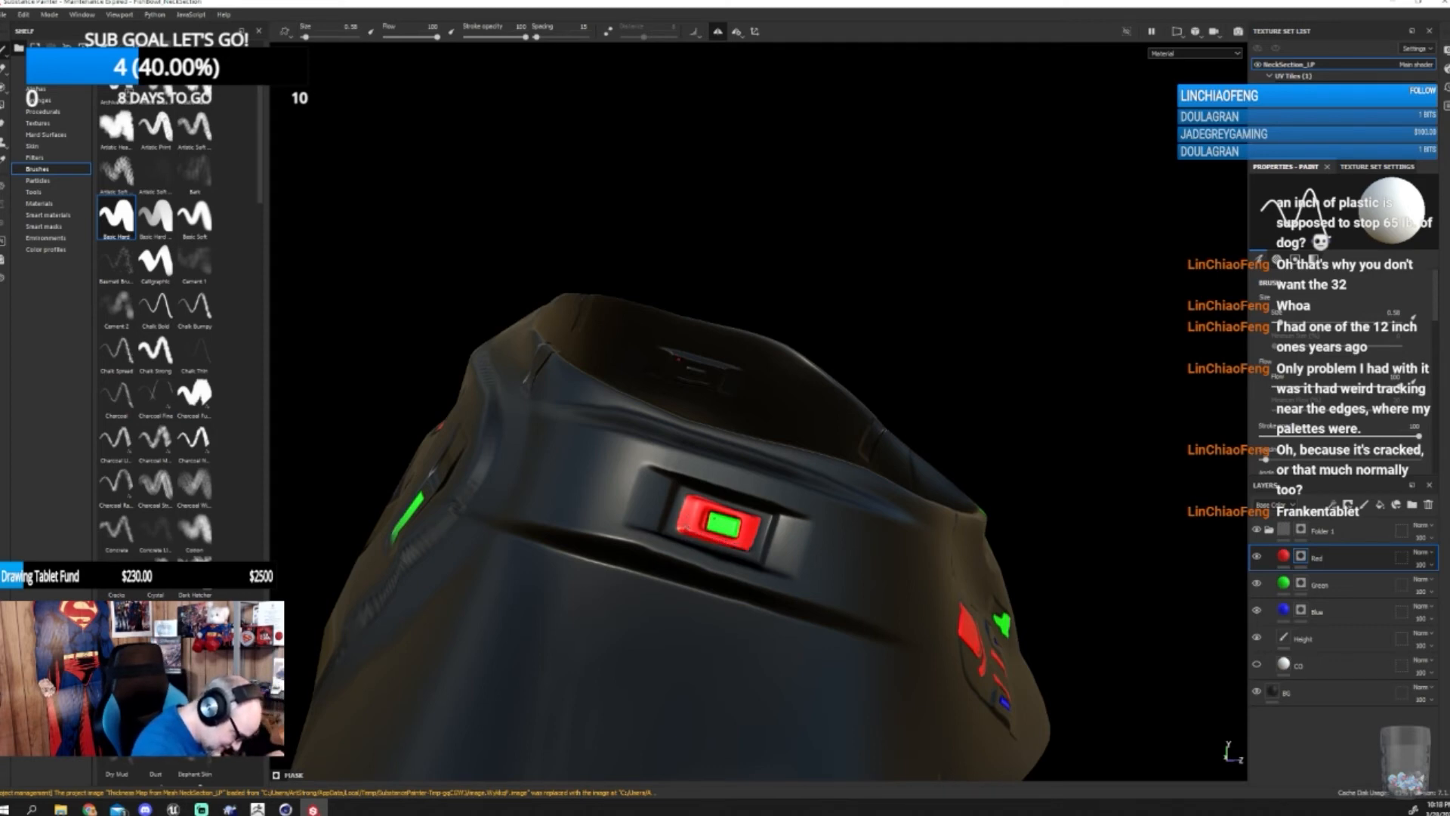
- Examine the coloured light details all around the neck piece for alignment with the geometry
{"action": "left_click_drag", "start_coordinate": [832, 586], "coordinate": [665, 597], "text": "alt"}
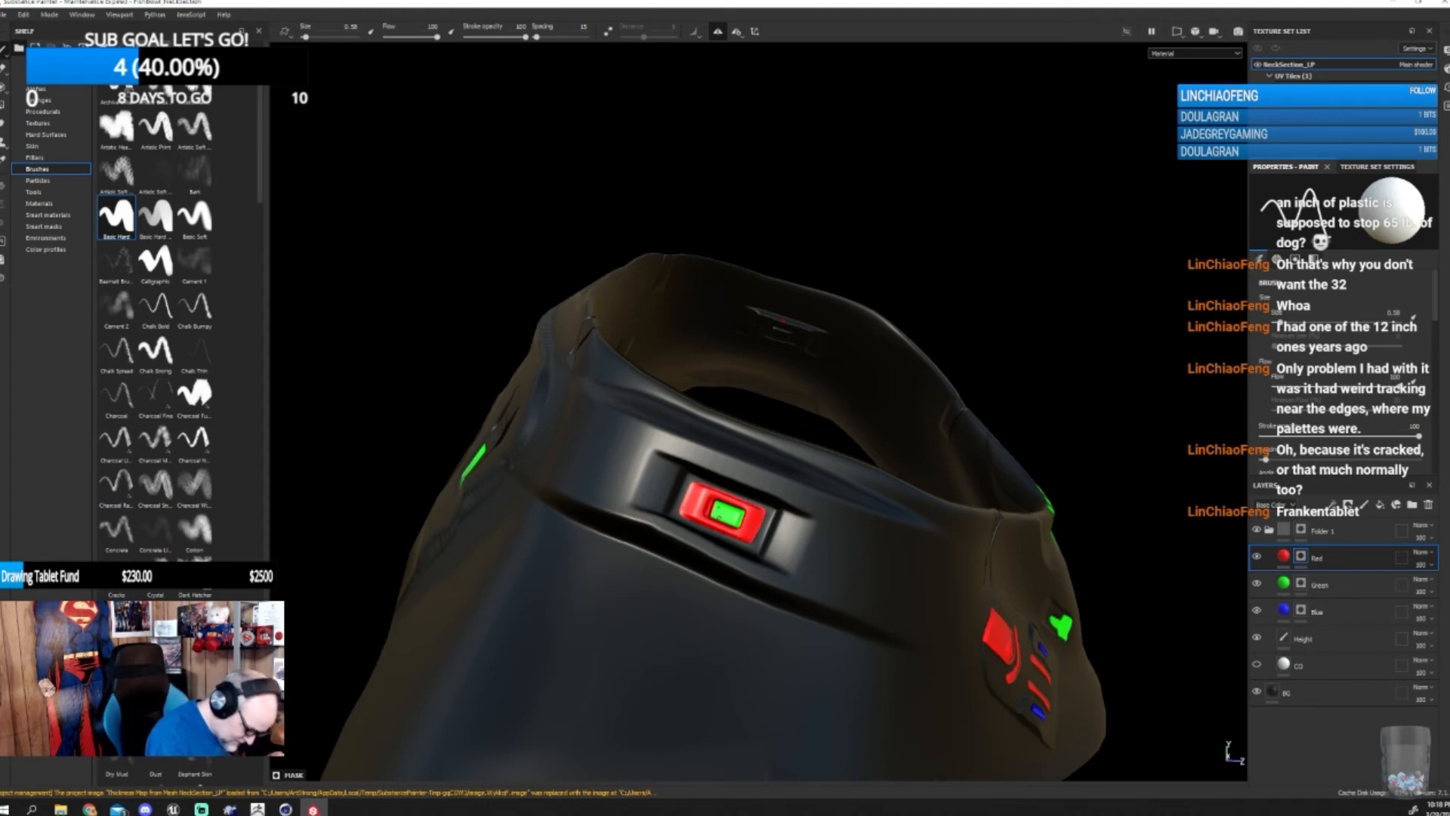
{"action": "left_click_drag", "start_coordinate": [1046, 649], "coordinate": [700, 601], "text": "alt"}
{"action": "left_click_drag", "start_coordinate": [1008, 623], "coordinate": [1076, 654], "text": "alt"}
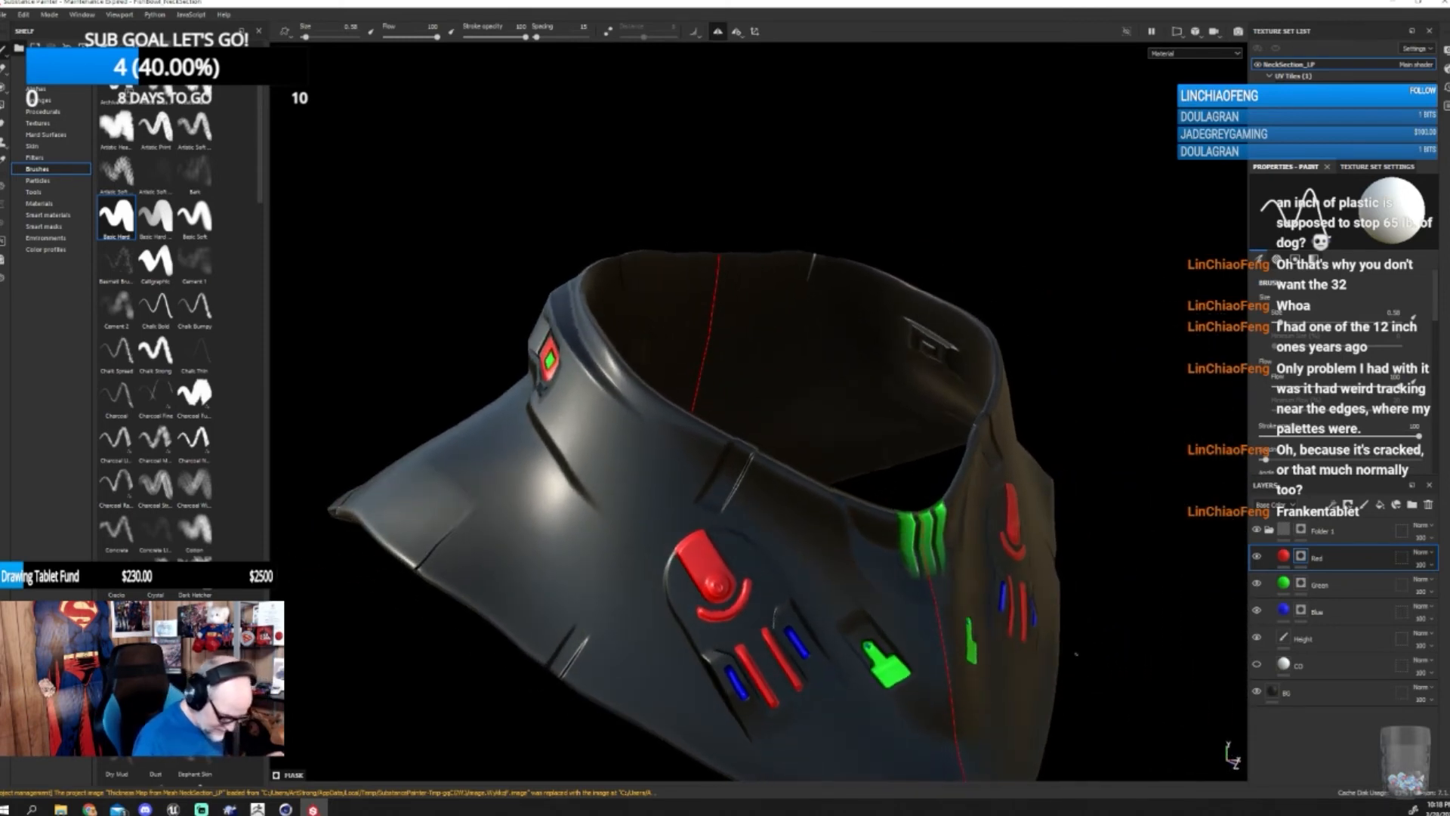
{"action": "scroll", "coordinate": [982, 635], "scroll_direction": "down", "scroll_amount": 5}
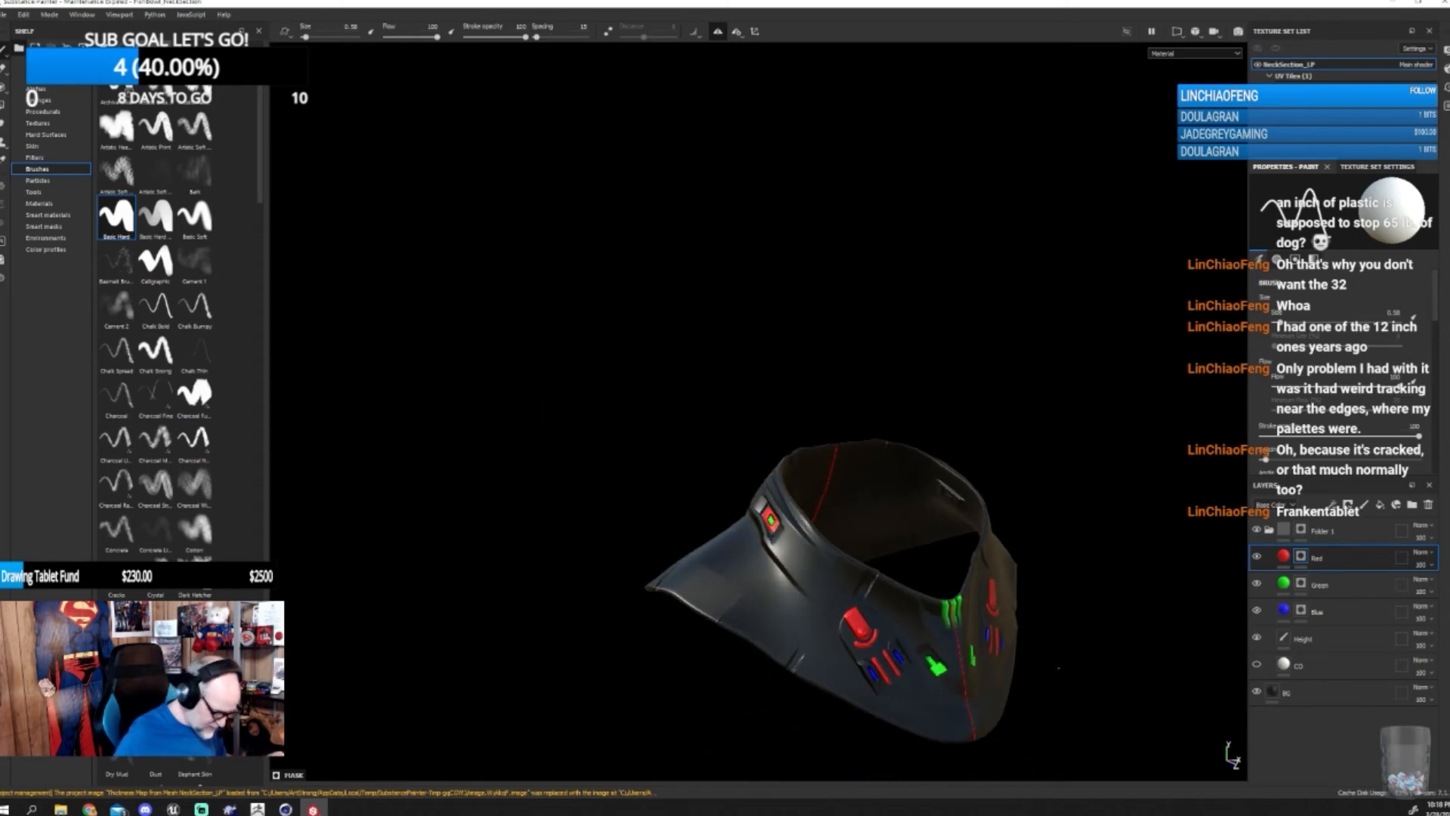
{"action": "left_click_drag", "start_coordinate": [989, 655], "coordinate": [731, 625], "text": "alt"}
{"action": "middle_click_drag", "start_coordinate": [1157, 657], "coordinate": [794, 543], "text": "alt"}
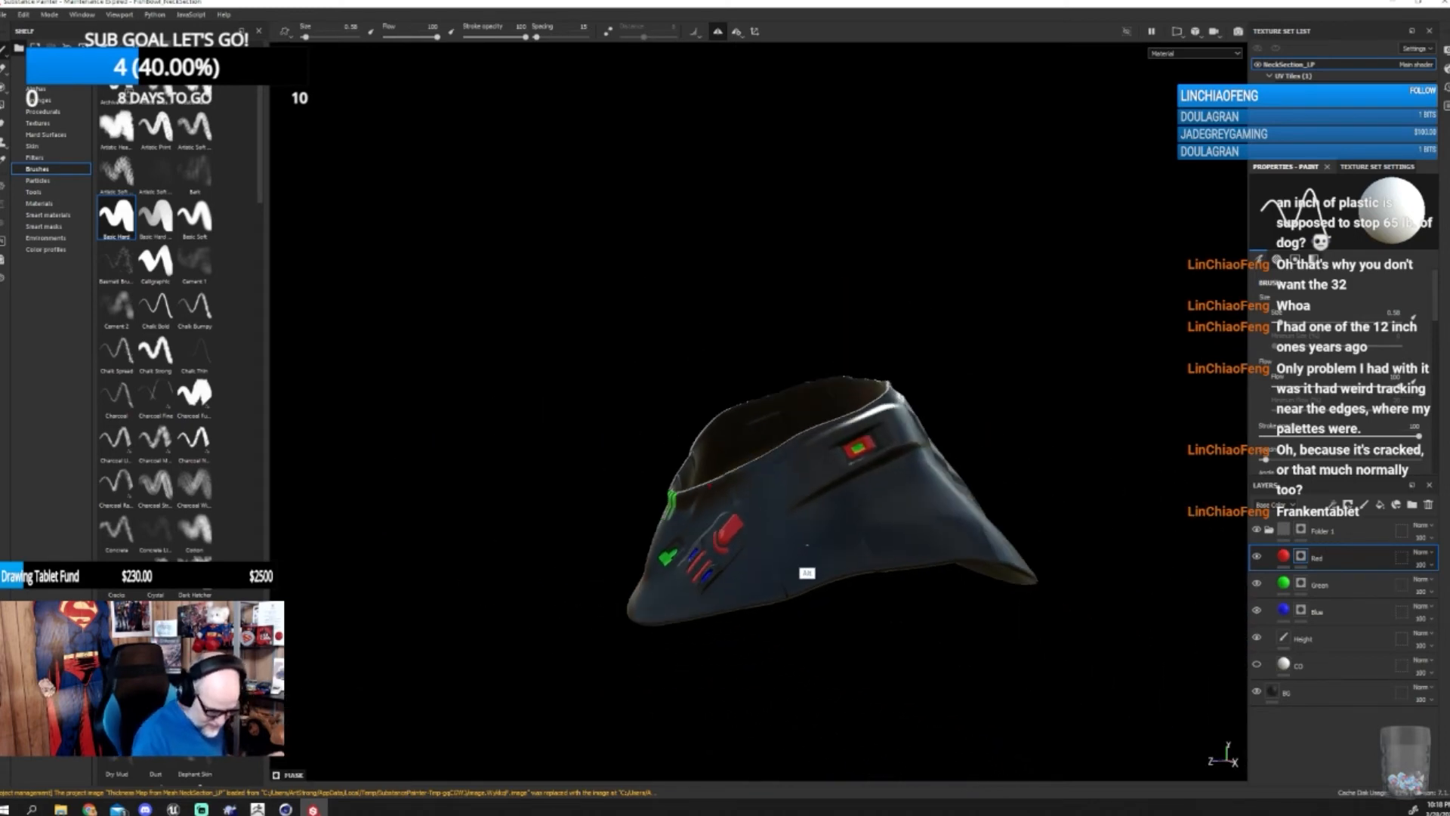
{"action": "left_click_drag", "start_coordinate": [1041, 597], "coordinate": [1064, 701], "text": "alt"}
{"action": "right_click_drag", "start_coordinate": [1064, 701], "coordinate": [1027, 573], "text": "alt"}
{"action": "middle_click_drag", "start_coordinate": [897, 643], "coordinate": [789, 458], "text": "alt"}
{"action": "left_click_drag", "start_coordinate": [960, 608], "coordinate": [982, 581], "text": "alt"}
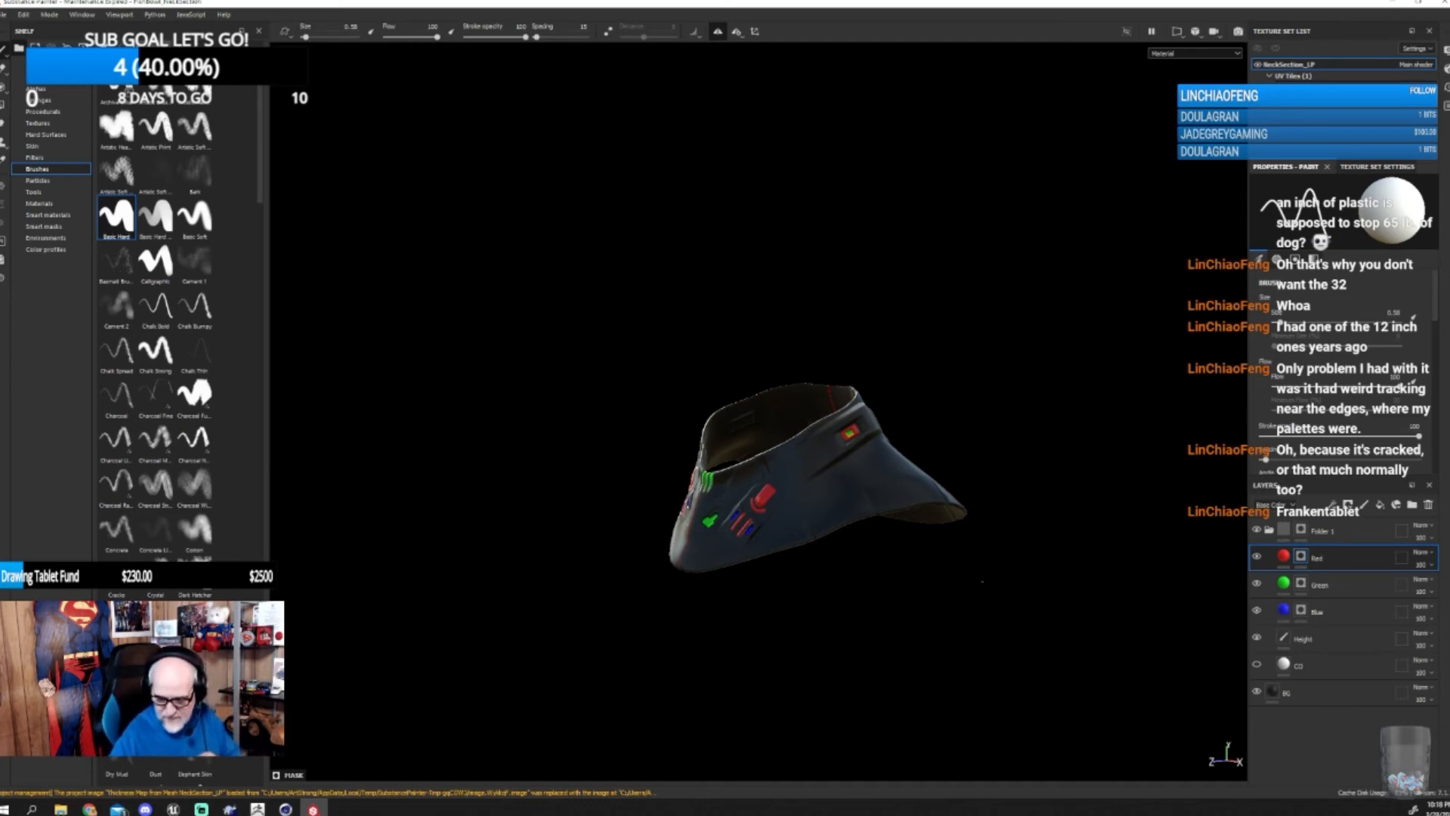
- Hide the Red, Green and Blue layers and show the white CO layer
{"action": "left_click", "coordinate": [1258, 558]}
{"action": "left_click", "coordinate": [1257, 584]}
{"action": "left_click", "coordinate": [1257, 611]}
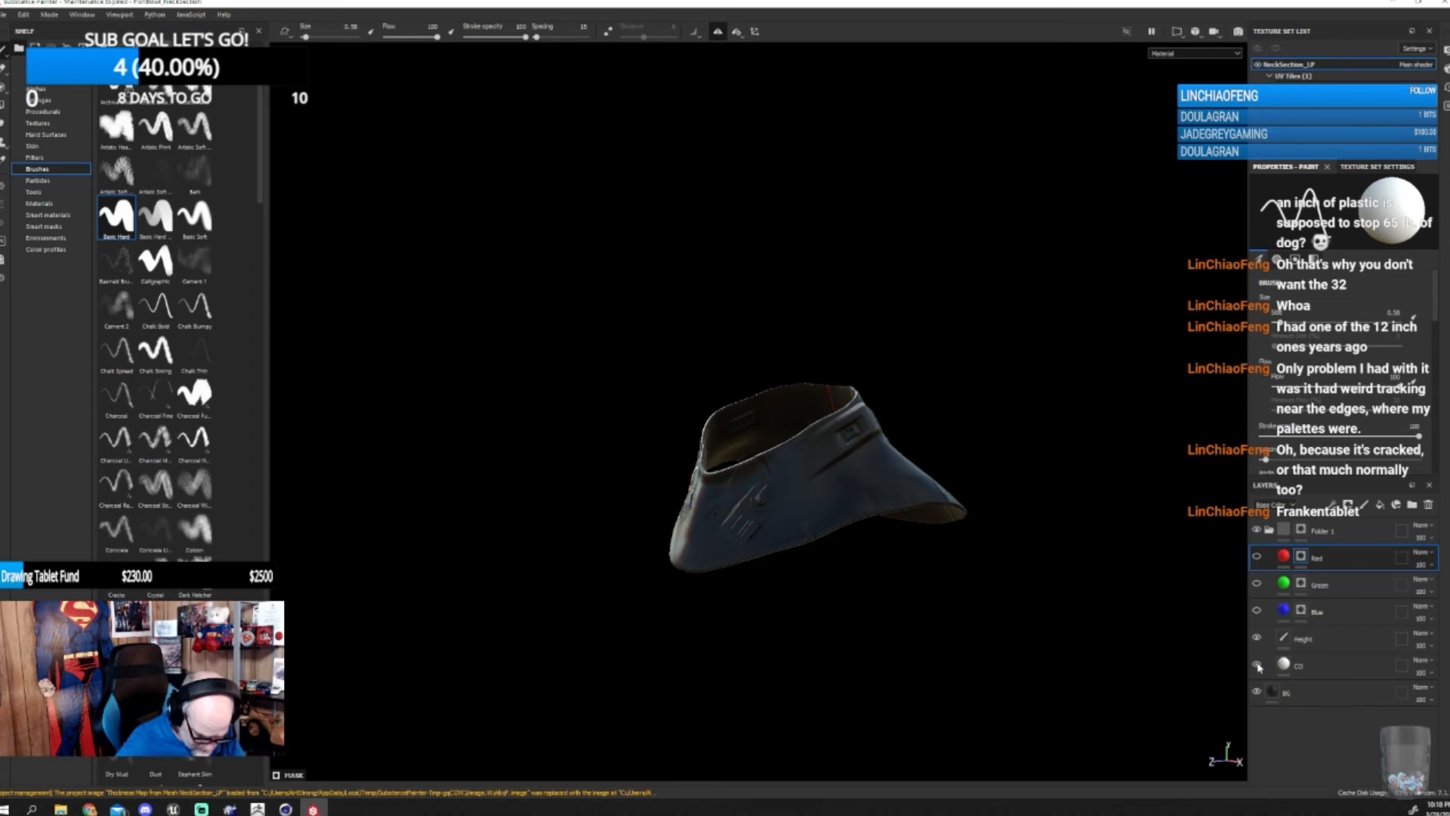
{"action": "left_click", "coordinate": [1258, 665]}
{"action": "left_click_drag", "start_coordinate": [929, 662], "coordinate": [761, 453], "text": "alt"}
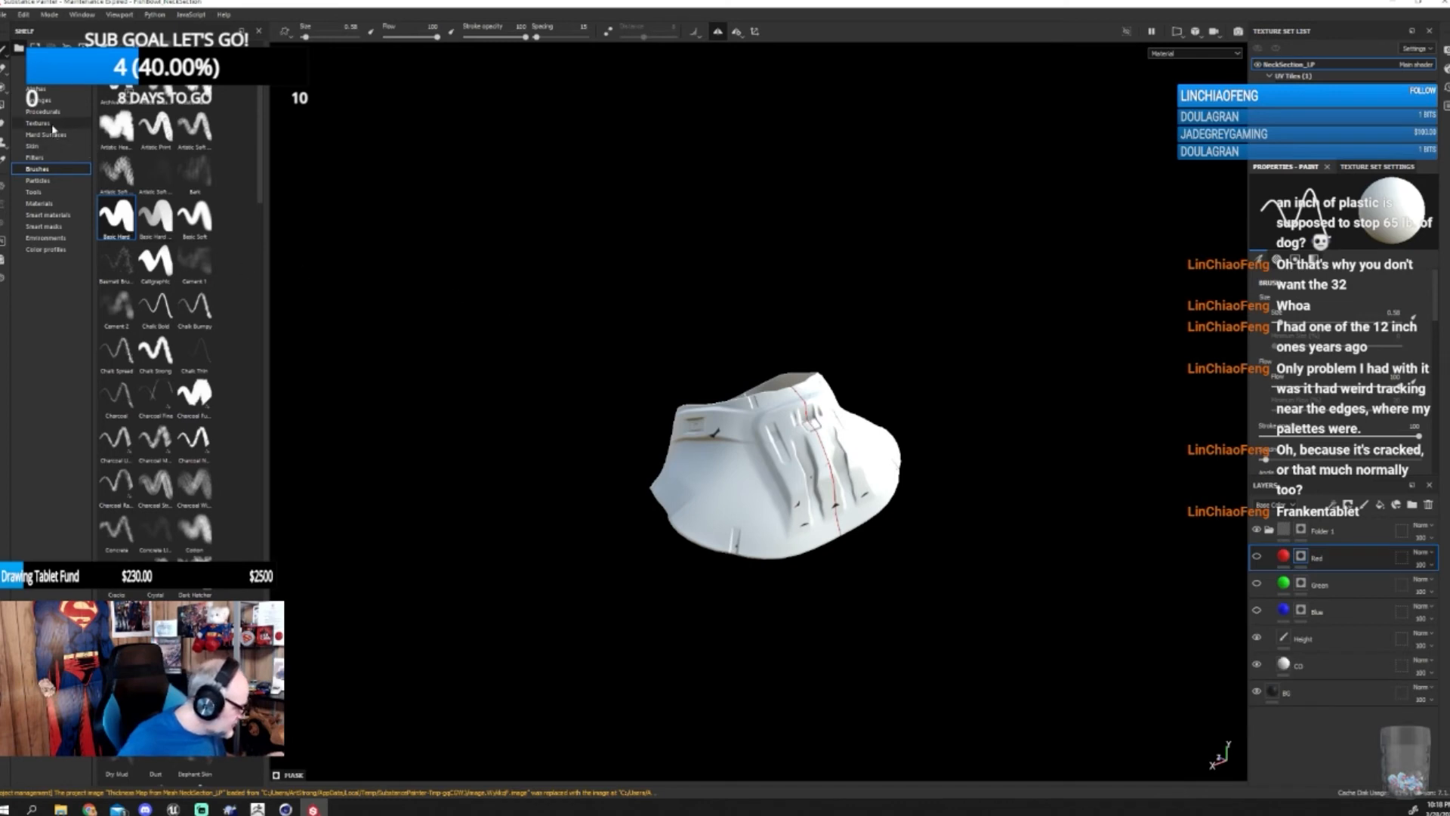
- Paint away the stray dark marks on the neck piece through Folder 1's mask with the Basic Hard brush
{"action": "left_click", "coordinate": [126, 219]}
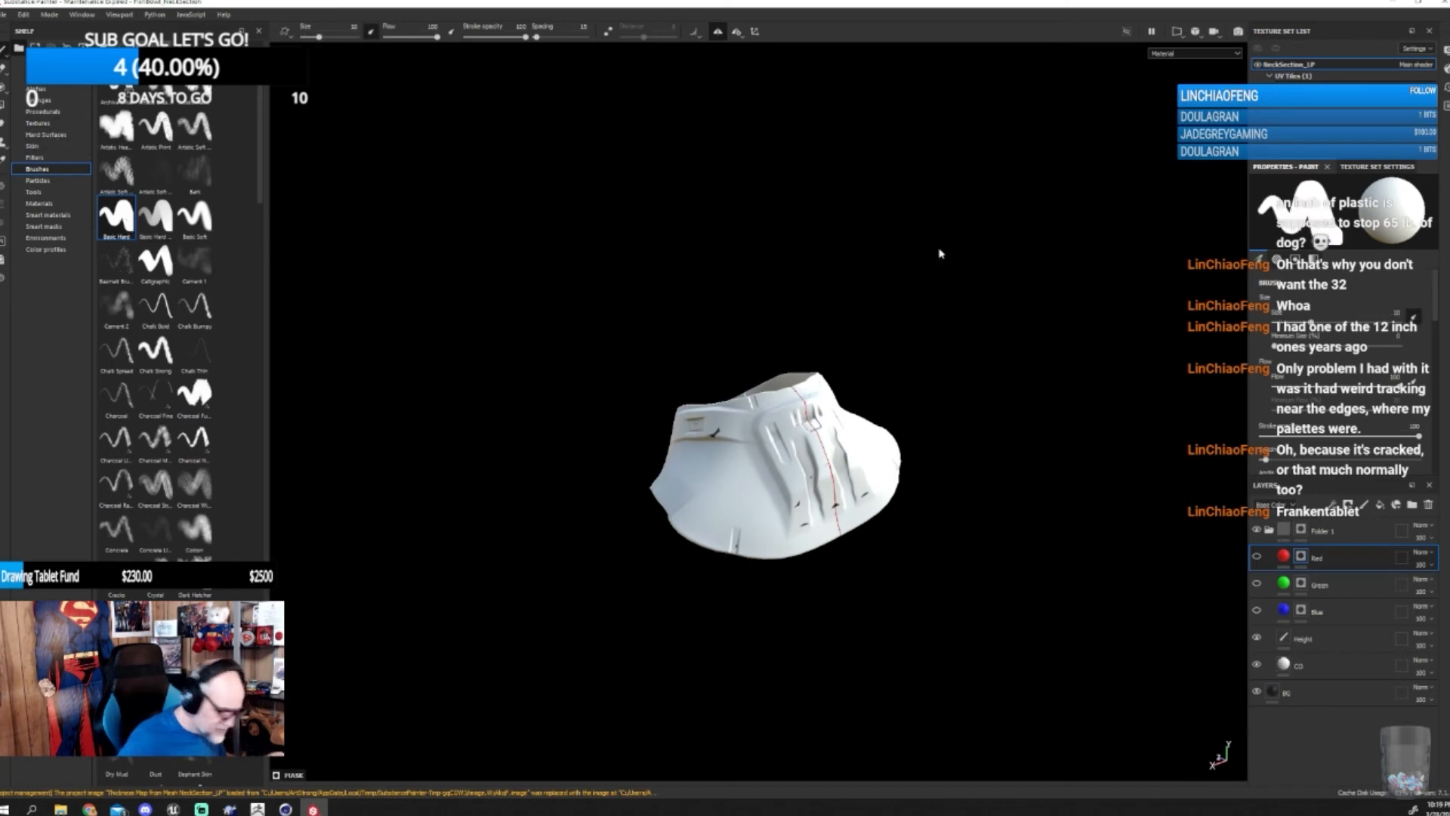
{"action": "left_click", "coordinate": [1415, 317]}
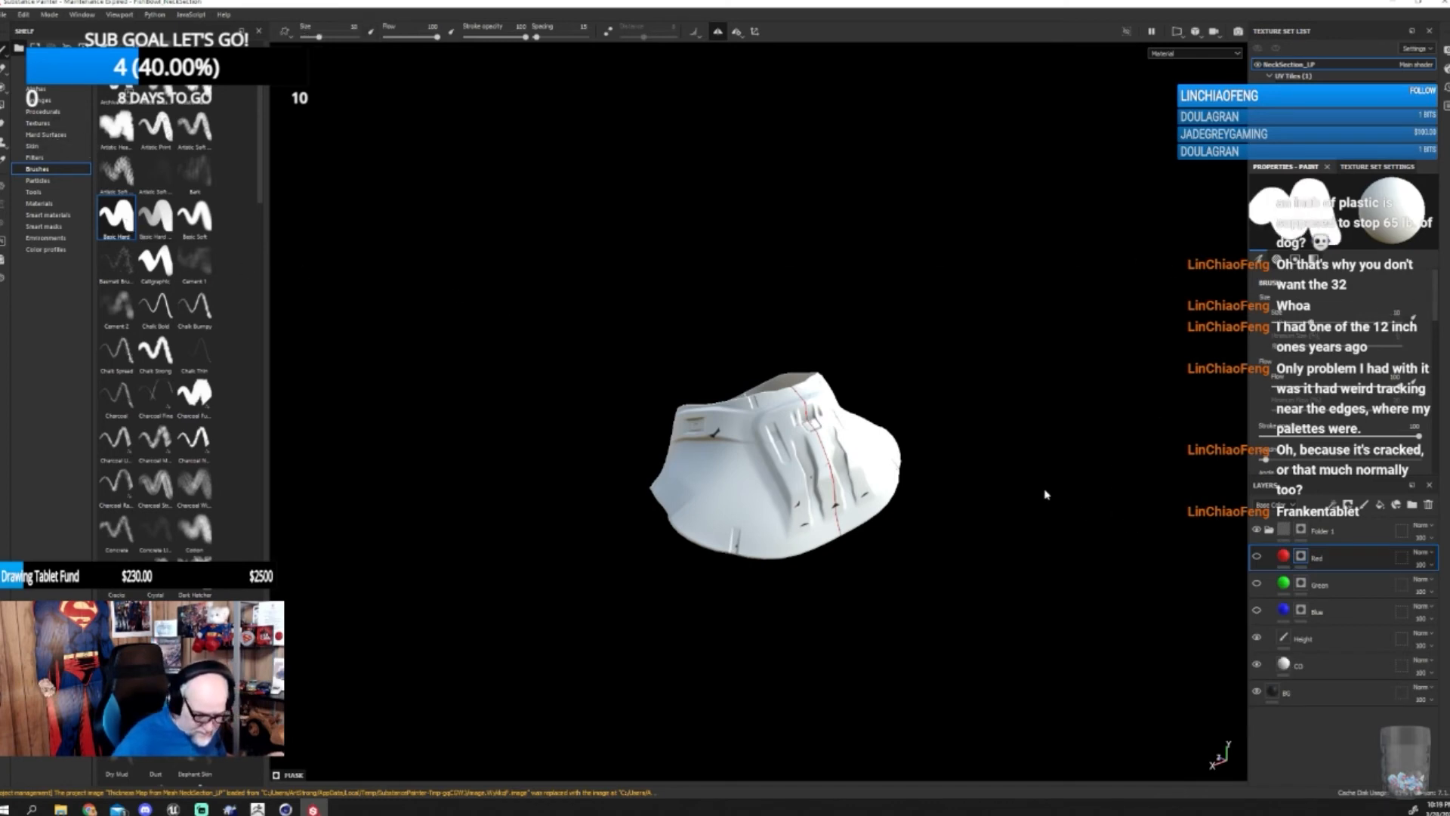
{"action": "left_click", "coordinate": [1300, 530]}
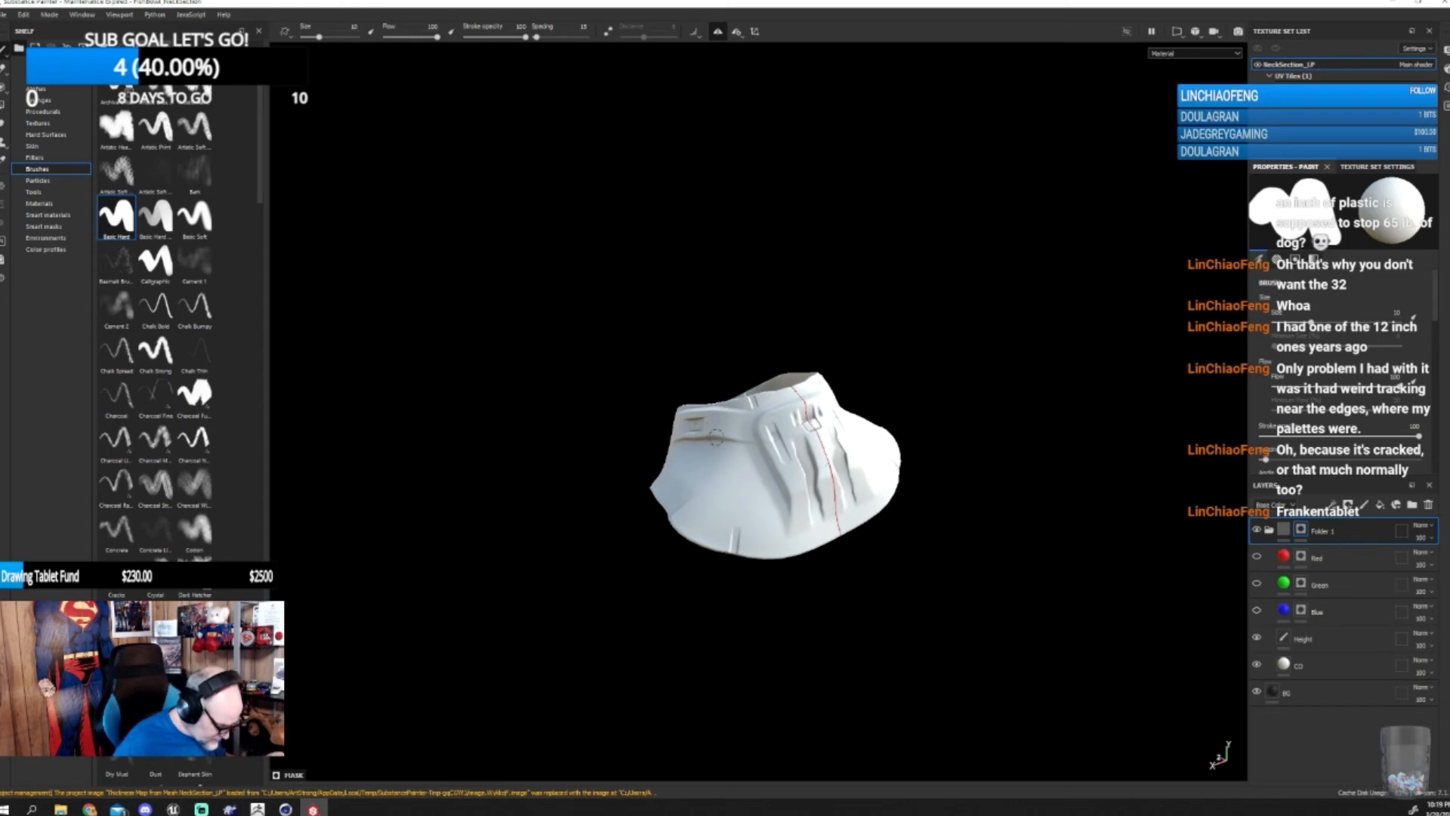
{"action": "left_click_drag", "start_coordinate": [716, 438], "coordinate": [1095, 600], "text": "alt"}
{"action": "left_click_drag", "start_coordinate": [1009, 619], "coordinate": [899, 523], "text": "alt"}
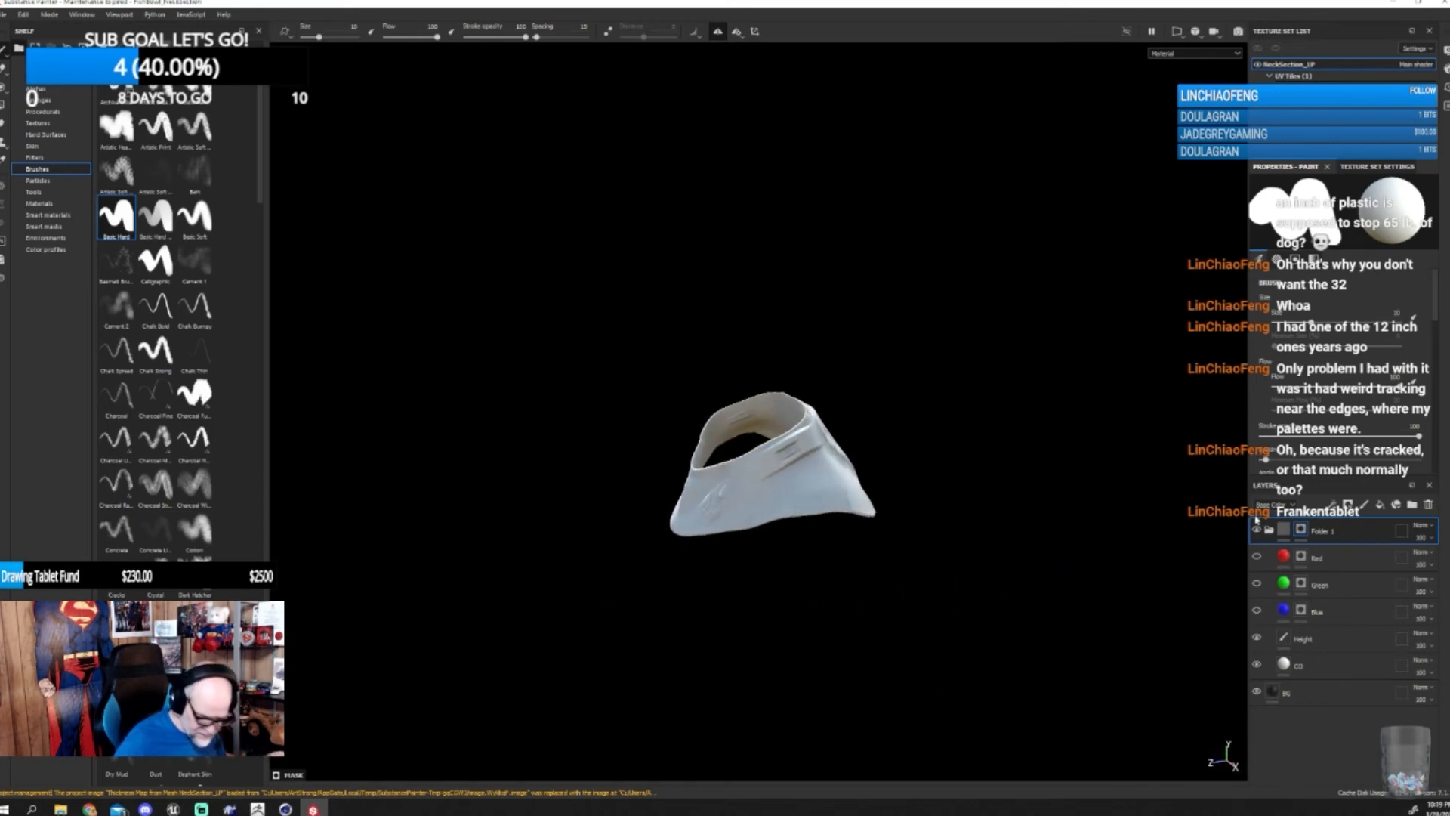
- Export the NeckSection_LP textures at 4096 with the Unreal Engine 4 (Packed) template and open the output directory
{"action": "left_click", "coordinate": [6, 14]}
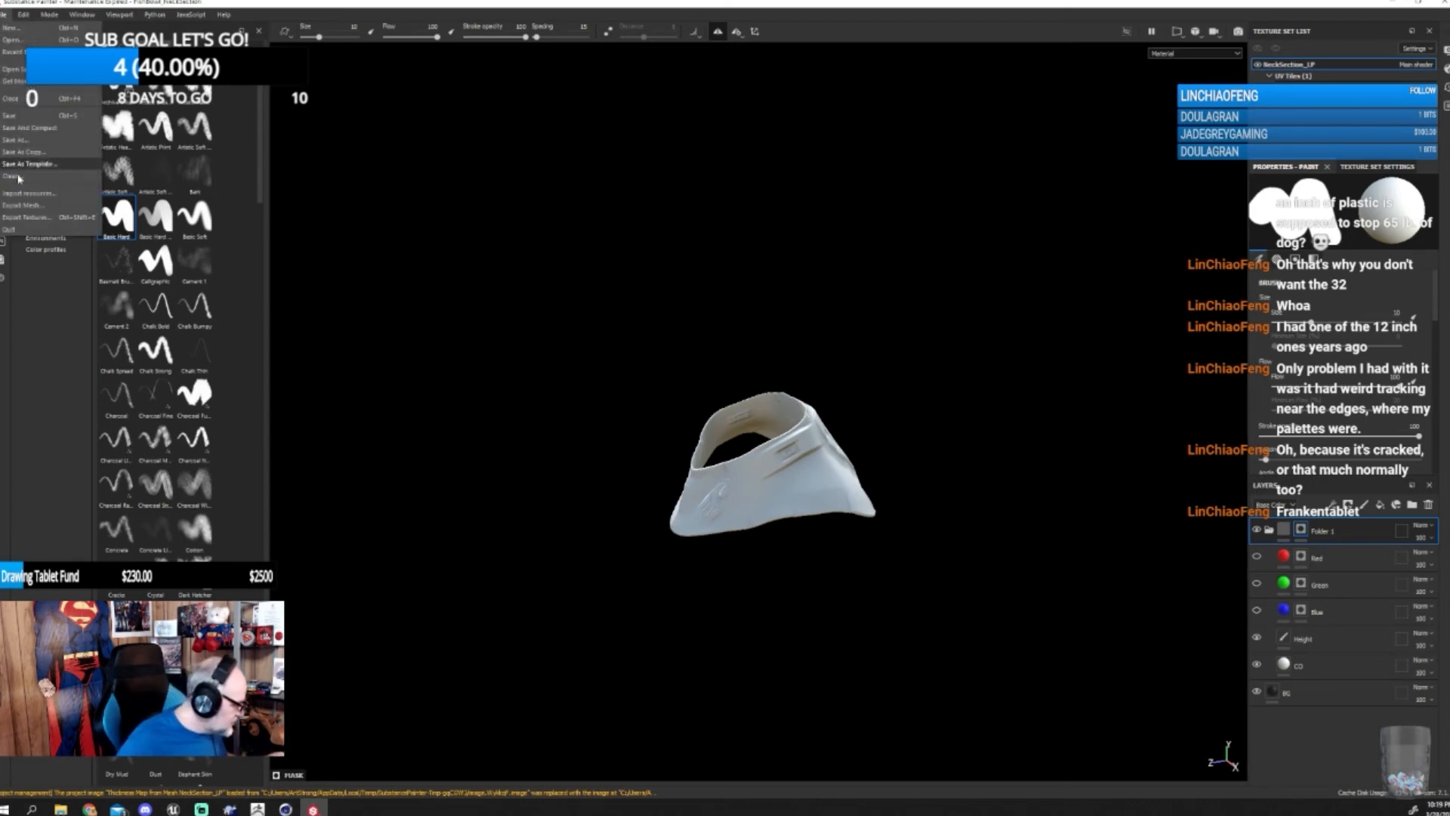
{"action": "left_click", "coordinate": [36, 217]}
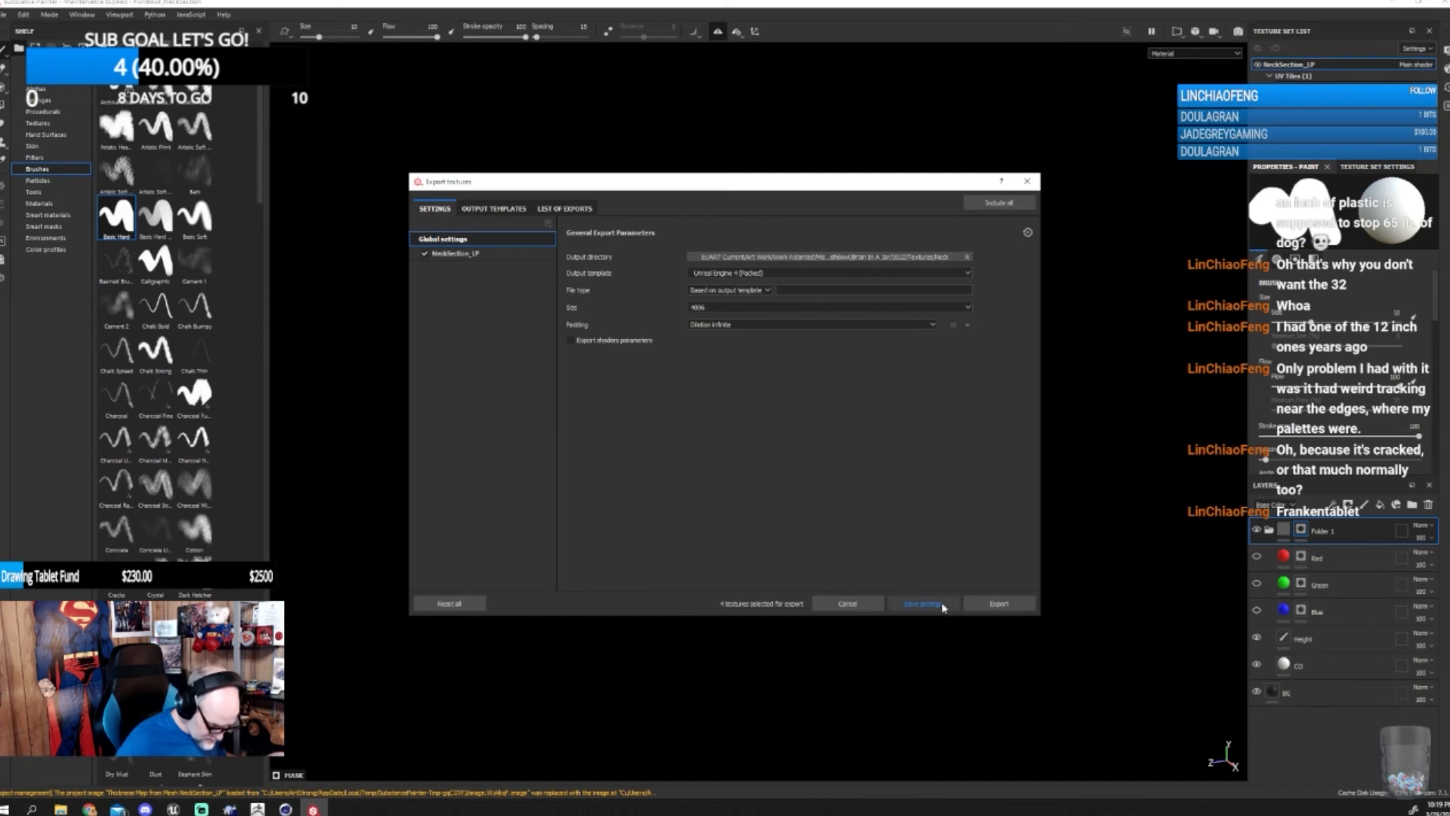
{"action": "left_click", "coordinate": [999, 603]}
{"action": "left_click", "coordinate": [987, 204]}
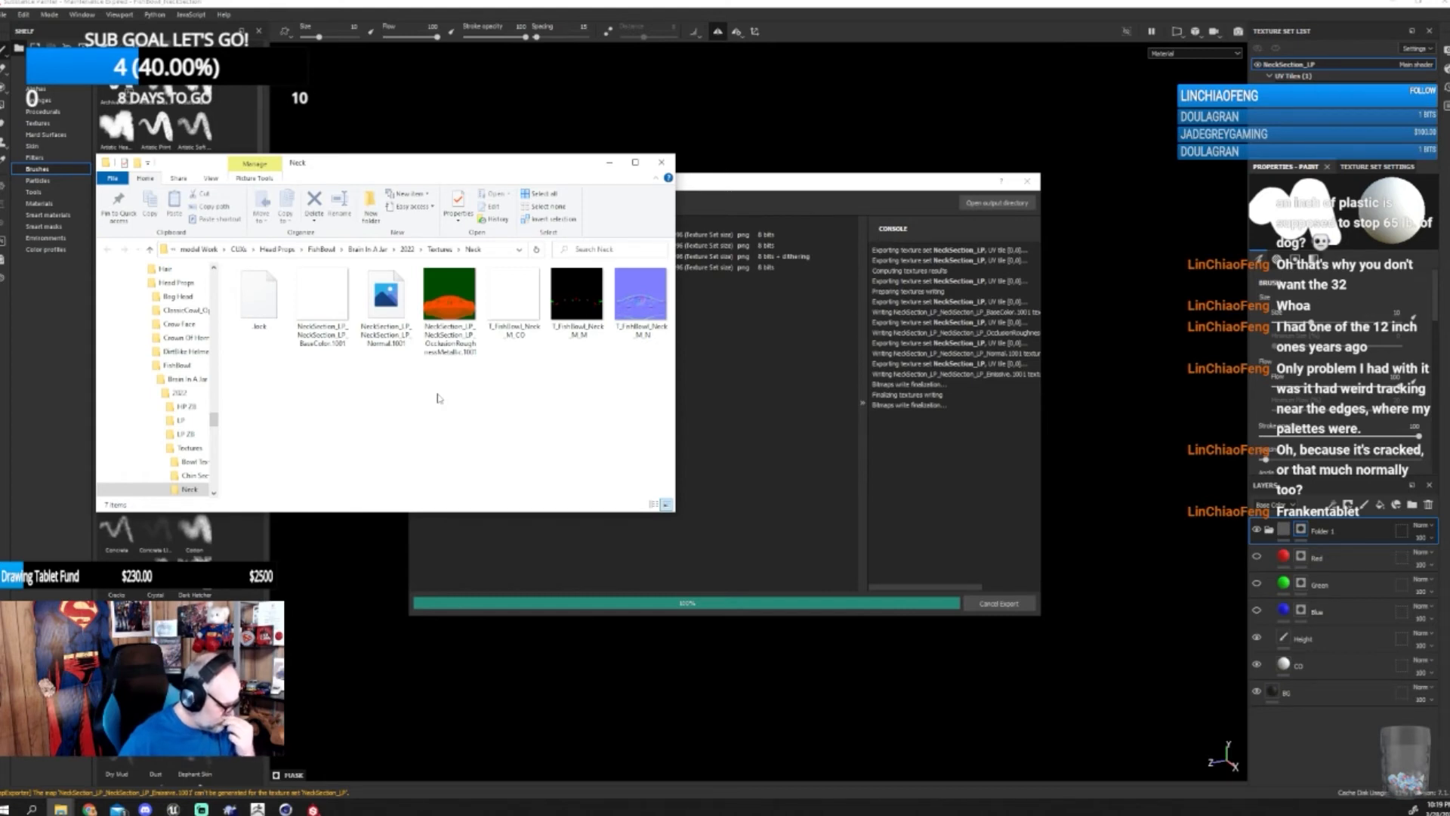
- Copy the name of the old T_FishBowl_Neck_M_CO texture and delete that file from the Neck folder
{"action": "left_click", "coordinate": [526, 344]}
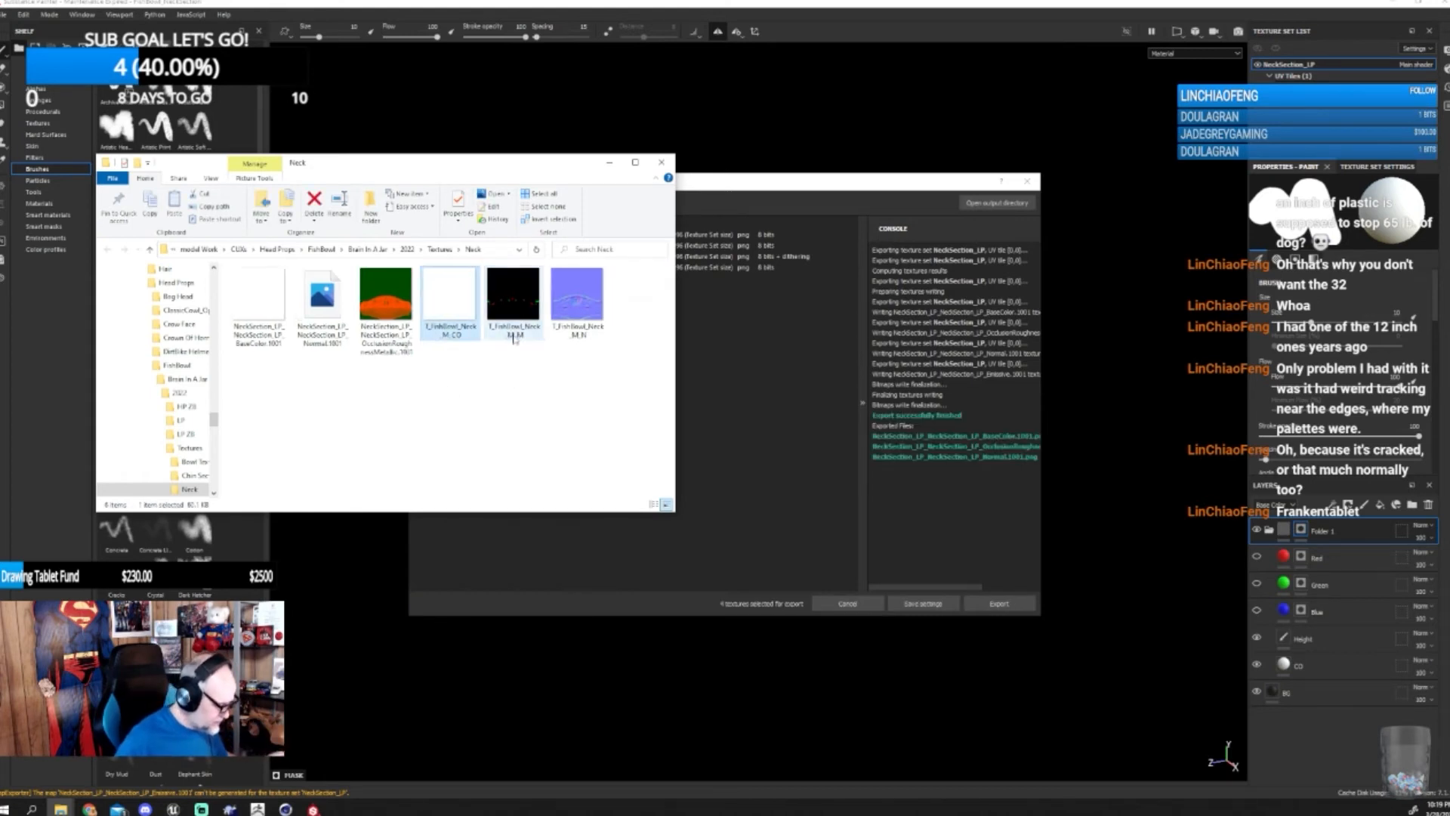
{"action": "left_click", "coordinate": [514, 336]}
{"action": "left_click", "coordinate": [428, 381]}
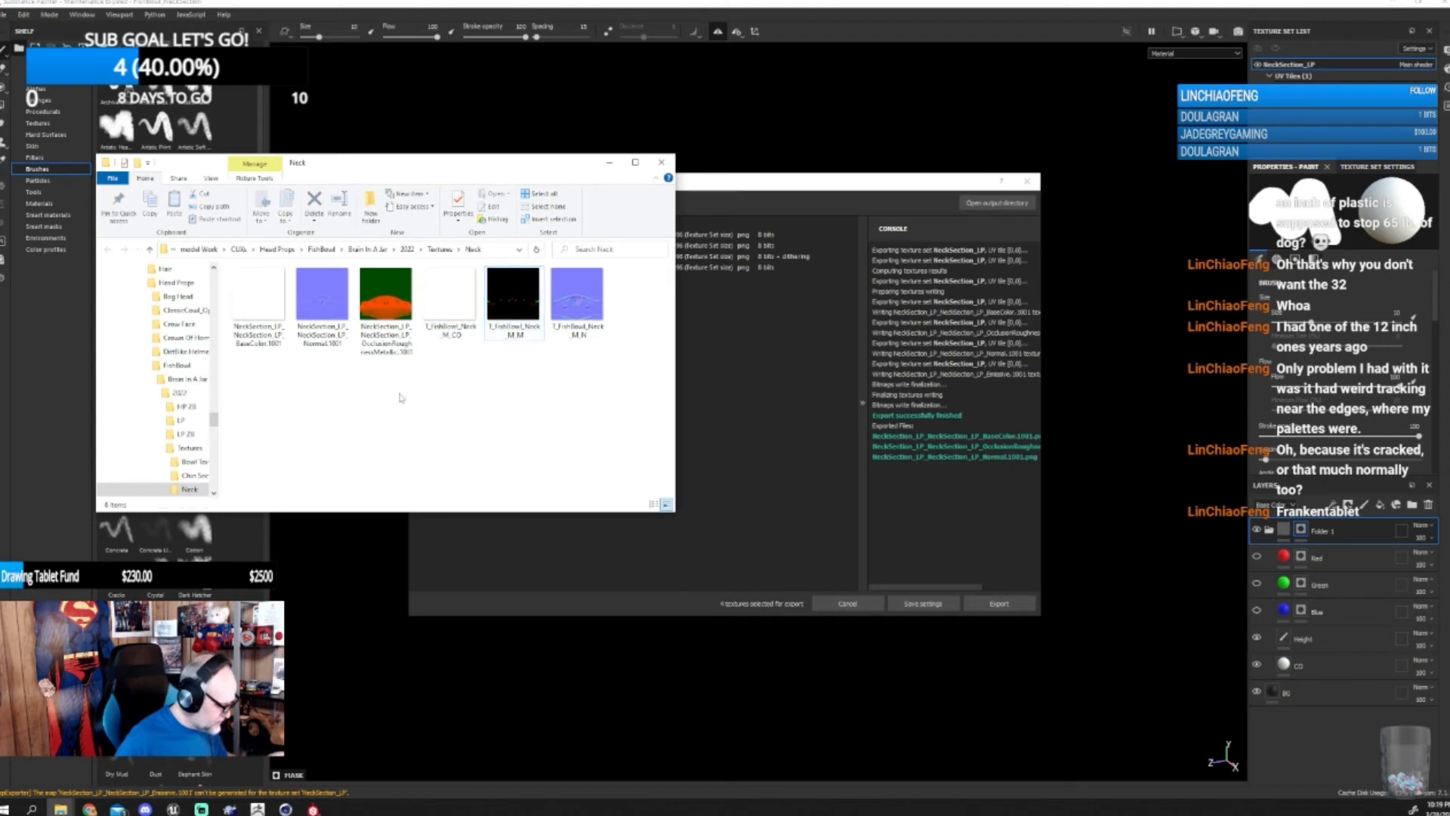
{"action": "left_click", "coordinate": [445, 340]}
{"action": "key", "text": "F2"}
{"action": "key", "text": "ctrl+c"}
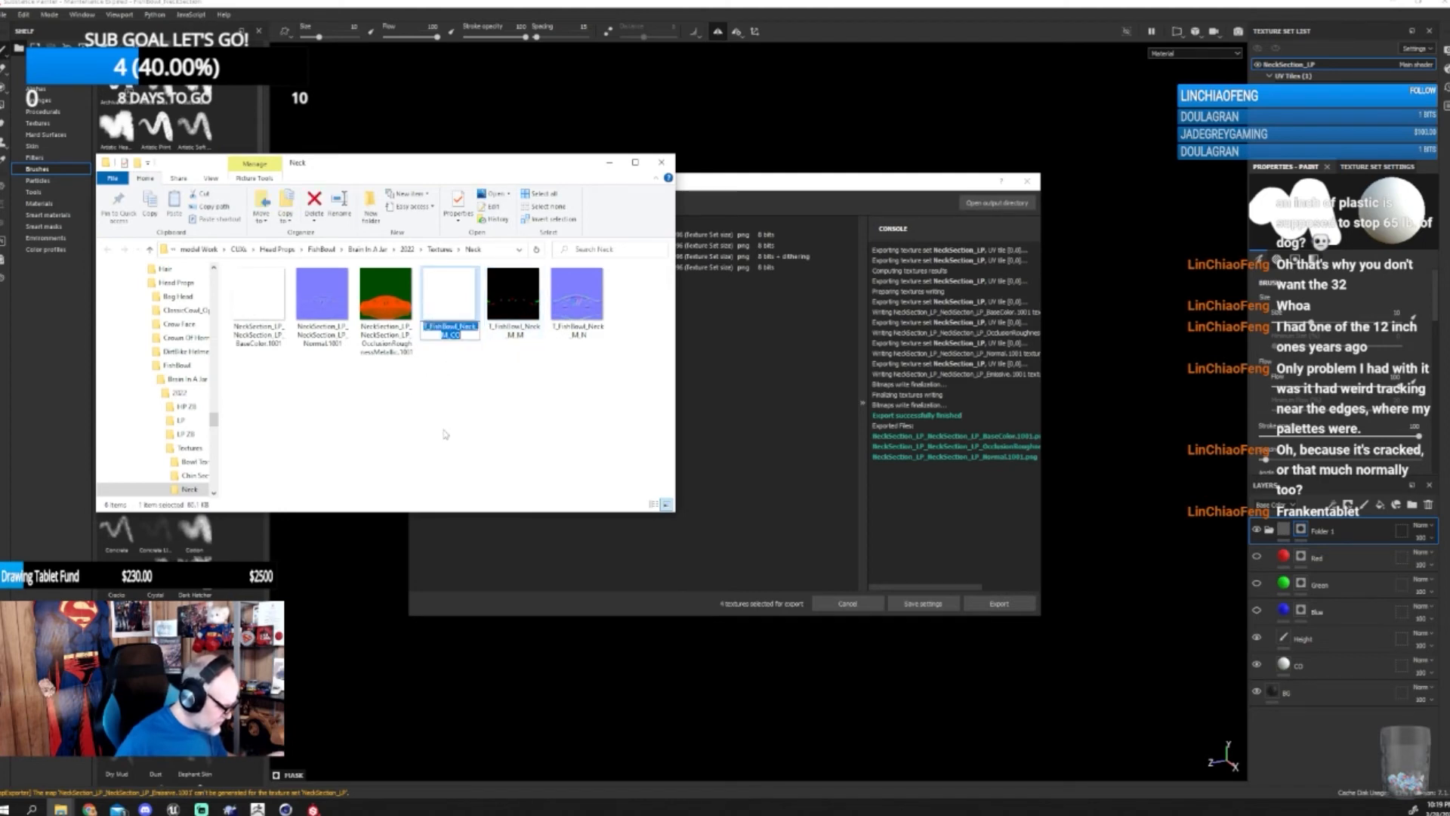
{"action": "left_click", "coordinate": [458, 446]}
{"action": "left_click", "coordinate": [456, 325]}
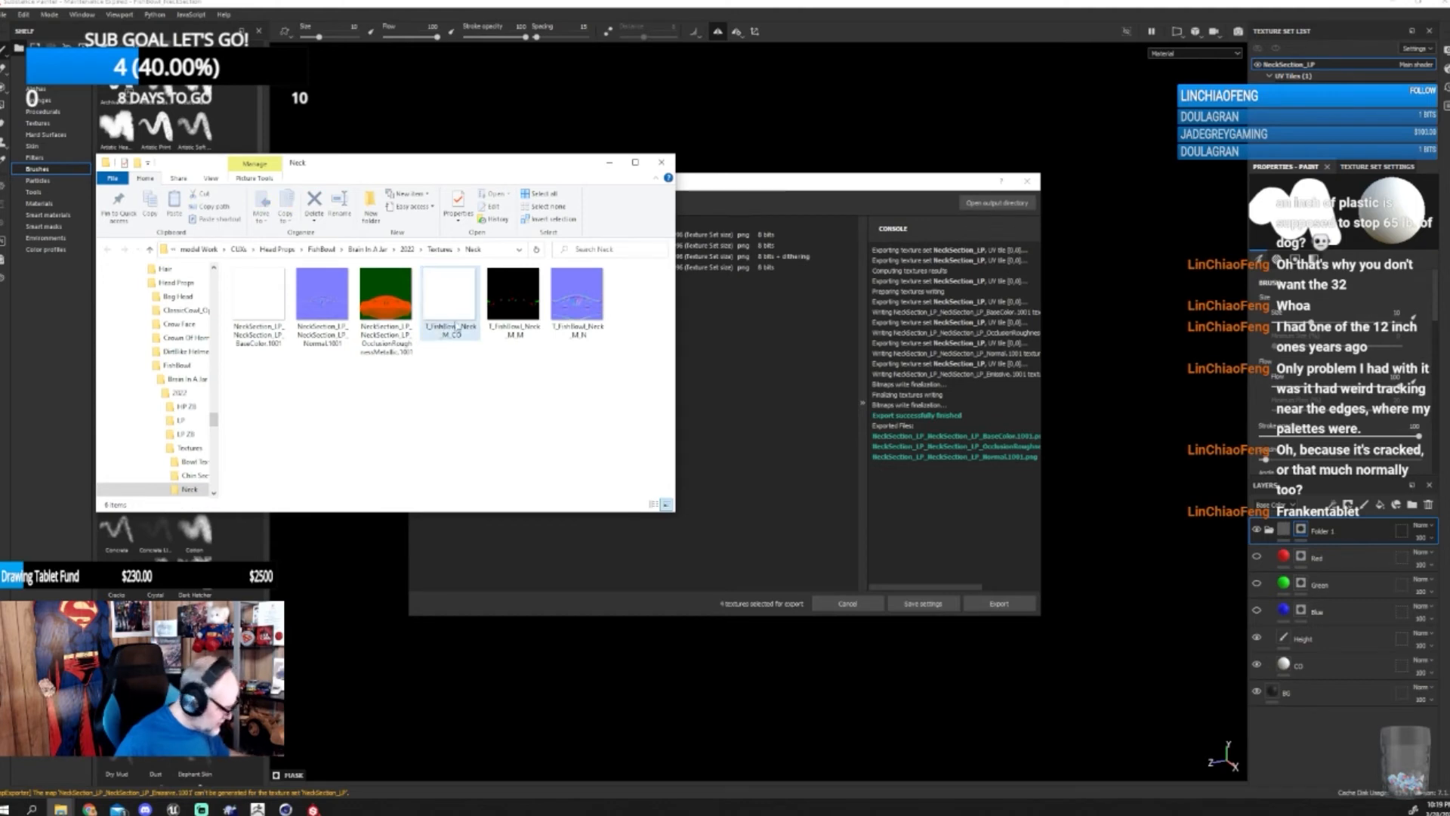
{"action": "key", "text": "Delete"}
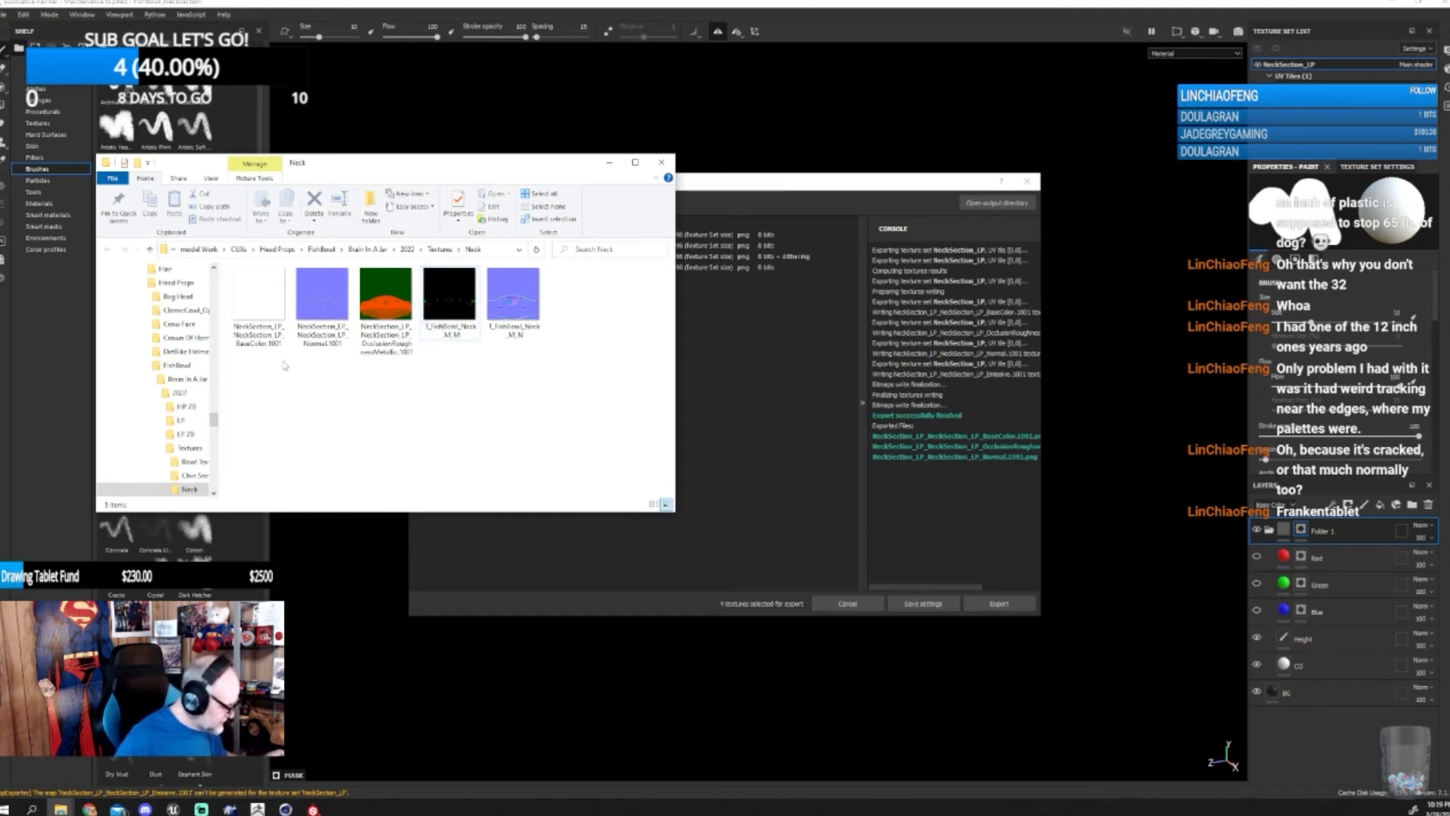
- Rename the newly exported BaseColor texture as T_FishBowl_Neck_M_CO
{"action": "left_click", "coordinate": [272, 348]}
{"action": "key", "text": "F2"}
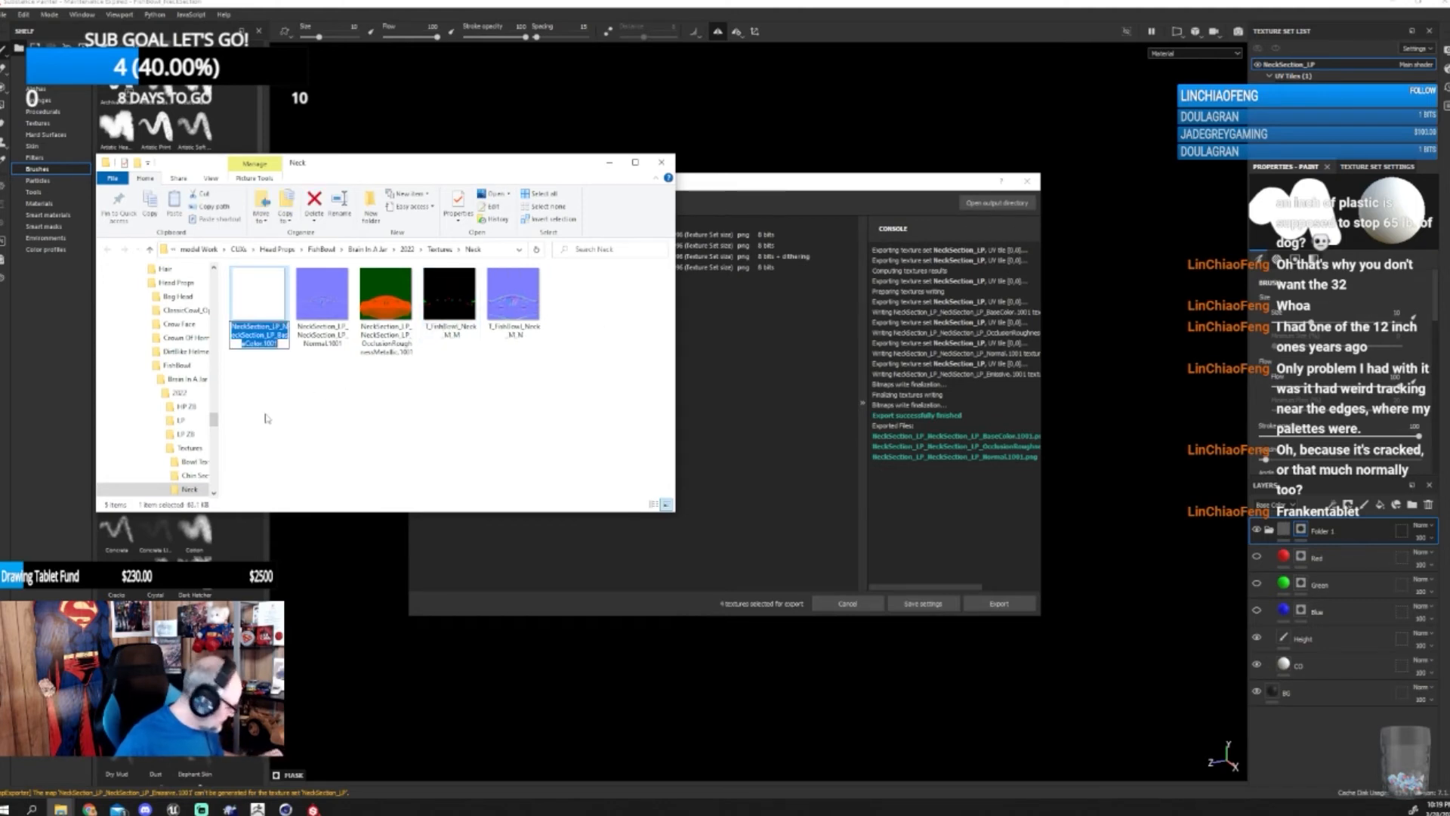
{"action": "key", "text": "ctrl+v"}
{"action": "key", "text": "Return"}
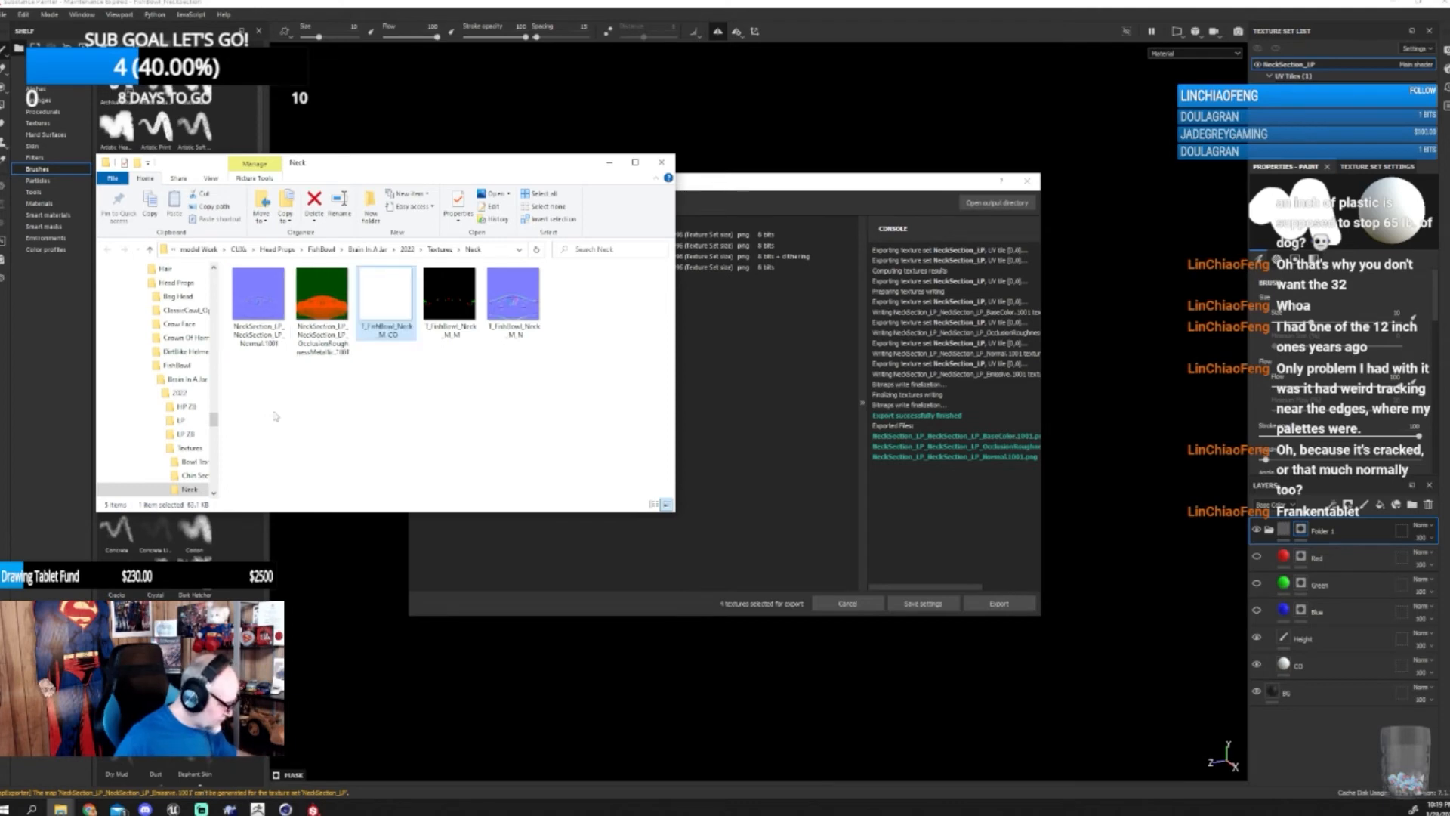
- Delete the exported NeckSection_LP OcclusionRoughnessMetallic and Normal textures from the Neck folder
{"action": "left_click", "coordinate": [323, 312]}
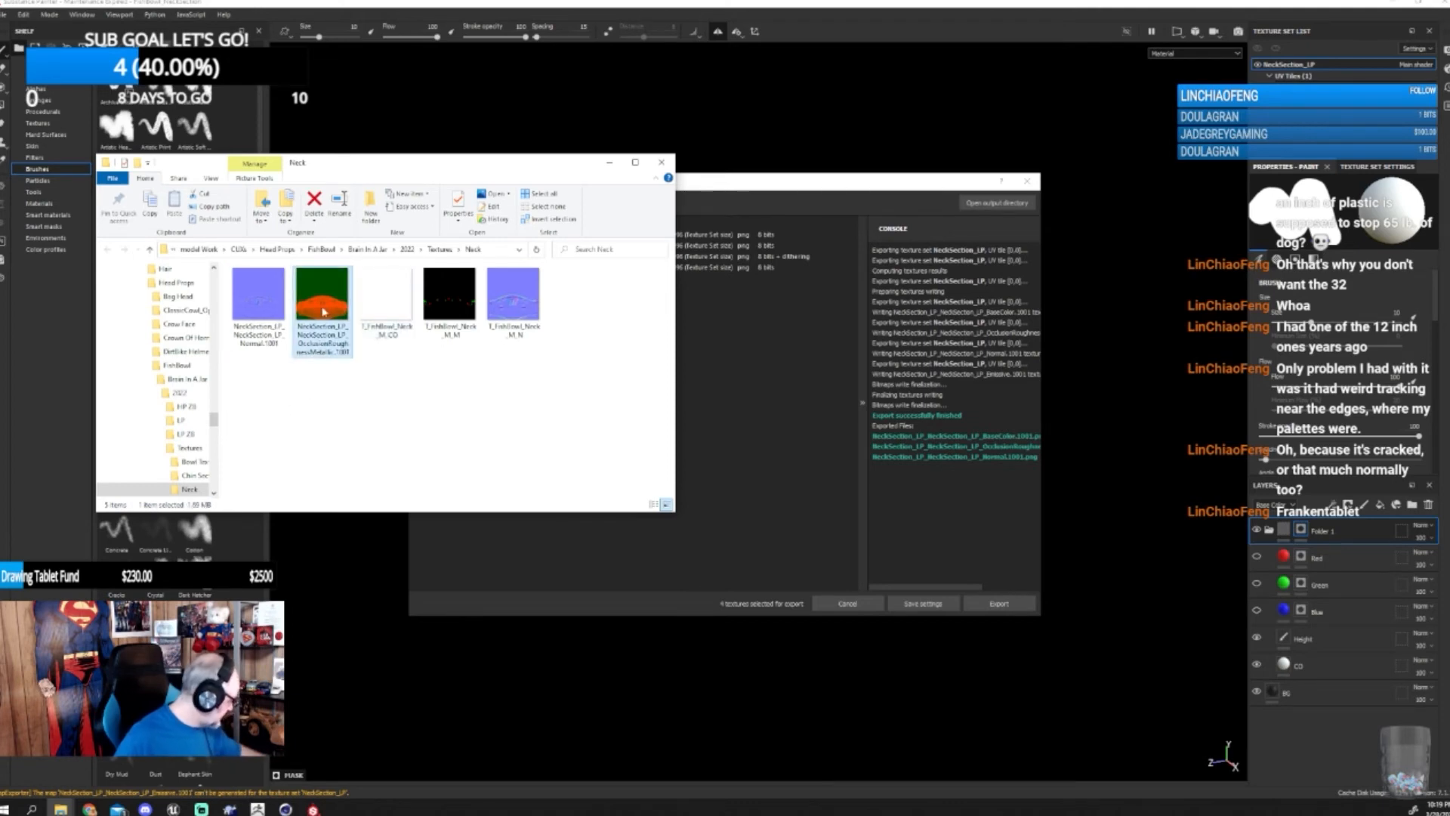
{"action": "key", "text": "Delete"}
{"action": "left_click", "coordinate": [272, 341]}
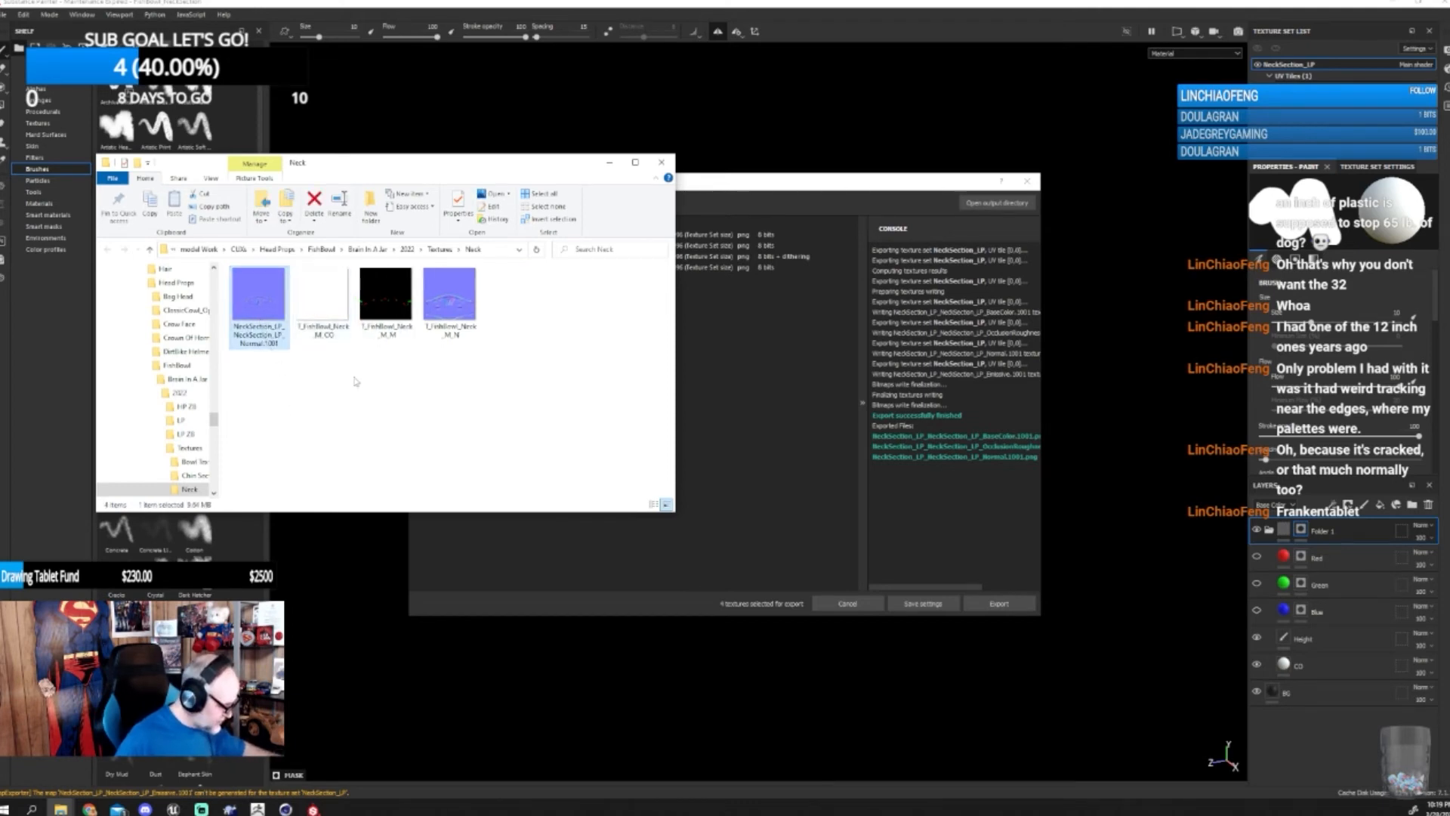
{"action": "key", "text": "Delete"}
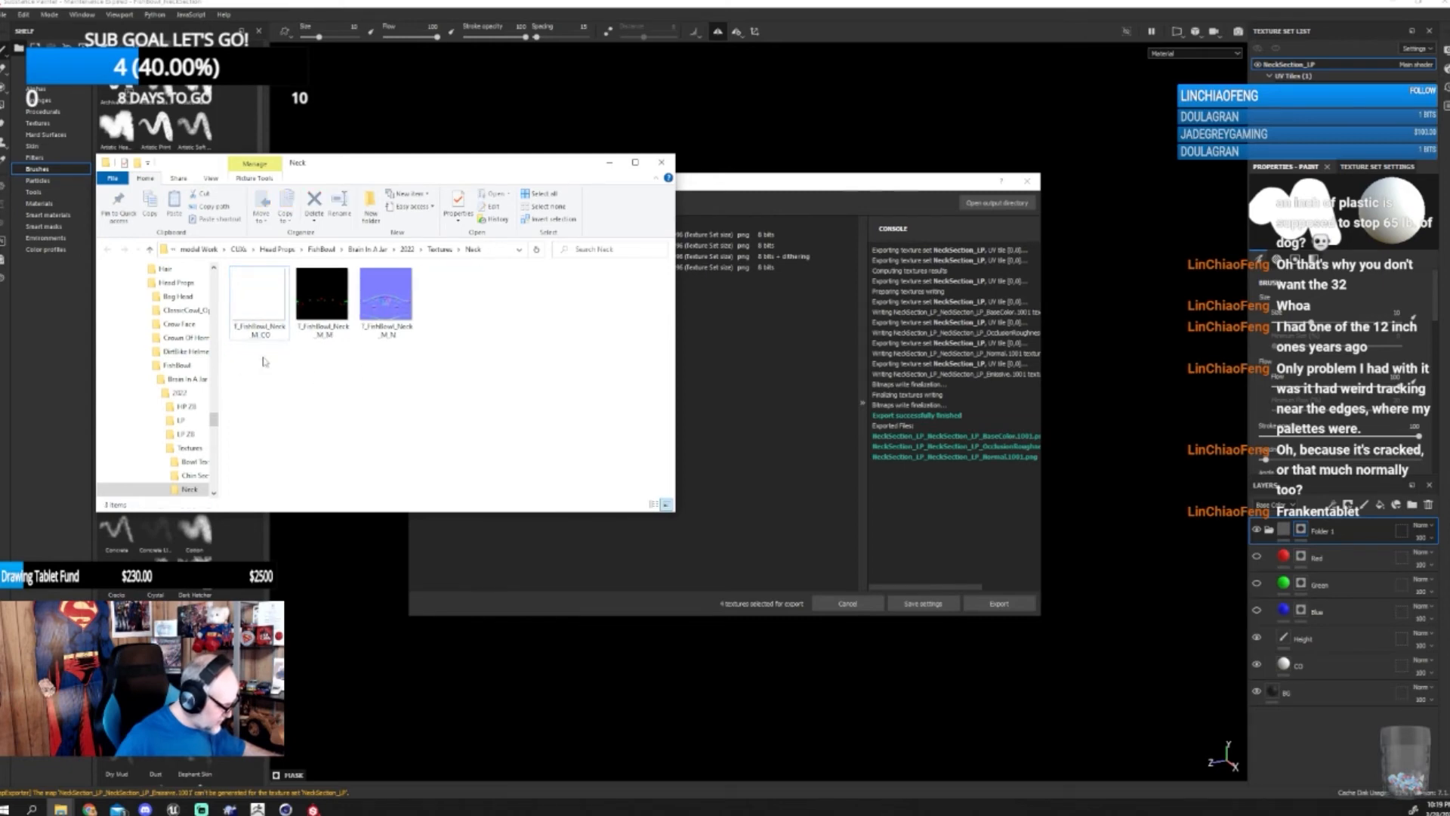
- Save the export settings, then show the Red, Green and Blue layers and hide the CO layer
{"action": "left_click", "coordinate": [907, 605]}
{"action": "left_click", "coordinate": [1257, 557]}
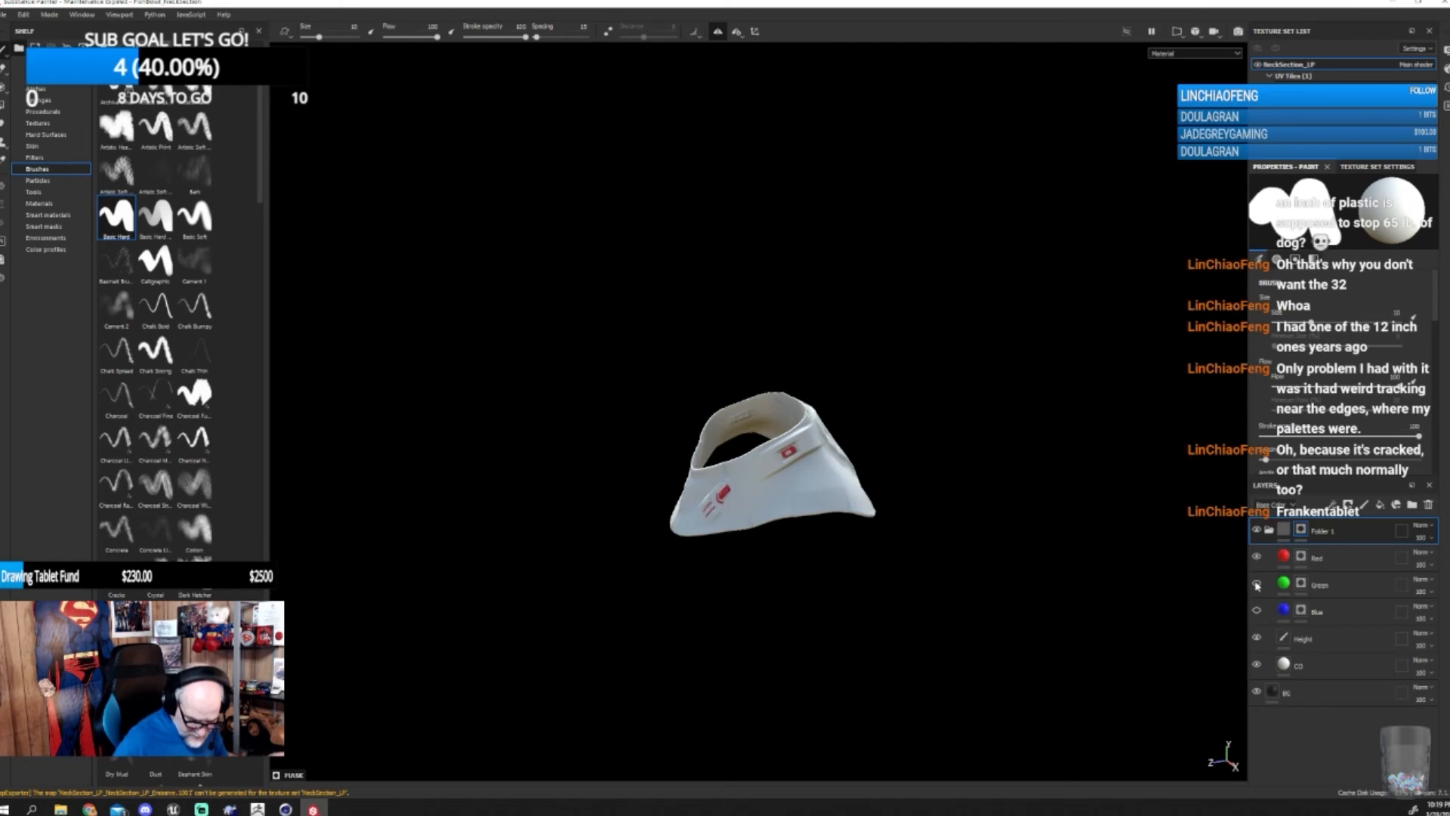
{"action": "left_click", "coordinate": [1257, 583]}
{"action": "left_click", "coordinate": [1257, 665]}
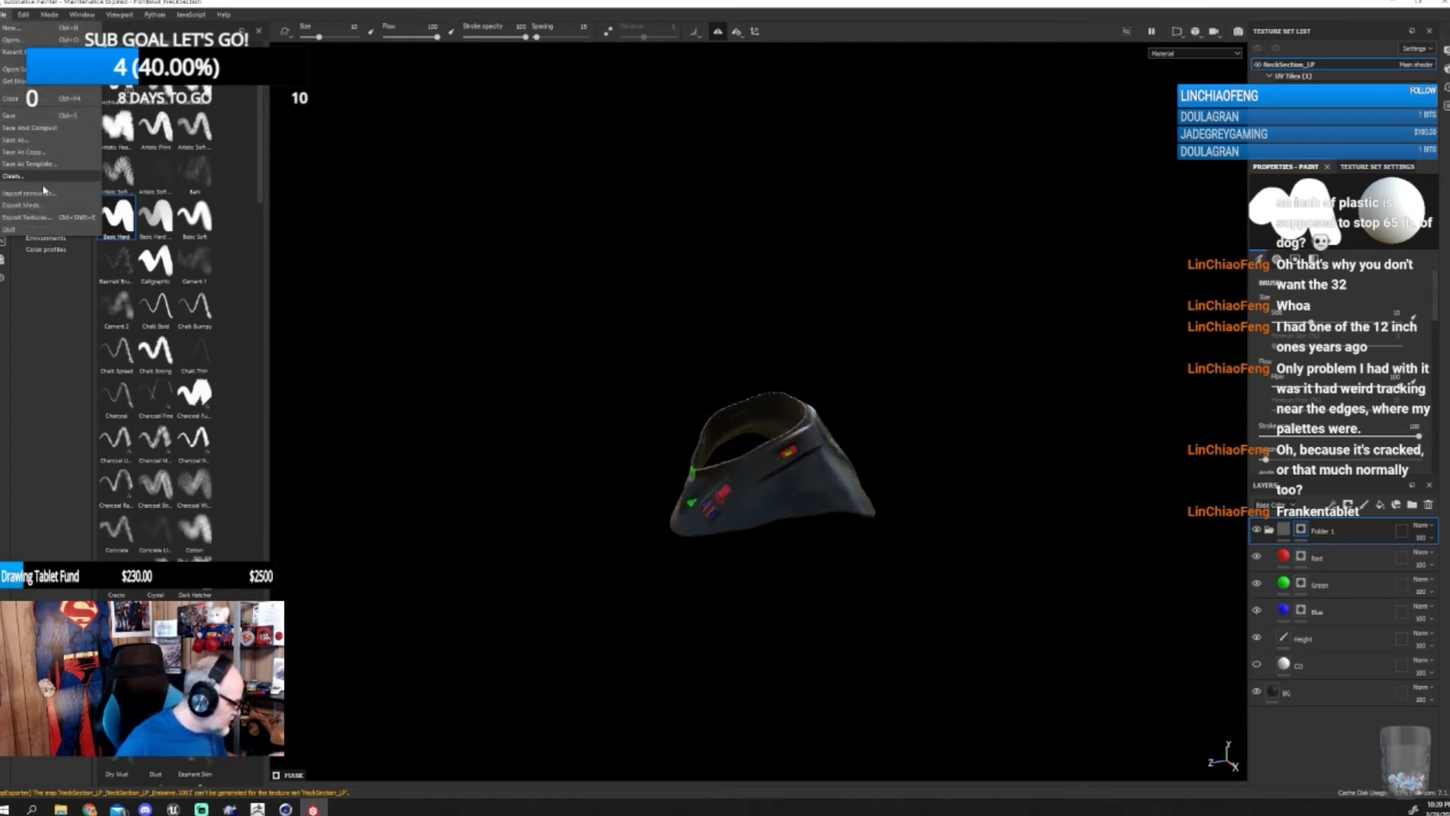
- Export the NeckSection_LP textures again at 4096 with the Unreal Engine 4 (Packed) template and save the export settings
{"action": "key", "text": "ctrl+shift+e"}
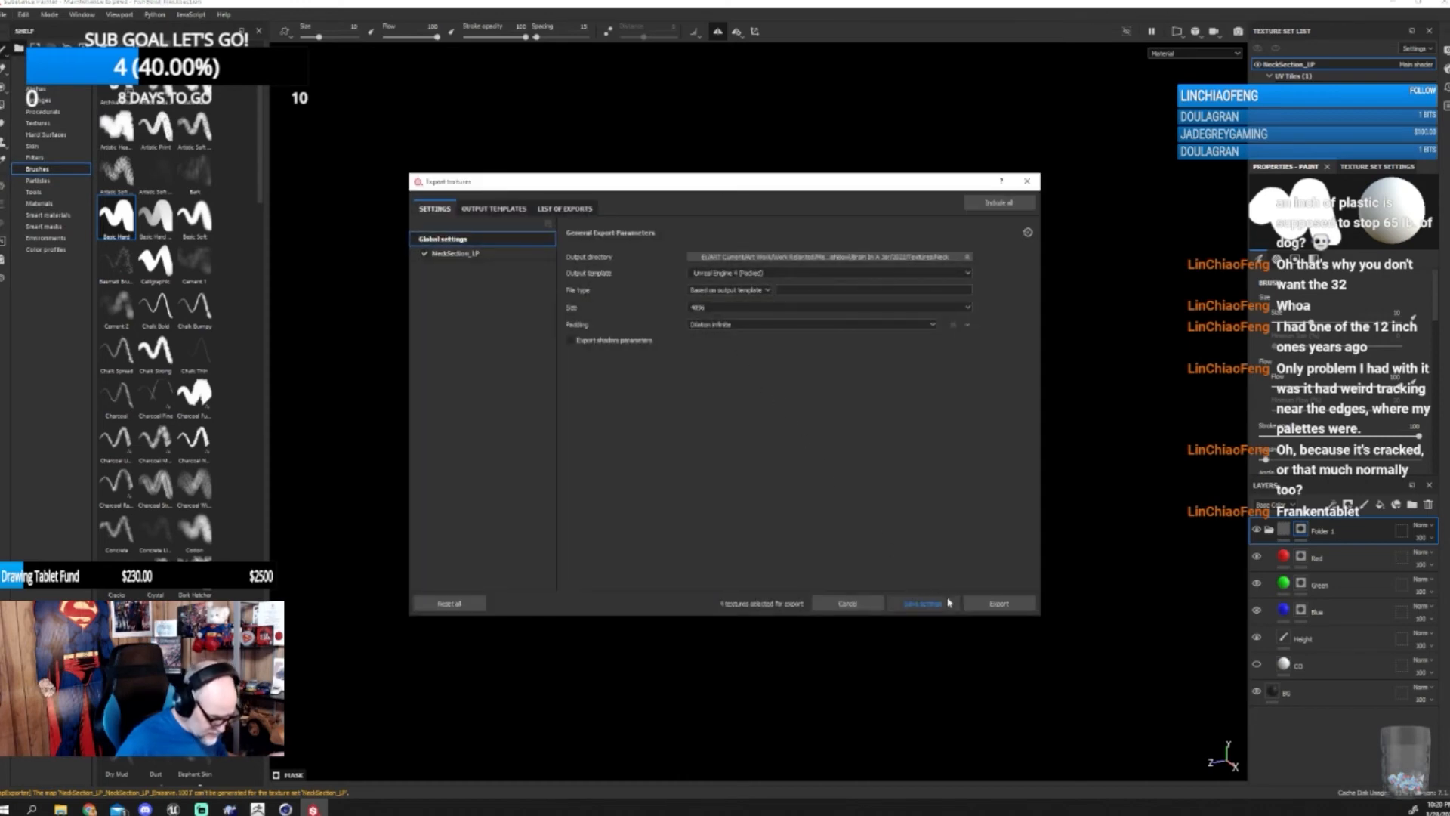
{"action": "left_click", "coordinate": [981, 598]}
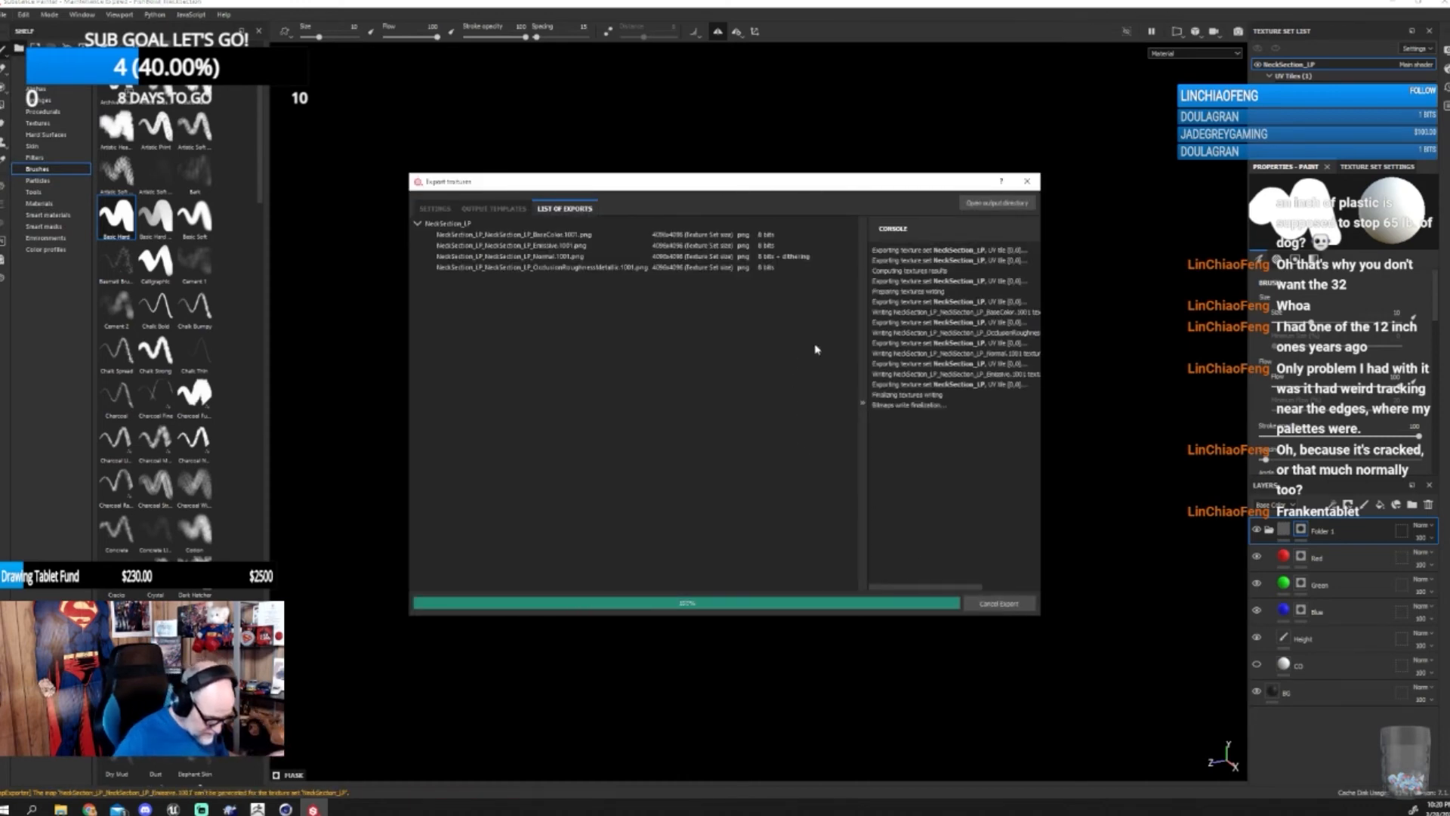
{"action": "left_click", "coordinate": [943, 604]}
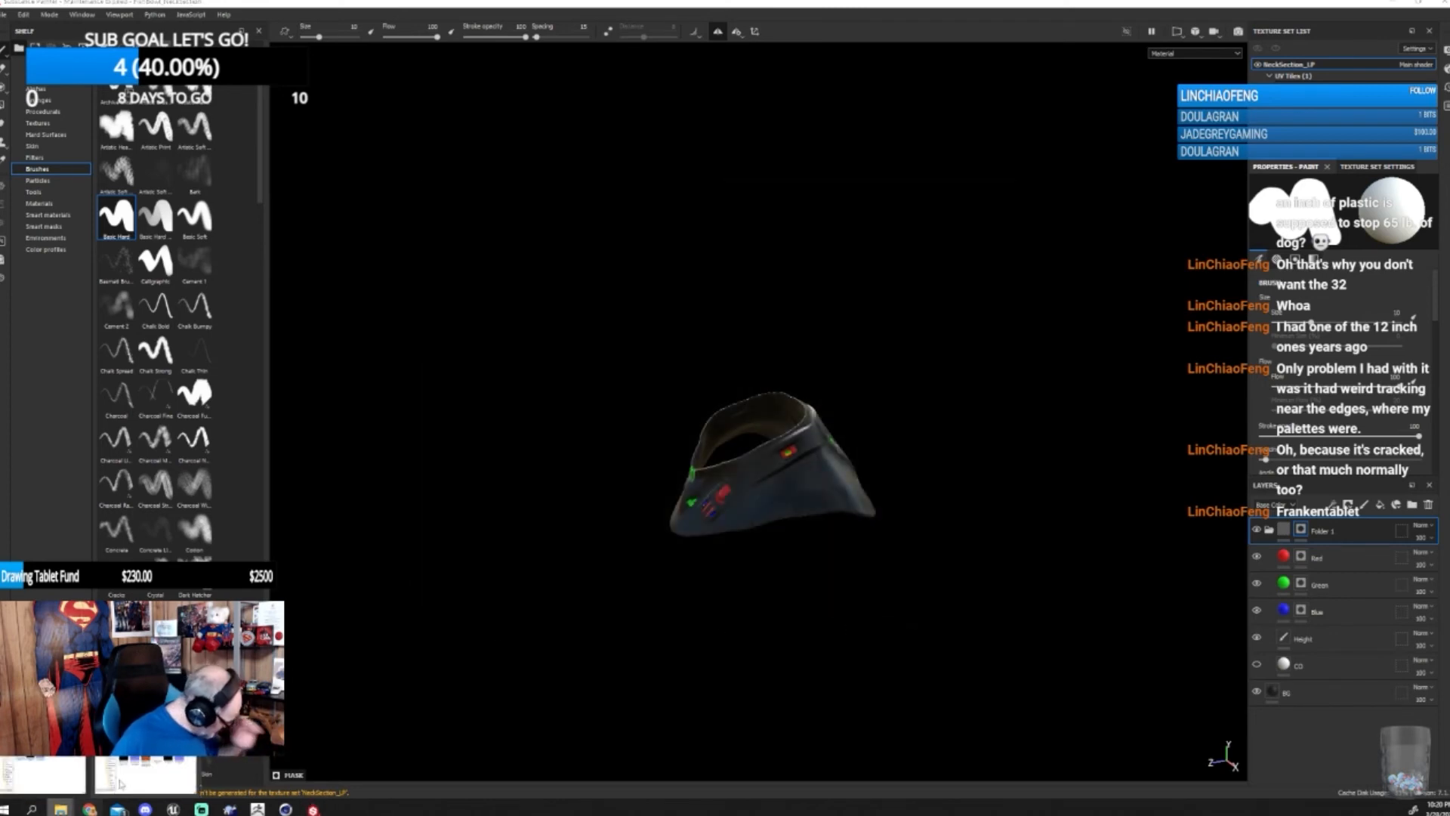
- Switch to the Neck folder in File Explorer and delete the newly exported OcclusionRoughnessMetallic texture
{"action": "left_click", "coordinate": [66, 809]}
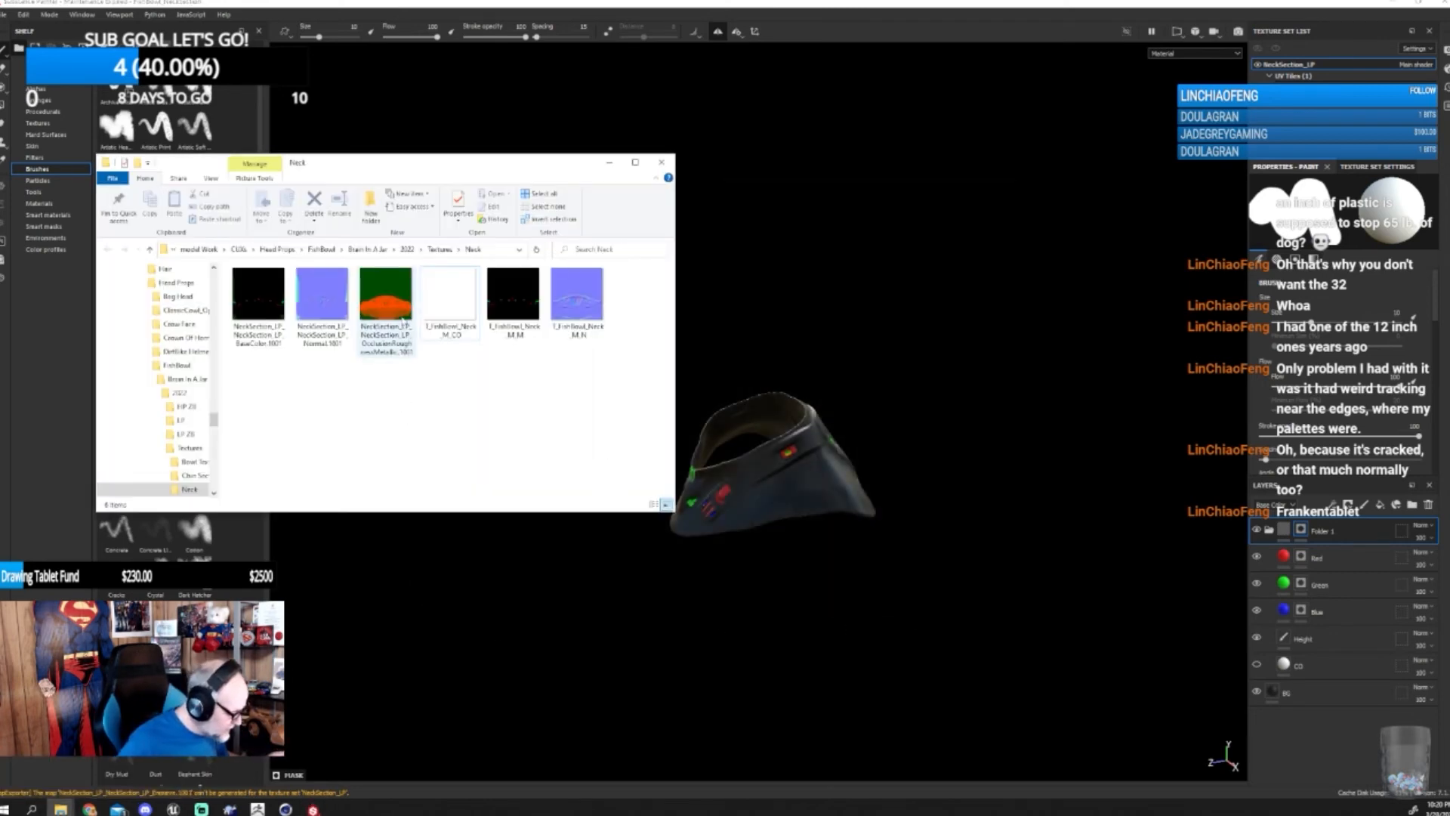
{"action": "left_click", "coordinate": [402, 318]}
{"action": "key", "text": "Delete"}
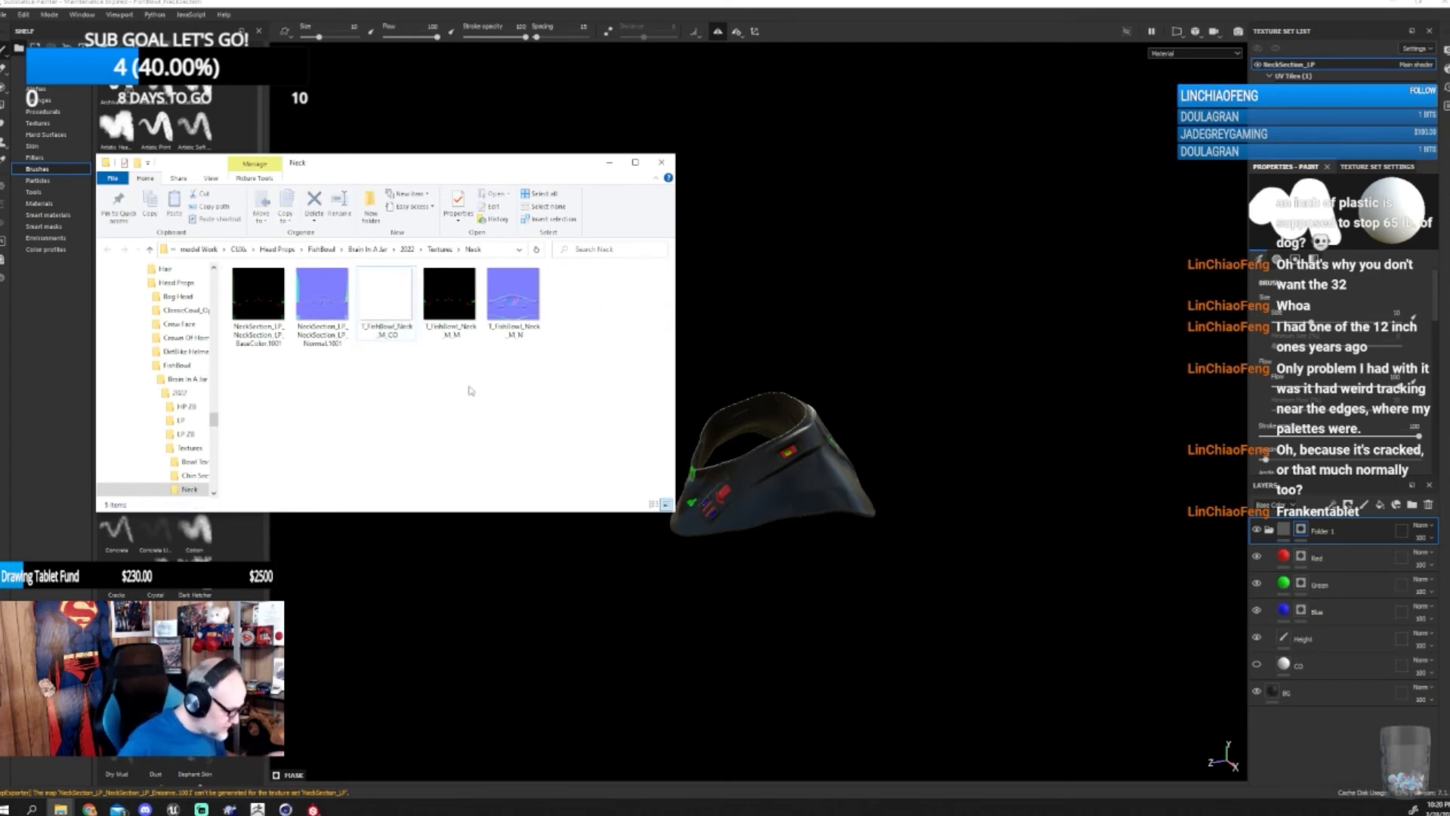
- Copy the name of the old T_FishBowl_Neck_M_M texture and delete that file
{"action": "left_click", "coordinate": [453, 310]}
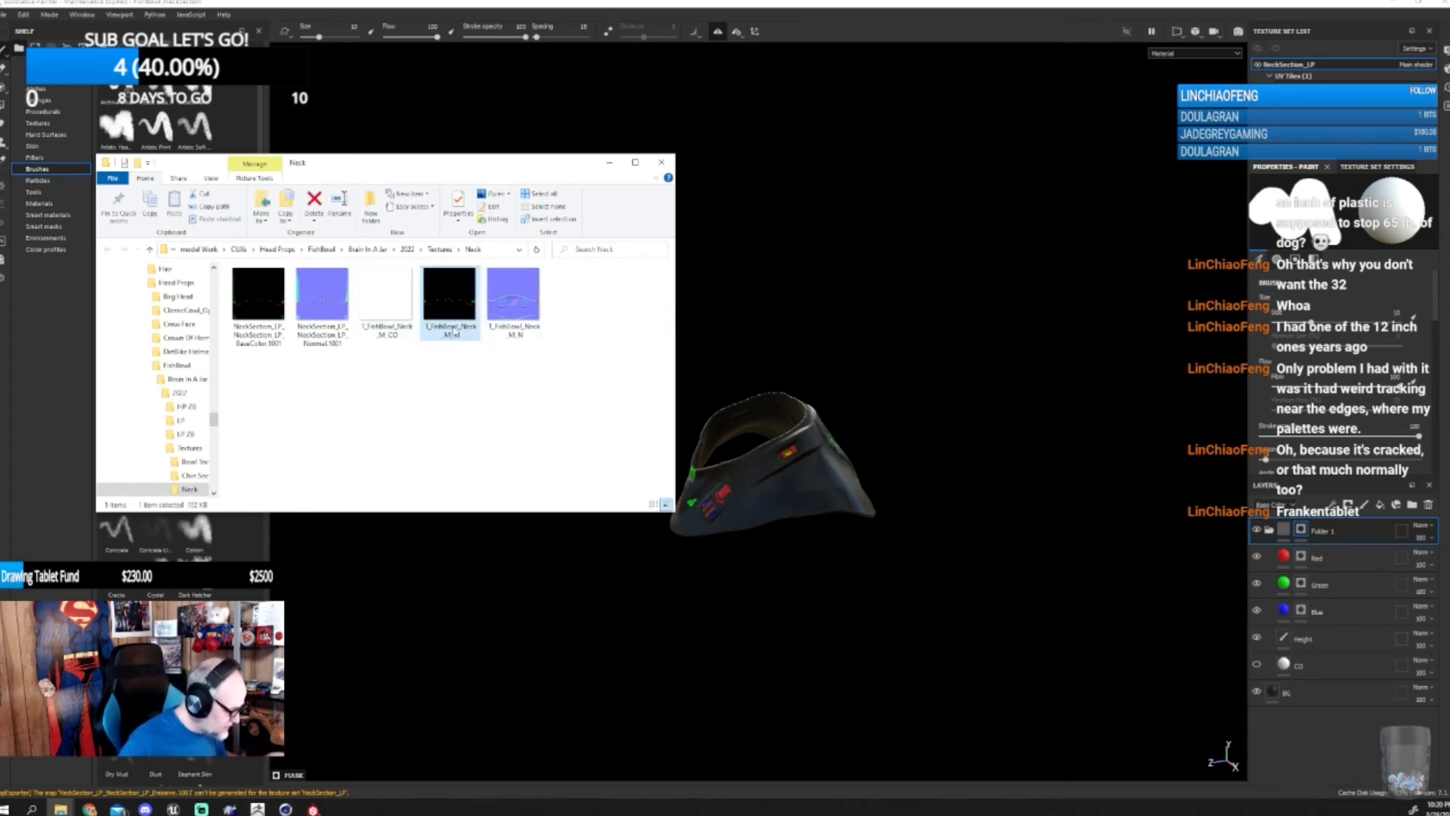
{"action": "key", "text": "F2"}
{"action": "key", "text": "ctrl+c"}
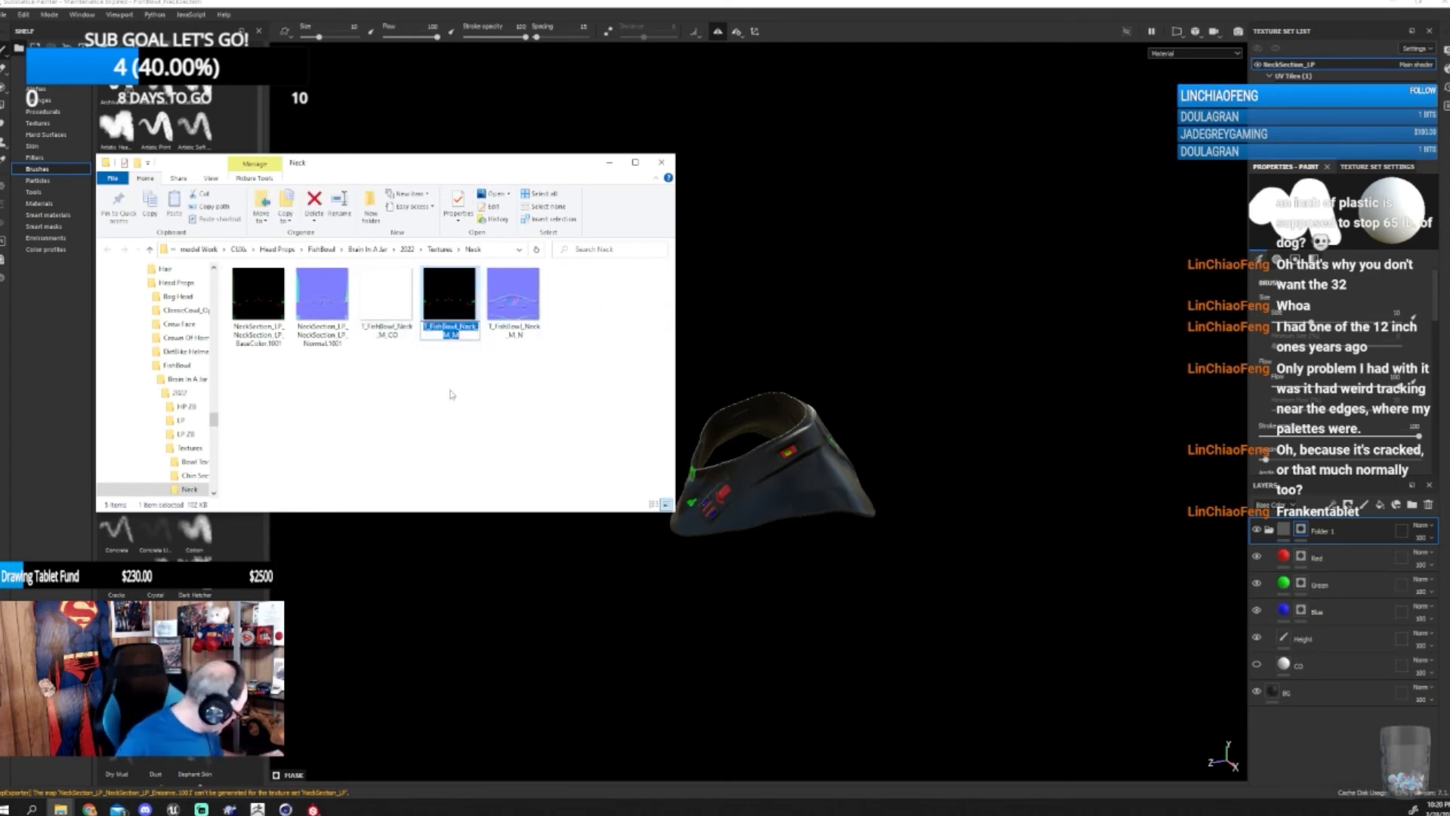
{"action": "left_click", "coordinate": [457, 414]}
{"action": "left_click", "coordinate": [447, 323]}
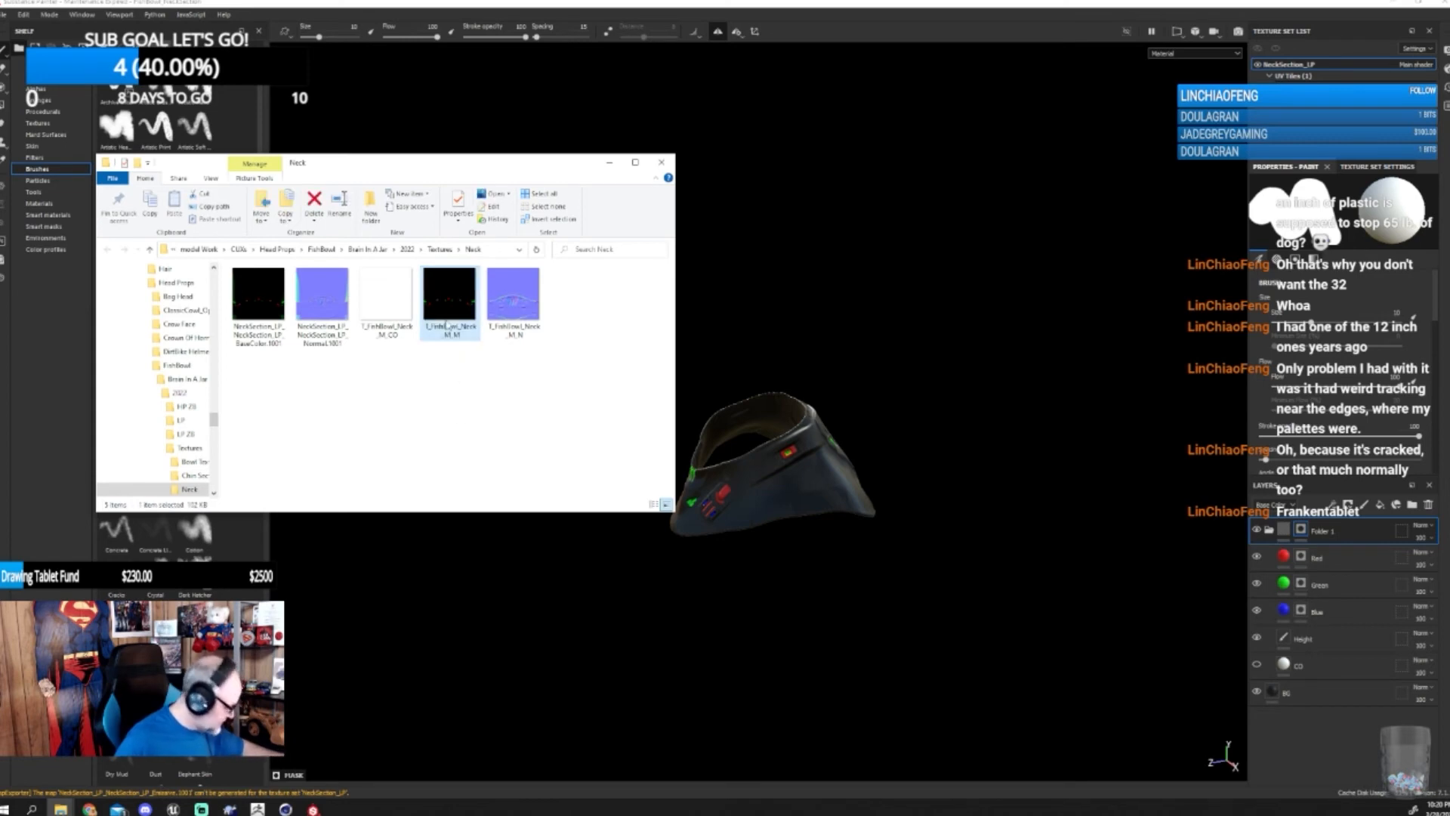
{"action": "key", "text": "Delete"}
- Rename the newly exported BaseColor texture as T_FishBowl_Neck_M_M
{"action": "left_click", "coordinate": [268, 325]}
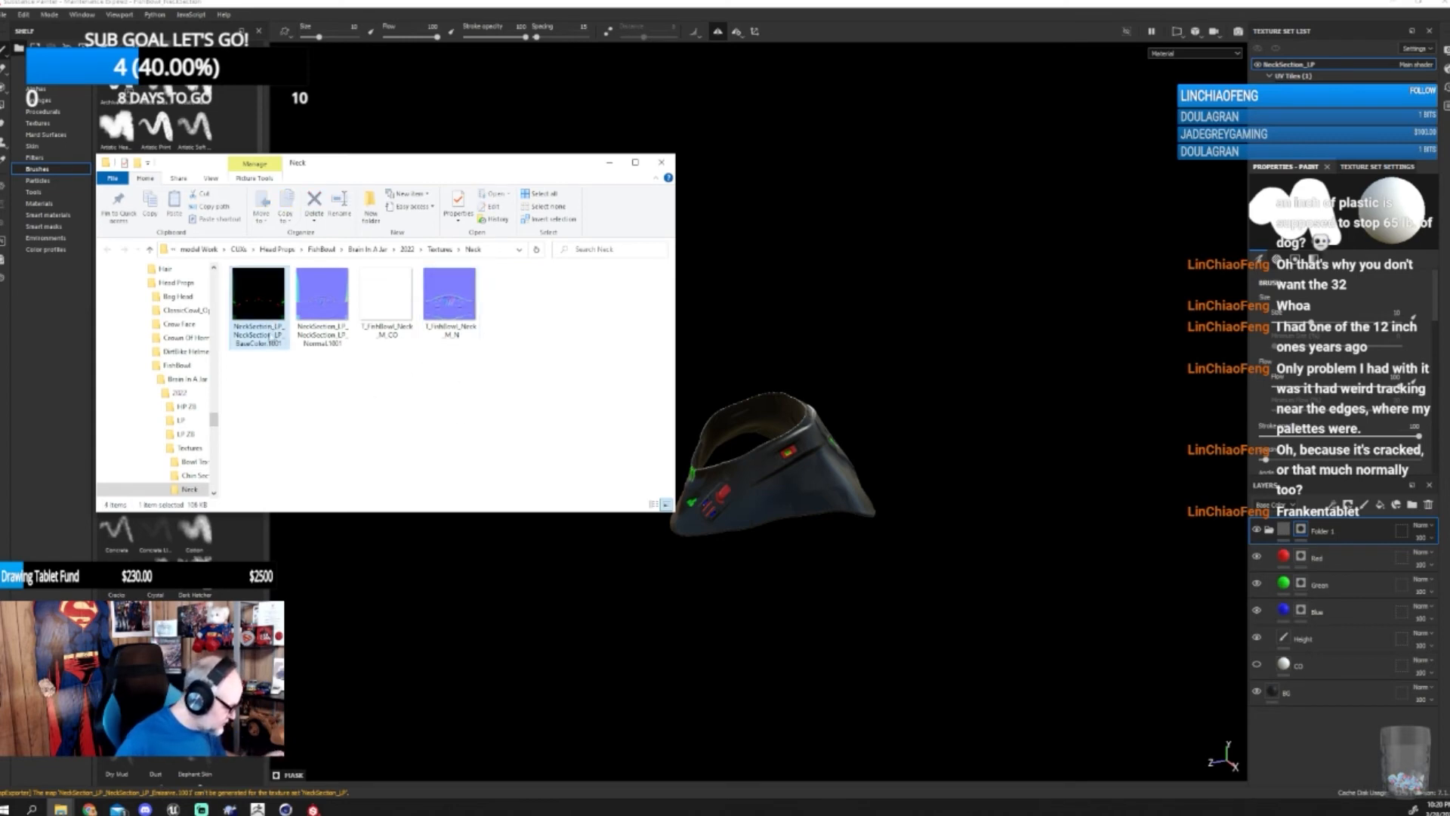
{"action": "key", "text": "F2"}
{"action": "key", "text": "ctrl+v"}
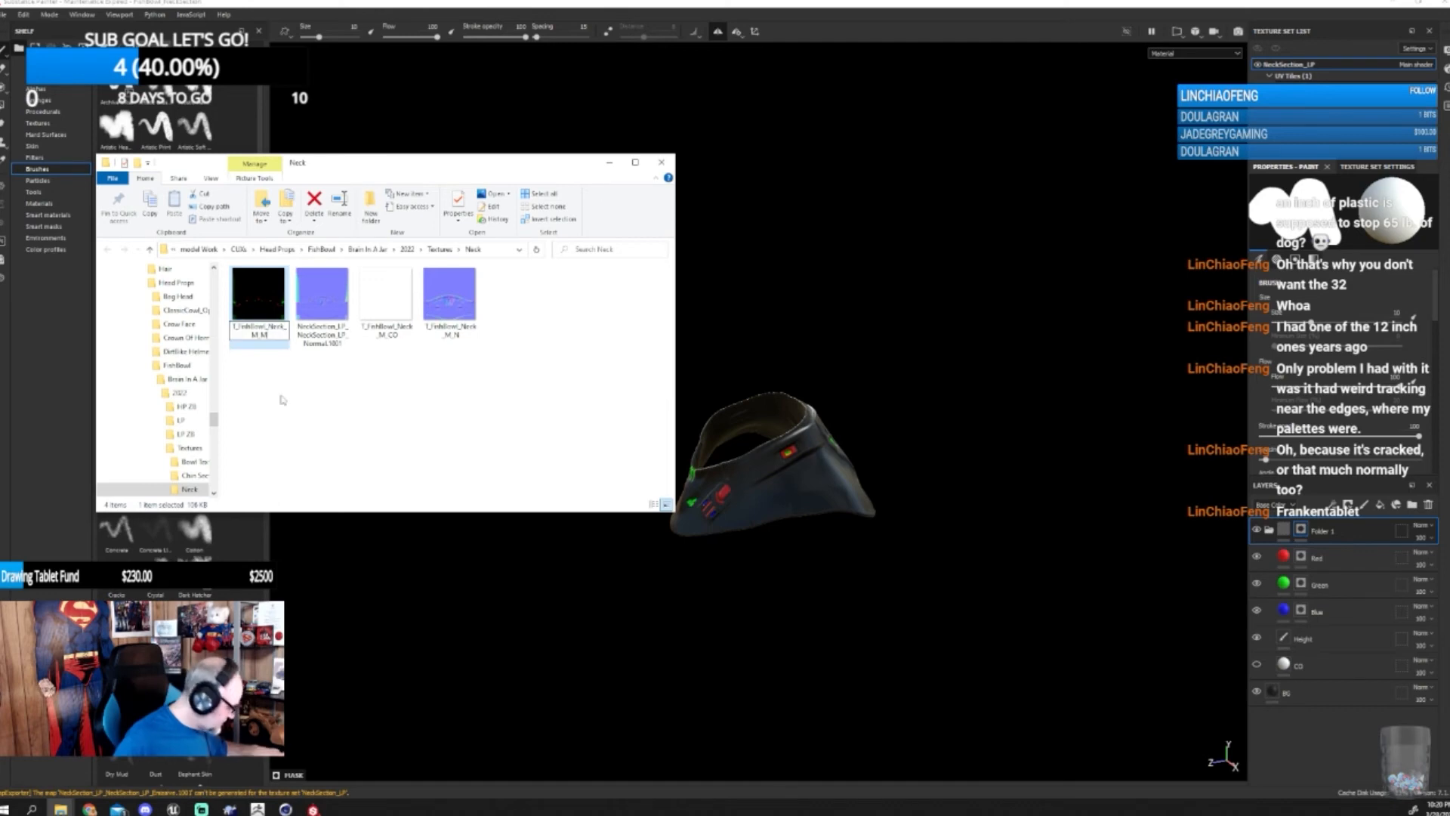
{"action": "key", "text": "Return"}
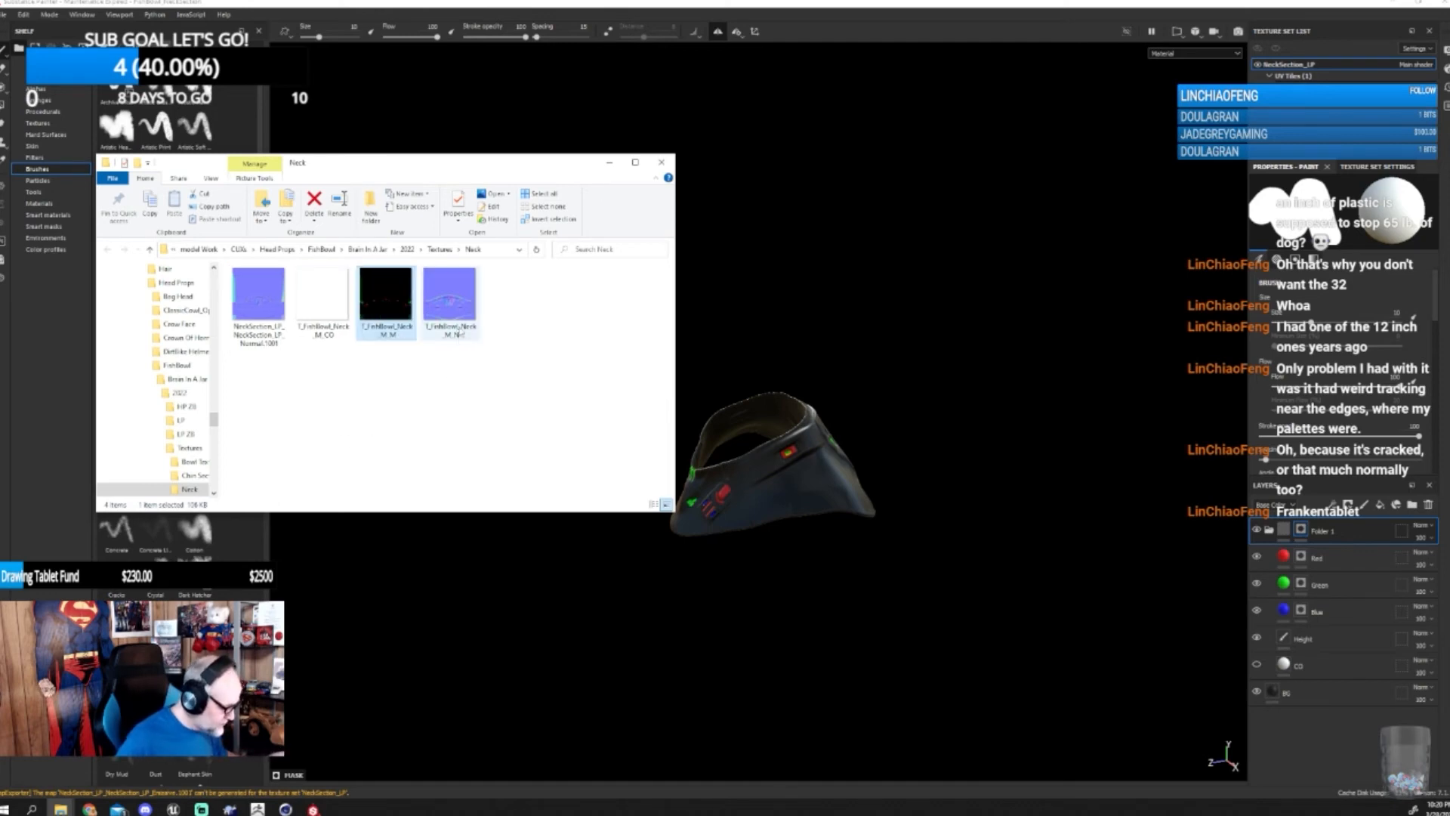
- Copy the name of the old T_FishBowl_Neck_M_N texture
{"action": "left_click", "coordinate": [455, 336]}
{"action": "key", "text": "F2"}
{"action": "key", "text": "ctrl+c"}
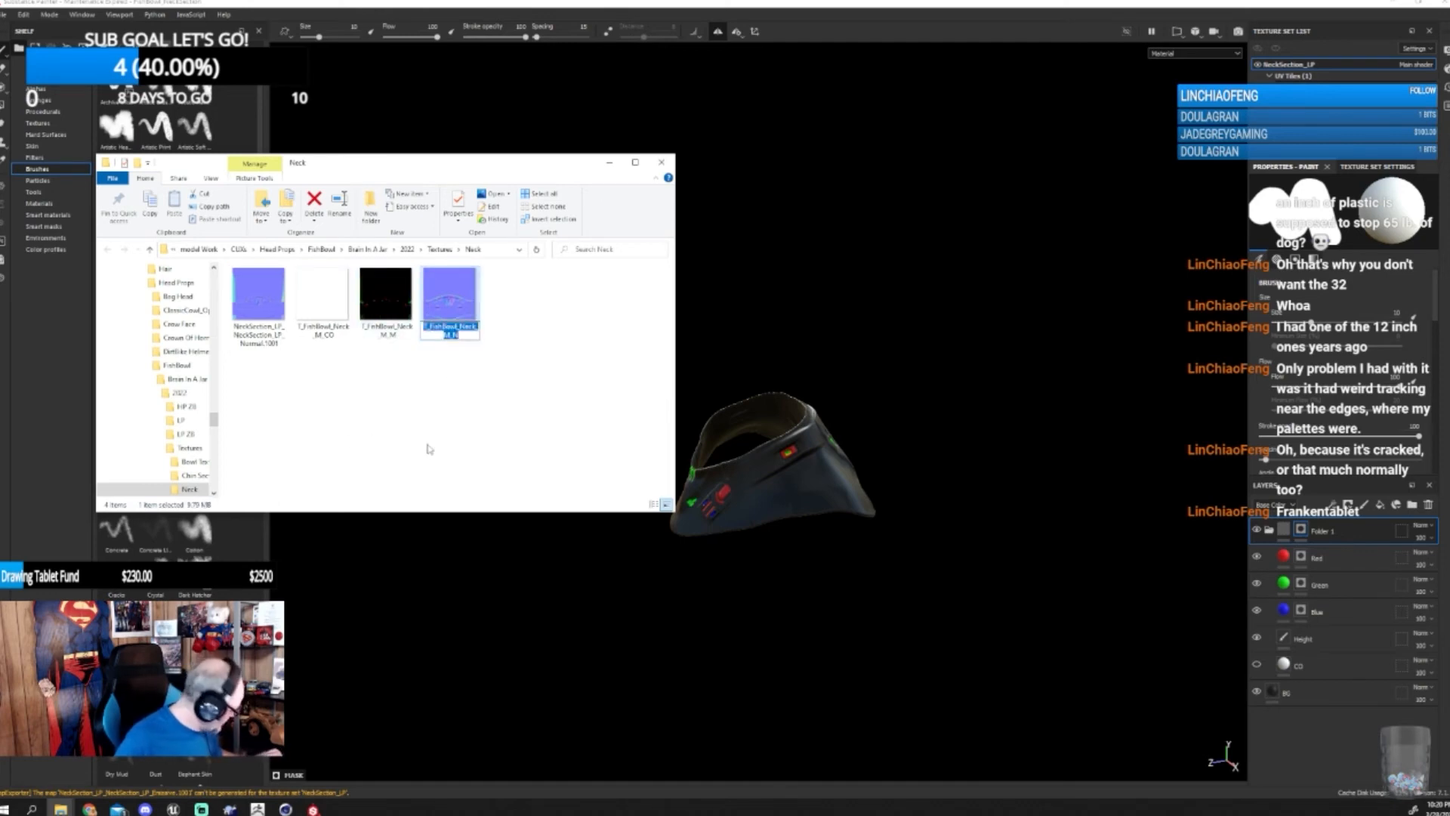
{"action": "left_click", "coordinate": [429, 447]}
{"action": "left_click", "coordinate": [266, 344]}
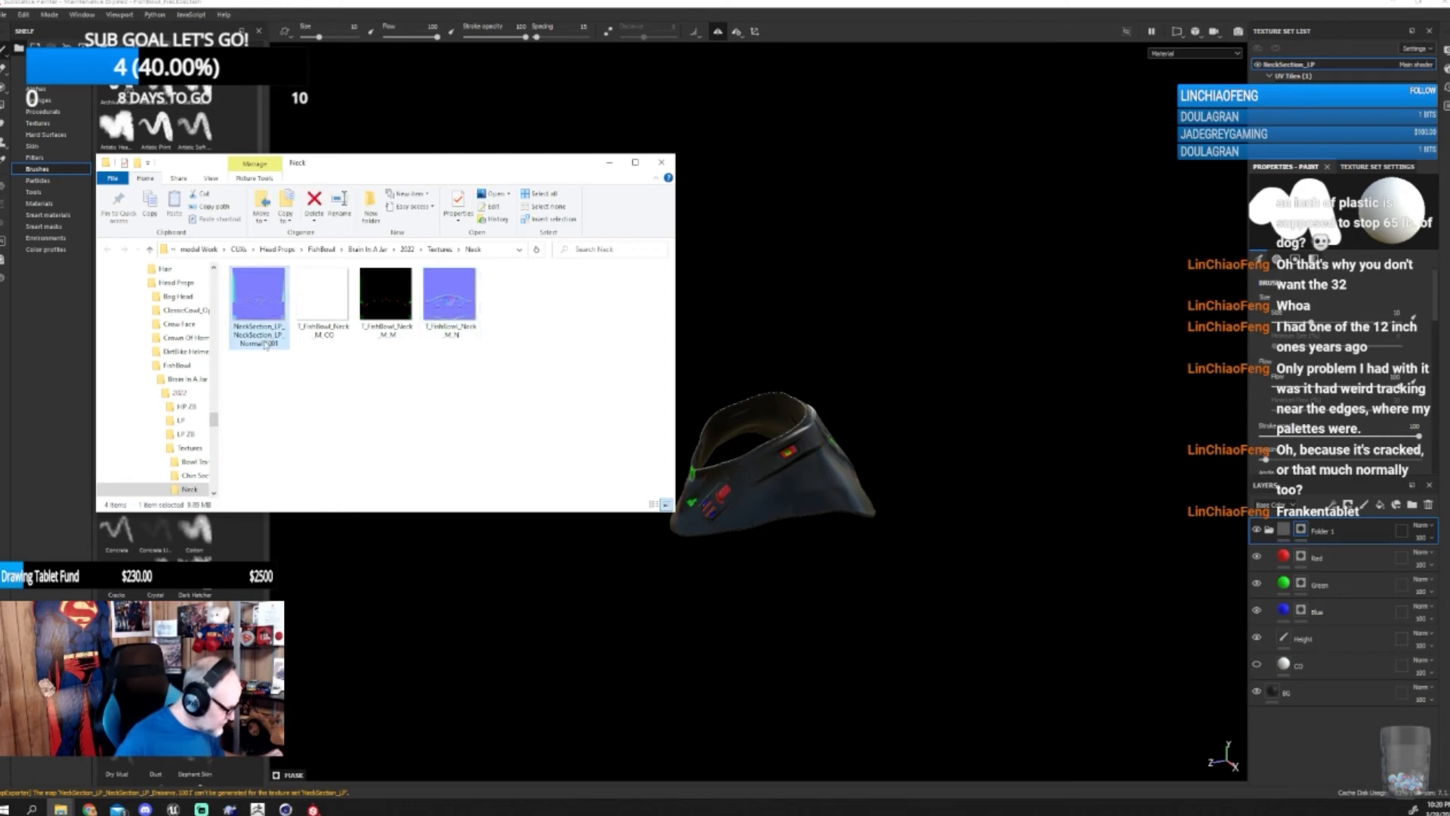
{"action": "key", "text": "F2"}
{"action": "key", "text": "ctrl+v"}
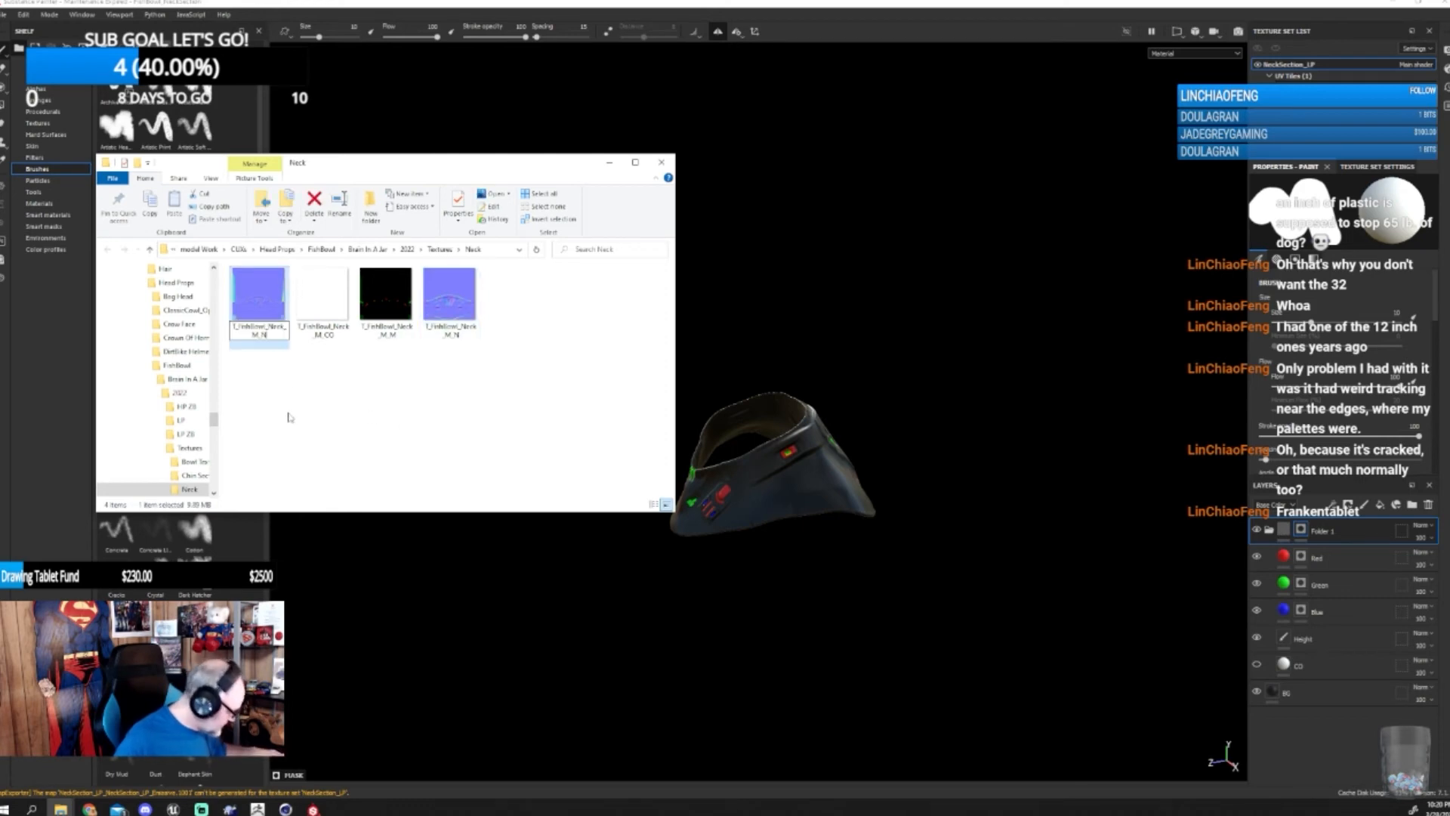
{"action": "key", "text": "Return"}
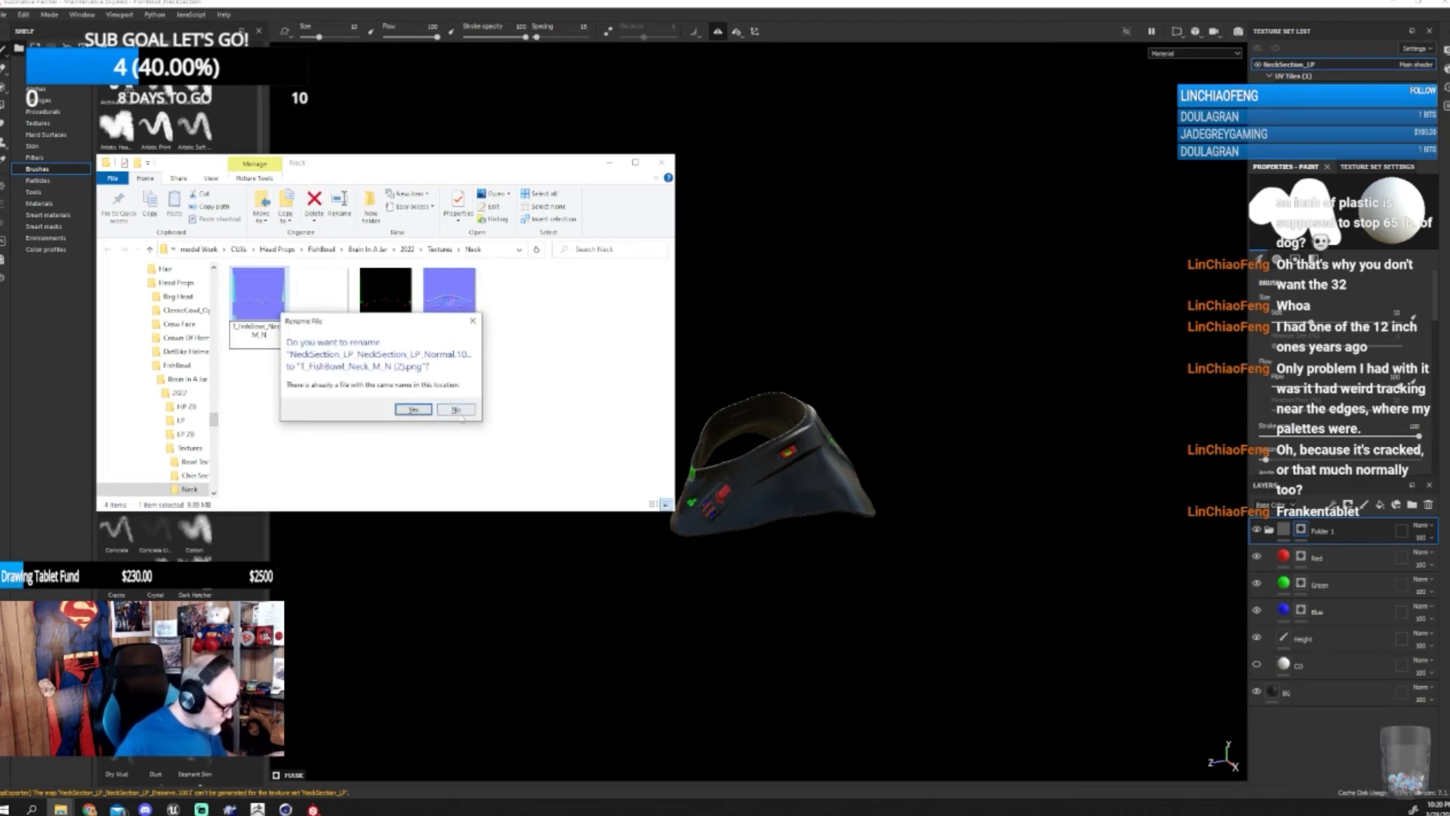
{"action": "left_click", "coordinate": [458, 411]}
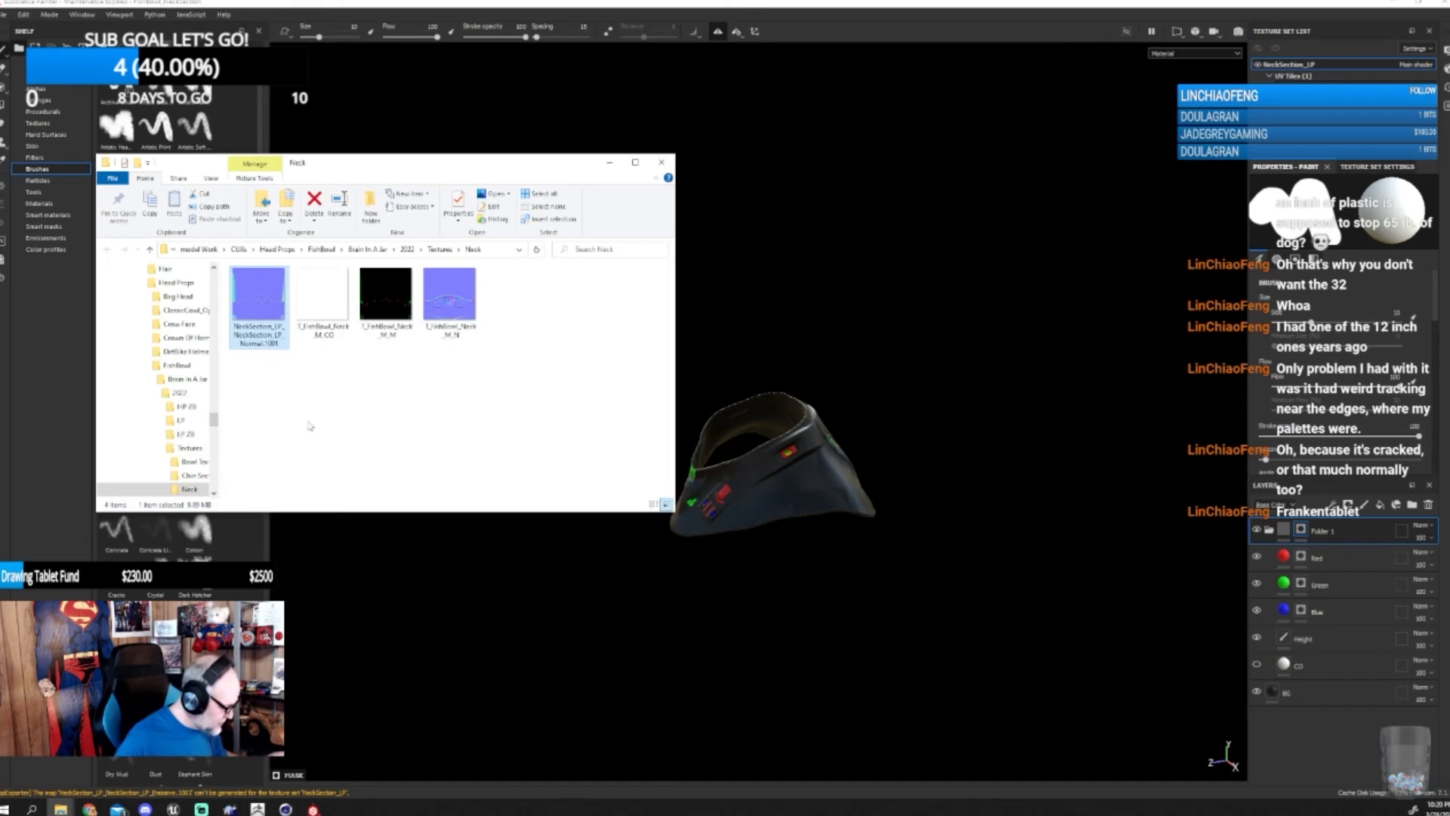
- Delete the old T_FishBowl_Neck_M_N texture and give its name to the newly exported Normal texture
{"action": "left_click", "coordinate": [439, 320]}
{"action": "key", "text": "Delete"}
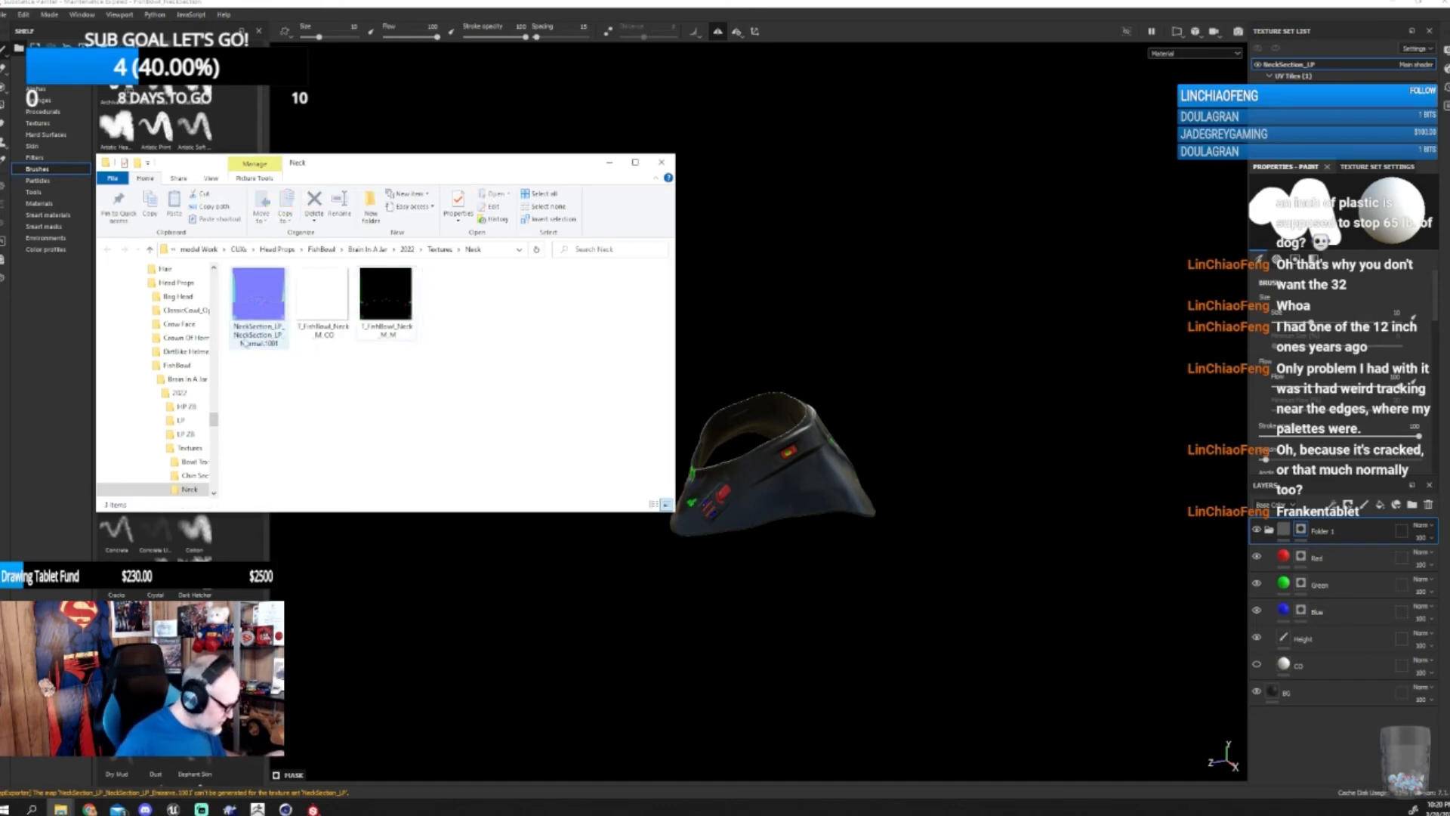
{"action": "left_click", "coordinate": [261, 340]}
{"action": "key", "text": "F2"}
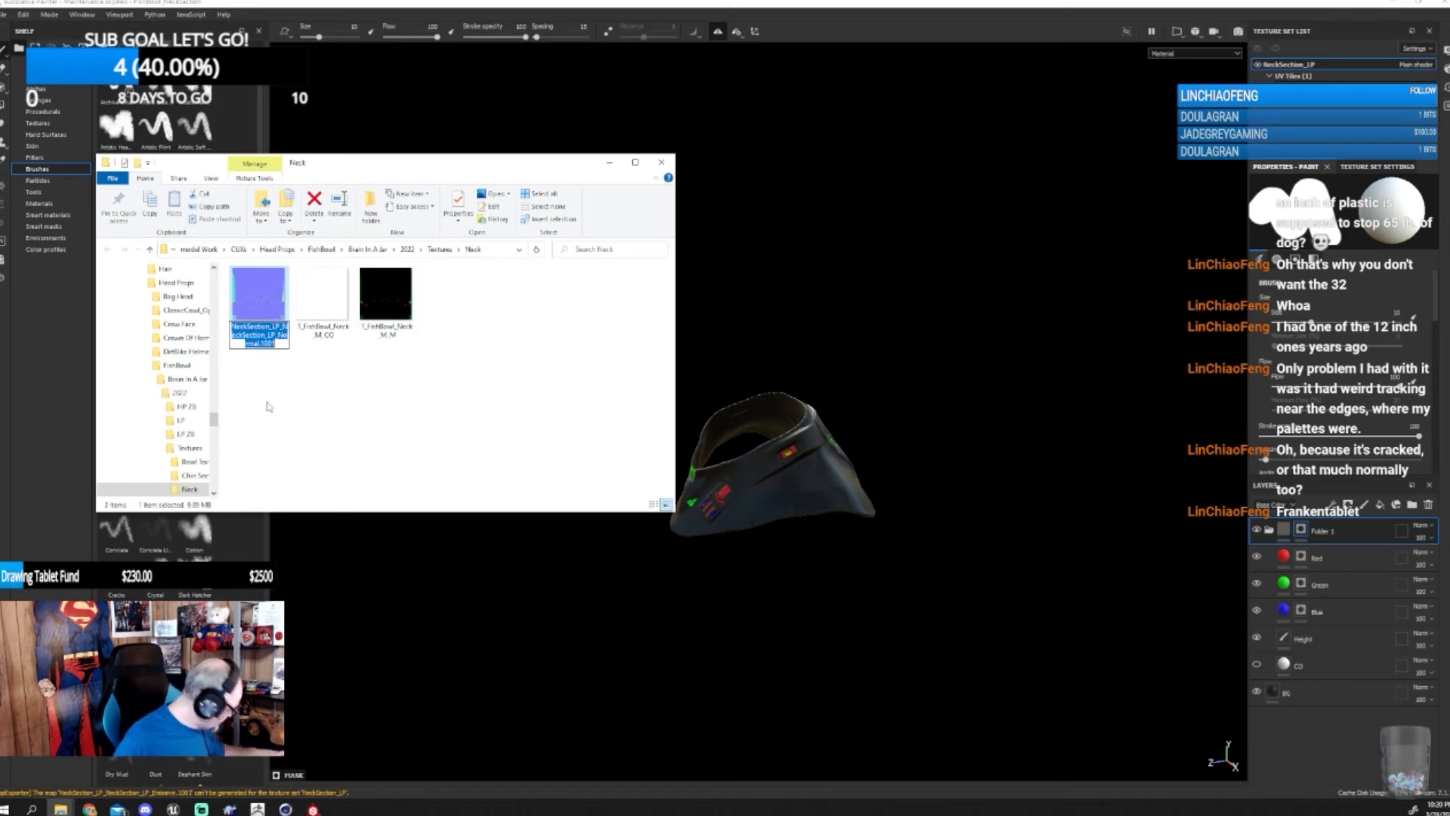
{"action": "key", "text": "ctrl+v"}
{"action": "key", "text": "Return"}
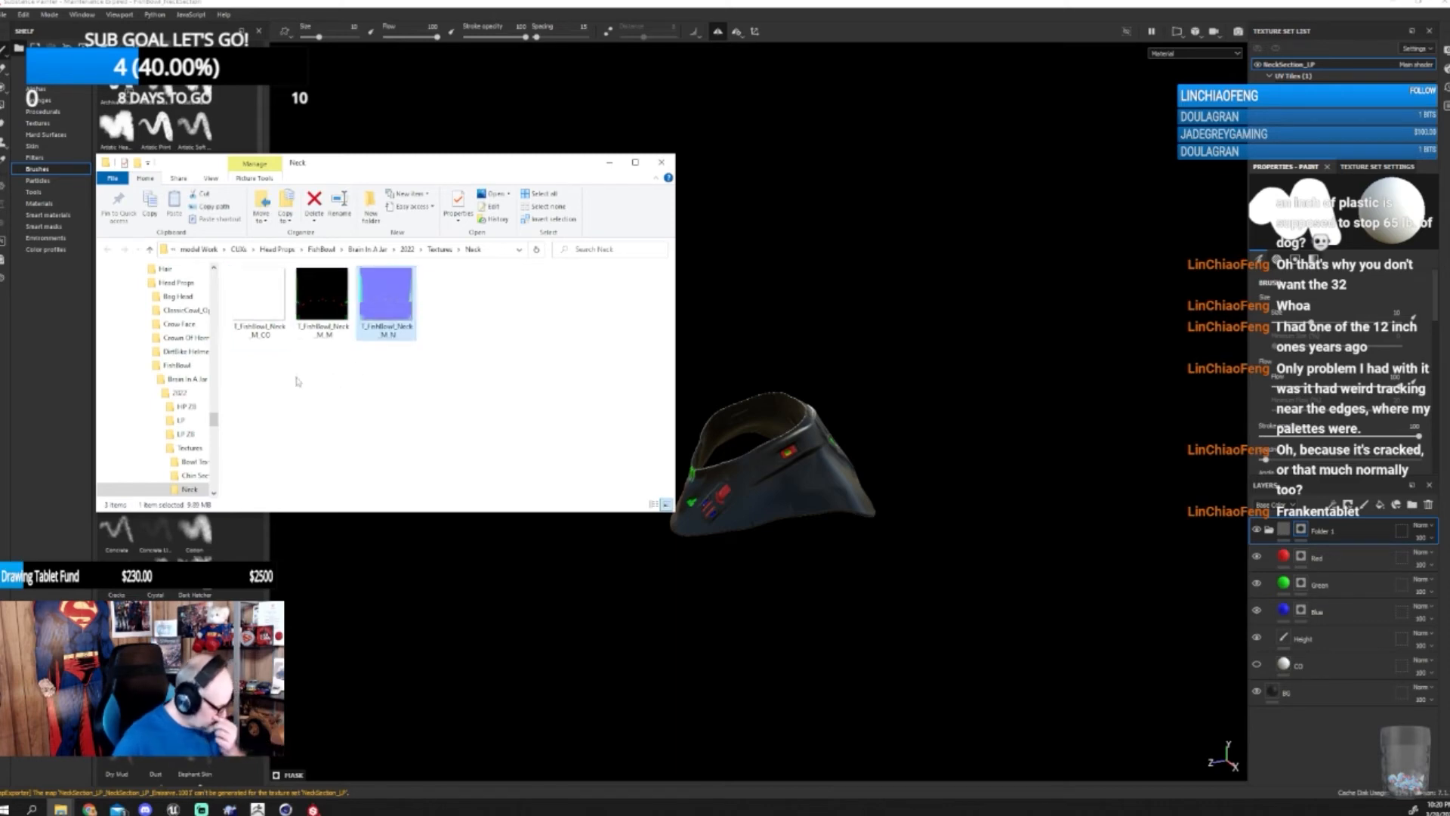
- Switch to Unreal Editor and reimport the CO, M and N neck textures from the Neck folder into BrainBowlNeck
{"action": "left_click", "coordinate": [1393, 3]}
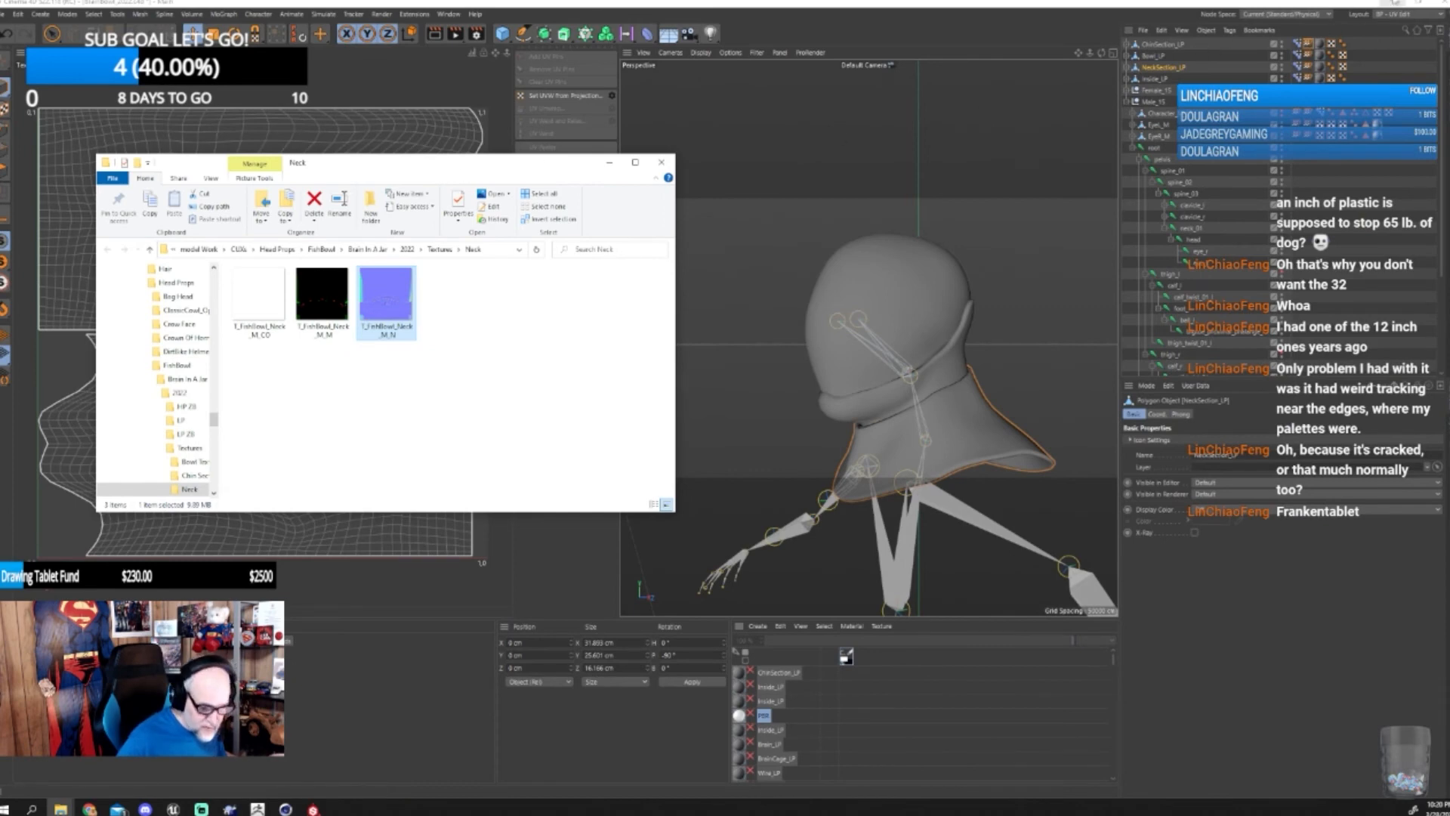
{"action": "left_click", "coordinate": [1392, 4]}
{"action": "left_click_drag", "start_coordinate": [247, 370], "coordinate": [417, 294]}
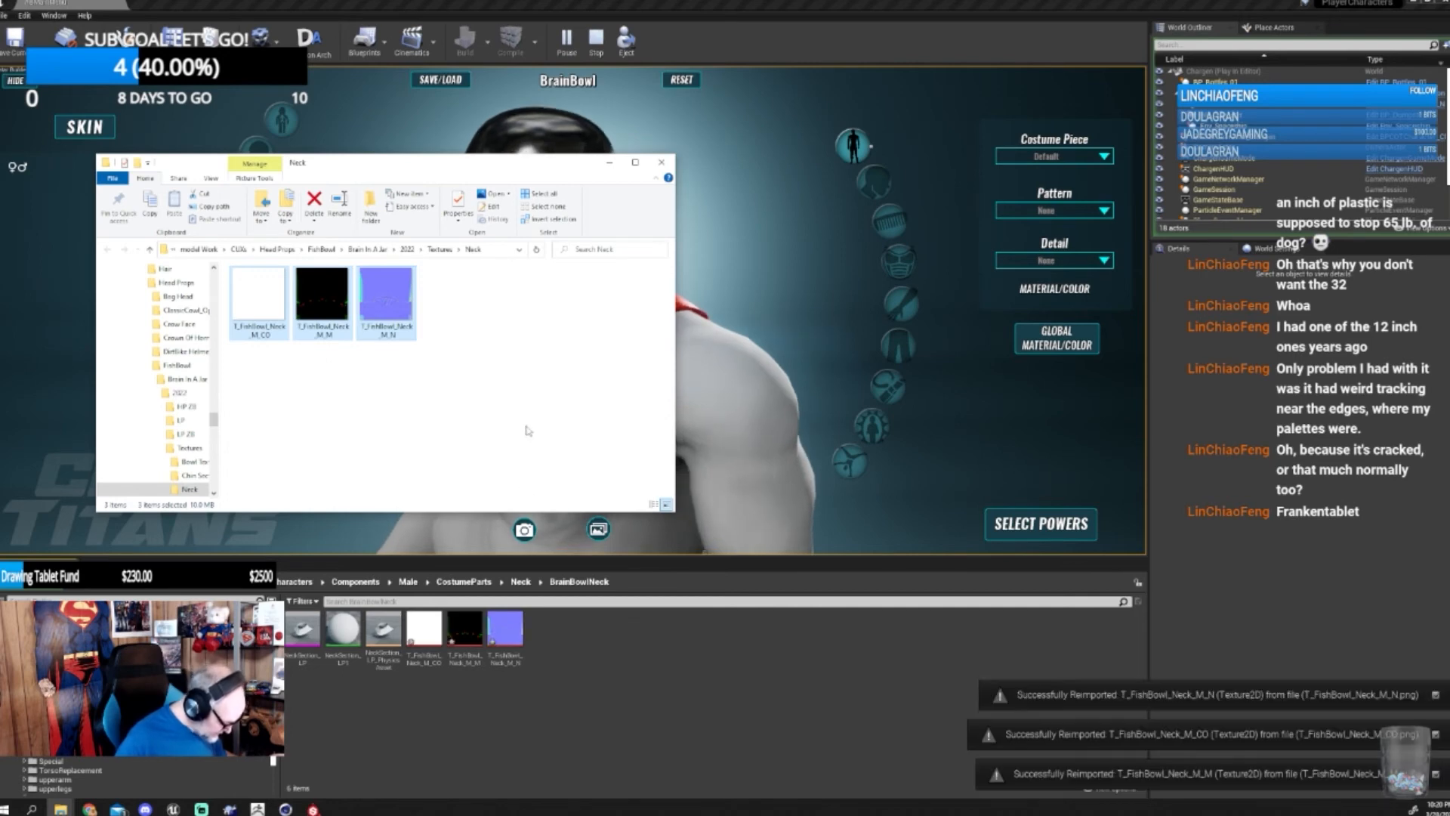
{"action": "left_click", "coordinate": [610, 163]}
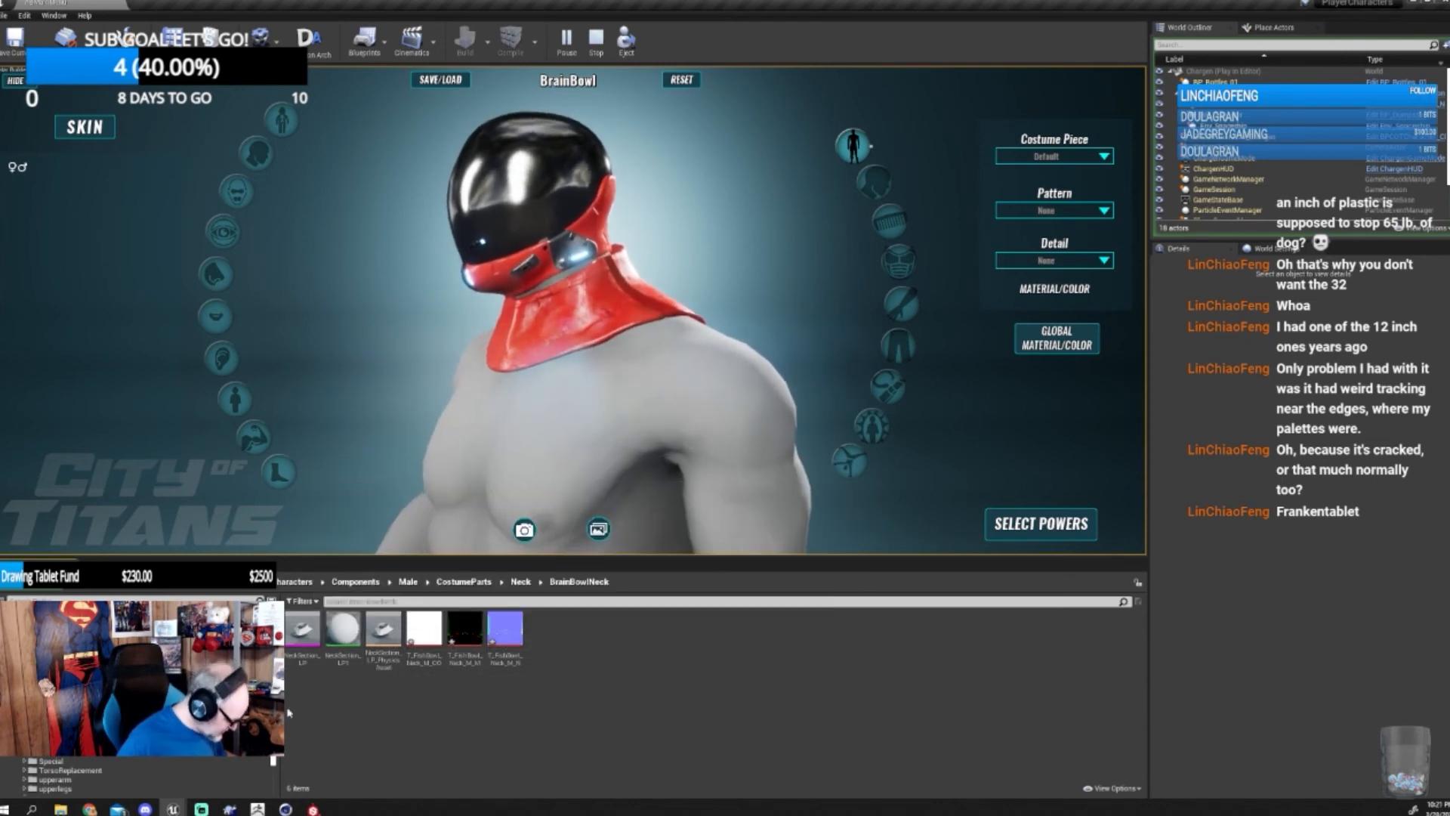
- Compare the texture files in the Neck Piece folder with the neck piece on the character in the Unreal preview
{"action": "left_click", "coordinate": [112, 785]}
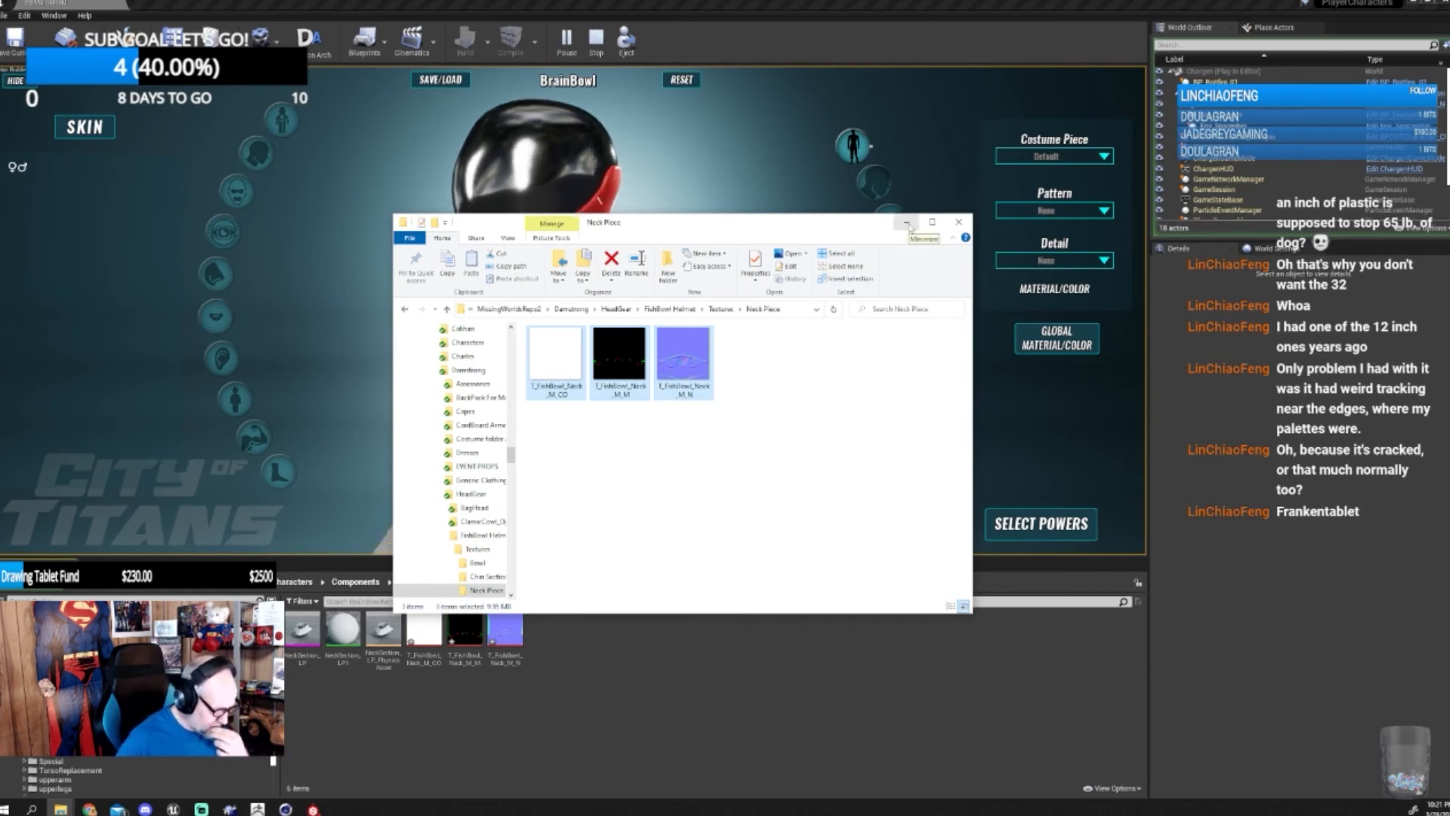
{"action": "left_click", "coordinate": [908, 224]}
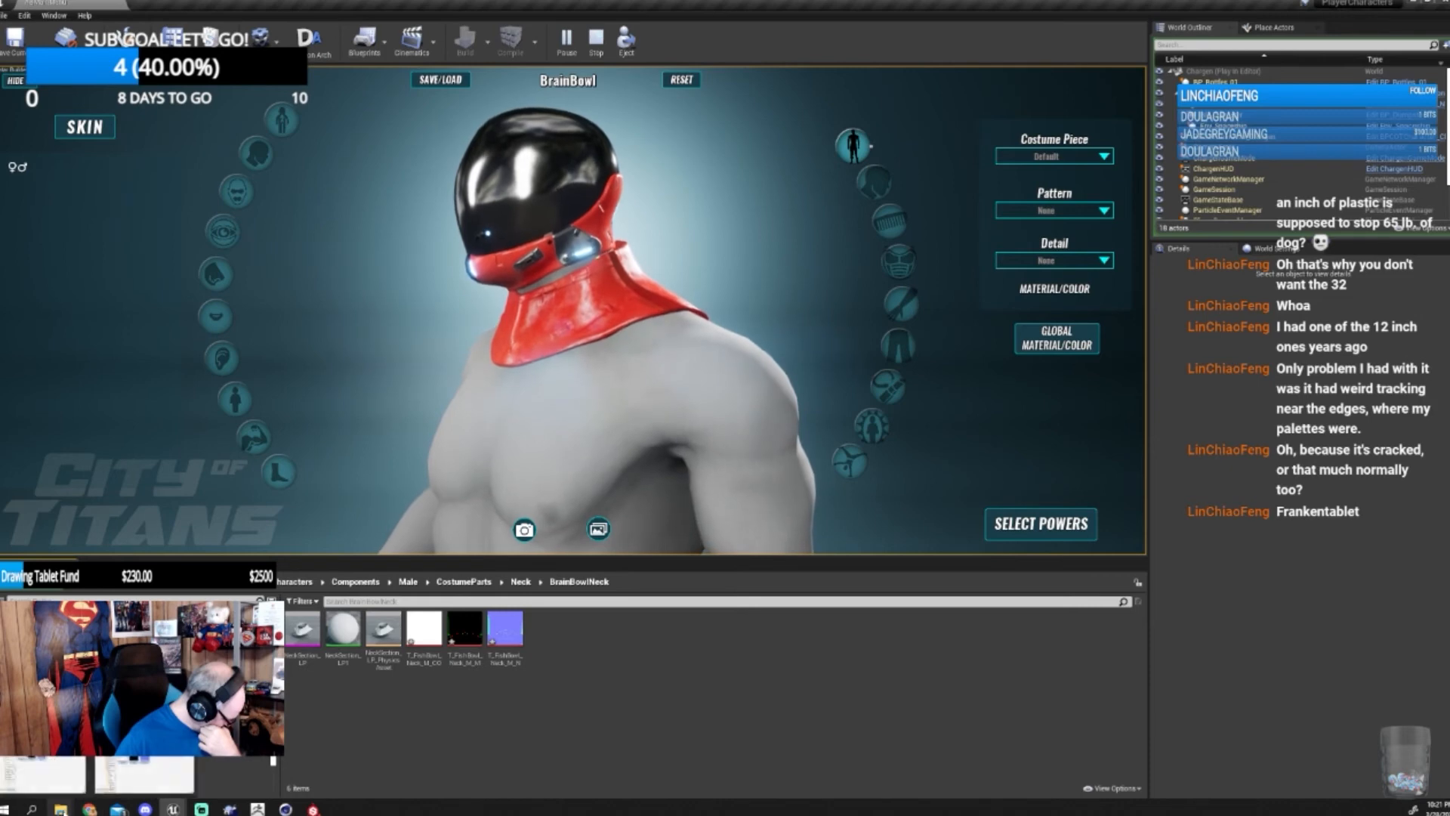
{"action": "left_click", "coordinate": [62, 809]}
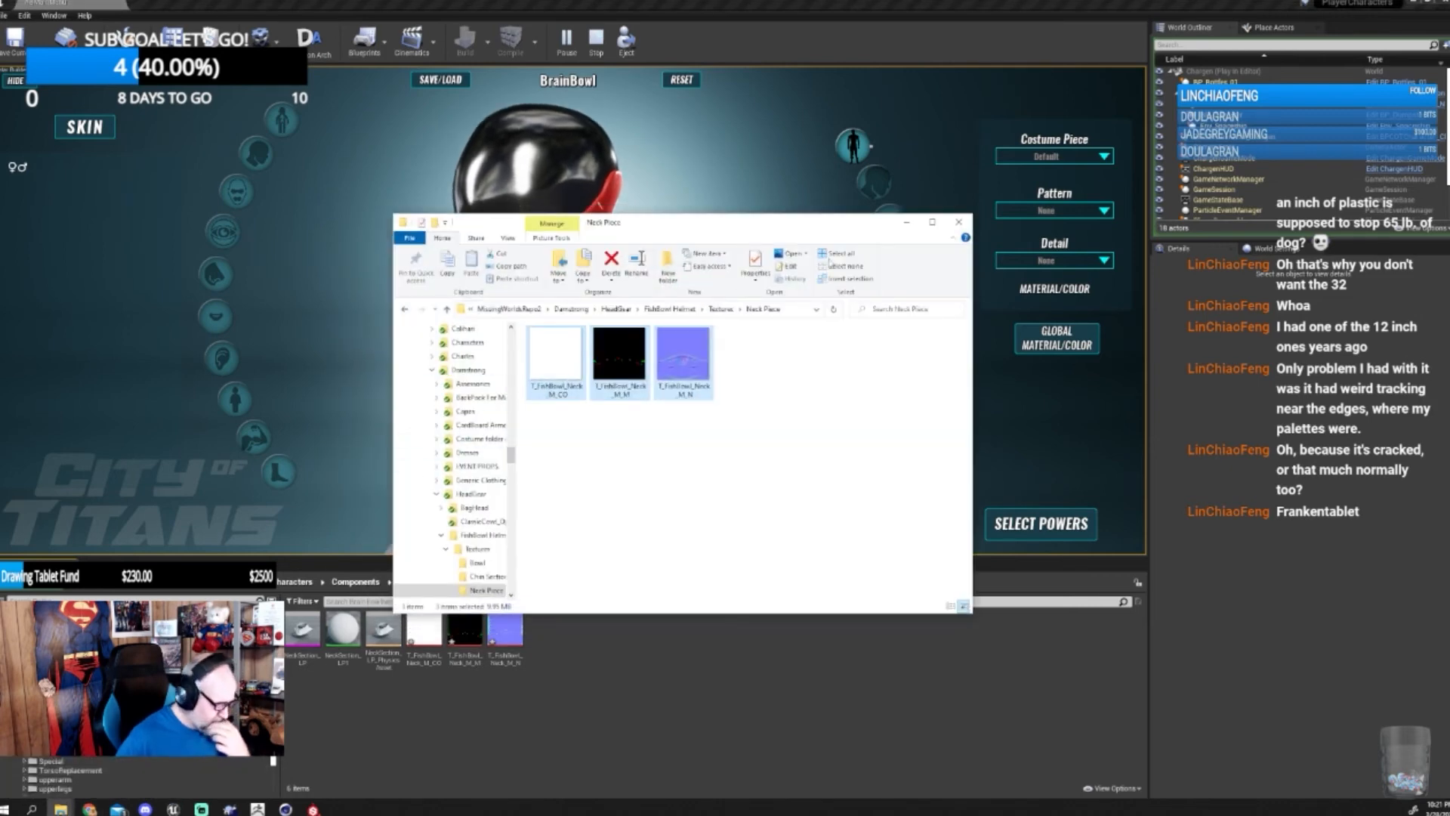
{"action": "left_click", "coordinate": [906, 223]}
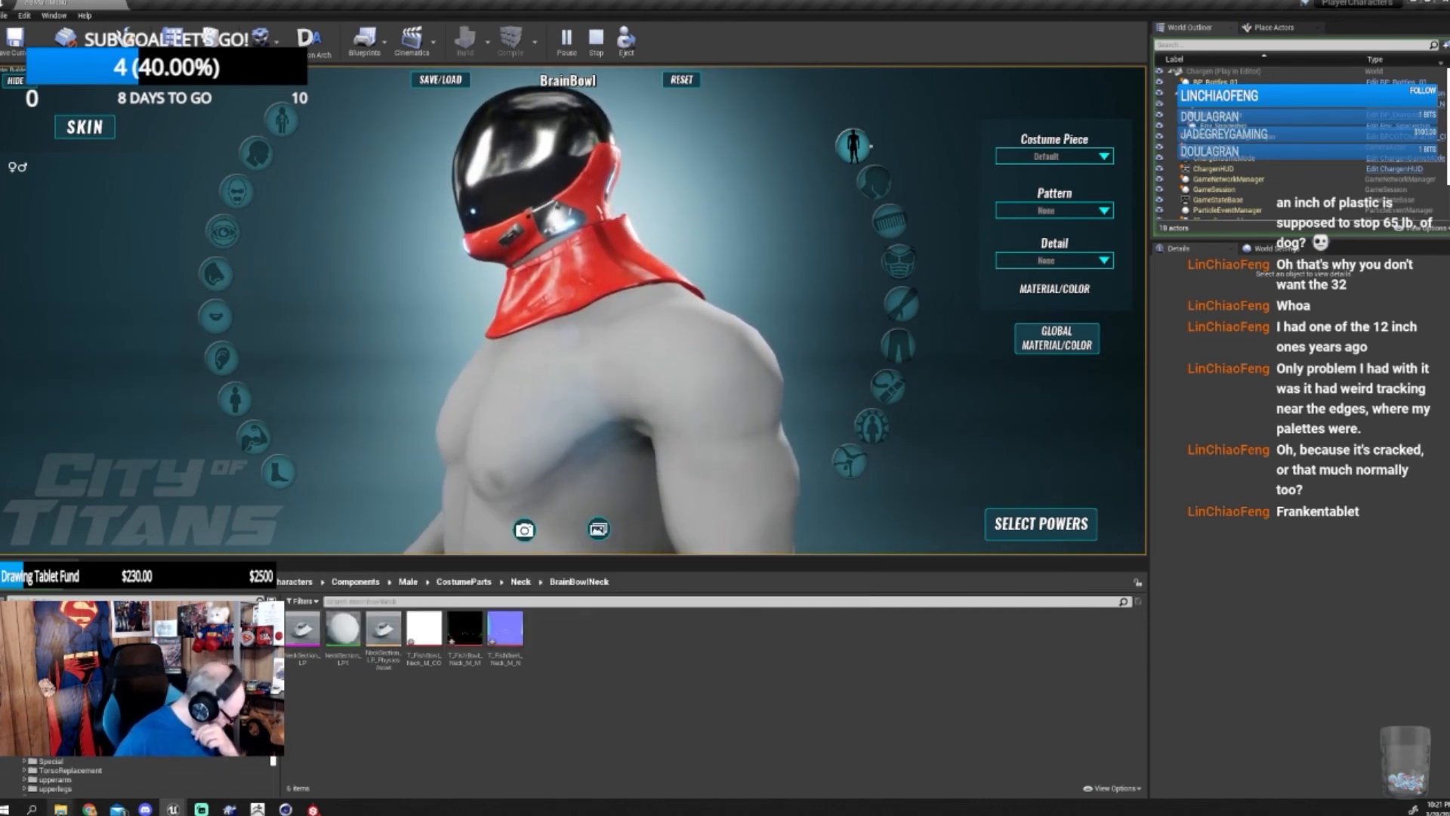
{"action": "left_click", "coordinate": [61, 809]}
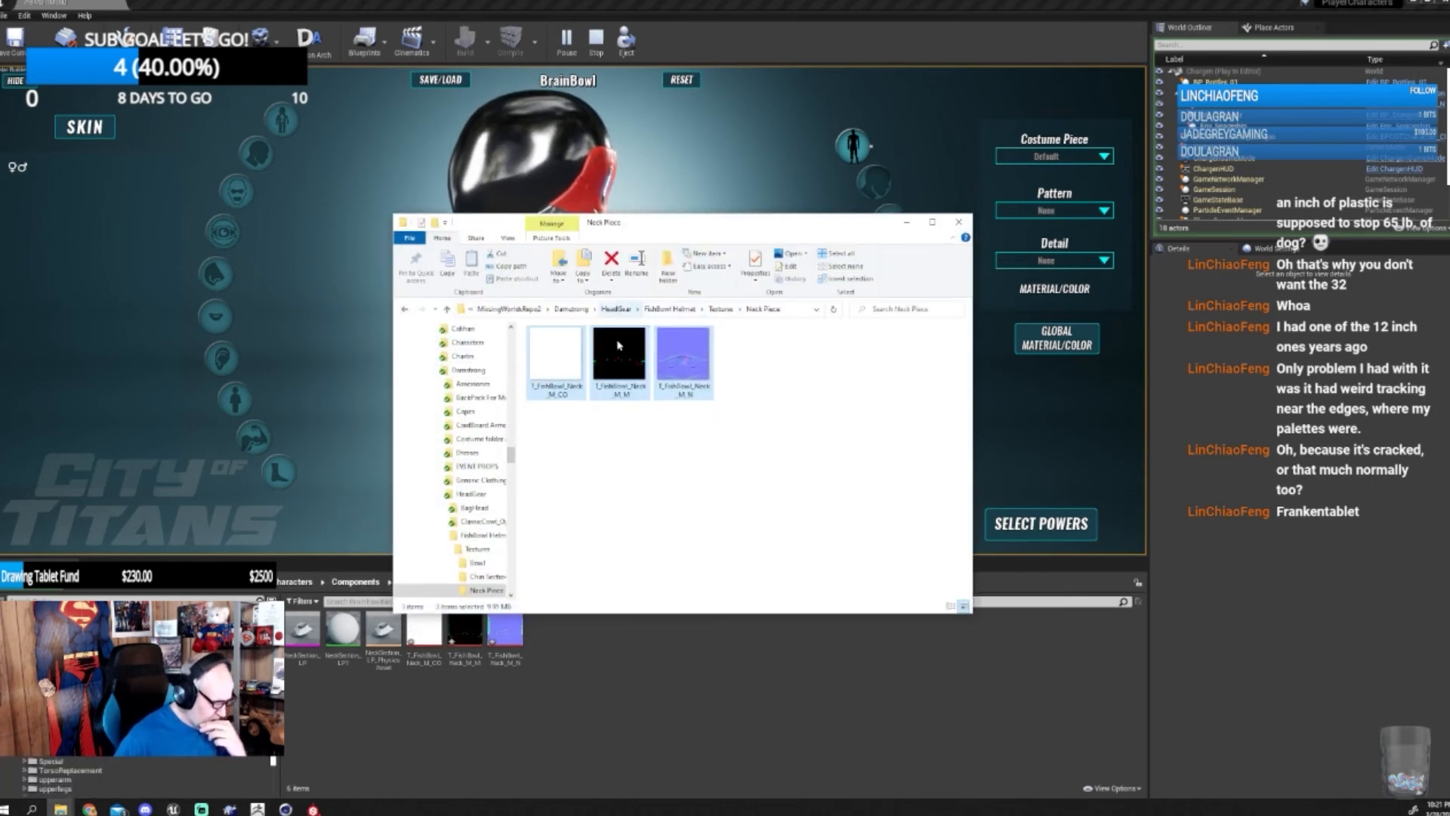
- Go up from the Neck textures folder to the 2022 project folder and switch to Cinema 4D
{"action": "left_click", "coordinate": [60, 809]}
{"action": "left_click", "coordinate": [109, 786]}
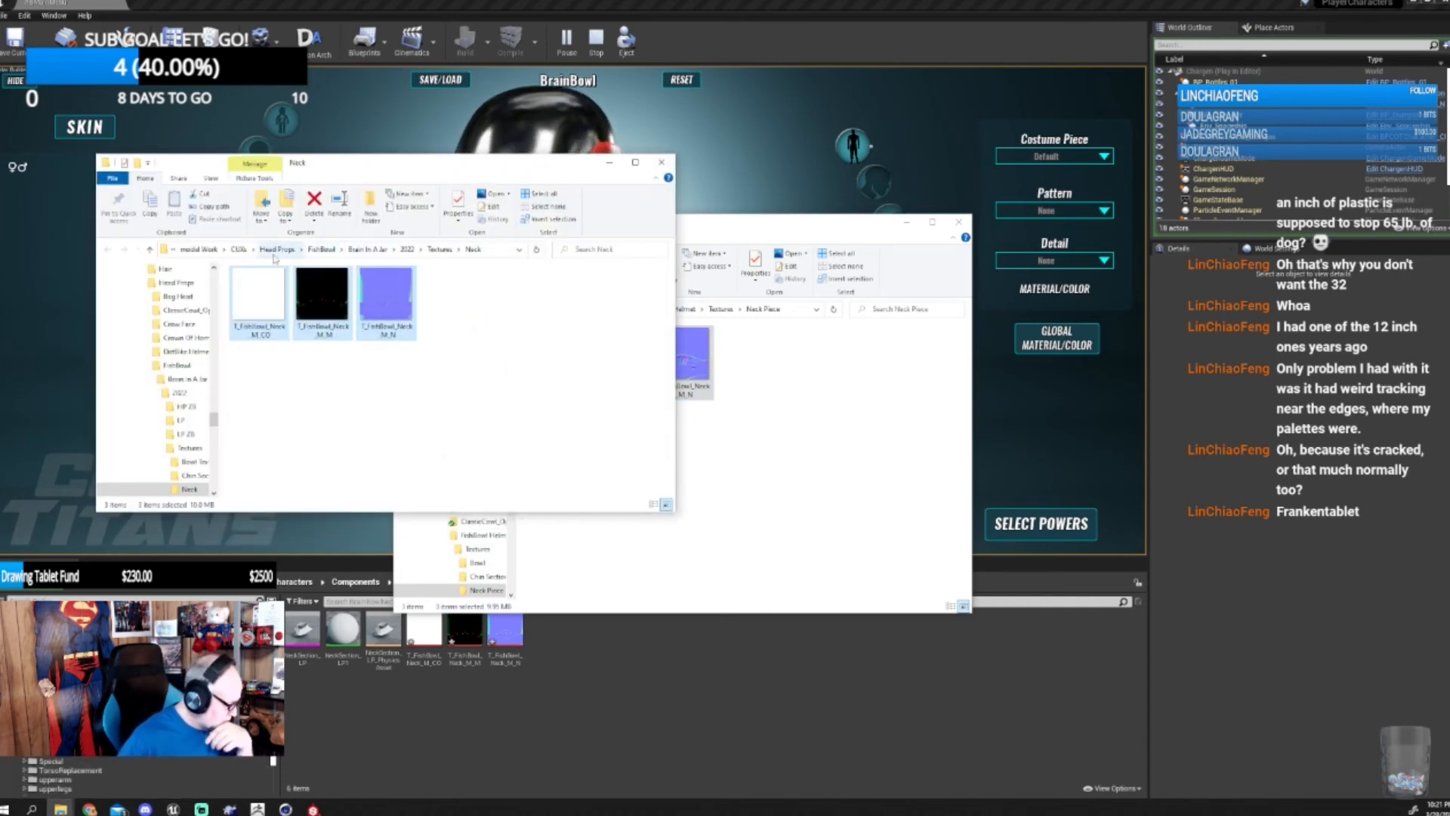
{"action": "left_click", "coordinate": [407, 249]}
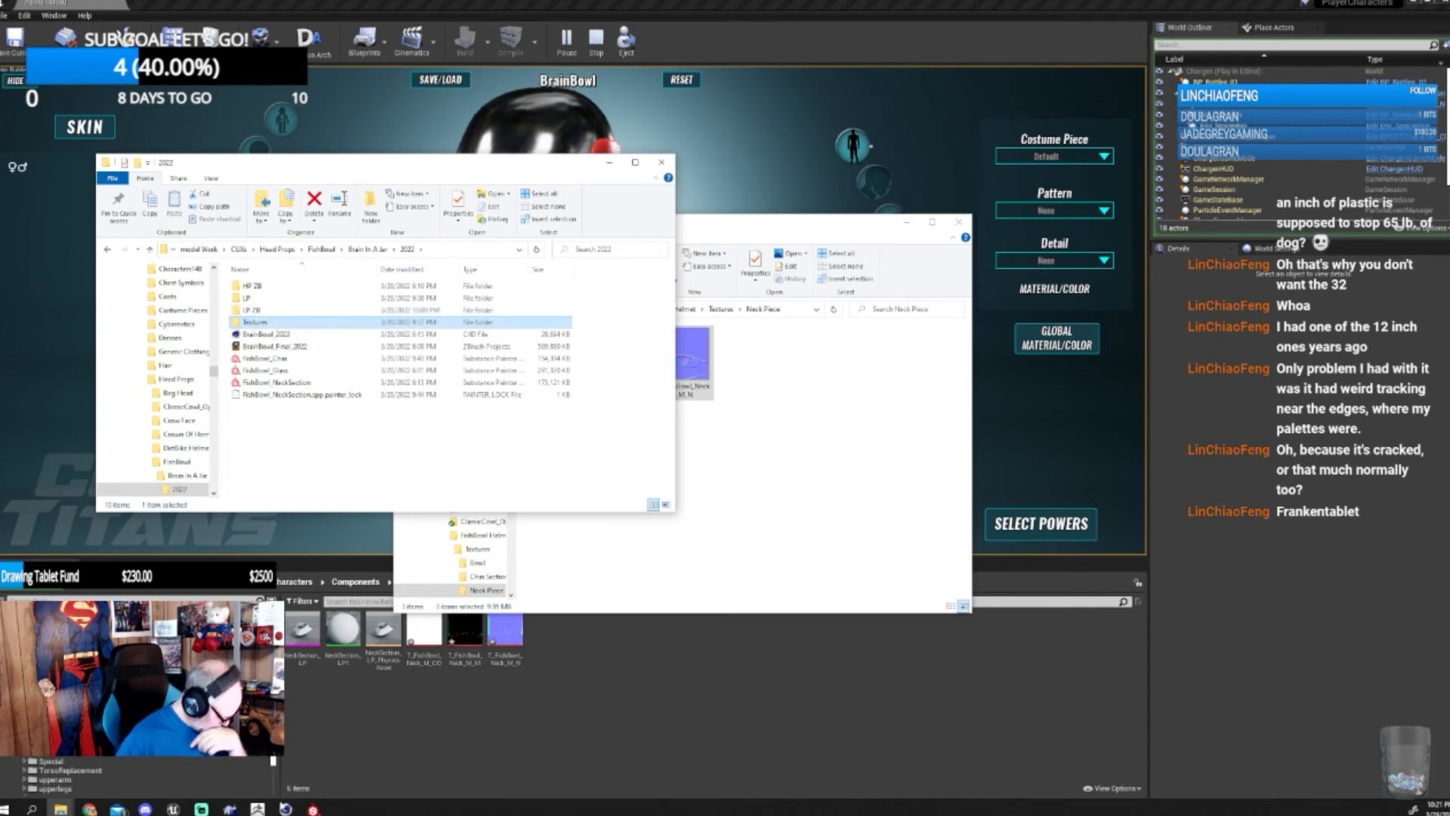
{"action": "left_click", "coordinate": [286, 809]}
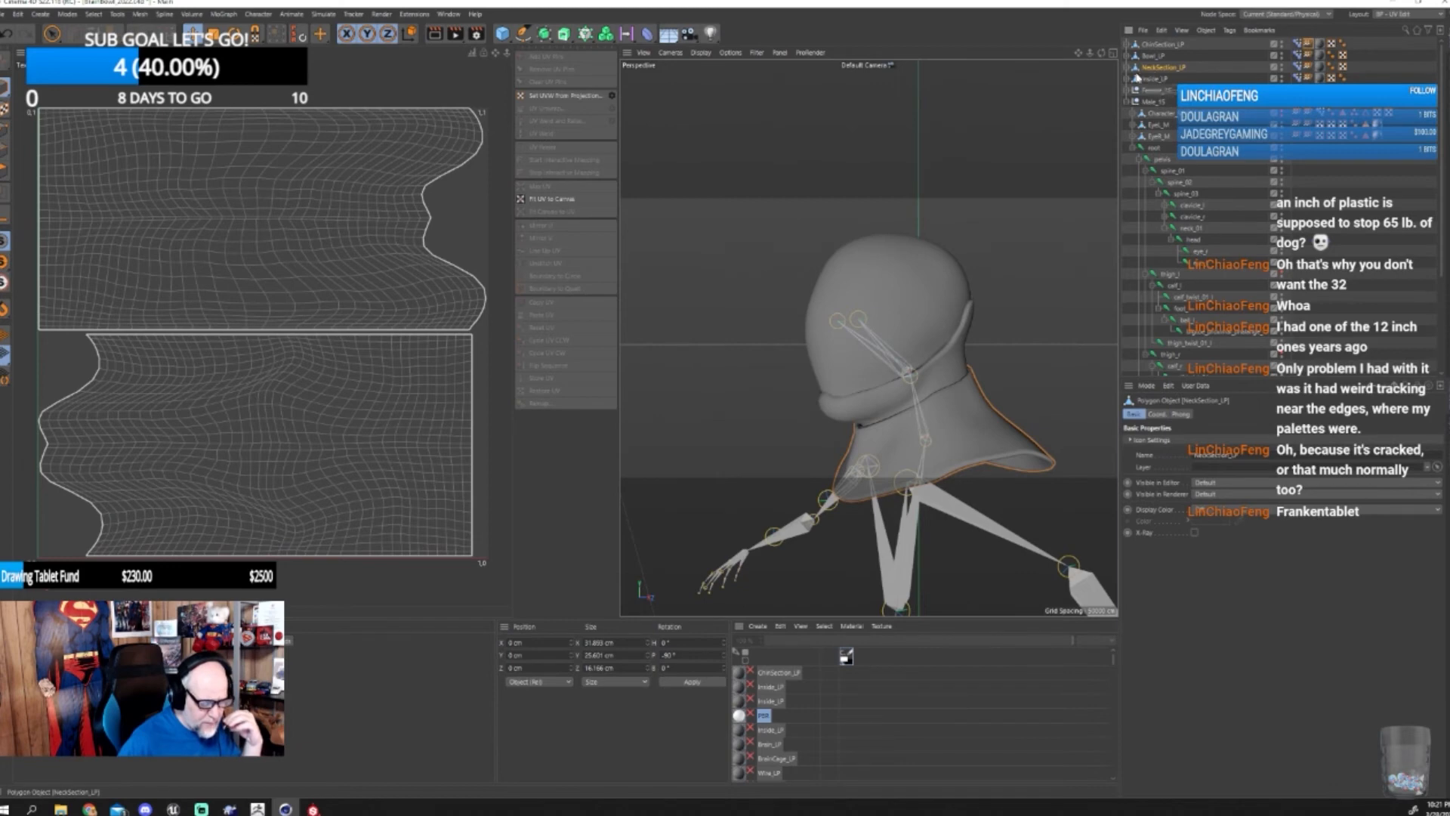
- Switch to Substance Painter and show the neck piece in the combined 3D and 2D view to examine its full UV layout
{"action": "left_click", "coordinate": [313, 809]}
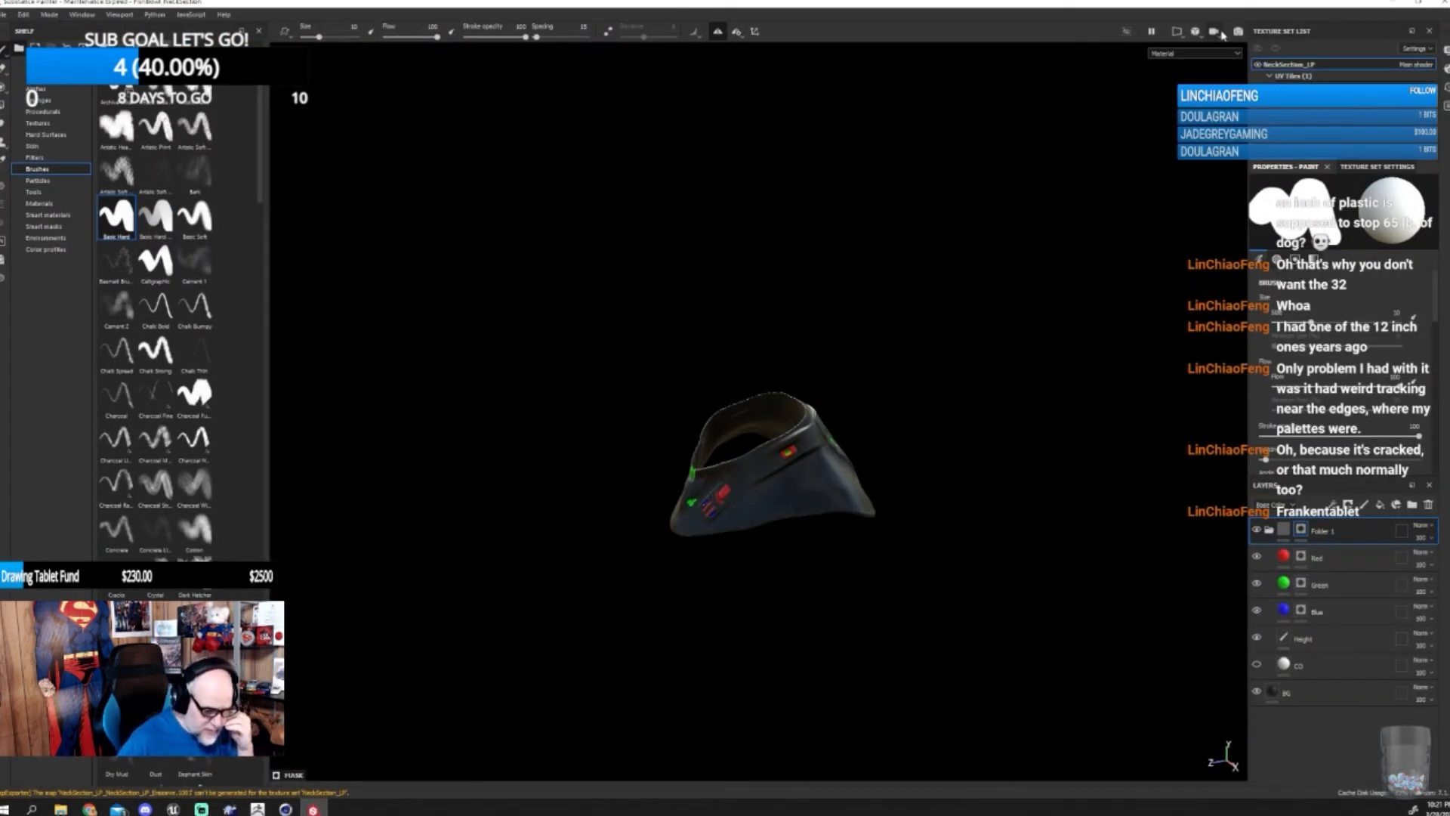
{"action": "left_click", "coordinate": [1196, 33]}
{"action": "left_click", "coordinate": [1177, 34]}
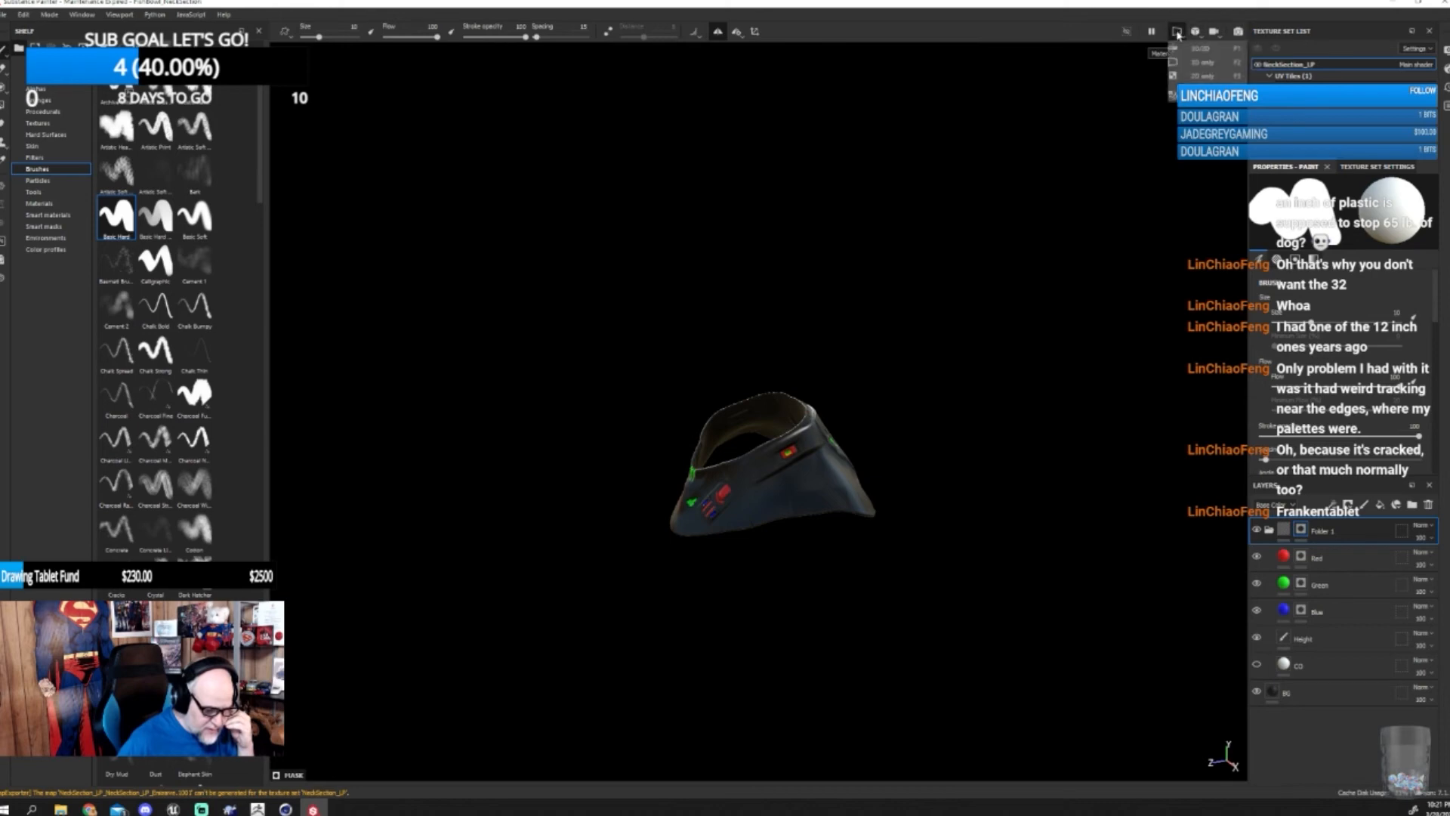
{"action": "left_click", "coordinate": [1192, 49]}
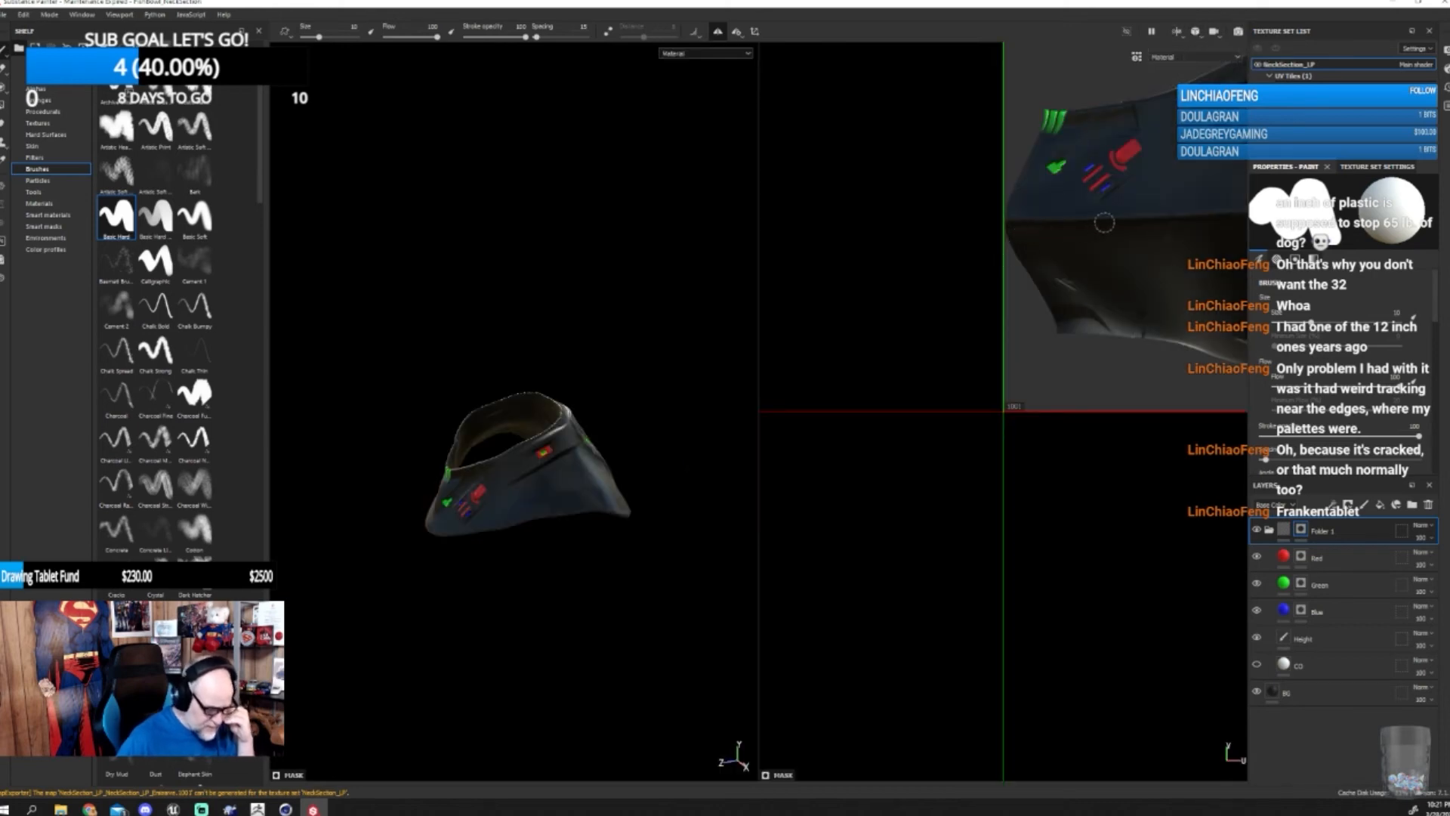
{"action": "middle_click_drag", "start_coordinate": [1188, 338], "coordinate": [869, 512], "text": "alt"}
{"action": "scroll", "coordinate": [979, 487], "scroll_direction": "down", "scroll_amount": 6}
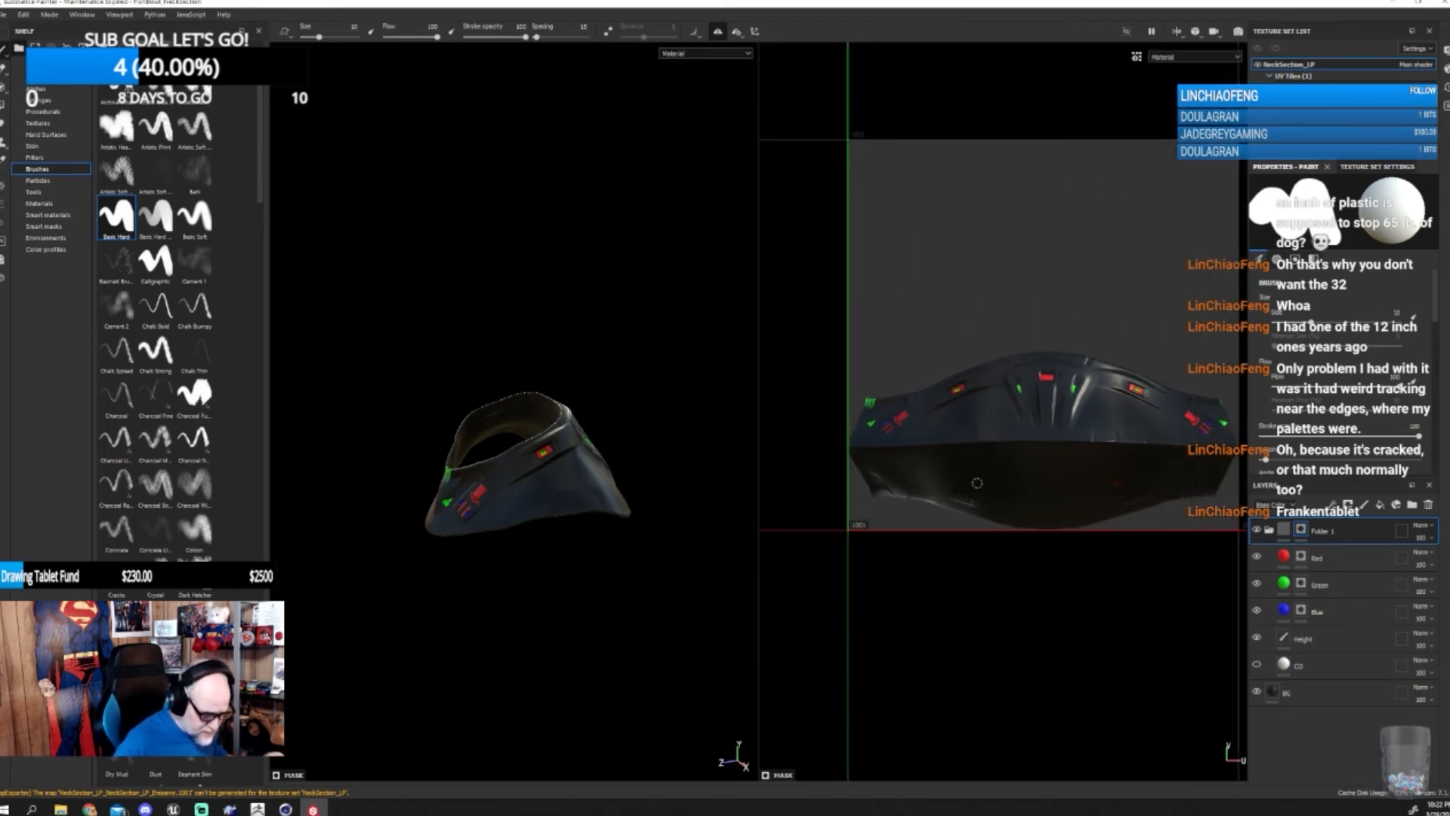
{"action": "middle_click_drag", "start_coordinate": [1099, 470], "coordinate": [1053, 440], "text": "alt"}
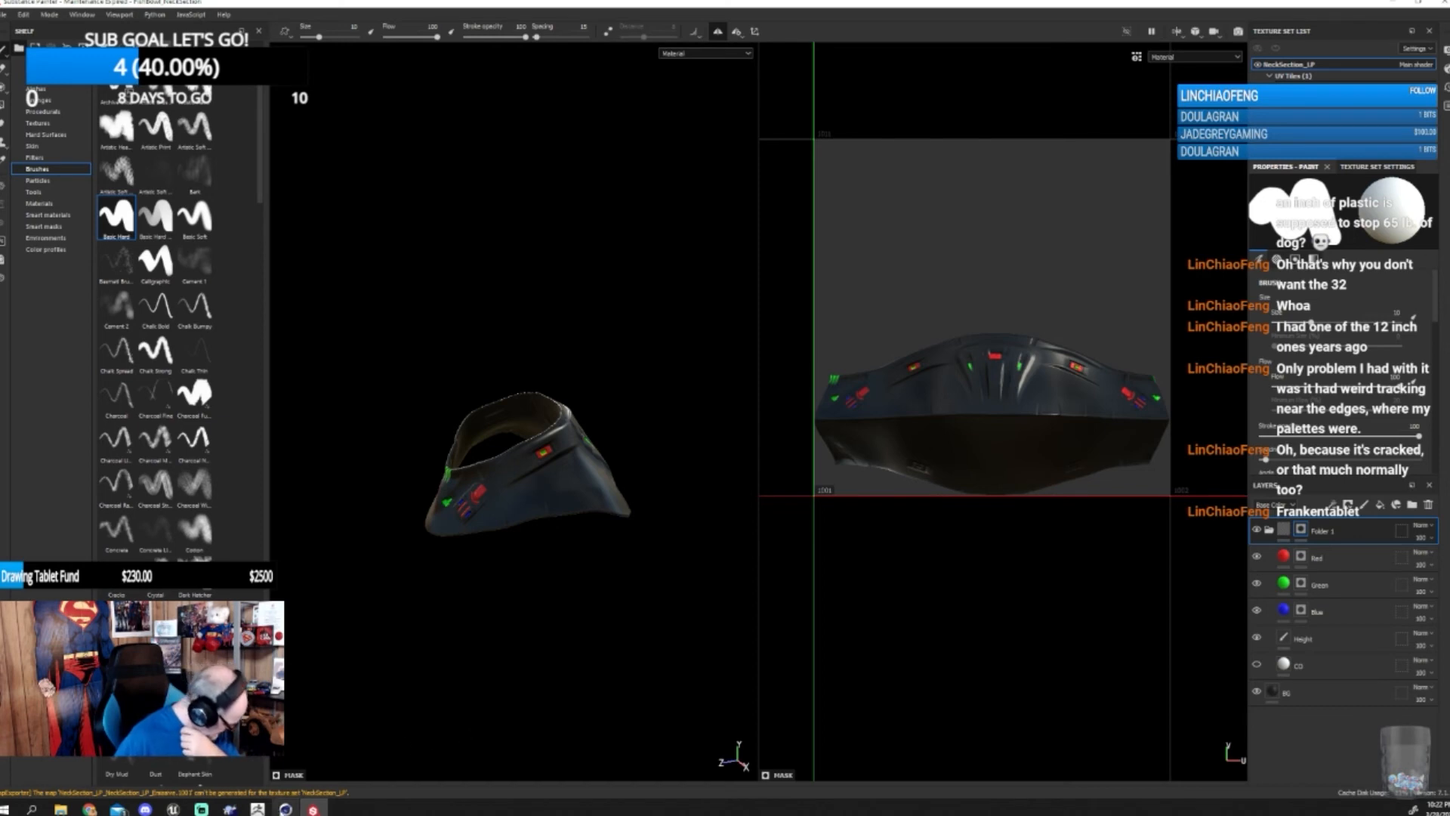
- Switch to Cinema 4D and merge NeckSection_LP from the LP folder into the scene with the offered FBX import settings
{"action": "left_click", "coordinate": [286, 809]}
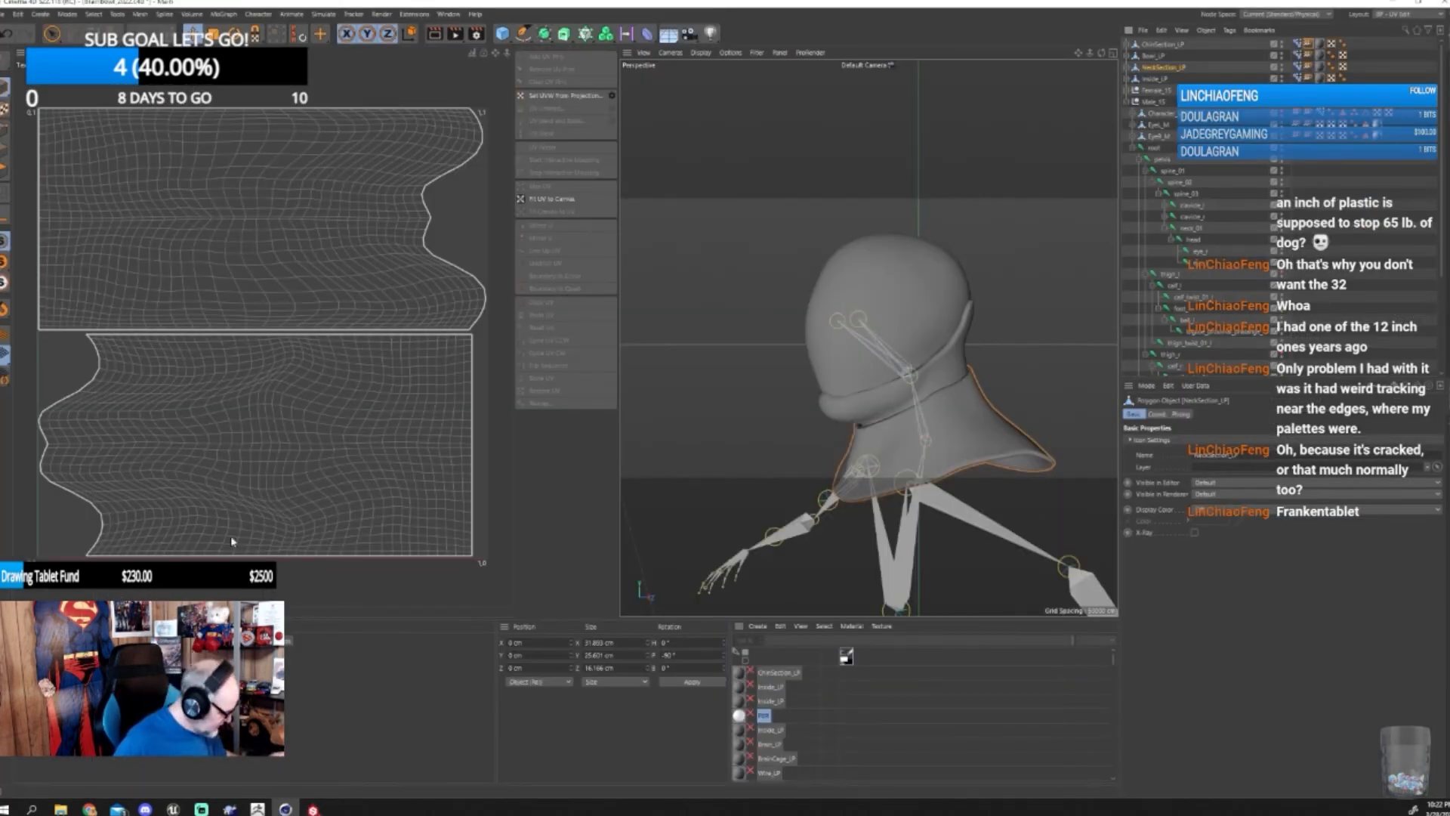
{"action": "left_click", "coordinate": [7, 14]}
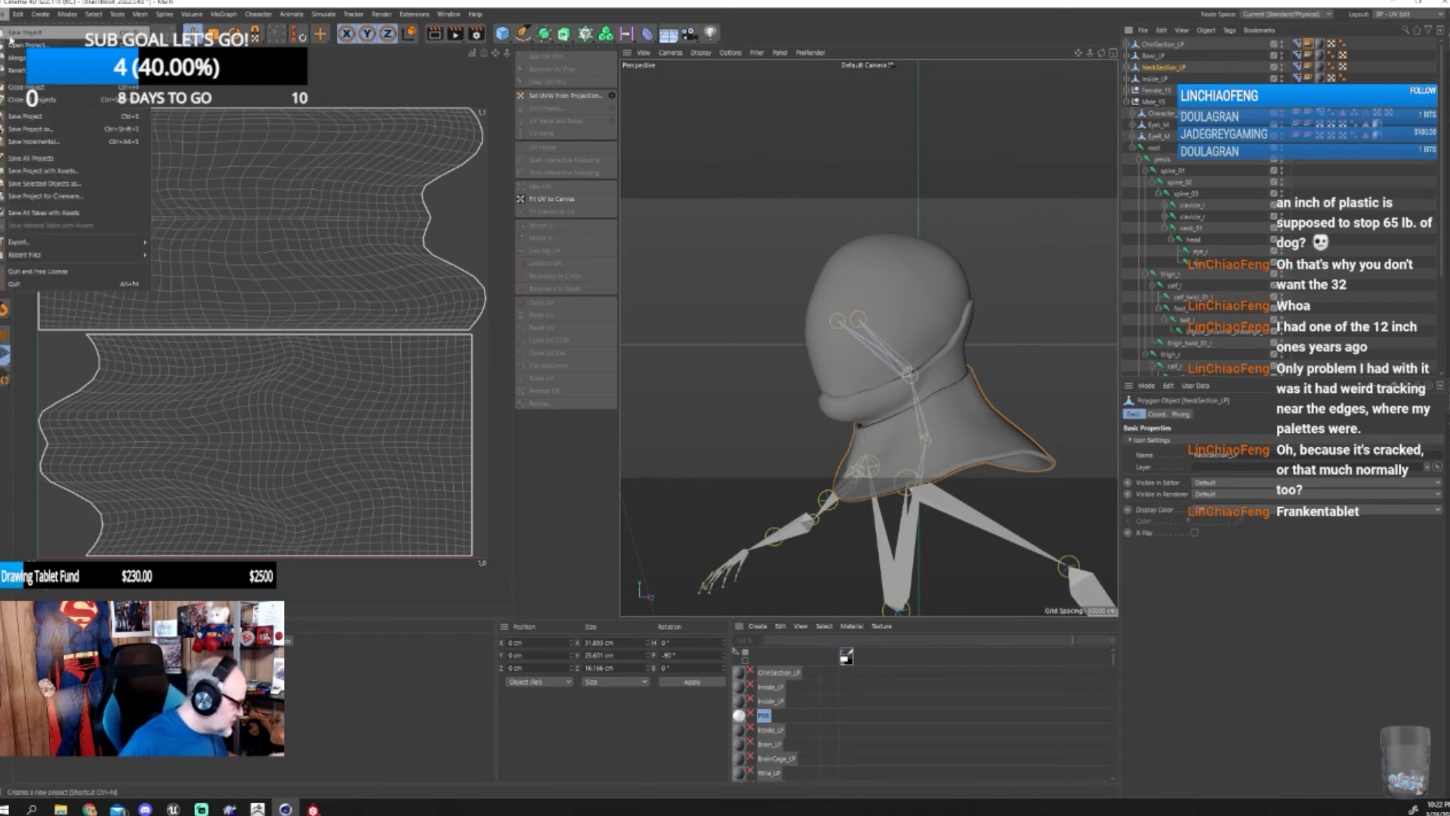
{"action": "left_click", "coordinate": [20, 58]}
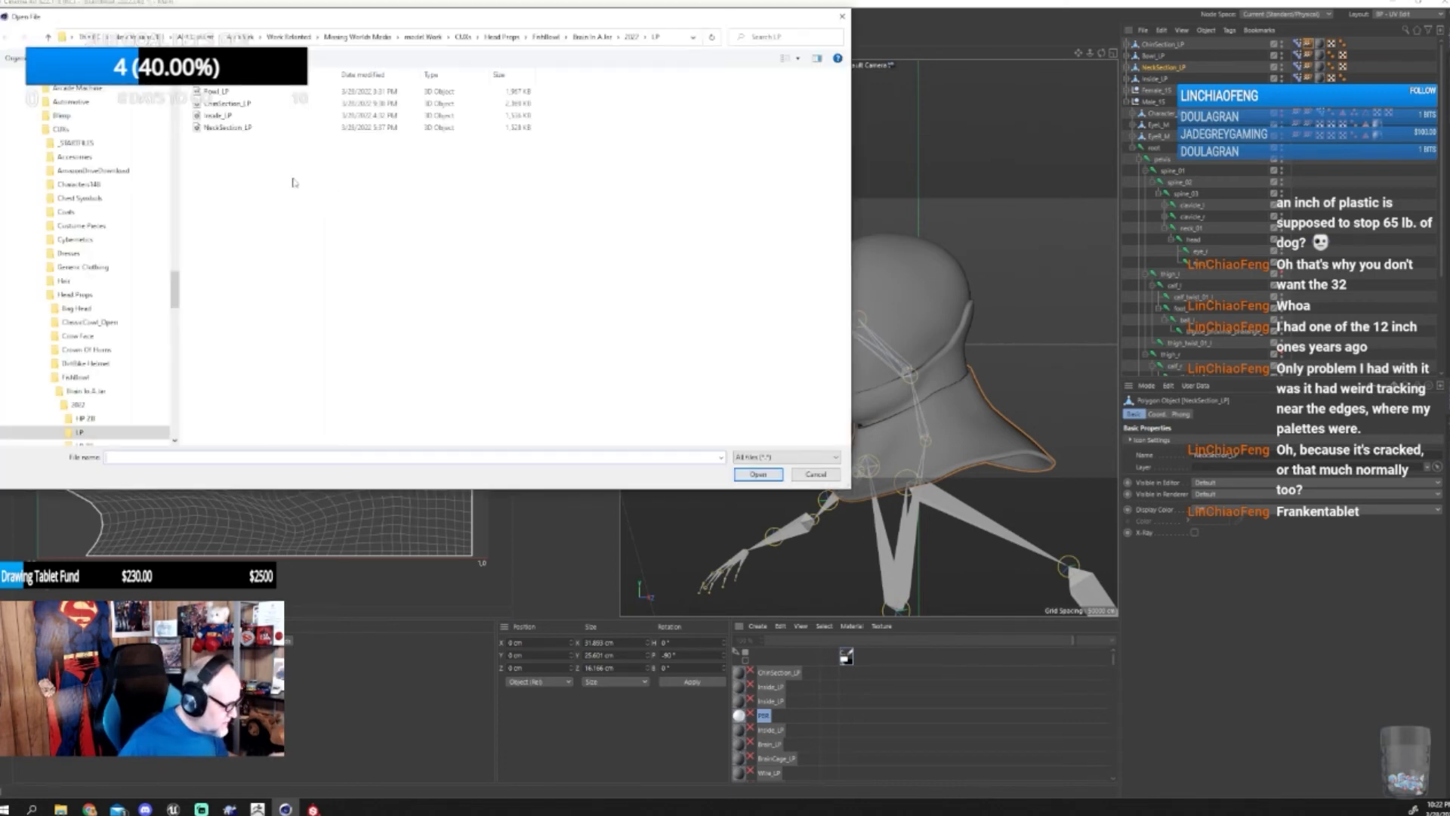
{"action": "left_click", "coordinate": [239, 130]}
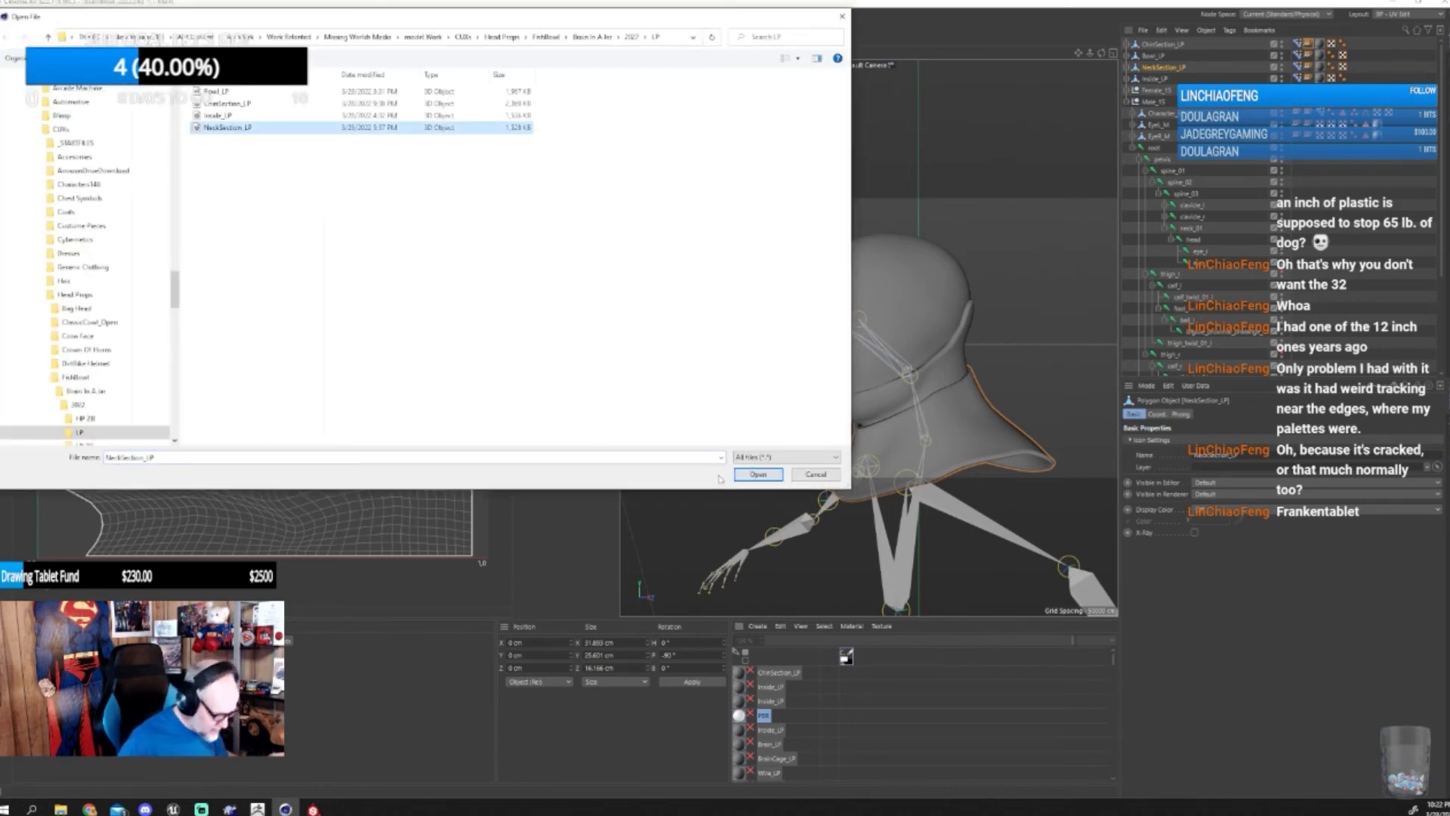
{"action": "left_click", "coordinate": [755, 474]}
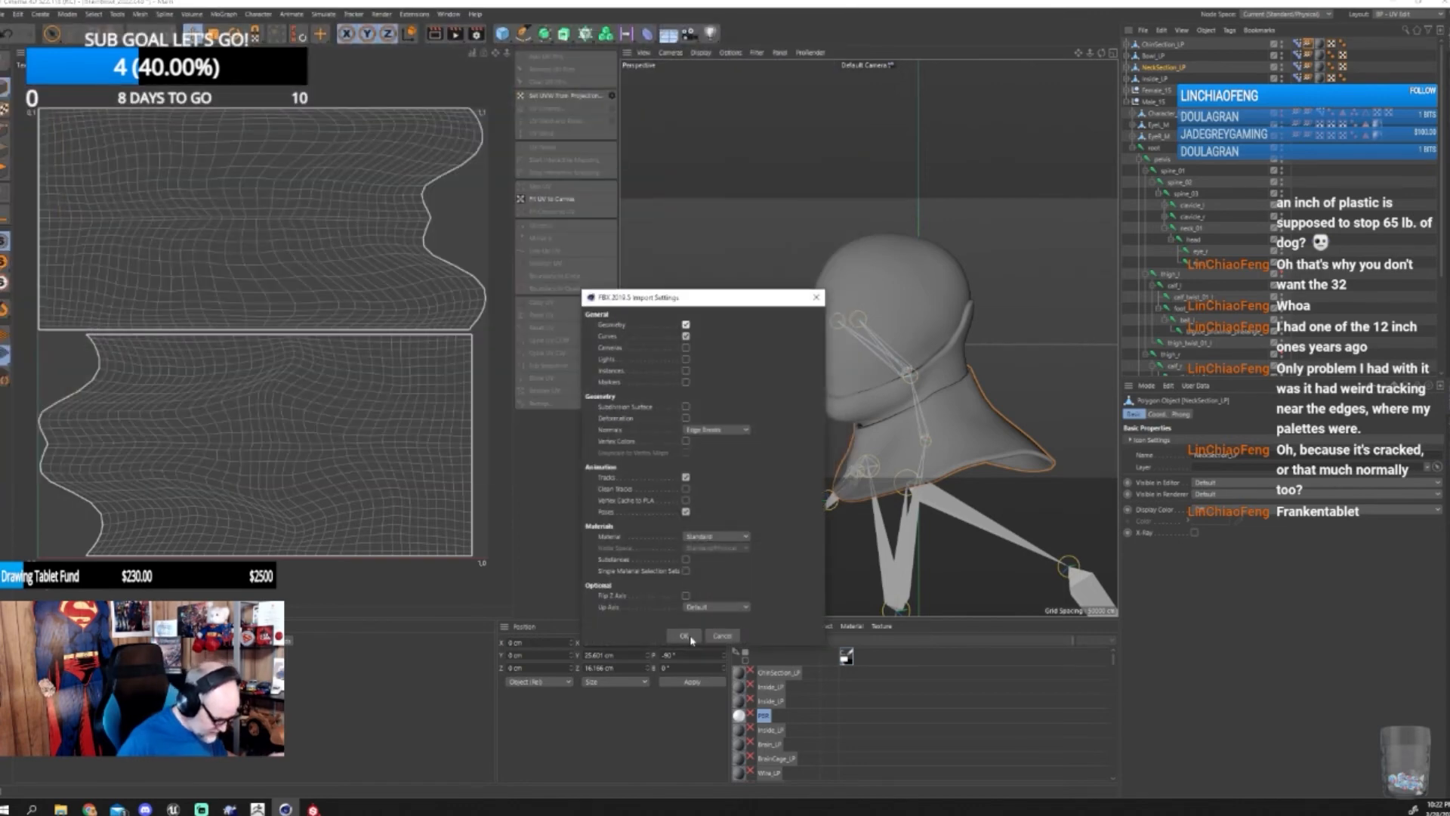
{"action": "left_click", "coordinate": [684, 636]}
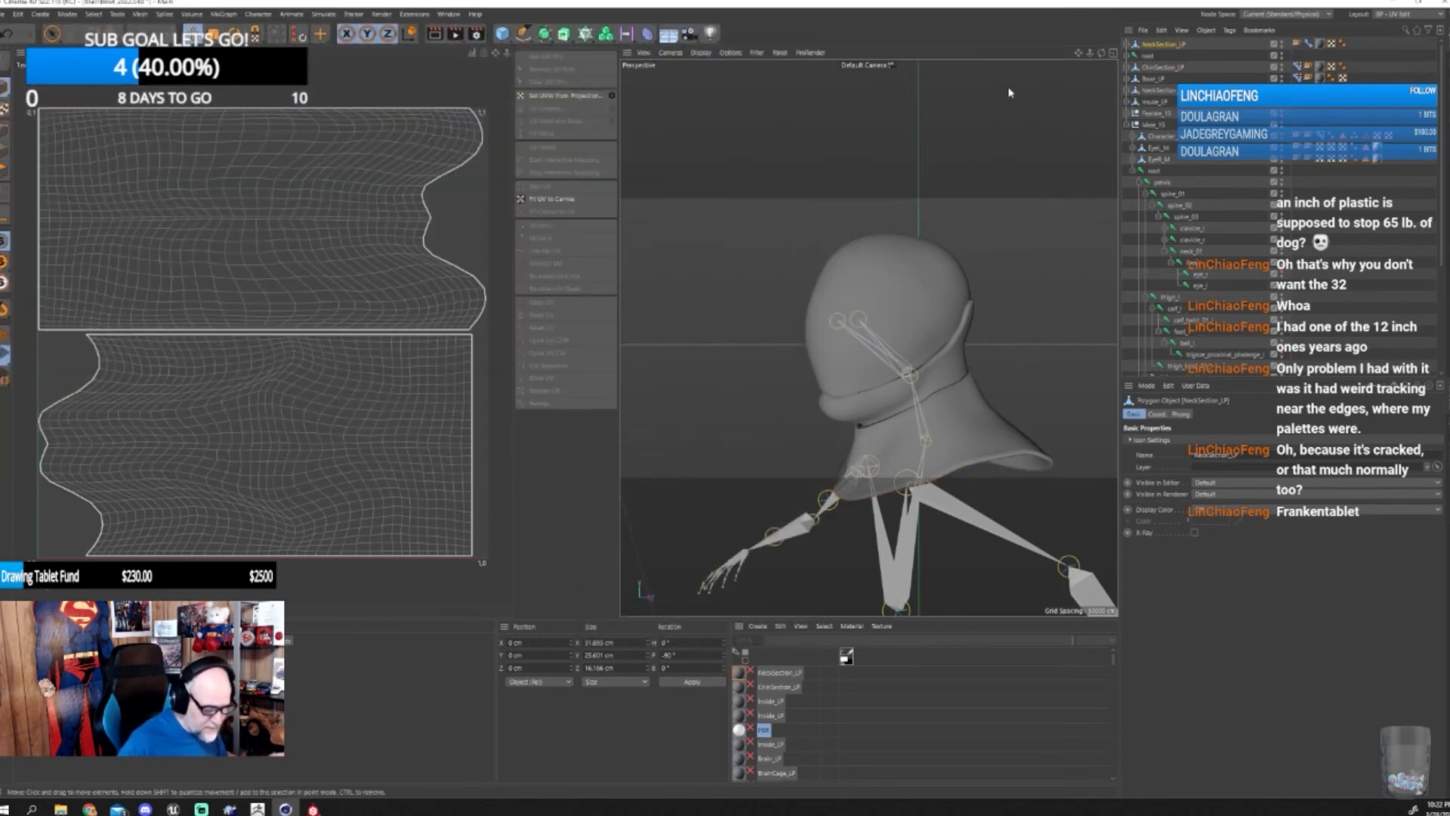
- Delete the newly imported NeckSection_LP mesh and its root joint from the scene
{"action": "key", "text": "Delete"}
{"action": "left_click", "coordinate": [1152, 46]}
{"action": "key", "text": "Delete"}
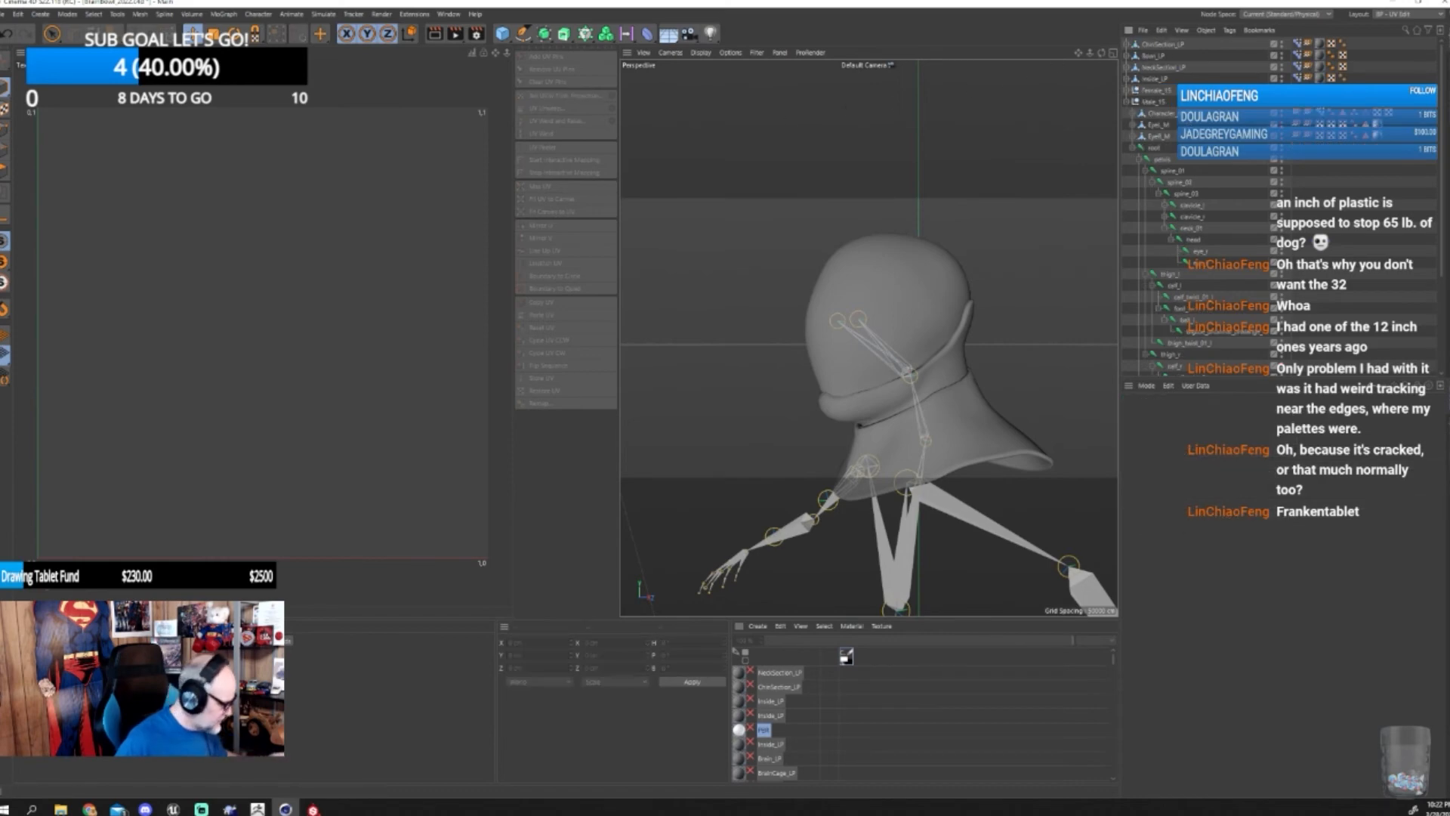
{"action": "left_click", "coordinate": [4, 14]}
{"action": "left_click", "coordinate": [16, 59]}
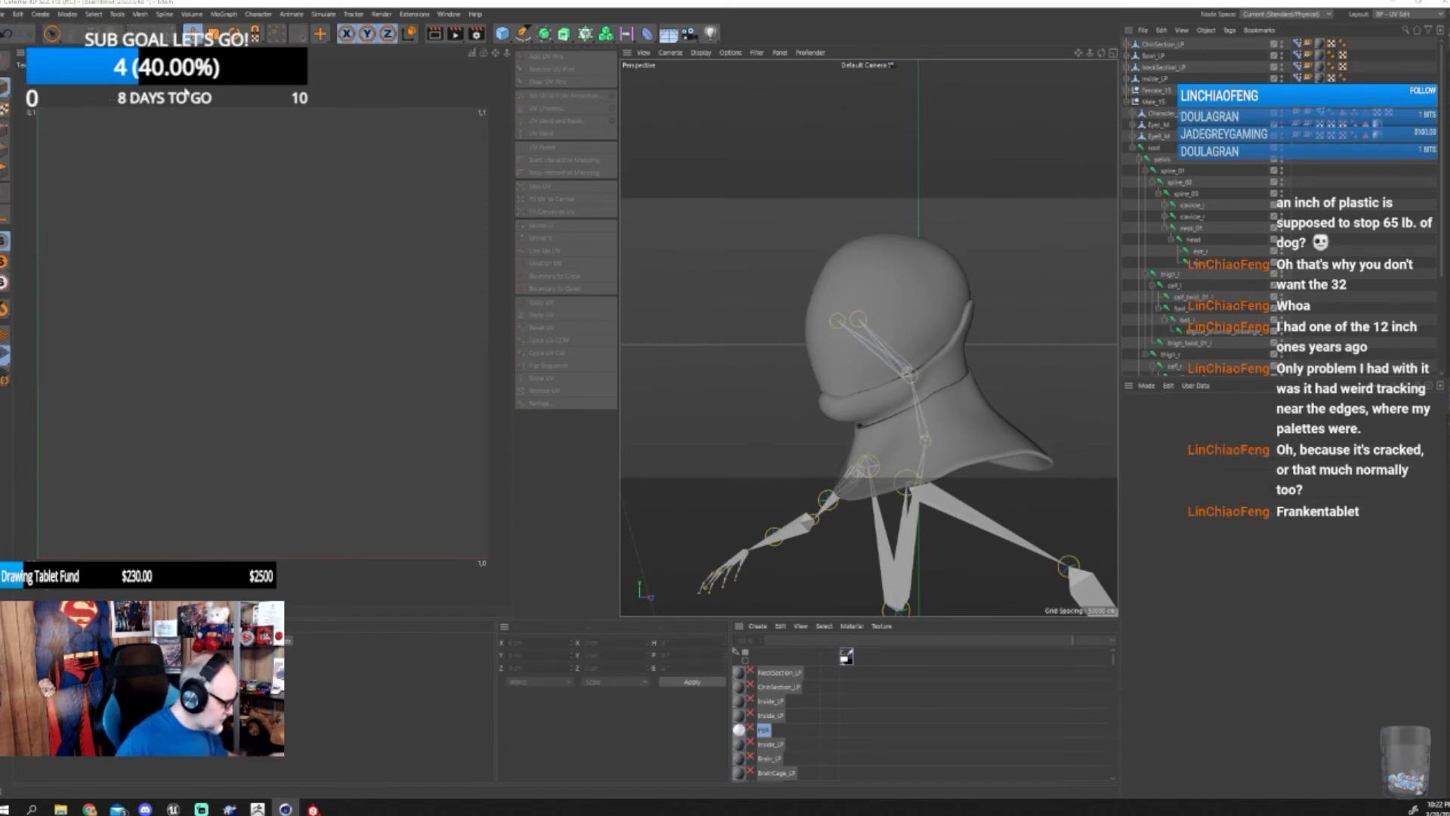
{"action": "left_click", "coordinate": [847, 15]}
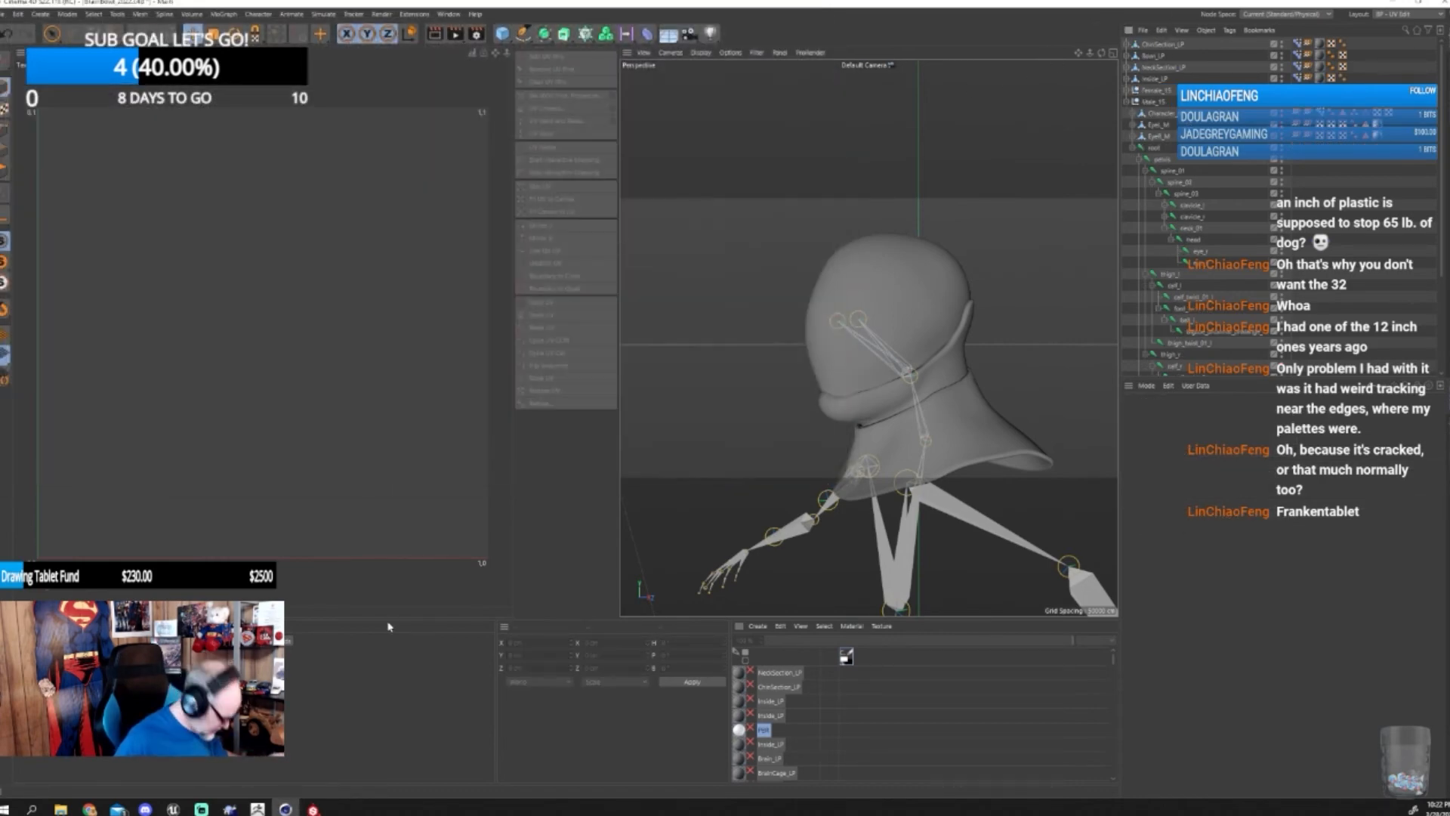
- Switch to ZBrush, import NeckSection_LP from the LP ZB folder with FBX ExportImport and inspect the mesh from several angles
{"action": "left_click", "coordinate": [257, 808]}
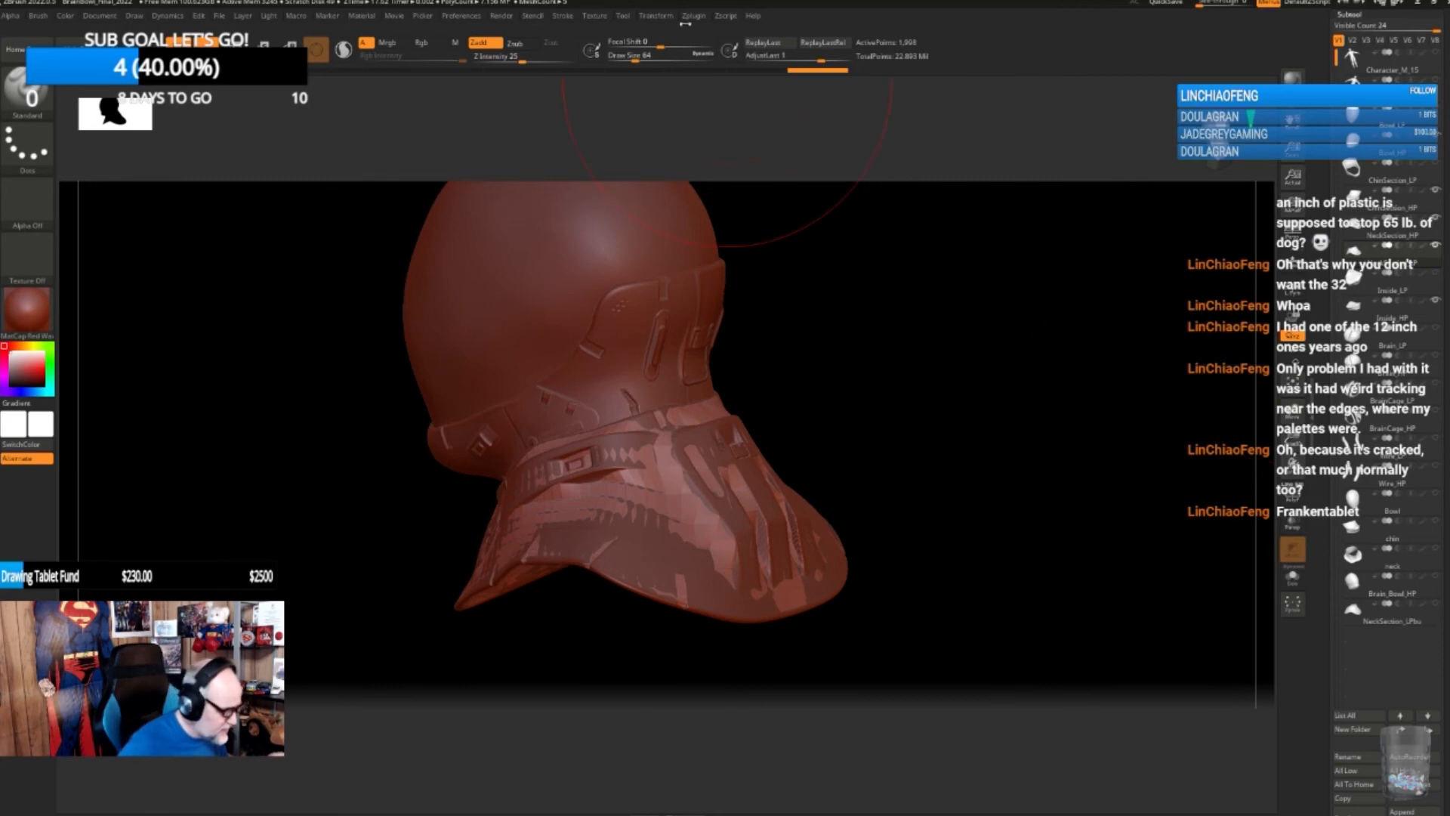
{"action": "left_click", "coordinate": [693, 16]}
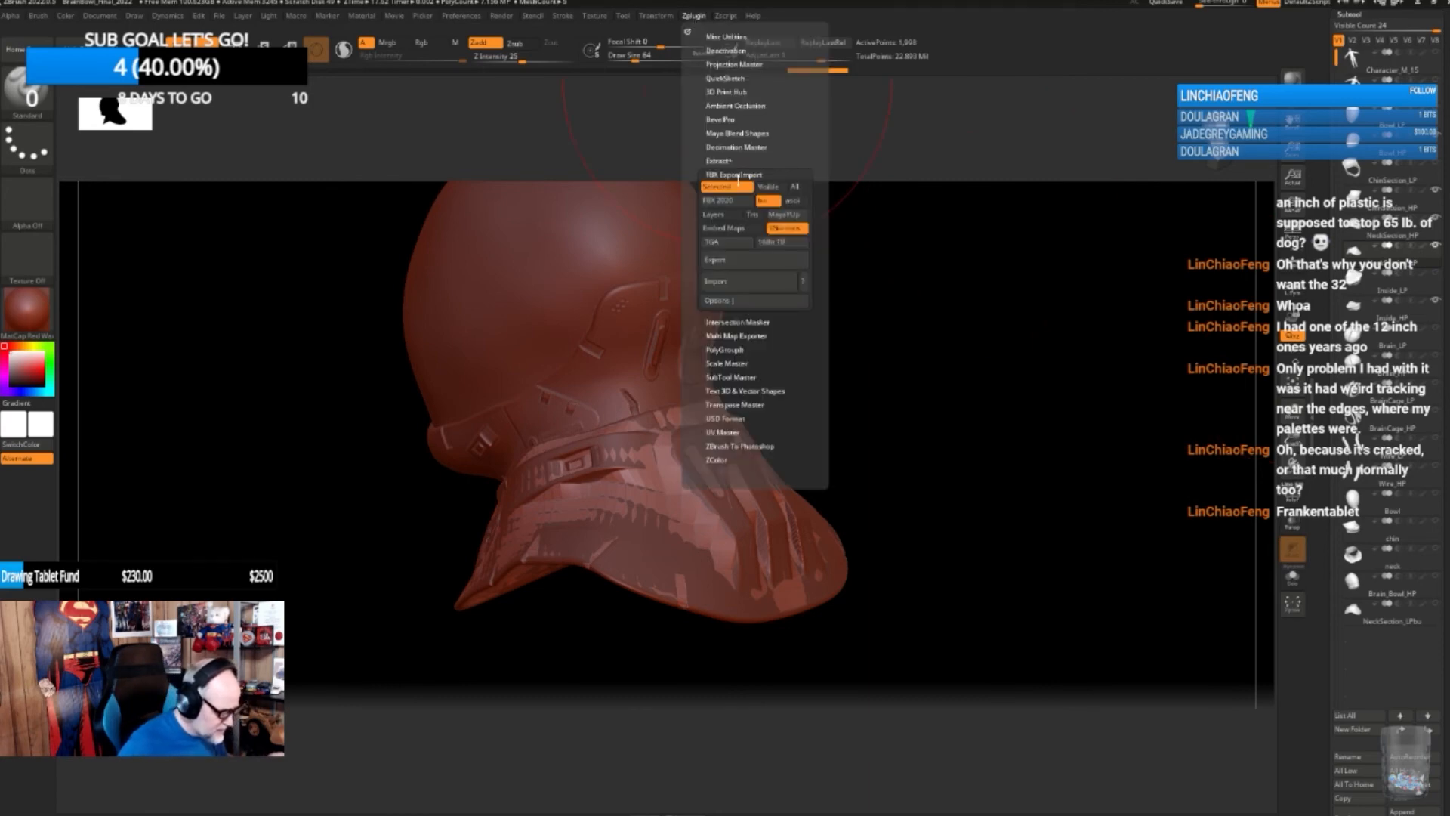
{"action": "left_click", "coordinate": [736, 282]}
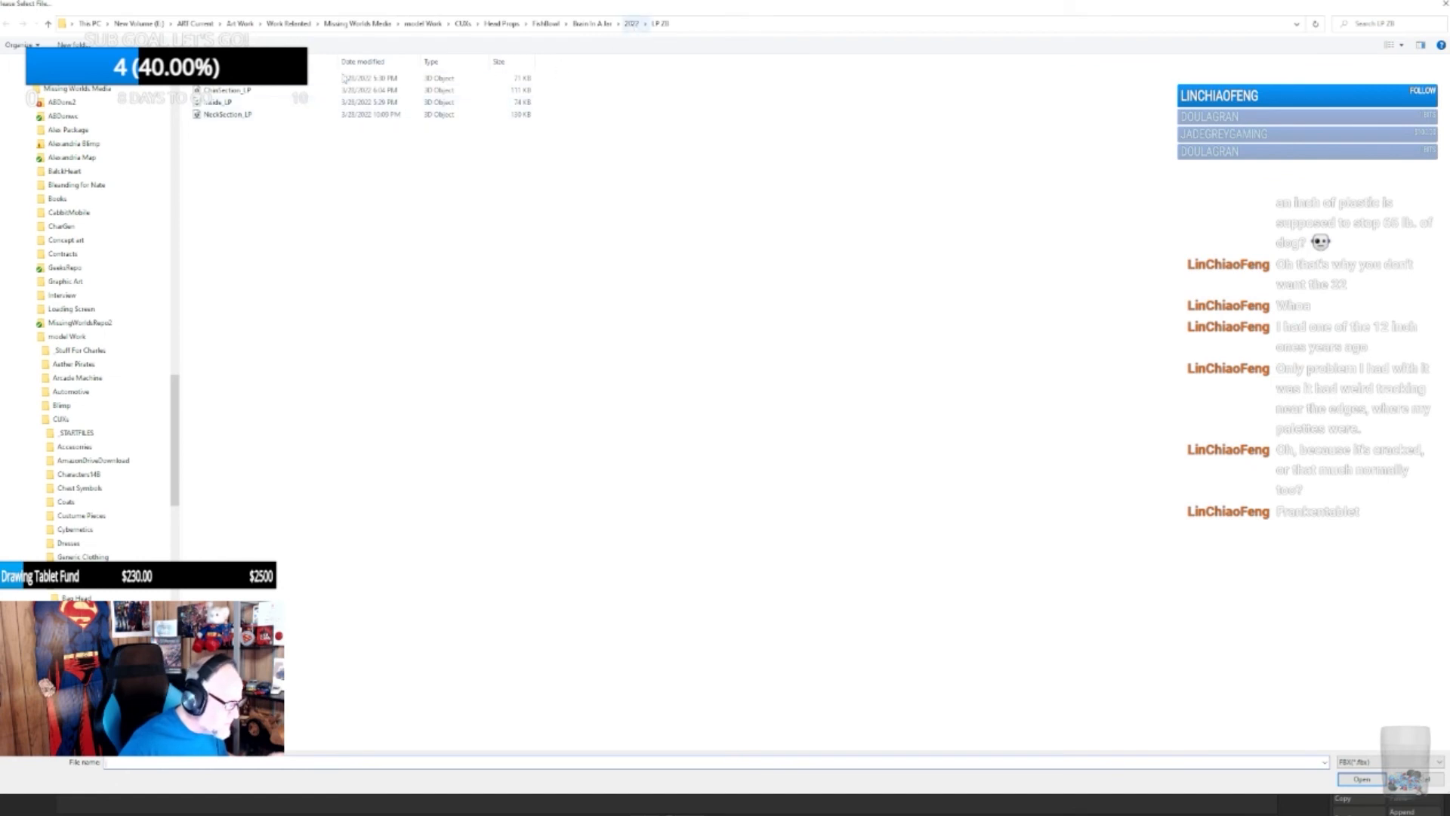
{"action": "left_click", "coordinate": [249, 115]}
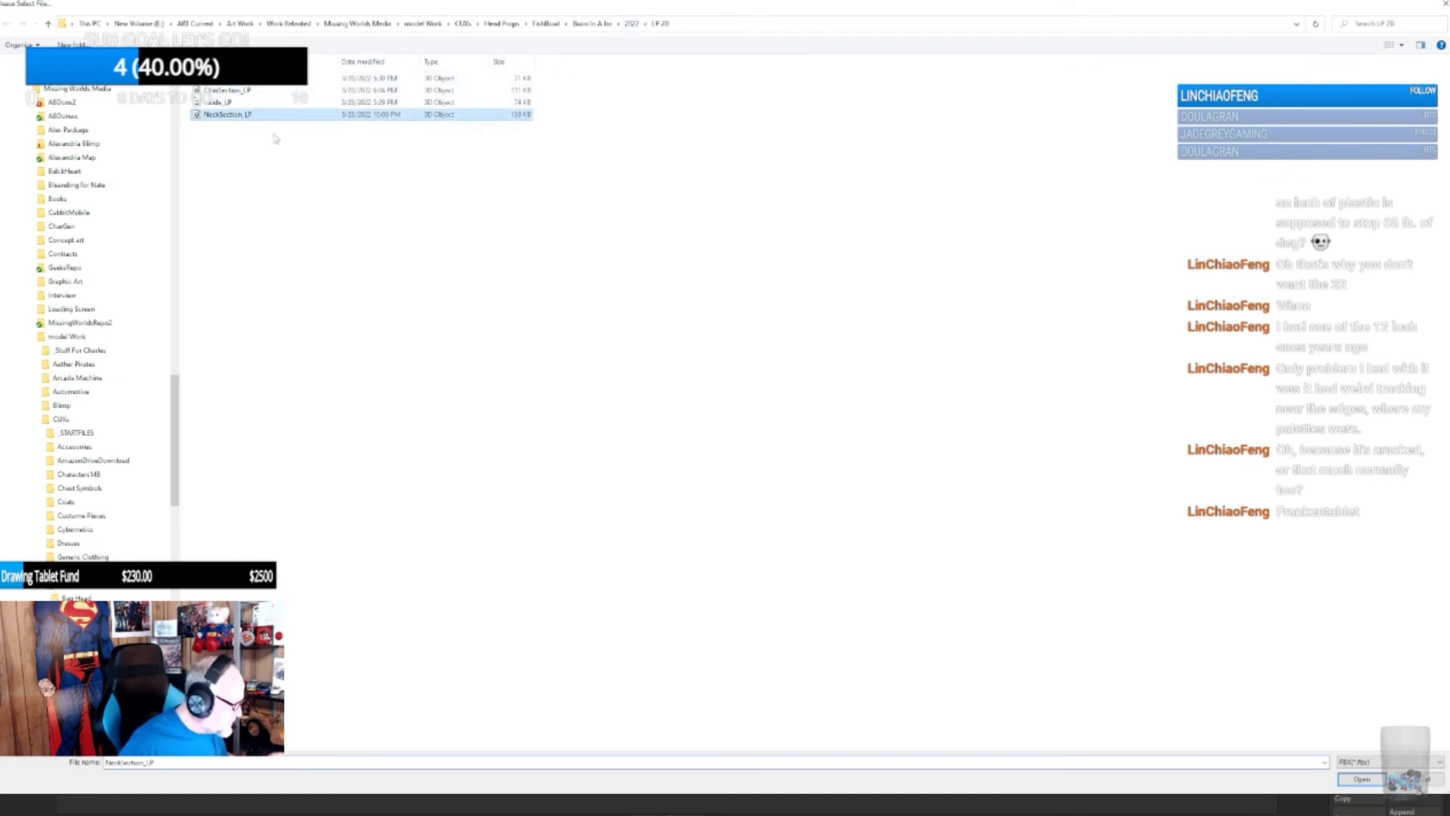
{"action": "left_click", "coordinate": [1363, 779]}
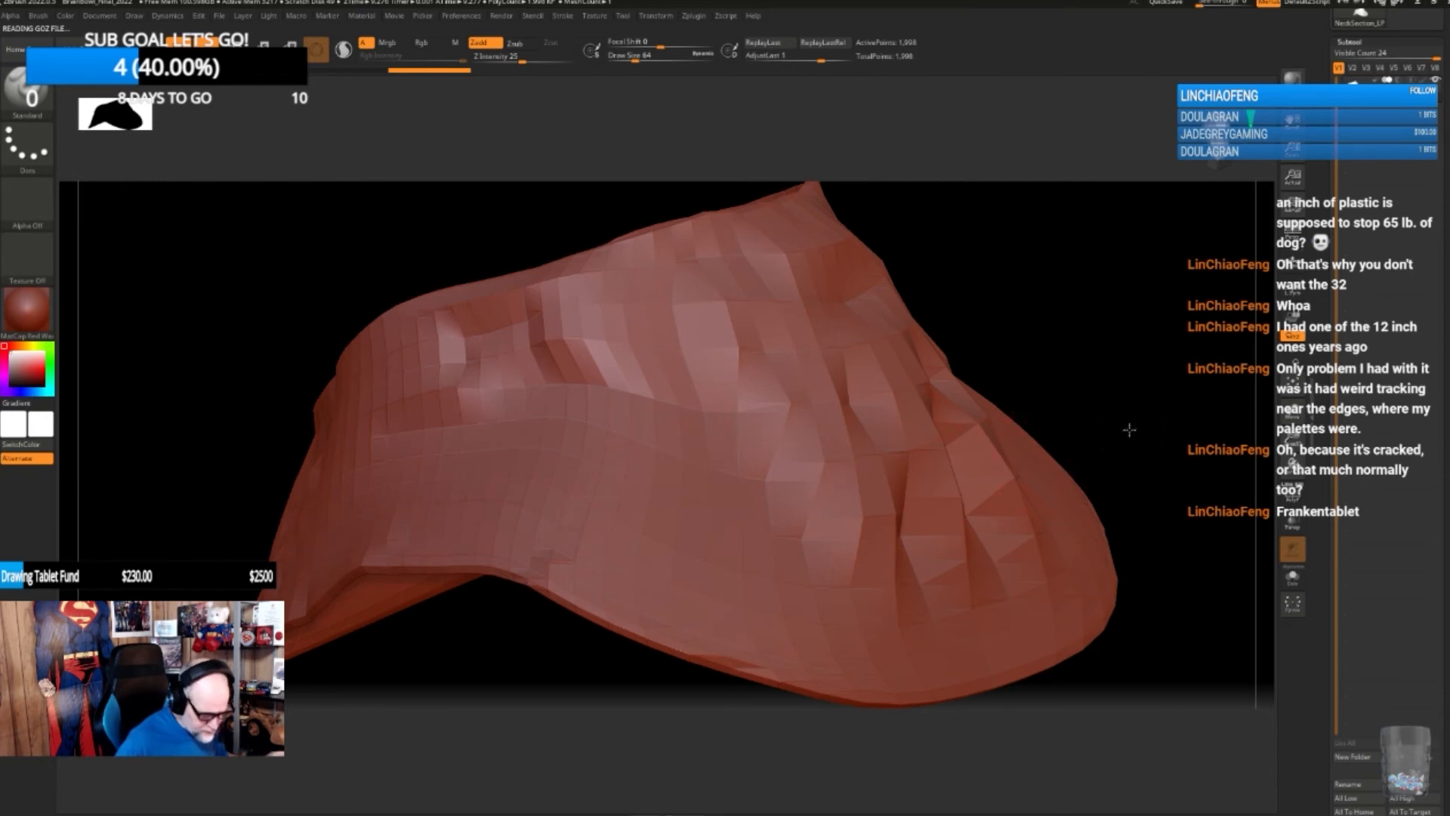
{"action": "left_click_drag", "start_coordinate": [1129, 430], "coordinate": [1119, 412], "text": "alt"}
{"action": "left_click_drag", "start_coordinate": [1003, 460], "coordinate": [1029, 278]}
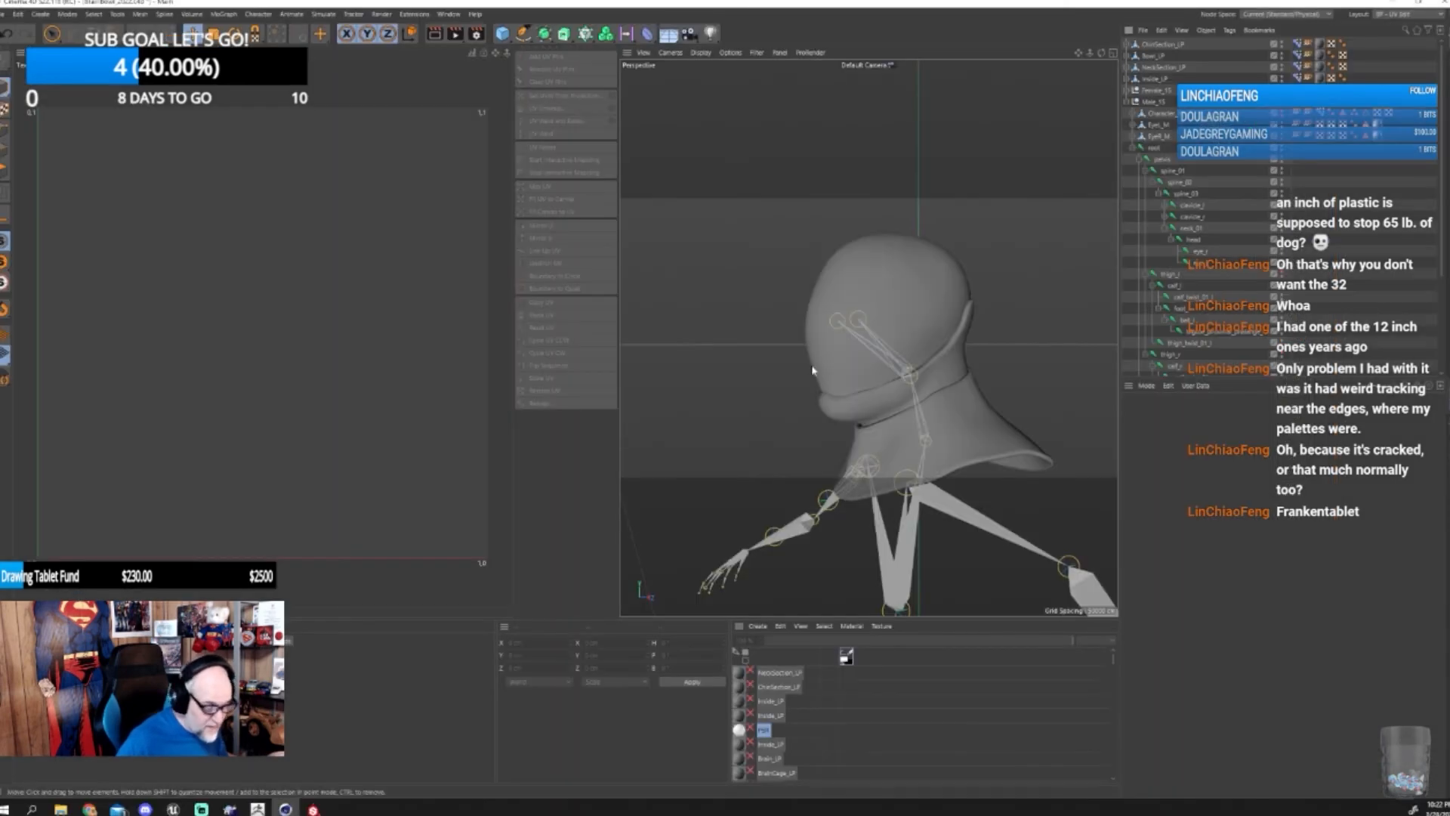
- Return to Cinema 4D and merge NeckSection_LP from the LP folder again to compare its UV layout
{"action": "left_click", "coordinate": [3, 15]}
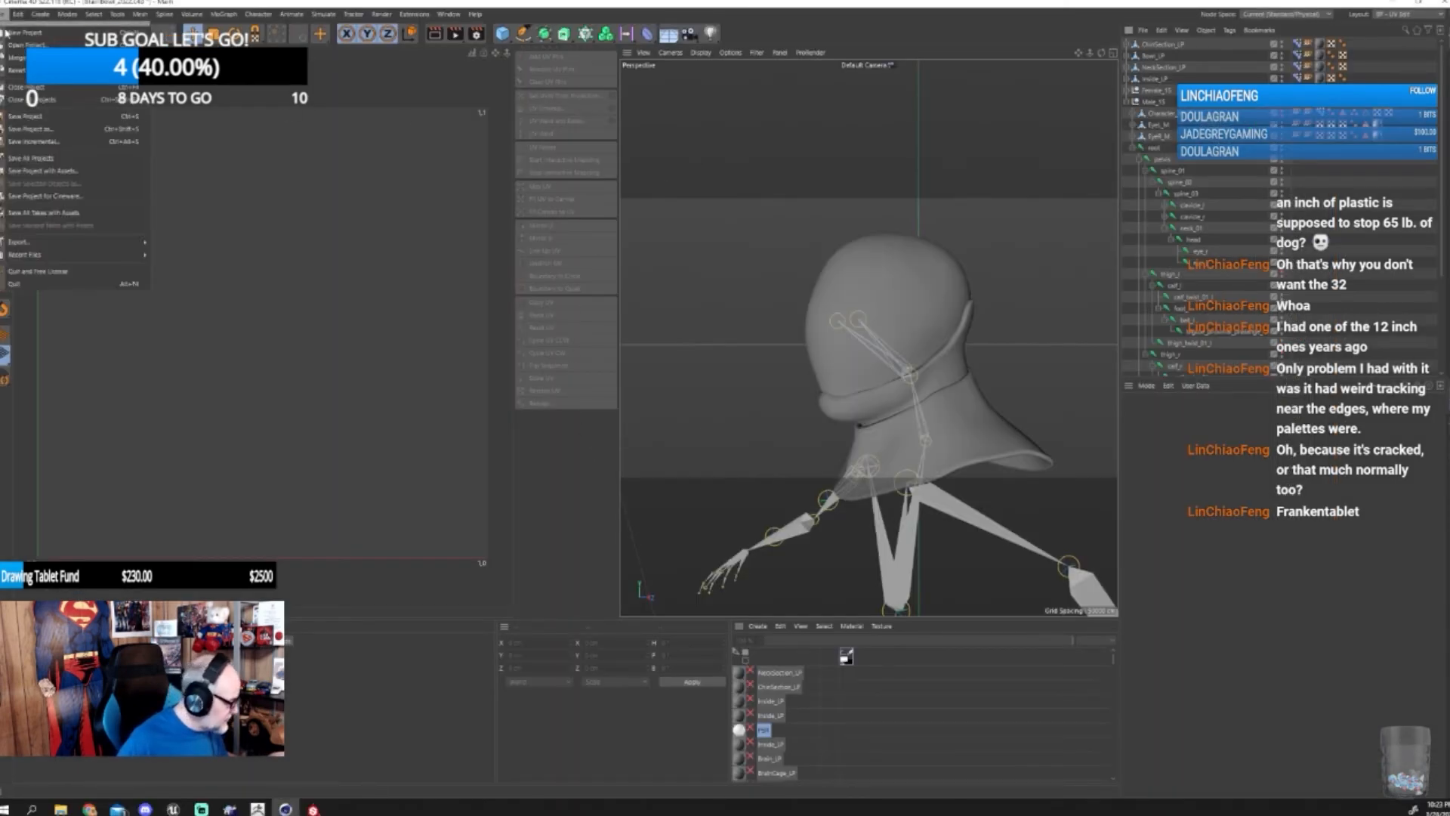
{"action": "left_click", "coordinate": [20, 55]}
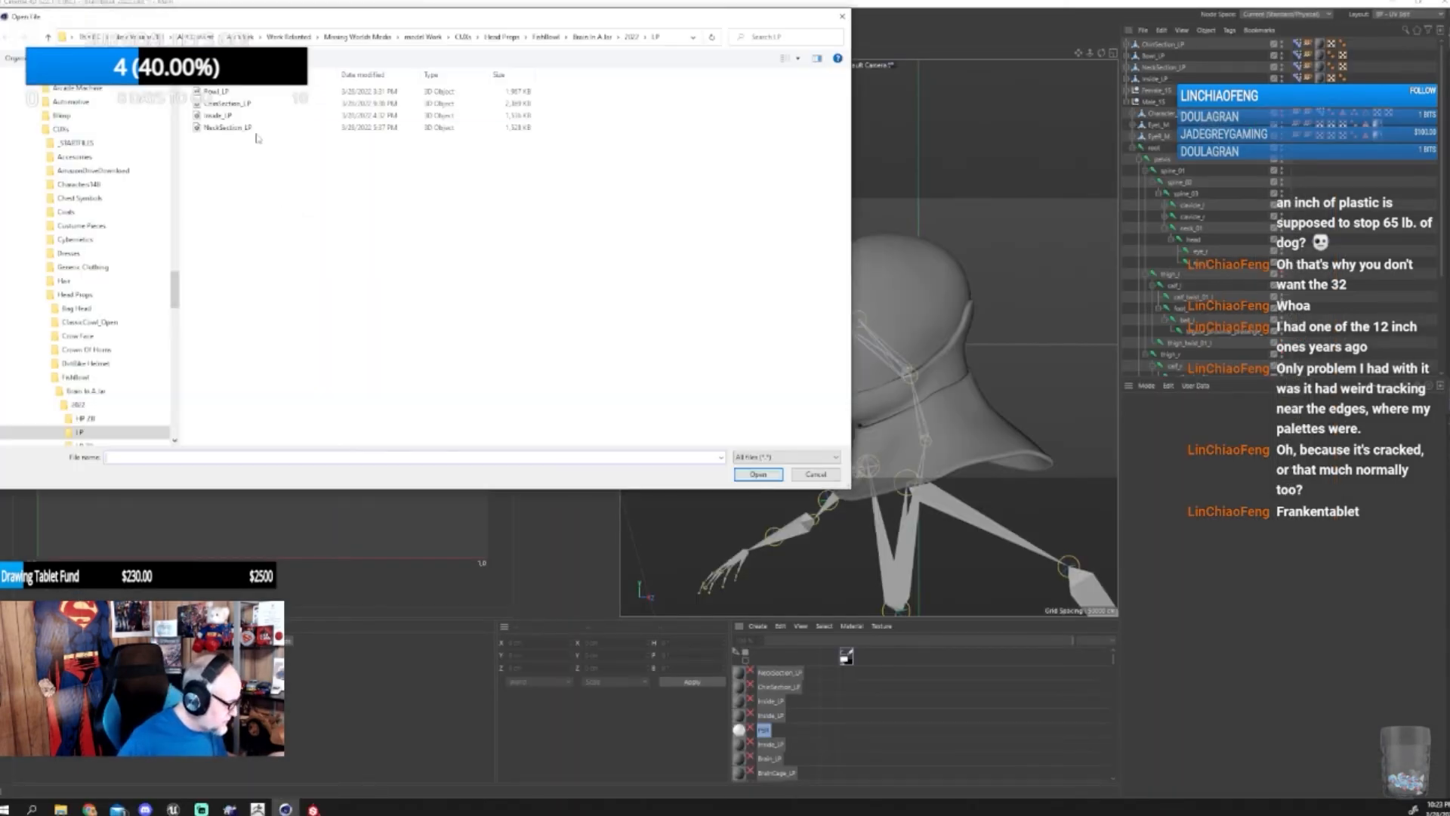
{"action": "left_click", "coordinate": [255, 130]}
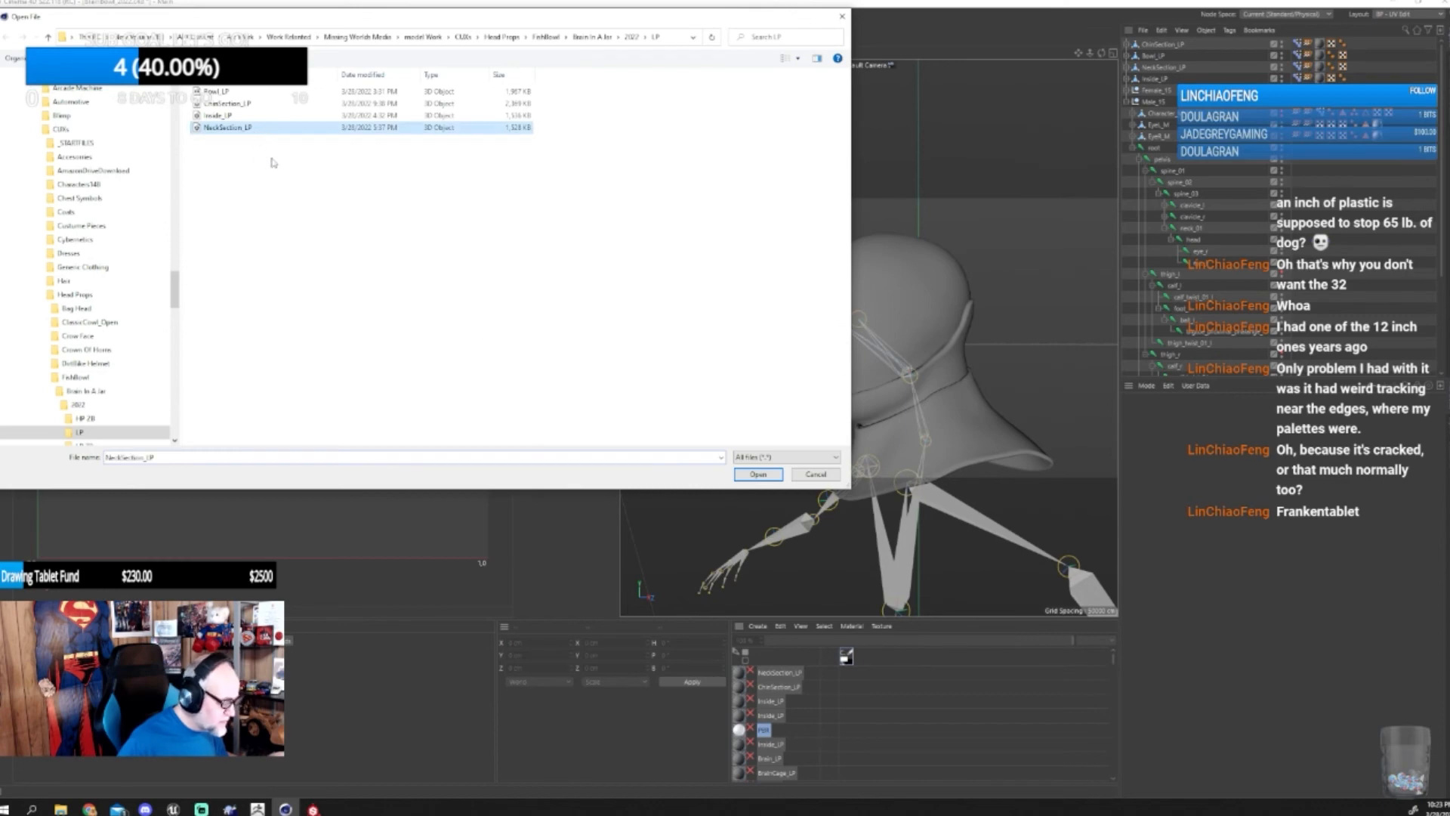
{"action": "left_click", "coordinate": [739, 478]}
{"action": "left_click", "coordinate": [613, 626]}
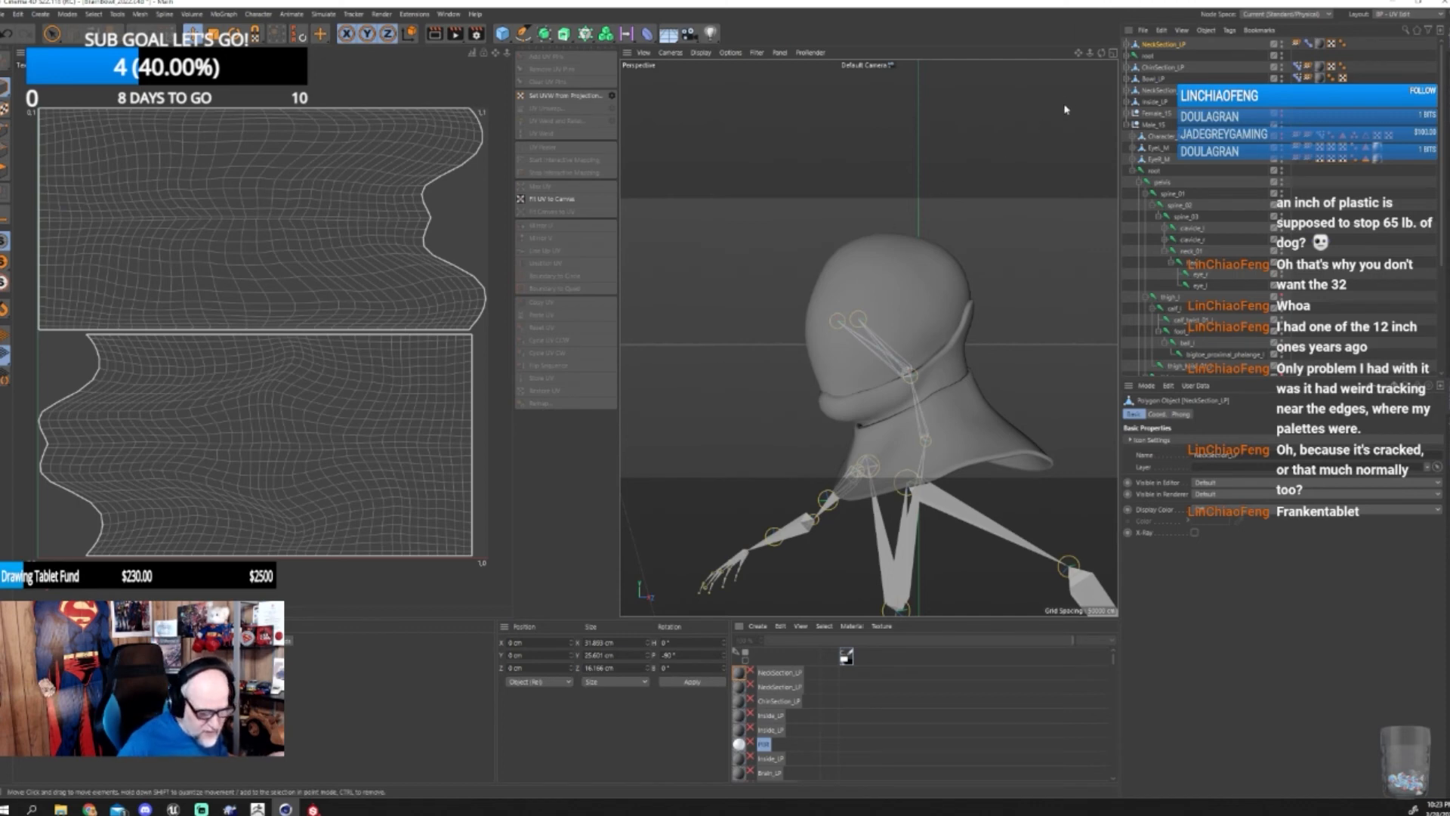
- Remove the re-imported neck section mesh and its root joint from the object list
{"action": "key", "text": "Delete"}
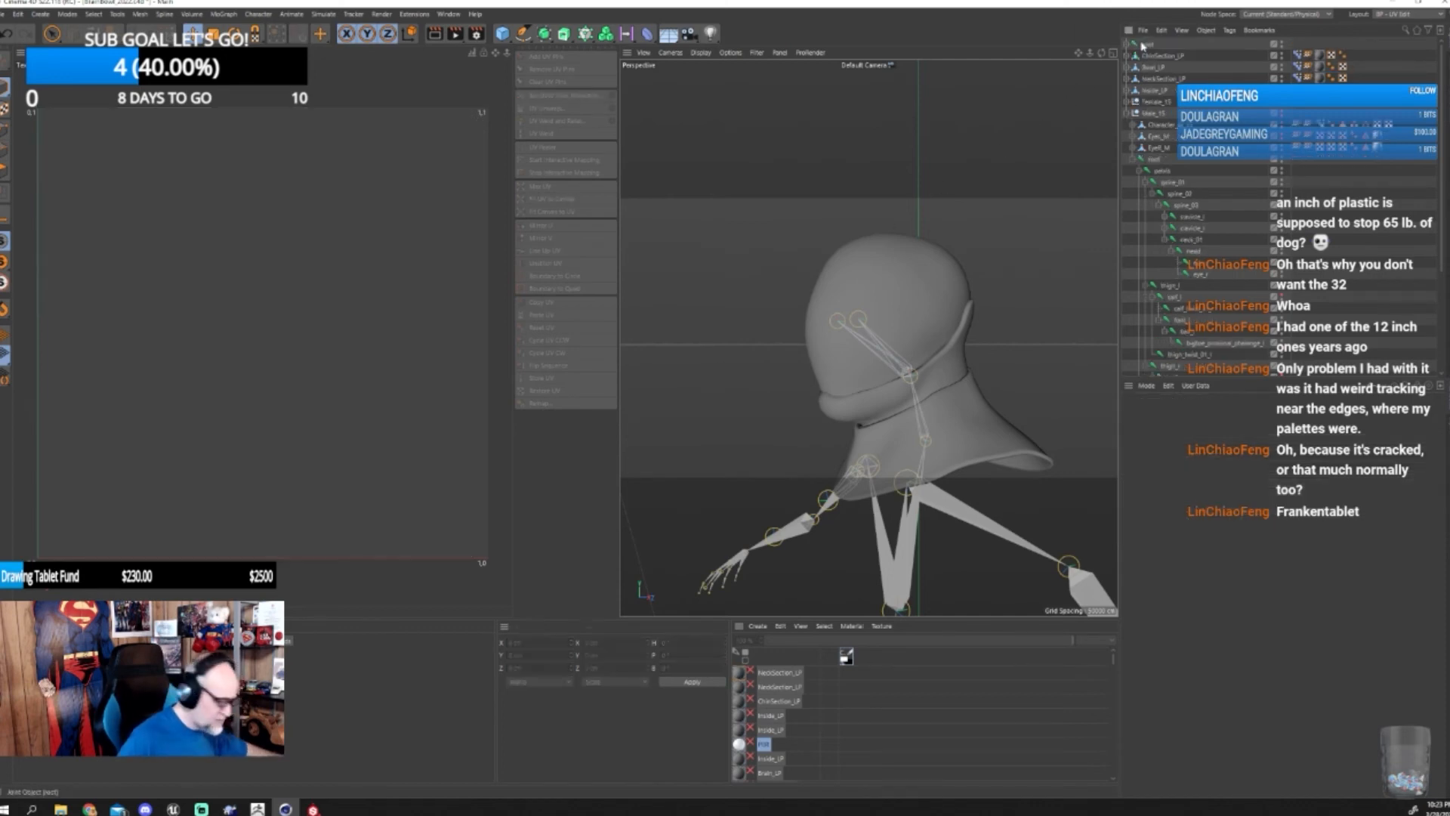
{"action": "left_click", "coordinate": [1144, 47]}
{"action": "key", "text": "Delete"}
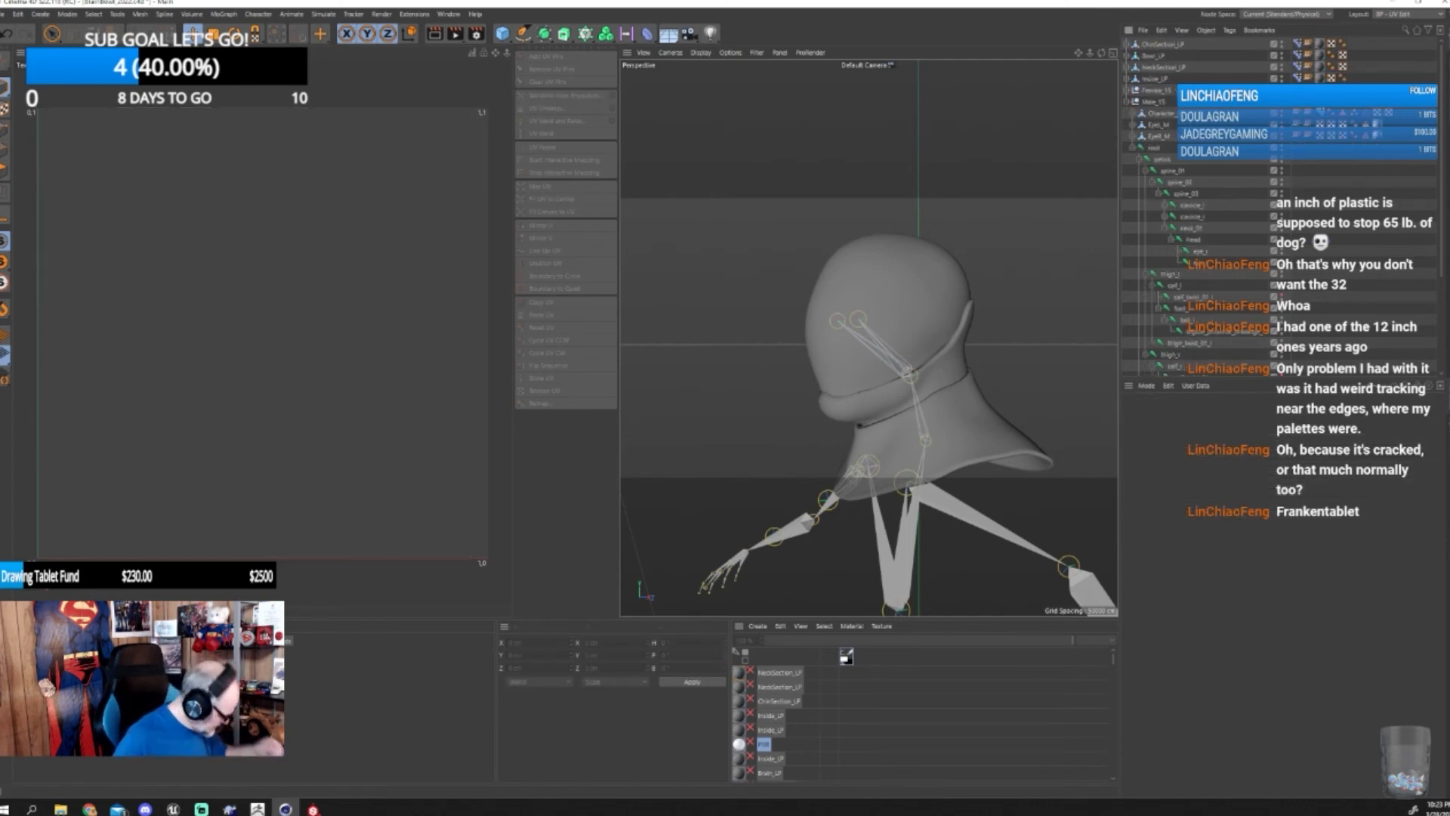
- Switch to ZBrush, check the folder offered for the FBX export without saving, and return to Cinema 4D
{"action": "left_click", "coordinate": [257, 809]}
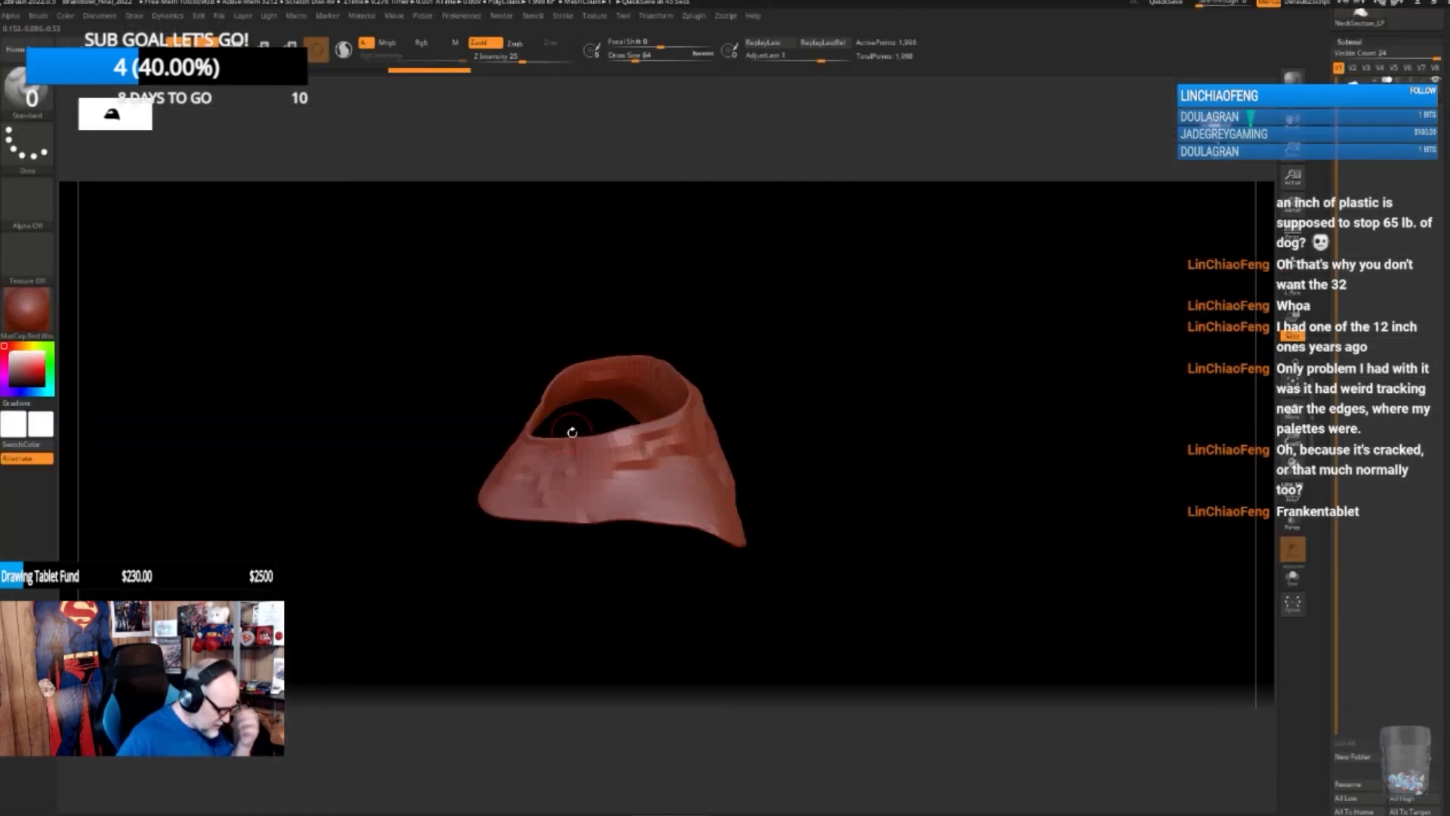
{"action": "left_click", "coordinate": [693, 15]}
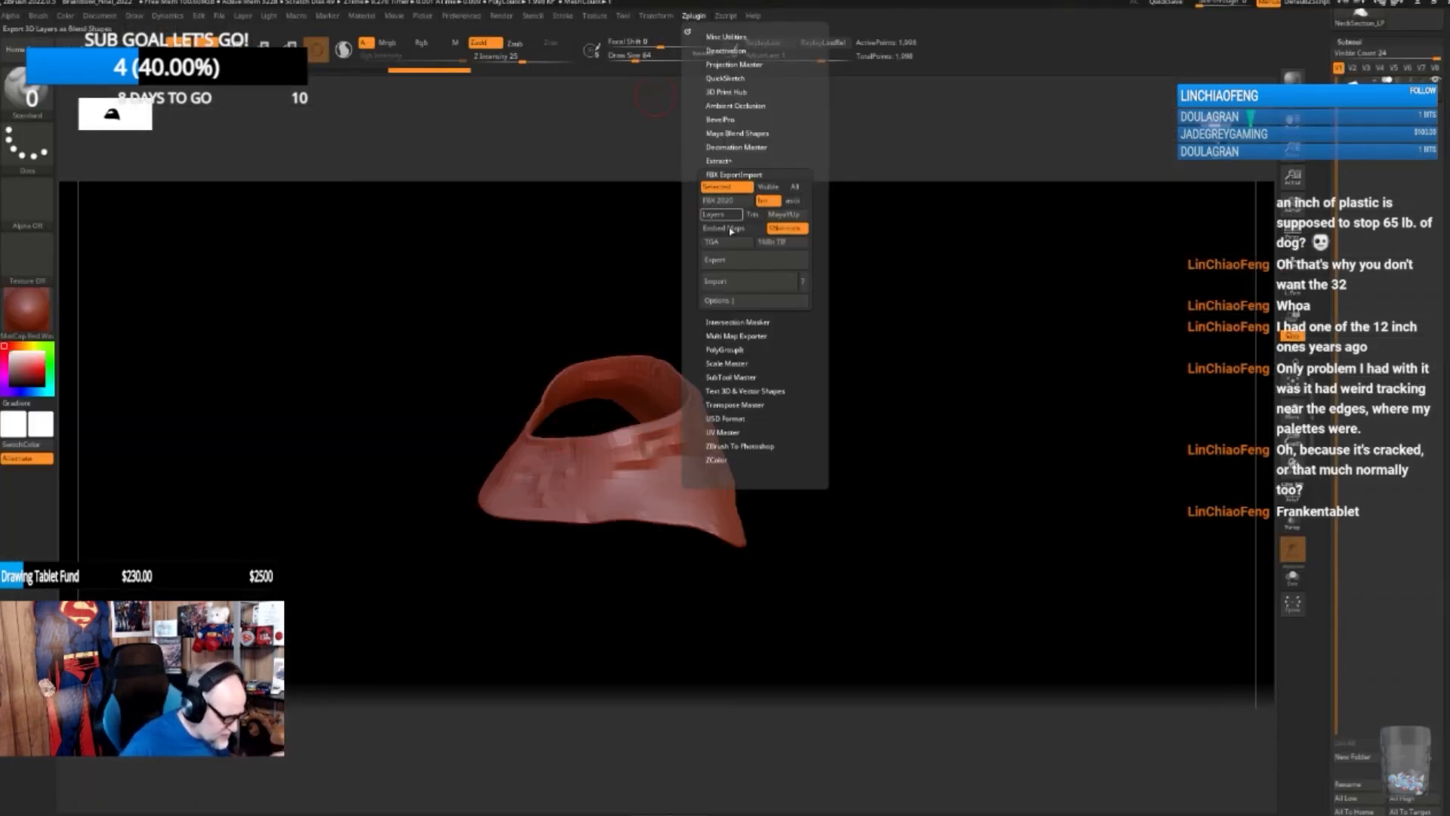
{"action": "left_click", "coordinate": [745, 261]}
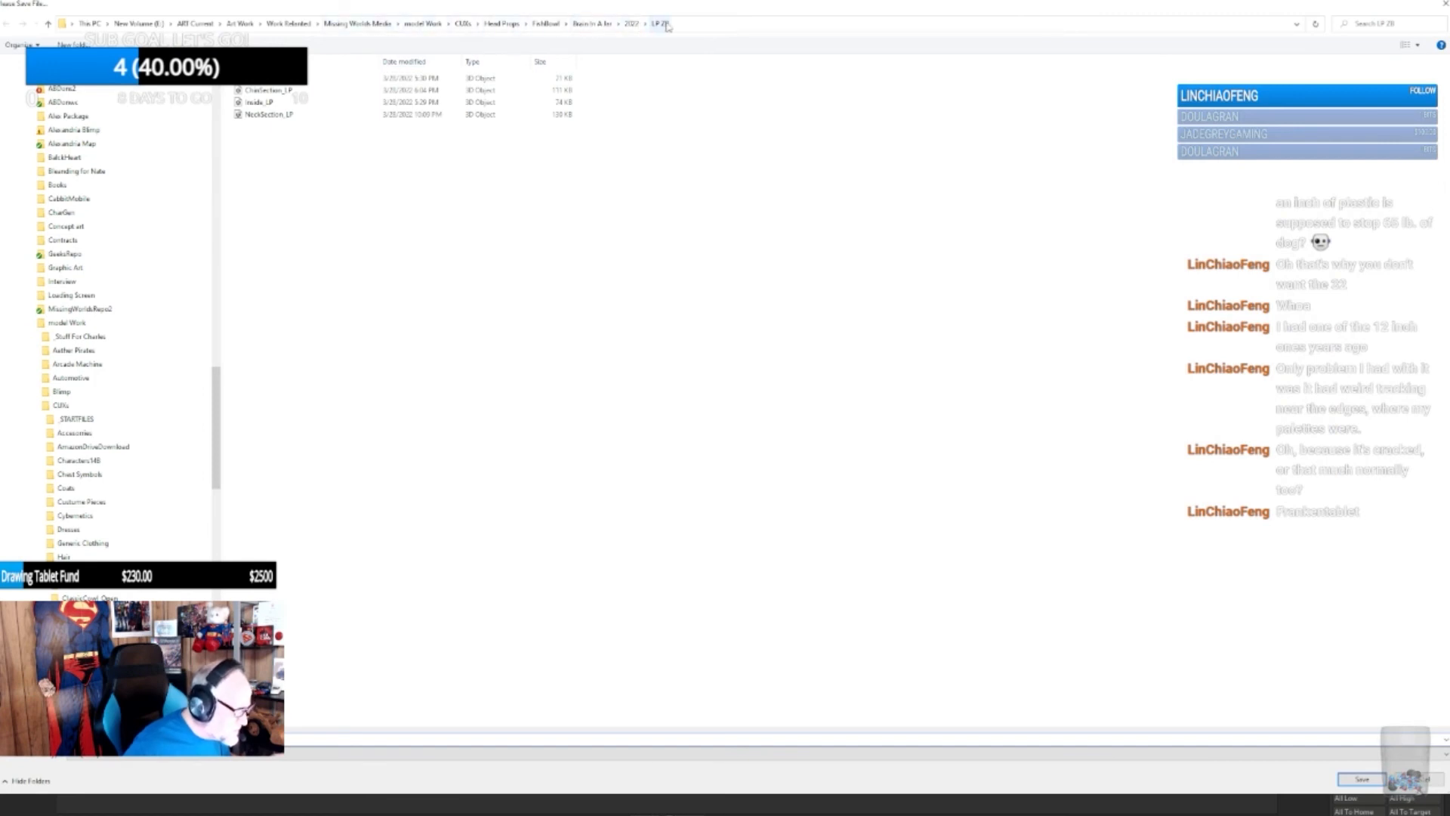
{"action": "left_click", "coordinate": [1444, 4]}
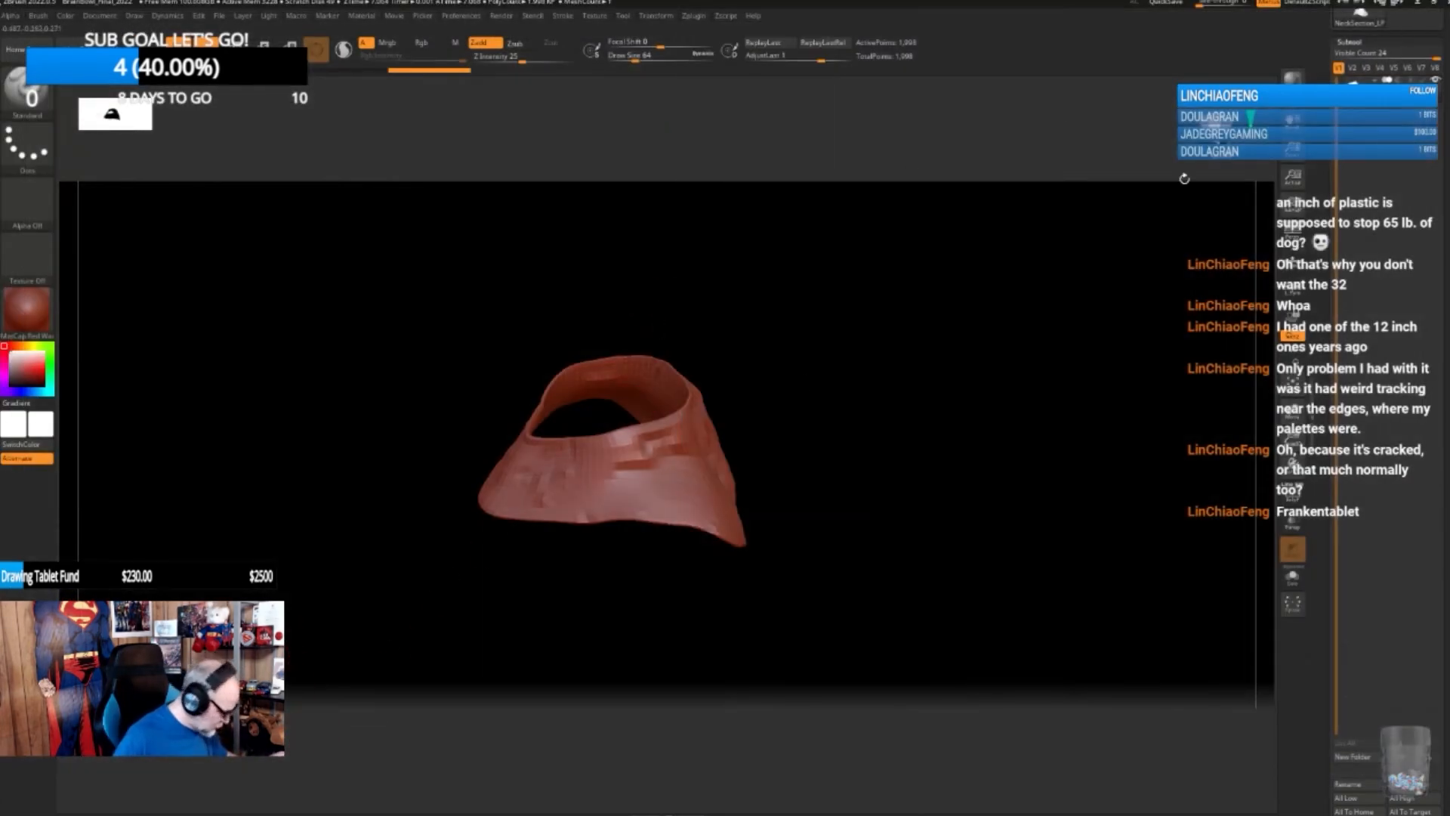
{"action": "left_click", "coordinate": [1420, 6]}
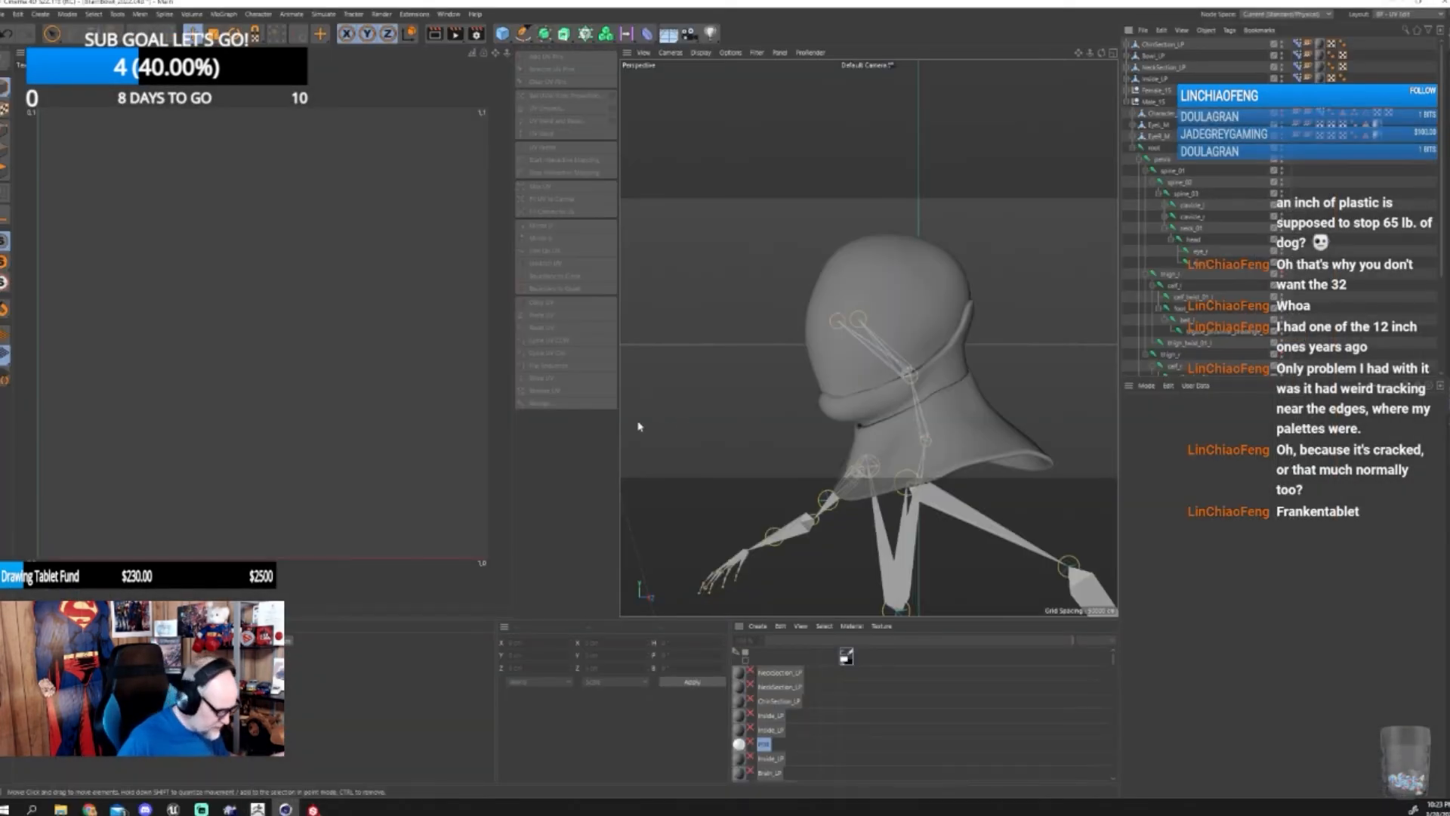
- Open NeckSection_LP from the LP ZB folder as its own project with the default FBX import settings and view its UV layout
{"action": "left_click", "coordinate": [5, 14]}
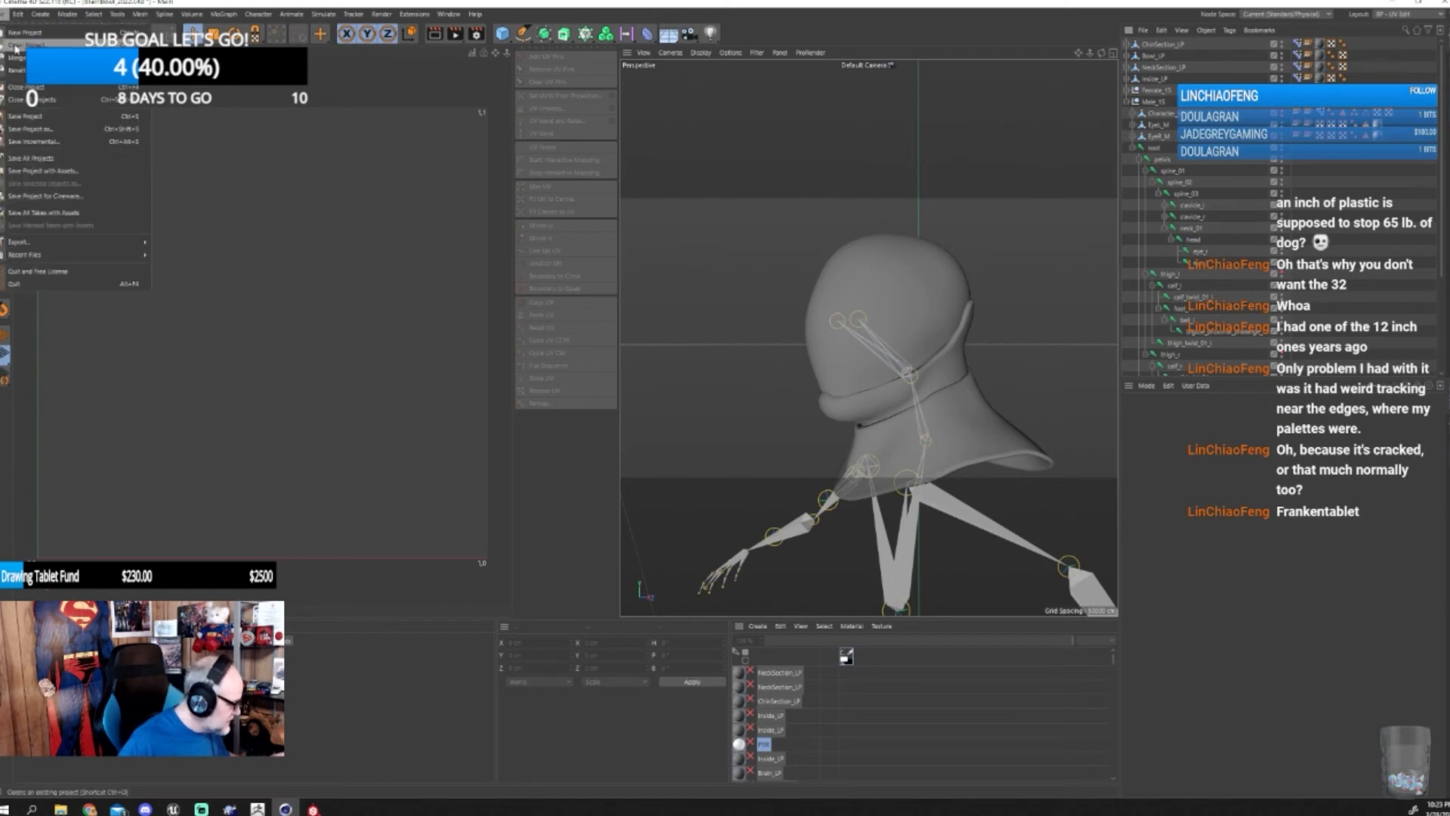
{"action": "left_click", "coordinate": [34, 42]}
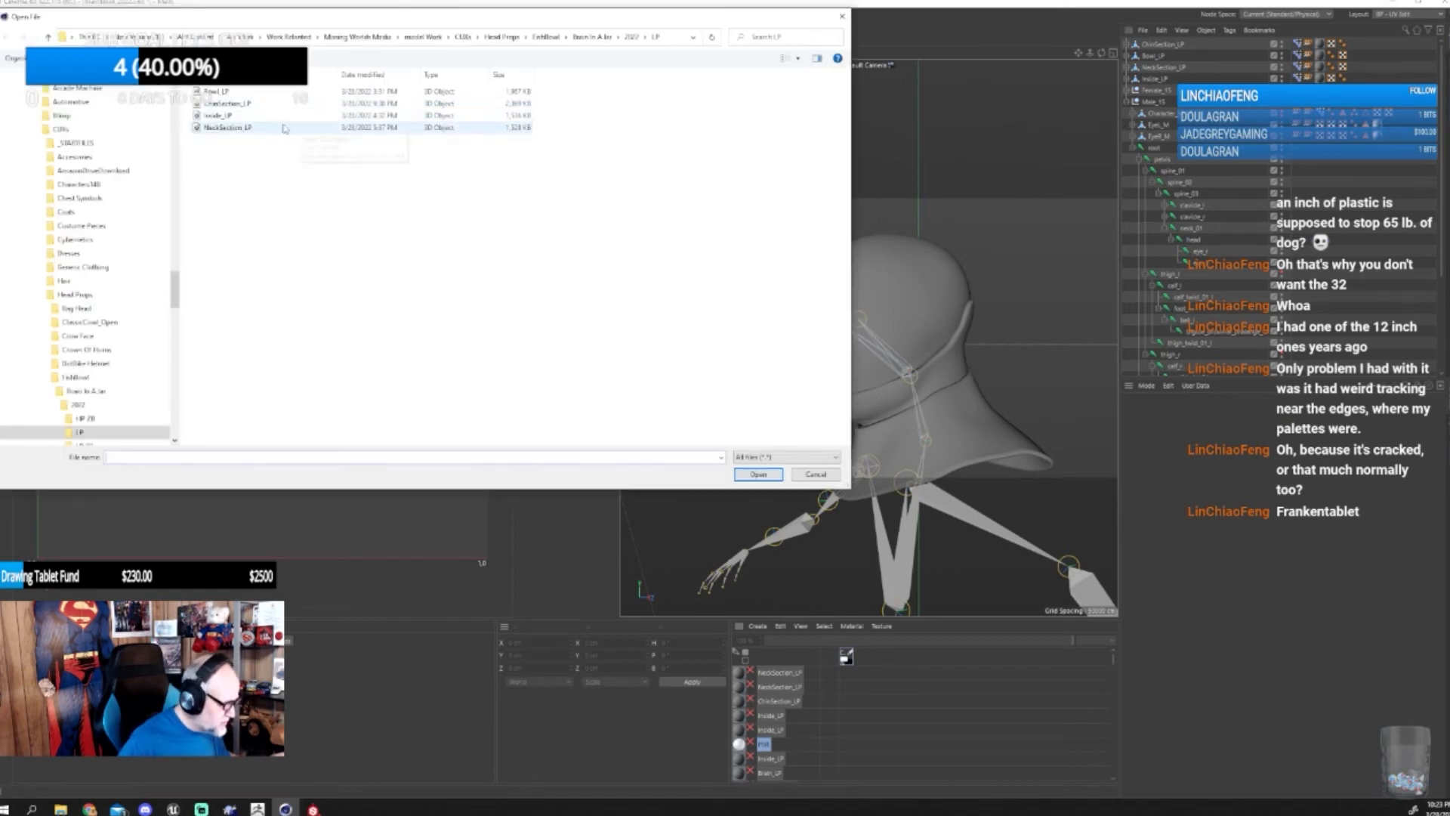
{"action": "left_click", "coordinate": [632, 37]}
{"action": "double_click", "coordinate": [214, 115]}
{"action": "left_click", "coordinate": [234, 127]}
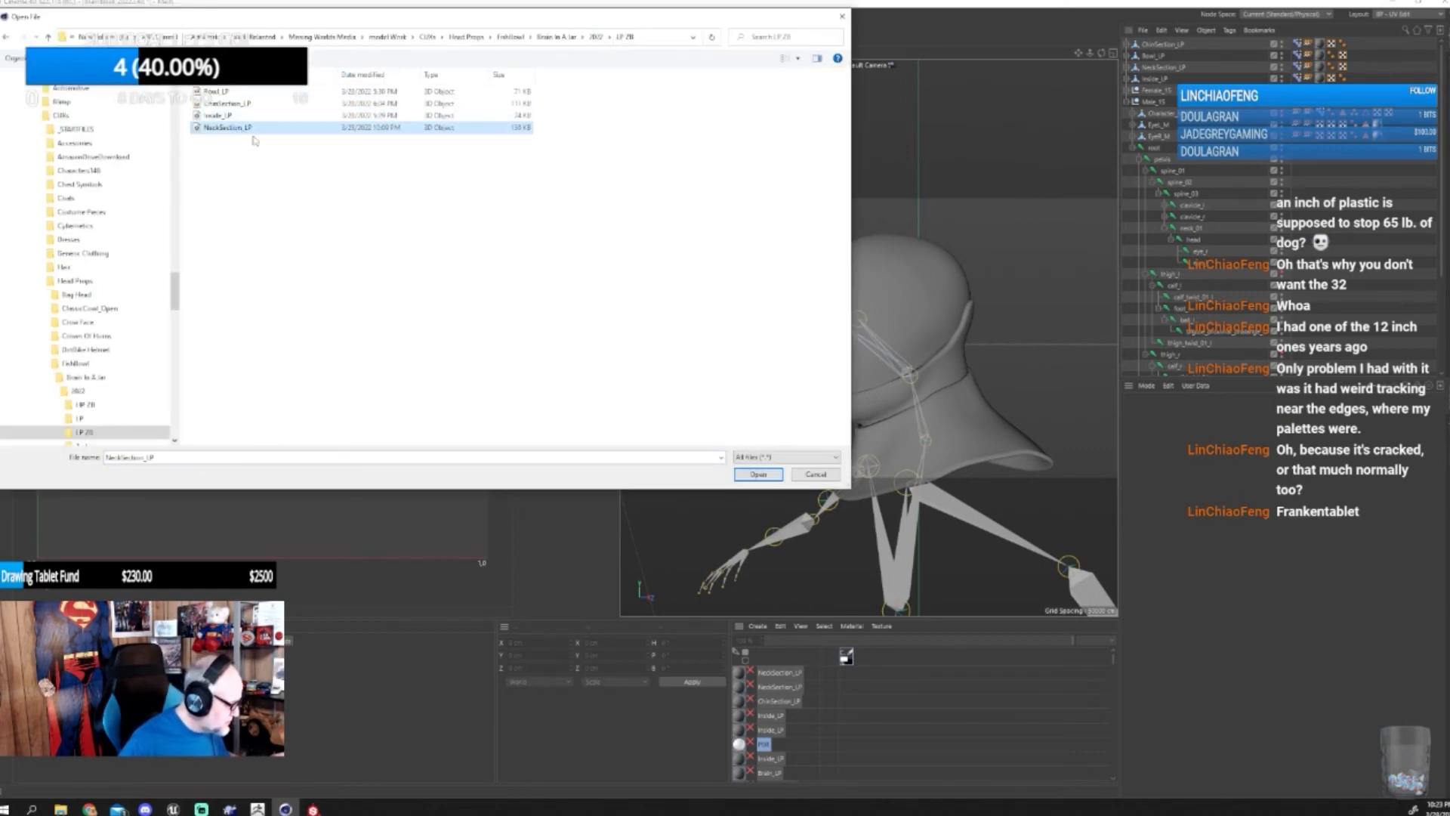
{"action": "left_click", "coordinate": [768, 477]}
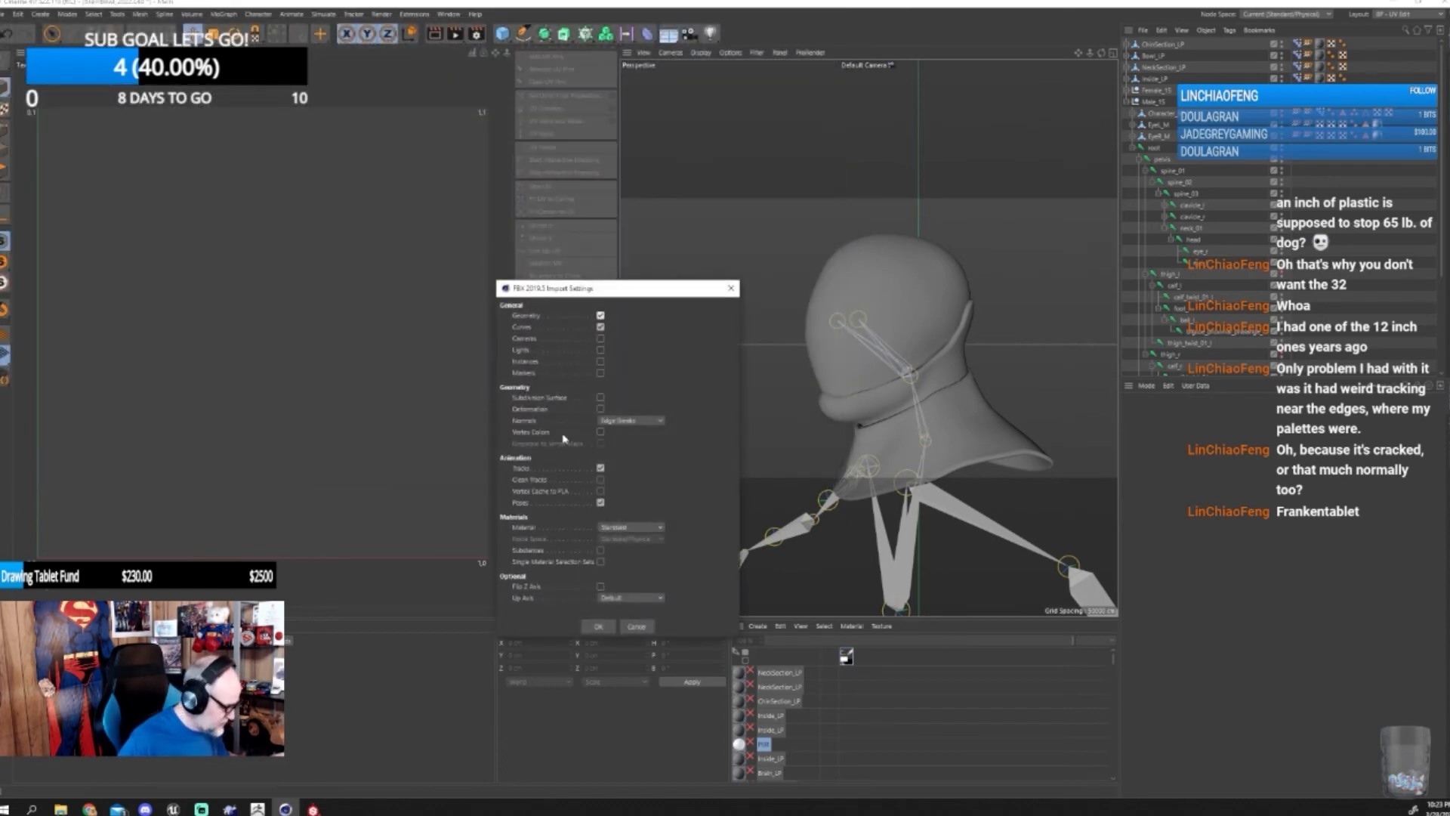
{"action": "left_click", "coordinate": [598, 627]}
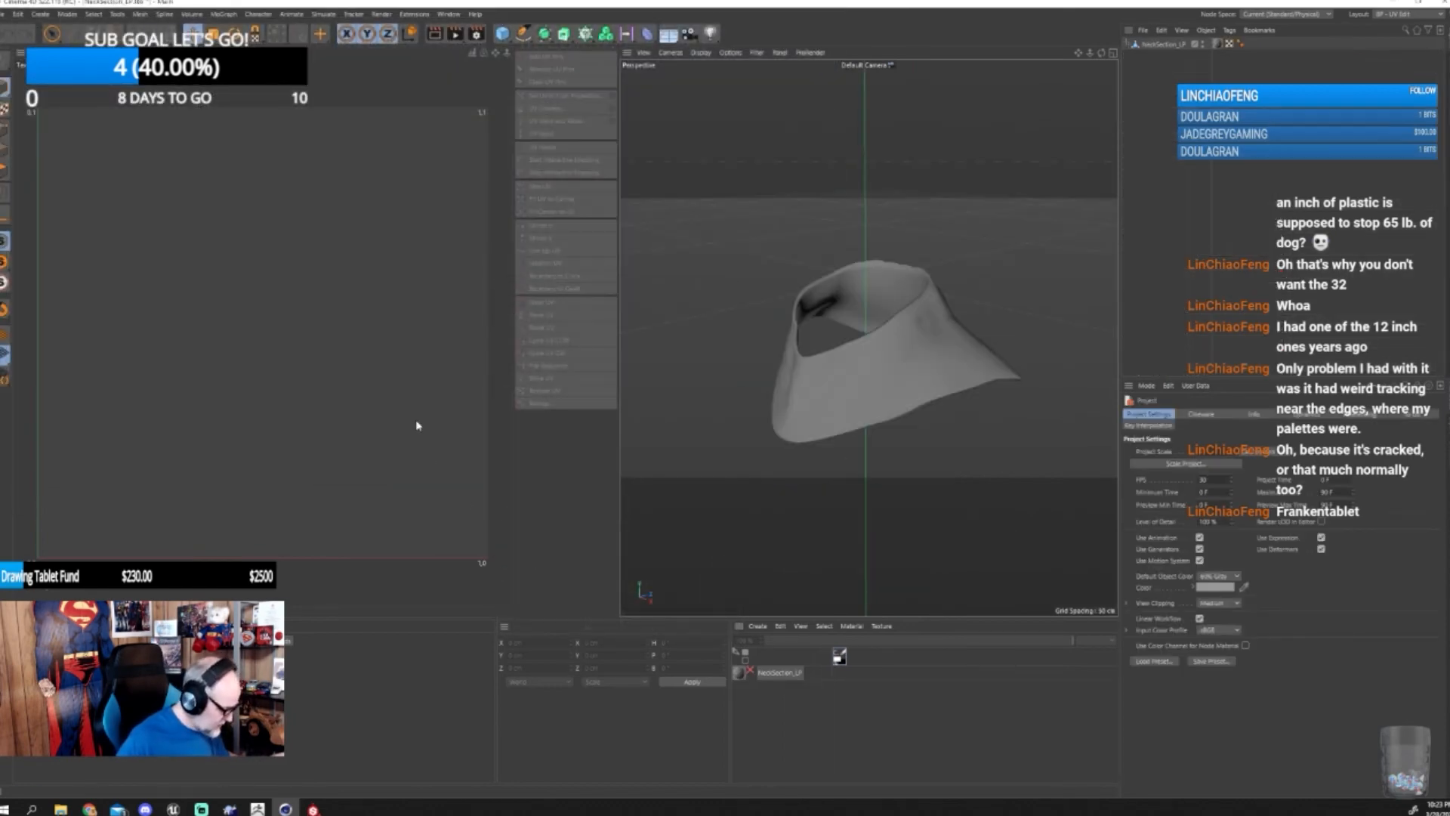
{"action": "left_click", "coordinate": [1153, 44]}
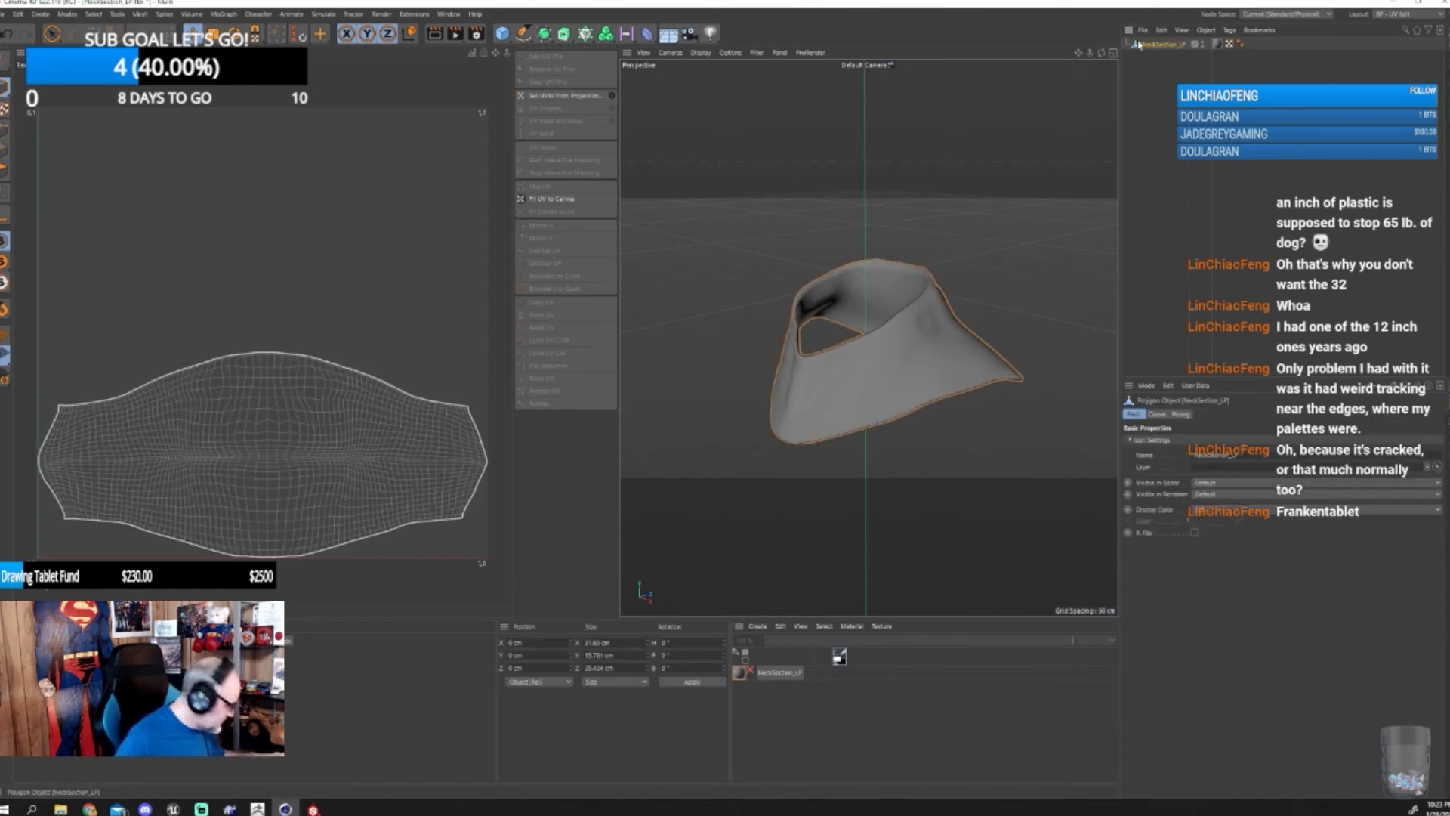
- Return to the full head project and compare the UV layouts of ChinSection_LP and its existing NeckSection_LP
{"action": "left_click", "coordinate": [449, 13]}
{"action": "left_click", "coordinate": [478, 347]}
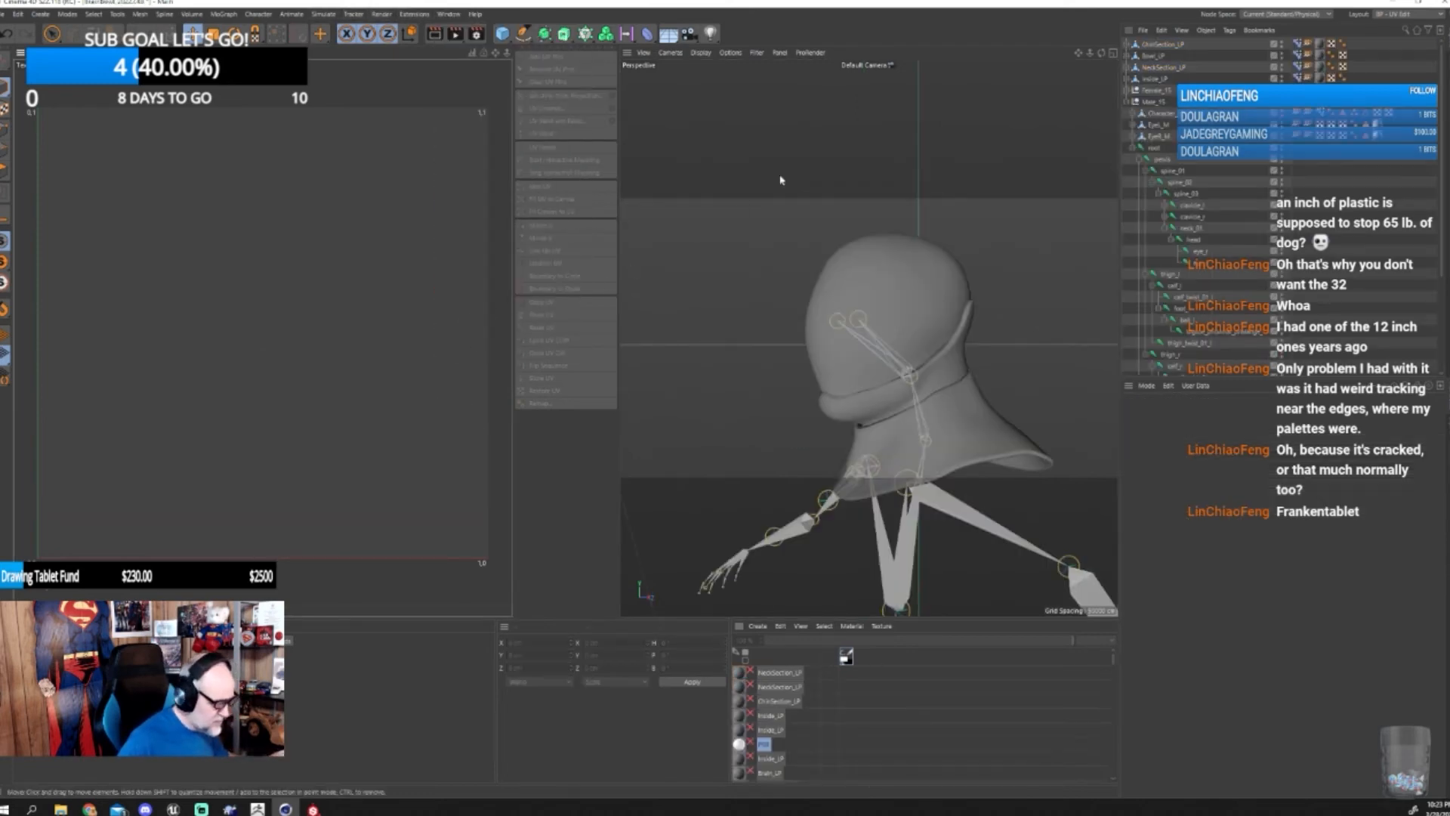
{"action": "left_click", "coordinate": [1154, 44]}
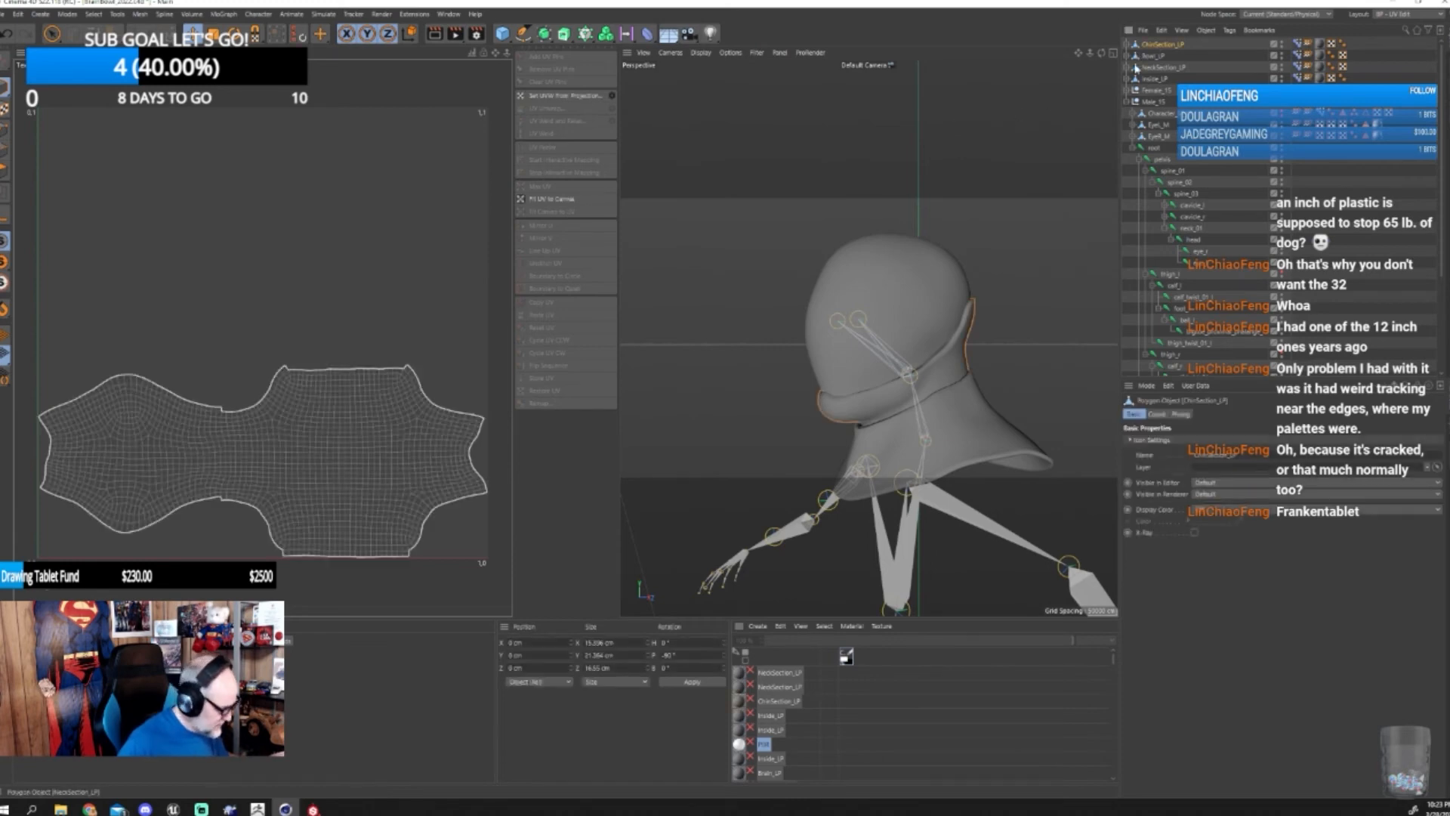
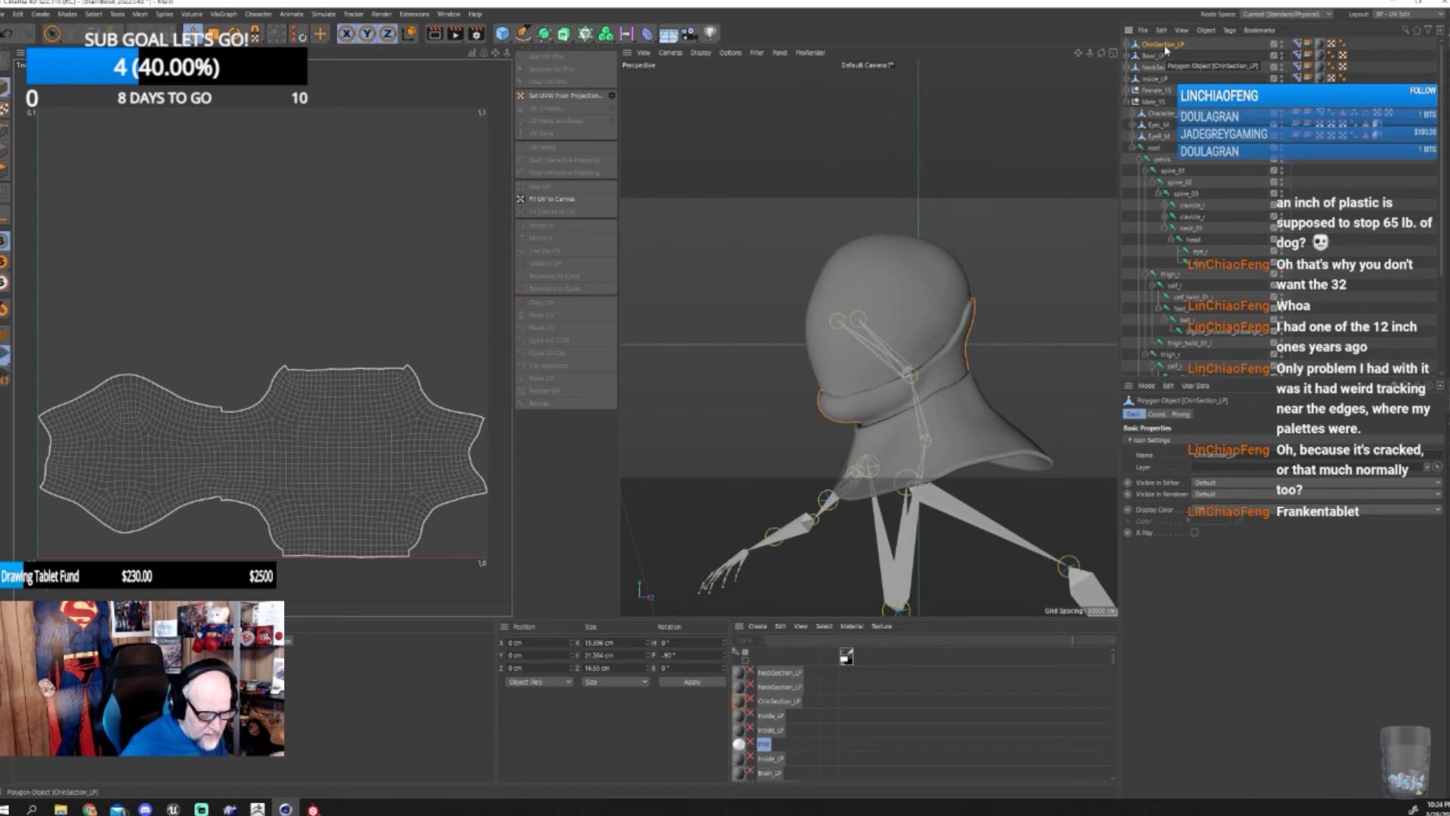
{"action": "left_click", "coordinate": [1176, 67]}
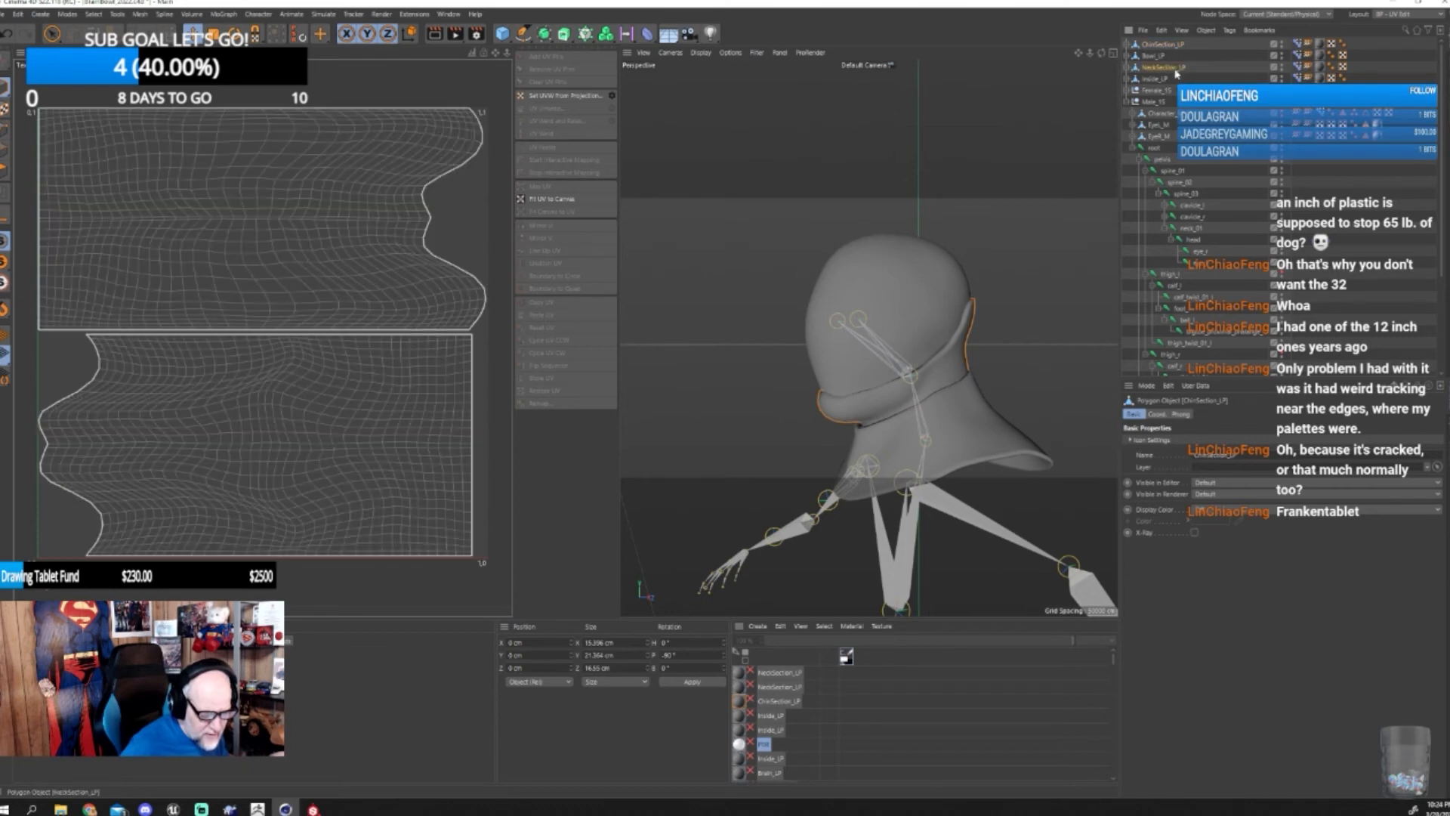
{"action": "left_click", "coordinate": [1175, 47]}
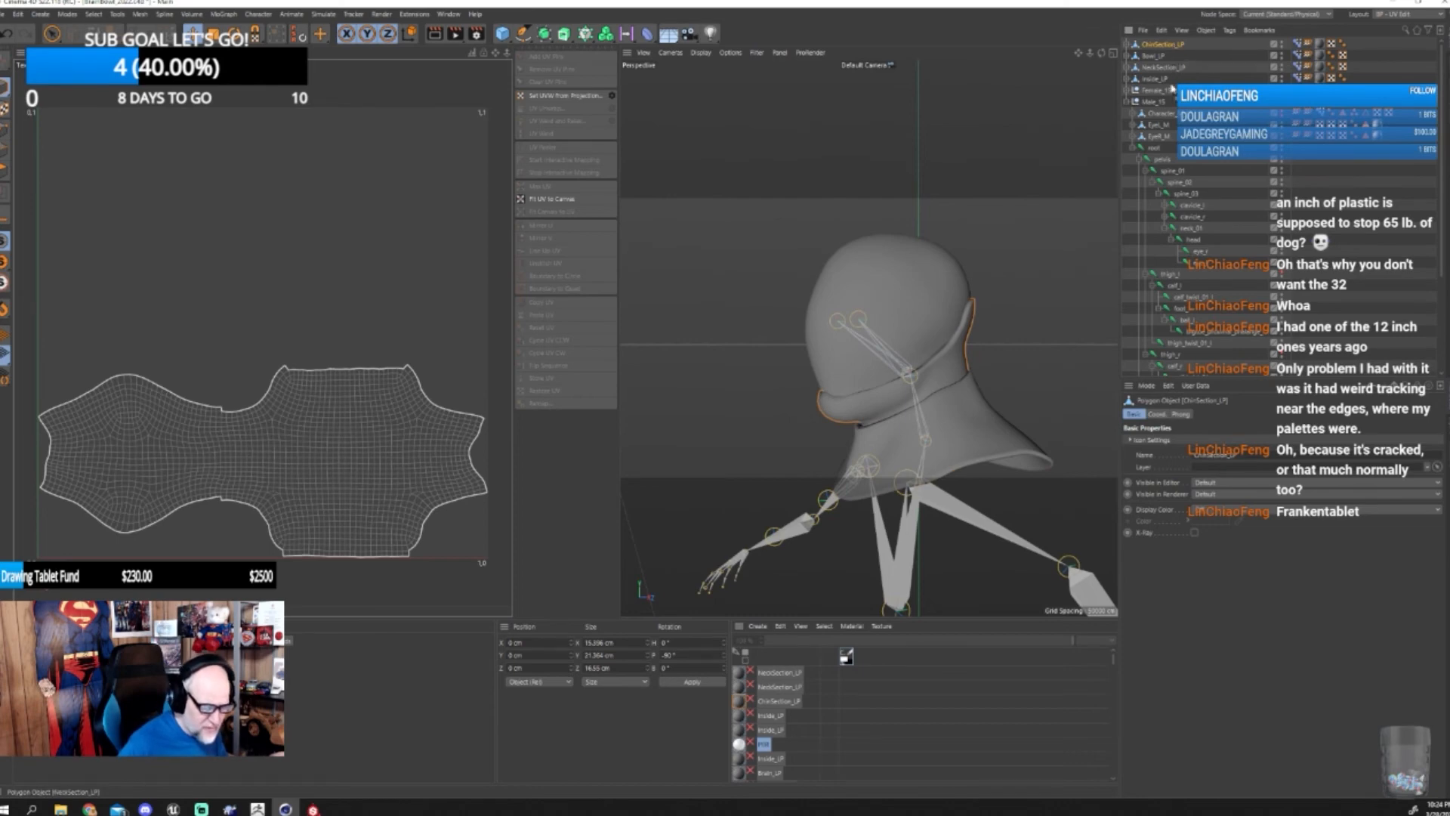
{"action": "left_click", "coordinate": [1128, 102]}
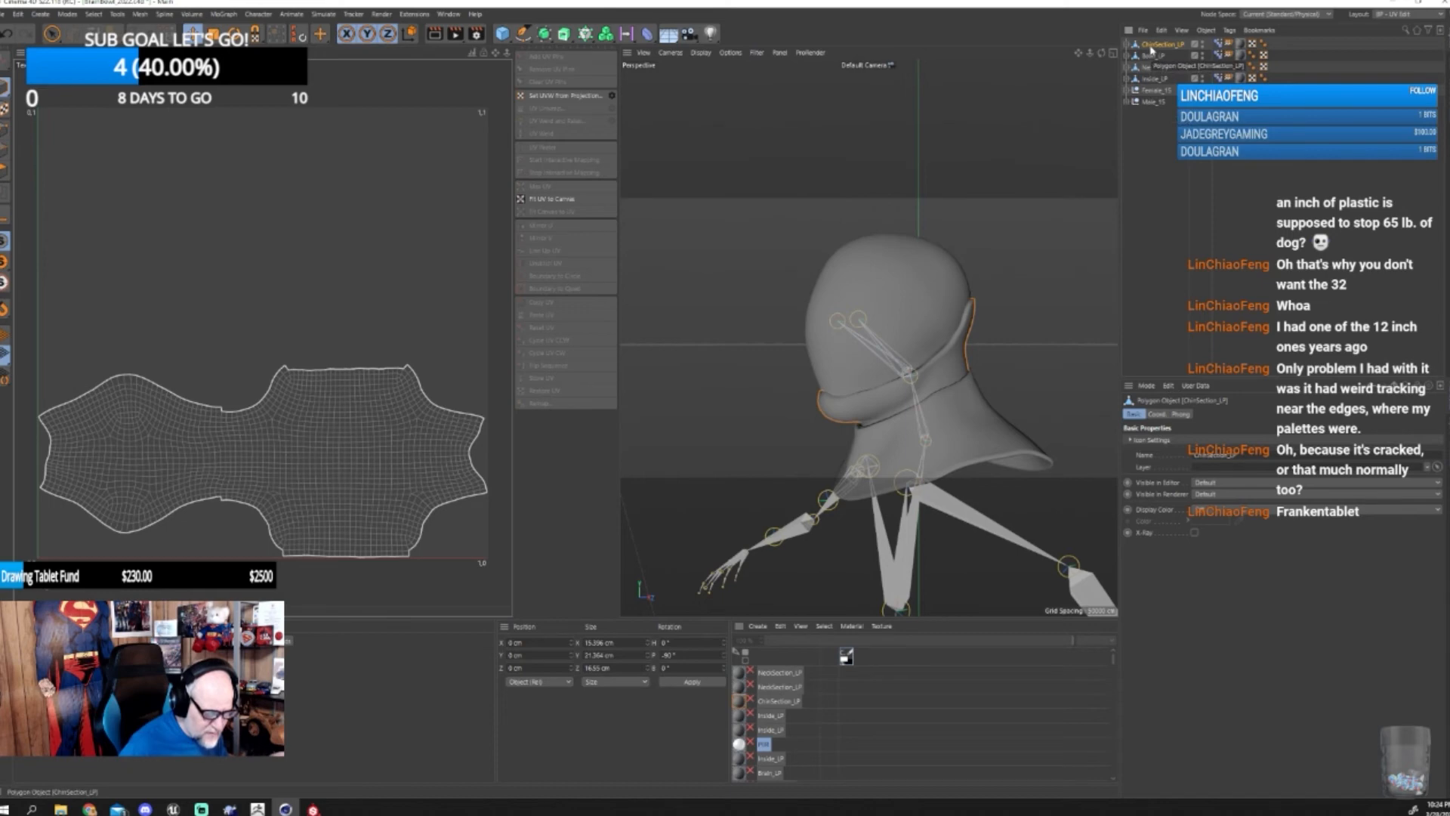
{"action": "key", "text": "ctrl+z"}
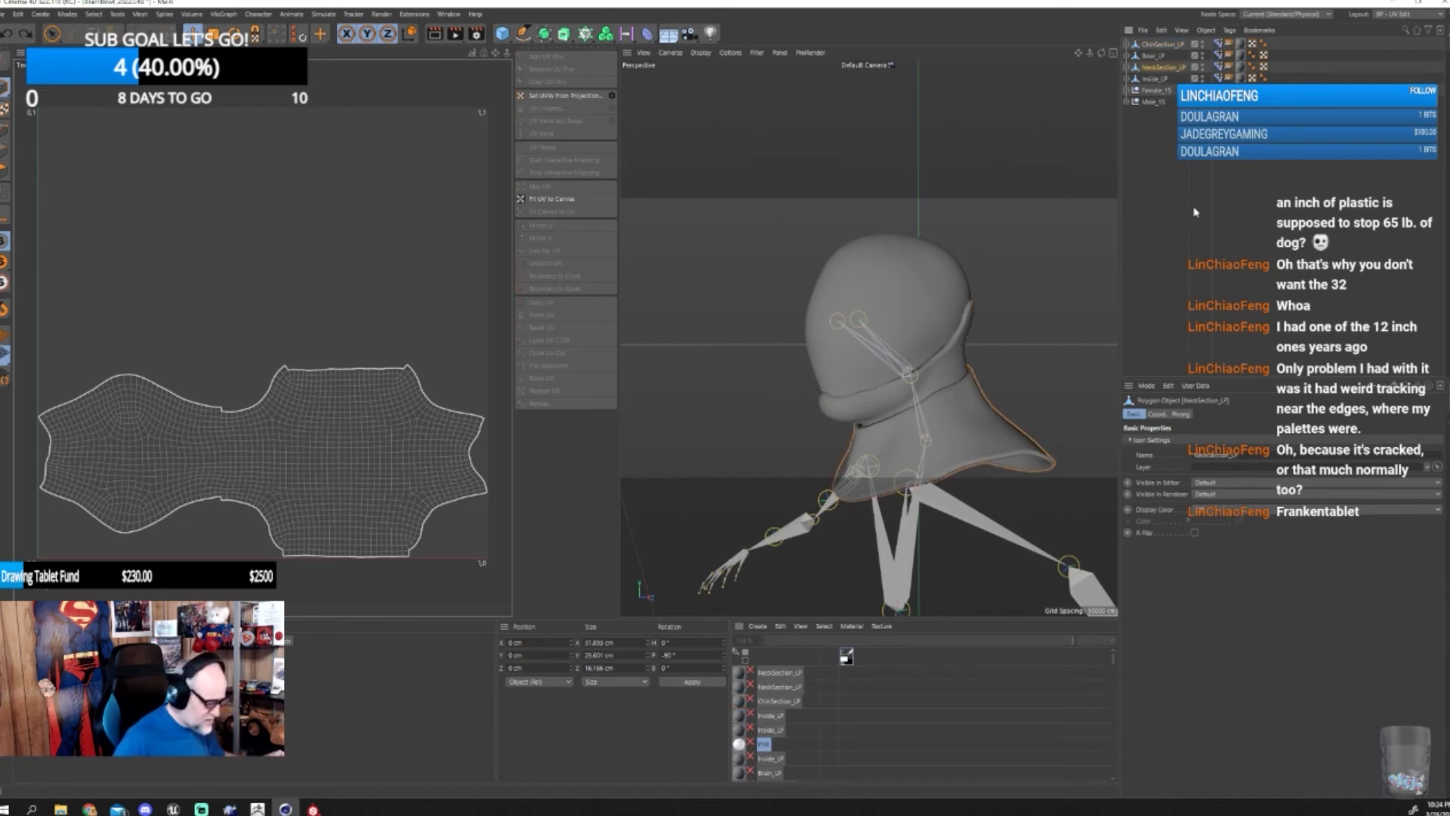
{"action": "left_click", "coordinate": [1195, 213]}
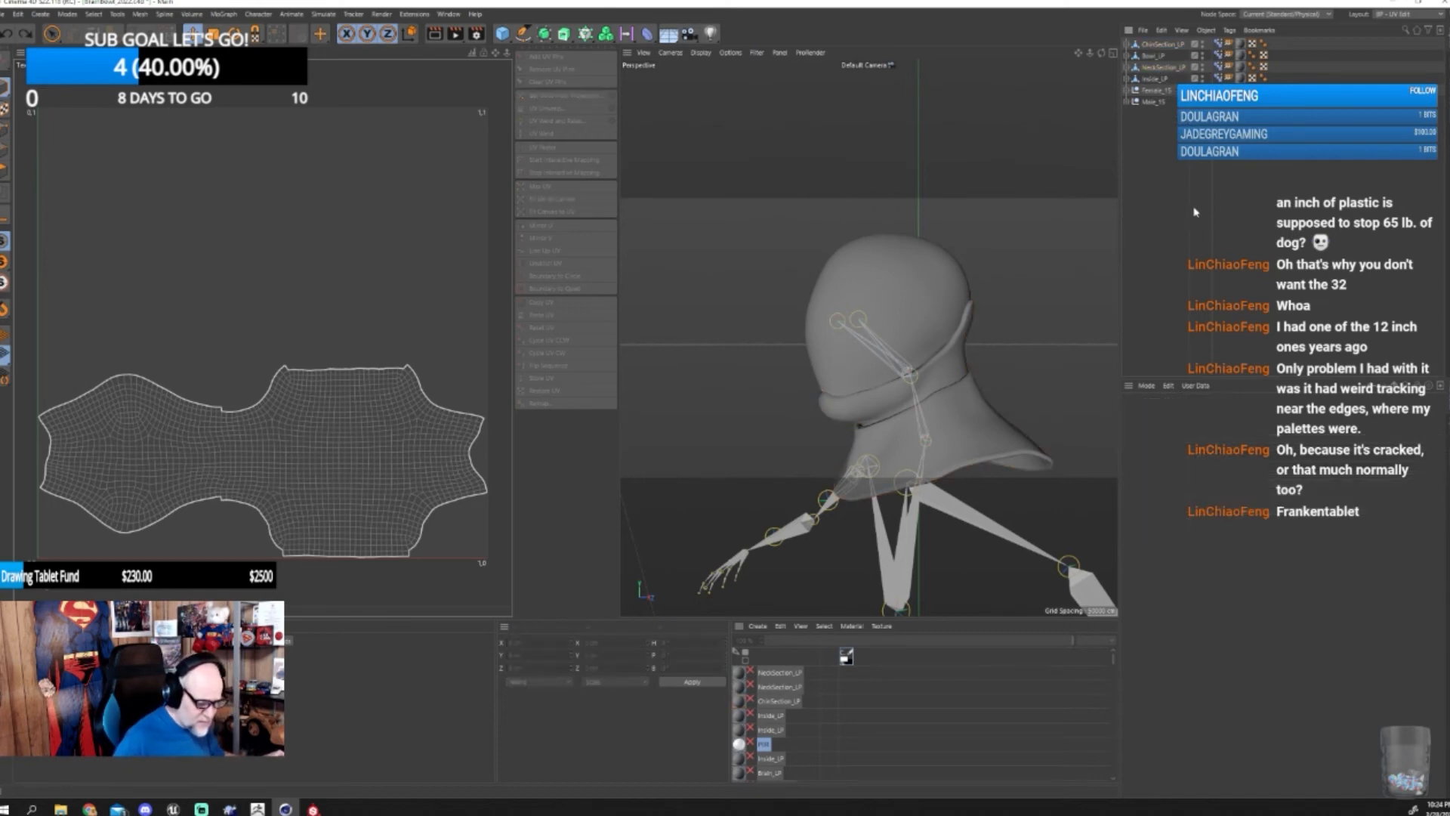
- Switch back to the separate NeckSection_LP project and close it without saving
{"action": "left_click", "coordinate": [448, 13]}
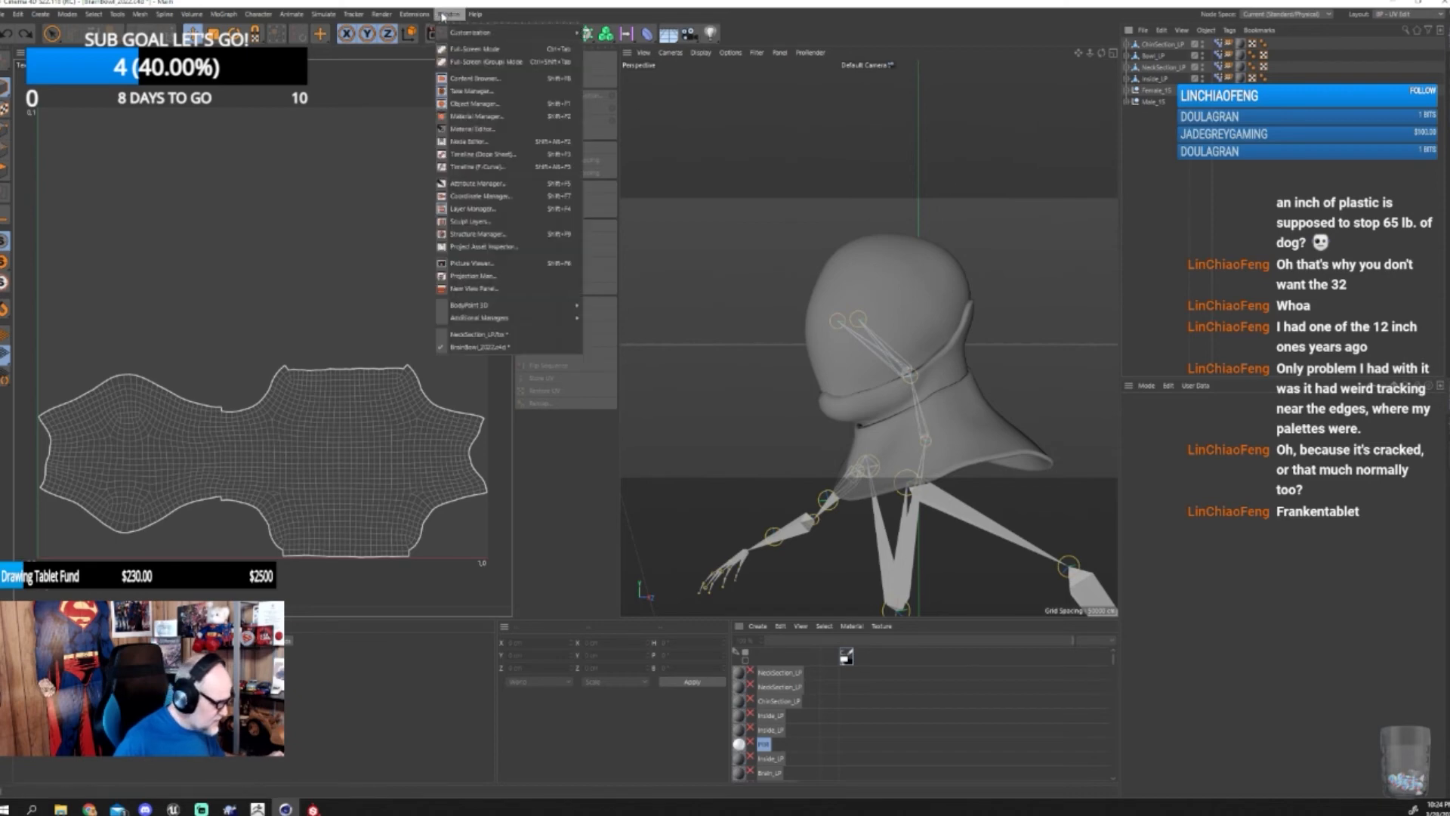
{"action": "left_click", "coordinate": [481, 334]}
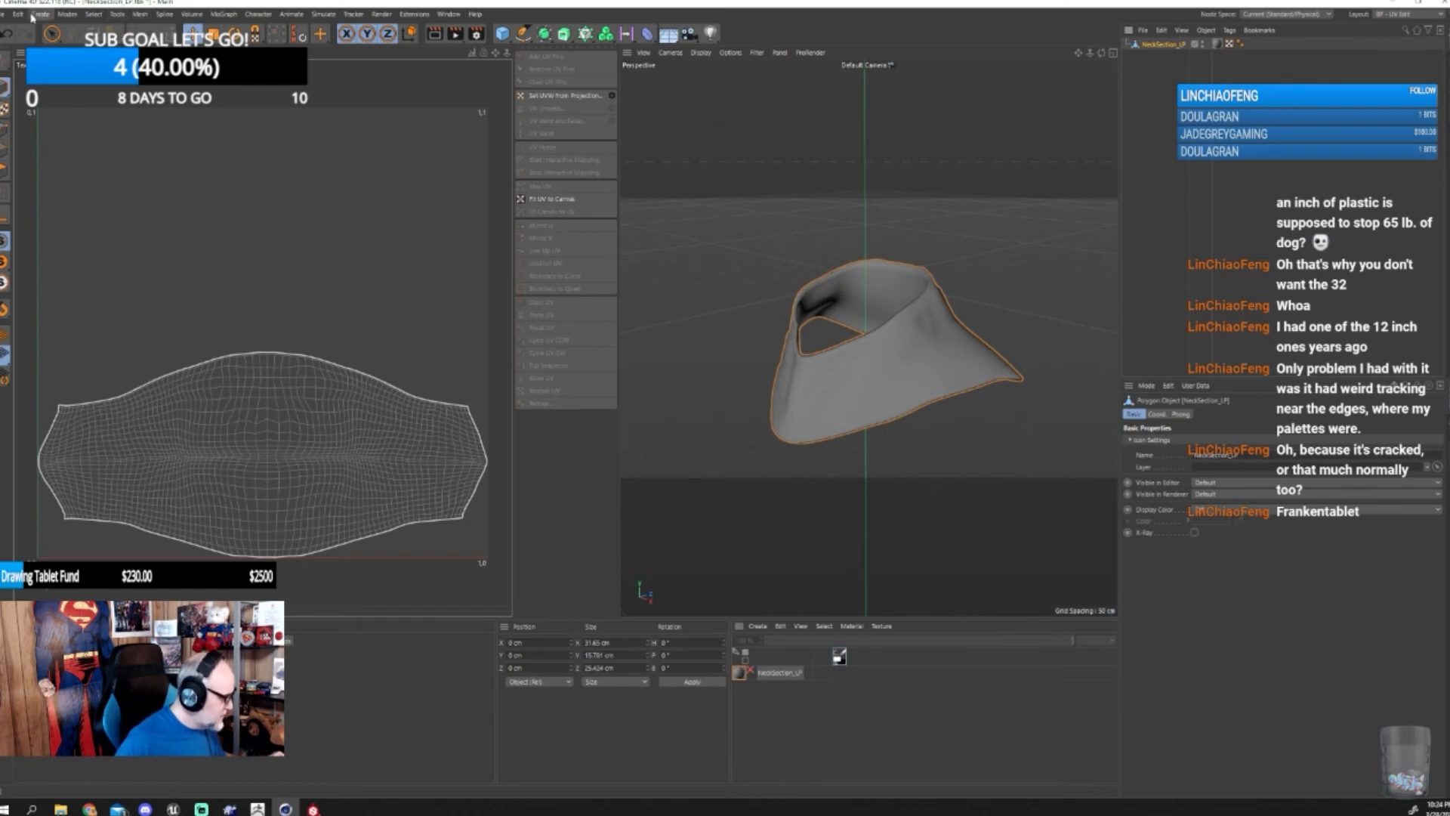
{"action": "left_click", "coordinate": [4, 15]}
{"action": "left_click", "coordinate": [19, 87]}
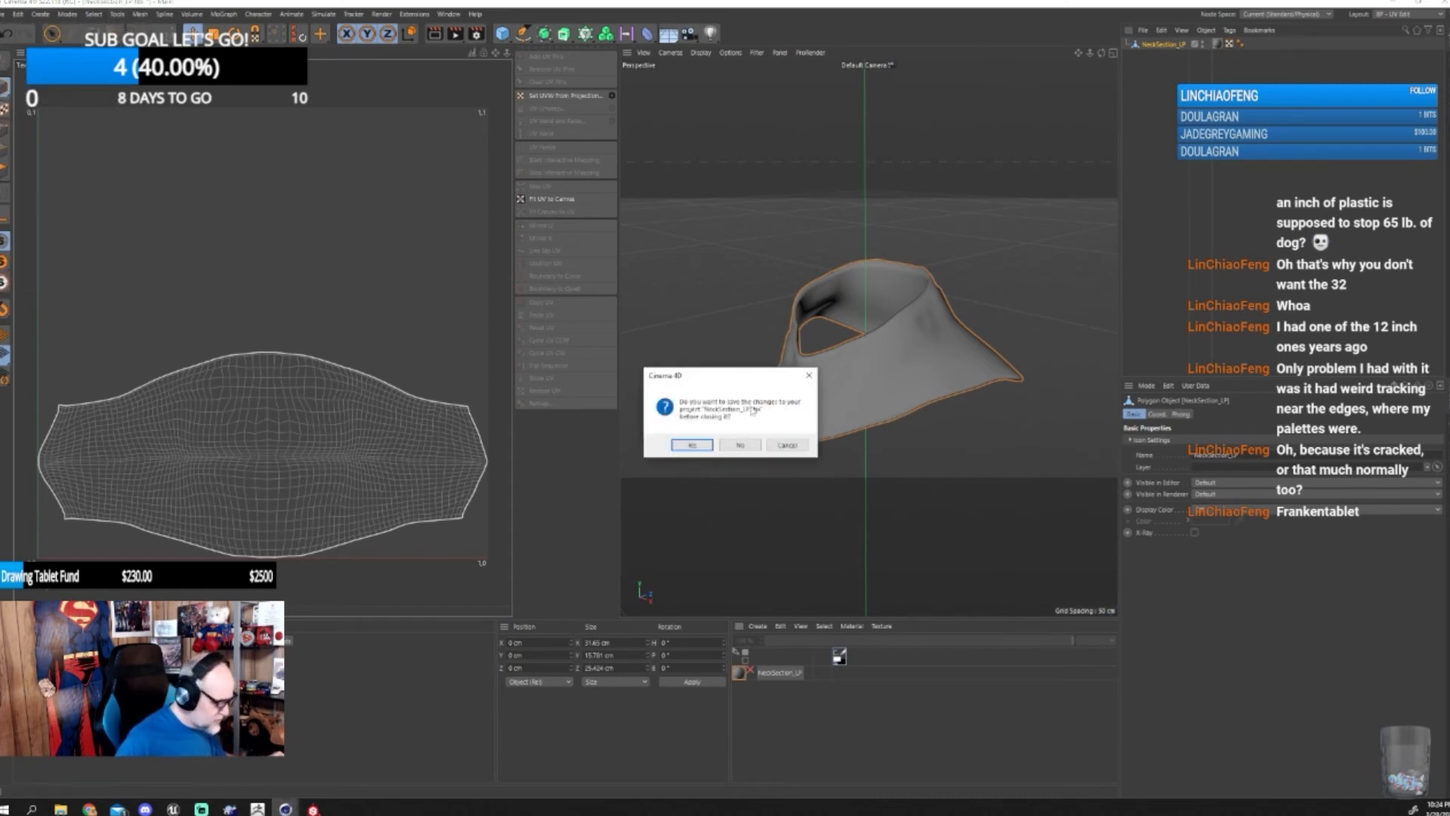
{"action": "left_click", "coordinate": [740, 445]}
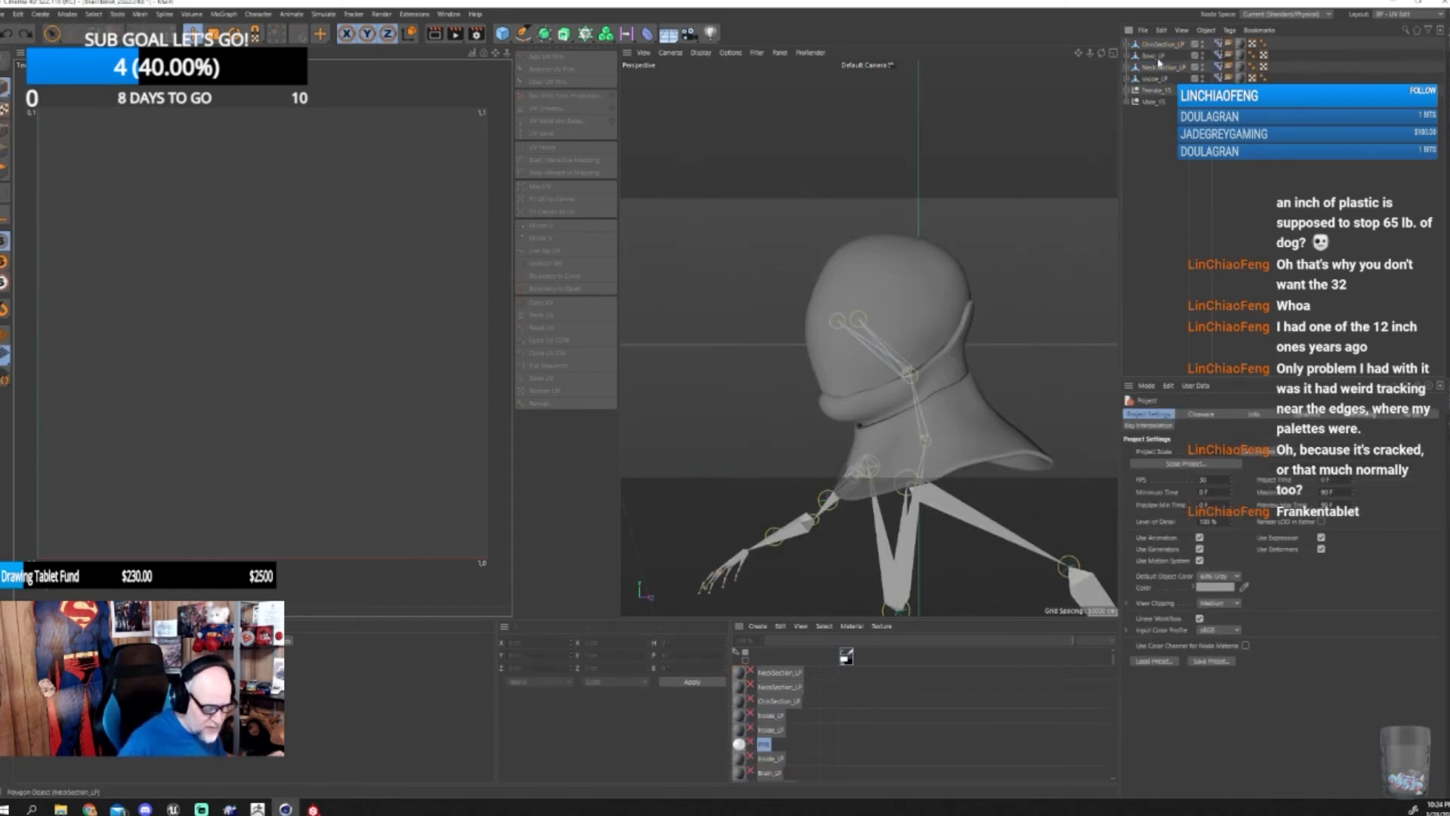
- Merge NeckSection_LP from the LP ZB folder into the head project, keeping the default FBX import settings
{"action": "left_click", "coordinate": [4, 14]}
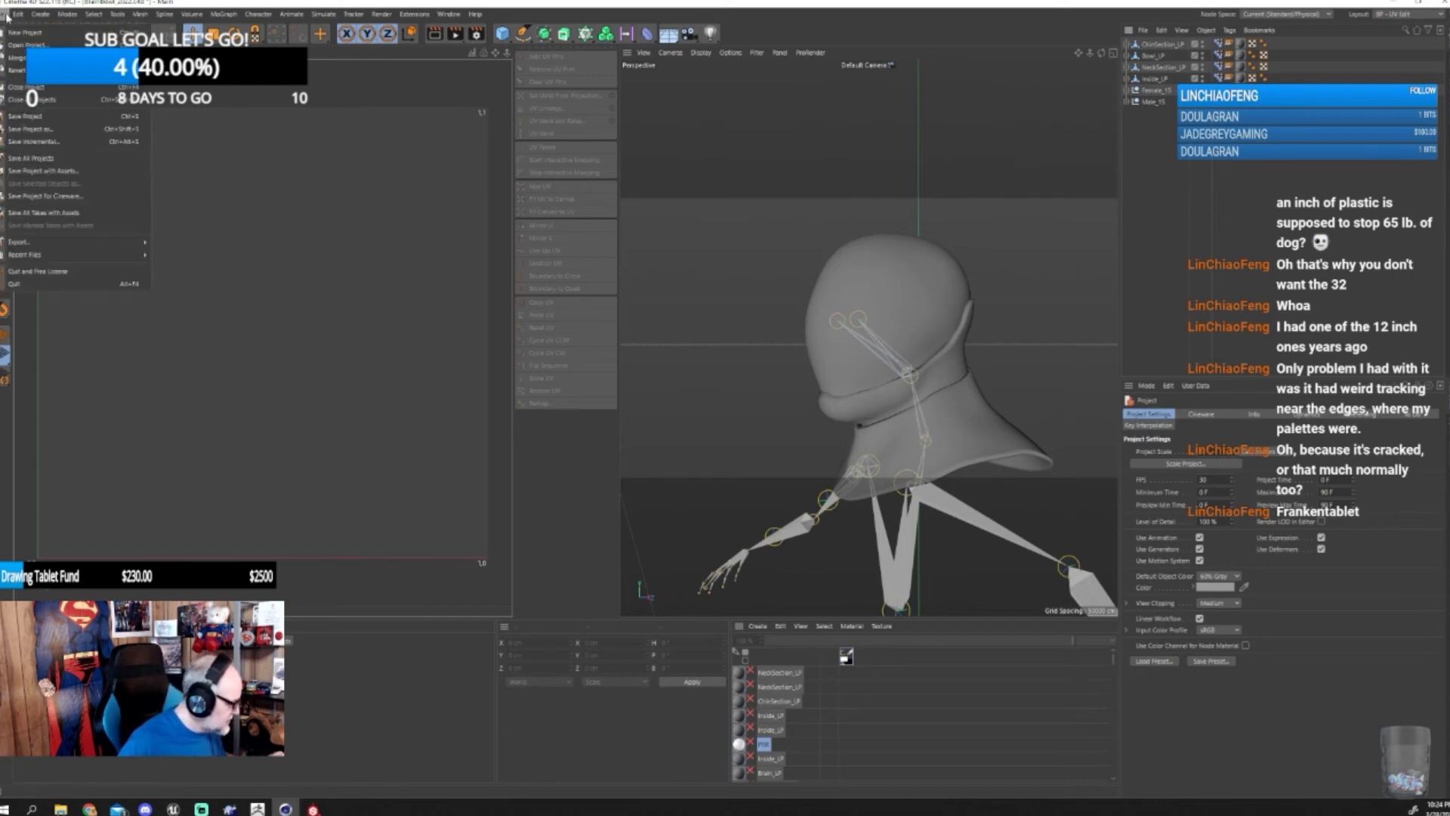
{"action": "left_click", "coordinate": [32, 57]}
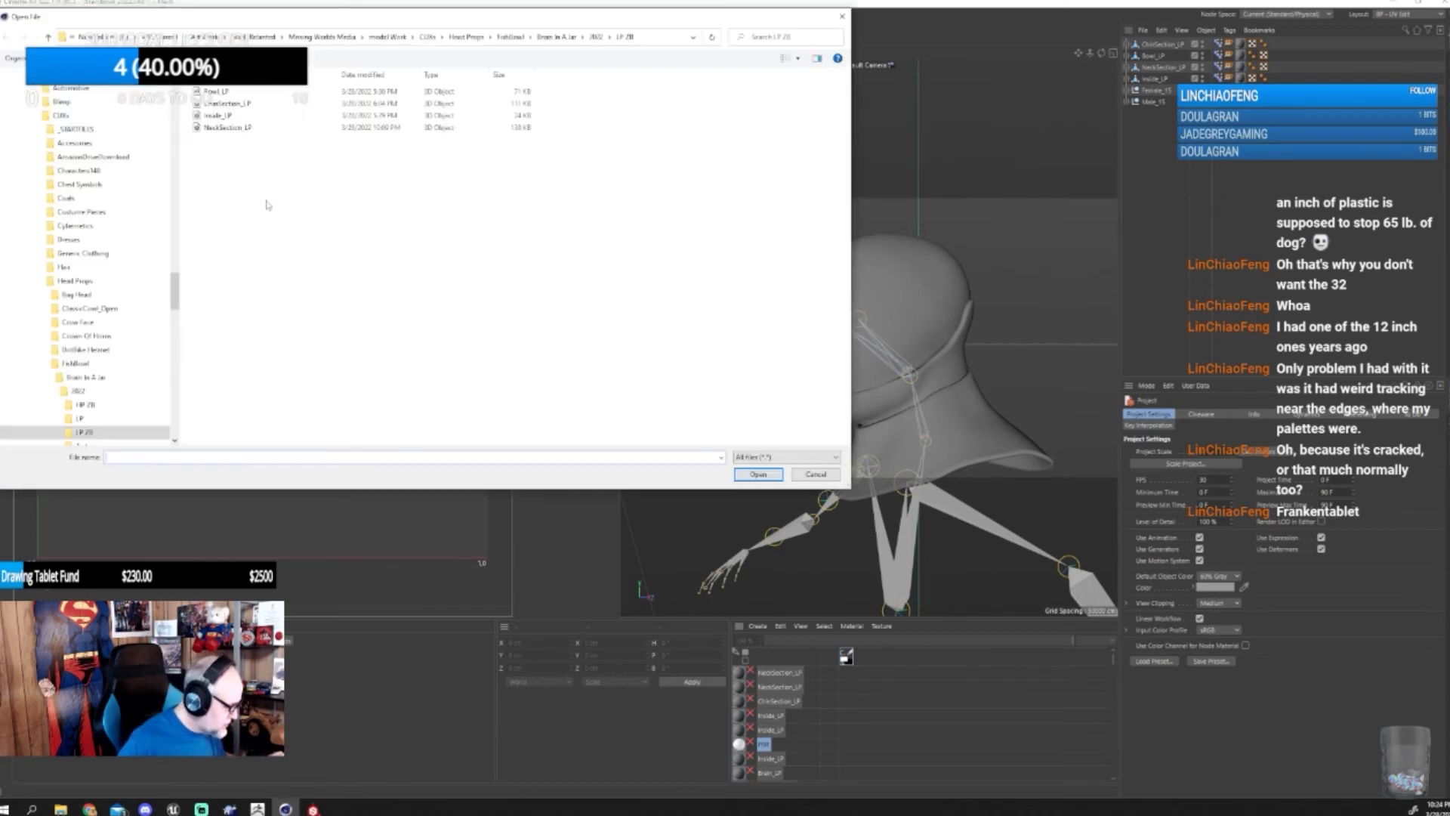
{"action": "left_click", "coordinate": [253, 129]}
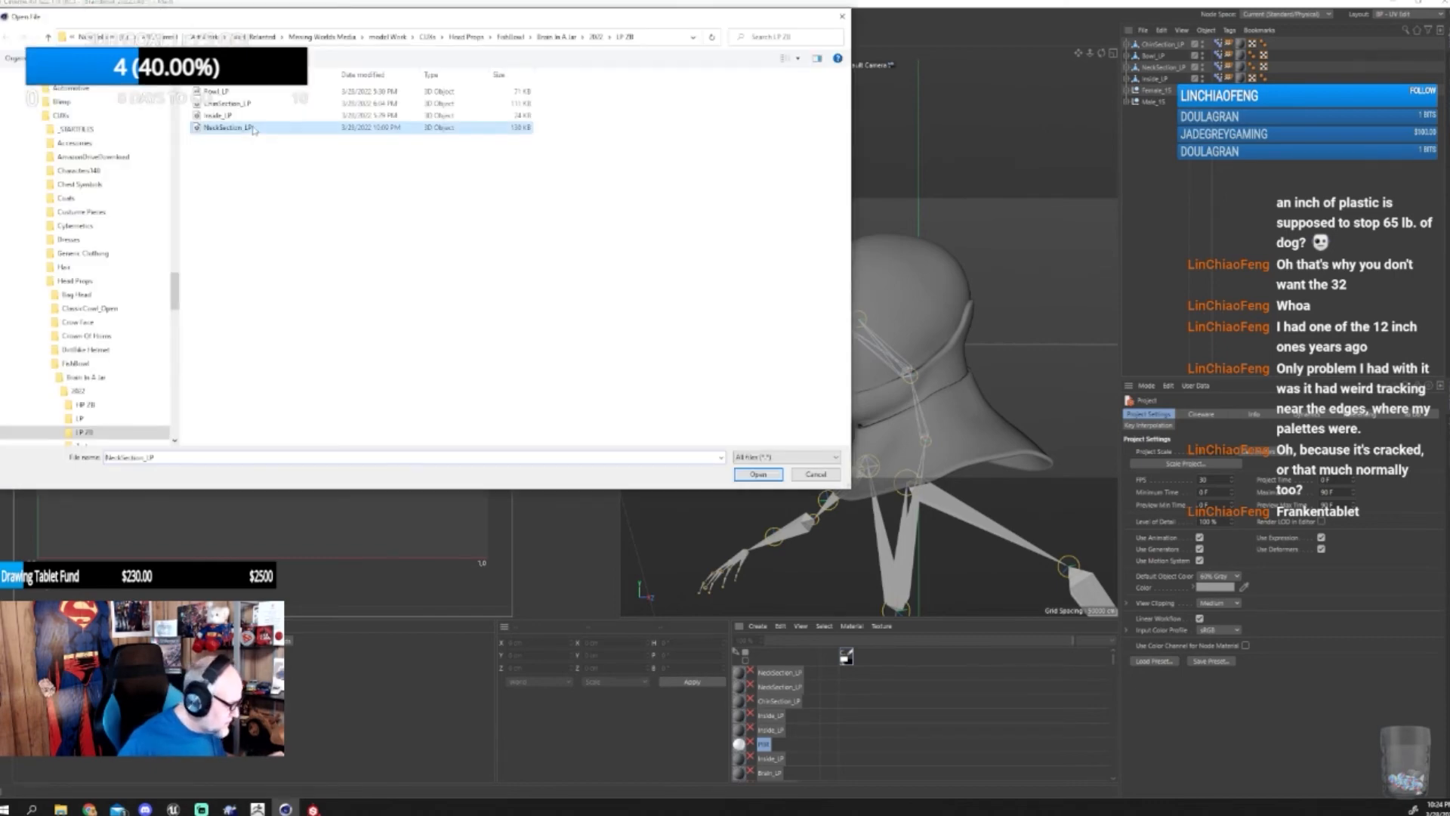
{"action": "left_click", "coordinate": [757, 473]}
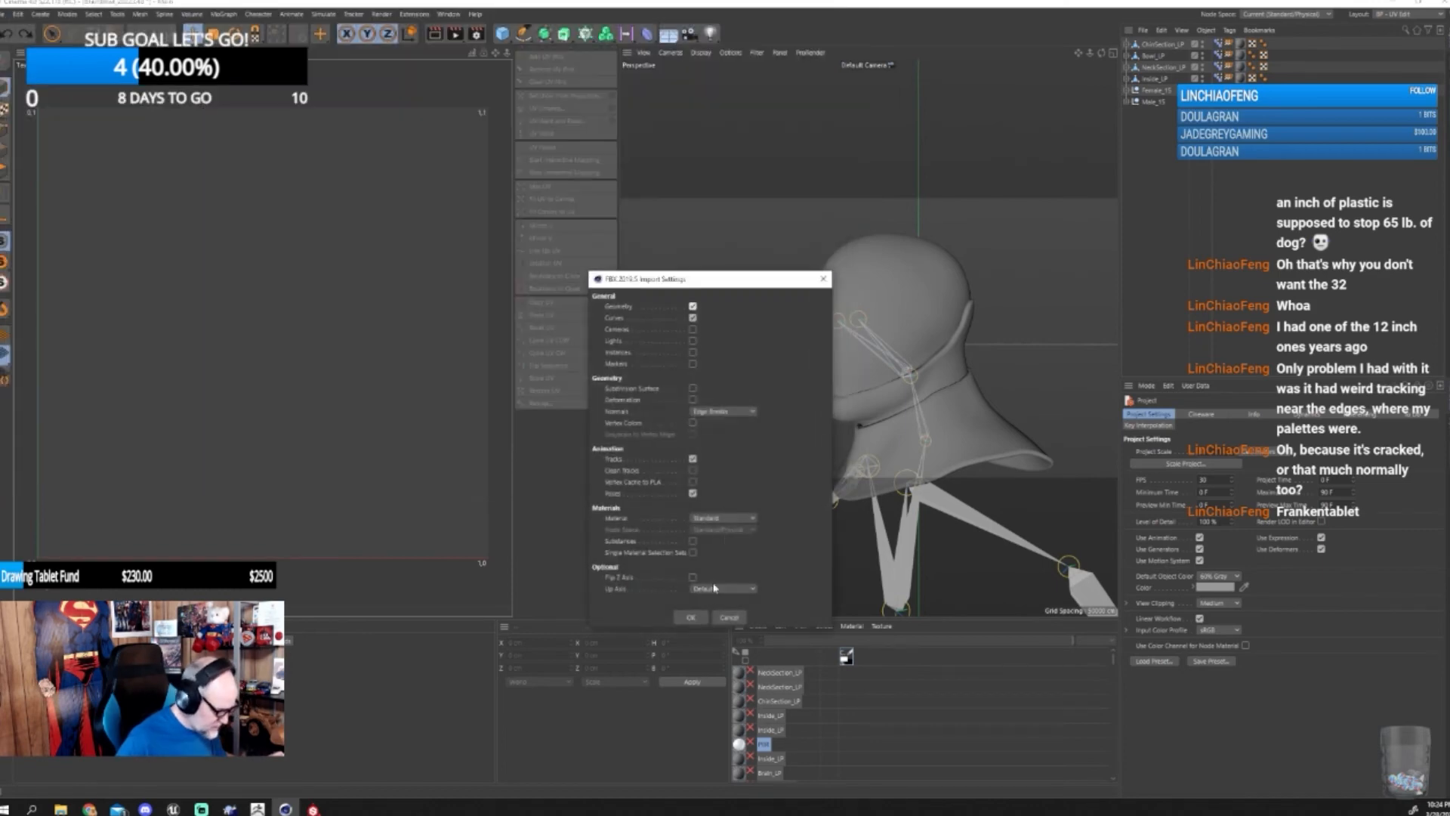
{"action": "left_click", "coordinate": [694, 616]}
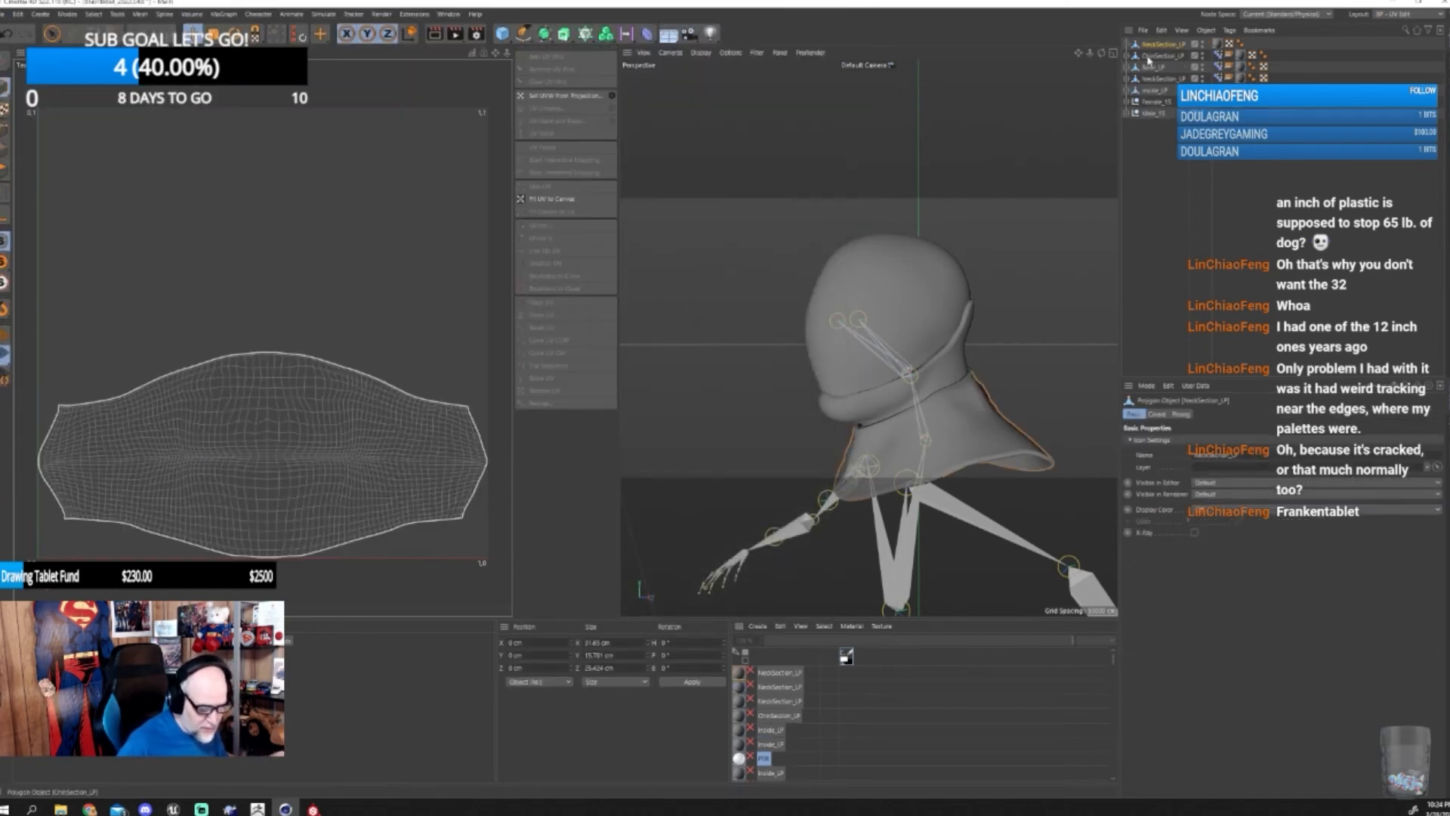
- Check which joint the old NeckSection_LP is weighted to and delete that old mesh from the scene
{"action": "left_click", "coordinate": [1155, 79]}
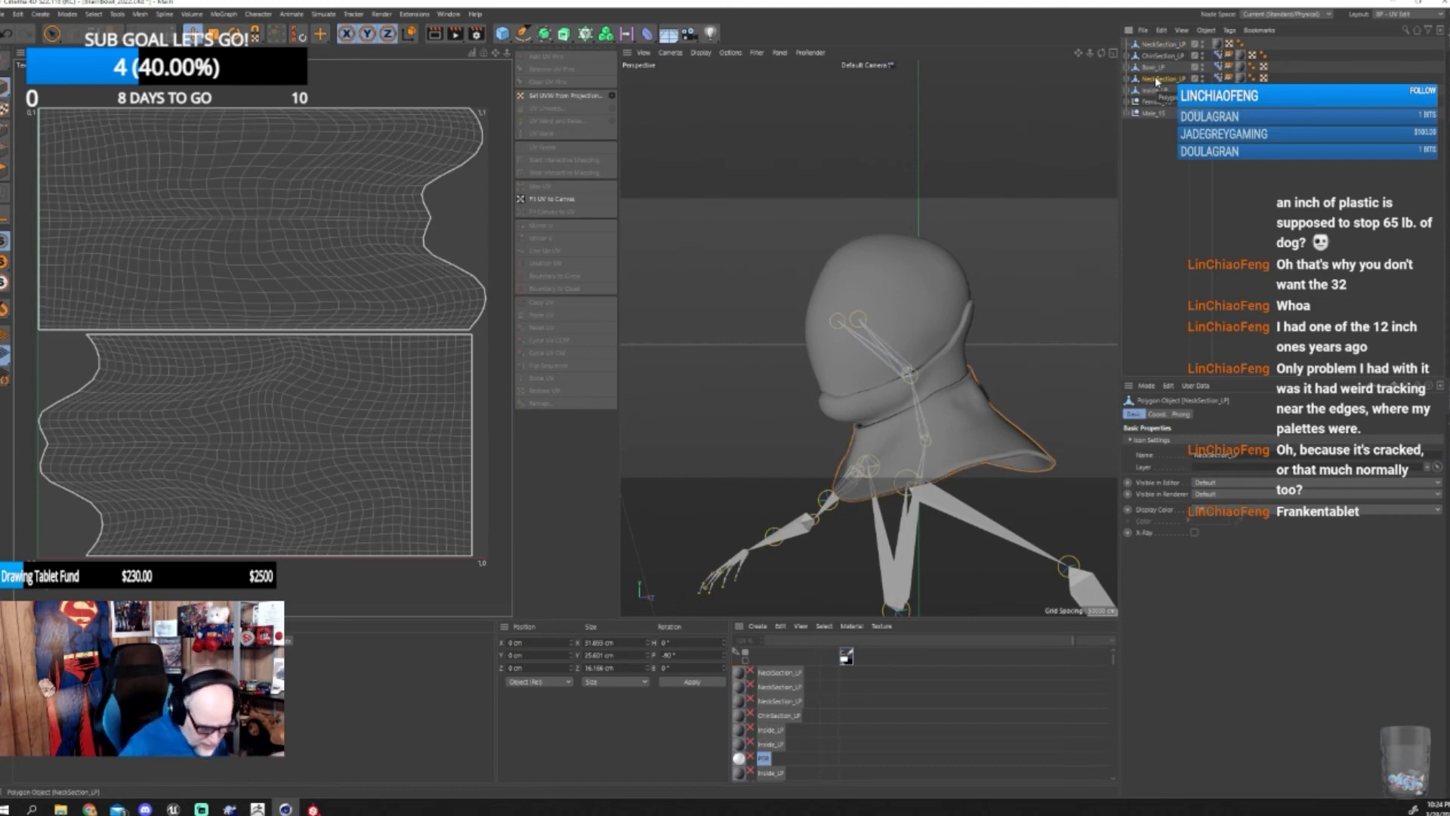
{"action": "left_click", "coordinate": [1227, 78]}
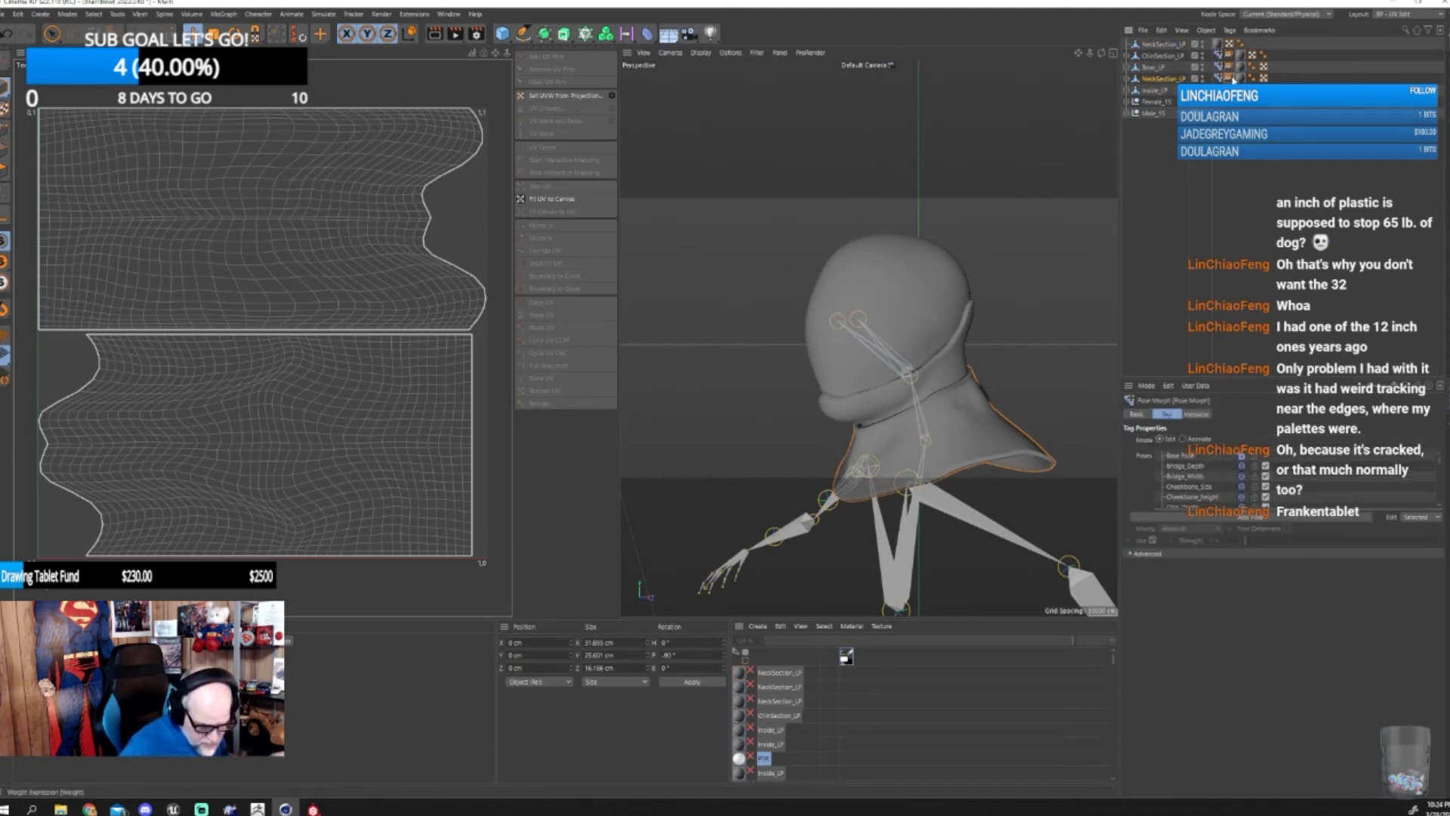
{"action": "left_click", "coordinate": [1235, 79]}
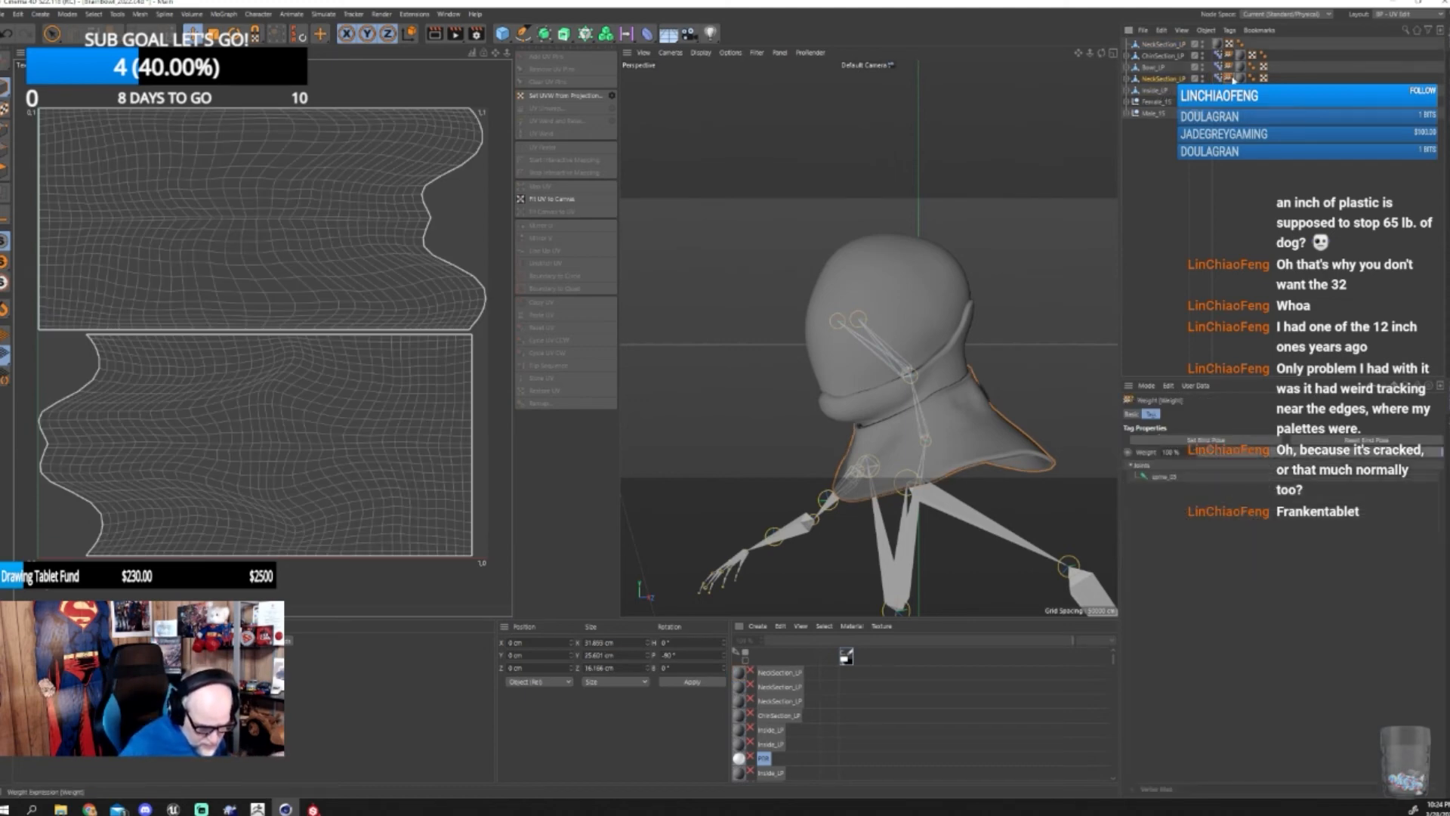
{"action": "left_click", "coordinate": [1166, 80]}
{"action": "key", "text": "Delete"}
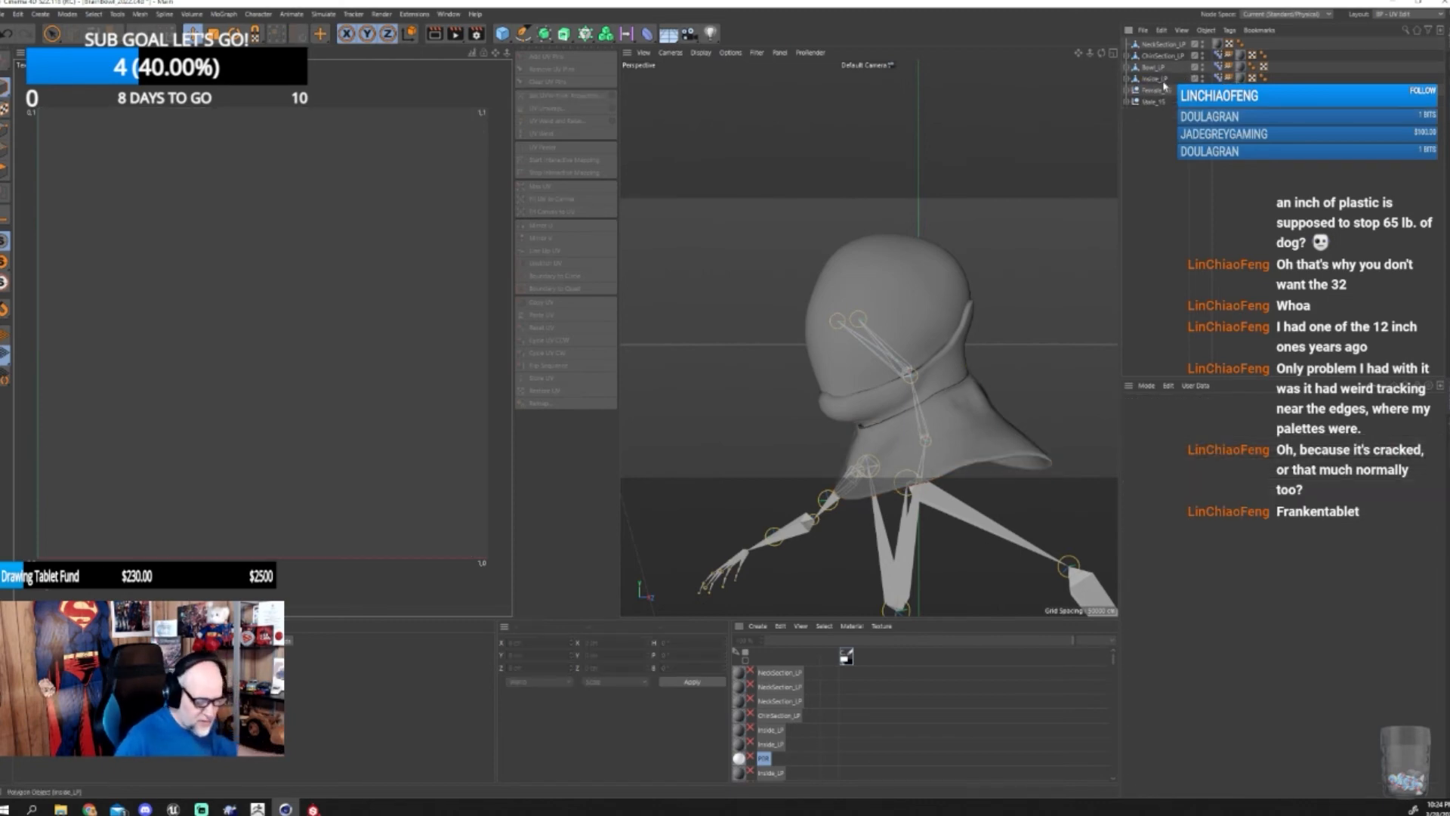
- Select the newly merged NeckSection_LP and change the workspace from the UV editing layout to Standard
{"action": "left_click", "coordinate": [1154, 45]}
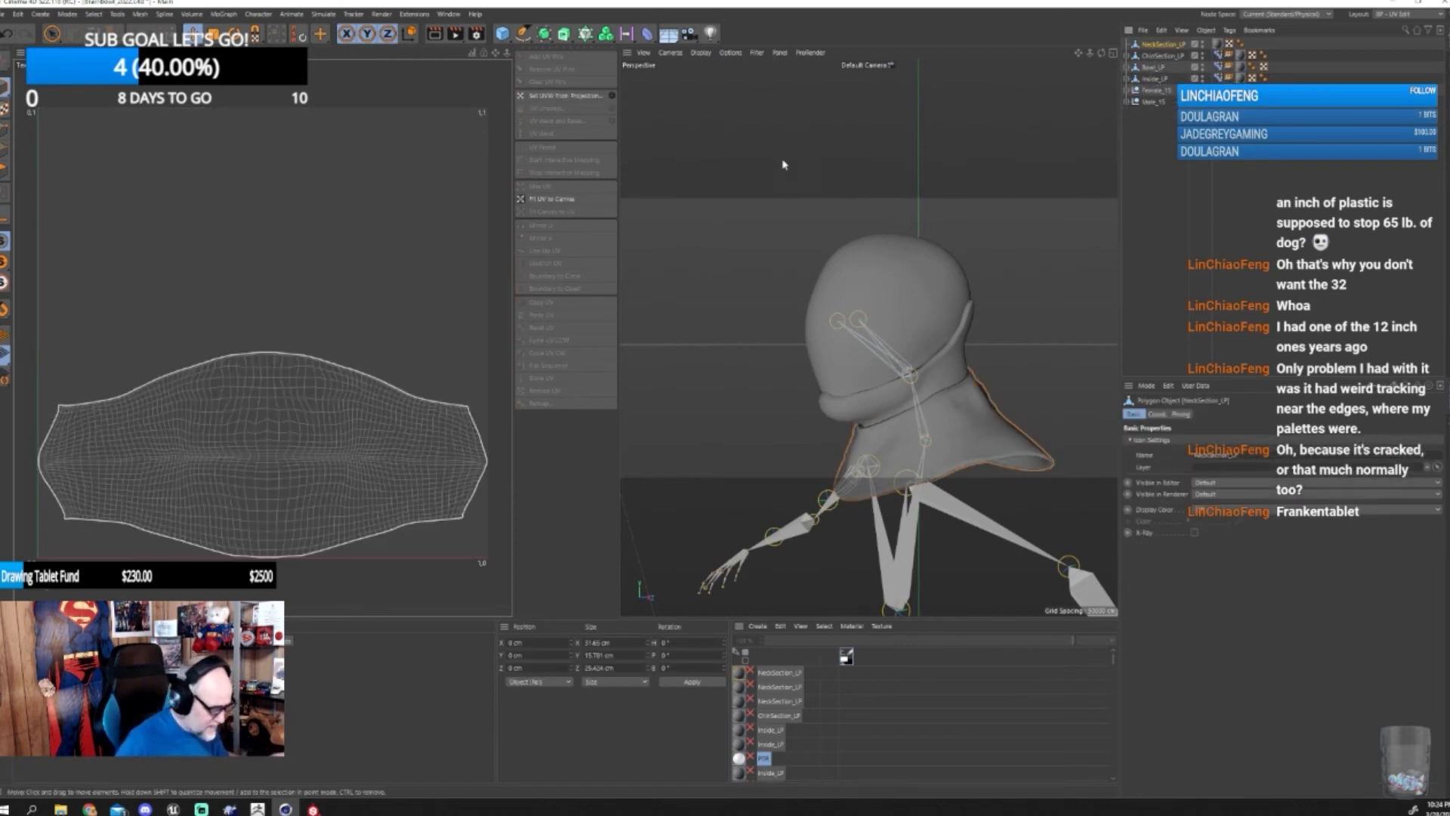
{"action": "left_click", "coordinate": [1405, 14]}
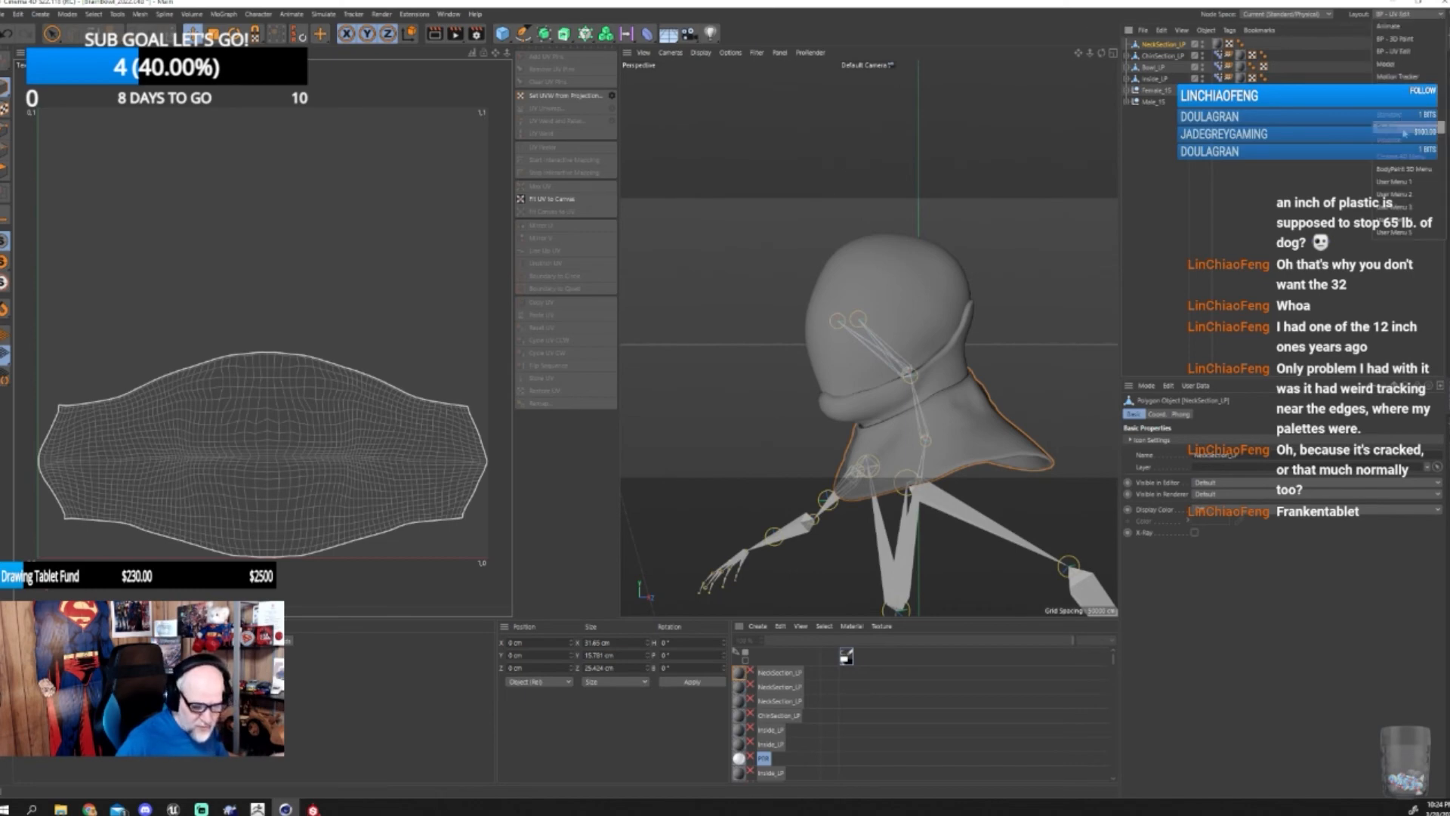
{"action": "left_click", "coordinate": [1403, 117]}
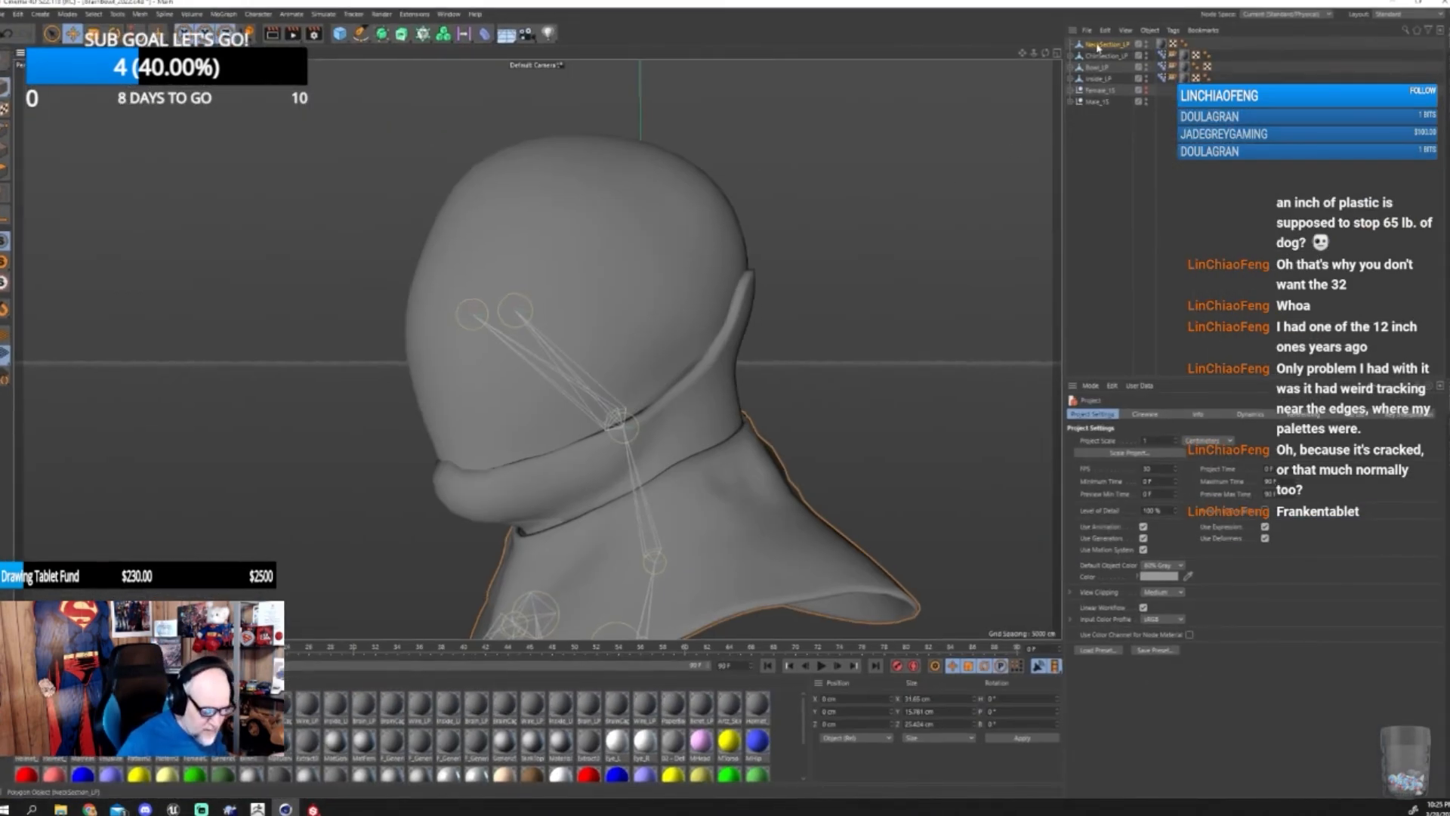
- Bind the new NeckSection_LP mesh to the spine_03 joint in the Male_15 skeleton
{"action": "left_click", "coordinate": [1098, 46]}
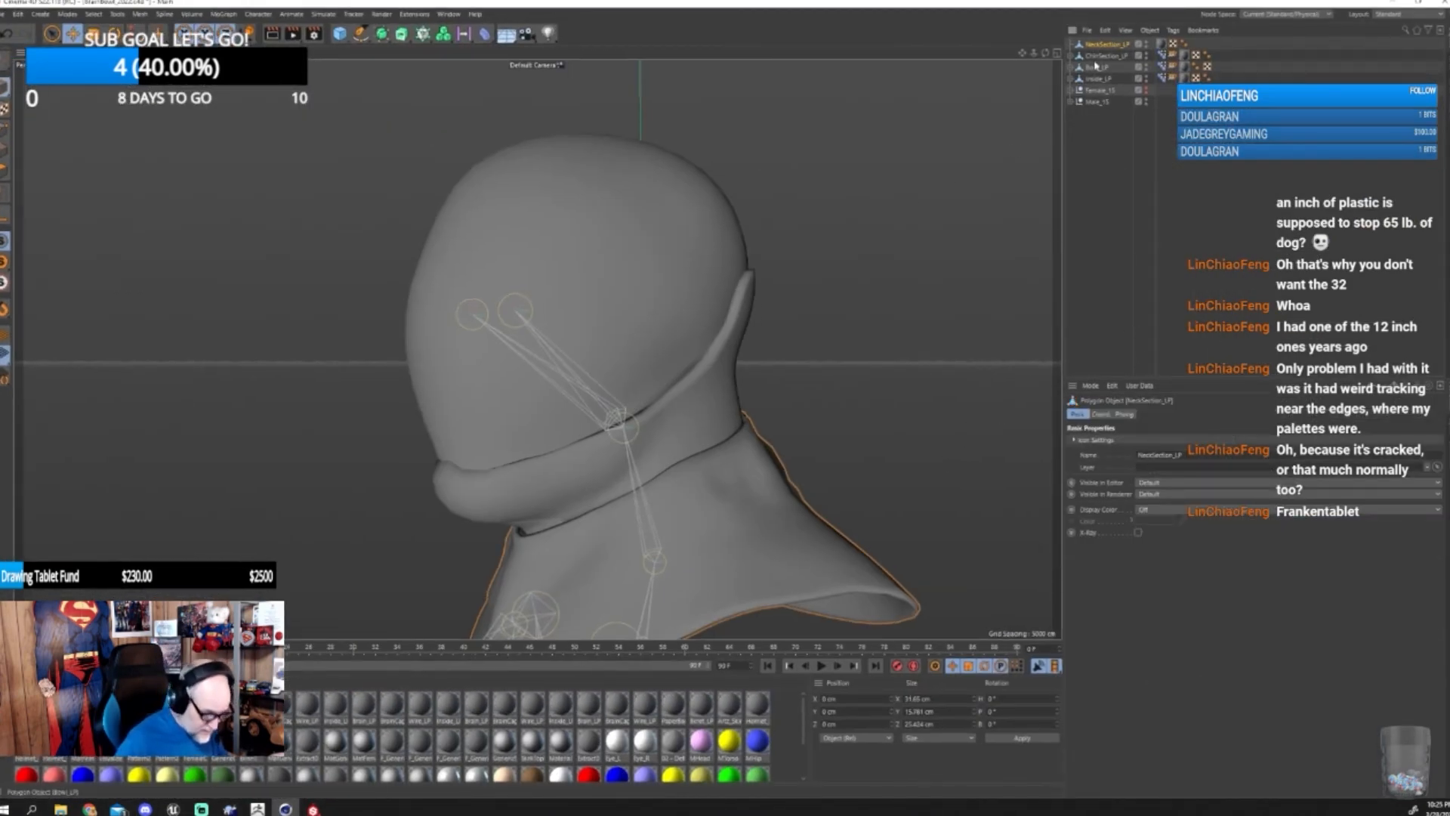
{"action": "left_click", "coordinate": [1072, 103]}
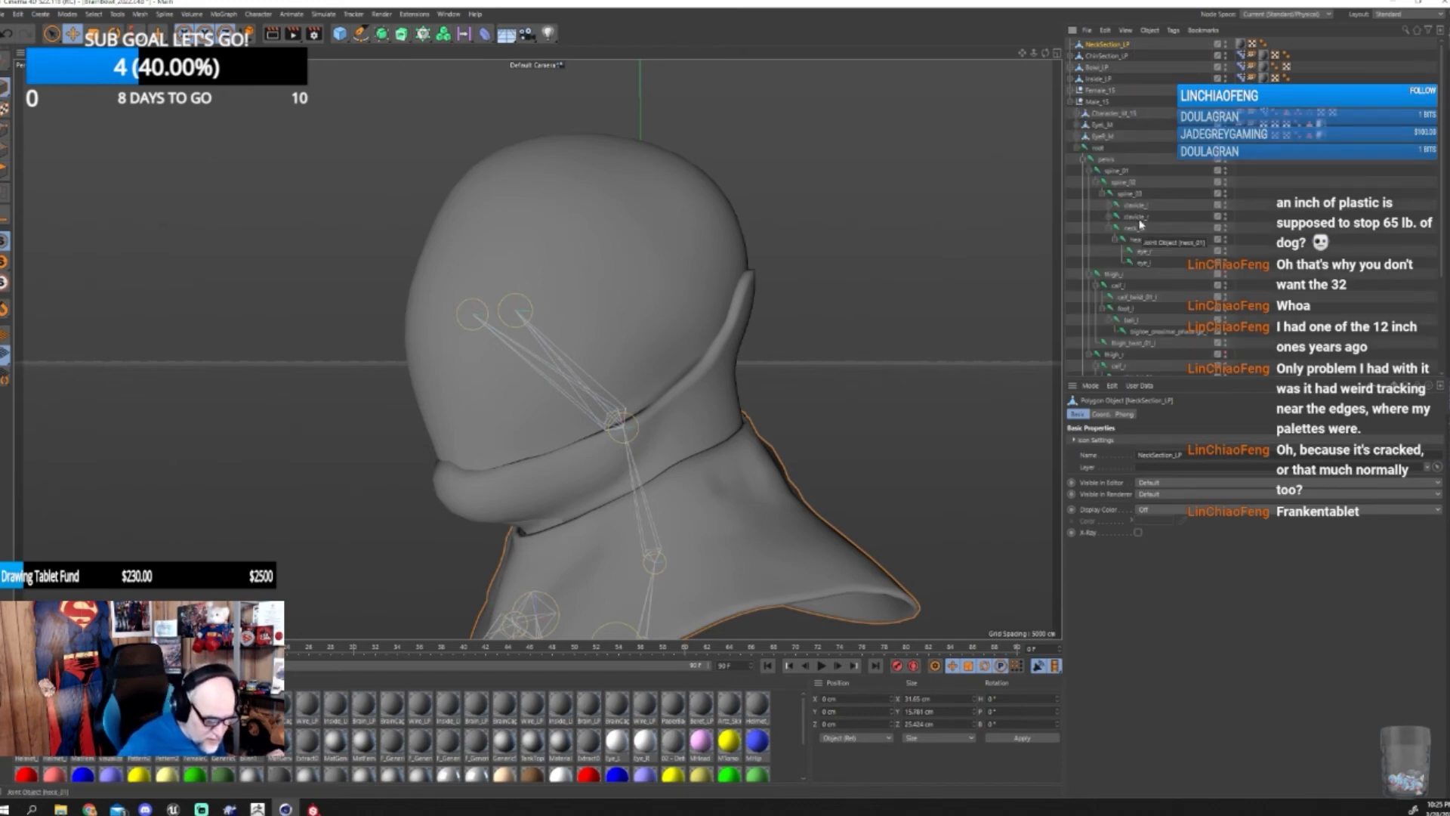
{"action": "left_click", "coordinate": [1129, 193], "text": "ctrl"}
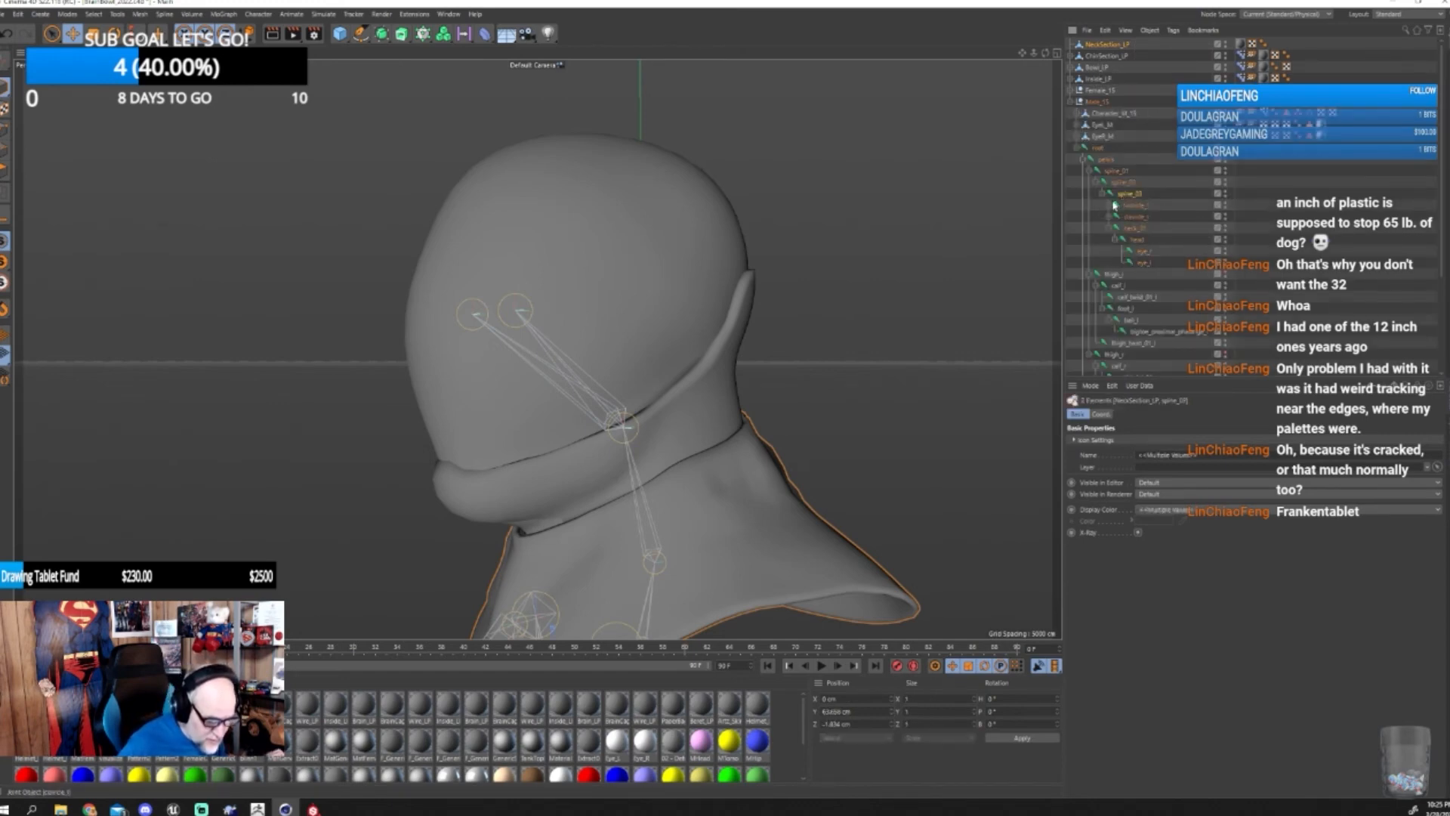
{"action": "left_click", "coordinate": [15, 18]}
{"action": "mouse_move", "coordinate": [200, 17]}
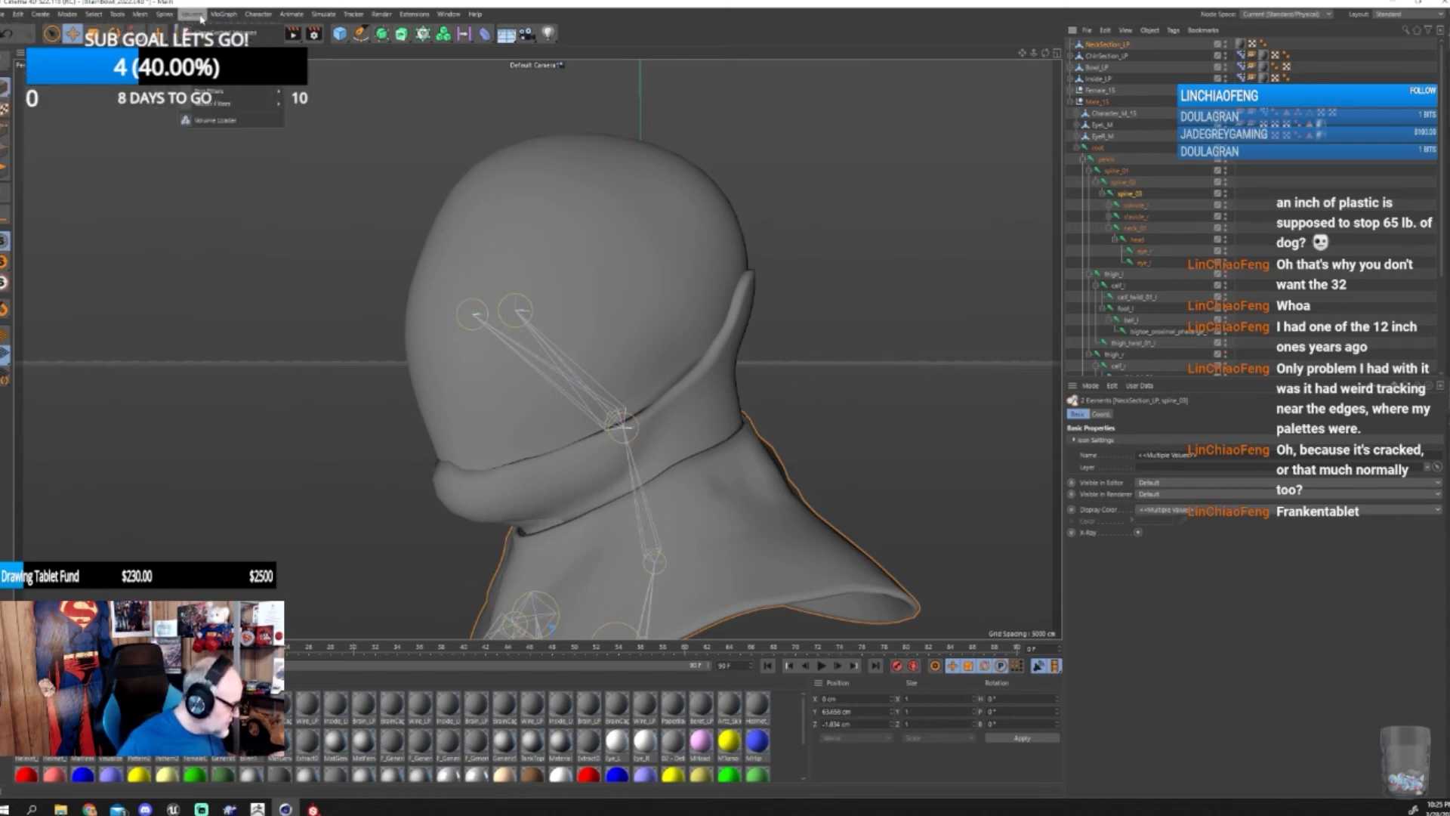
{"action": "left_click", "coordinate": [417, 155]}
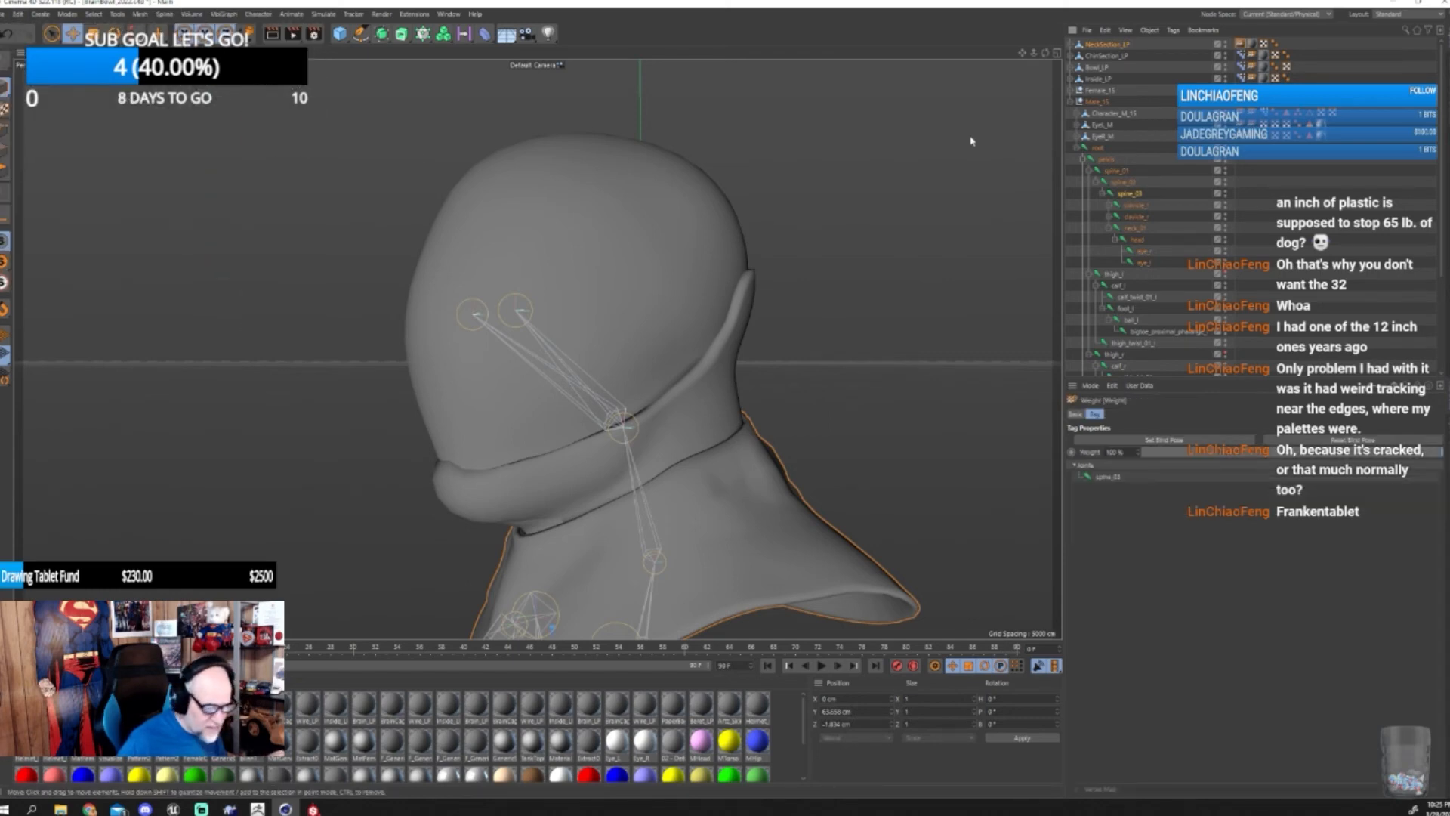
- Undo the binding of NeckSection_LP and the changes made to it since
{"action": "left_click", "coordinate": [1096, 47]}
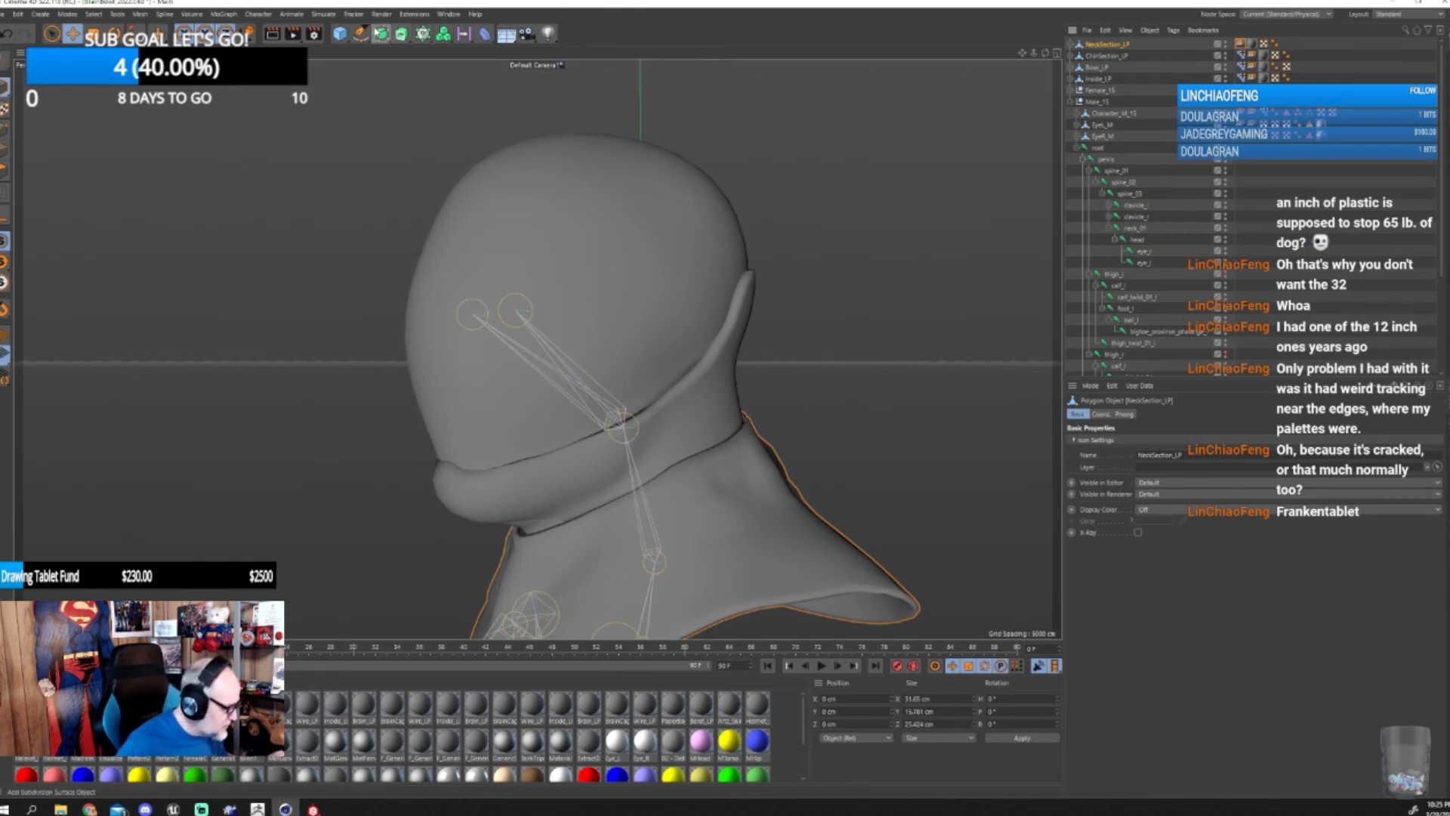
{"action": "key", "text": "ctrl+z"}
{"action": "key", "text": "ctrl+z"}
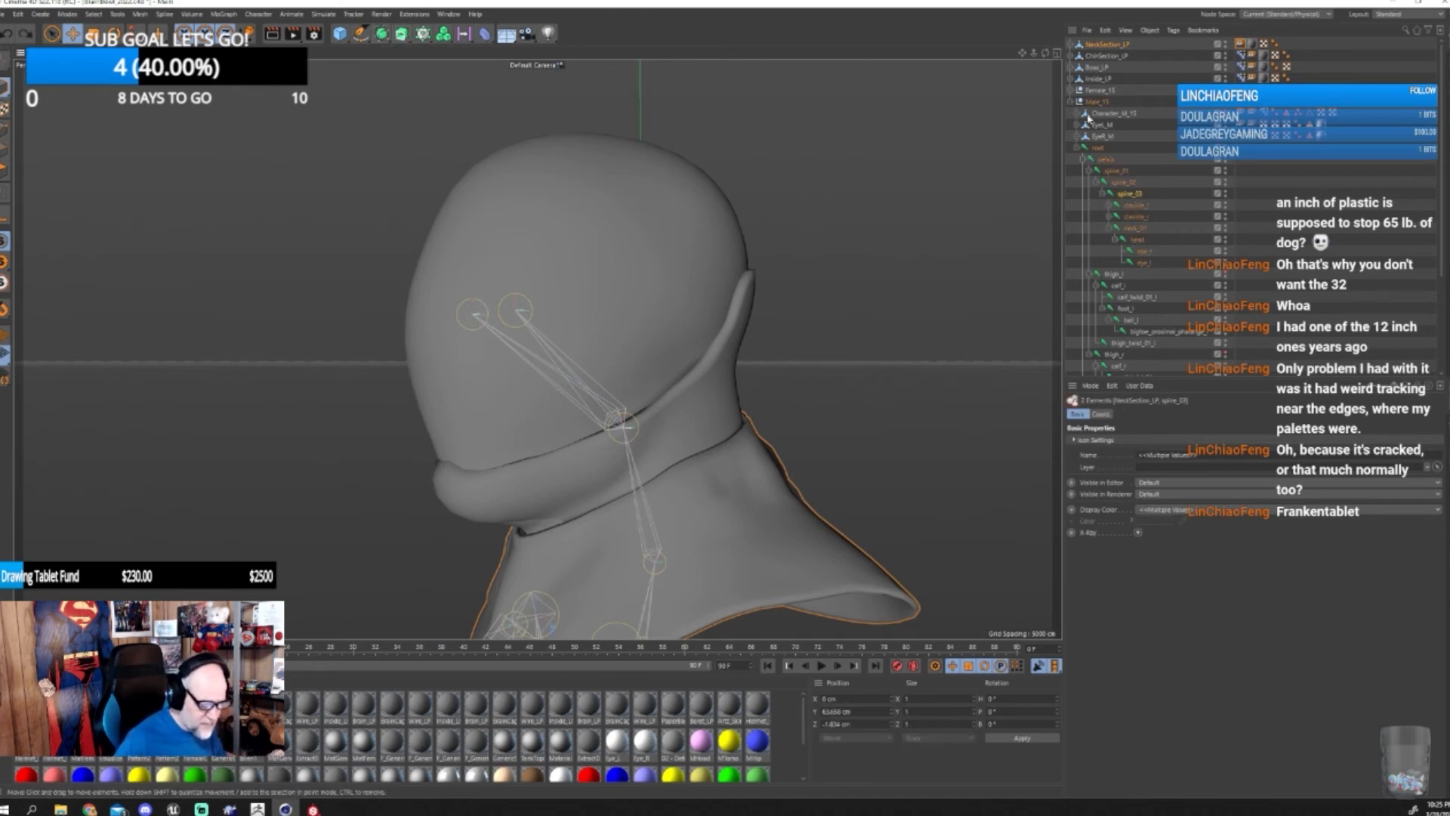
{"action": "key", "text": "ctrl+z"}
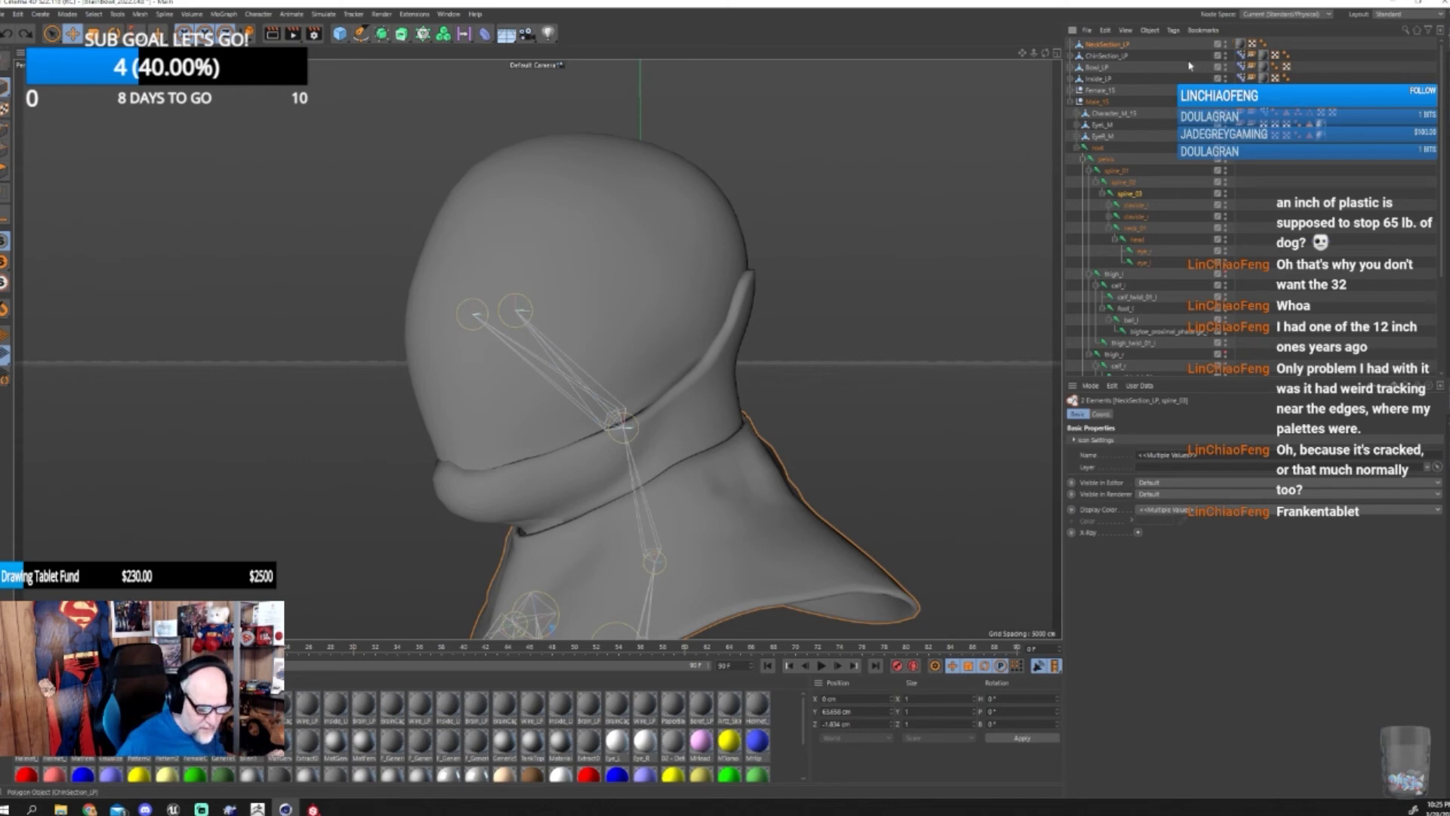
- Bind NeckSection_LP to the spine_03 joint again and select the mesh
{"action": "left_click", "coordinate": [1107, 46]}
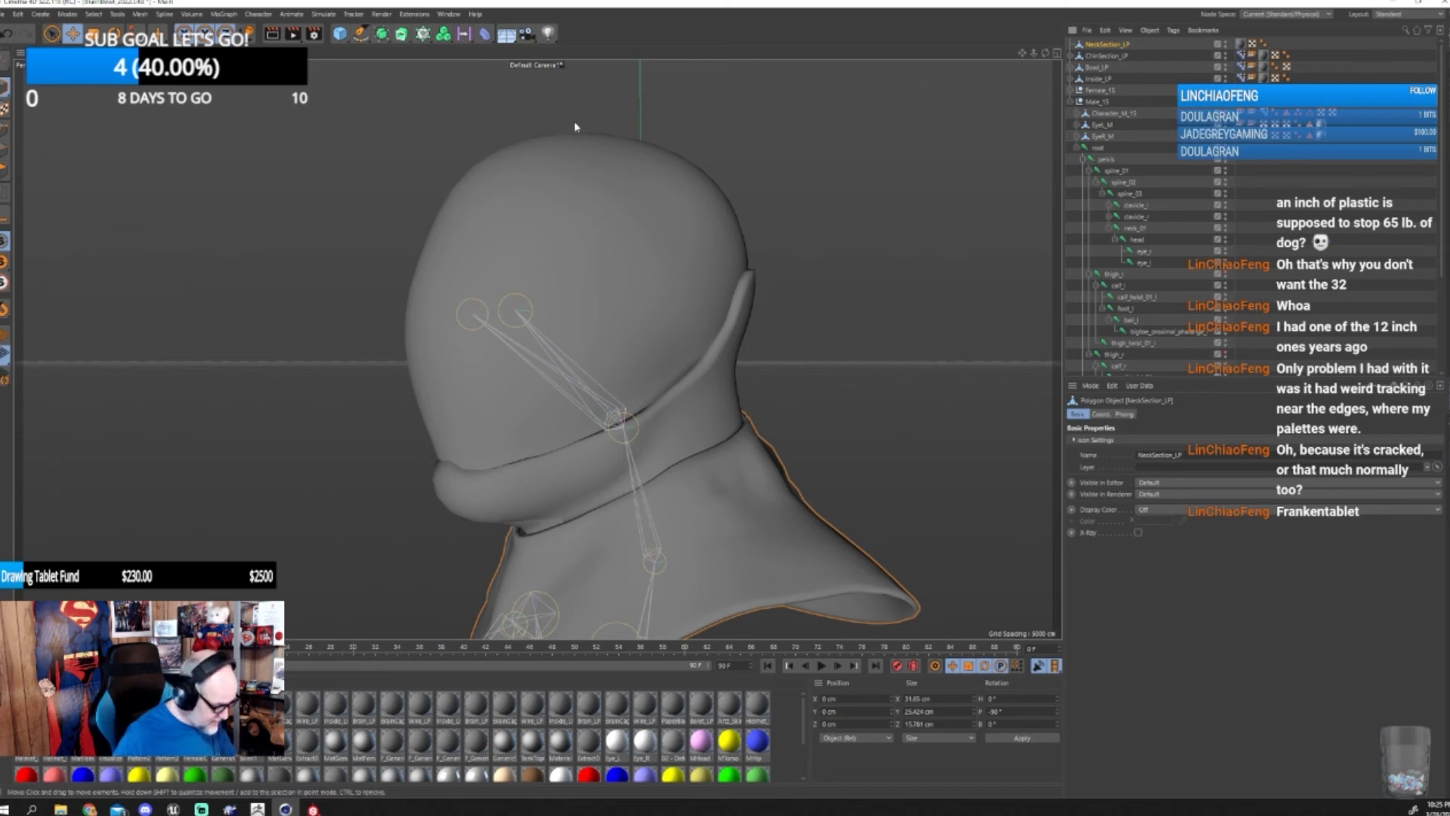
{"action": "left_click", "coordinate": [1126, 197], "text": "ctrl"}
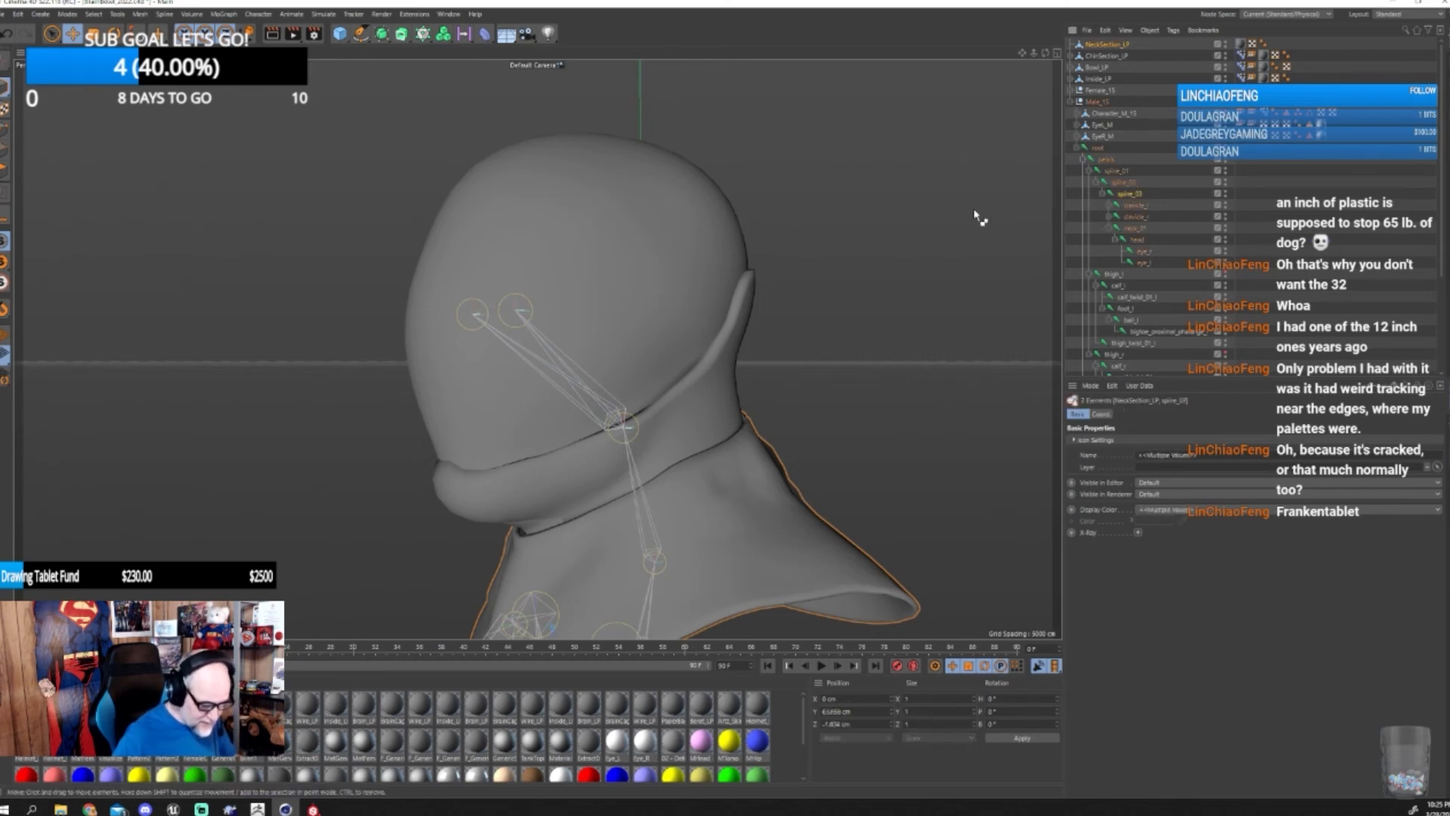
{"action": "left_click", "coordinate": [258, 14]}
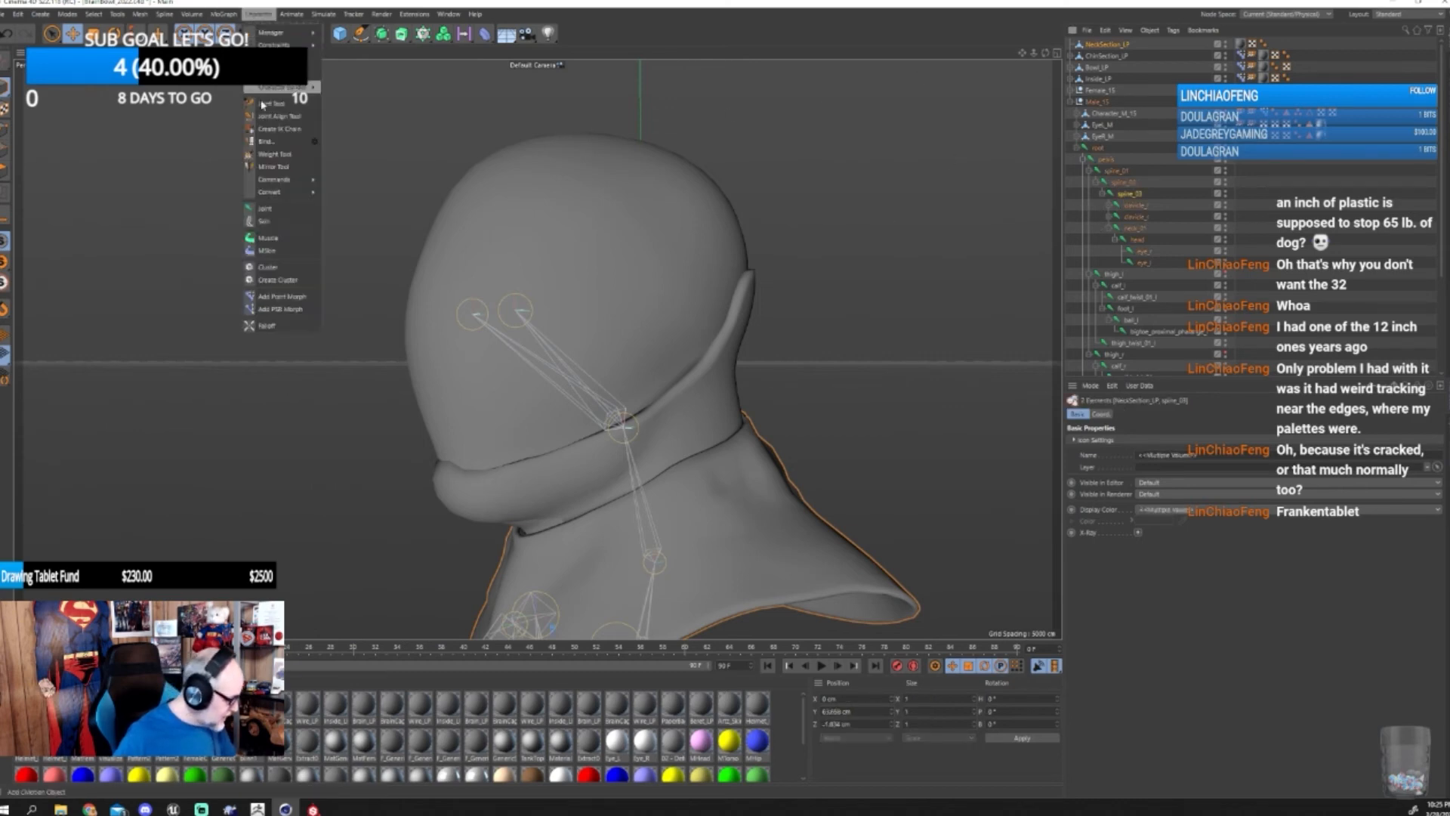
{"action": "left_click", "coordinate": [266, 141]}
{"action": "left_click", "coordinate": [1096, 44]}
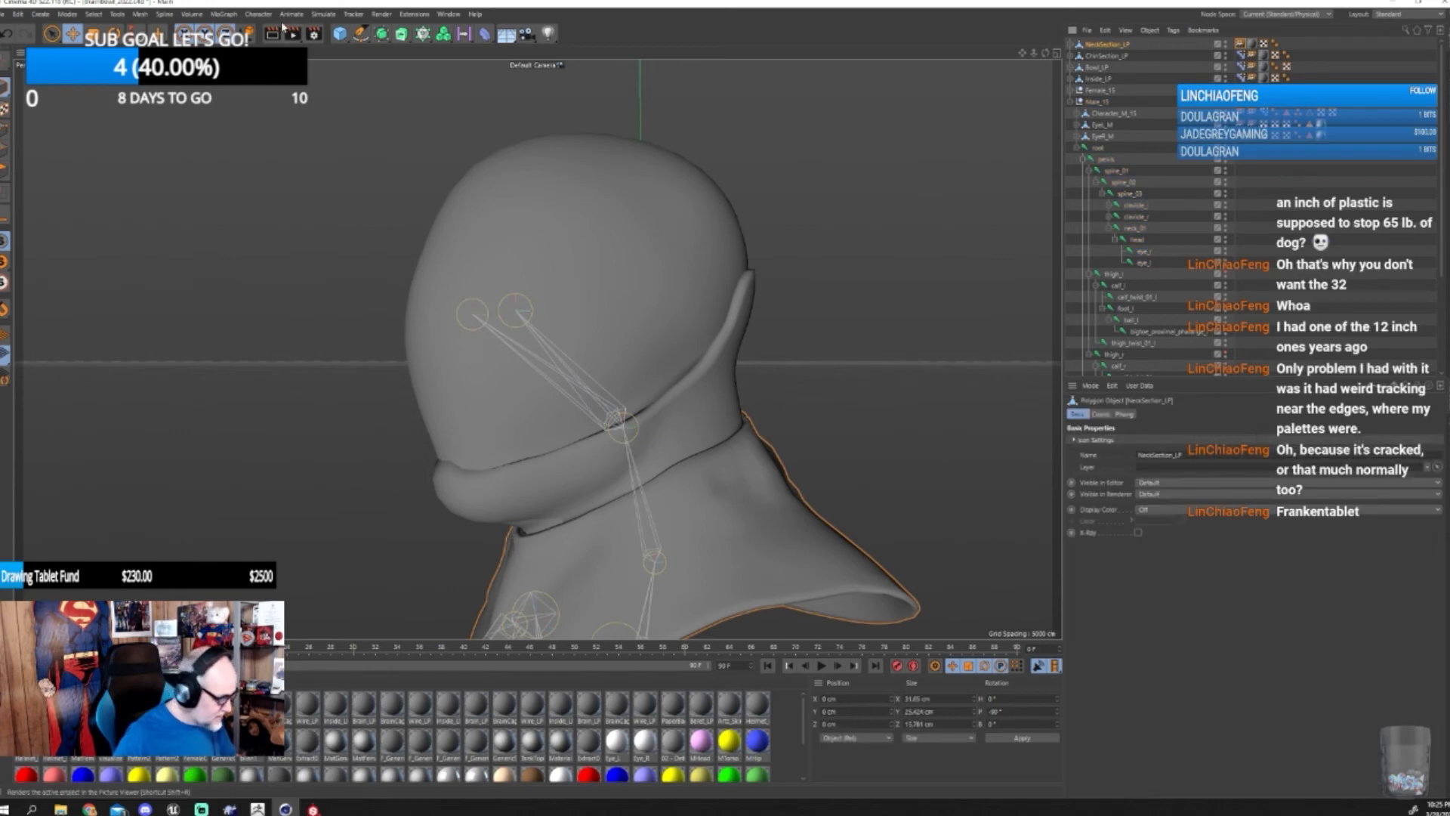
- Transfer the morphs from Character_M_15 to NeckSection_LP with the VAMP manager
{"action": "left_click", "coordinate": [260, 14]}
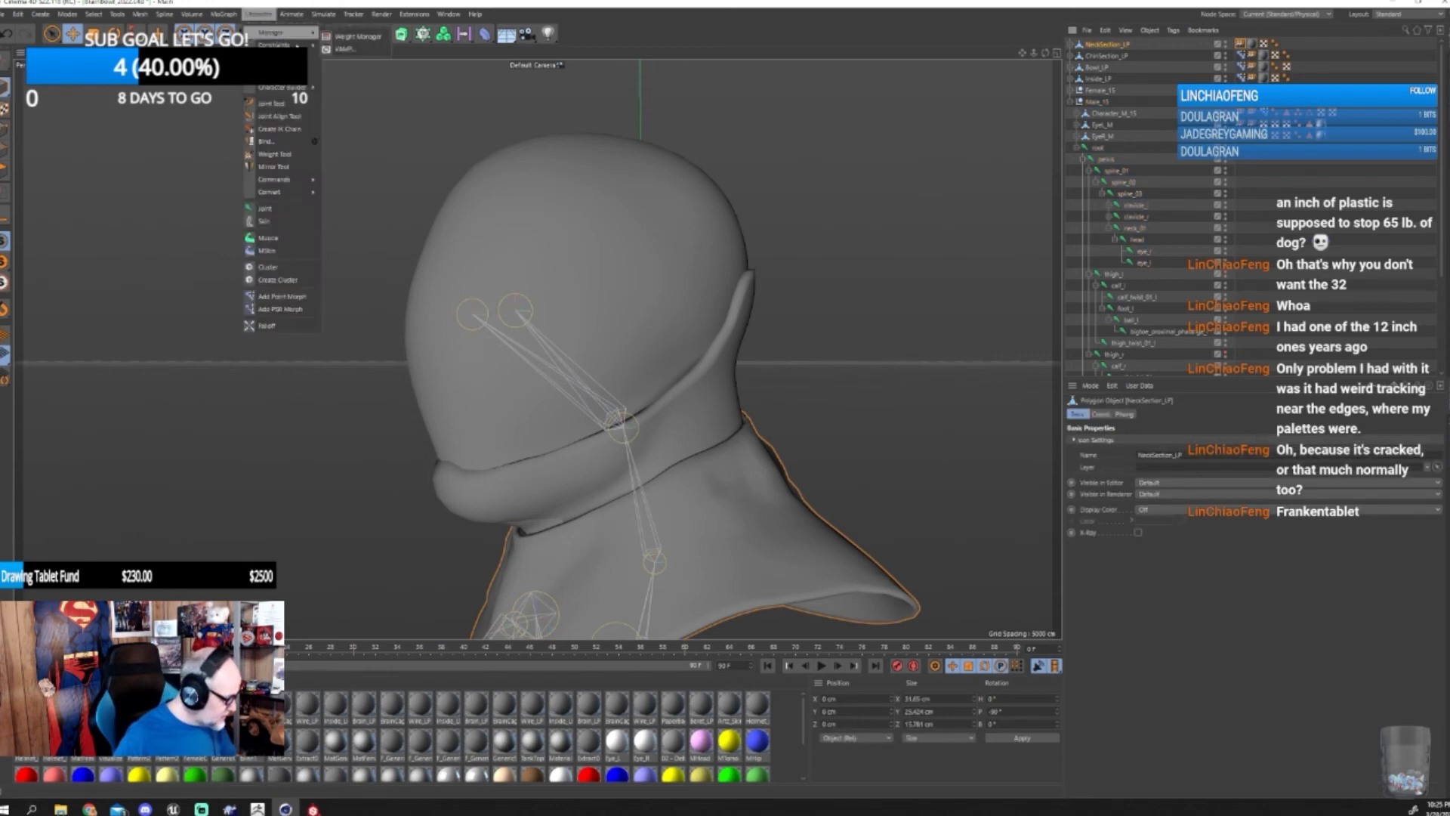
{"action": "left_click", "coordinate": [343, 48]}
{"action": "left_click_drag", "start_coordinate": [423, 28], "coordinate": [841, 69]}
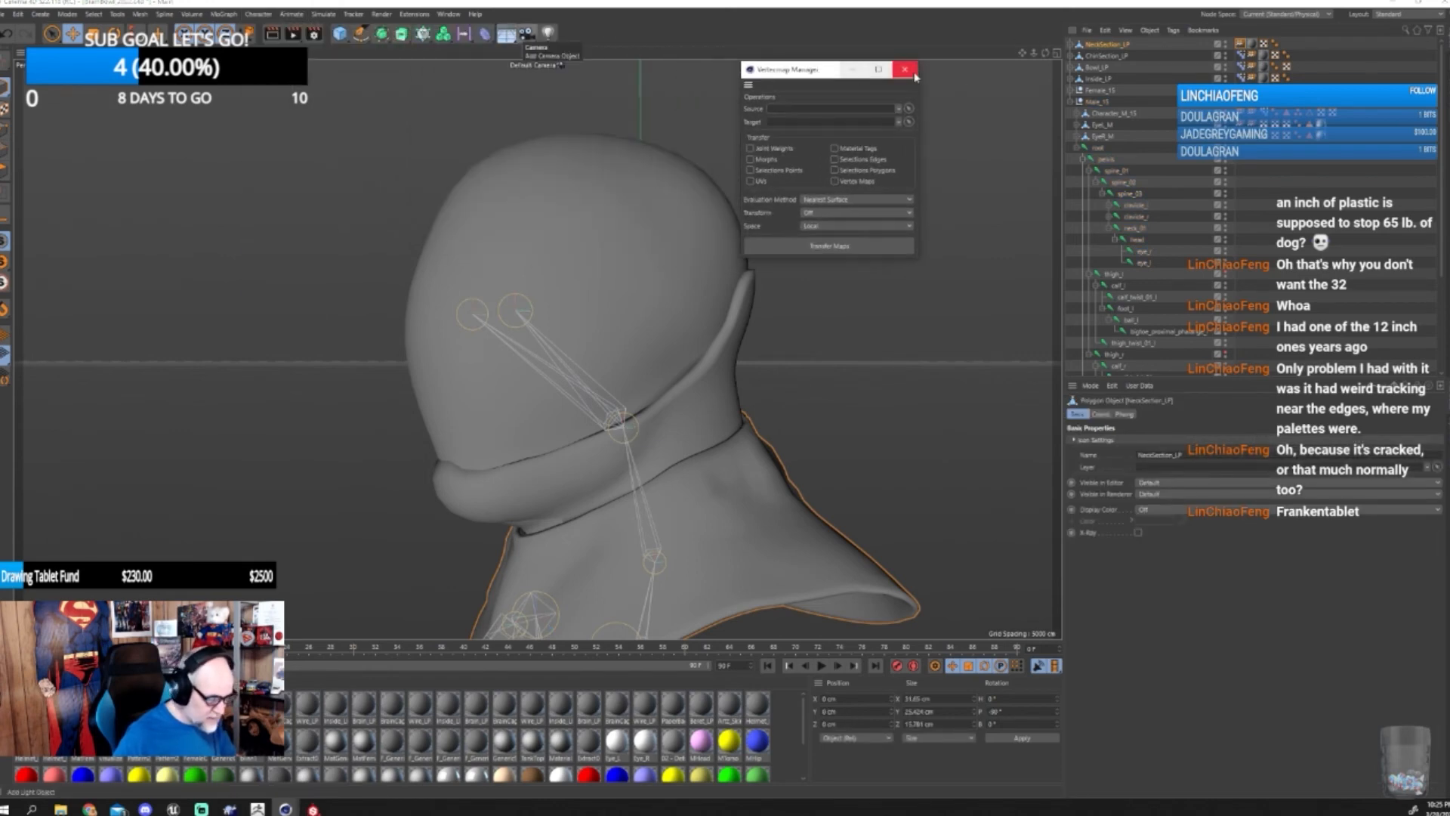
{"action": "left_click", "coordinate": [1098, 45]}
{"action": "left_click_drag", "start_coordinate": [873, 134], "coordinate": [831, 122]}
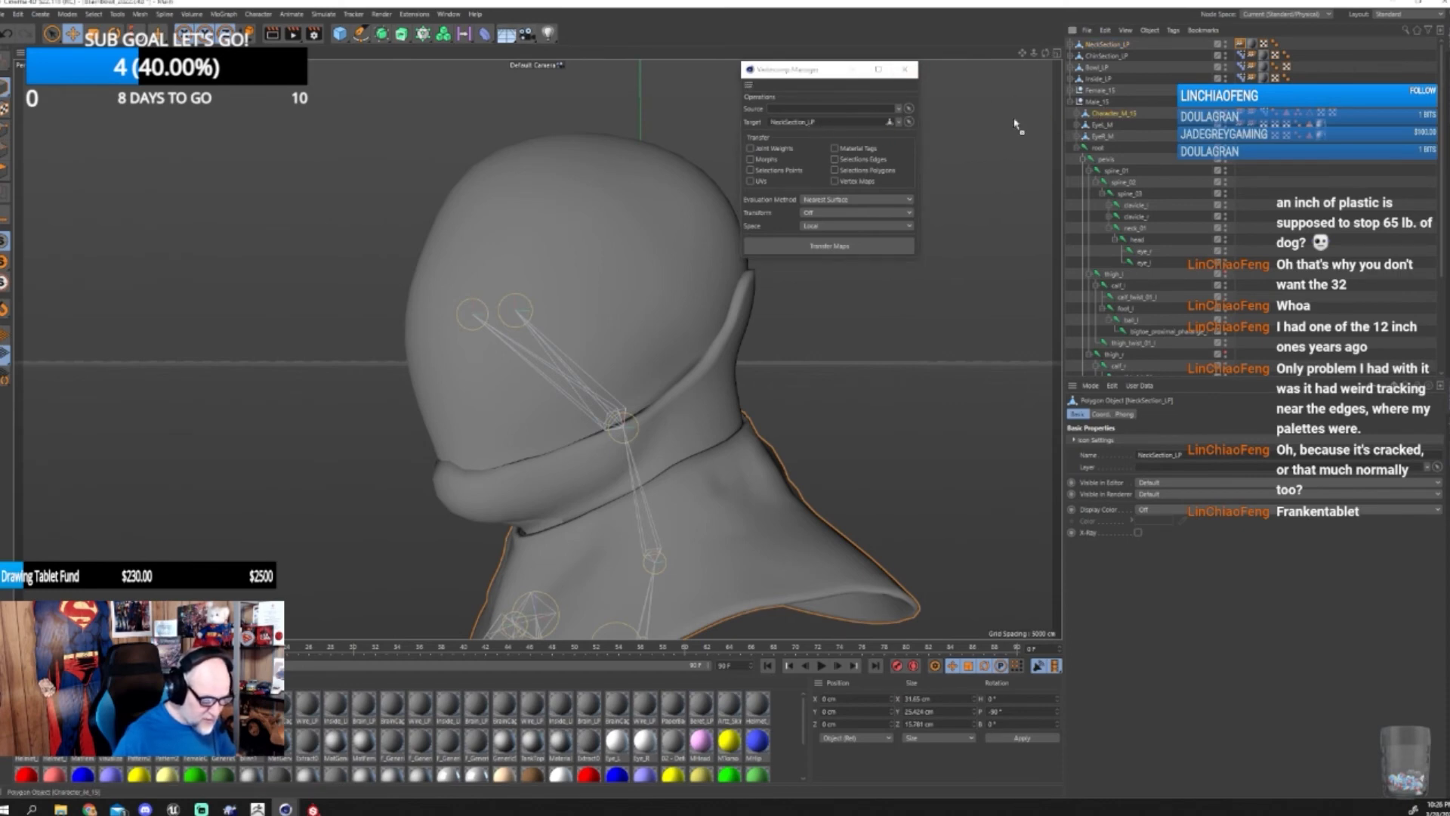
{"action": "left_click_drag", "start_coordinate": [1016, 124], "coordinate": [815, 111]}
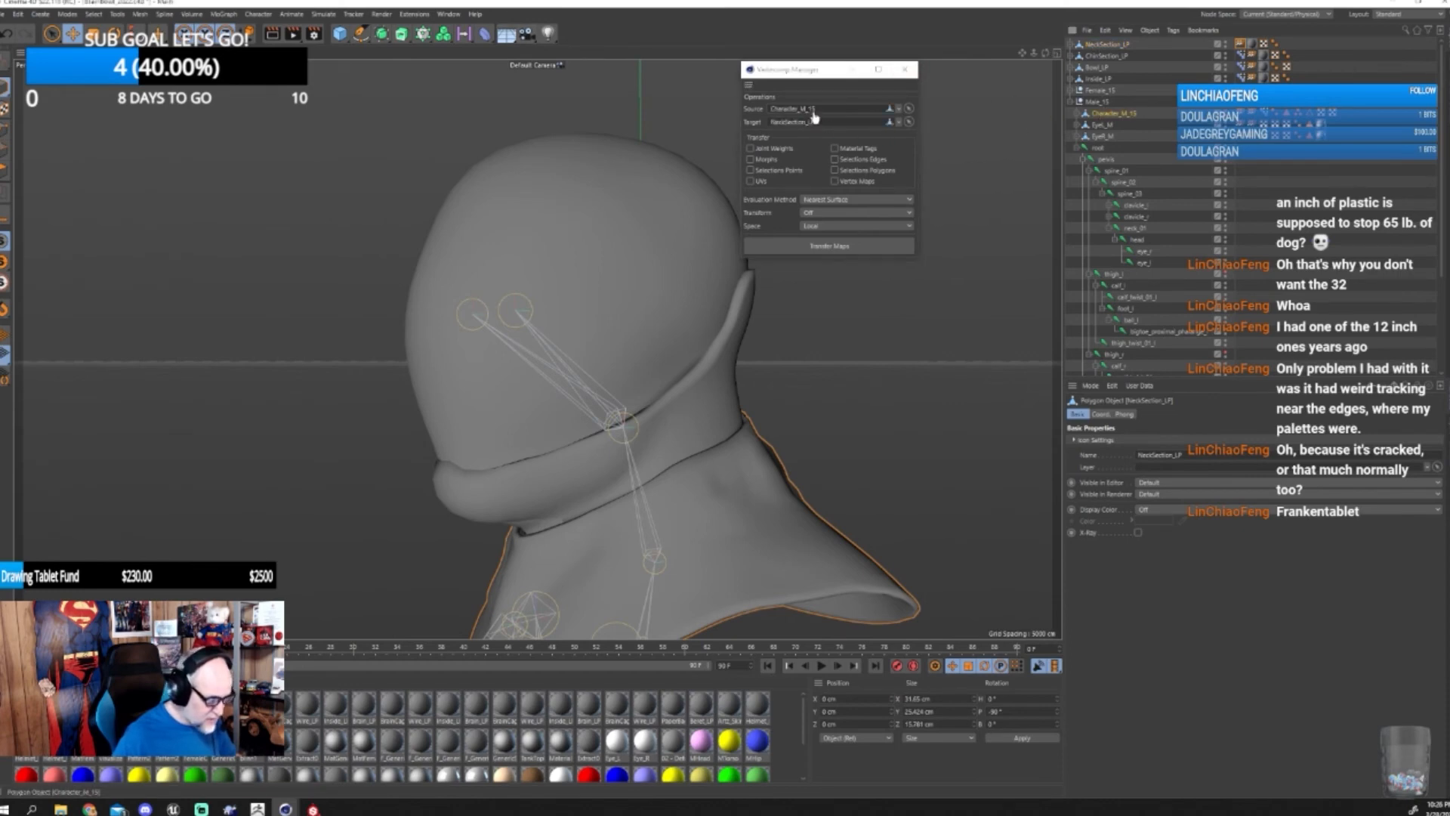
{"action": "left_click", "coordinate": [750, 160]}
{"action": "left_click", "coordinate": [809, 247]}
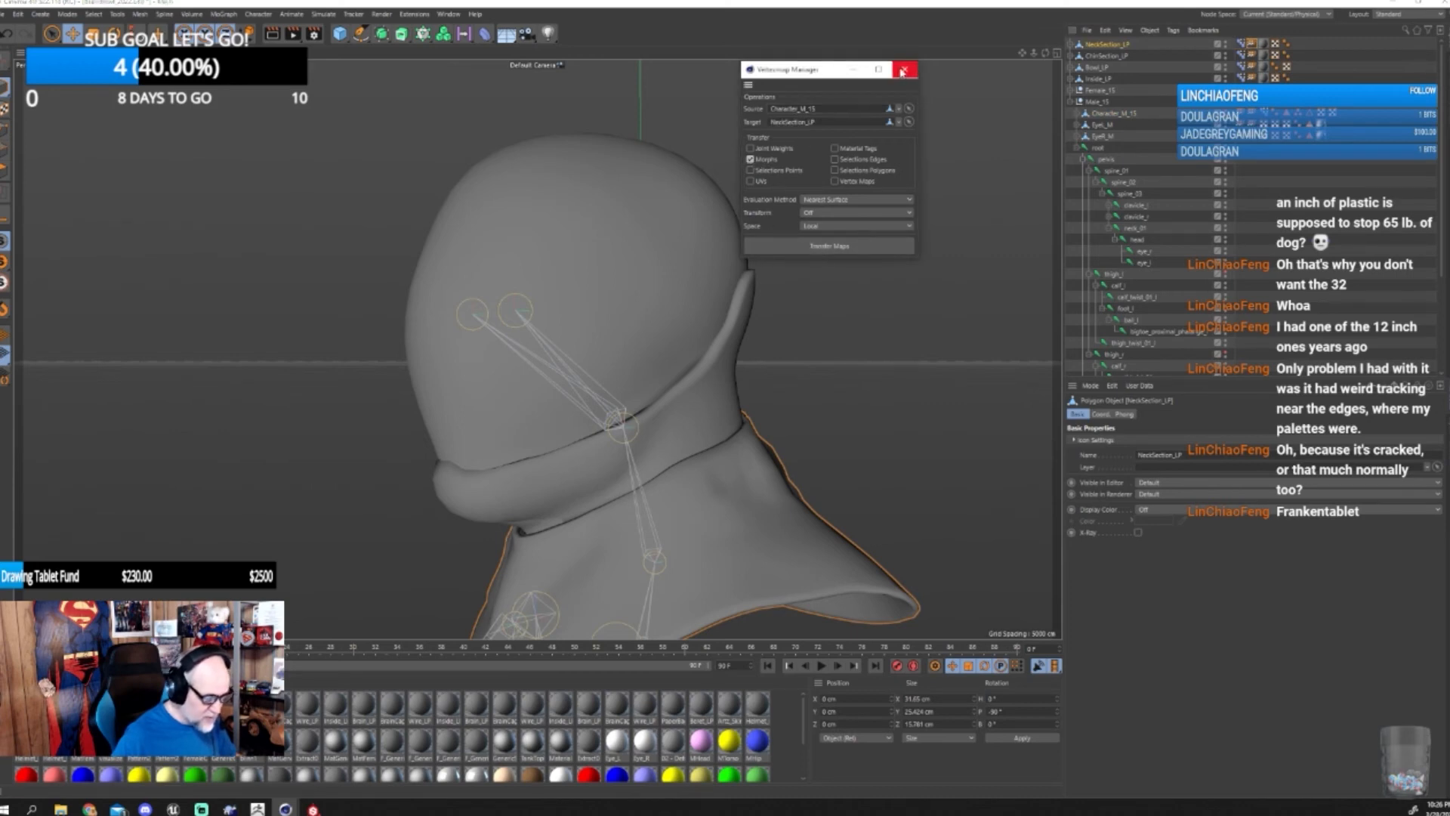
{"action": "left_click", "coordinate": [905, 69]}
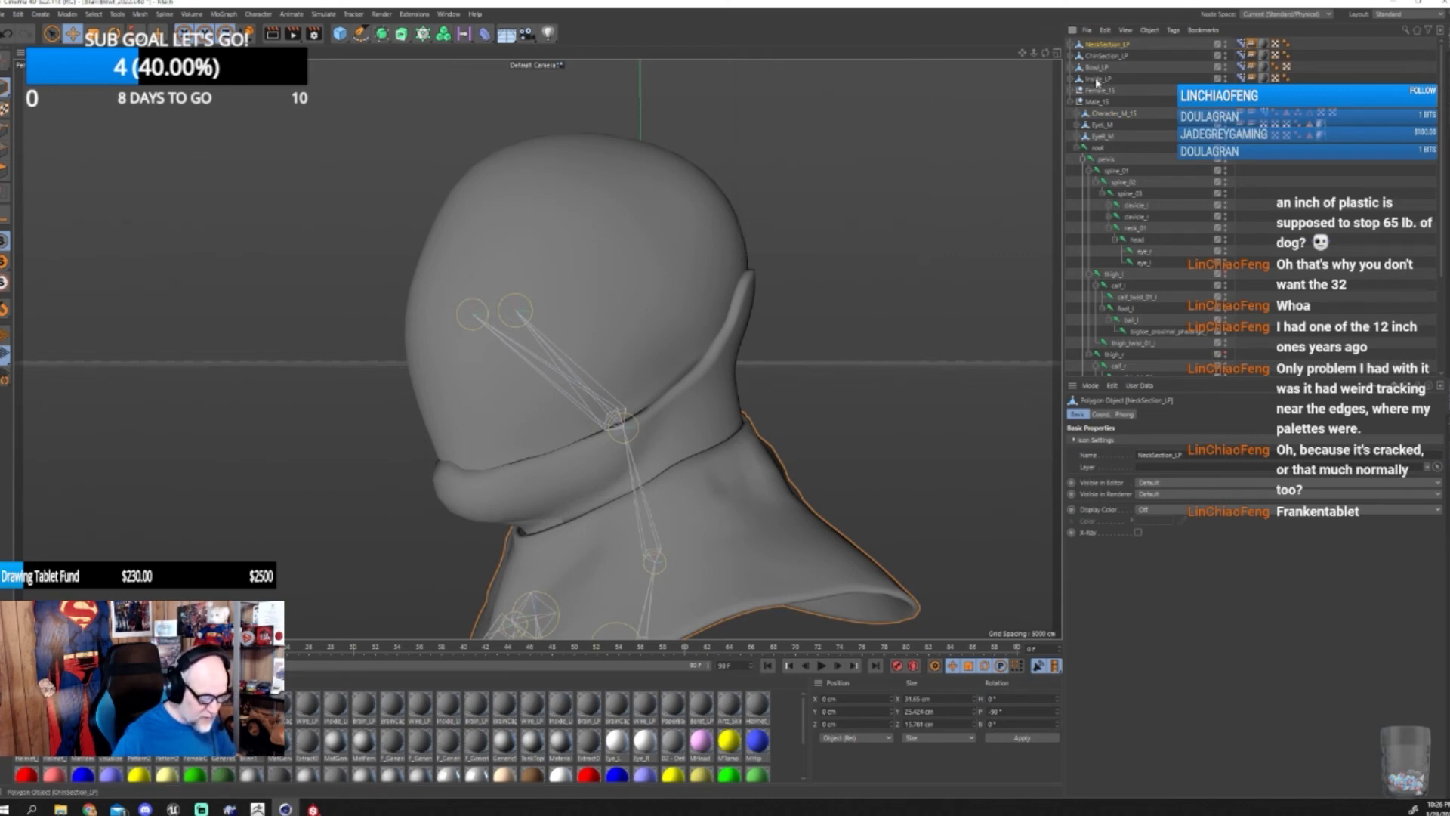
- Export NeckSection_LP together with the root joint hierarchy as FBX, overwriting NeckSection_LP in the LP folder
{"action": "left_click", "coordinate": [1098, 148], "text": "ctrl"}
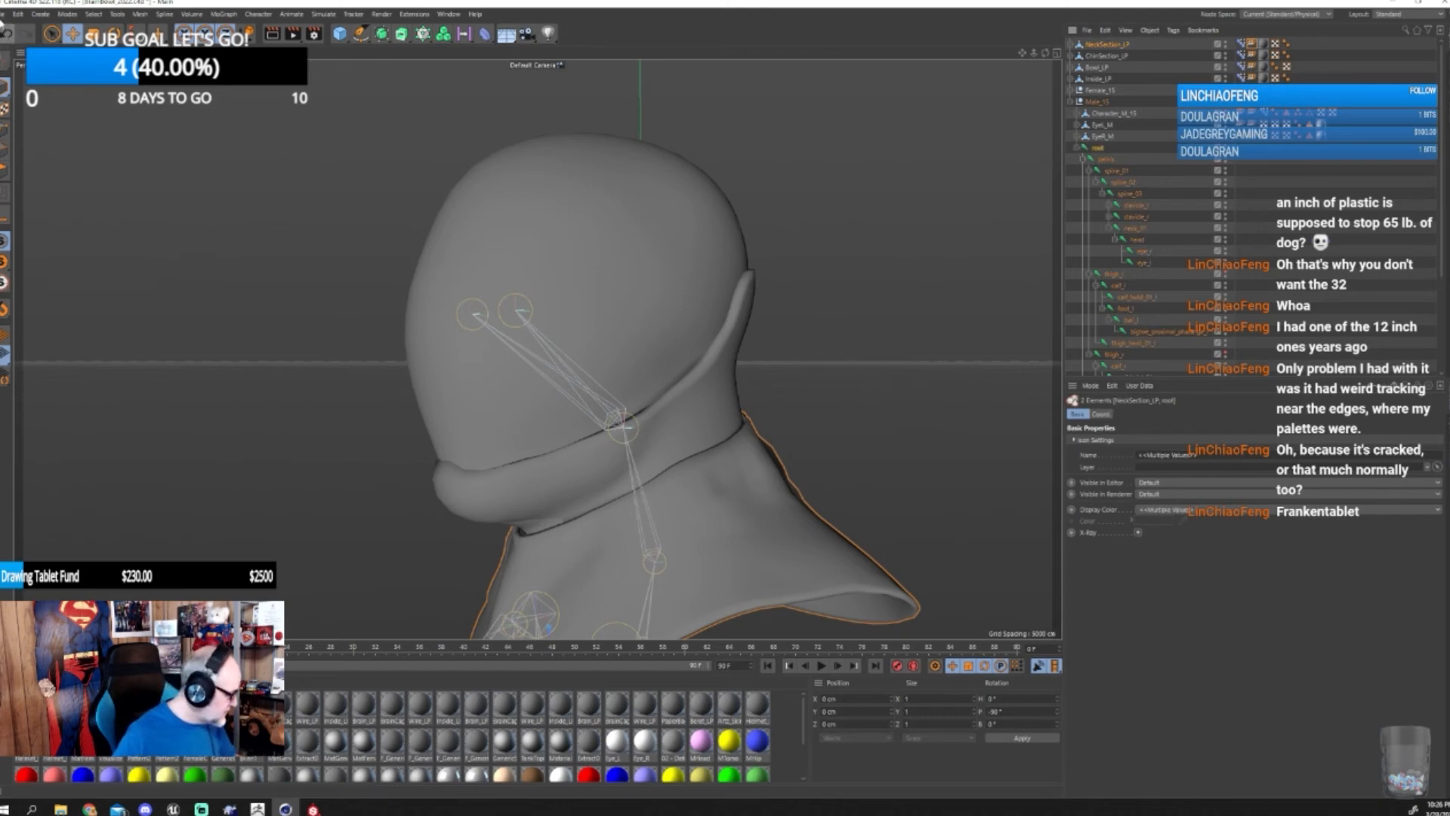
{"action": "left_click", "coordinate": [5, 15]}
{"action": "mouse_move", "coordinate": [53, 244]}
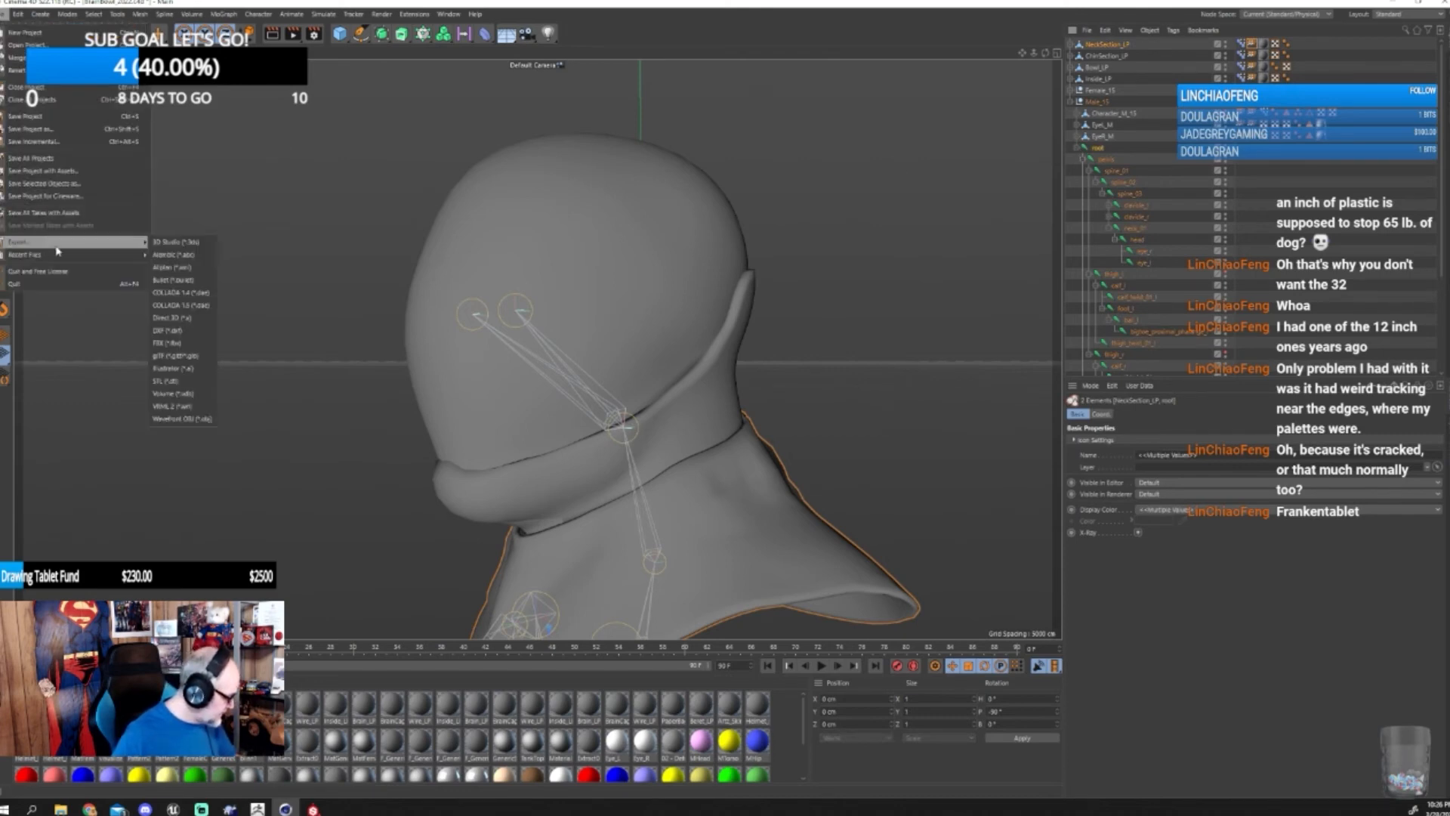
{"action": "left_click", "coordinate": [163, 343]}
{"action": "left_click", "coordinate": [139, 490]}
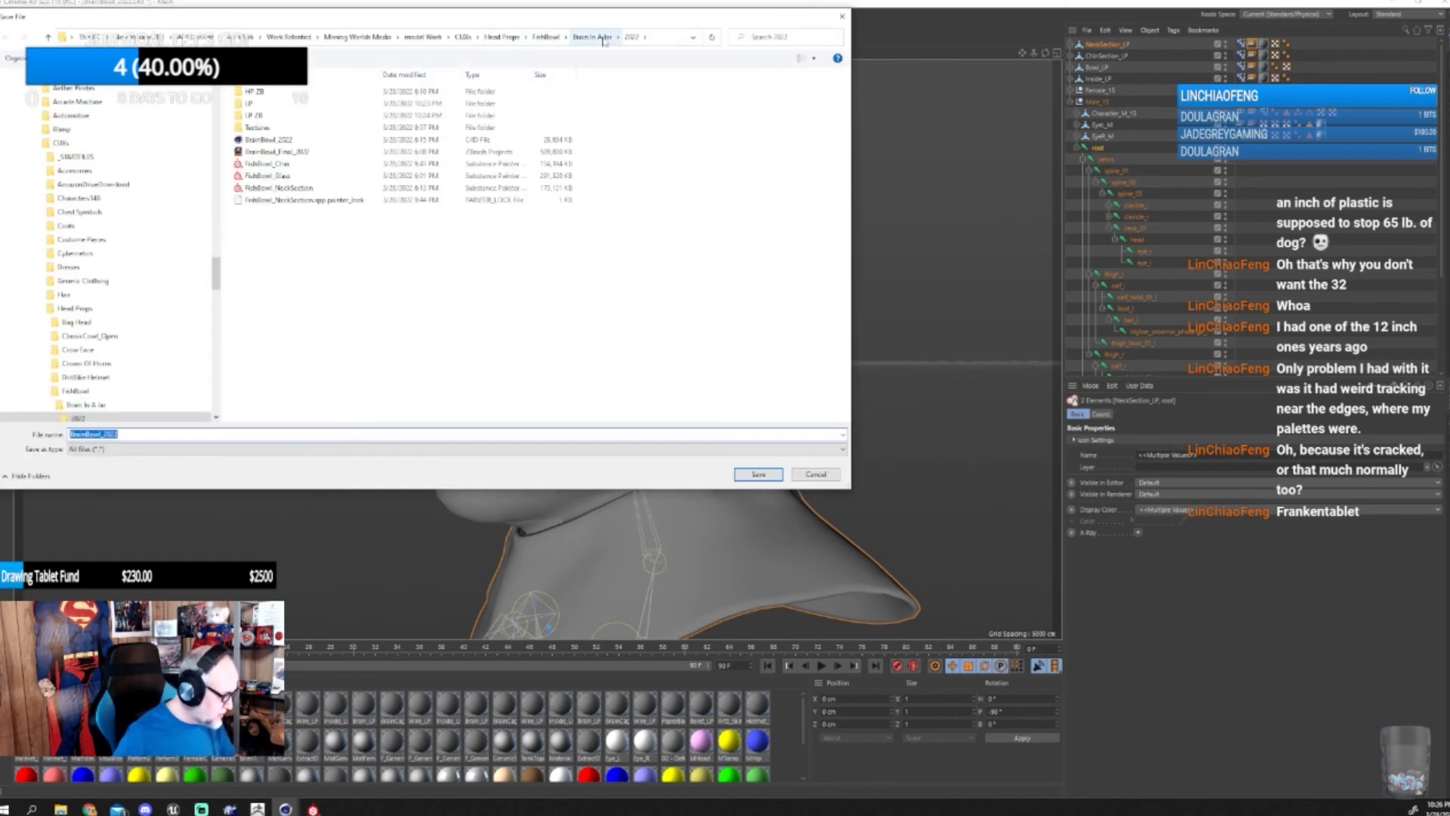
{"action": "double_click", "coordinate": [255, 106]}
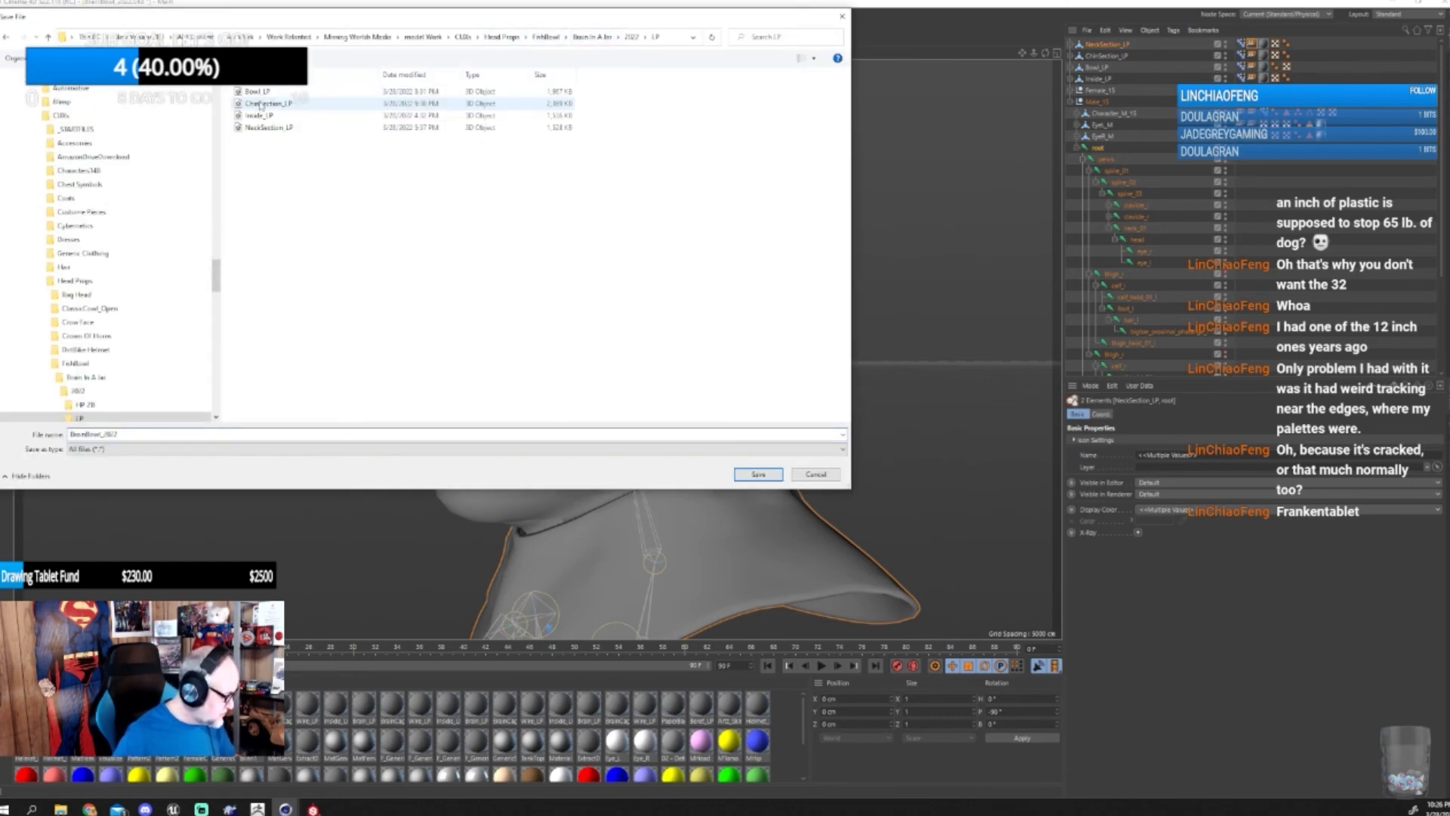
{"action": "left_click", "coordinate": [284, 128]}
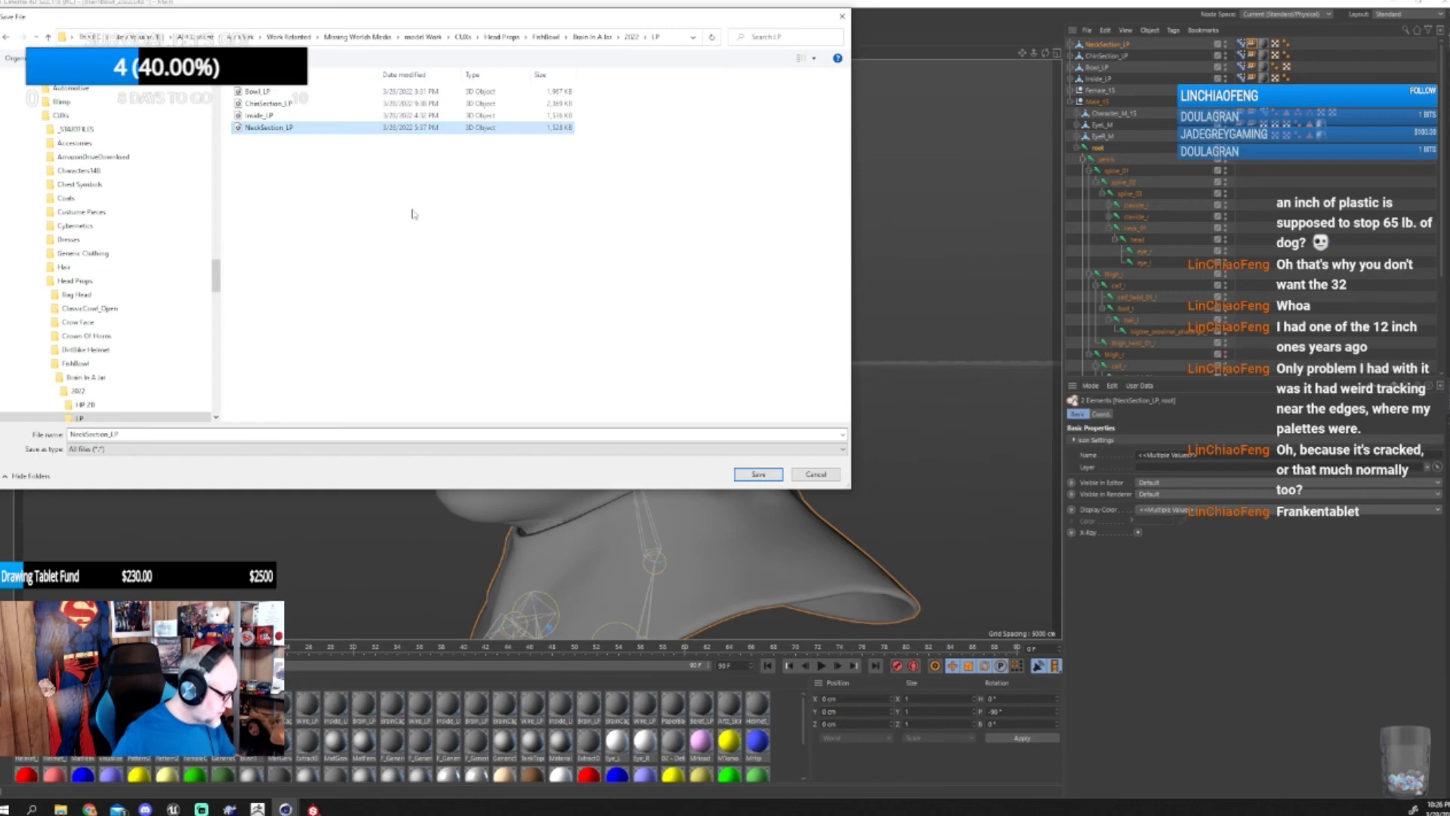
{"action": "left_click", "coordinate": [758, 474]}
{"action": "left_click", "coordinate": [752, 402]}
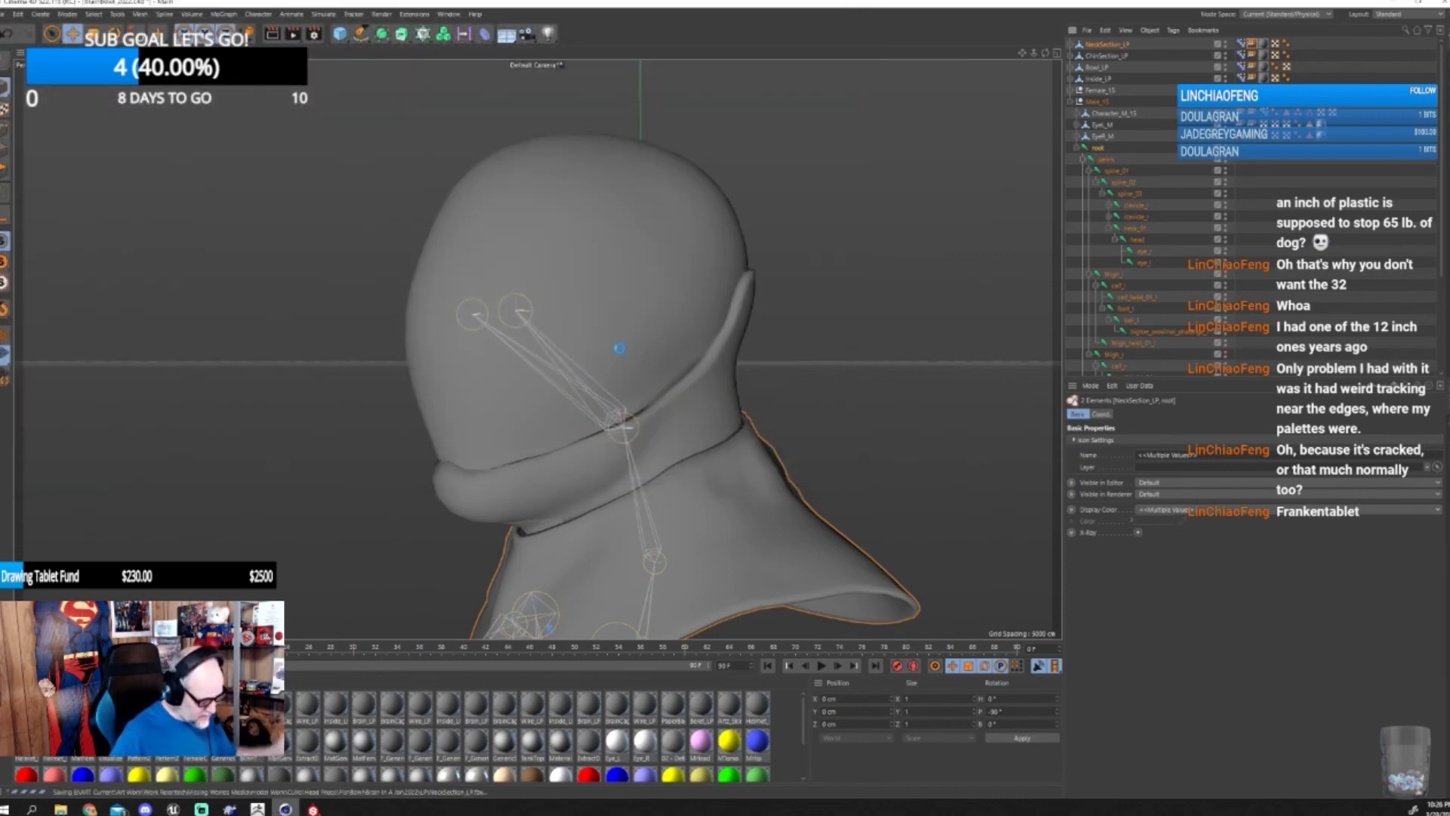
- Switch to File Explorer and move the 2022 folder window clear of the Neck Piece folder window
{"action": "key", "text": "alt+Tab"}
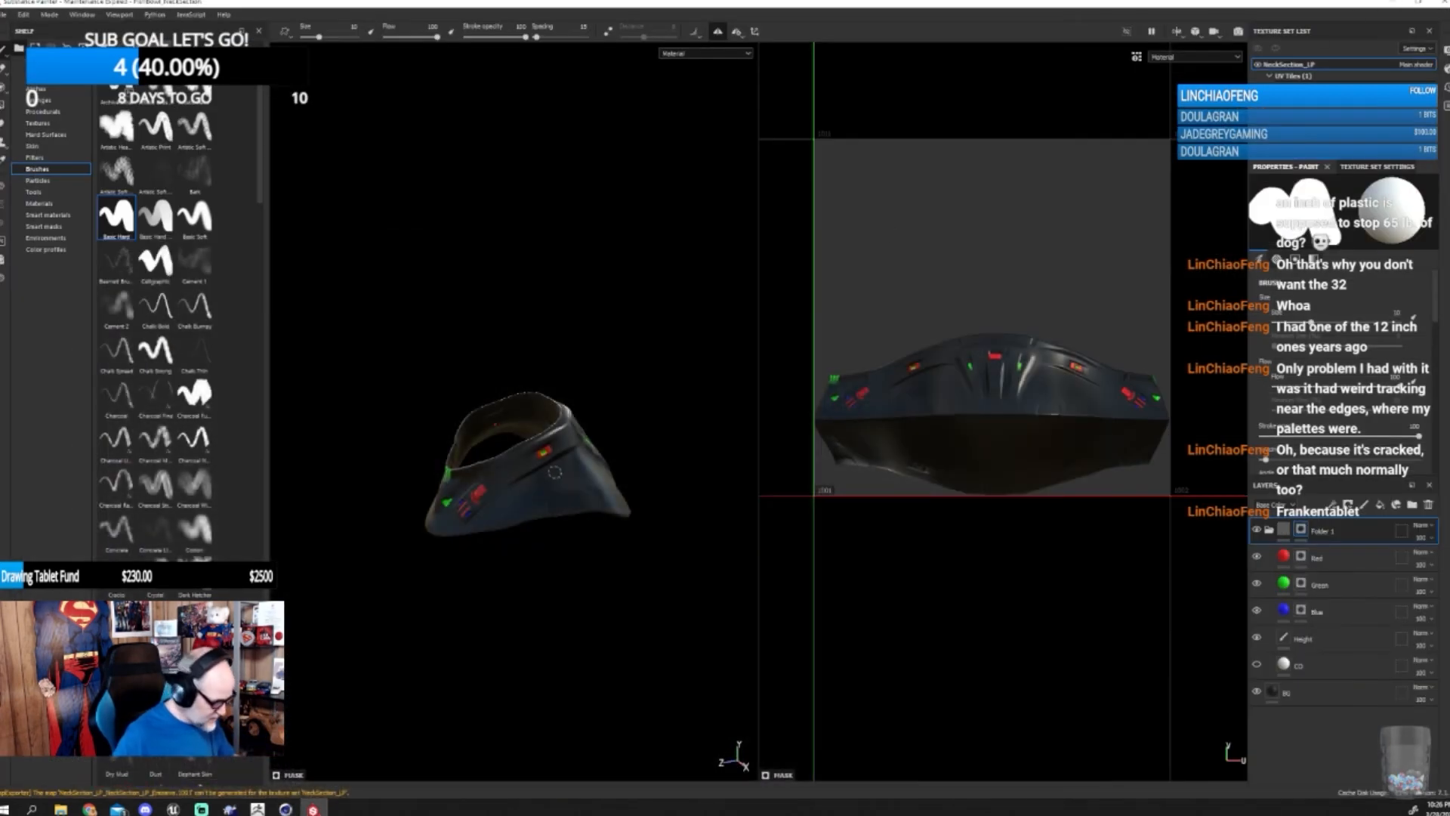
{"action": "left_click", "coordinate": [1376, 3]}
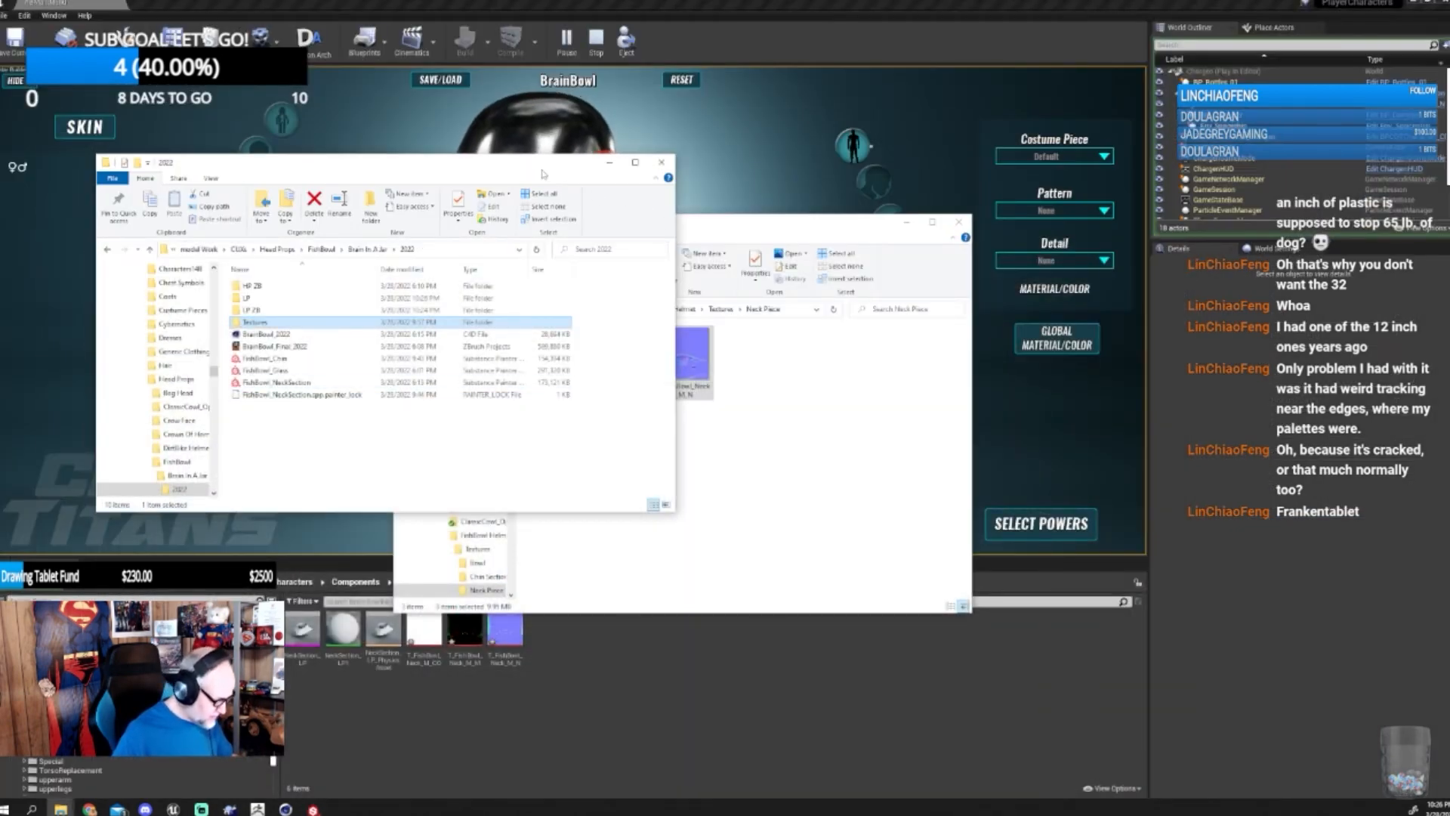
{"action": "left_click_drag", "start_coordinate": [556, 162], "coordinate": [1104, 92]}
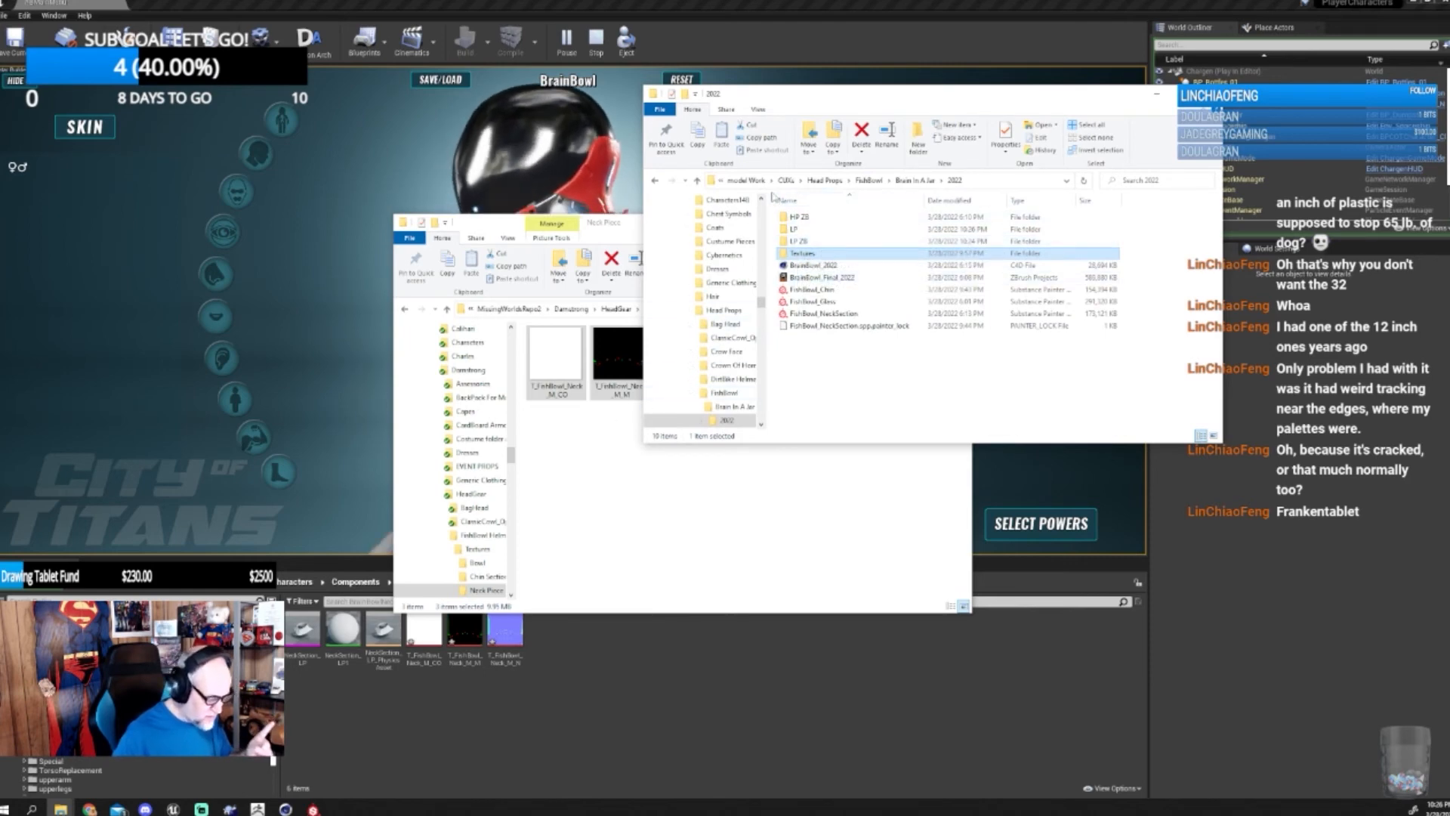
{"action": "left_click", "coordinate": [810, 241]}
{"action": "double_click", "coordinate": [810, 241]}
{"action": "right_click", "coordinate": [811, 254]}
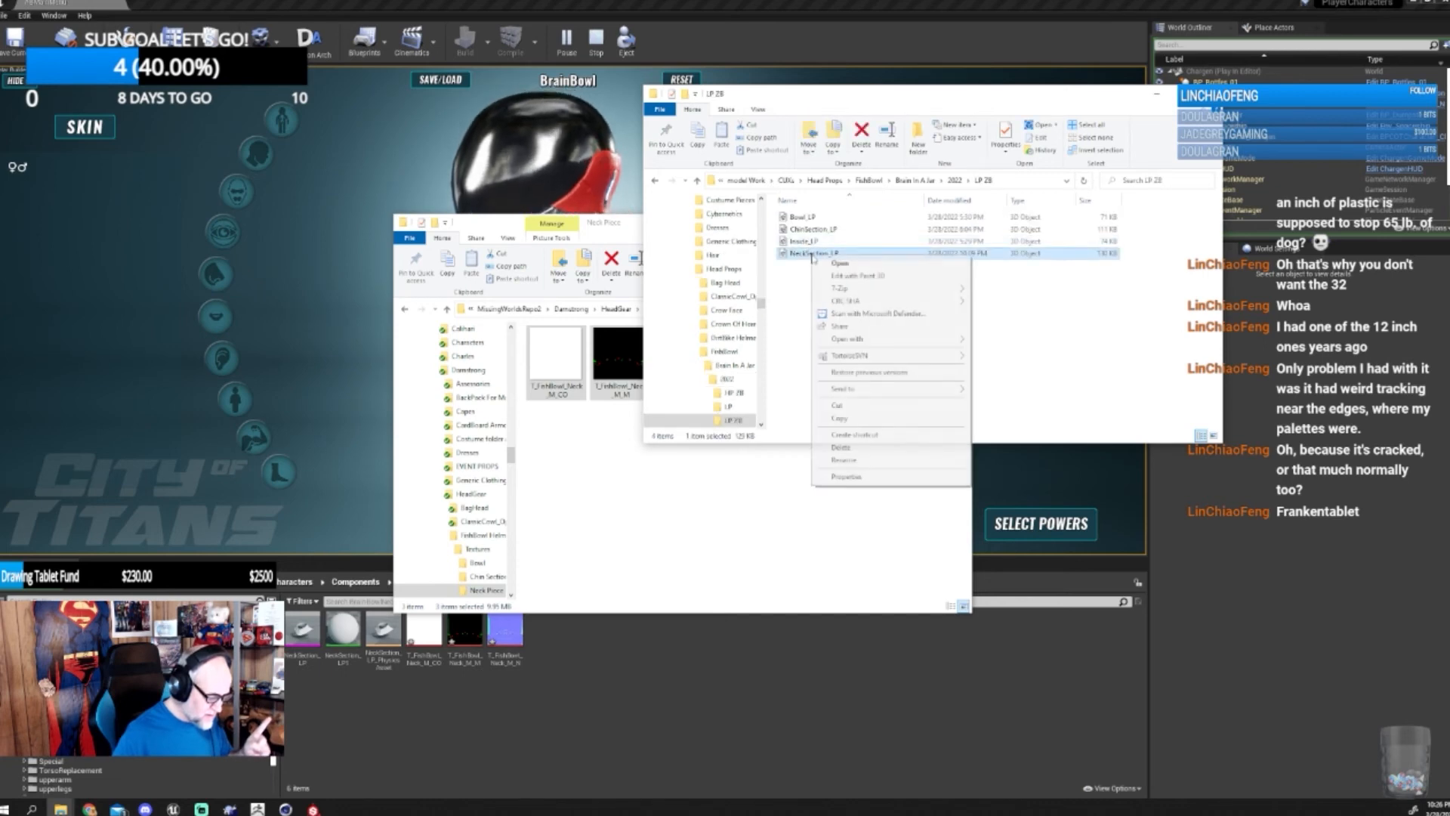
{"action": "left_click", "coordinate": [953, 180]}
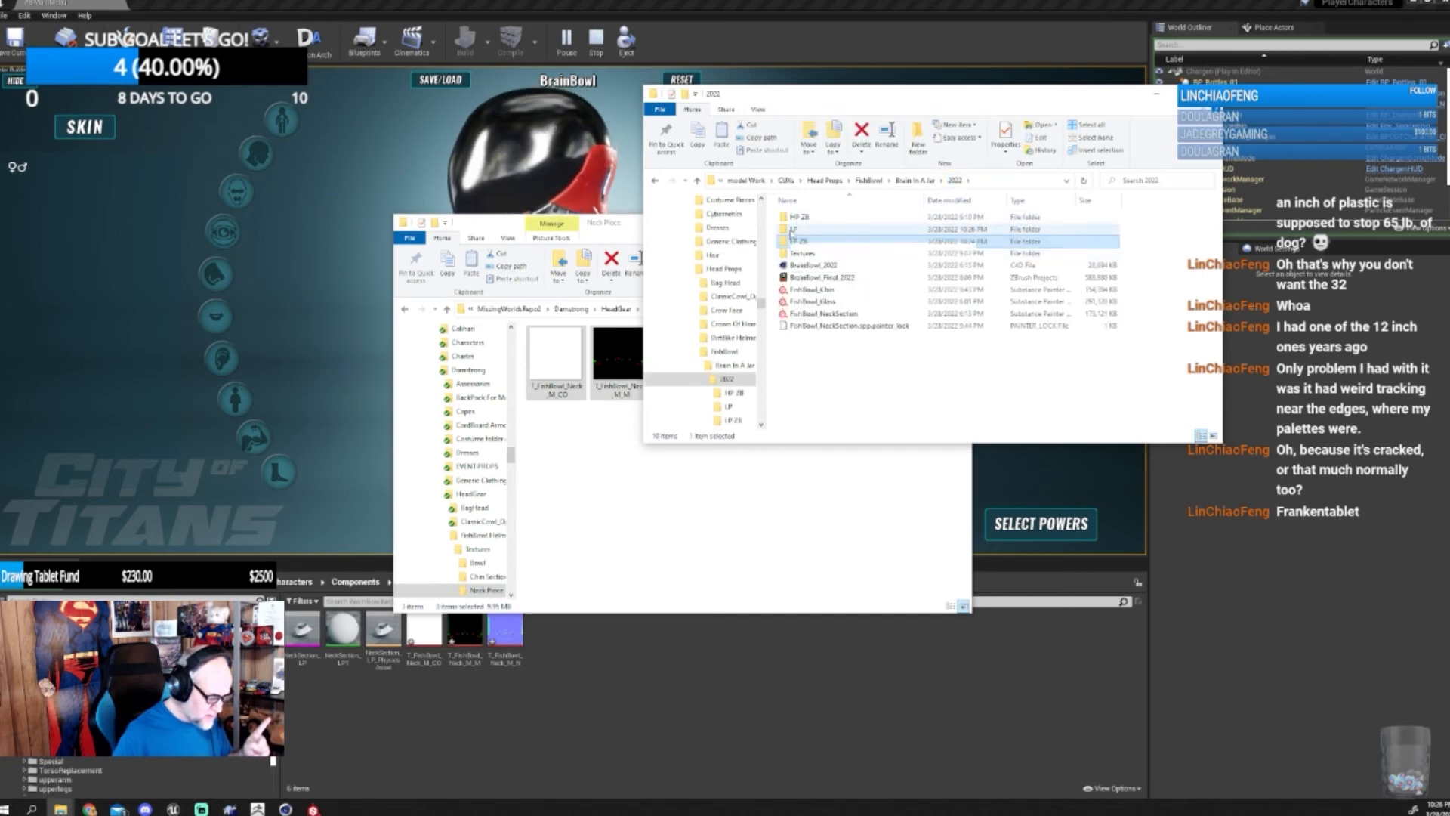
- Copy NeckSection_LP from the LP folder into the FishBowl Helmet folder, replacing the existing file
{"action": "double_click", "coordinate": [793, 230]}
{"action": "left_click", "coordinate": [801, 254]}
{"action": "right_click", "coordinate": [811, 254]}
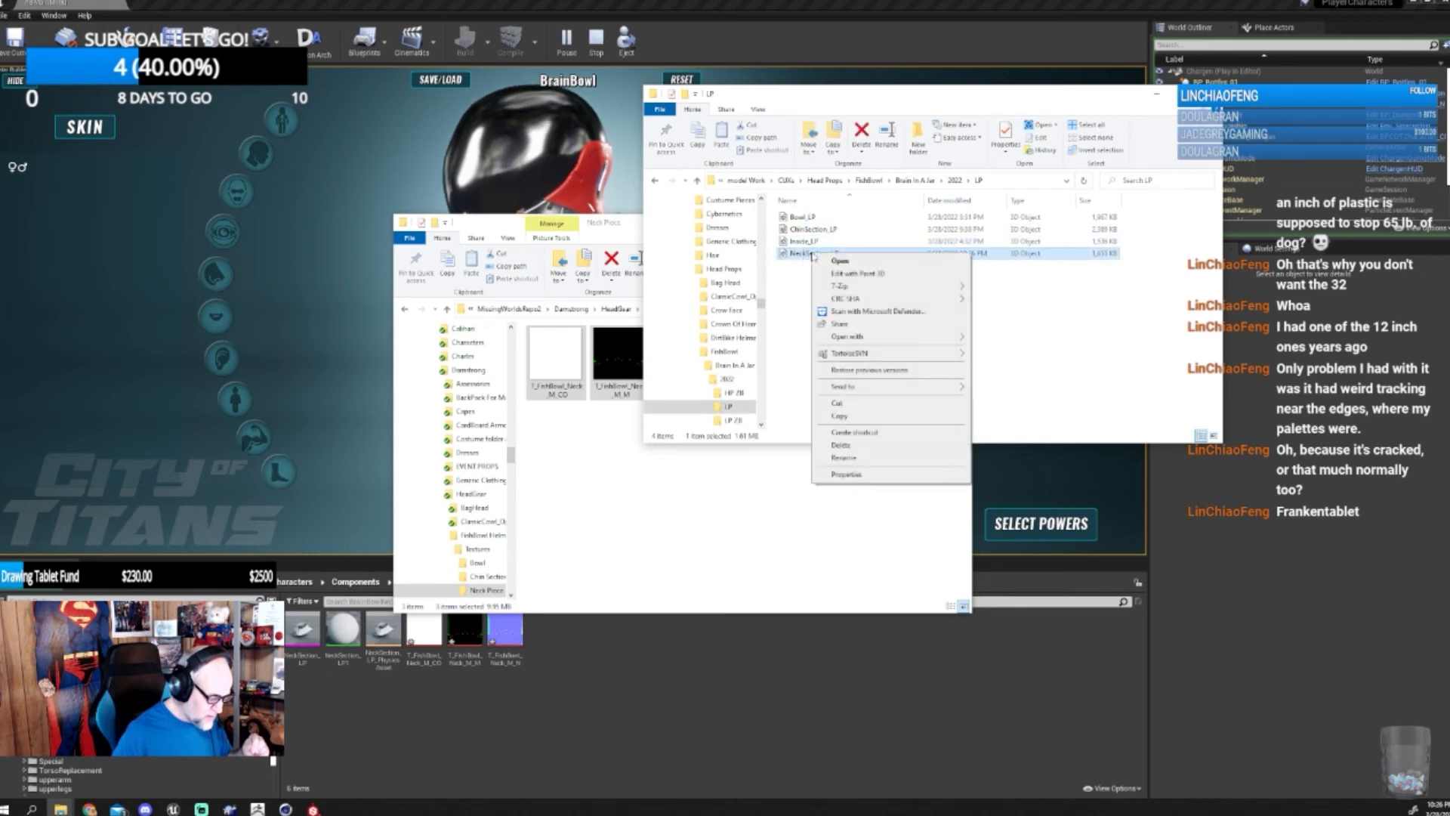
{"action": "left_click", "coordinate": [849, 406]}
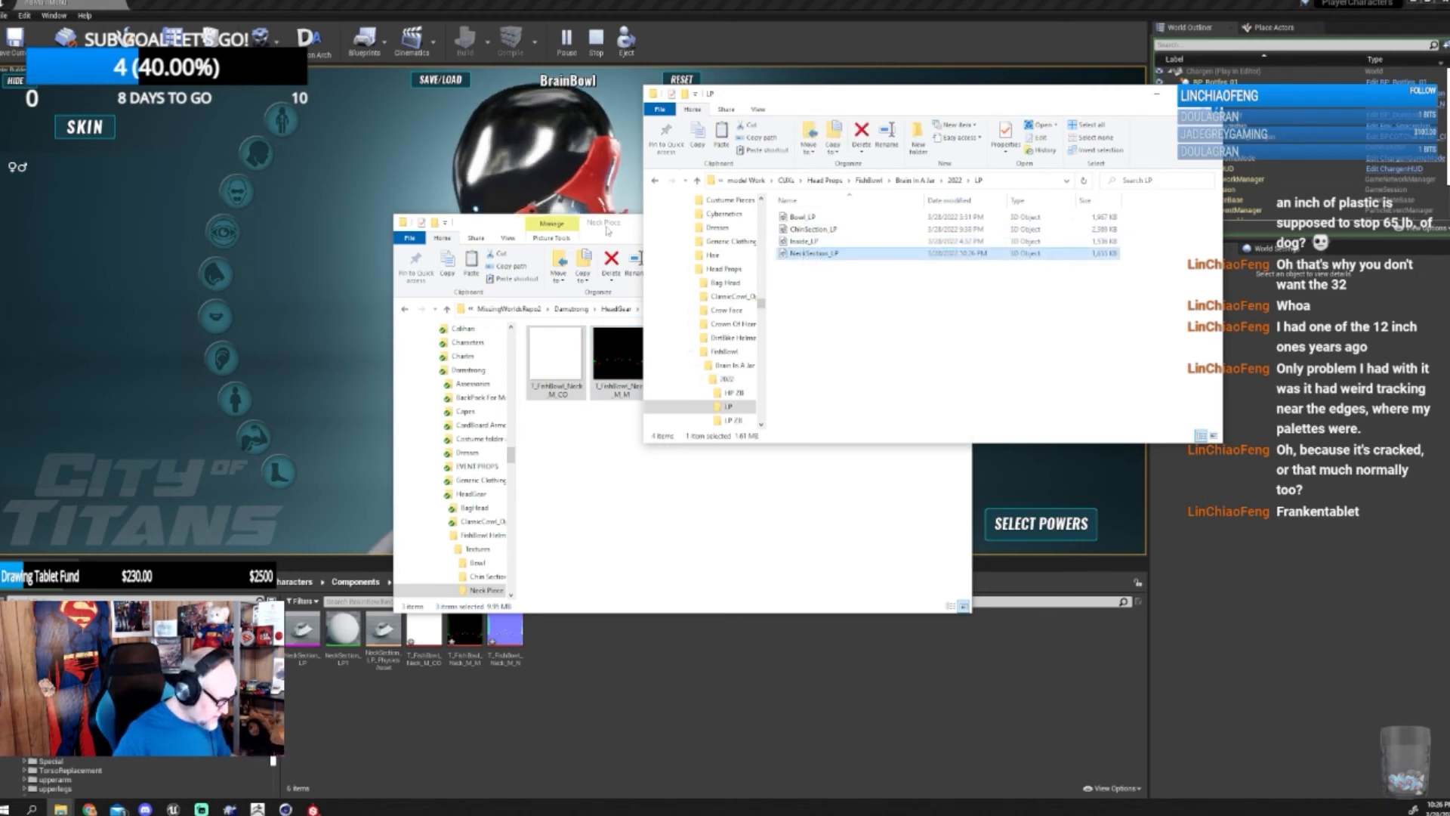
{"action": "left_click", "coordinate": [617, 244]}
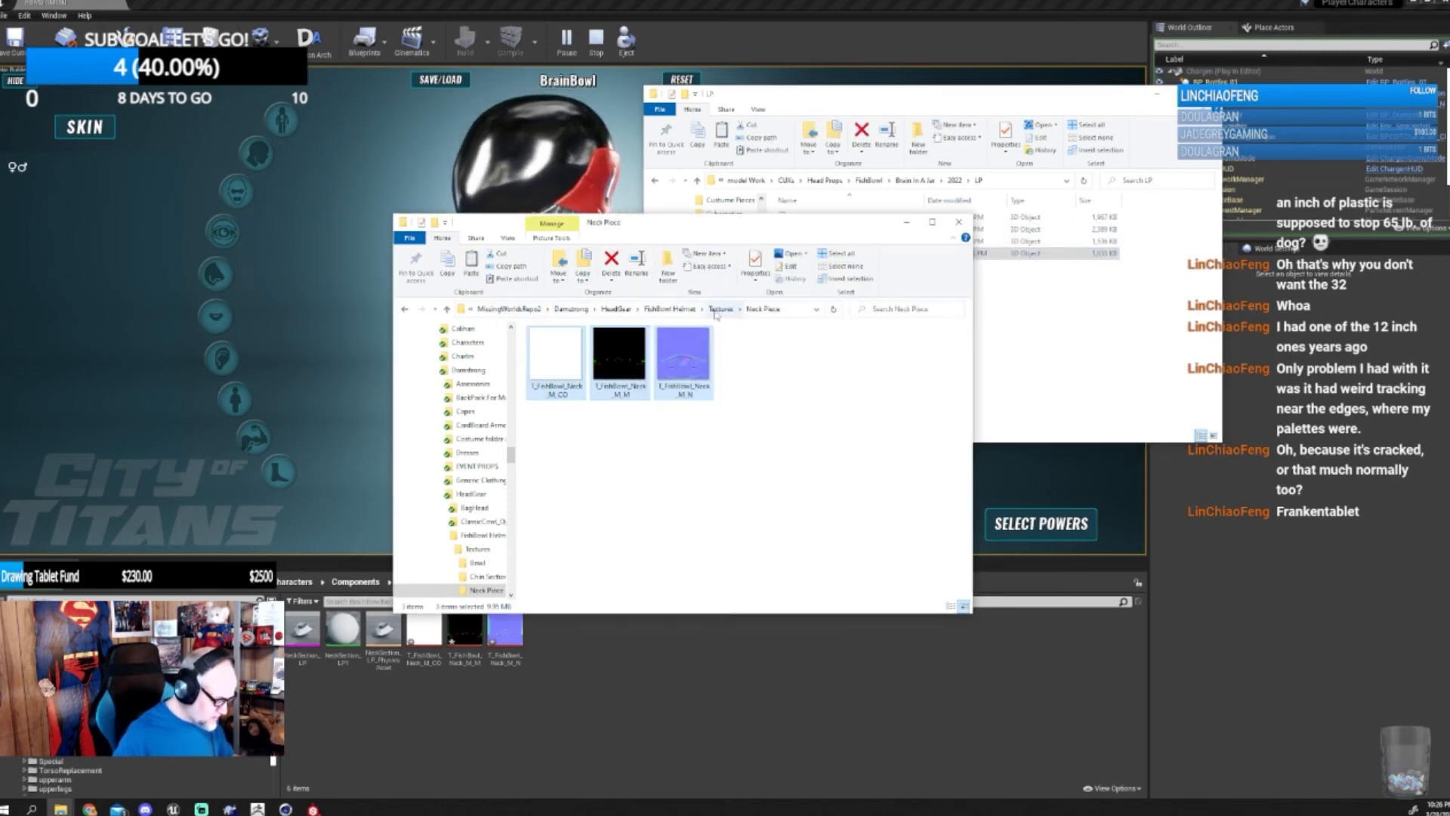
{"action": "left_click", "coordinate": [665, 310]}
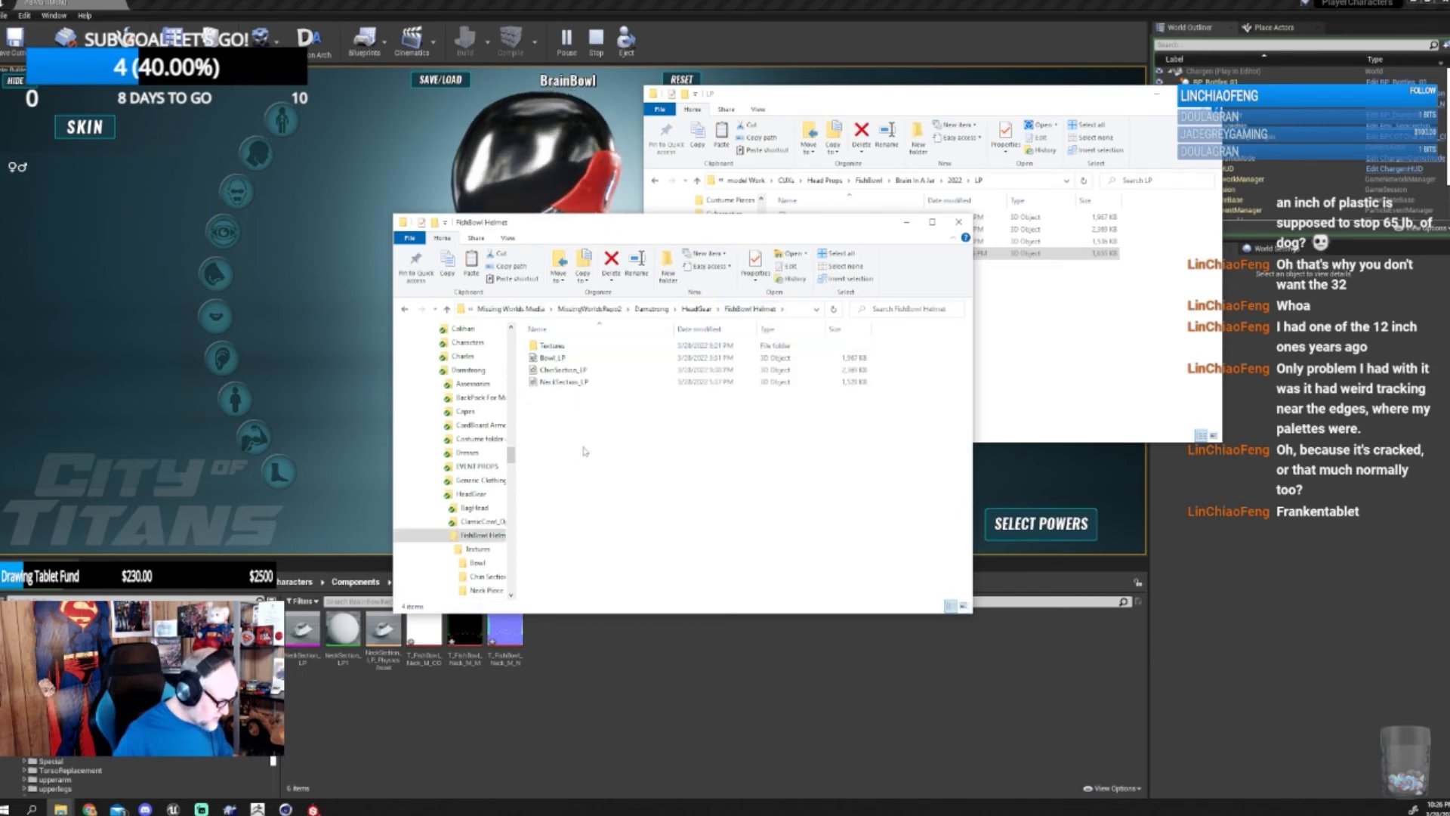
{"action": "right_click", "coordinate": [580, 455]}
{"action": "left_click", "coordinate": [612, 535]}
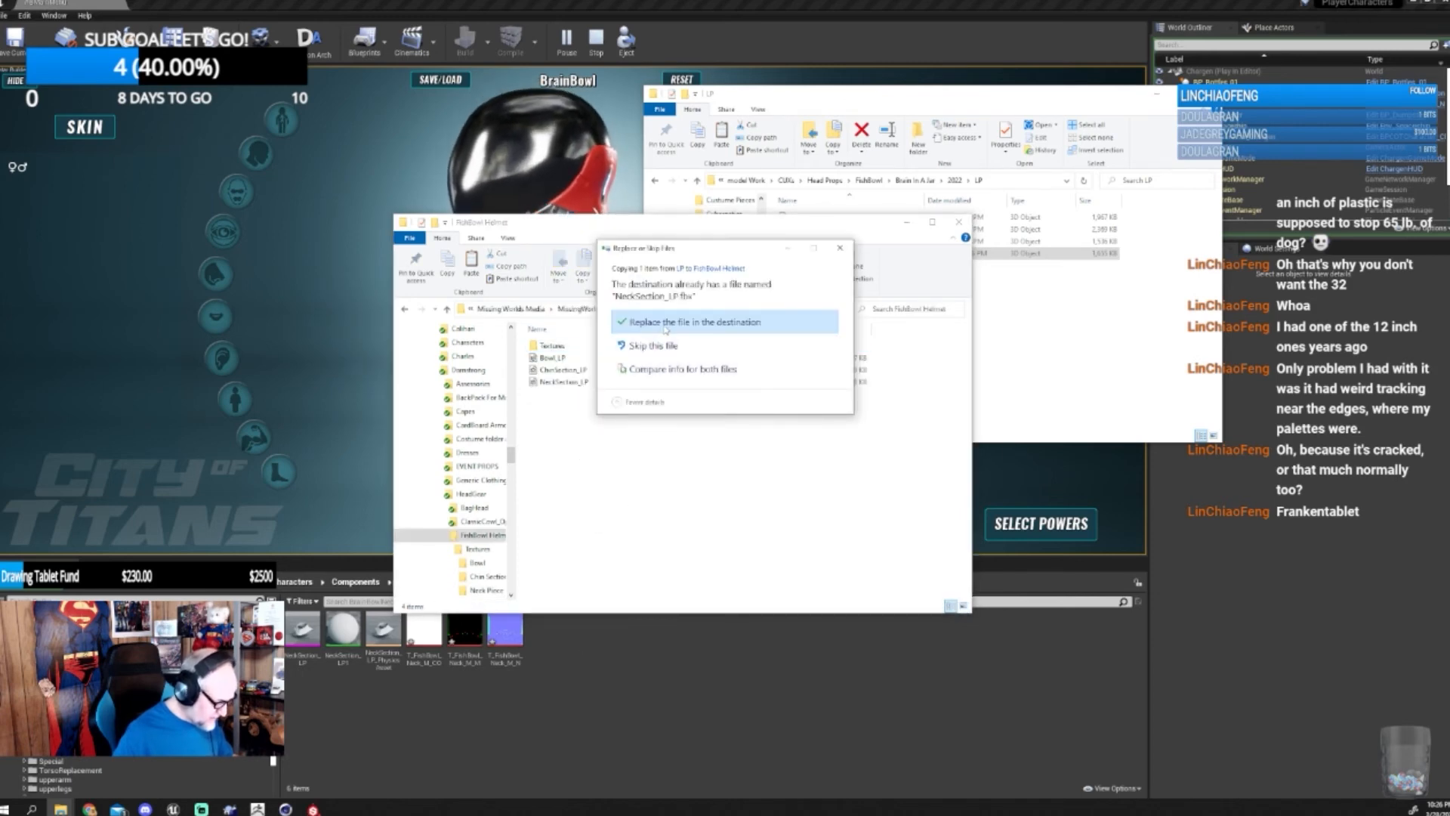
{"action": "left_click", "coordinate": [665, 322]}
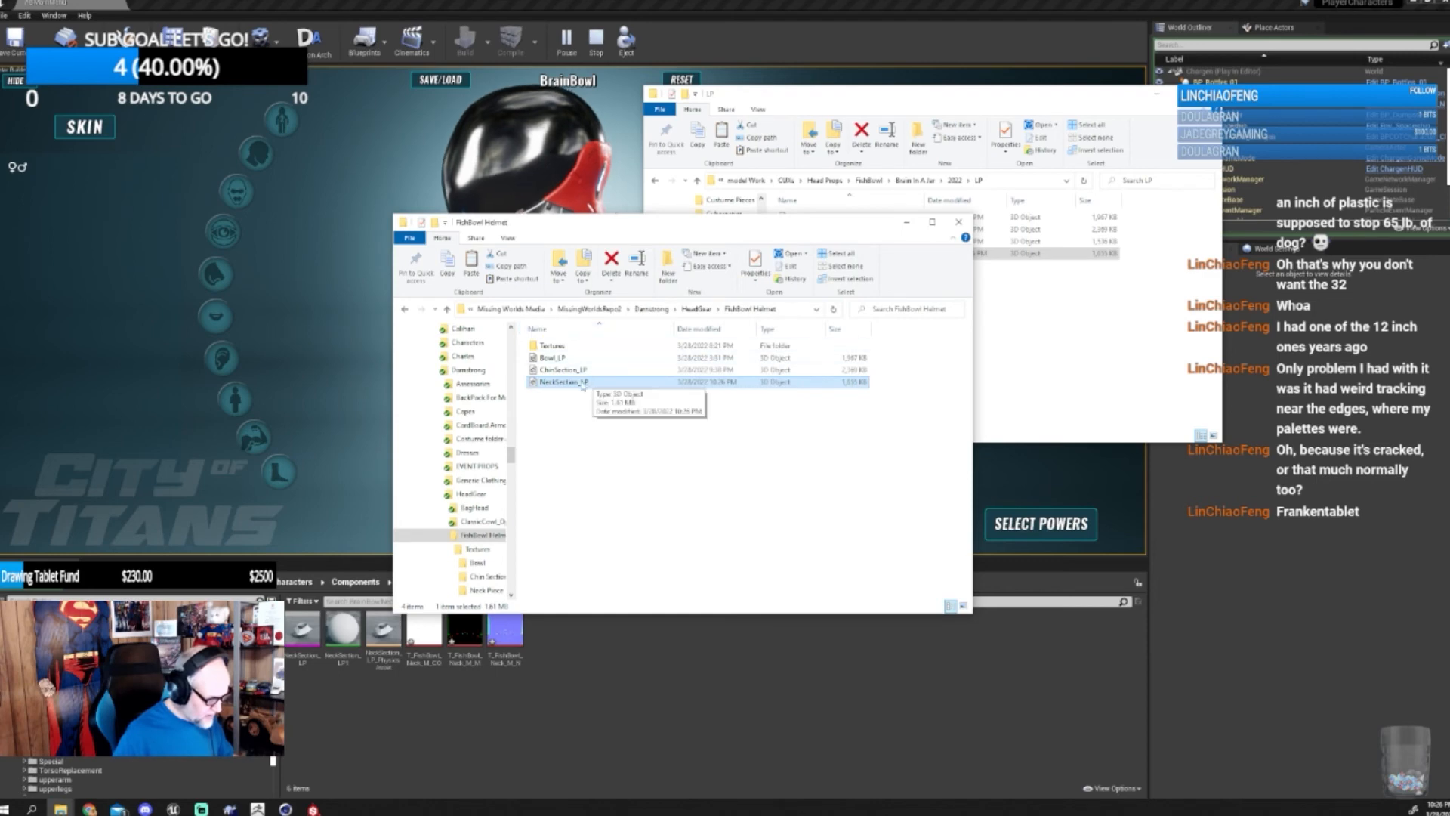
- Reimport the updated NeckSection_LP into Unreal's BrainBowlNeck folder and inspect the neck section on the character
{"action": "left_click_drag", "start_coordinate": [580, 384], "coordinate": [624, 654]}
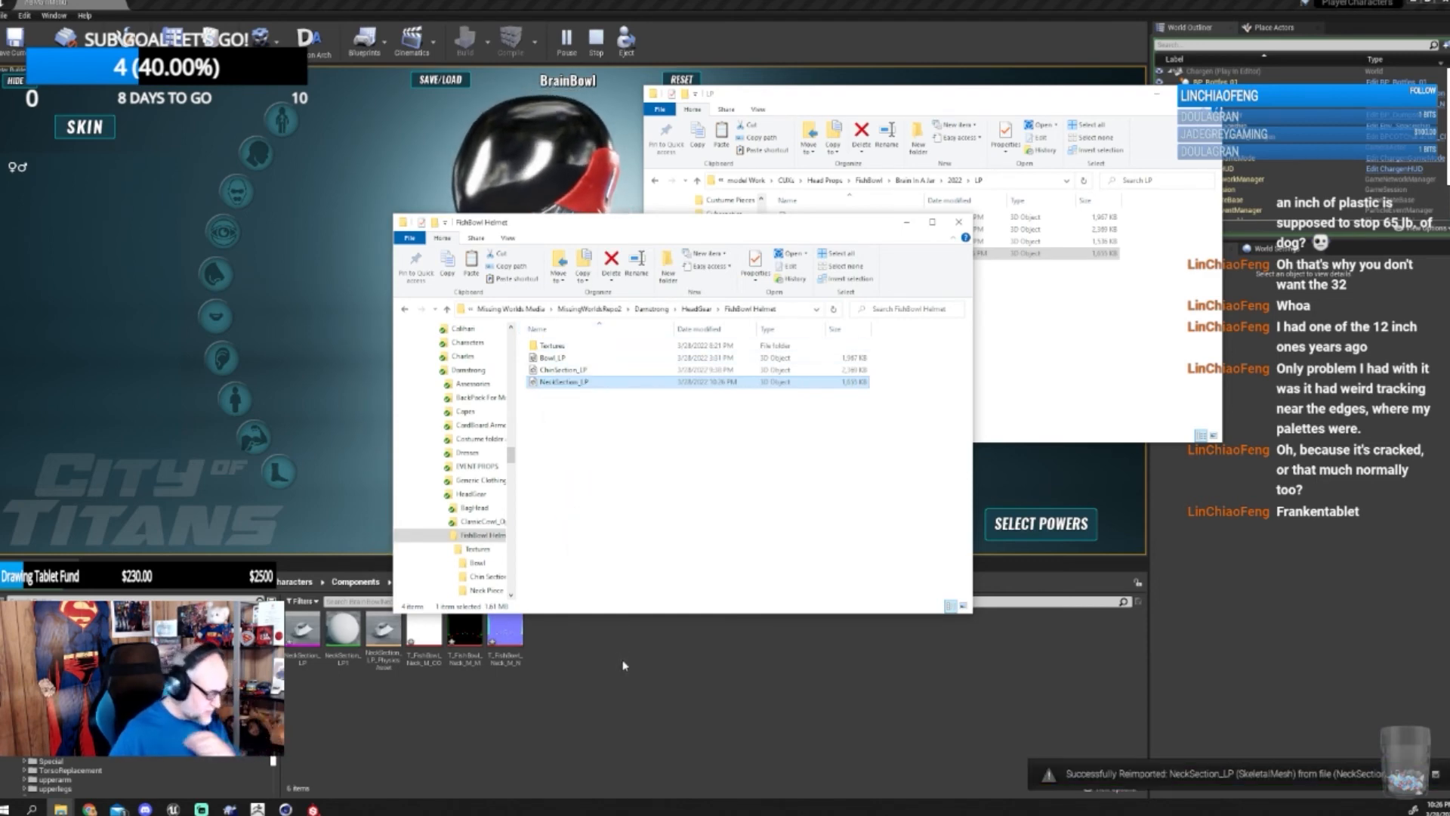
{"action": "left_click", "coordinate": [907, 222]}
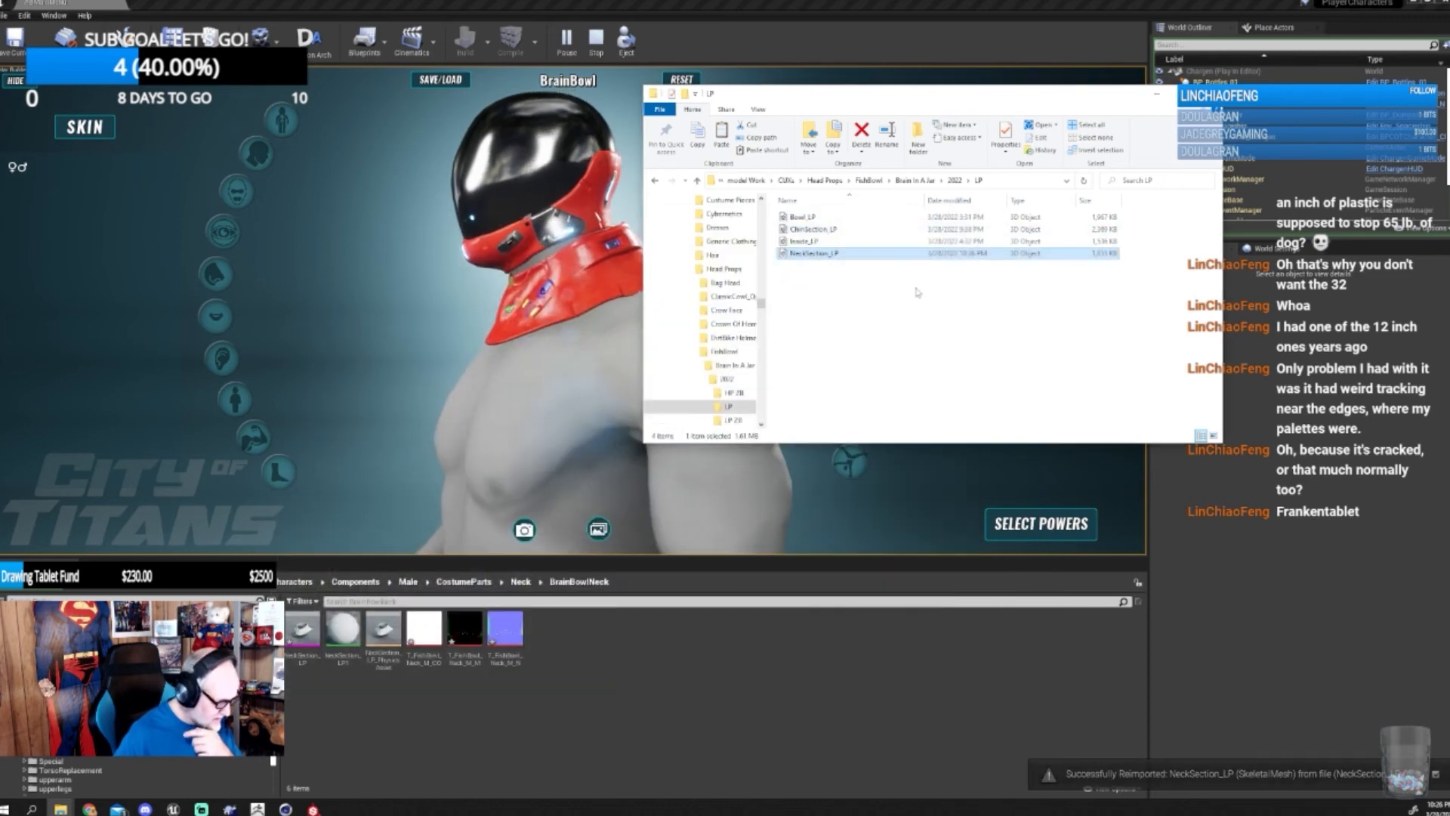
{"action": "left_click", "coordinate": [1156, 94]}
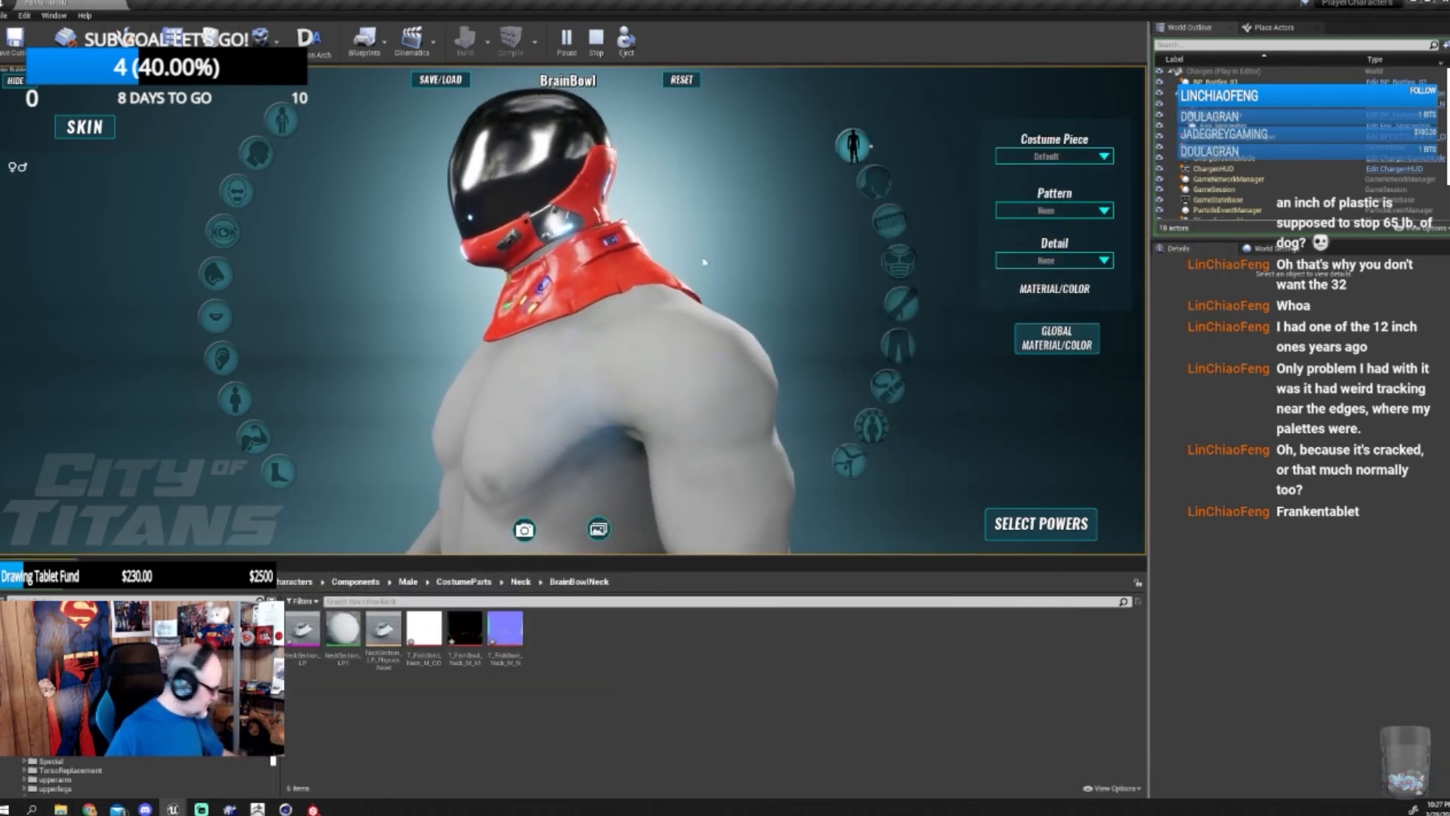
{"action": "mouse_move", "coordinate": [693, 223]}
{"action": "left_mouse_down"}
{"action": "mouse_move", "coordinate": [755, 303]}
{"action": "mouse_move", "coordinate": [793, 136]}
{"action": "mouse_move", "coordinate": [808, 140]}
{"action": "mouse_move", "coordinate": [717, 257]}
{"action": "mouse_move", "coordinate": [706, 210]}
{"action": "left_mouse_up"}
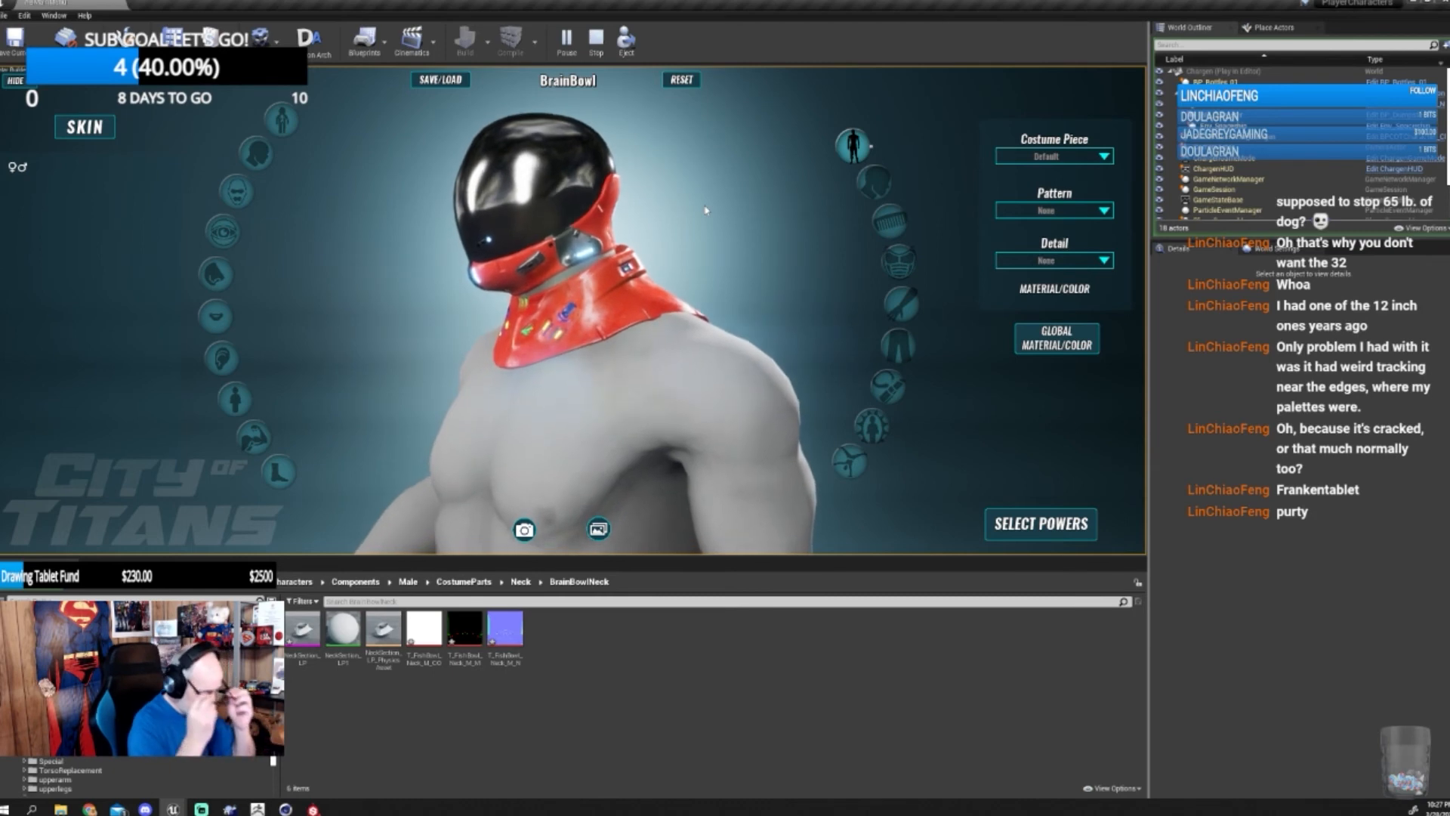
{"action": "scroll", "coordinate": [665, 328], "scroll_direction": "down", "scroll_amount": 2}
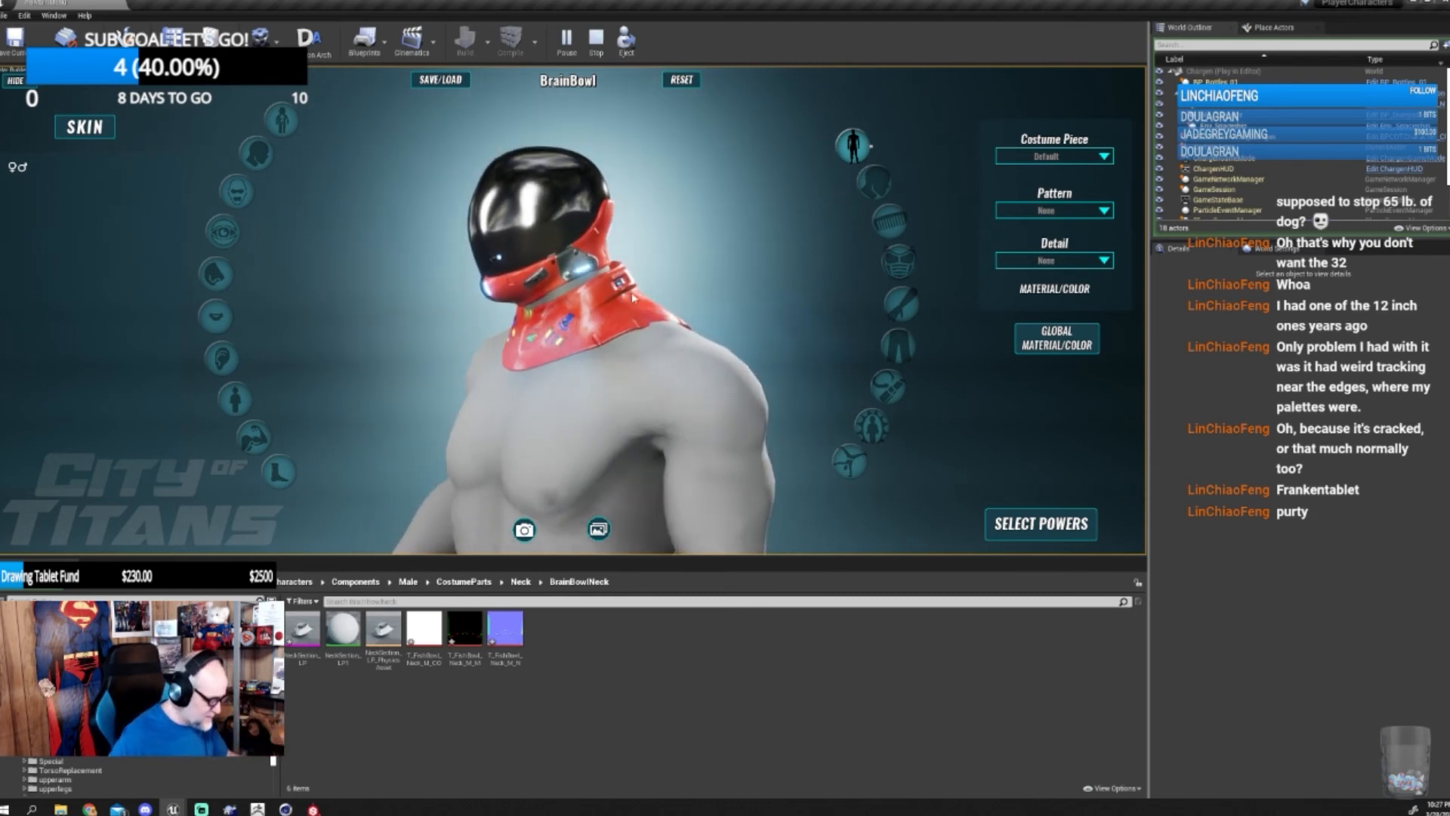
- Set the FishBowl Neck's second colour to a light warm grey and its material to Aluminum Brushed
{"action": "scroll", "coordinate": [686, 302], "scroll_direction": "up", "scroll_amount": 5}
{"action": "left_click_drag", "start_coordinate": [685, 302], "coordinate": [678, 379]}
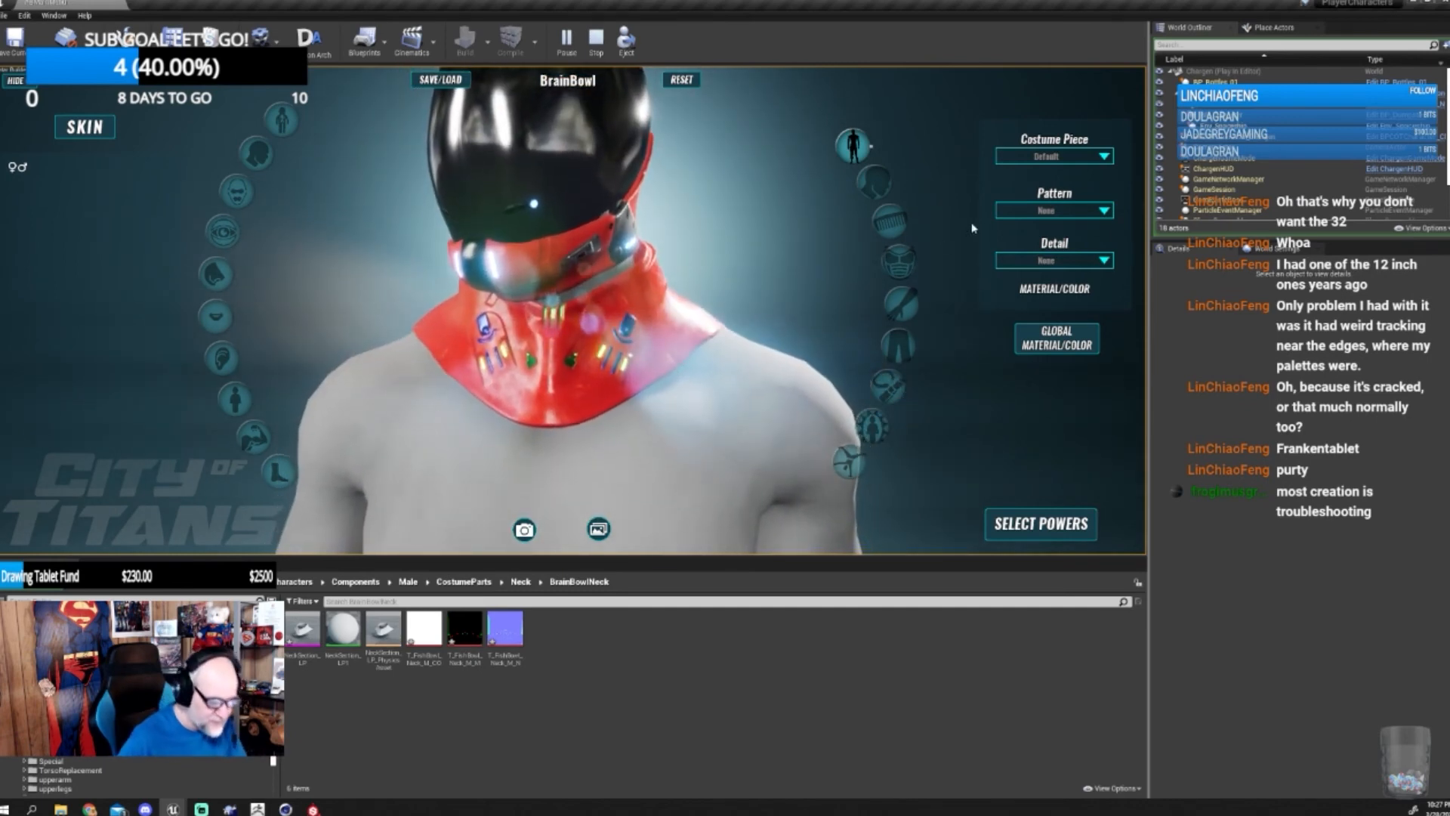
{"action": "left_click", "coordinate": [913, 269]}
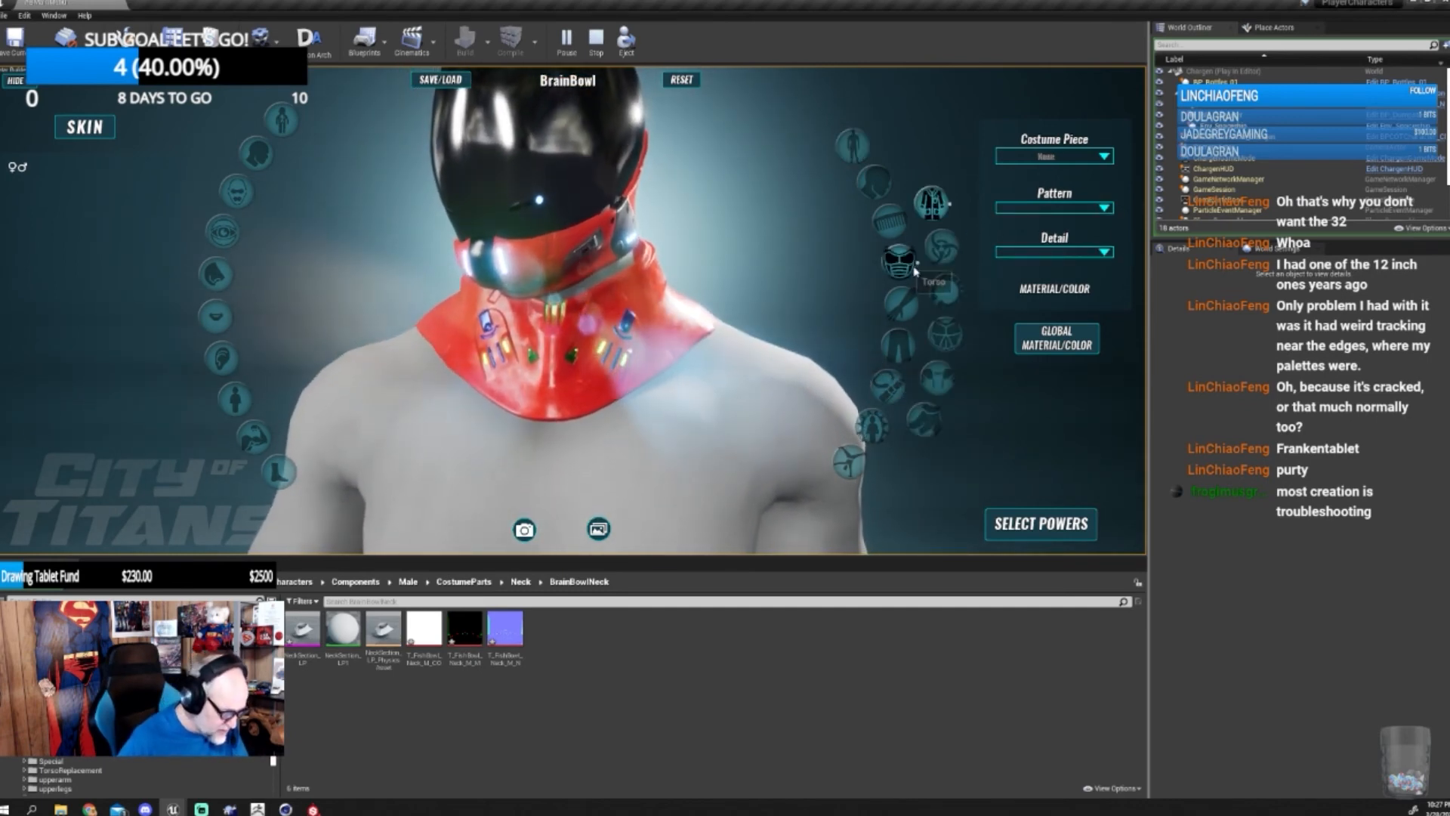
{"action": "left_click", "coordinate": [945, 291]}
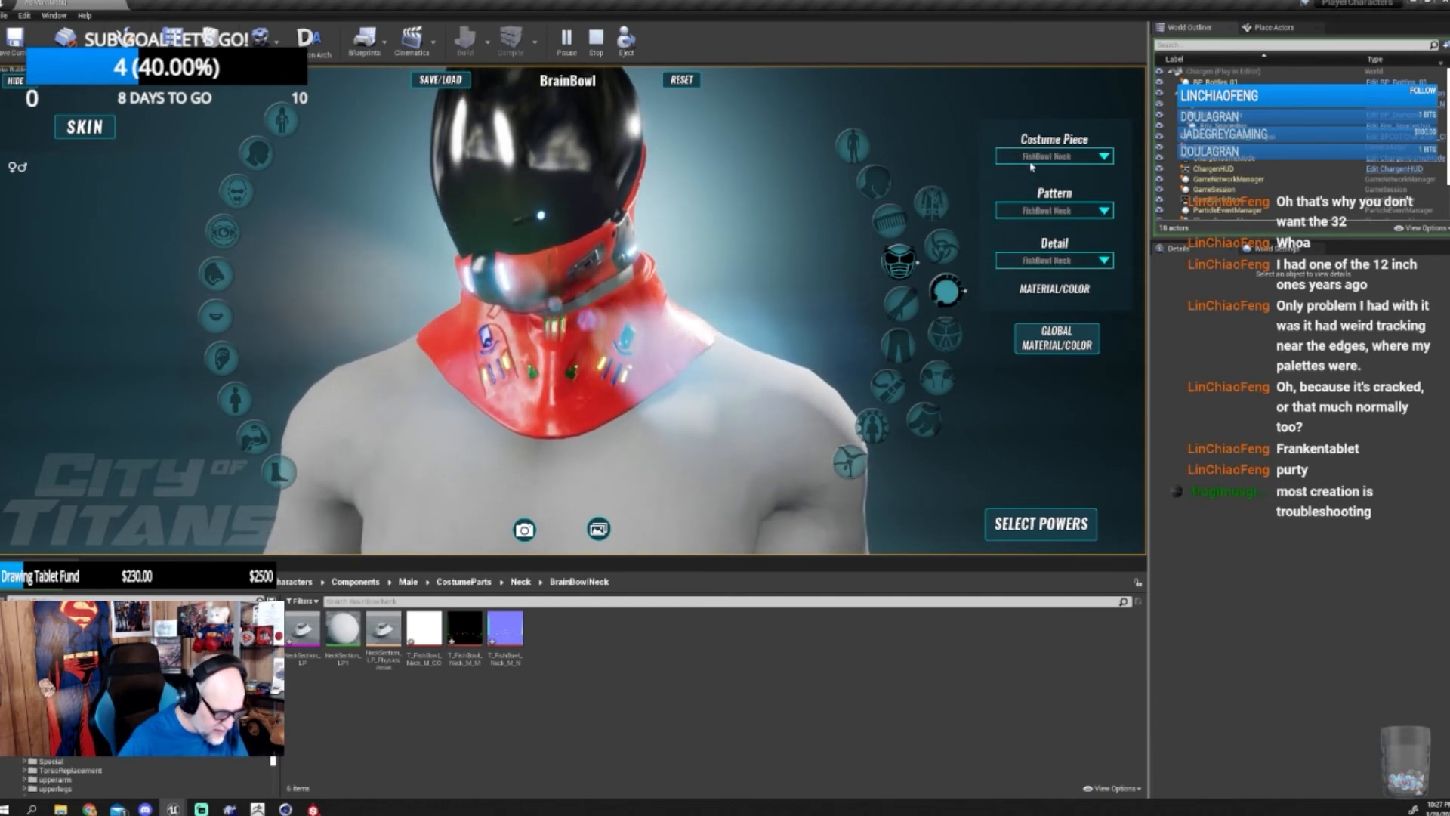
{"action": "left_click", "coordinate": [1050, 291]}
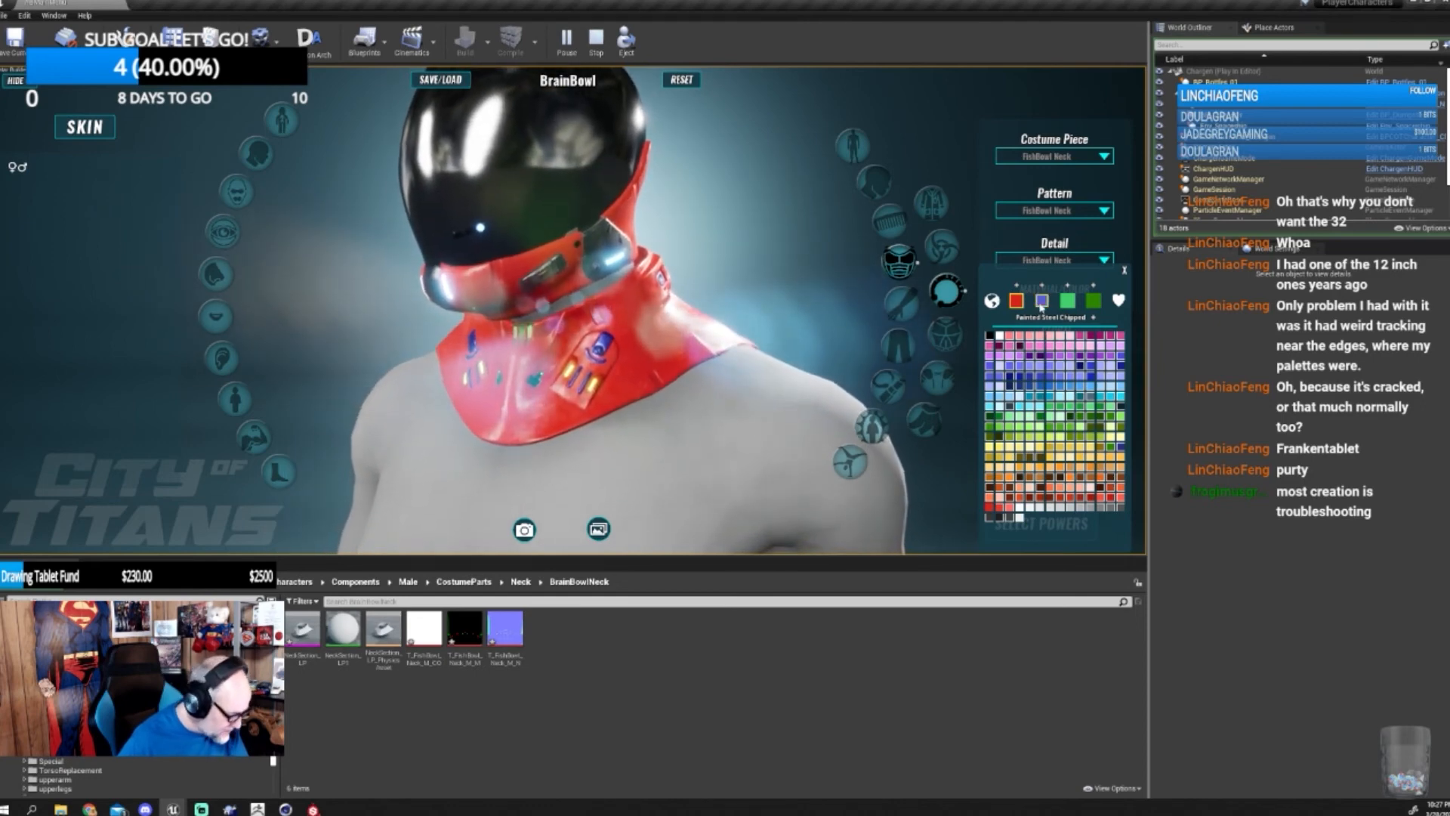
{"action": "left_click", "coordinate": [1081, 510]}
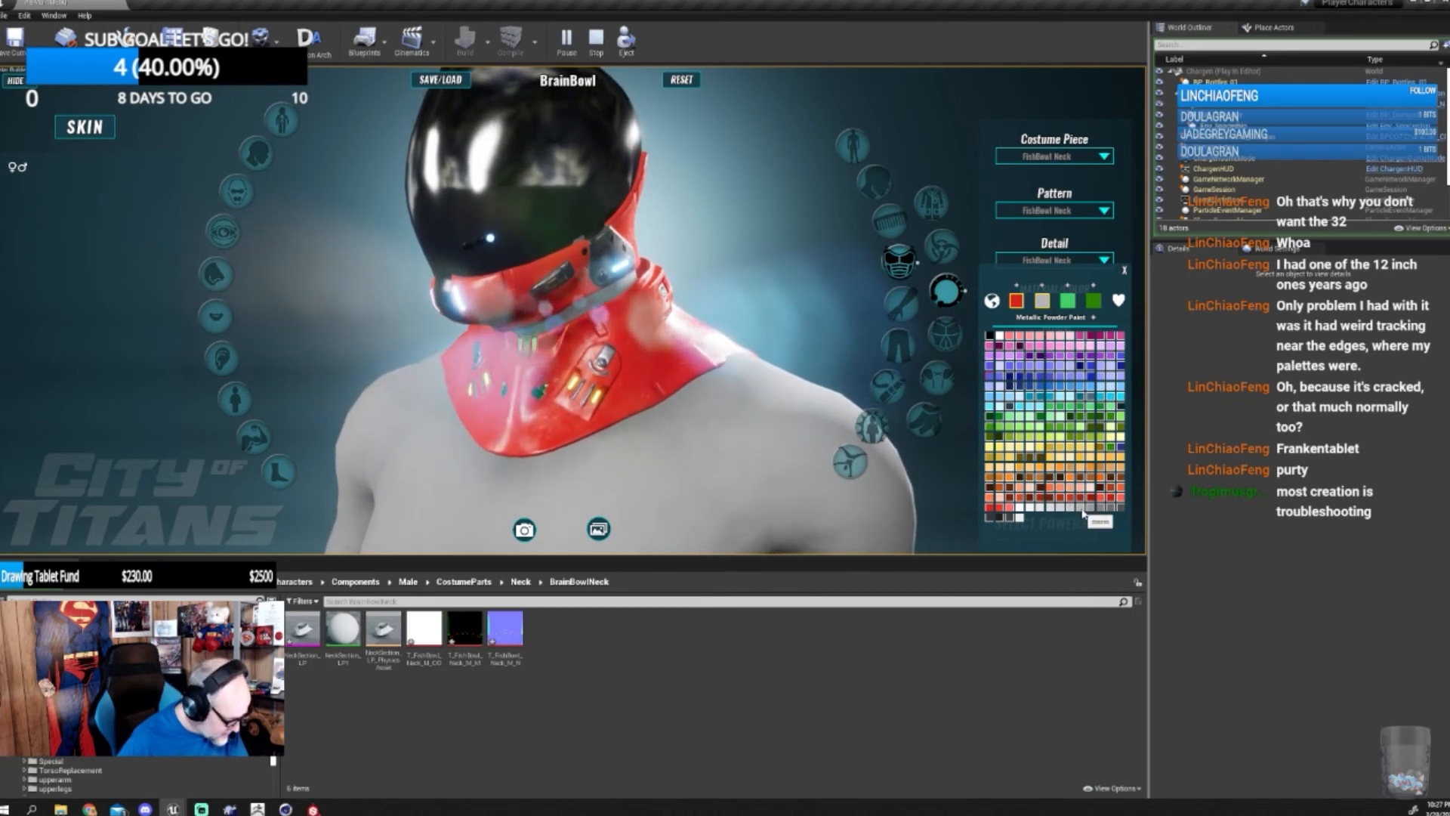
{"action": "left_click", "coordinate": [1074, 318]}
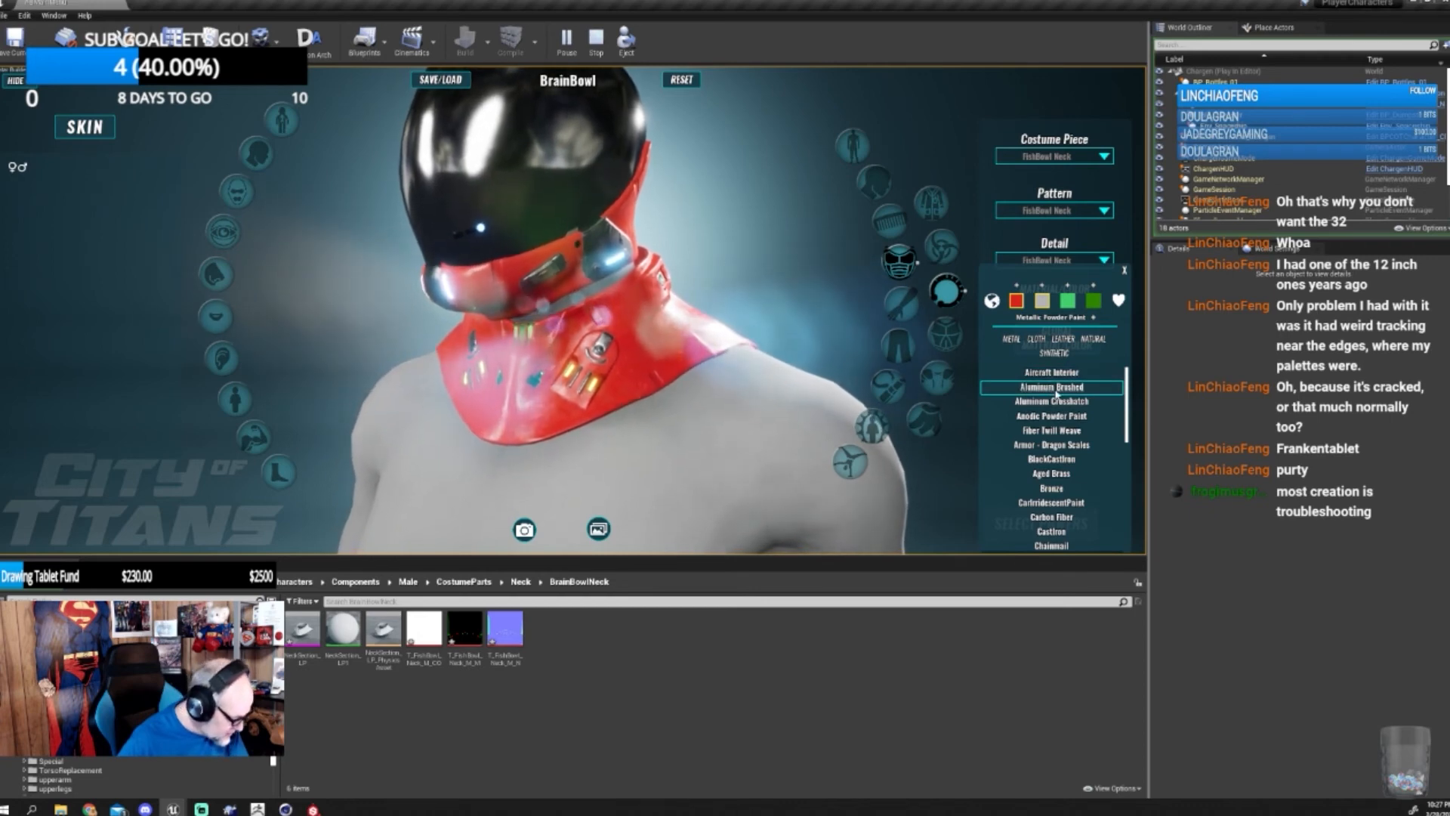
{"action": "left_click", "coordinate": [1054, 387]}
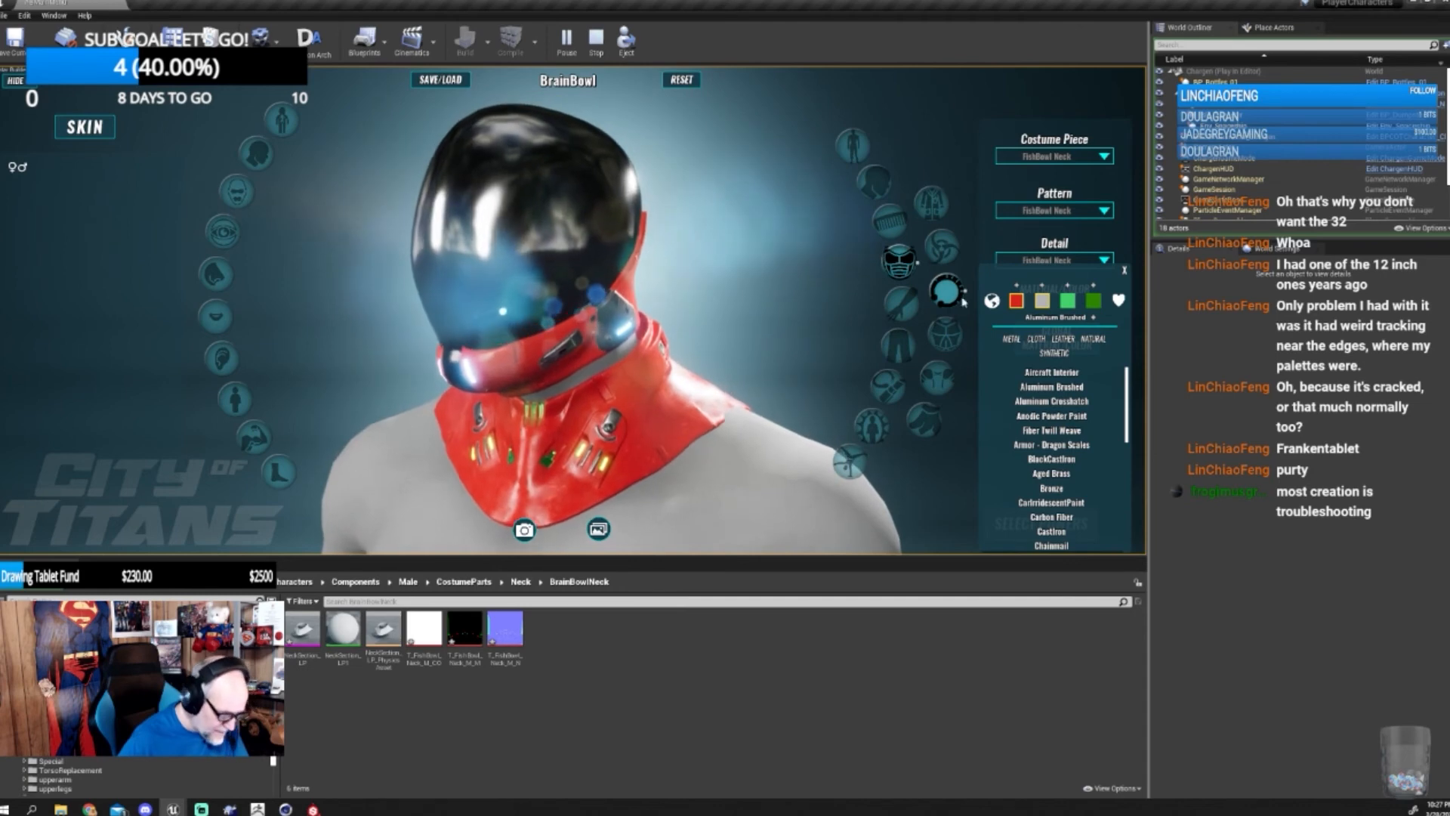
- Select the neck's third colour channel and move the colour palette clear of the costume part controls
{"action": "left_click", "coordinate": [1068, 301]}
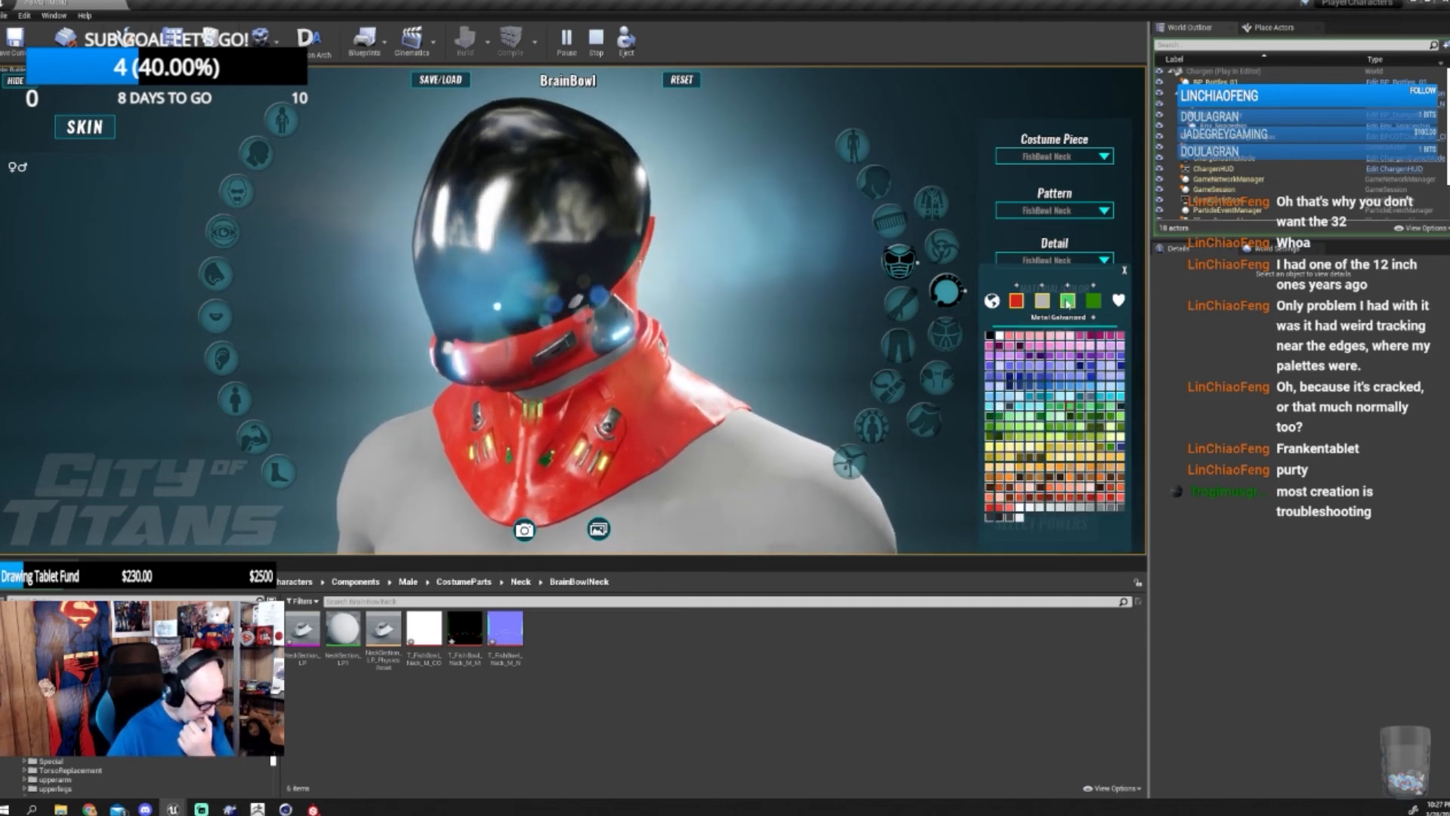
{"action": "left_click_drag", "start_coordinate": [842, 325], "coordinate": [672, 271]}
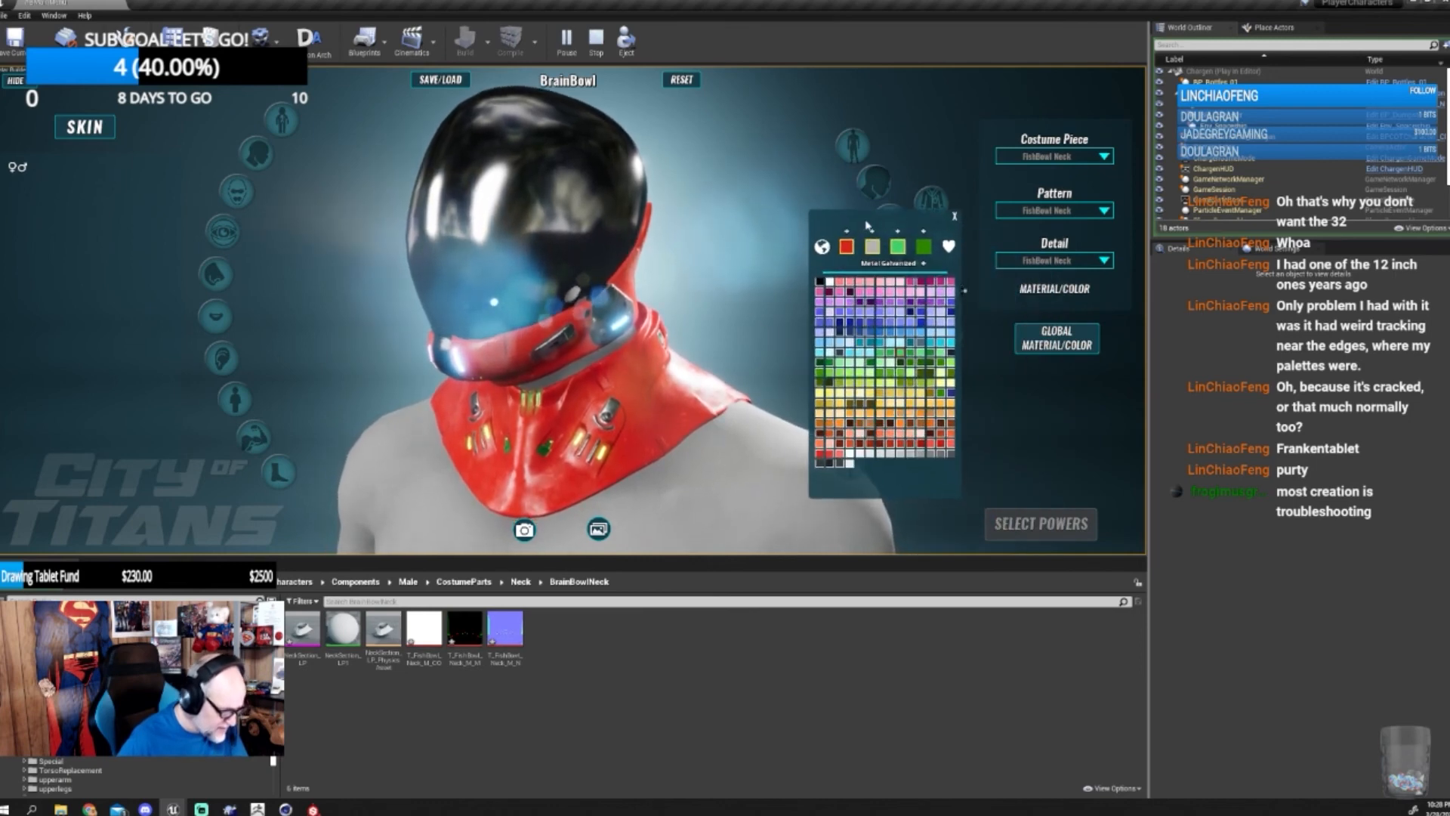
{"action": "left_click_drag", "start_coordinate": [867, 224], "coordinate": [215, 205]}
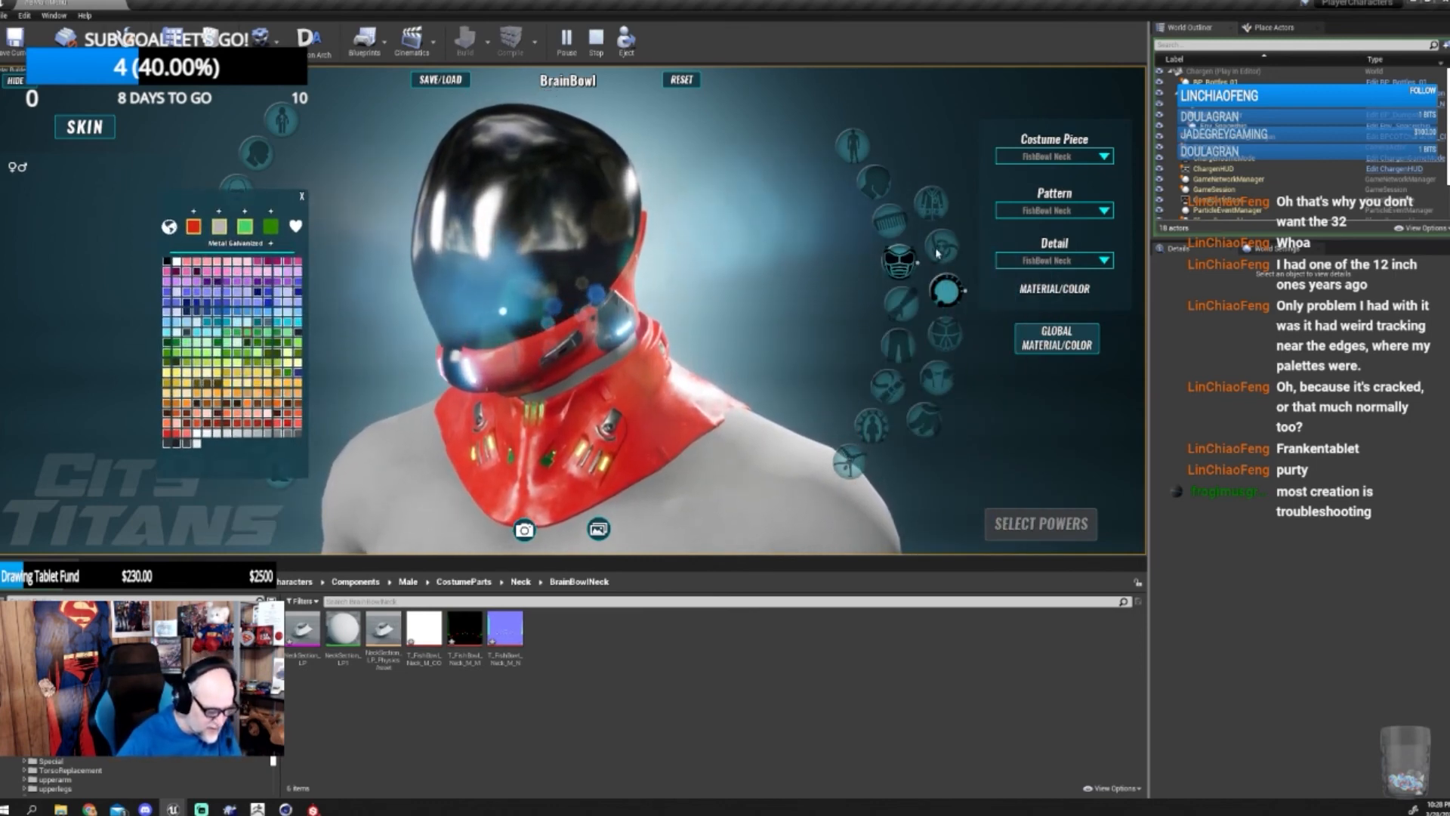
- Compare the material and colour settings of the FishBowl Neck with those of the FishBowl Helmet, including its second channel
{"action": "left_click", "coordinate": [916, 202]}
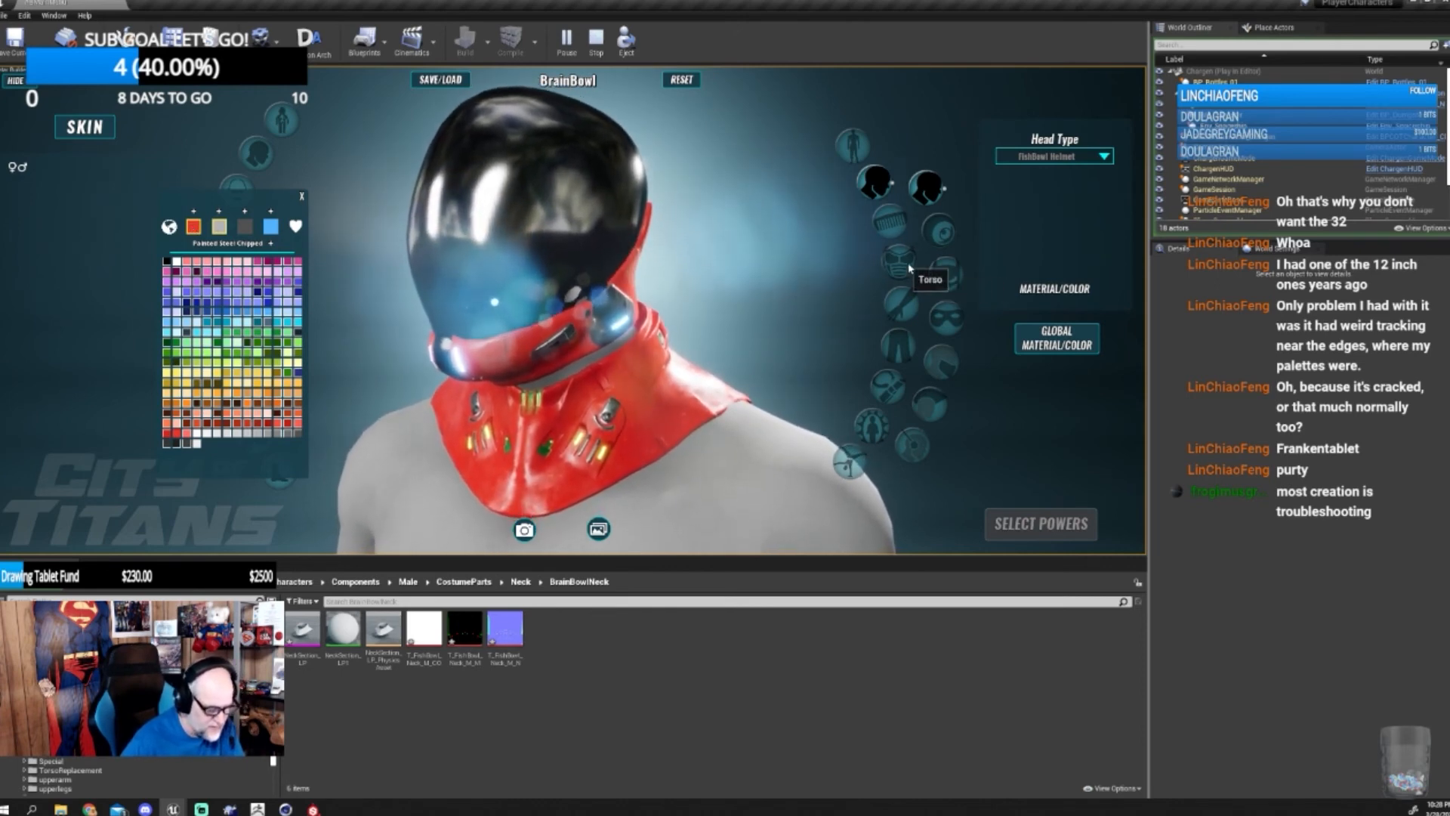
{"action": "left_click", "coordinate": [939, 287]}
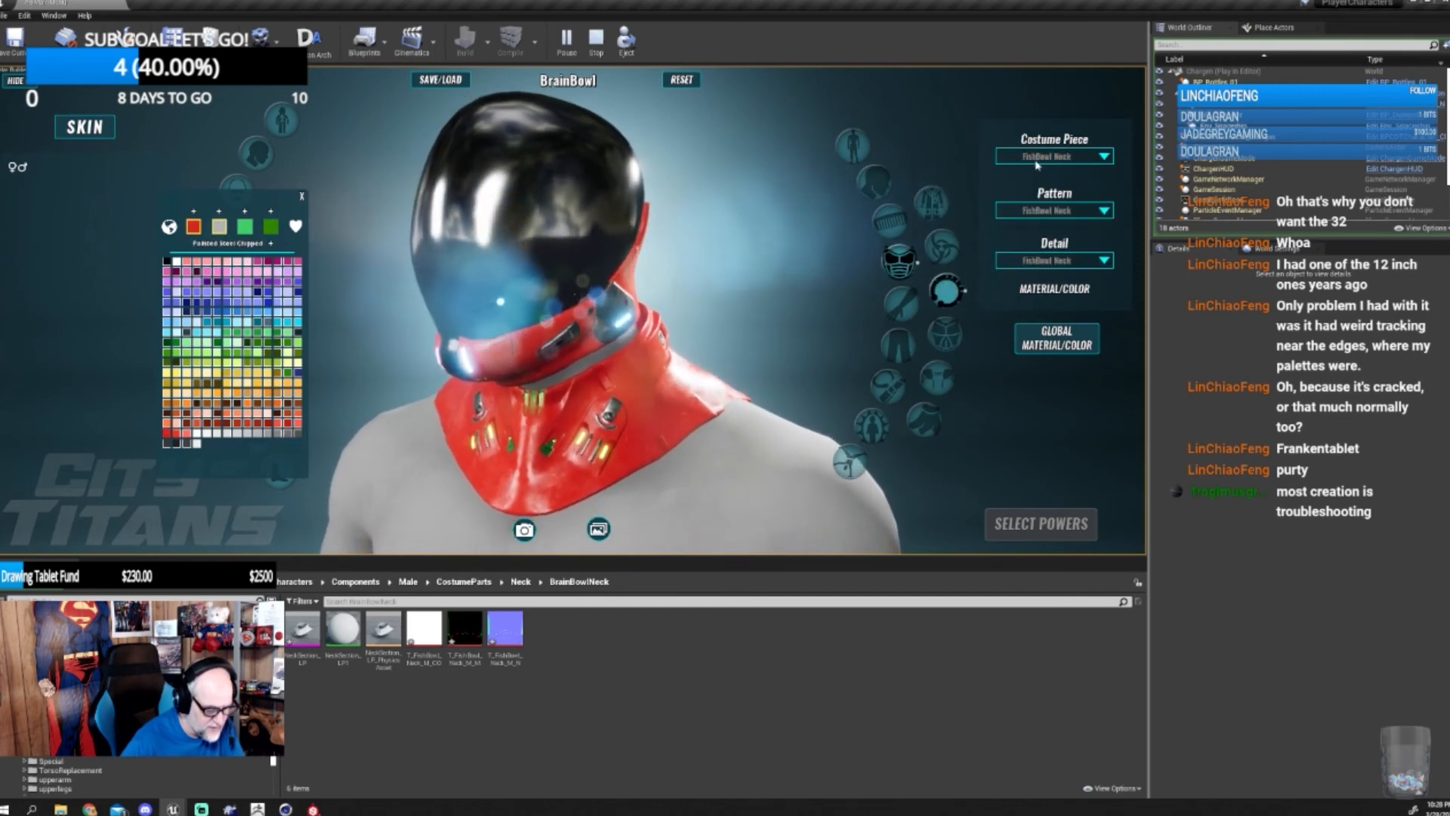
{"action": "left_click", "coordinate": [1054, 292]}
{"action": "left_click", "coordinate": [1053, 293]}
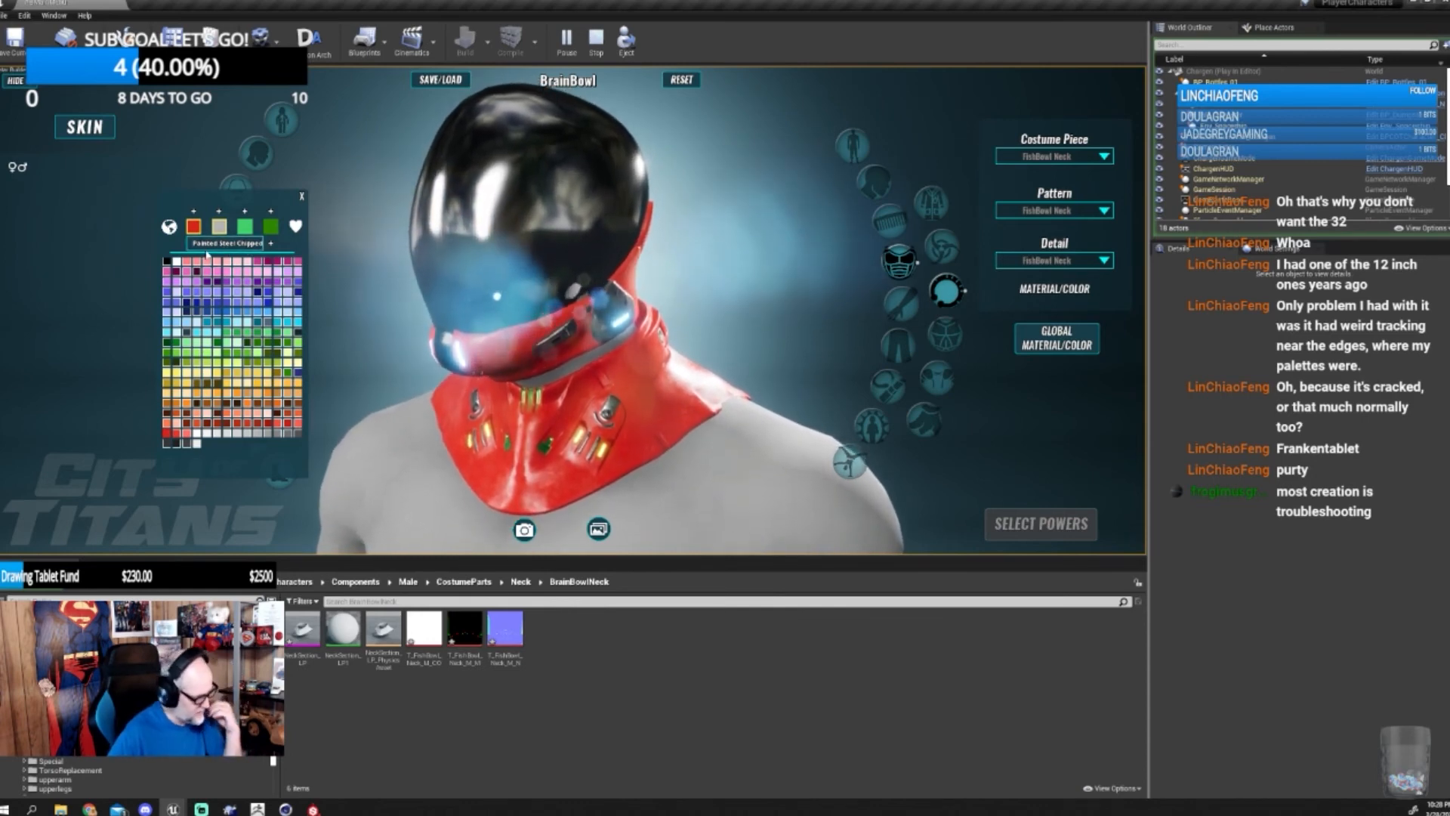
{"action": "left_click", "coordinate": [207, 261]}
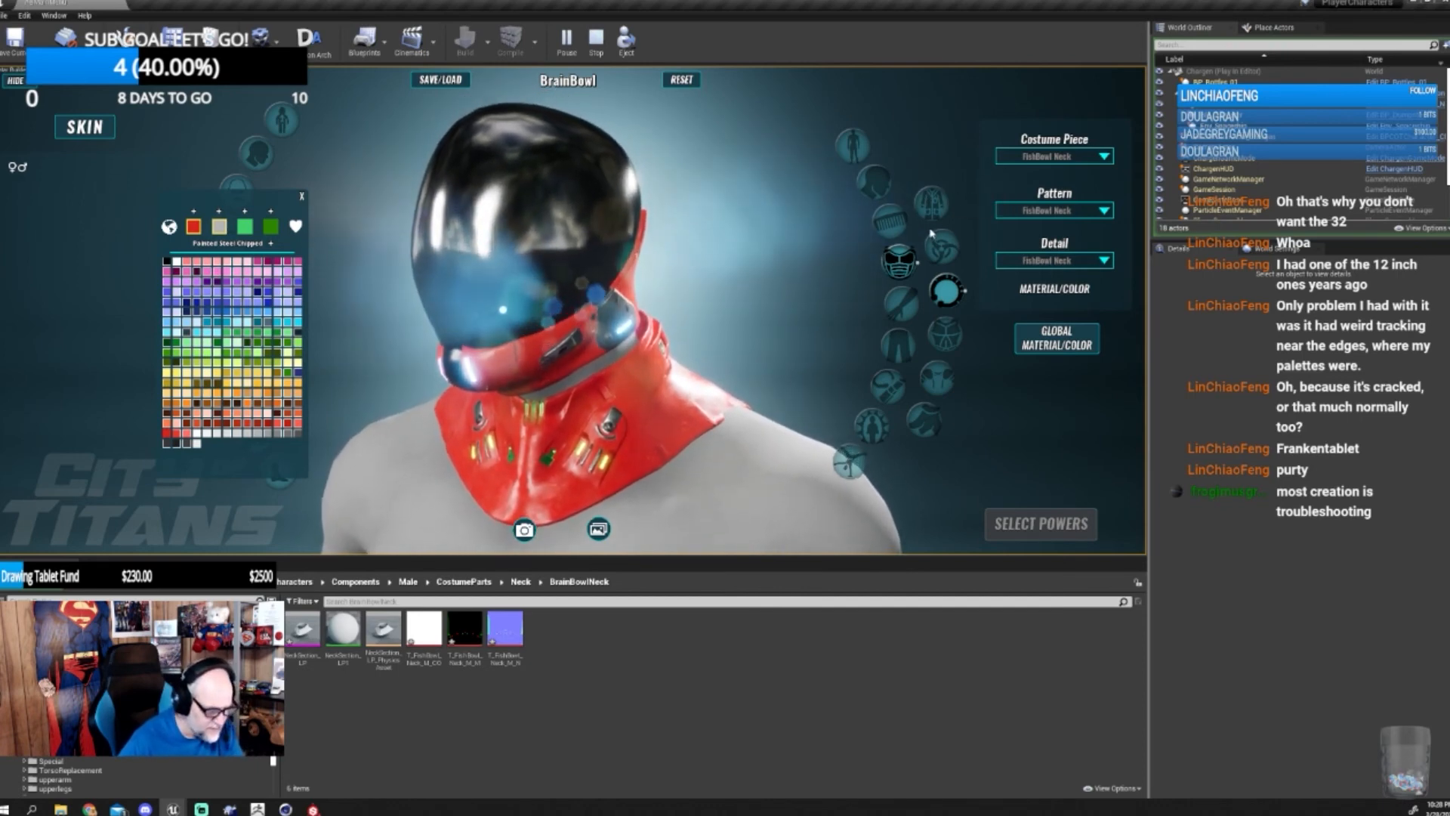
{"action": "left_click", "coordinate": [874, 183]}
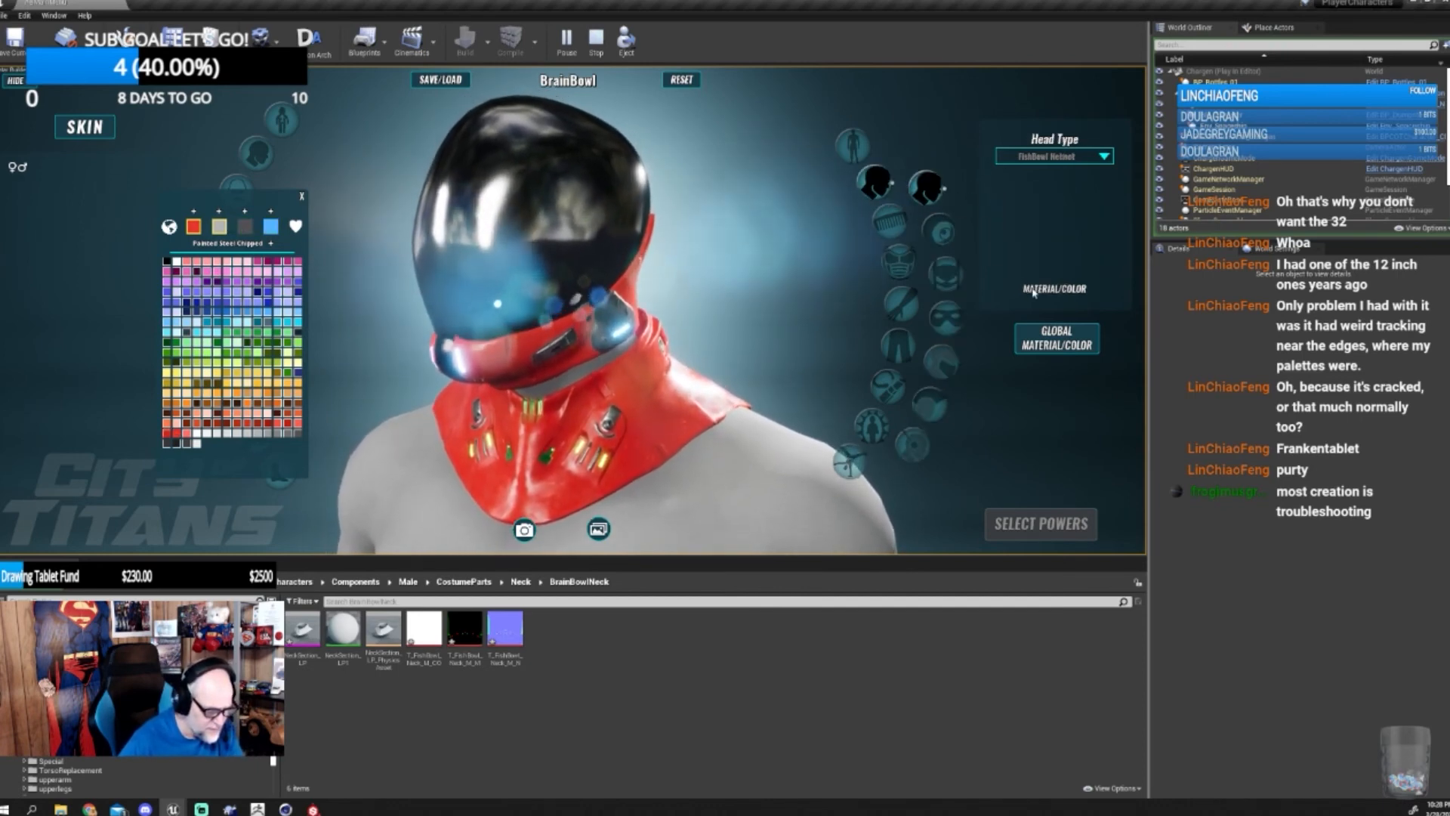
{"action": "left_click", "coordinate": [1034, 292]}
{"action": "left_click", "coordinate": [1034, 292]}
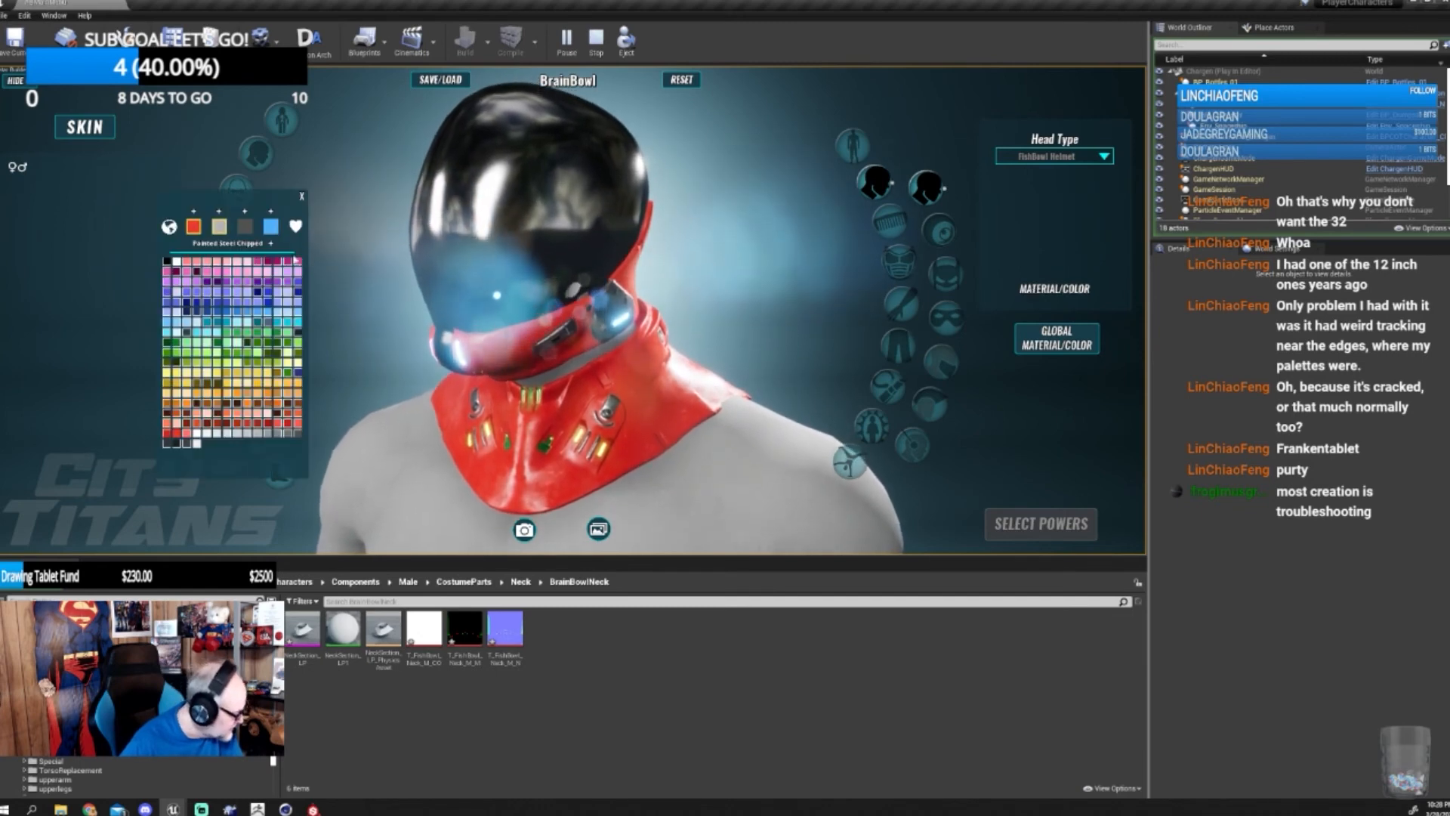
{"action": "left_click", "coordinate": [220, 227]}
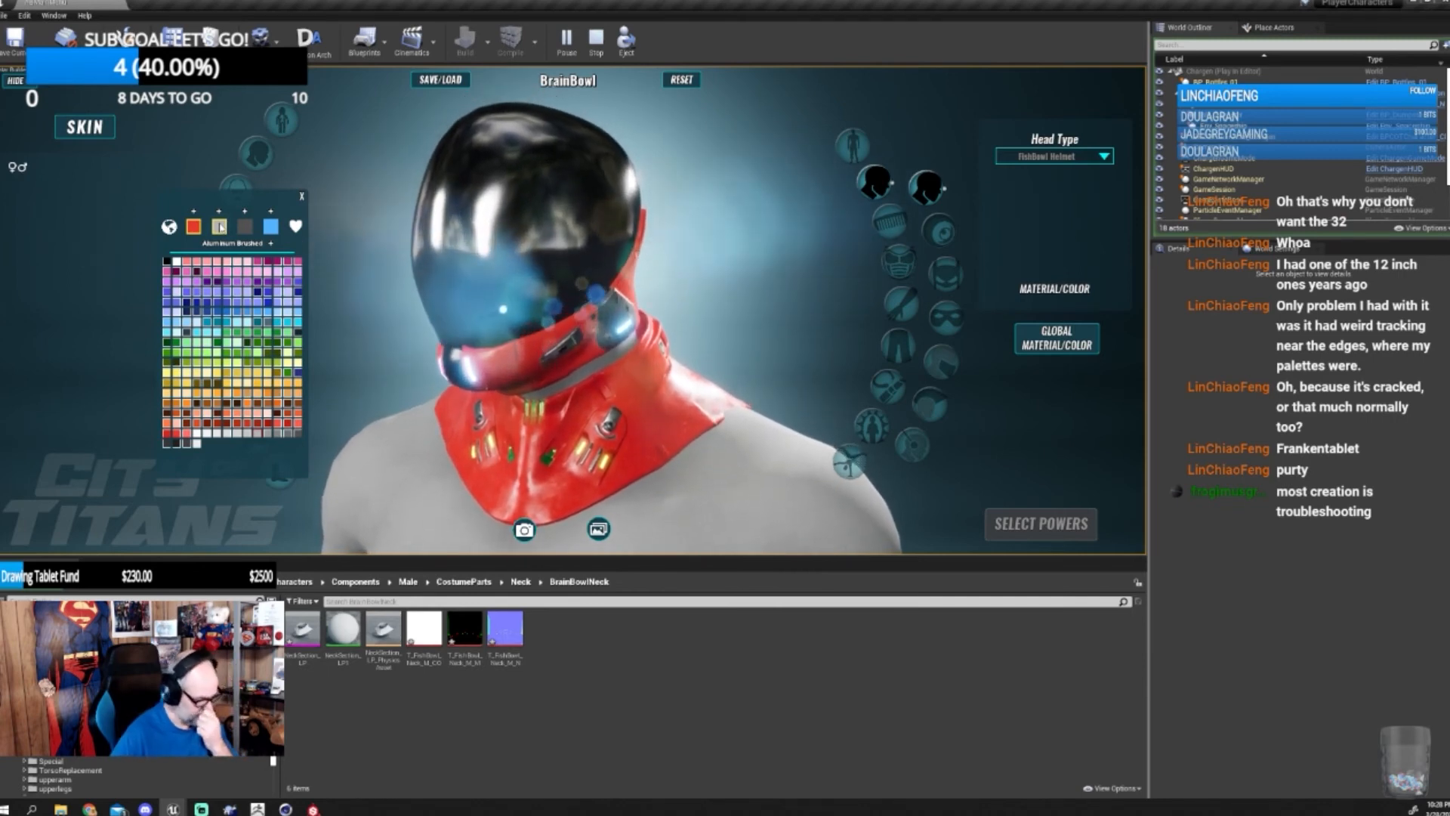
- Review the colour channels of the neck, FishBowl Glass headwear and FishBowl Helmet against each other
{"action": "left_click", "coordinate": [949, 274]}
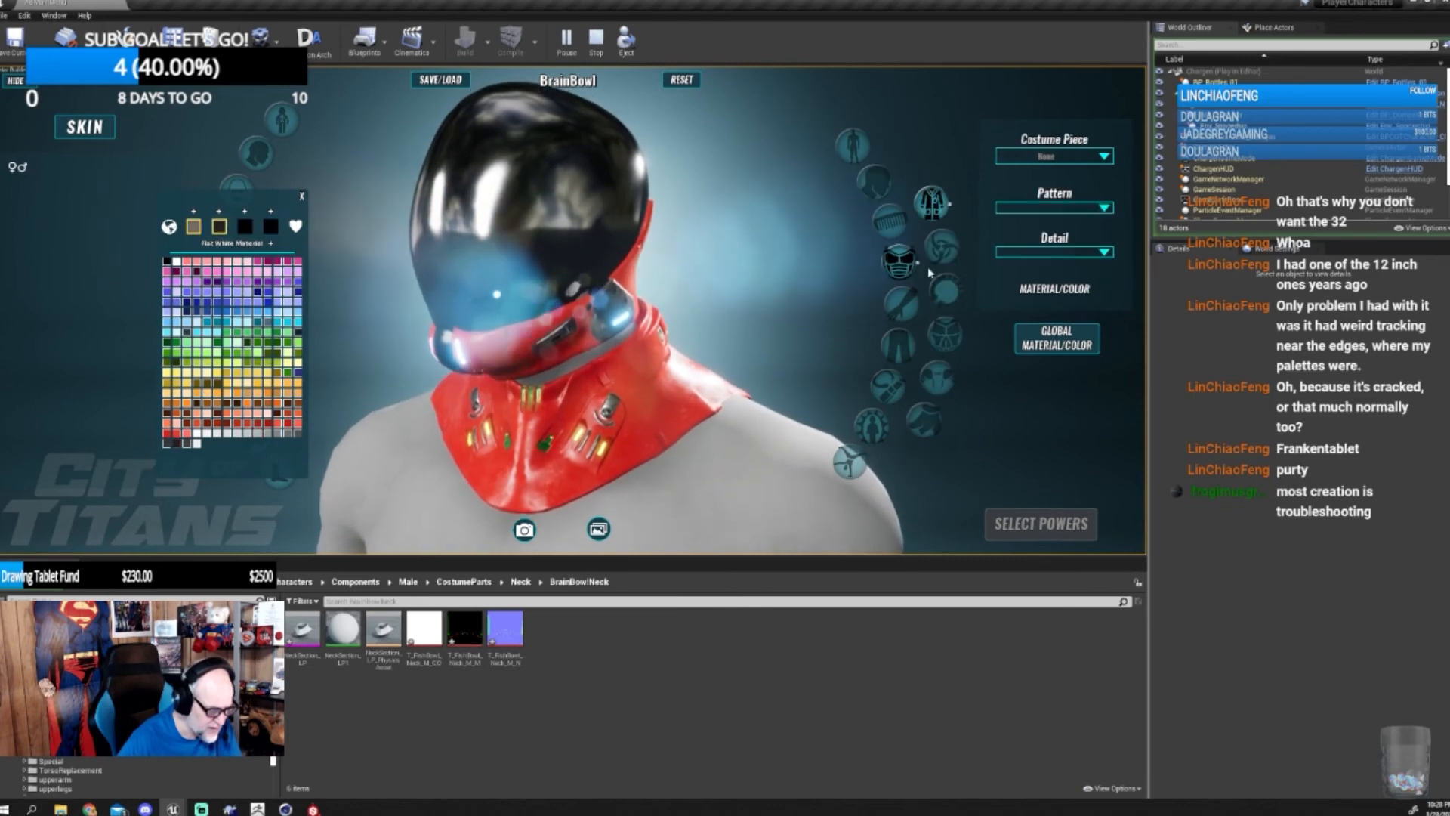
{"action": "left_click", "coordinate": [951, 301]}
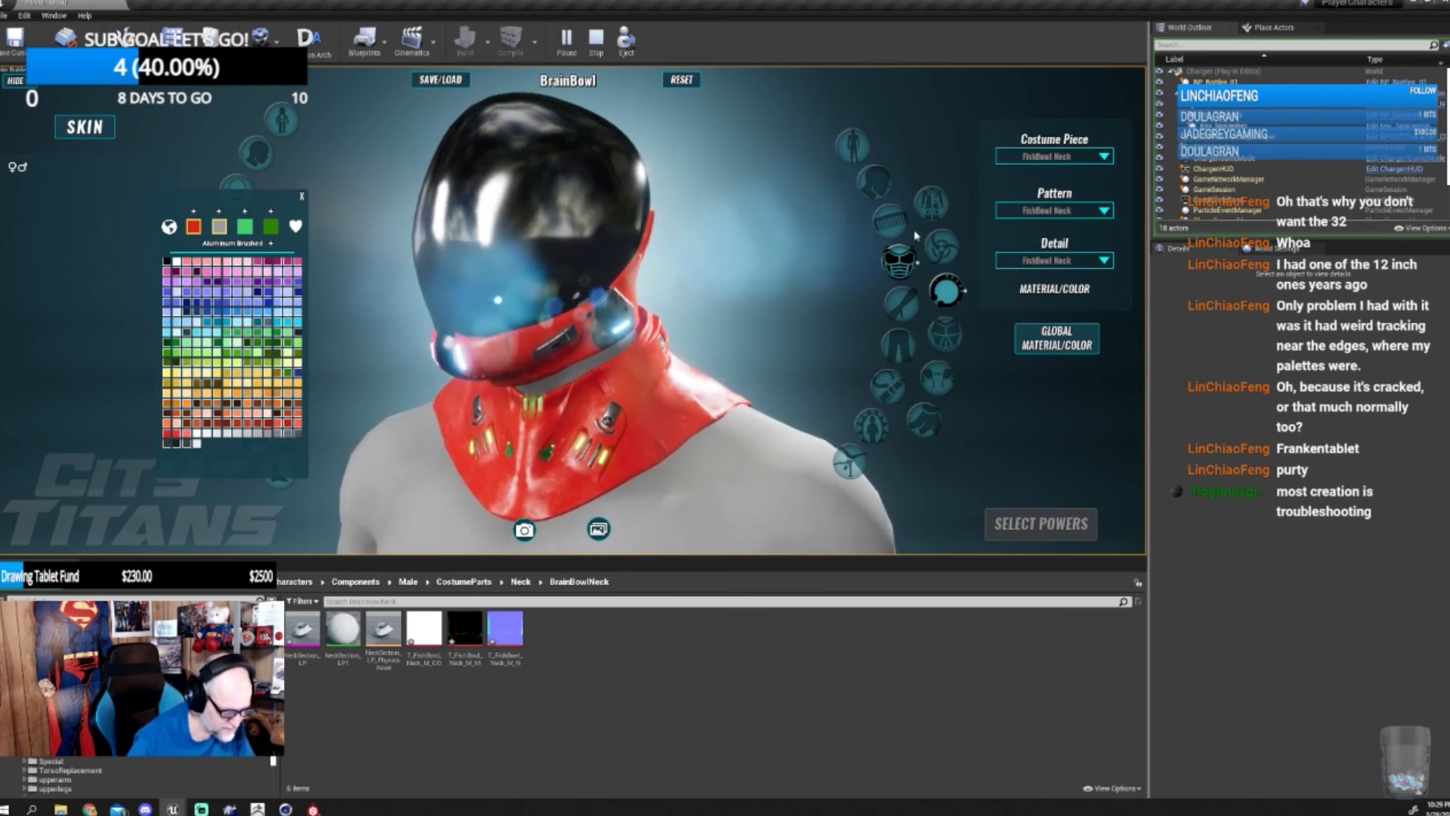
{"action": "left_click", "coordinate": [884, 183]}
{"action": "left_click", "coordinate": [948, 267]}
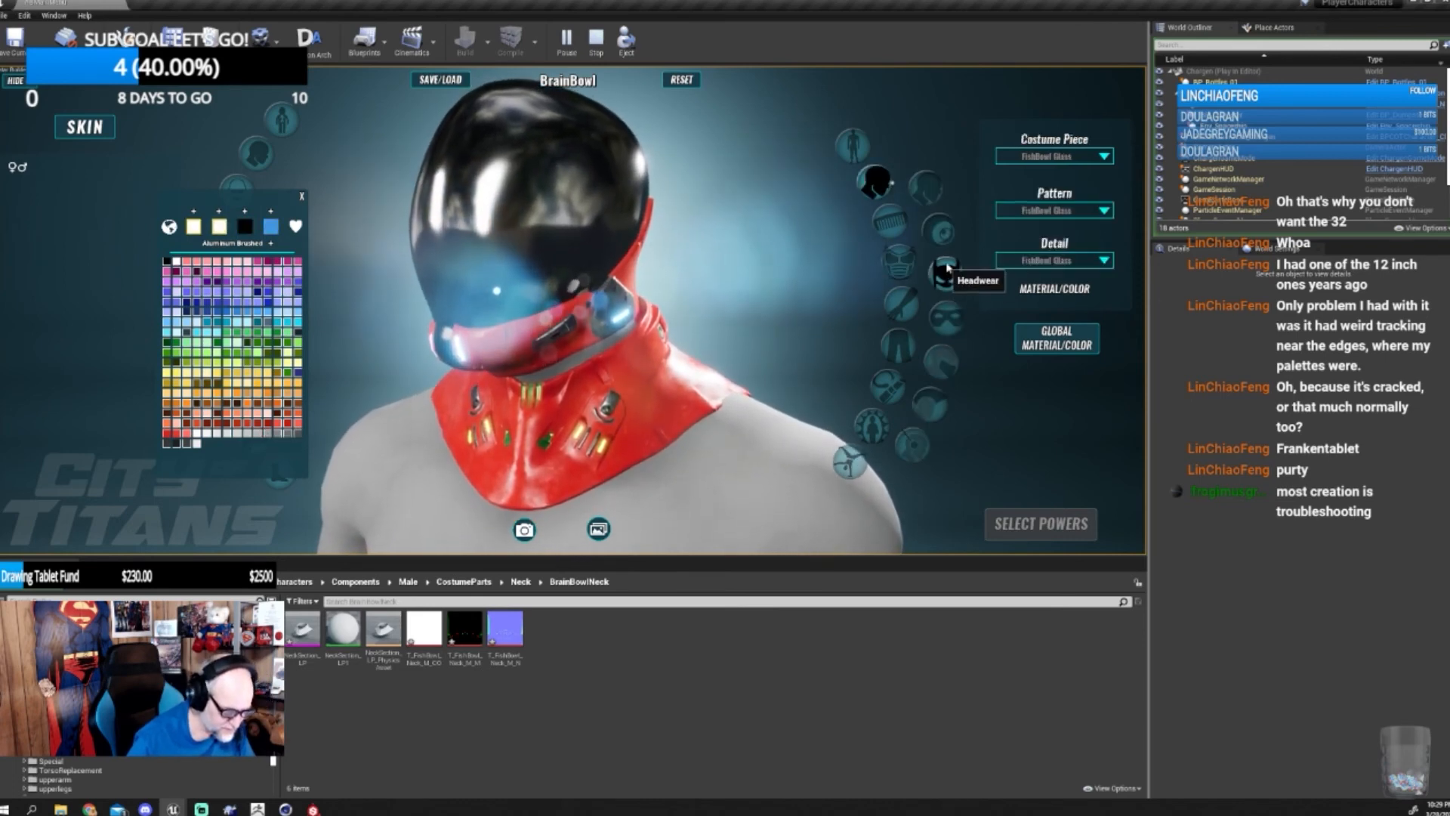
{"action": "left_click", "coordinate": [927, 185]}
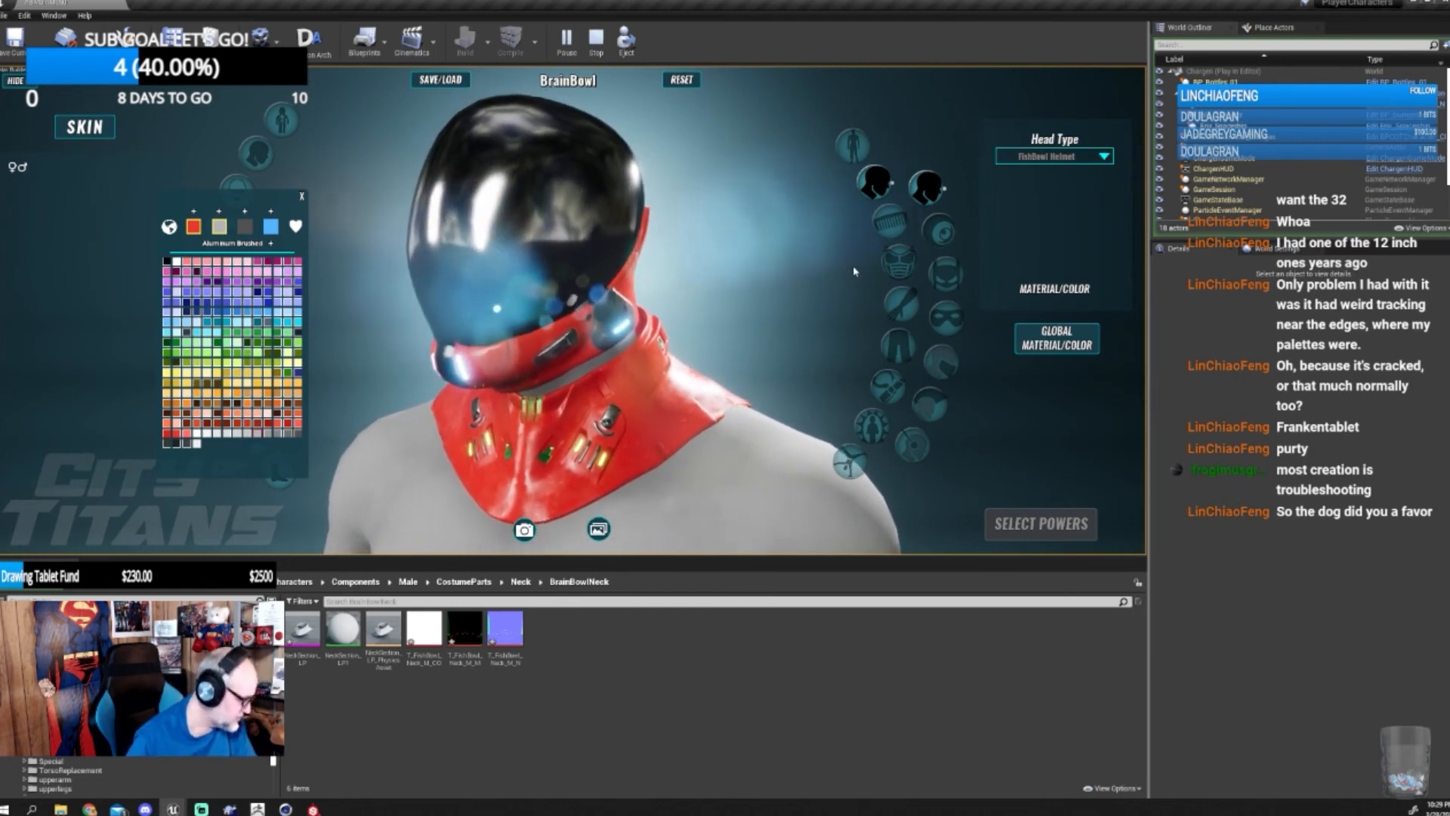
{"action": "left_click", "coordinate": [901, 261]}
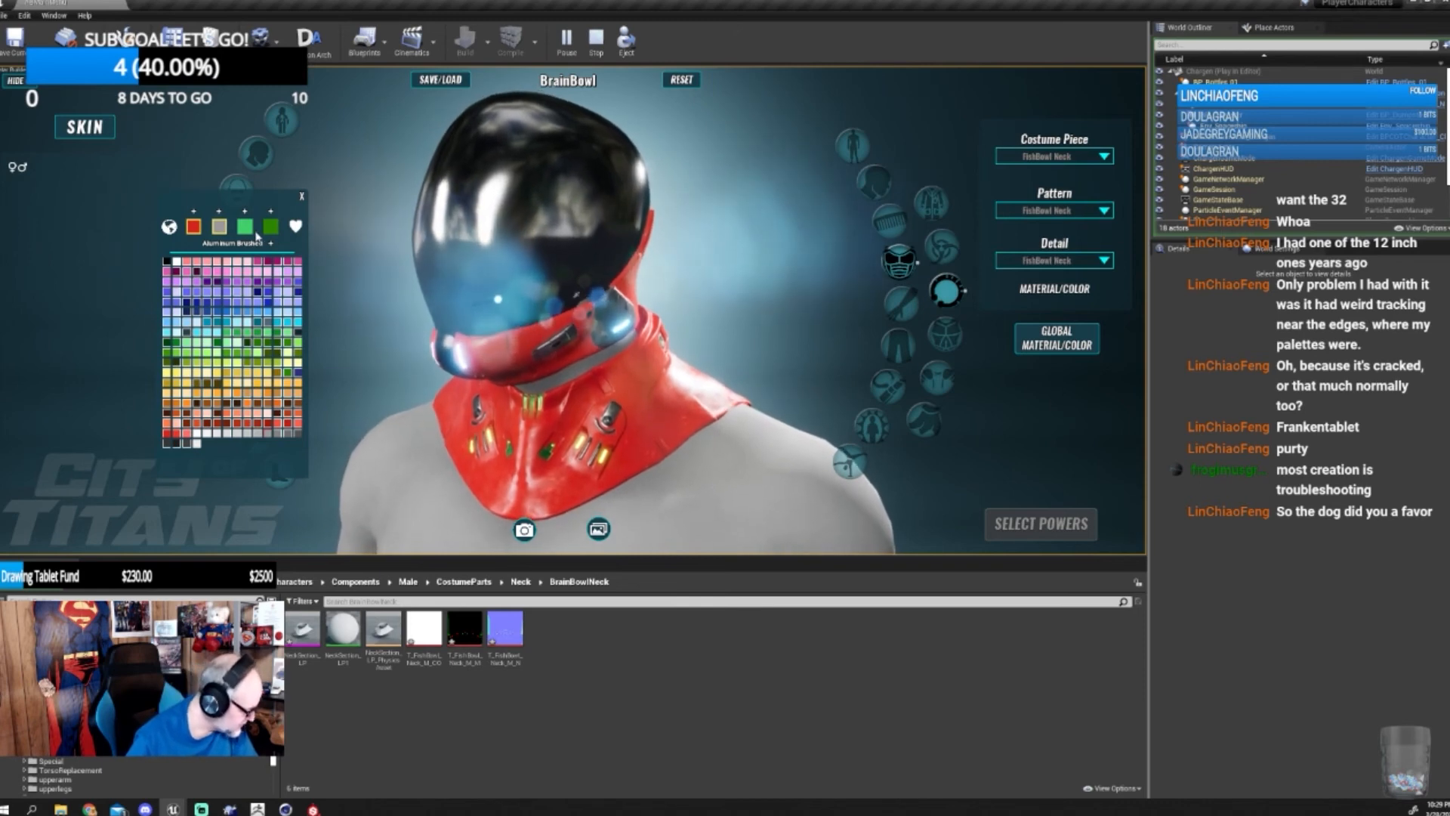
{"action": "left_click", "coordinate": [872, 181]}
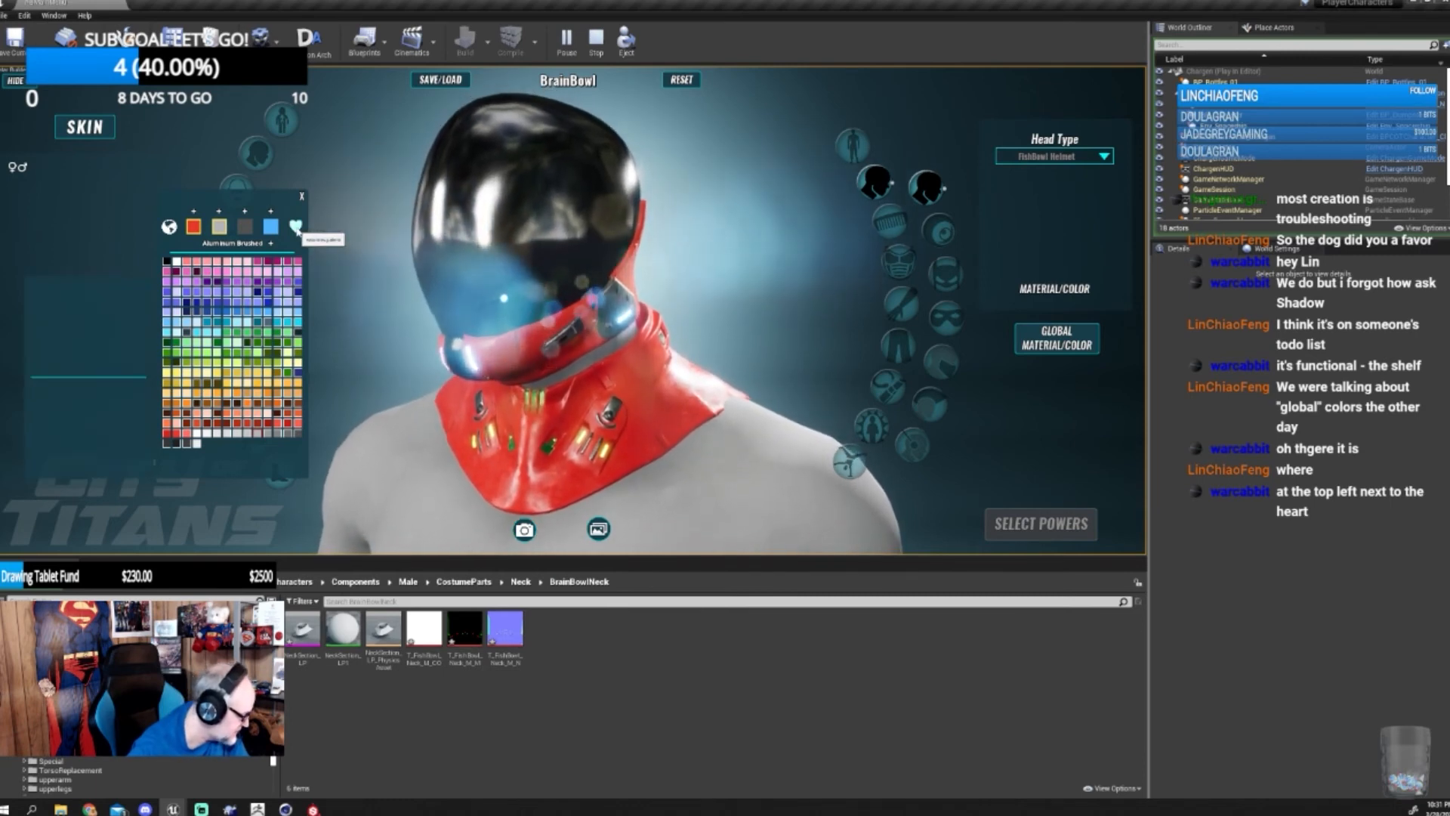
{"action": "left_click", "coordinate": [945, 293]}
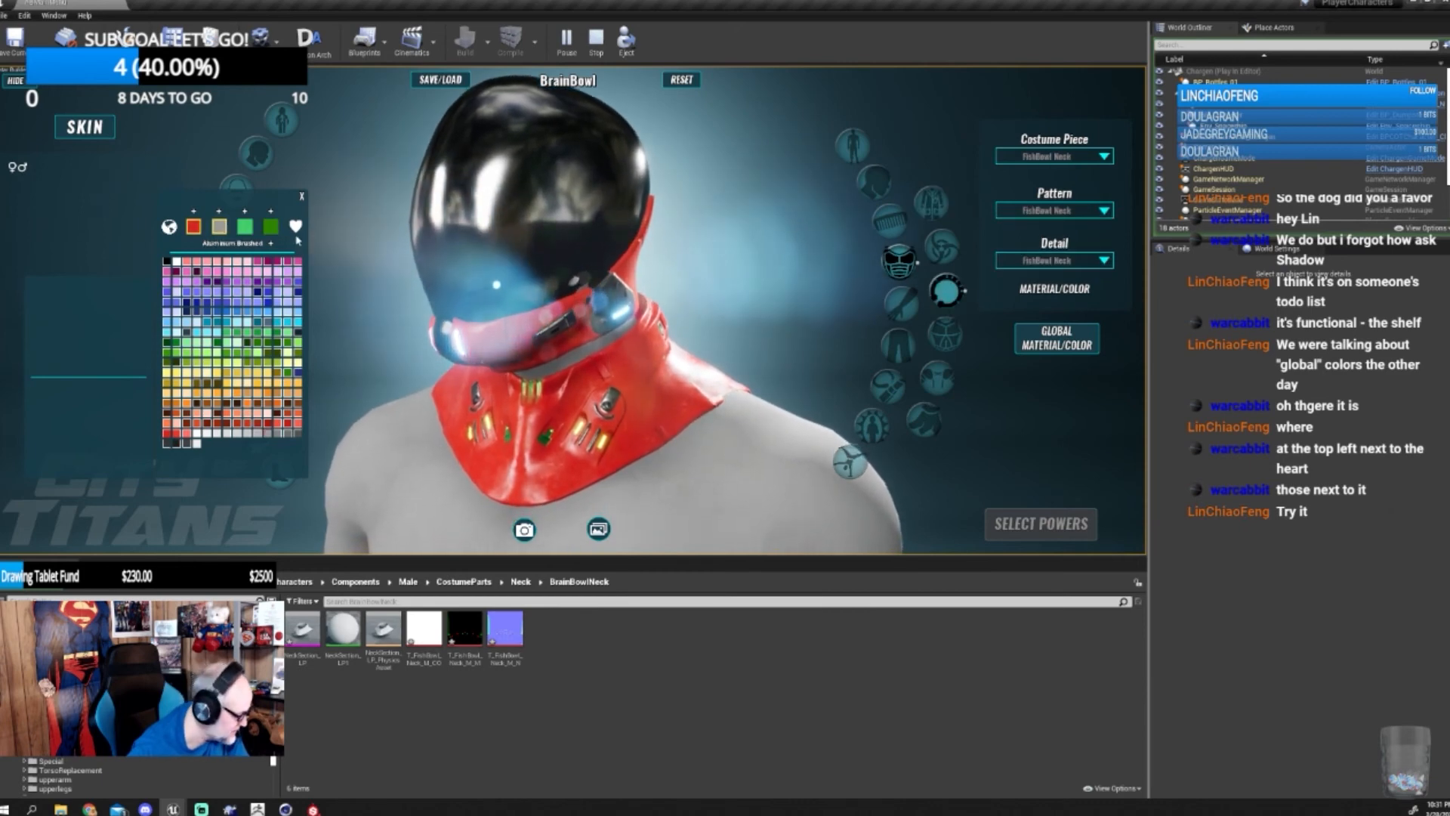
- Check the neck's advanced global colour controls and recheck the helmet's colours against the neck's
{"action": "left_click", "coordinate": [170, 226]}
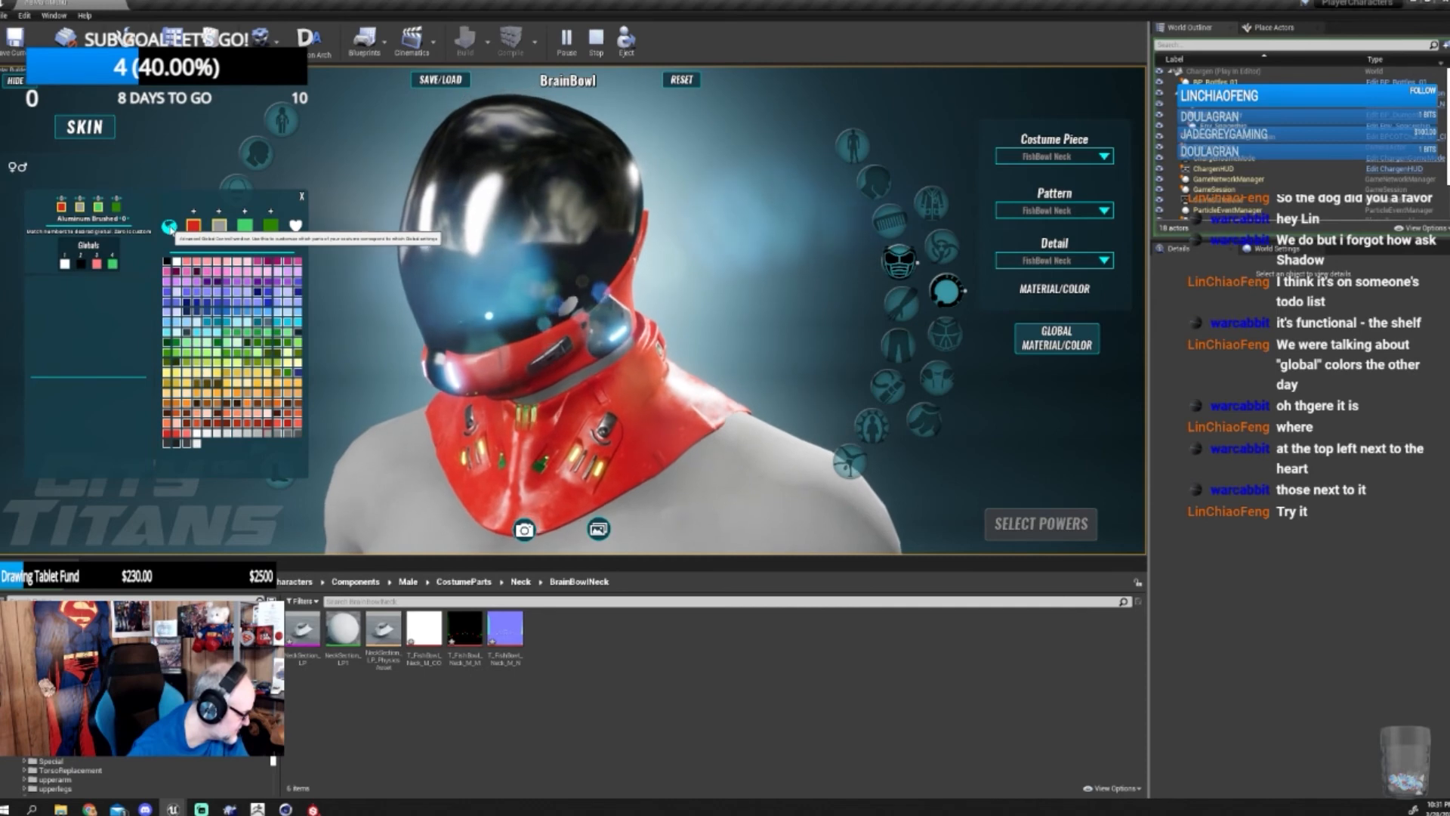
{"action": "left_click", "coordinate": [170, 226]}
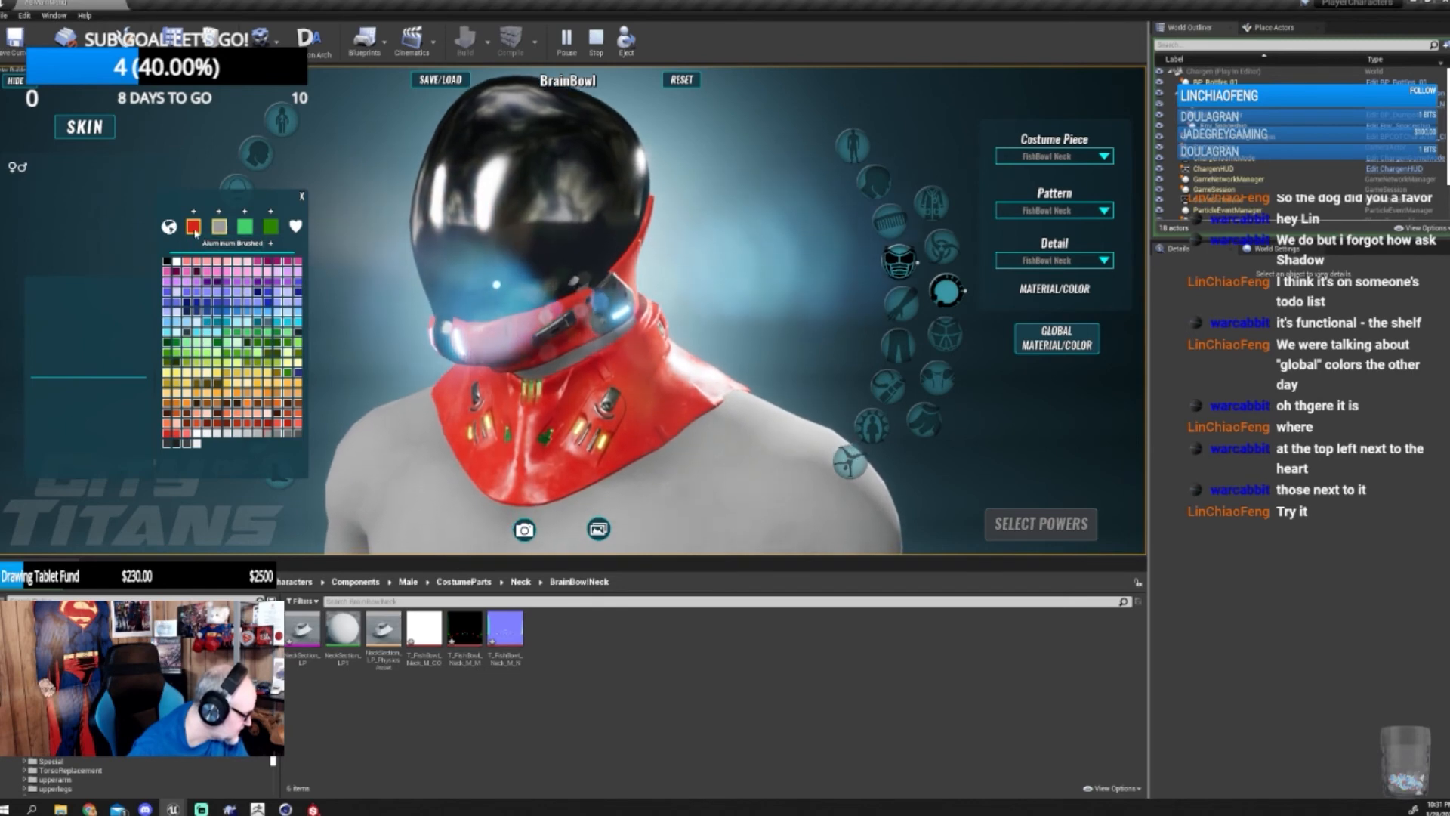
{"action": "left_click", "coordinate": [874, 185]}
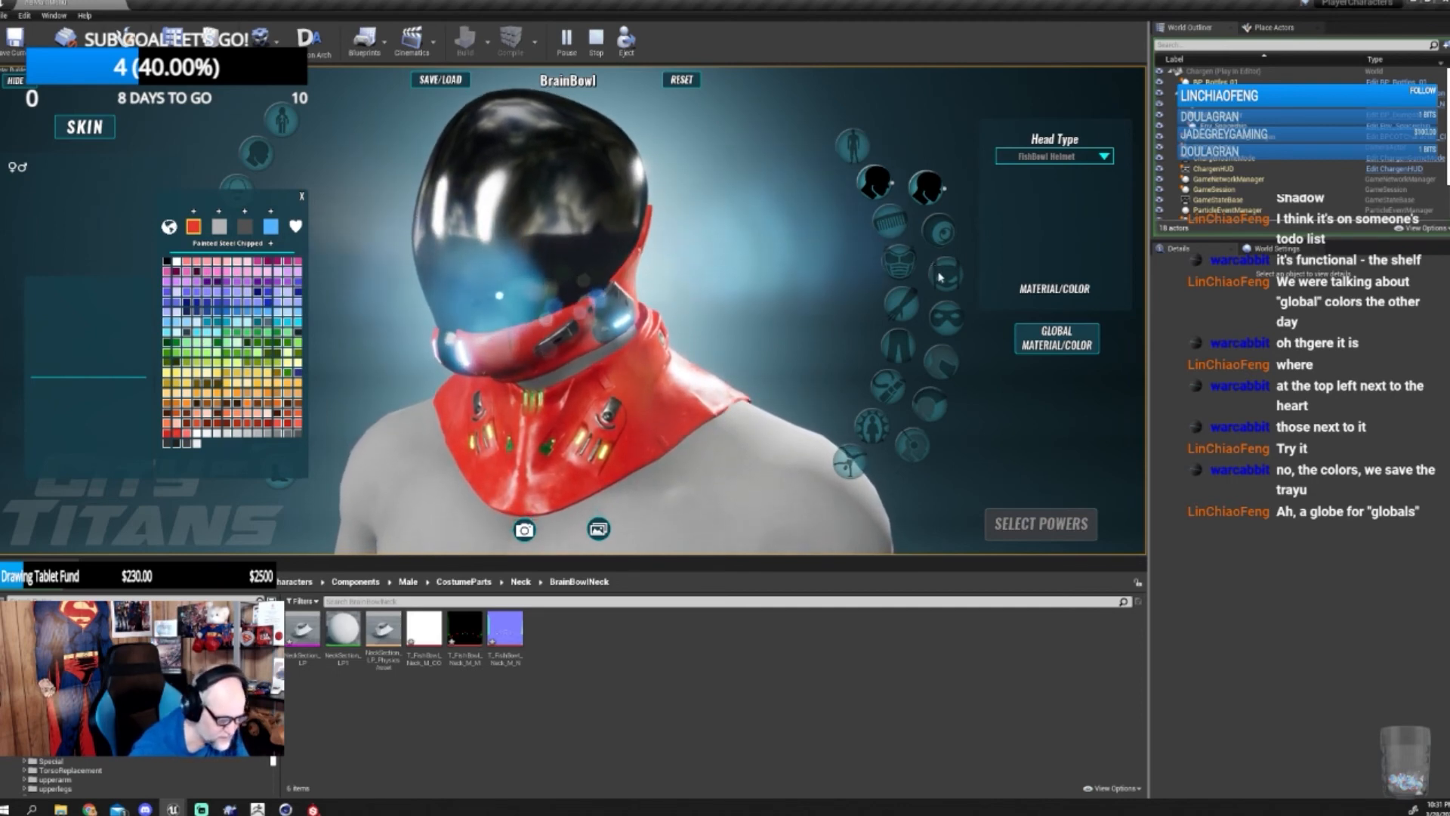
{"action": "left_click", "coordinate": [904, 263]}
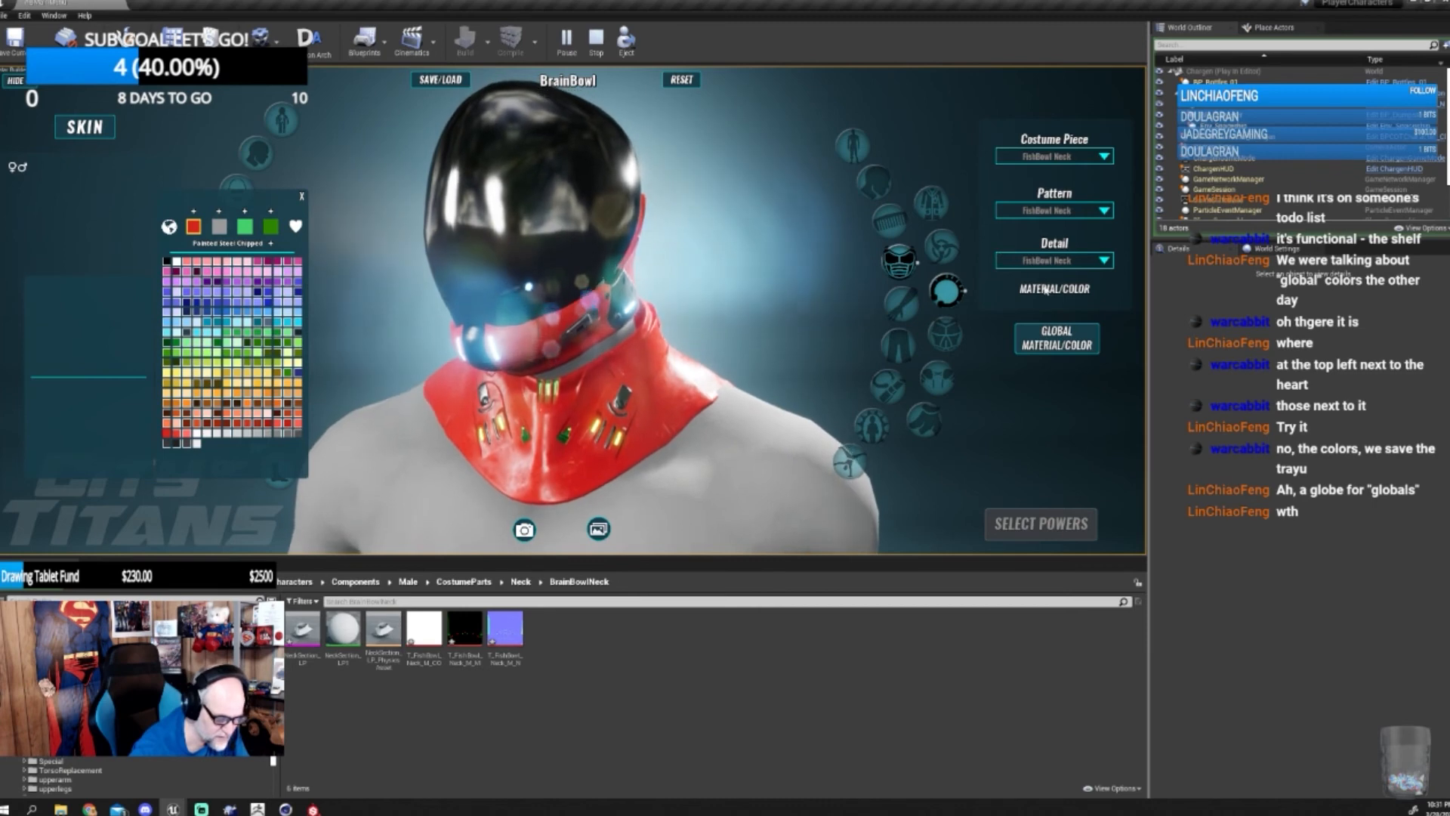
- Set the neck's fourth colour to light blue and its third to a warm grey, and close the colour palette
{"action": "left_click", "coordinate": [271, 226]}
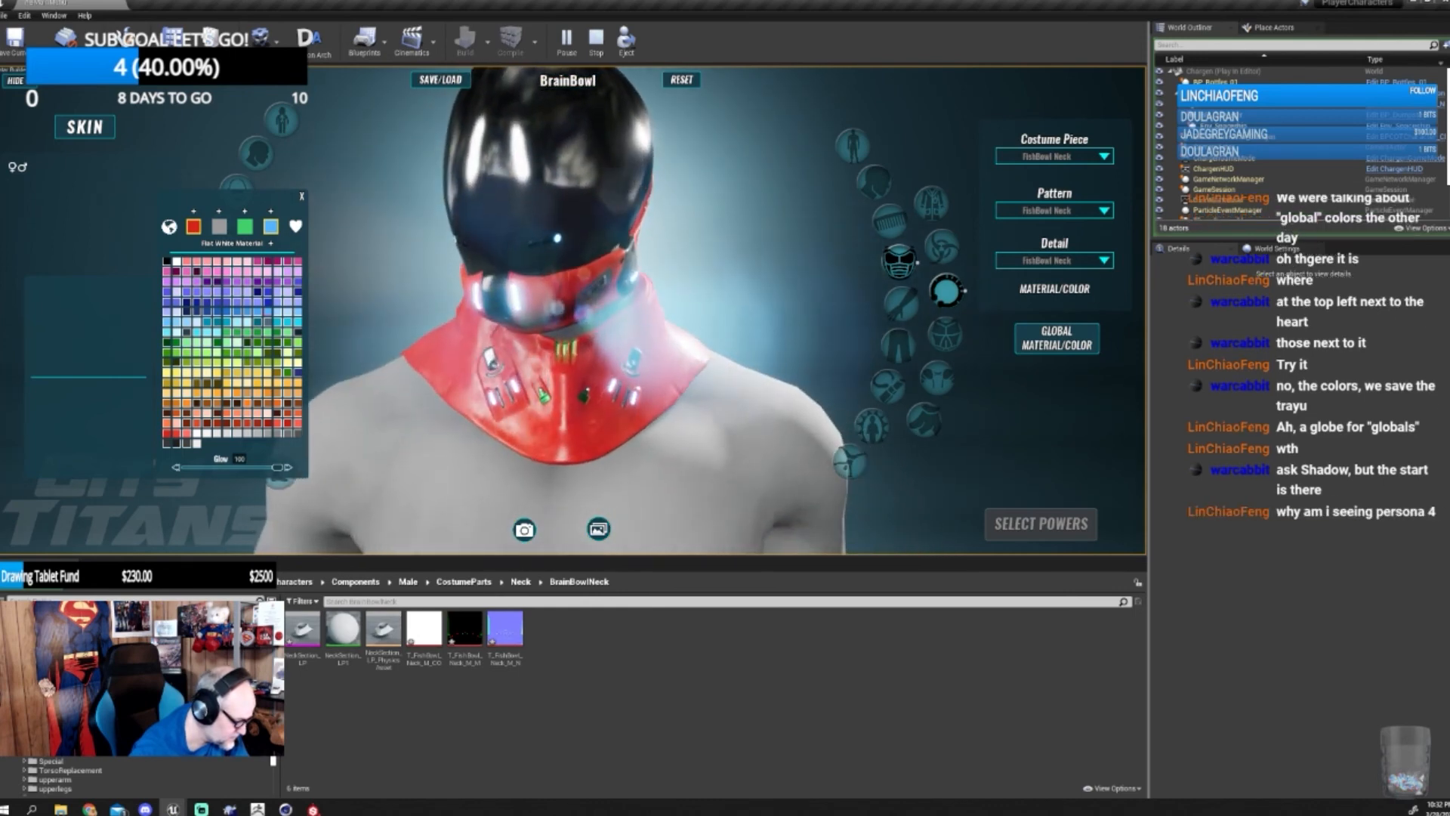
{"action": "left_click", "coordinate": [246, 228]}
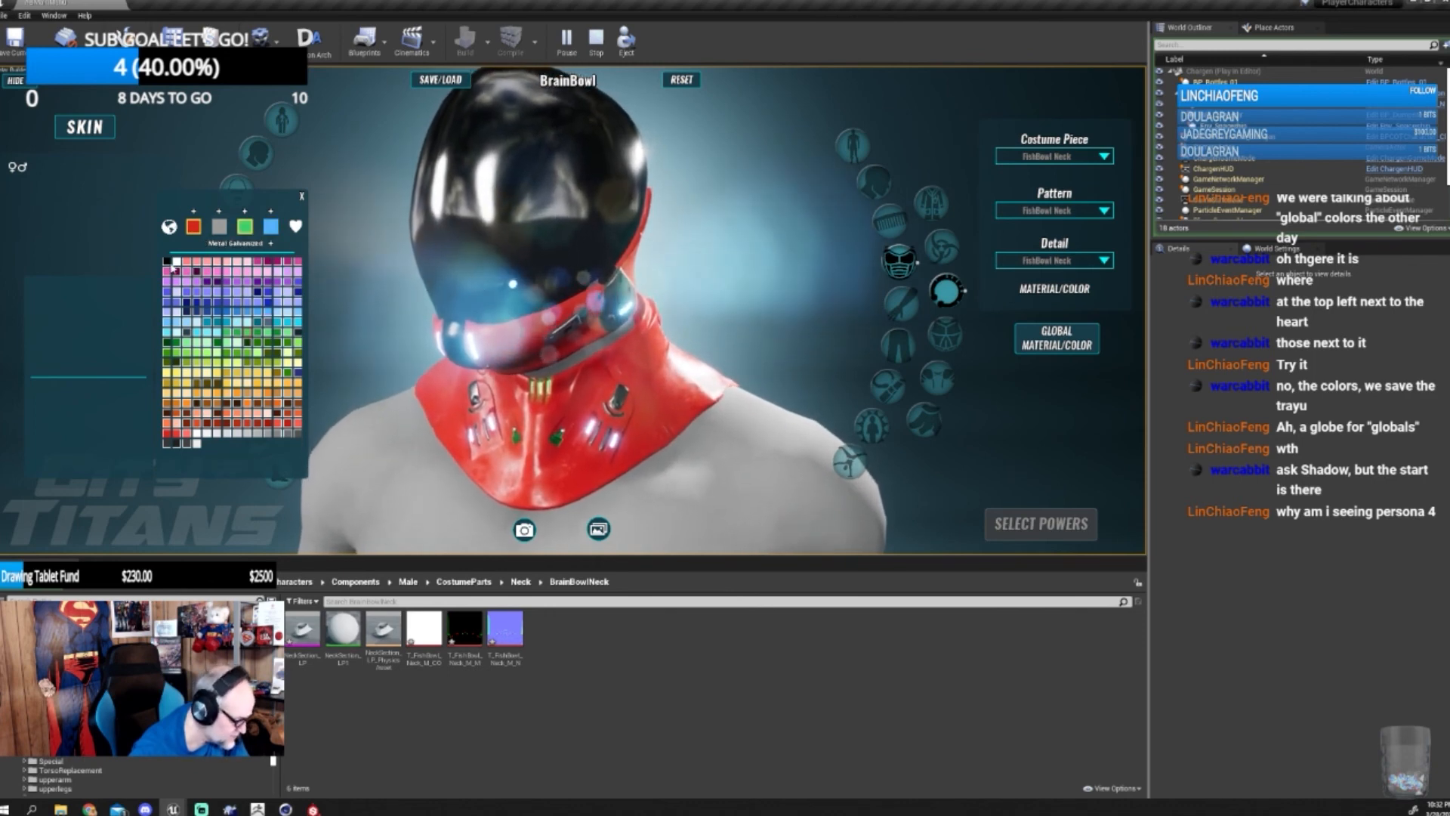
{"action": "left_click", "coordinate": [176, 262]}
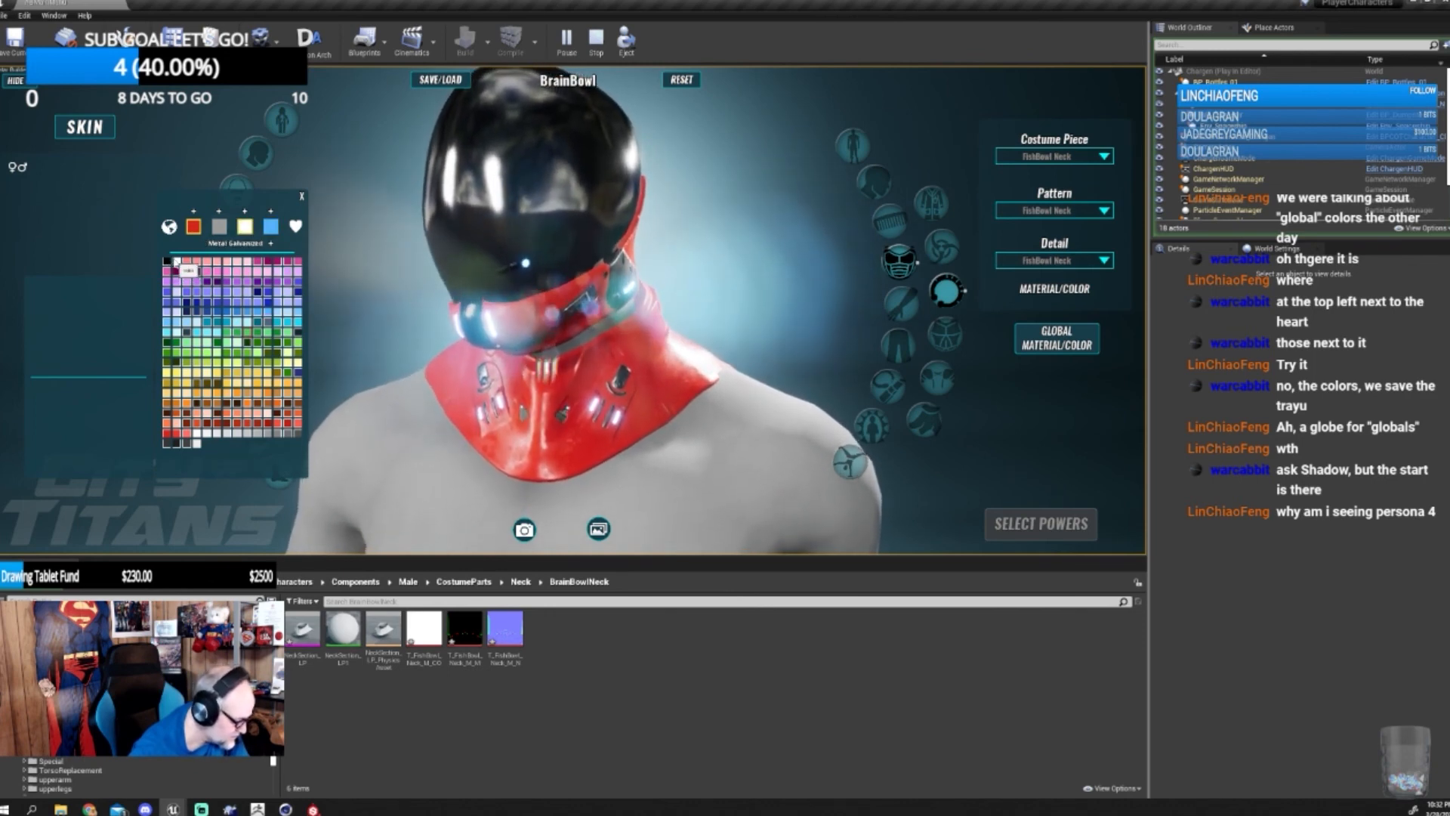
{"action": "left_click", "coordinate": [269, 437]}
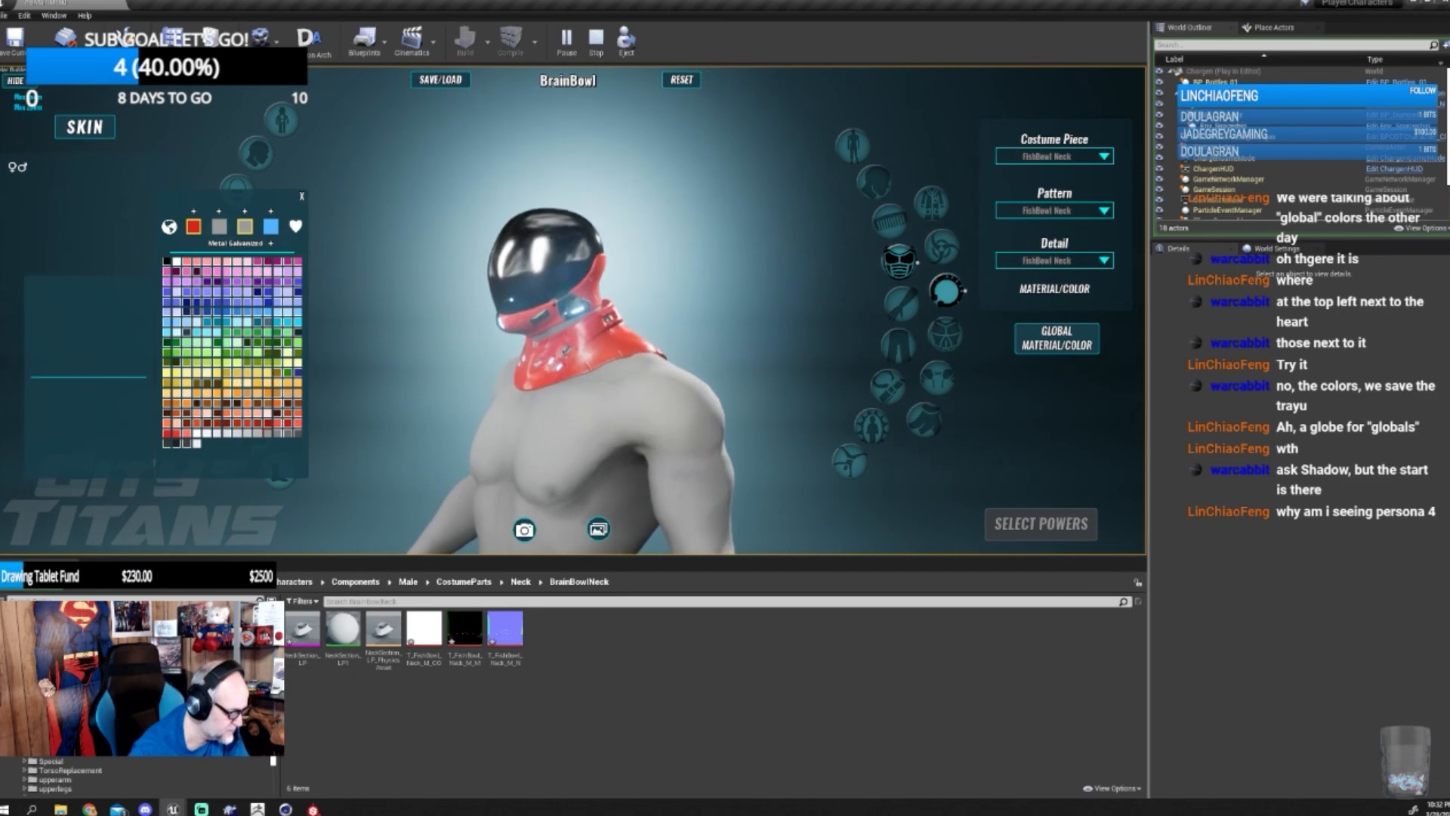
{"action": "left_click", "coordinate": [302, 196]}
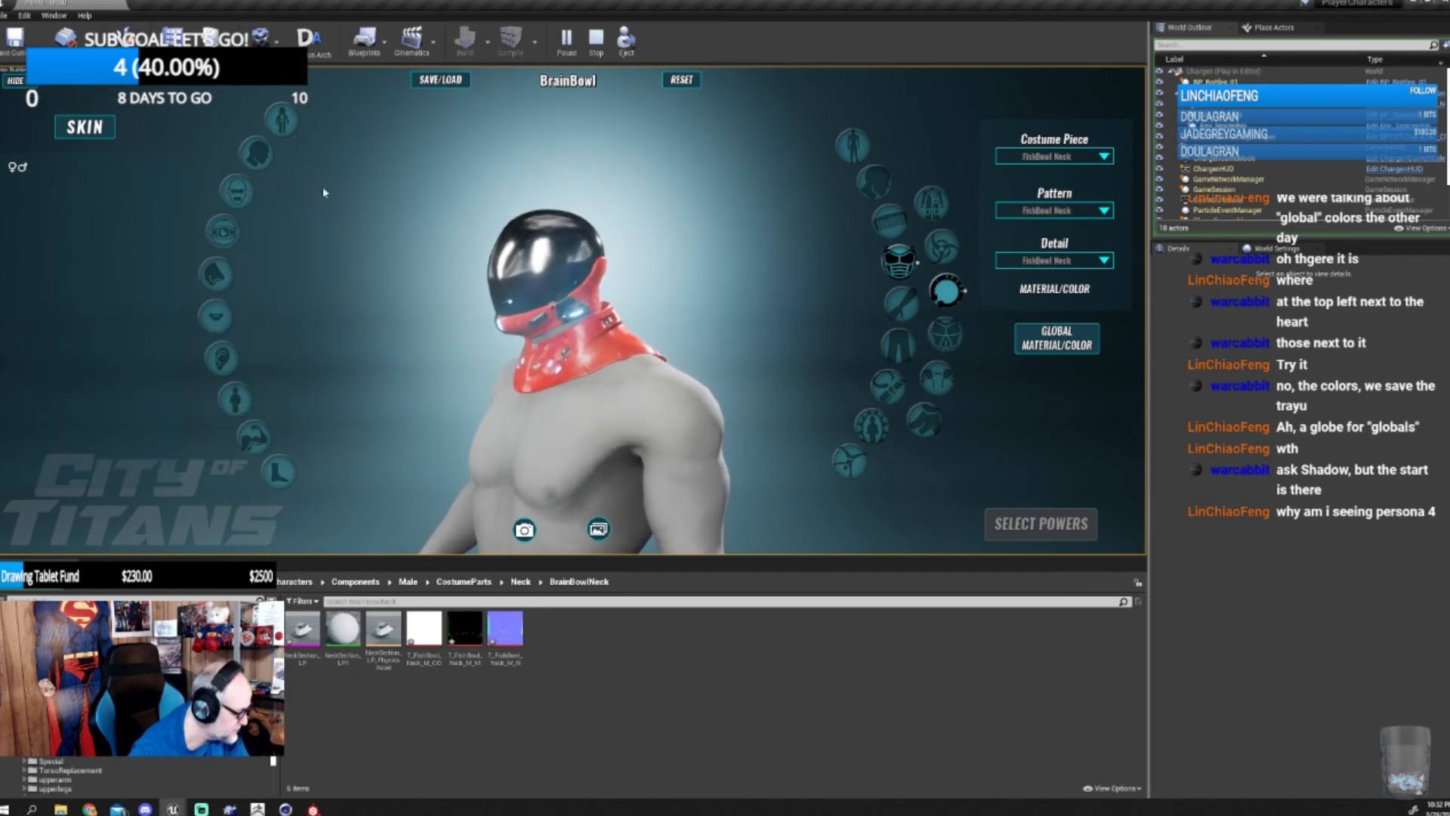
- Rotate the character to inspect the recoloured neck section together with the helmet
{"action": "left_click", "coordinate": [417, 86]}
{"action": "left_click", "coordinate": [381, 167]}
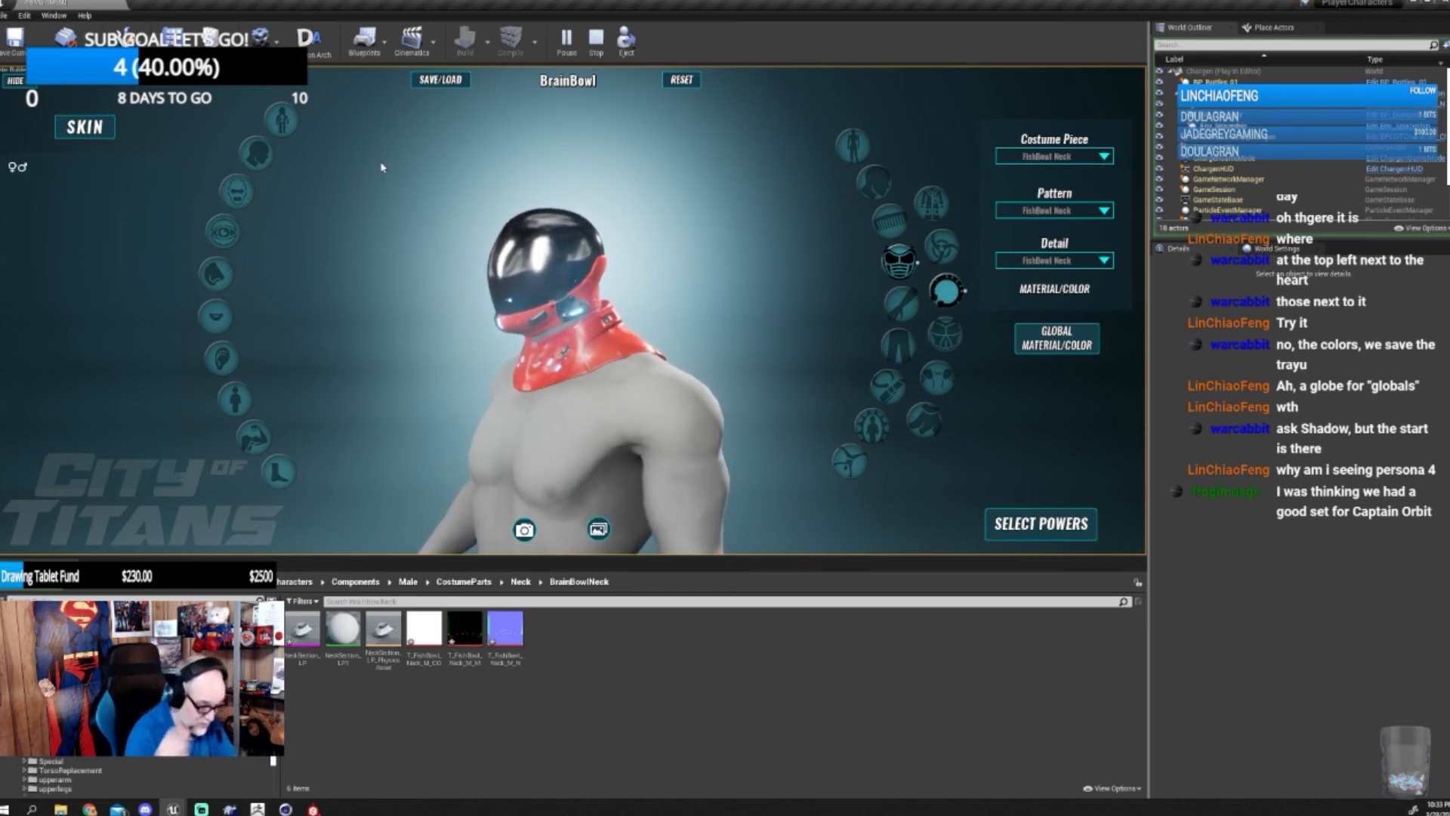
{"action": "left_click_drag", "start_coordinate": [347, 300], "coordinate": [604, 312]}
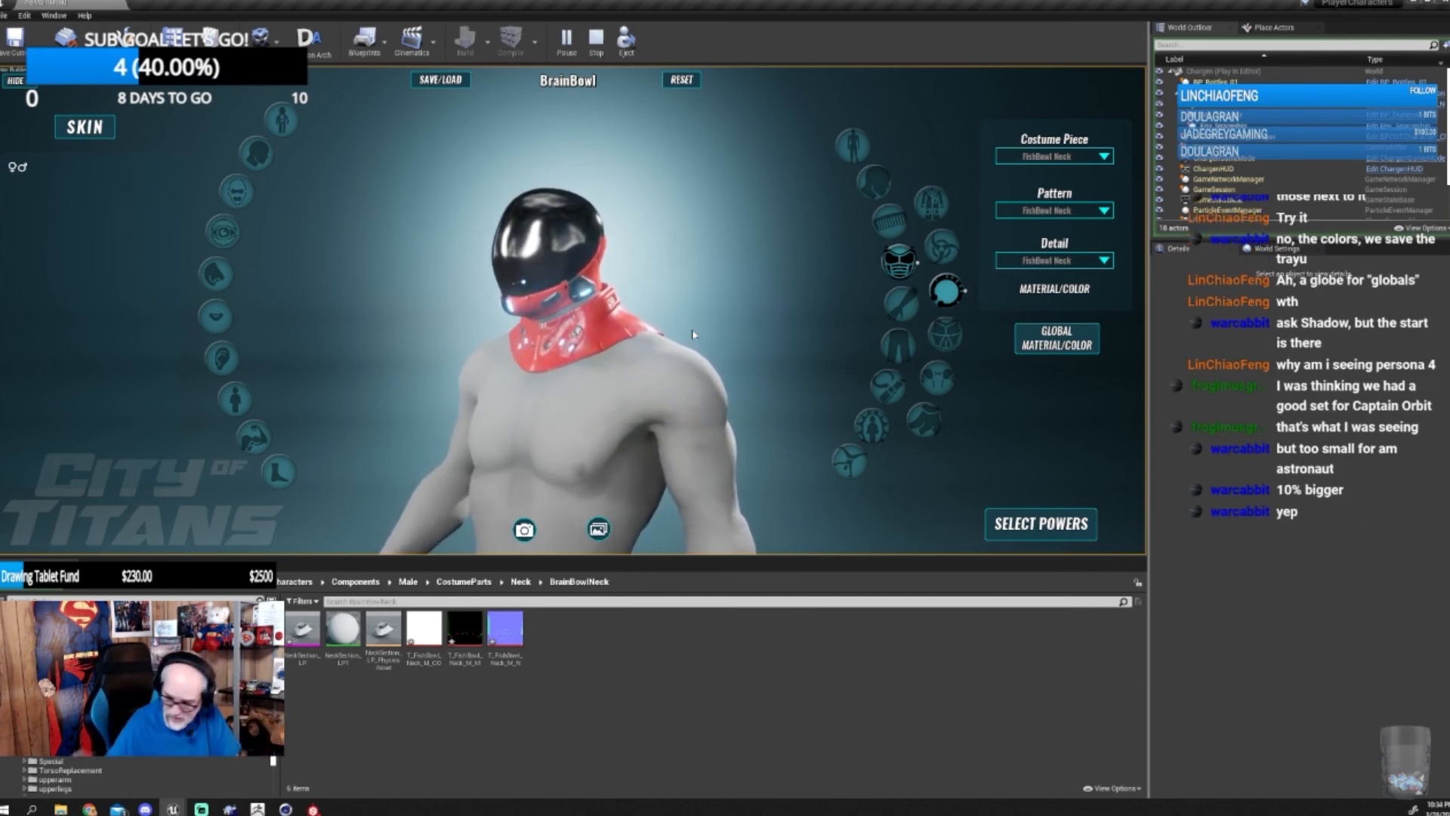
- Stop the play session and save all modified neck assets, the NeckSection_LP mesh and its three FishBowl neck textures
{"action": "left_click", "coordinate": [440, 79]}
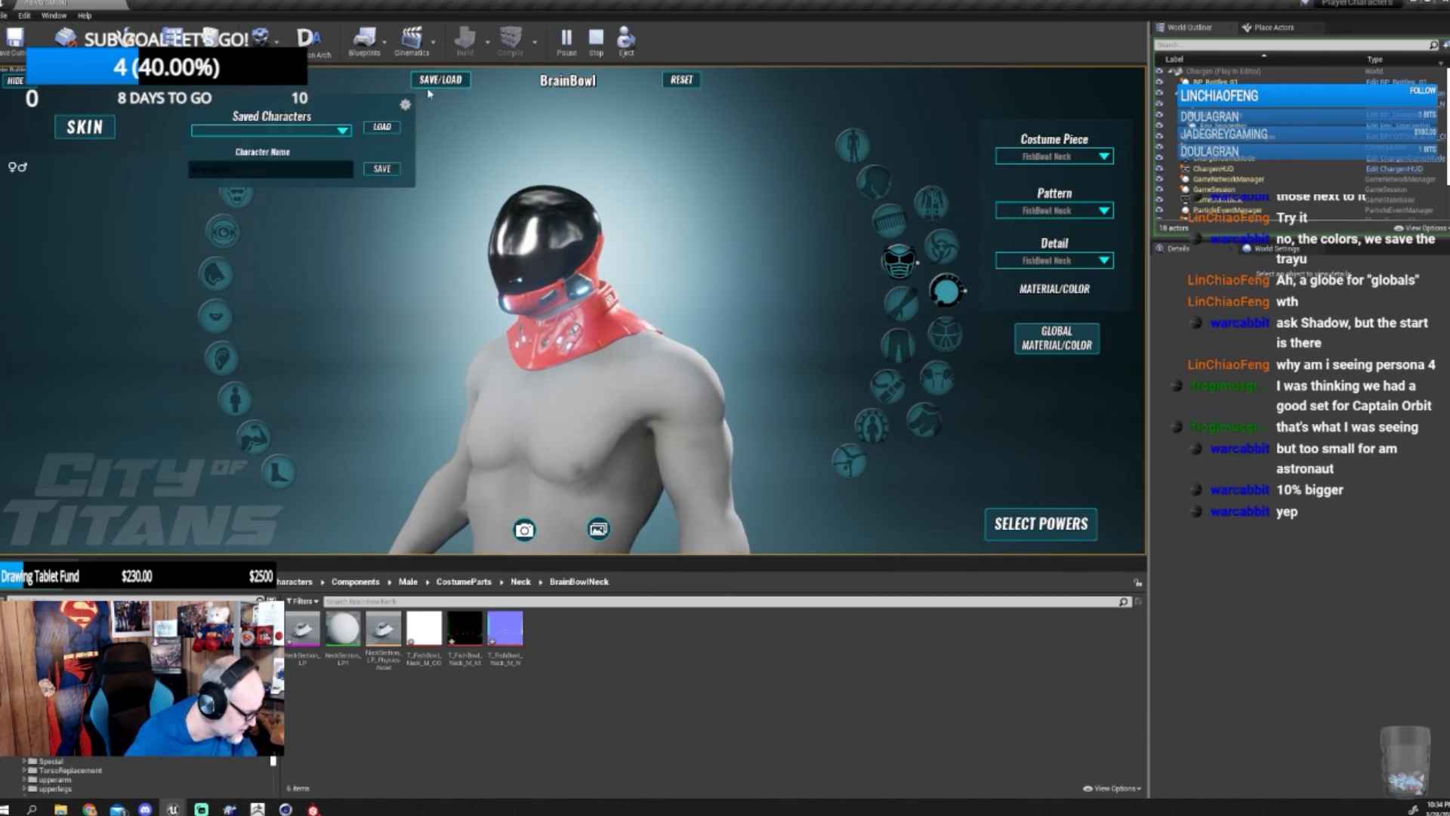
{"action": "left_click", "coordinate": [596, 38]}
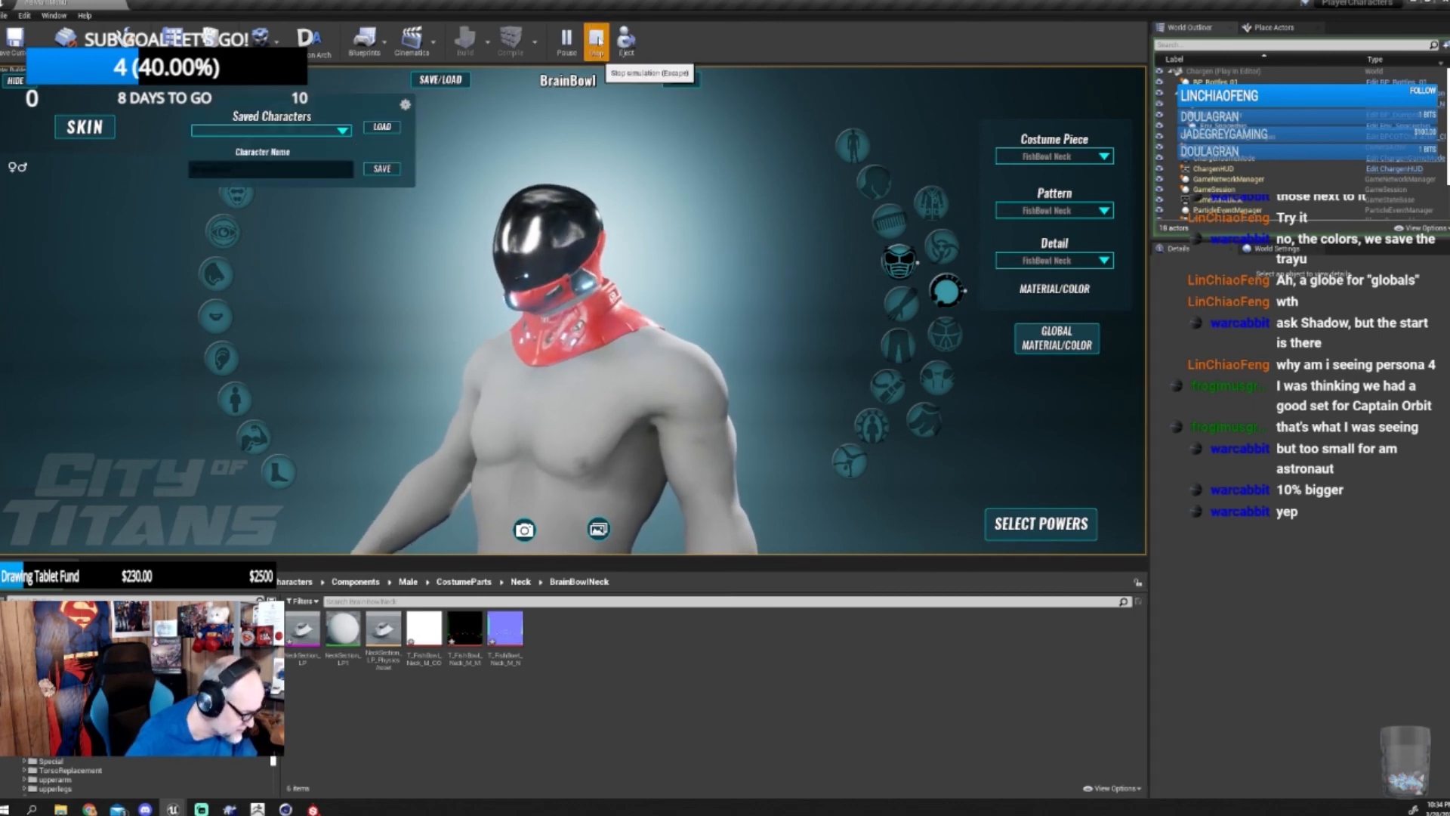
{"action": "key", "text": "ctrl+shift+s"}
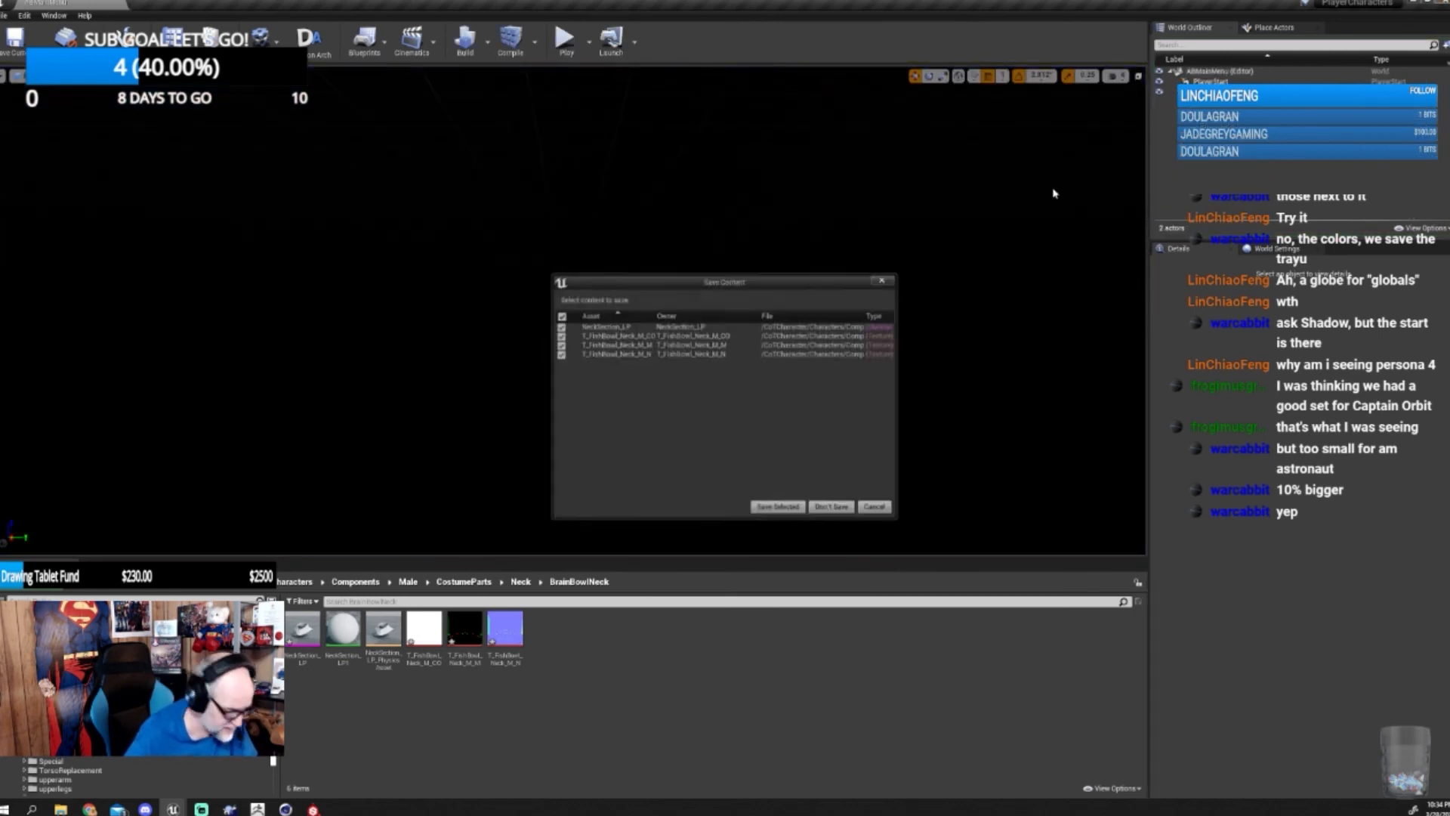
{"action": "left_click", "coordinate": [770, 507]}
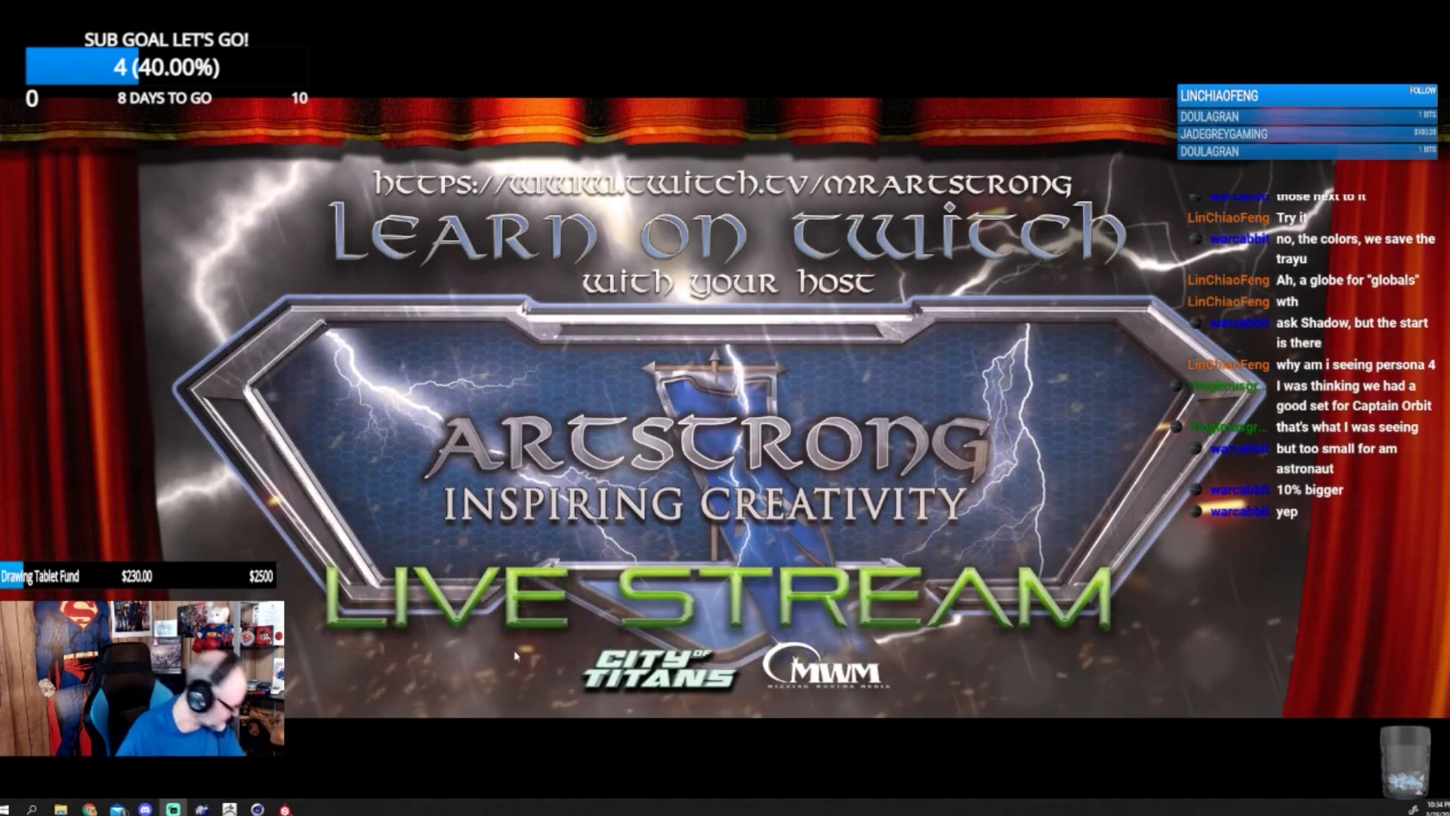
- Switch to Substance Painter, show the neck's hidden white fill layer and display only the 3D view
{"action": "left_click", "coordinate": [285, 809]}
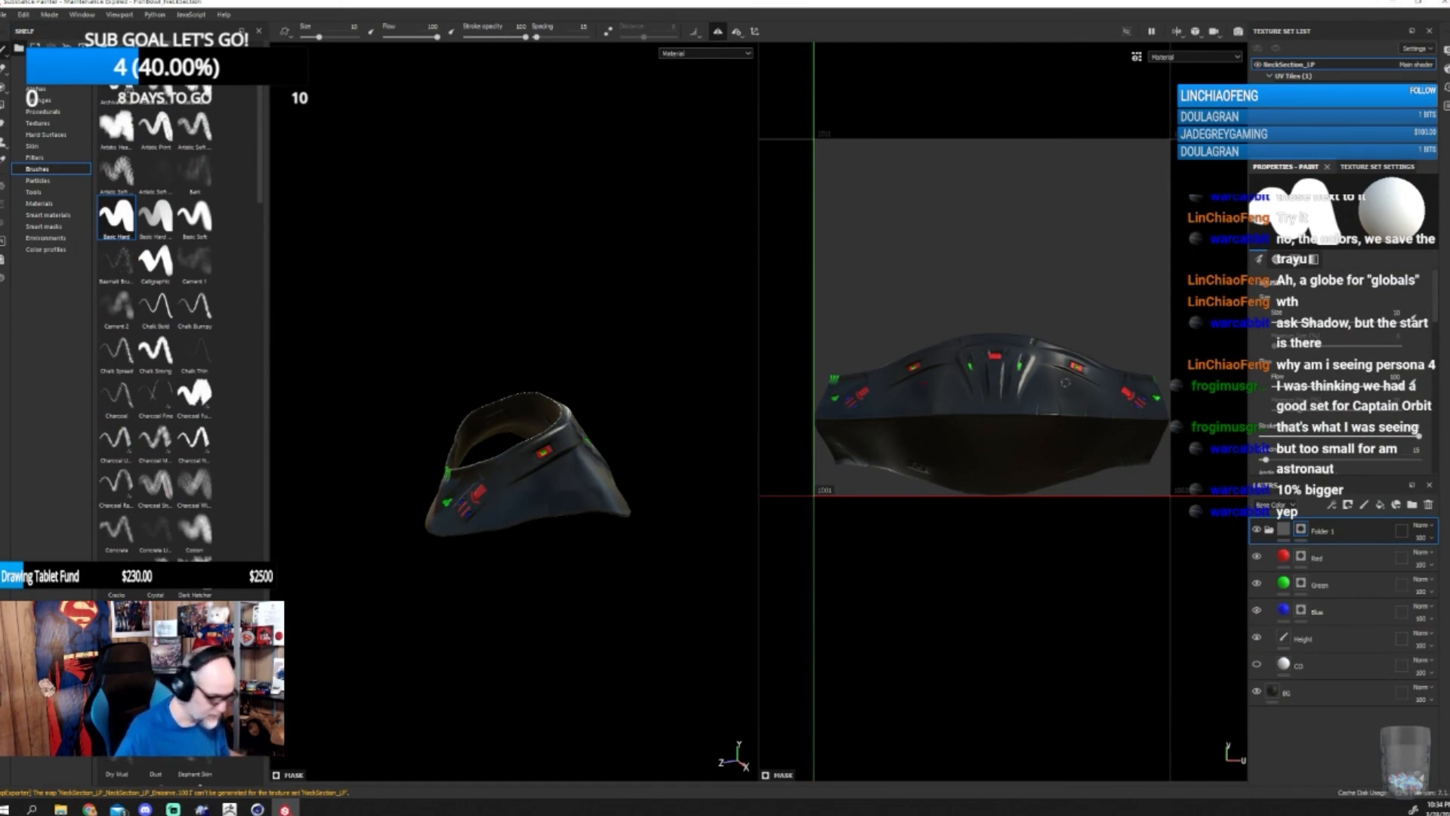
{"action": "left_click", "coordinate": [1257, 664]}
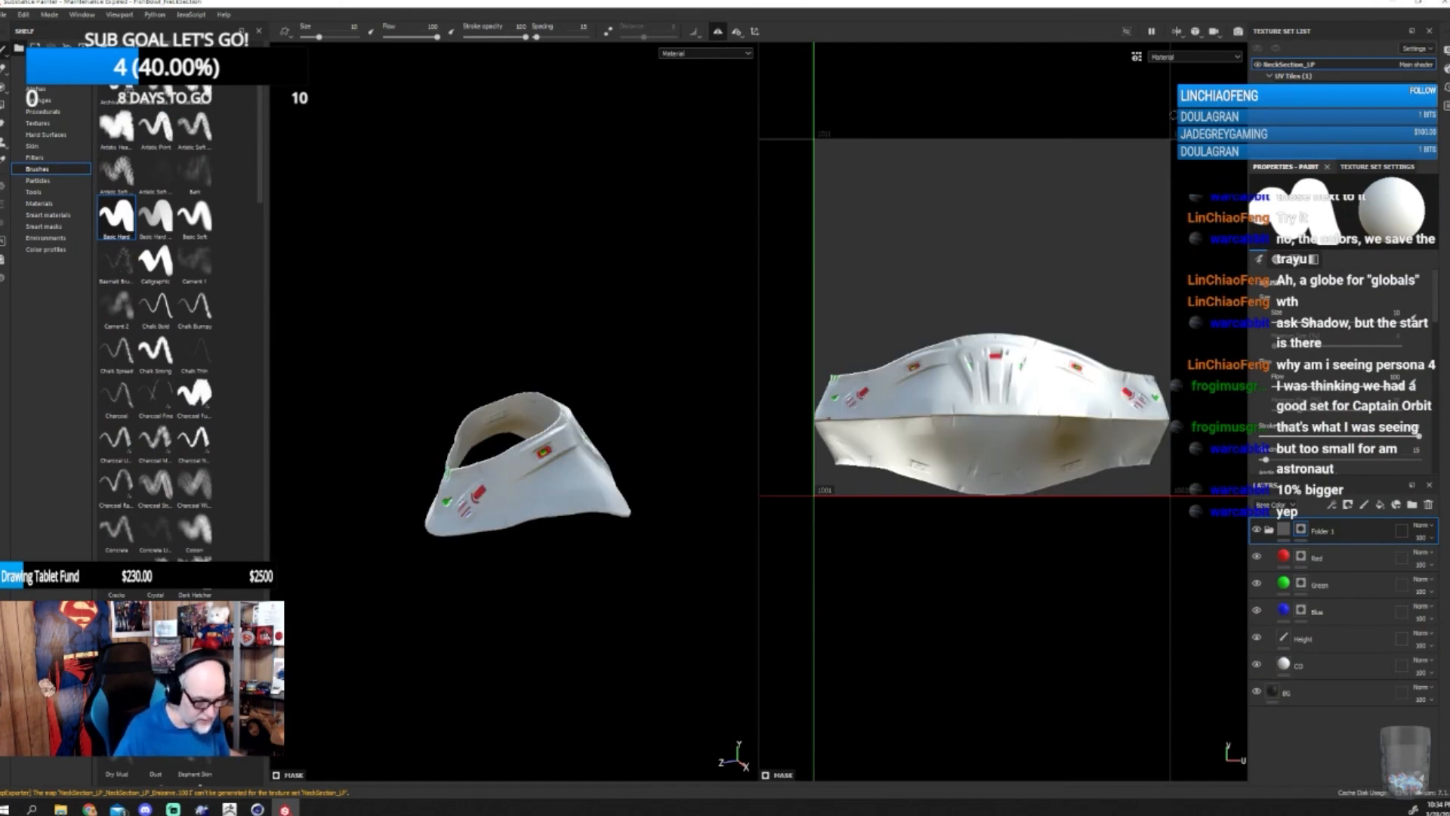
{"action": "left_click", "coordinate": [1177, 31]}
{"action": "left_click", "coordinate": [1188, 59]}
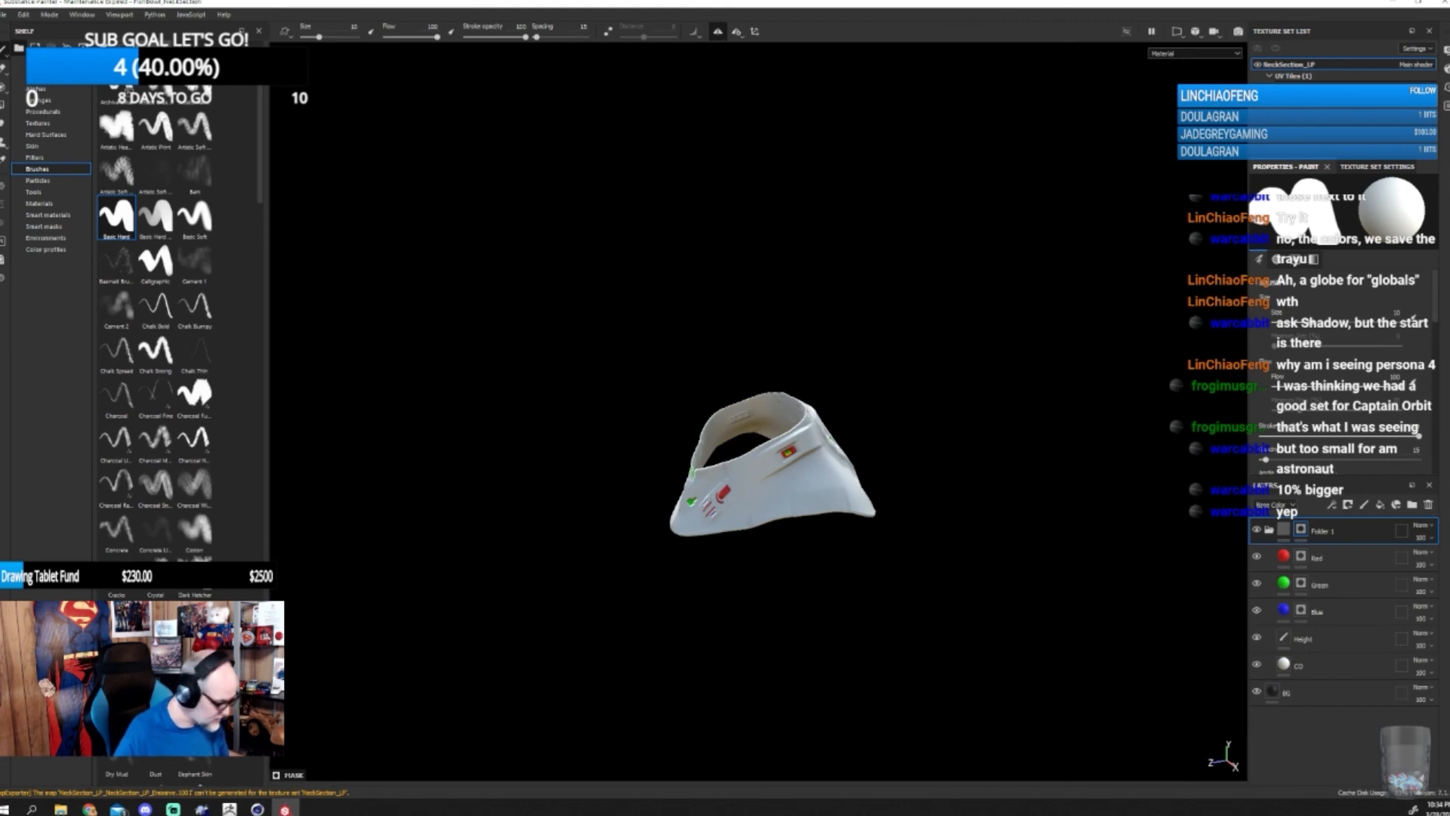
- Save the neck's Substance Painter project, and save the helmet project in Cinema 4D
{"action": "left_click", "coordinate": [6, 15]}
{"action": "left_click", "coordinate": [16, 118]}
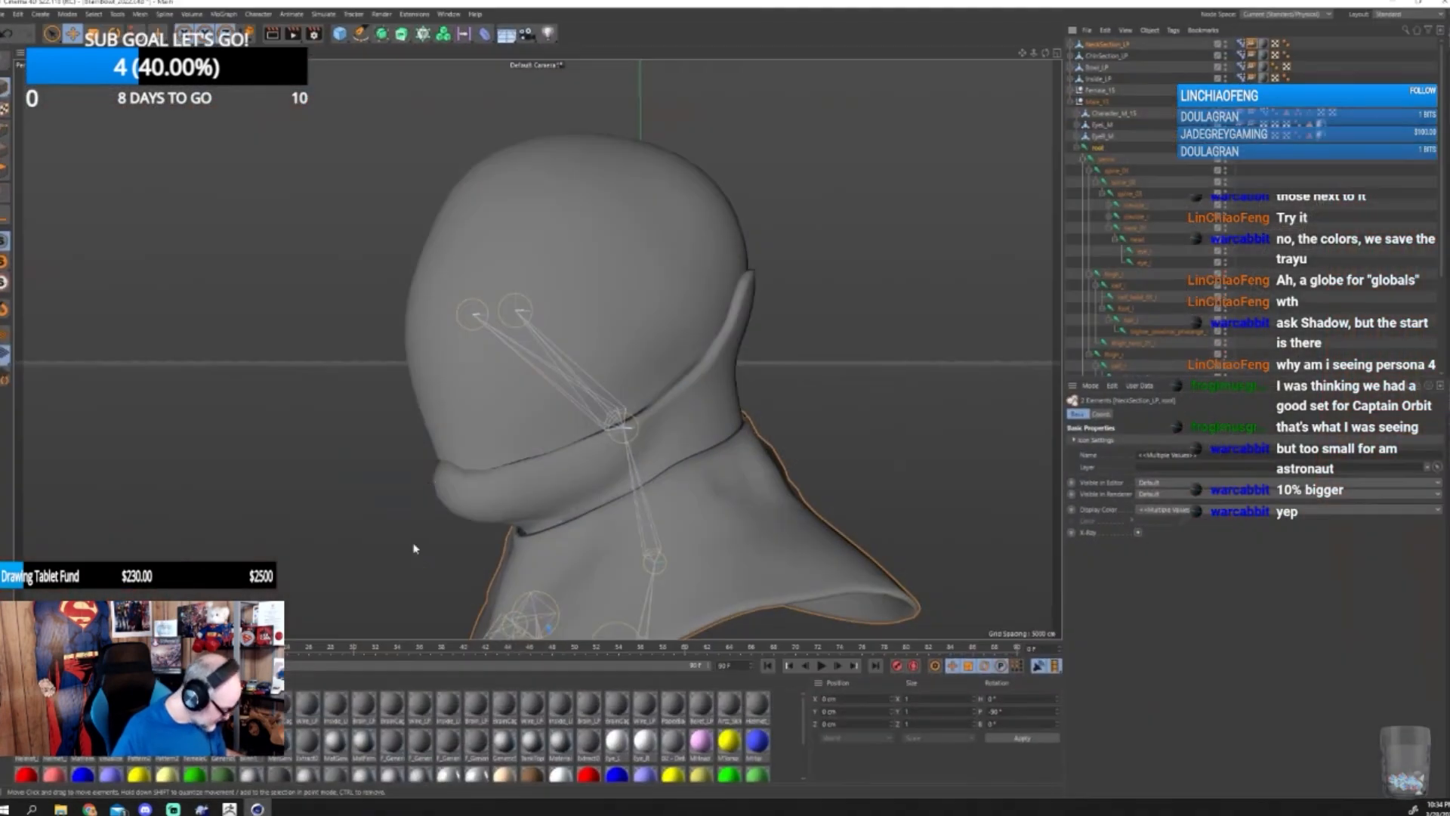
{"action": "left_click", "coordinate": [8, 13]}
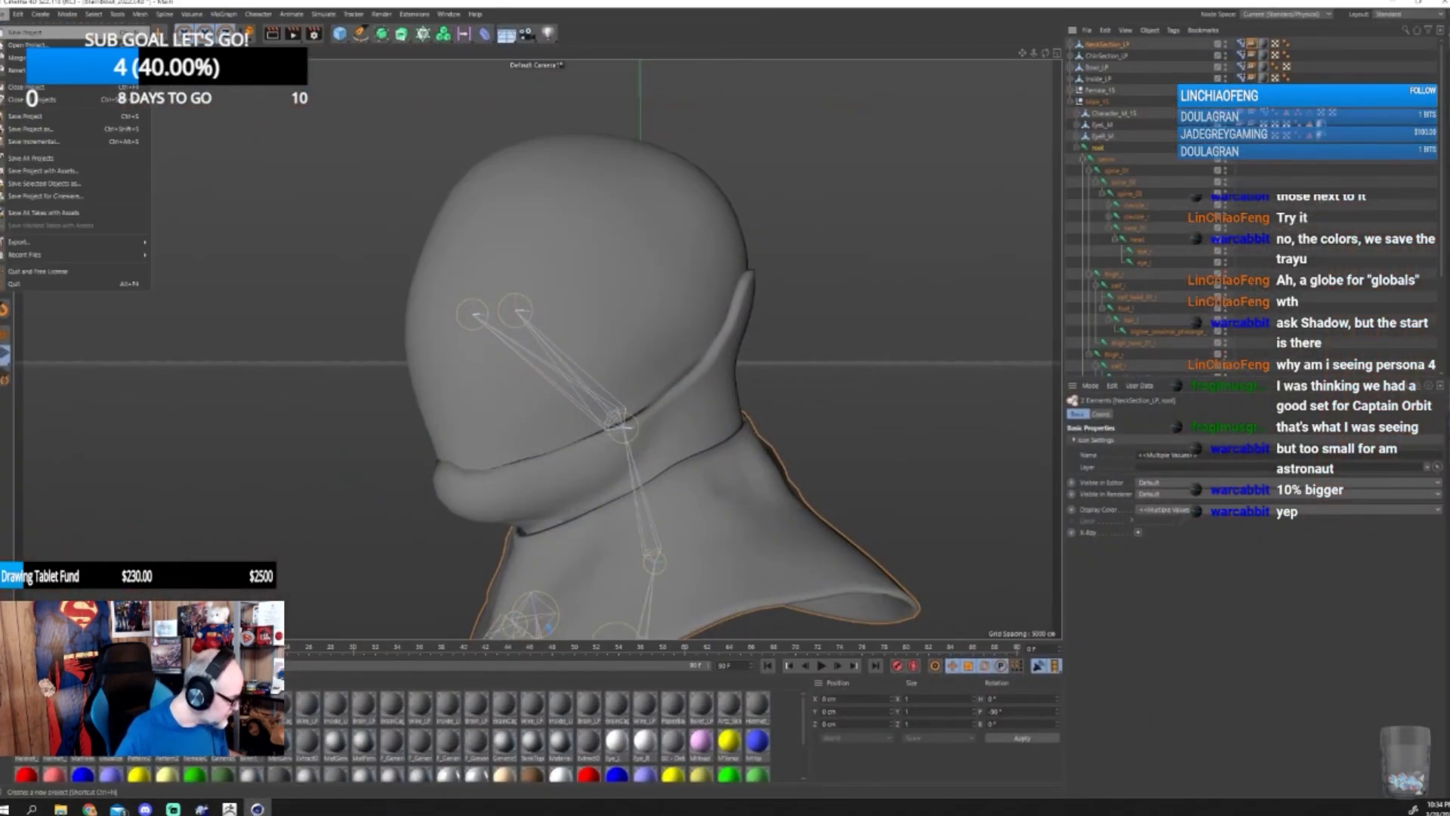
{"action": "left_click", "coordinate": [17, 118]}
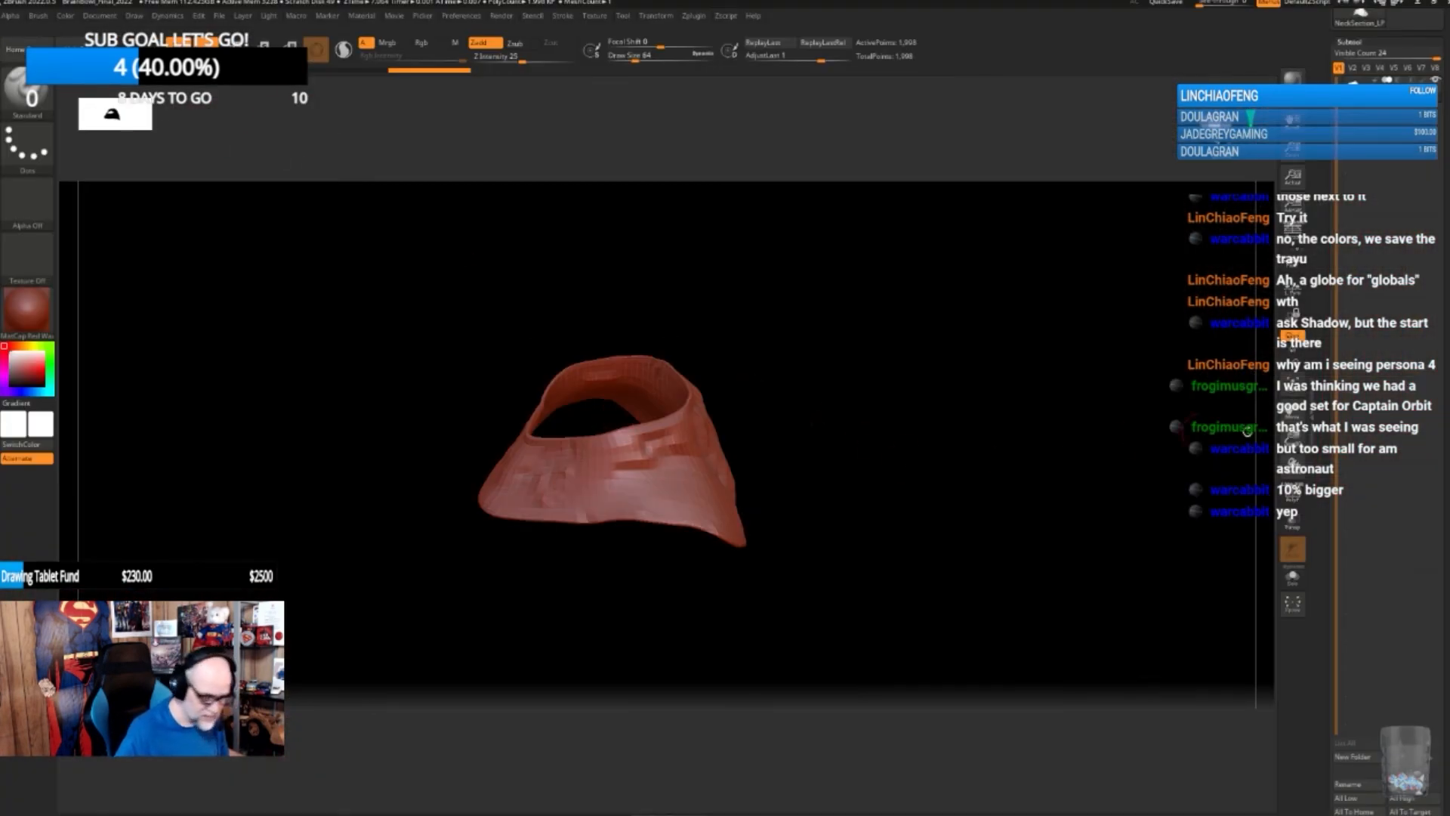
- In ZBrush, switch to the multi-part NeckSection_LP tool containing the full helmet and frame the helmet with its neck
{"action": "left_click_drag", "start_coordinate": [1390, 302], "coordinate": [1390, 503]}
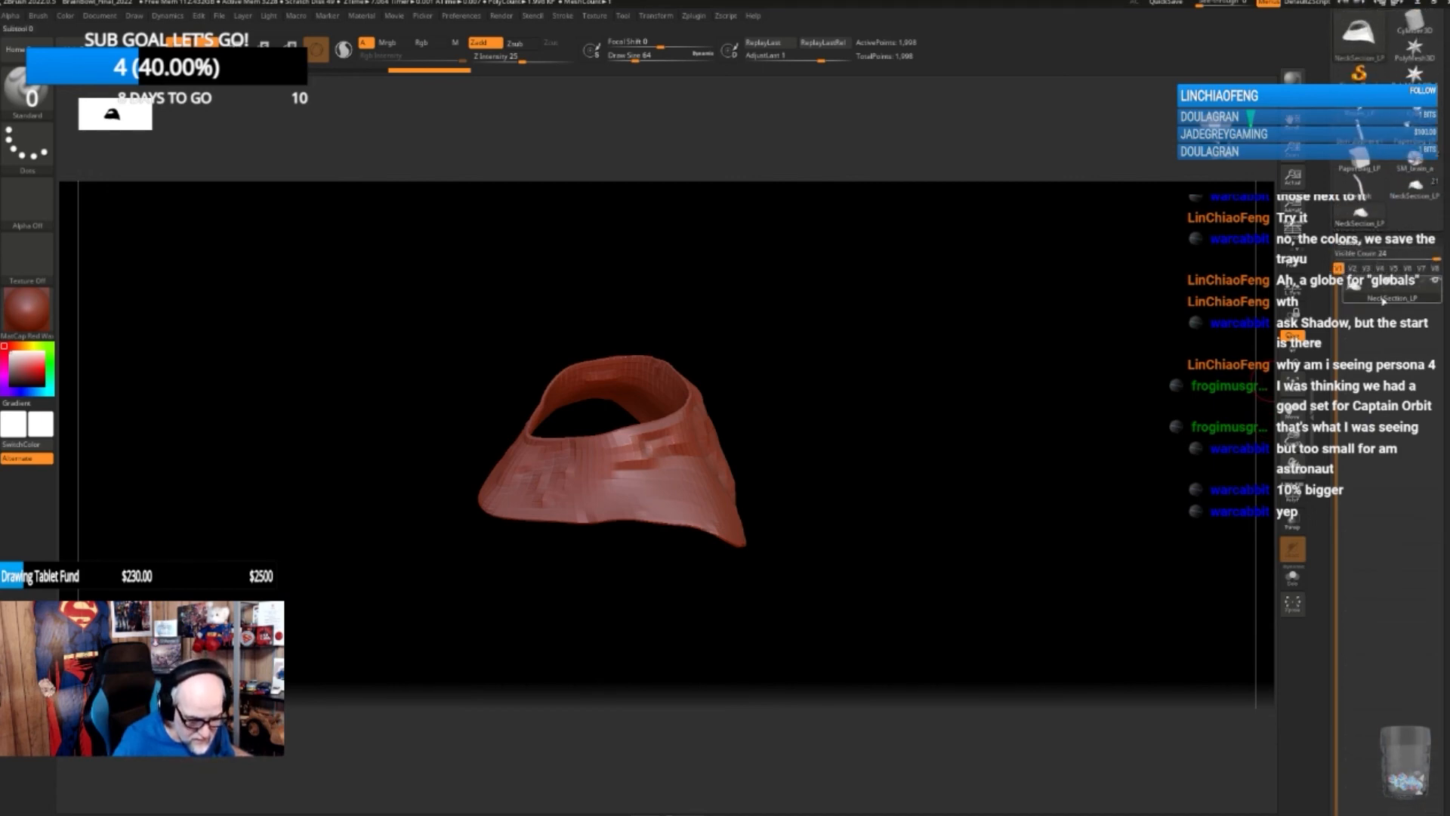
{"action": "mouse_move", "coordinate": [1383, 300]}
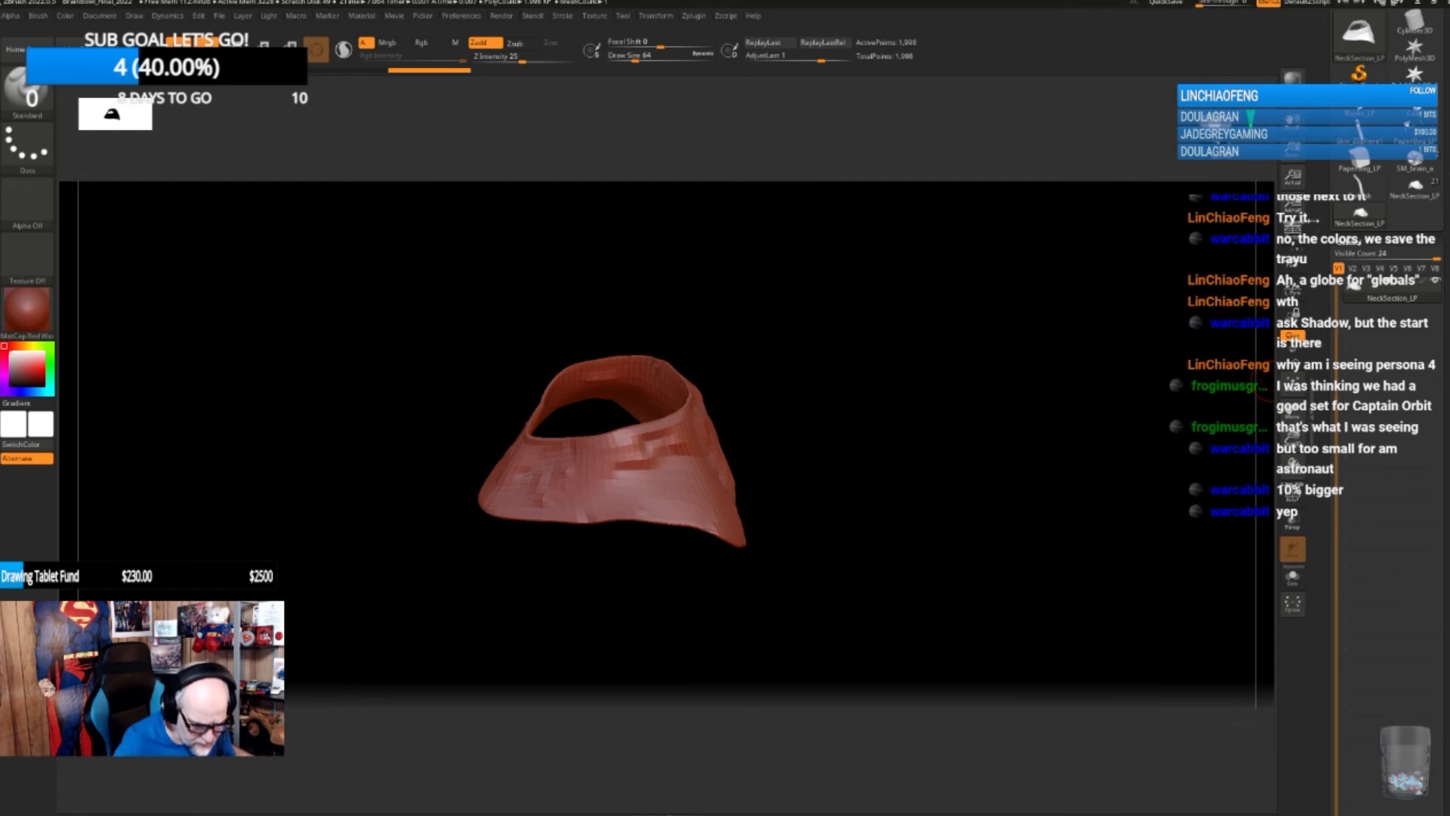
{"action": "mouse_move", "coordinate": [1359, 167]}
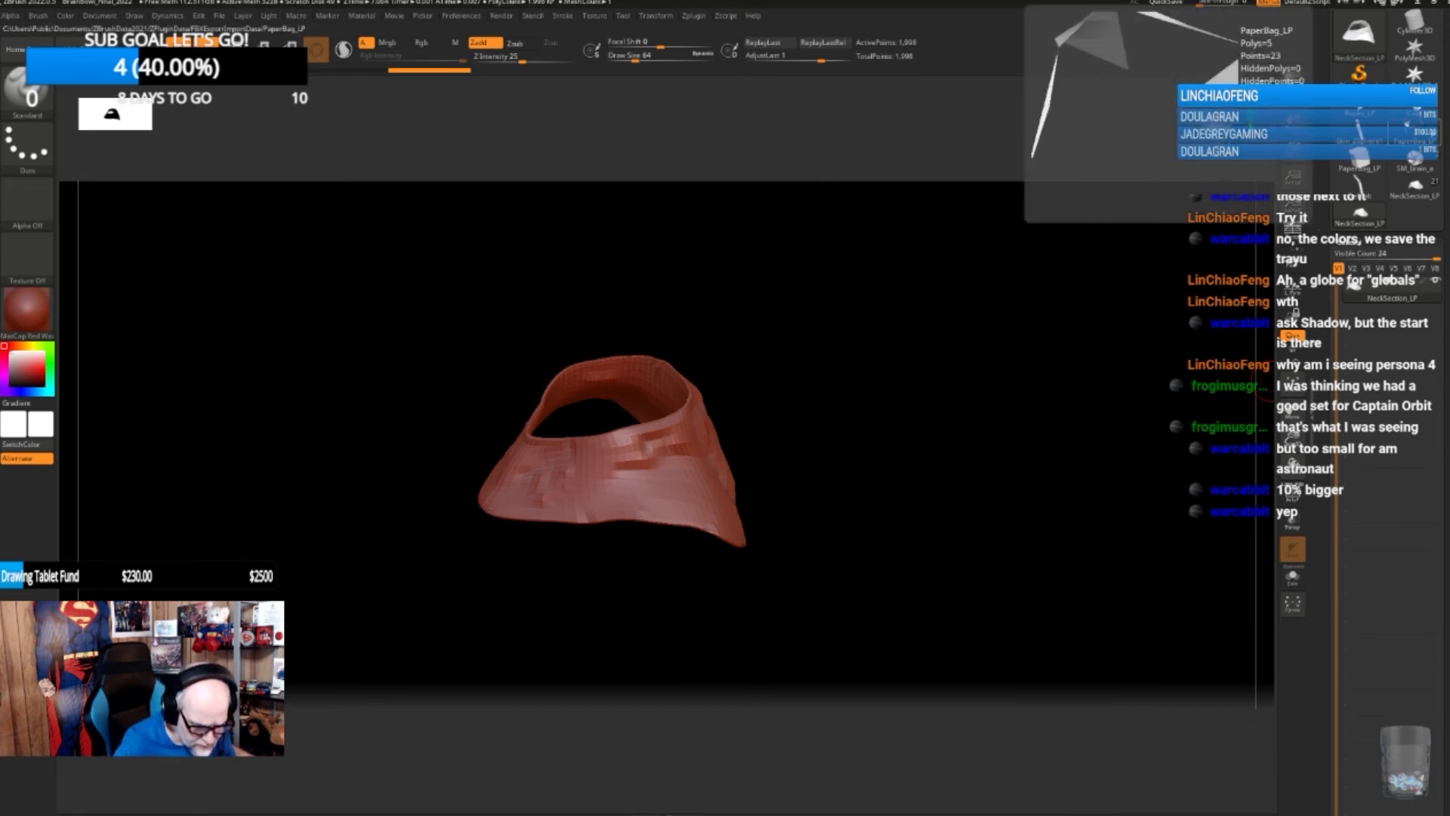
{"action": "mouse_move", "coordinate": [1426, 157]}
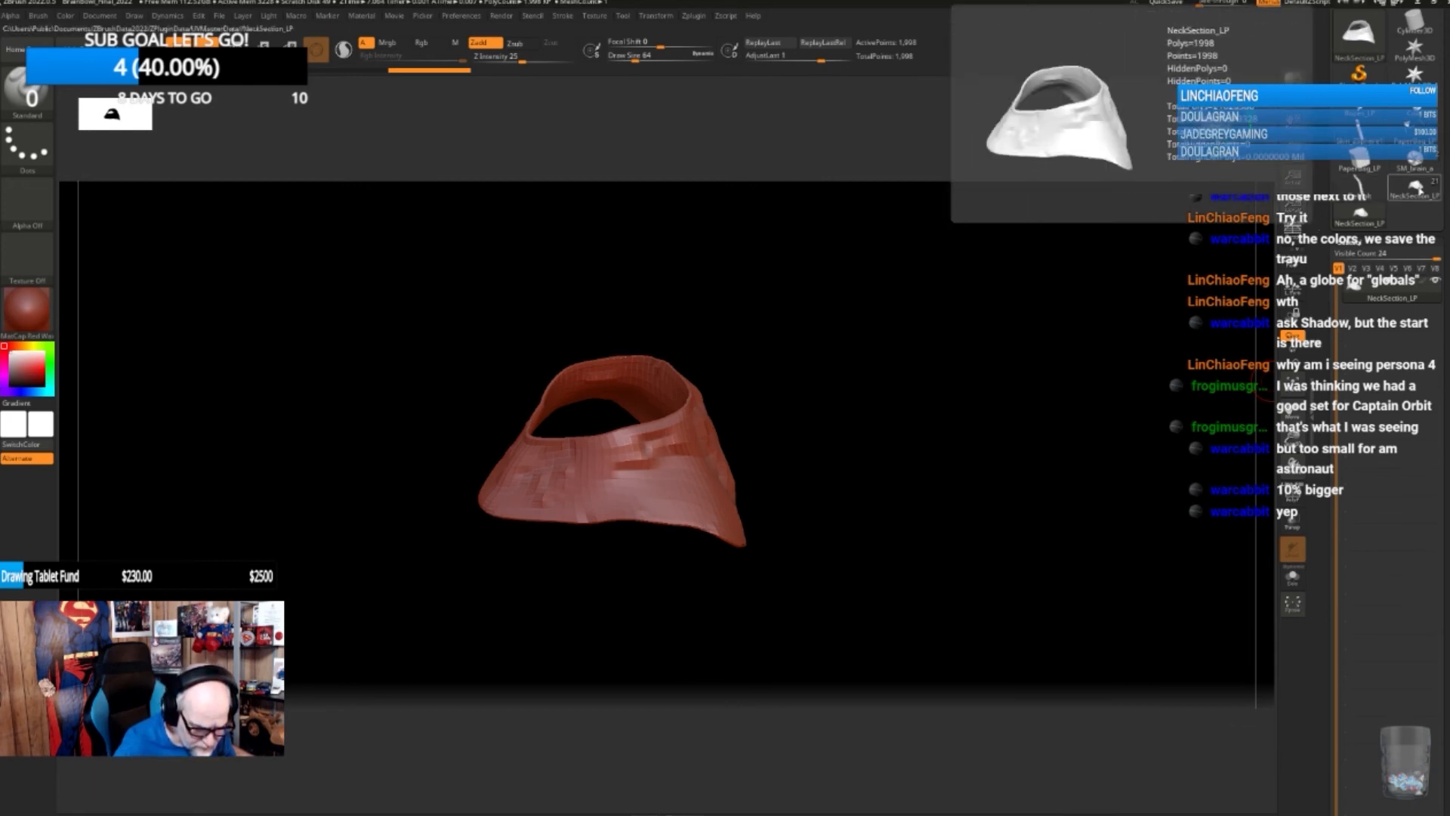
{"action": "left_click", "coordinate": [1417, 186]}
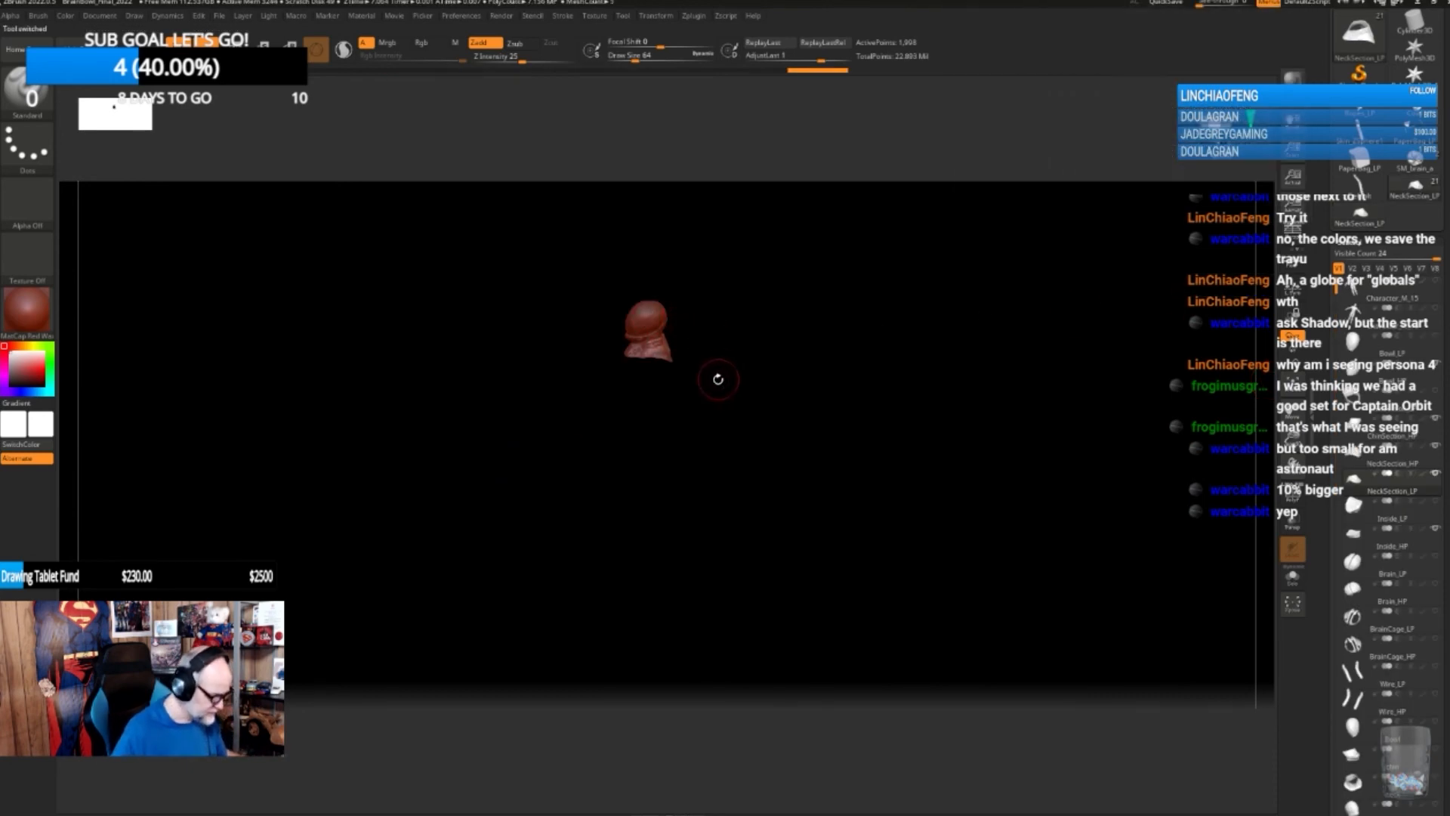
{"action": "right_click_drag", "start_coordinate": [718, 377], "coordinate": [830, 422], "text": "ctrl"}
{"action": "right_click_drag", "start_coordinate": [929, 285], "coordinate": [900, 502], "text": "alt"}
{"action": "right_click_drag", "start_coordinate": [881, 432], "coordinate": [897, 463], "text": "alt"}
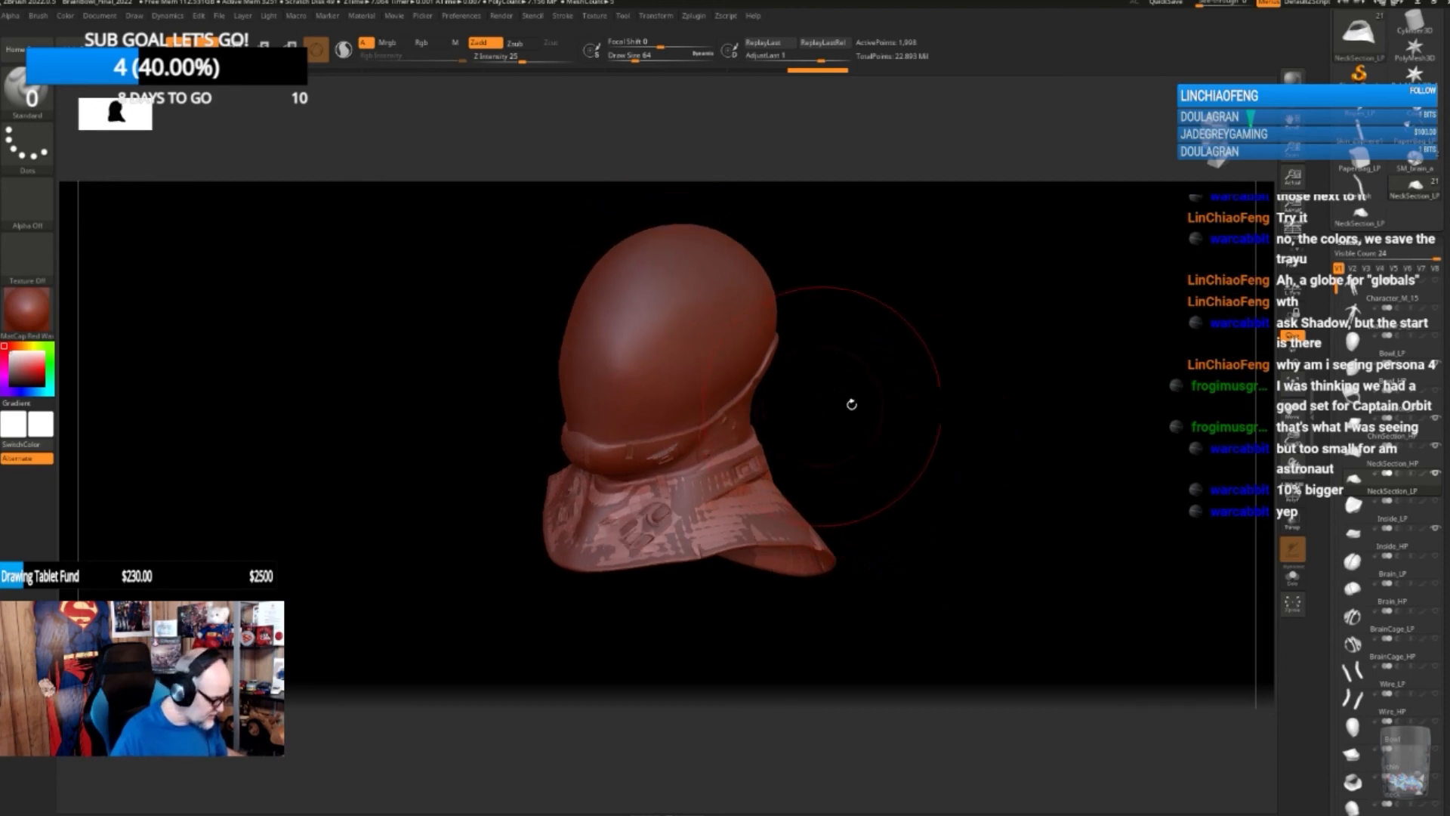
- Select the NeckSection_HP subtool and inspect the detailed neck under the helmet from the side
{"action": "left_click", "coordinate": [1364, 469]}
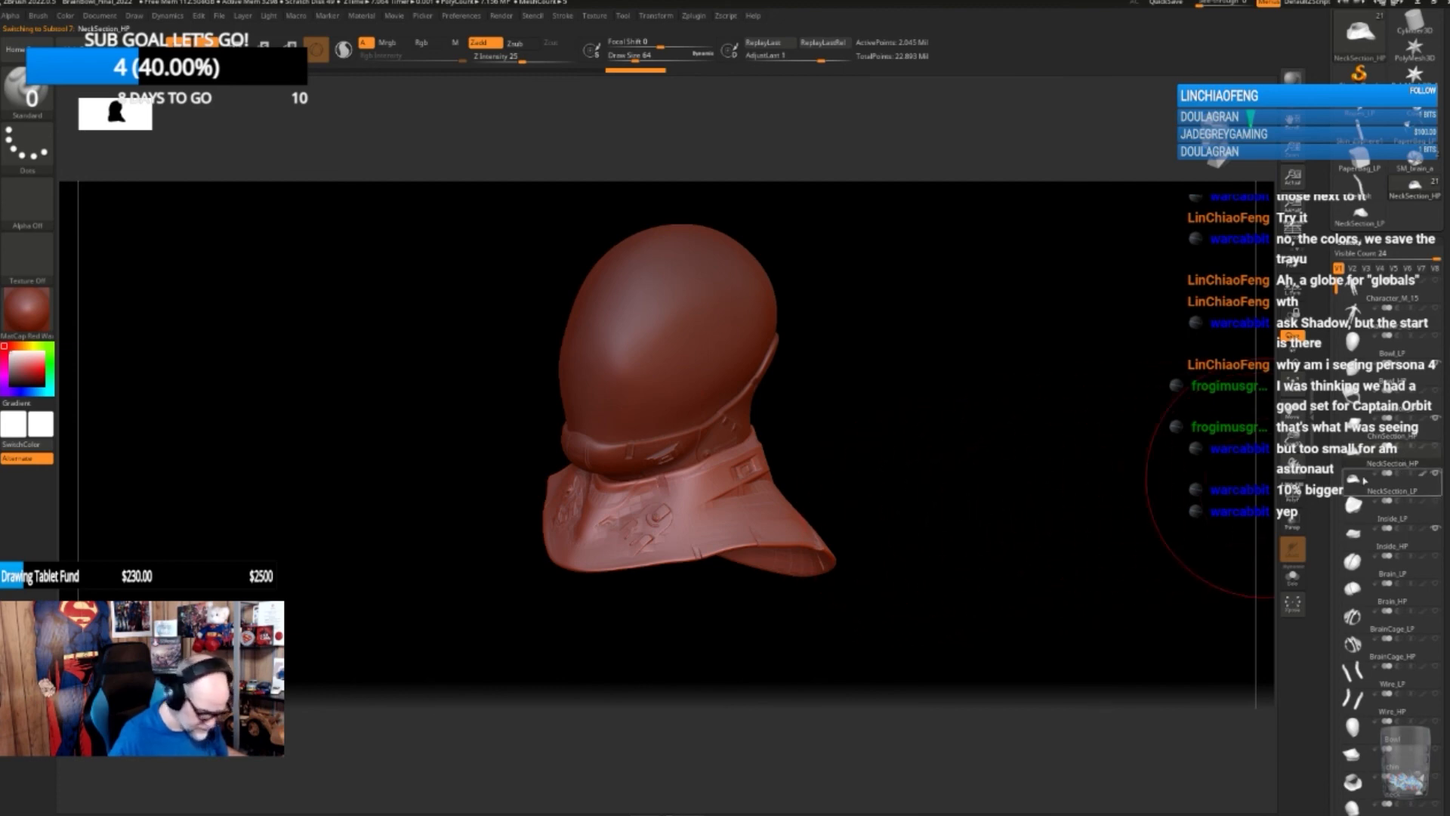
{"action": "mouse_move", "coordinate": [1414, 461]}
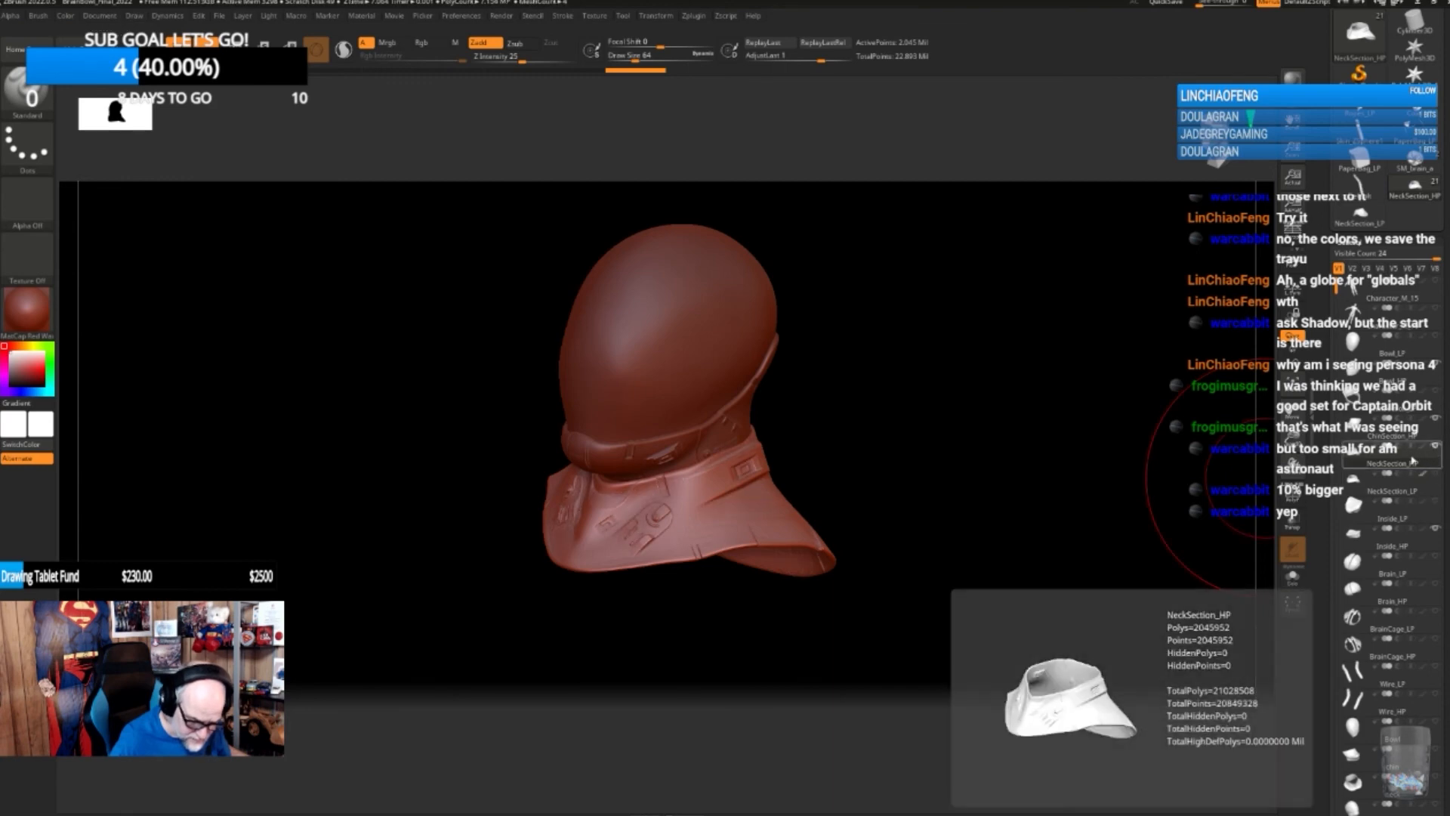
{"action": "mouse_move", "coordinate": [952, 472]}
{"action": "left_mouse_down"}
{"action": "mouse_move", "coordinate": [917, 466]}
{"action": "mouse_move", "coordinate": [936, 482]}
{"action": "mouse_move", "coordinate": [867, 479]}
{"action": "mouse_move", "coordinate": [832, 496]}
{"action": "left_mouse_up"}
{"action": "mouse_move", "coordinate": [726, 509]}
{"action": "left_mouse_down"}
{"action": "mouse_move", "coordinate": [997, 508]}
{"action": "mouse_move", "coordinate": [981, 508]}
{"action": "mouse_move", "coordinate": [1108, 481]}
{"action": "mouse_move", "coordinate": [890, 492]}
{"action": "left_mouse_up"}
- Save the ZBrush project over the existing BrainBowl_Final_2022 file and close ZBrush
{"action": "key", "text": "ctrl+s"}
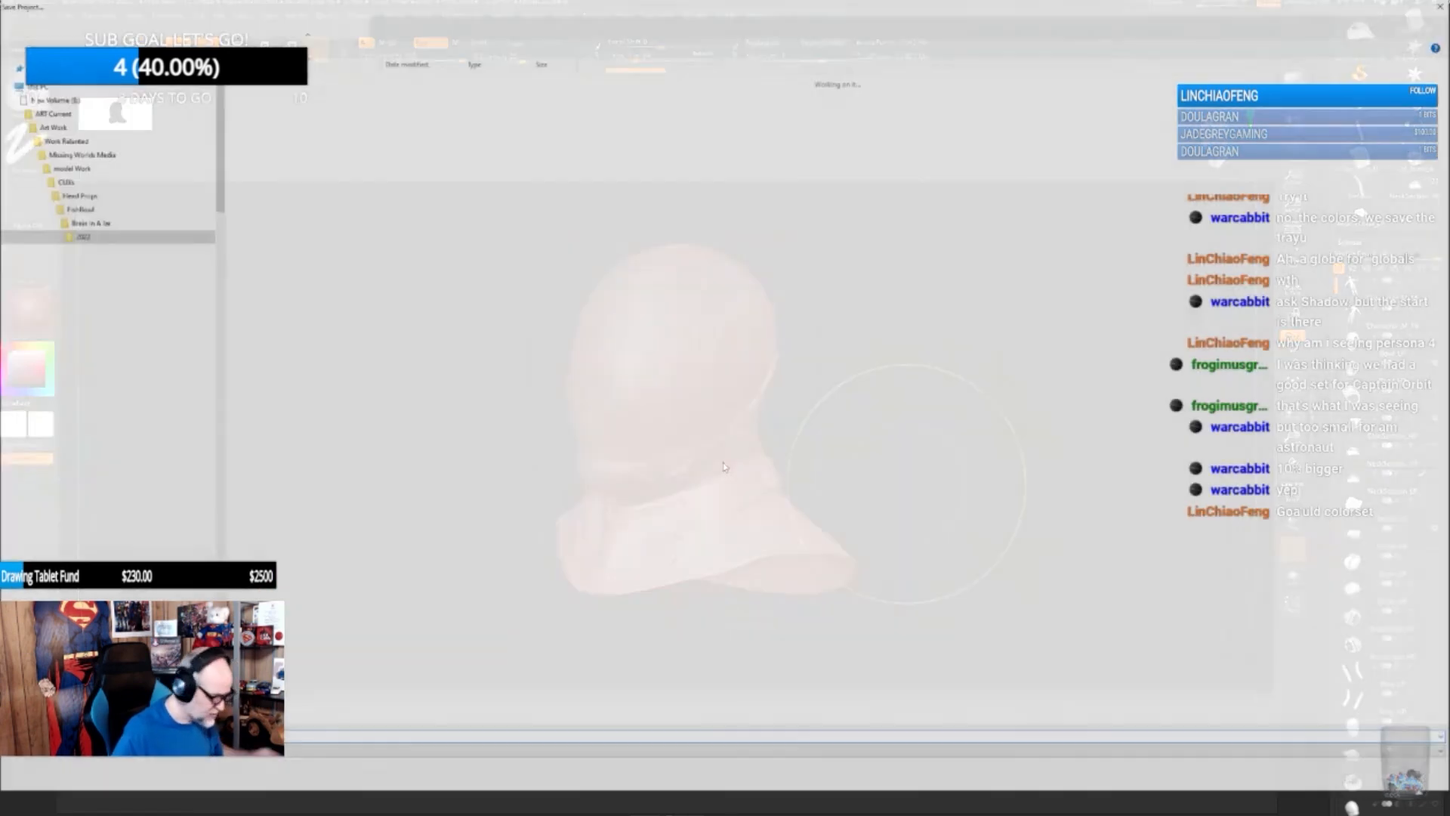
{"action": "left_click", "coordinate": [341, 129]}
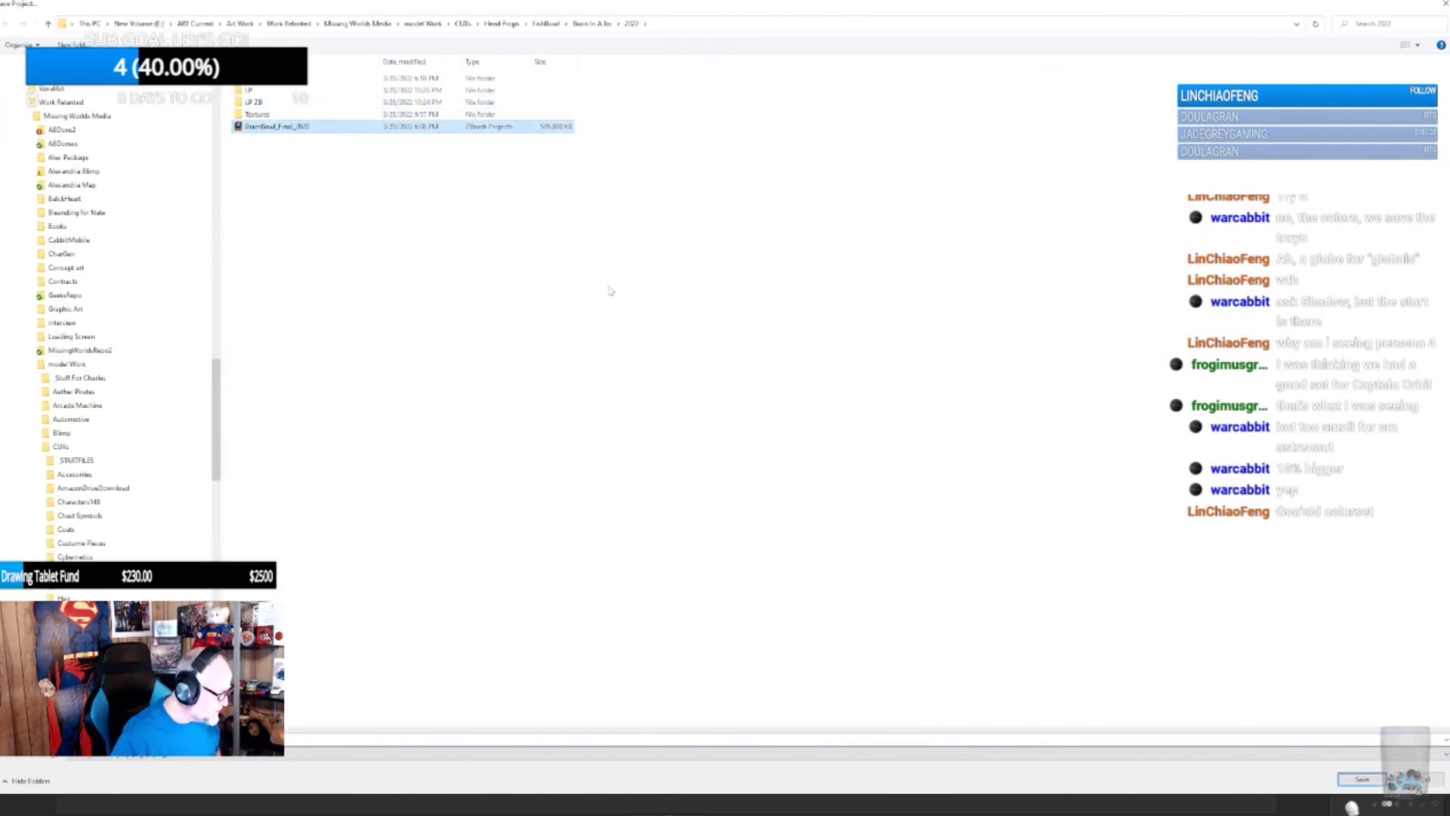
{"action": "left_click", "coordinate": [1362, 779]}
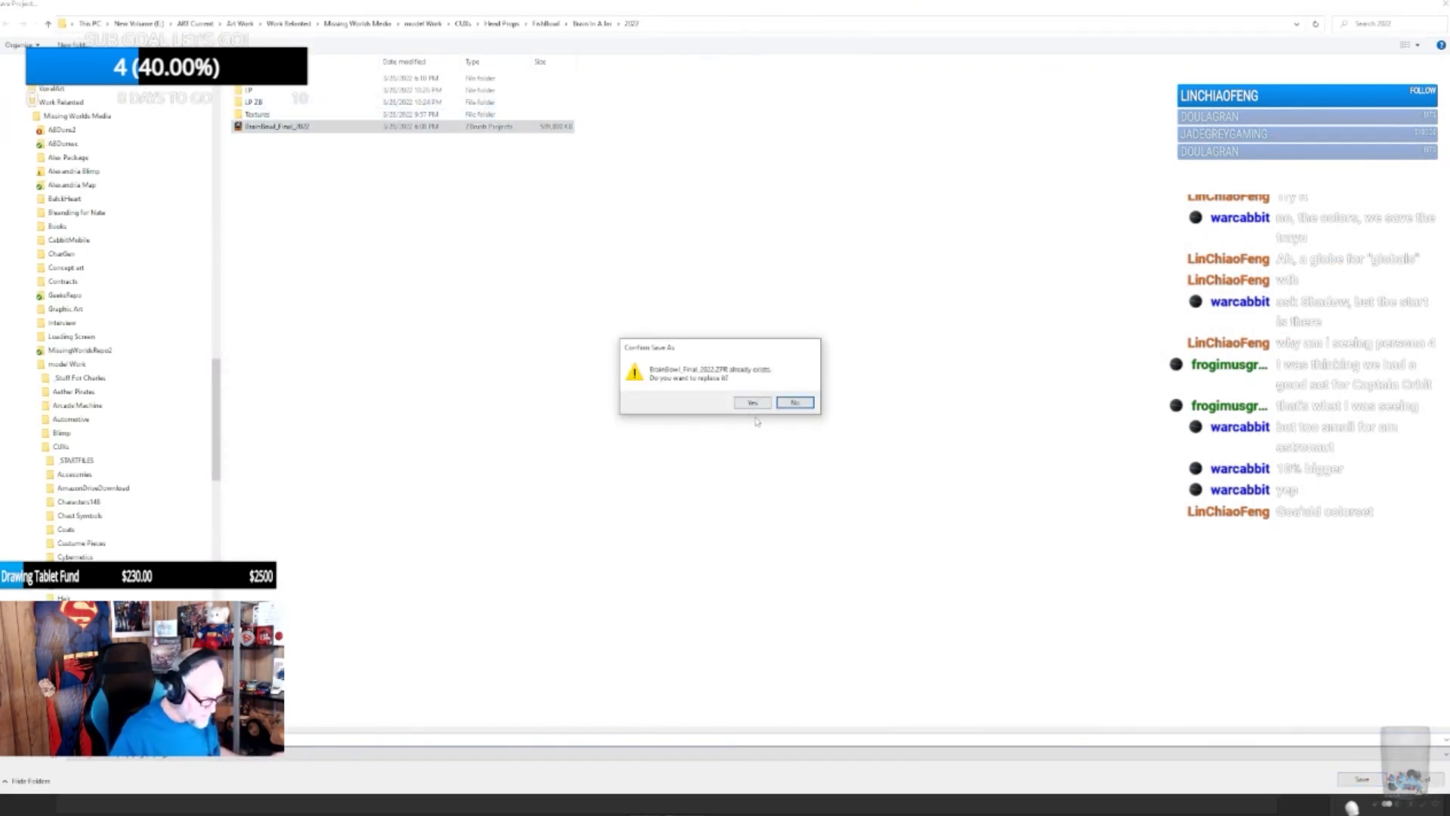
{"action": "left_click", "coordinate": [753, 403]}
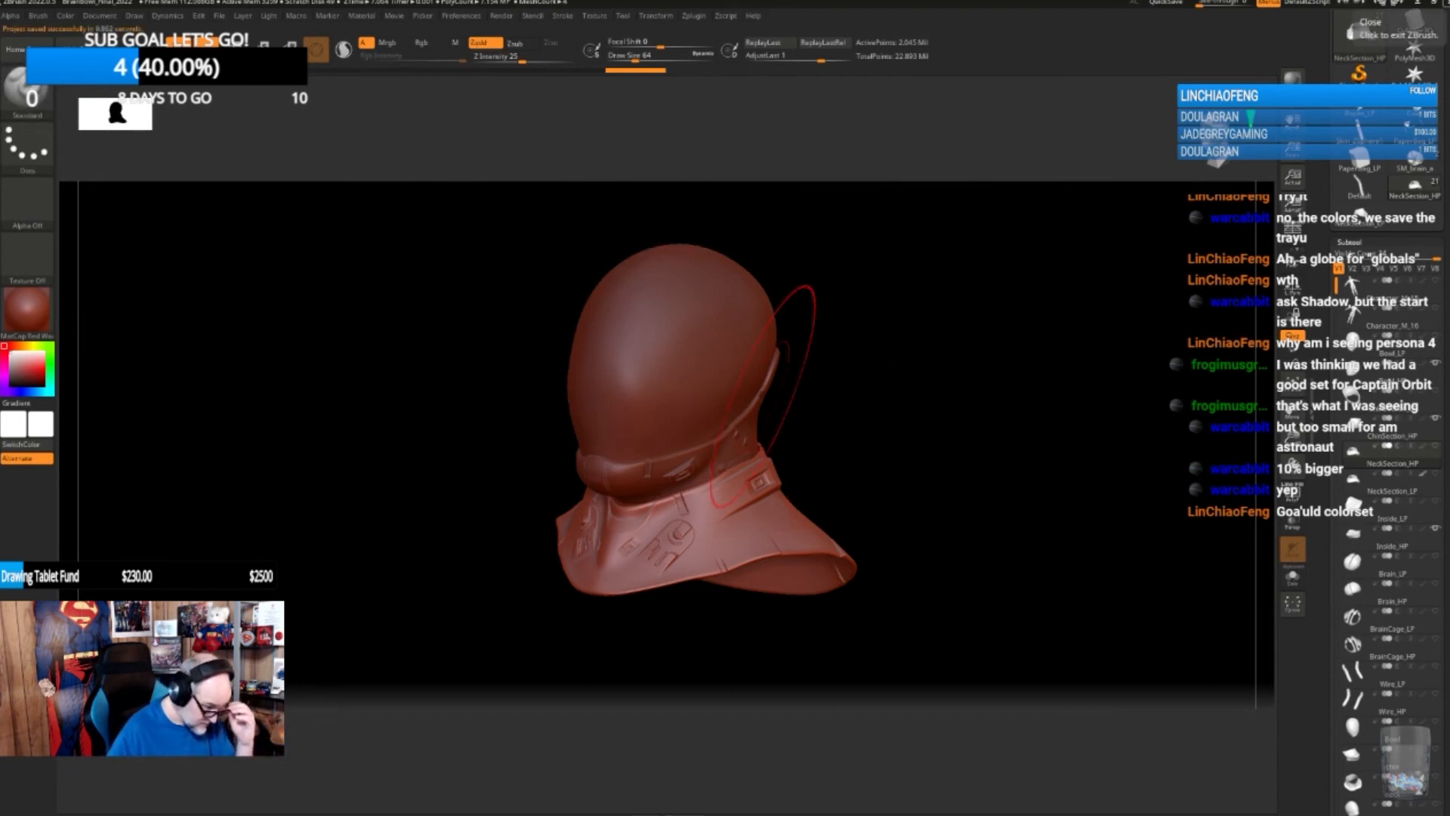
{"action": "left_click", "coordinate": [1434, 3]}
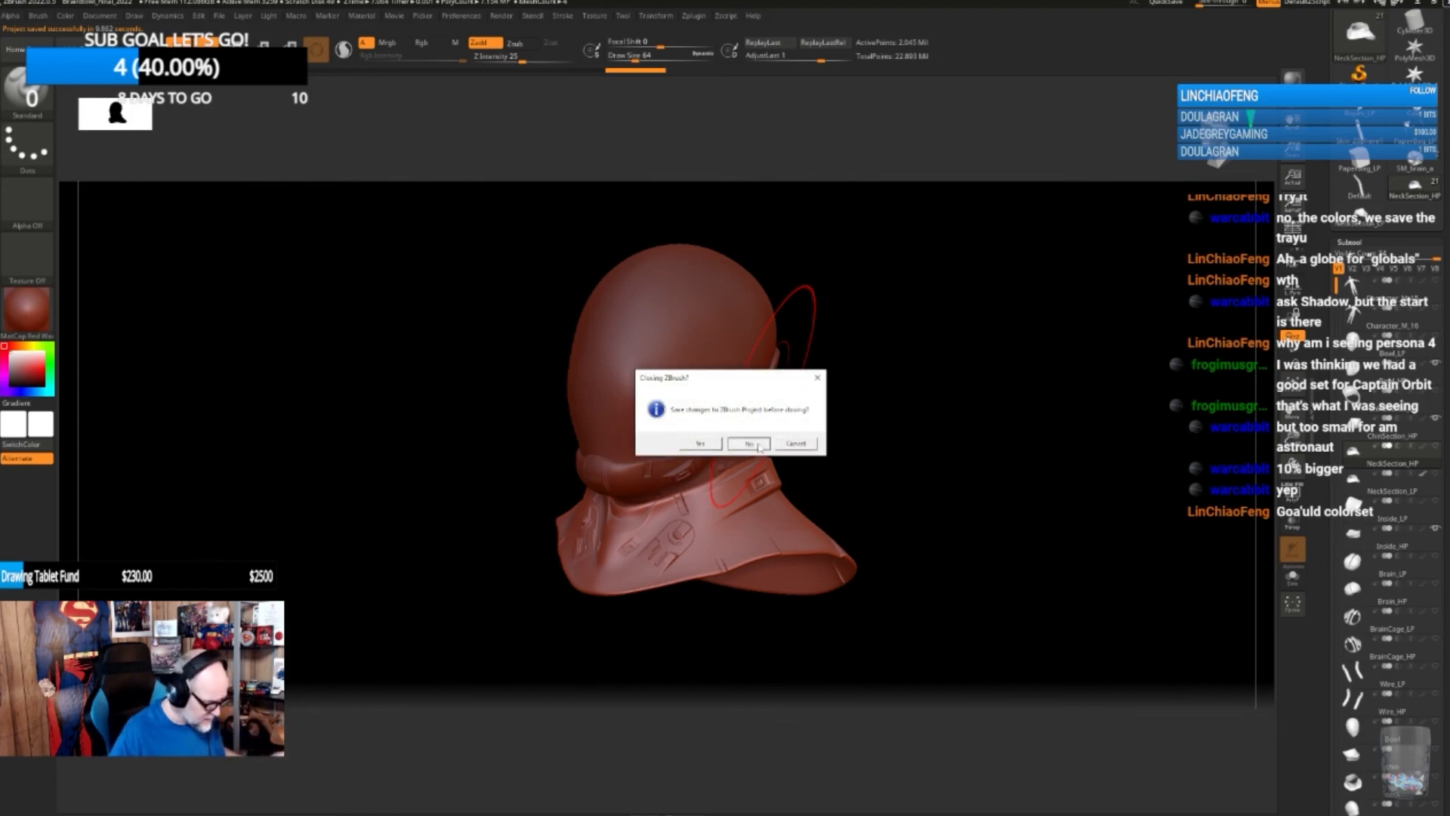
{"action": "left_click", "coordinate": [701, 443]}
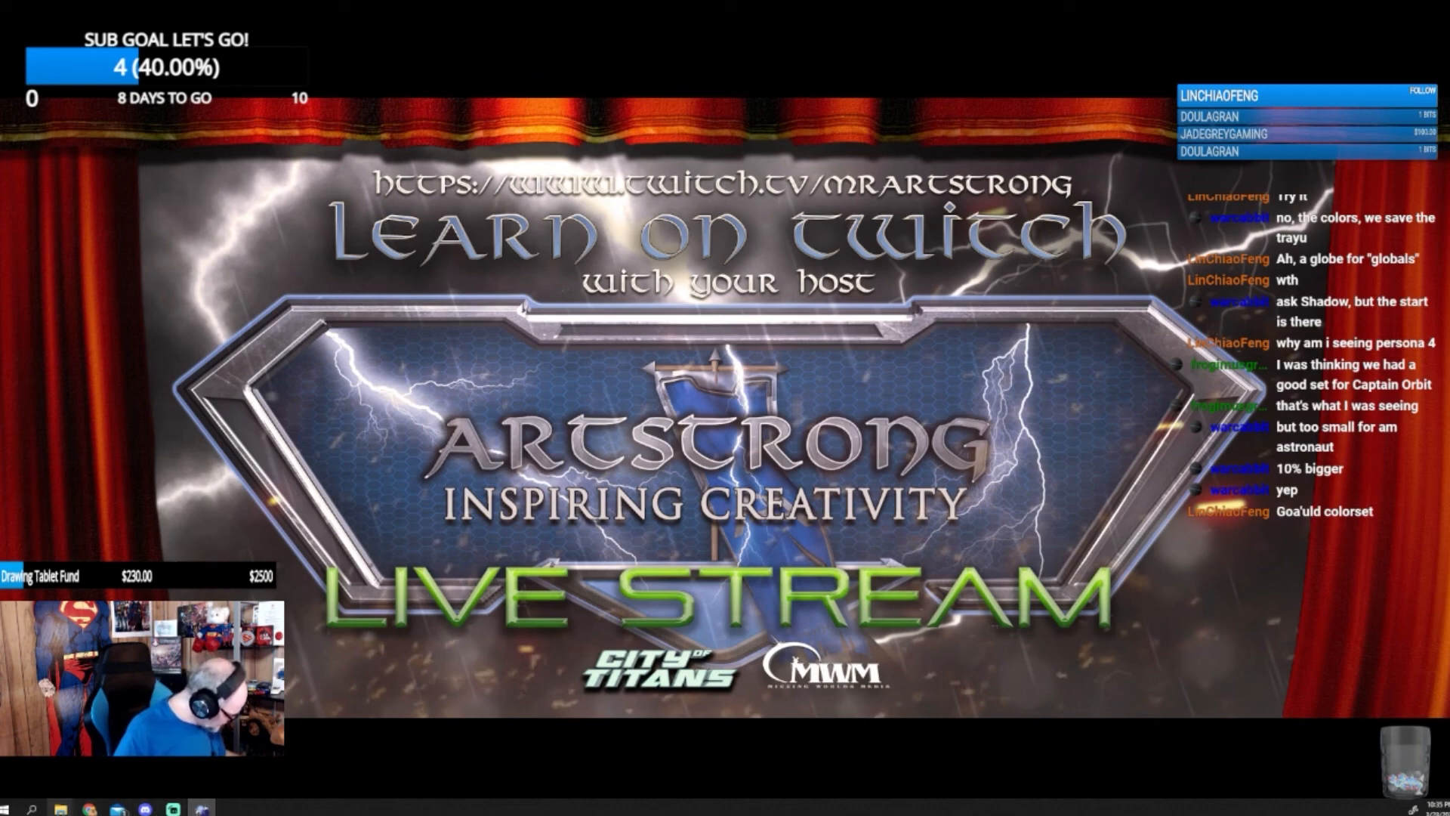
- Switch to File Explorer, go to the Arm Cannons folder inside Weapons and maximize the window
{"action": "left_click", "coordinate": [60, 809]}
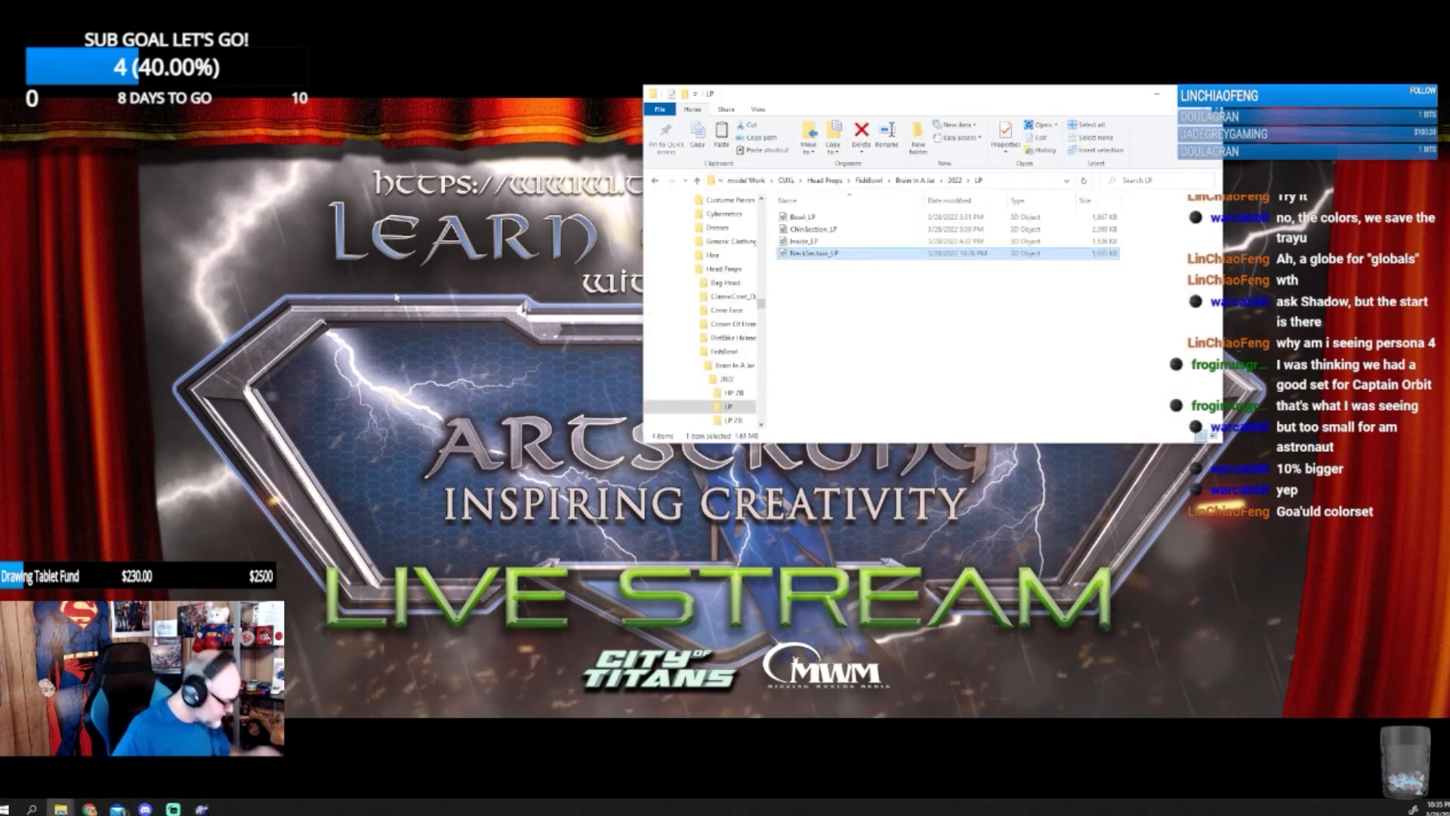
{"action": "left_click_drag", "start_coordinate": [934, 87], "coordinate": [666, 152]}
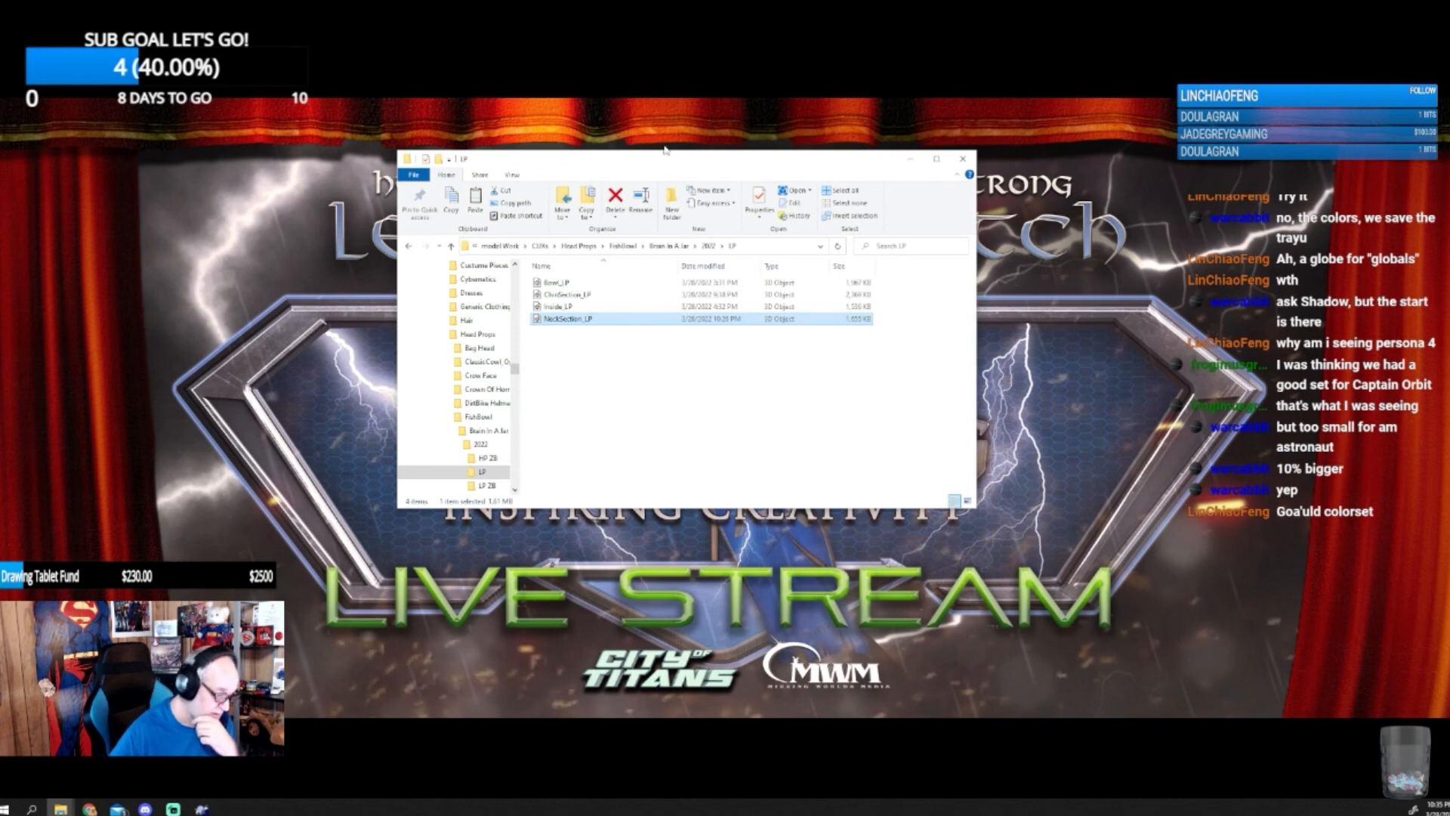
{"action": "left_click", "coordinate": [540, 246]}
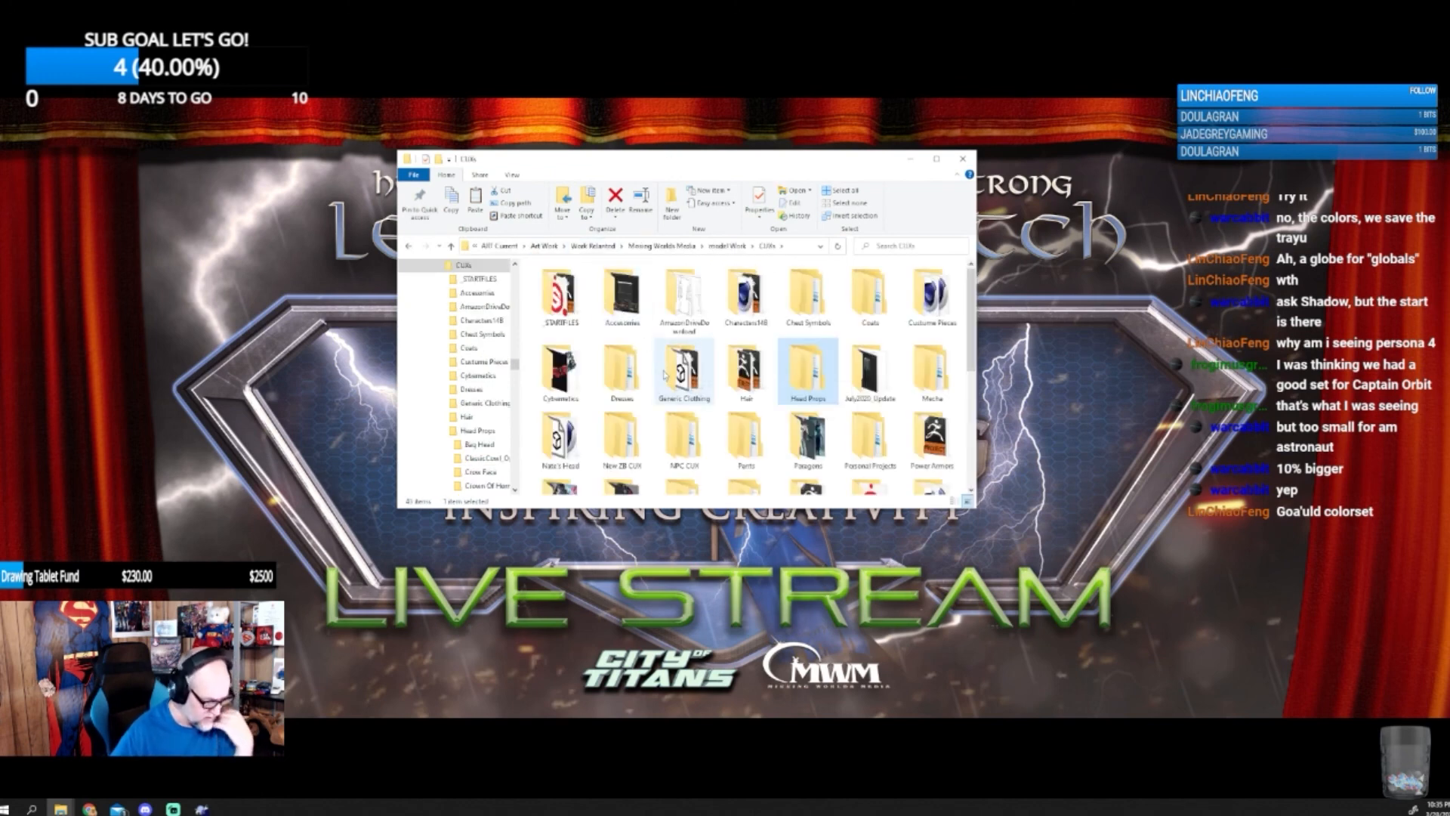
{"action": "scroll", "coordinate": [729, 449], "scroll_direction": "down", "scroll_amount": 2}
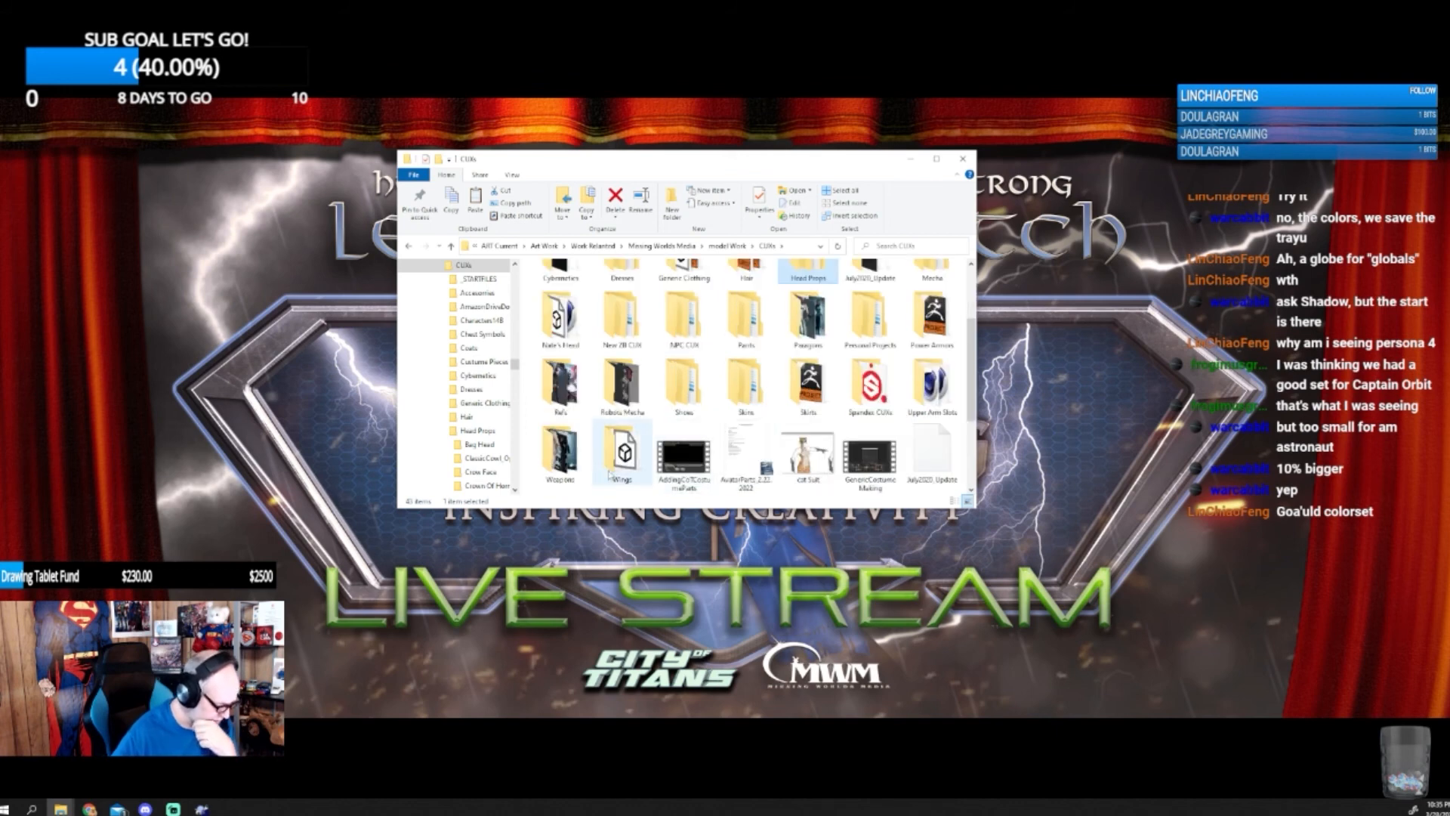
{"action": "double_click", "coordinate": [560, 453]}
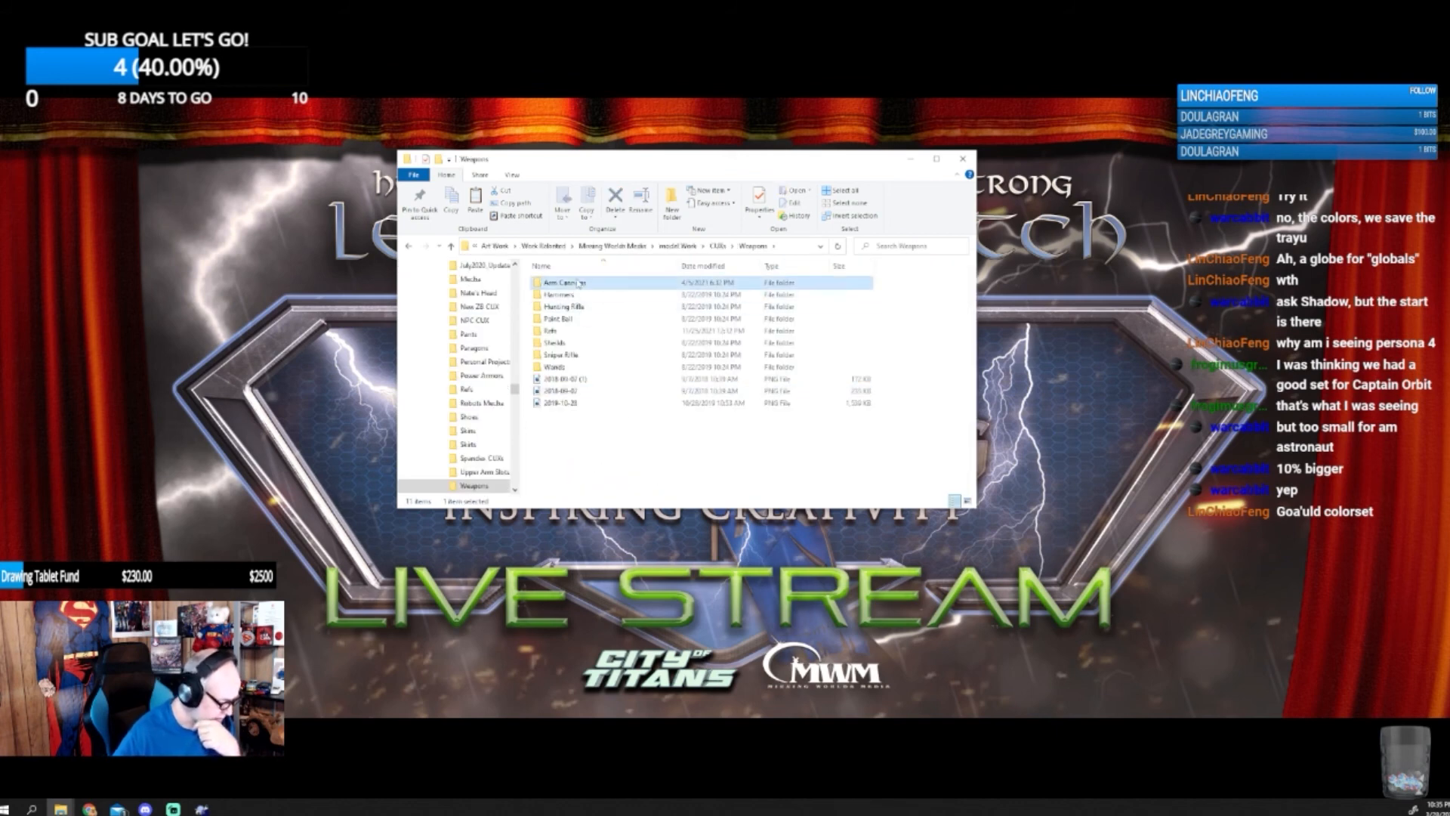
{"action": "double_click", "coordinate": [580, 283]}
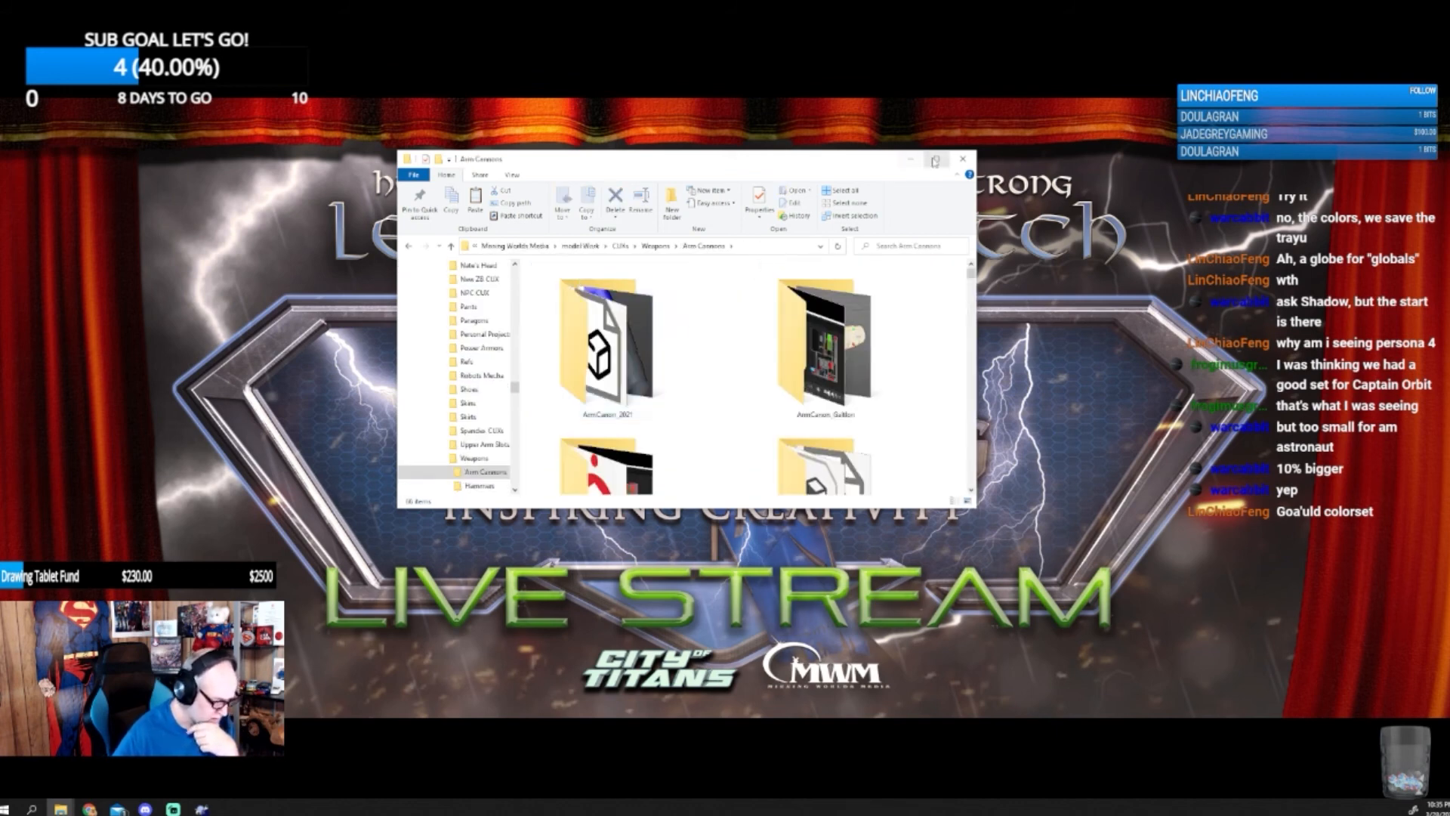
{"action": "left_click", "coordinate": [935, 161]}
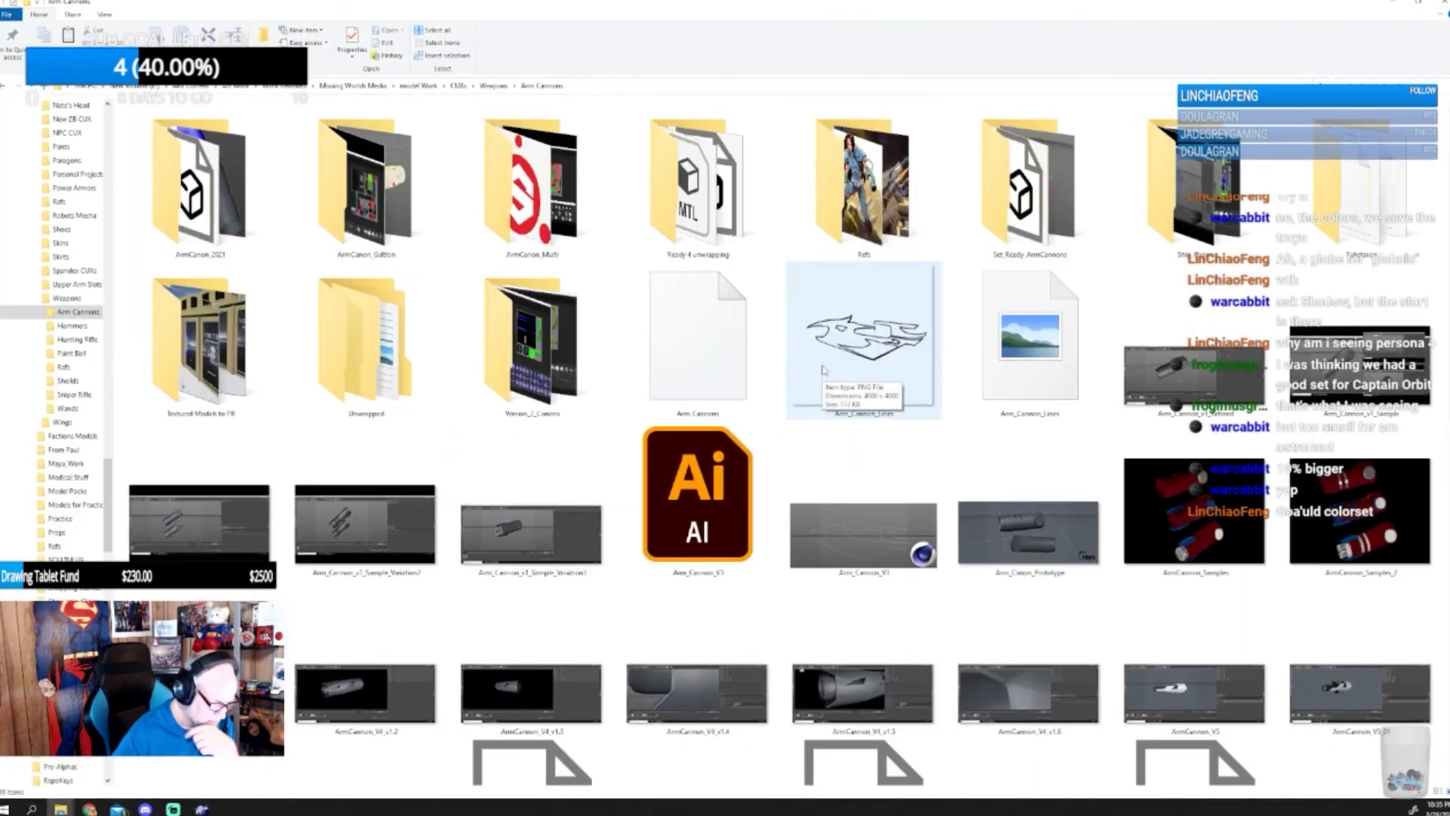
- Look through the arm cannon files, open the ArmCanon_2021 folder and return to the Arm Cannons folder
{"action": "scroll", "coordinate": [771, 427], "scroll_direction": "down", "scroll_amount": 5}
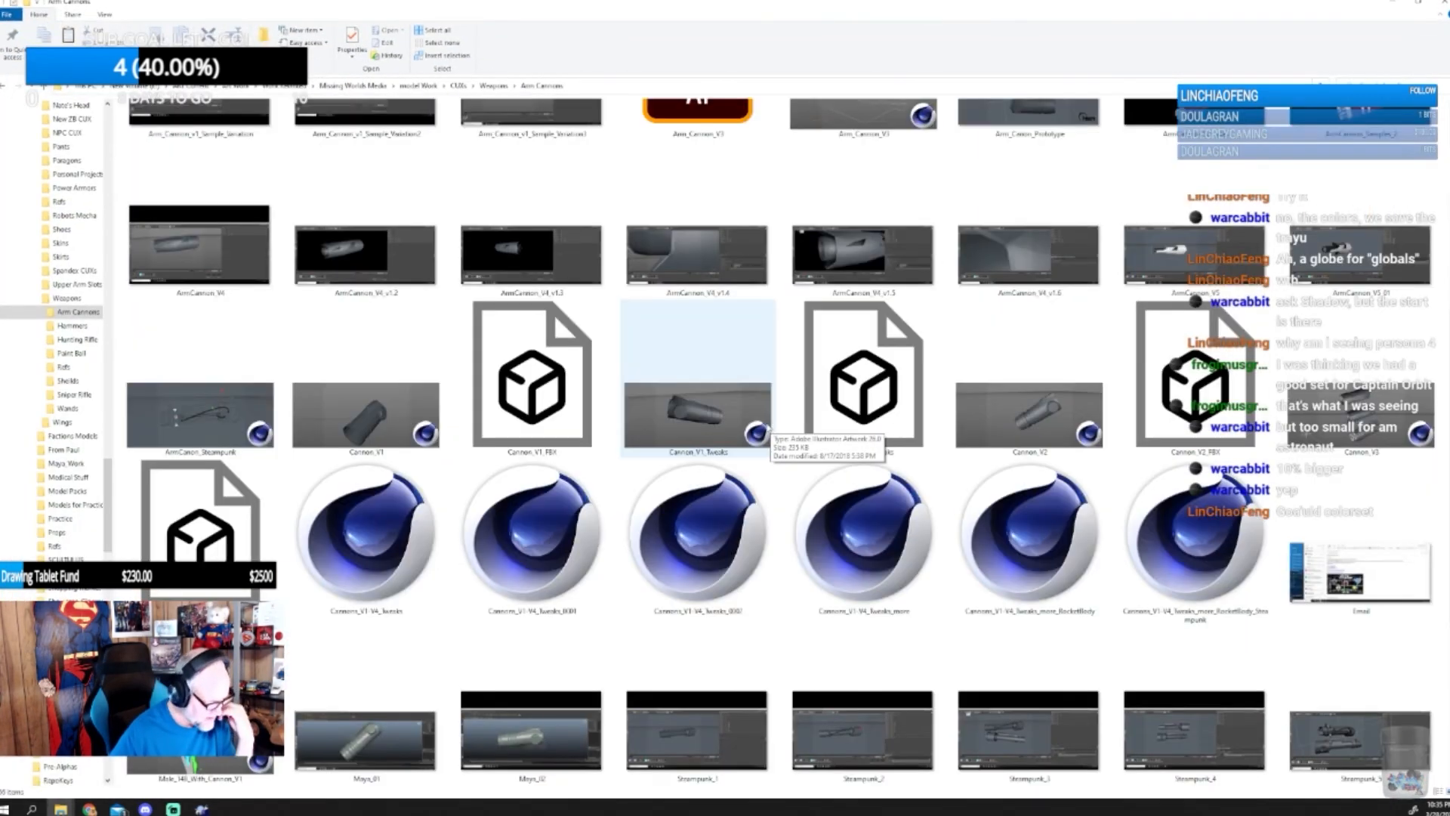
{"action": "scroll", "coordinate": [693, 439], "scroll_direction": "up", "scroll_amount": 3}
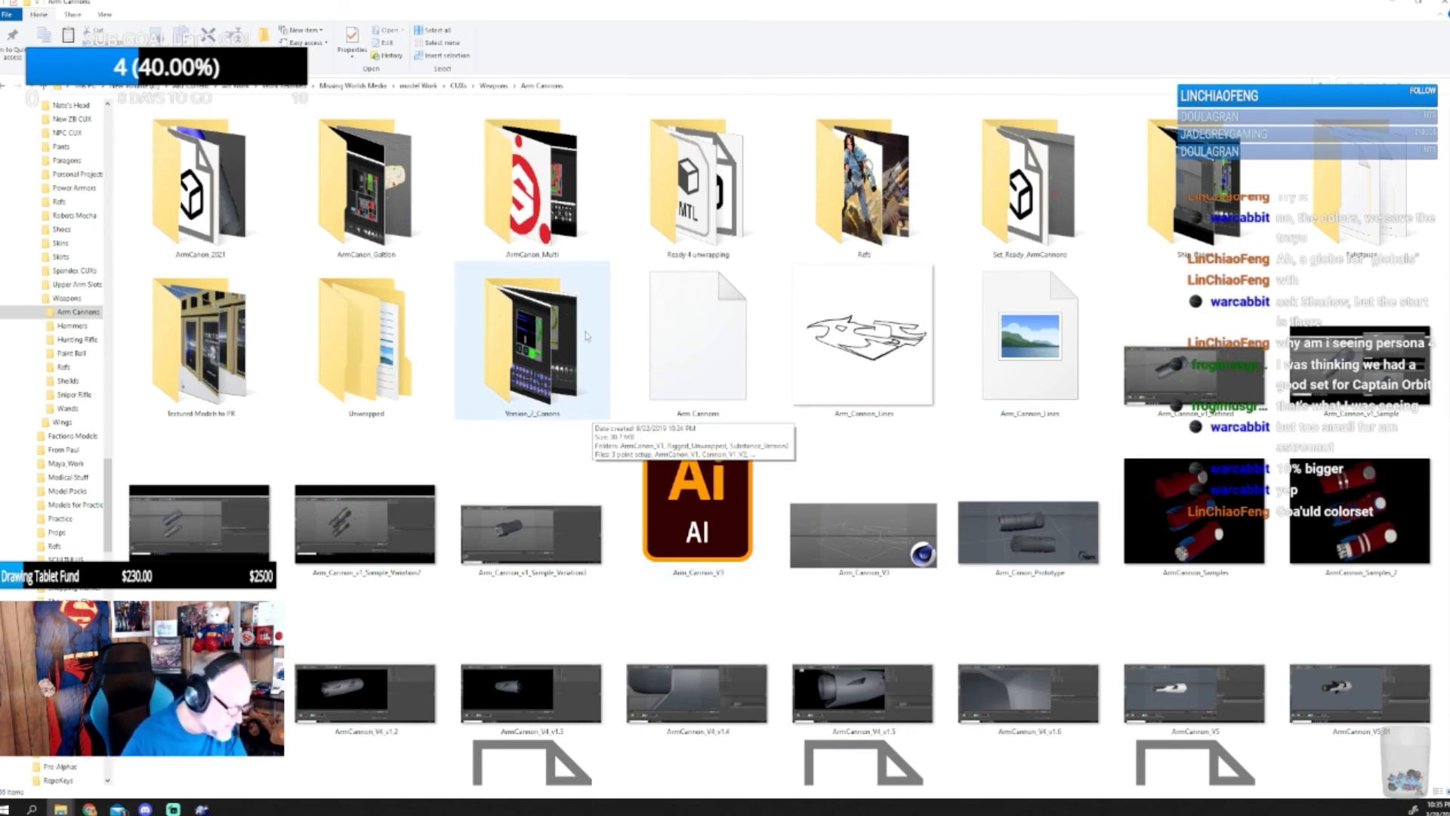
{"action": "double_click", "coordinate": [230, 213]}
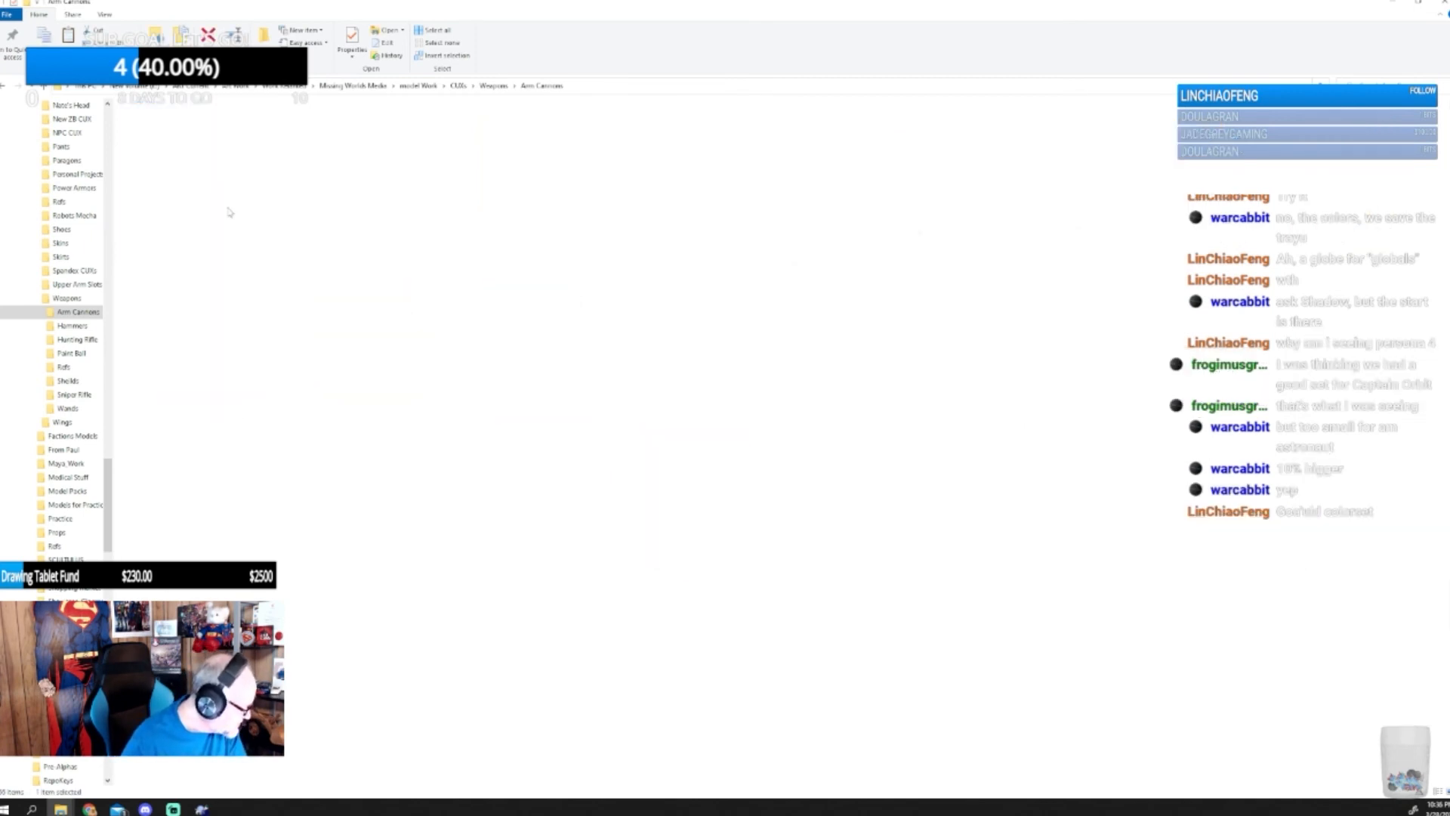
{"action": "left_click", "coordinate": [543, 86]}
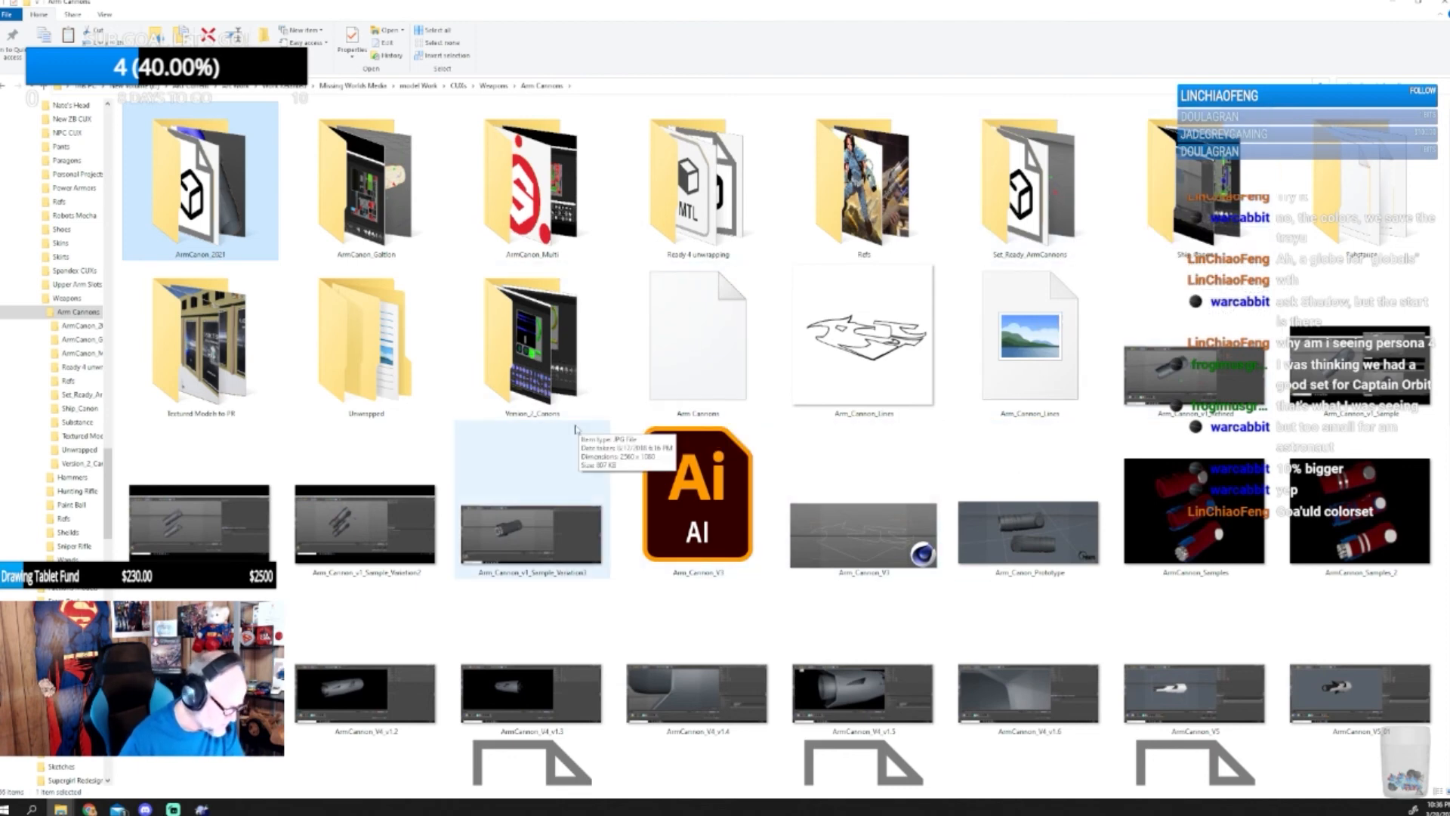
- Open the Textured Models folder, view the Concretebg2 banner image, close it and return to the Arm Cannons folder
{"action": "double_click", "coordinate": [234, 380]}
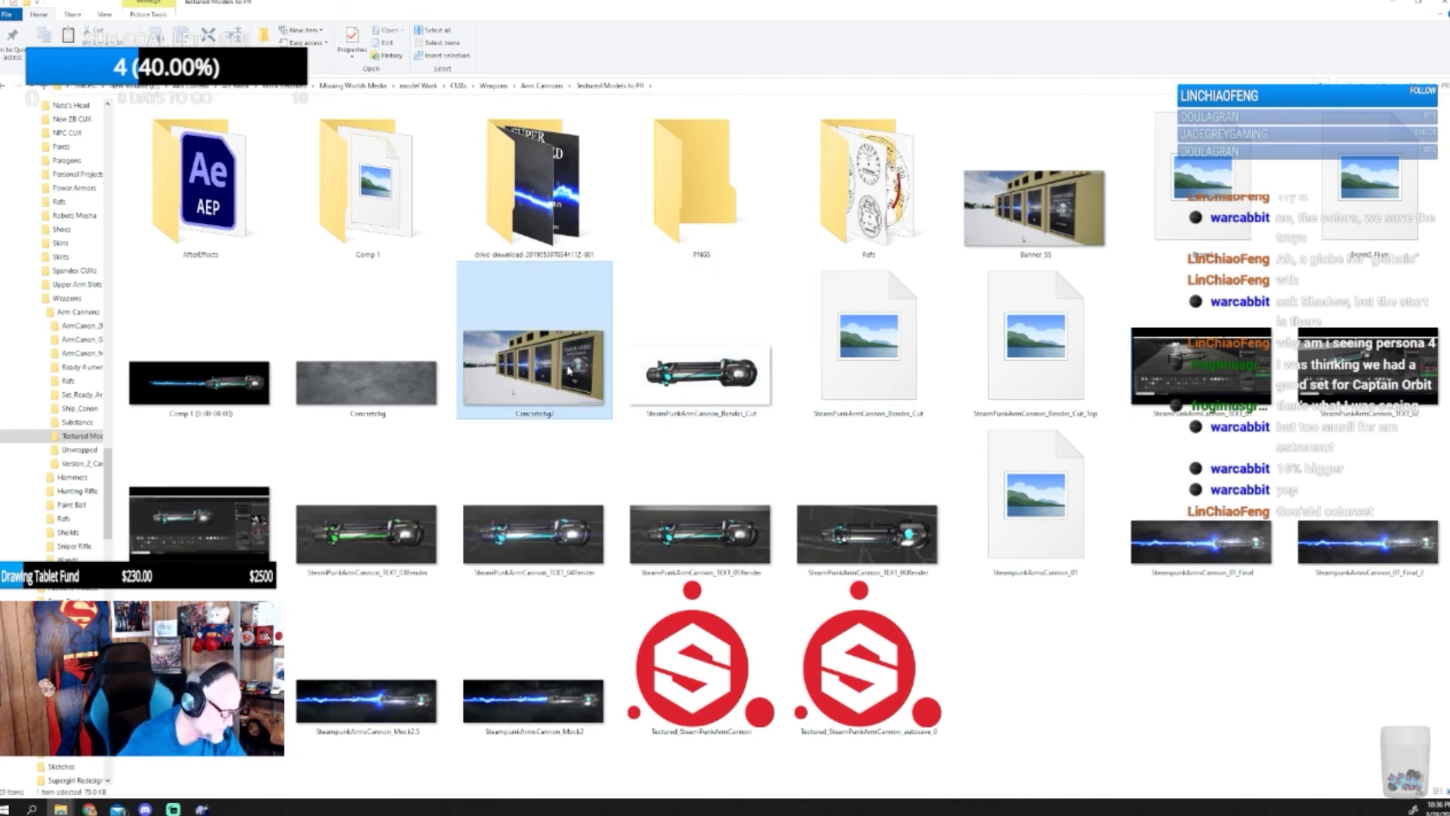
{"action": "right_click", "coordinate": [615, 368]}
{"action": "left_click", "coordinate": [613, 373]}
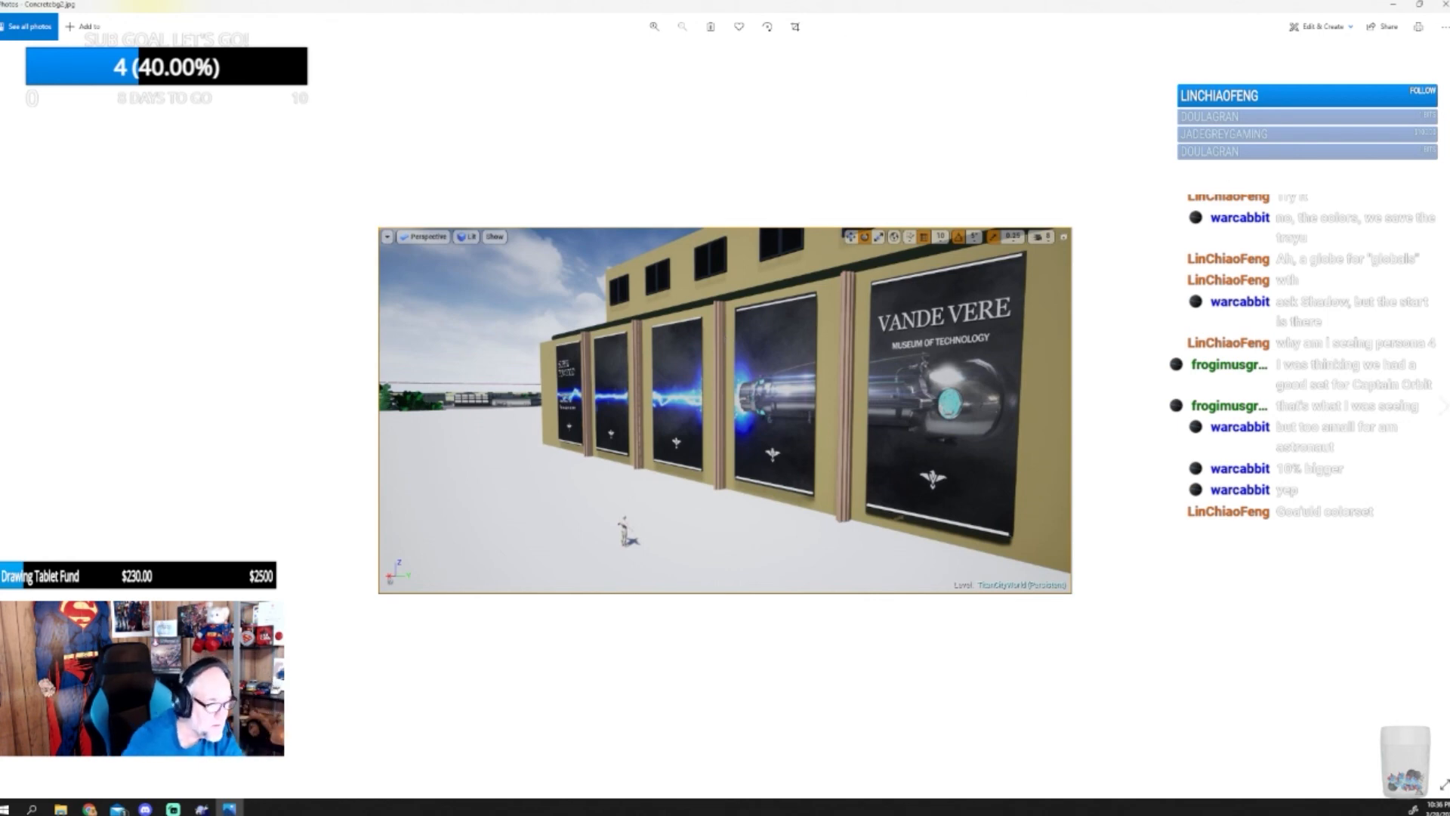
{"action": "left_click", "coordinate": [1442, 4]}
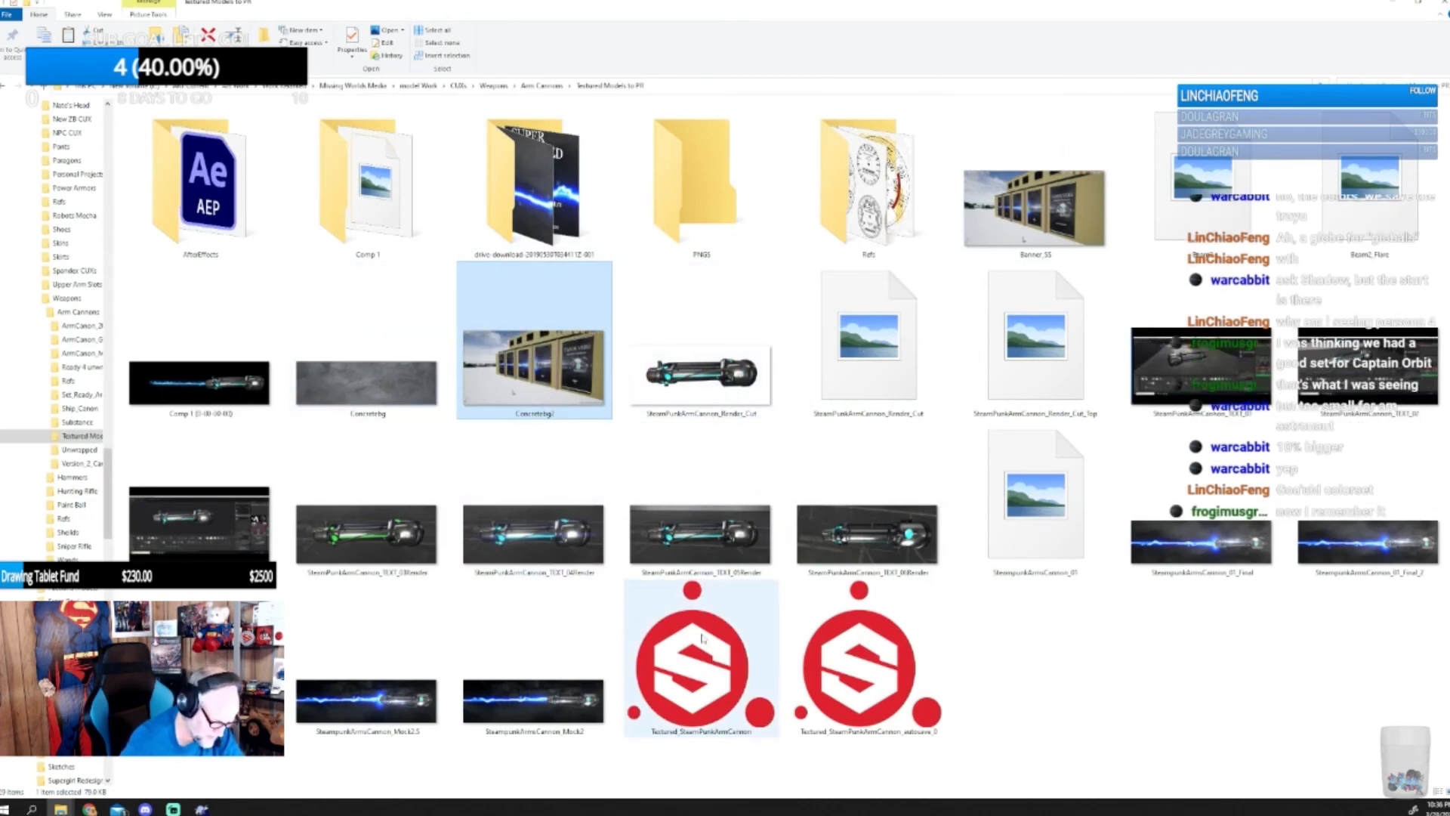
{"action": "left_click", "coordinate": [542, 85]}
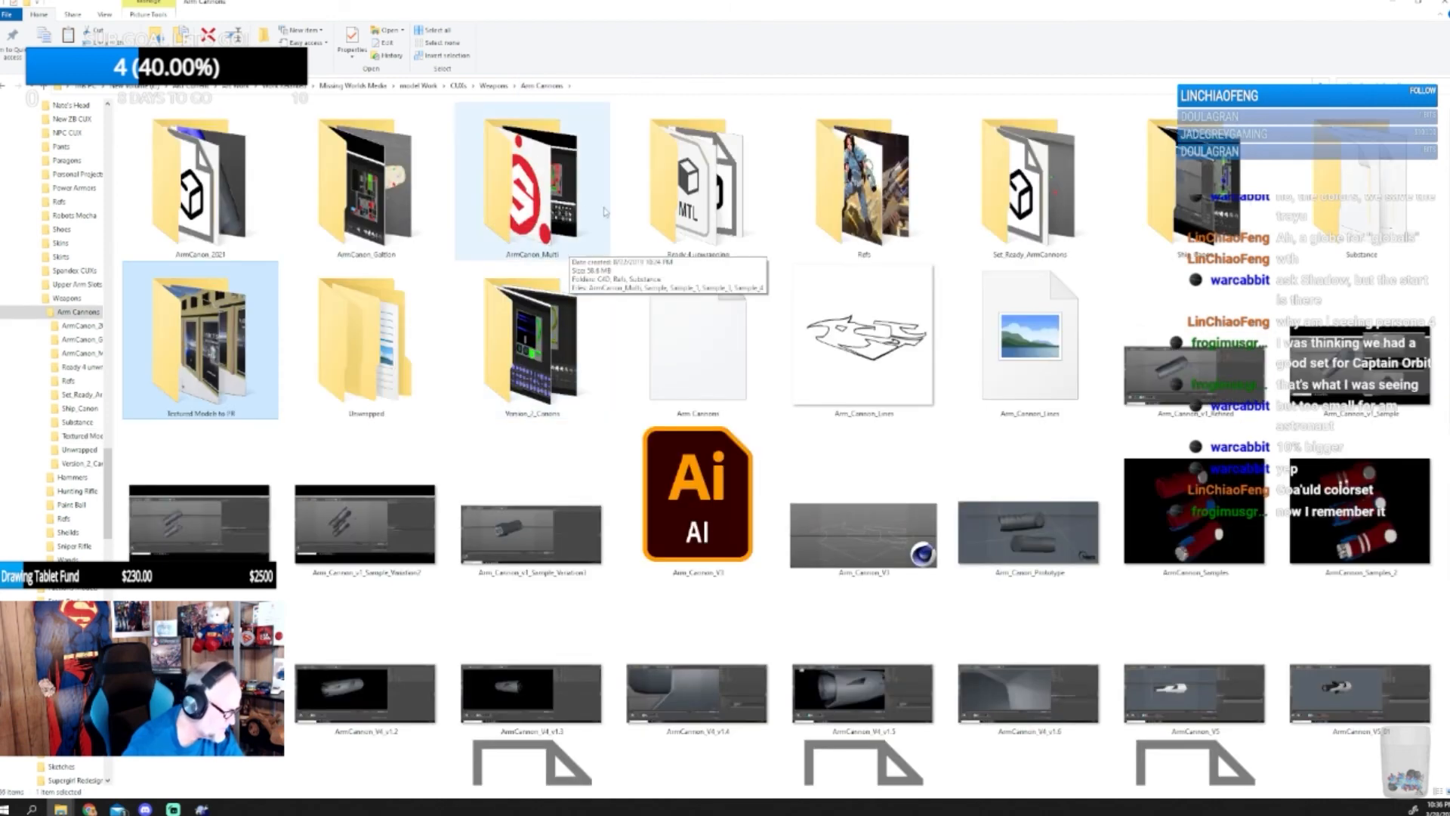
- Open the ArmCanon_Gatton folder, view the Sample_2 image of the textured cannon, close it and return to Arm Cannons
{"action": "double_click", "coordinate": [381, 199]}
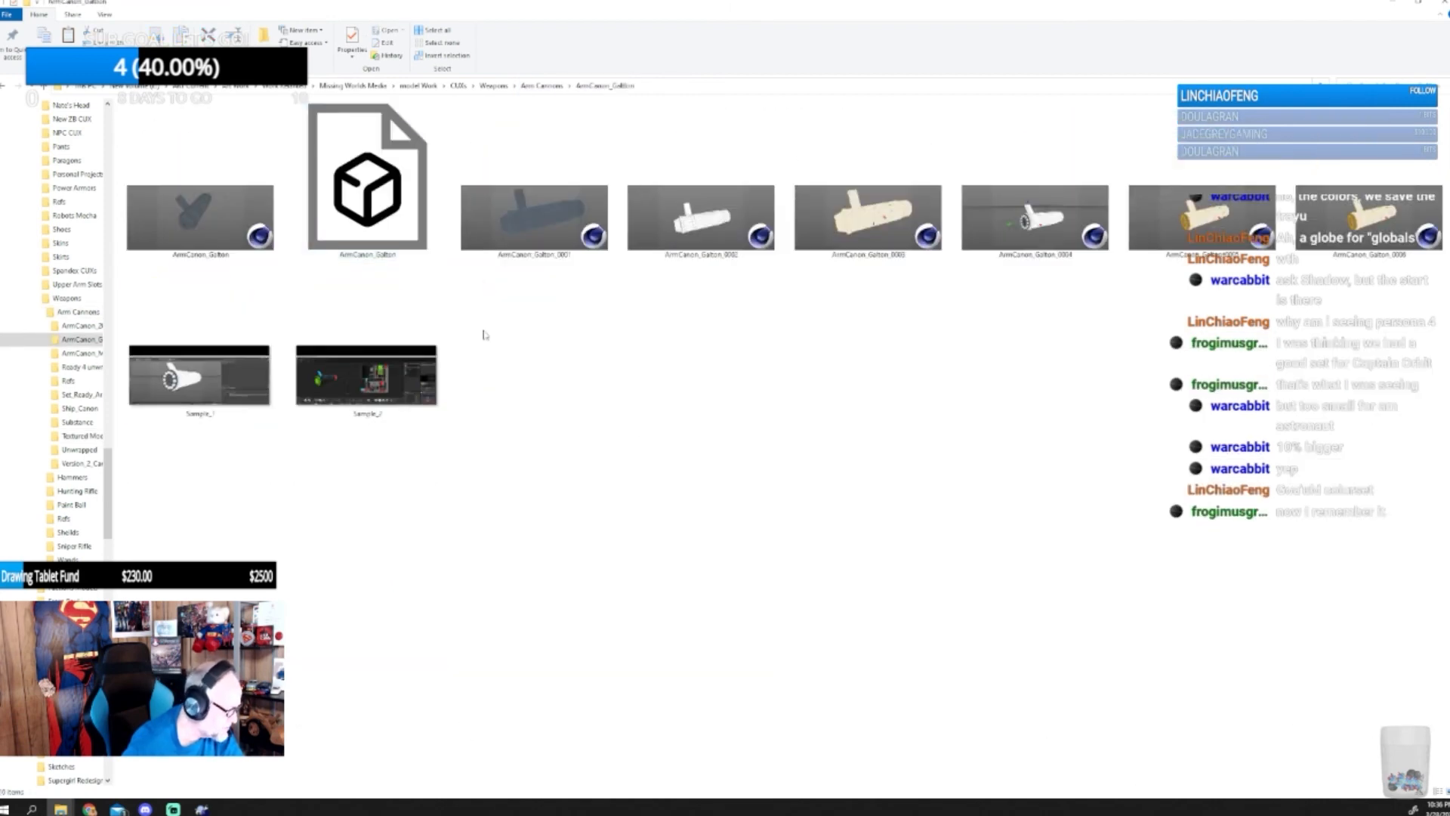
{"action": "right_click", "coordinate": [363, 378]}
{"action": "left_click", "coordinate": [382, 384]}
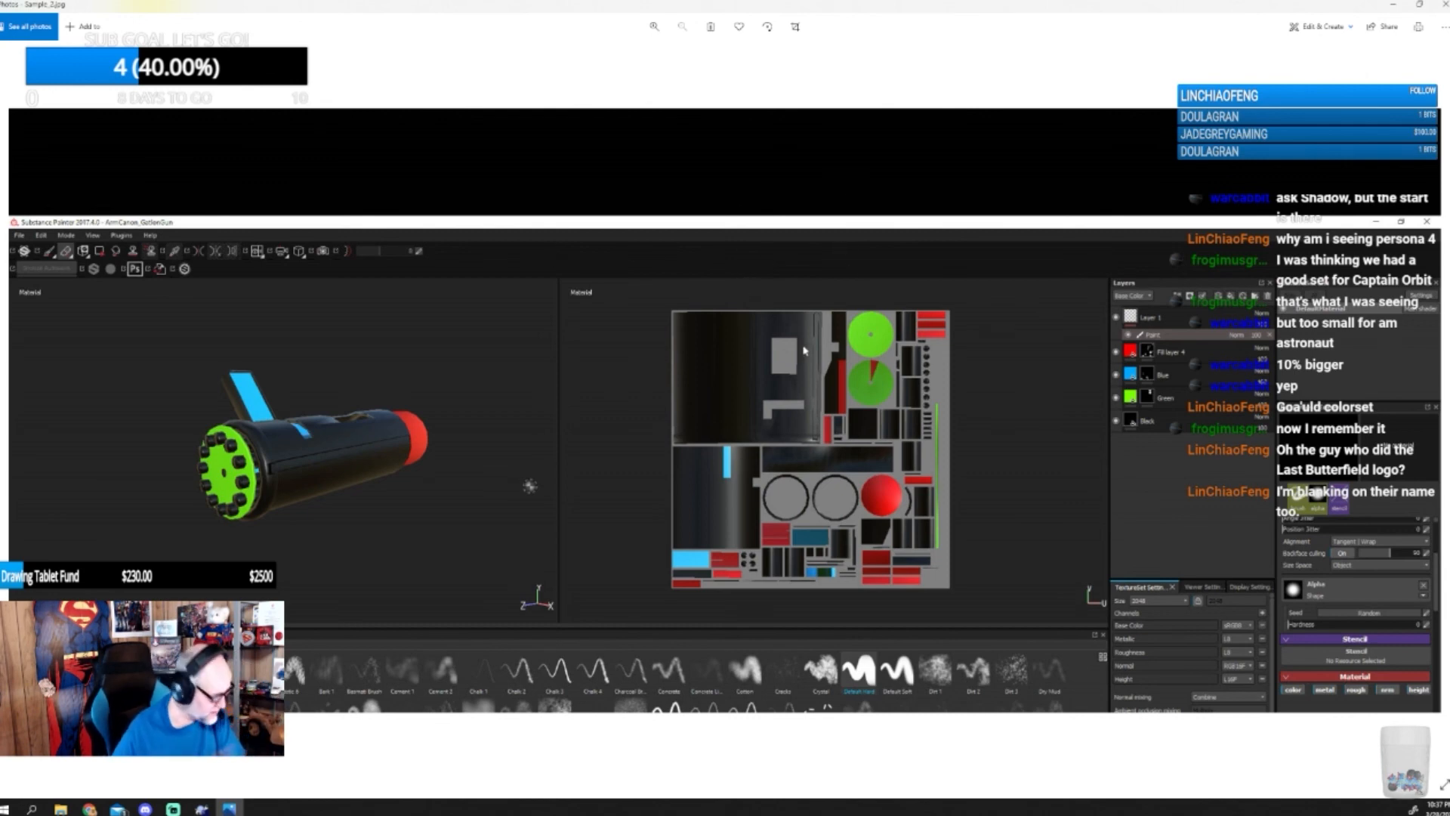
{"action": "left_click", "coordinate": [1442, 5]}
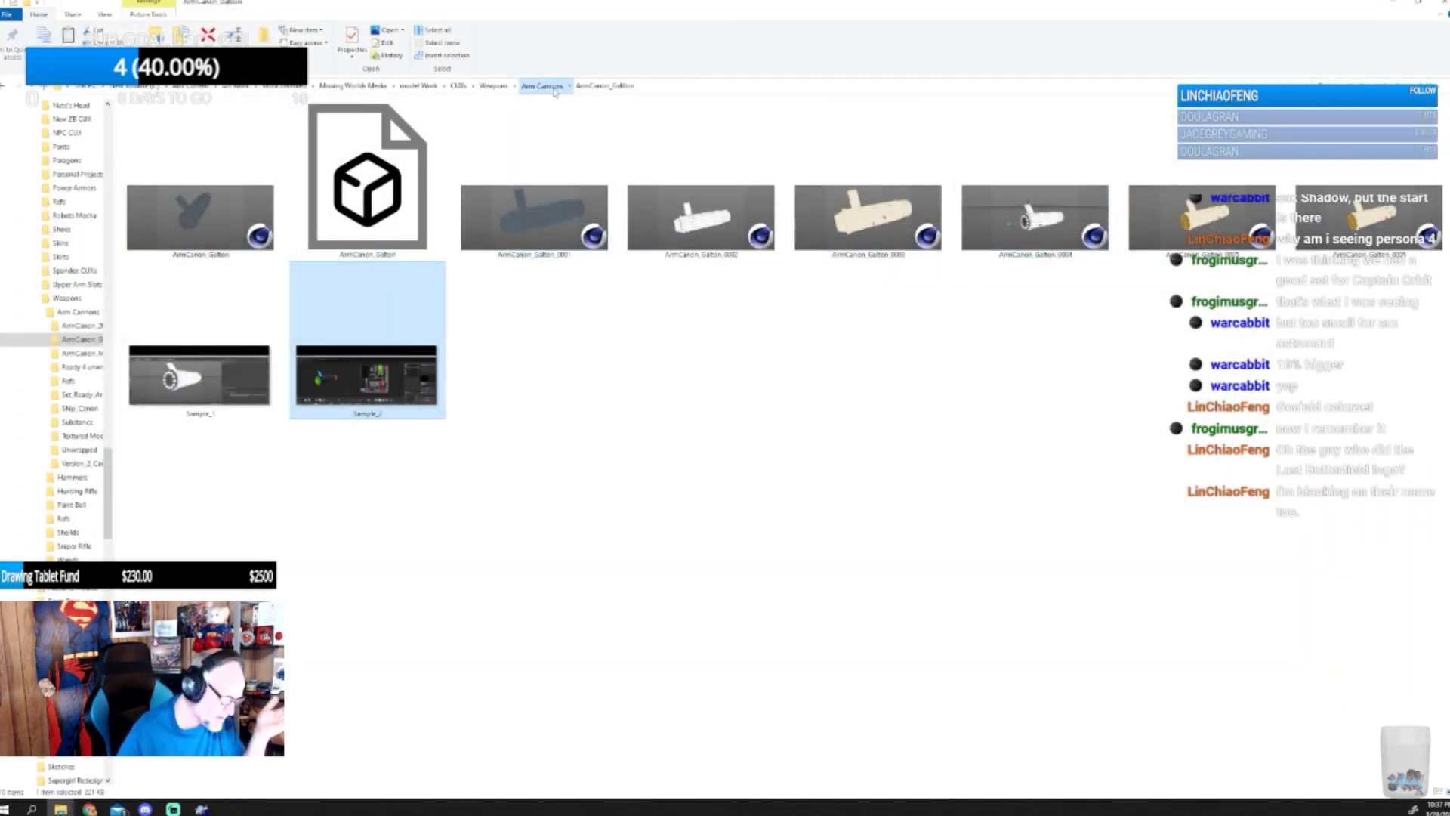
{"action": "left_click", "coordinate": [543, 86]}
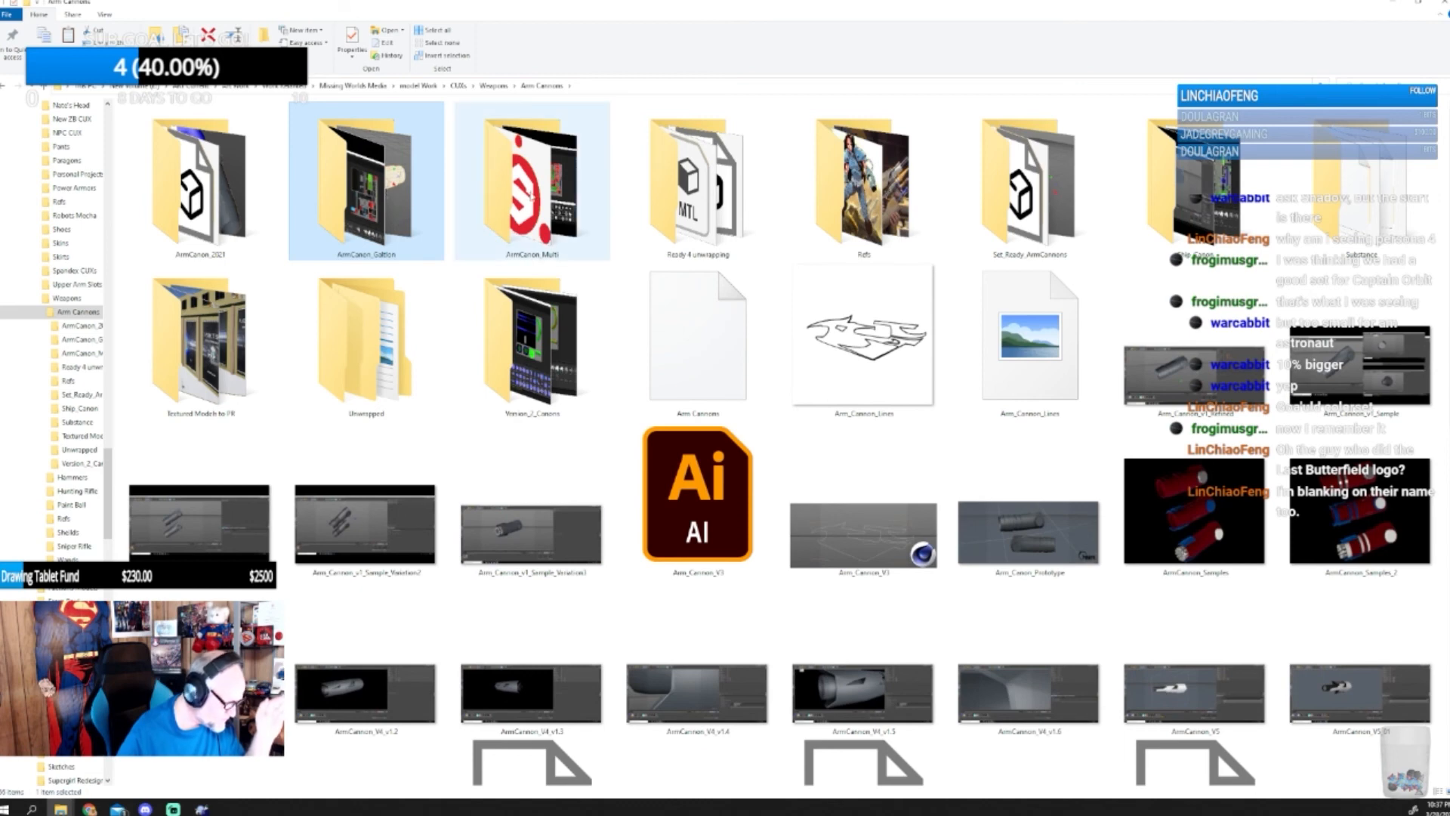
- Open the ArmCanon_Multi folder and show its contents as large icons
{"action": "double_click", "coordinate": [528, 196]}
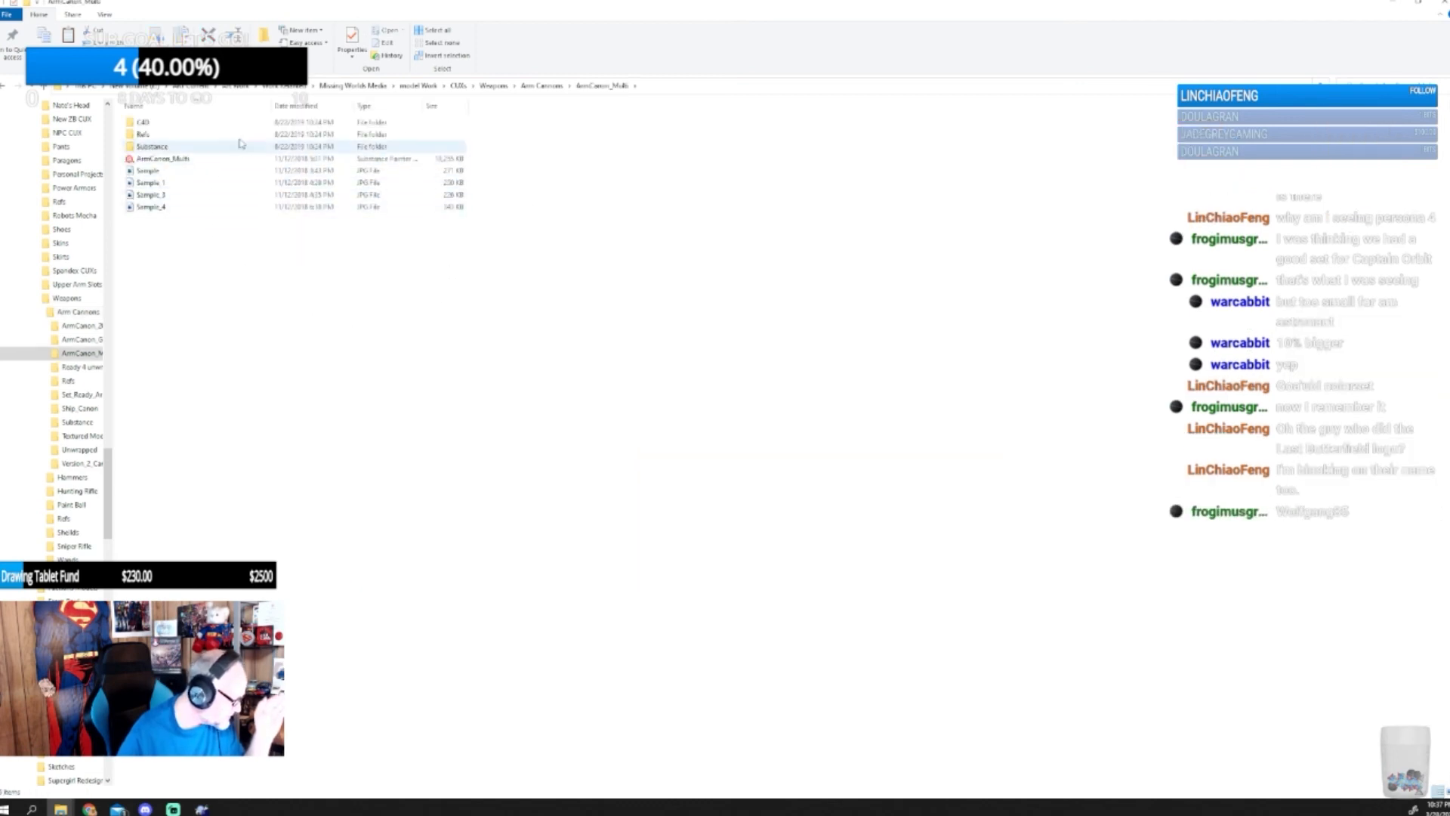
{"action": "left_click", "coordinate": [105, 15]}
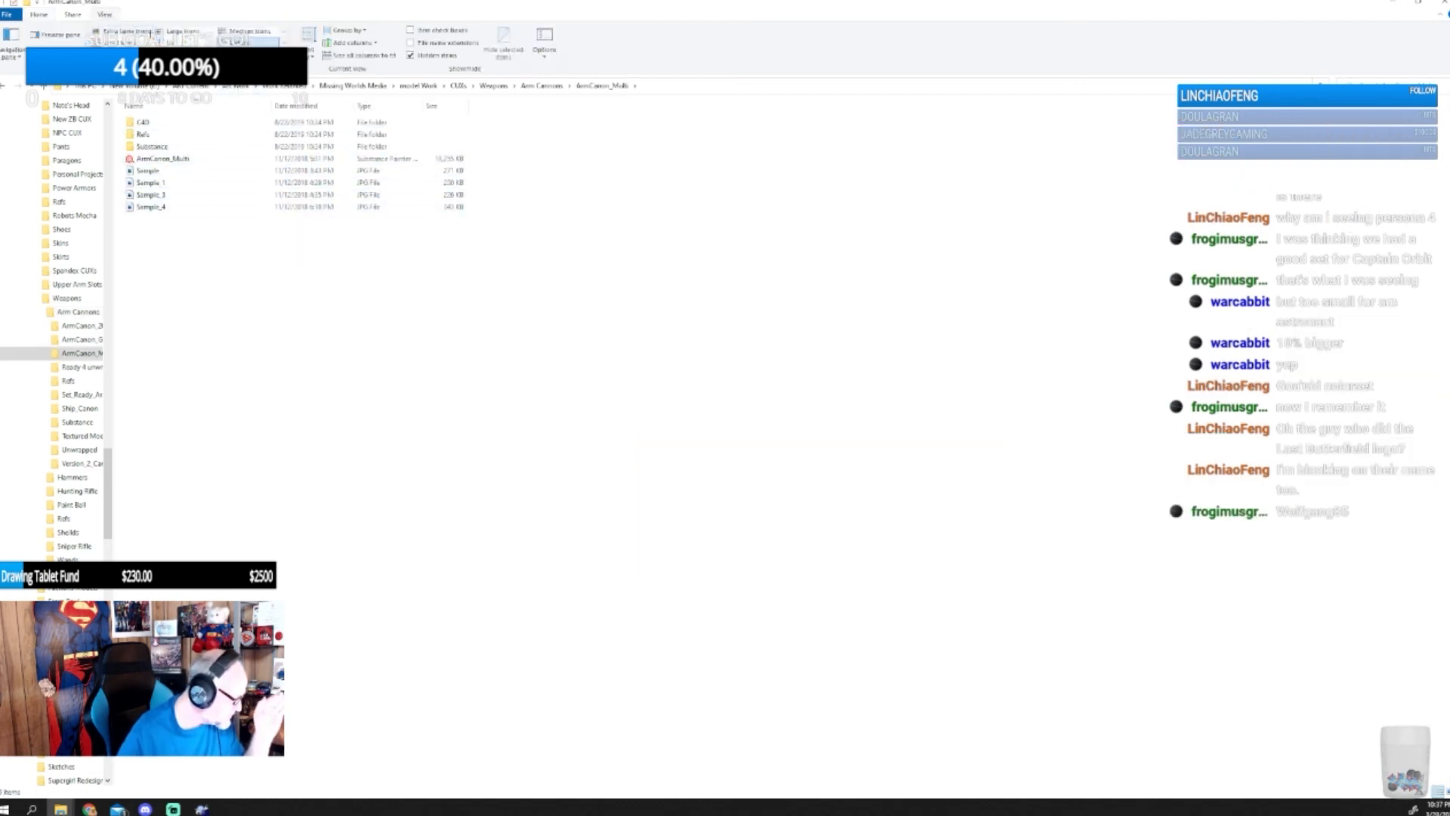
{"action": "left_click", "coordinate": [181, 31]}
- View the Sample_4 image of the multi cannon, close it and return to the Arm Cannons folder
{"action": "left_click", "coordinate": [594, 147]}
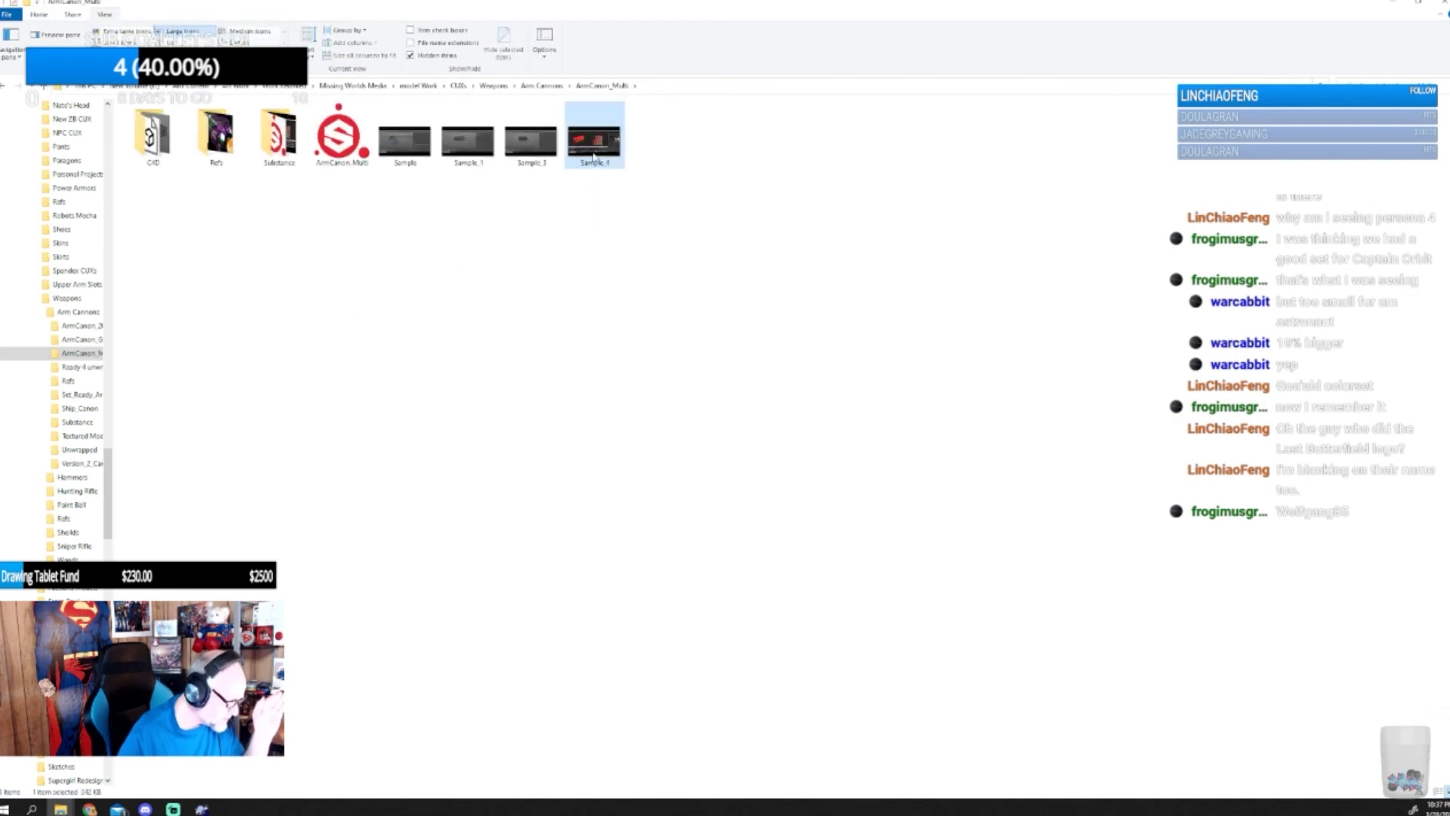
{"action": "right_click", "coordinate": [597, 148]}
{"action": "left_click", "coordinate": [627, 161]}
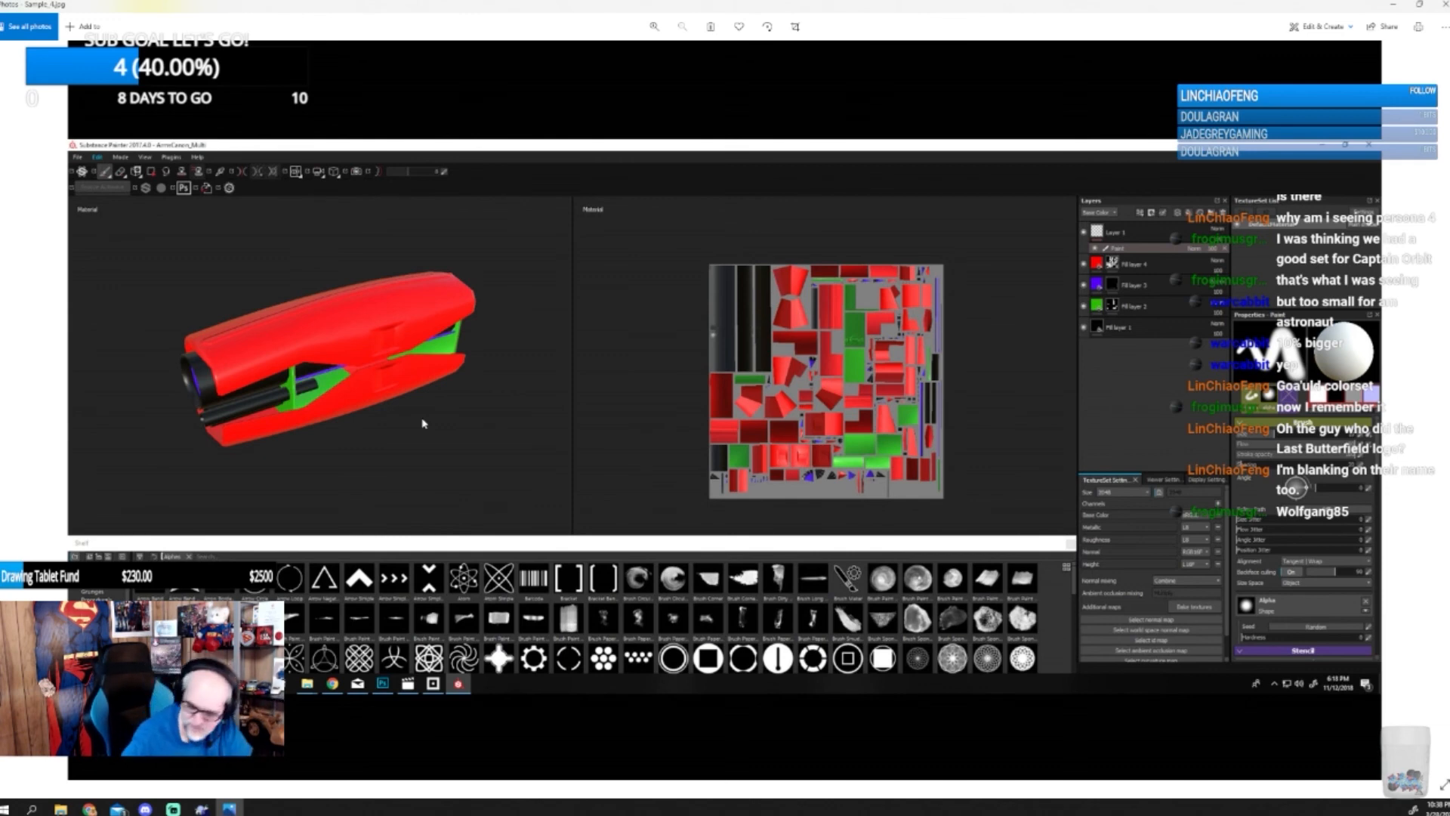
{"action": "left_click", "coordinate": [1443, 5]}
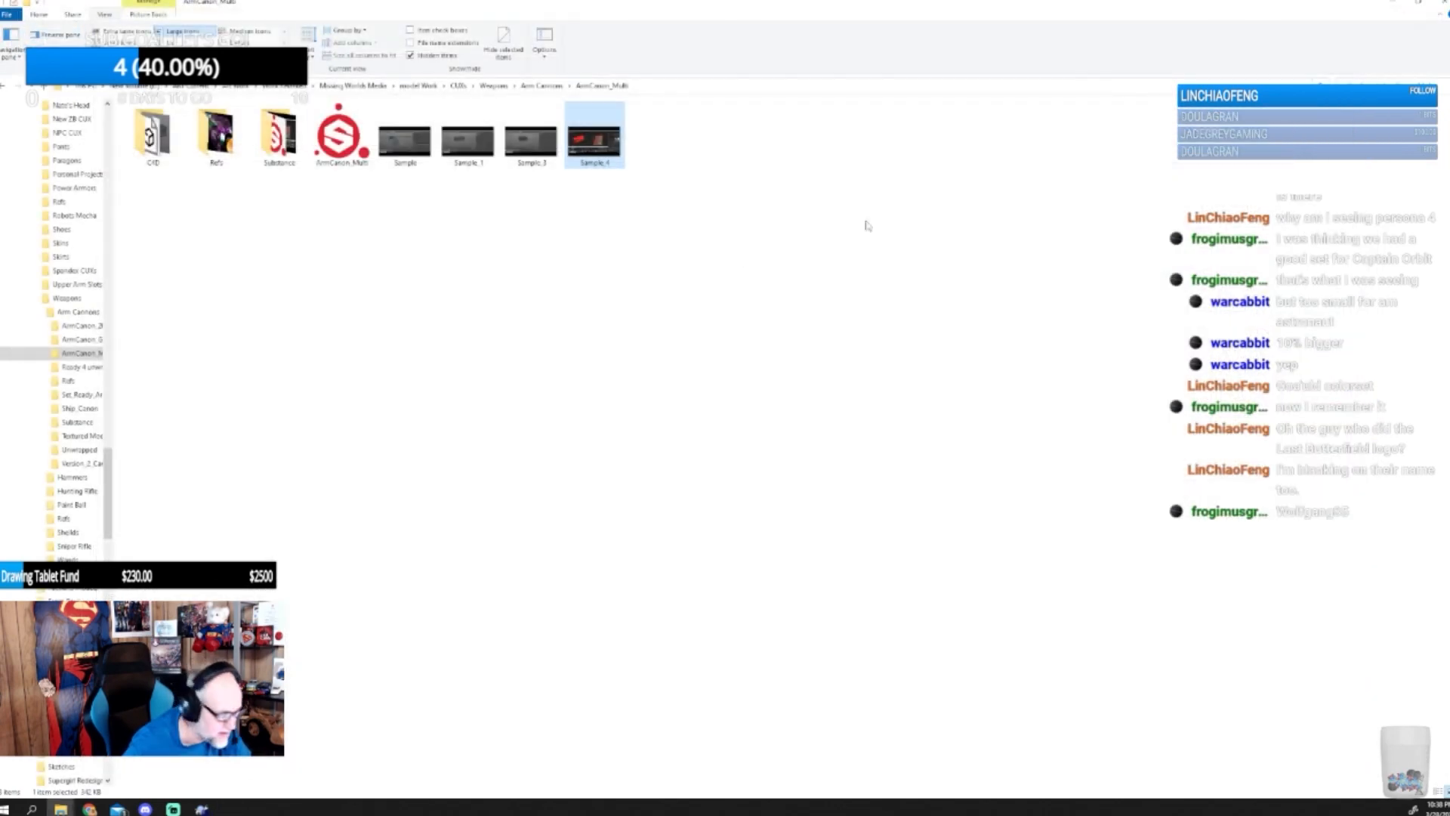
{"action": "left_click", "coordinate": [557, 89]}
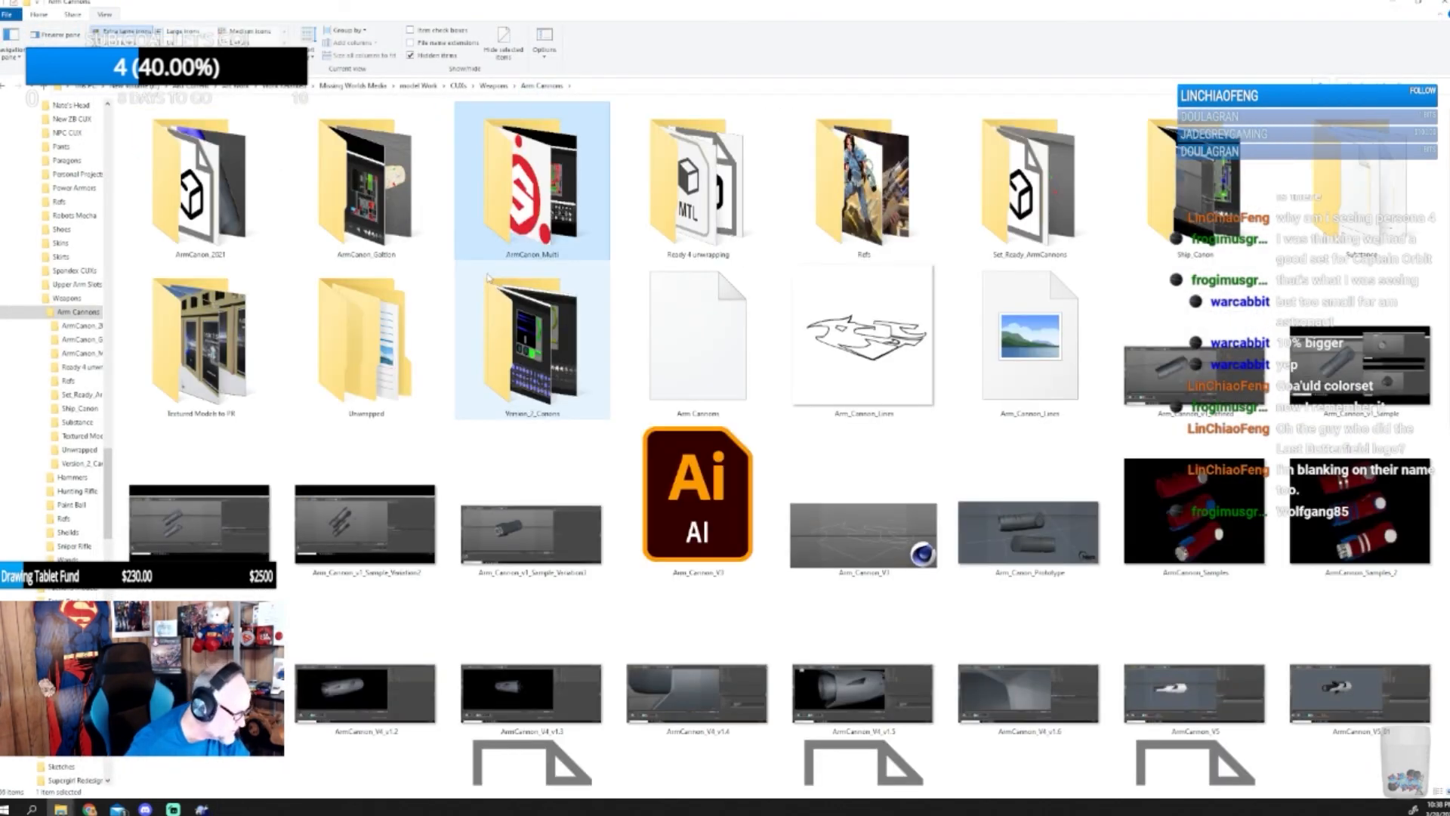
- Open the Ship_Canon folder, view its Sample_4 image, close it and return to the Arm Cannons folder
{"action": "double_click", "coordinate": [1196, 185]}
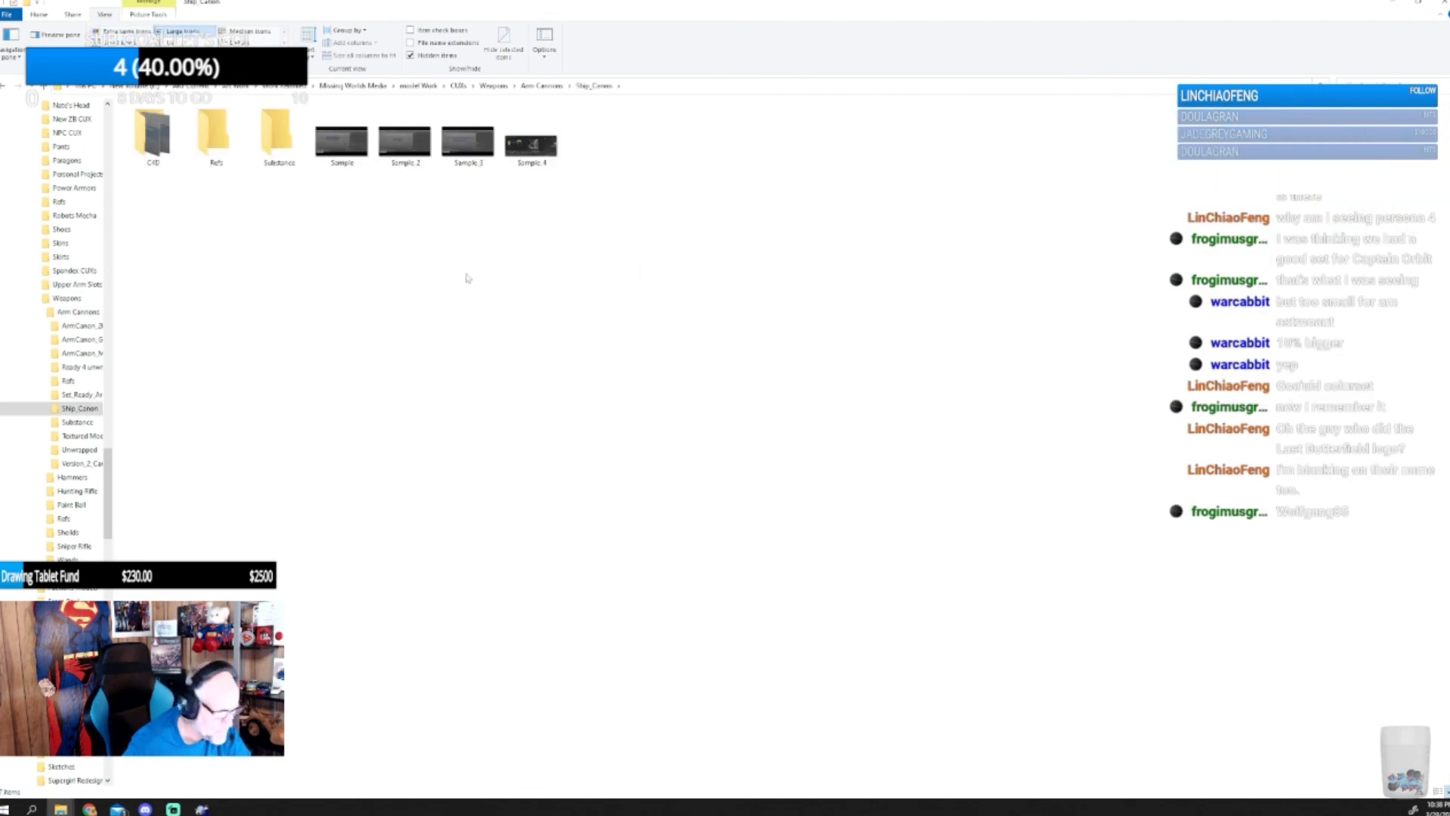
{"action": "right_click", "coordinate": [529, 148]}
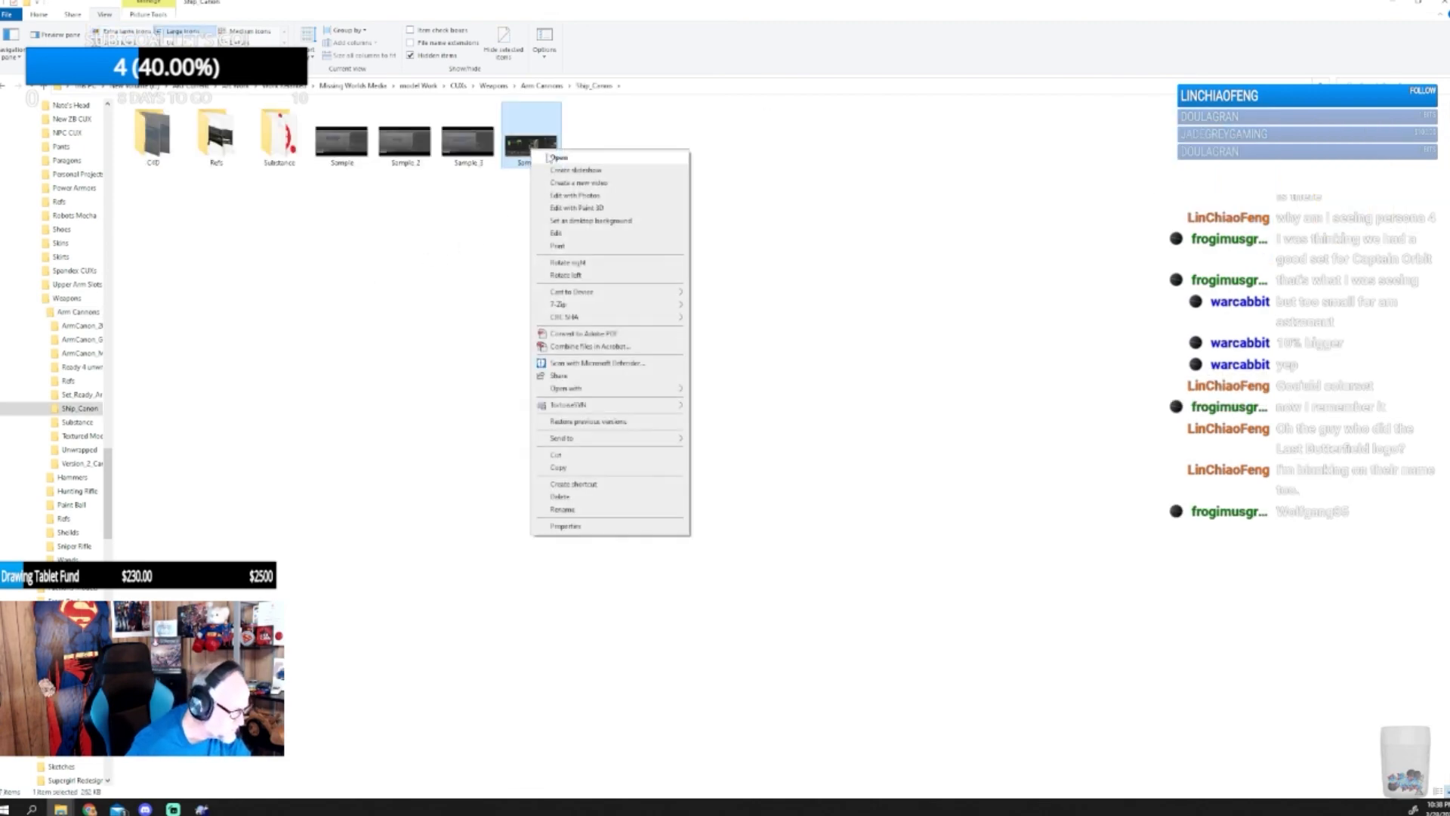
{"action": "left_click", "coordinate": [549, 157]}
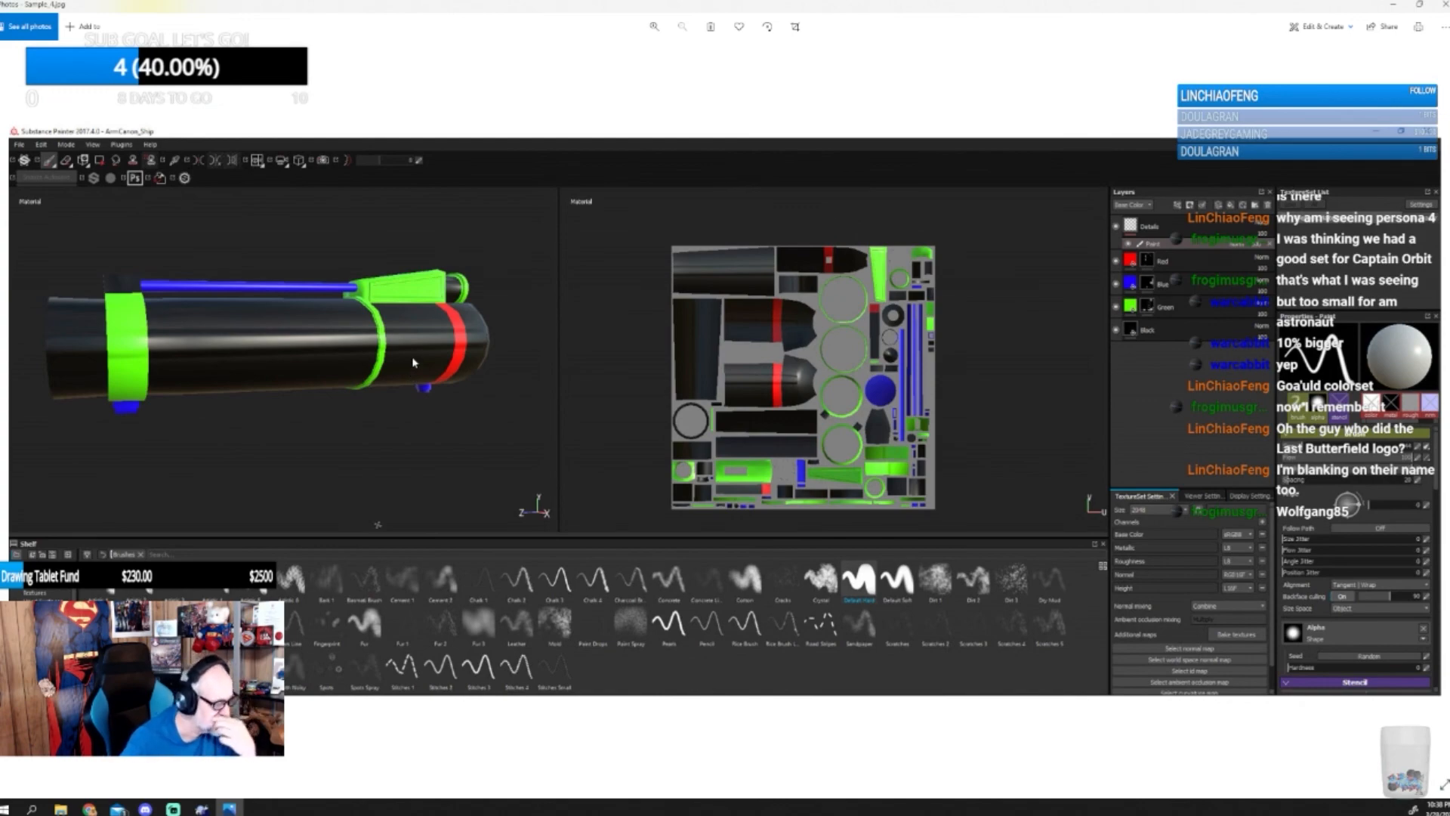
{"action": "left_click", "coordinate": [1439, 5]}
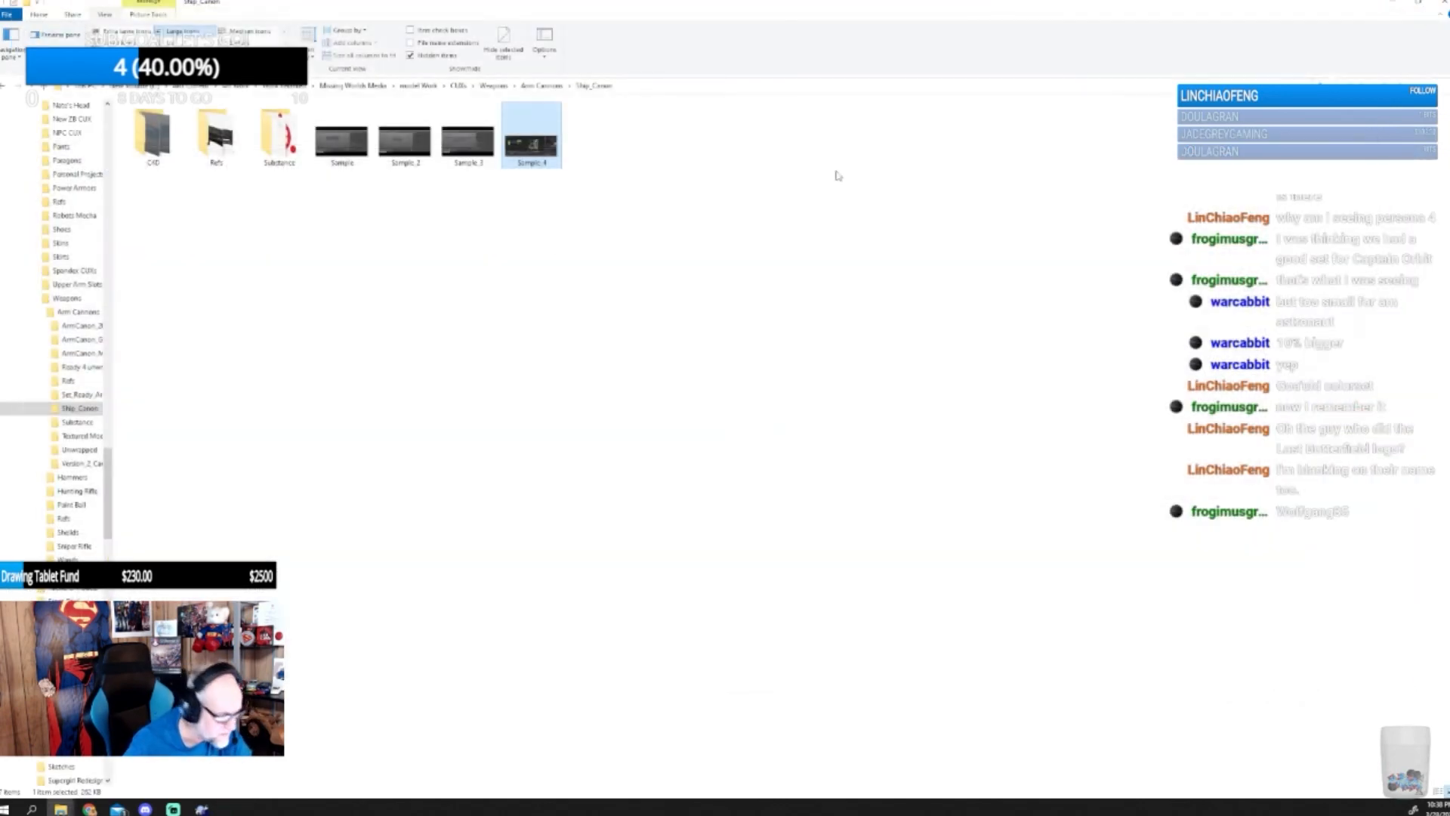
{"action": "left_click", "coordinate": [542, 85]}
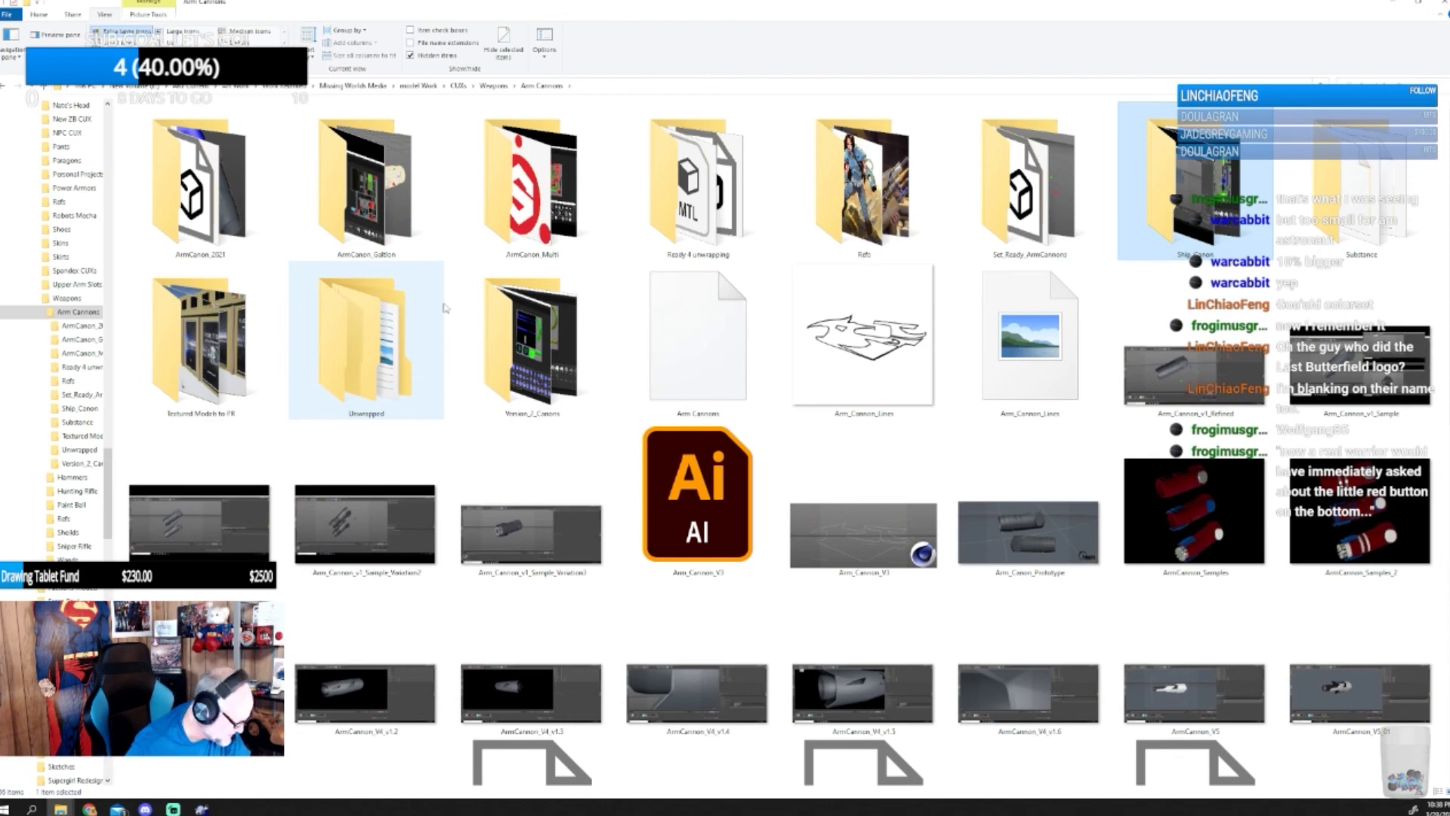
- Find the Steampunk_Prototype image among the arm cannon files, view it and close it
{"action": "scroll", "coordinate": [526, 436], "scroll_direction": "down", "scroll_amount": 3}
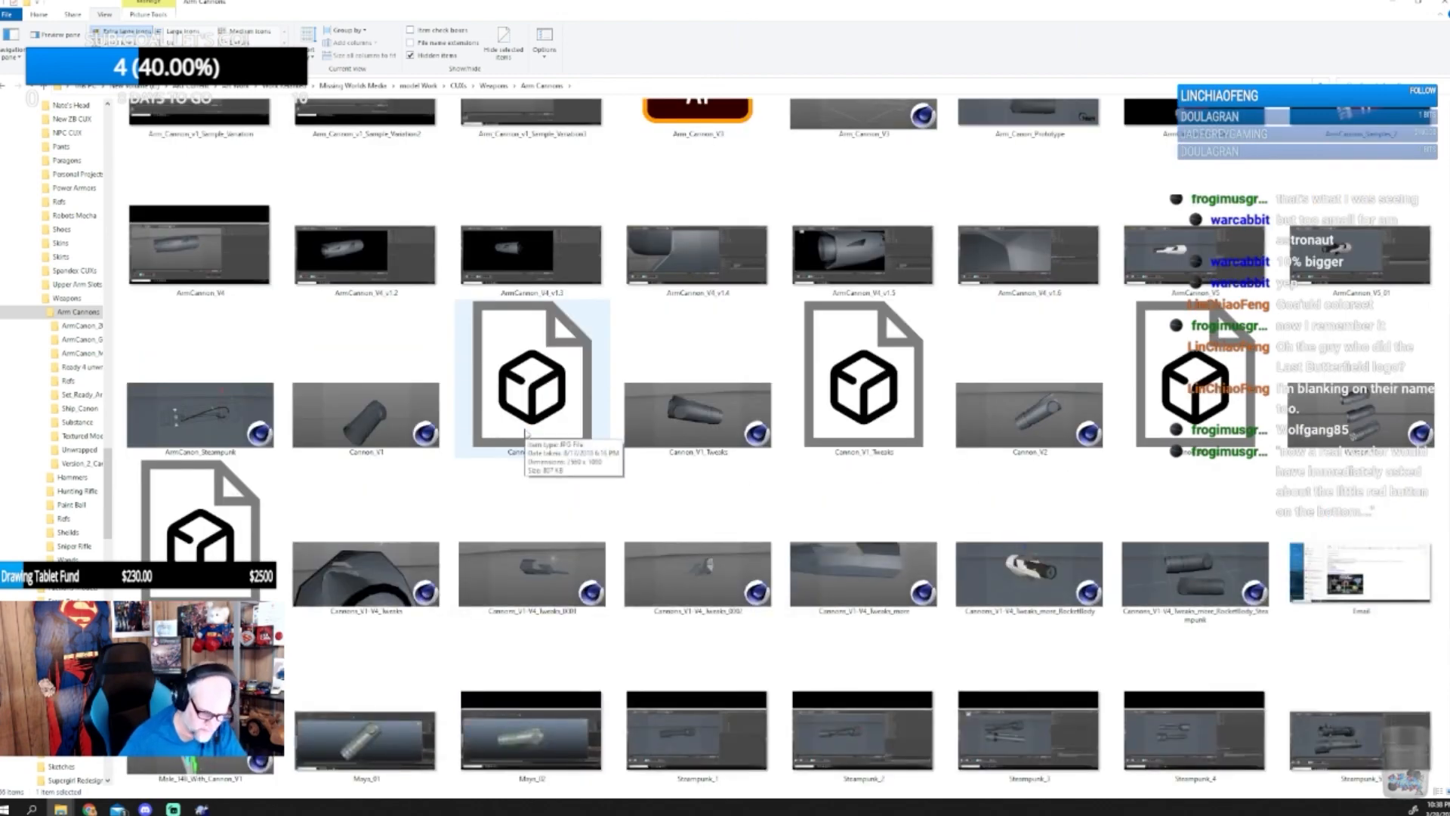
{"action": "scroll", "coordinate": [526, 436], "scroll_direction": "down", "scroll_amount": 2}
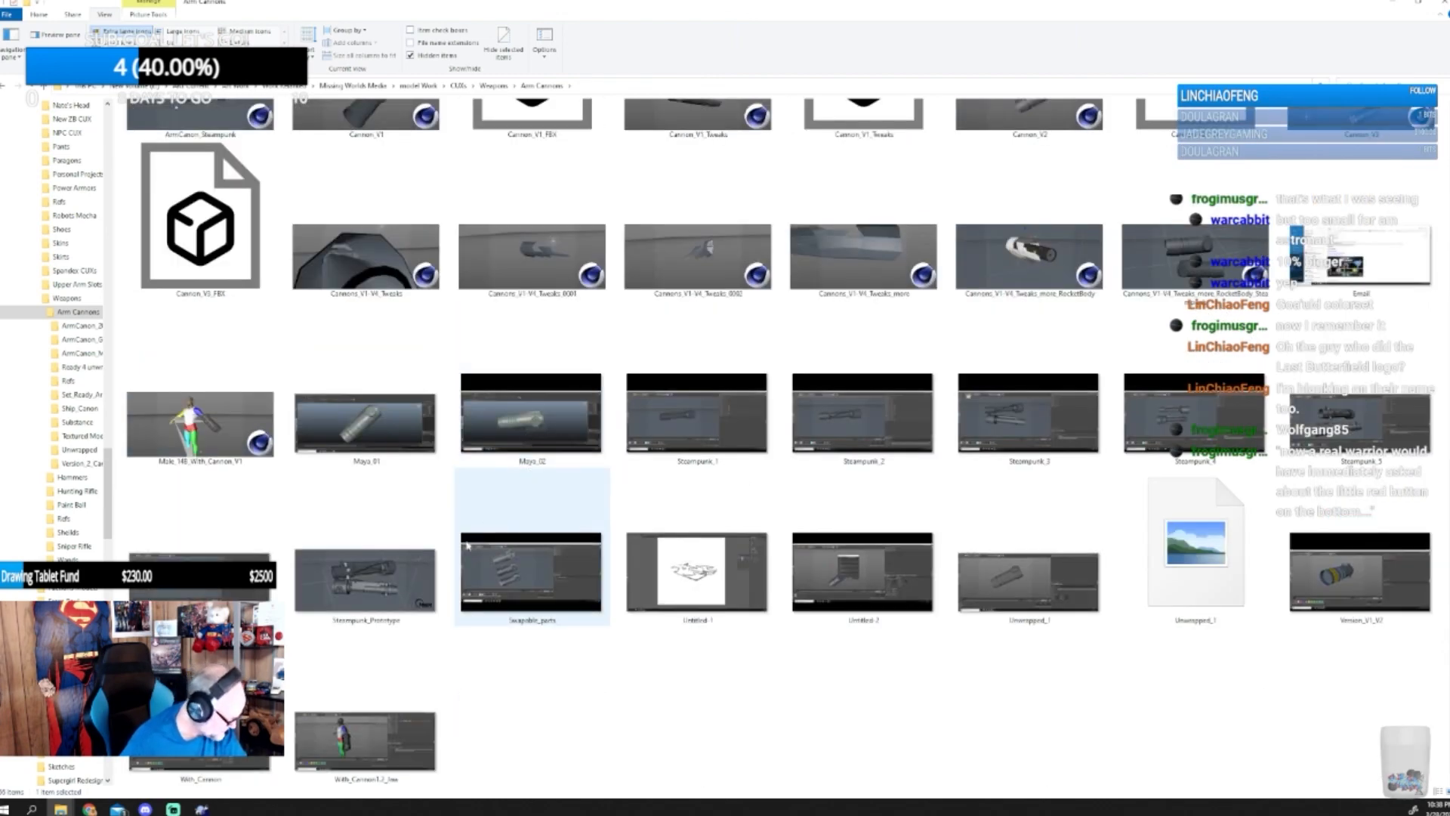
{"action": "right_click", "coordinate": [386, 589]}
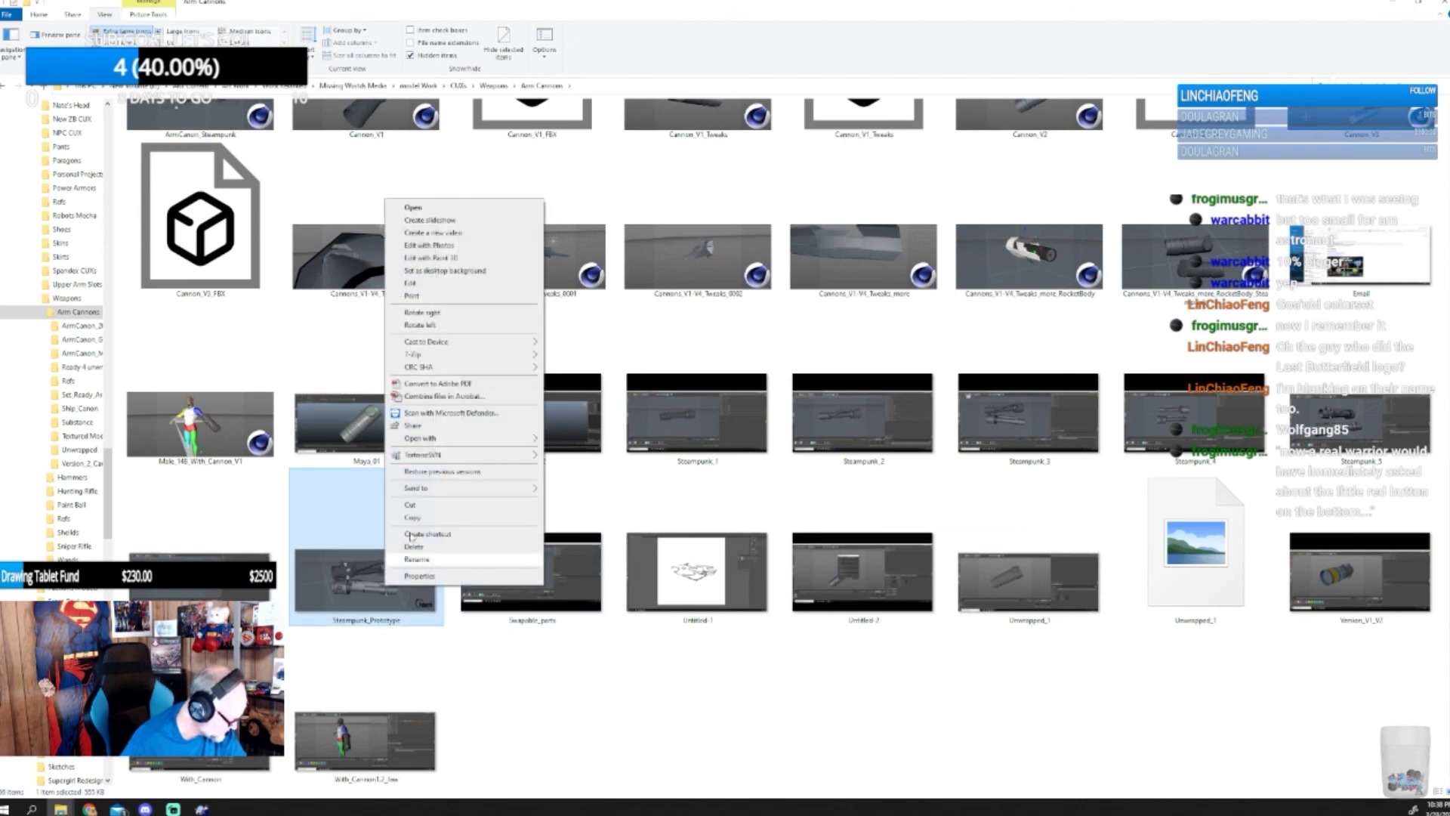
{"action": "left_click", "coordinate": [421, 211]}
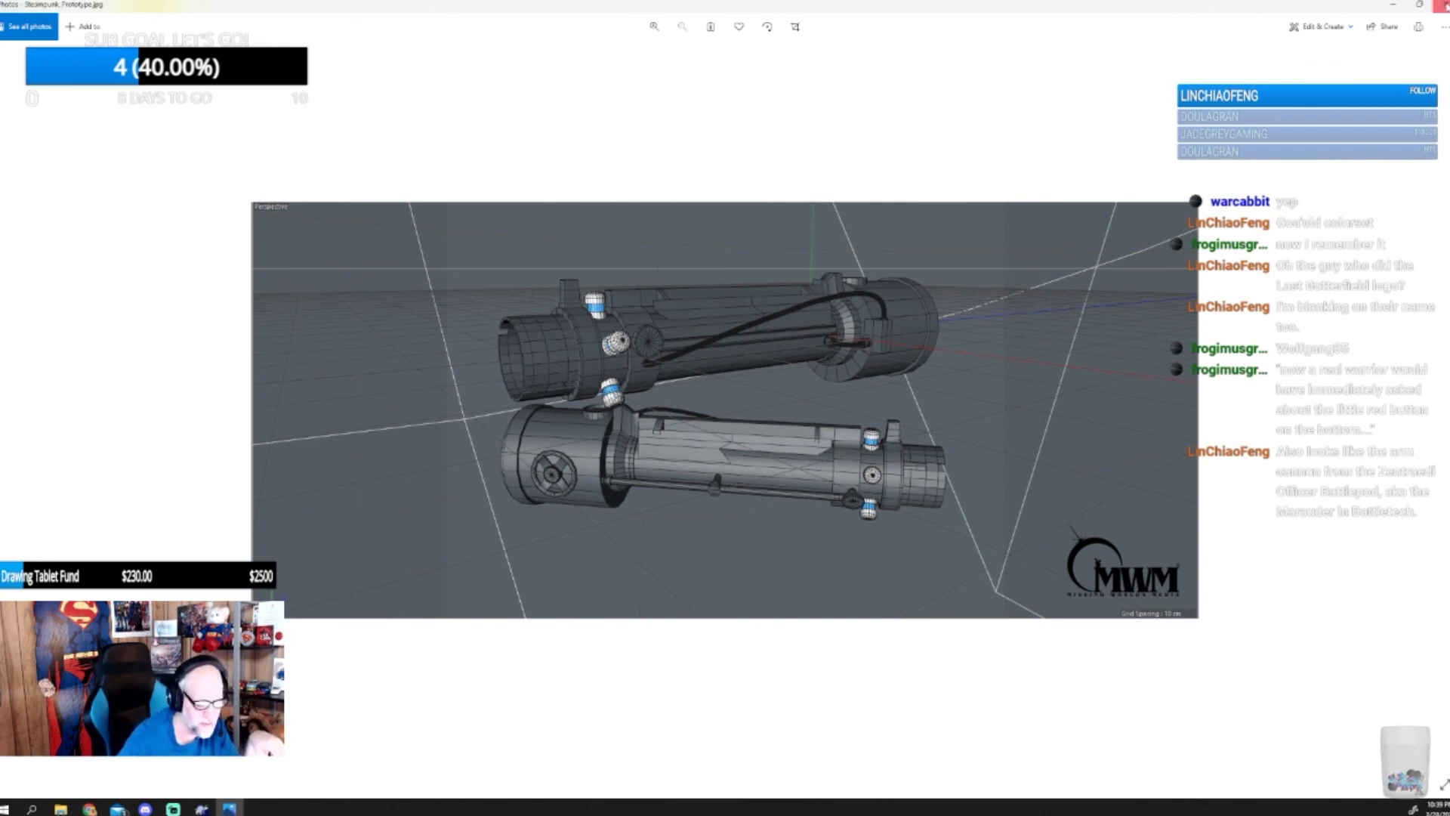
{"action": "left_click", "coordinate": [1444, 5]}
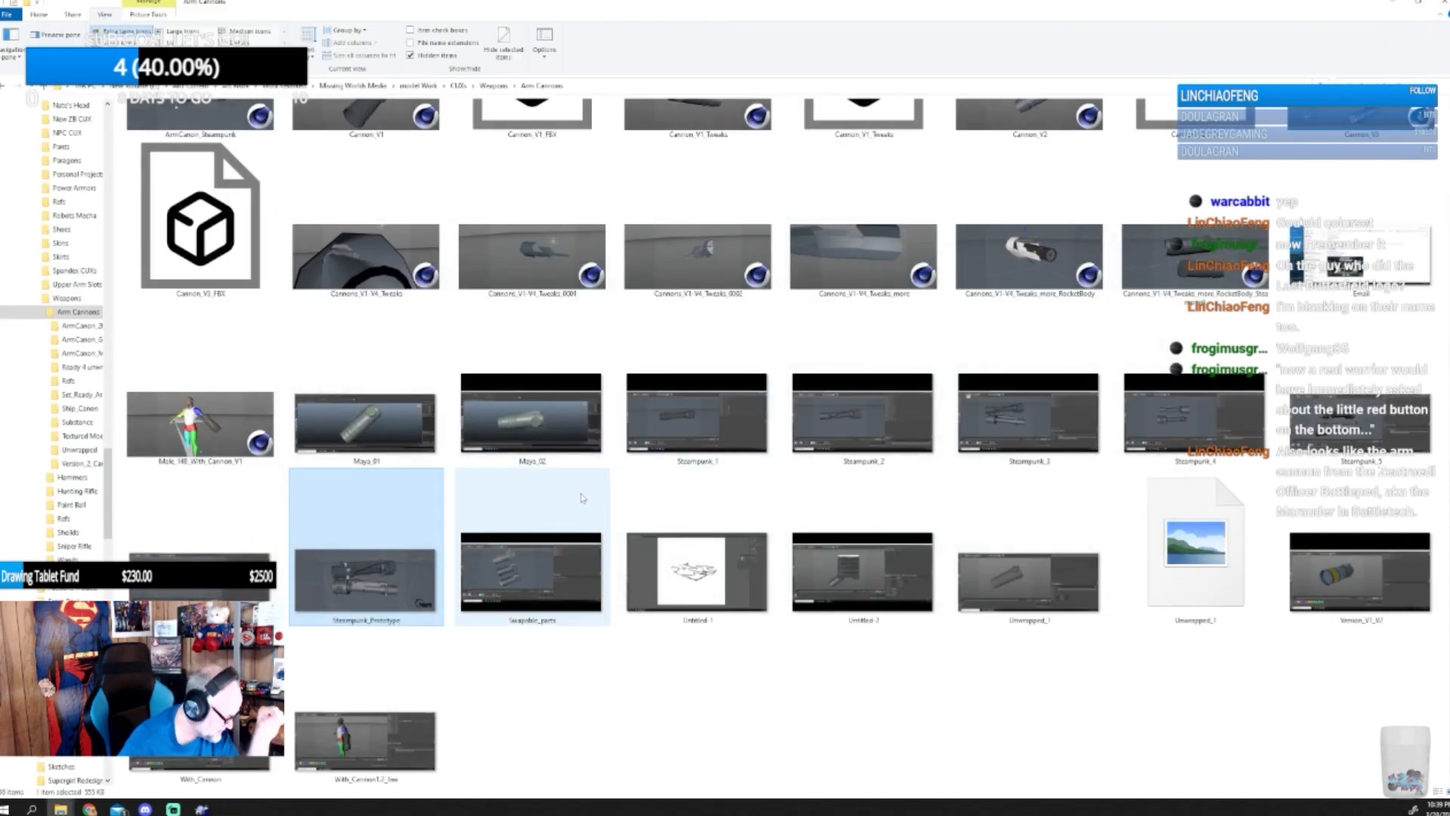
- View the Swapable_parts image showing the cannon variants and close it
{"action": "right_click", "coordinate": [539, 566]}
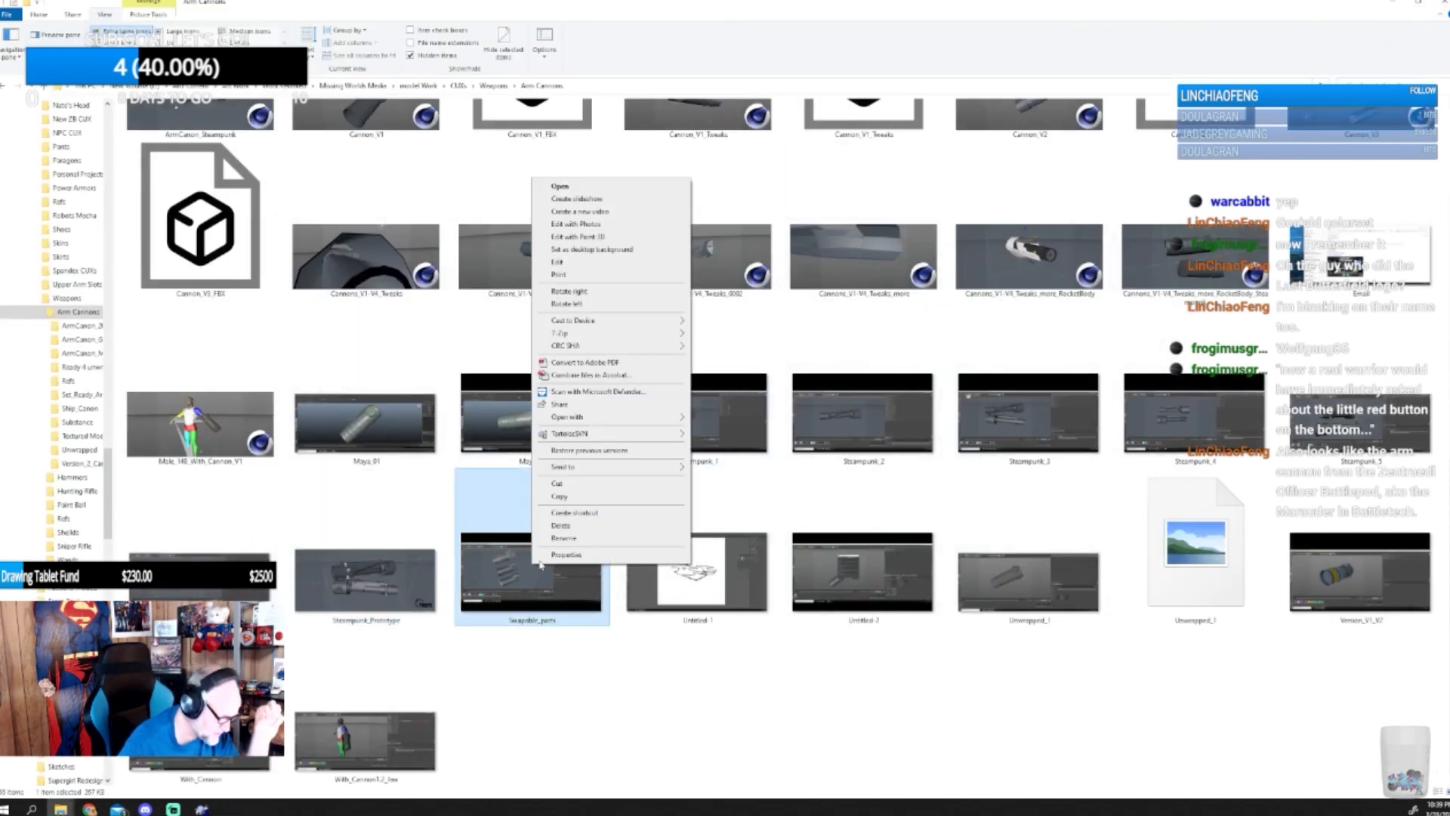
{"action": "left_click", "coordinate": [560, 186]}
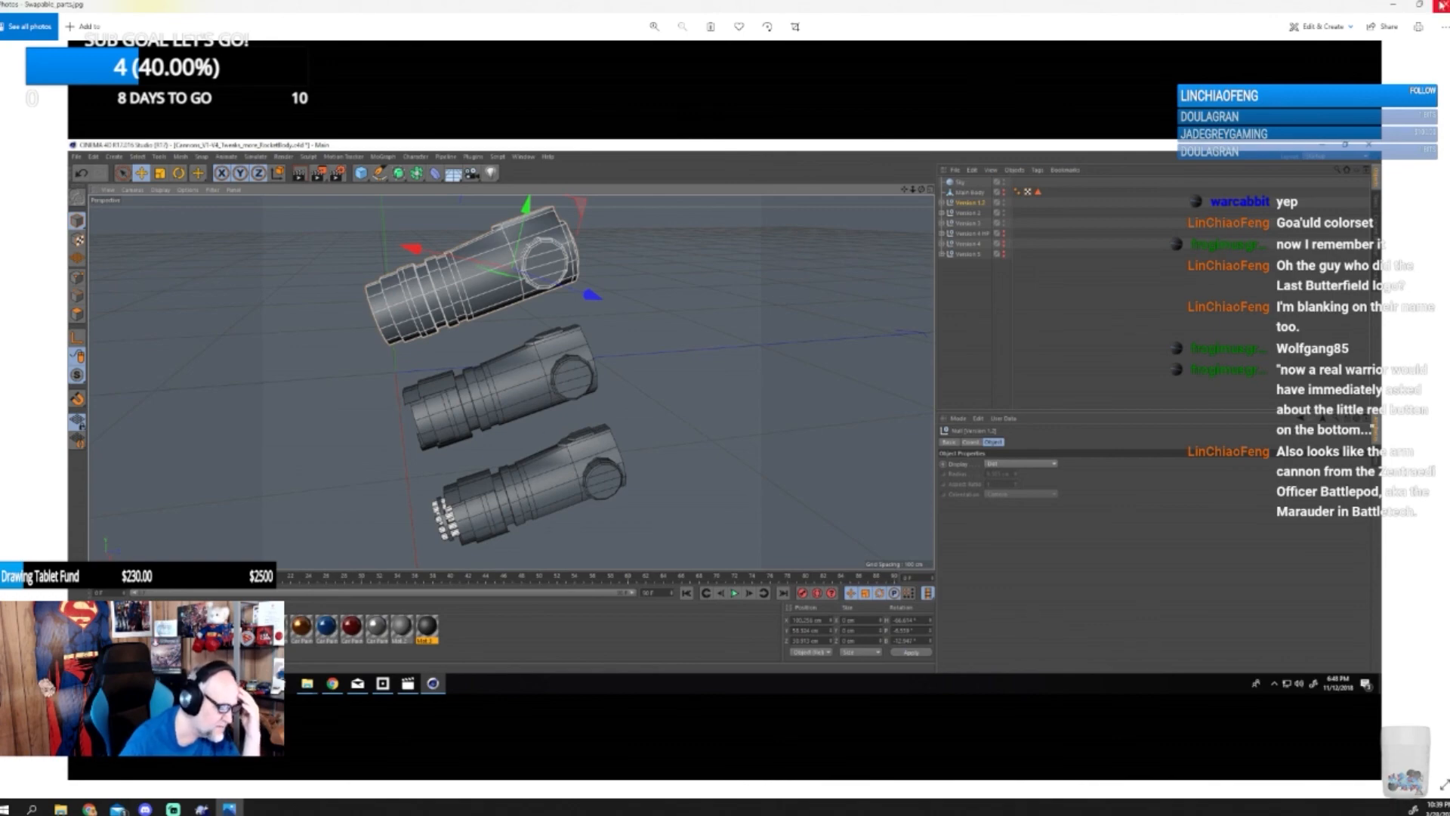
{"action": "left_click", "coordinate": [1441, 5]}
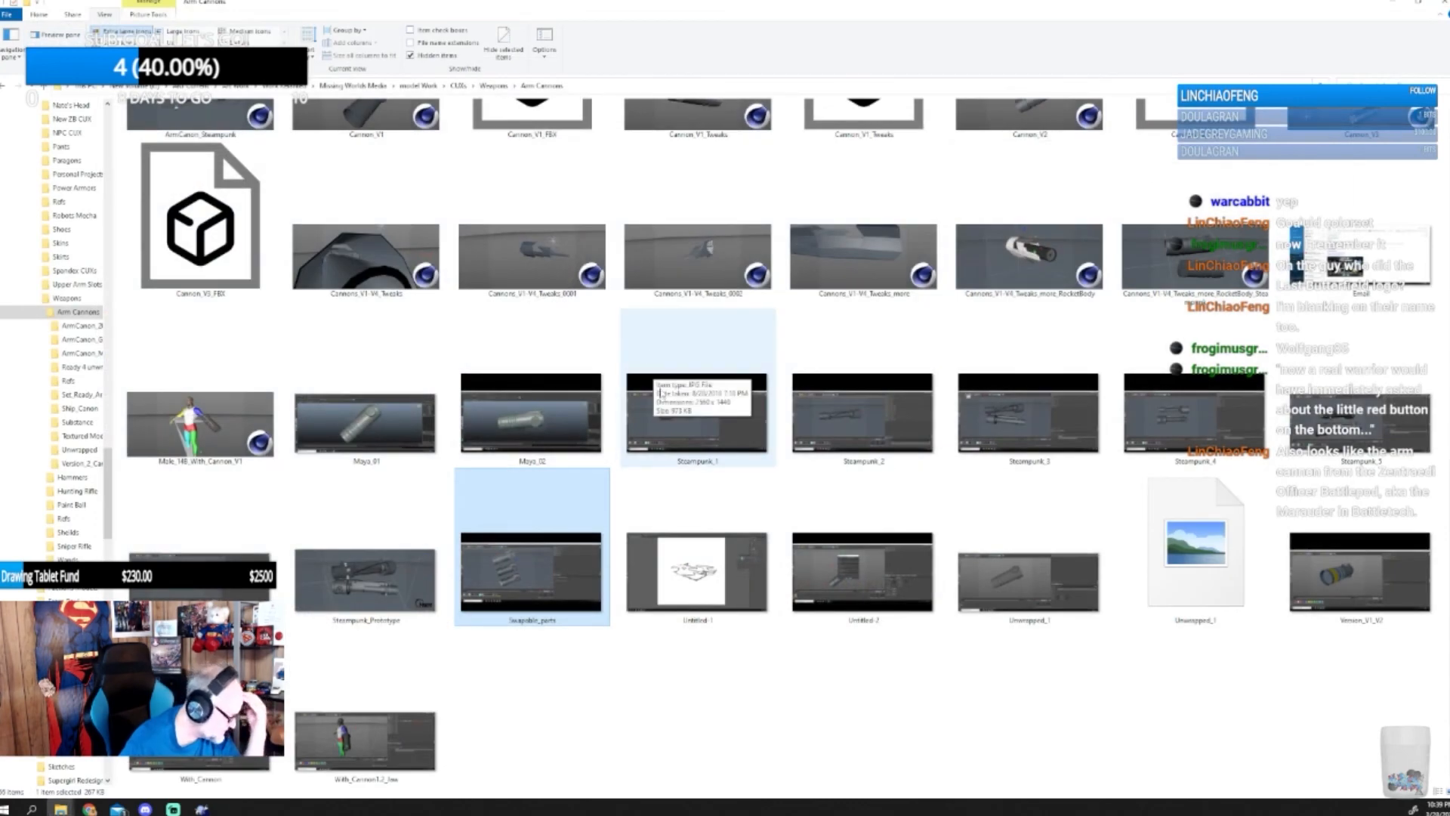
- Check the steampunk cannon subfolder inside Unwrapped and the Set_Ready_ArmCannons folder, returning to Arm Cannons after each
{"action": "scroll", "coordinate": [662, 393], "scroll_direction": "up", "scroll_amount": 10}
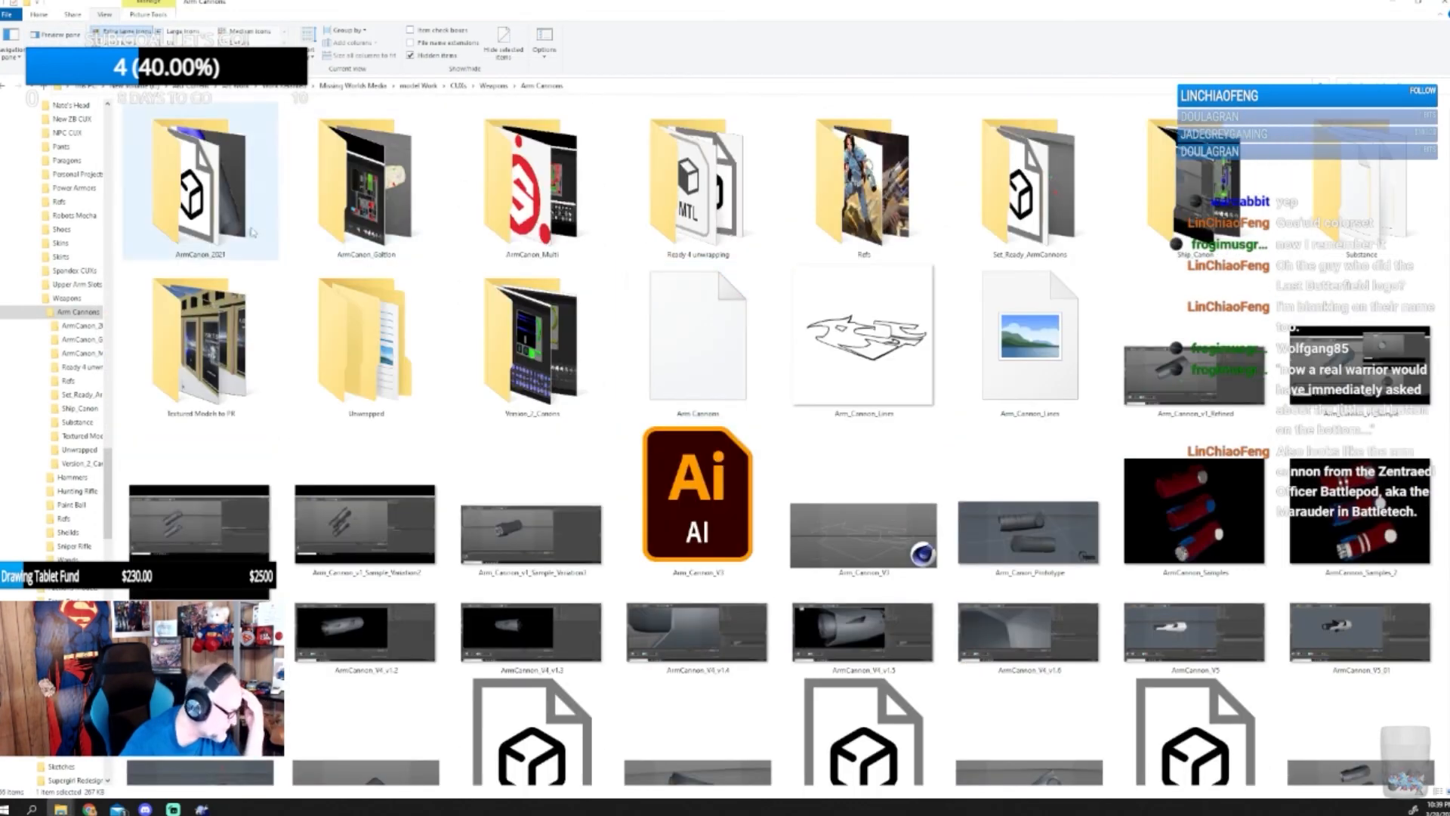
{"action": "left_click", "coordinate": [399, 325]}
{"action": "double_click", "coordinate": [399, 325]}
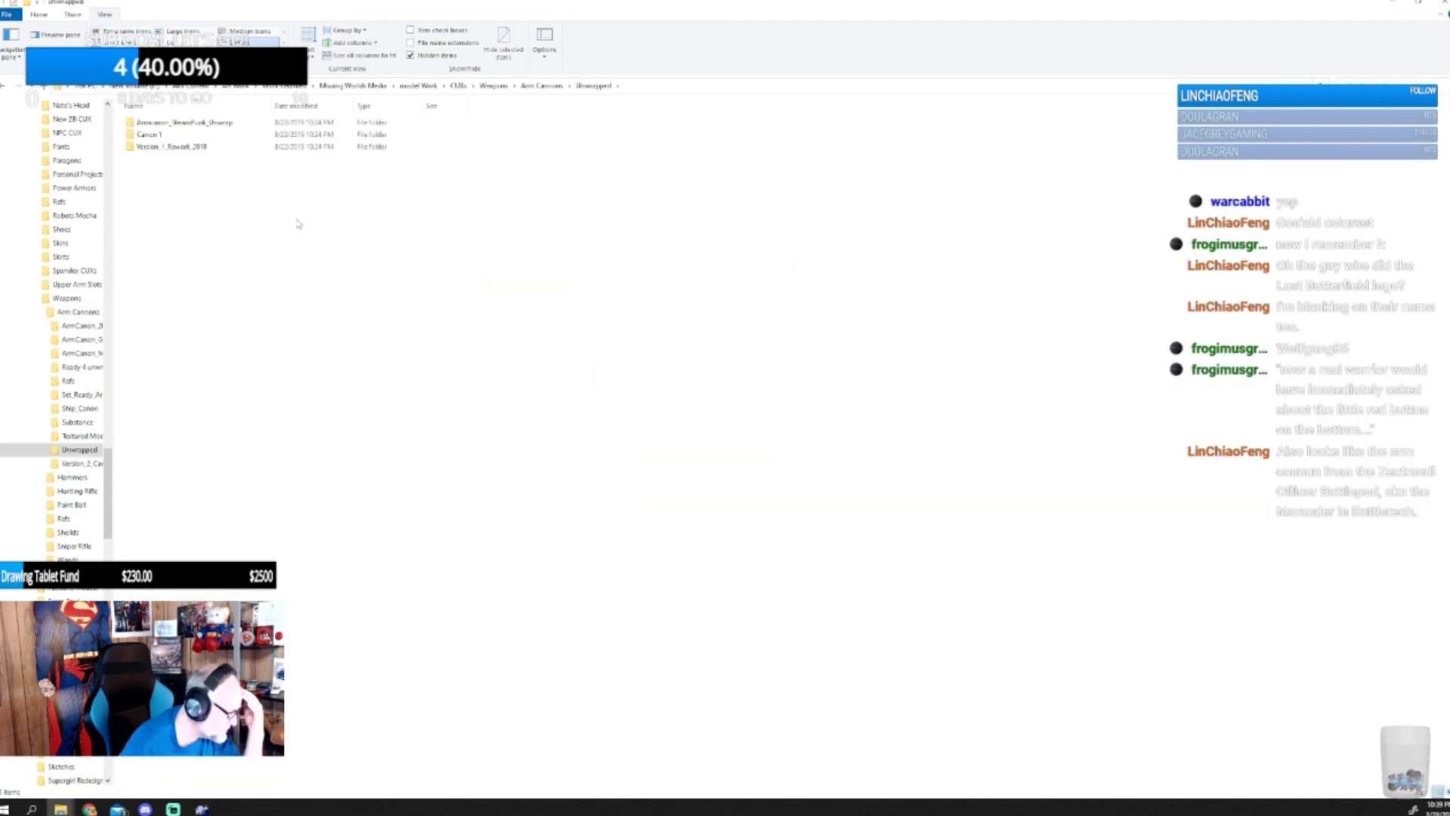
{"action": "double_click", "coordinate": [219, 123]}
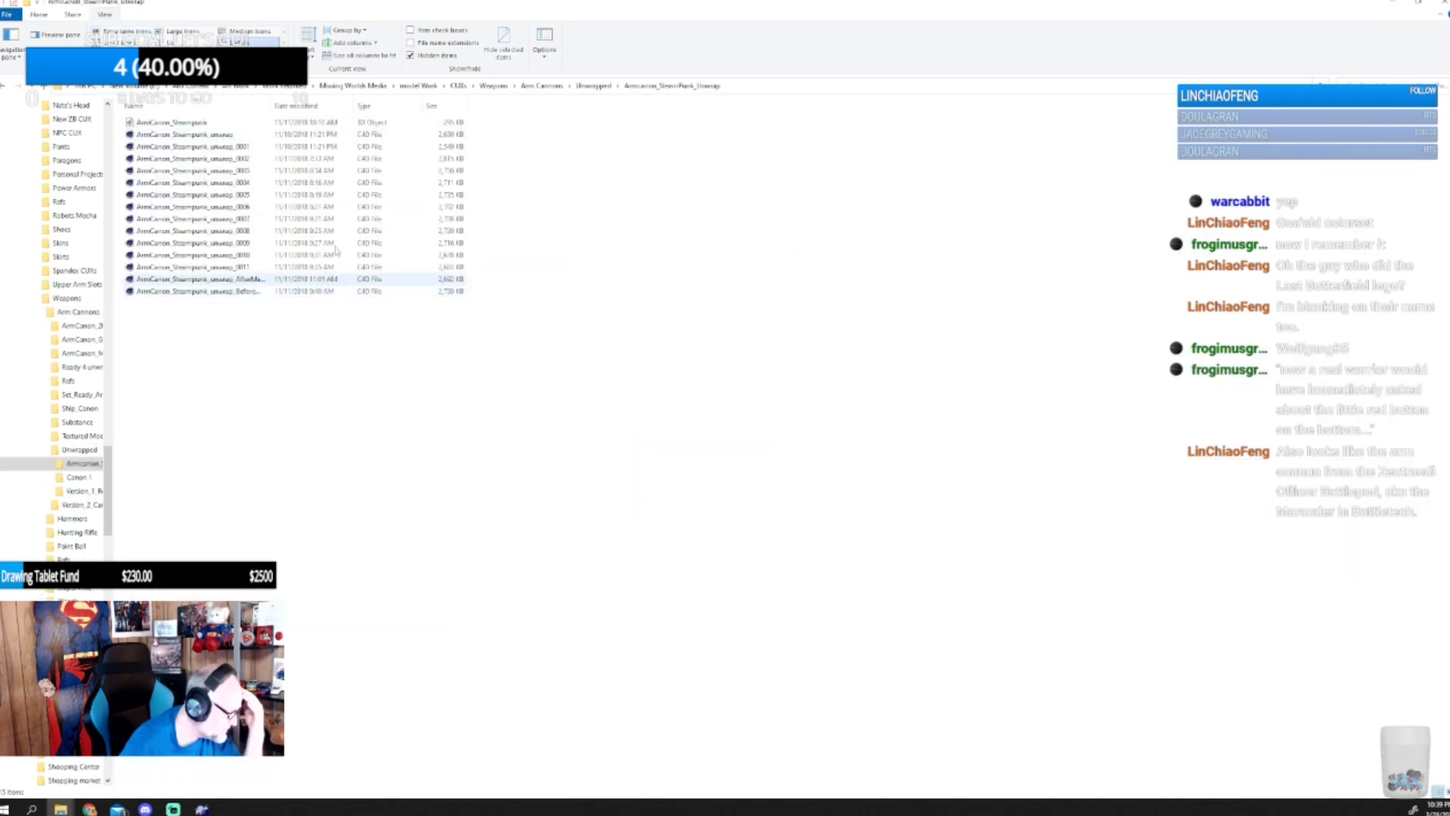
{"action": "left_click", "coordinate": [543, 85]}
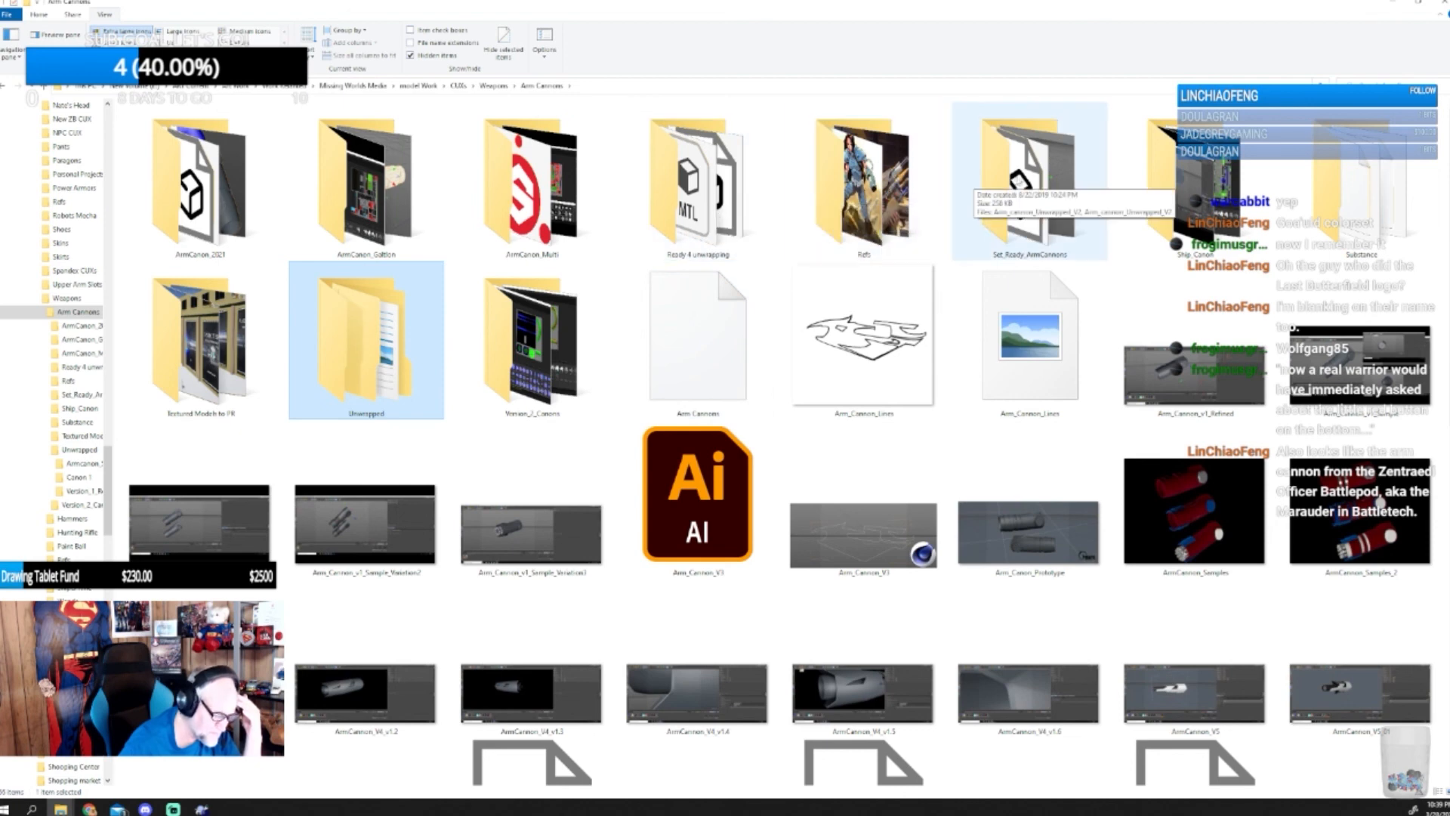
{"action": "double_click", "coordinate": [967, 183]}
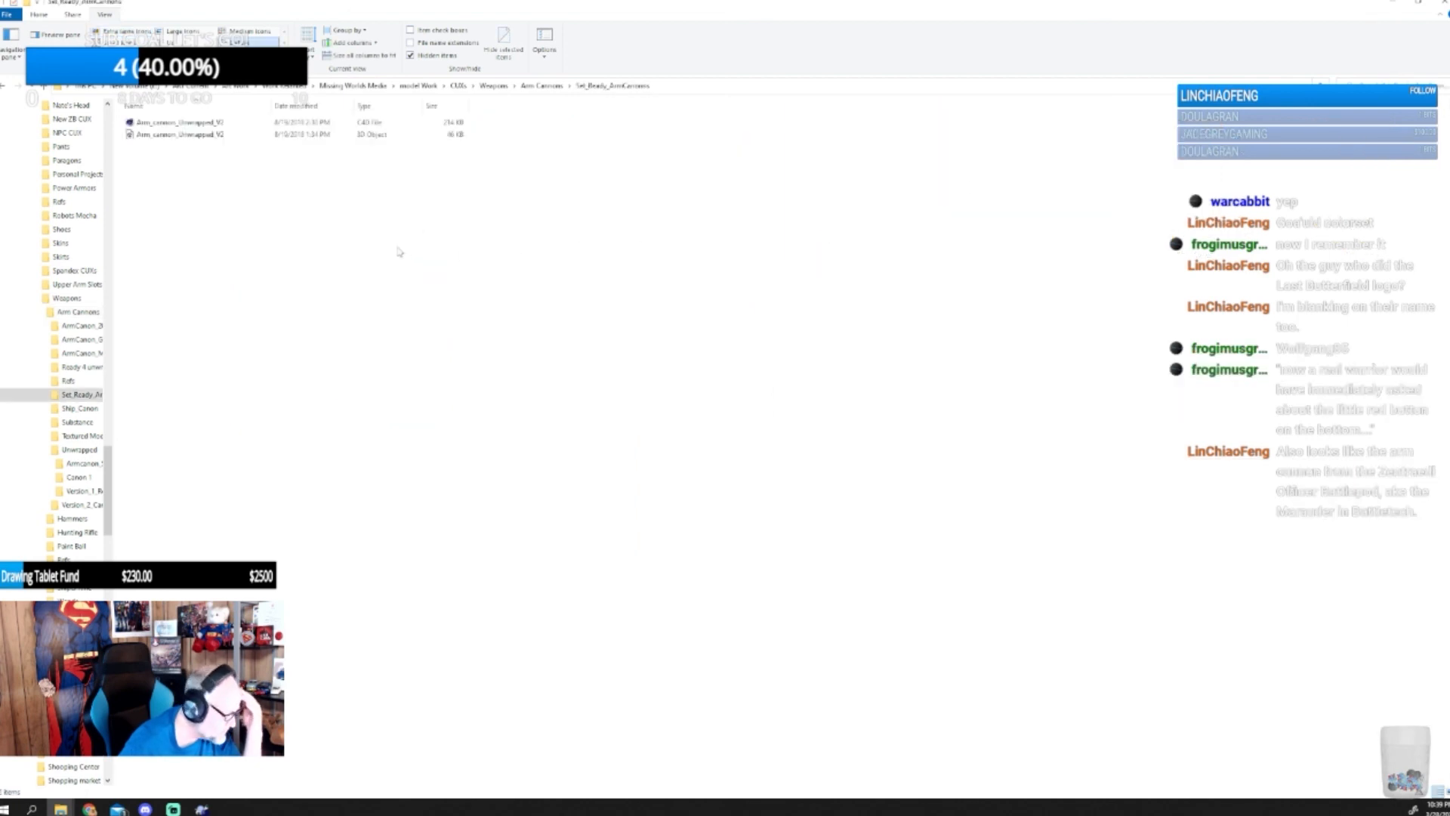
{"action": "left_click", "coordinate": [542, 85]}
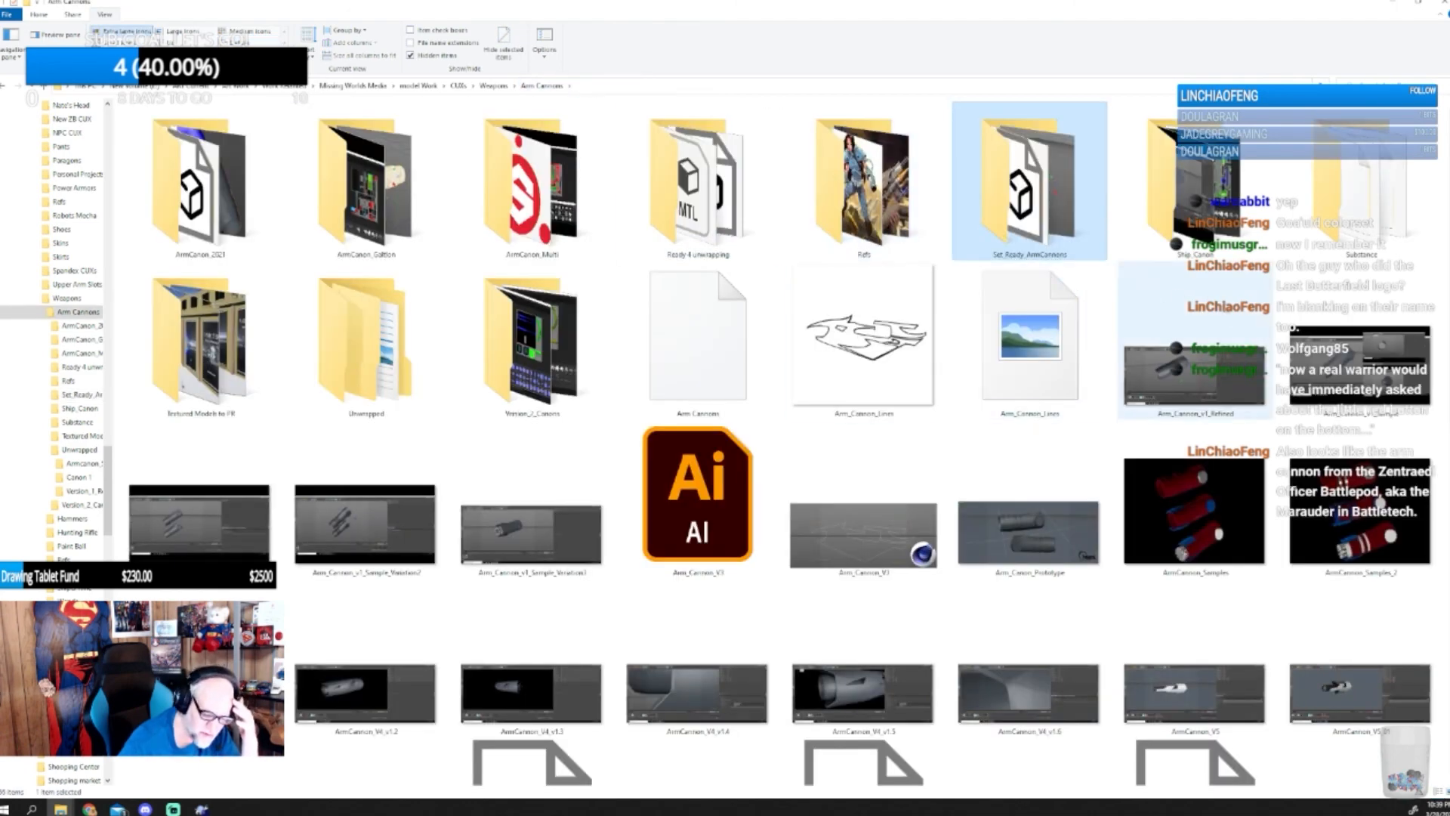
- Find the Cannon_V3 project in the Arm Cannons folder and open it in a maximized Cinema 4D window
{"action": "scroll", "coordinate": [1204, 301], "scroll_direction": "down", "scroll_amount": 5}
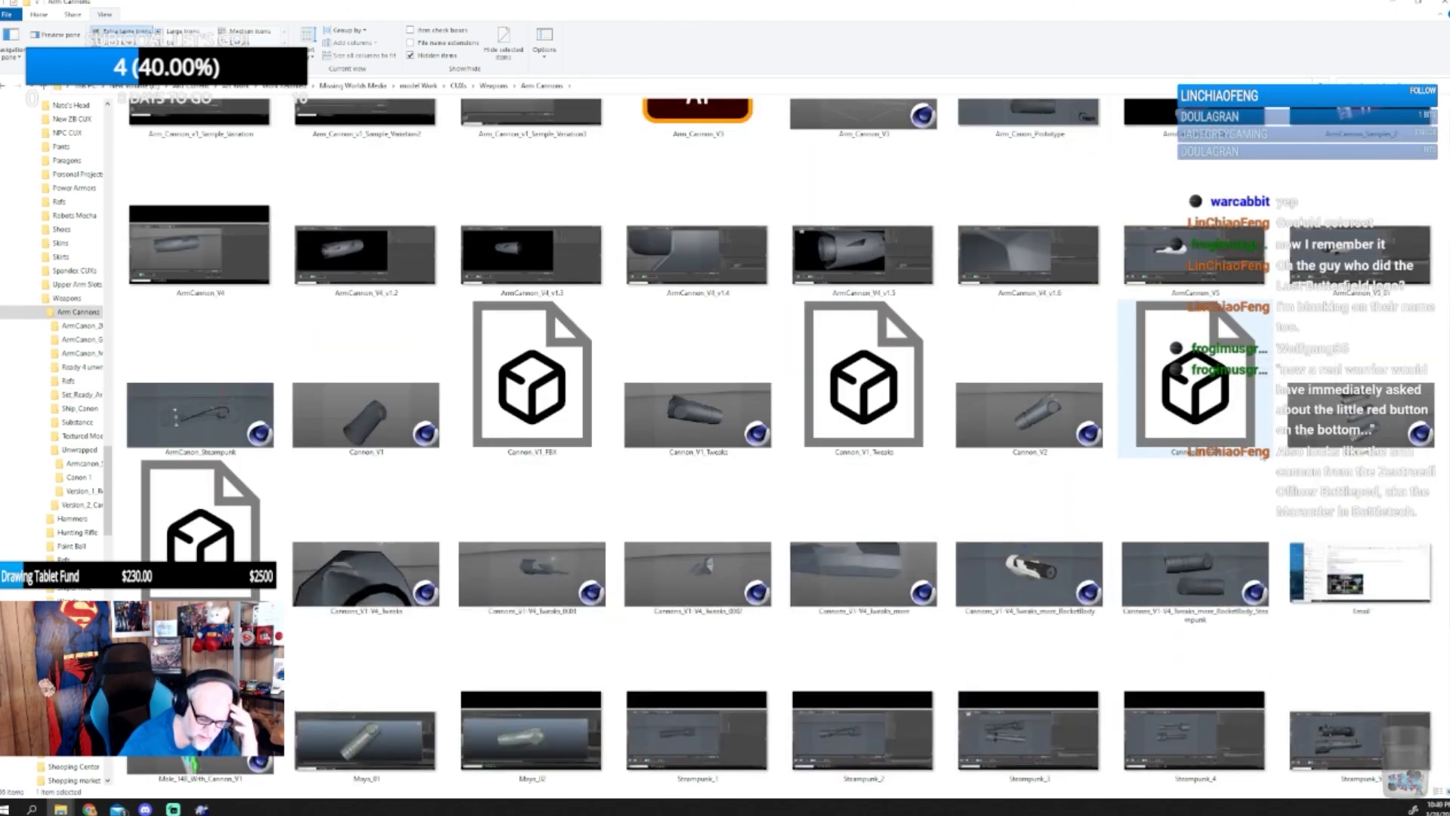
{"action": "right_click", "coordinate": [1301, 425]}
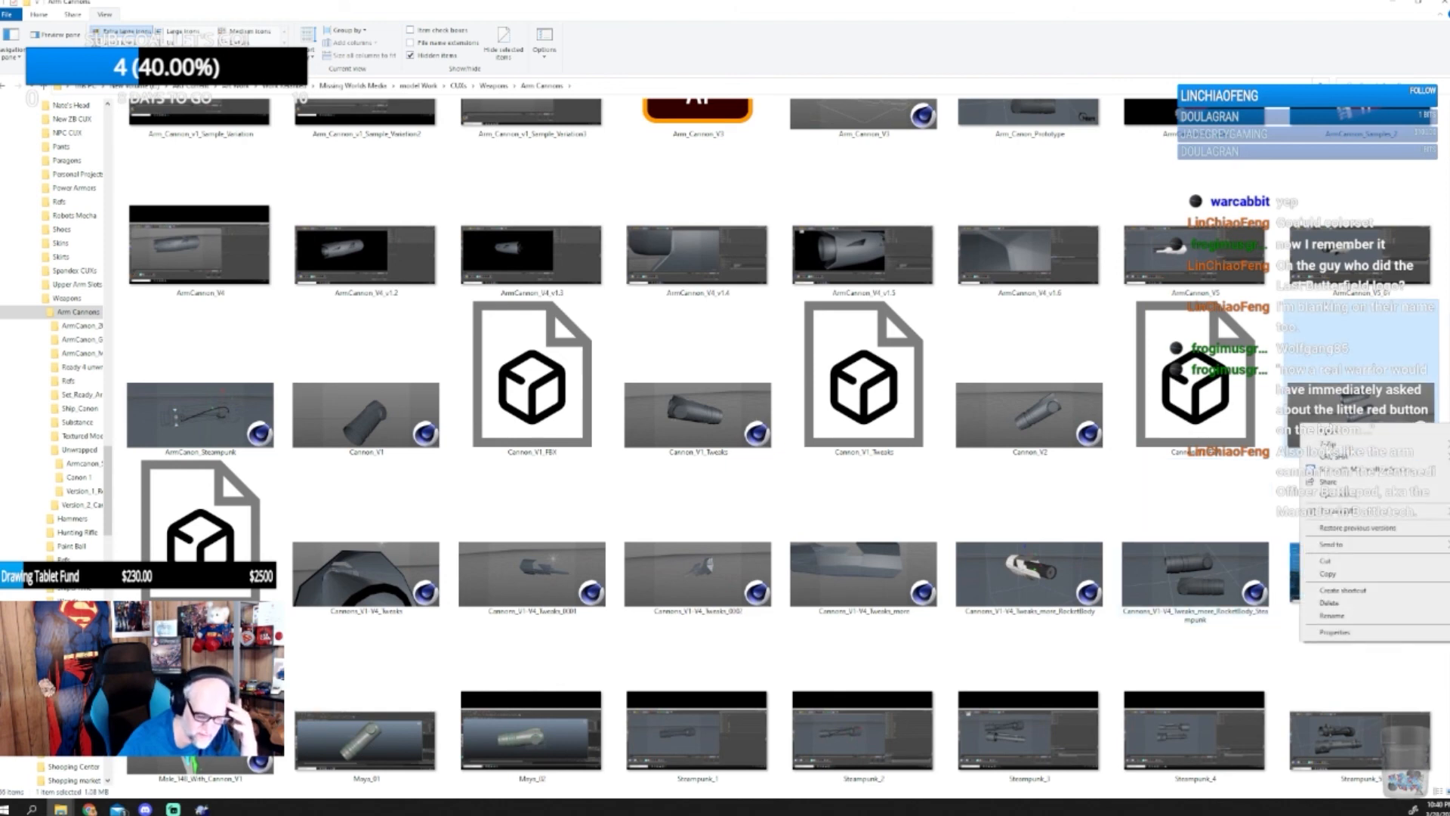
{"action": "left_click", "coordinate": [1339, 429]}
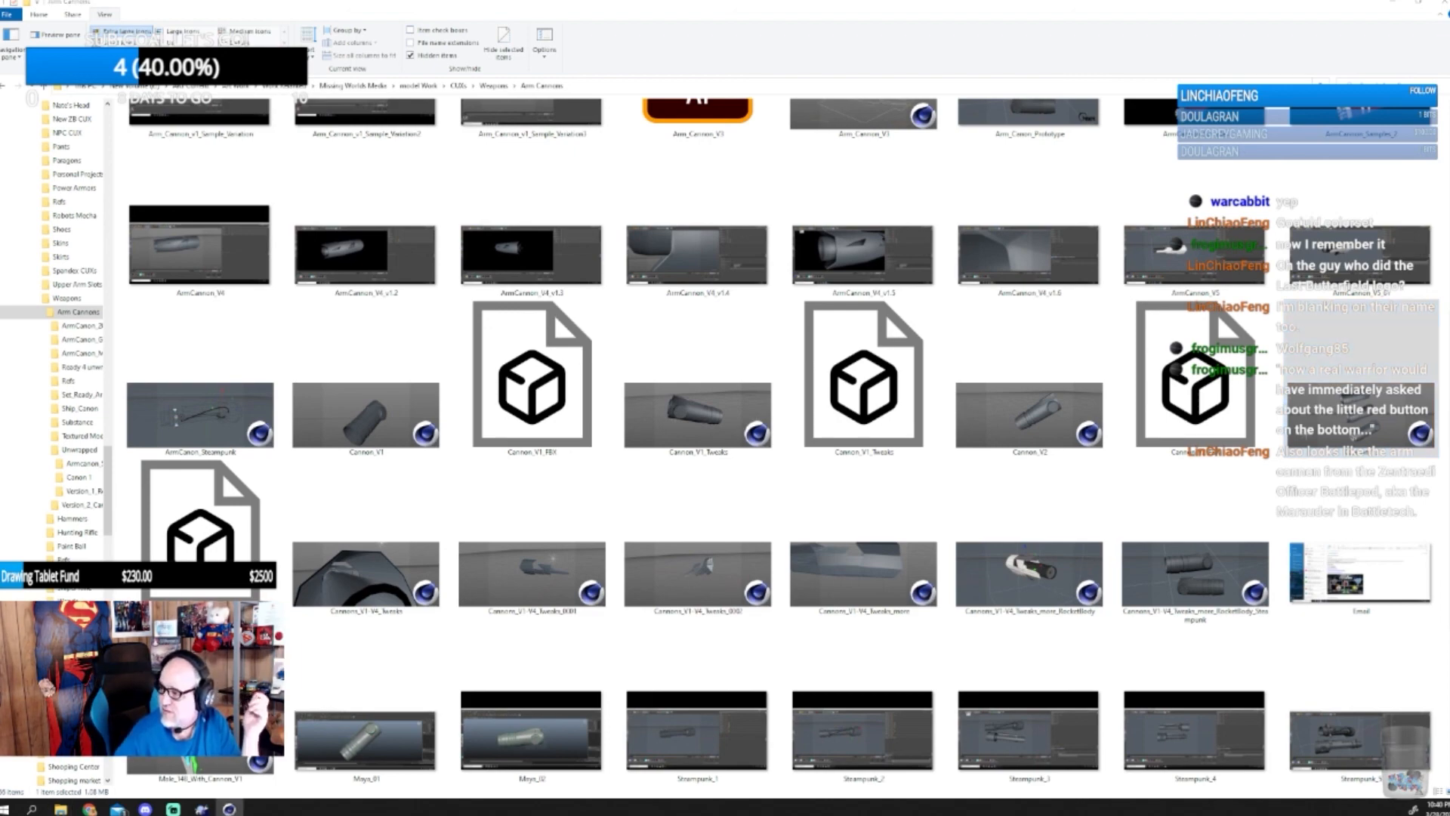
{"action": "left_click_drag", "start_coordinate": [1449, 140], "coordinate": [387, 59]}
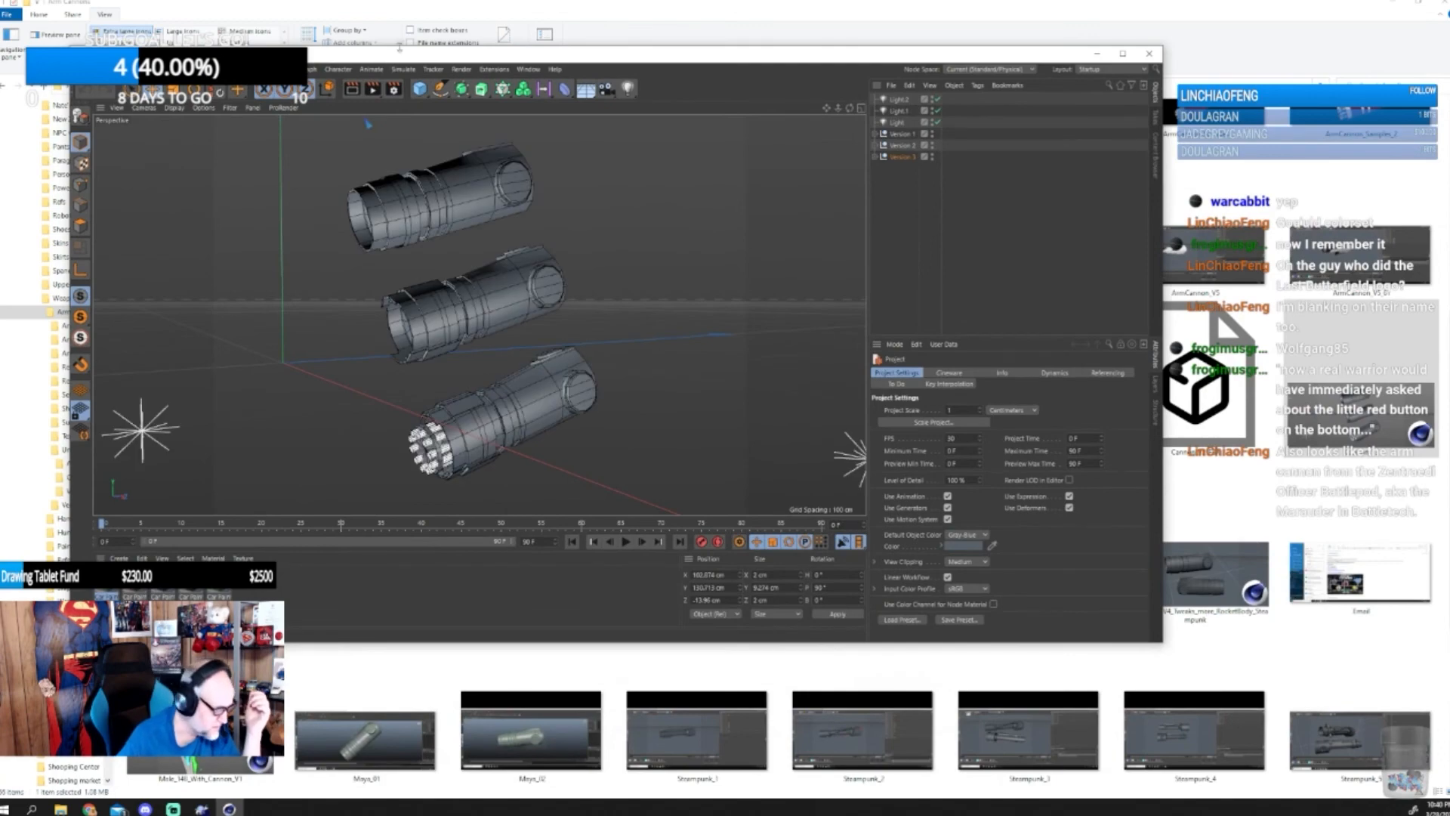
{"action": "double_click", "coordinate": [457, 58]}
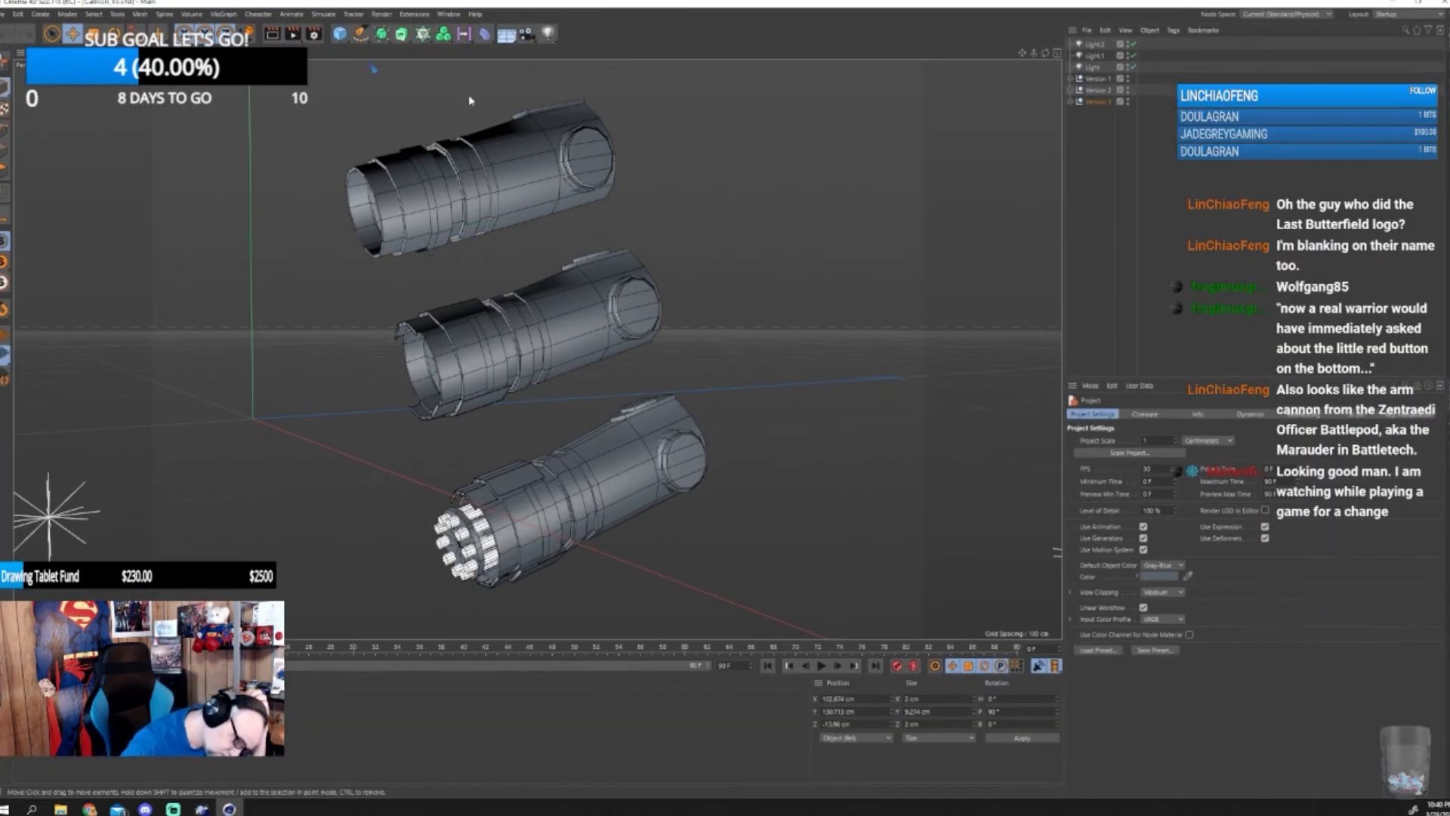
- Examine the three arm cannon versions from another angle and close the project without saving changes
{"action": "left_click_drag", "start_coordinate": [925, 291], "coordinate": [770, 382], "text": "alt"}
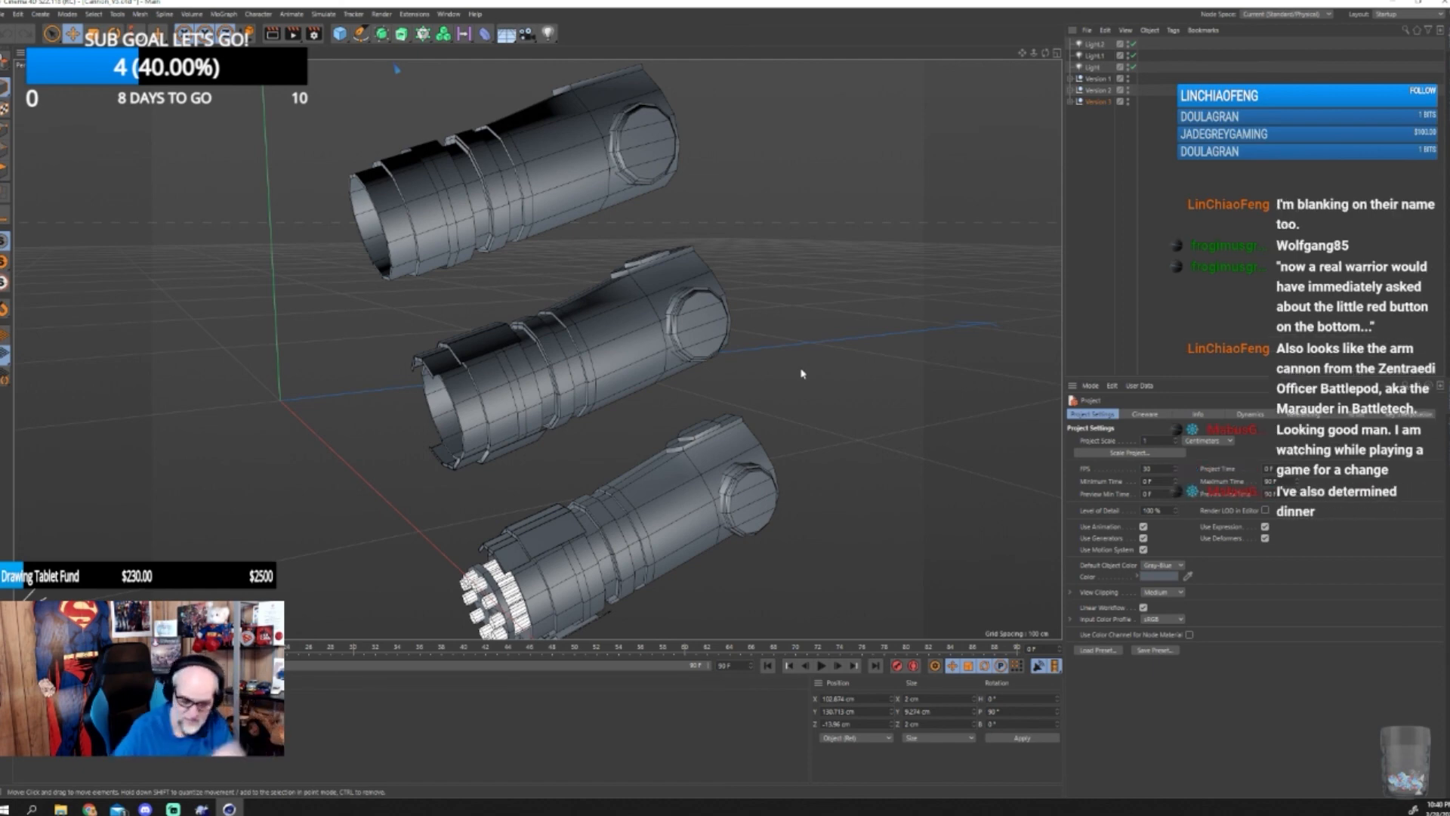
{"action": "key", "text": "alt+F4"}
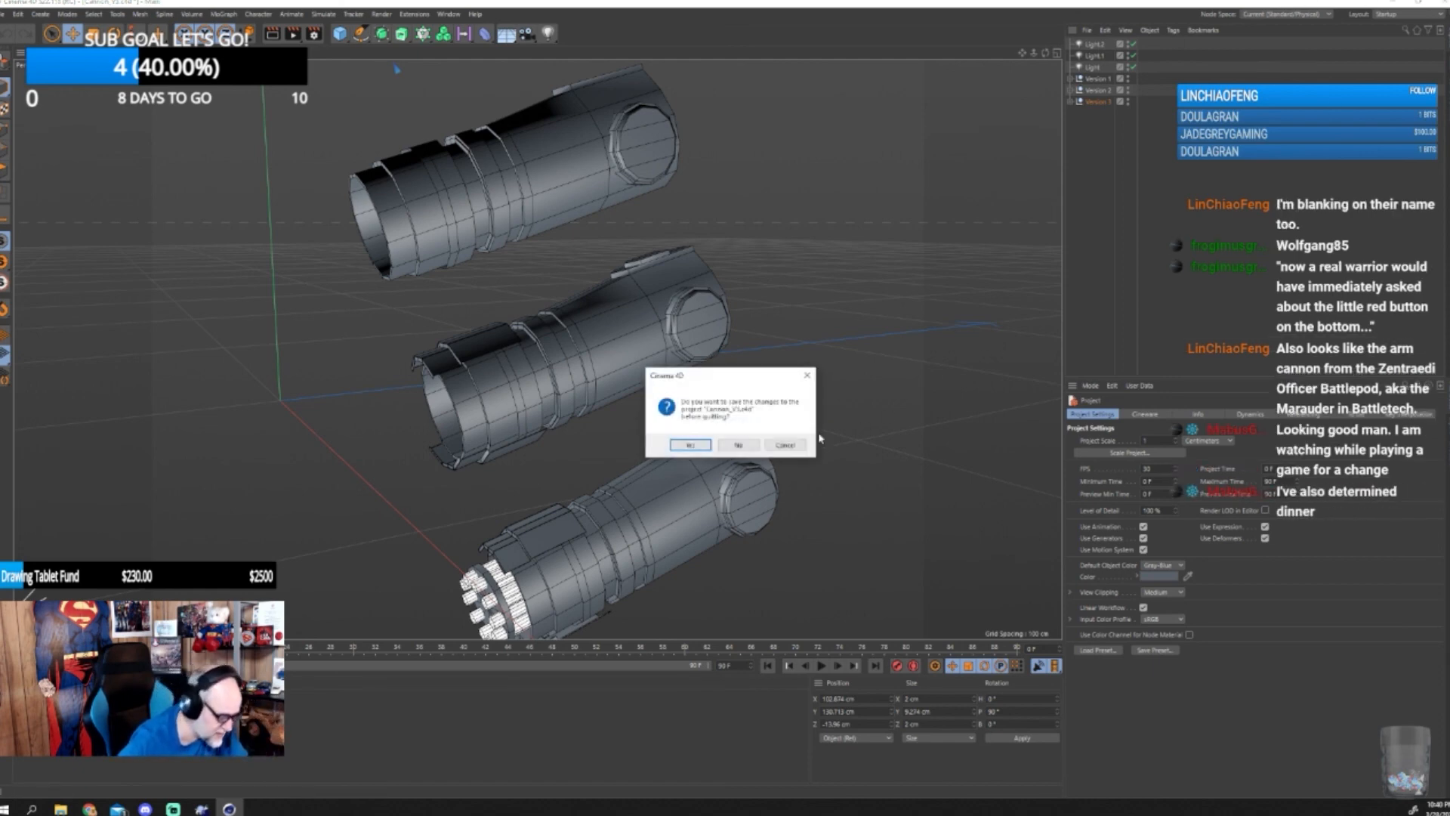
{"action": "left_click", "coordinate": [738, 445]}
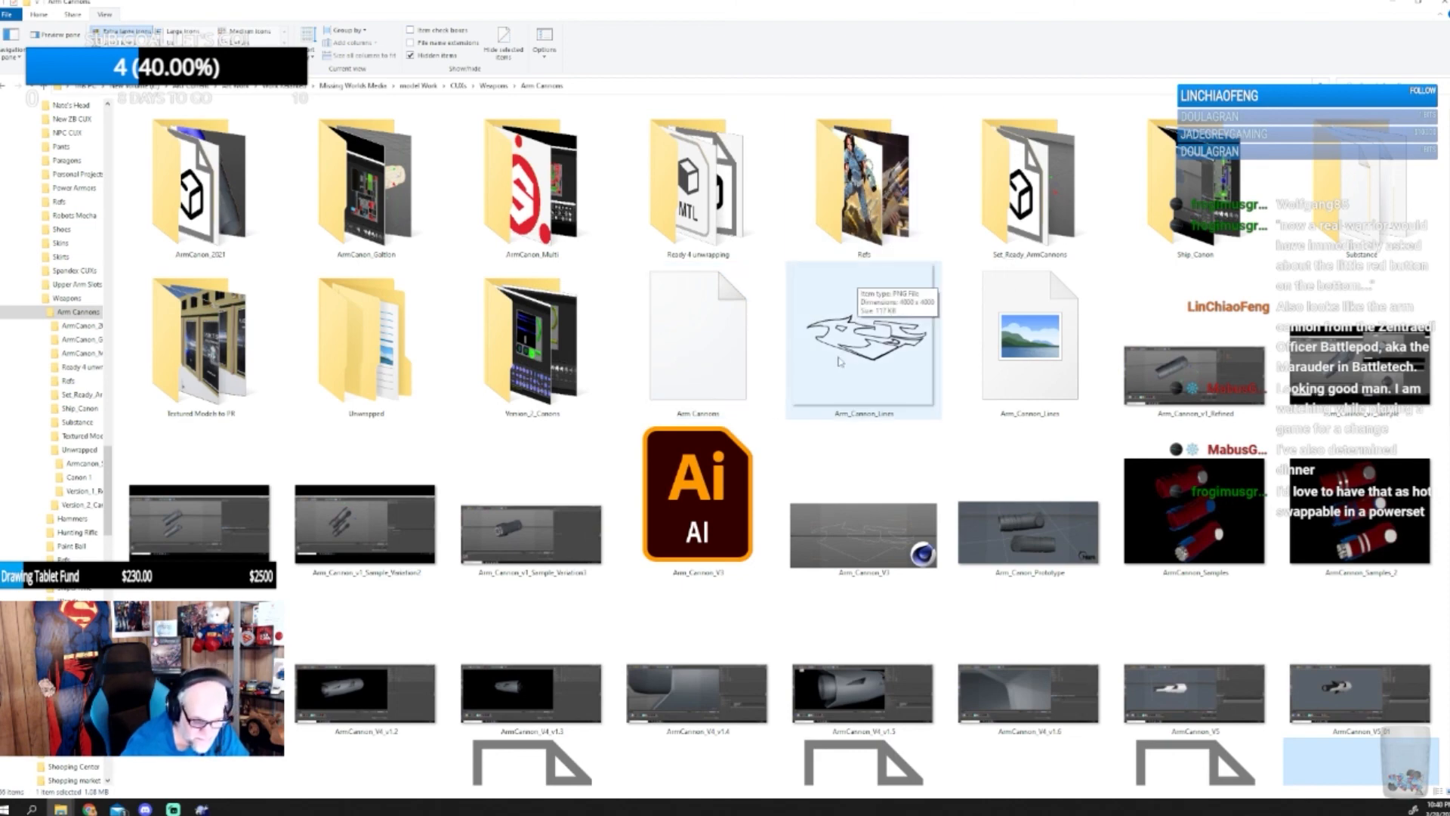
- Look through the Arm Cannons files and open the ArmCannon_Steampunk project in Cinema 4D
{"action": "scroll", "coordinate": [842, 418], "scroll_direction": "down", "scroll_amount": 7}
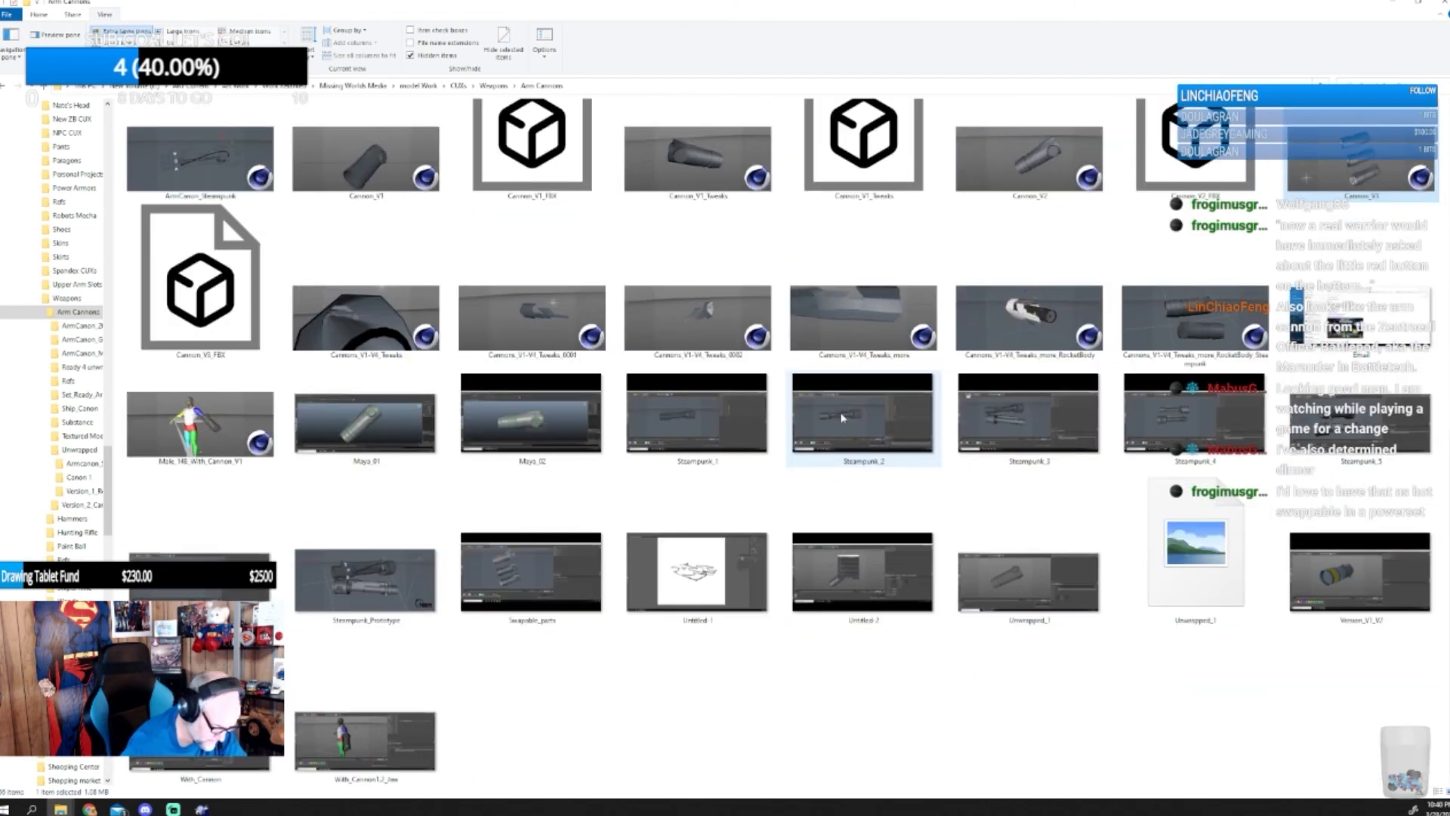
{"action": "scroll", "coordinate": [840, 453], "scroll_direction": "up", "scroll_amount": 3}
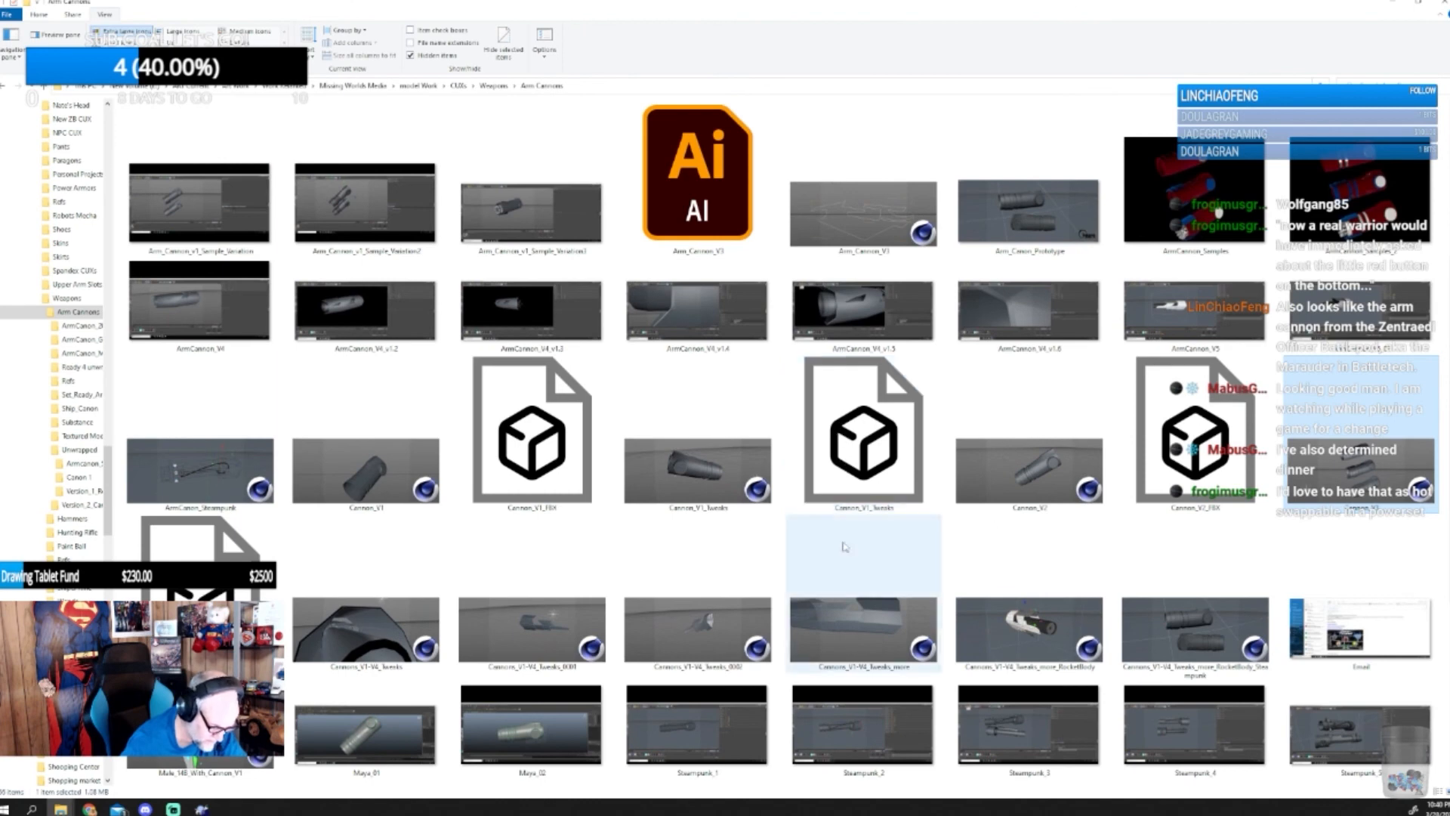
{"action": "scroll", "coordinate": [1019, 639], "scroll_direction": "down", "scroll_amount": 3}
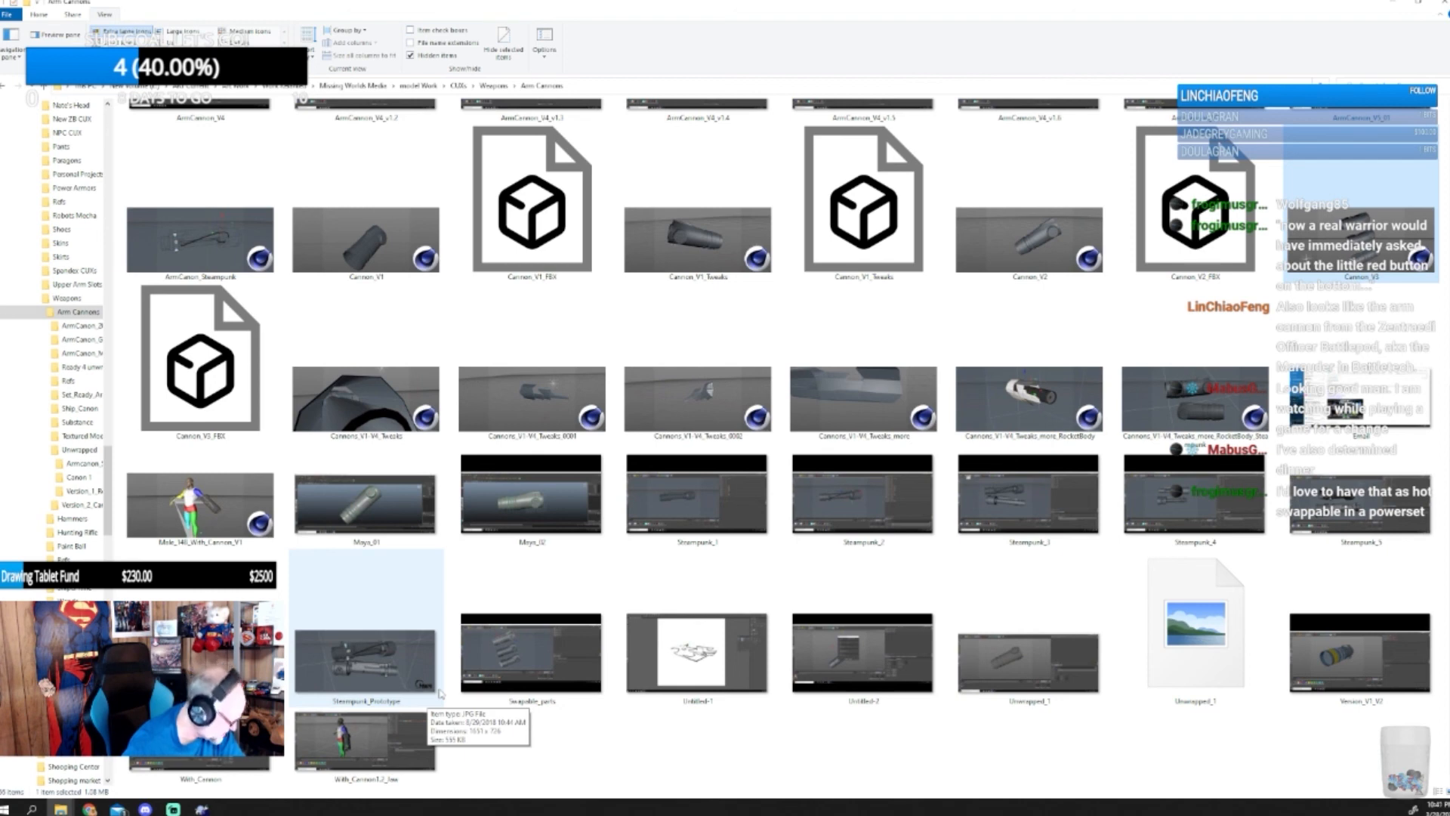
{"action": "scroll", "coordinate": [440, 692], "scroll_direction": "up", "scroll_amount": 3}
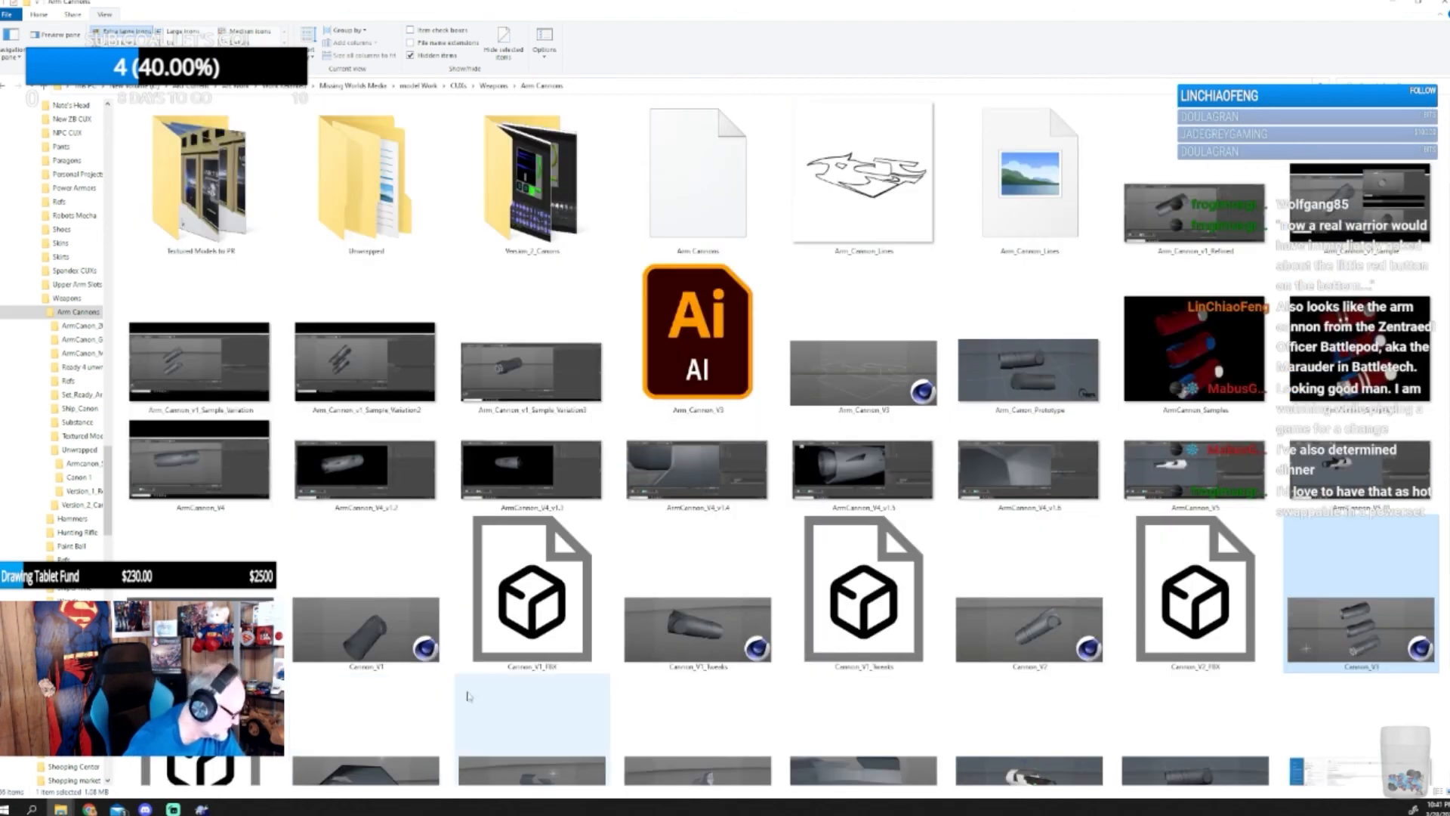
{"action": "left_click", "coordinate": [202, 625]}
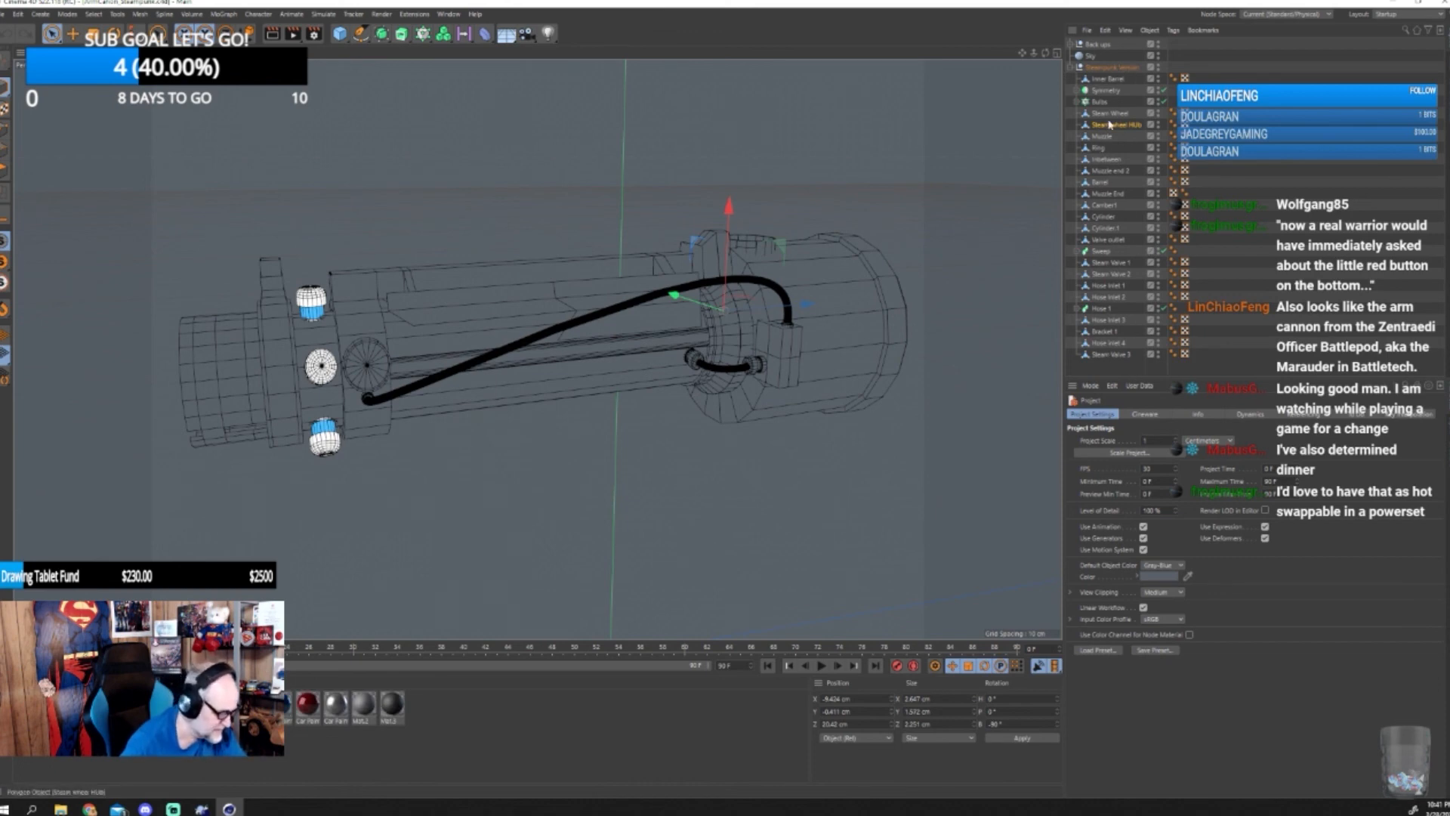
- Inspect the steampunk cannon's parts, including the Barrel, from several views and close the project without saving changes
{"action": "left_click", "coordinate": [1106, 149]}
{"action": "left_click", "coordinate": [1105, 182]}
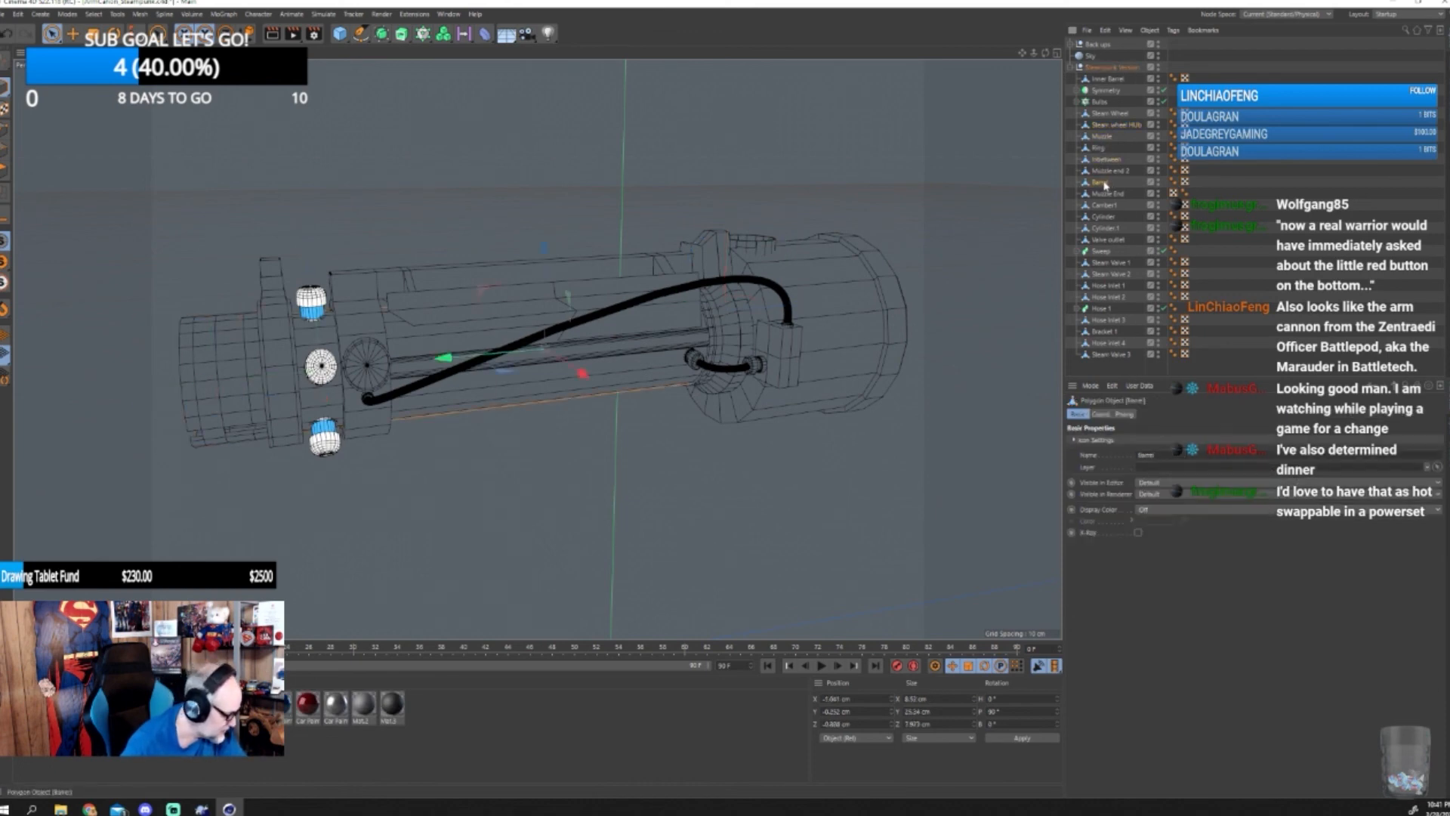
{"action": "scroll", "coordinate": [551, 435], "scroll_direction": "down", "scroll_amount": 5}
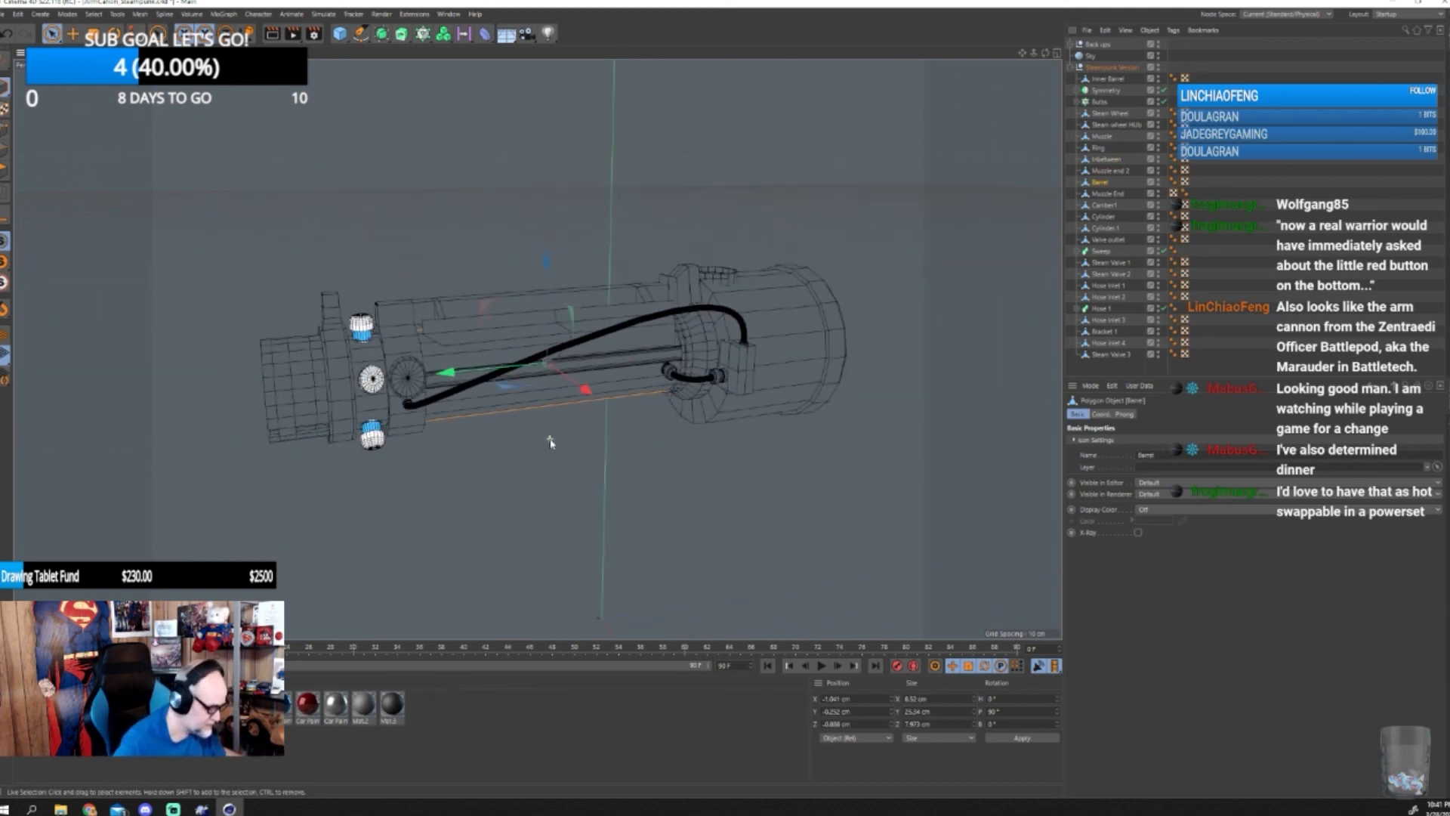
{"action": "scroll", "coordinate": [550, 435], "scroll_direction": "down", "scroll_amount": 3}
{"action": "scroll", "coordinate": [549, 436], "scroll_direction": "up", "scroll_amount": 6}
{"action": "left_click_drag", "start_coordinate": [515, 466], "coordinate": [567, 463], "text": "alt"}
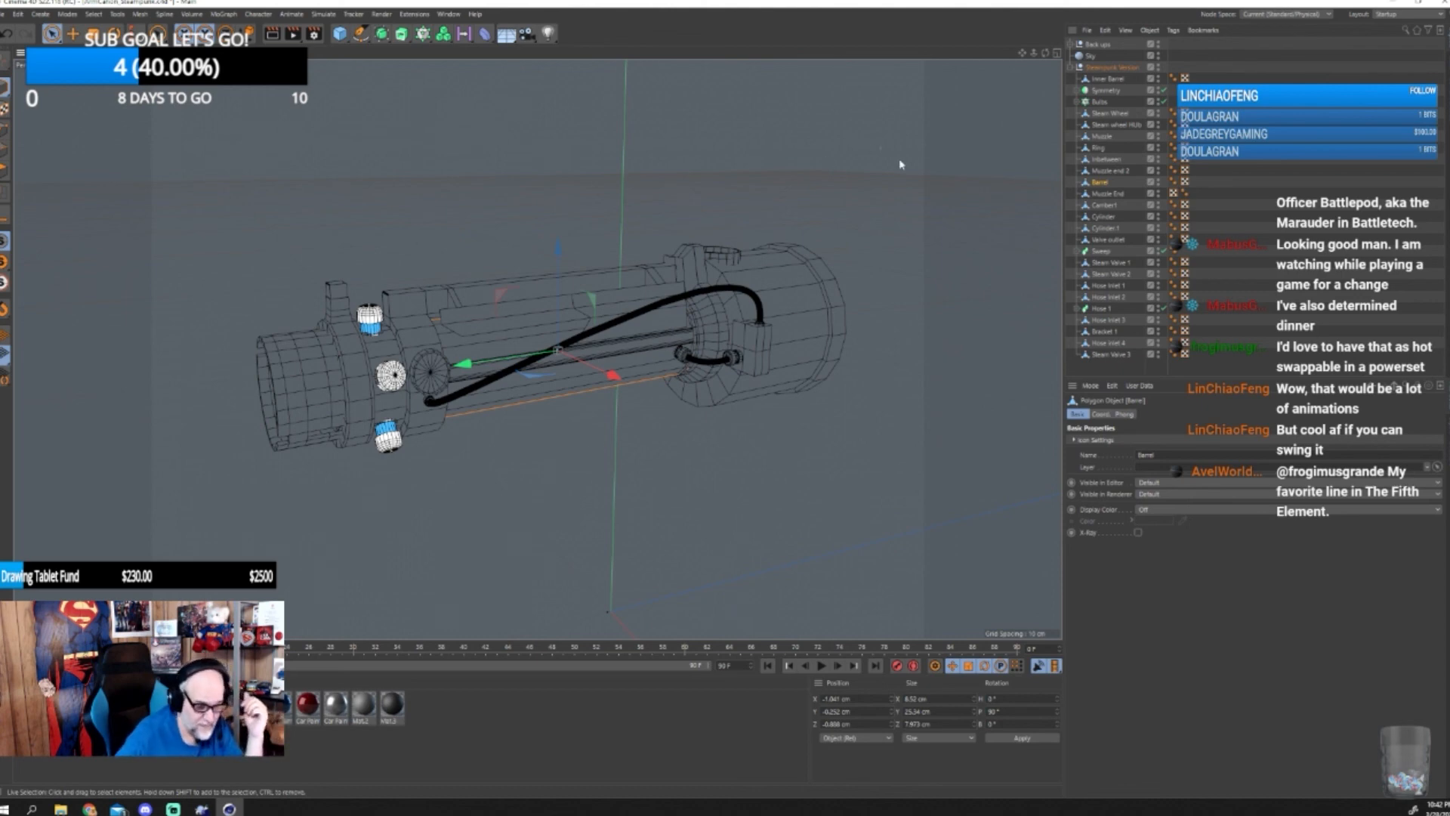
{"action": "left_click", "coordinate": [1439, 3]}
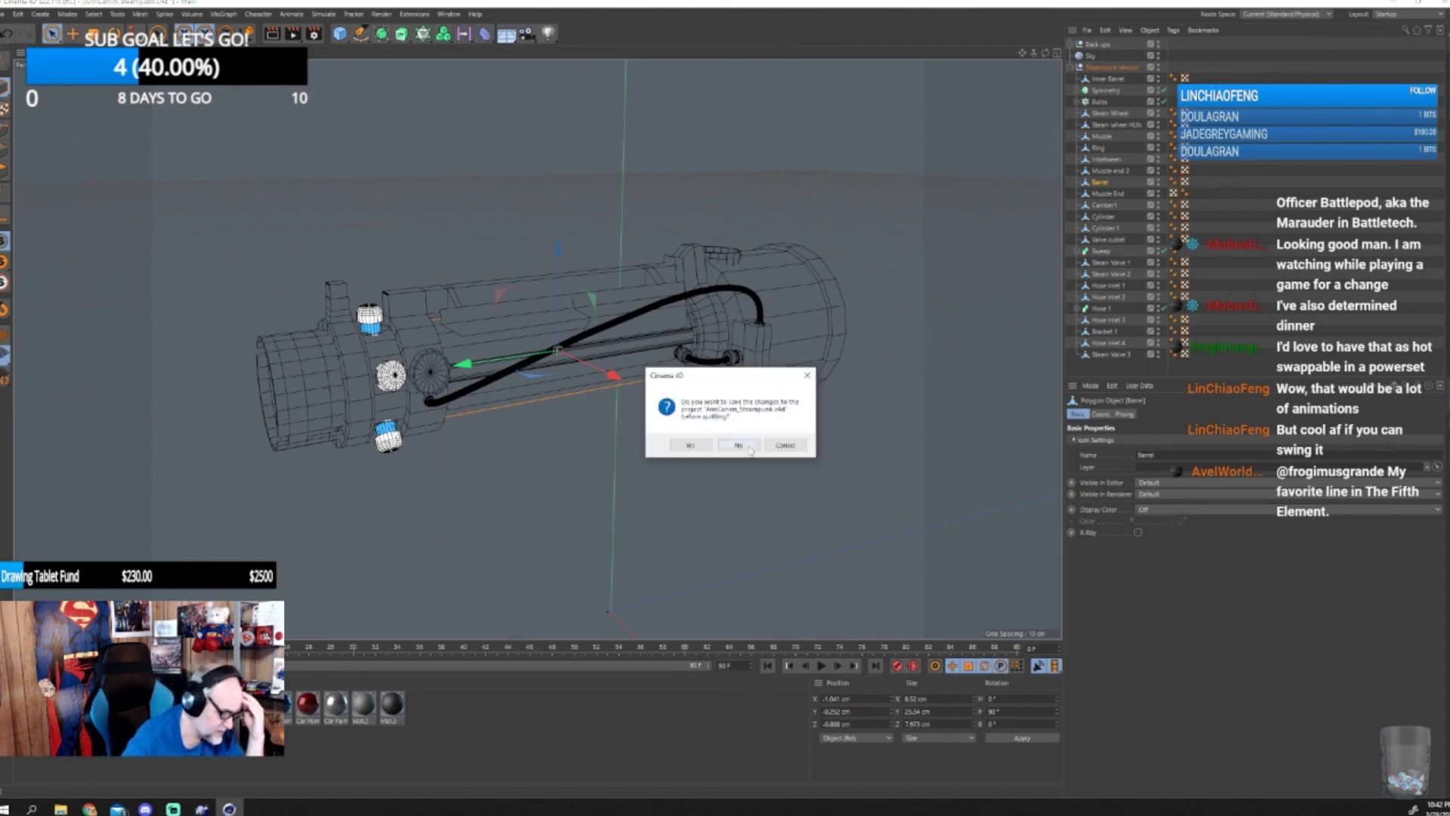
{"action": "left_click", "coordinate": [739, 445]}
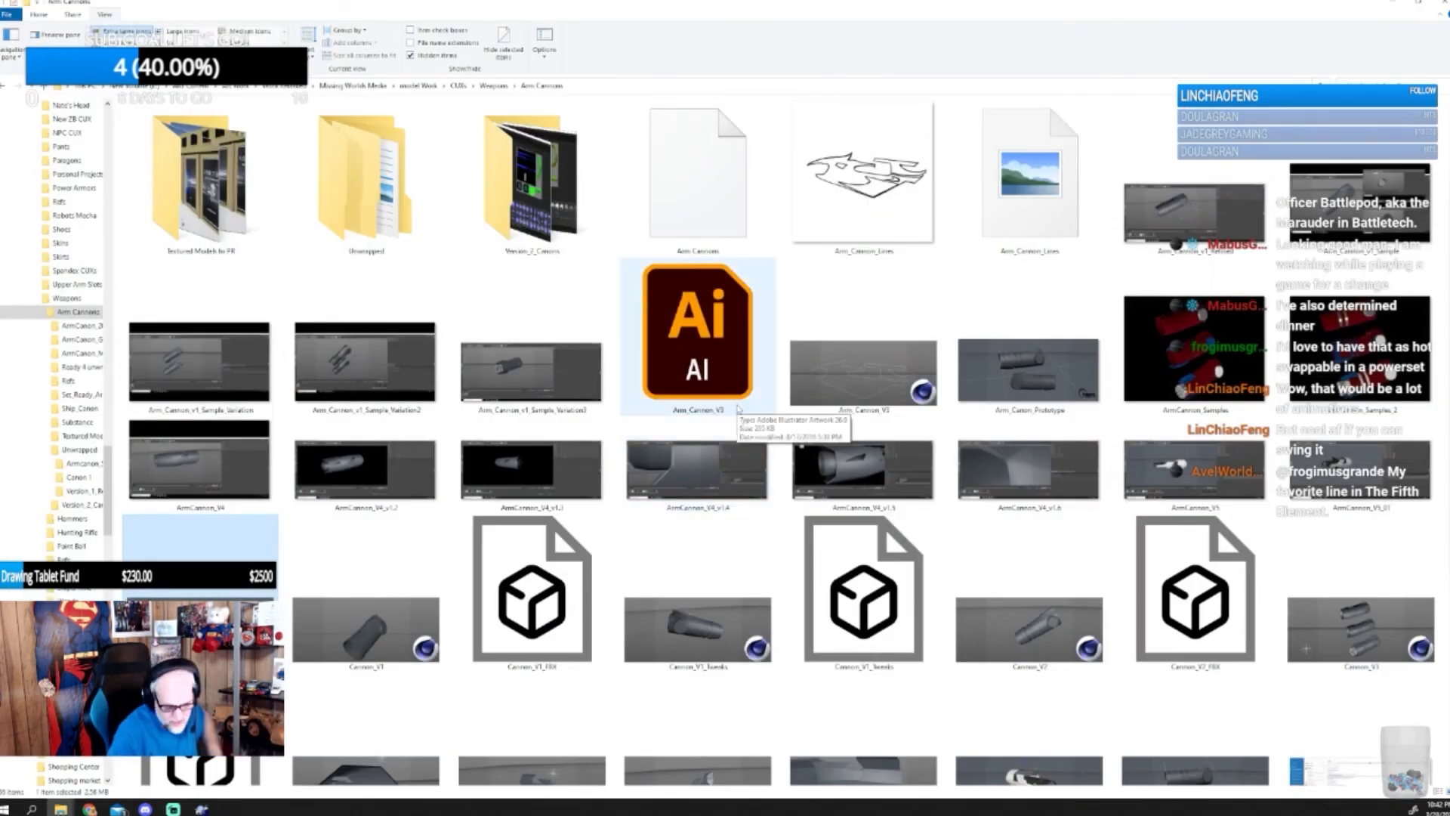